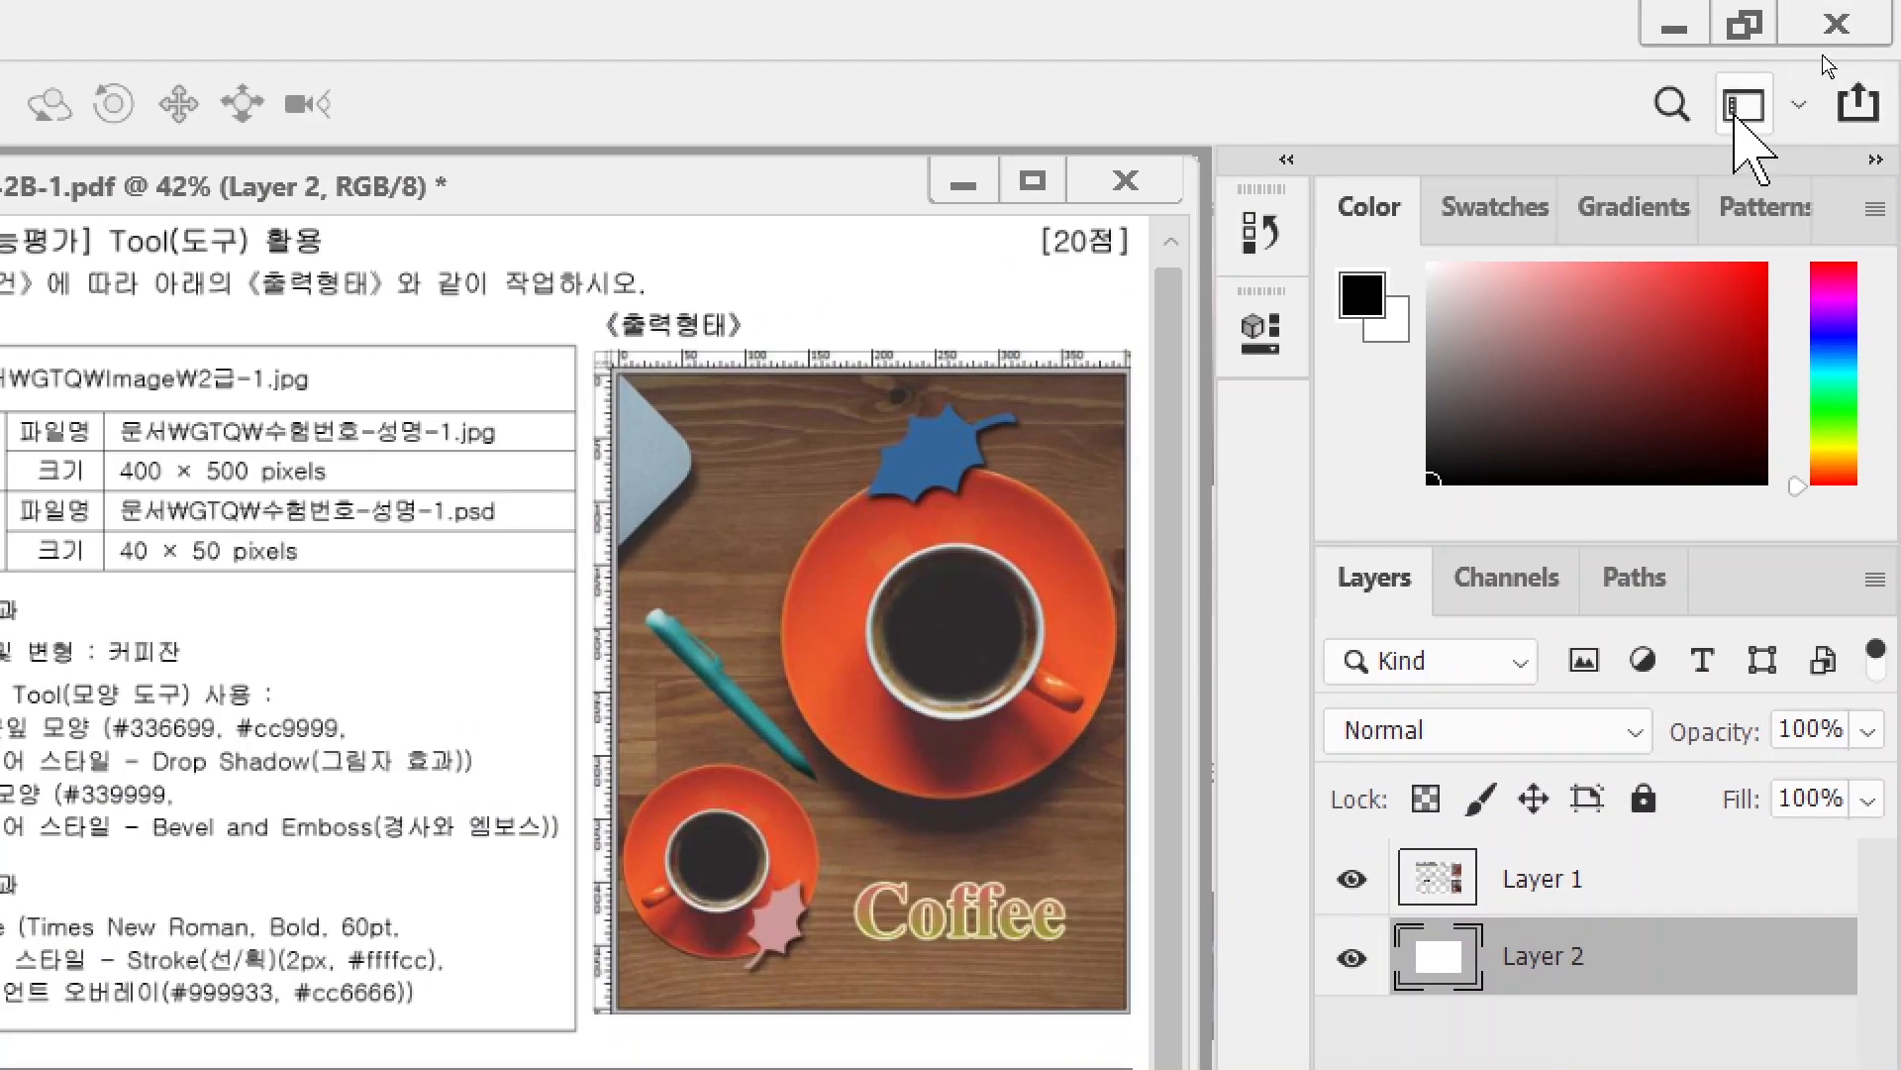
- Reset the Essentials workspace layout from the workspace switcher
left_click(1798, 103)
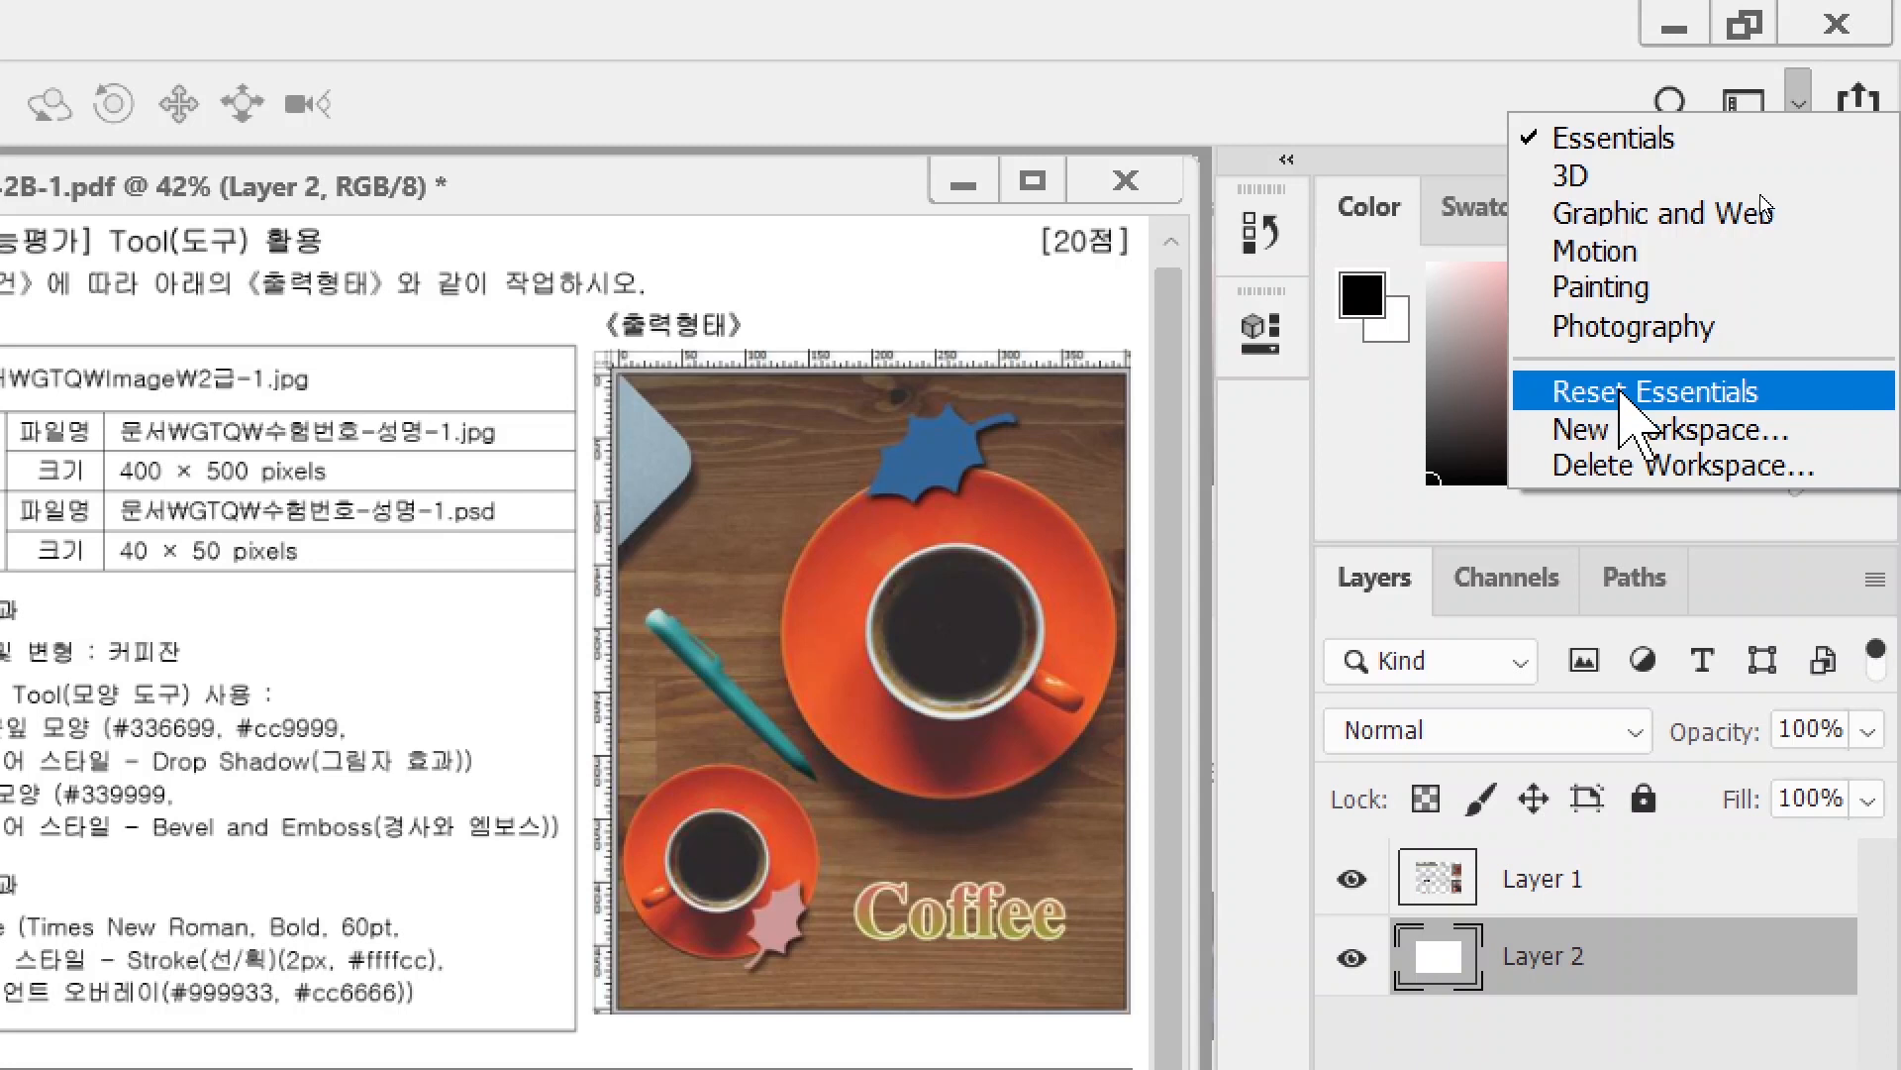
left_click(1644, 392)
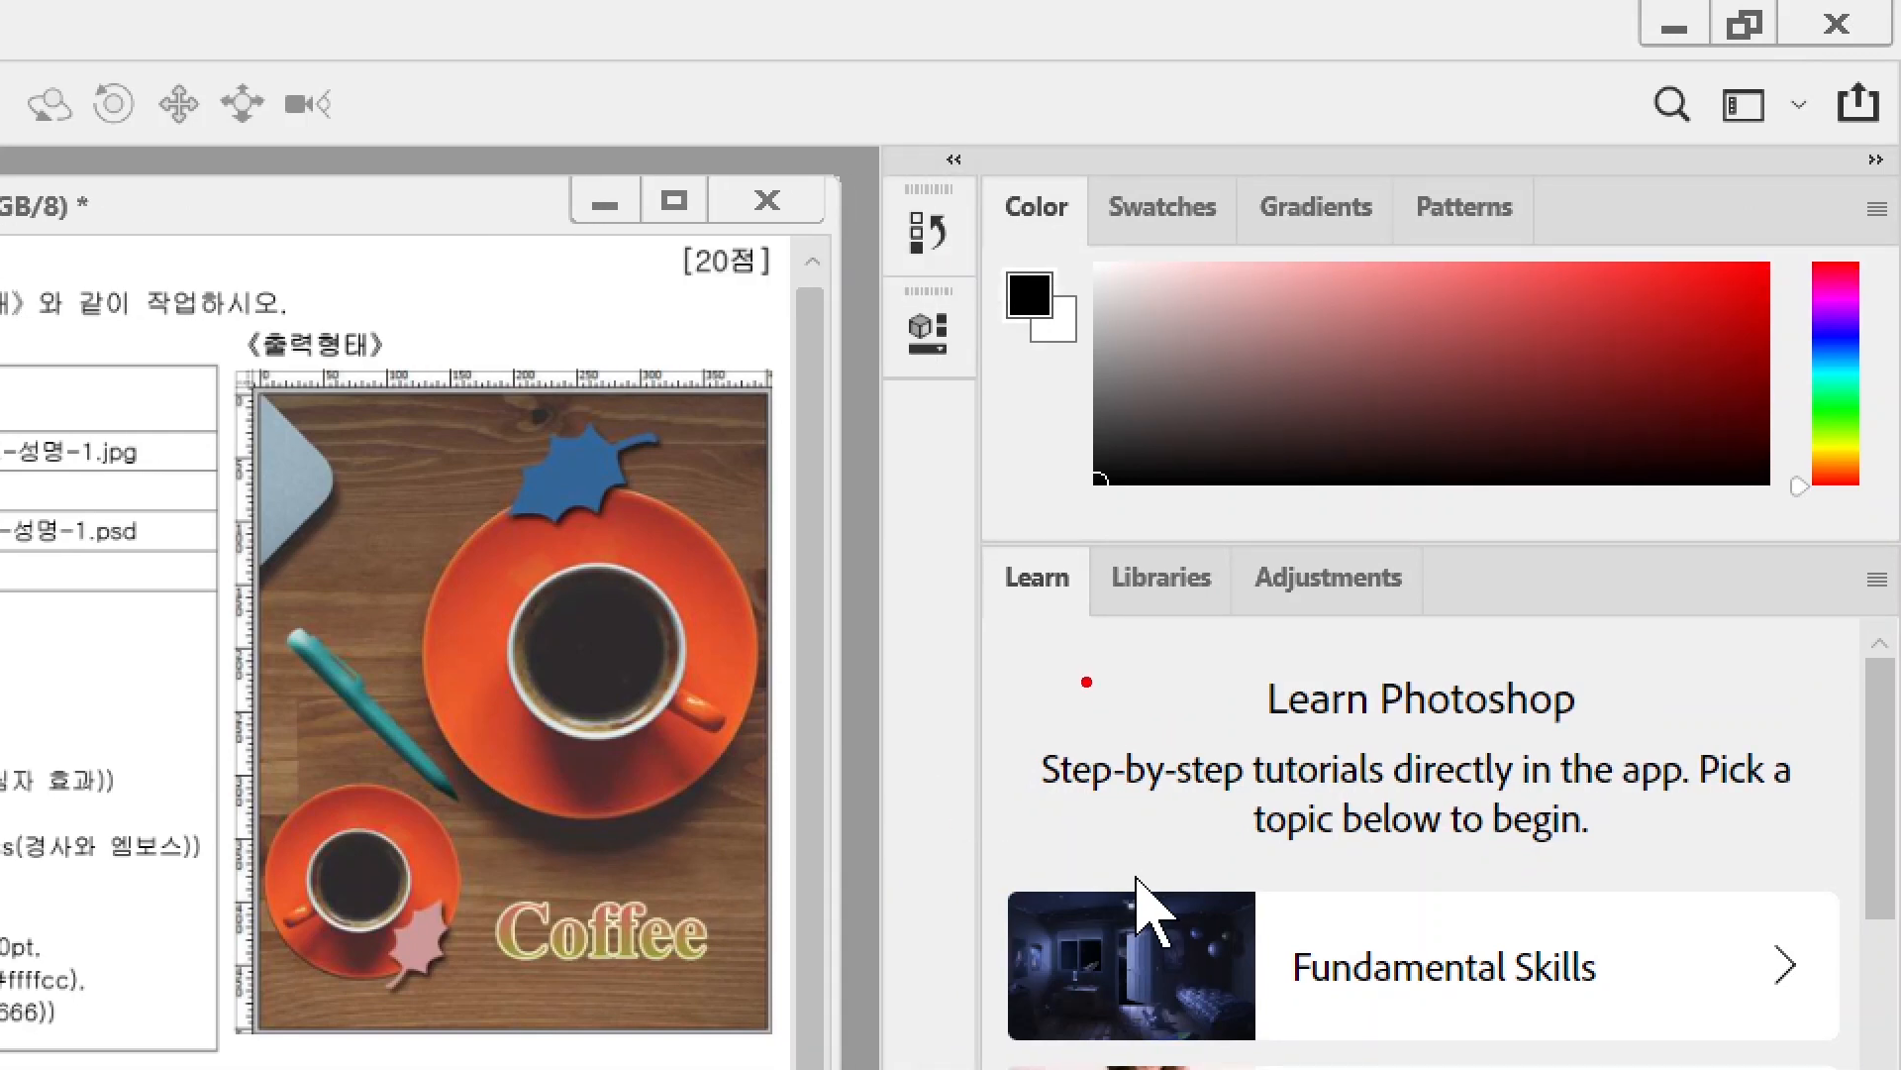
mouse_move(1127, 628)
left_mouse_down()
mouse_move(974, 658)
mouse_move(1001, 489)
mouse_move(1114, 557)
mouse_move(1082, 605)
left_mouse_up()
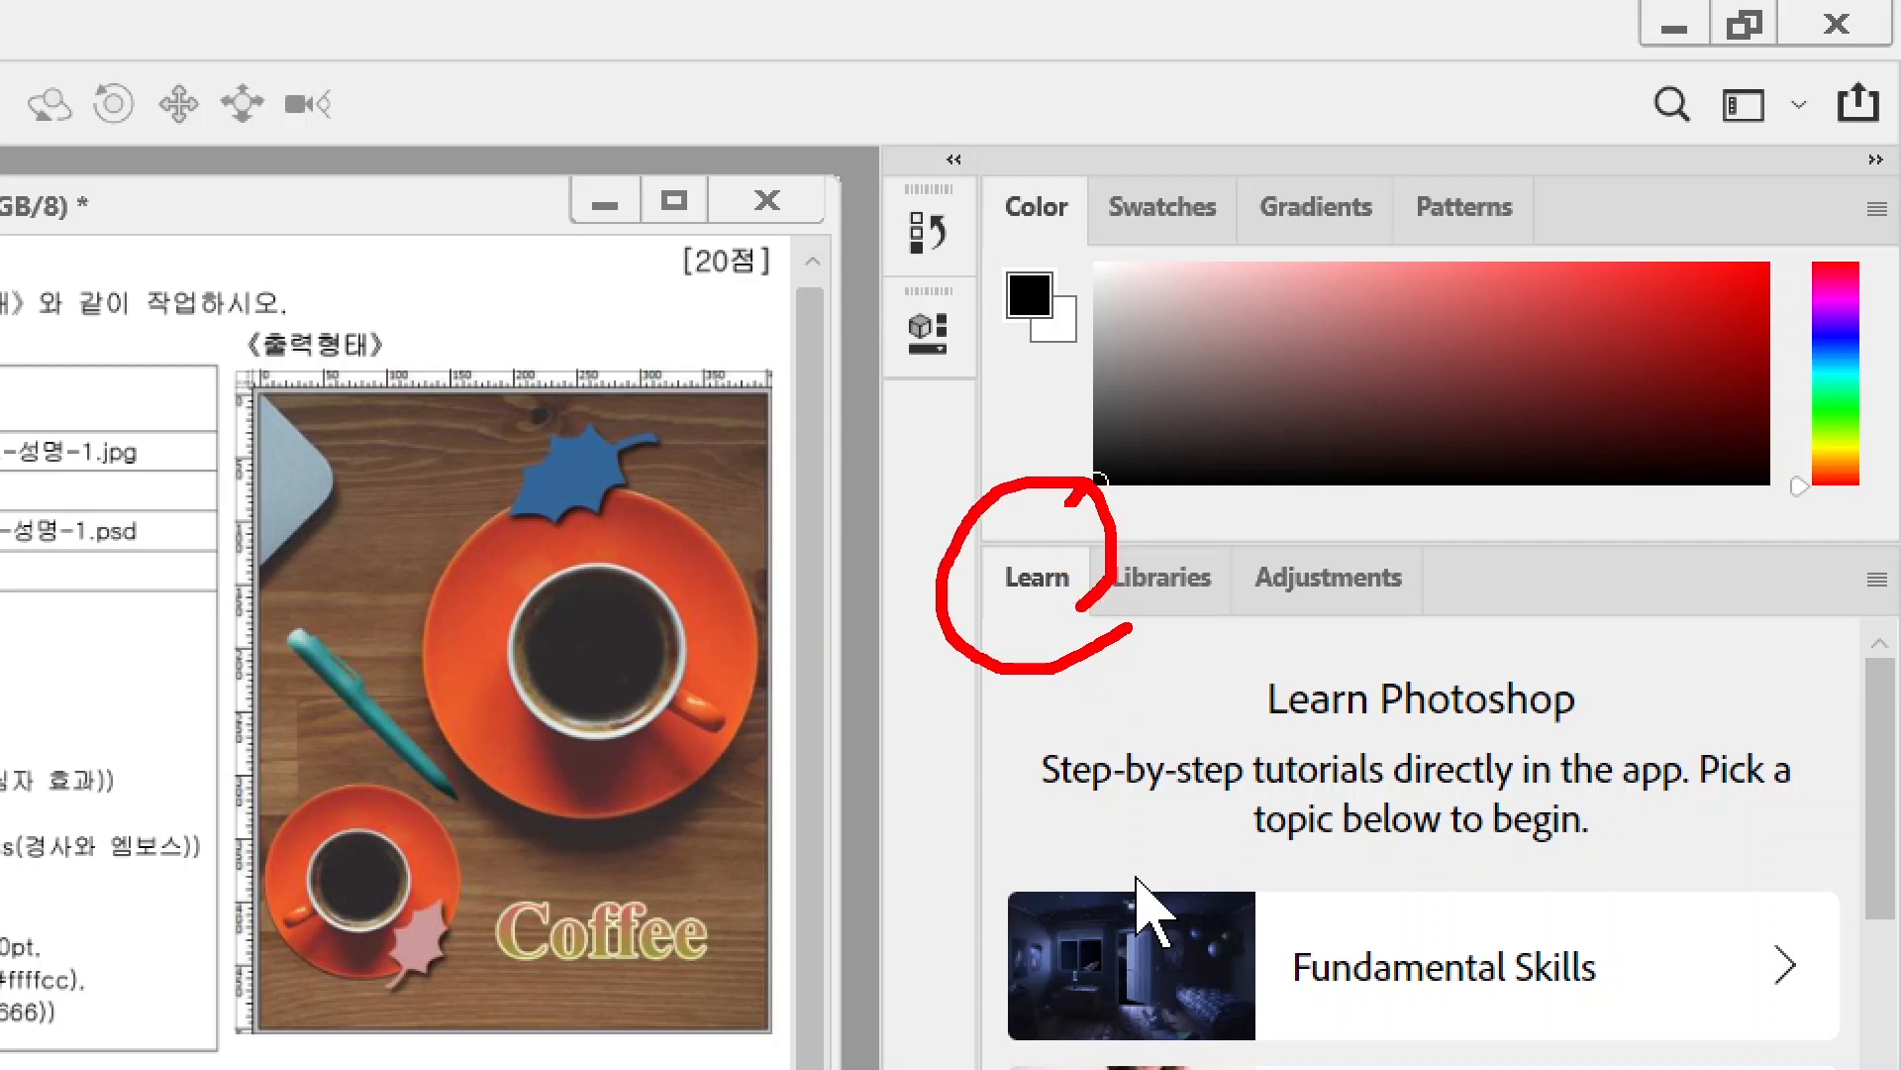
left_click_drag(1085, 488, 969, 649)
left_click_drag(961, 513, 1119, 683)
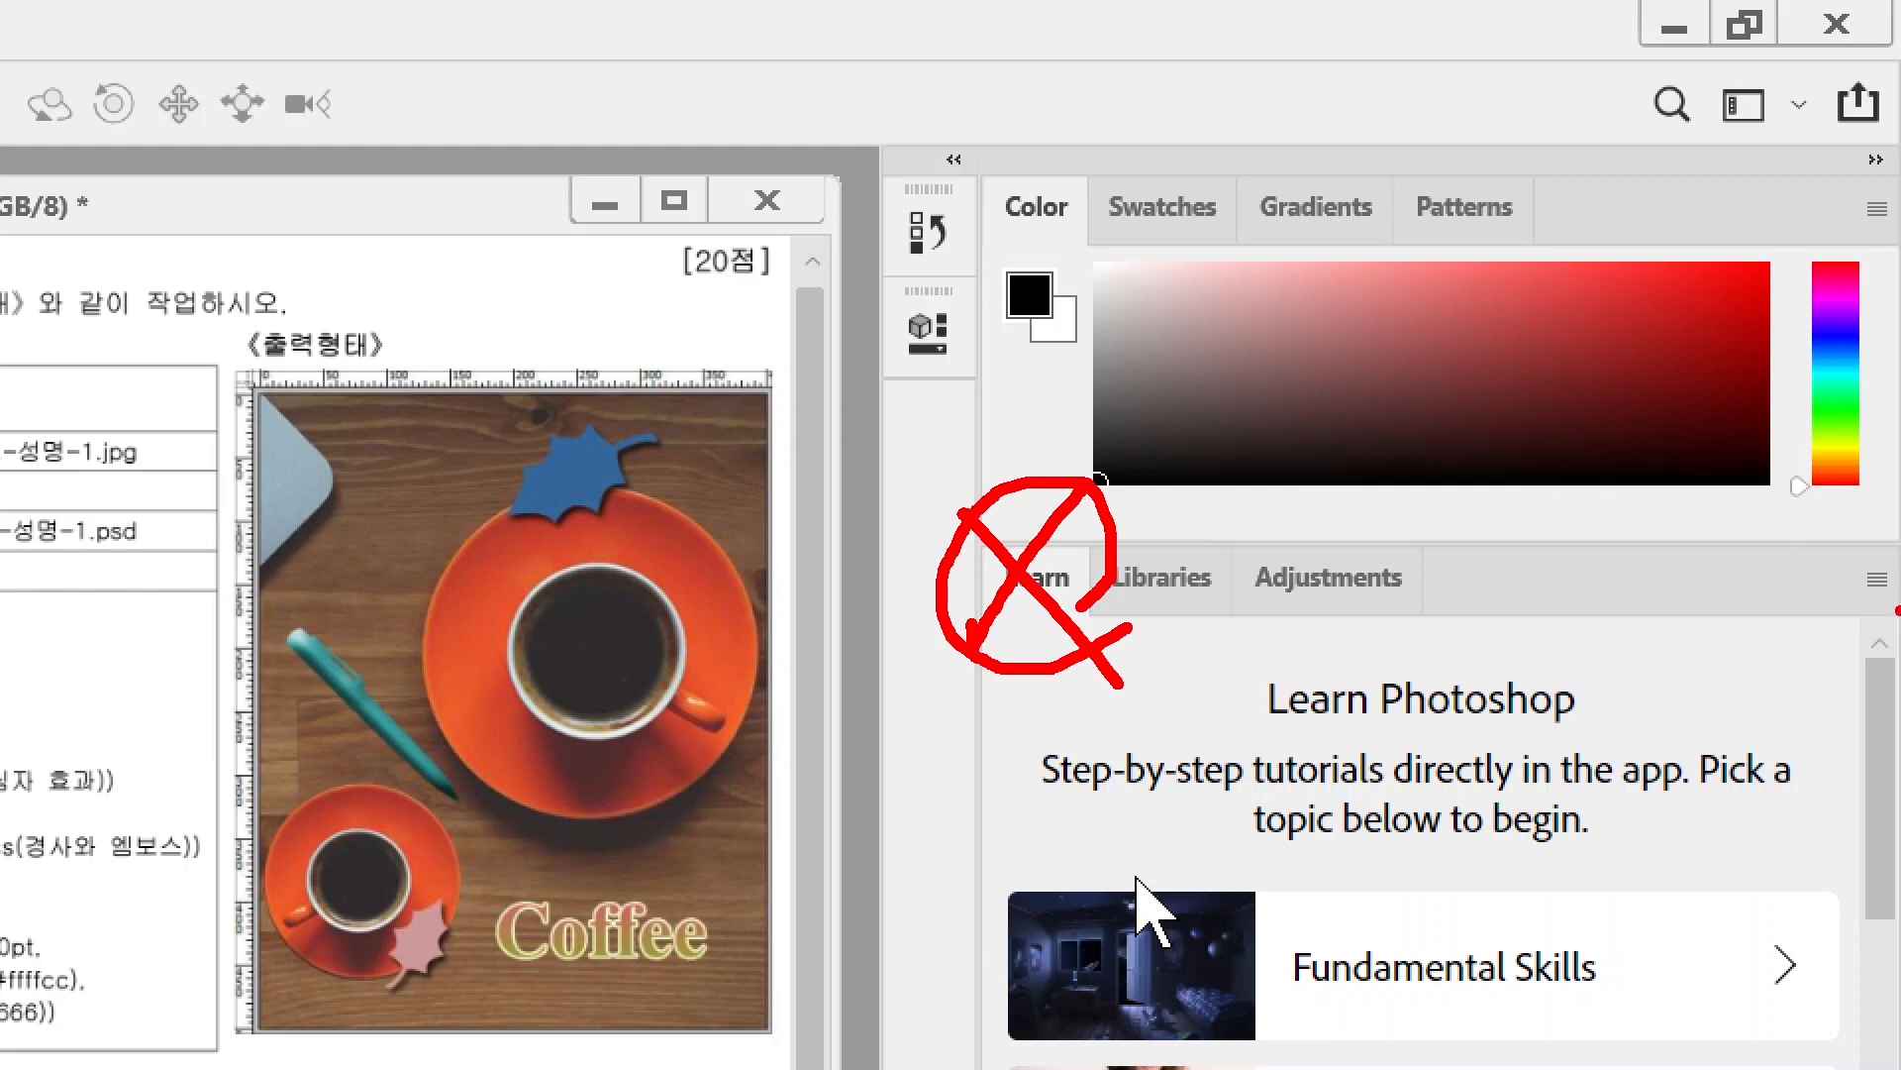
- Close the Learn, Libraries and Adjustments panel group via Close Tab Group
mouse_move(1894, 631)
left_mouse_down()
mouse_move(1818, 640)
mouse_move(1828, 568)
mouse_move(1897, 570)
mouse_move(1716, 496)
left_mouse_up()
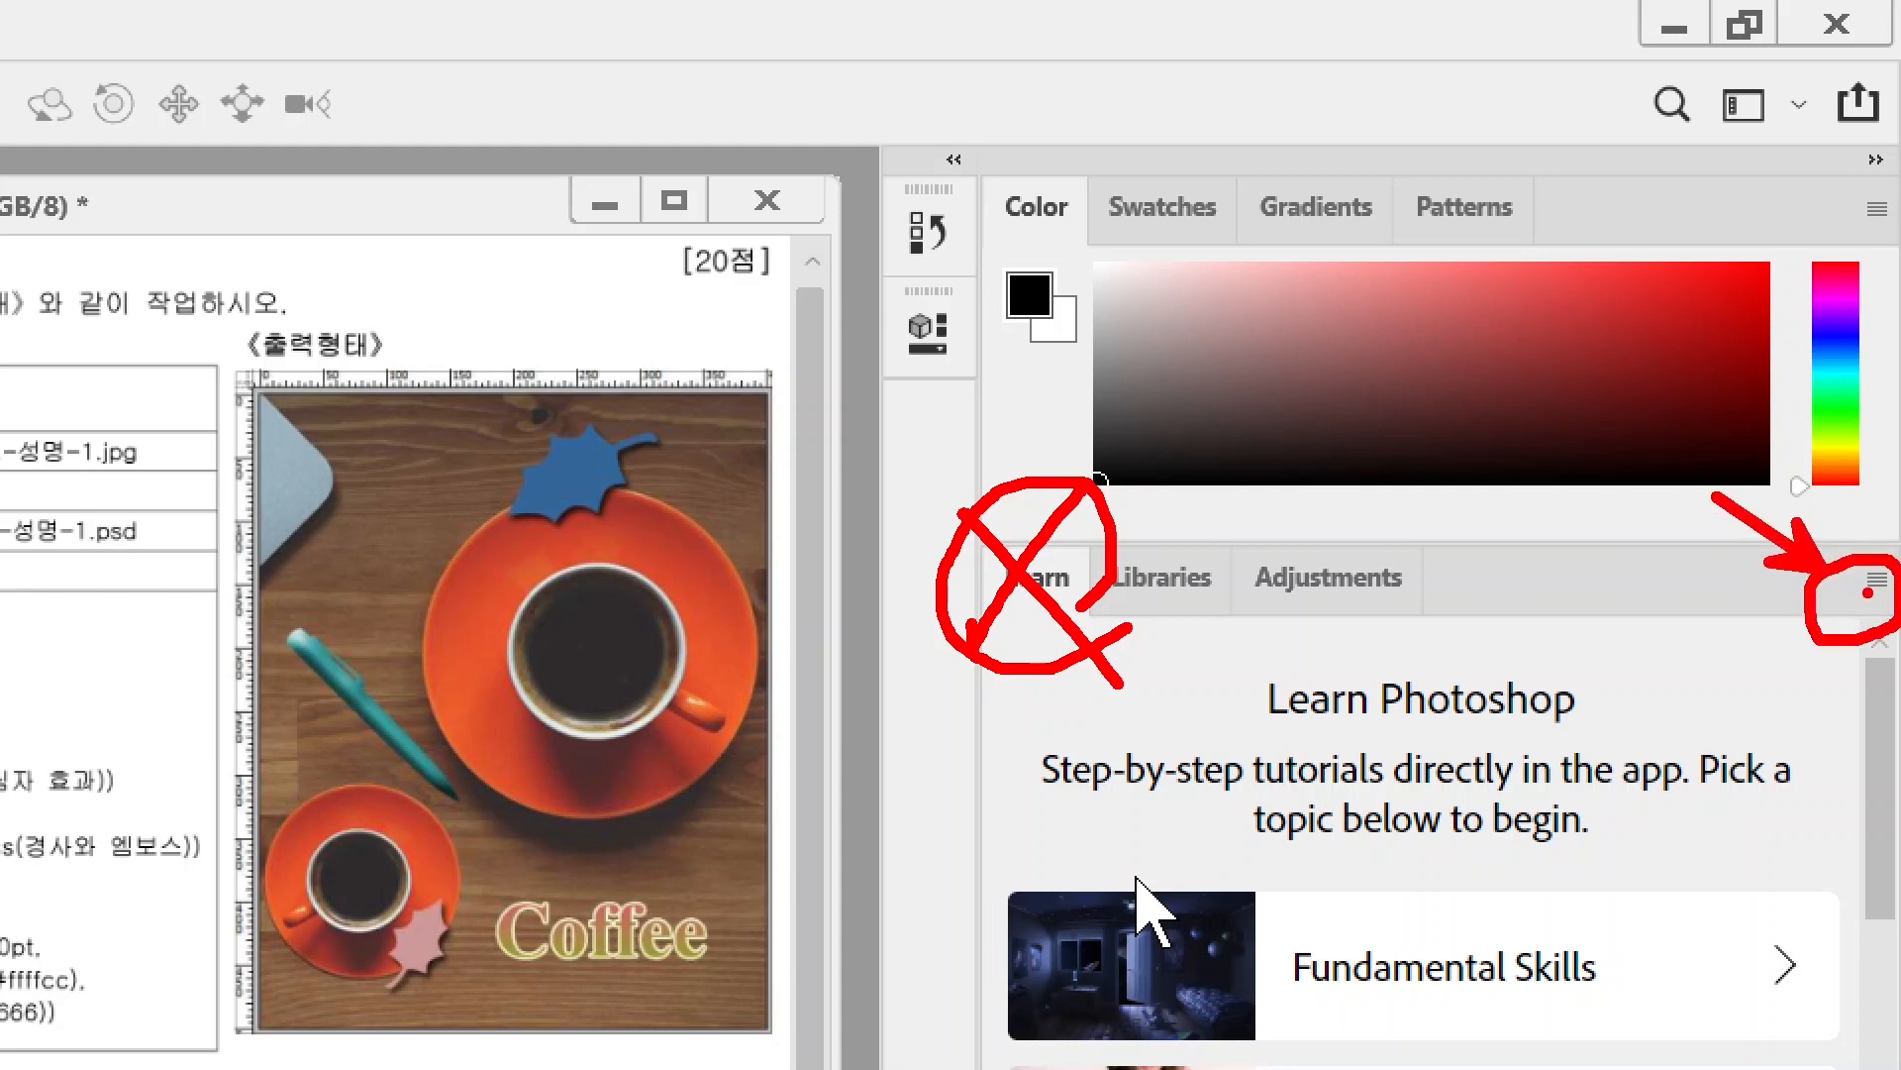
key("Escape")
left_click(1875, 582)
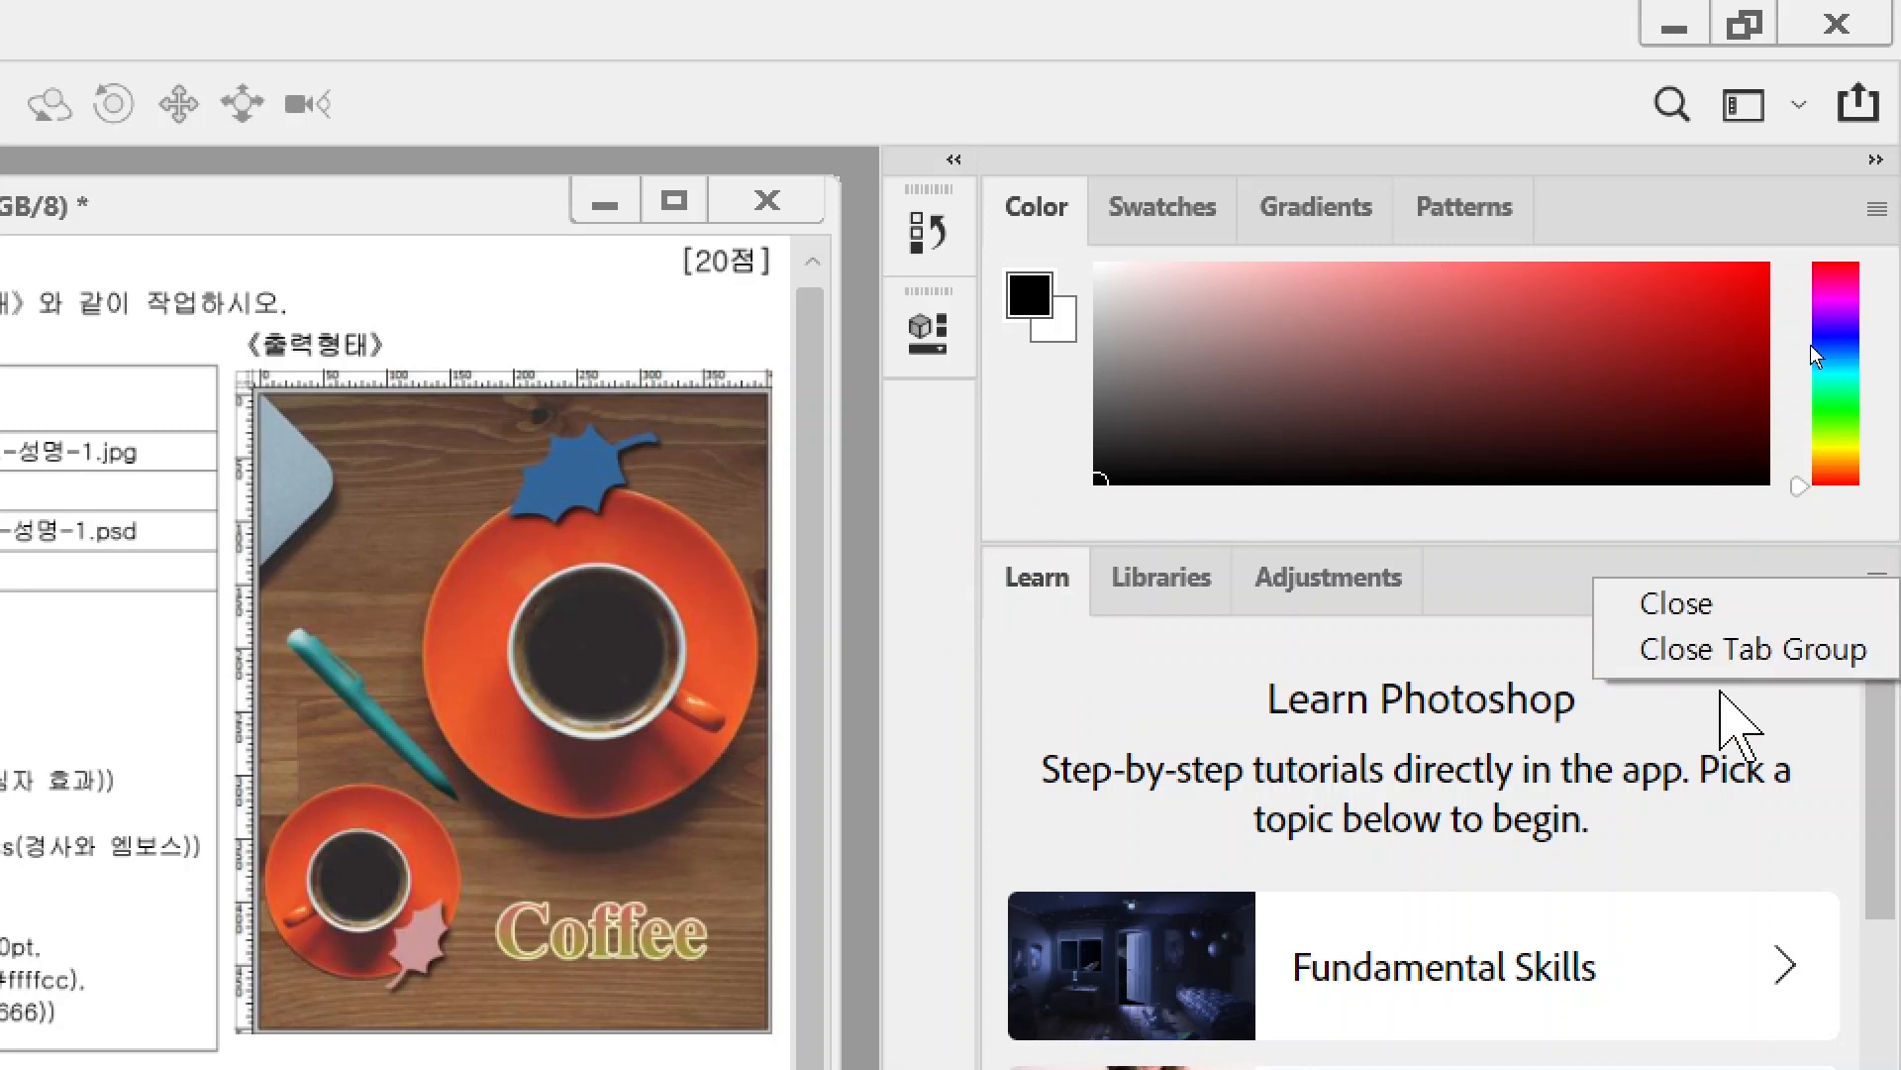
left_click(1617, 651)
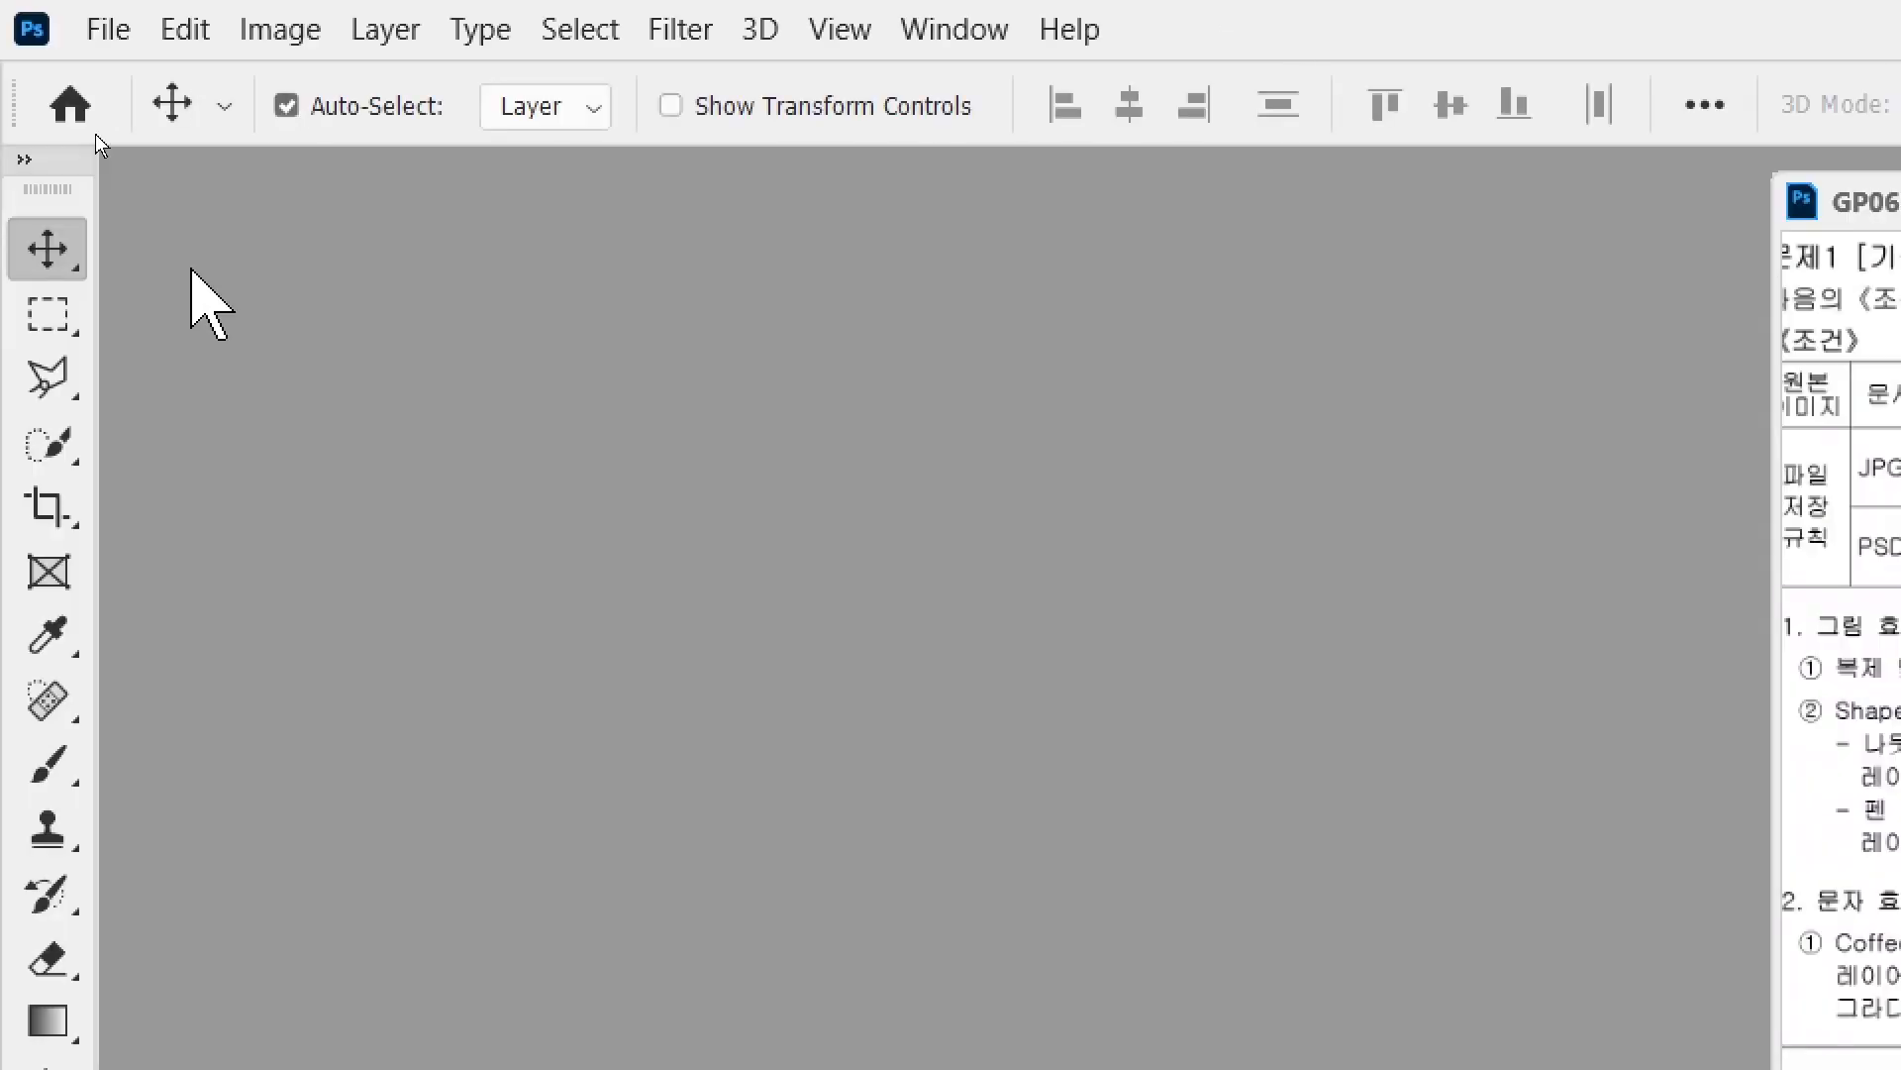
- Expand the toolbar so its tools show in two columns
key("alt+2")
mouse_move(75, 183)
left_mouse_down()
mouse_move(5, 186)
mouse_move(29, 117)
mouse_move(87, 131)
mouse_move(87, 186)
mouse_move(240, 349)
left_mouse_up()
key("Escape")
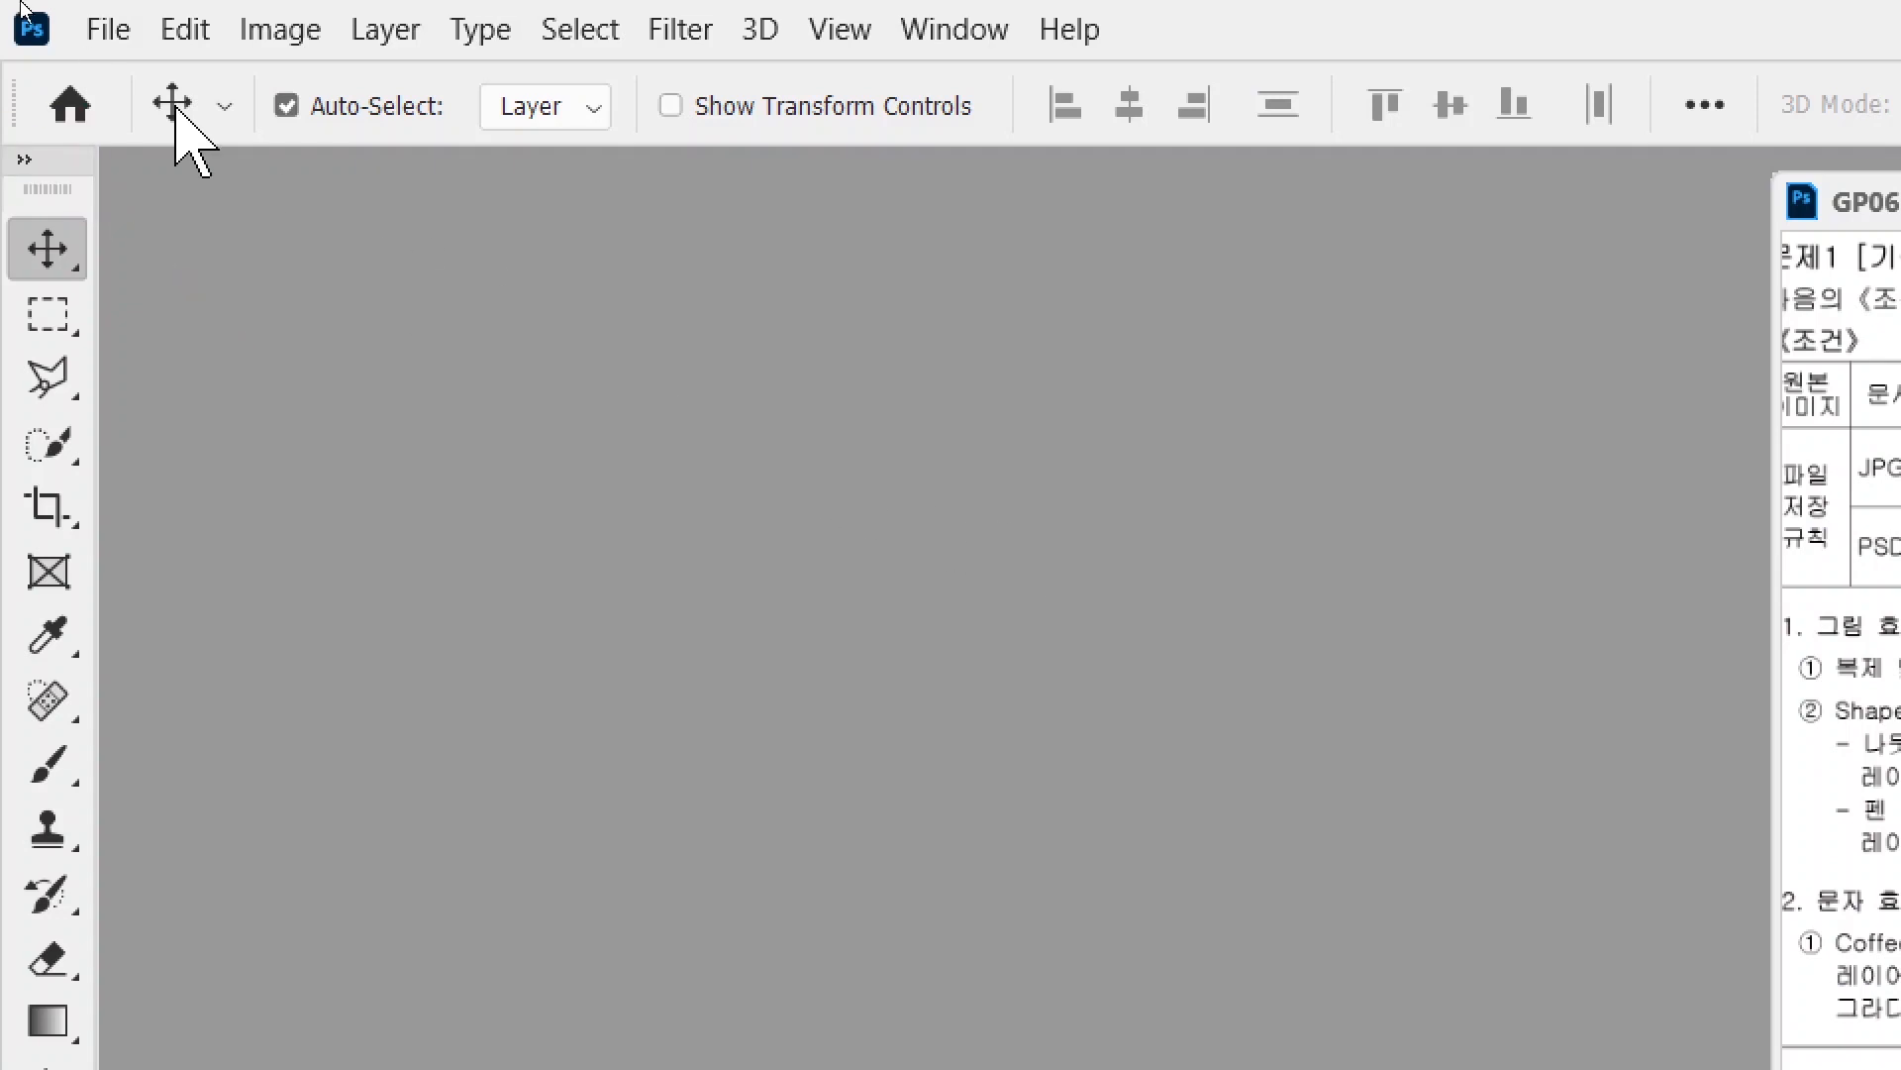
left_click(22, 160)
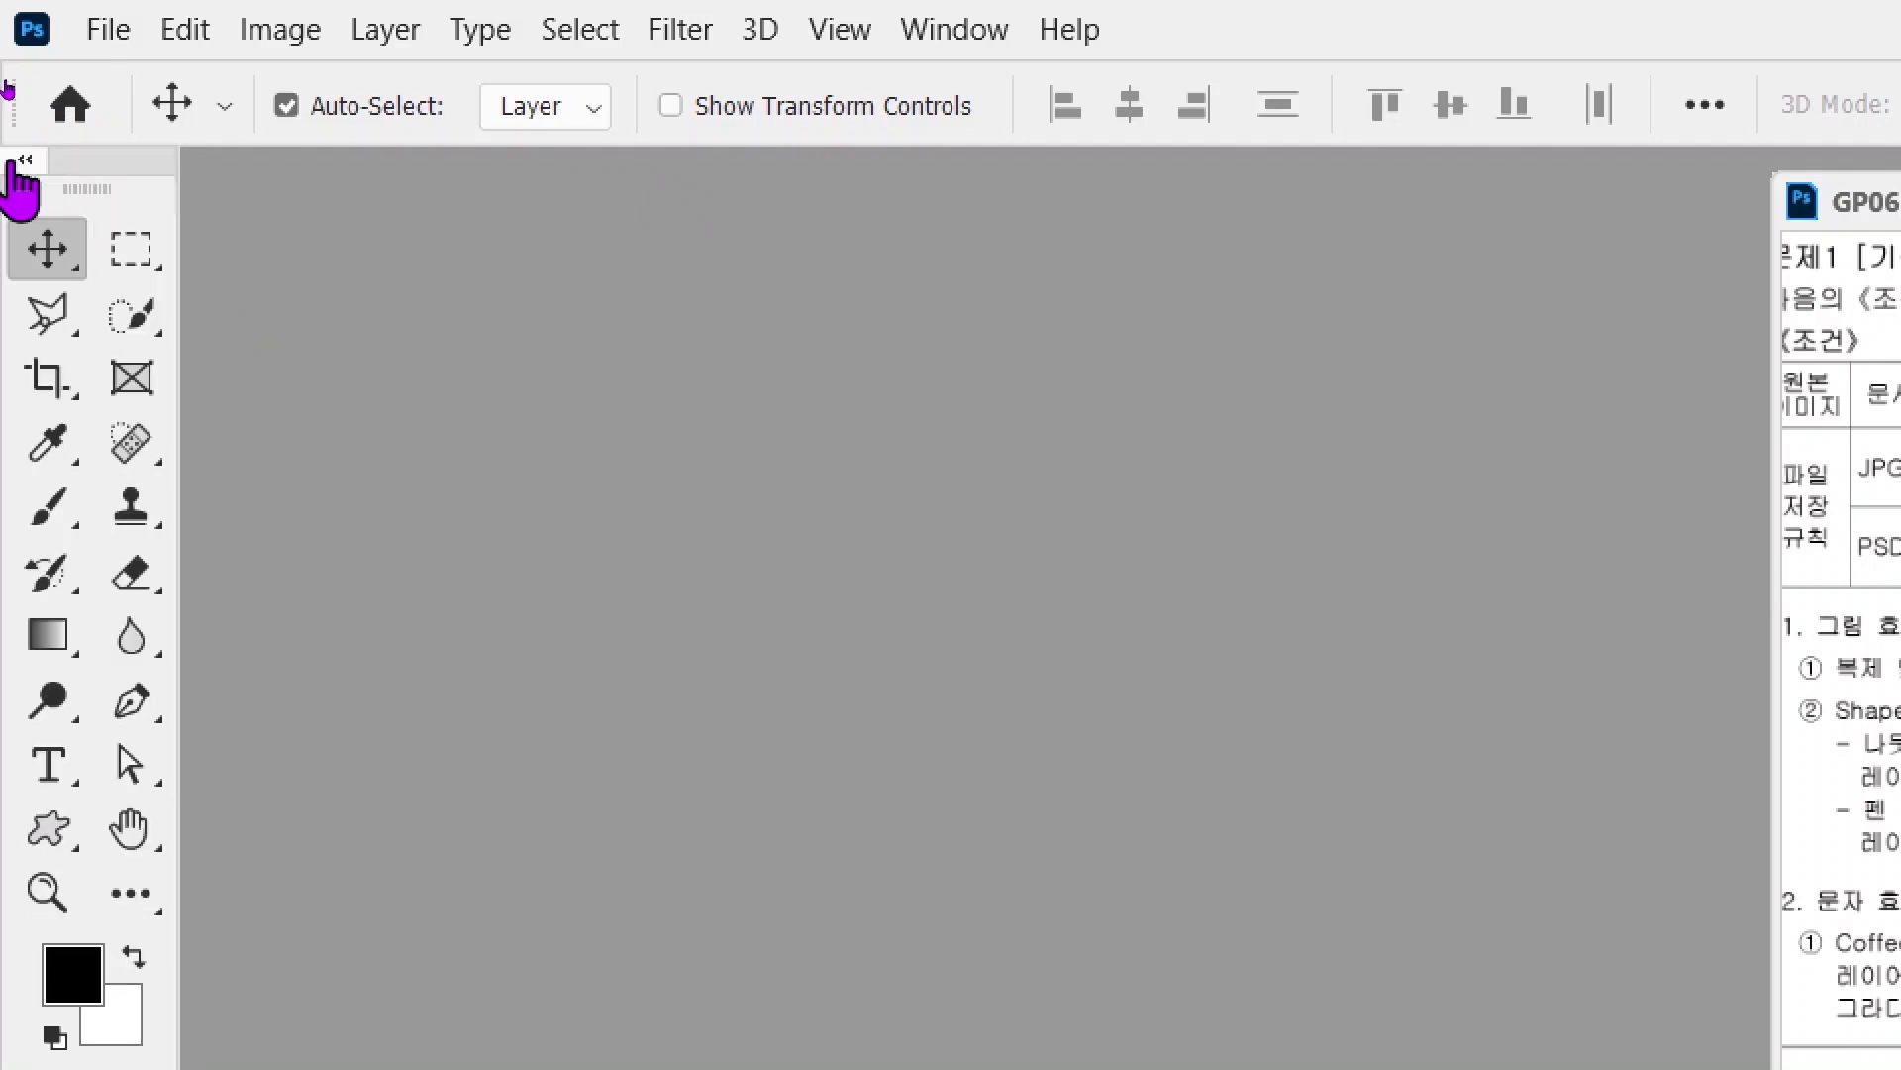
left_click(20, 160)
left_click(20, 160)
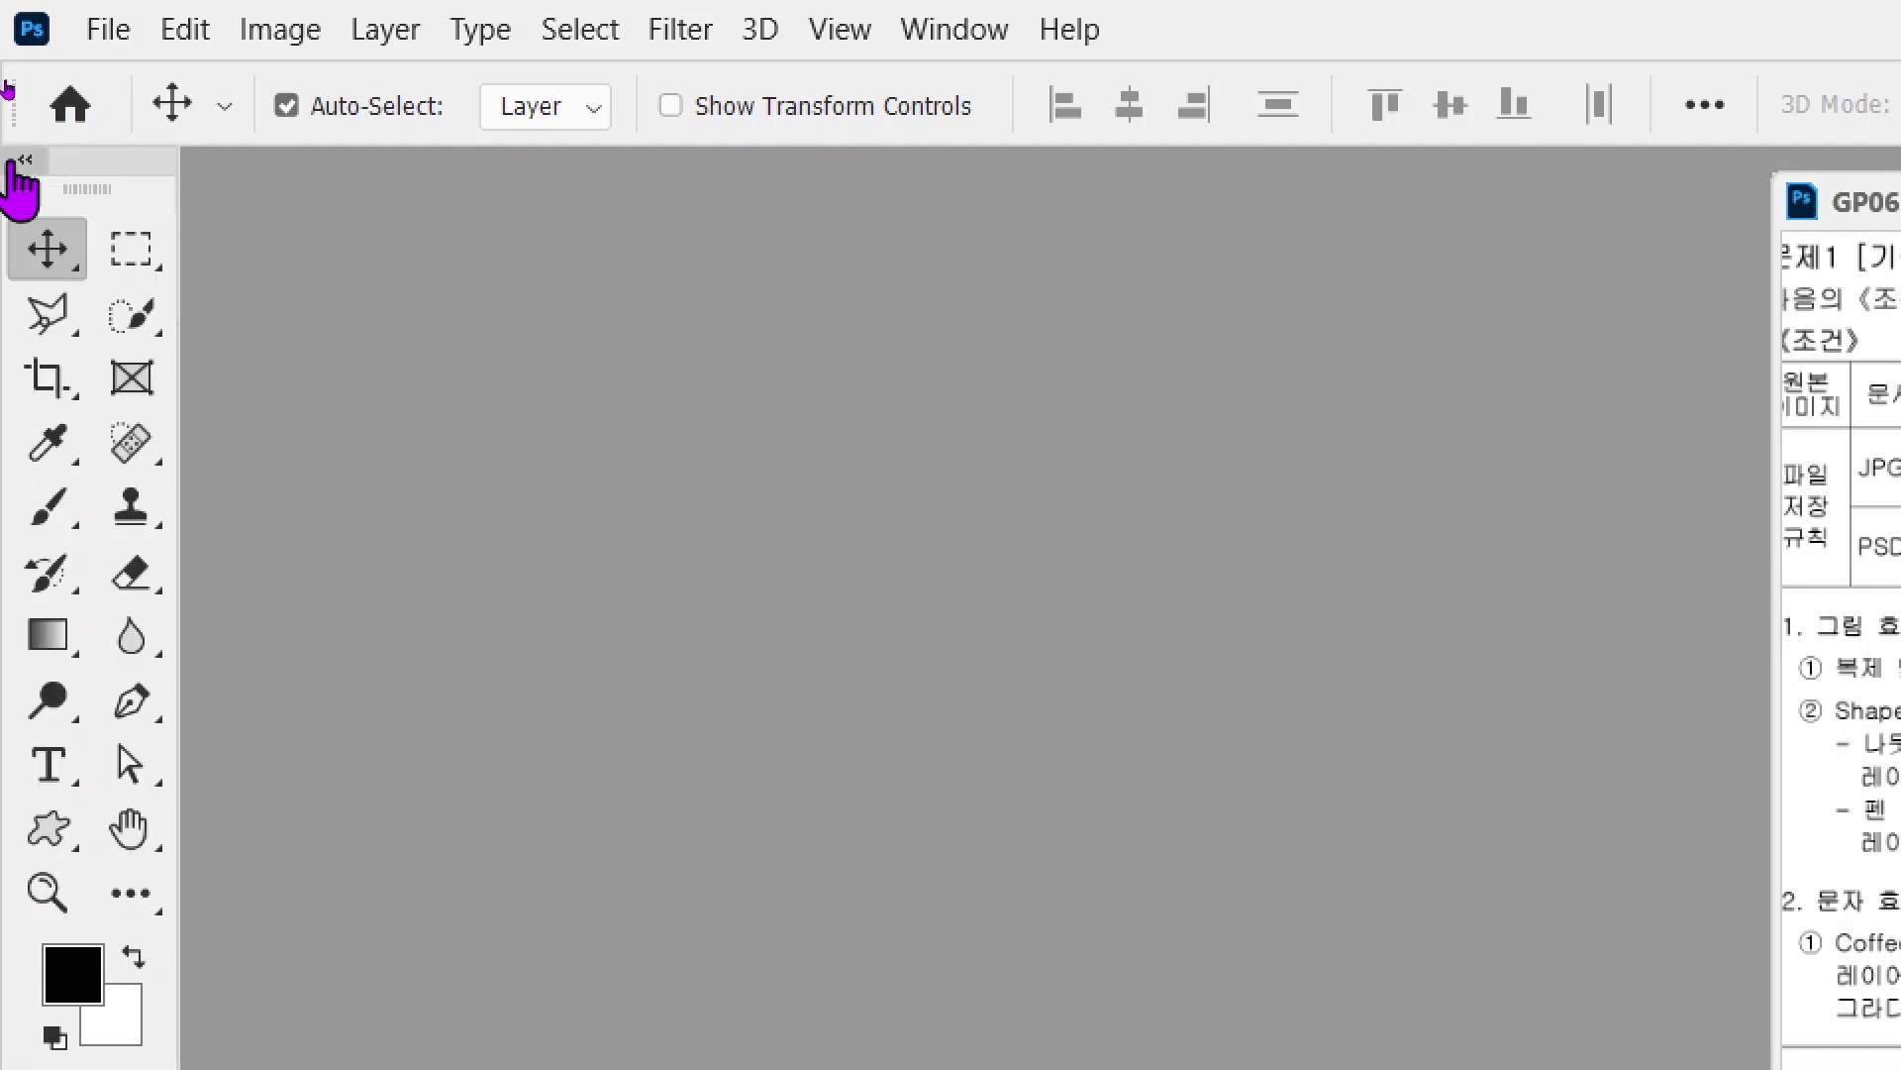
- Open Edit > Preferences at the History Log page
left_click(198, 28)
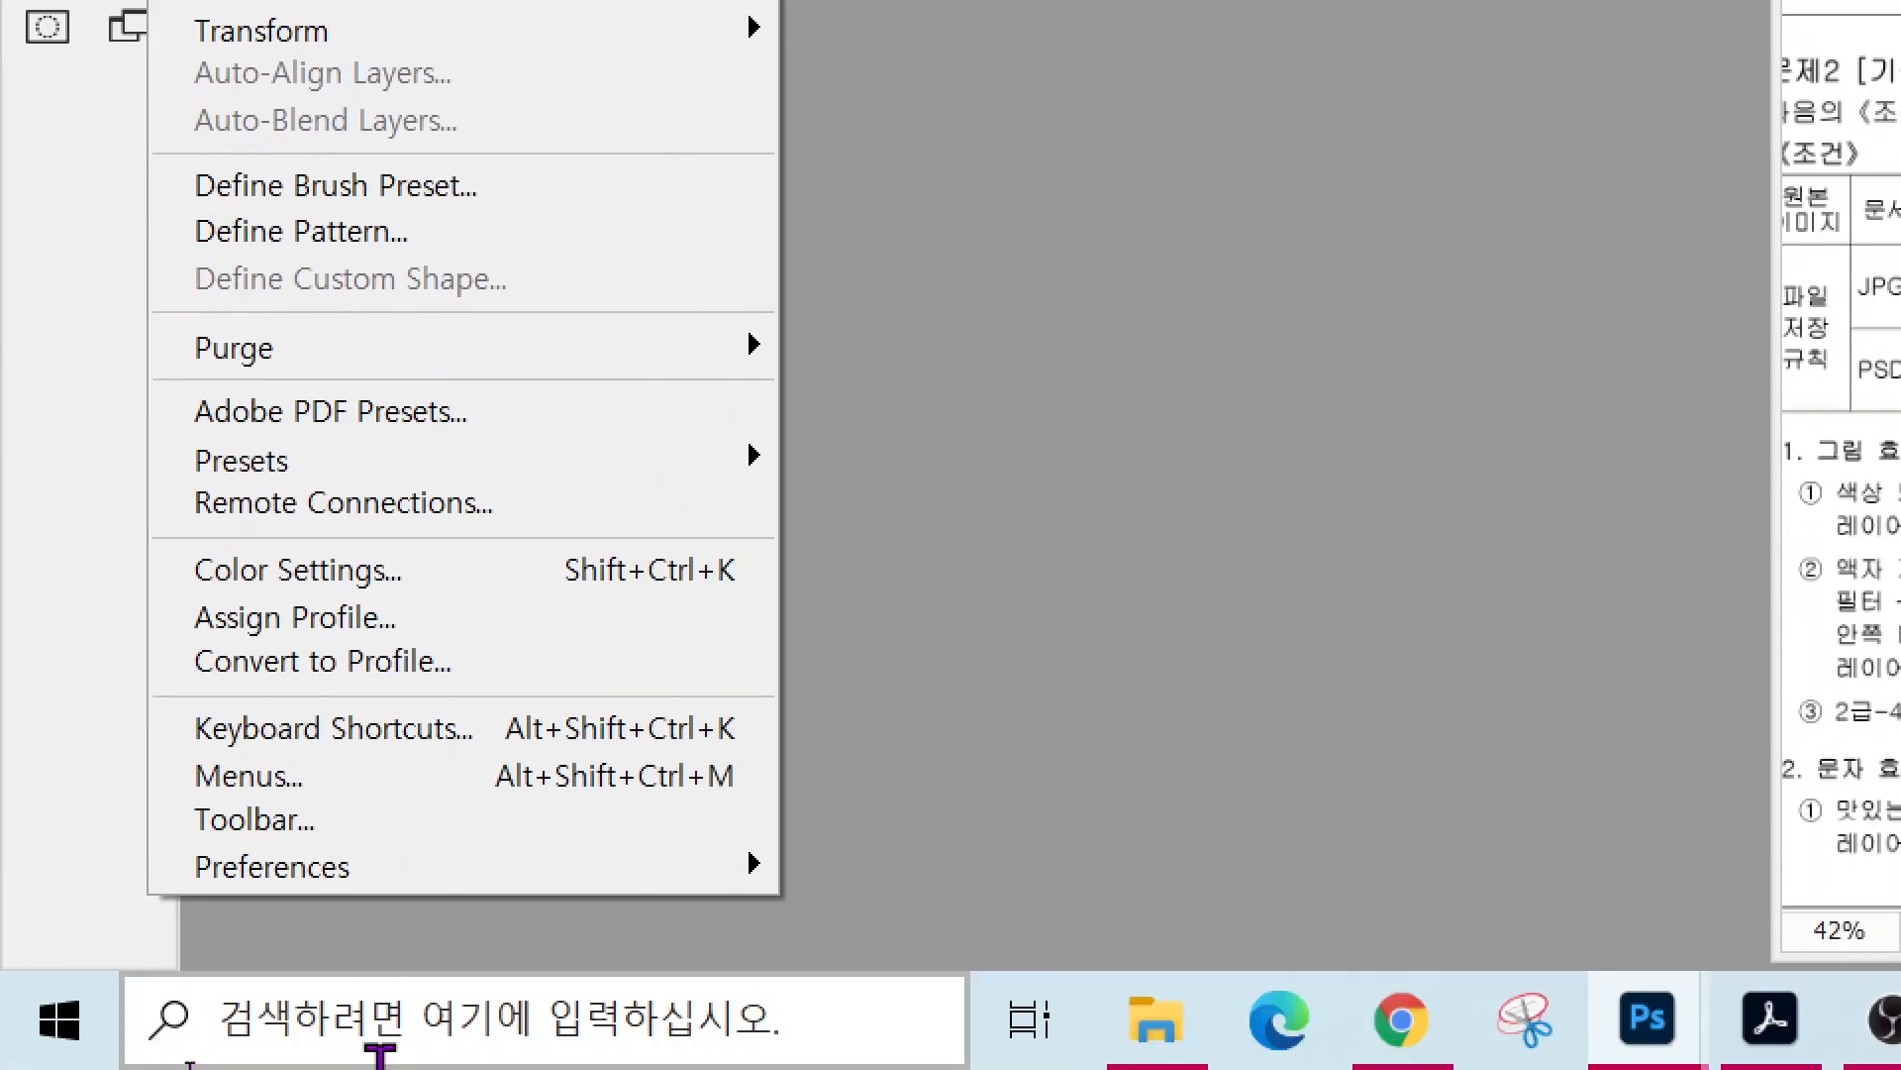
mouse_move(362, 888)
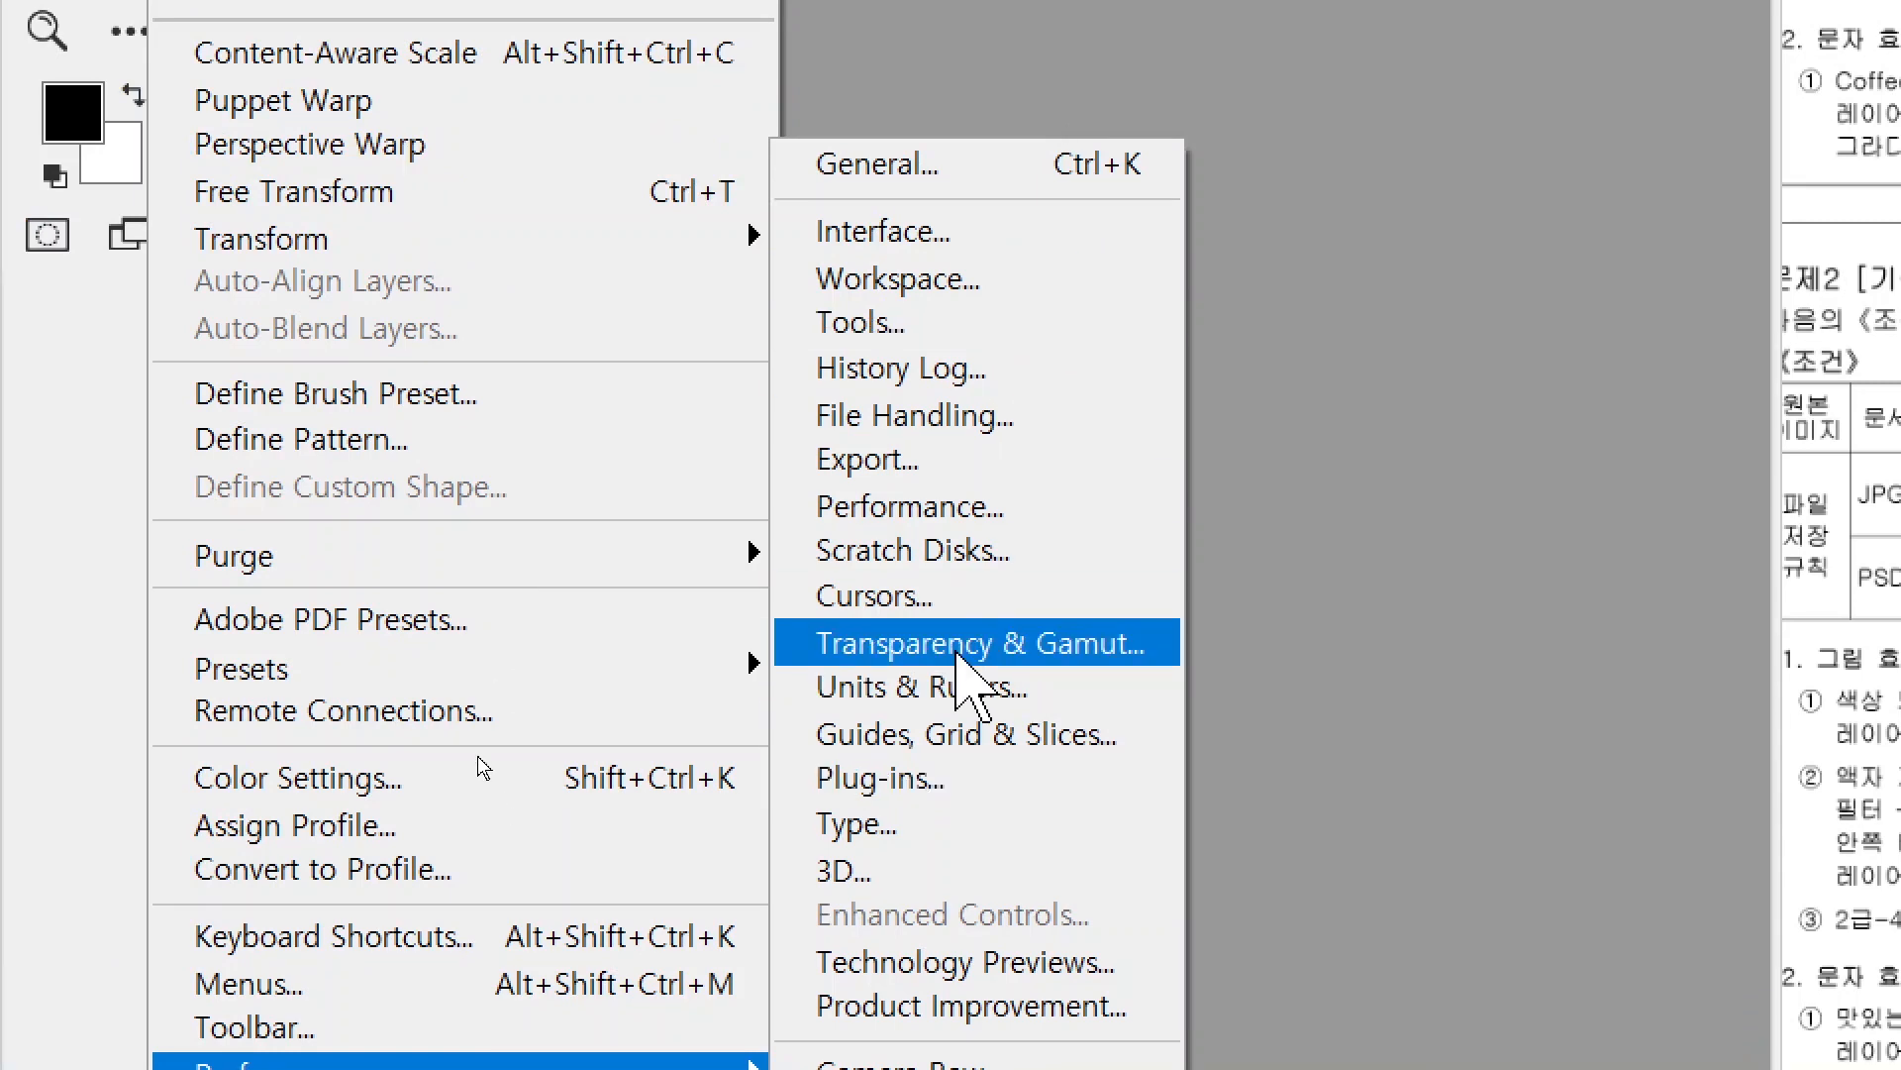
left_click(958, 375)
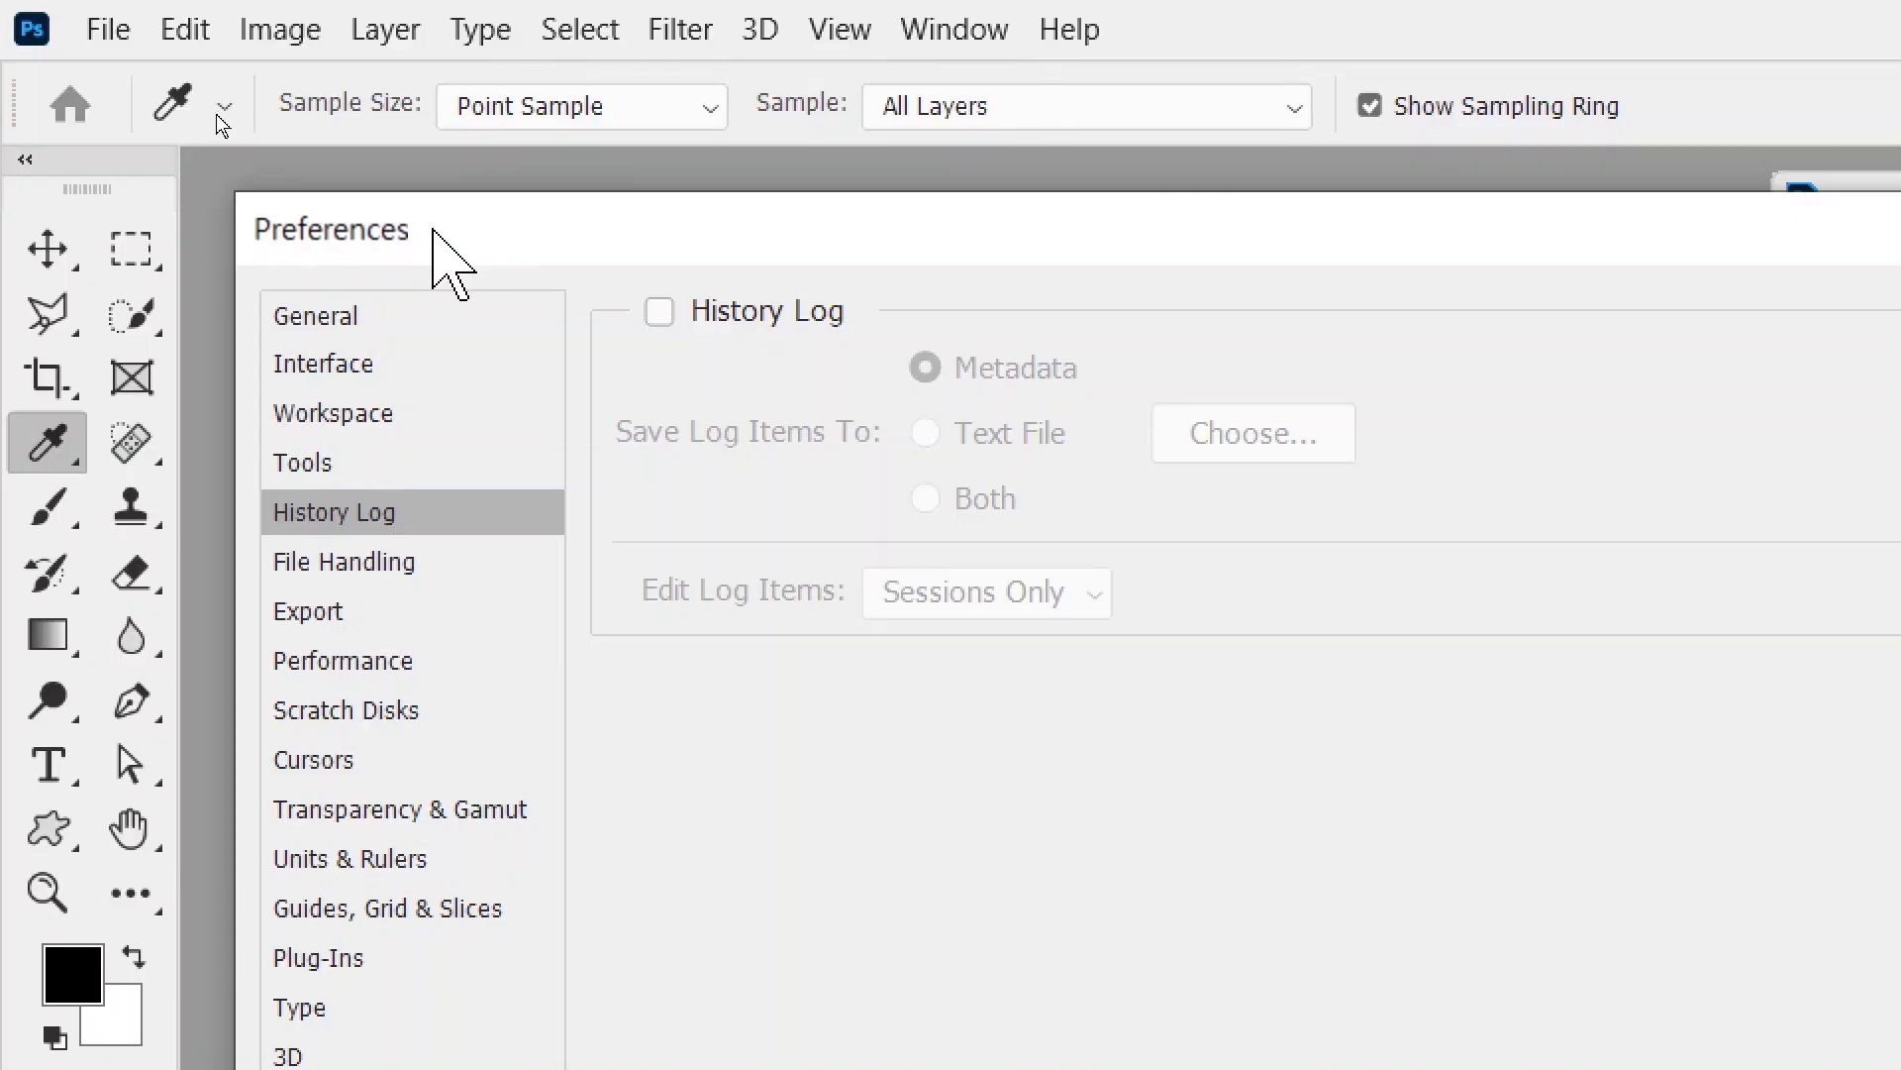
- Browse the General, Interface, Workspace, Tools and History Log preference pages, ending on Cursors
left_click(347, 325)
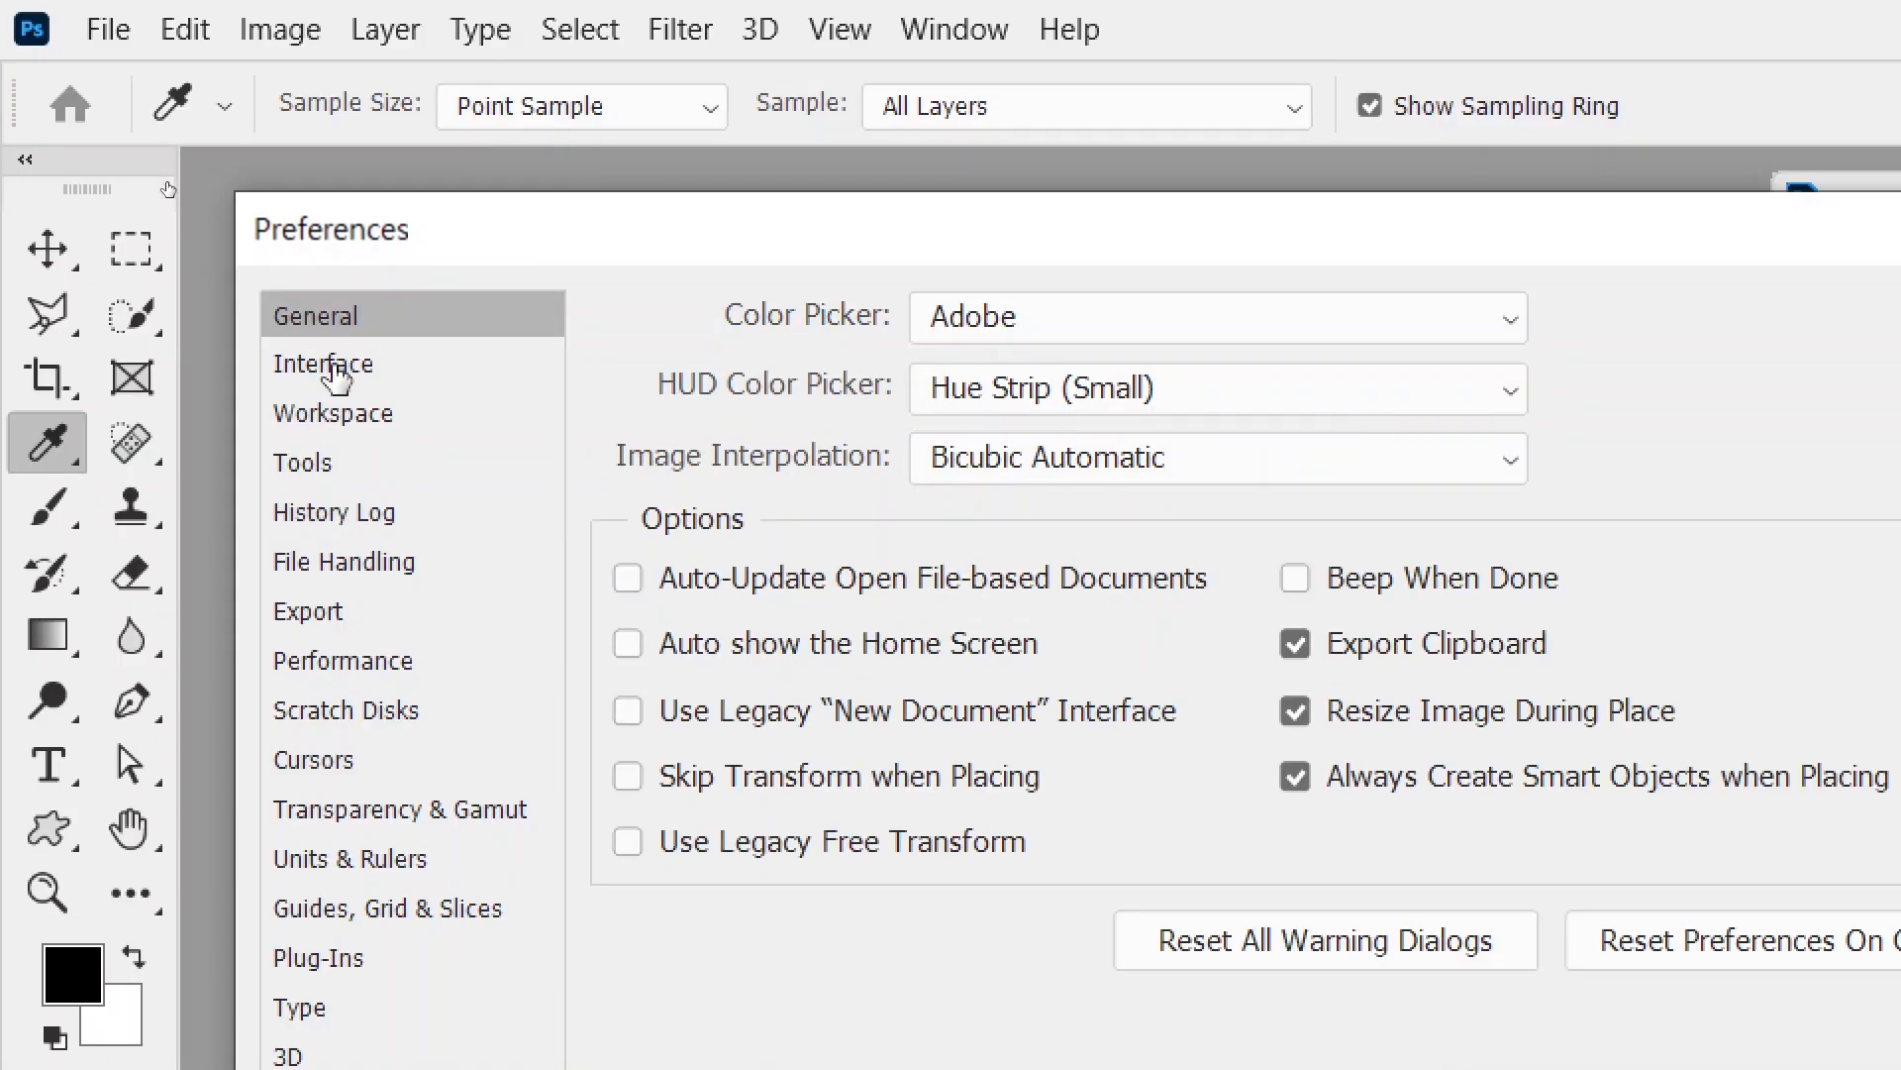
left_click(335, 374)
left_click(311, 420)
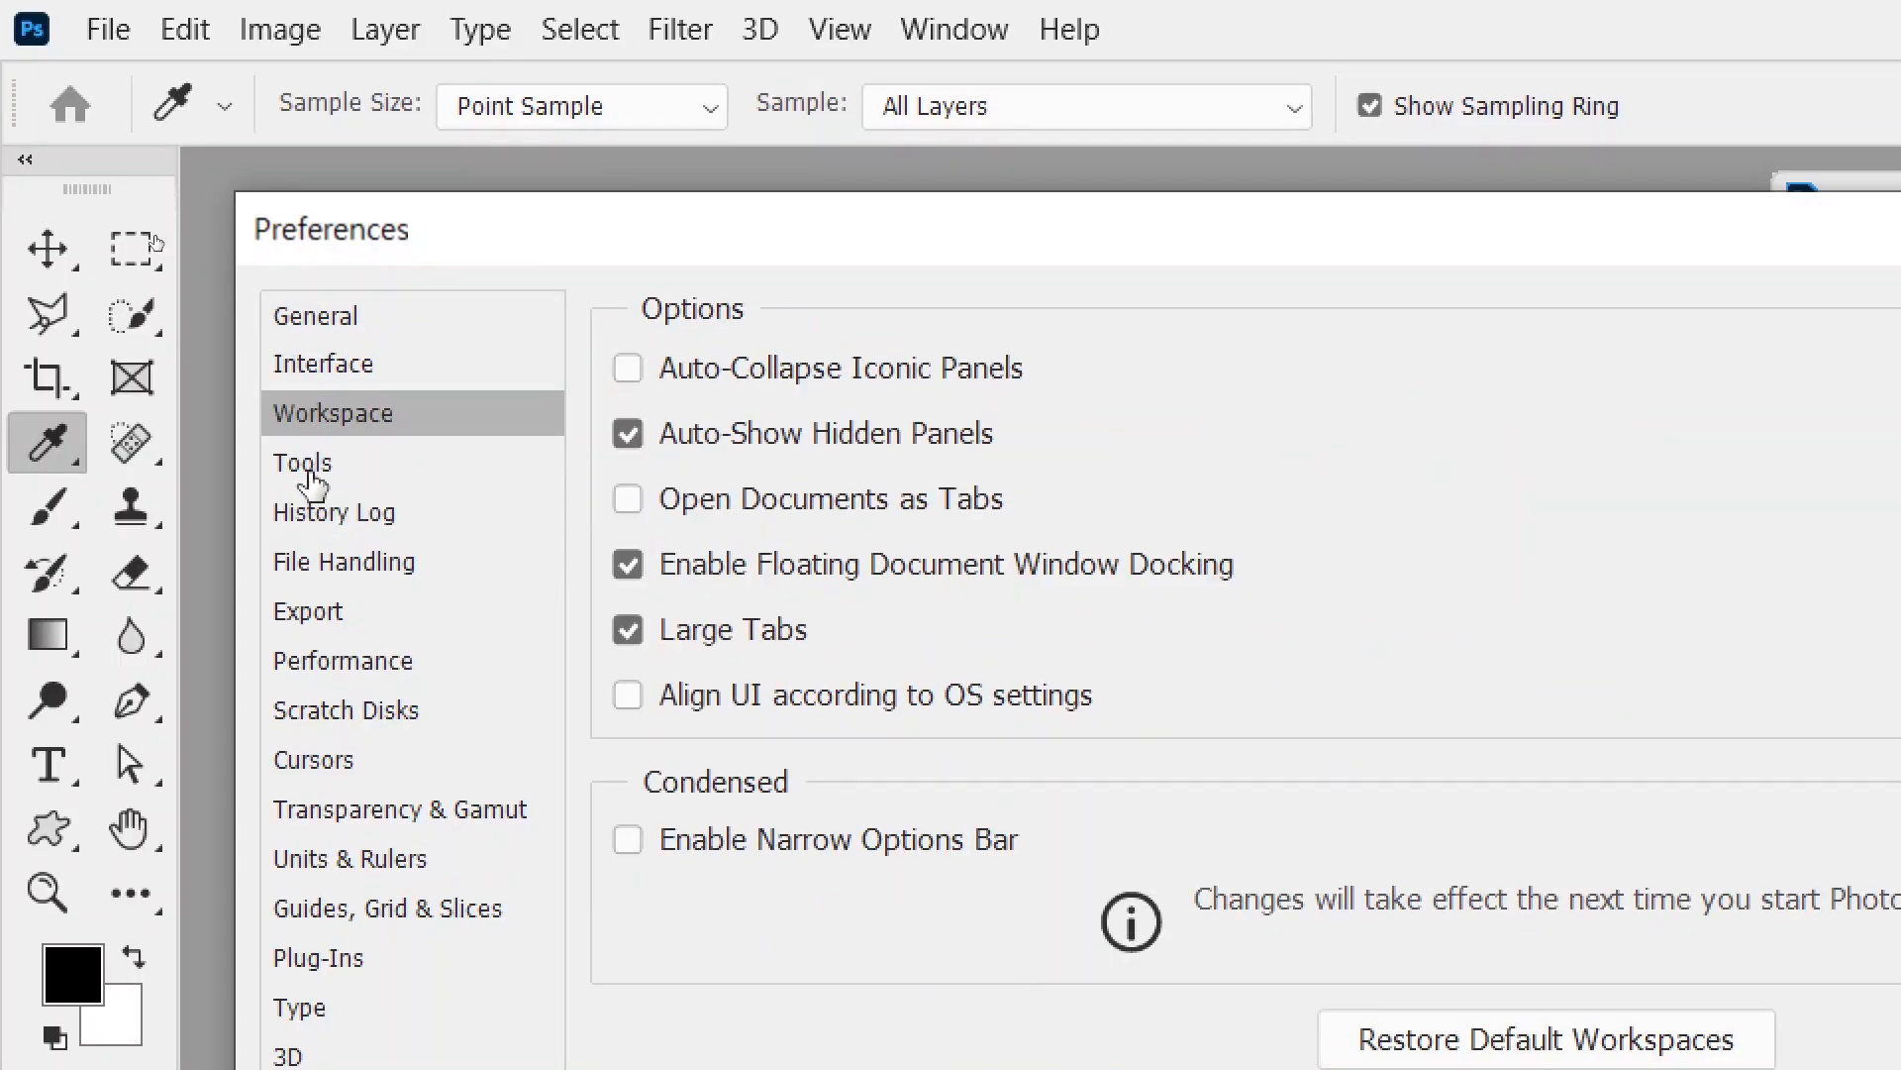
left_click(308, 477)
left_click(307, 519)
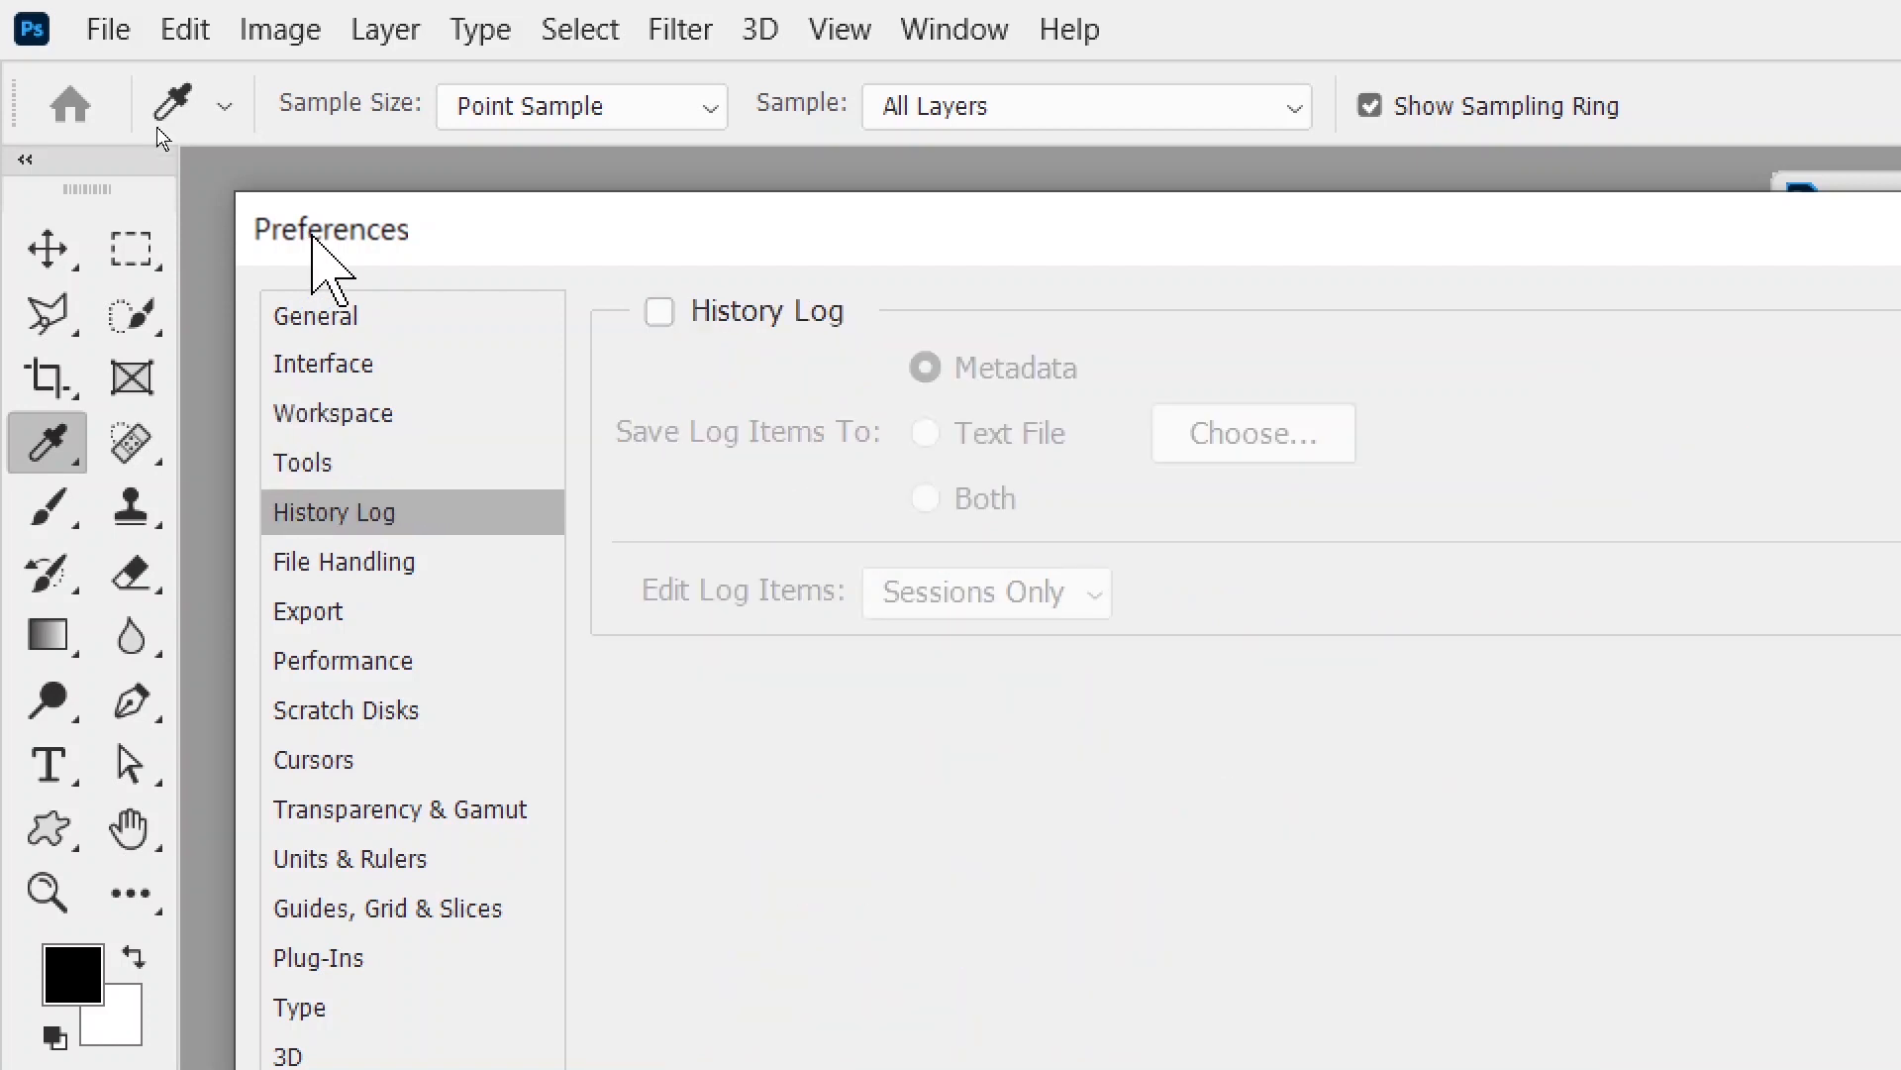
left_click(302, 333)
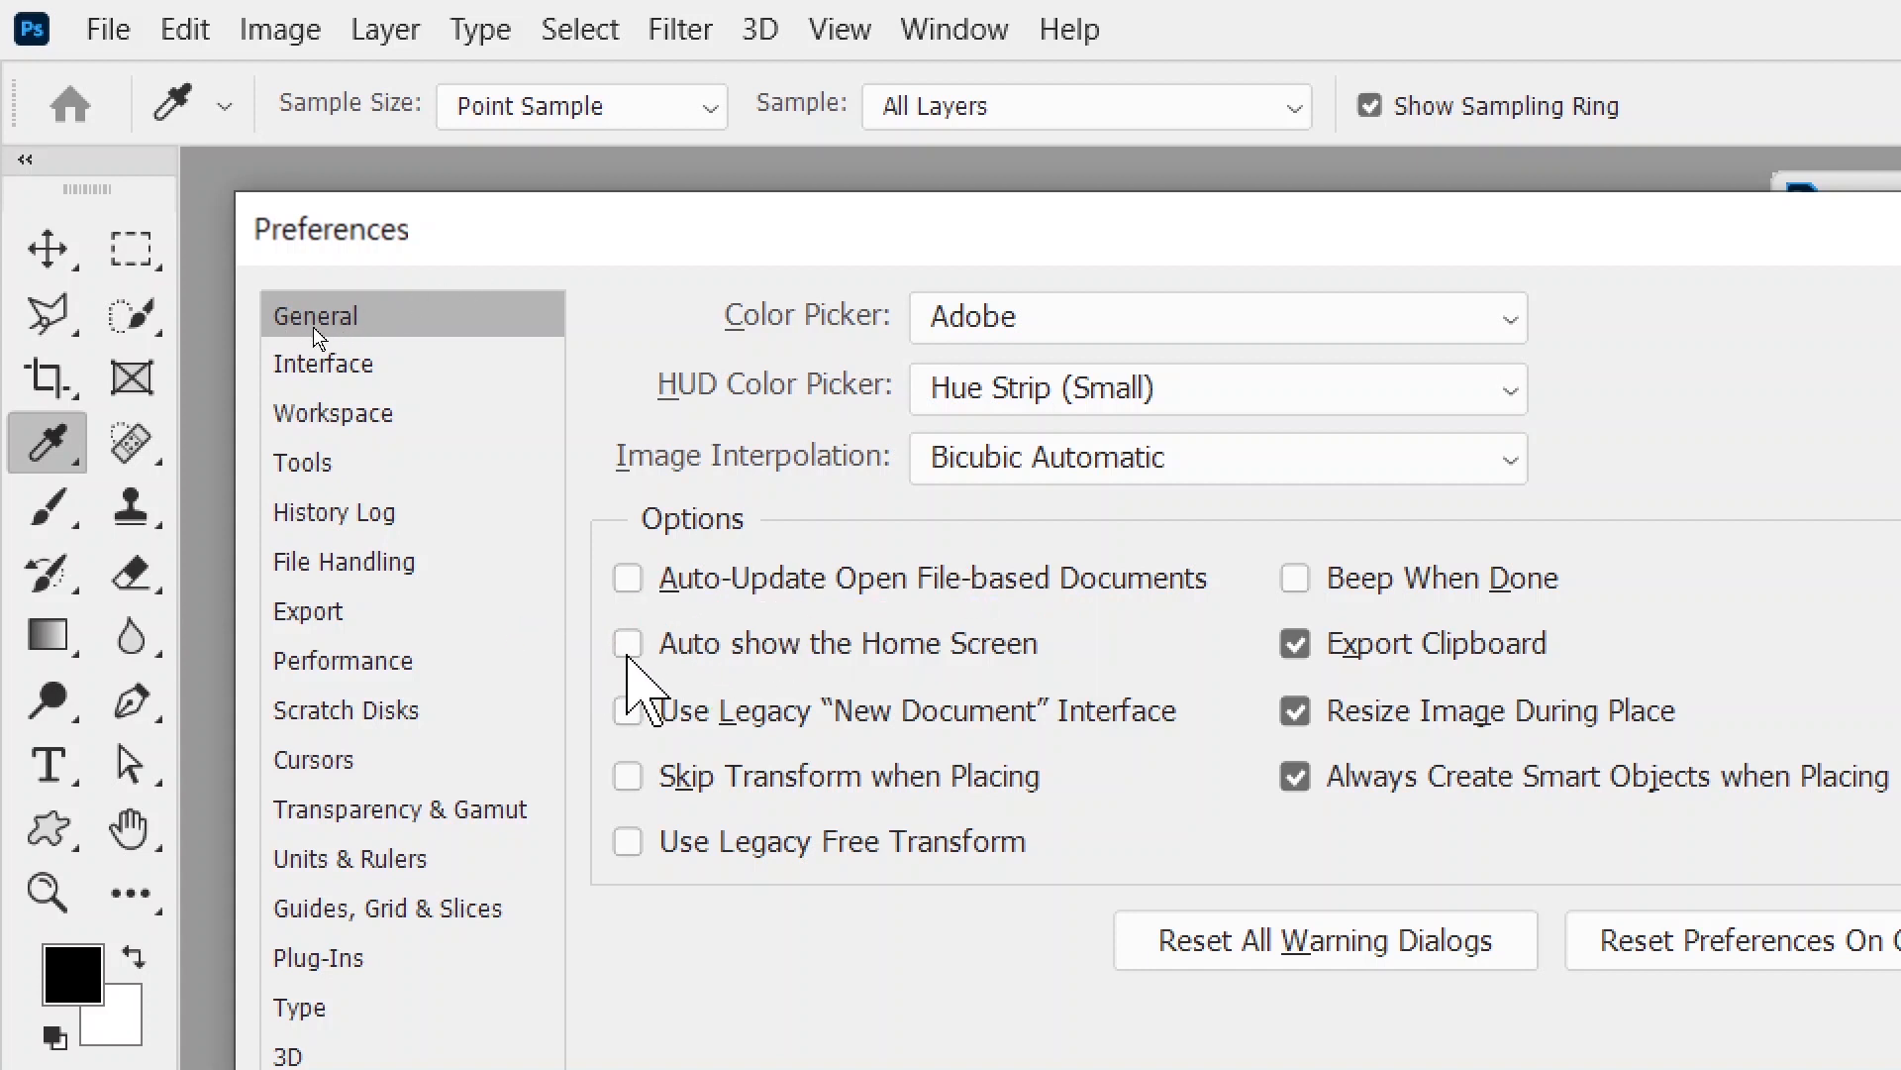
left_click(303, 374)
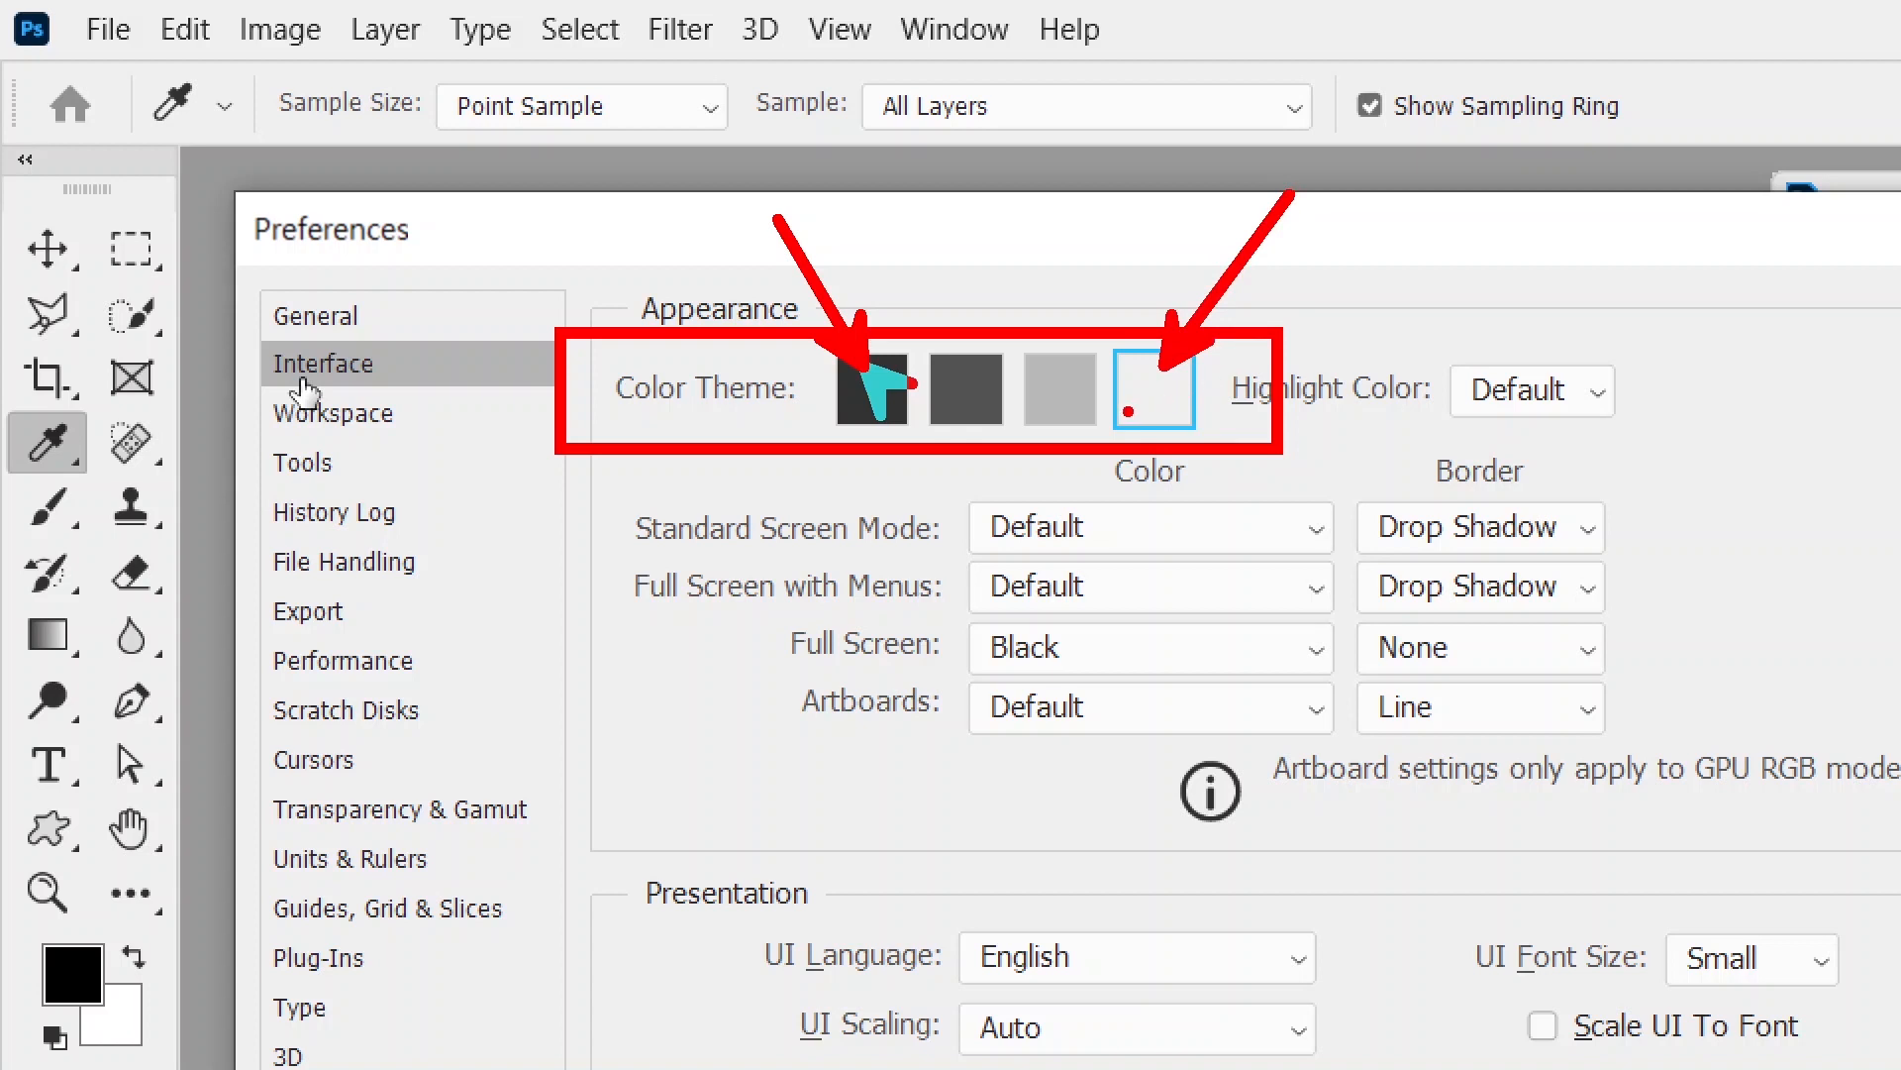
left_click(330, 416)
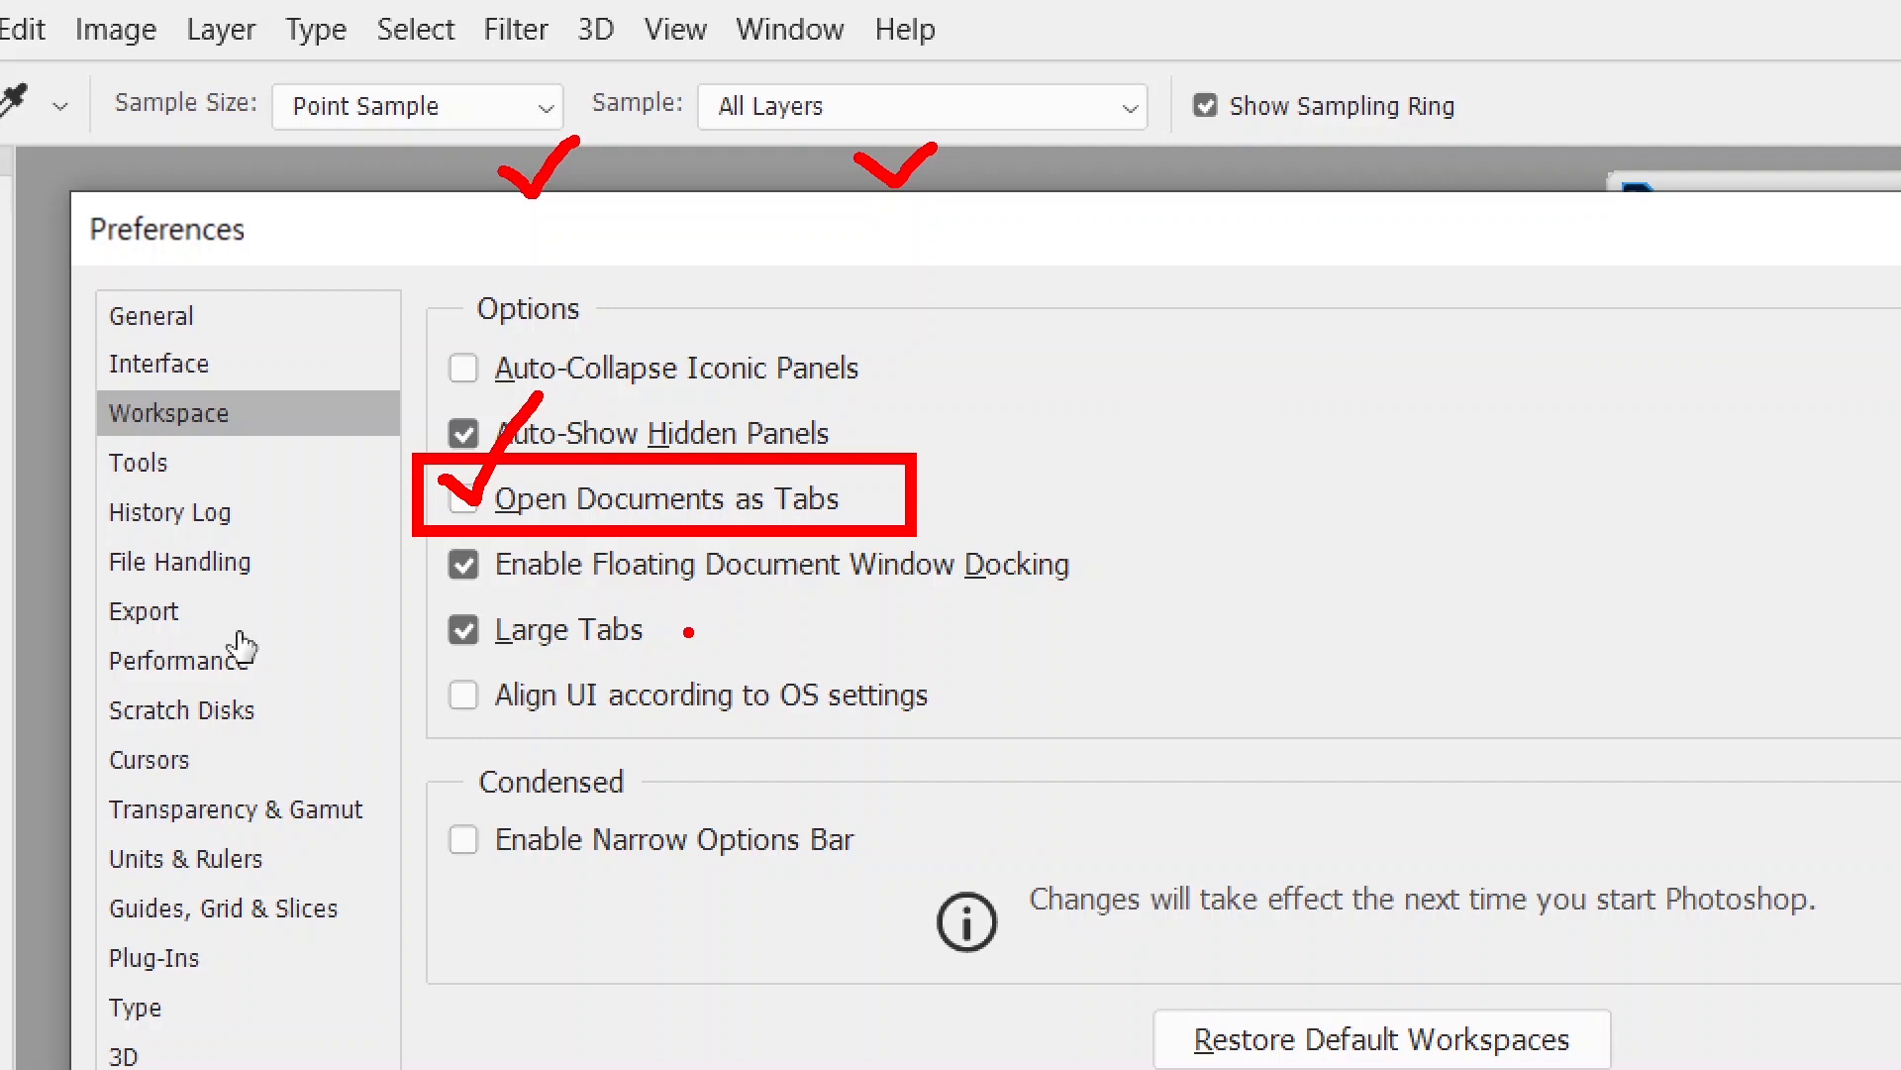
left_click(173, 777)
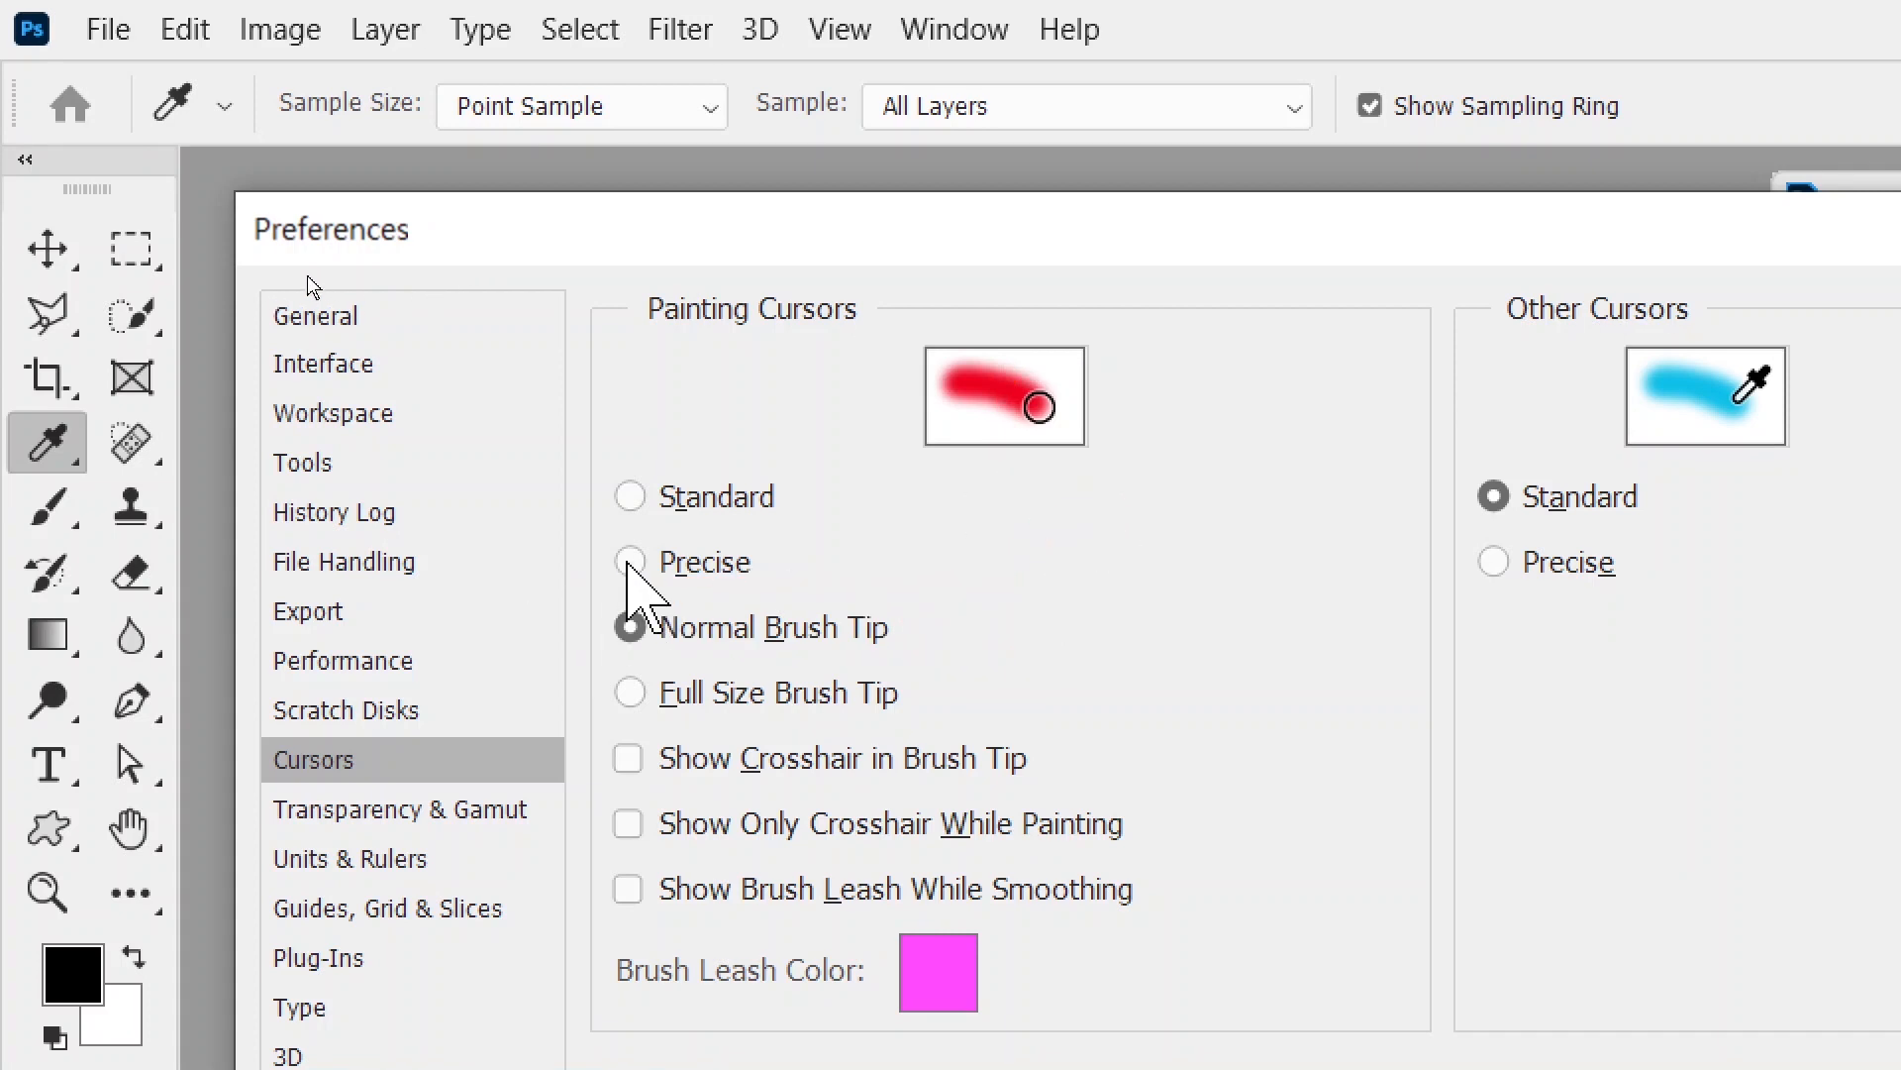
- Try Precise painting cursors, settle on Normal Brush Tip, then view Units & Rulers
left_click(644, 562)
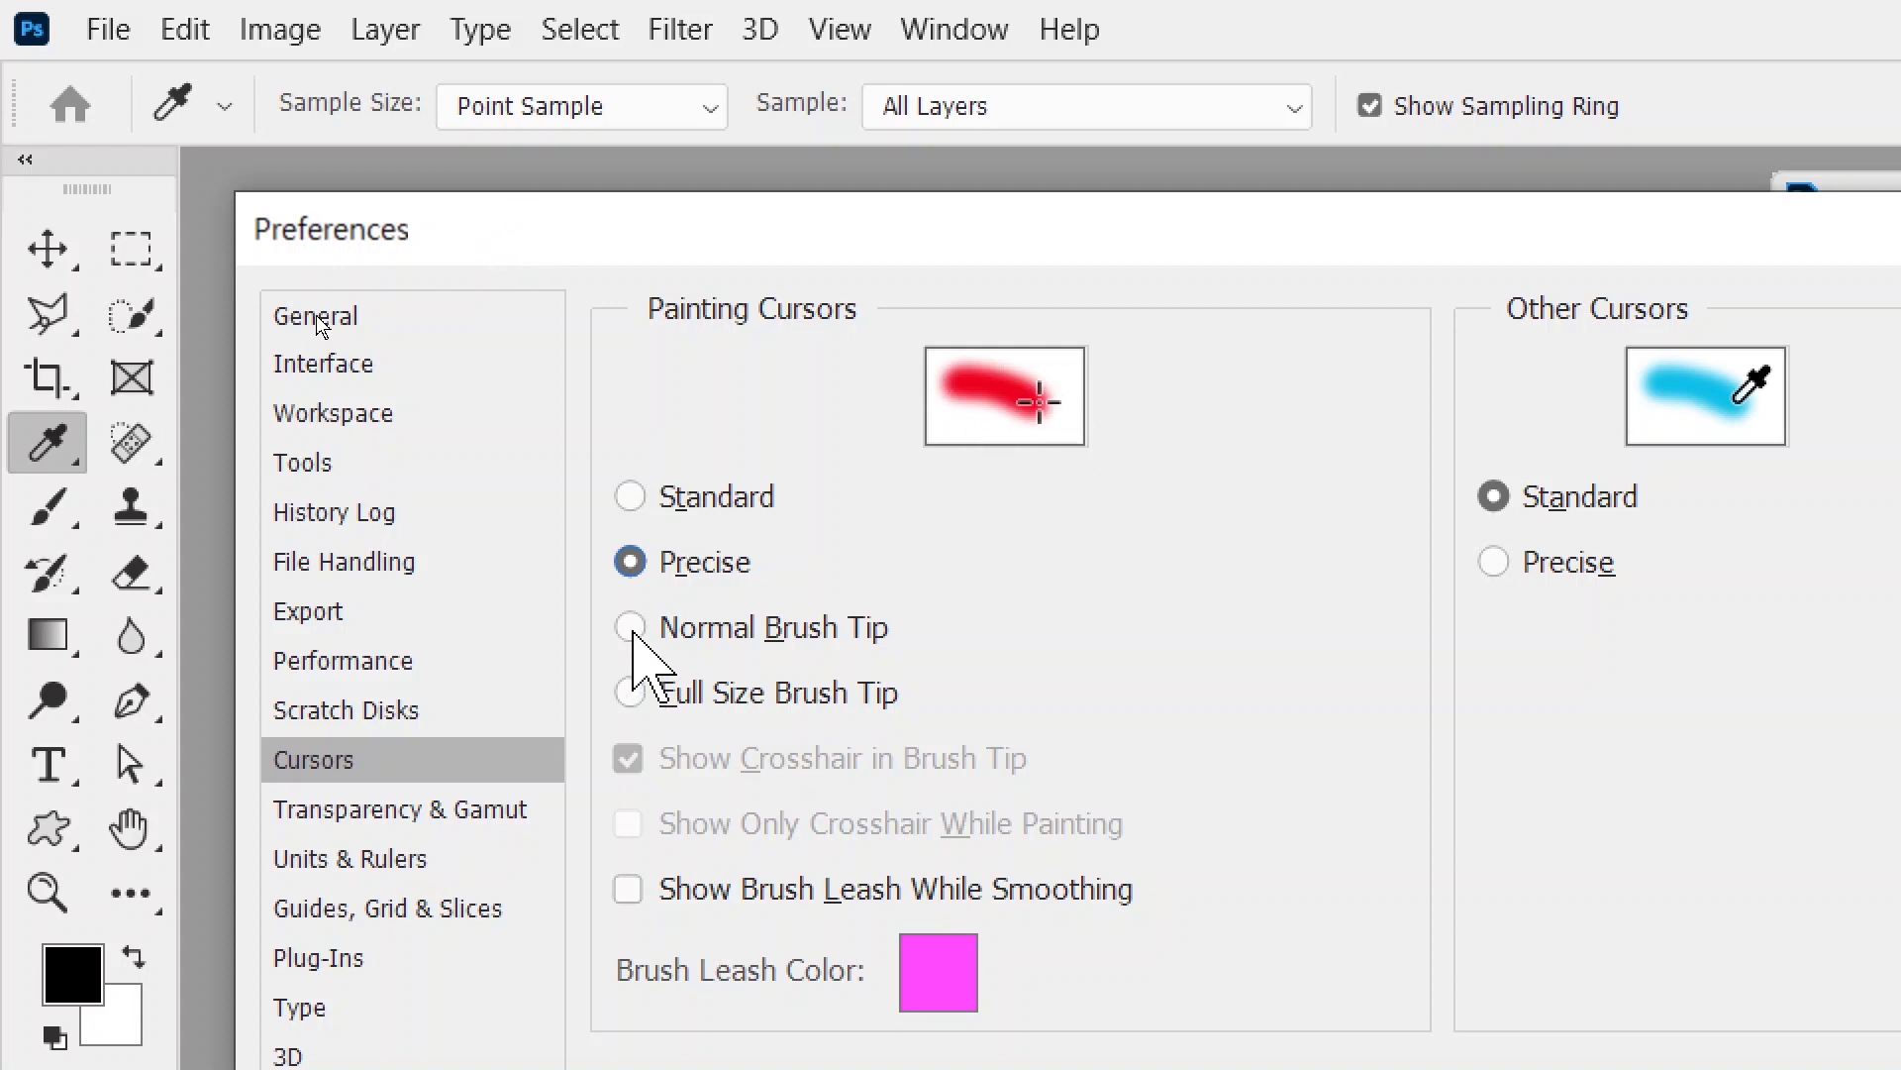
left_click(630, 627)
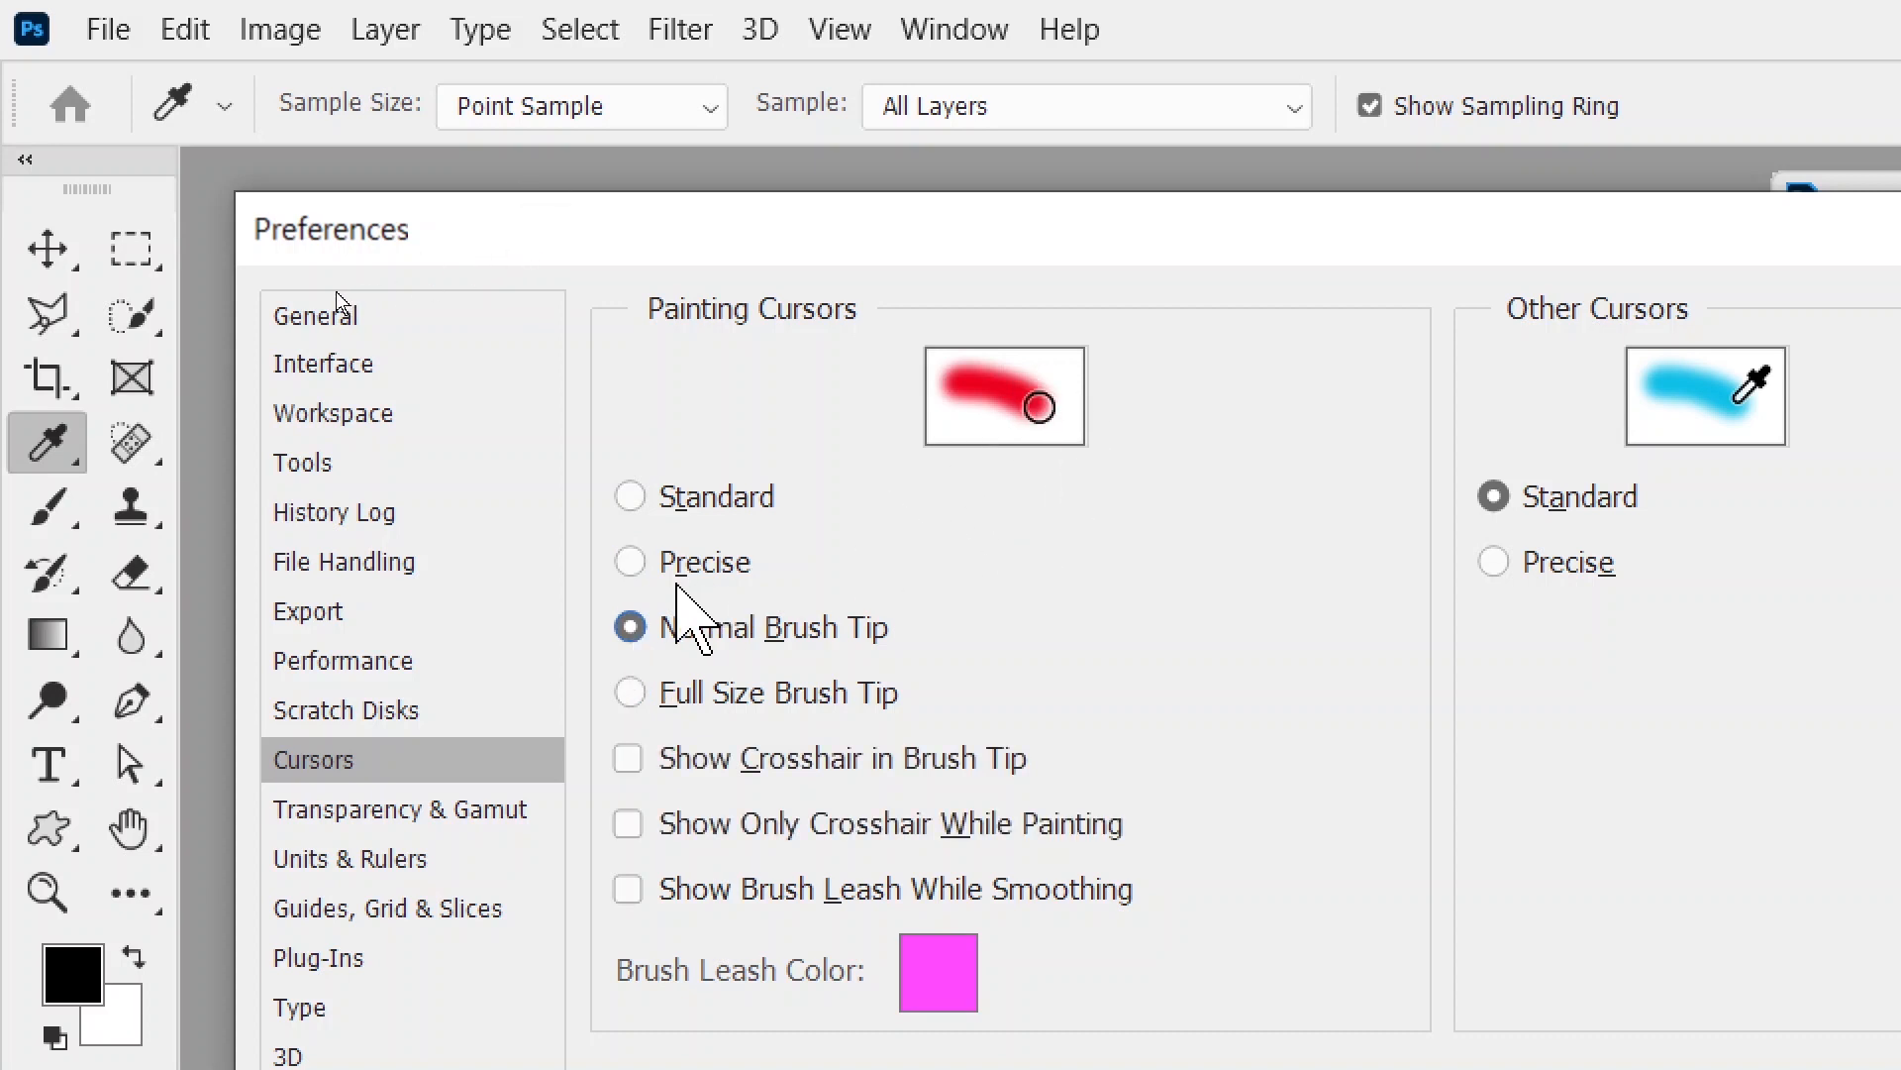
left_click(630, 561)
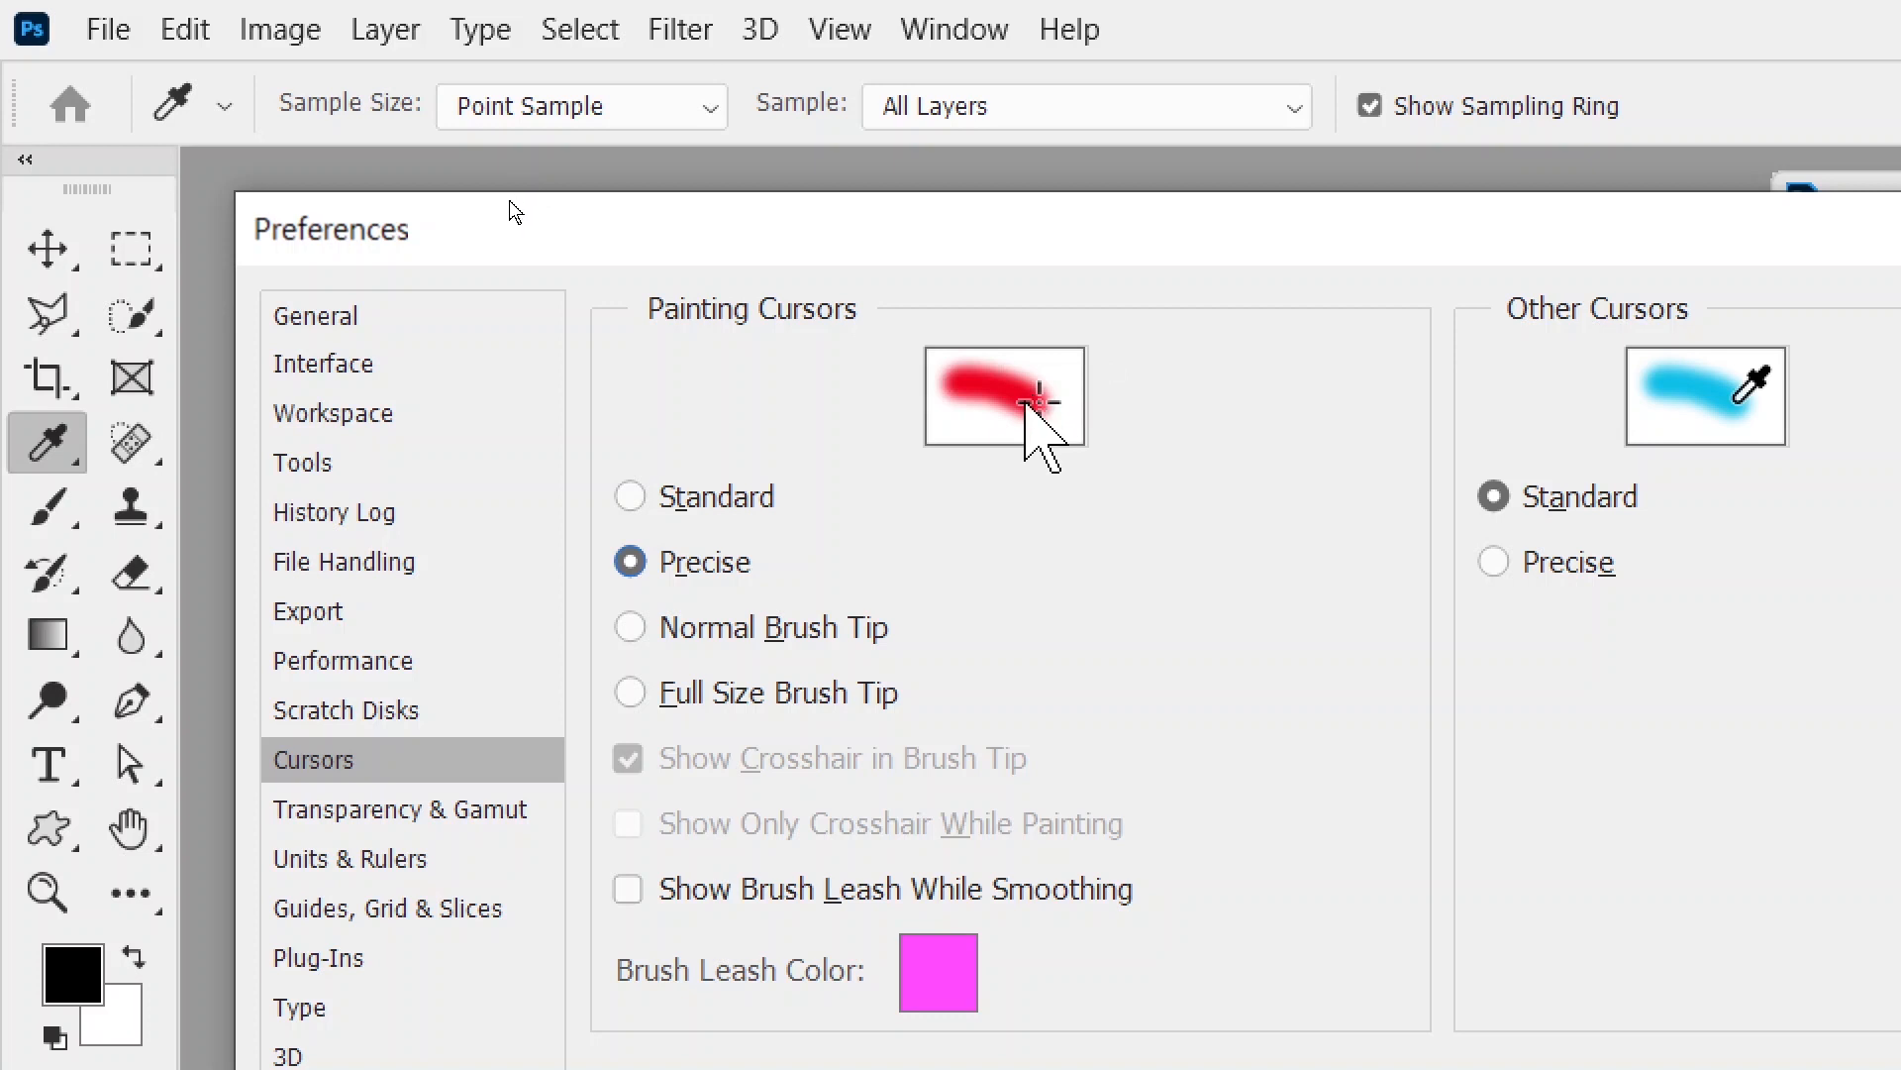
left_click(630, 627)
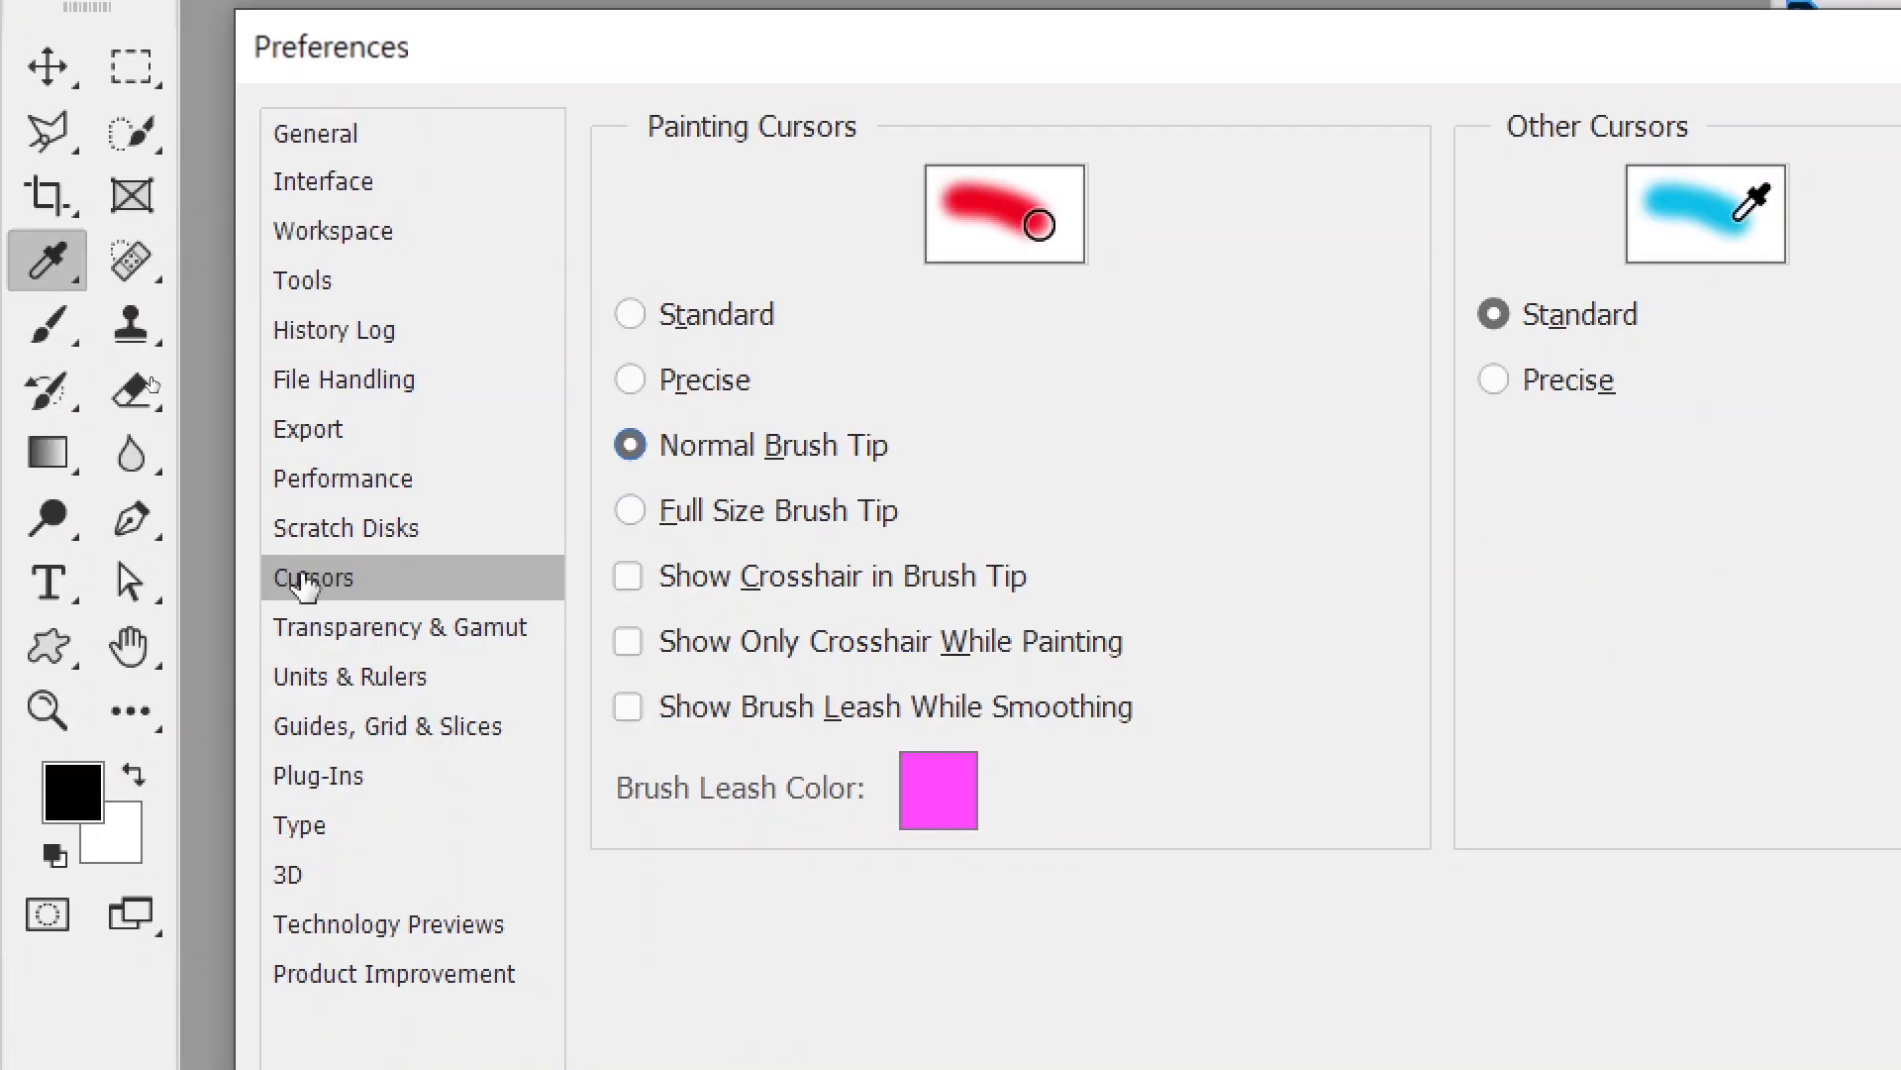
left_click(307, 870)
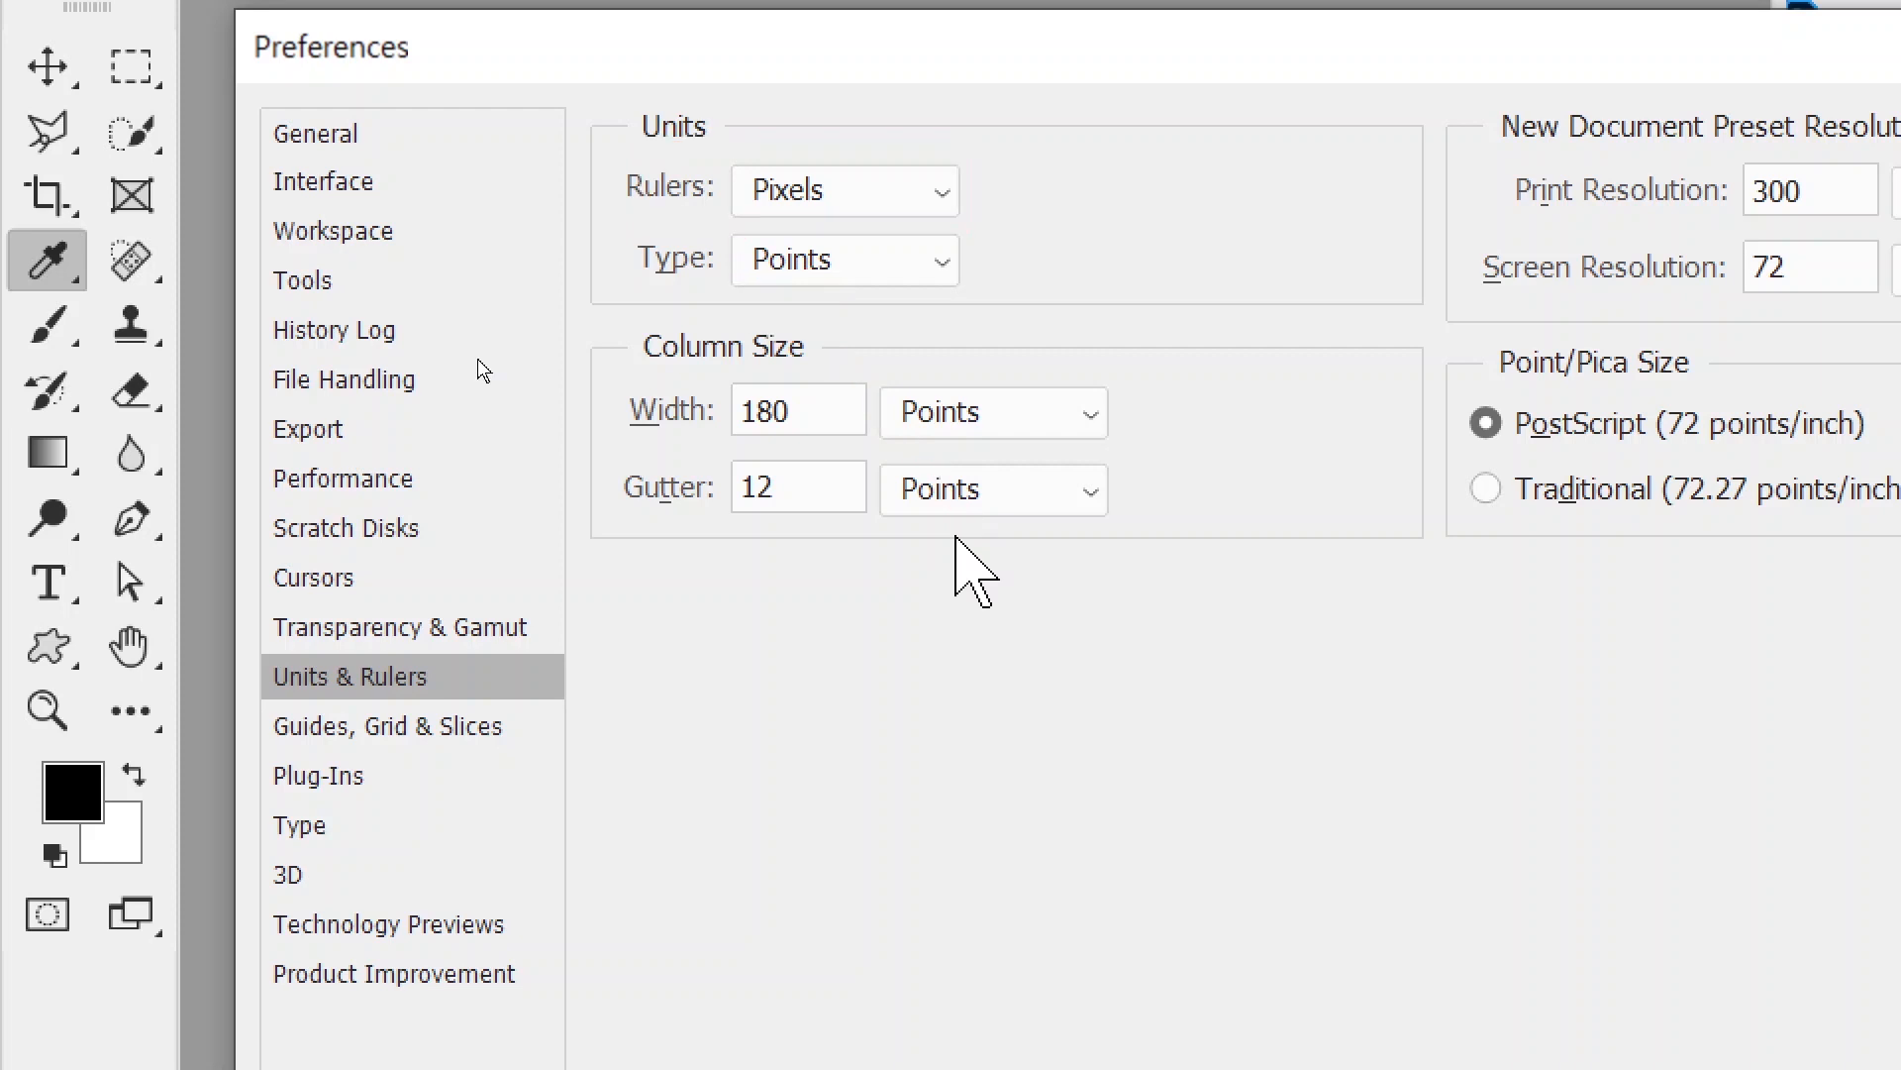
- Keep type units in Points, review the Type page, and confirm Preferences with OK
left_click(837, 260)
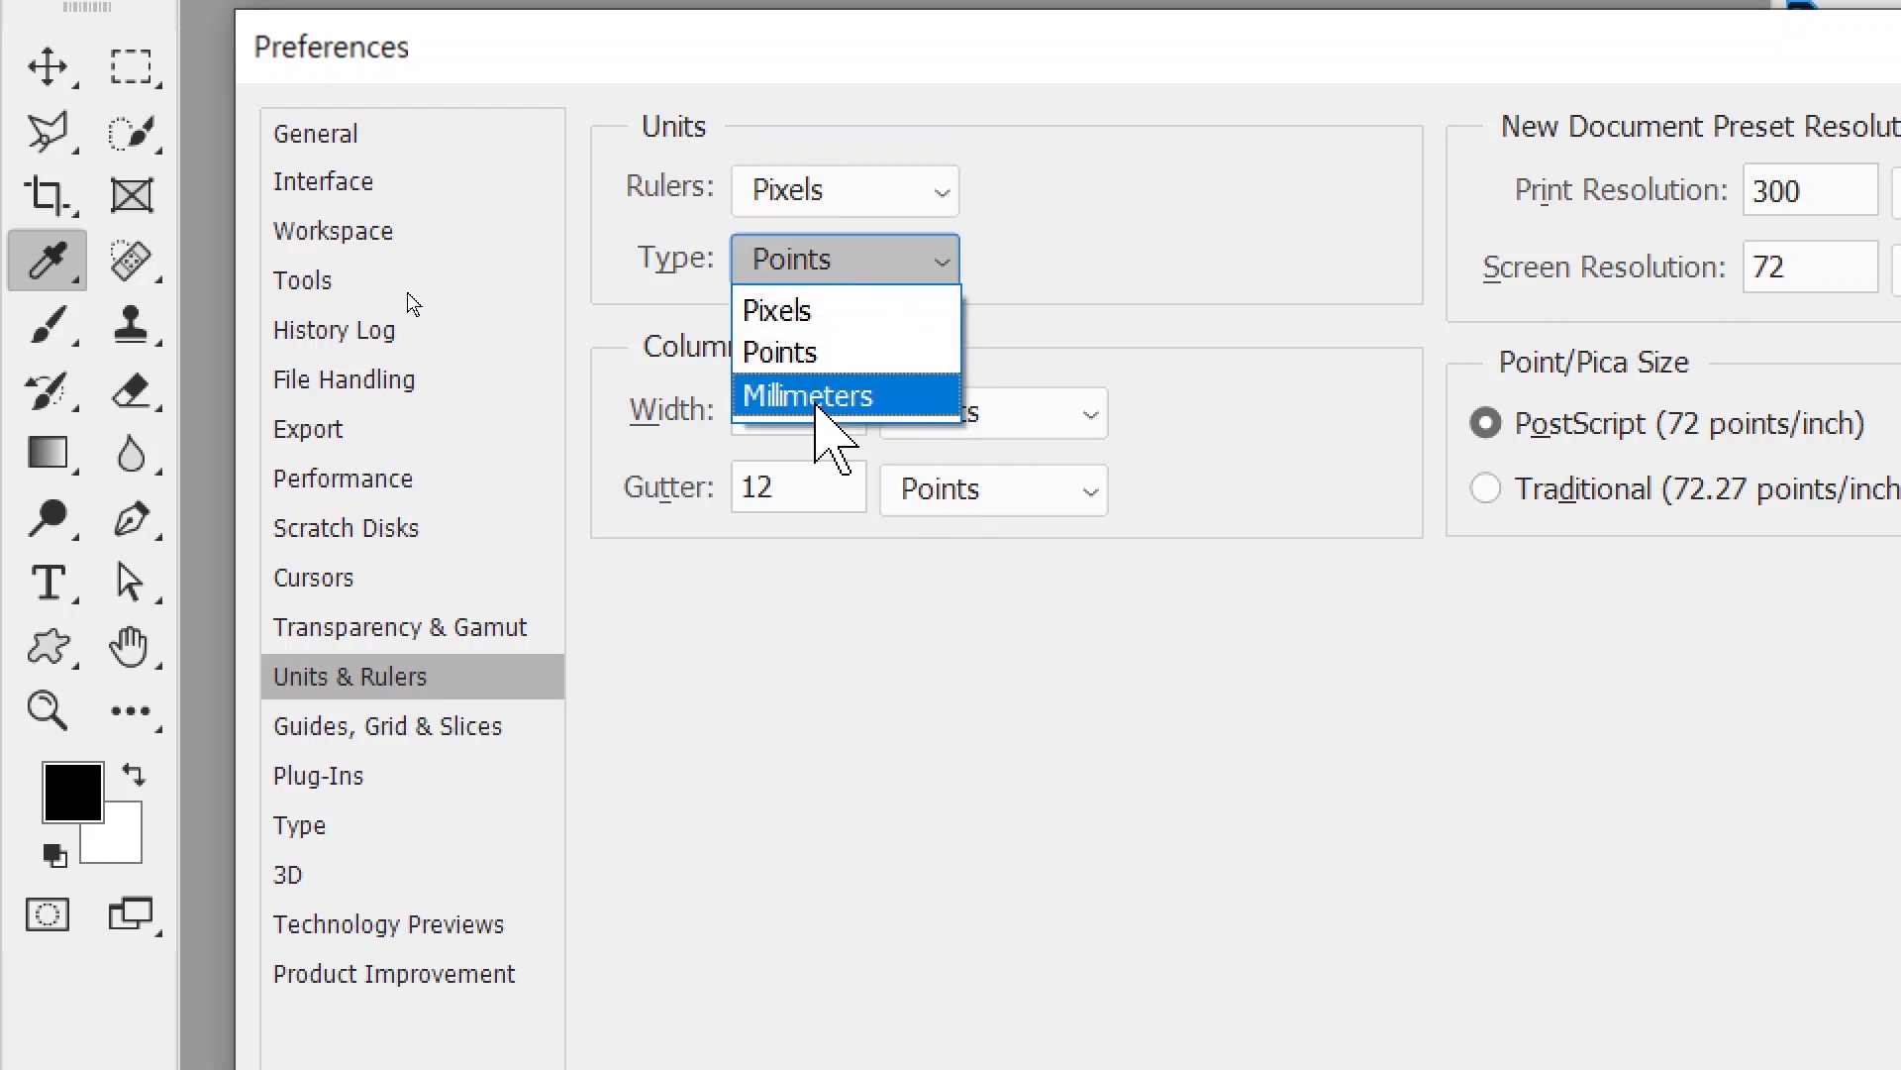
left_click(780, 356)
left_click(345, 822)
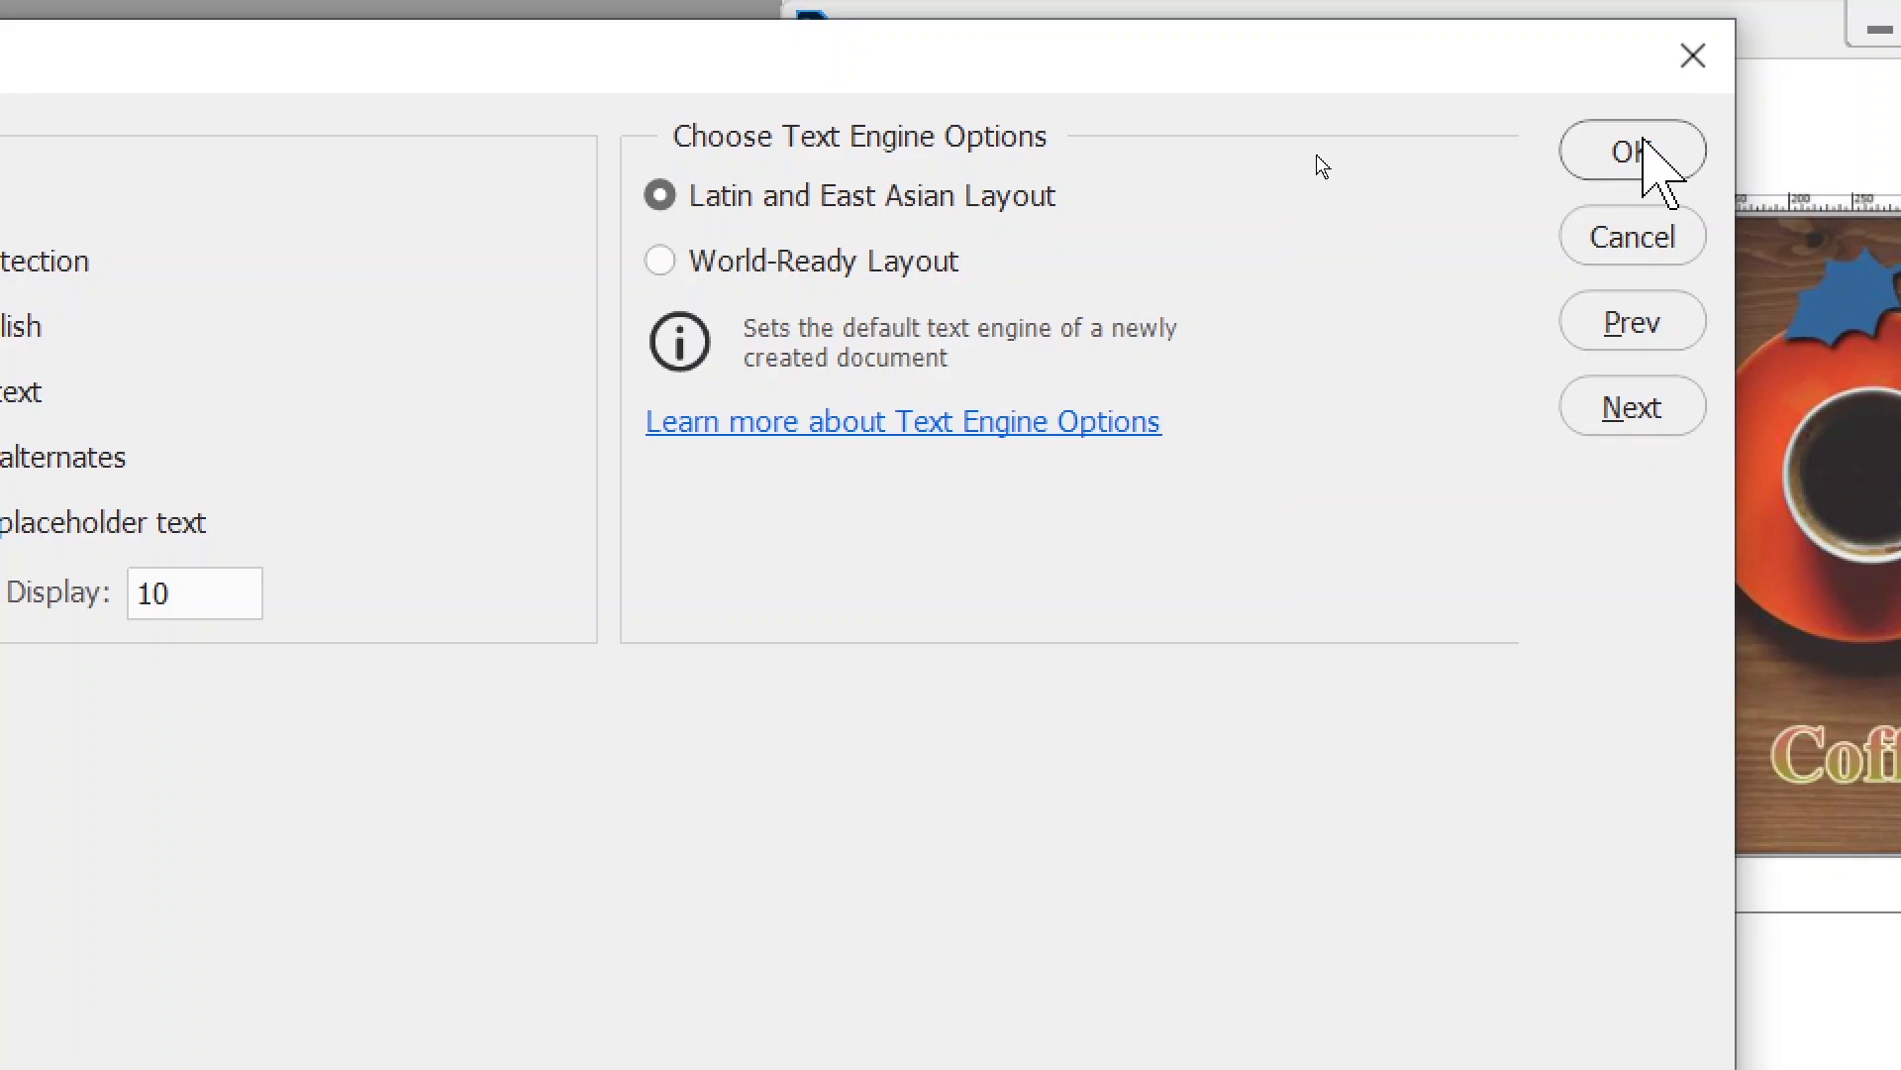
left_click(1639, 148)
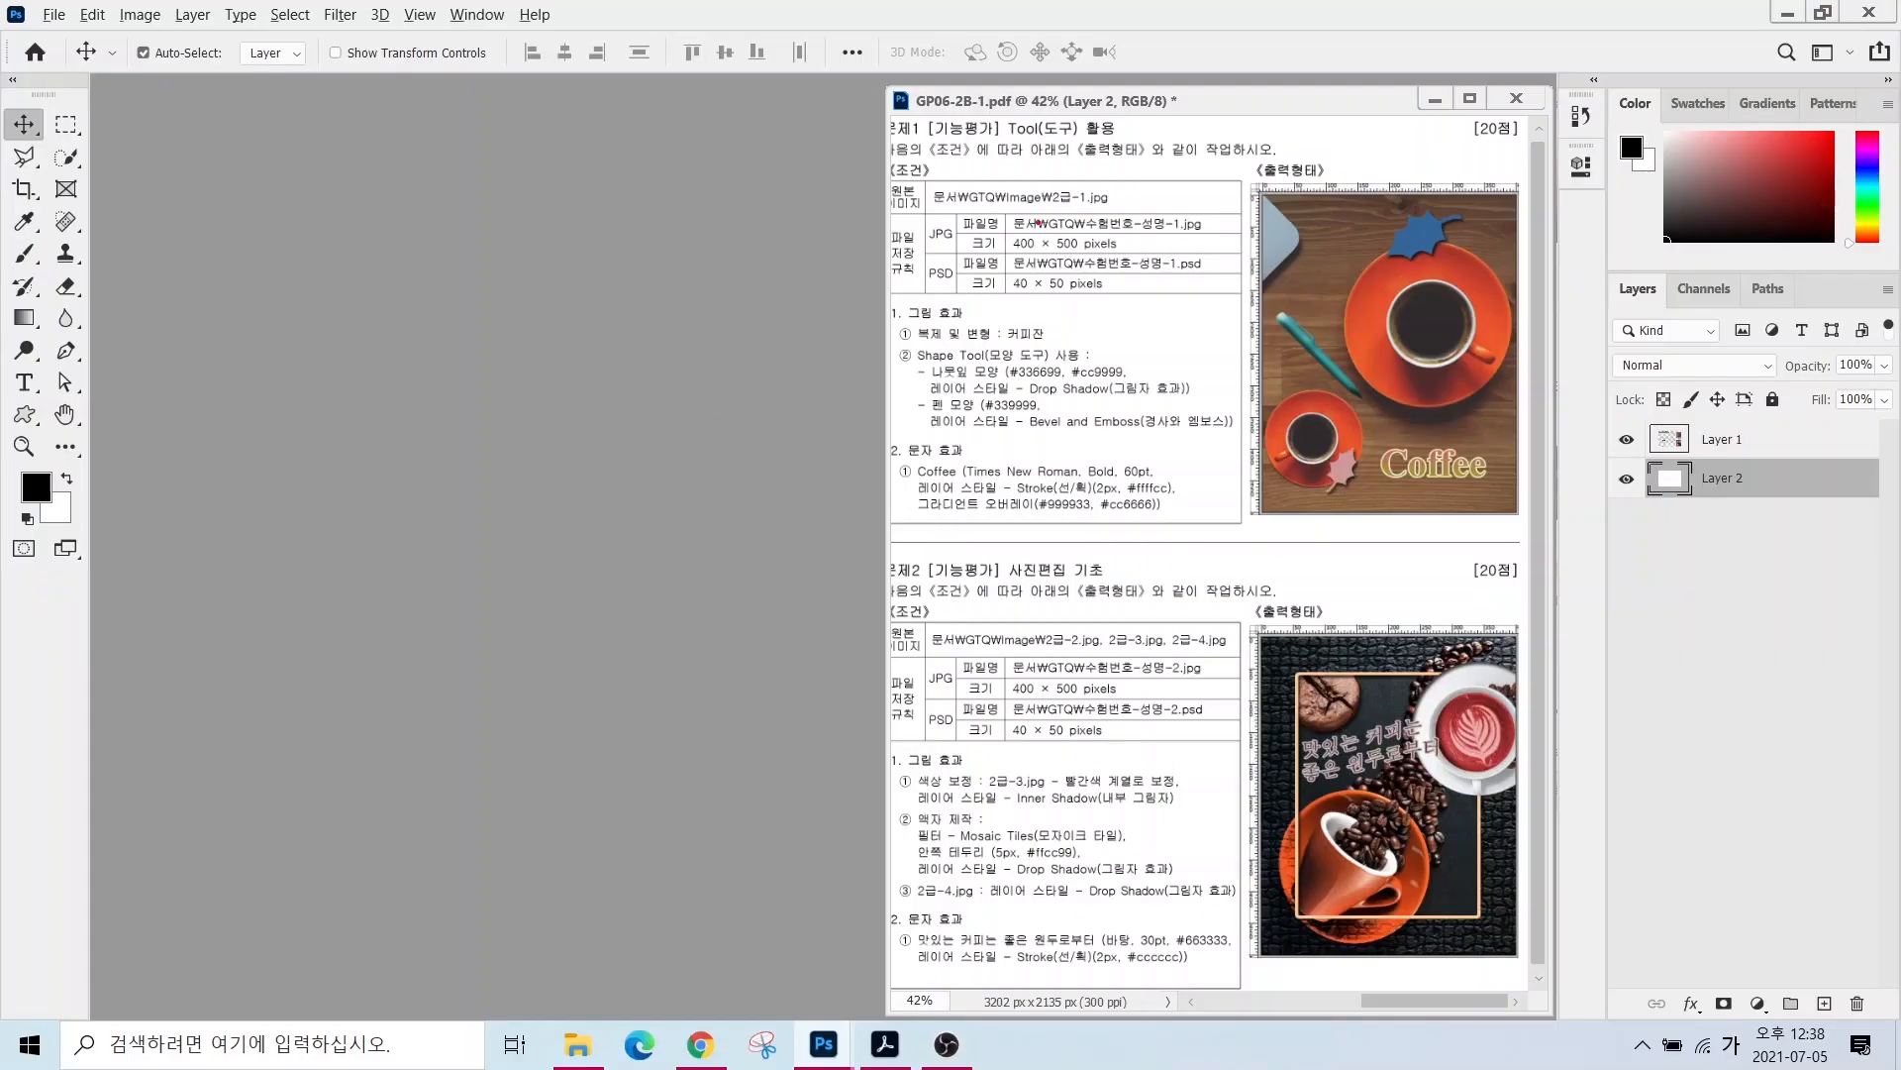
- Start a new document and name it with the exam number and candidate name
mouse_move(1015, 201)
left_mouse_down()
mouse_move(1119, 231)
mouse_move(1227, 231)
left_mouse_up()
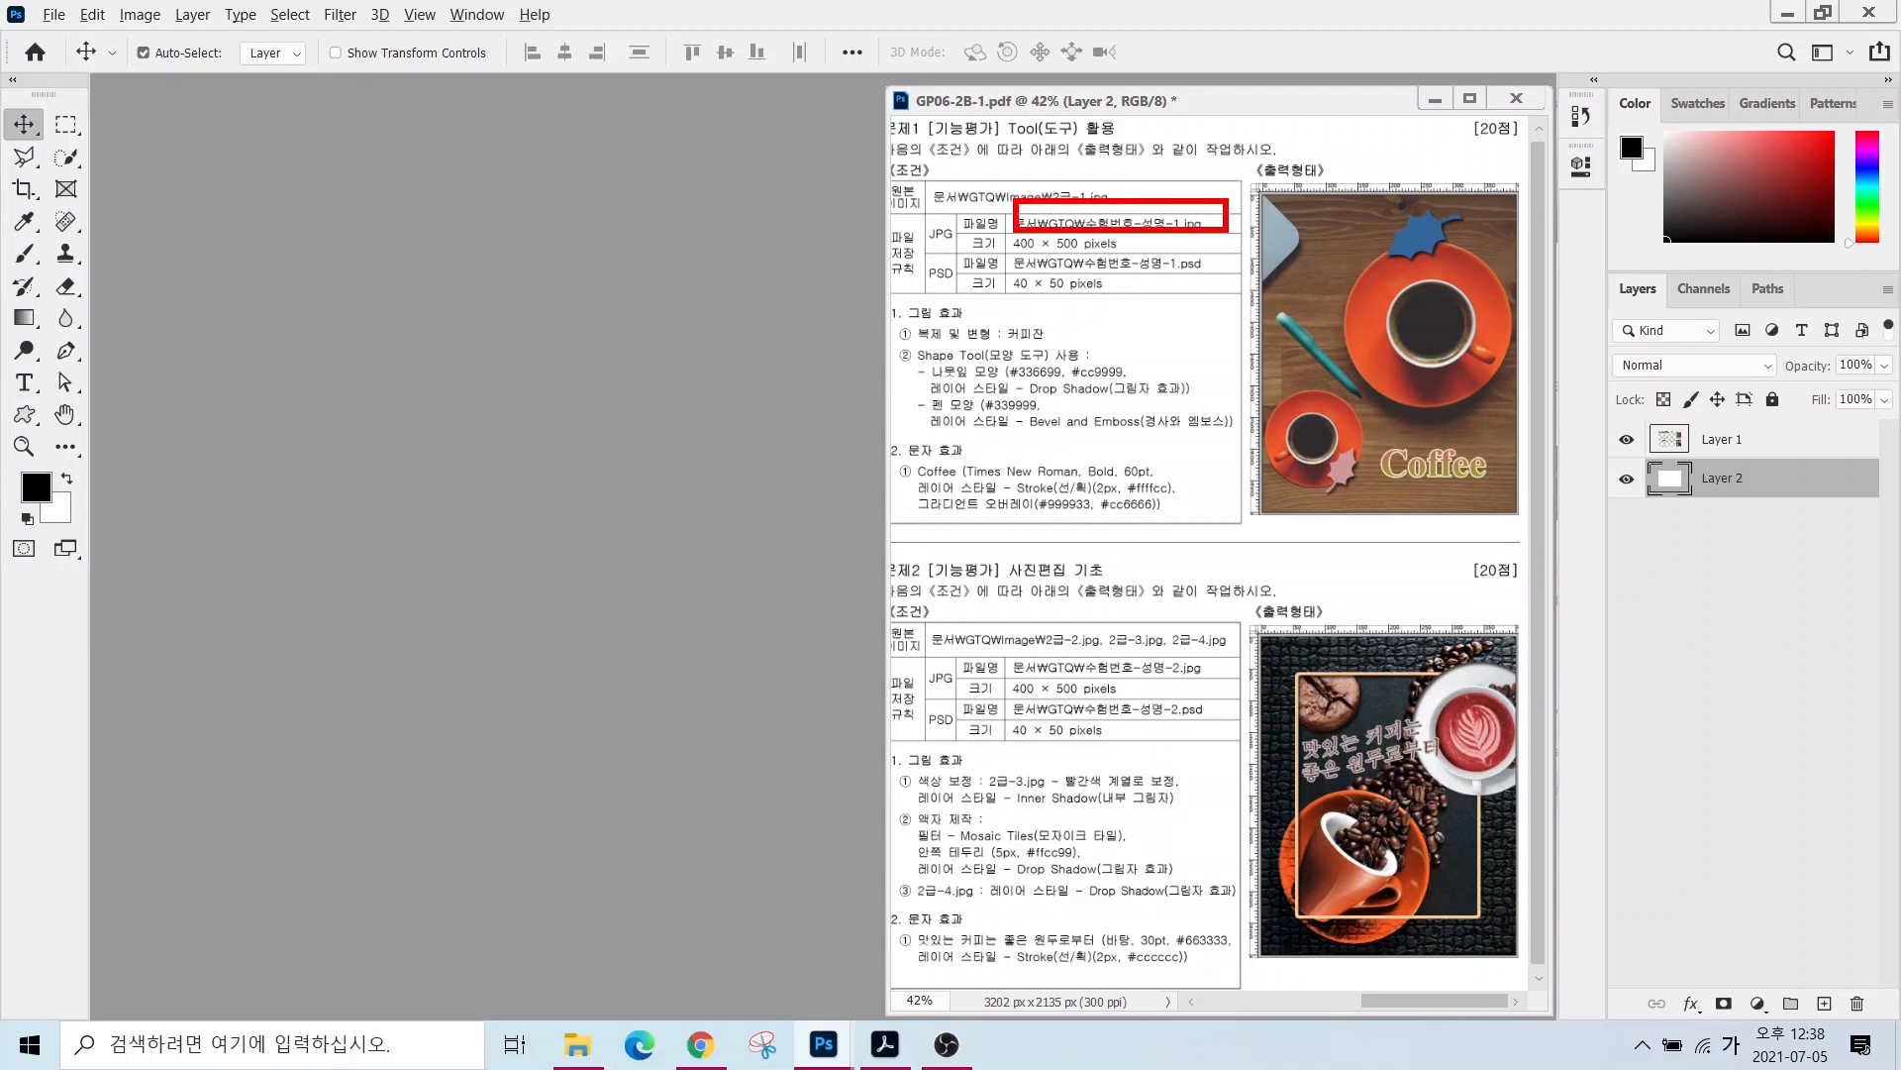
mouse_move(971, 226)
left_mouse_down()
mouse_move(1072, 259)
mouse_move(1176, 259)
left_mouse_up()
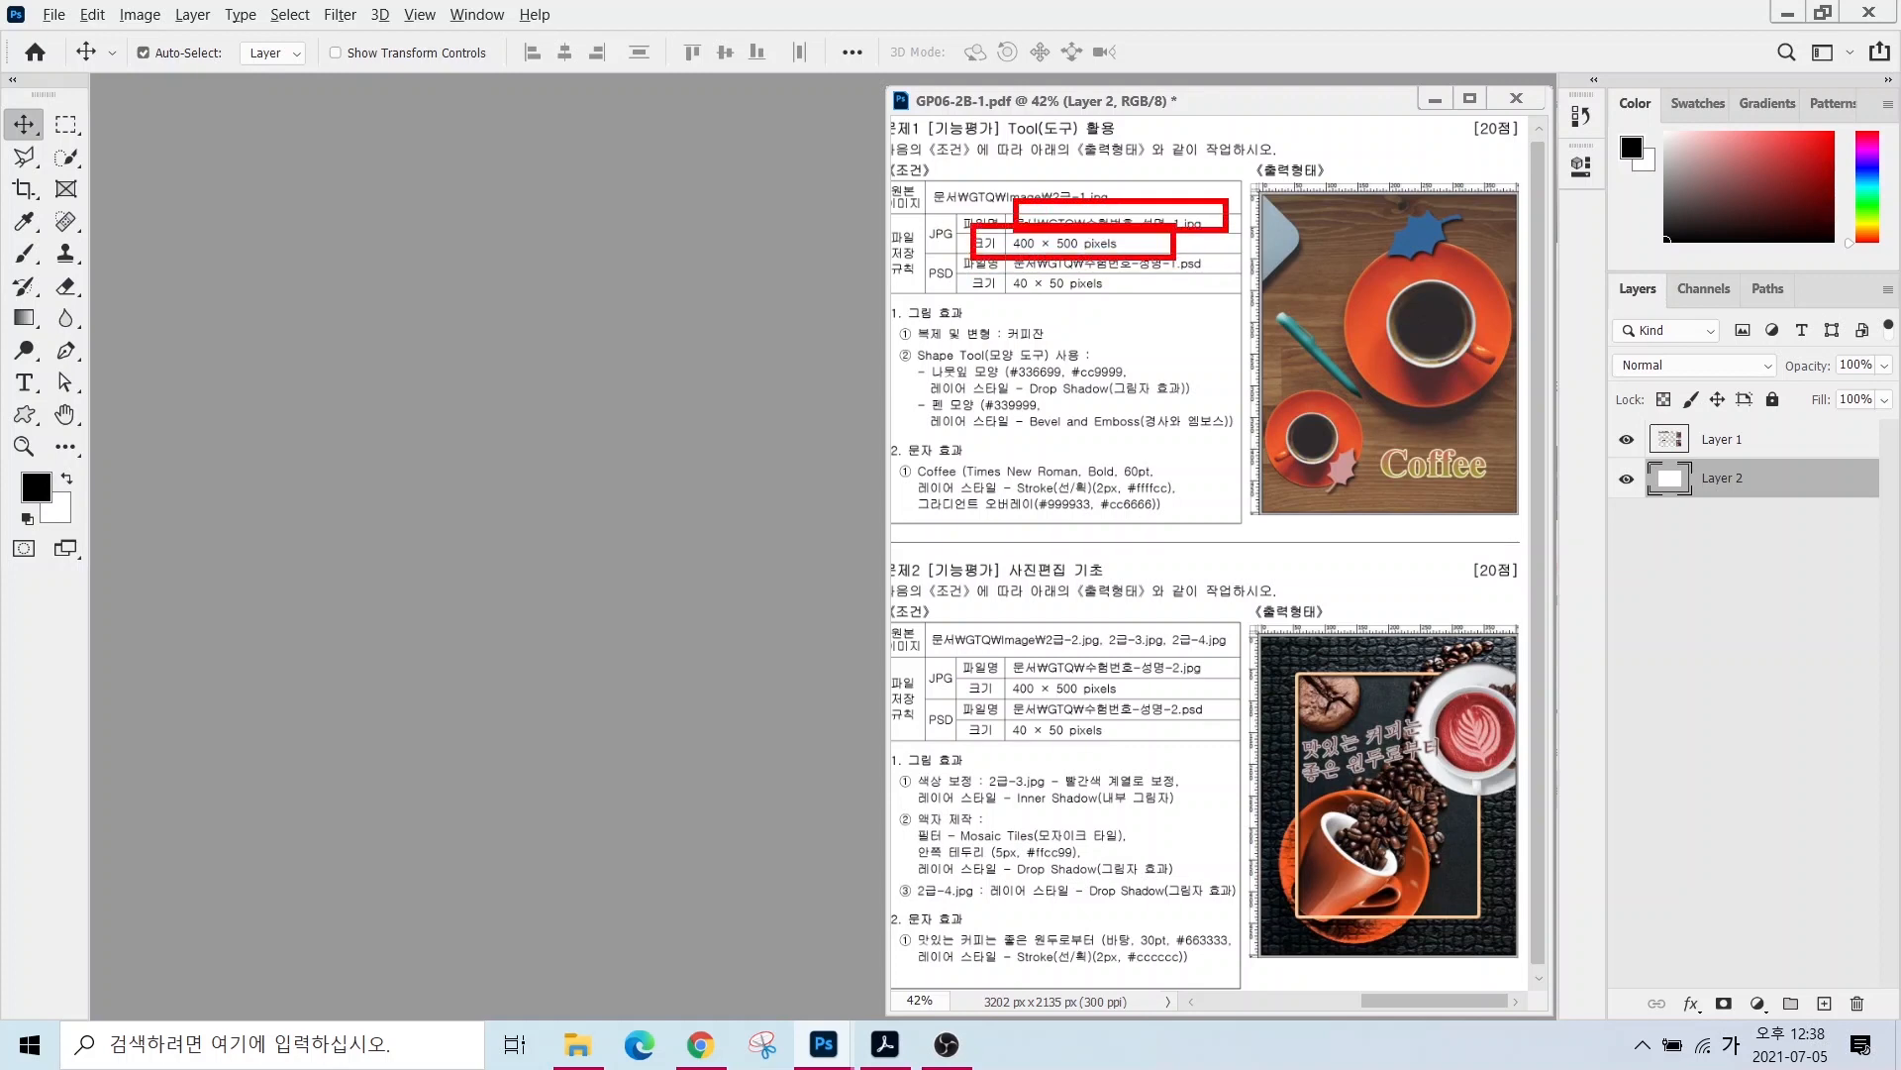
left_click(56, 14)
left_click(75, 38)
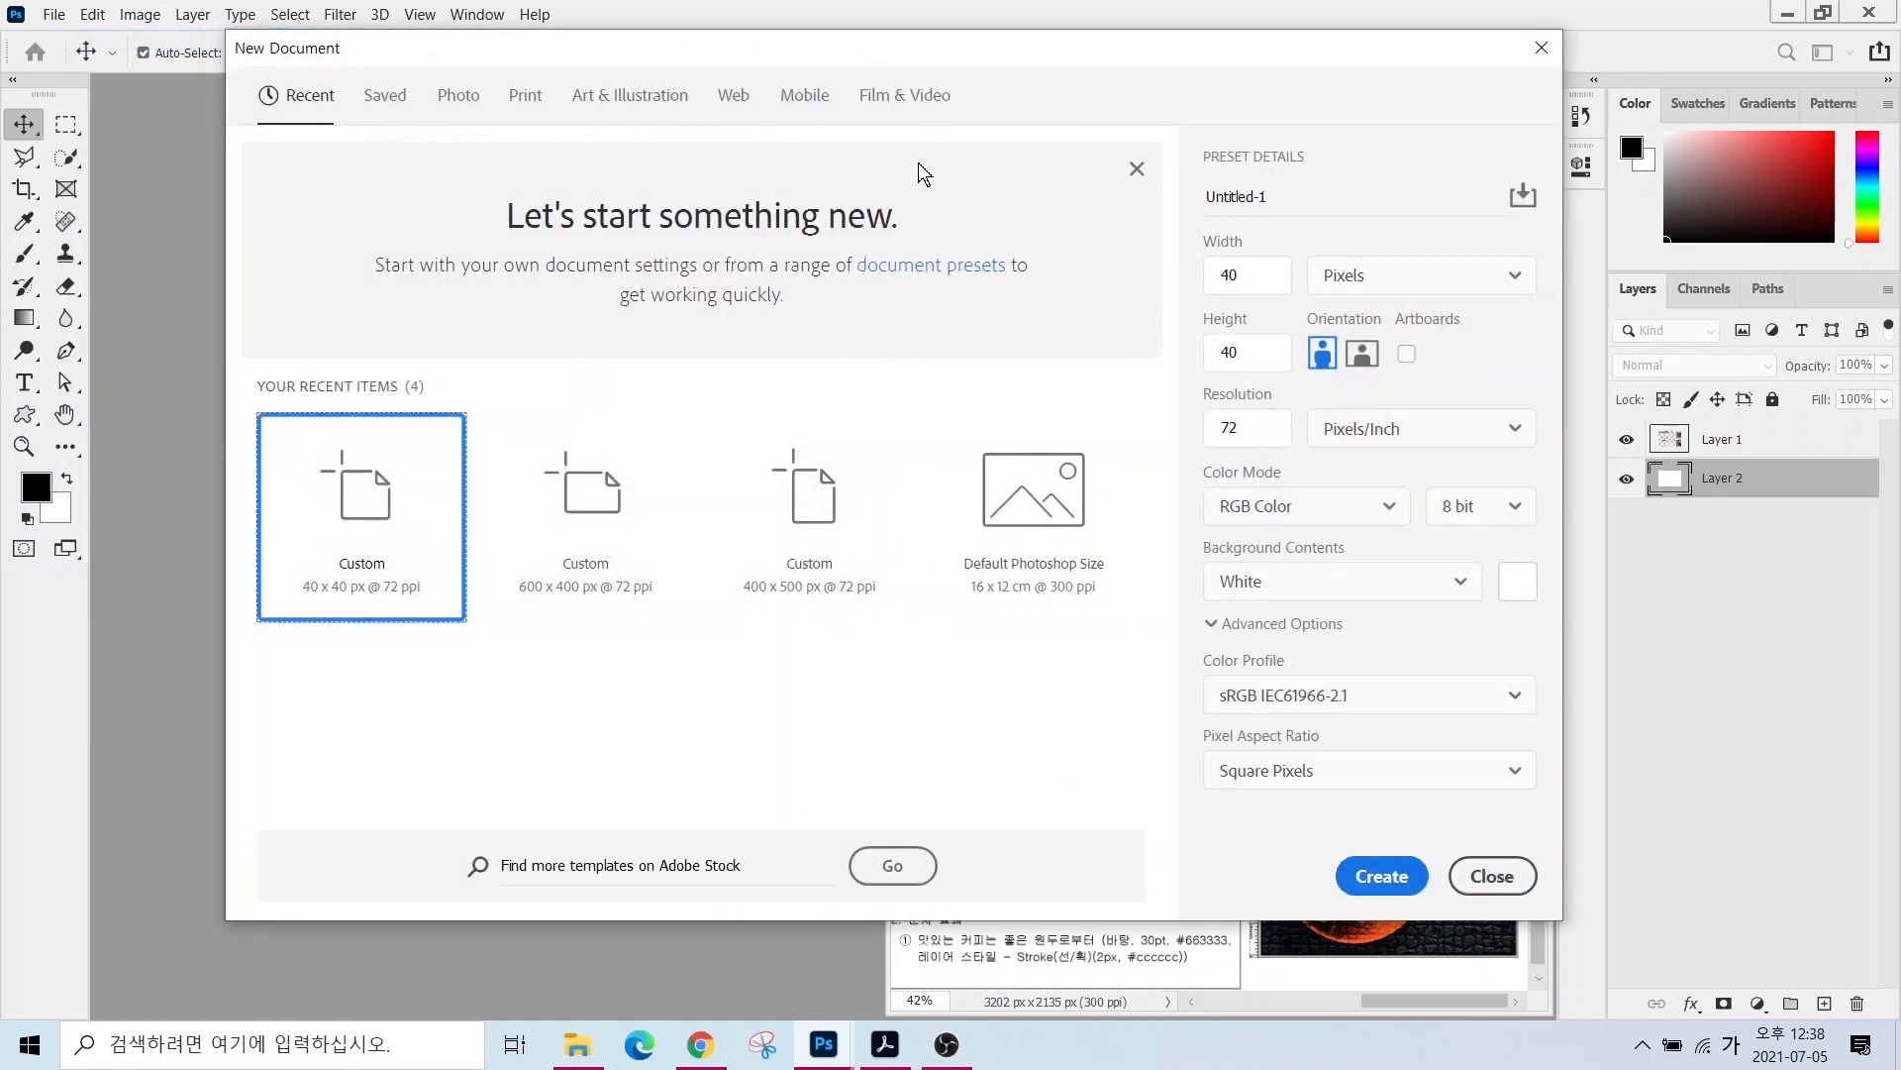
left_click_drag(1288, 197, 1133, 212)
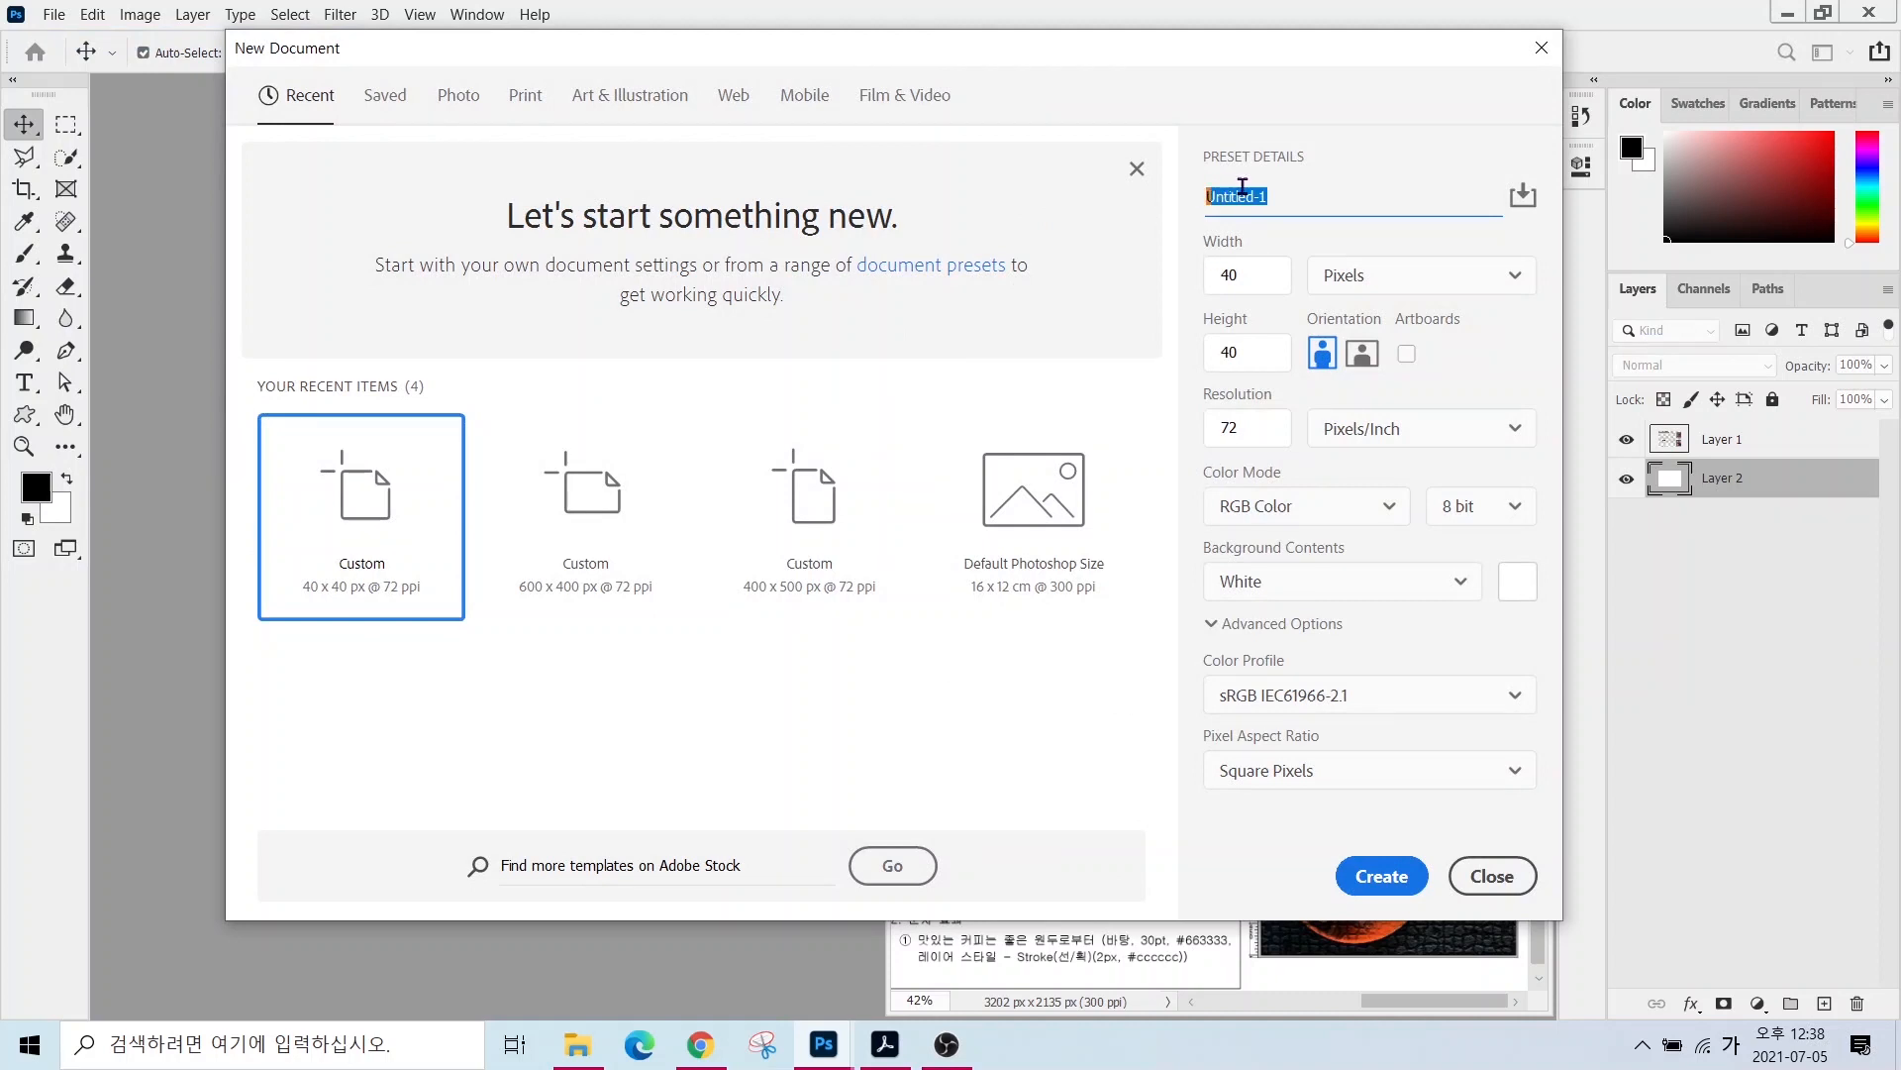
- Set the new document to 400 × 500 pixels, 72 ppi RGB, and create it
left_click_drag(1273, 277, 1221, 278)
type("400")
key("Tab")
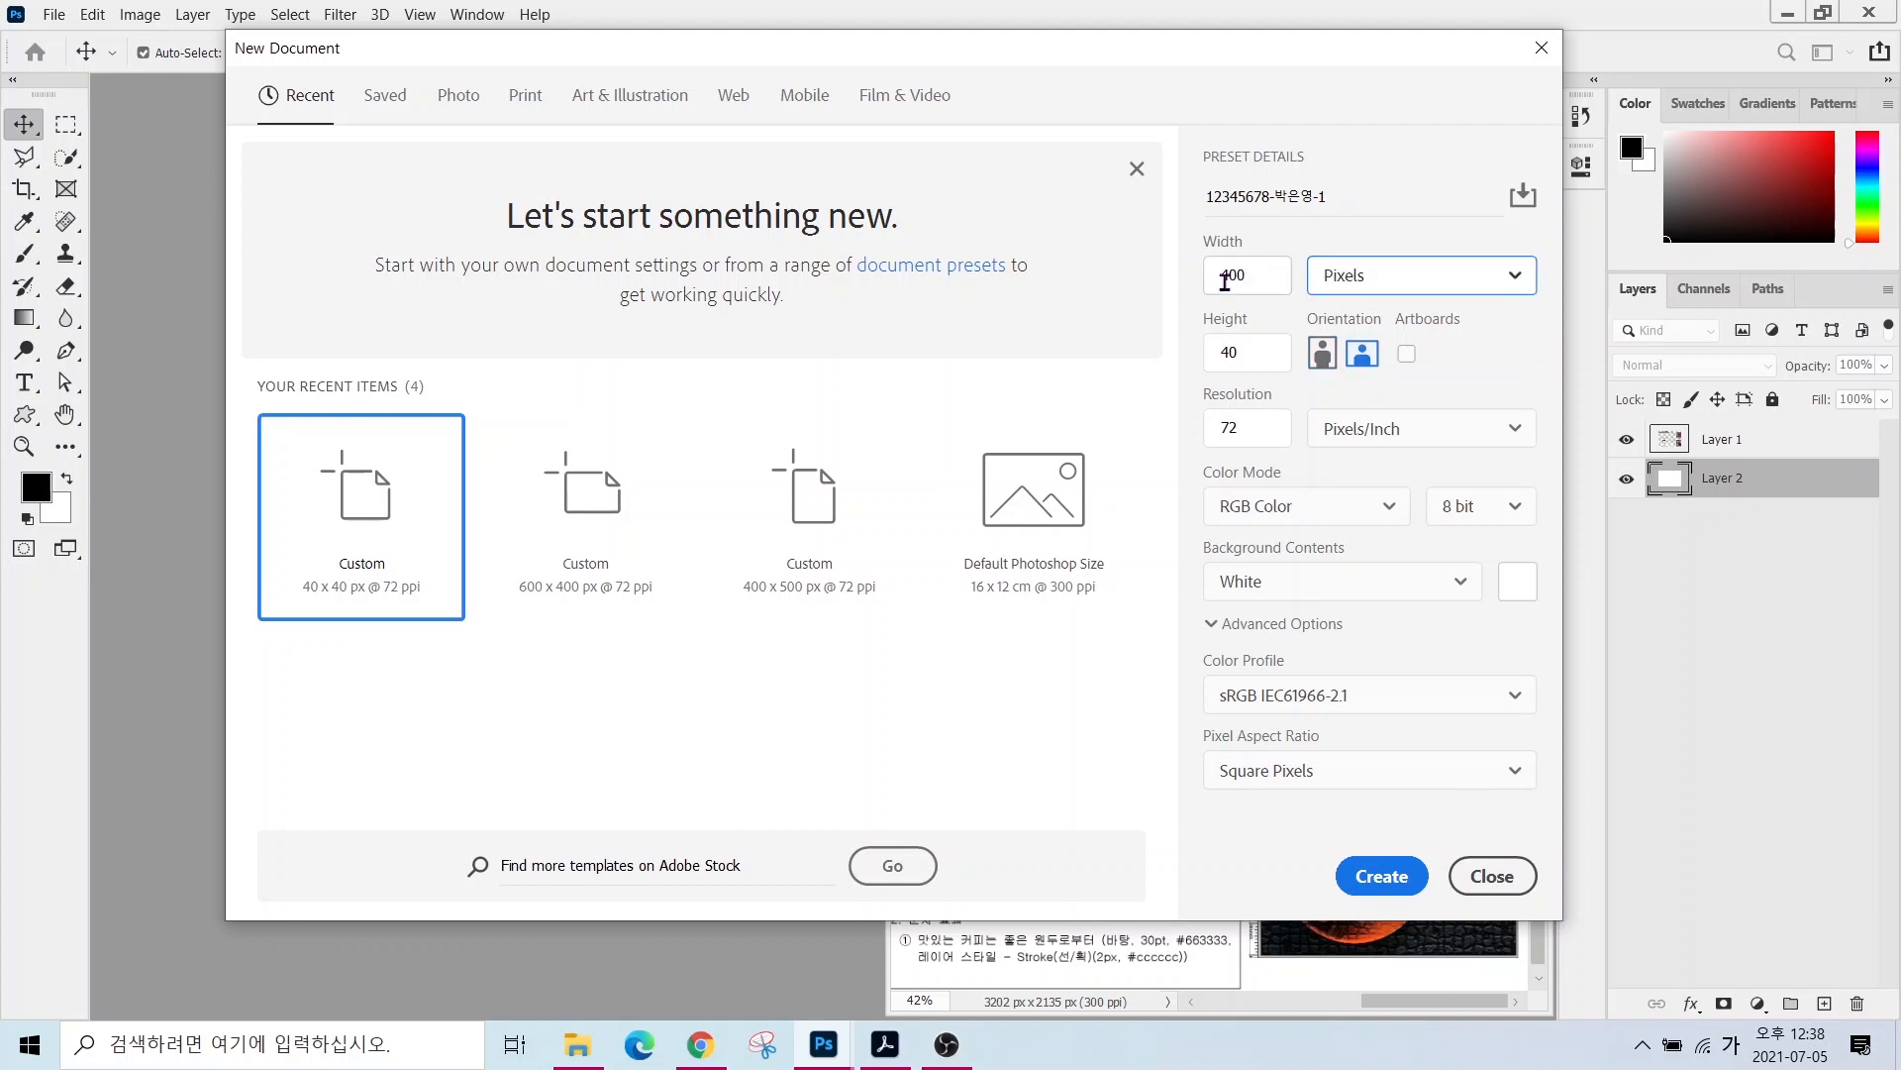
key("Tab")
type("500")
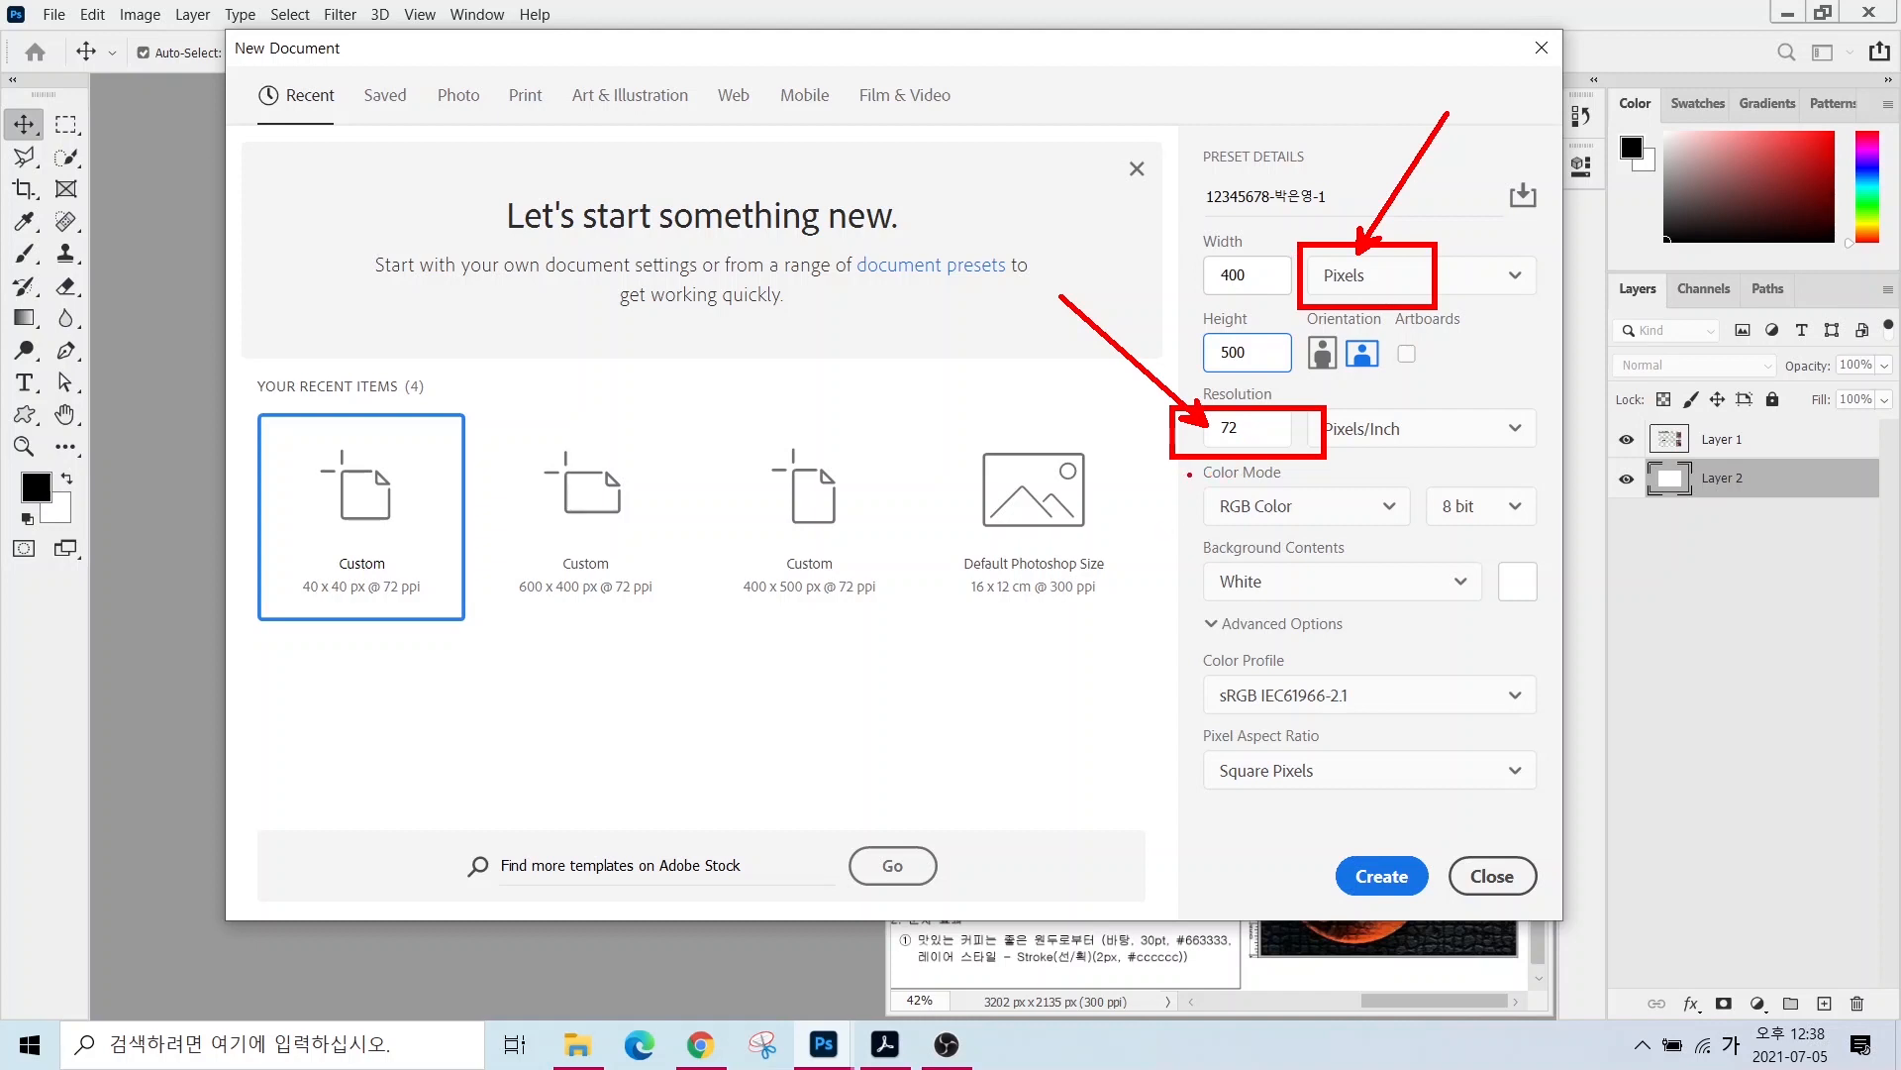
left_click_drag(1185, 485, 1363, 541)
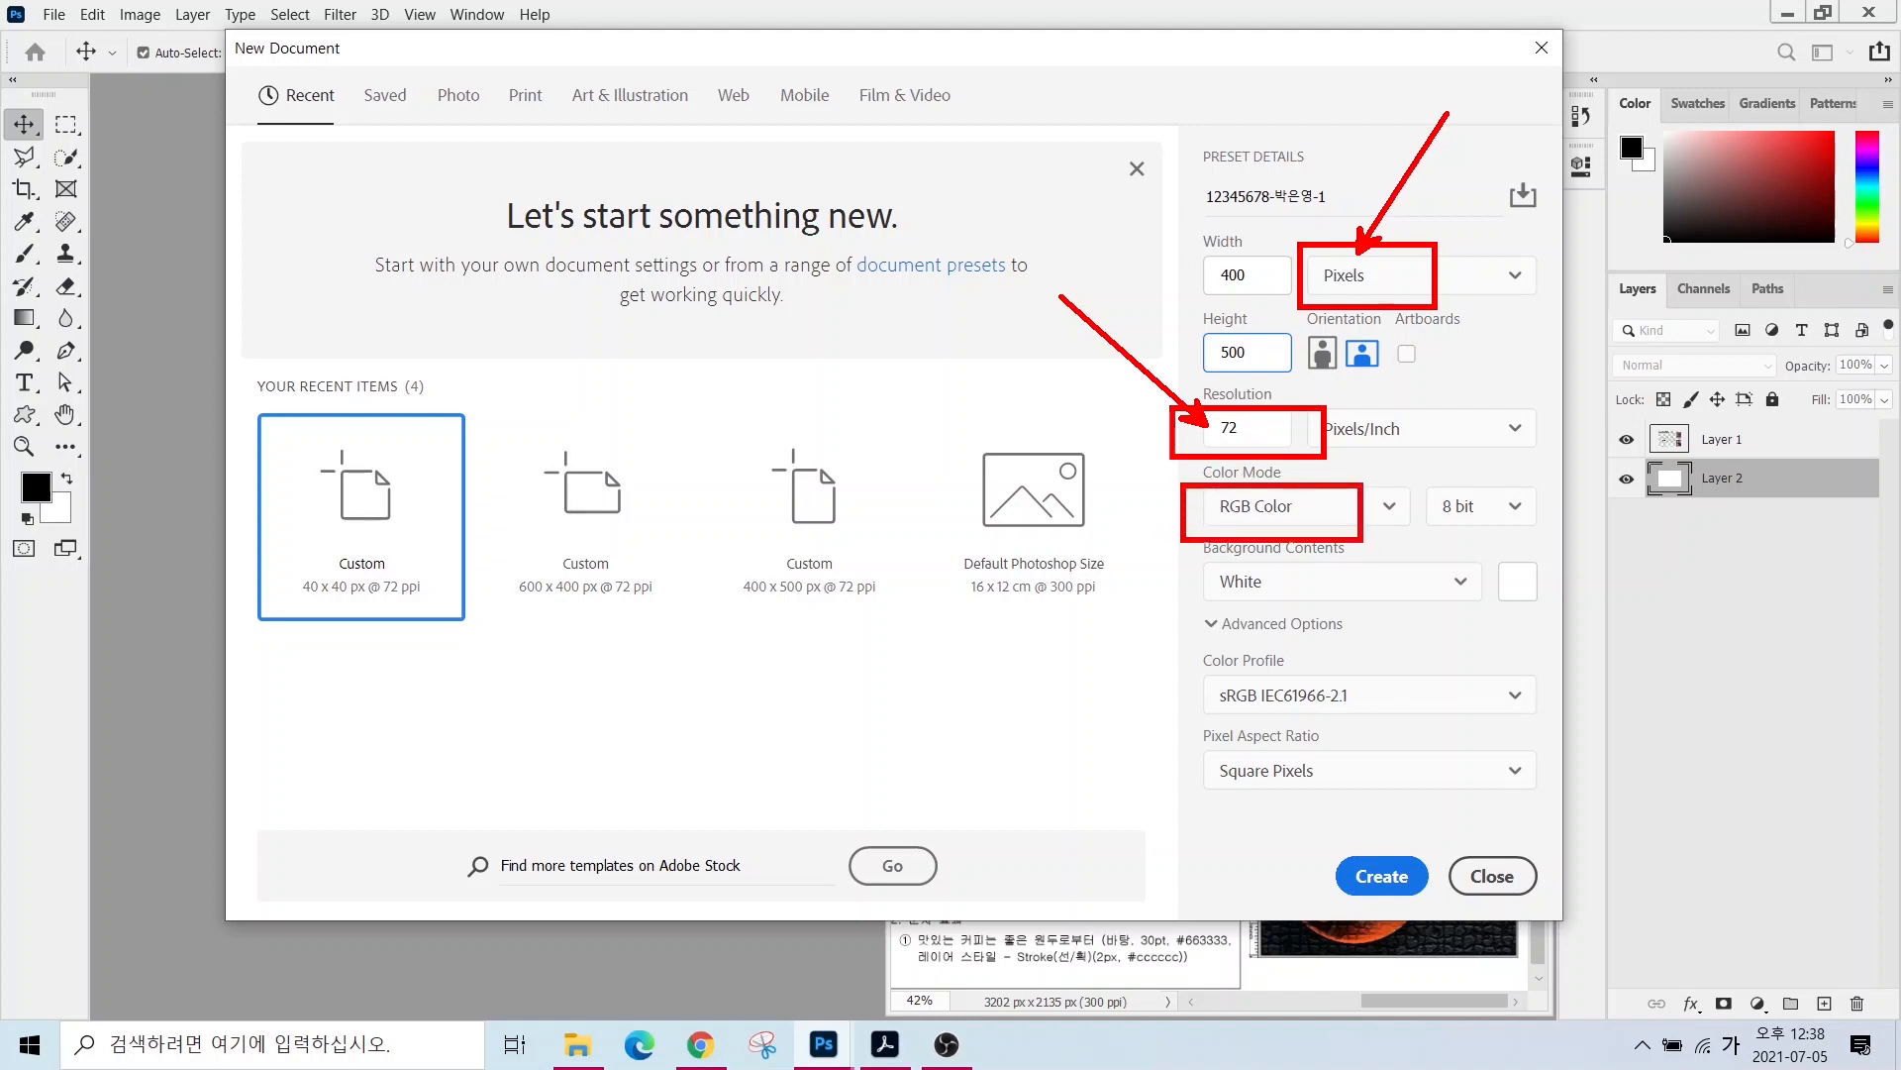
left_click_drag(1210, 534, 1097, 658)
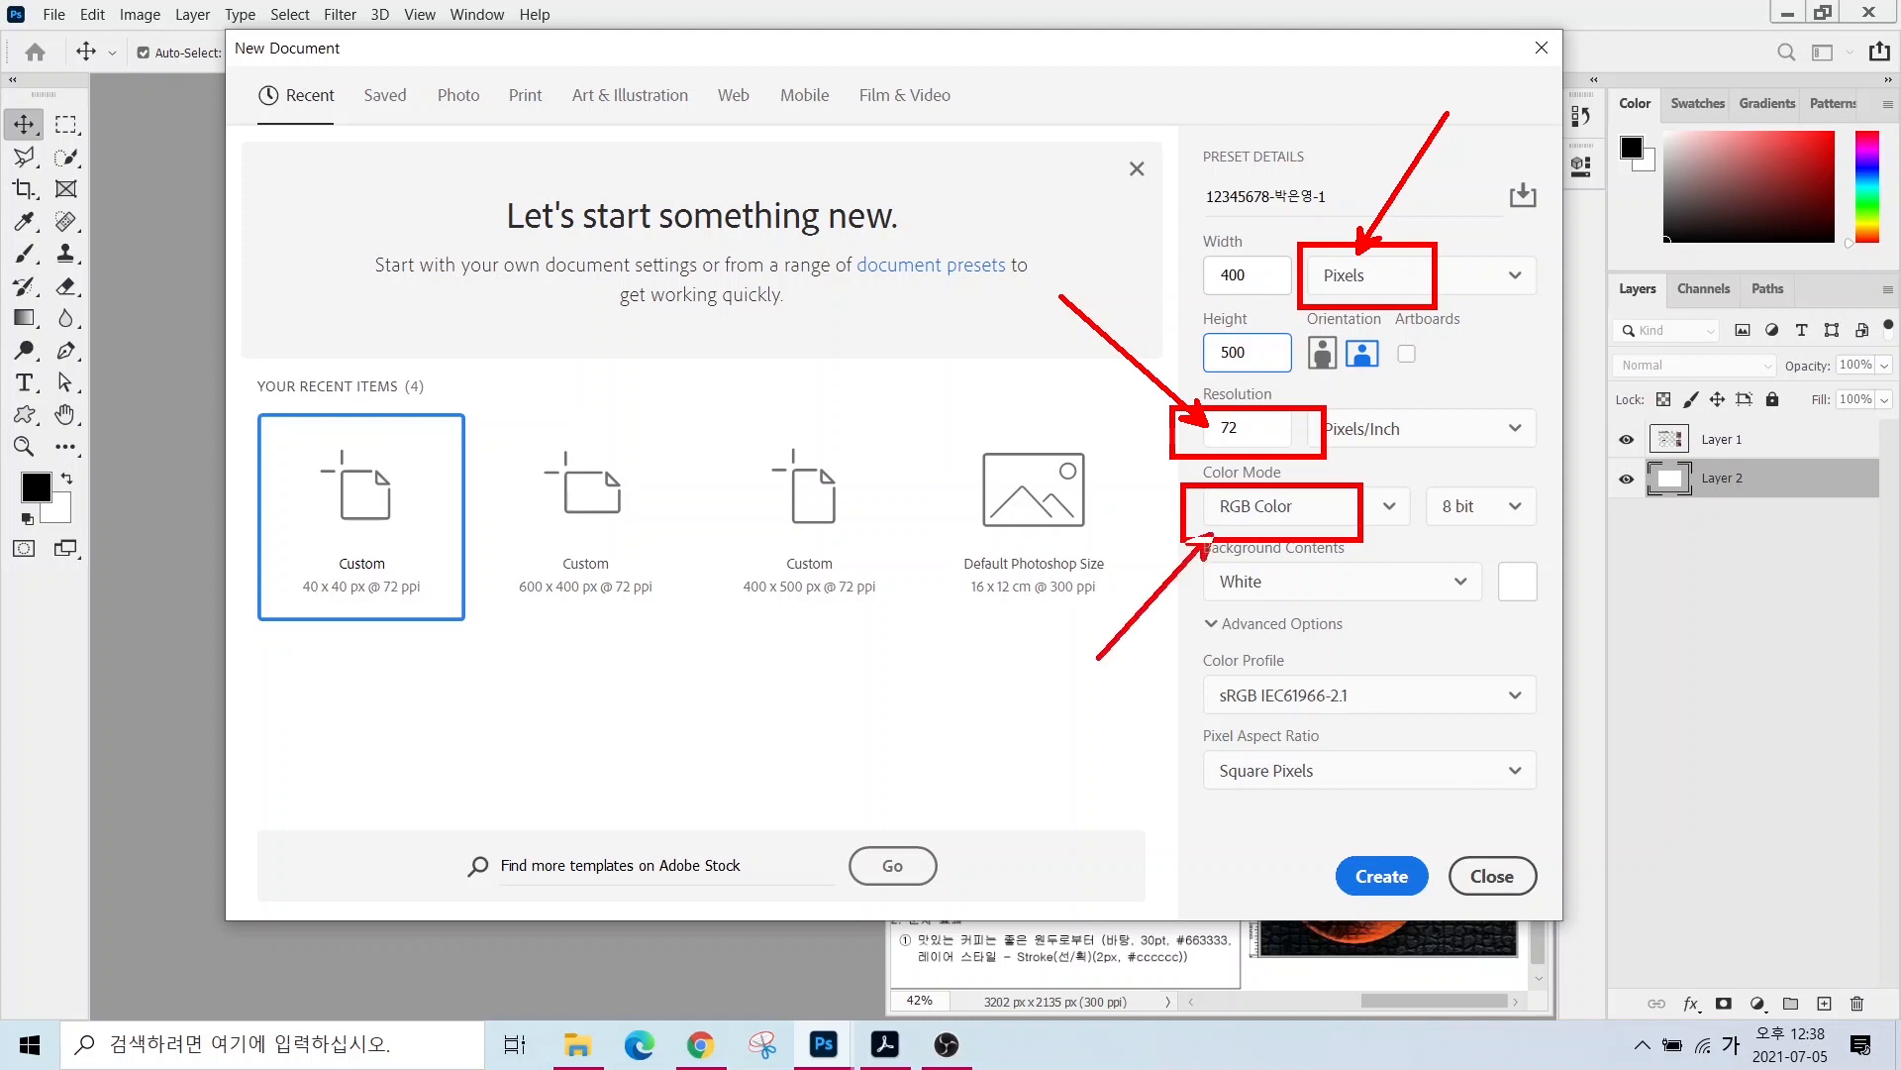
mouse_move(1329, 826)
left_mouse_down()
mouse_move(1383, 880)
mouse_move(1454, 798)
left_mouse_up()
key("Escape")
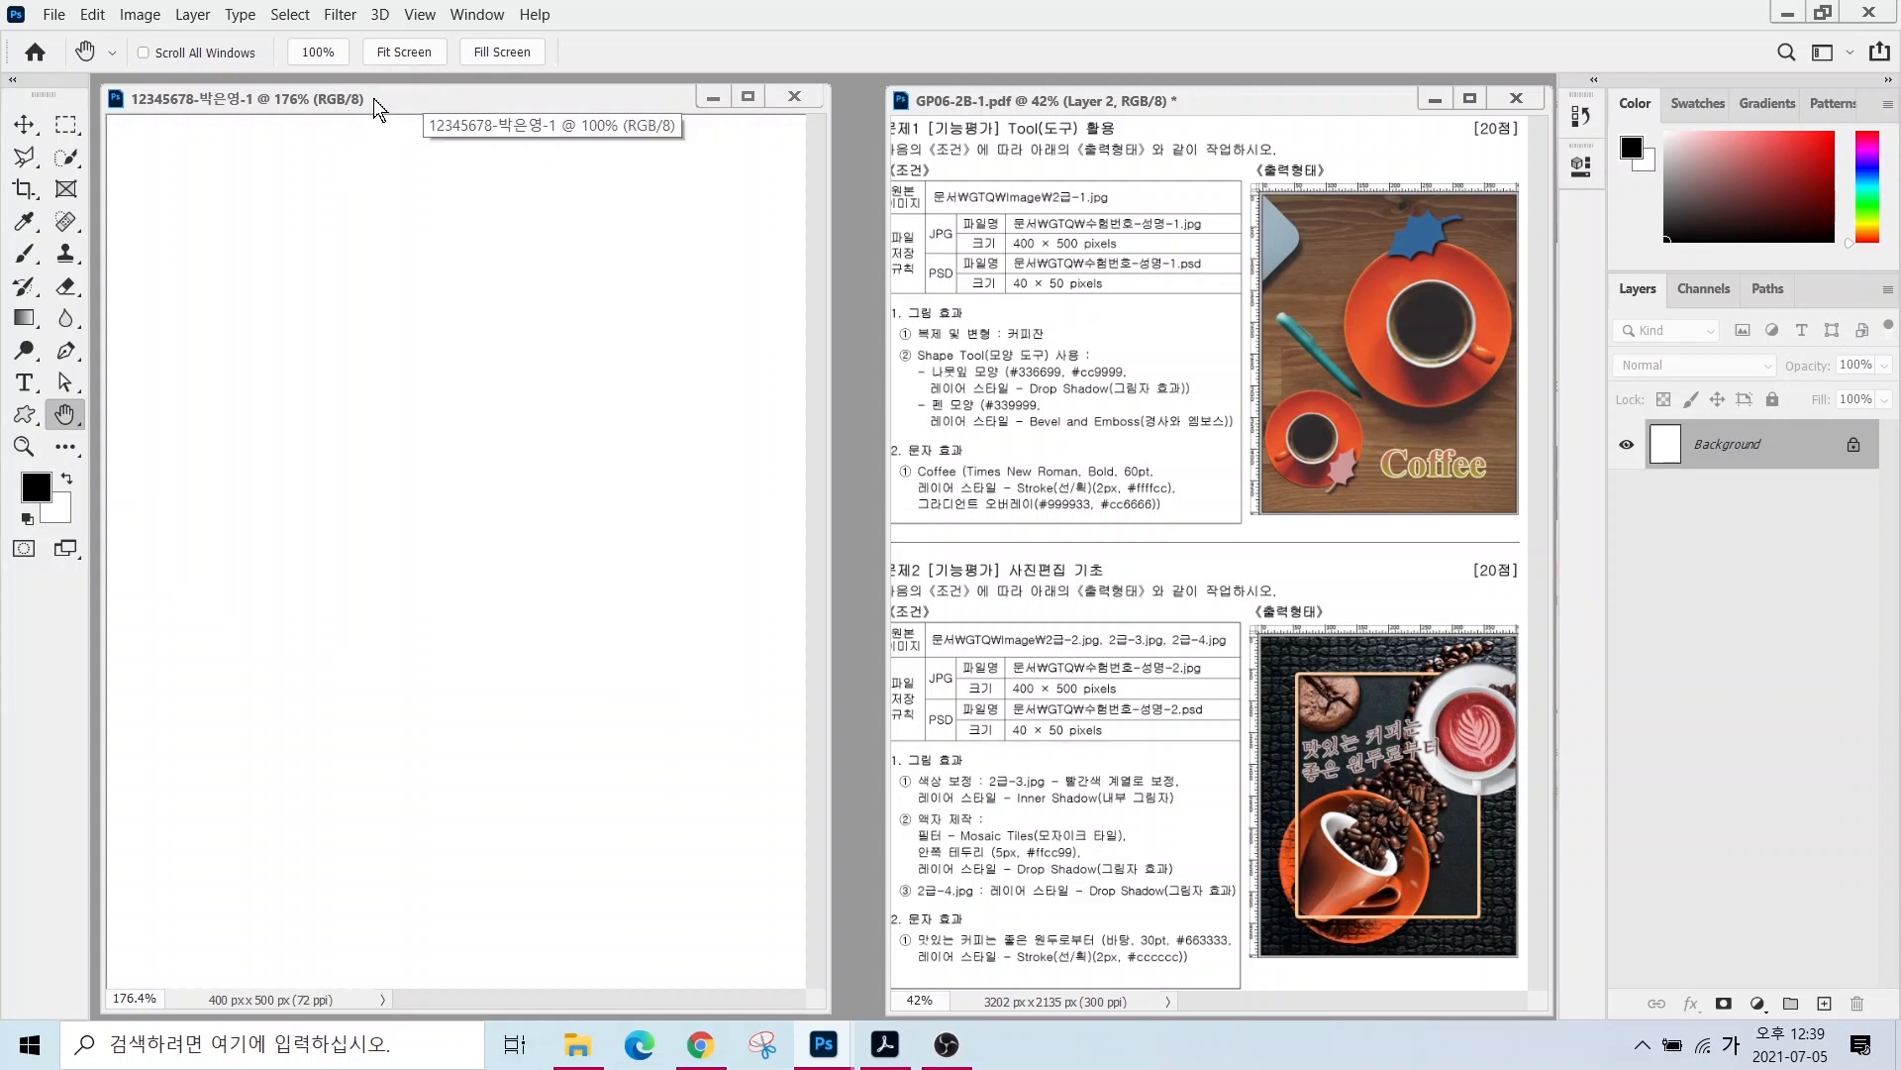
- Turn on rulers around the new blank document
left_click(420, 16)
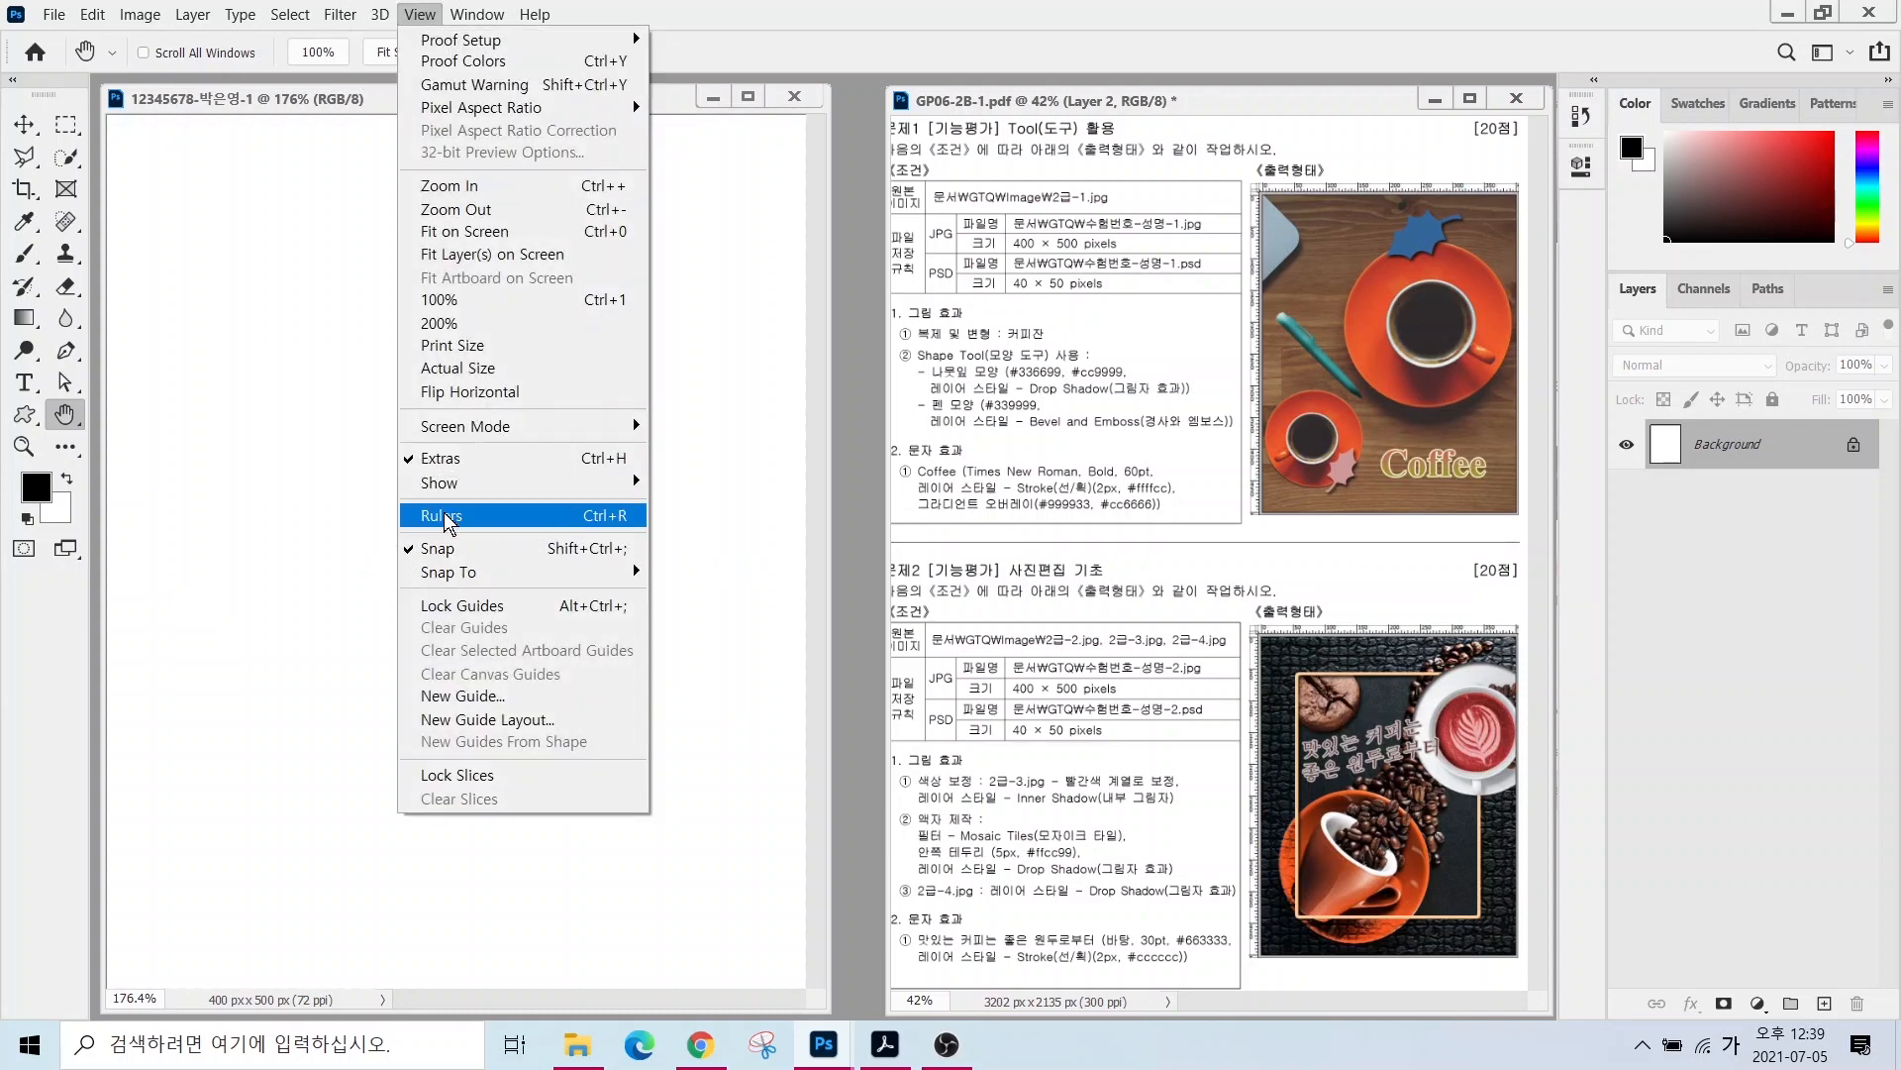
left_click(442, 516)
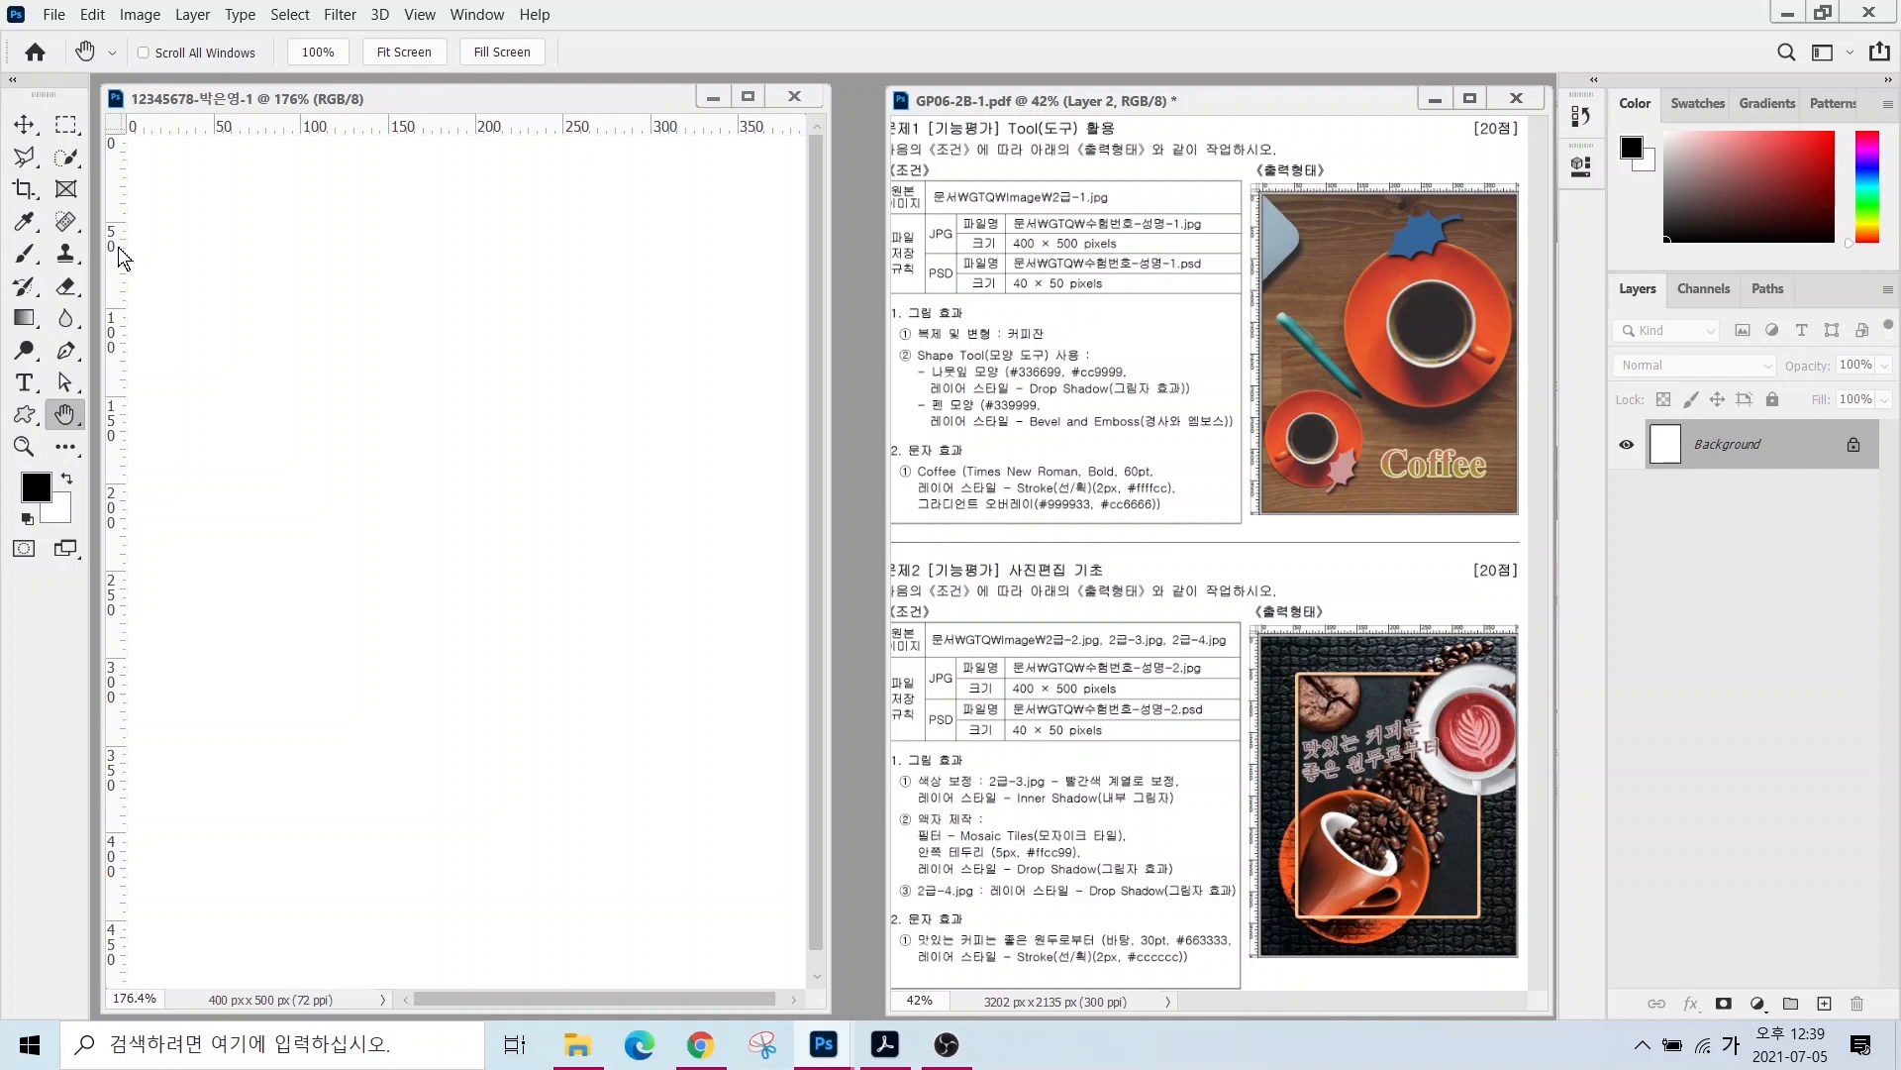
mouse_move(123, 257)
left_mouse_down()
mouse_move(283, 247)
mouse_move(191, 259)
mouse_move(342, 265)
mouse_move(99, 279)
left_mouse_up()
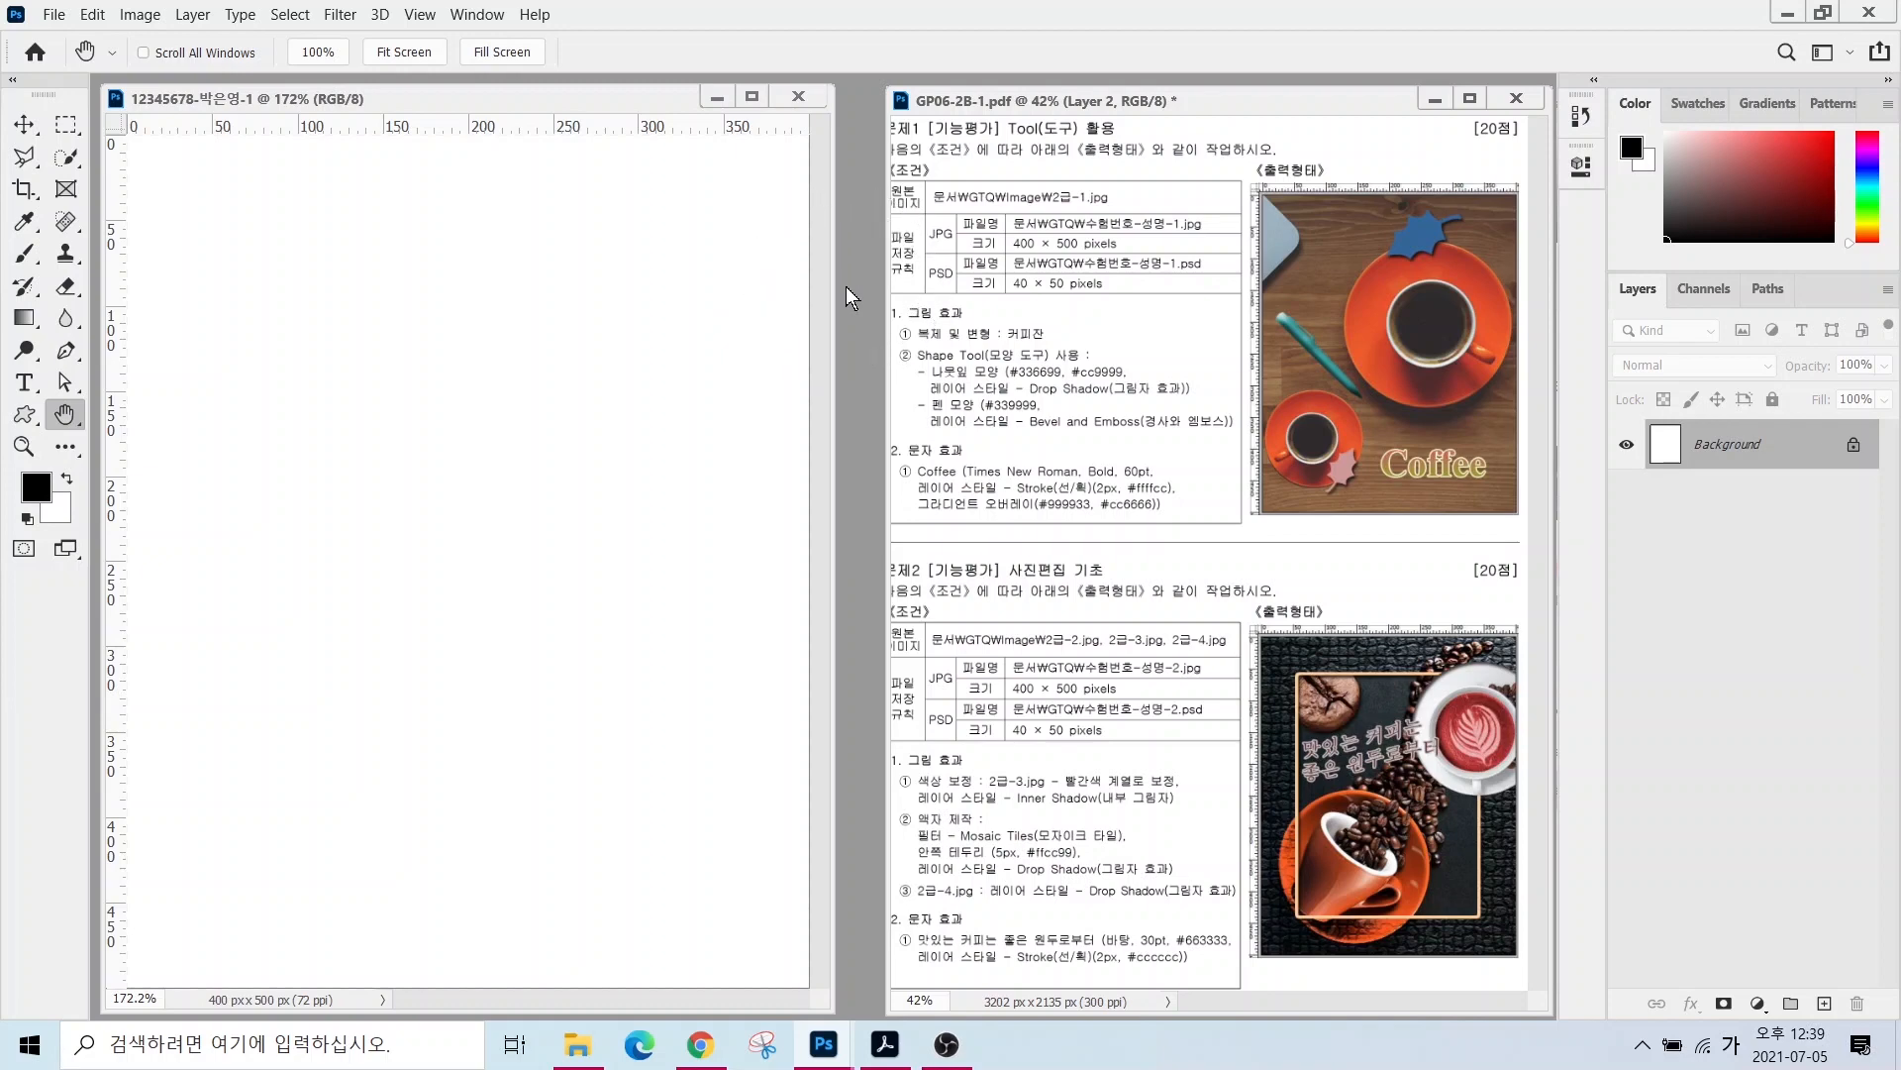
- Open 2급-1.jpg from Documents > GTQ > image
key("ctrl+o")
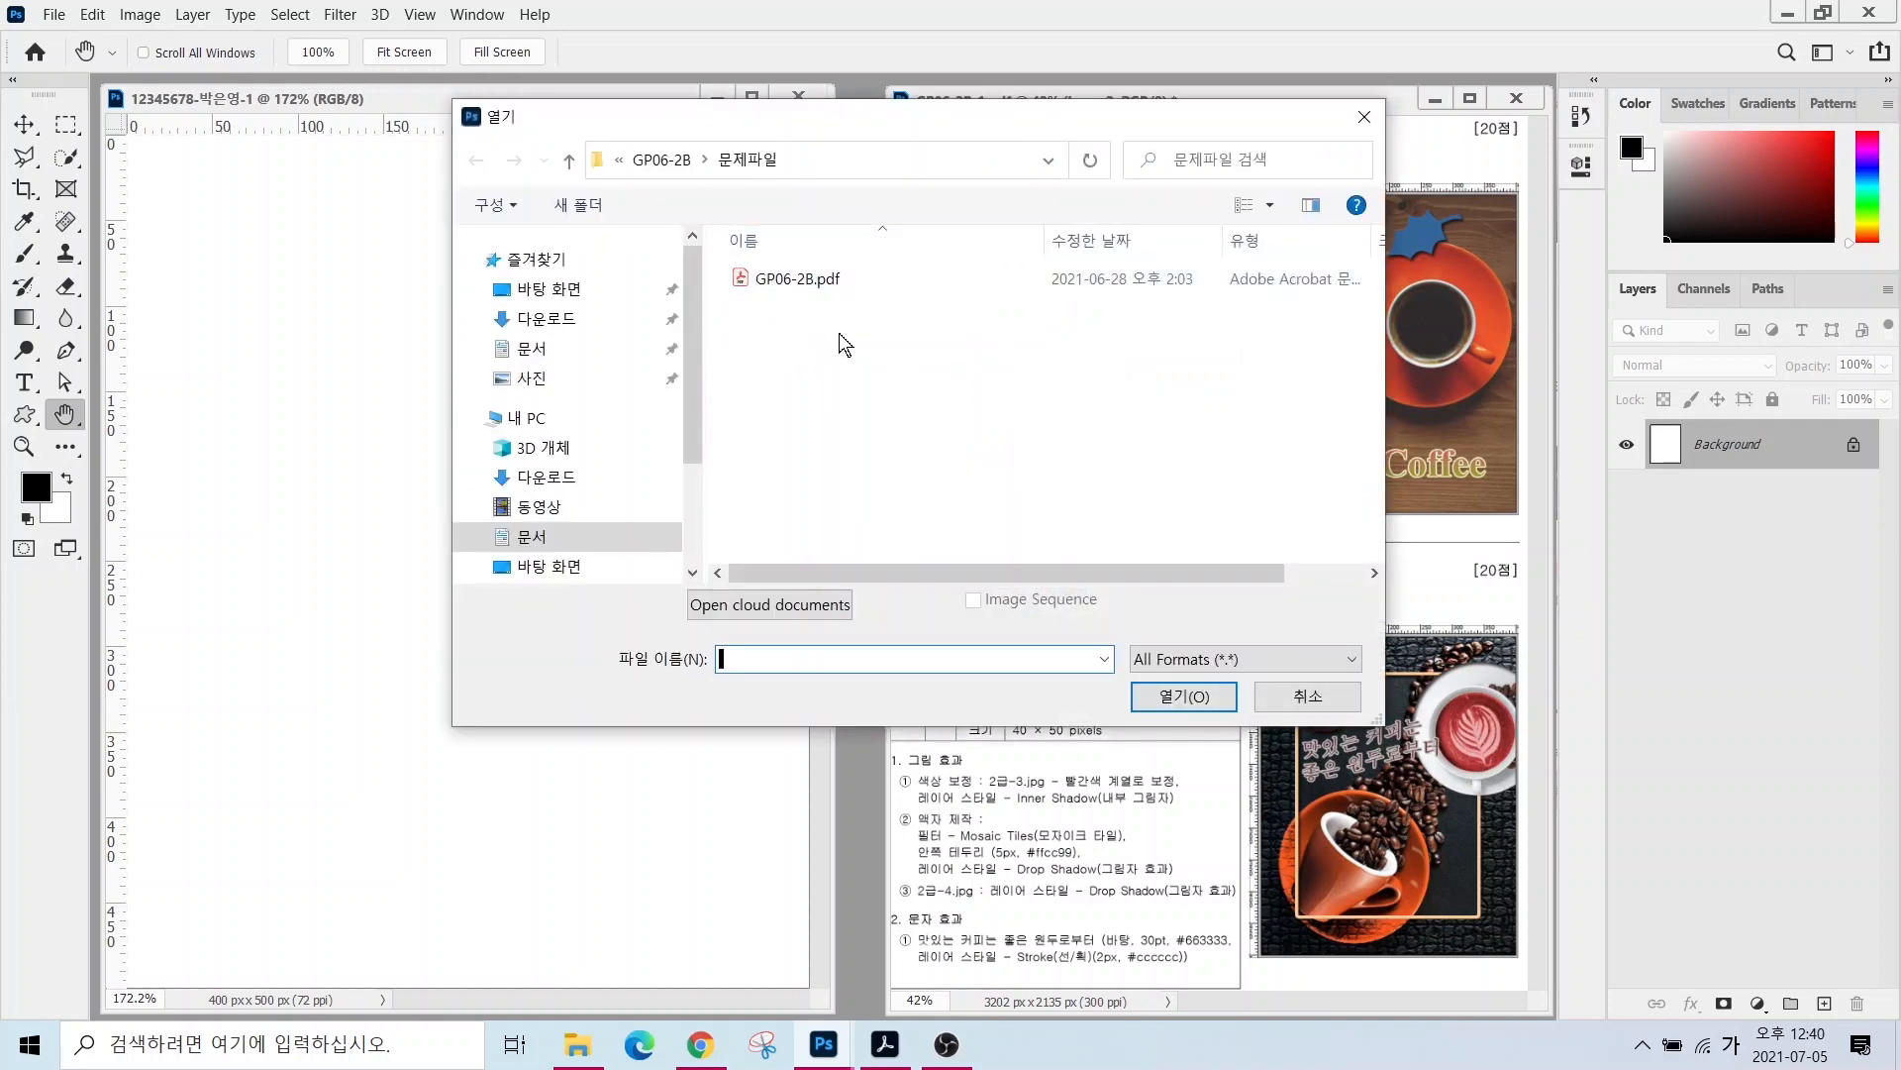
left_click(1309, 698)
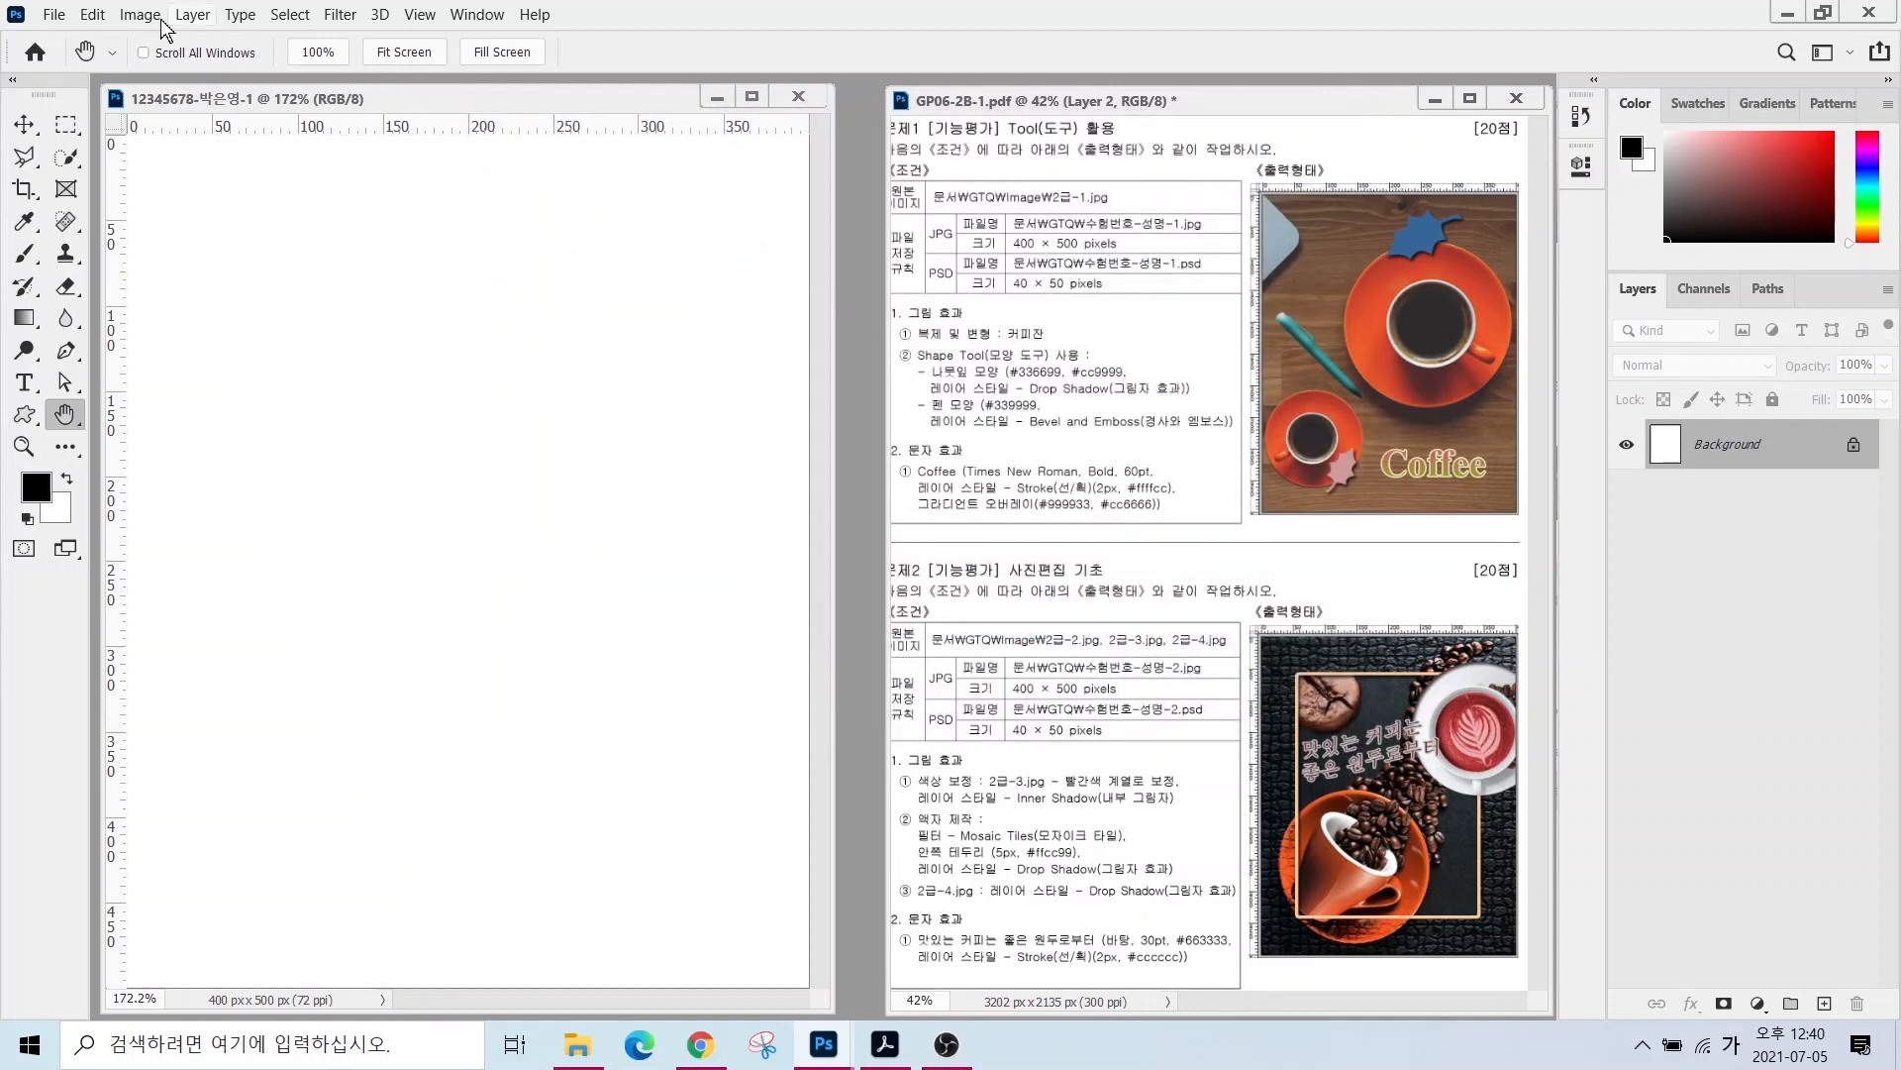
left_click(53, 16)
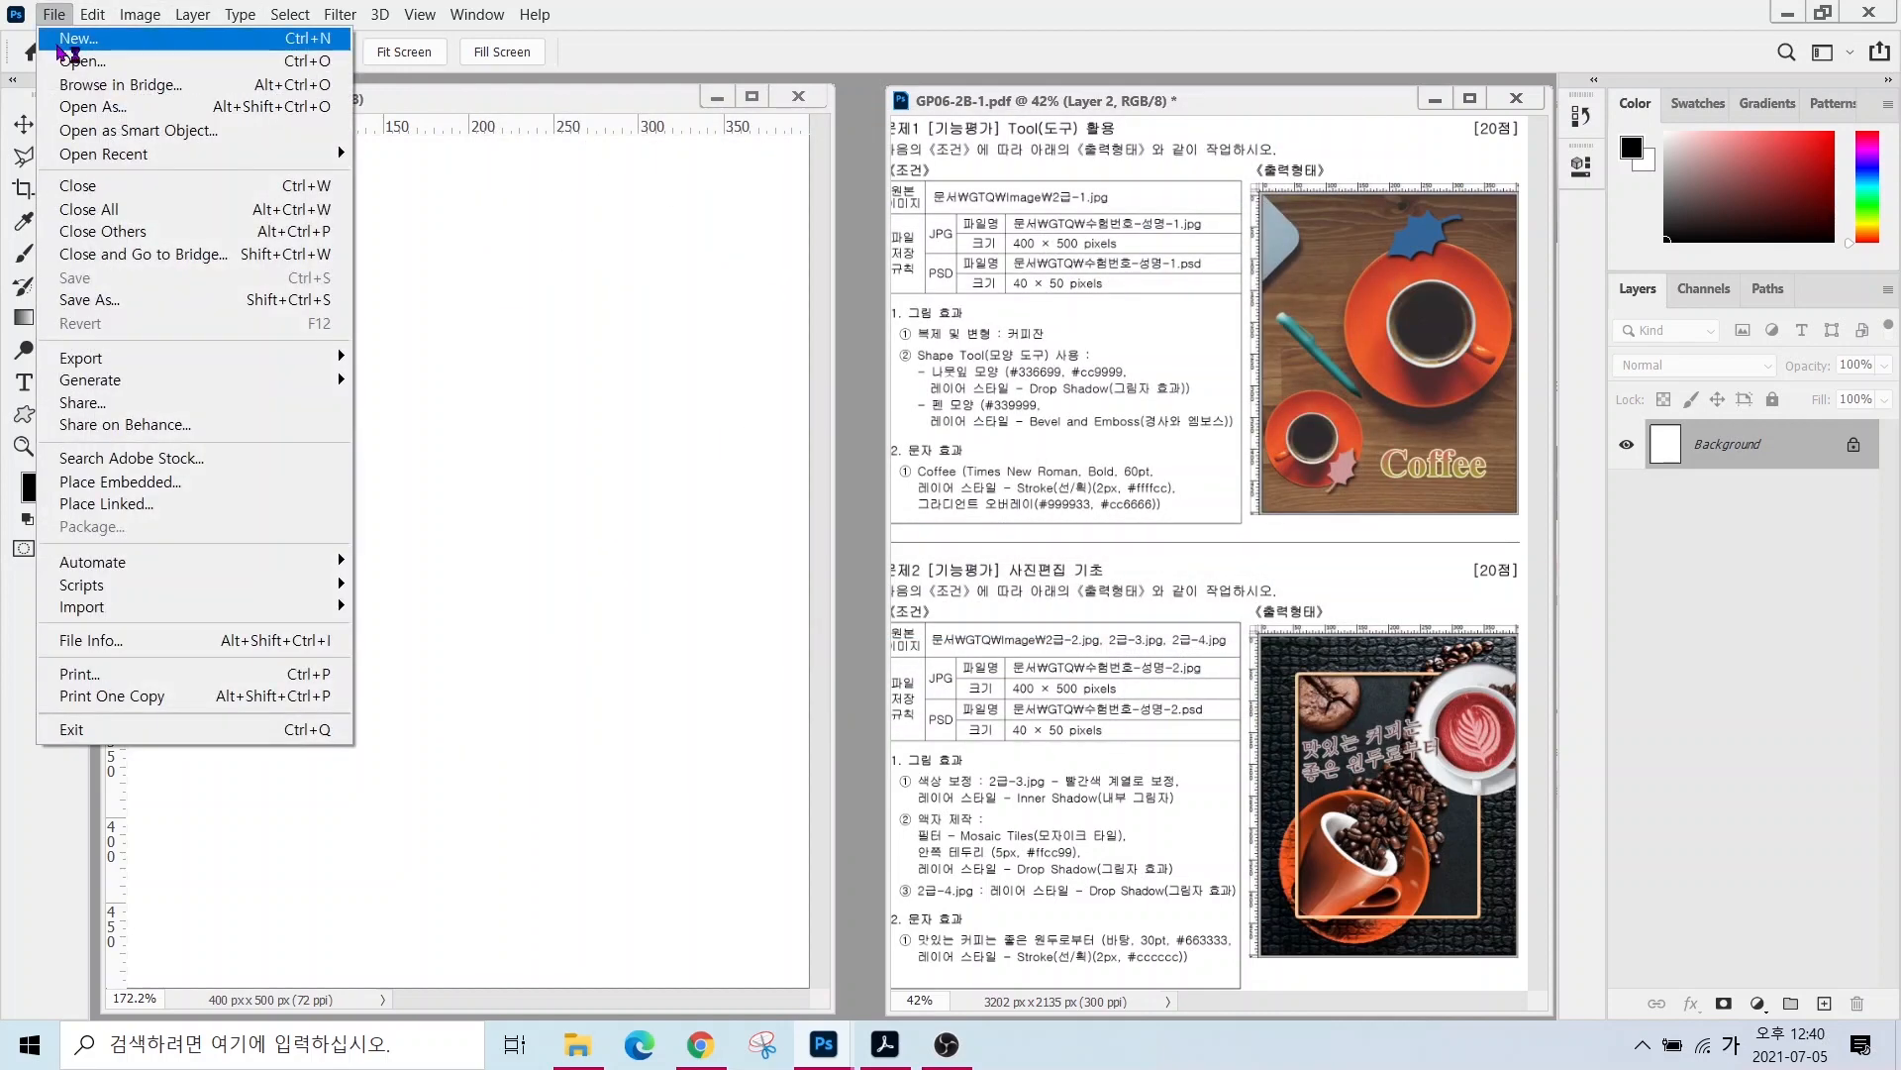
left_click(81, 60)
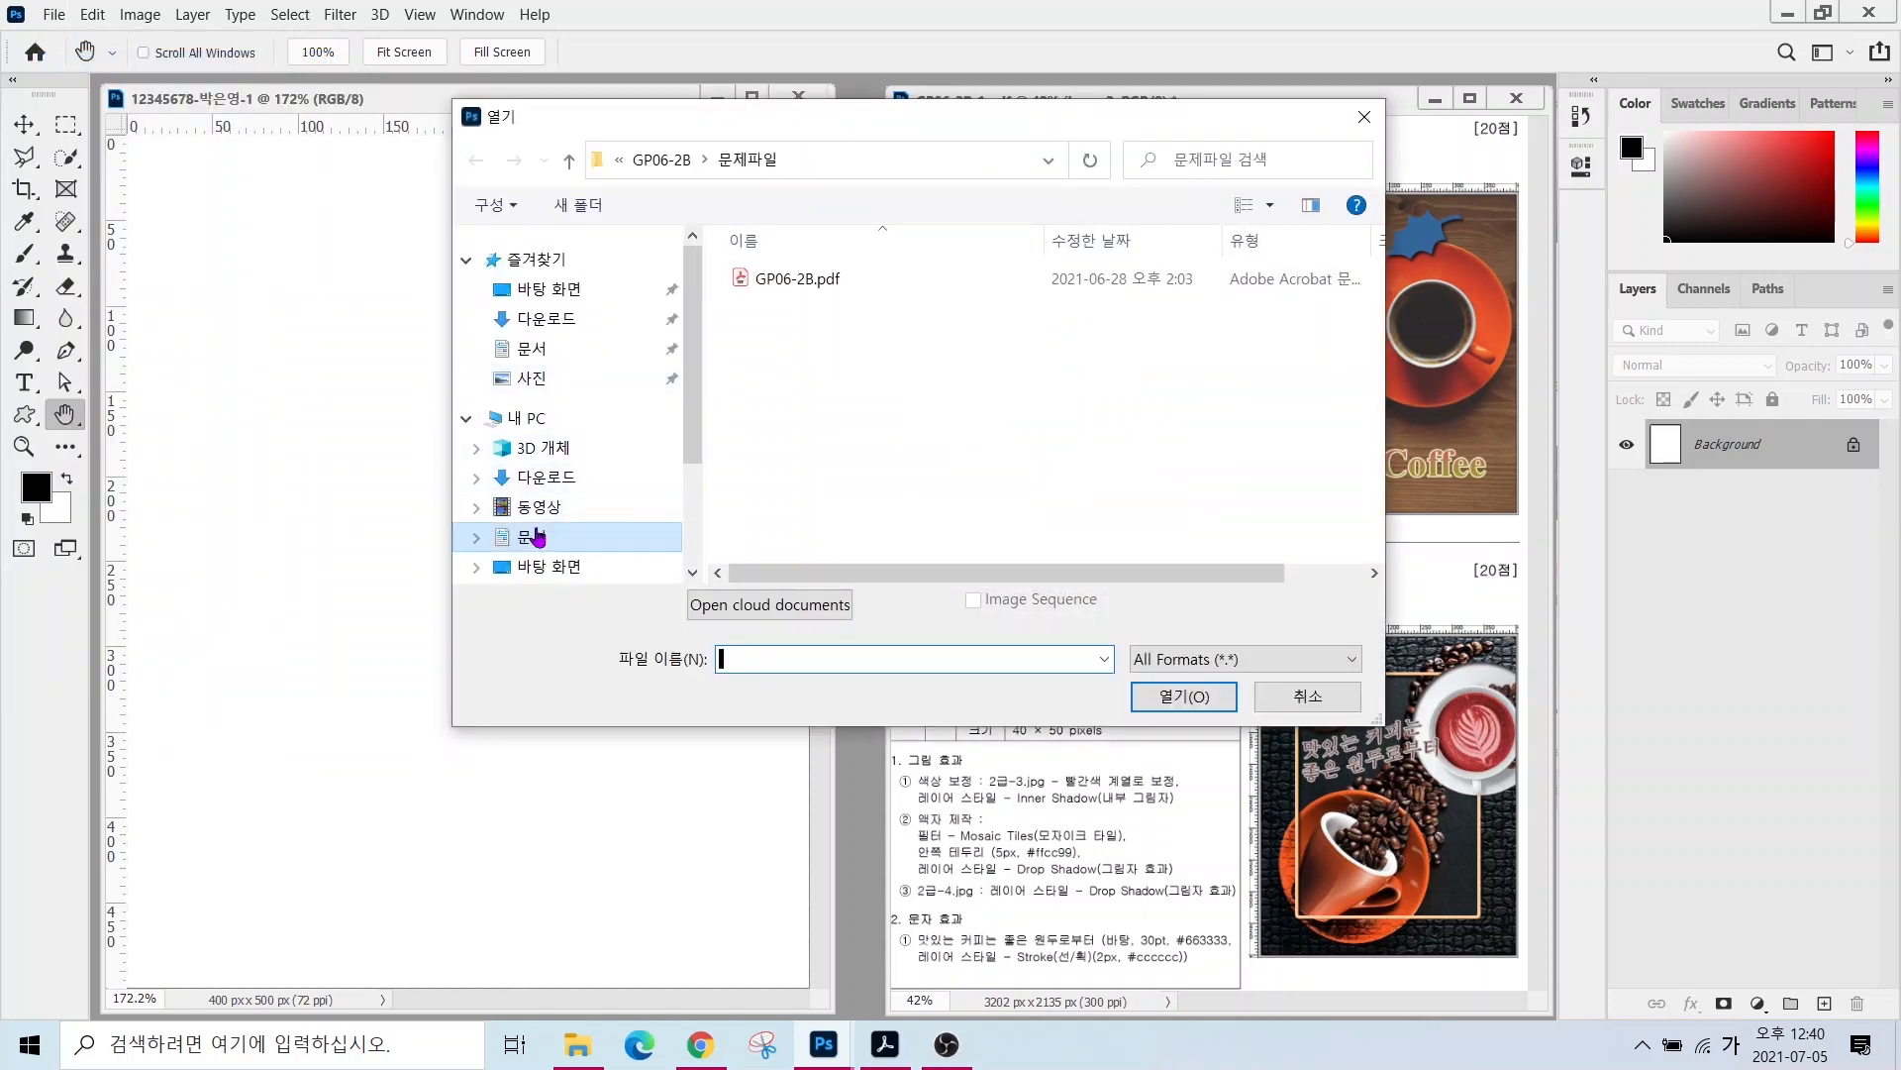
left_click(531, 535)
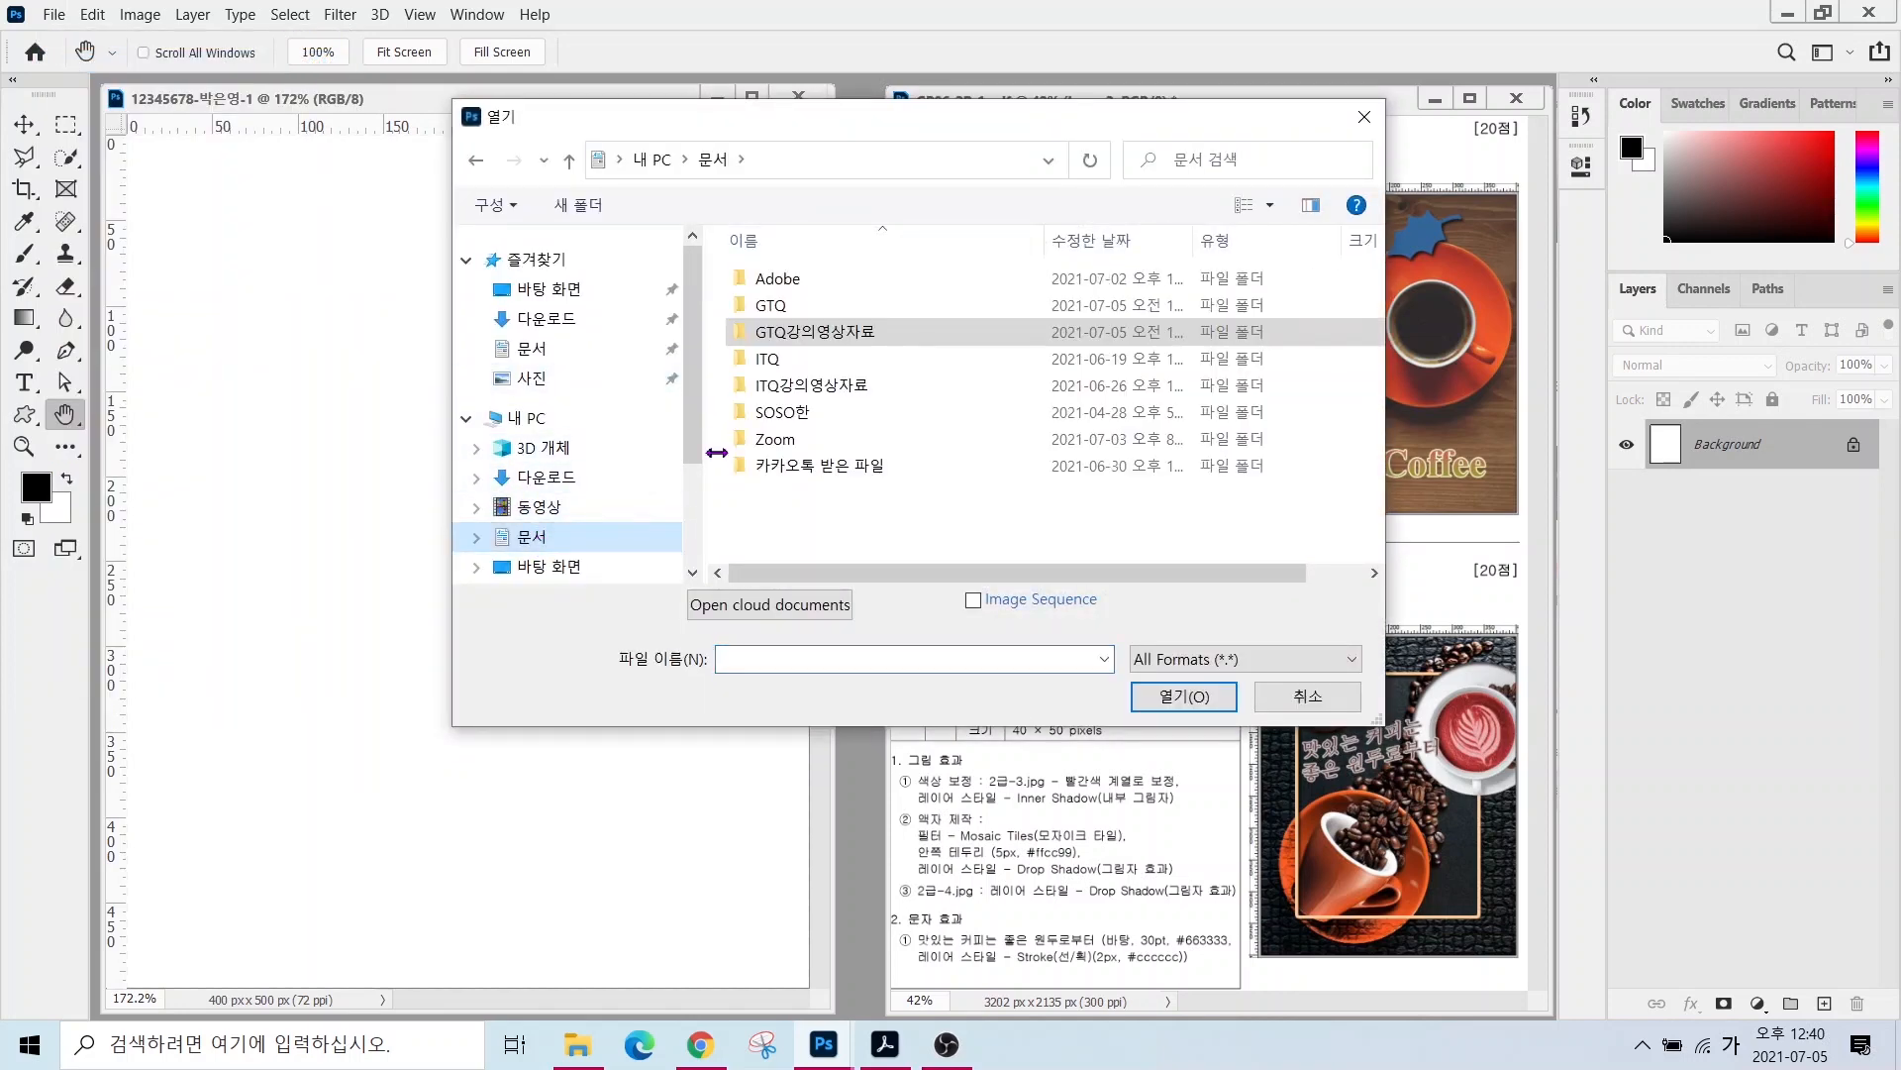
double_click(772, 305)
double_click(777, 280)
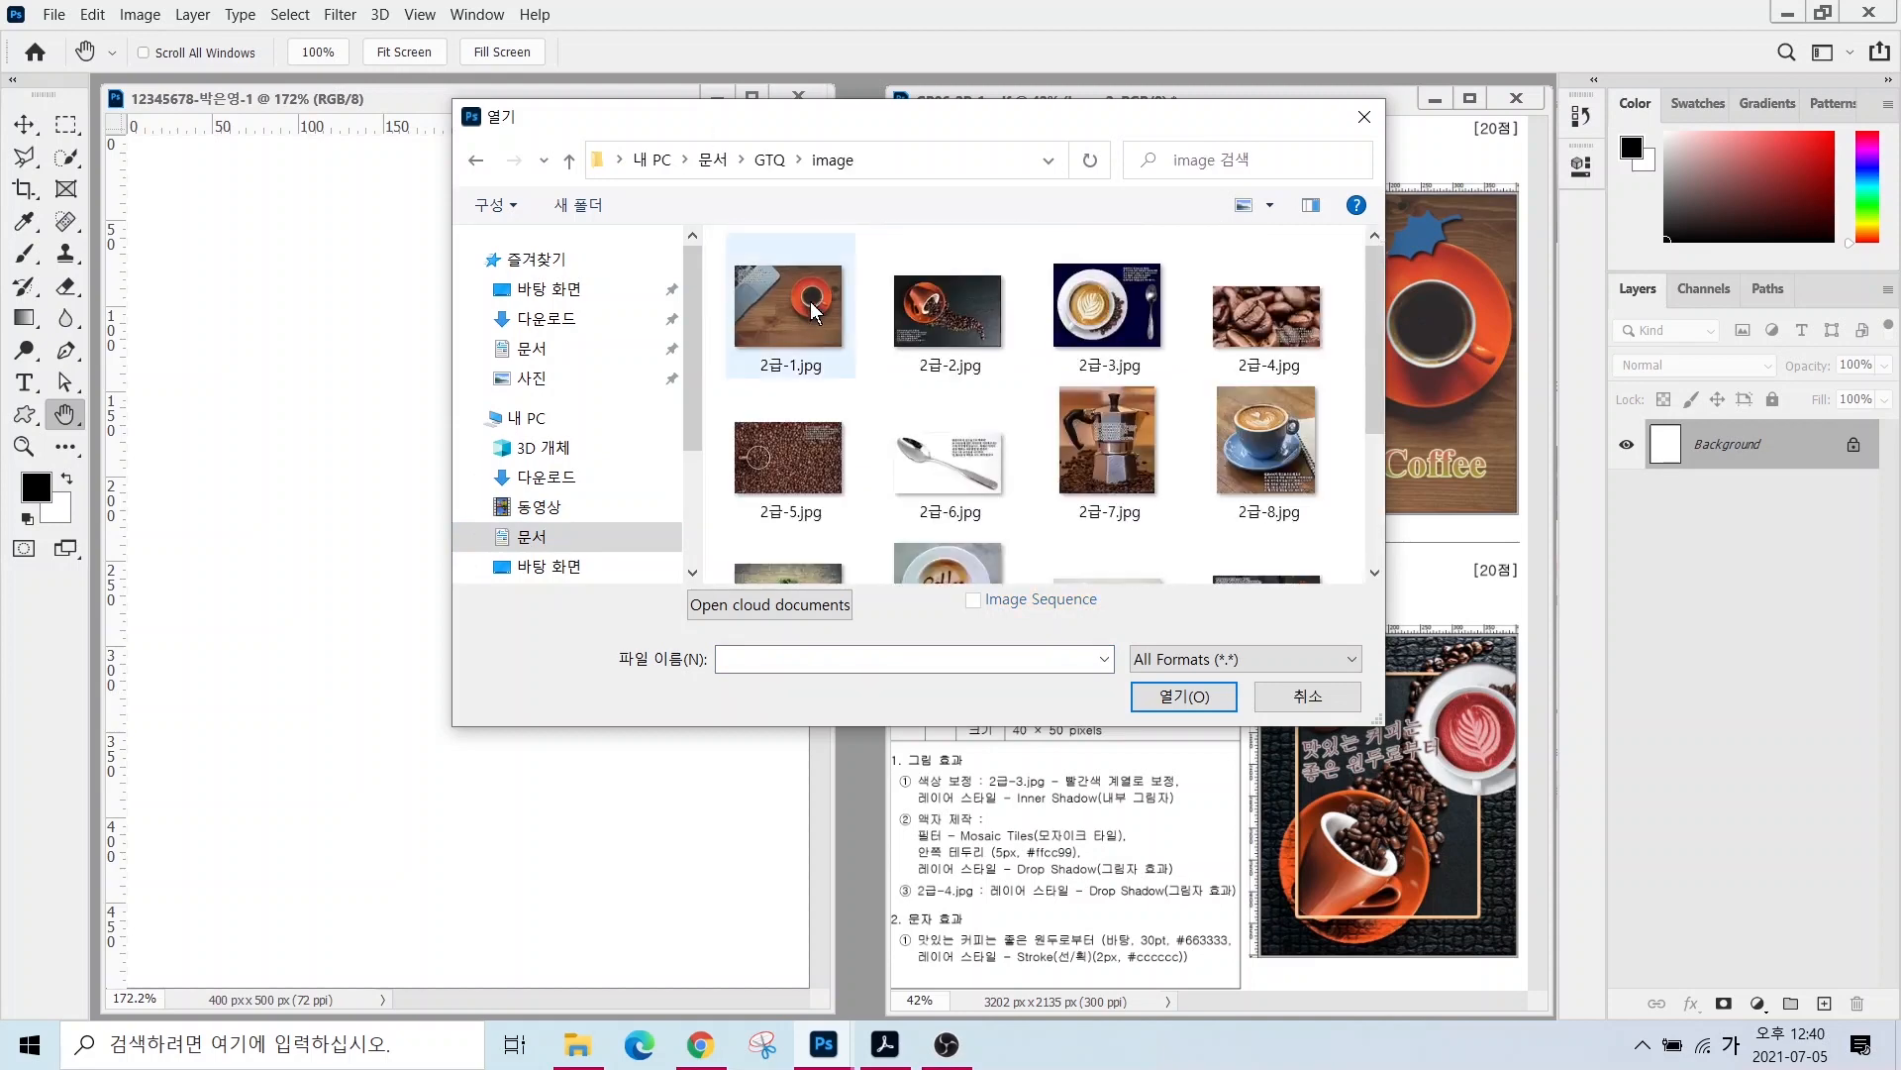
left_click(789, 309)
left_click(1186, 698)
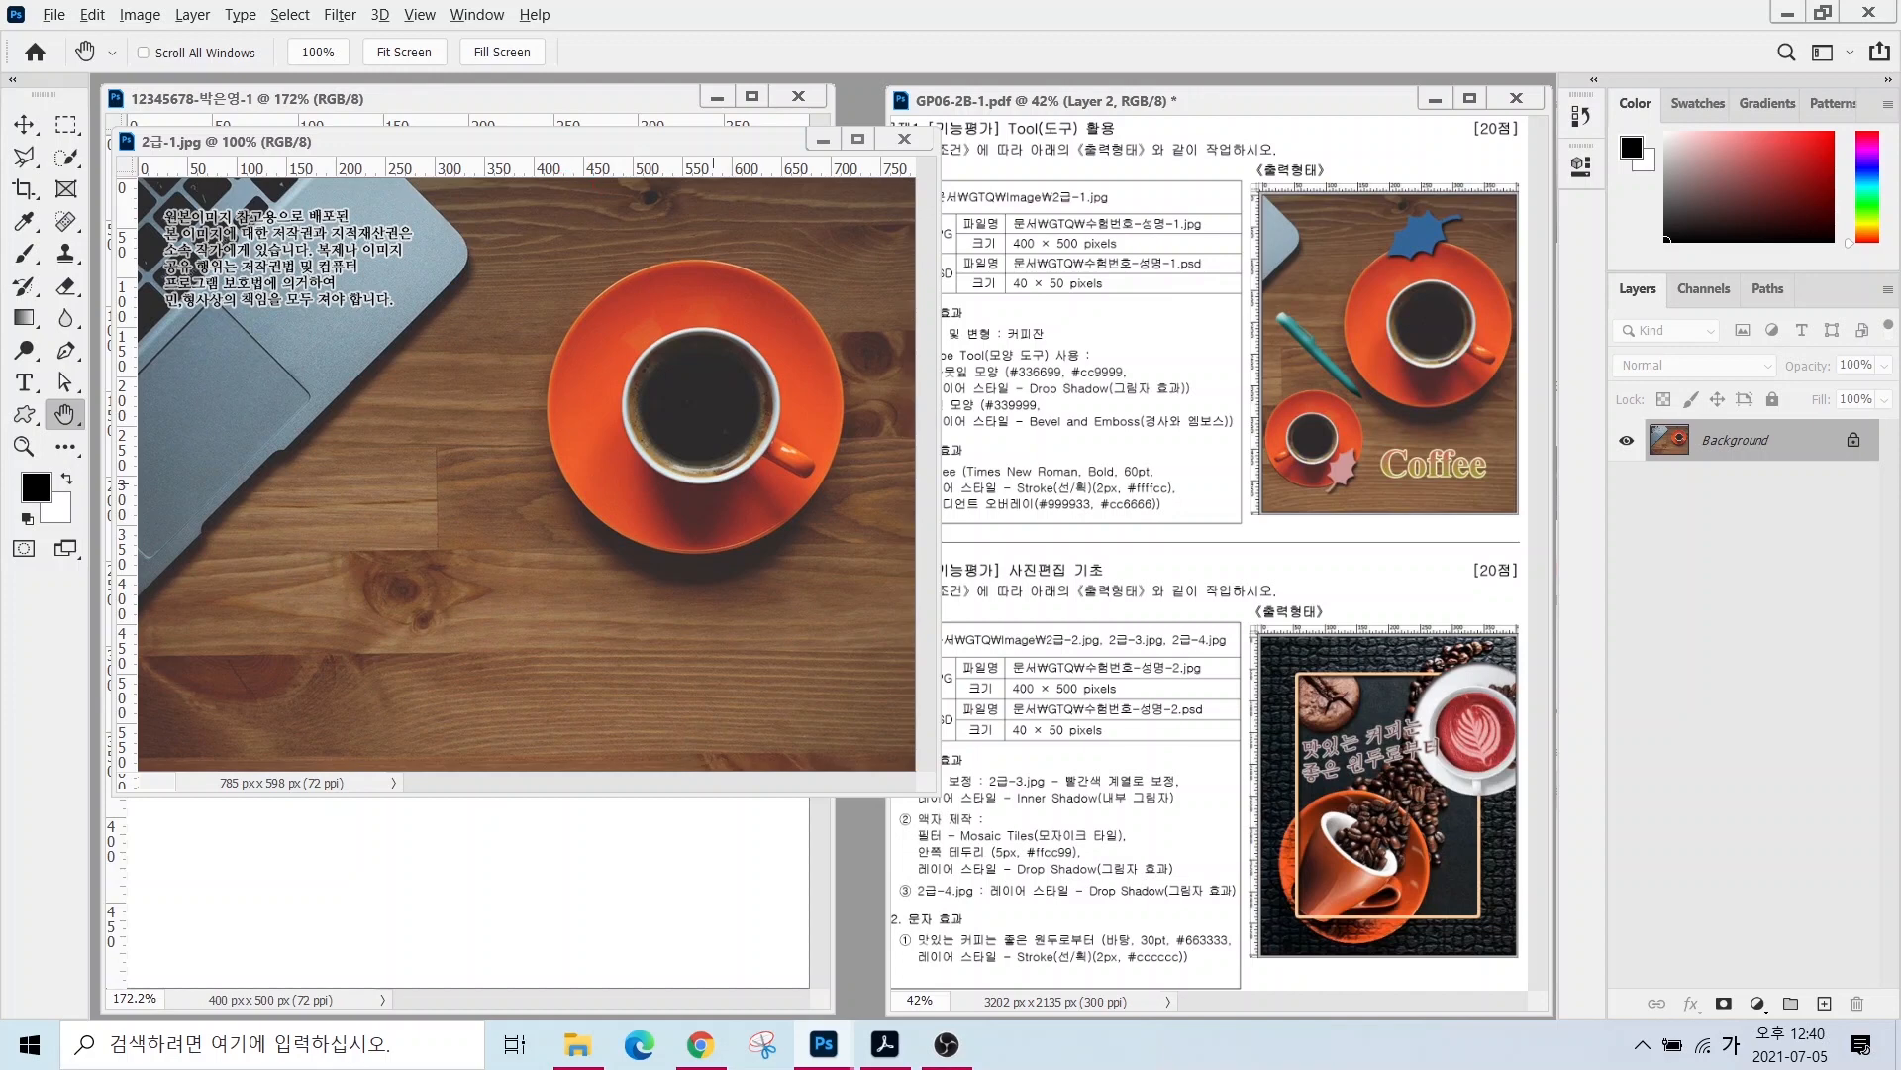
- Set the coffee photo's height to 500 px with linked proportions, giving 656 × 500
left_click_drag(374, 230, 128, 624)
left_click_drag(176, 255, 326, 599)
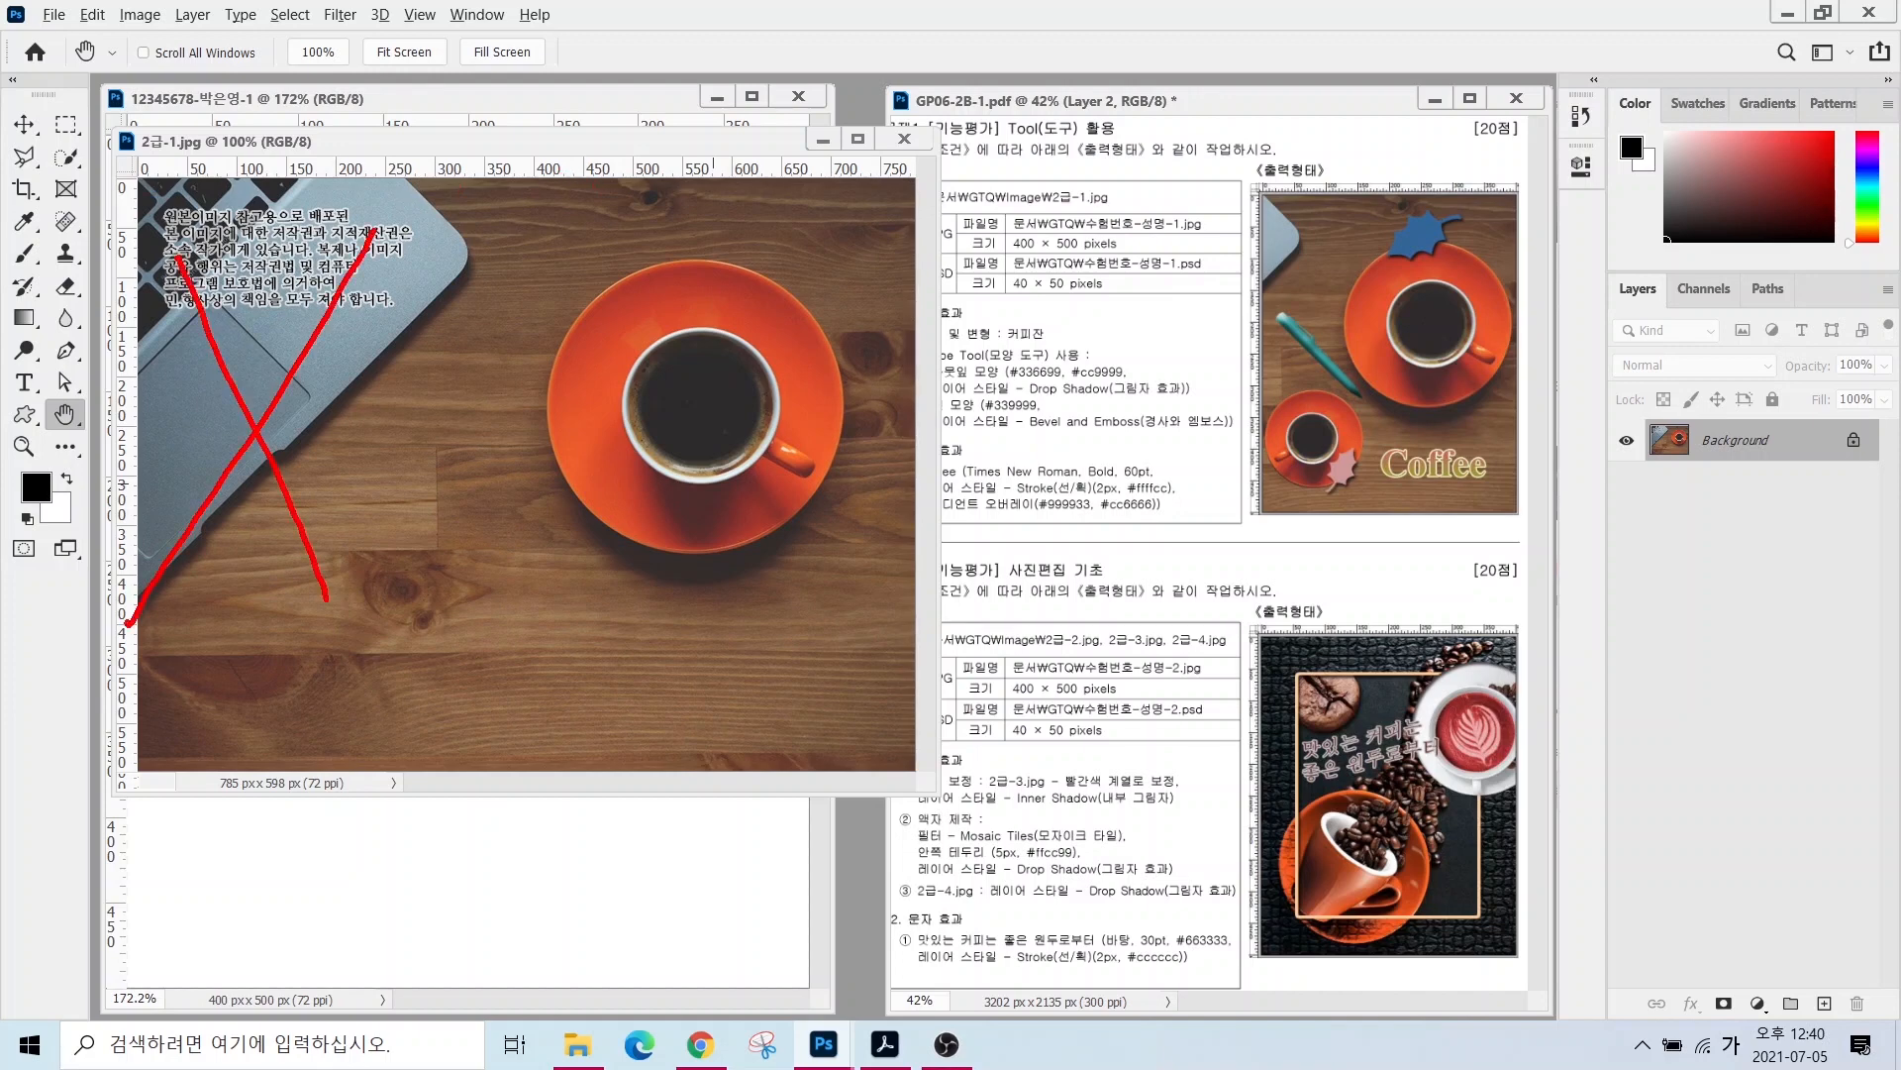
mouse_move(149, 180)
left_mouse_down()
mouse_move(315, 458)
mouse_move(467, 785)
mouse_move(462, 749)
left_mouse_up()
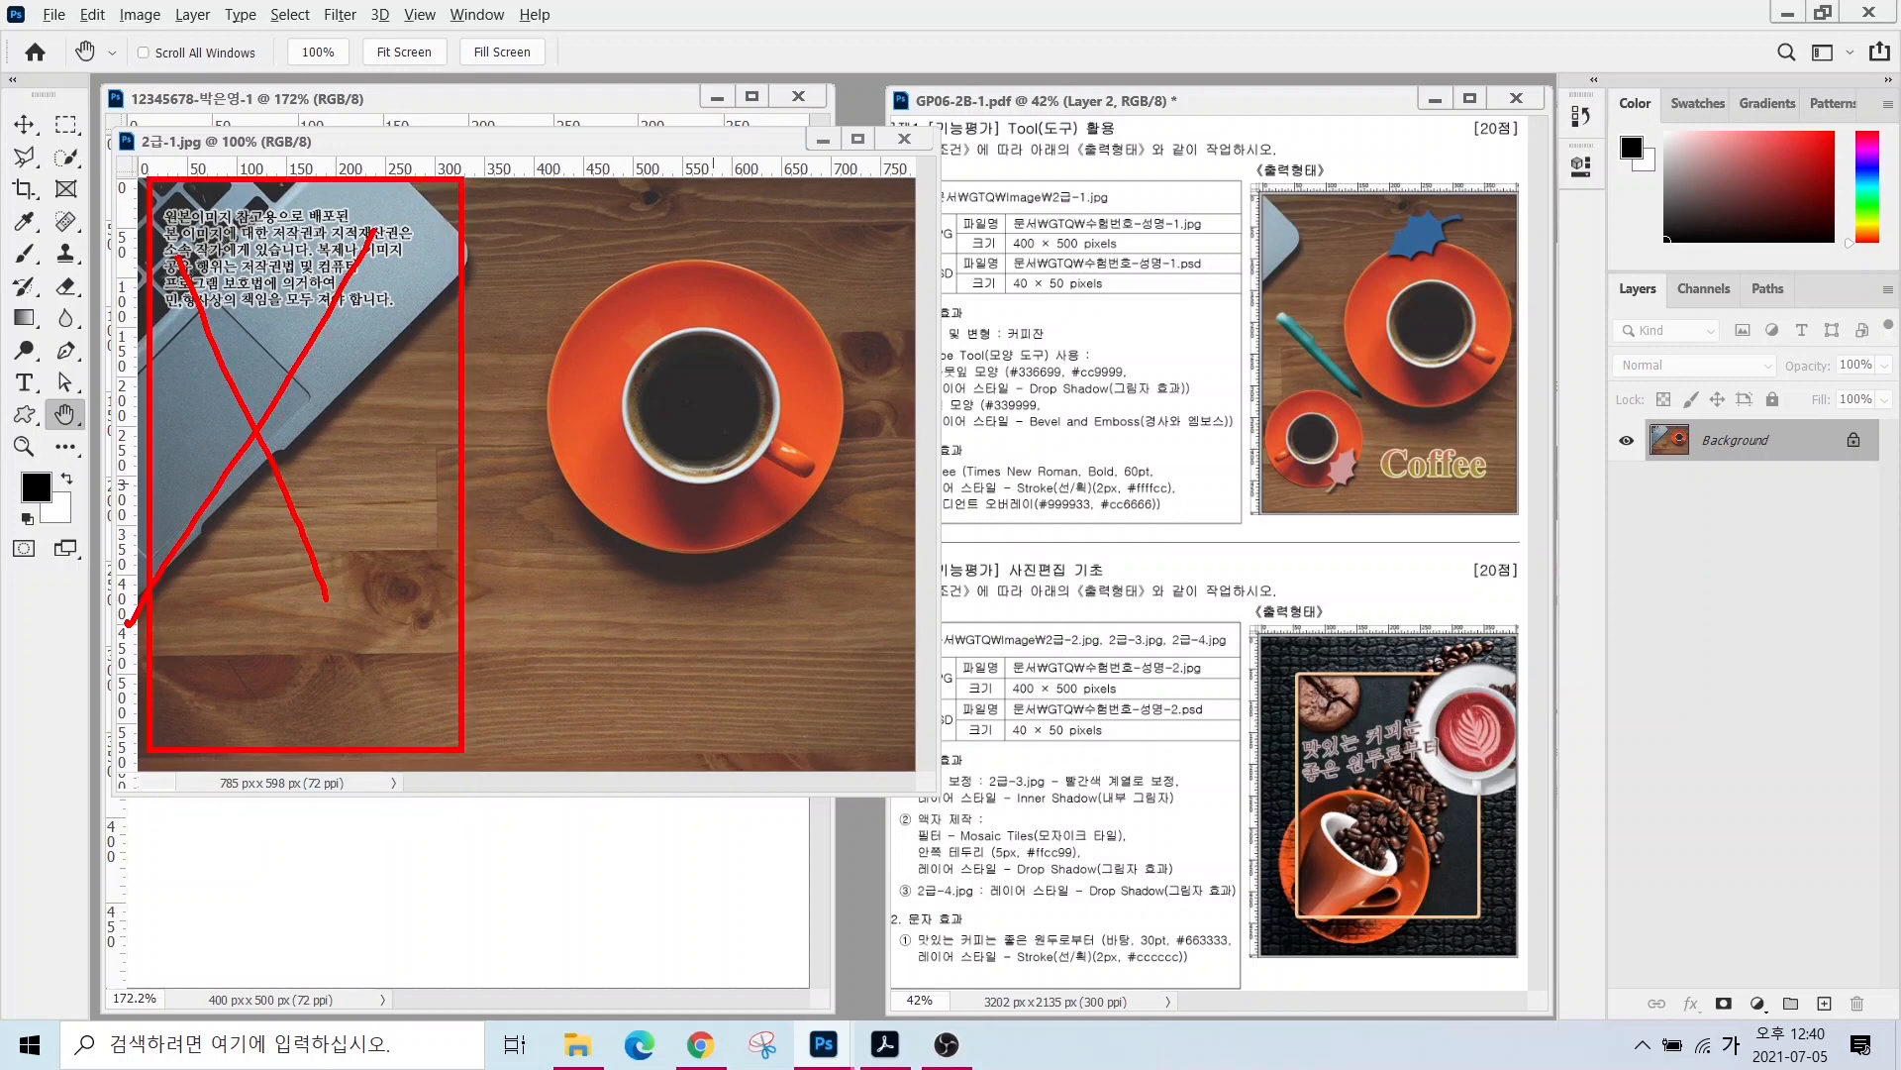
left_click_drag(598, 194, 915, 191)
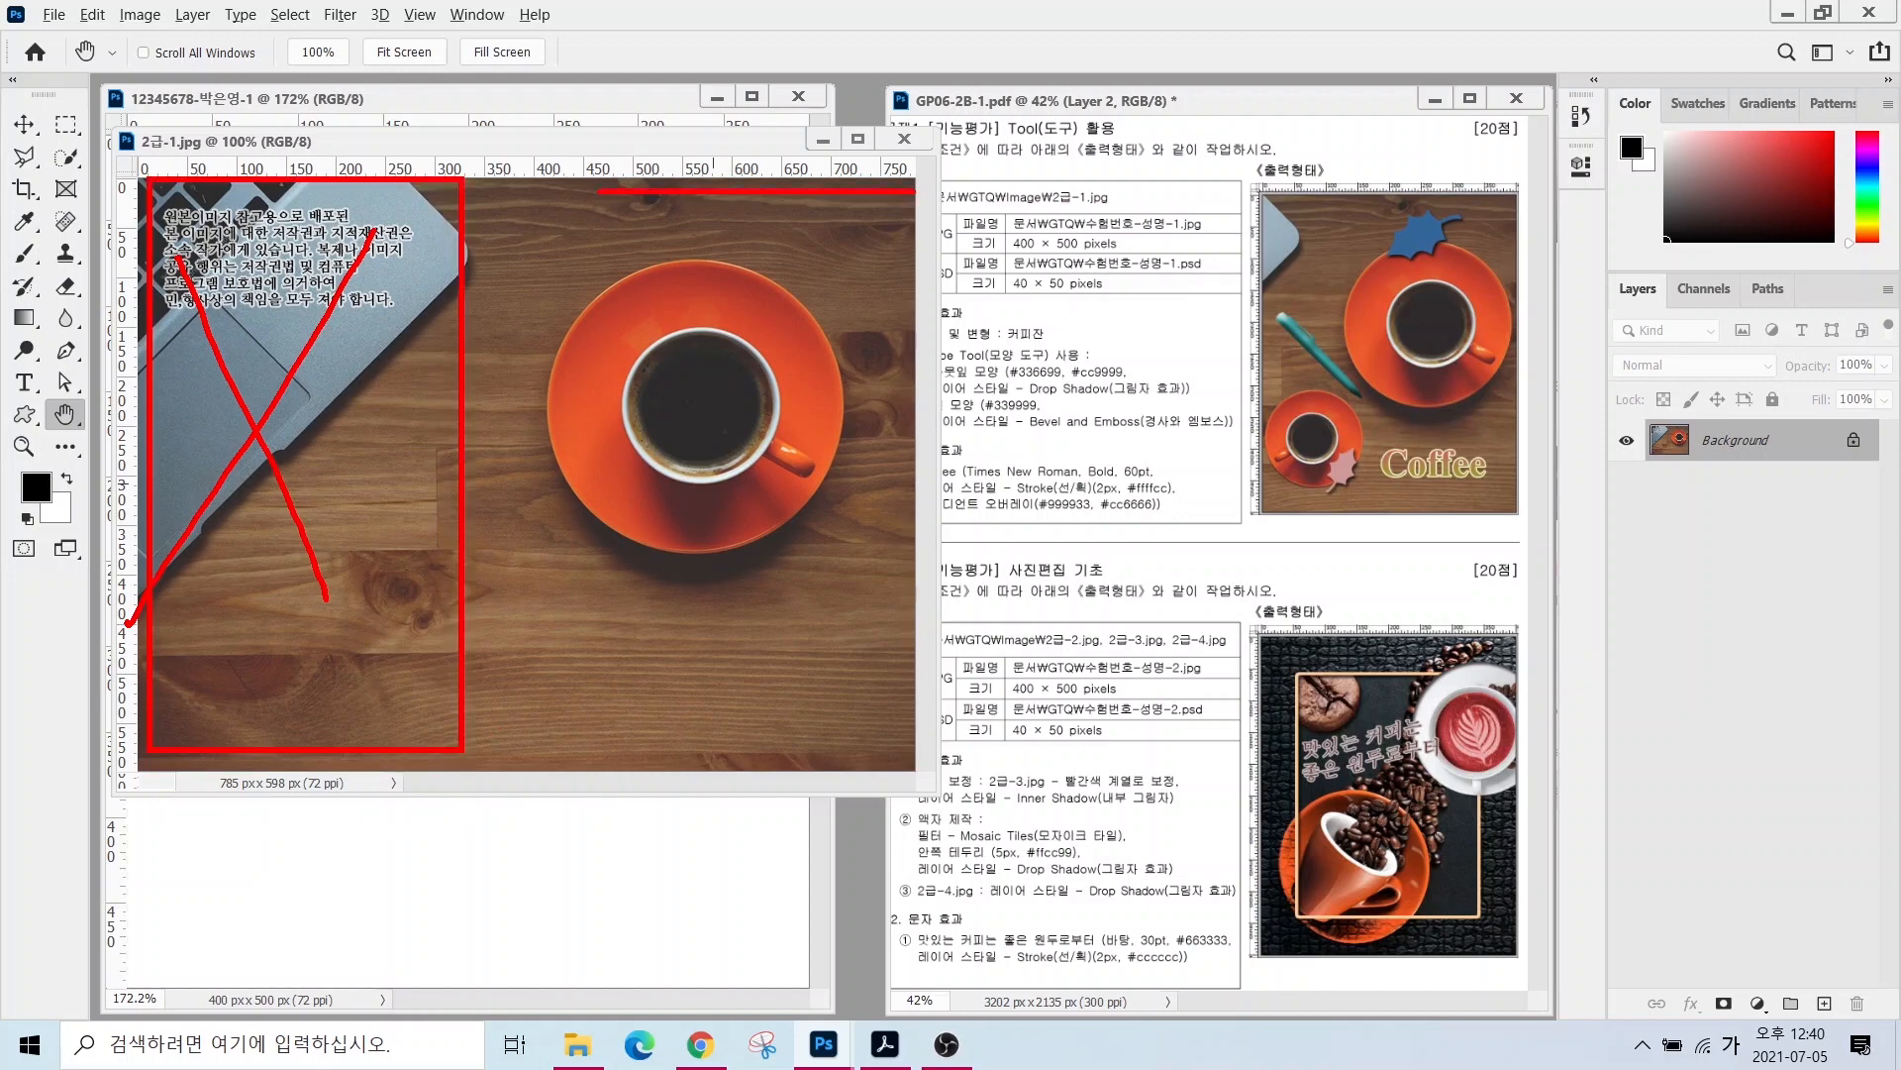
left_click_drag(578, 746, 809, 743)
key("Escape")
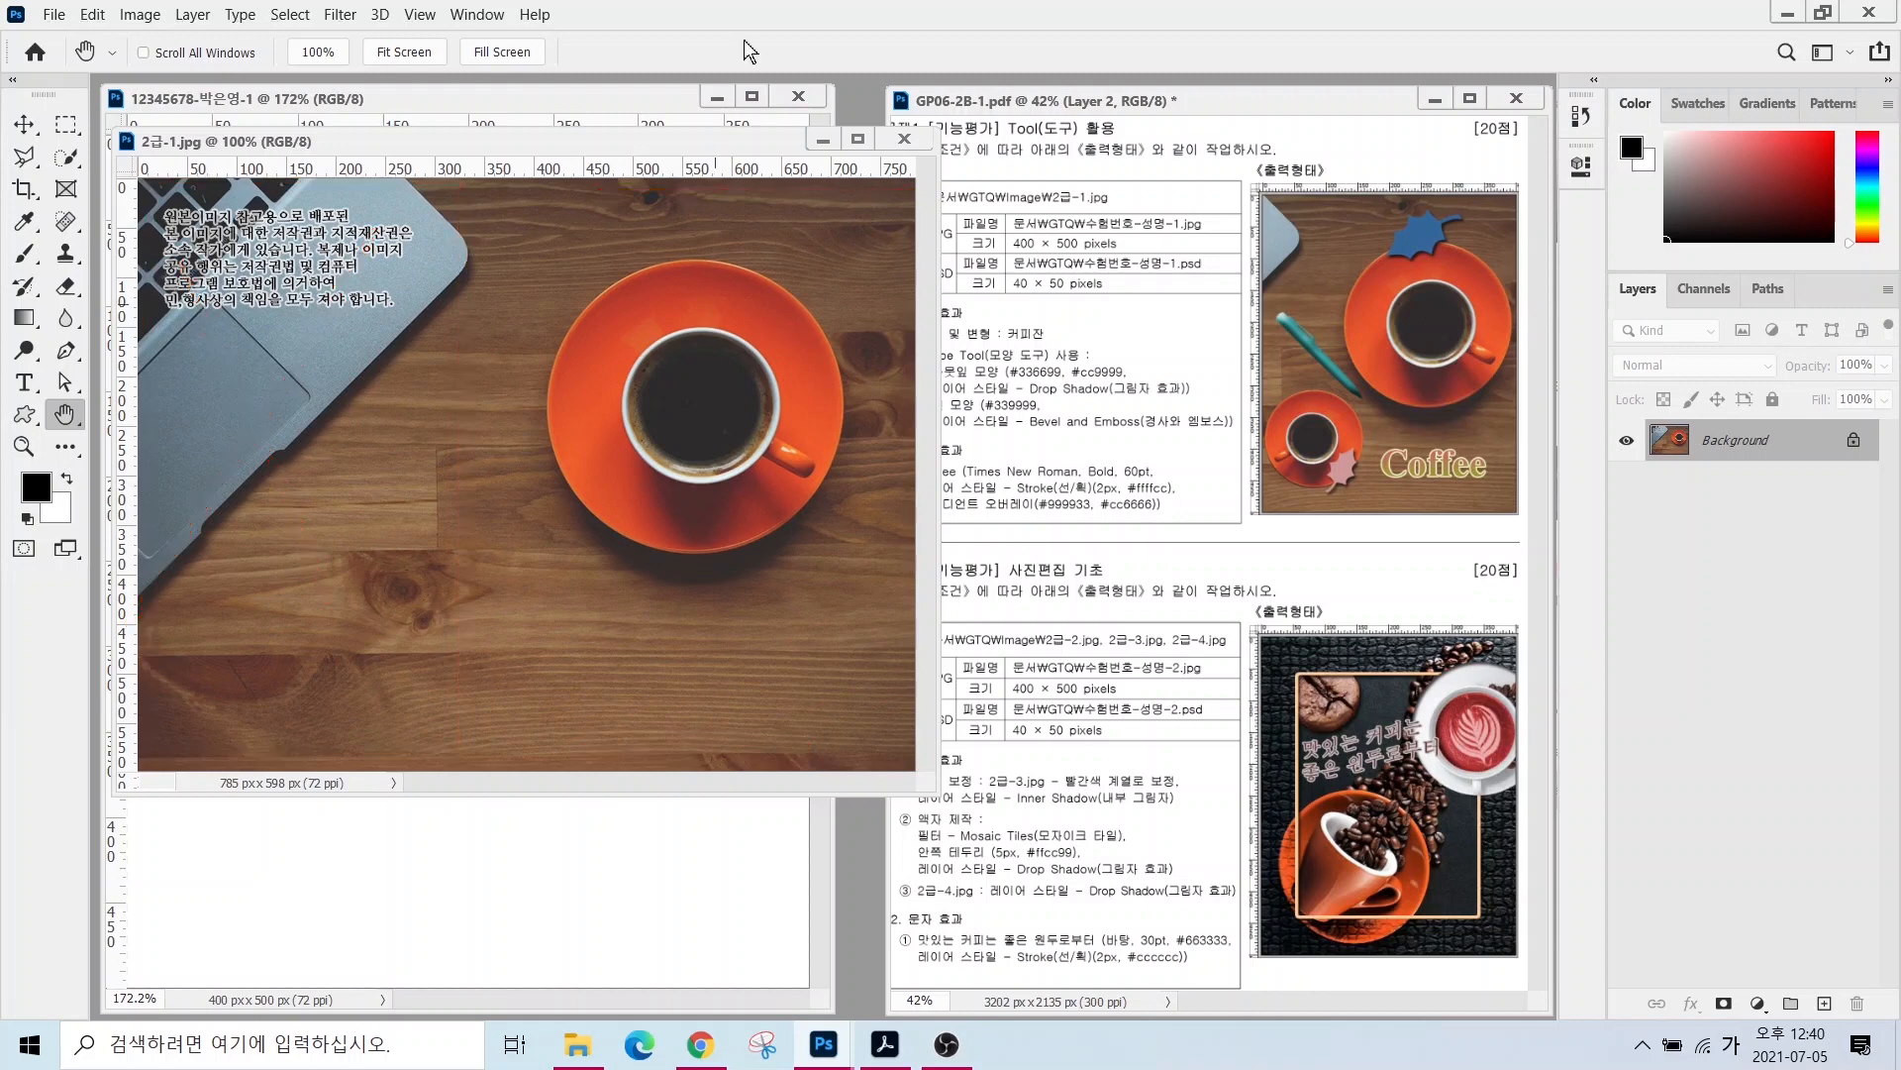
left_click(139, 14)
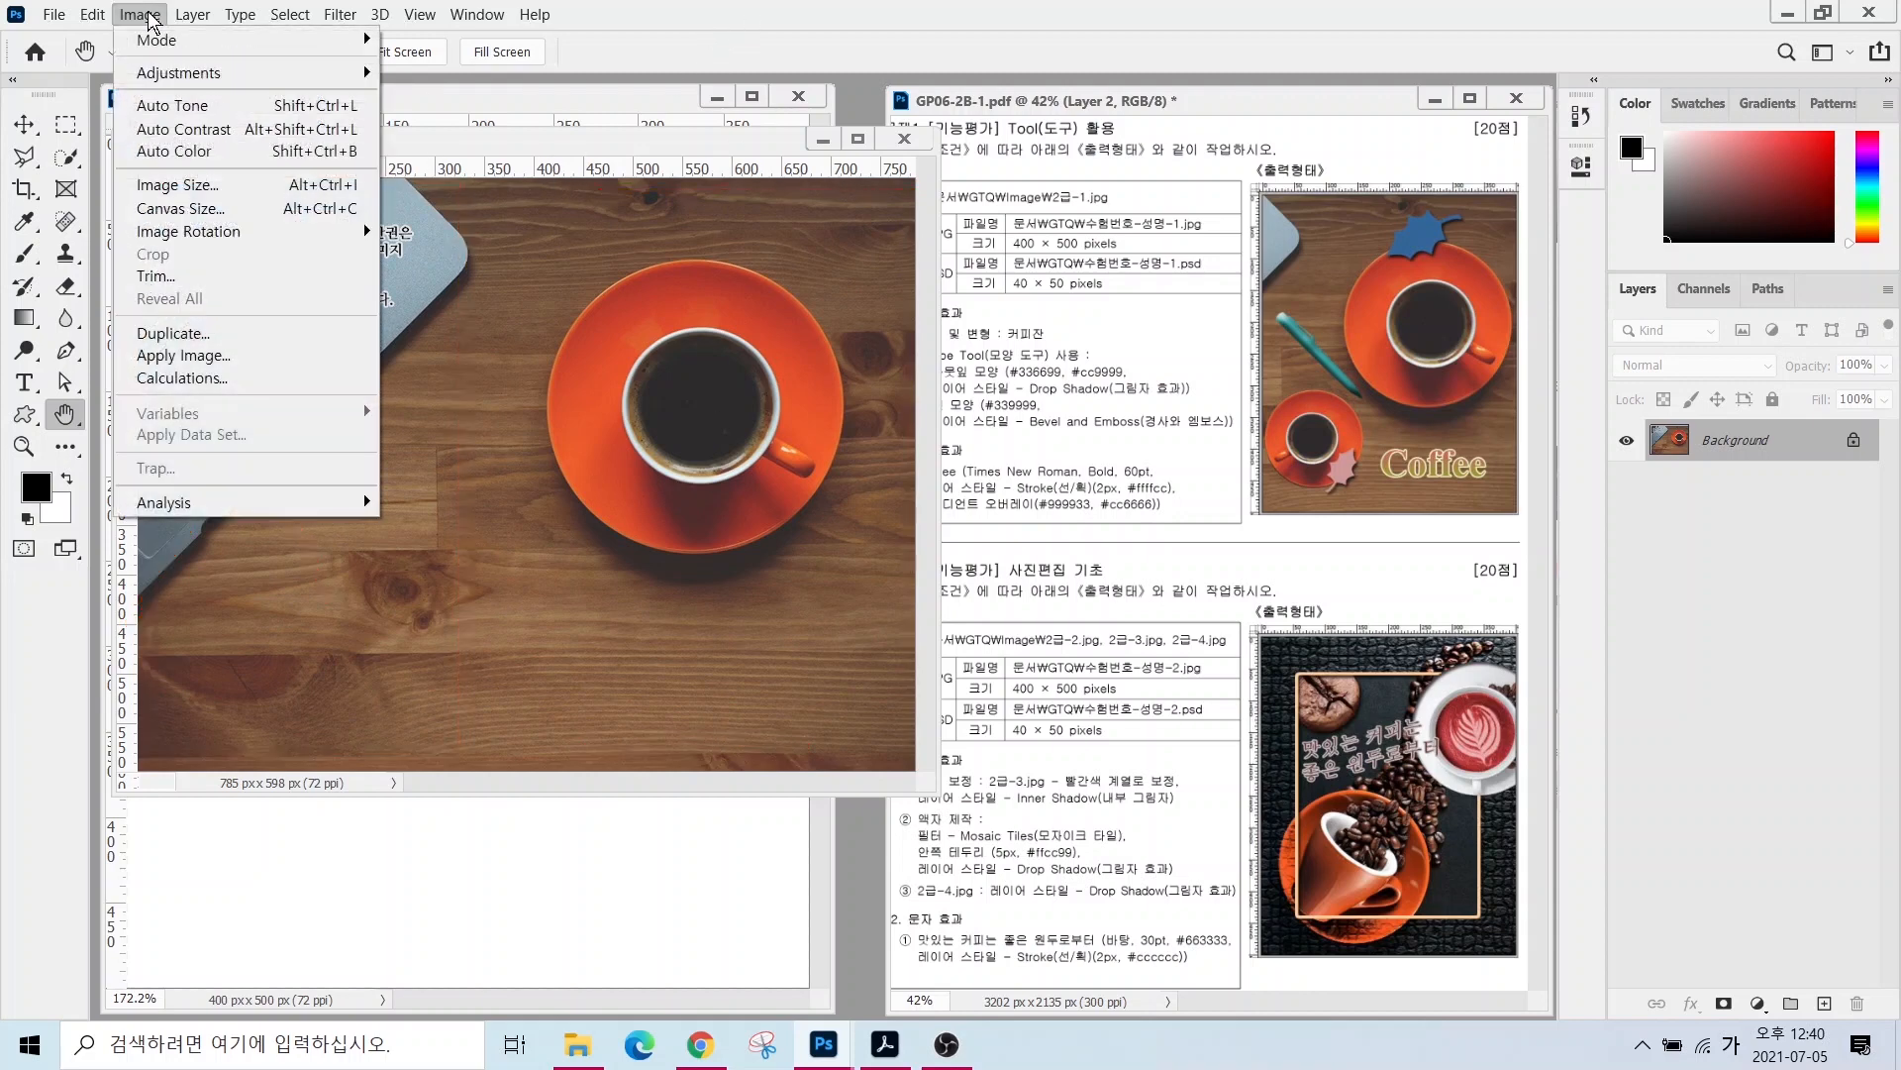
left_click(178, 184)
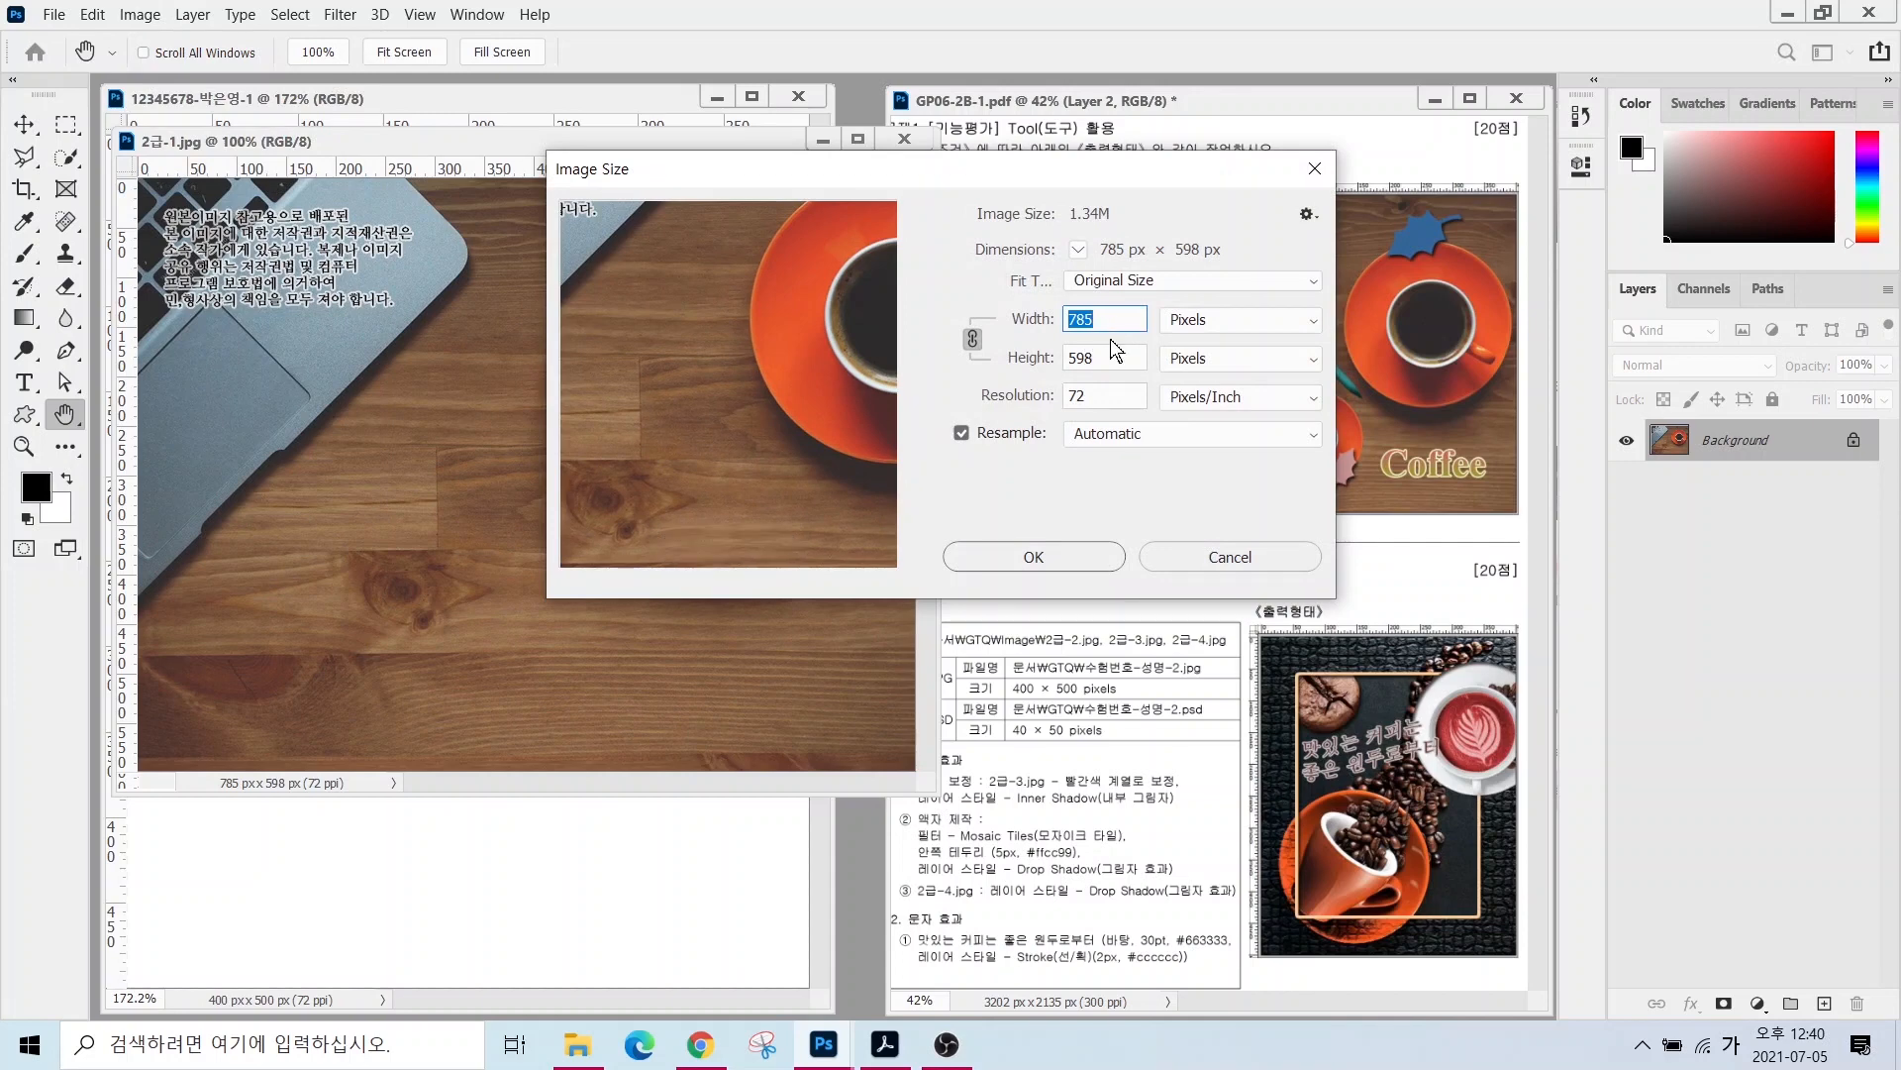
left_click(1108, 363)
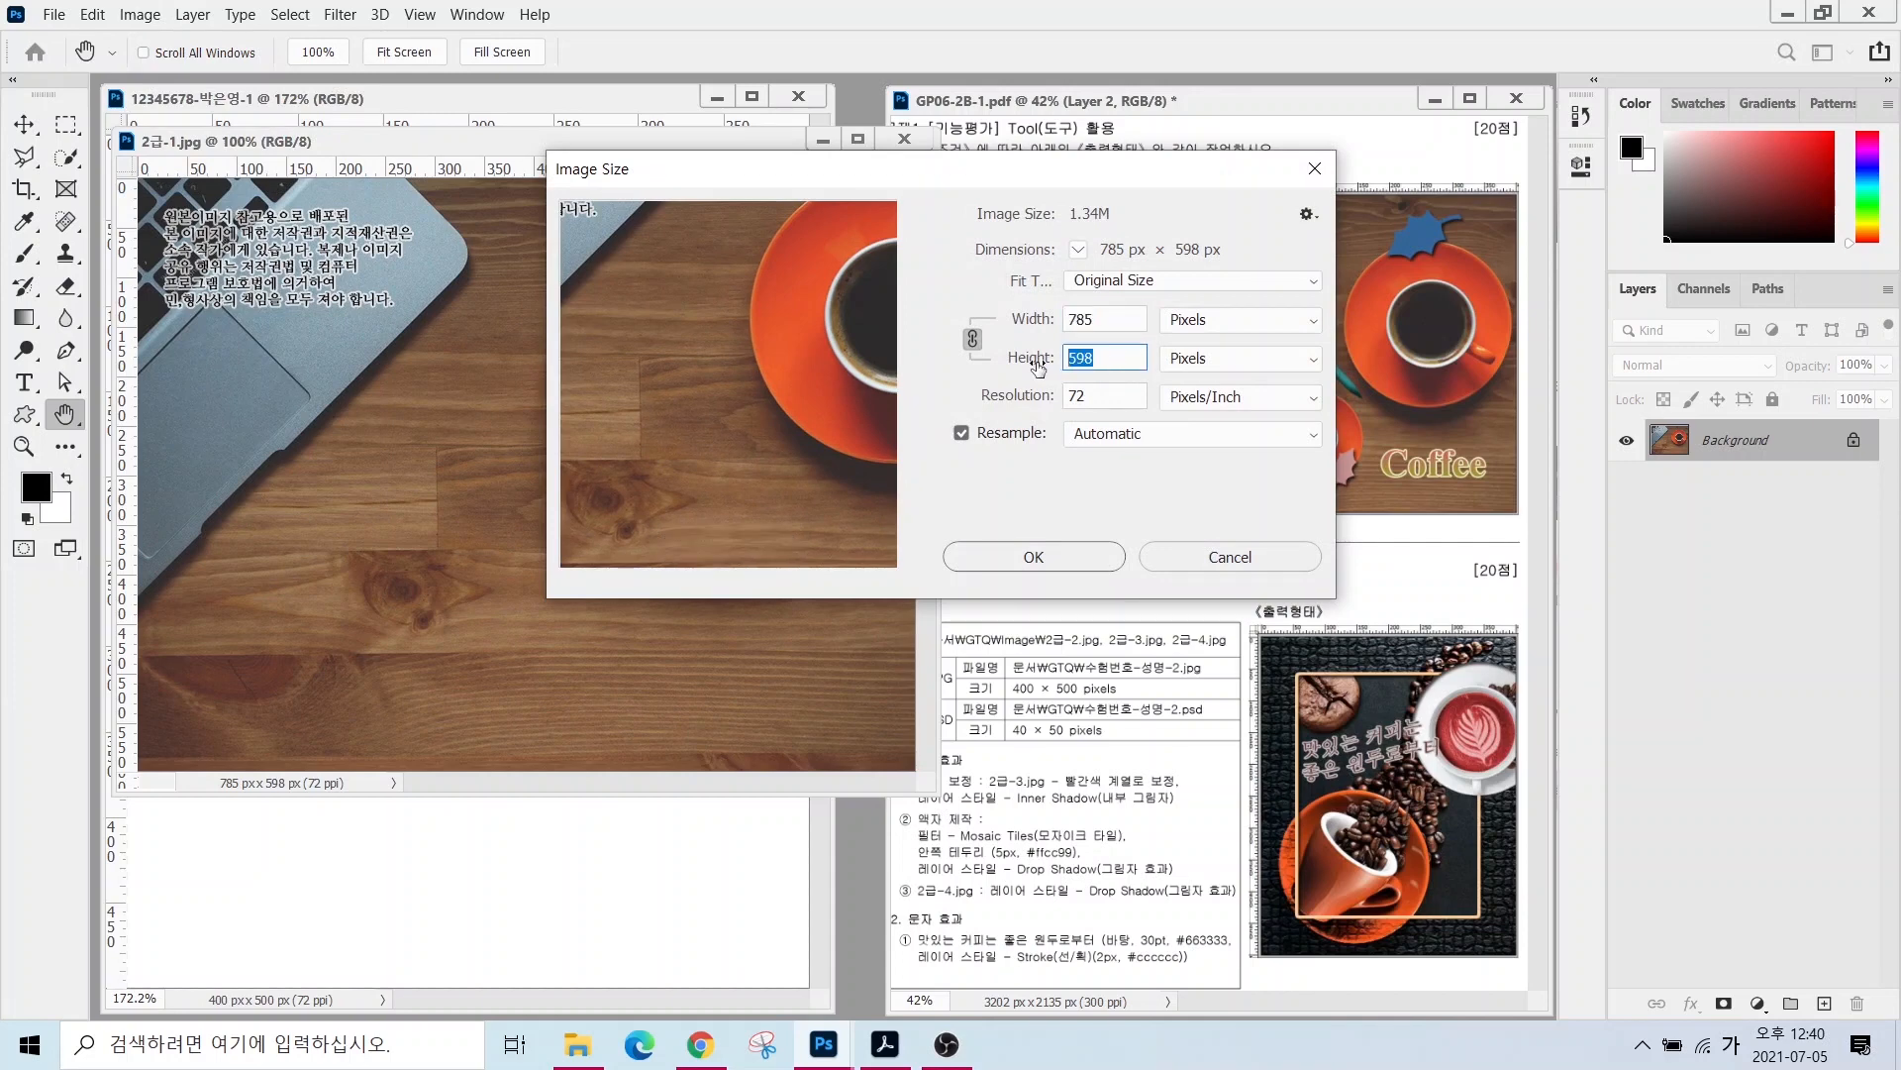
type("500")
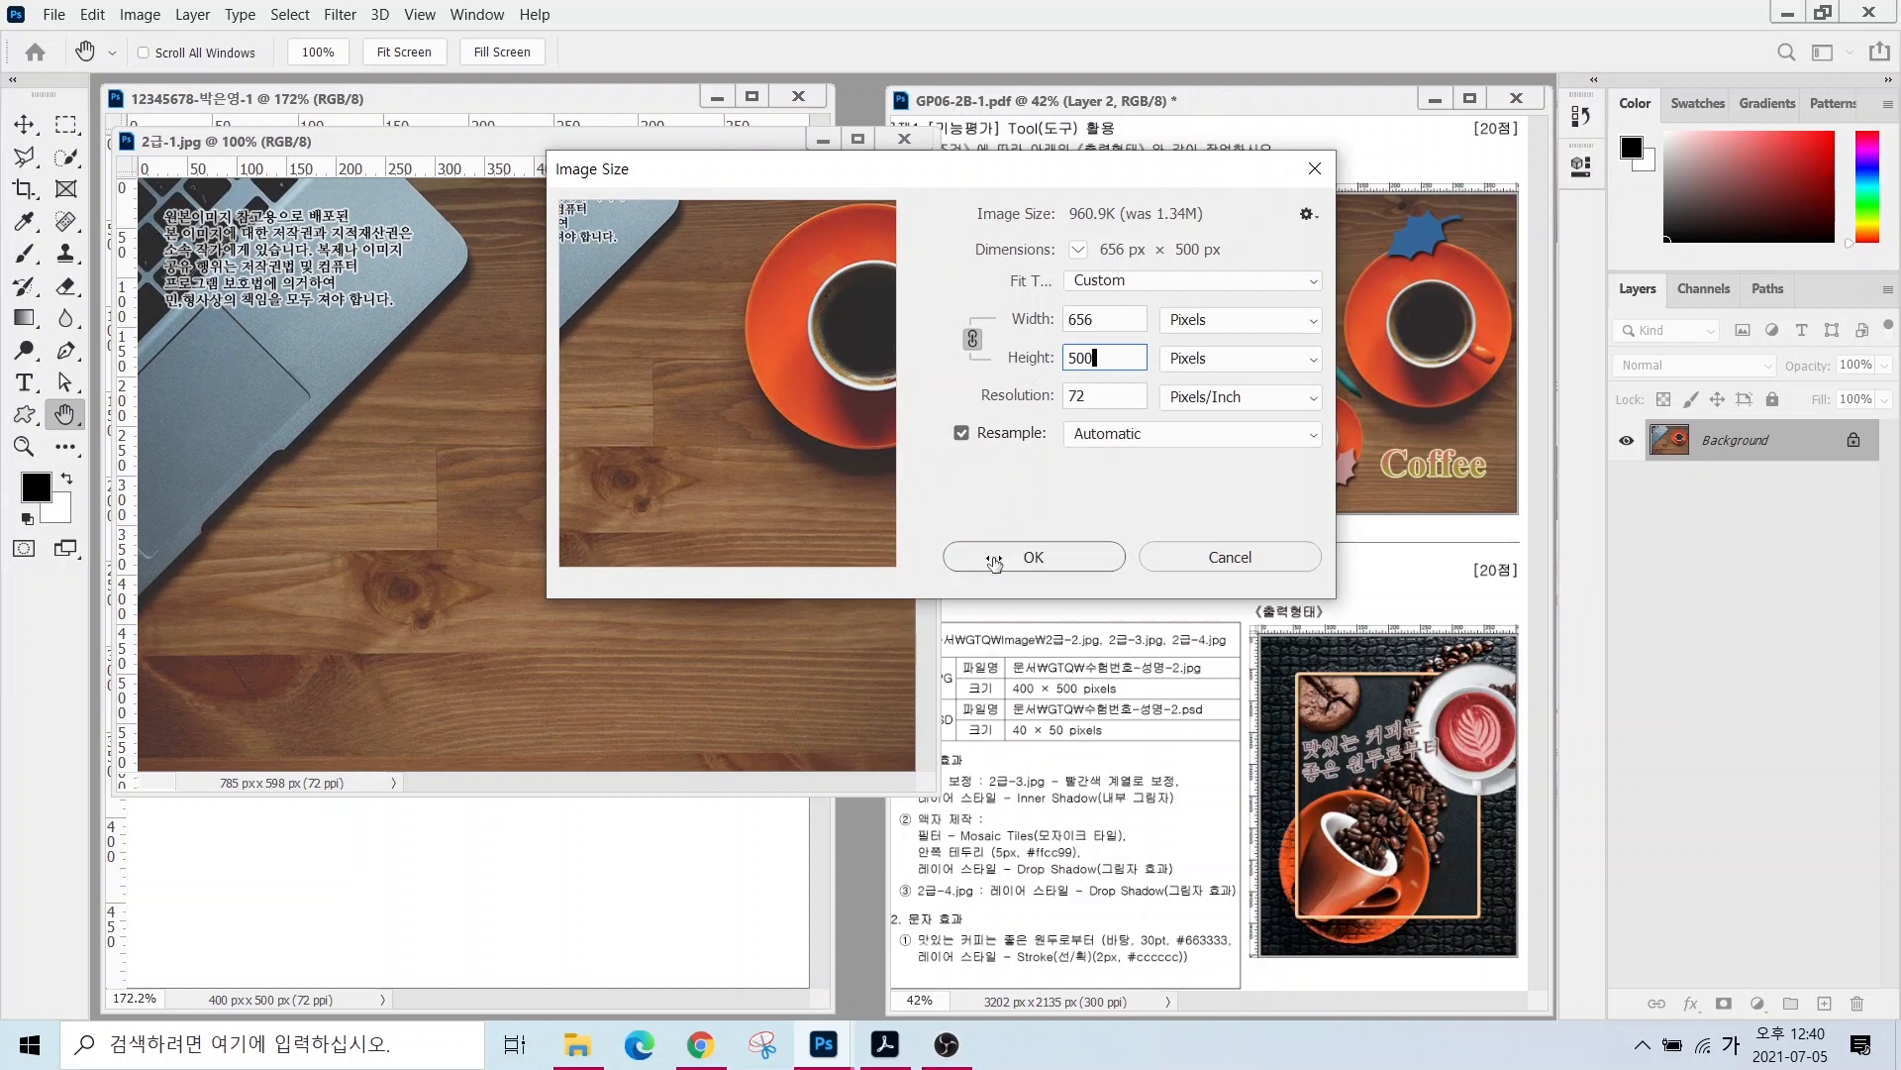
left_click(1021, 561)
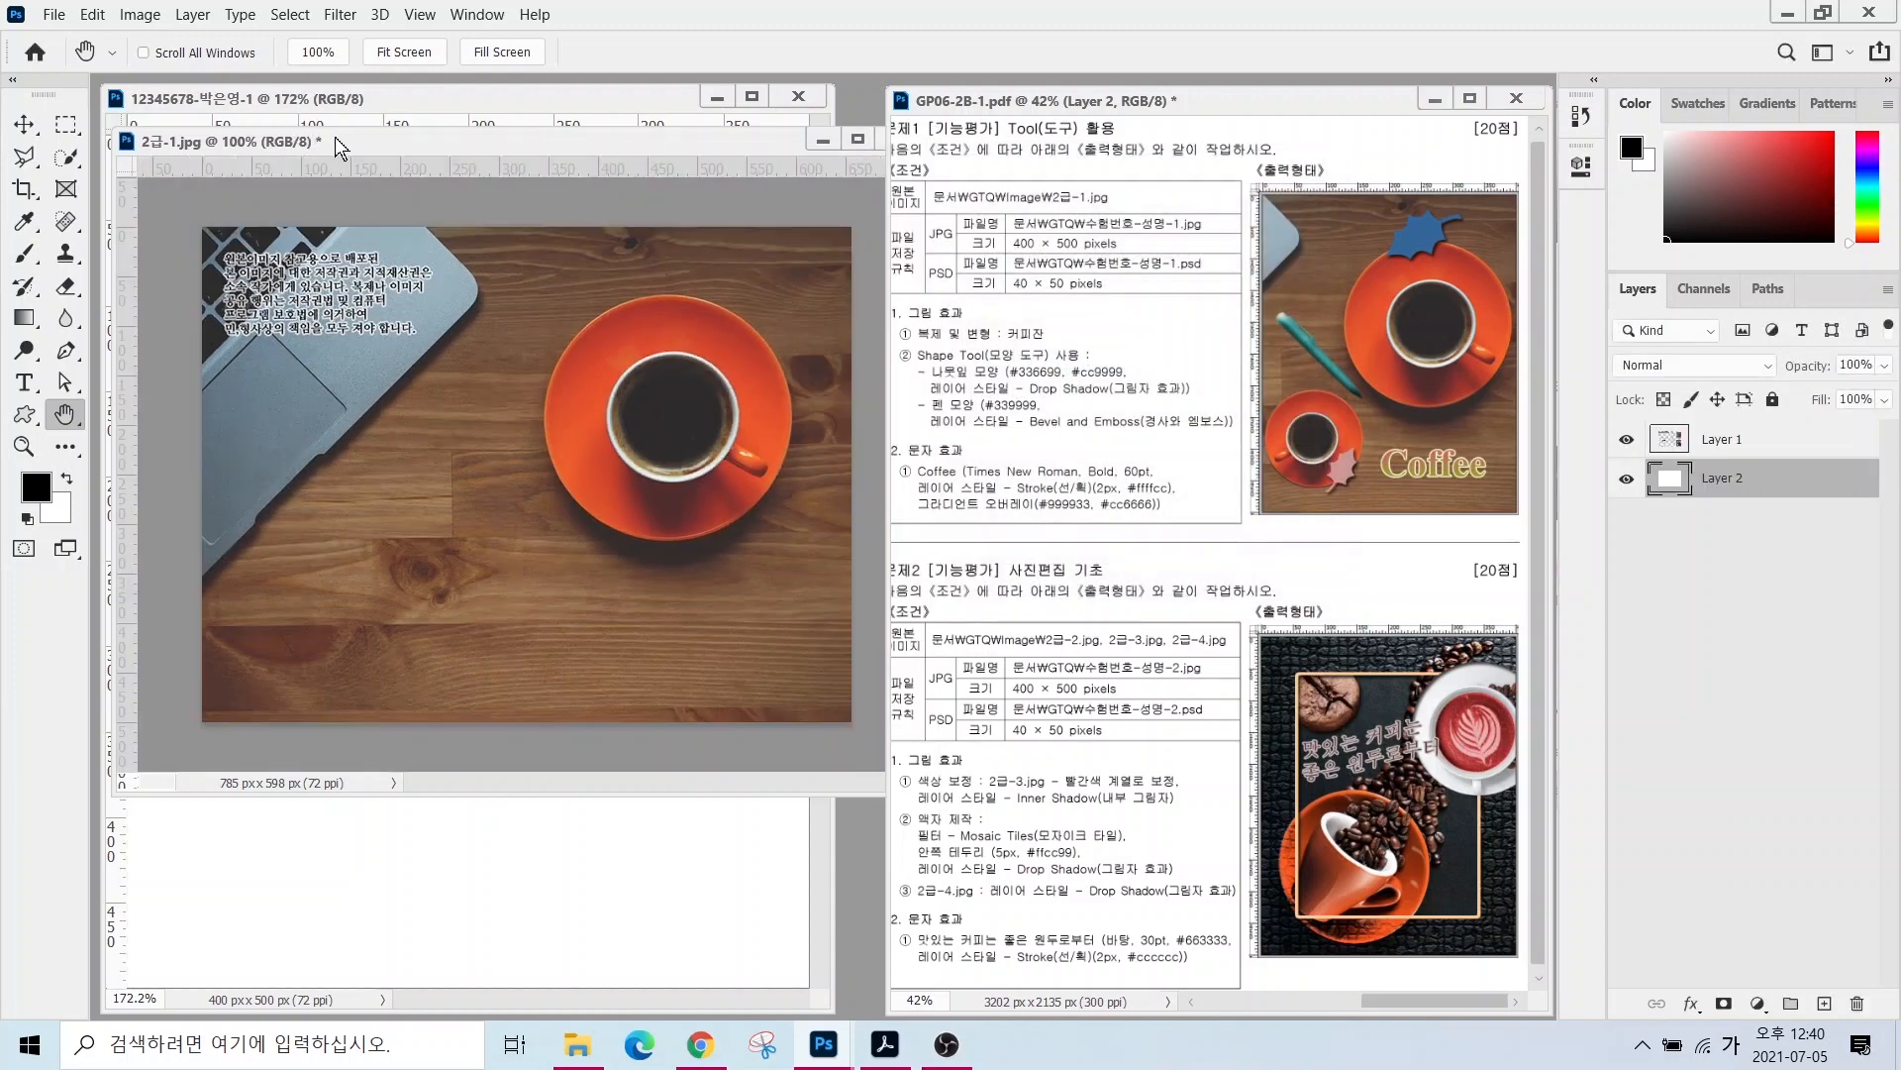
- Drag the coffee photo into the 400 × 500 document, then close 2급-1.jpg without saving
left_click_drag(342, 145, 638, 220)
left_click(23, 124)
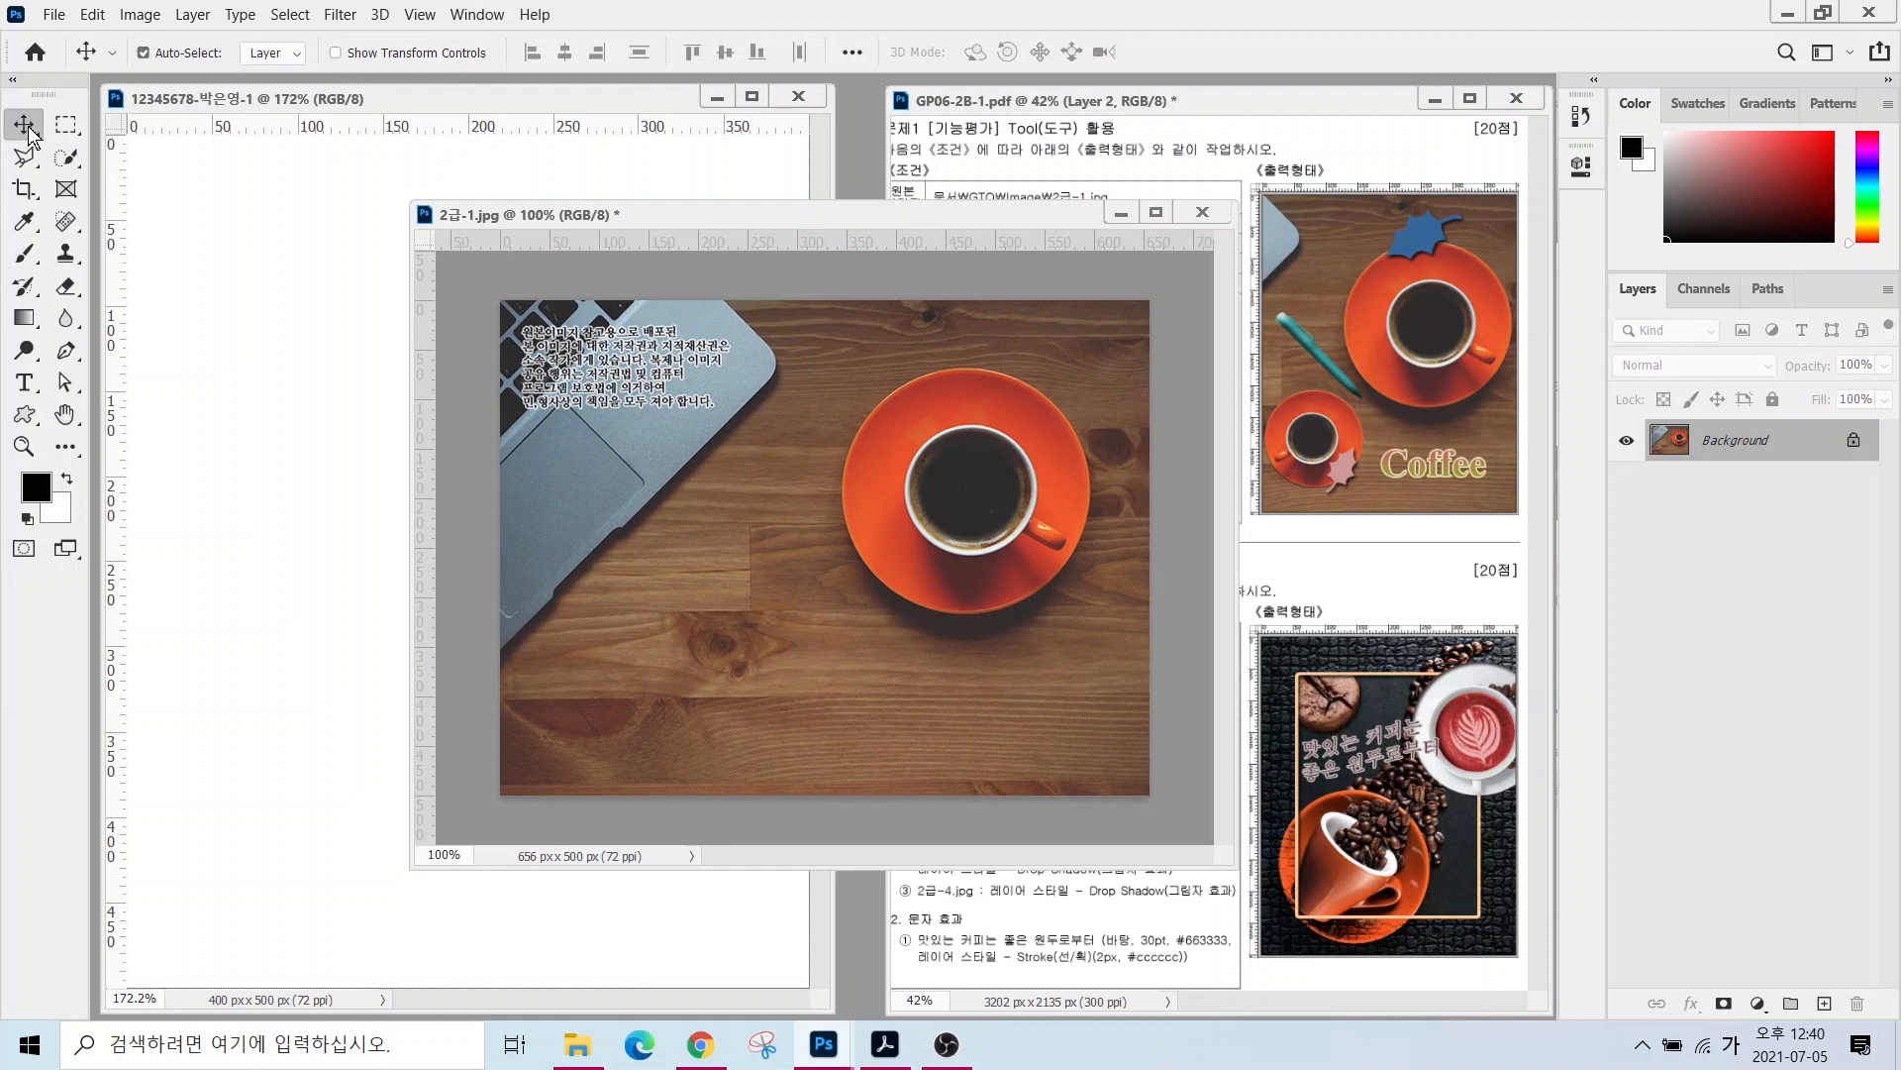
left_click_drag(993, 495, 254, 412)
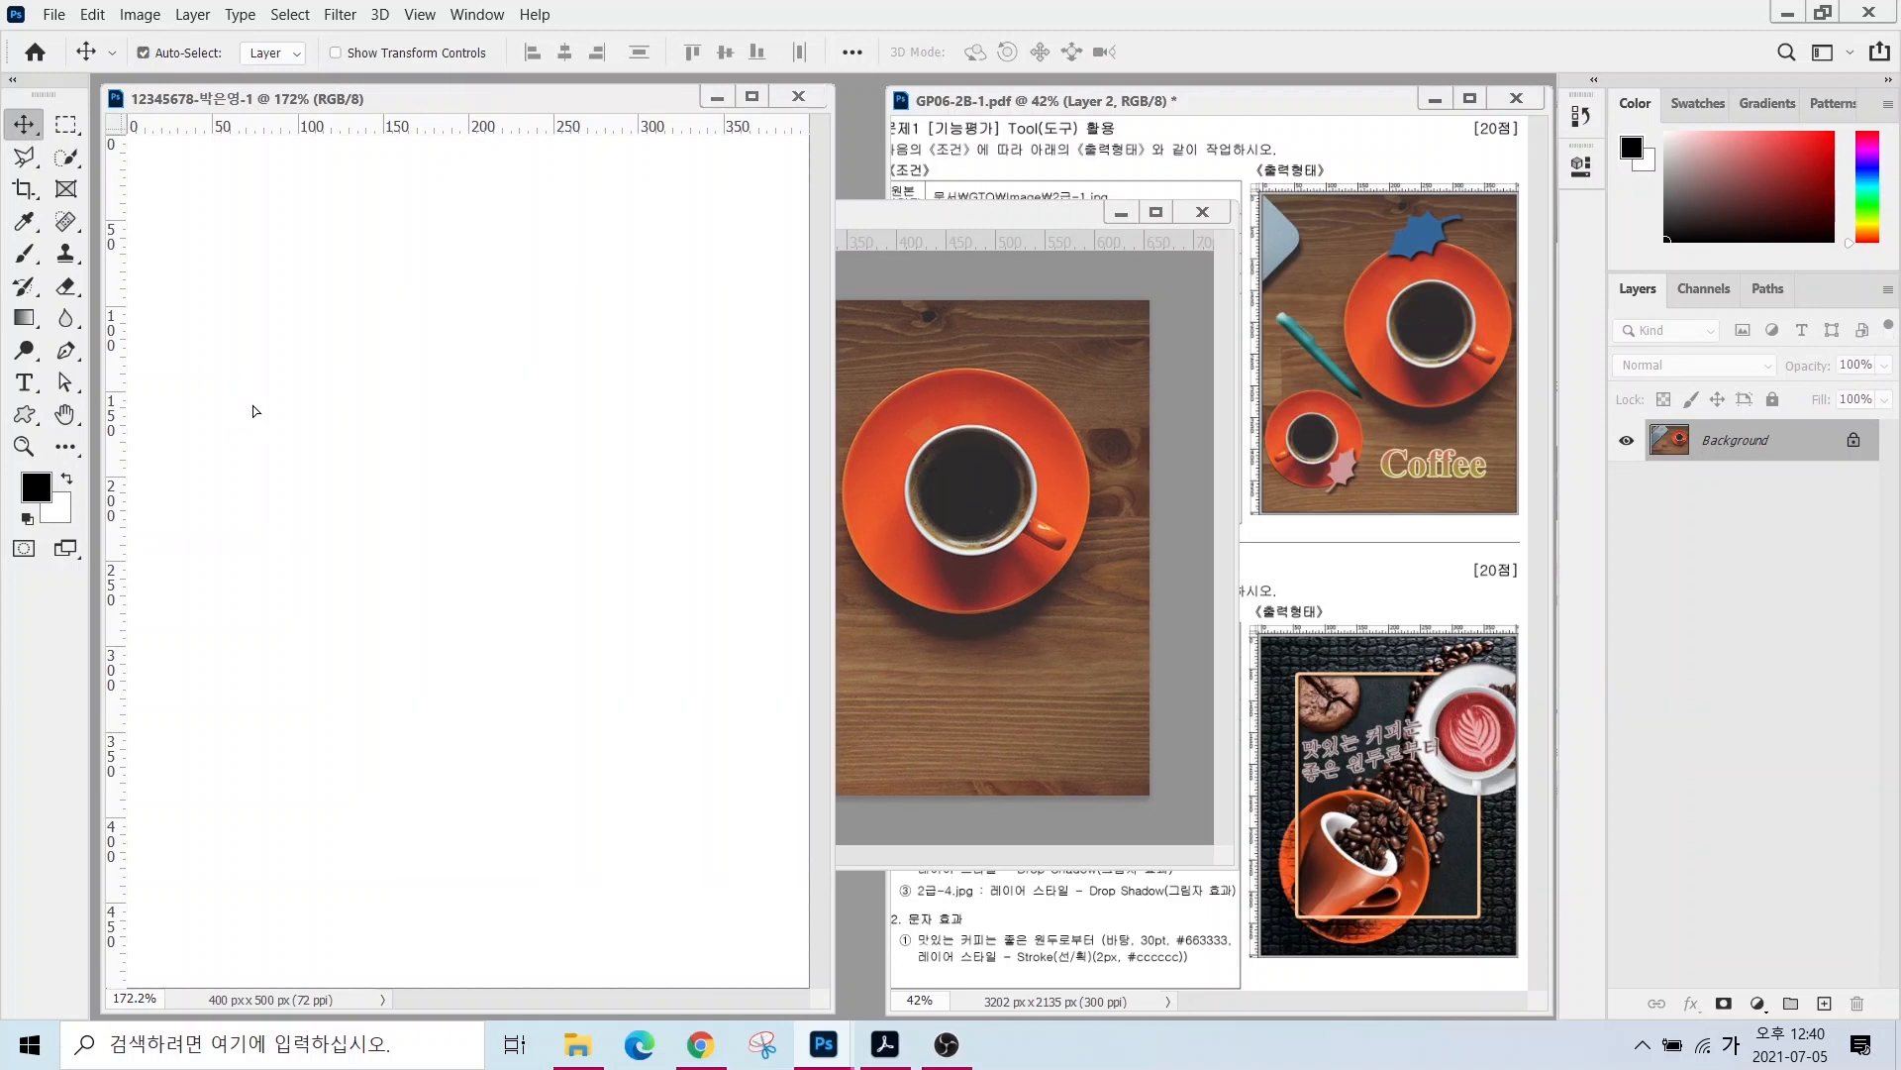
left_click_drag(490, 388, 693, 683)
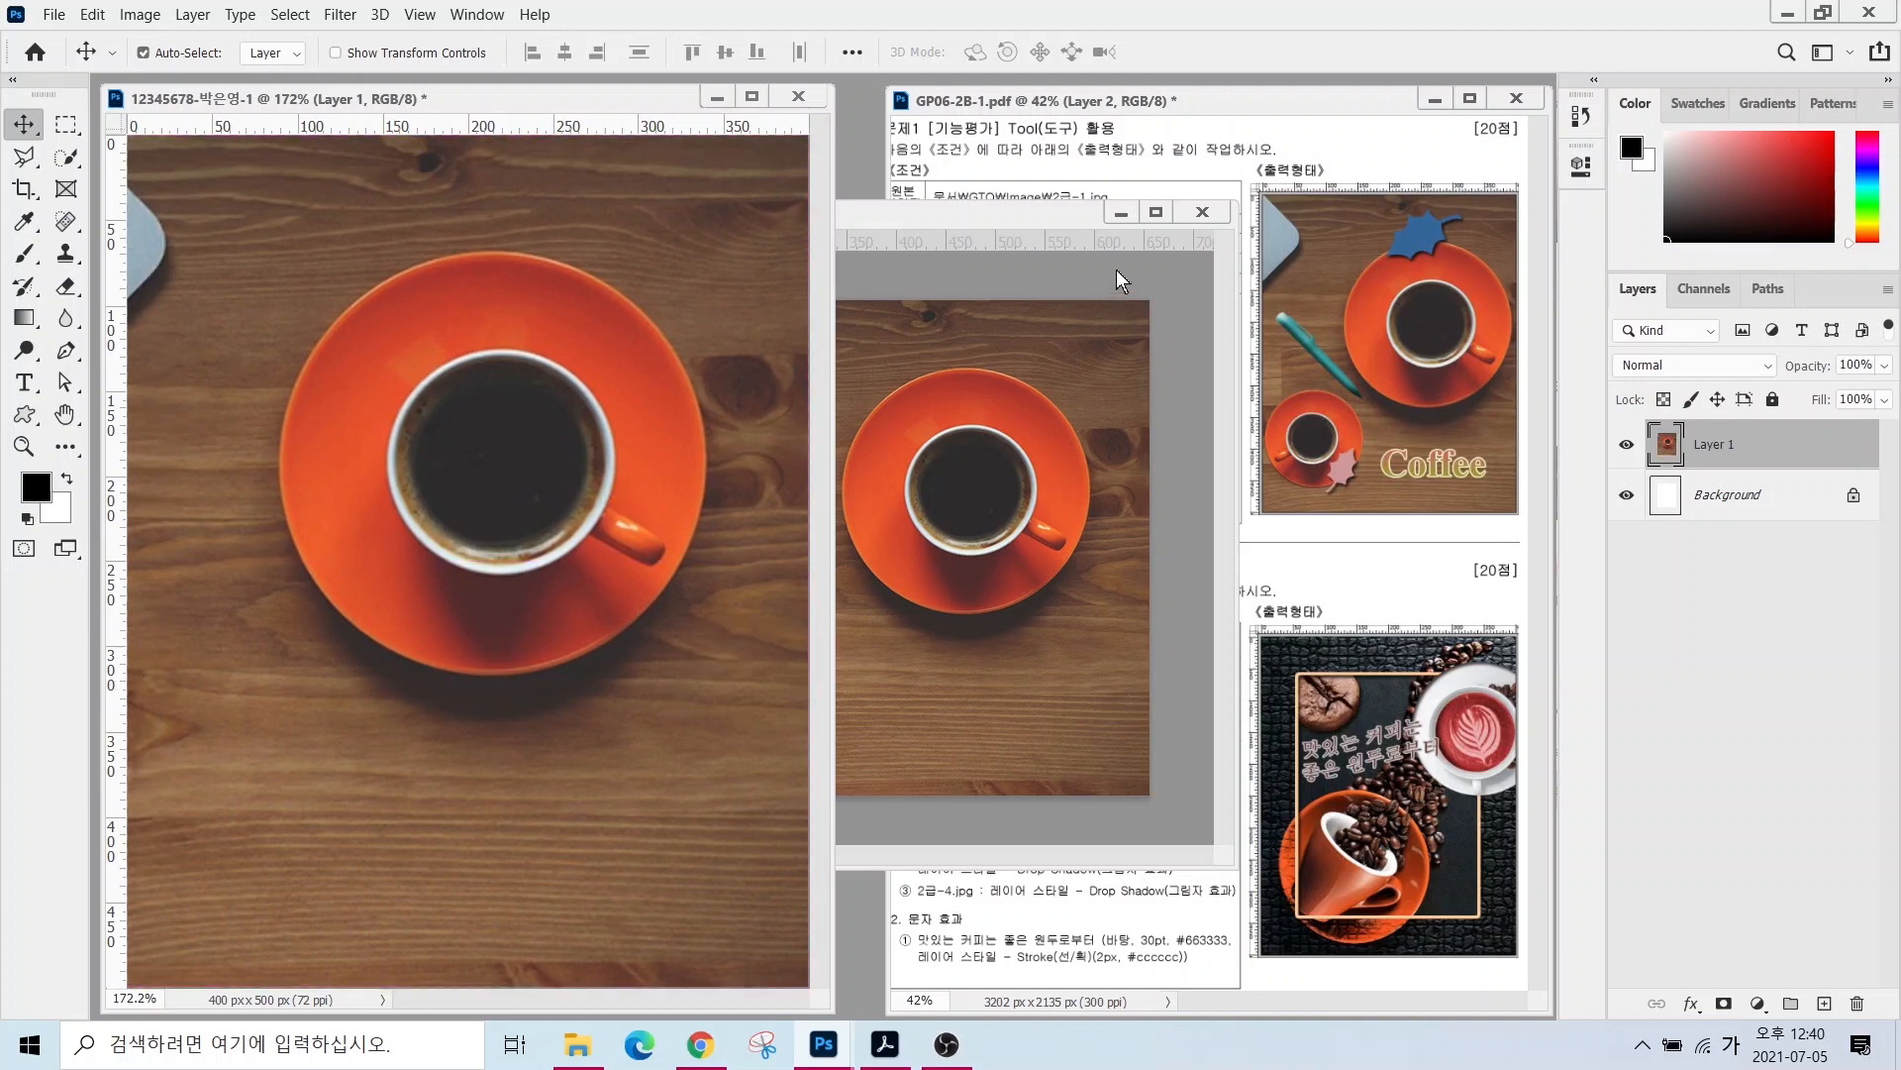
left_click(1204, 214)
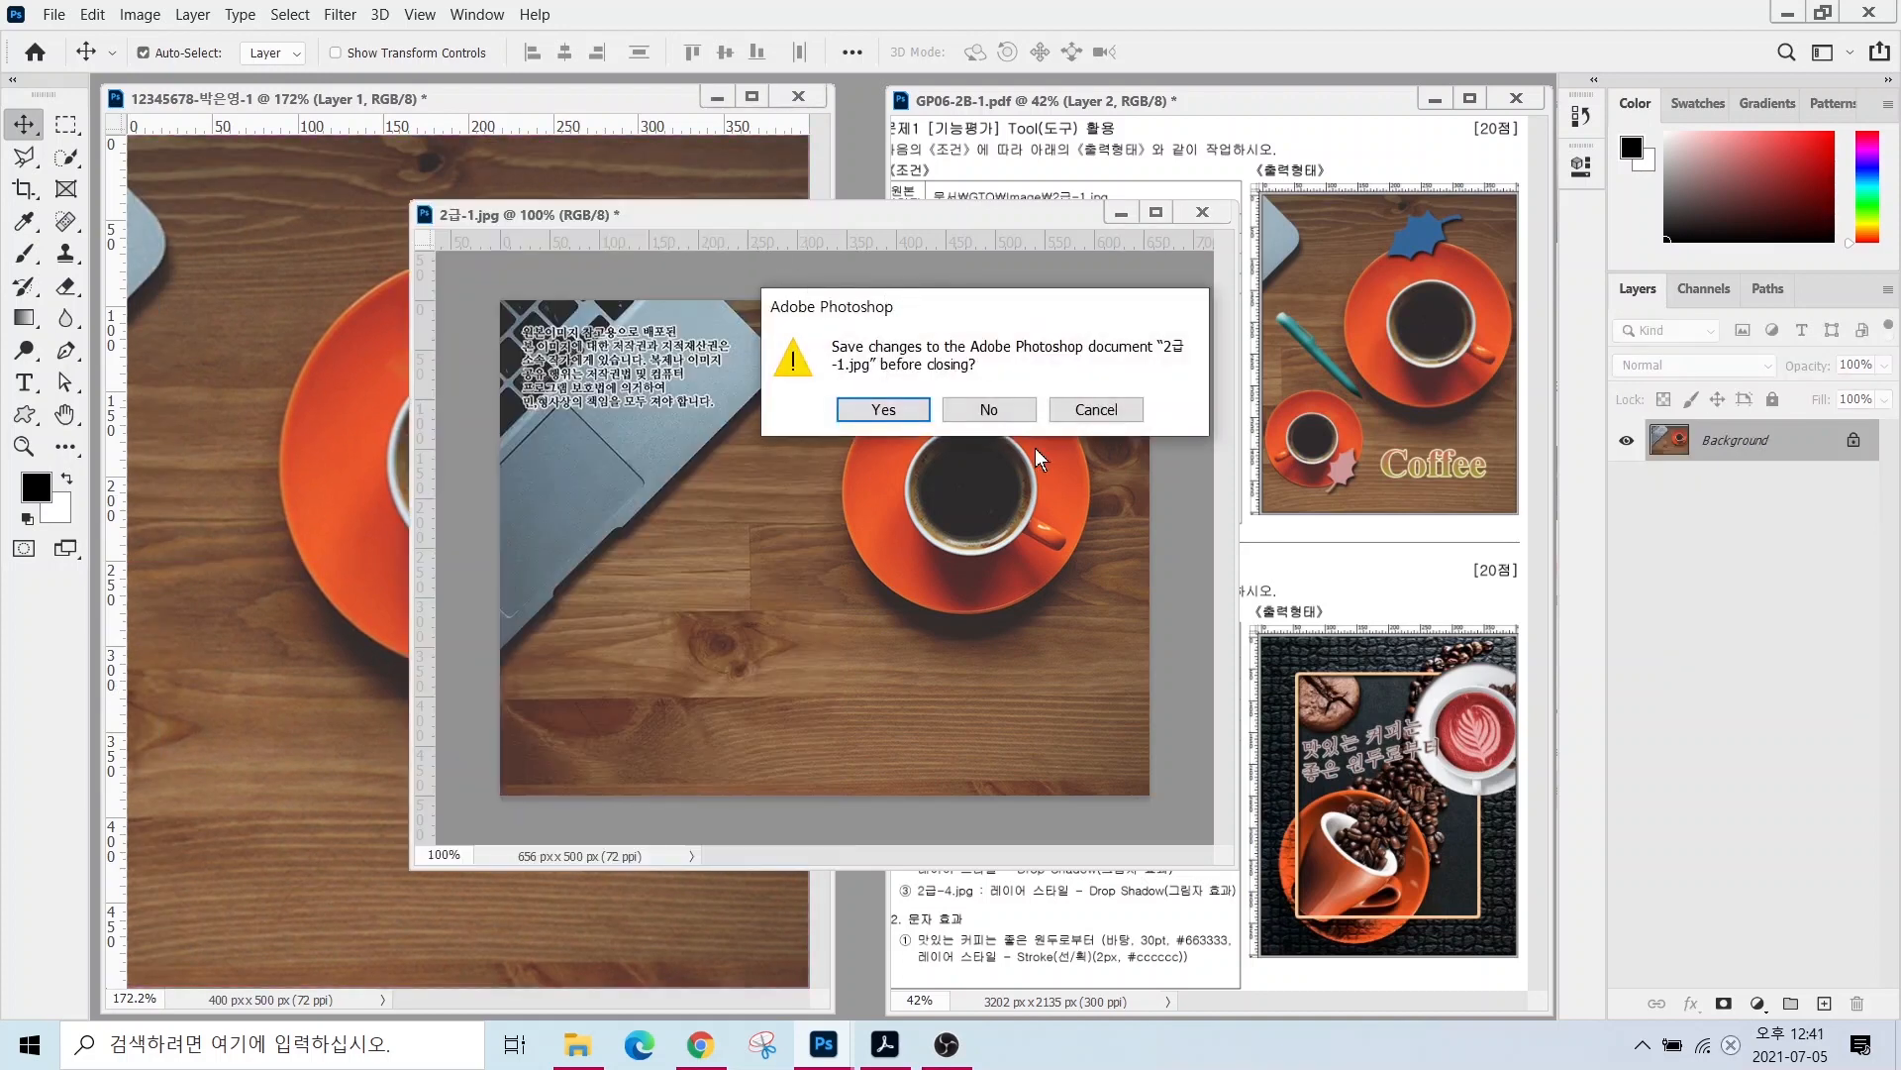
left_click(989, 409)
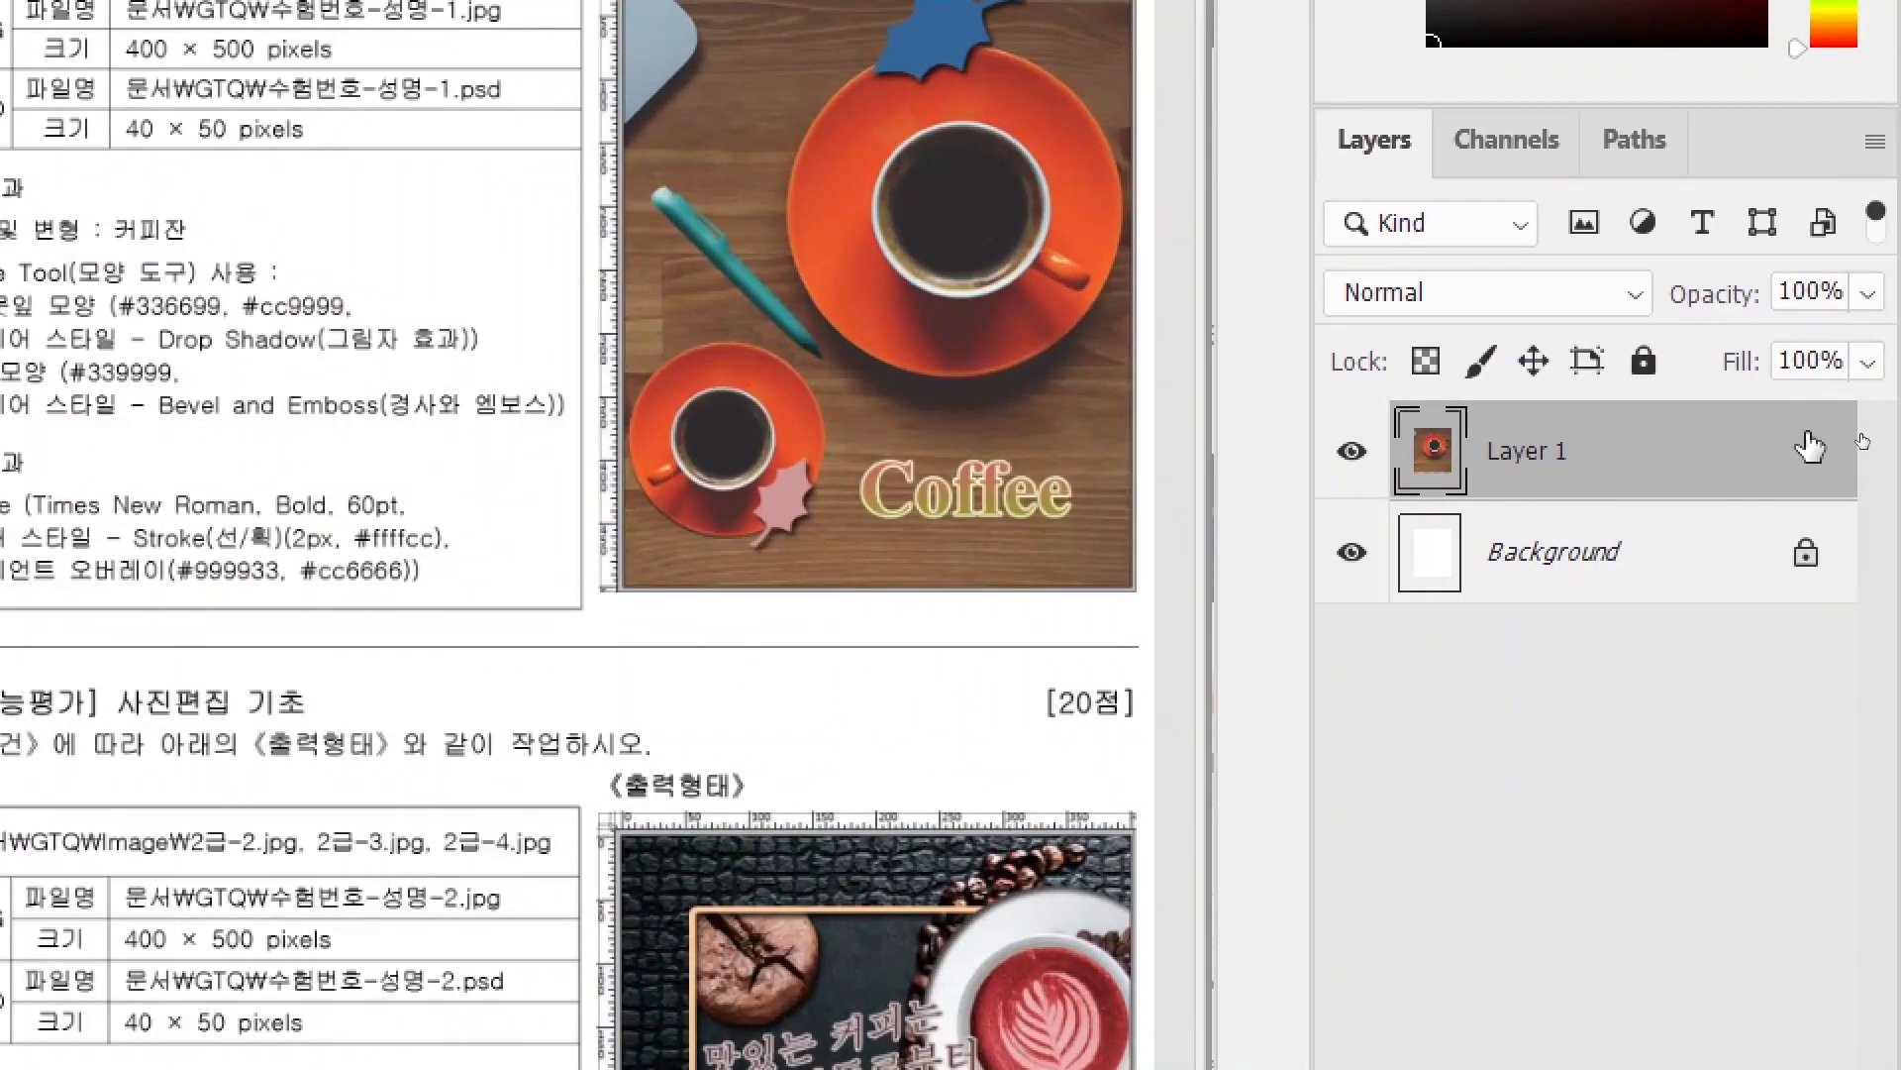
- Rename Layer 1 to 2-1 in the Layers panel
double_click(1522, 454)
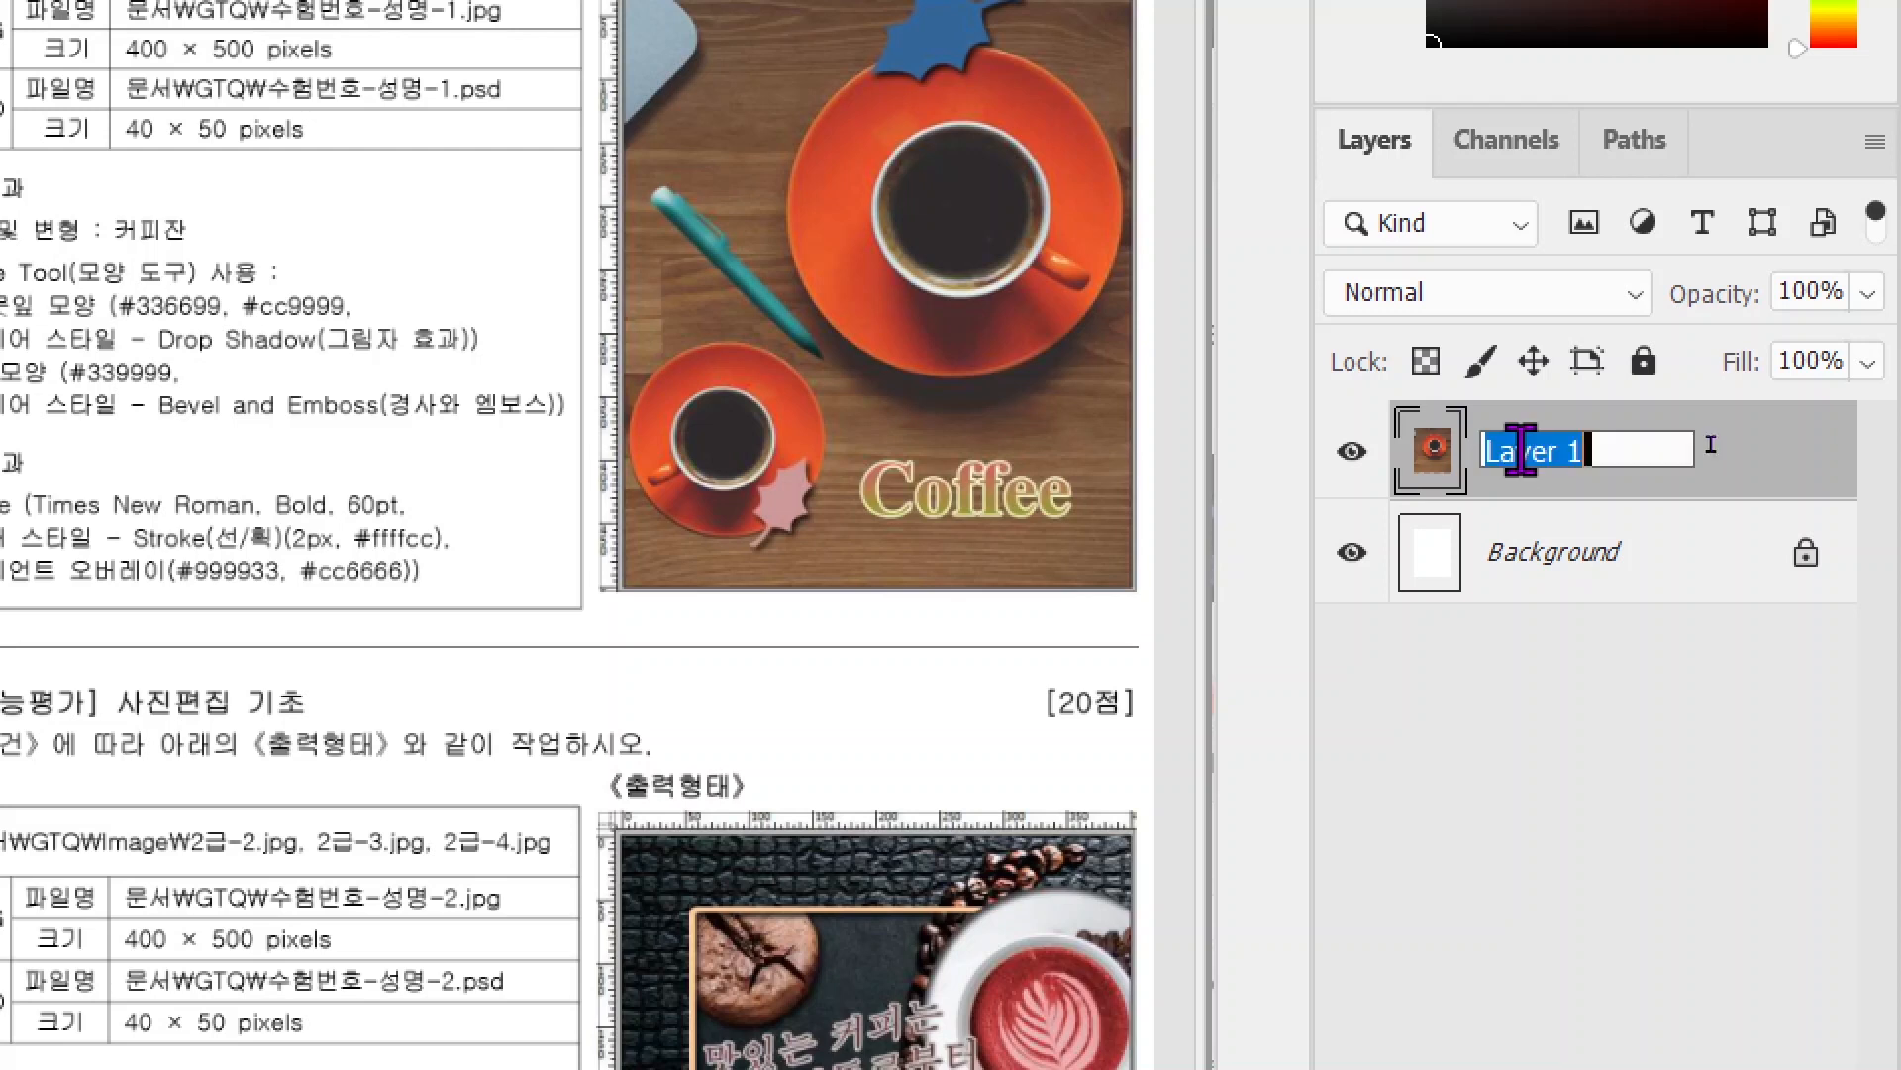
type("2-1")
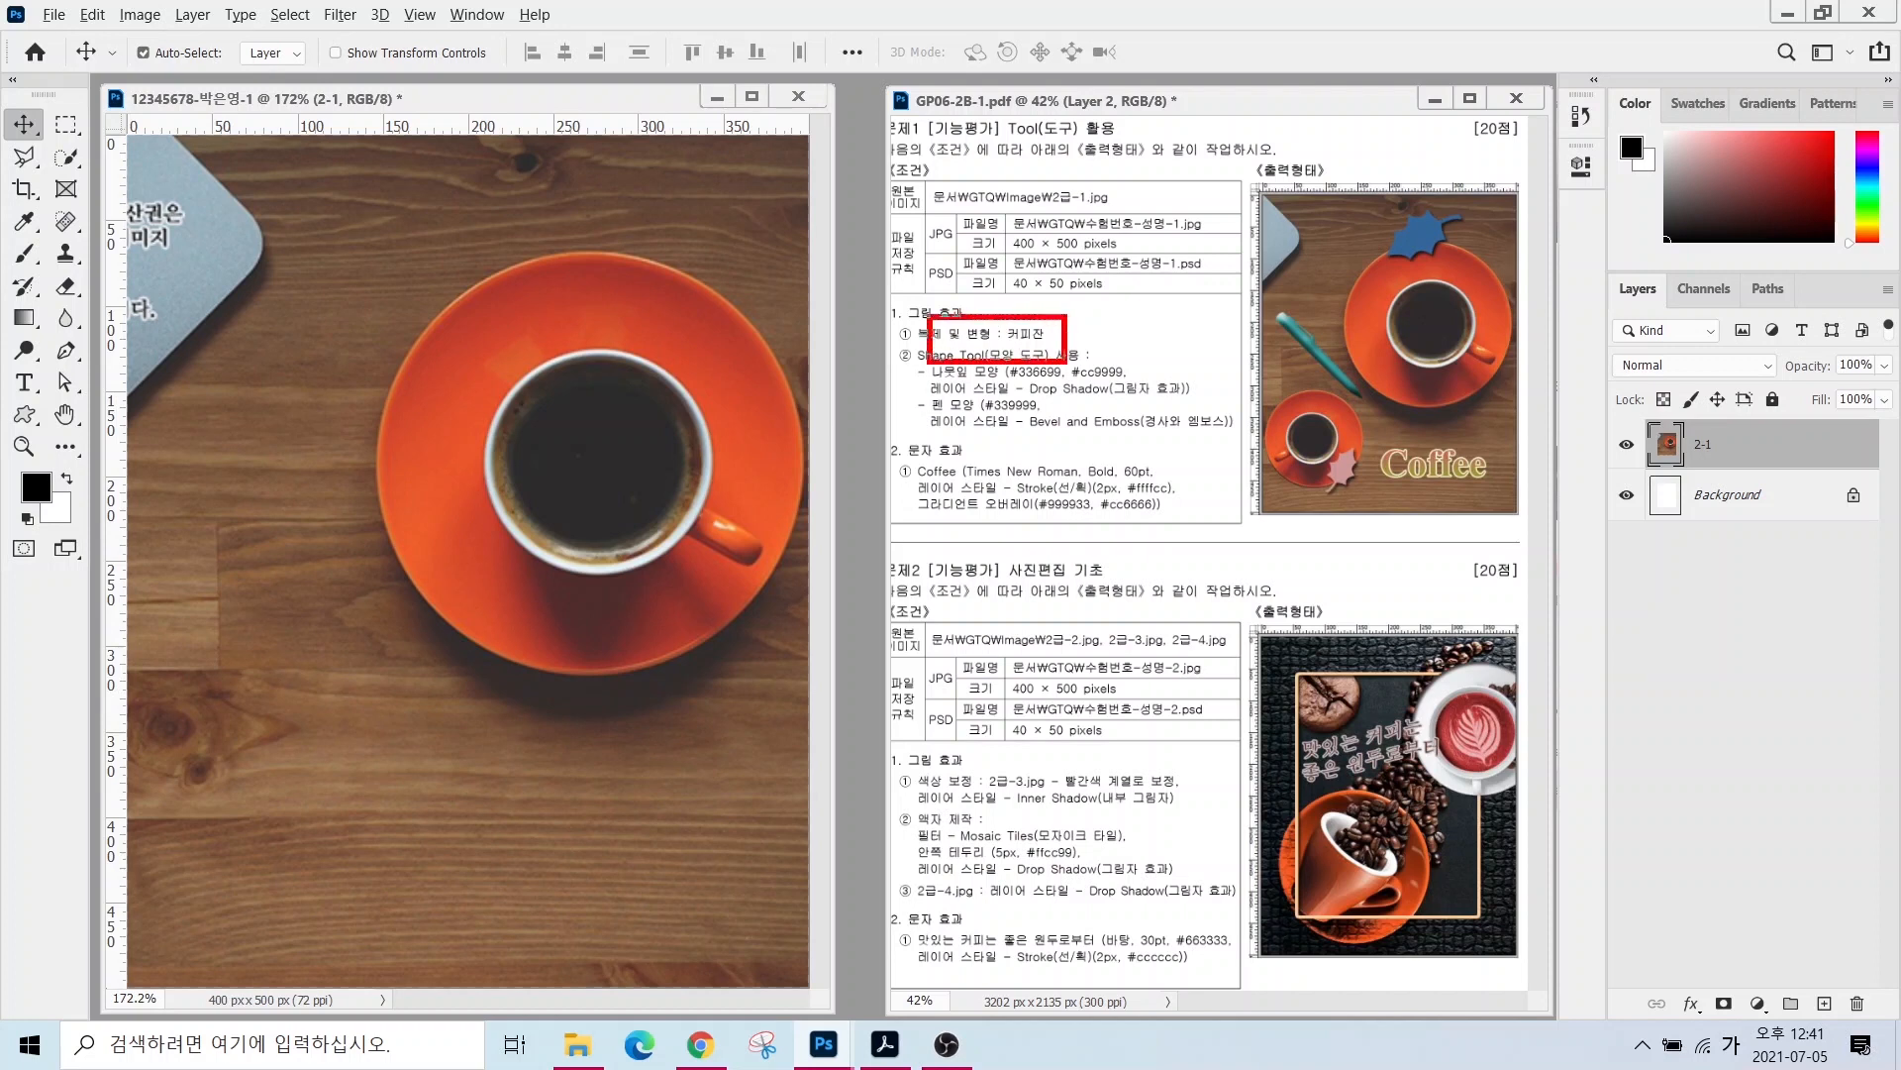
mouse_move(1367, 314)
left_mouse_down()
mouse_move(1272, 384)
mouse_move(1254, 359)
mouse_move(1282, 395)
left_mouse_up()
mouse_move(1407, 452)
left_mouse_down()
mouse_move(1322, 523)
mouse_move(1231, 396)
mouse_move(1364, 316)
mouse_move(1373, 517)
left_mouse_up()
key("Escape")
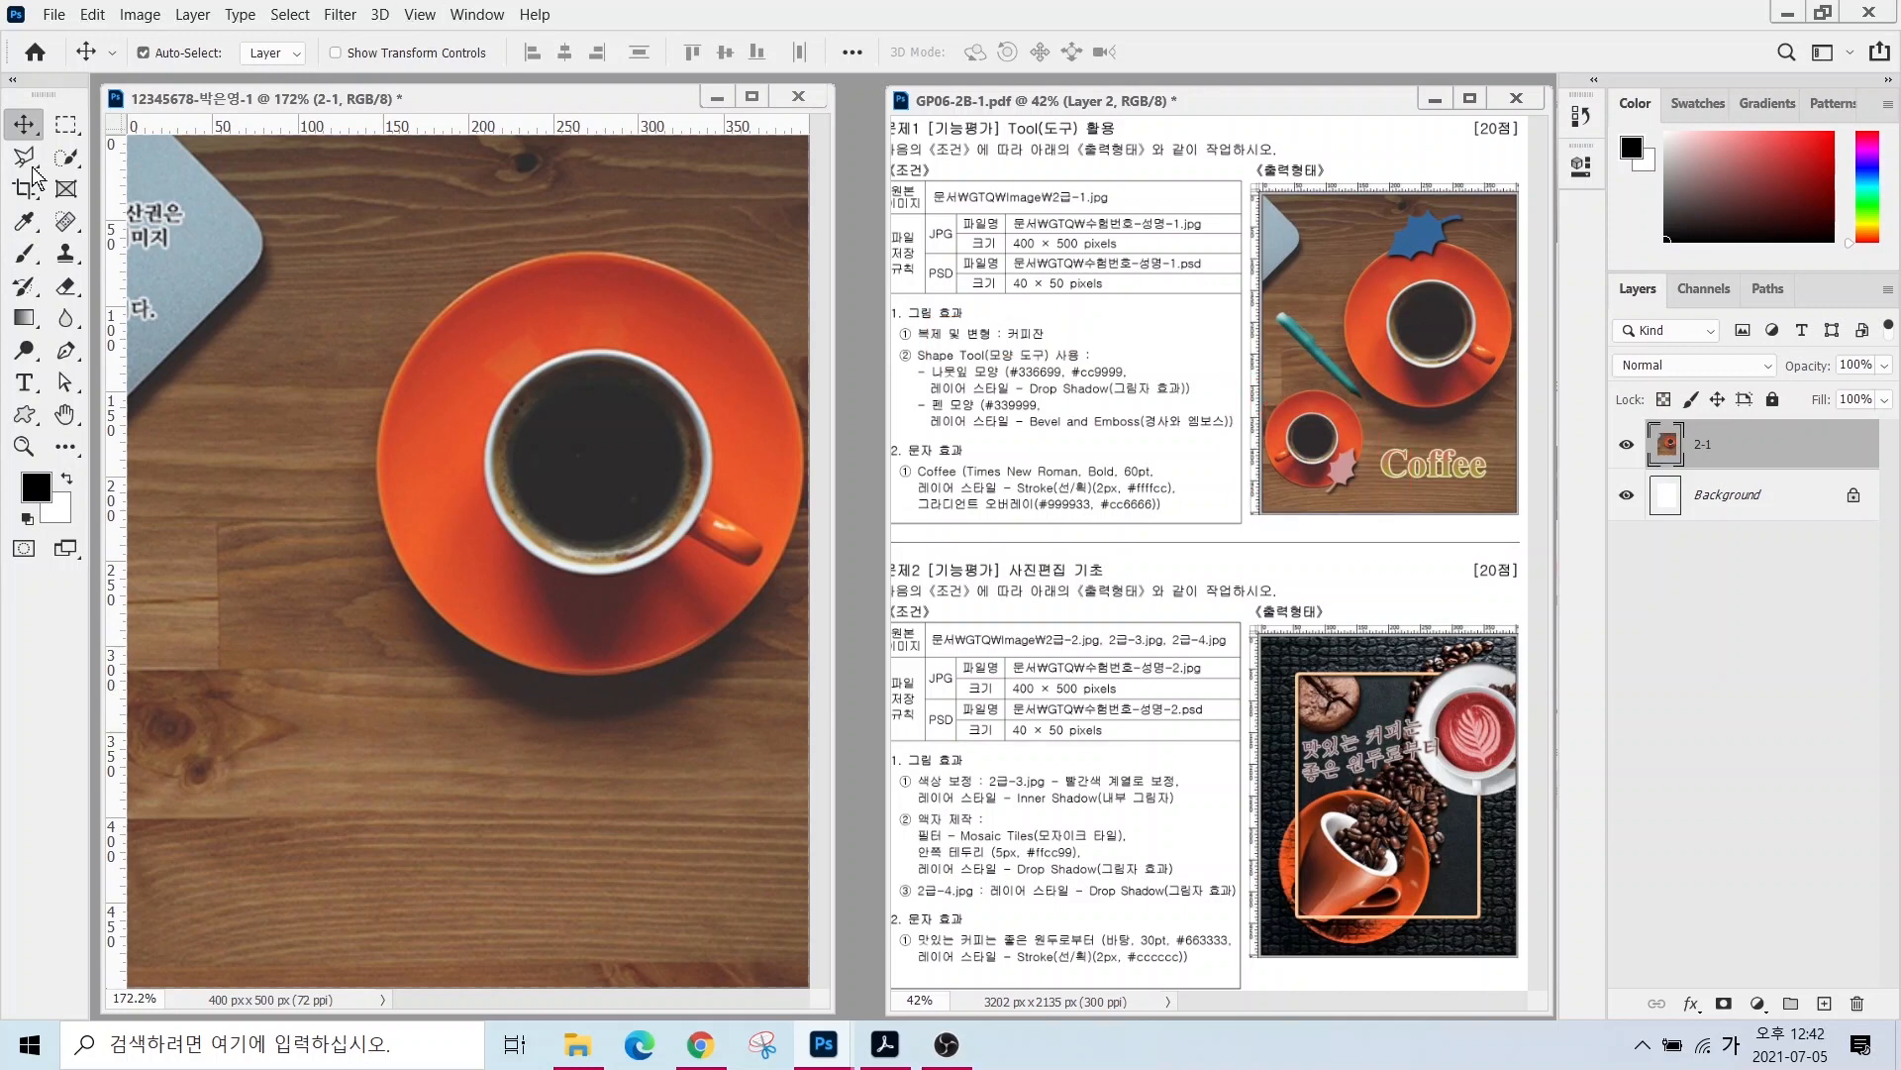
- Select the cup and saucer with Quick Selection in Add mode and copy them to a new layer
left_click(66, 156)
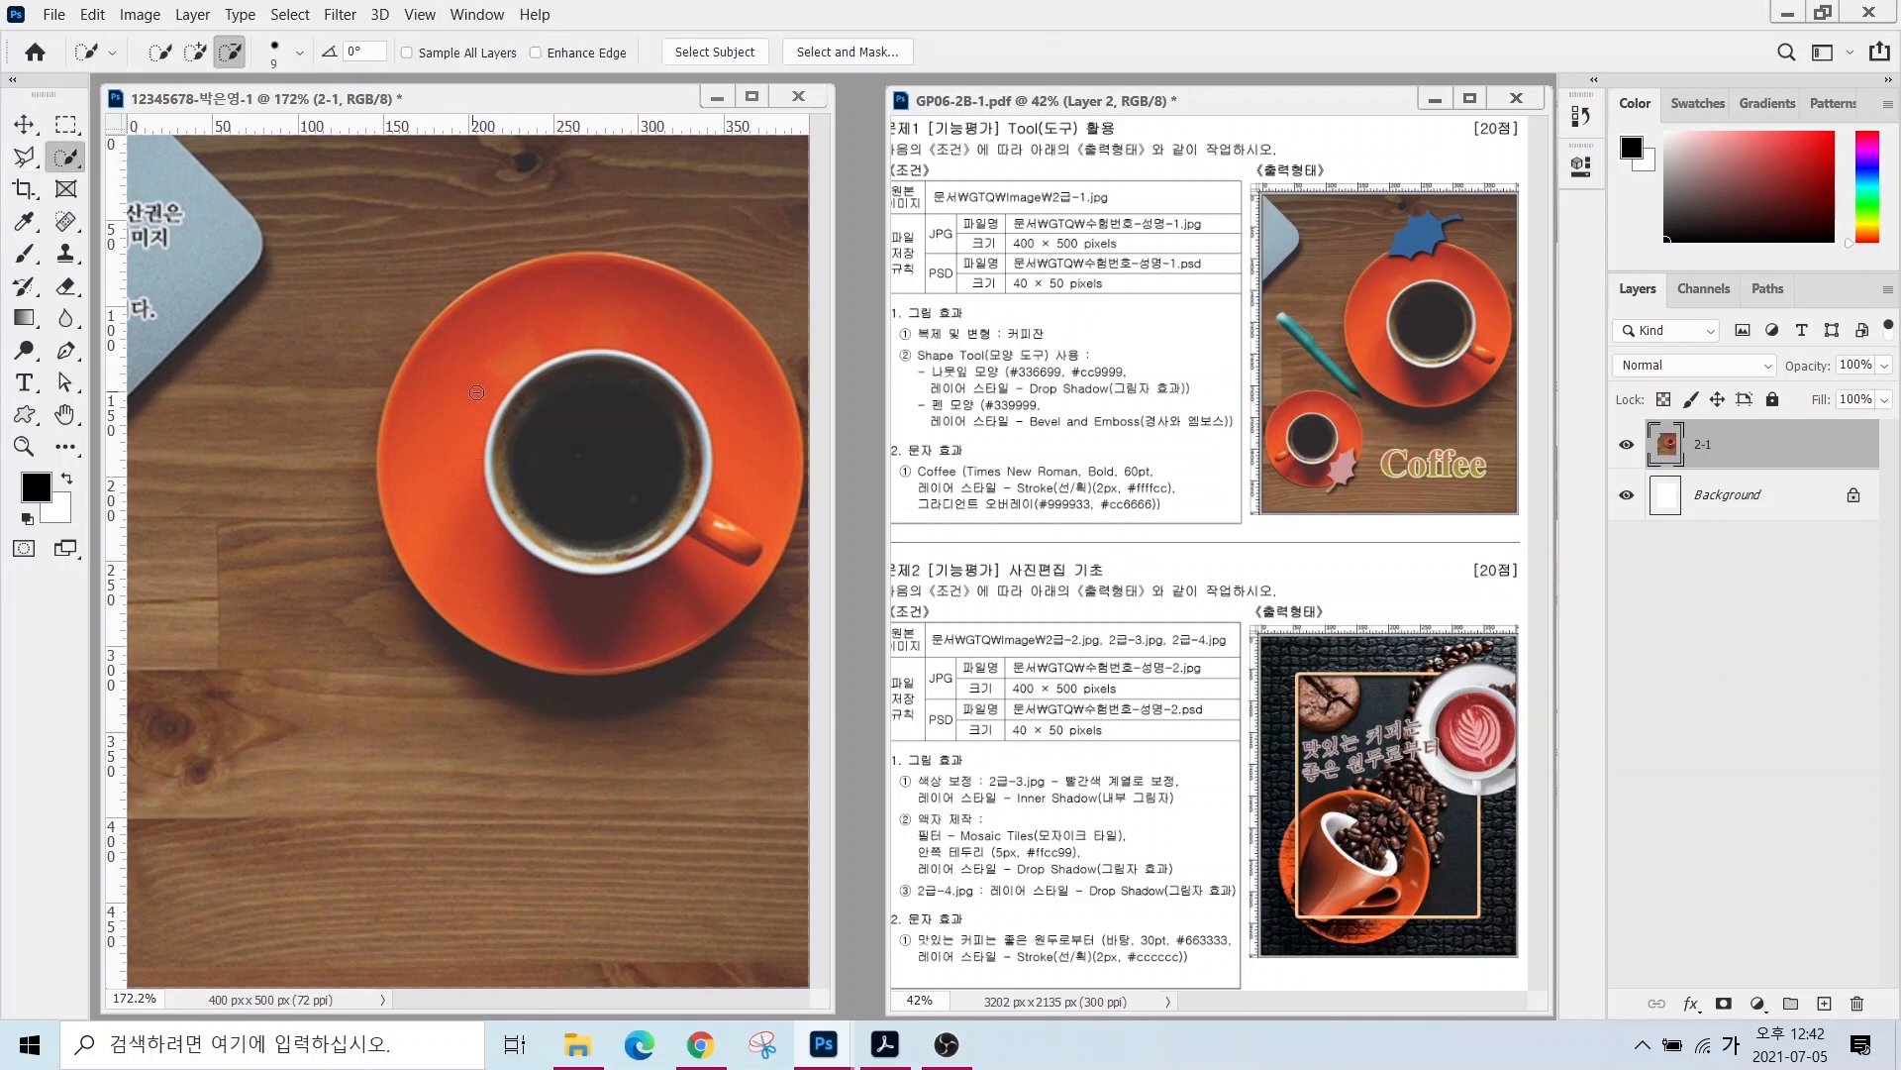
left_click(197, 58)
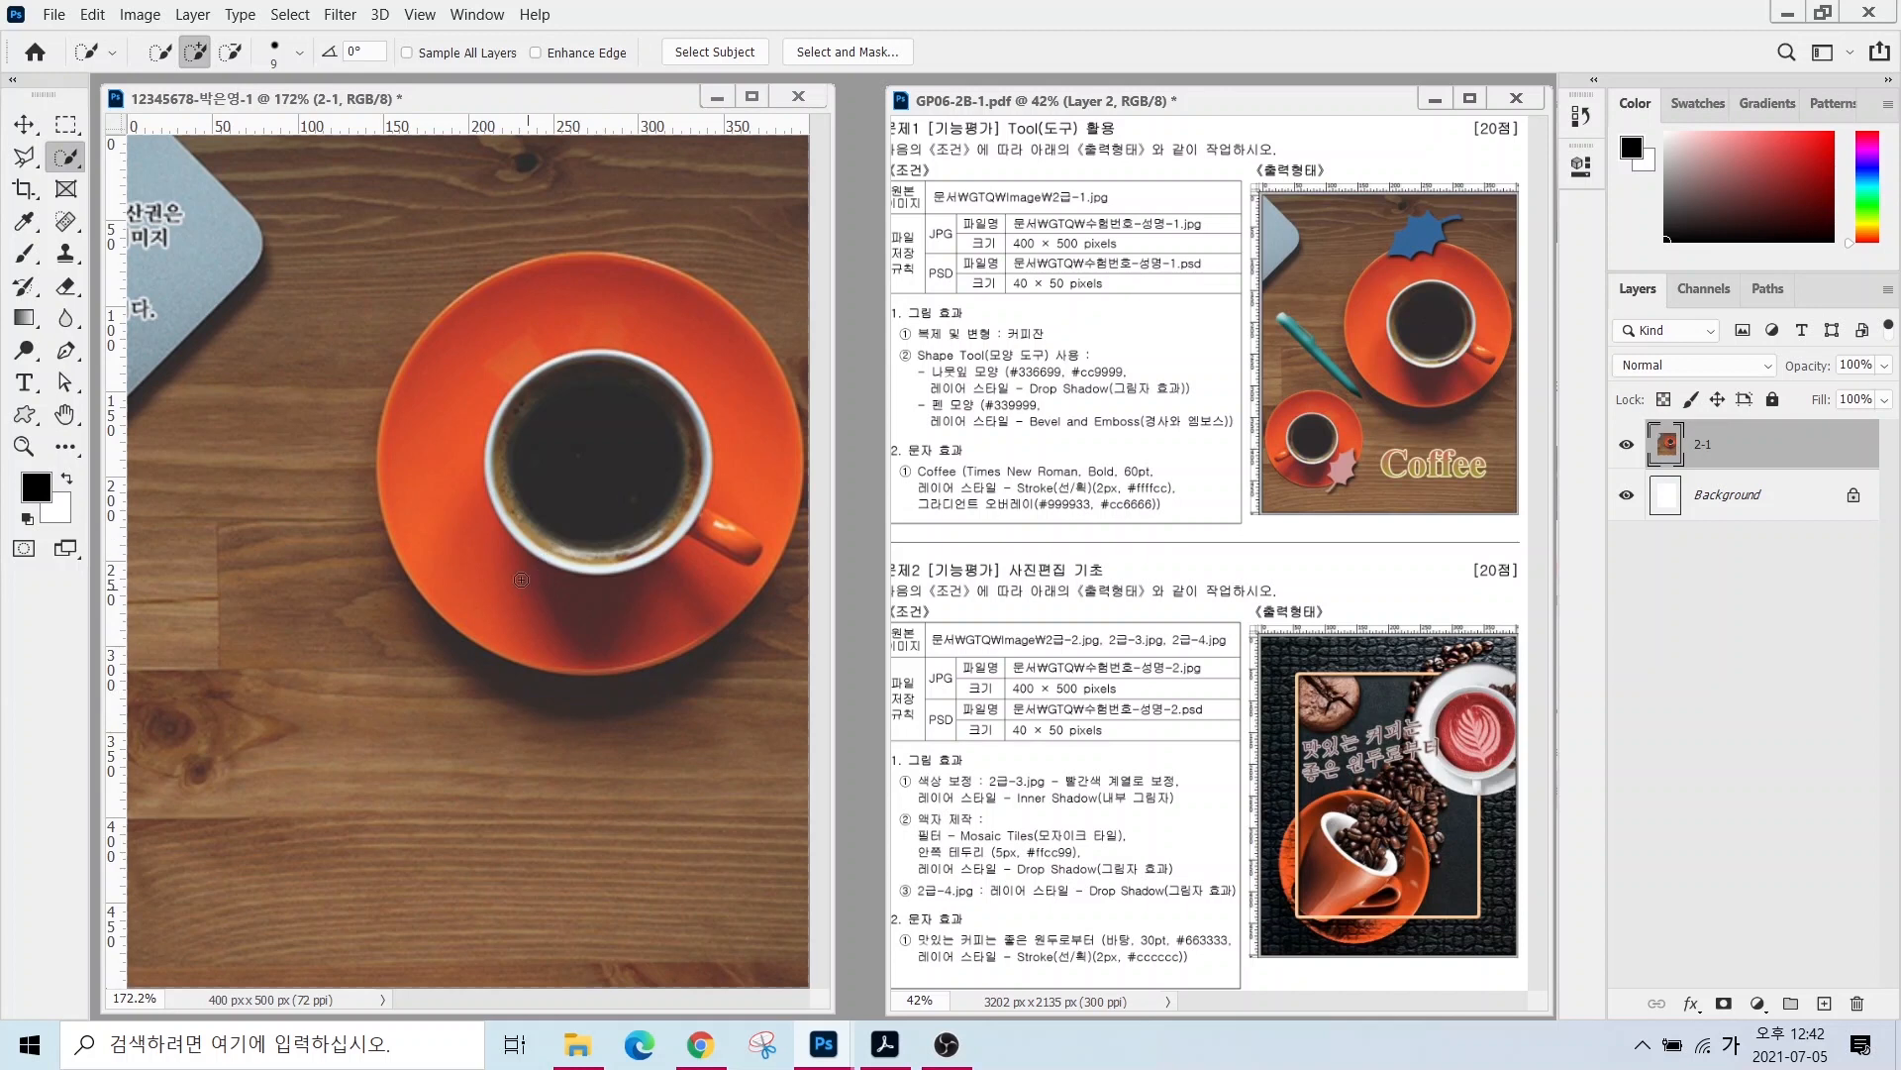
mouse_move(540, 578)
left_mouse_down()
mouse_move(585, 342)
mouse_move(699, 541)
mouse_move(577, 480)
left_mouse_up()
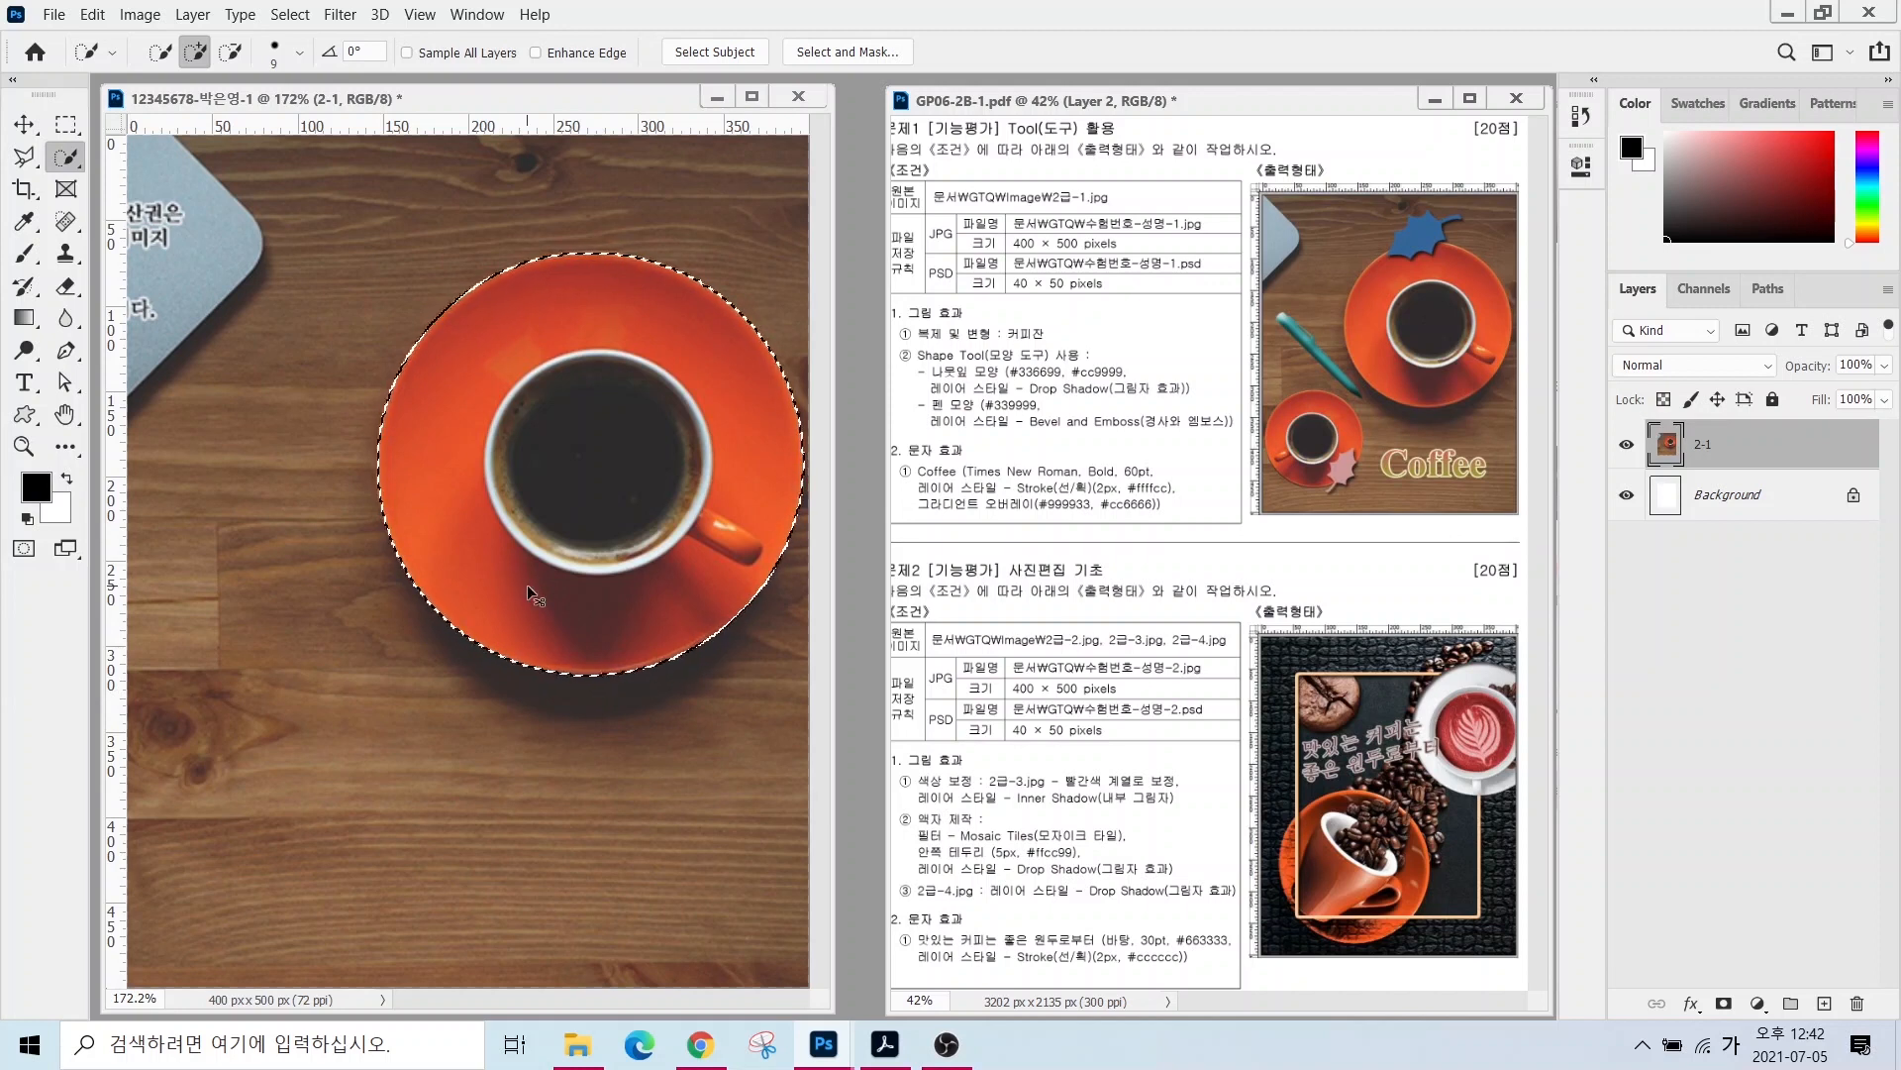
key("ctrl+j")
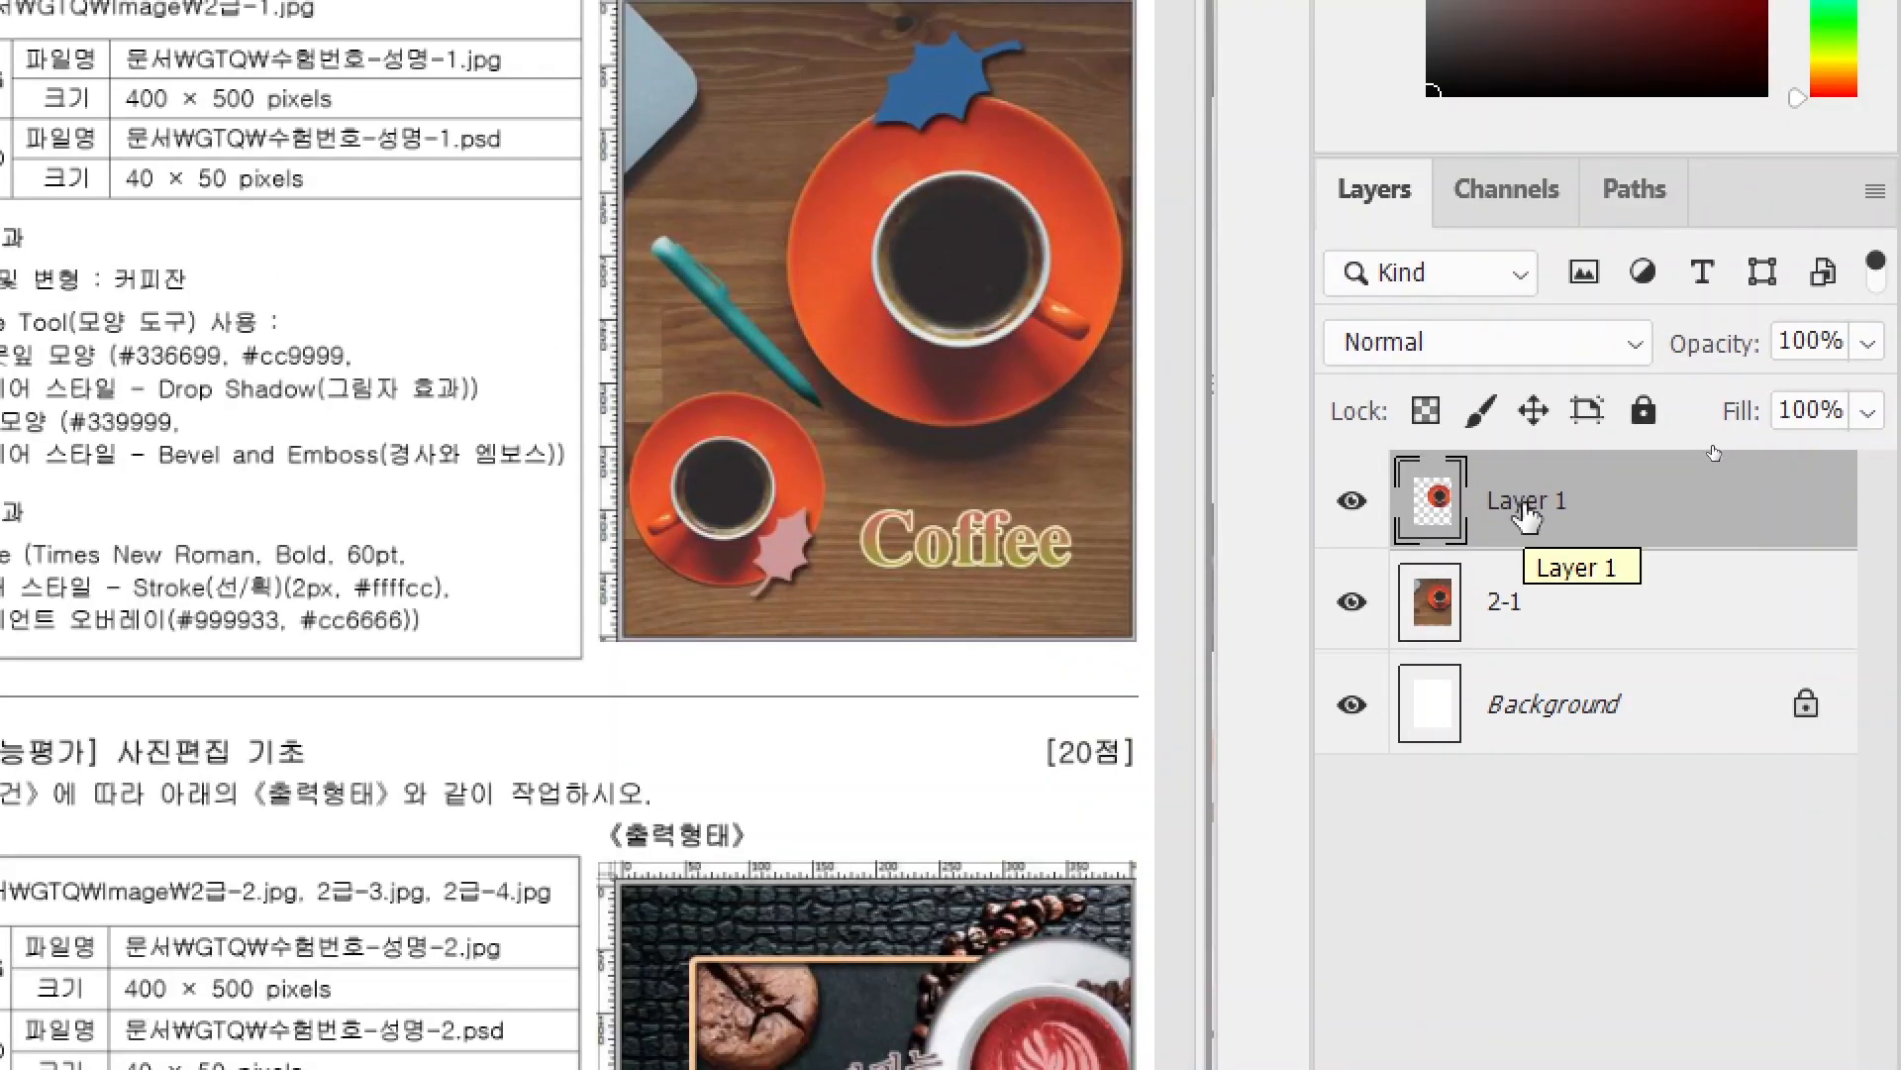
- Rename the new cup-and-saucer layer to 커피잔
double_click(1526, 501)
type("컵")
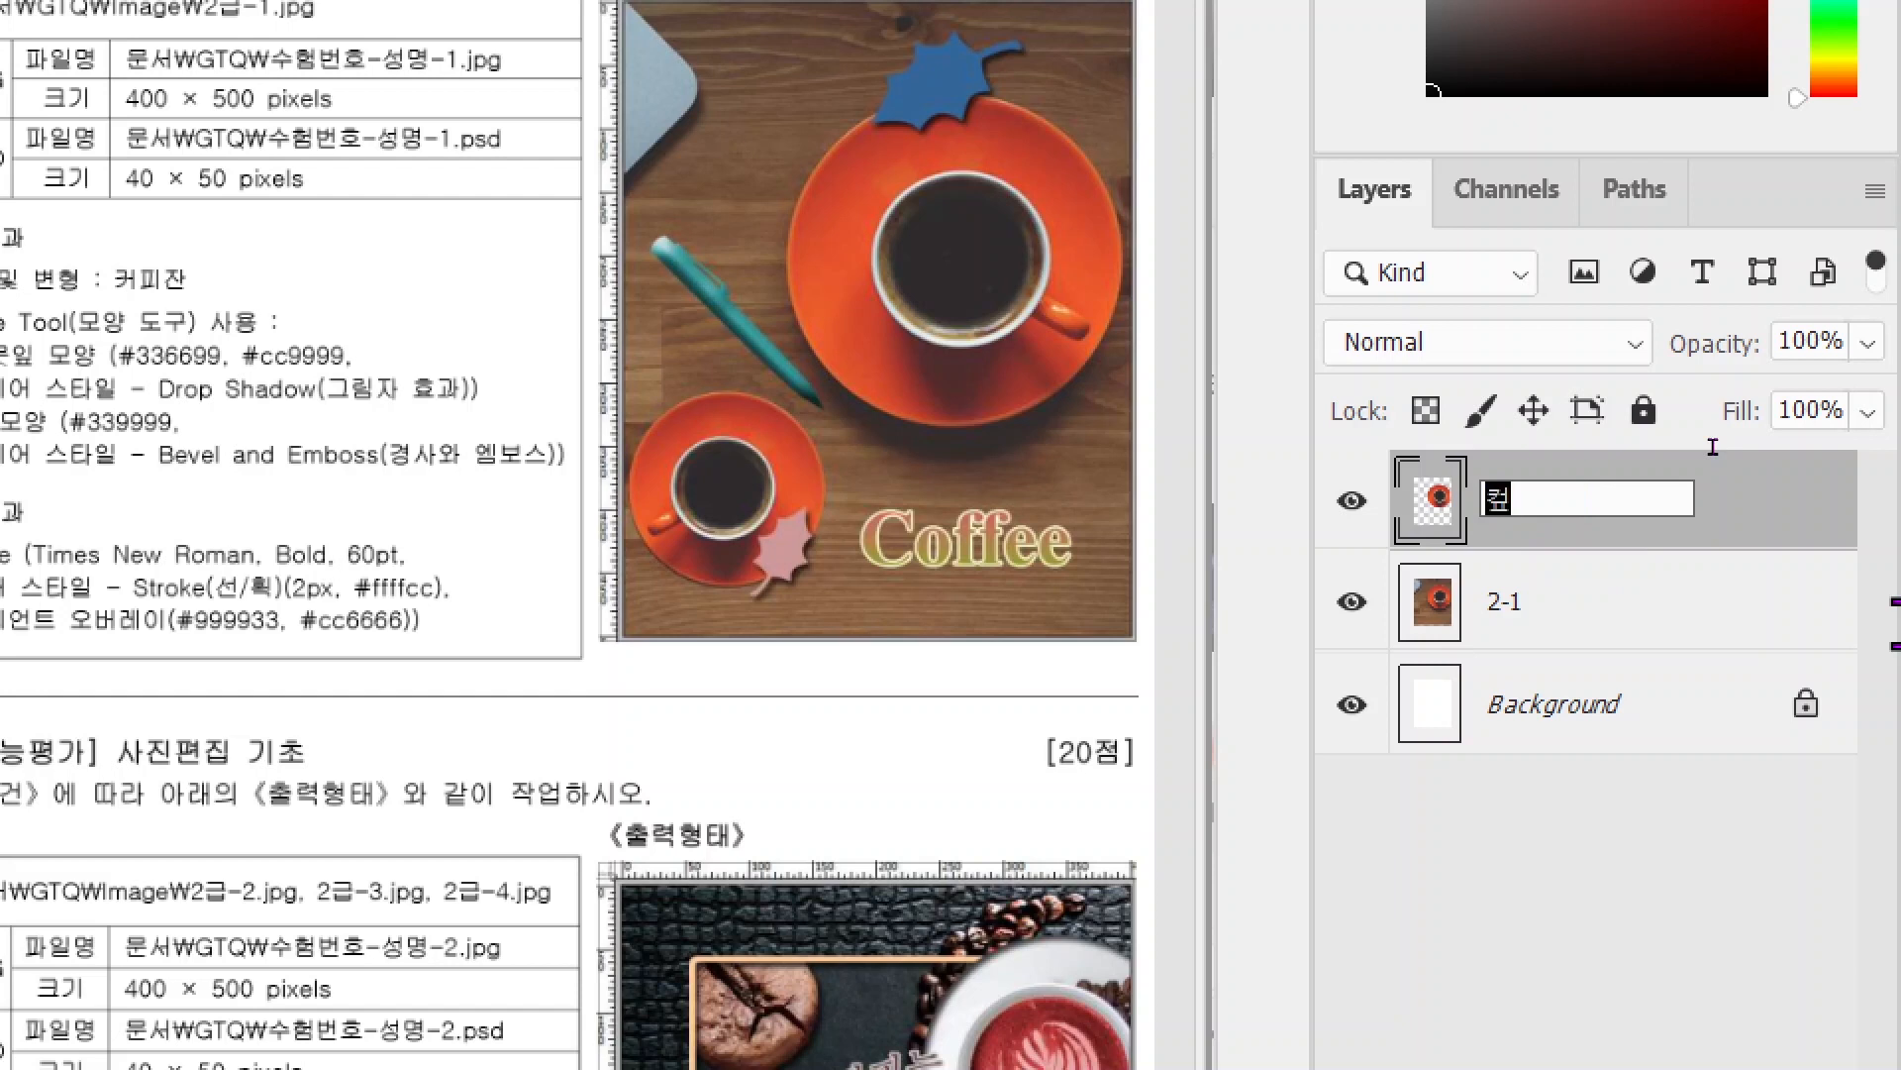
type("피잔")
key("Return")
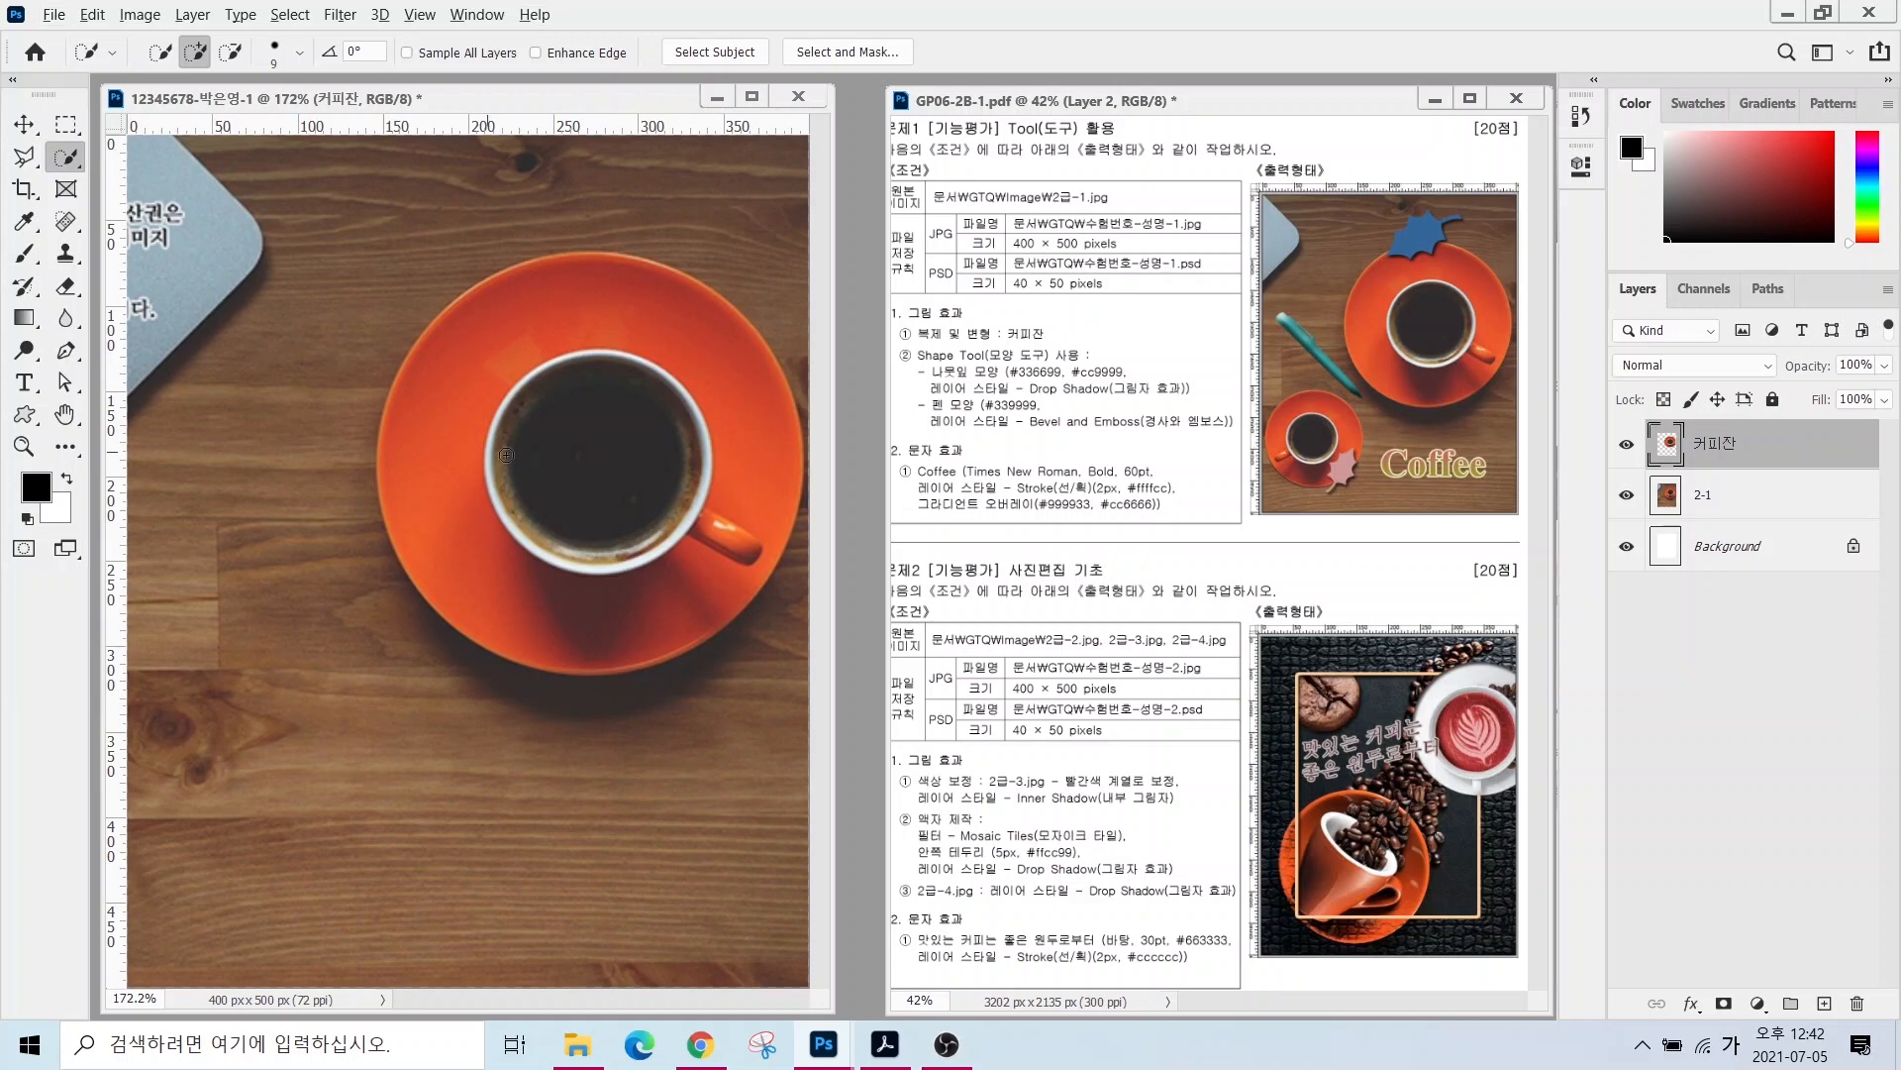
- Free Transform the 커피잔 layer down to about half size and shift it left
left_click(93, 15)
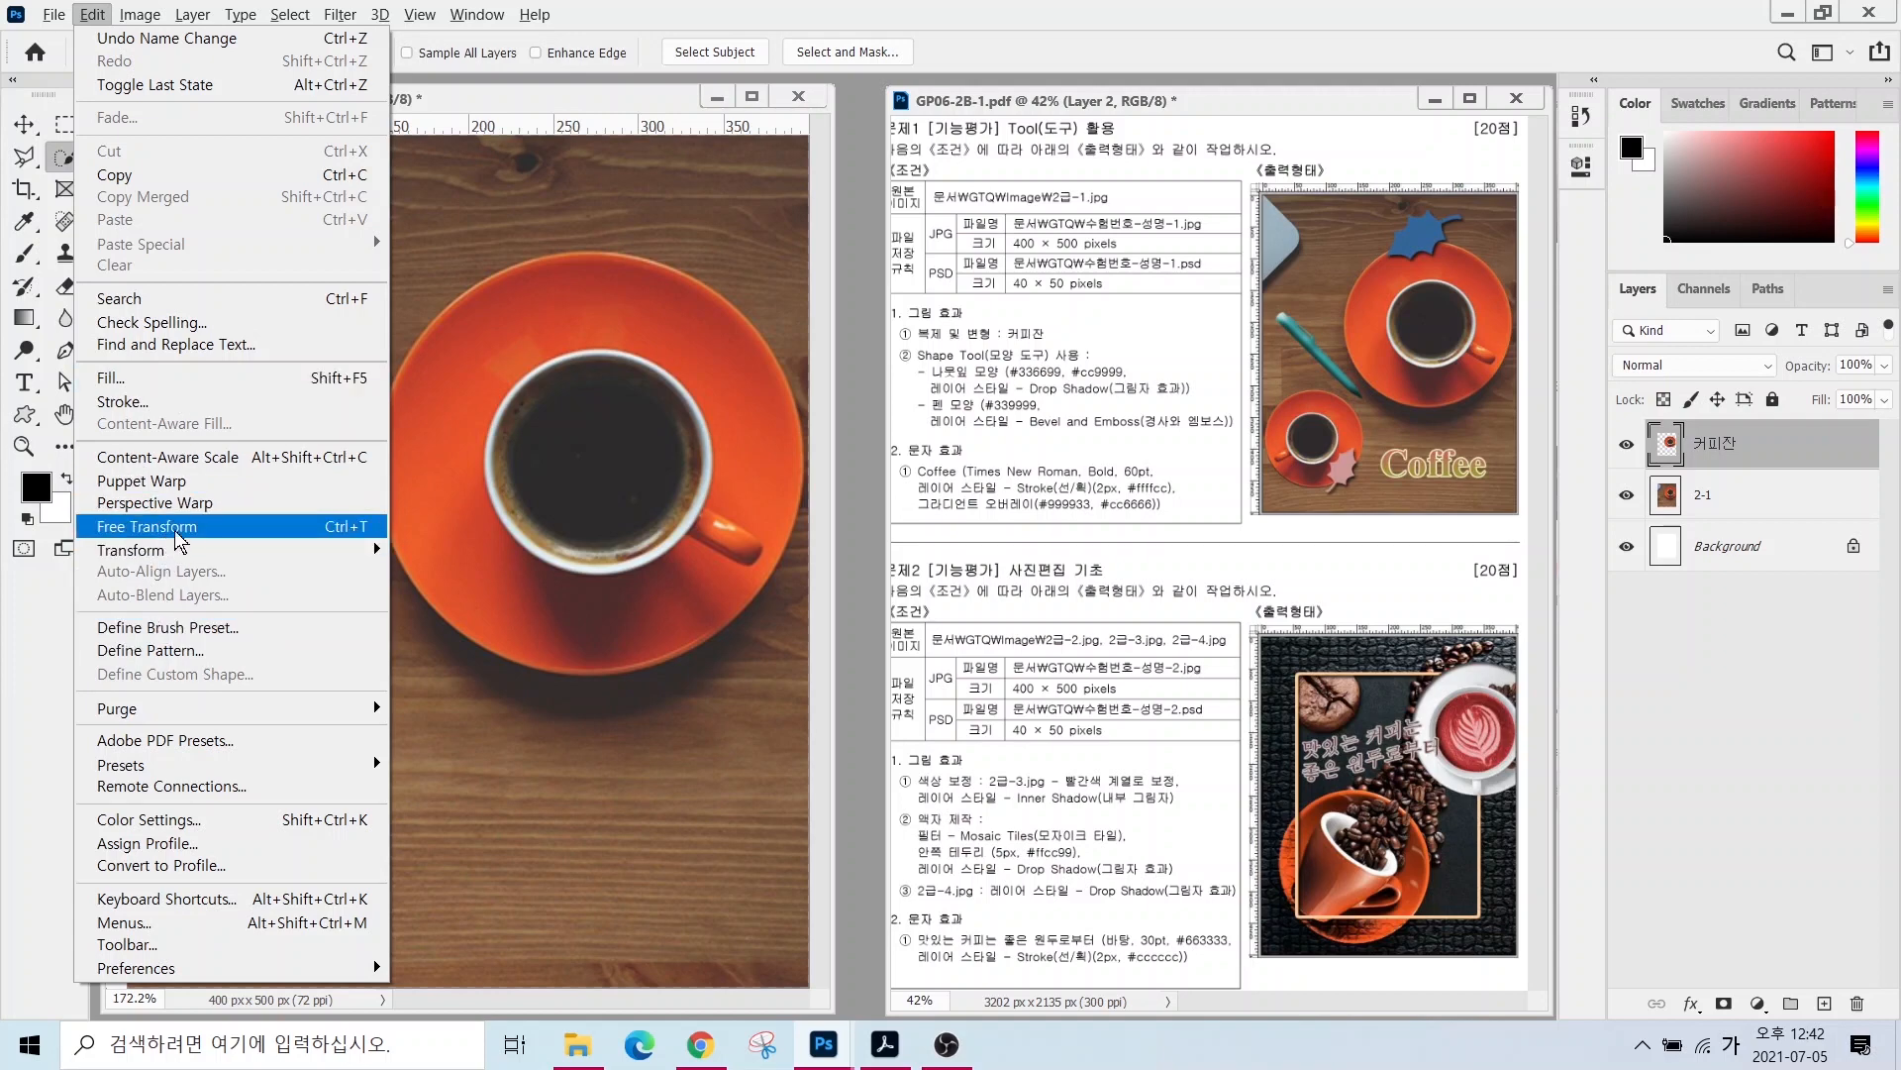
left_click(345, 525)
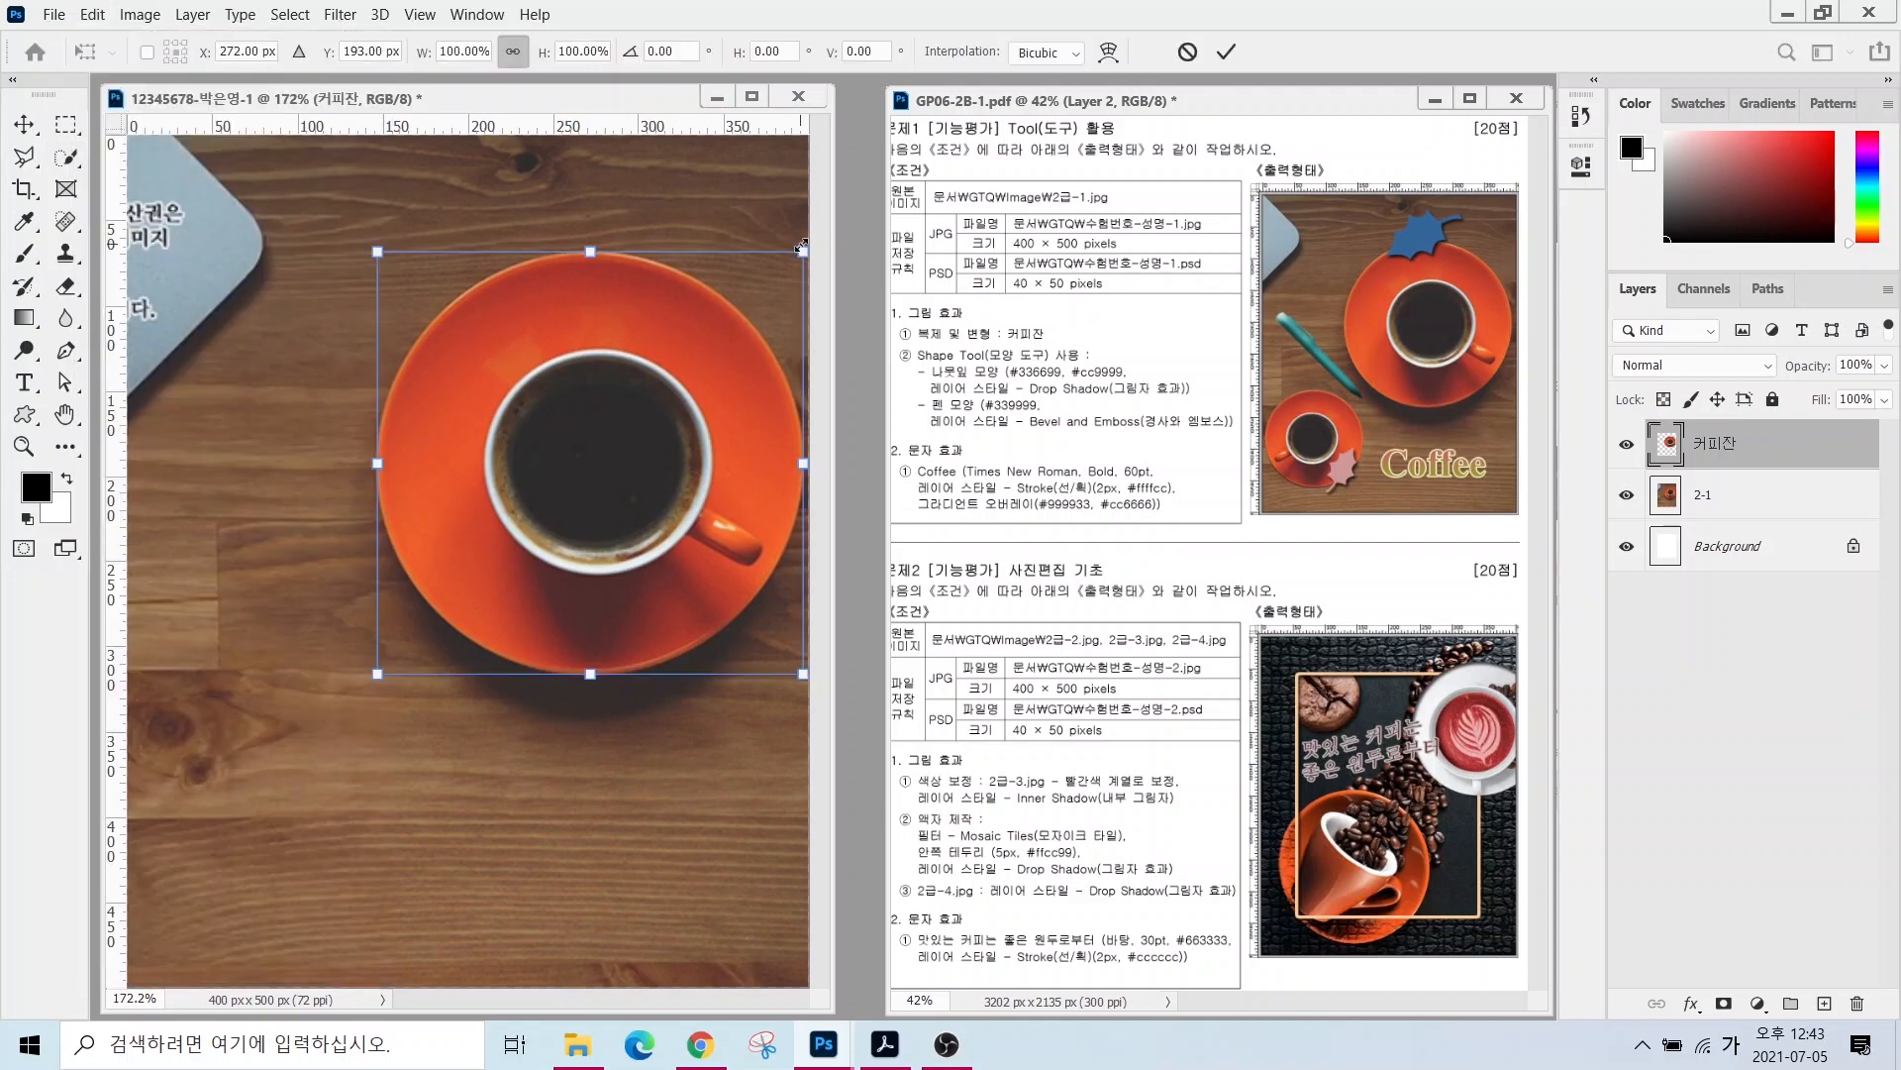
left_click_drag(802, 248, 603, 506)
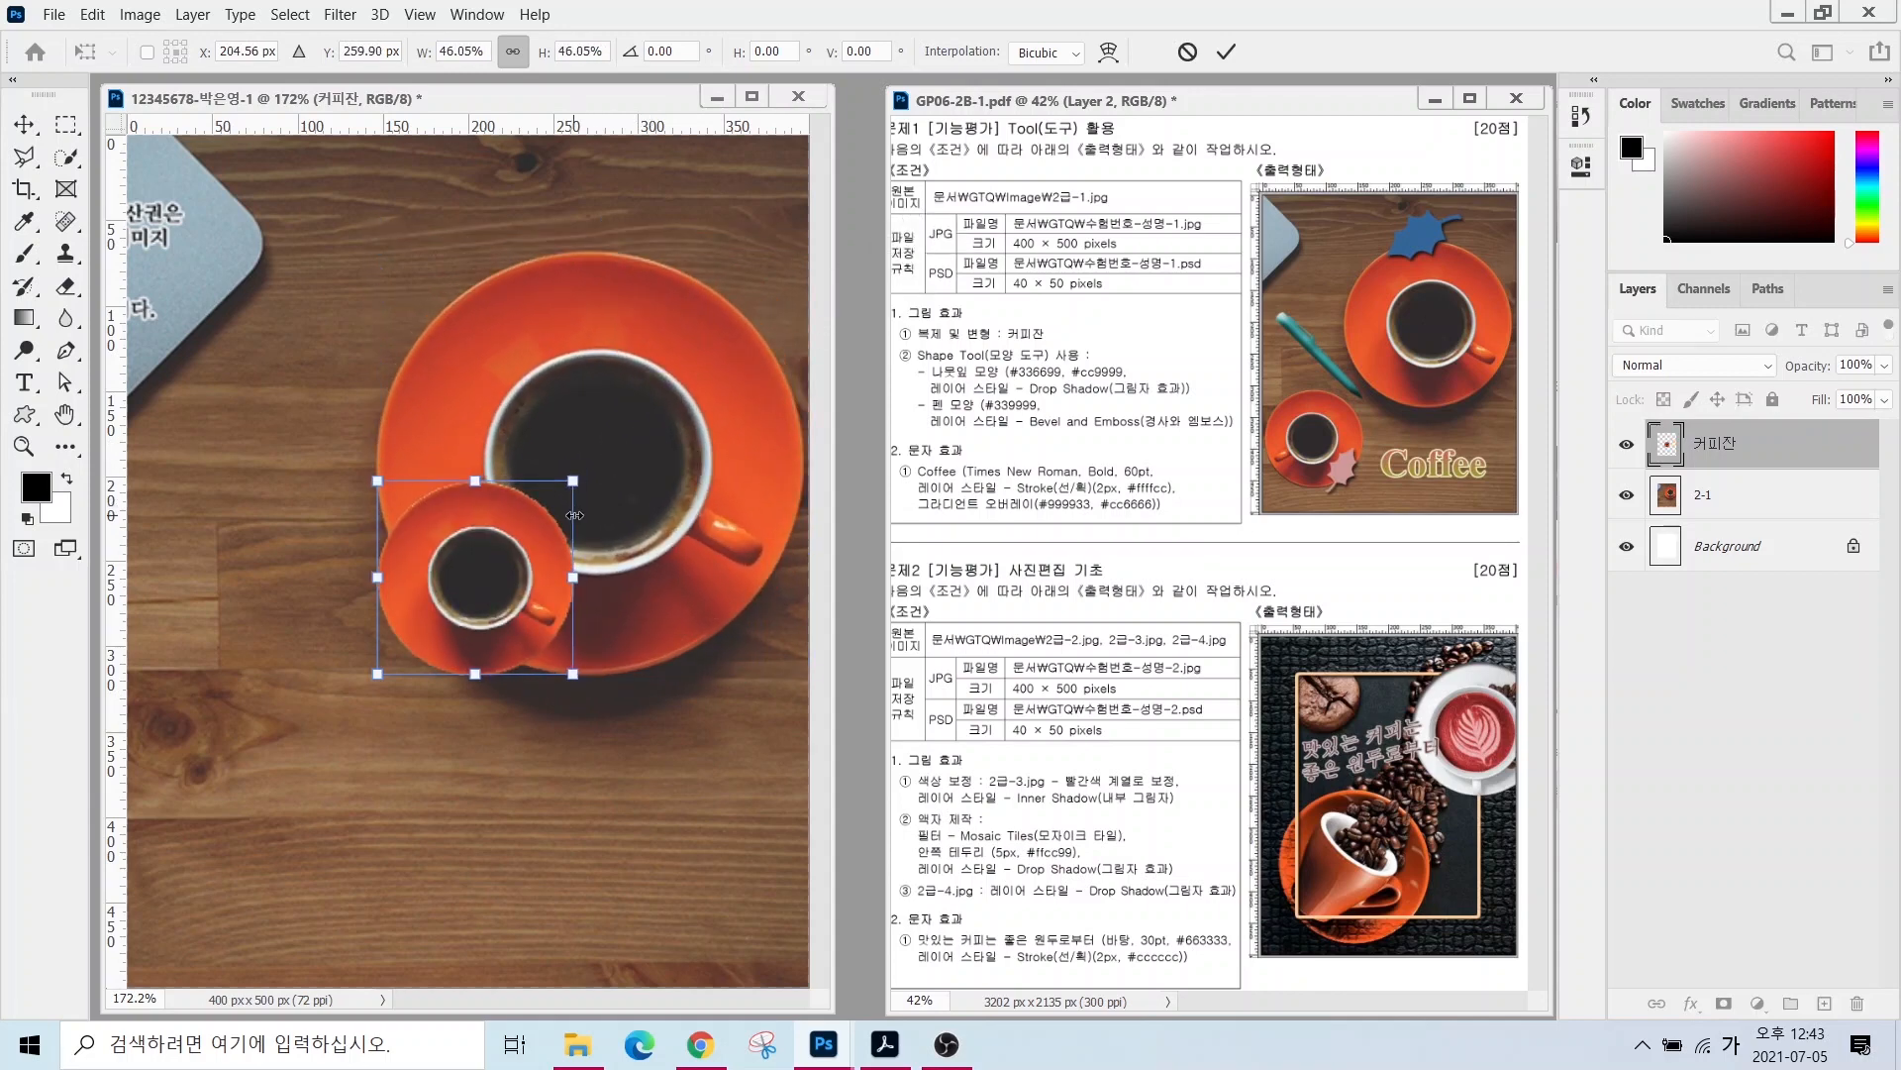
left_click_drag(502, 538, 328, 561)
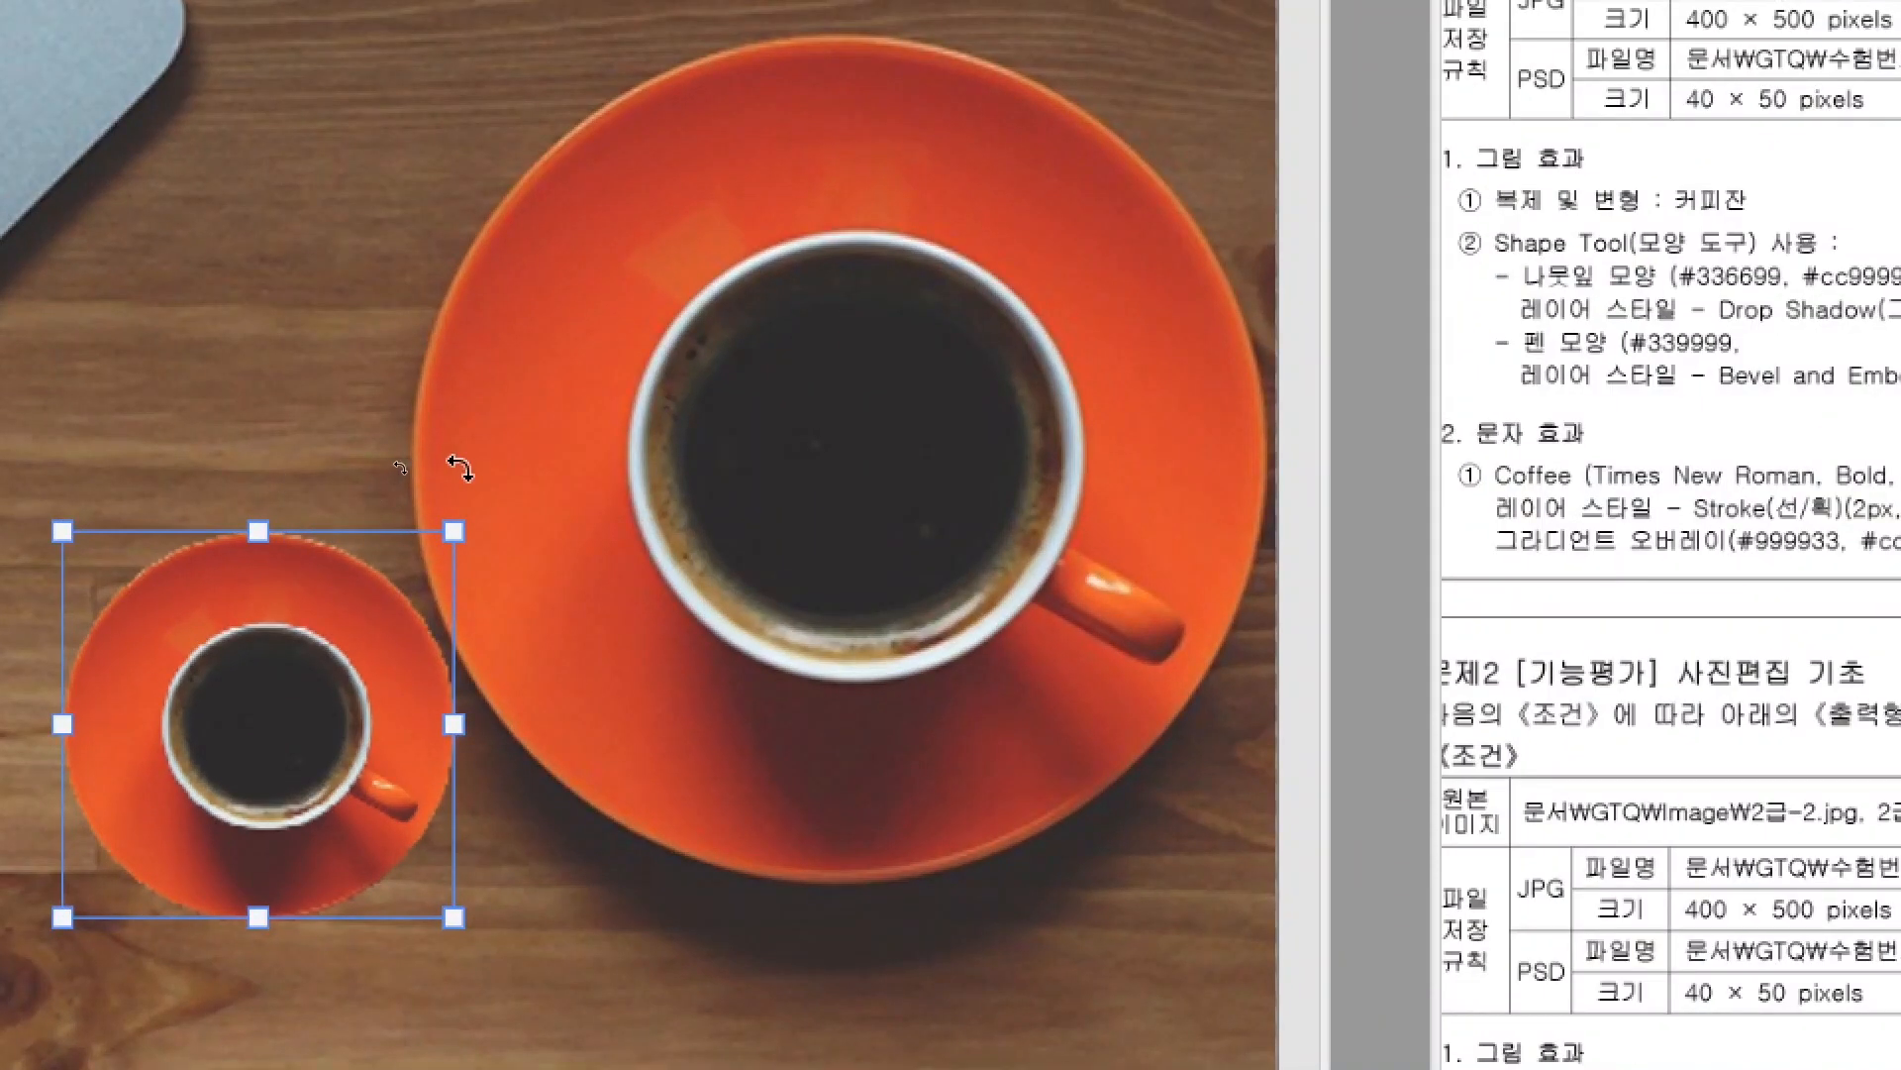
left_click_drag(458, 468, 409, 602)
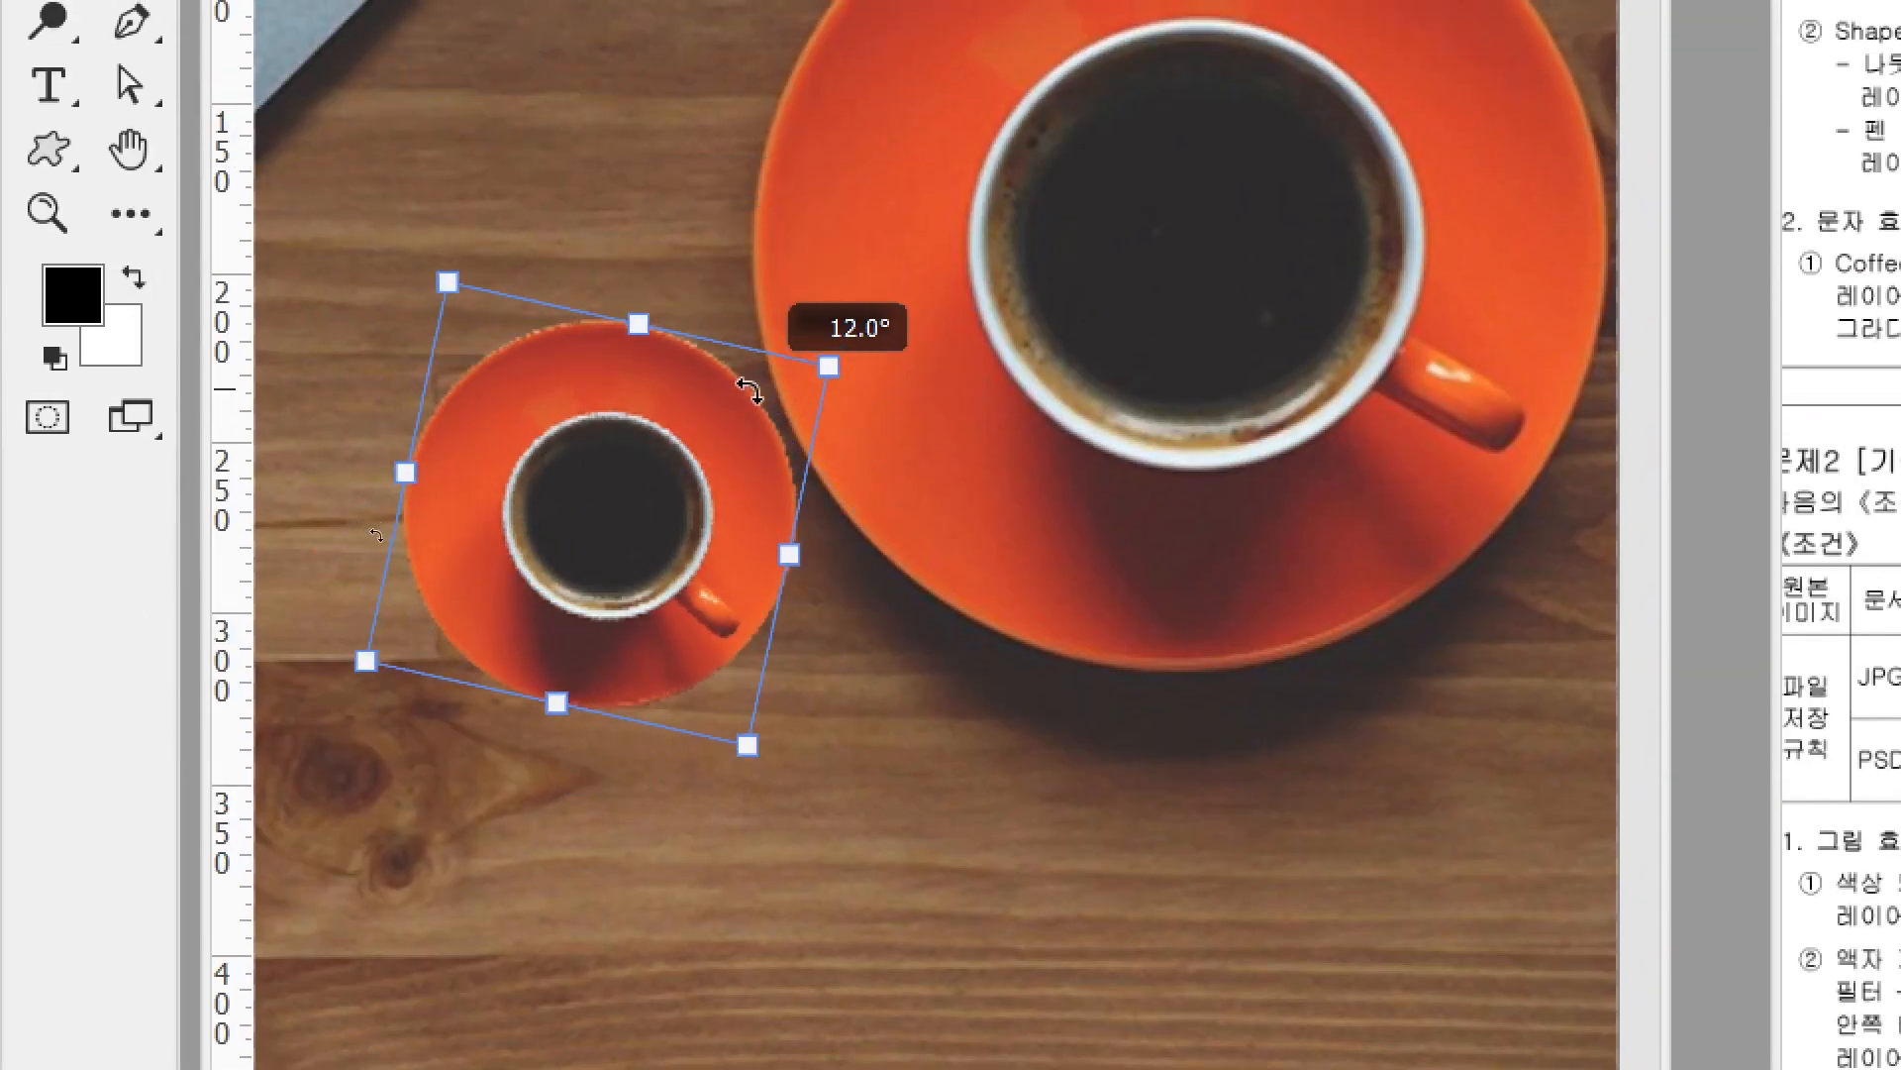
left_click_drag(750, 391, 745, 329)
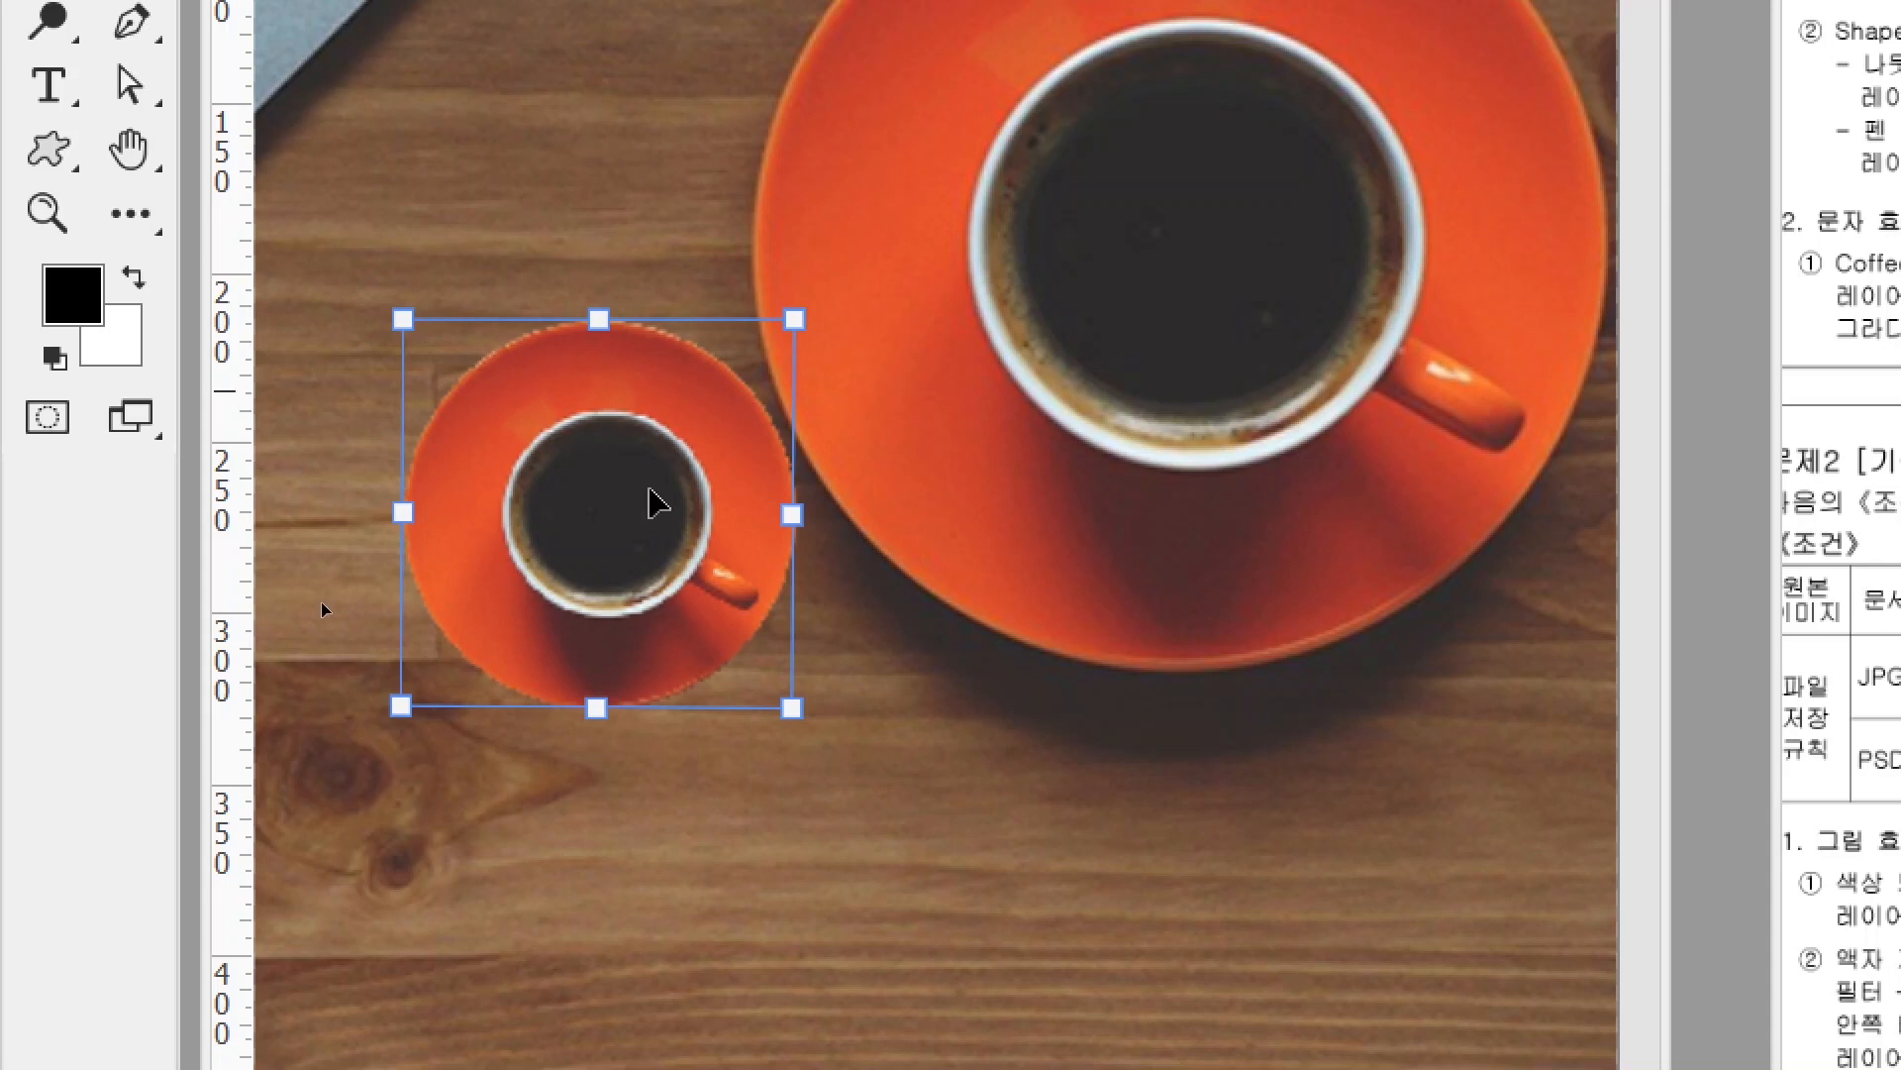
- Flip the small cup horizontally, place it at the lower left, and apply the transform
right_click(522, 407)
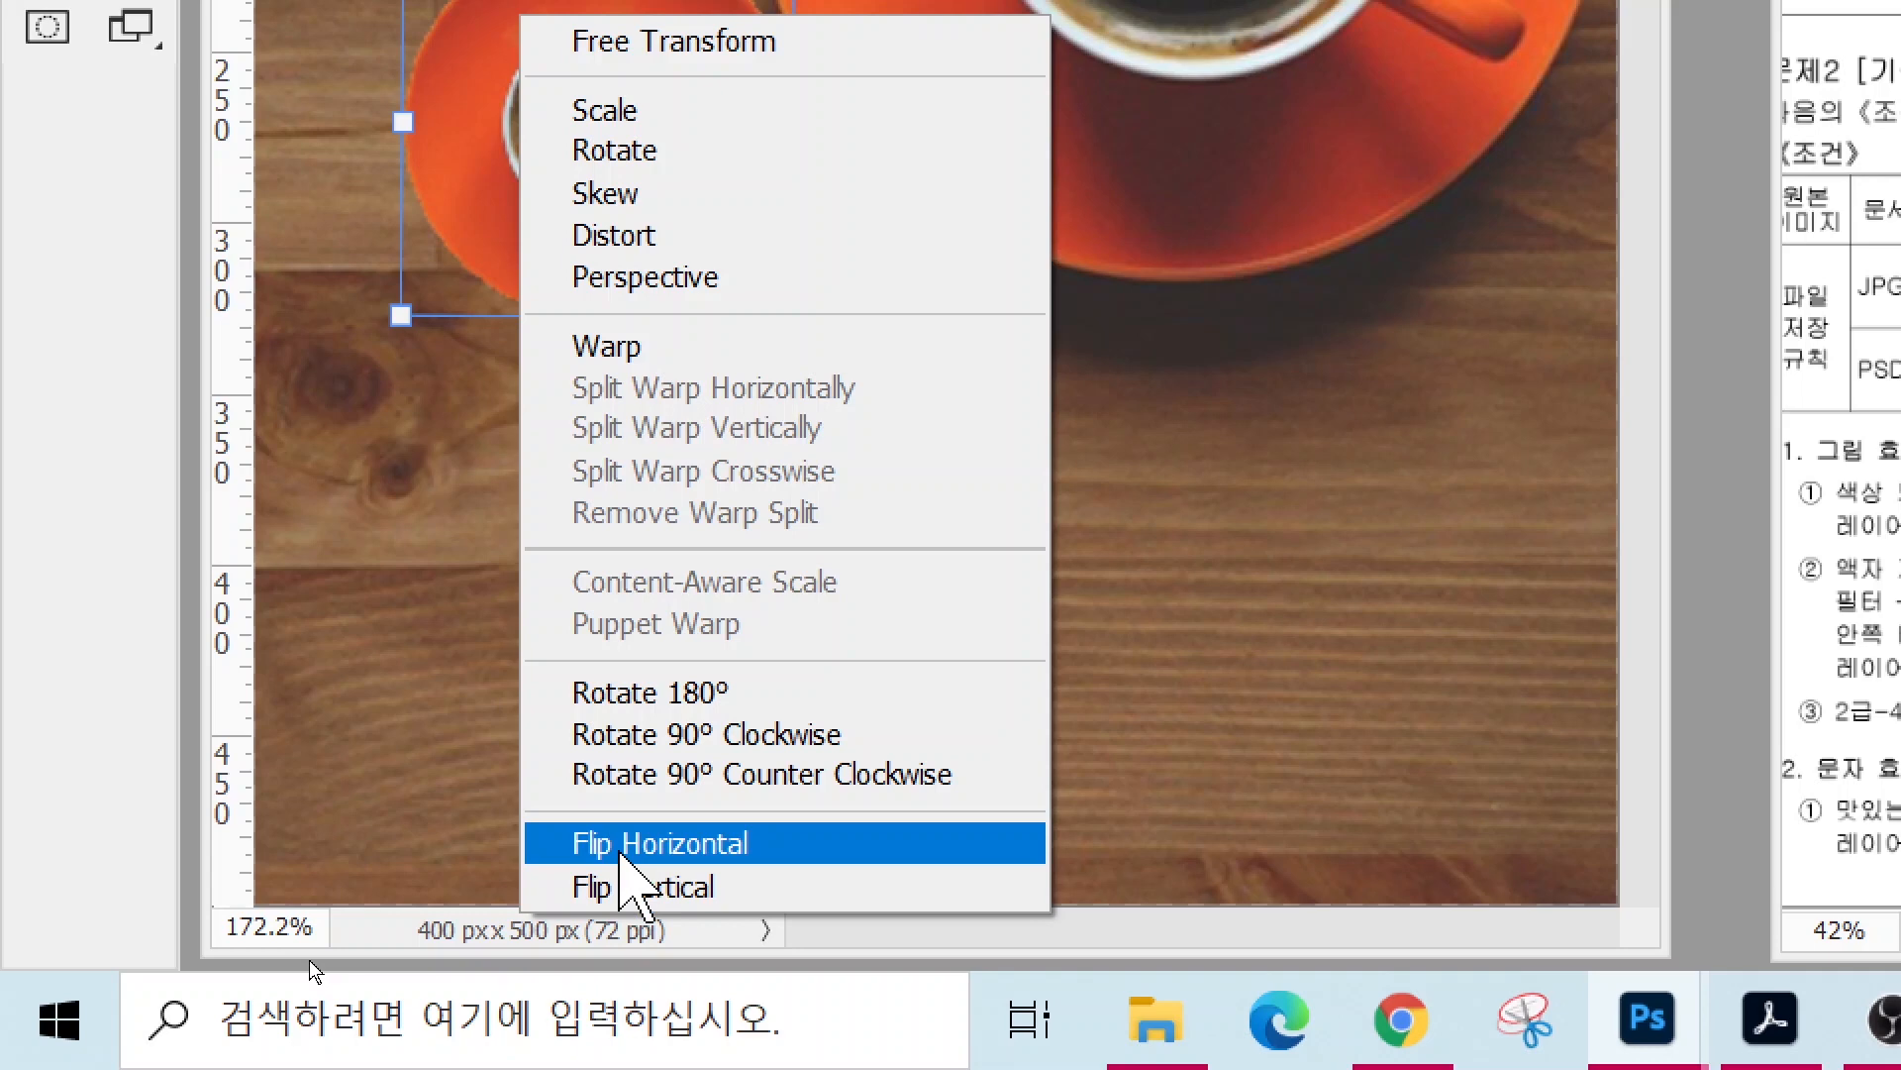
left_click(622, 847)
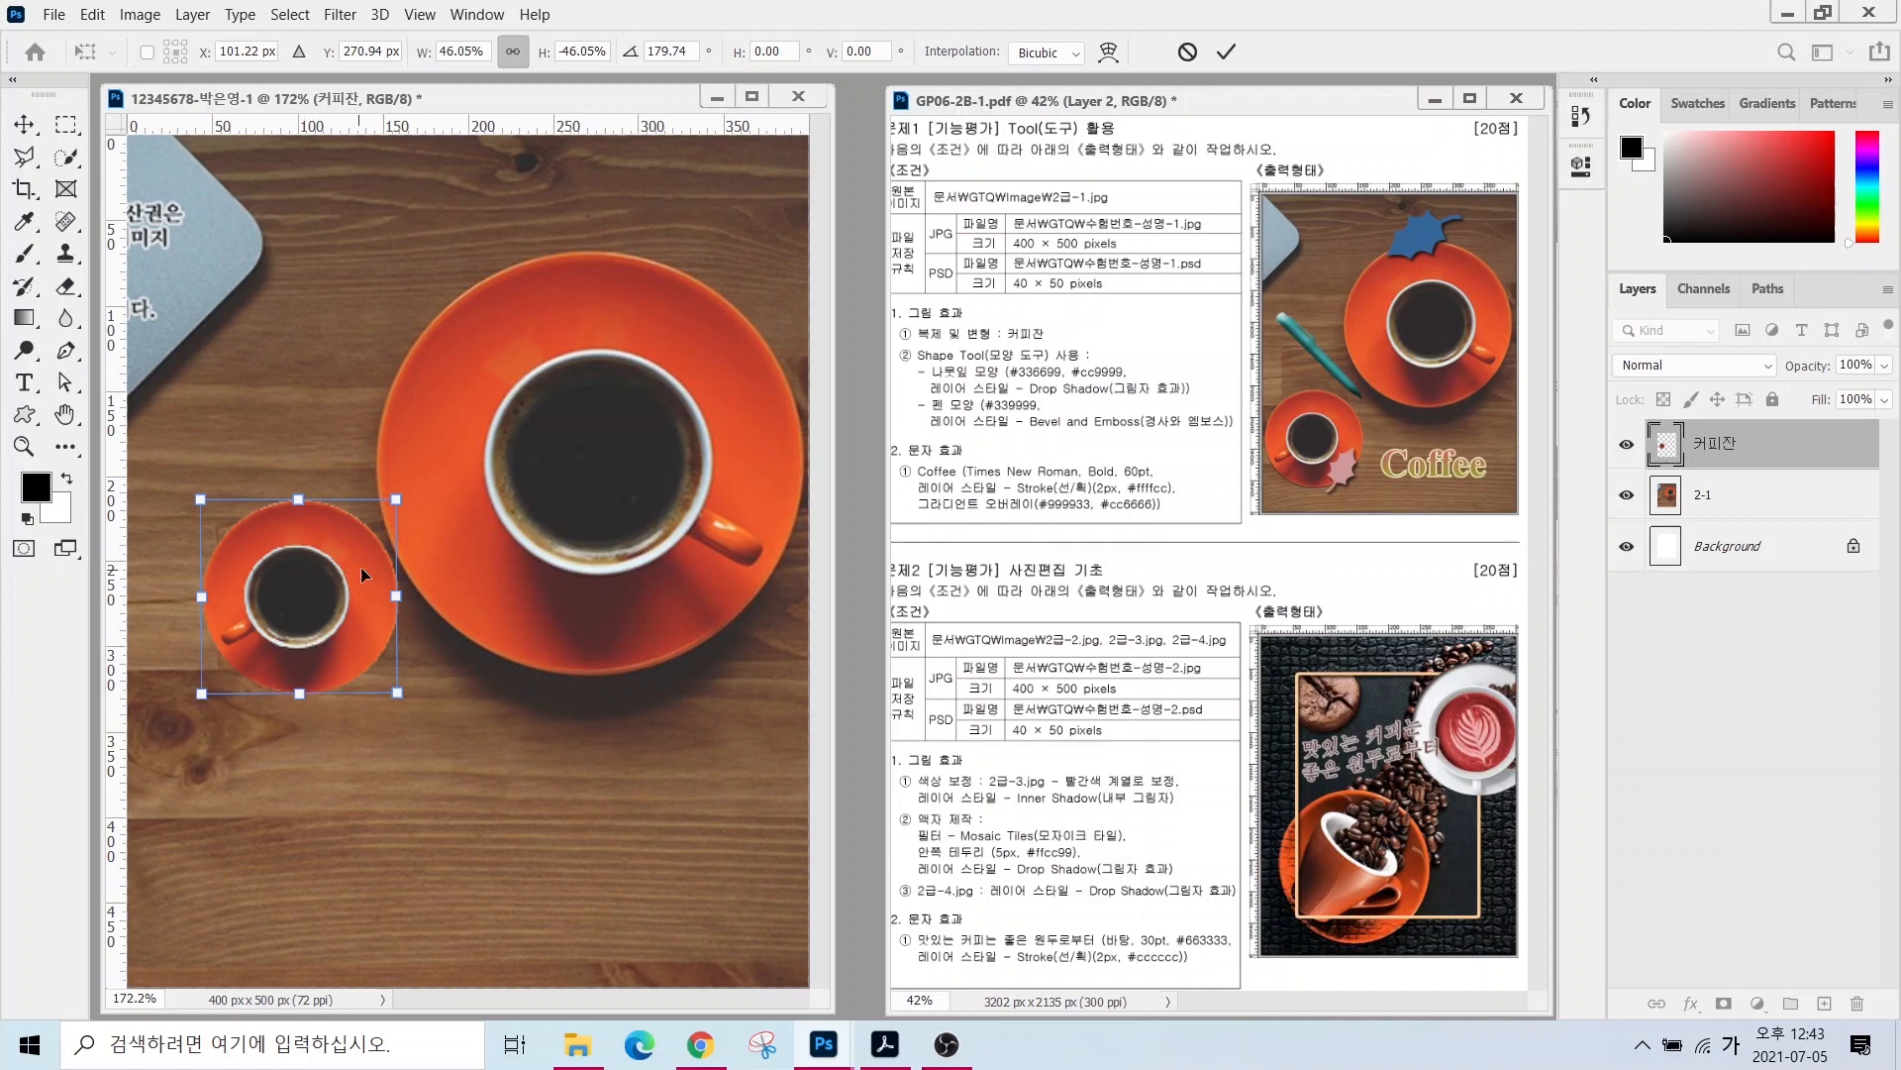
left_click_drag(362, 575, 302, 800)
left_click_drag(335, 726, 395, 648)
left_click_drag(318, 720, 306, 723)
key("Return")
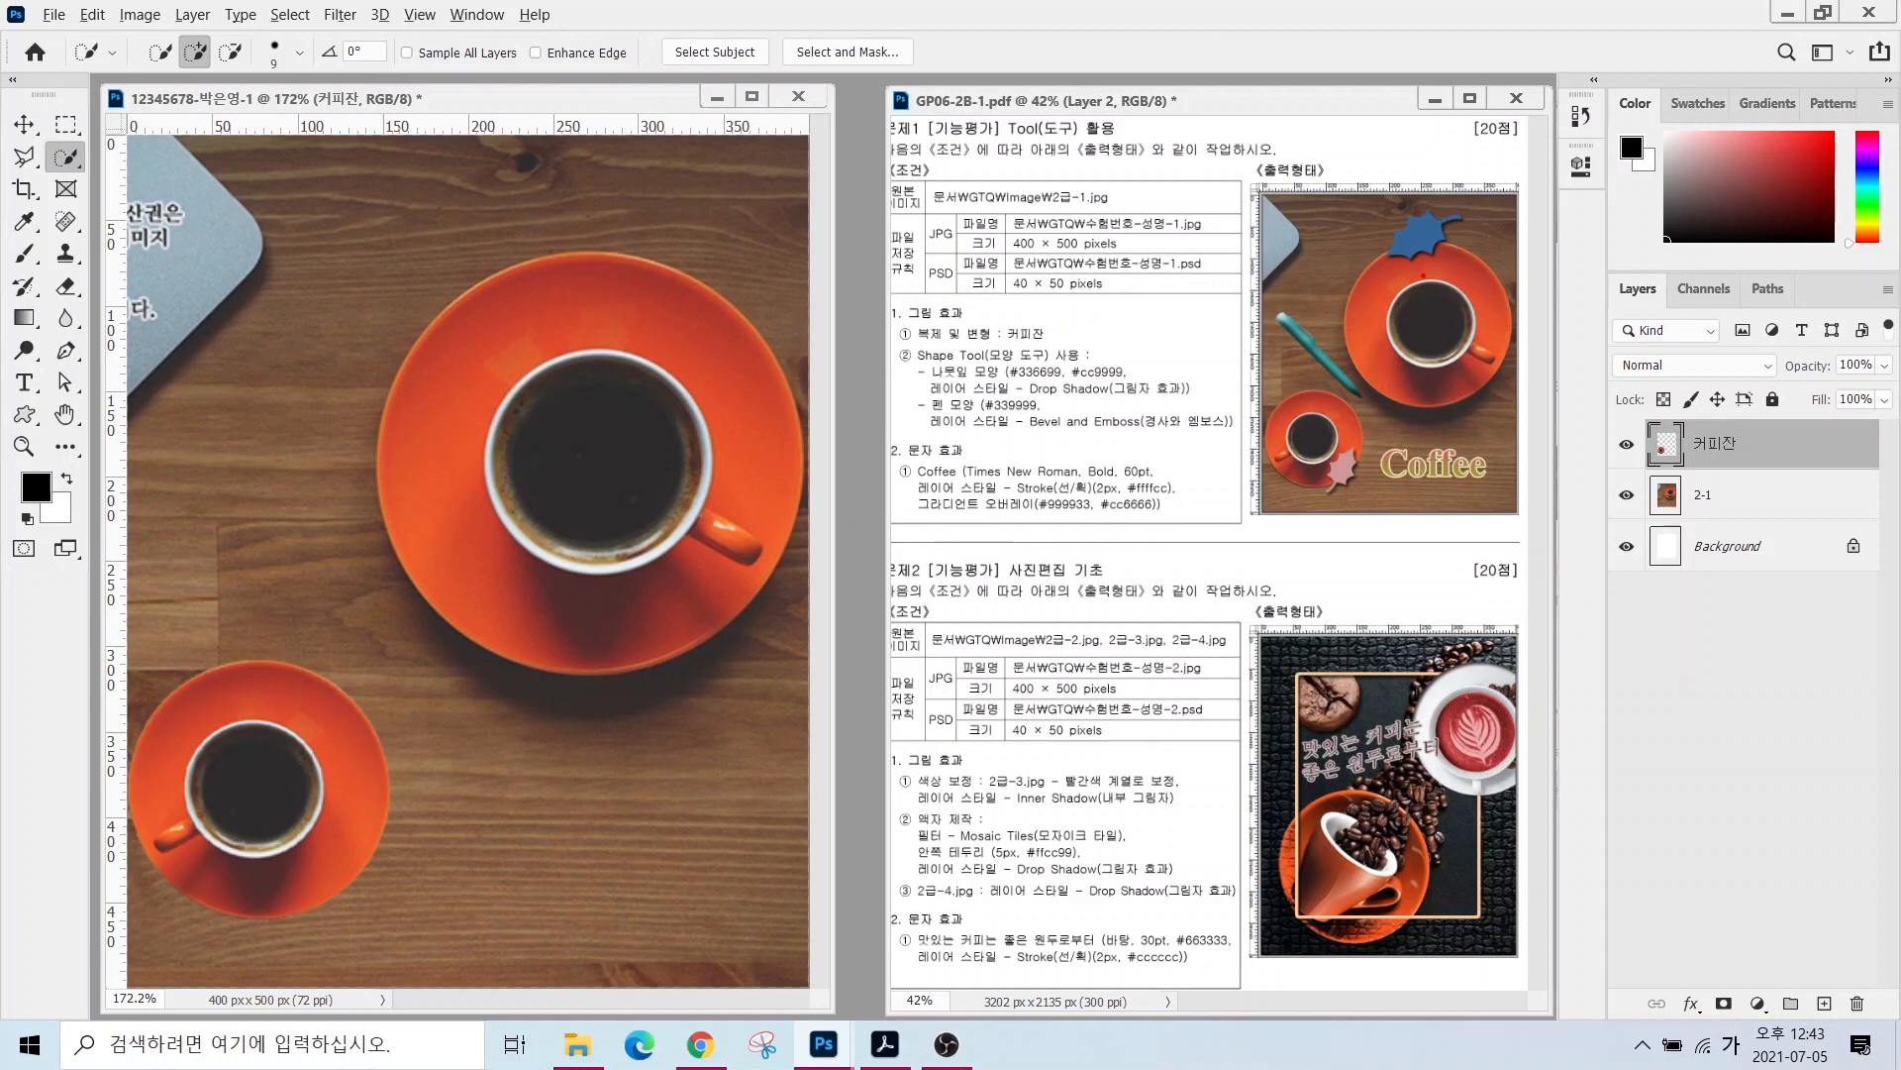
mouse_move(1447, 269)
left_mouse_down()
mouse_move(1393, 194)
mouse_move(1470, 206)
mouse_move(1441, 299)
left_mouse_up()
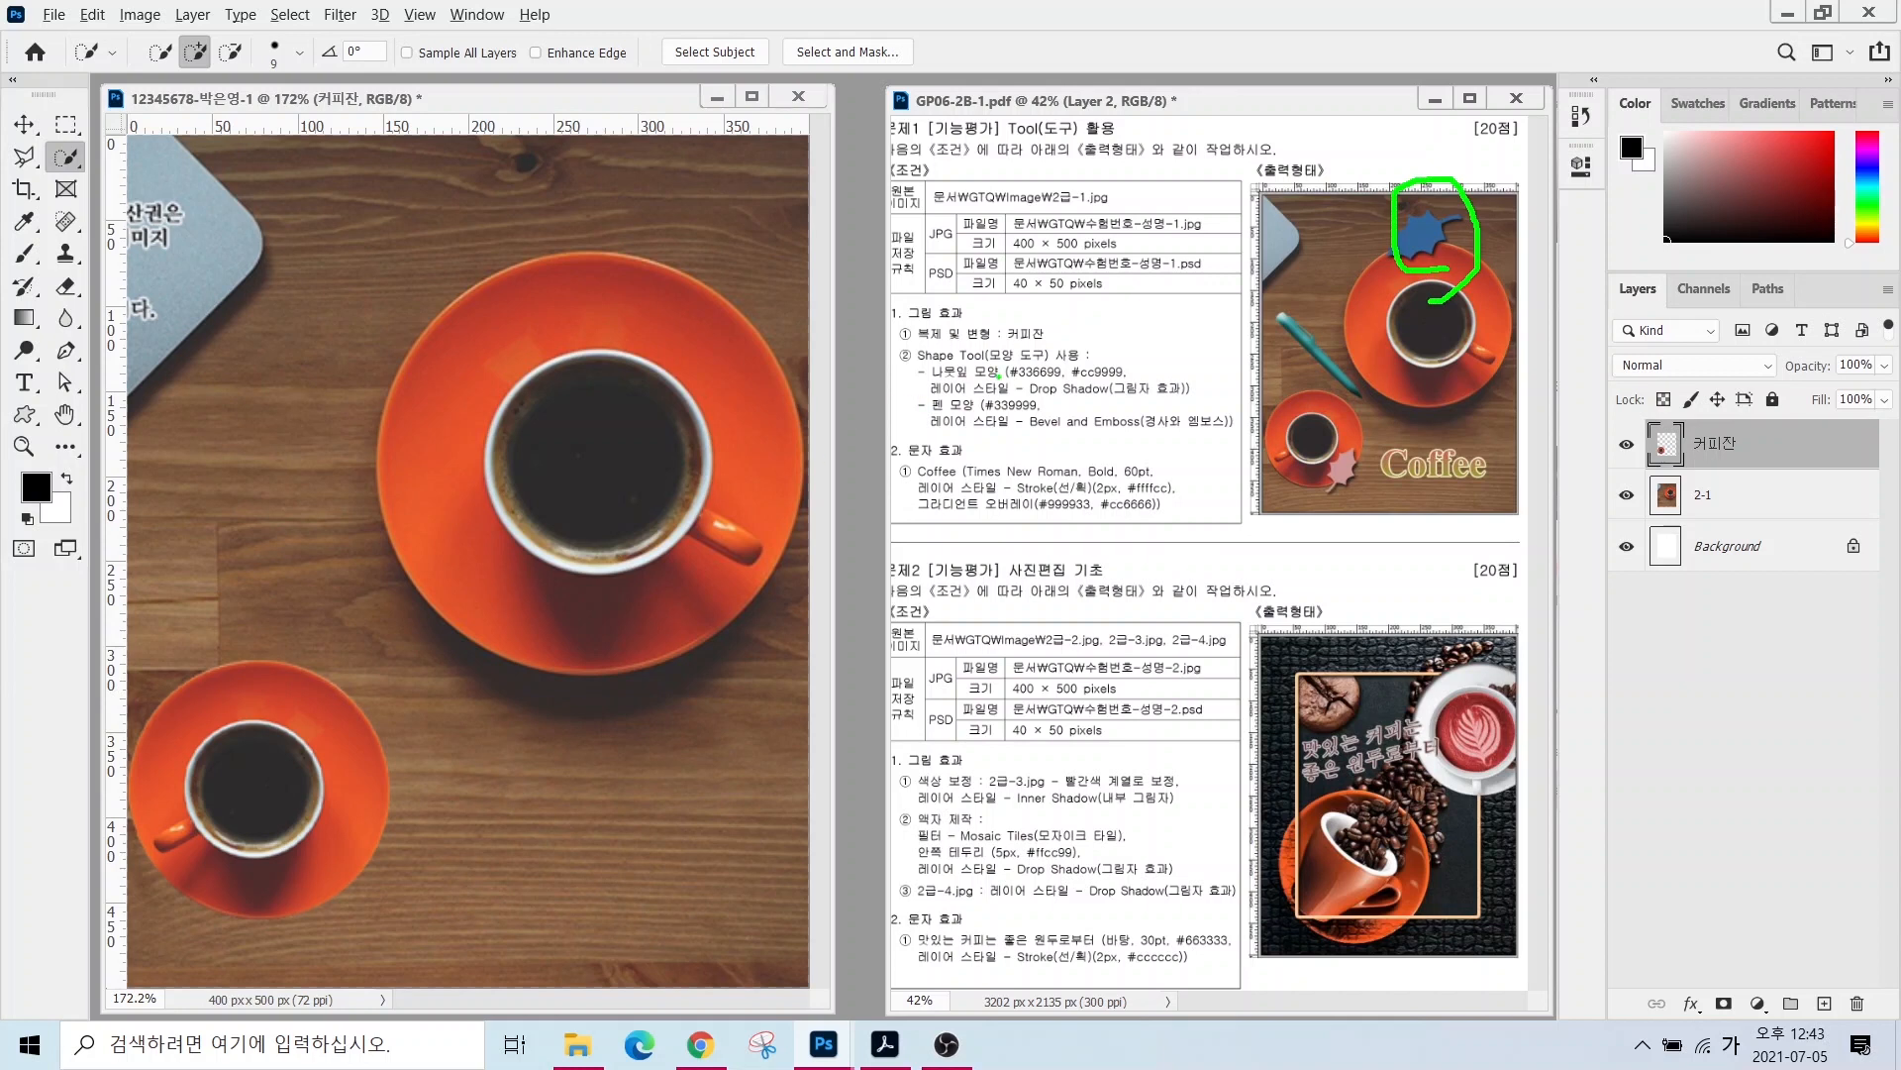
left_click_drag(920, 355, 1088, 413)
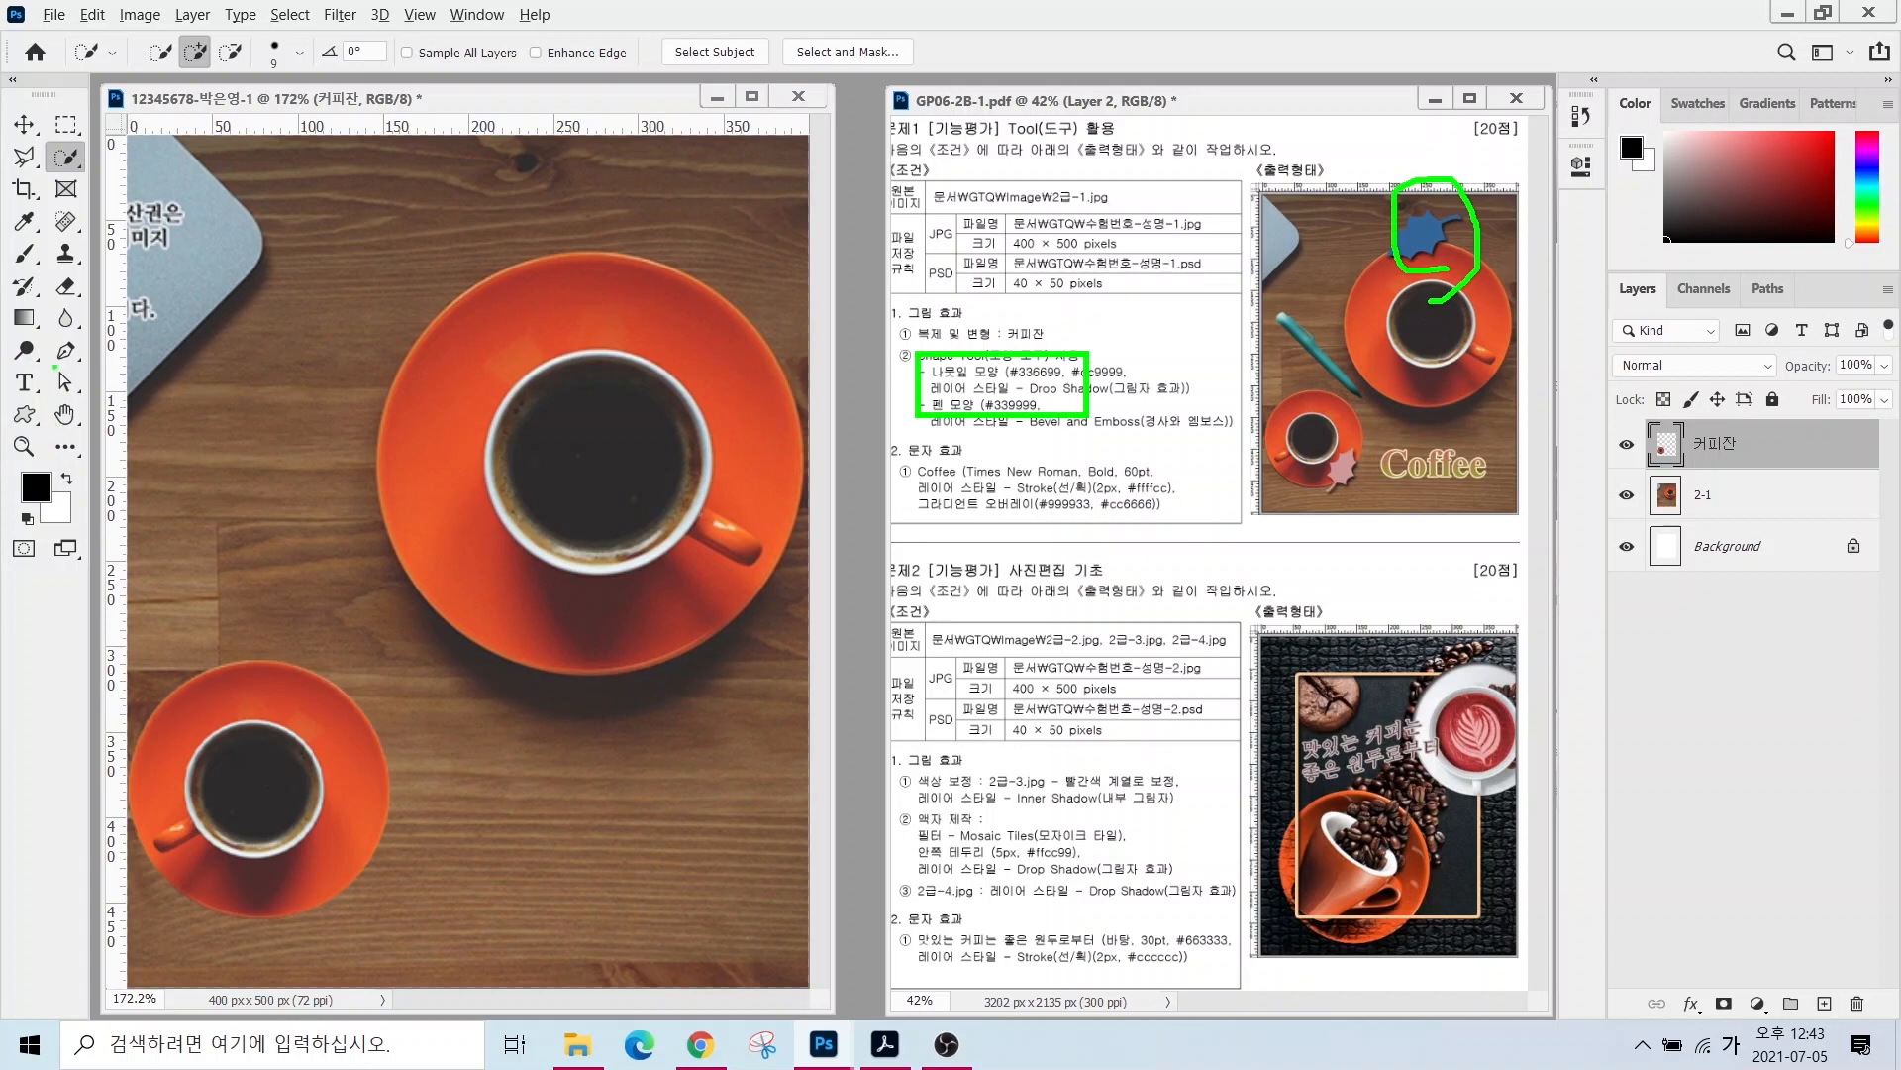
mouse_move(104, 367)
left_mouse_down()
mouse_move(103, 473)
mouse_move(2, 474)
mouse_move(84, 337)
mouse_move(154, 436)
left_mouse_up()
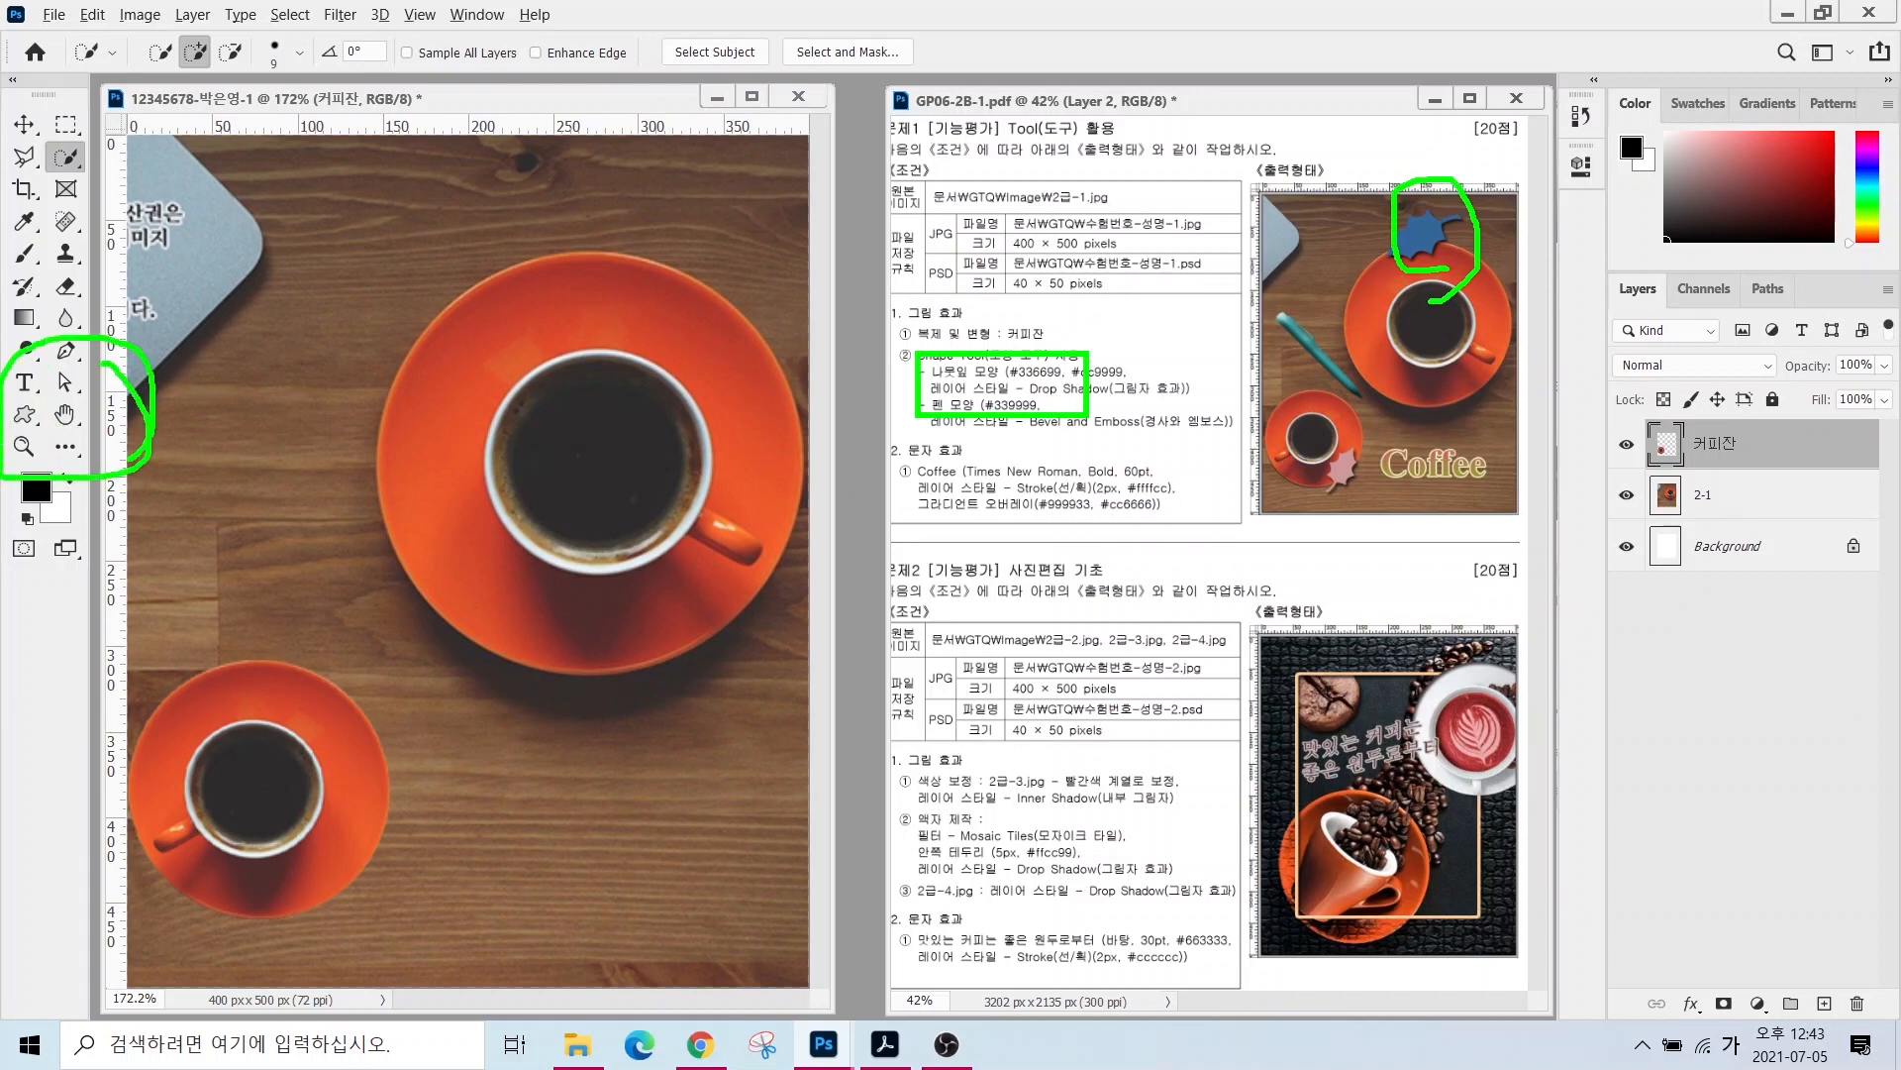
key("Escape")
key("ctrl+4")
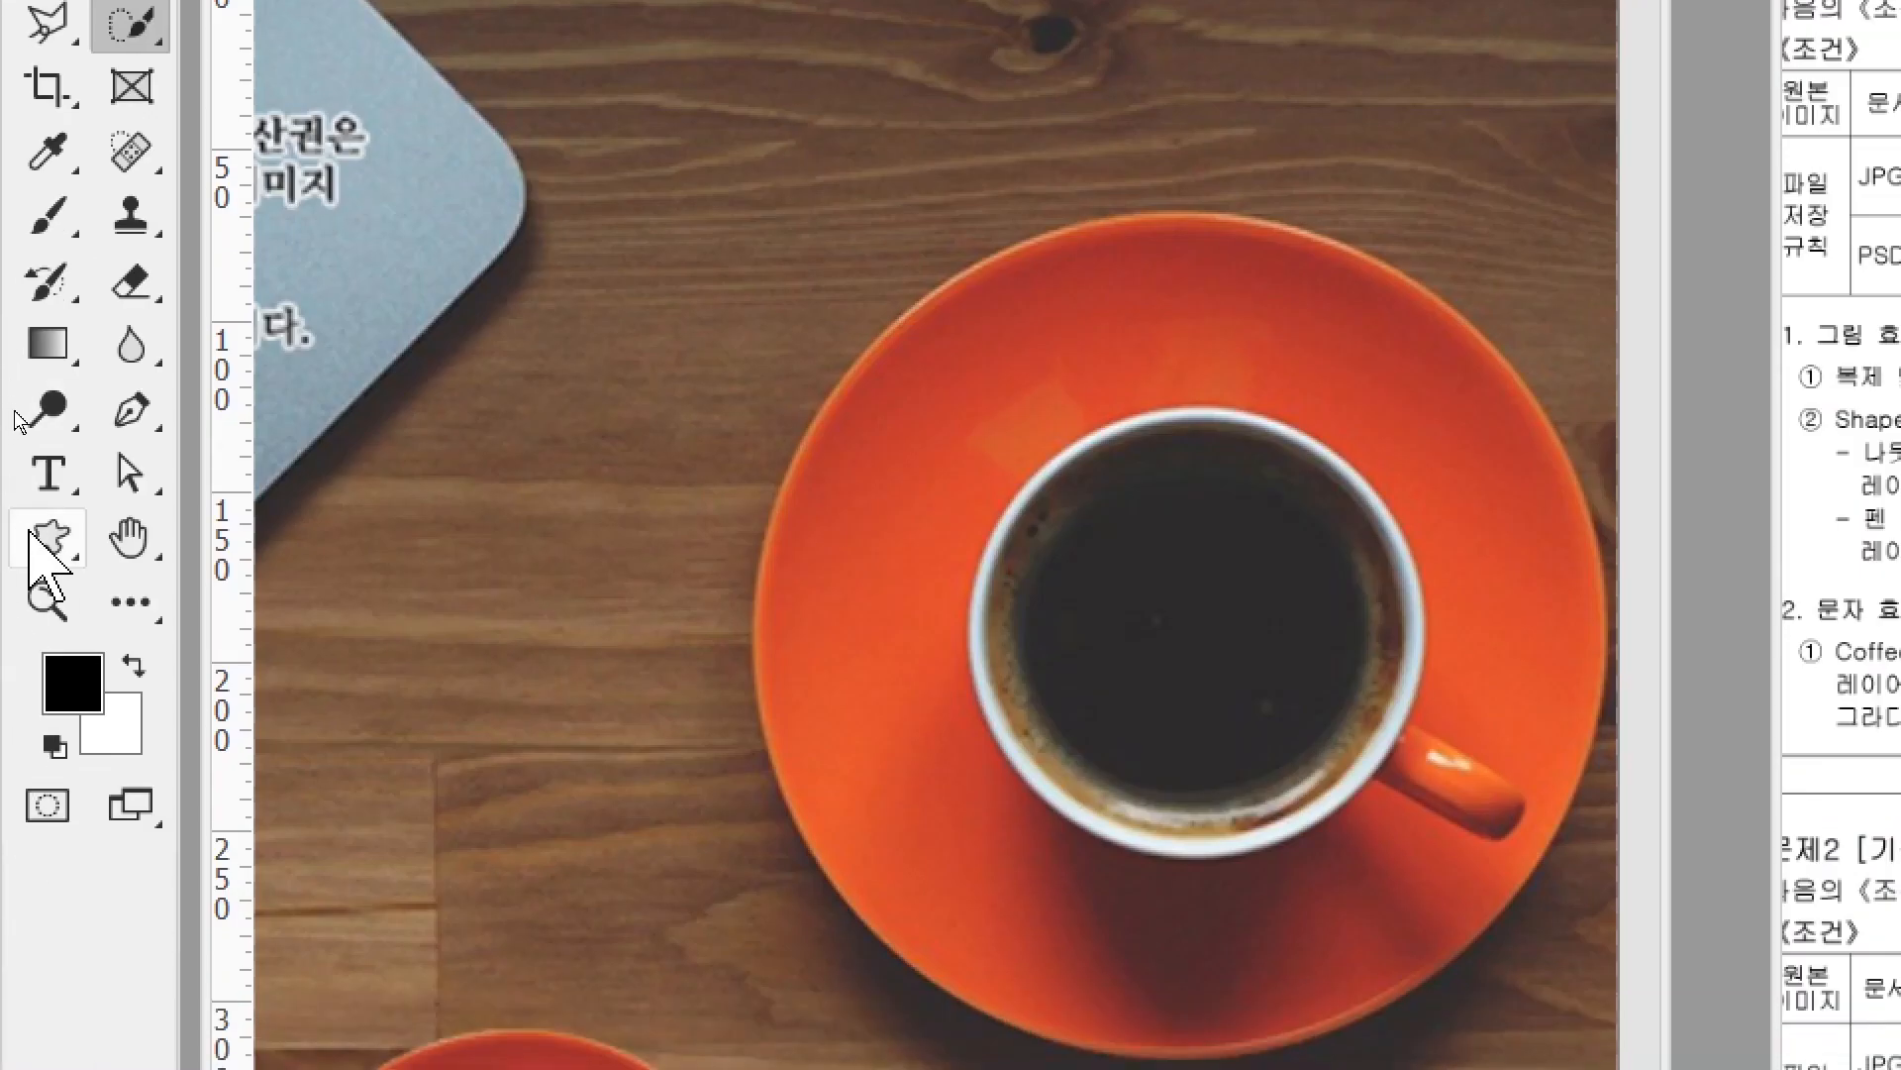
right_click(41, 542)
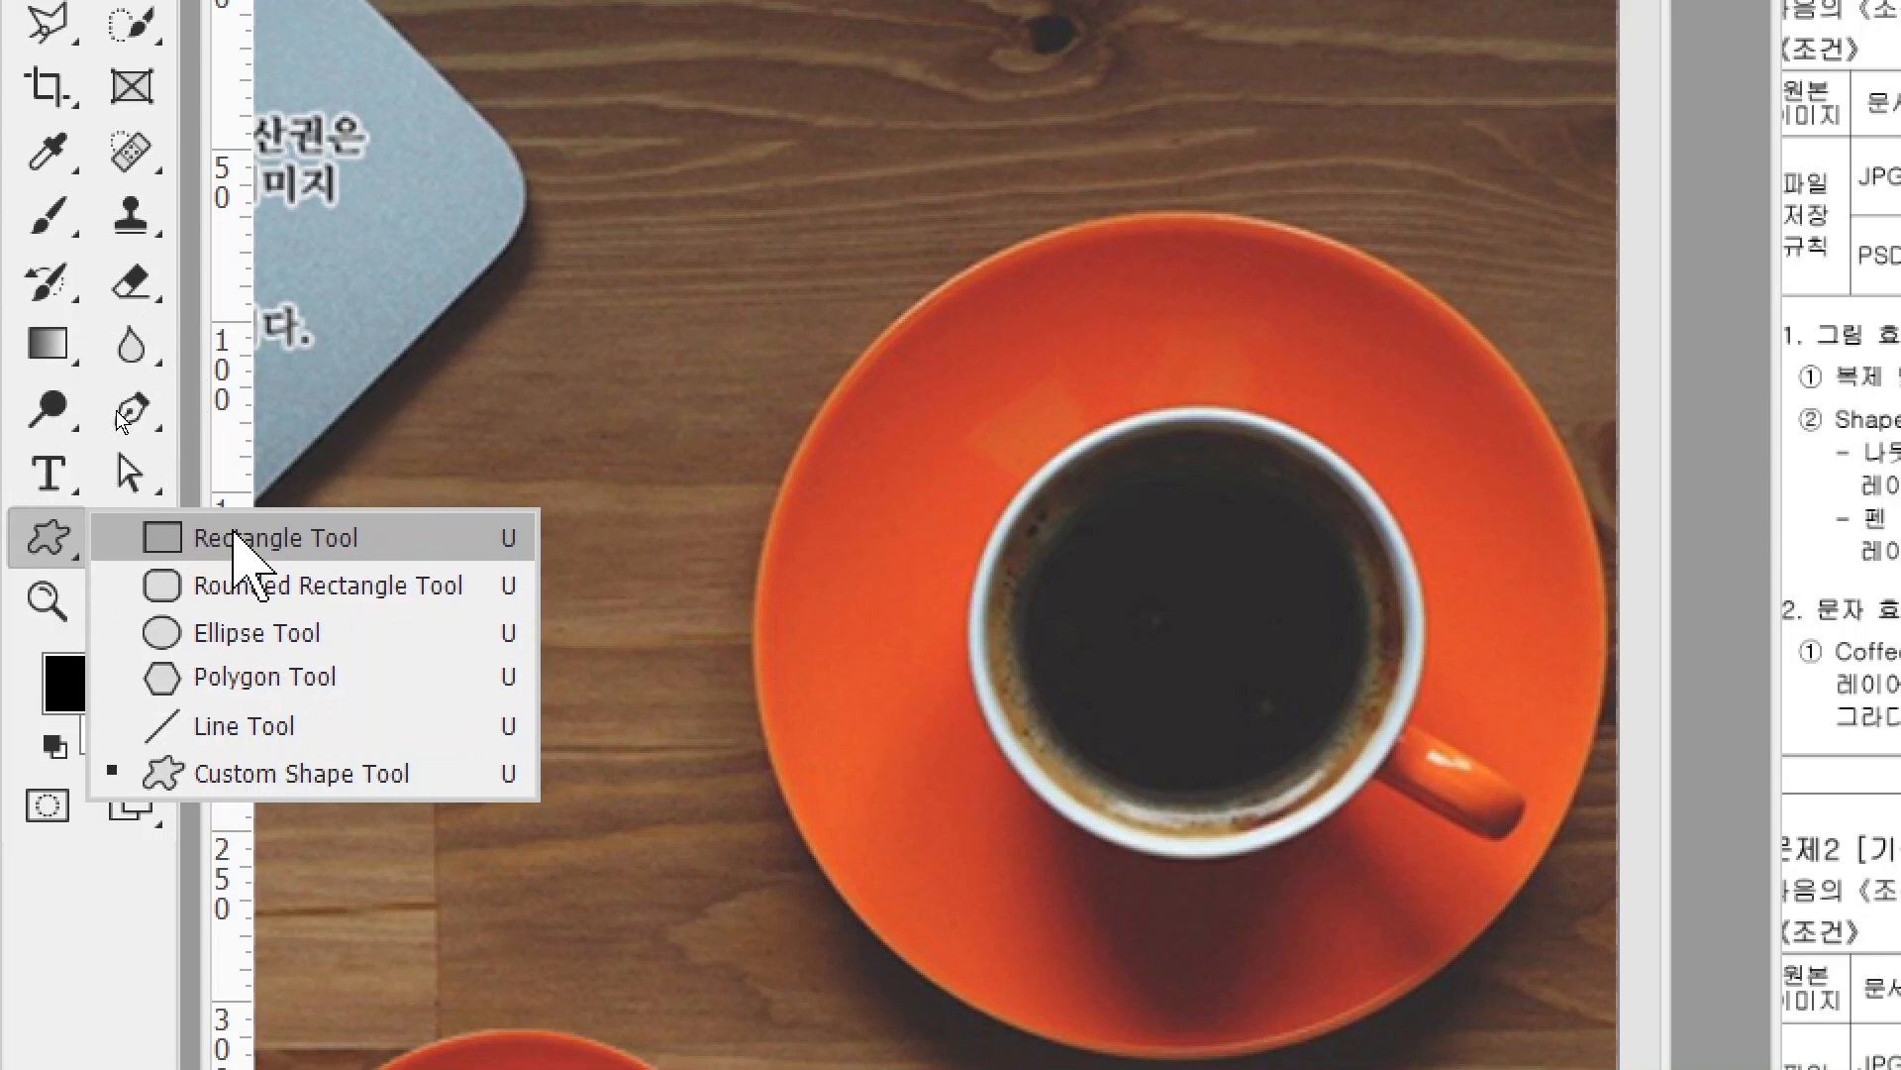
left_click(234, 538)
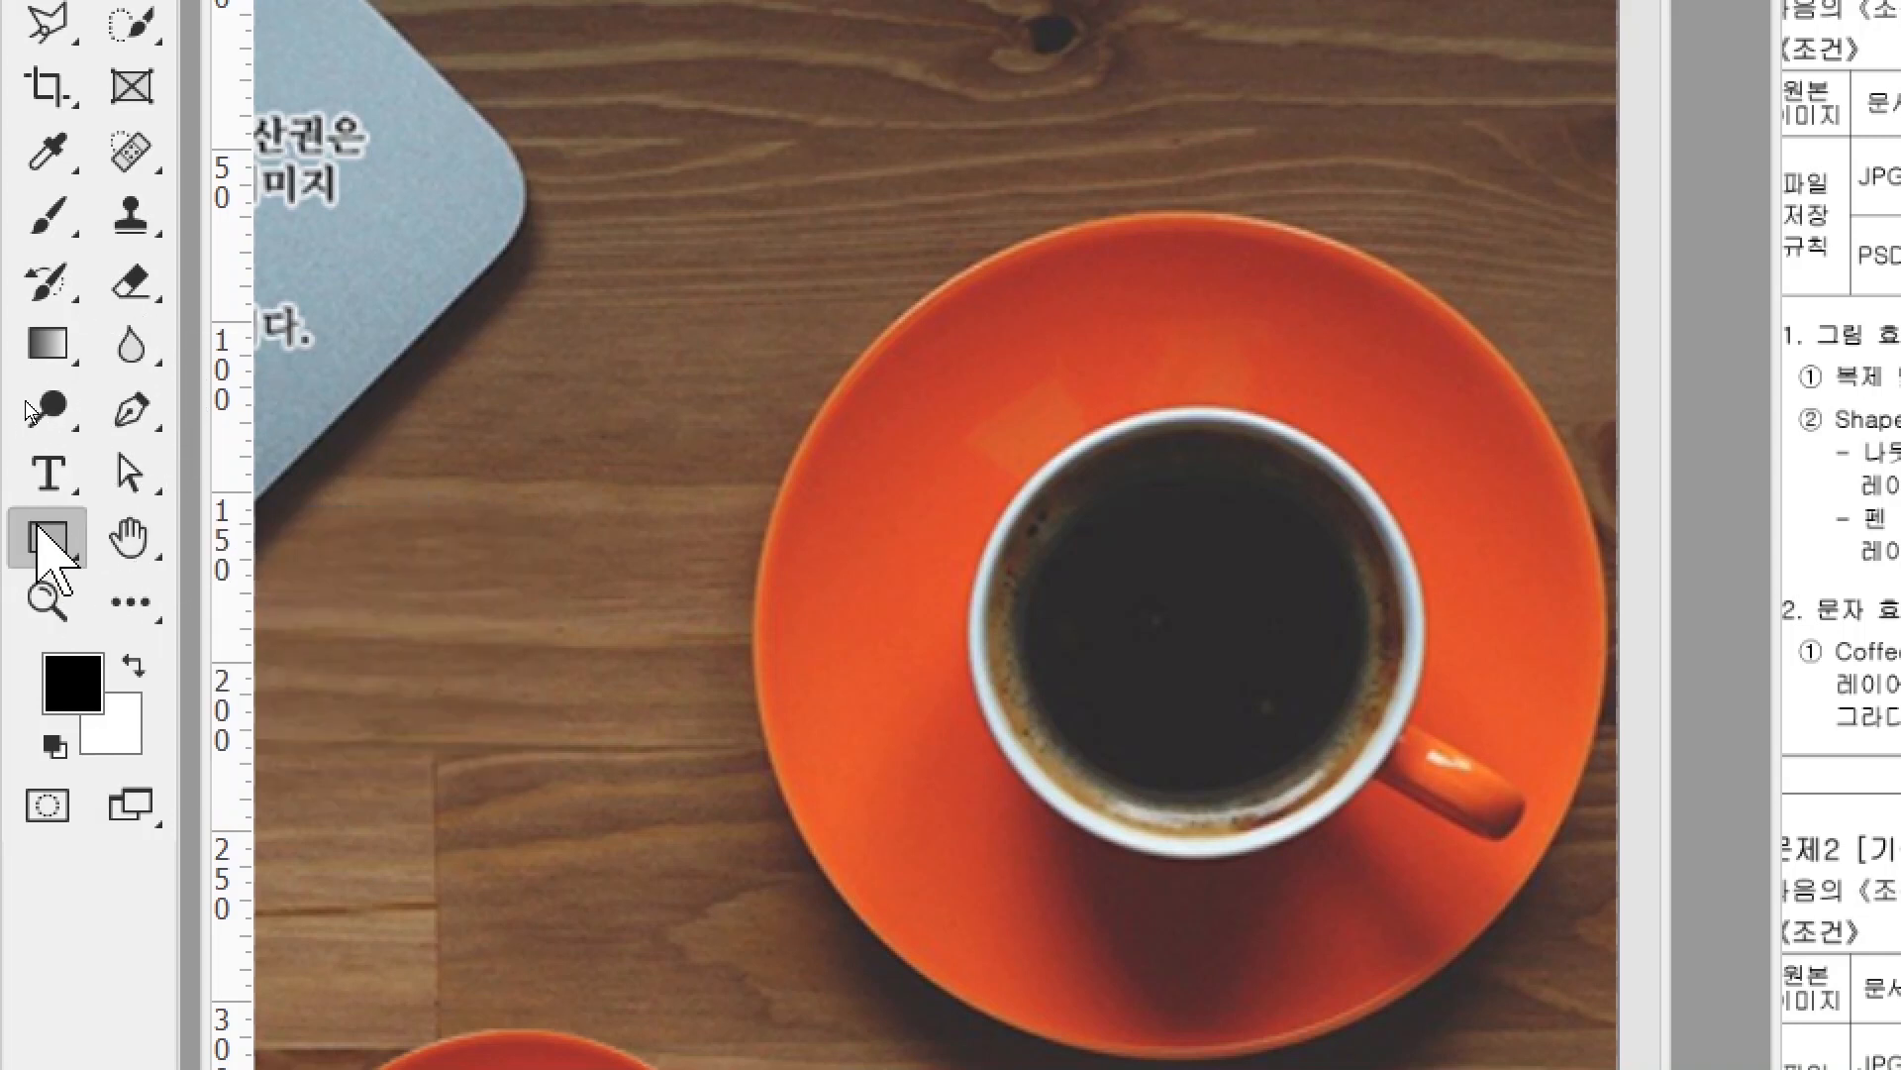
right_click(55, 537)
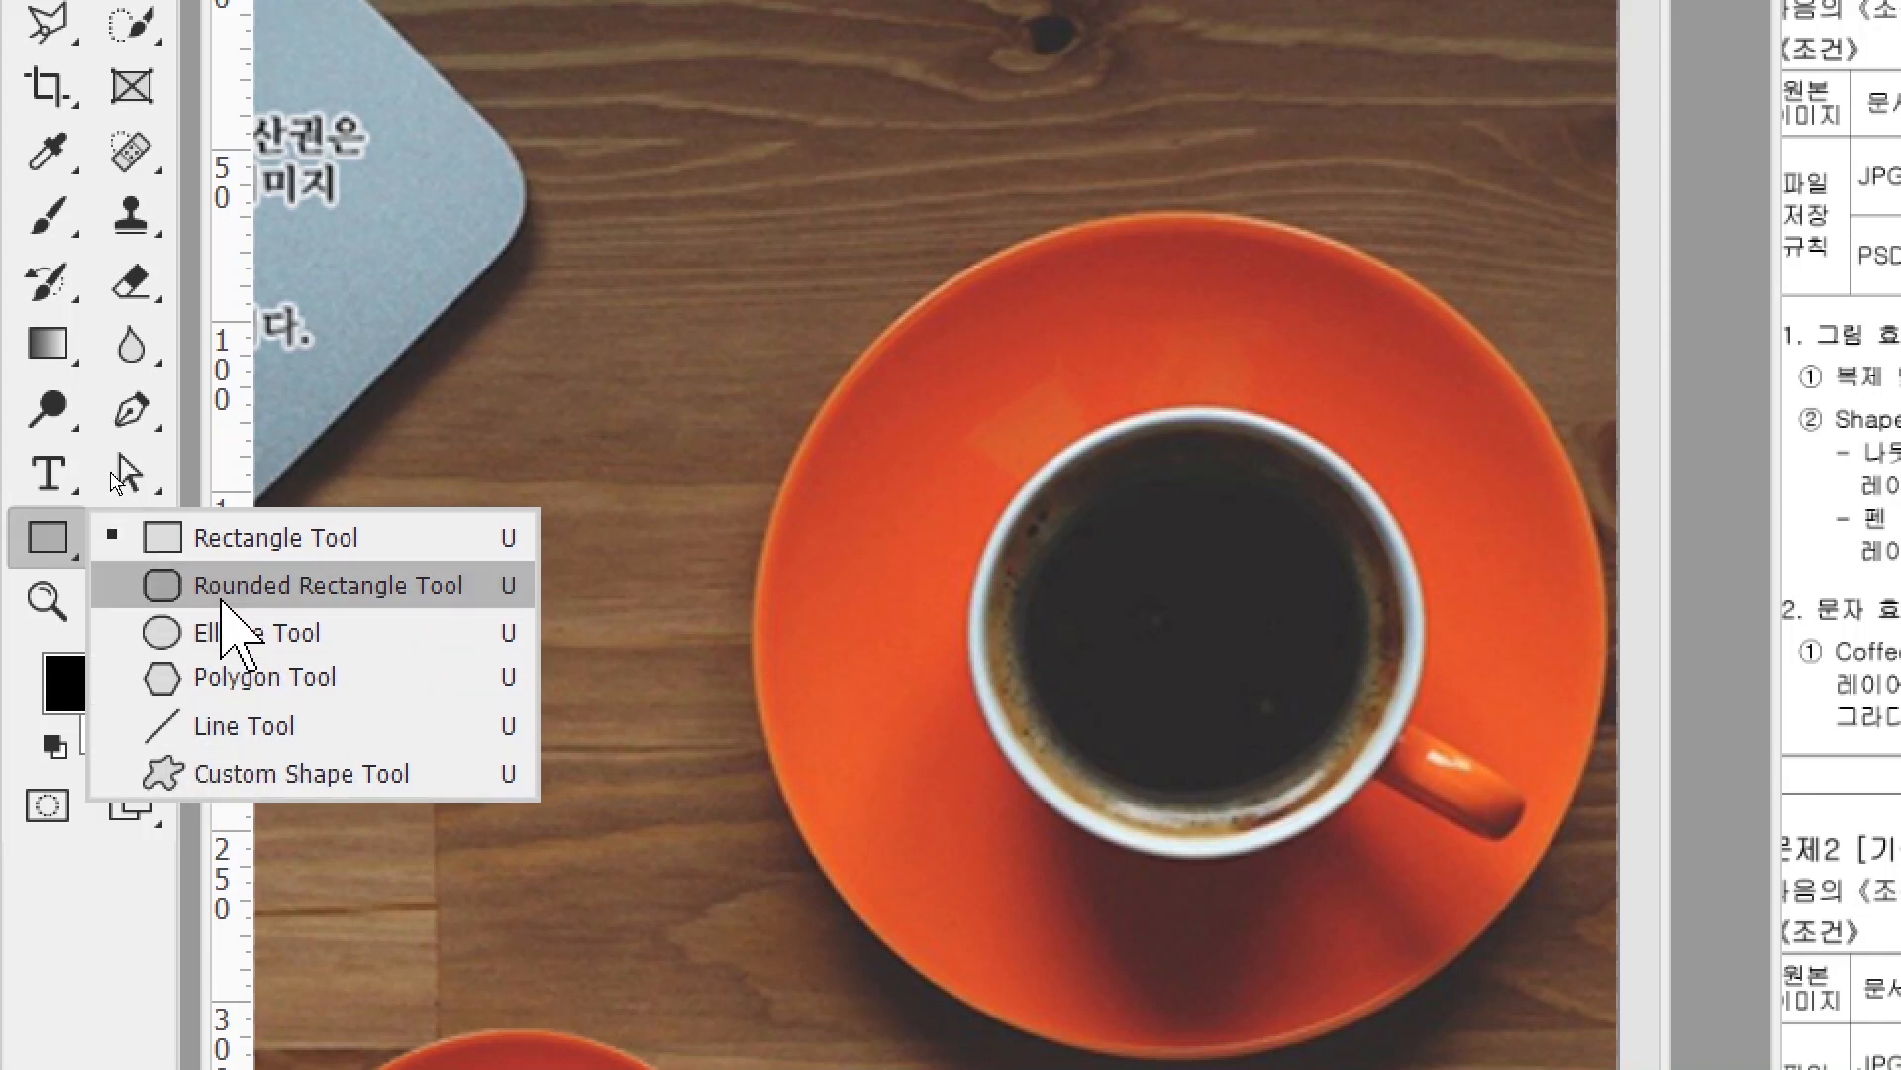
left_click(269, 783)
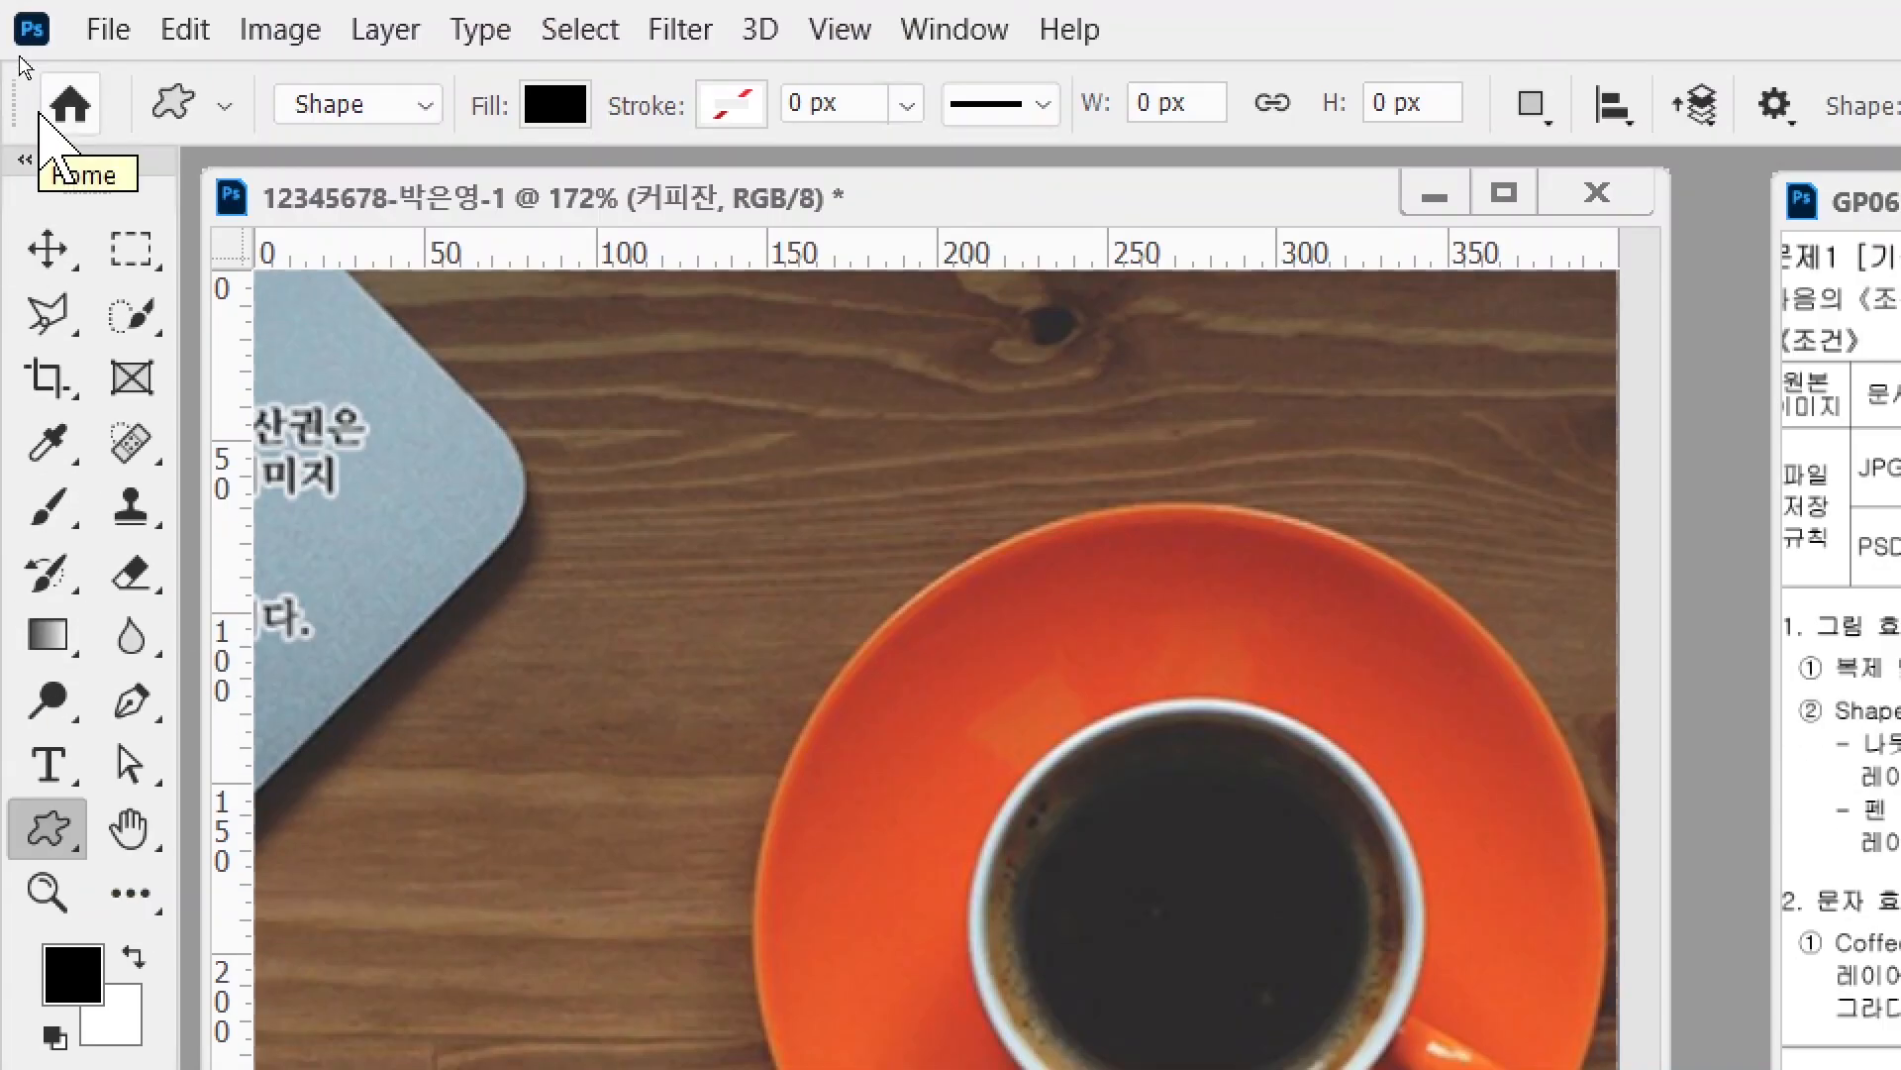
key("alt+2")
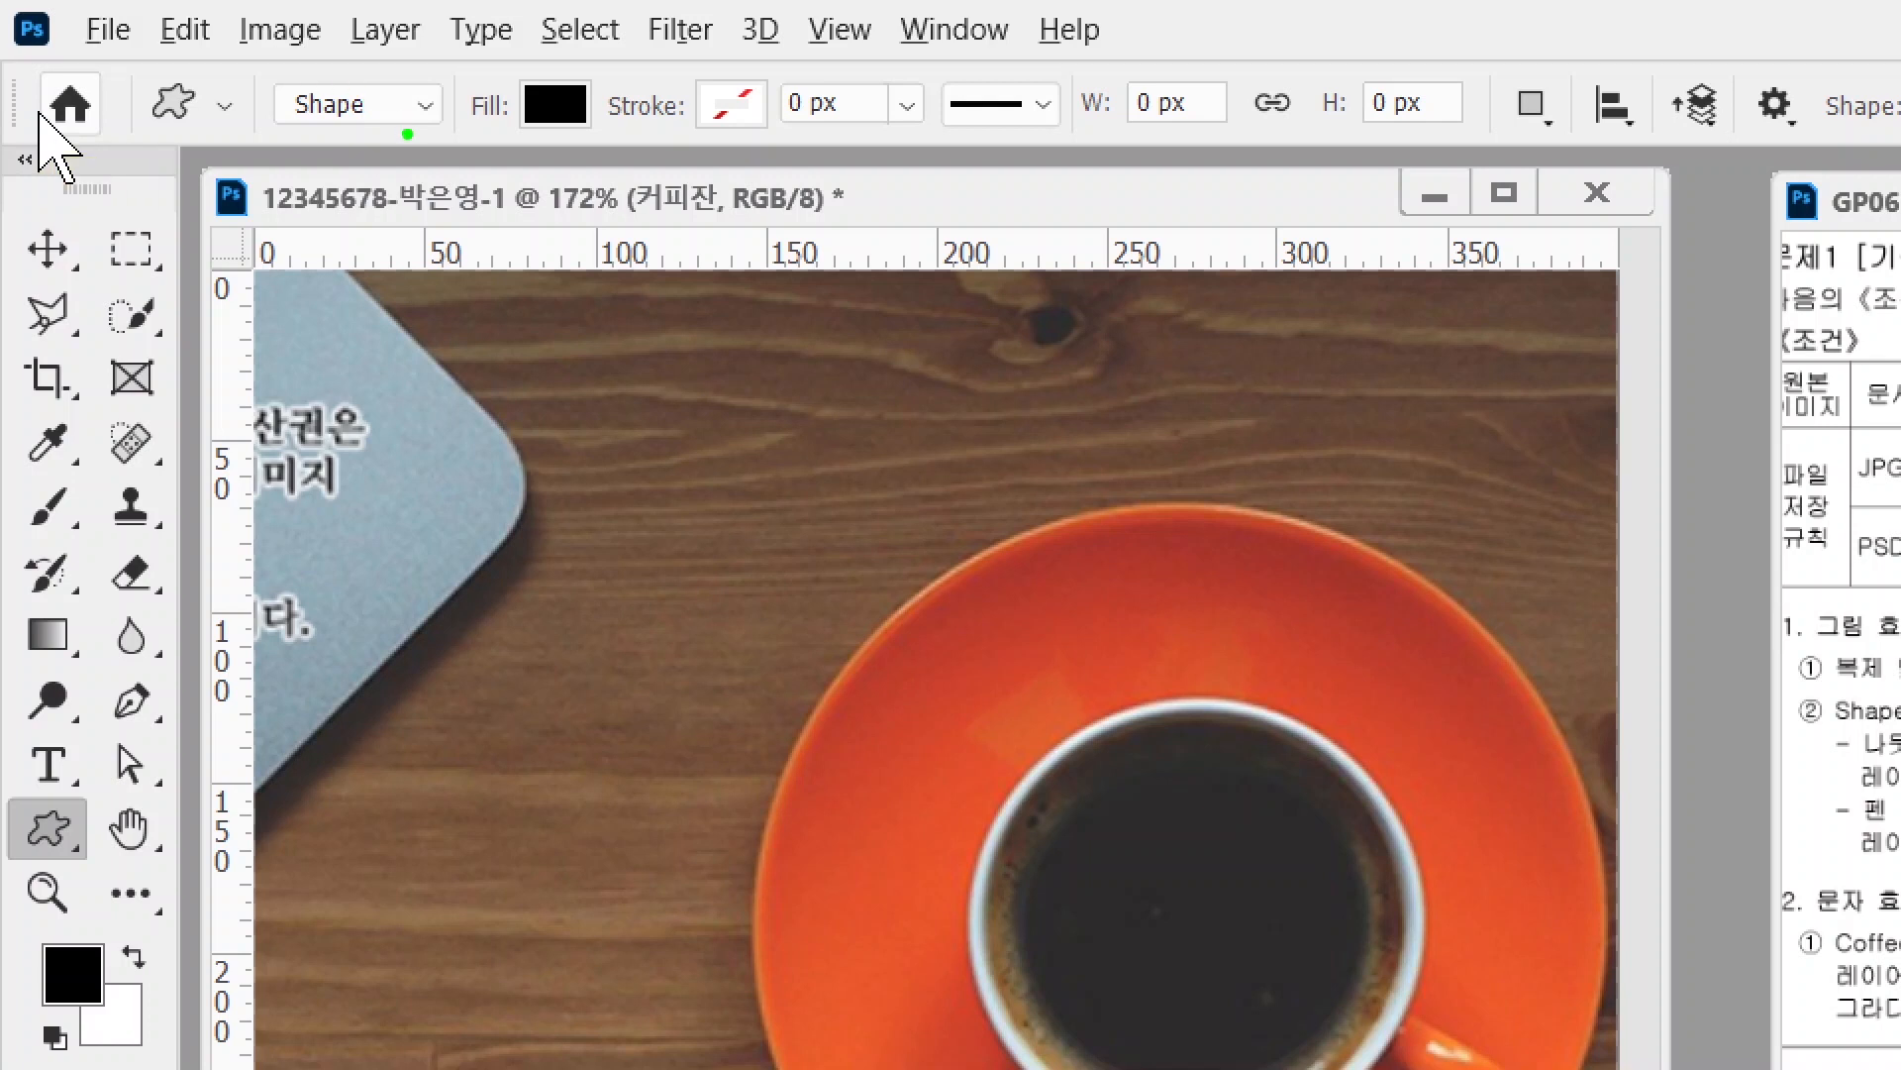
mouse_move(291, 150)
left_mouse_down()
mouse_move(210, 109)
mouse_move(289, 22)
mouse_move(435, 119)
mouse_move(426, 158)
left_mouse_up()
left_click_drag(168, 337, 327, 127)
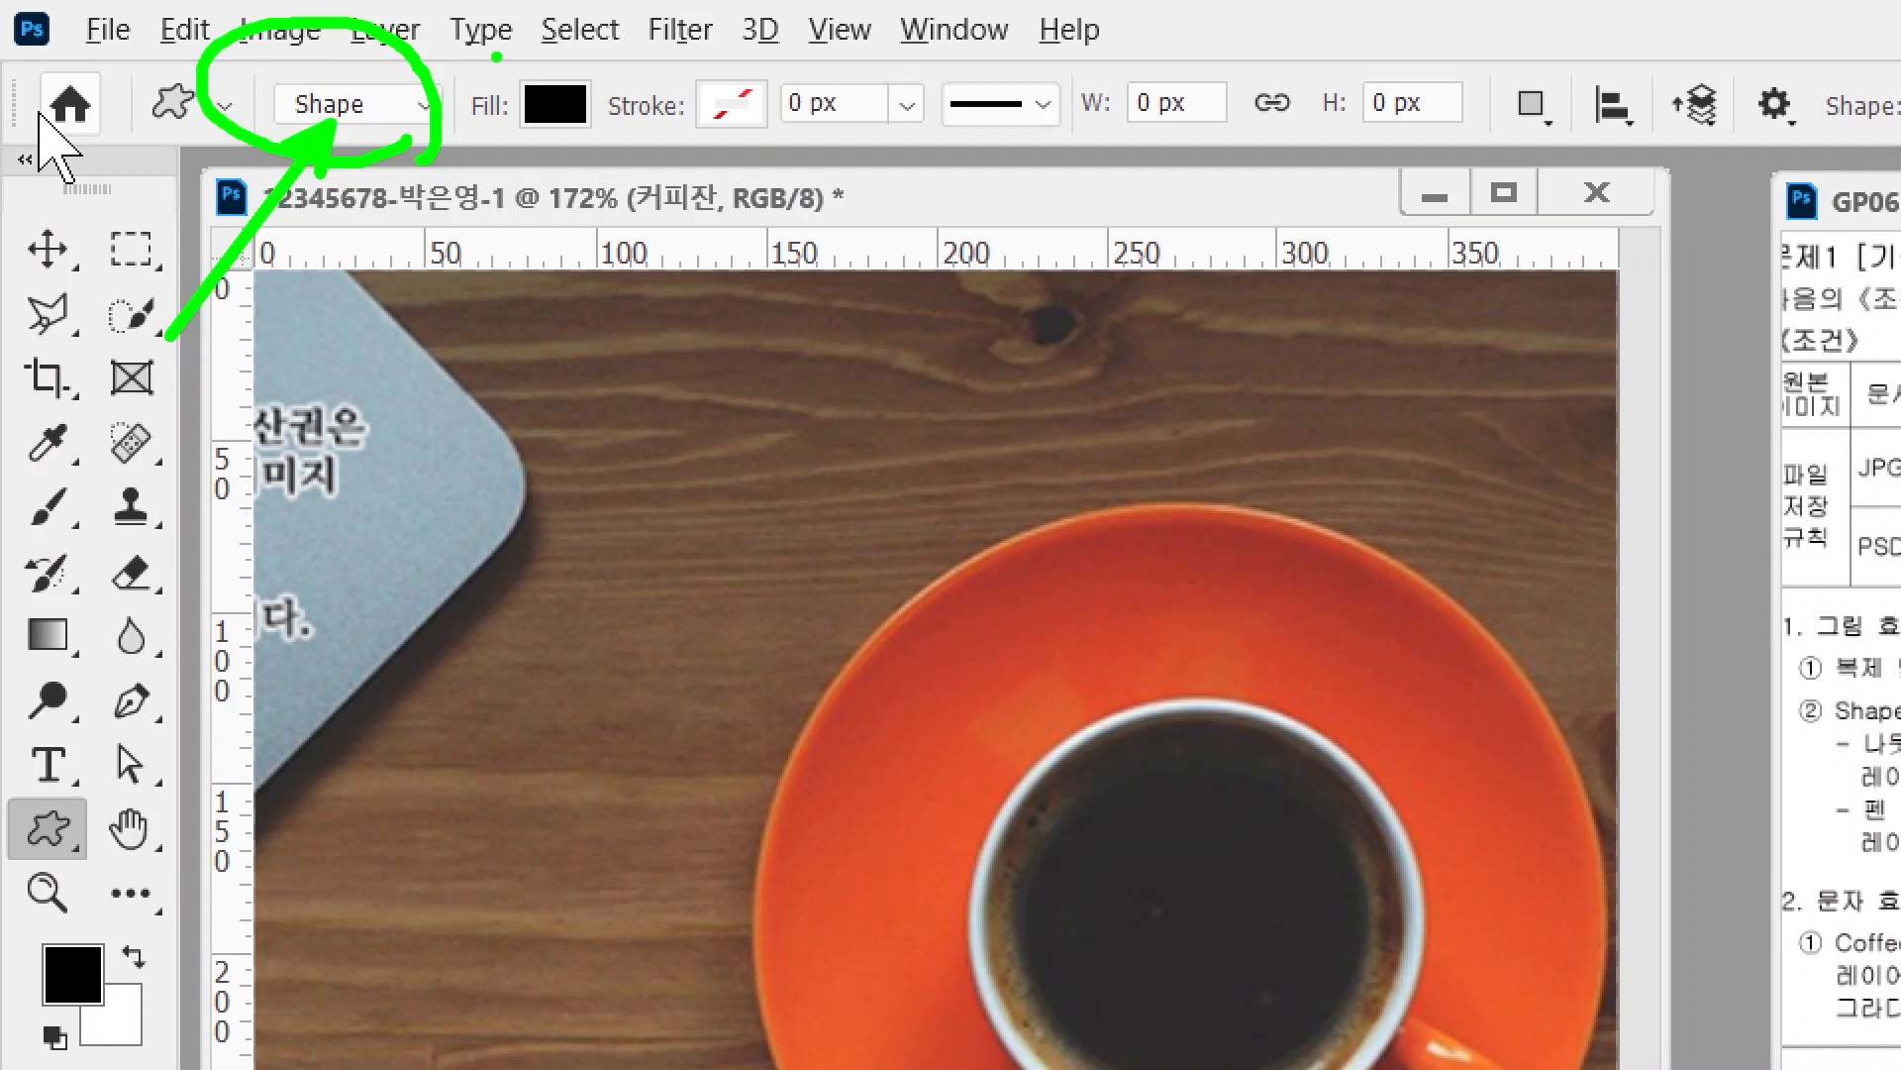
mouse_move(606, 147)
left_mouse_down()
mouse_move(493, 154)
mouse_move(458, 126)
mouse_move(540, 45)
mouse_move(646, 96)
mouse_move(376, 380)
left_mouse_up()
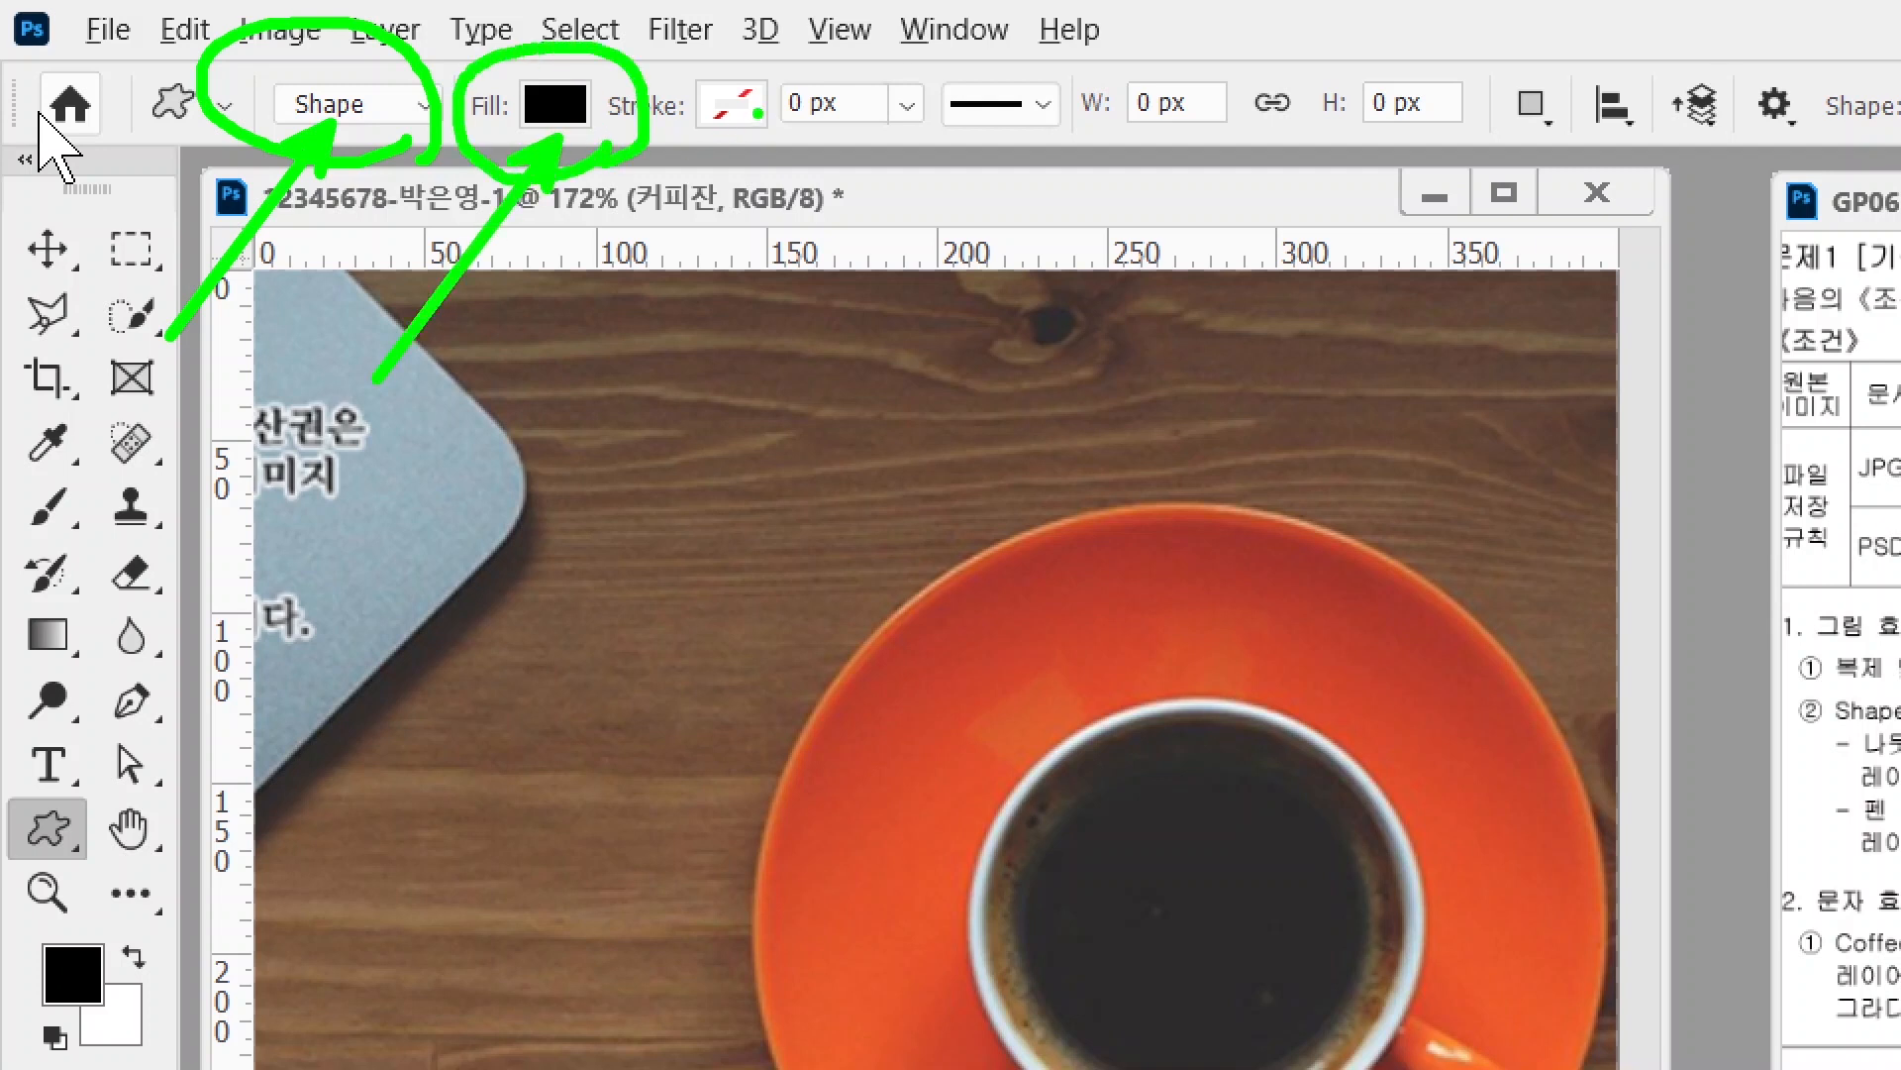
left_click_drag(783, 42, 683, 158)
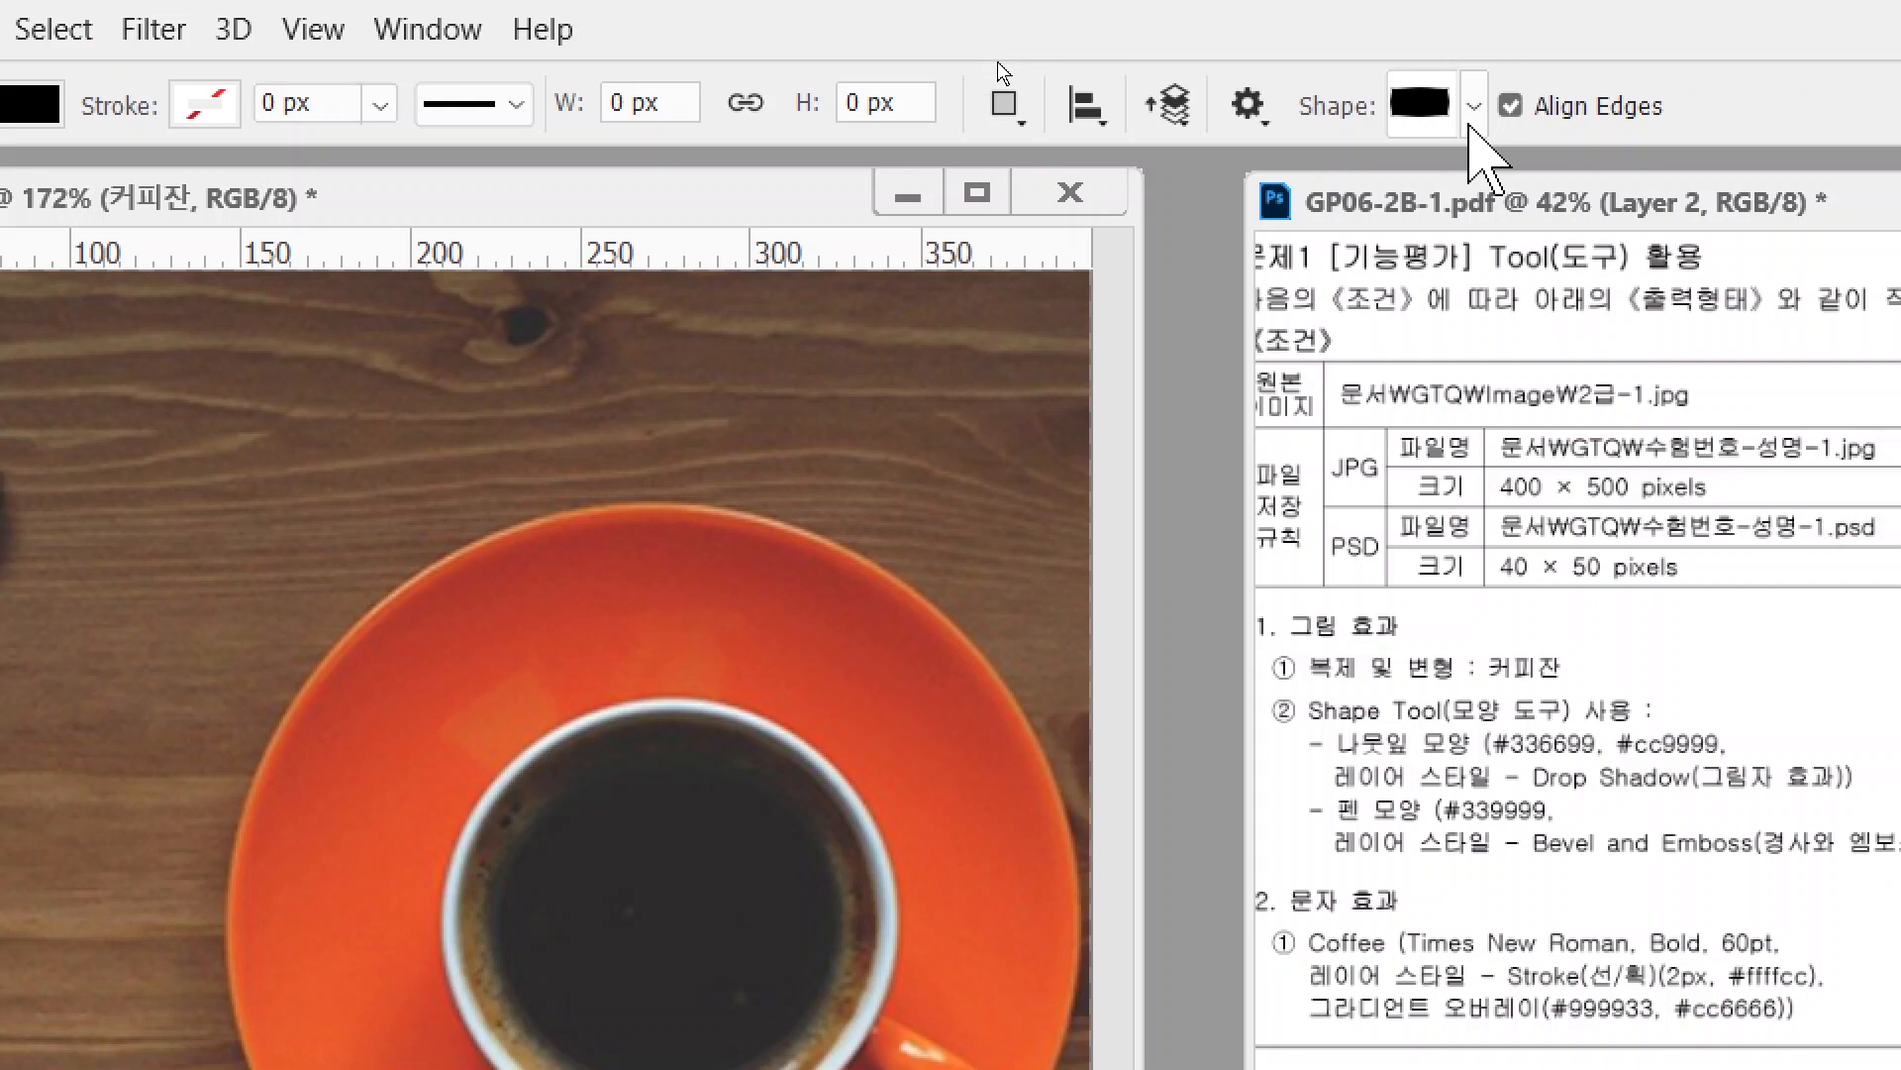
- Inspect the Legacy Shapes and More folder in the shape picker and show the Shapes panel
left_click(1473, 119)
left_click(722, 495)
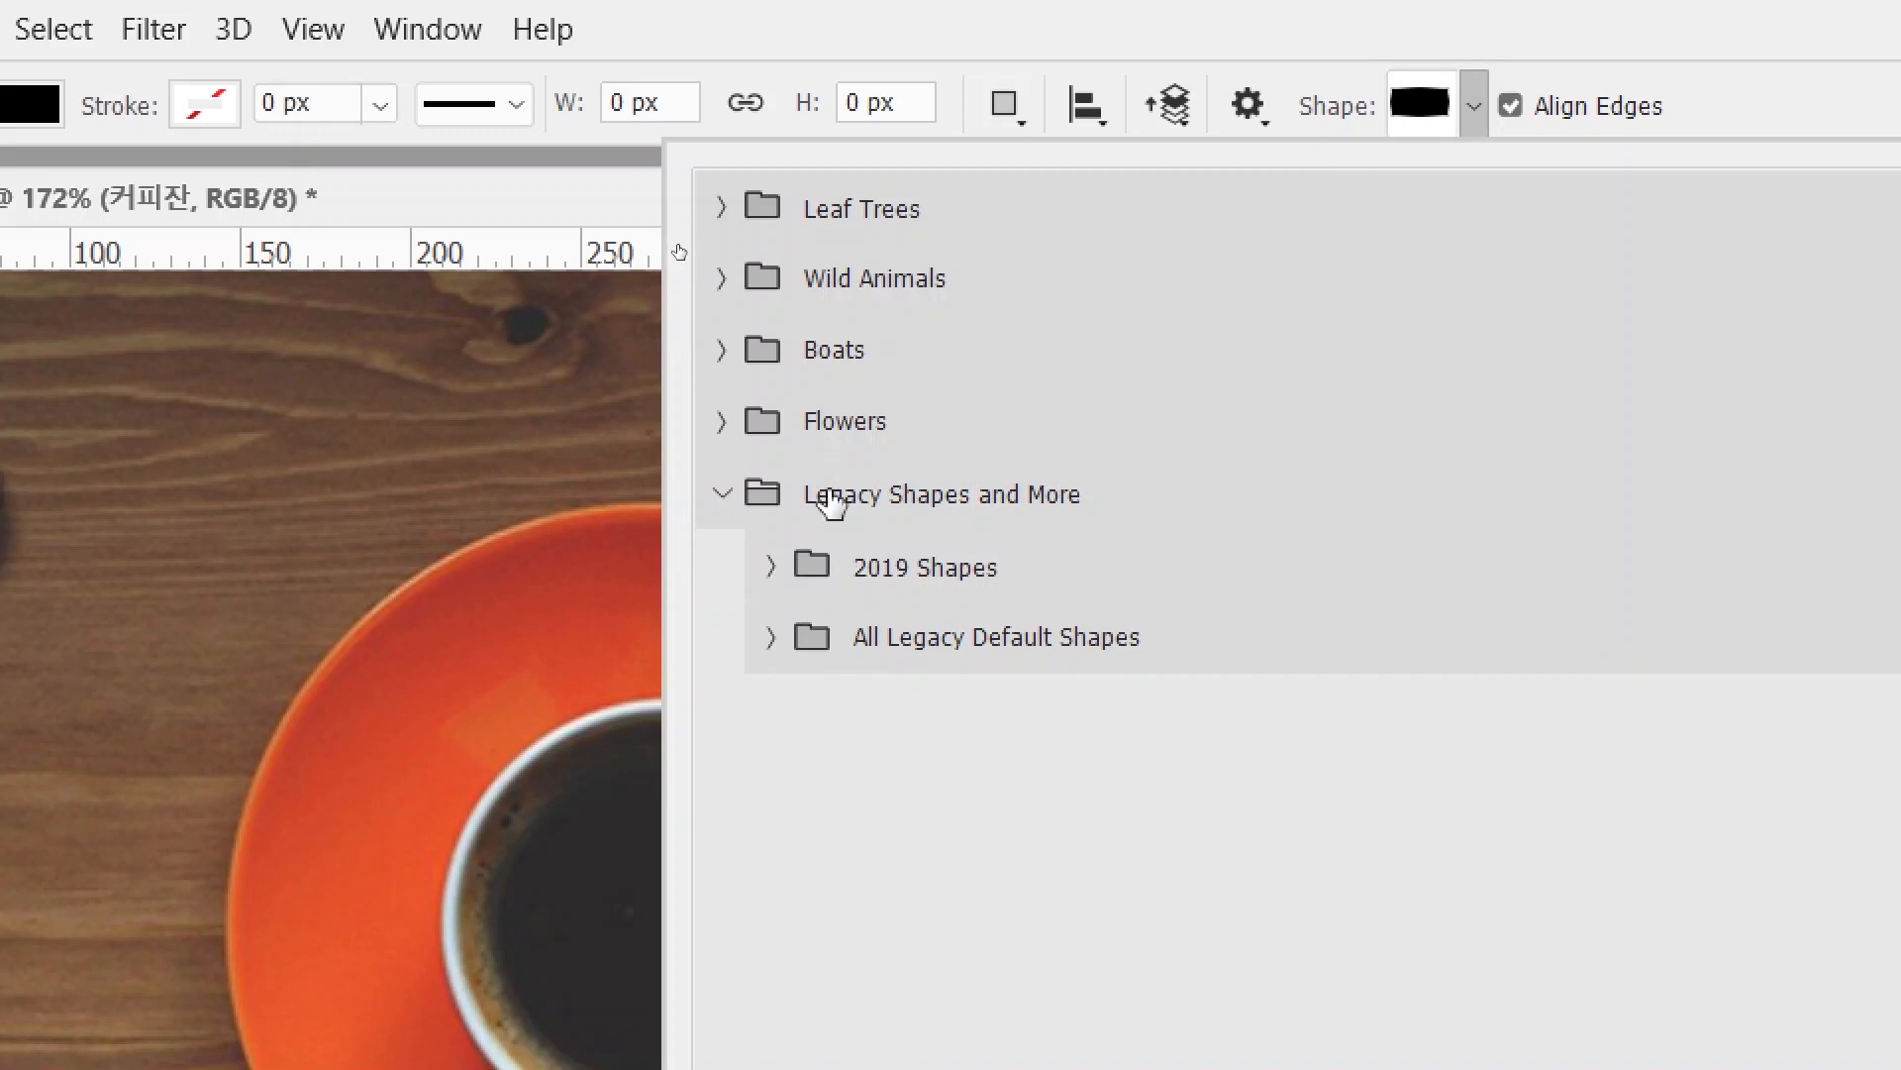
left_click(416, 29)
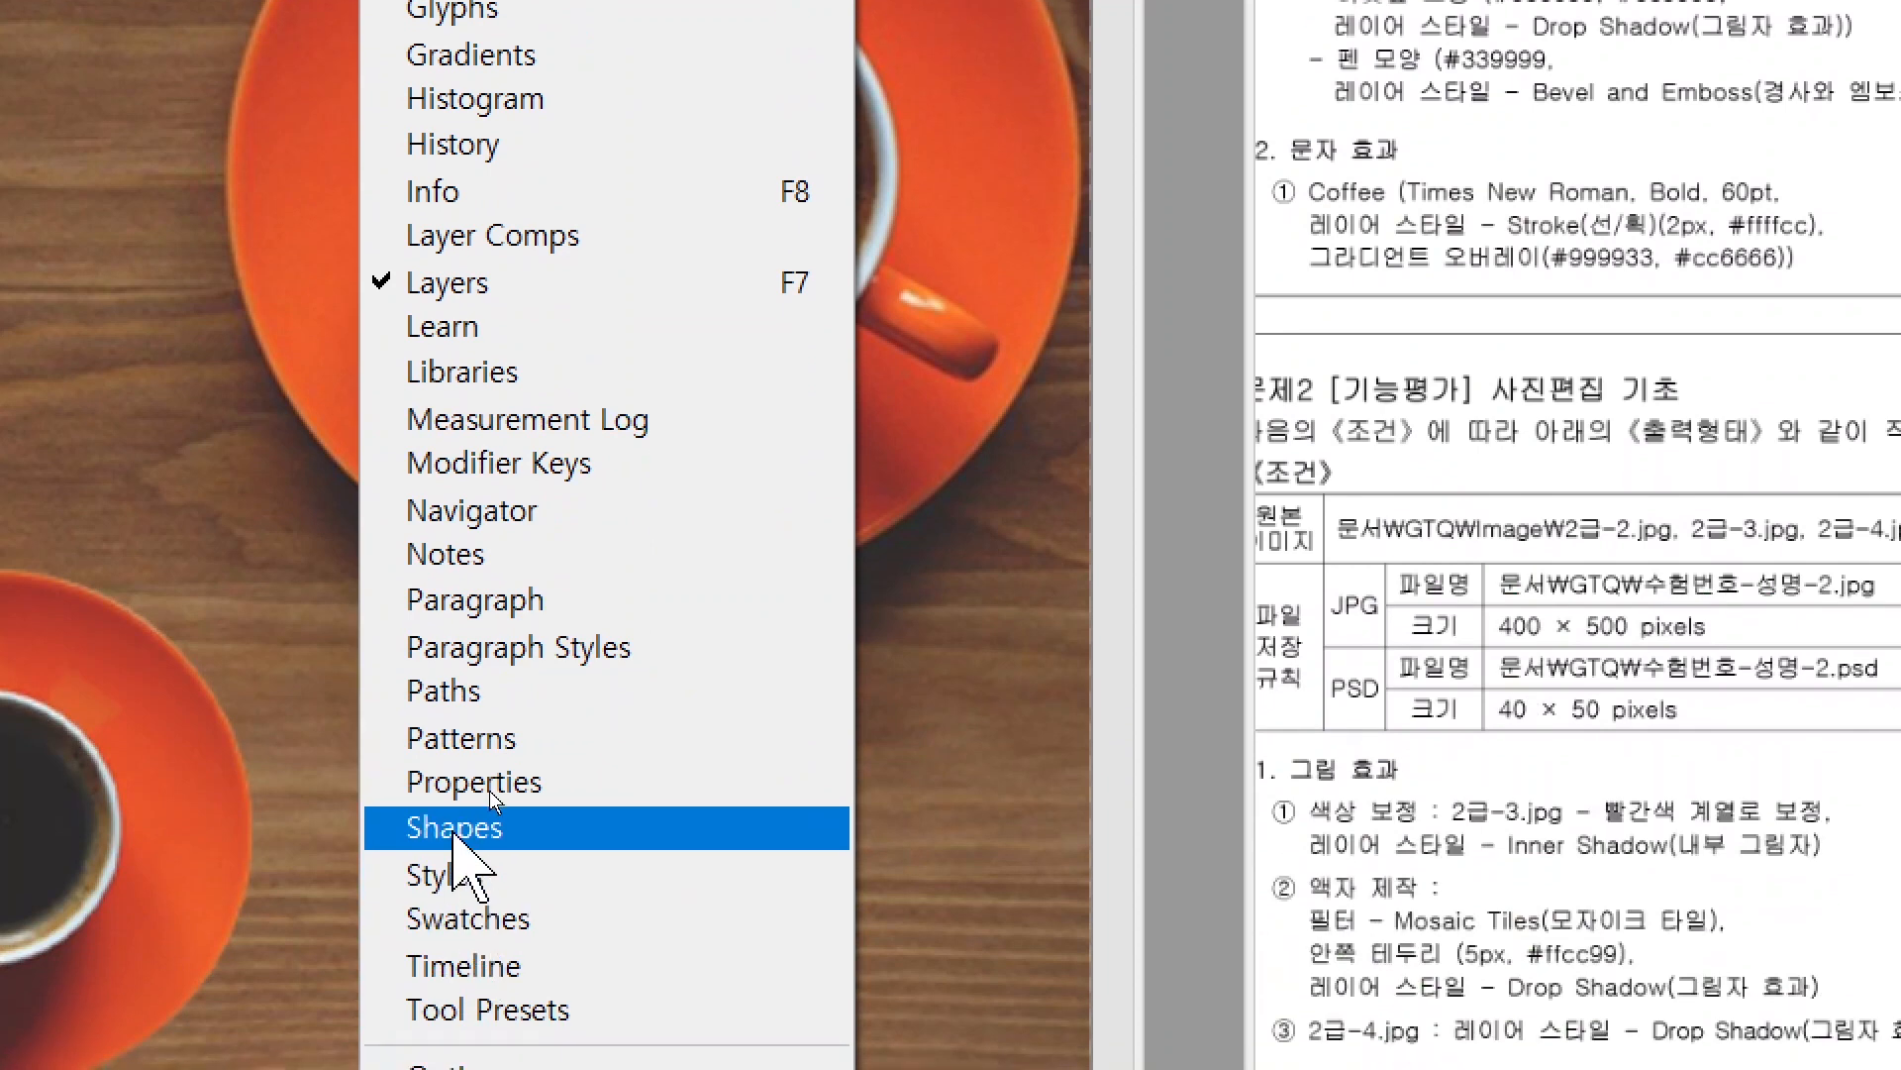
left_click(453, 830)
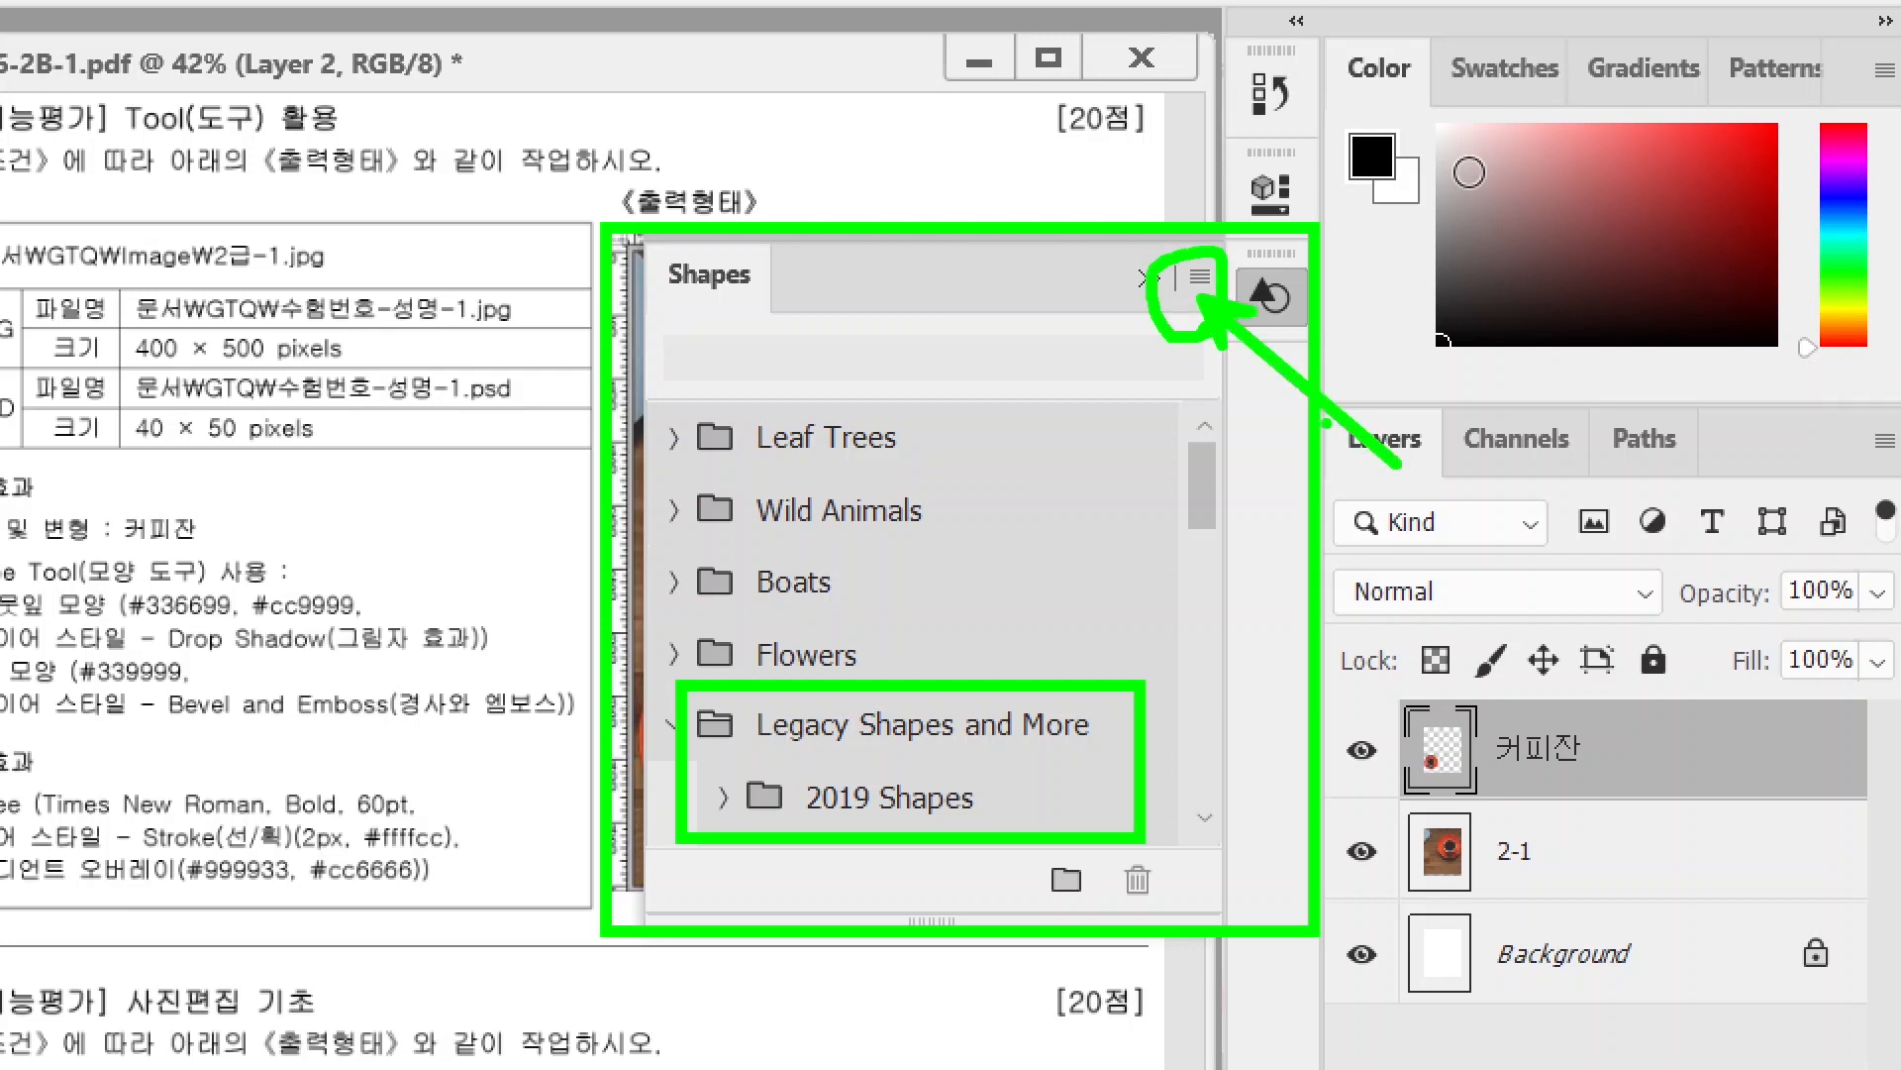
- Load Legacy Shapes and More from the Shapes panel menu and delete the duplicate folder
left_click(1199, 275)
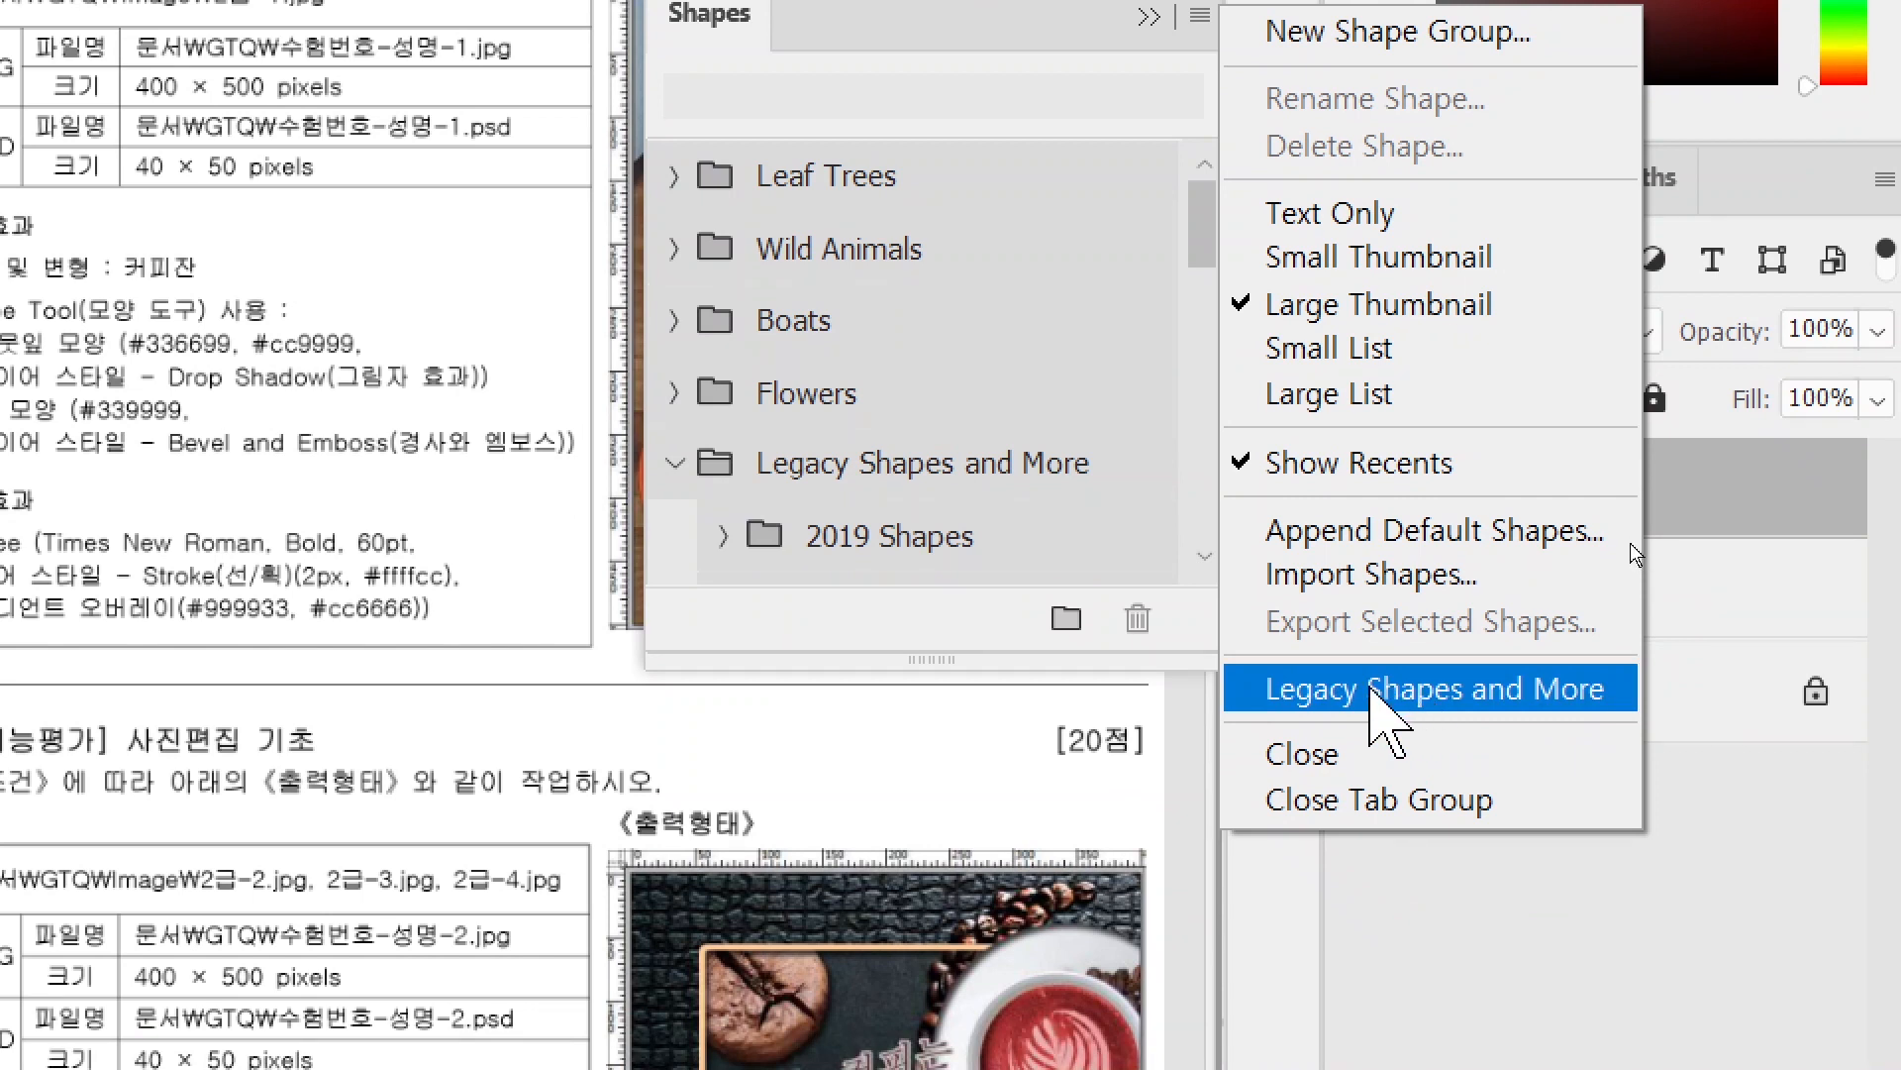
left_click(1385, 693)
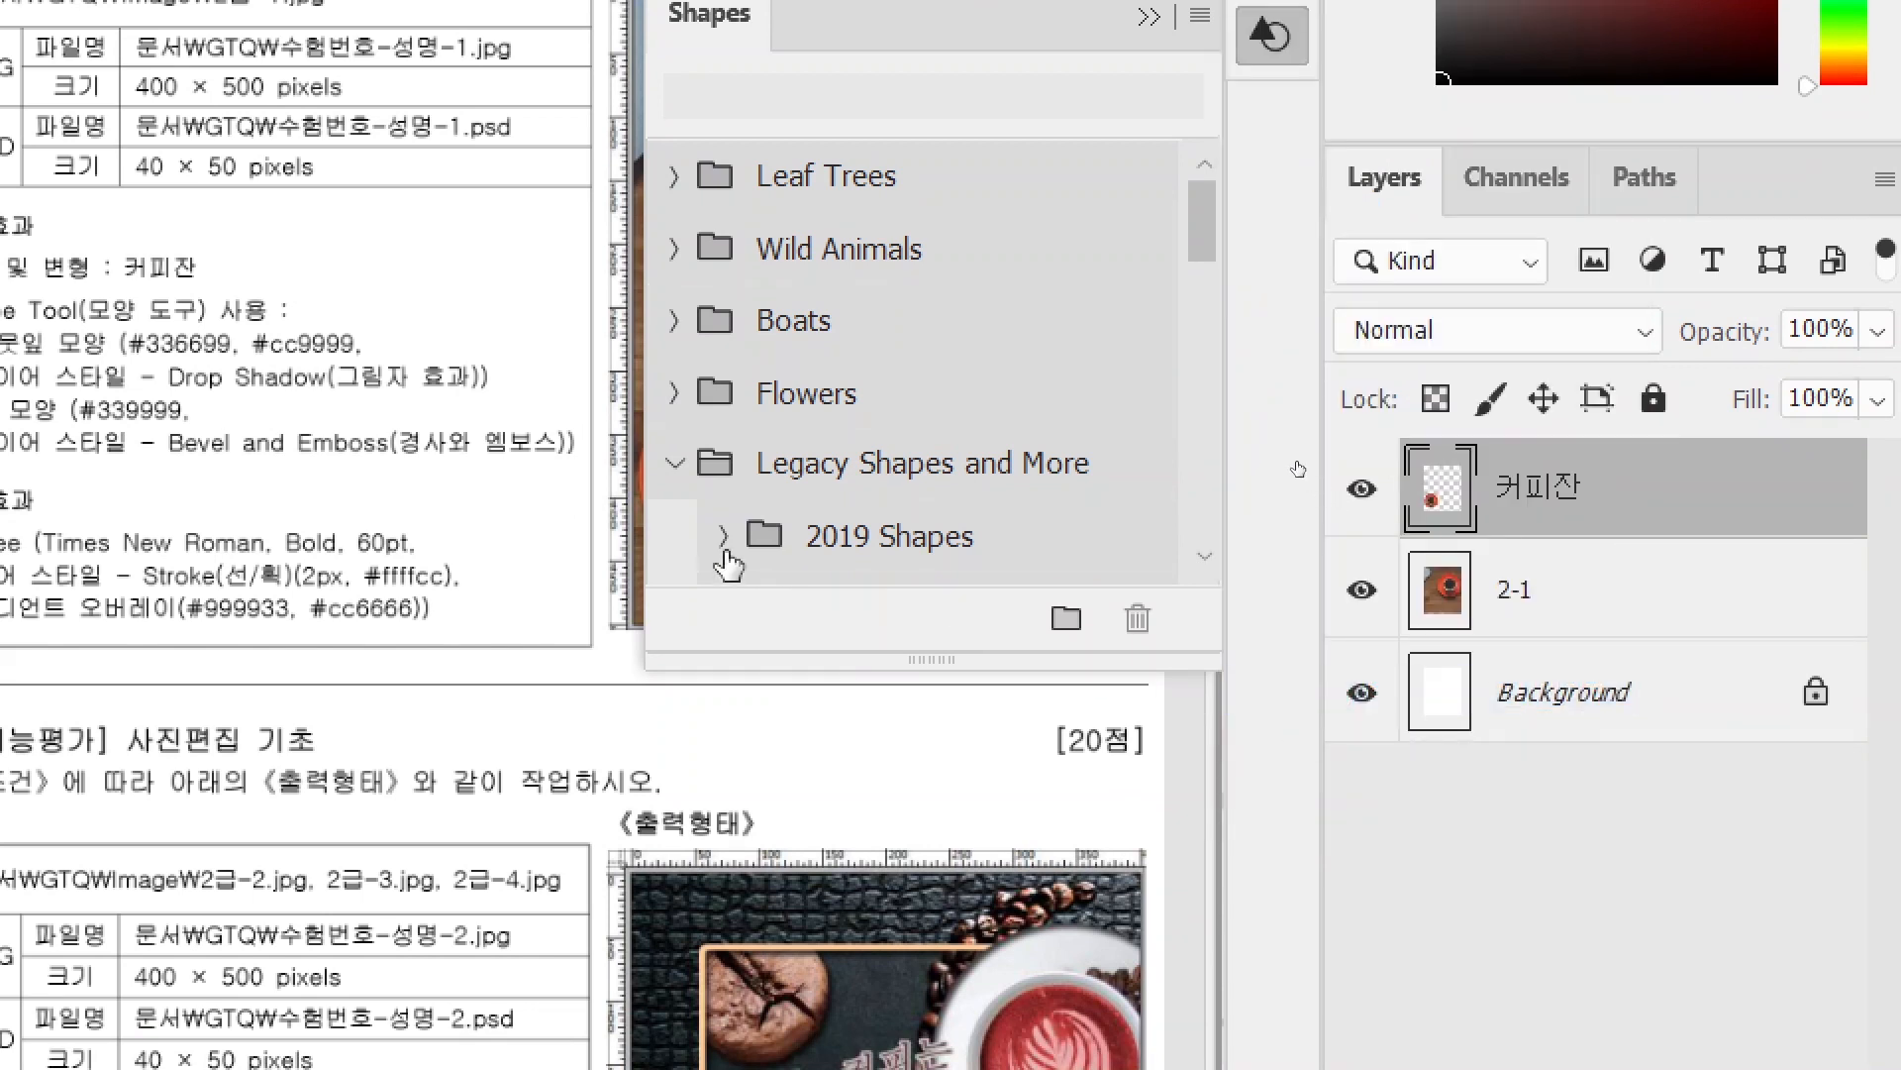
left_click(672, 465)
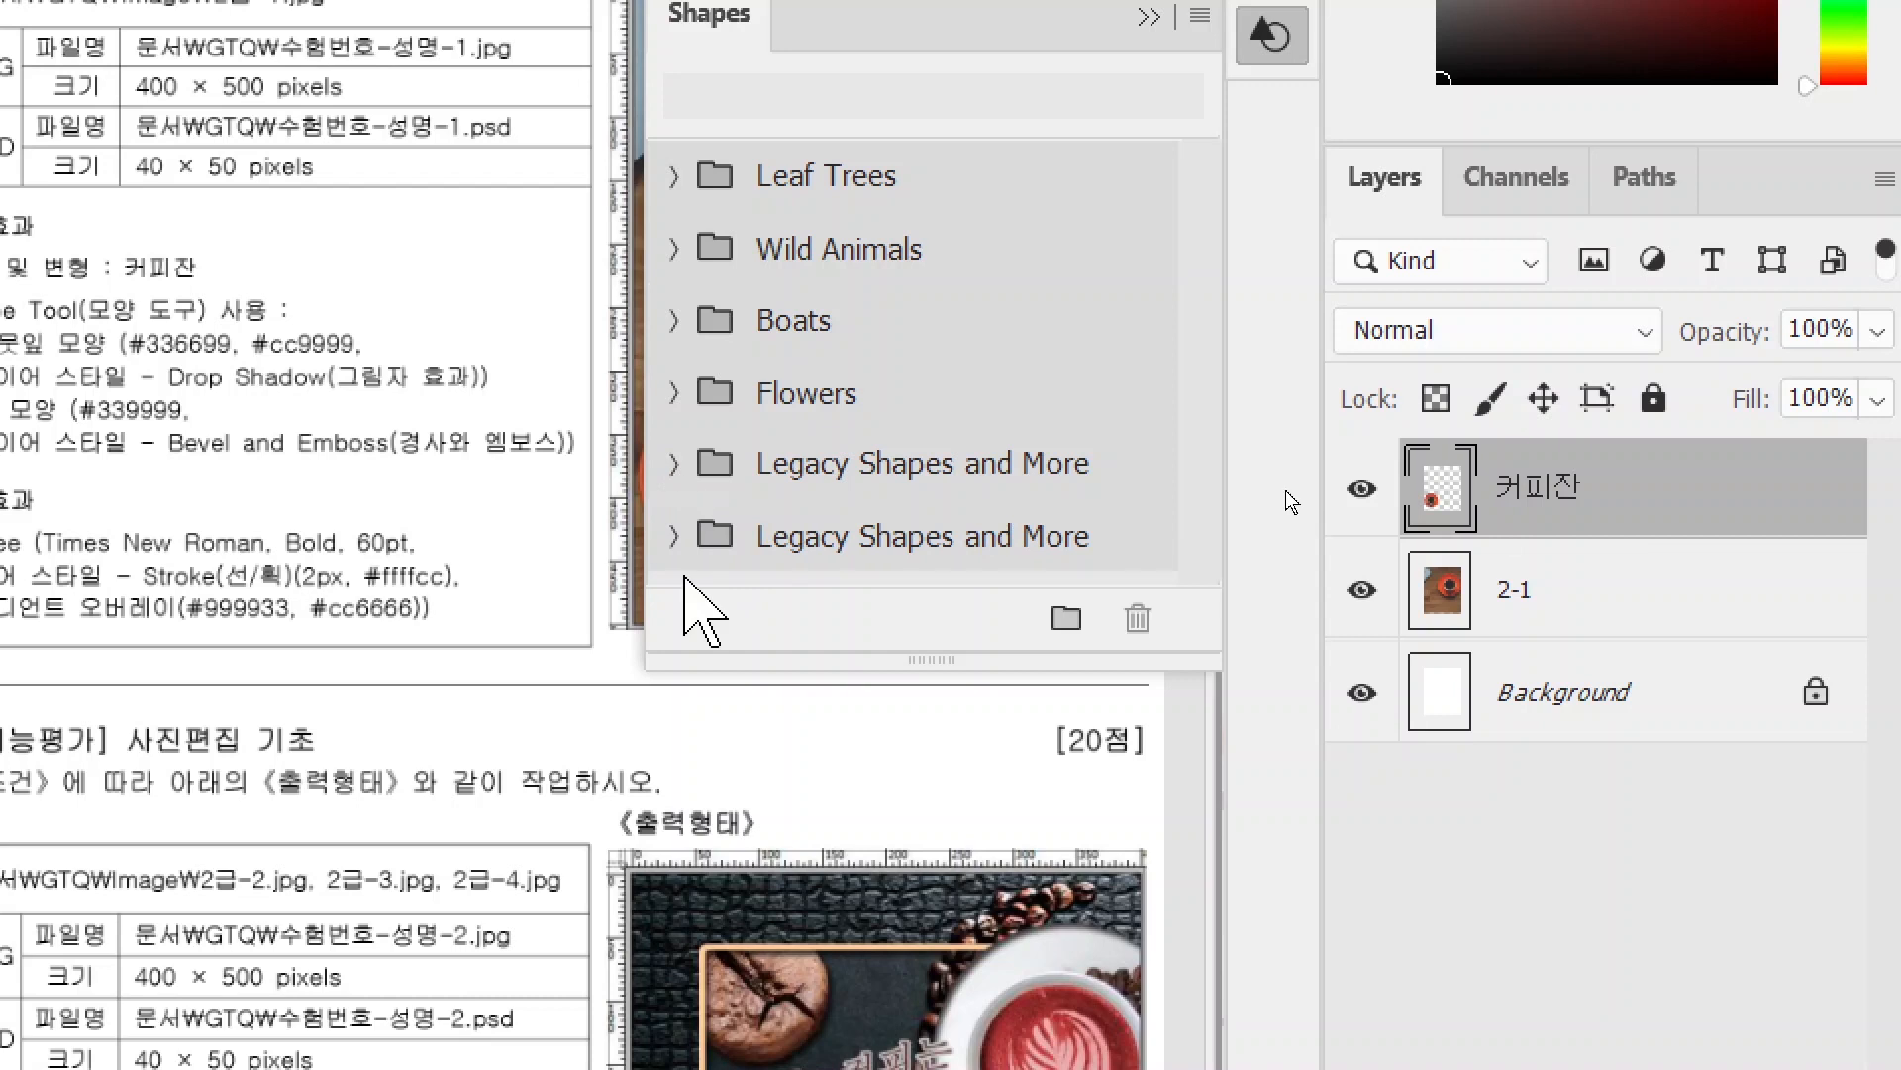
left_click(896, 547)
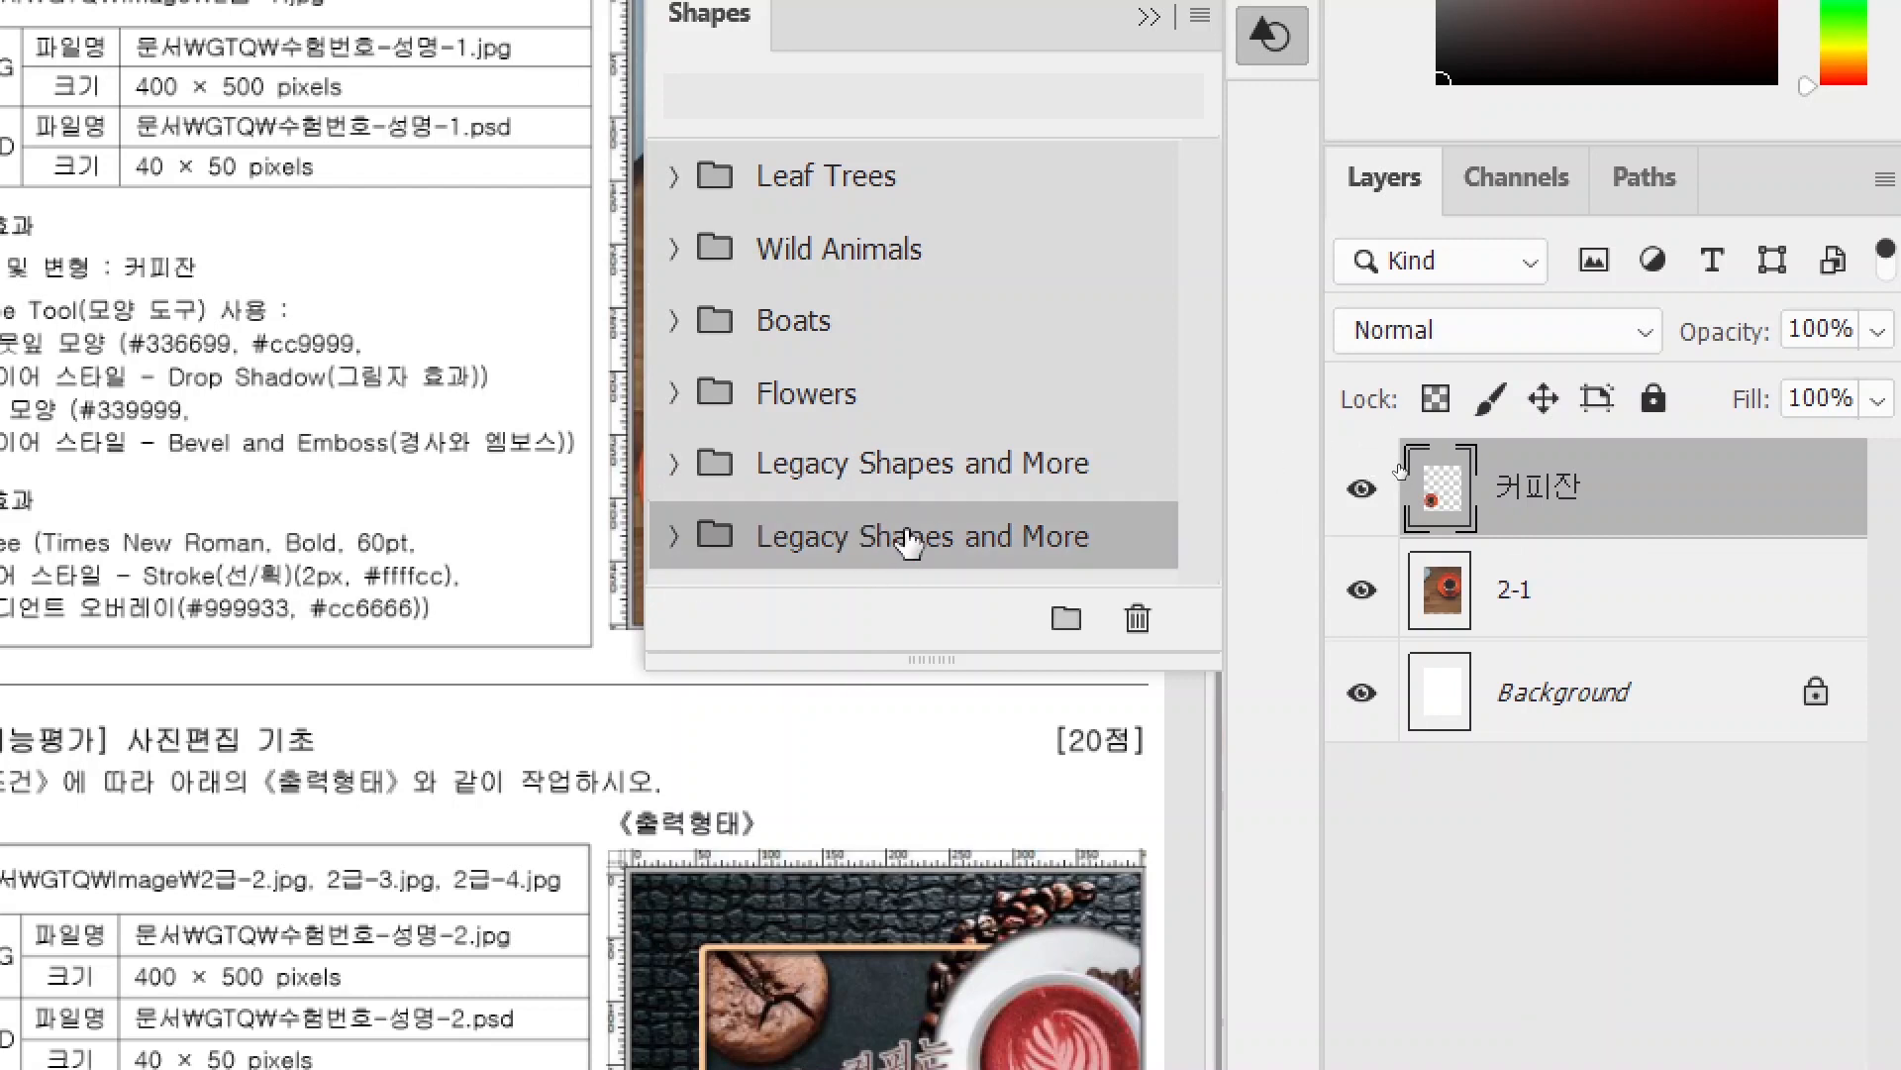
left_click(1136, 618)
left_click(1255, 106)
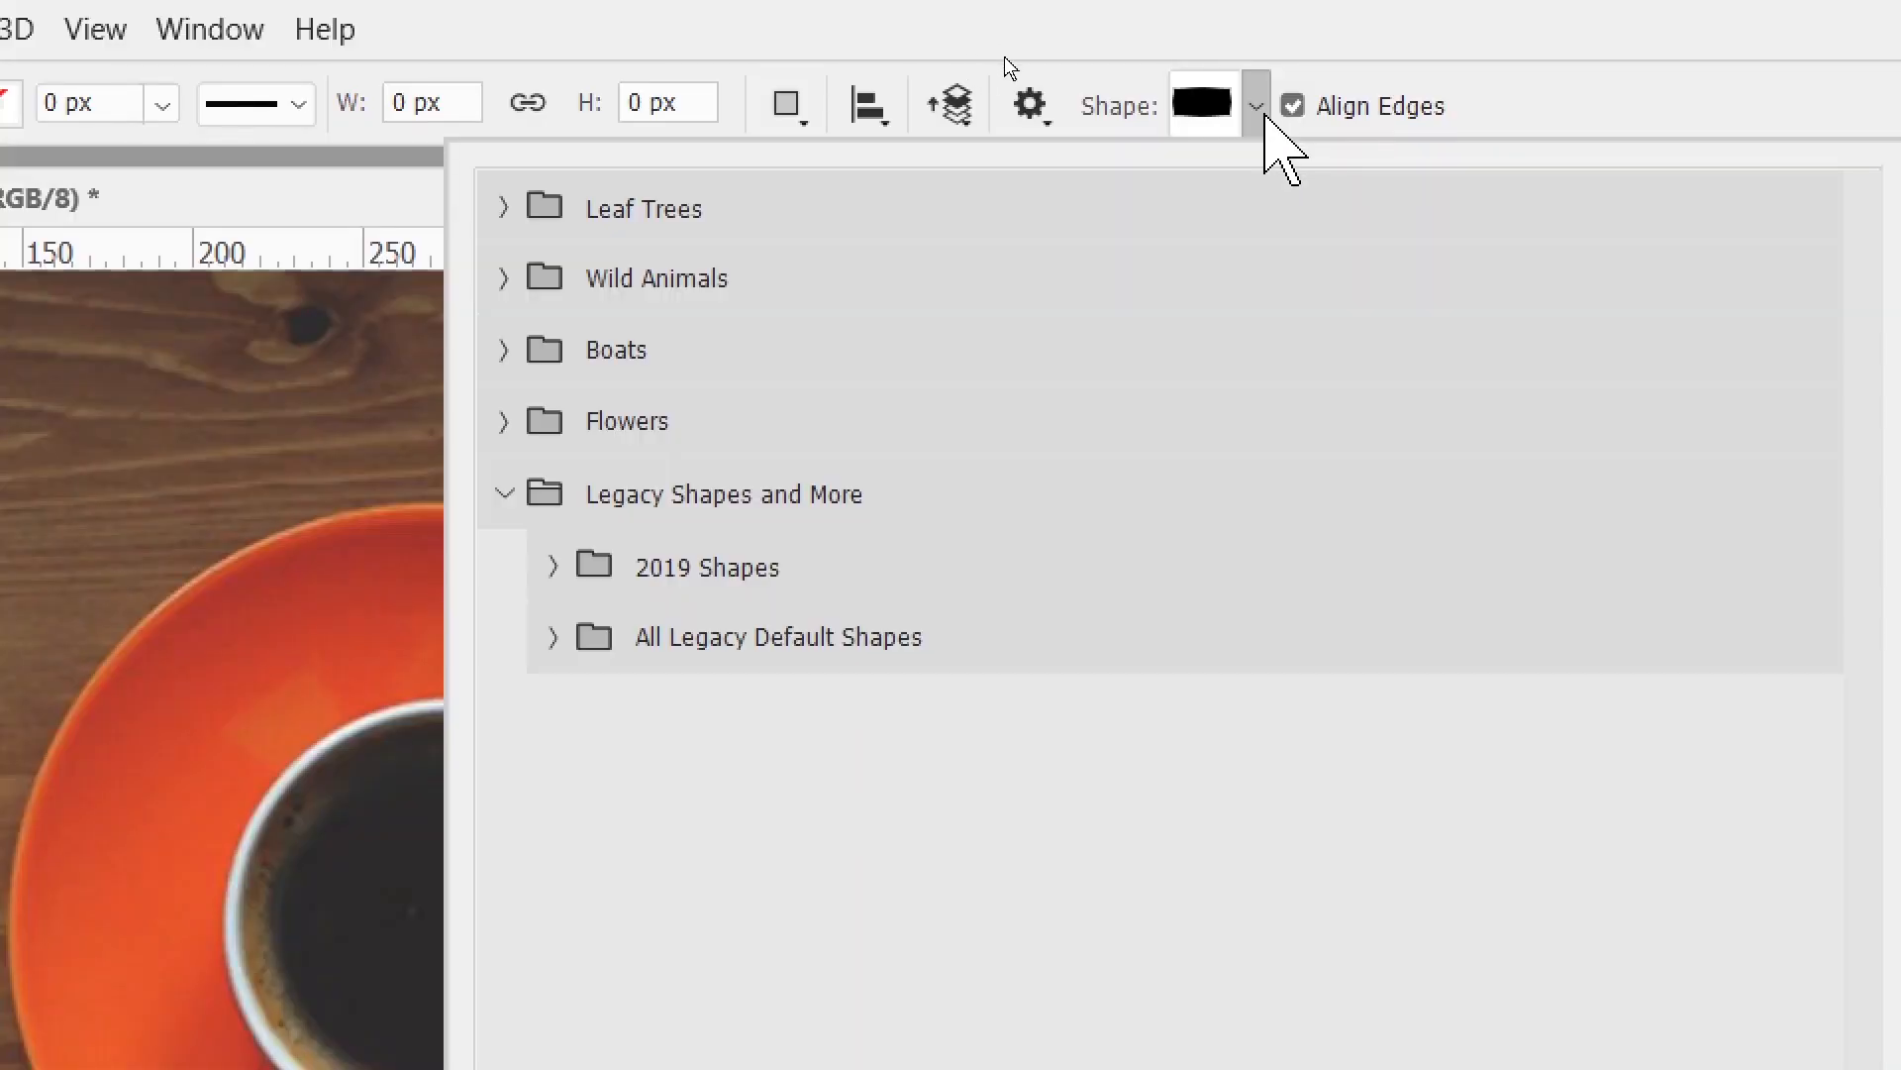
- Pick Leaf 6 from All Legacy Default Shapes > Nature and draw it over the large cup
left_click(553, 636)
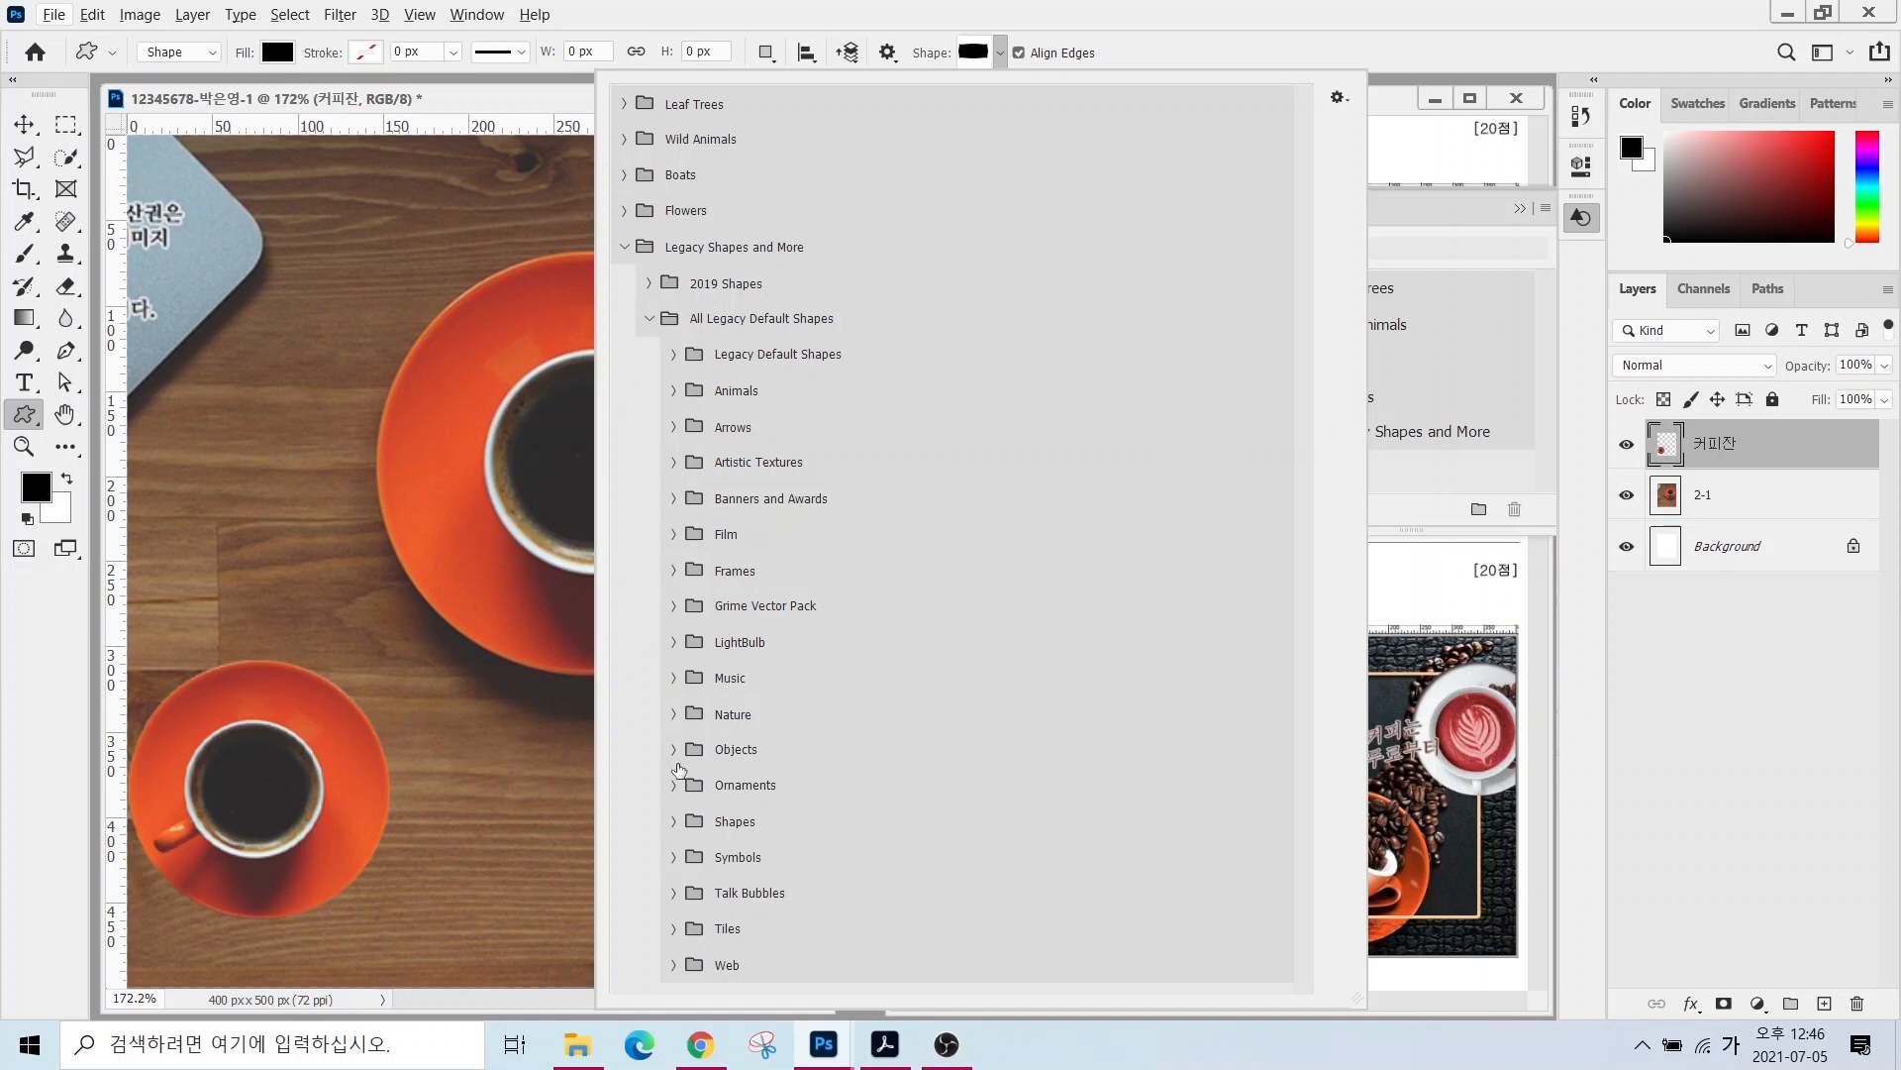
left_click(675, 713)
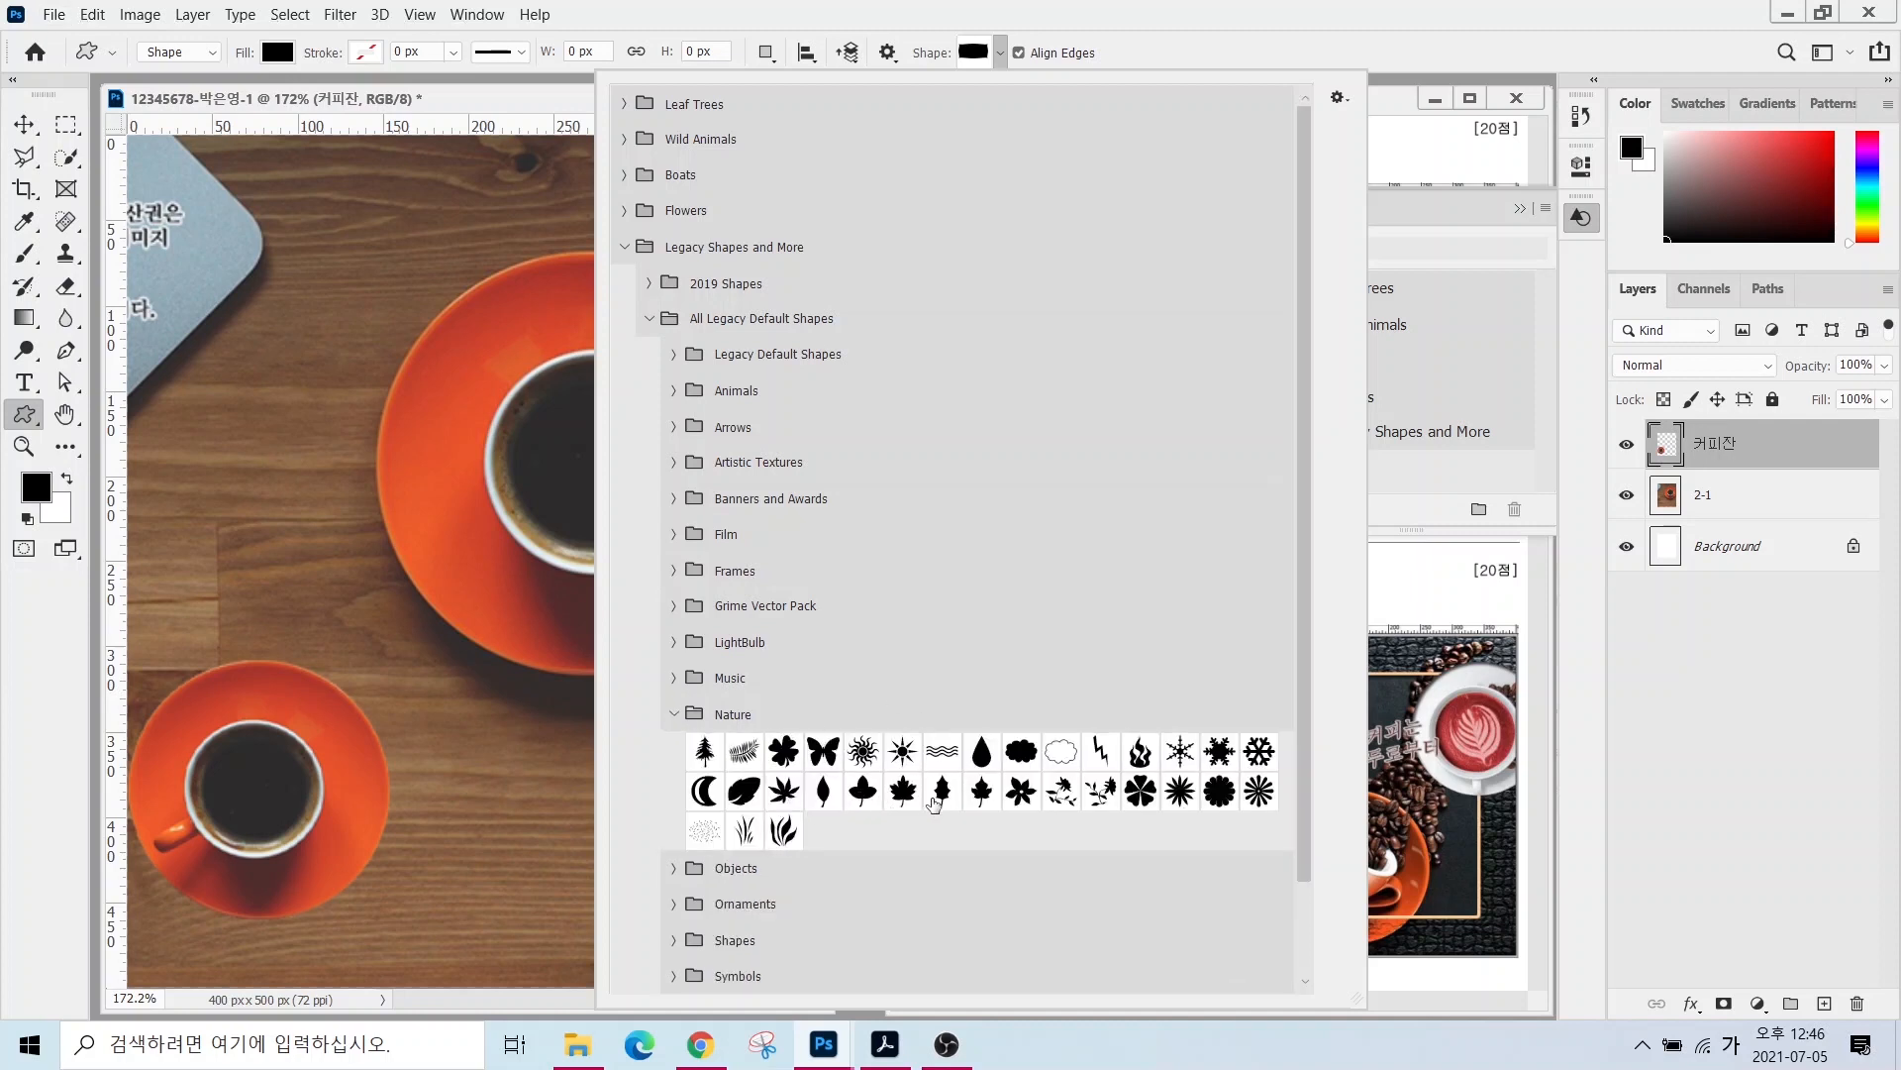
left_click(943, 791)
double_click(940, 789)
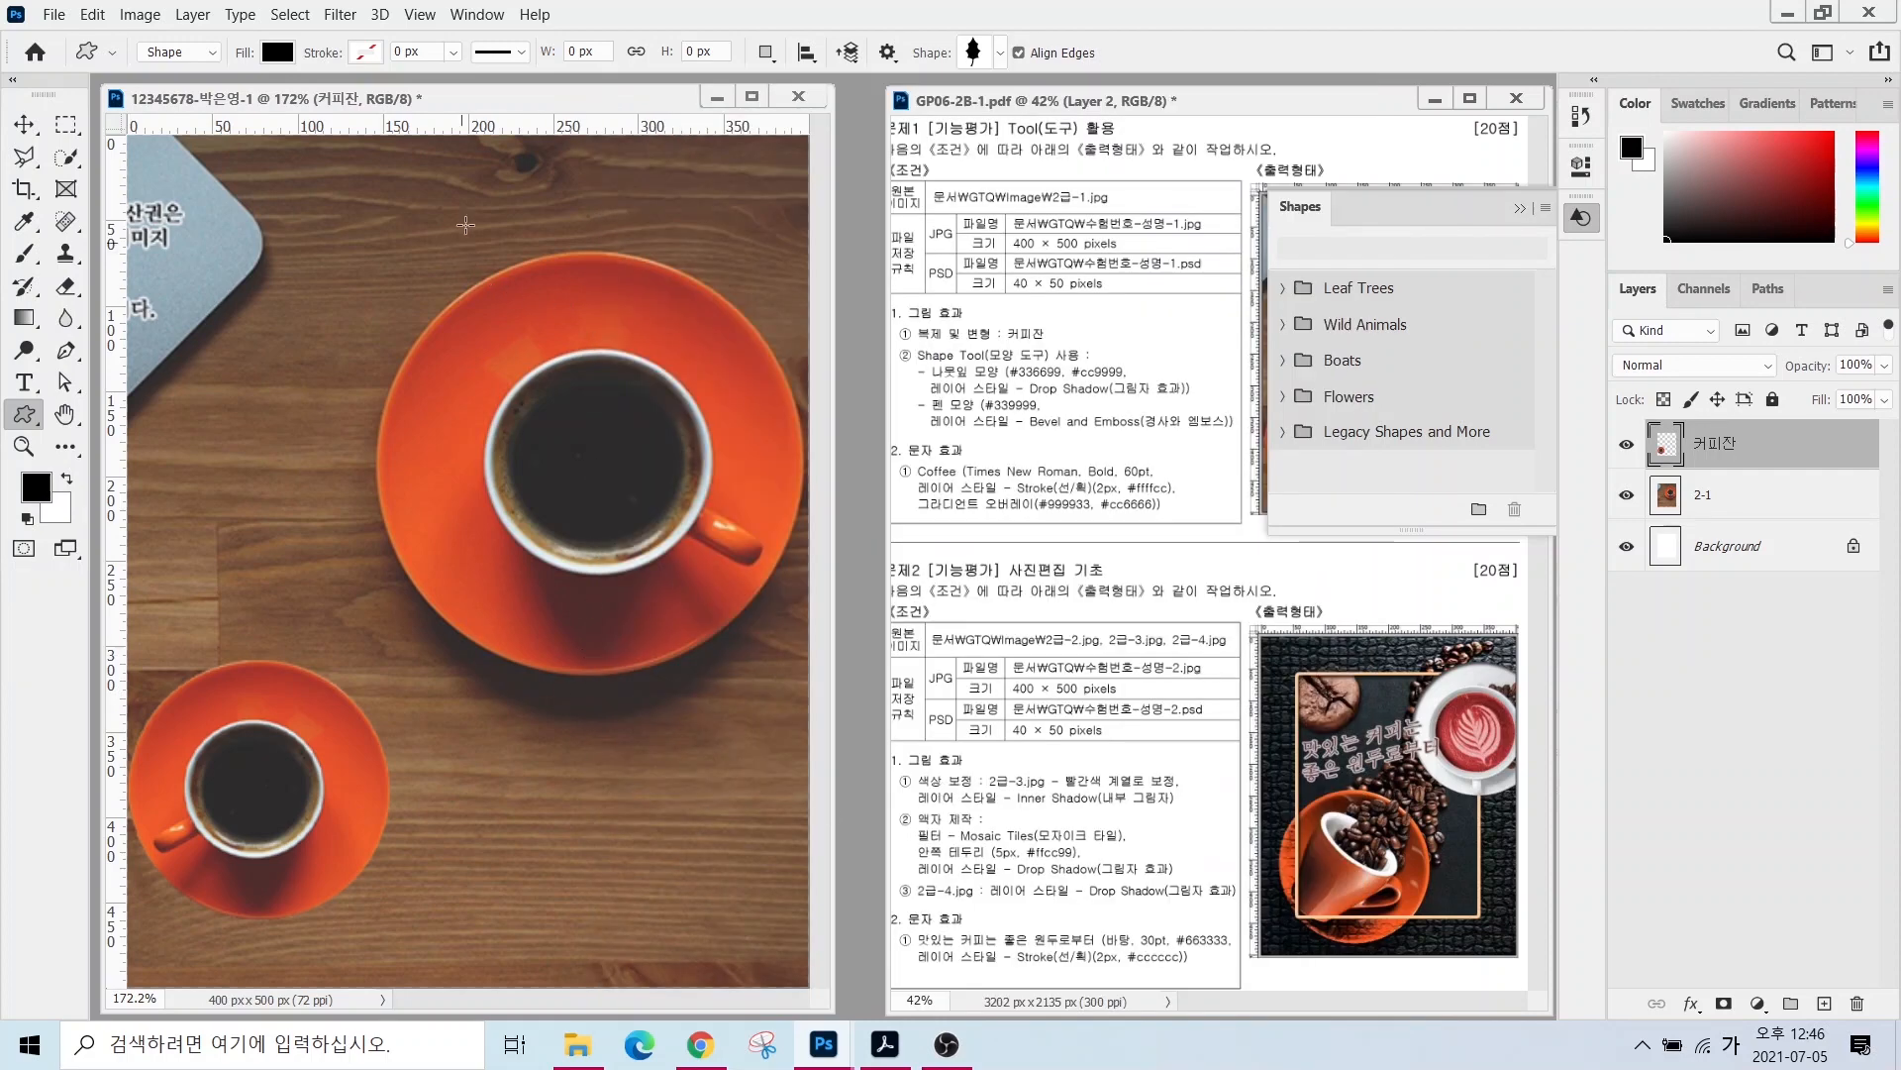
left_click_drag(485, 212, 656, 459)
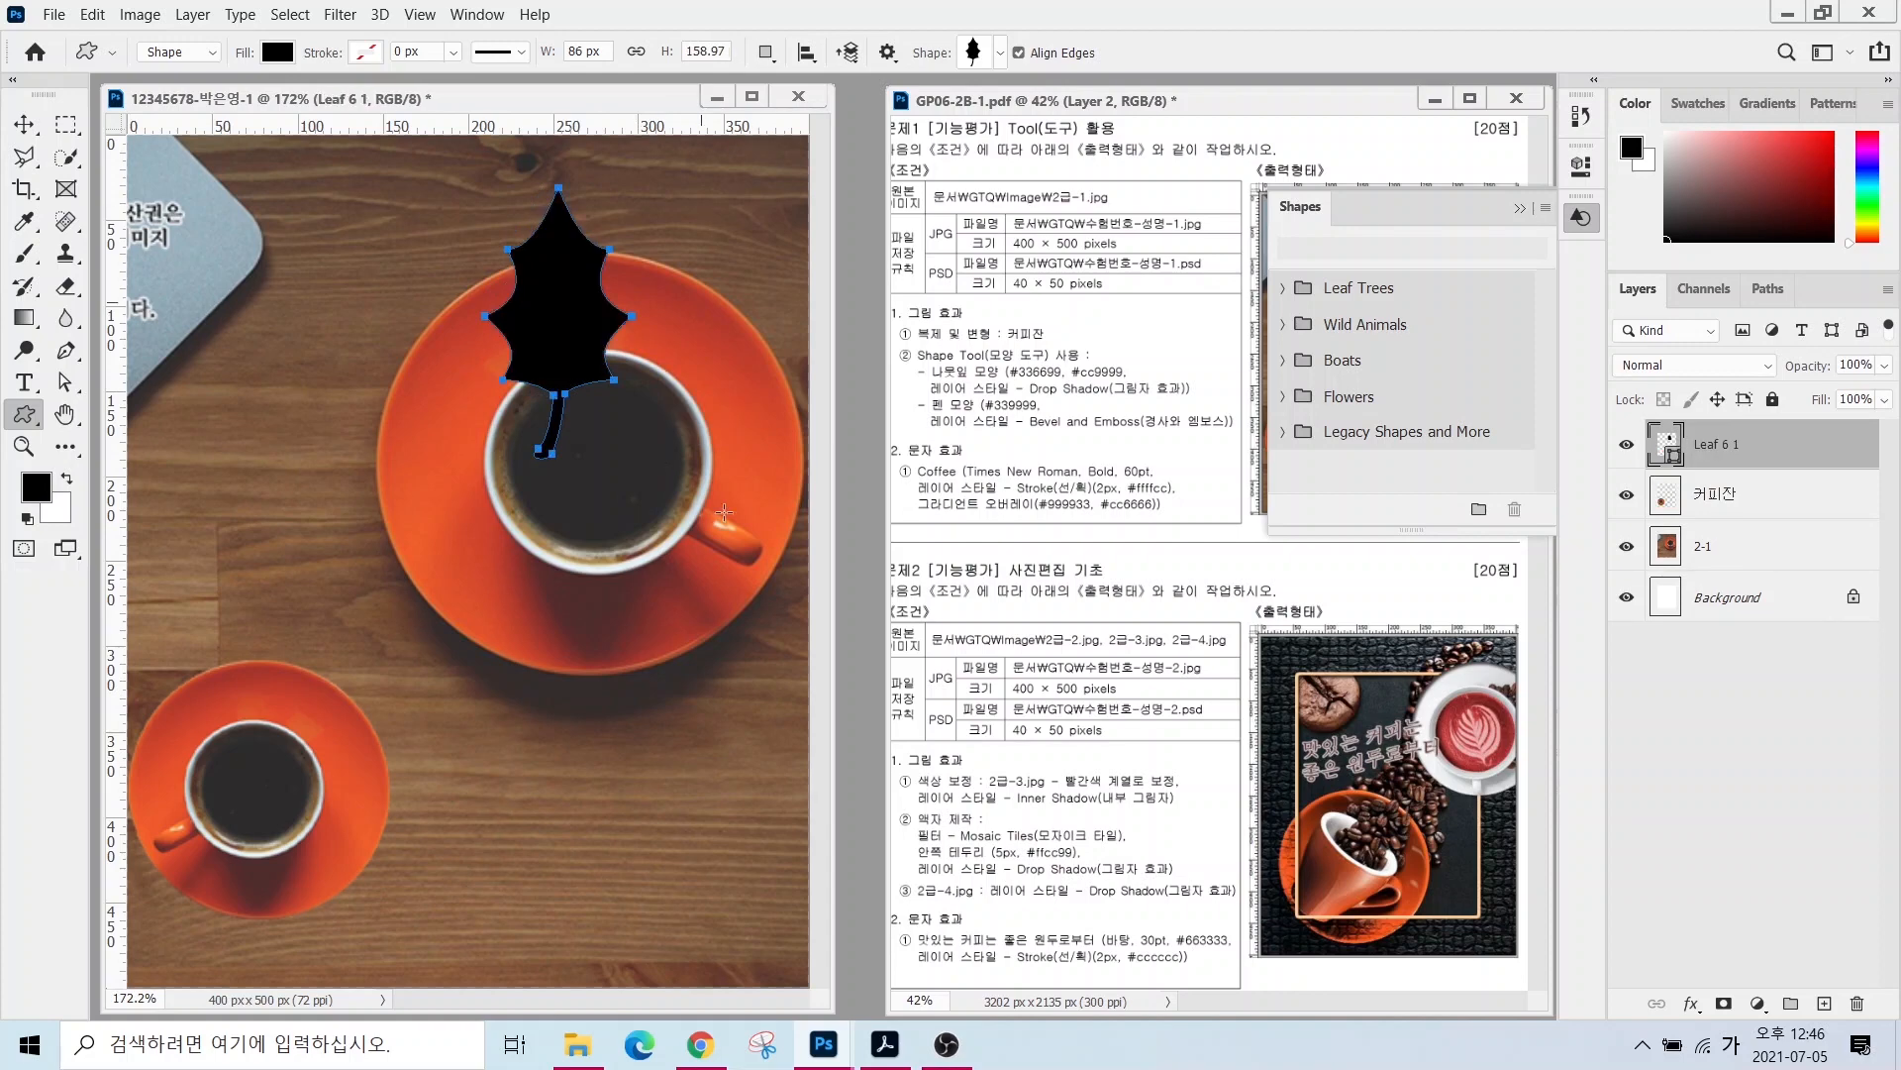
- Shrink the leaf to about 52%, turn it sideways, and rest it on the large saucer's top rim
left_click(1519, 208)
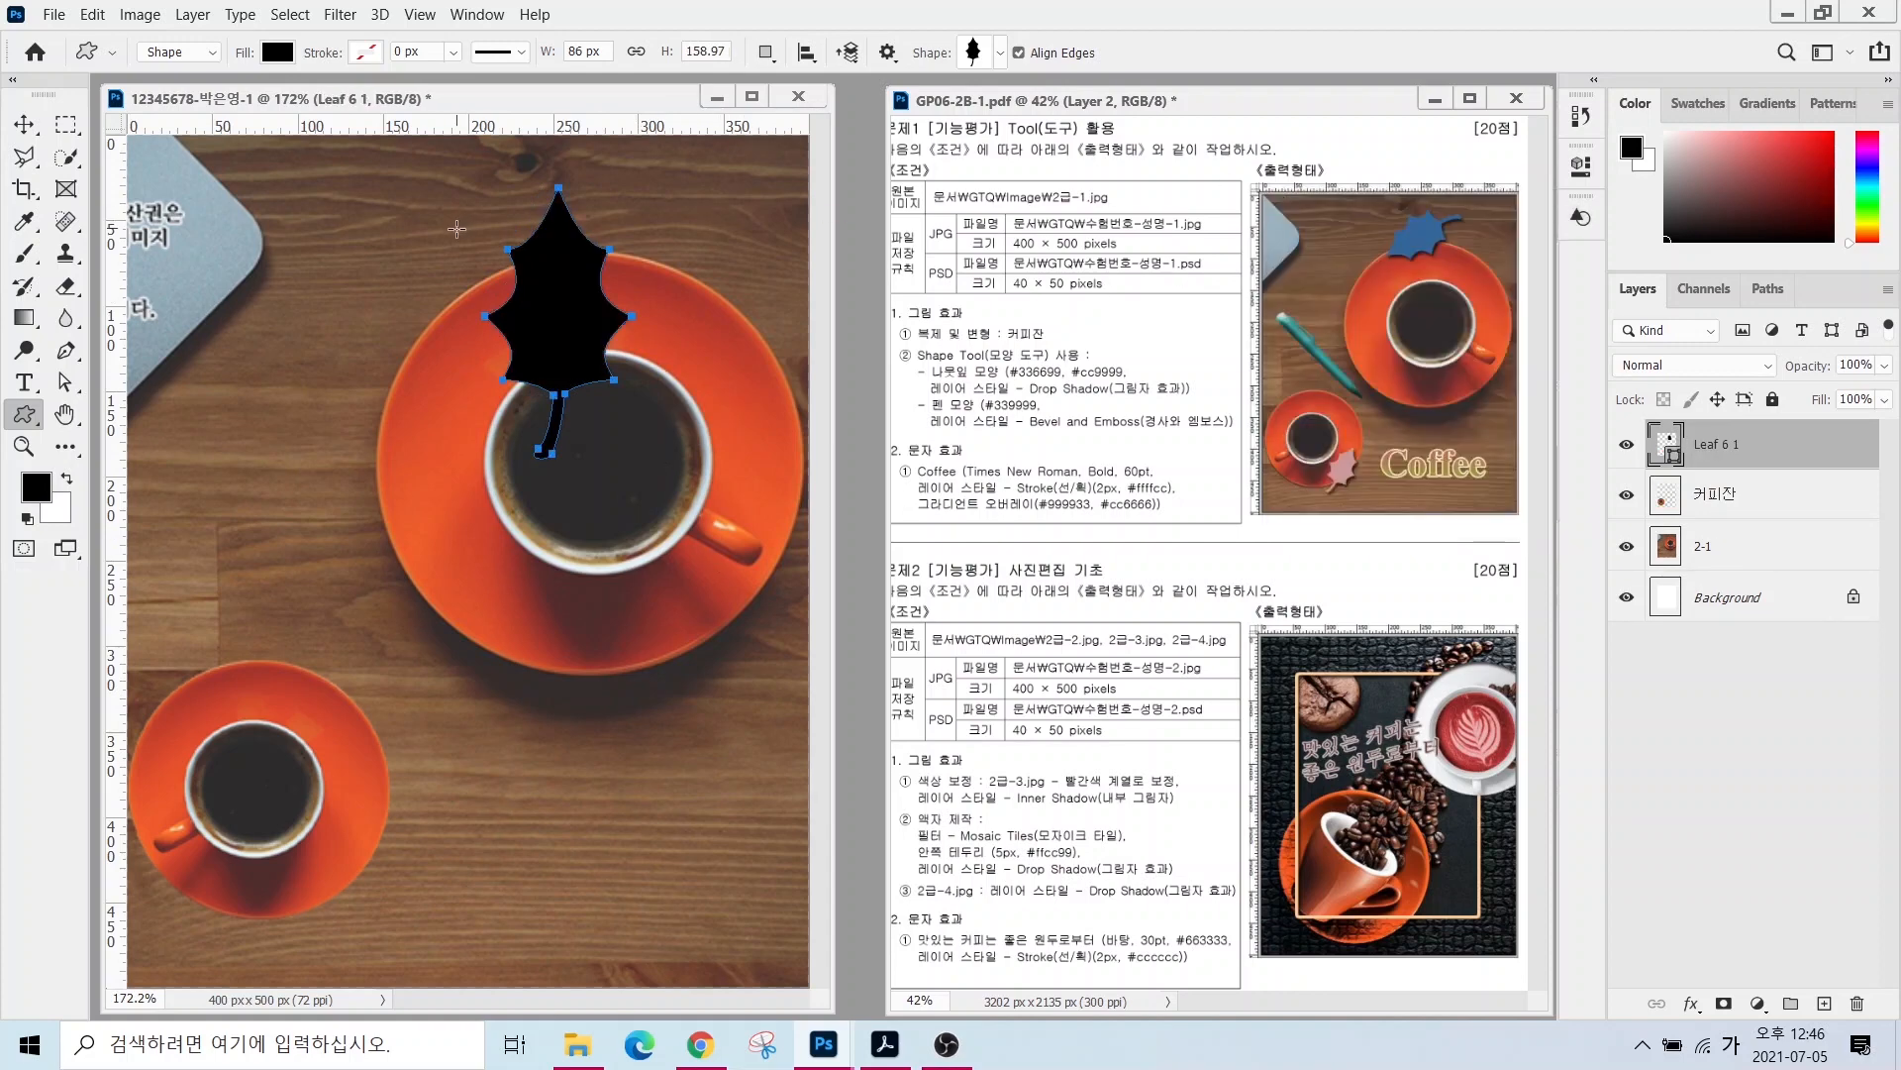
left_click(92, 14)
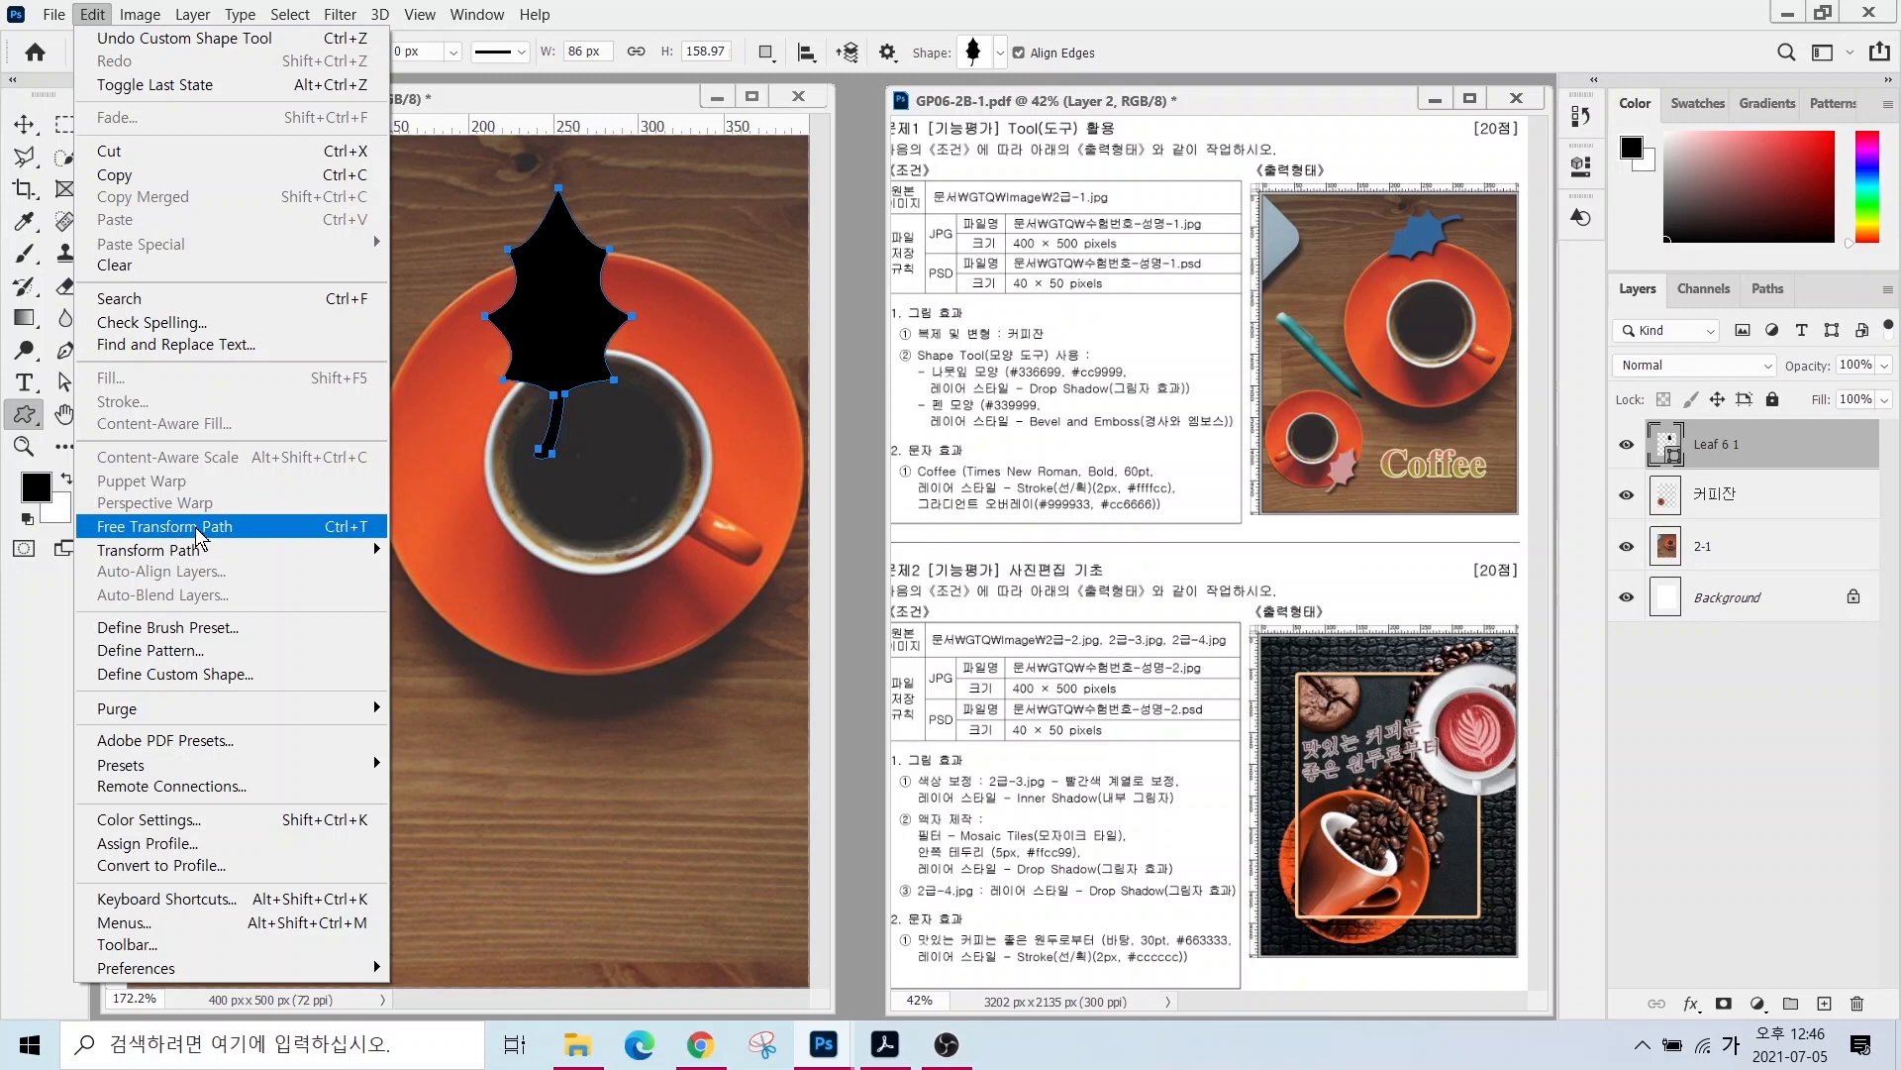
left_click(631, 11)
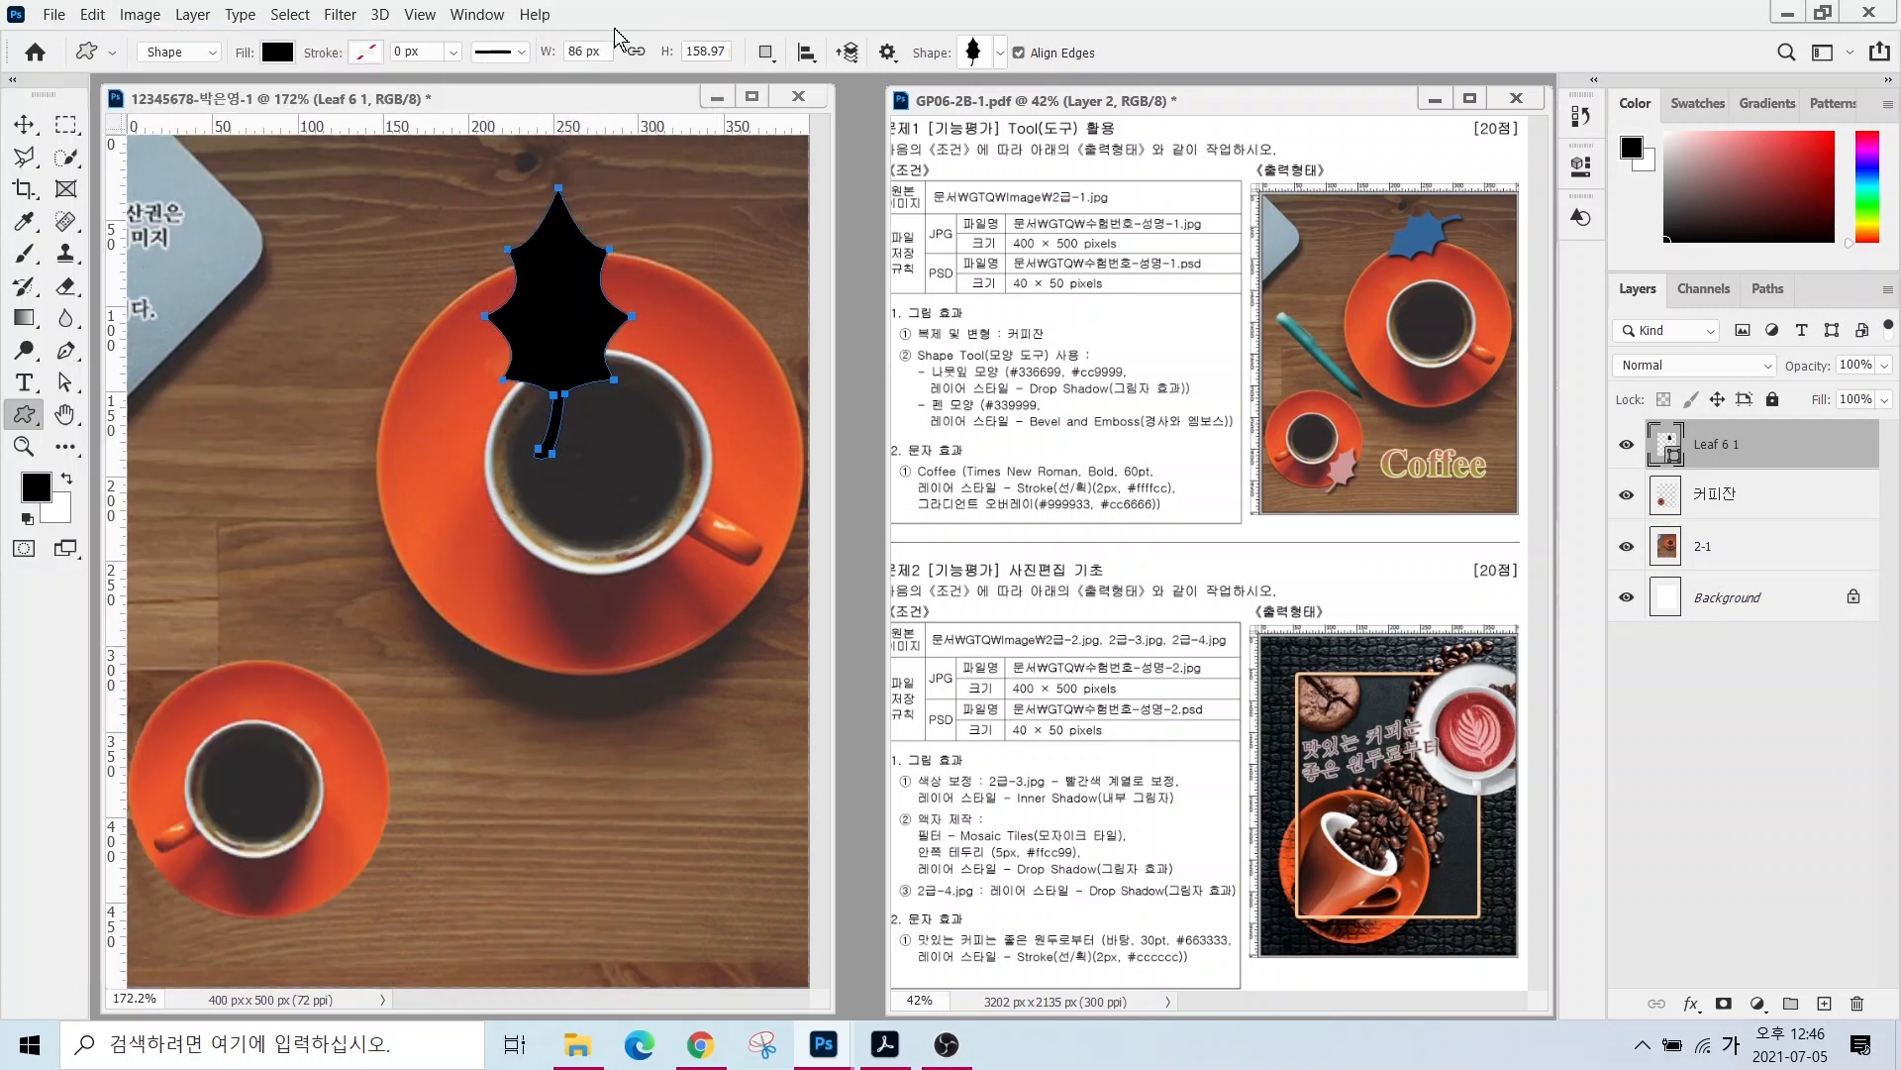
key("ctrl+t")
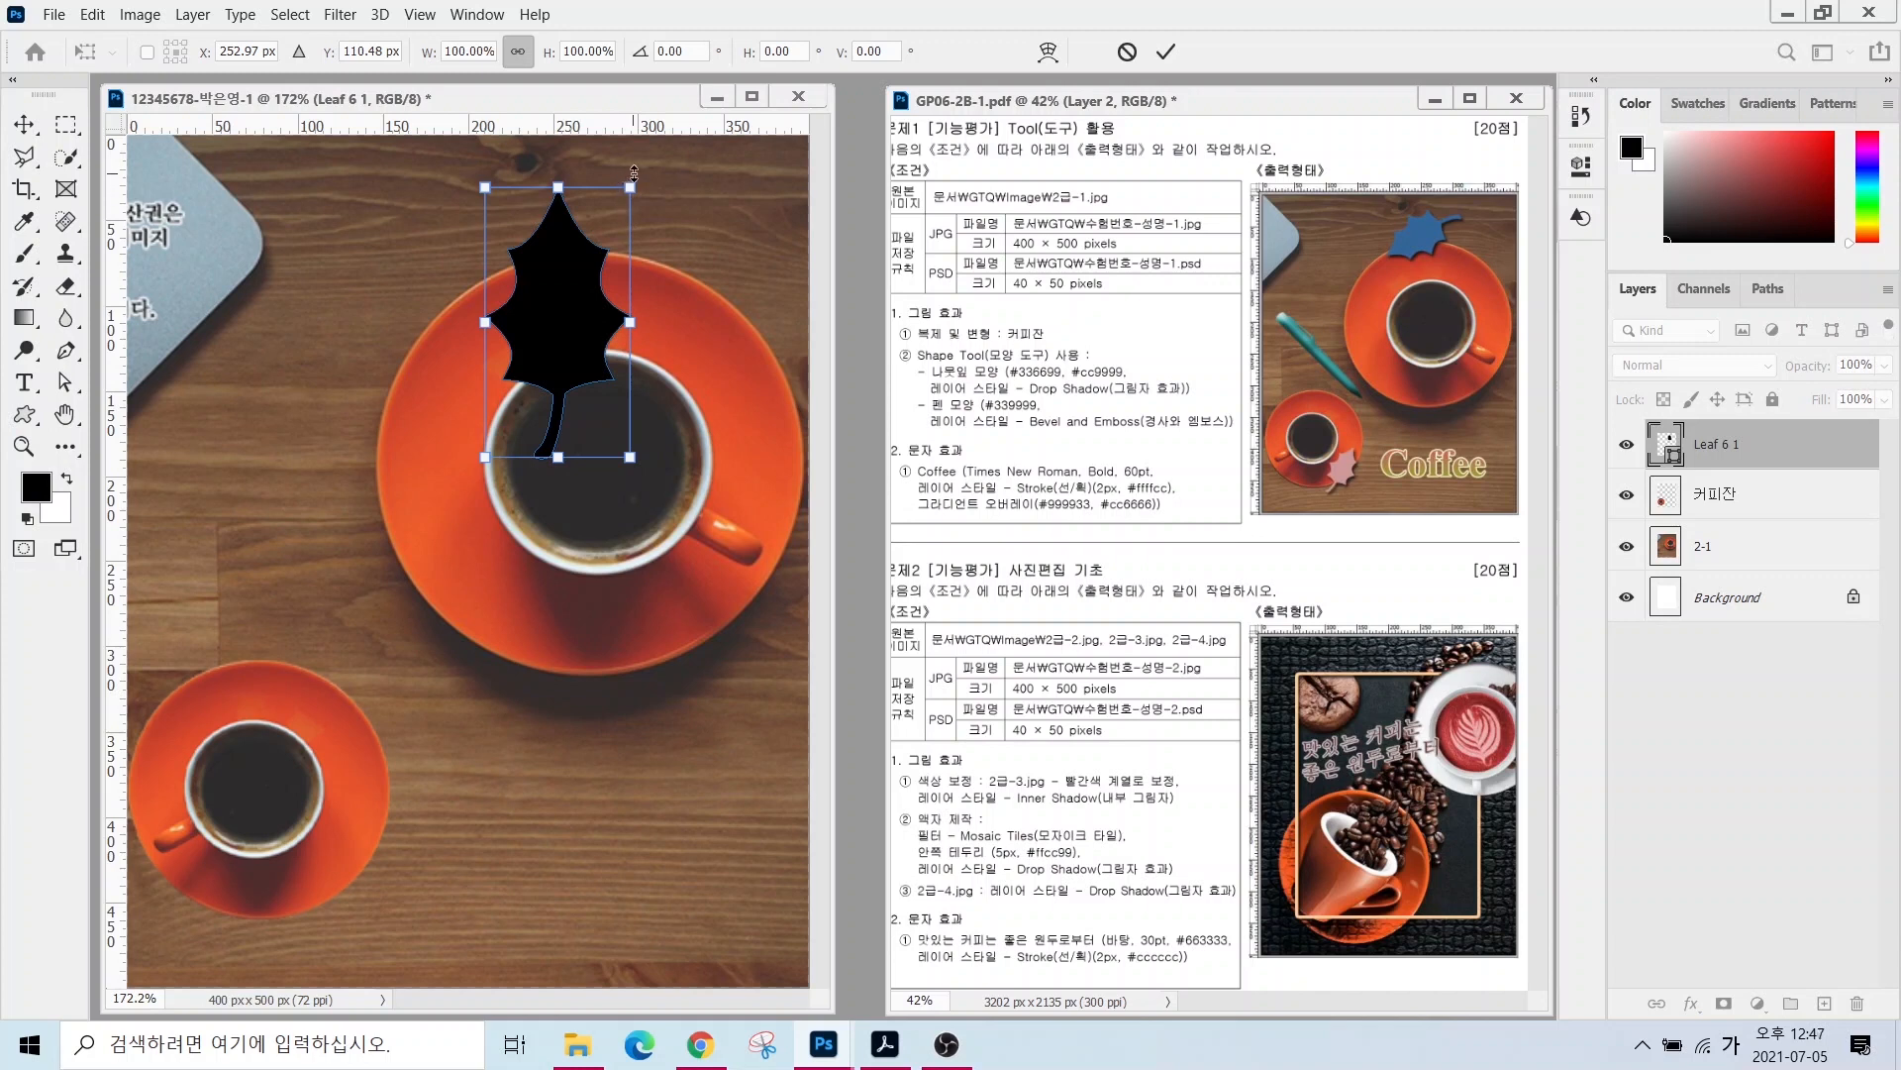
left_click_drag(627, 181, 553, 310)
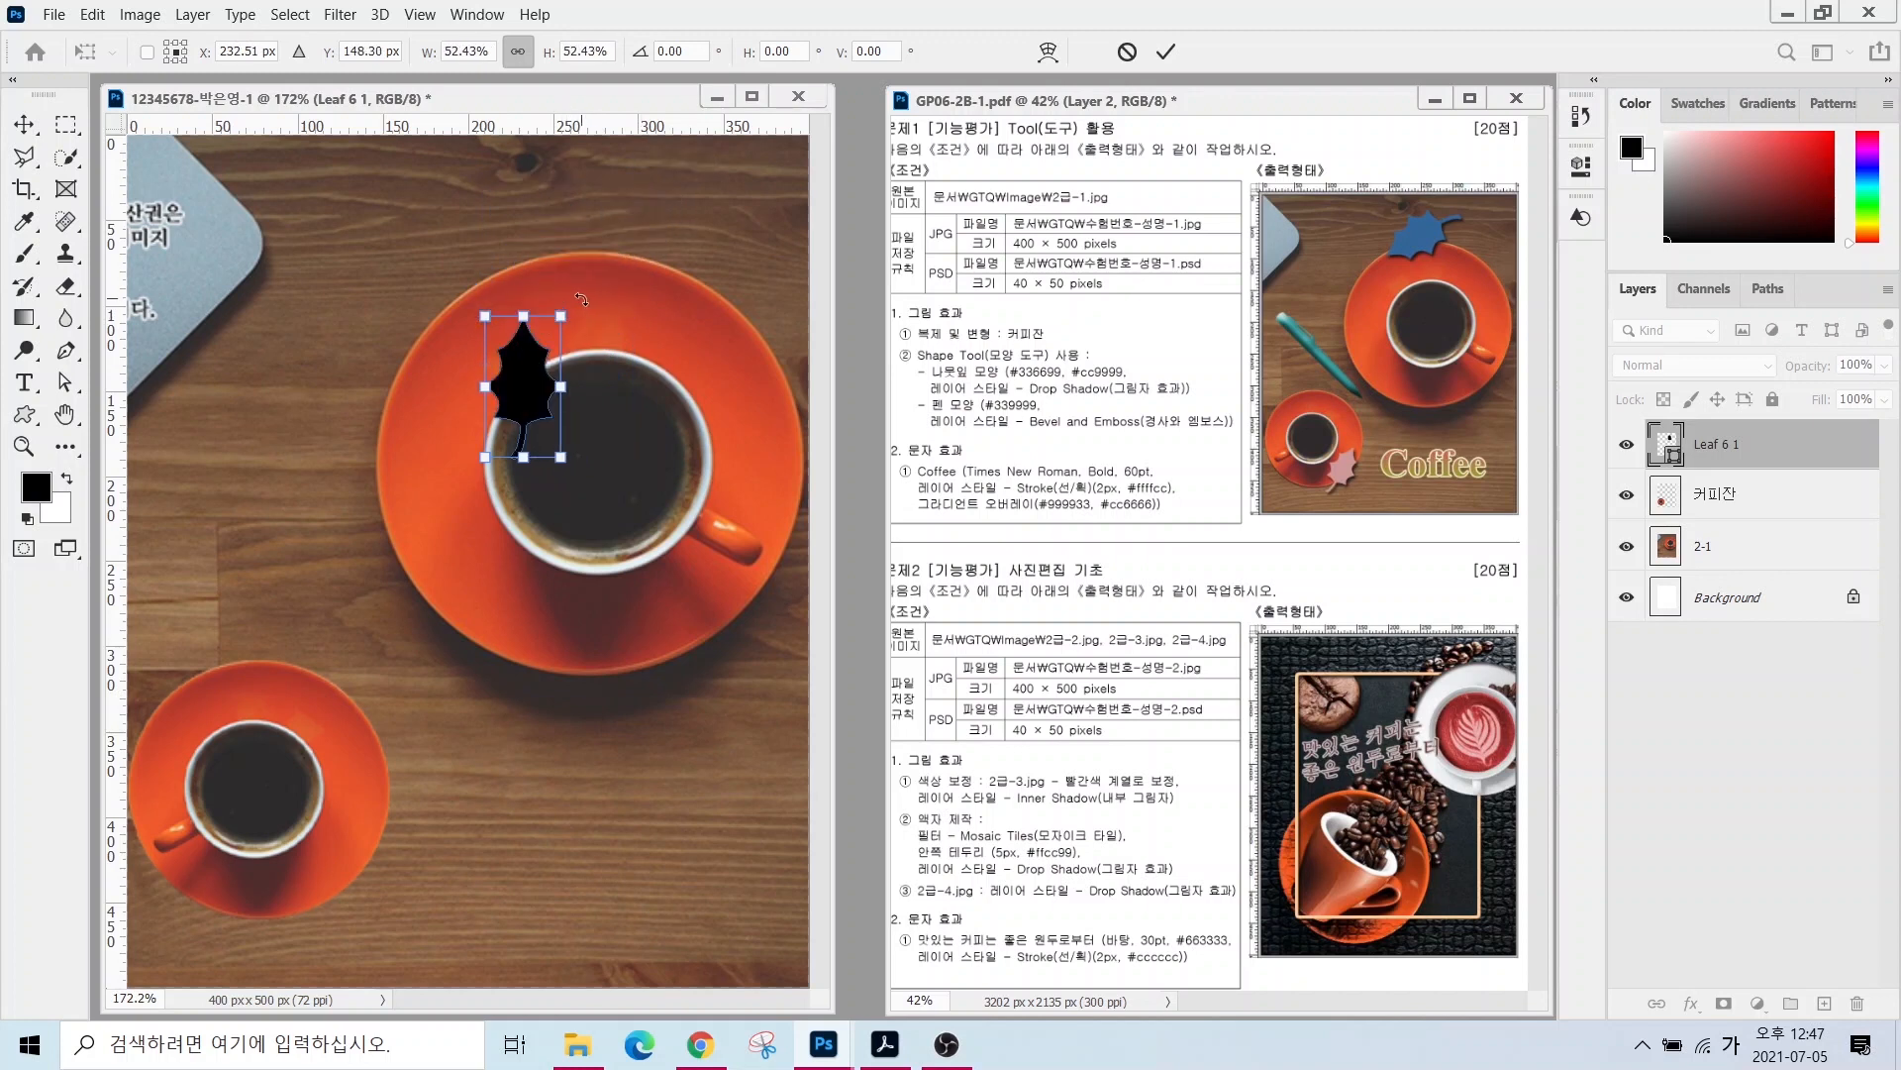
left_click_drag(581, 299, 369, 424)
left_click_drag(532, 397, 592, 243)
key("Return")
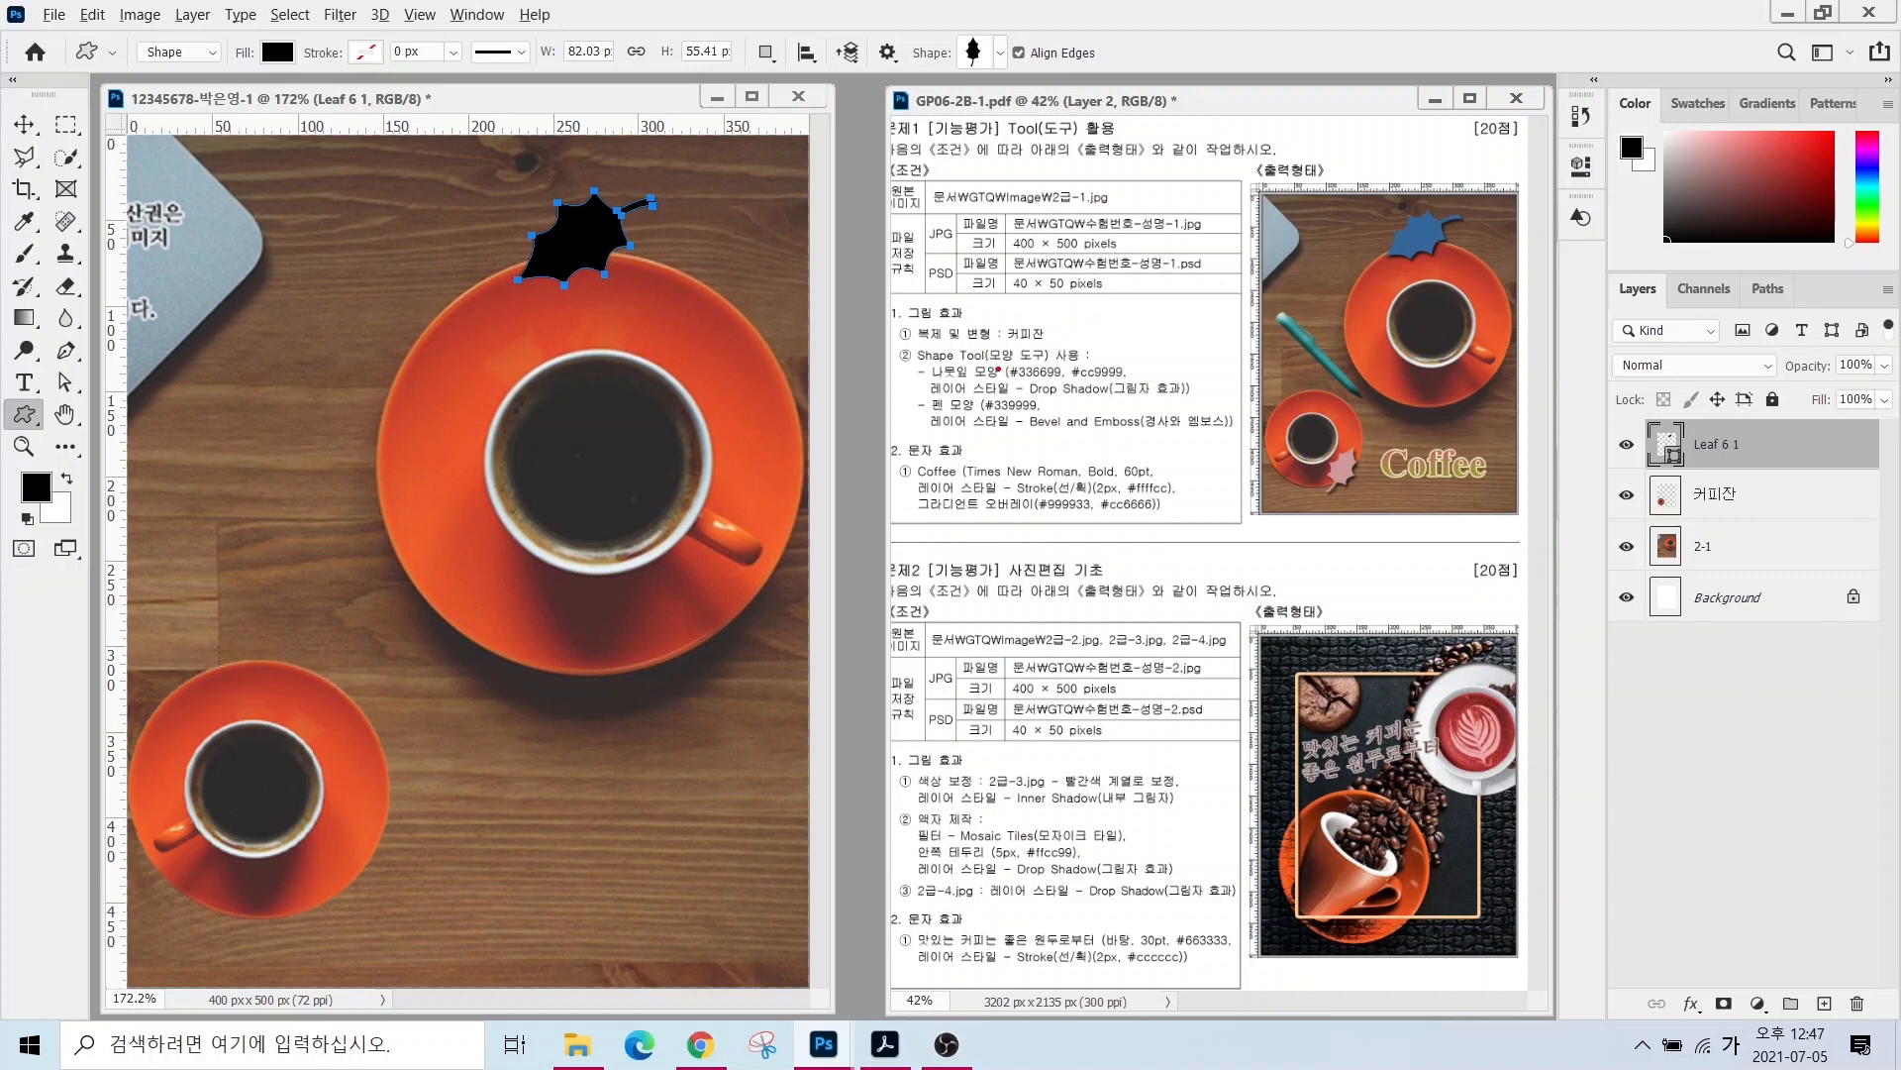
left_click_drag(1037, 357, 1002, 300)
left_click_drag(1113, 368, 1178, 270)
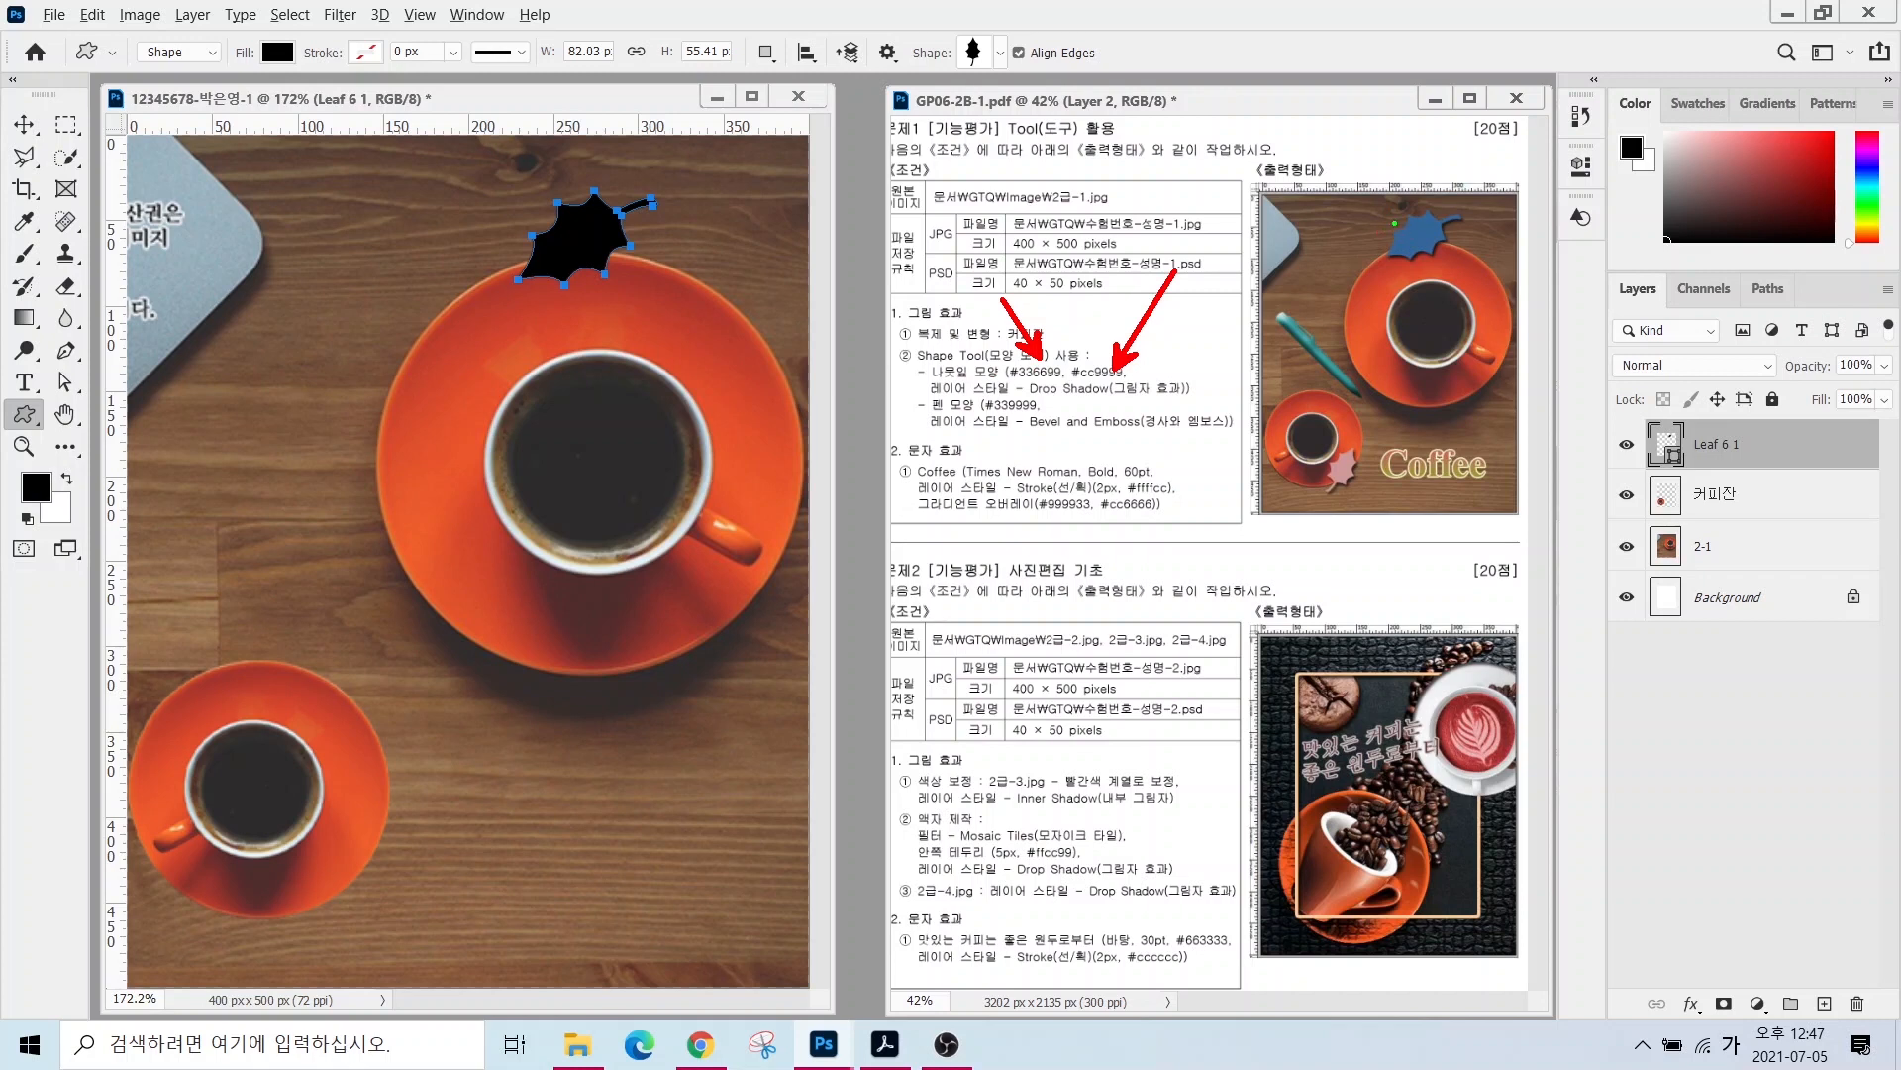
left_click_drag(1327, 138, 1396, 224)
left_click_drag(1354, 480, 1403, 523)
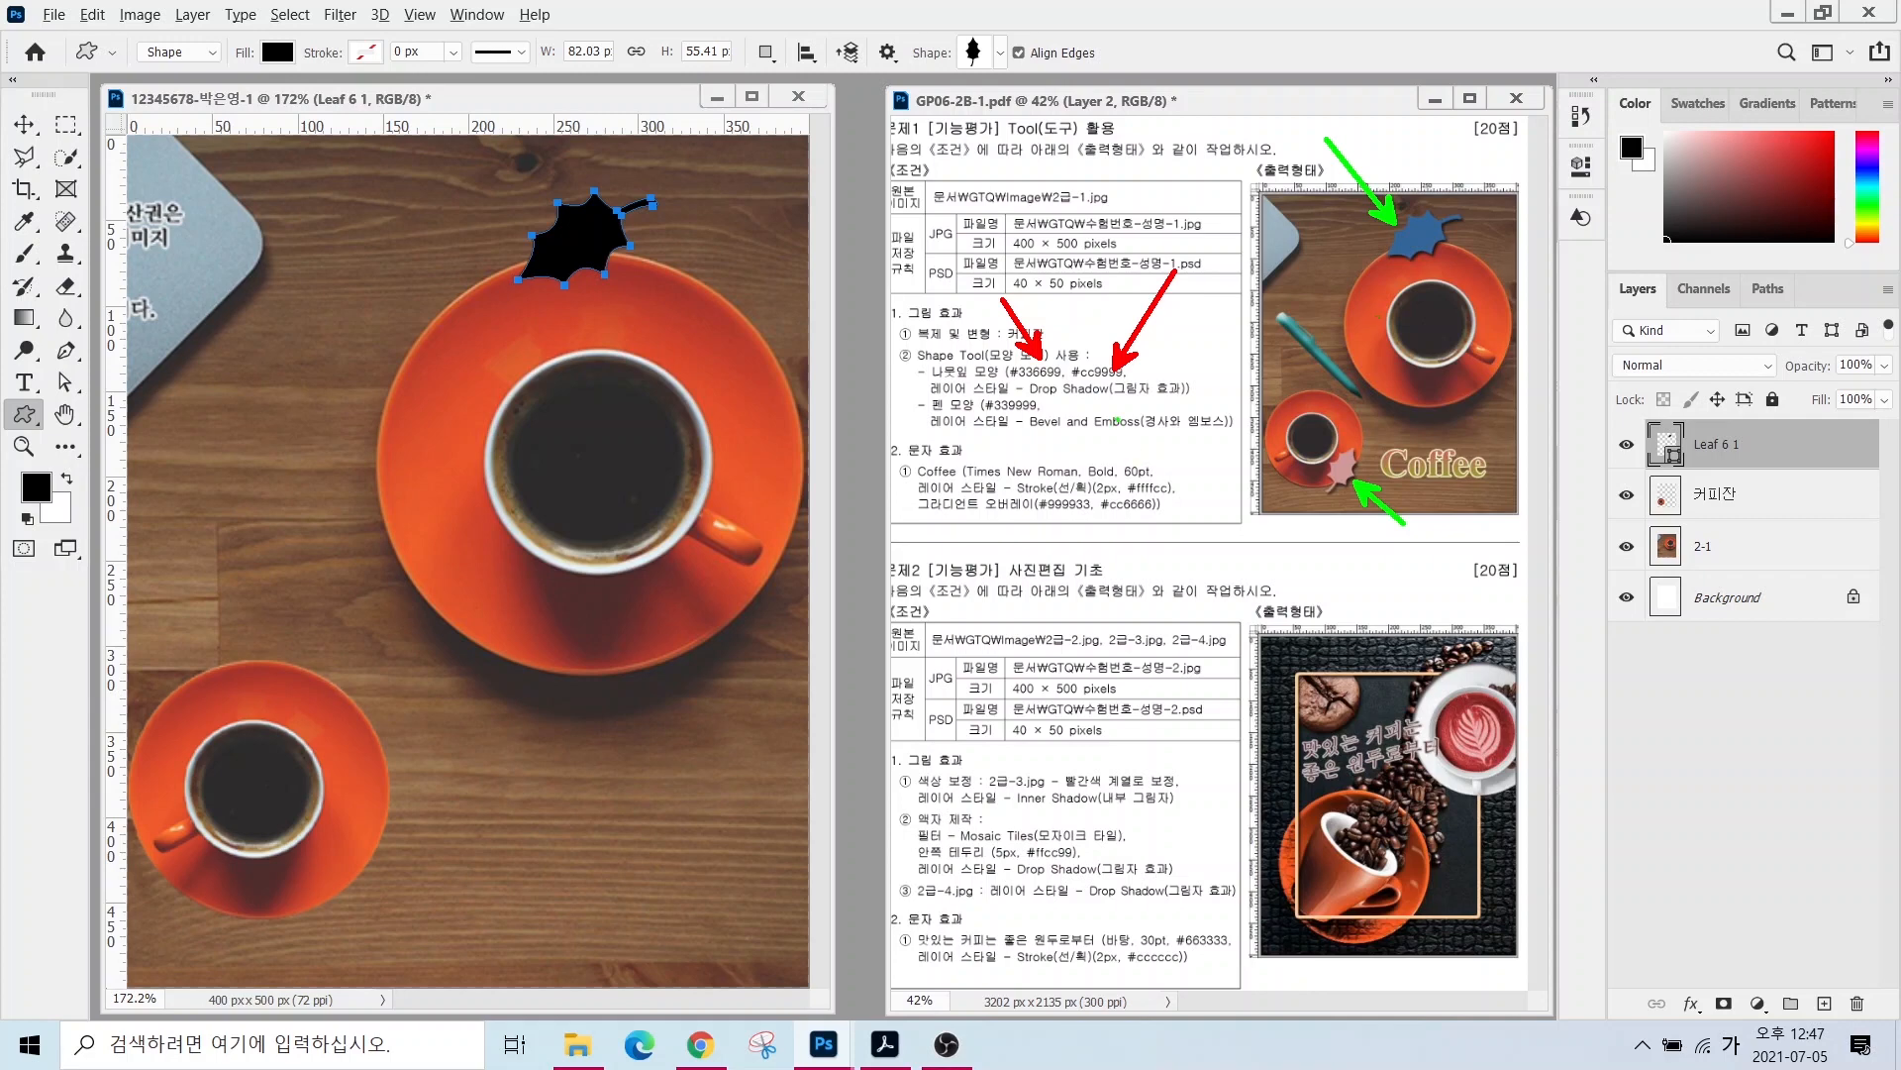
key("Escape")
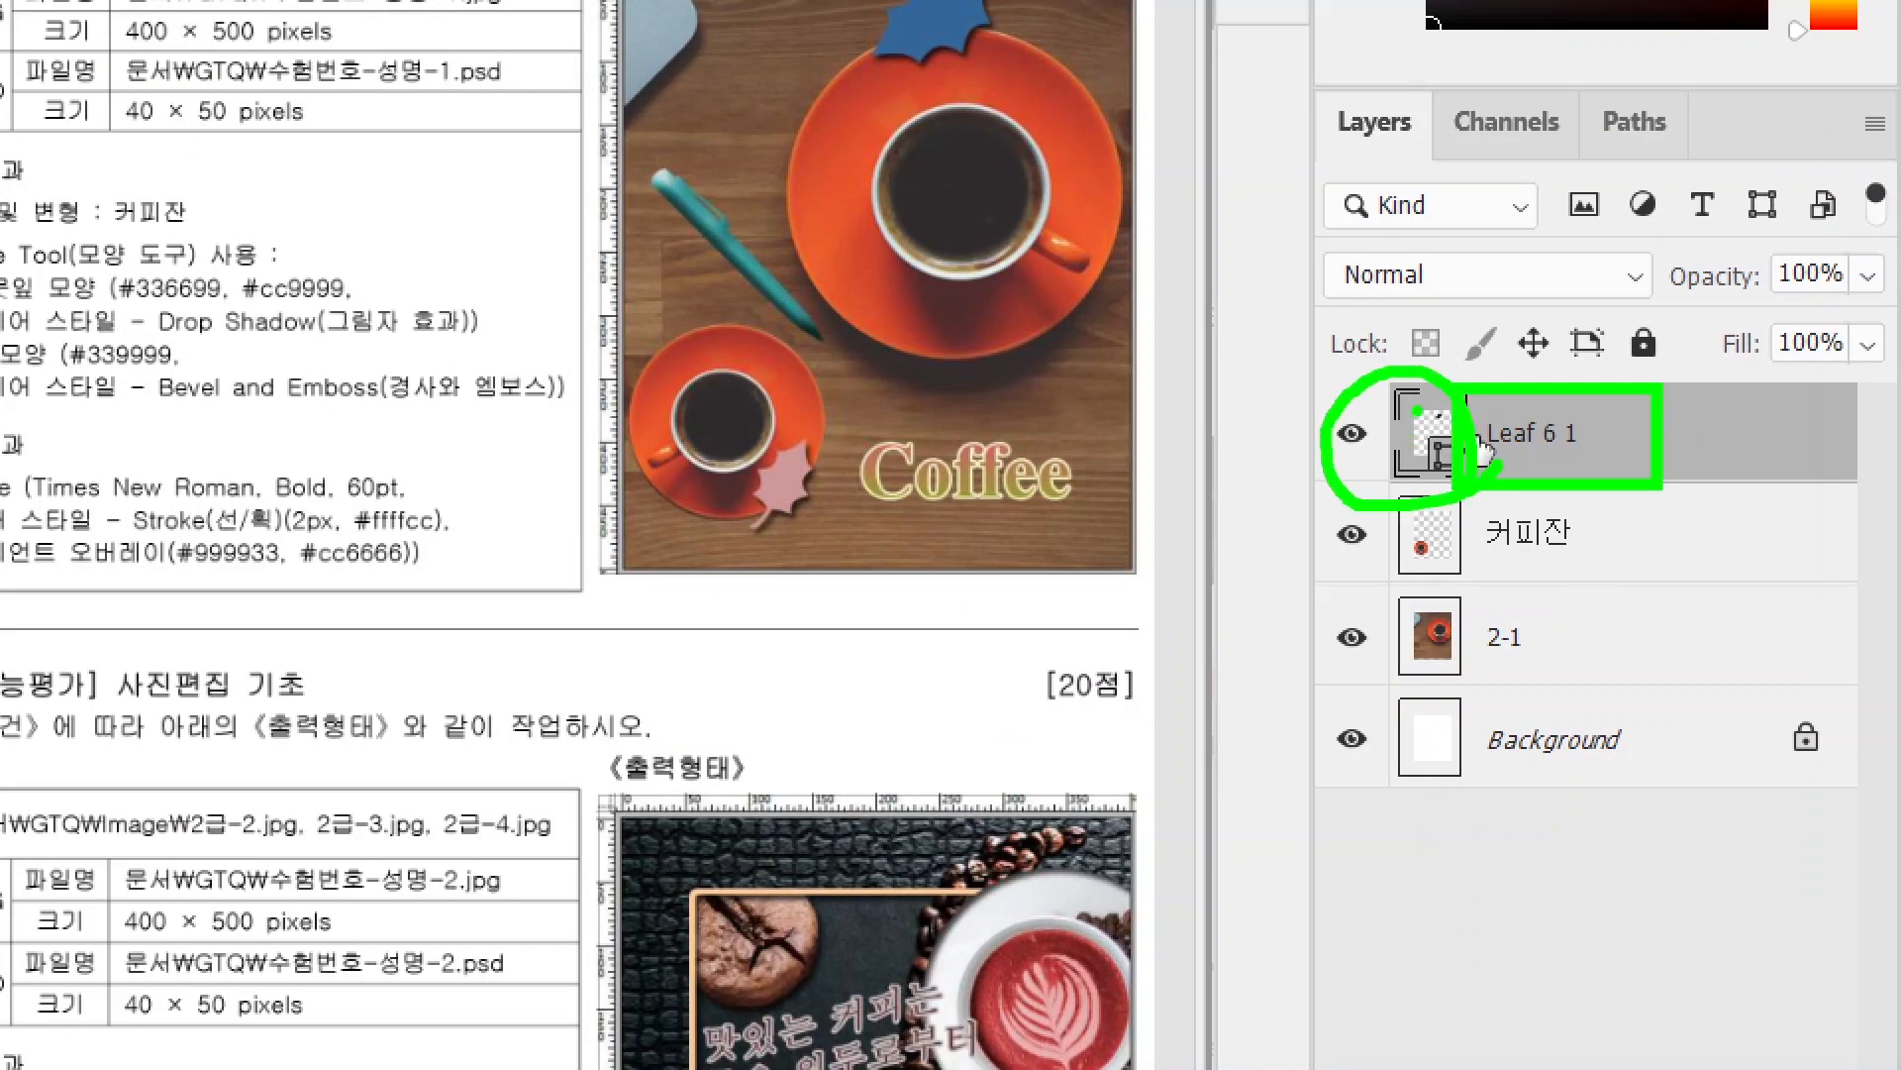
key("Escape")
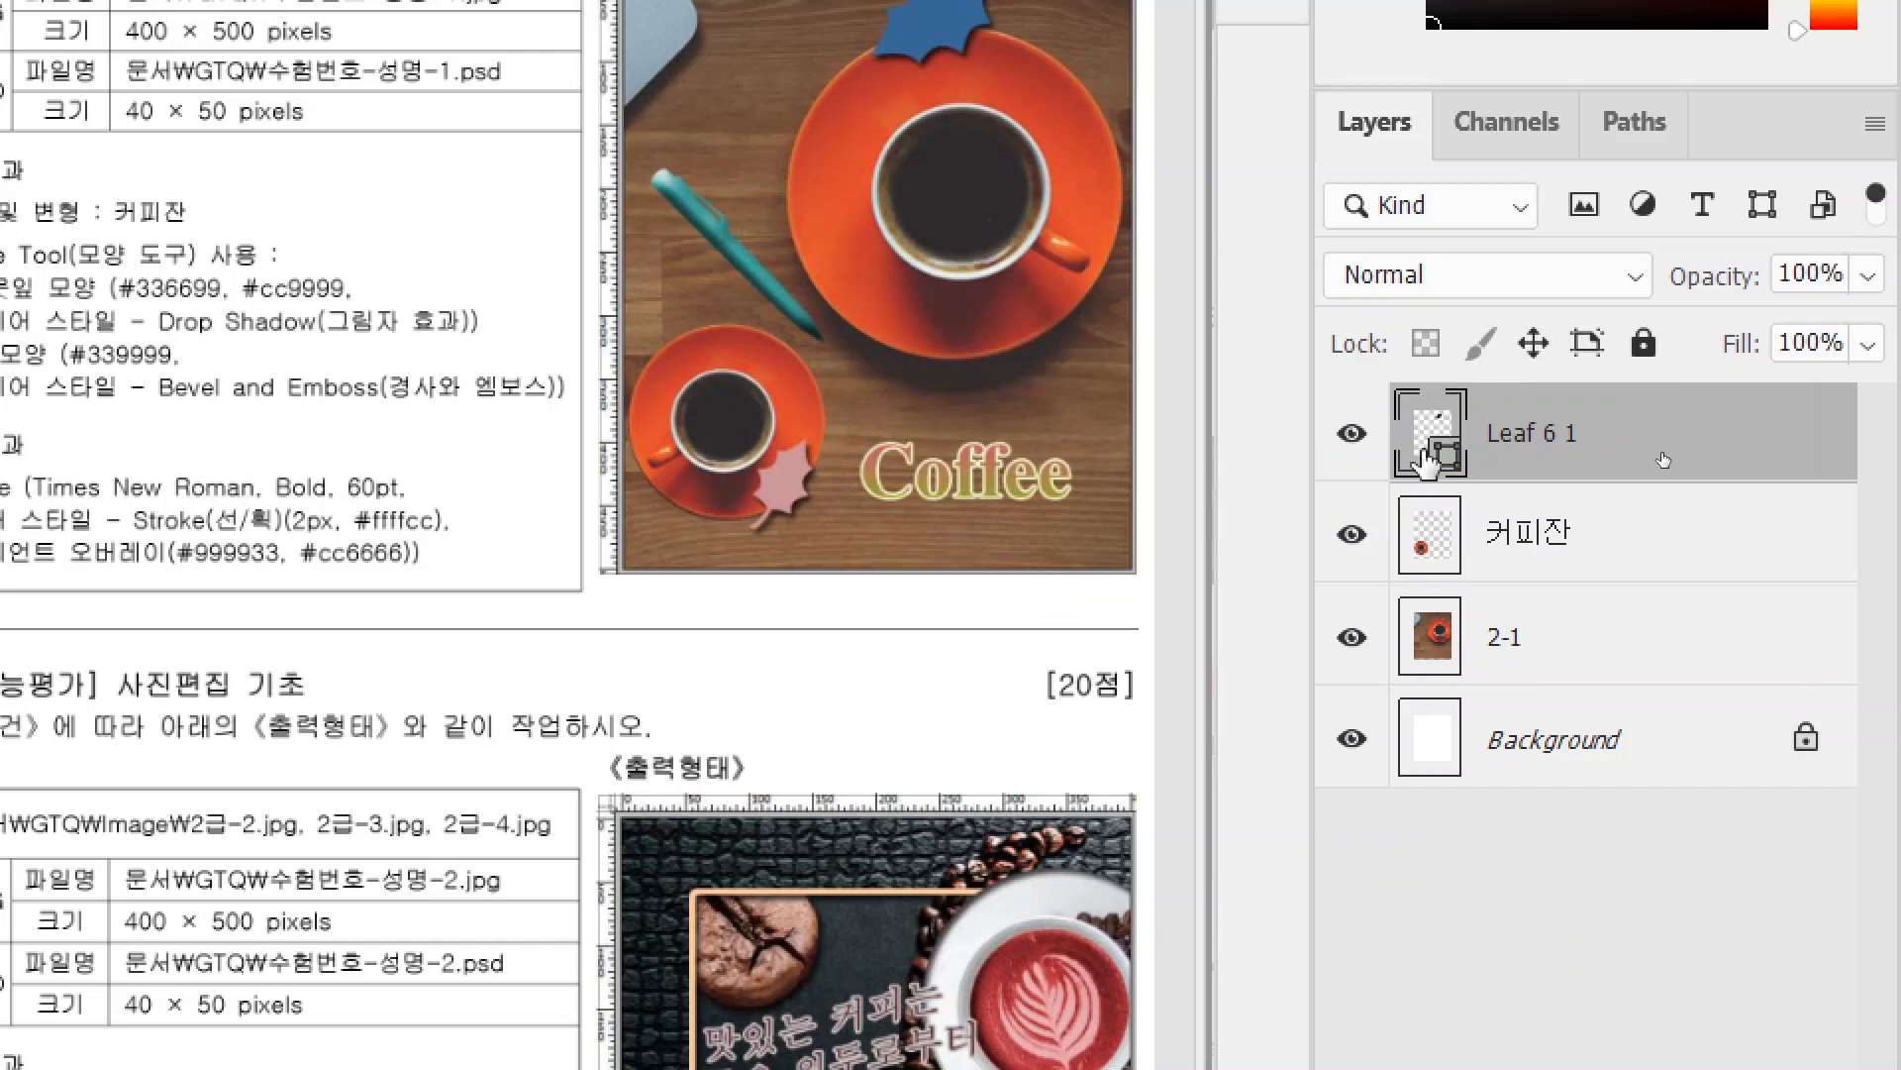
double_click(1426, 458)
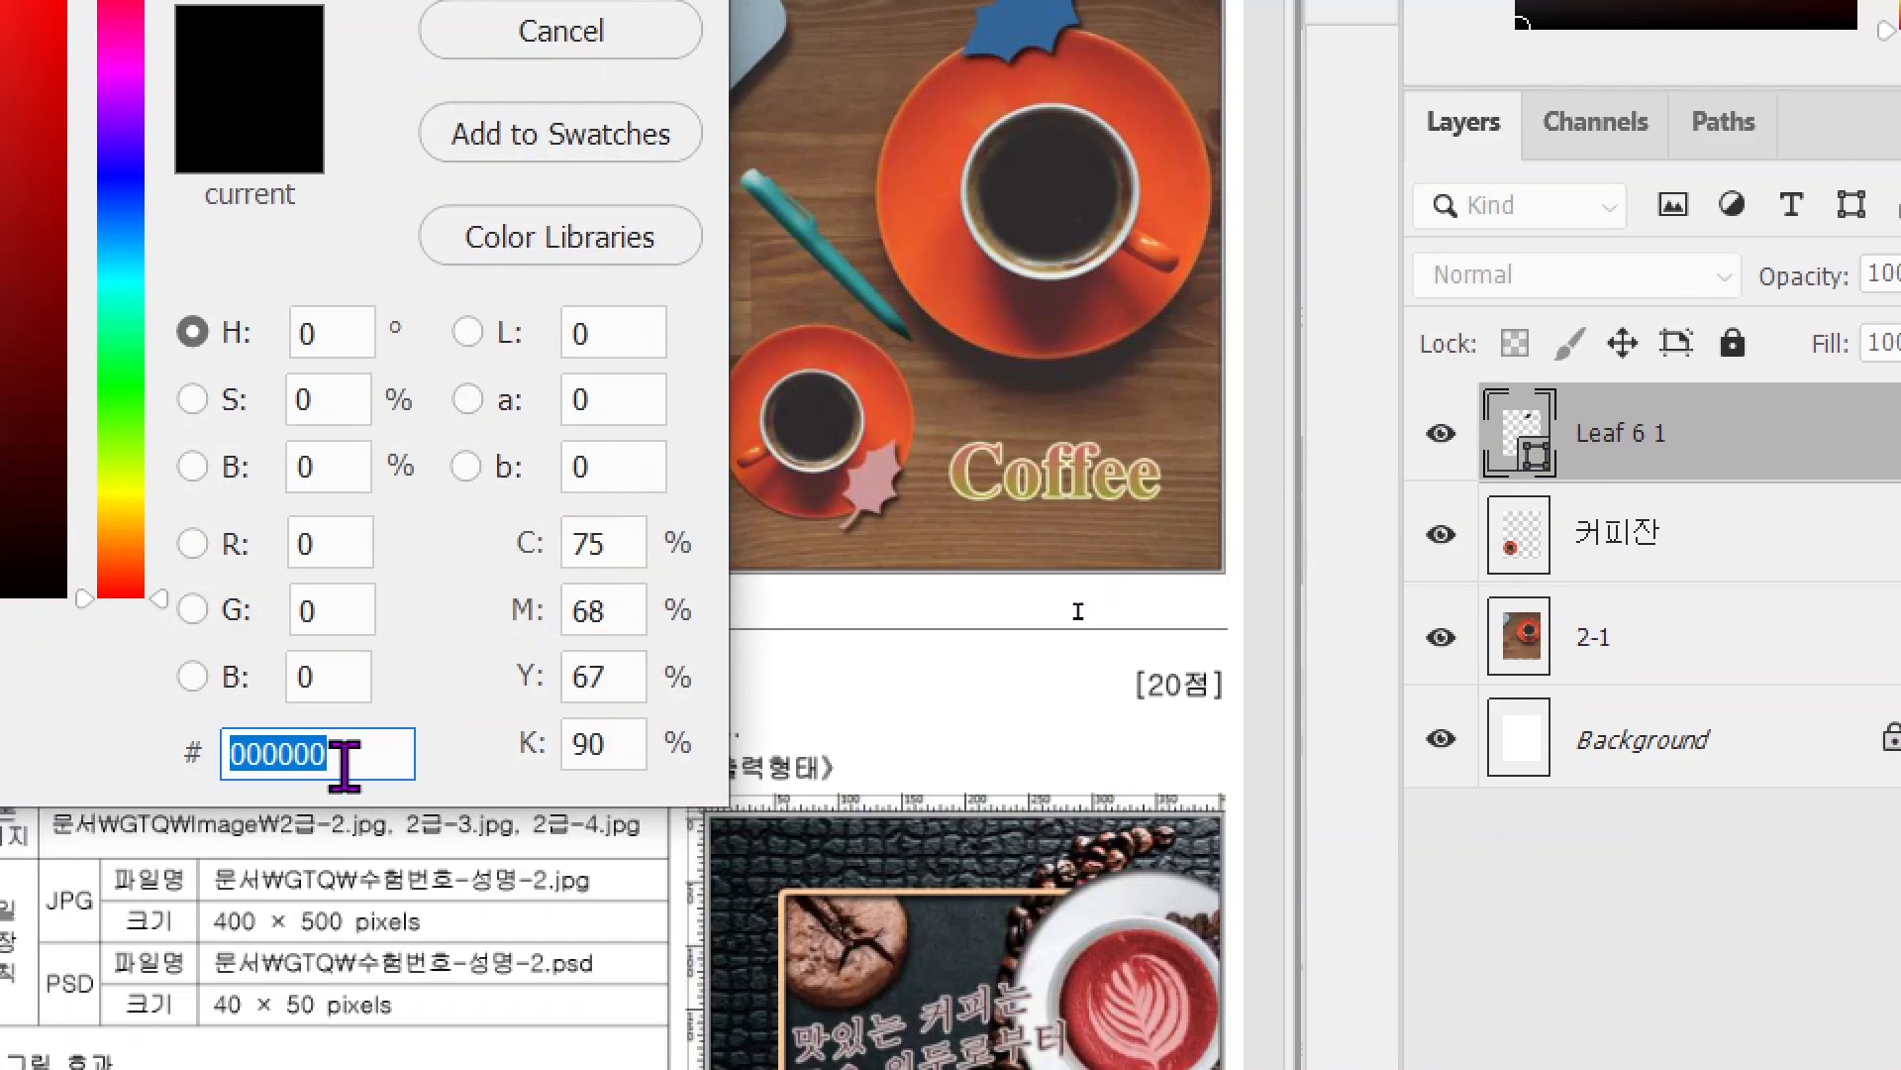
type("3366")
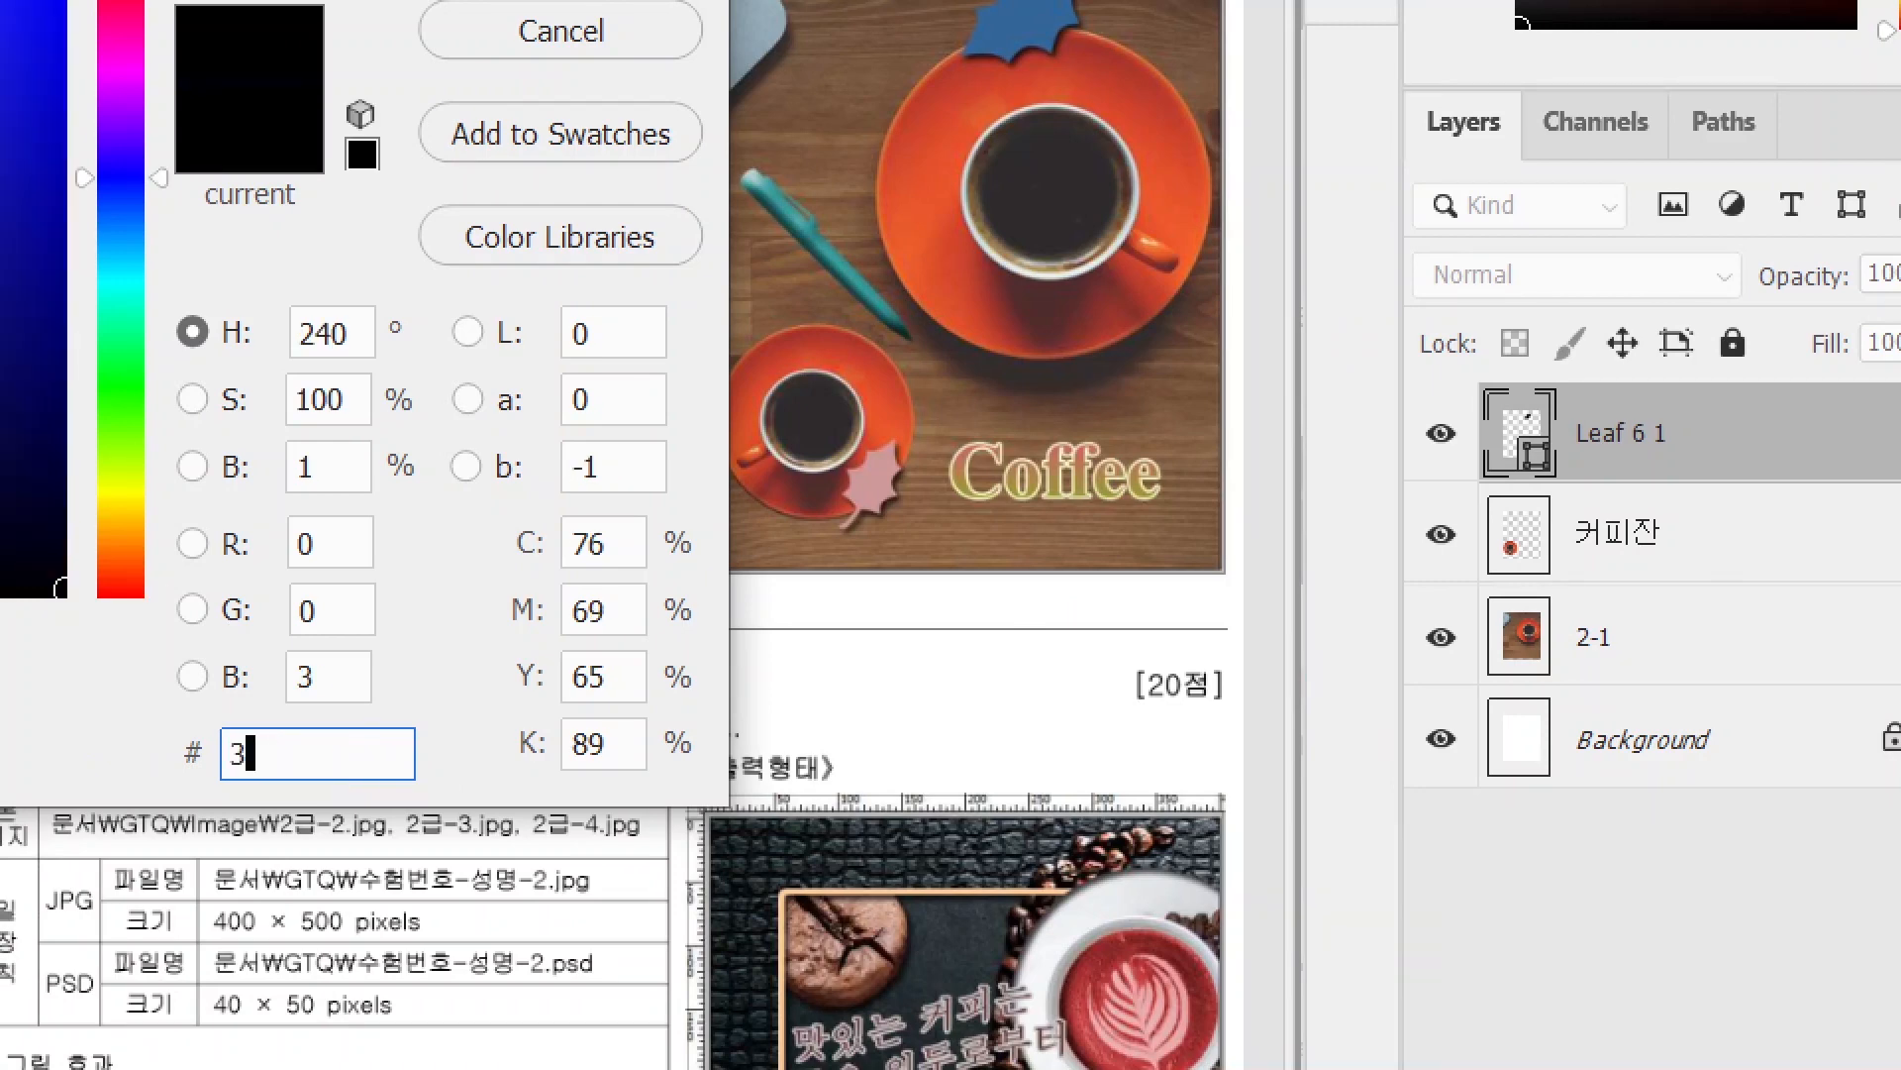
type("99")
key("Return")
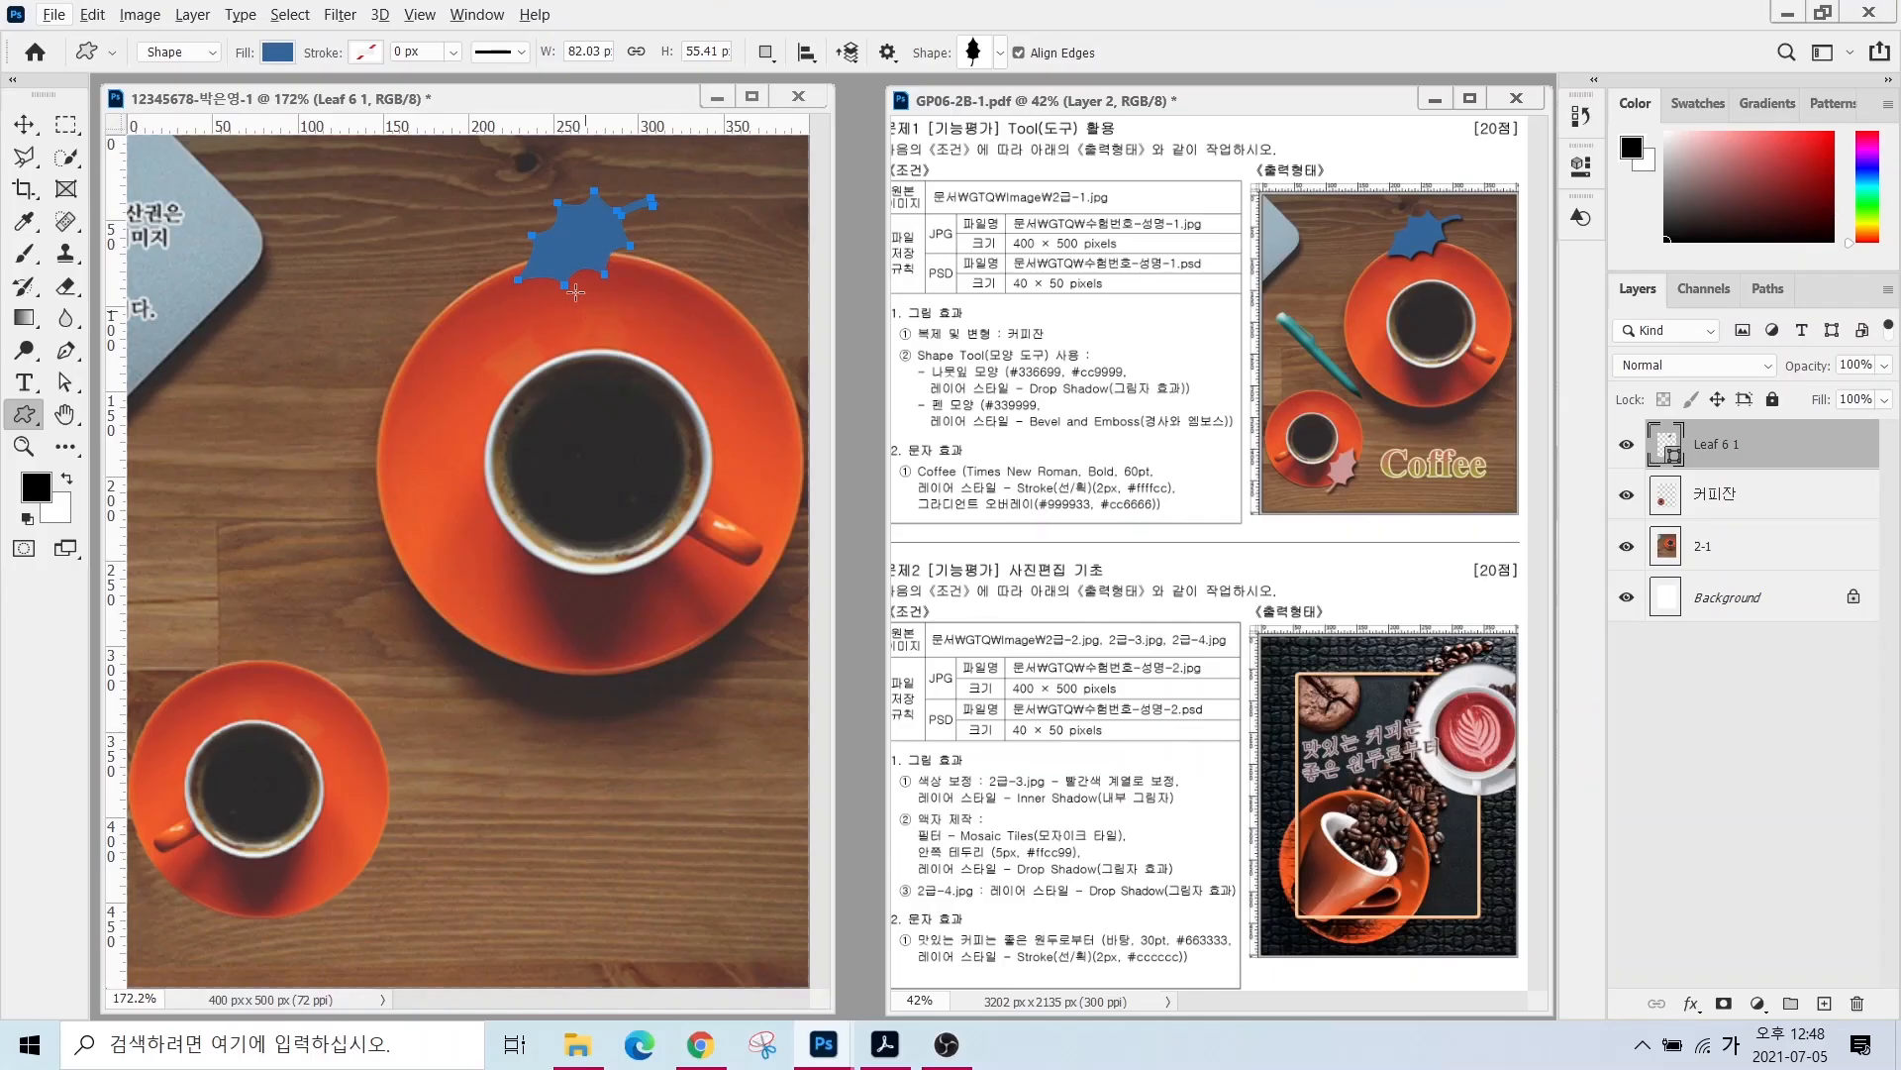
key("alt")
left_click_drag(1089, 363, 1244, 406)
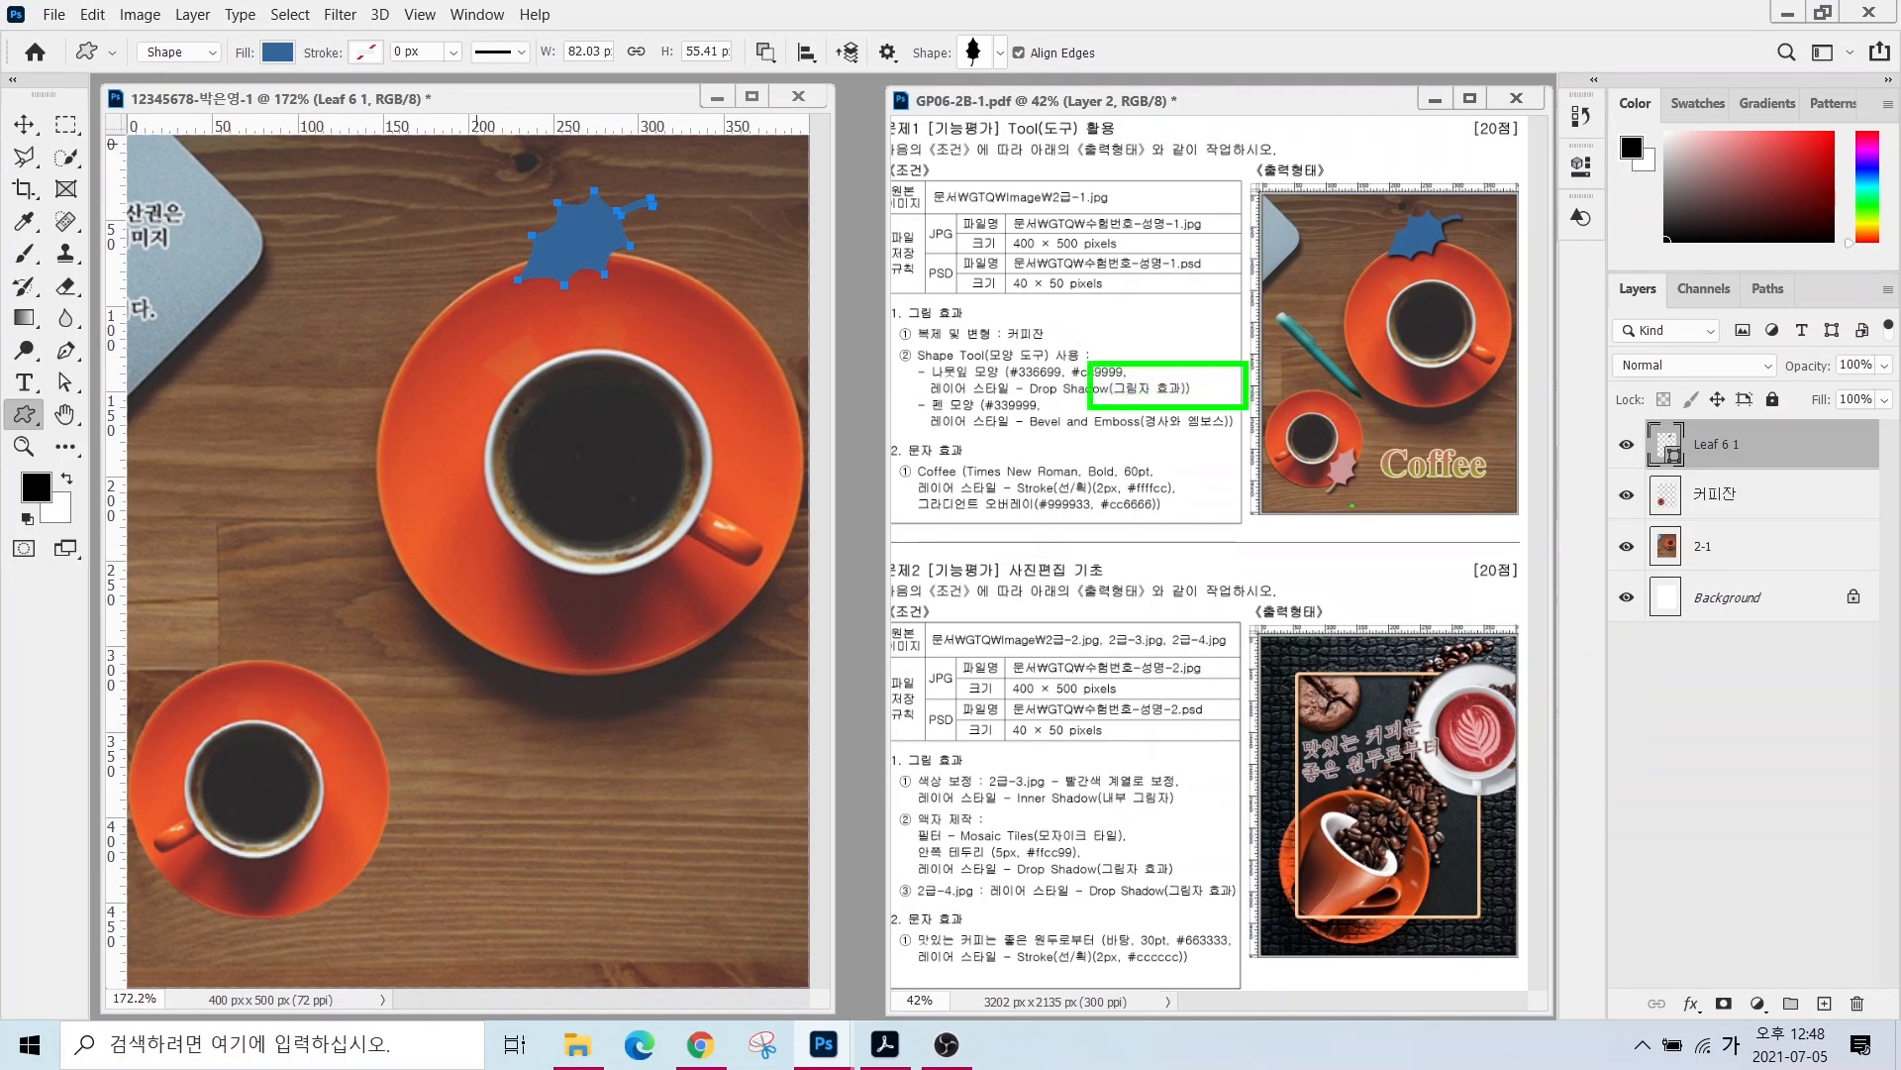
key("Escape")
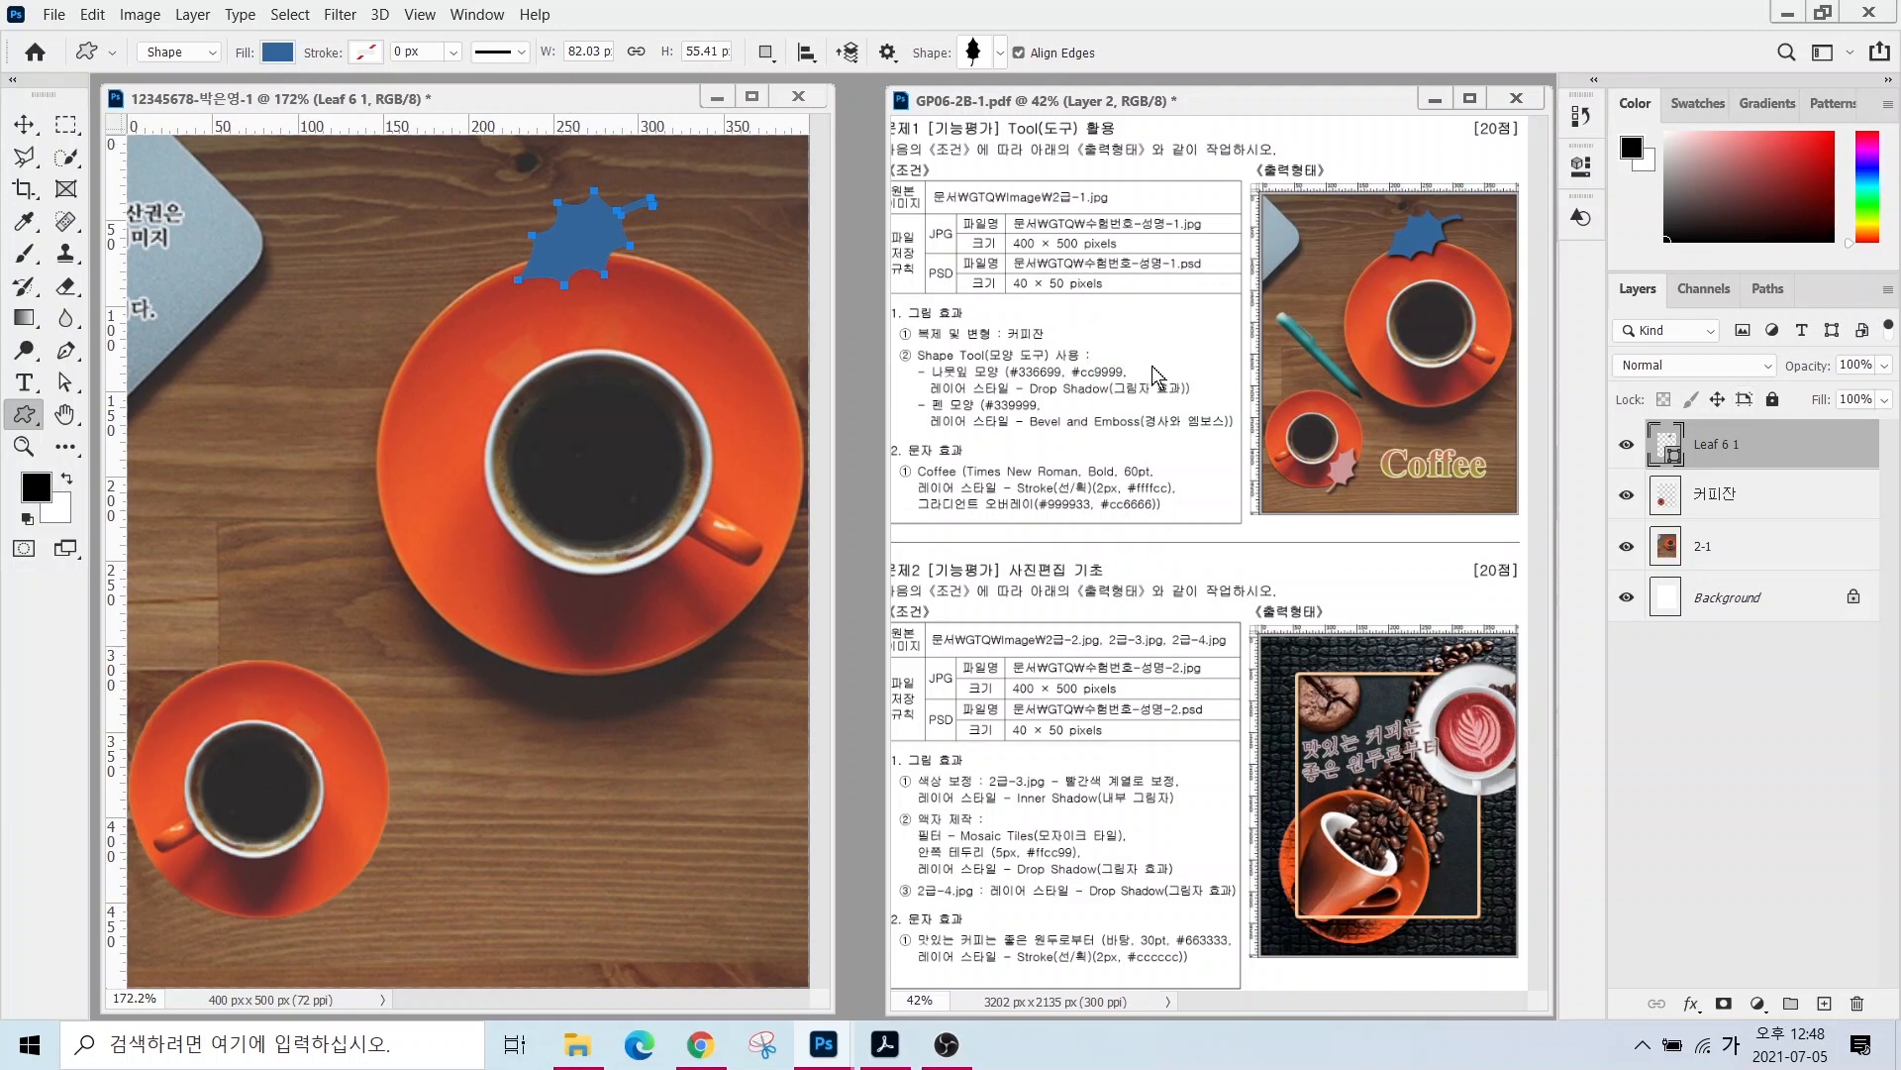
left_click(1676, 454)
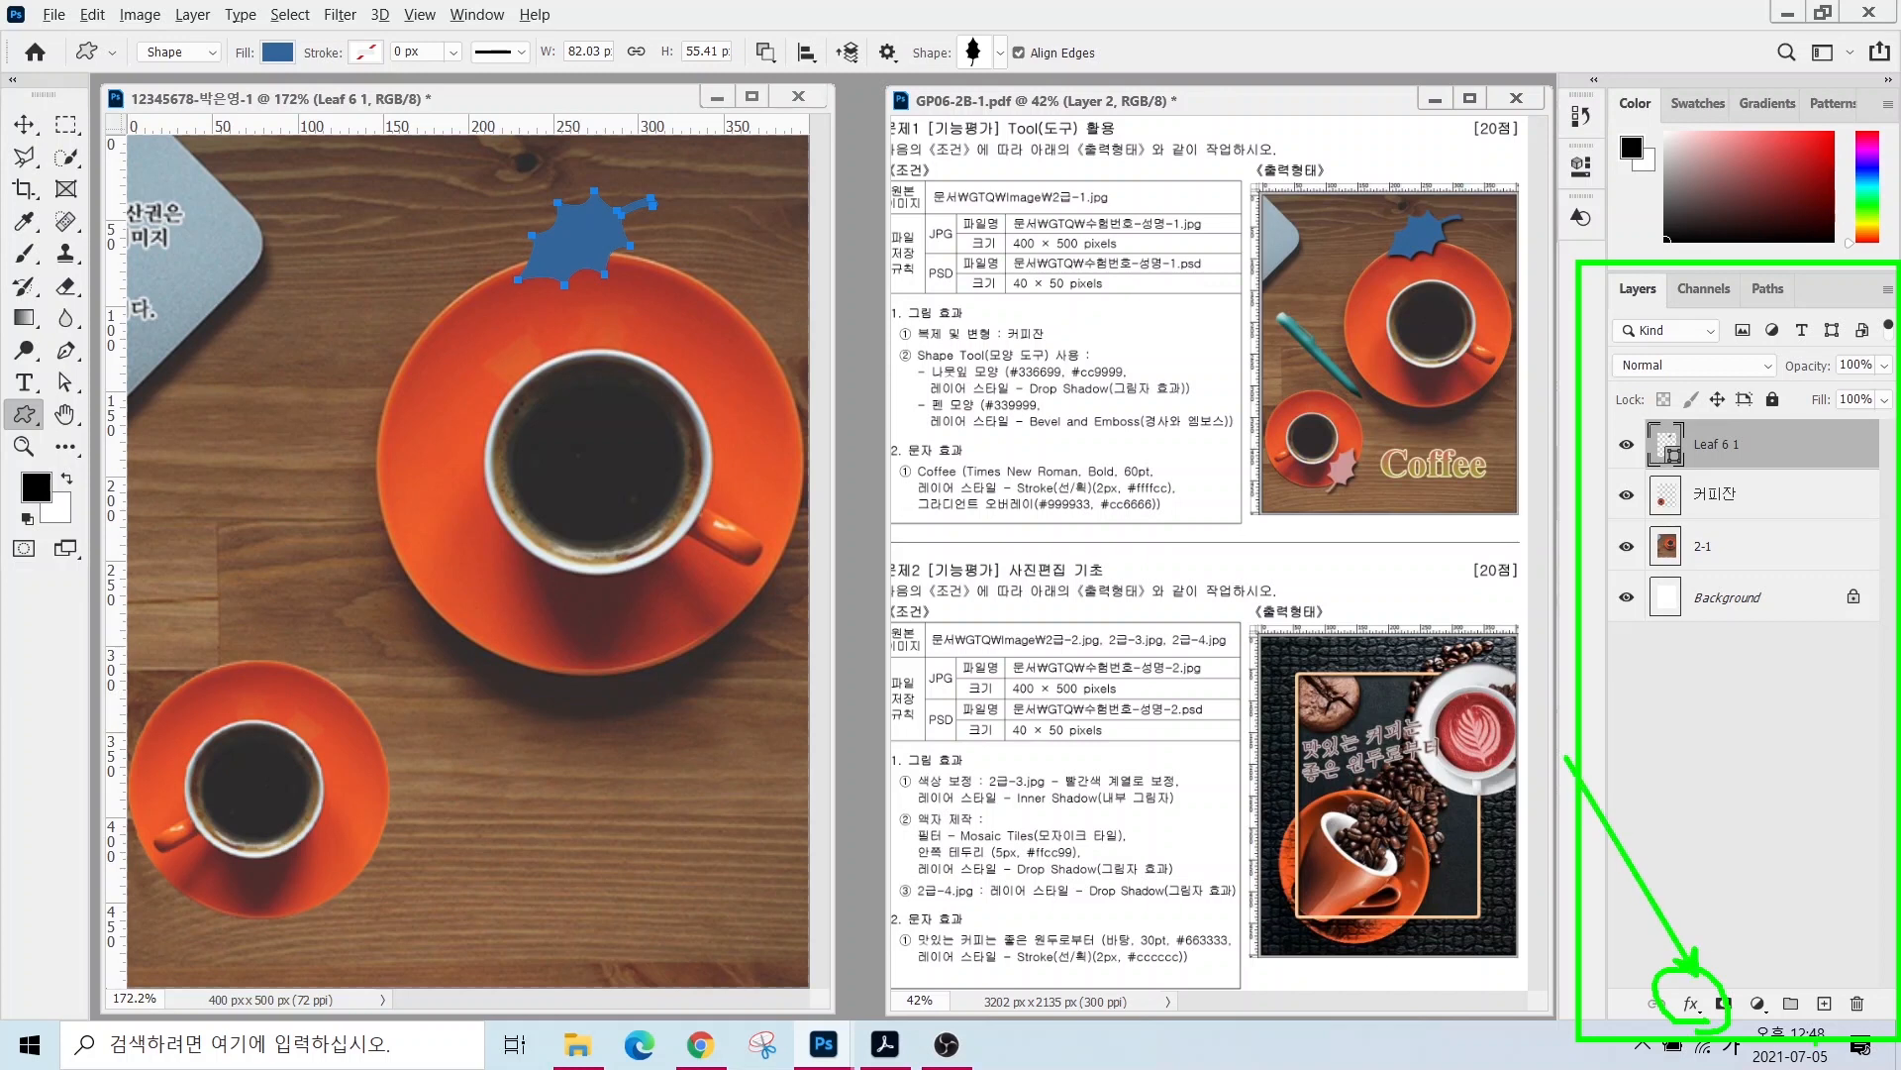
- Give Leaf 6 1 a drop shadow: 35% opacity, 124° angle, 7 px distance, 3 px size
left_click(1691, 1005)
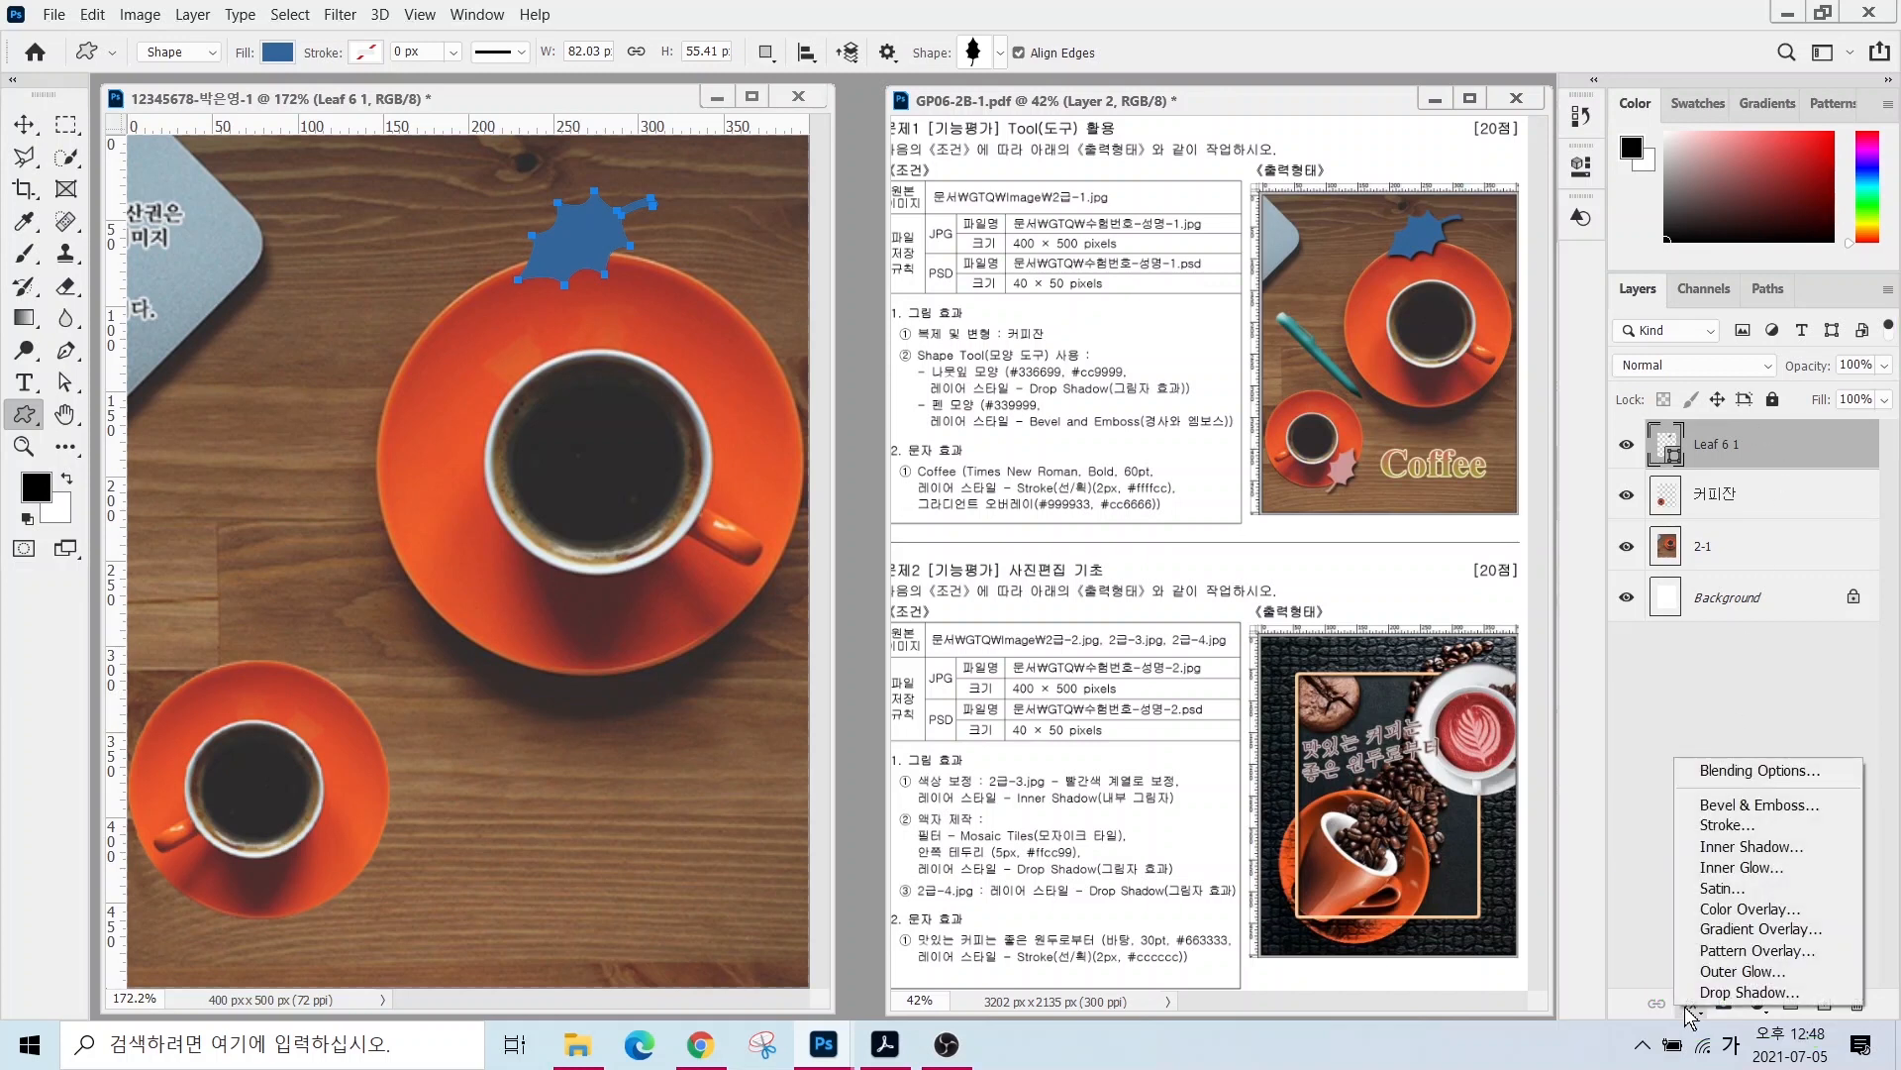
left_click(1710, 992)
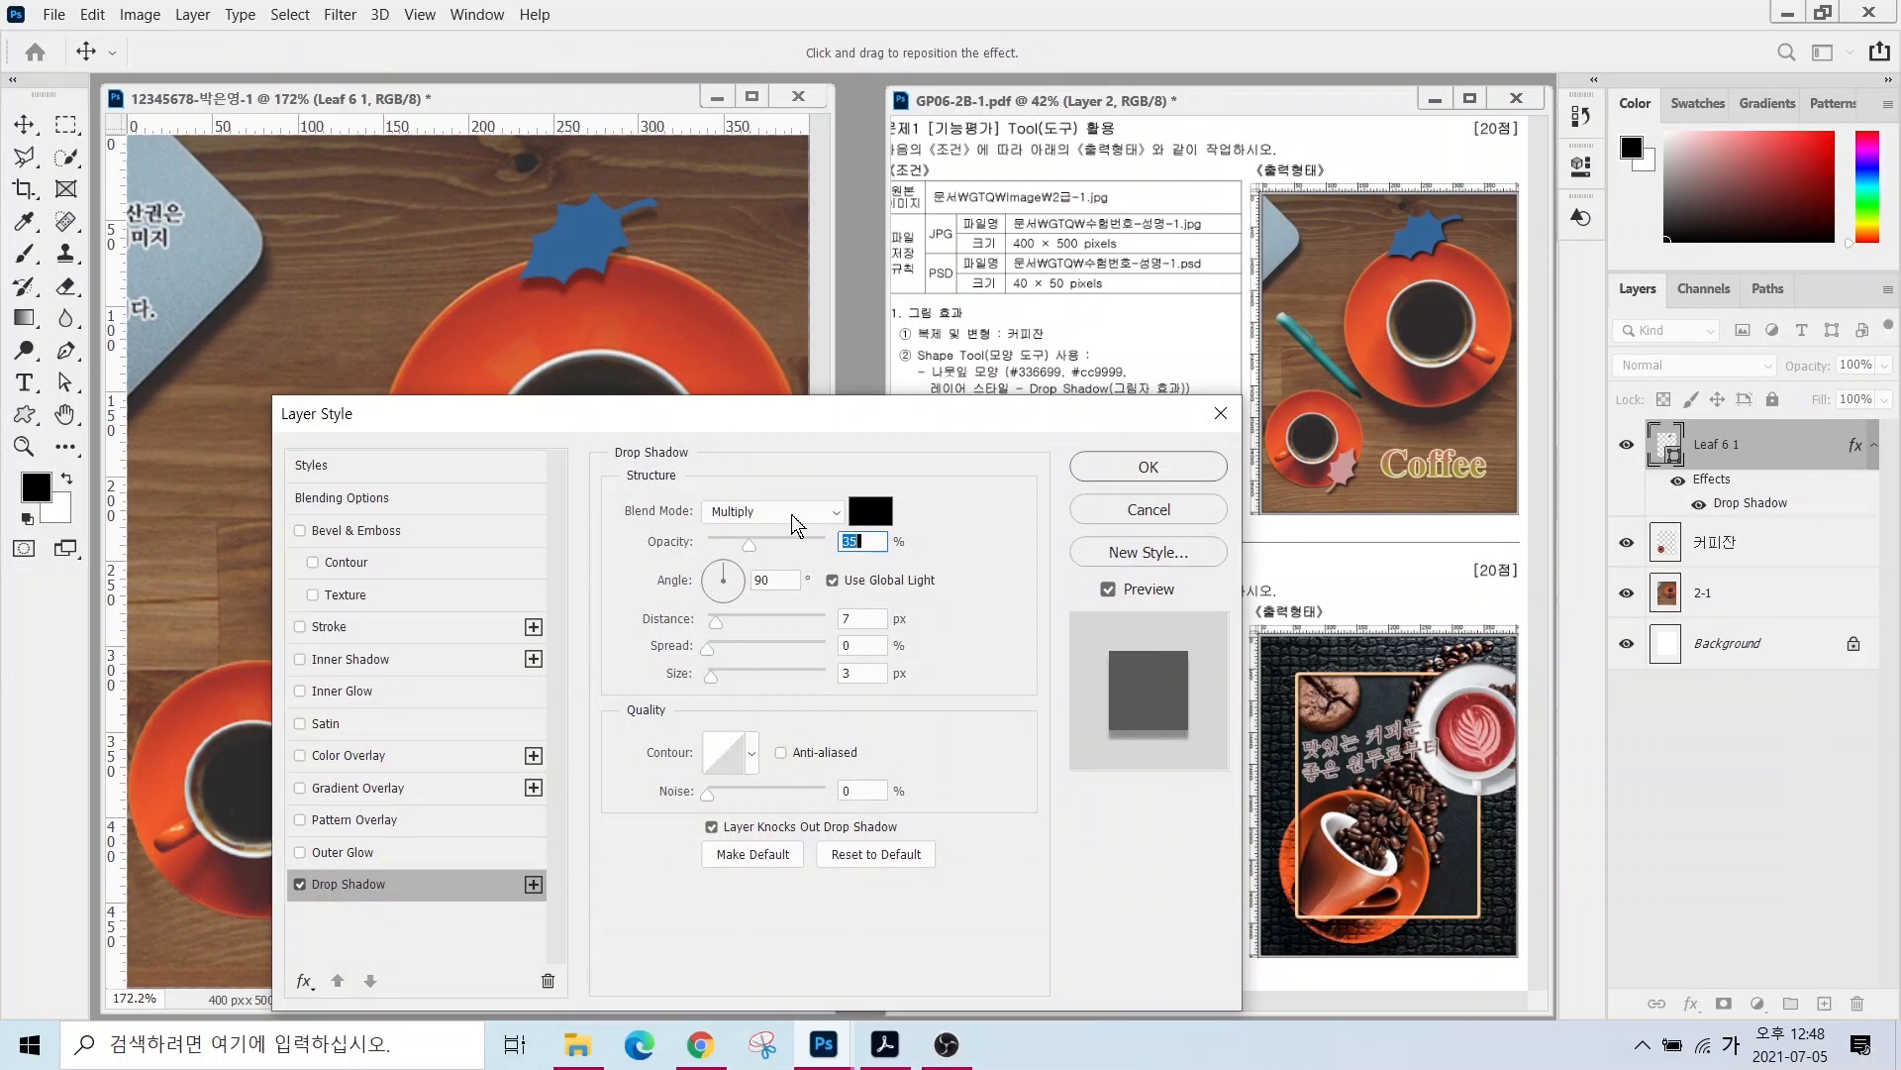
key("alt")
left_click_drag(600, 463, 958, 891)
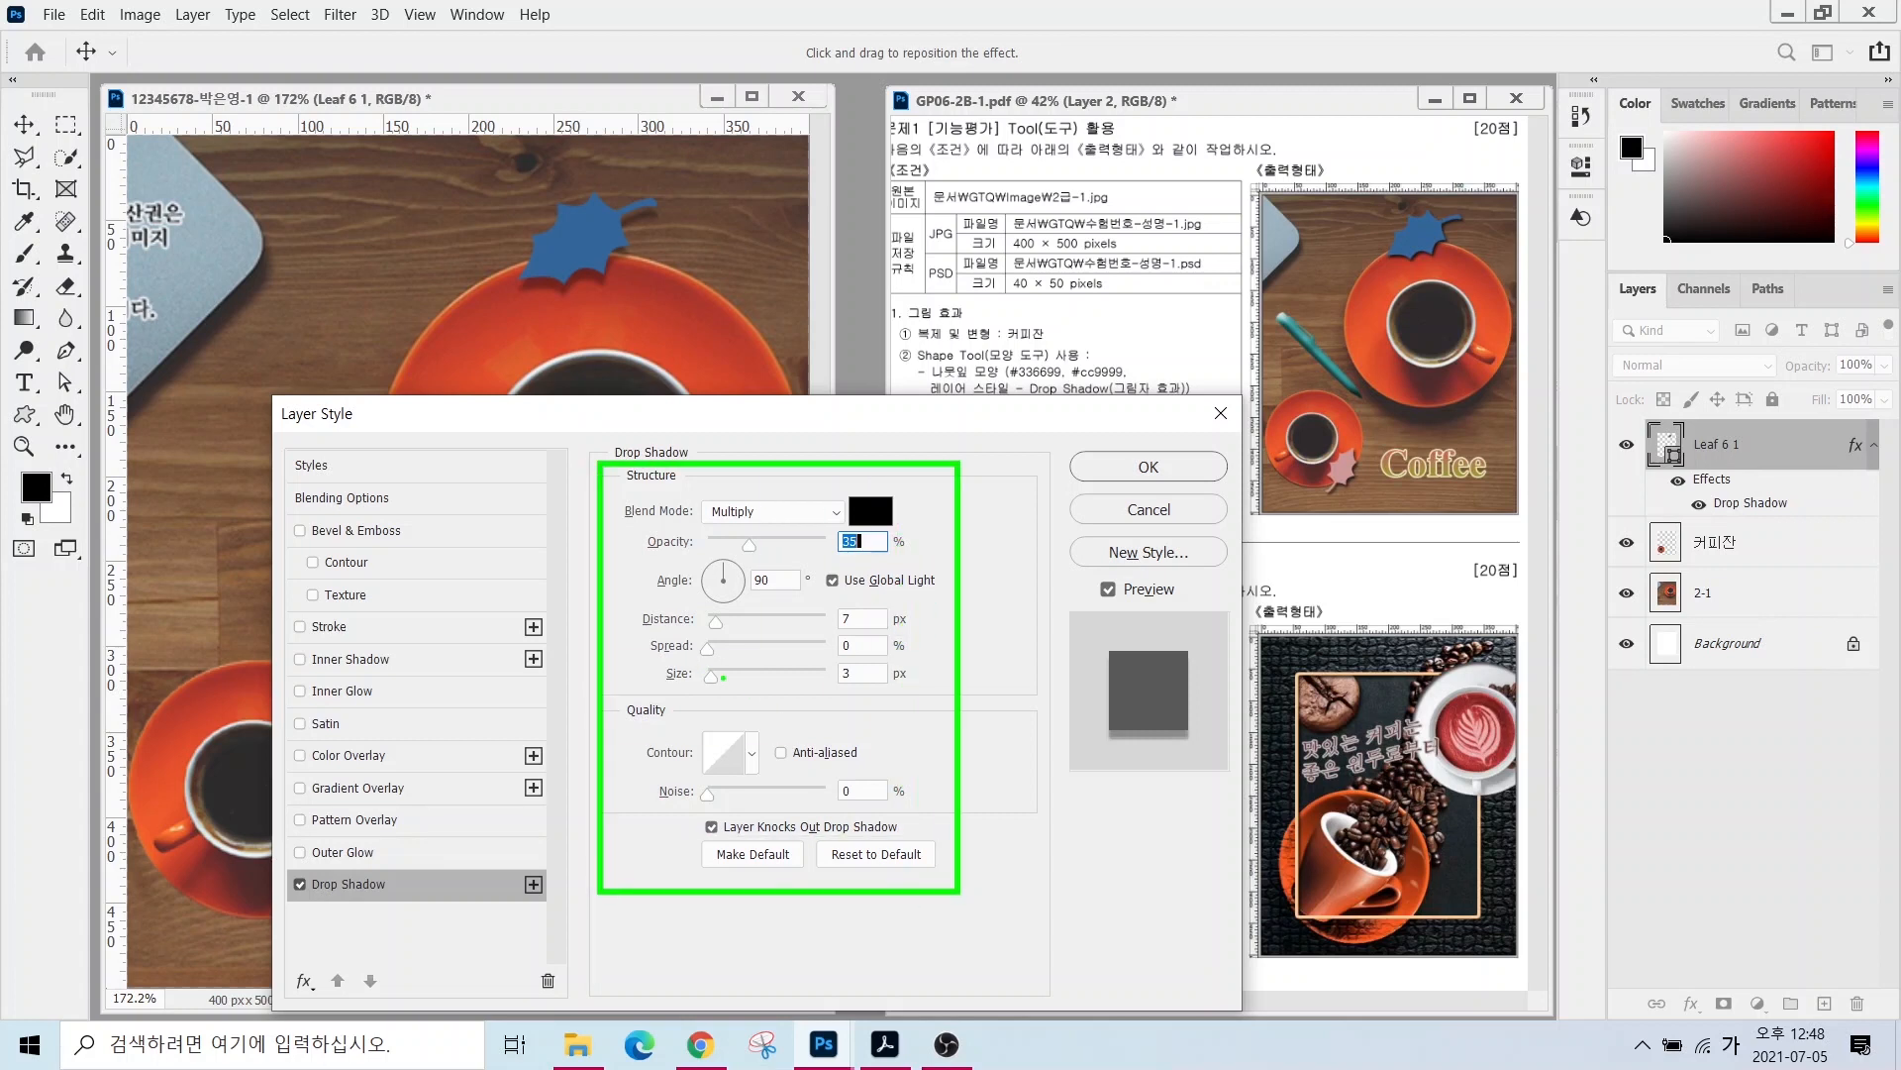
left_click_drag(724, 677, 764, 713)
left_click_drag(699, 622, 673, 589)
mouse_move(1485, 255)
left_mouse_down()
mouse_move(1440, 279)
mouse_move(1365, 244)
mouse_move(1463, 248)
left_mouse_up()
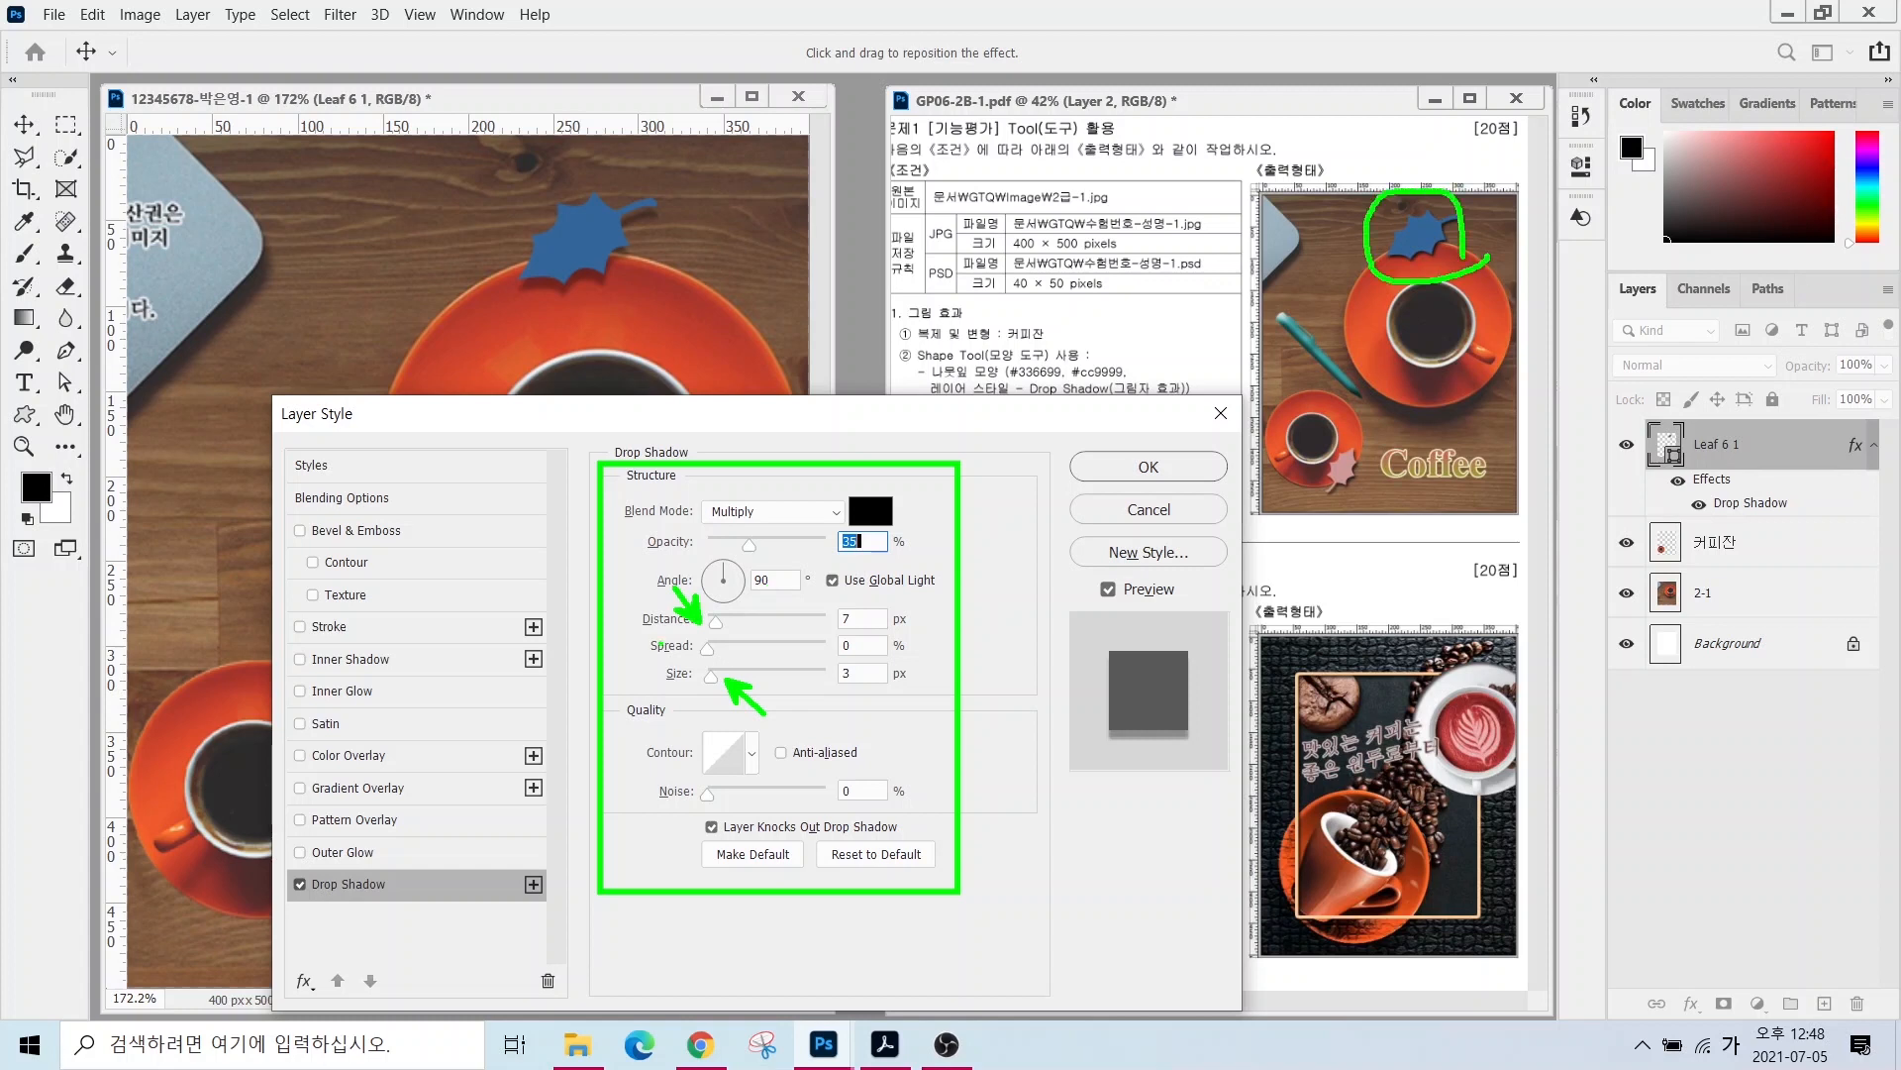
left_click(709, 714)
left_click(716, 570)
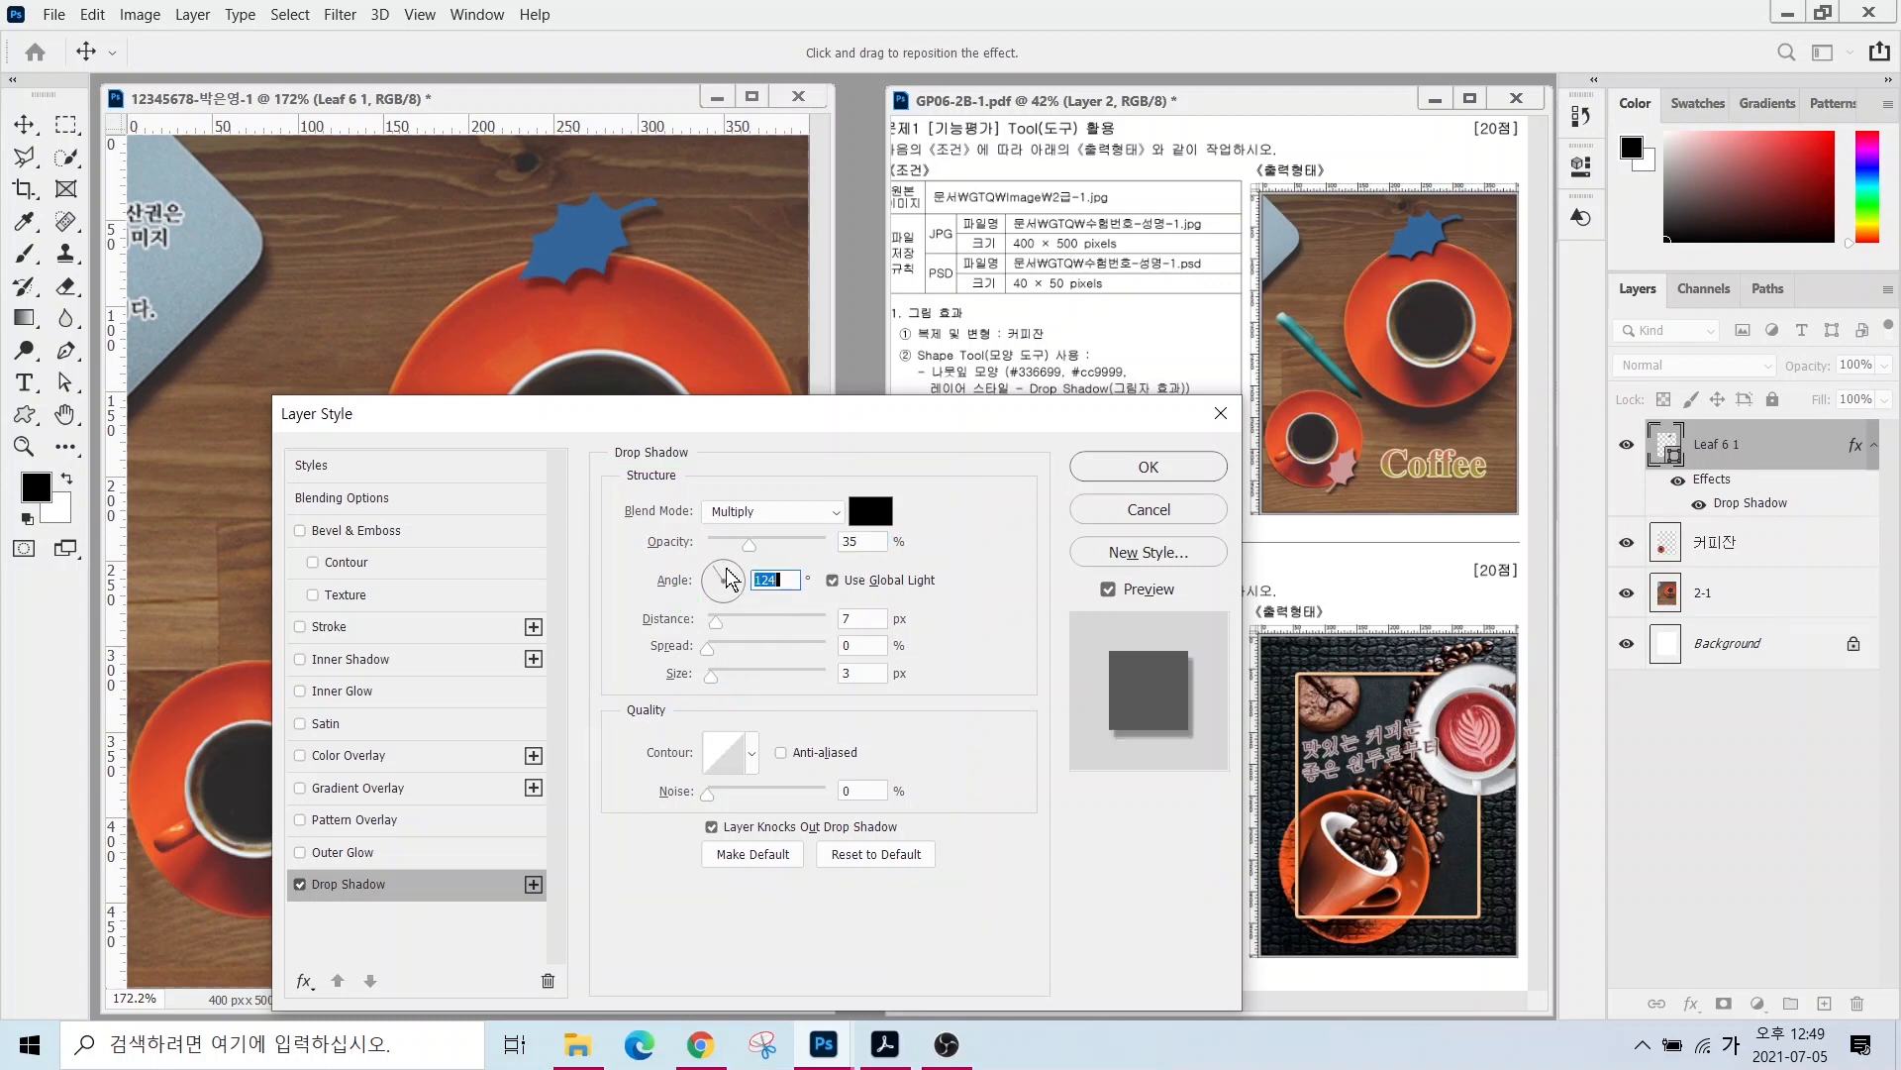
key("alt")
key("Return")
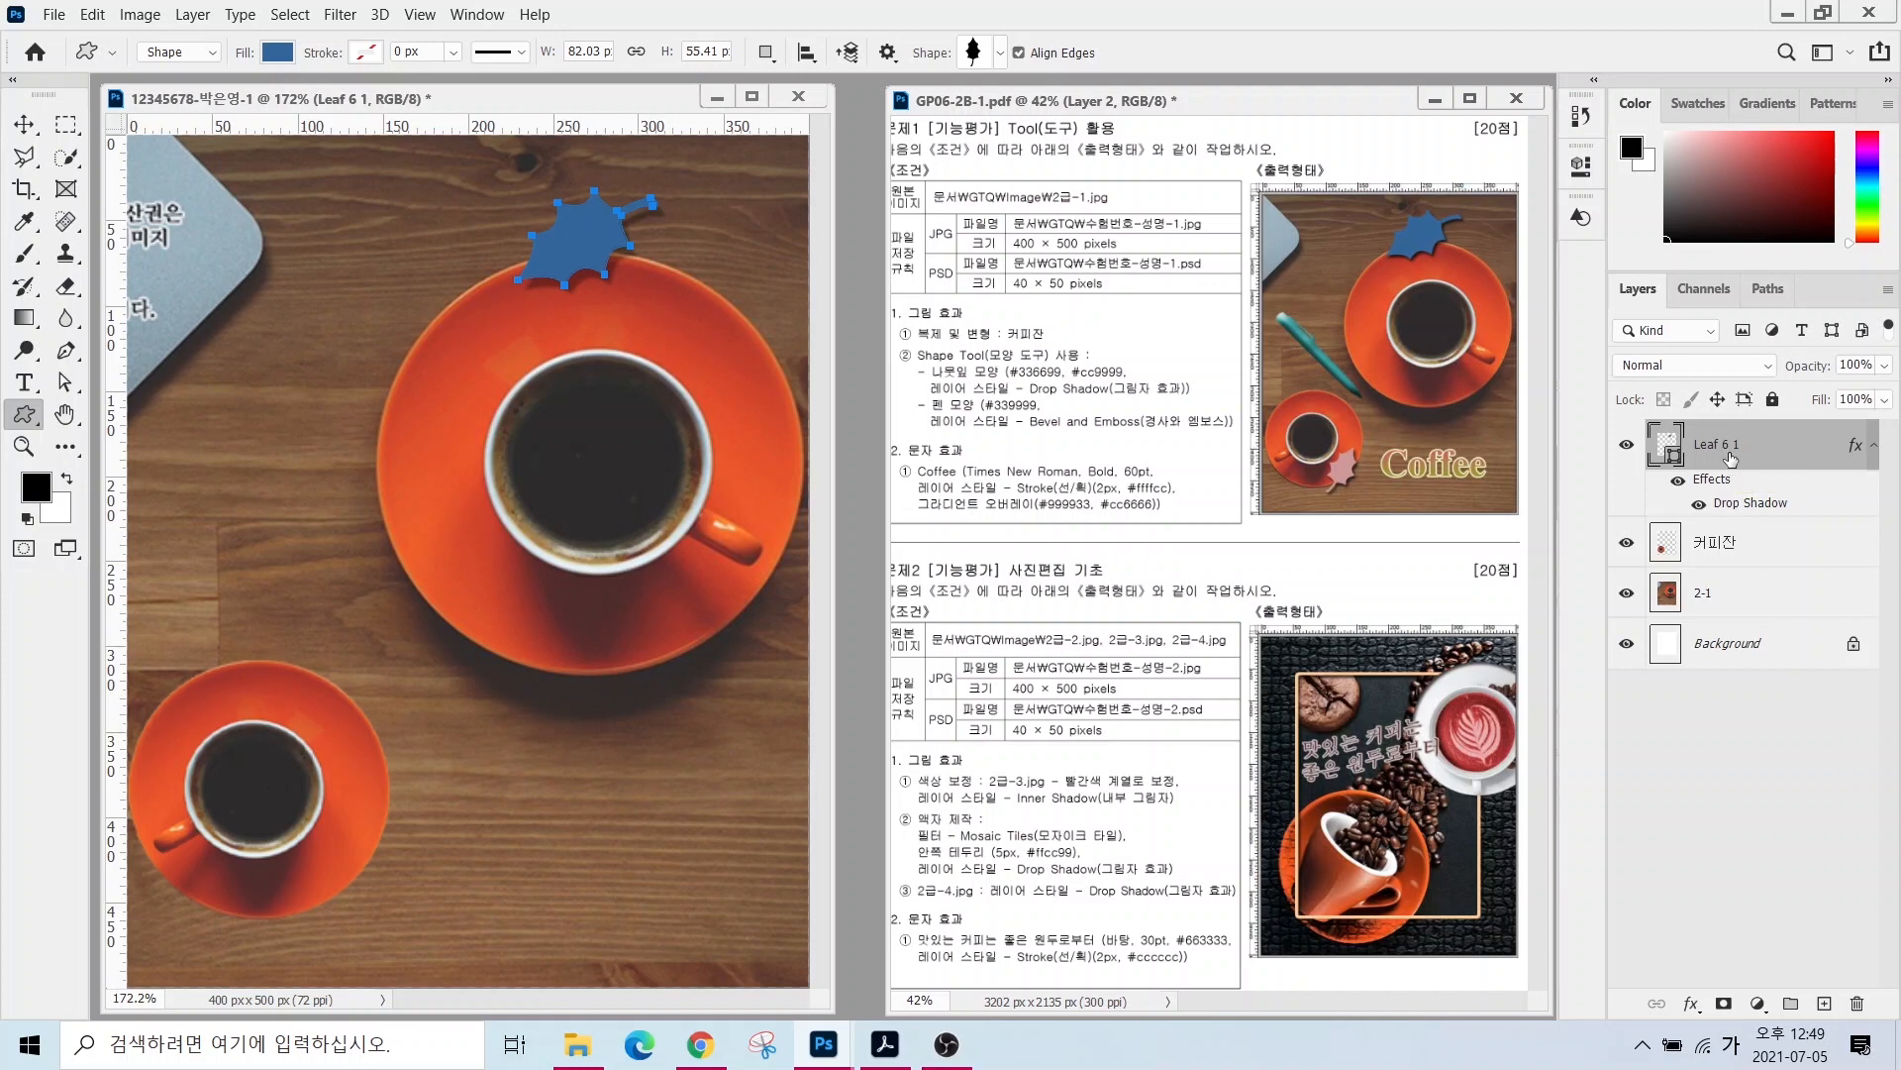
- Duplicate the leaf, move the copy beside the small cup, rotate it and scale to about 75%
key("ctrl+j")
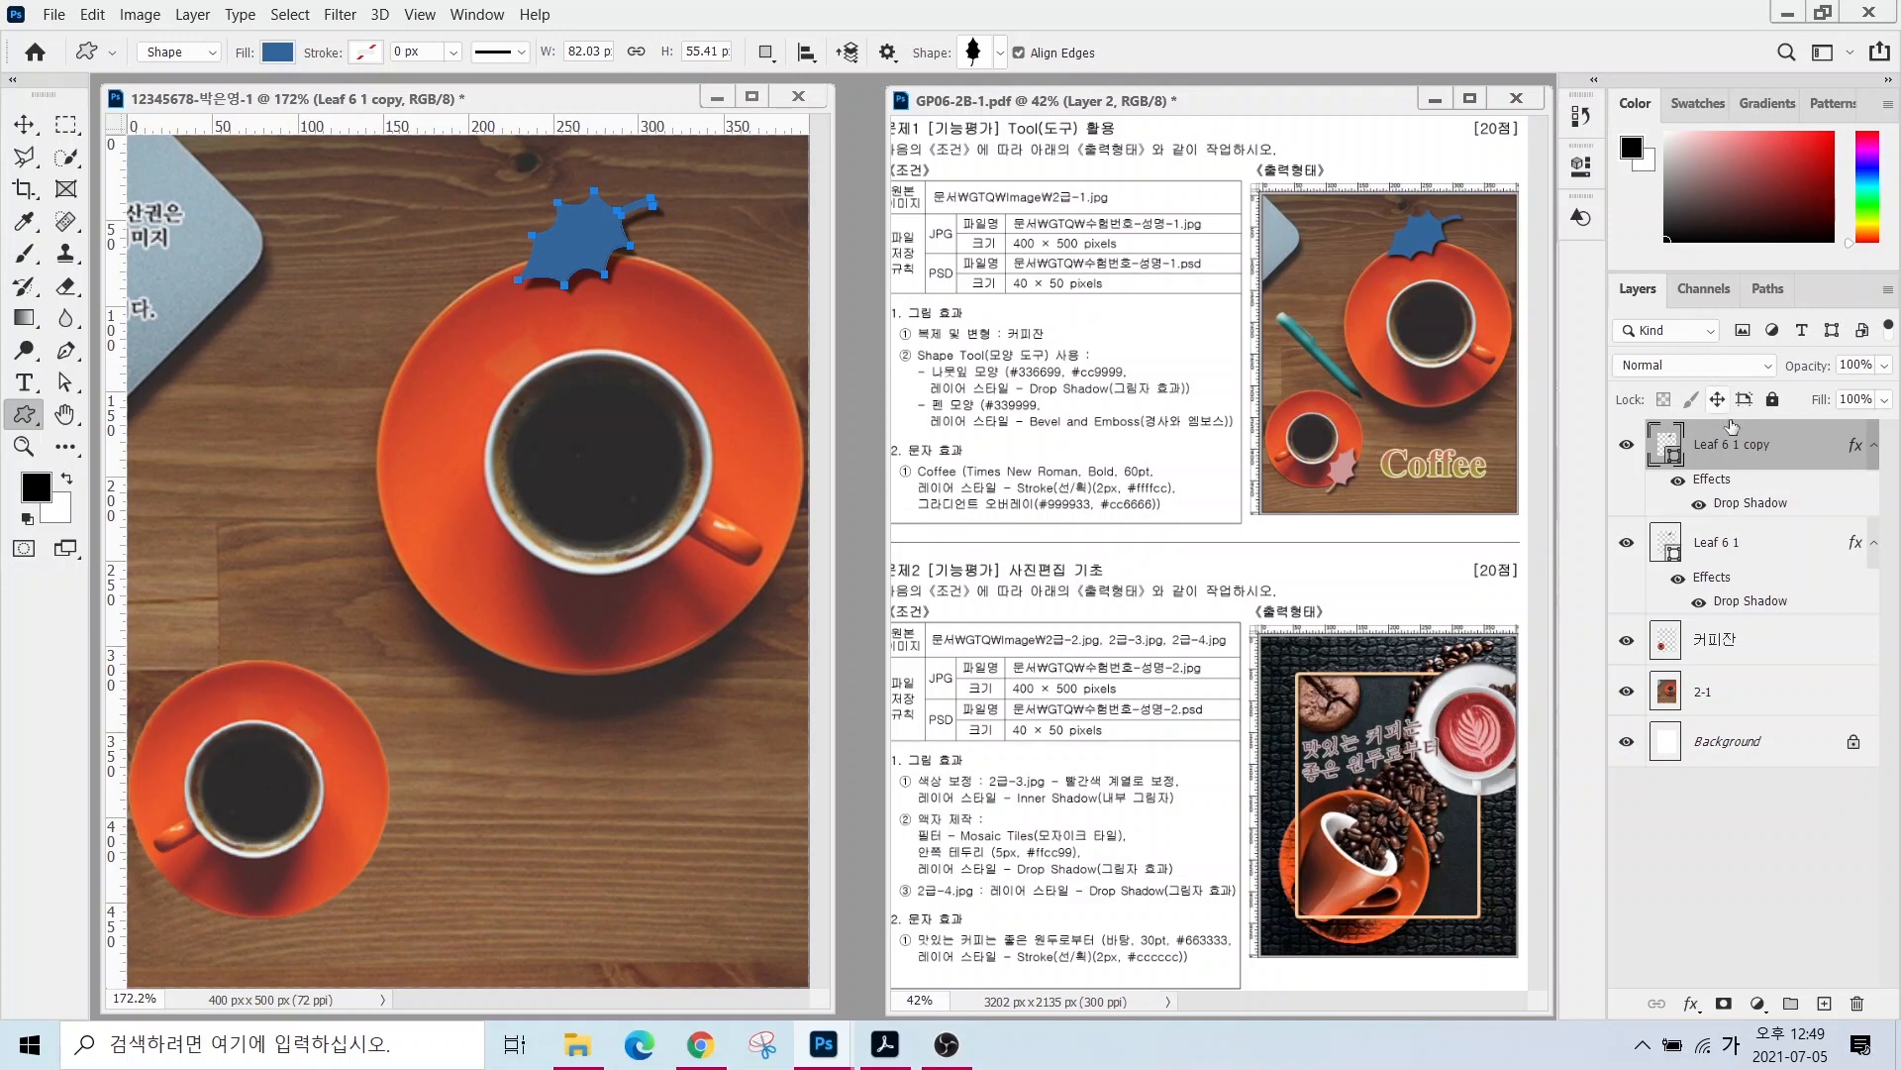
left_click(23, 124)
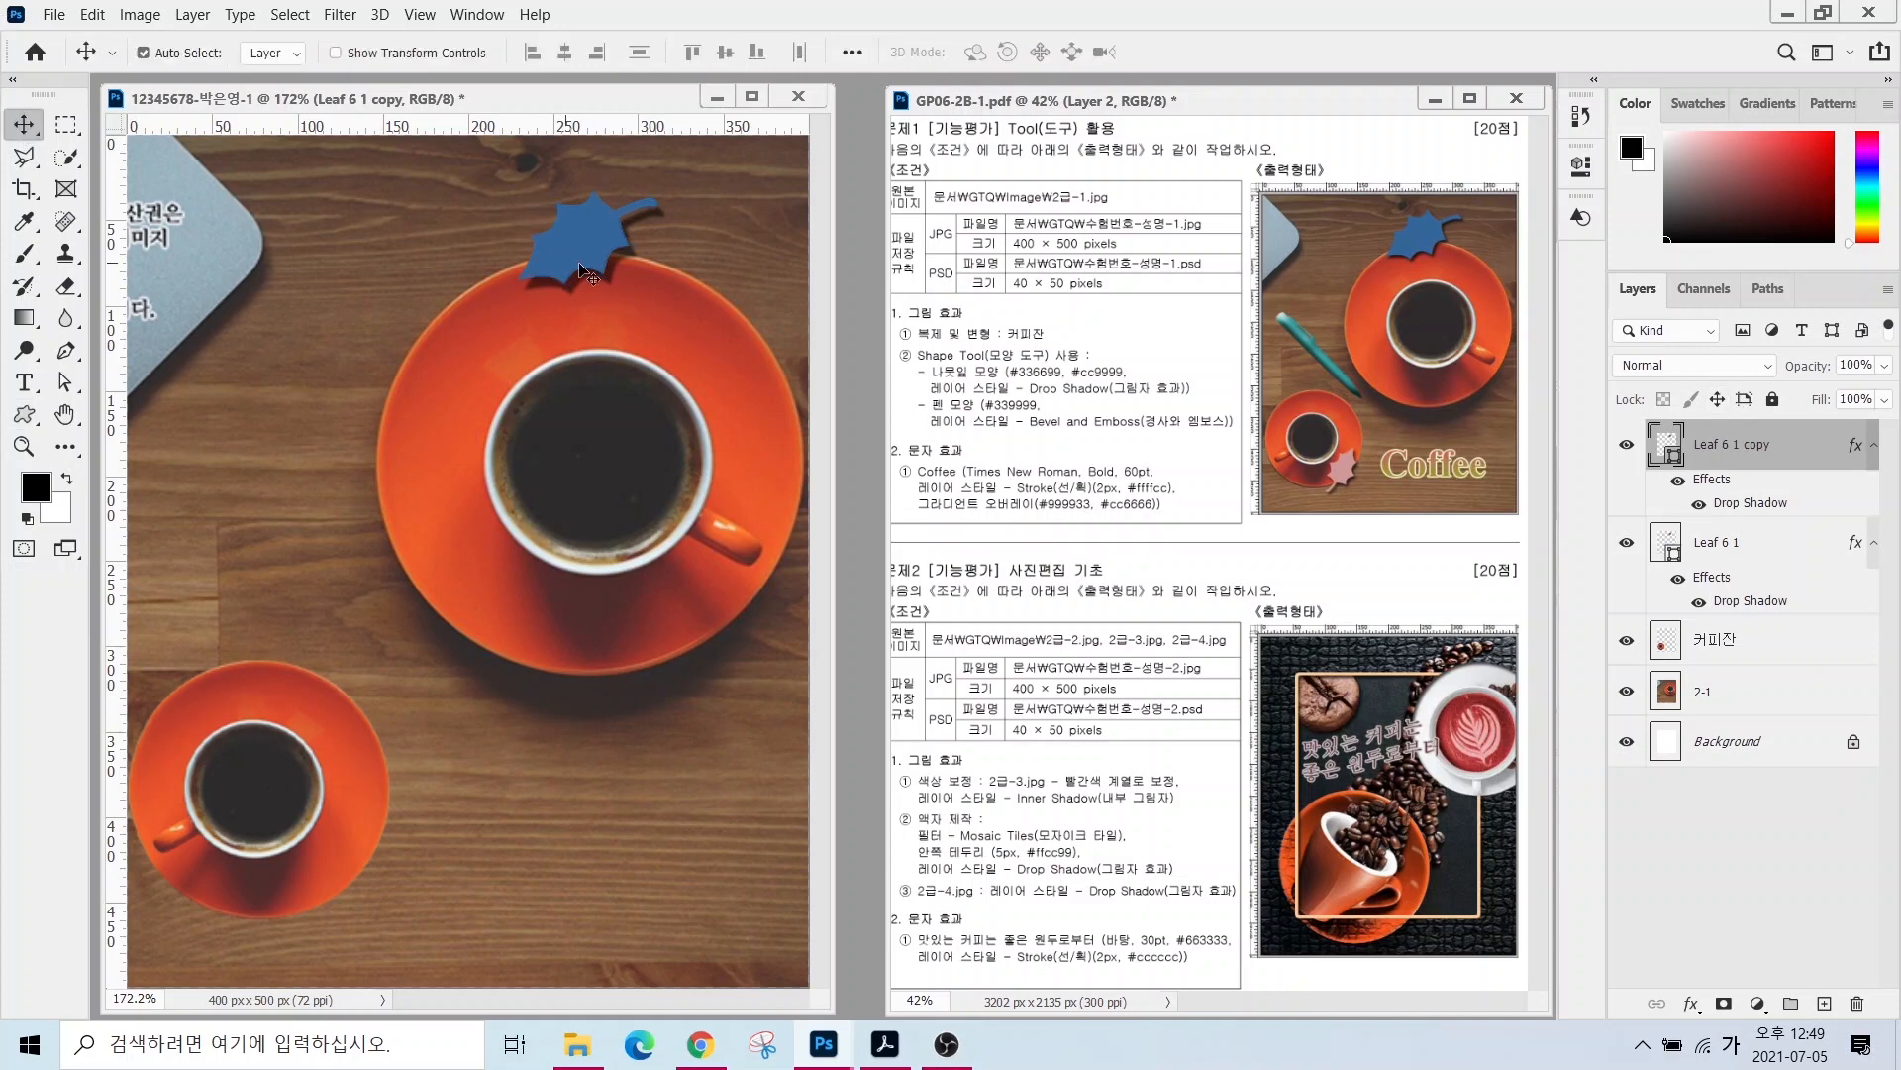
left_click_drag(580, 263, 436, 800)
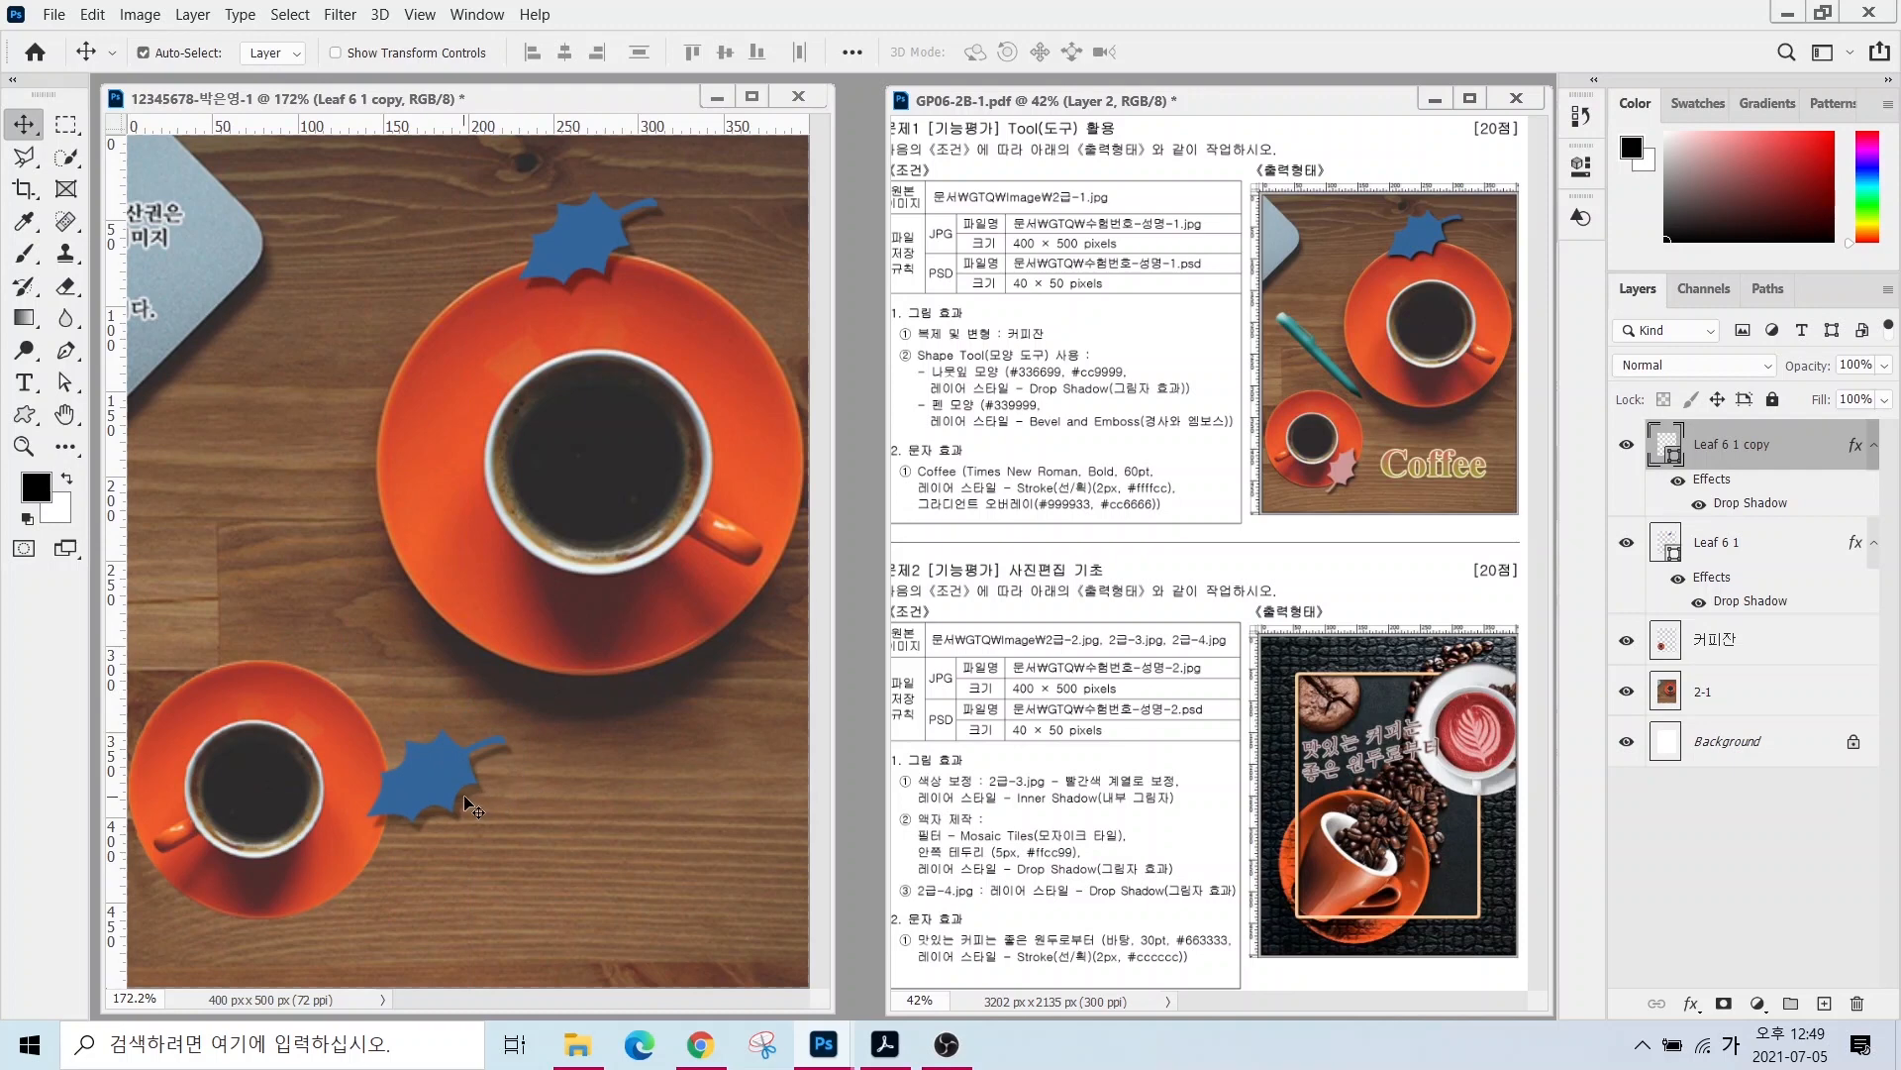
key("ctrl+t")
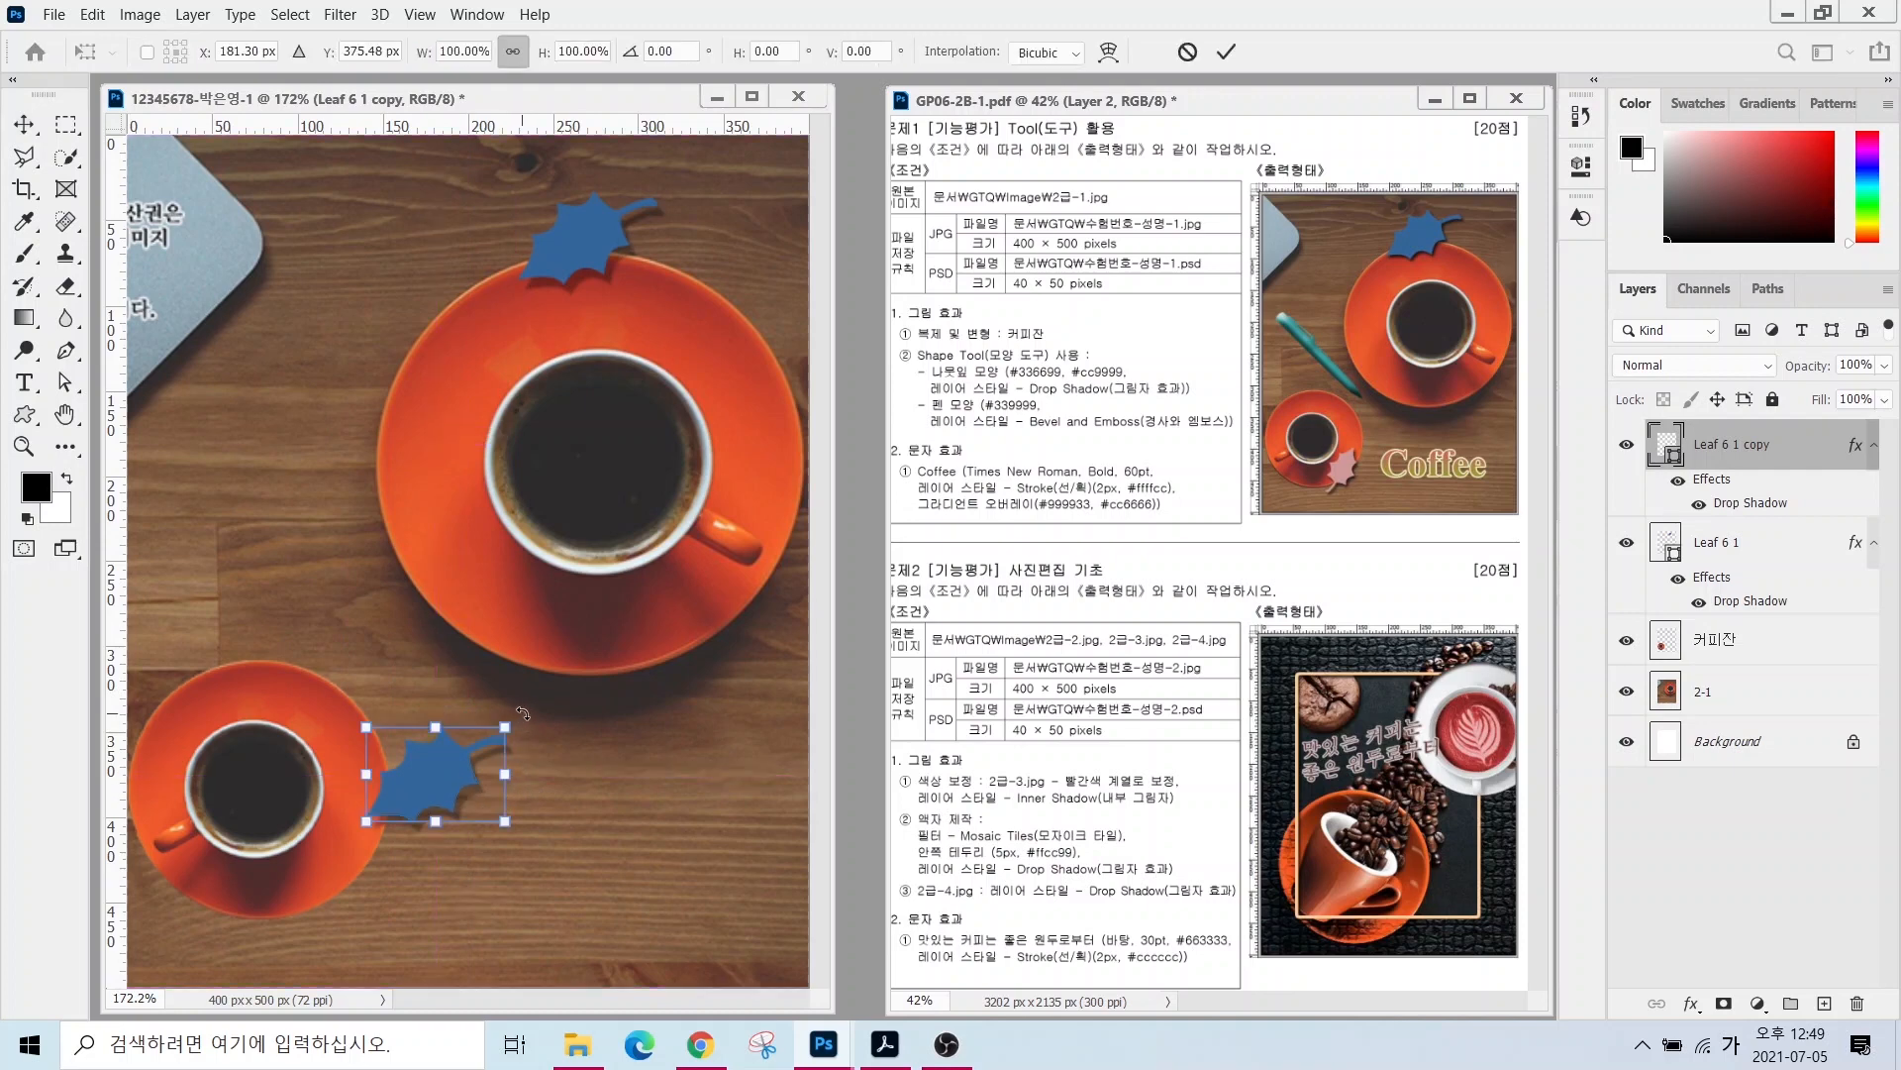
left_click_drag(524, 713, 384, 830)
left_click_drag(493, 714, 337, 874)
left_click_drag(413, 807, 395, 792)
key("Return")
- Change the copied leaf's fill colour to pink #cc9999
double_click(1666, 444)
type("cc9999")
key("Return")
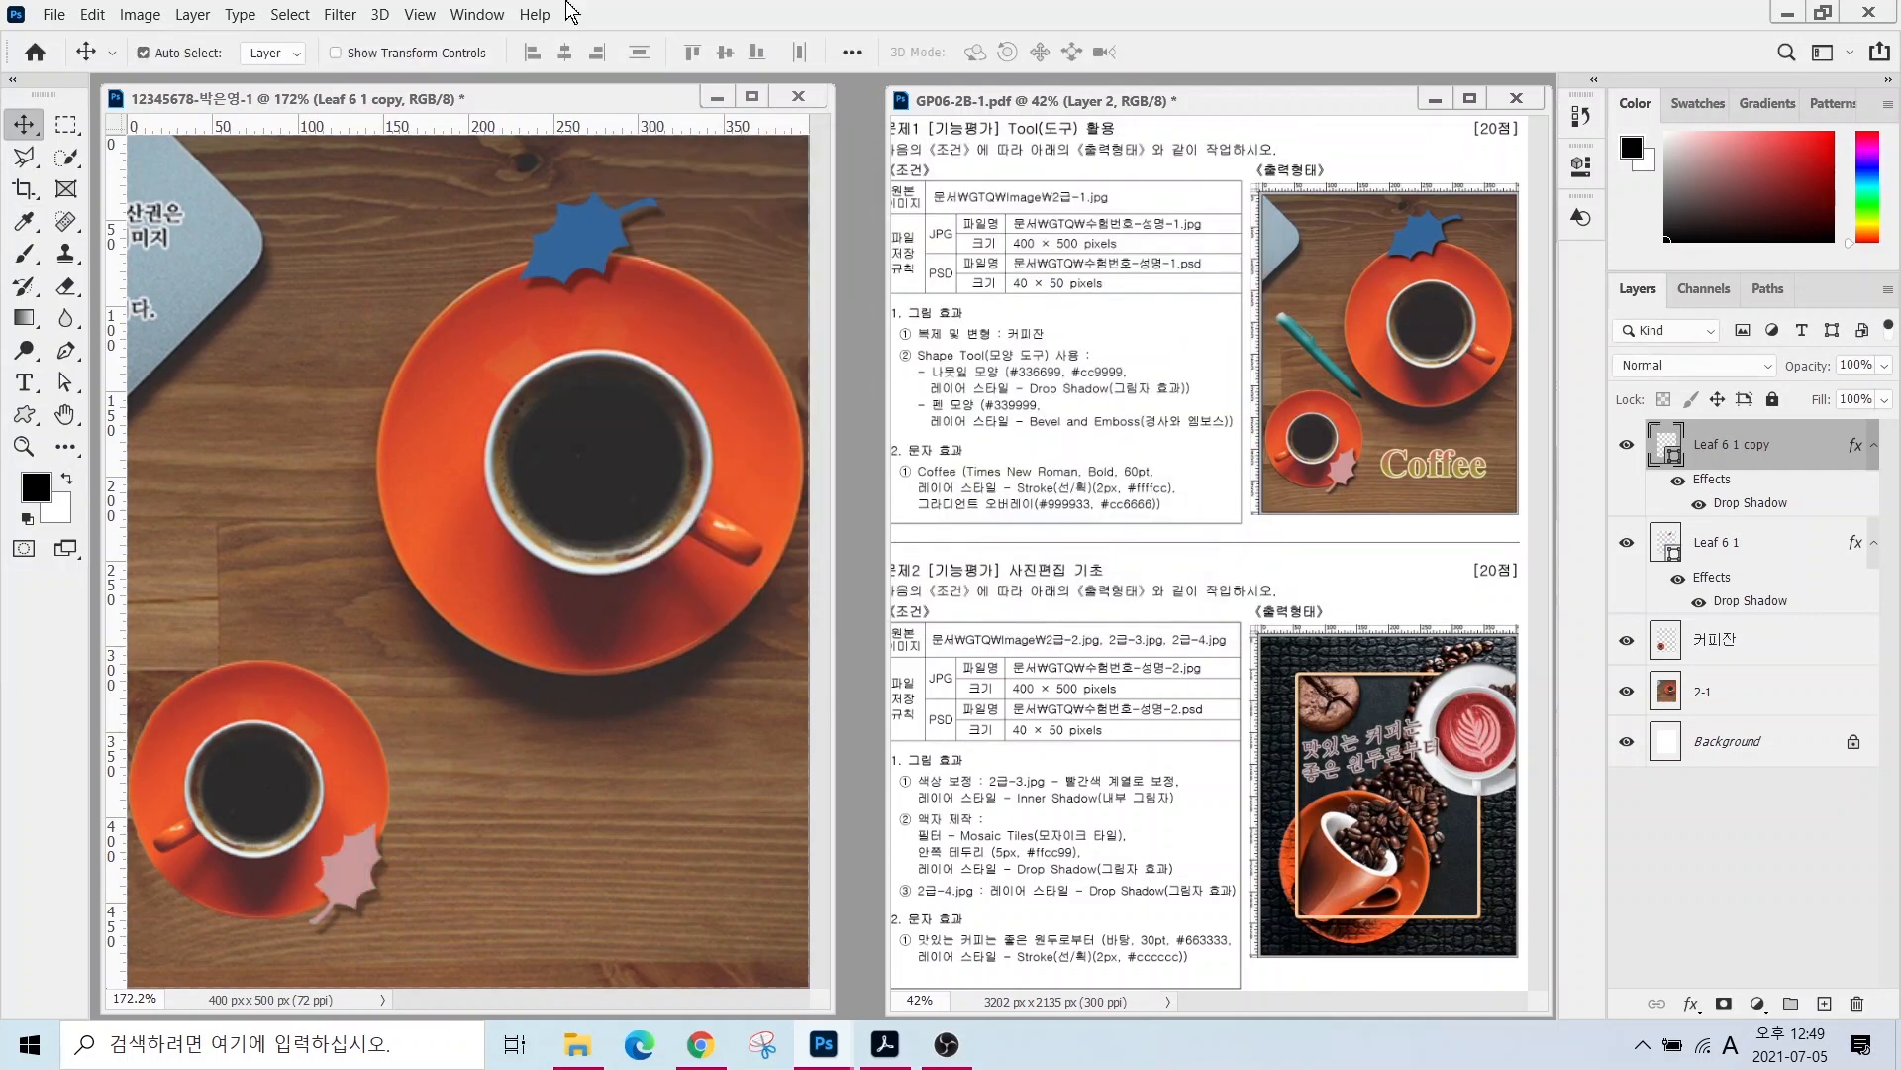
mouse_move(1369, 409)
left_mouse_down()
mouse_move(1325, 301)
mouse_move(1369, 408)
left_mouse_up()
- Draw the pen shape from the Objects folder diagonally left of the large saucer
left_click(25, 415)
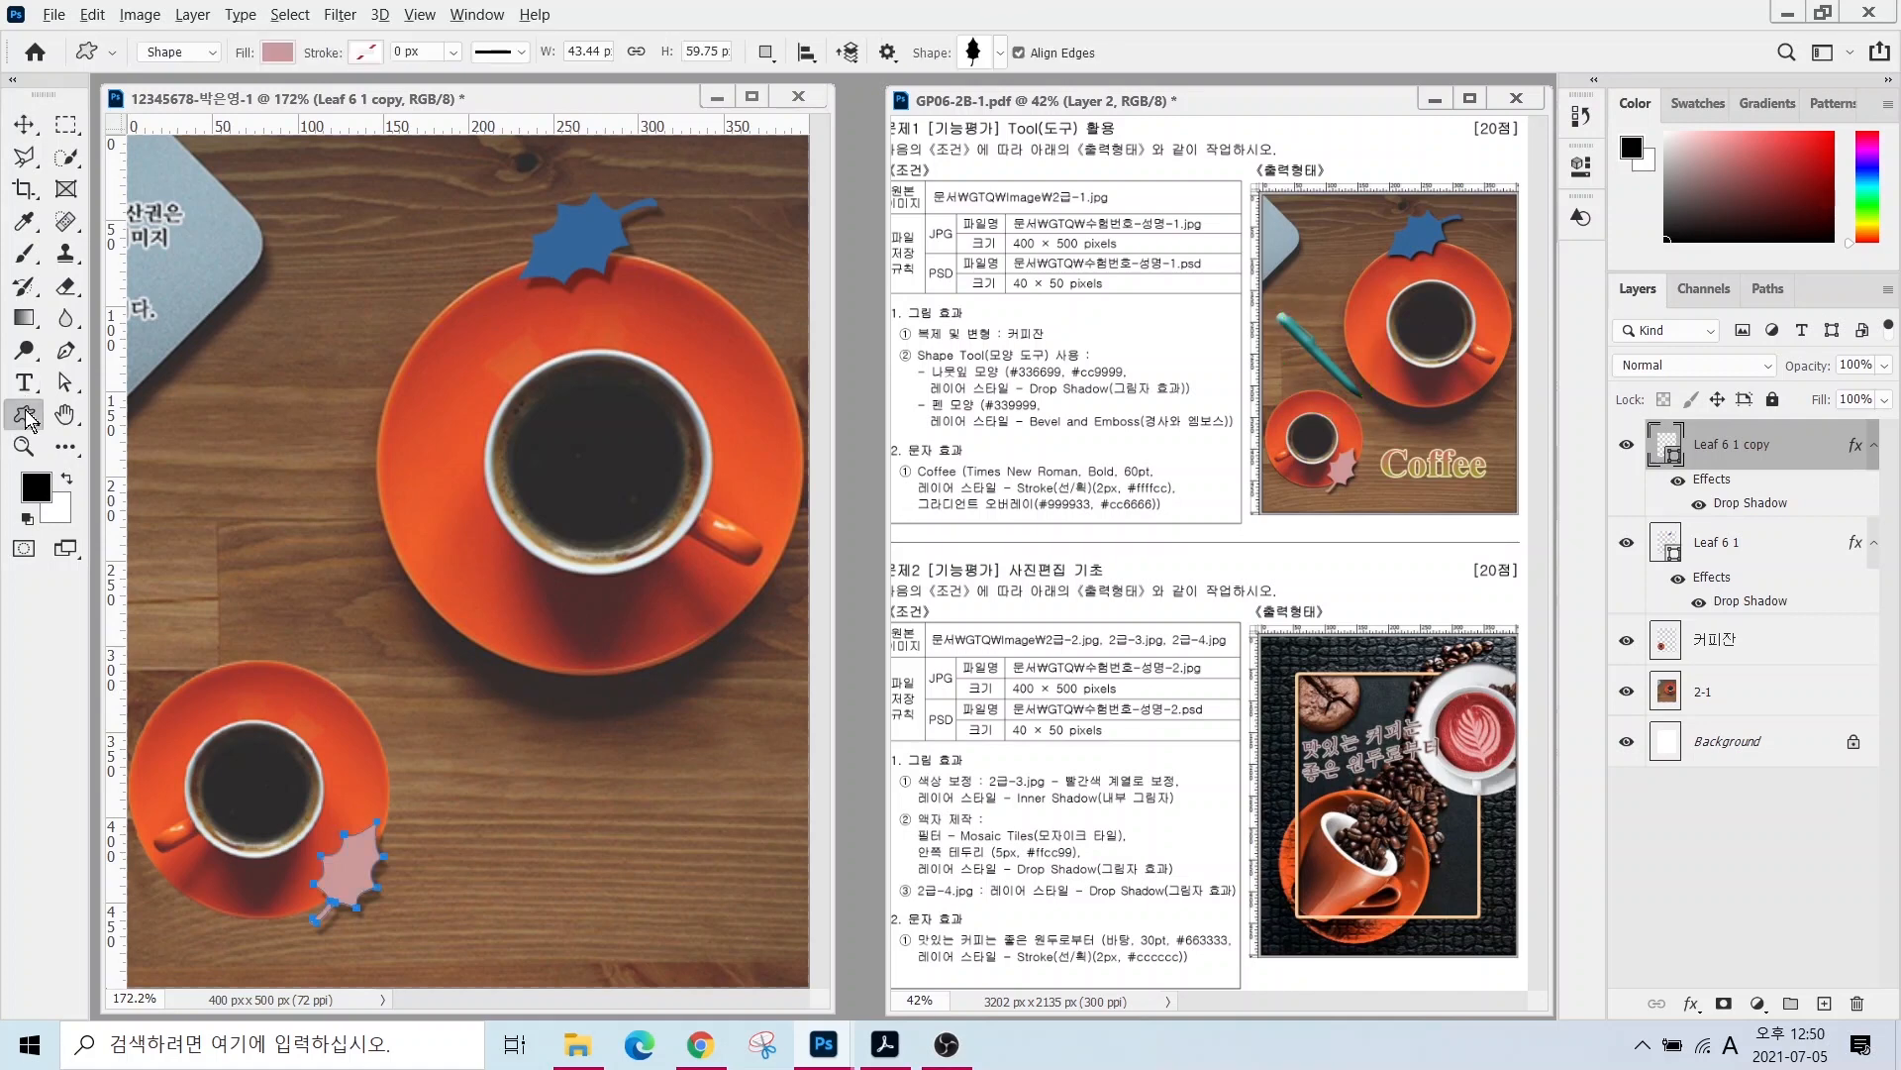
mouse_move(94, 70)
left_mouse_down()
mouse_move(116, 22)
mouse_move(201, 57)
mouse_move(29, 234)
left_mouse_up()
mouse_move(213, 78)
left_mouse_down()
mouse_move(354, 65)
mouse_move(314, 74)
mouse_move(171, 206)
left_mouse_up()
left_click_drag(428, 2, 308, 117)
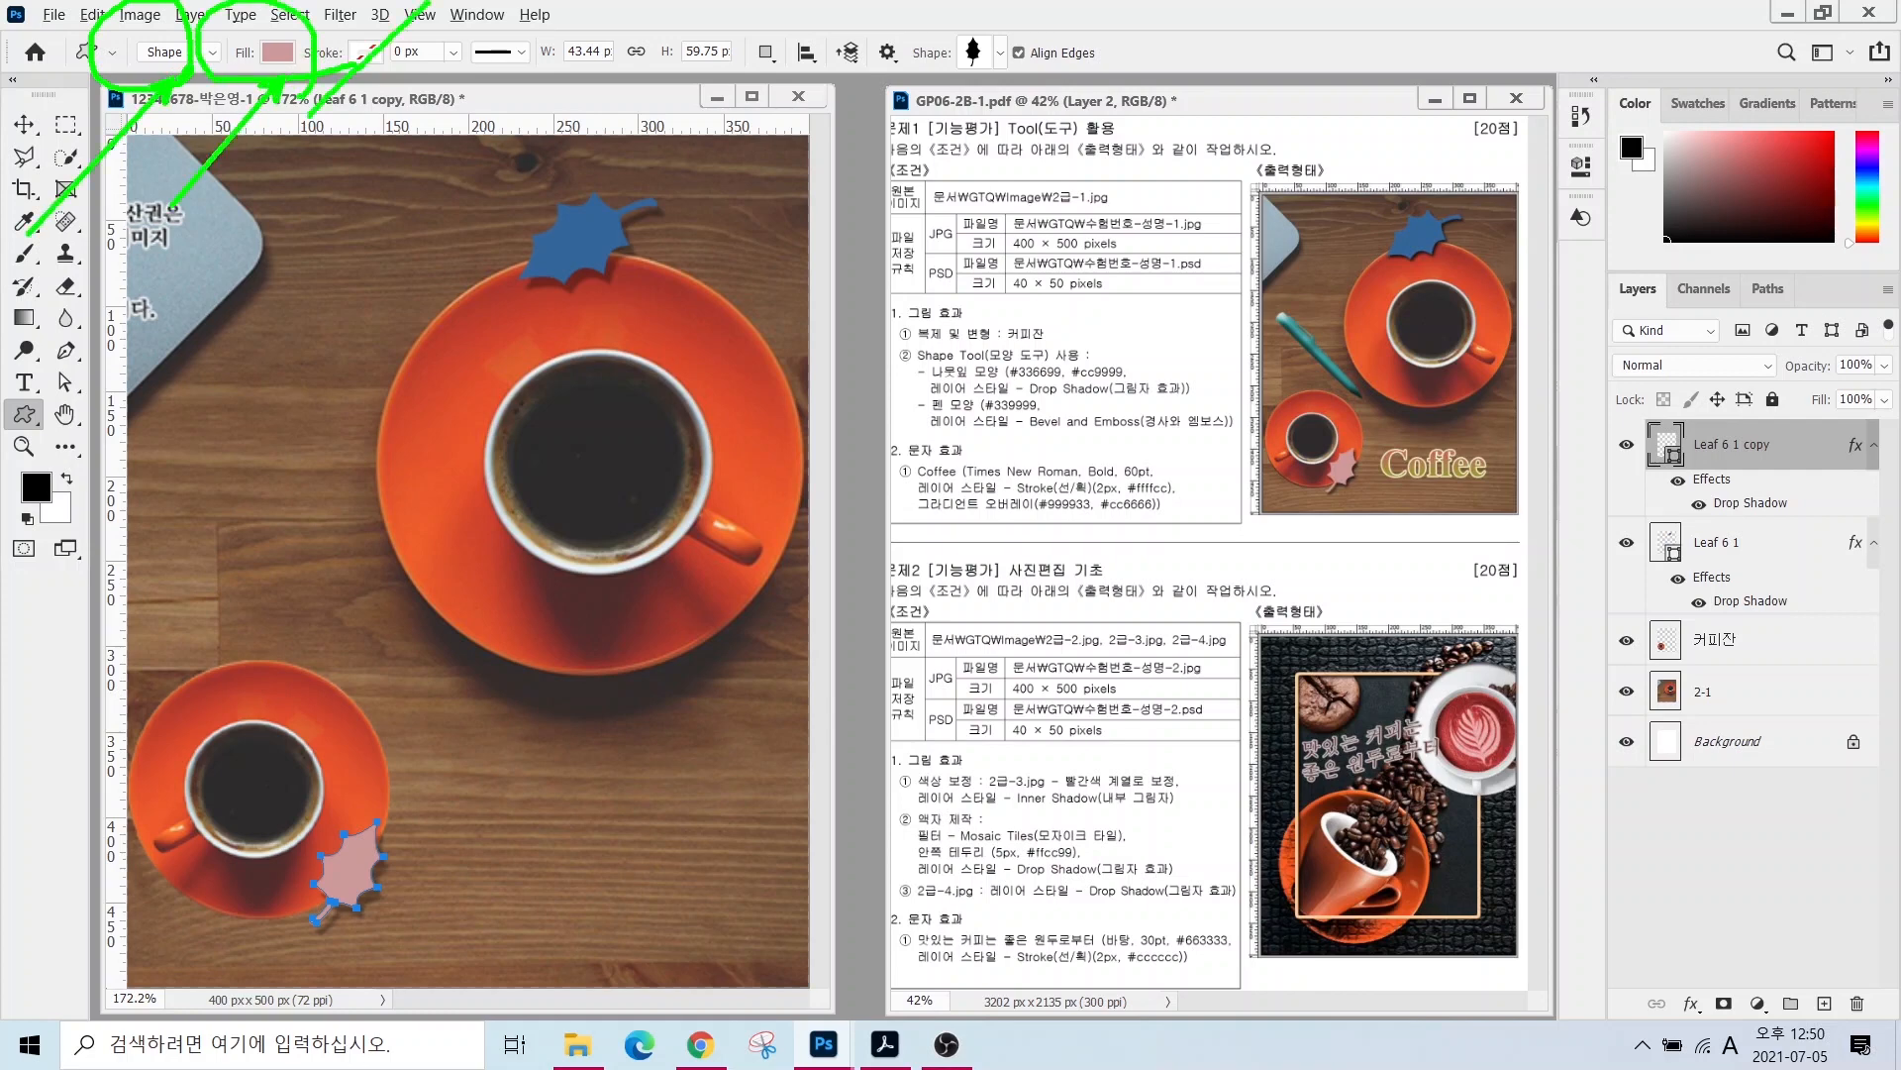
mouse_move(1030, 94)
left_mouse_down()
mouse_move(931, 99)
mouse_move(916, 9)
mouse_move(996, 86)
left_mouse_up()
mouse_move(1147, 223)
left_mouse_down()
mouse_move(985, 85)
mouse_move(990, 110)
left_mouse_up()
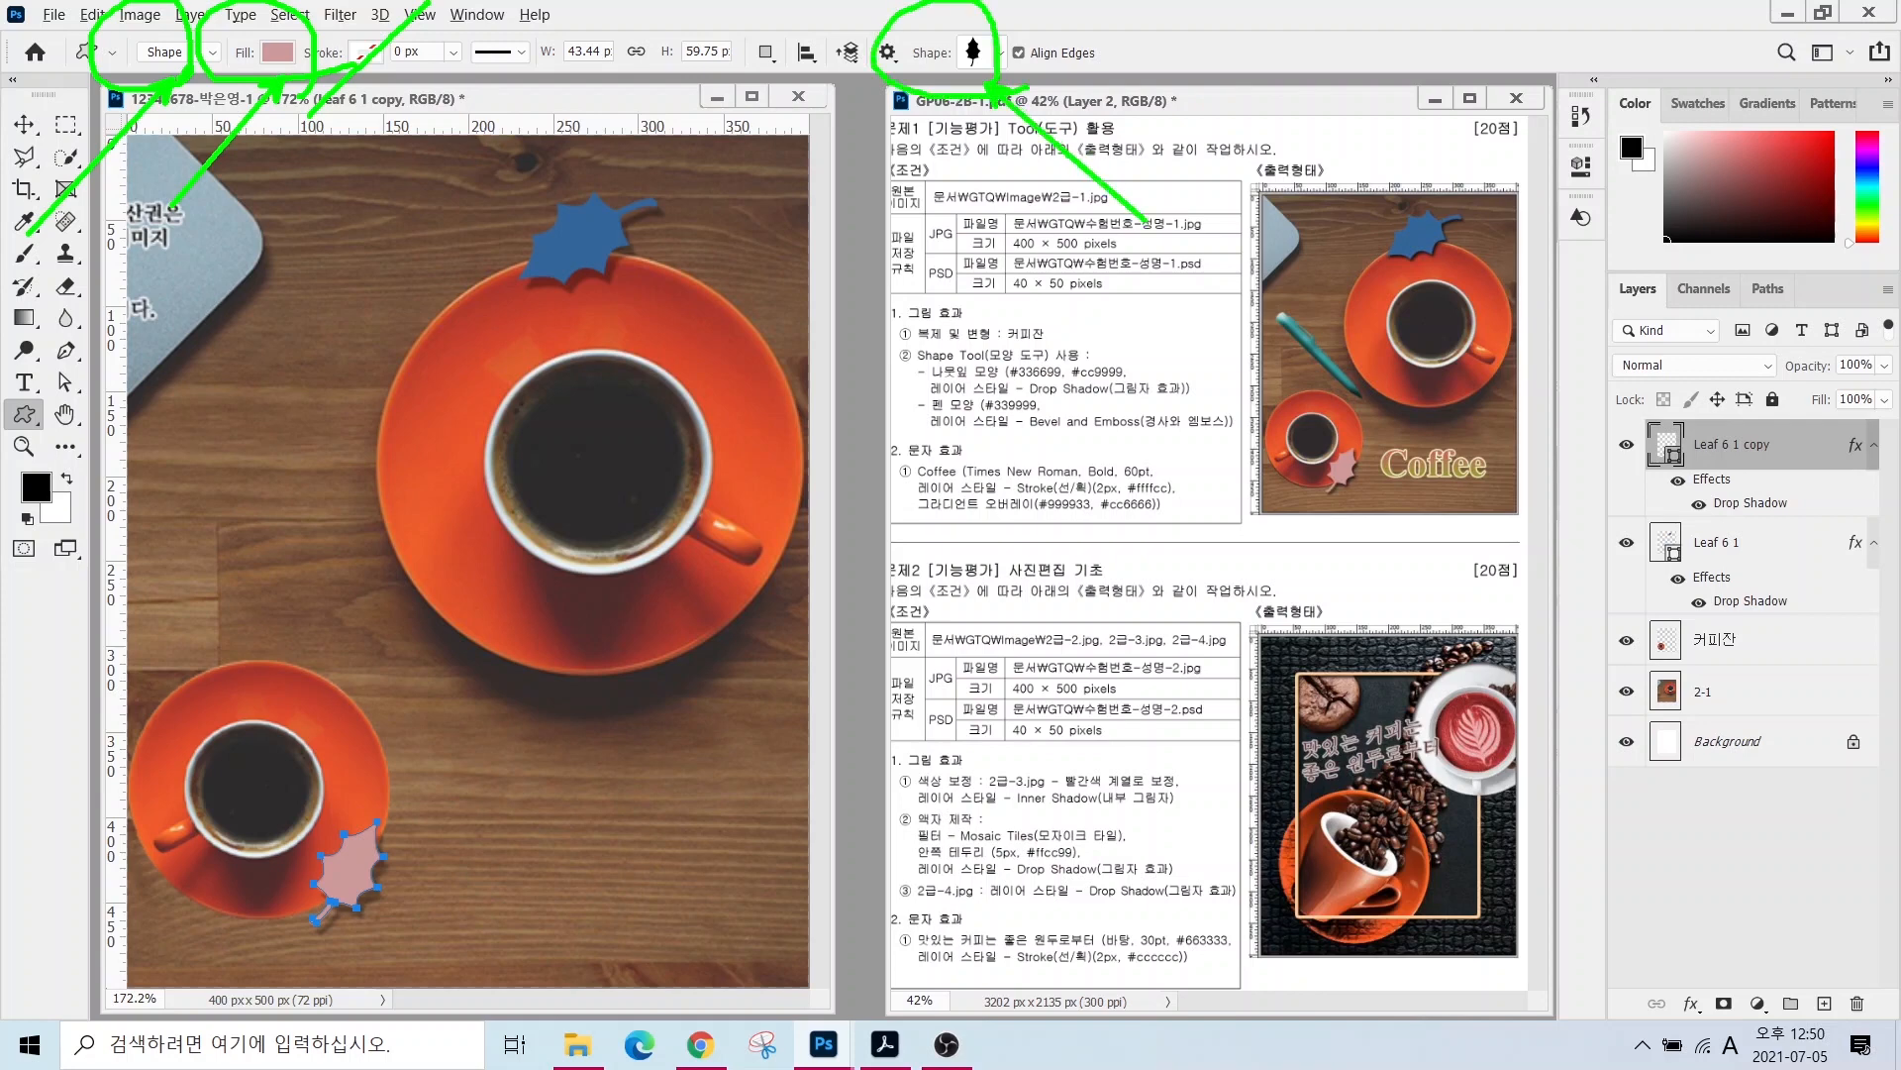
left_click(1000, 53)
left_click(675, 714)
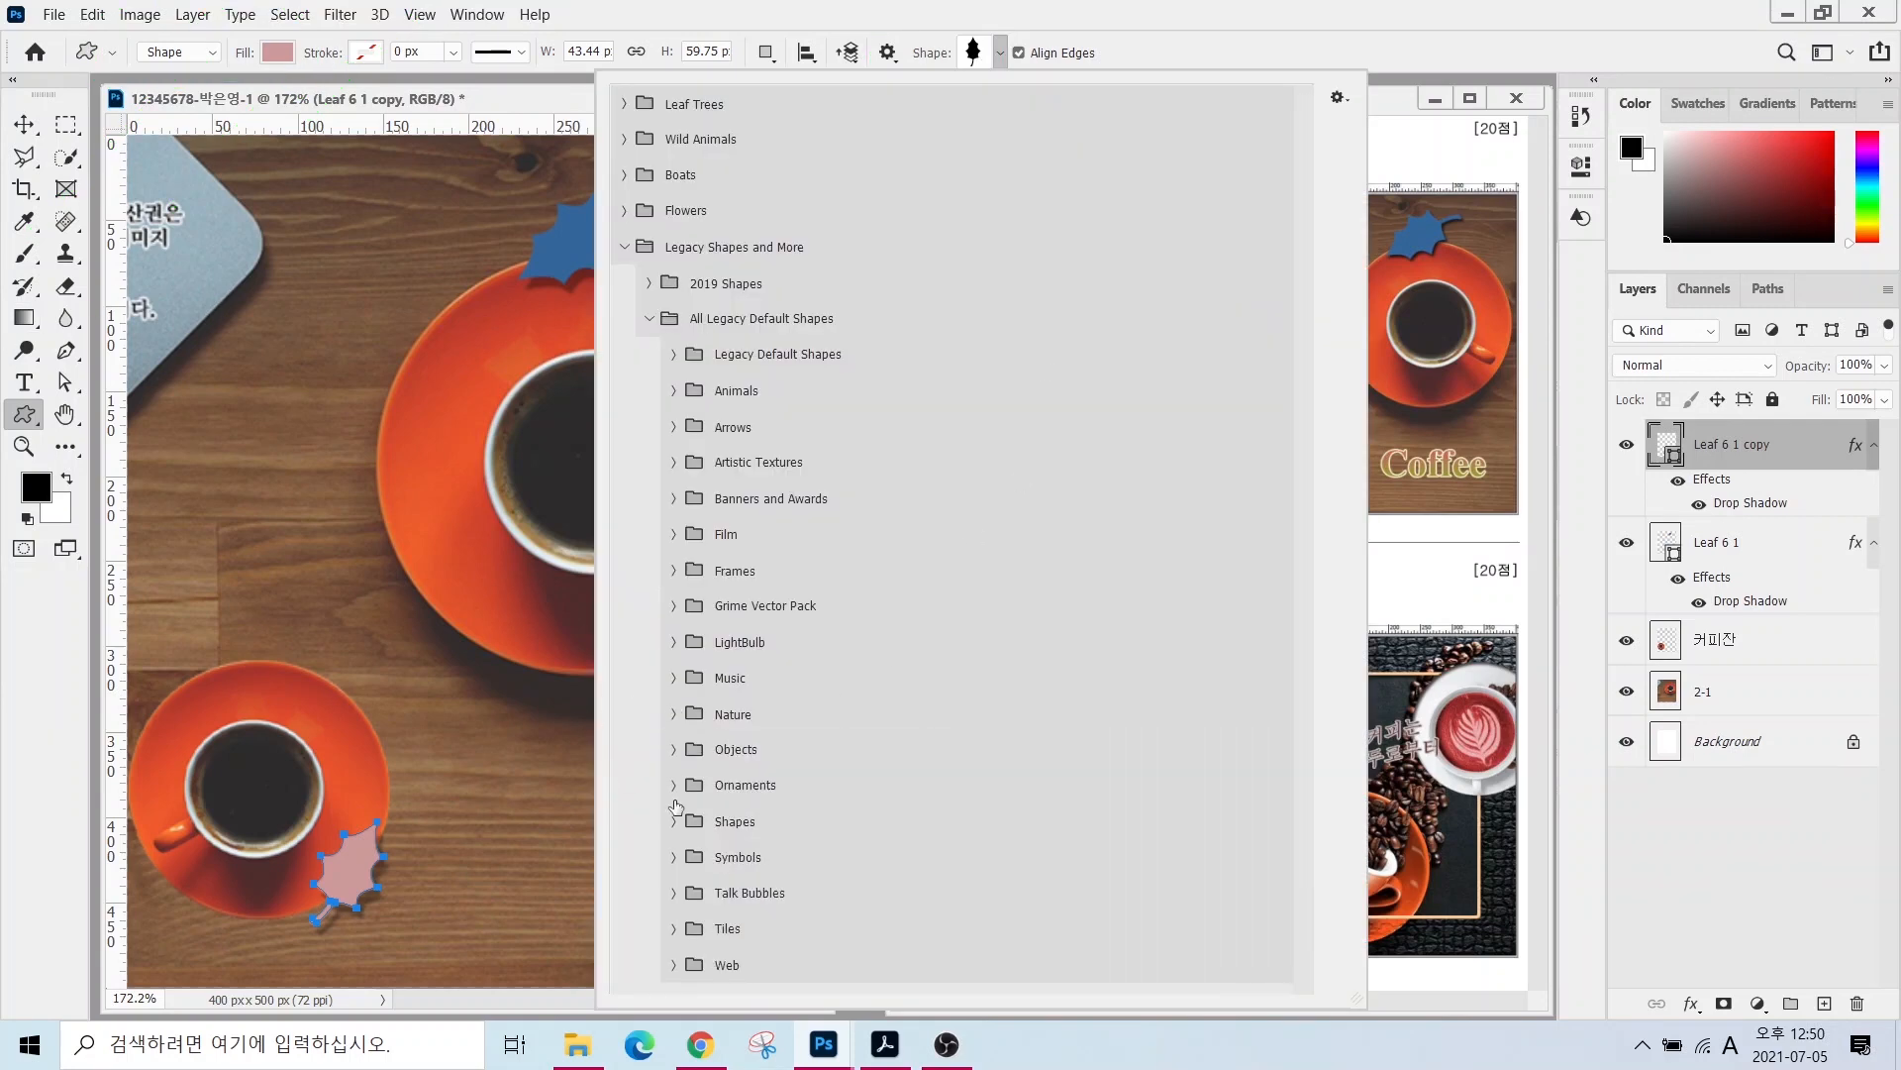
left_click(673, 748)
double_click(704, 832)
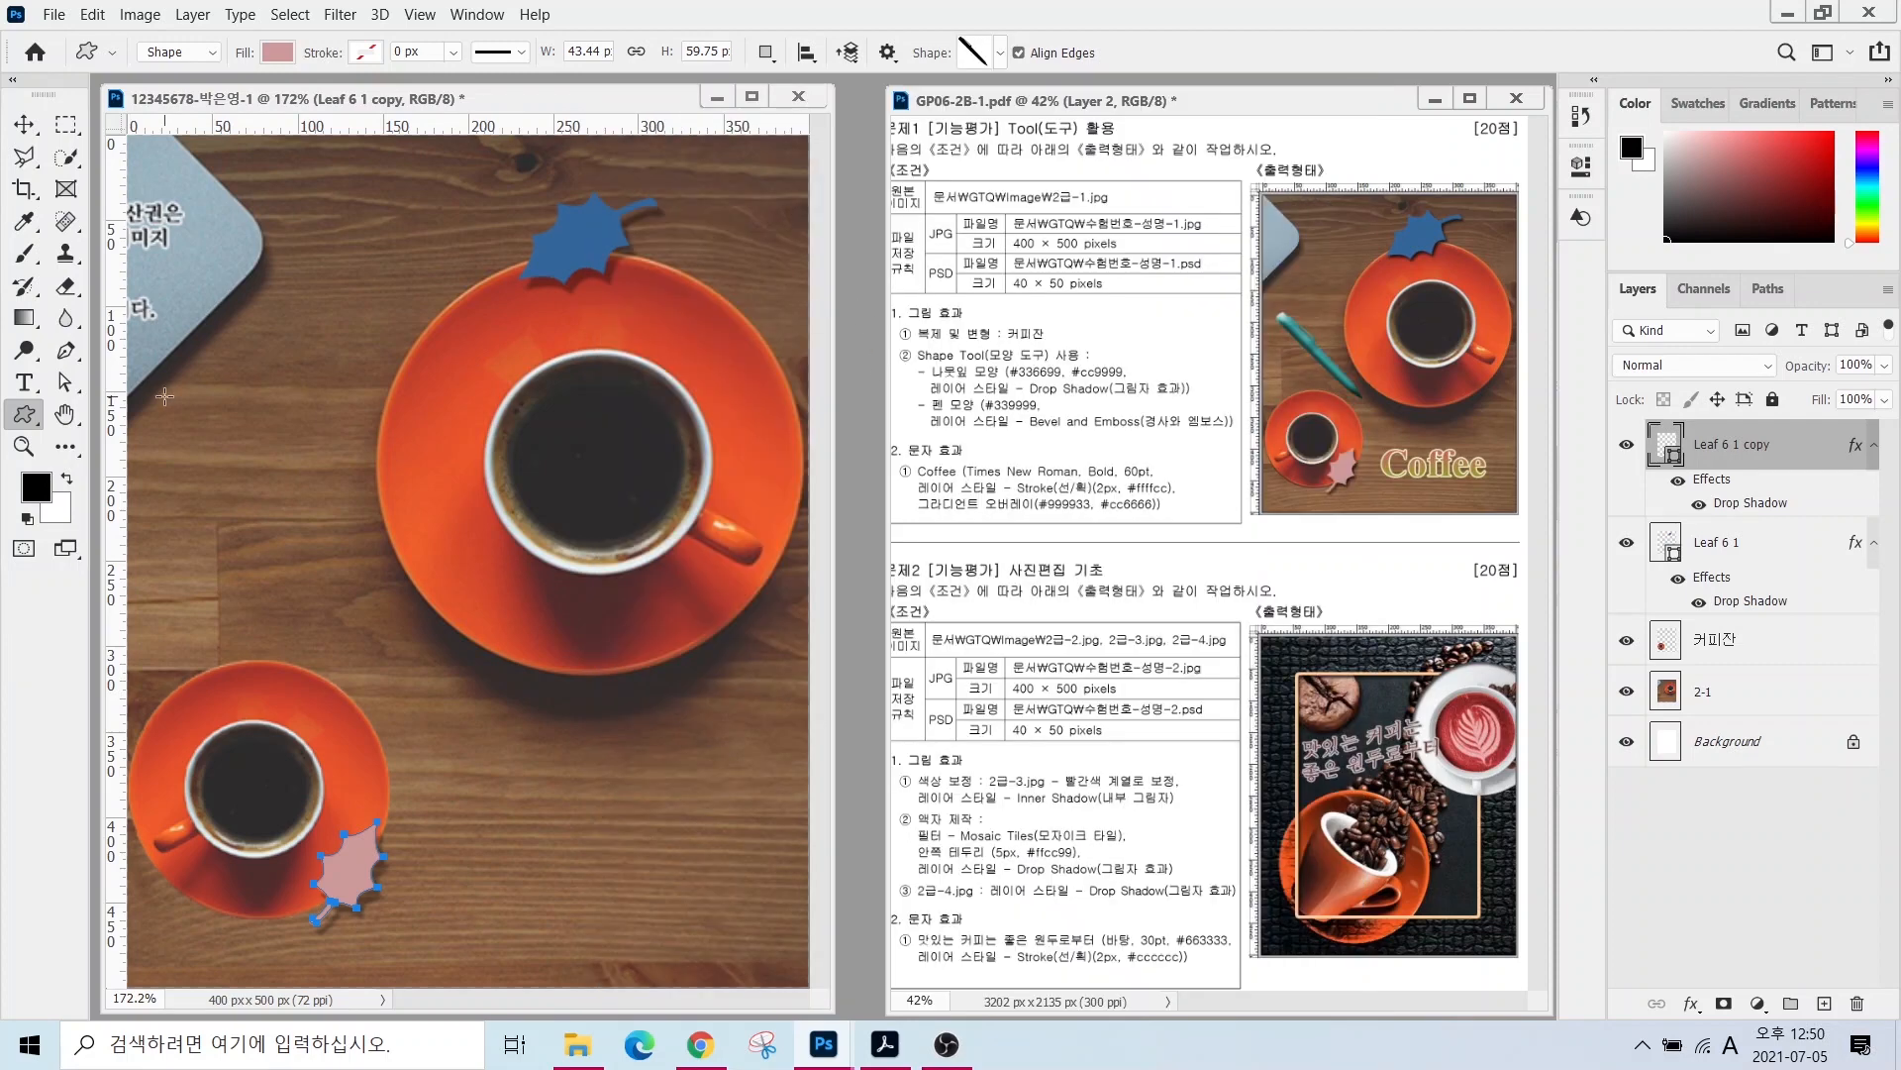
left_click_drag(164, 397, 436, 671)
- Fill the pen shape with teal #339999
double_click(1667, 446)
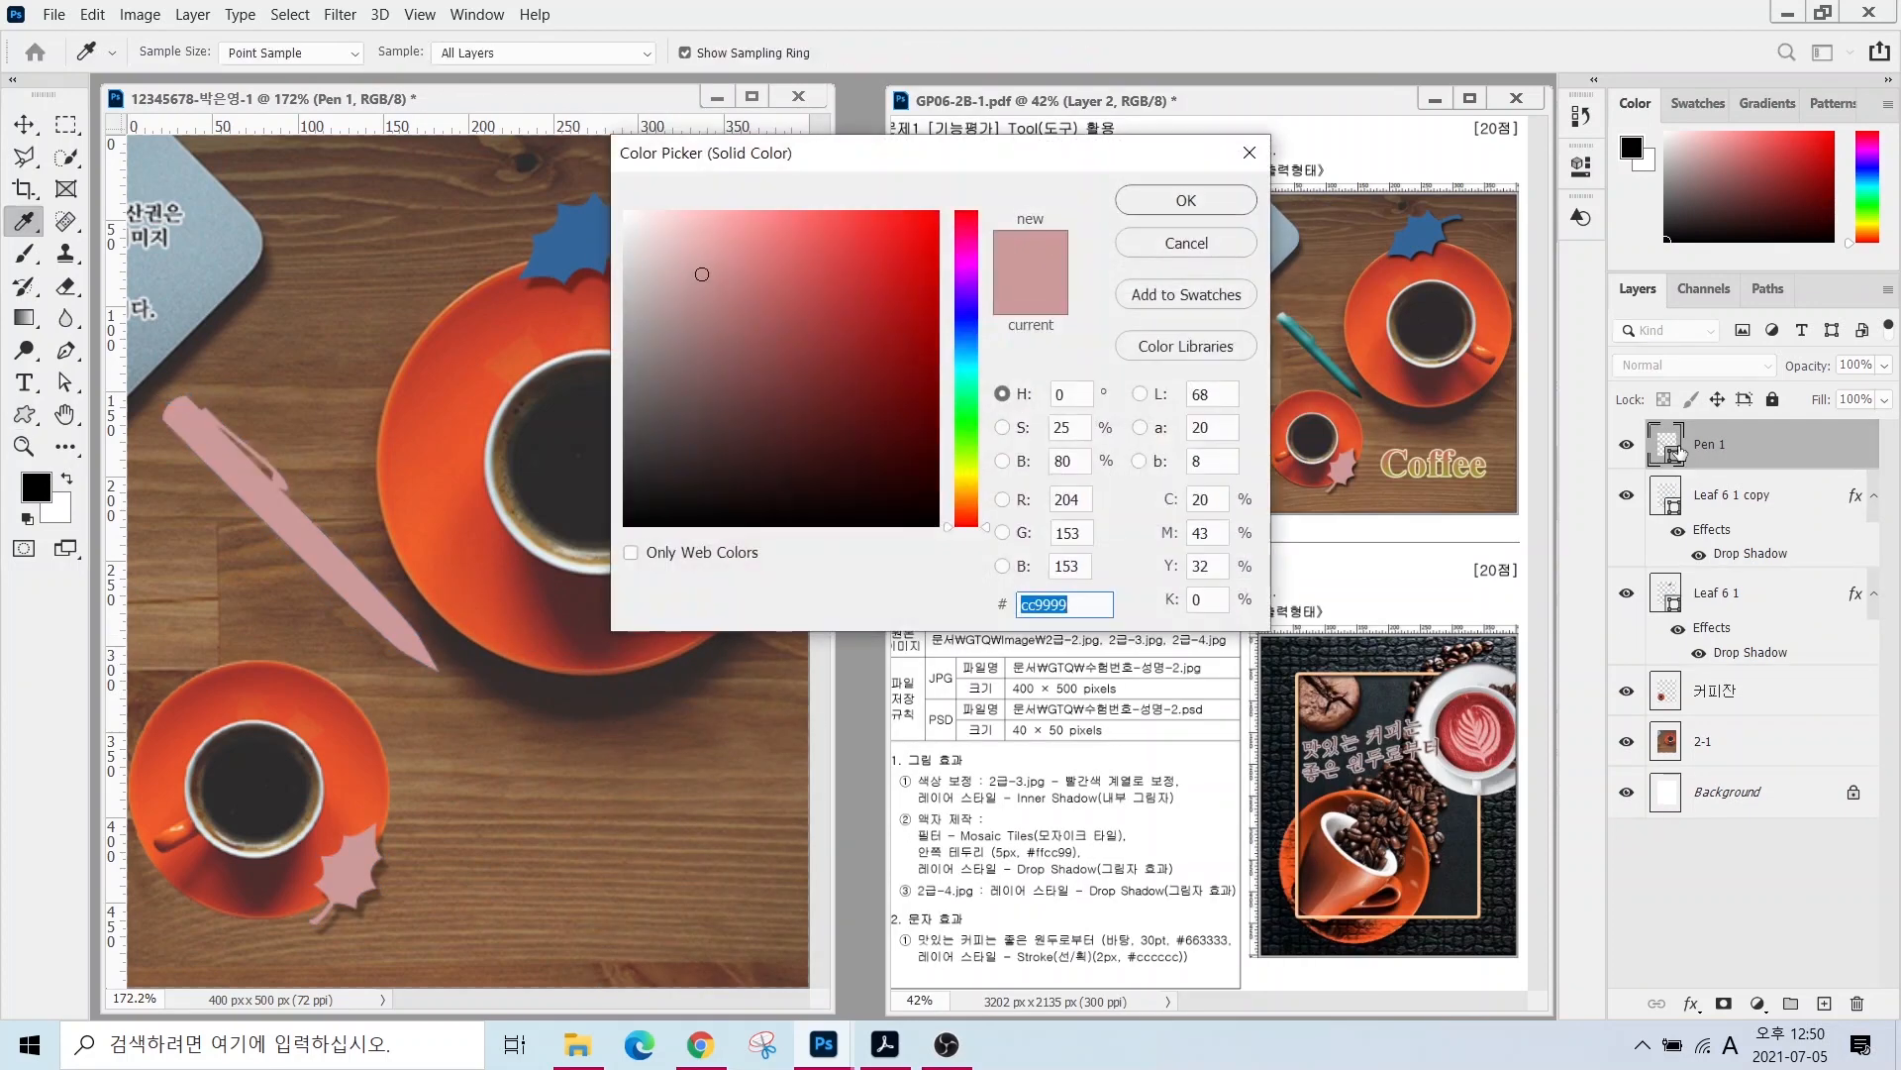
type("339999")
key("Return")
- Add a Bevel & Emboss effect to the pen and nudge it slightly down and right
left_click(1691, 1003)
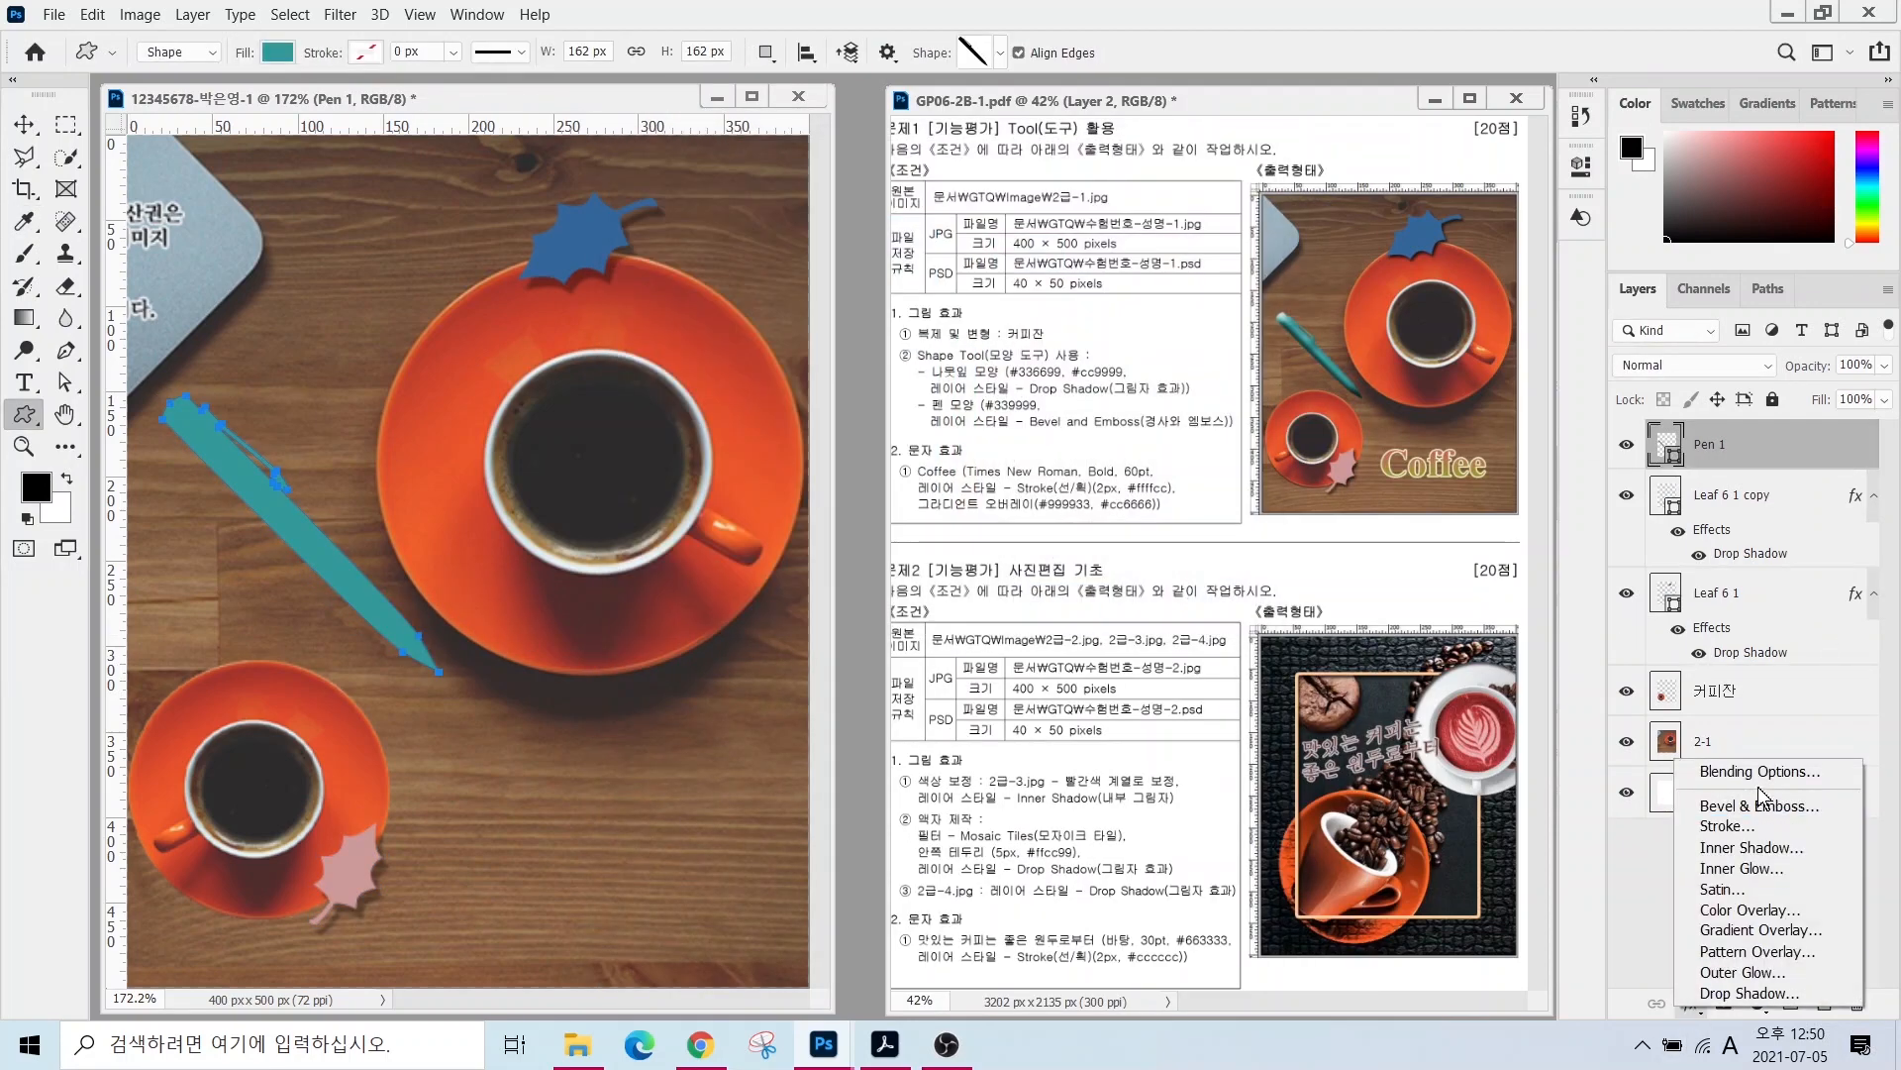
left_click(1759, 804)
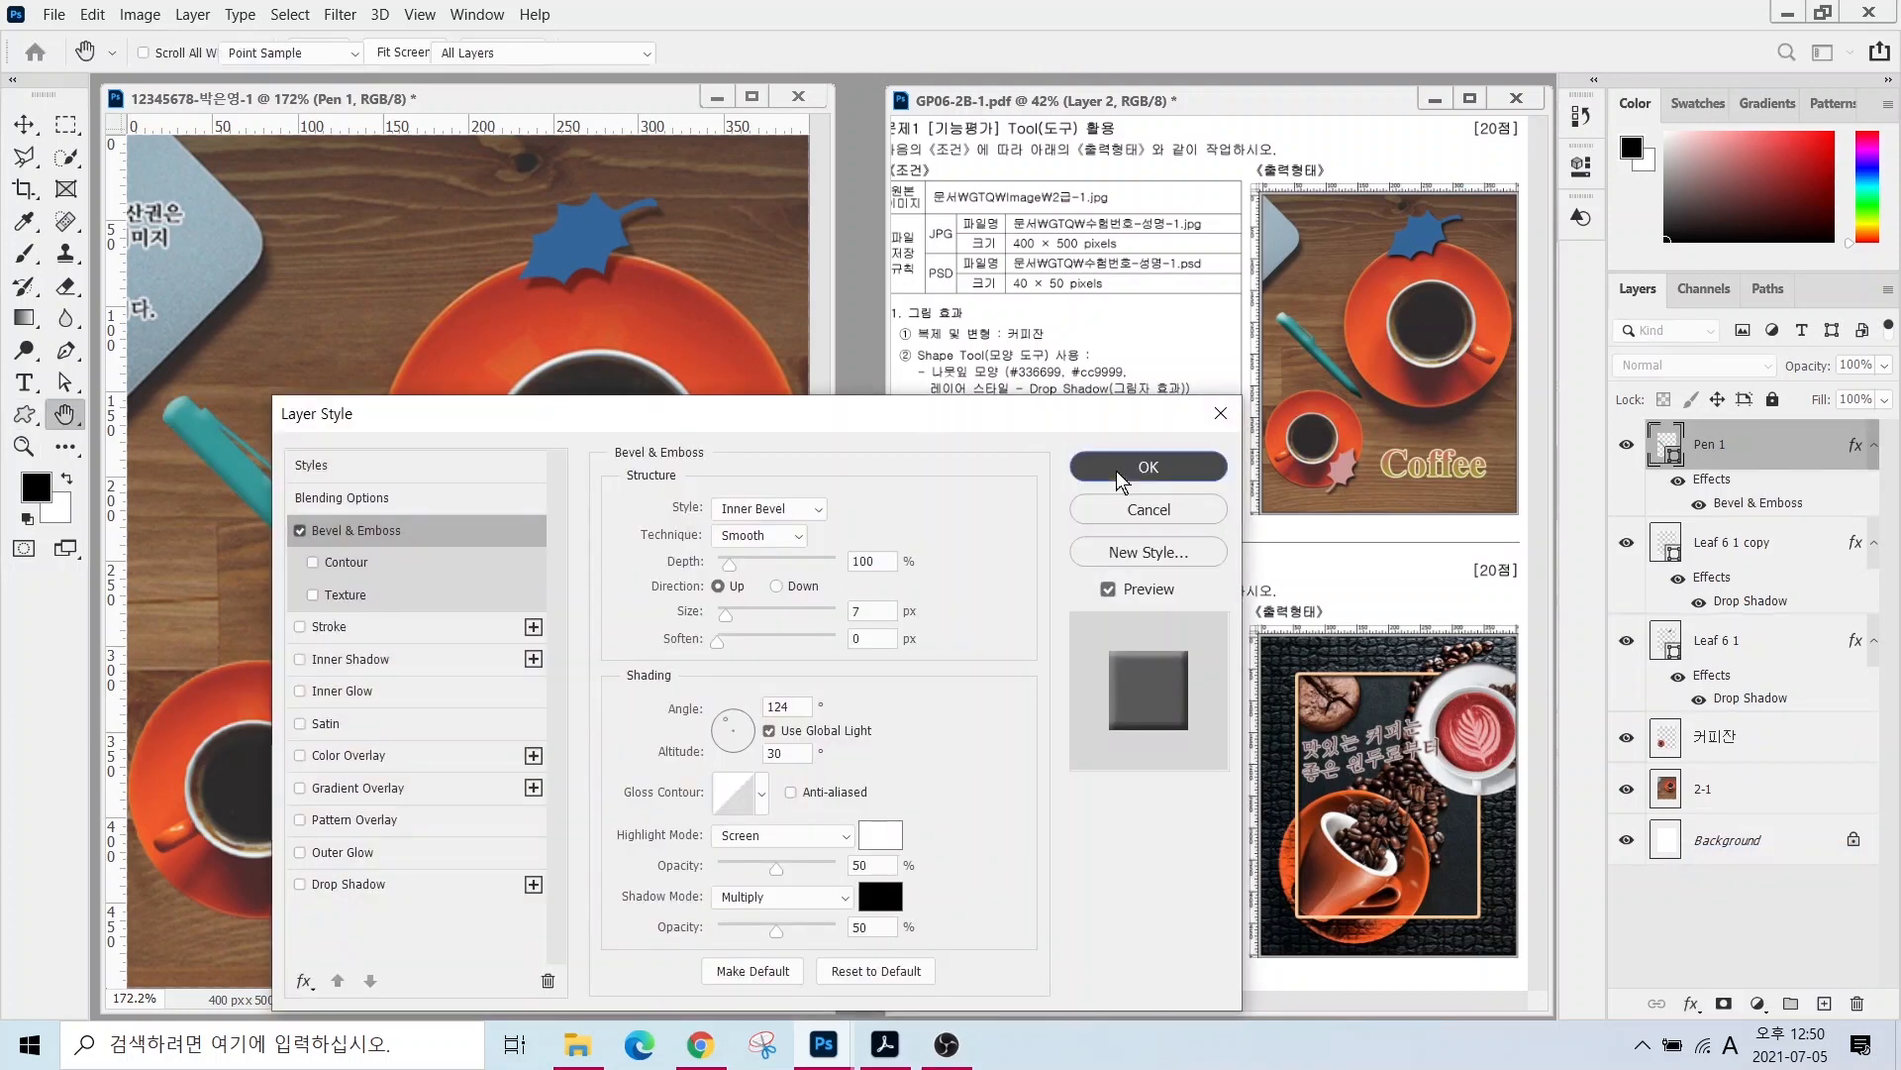
left_click(1148, 466)
left_click(24, 124)
left_click_drag(288, 520, 297, 551)
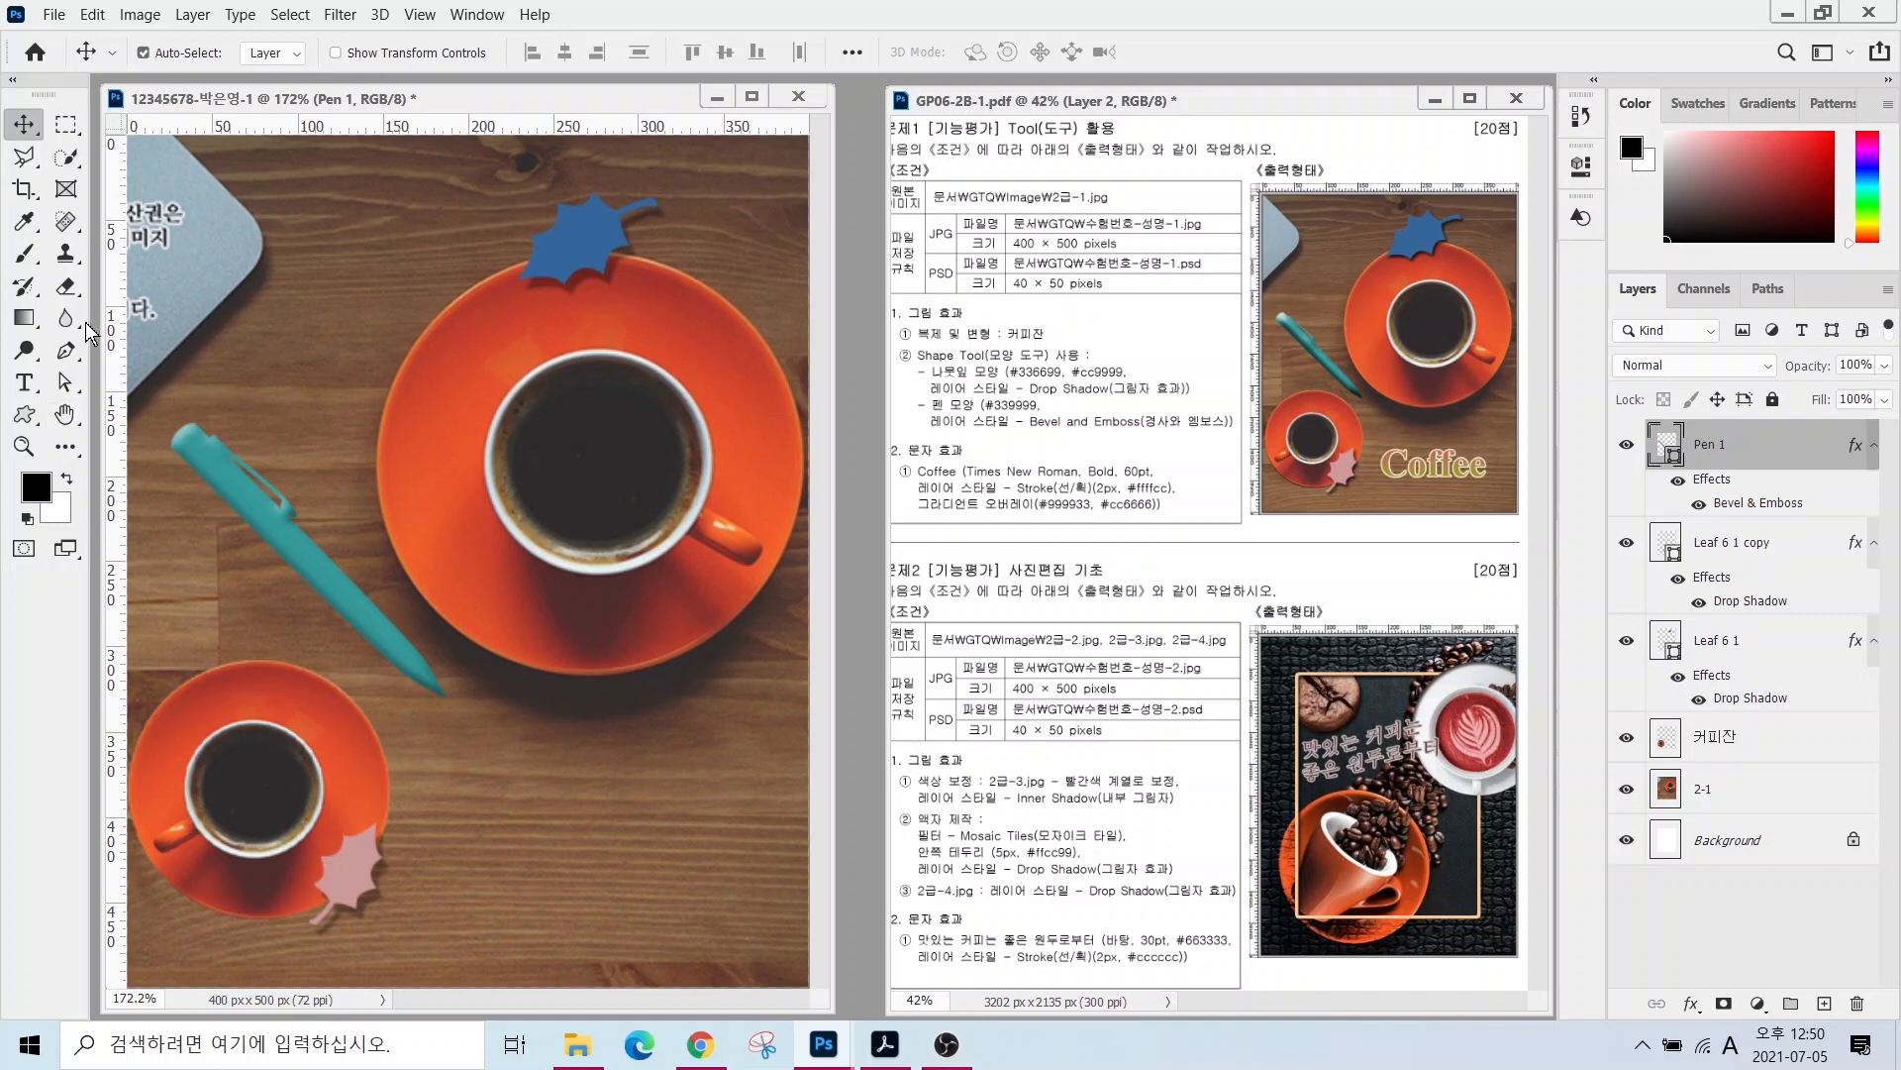
- Type the word Coffee as a text layer below the large saucer
left_click(24, 382)
left_click(446, 837)
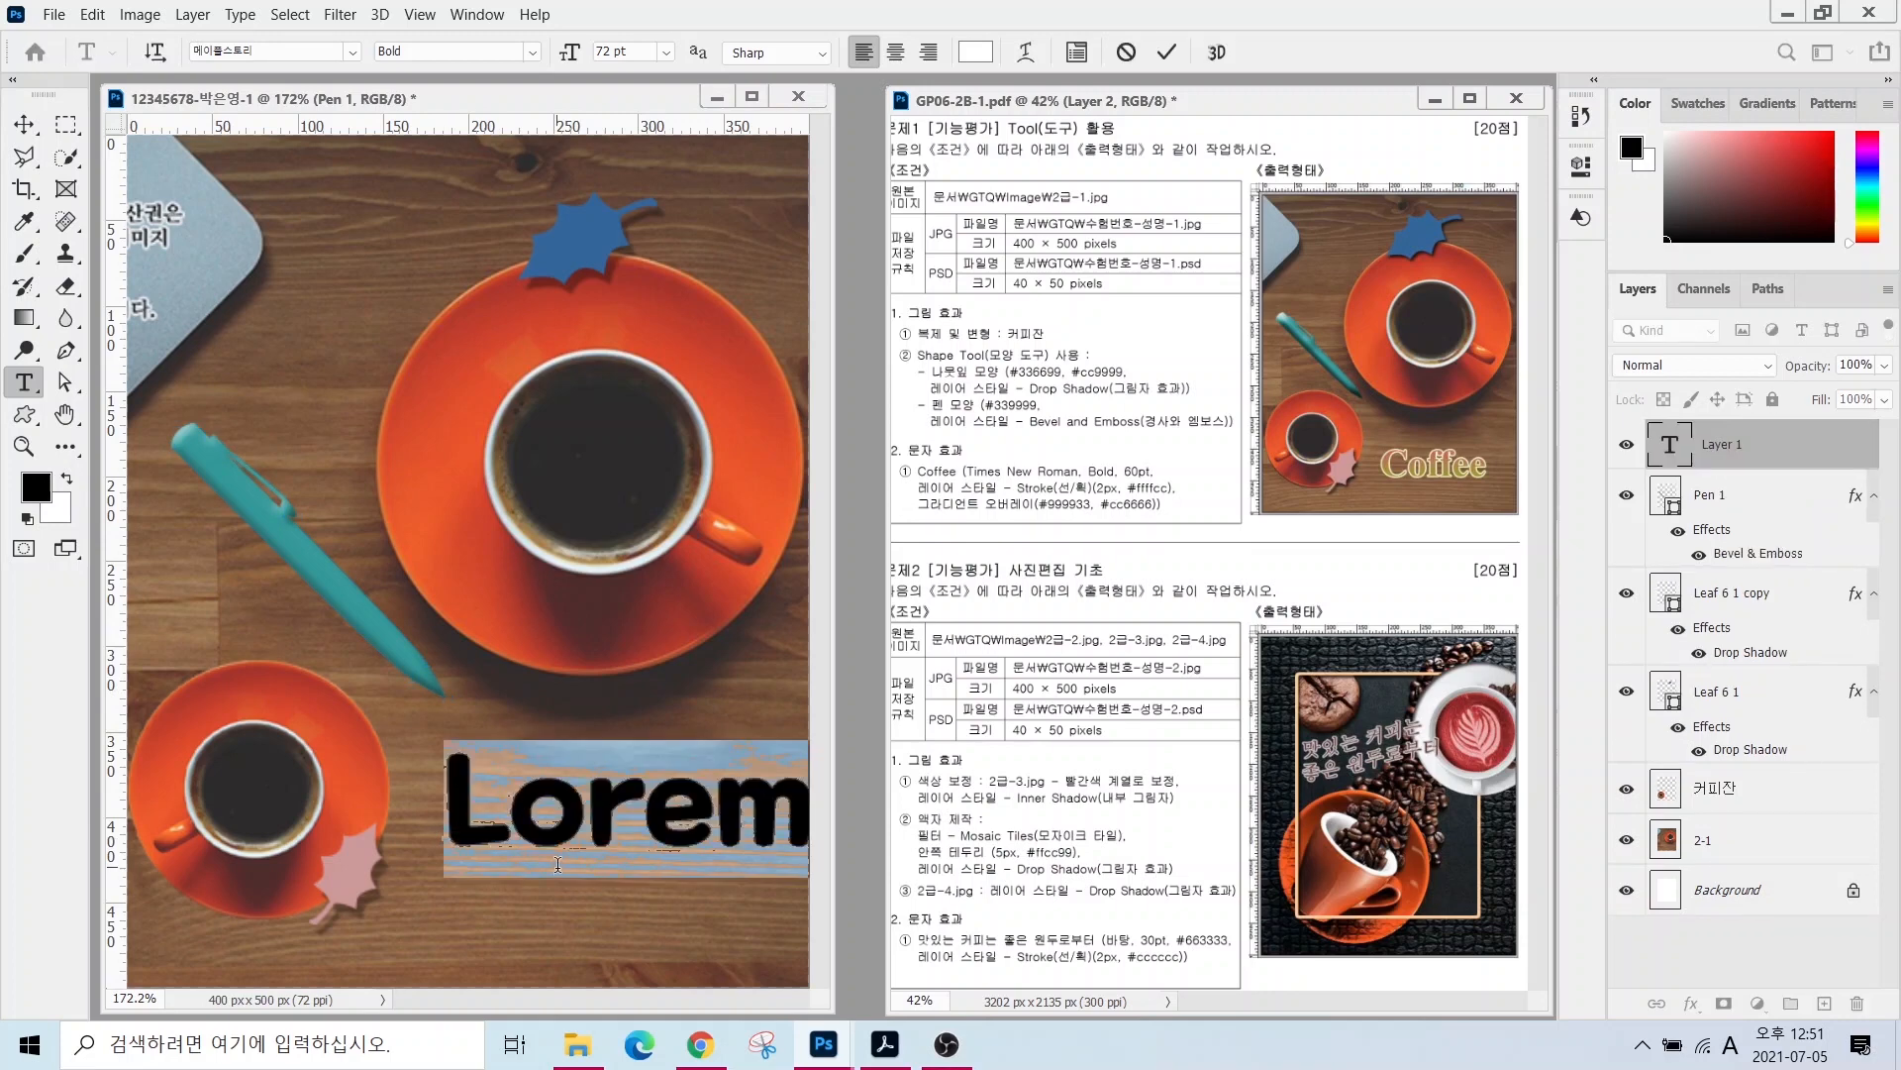
type("Coffe")
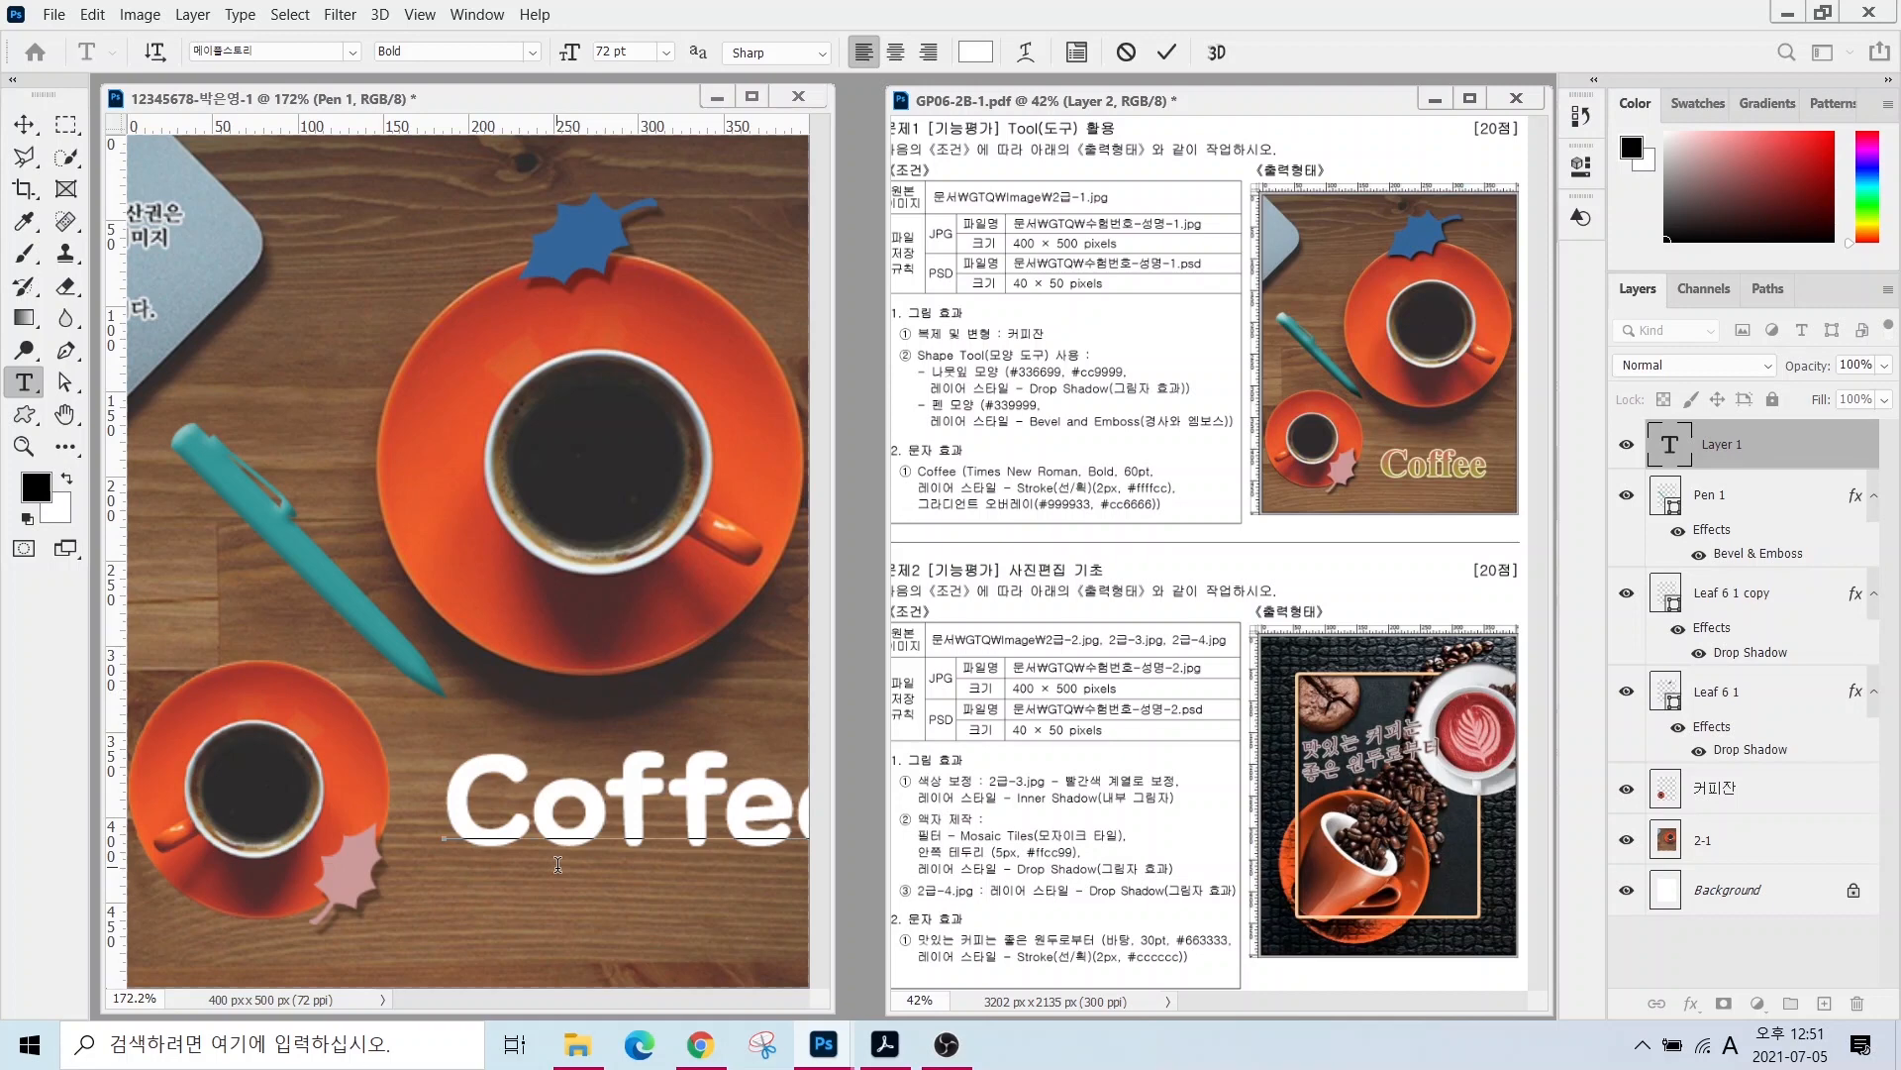
key("ctrl+Return")
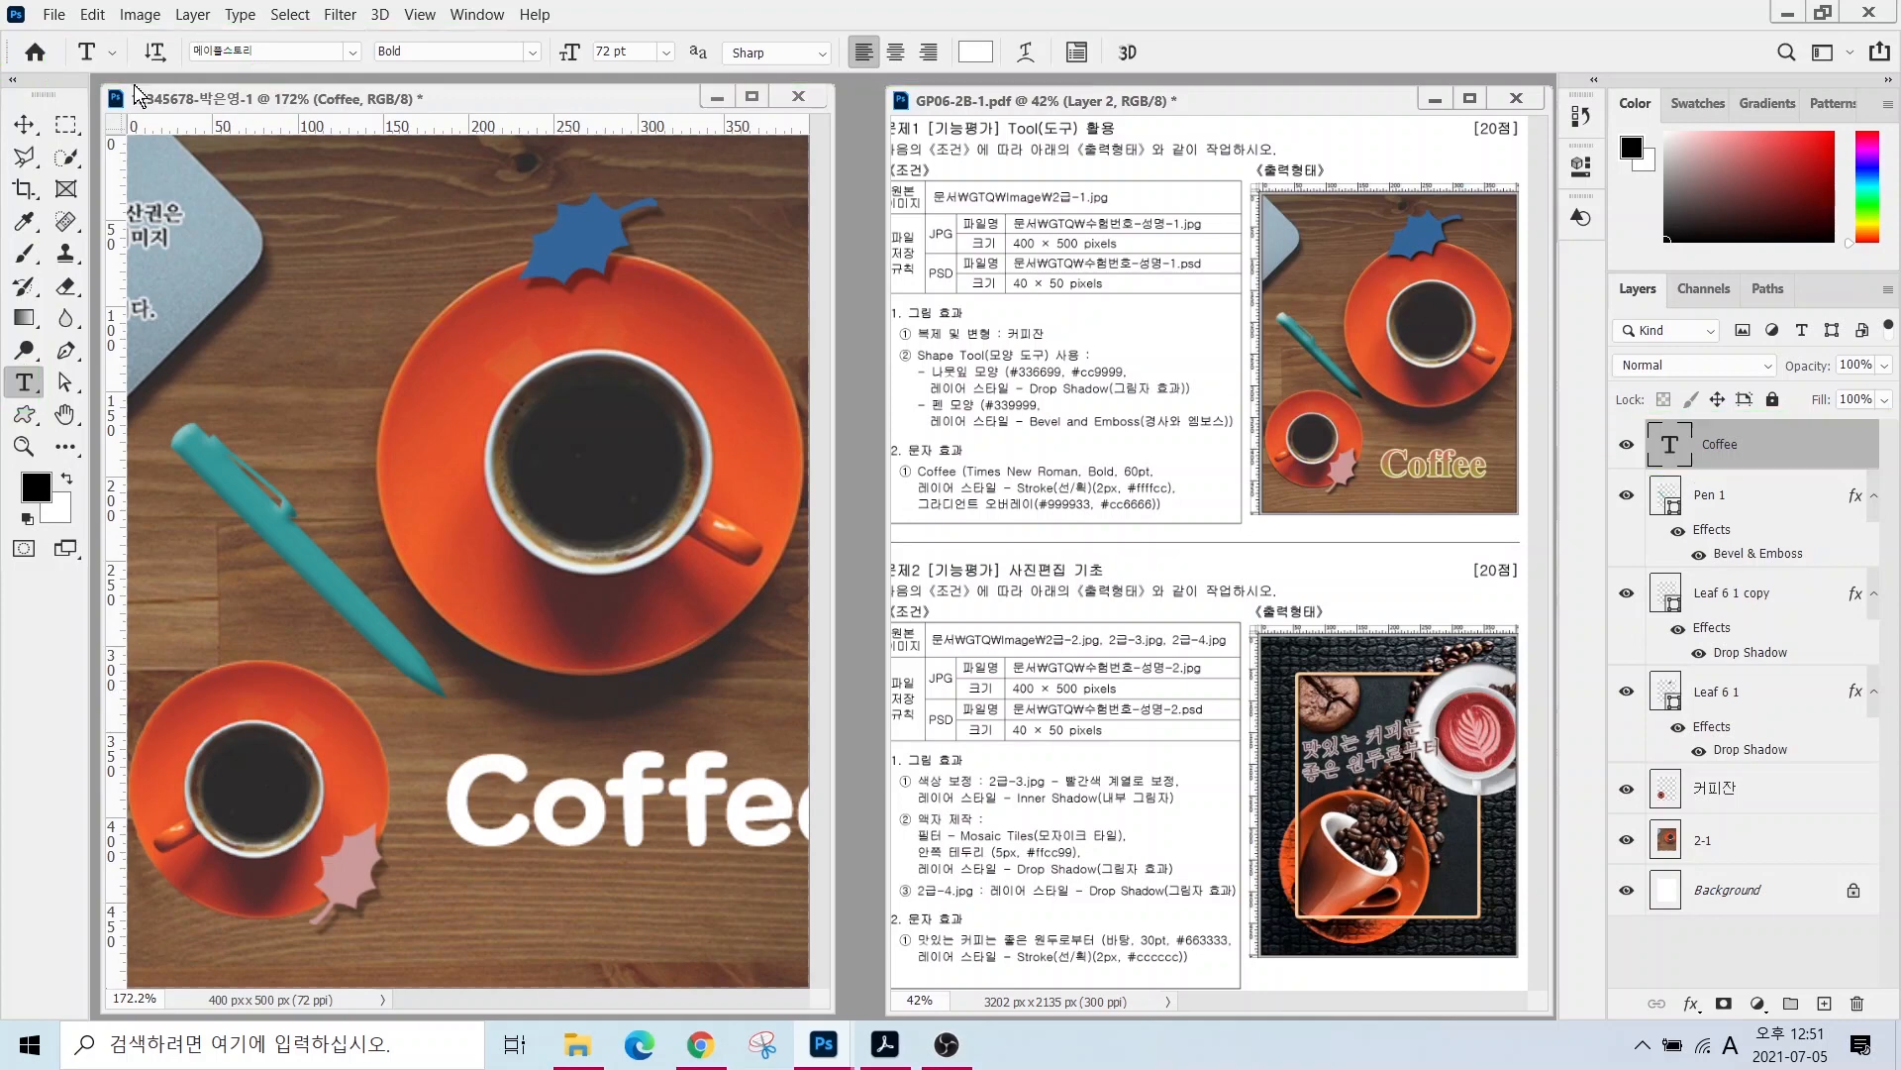
- Set Coffee to Times New Roman Bold at 60 pt and add a Stroke effect
left_click(273, 52)
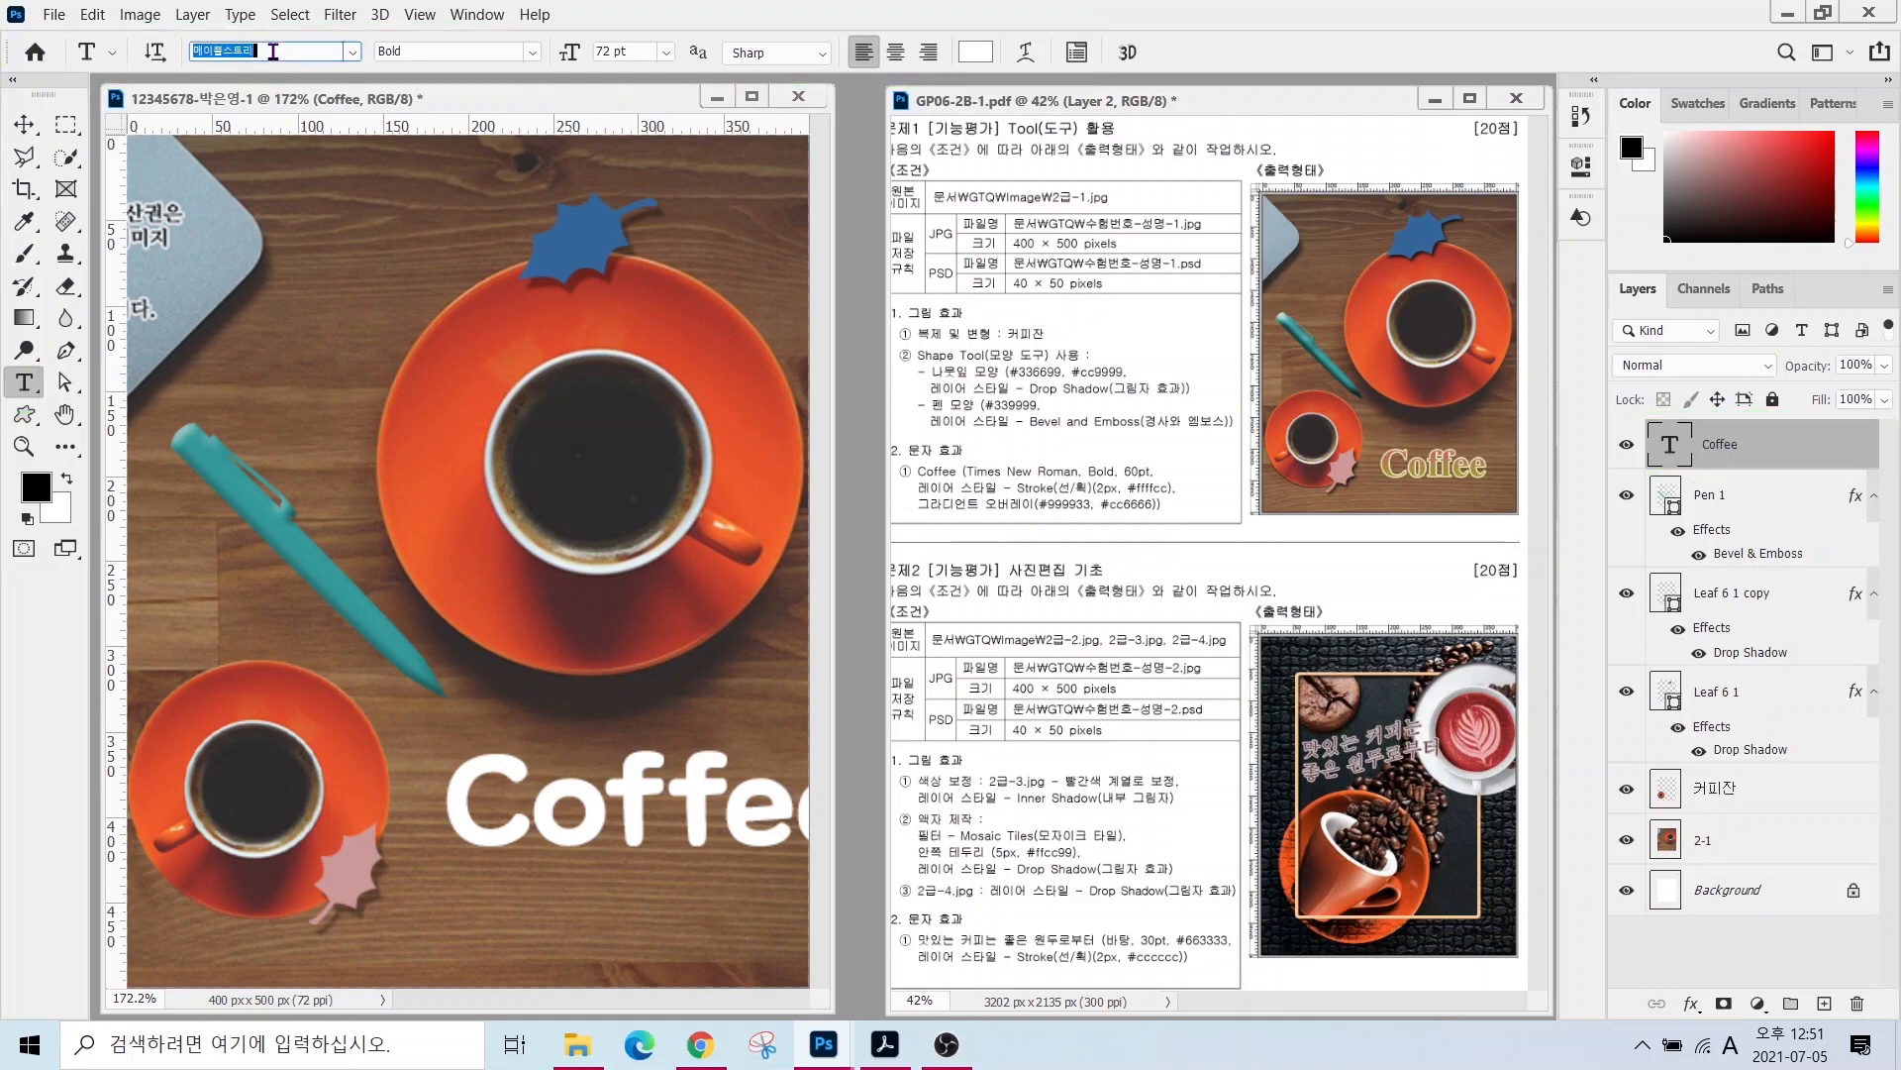
type("Times New Roman")
left_click(329, 244)
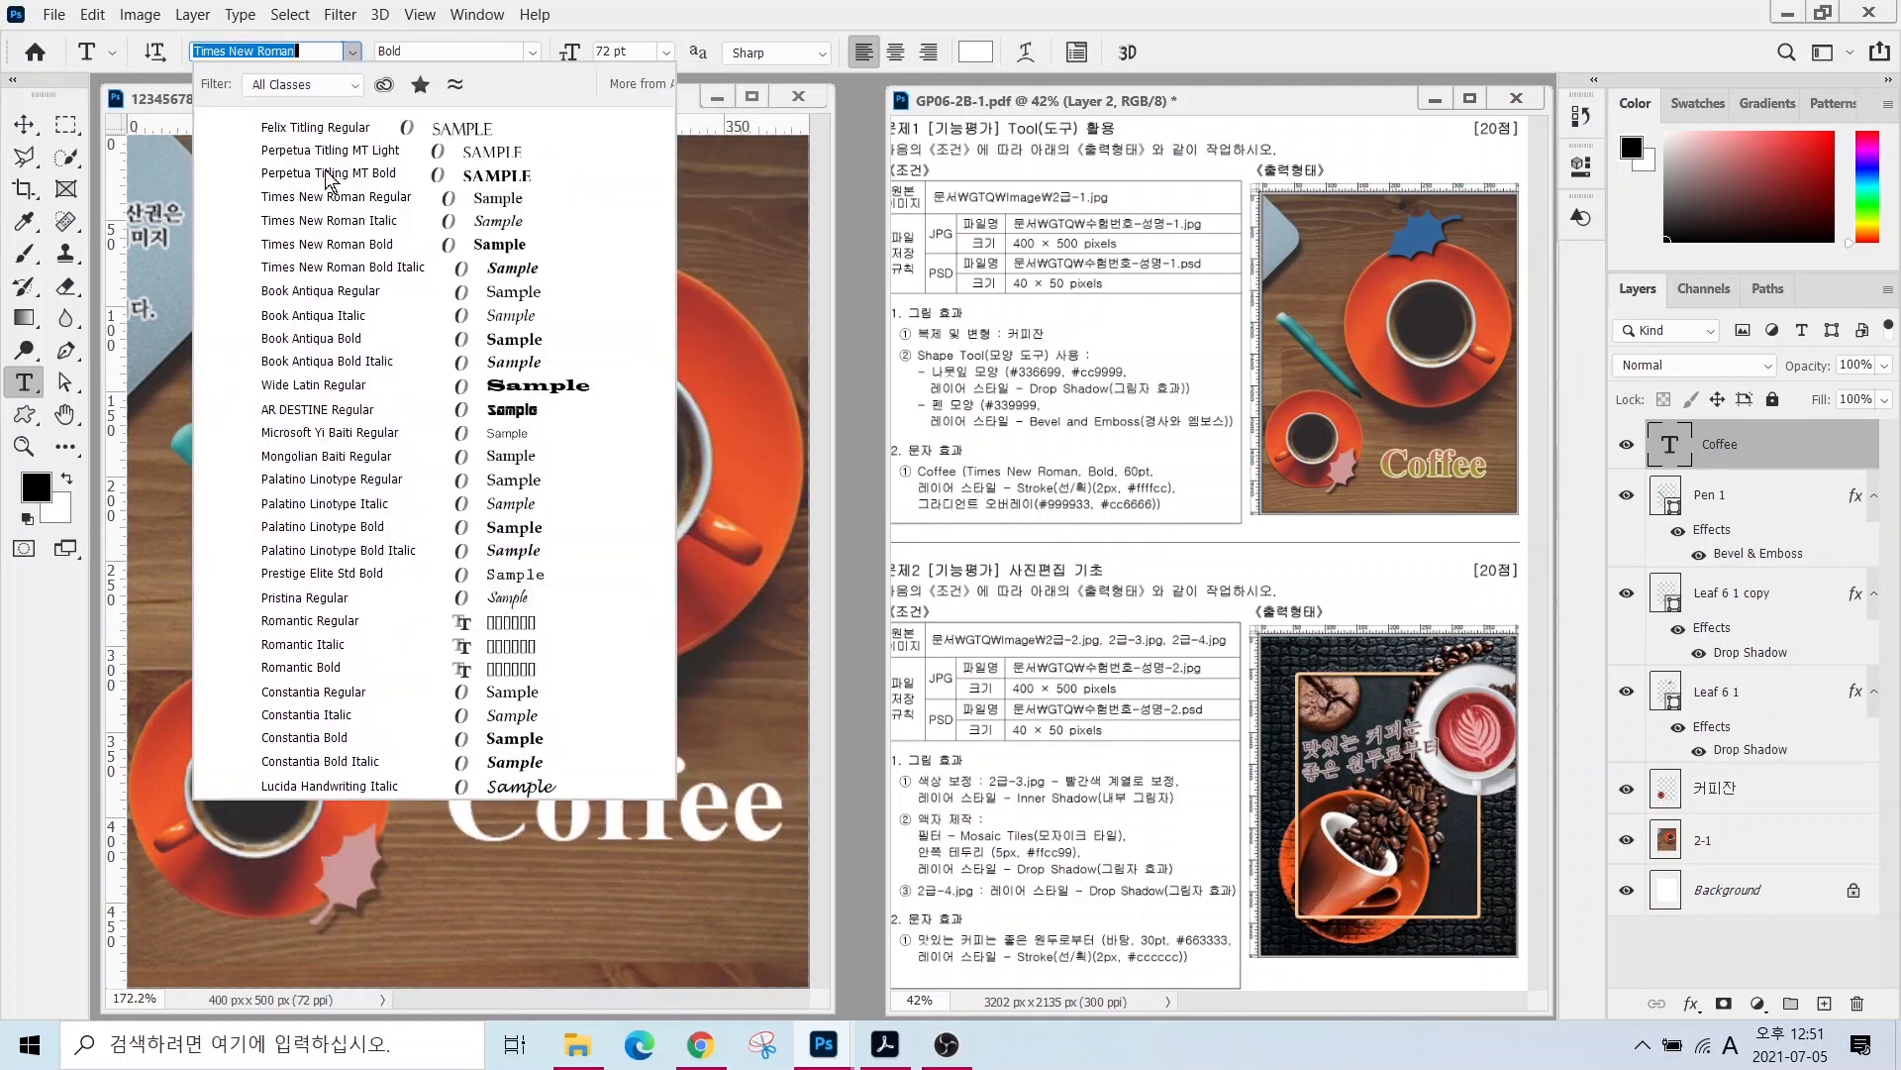
left_click_drag(639, 54, 476, 51)
type("60")
key("Return")
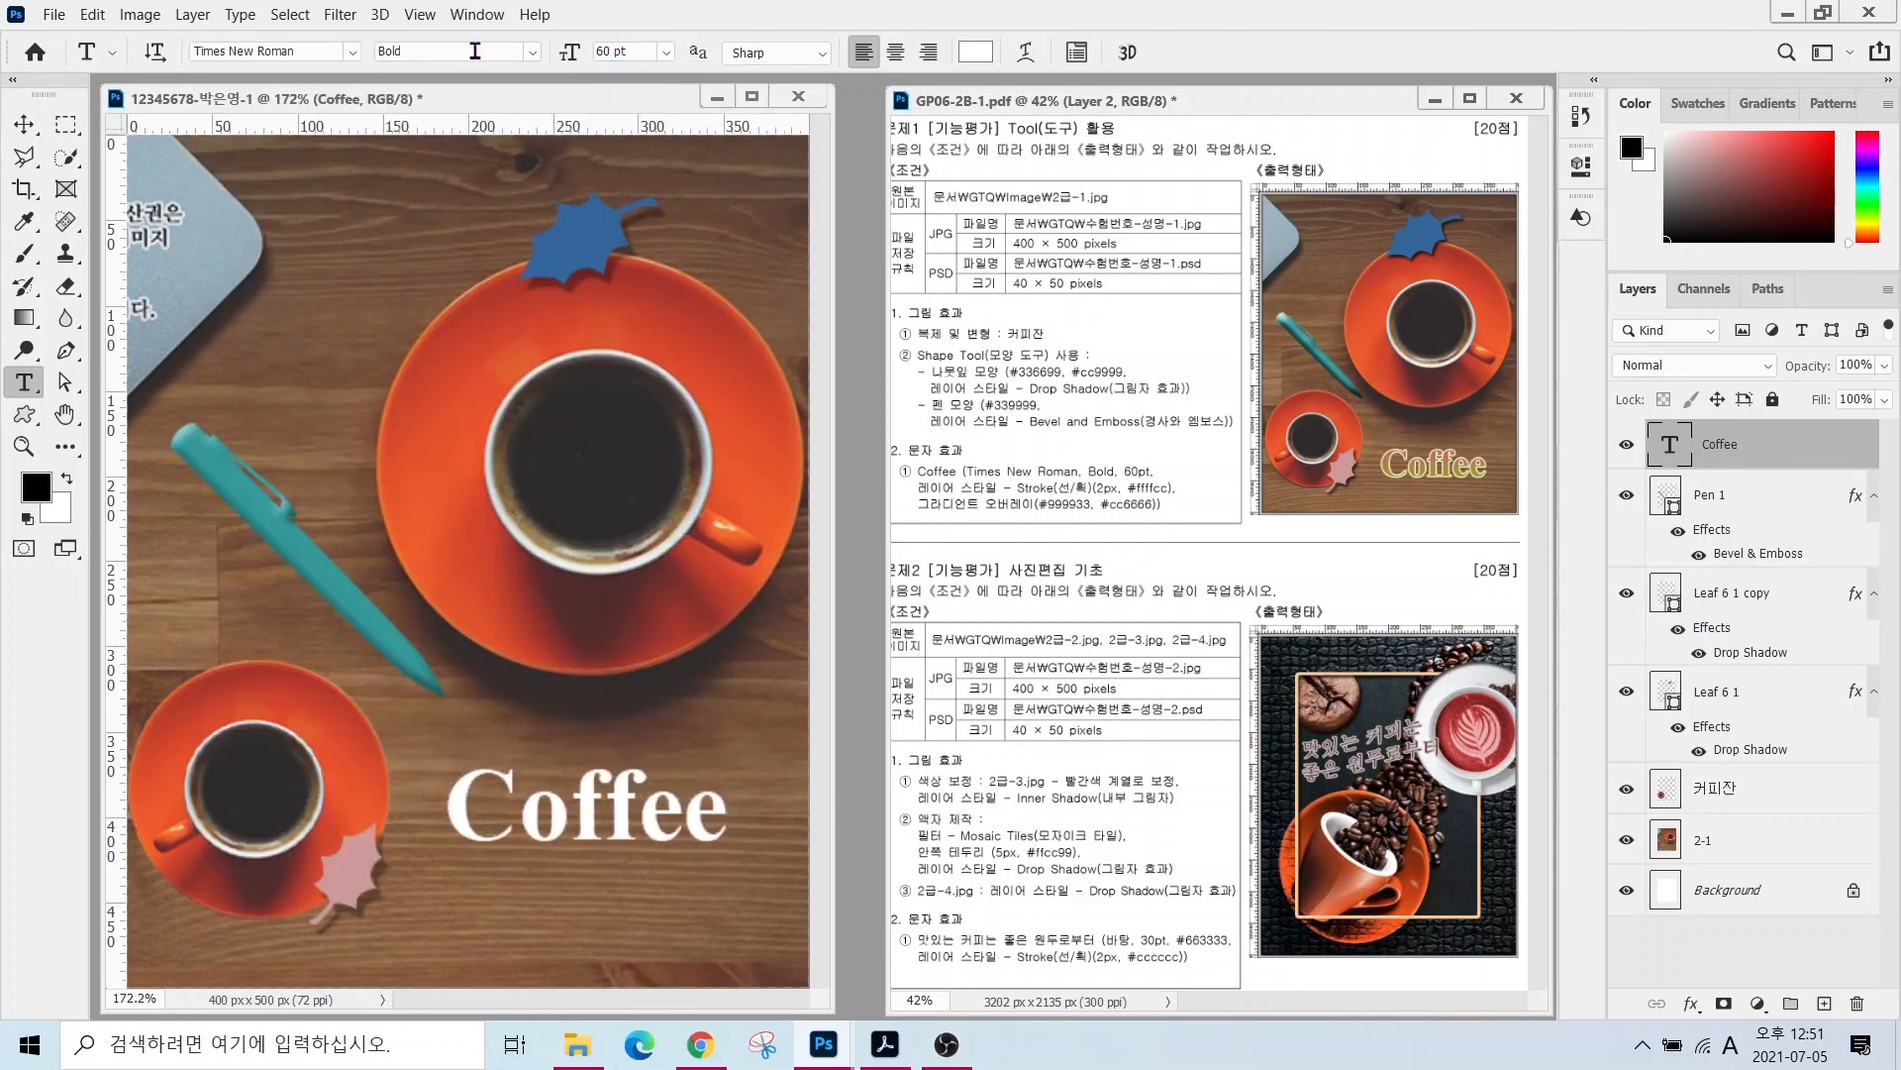
left_click(1691, 1003)
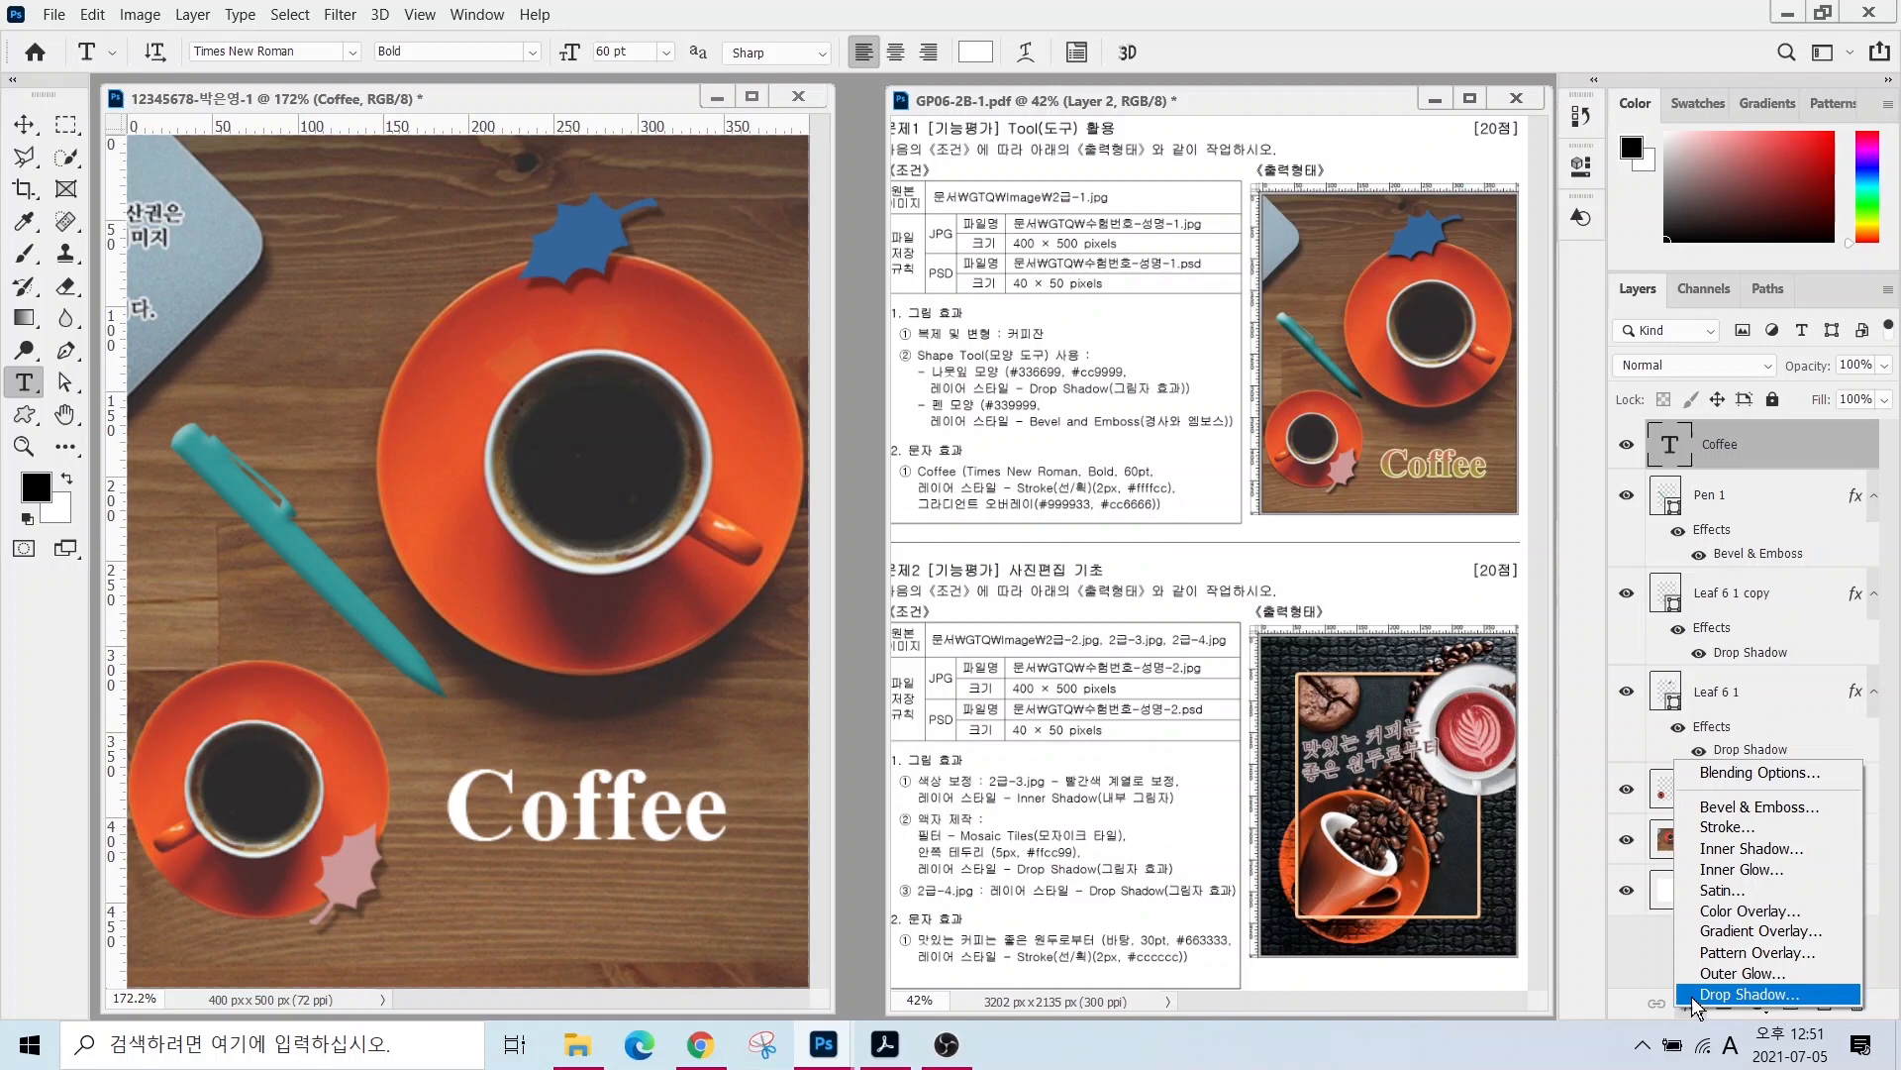
left_click(1726, 826)
- Make the Coffee stroke 2 px in pale yellow #ffffcc
type("2")
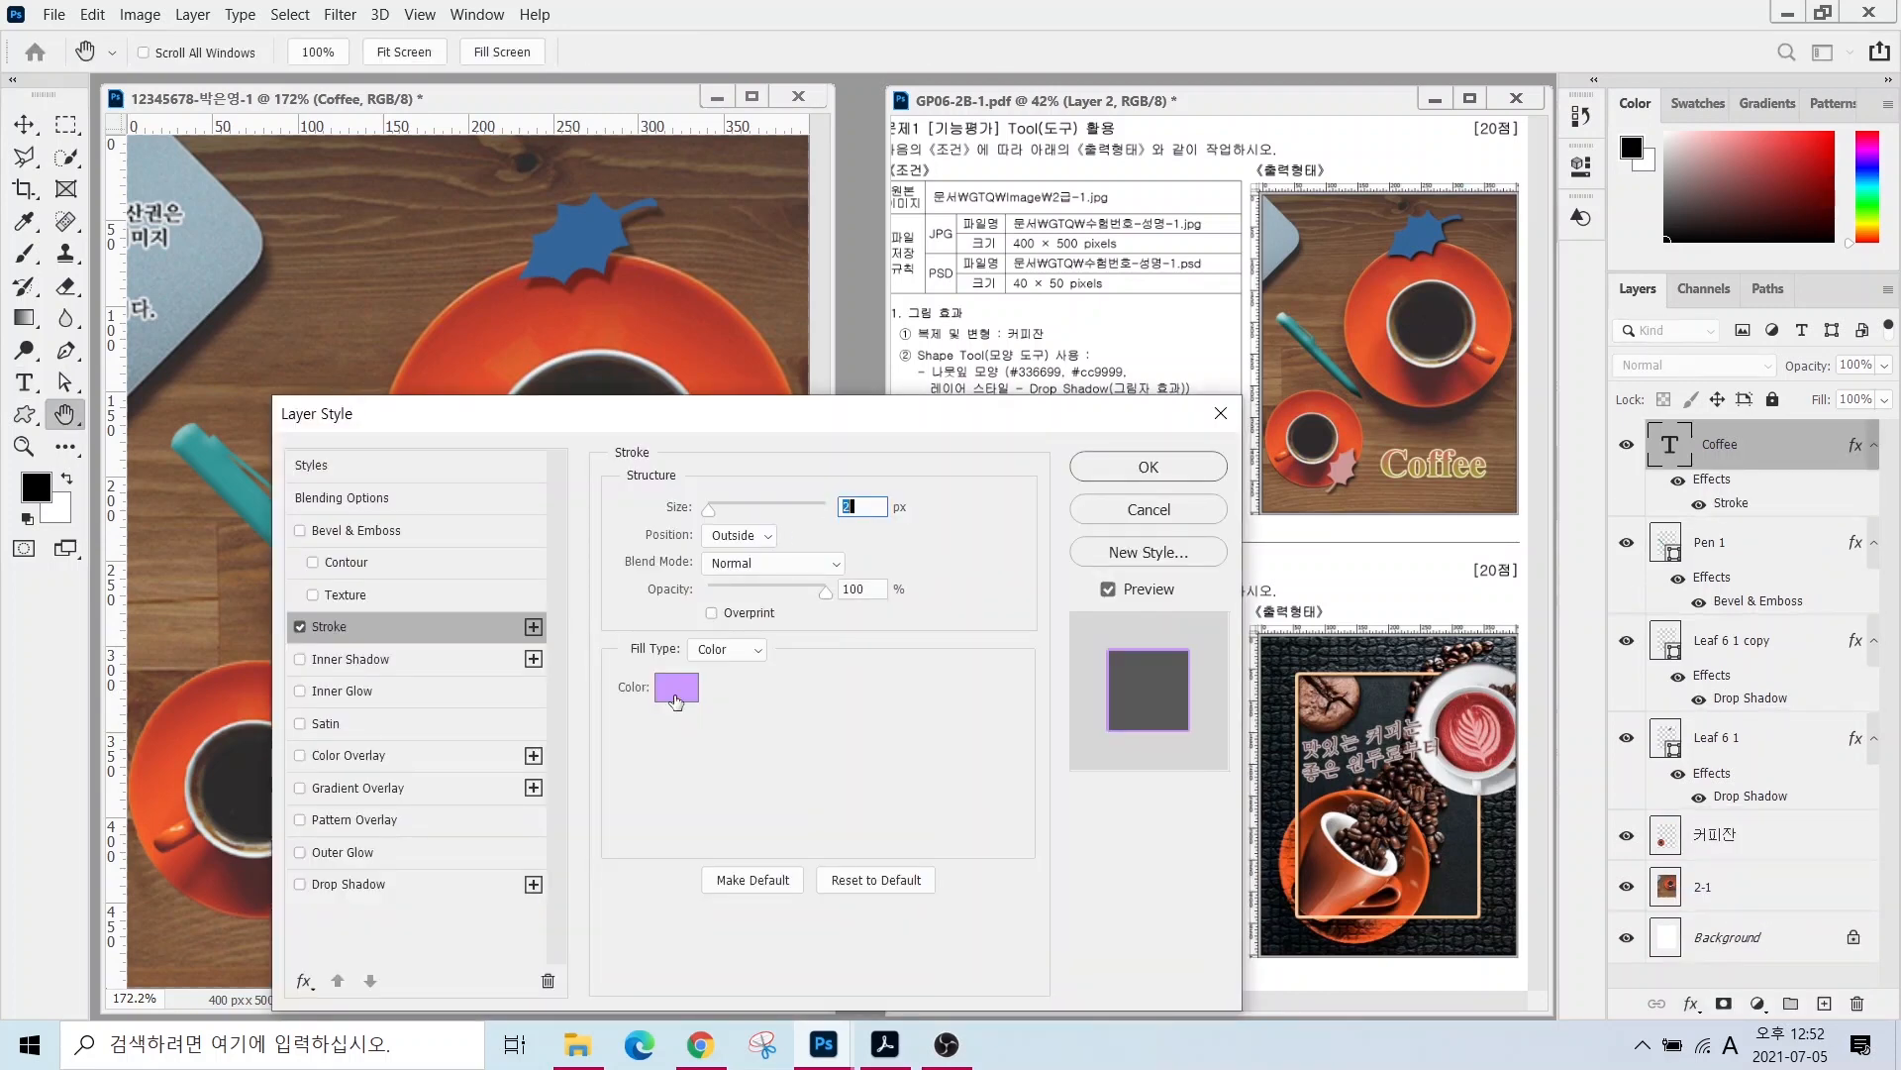
left_click(677, 686)
type("ffffcc")
key("Return")
- Add a Gradient Overlay to Coffee and open its Gradient Editor
left_click(414, 786)
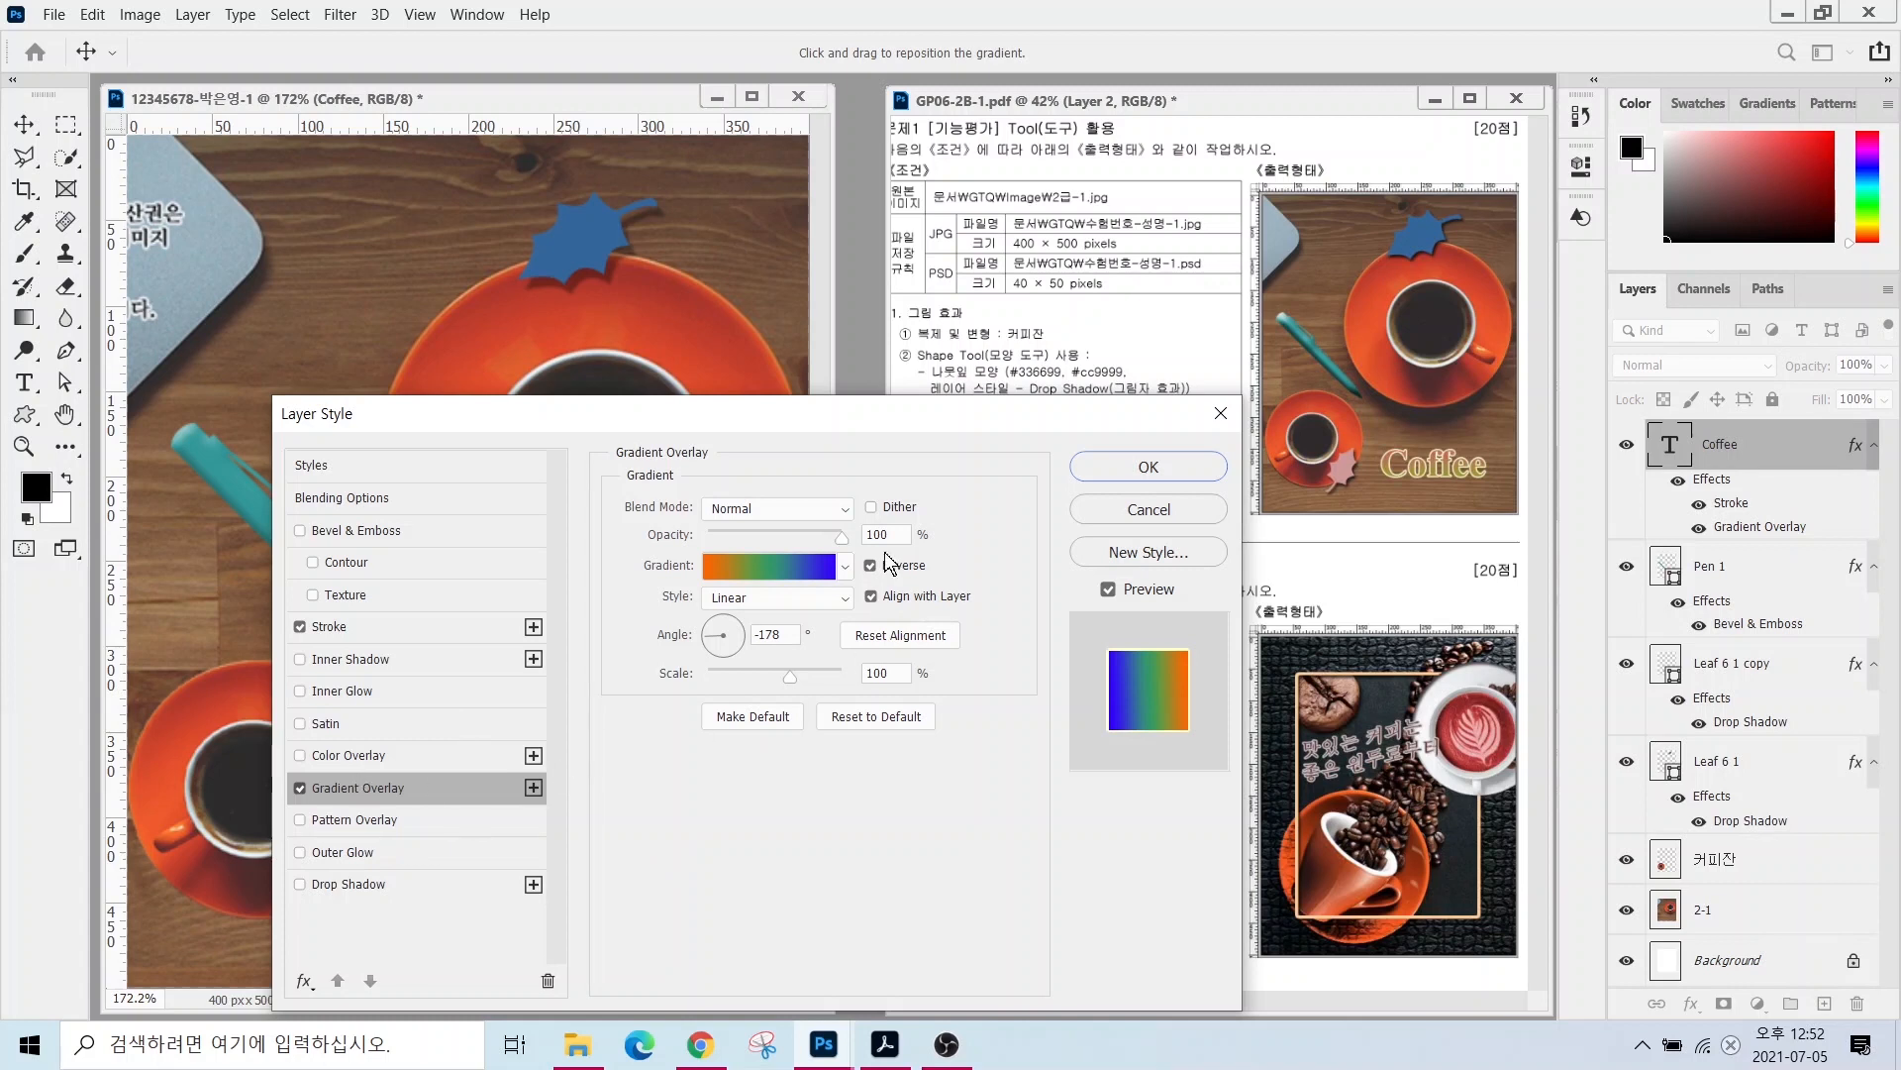
key("alt")
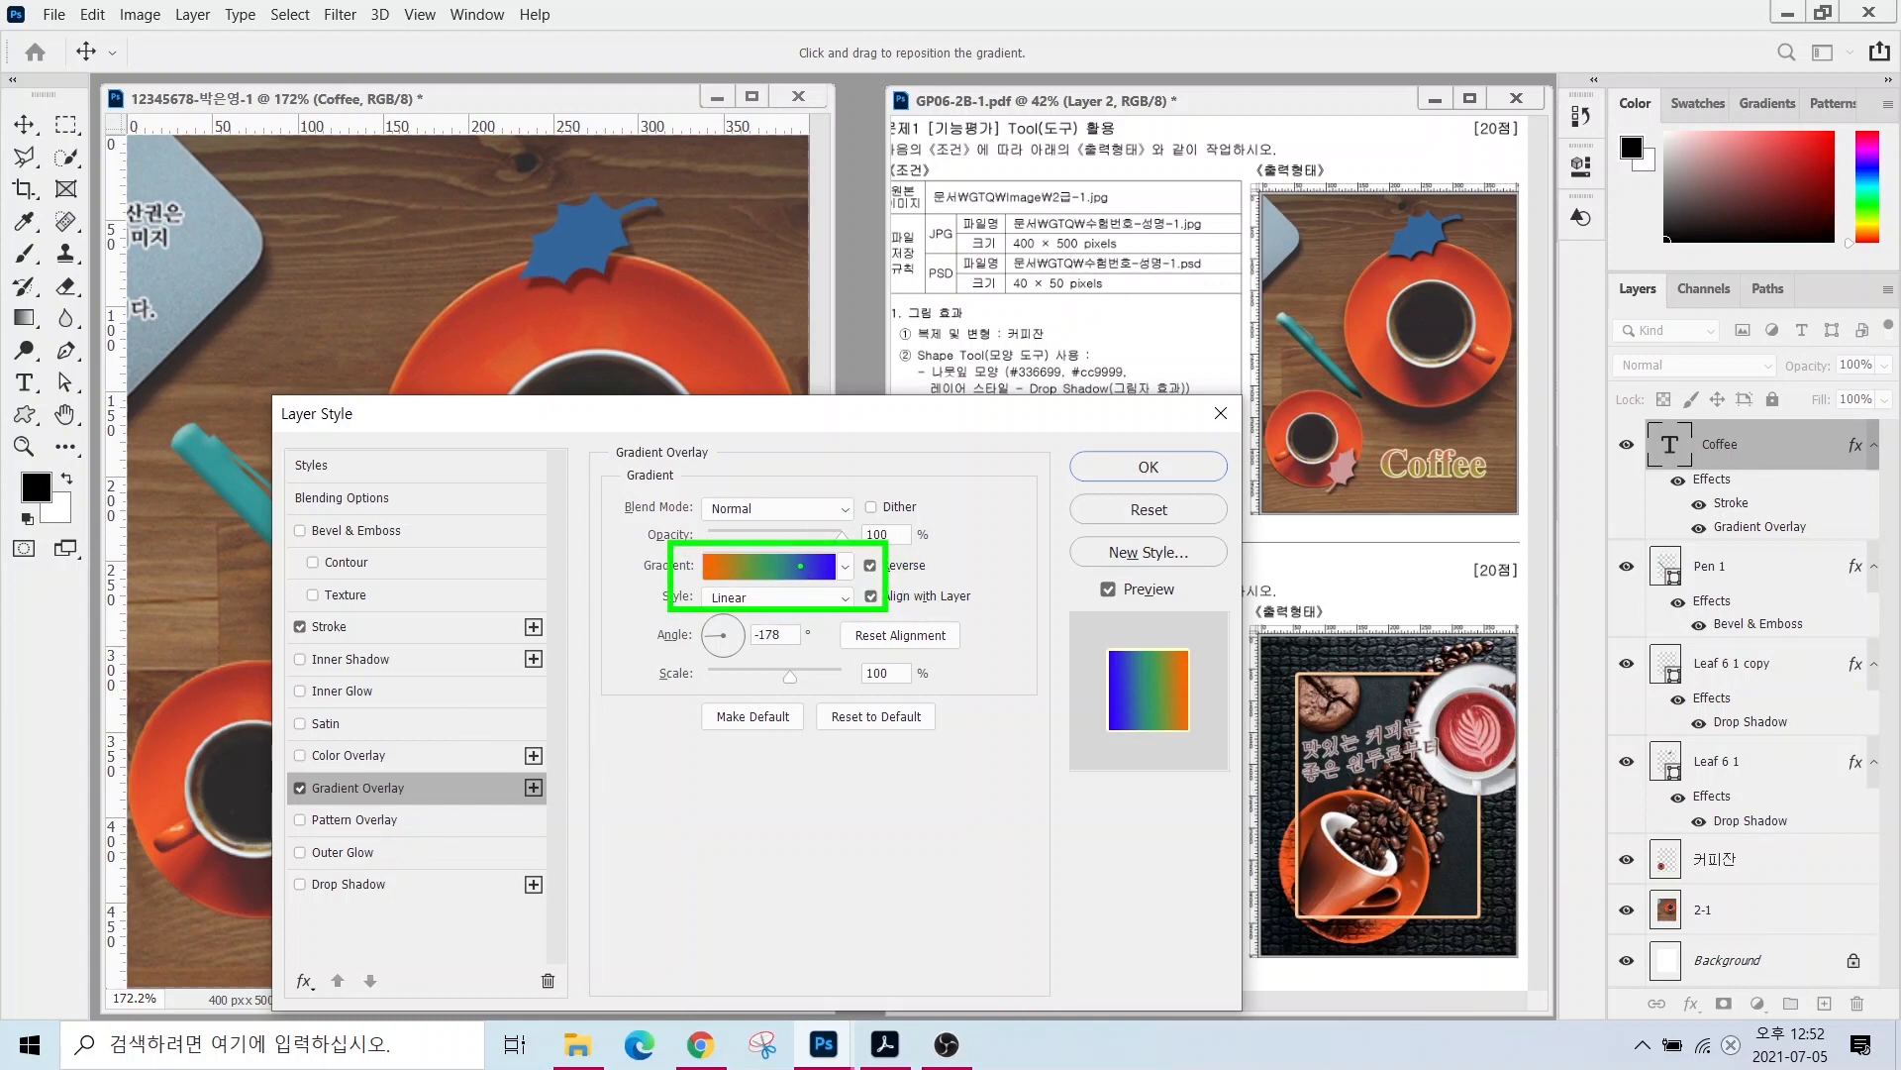
left_click(757, 574)
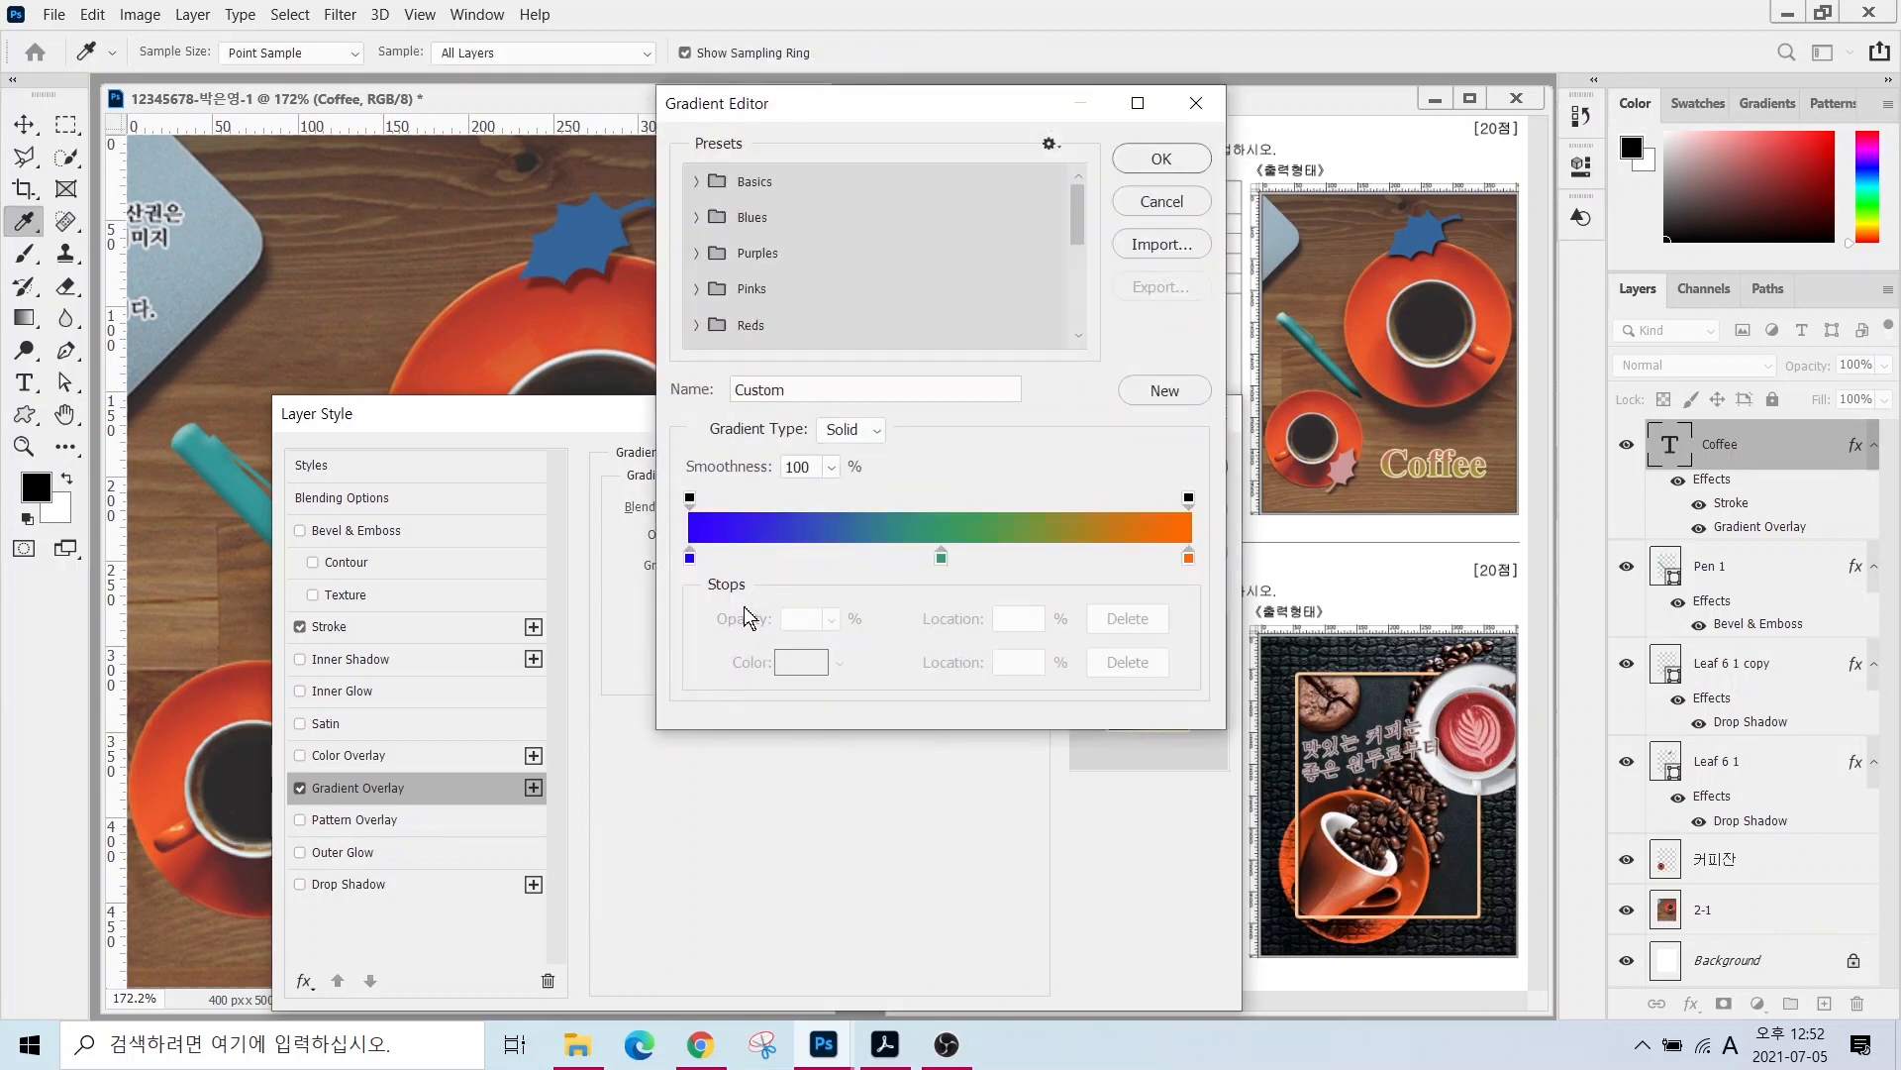
- Remove the middle green colour stop from the Coffee text's gradient
key("alt")
mouse_move(713, 577)
left_mouse_down()
mouse_move(676, 595)
mouse_move(668, 570)
mouse_move(718, 525)
mouse_move(709, 592)
left_mouse_up()
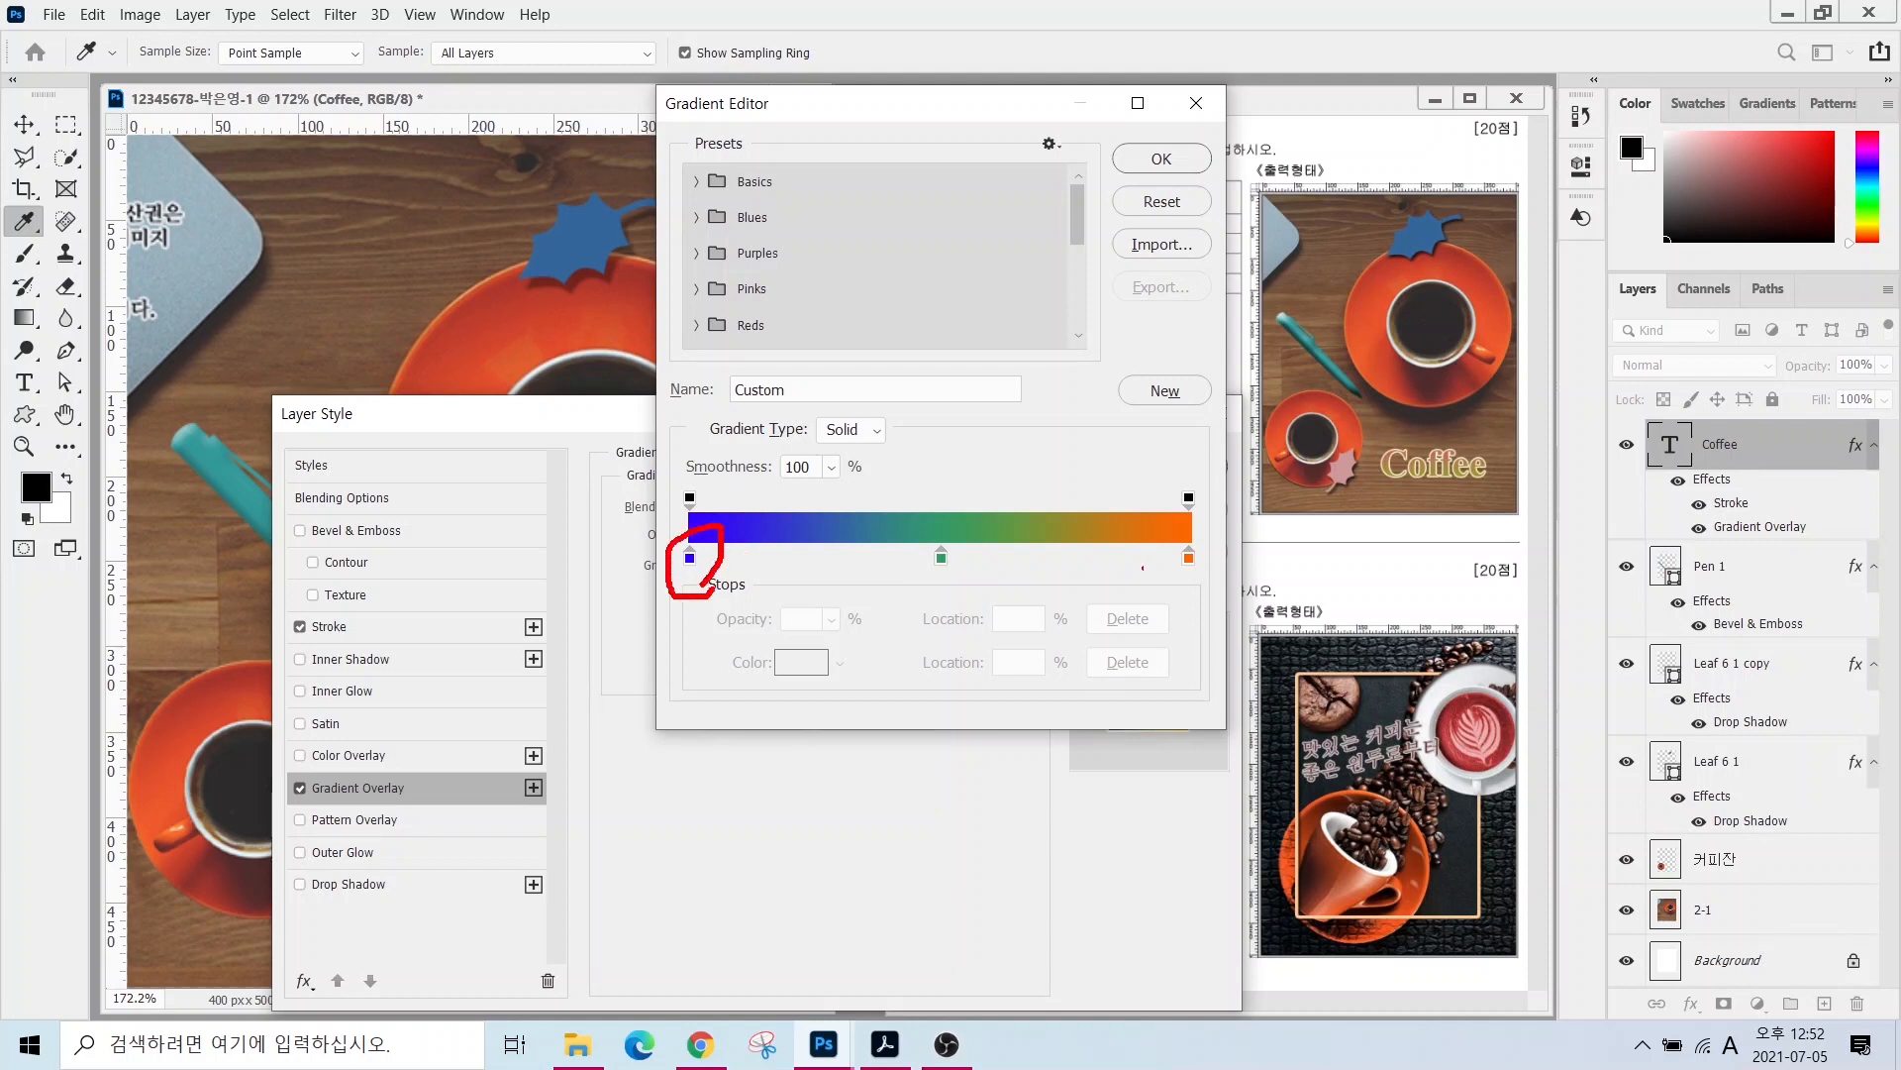
mouse_move(1208, 580)
left_mouse_down()
mouse_move(1154, 570)
mouse_move(1205, 524)
mouse_move(1200, 578)
left_mouse_up()
mouse_move(936, 567)
left_mouse_down()
mouse_move(961, 634)
mouse_move(997, 644)
mouse_move(969, 649)
left_mouse_up()
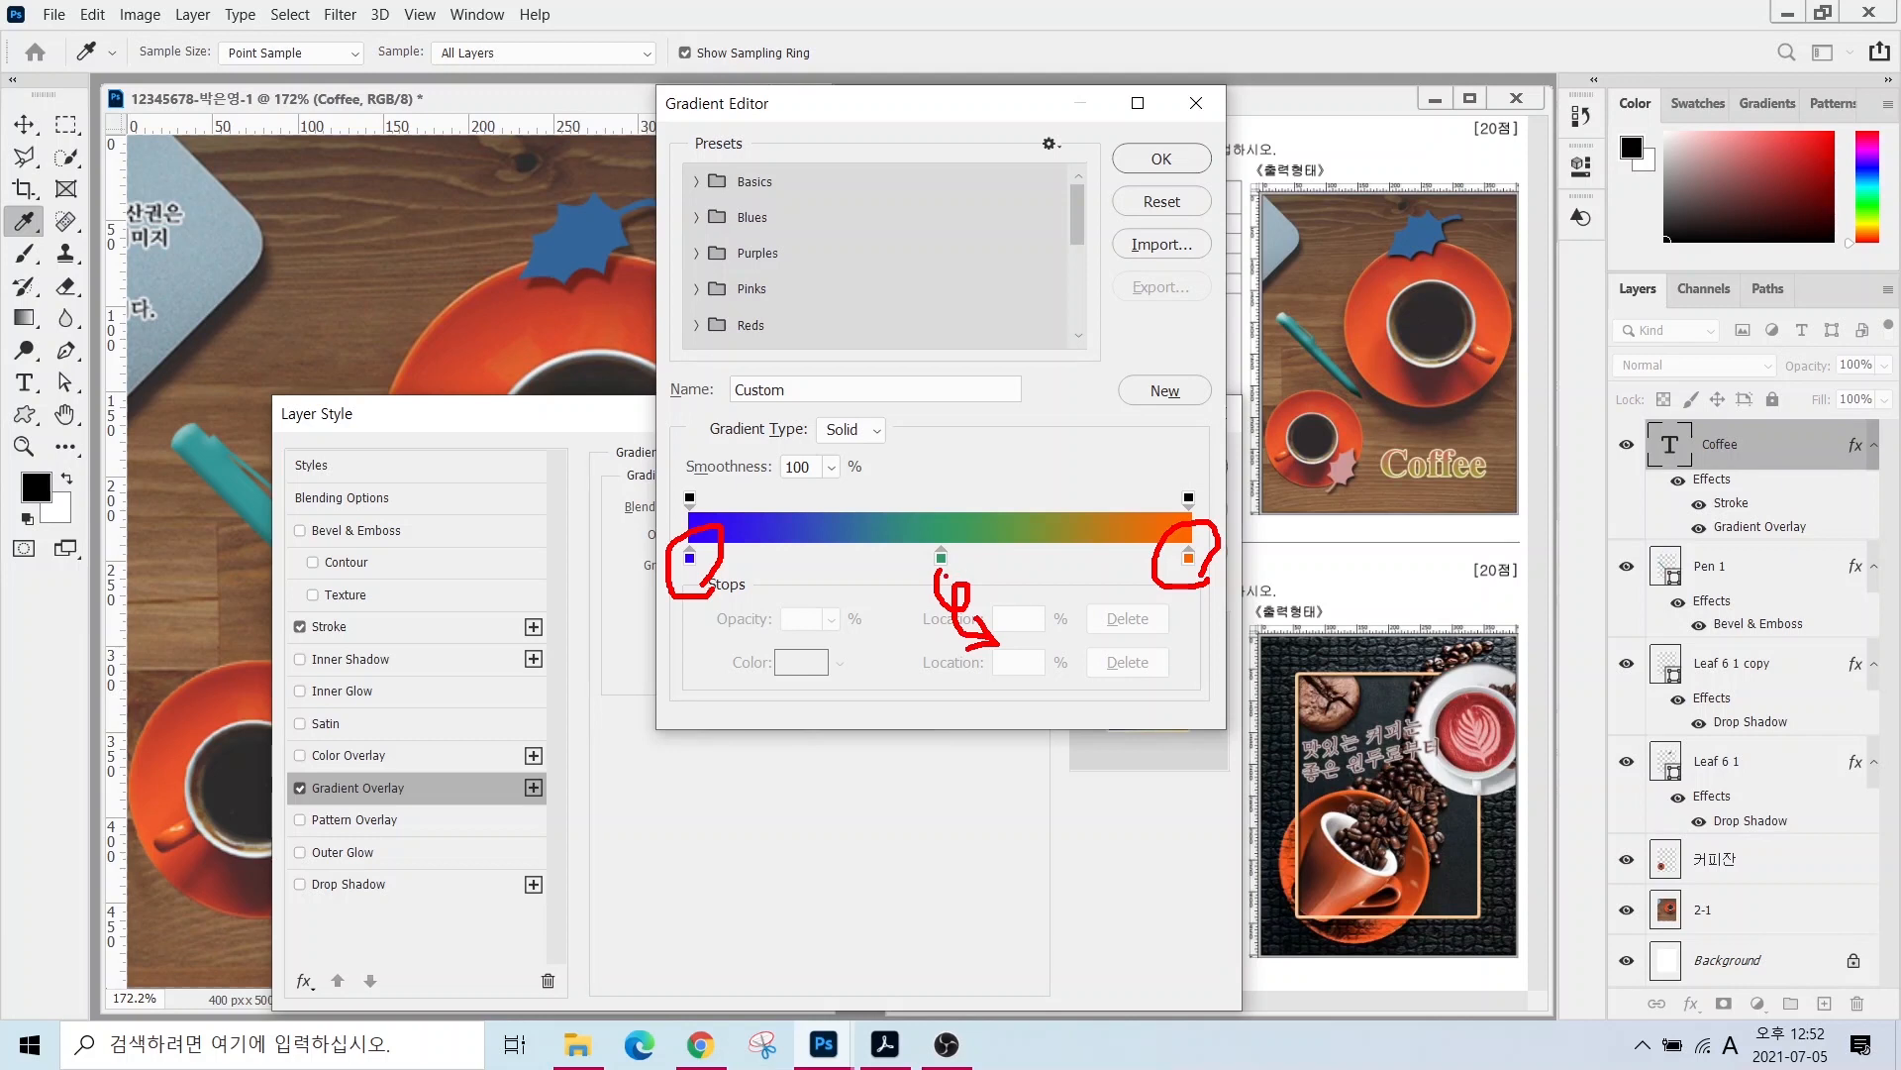
mouse_move(705, 529)
left_mouse_down()
mouse_move(707, 460)
mouse_move(715, 520)
left_mouse_up()
mouse_move(1216, 523)
left_mouse_down()
mouse_move(1170, 518)
mouse_move(1155, 475)
mouse_move(1194, 470)
mouse_move(1188, 530)
left_mouse_up()
left_click_drag(700, 577, 779, 664)
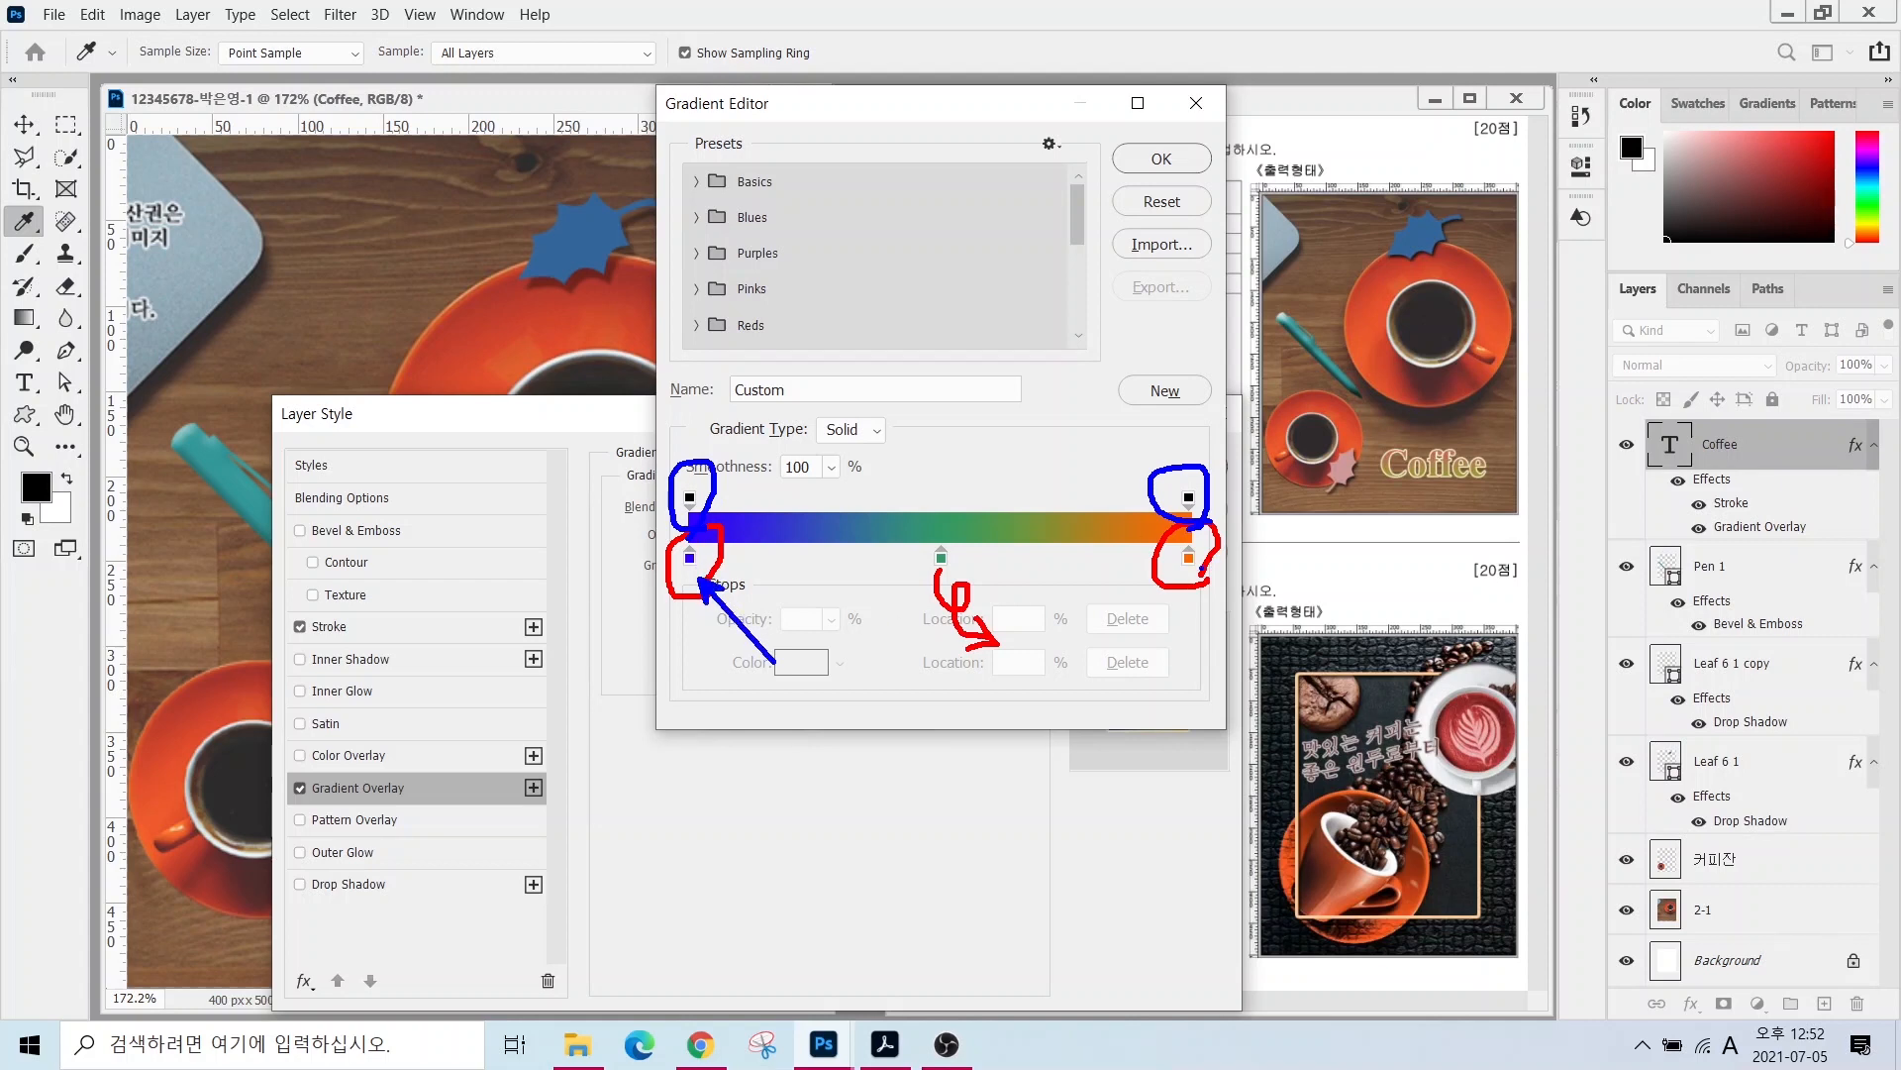
left_click_drag(1192, 567, 1241, 647)
key("Escape")
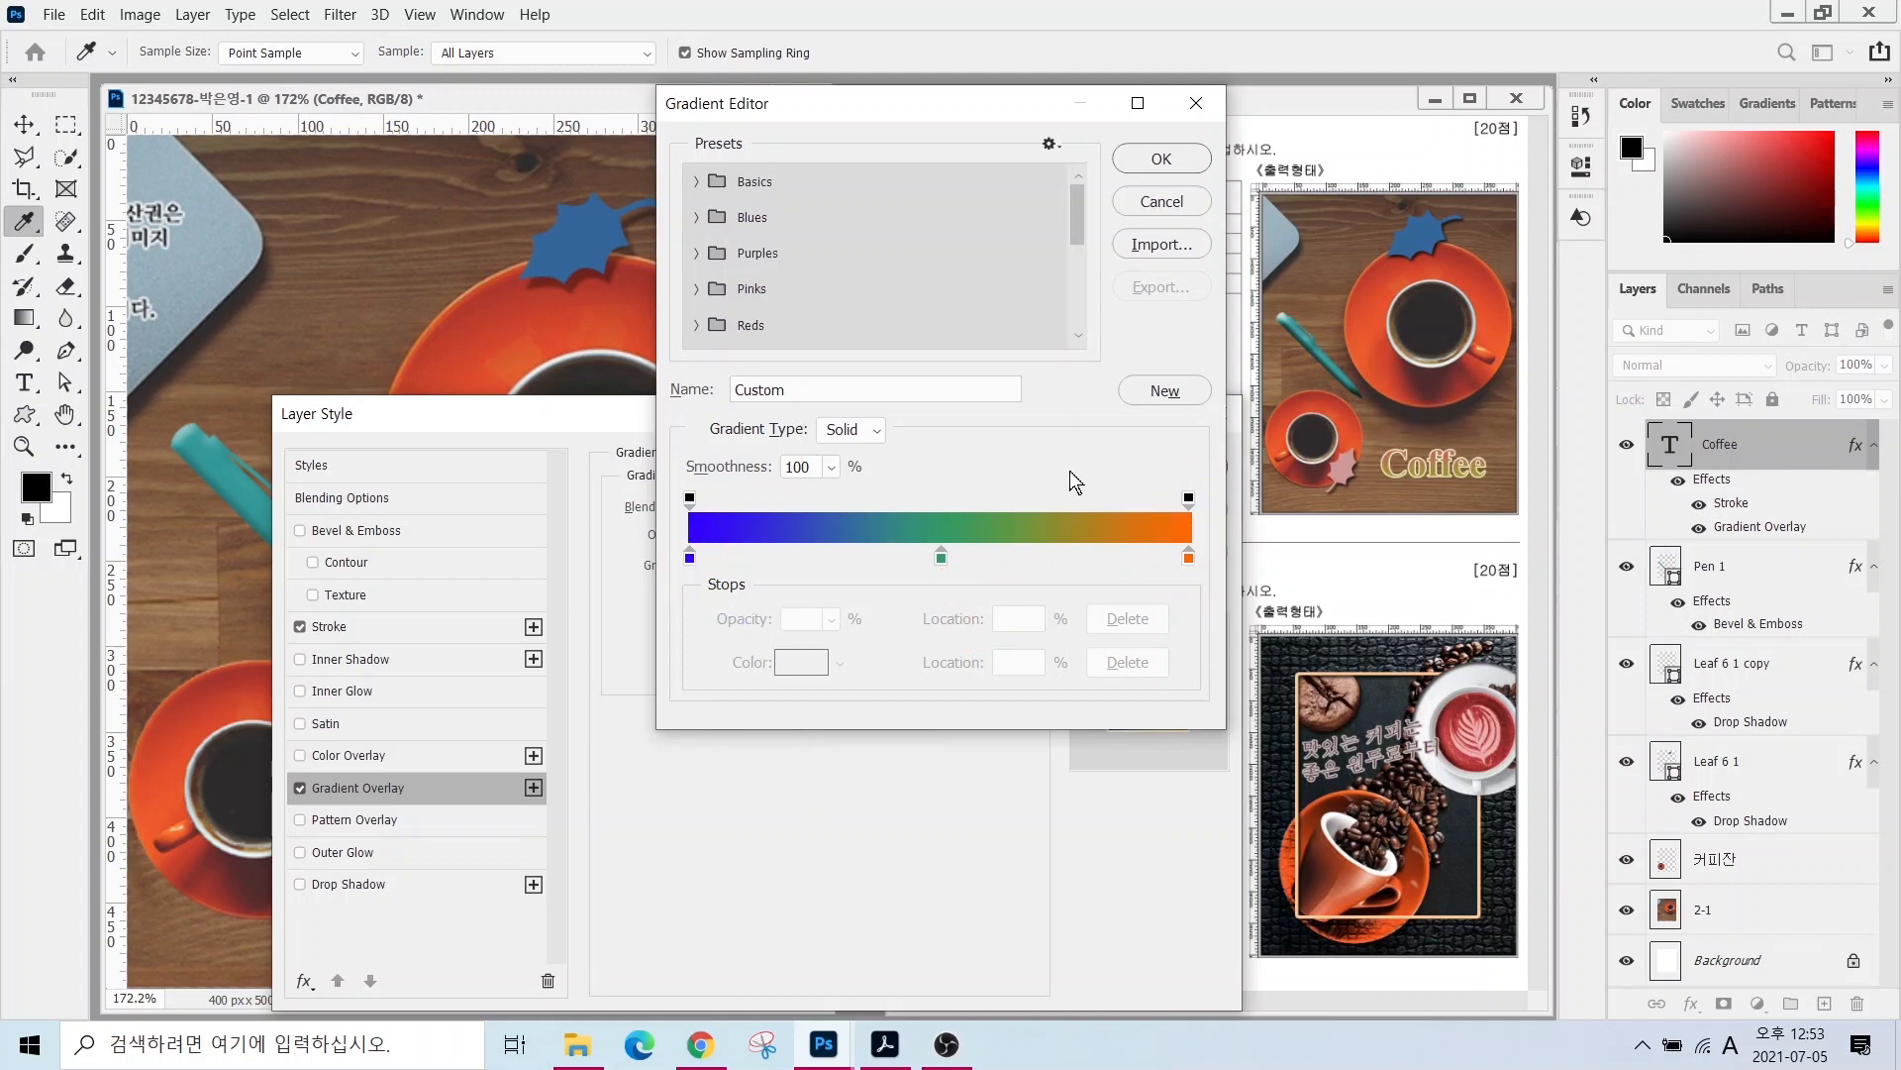
left_click_drag(941, 558, 952, 639)
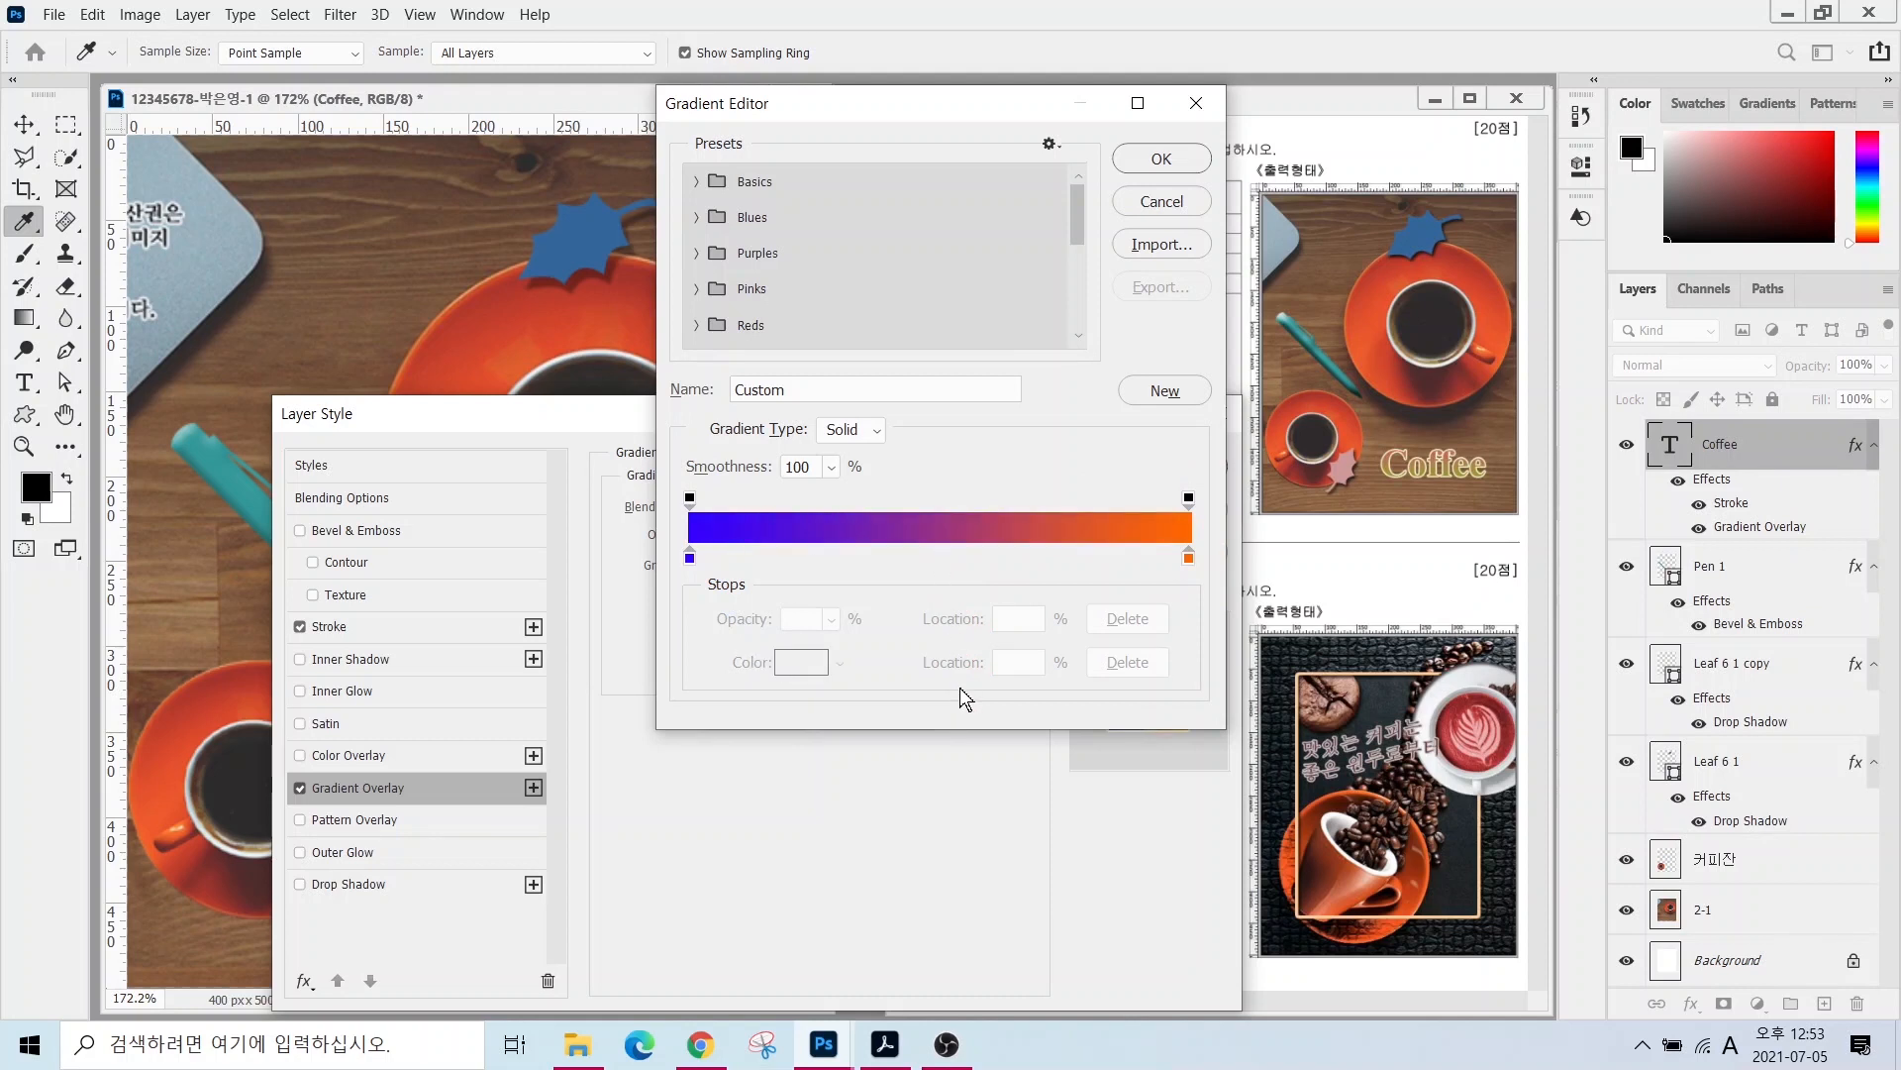
- Set the gradient's left stop to olive #999933 and right stop to pink #cc6666, then accept it
double_click(688, 556)
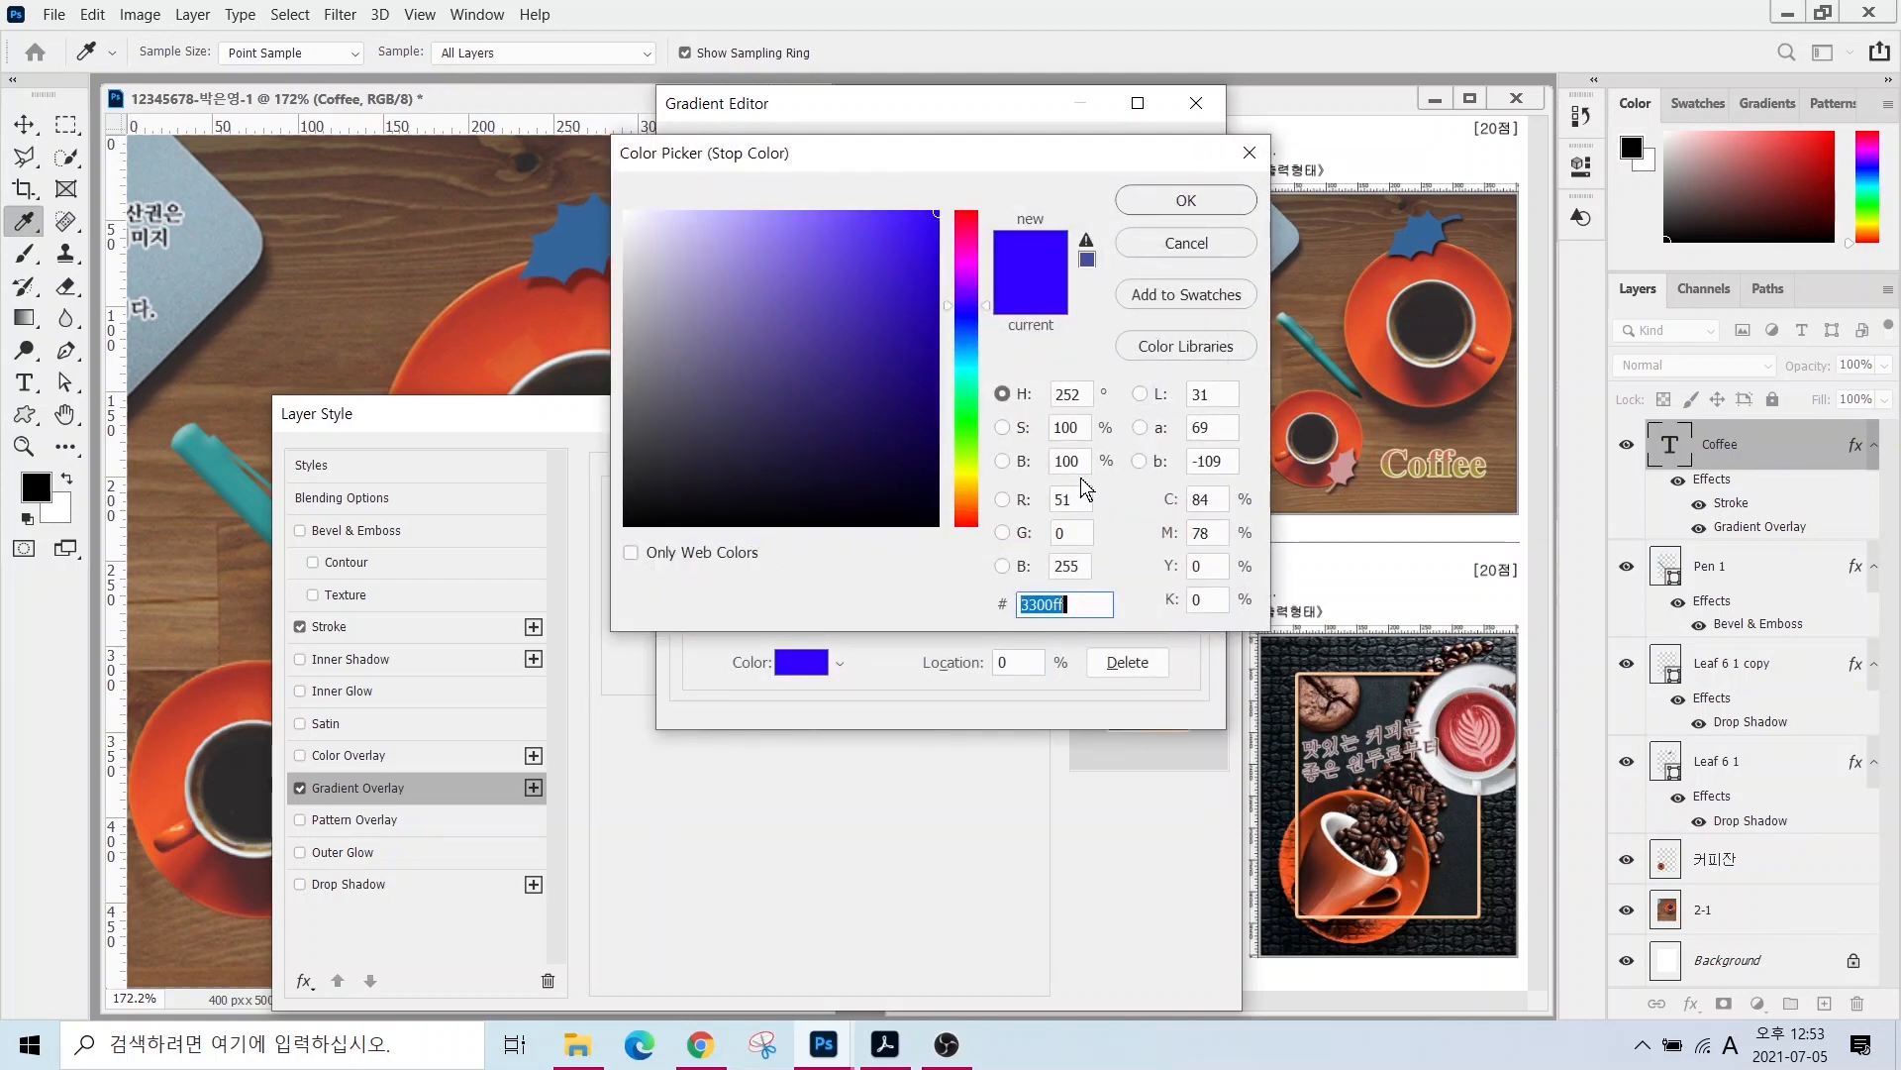
type("999933")
key("Return")
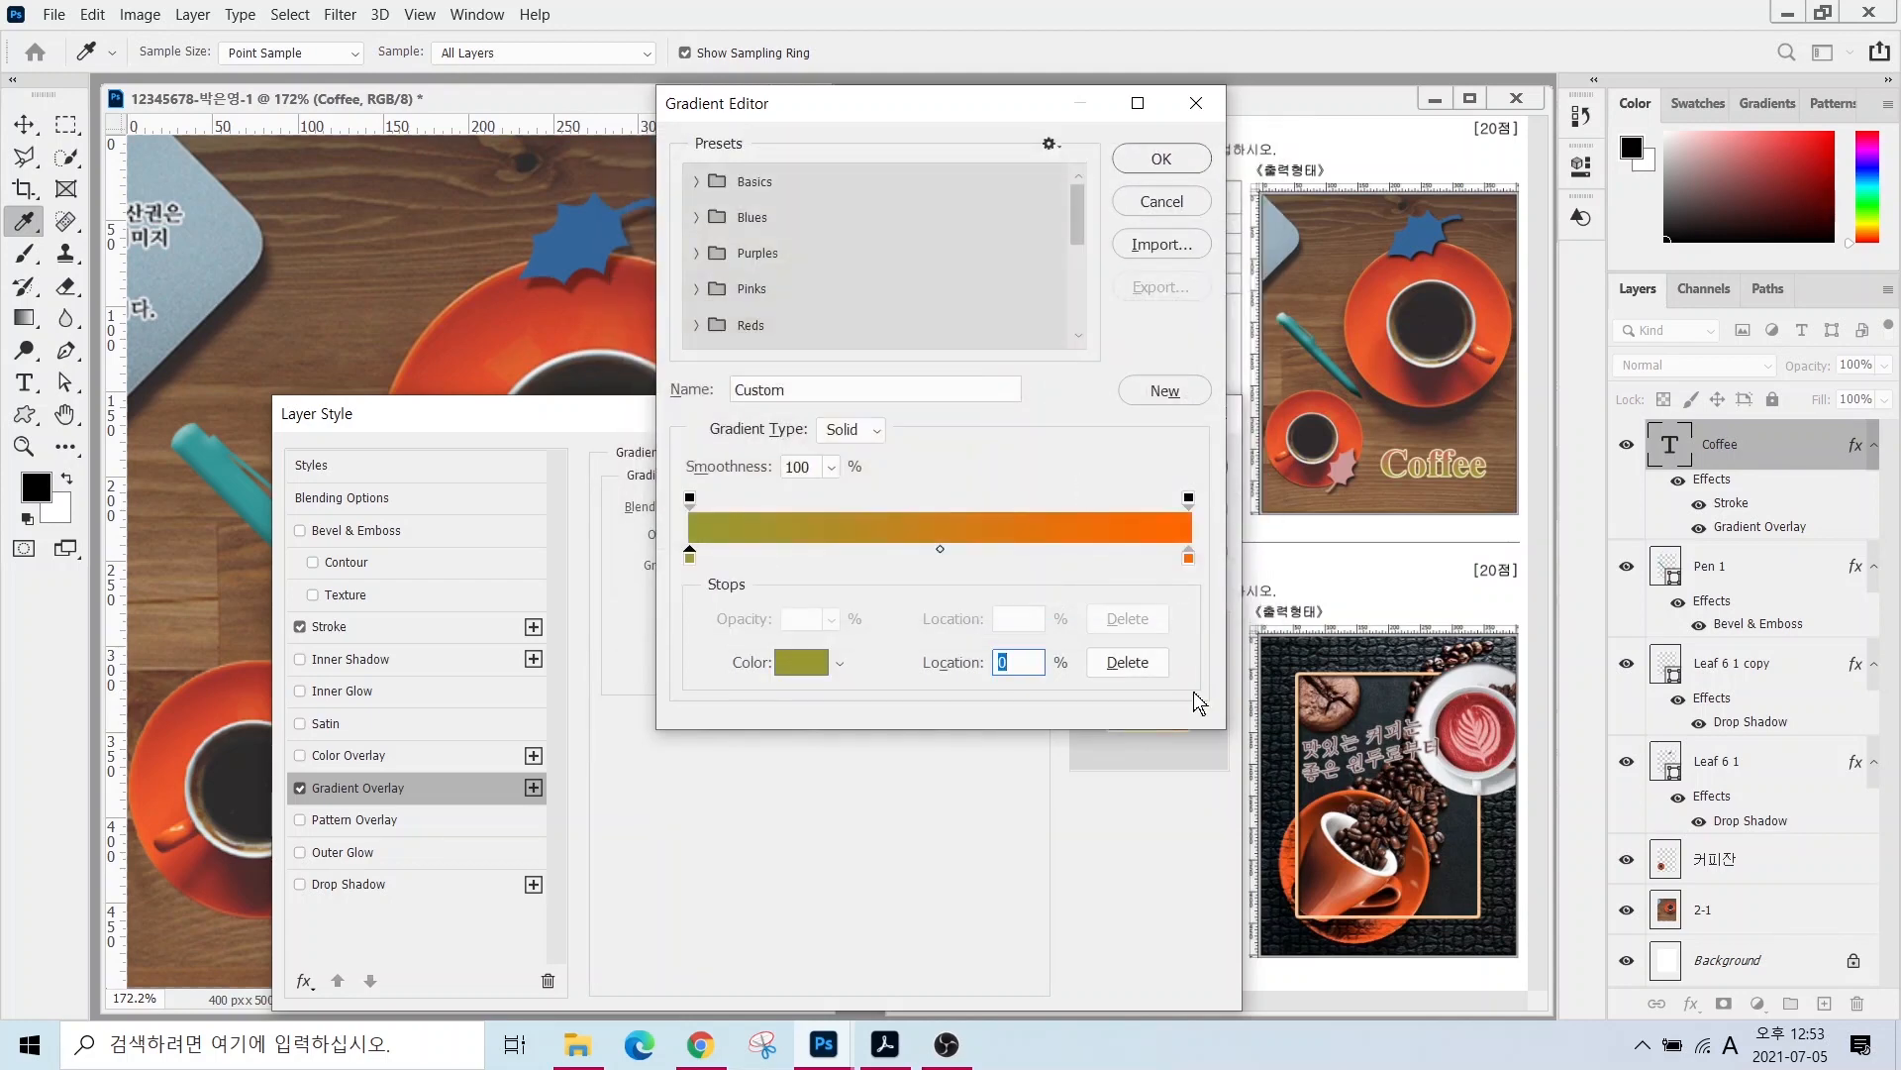
double_click(1189, 554)
type("cc6666")
key("Return")
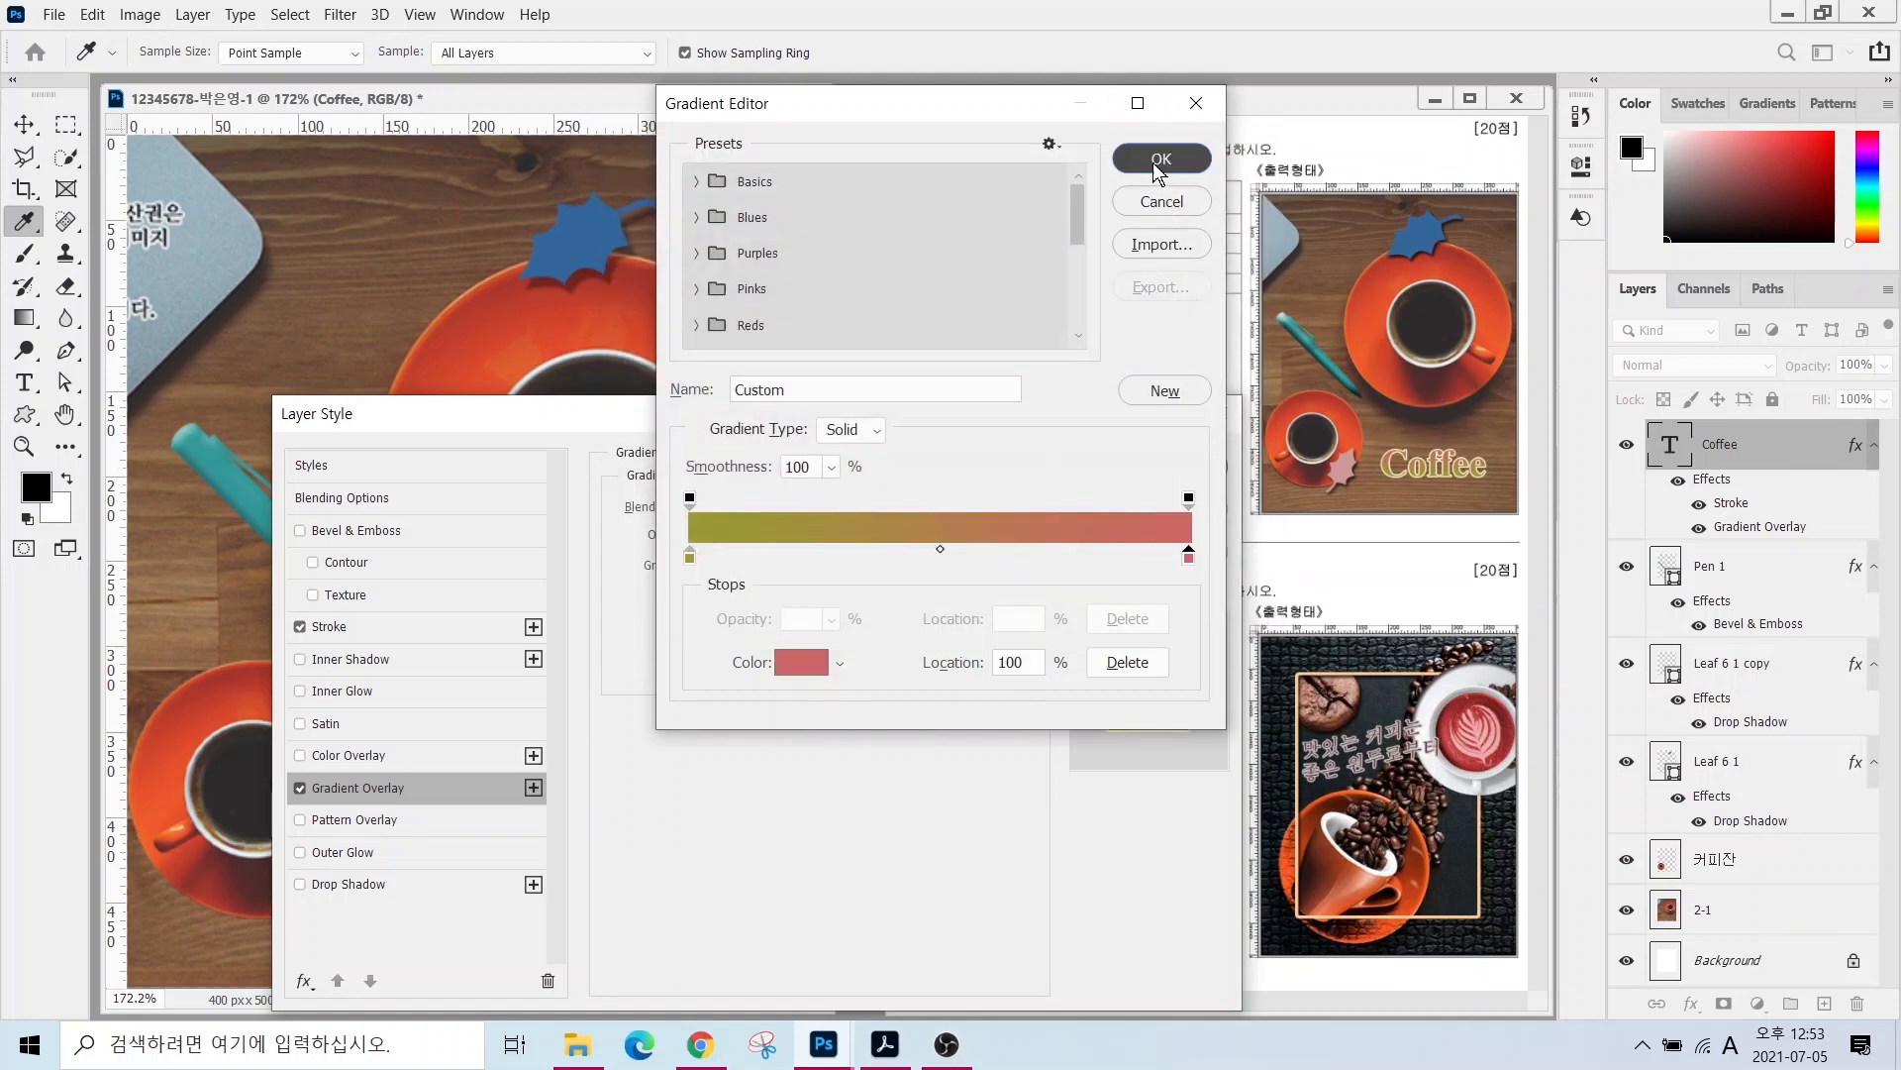
left_click(1159, 156)
left_click_drag(728, 420, 715, 74)
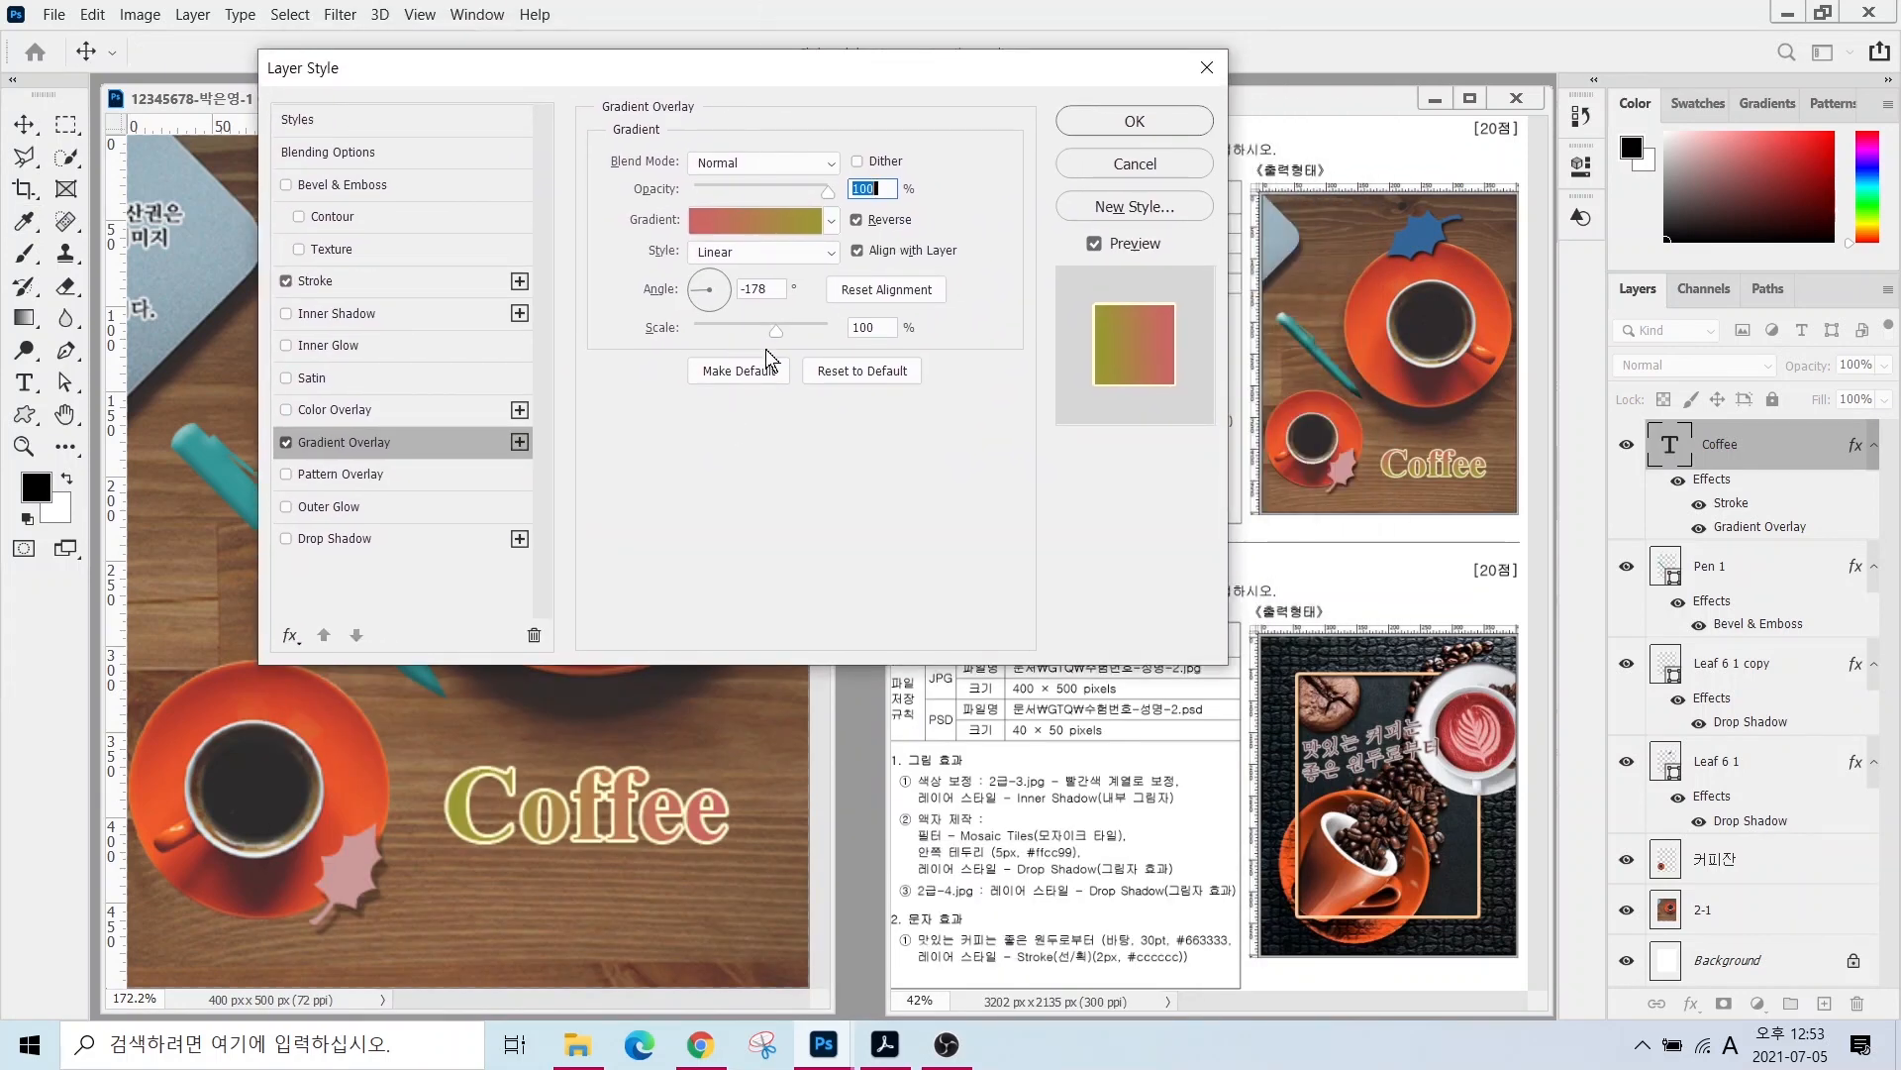
- Set the gradient overlay angle to 96° and apply the Layer Style with OK
key("alt")
mouse_move(1480, 464)
left_mouse_down()
mouse_move(1397, 462)
mouse_move(1392, 438)
mouse_move(1462, 425)
mouse_move(1446, 482)
mouse_move(1367, 468)
mouse_move(1382, 498)
mouse_move(1469, 471)
left_mouse_up()
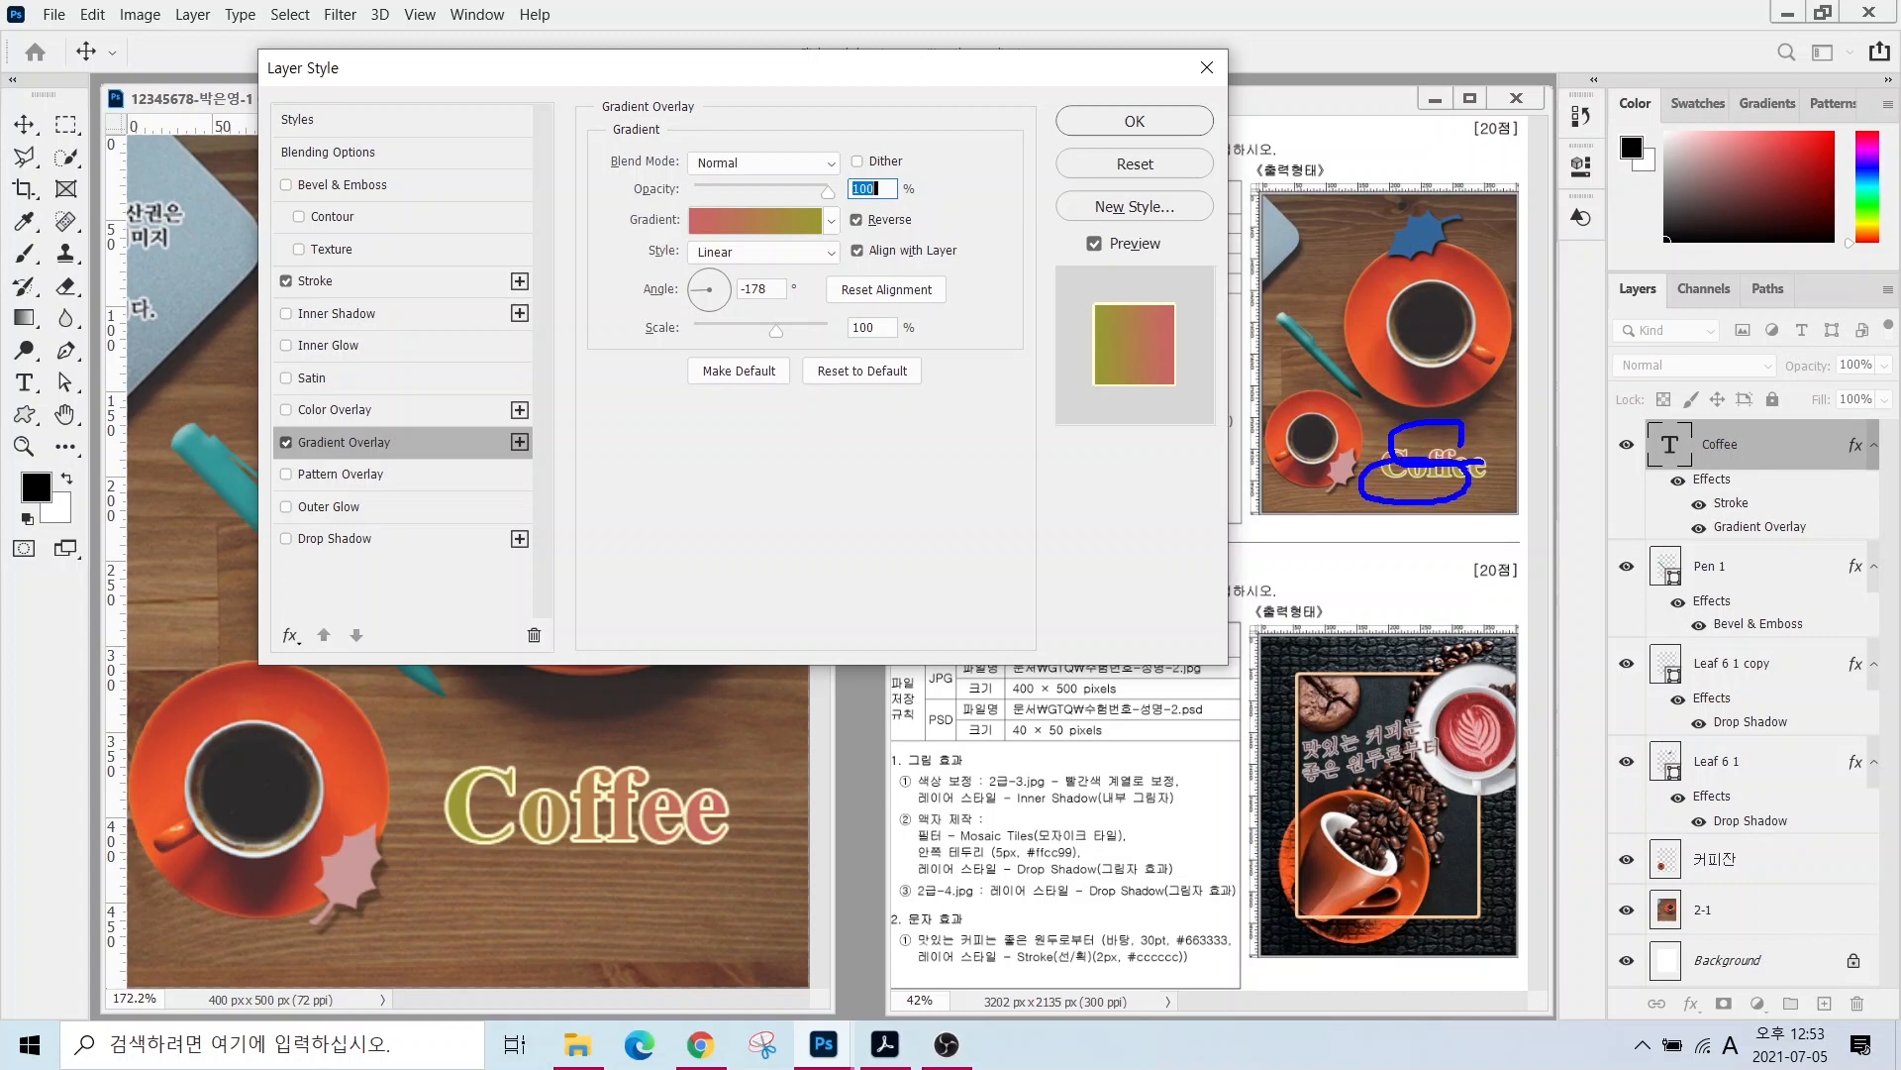
mouse_move(496, 822)
left_mouse_down()
mouse_move(370, 832)
mouse_move(460, 716)
mouse_move(492, 837)
left_mouse_up()
mouse_move(811, 875)
left_mouse_down()
mouse_move(687, 831)
mouse_move(782, 752)
mouse_move(741, 883)
left_mouse_up()
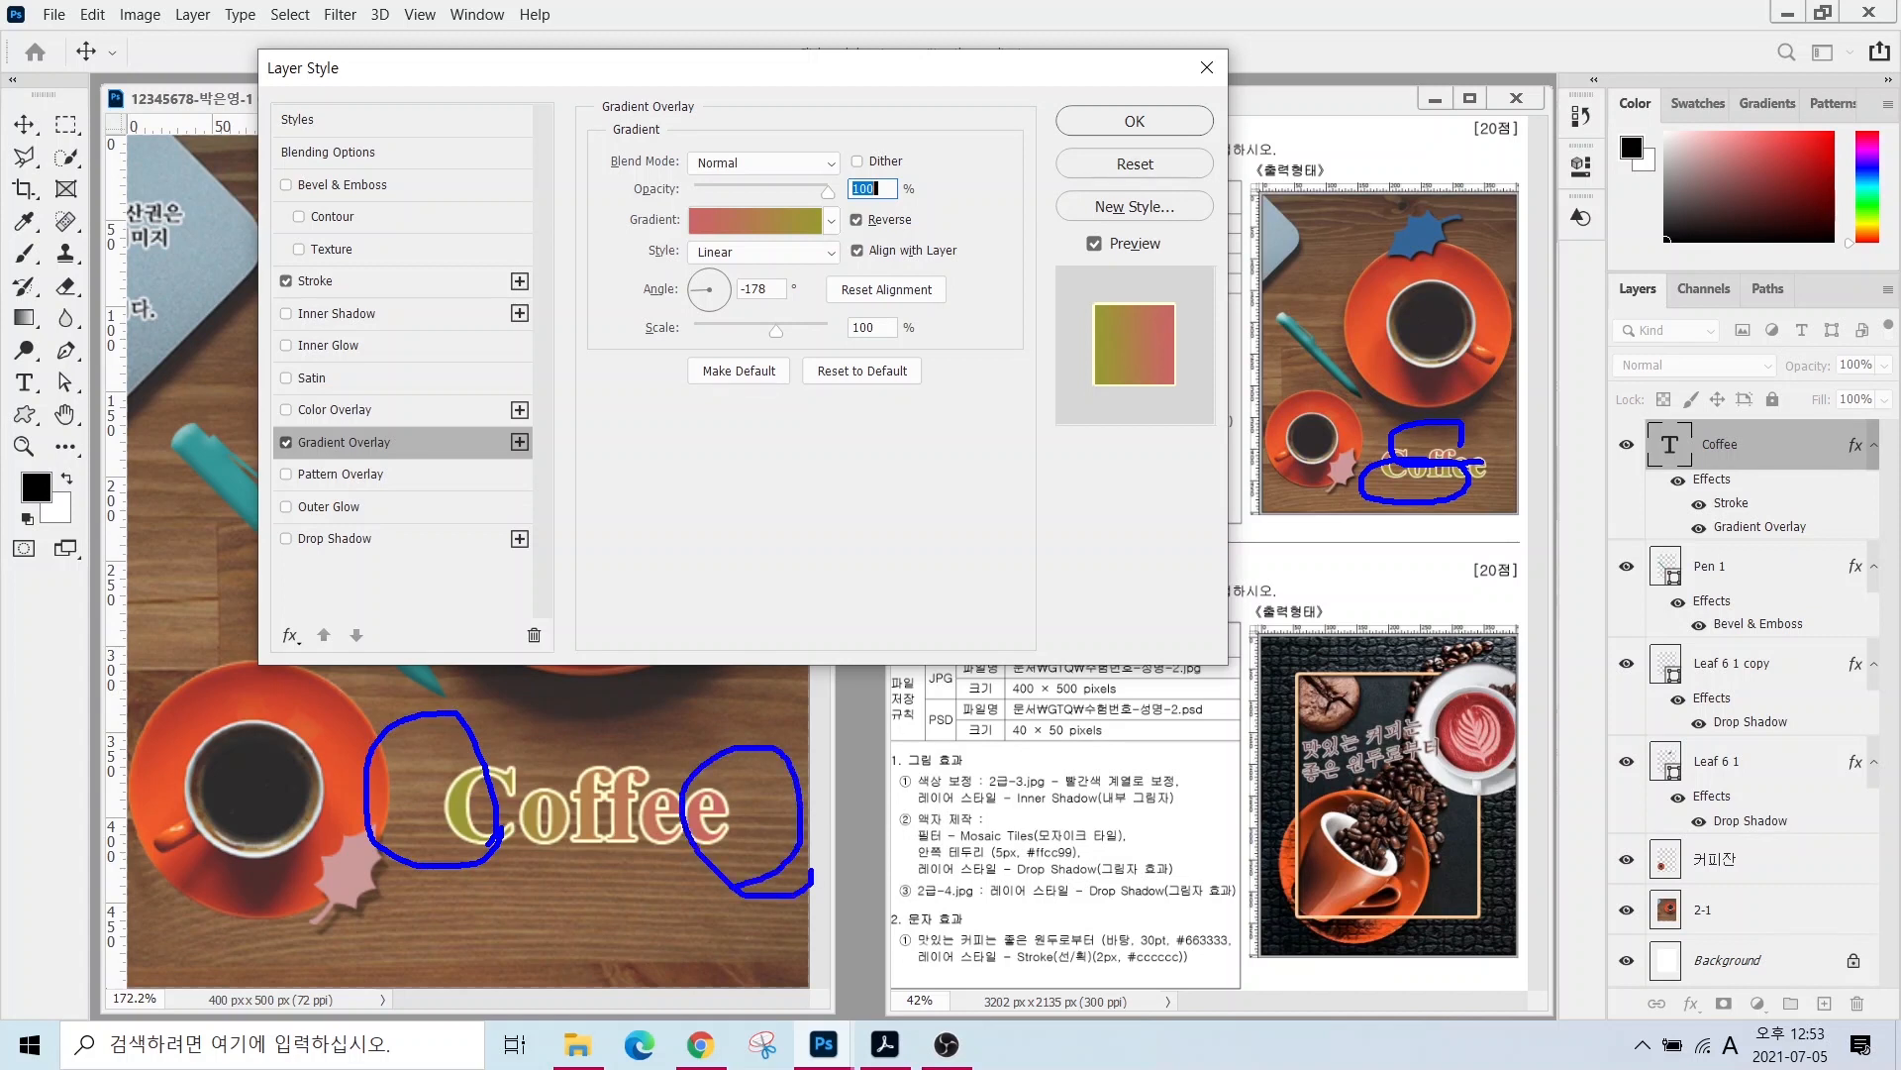
left_click_drag(702, 297, 612, 389)
key("Escape")
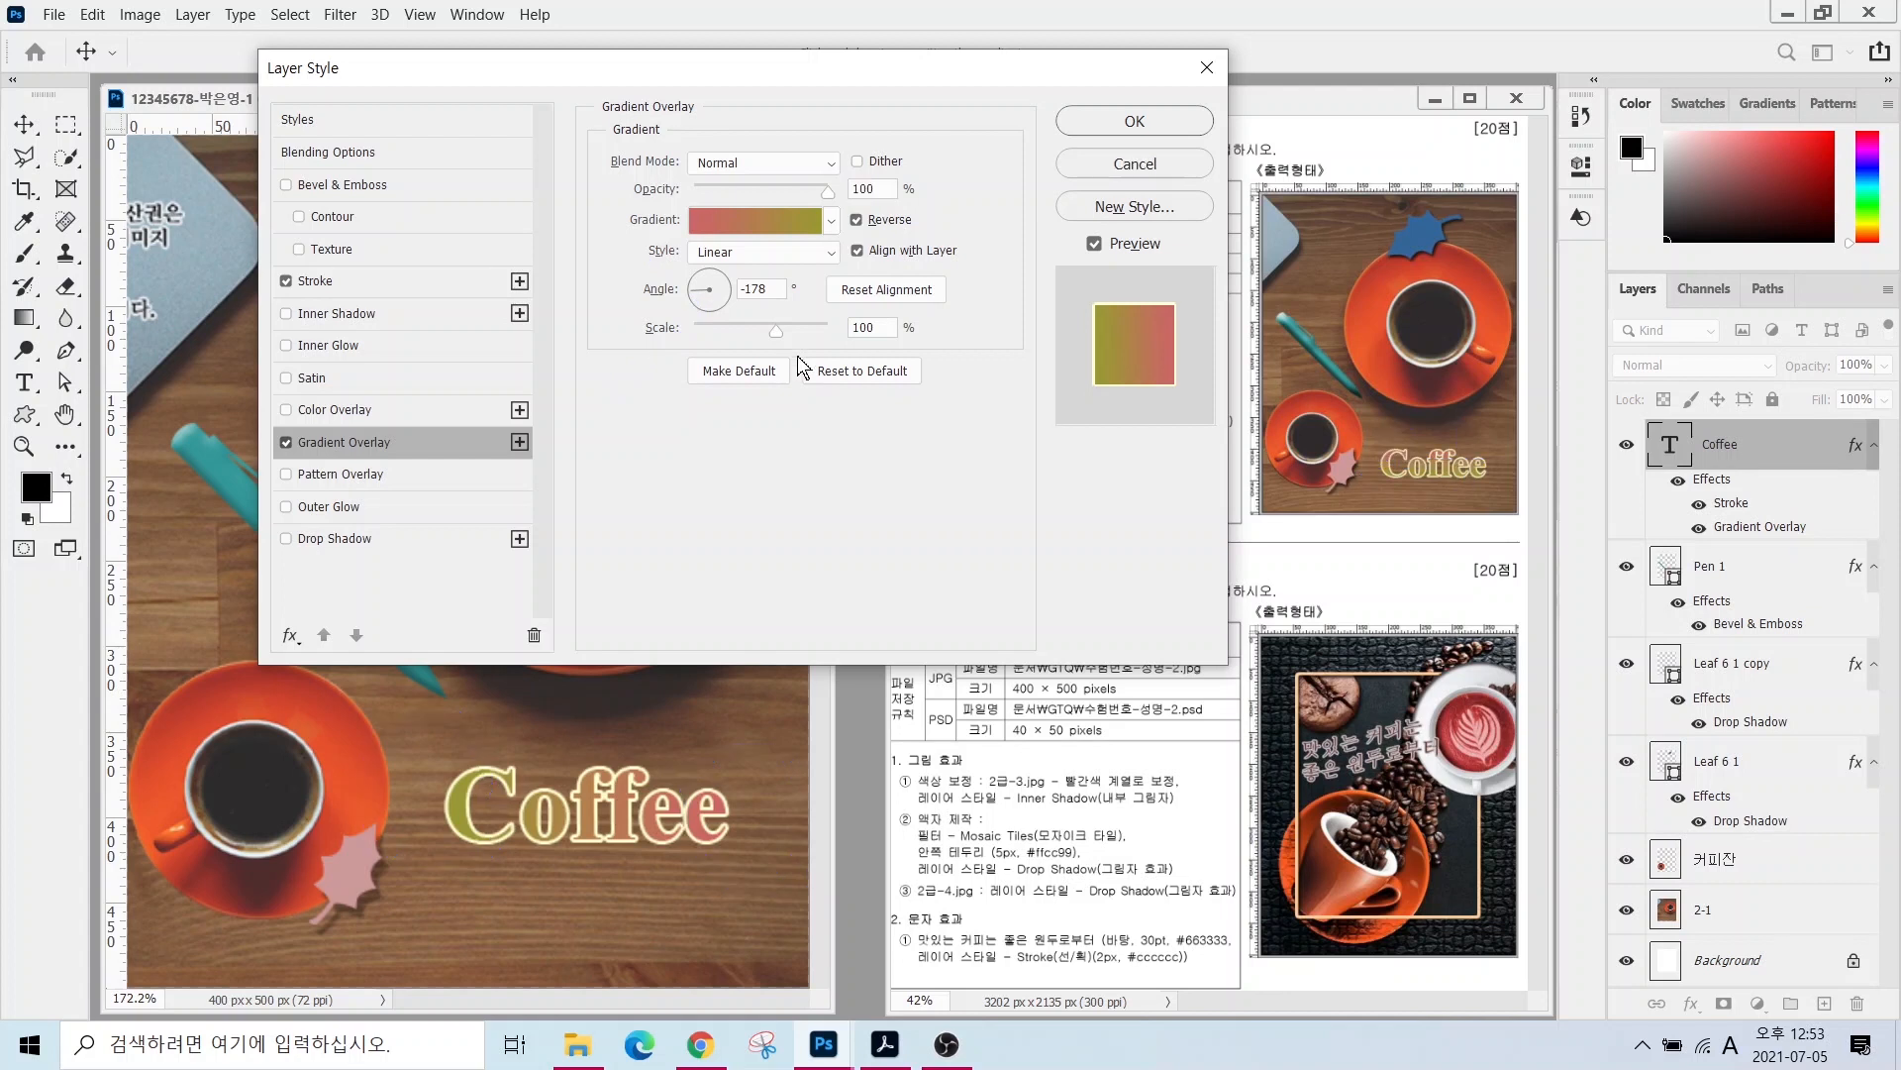
left_click(710, 281)
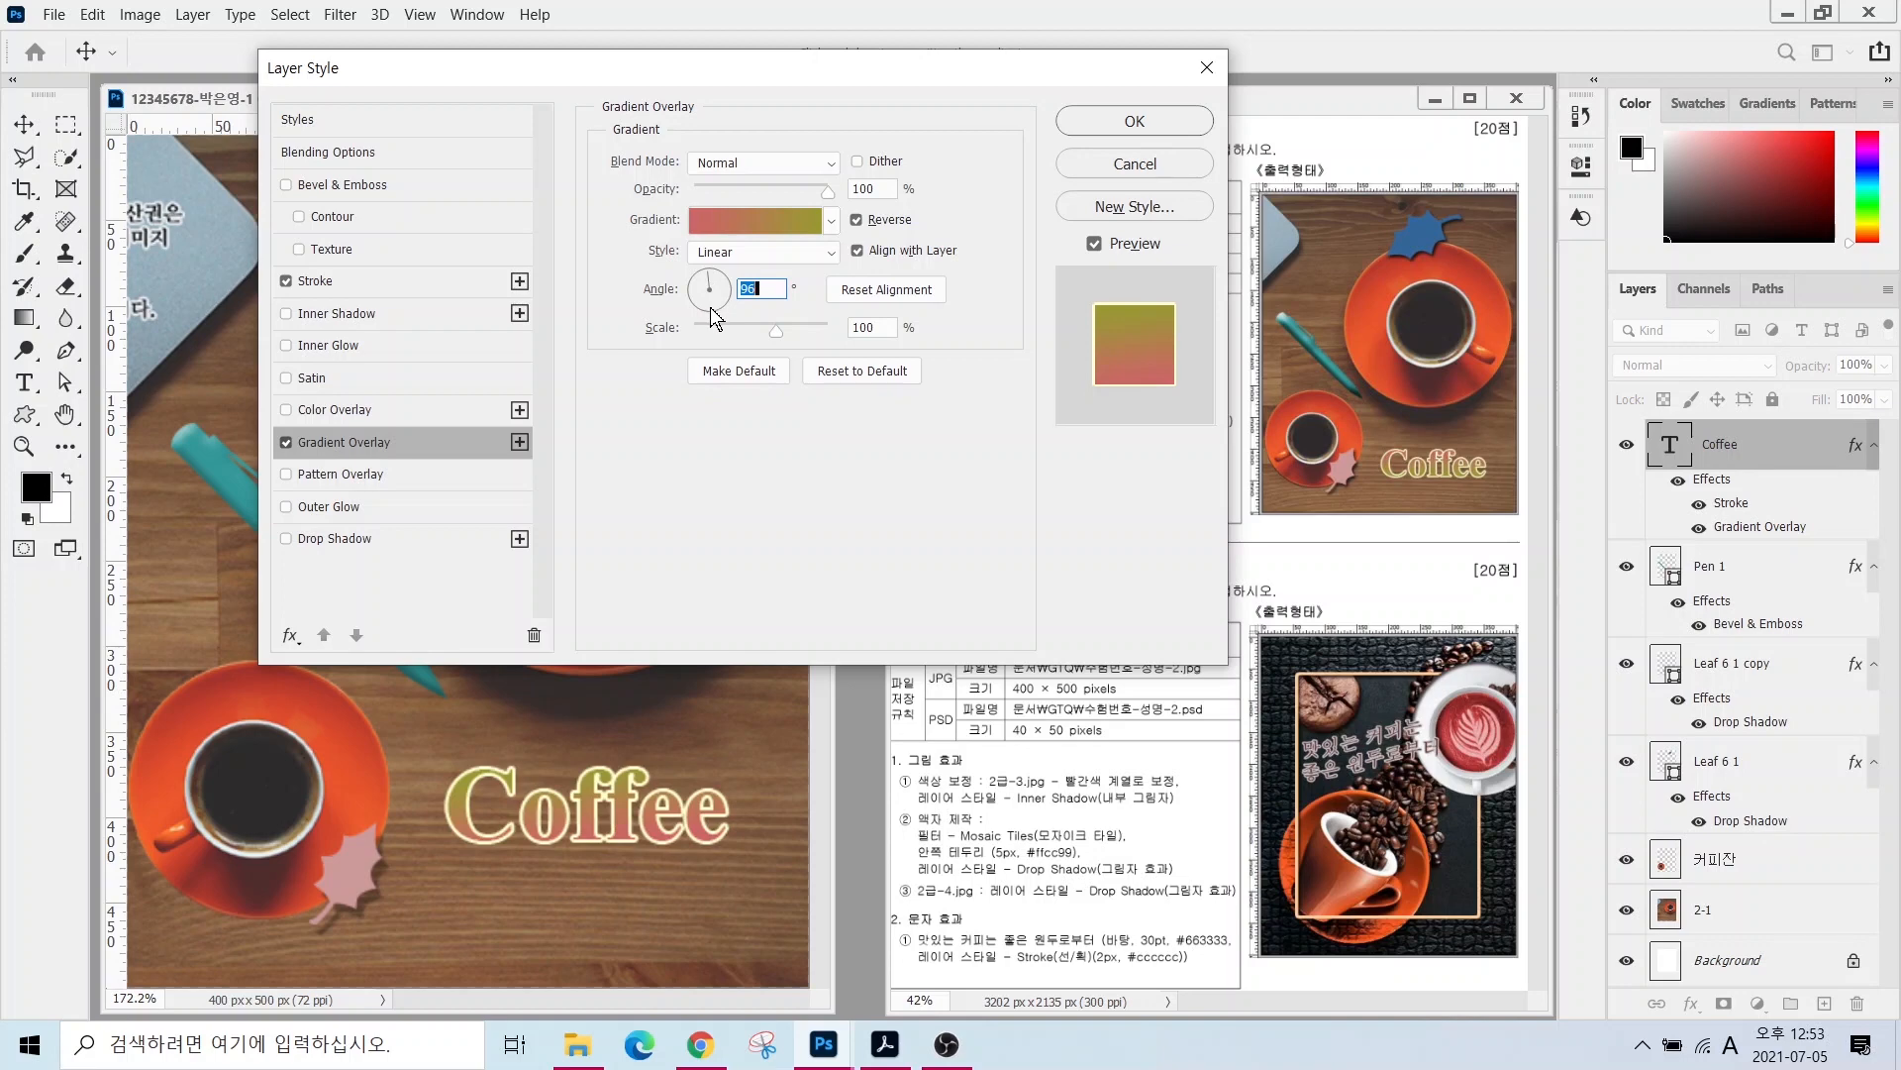
left_click(1127, 122)
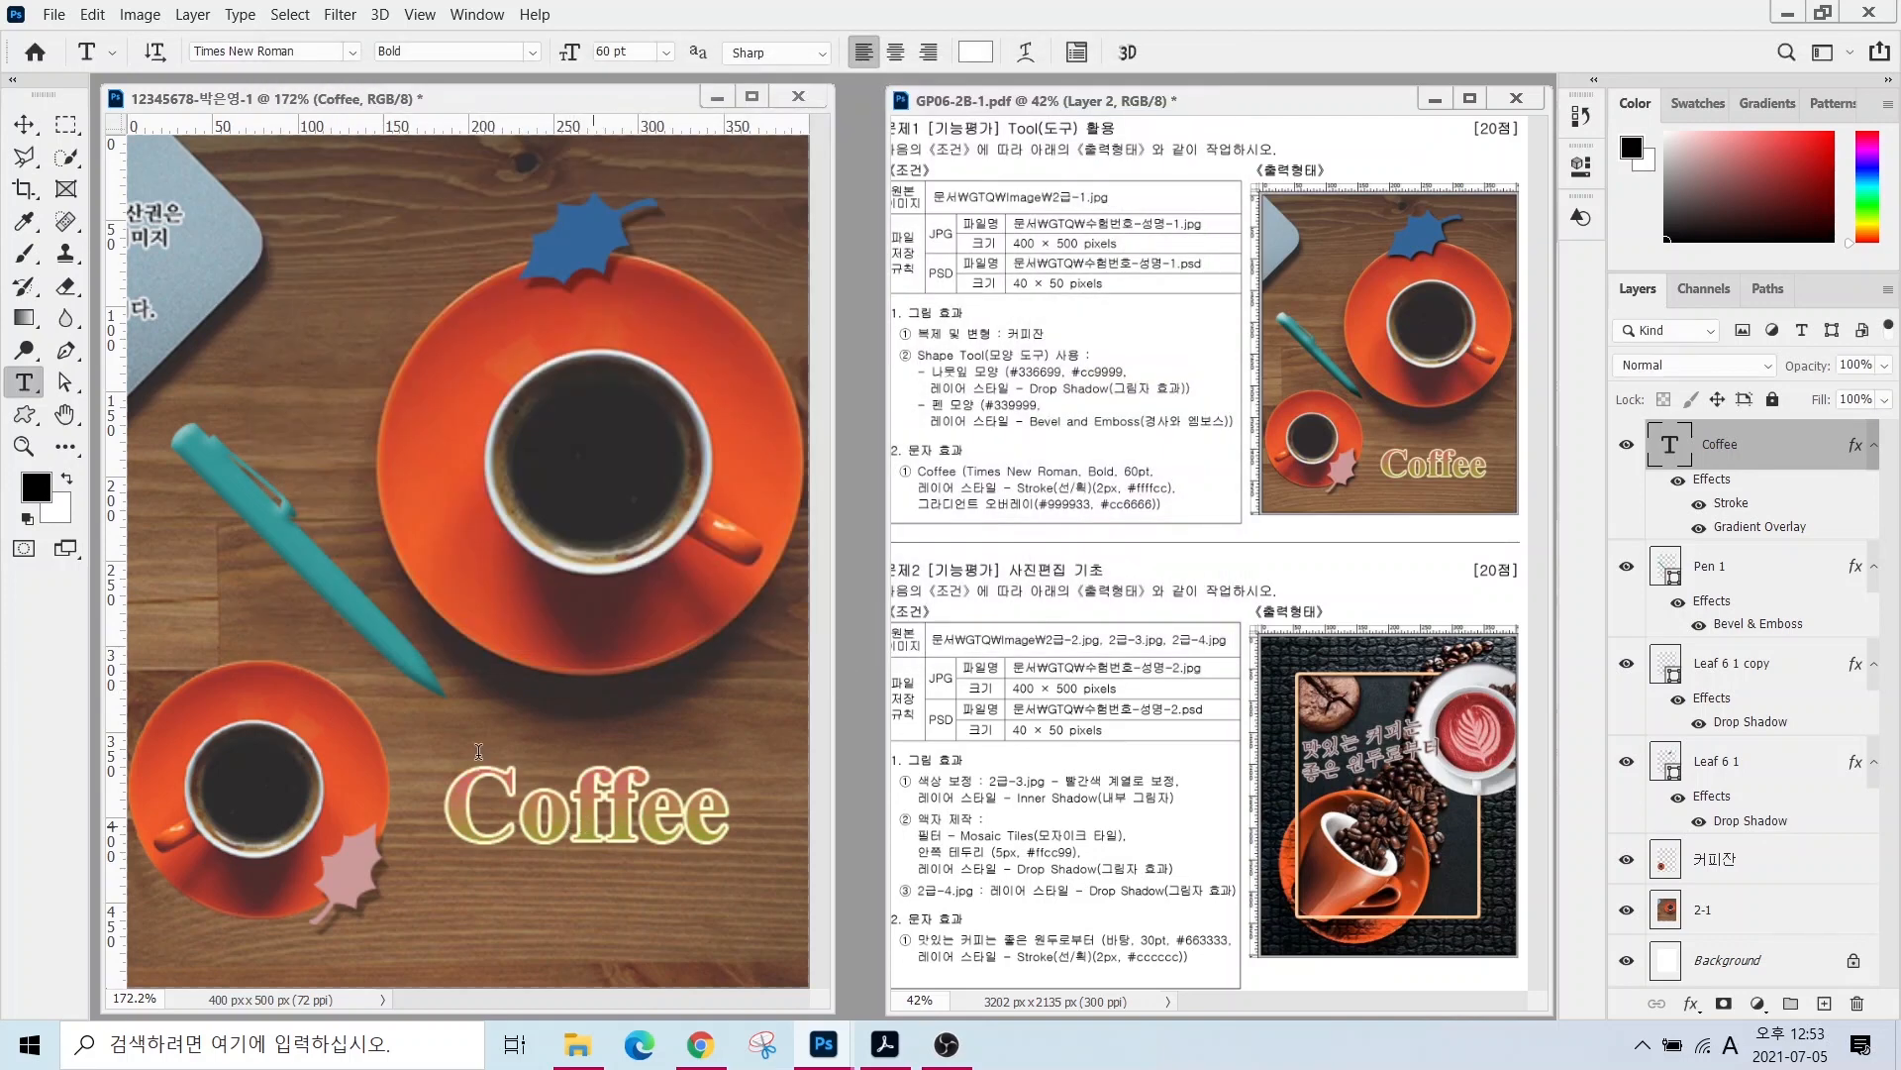
- Drag the Coffee text about 20 px down with the Move tool and turn off View > Rulers
left_click(24, 123)
left_click_drag(606, 832, 601, 883)
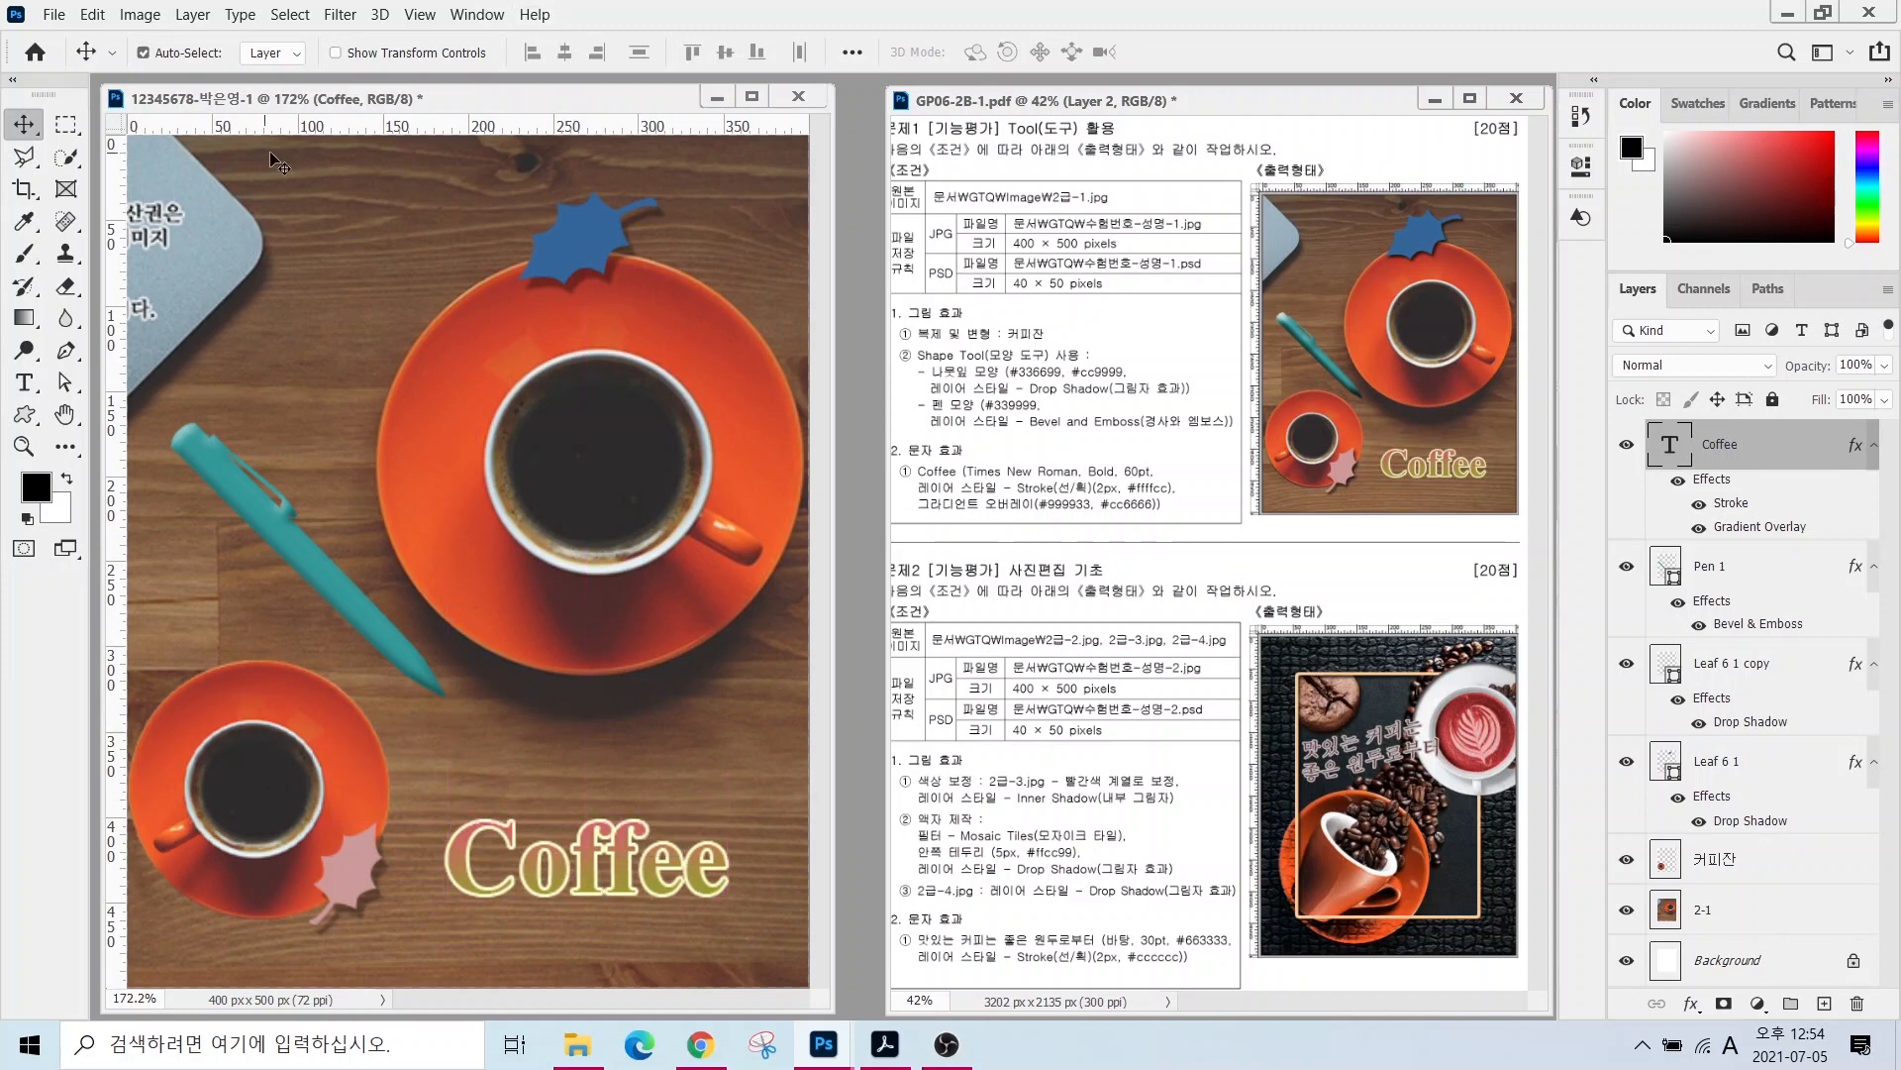
left_click(423, 16)
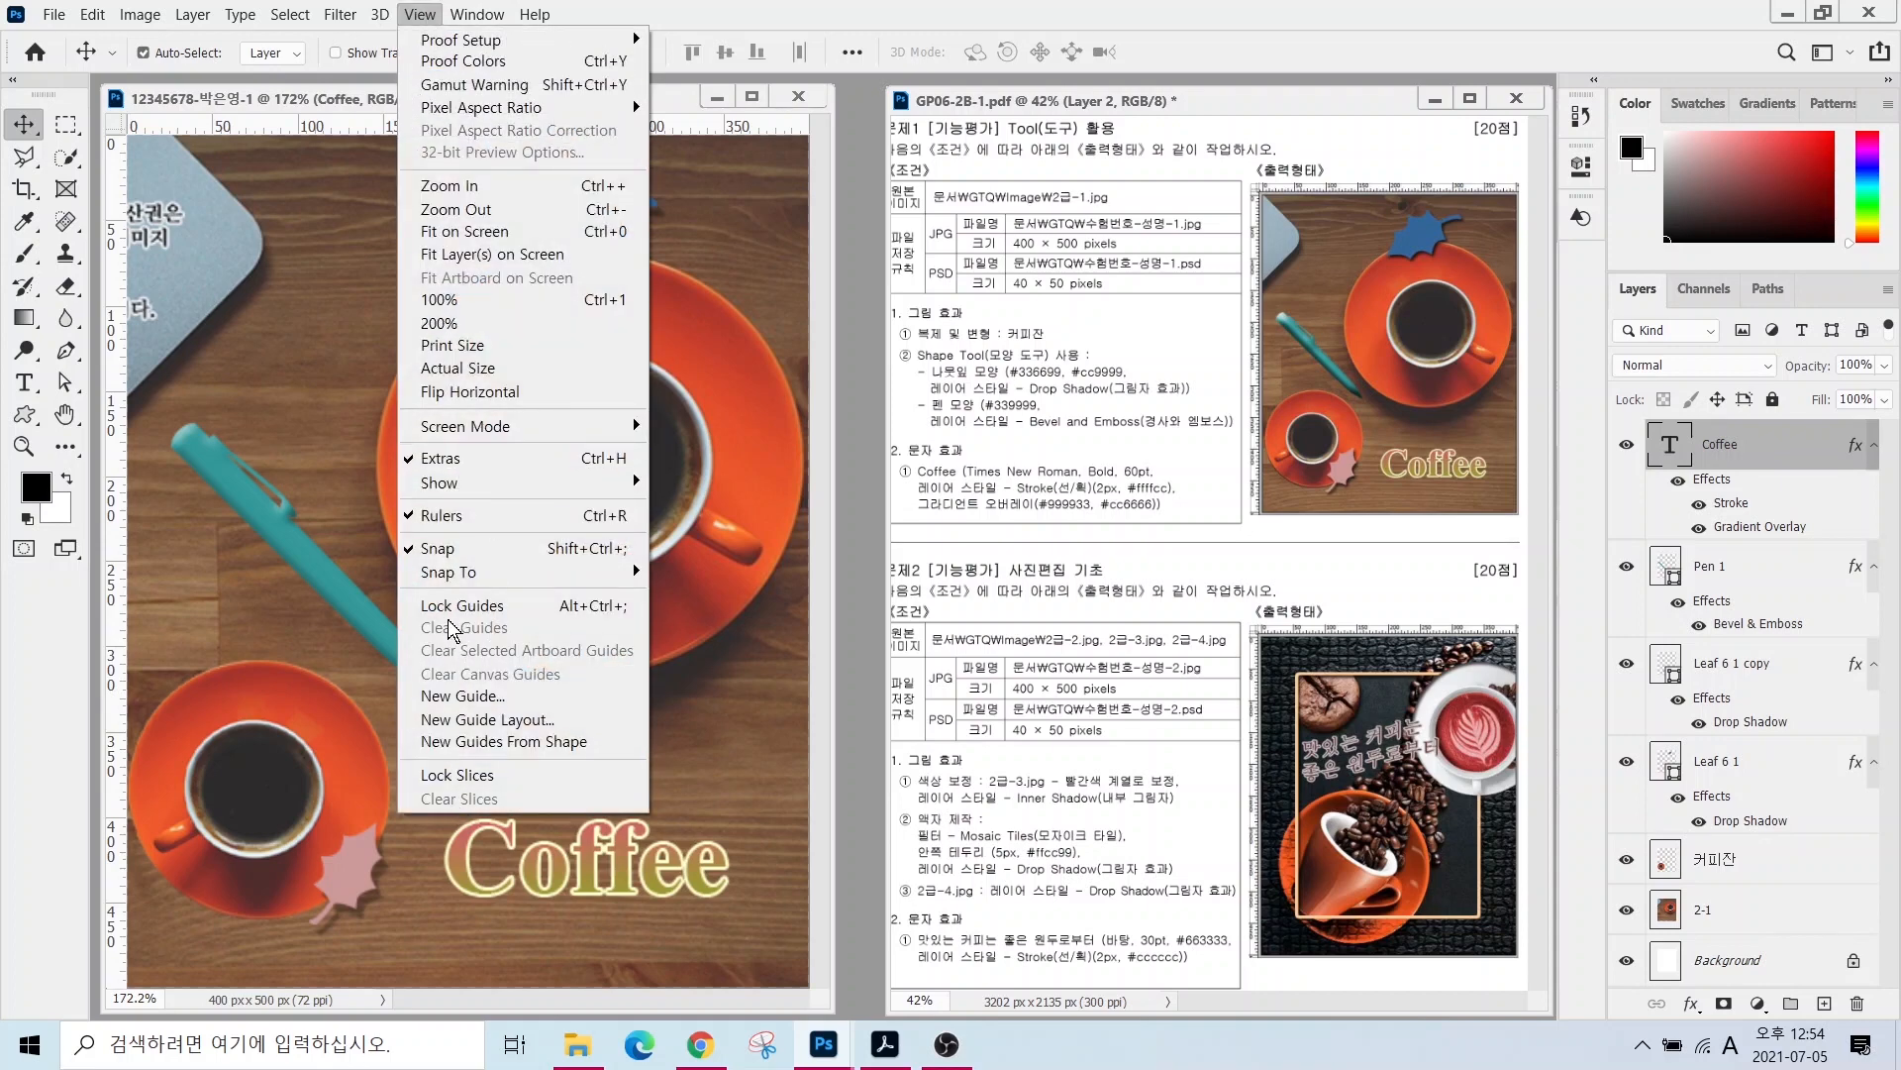
key("ctrl")
key("ctrl")
key("ctrl")
key("ctrl")
key("ctrl")
mouse_move(460, 490)
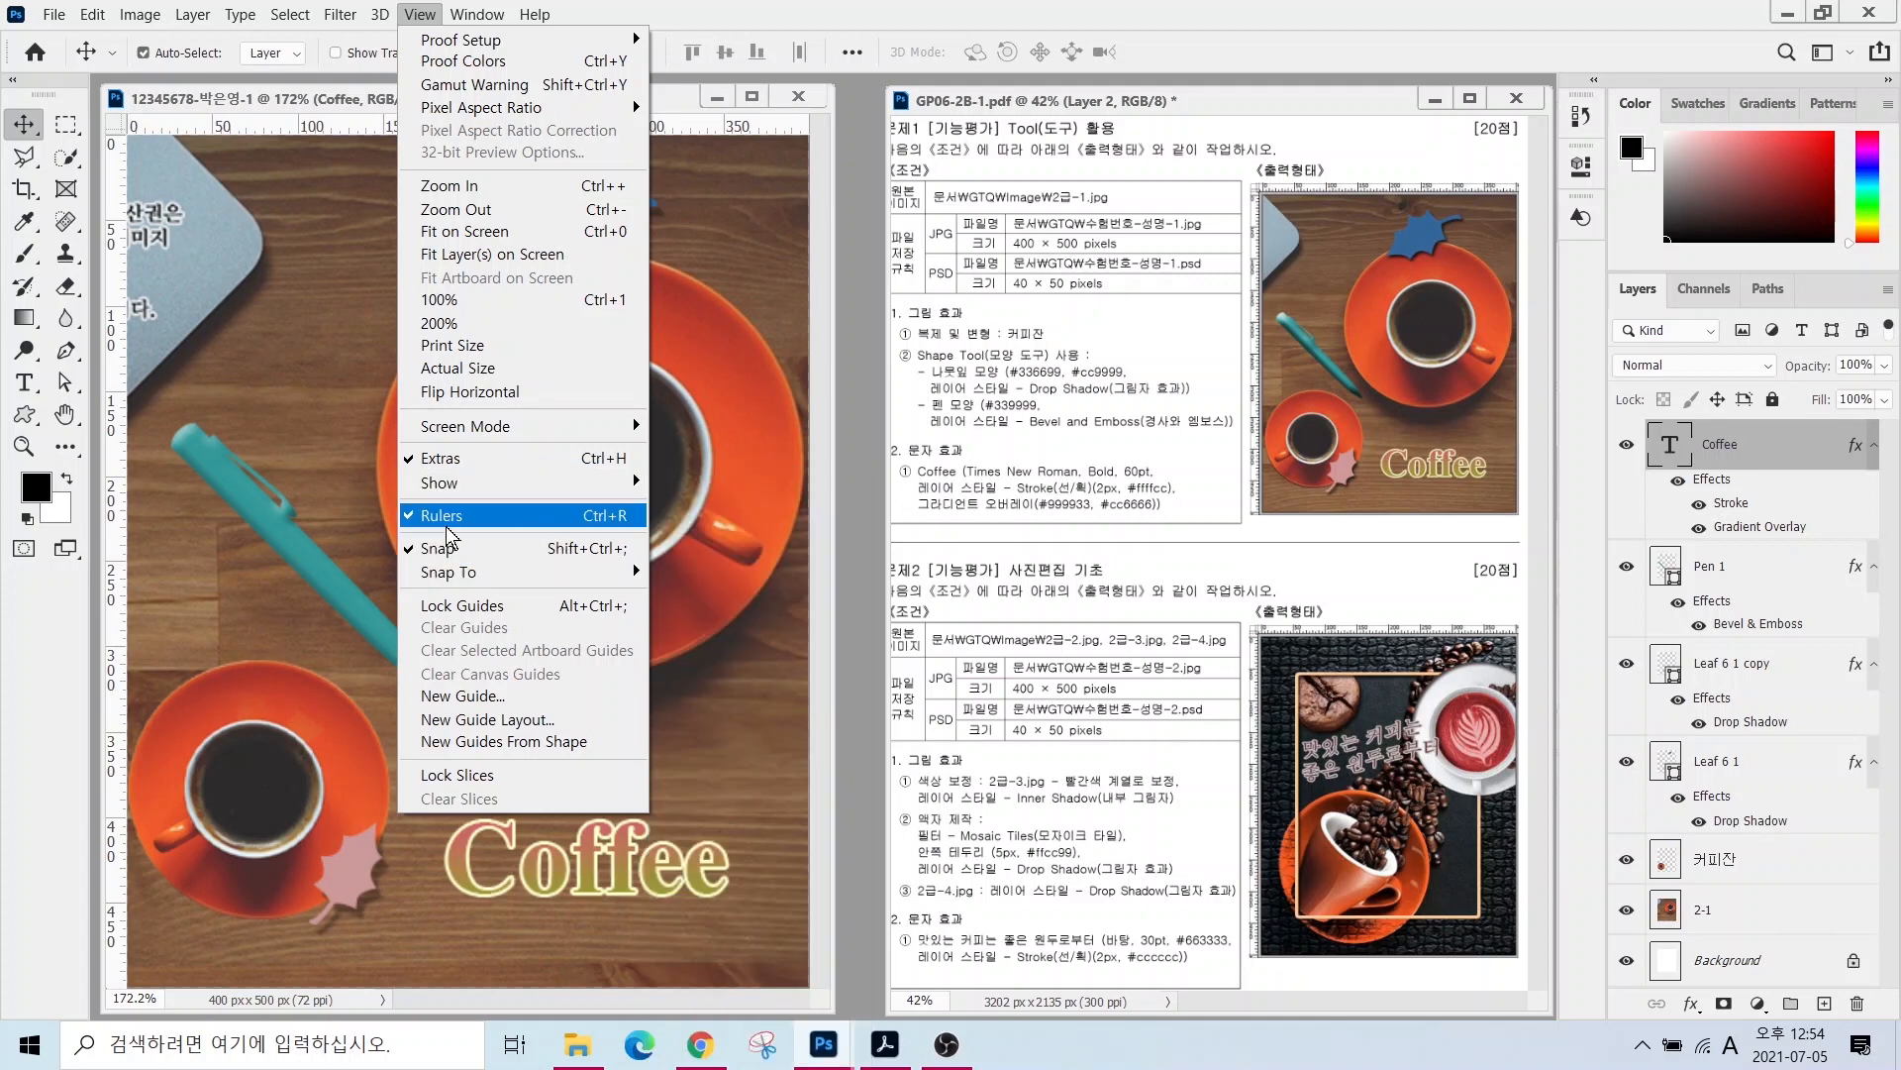
left_click(447, 534)
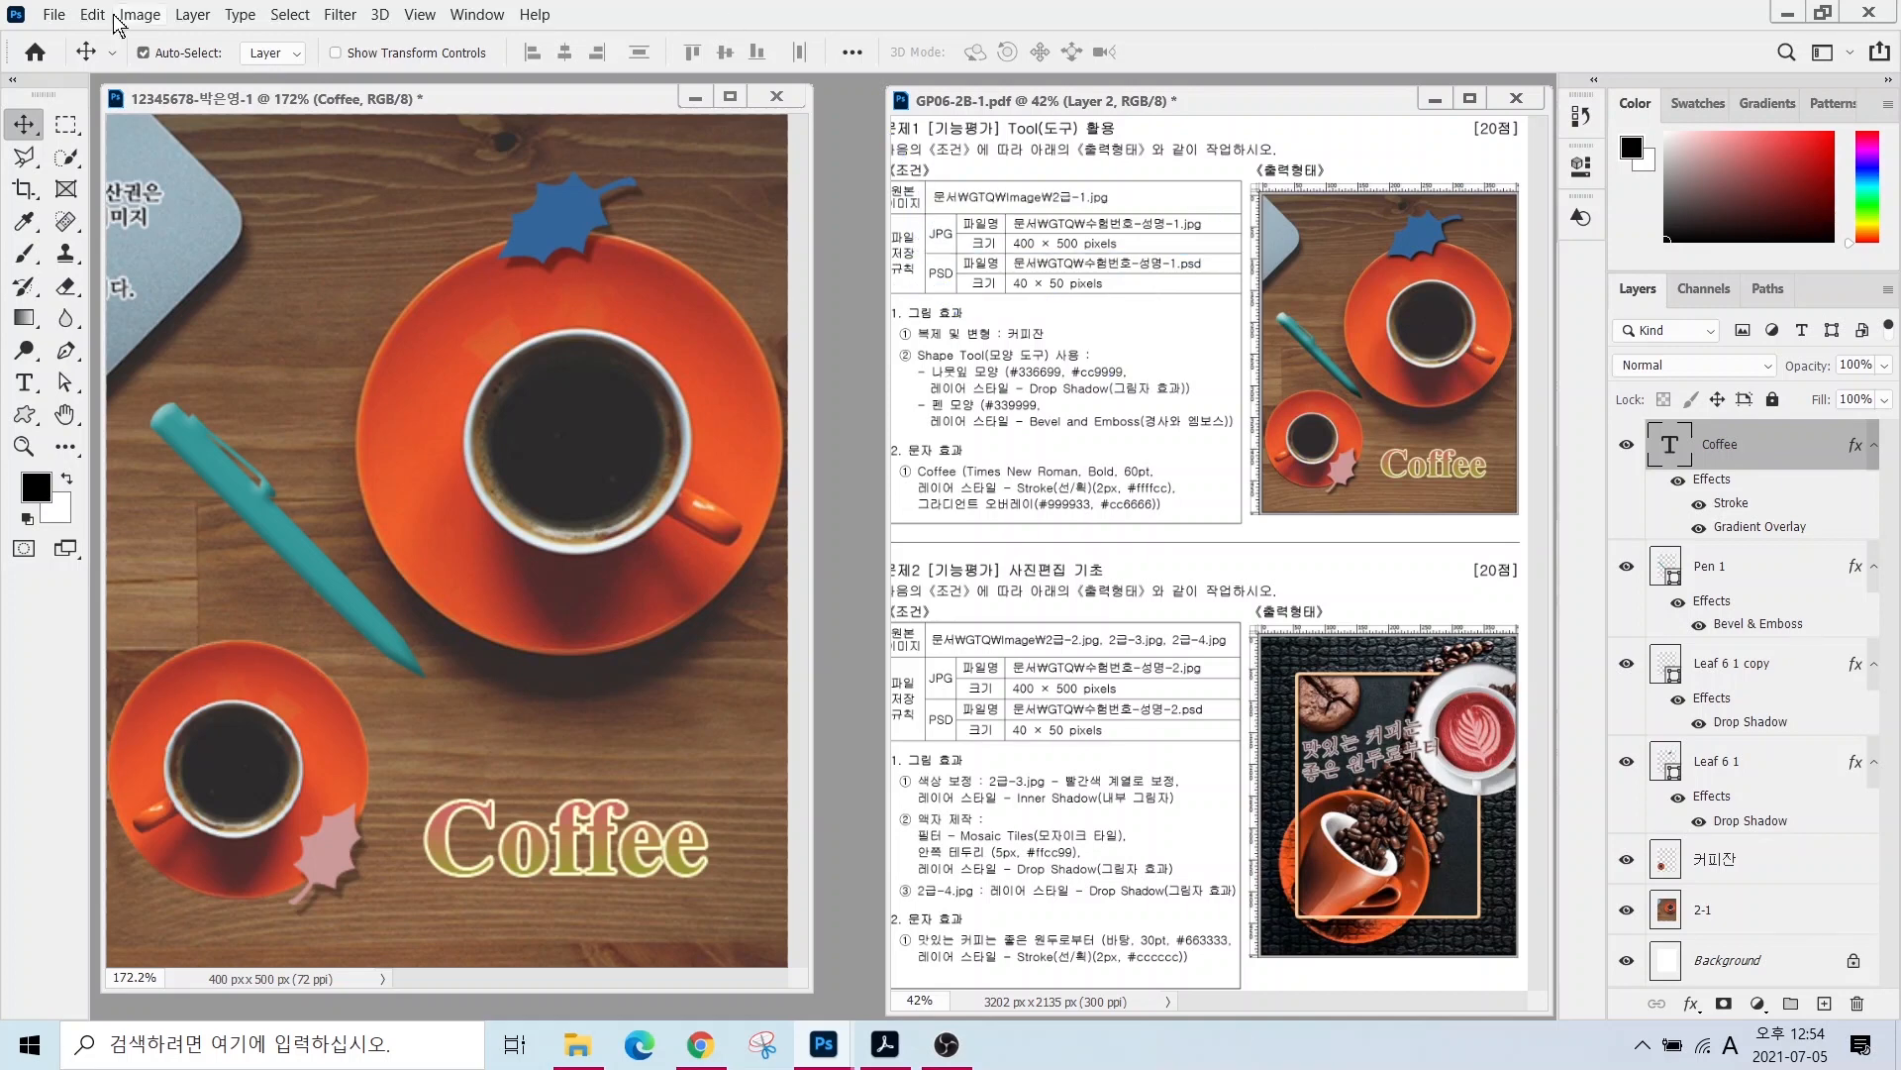
- Save a JPEG copy of the composition in the GTQ folder at maximum quality 12
left_click(52, 14)
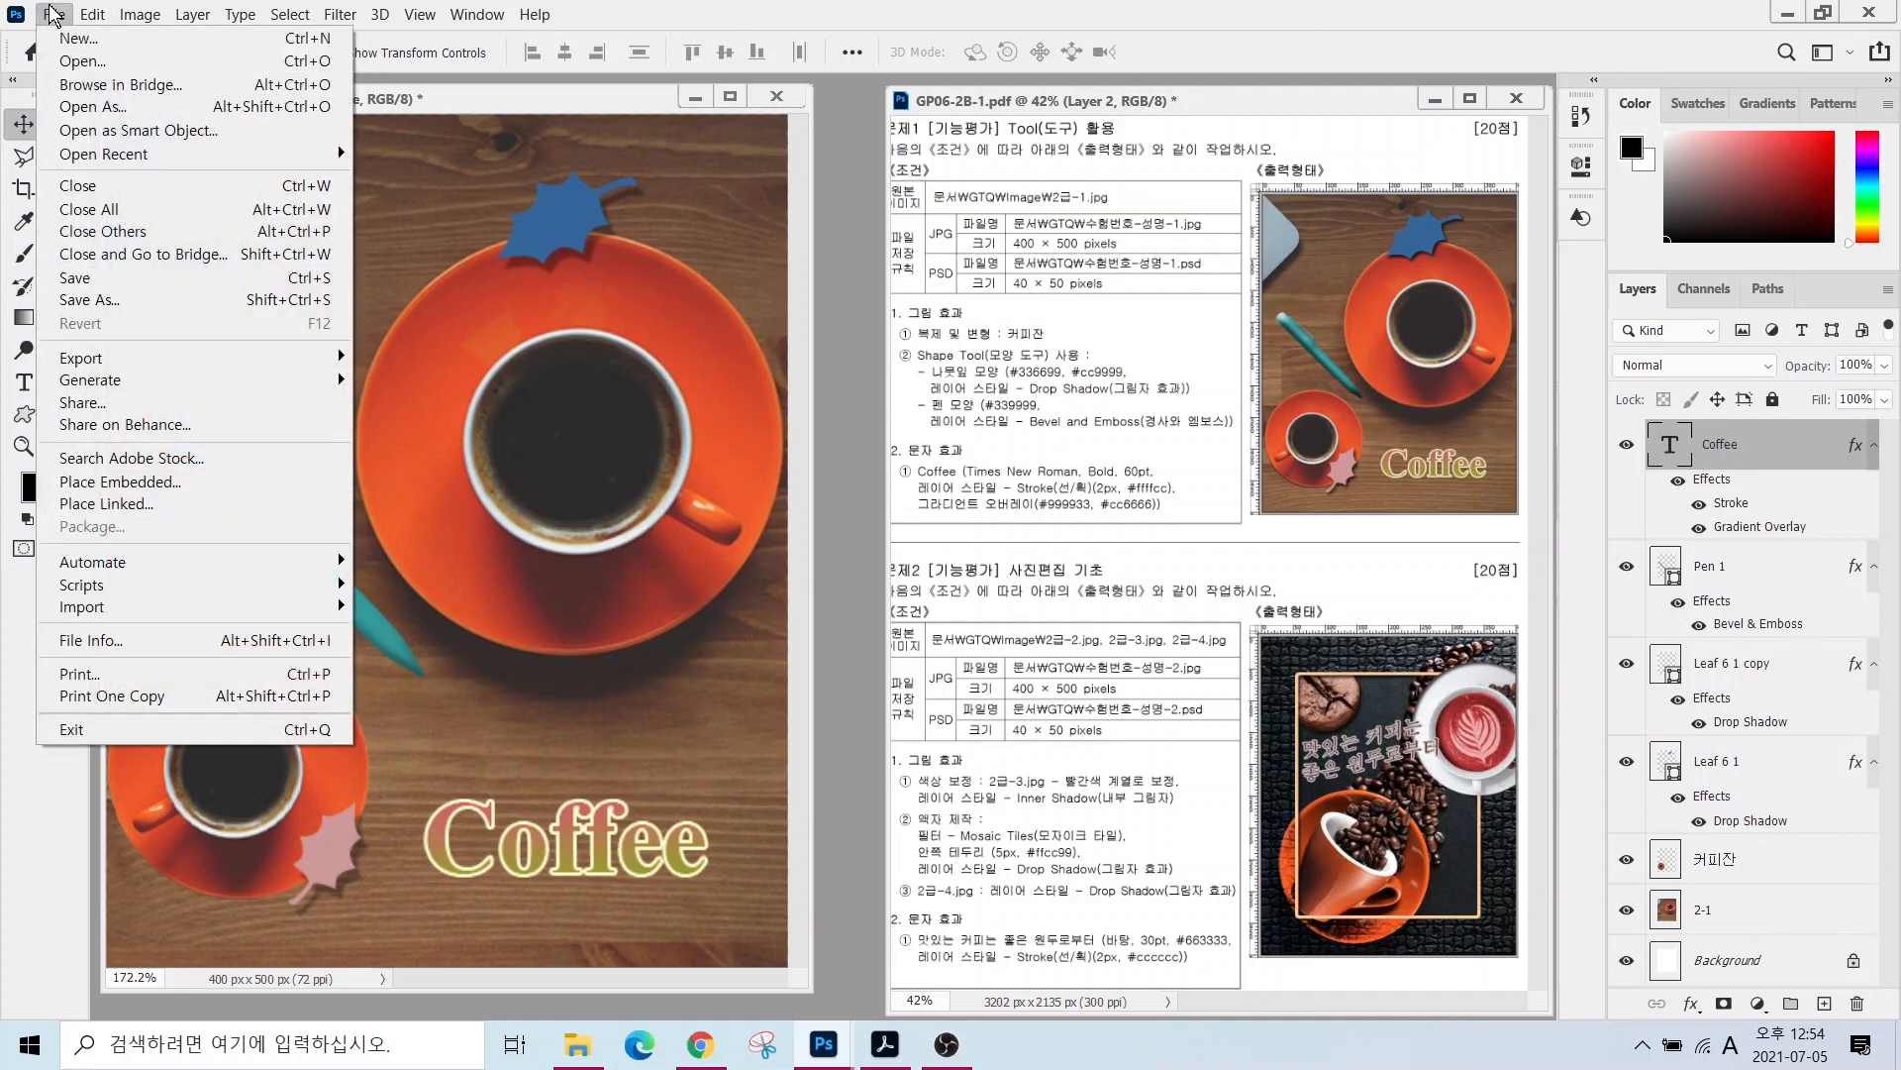
left_click(94, 299)
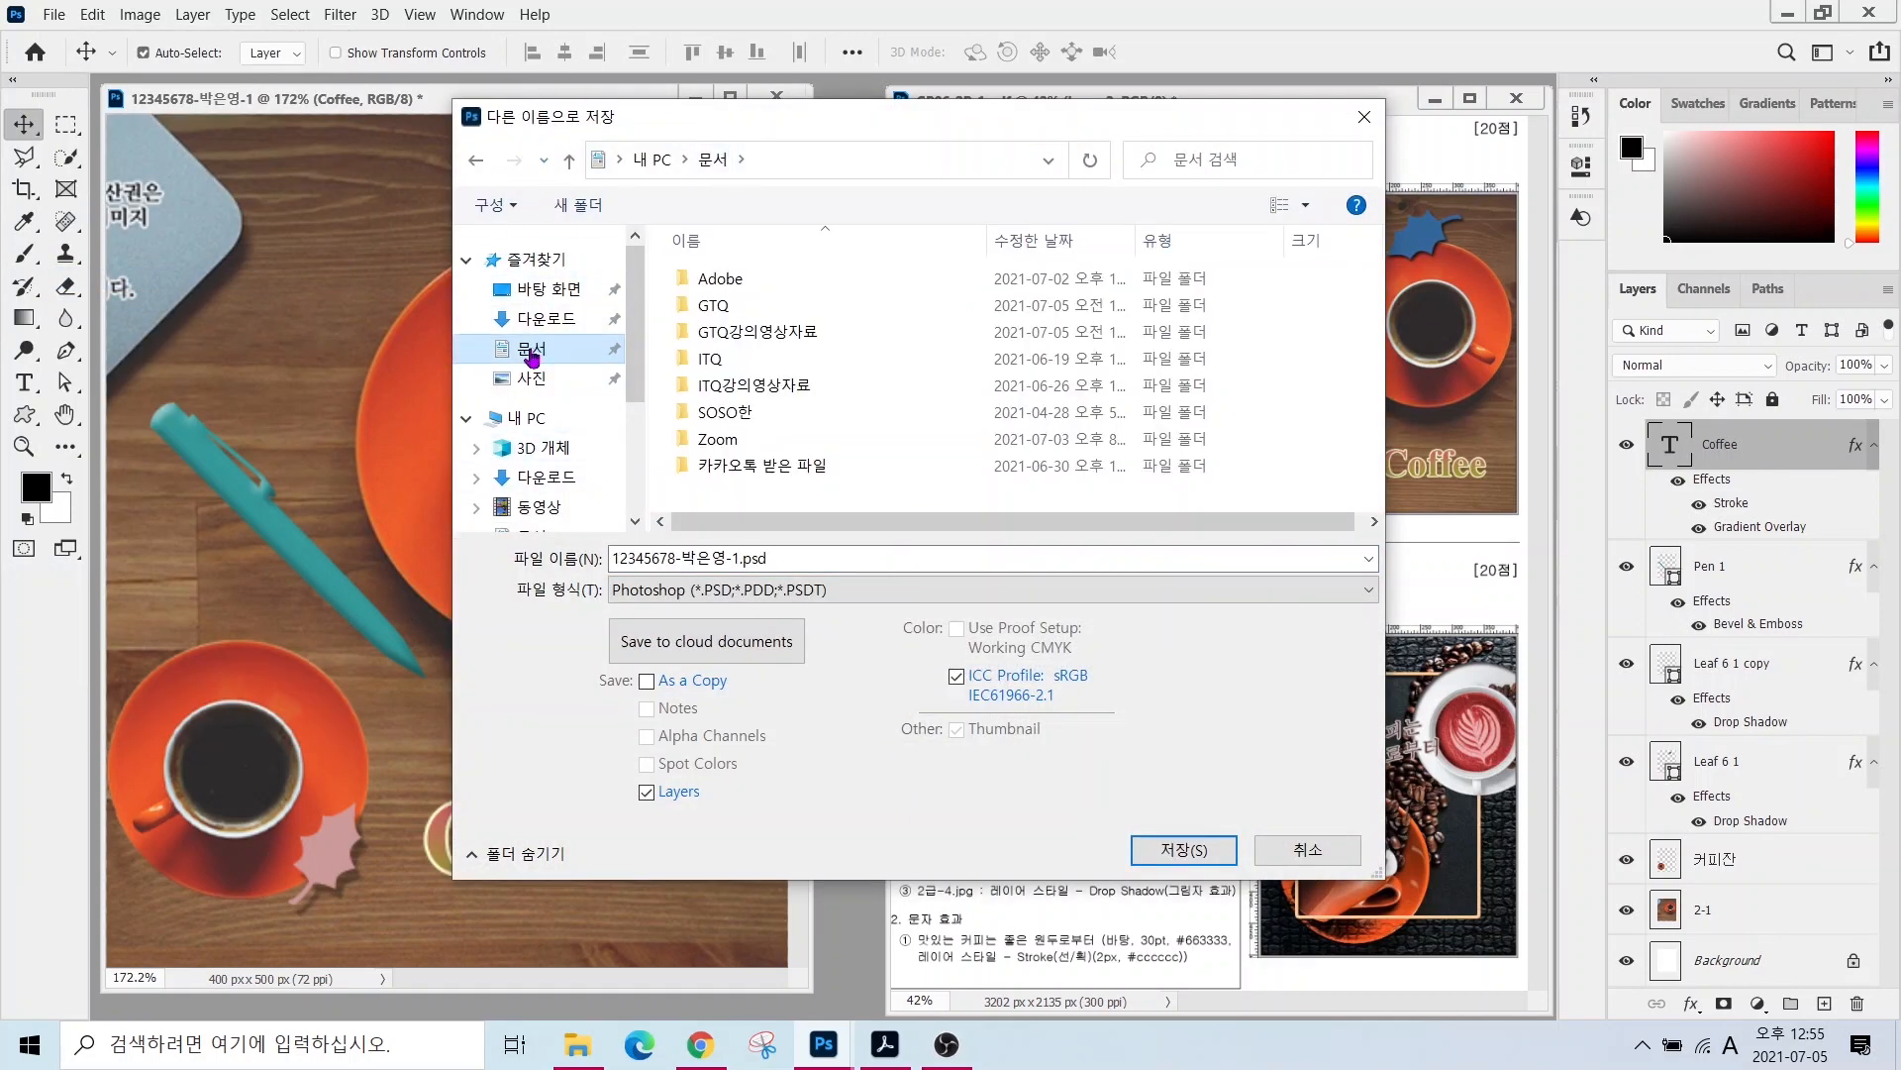
double_click(713, 305)
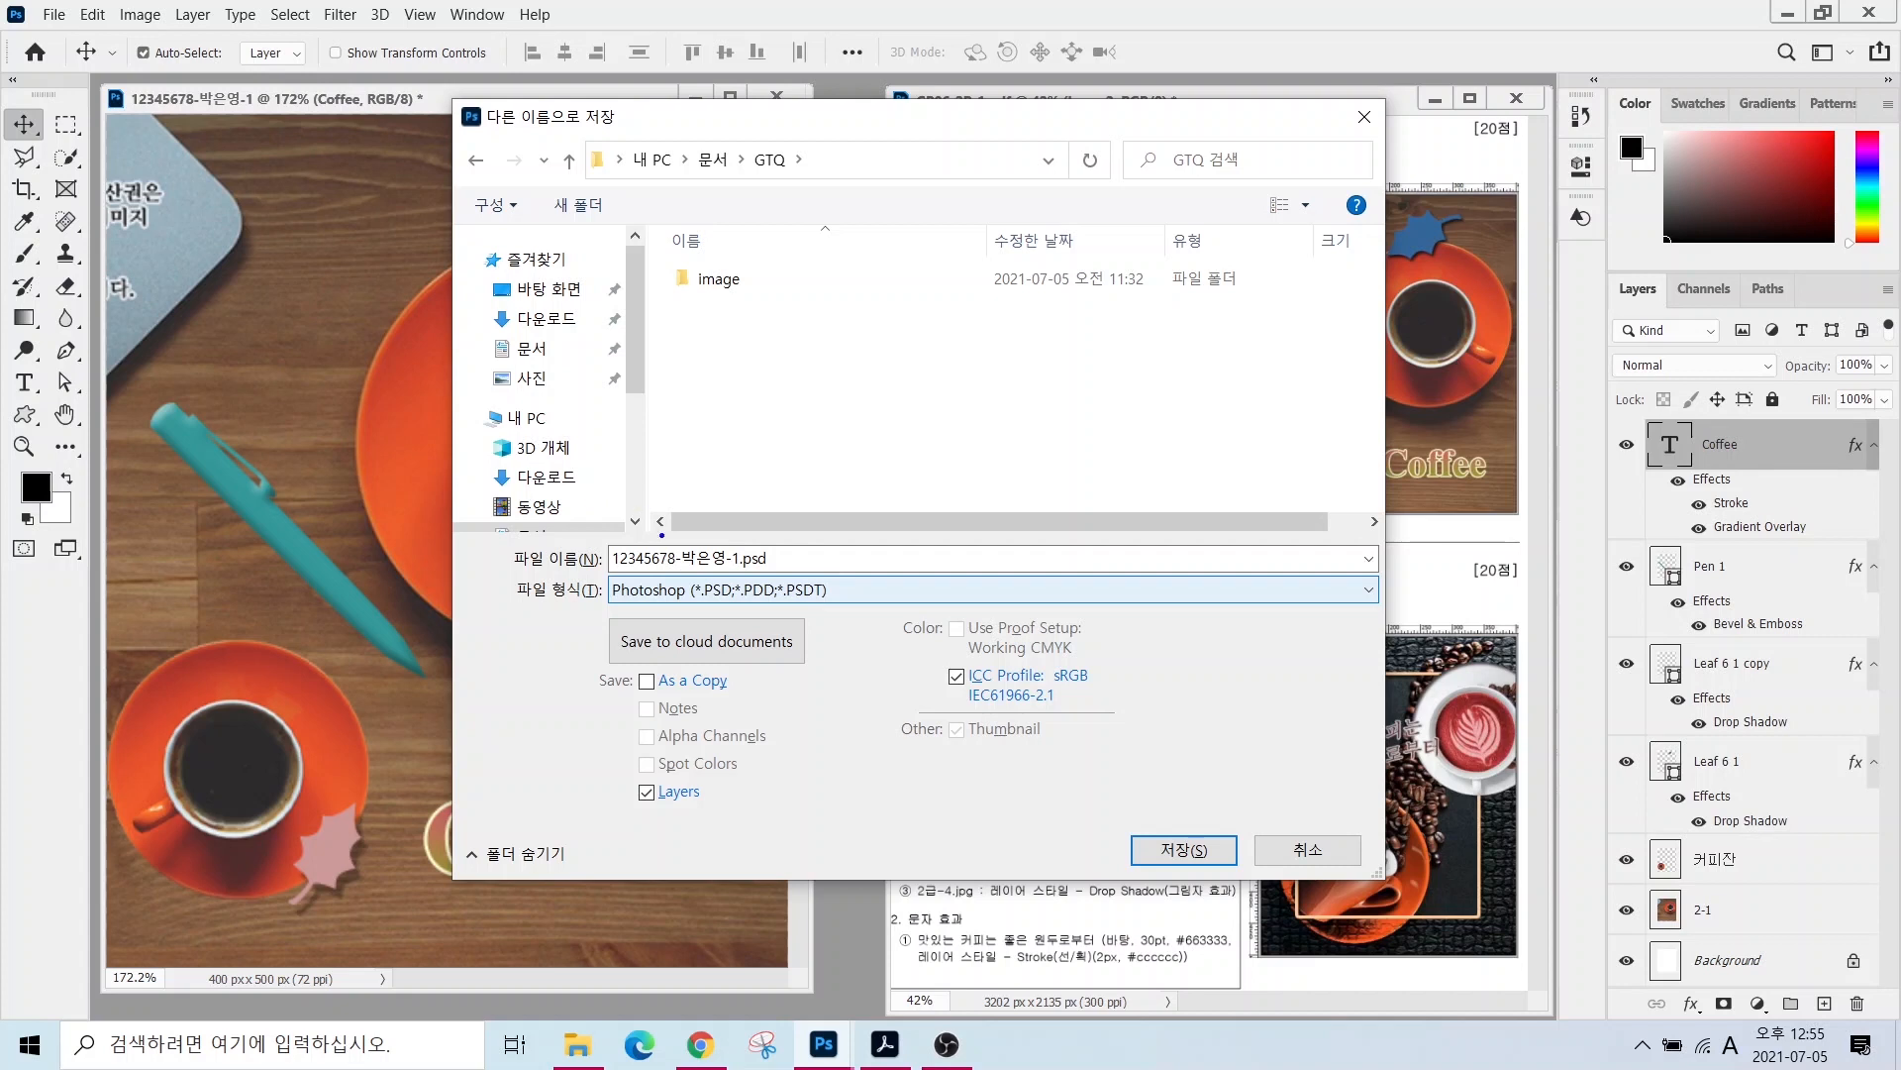
left_click_drag(732, 543, 817, 393)
mouse_move(747, 571)
left_mouse_down()
mouse_move(697, 609)
mouse_move(758, 592)
left_mouse_up()
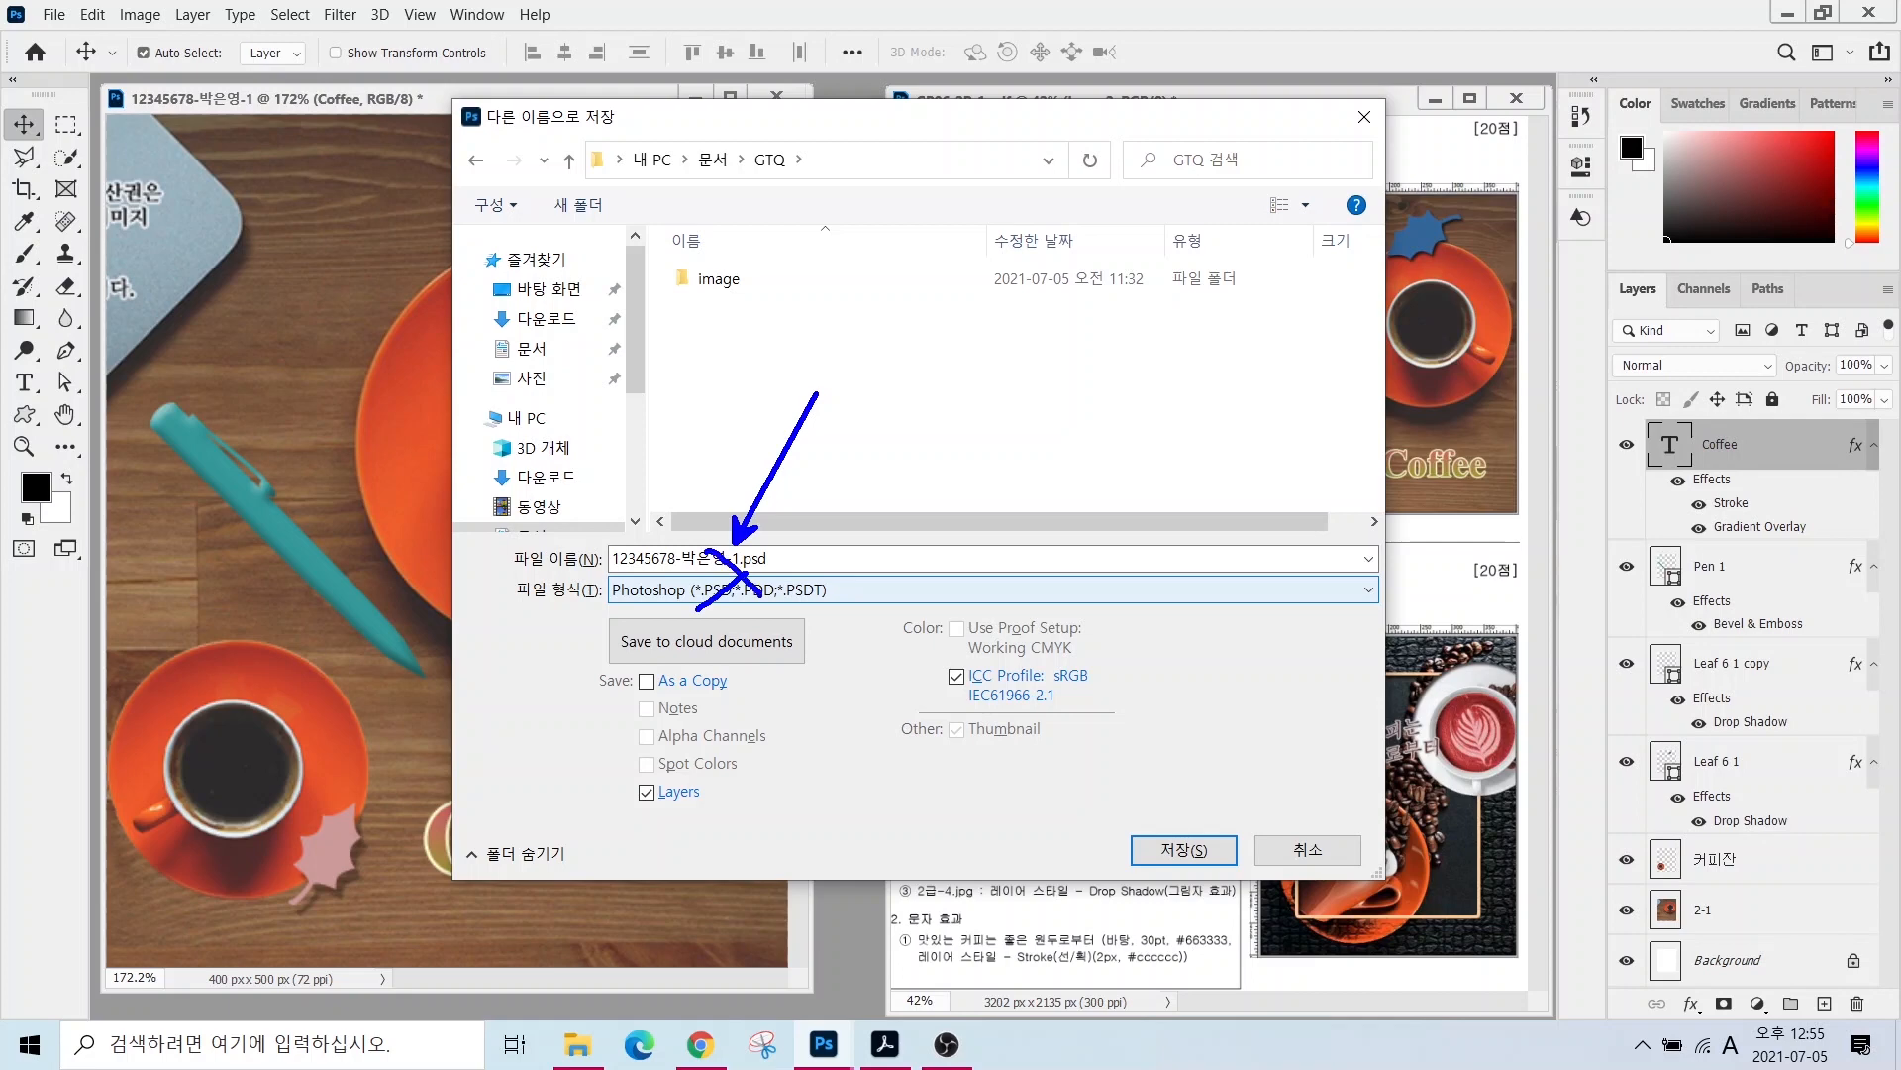
left_click(782, 592)
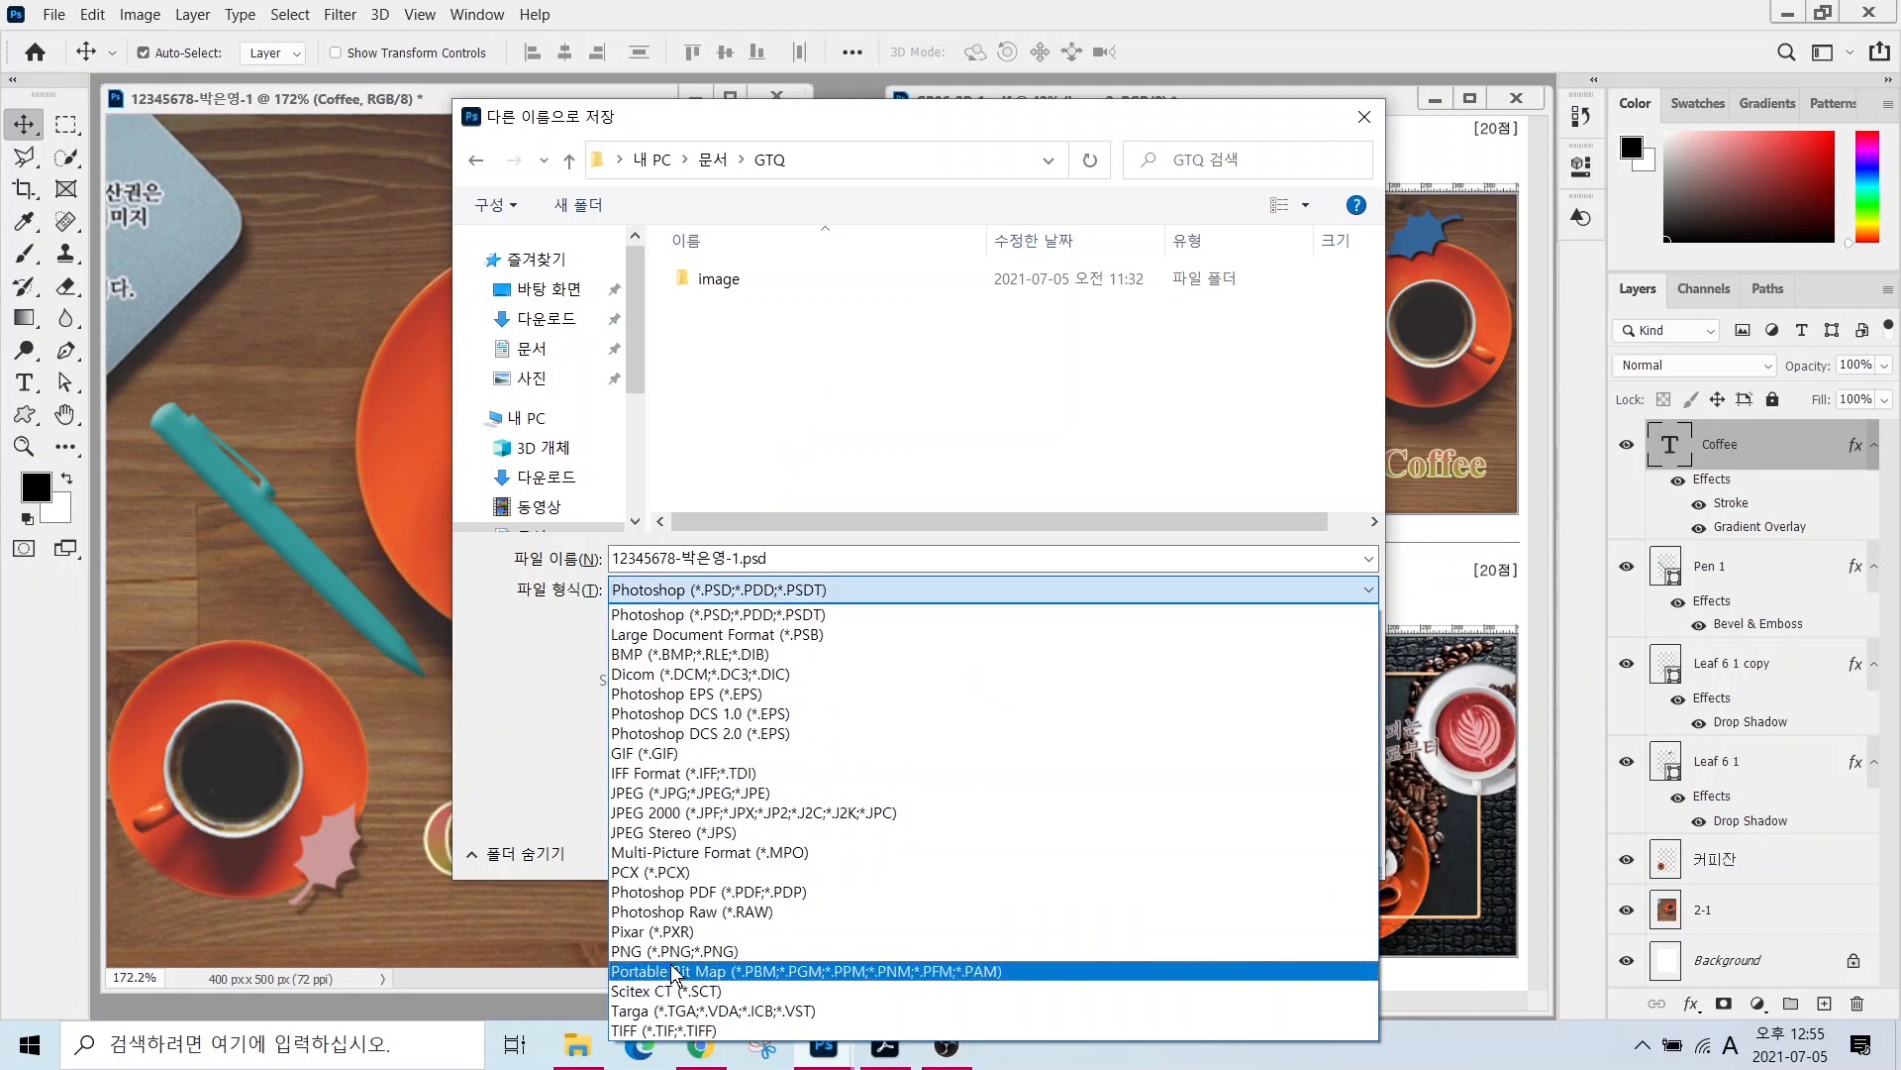
left_click(644, 795)
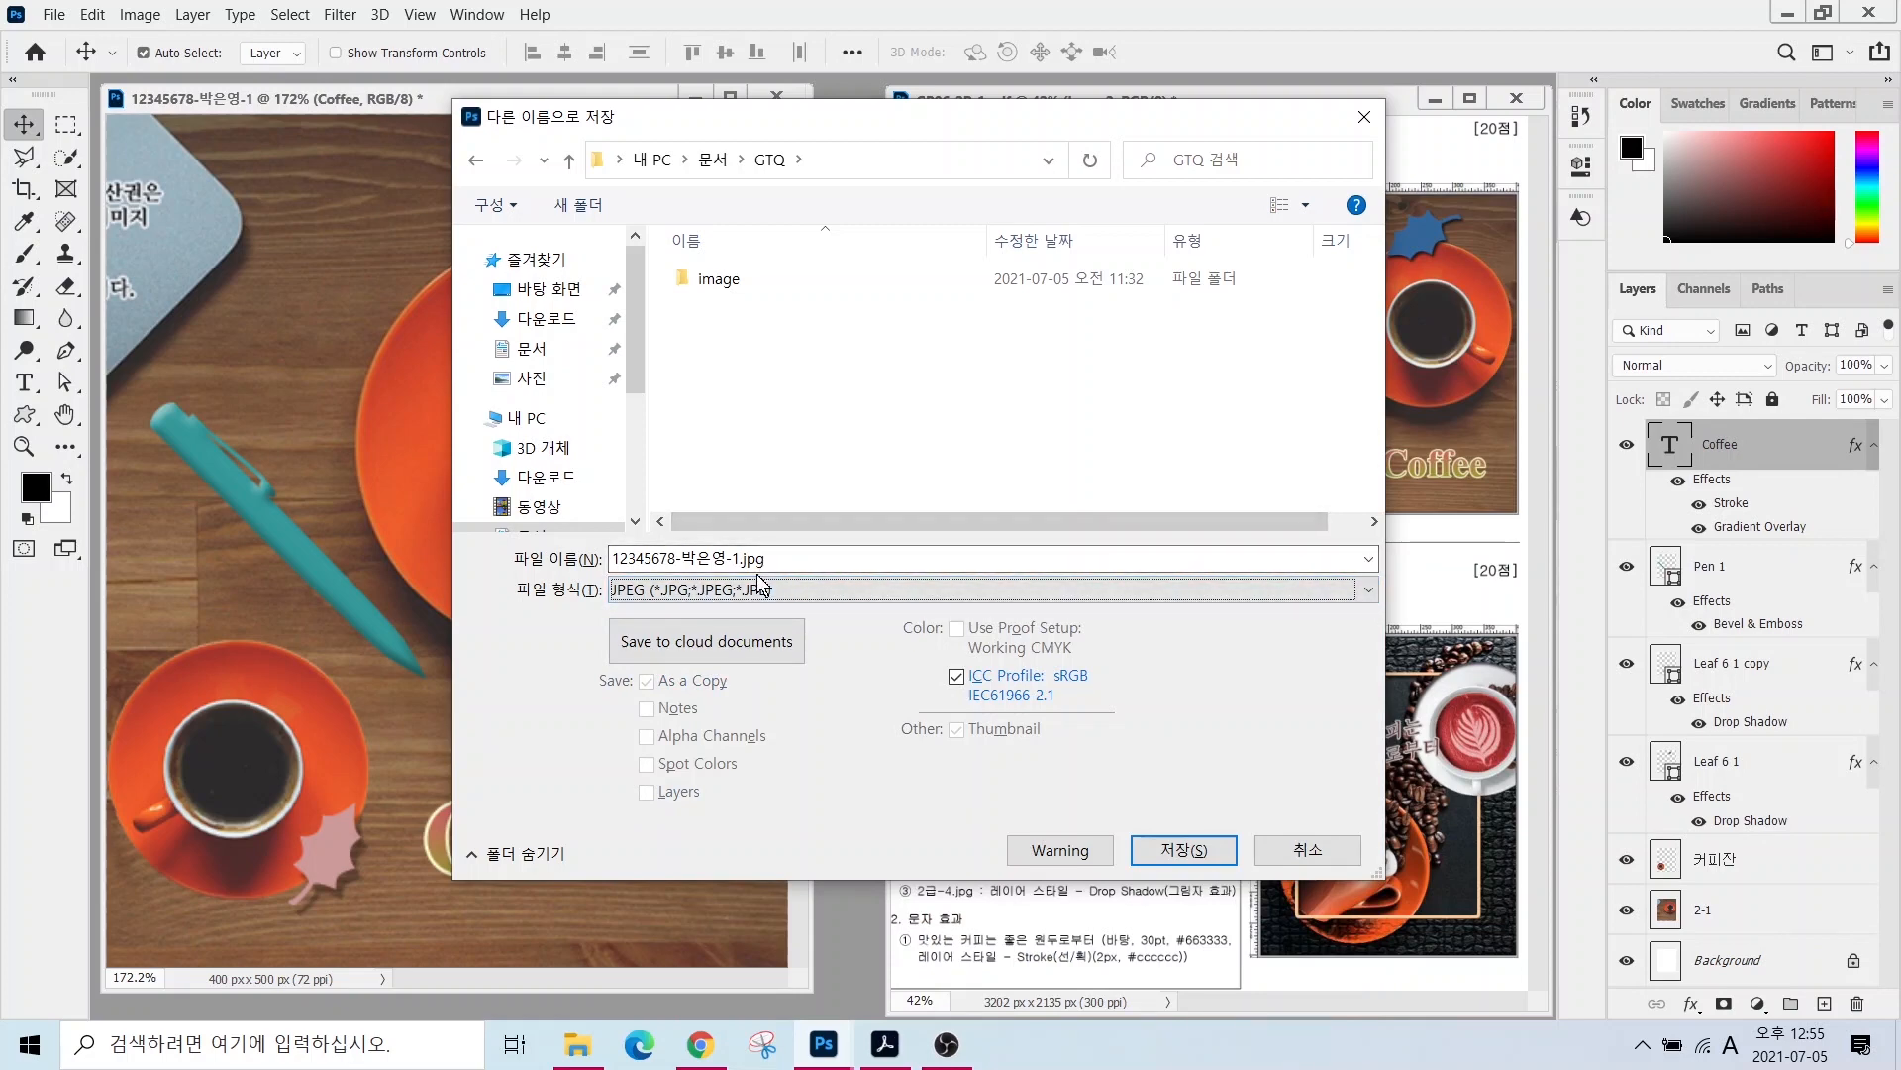
left_click(1185, 850)
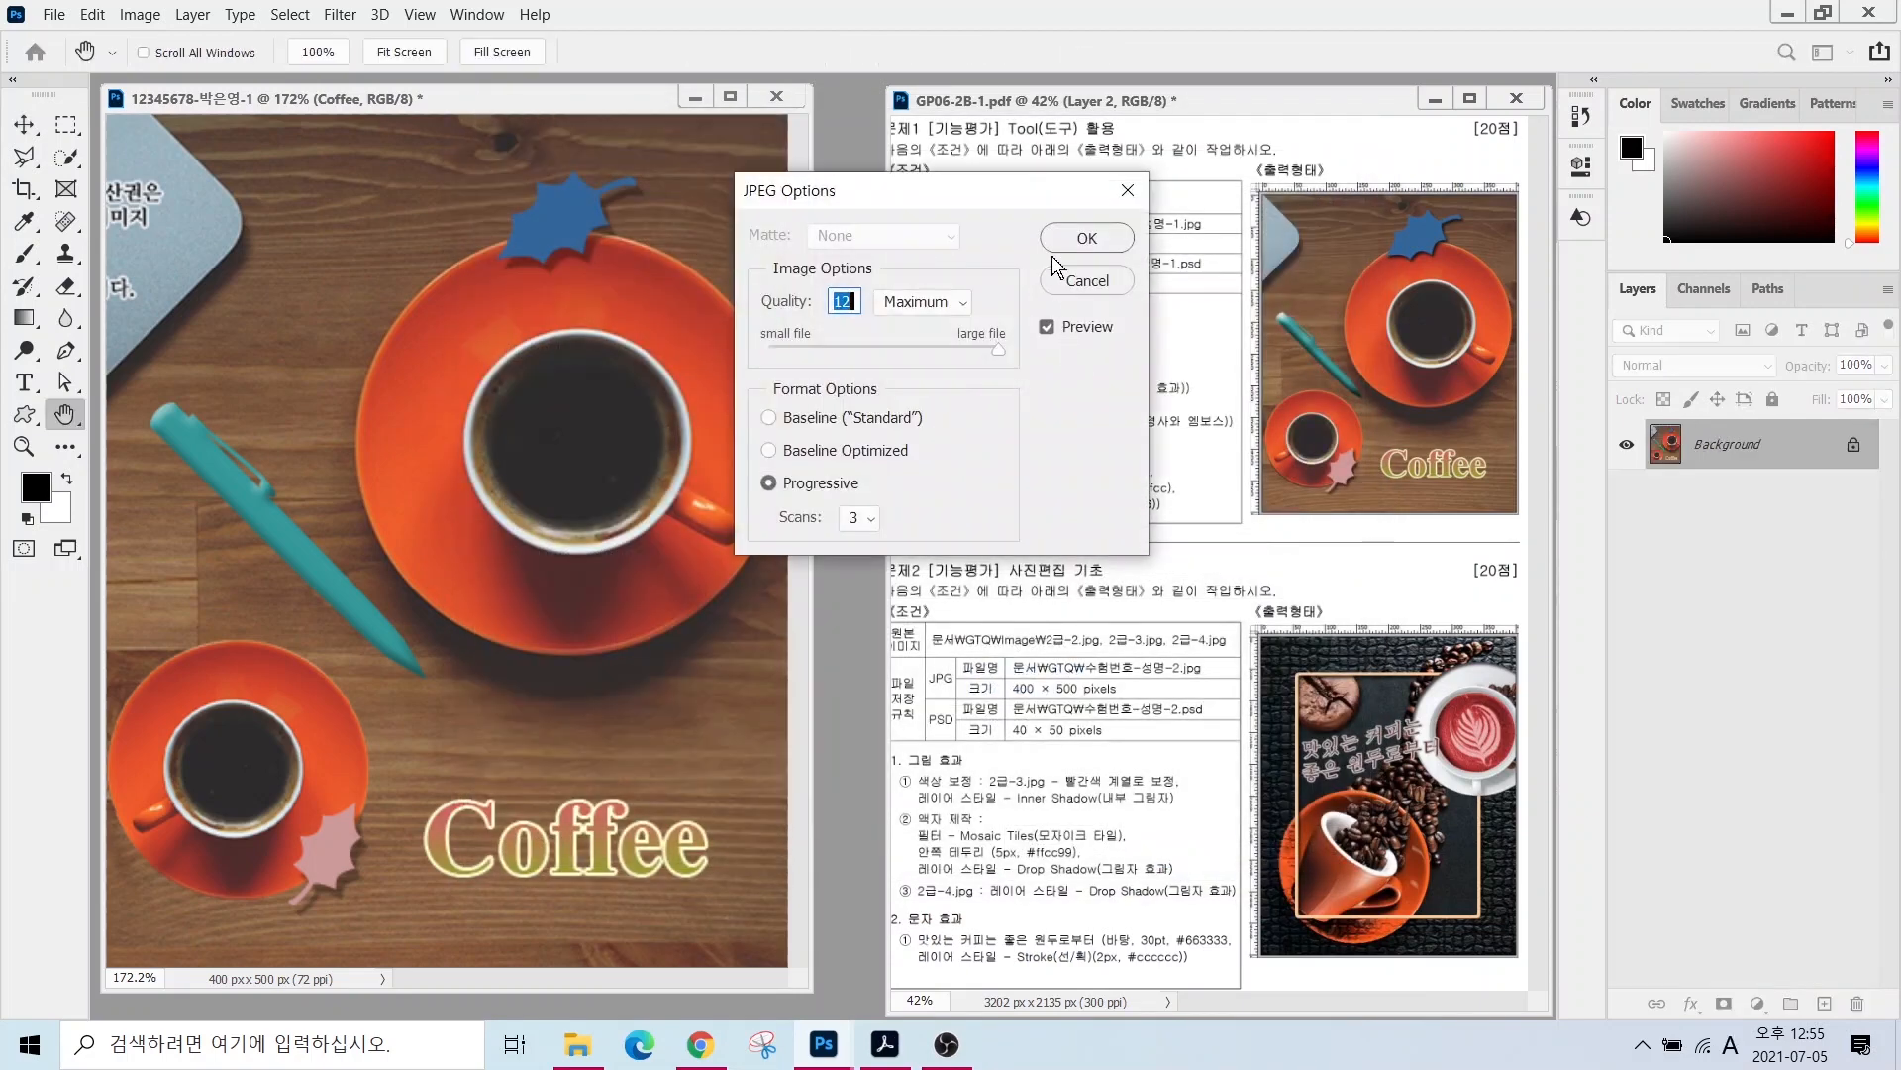
left_click(1087, 240)
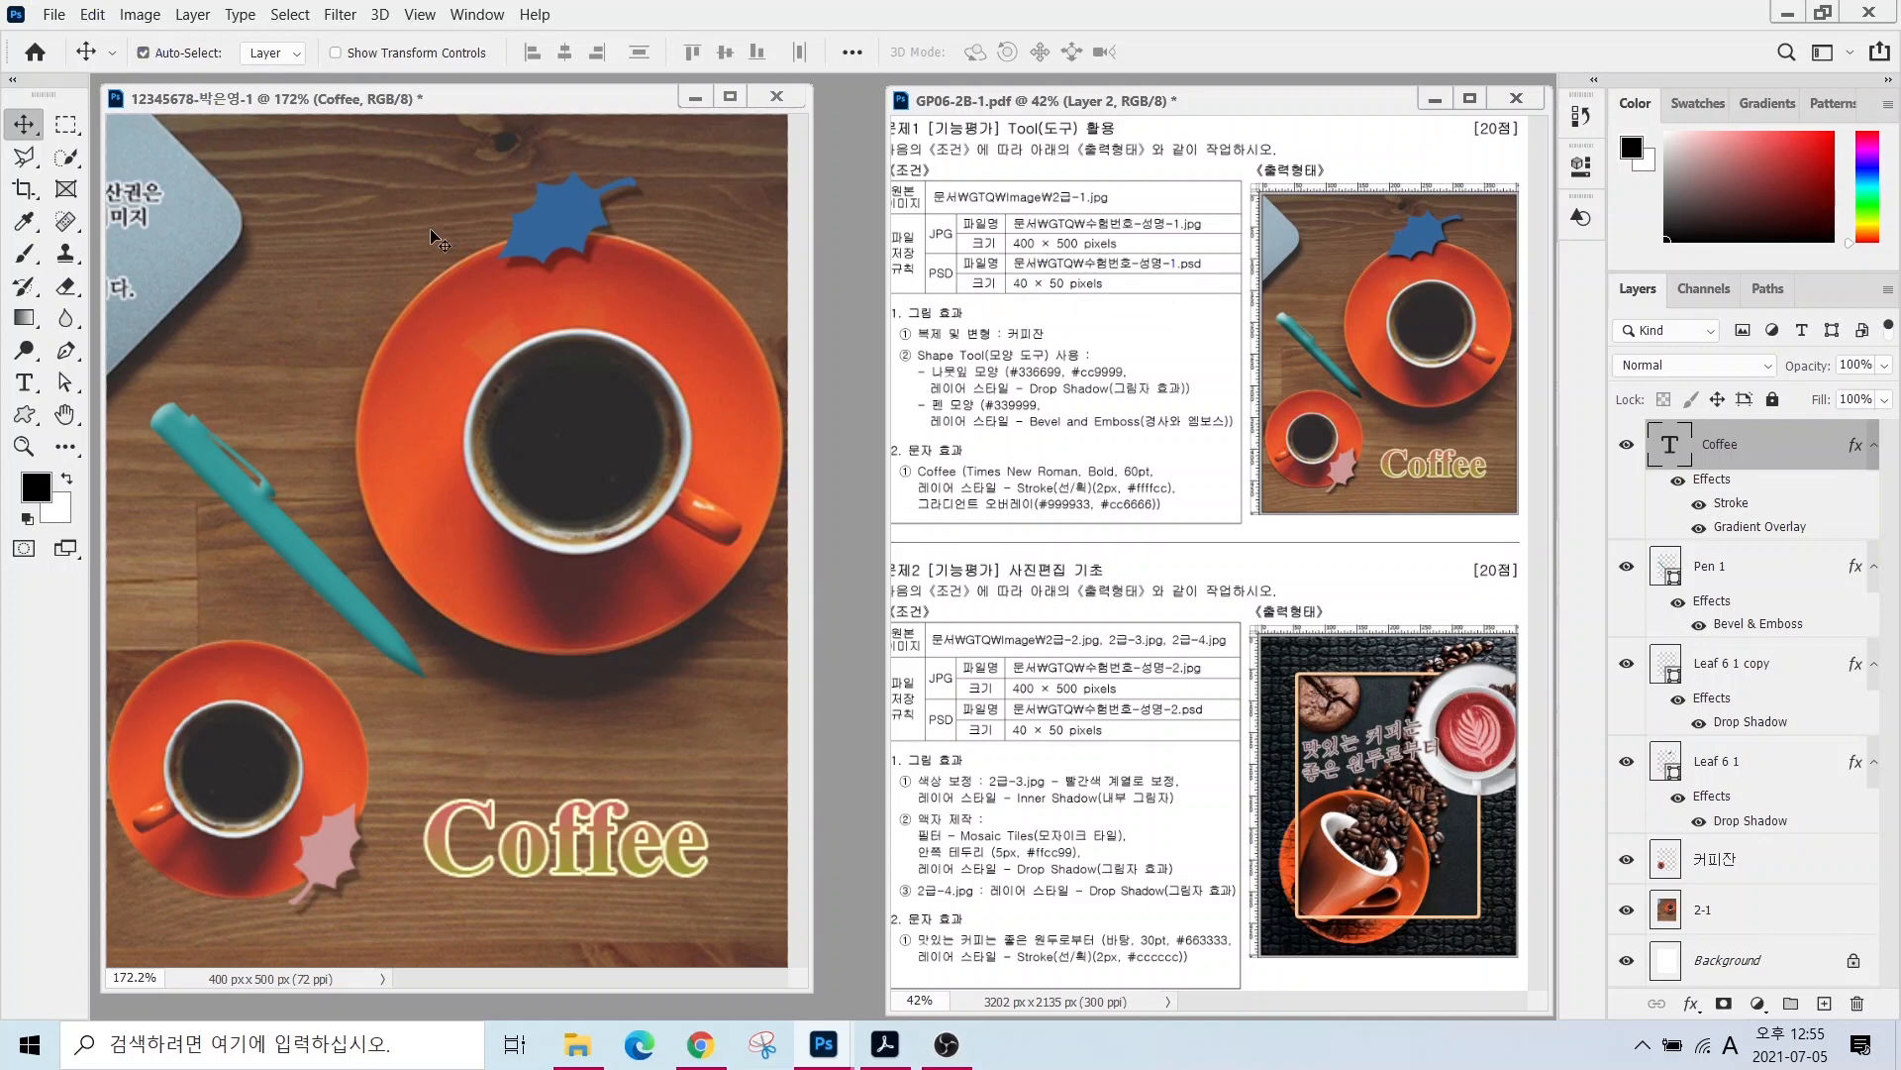
- Resize the image proportionally to 40 × 50 px, setting Width to 40 in Image Size
left_click(140, 14)
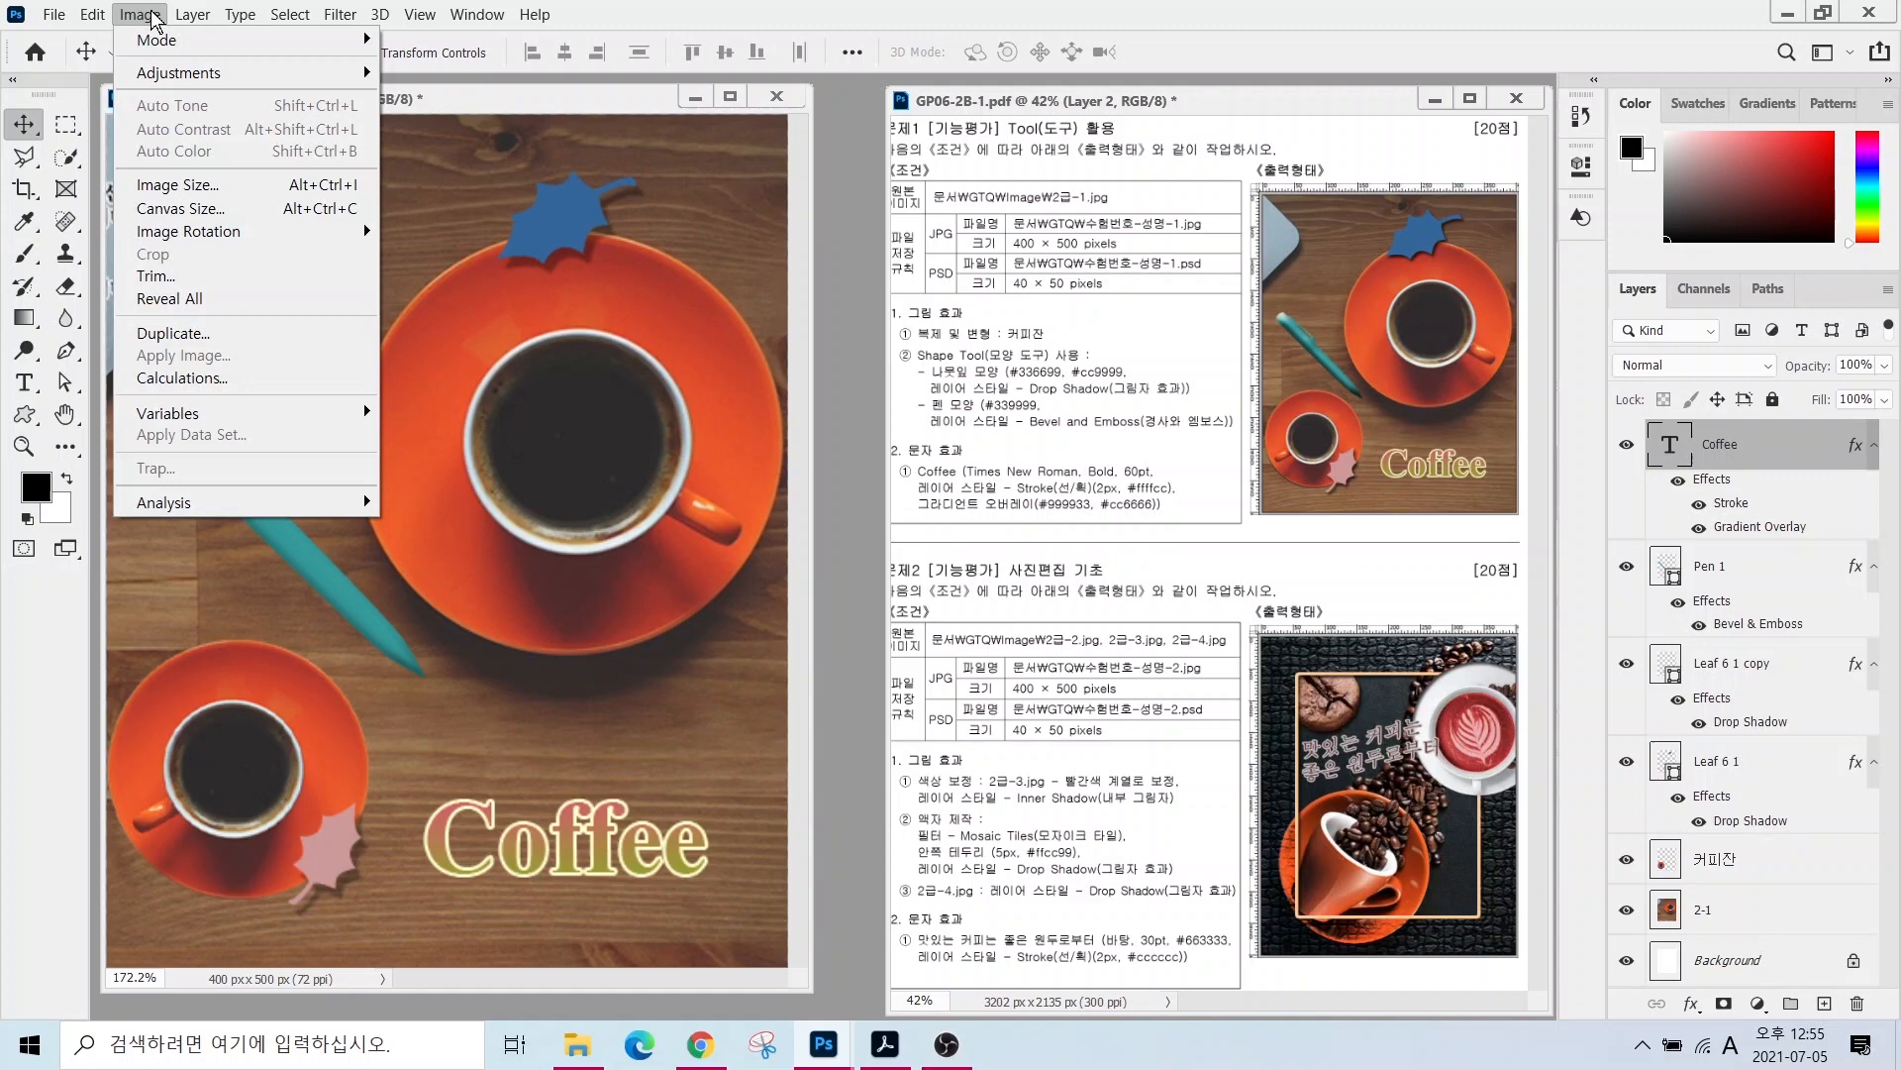
left_click(173, 188)
type("400")
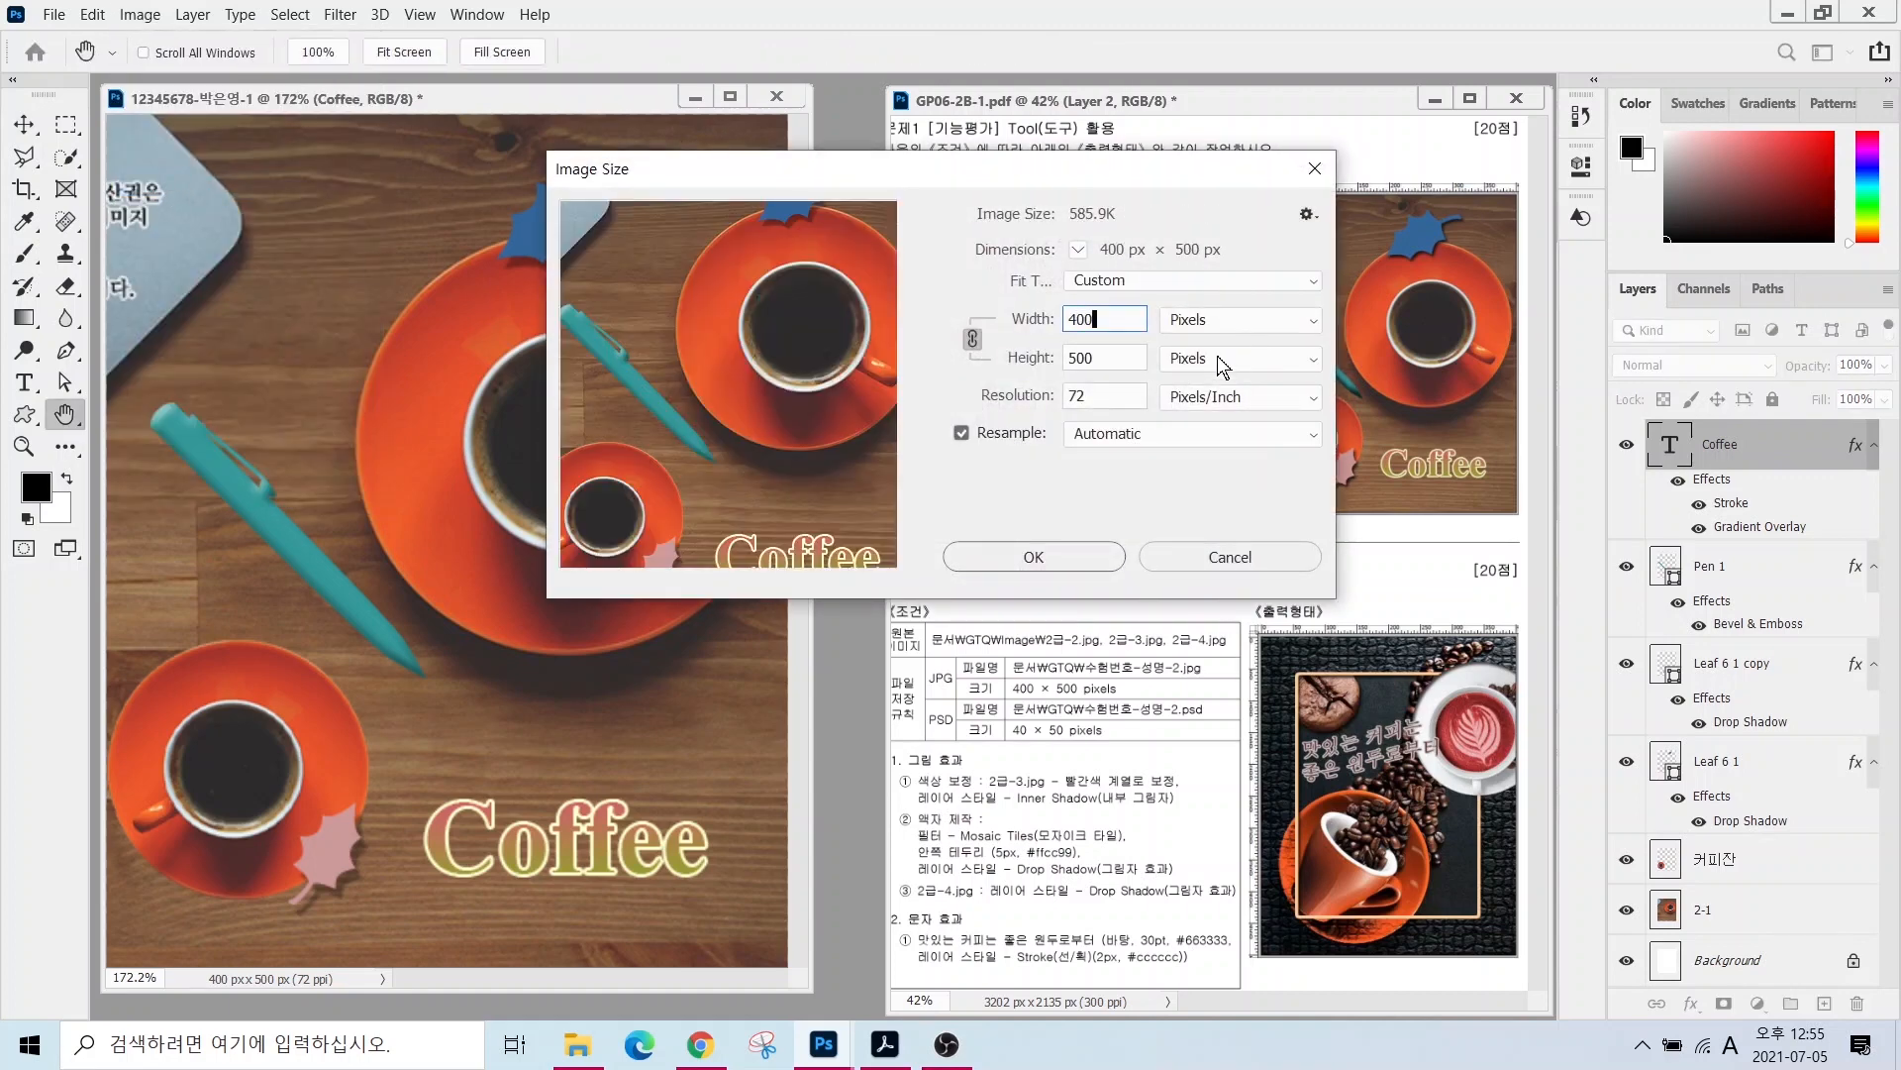
double_click(1107, 320)
type("40")
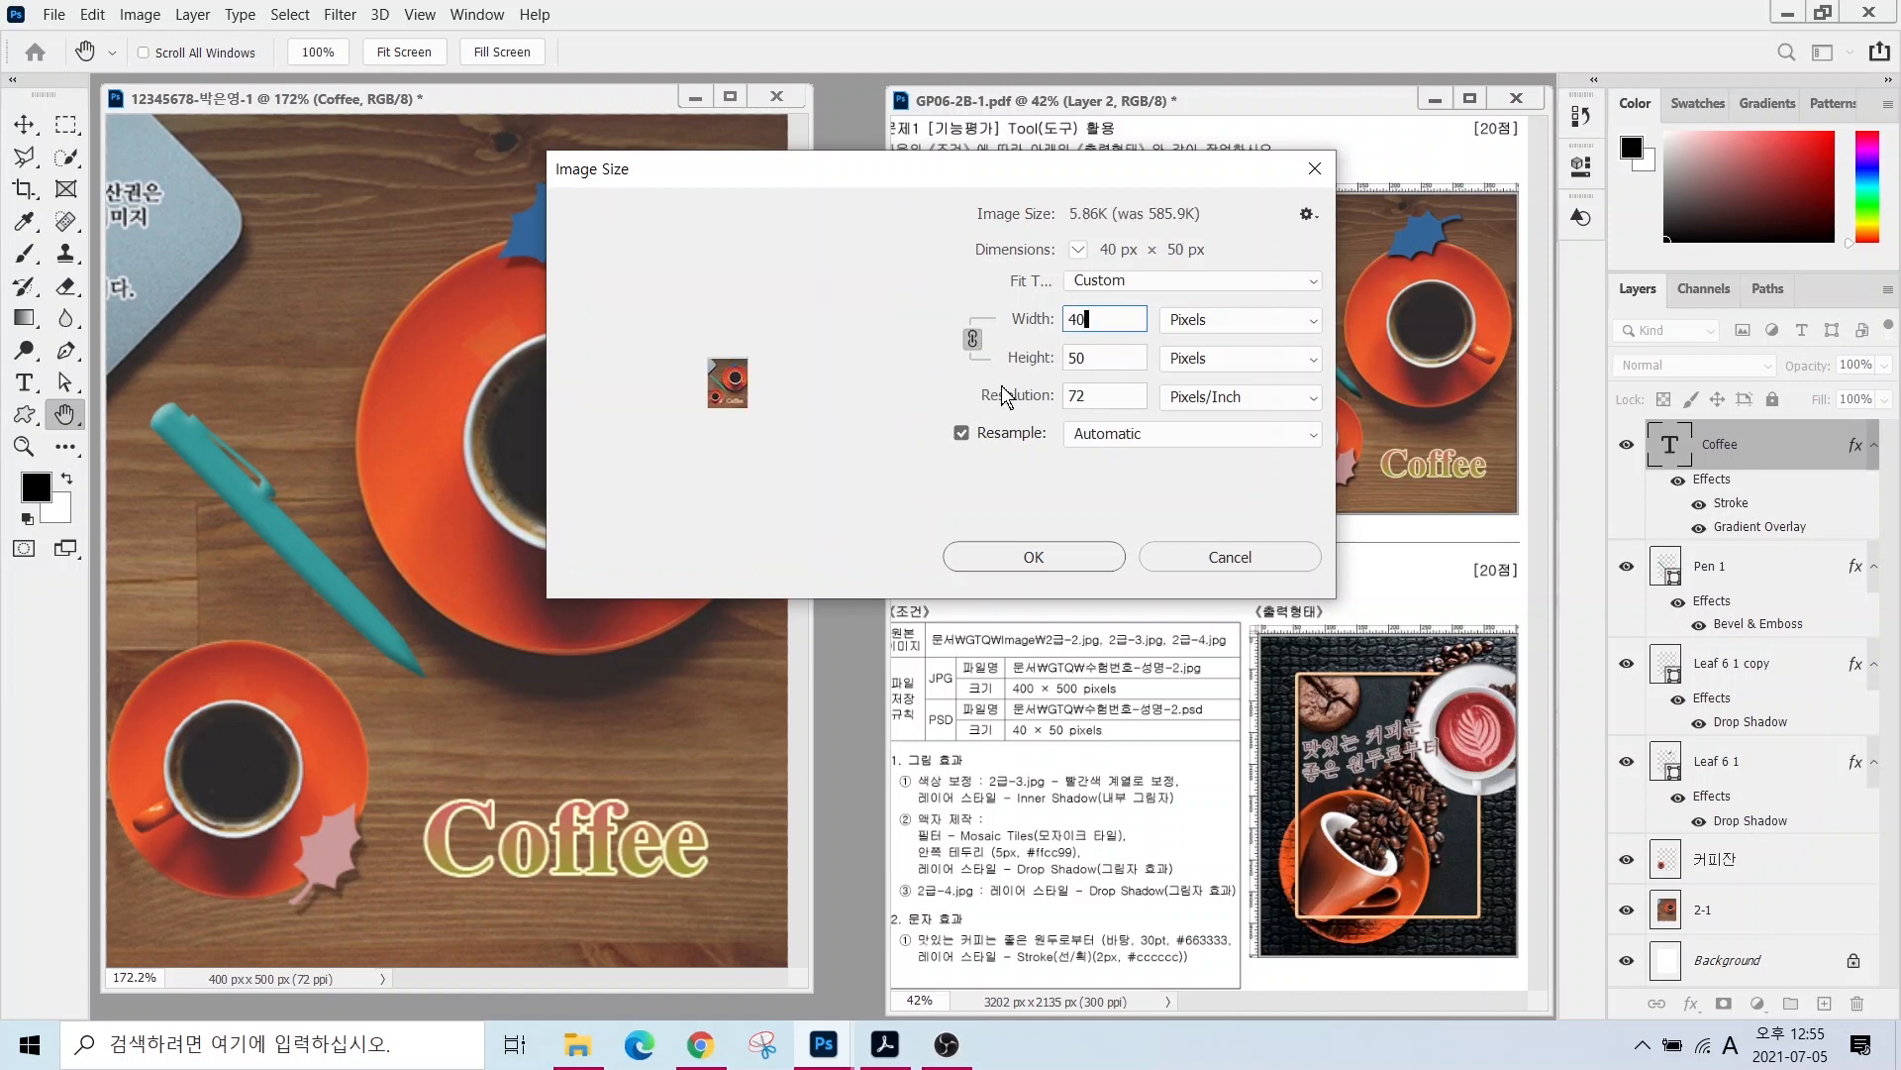
key("alt")
mouse_move(1003, 350)
left_mouse_down()
mouse_move(926, 297)
mouse_move(1046, 437)
mouse_move(990, 359)
left_mouse_up()
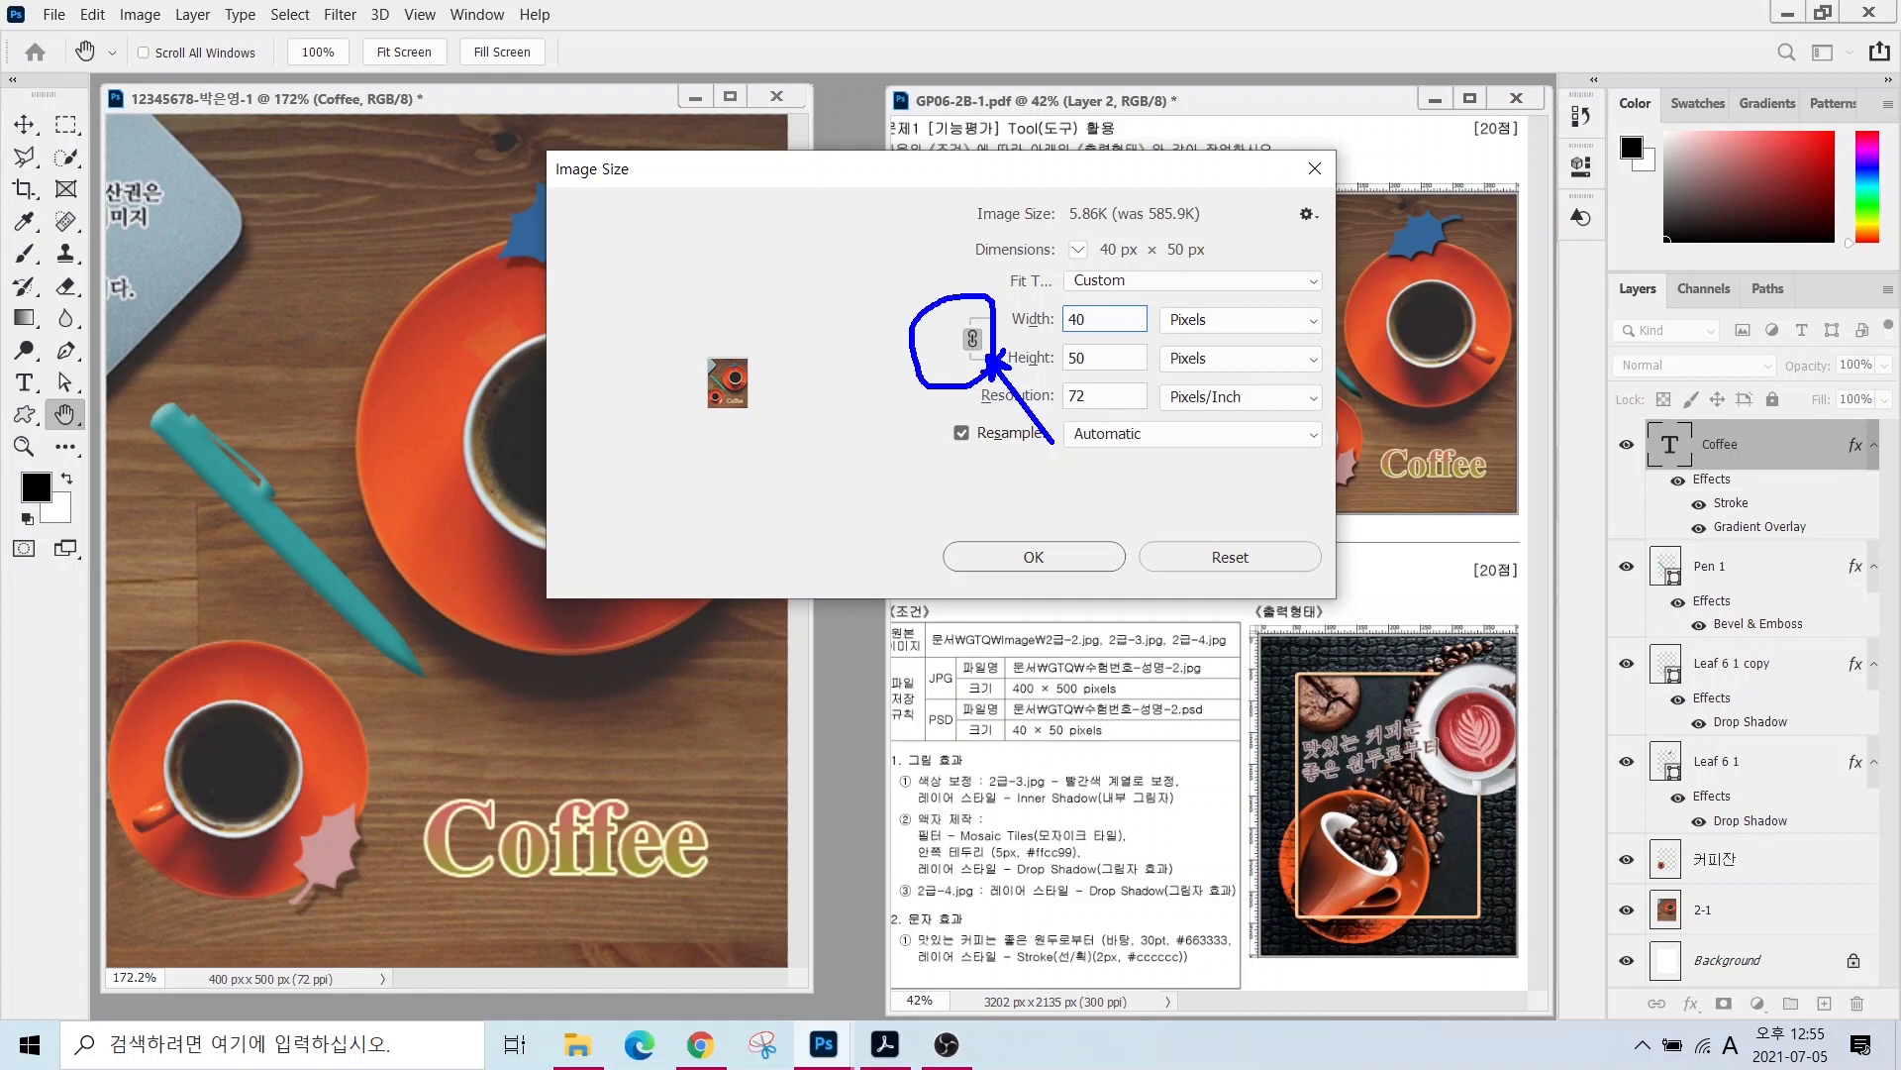
mouse_move(1172, 251)
left_mouse_down()
mouse_move(1095, 319)
mouse_move(1159, 416)
left_mouse_up()
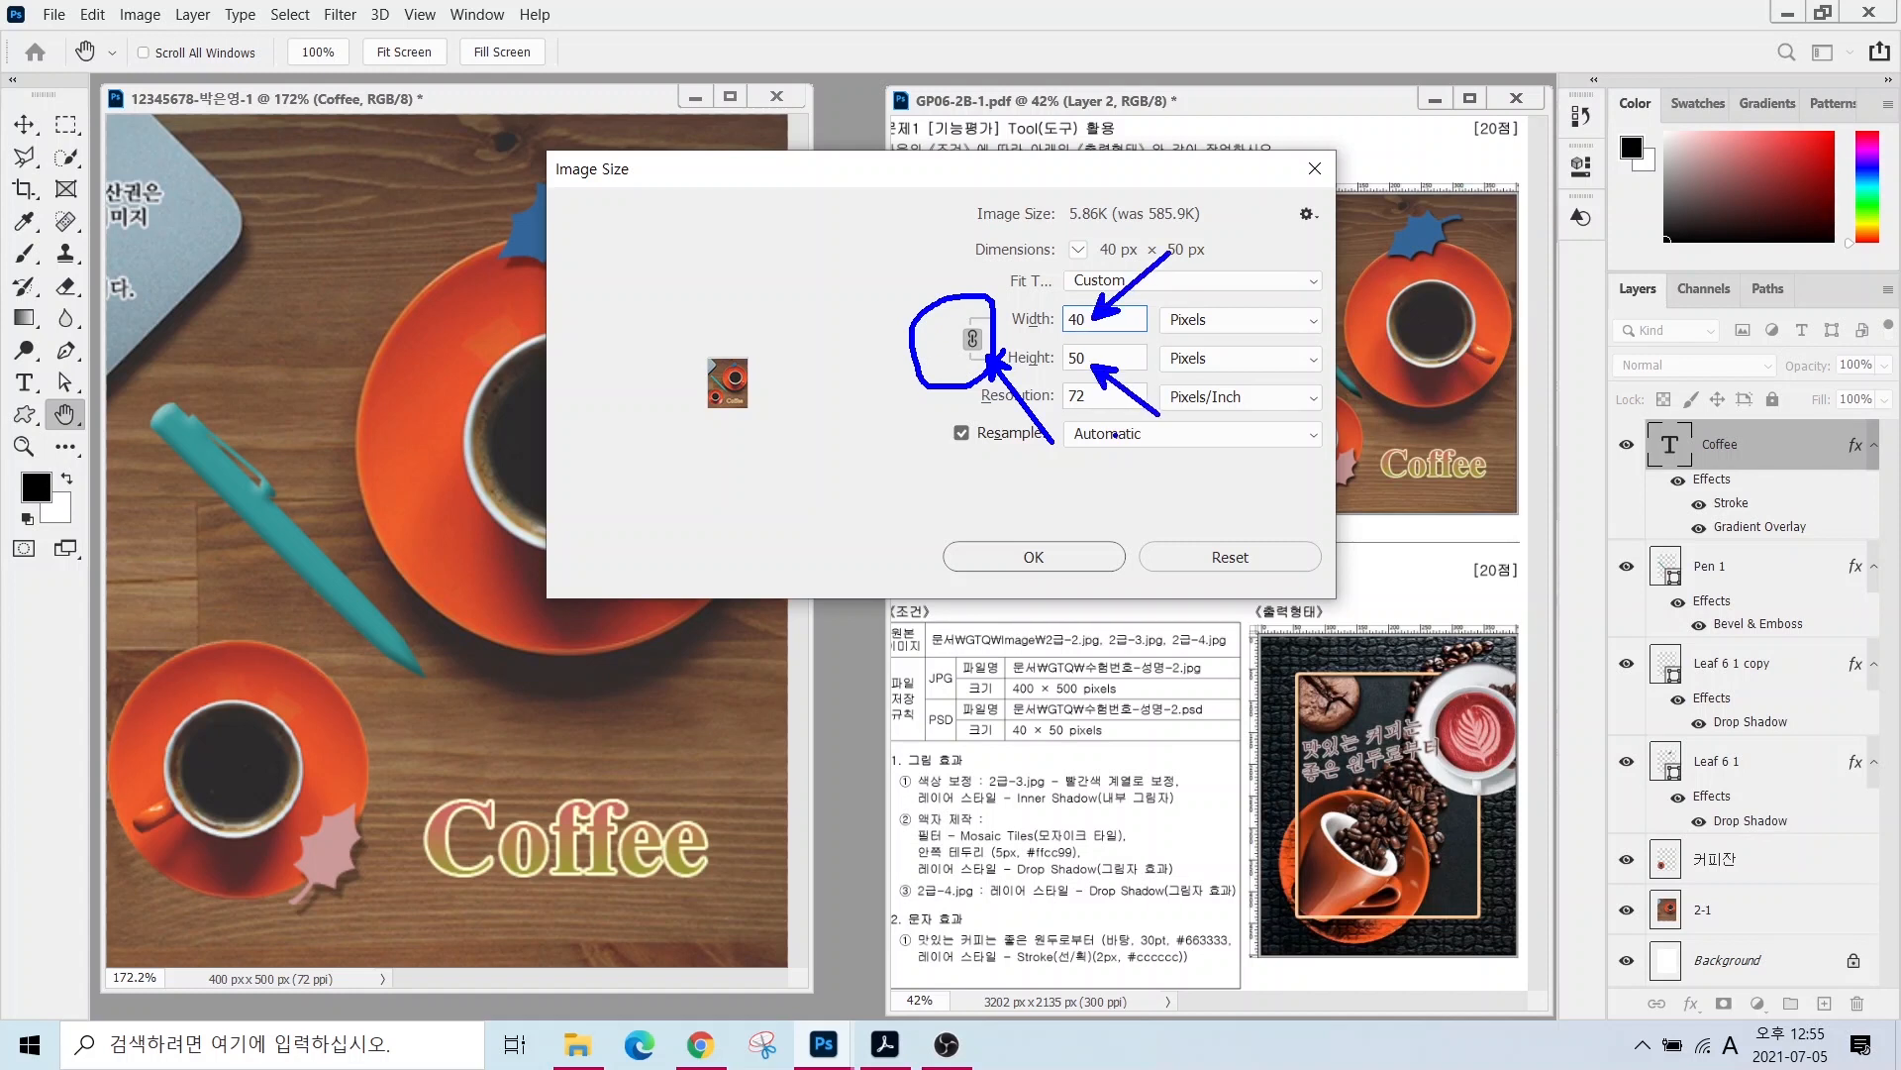
key("Escape")
left_click(1033, 556)
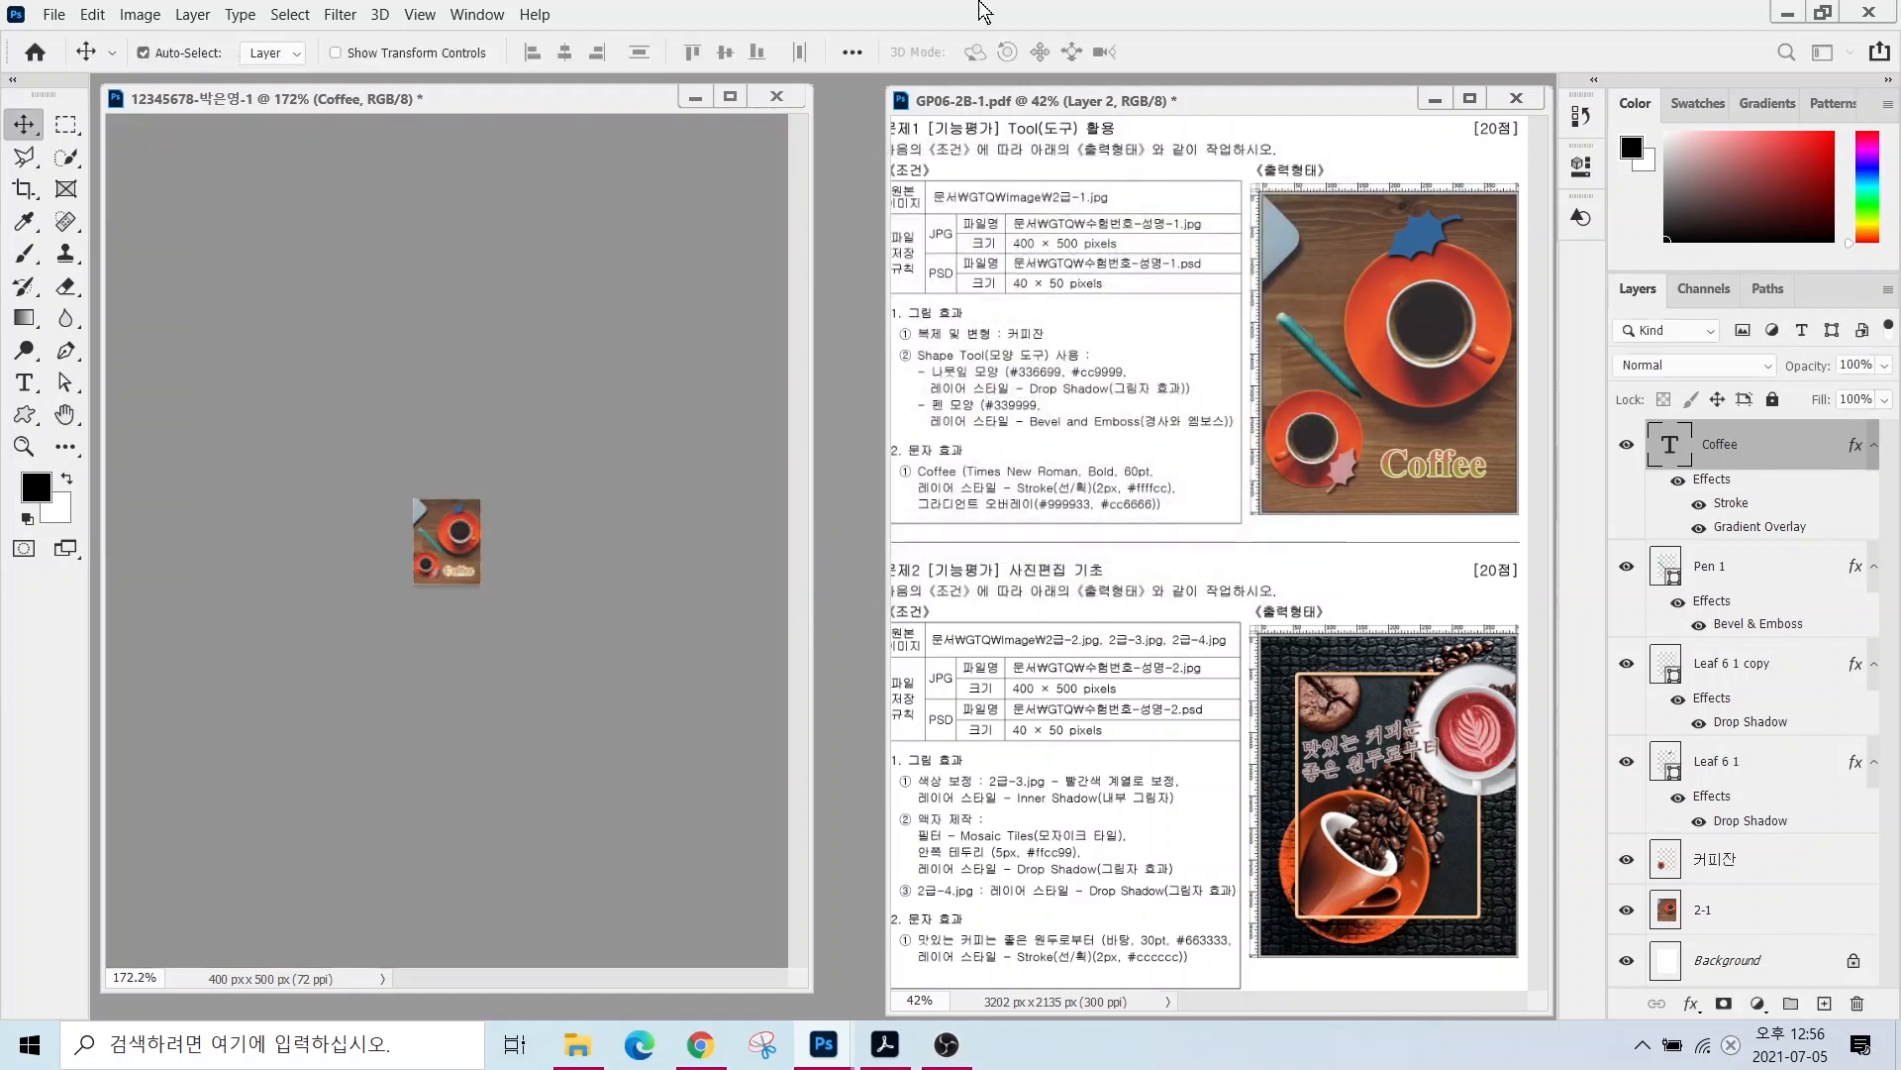
- Save the 40 × 50 composition as a Photoshop PSD in the 문서 > GTQ folder
left_click(92, 14)
mouse_move(54, 12)
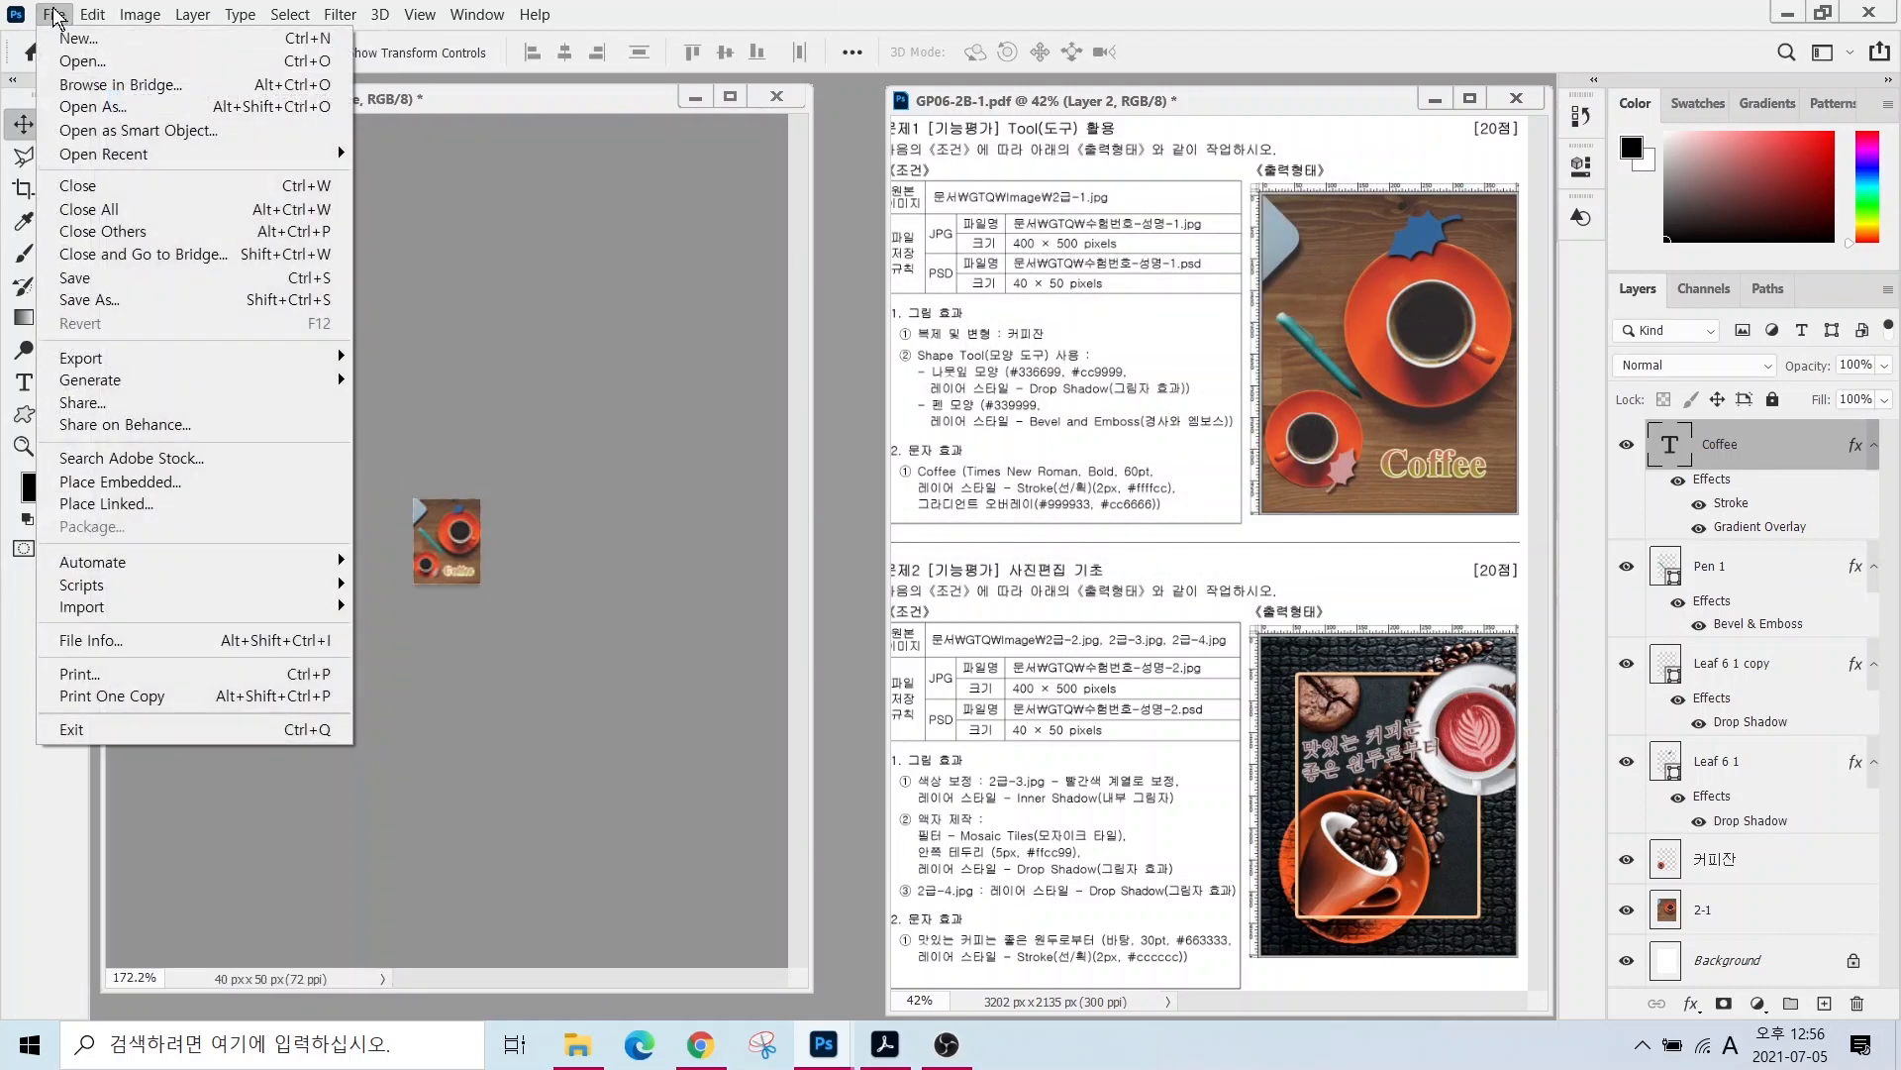
left_click(79, 301)
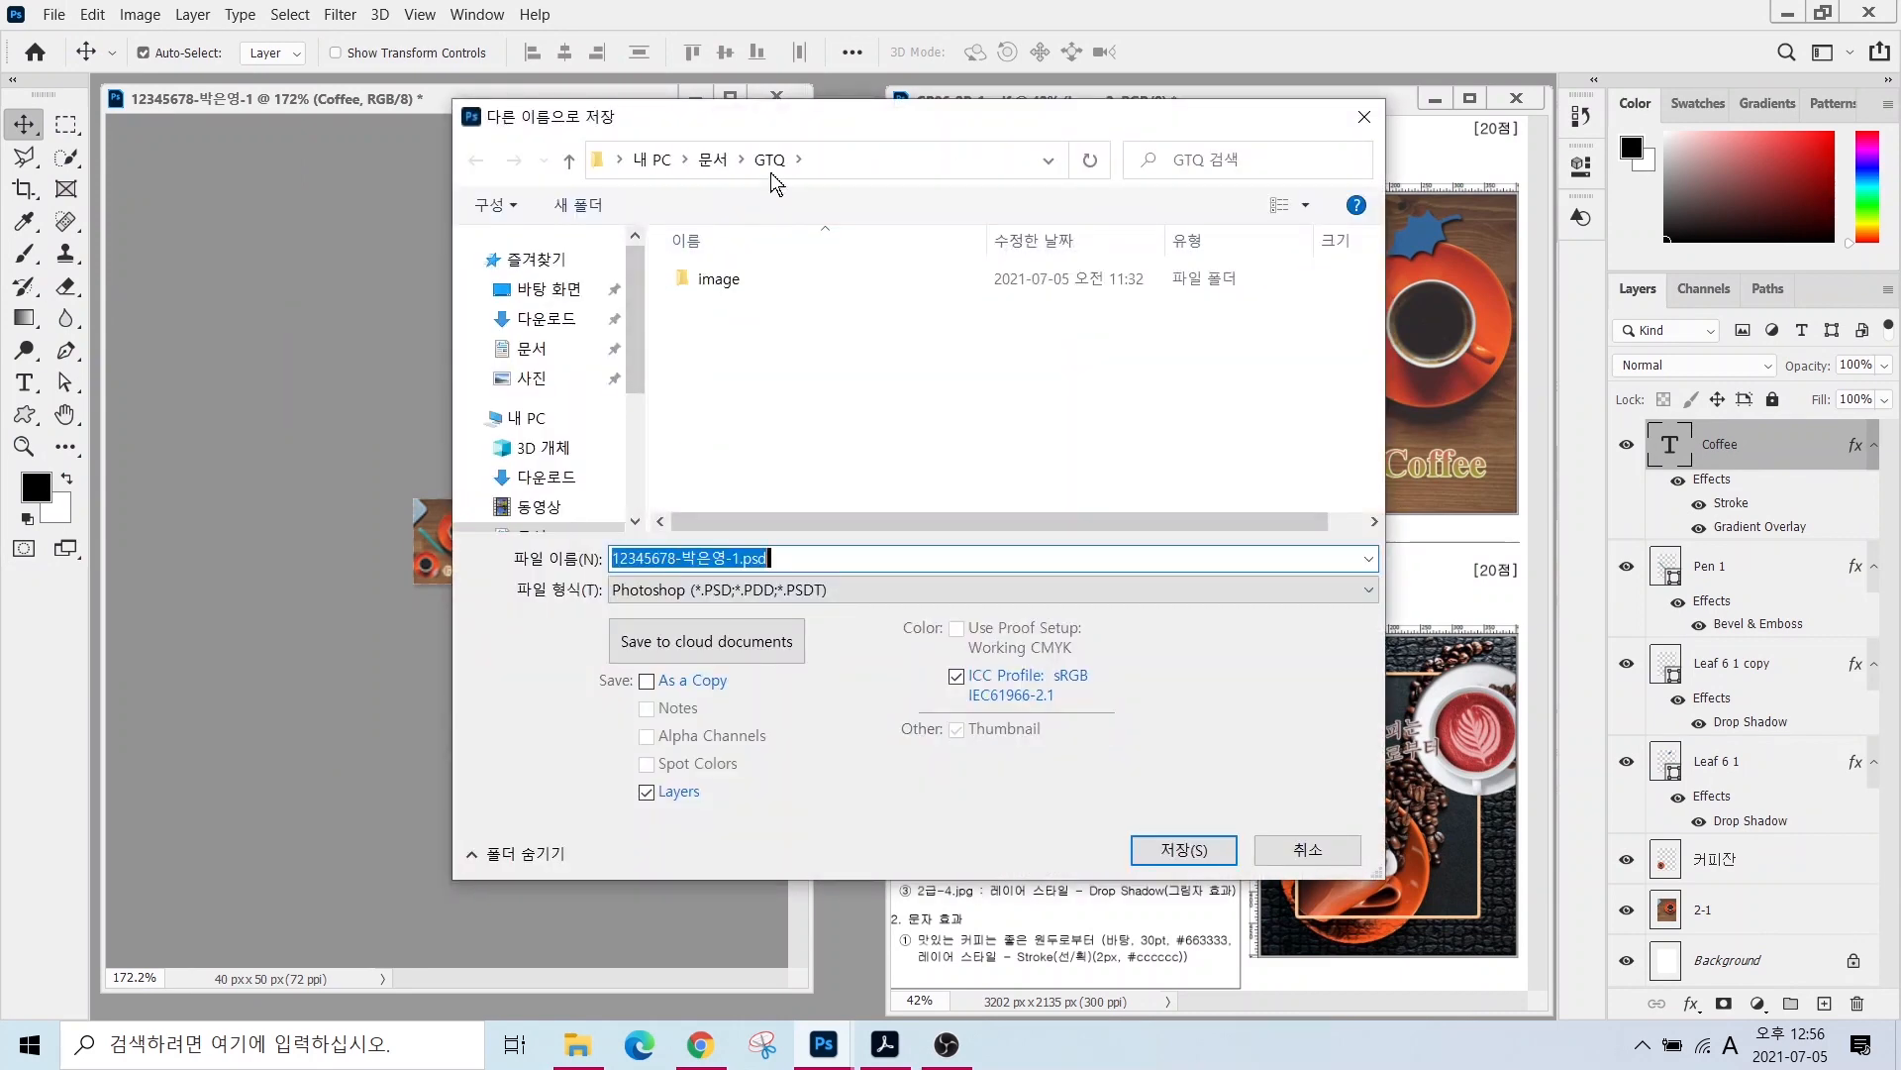
left_click(535, 349)
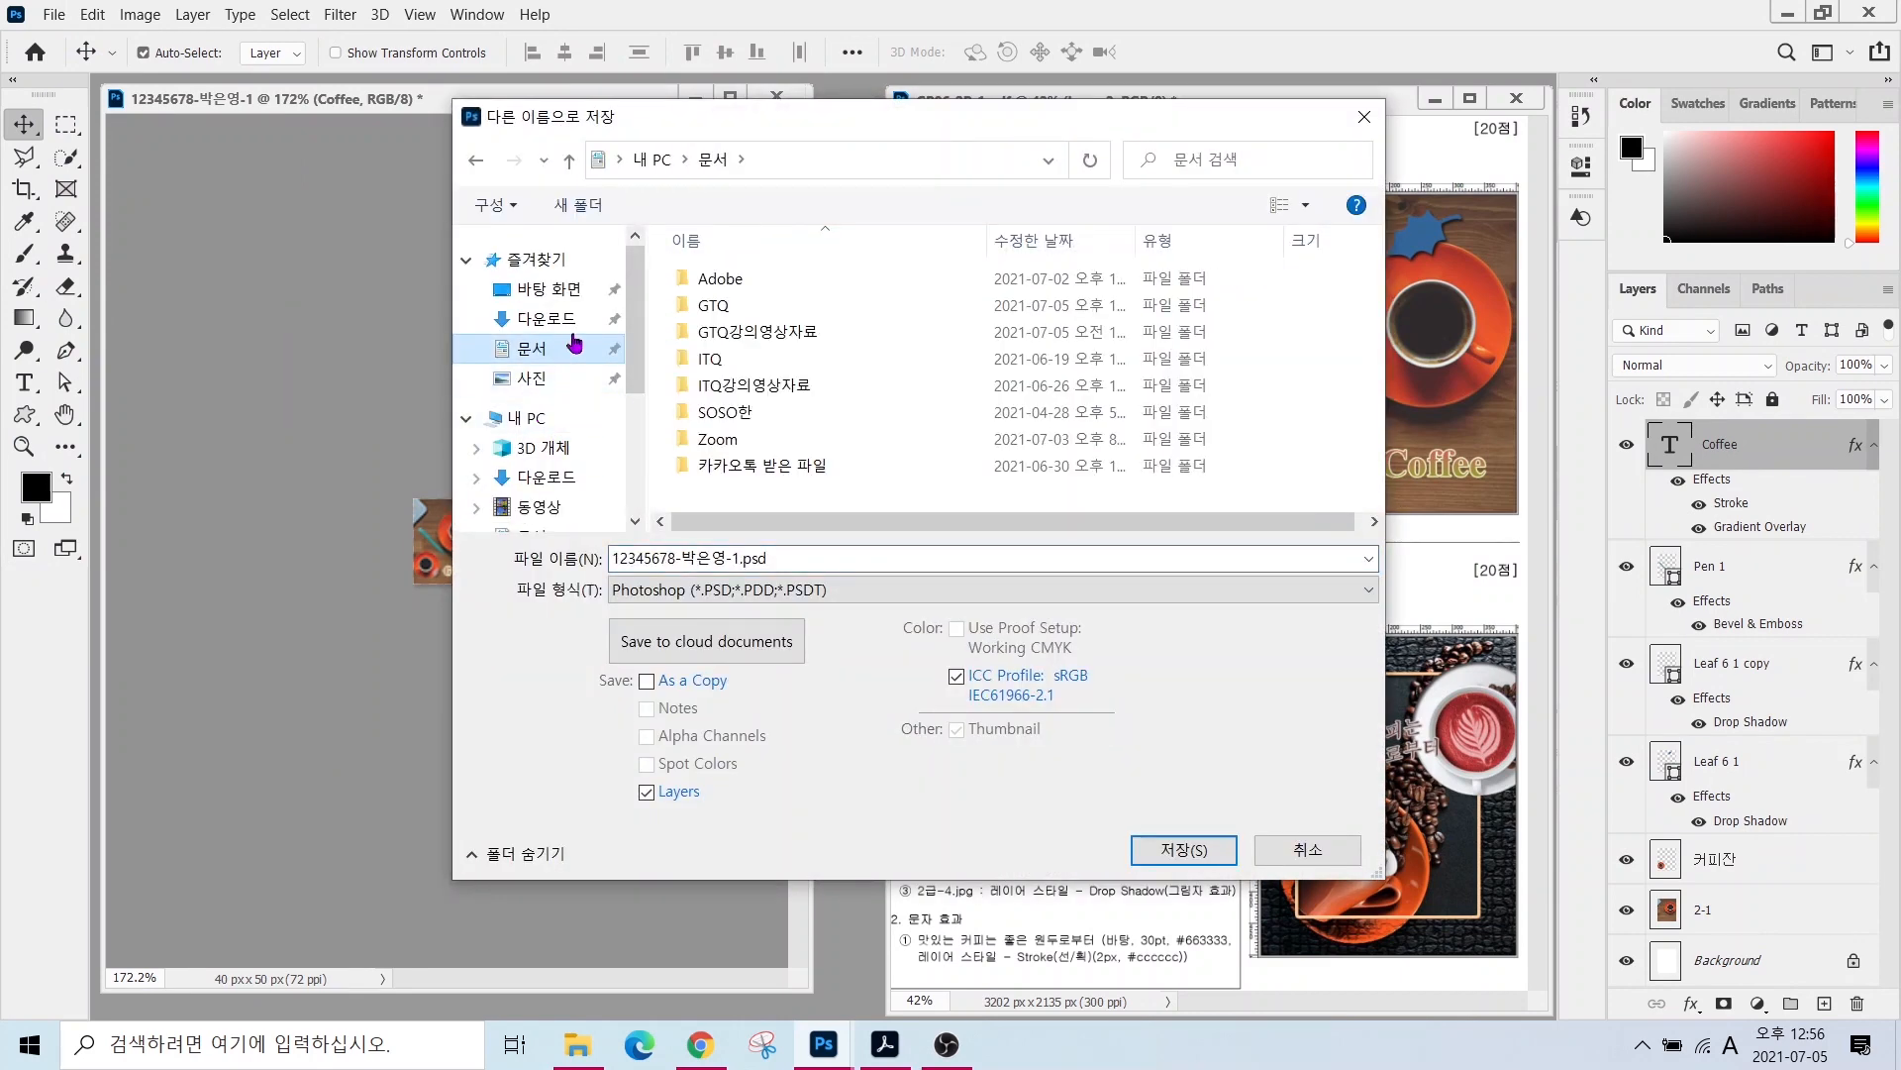
double_click(708, 309)
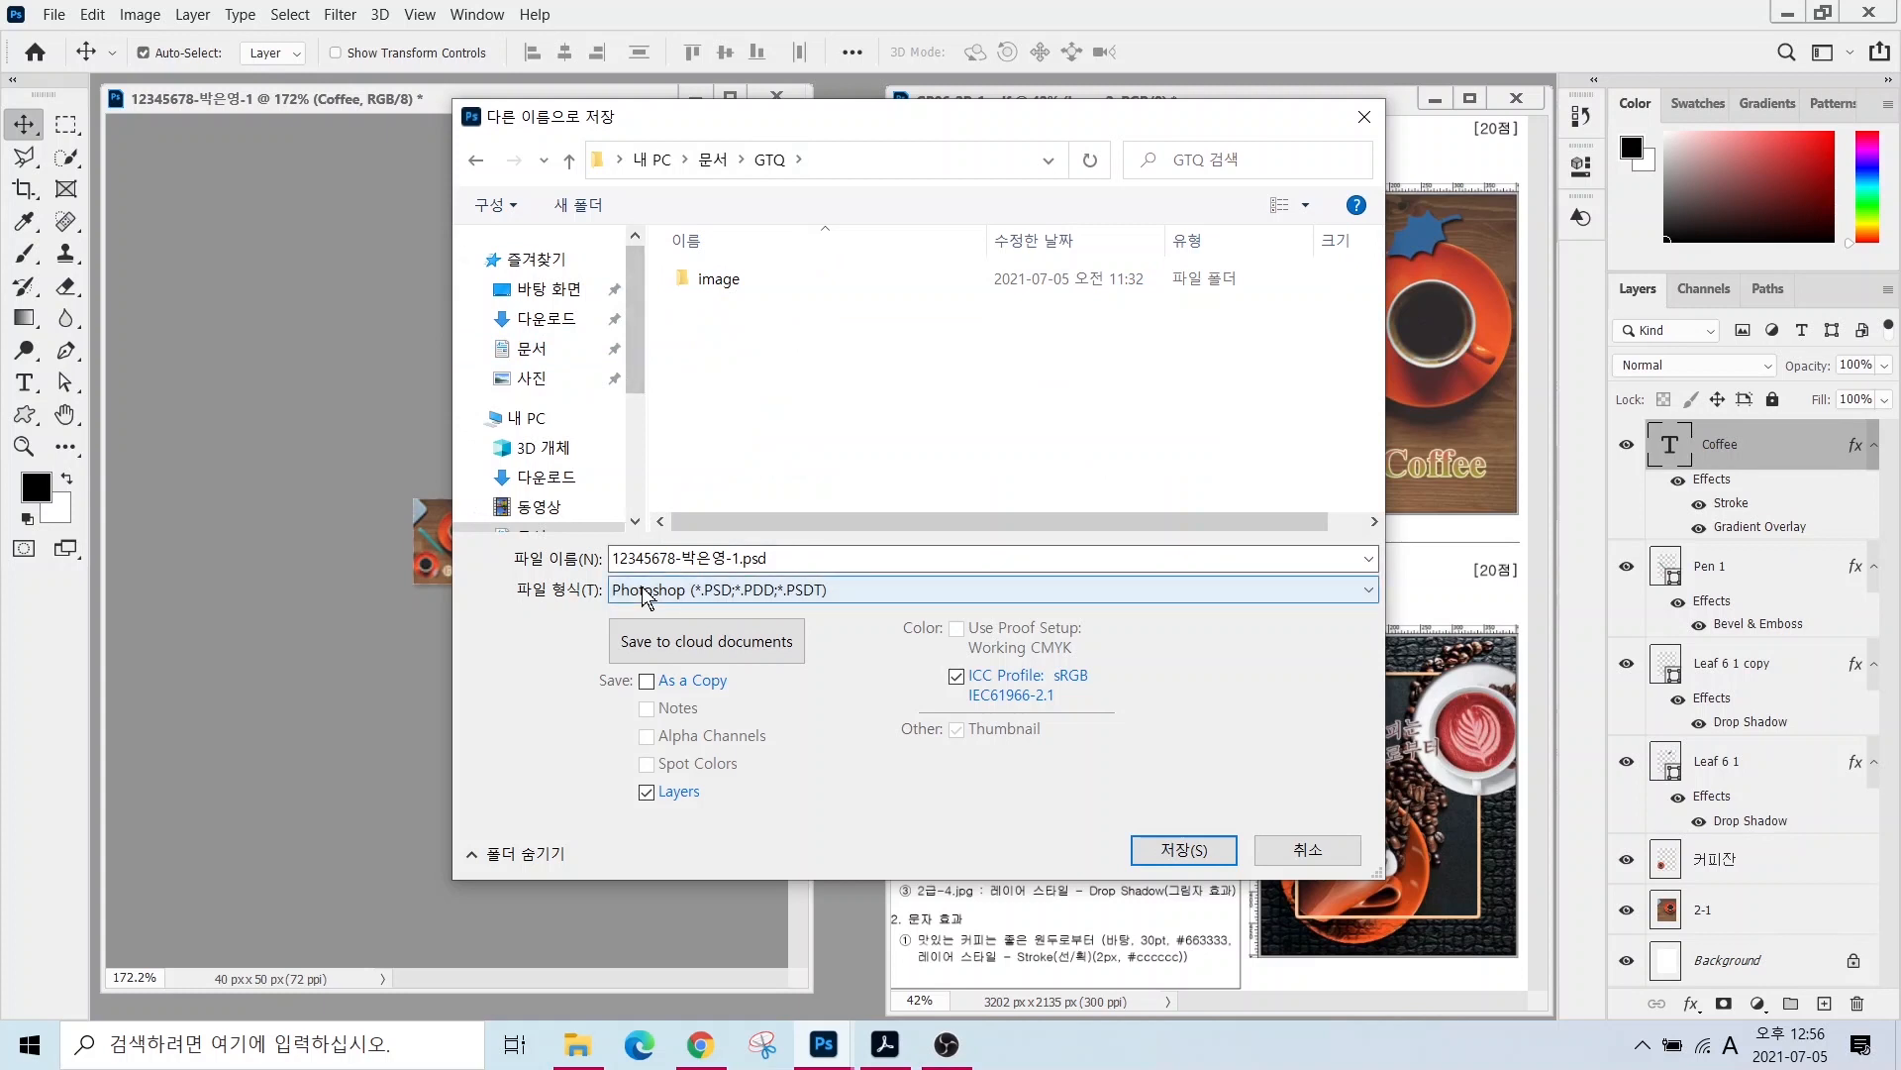
left_click_drag(712, 542, 833, 426)
left_click_drag(733, 606, 812, 679)
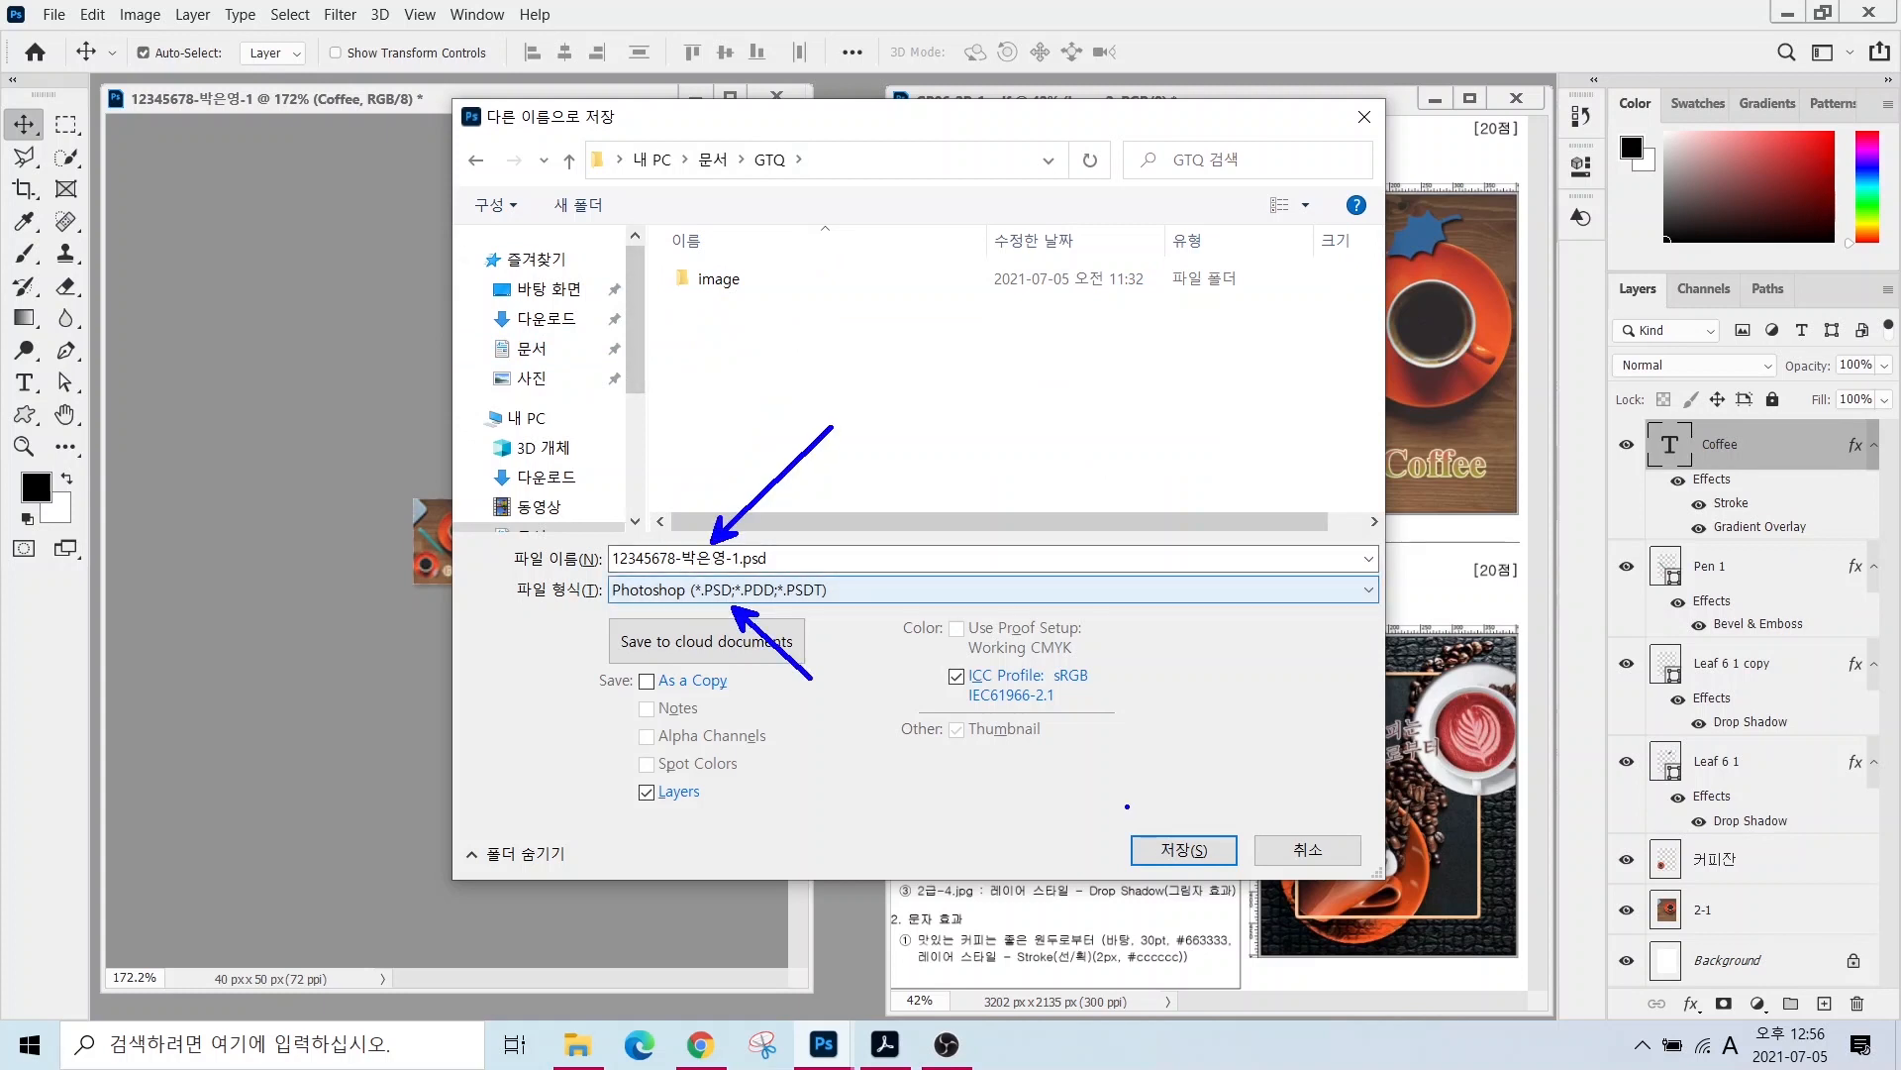
mouse_move(1161, 808)
left_mouse_down()
mouse_move(1184, 855)
mouse_move(1212, 802)
left_mouse_up()
key("Escape")
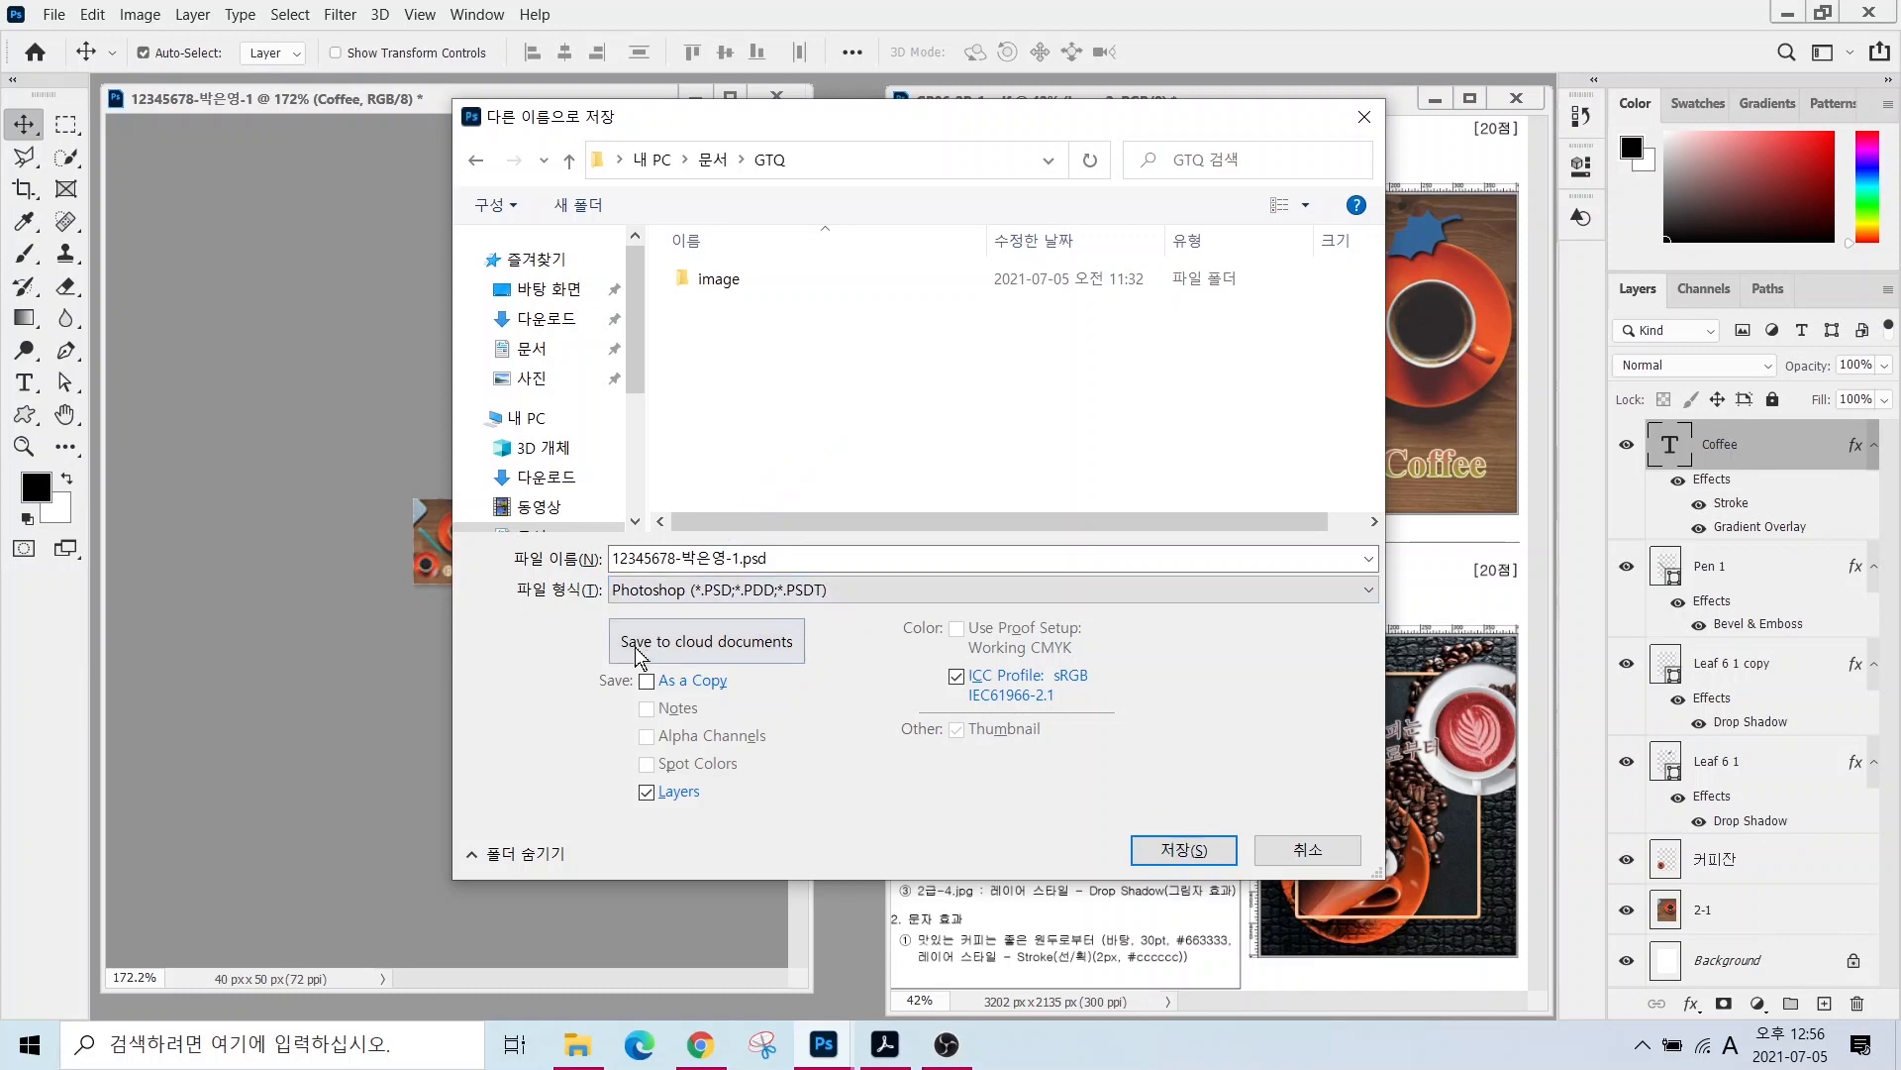
left_click(1186, 847)
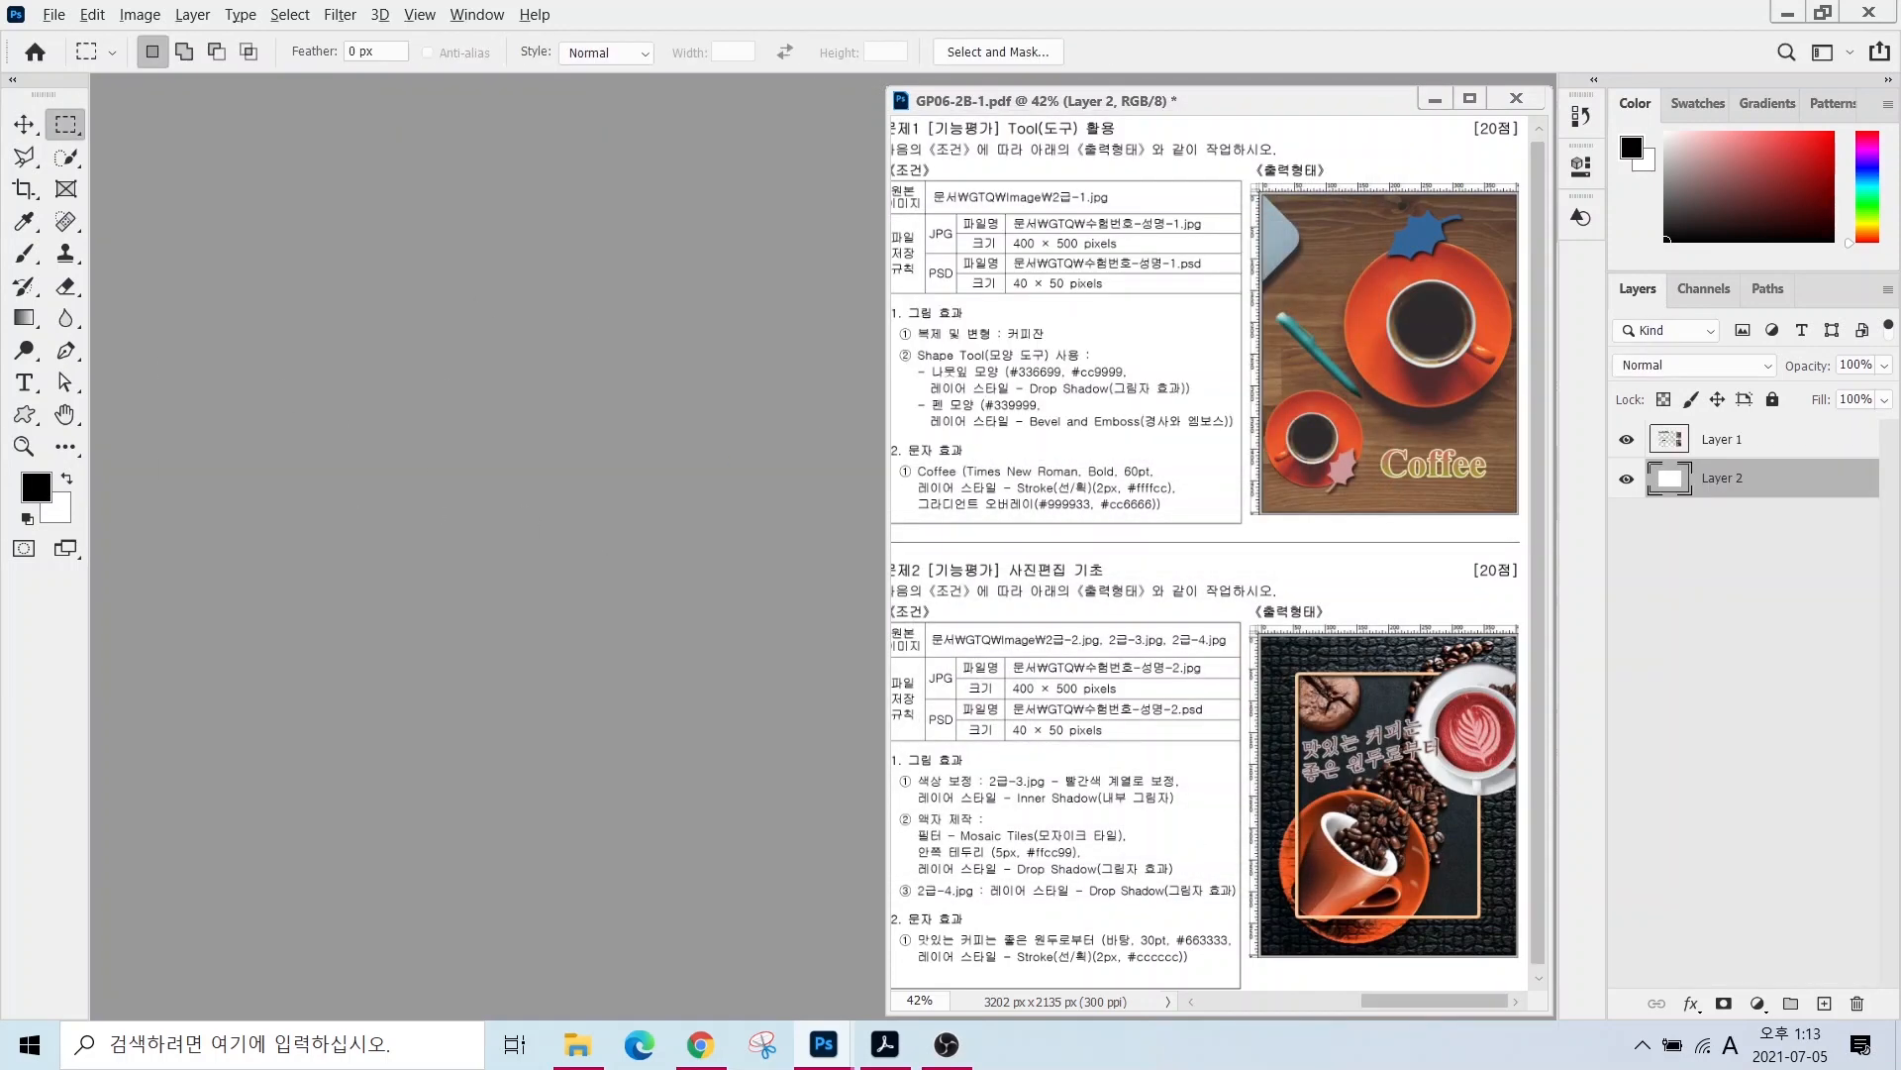
- Create a new 400 × 500 px, 72 ppi RGB document named with the exam number and candidate name
mouse_move(981, 667)
left_mouse_down()
mouse_move(1111, 700)
mouse_move(1230, 592)
left_mouse_up()
left_click(53, 14)
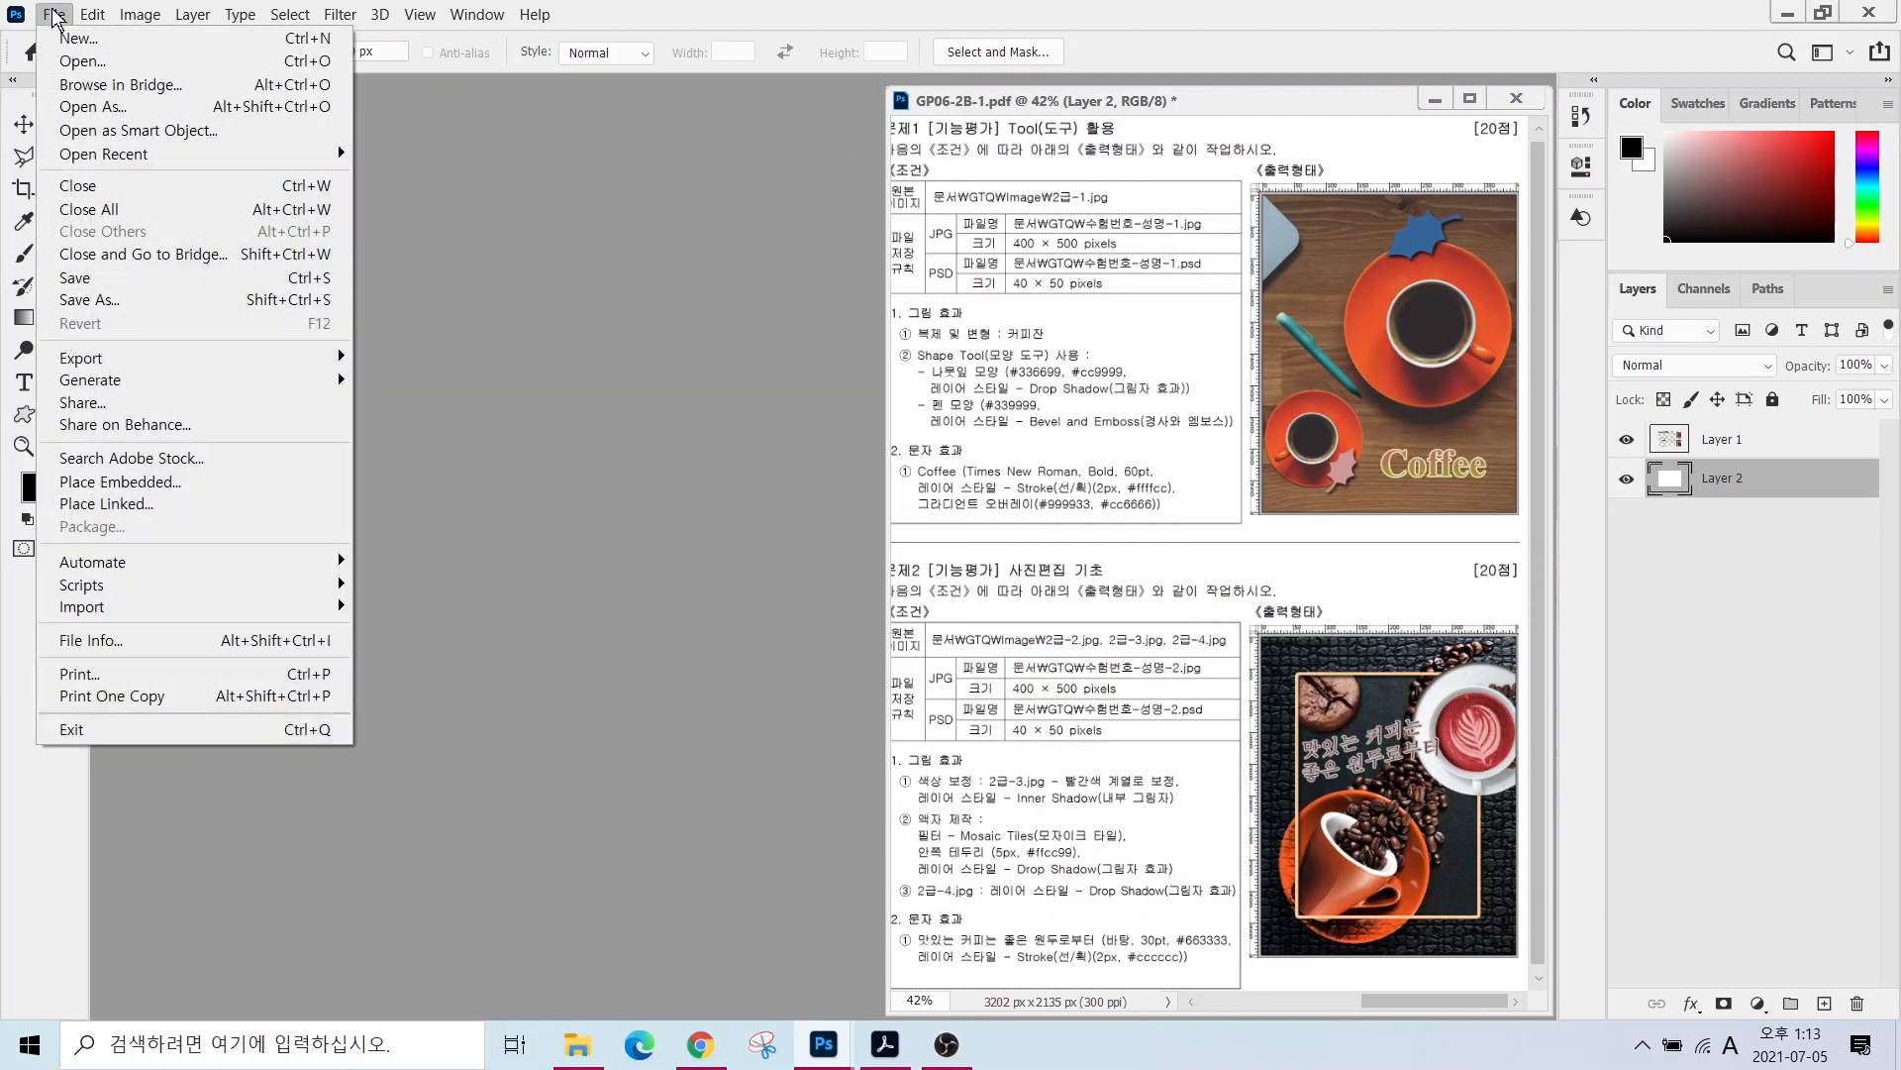
left_click(79, 38)
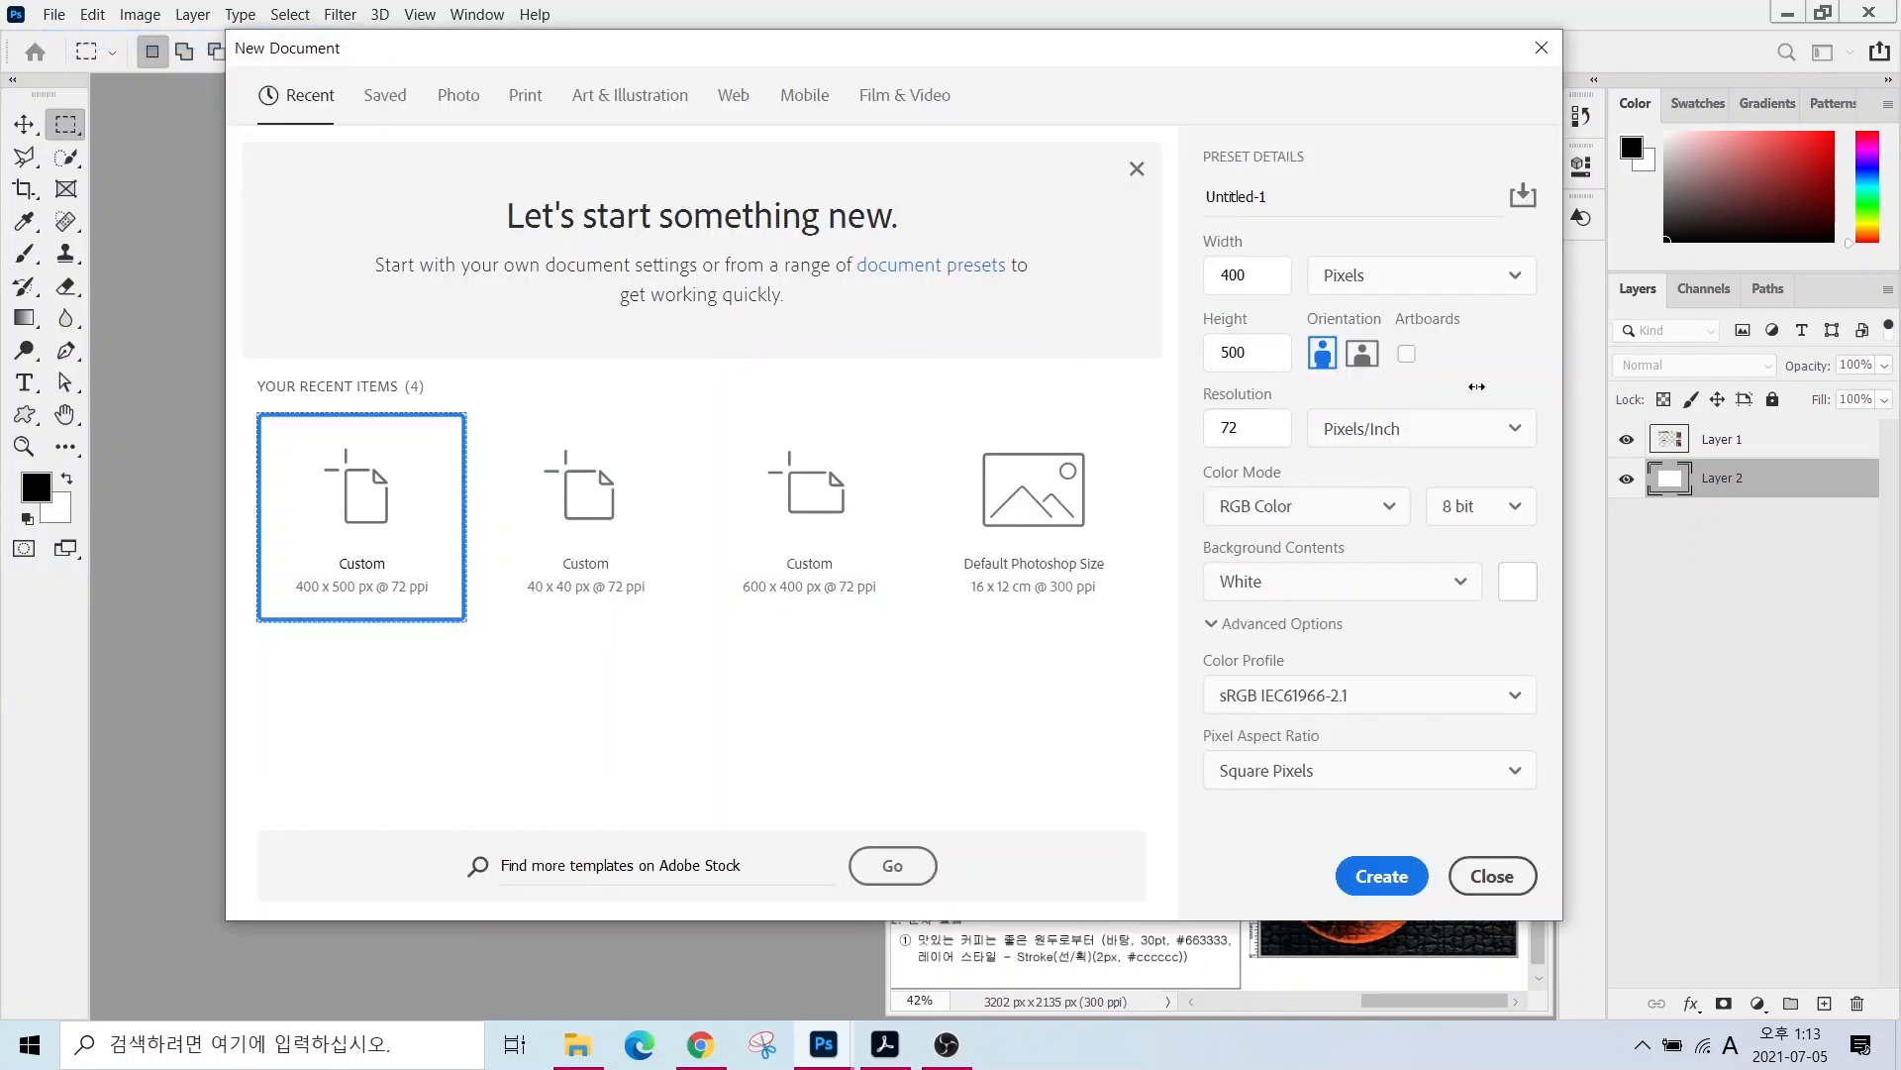
left_click(1299, 201)
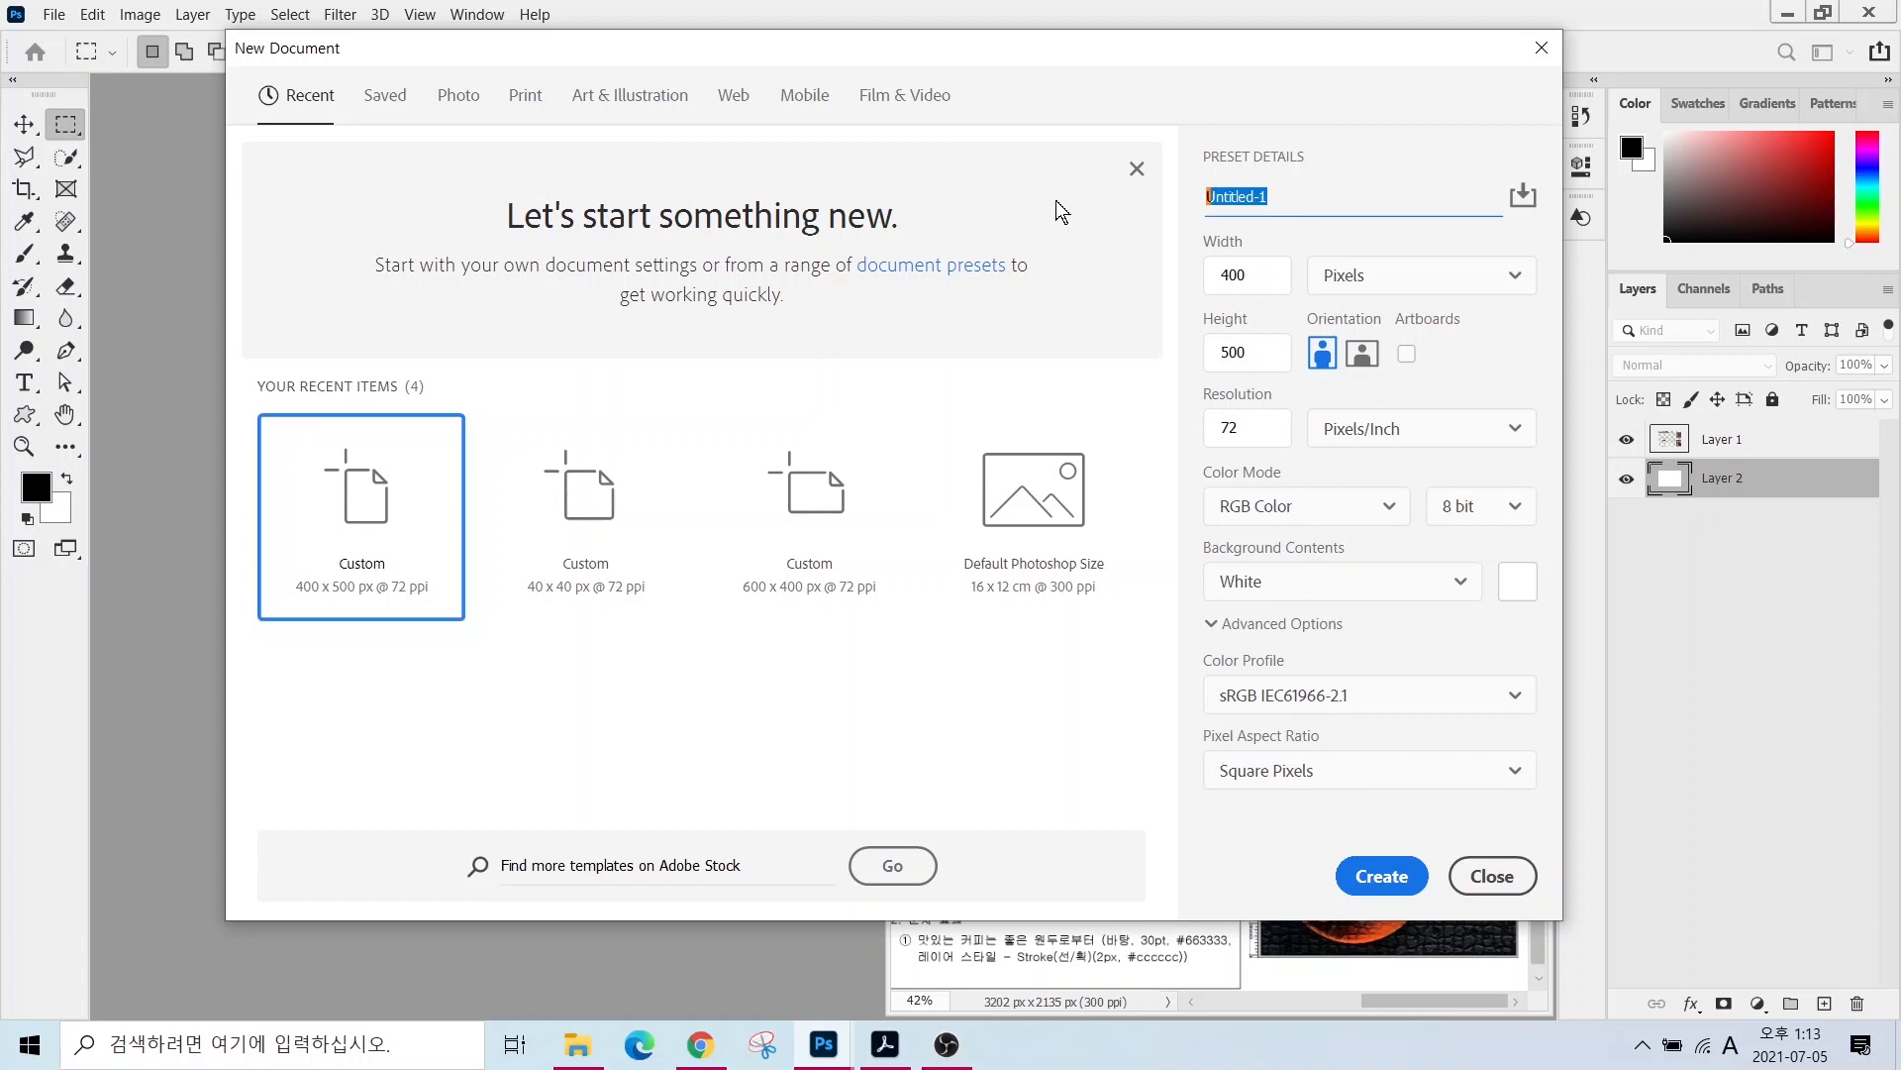
type("12345678-")
key("Hangul")
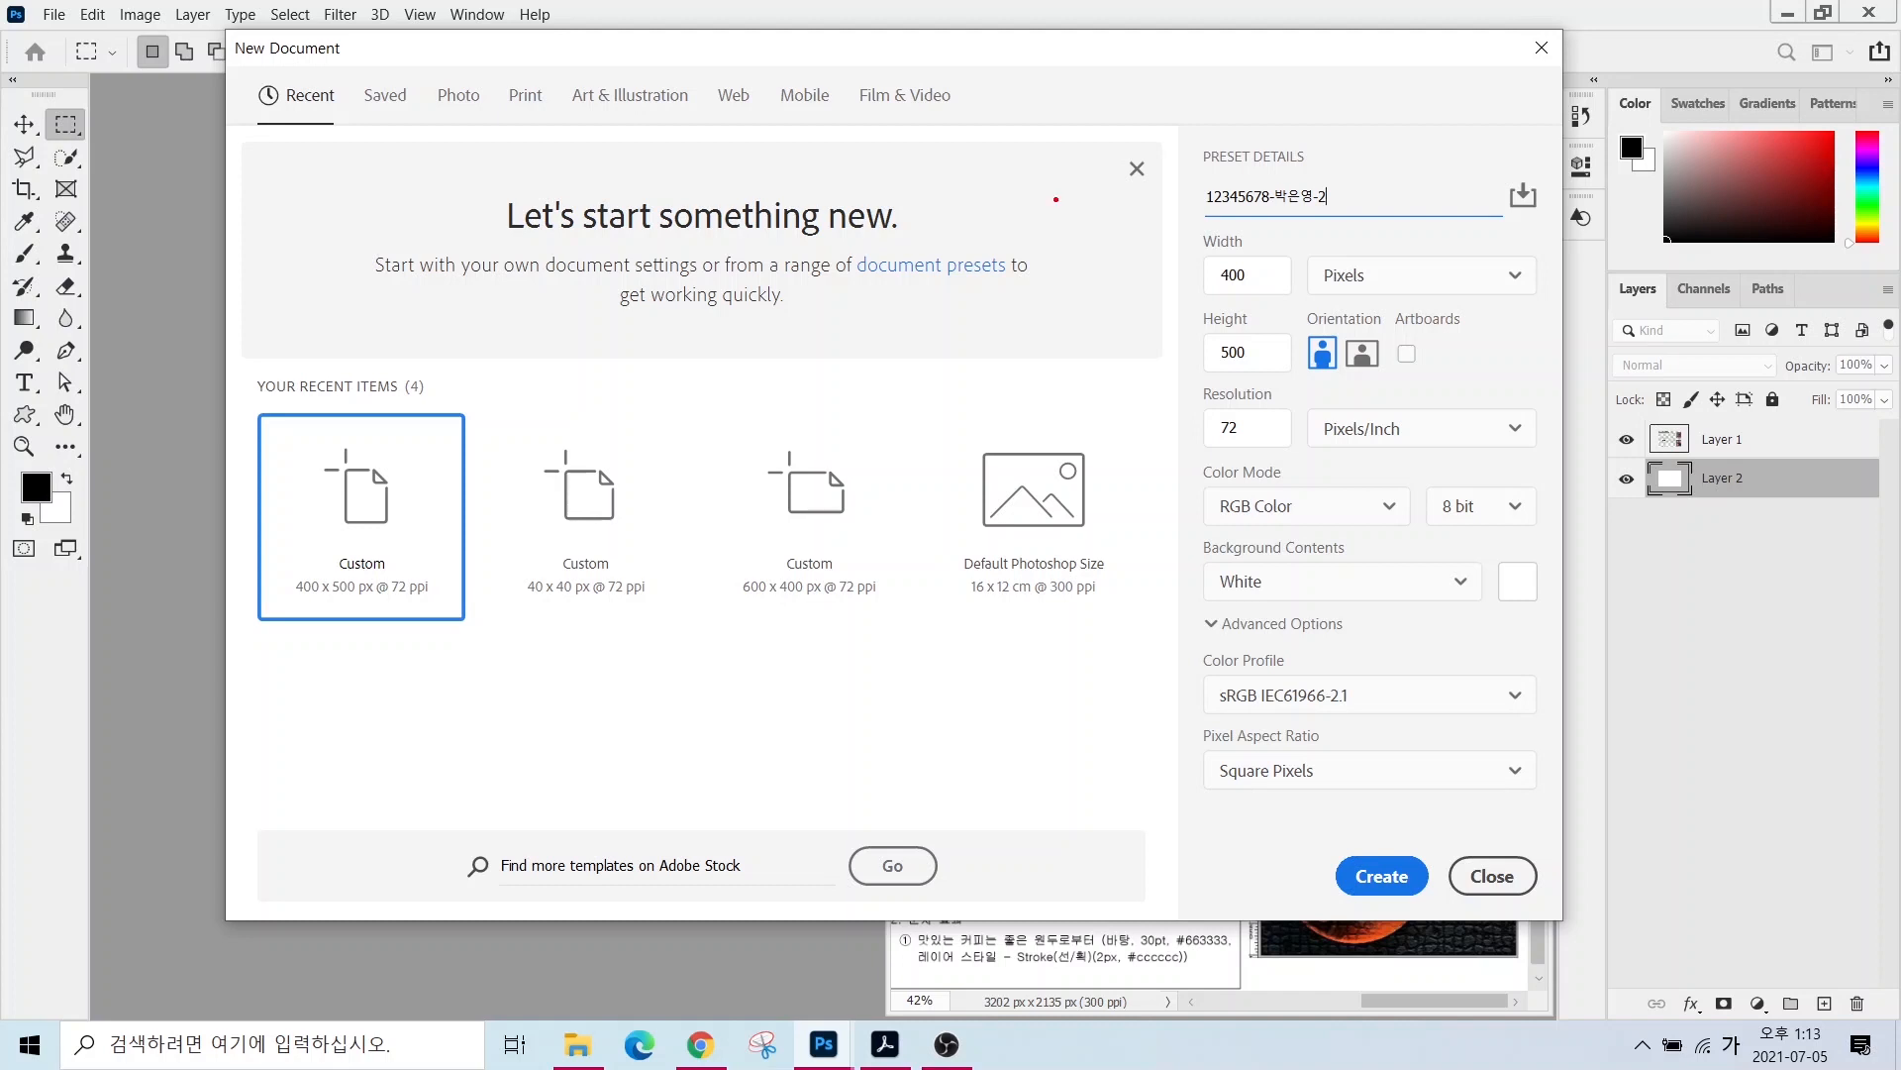
left_click_drag(1346, 256, 1421, 177)
mouse_move(1190, 254)
left_mouse_down()
mouse_move(1282, 386)
mouse_move(1140, 448)
left_mouse_up()
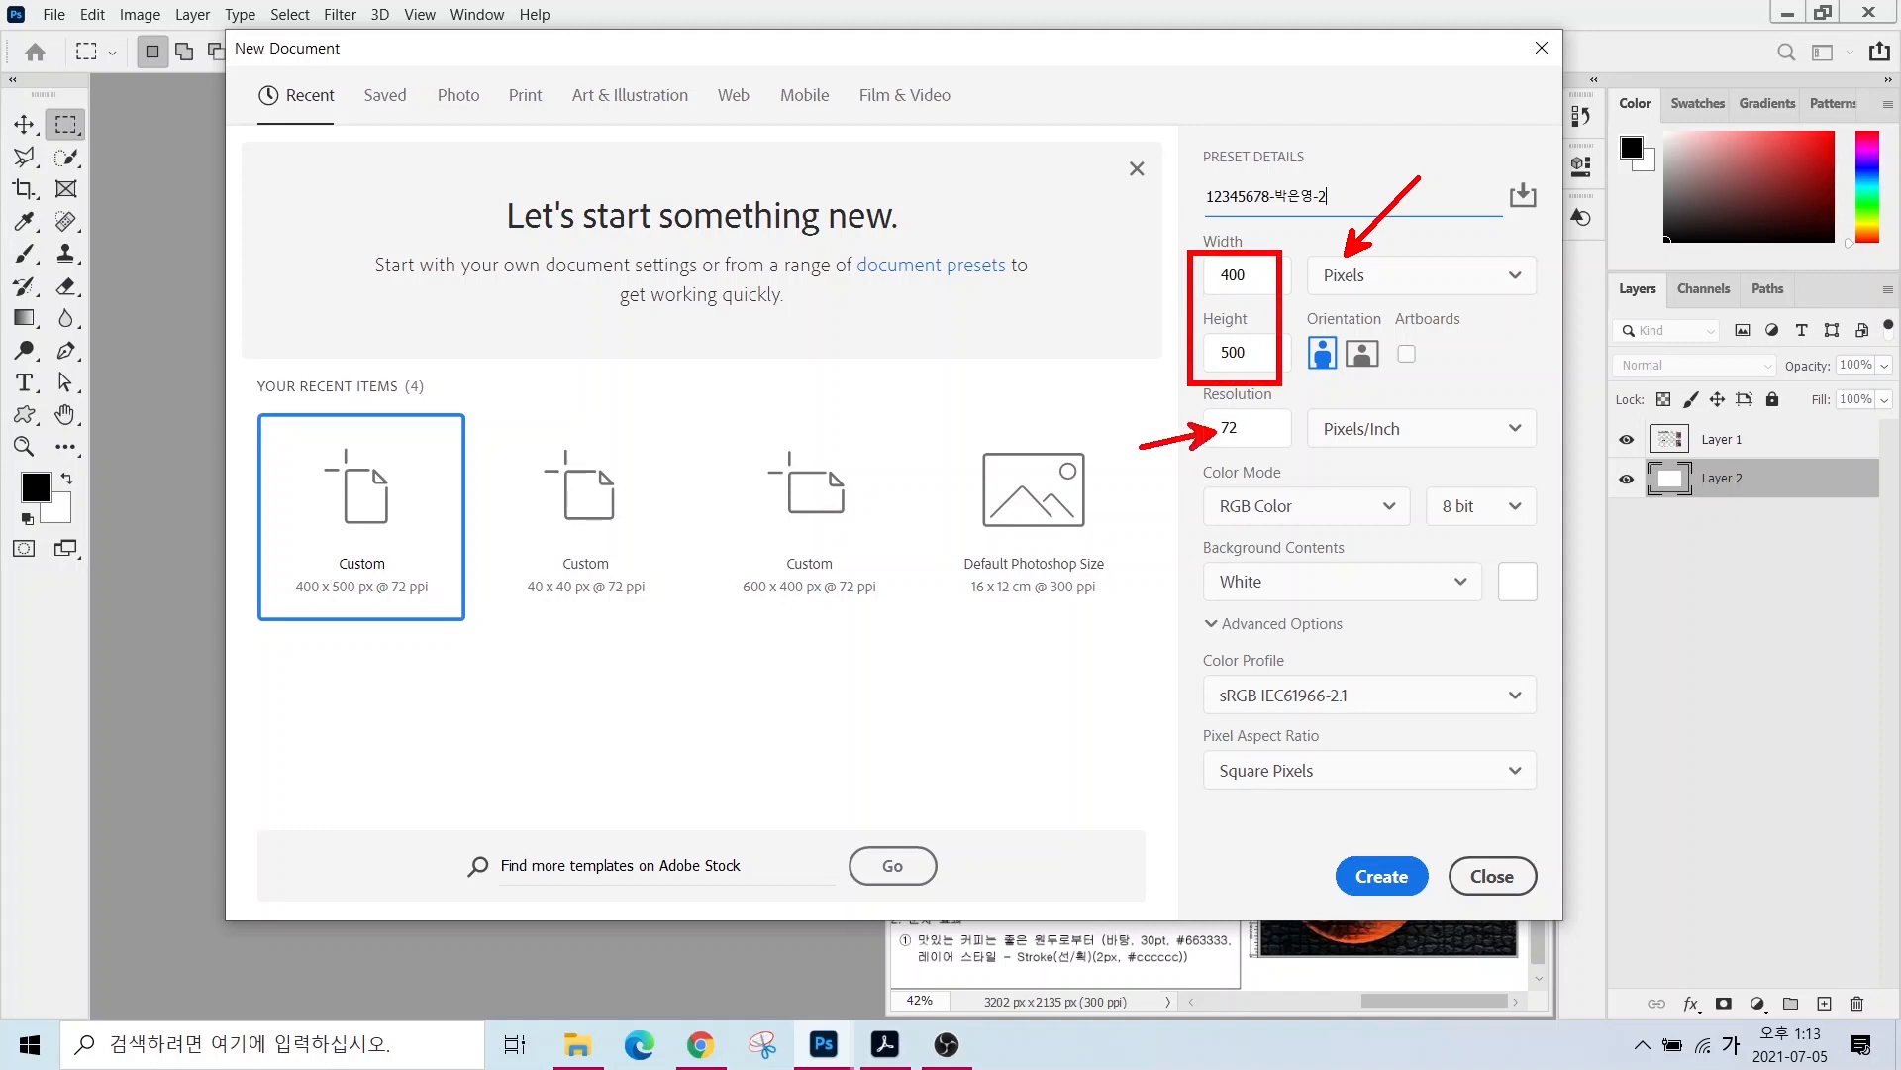
left_click_drag(1224, 516, 1144, 553)
key("Escape")
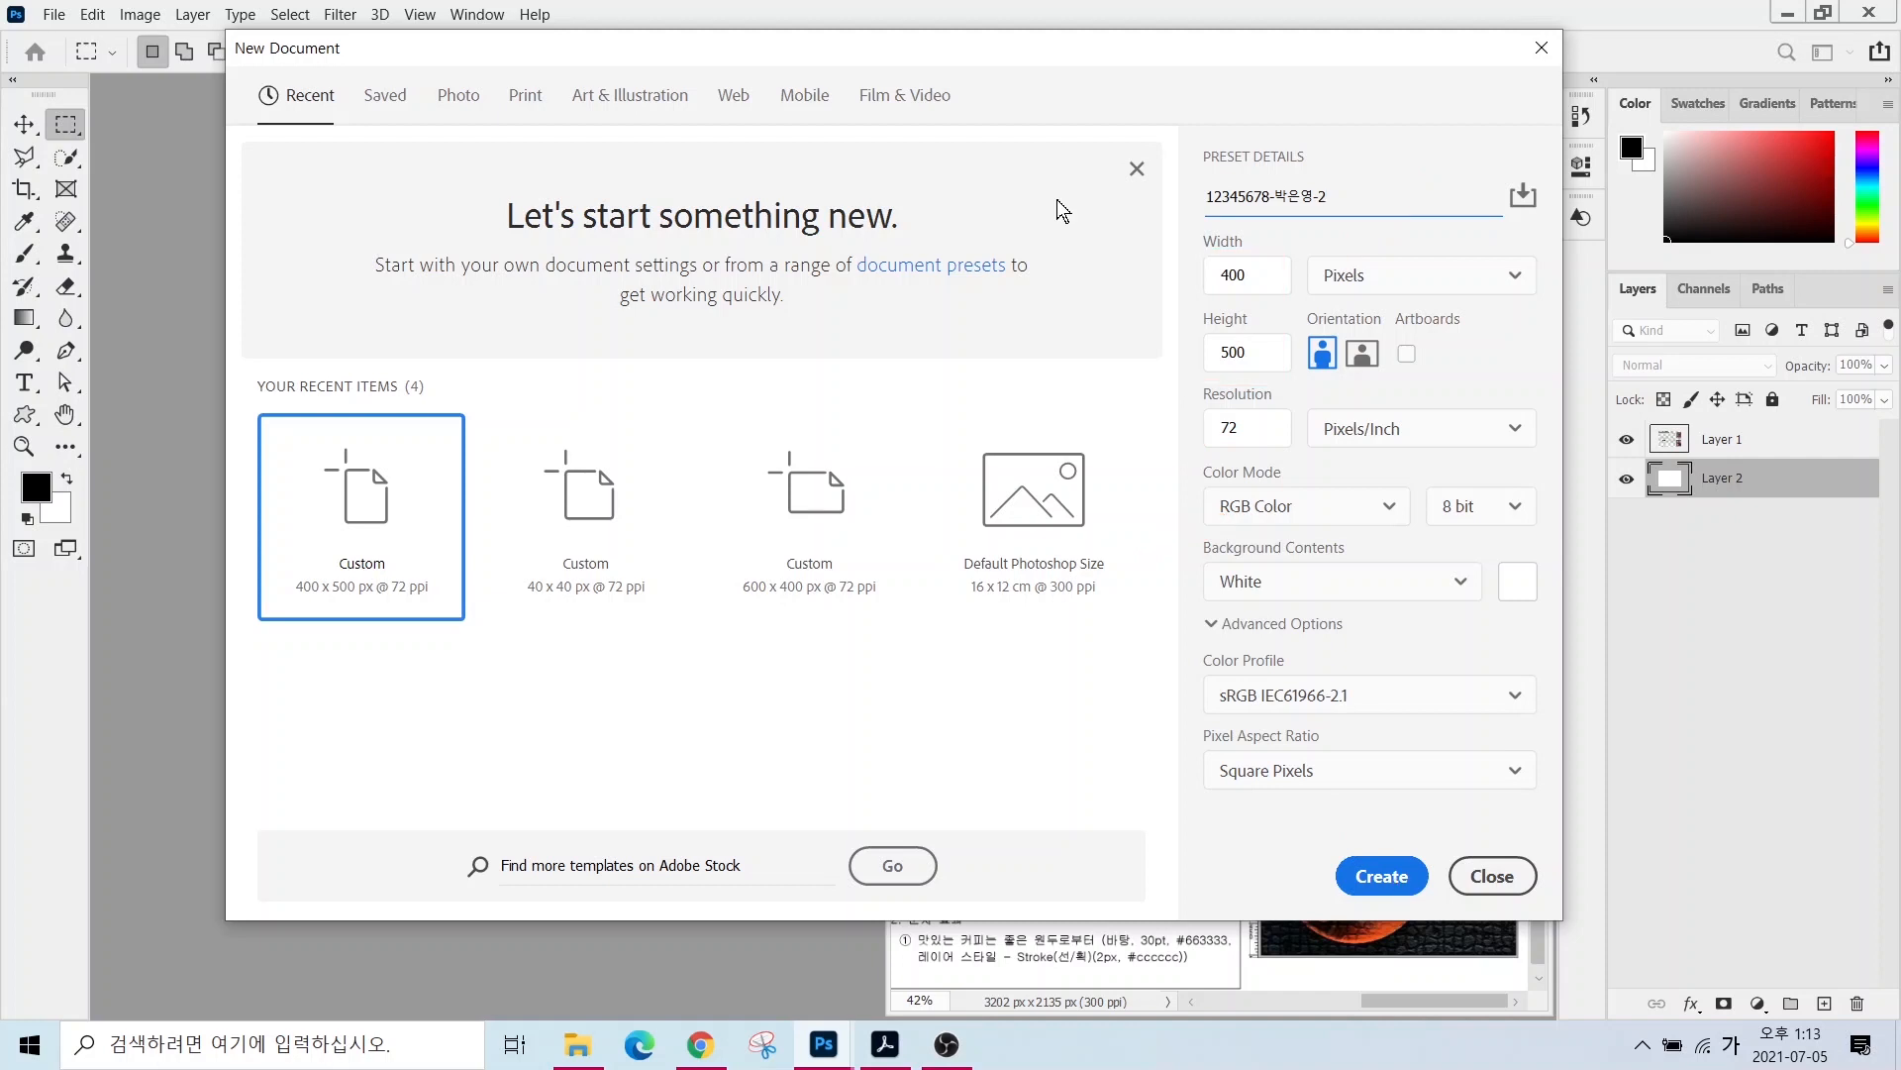
left_click(1379, 878)
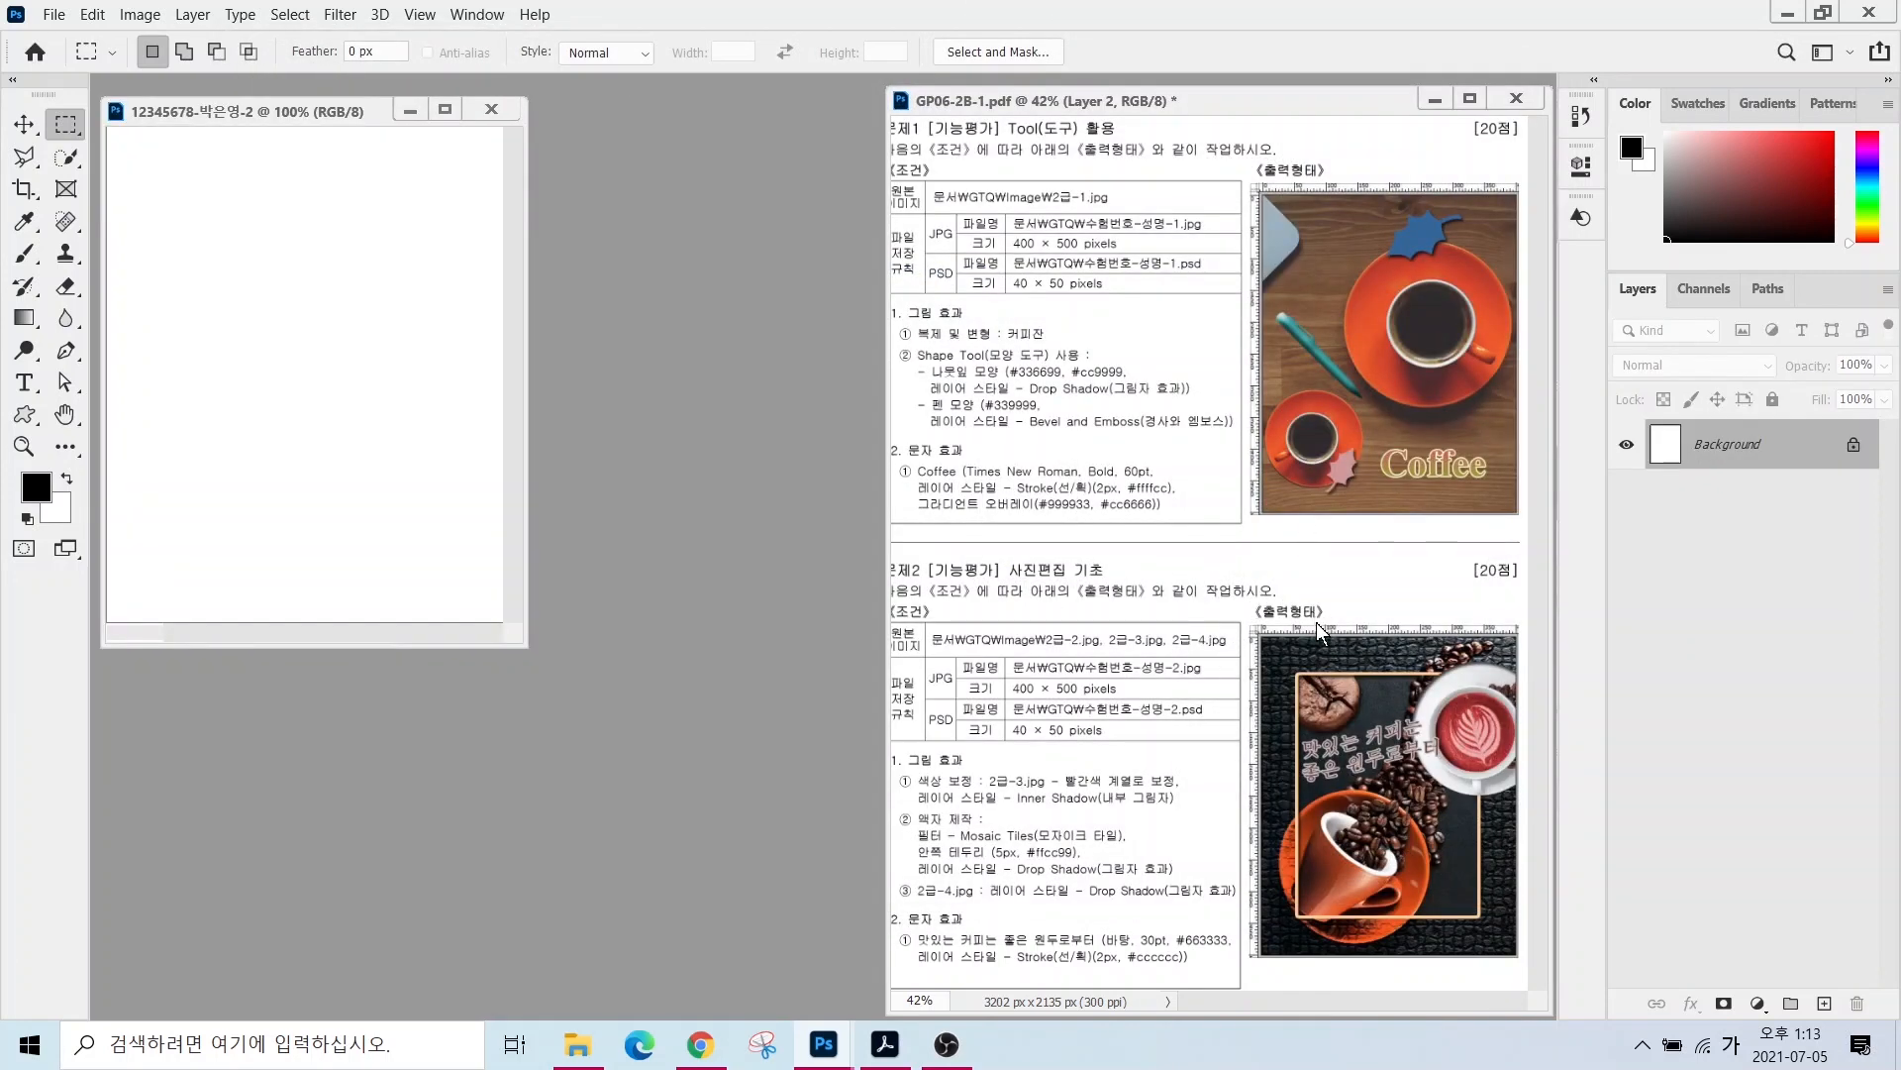
- Show rulers on the new document and fit it to the screen
left_click(421, 15)
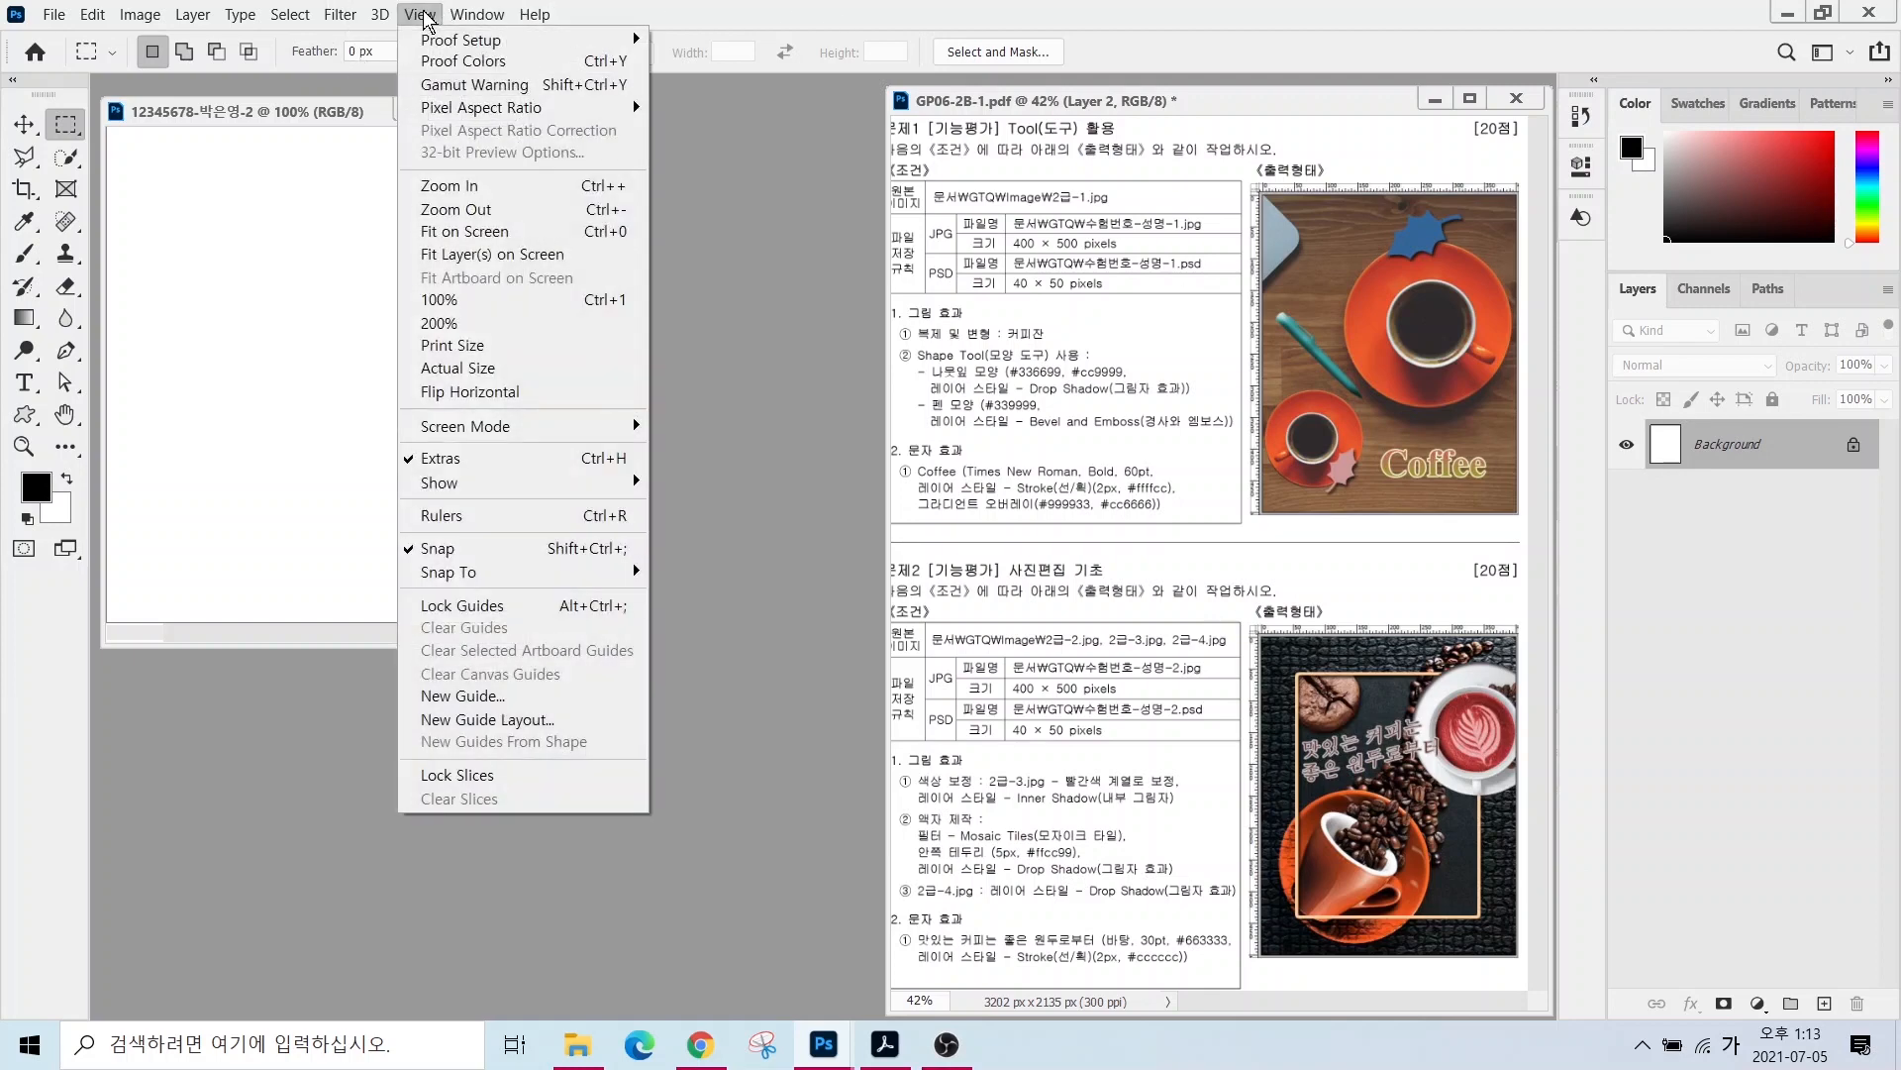
left_click(462, 515)
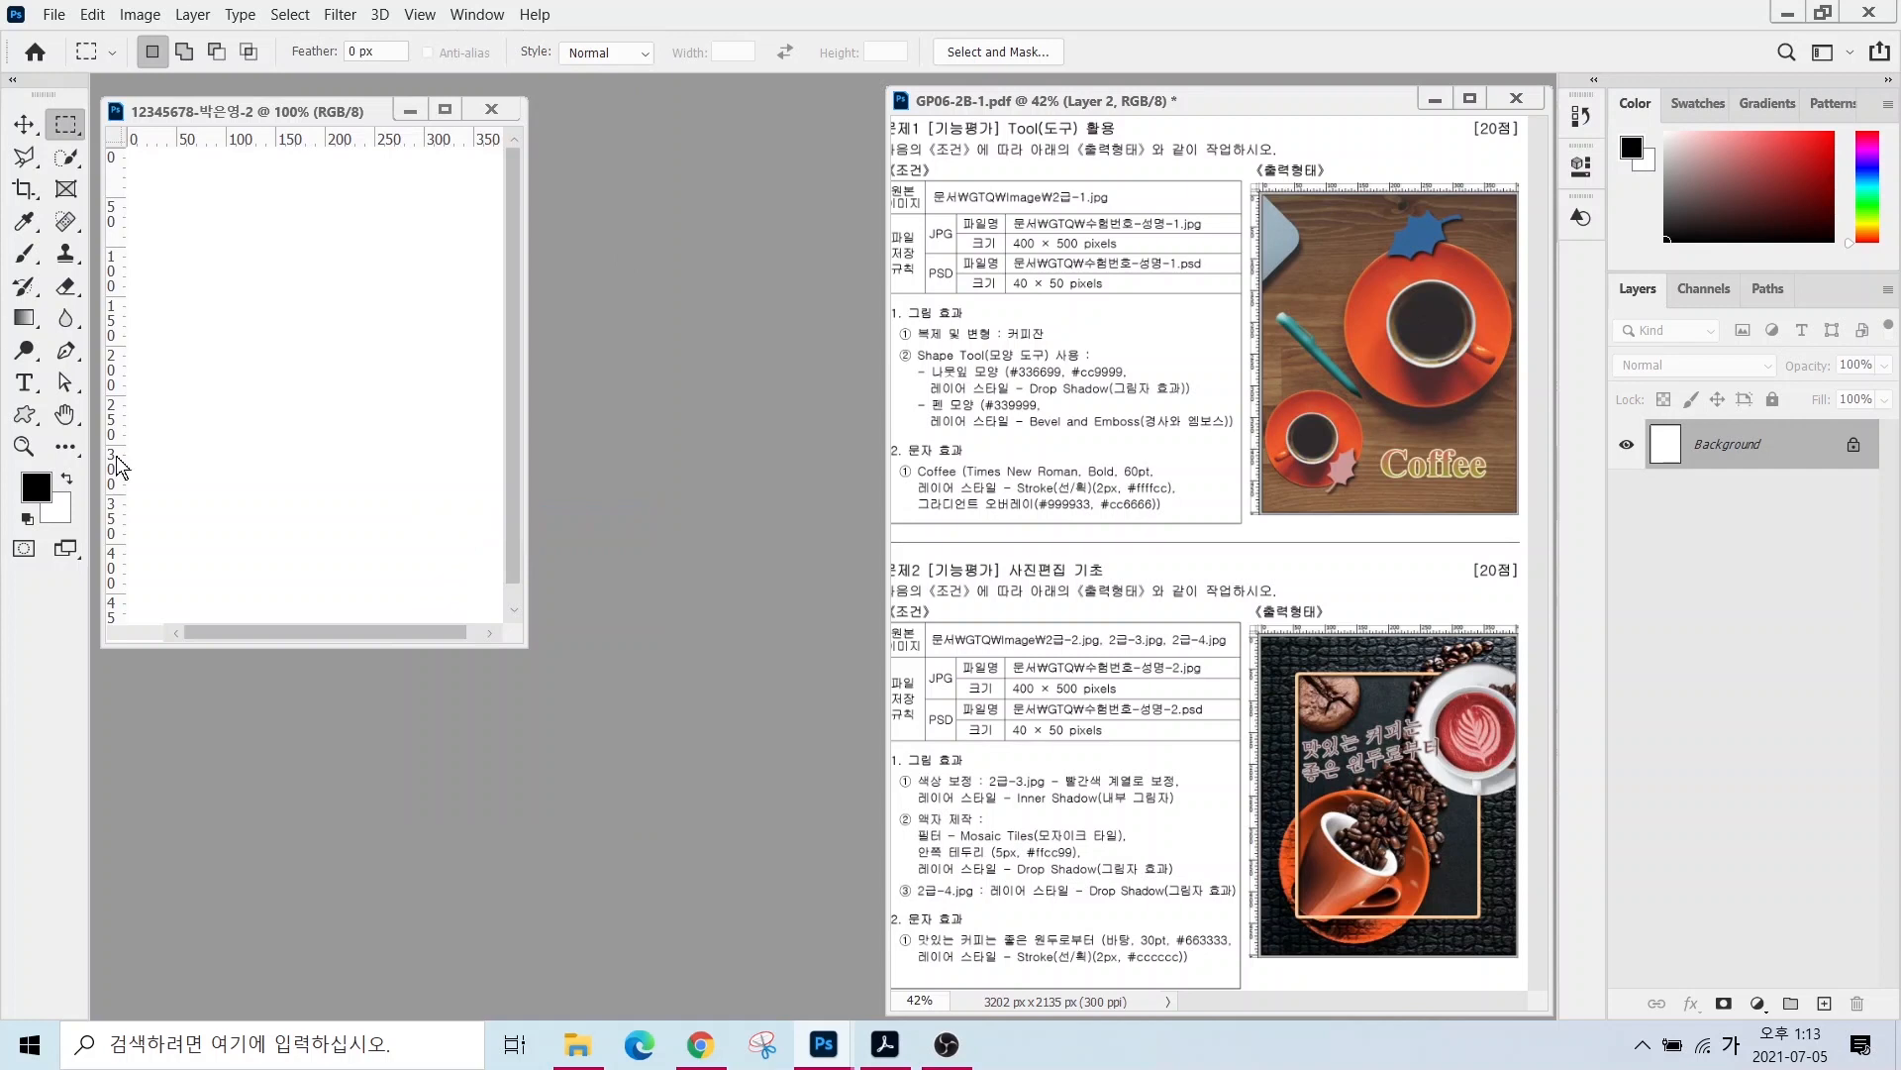
double_click(65, 415)
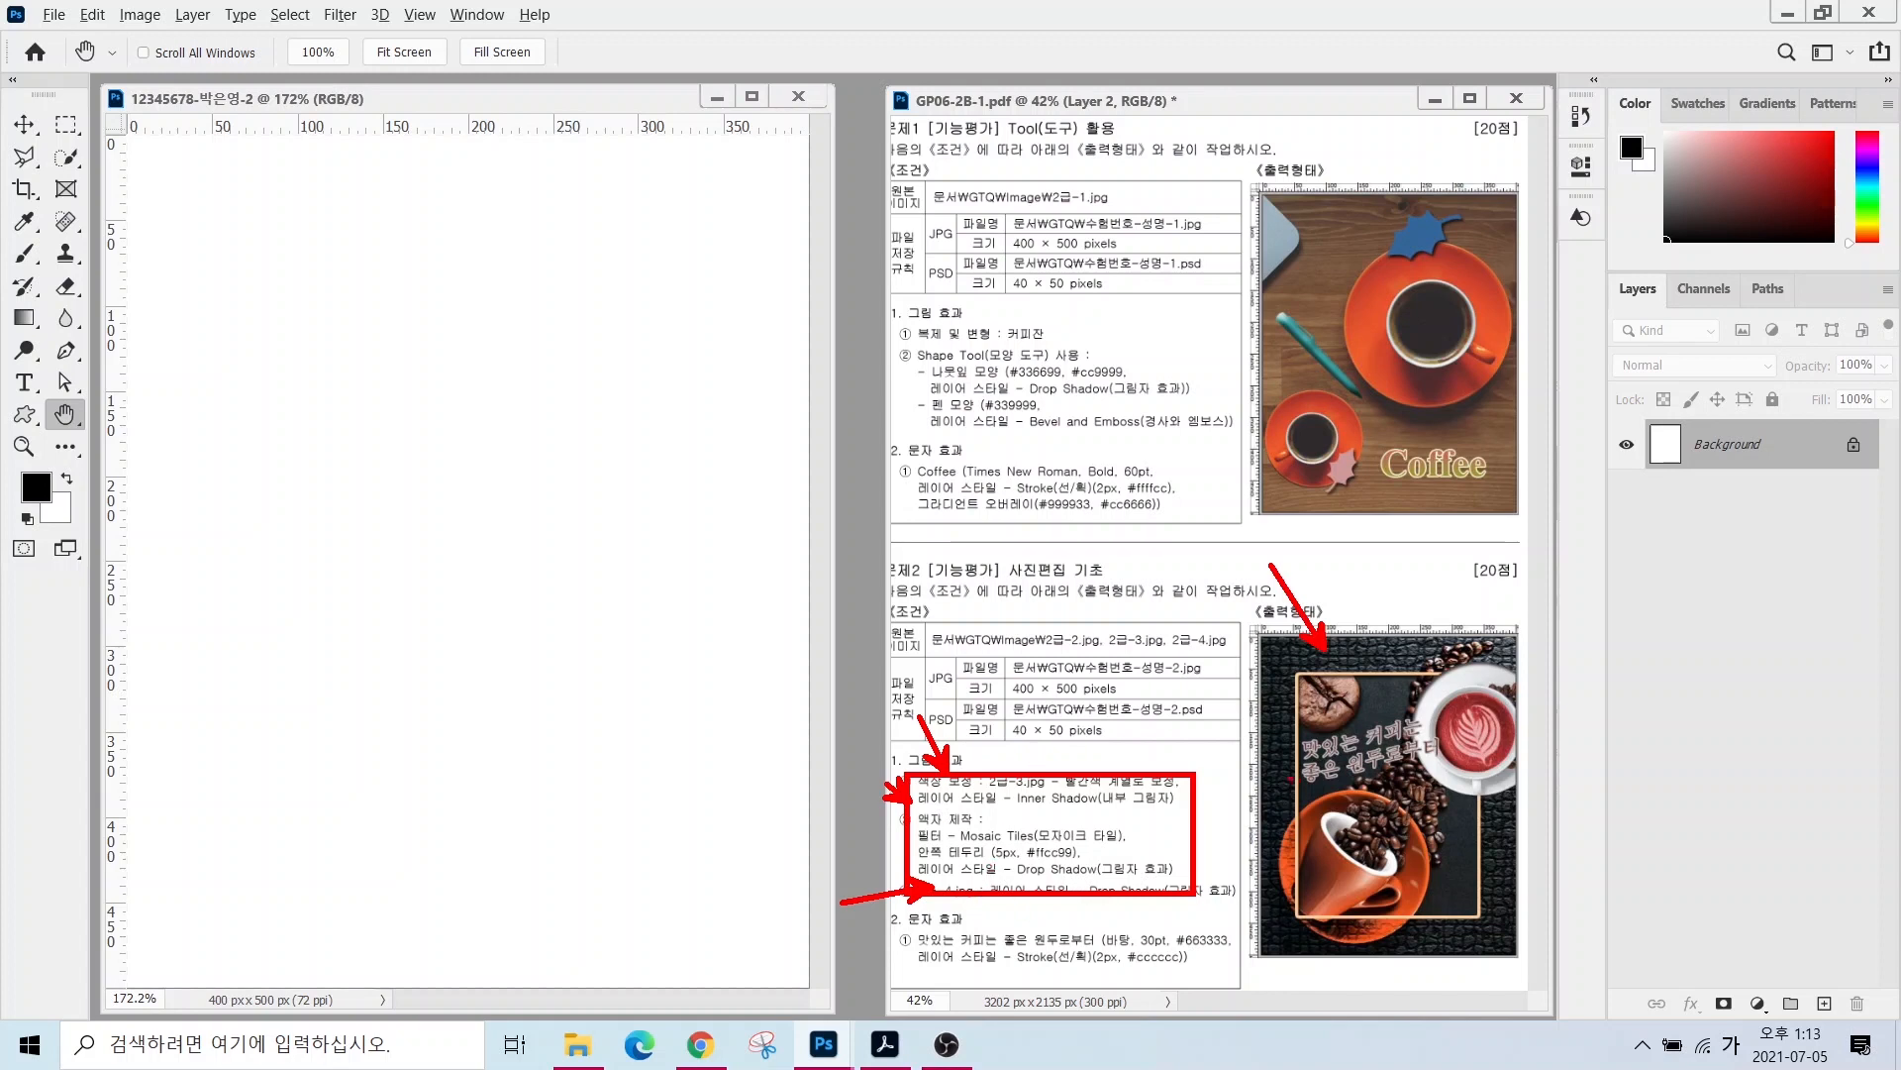
- Bring up the Open dialog with Ctrl+O to browse the GTQ image folder
key("Escape")
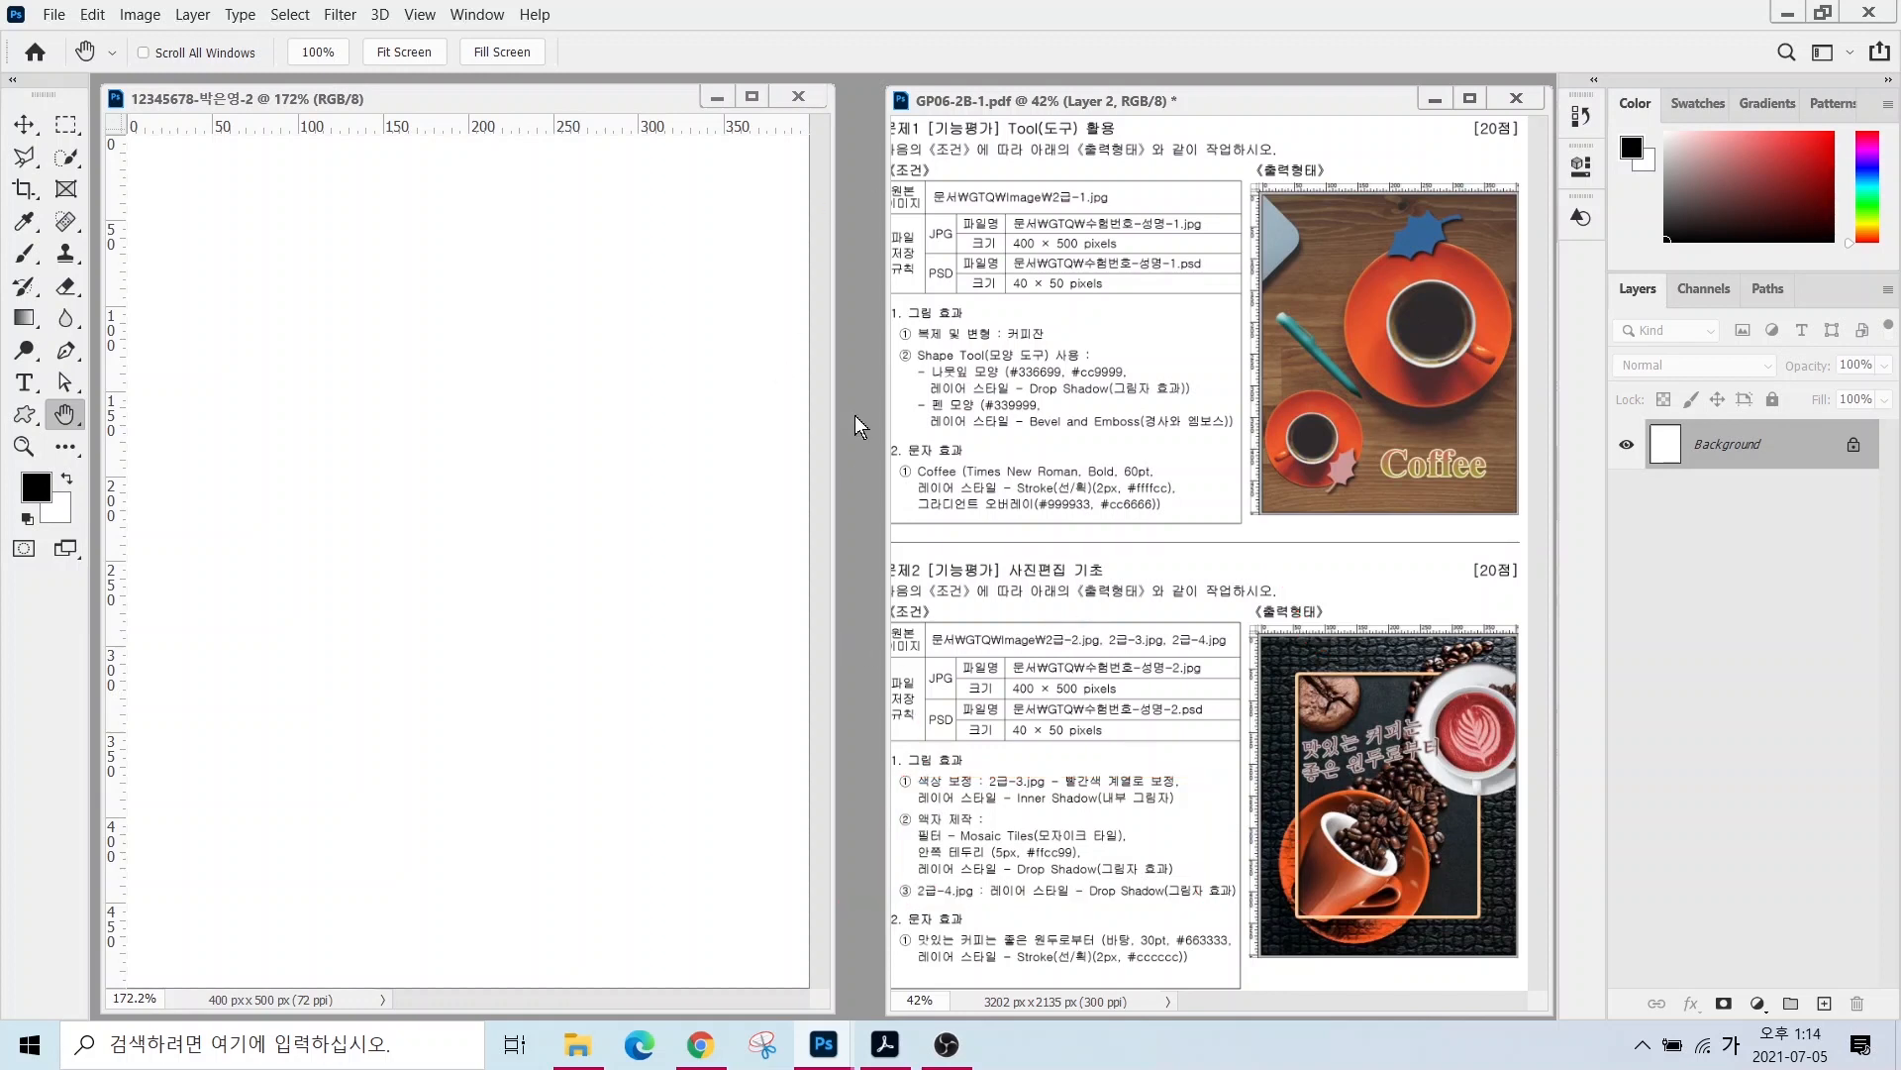
key("ctrl")
key("ctrl+o")
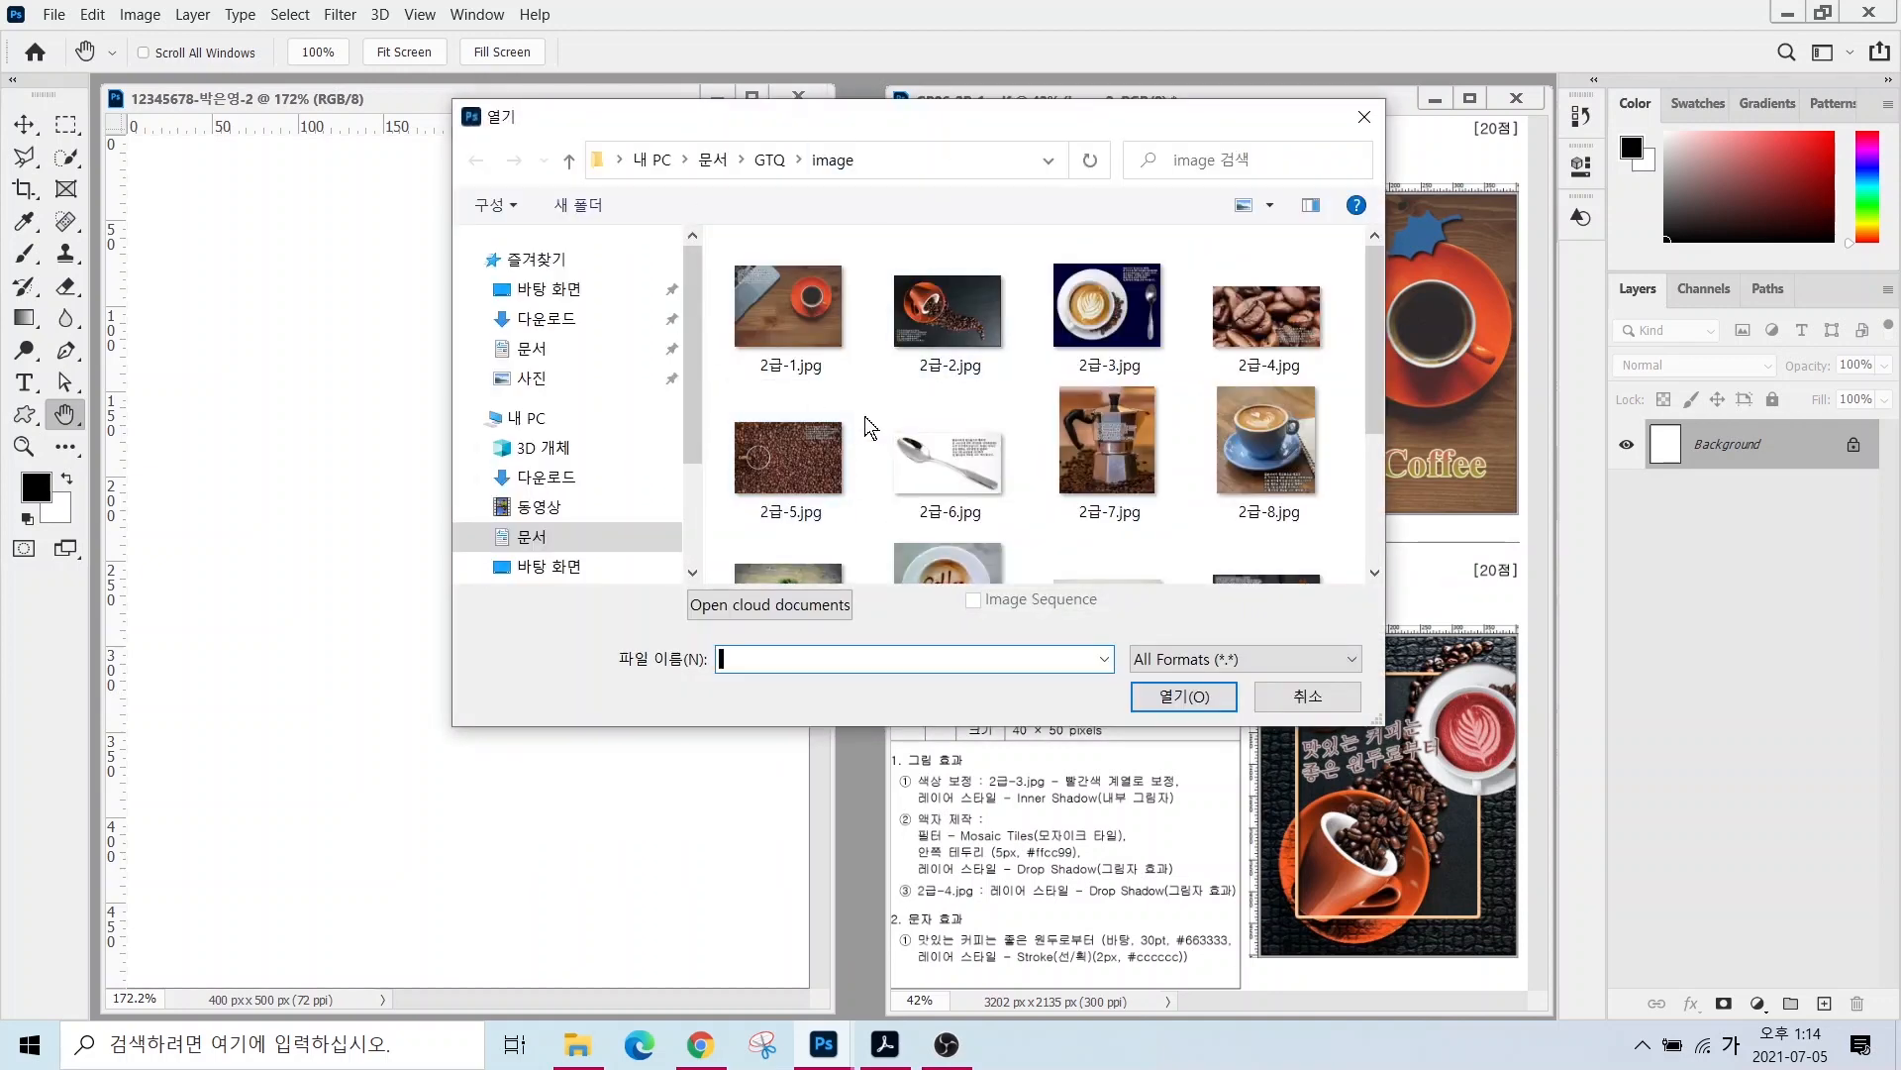
left_click(927, 318)
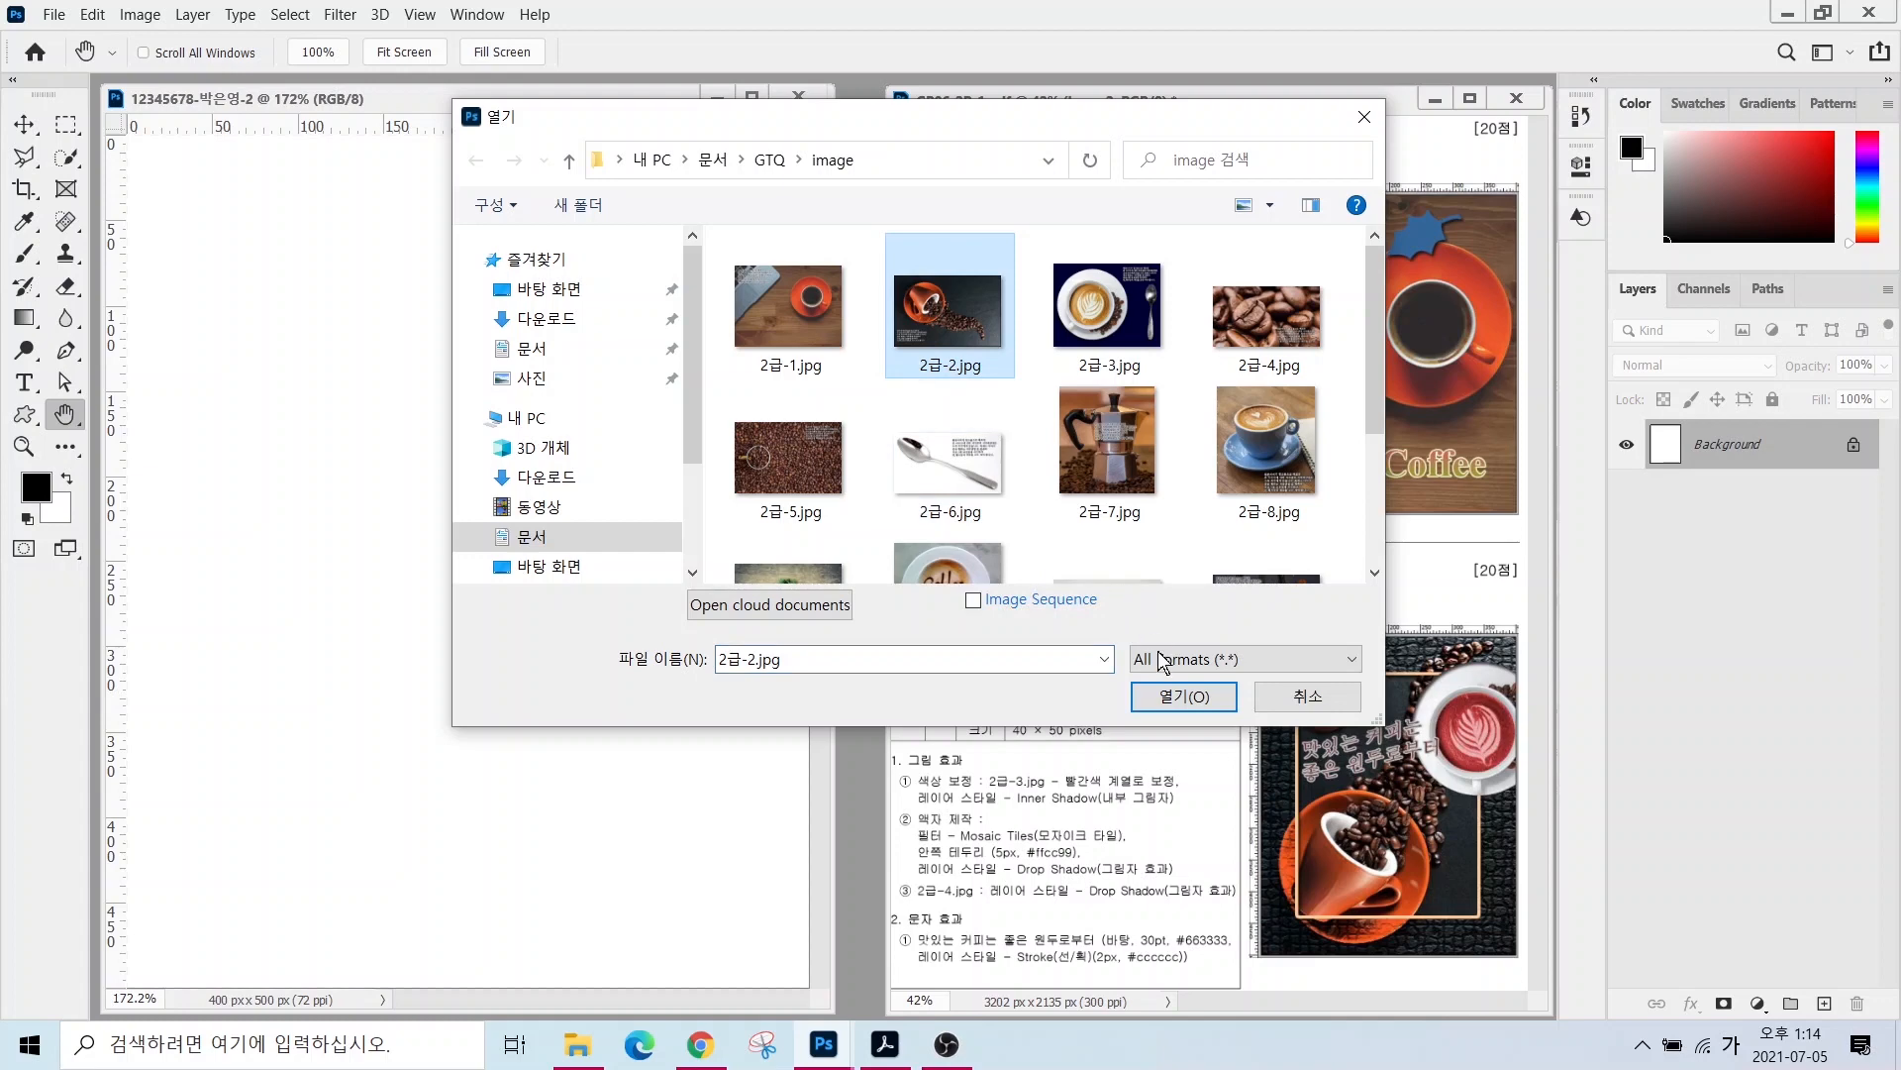
left_click(1174, 697)
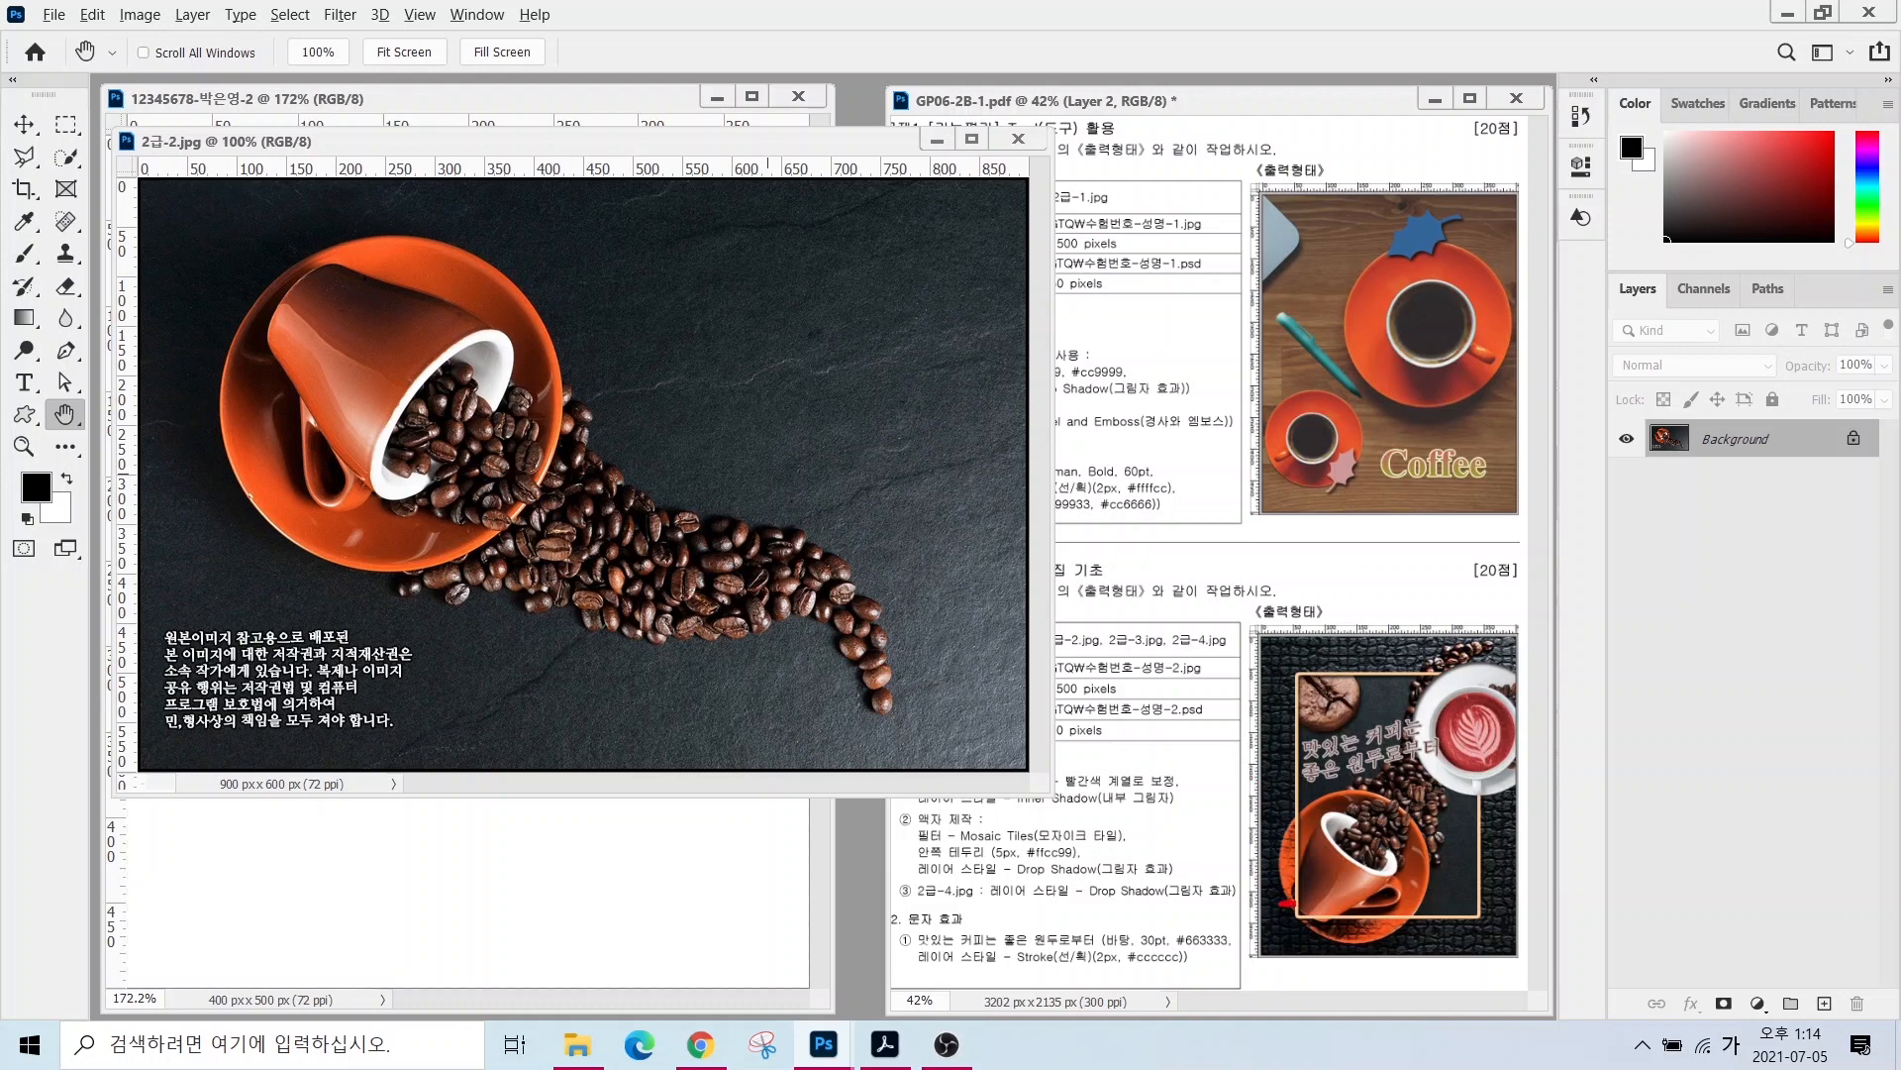
mouse_move(1292, 902)
left_mouse_down()
mouse_move(1345, 855)
mouse_move(1370, 700)
mouse_move(1410, 648)
mouse_move(1504, 629)
left_mouse_up()
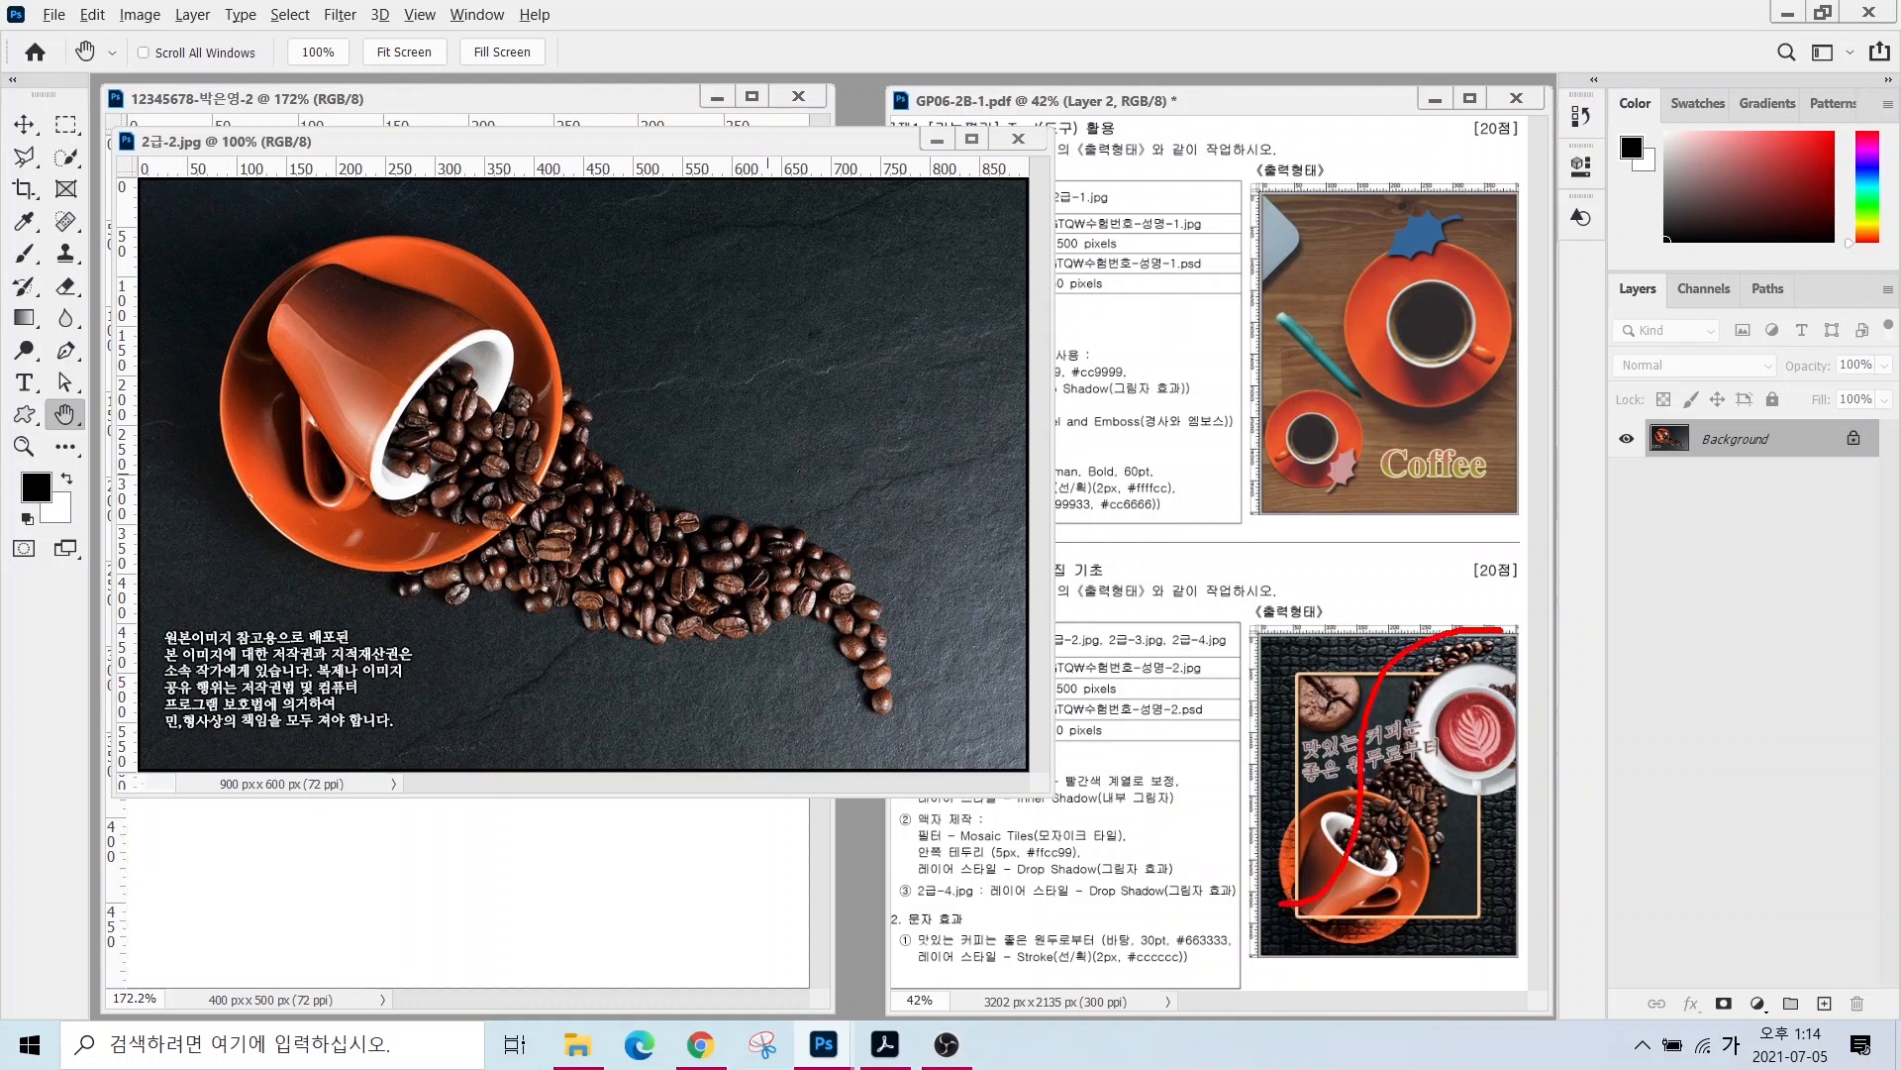
mouse_move(325, 309)
left_mouse_down()
mouse_move(369, 396)
mouse_move(488, 486)
mouse_move(779, 560)
mouse_move(868, 666)
left_mouse_up()
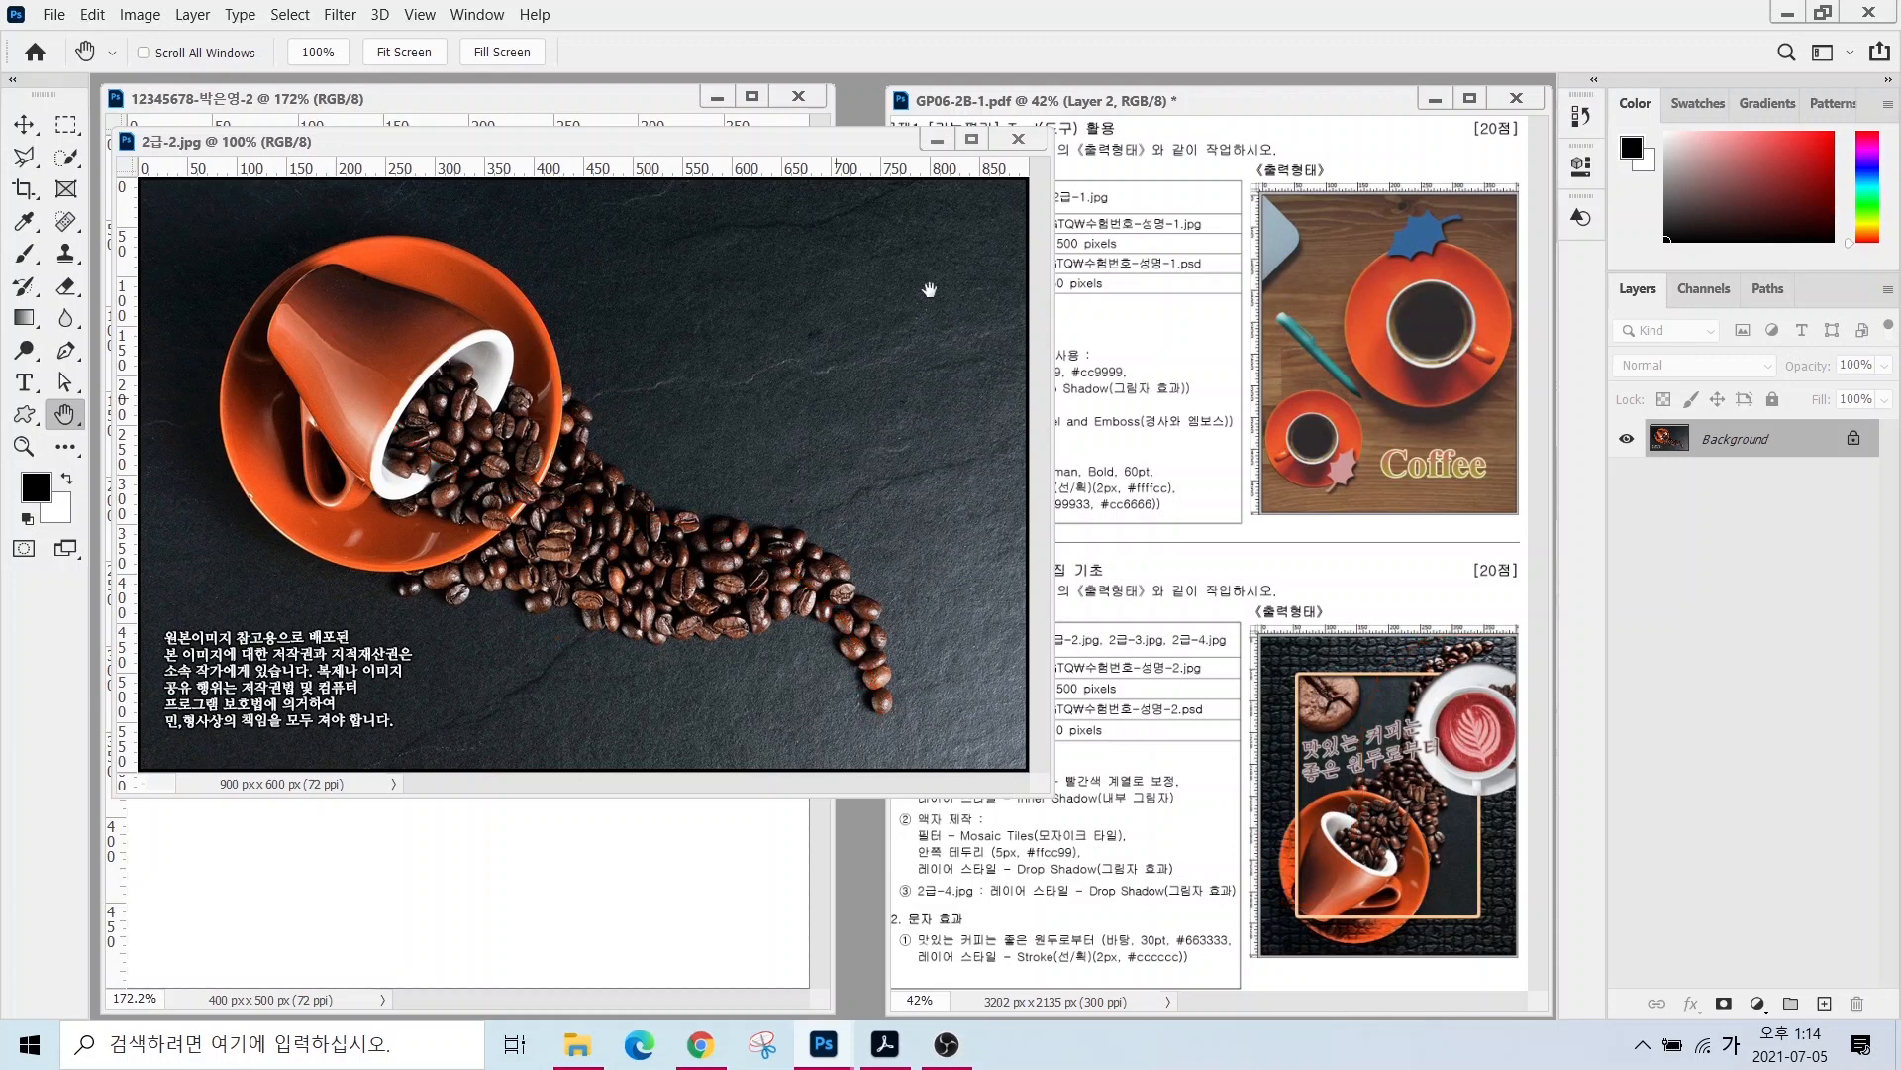
- Rotate the 2급-2.jpg photo 90° counter-clockwise into a 600 × 900 portrait, then open Image Size
left_click(139, 15)
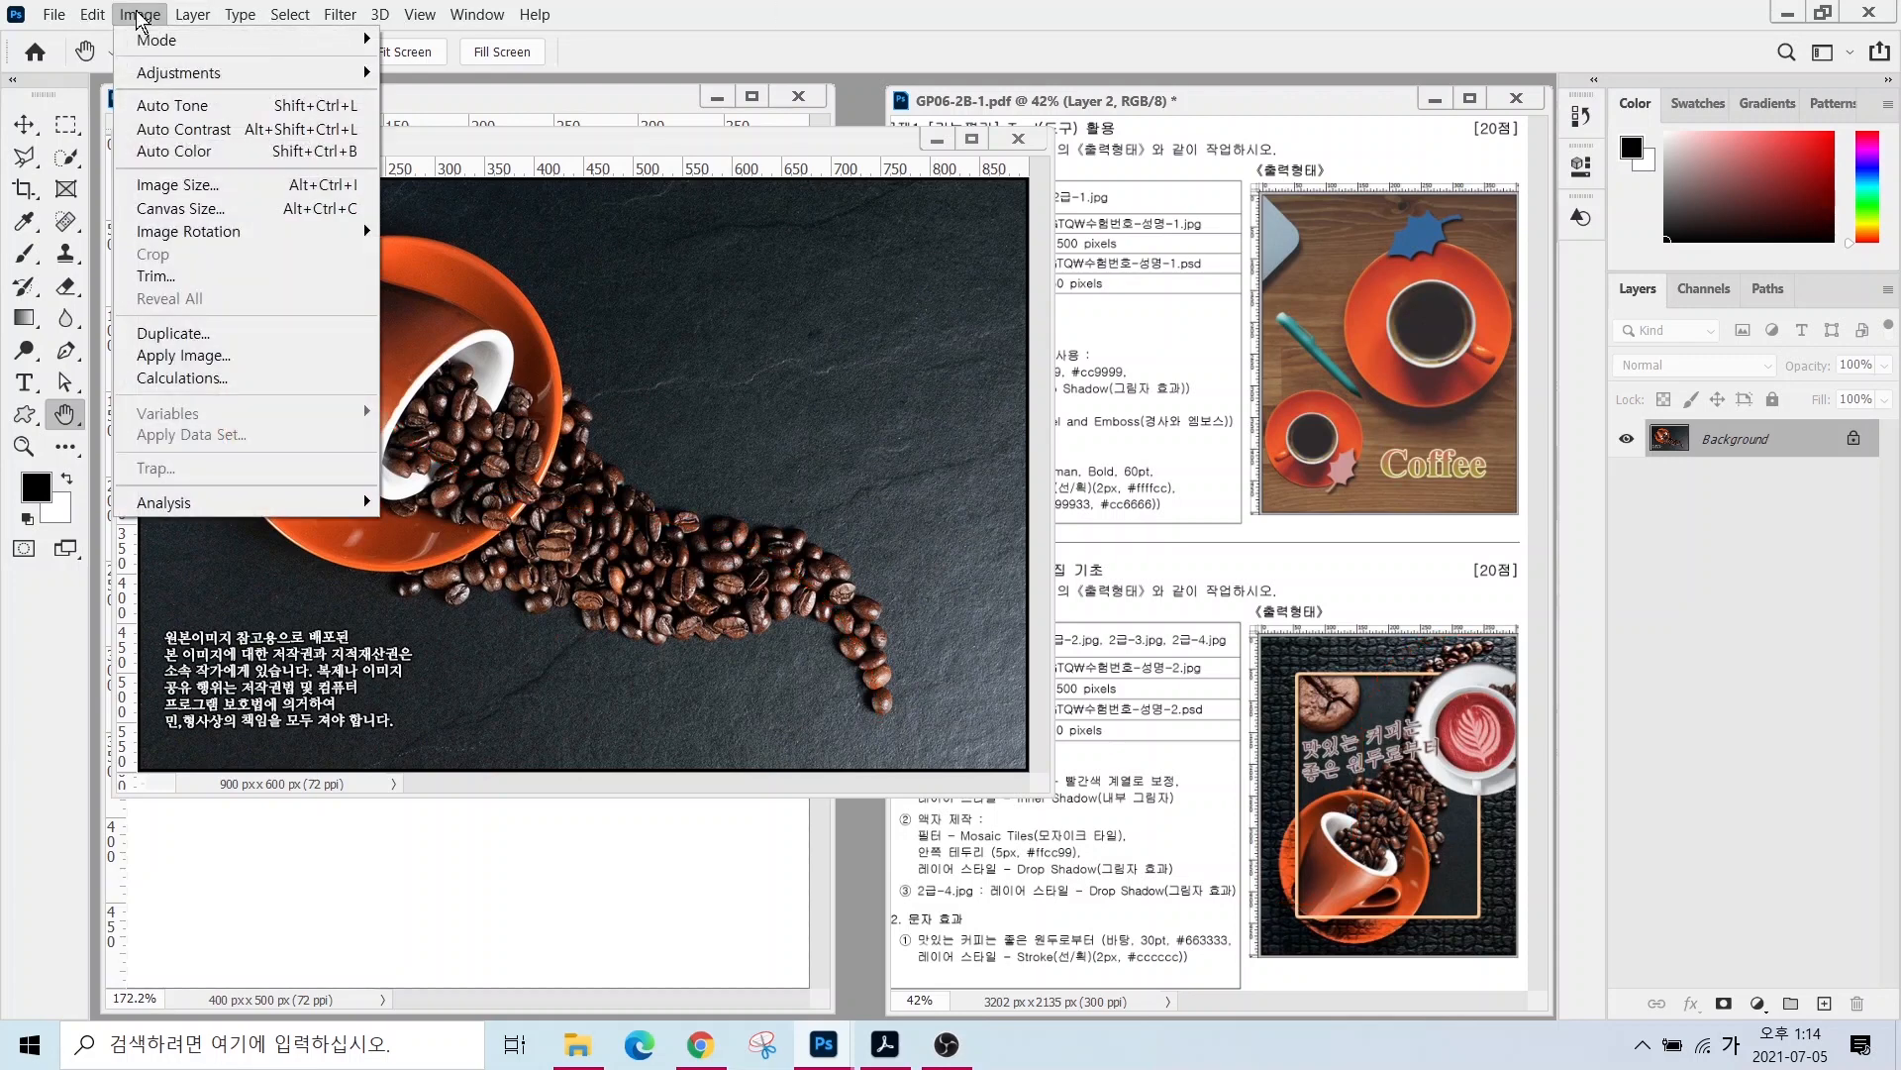
mouse_move(206, 231)
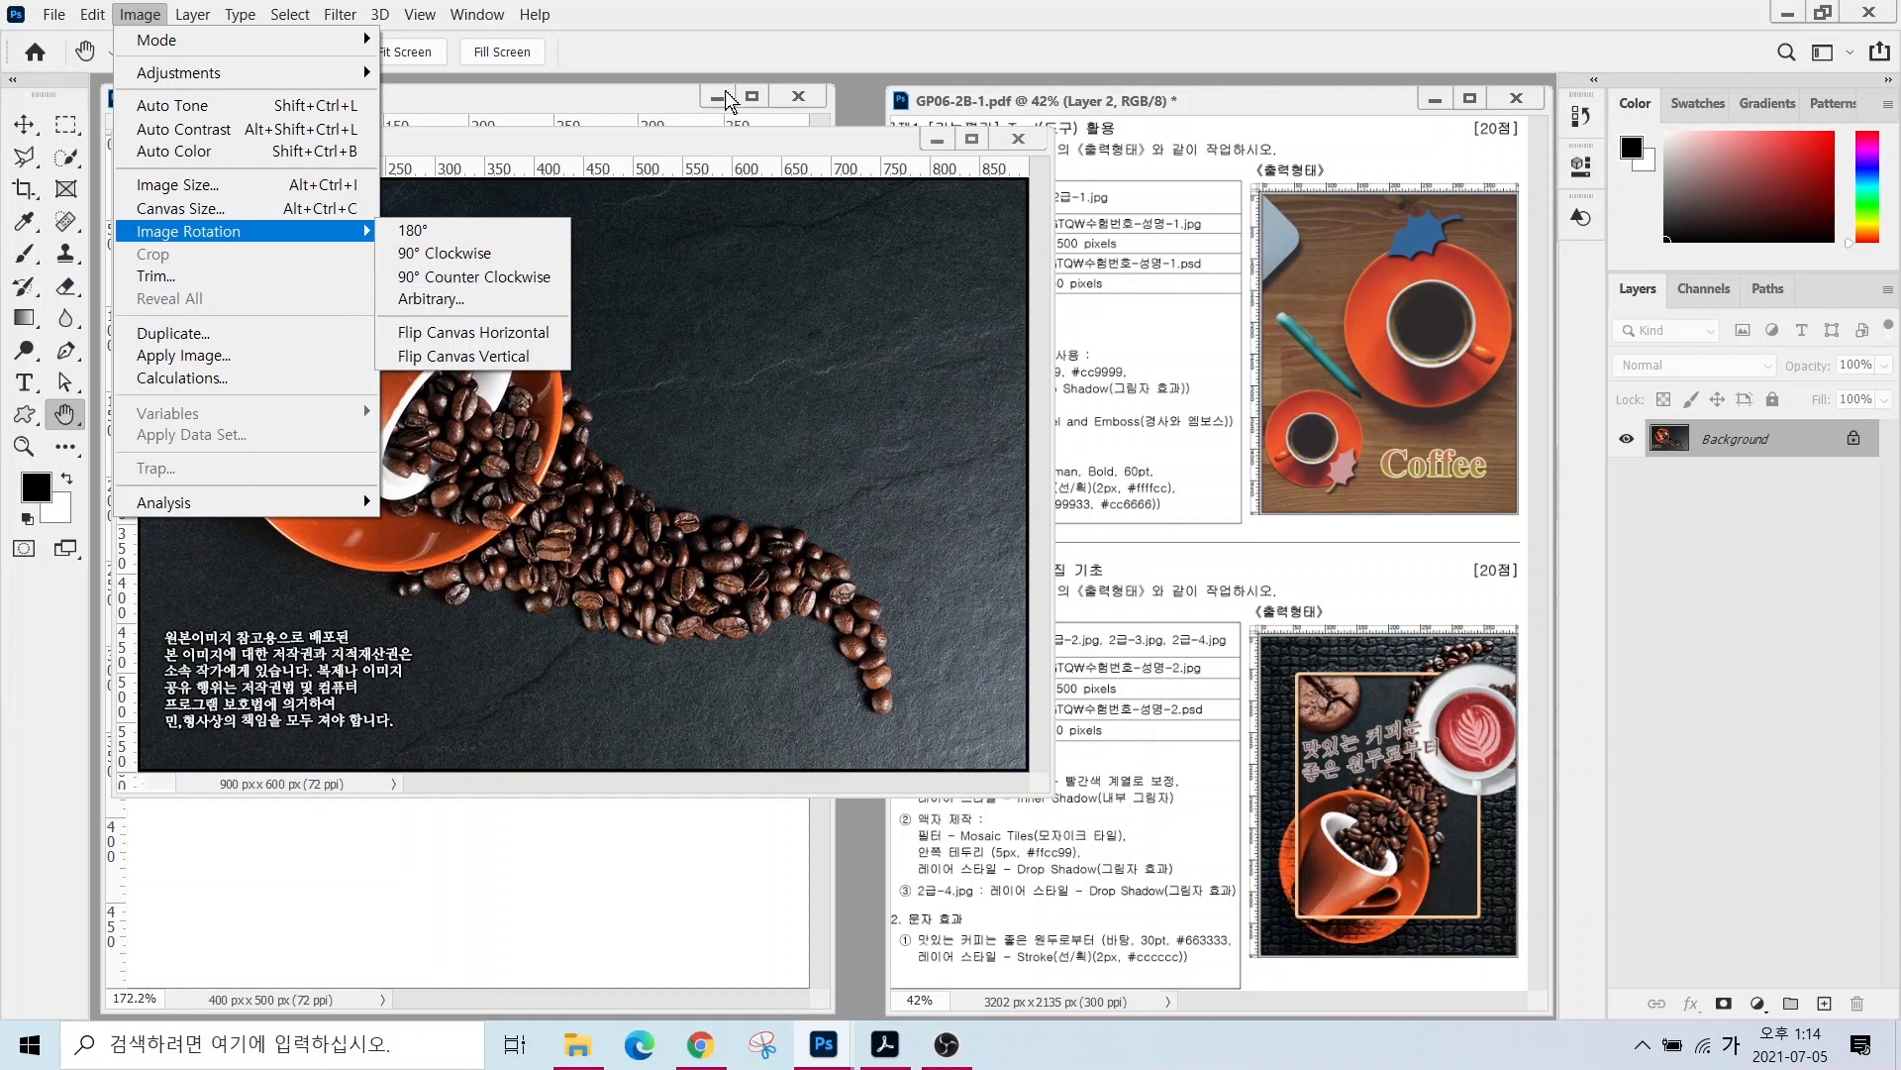
left_click(724, 60)
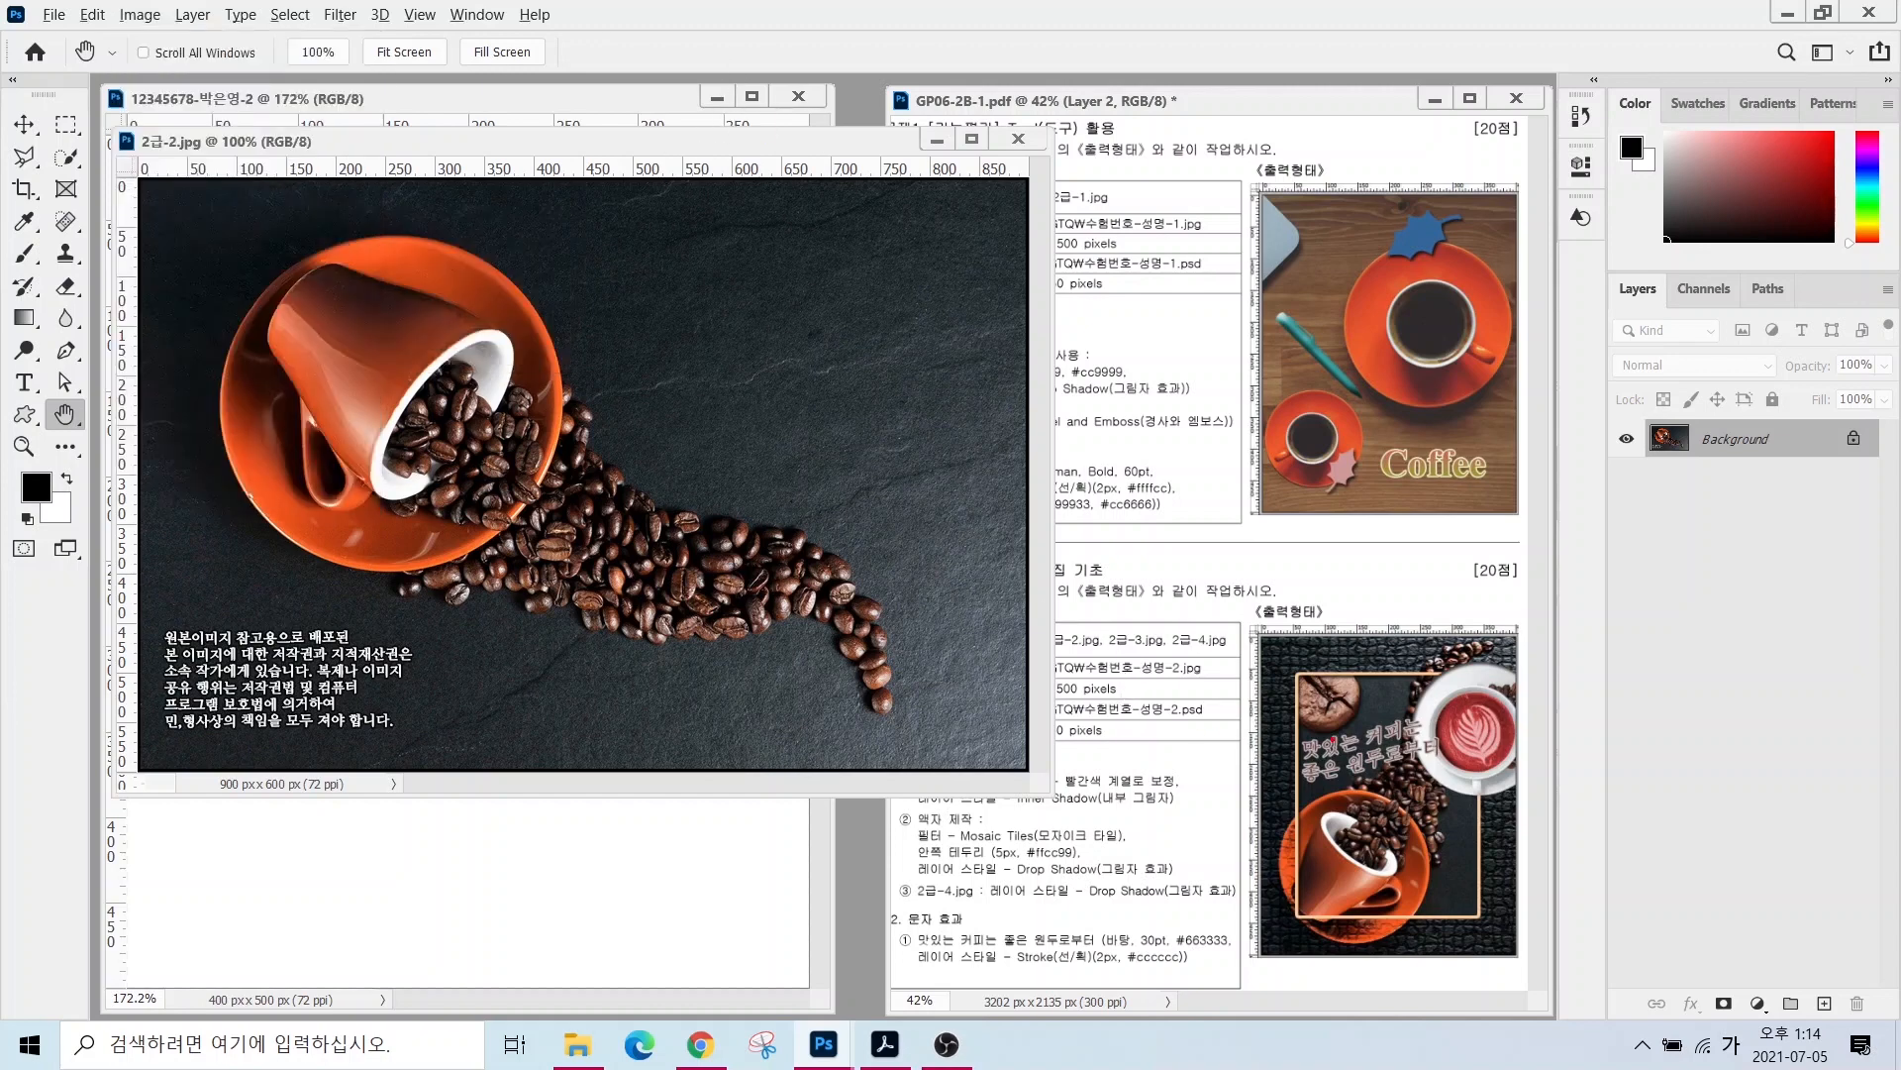
left_click_drag(790, 365, 746, 461)
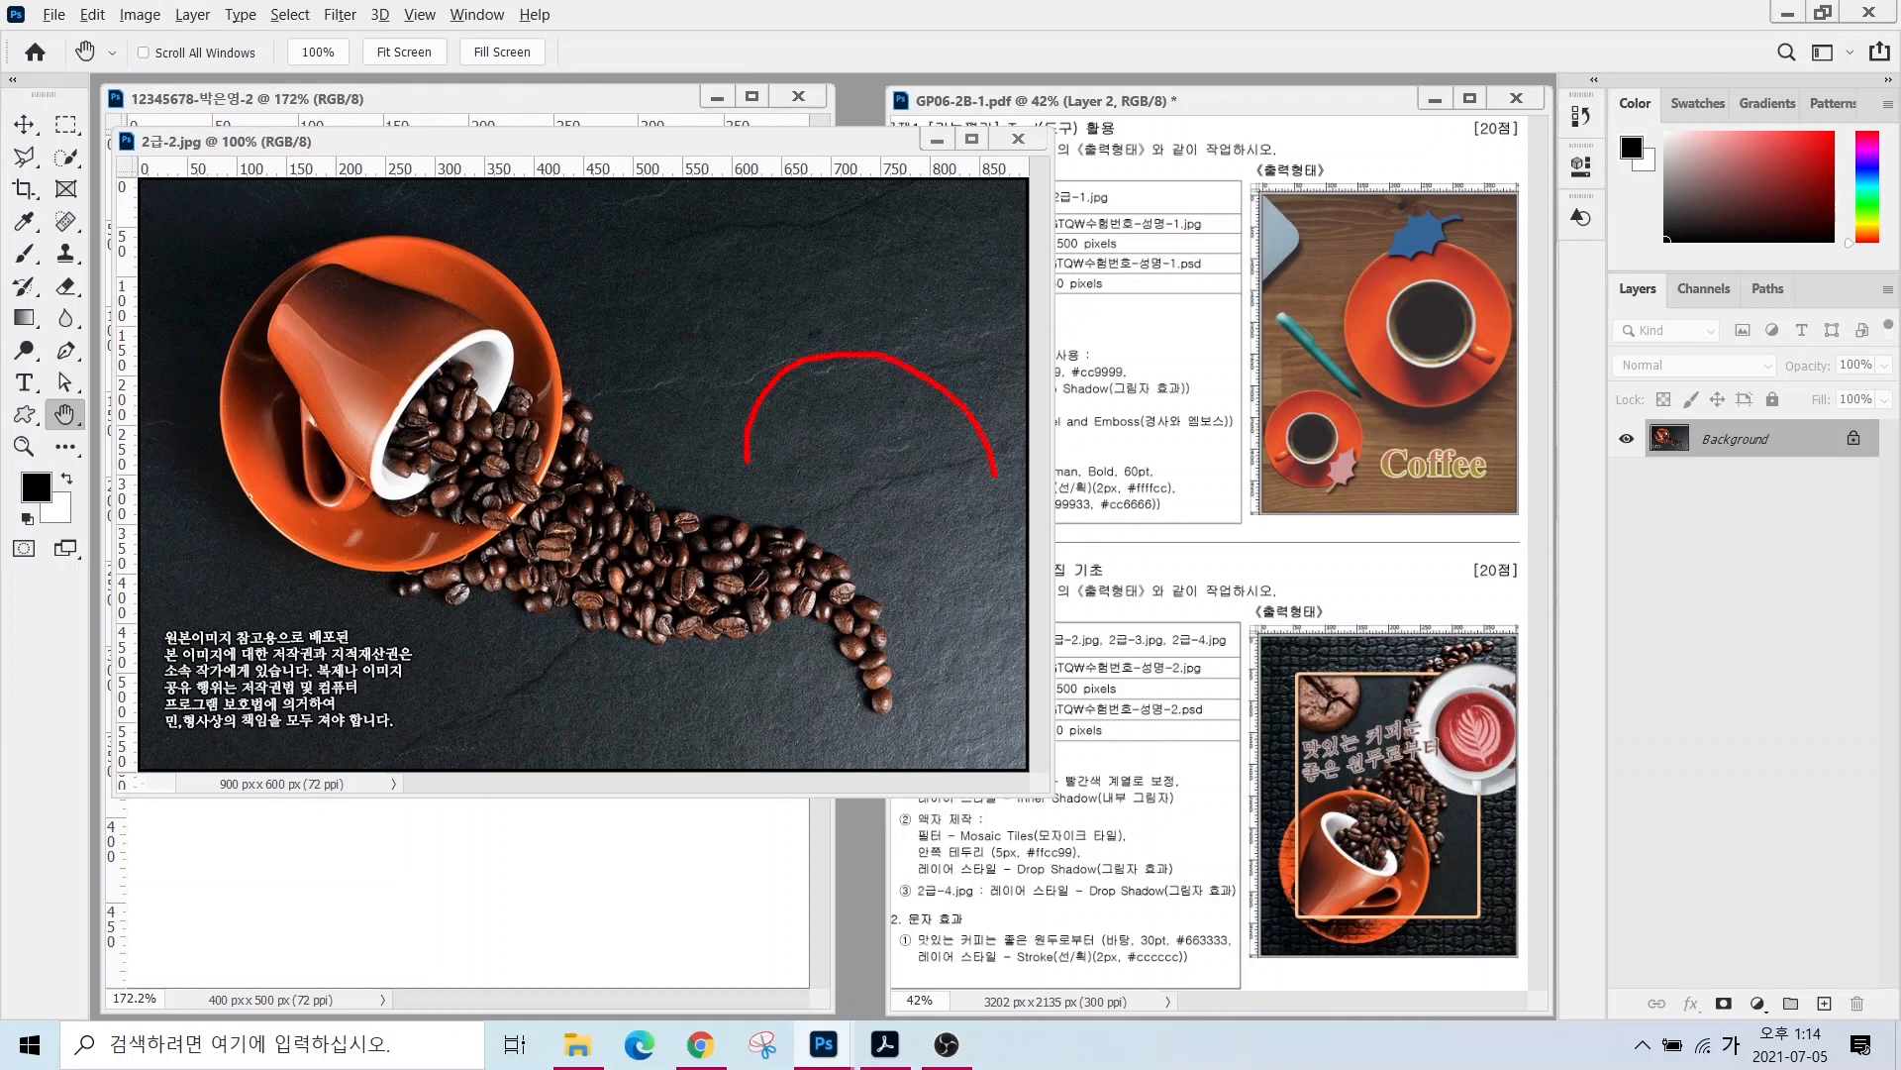
mouse_move(995, 476)
left_mouse_down()
mouse_move(980, 572)
mouse_move(921, 618)
mouse_move(938, 553)
mouse_move(915, 615)
mouse_move(1031, 589)
left_mouse_up()
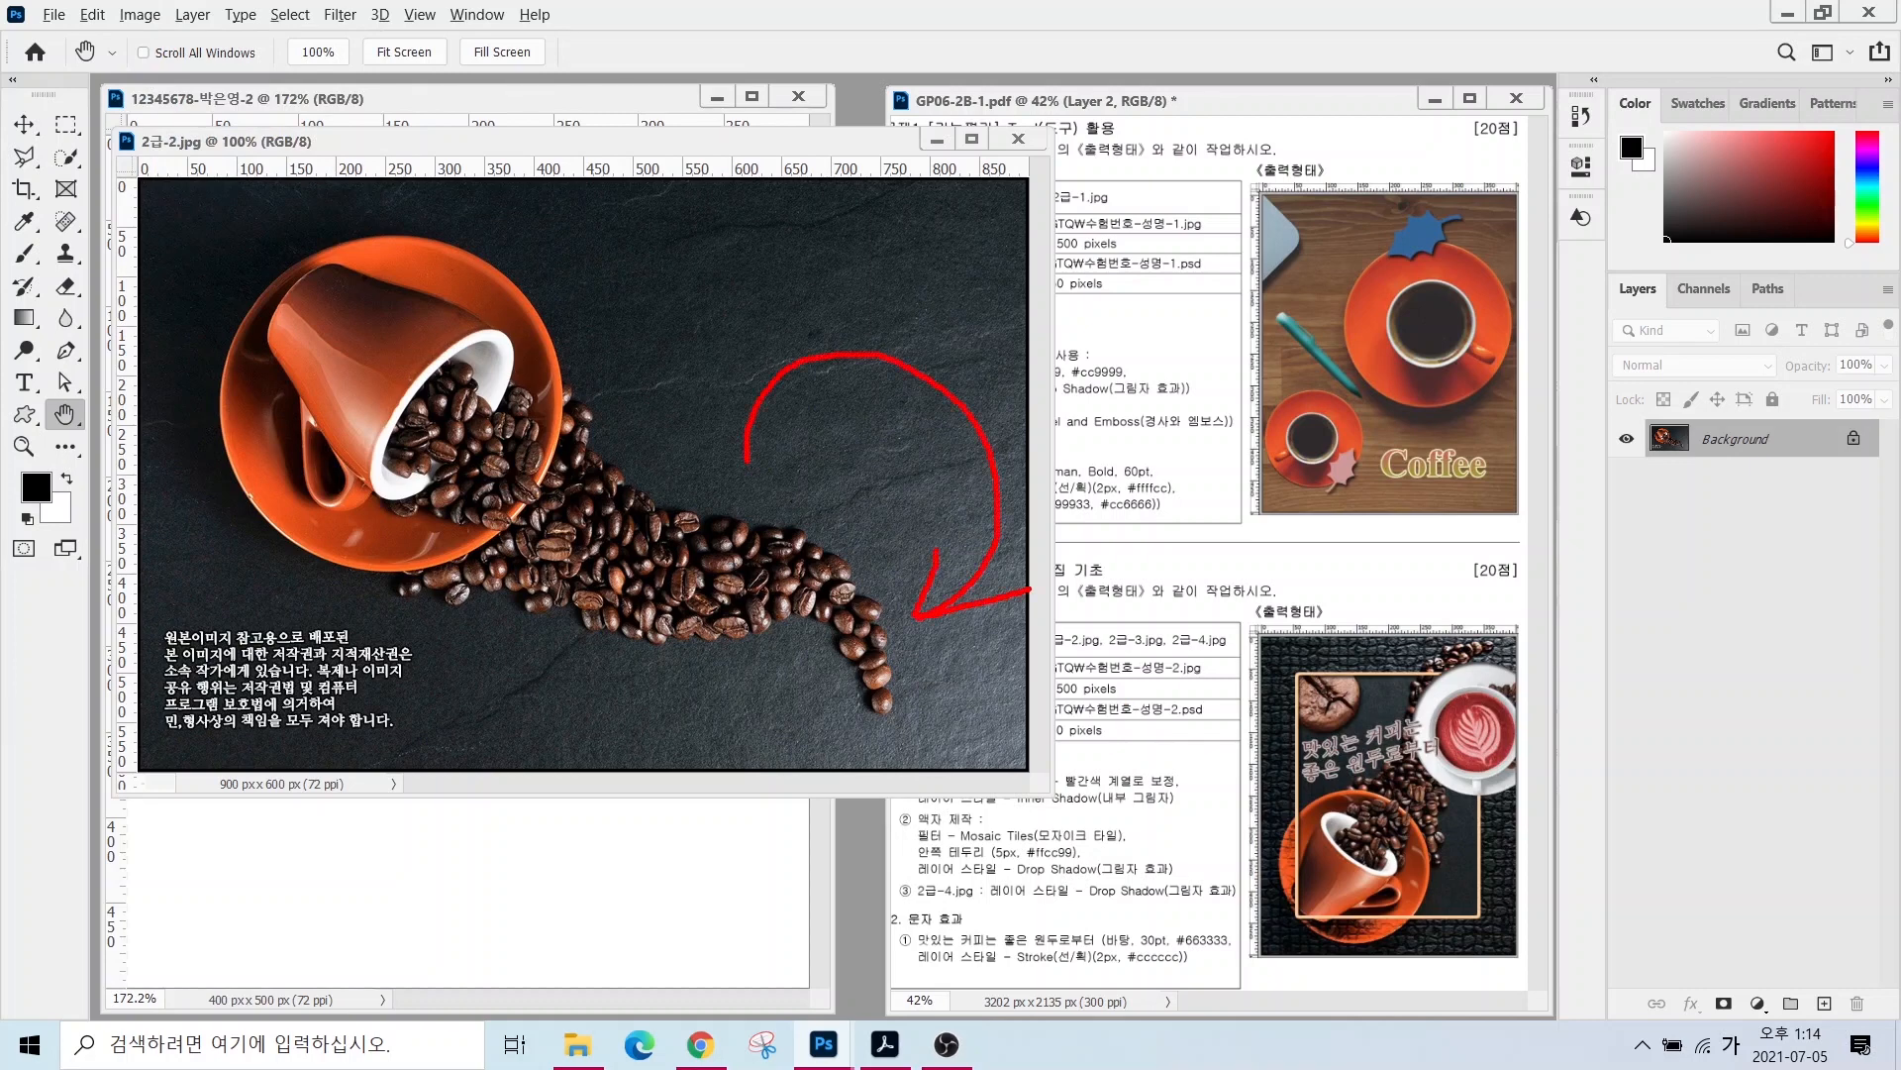
mouse_move(444, 618)
left_mouse_down()
mouse_move(575, 653)
mouse_move(658, 508)
mouse_move(622, 397)
mouse_move(528, 398)
mouse_move(487, 426)
mouse_move(485, 366)
left_mouse_up()
left_click_drag(462, 438, 540, 429)
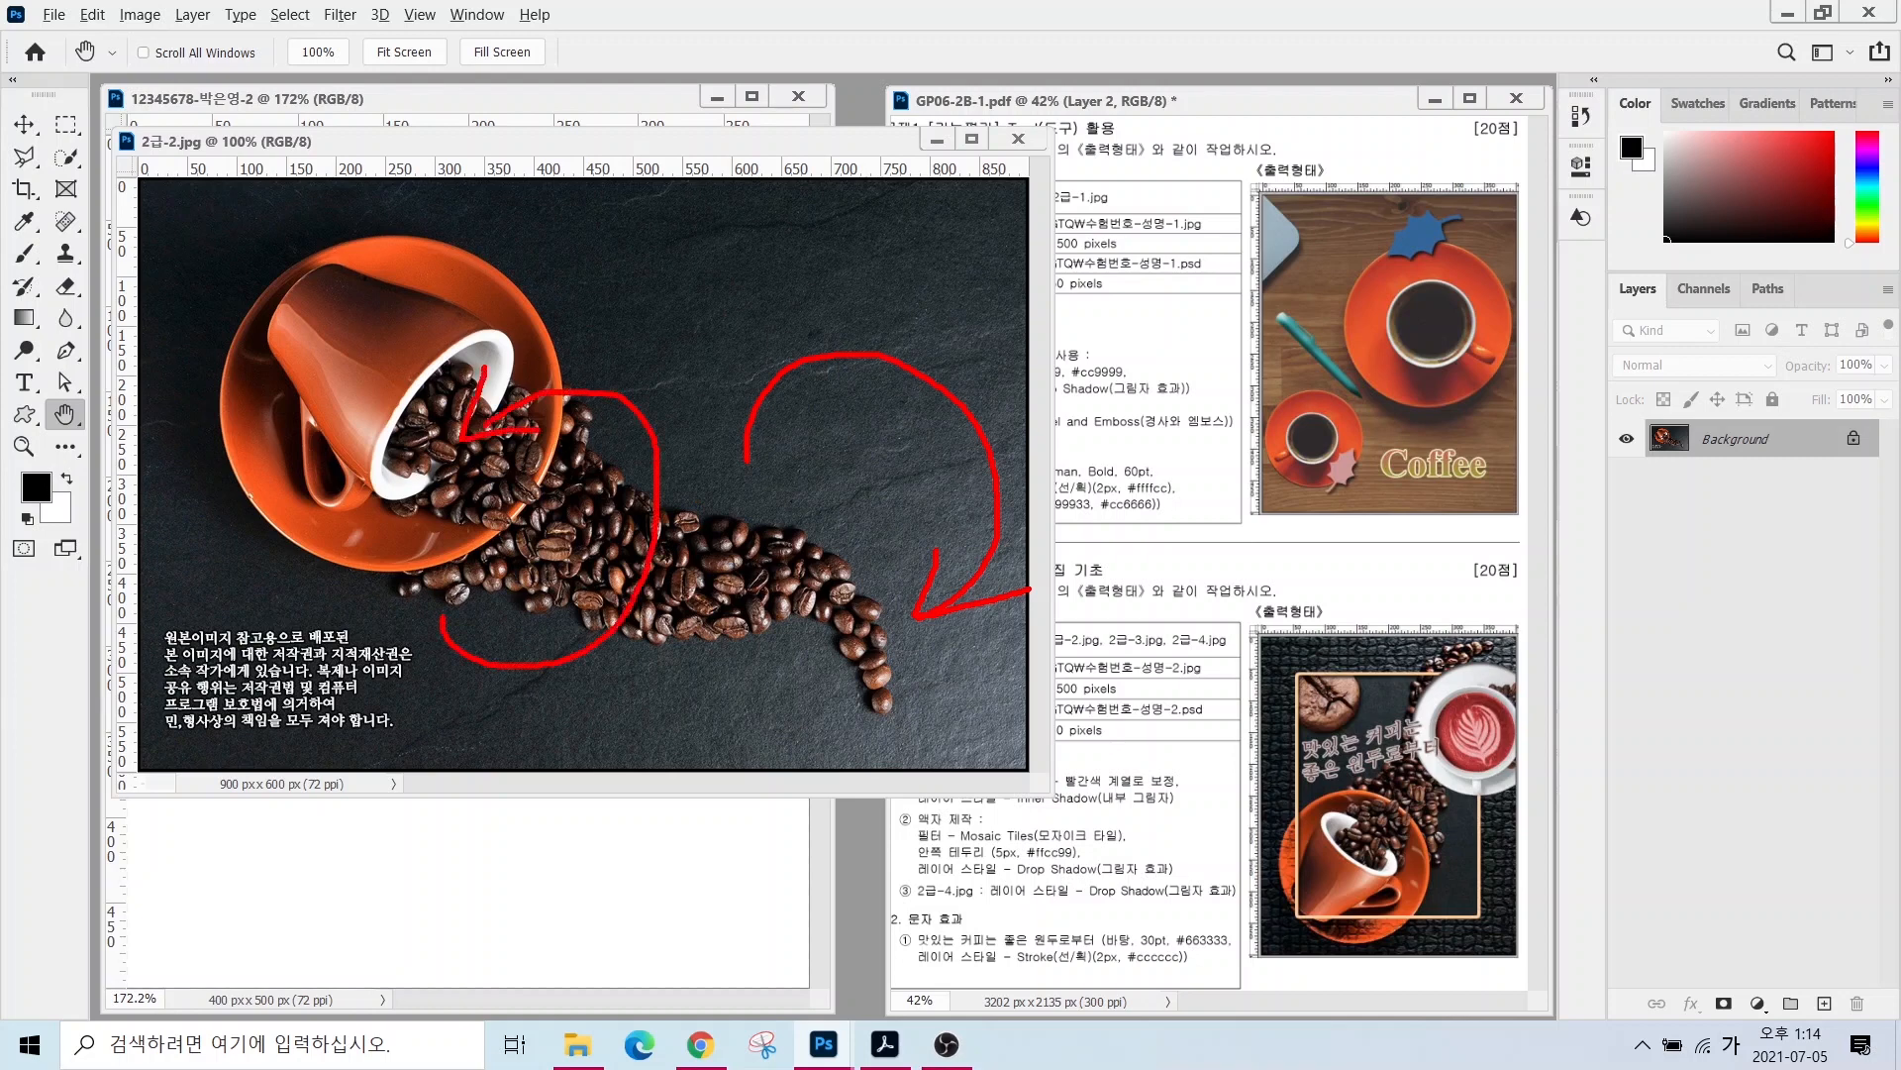
key("Escape")
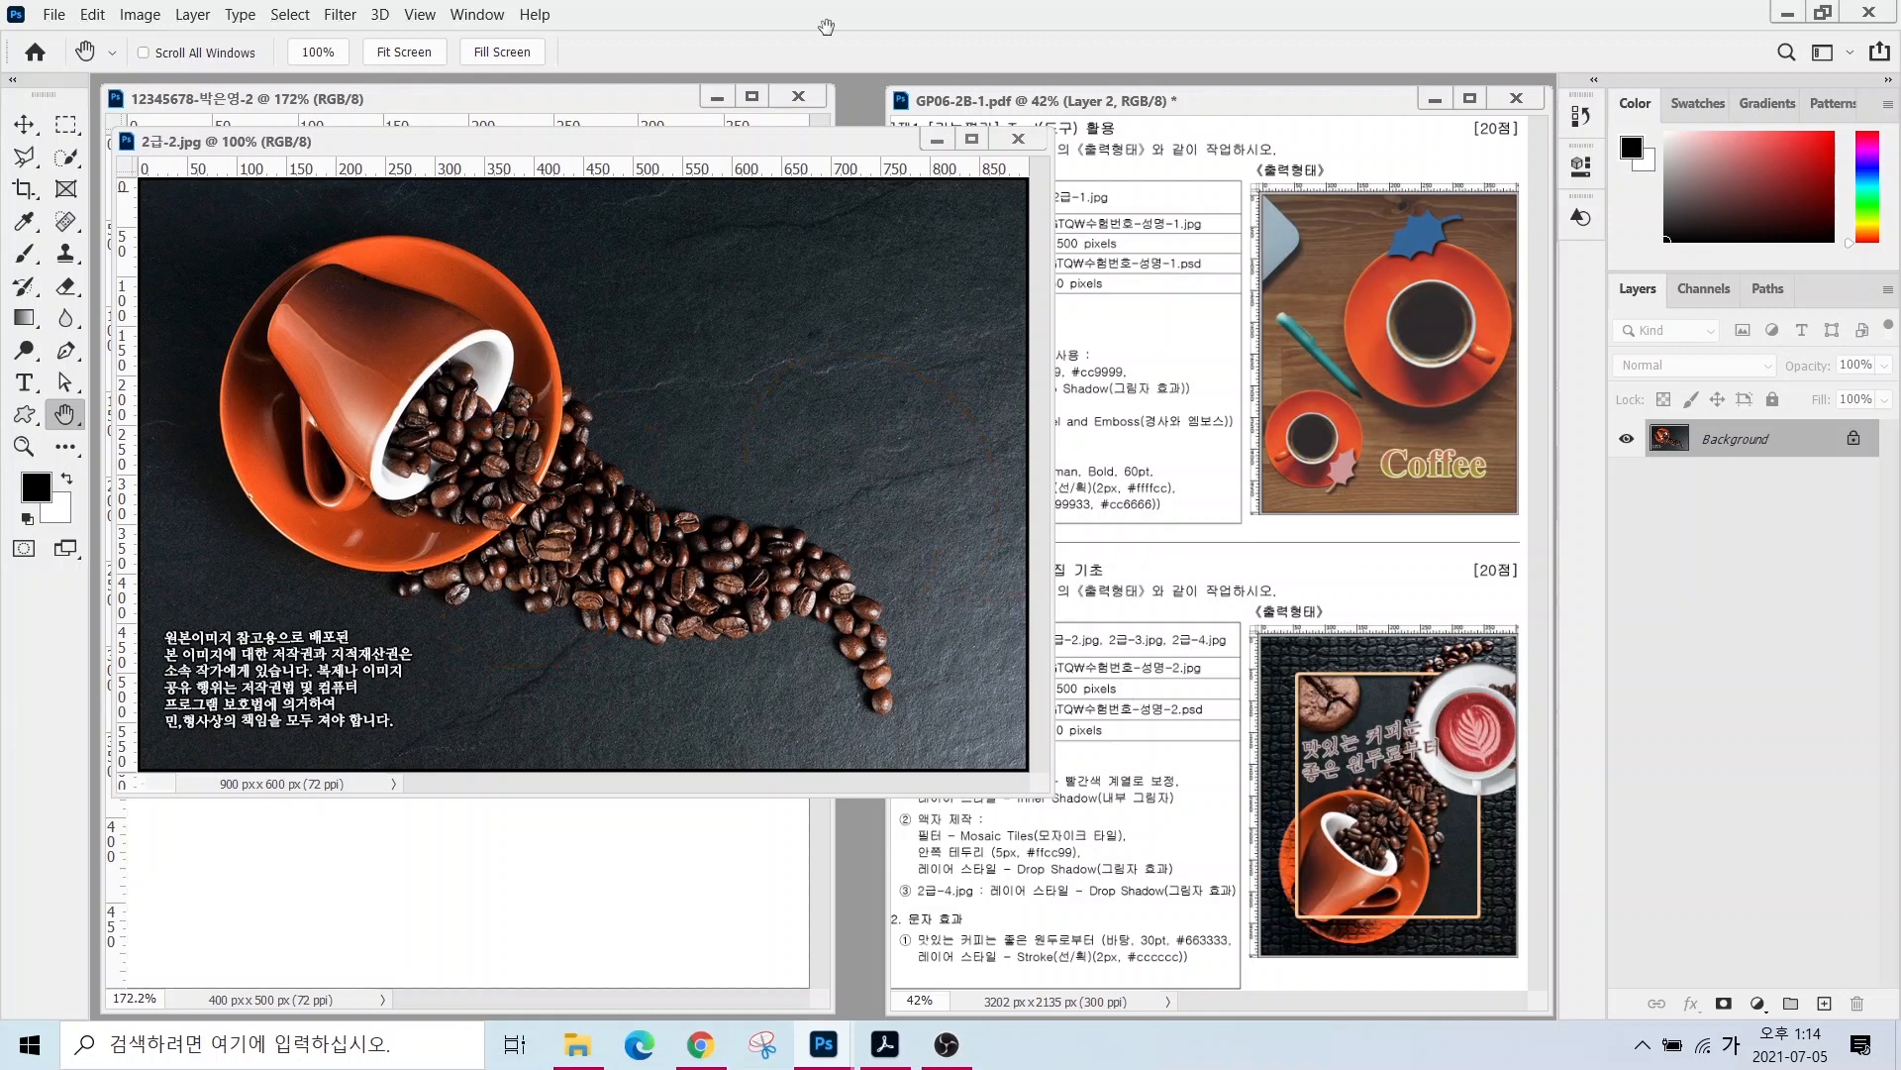
left_click(140, 17)
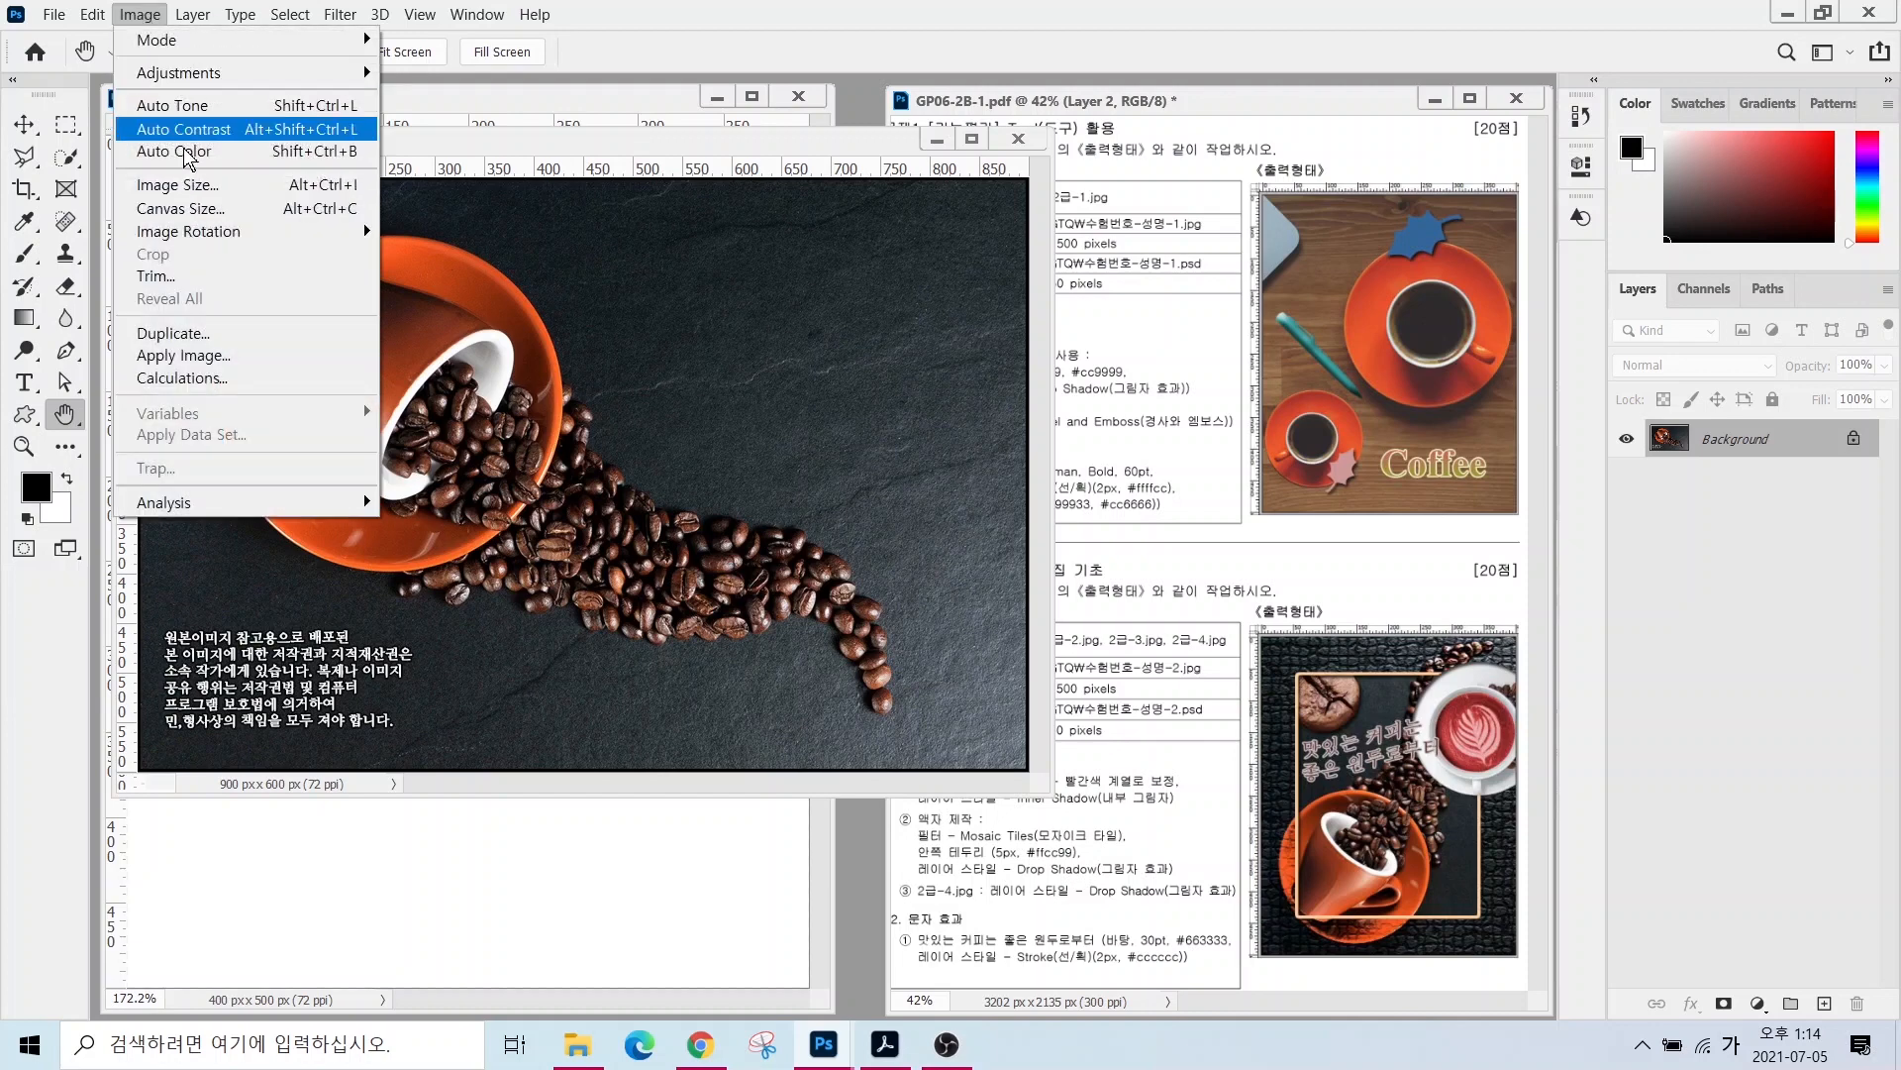
mouse_move(296, 232)
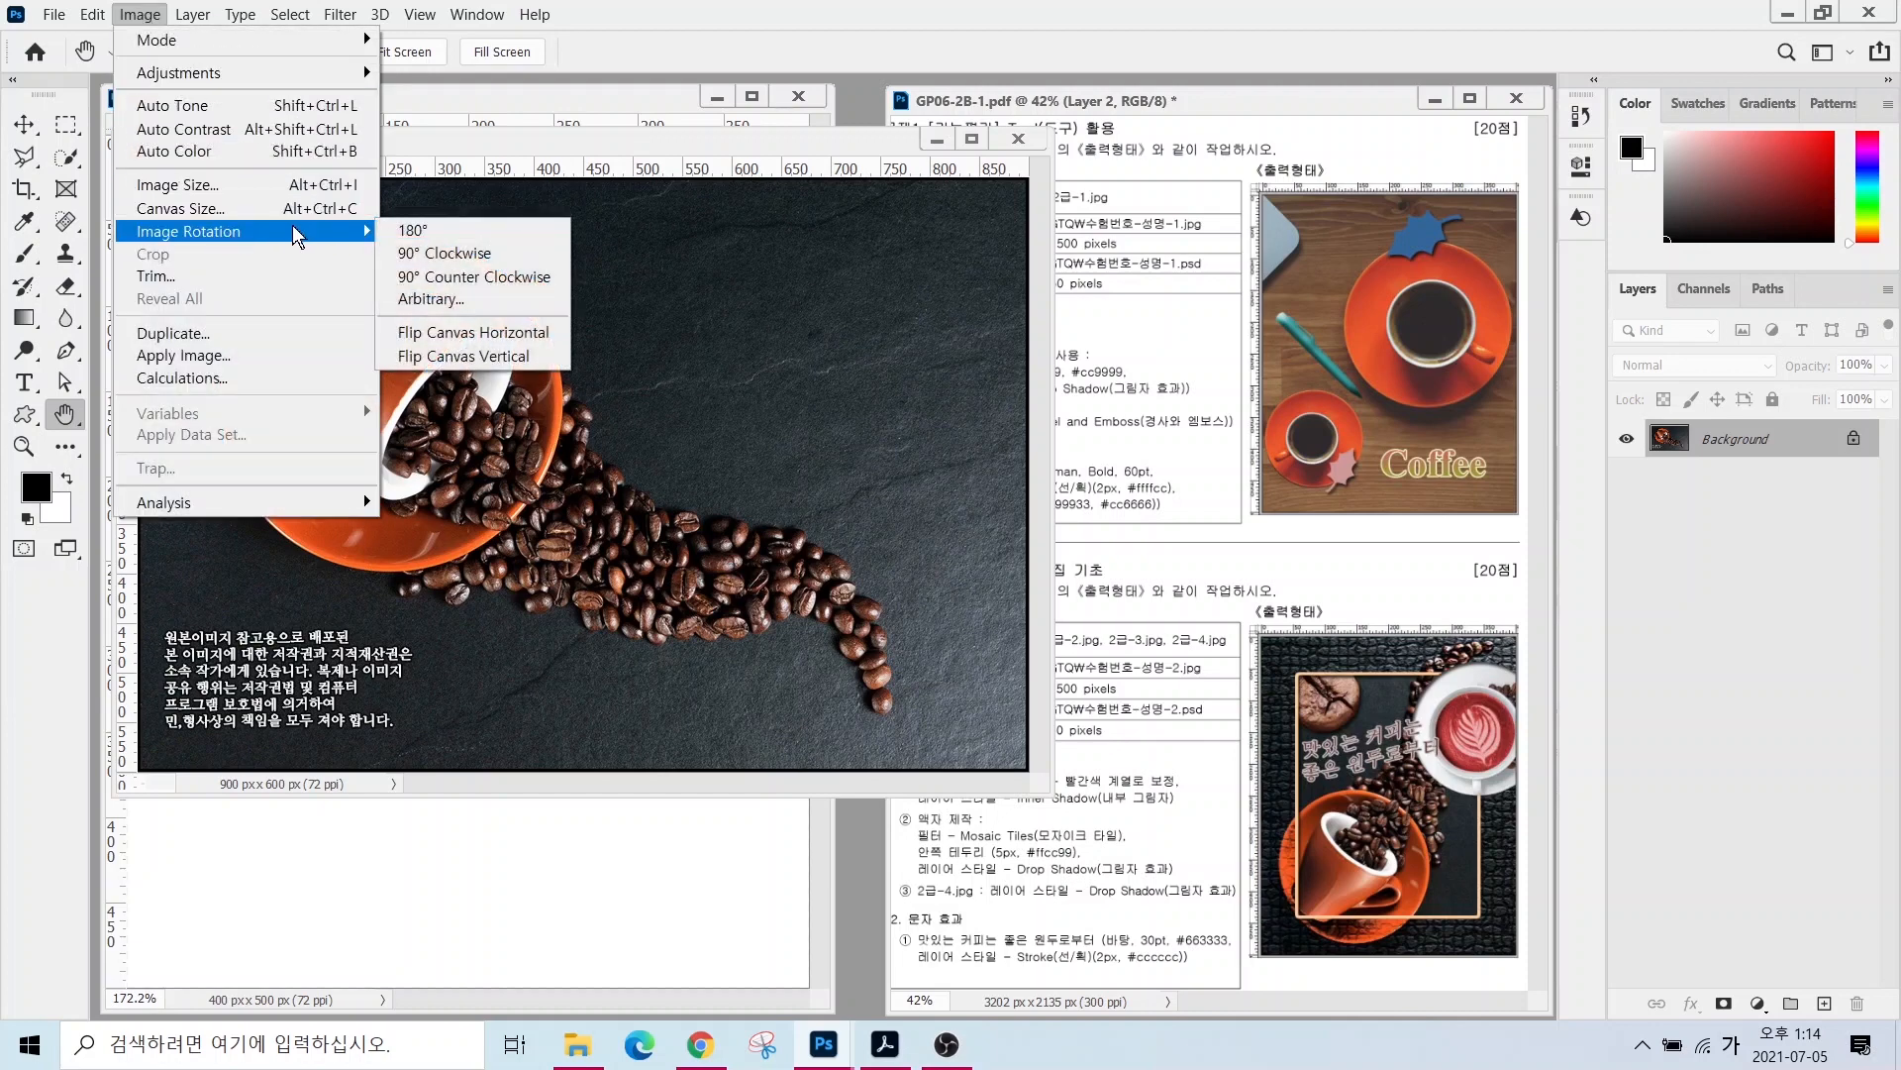
left_click(454, 276)
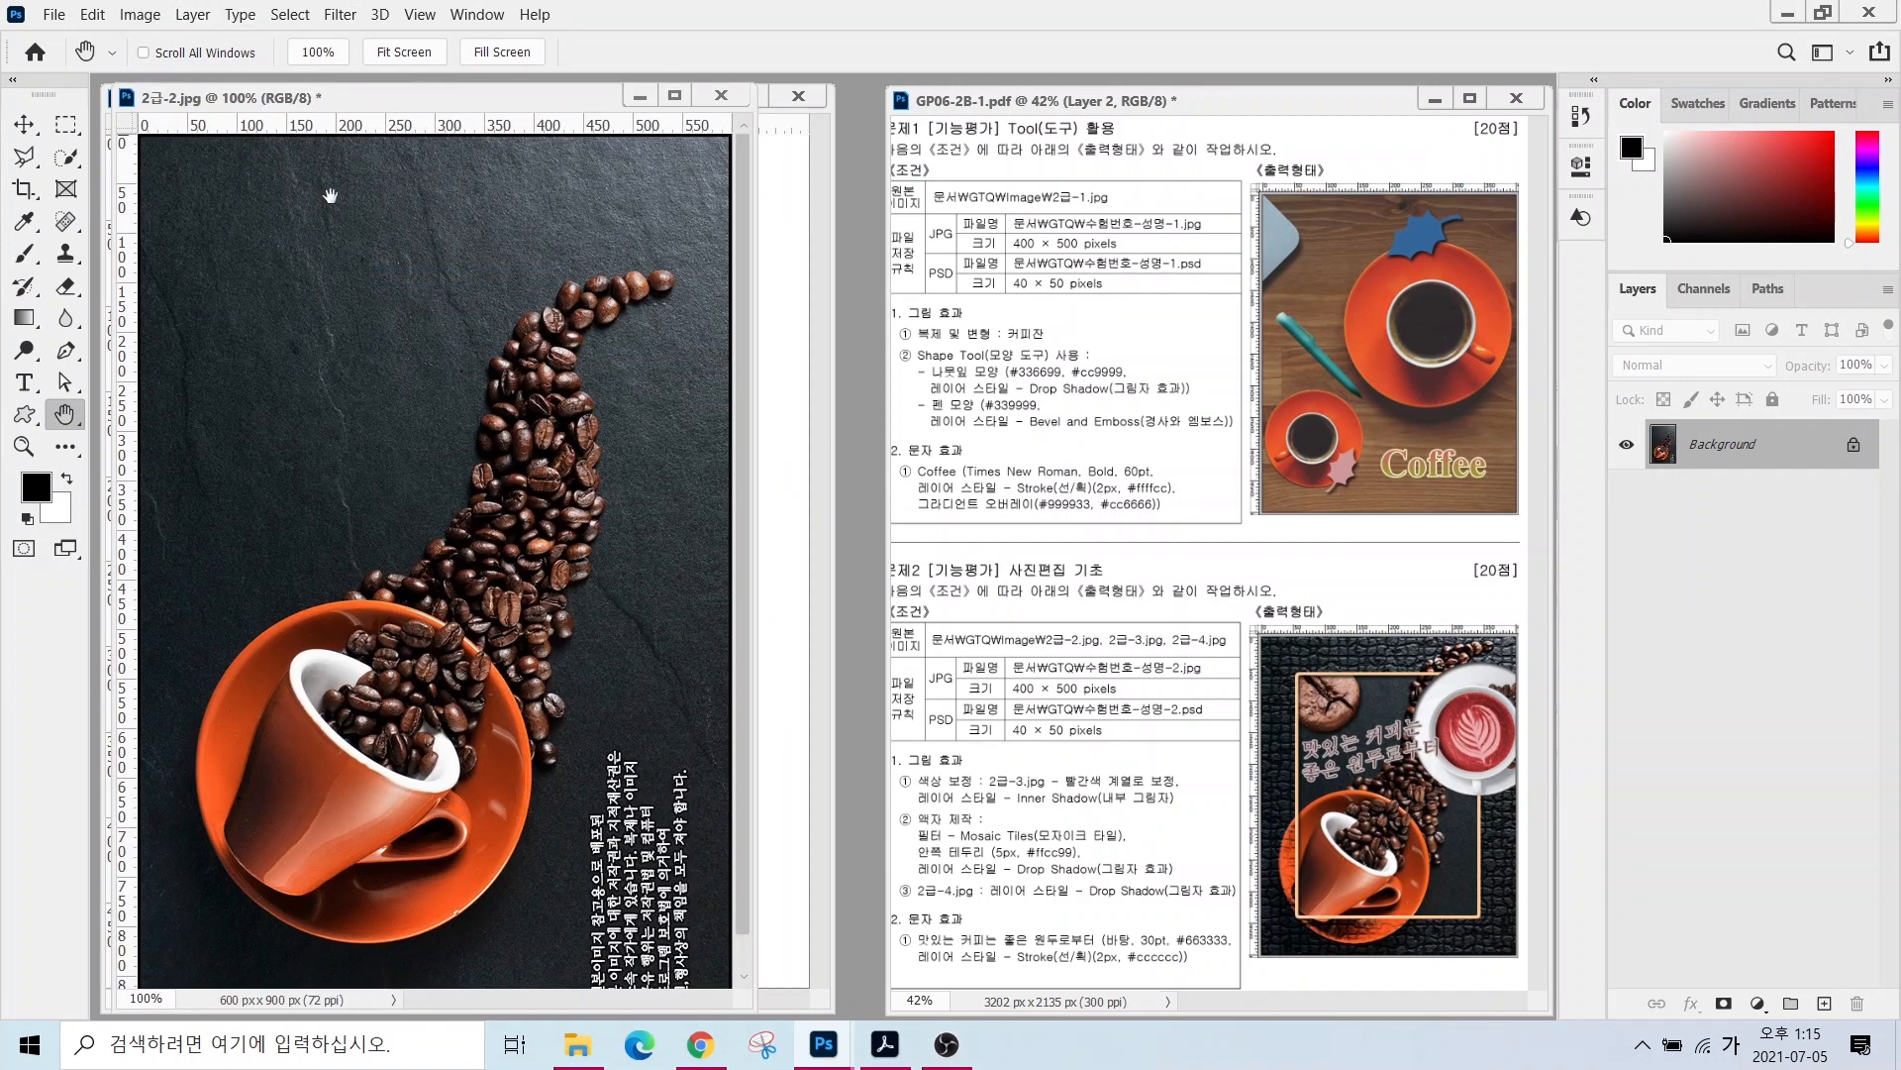
left_click(140, 13)
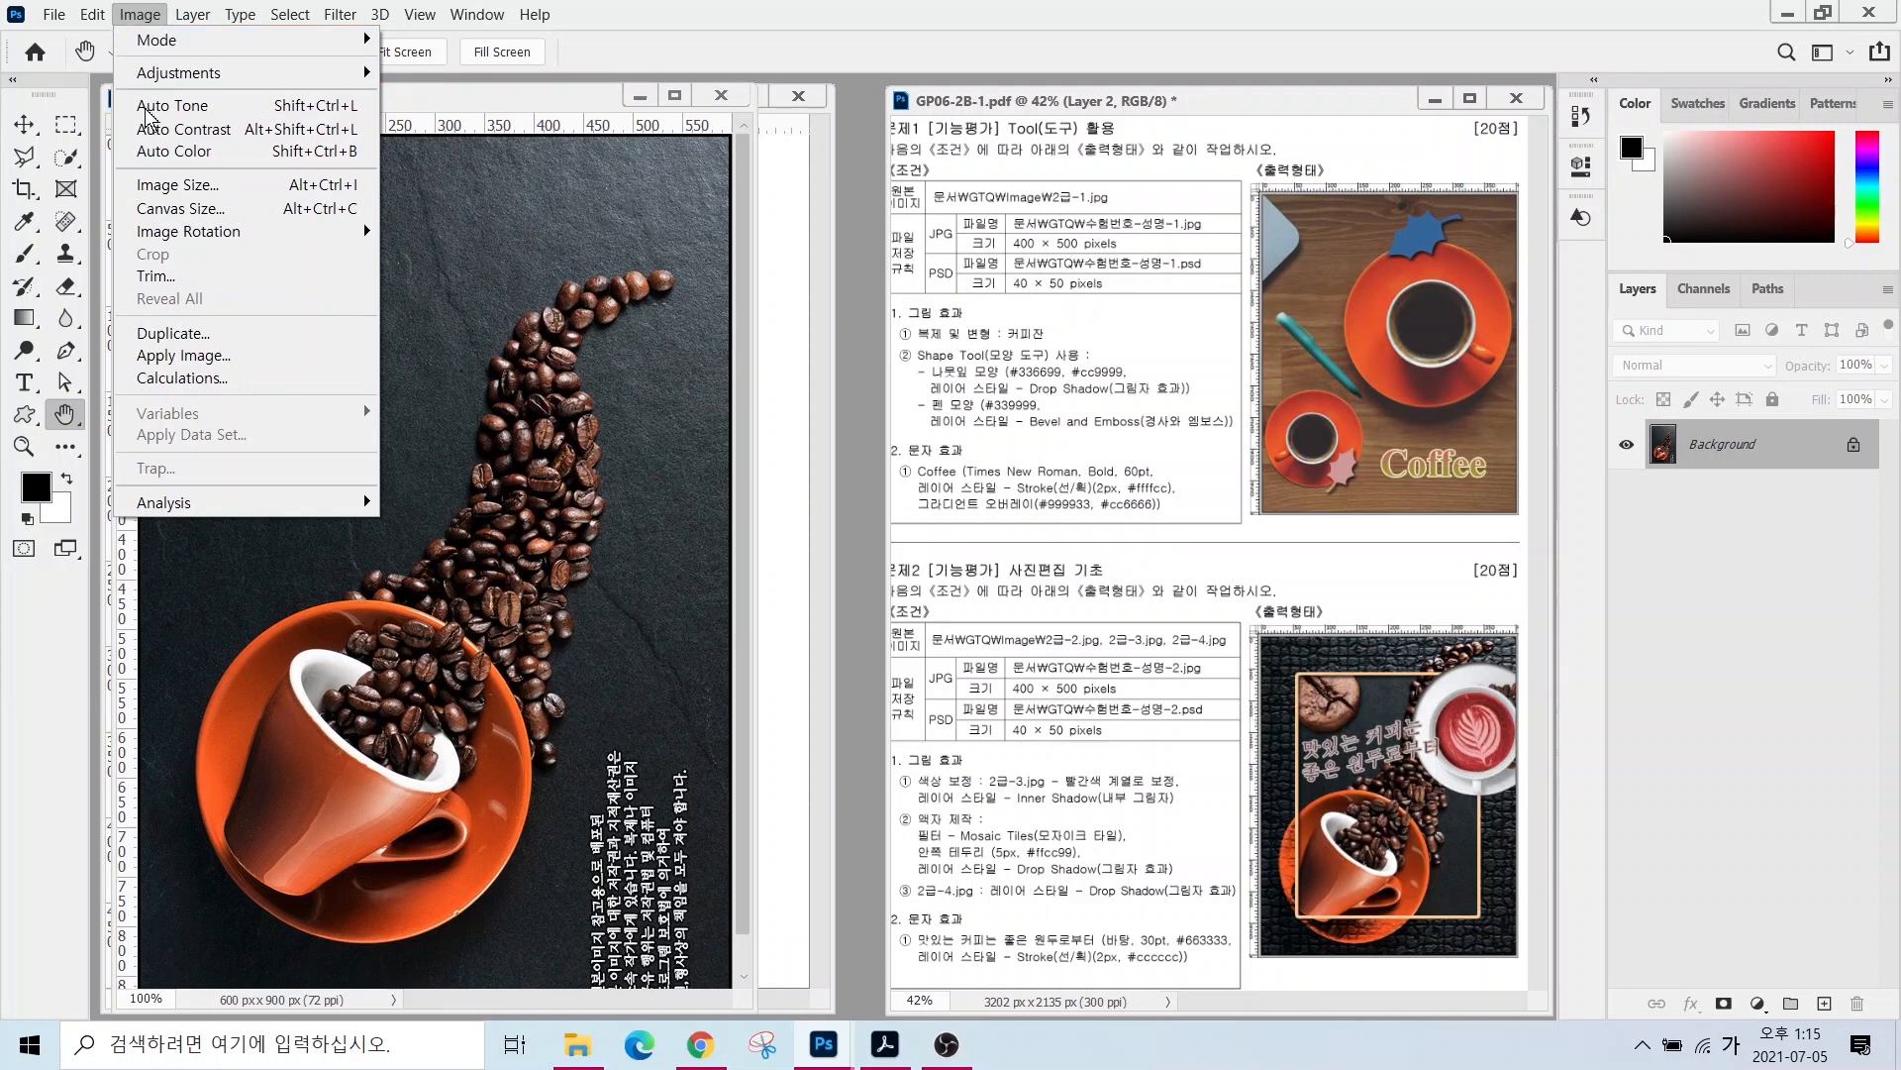
left_click(163, 184)
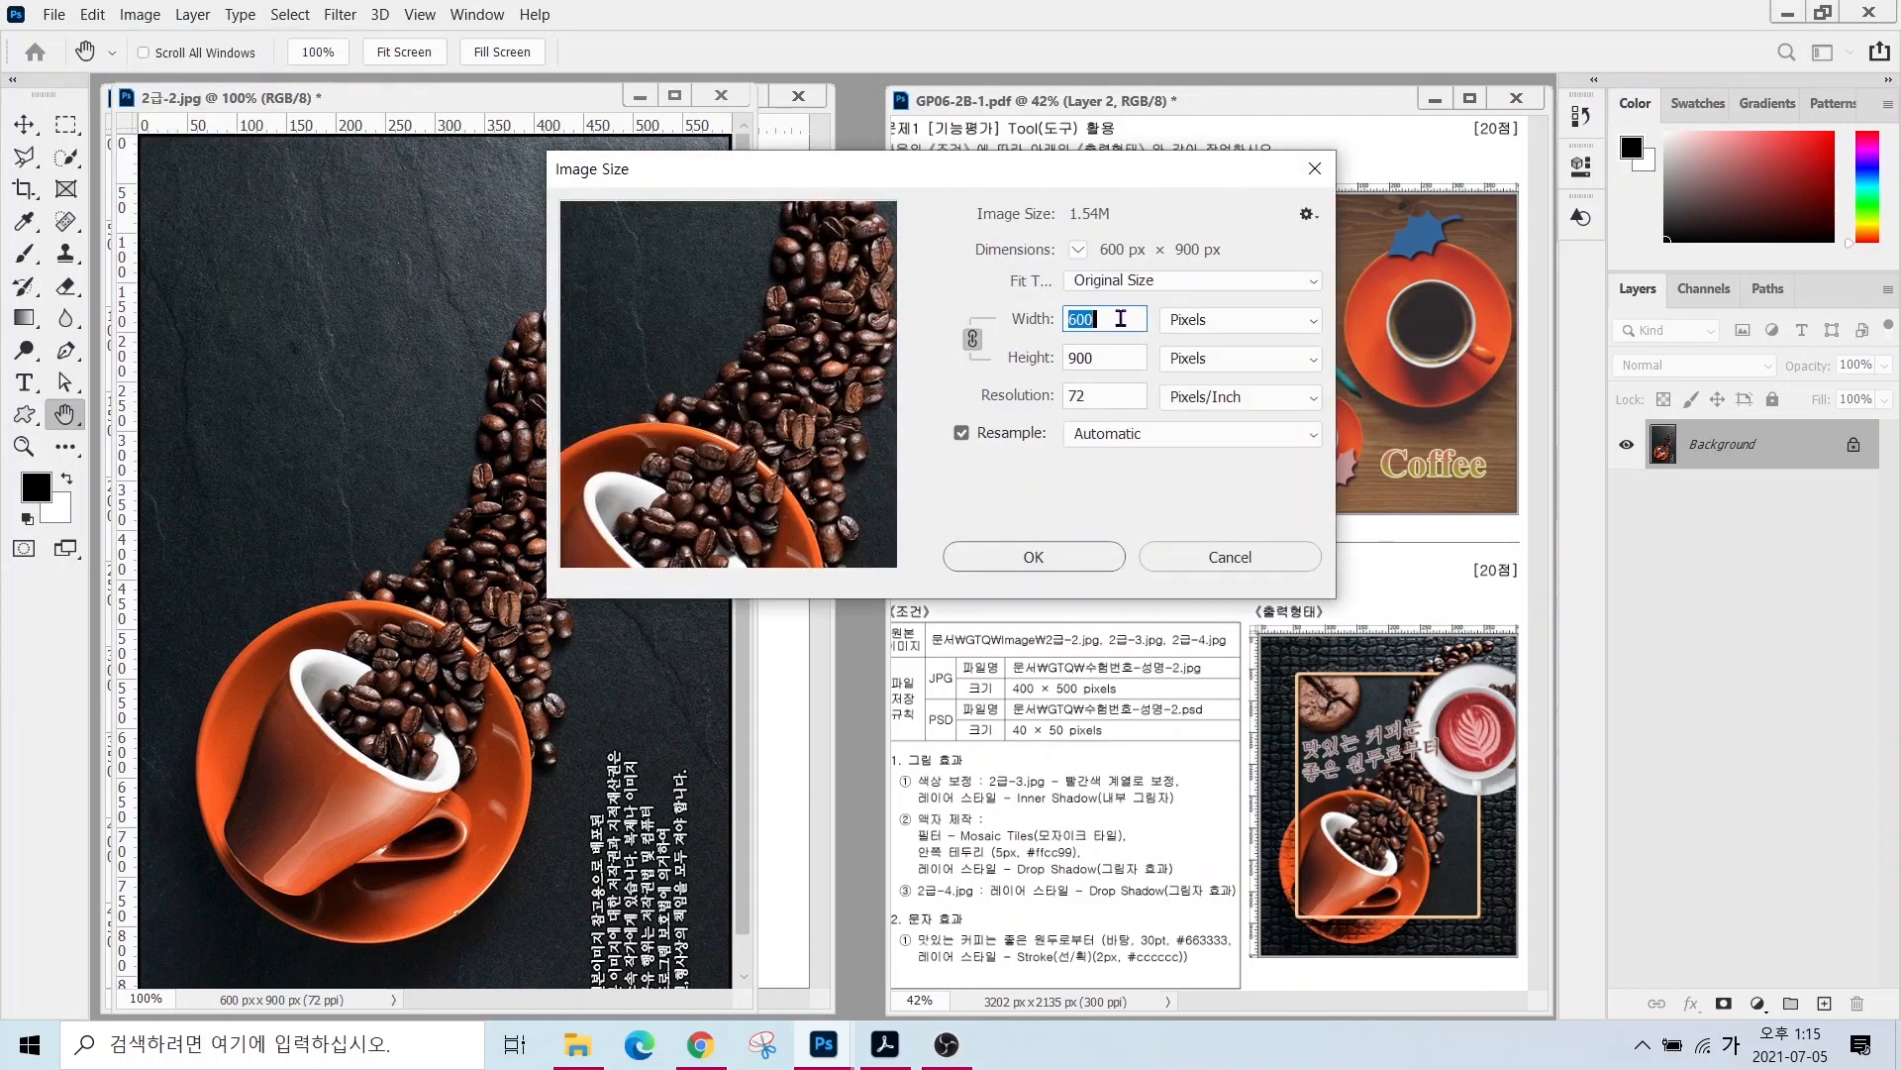
- Set the photo's width to 400 px so it resizes proportionally to 400 × 600 px
type("400")
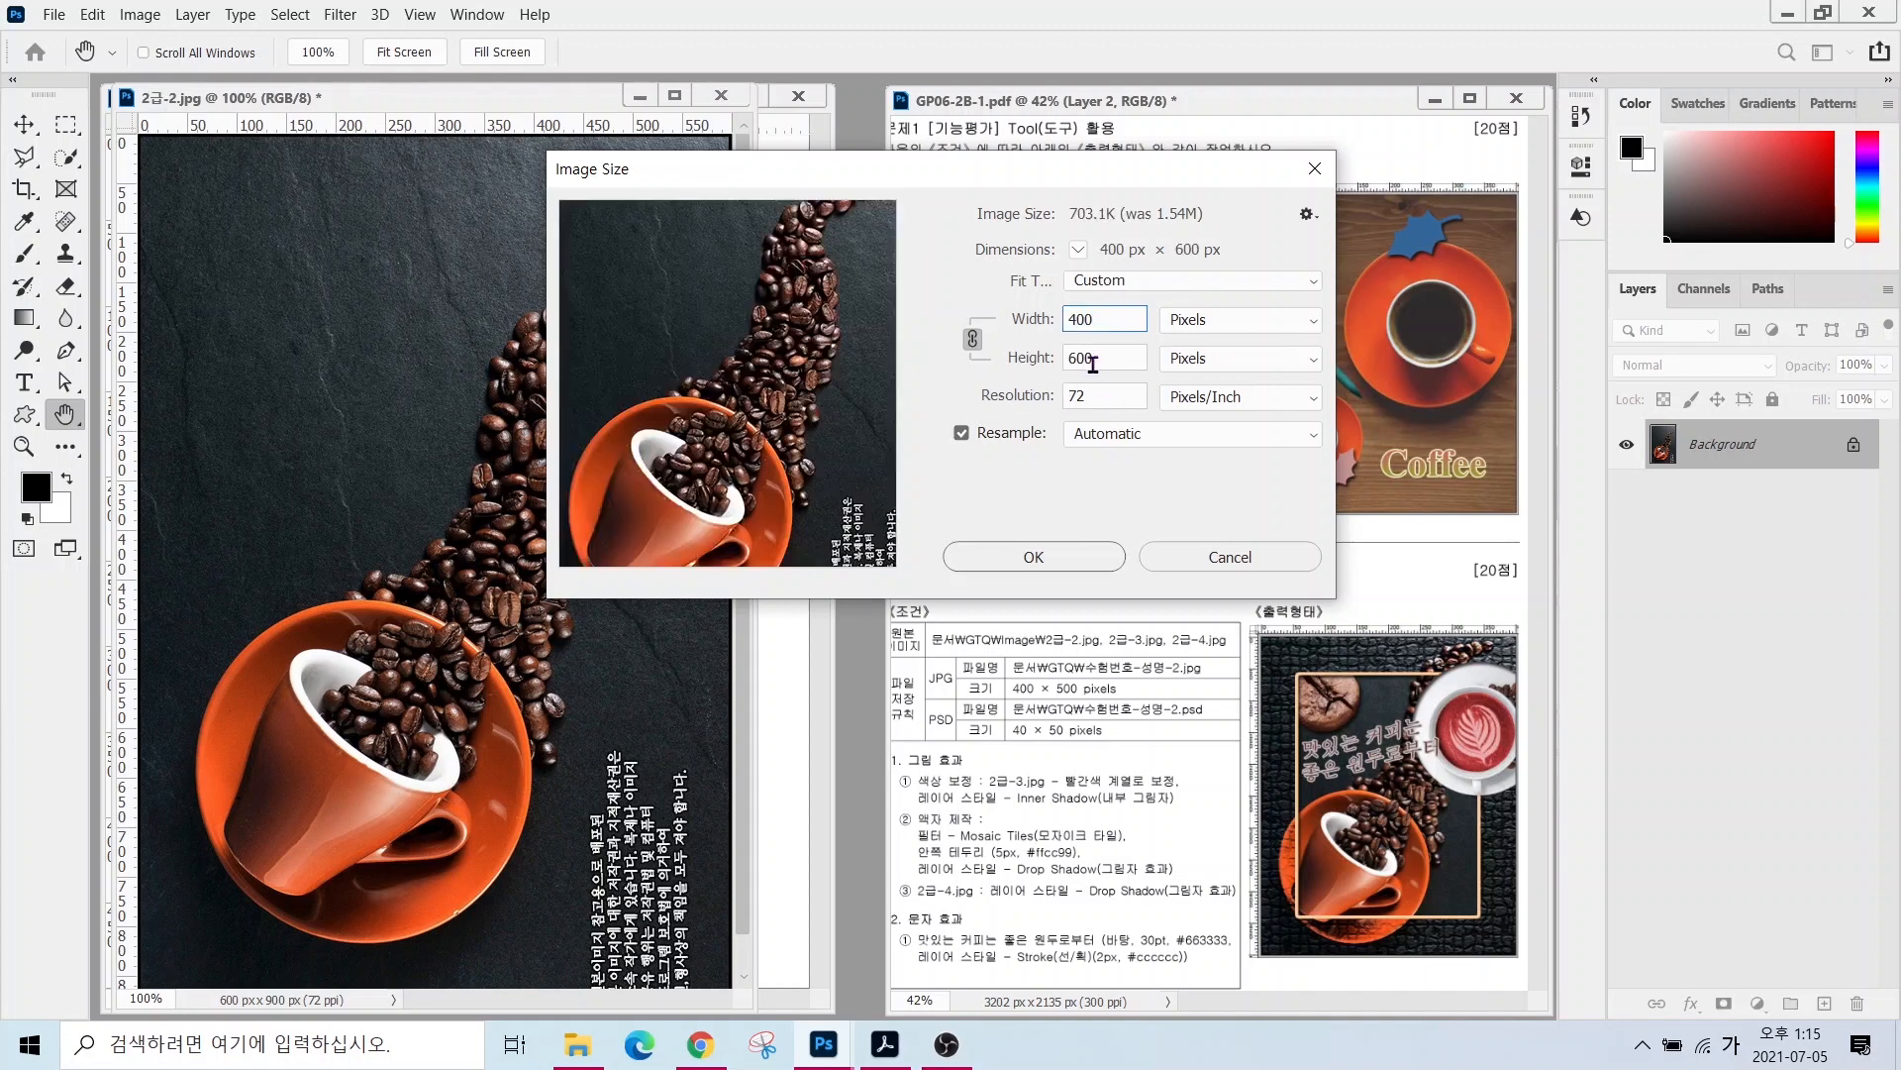
left_click_drag(1100, 359, 1014, 360)
type("500")
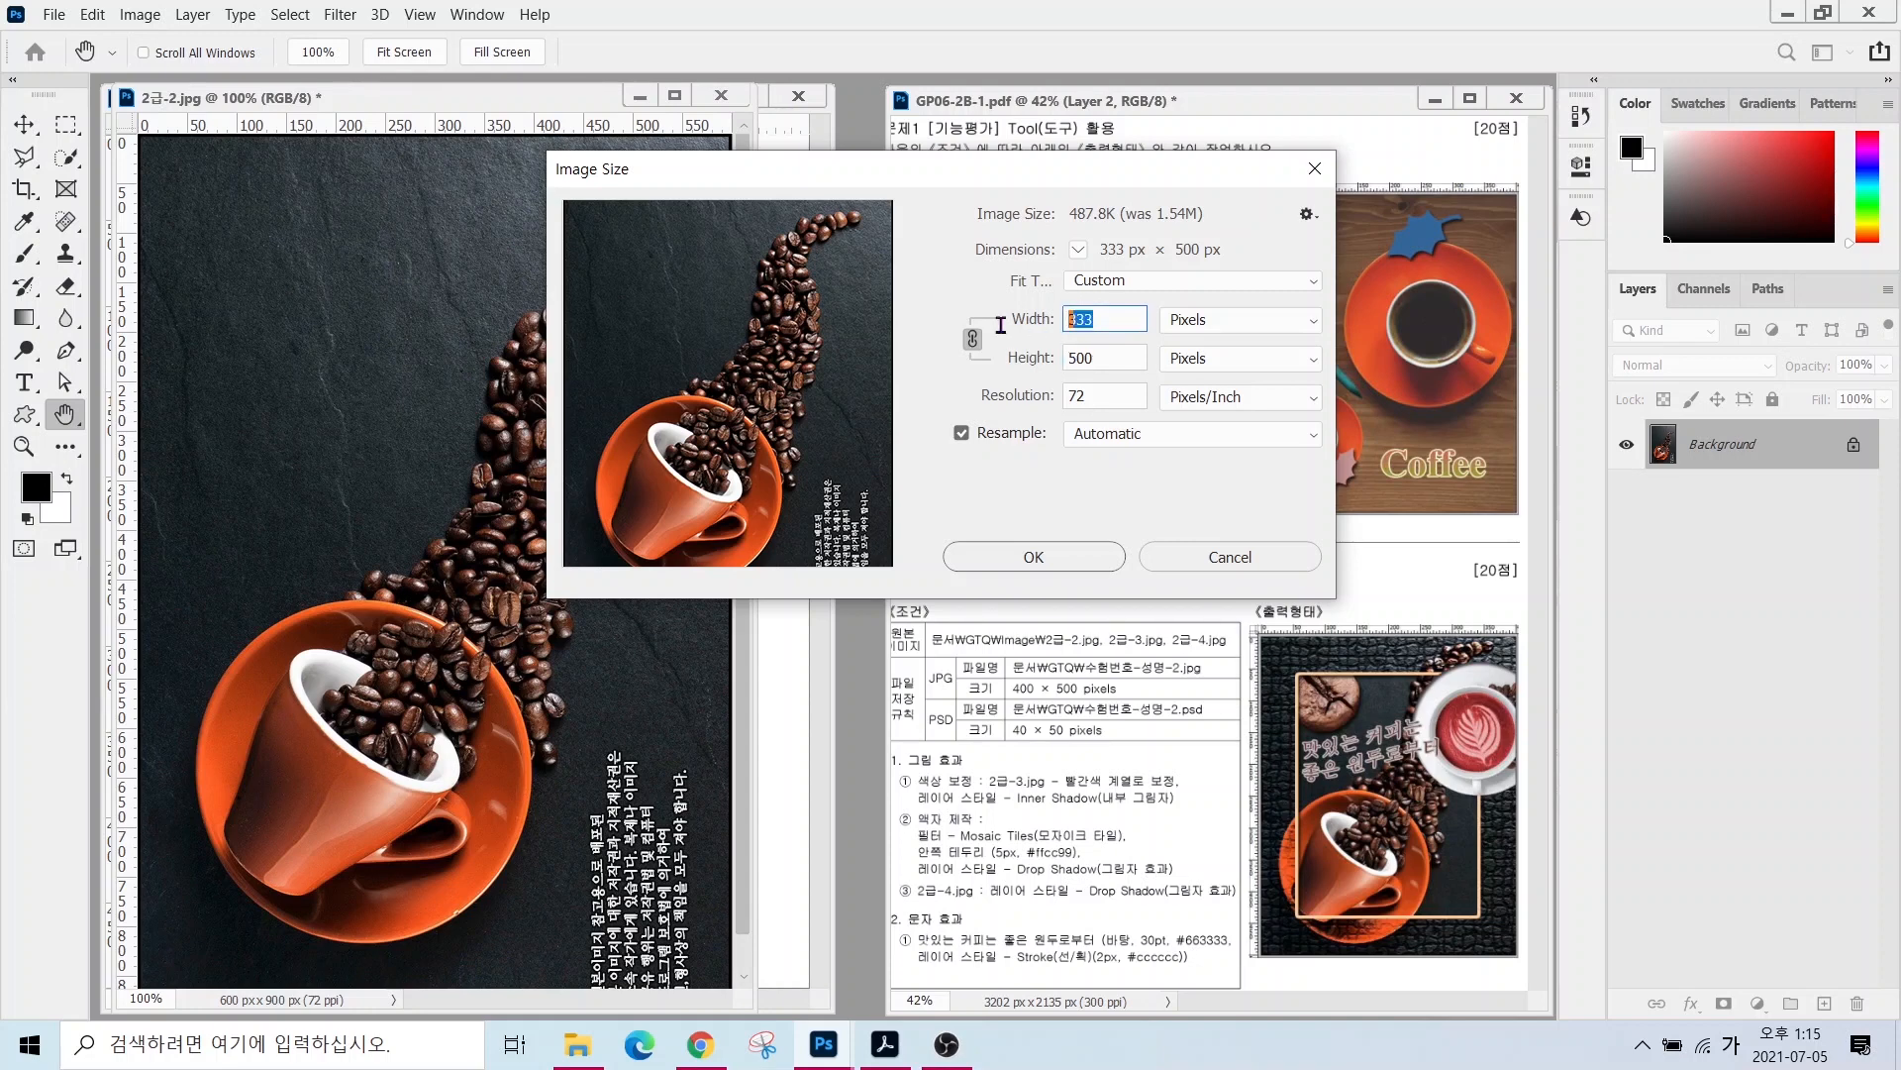
double_click(1107, 319)
type("400")
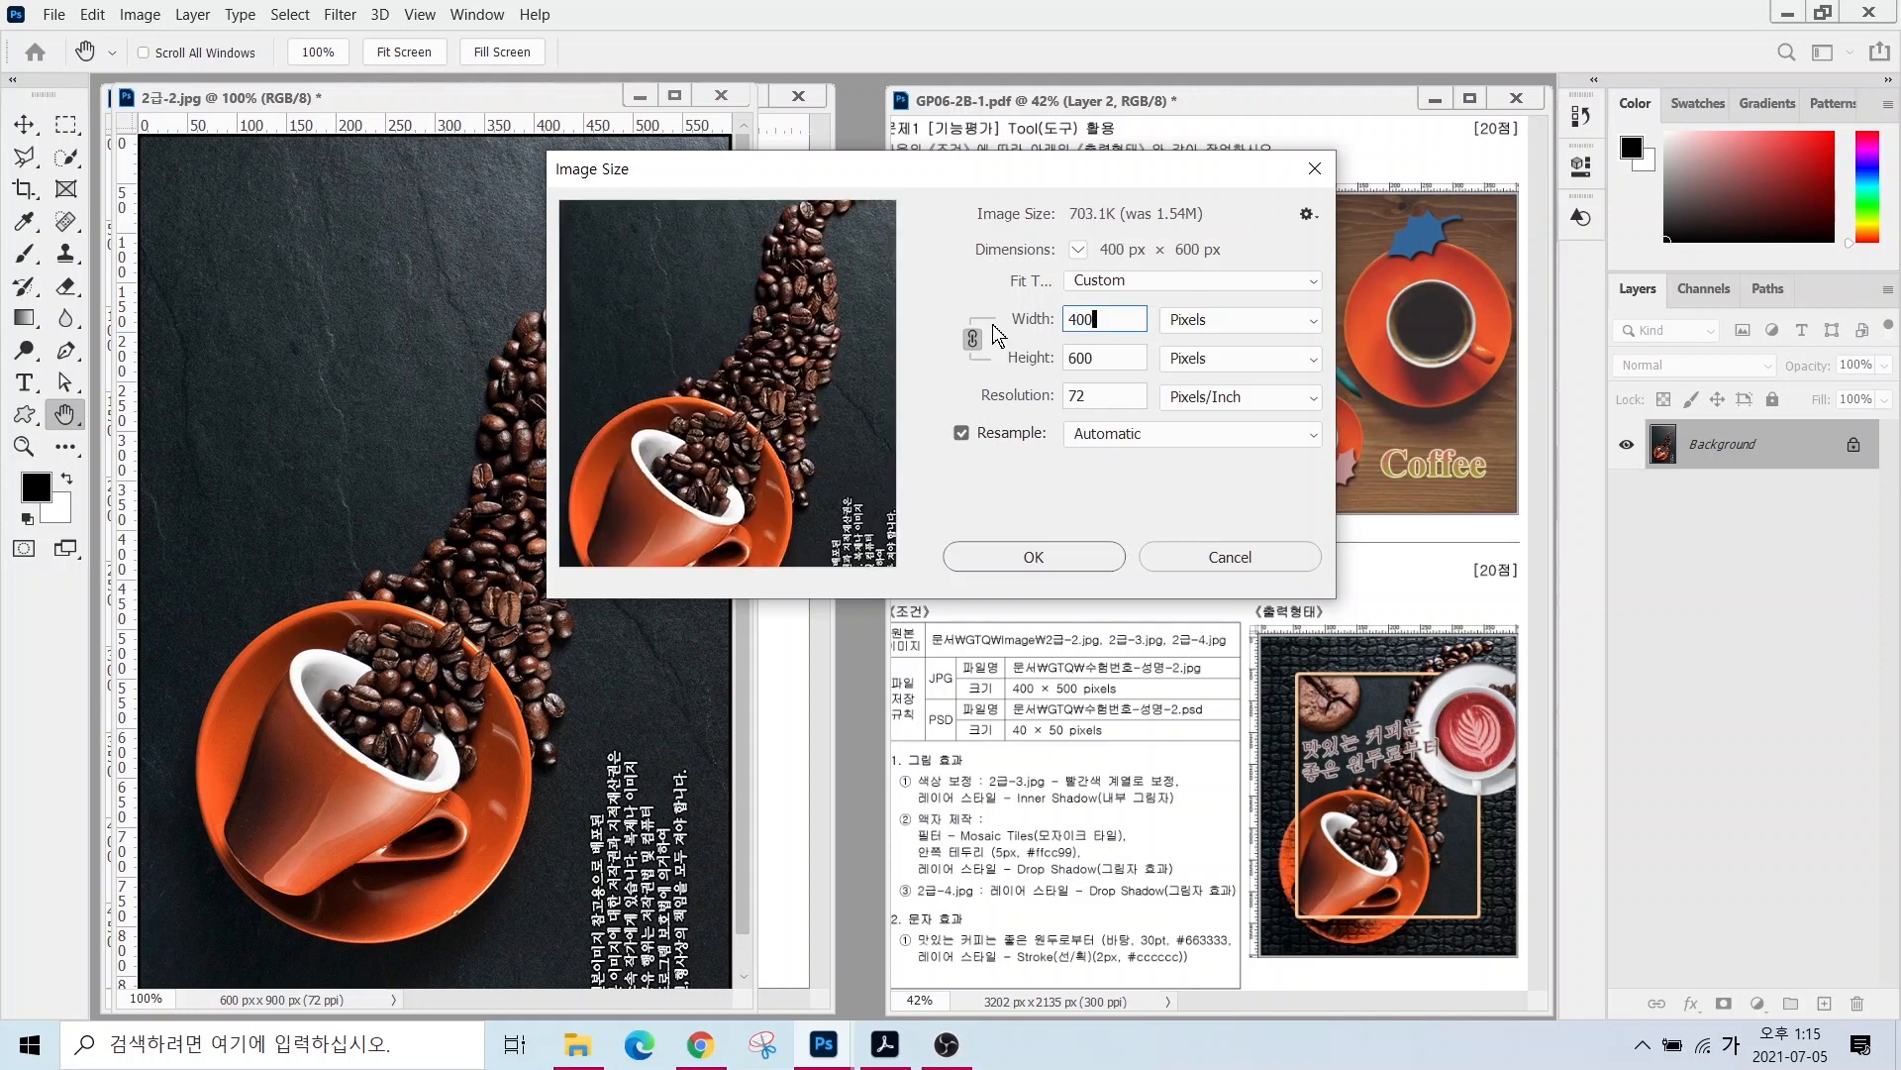
left_click(1040, 555)
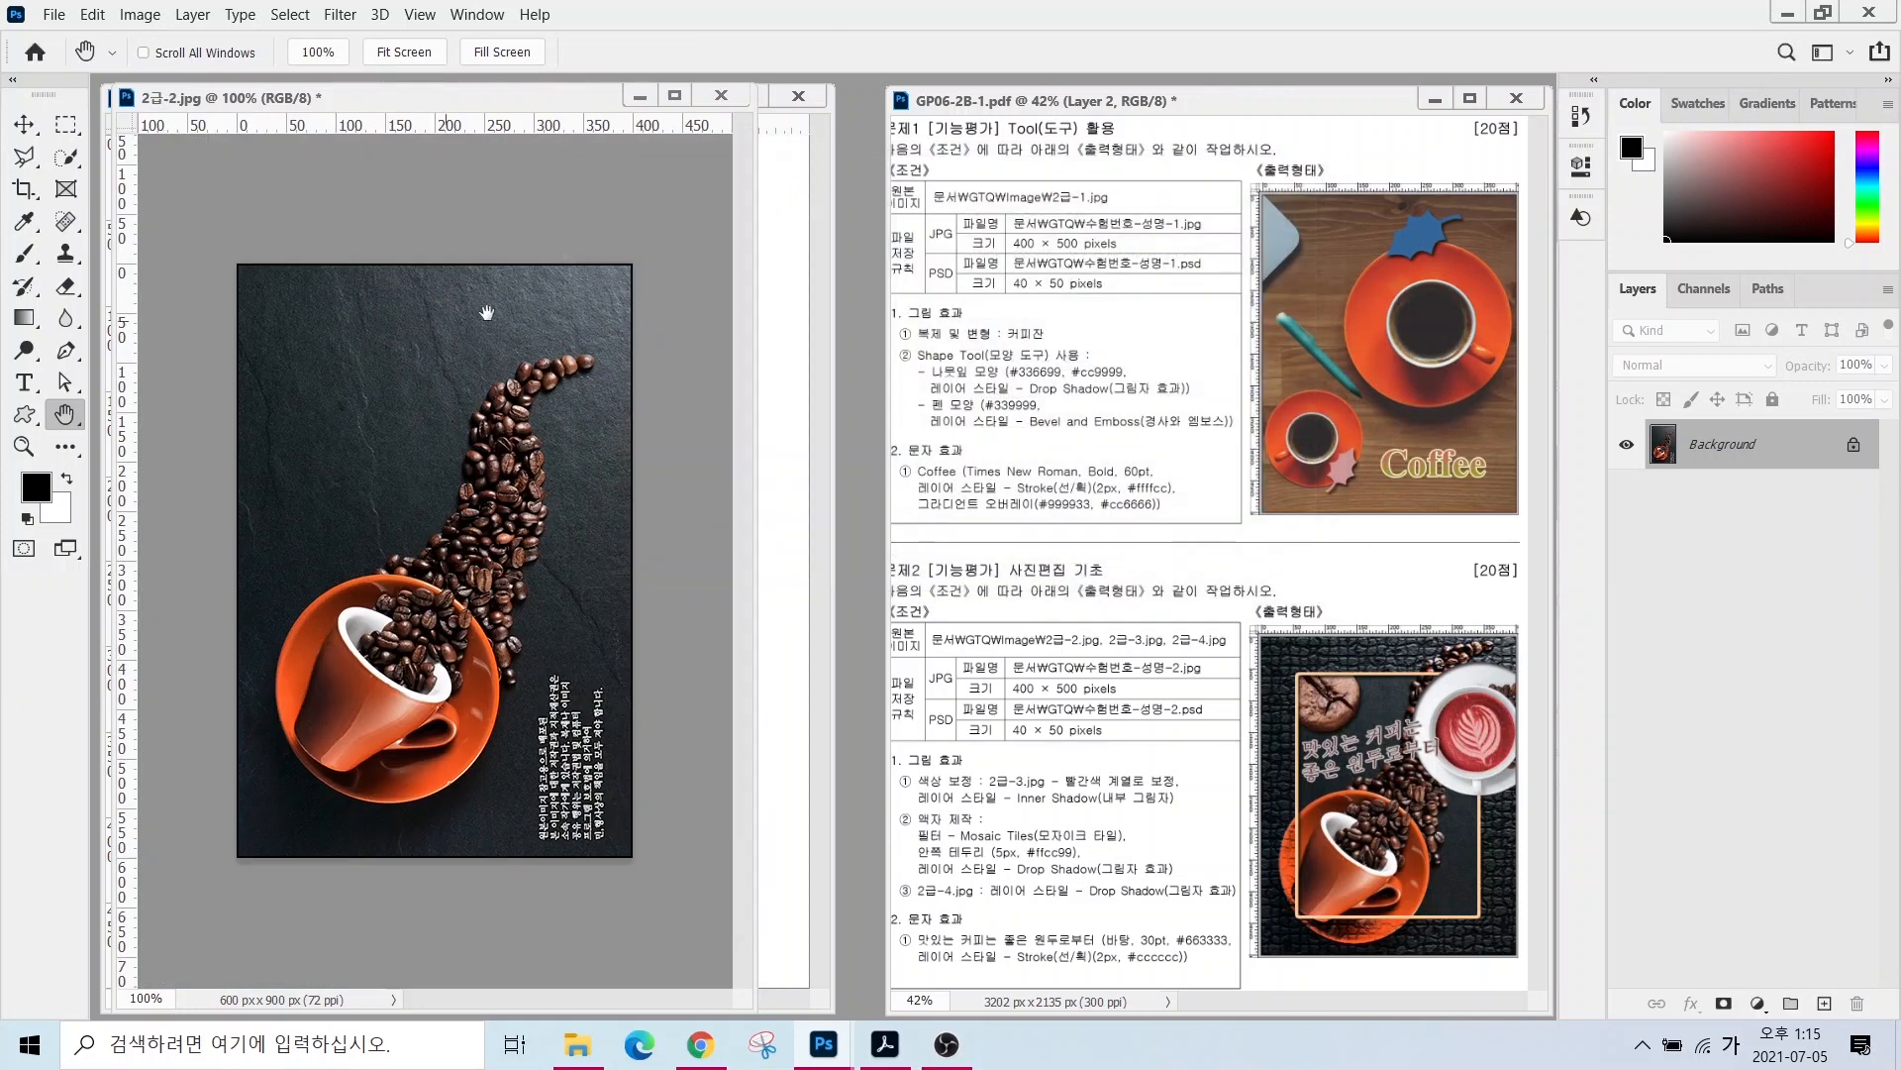
- Copy the coffee photo into the 400×500 work document with the Move tool
left_click_drag(467, 117, 850, 146)
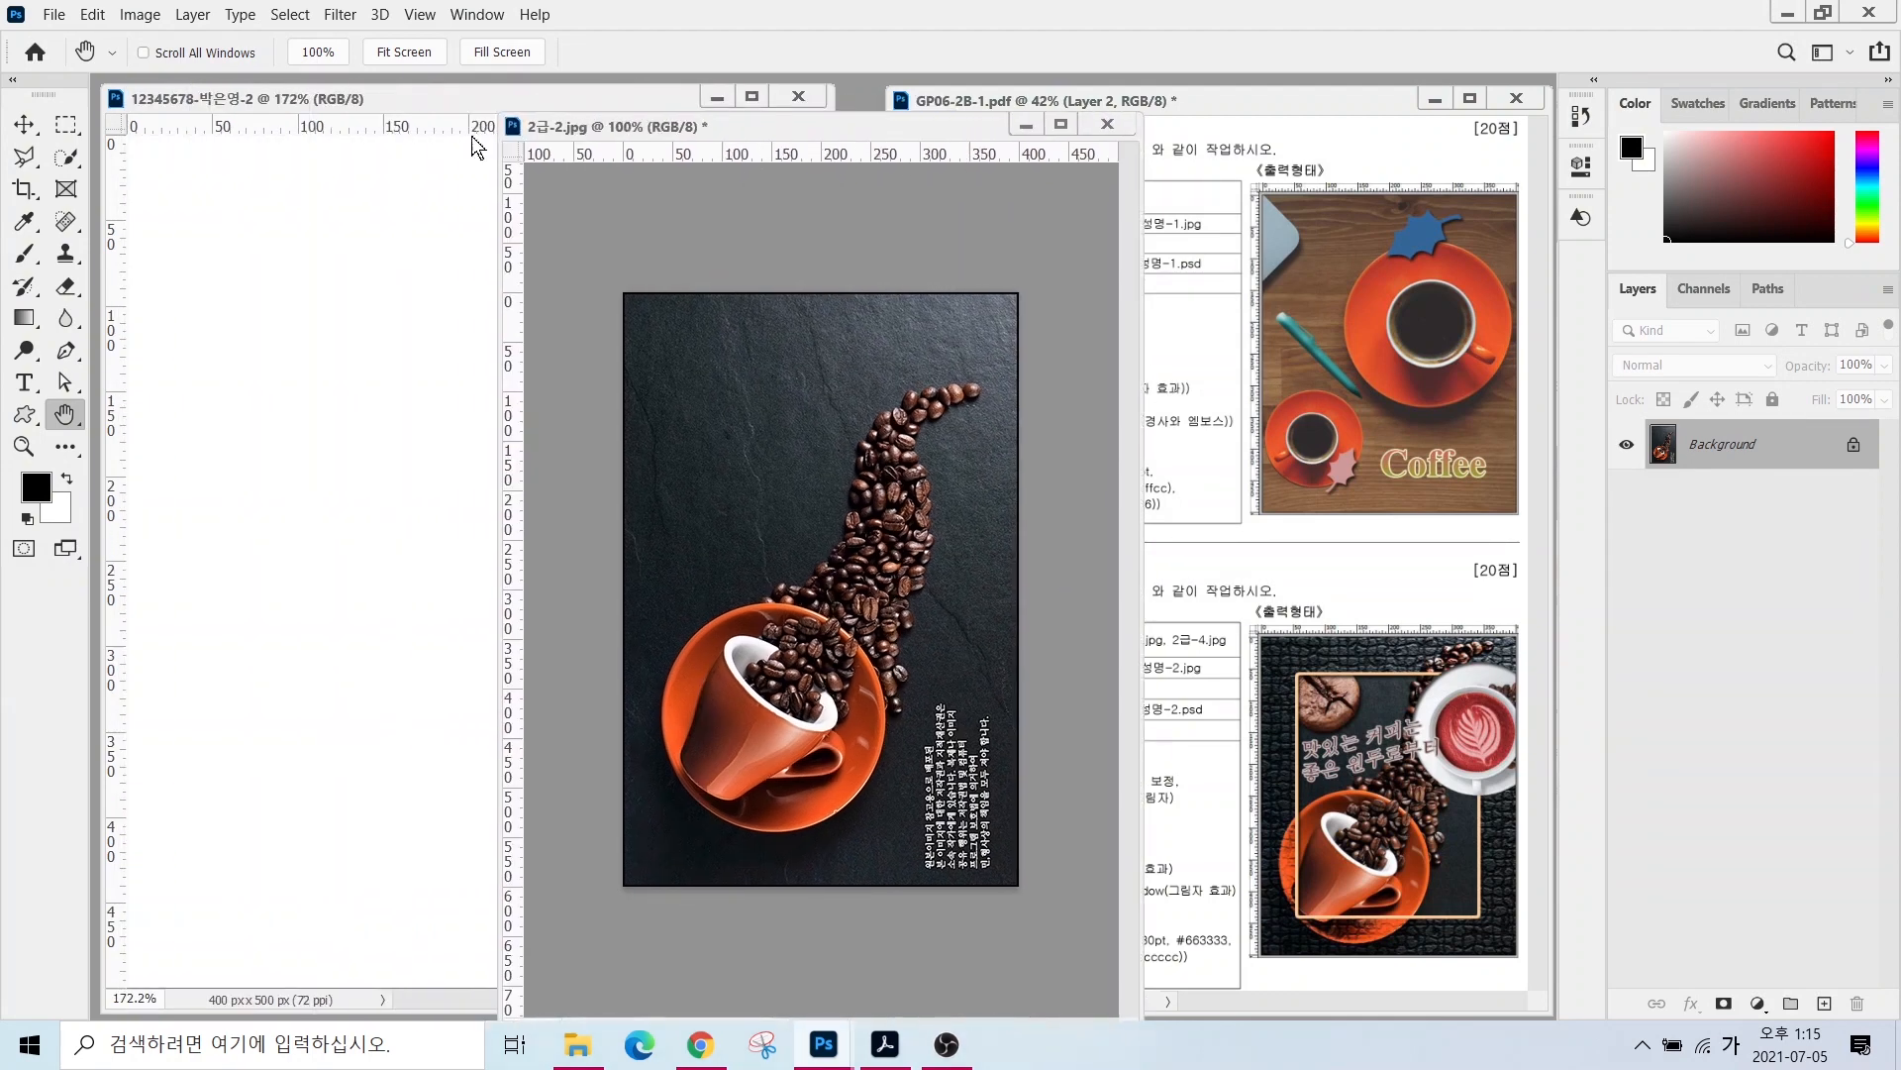
left_click(20, 126)
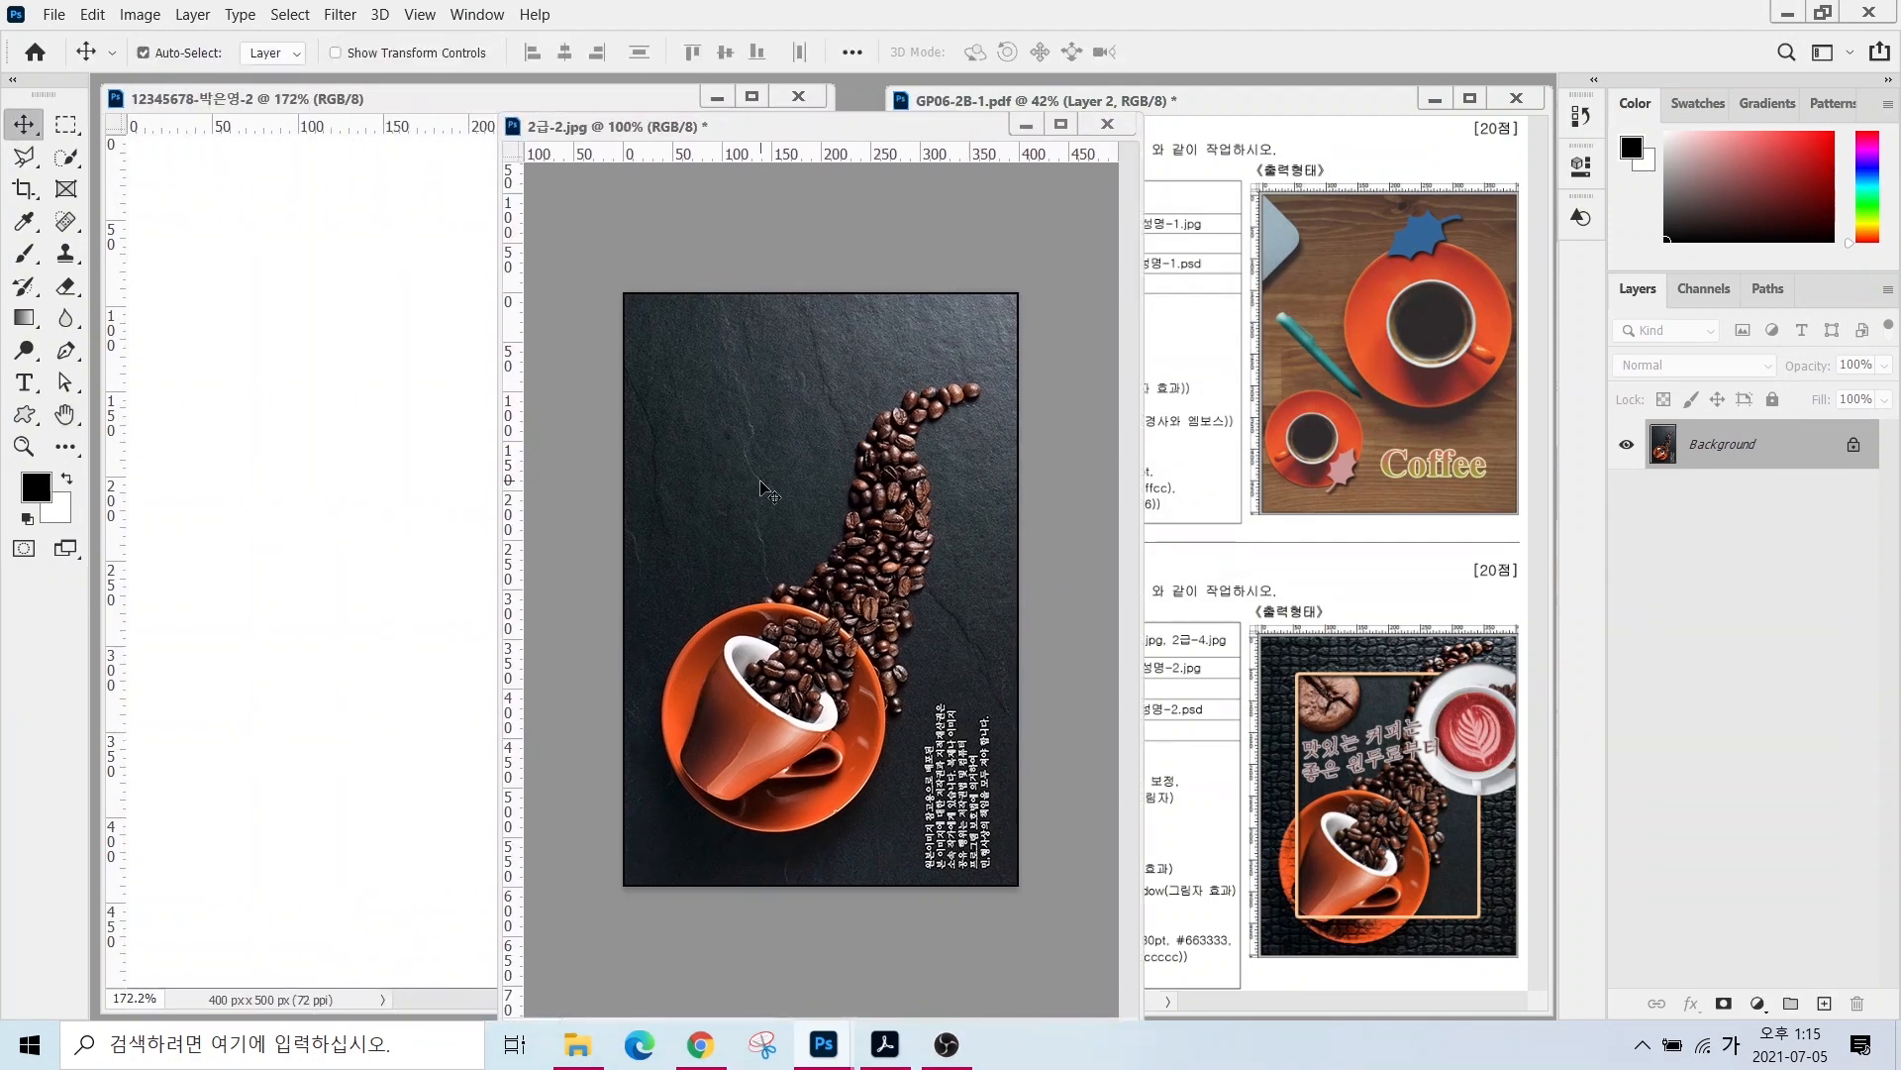
left_click_drag(763, 483, 456, 460)
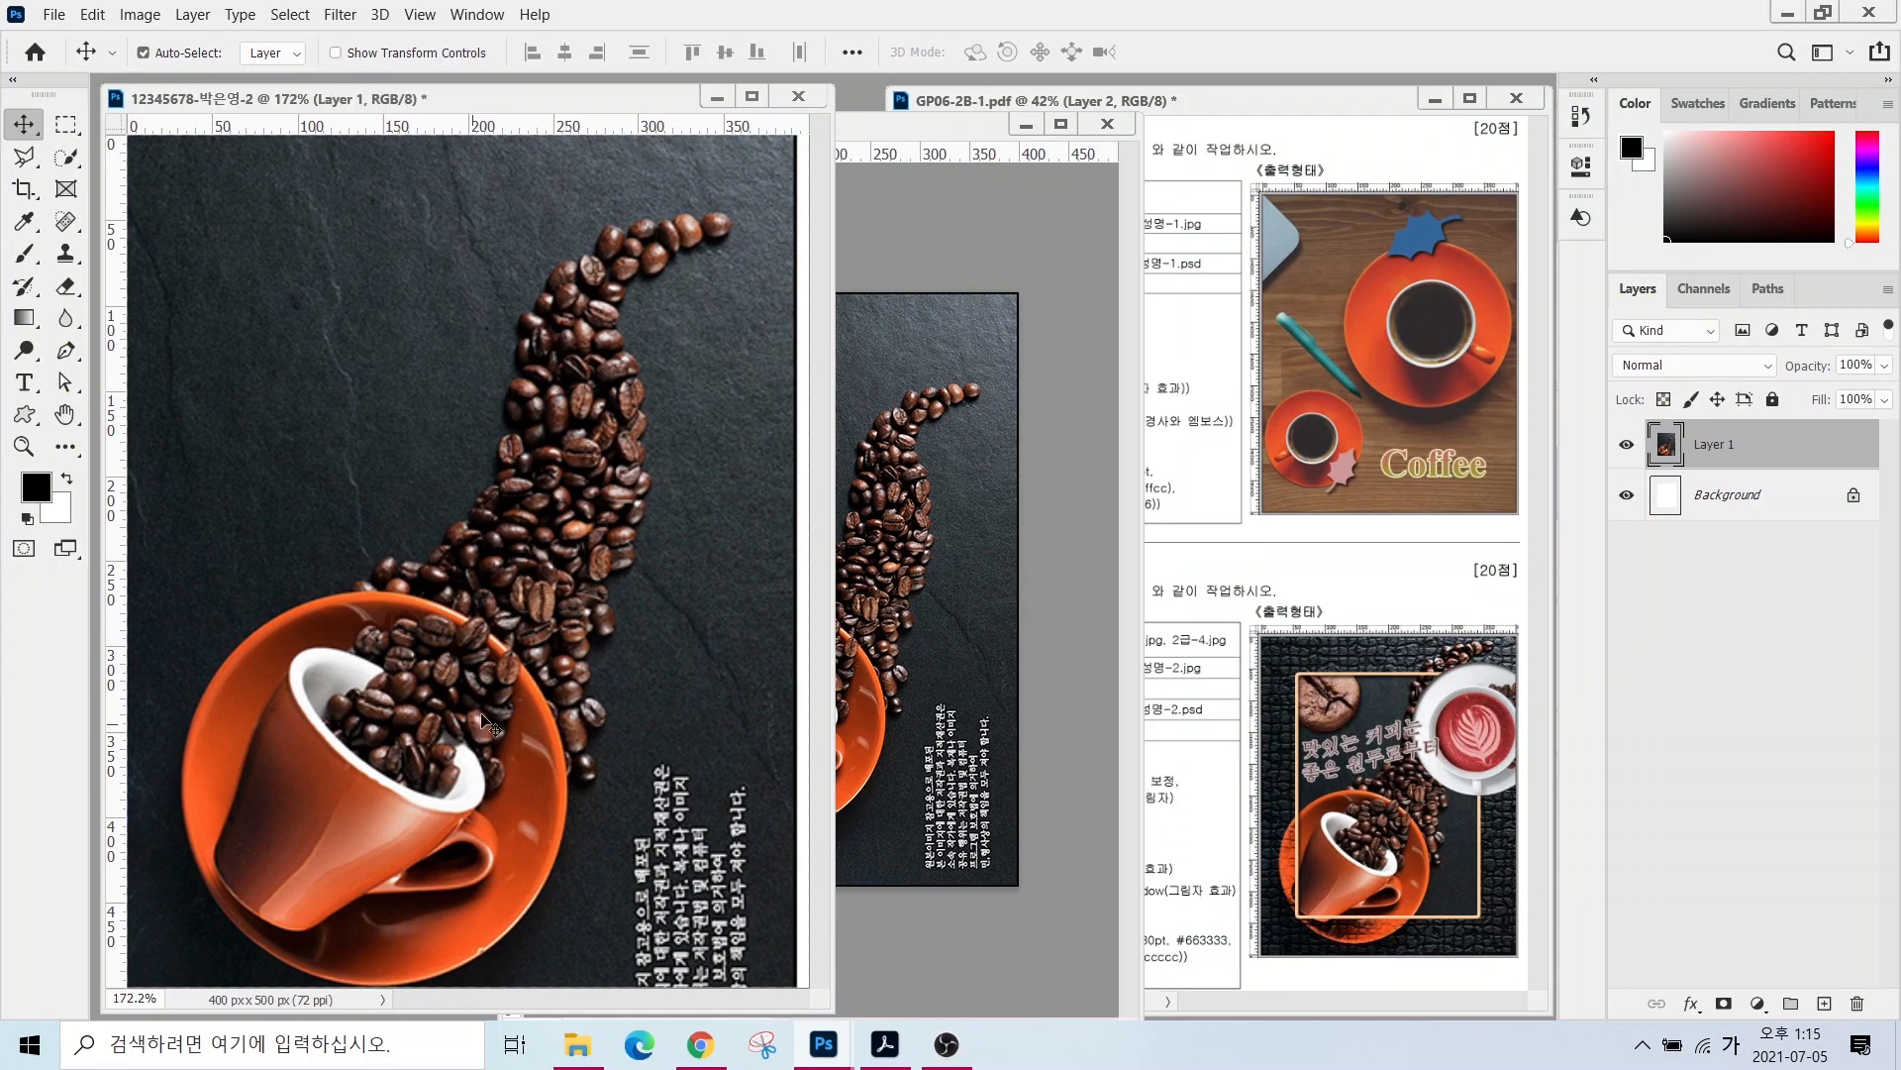
- Close 2급-2.jpg without saving changes
left_click(1085, 125)
left_click(1107, 124)
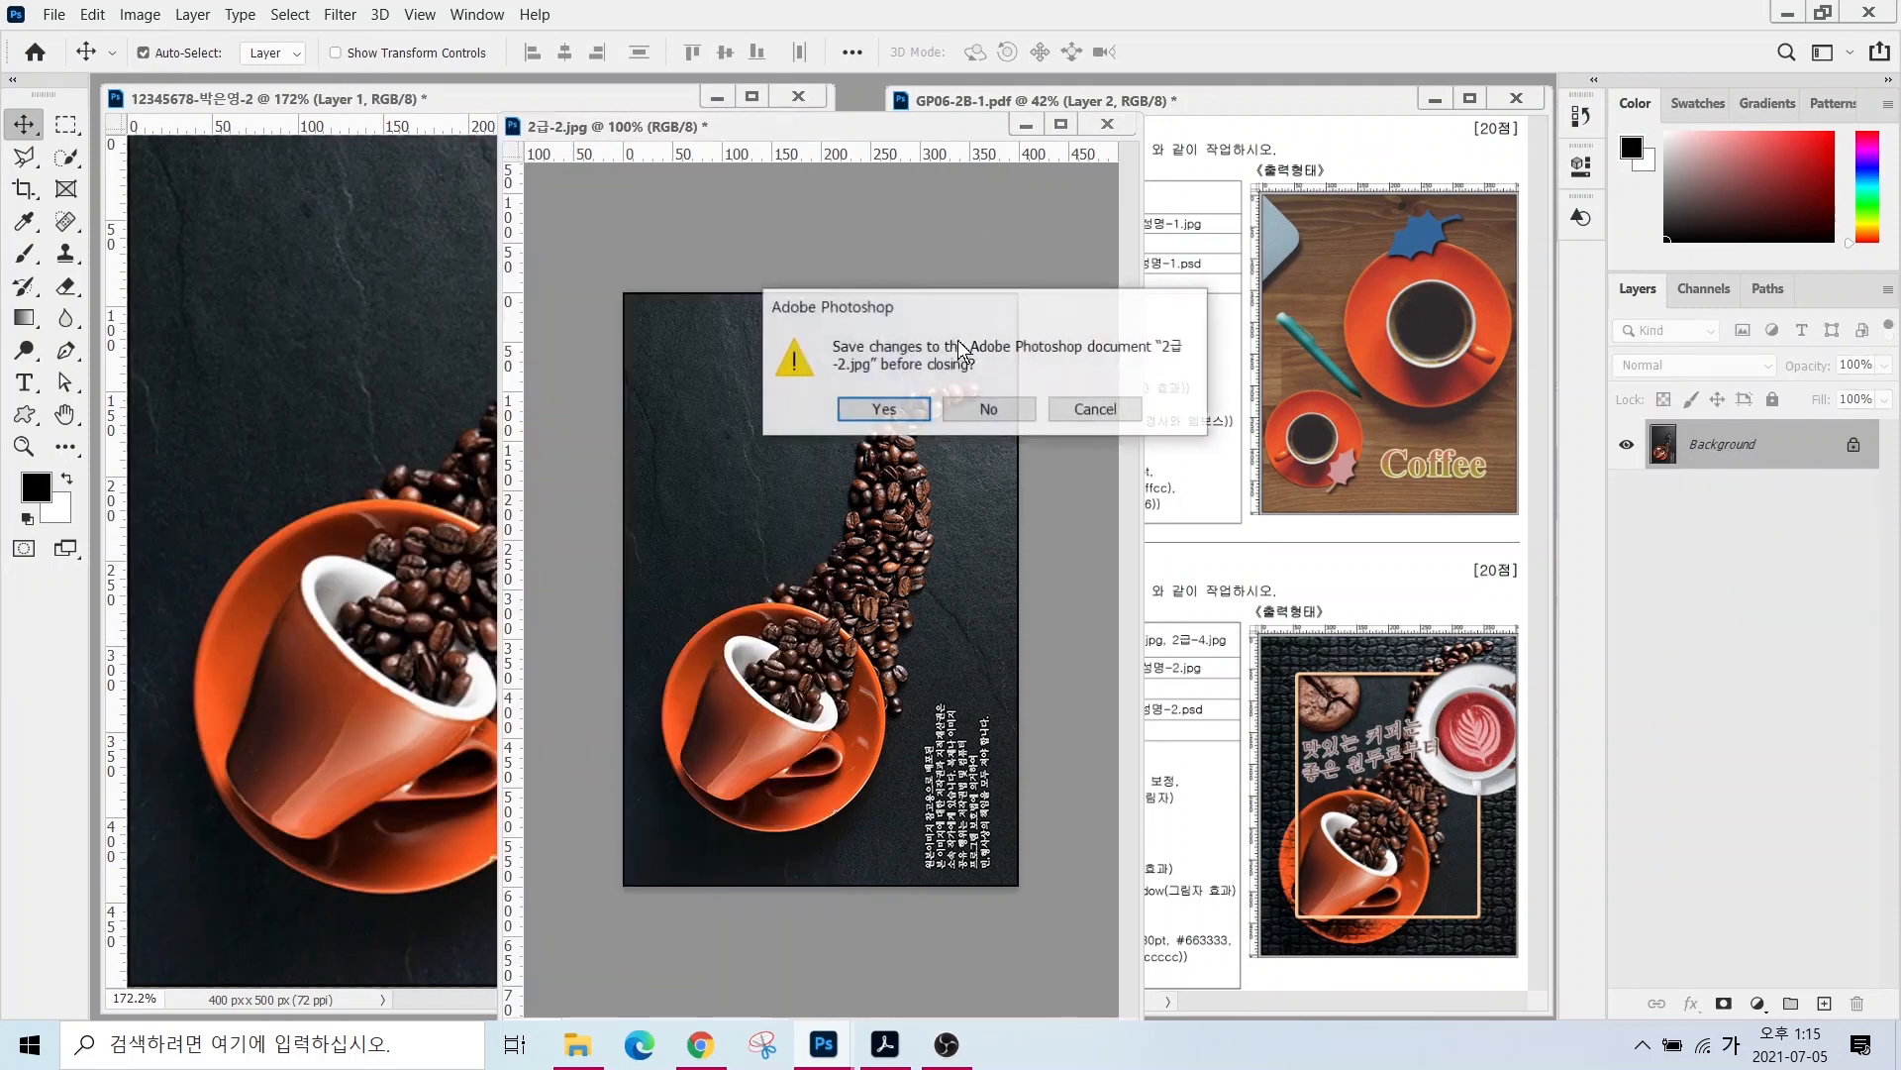
left_click(988, 411)
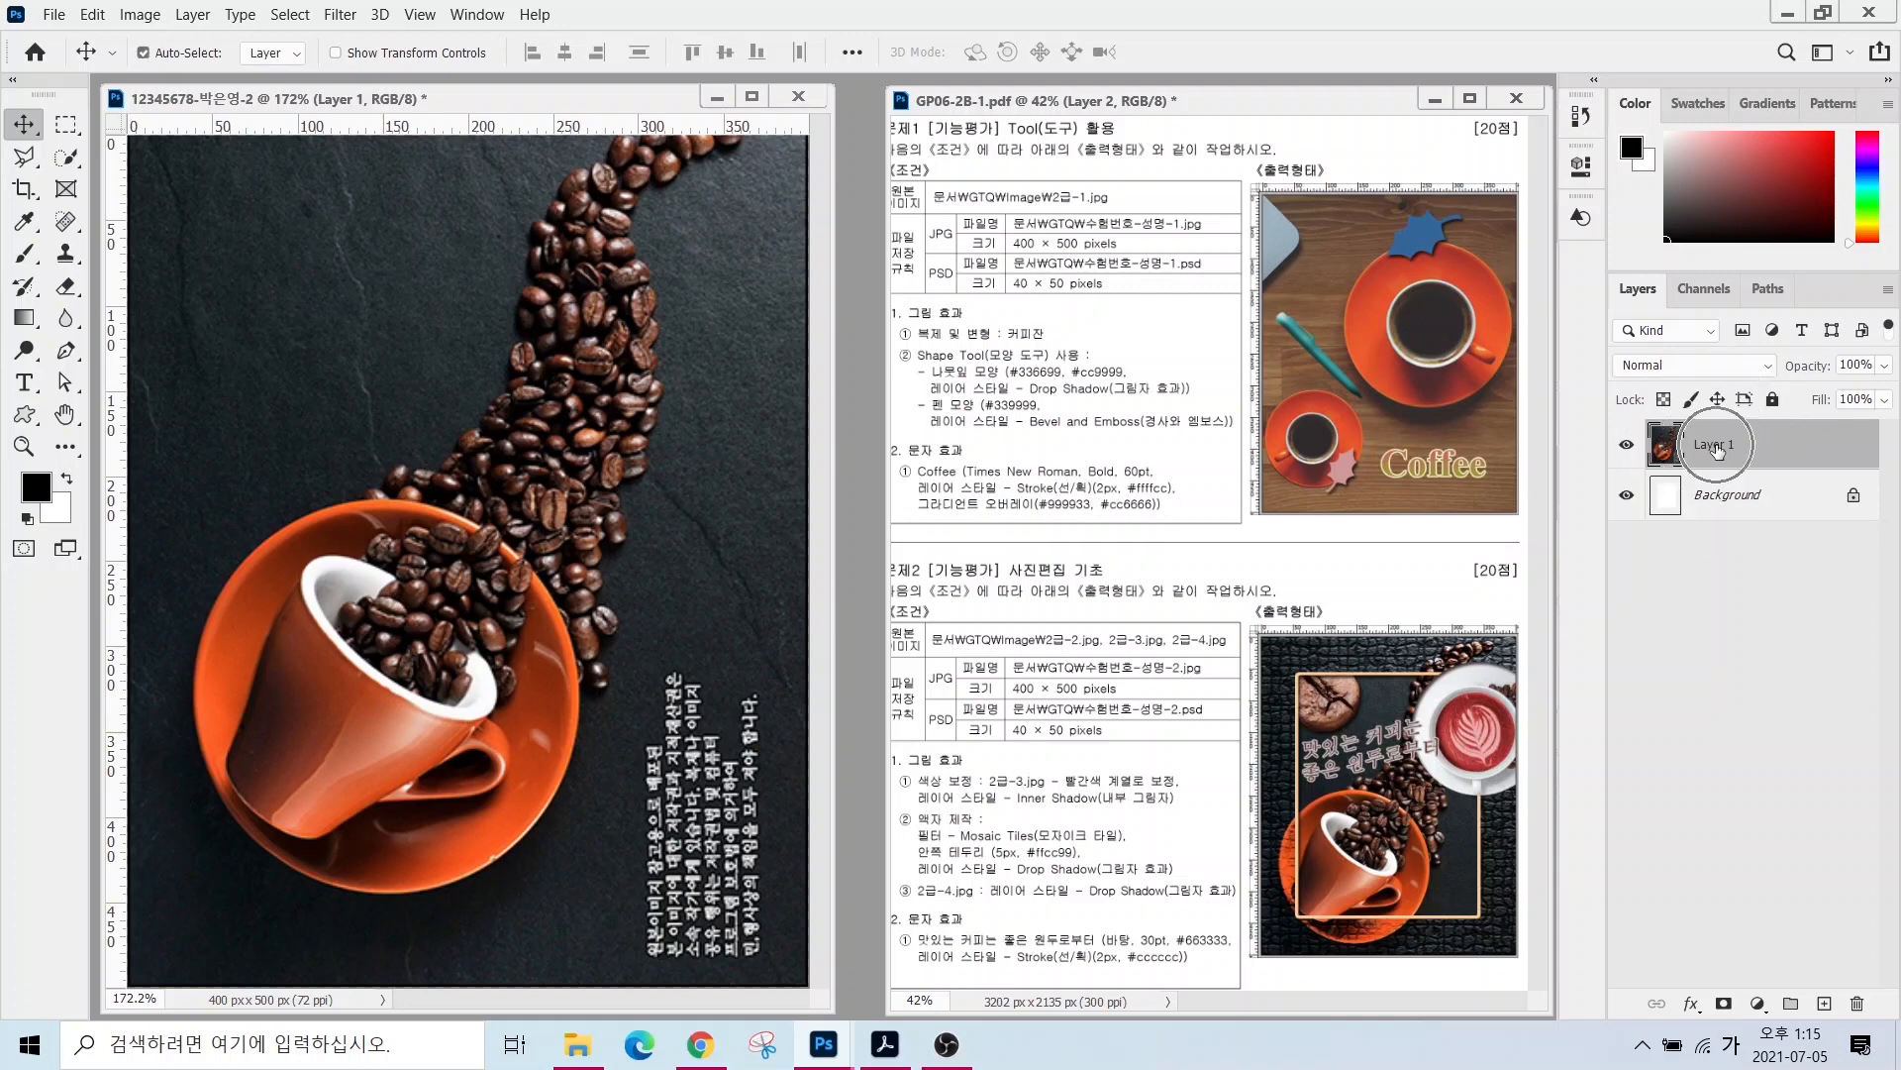
- Rename Layer 1 to 2-2
double_click(1716, 446)
type("2-2")
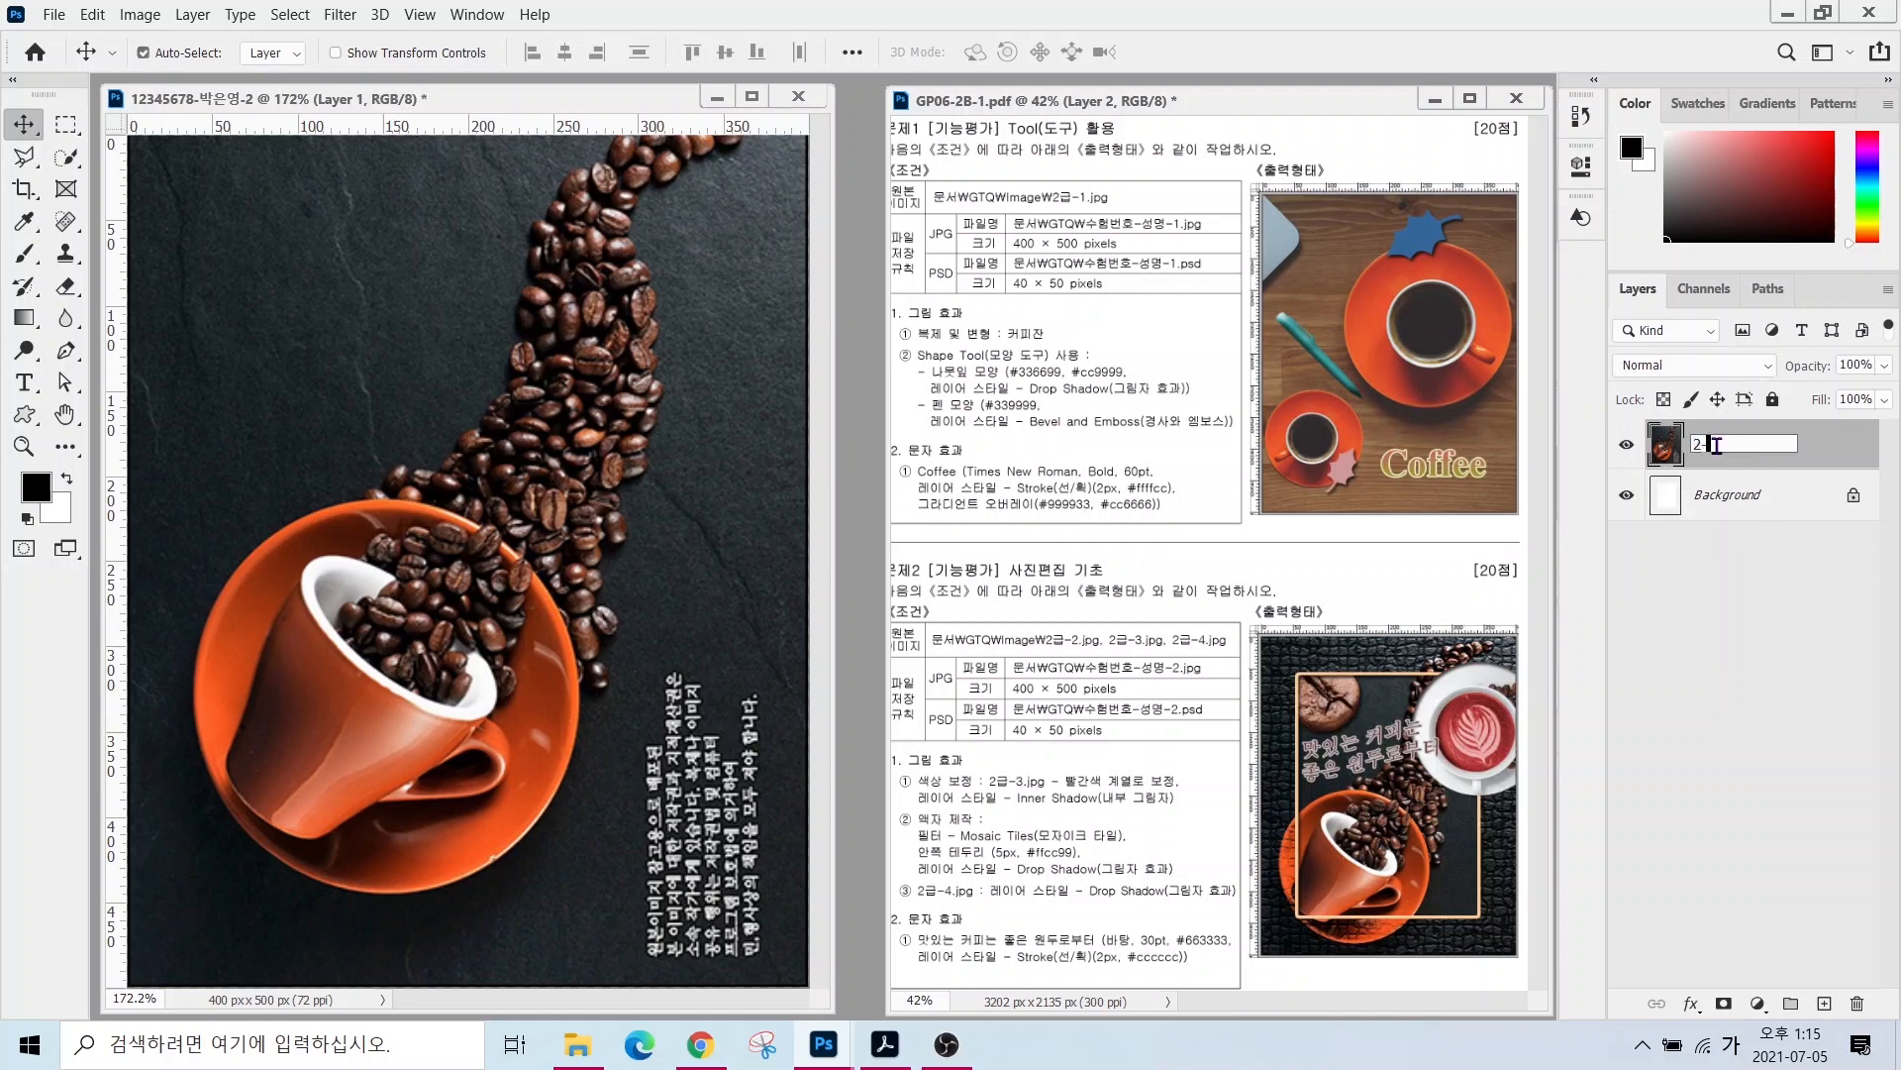
key("Return")
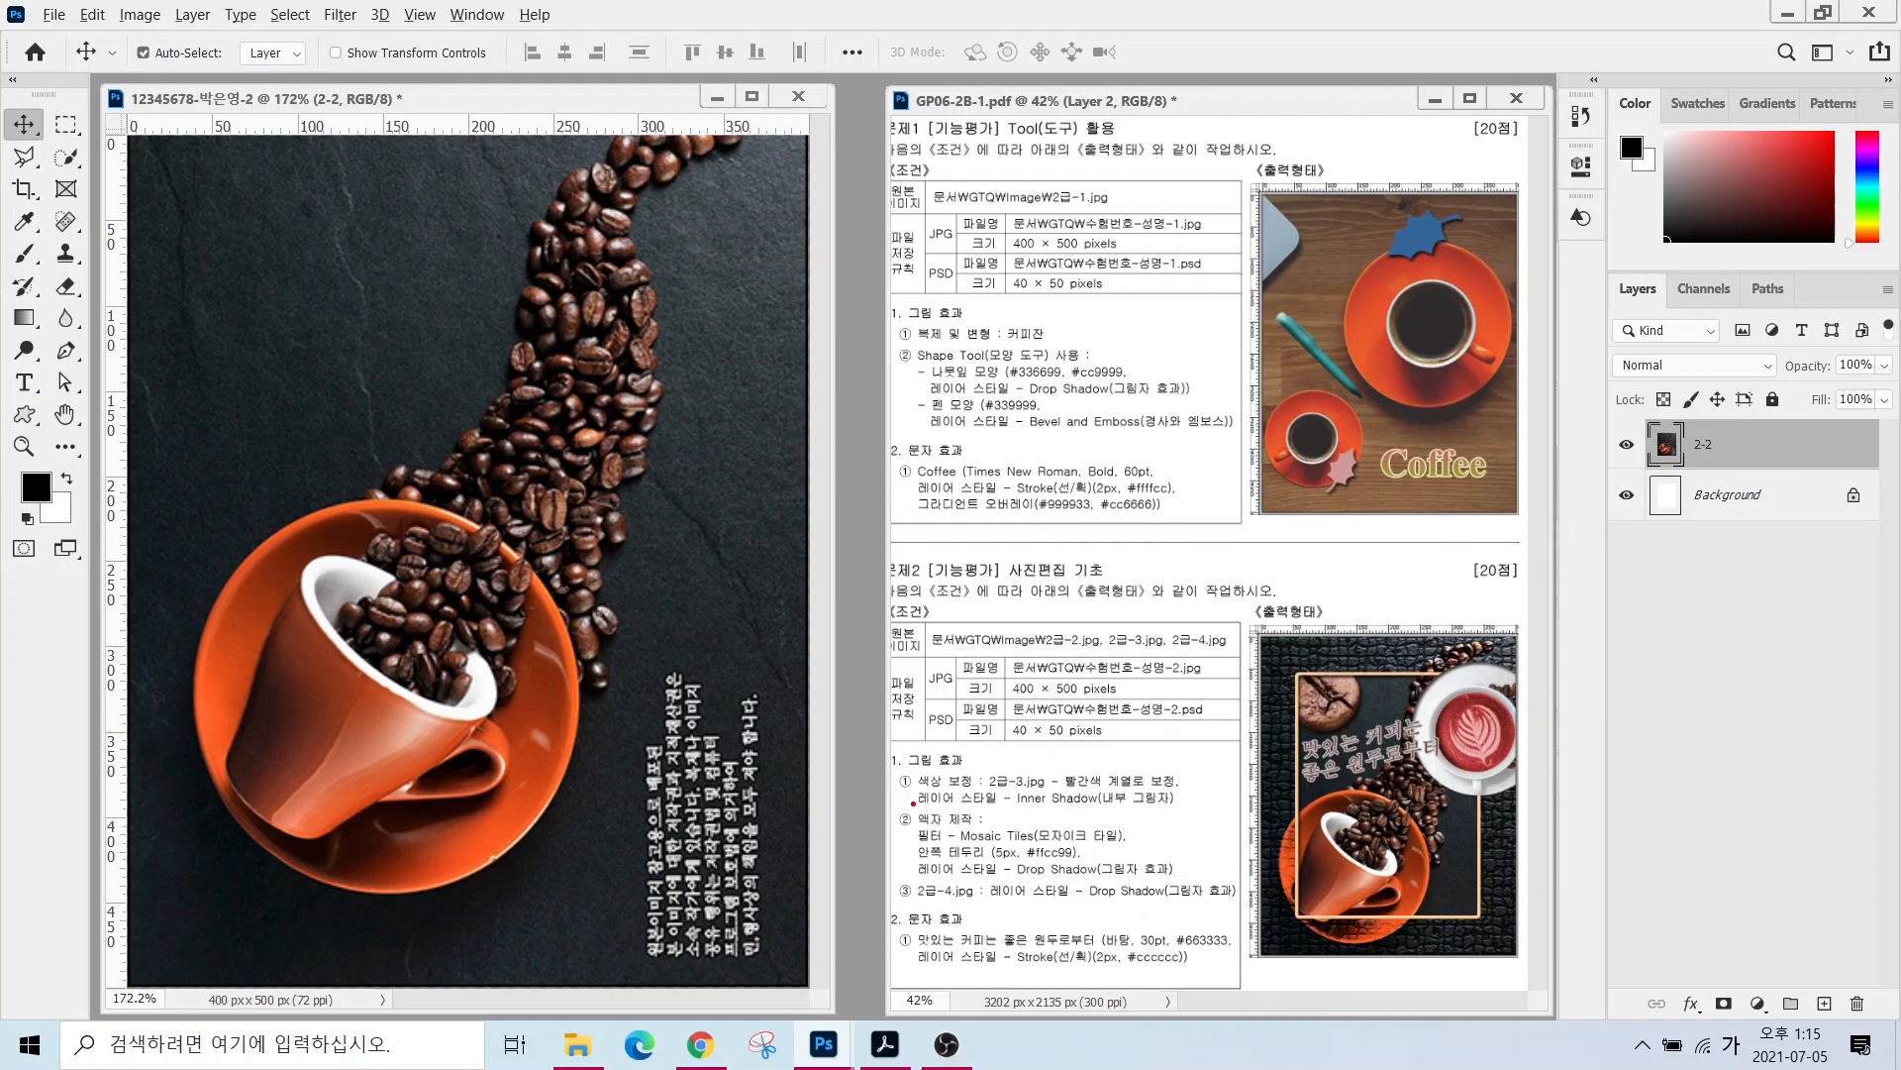
left_click_drag(913, 804, 1072, 887)
- Duplicate the 2-2 layer with Ctrl+J and rename the copy 액자
key("ctrl+j")
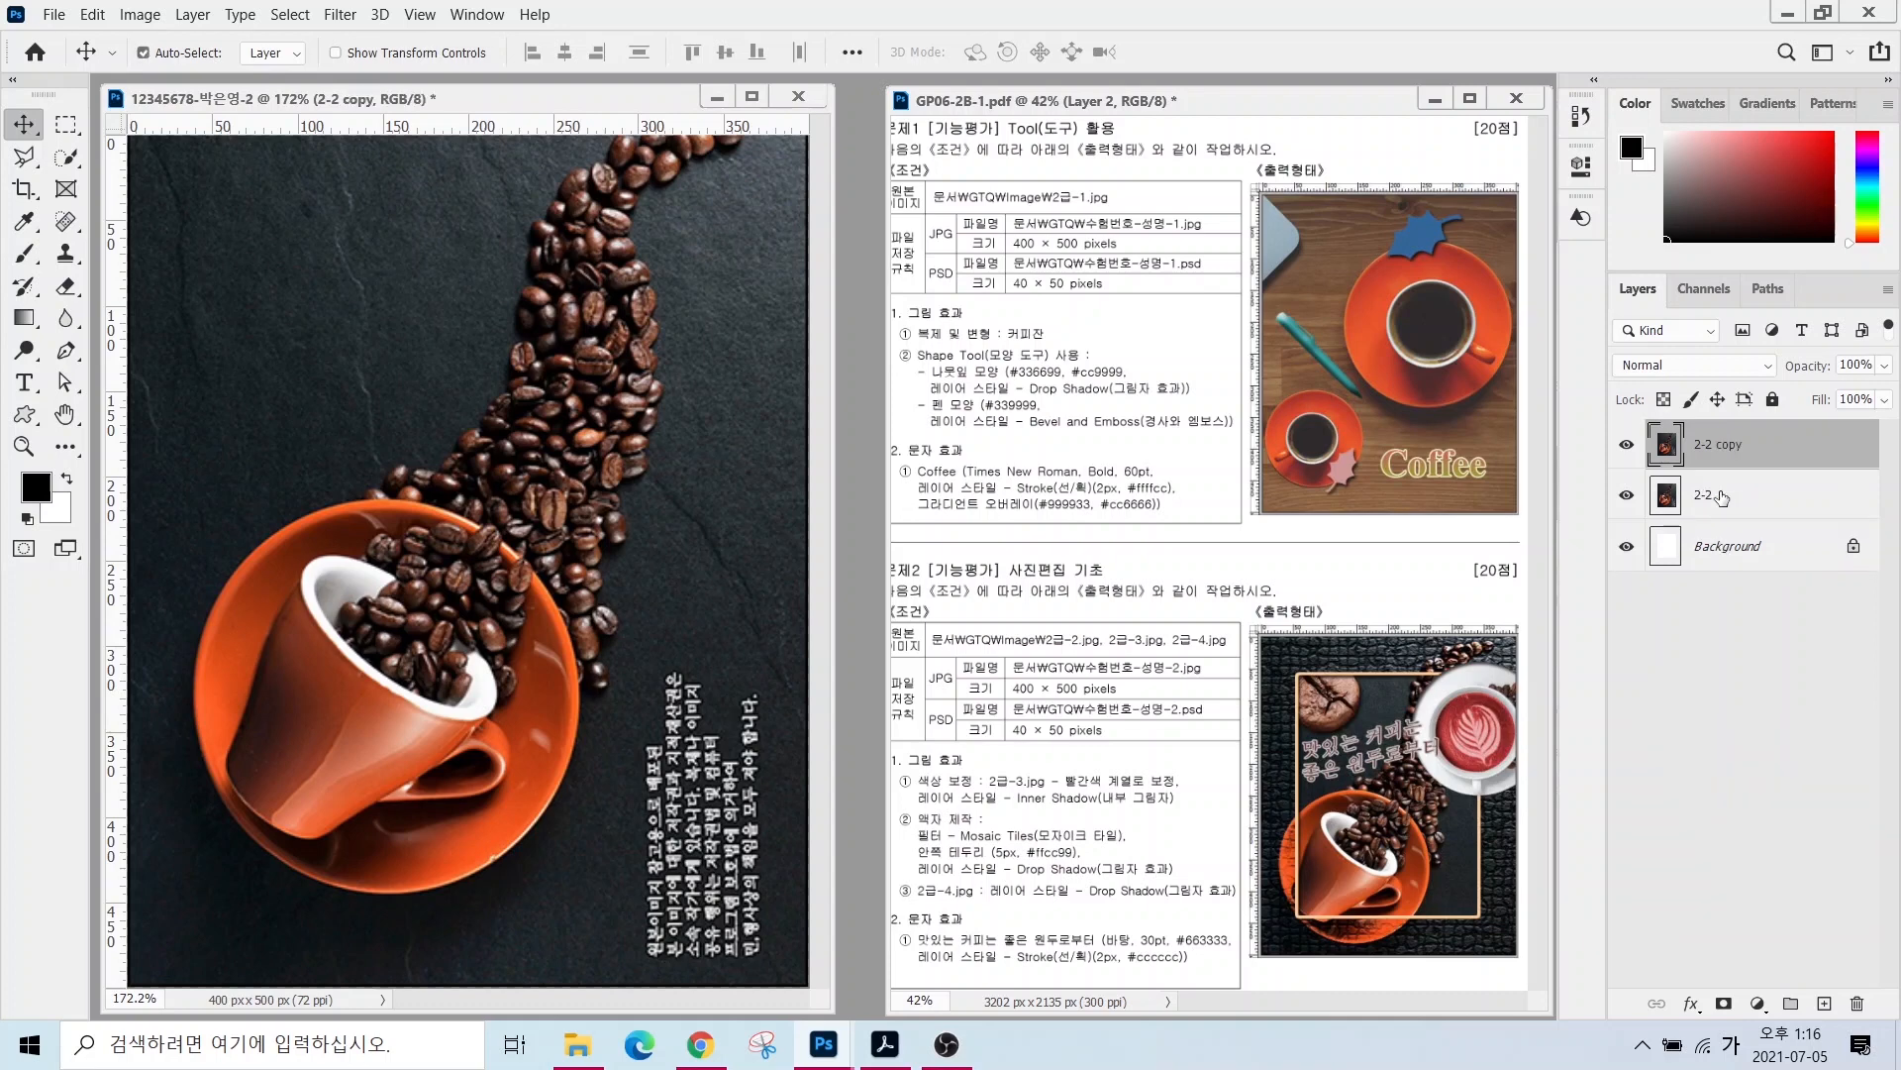
double_click(1716, 444)
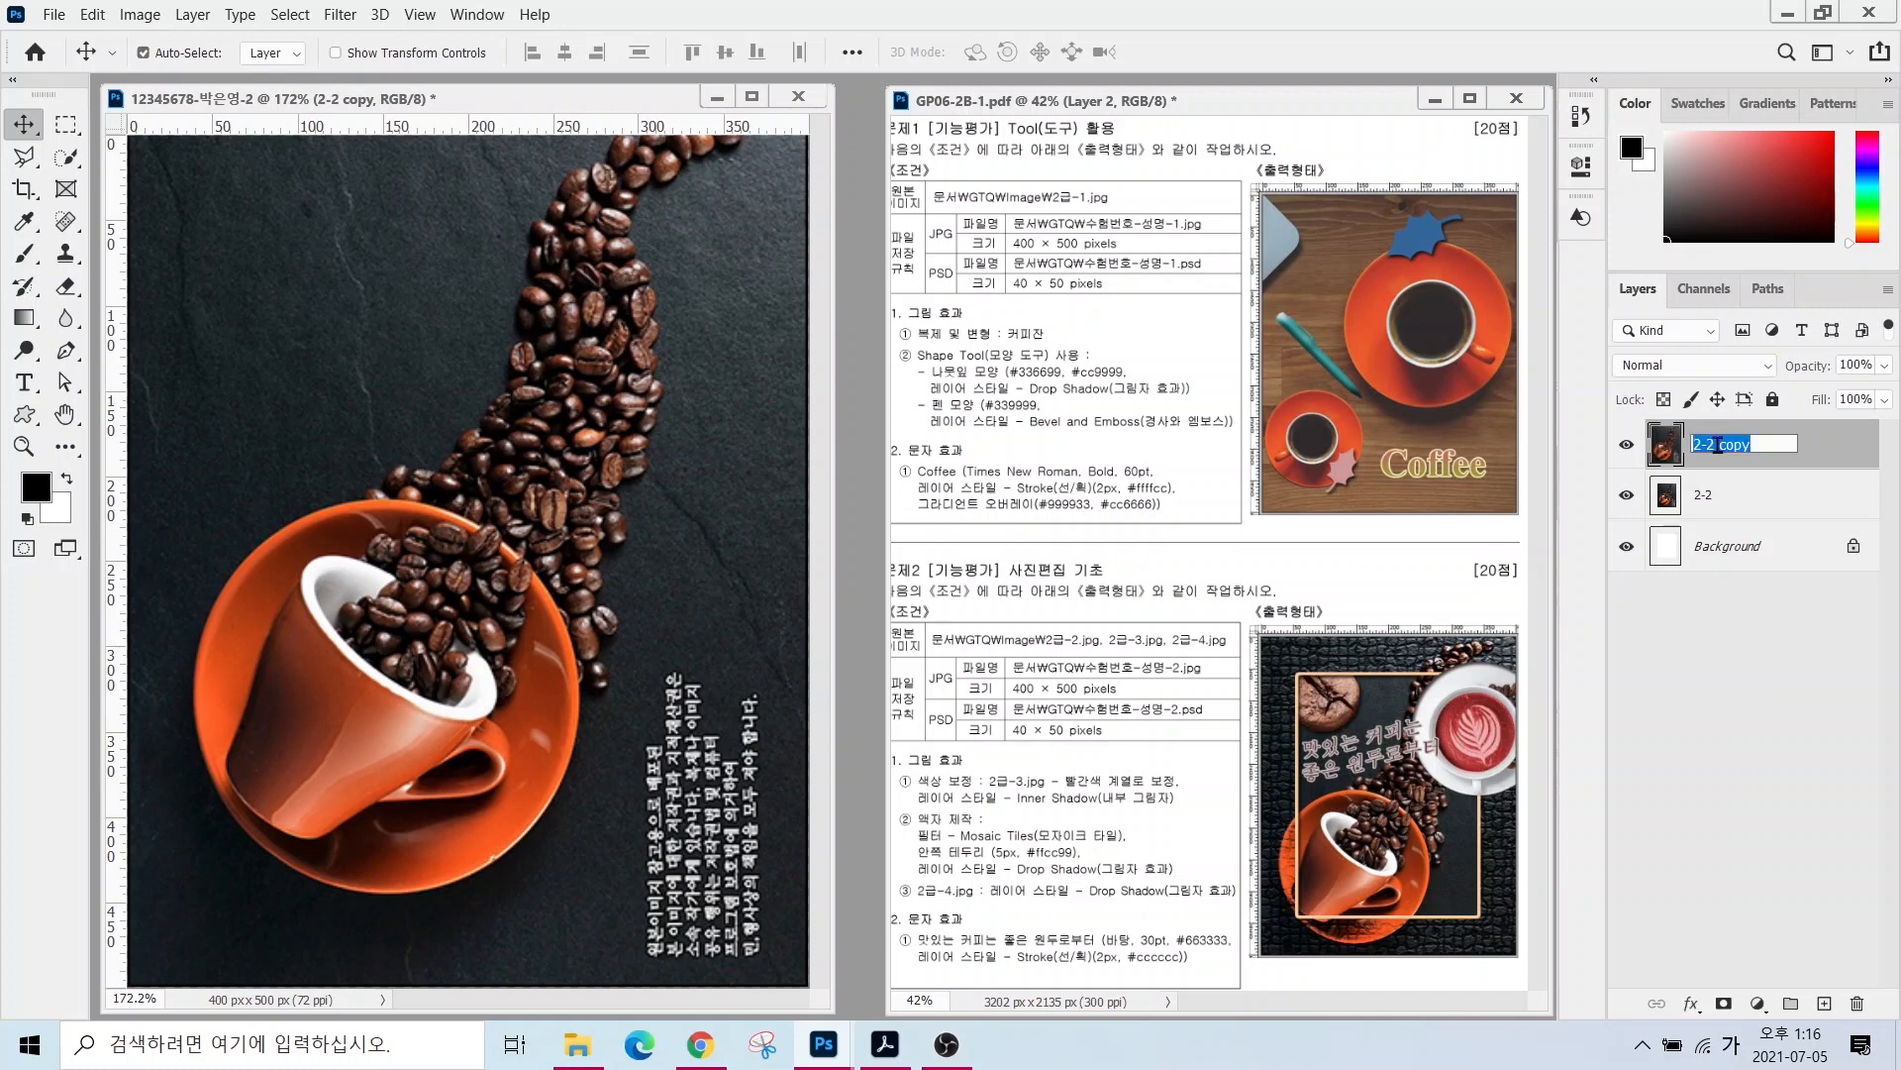
type("ㅇㅐㄱ자")
key("Return")
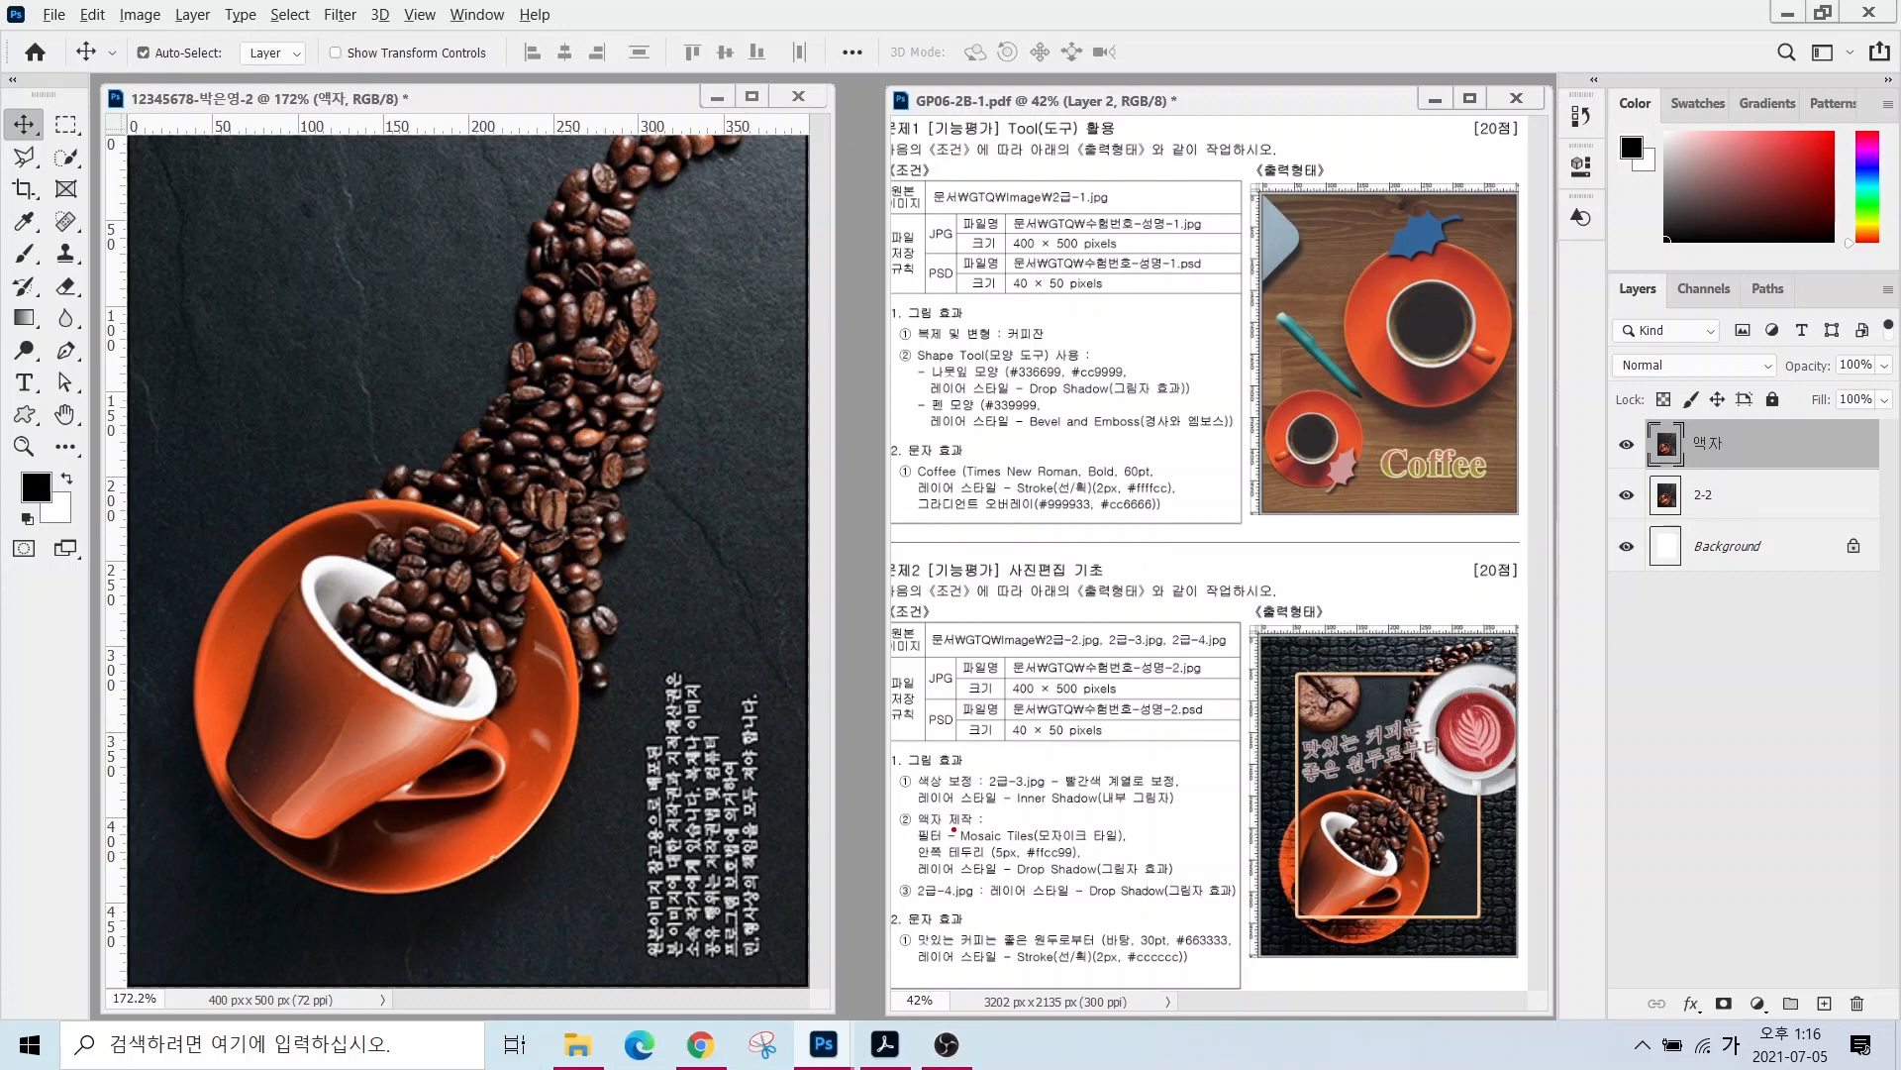
left_click_drag(952, 829, 886, 764)
key("Escape")
- Apply the Filter Gallery's Mosaic Tiles texture (tile size 12, grout width 3, lighten grout 9) to 액자
left_click(340, 17)
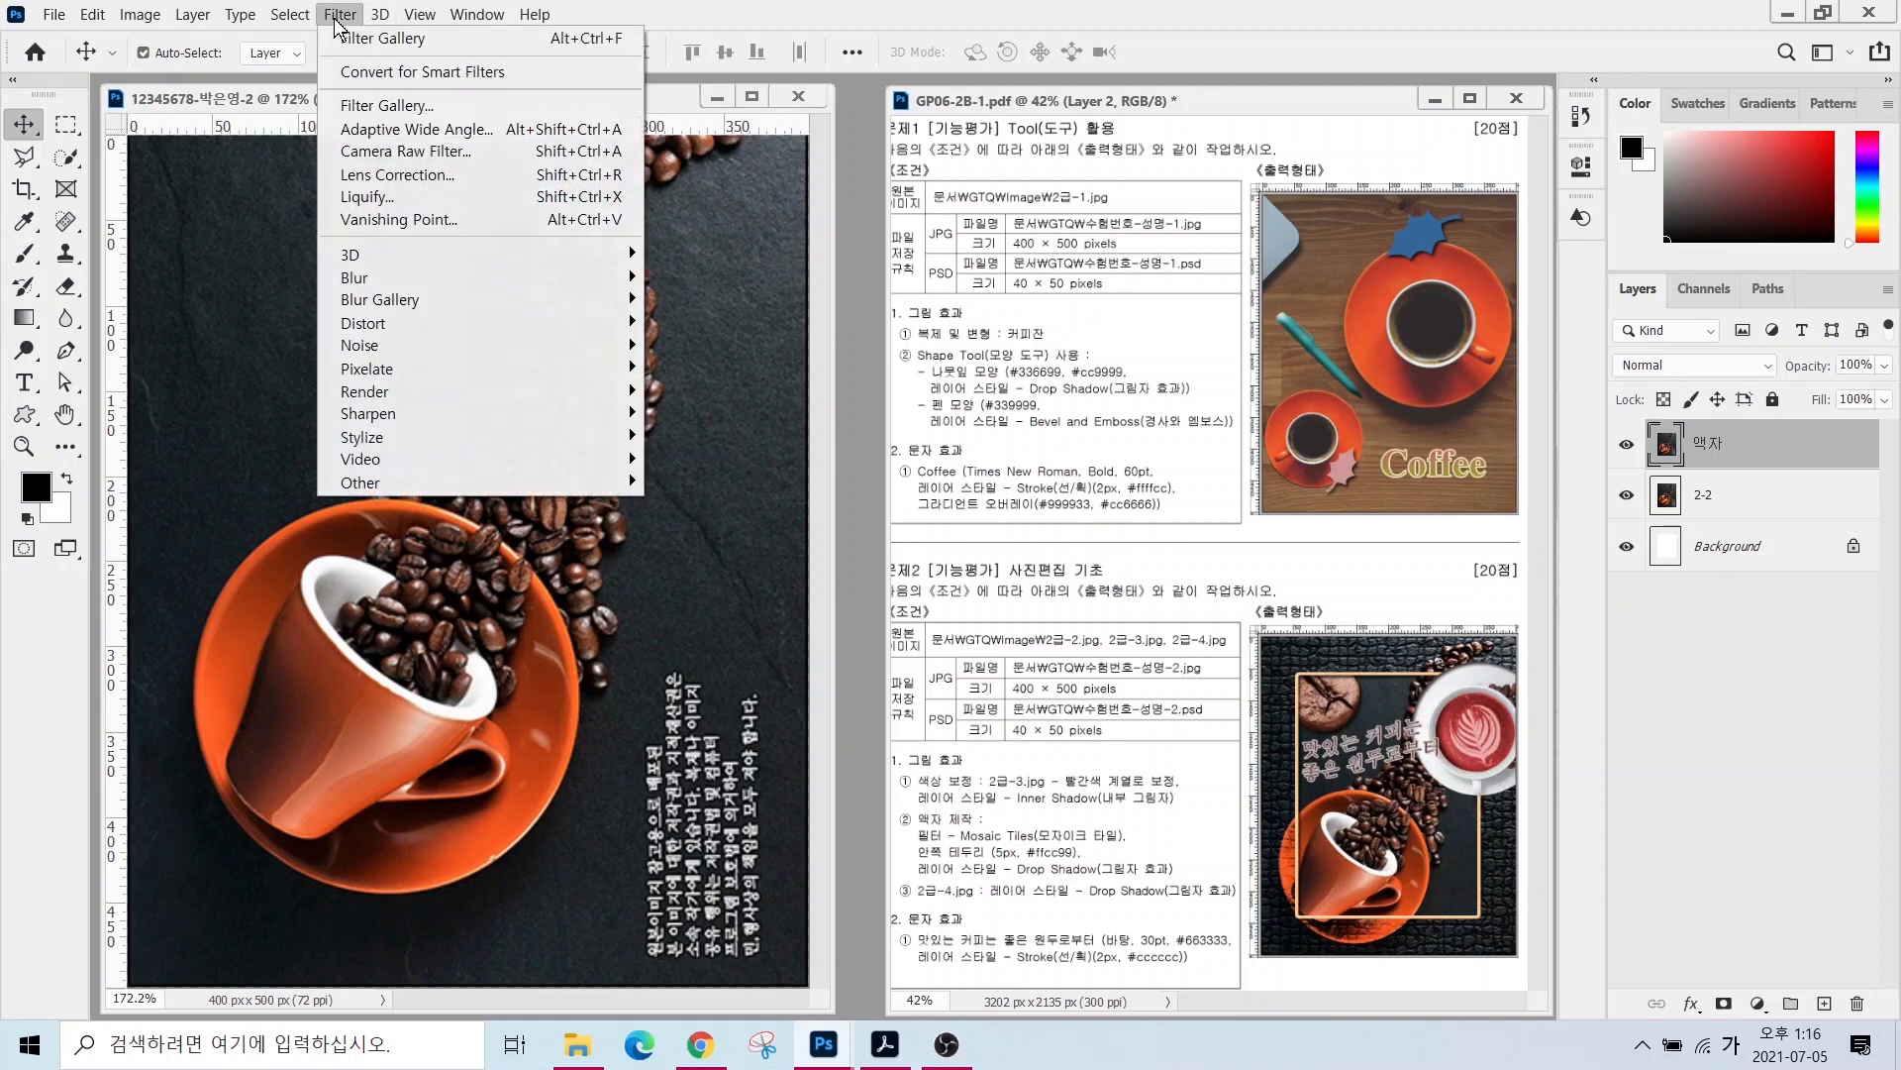
left_click(362, 105)
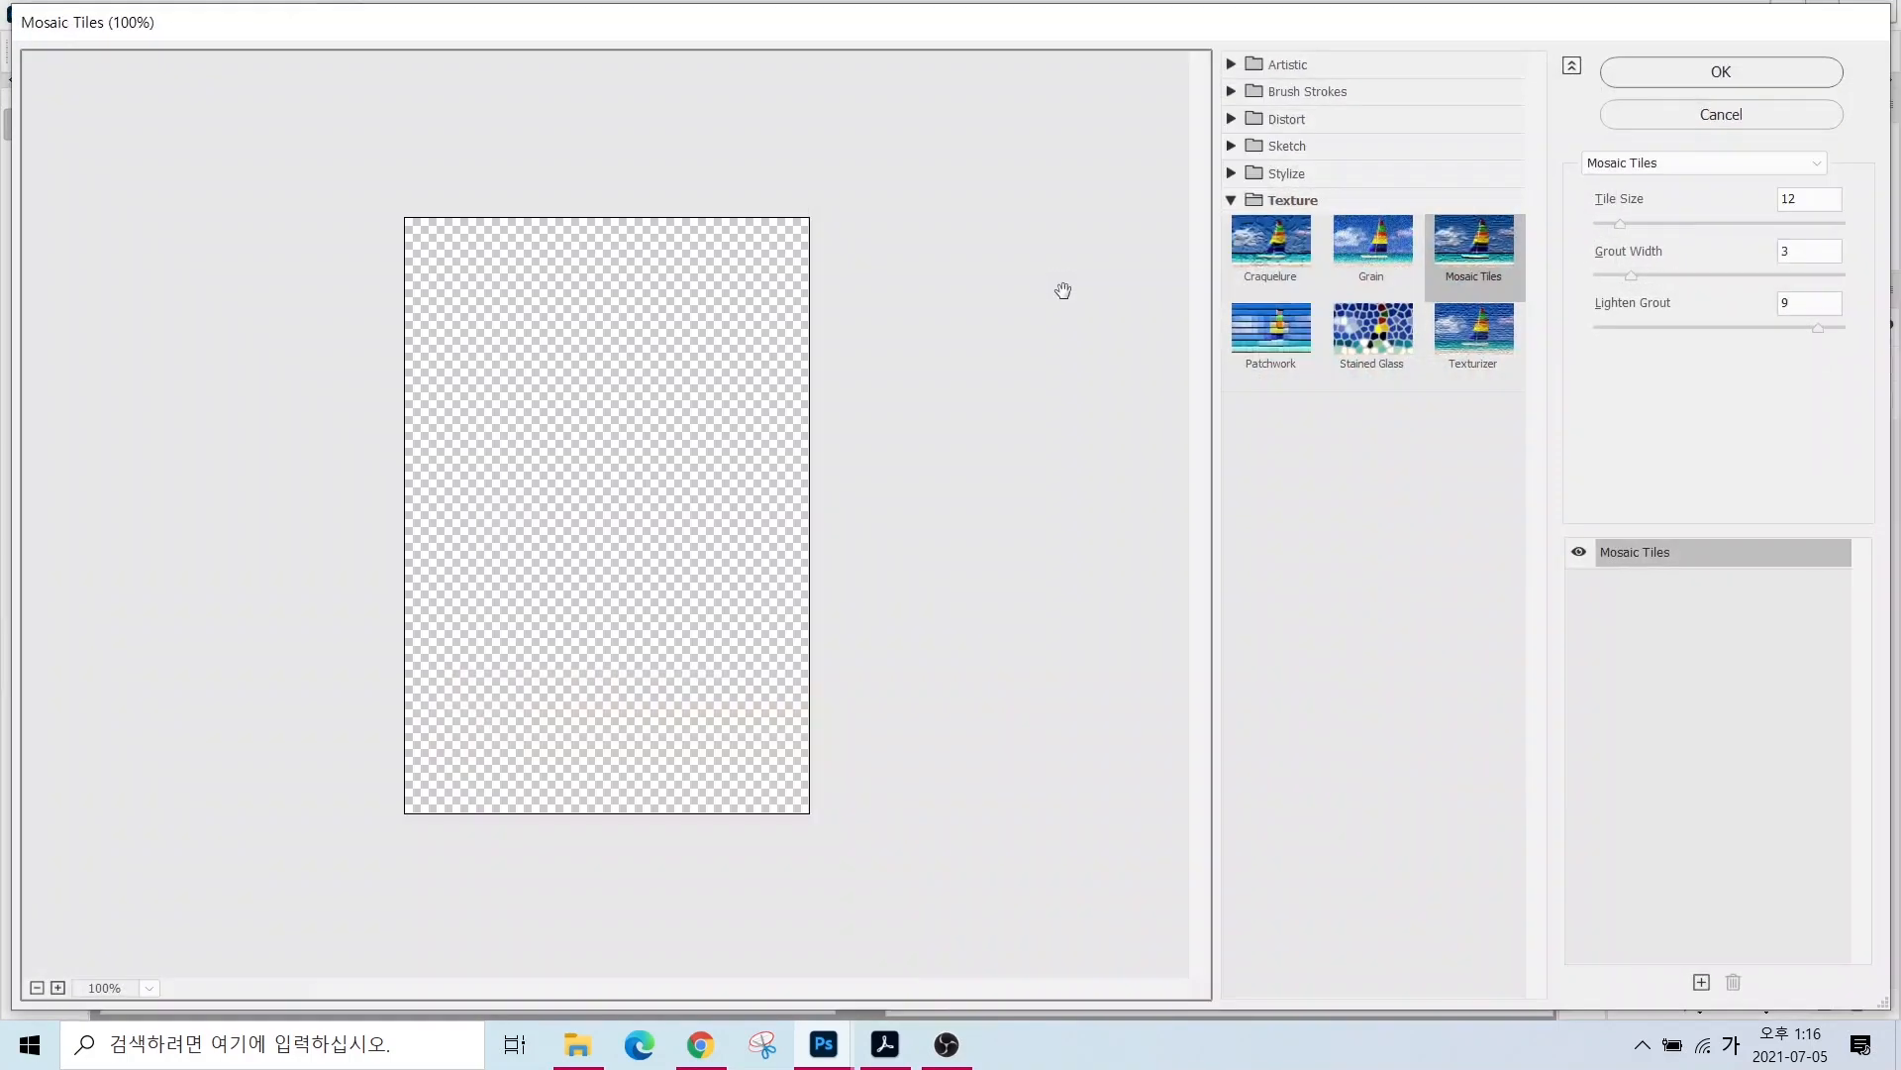
key("alt")
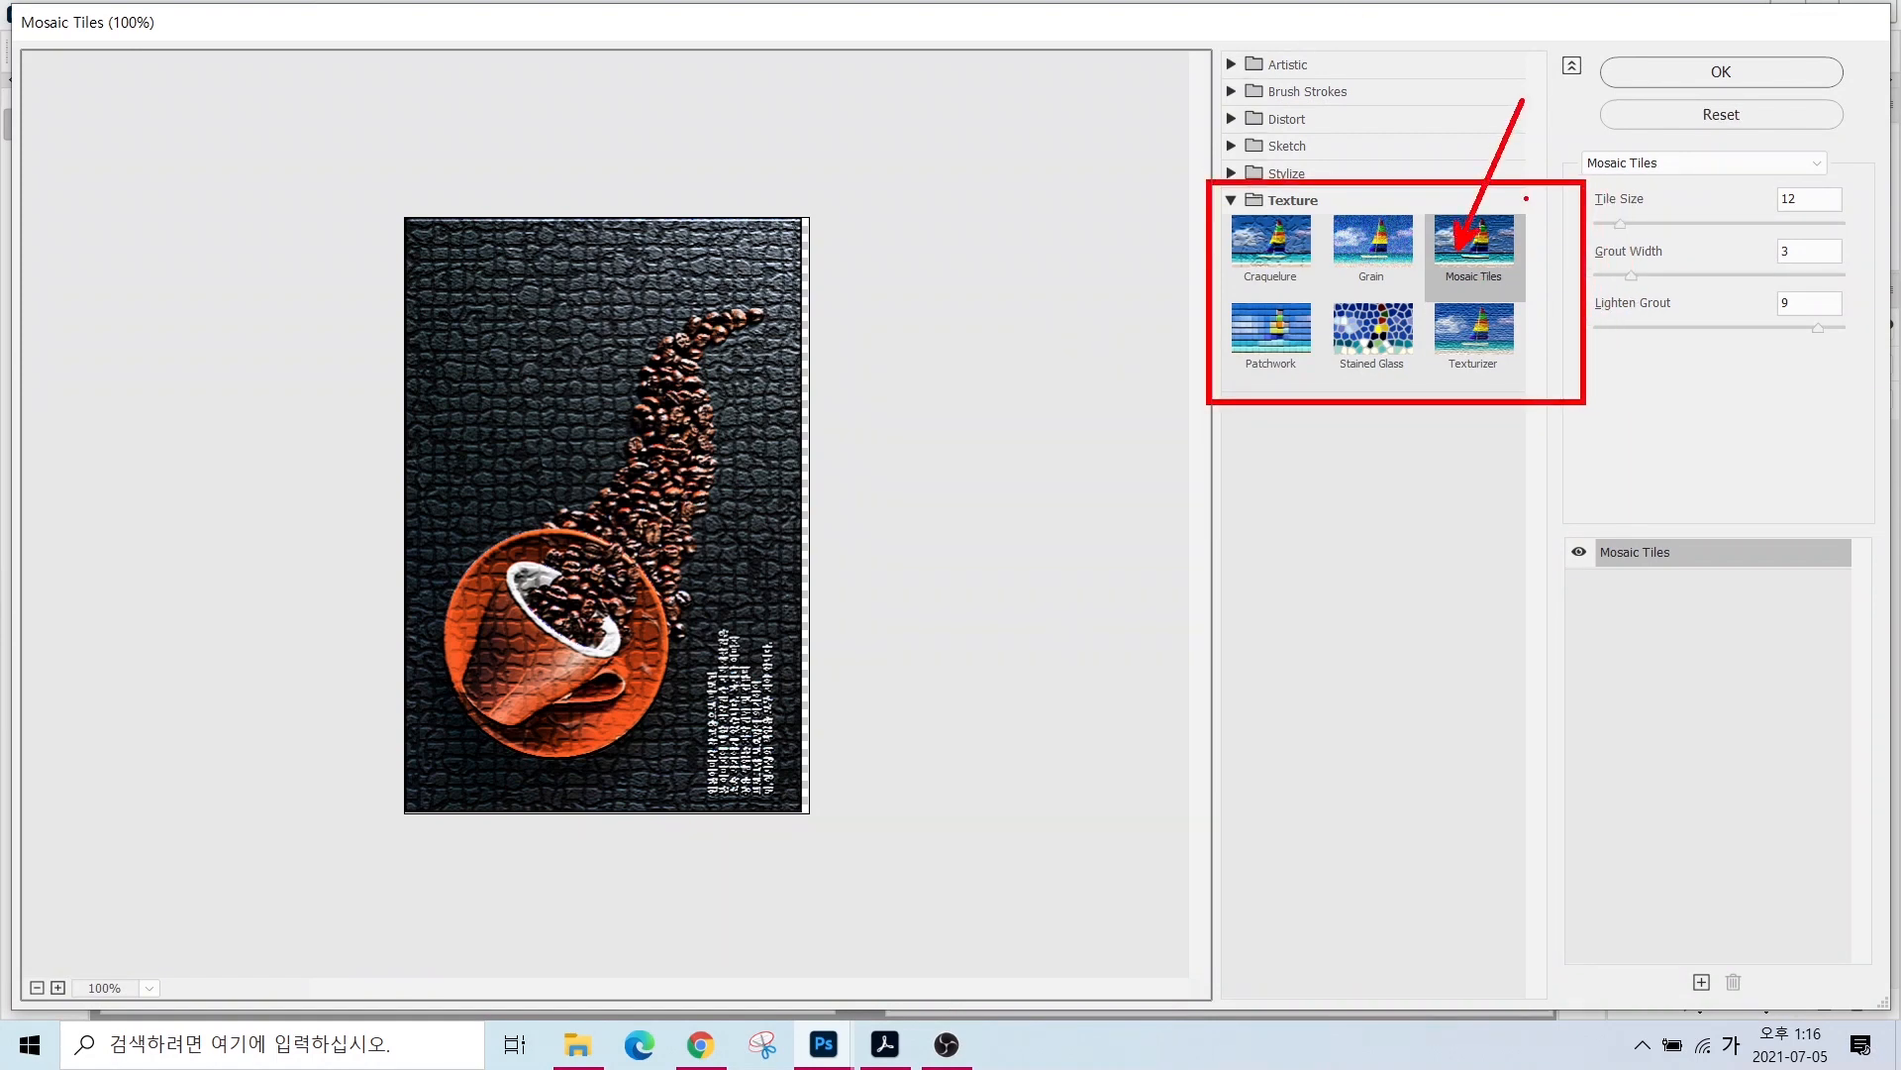
key("Escape")
left_click(1497, 247)
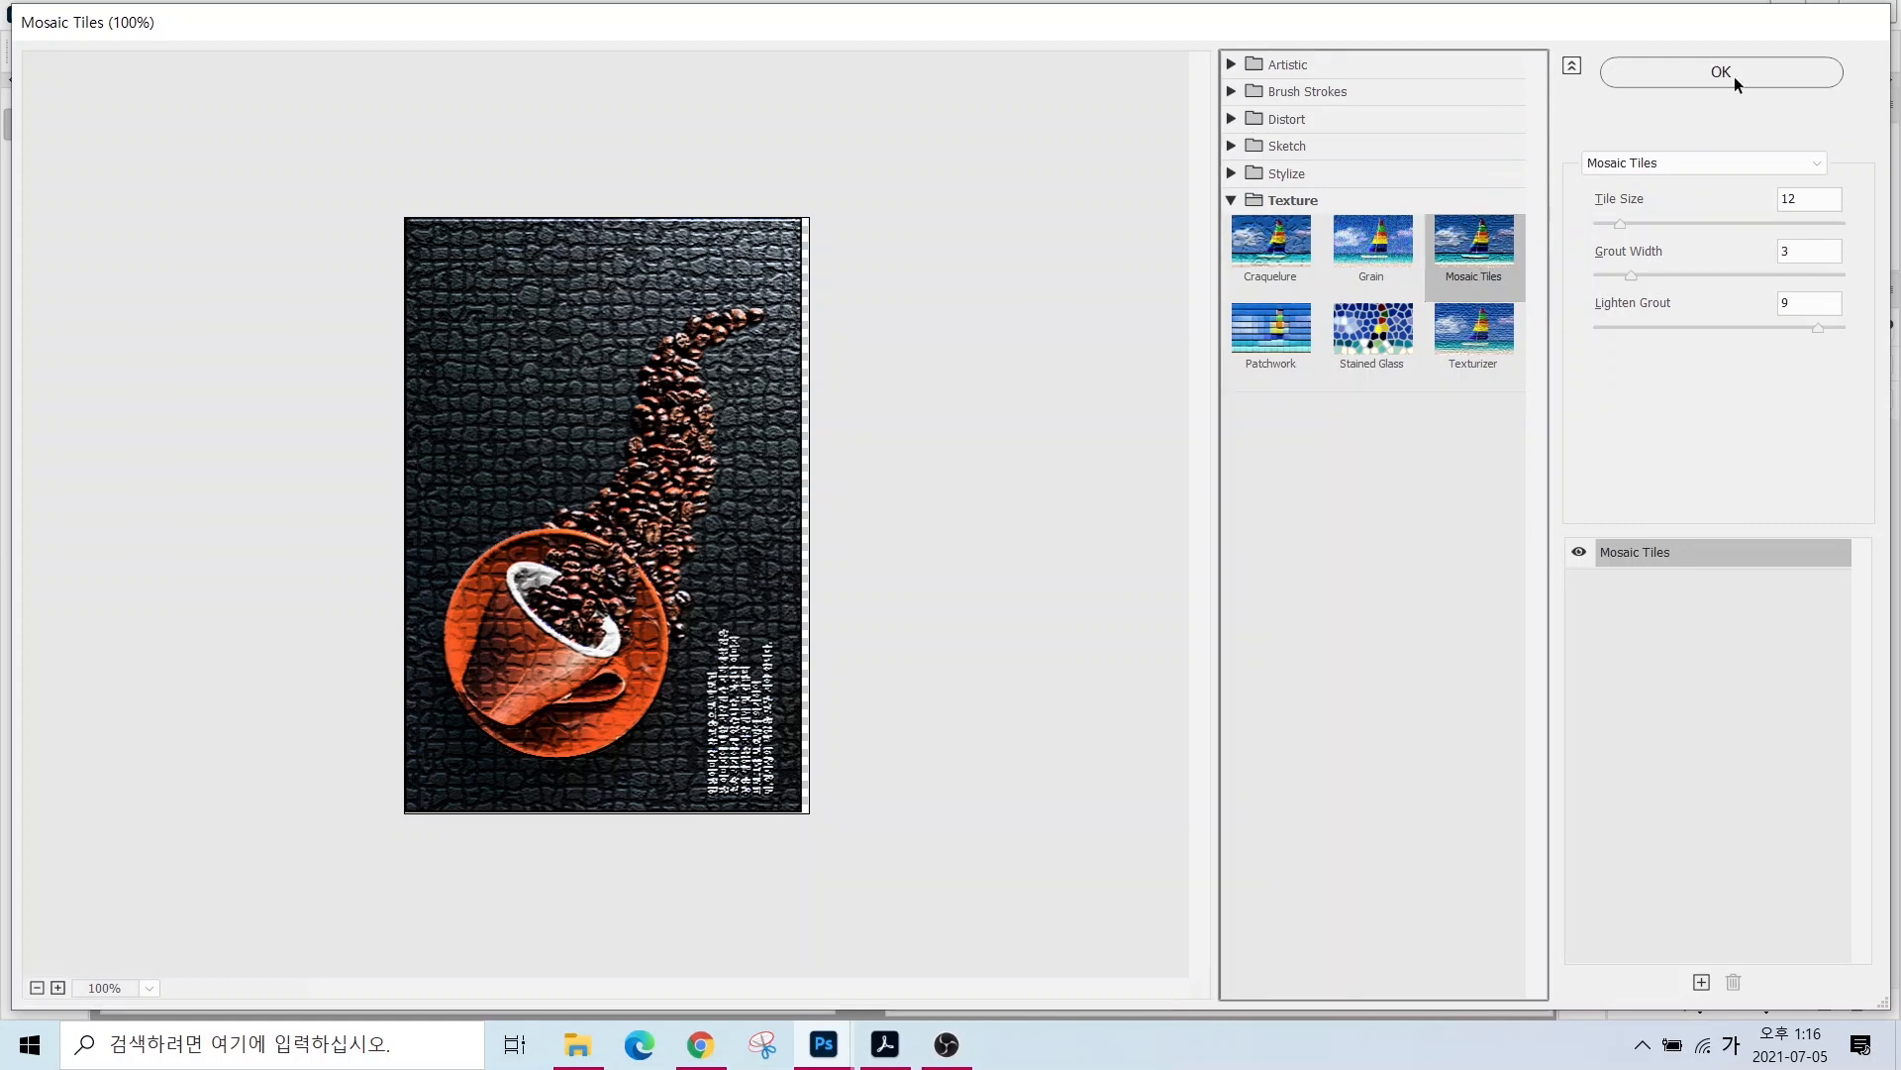
left_click(1716, 71)
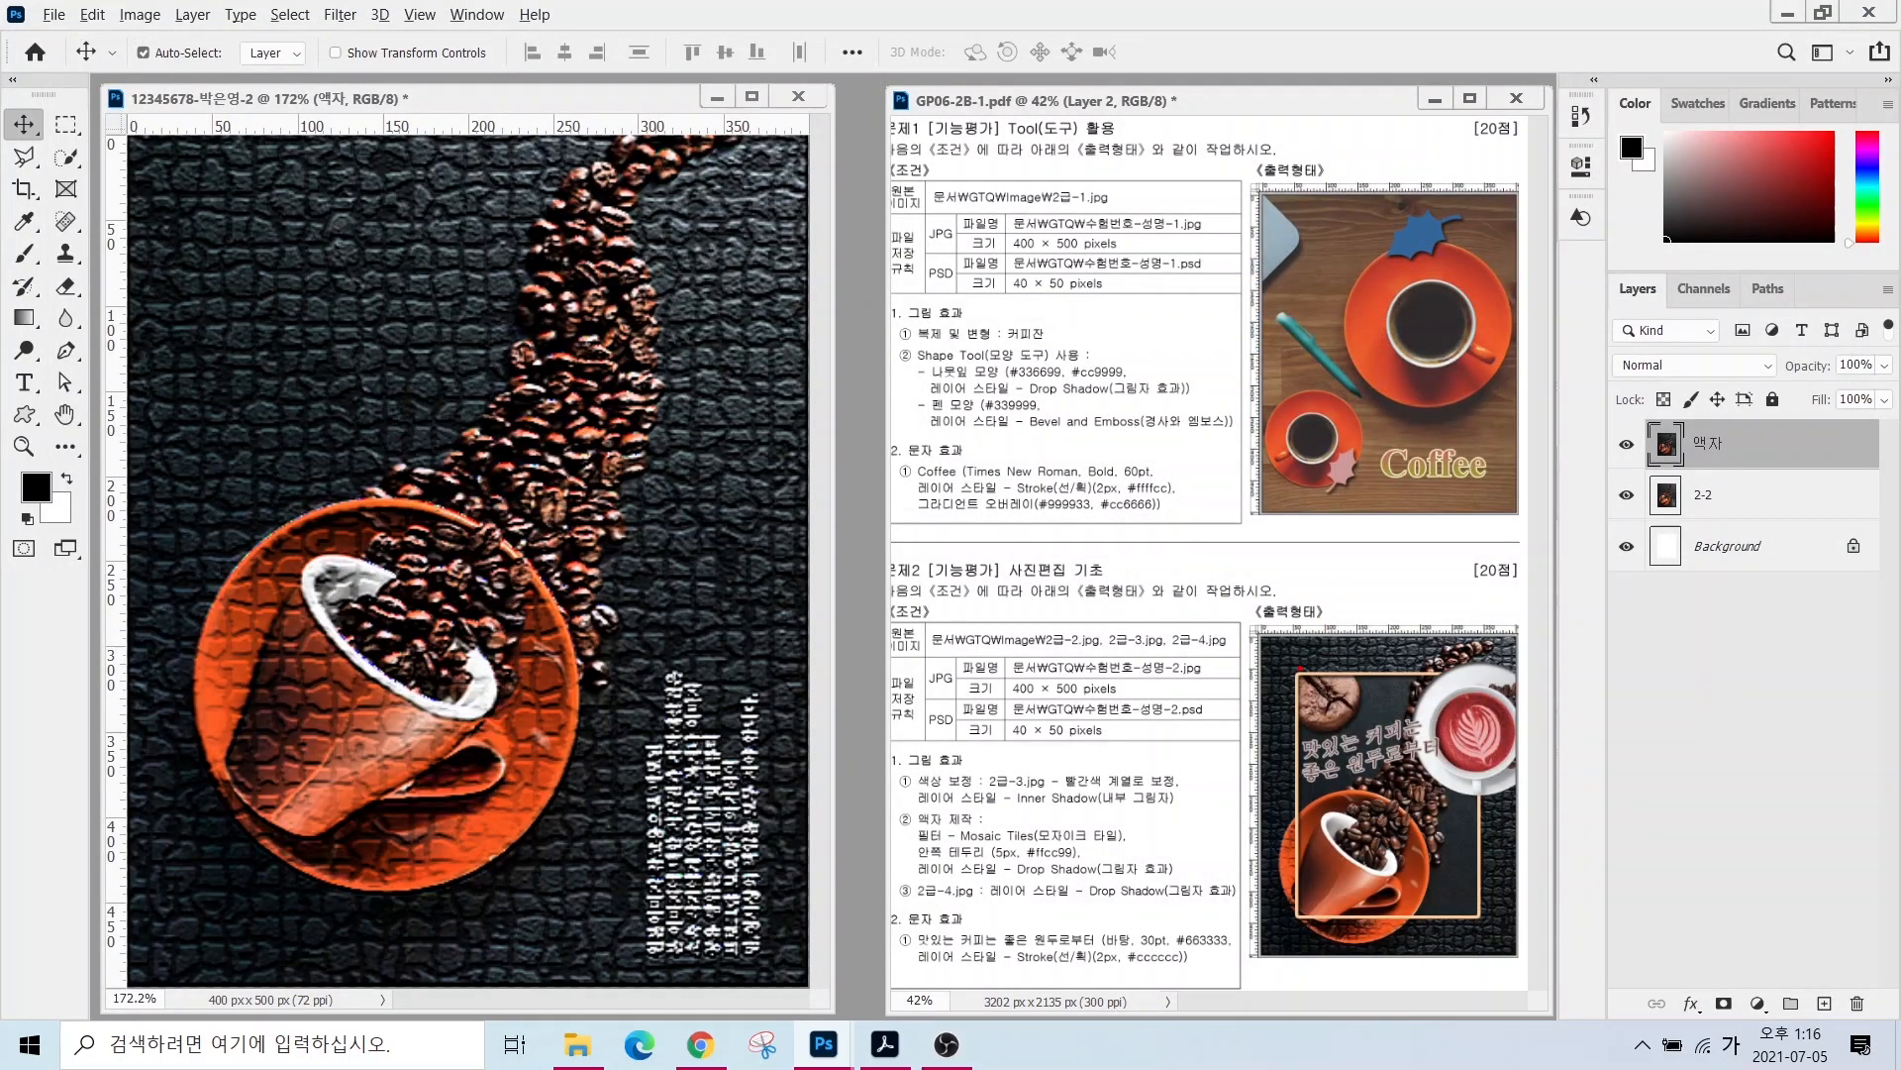
- Drag guides for the frame's left, right, top and bottom inner edges
left_click_drag(1296, 668, 1482, 916)
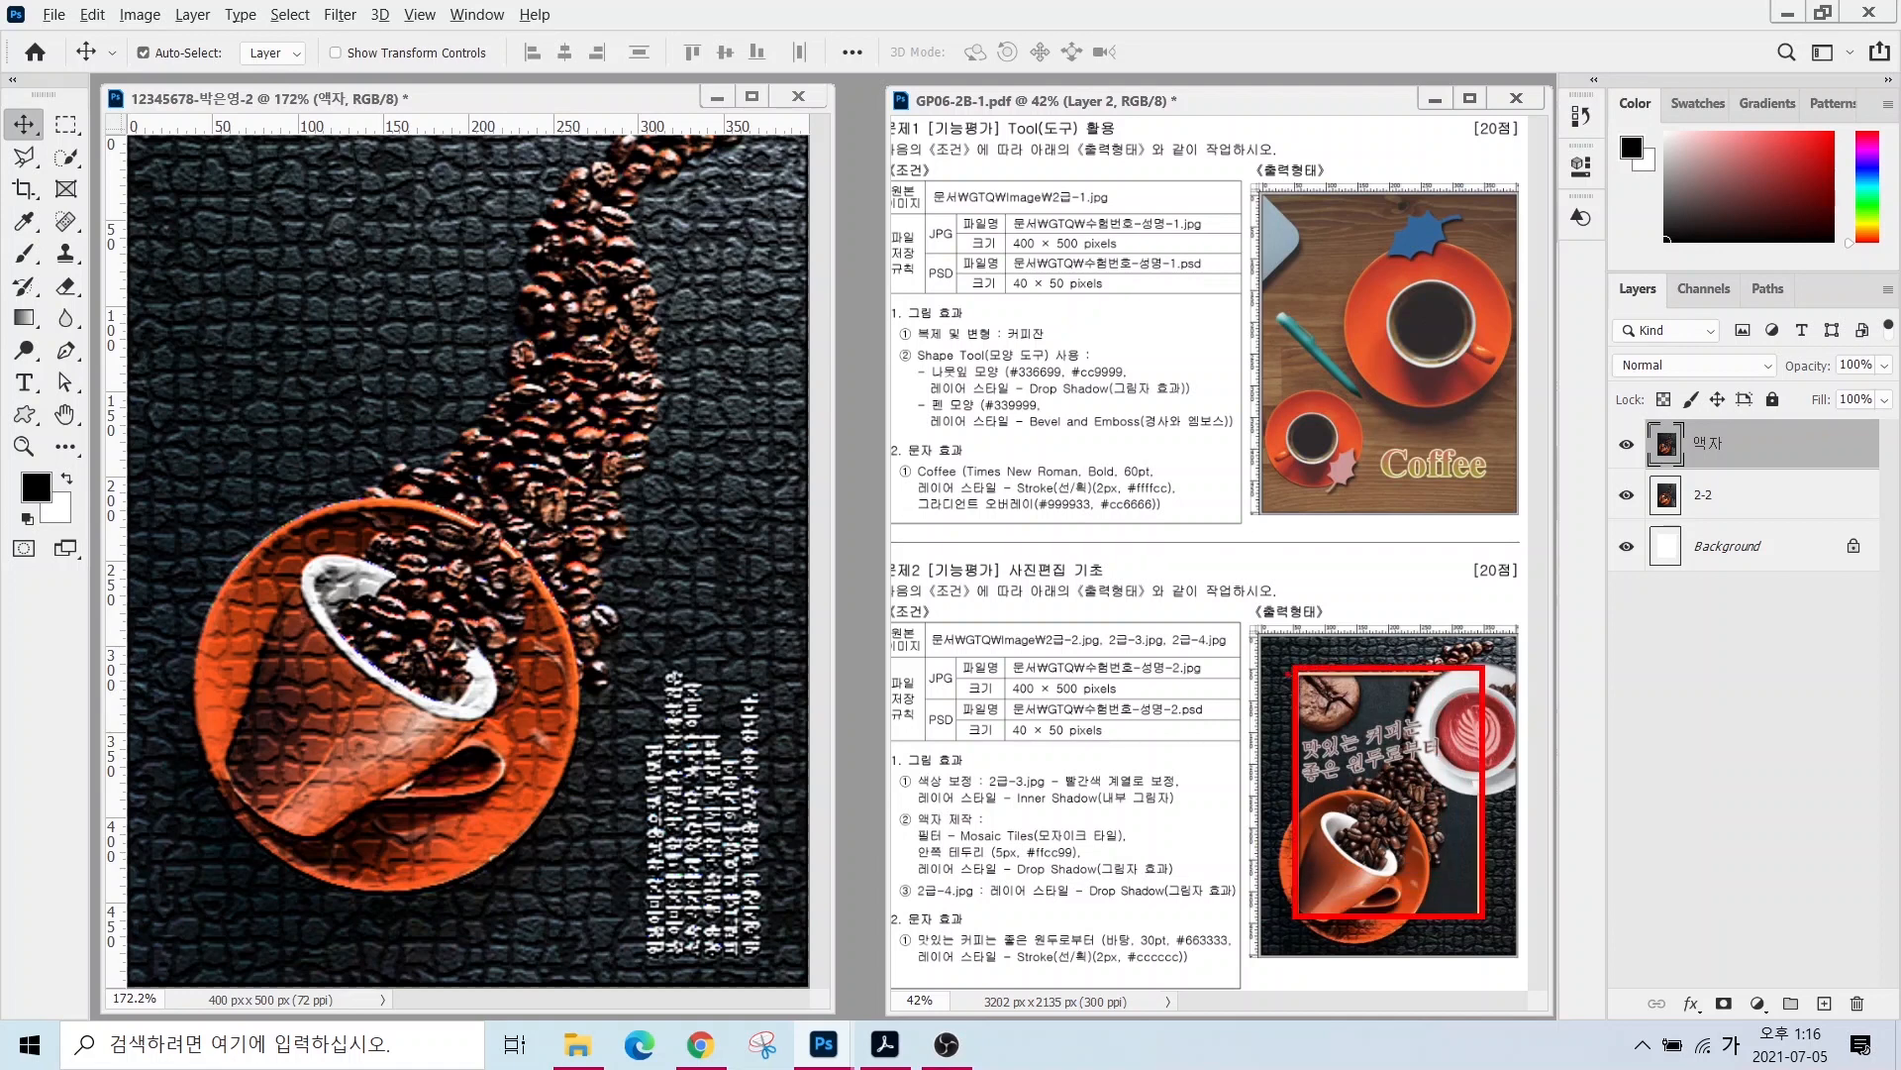
key("Escape")
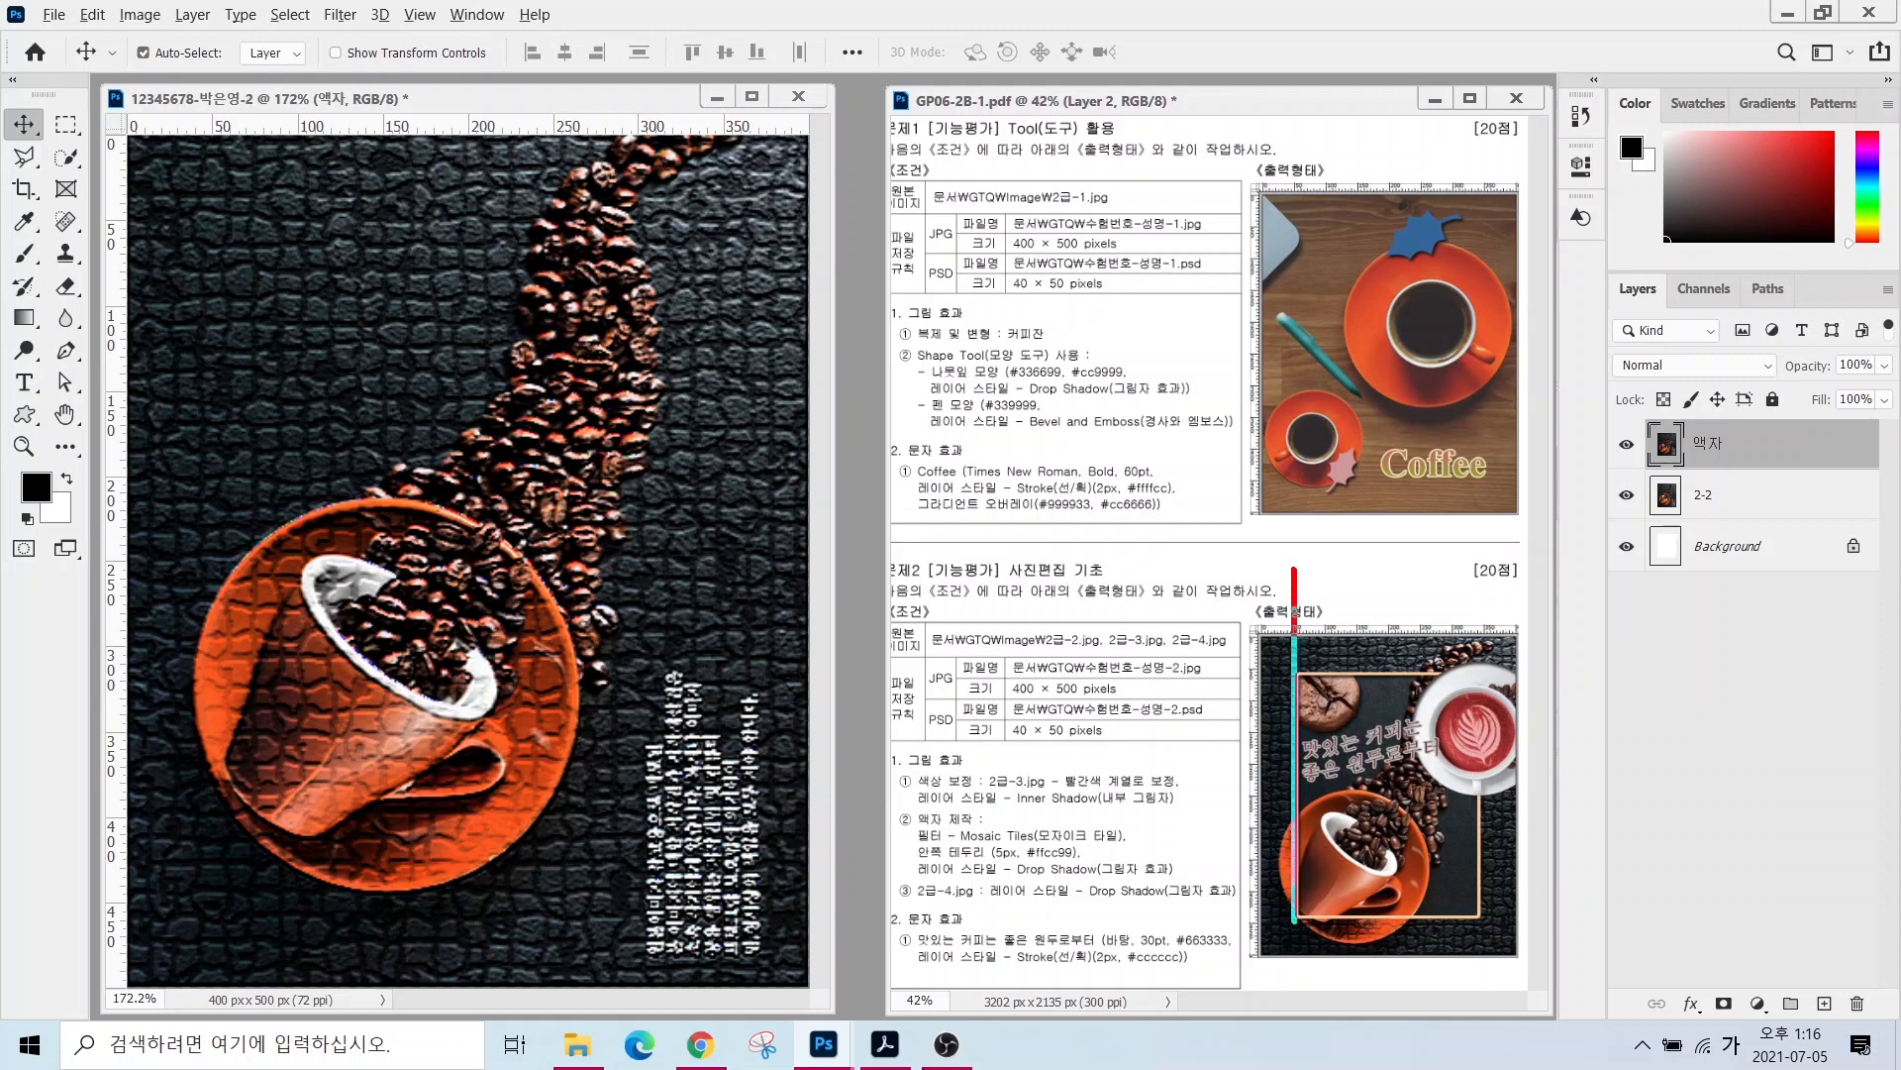
left_click_drag(1293, 569, 1294, 990)
left_click_drag(1229, 678, 1587, 679)
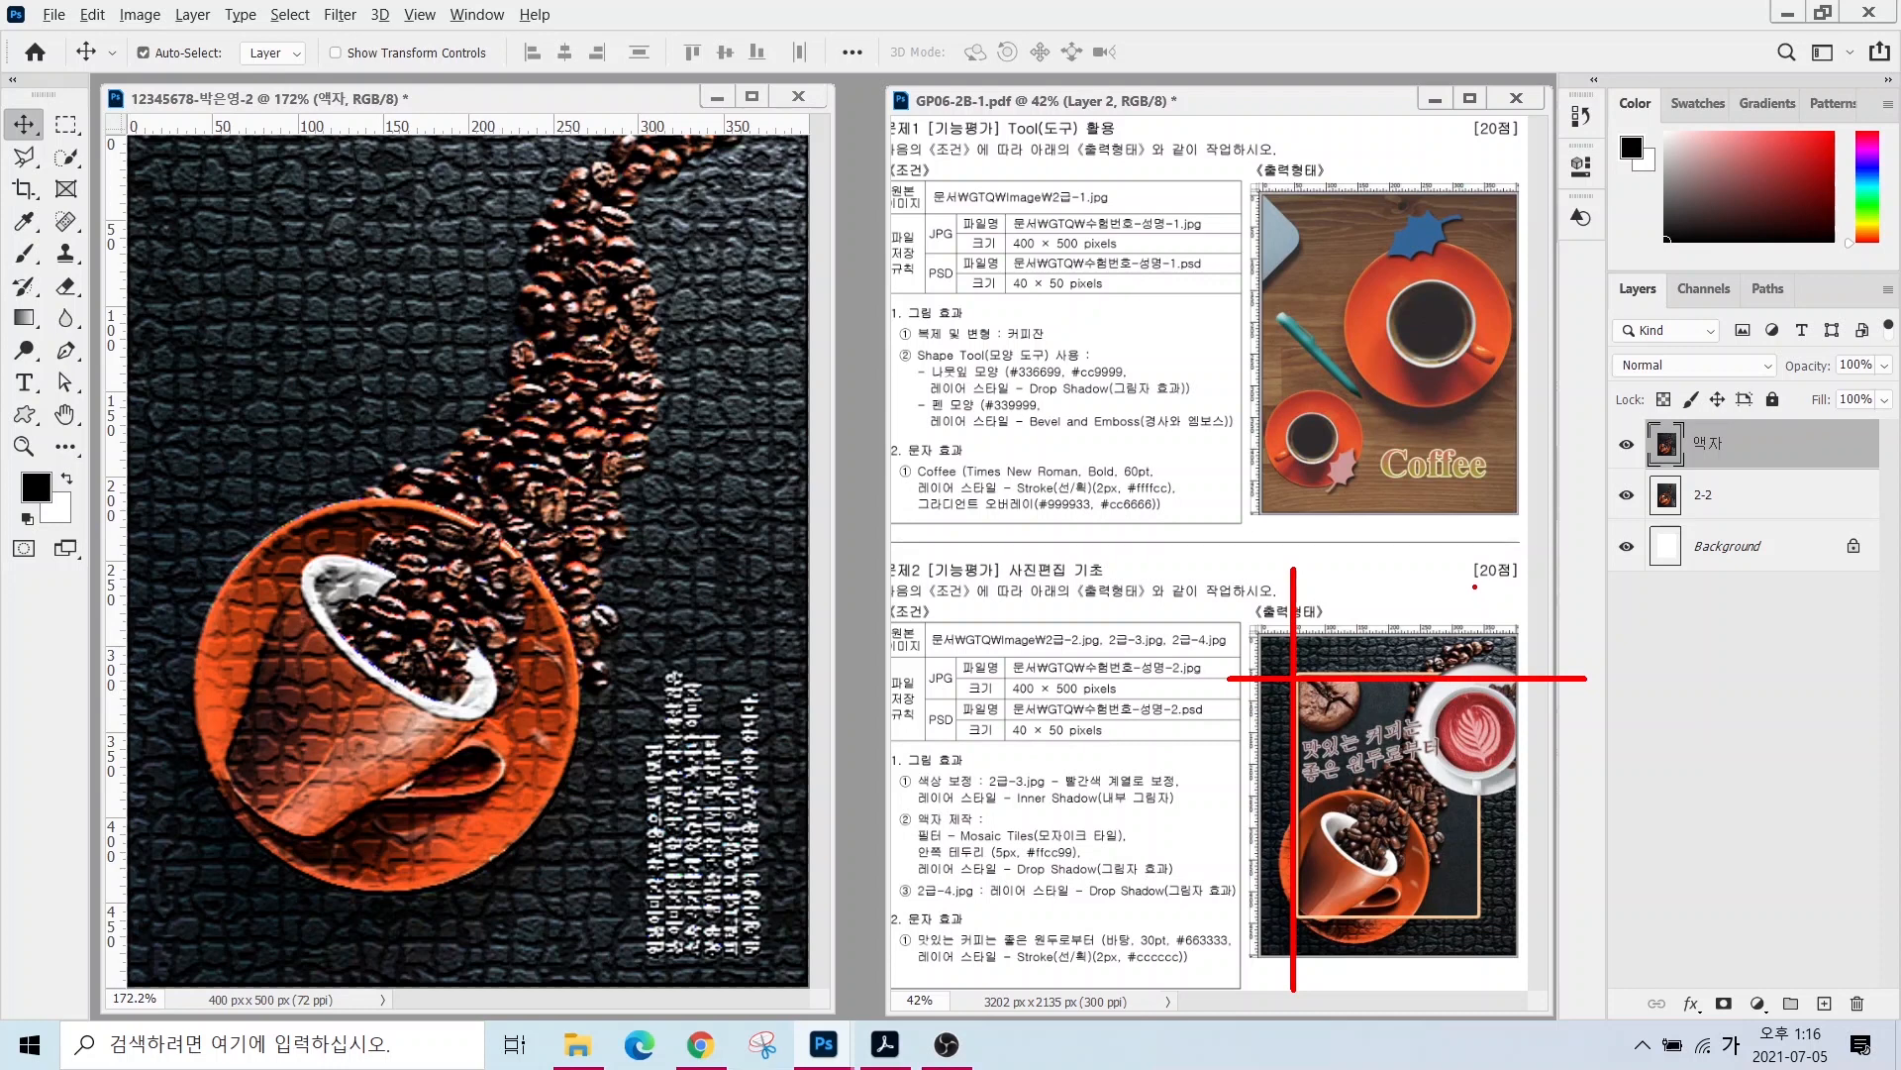
left_click_drag(1474, 571, 1473, 983)
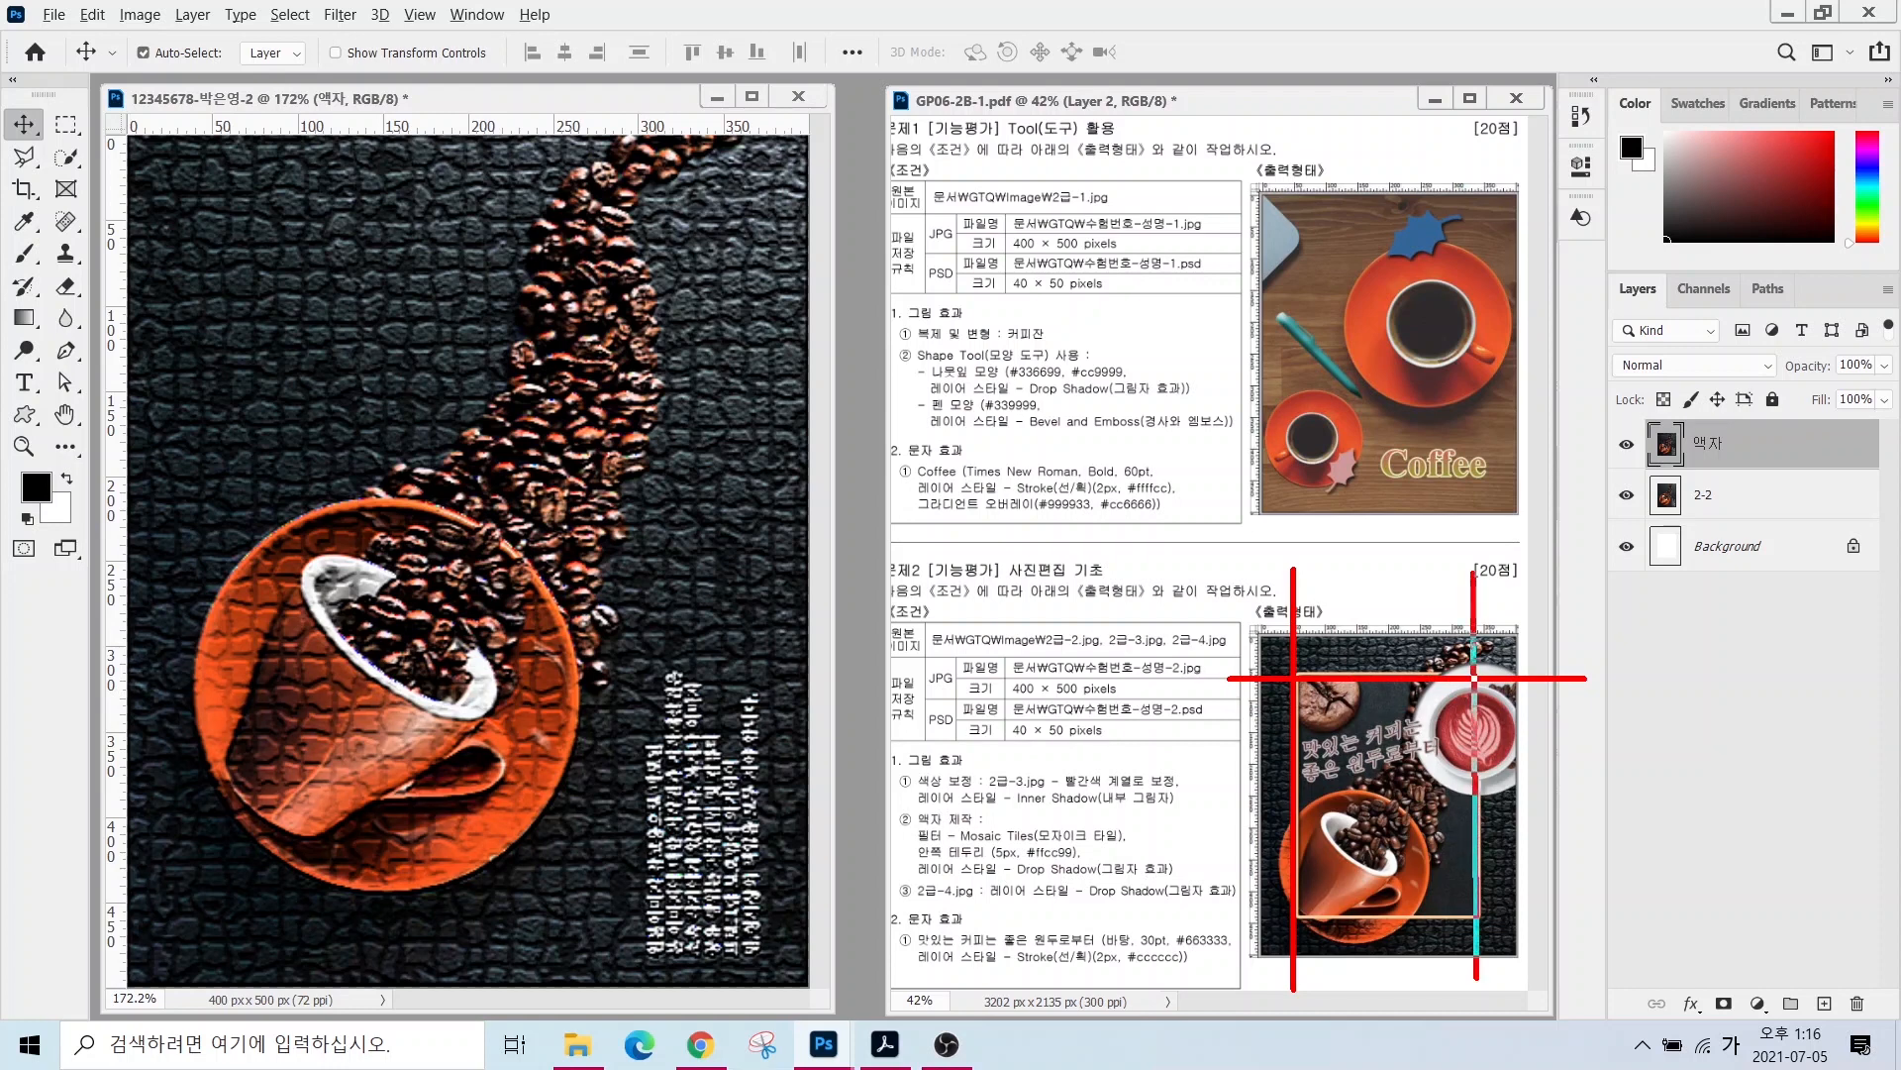
left_click_drag(1206, 911, 1597, 912)
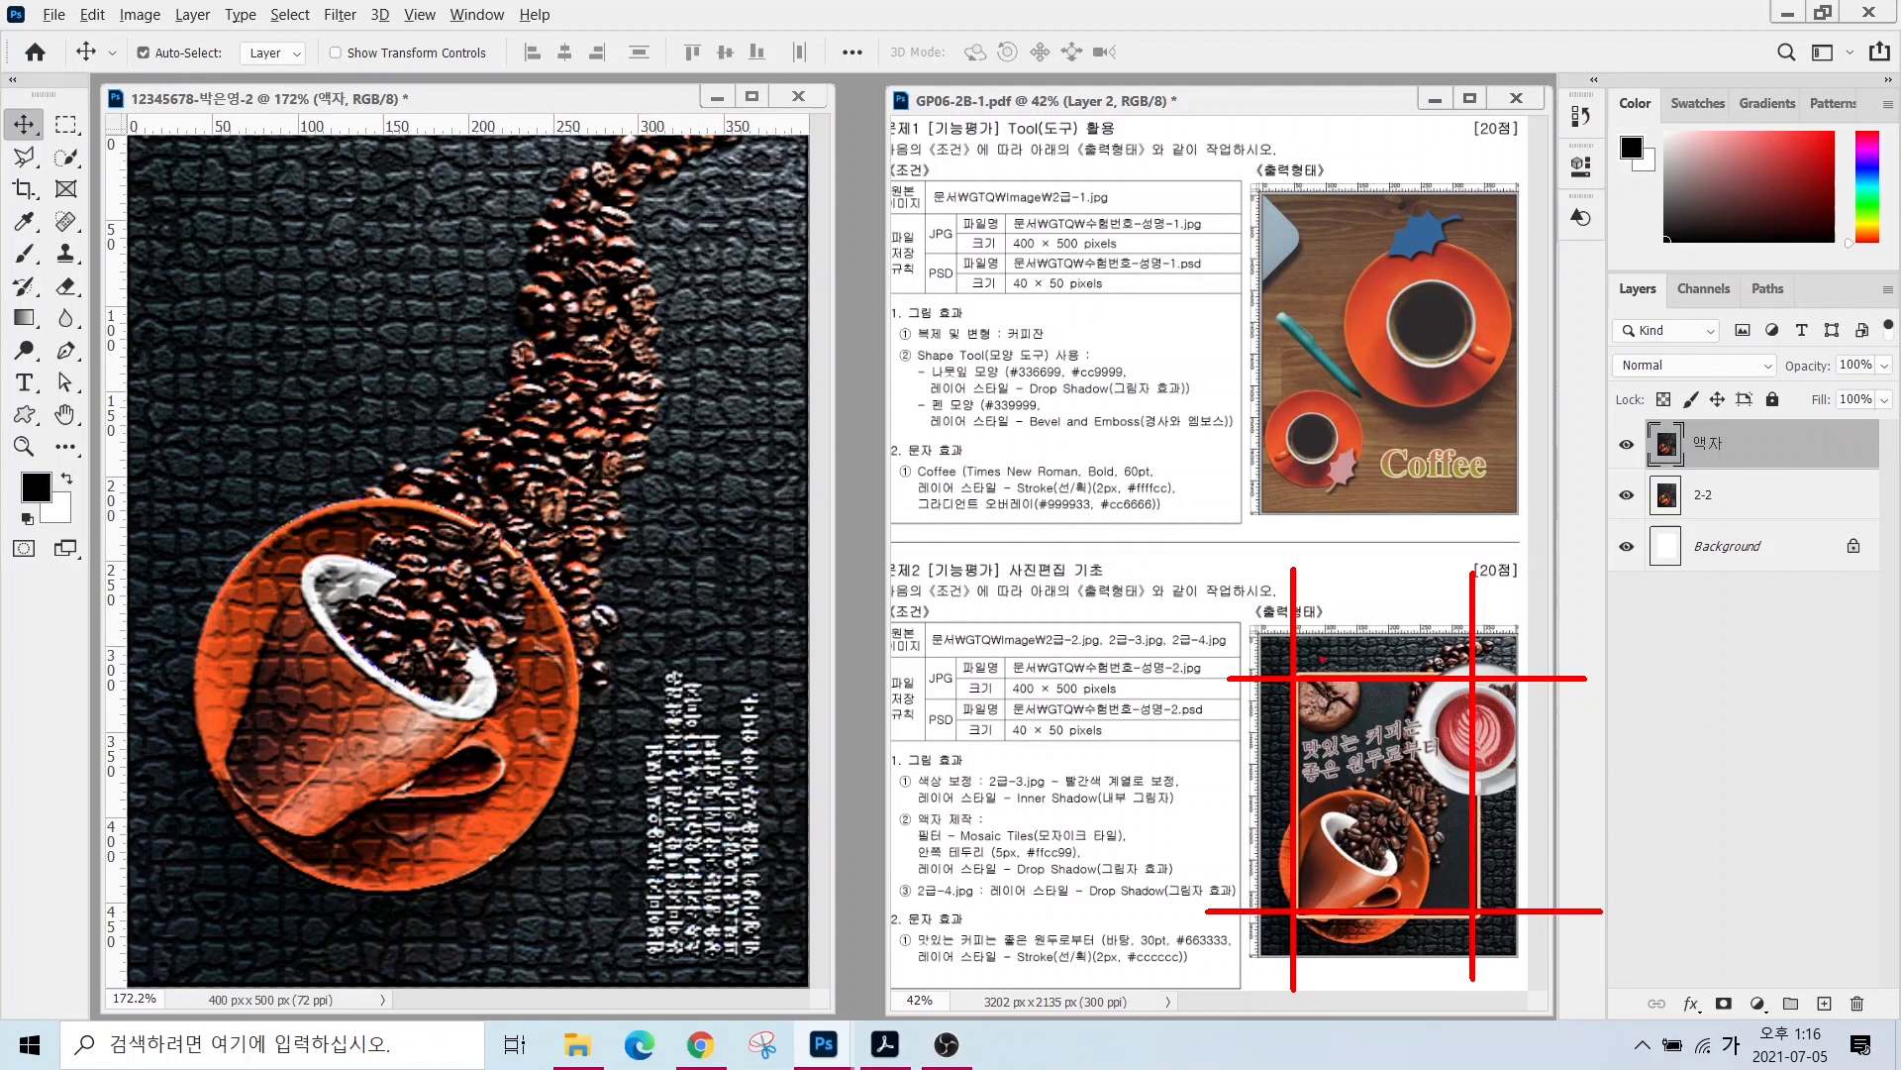
key("Escape")
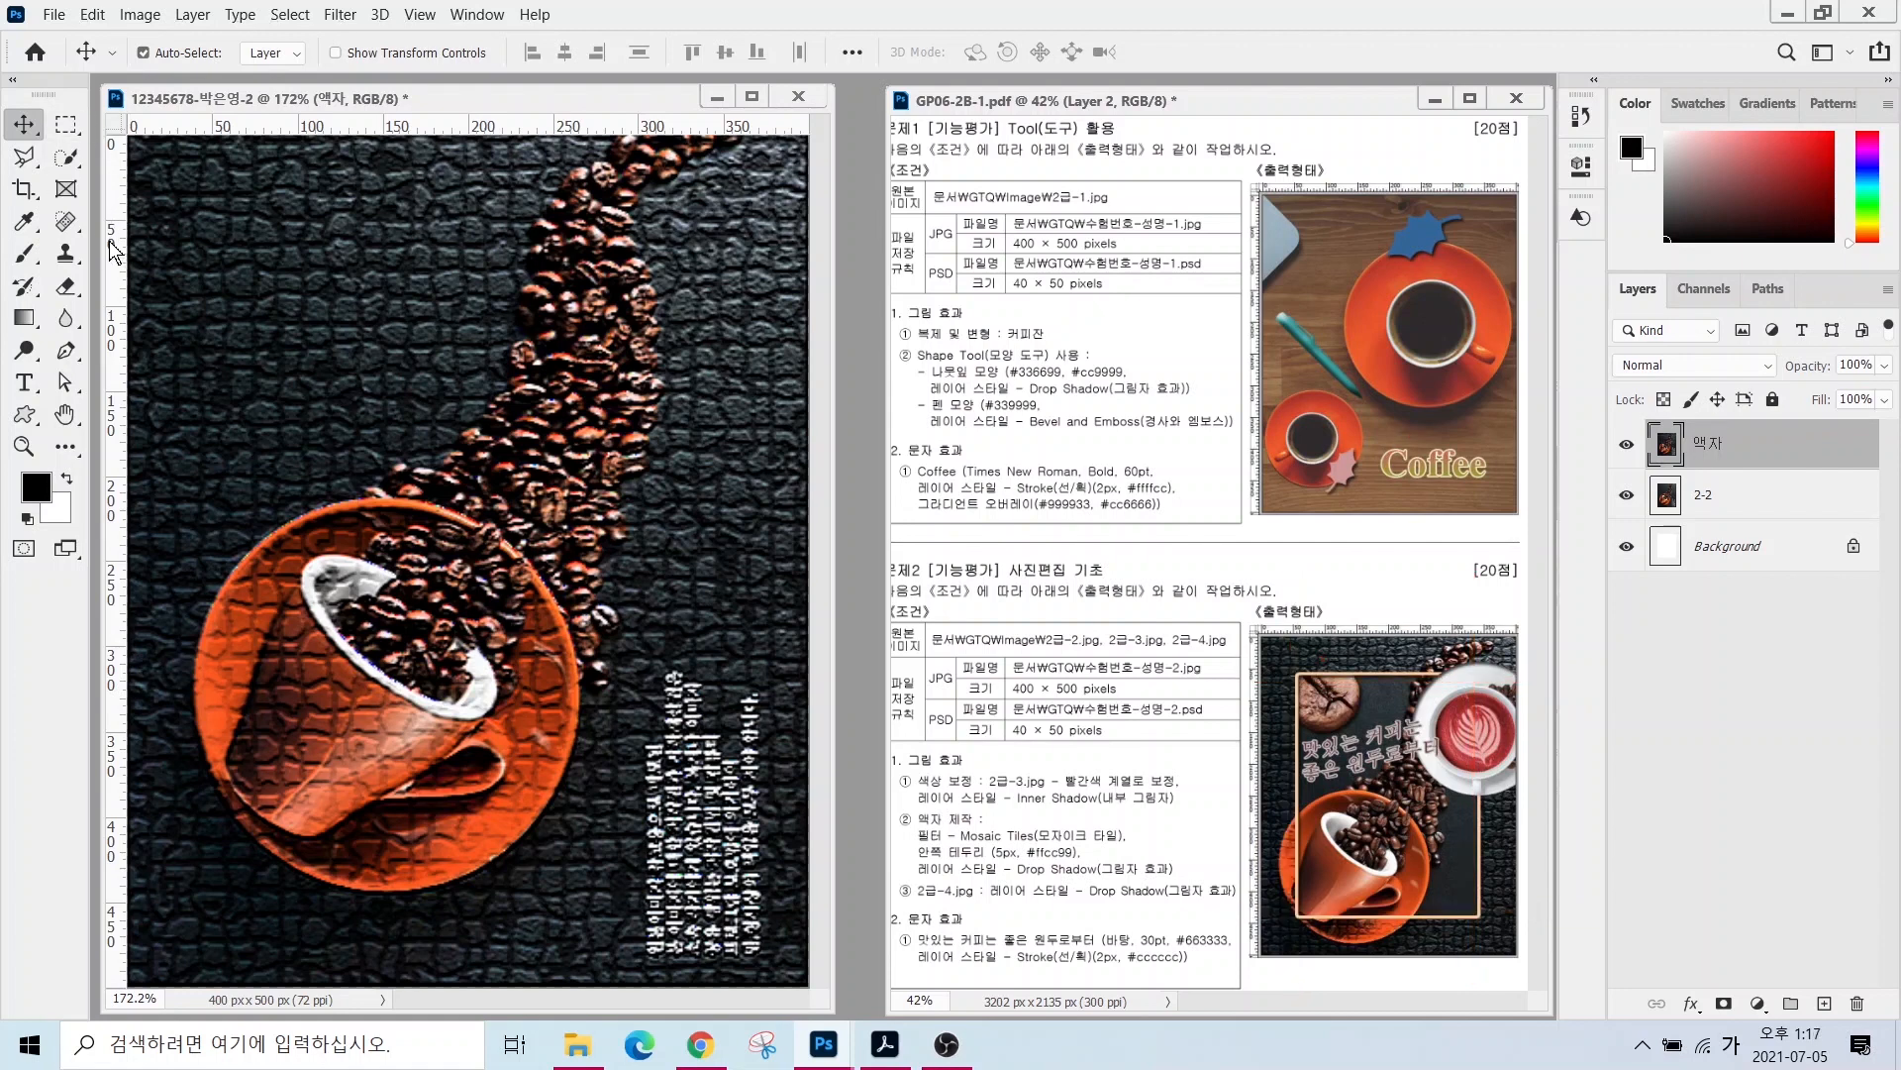
key("ctrl")
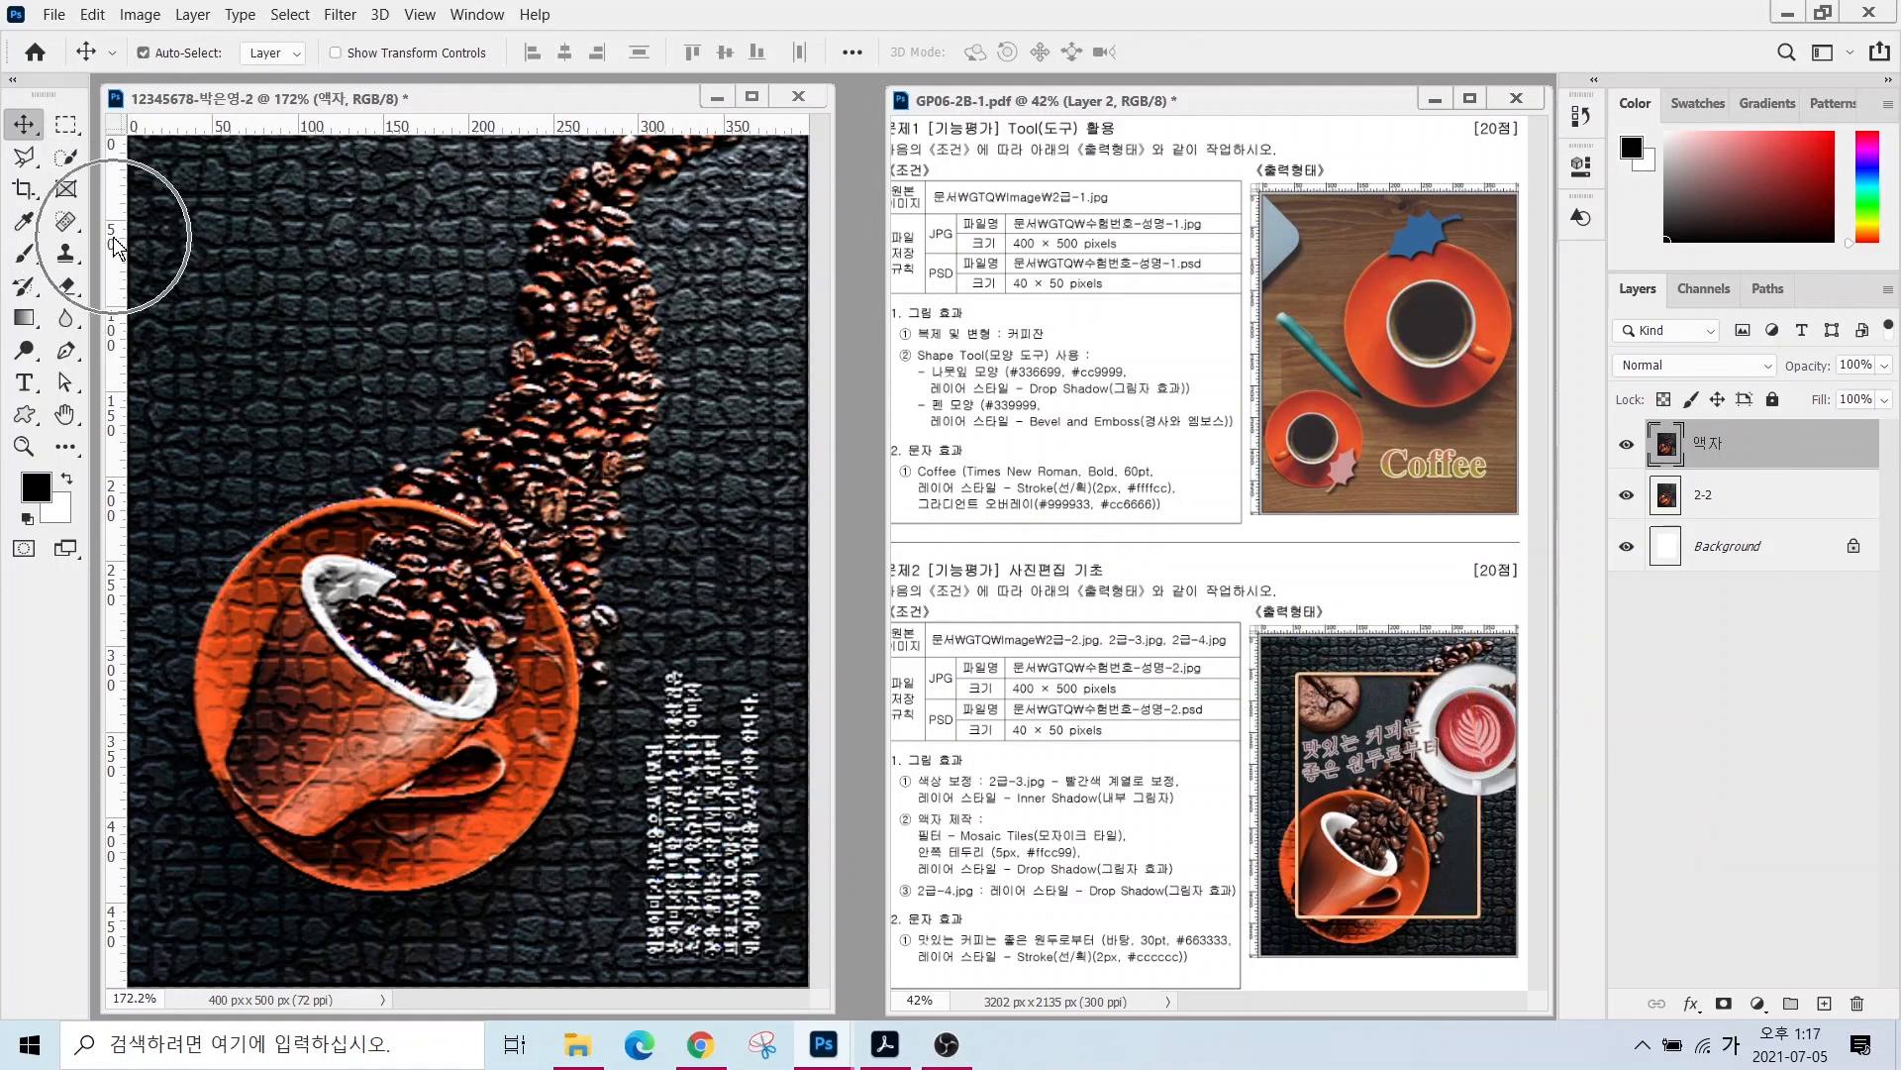
left_click_drag(116, 251, 234, 256)
left_click_drag(116, 260, 733, 267)
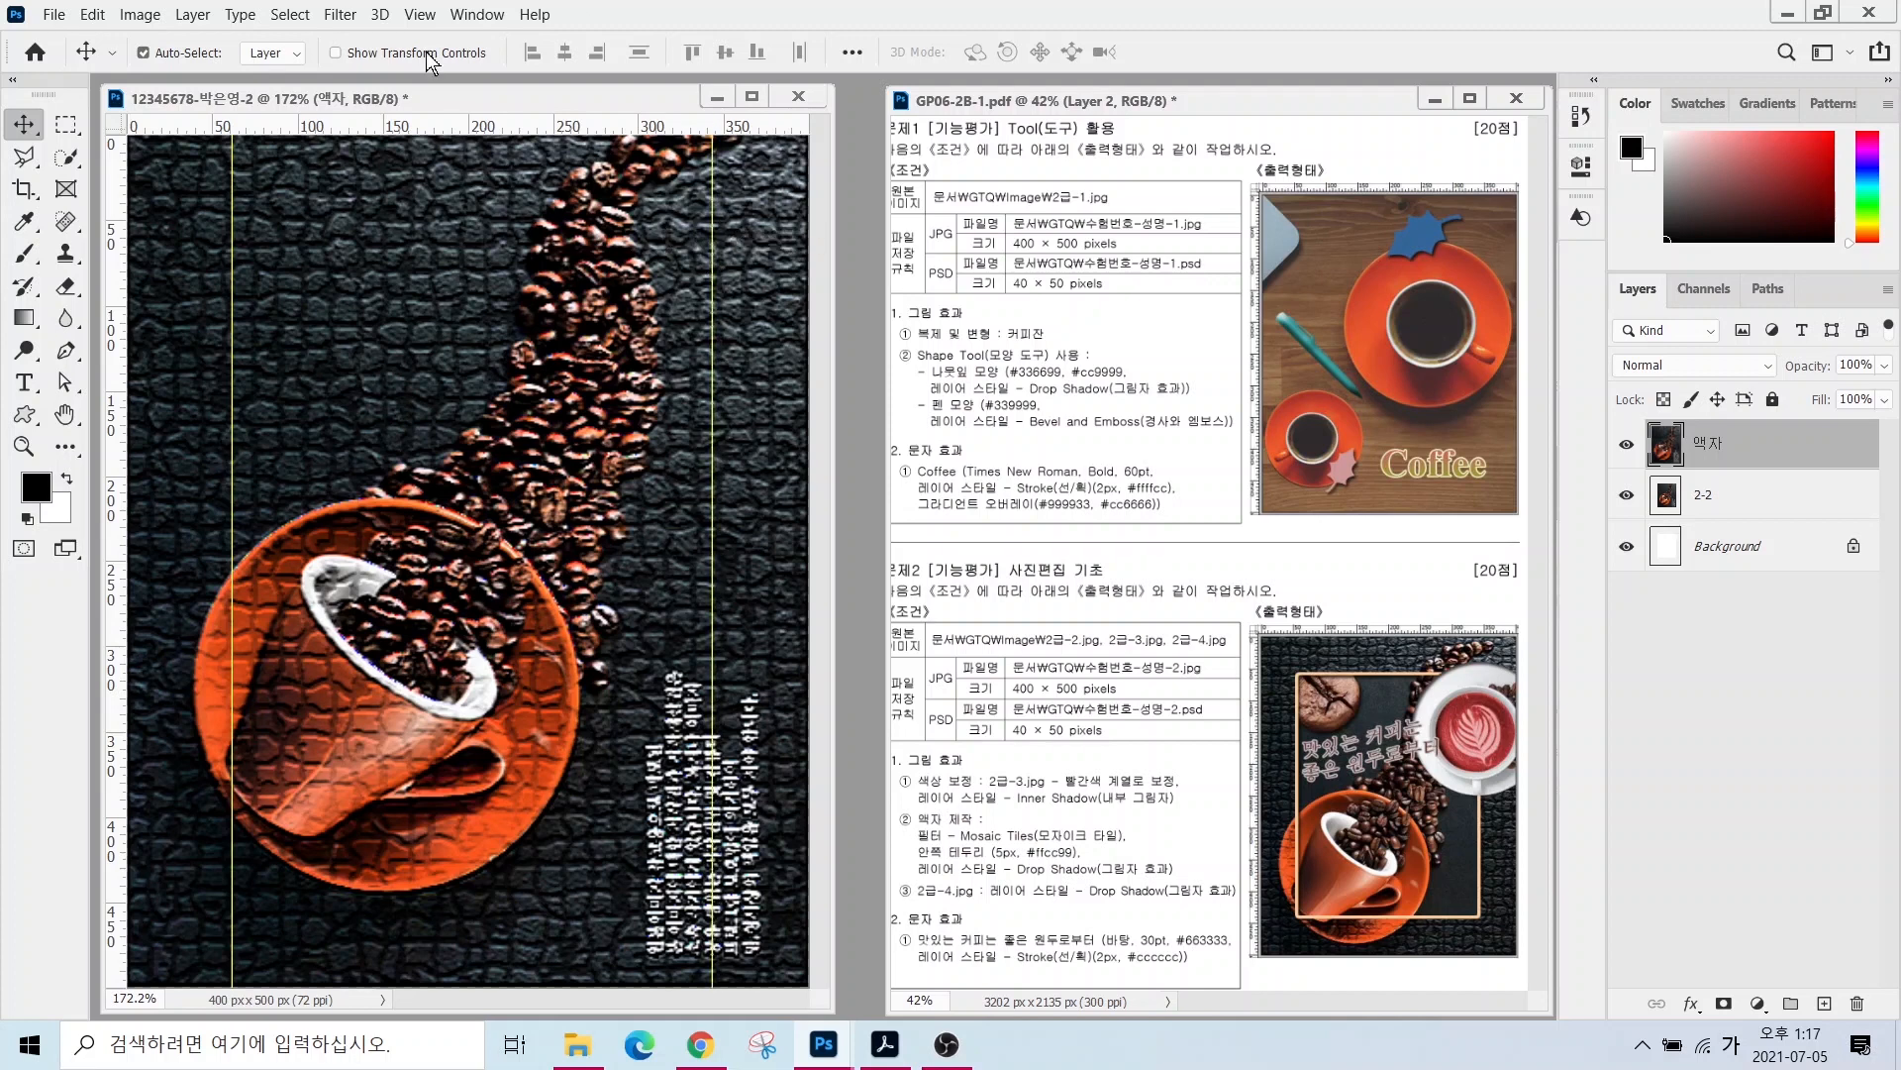
left_click_drag(445, 125, 371, 890)
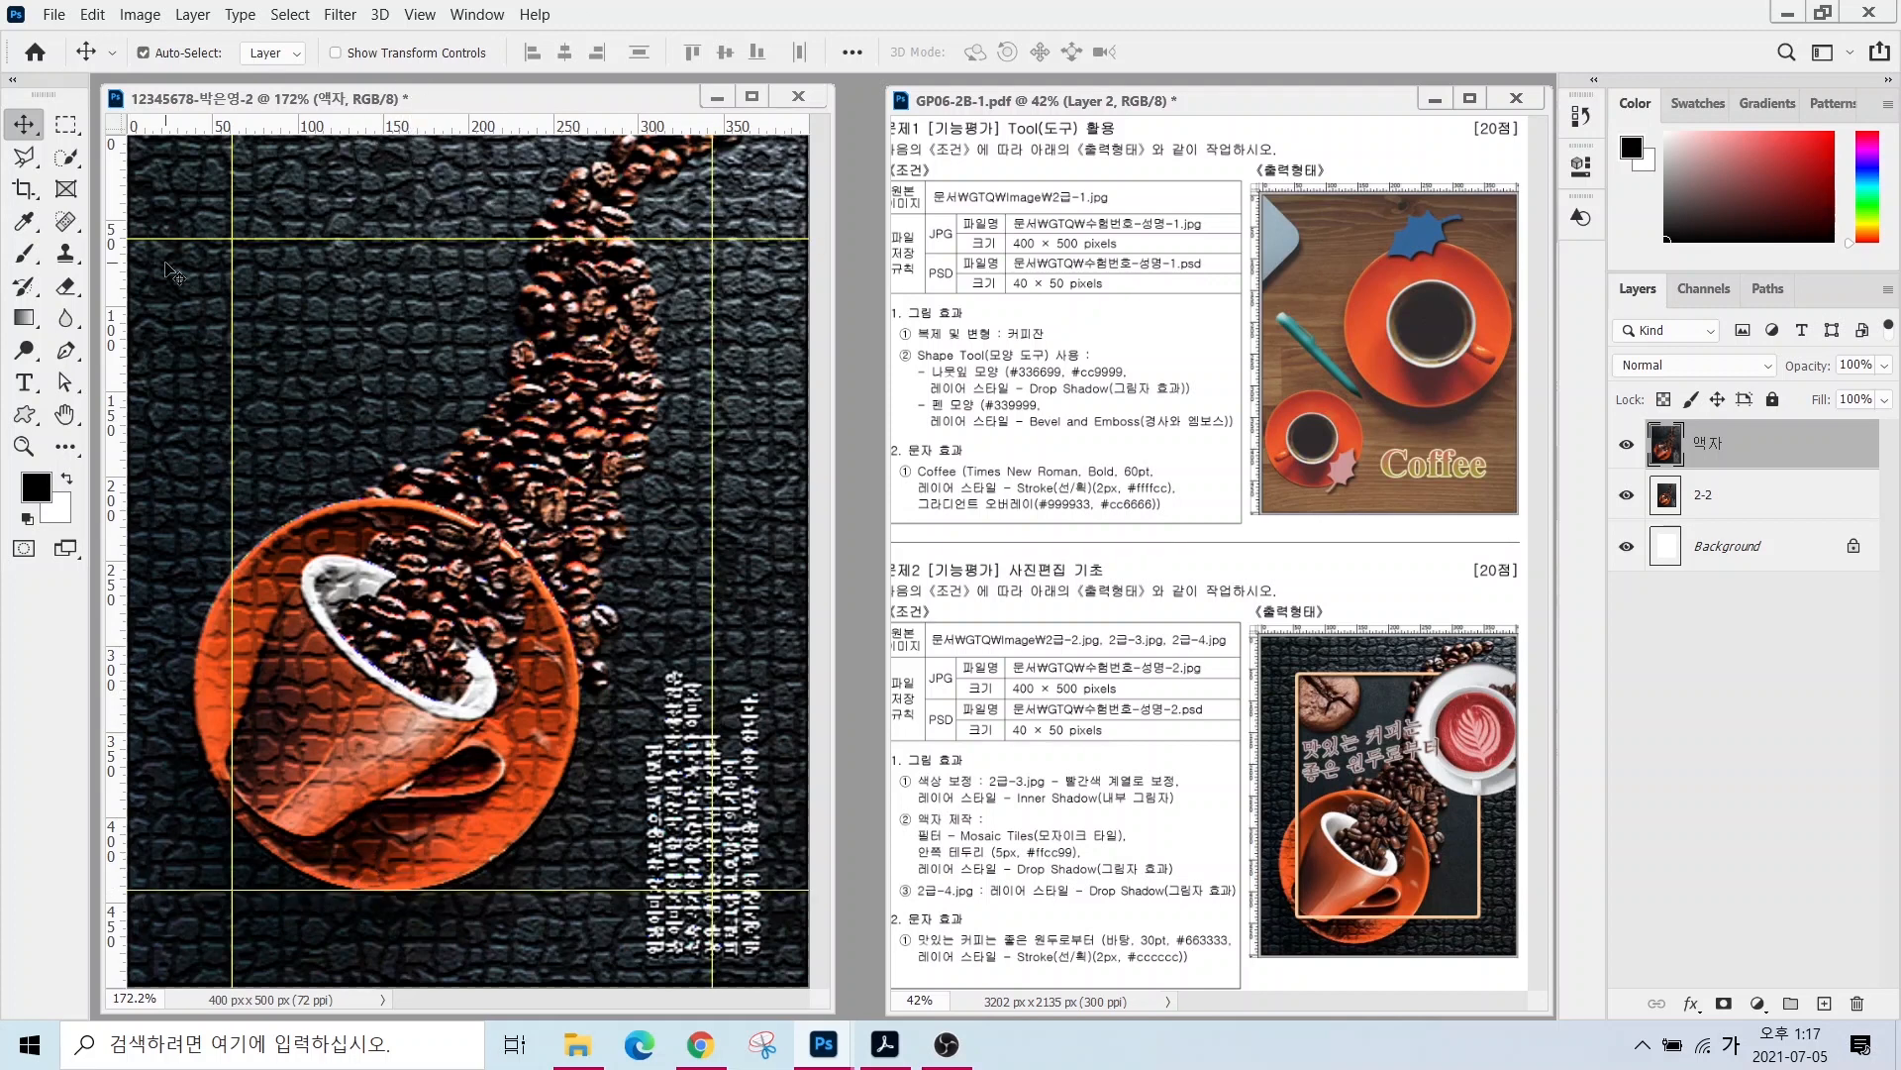
left_click_drag(226, 235, 721, 883)
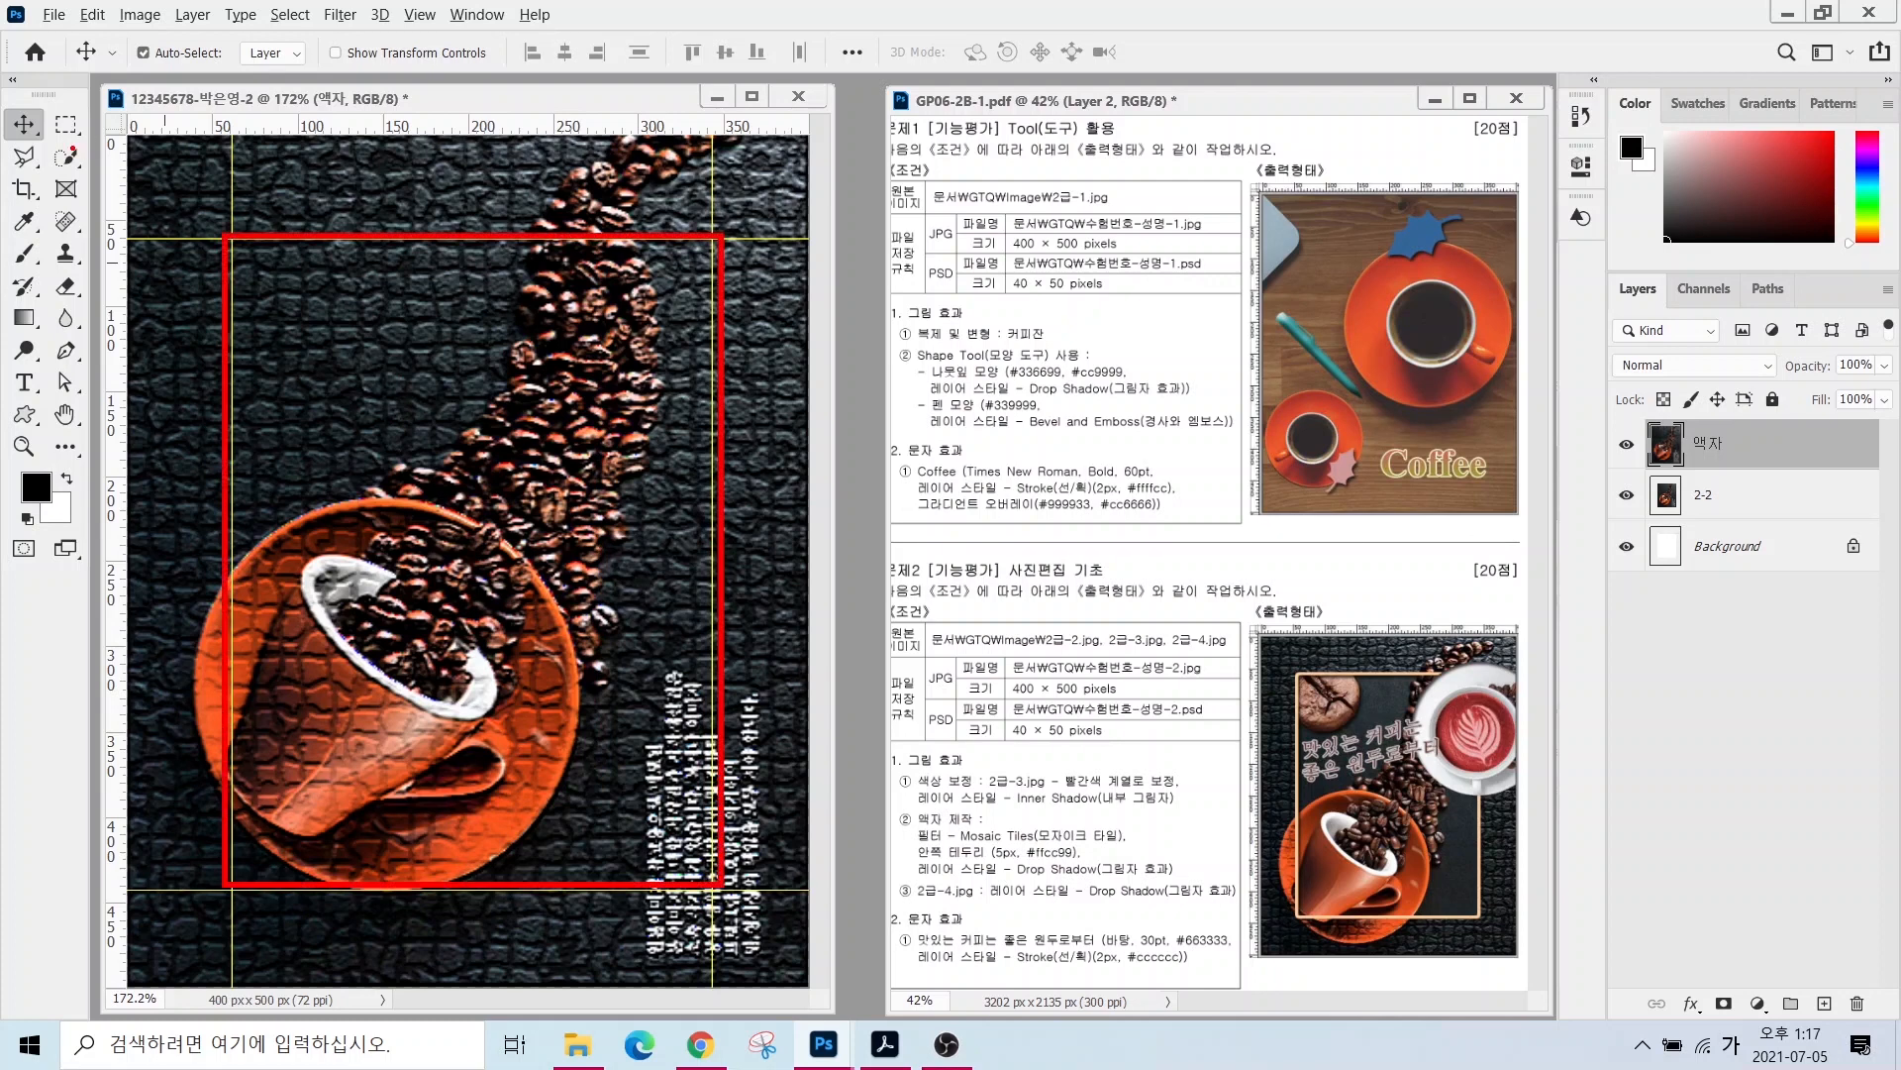
- Draw a rectangular marquee selection between the four guides
left_click(66, 124)
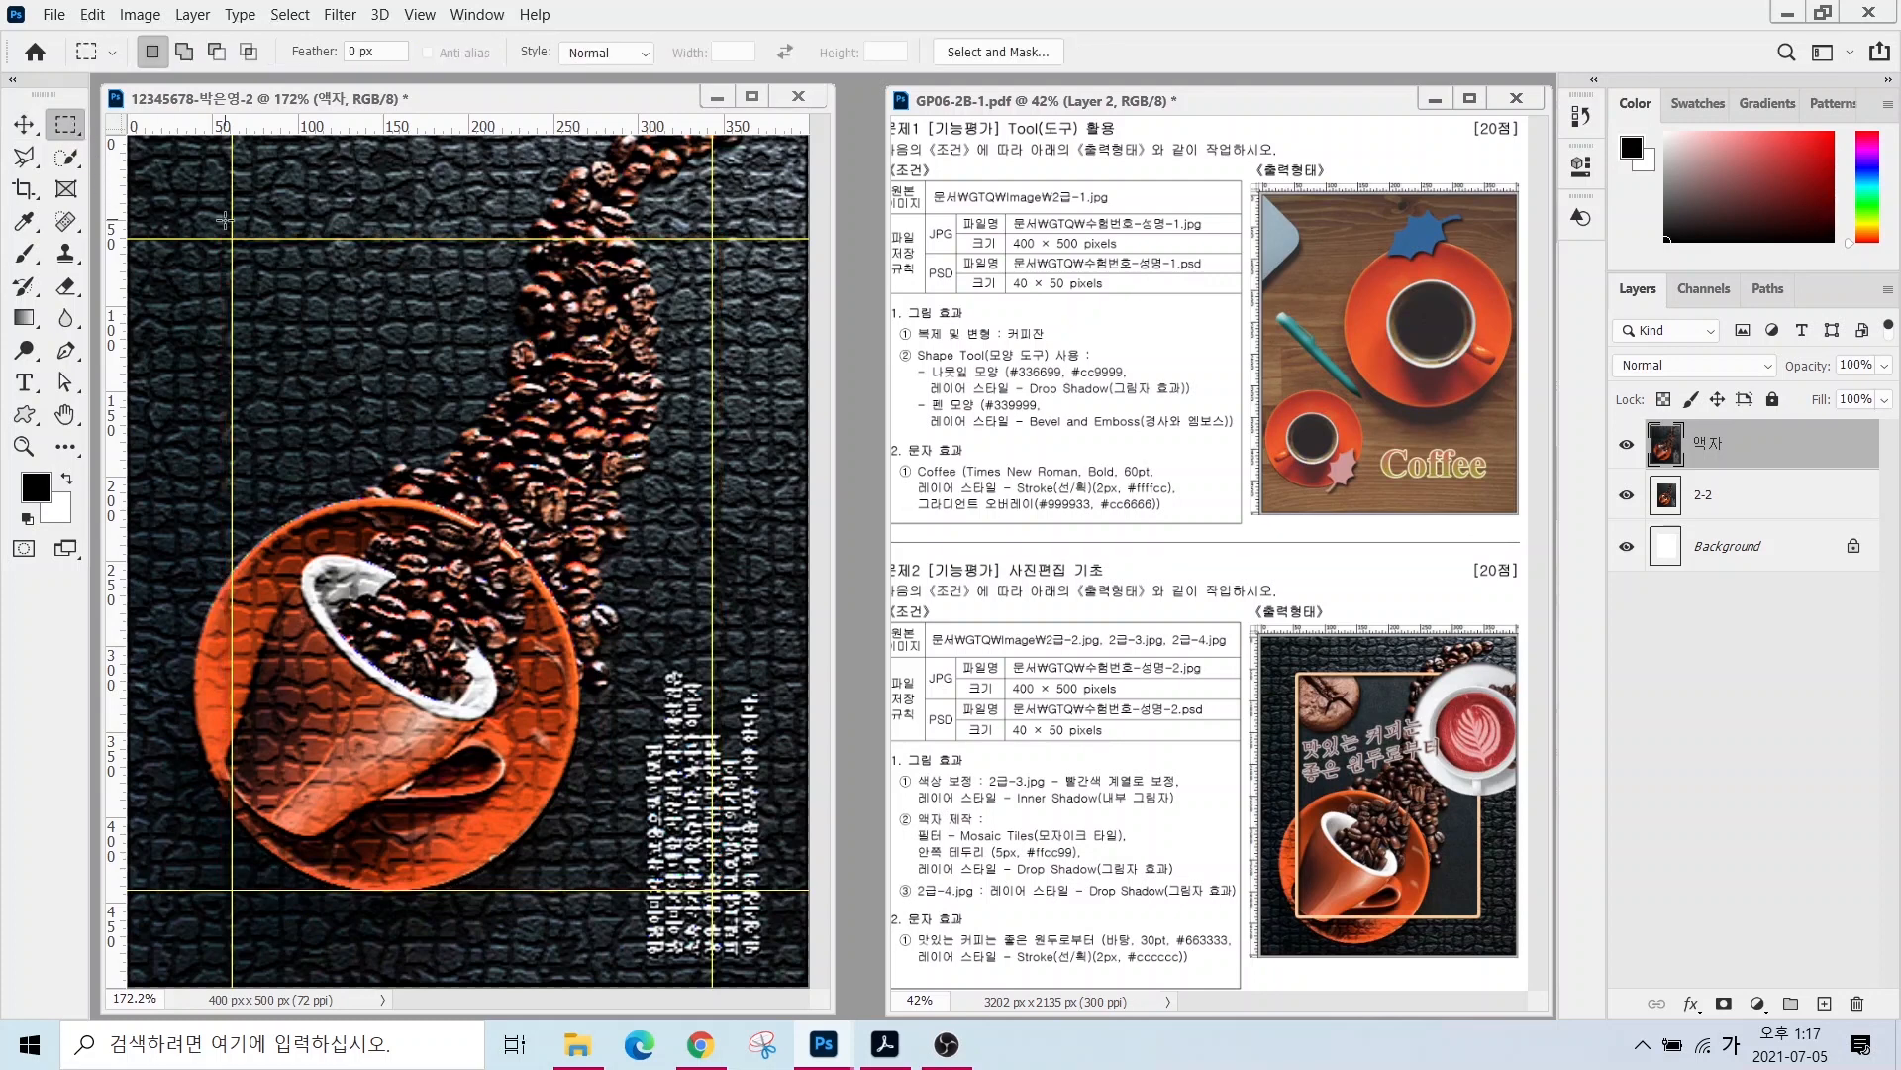
left_click_drag(232, 238, 713, 889)
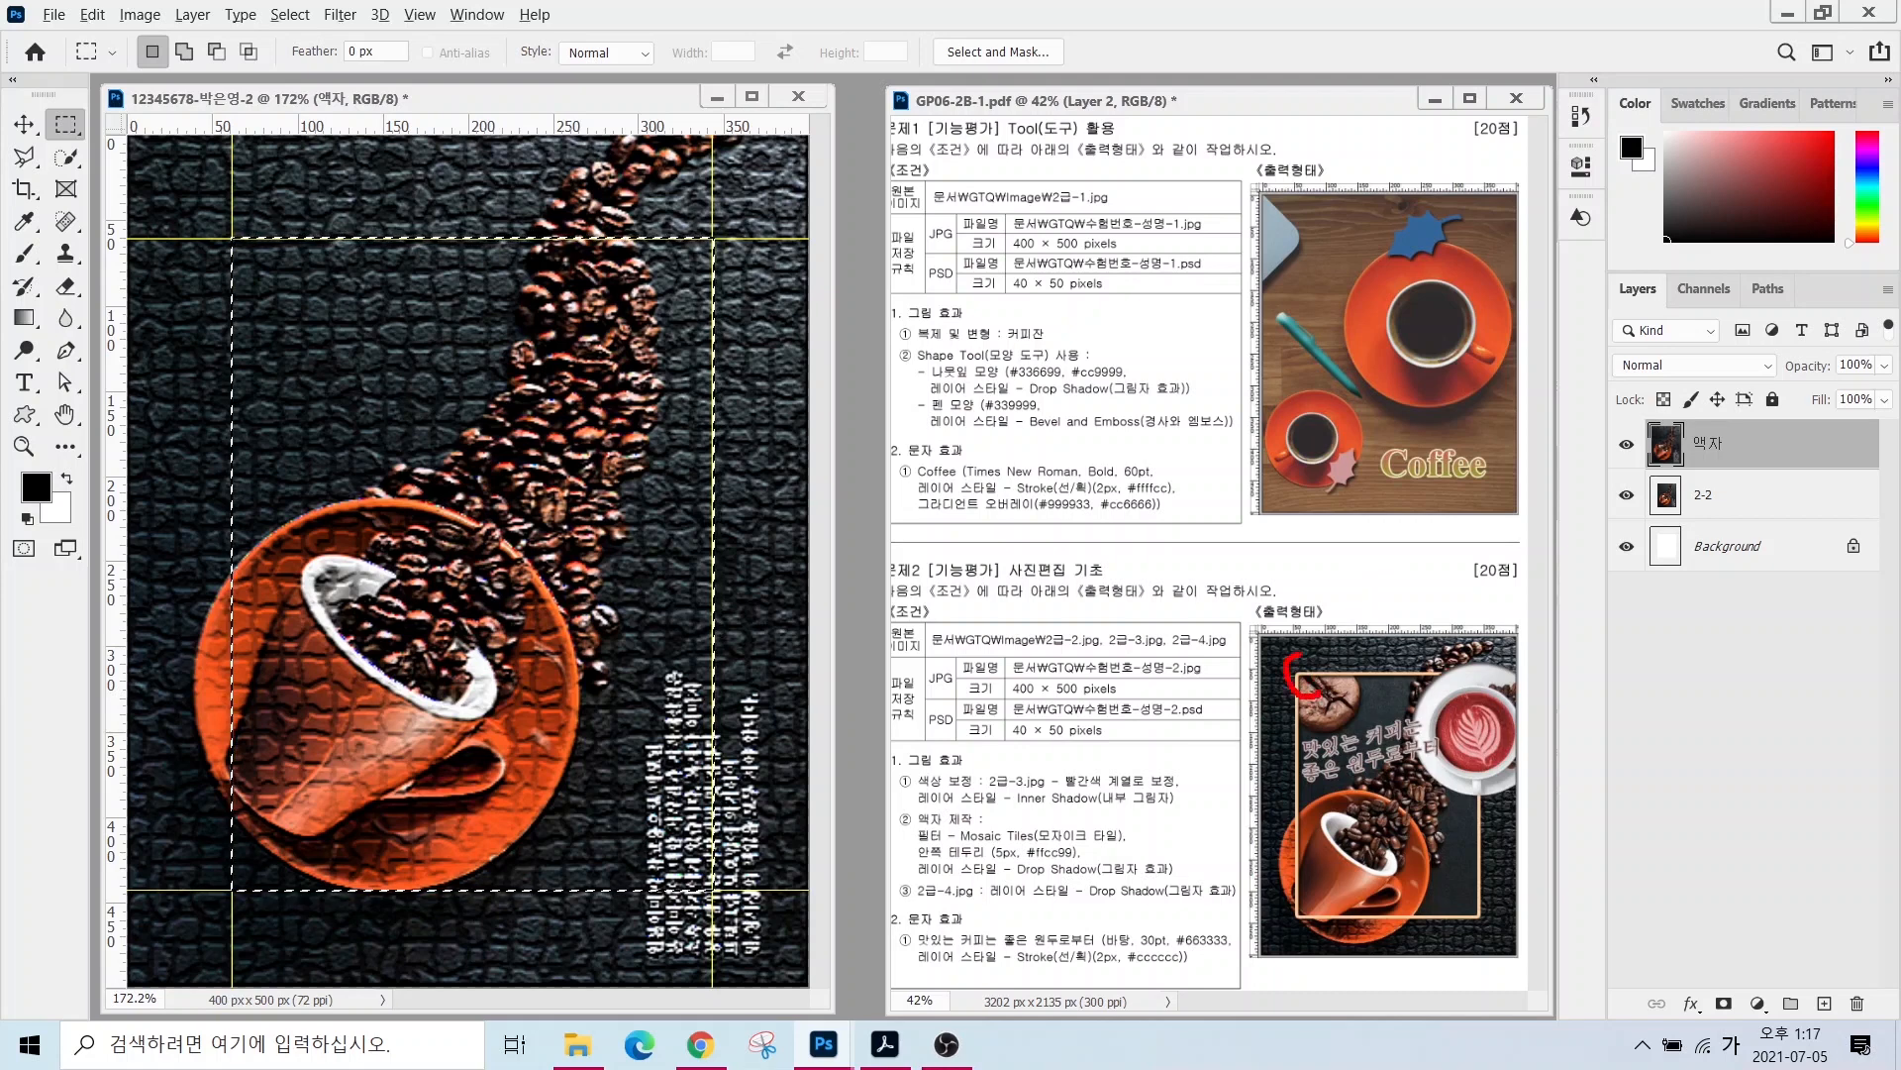
left_click_drag(1311, 697, 1305, 656)
mouse_move(314, 40)
left_mouse_down()
mouse_move(253, 18)
mouse_move(263, 4)
mouse_move(317, 45)
mouse_move(381, 180)
left_mouse_up()
- Smooth the selection with a 3-pixel sample radius
left_click(290, 16)
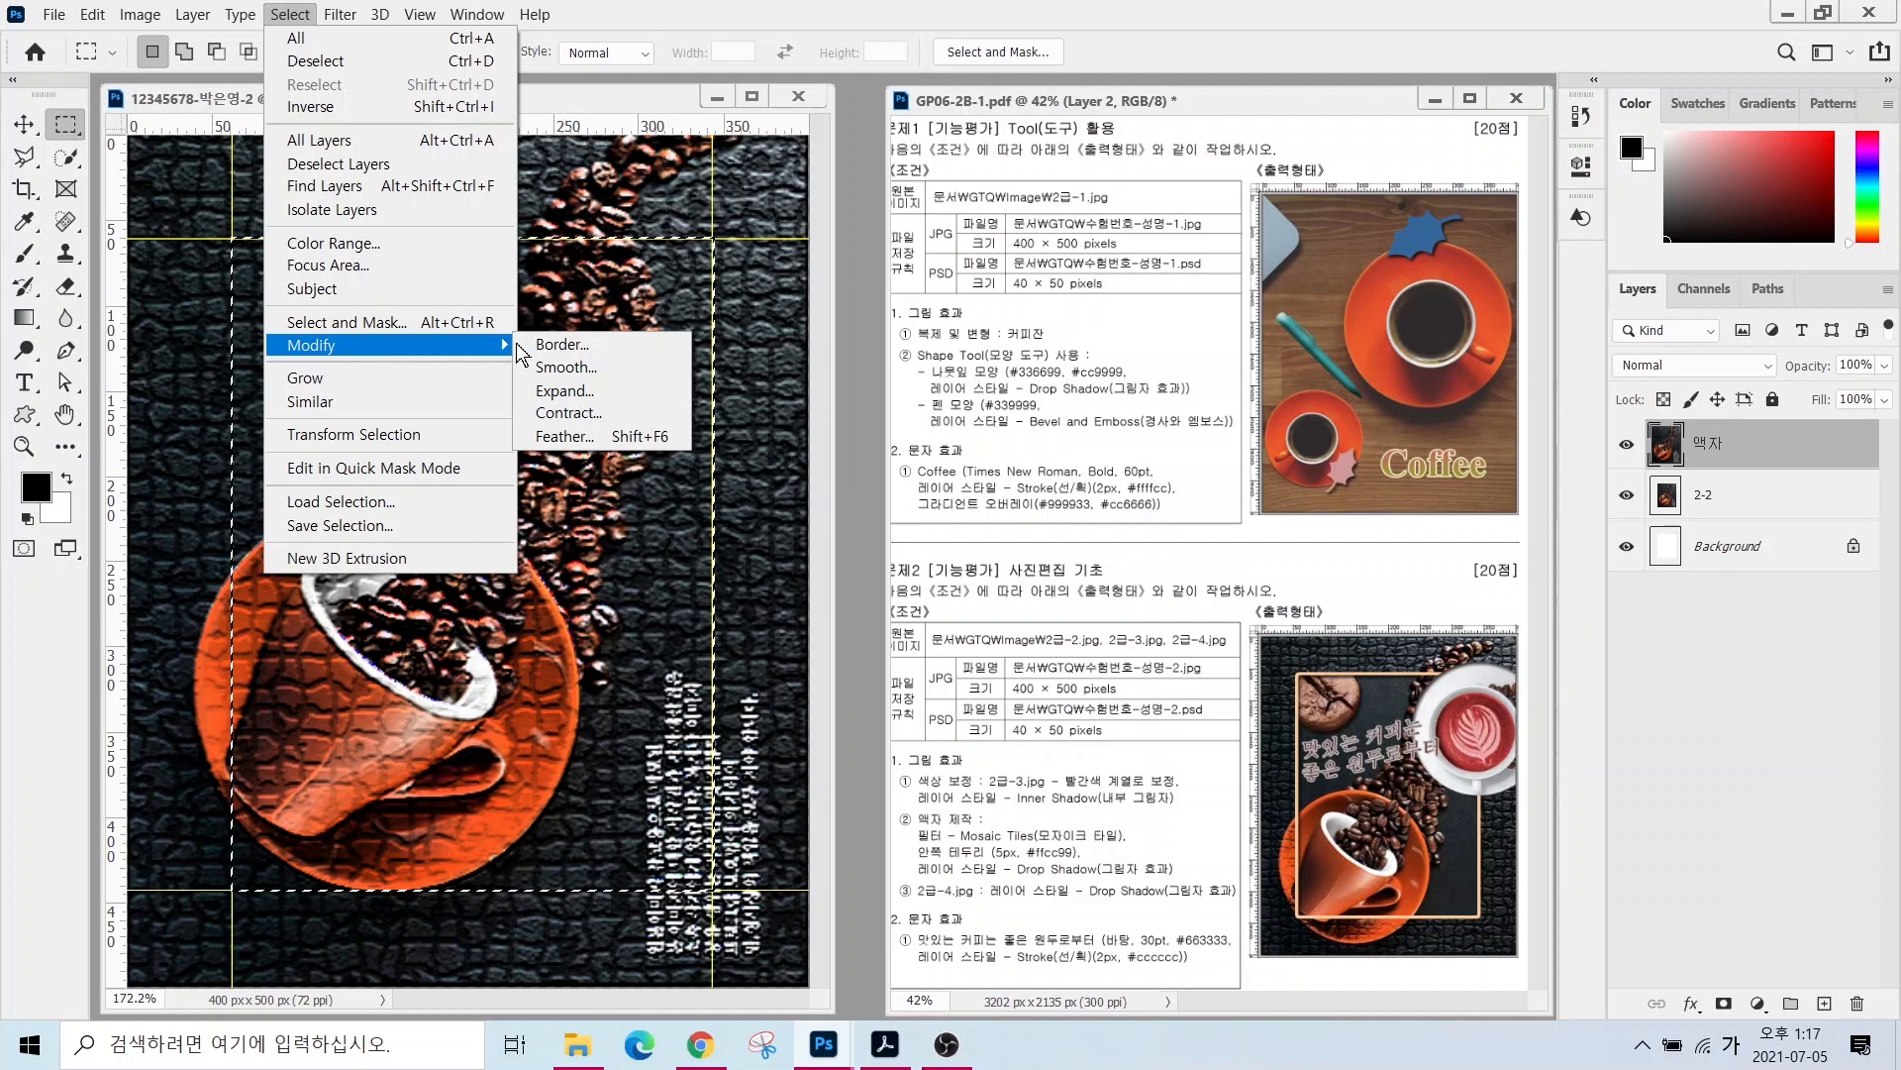
left_click(567, 369)
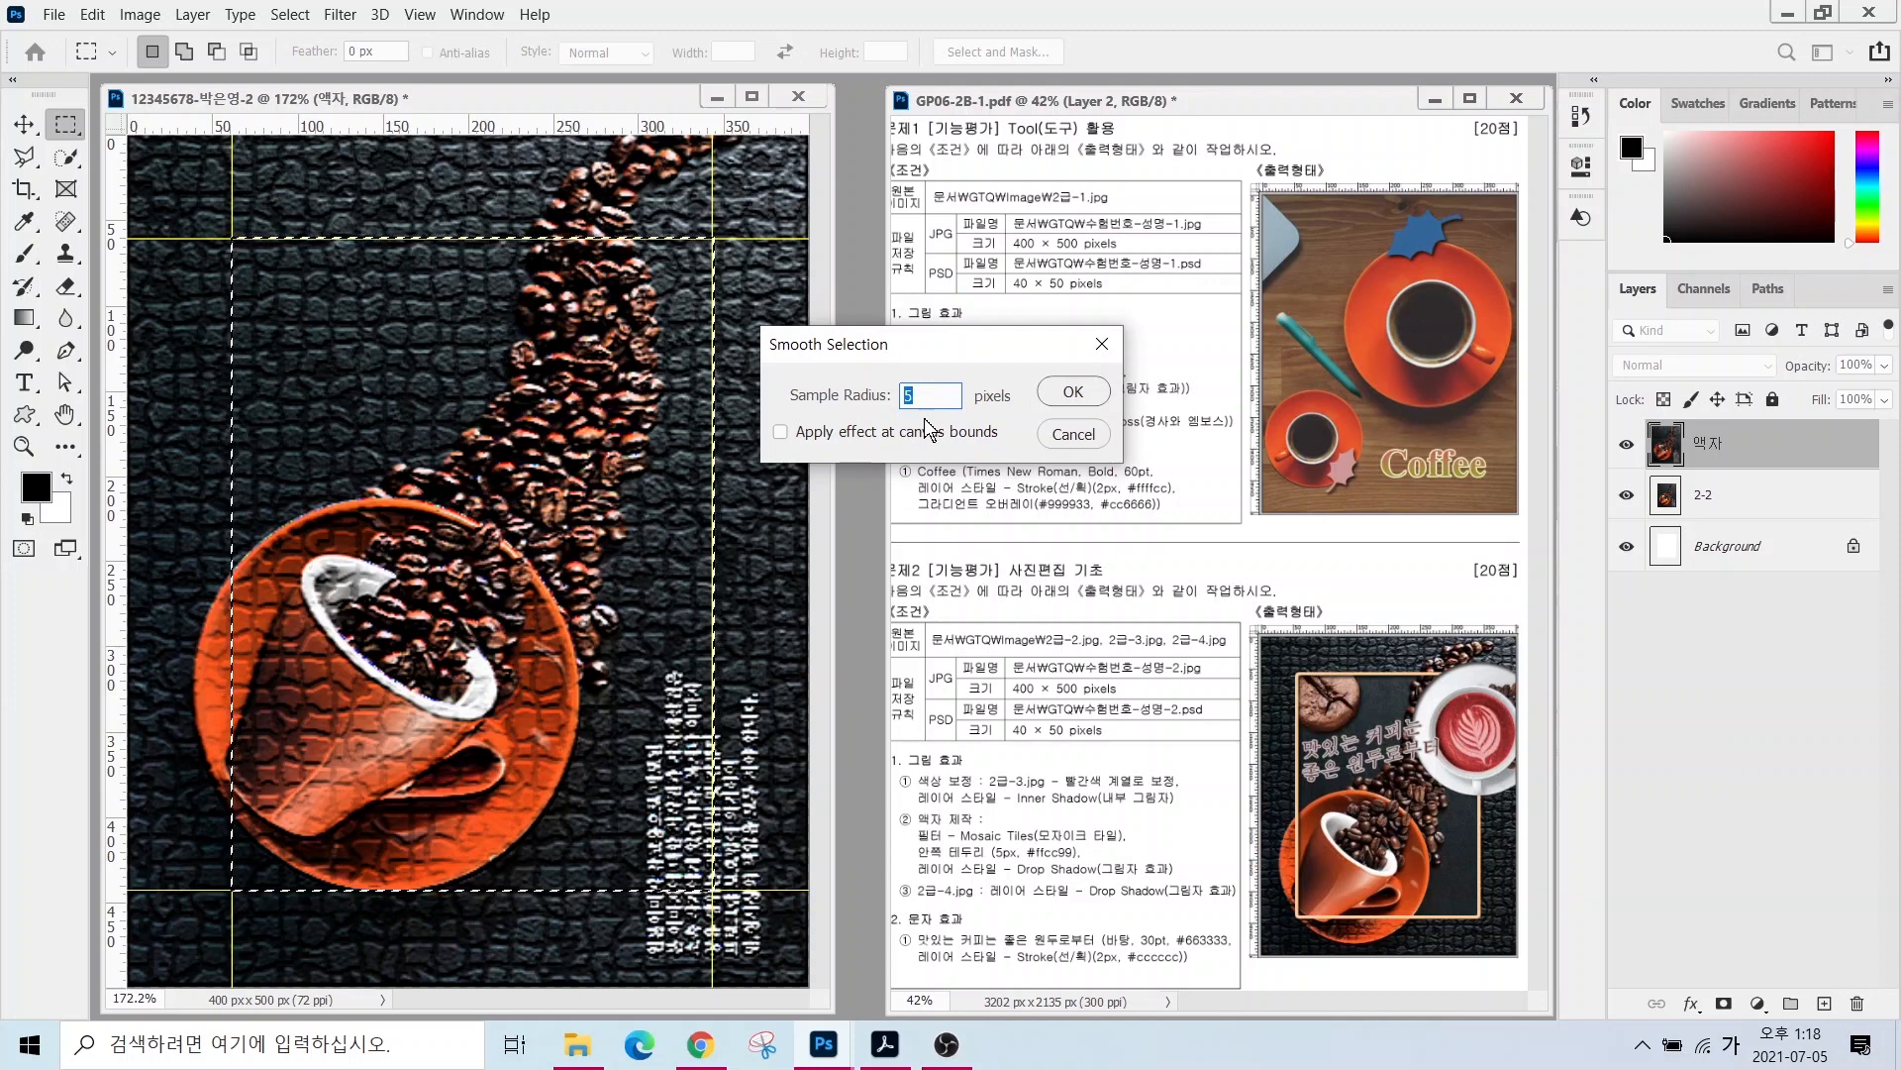
type("3")
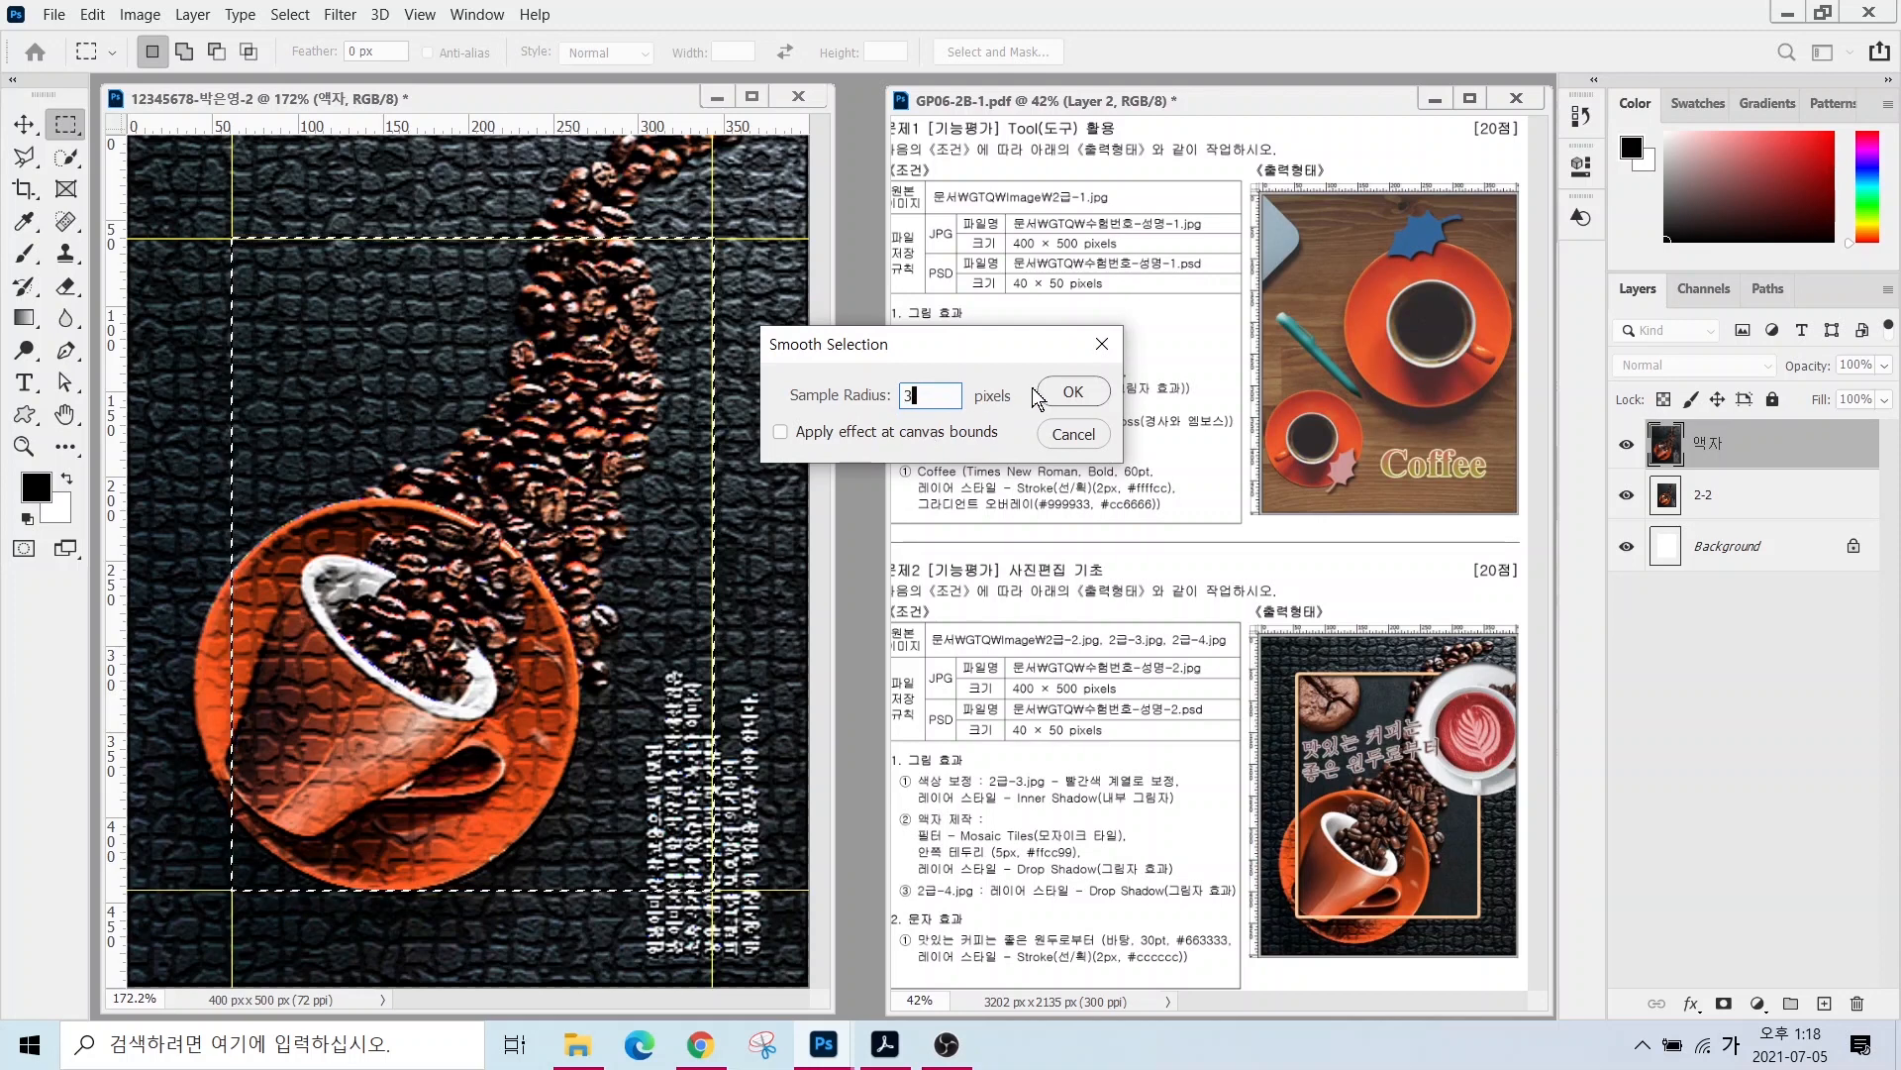
left_click(1067, 394)
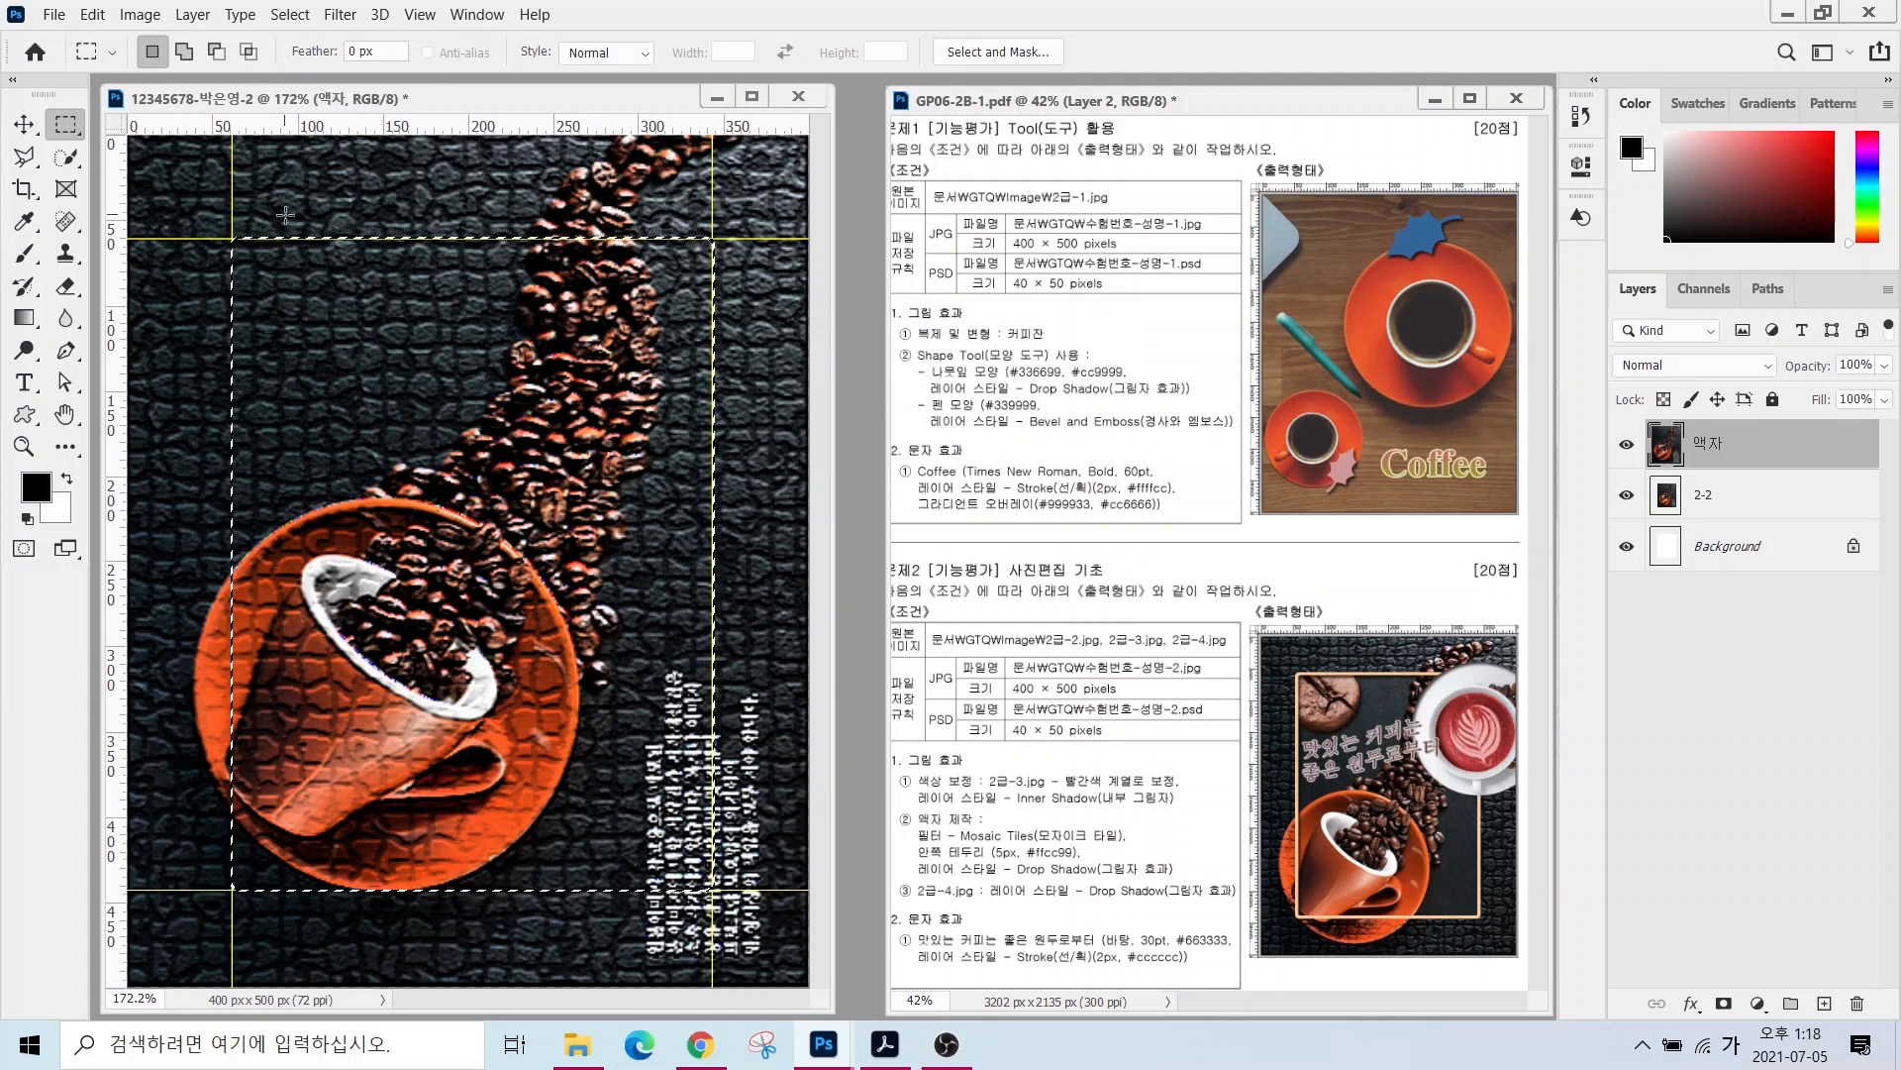
- Delete the mosaic texture inside the selection on the 액자 layer
key("Delete")
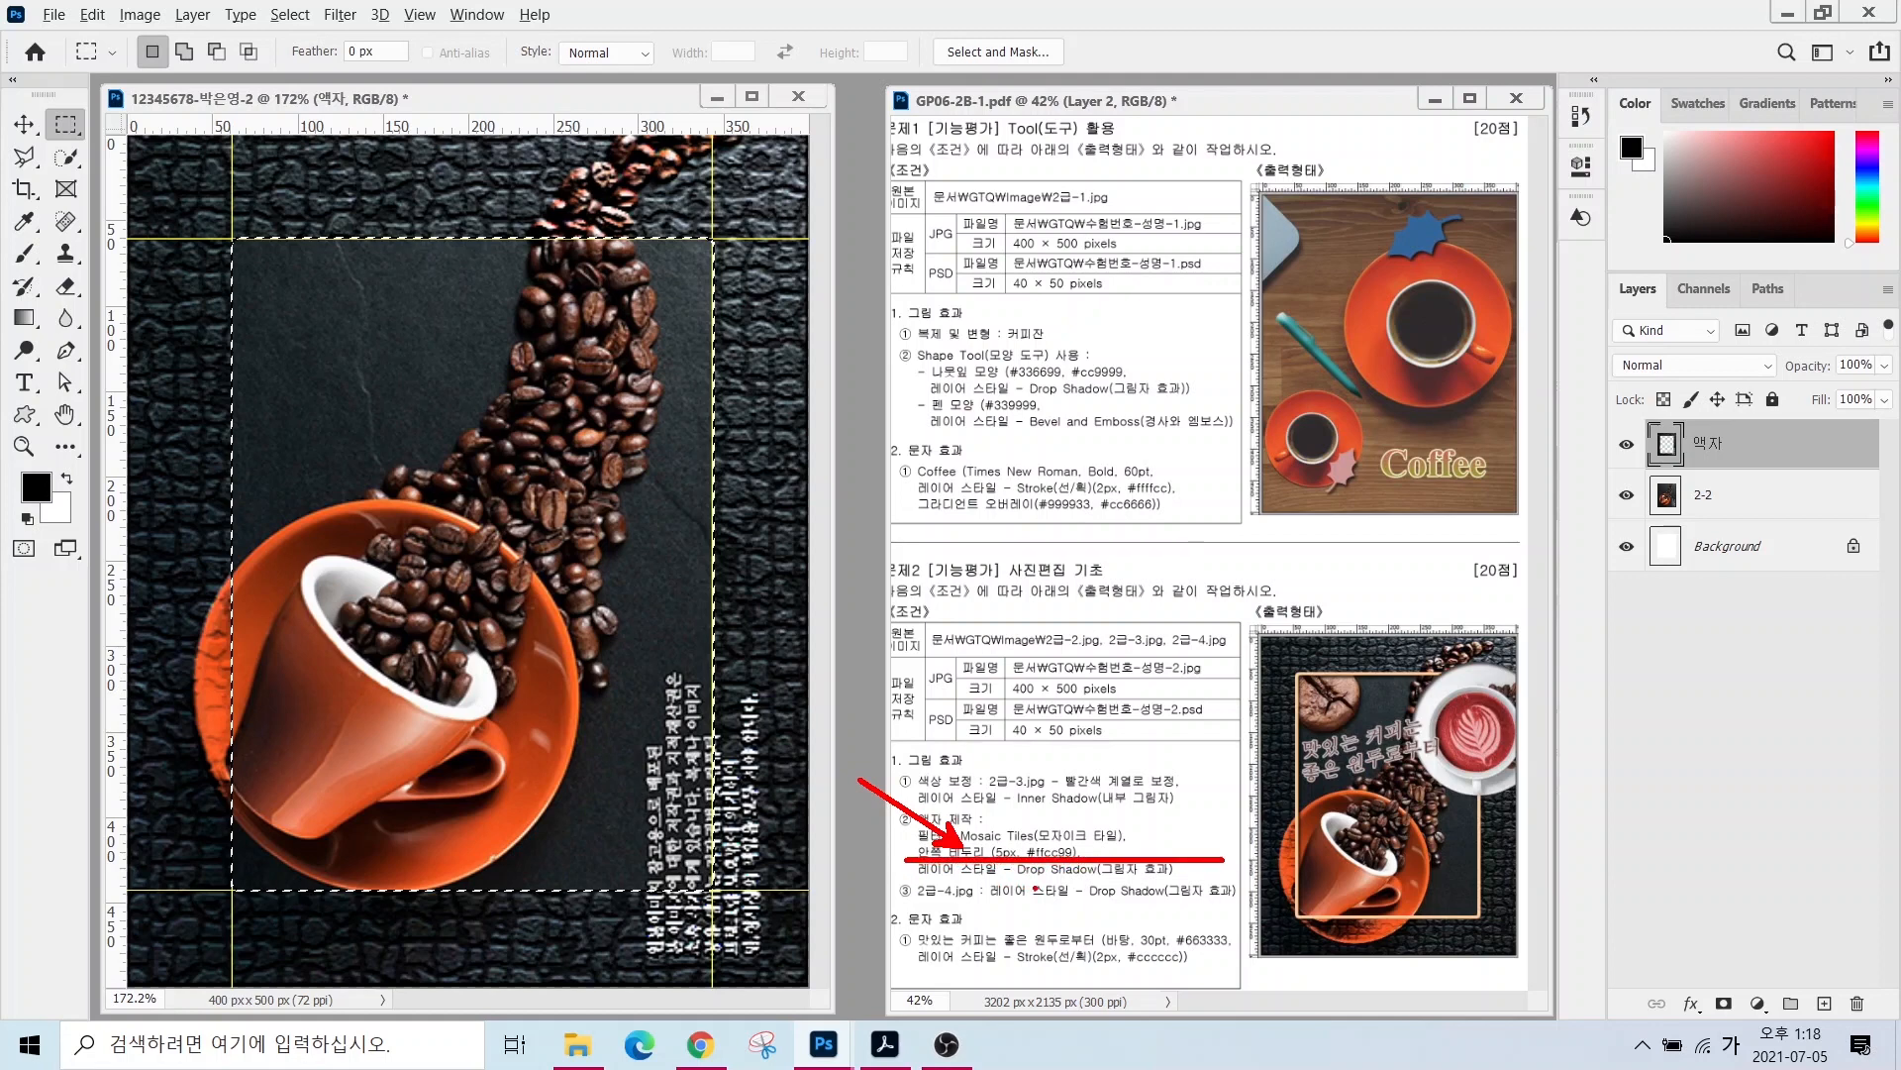
left_click(92, 14)
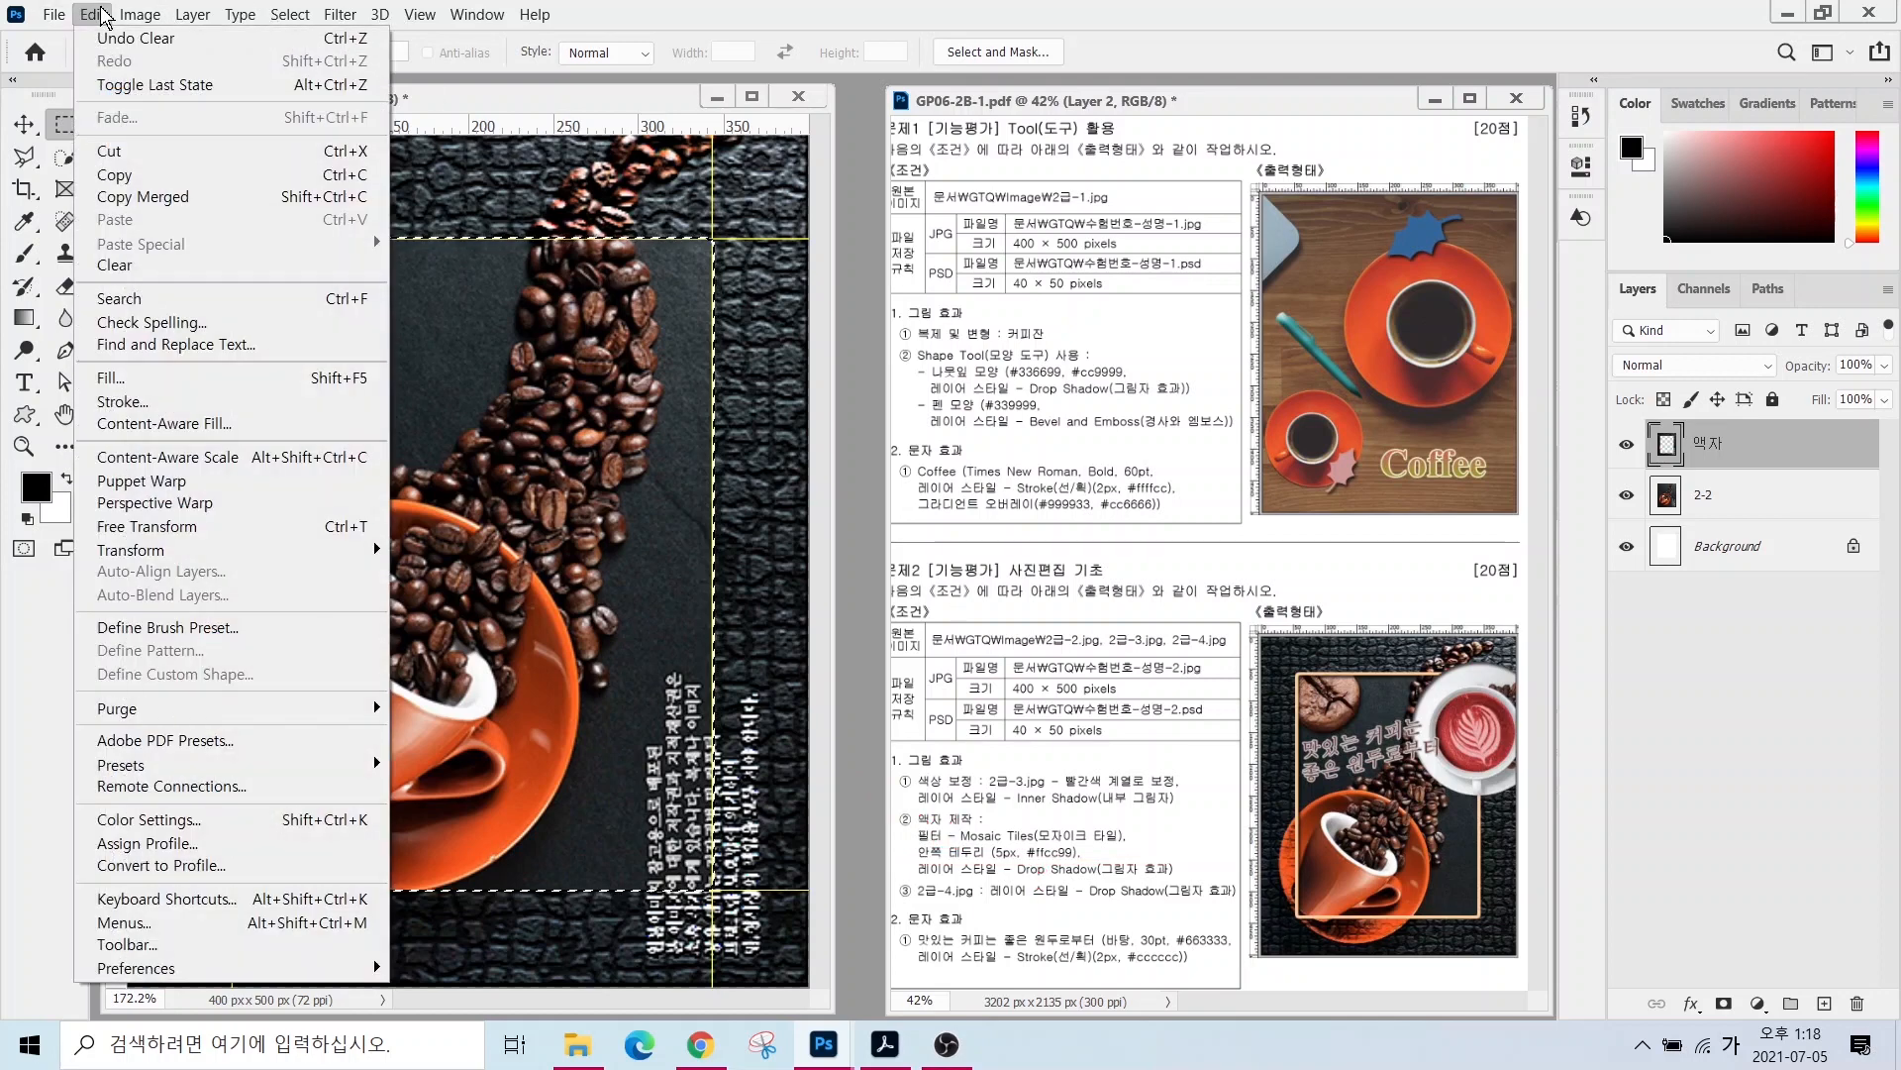
- Set up a 5 px stroke in light orange ffcc99 for the frame selection
left_click(165, 413)
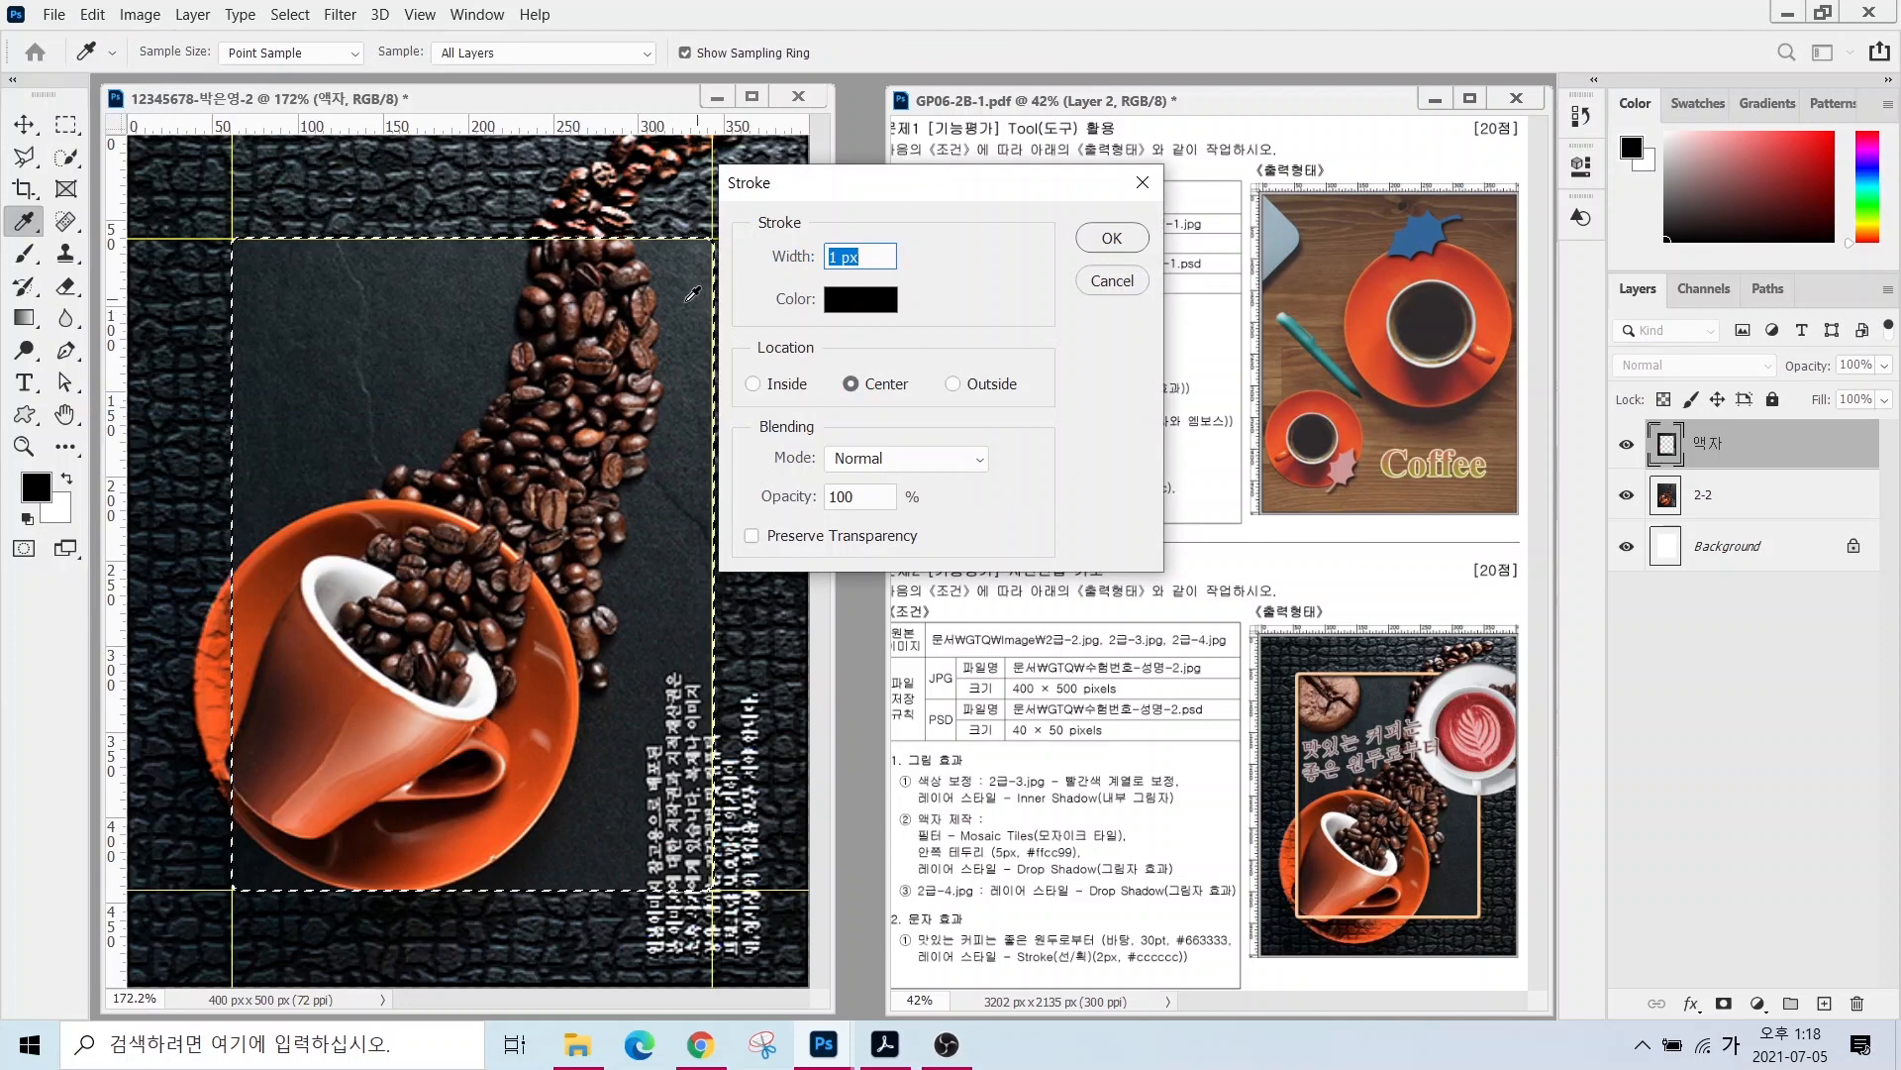
type("5")
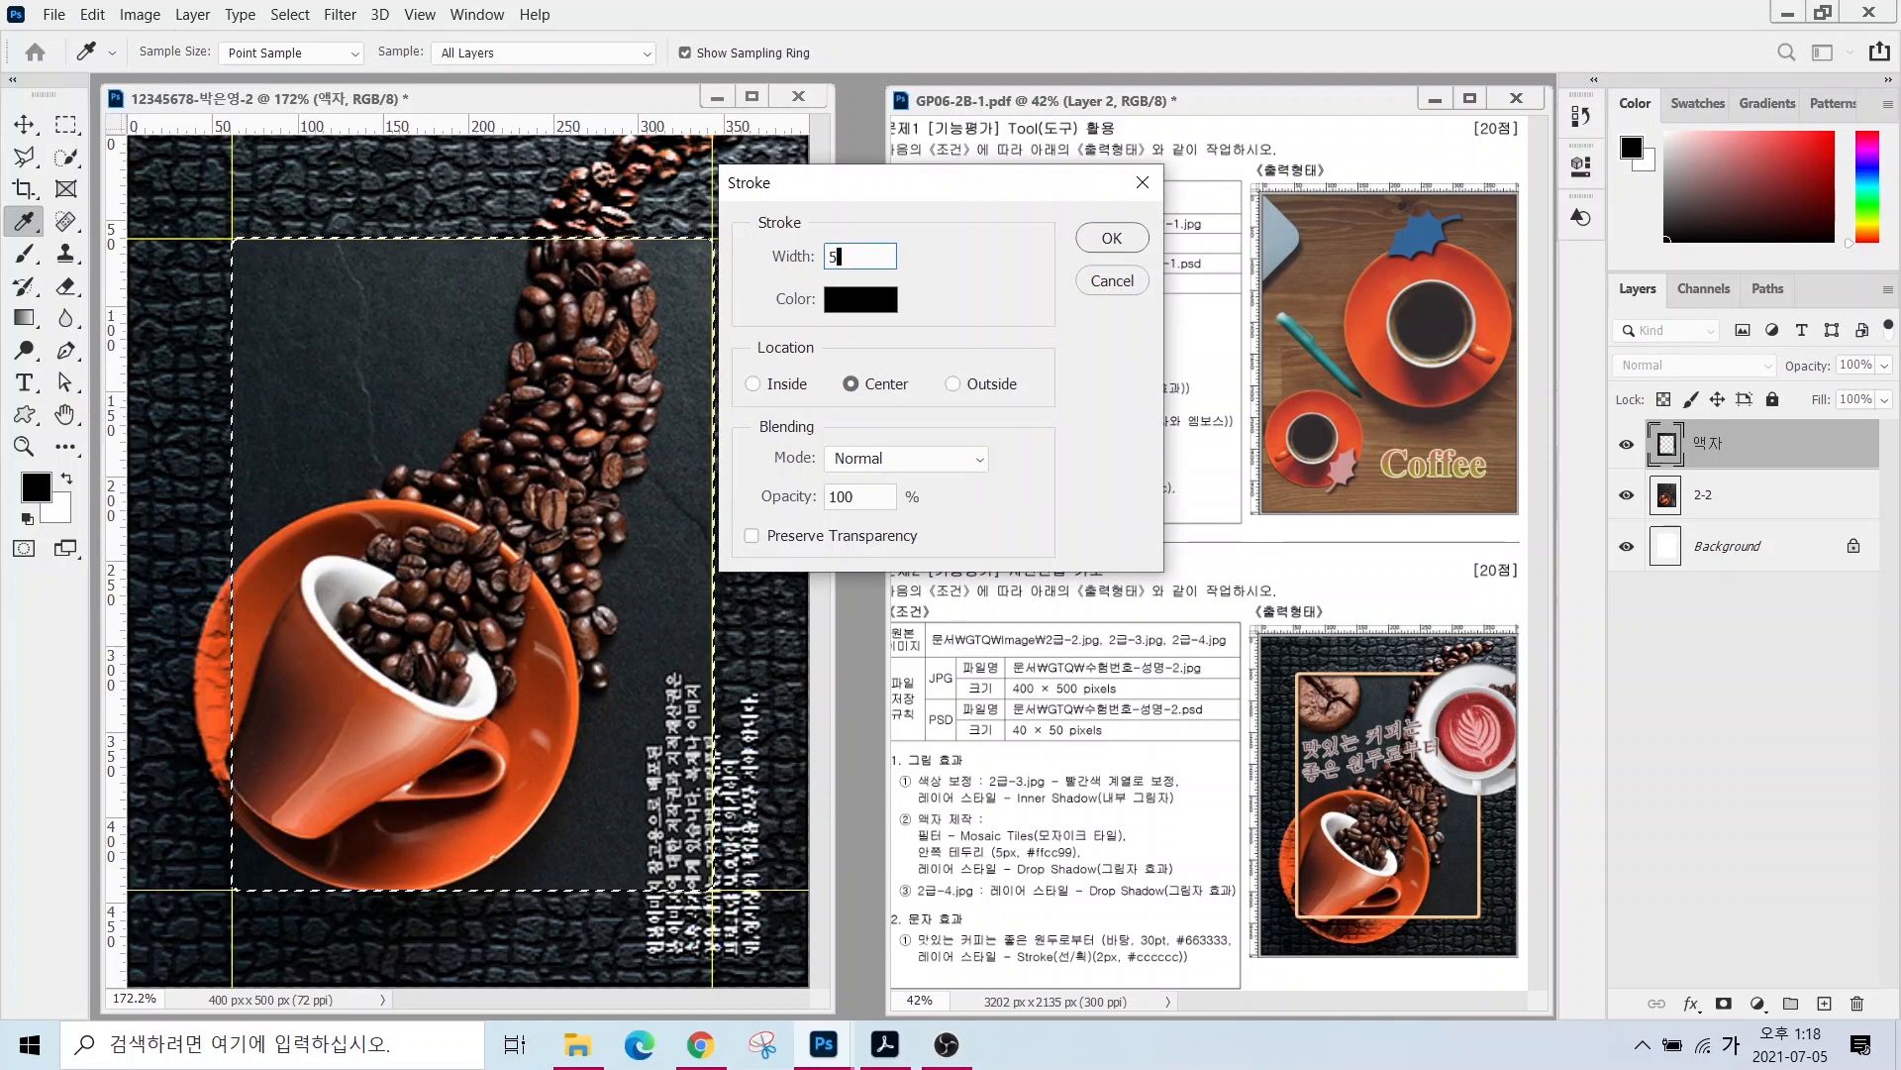
left_click(854, 302)
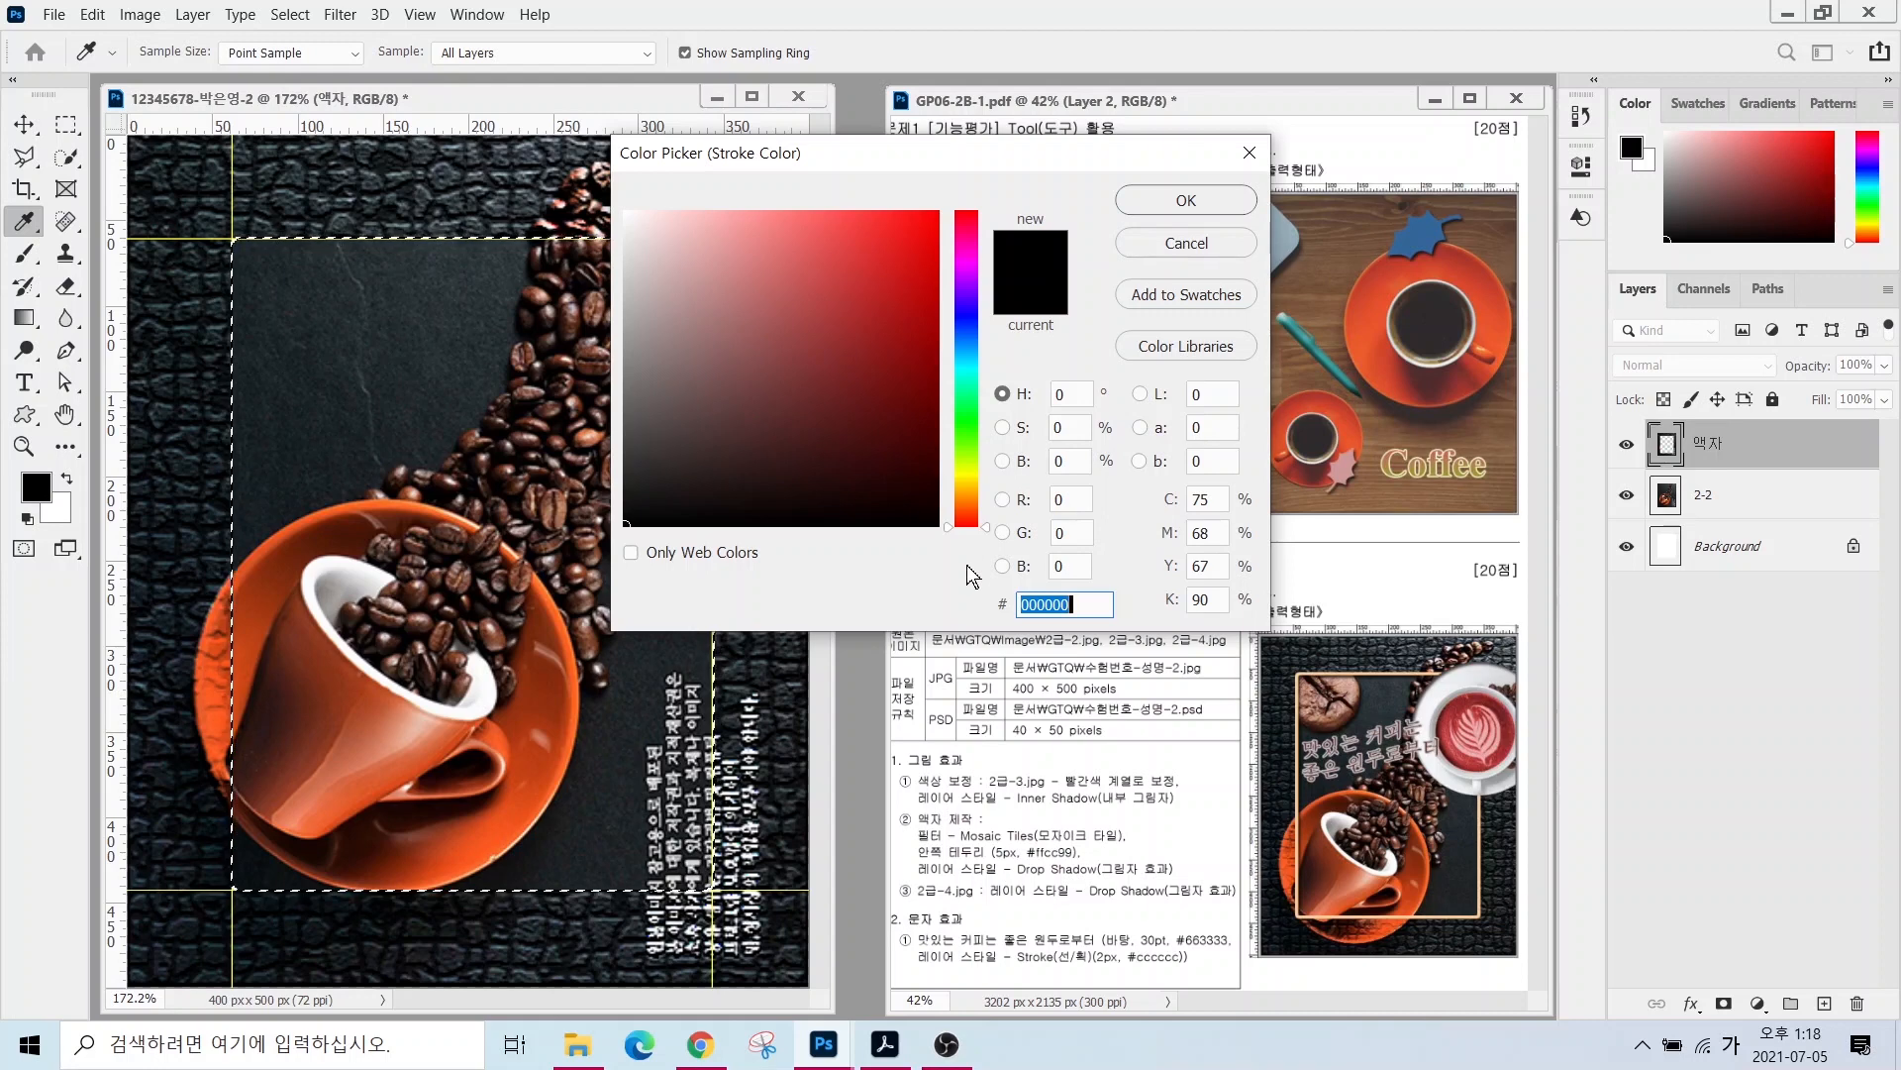
type("ㄹ")
key("BackSpace")
key("Hangul")
type("ffcc99")
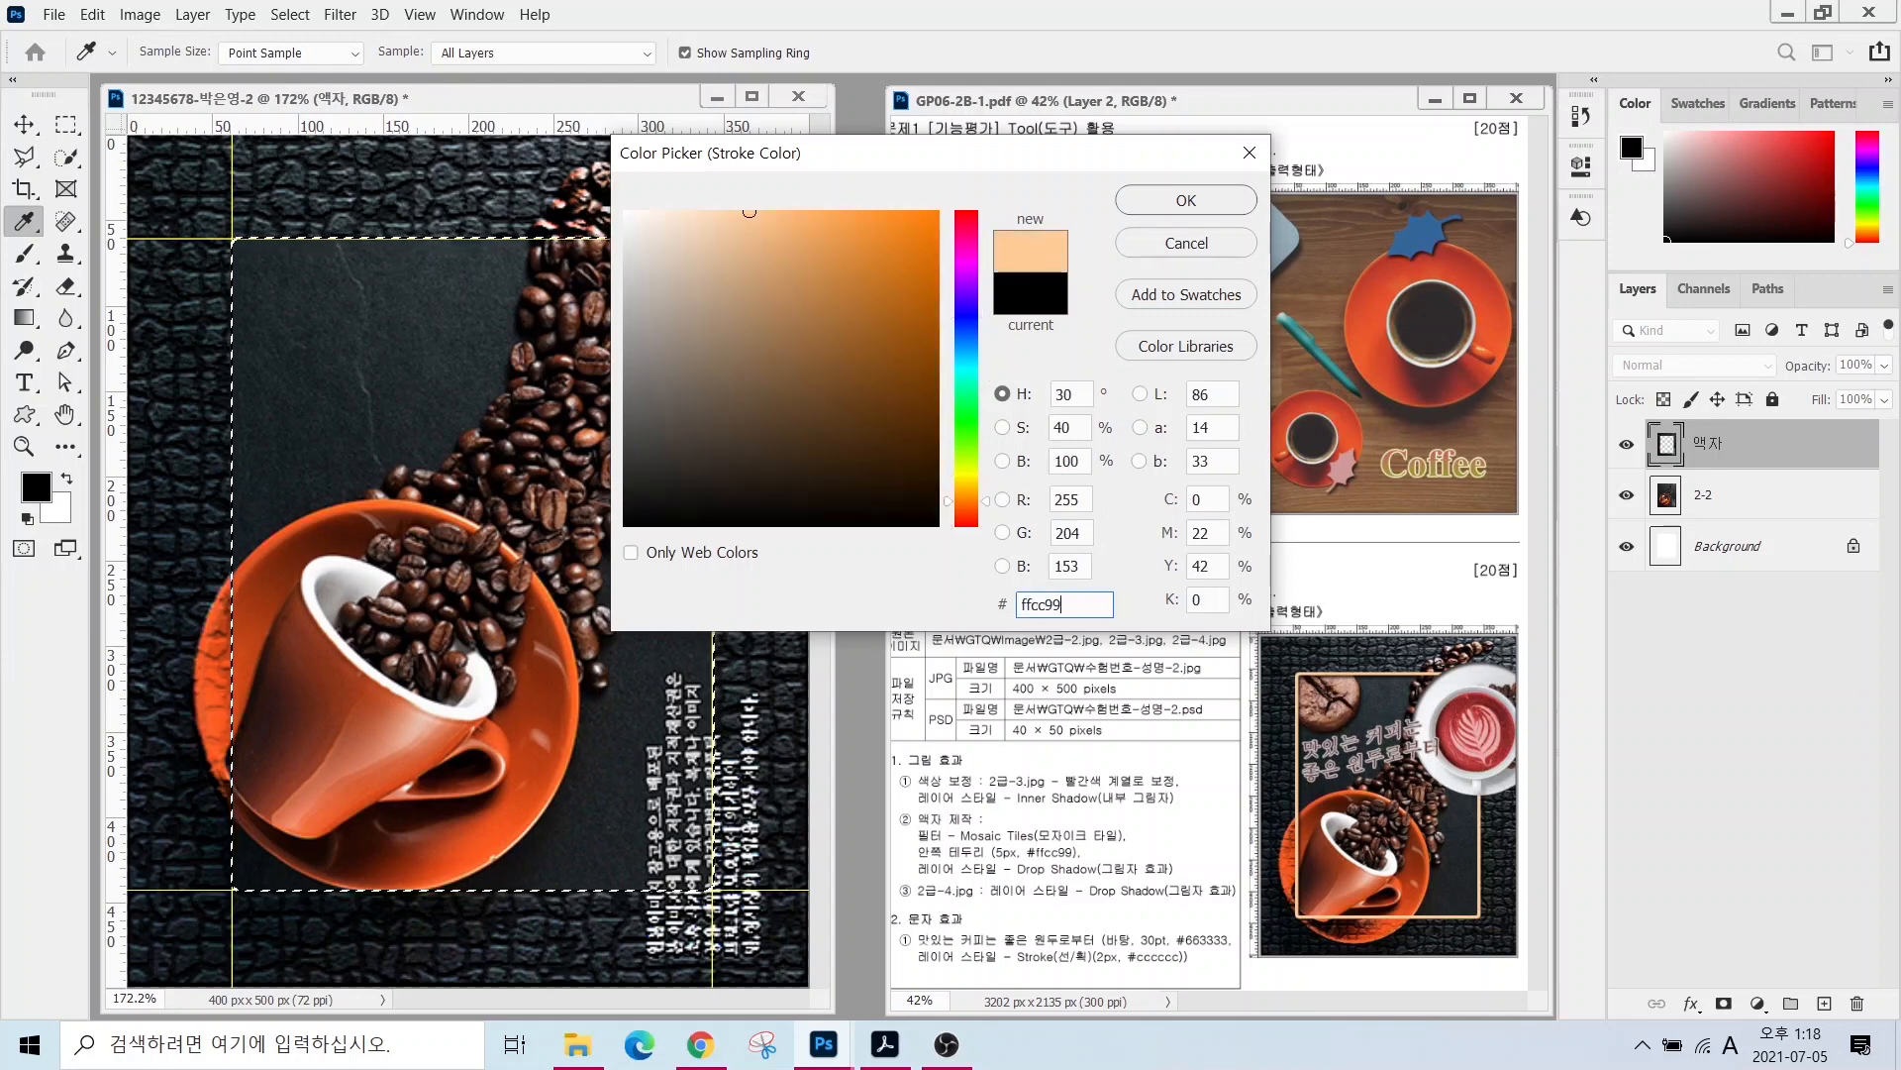
key("Return")
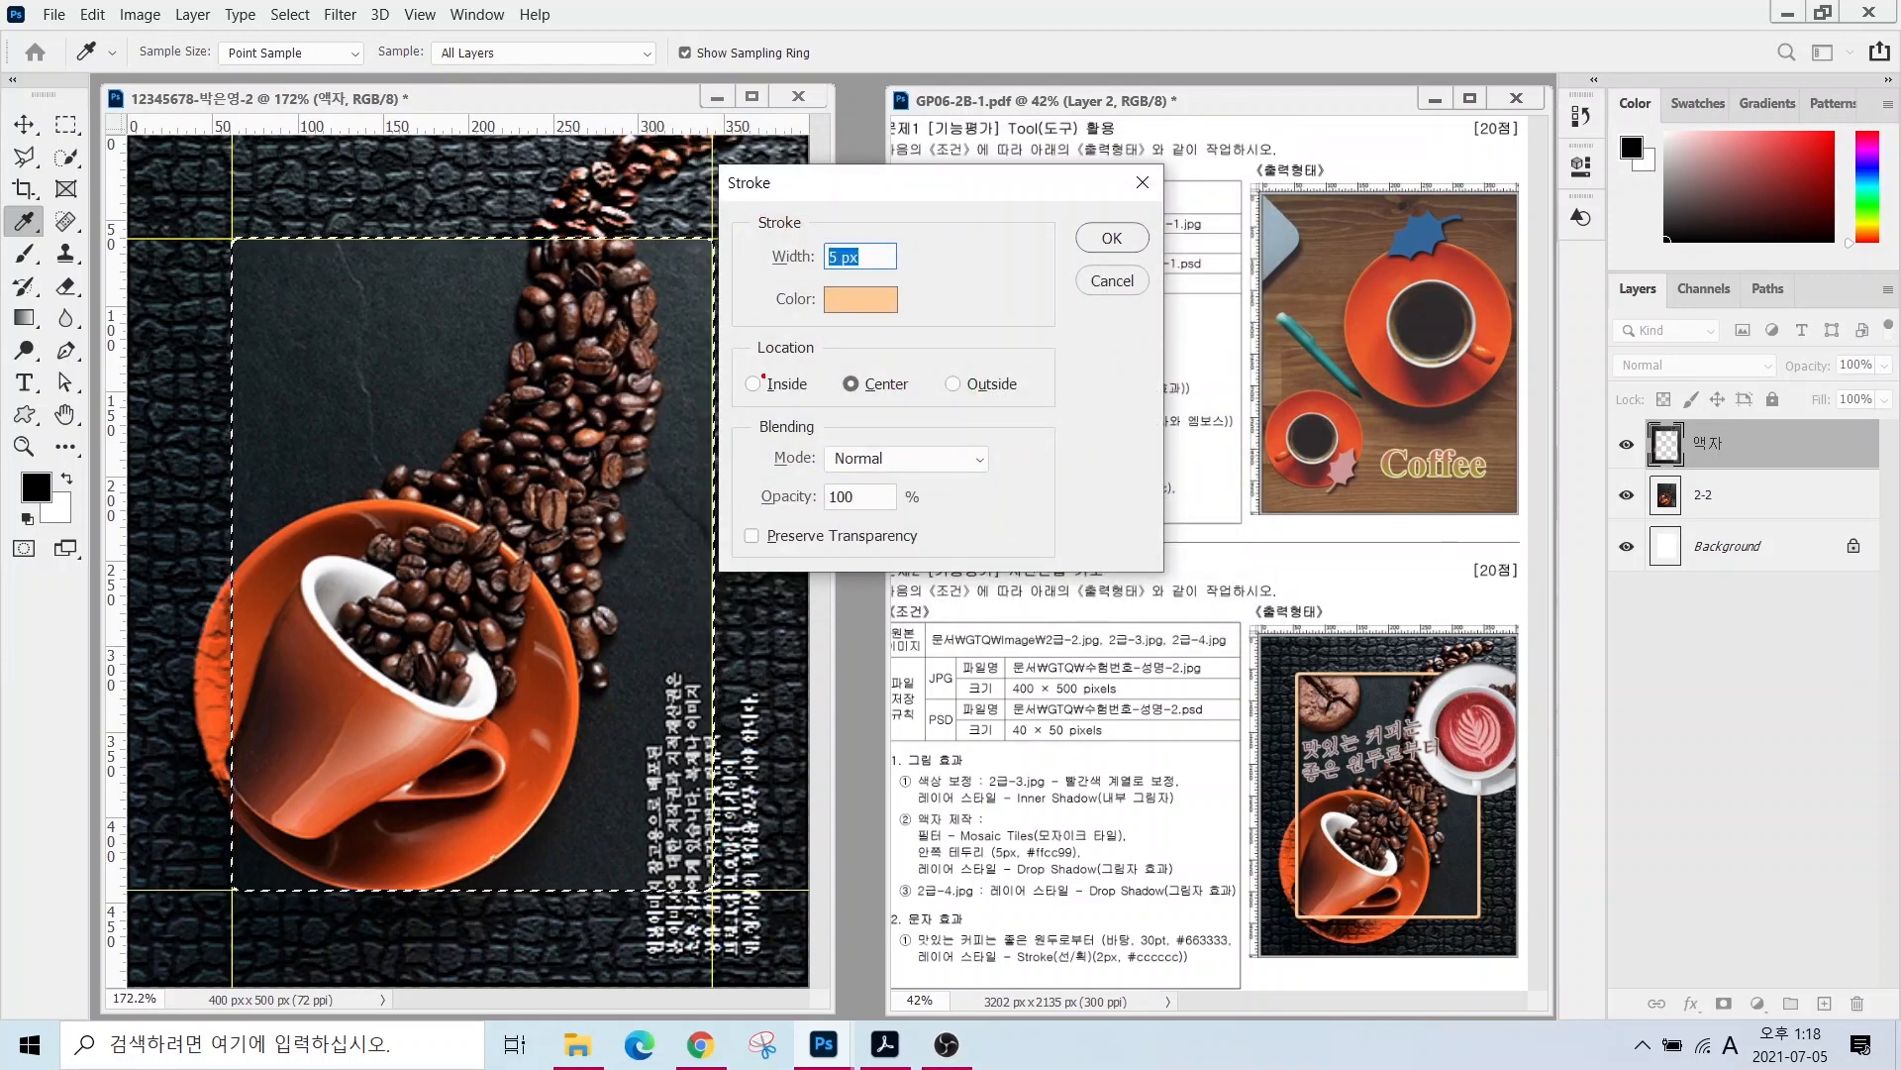
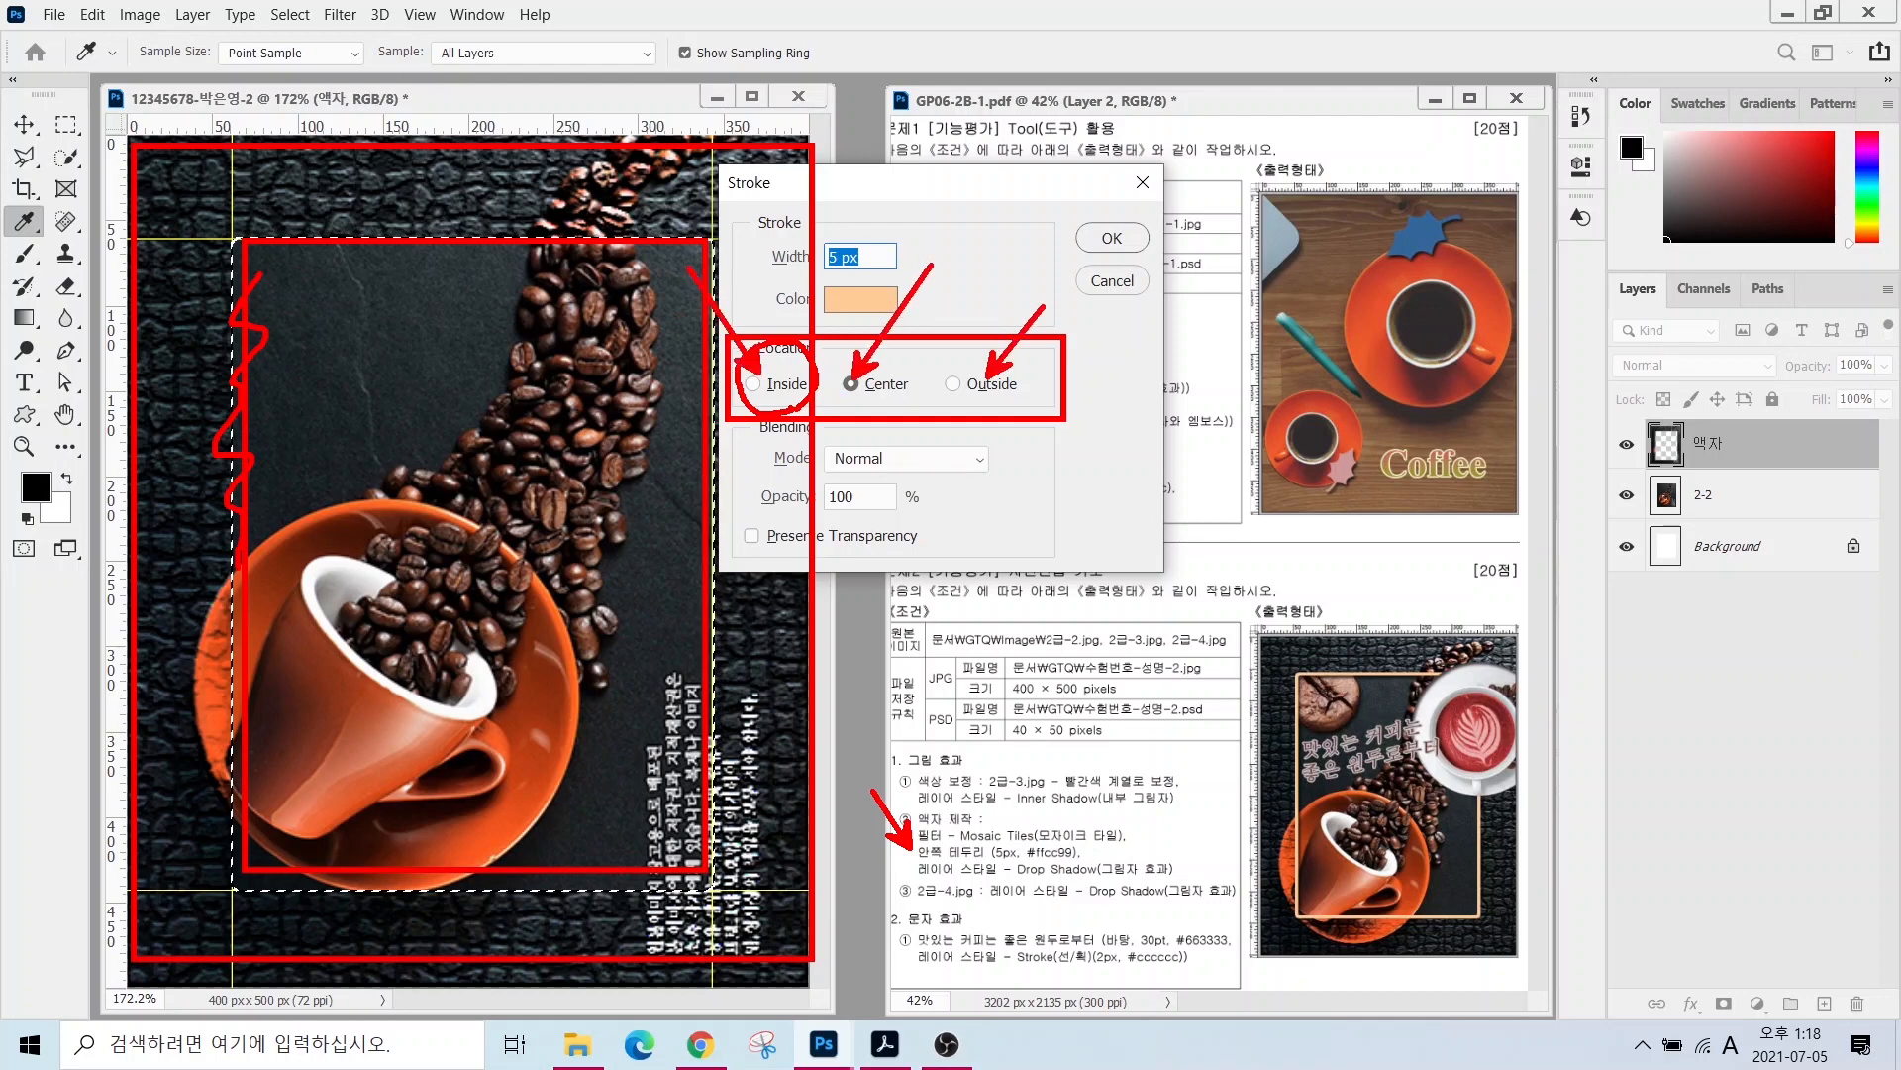
- Apply the 5 px peach stroke on the inside of the frame selection, then deselect
left_click(752, 385)
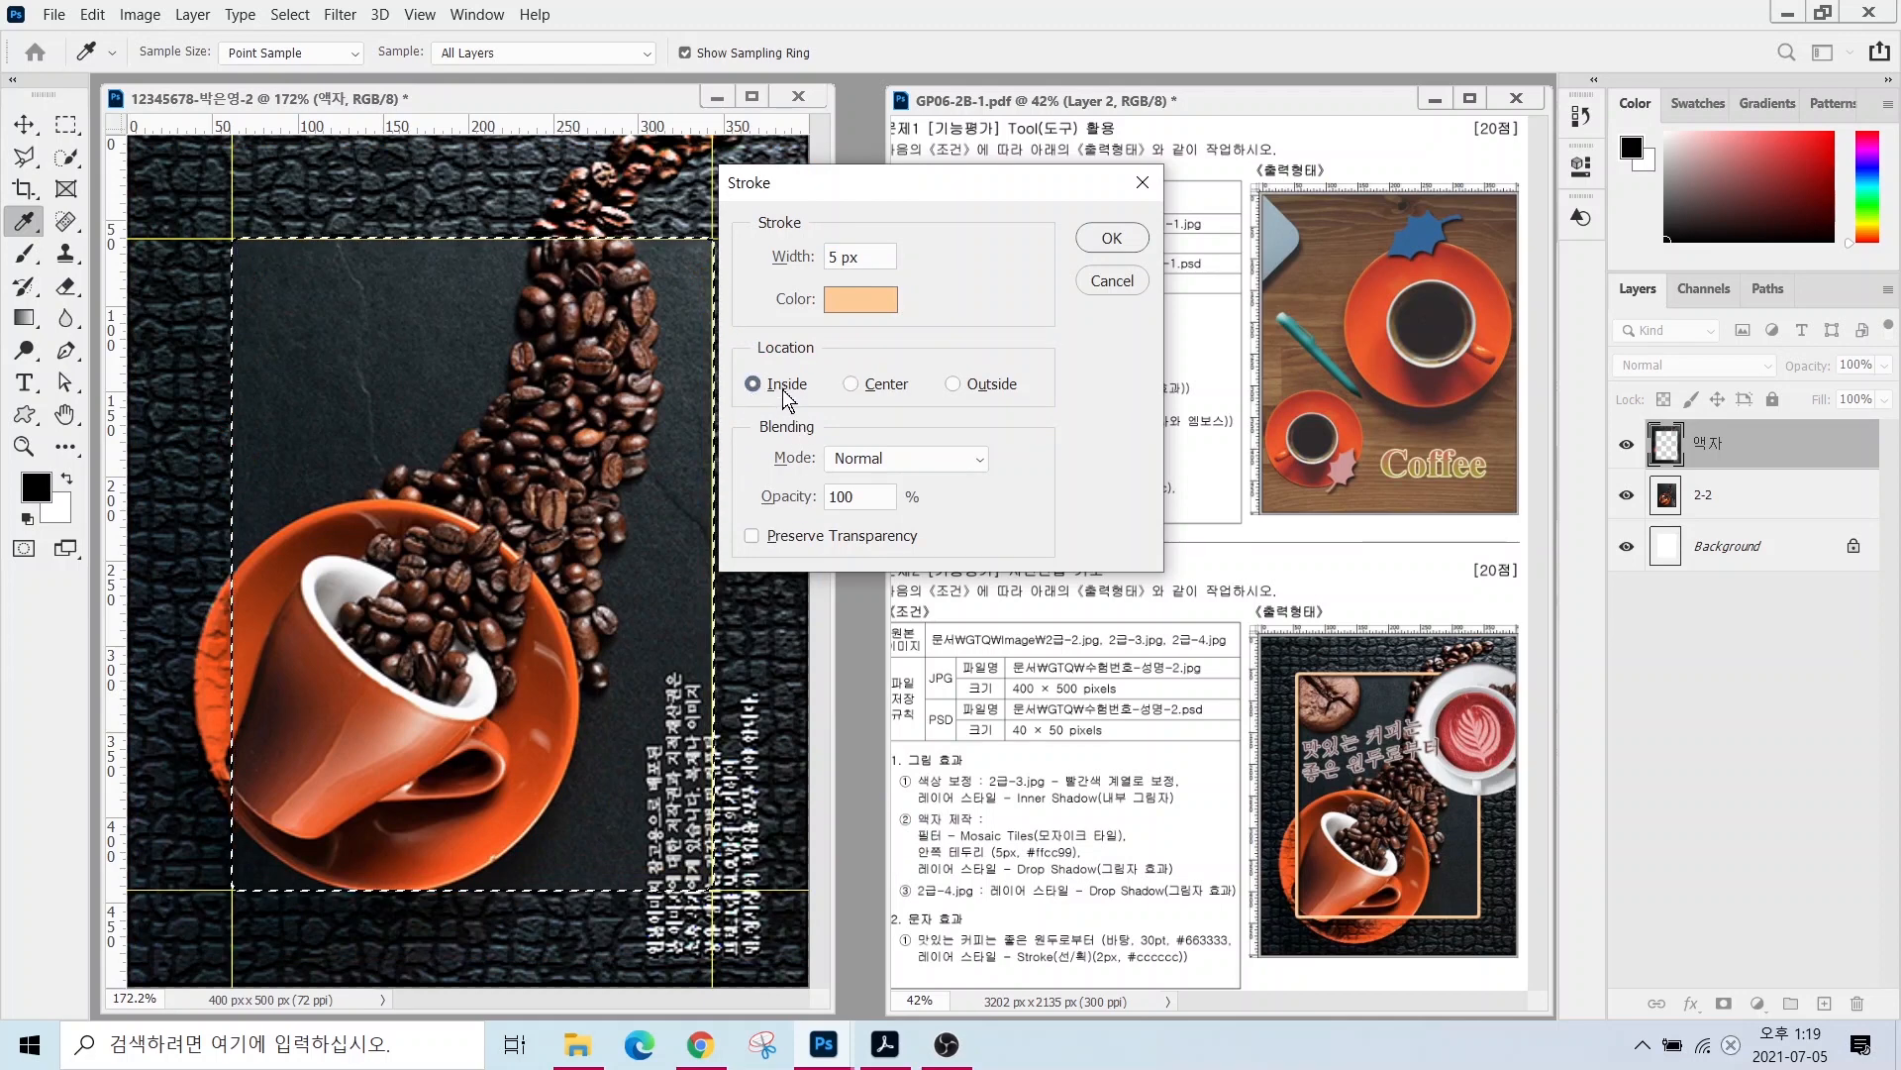
left_click(1114, 239)
key("m")
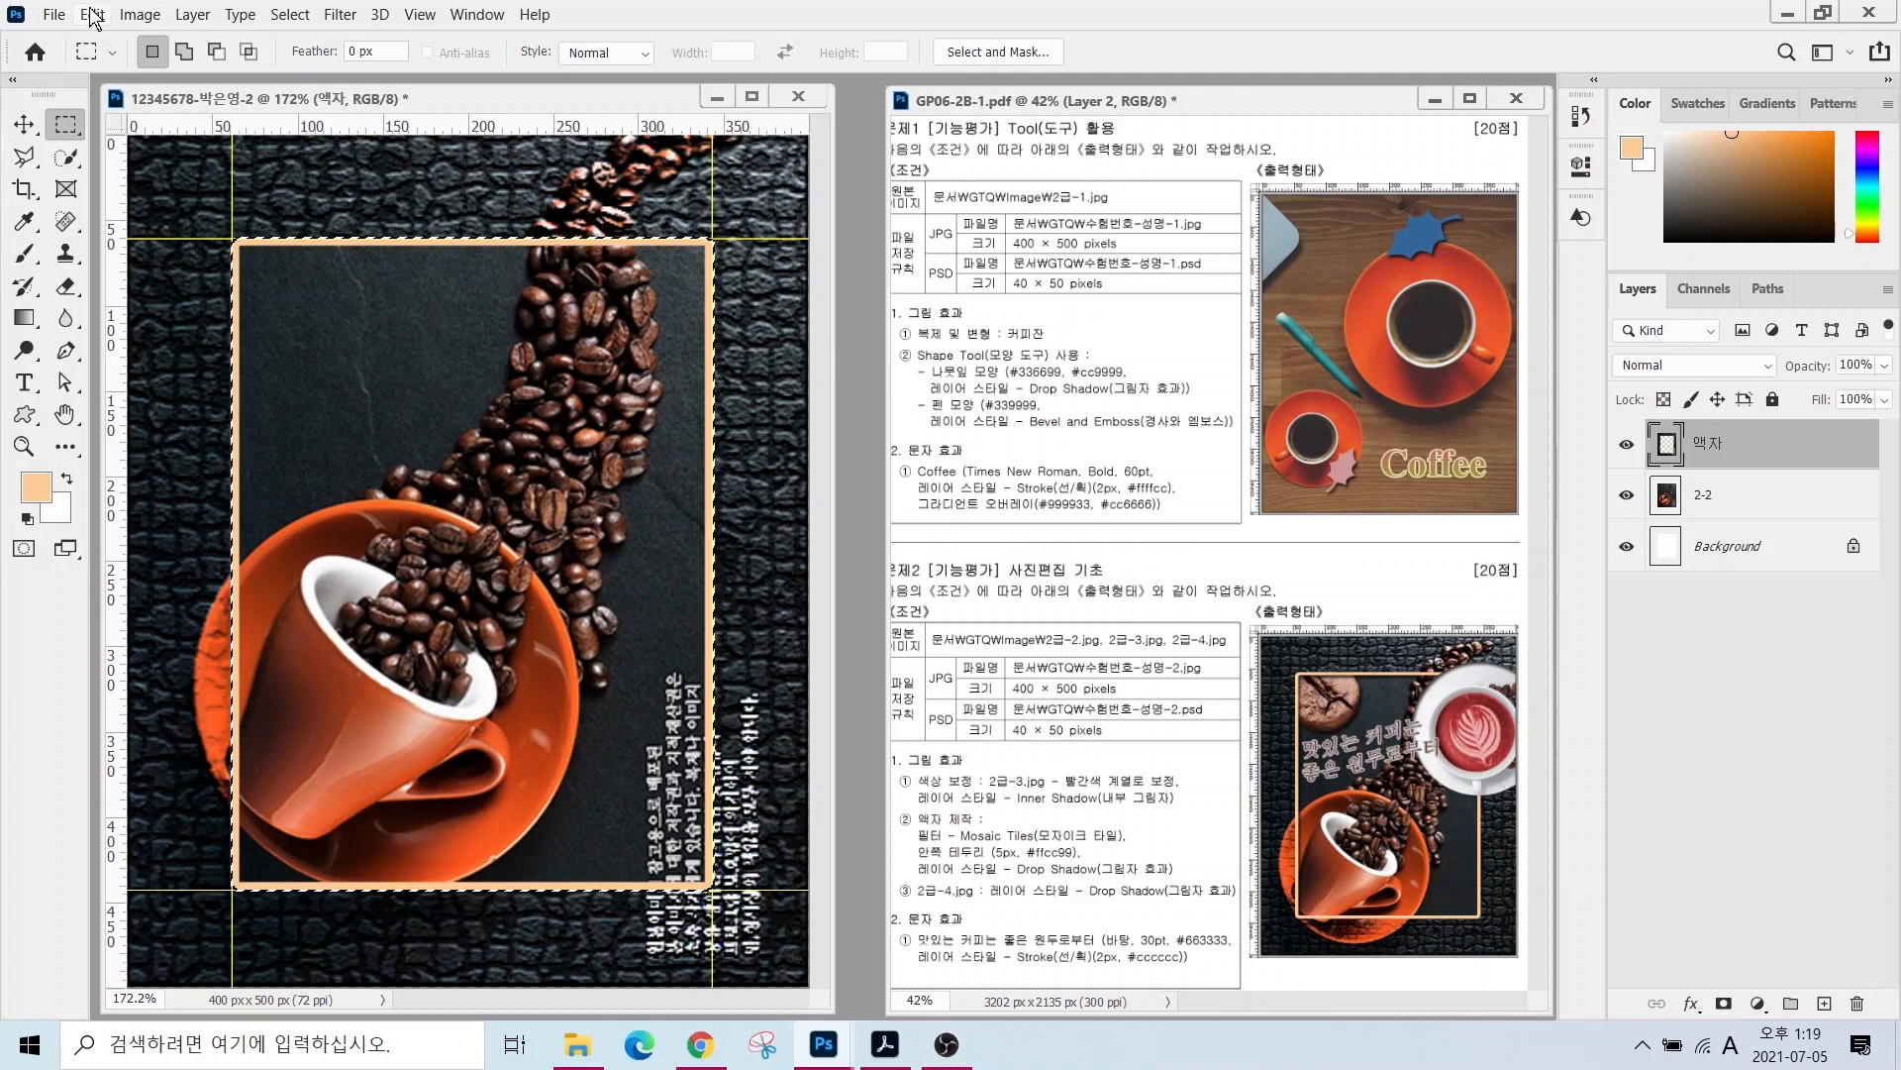
left_click(286, 17)
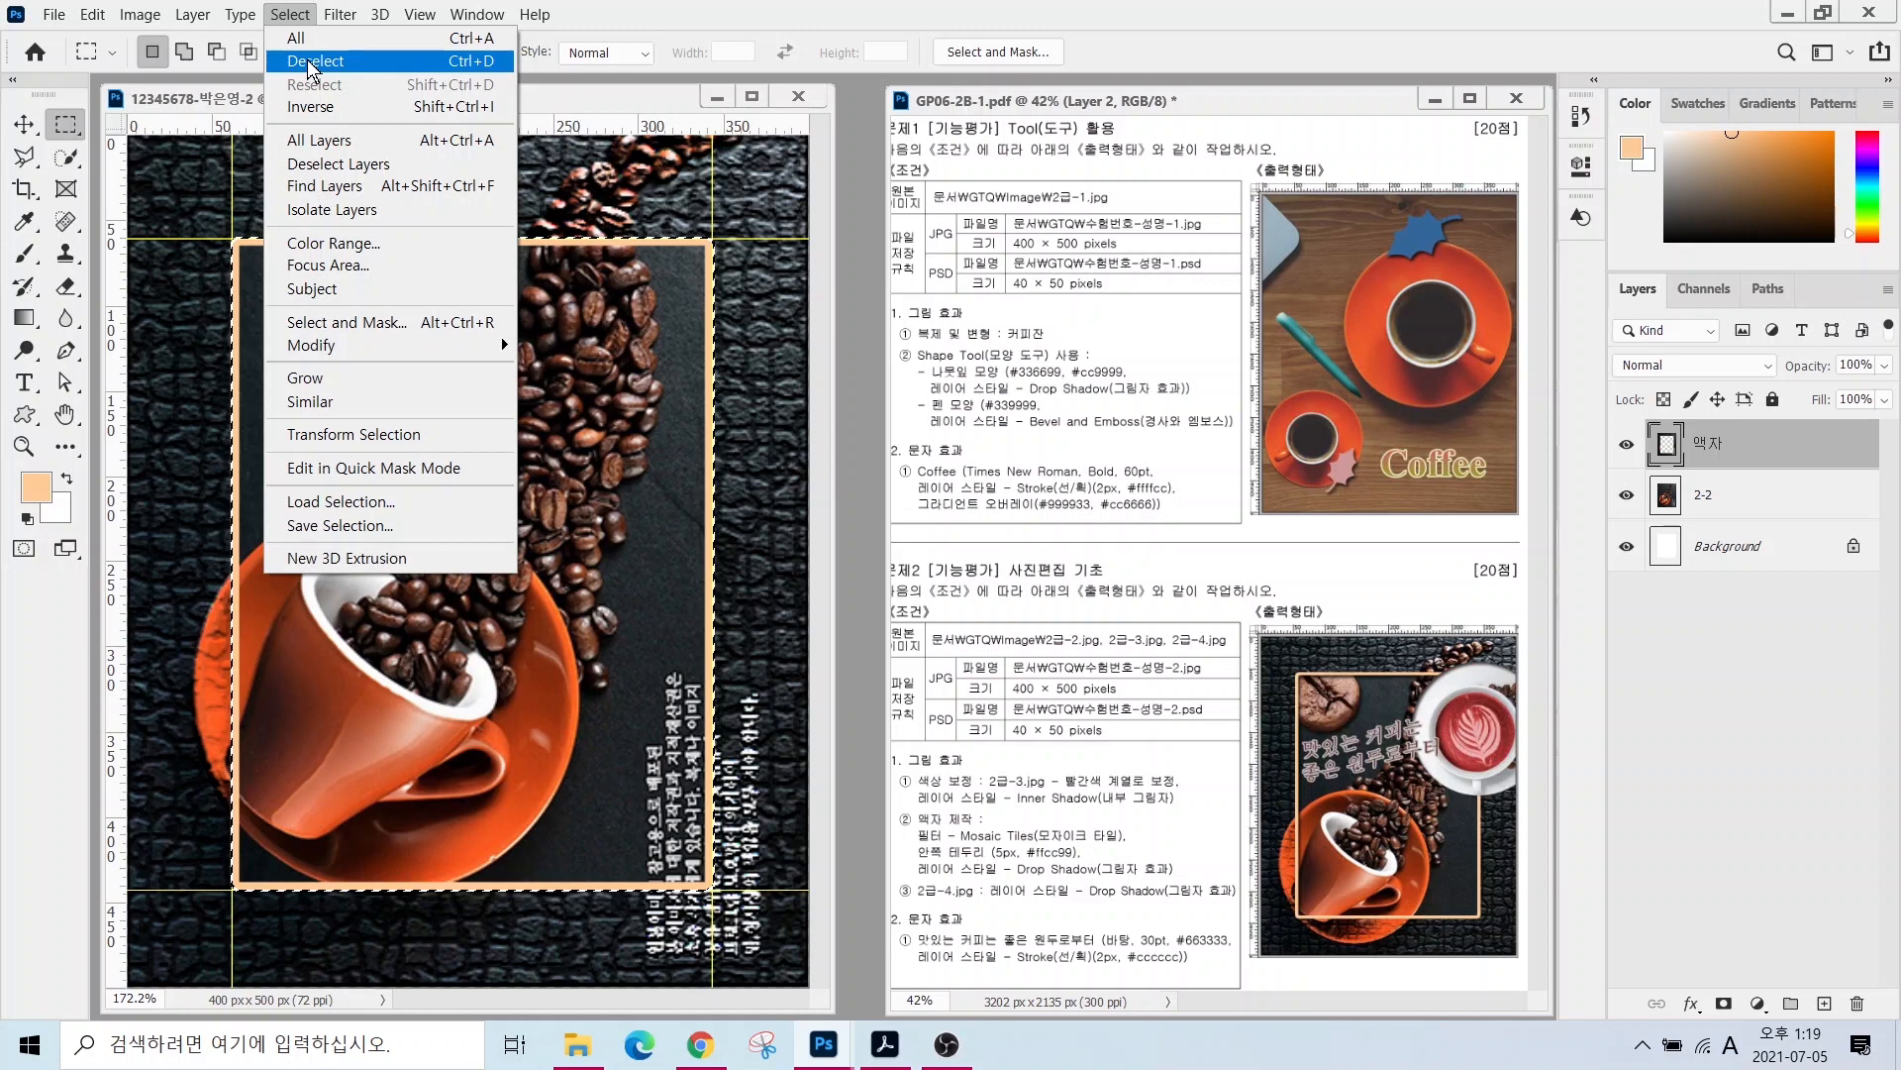
left_click(310, 62)
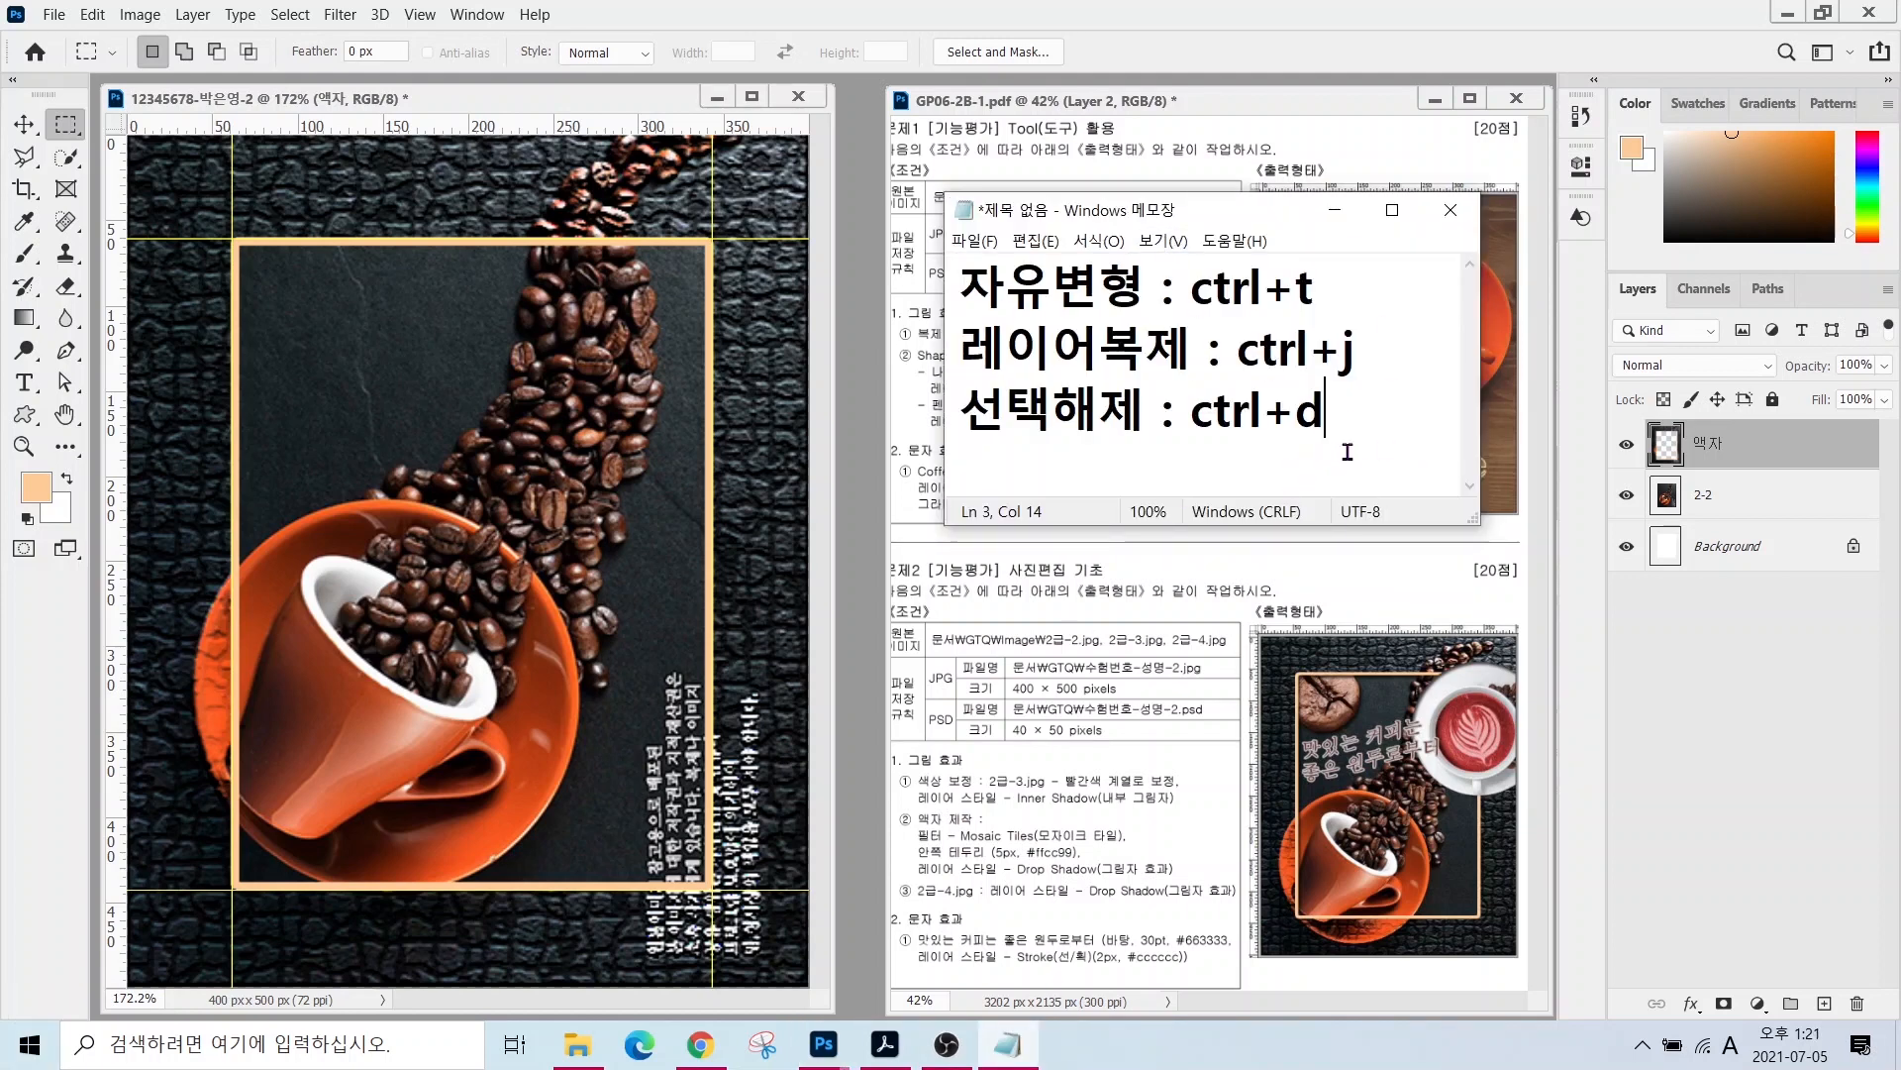
left_click(899, 616)
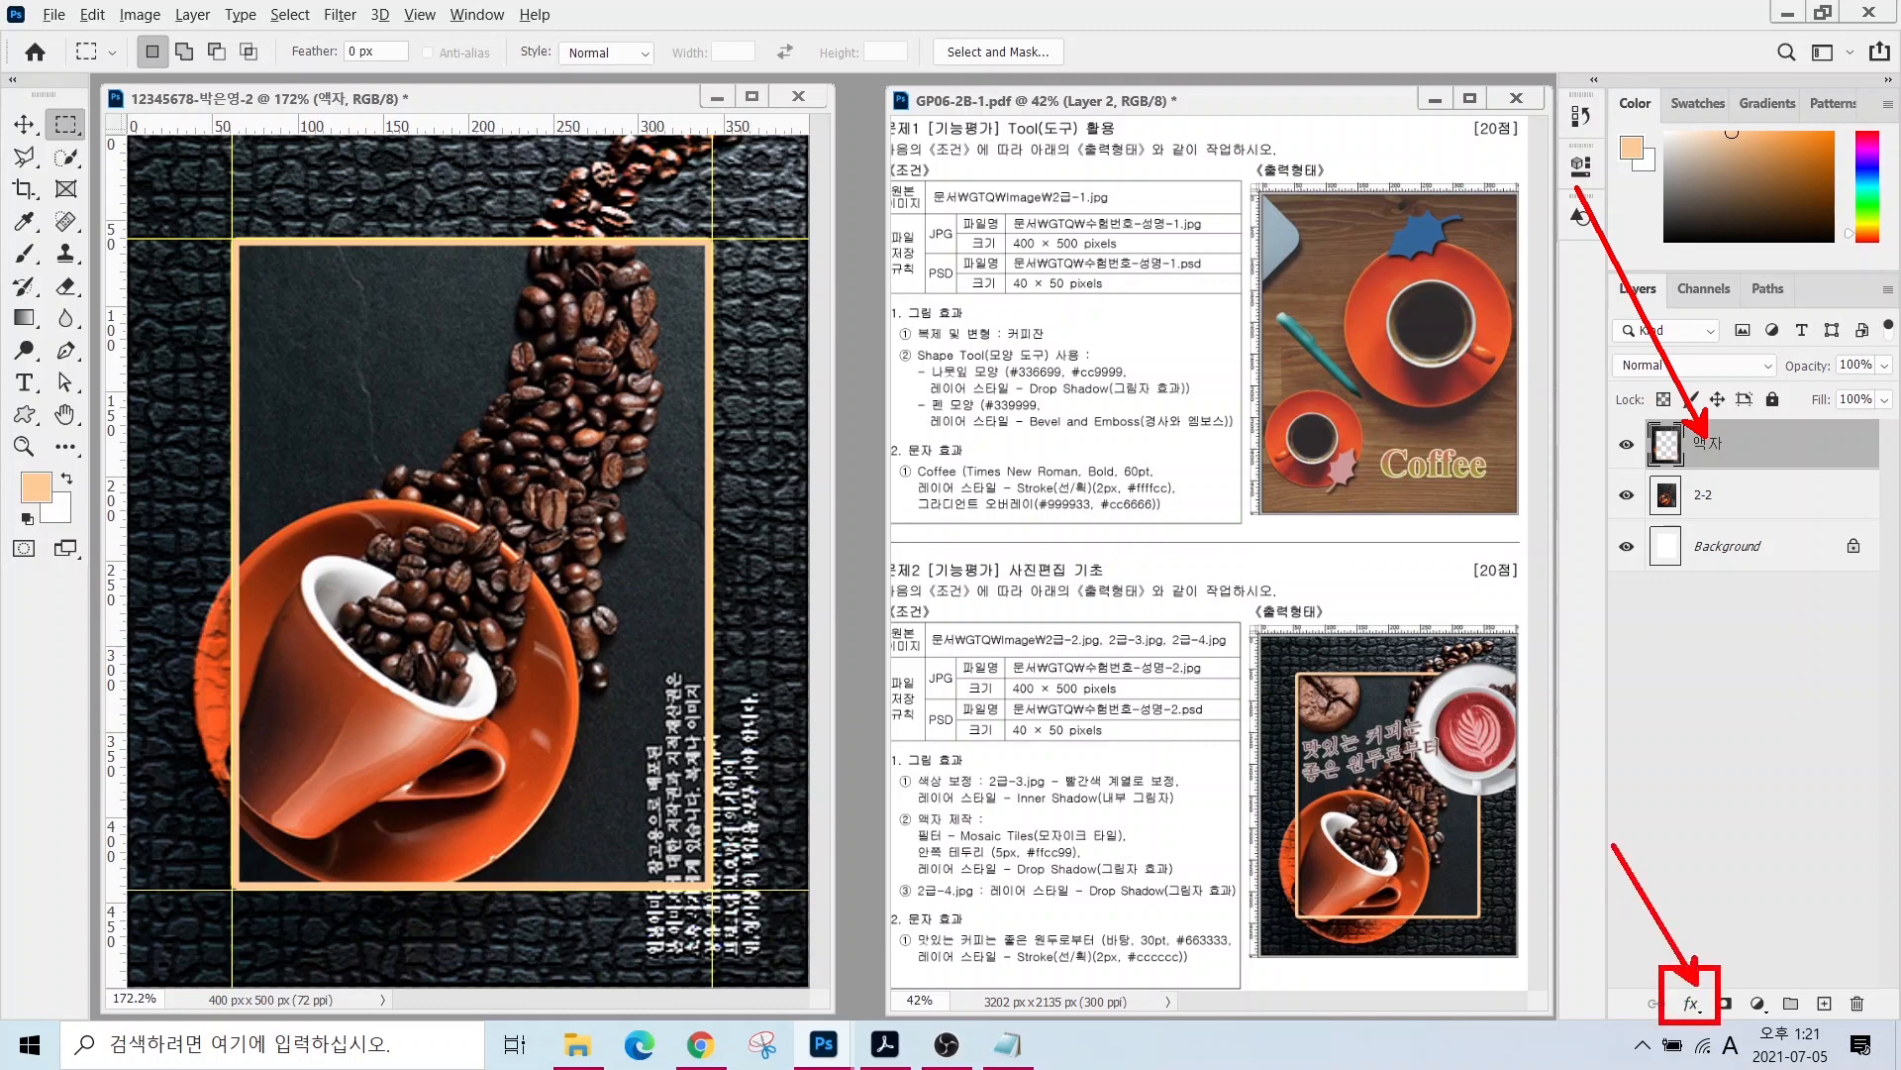
- Add a default drop shadow to the 액자 frame layer
left_click(1692, 1003)
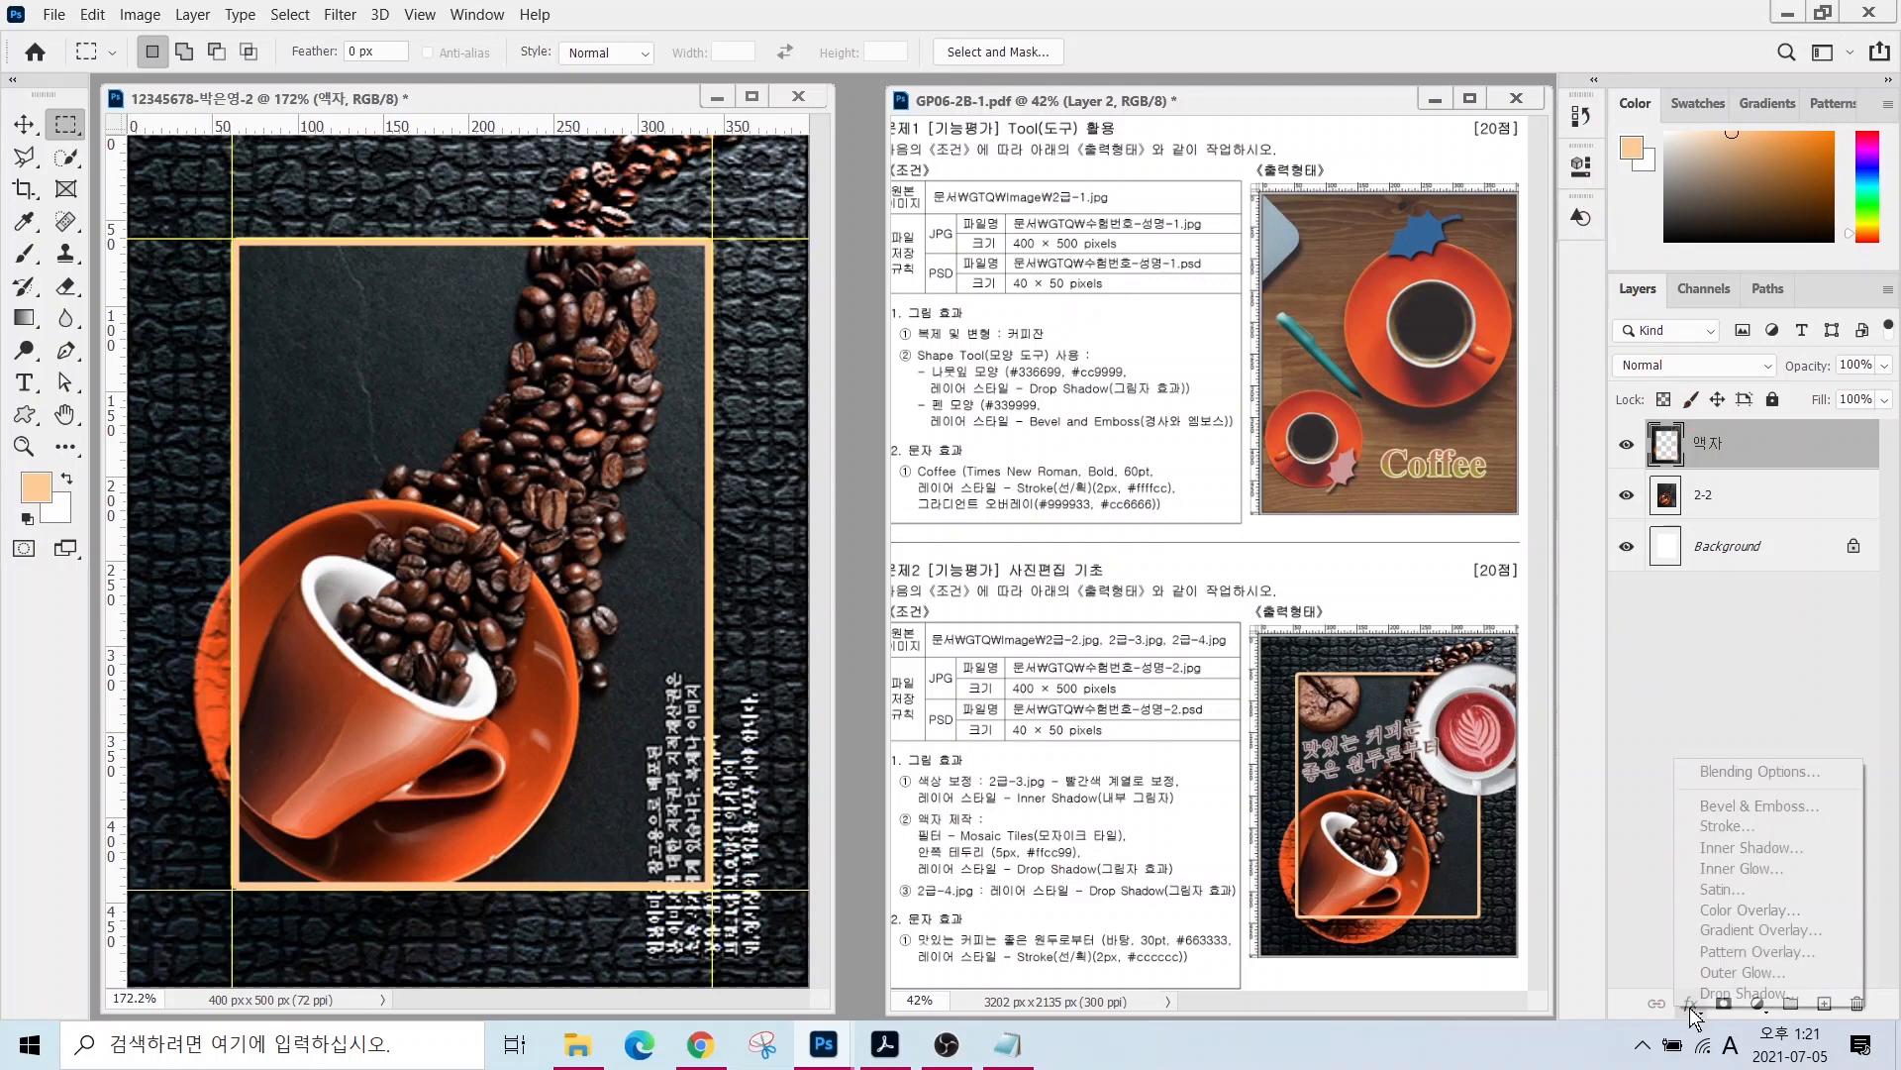
left_click(1724, 994)
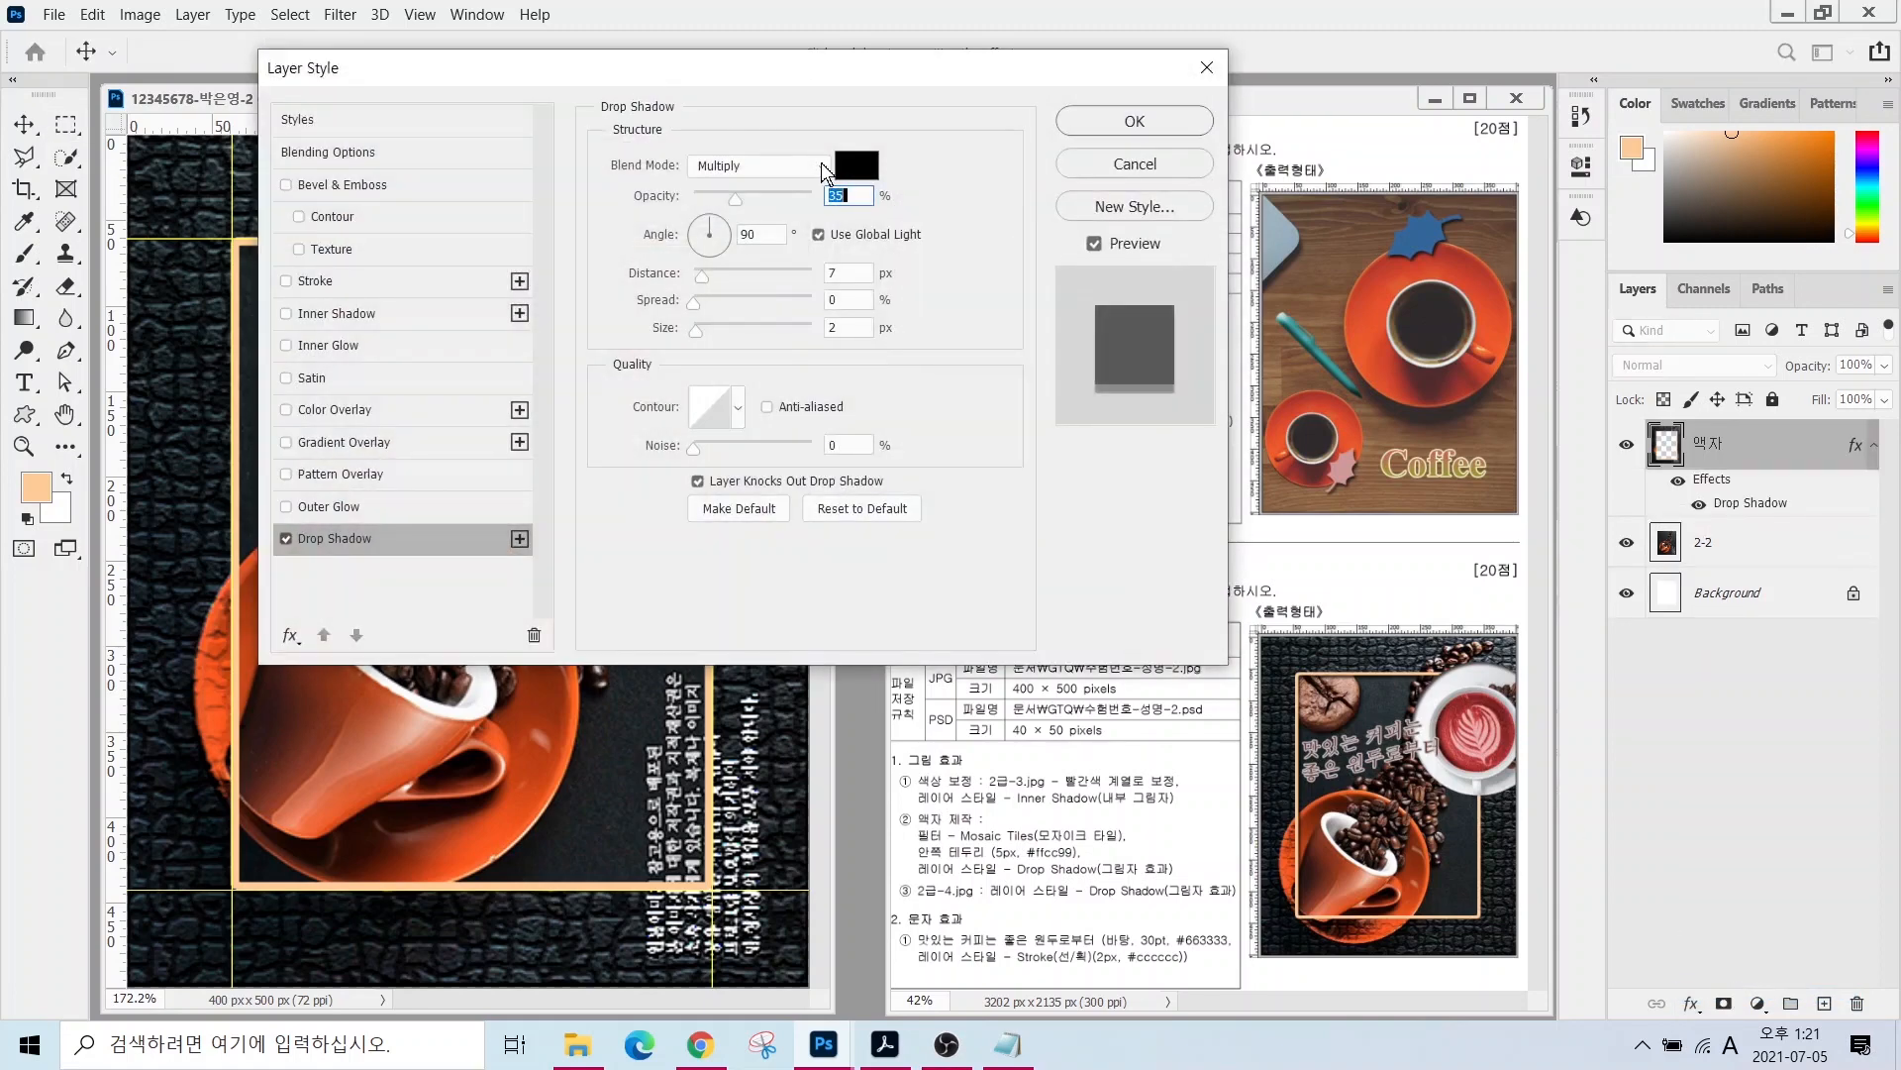
left_click(1102, 120)
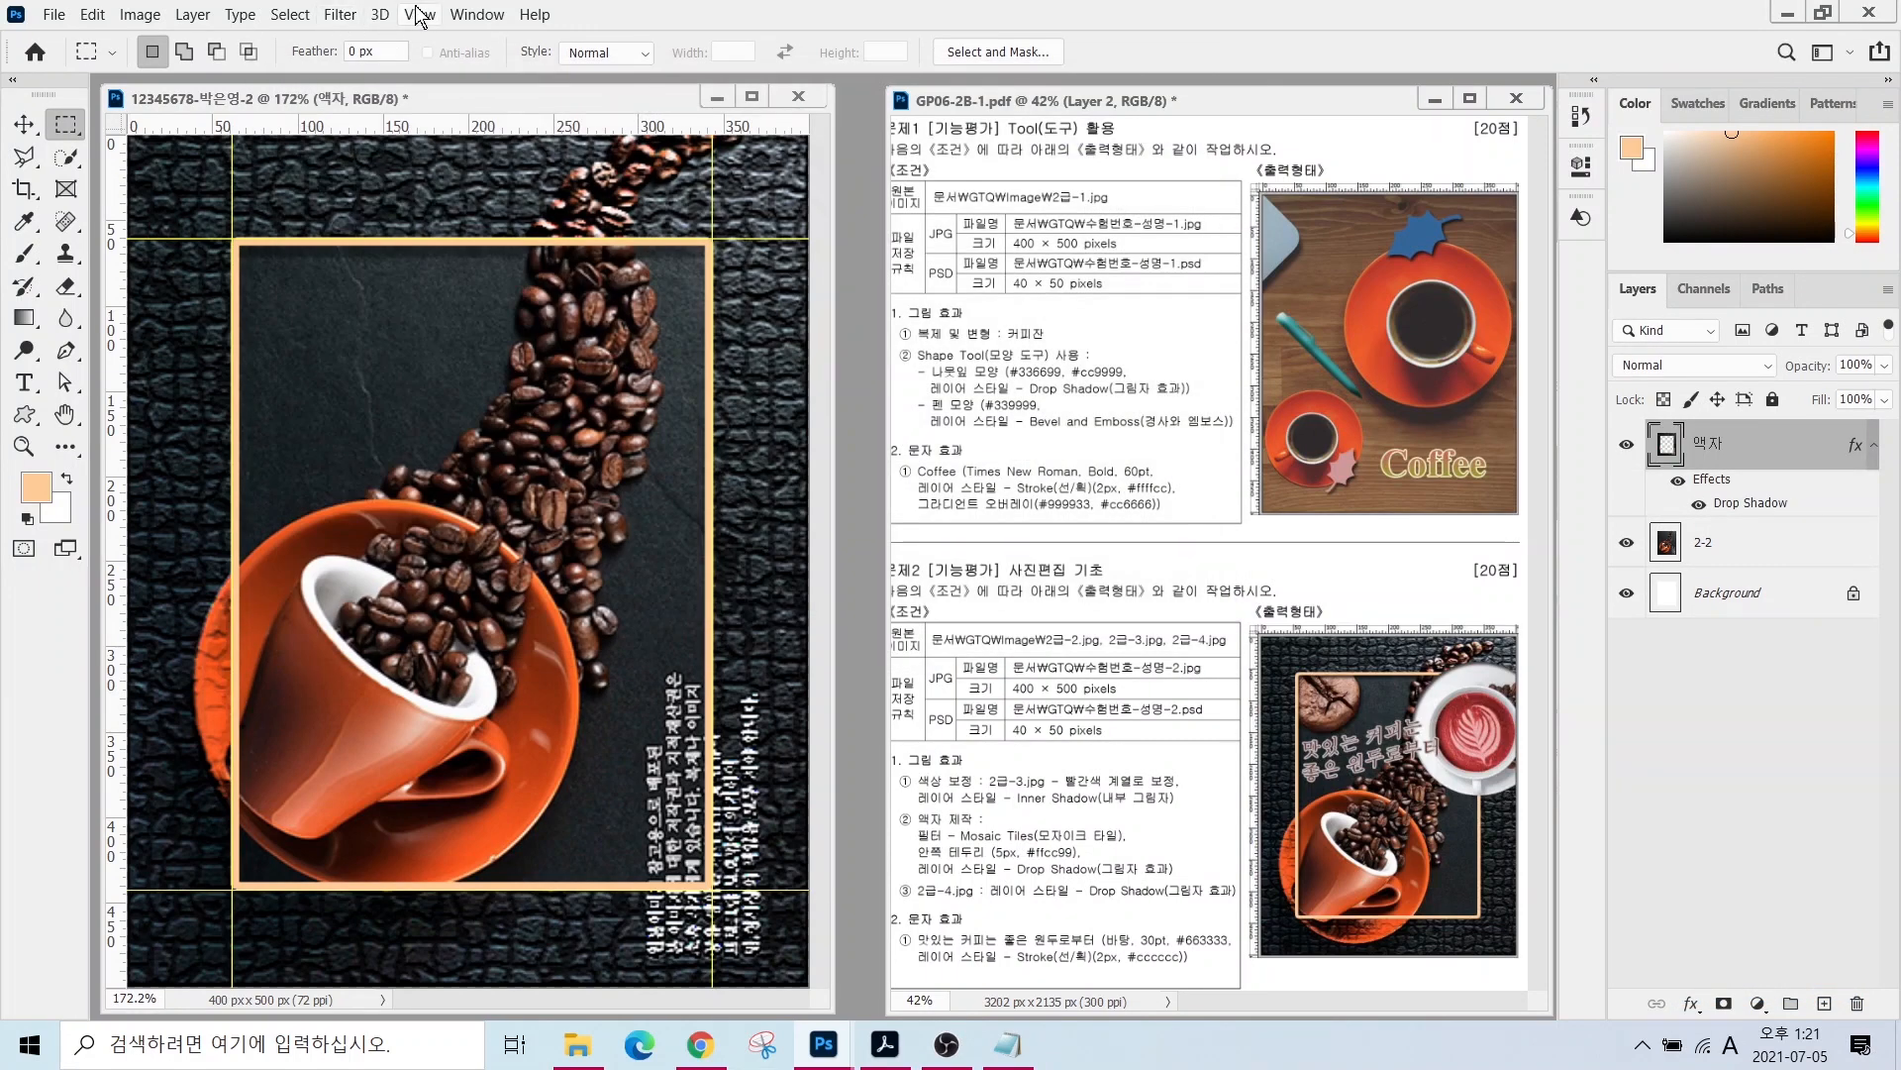
- Clear all guide lines from the canvas
left_click(420, 15)
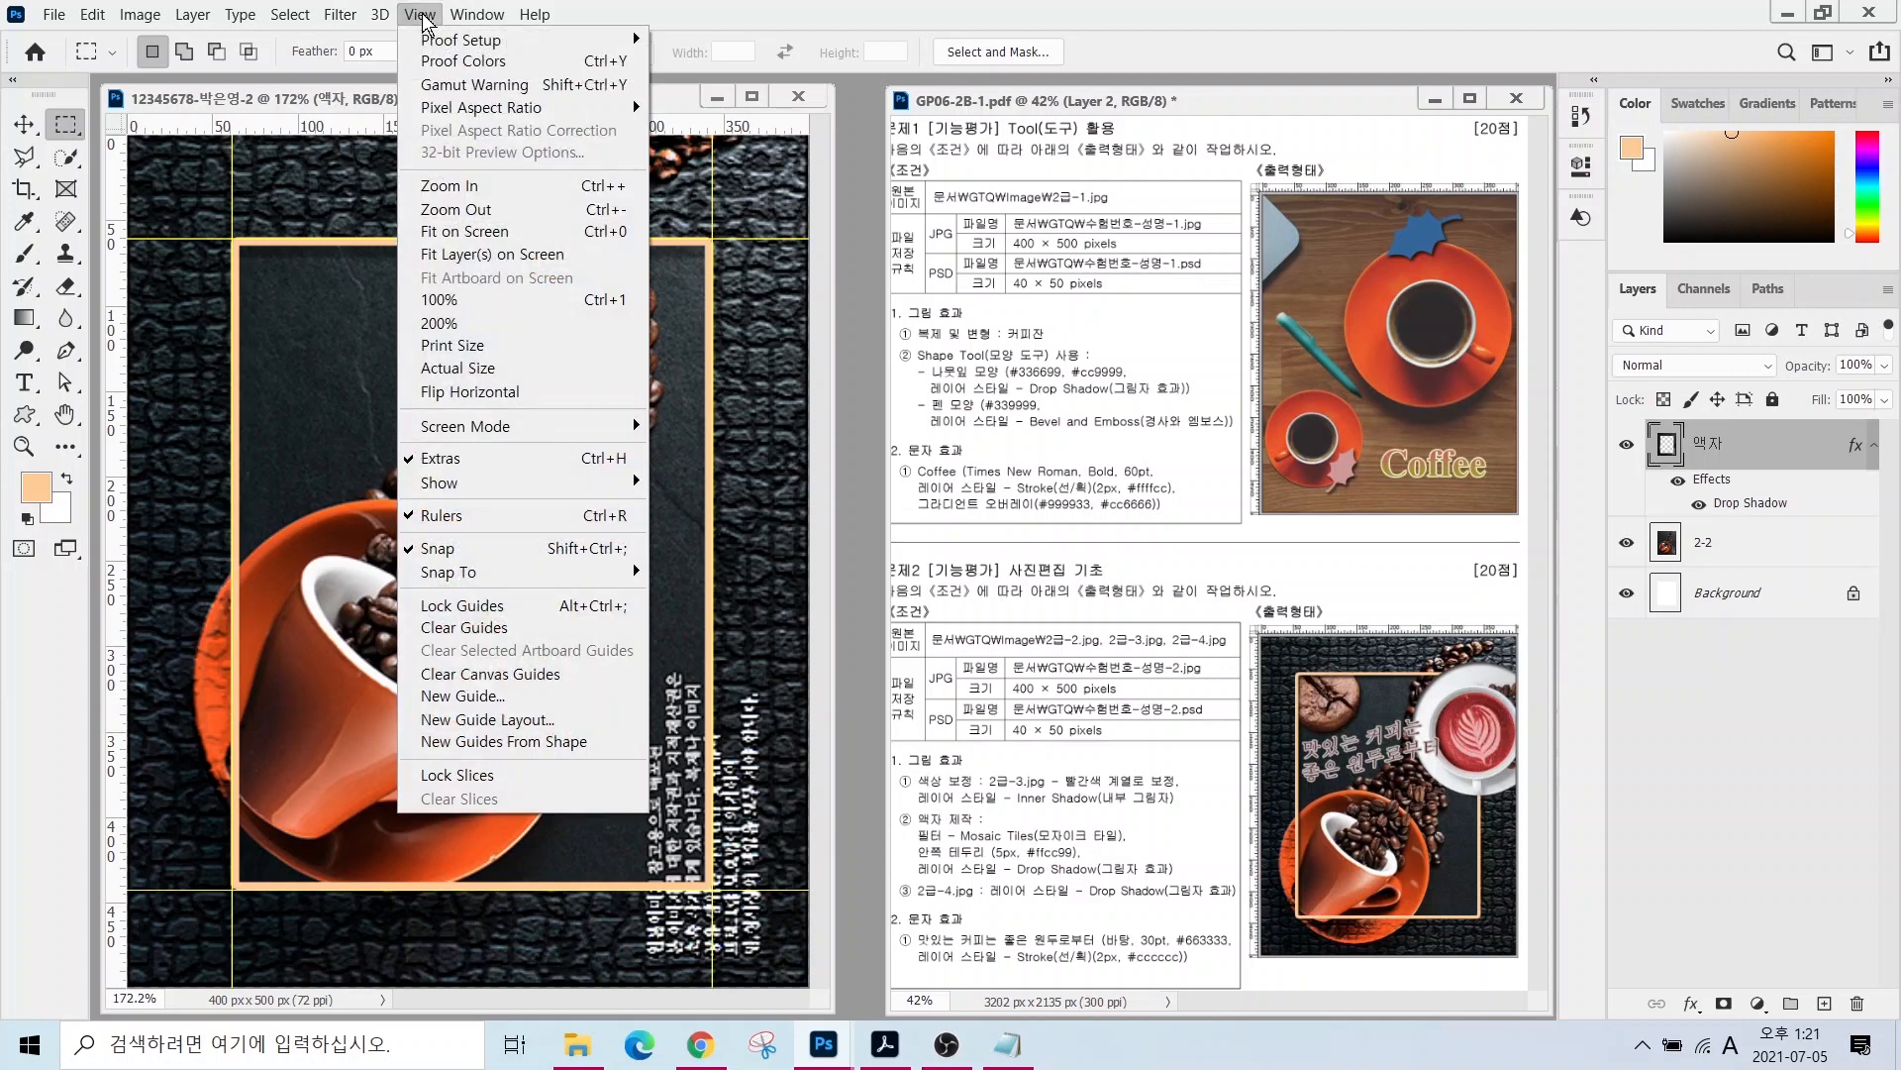
left_click(482, 630)
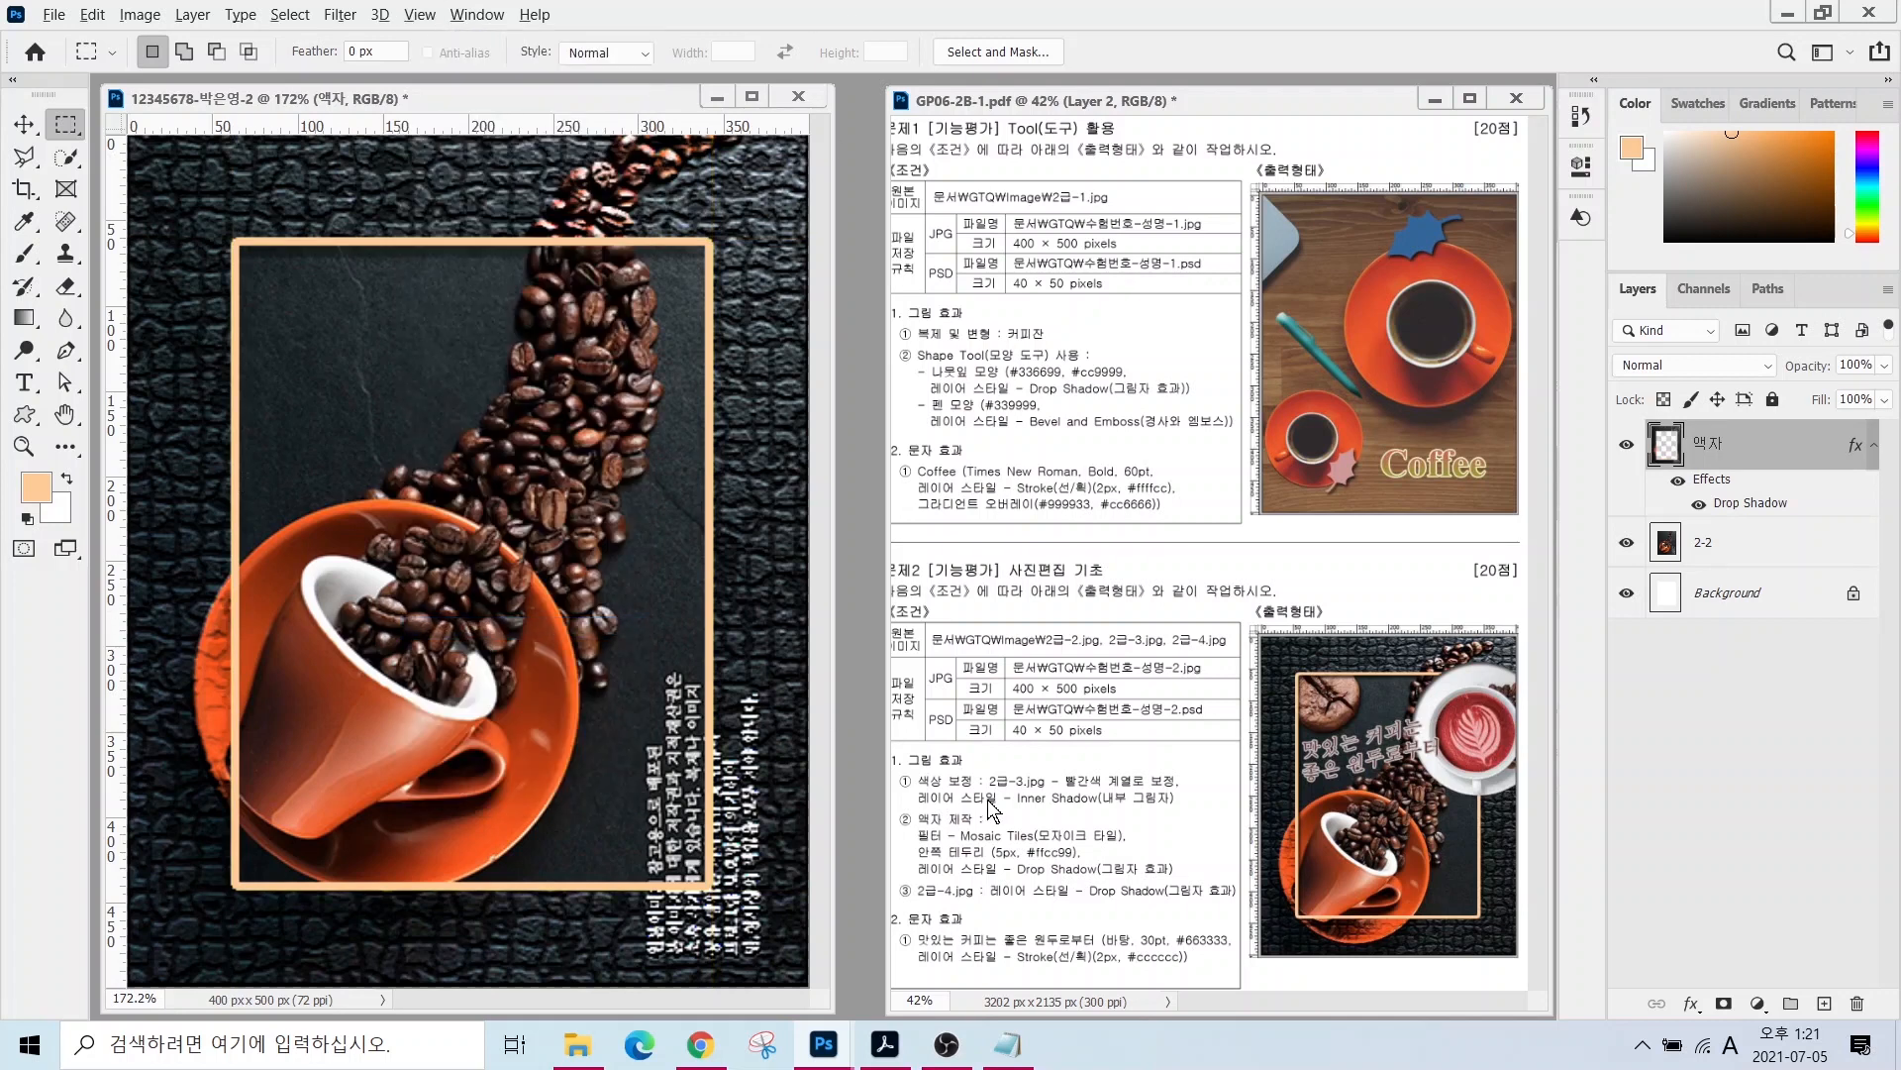
left_click_drag(896, 768, 1196, 805)
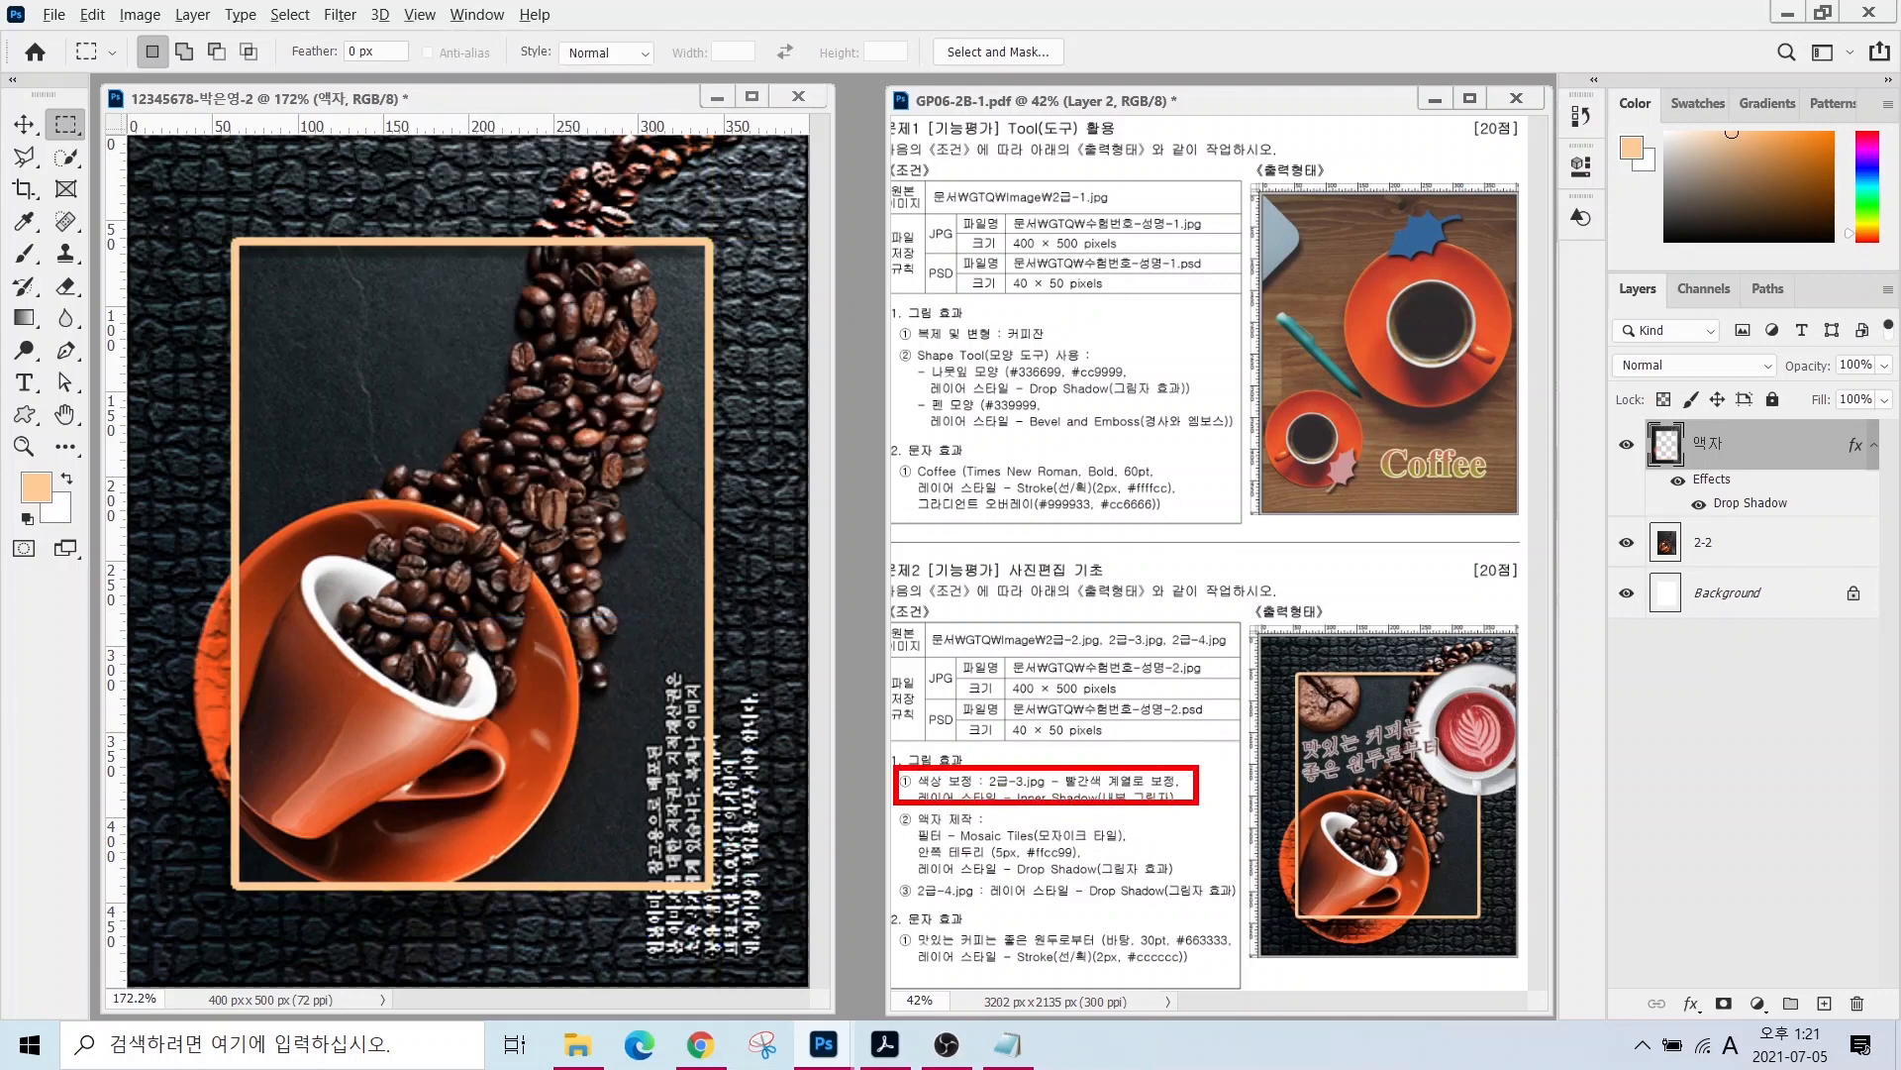
key("Escape")
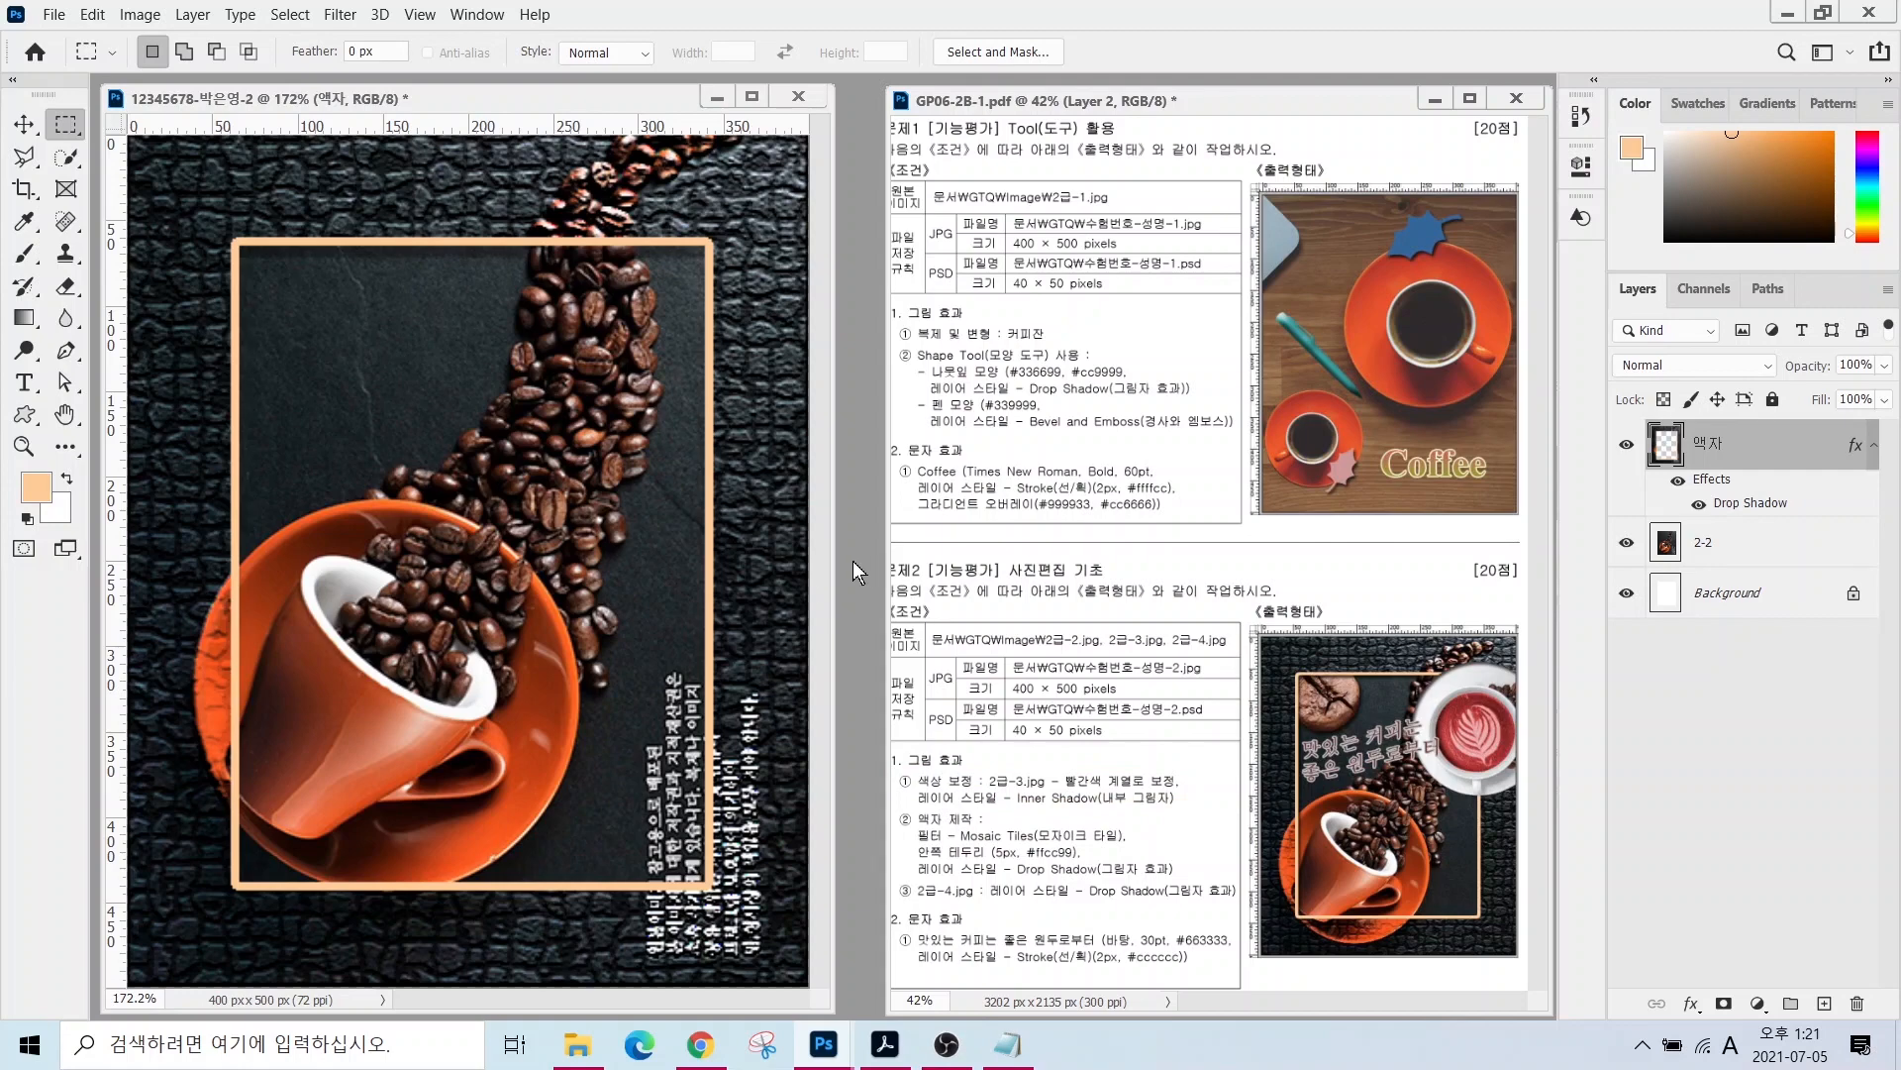
key("ctrl+o")
- Open 2급-3.jpg, Quick Select the latte cup and saucer, and drag them into the composition
left_click(1117, 309)
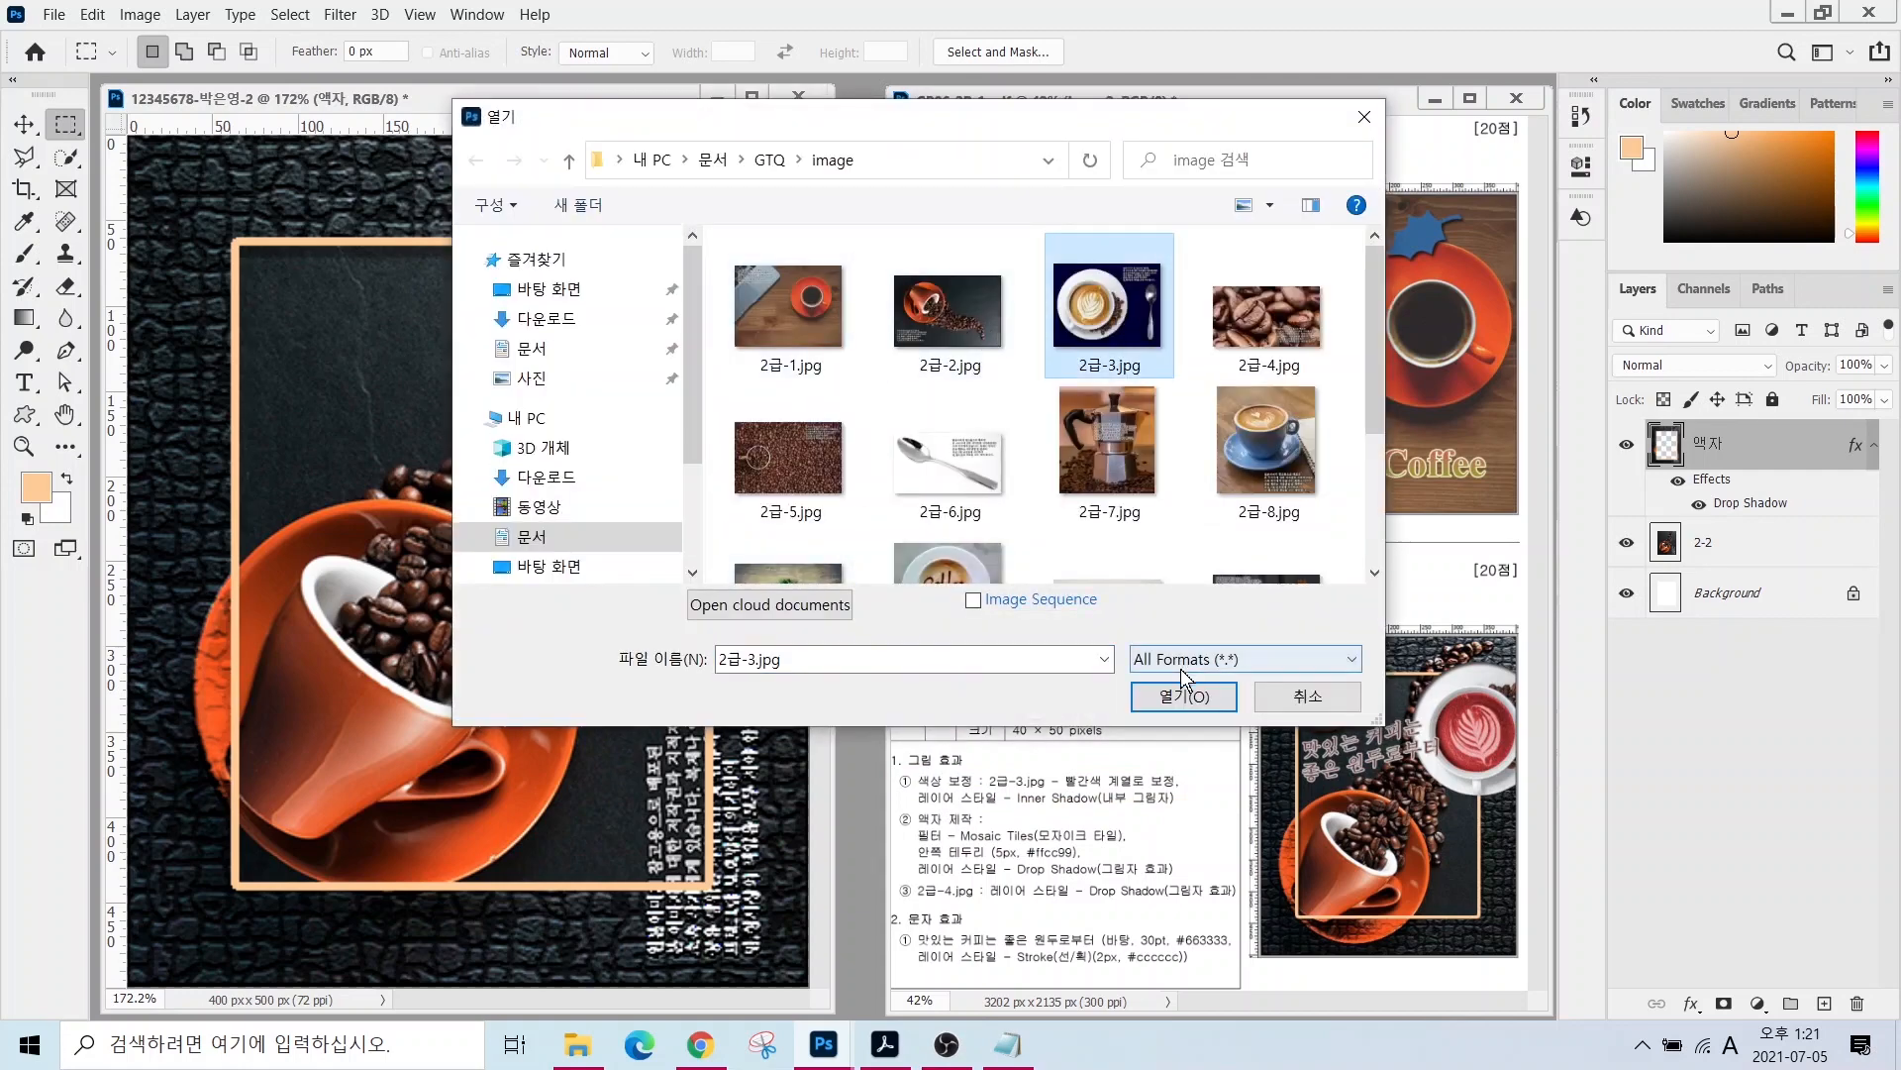
left_click(1185, 693)
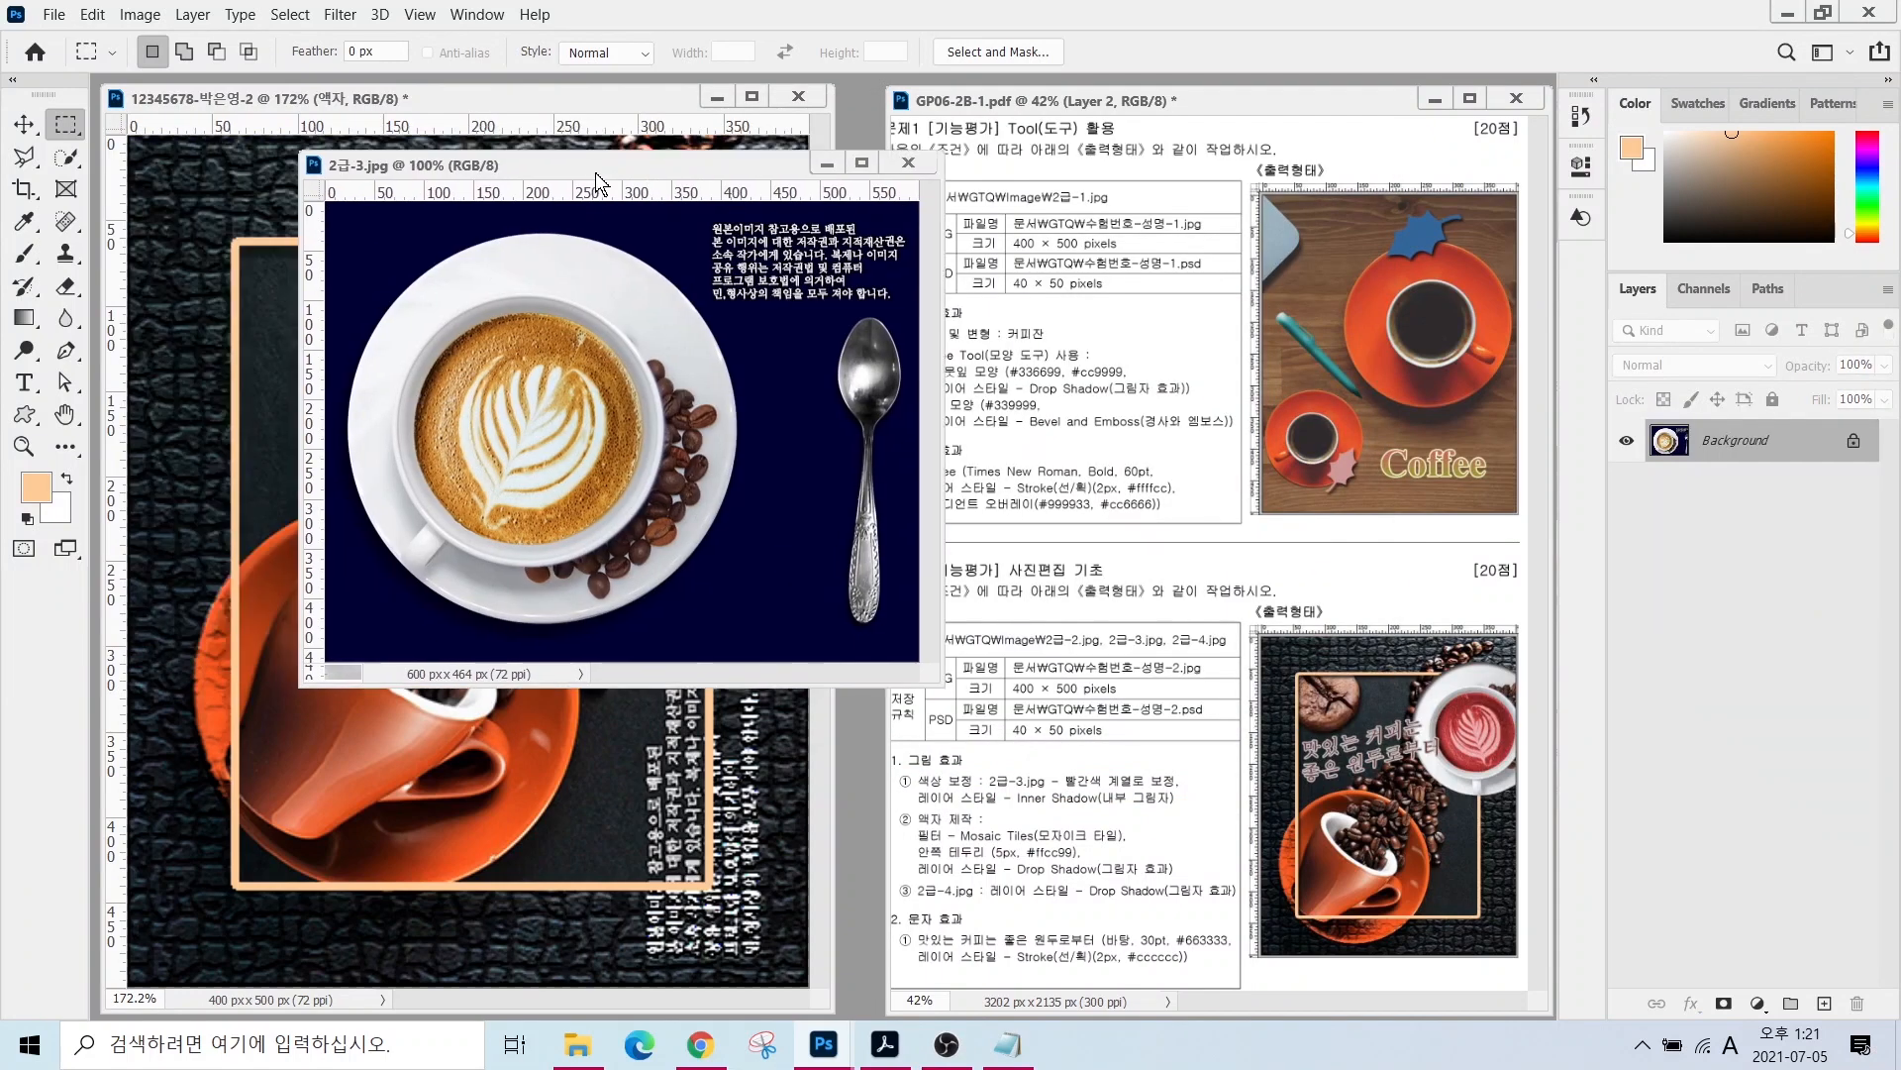
left_click(66, 161)
mouse_move(419, 336)
left_mouse_down()
mouse_move(601, 352)
mouse_move(633, 449)
mouse_move(499, 429)
mouse_move(615, 380)
mouse_move(662, 402)
mouse_move(689, 422)
mouse_move(675, 503)
left_mouse_up()
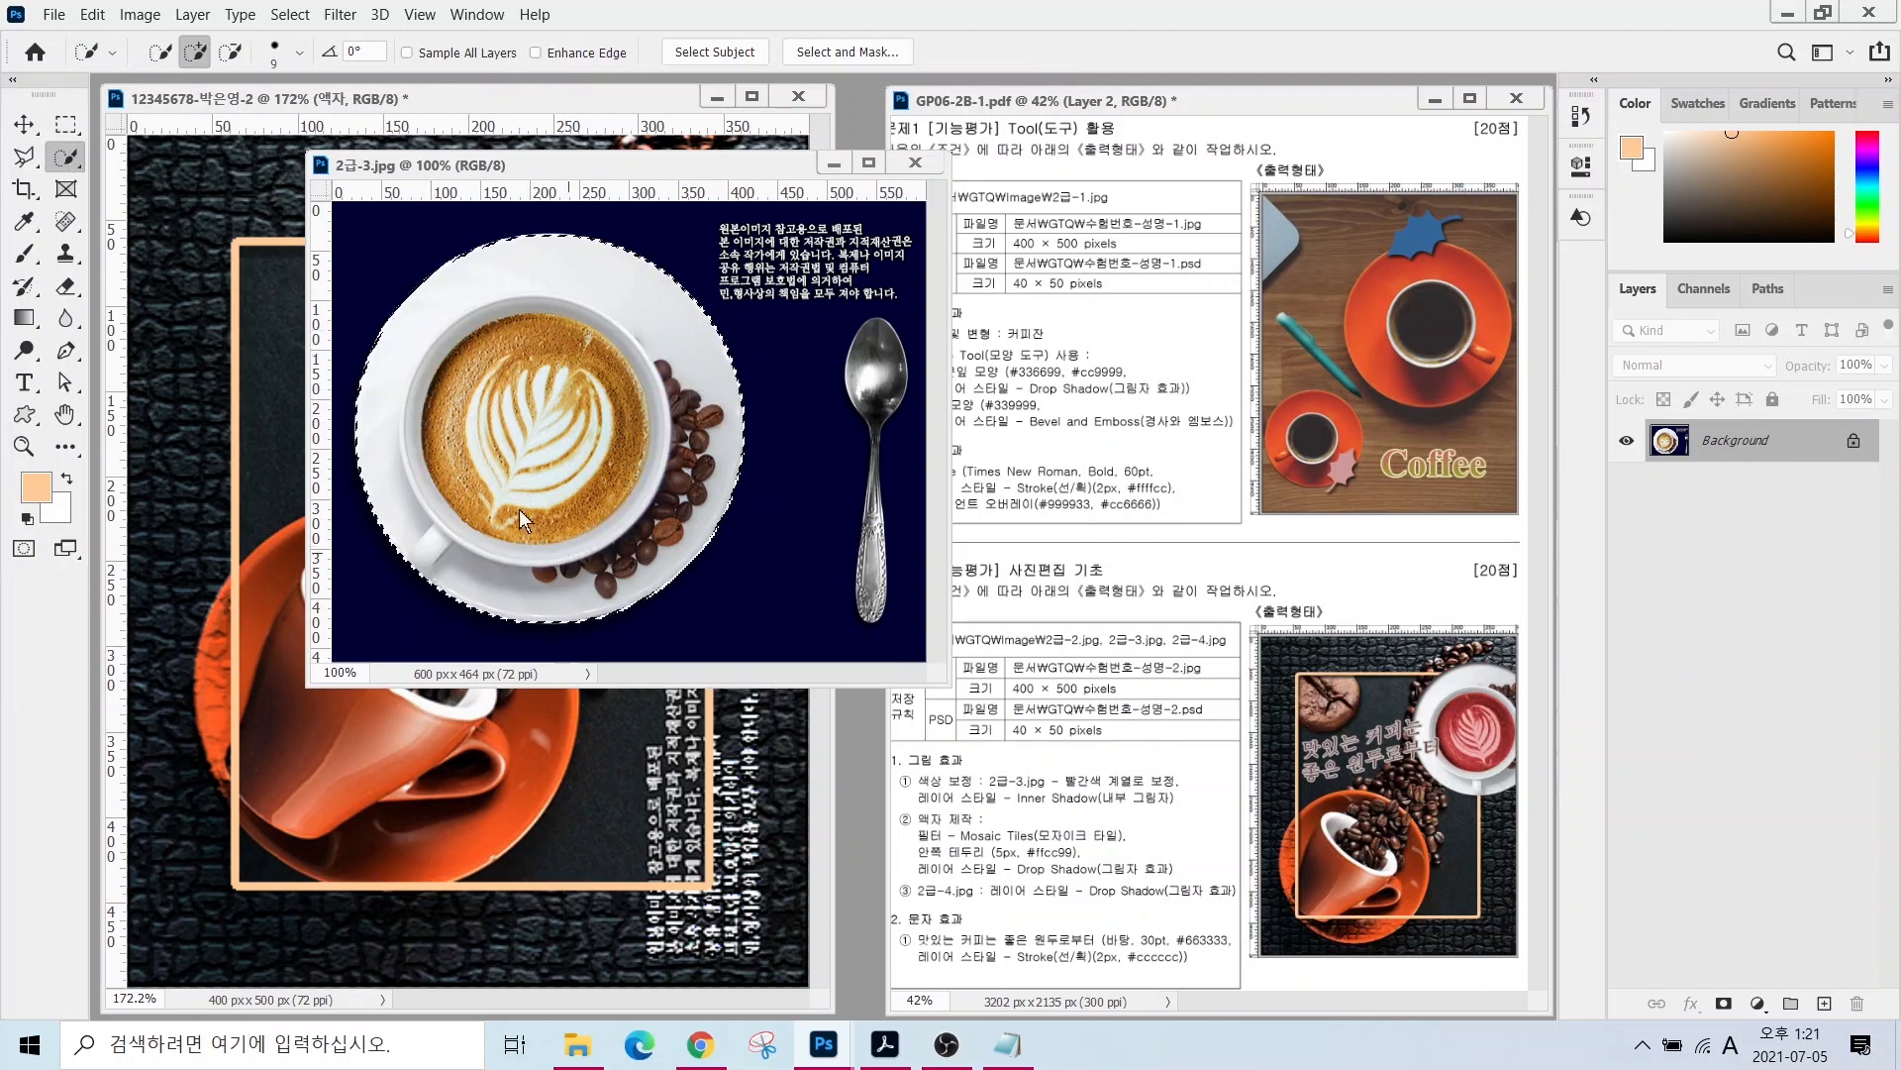
left_click(25, 128)
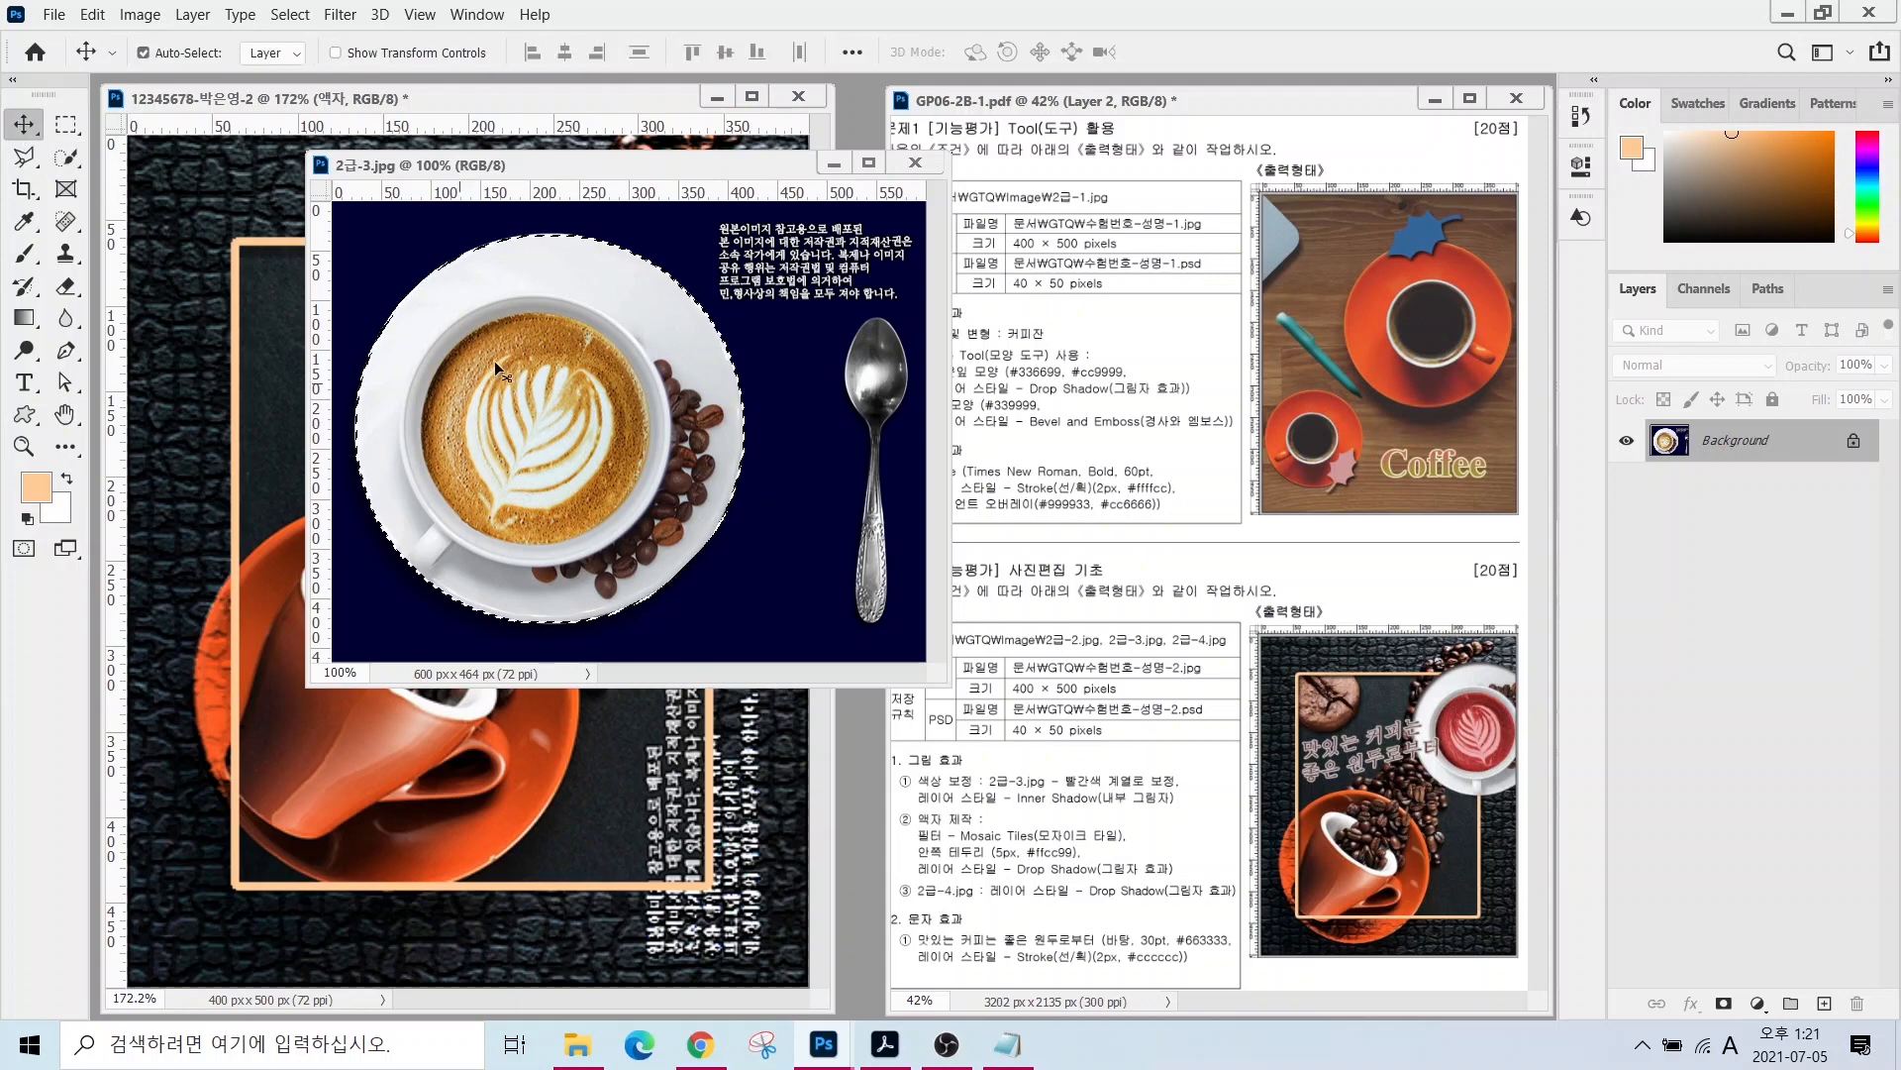
left_click_drag(503, 365, 472, 432)
- Close the latte source image and rename the new cup layer to 2-3
left_click(916, 162)
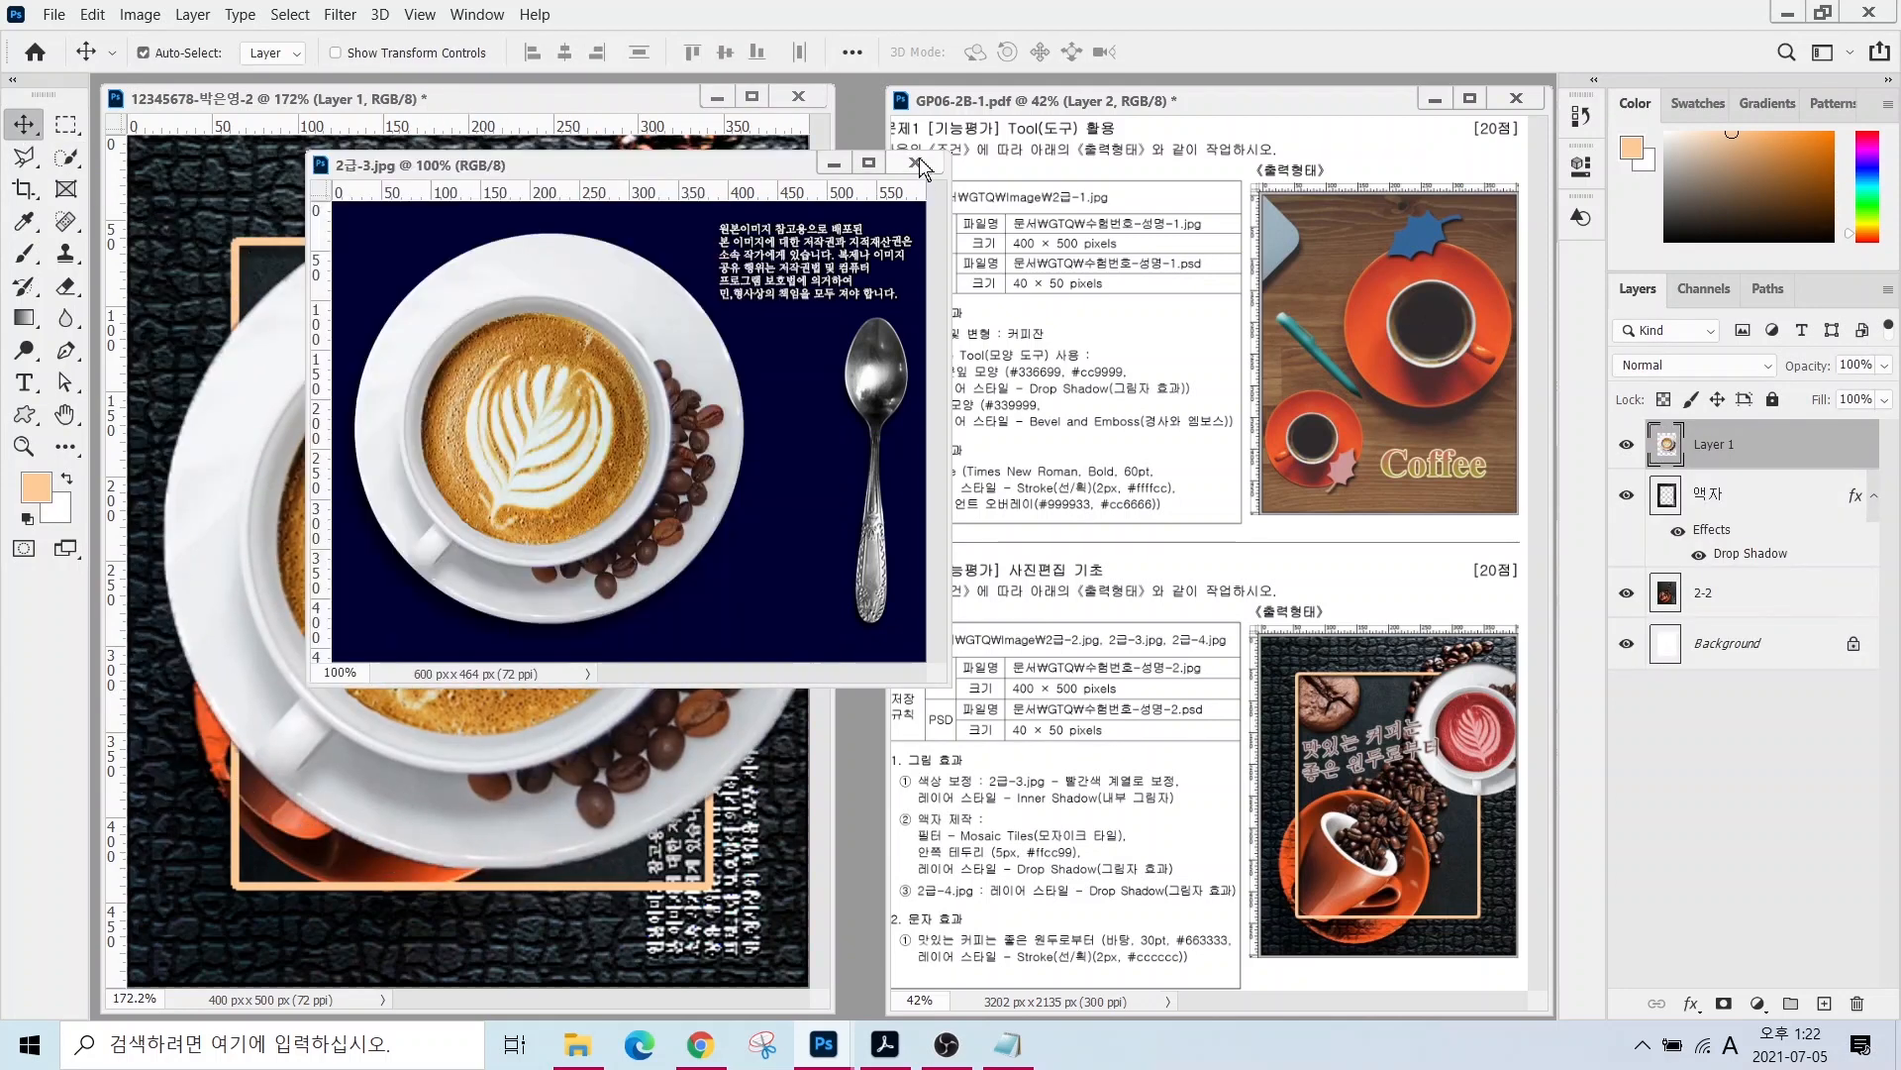
double_click(1712, 446)
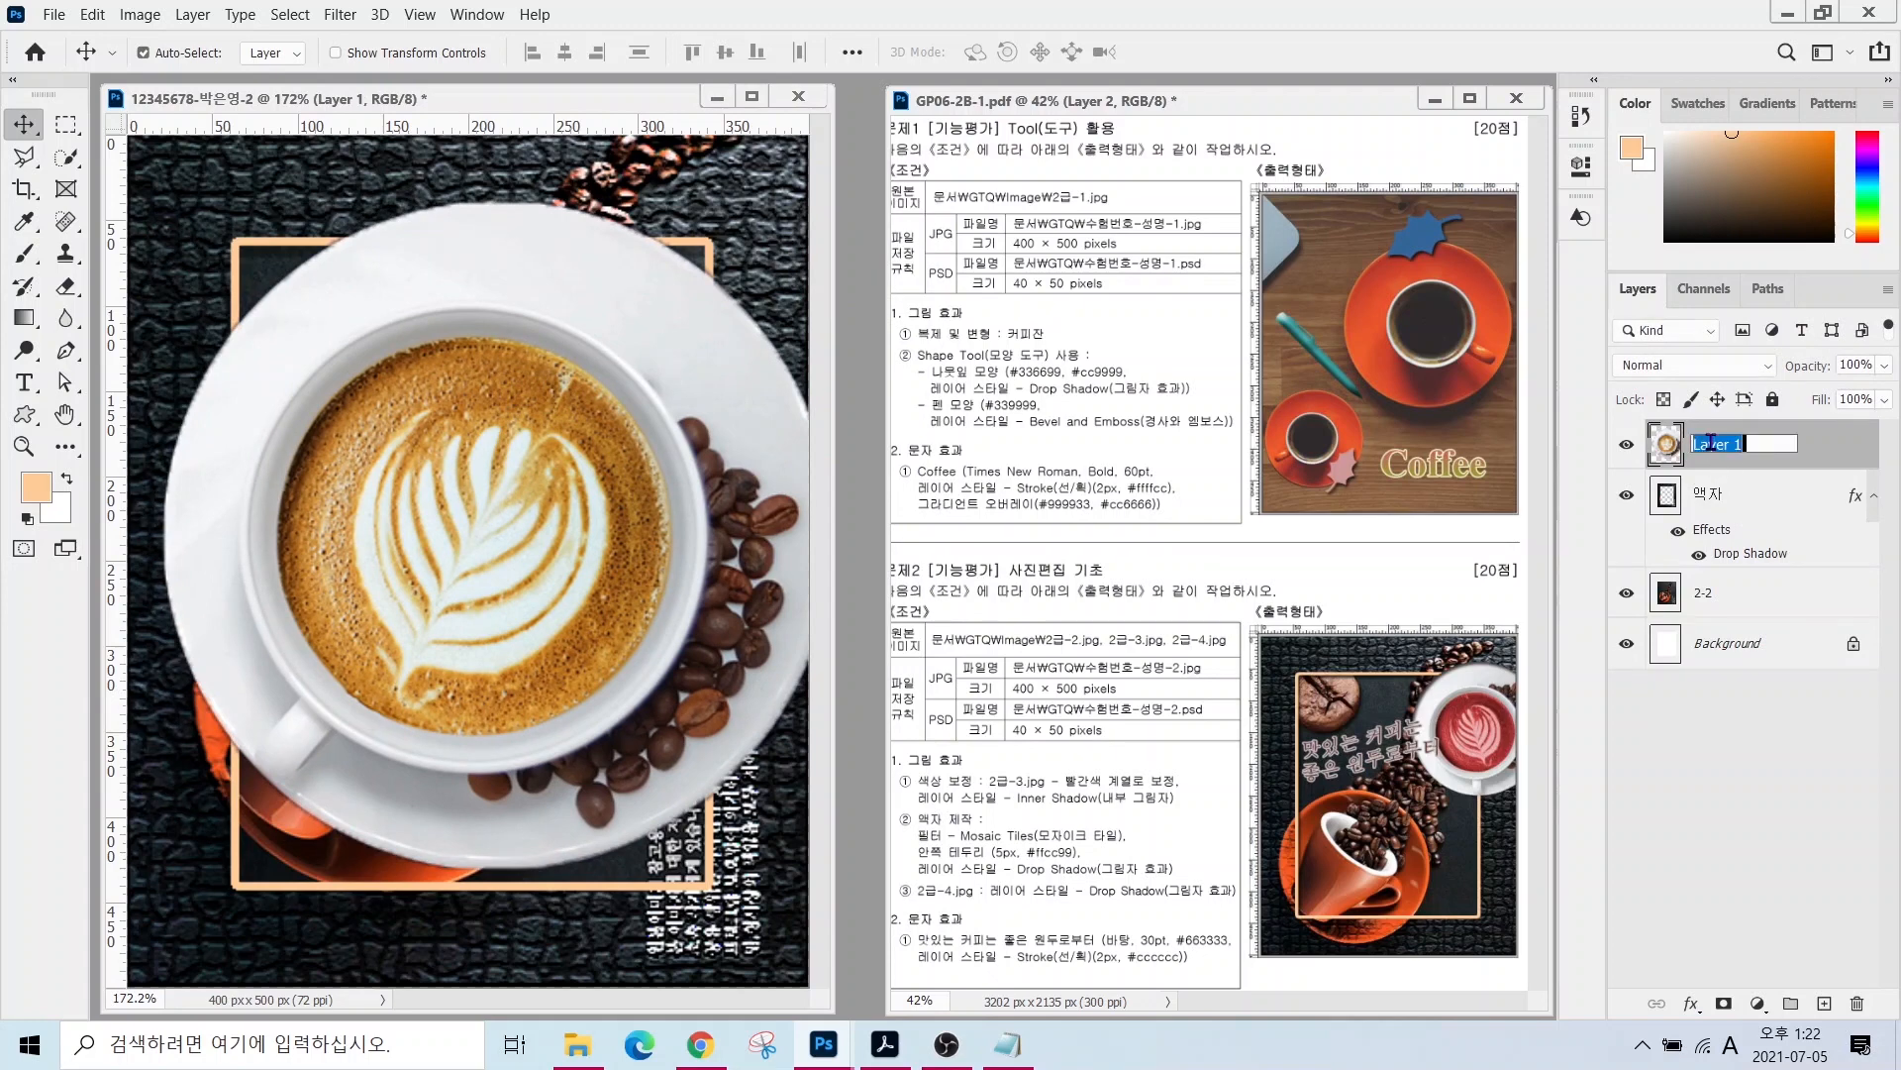
type("2-3")
key("Return")
key("alt+Tab")
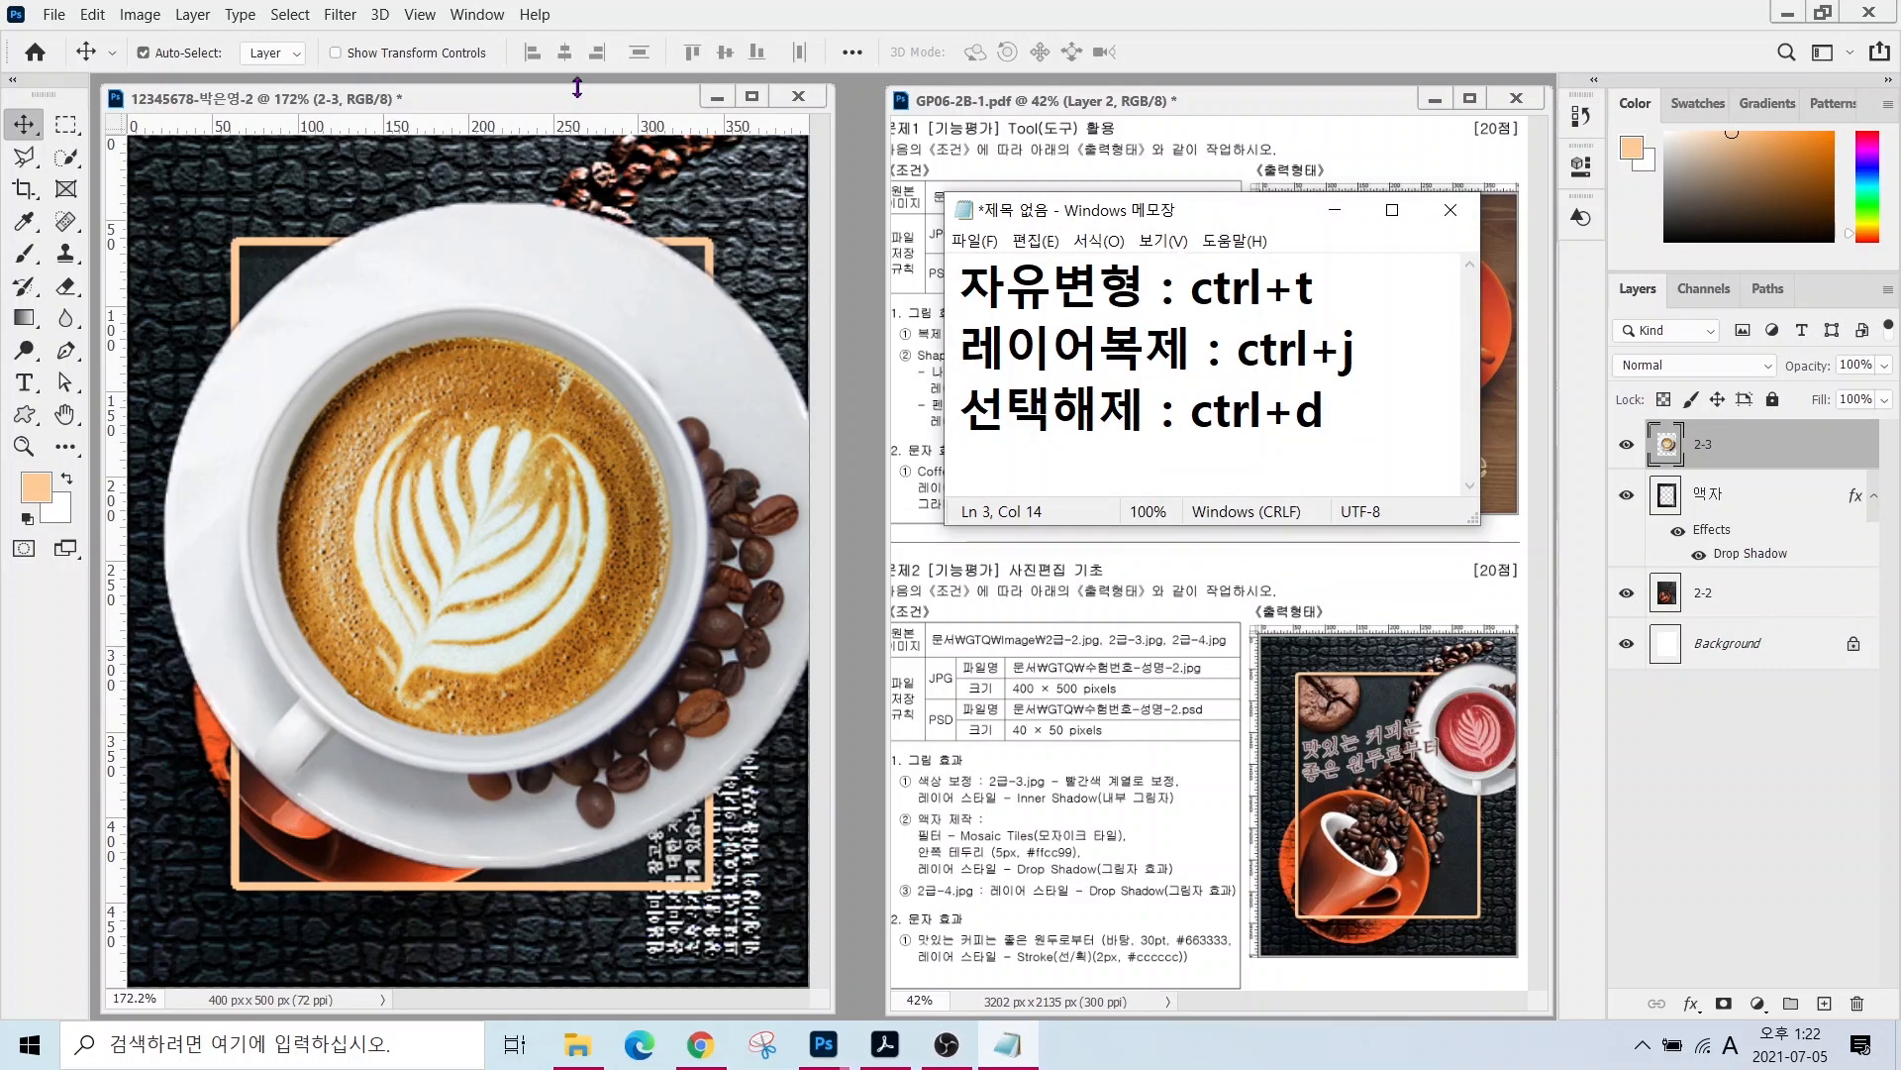
left_click(555, 106)
- Shrink the cup below half size, tilt it about 47 degrees, and place it top right
key("ctrl+t")
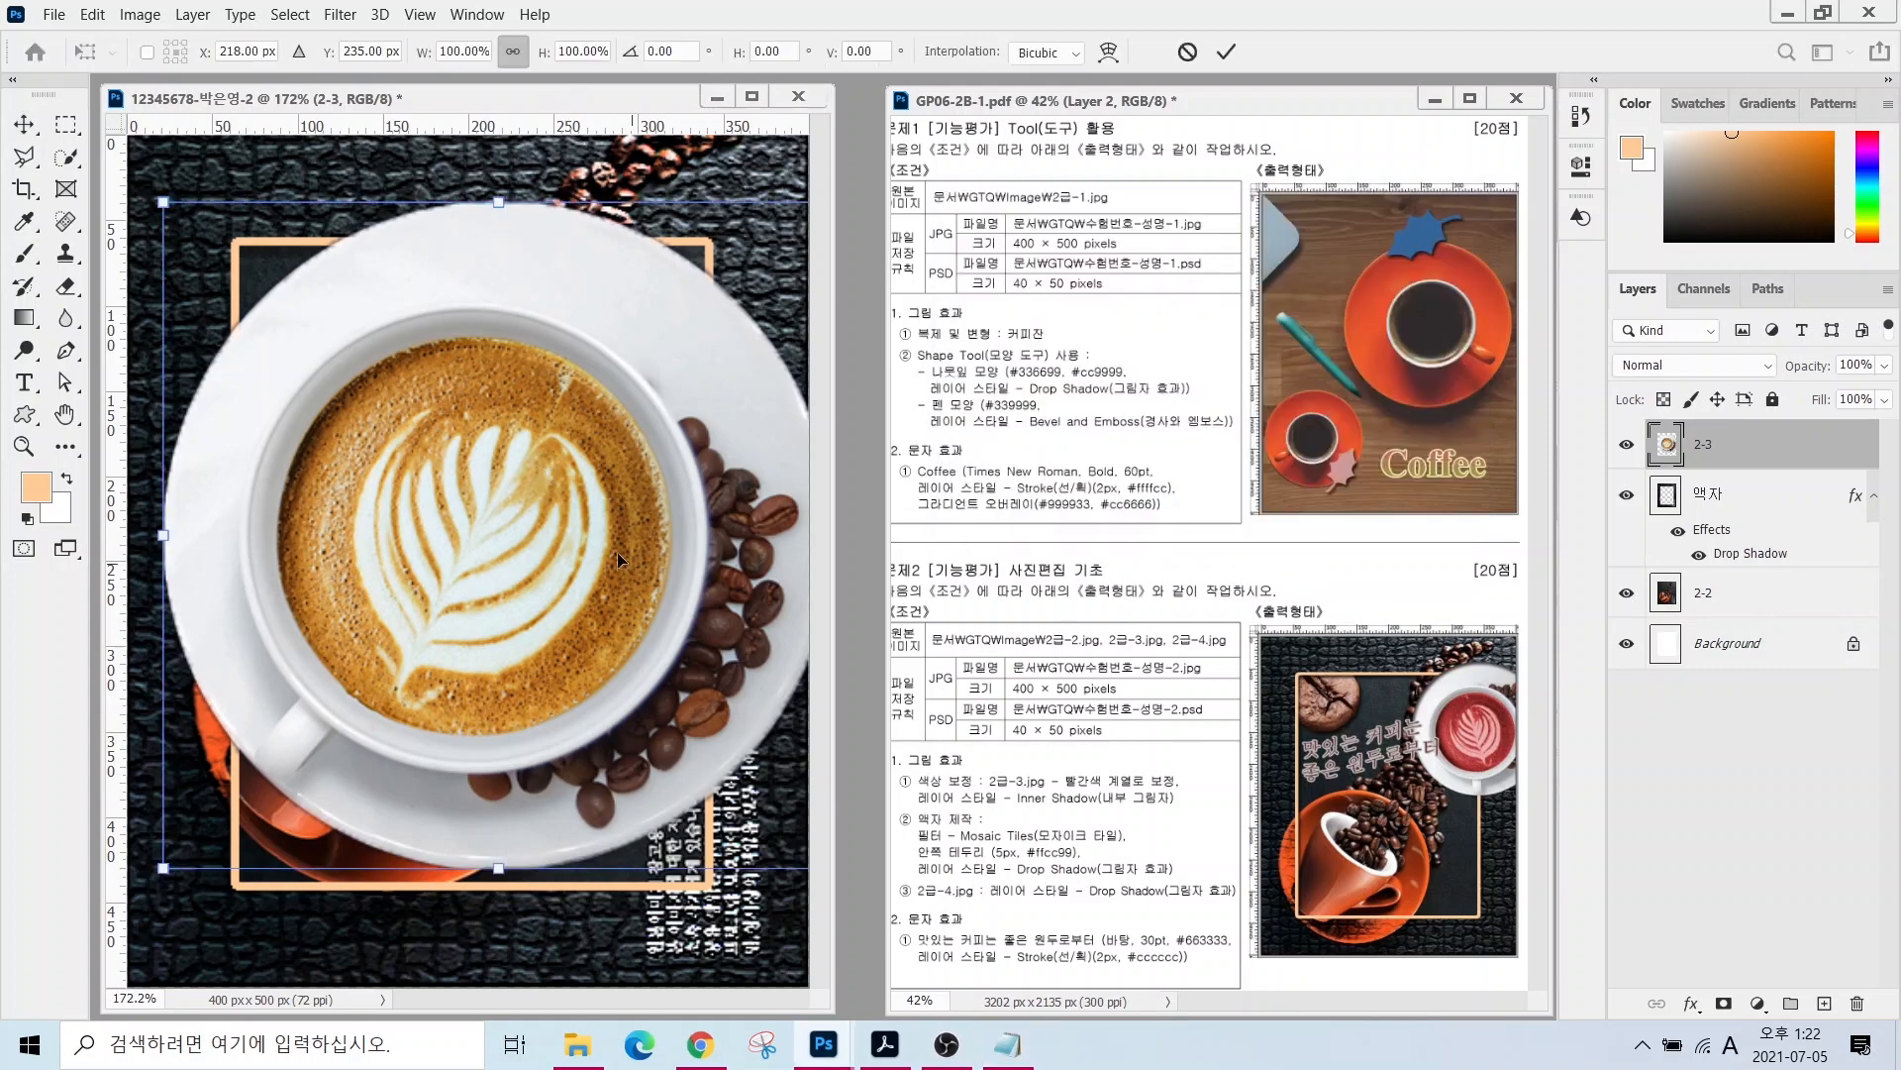
left_click_drag(162, 202, 541, 603)
left_click_drag(658, 702, 661, 270)
left_click_drag(502, 172, 517, 326)
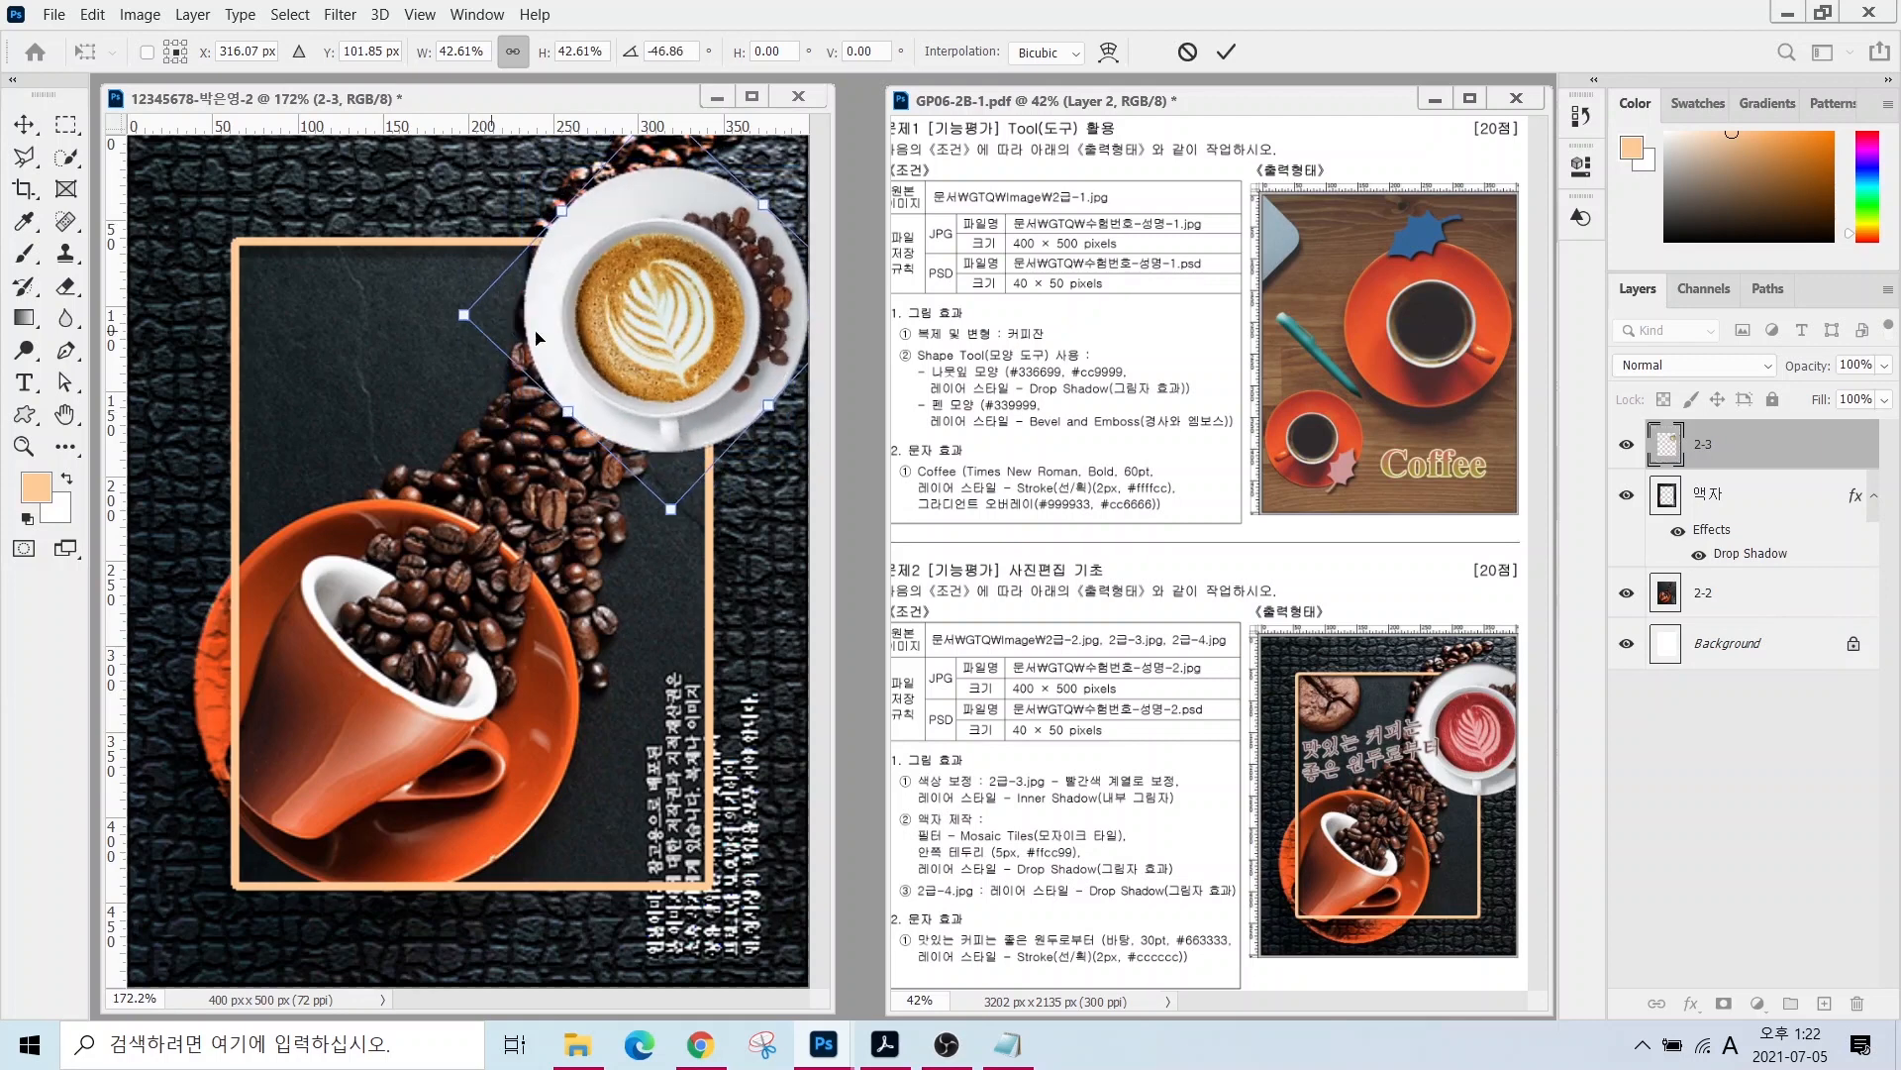
left_click_drag(640, 335, 695, 340)
left_click_drag(518, 321, 505, 321)
left_click_drag(621, 324, 634, 344)
key("Return")
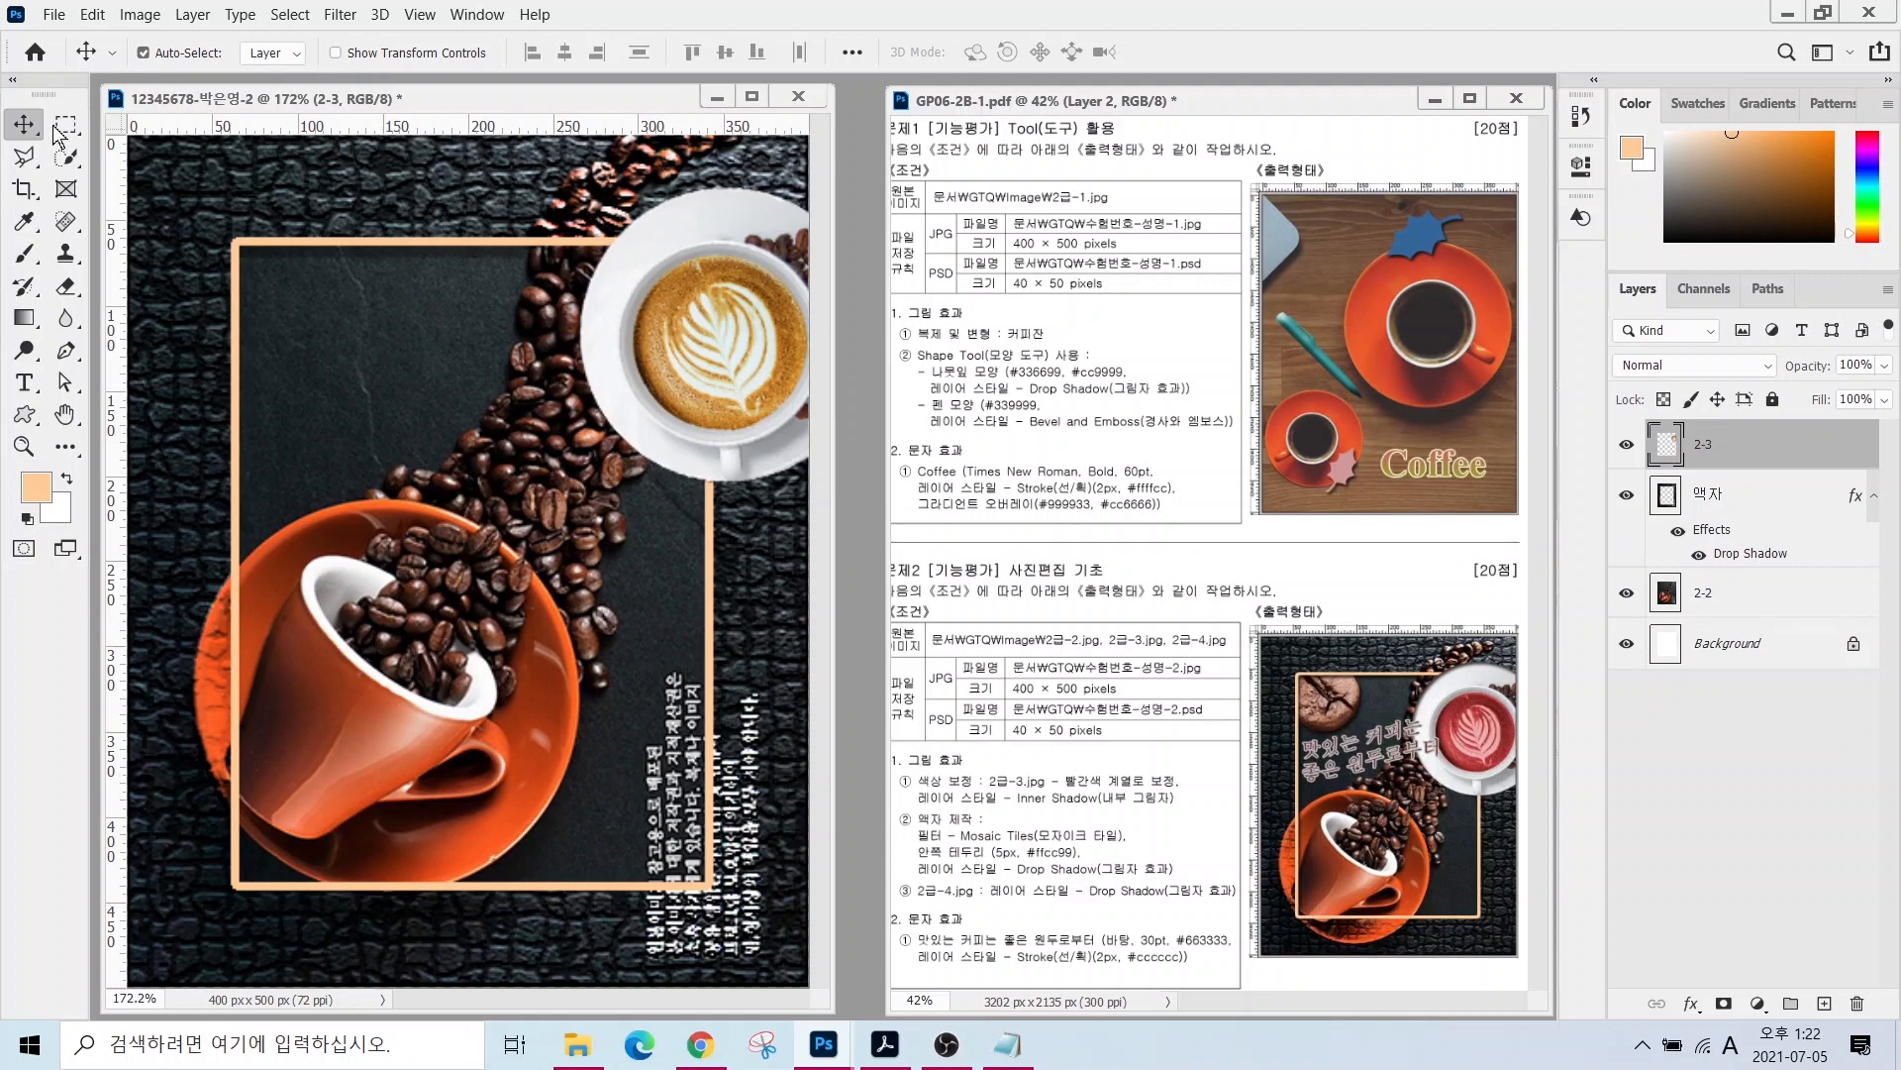
- Quick Select the cup's coffee surface and preview a redder hue in Hue/Saturation, then cancel
left_click(66, 155)
mouse_move(749, 387)
left_mouse_down()
mouse_move(689, 359)
mouse_move(751, 335)
mouse_move(716, 357)
mouse_move(772, 336)
mouse_move(783, 363)
mouse_move(784, 333)
mouse_move(739, 304)
mouse_move(677, 308)
mouse_move(728, 270)
left_mouse_up()
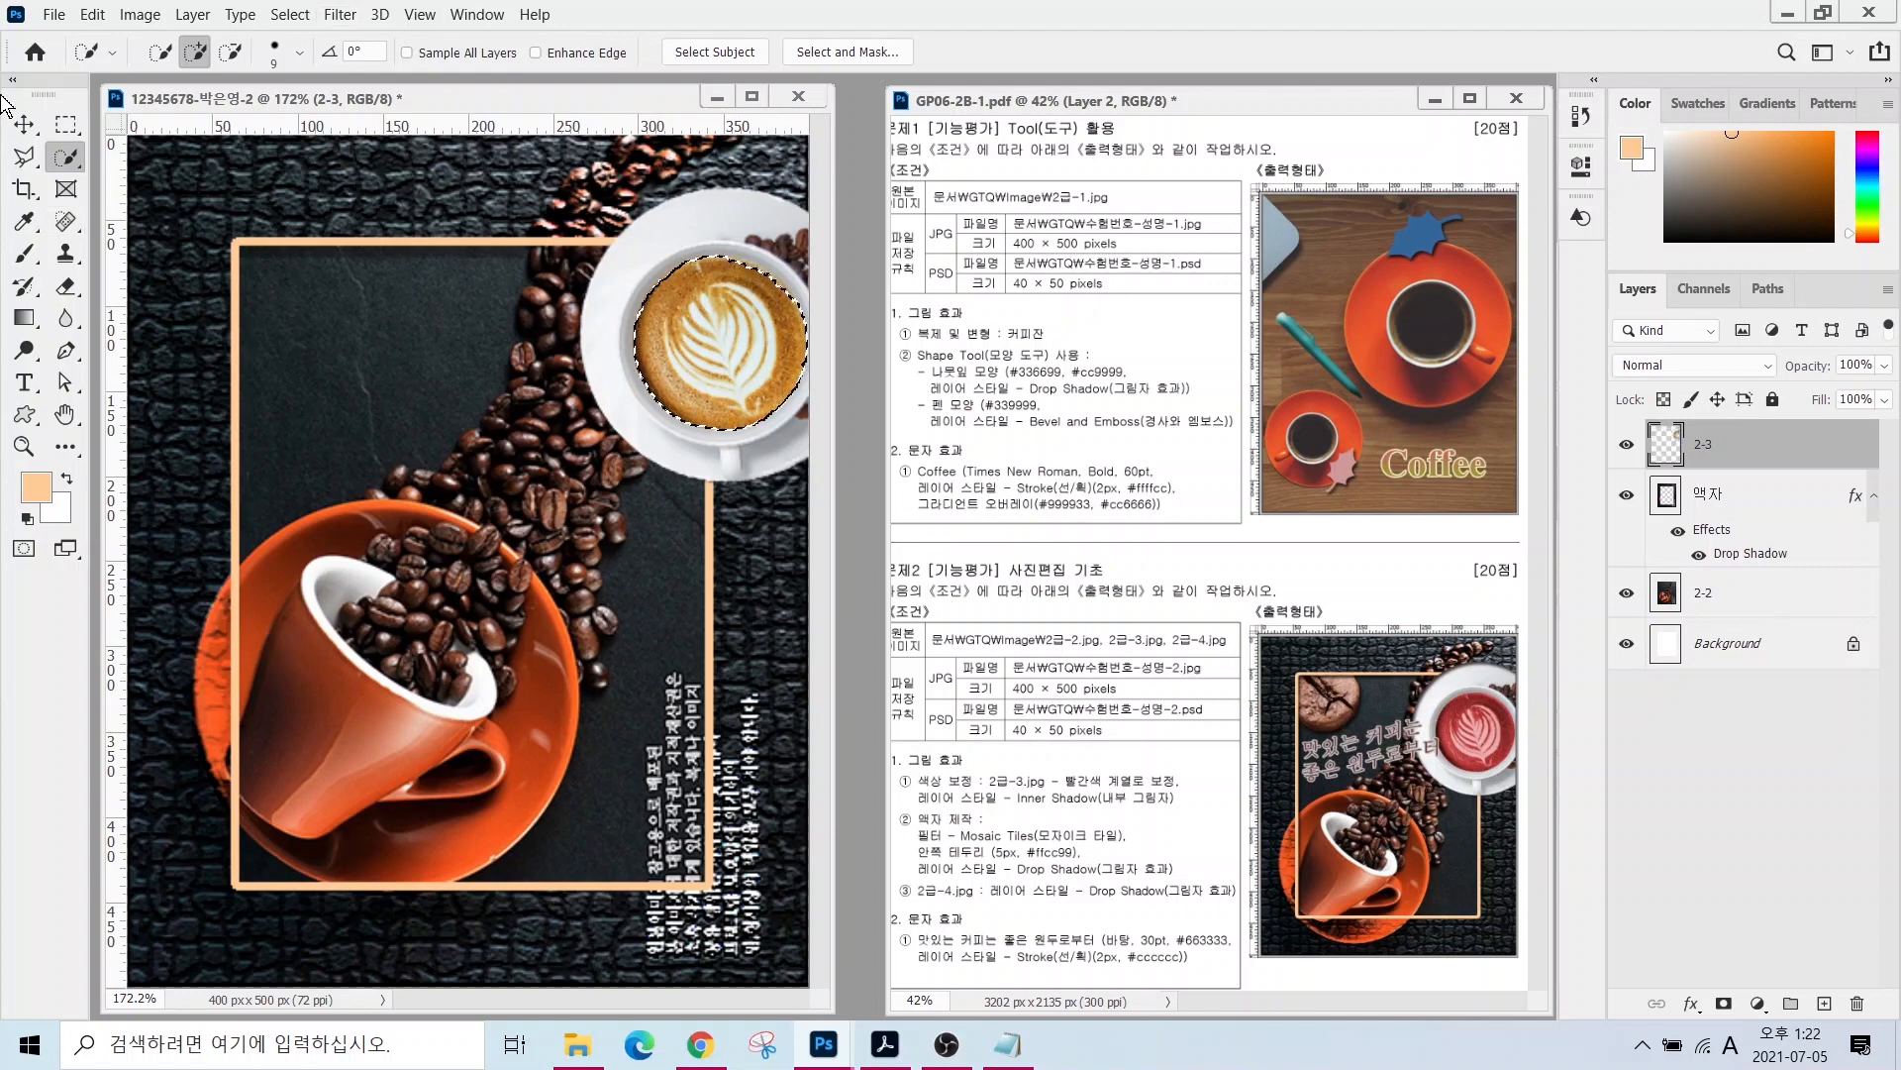
left_click(139, 14)
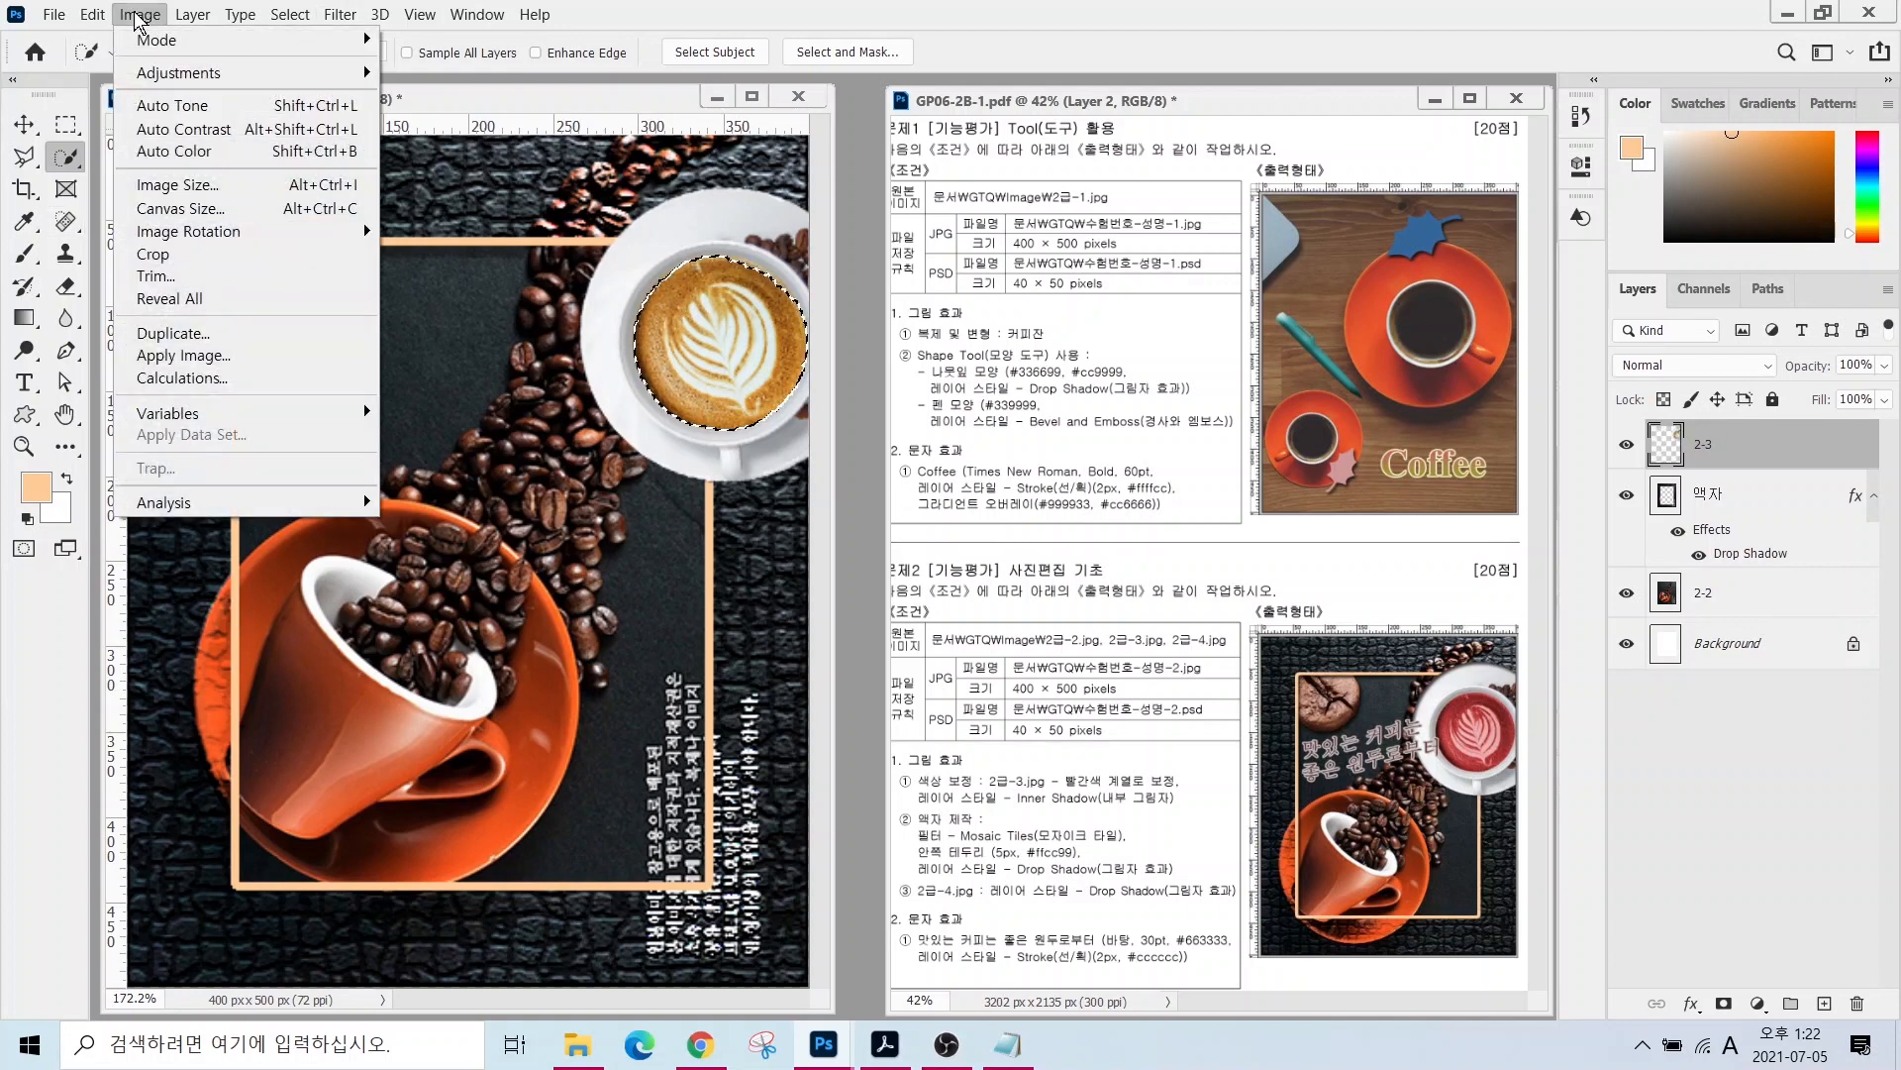
mouse_move(161, 79)
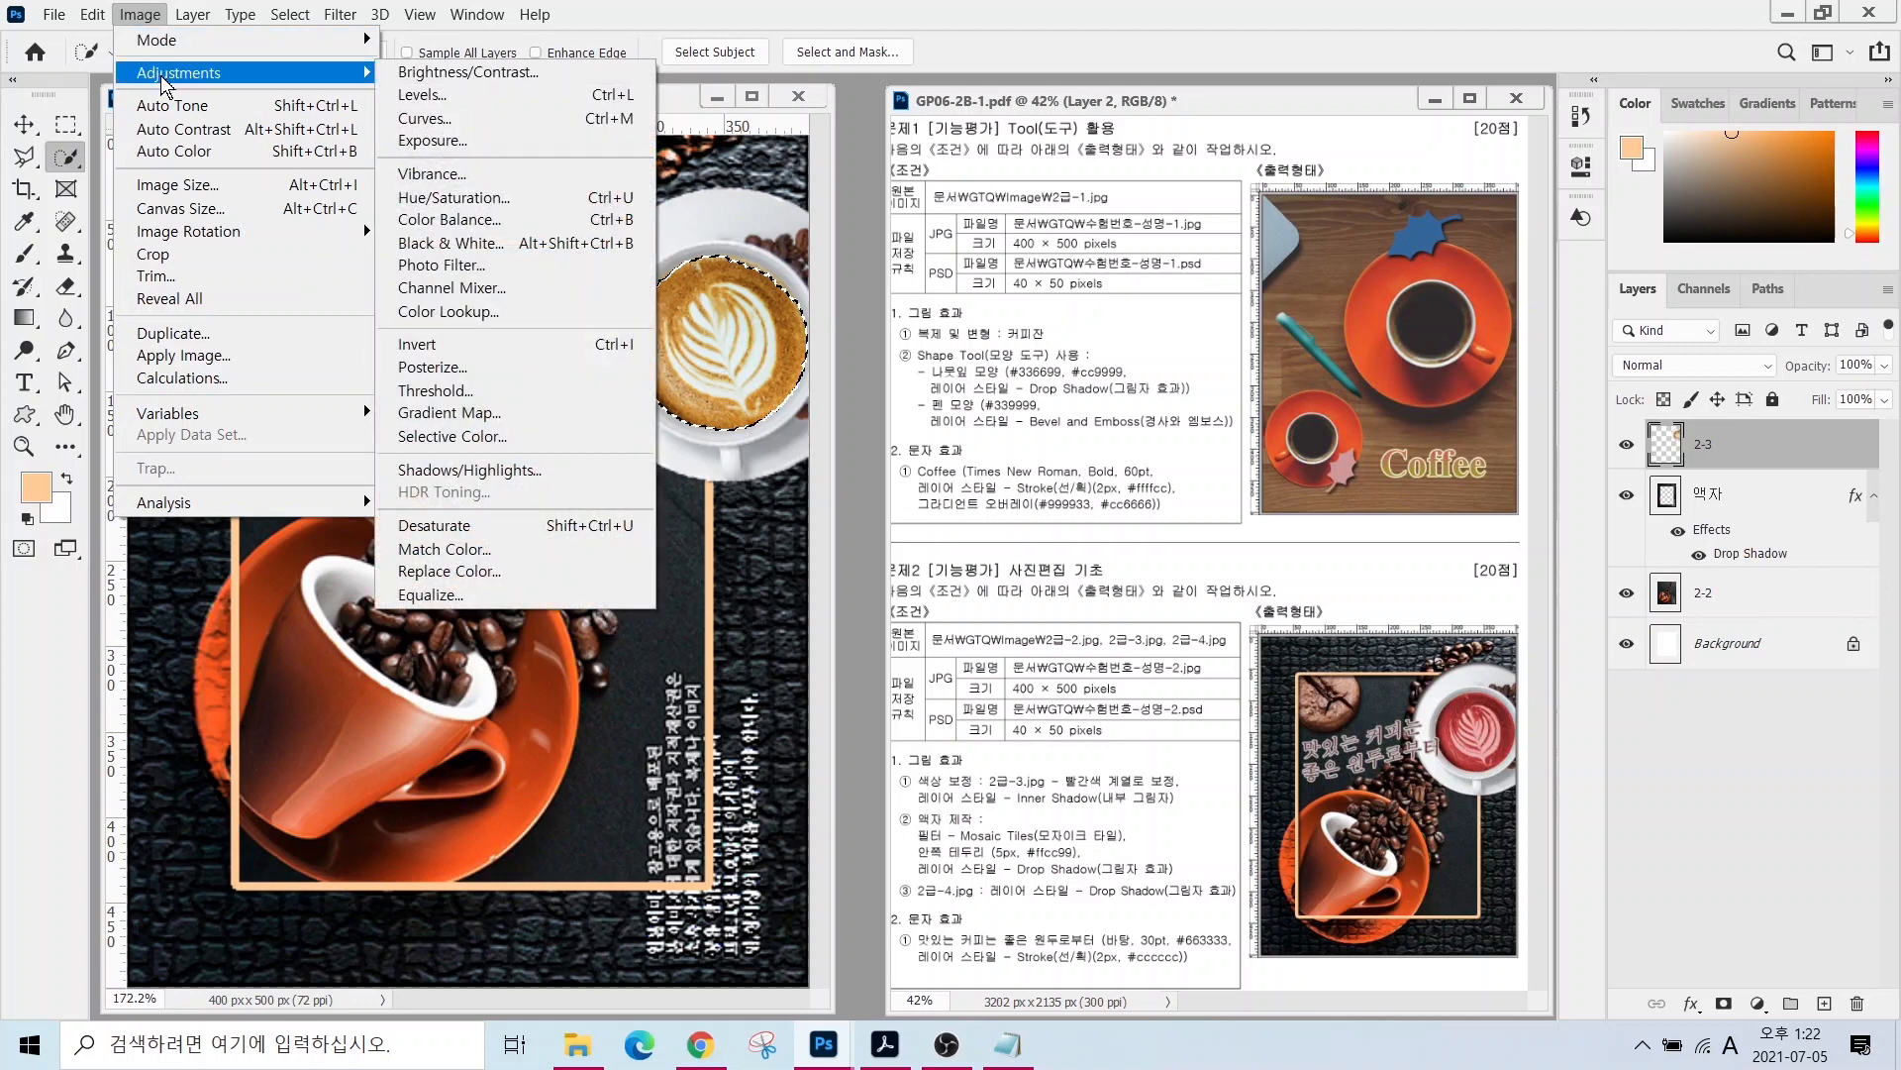
left_click(485, 192)
left_click_drag(817, 176, 992, 162)
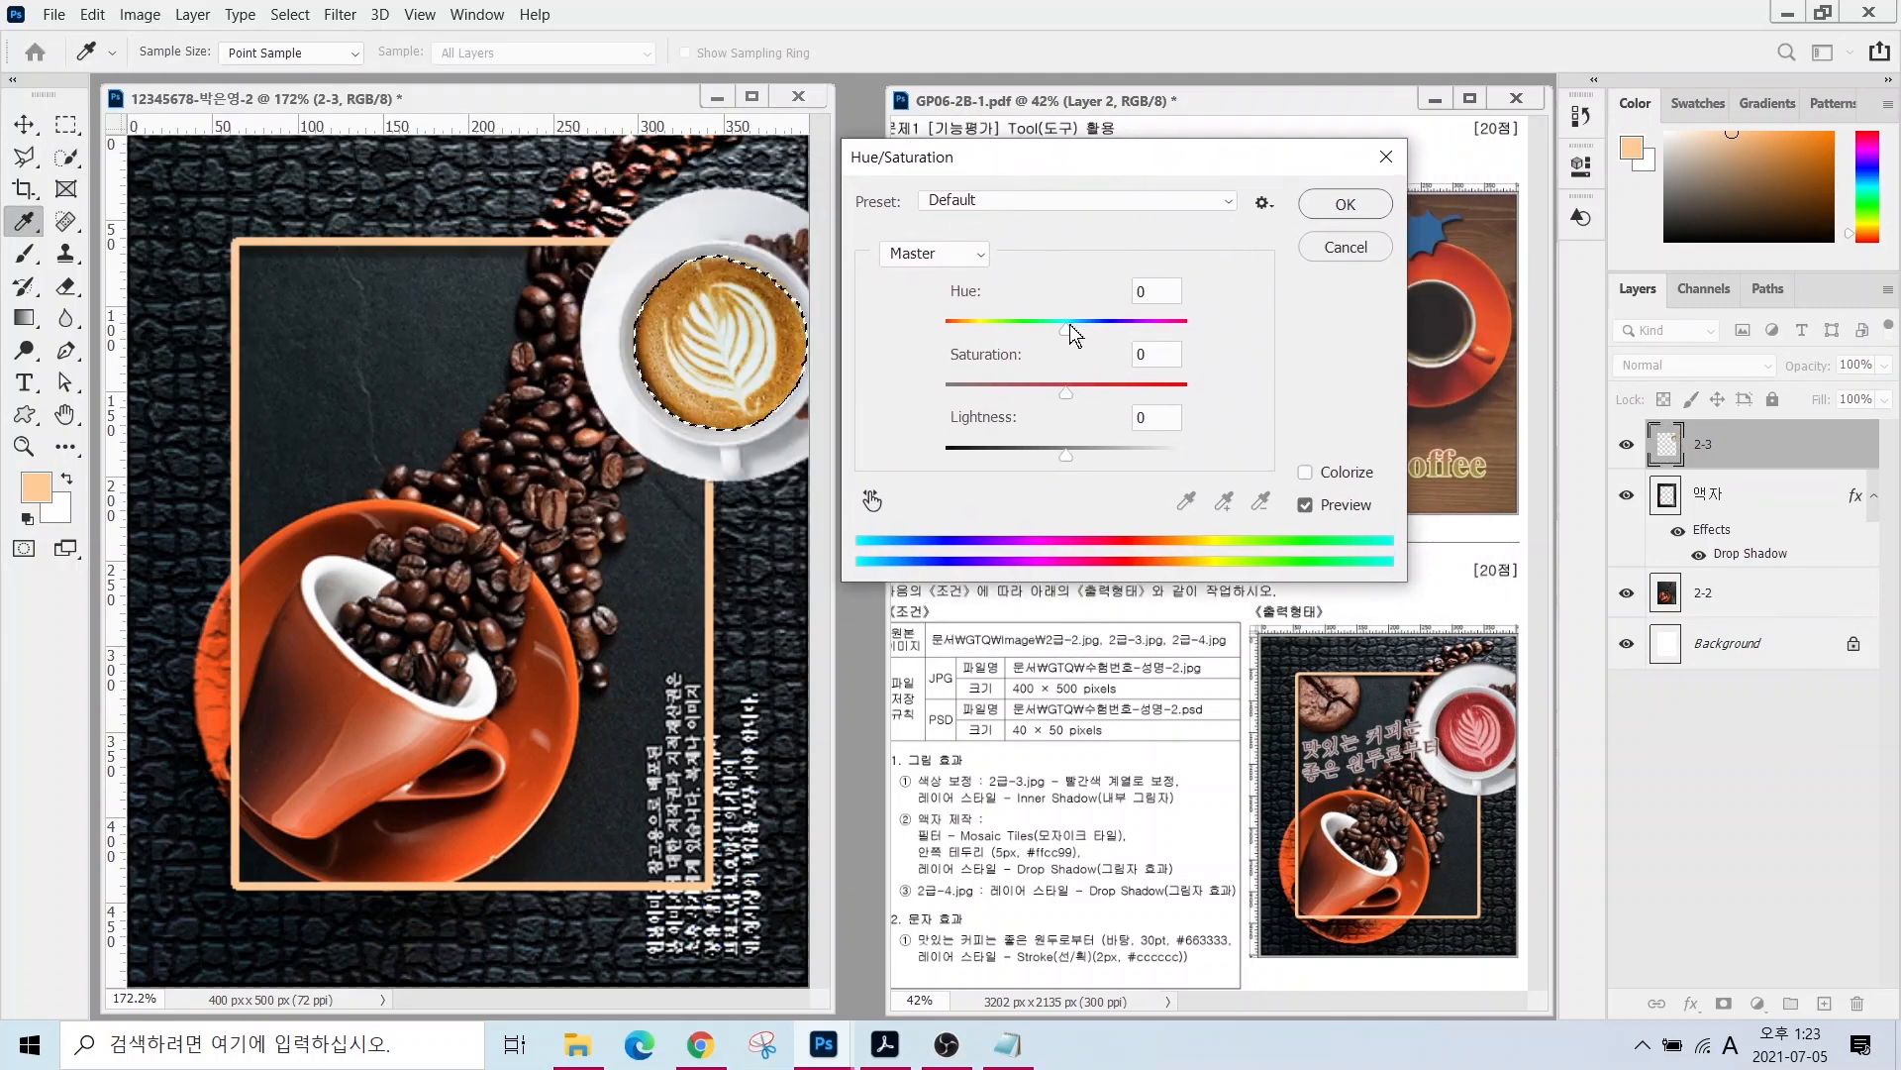
left_click_drag(1071, 326, 1030, 335)
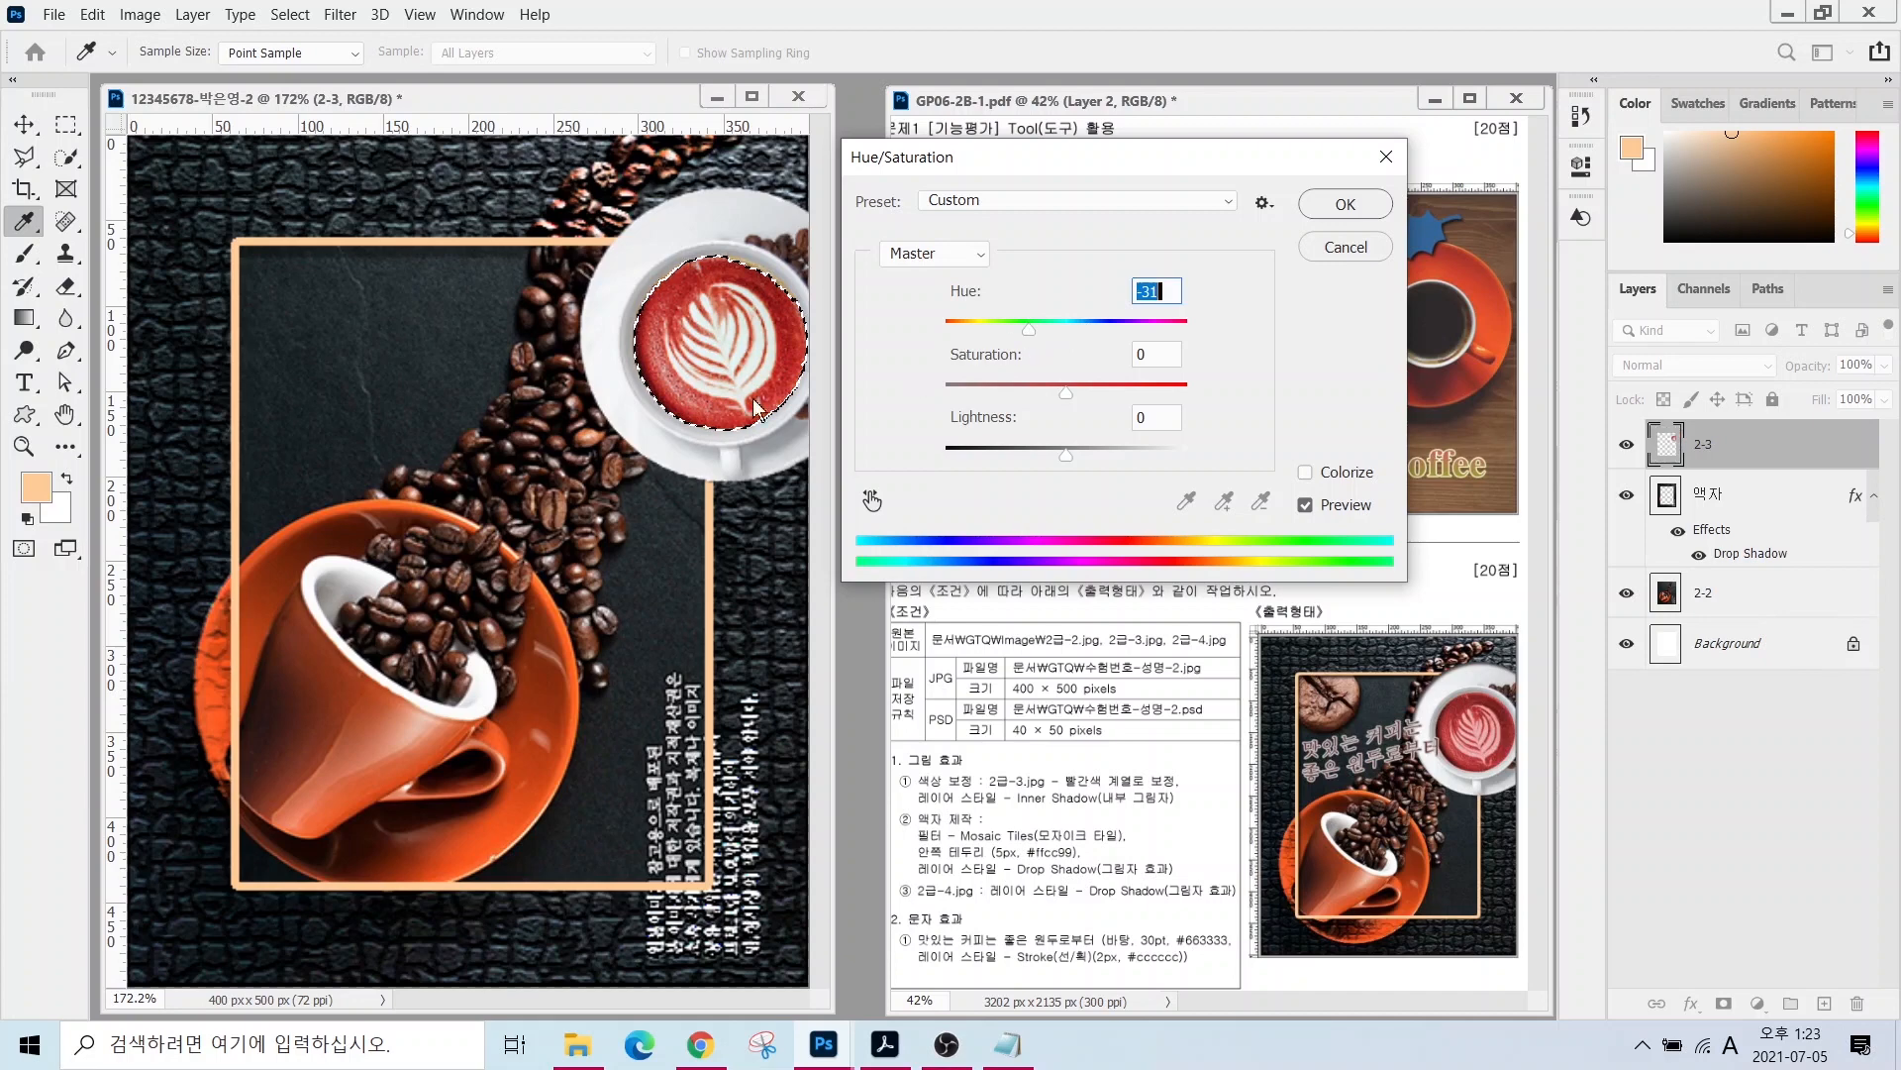
left_click(1347, 250)
key("w")
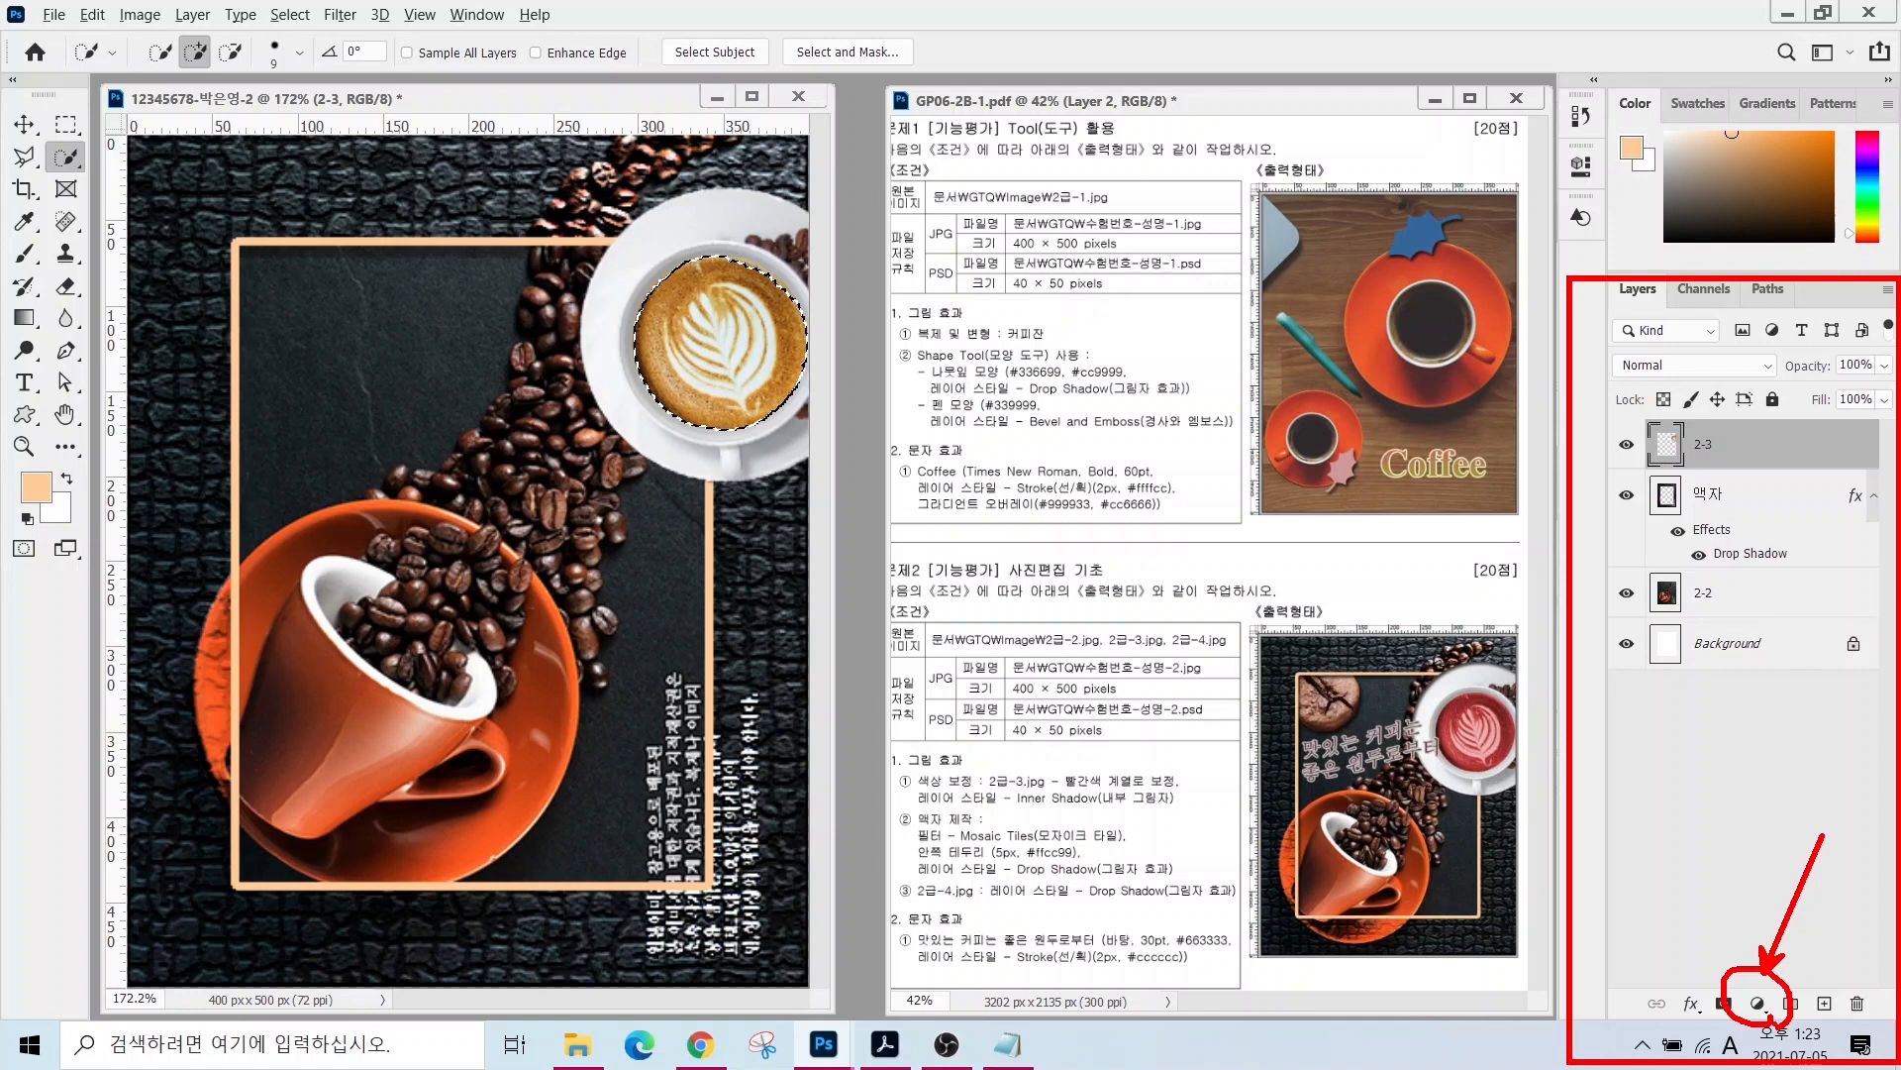
- Add a Hue/Saturation adjustment layer with hue −42 to turn the latte red
left_click(1754, 1003)
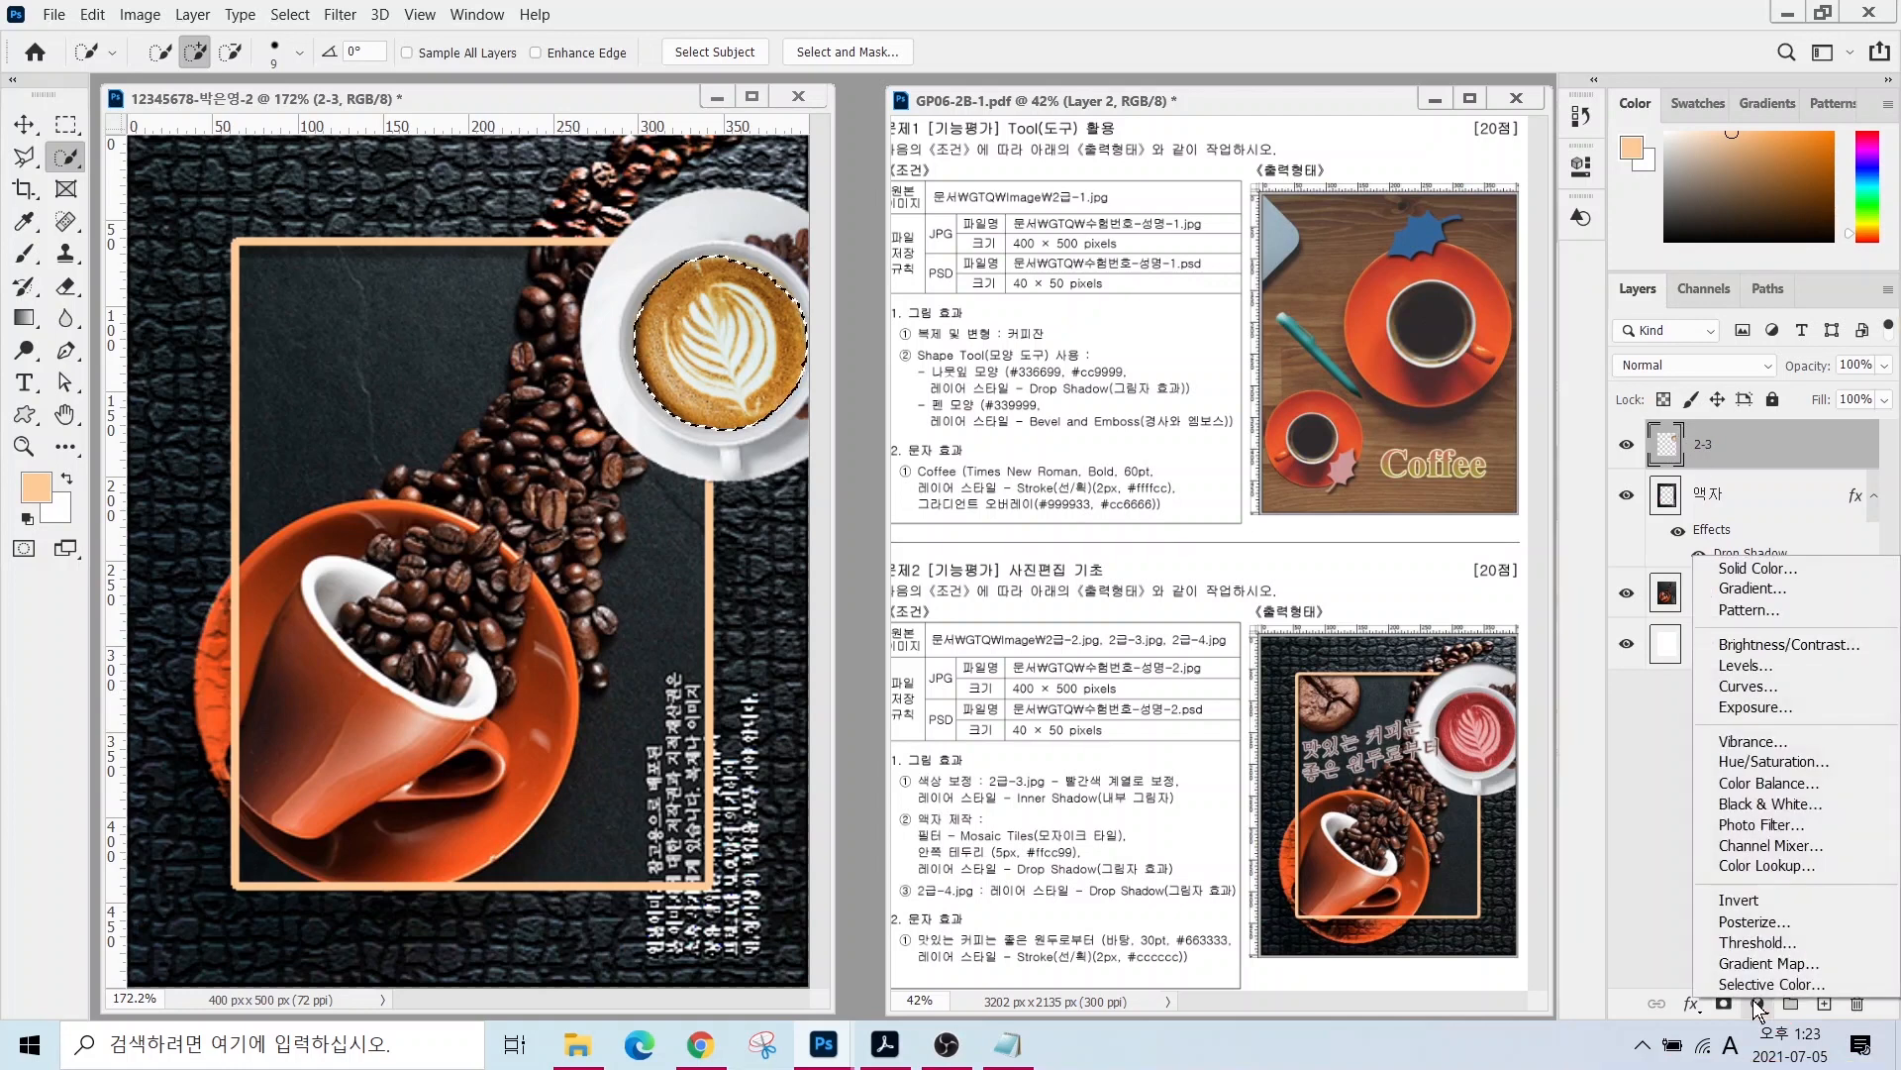
left_click(1757, 762)
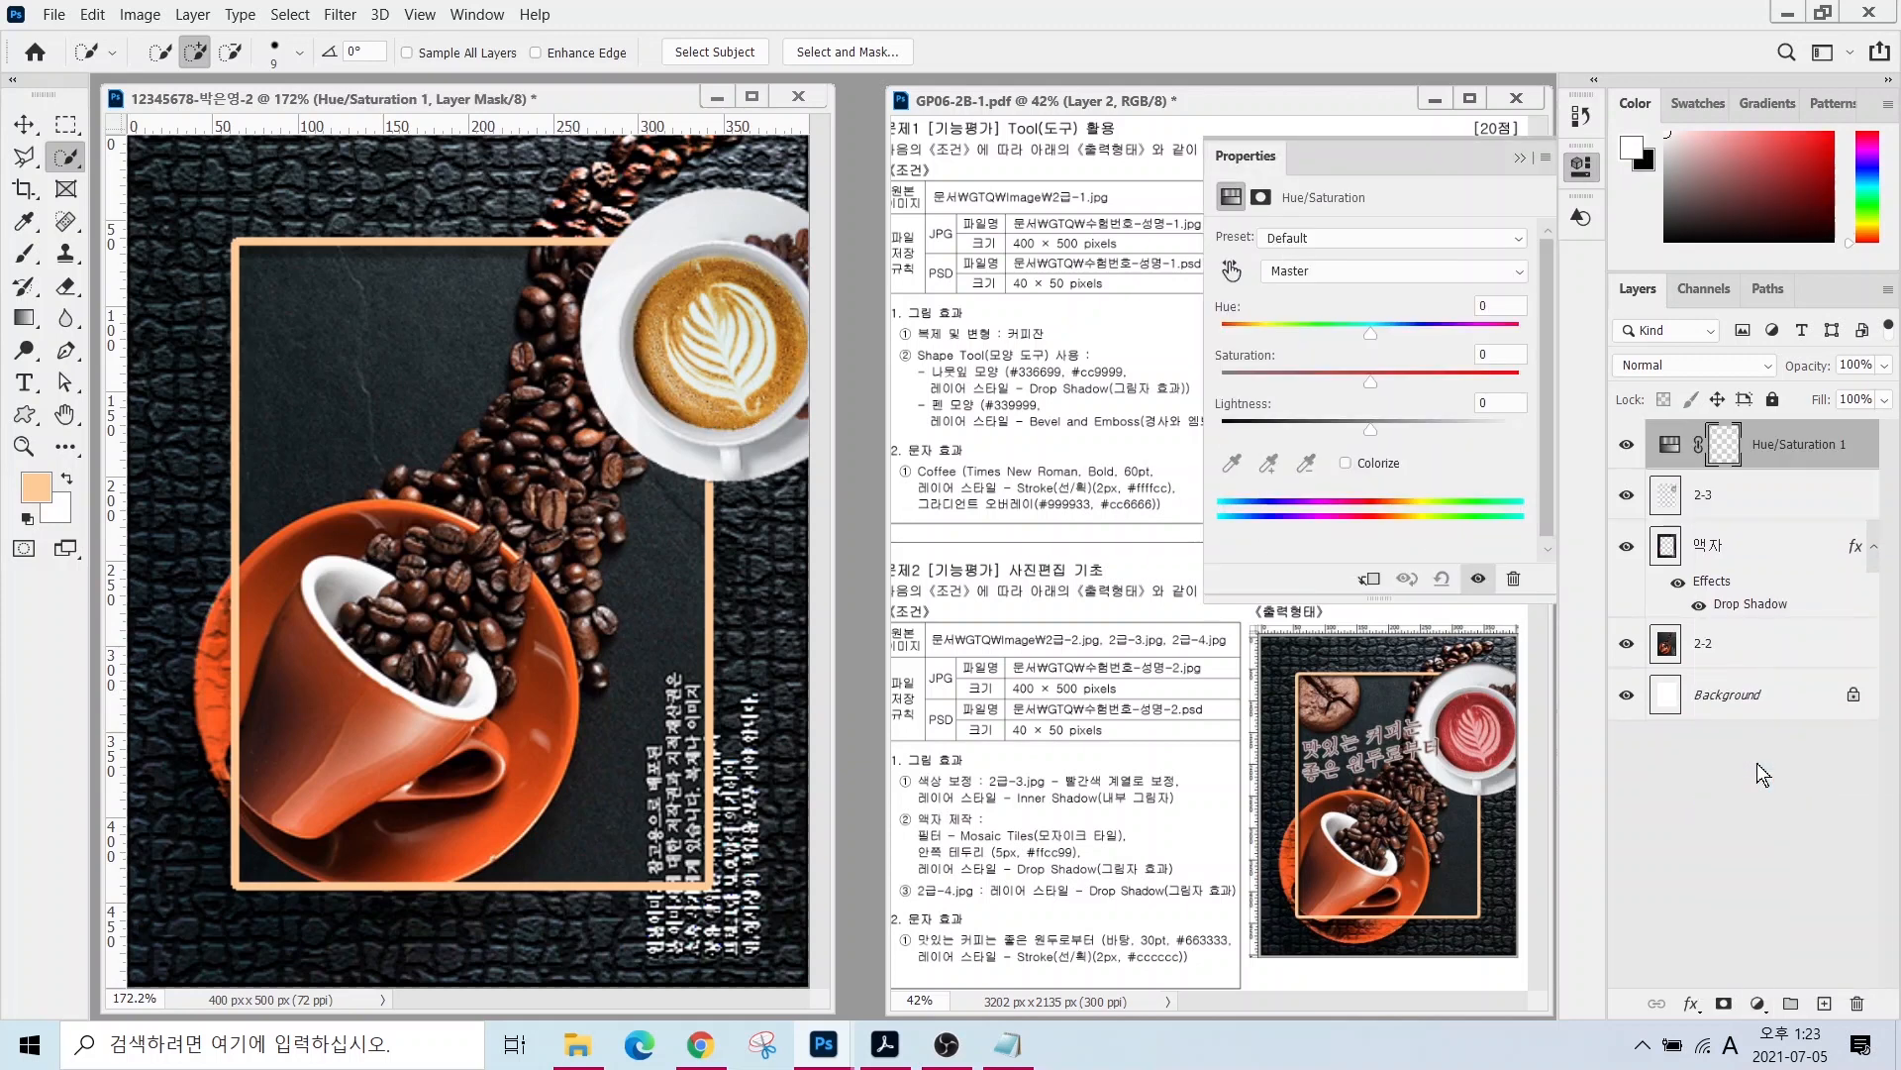
left_click_drag(1371, 335, 1307, 309)
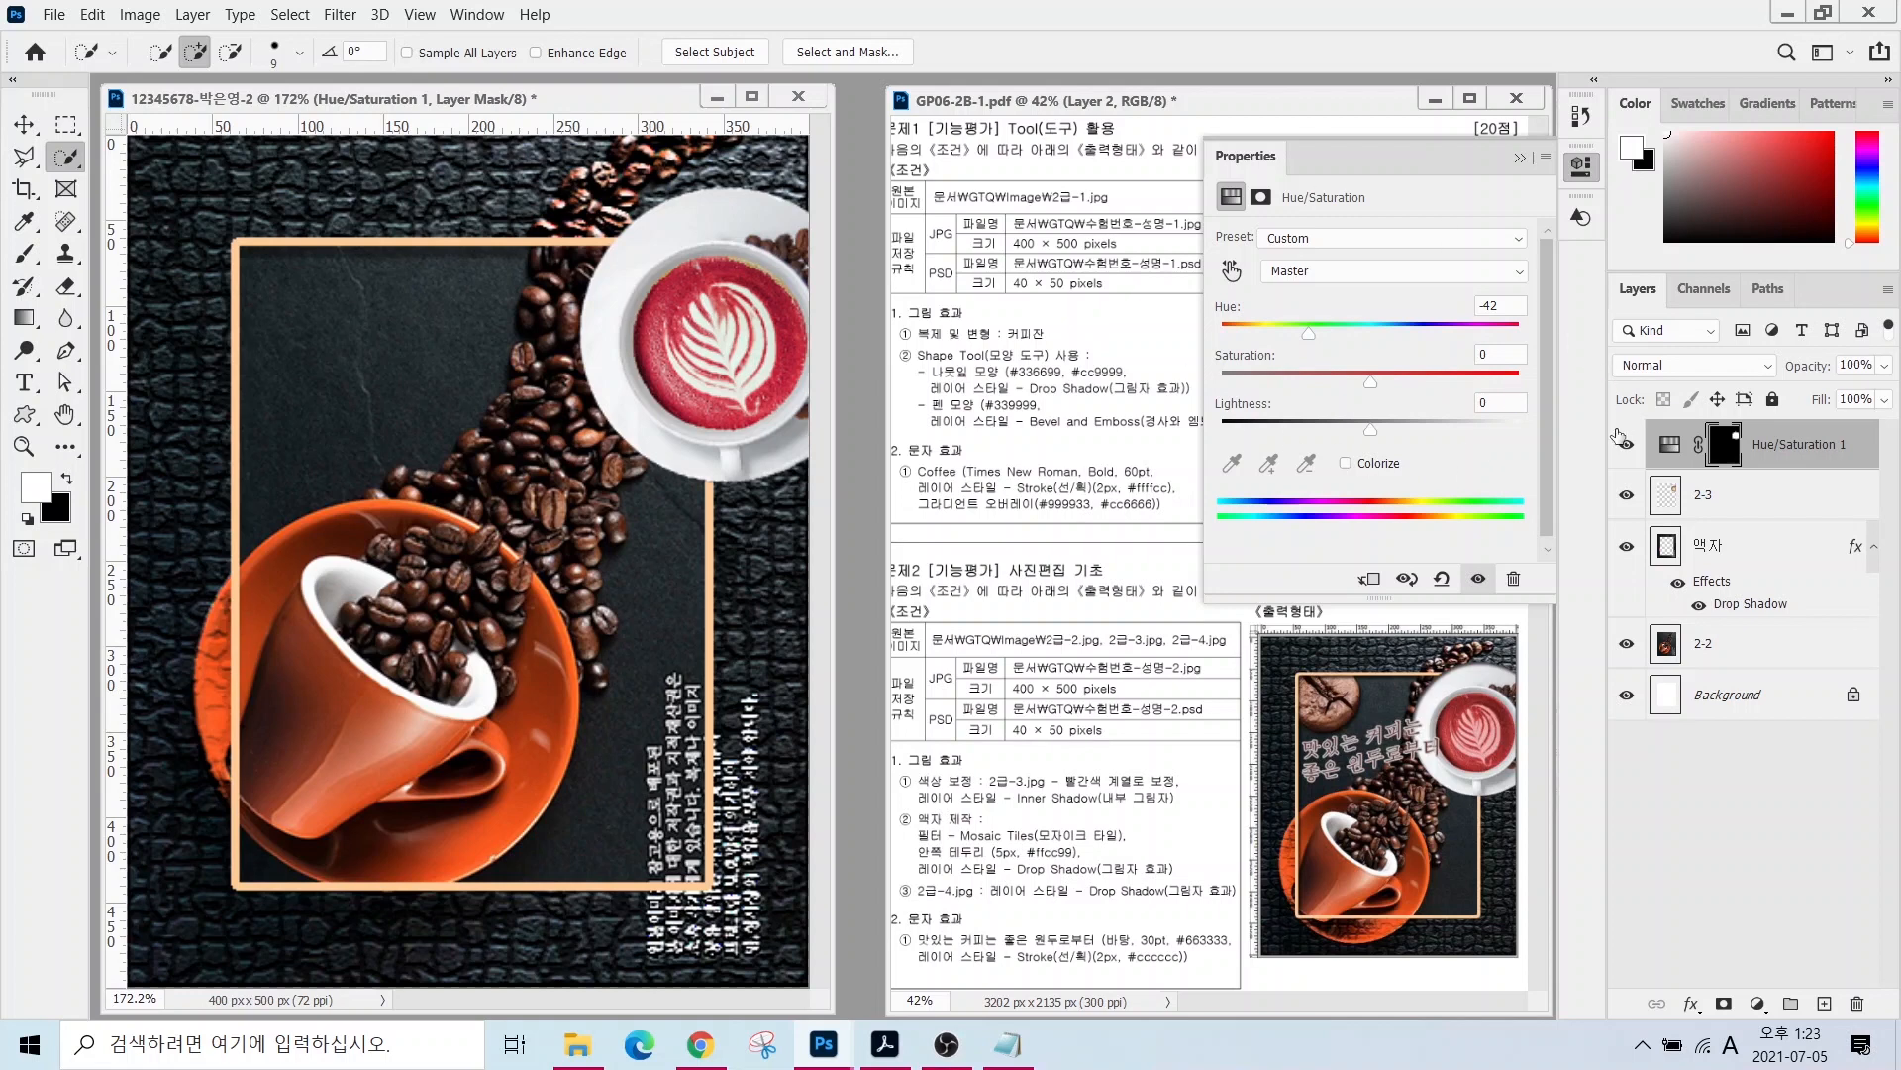
left_click_drag(1578, 400, 1874, 475)
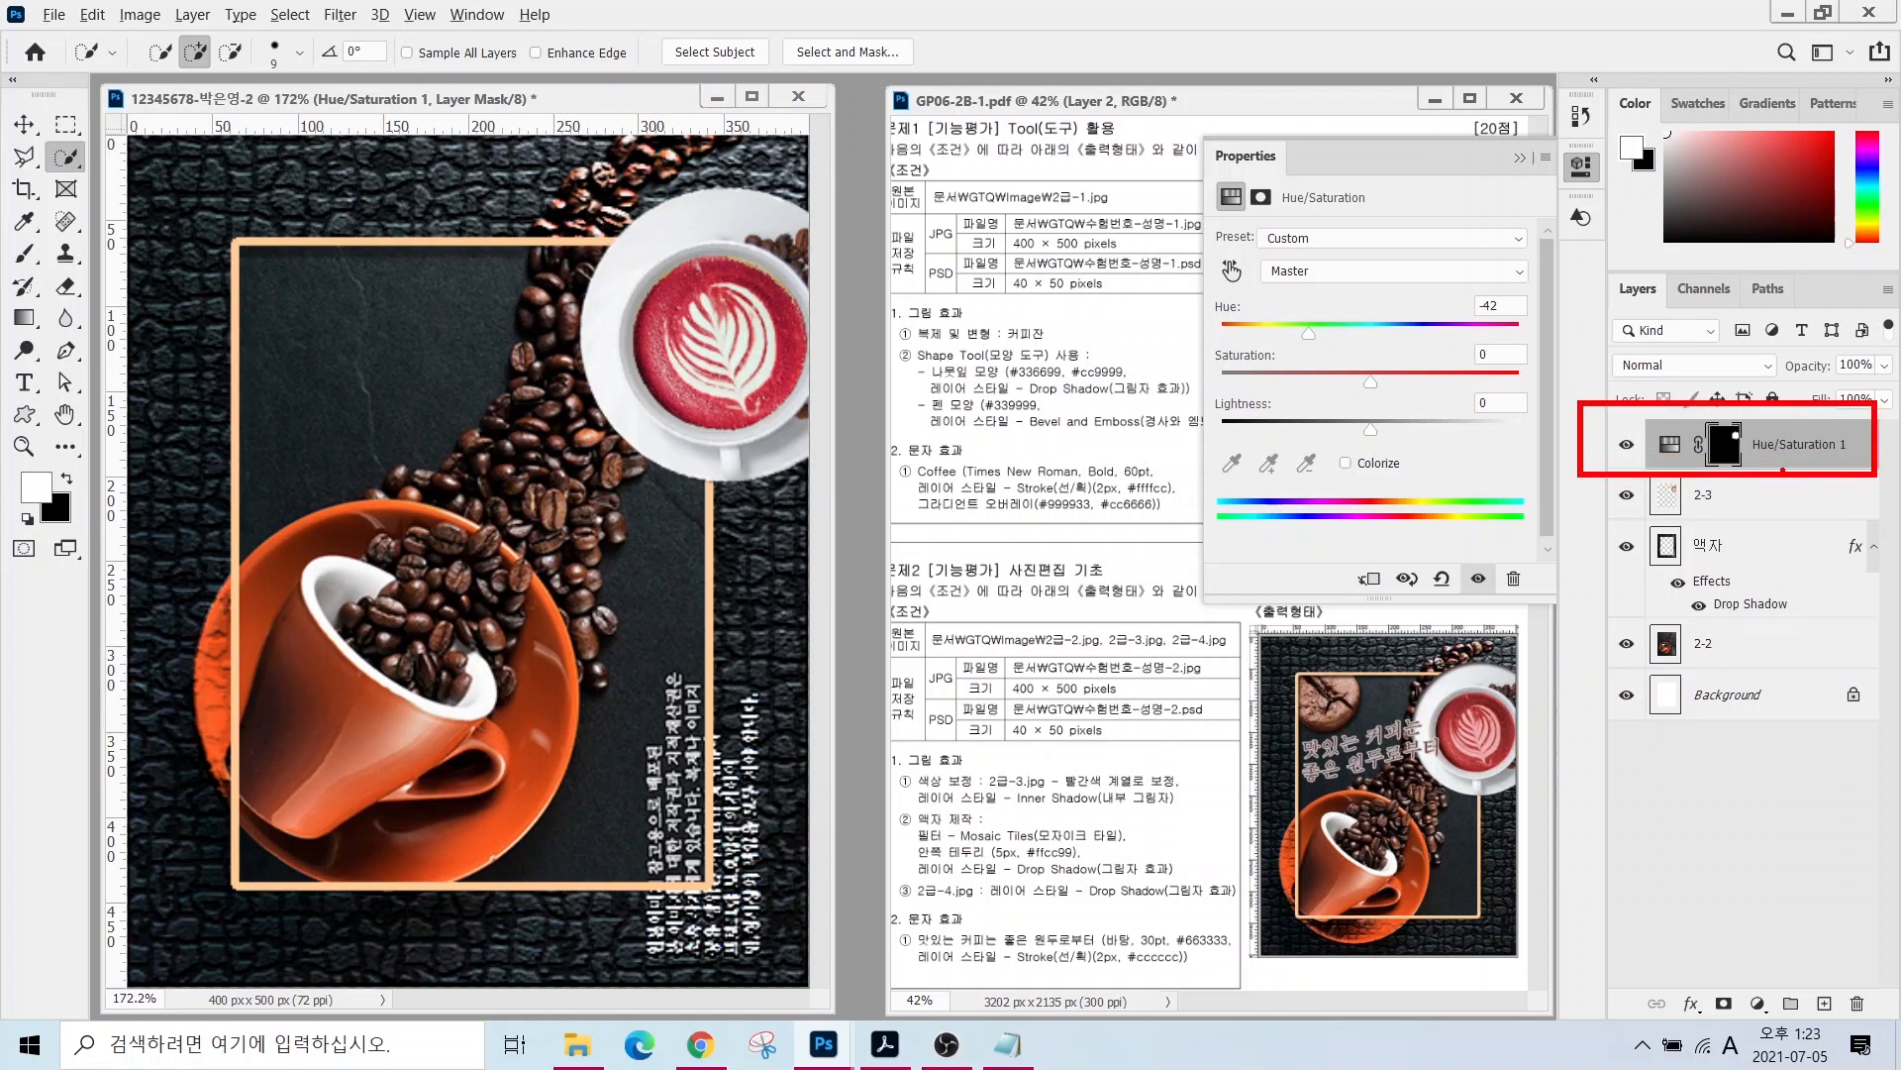
key("Escape")
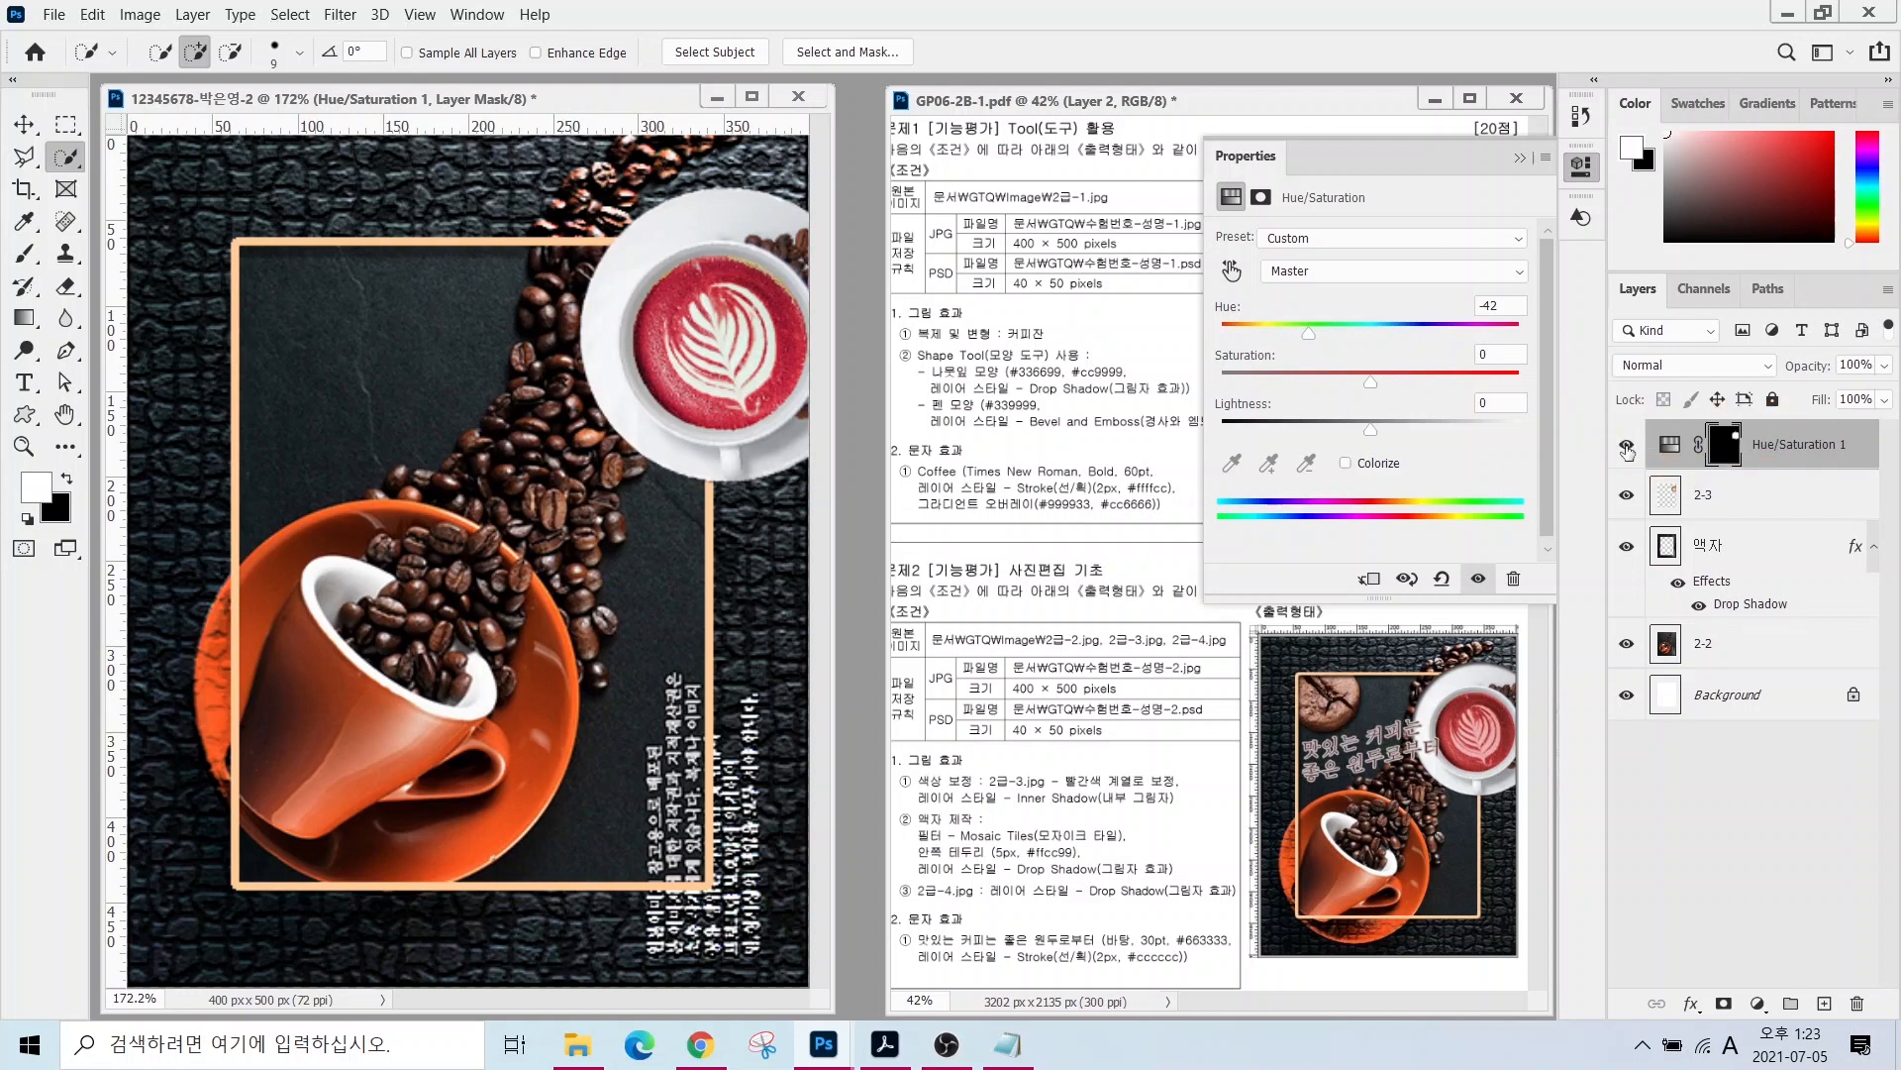
- Toggle the Hue/Saturation 1 layer off and on to compare, then close its Properties panel
left_click(1628, 450)
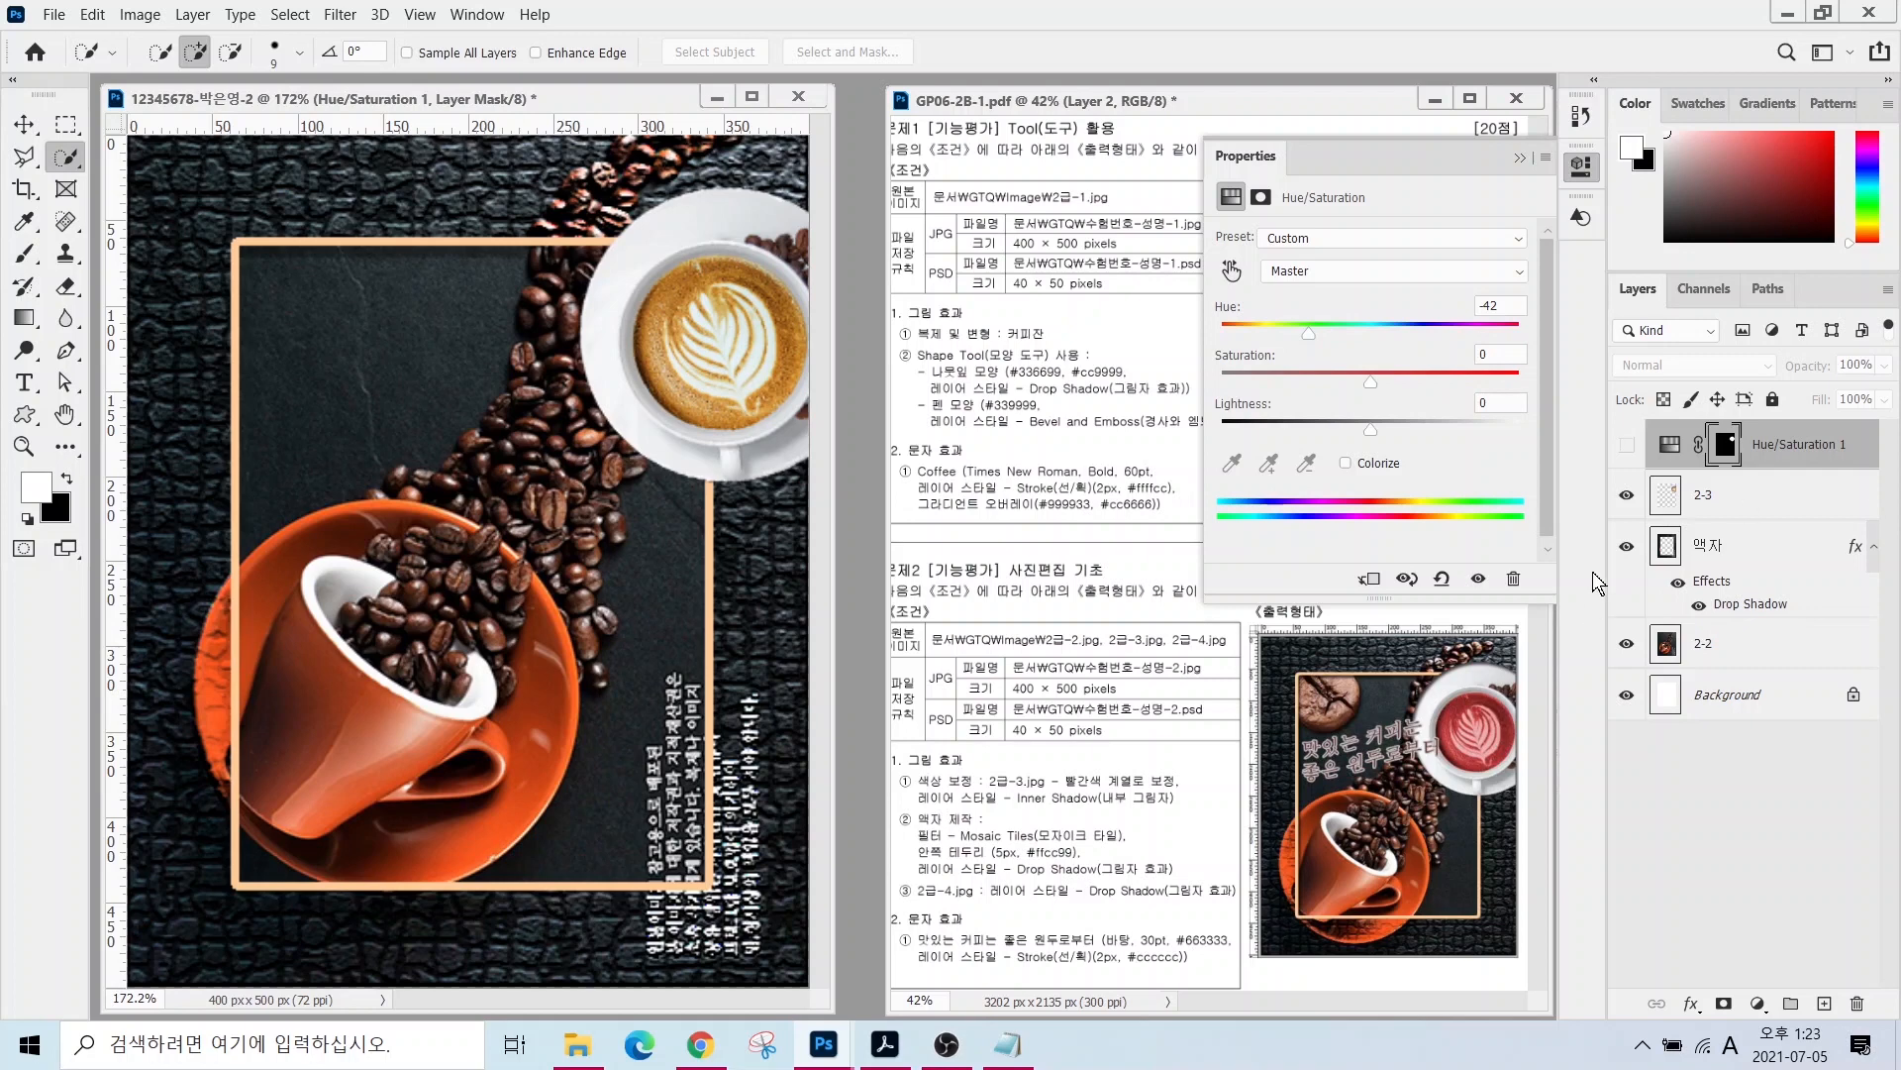
left_click(1627, 445)
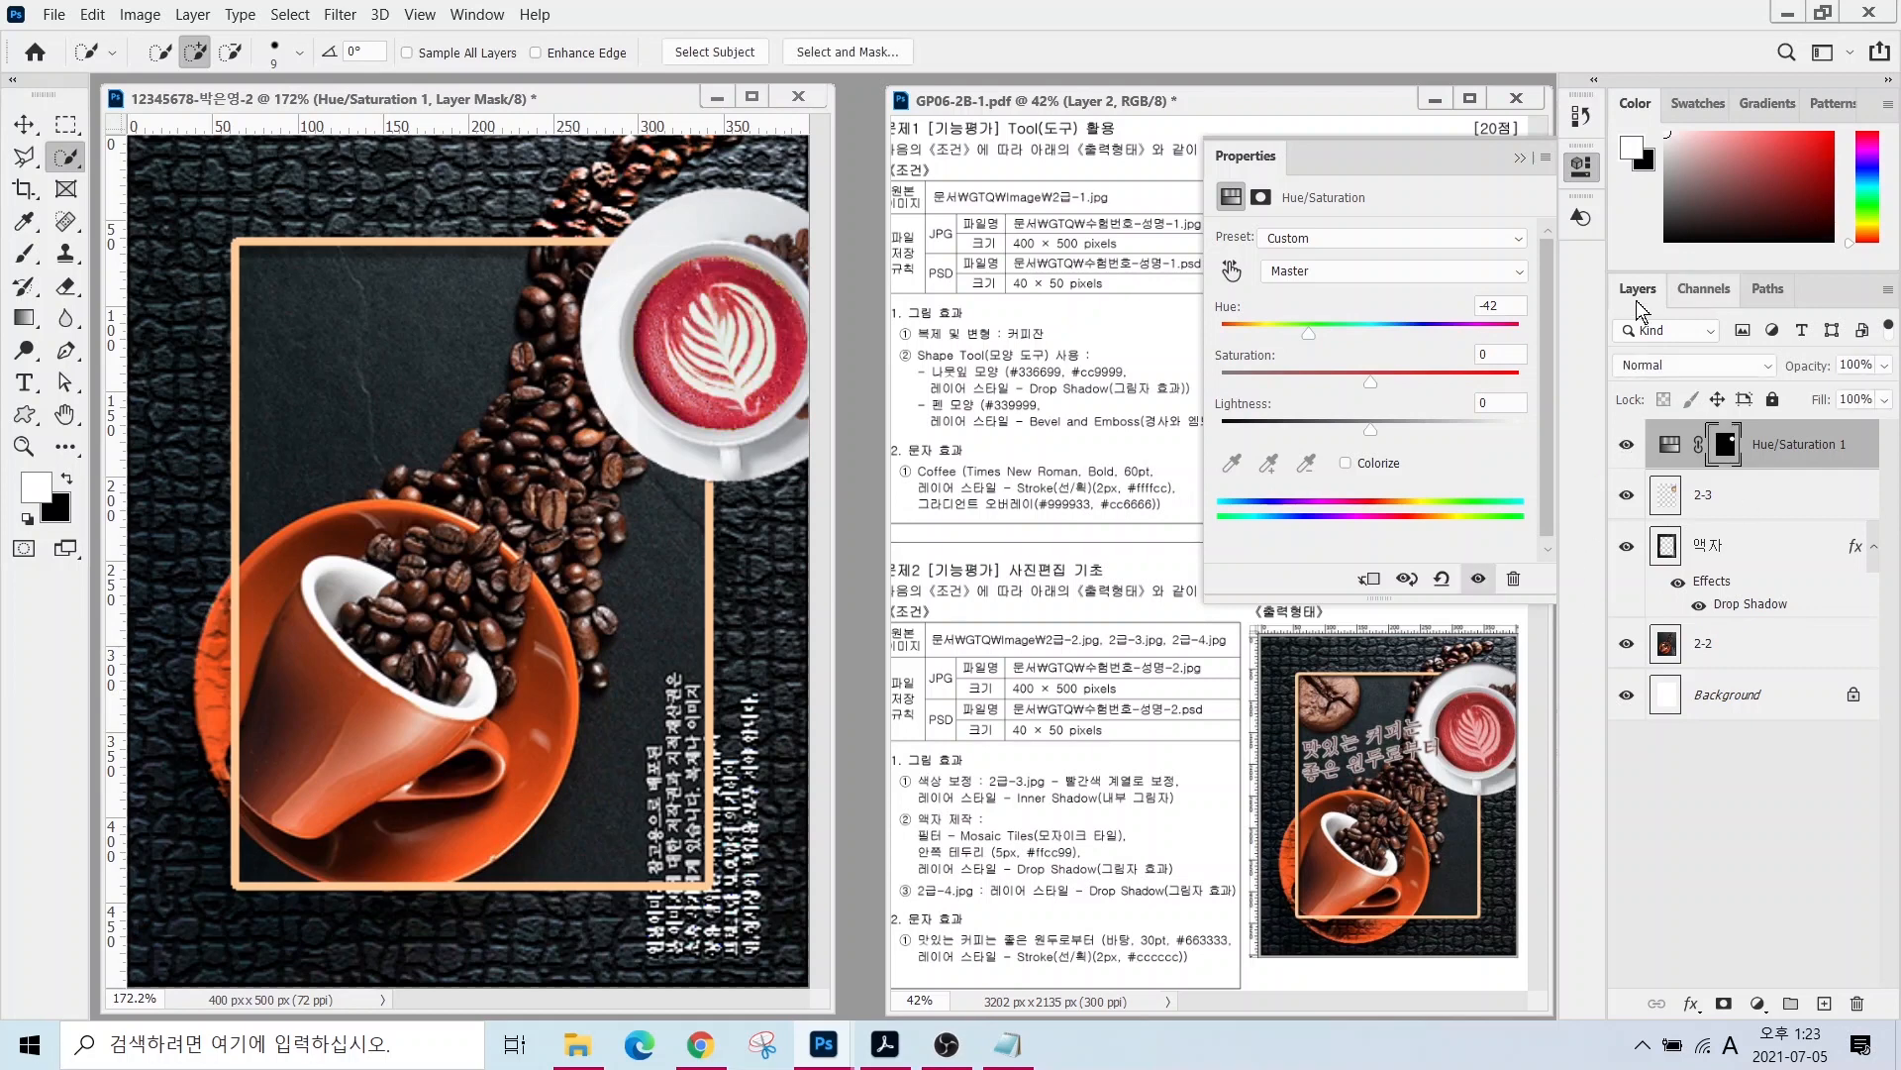
left_click(1520, 157)
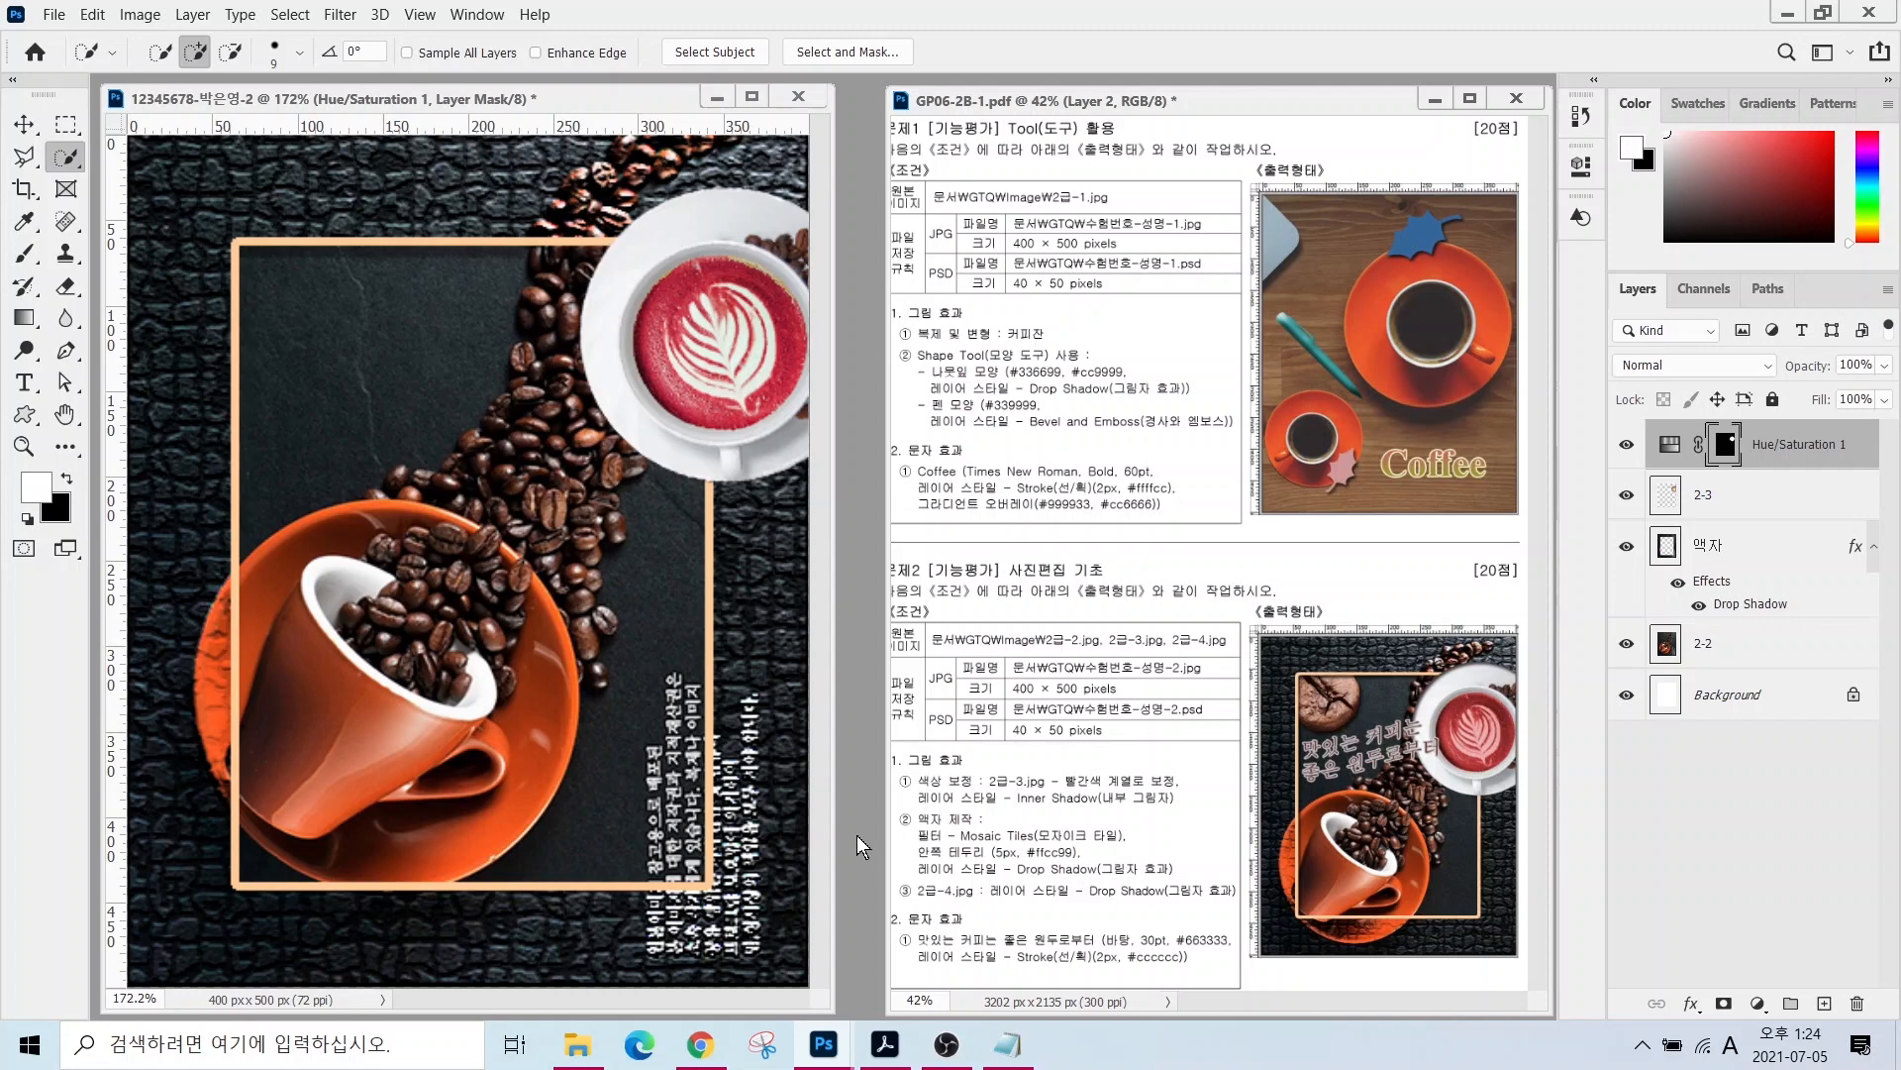
key("ctrl+o")
- Open 2급-4.jpg and Quick Select the central coffee bean, refining the selection edges
left_click(1256, 319)
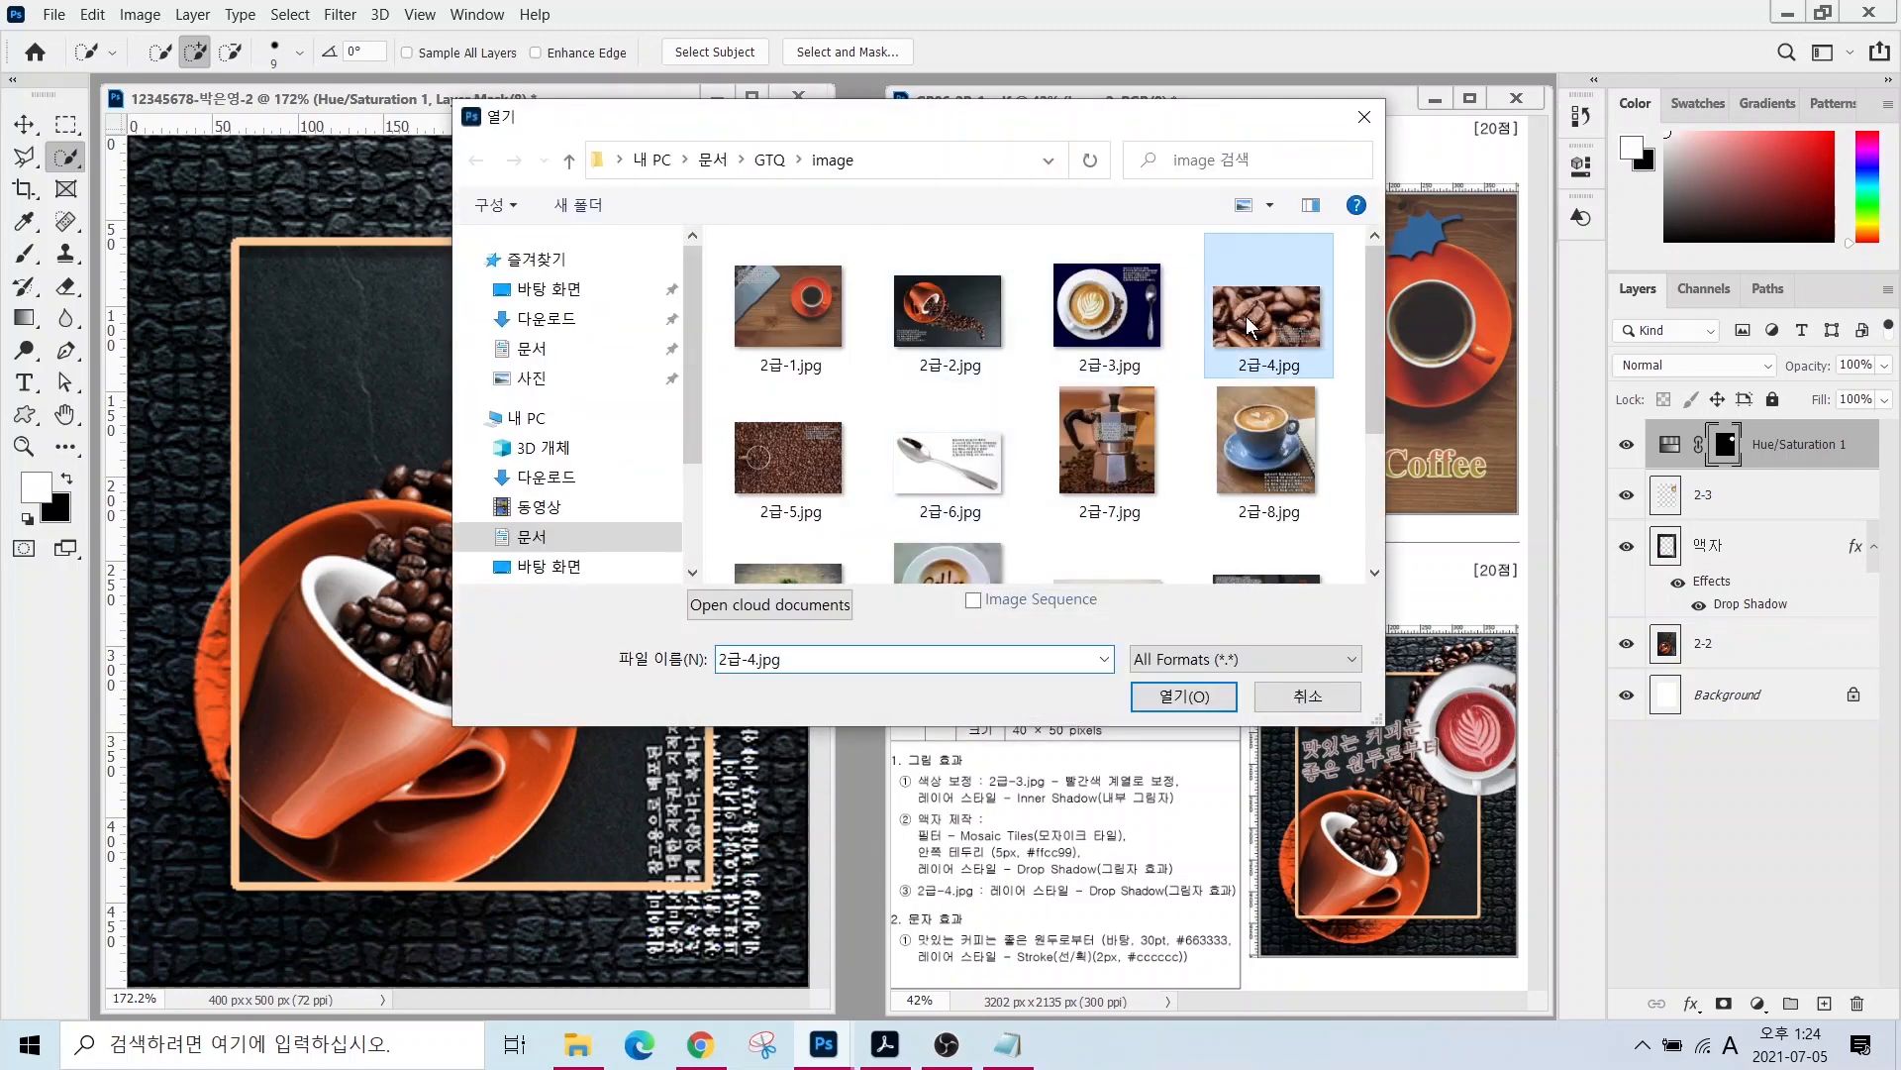
left_click(1186, 698)
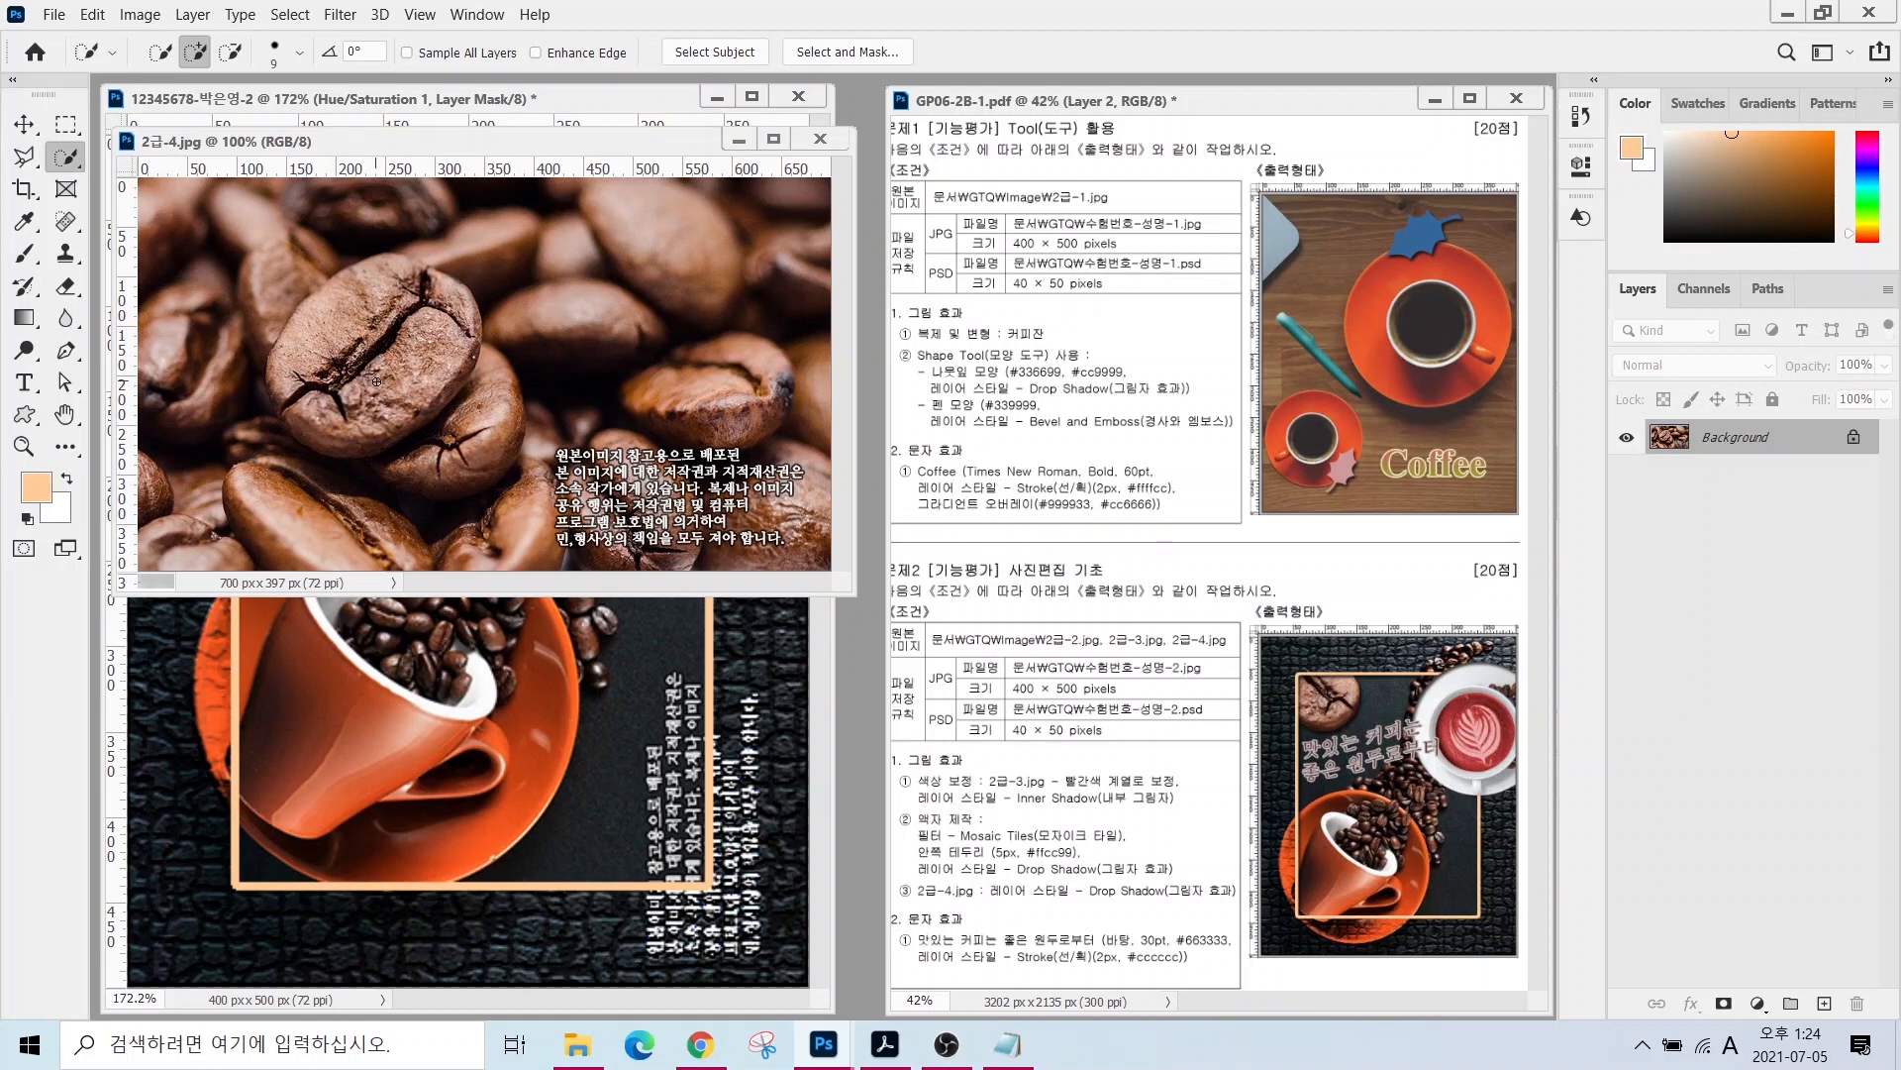
mouse_move(377, 381)
left_mouse_down()
mouse_move(349, 341)
mouse_move(404, 303)
mouse_move(399, 374)
mouse_move(397, 308)
mouse_move(449, 304)
mouse_move(381, 303)
mouse_move(388, 279)
mouse_move(369, 303)
mouse_move(414, 269)
left_mouse_up()
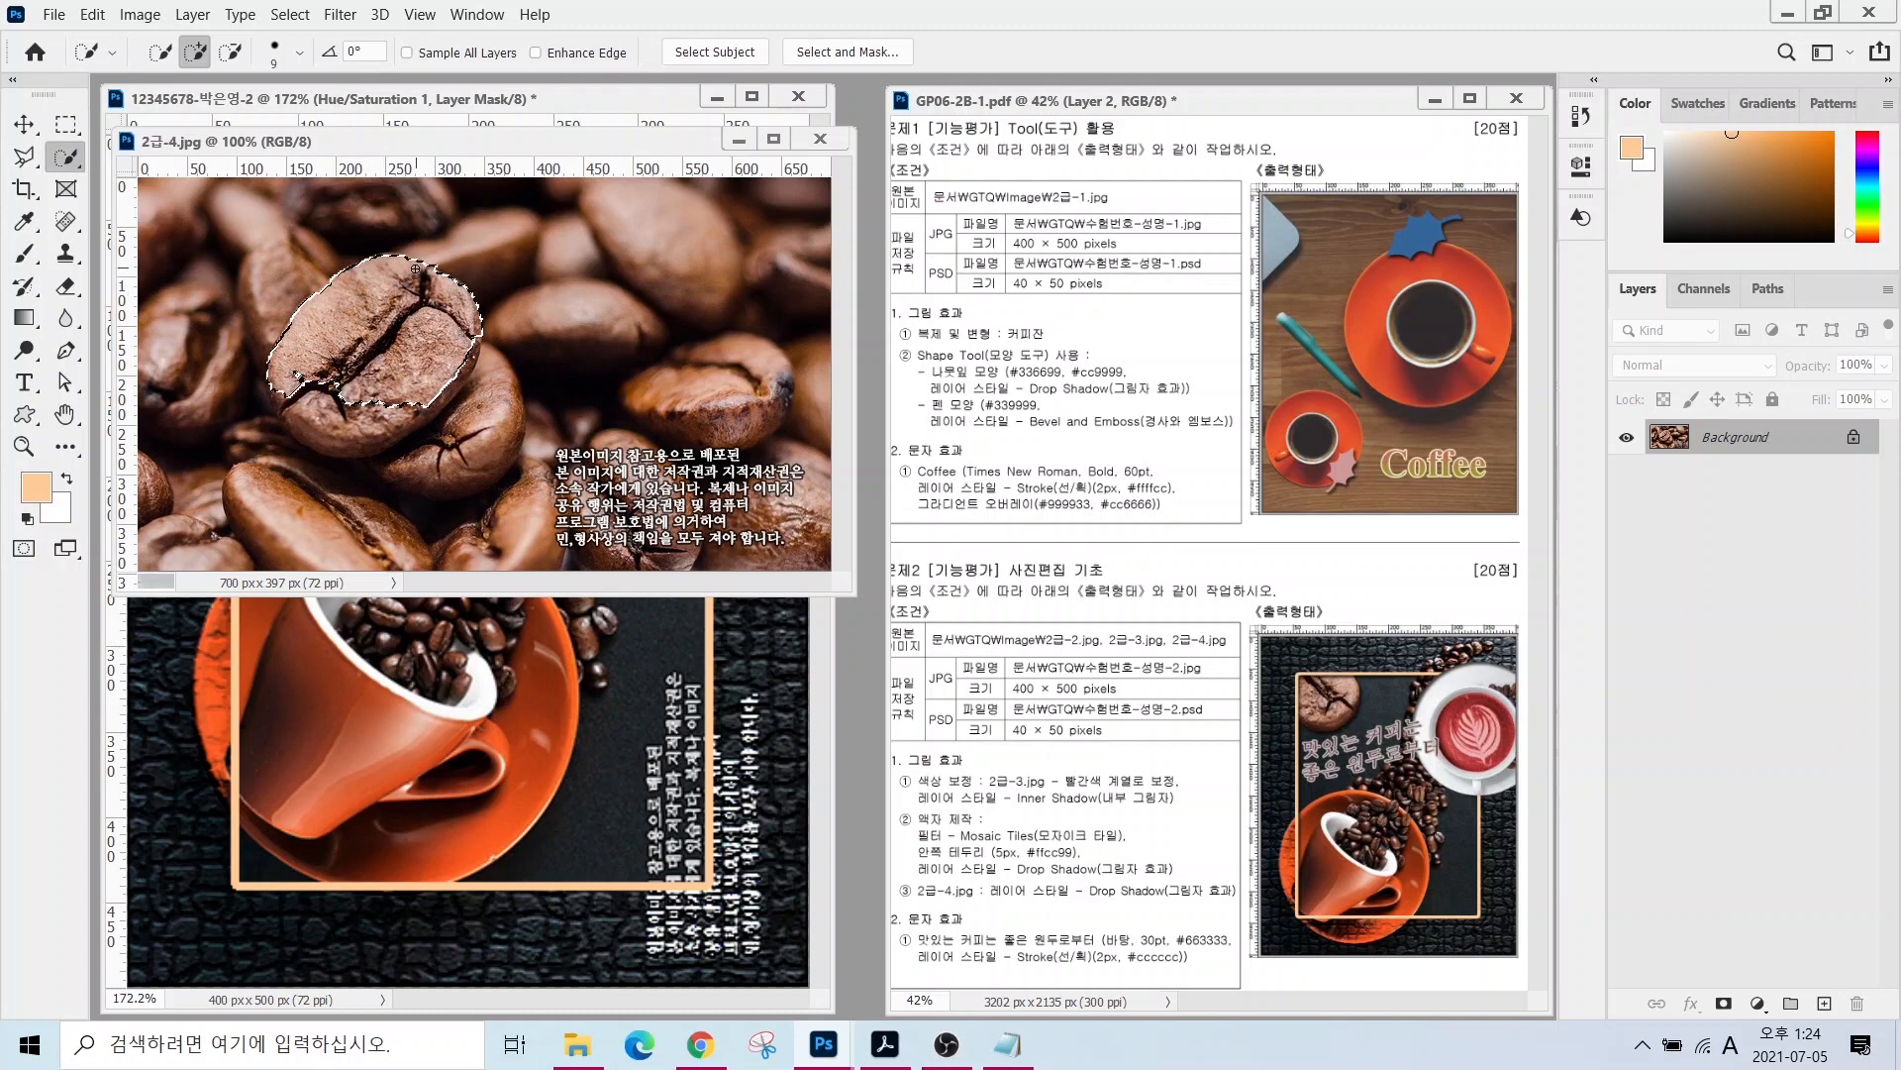
left_click(327, 416)
left_click(381, 432)
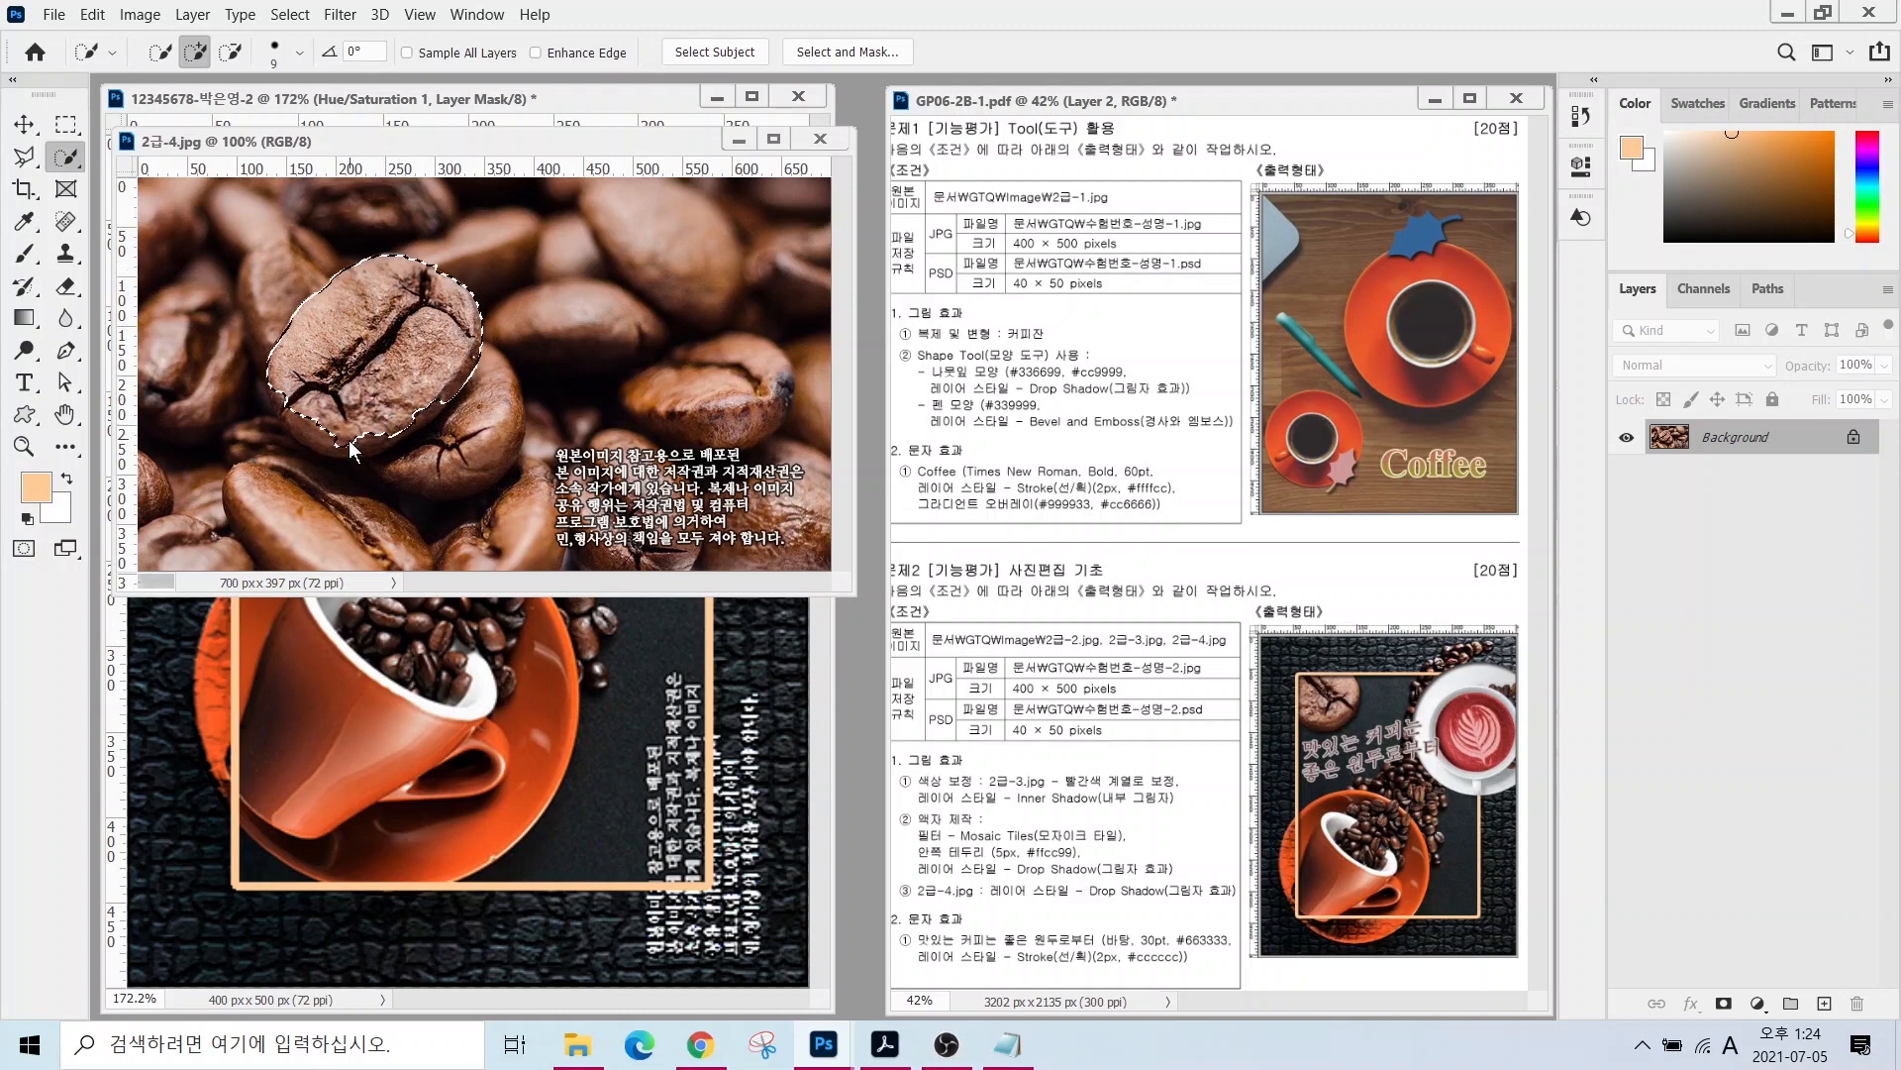
left_click(295, 398)
left_click(440, 450, "alt")
left_click(400, 457, "alt")
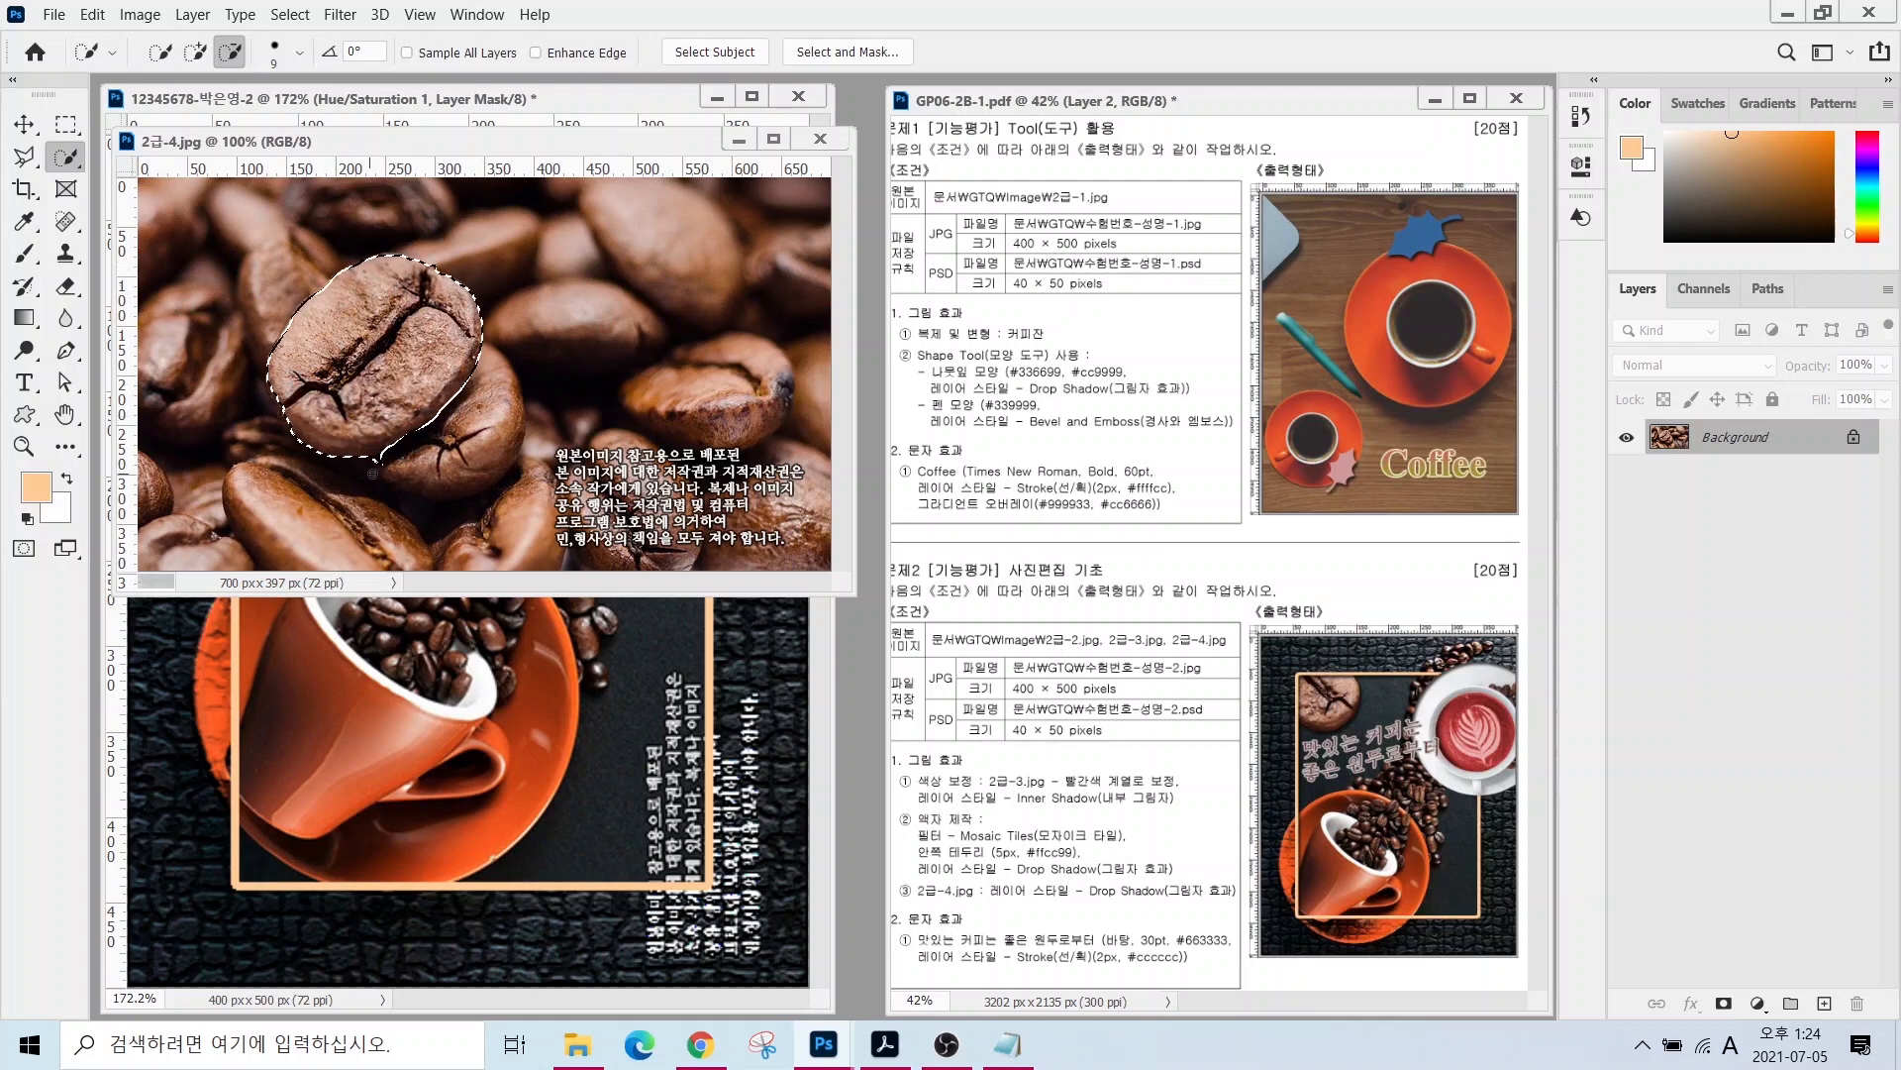
- Copy the bean into the composition, name its layer 2-4, and scale it to about 50%
left_click_drag(368, 140, 574, 205)
key("v")
left_click_drag(603, 389, 401, 428)
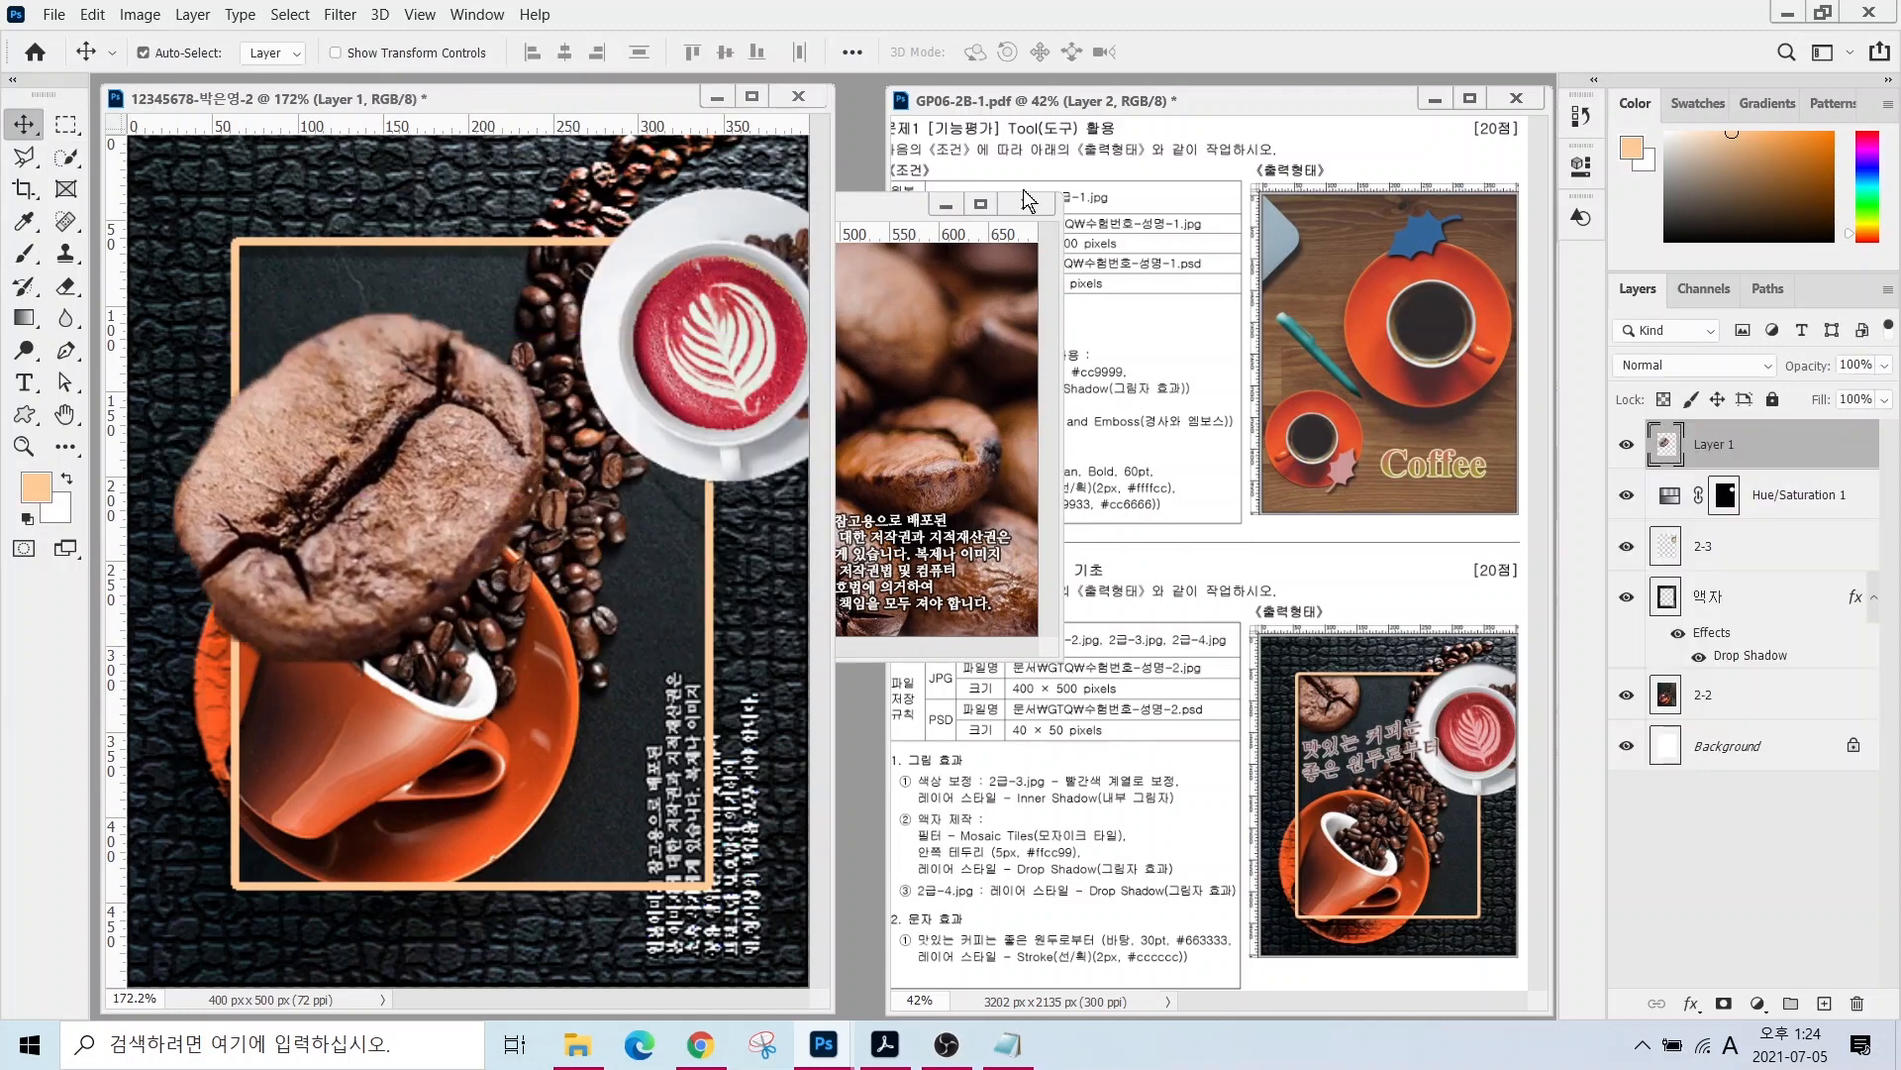
left_click(1028, 202)
double_click(1714, 443)
type("2-4")
key("Return")
key("ctrl+t")
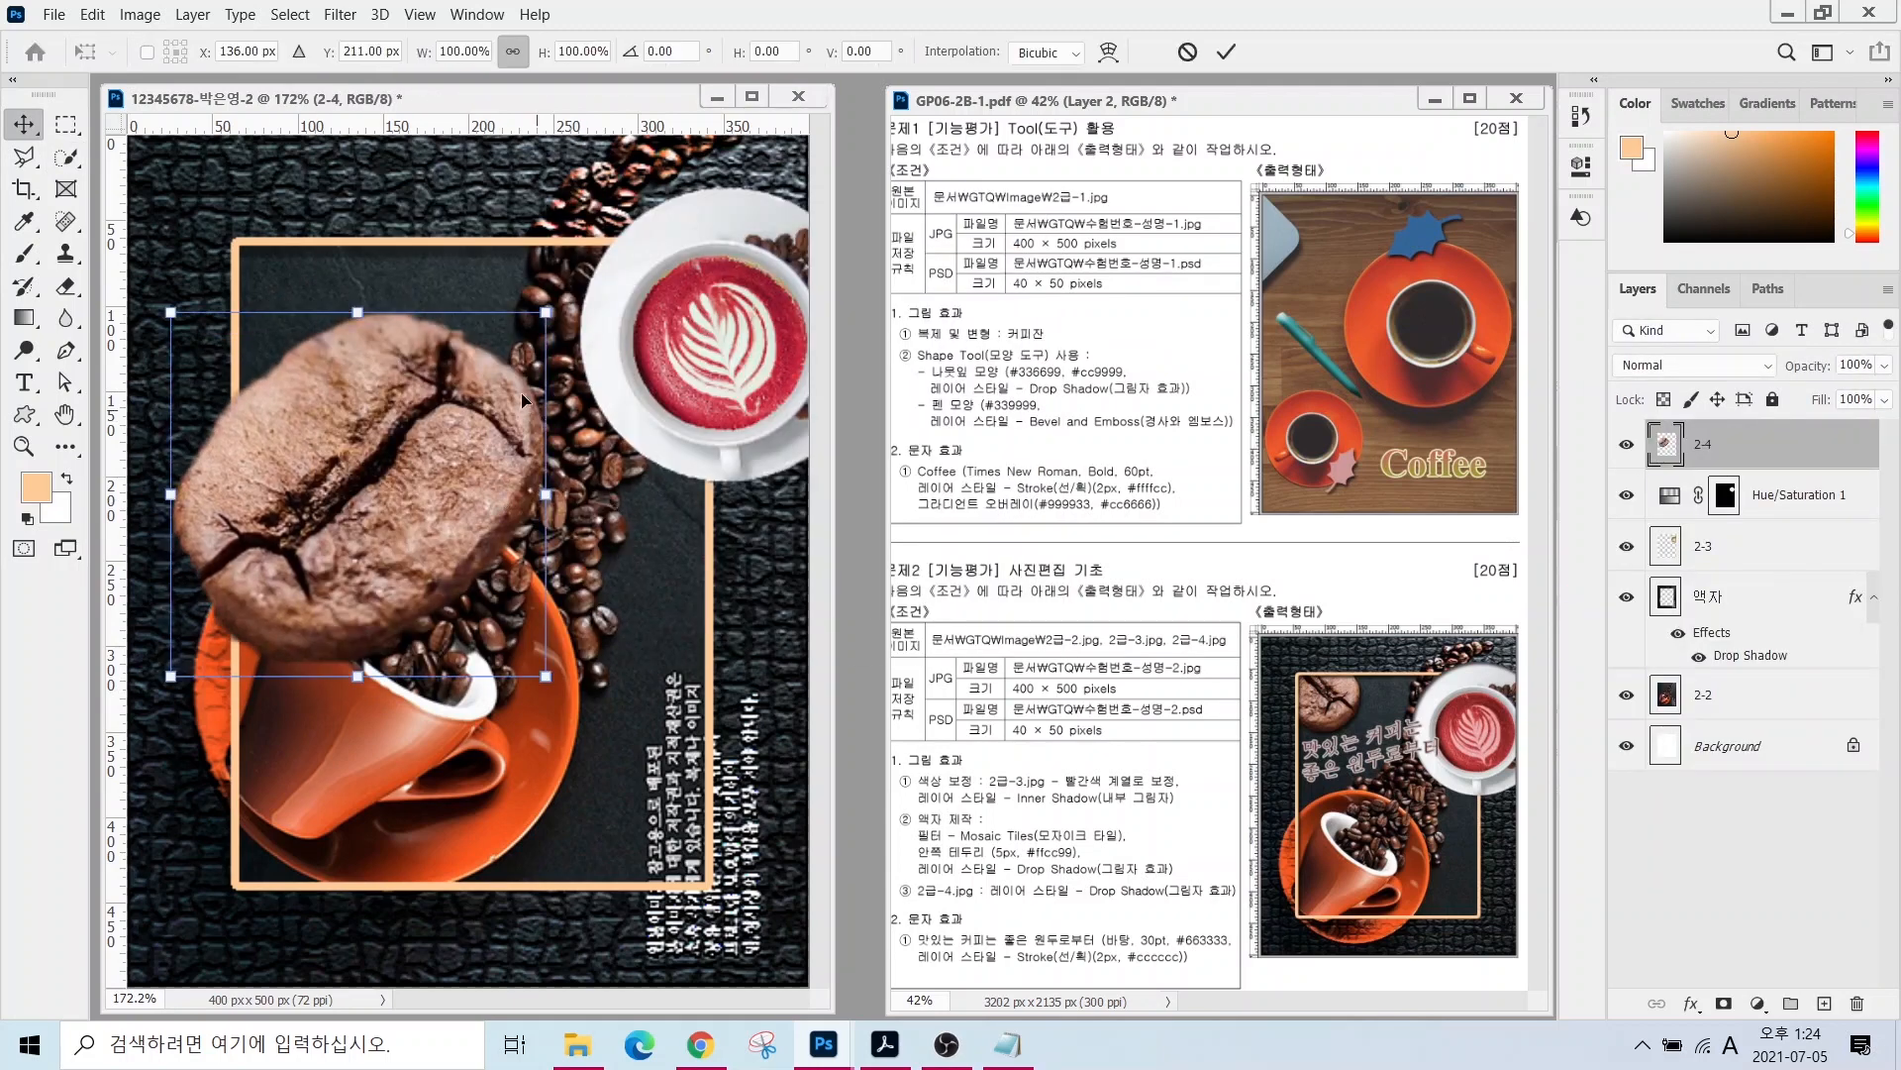
left_click_drag(543, 316, 166, 519)
- Flip the bean vertically and move it to the frame's top-left corner
right_click(242, 591)
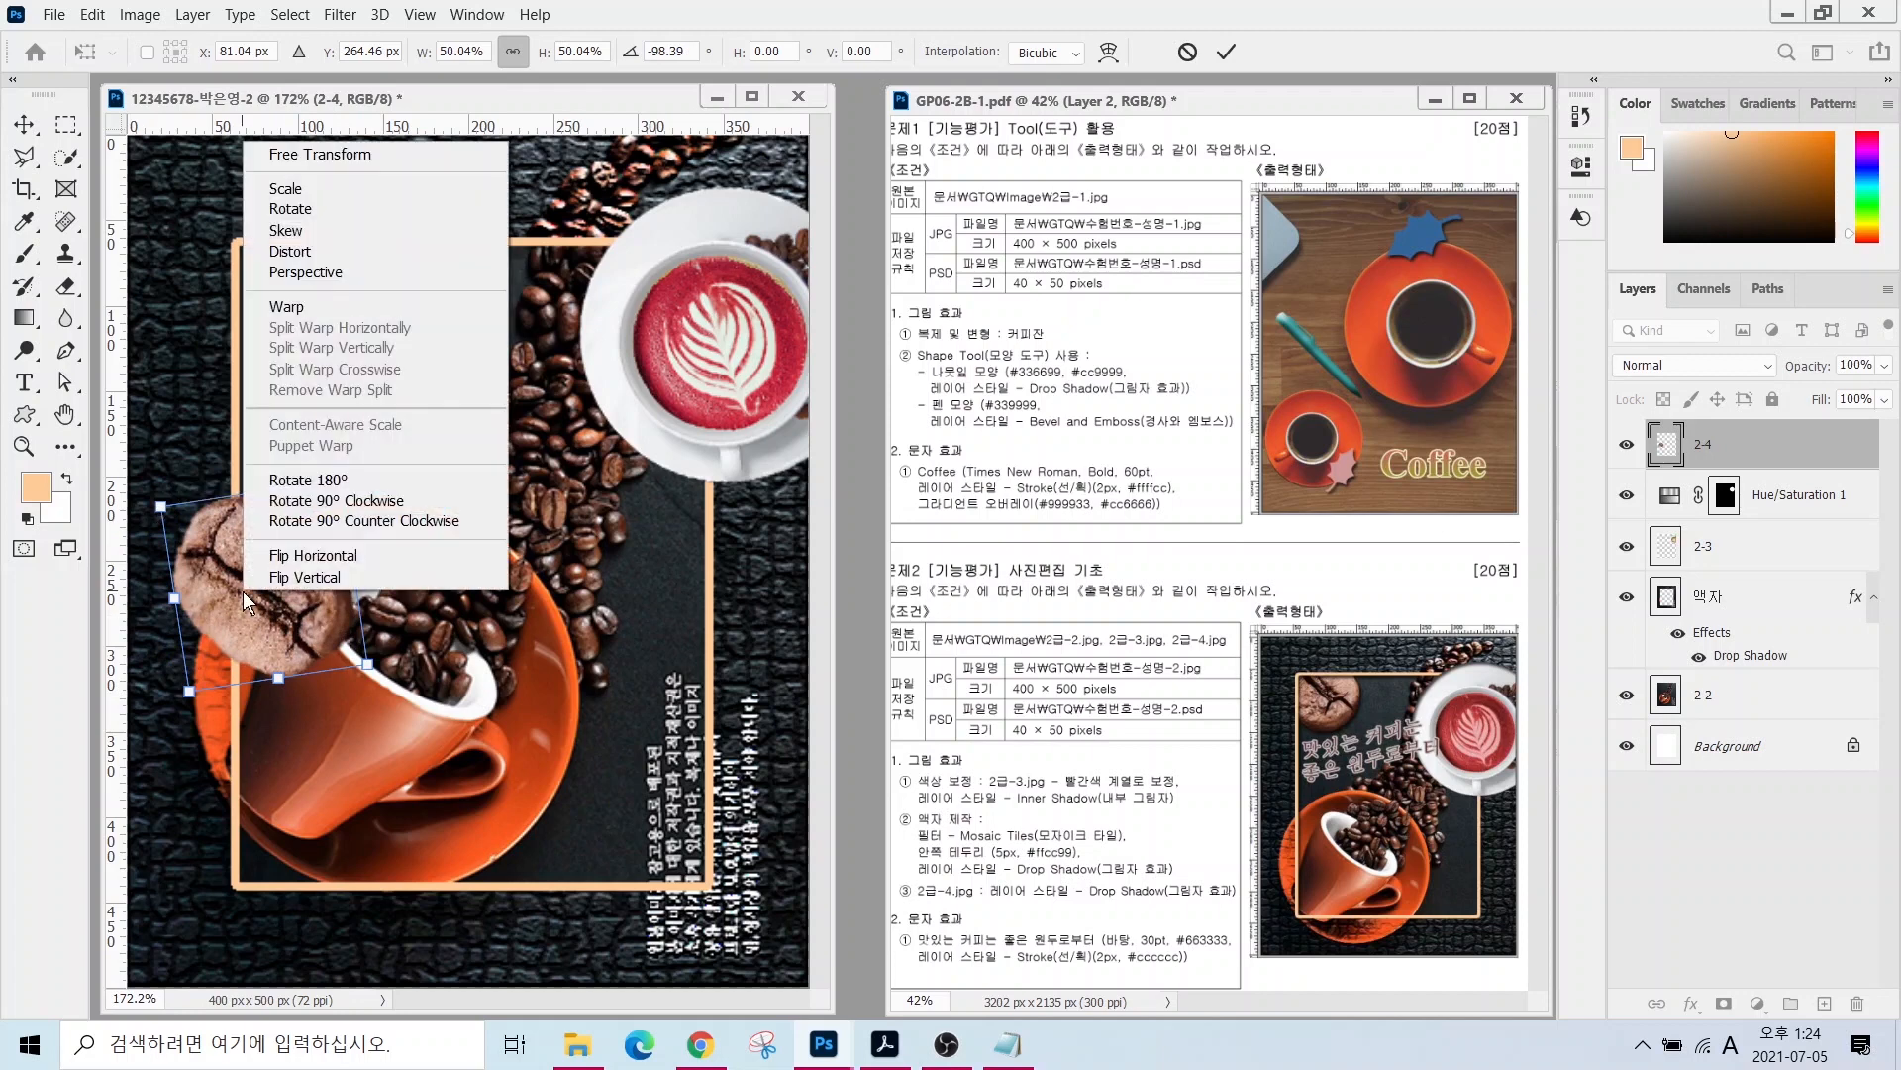
left_click(297, 577)
left_click_drag(253, 569, 296, 313)
key("Return")
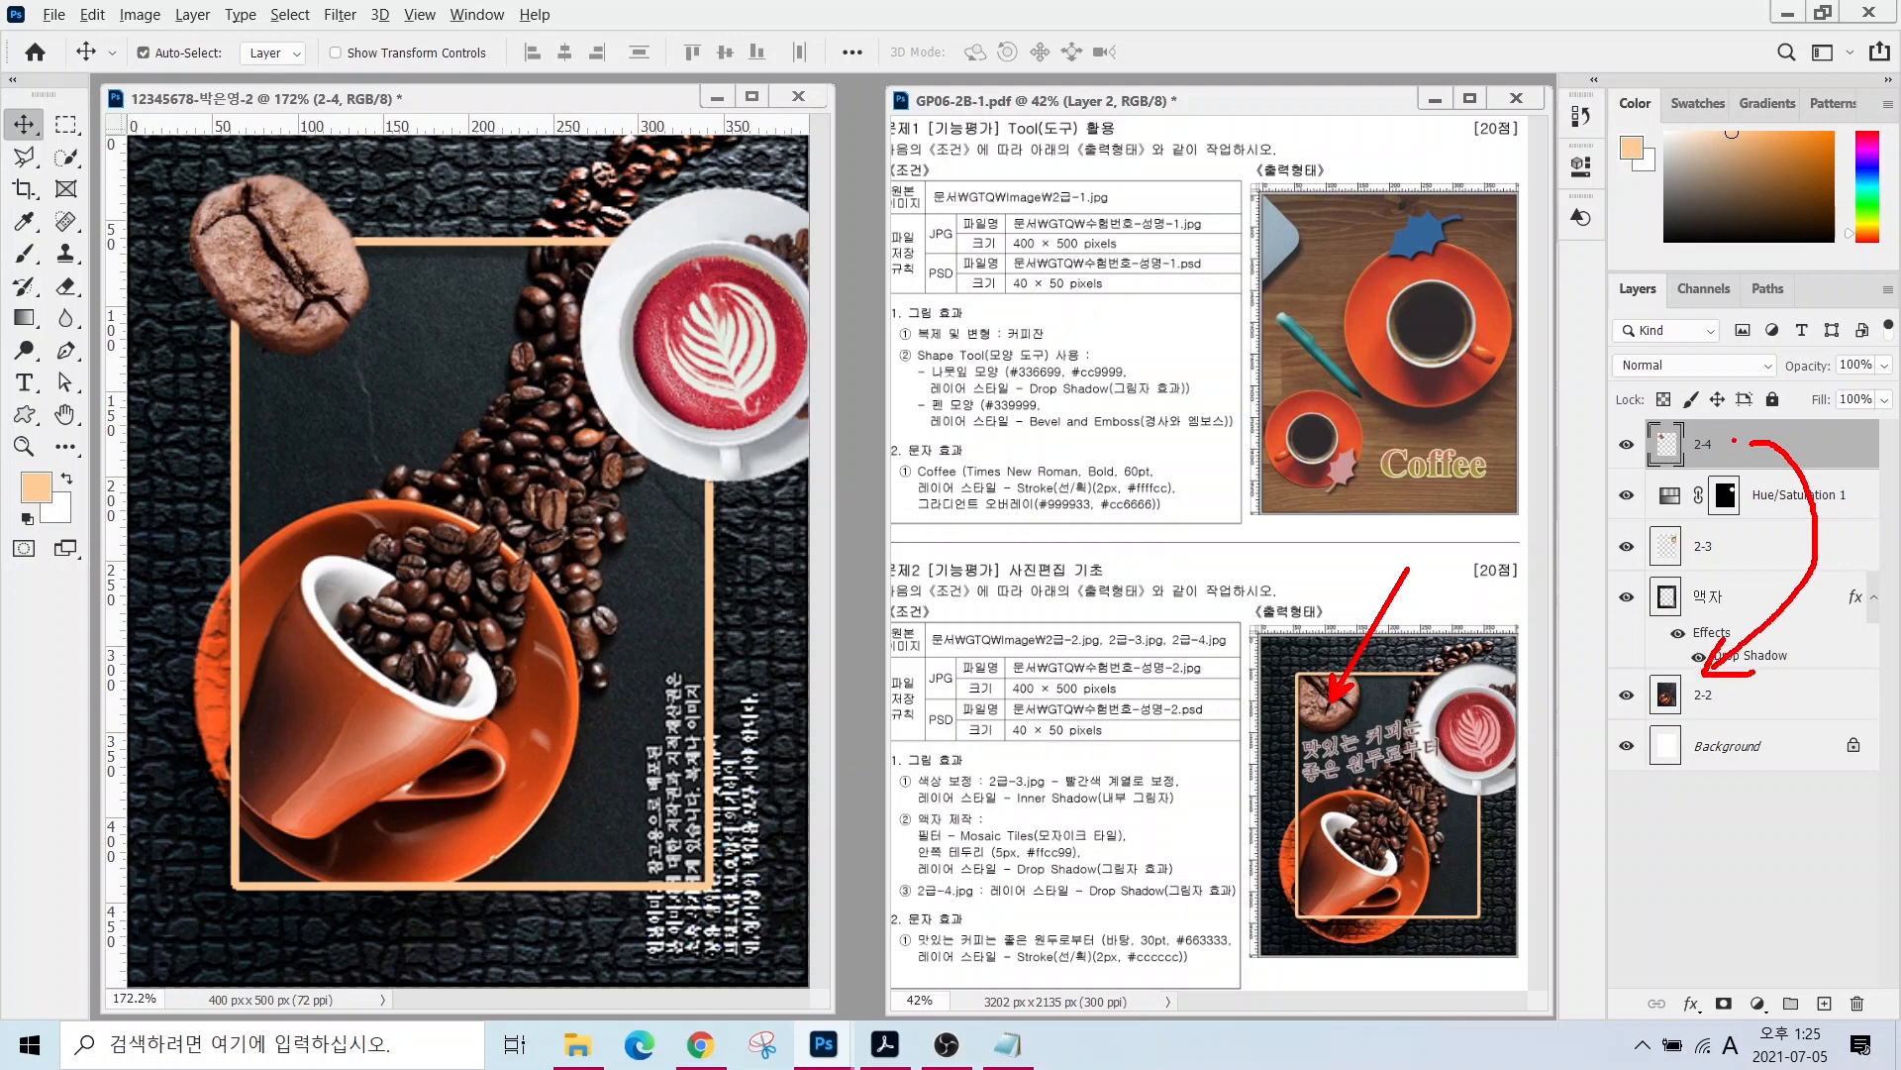
- Move layer 2-4 just above layer 2-2 and give it a drop shadow
left_click_drag(1750, 449, 1751, 679)
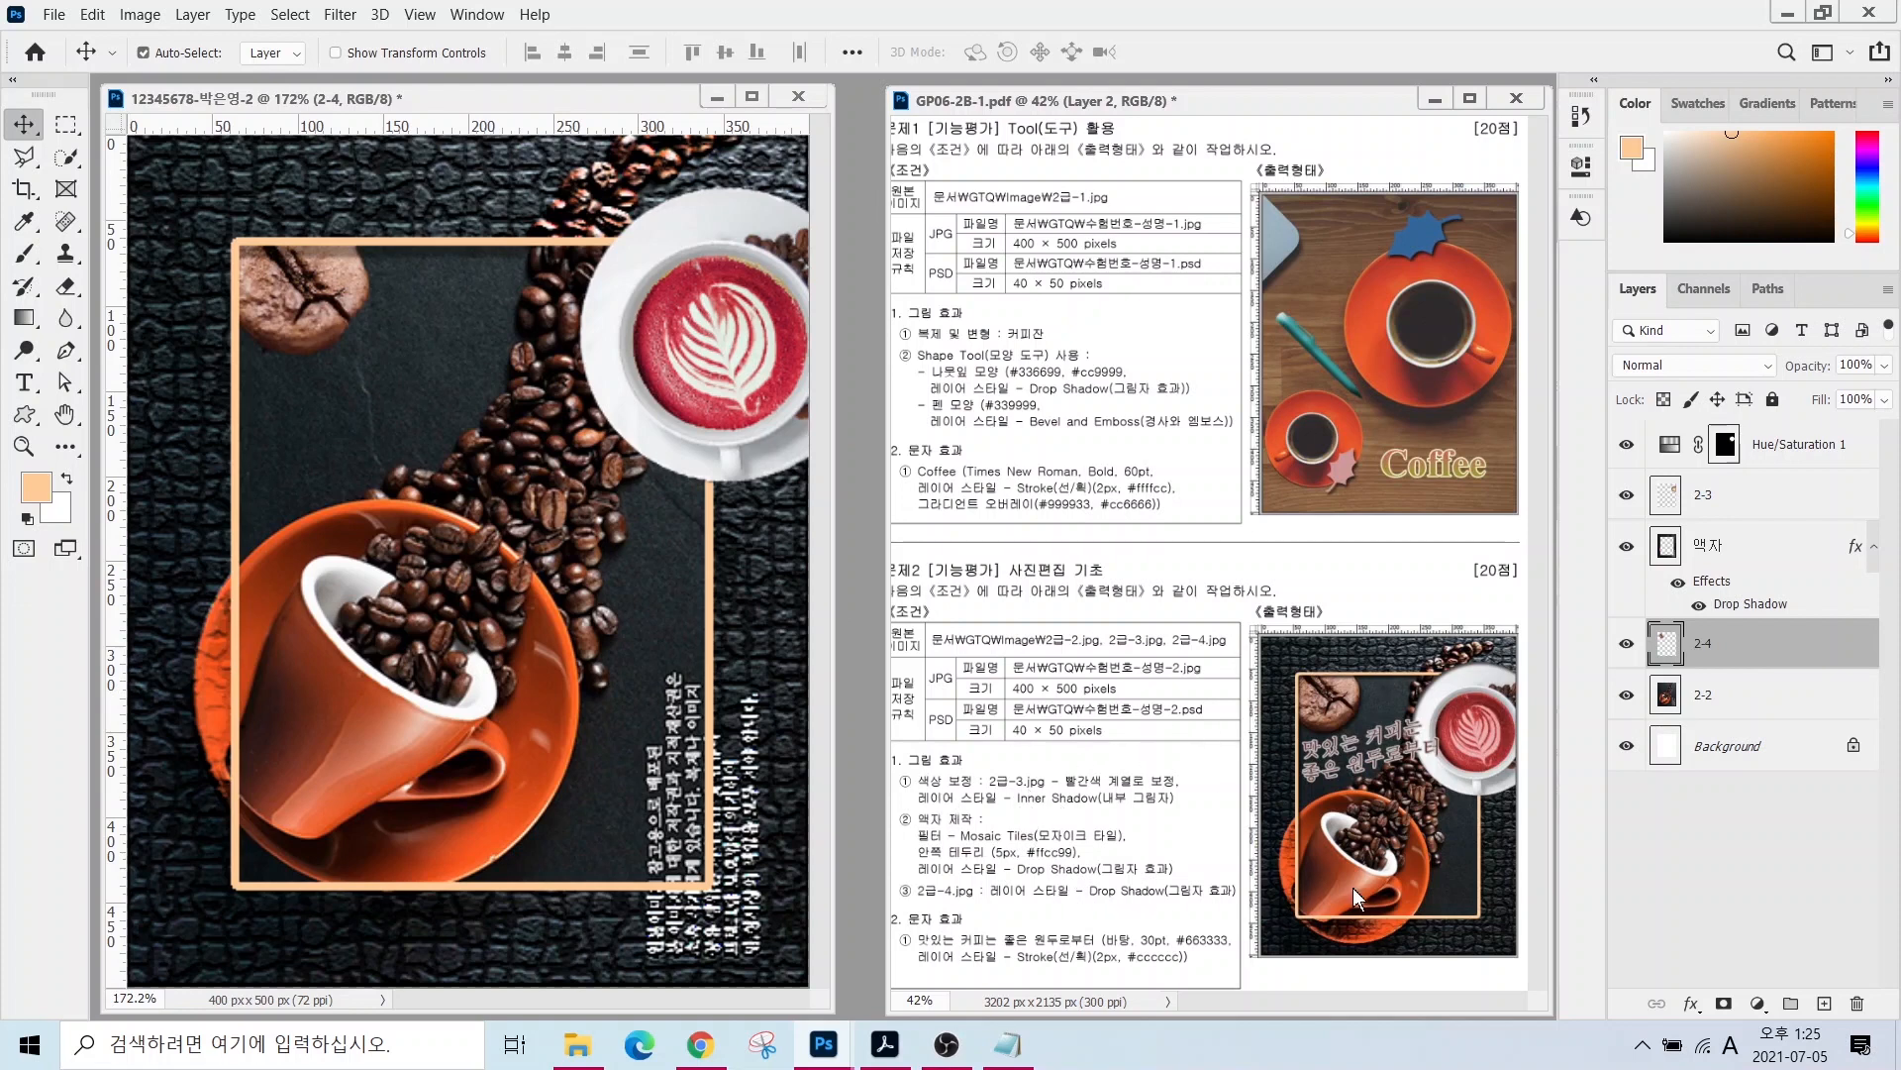
left_click(1692, 1004)
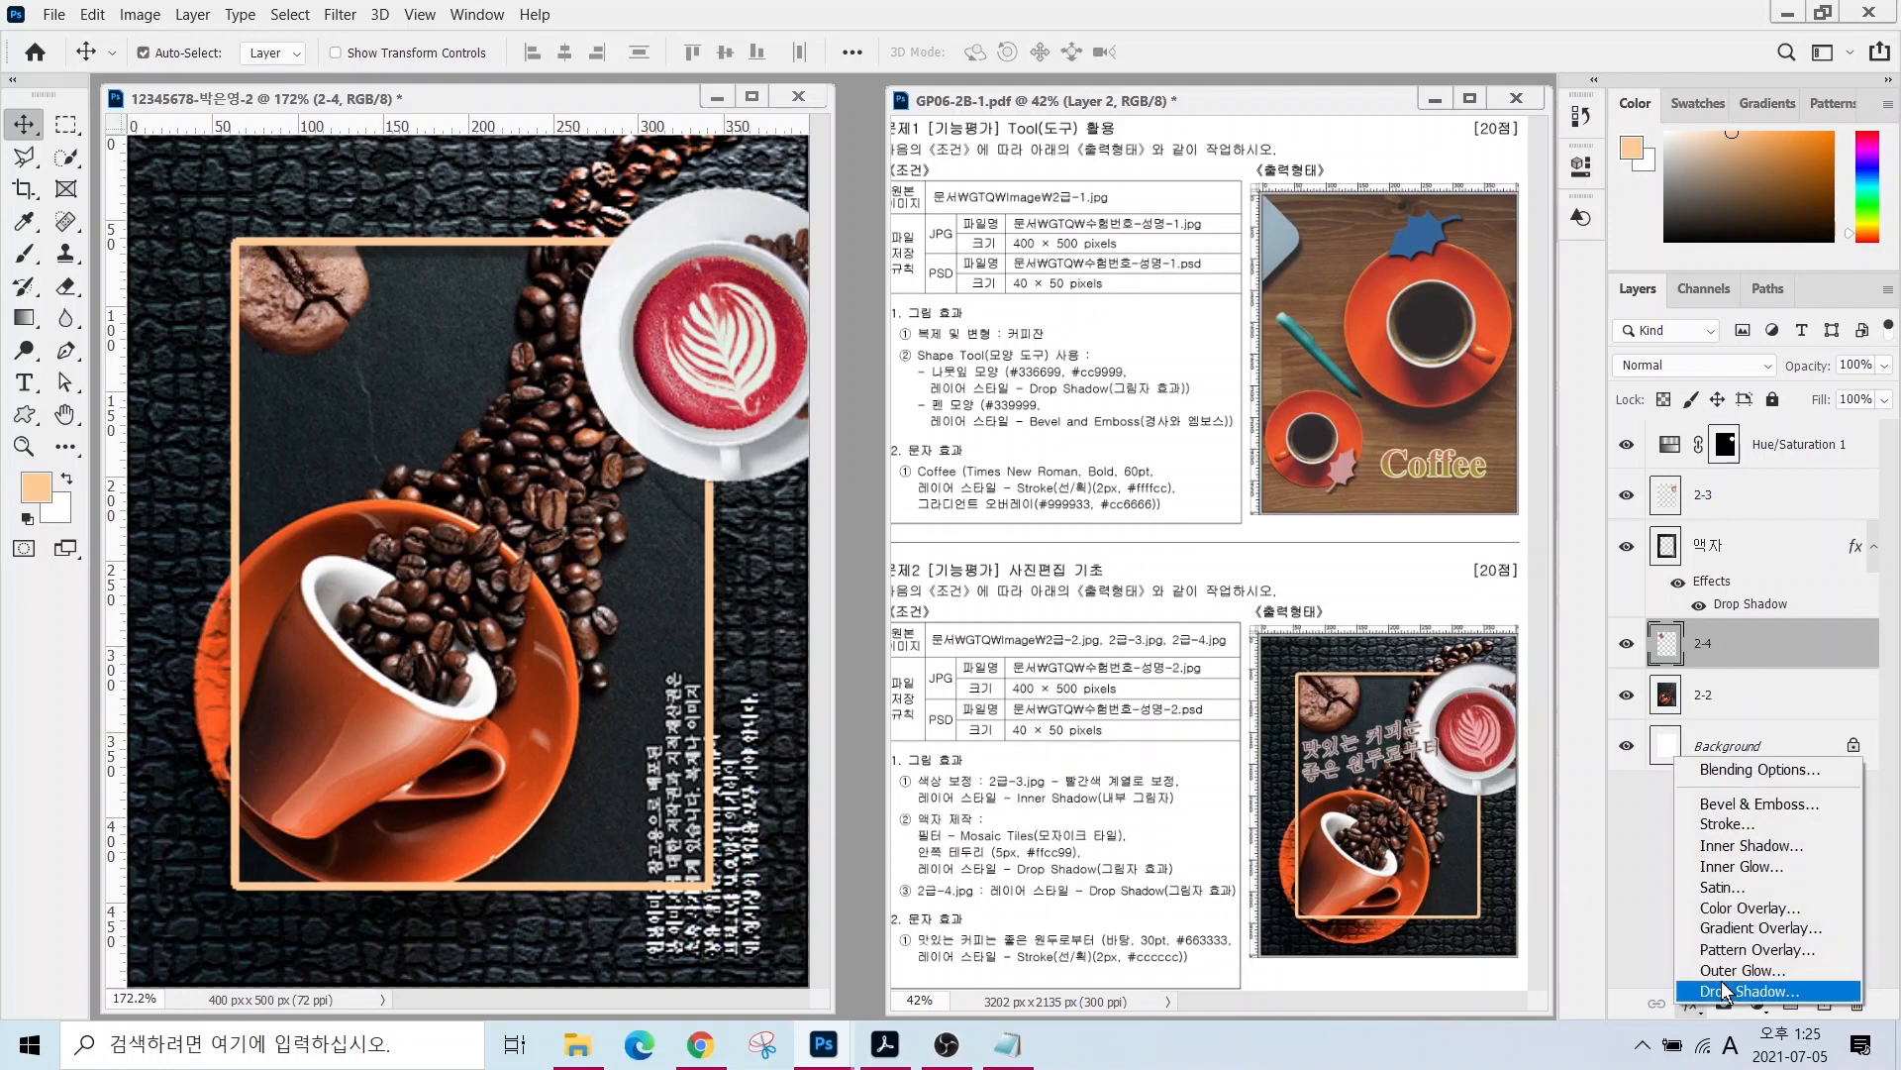
left_click(1728, 993)
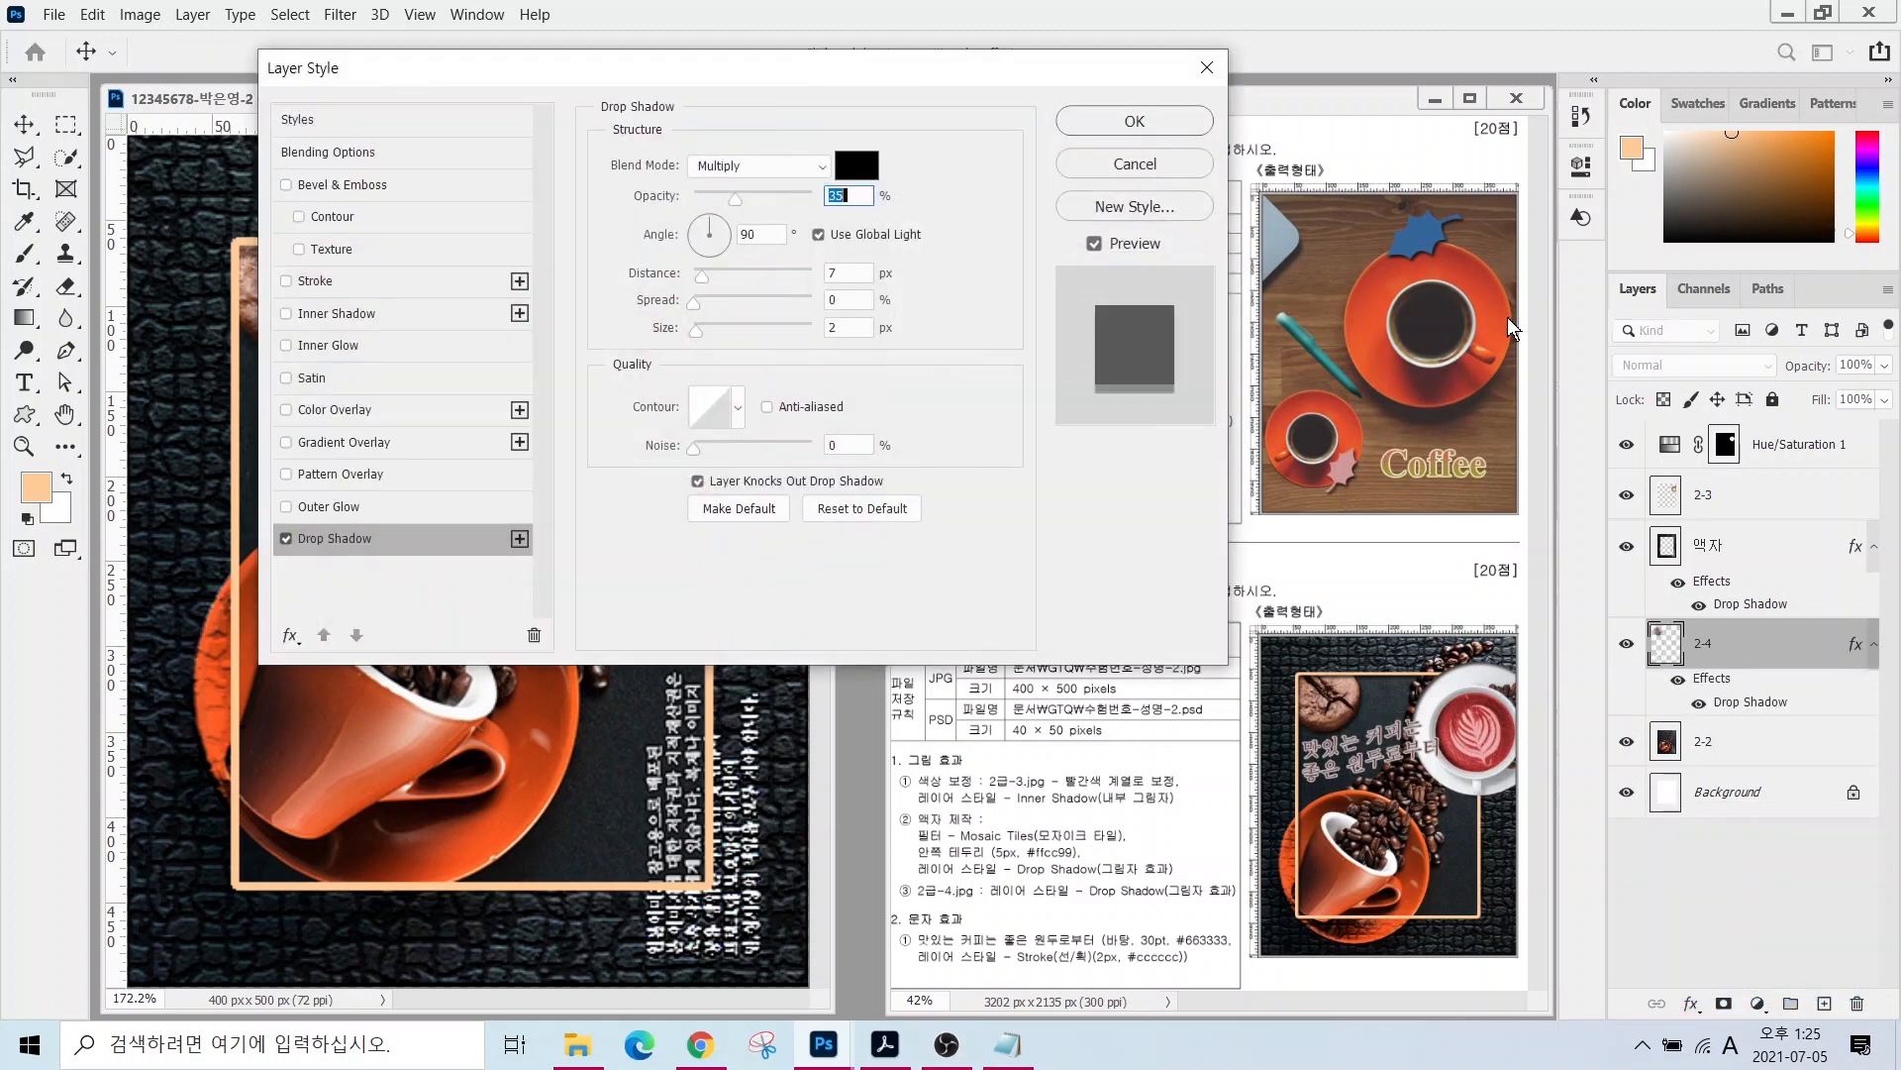
key("Return")
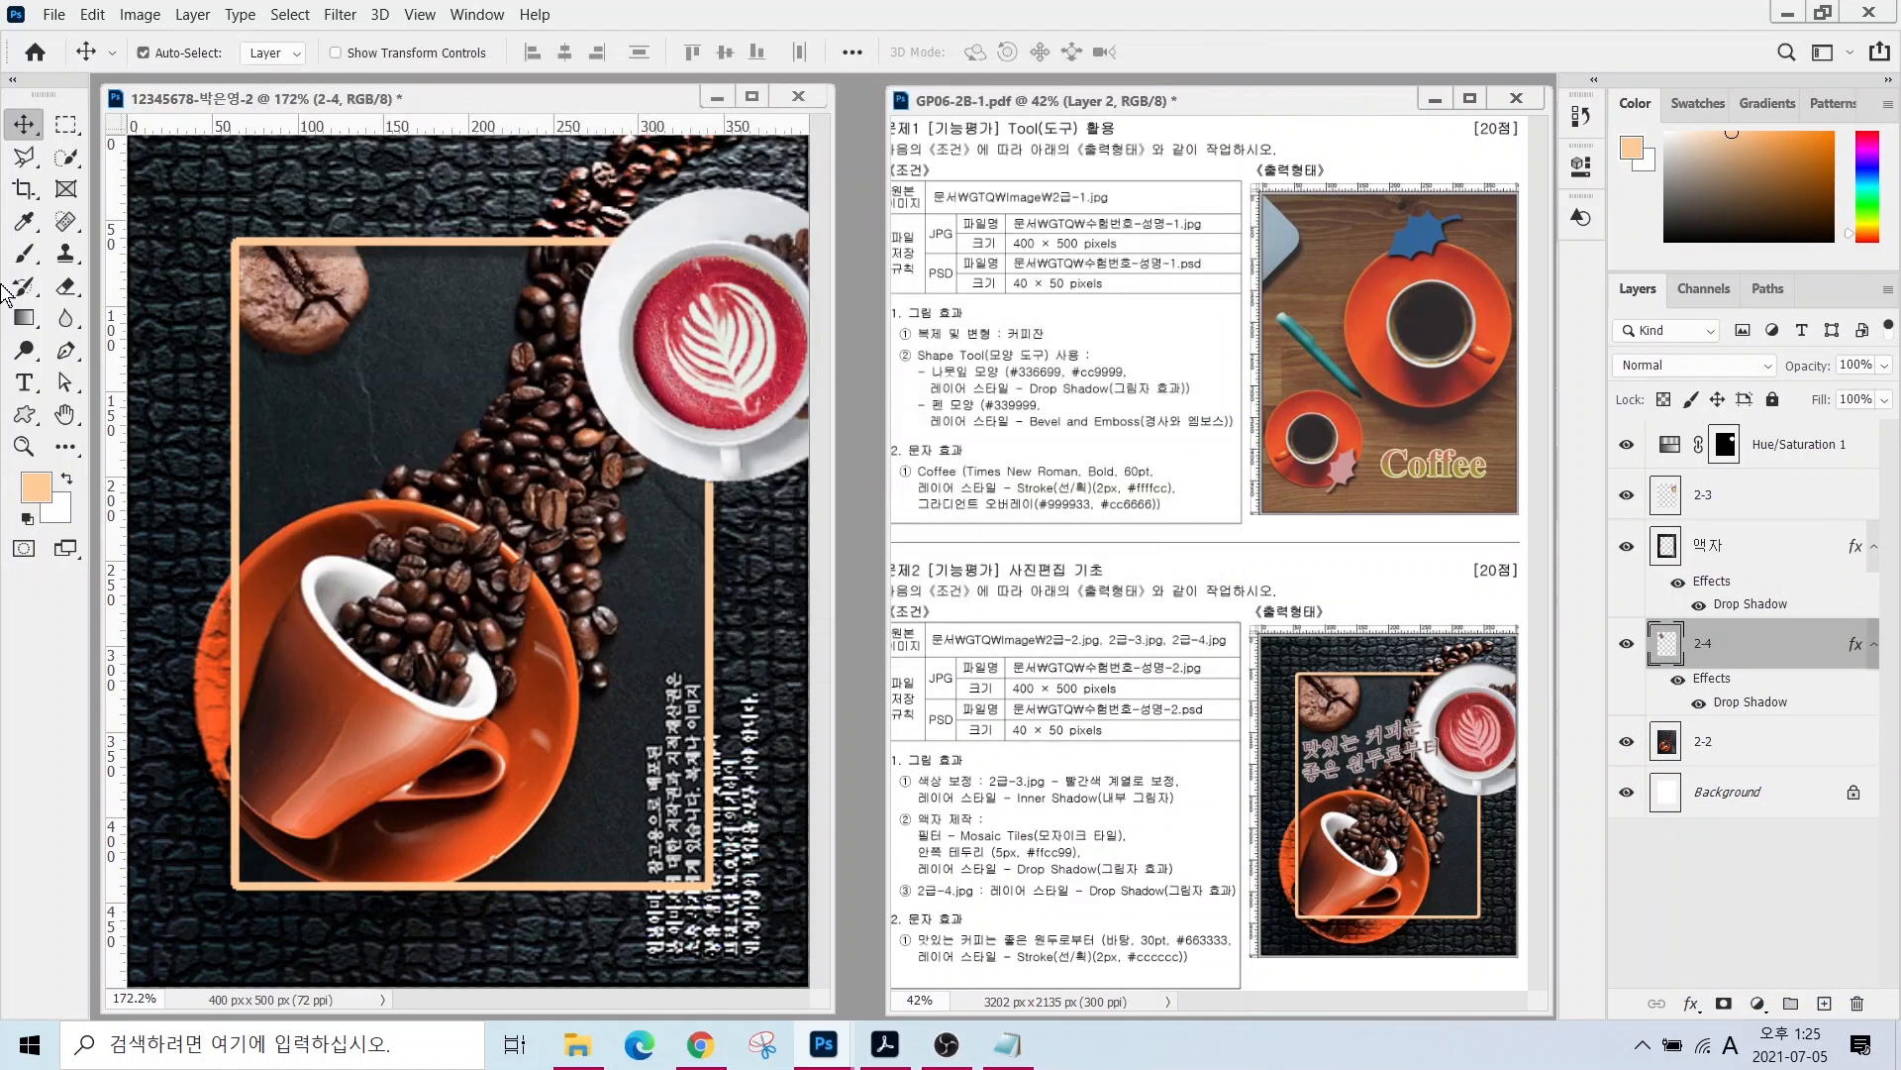
left_click(24, 382)
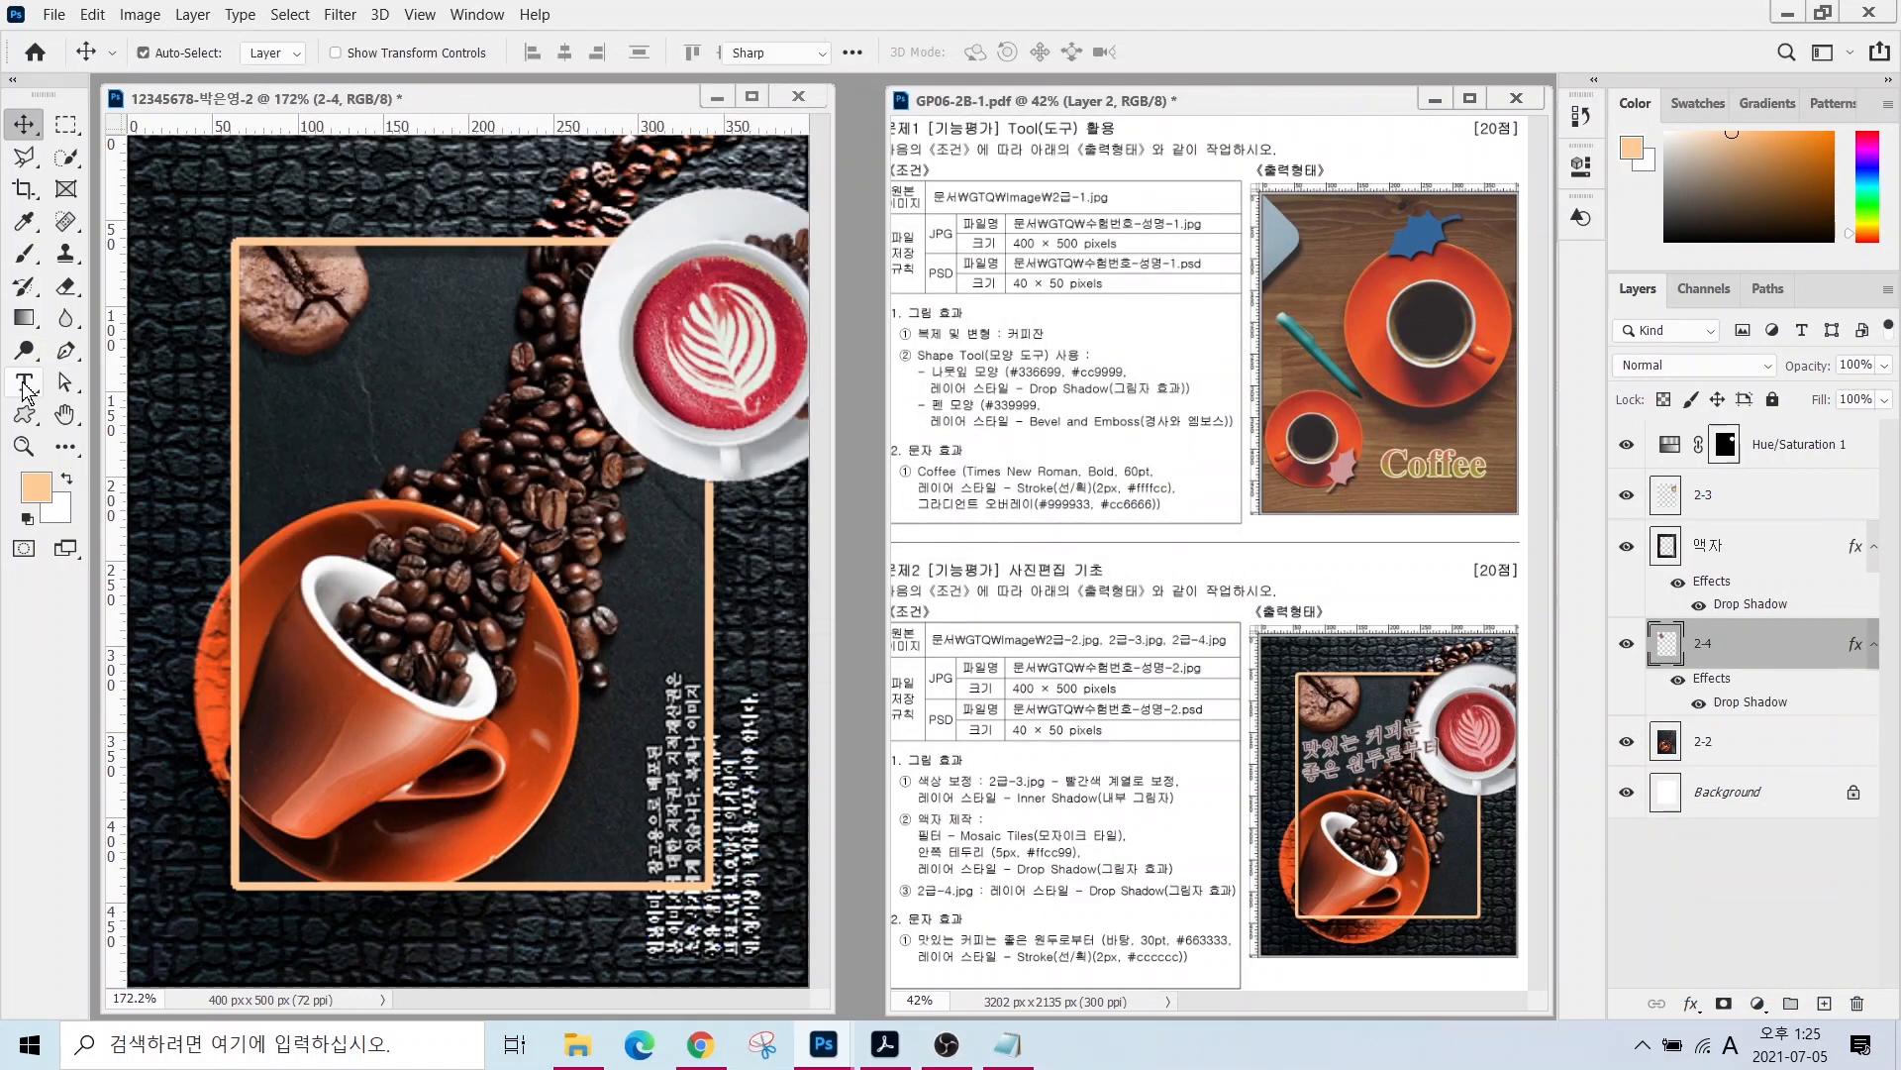
- Type the two-line Korean title 맛있는 커피는 / 좋은 원두로부터 on the canvas
left_click(300, 419)
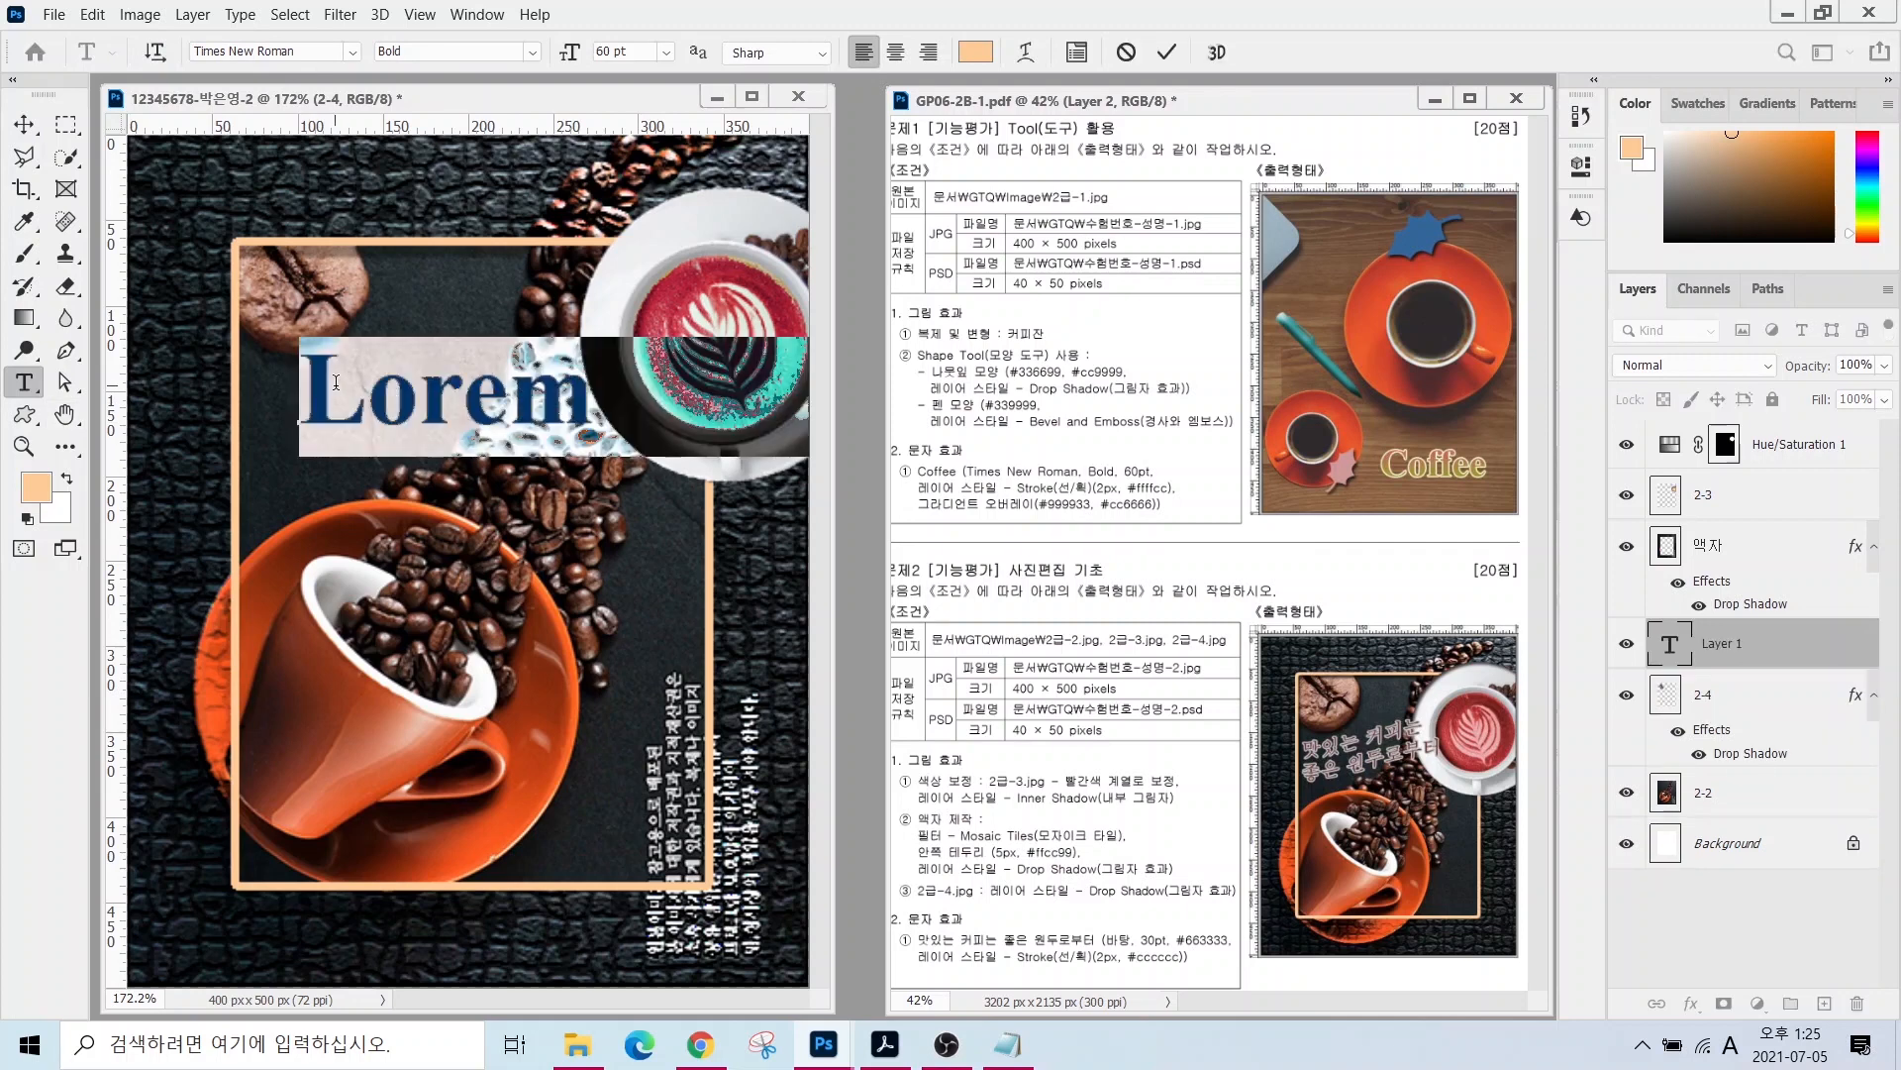
key("Hangul")
type("맛있는 커피는")
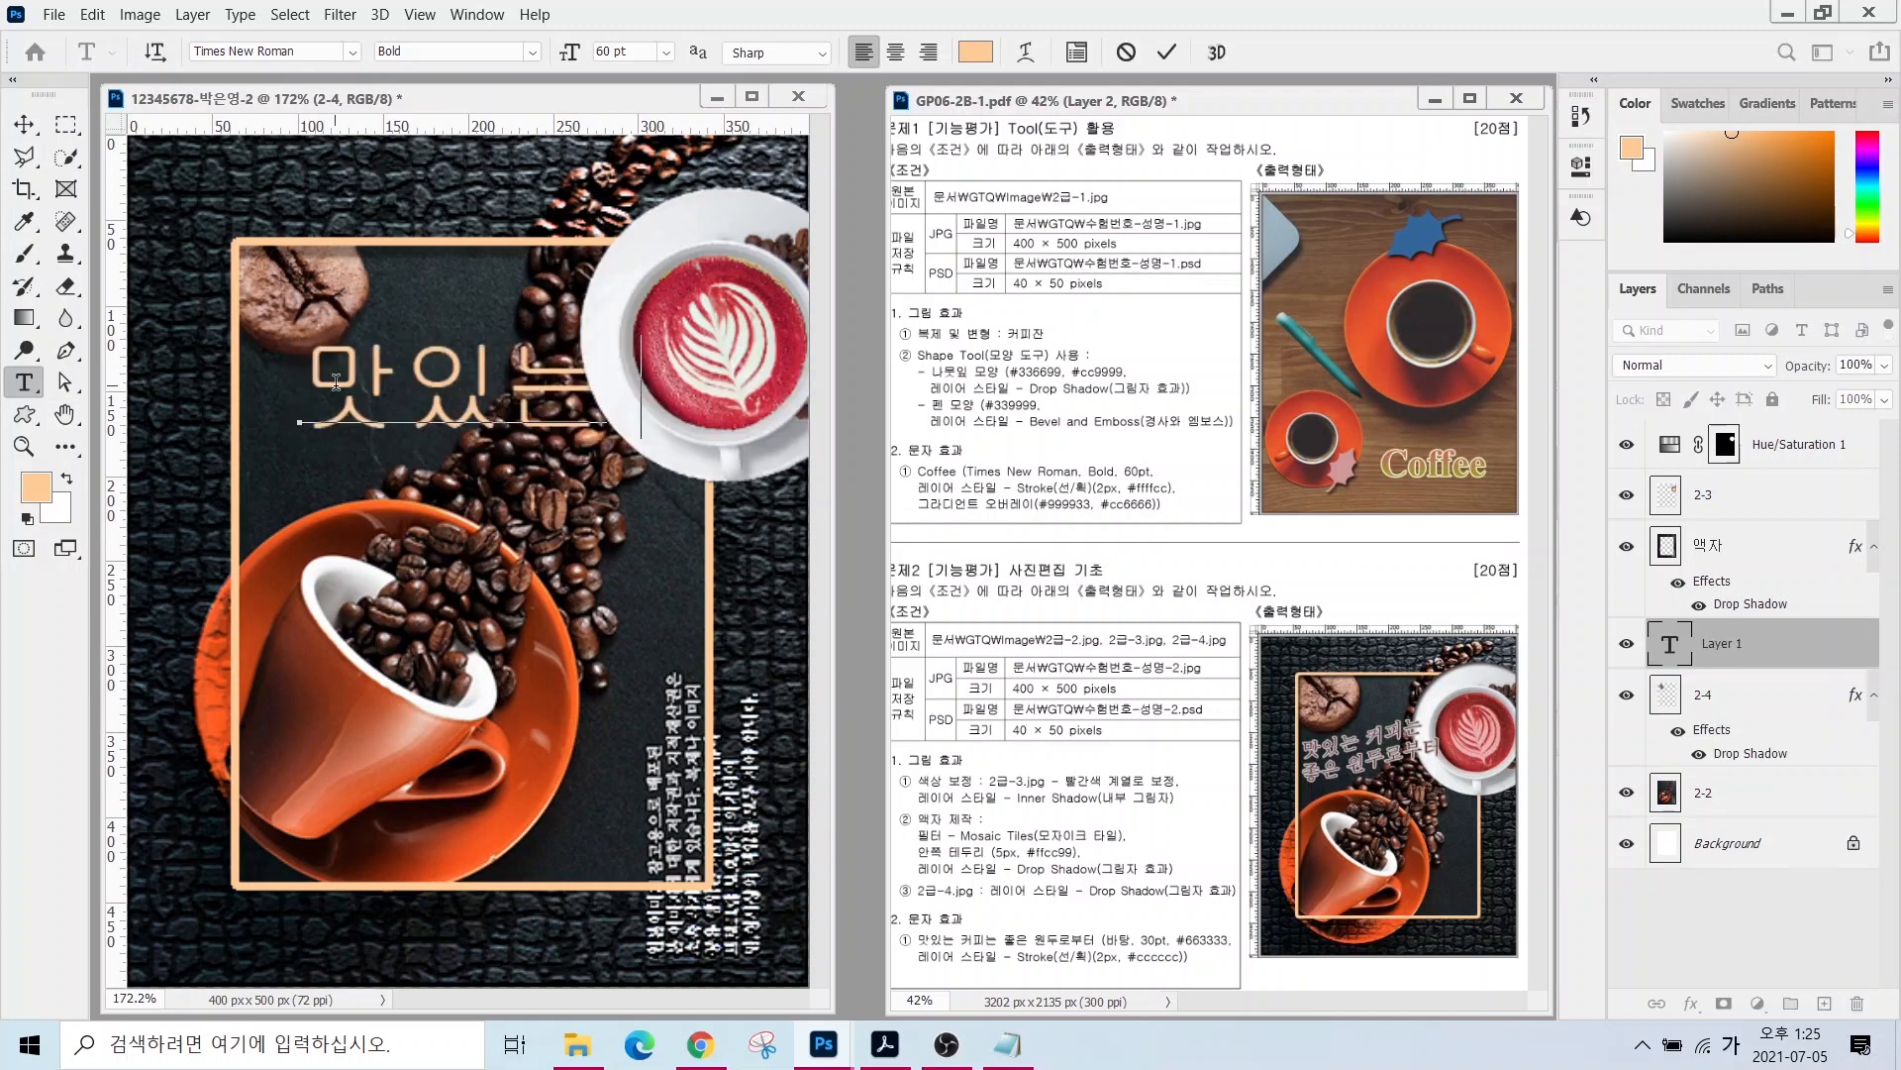
key("Return")
type("좋은 원두로부터")
key("ctrl+Return")
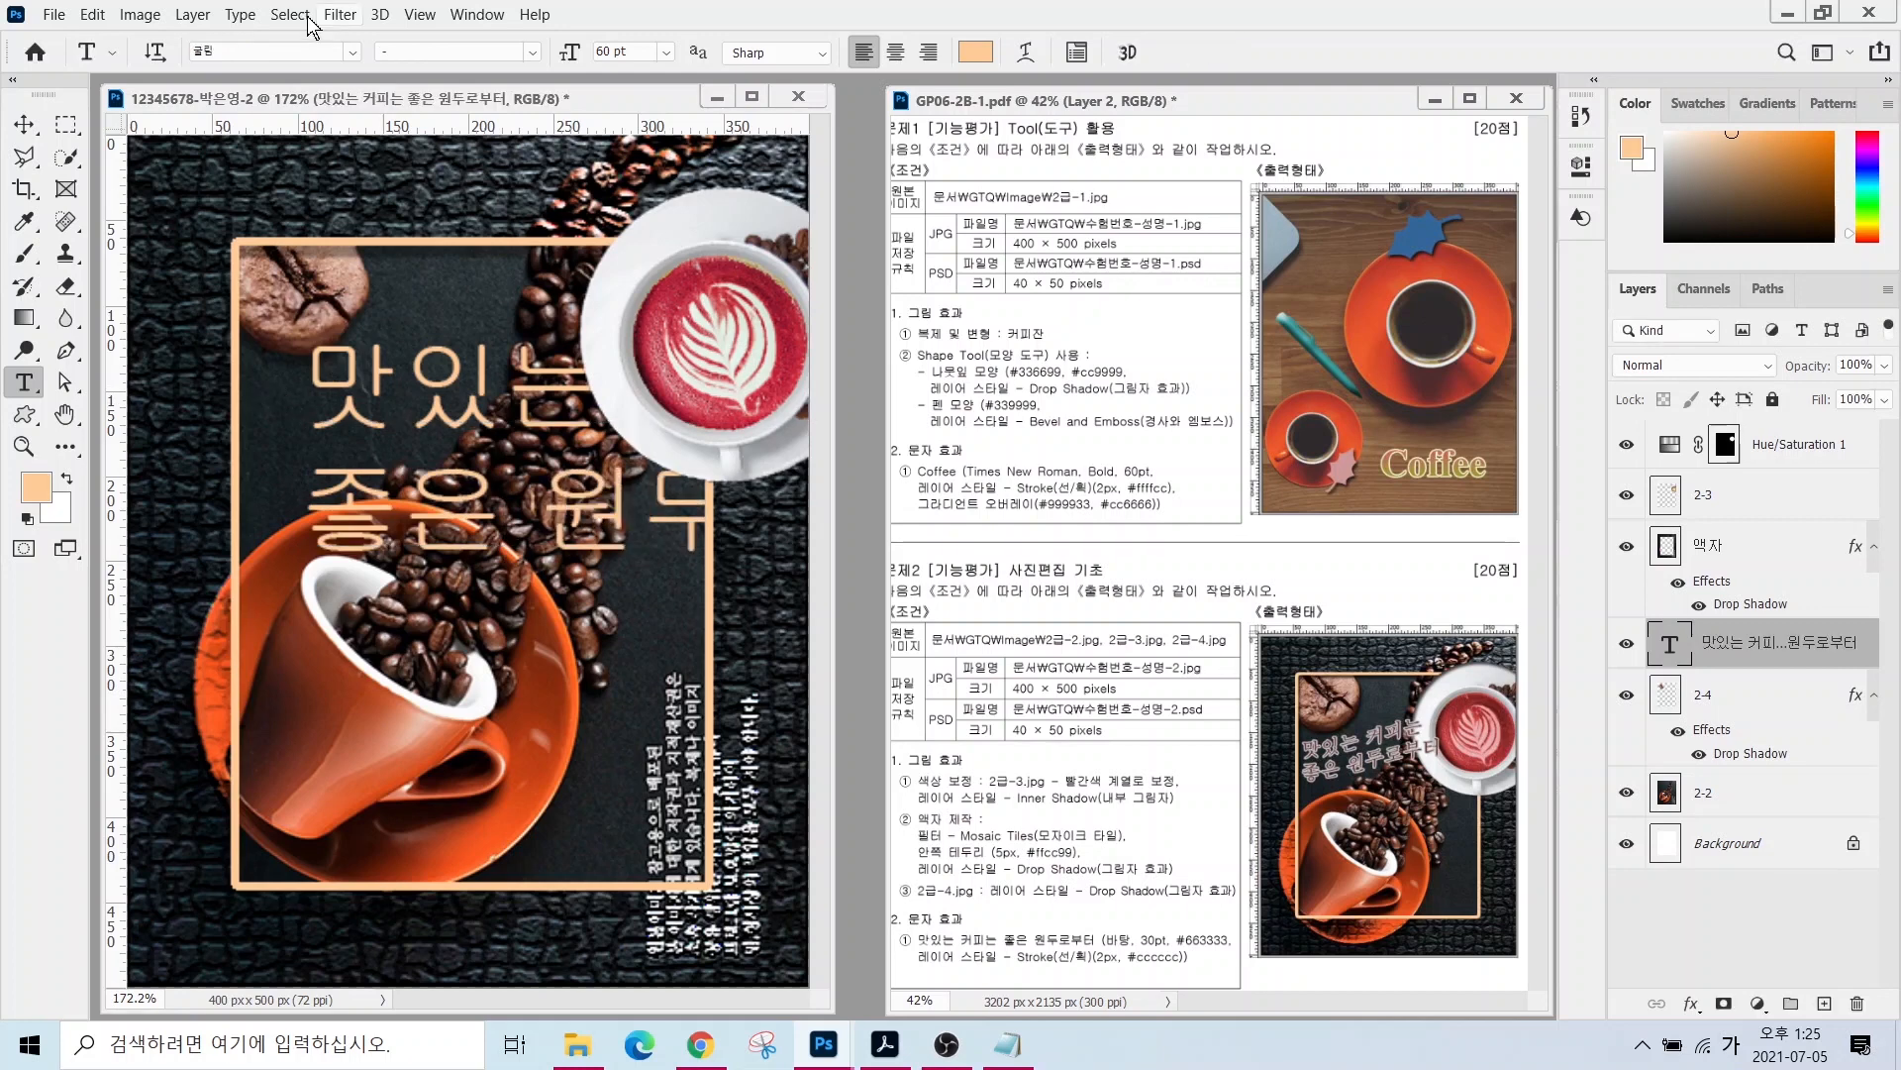
- Set the title to 문체부 바탕체, 30 pt, colour #663333
left_click(288, 53)
type("바ㅌ")
type("탕")
key("Return")
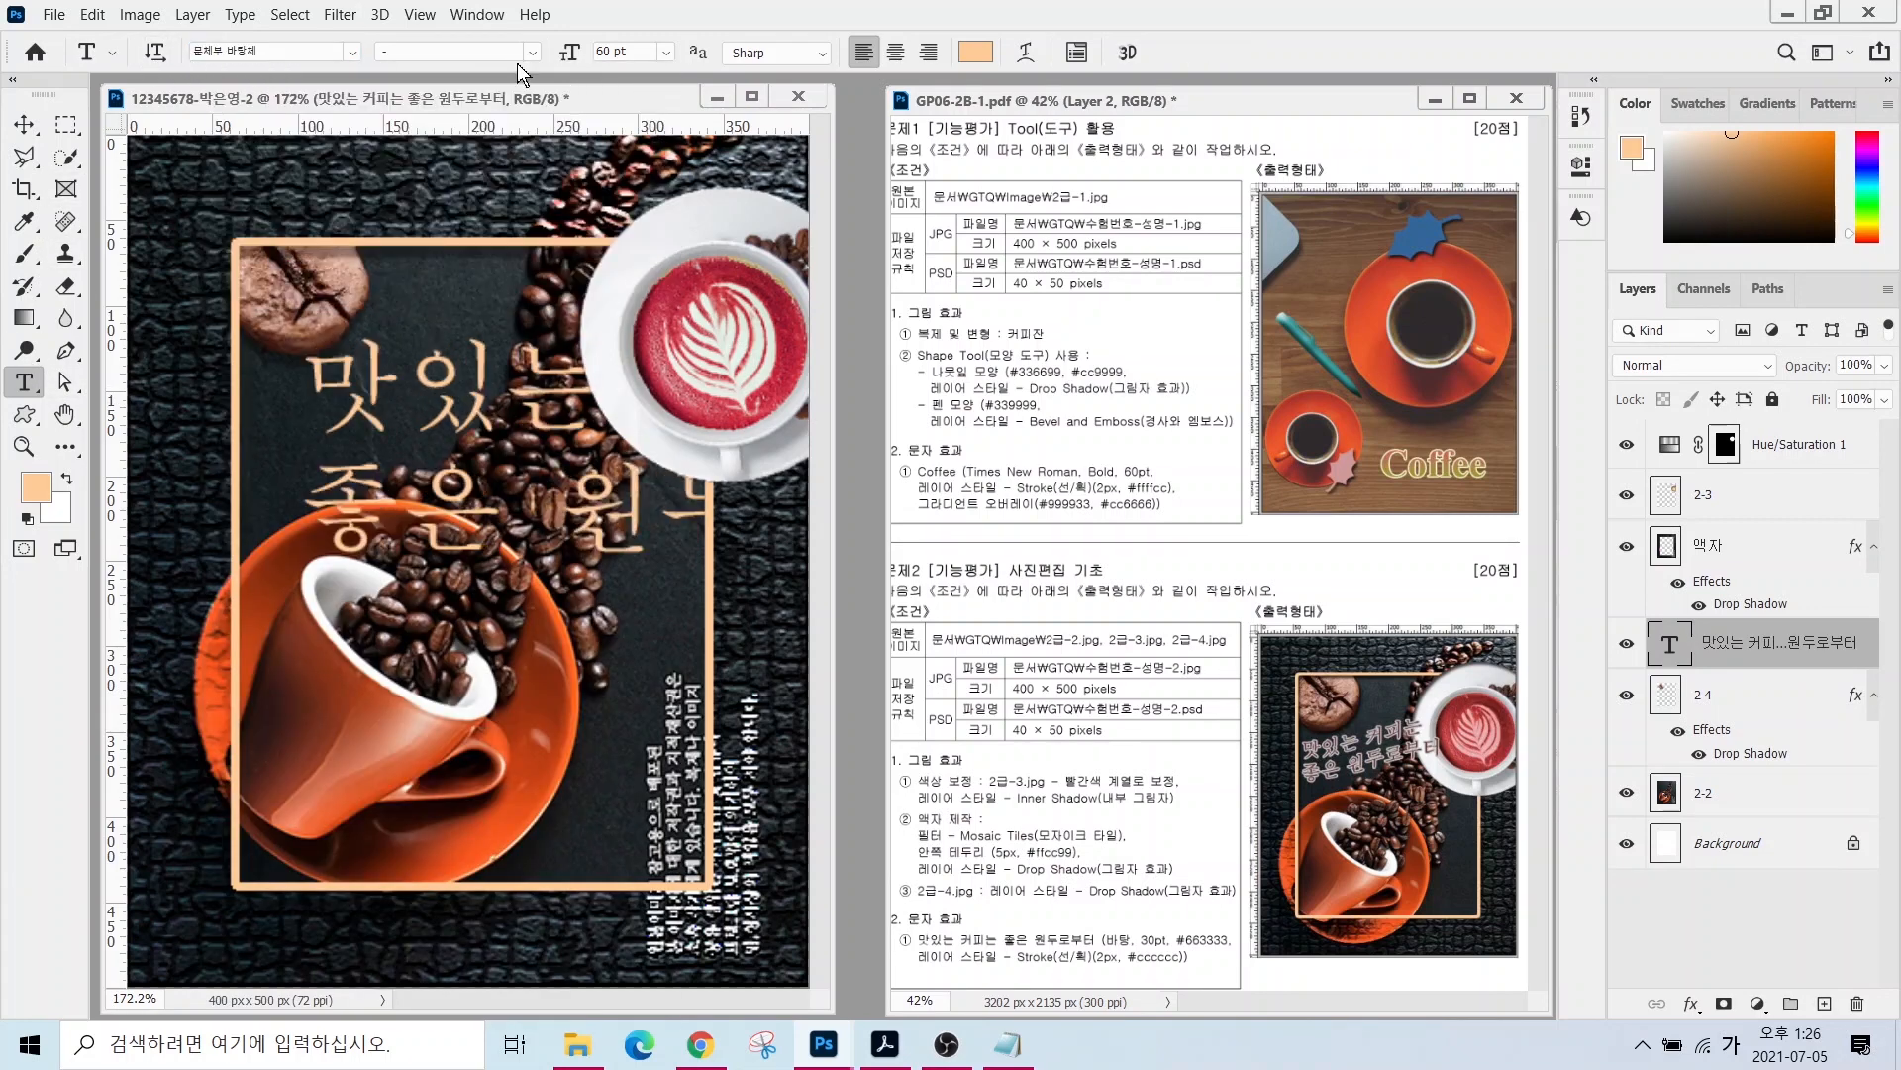
type("30")
key("Return")
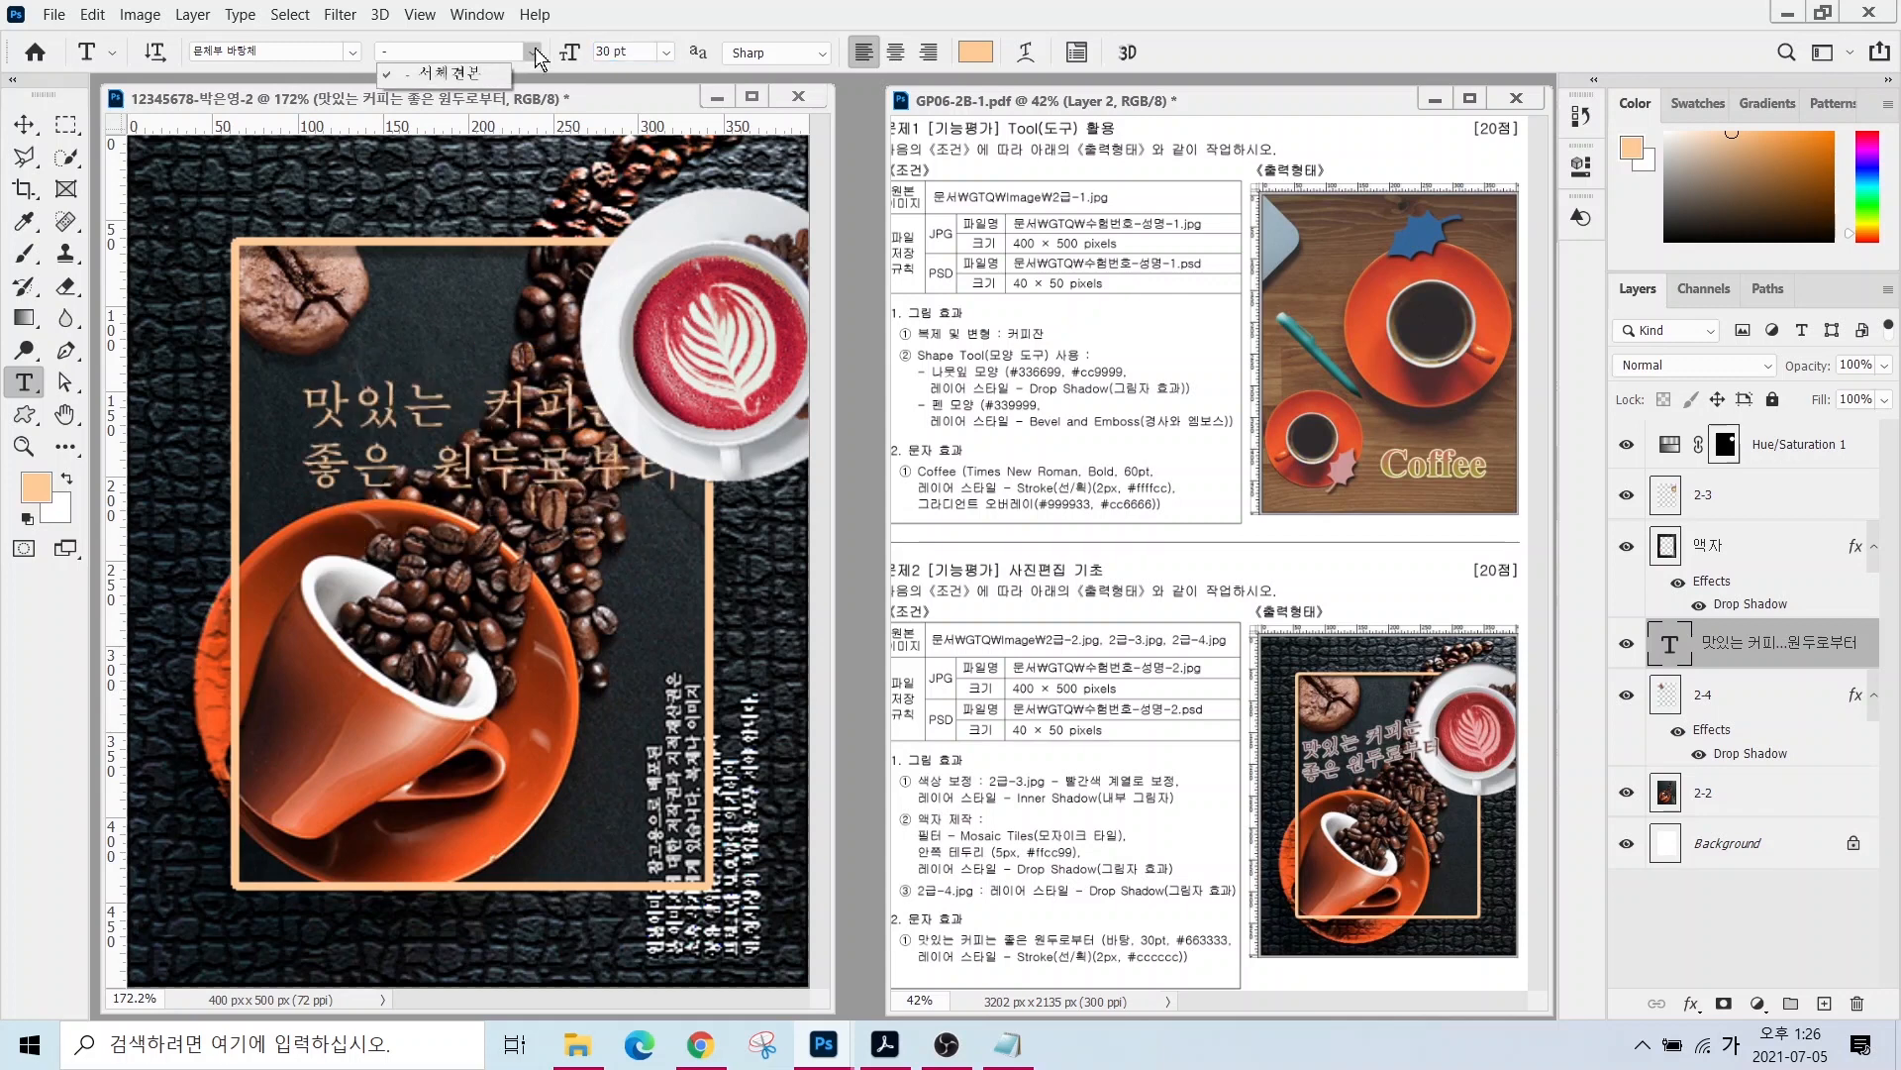
left_click(975, 52)
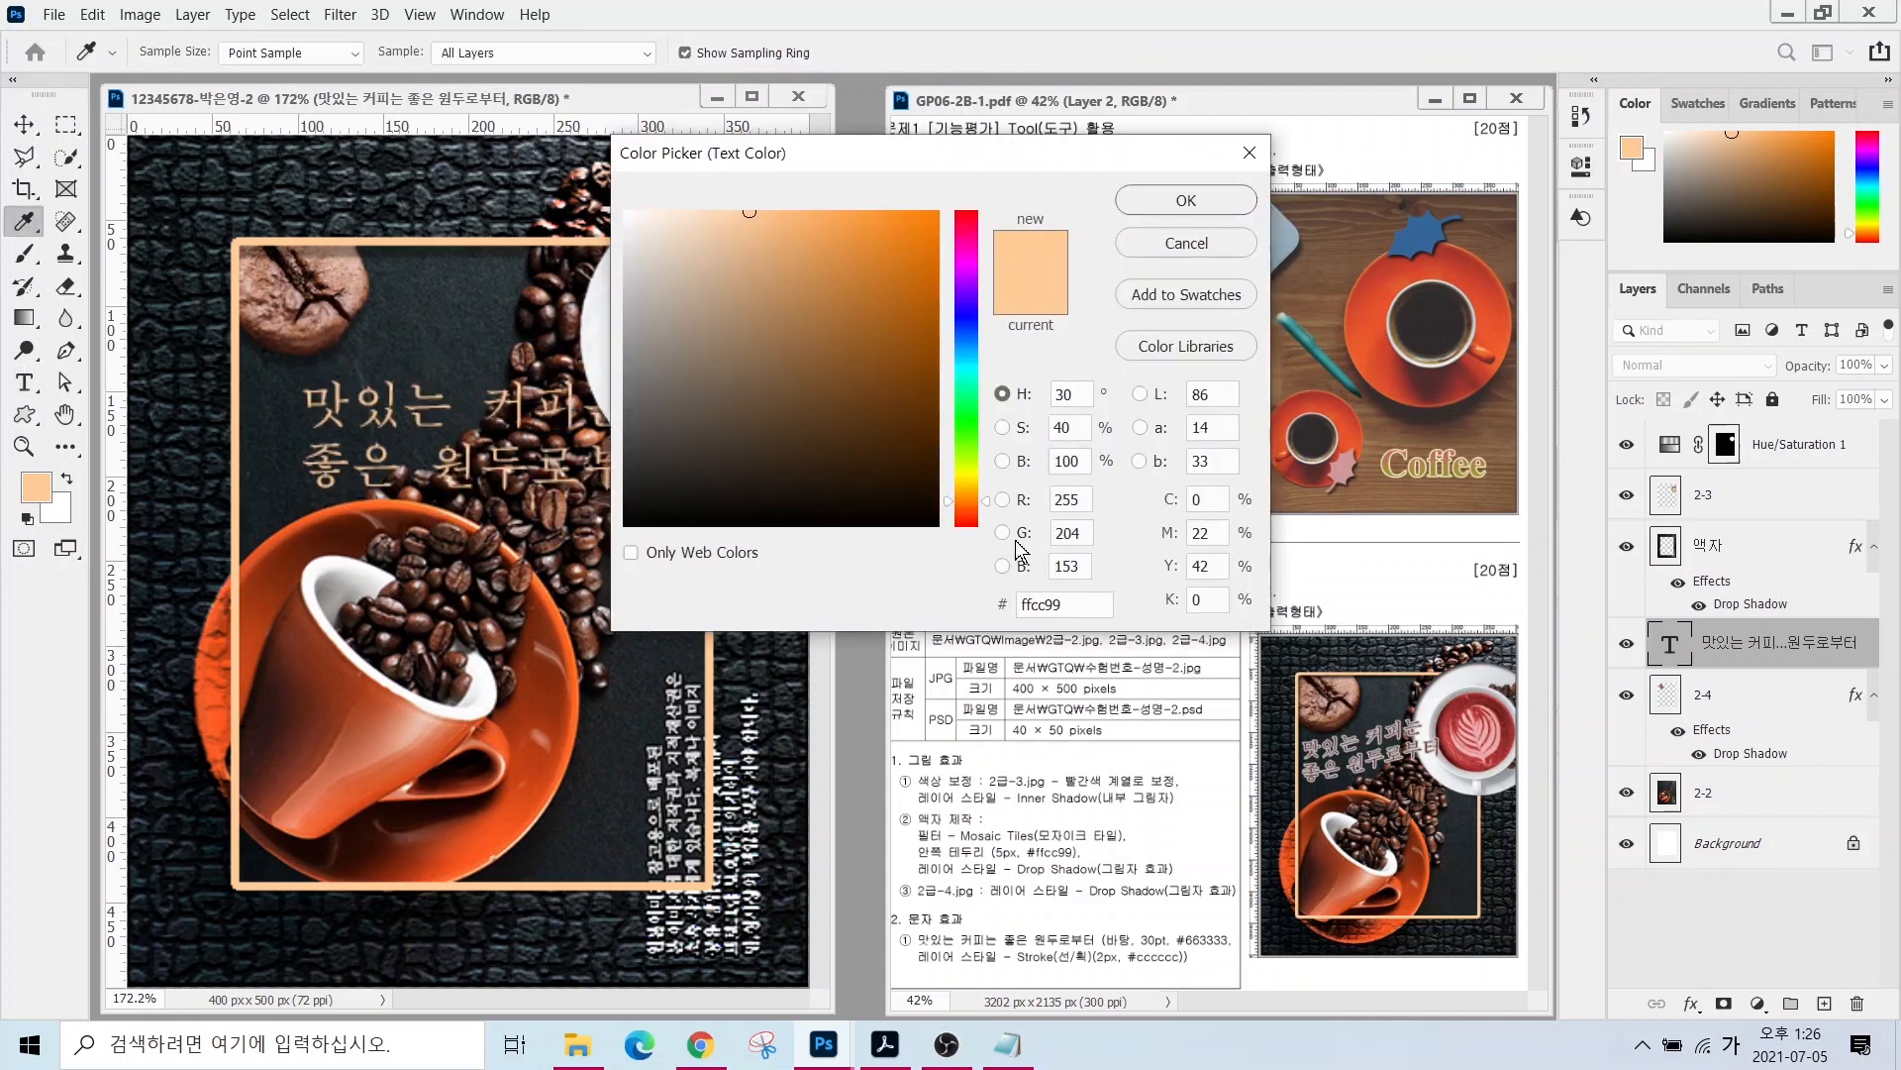
key("Hangul")
type("663333")
key("Return")
- Add a #cccccc Stroke layer effect to the title
left_click(1691, 1003)
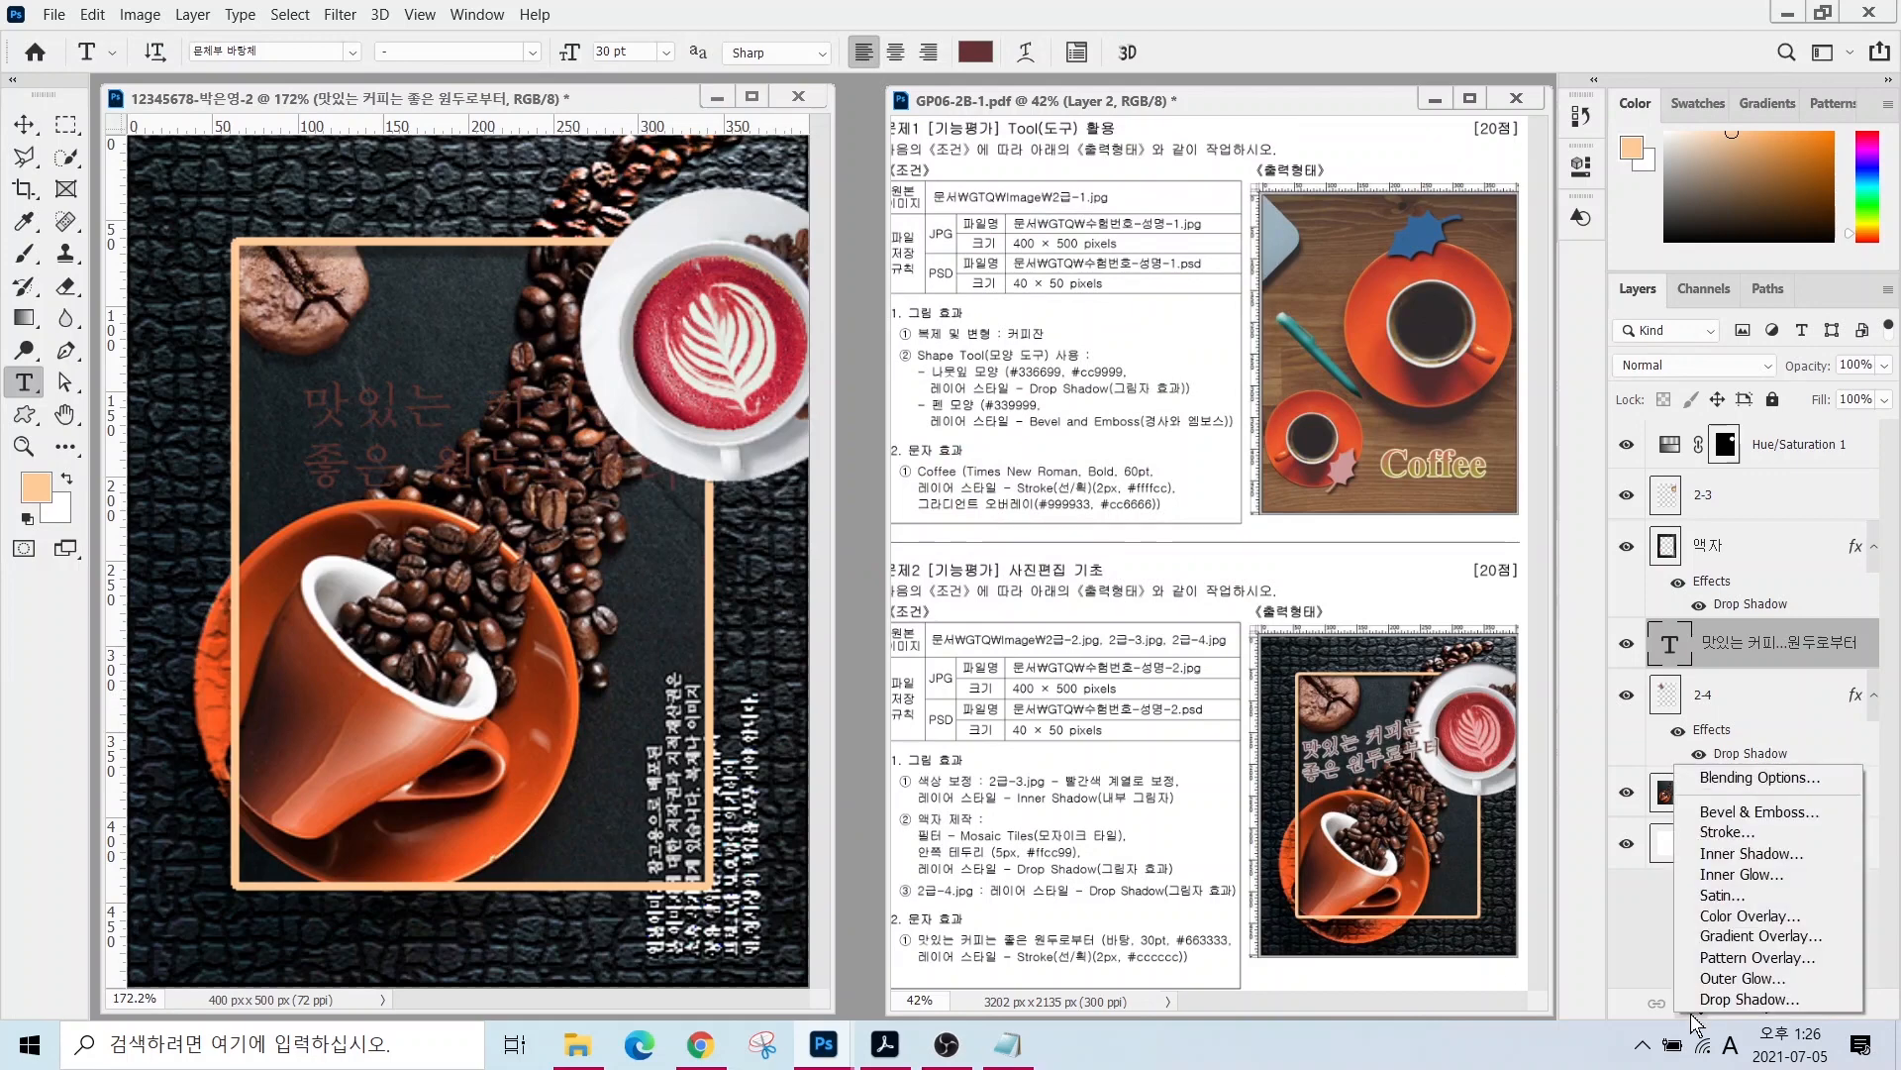
left_click(1668, 832)
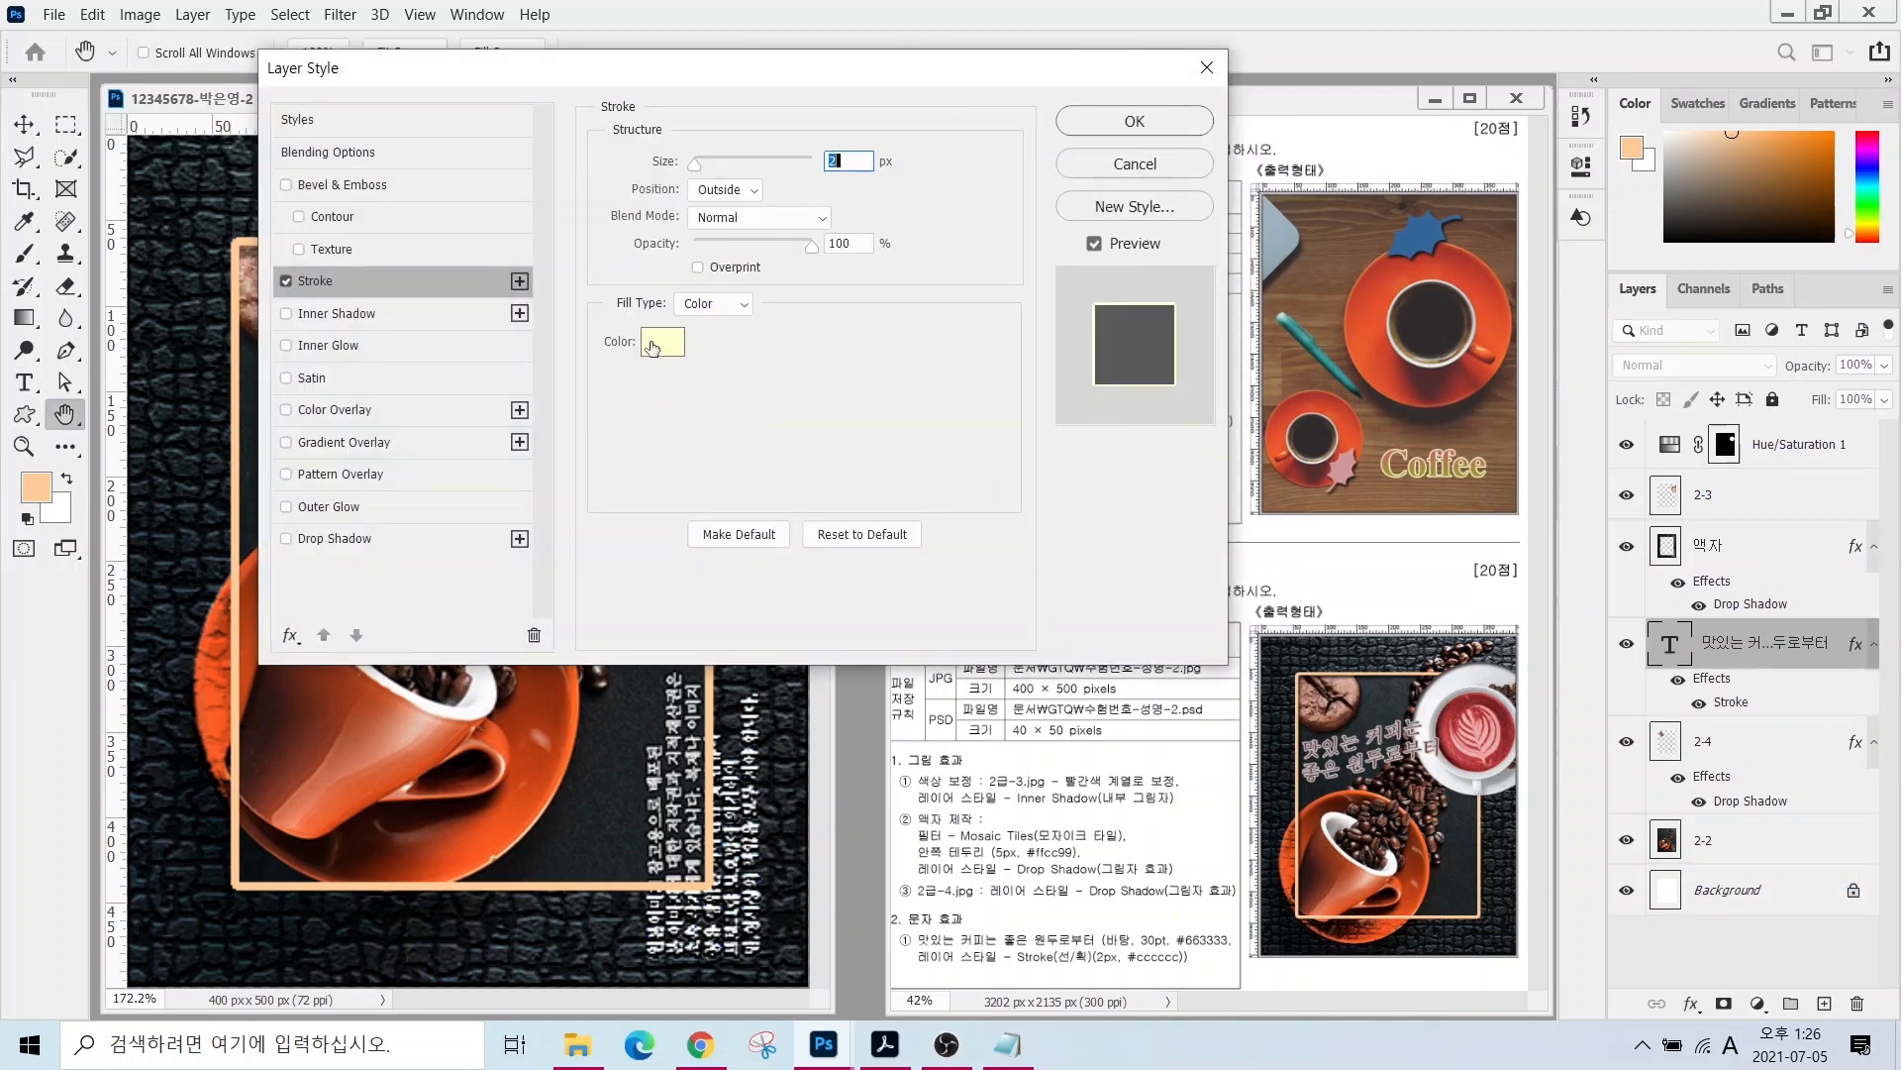
left_click(655, 342)
type("cccccc")
key("Return")
key("Return")
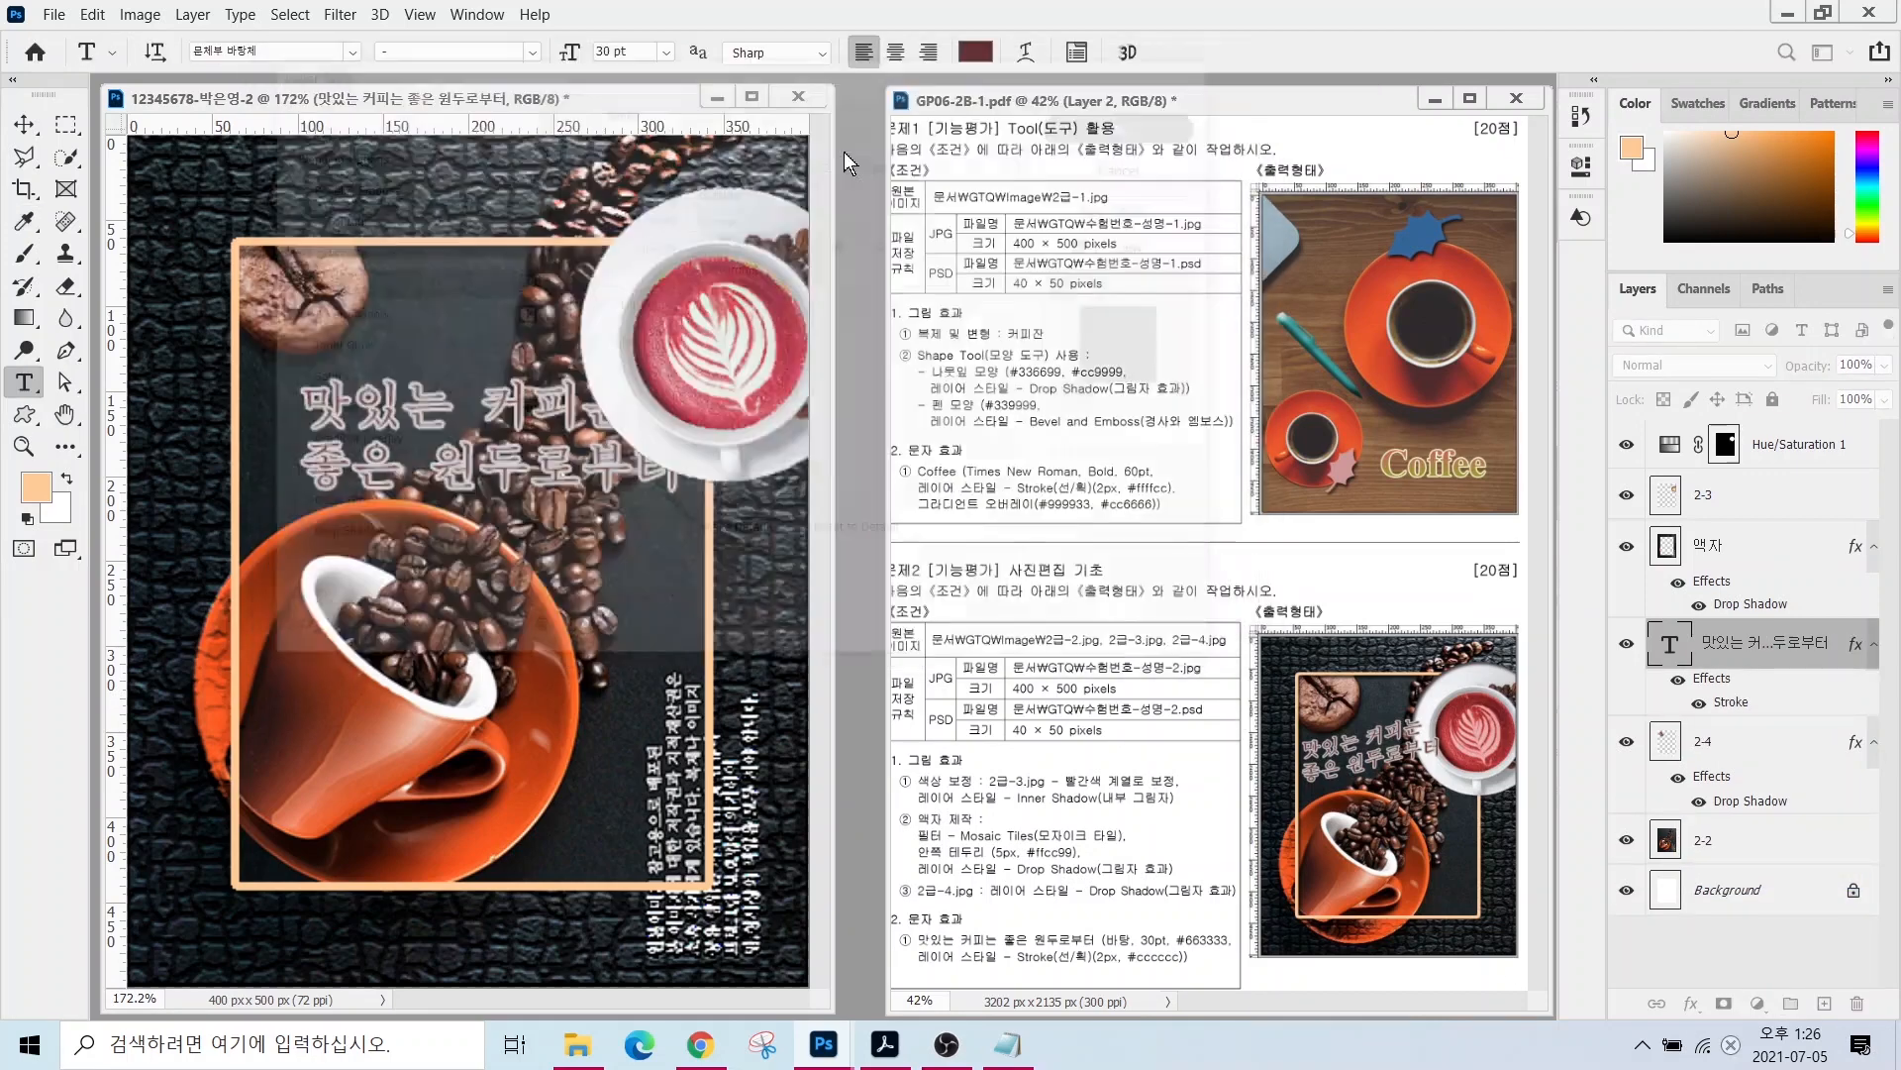
left_click(21, 123)
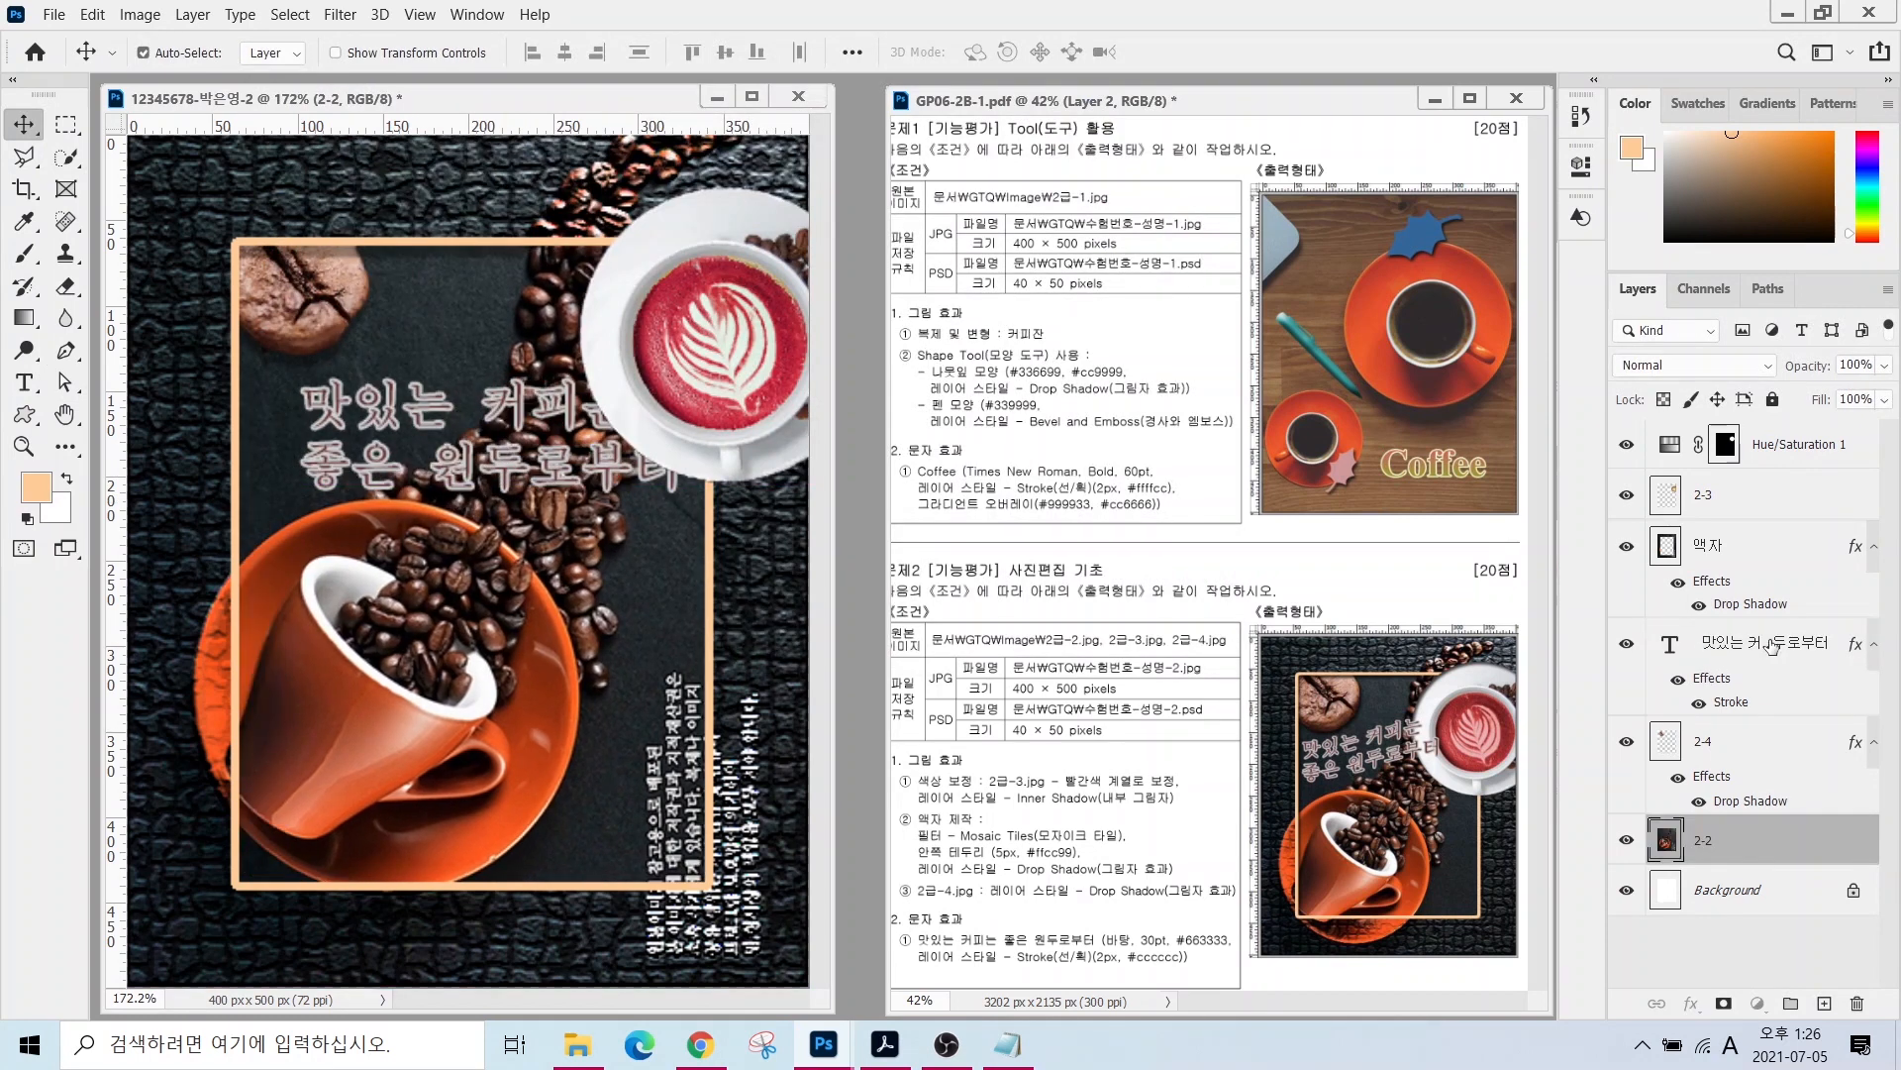
- Move the title layer to the top of the stack and bring up its type options with the Type tool
left_click_drag(1718, 651, 1743, 436)
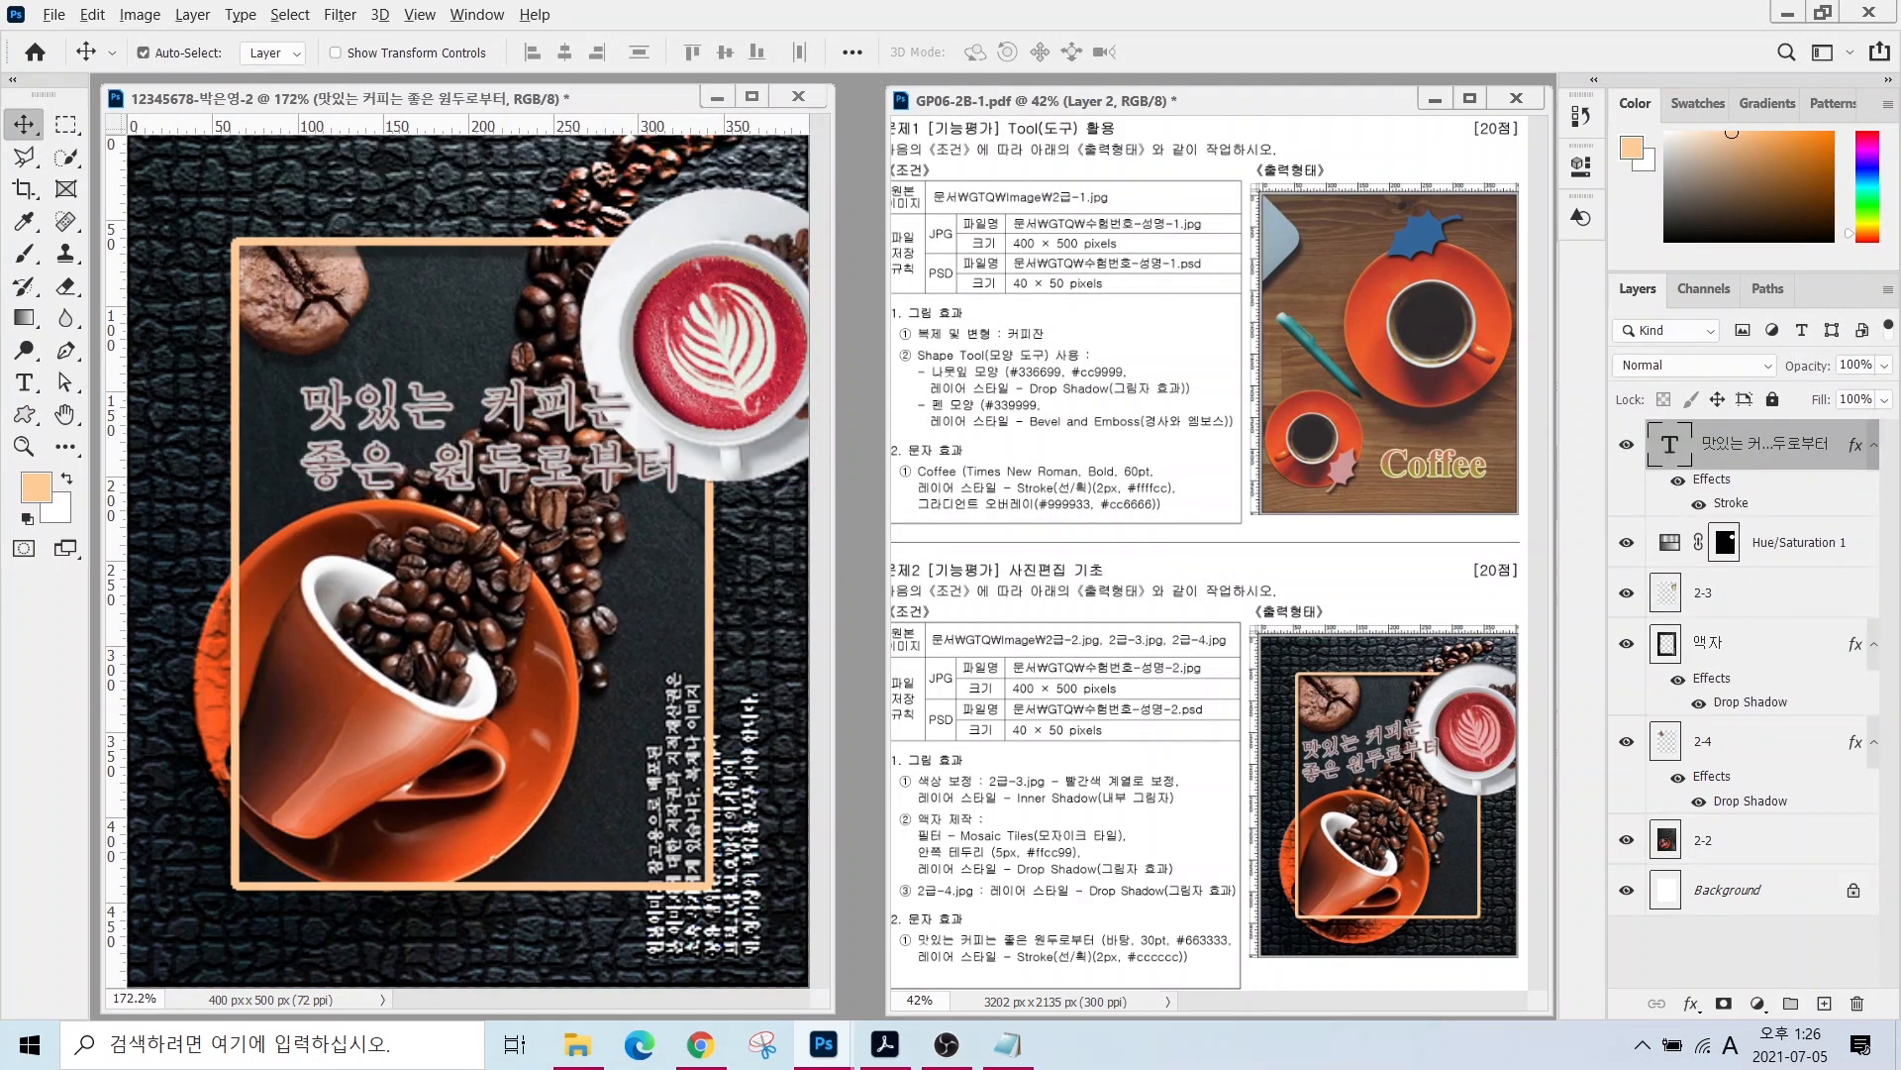
mouse_move(908, 926)
left_mouse_down()
mouse_move(1084, 975)
mouse_move(1253, 988)
left_mouse_up()
mouse_move(1276, 778)
left_mouse_down()
mouse_move(1491, 763)
mouse_move(1486, 668)
mouse_move(1396, 706)
mouse_move(1331, 704)
mouse_move(1270, 782)
left_mouse_up()
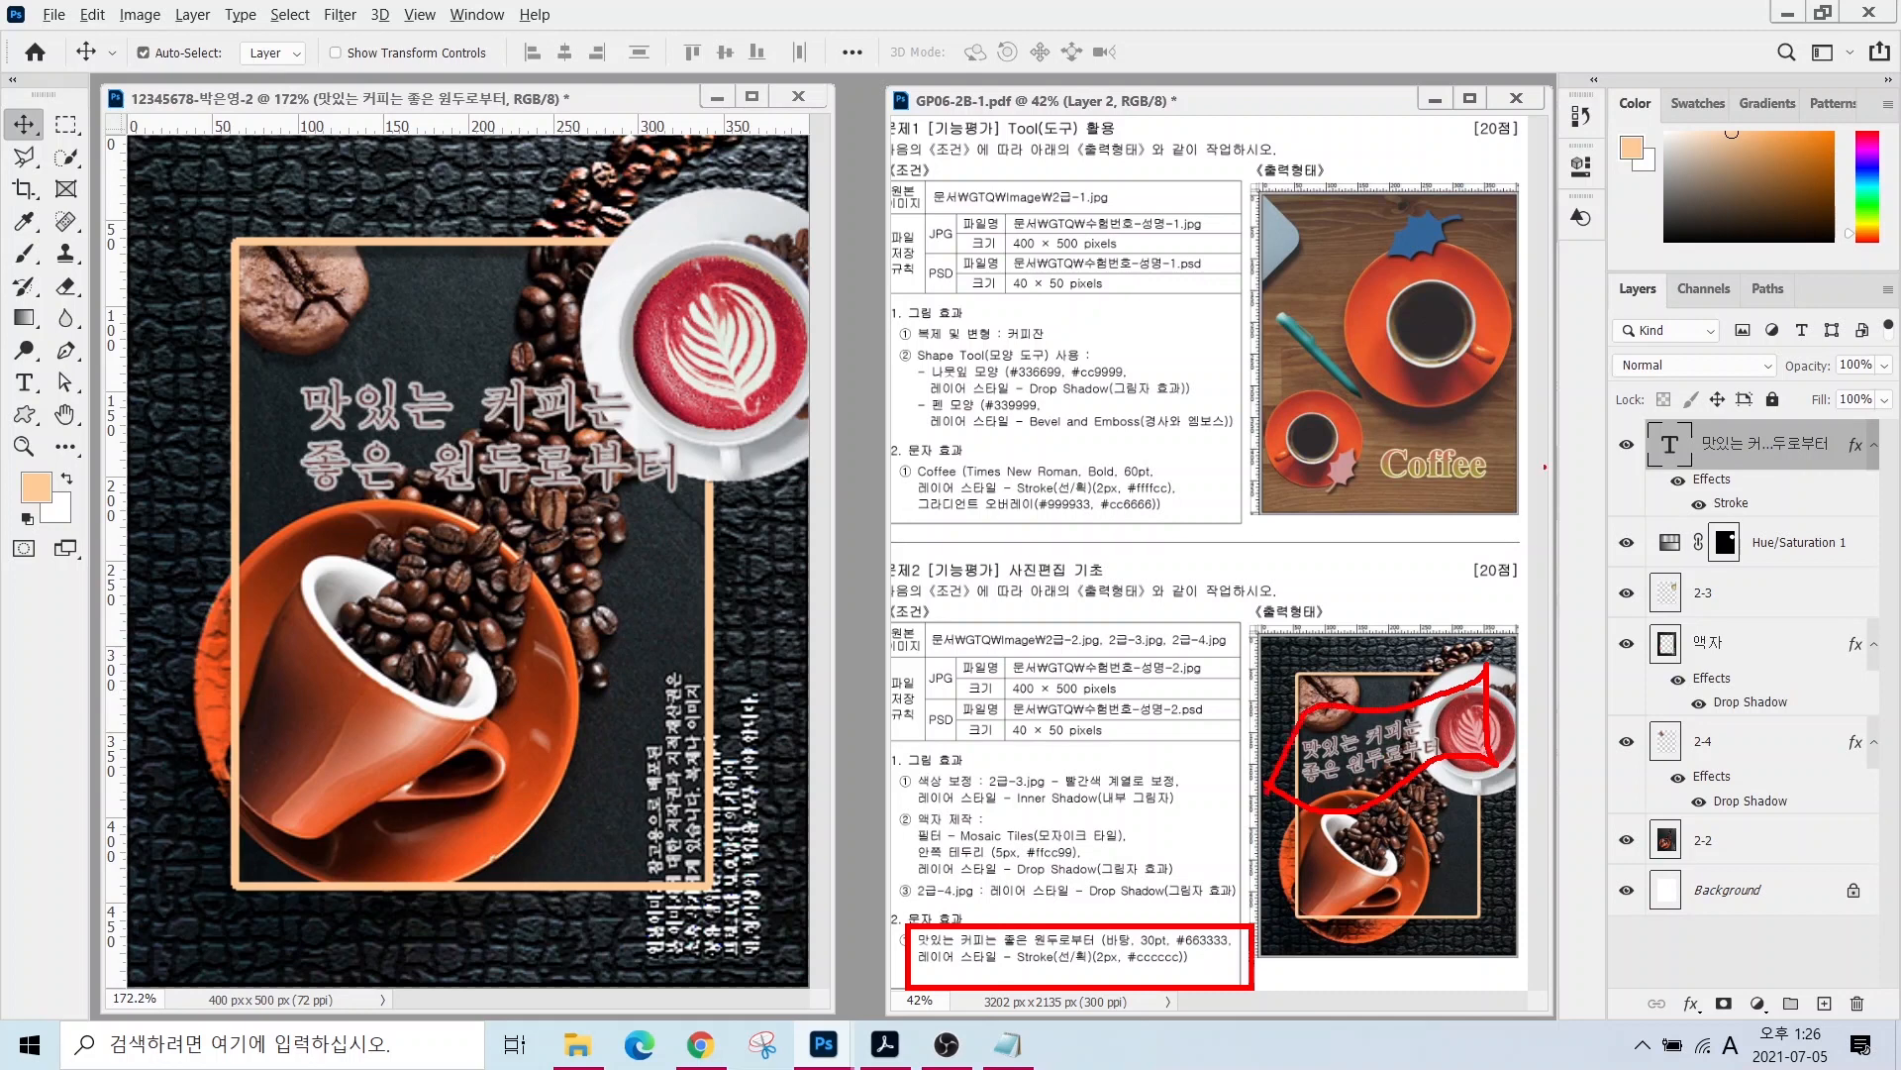
left_click_drag(1583, 413, 1887, 487)
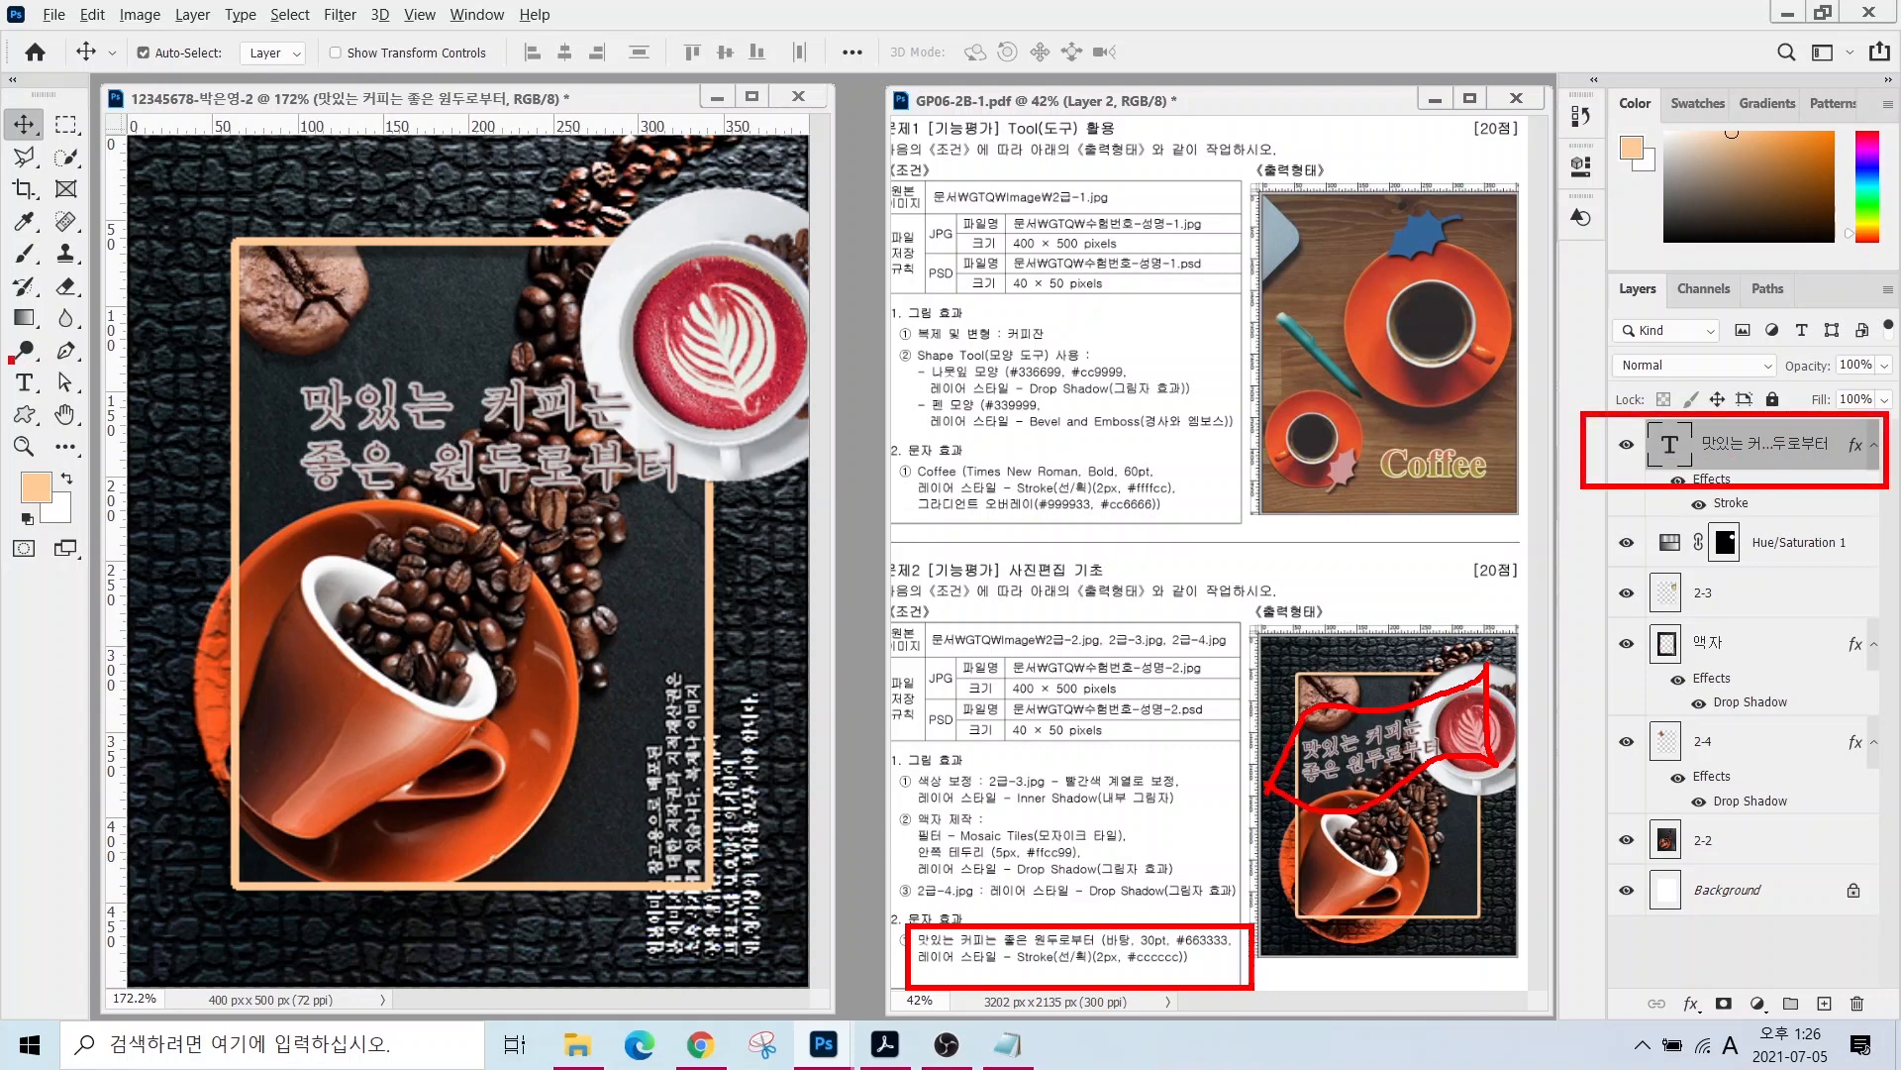
left_click_drag(9, 356, 131, 467)
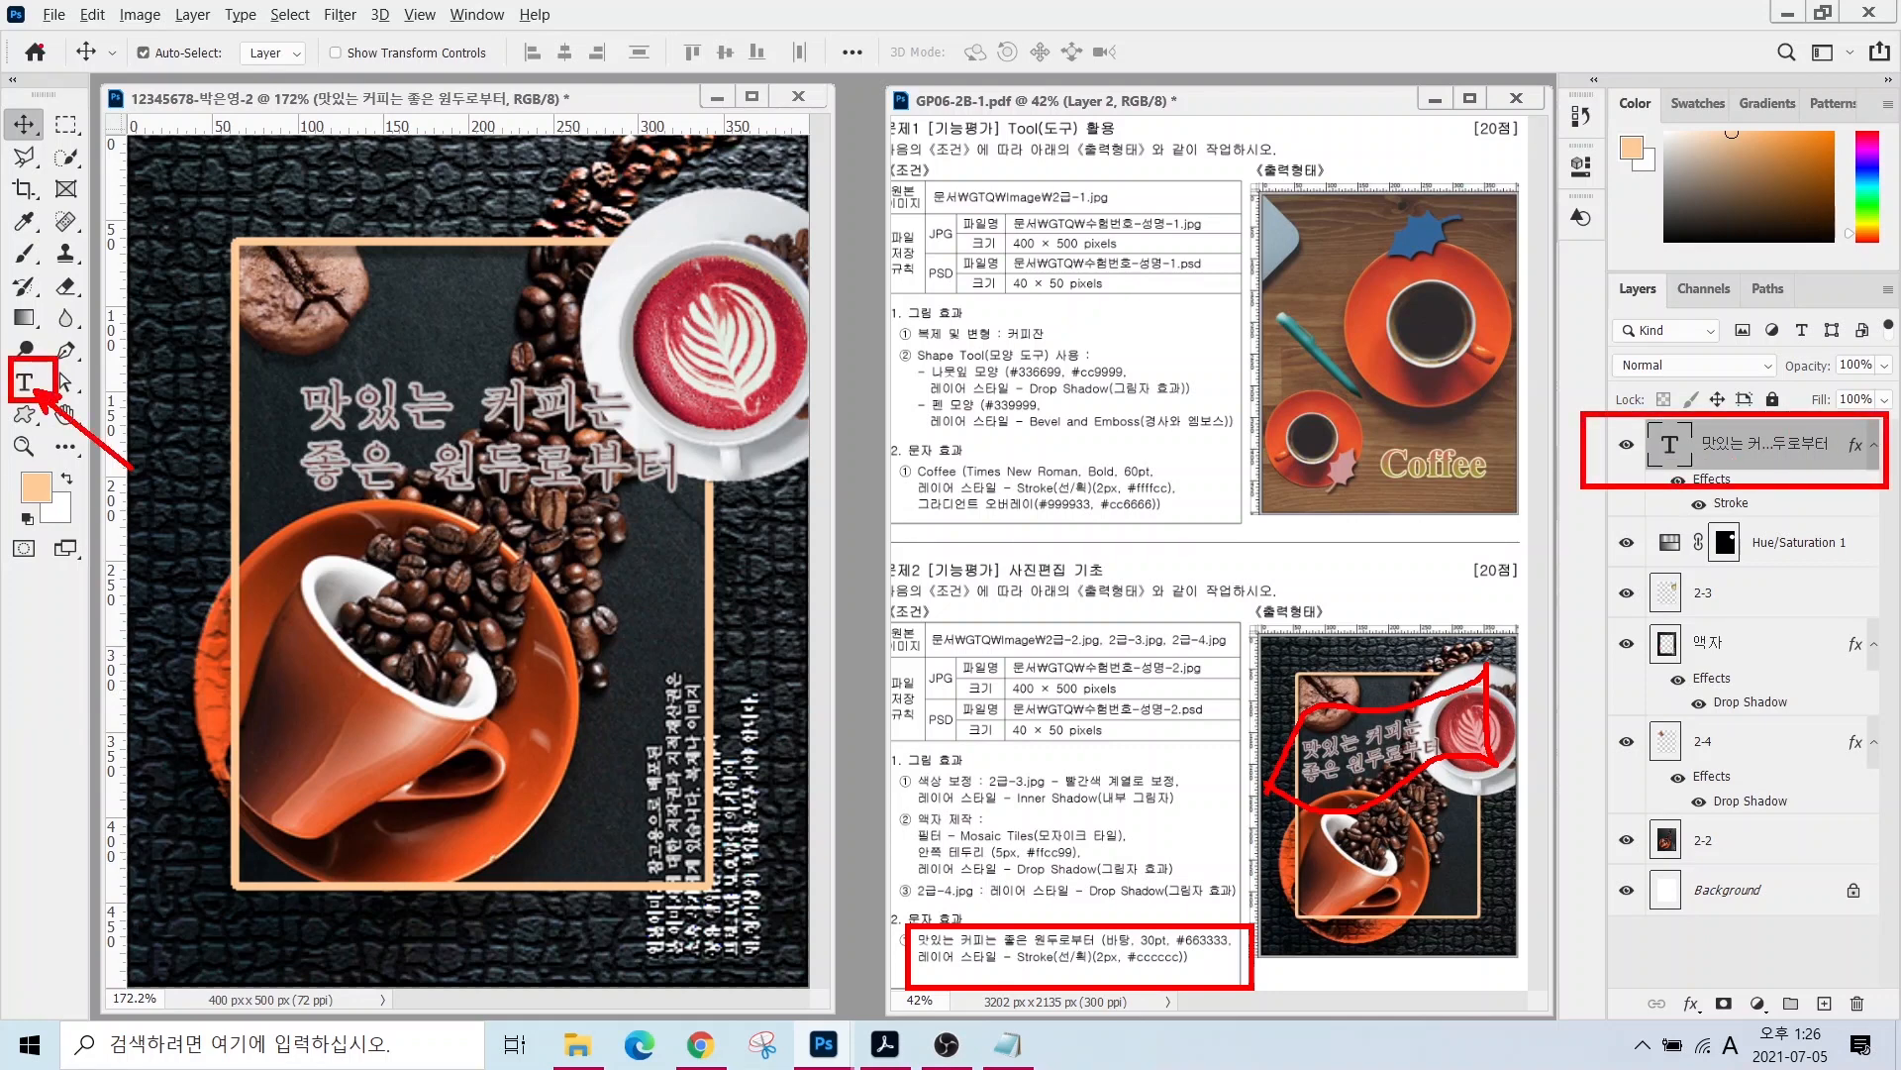
left_click_drag(31, 40, 1114, 82)
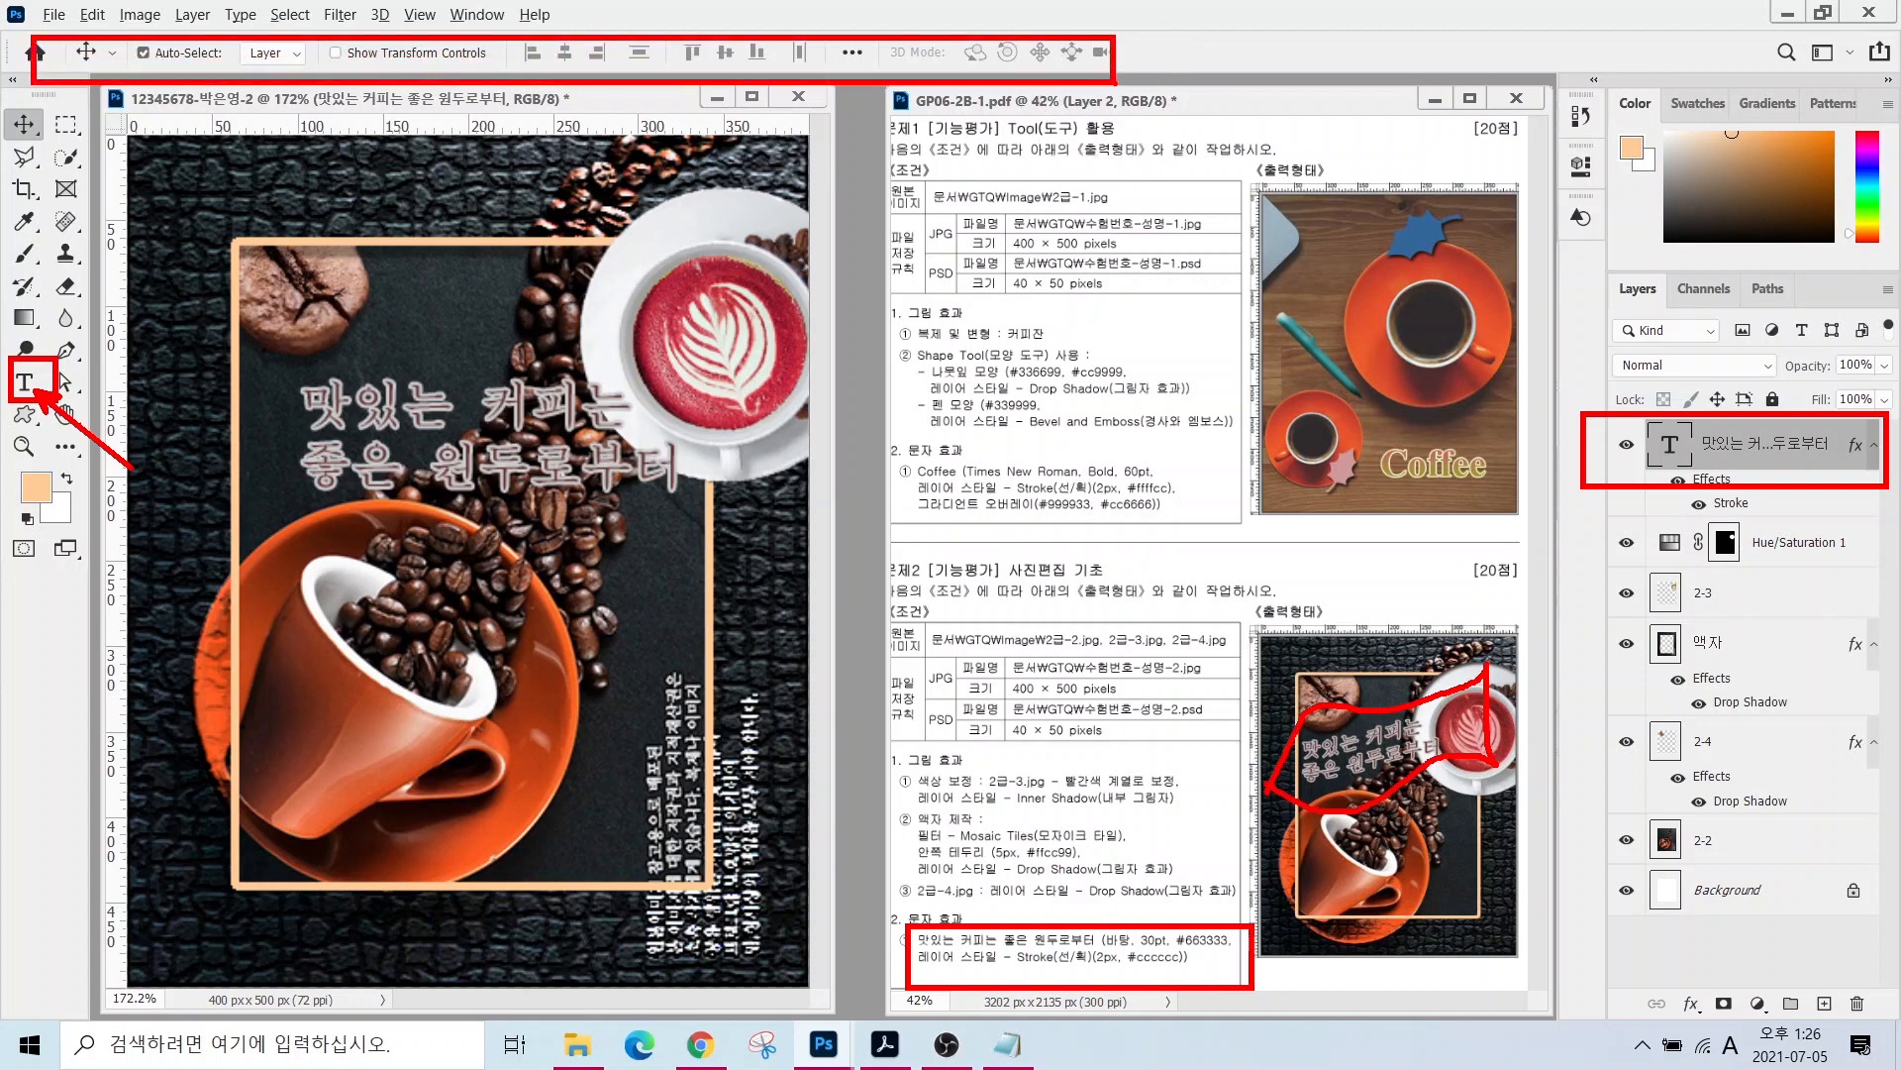
left_click(26, 384)
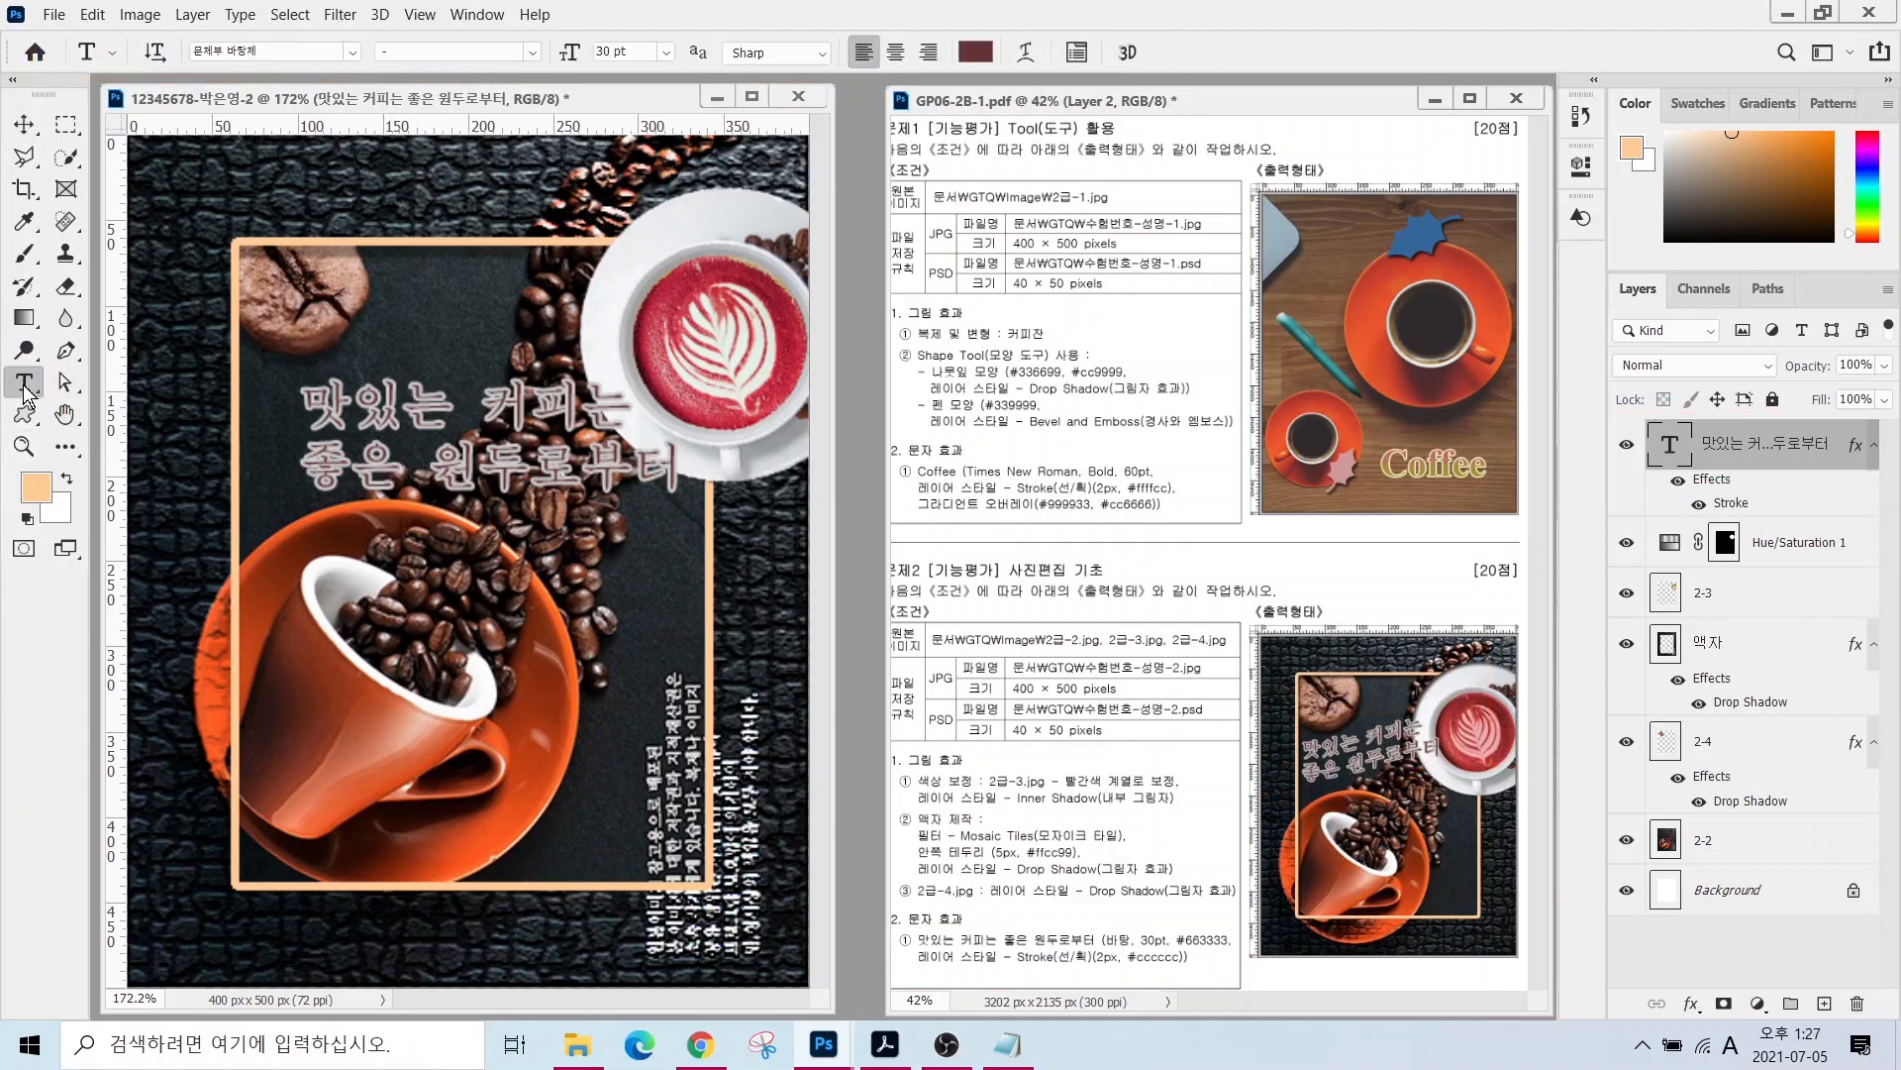
mouse_move(1064, 99)
left_mouse_down()
mouse_move(981, 102)
mouse_move(978, 71)
mouse_move(1052, 14)
mouse_move(1105, 147)
mouse_move(1153, 209)
left_mouse_up()
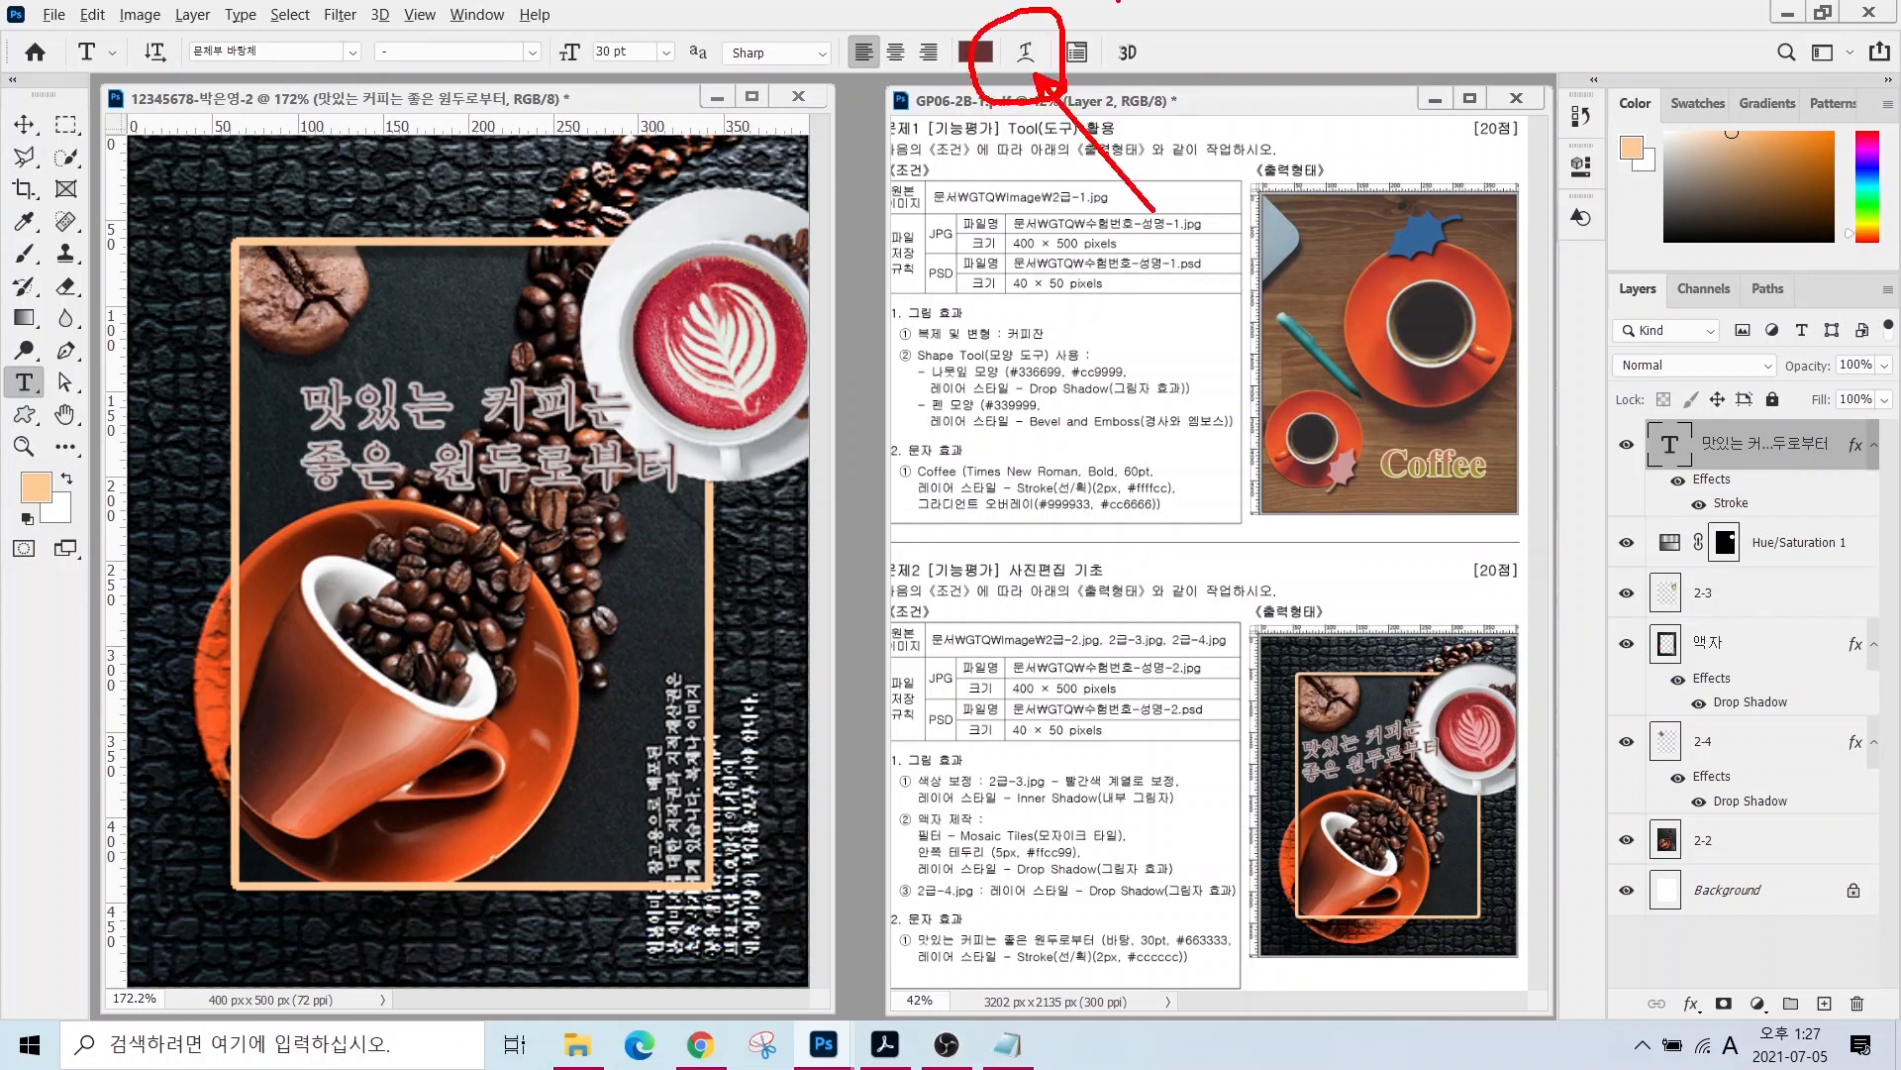
- Warp the Korean title with the Rise style at +30% bend, then shift it slightly up-left
key("Escape")
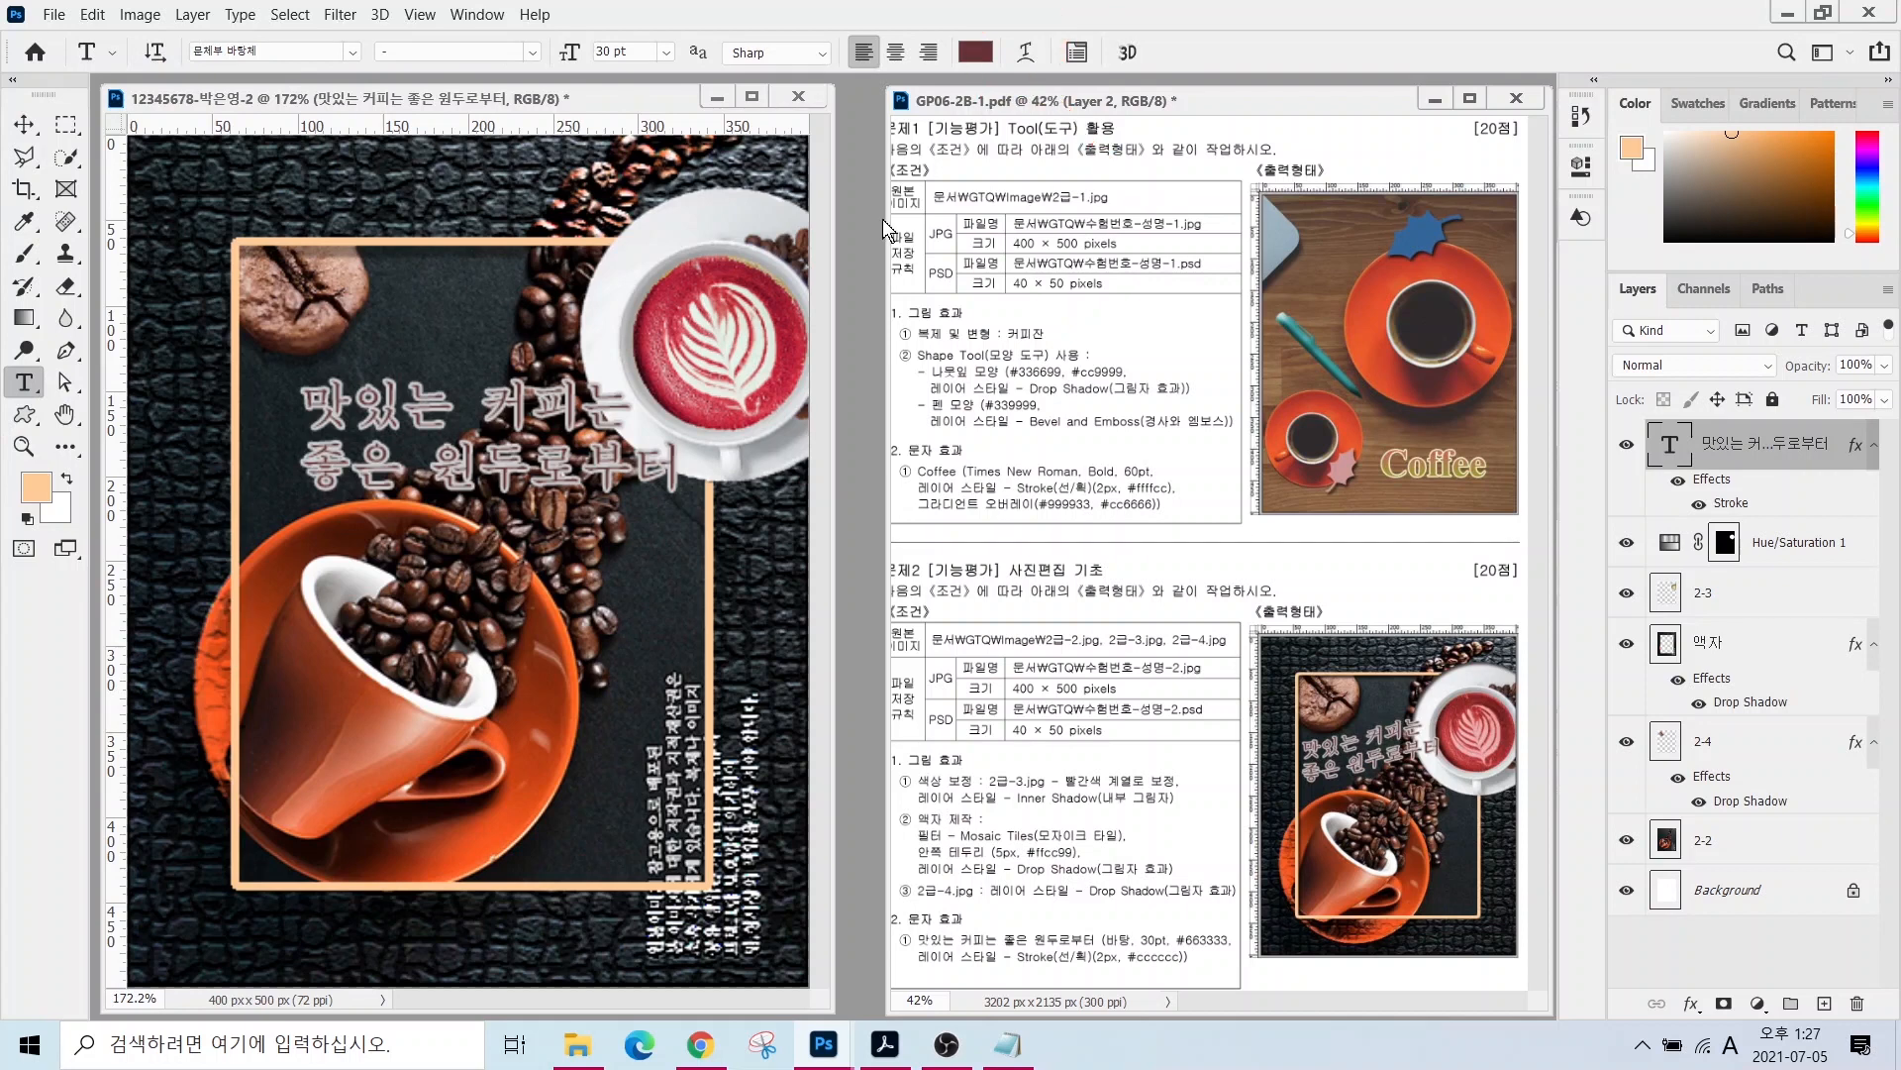
left_click(1026, 52)
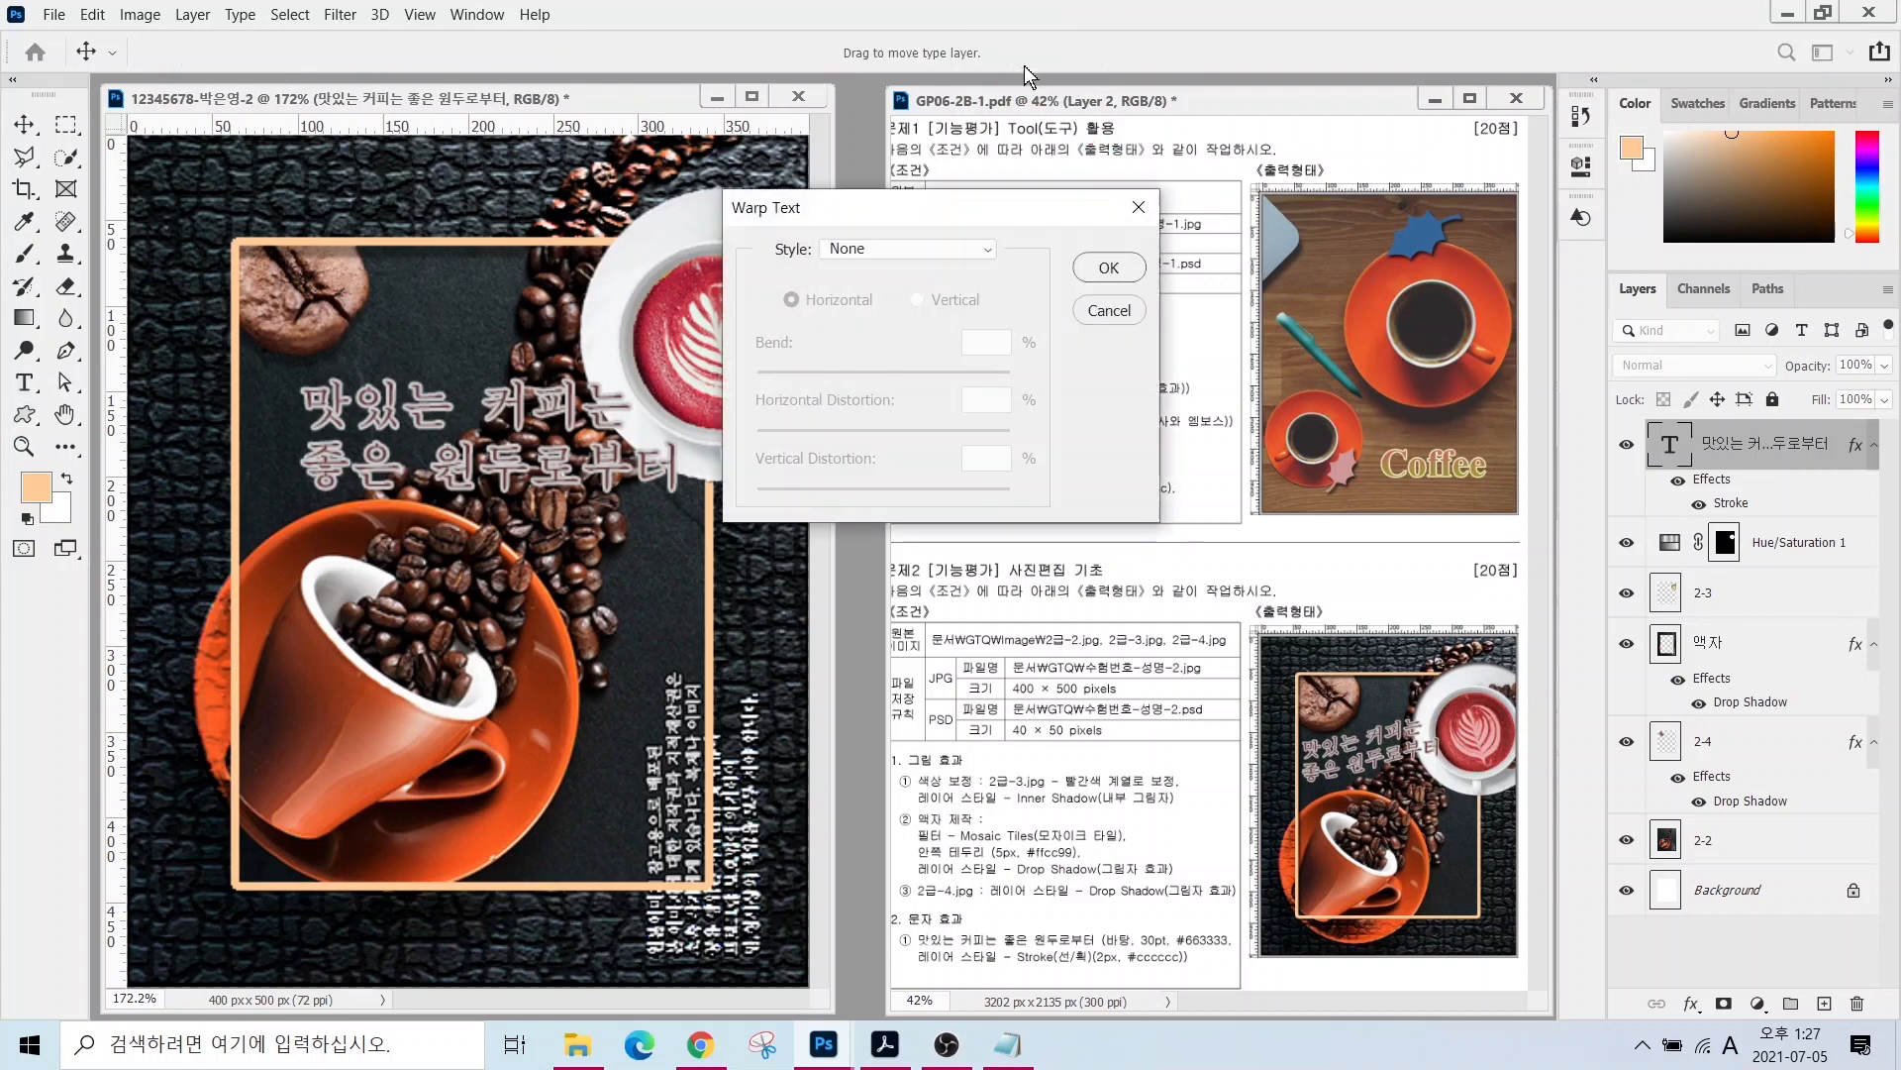
left_click(932, 248)
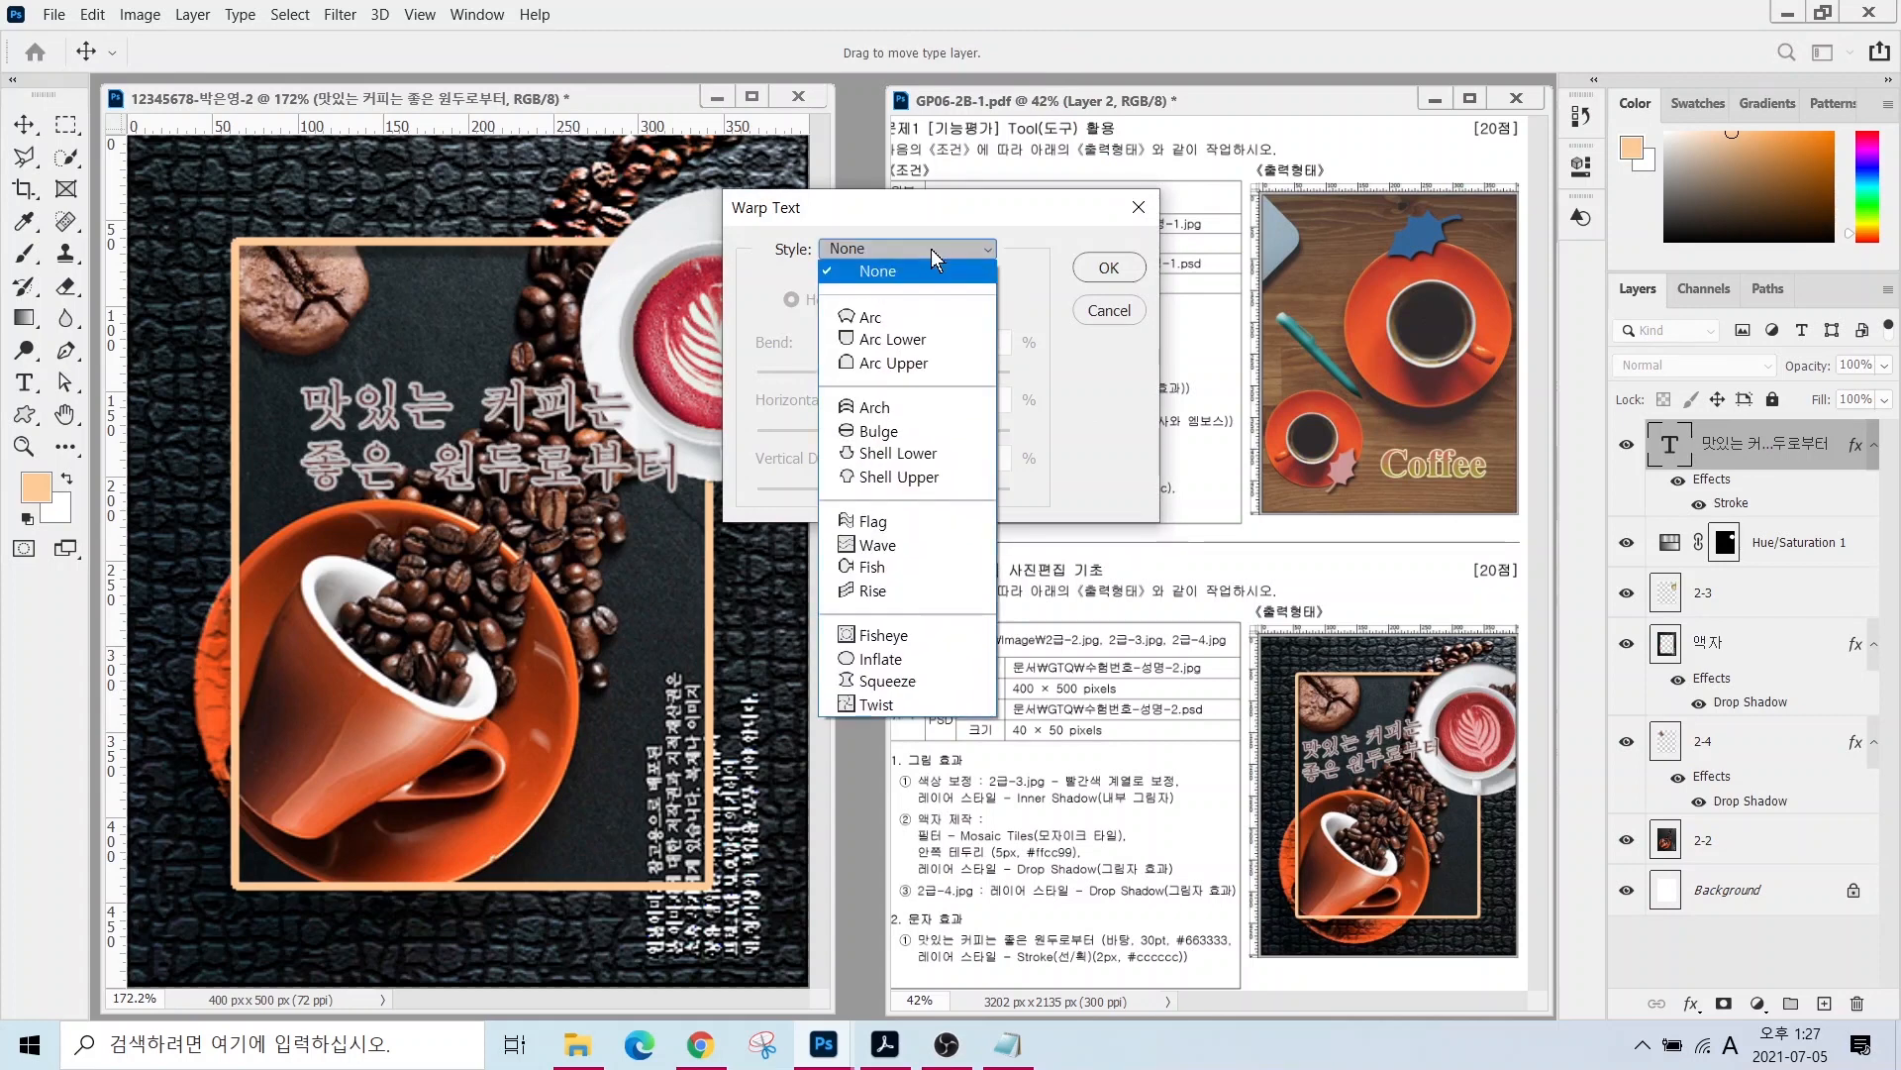
left_click(861, 524)
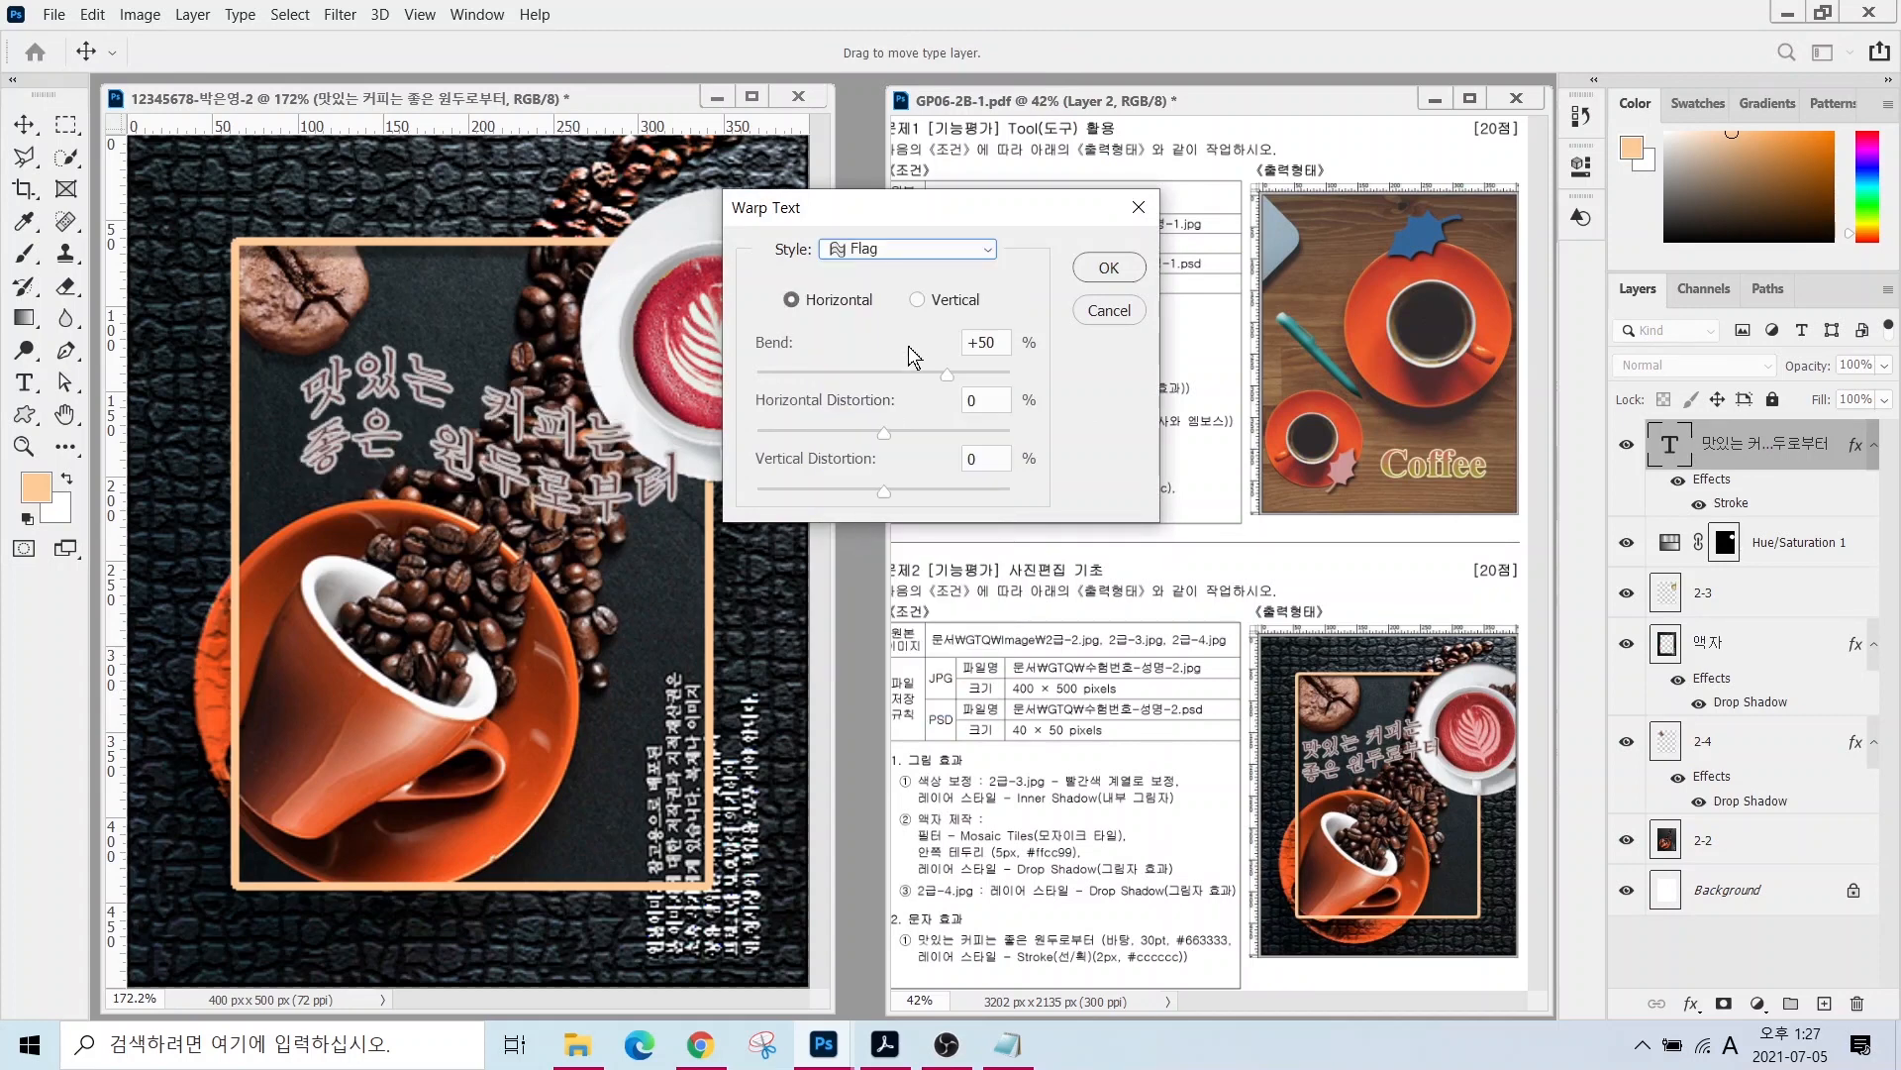
left_click(907, 248)
left_click(878, 588)
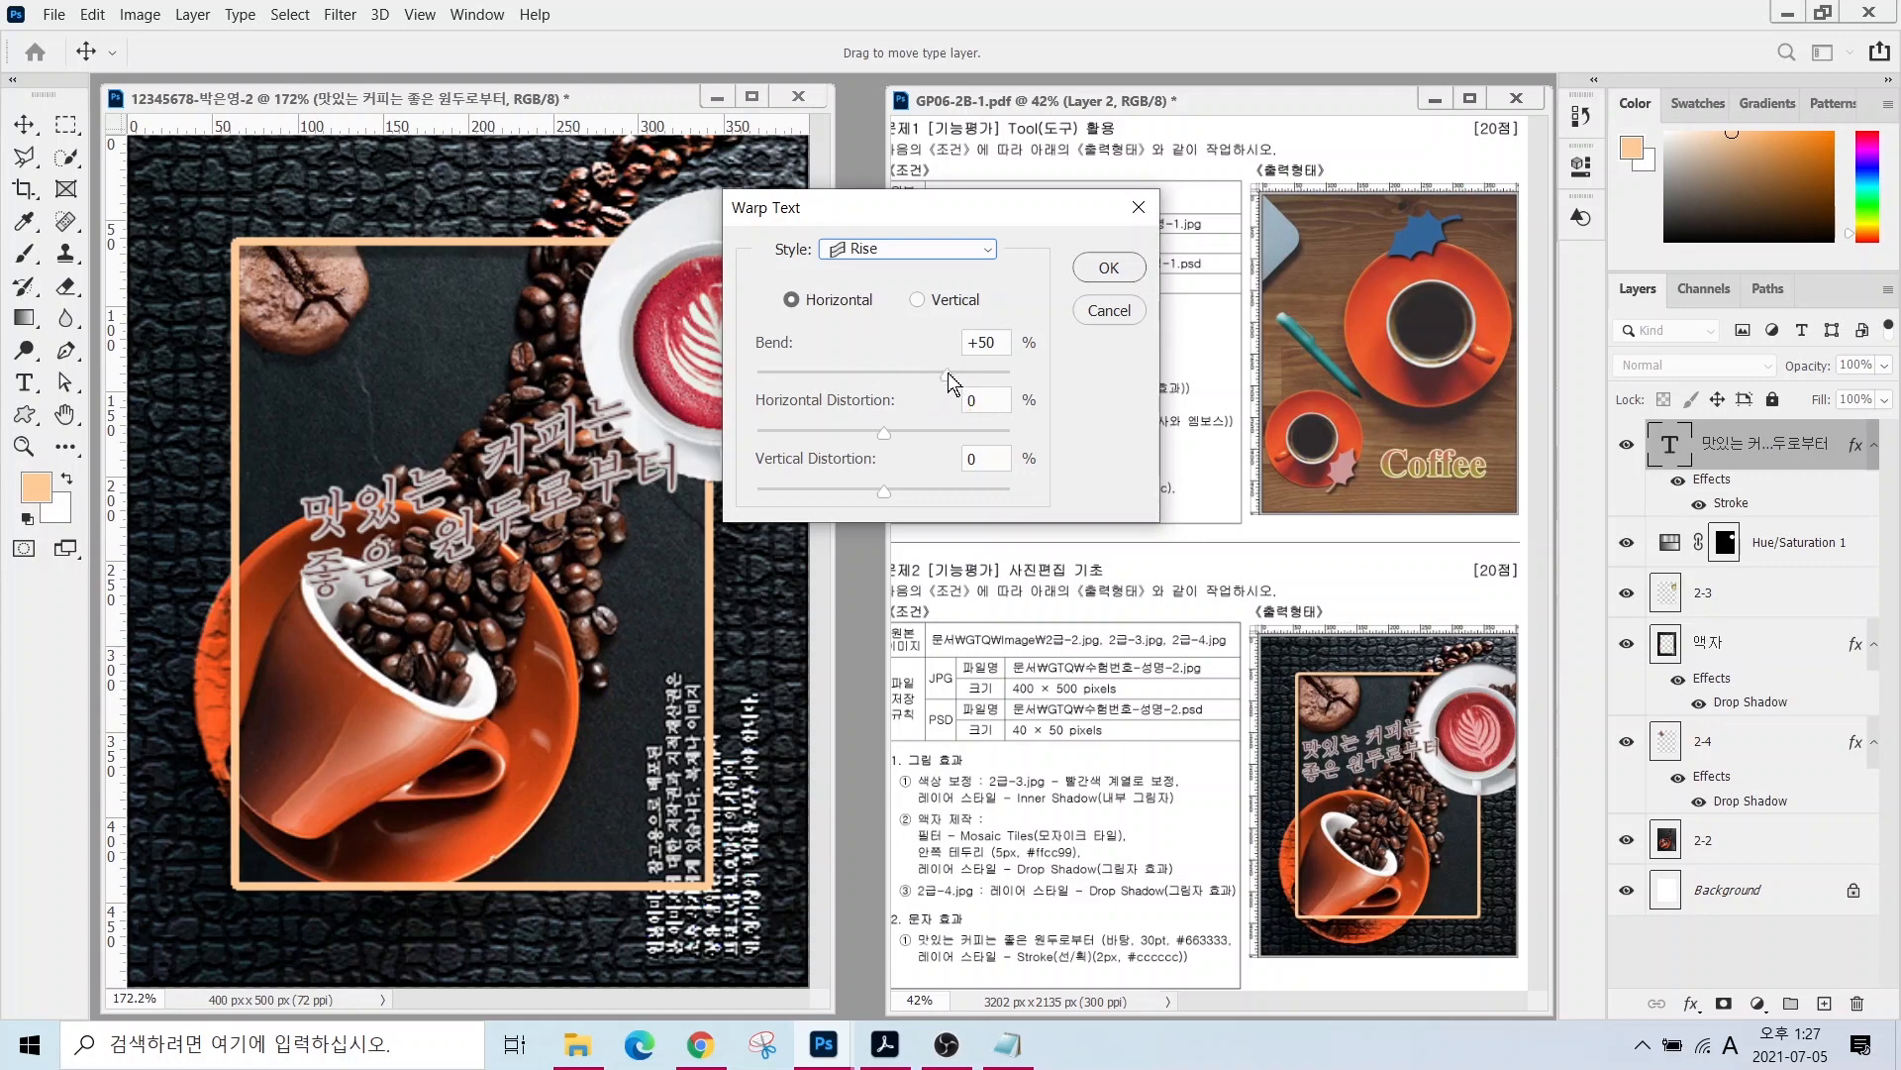
left_click_drag(948, 372, 921, 377)
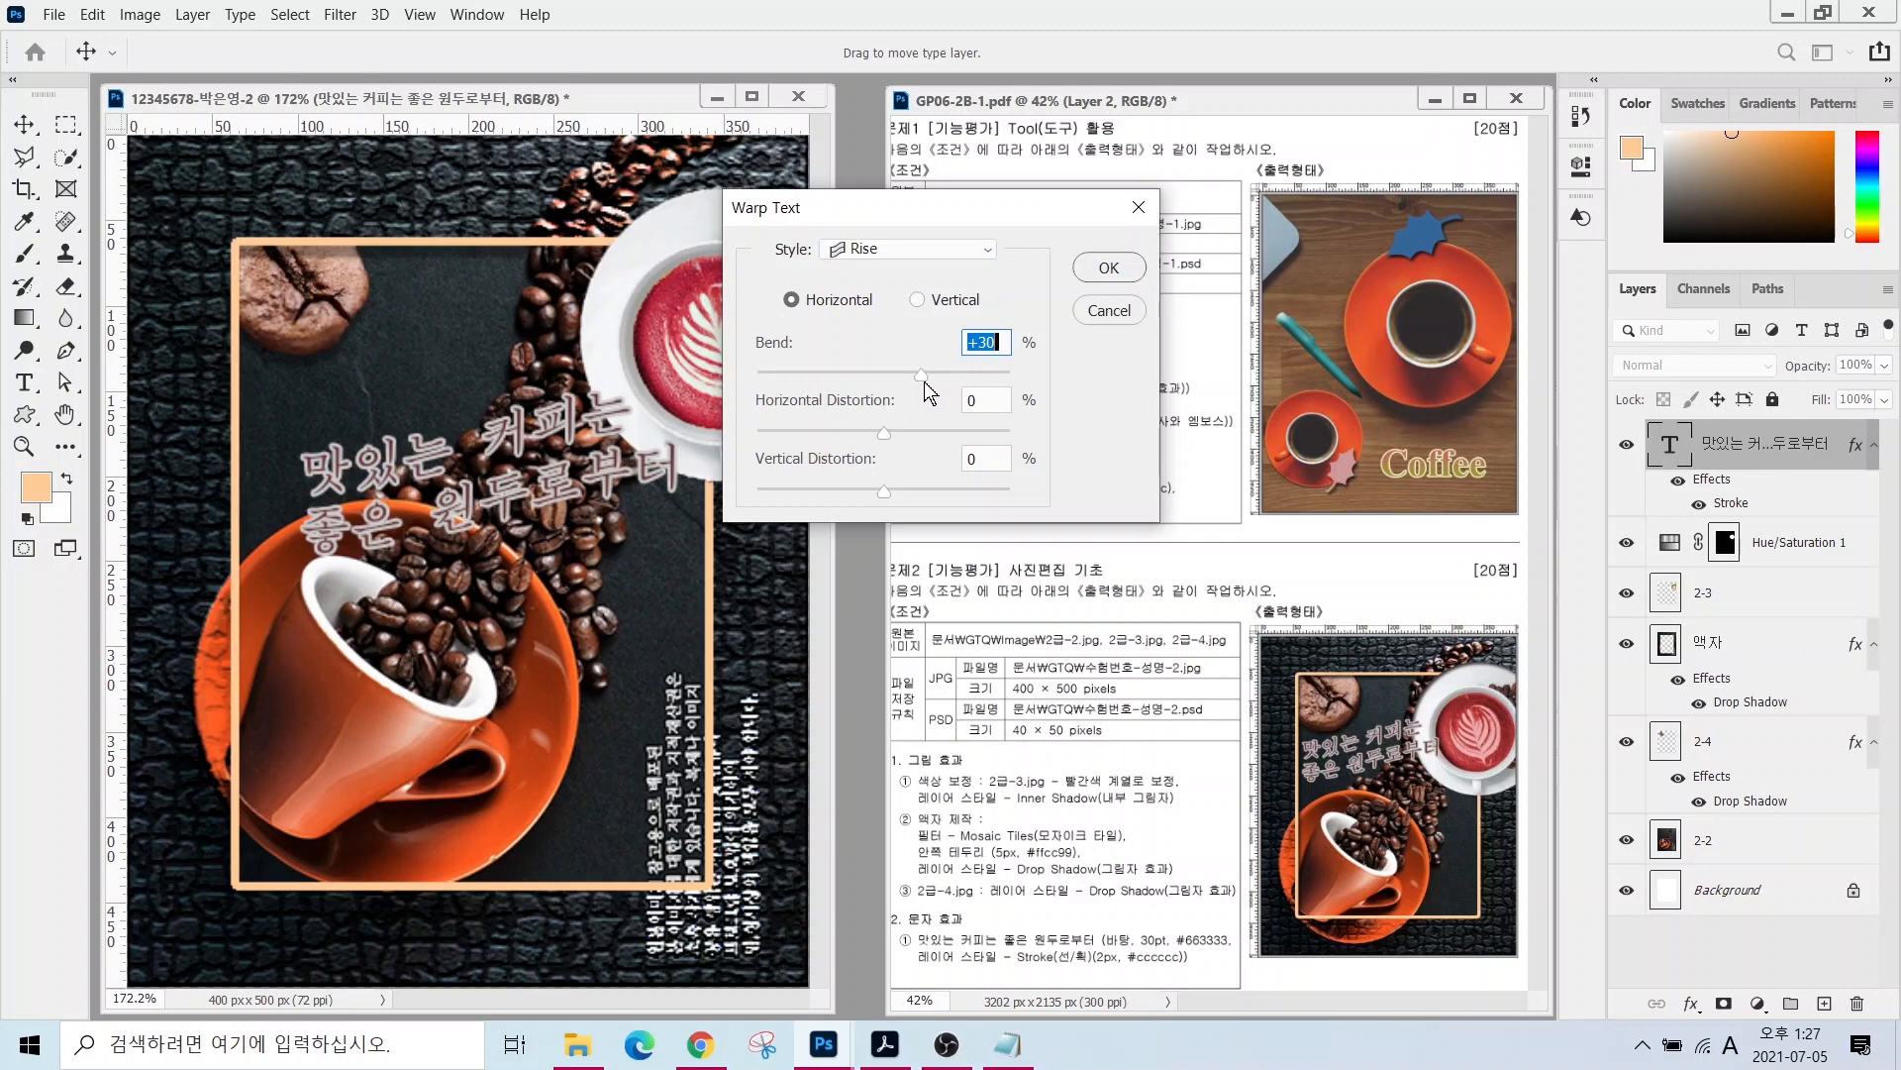
left_click(1092, 267)
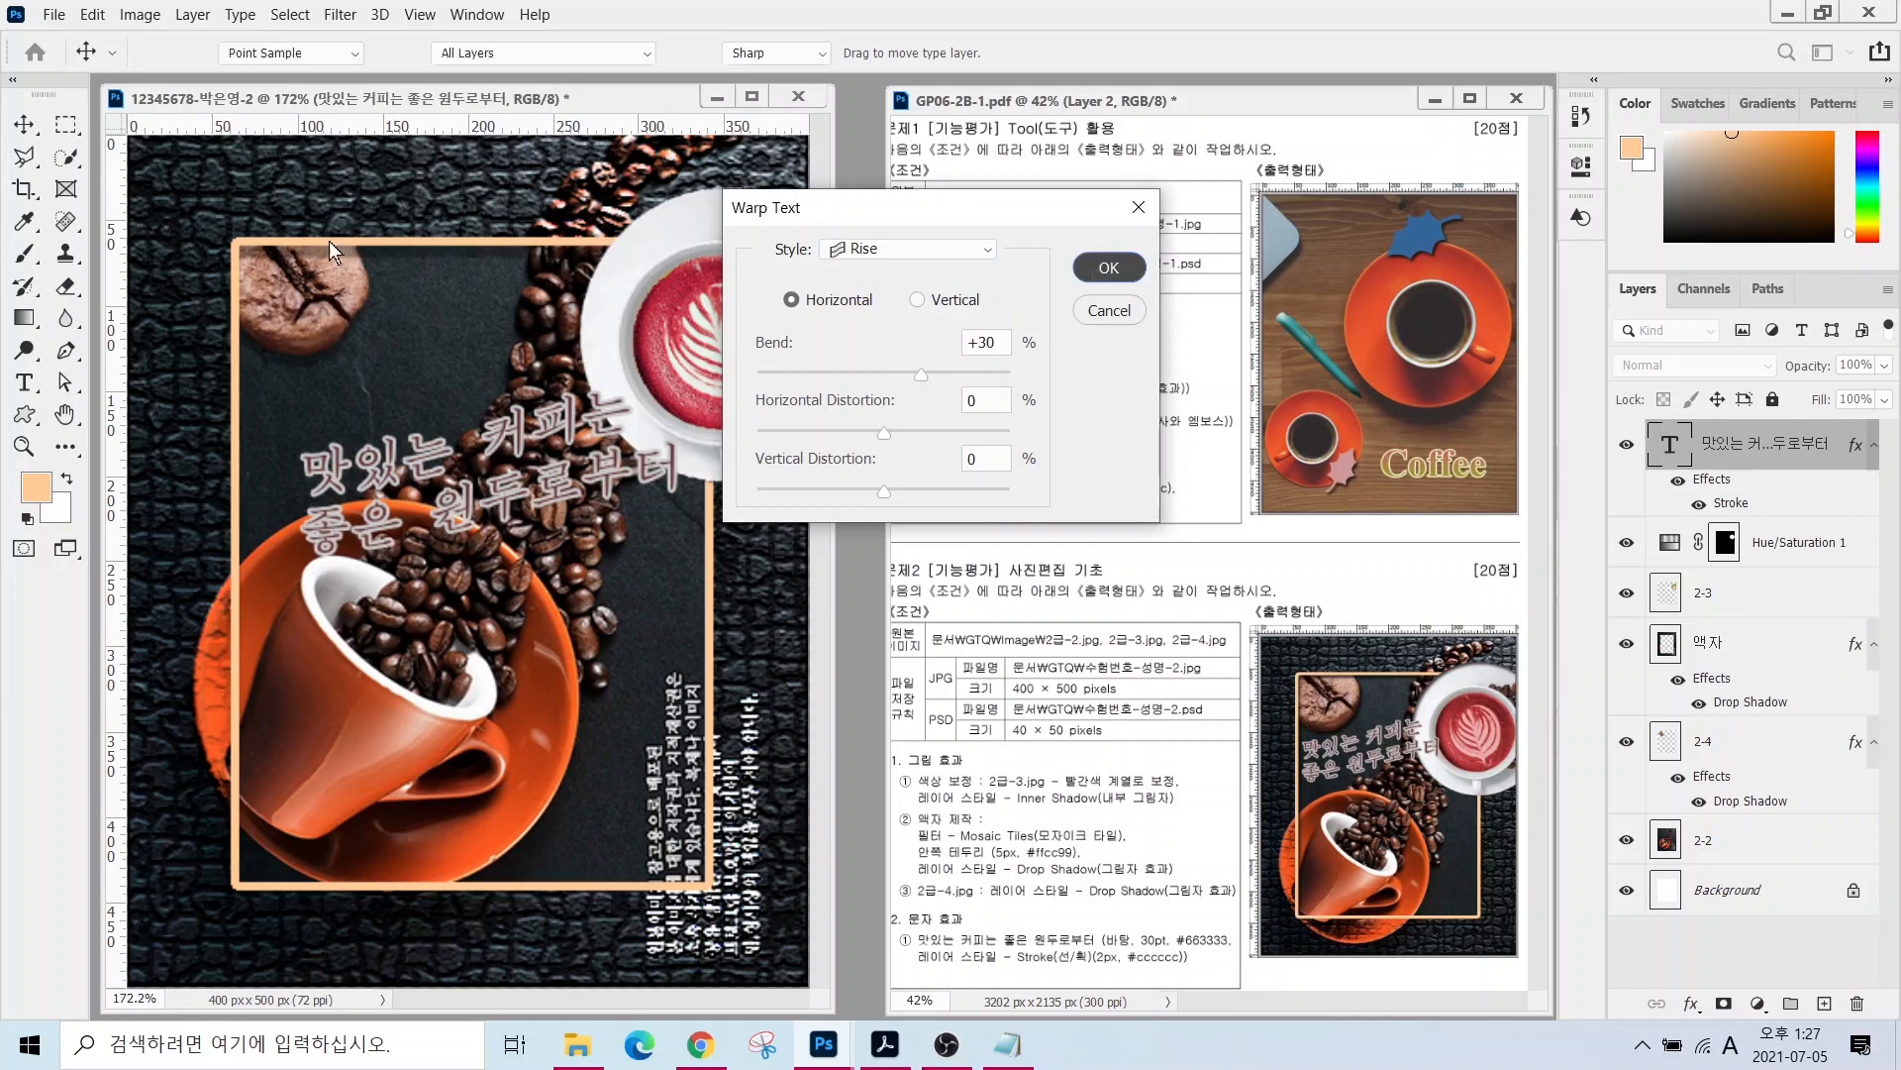
left_click_drag(428, 438, 383, 384)
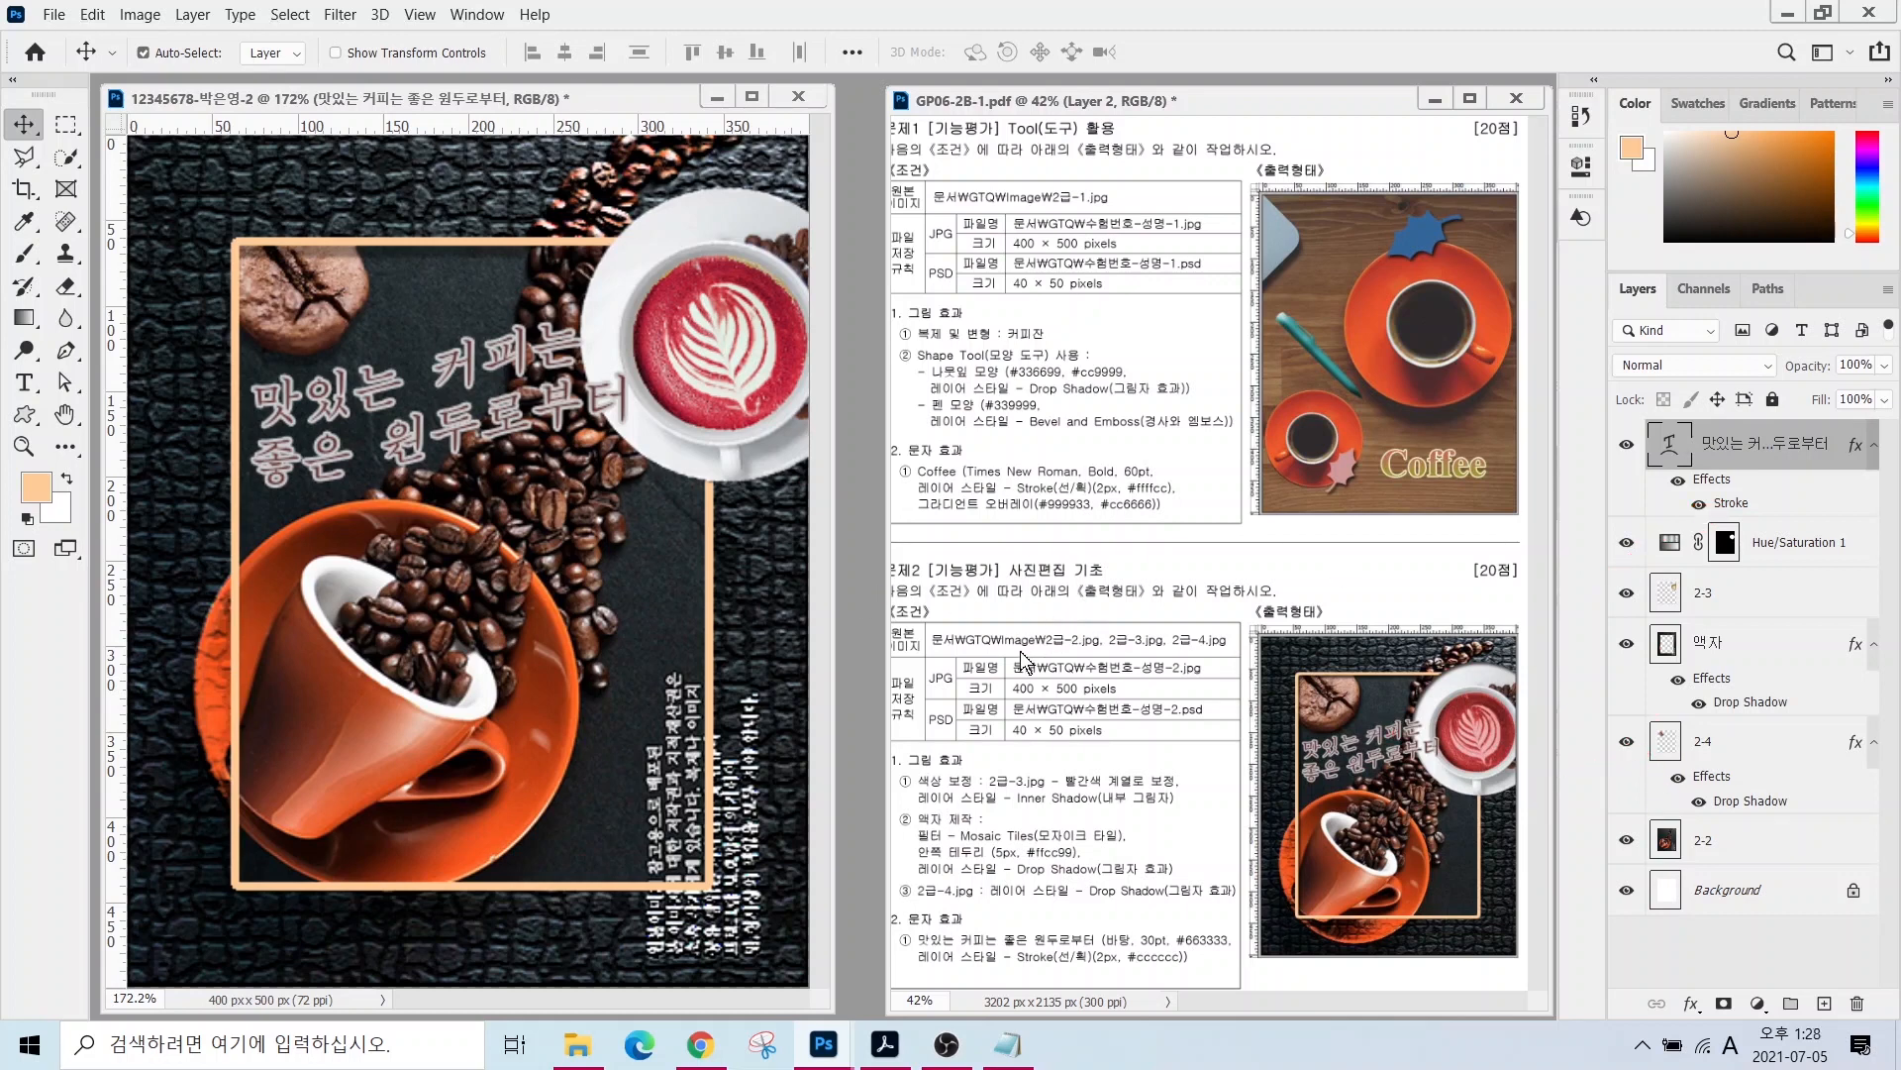
- Hide the document rulers
left_click_drag(936, 645, 1151, 703)
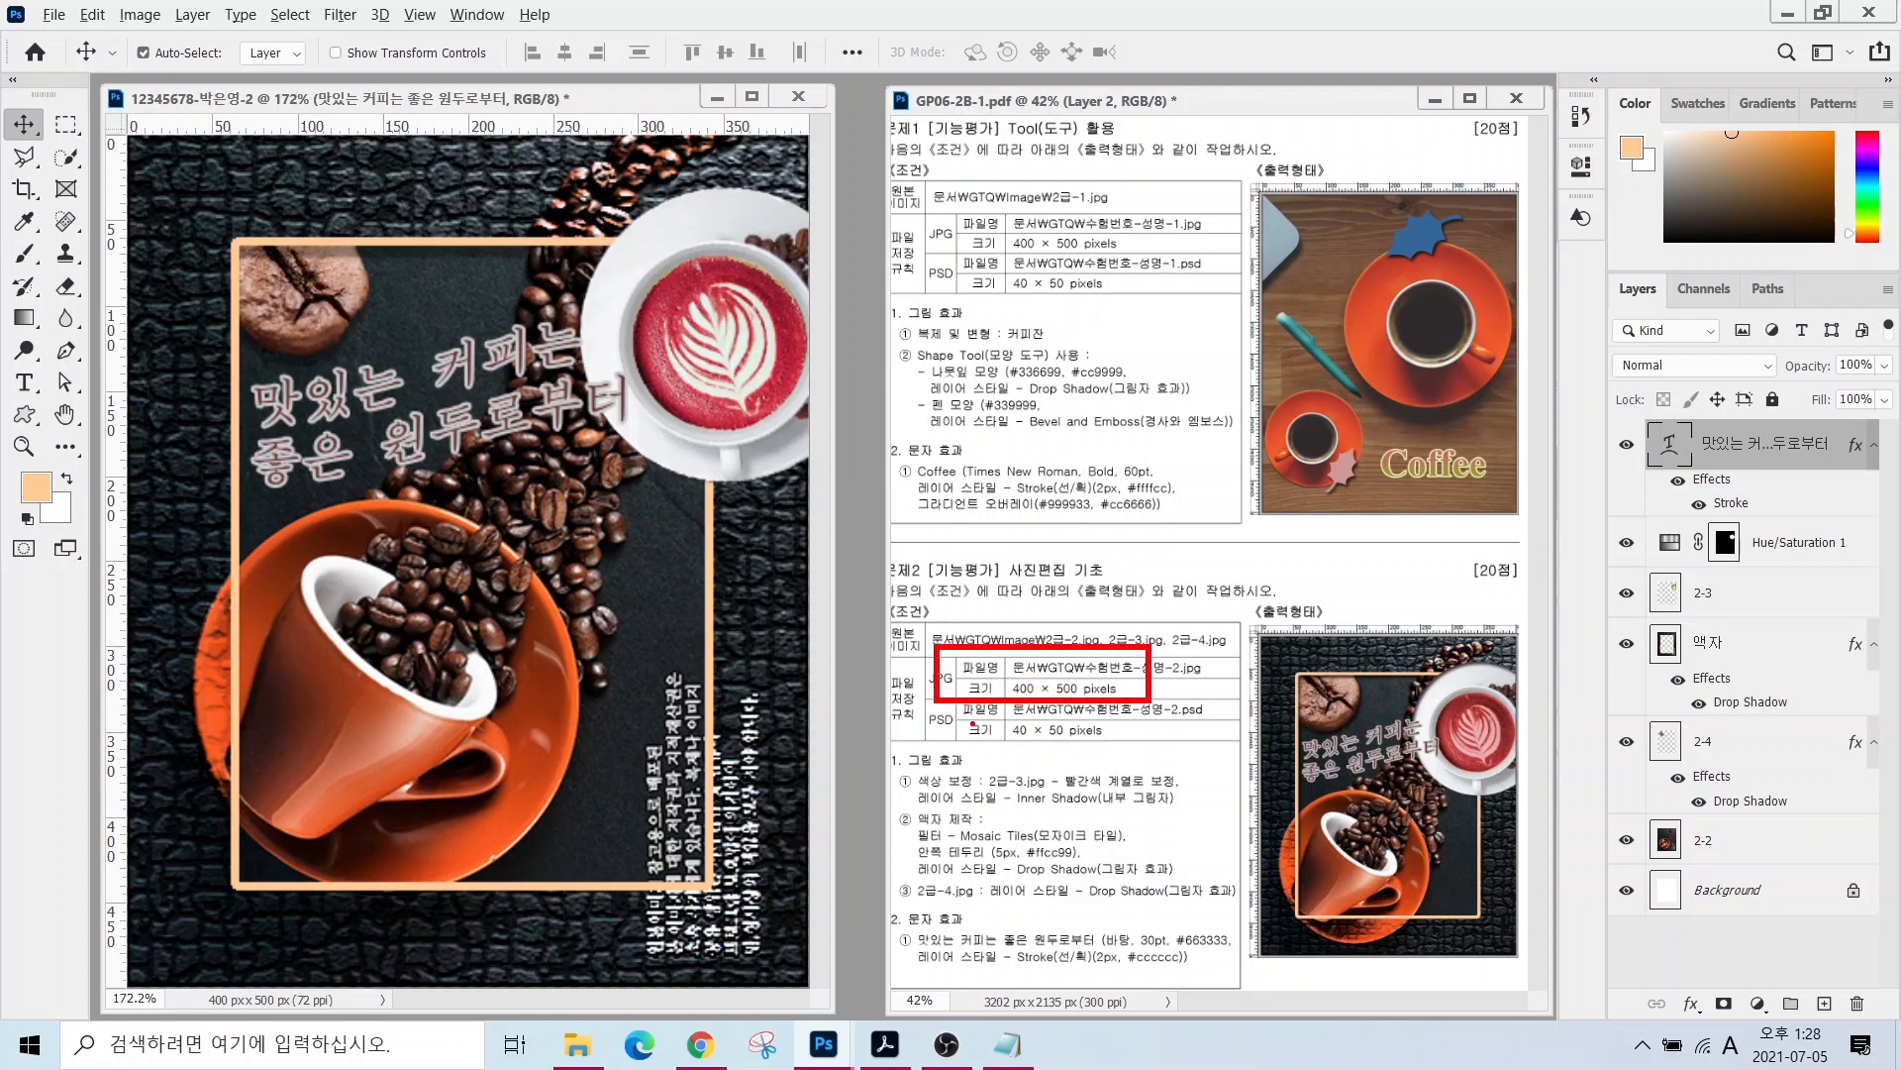
left_click_drag(968, 711, 1113, 748)
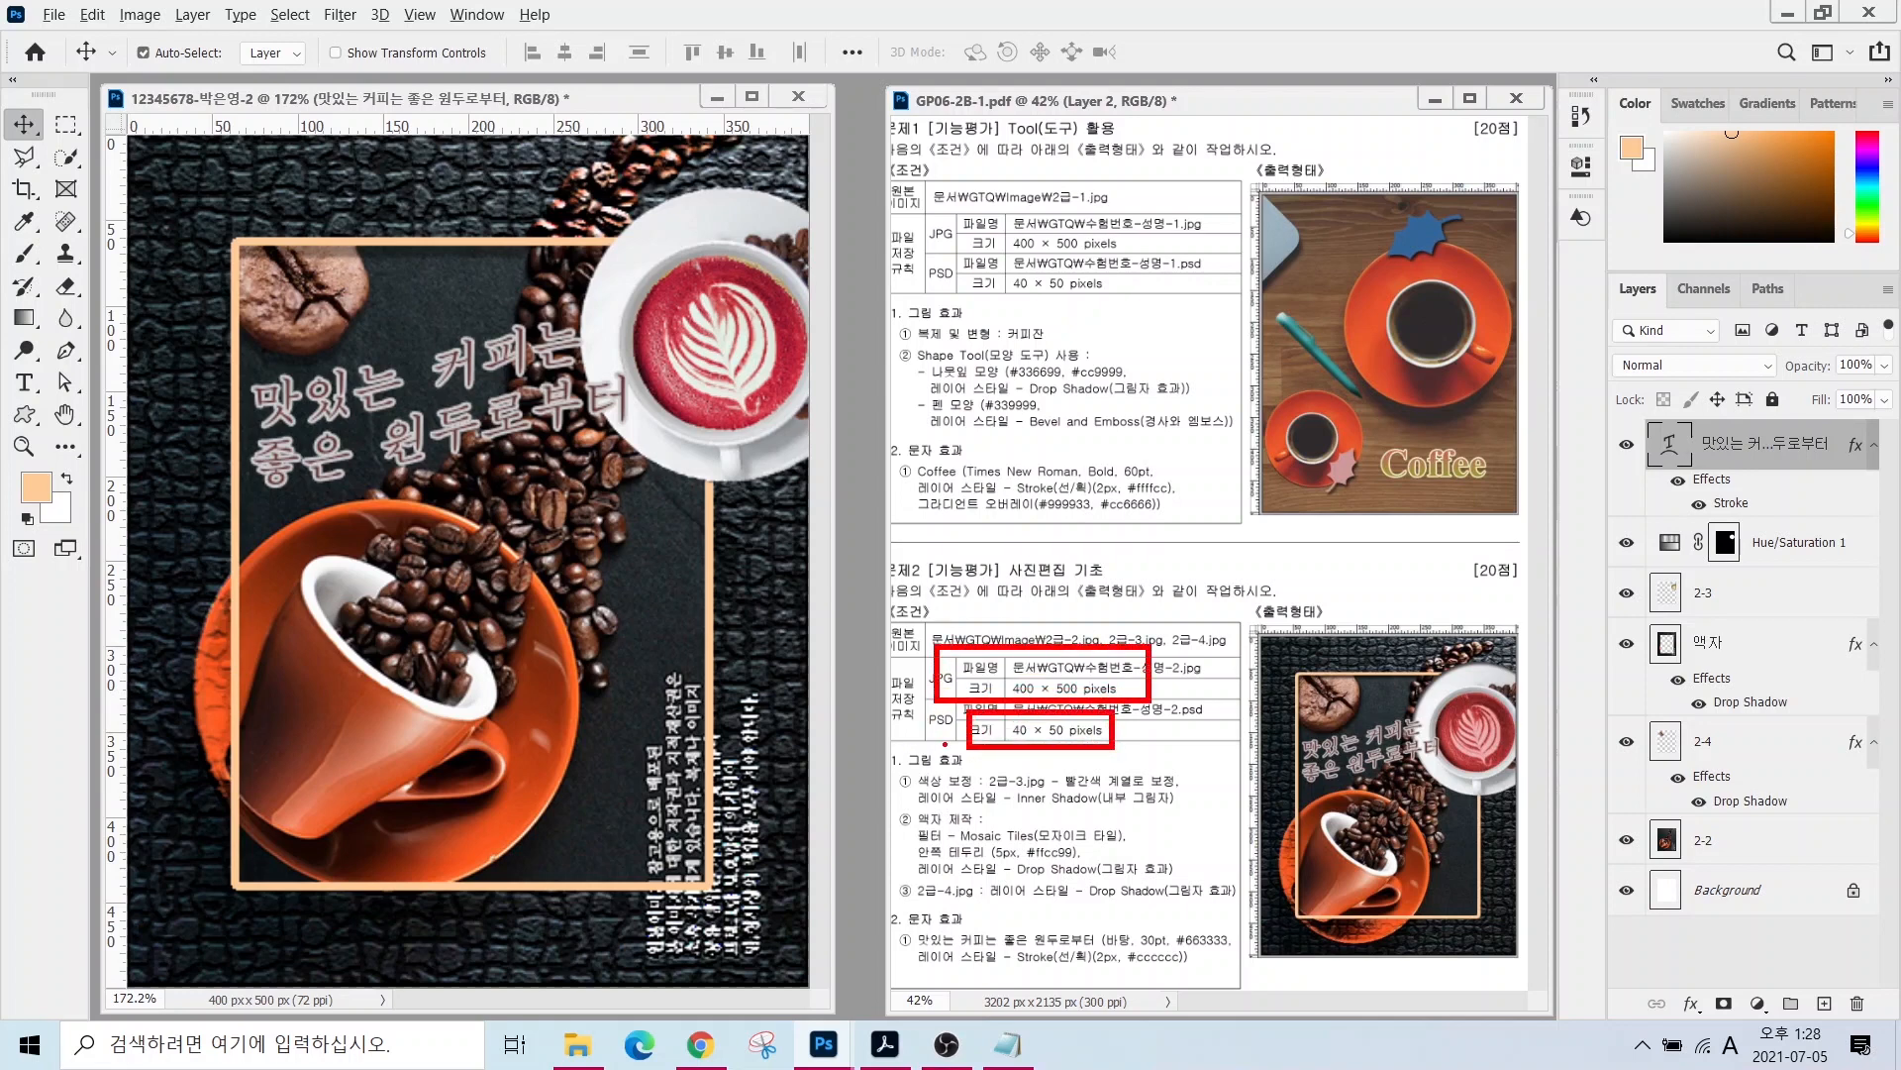
mouse_move(946, 743)
left_mouse_down()
mouse_move(932, 692)
mouse_move(964, 706)
mouse_move(954, 754)
left_mouse_up()
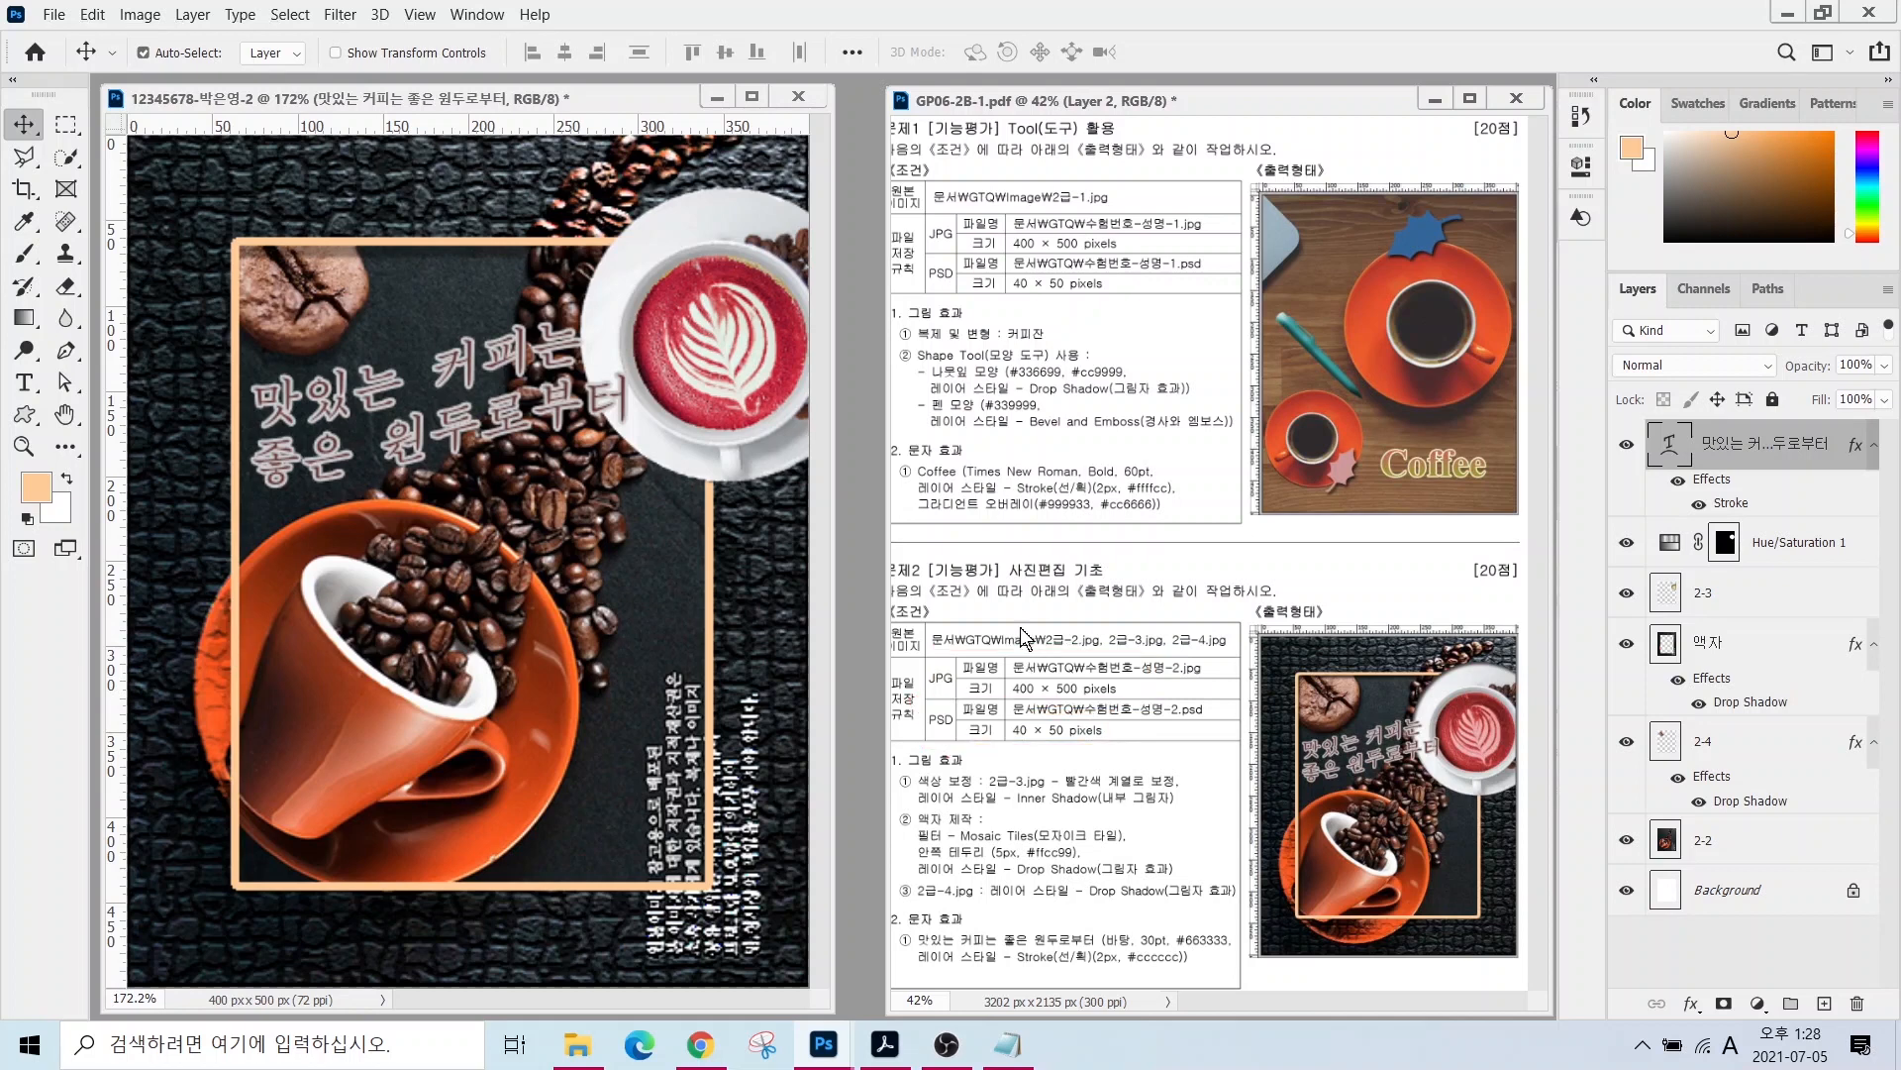
left_click(54, 16)
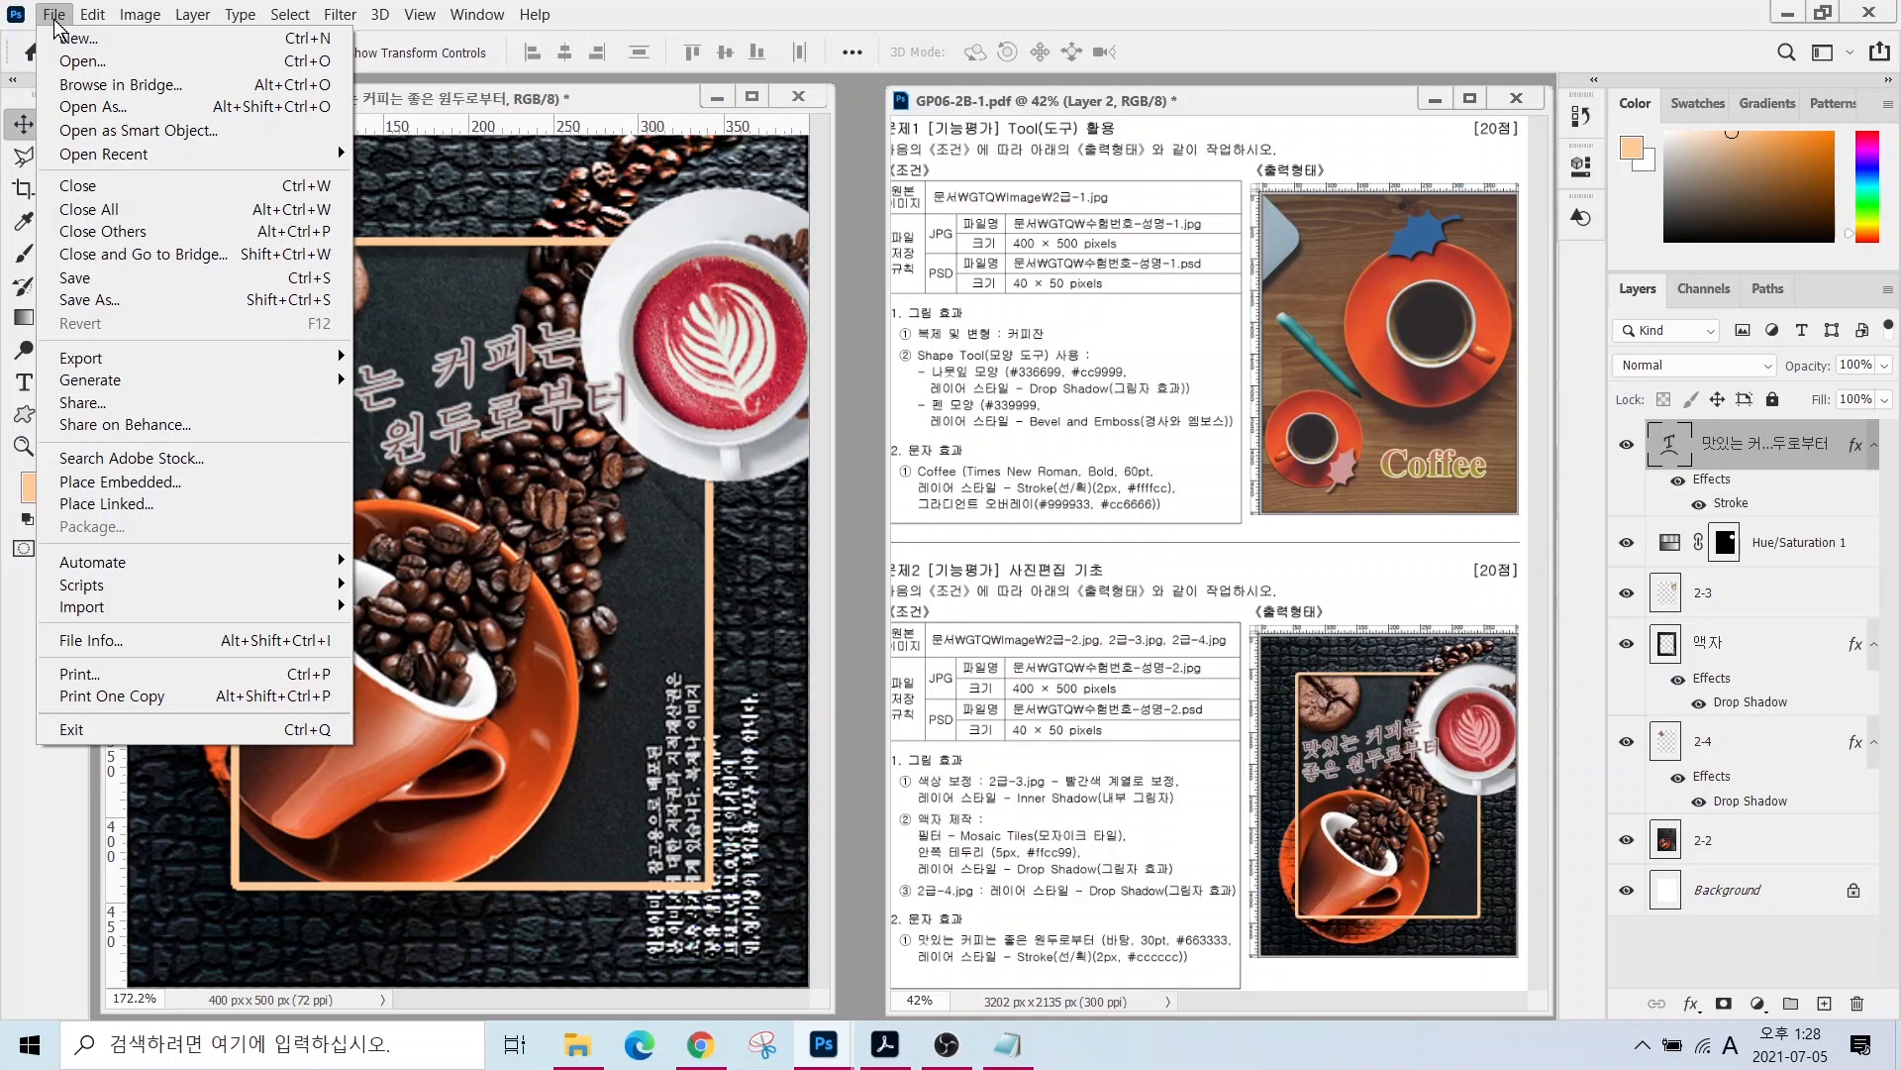
left_click(140, 14)
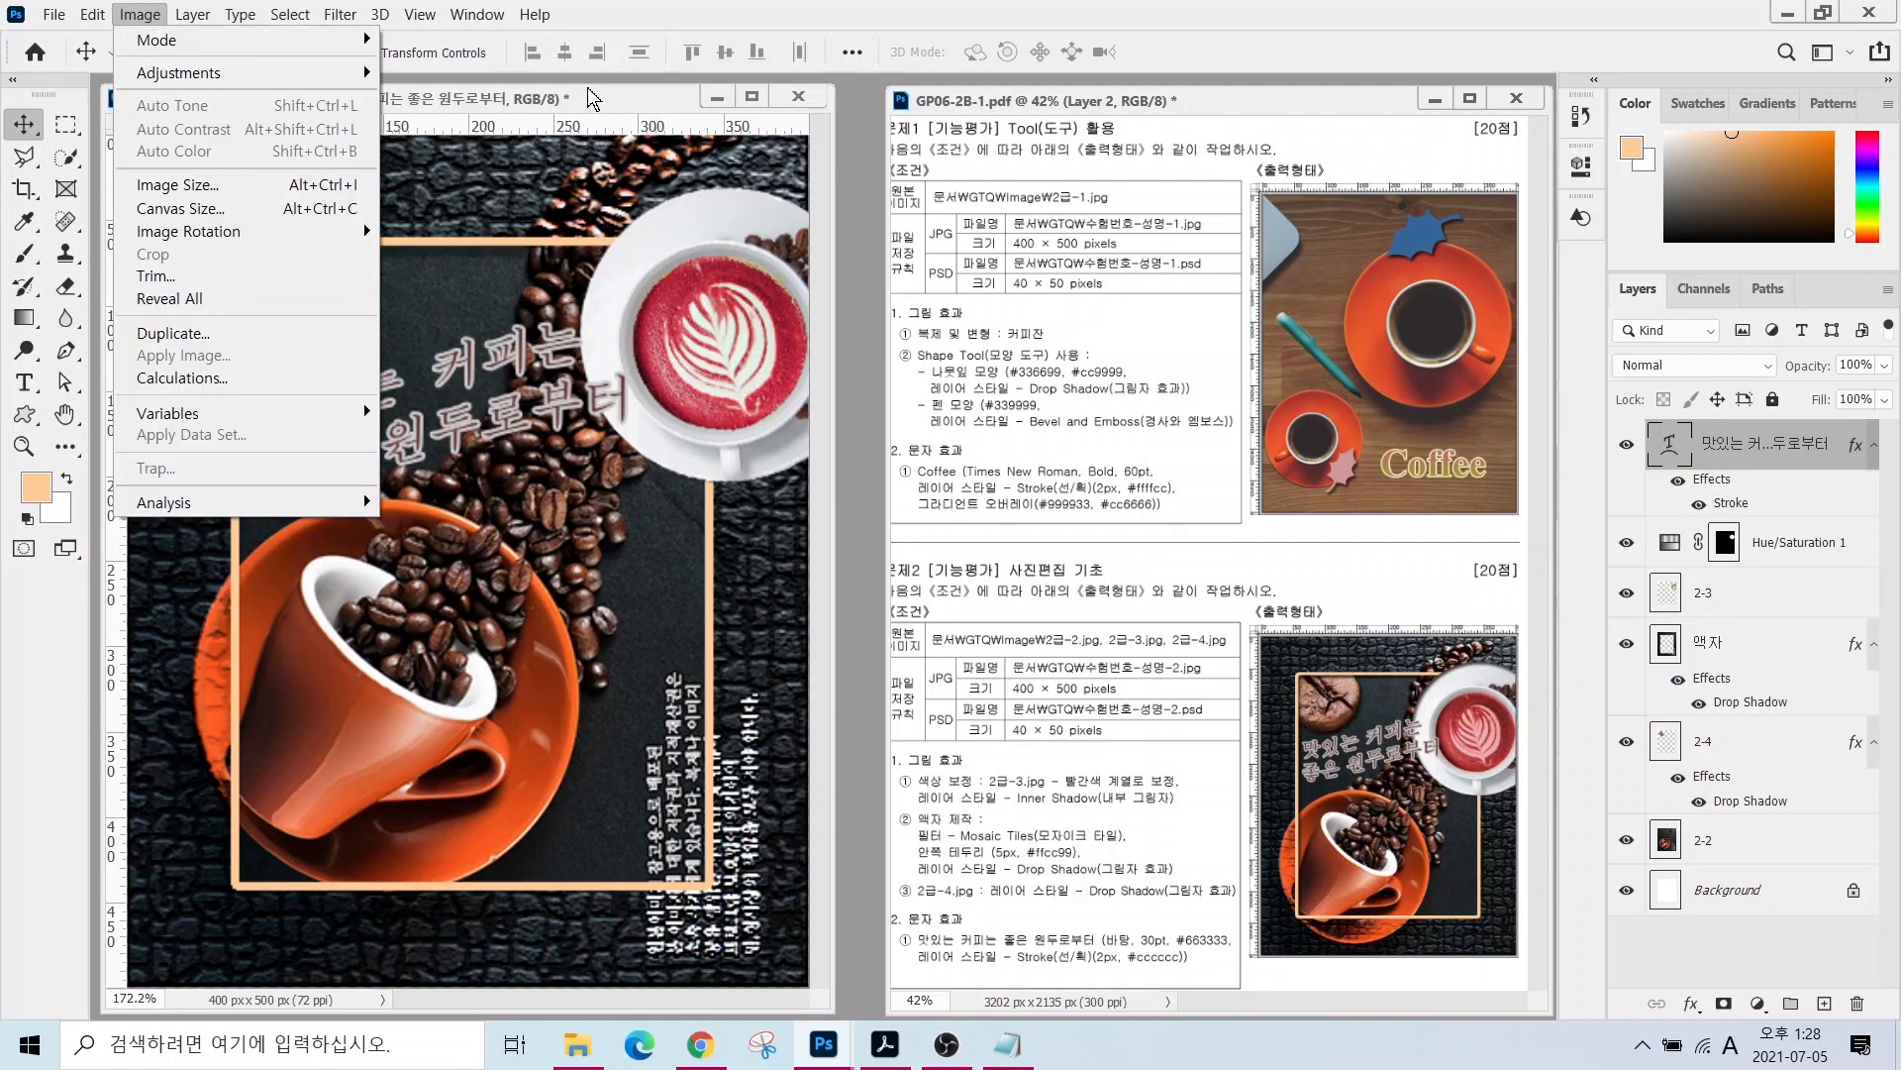
left_click(591, 99)
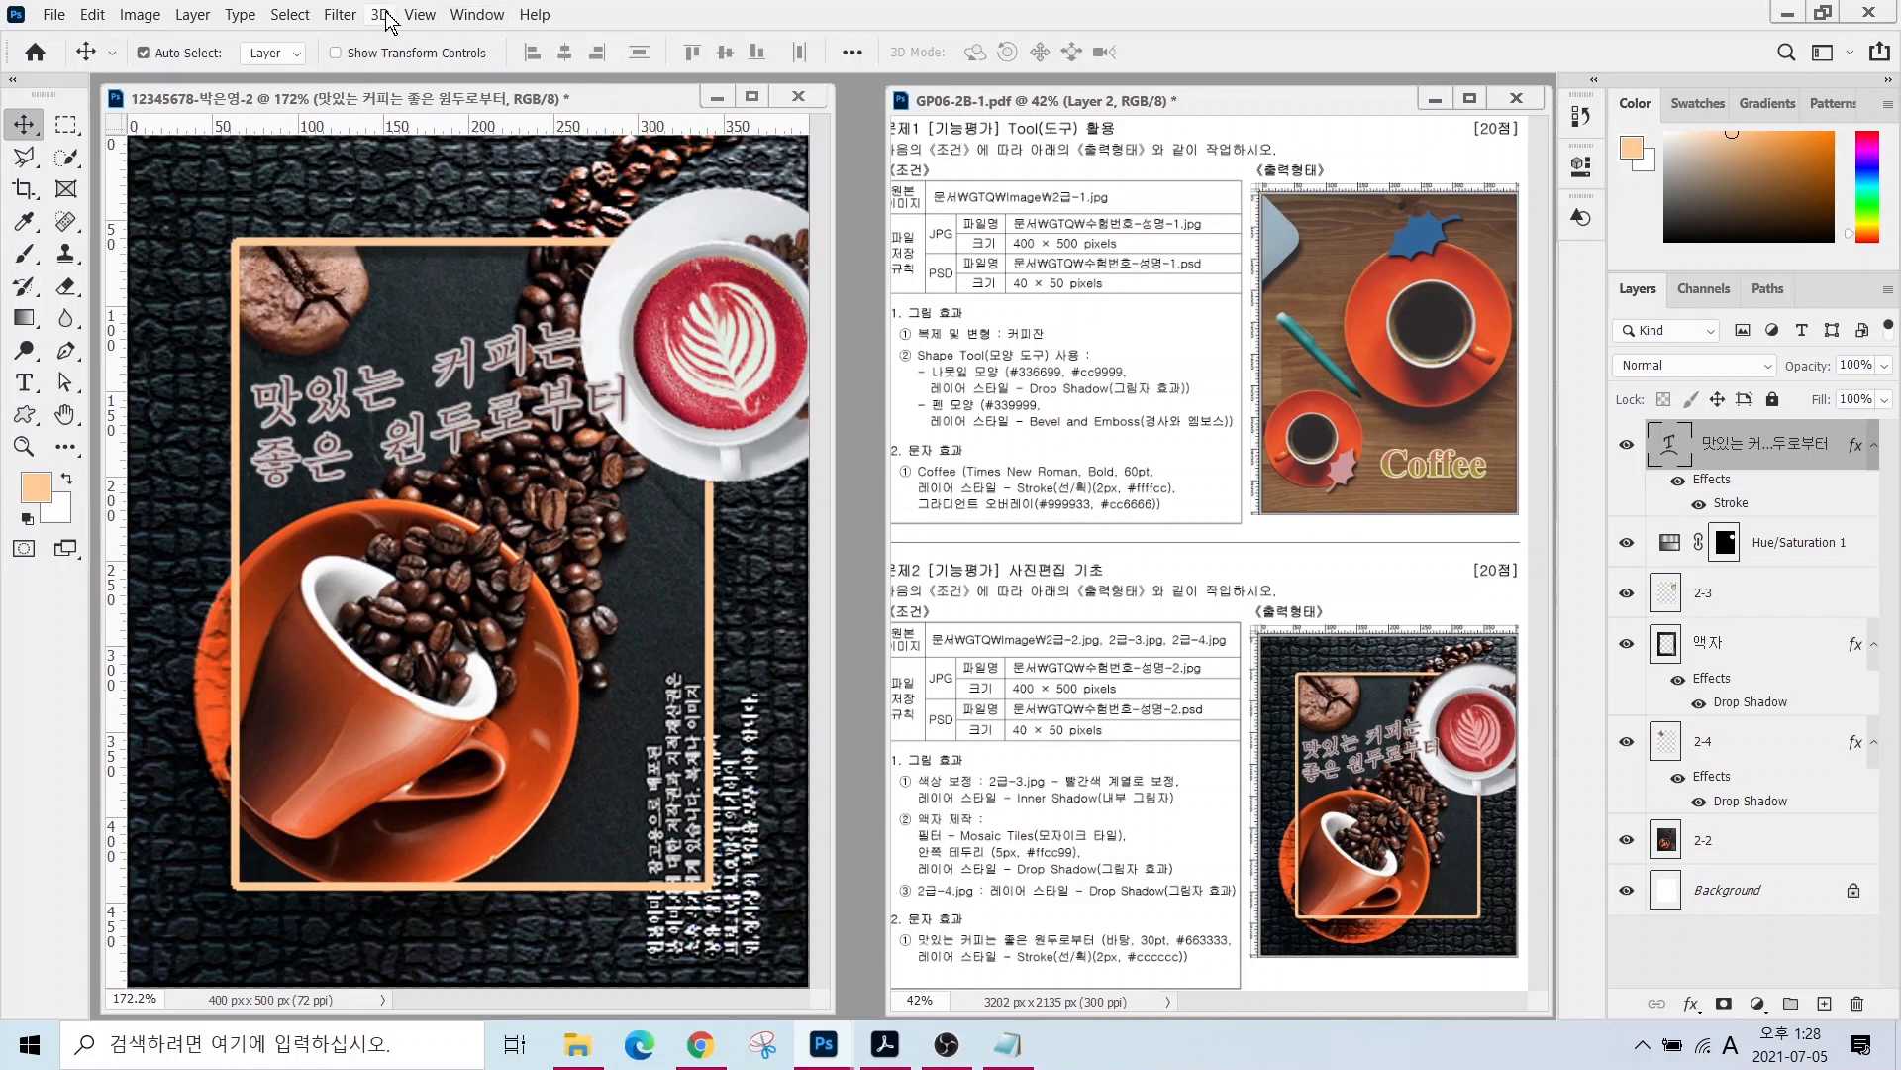
left_click(416, 14)
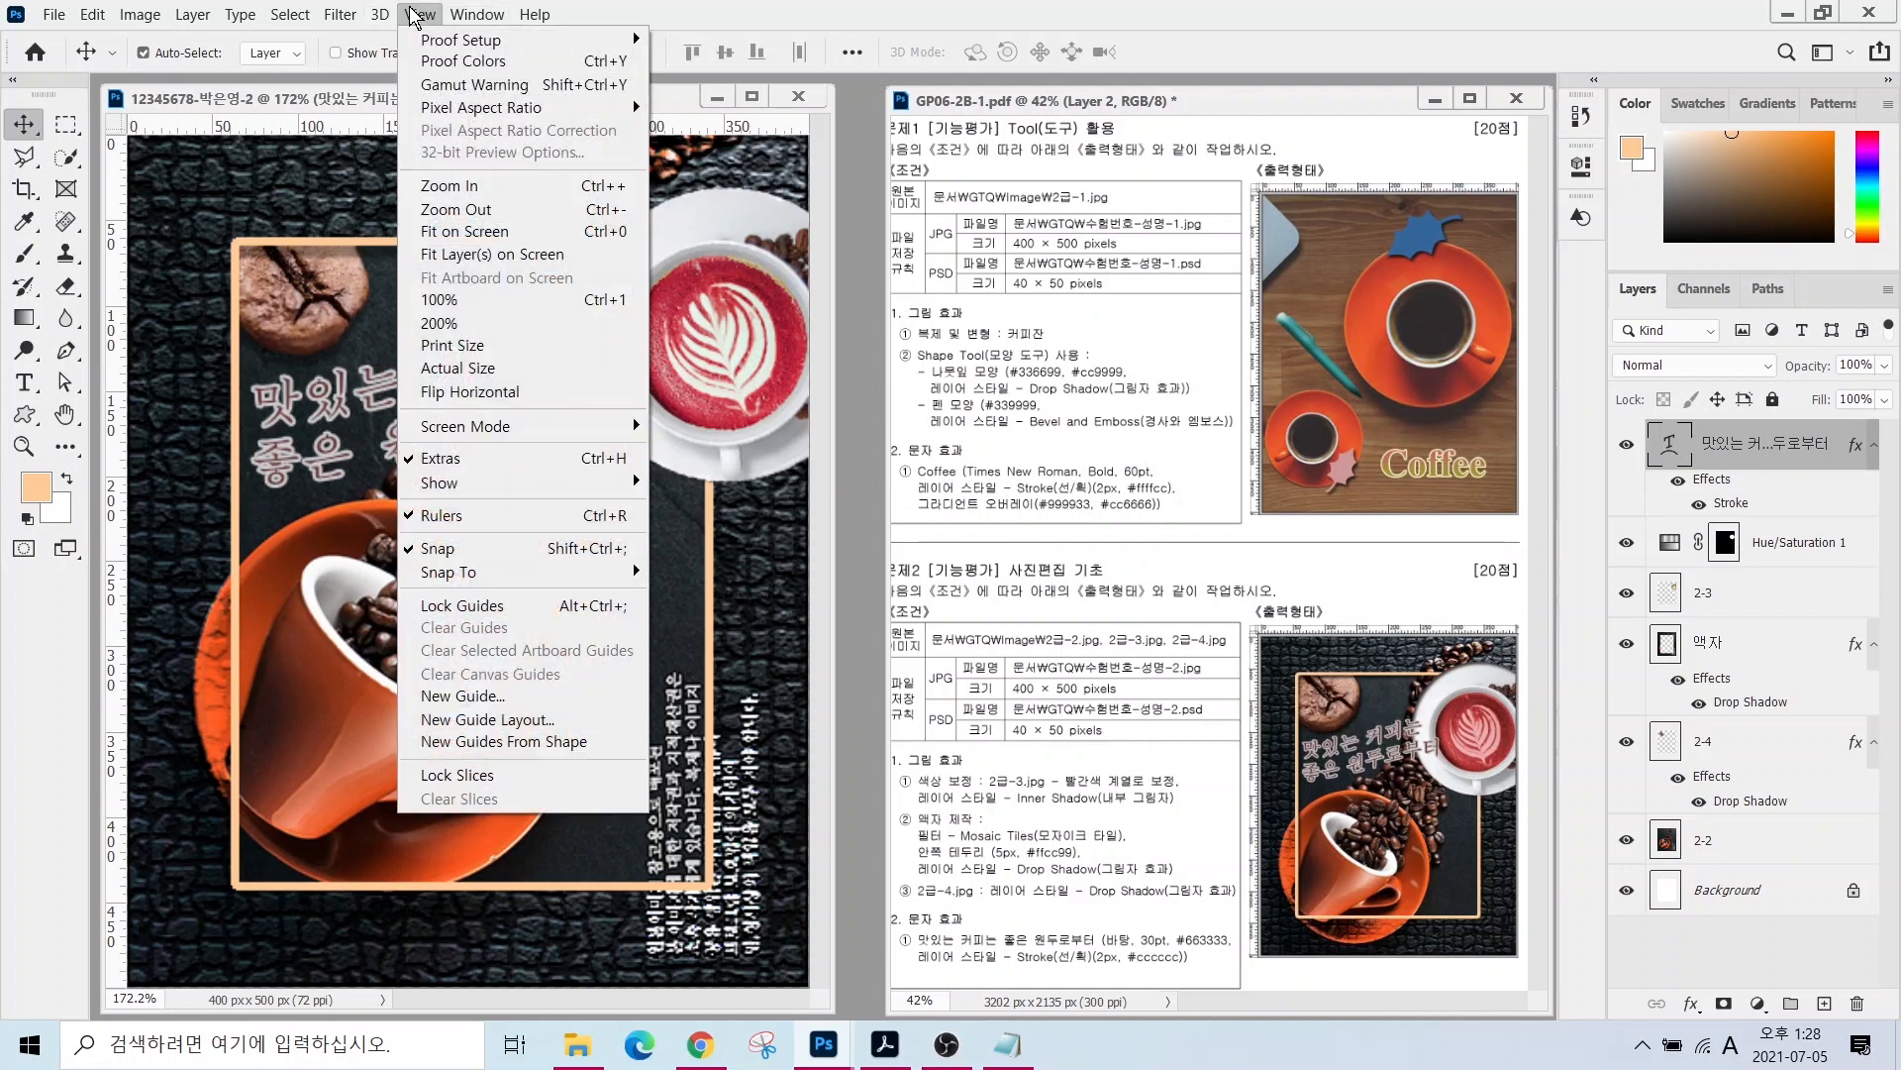
left_click(438, 515)
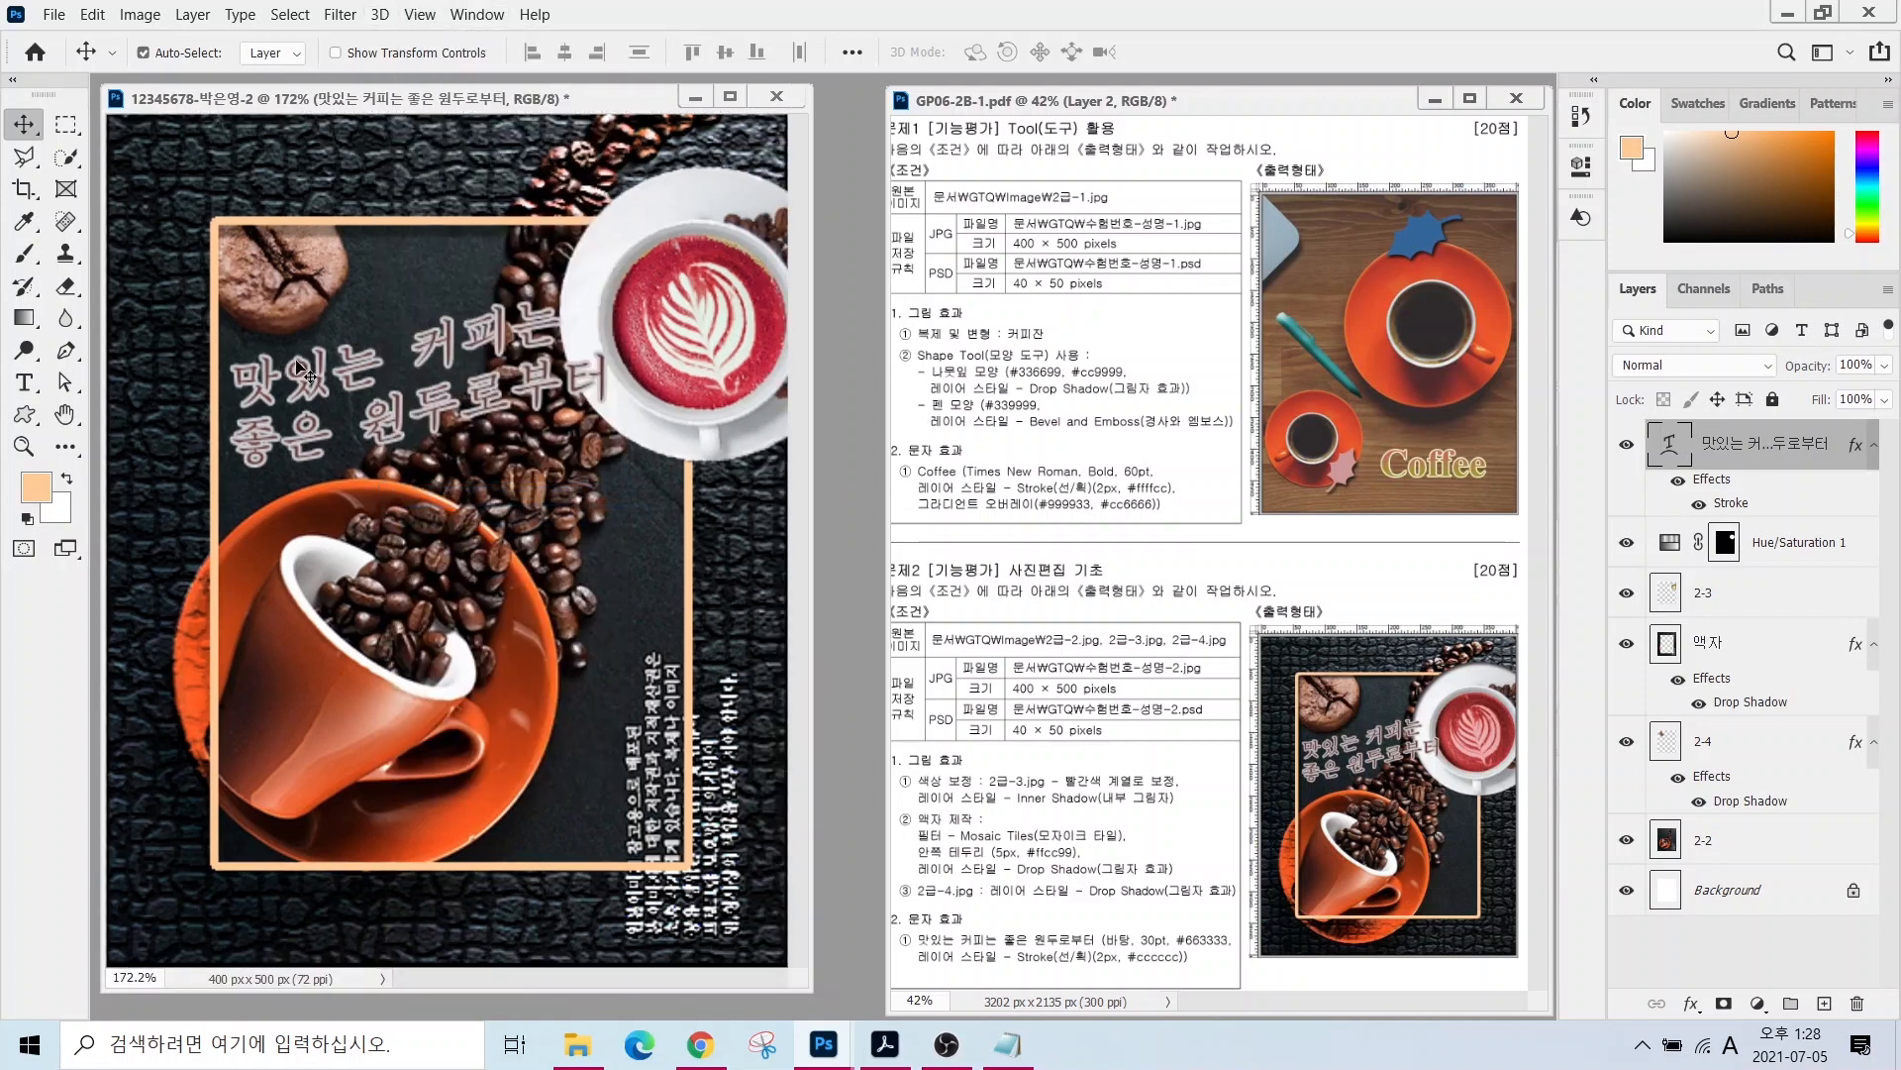
- Save a JPEG copy of the poster in the GTQ folder
left_click(55, 14)
left_click(109, 299)
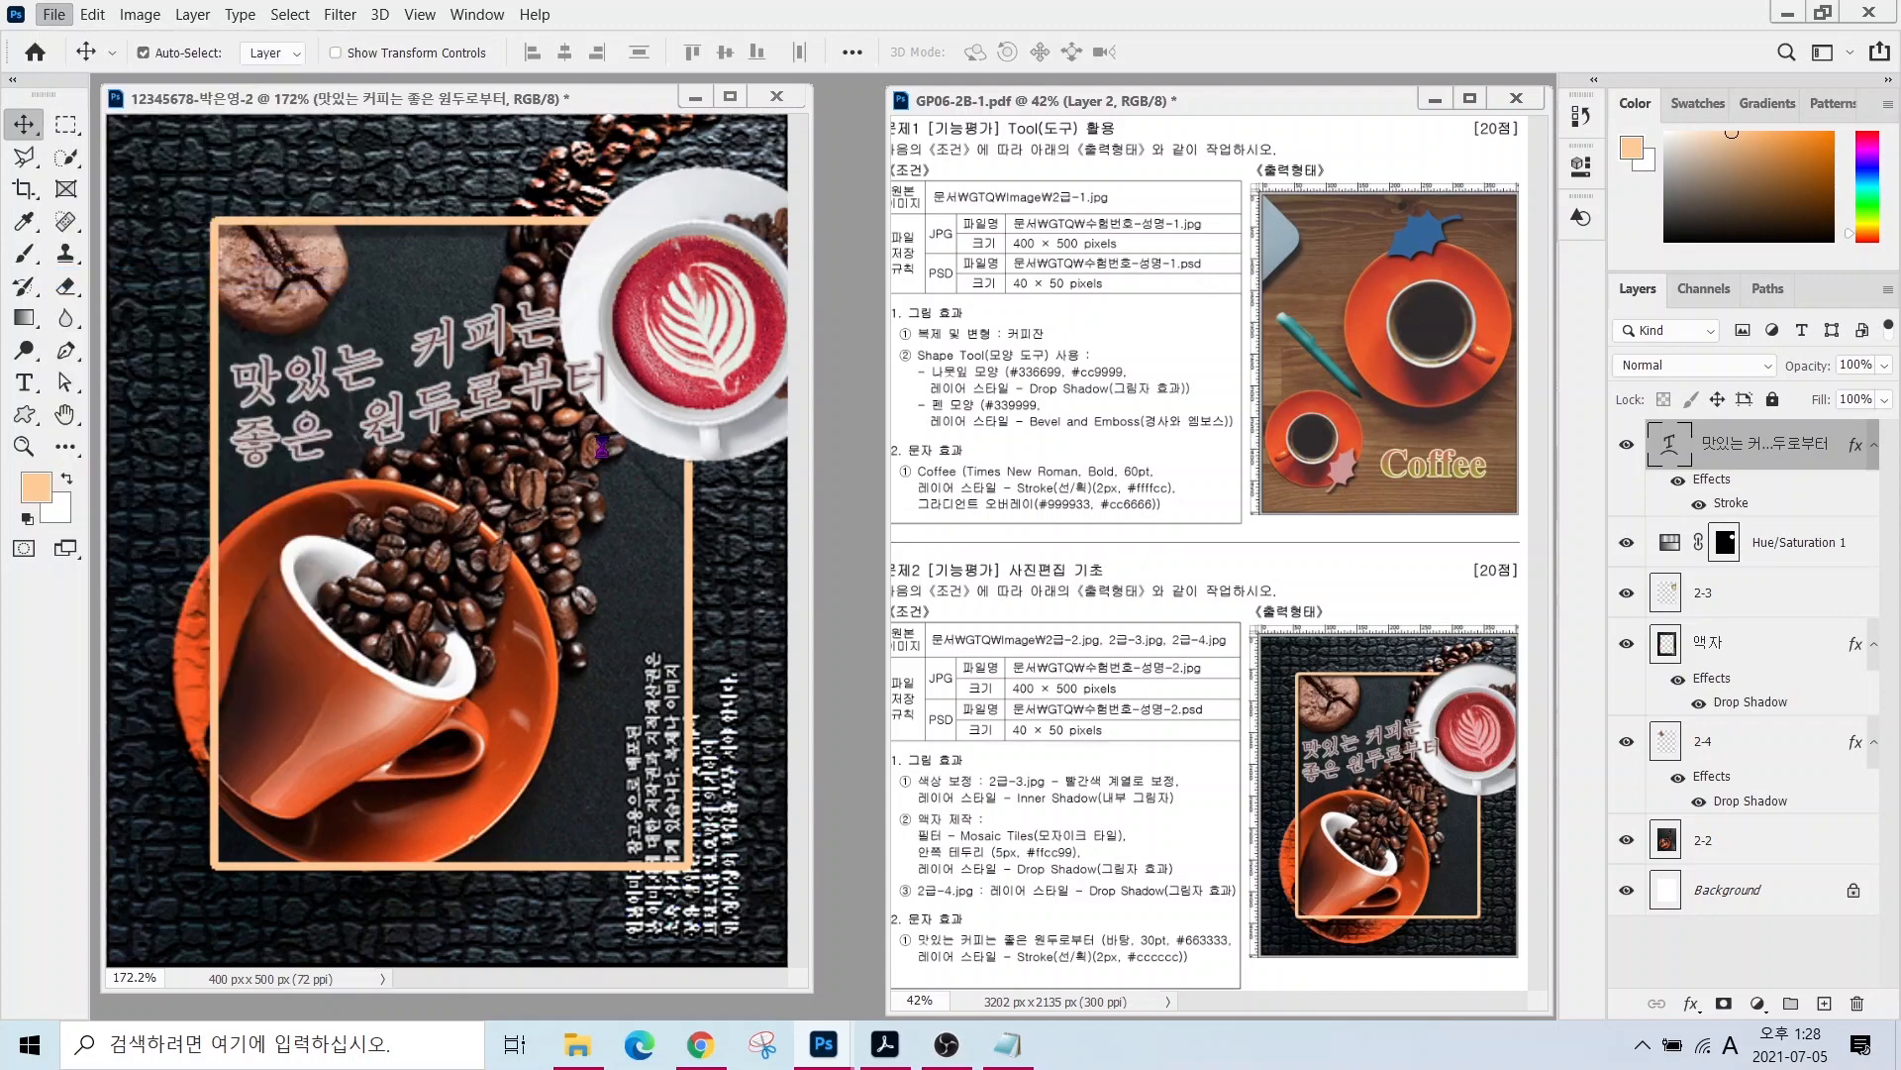
left_click(733, 592)
left_click(693, 793)
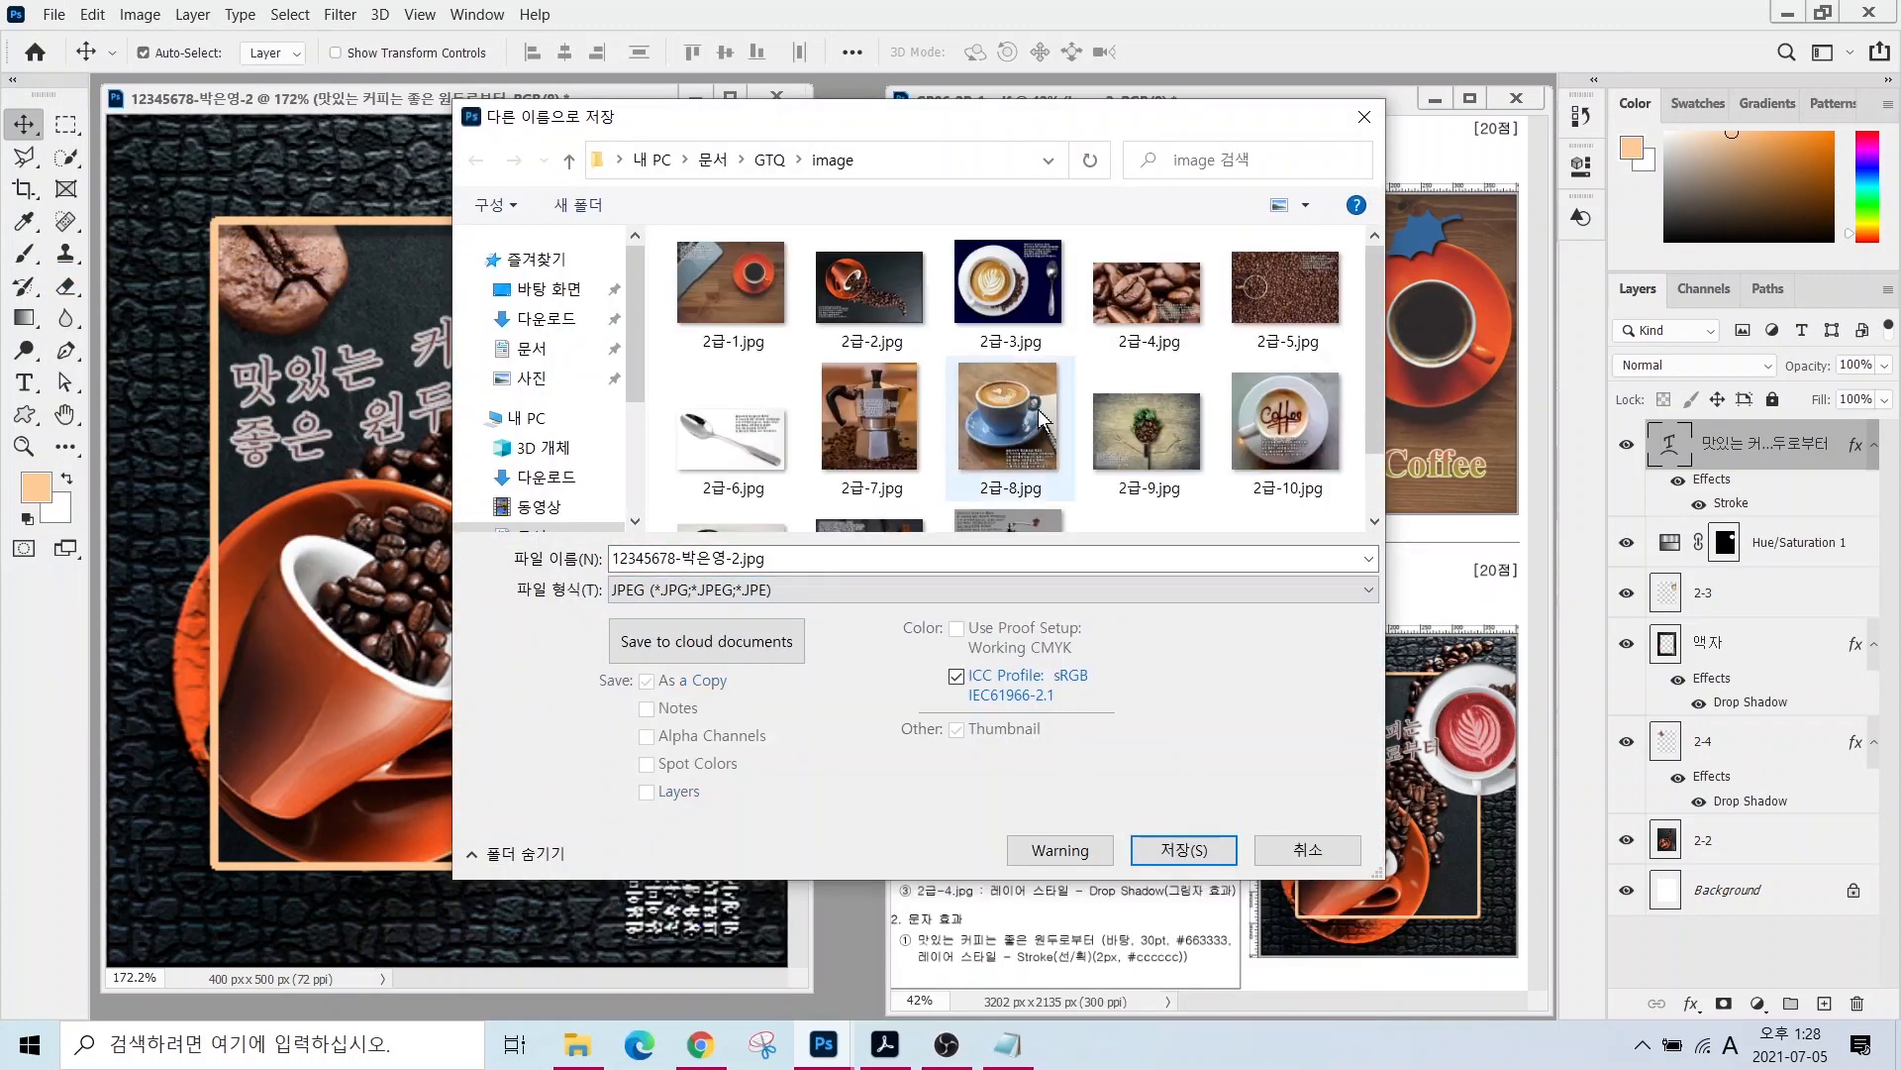
left_click(771, 160)
left_click(1186, 853)
key("Return")
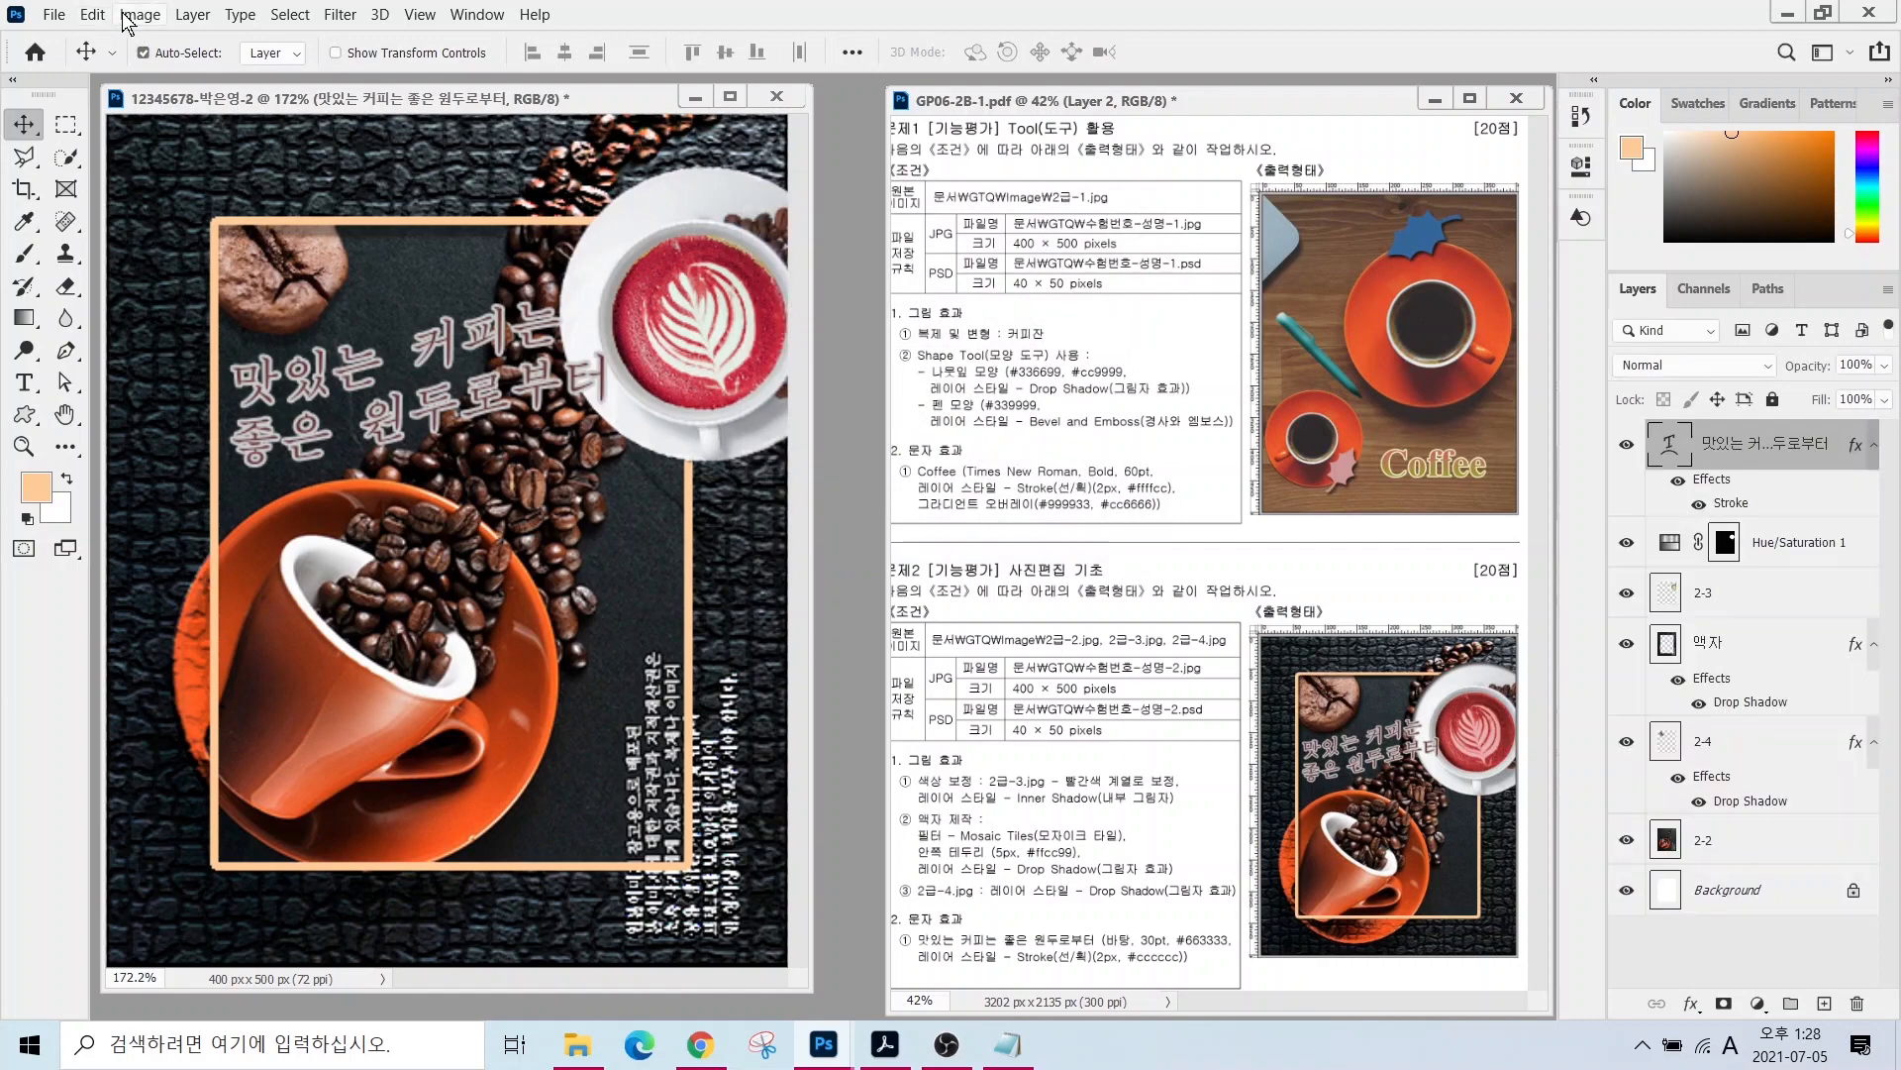
- Resize the image to 40 pixels wide (40×50)
left_click(139, 14)
left_click(158, 187)
type("40")
key("Return")
- Save the resized version as a PSD with maximized compatibility
left_click(54, 14)
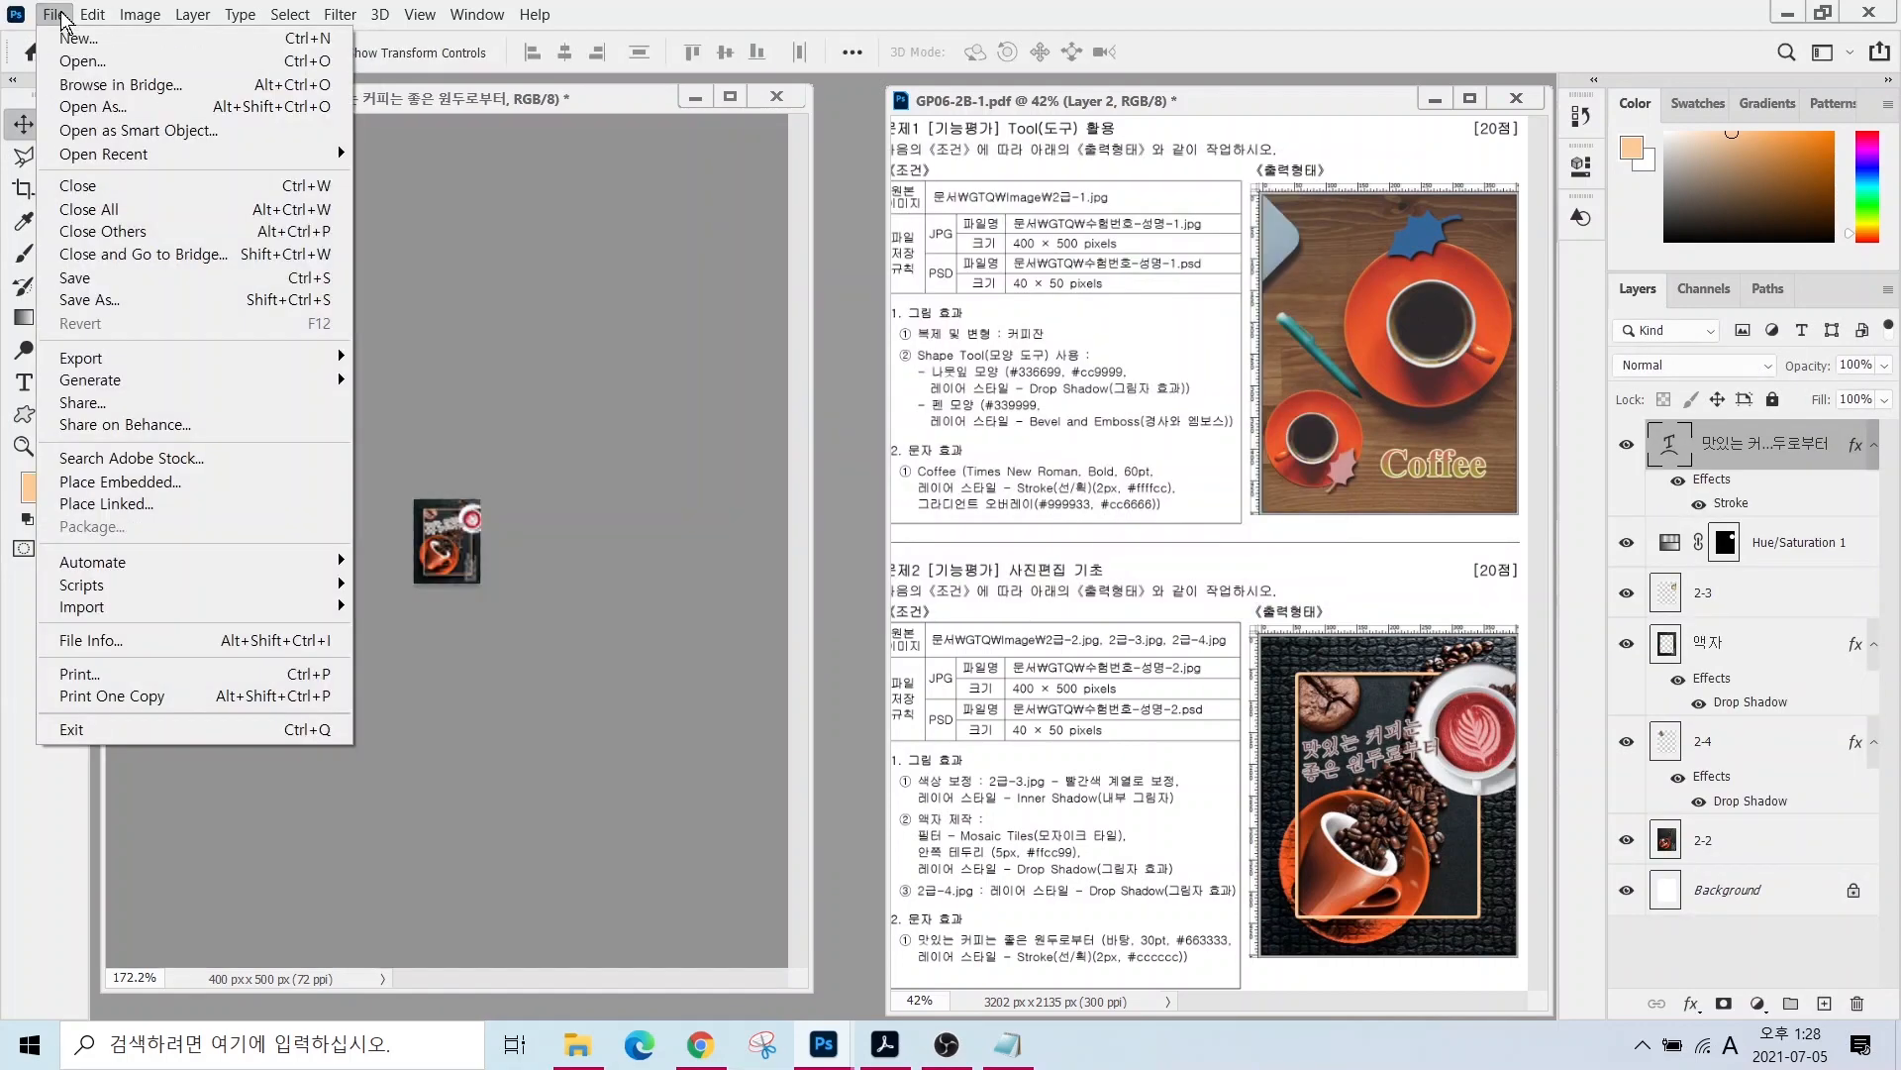
left_click(109, 295)
key("Return")
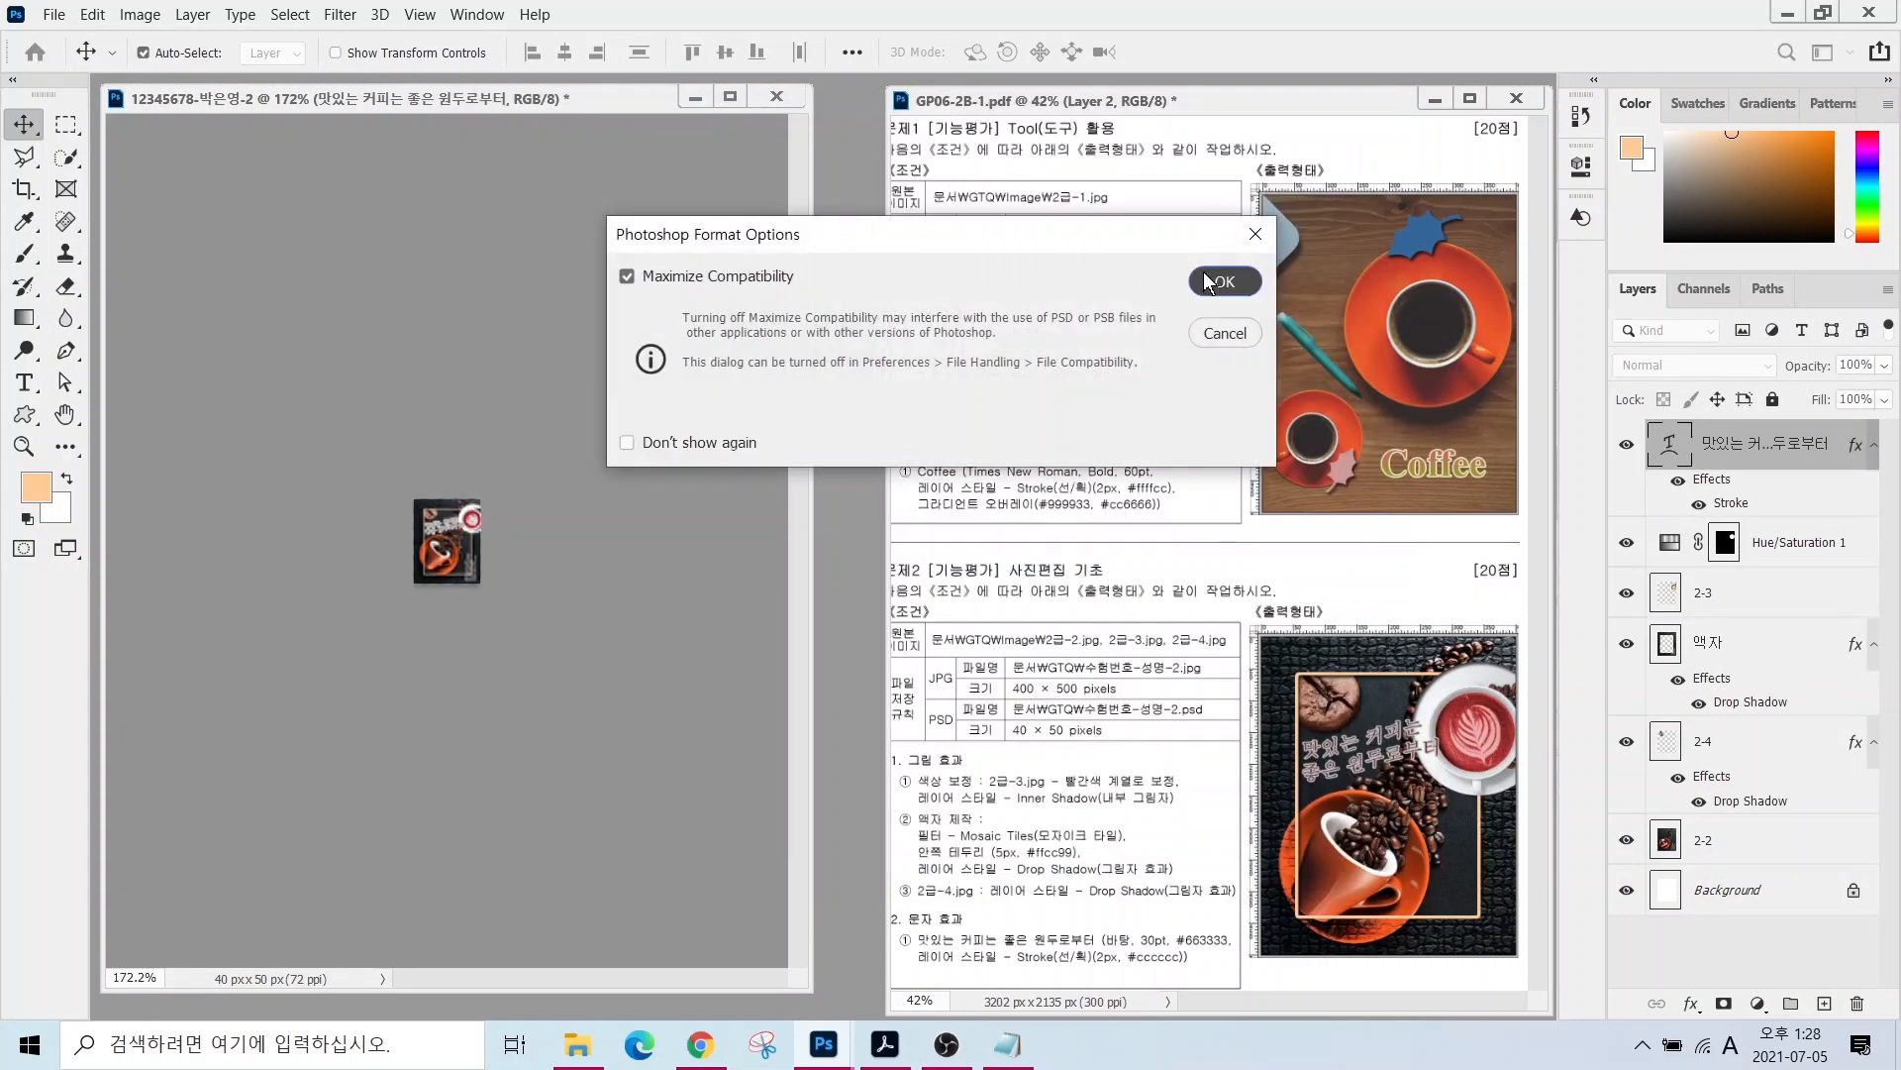
key("Return")
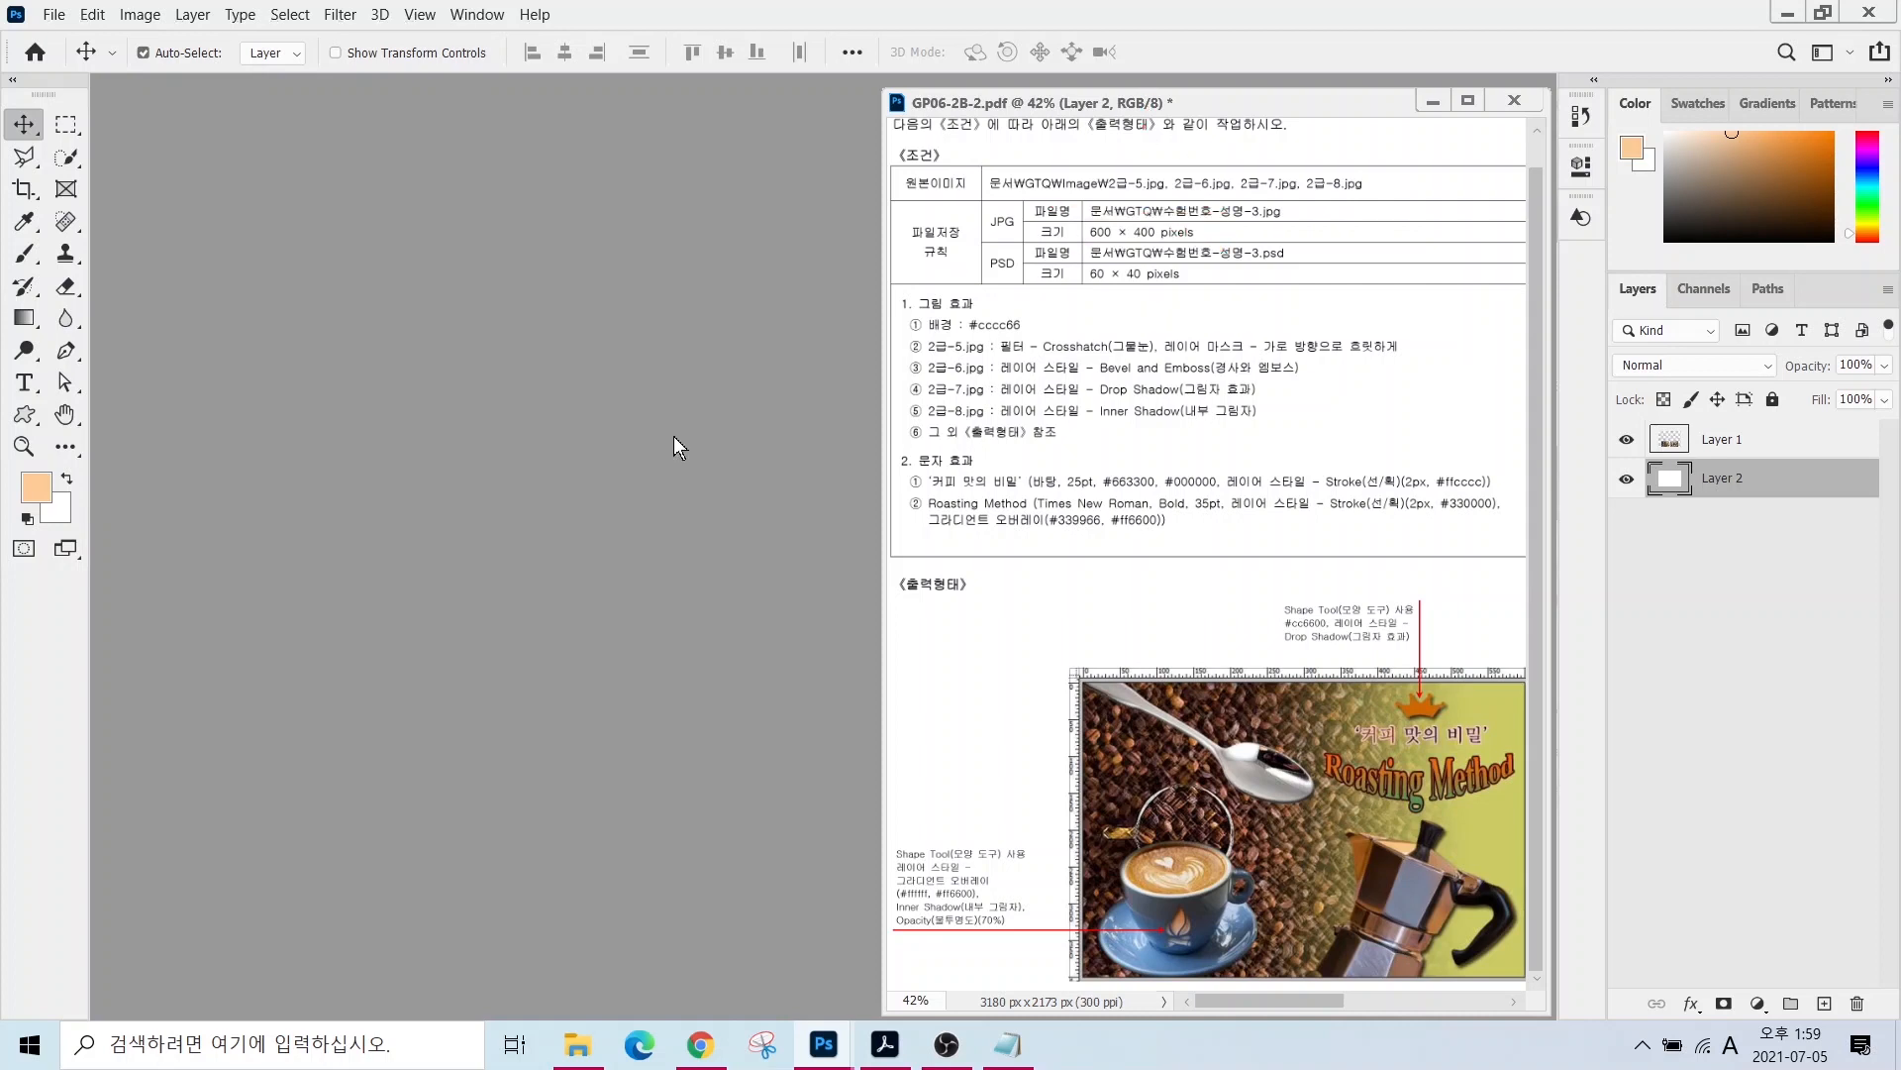
- Start a new document named with the candidate's ID number and name for task 3
left_click(53, 14)
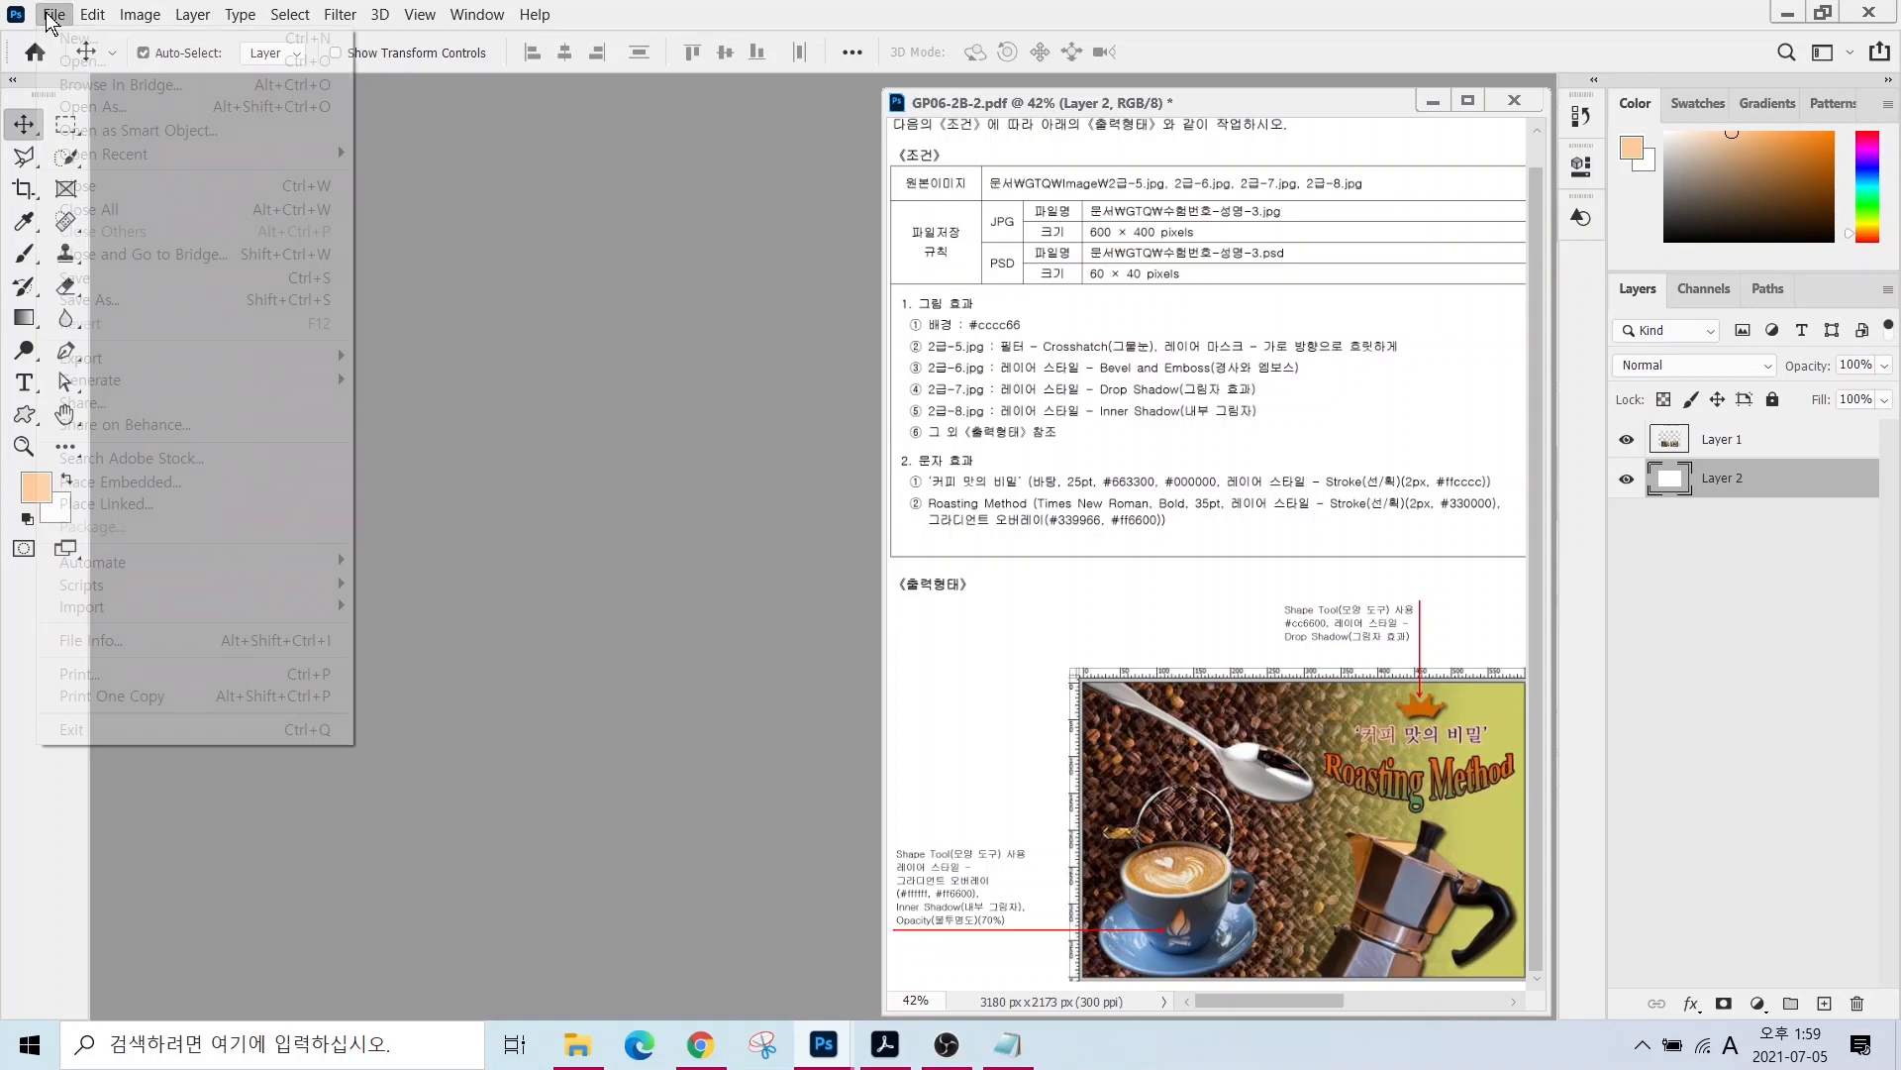
left_click(78, 42)
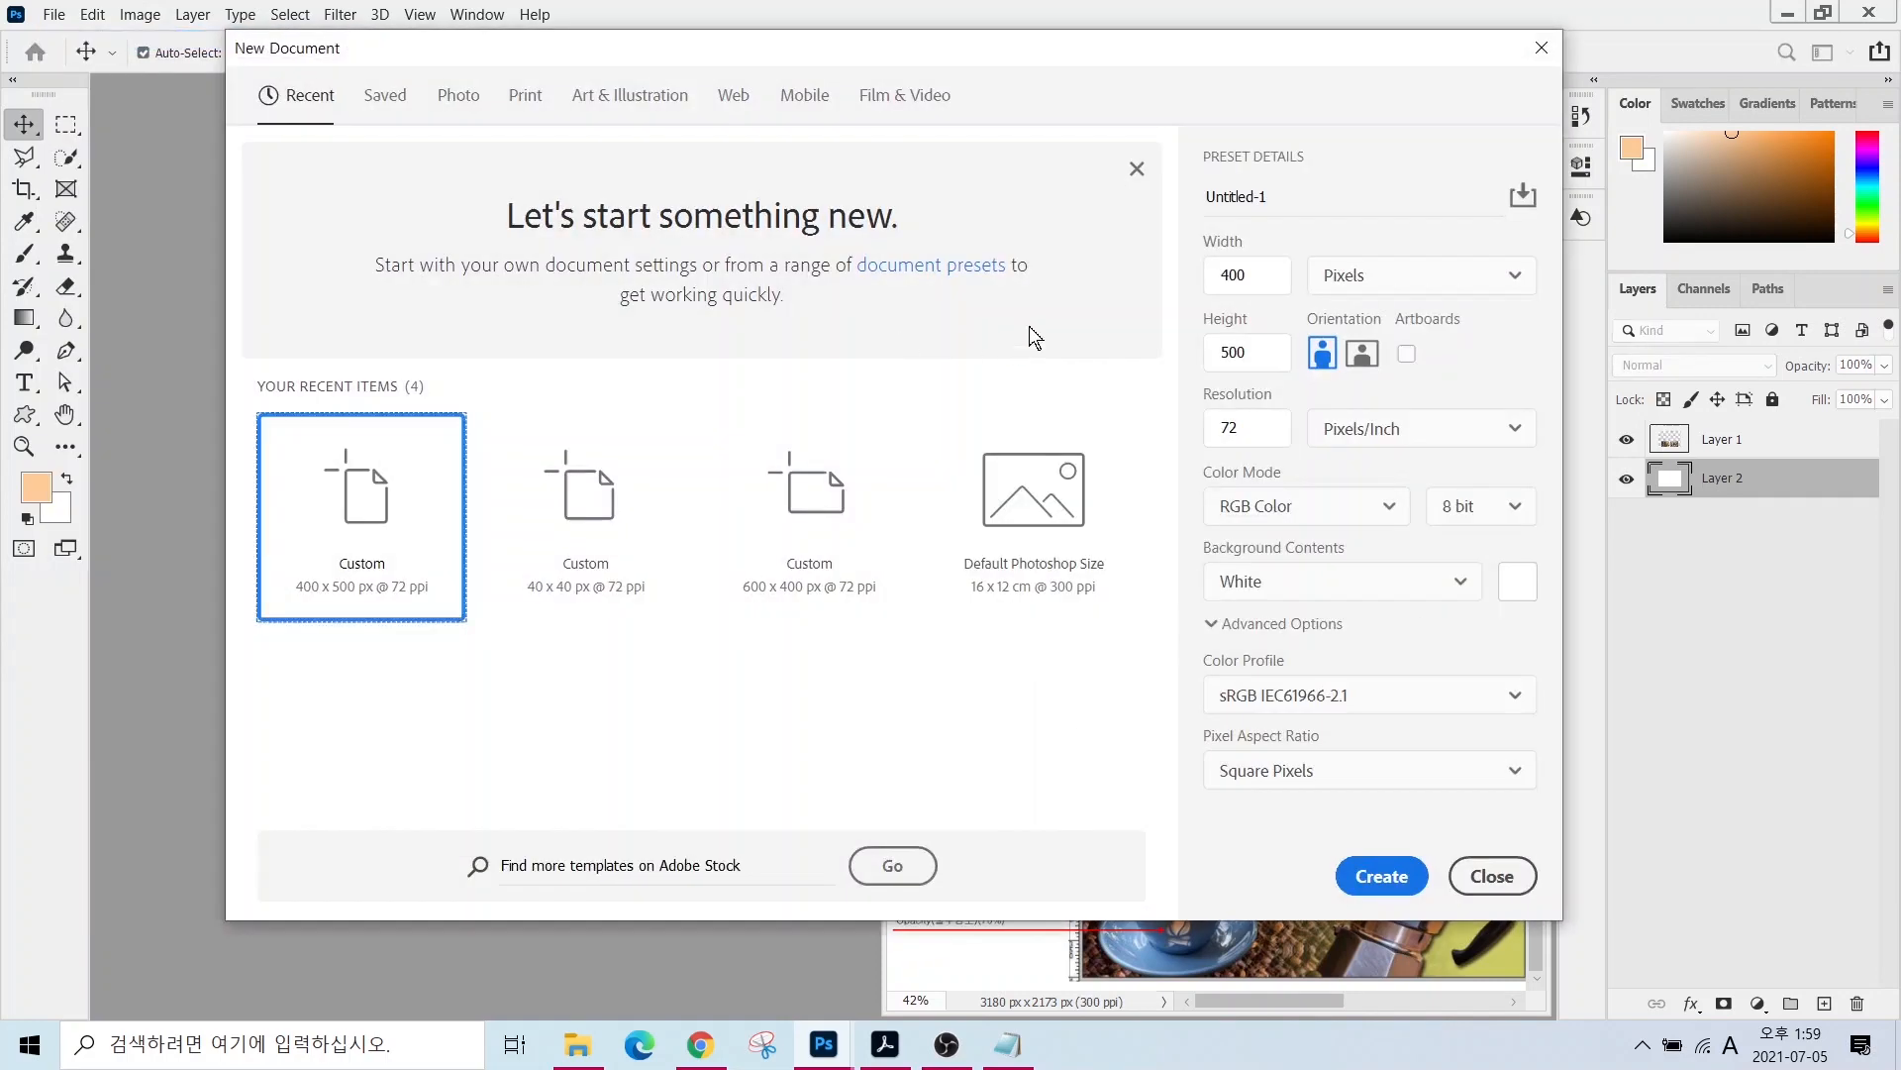
type("12345678")
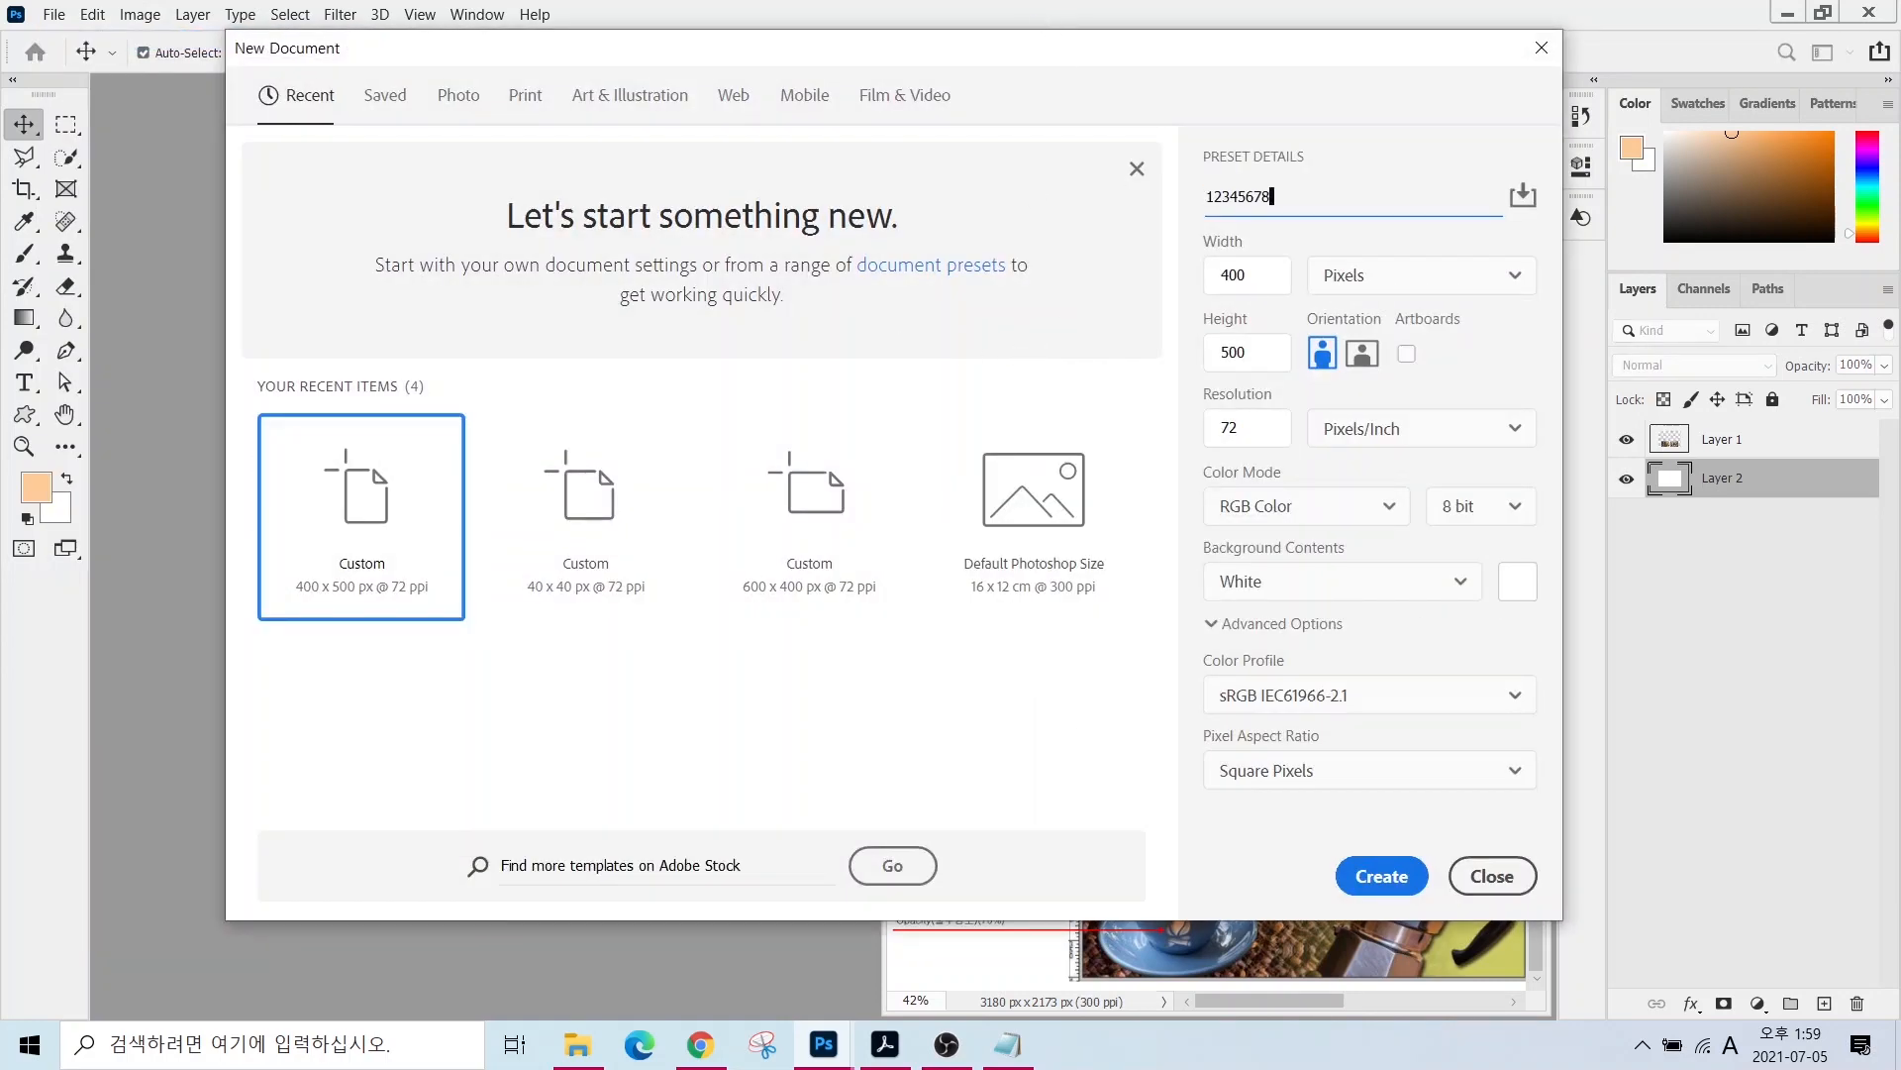
type("-")
key("Hangul")
- Set the document to 600×400 pixels, 72 ppi RGB, and create it
left_click(1253, 275)
type("6")
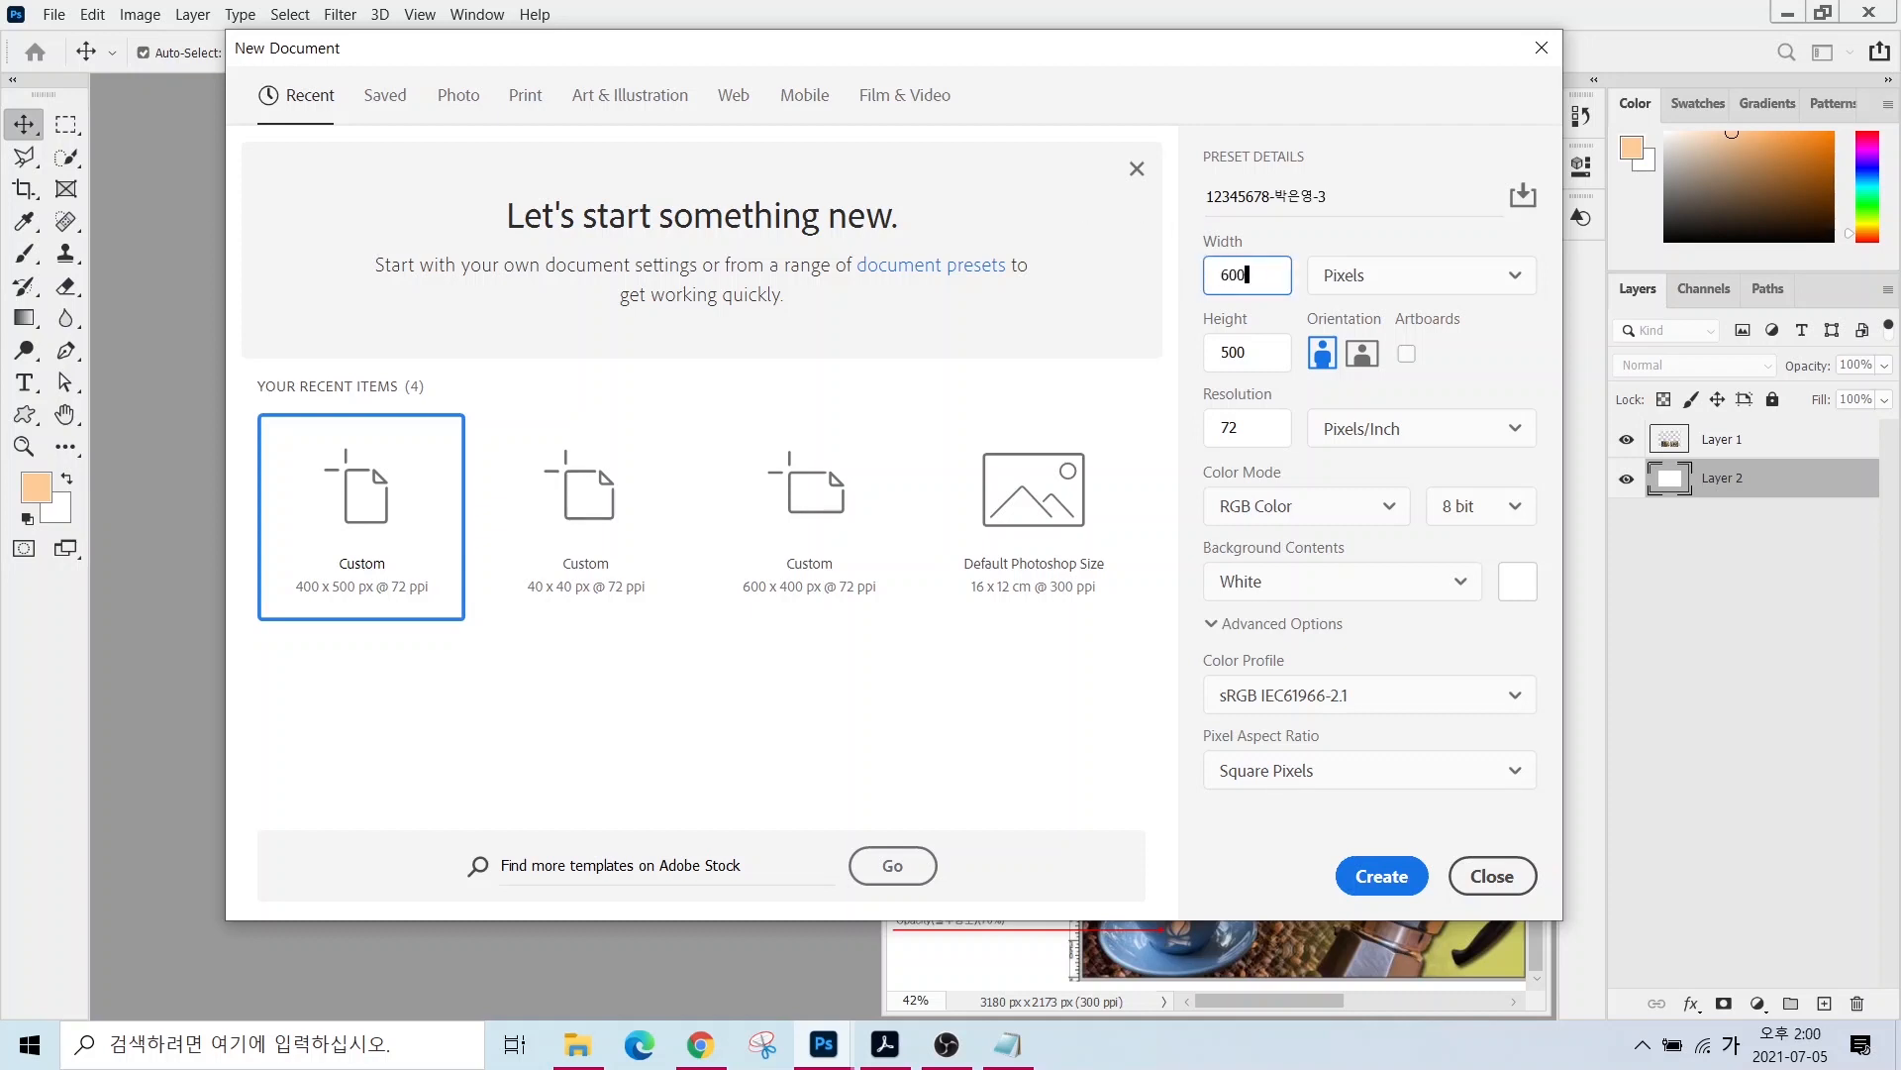
key("Tab")
key("Tab")
type("400")
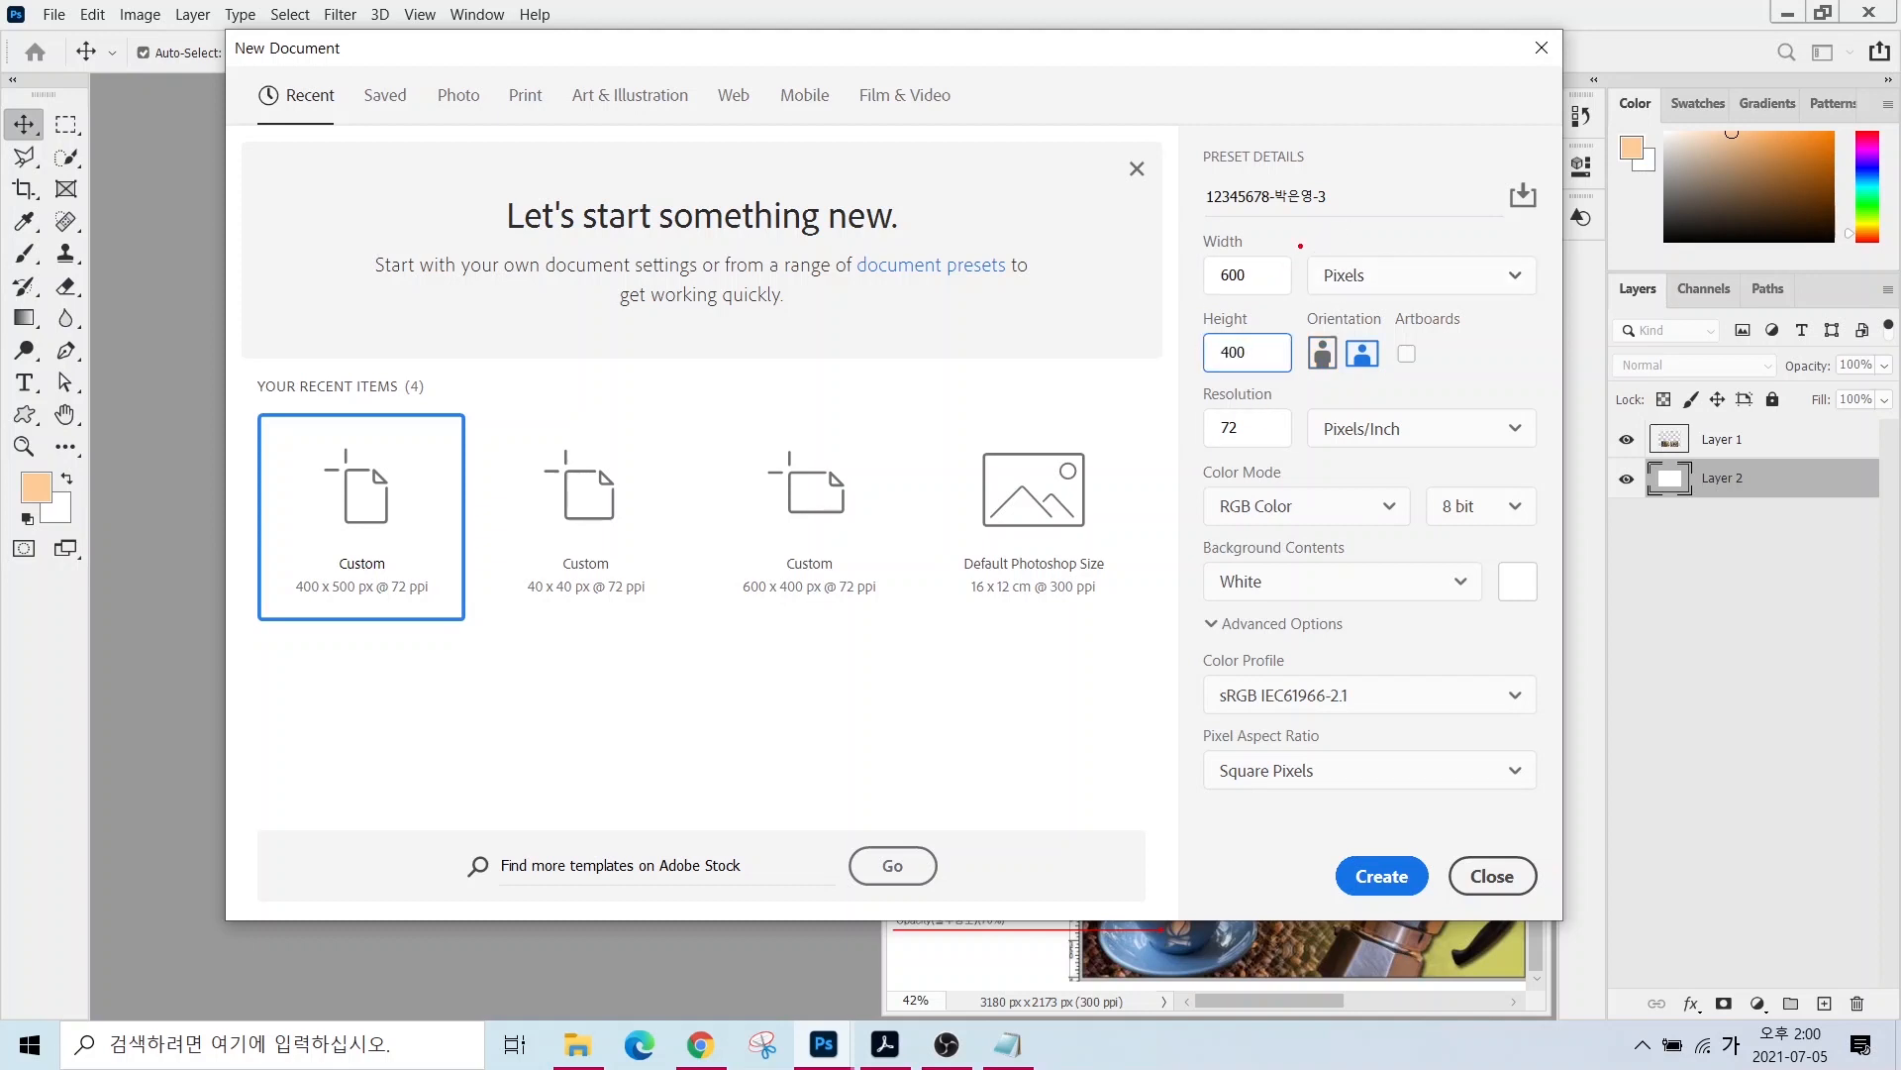
left_click_drag(1299, 243, 1422, 289)
left_click_drag(1172, 404, 1324, 450)
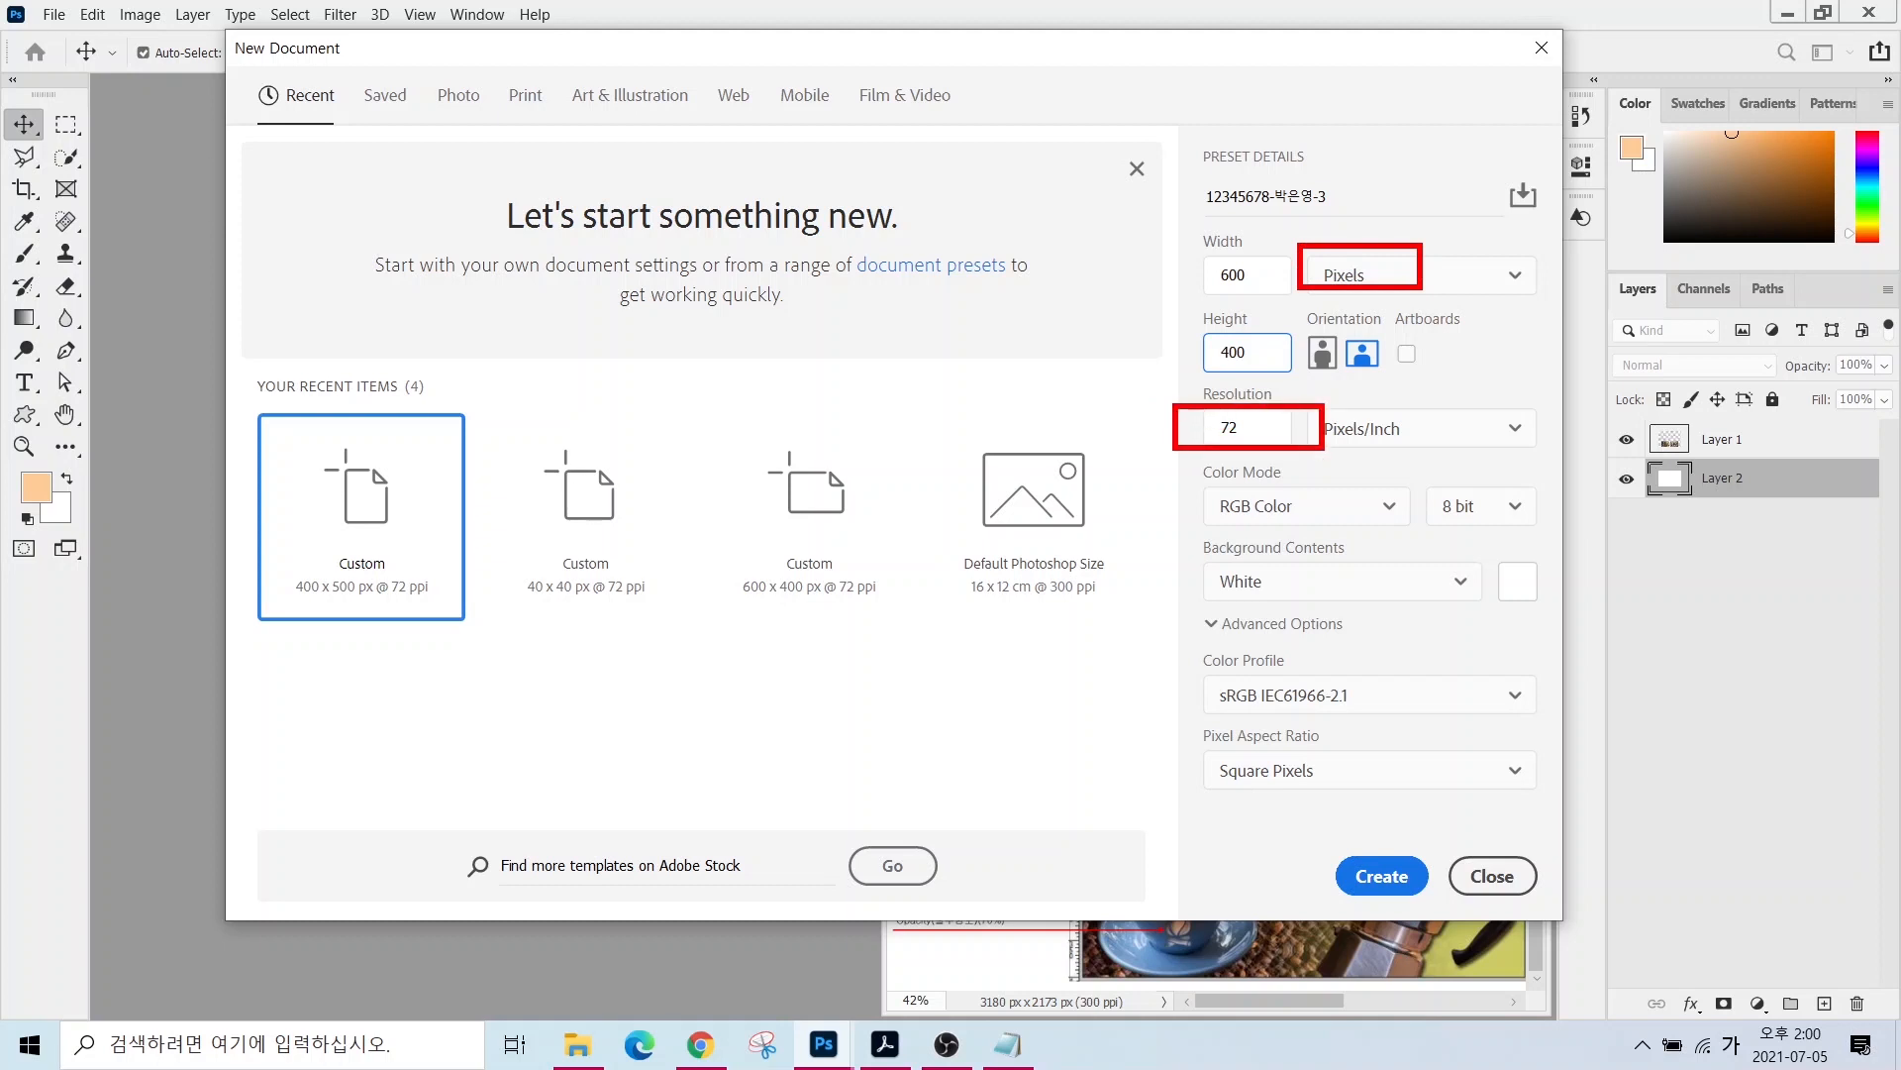
left_click_drag(1170, 473, 1329, 536)
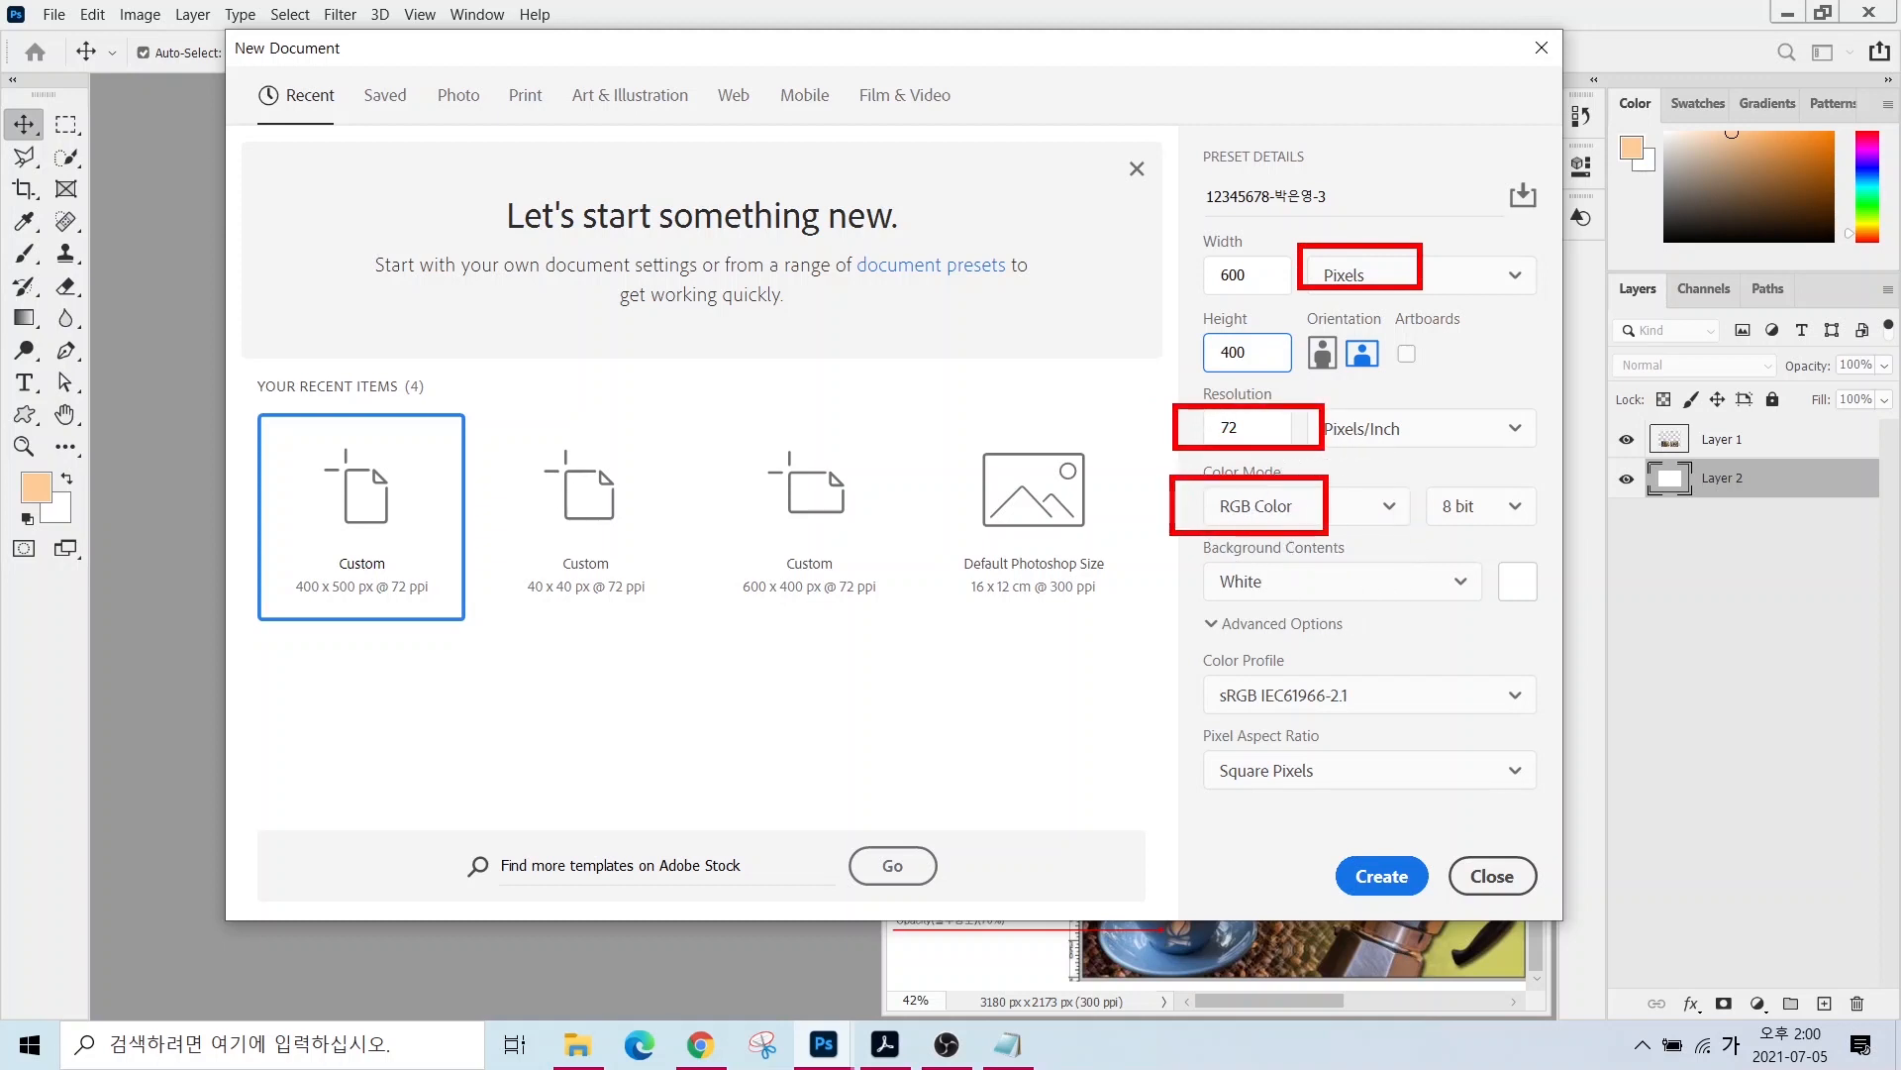
key("Escape")
left_click(1387, 875)
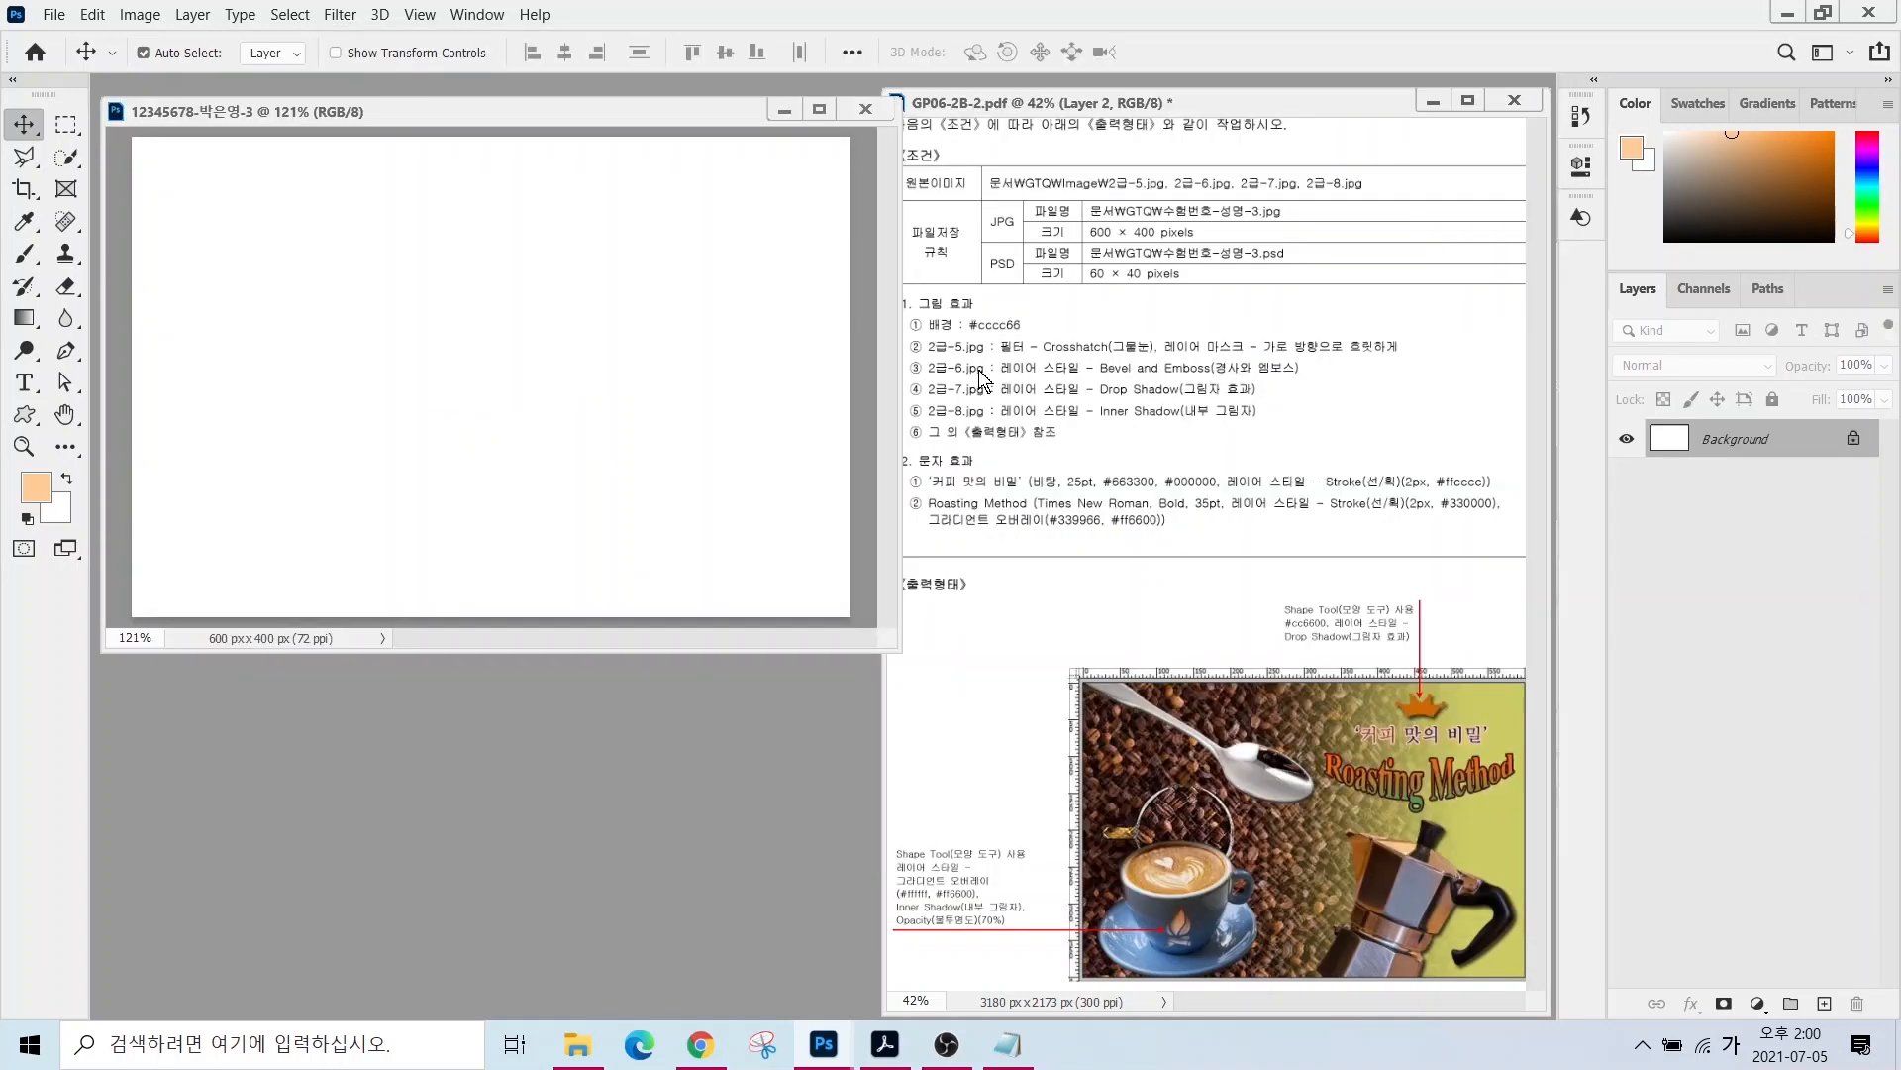
- Set the foreground colour to #cccc66
left_click_drag(957, 290, 1058, 343)
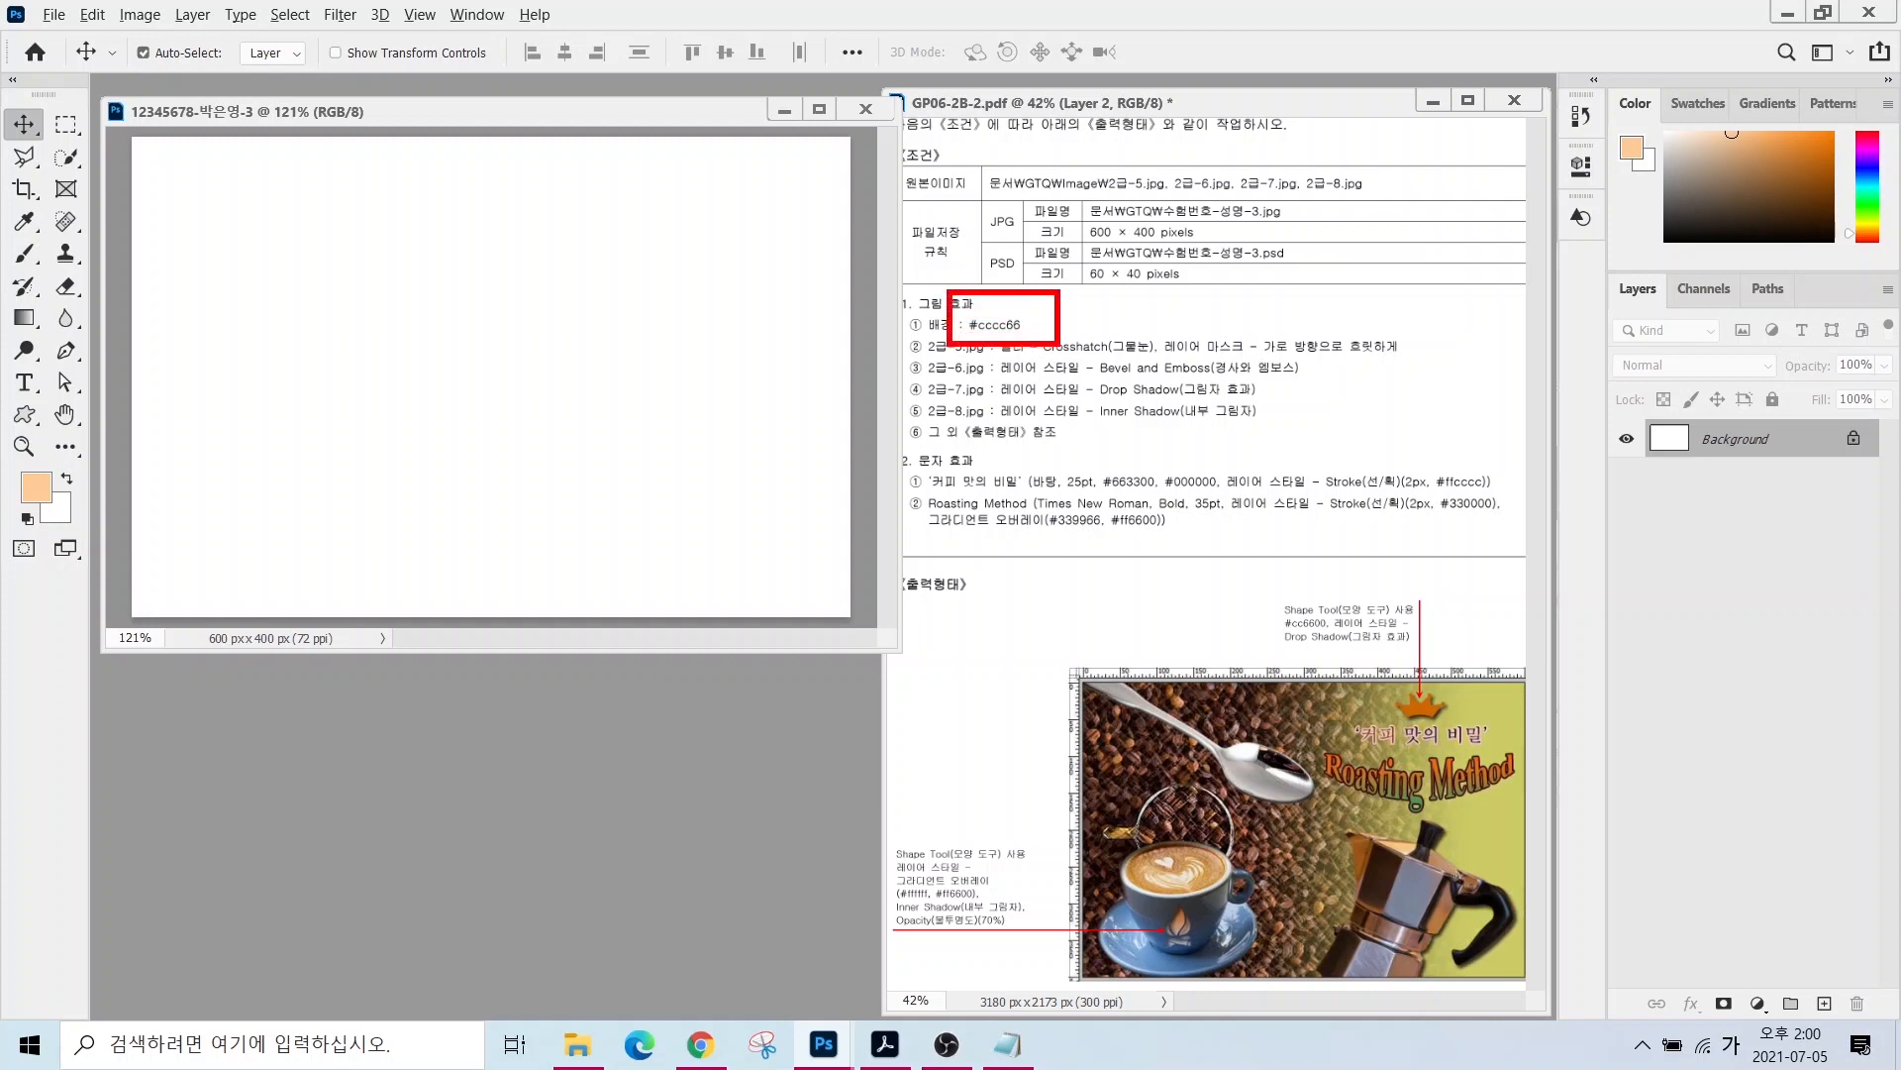
mouse_move(28, 493)
left_mouse_down()
mouse_move(22, 444)
mouse_move(52, 491)
mouse_move(51, 473)
mouse_move(166, 432)
left_mouse_up()
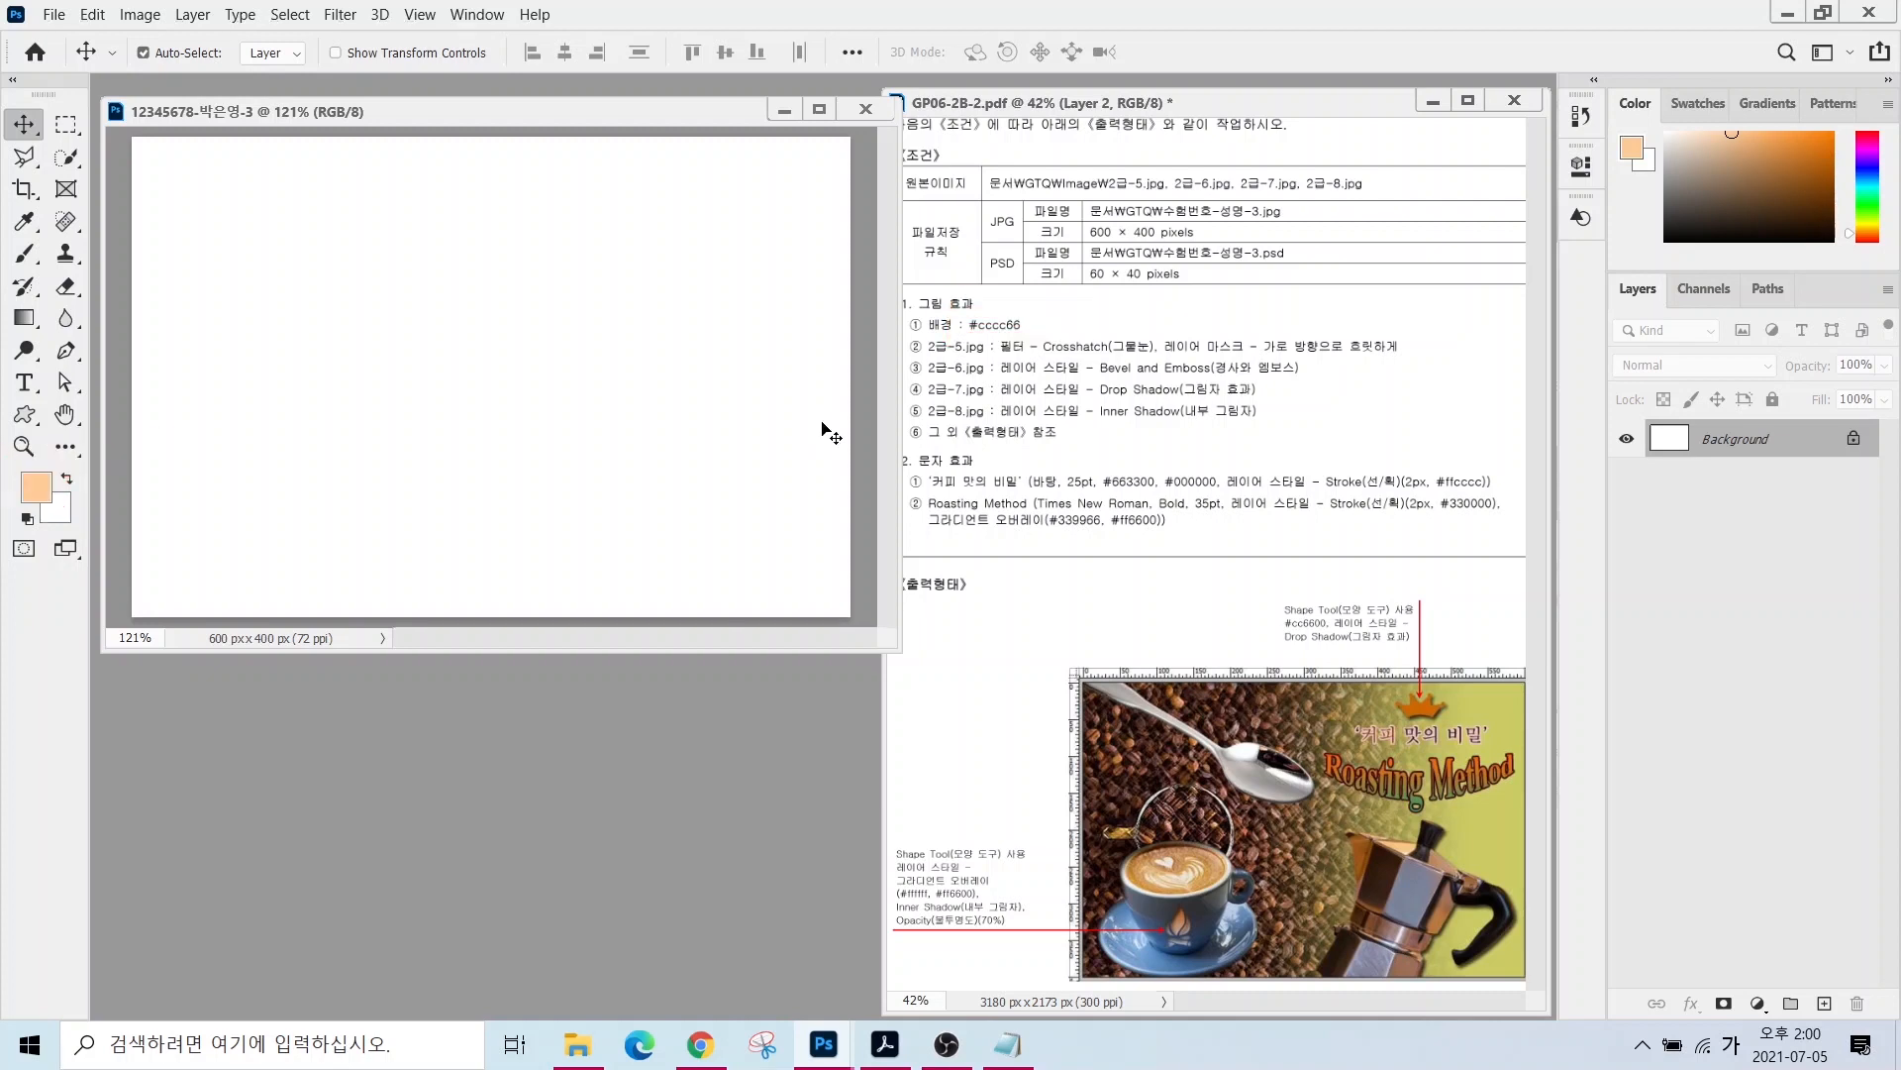
left_click(36, 487)
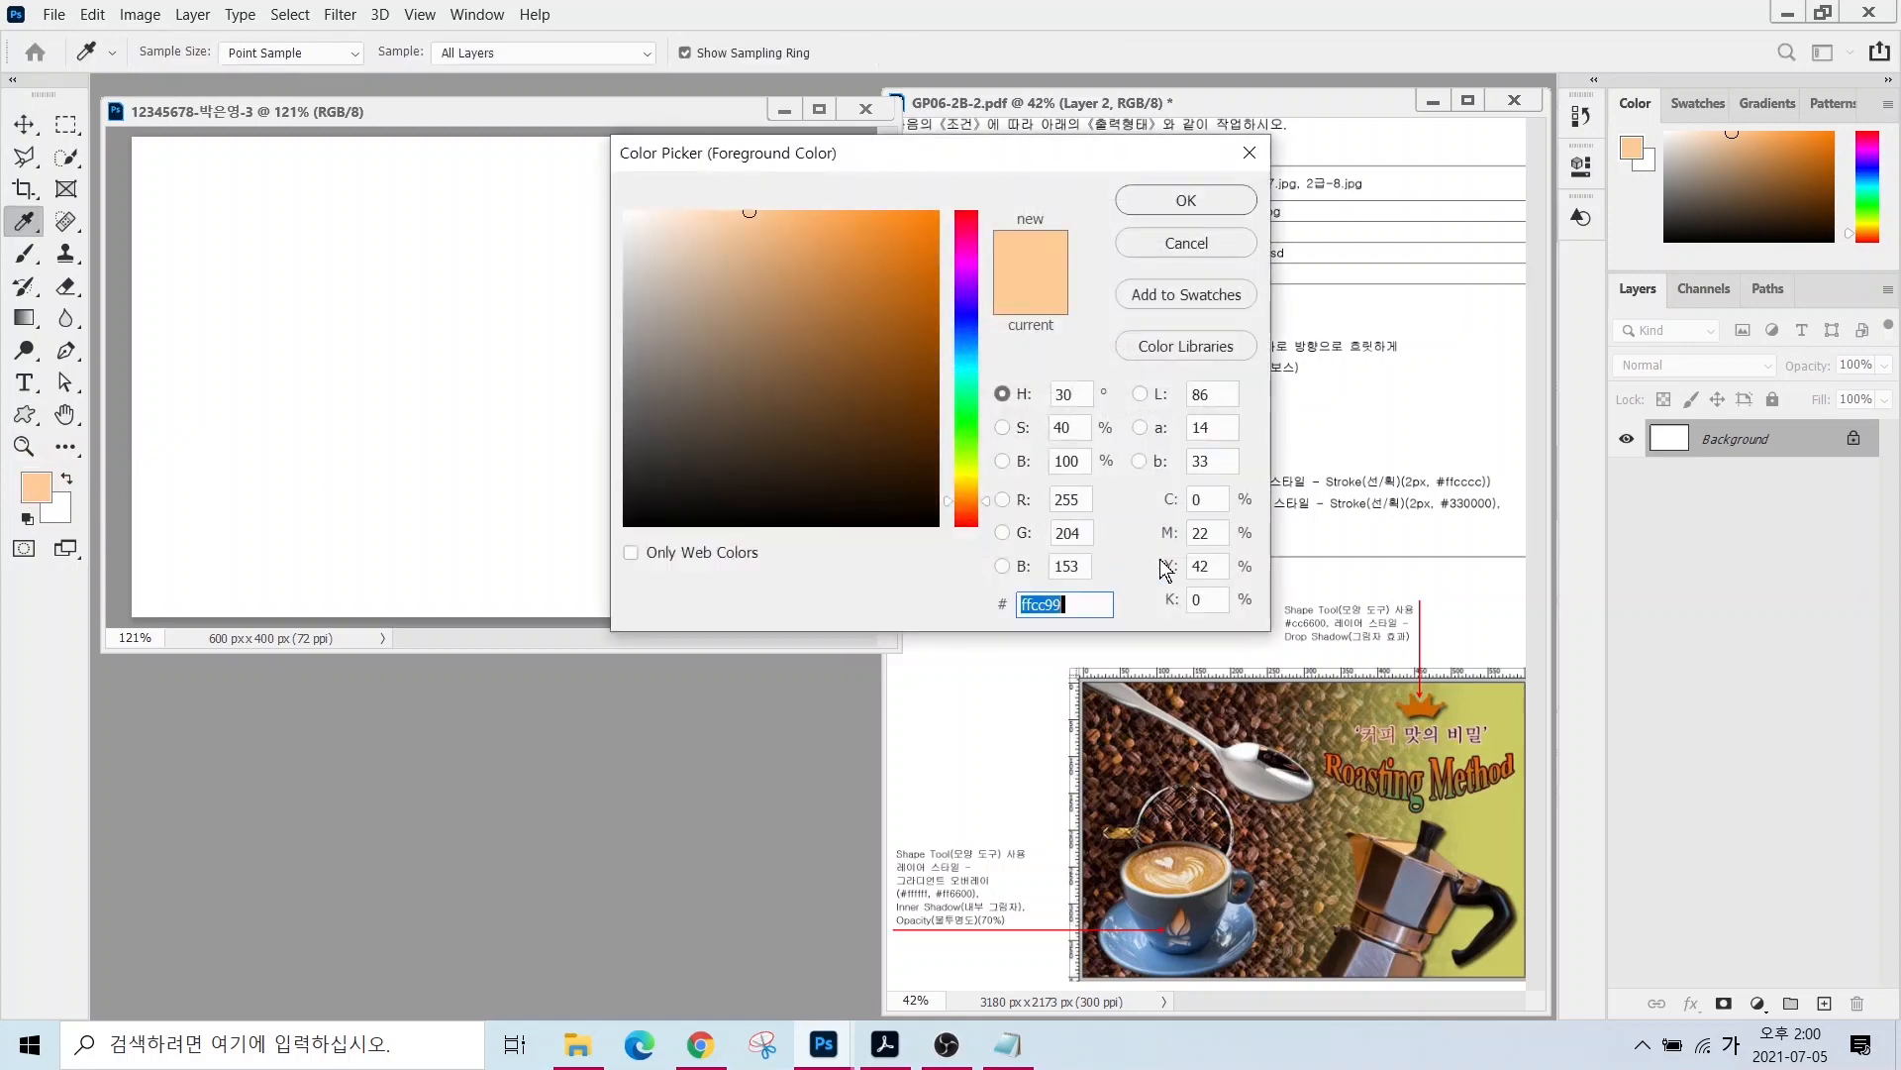
type("cccc66")
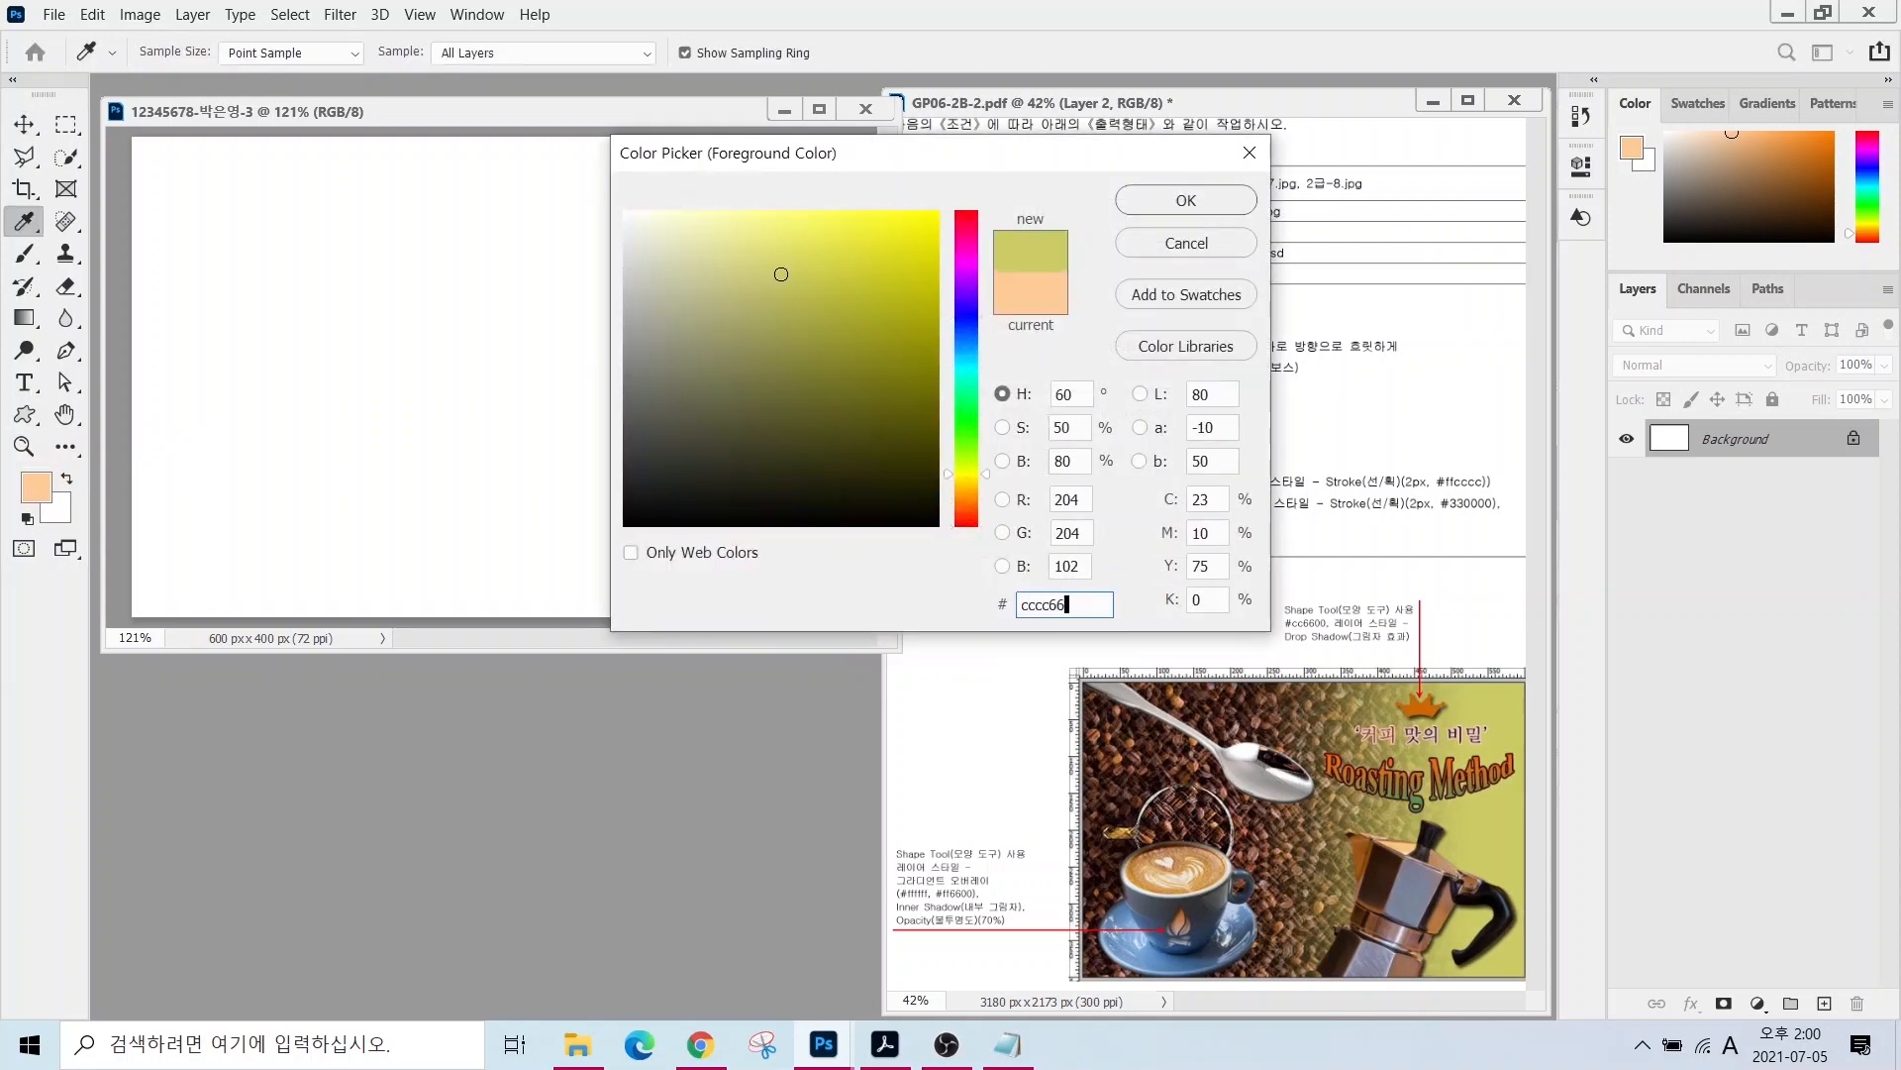
key("Return")
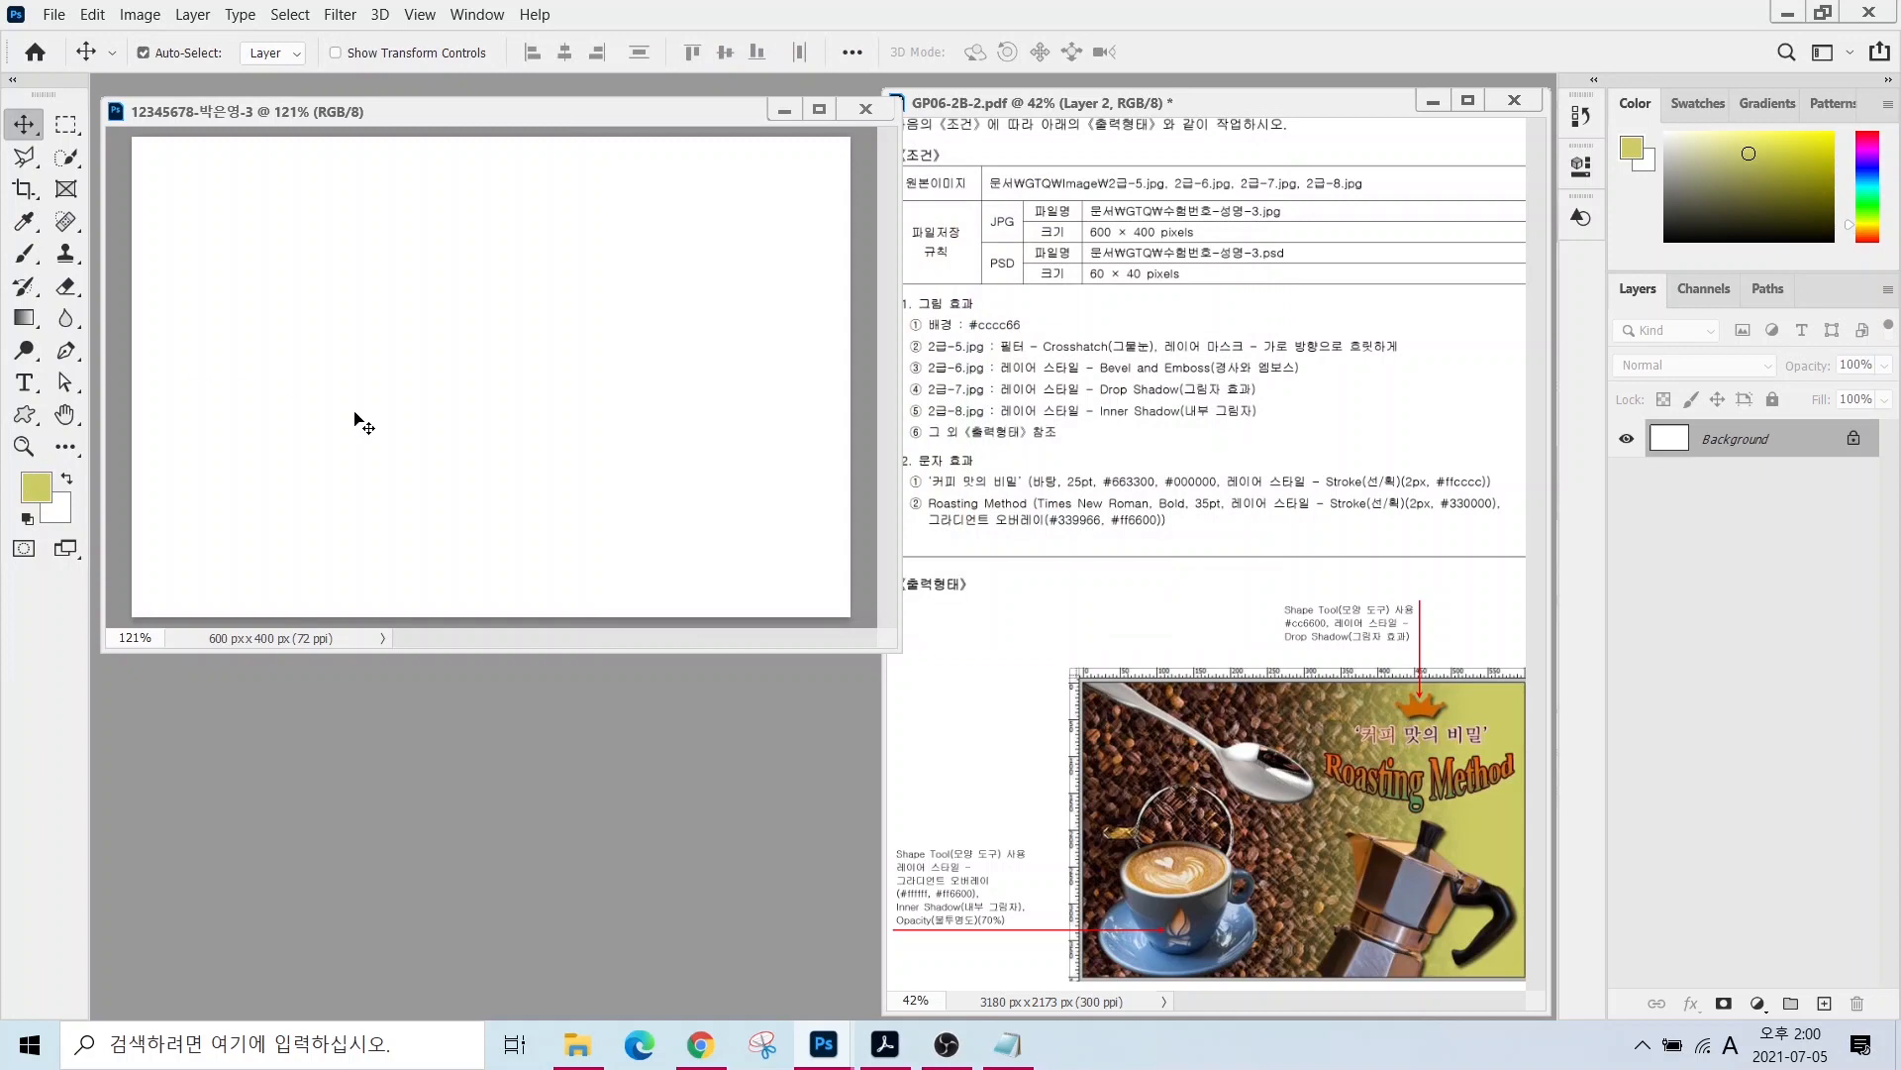
- Fill the Background with the #cccc66 foreground colour
left_click_drag(27, 509, 171, 436)
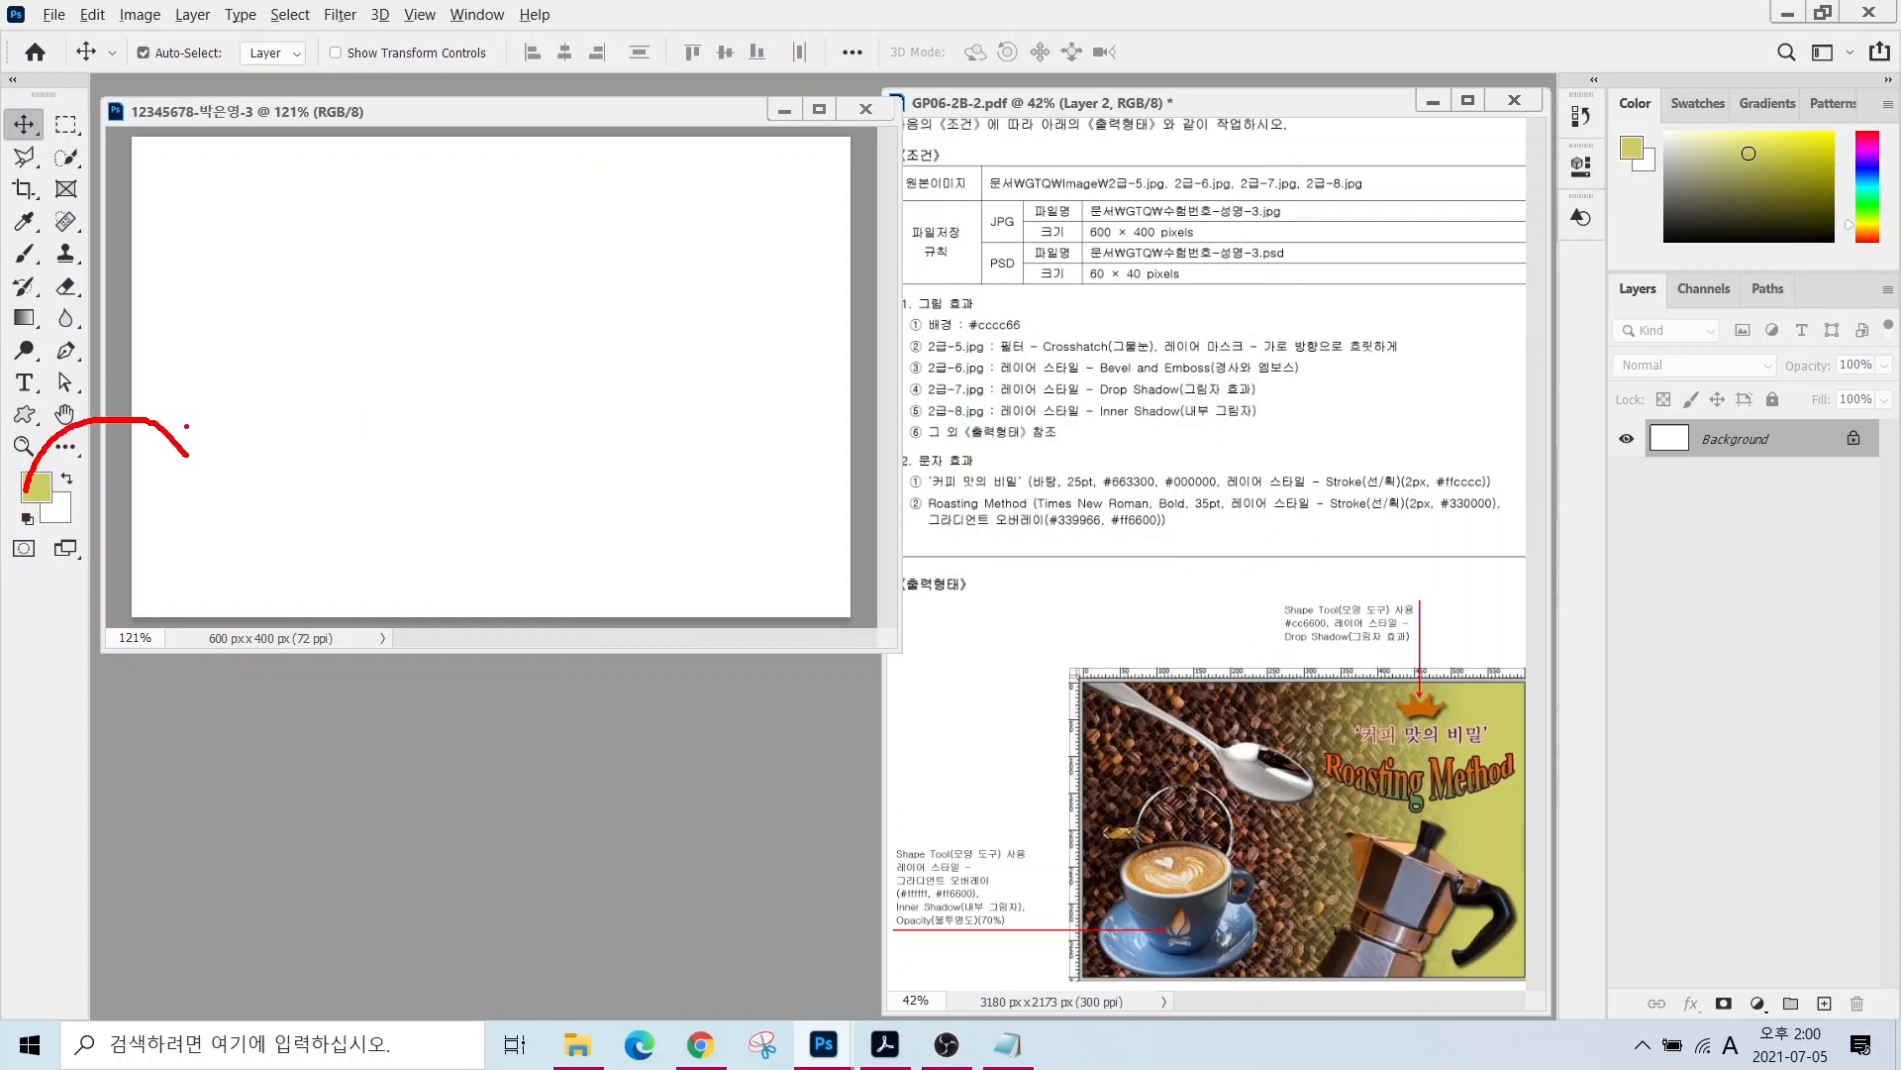
mouse_move(87, 59)
left_mouse_down()
mouse_move(69, 6)
mouse_move(93, 77)
left_mouse_up()
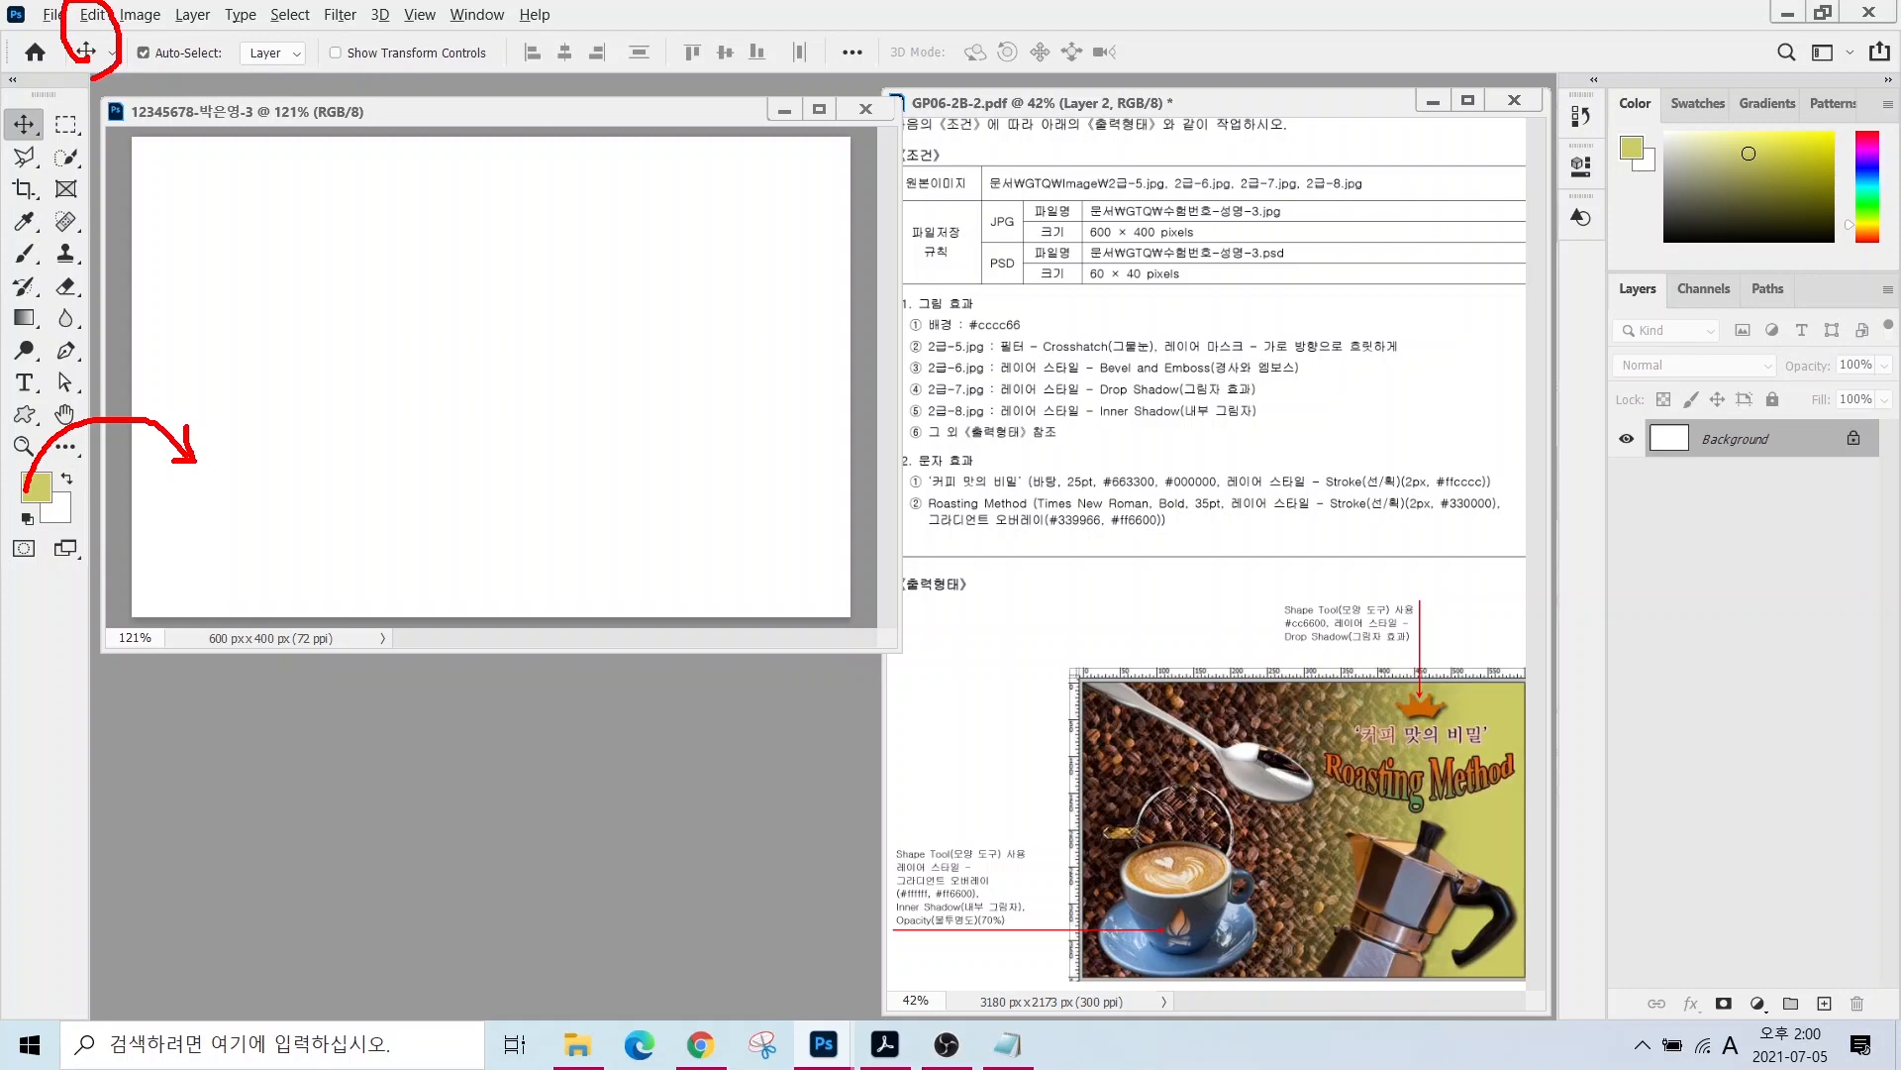
left_click(92, 14)
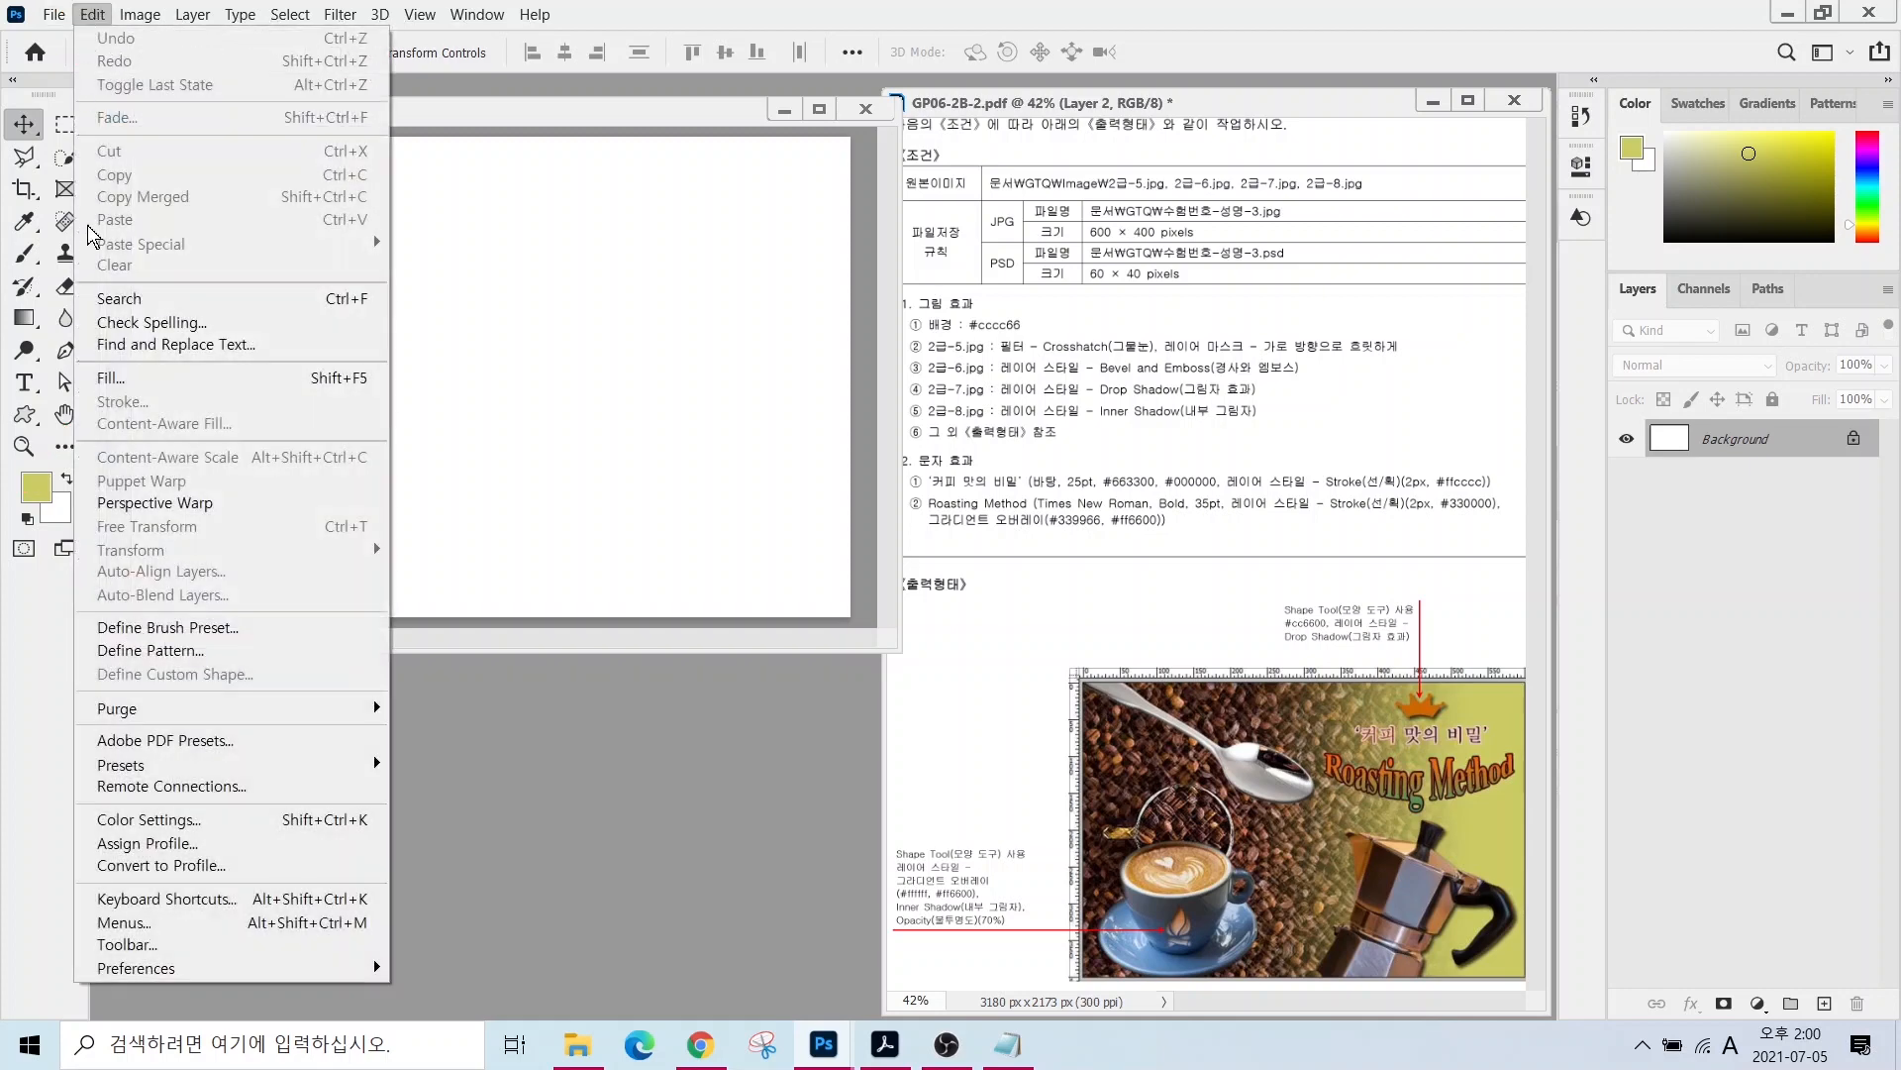
left_click(111, 379)
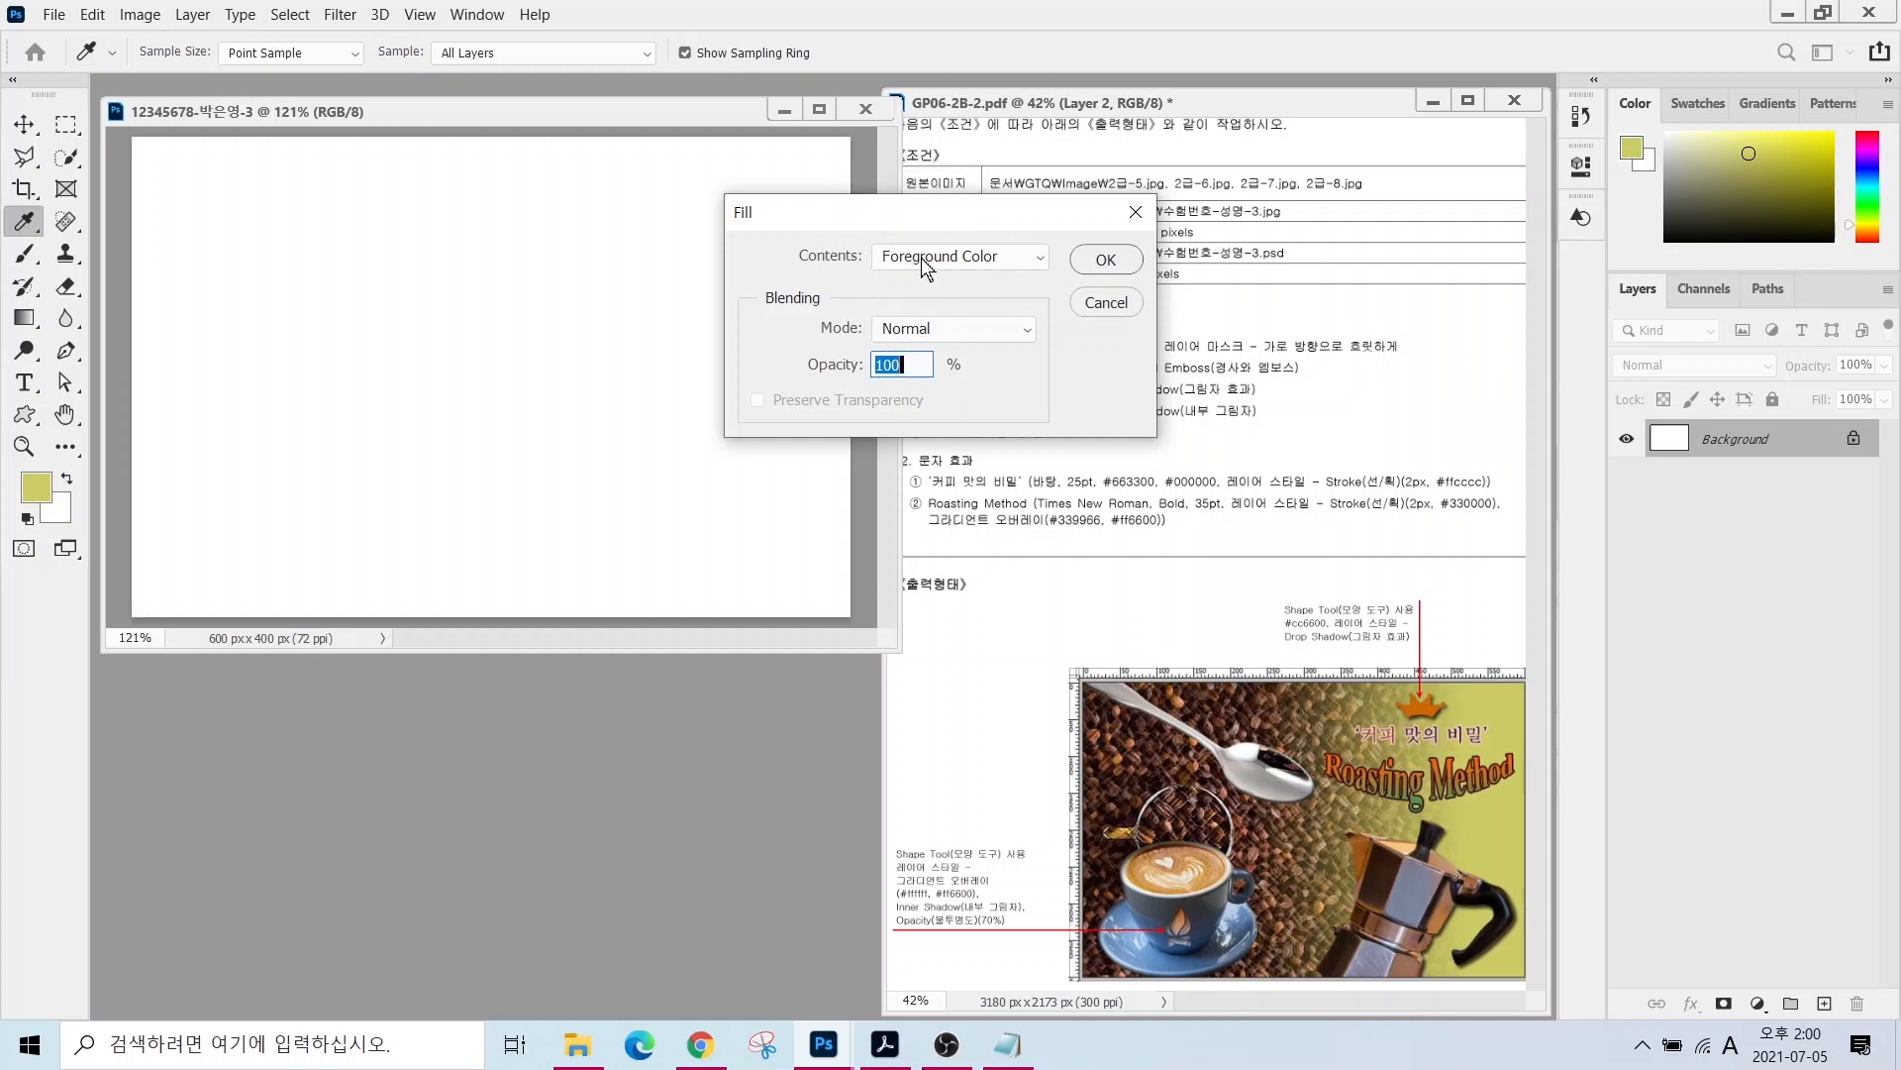
left_click(1105, 260)
key("v")
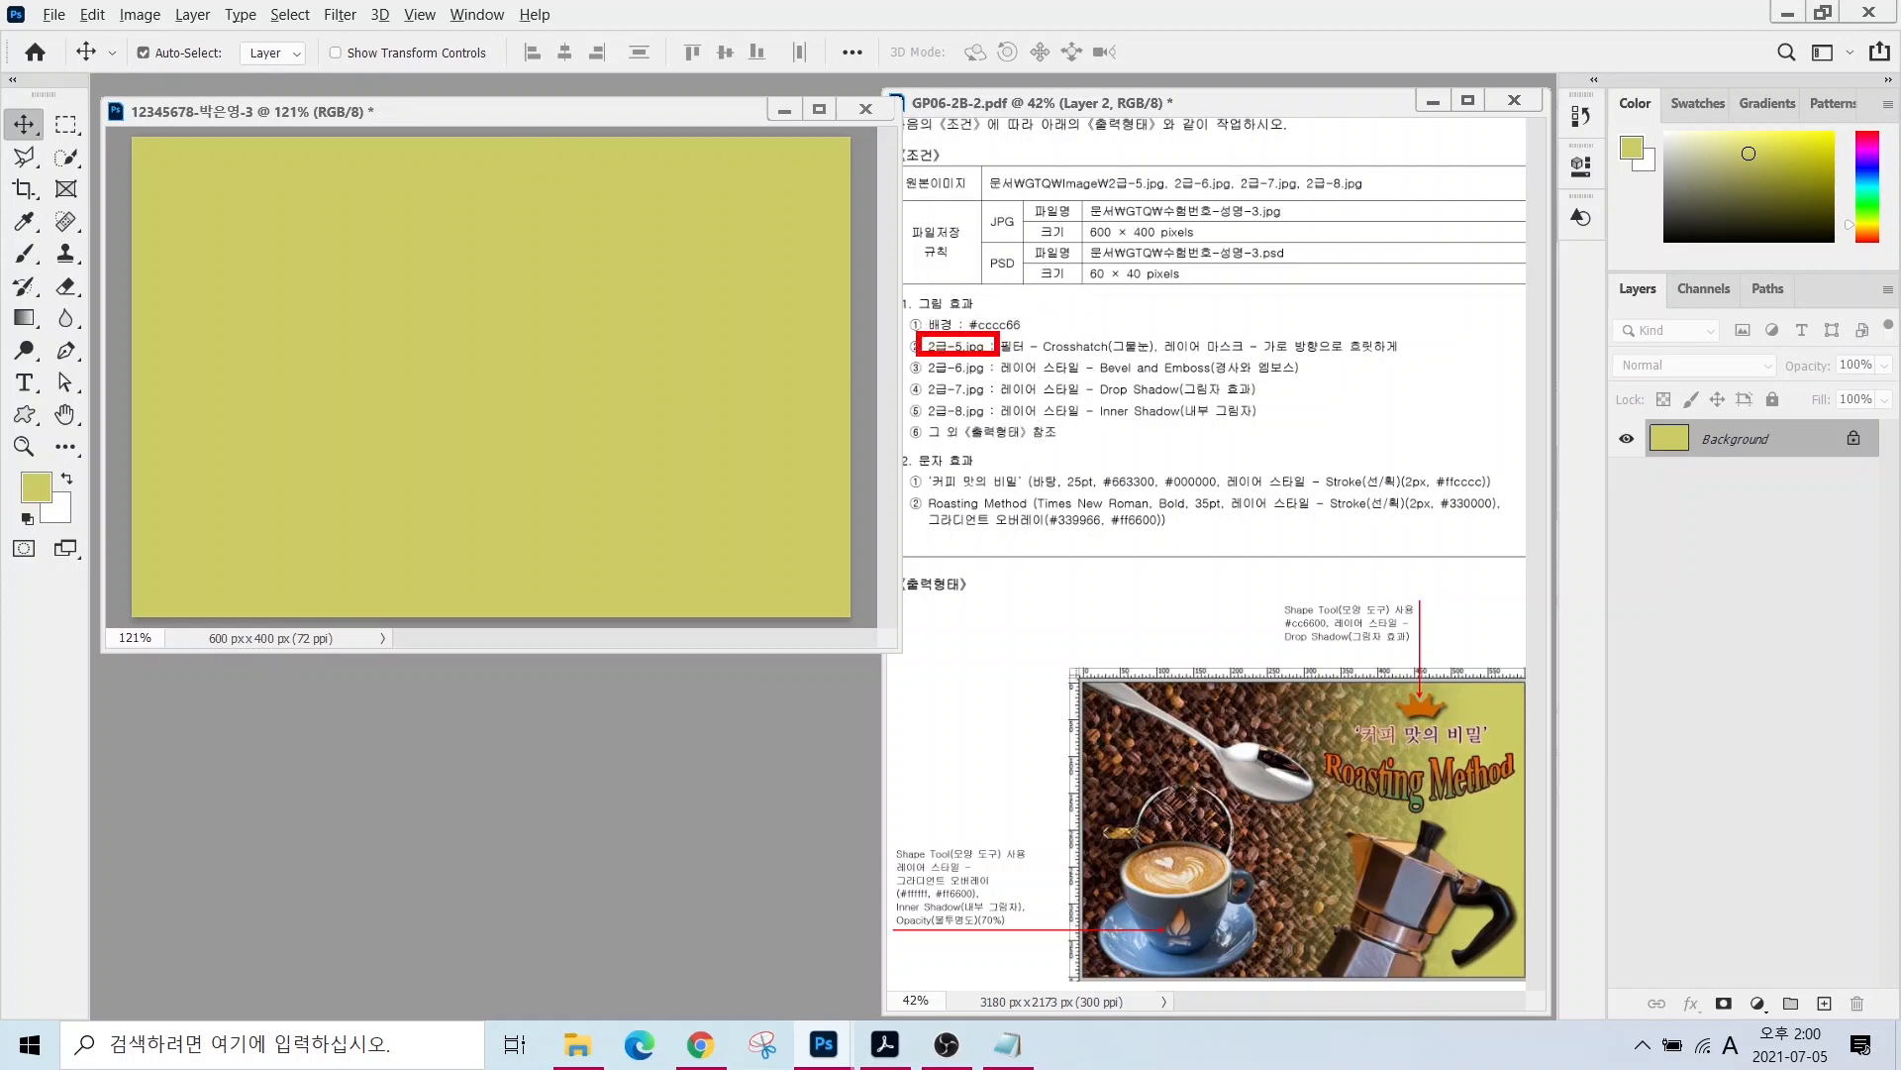
- Open 2급-5.jpg from the GTQ image folder
double_click(525, 774)
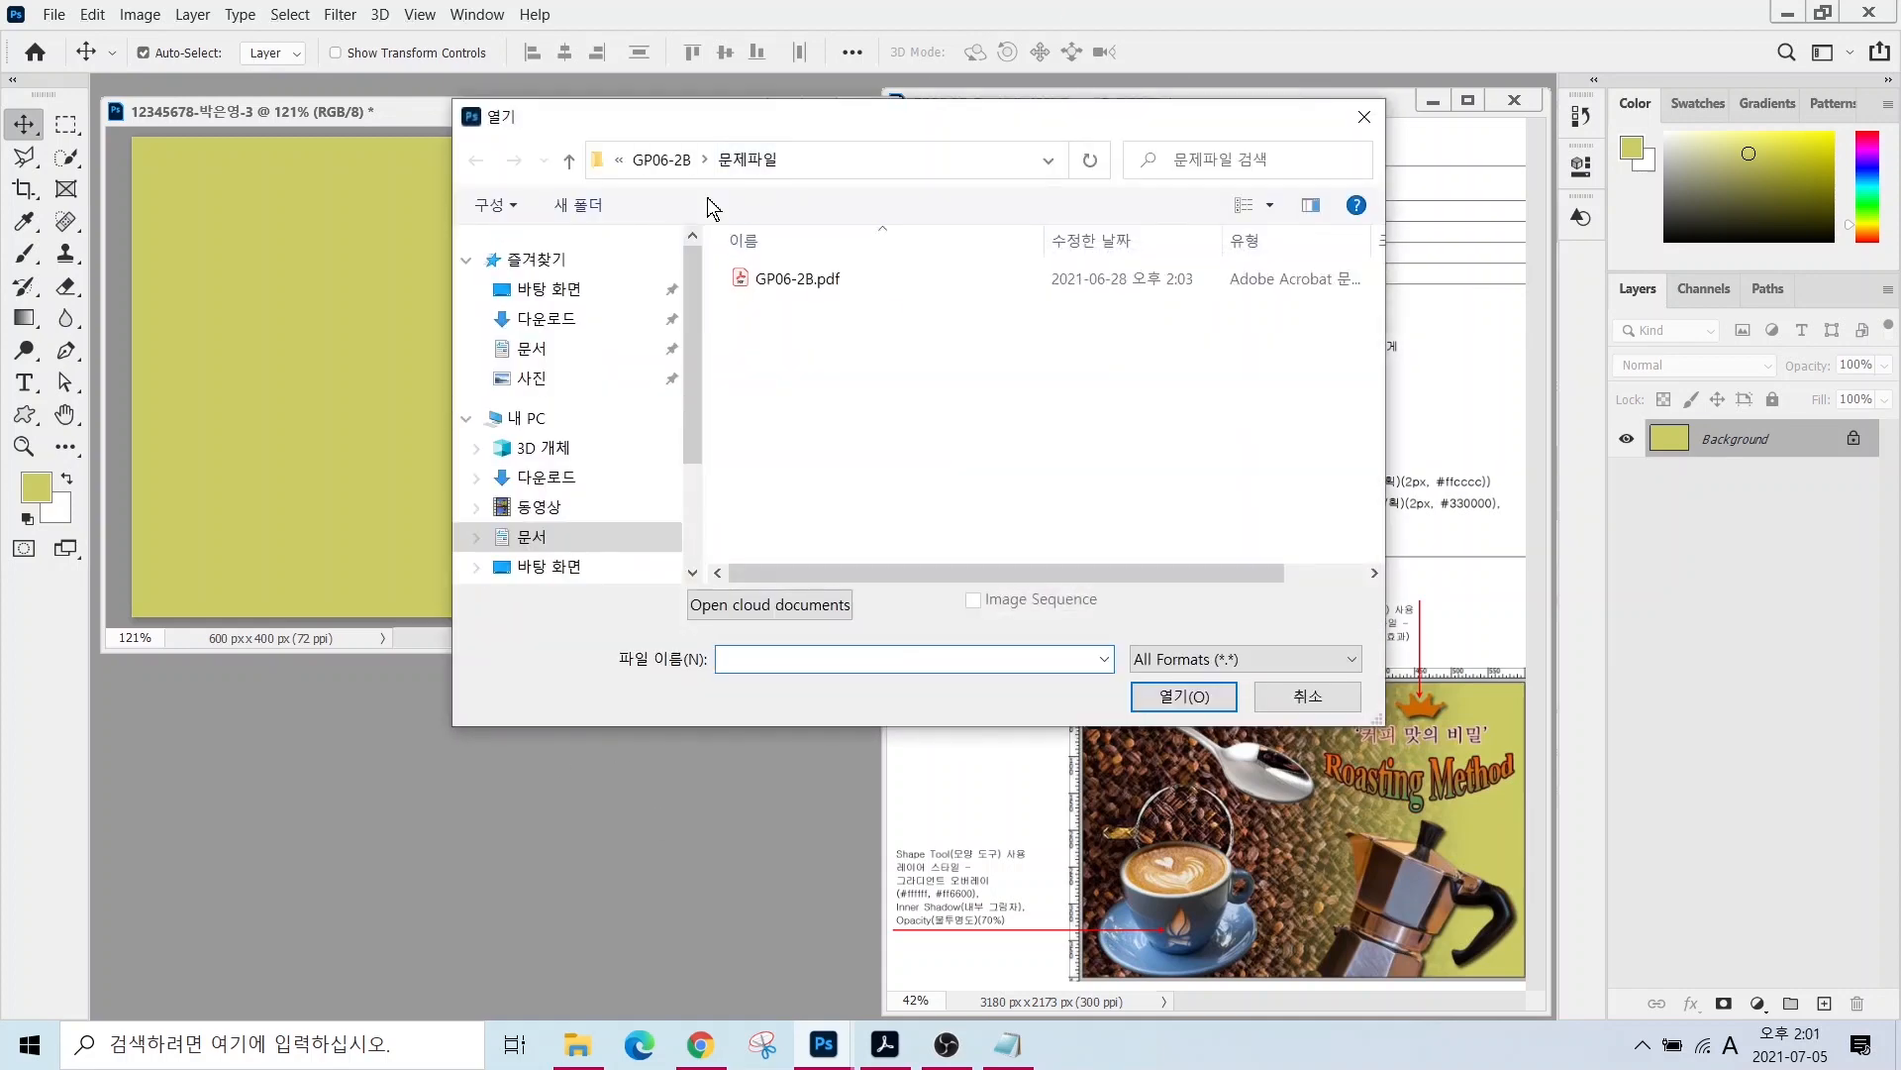
left_click(663, 170)
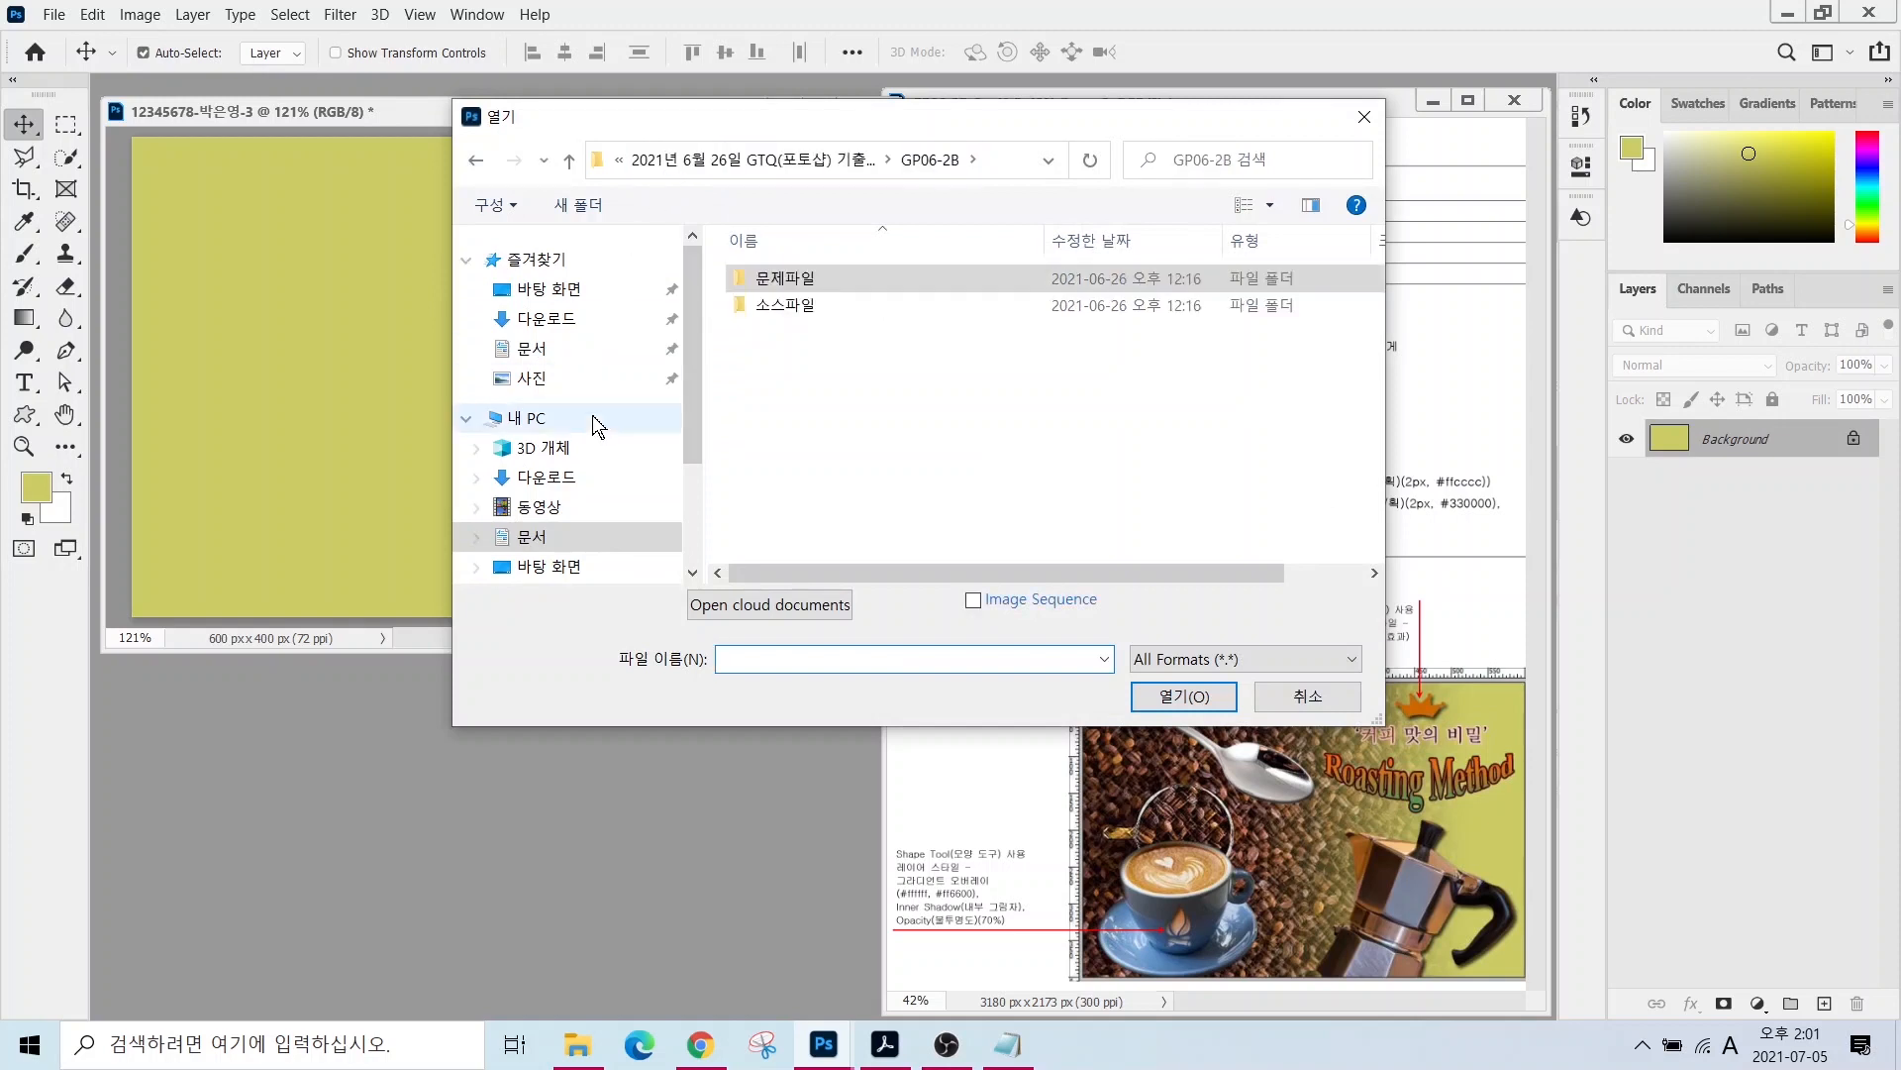
left_click(532, 536)
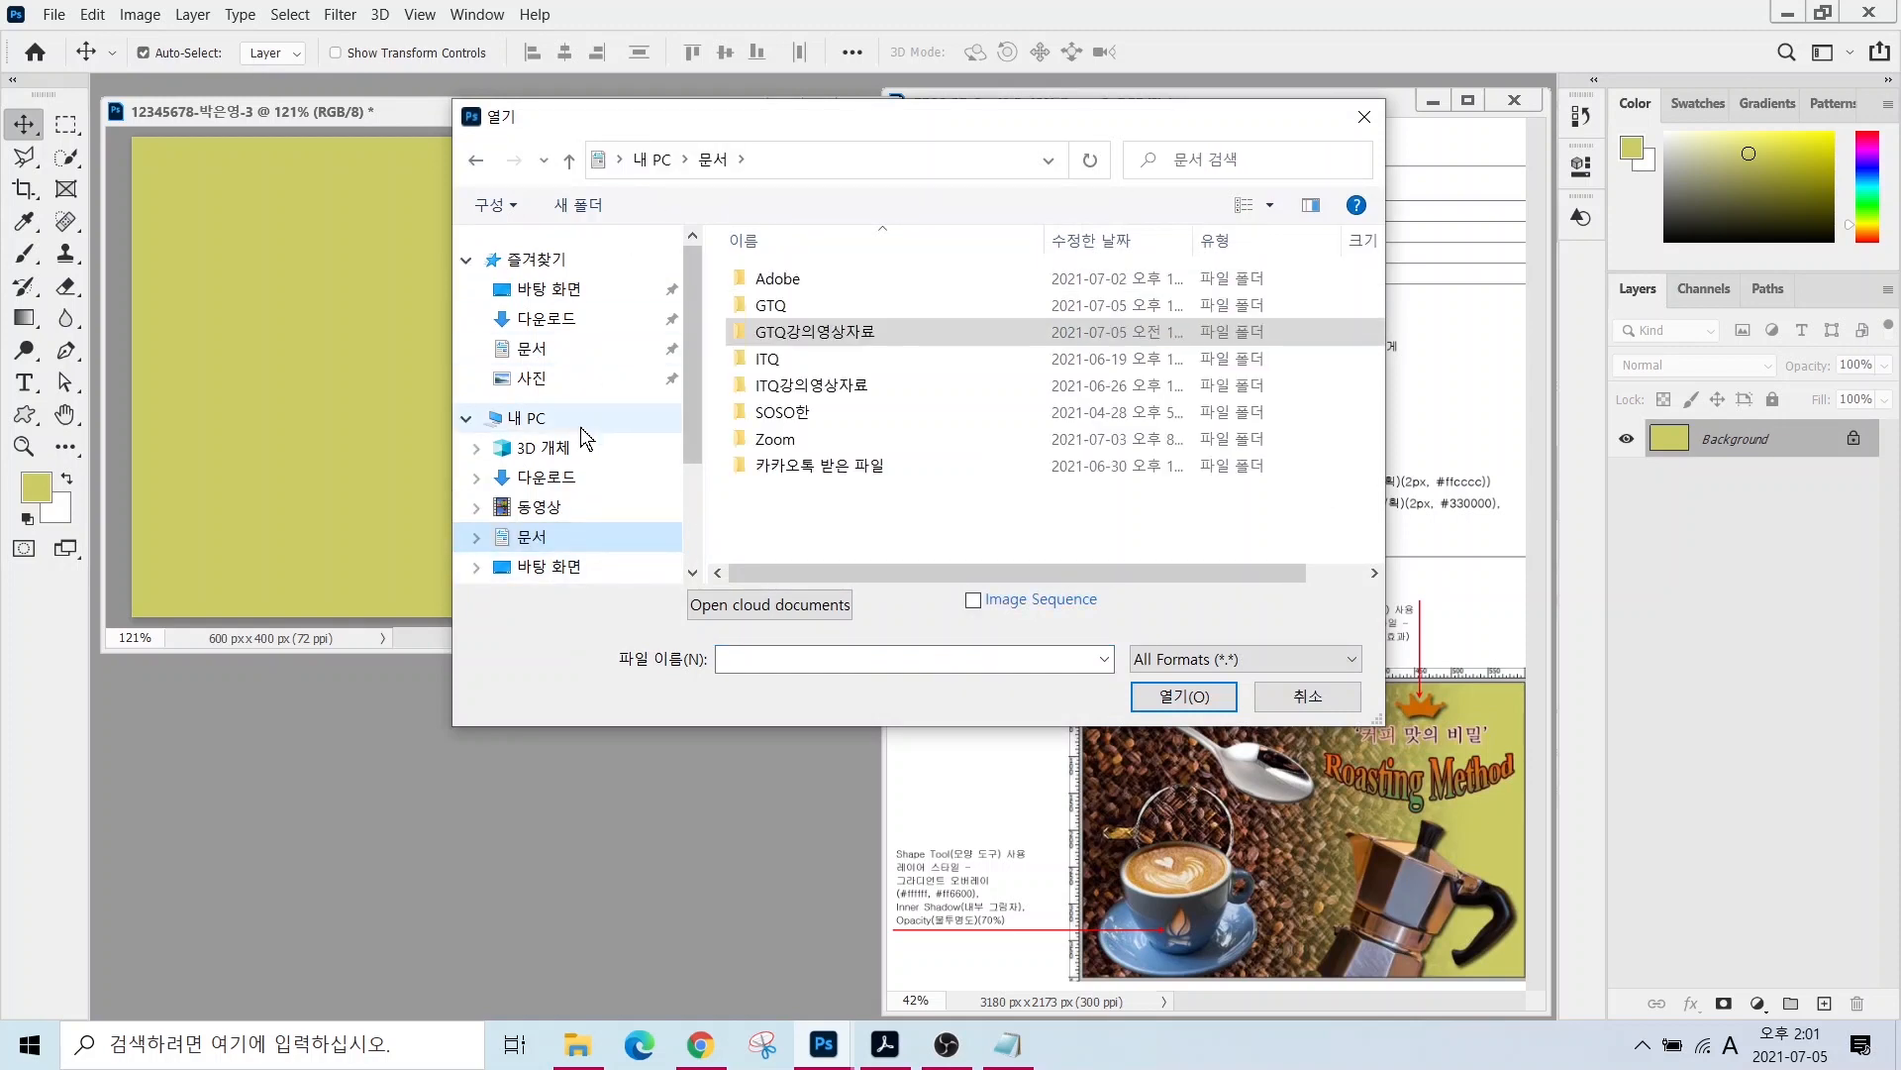
double_click(773, 305)
double_click(773, 281)
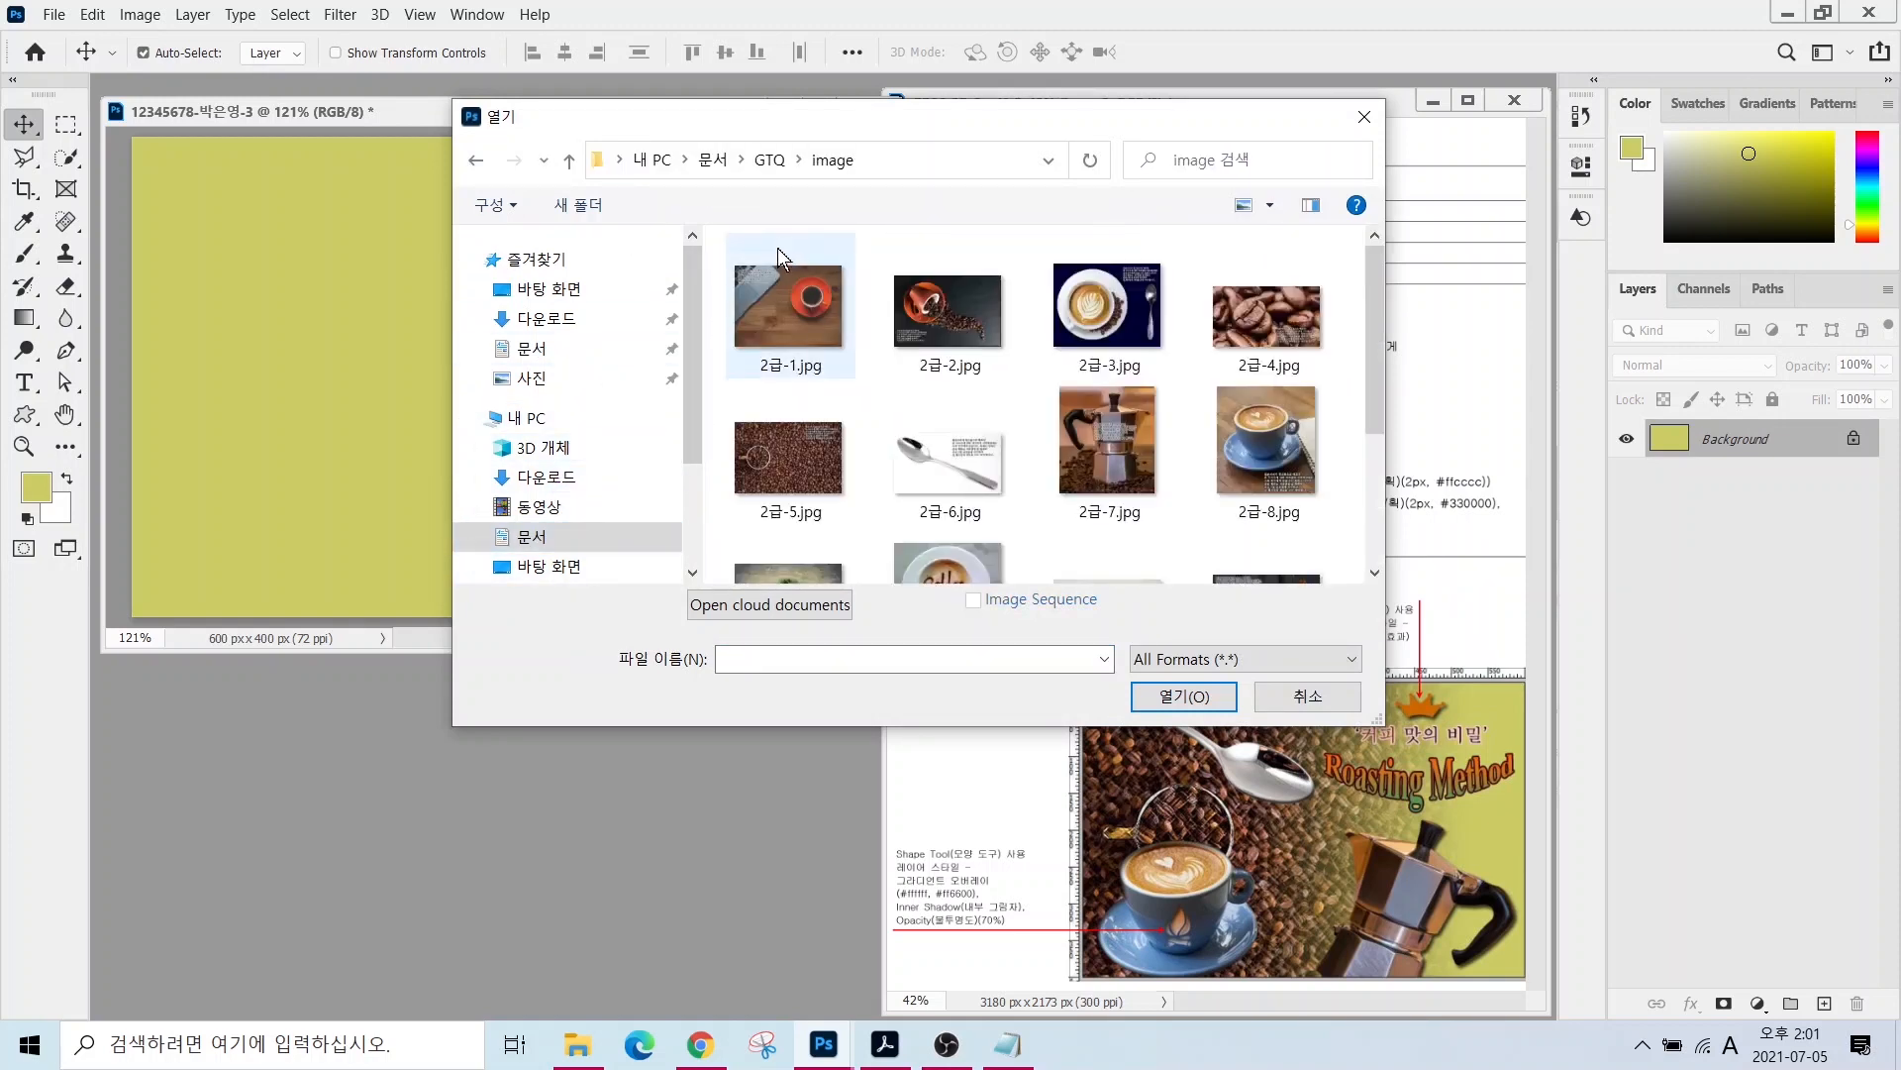
left_click(788, 458)
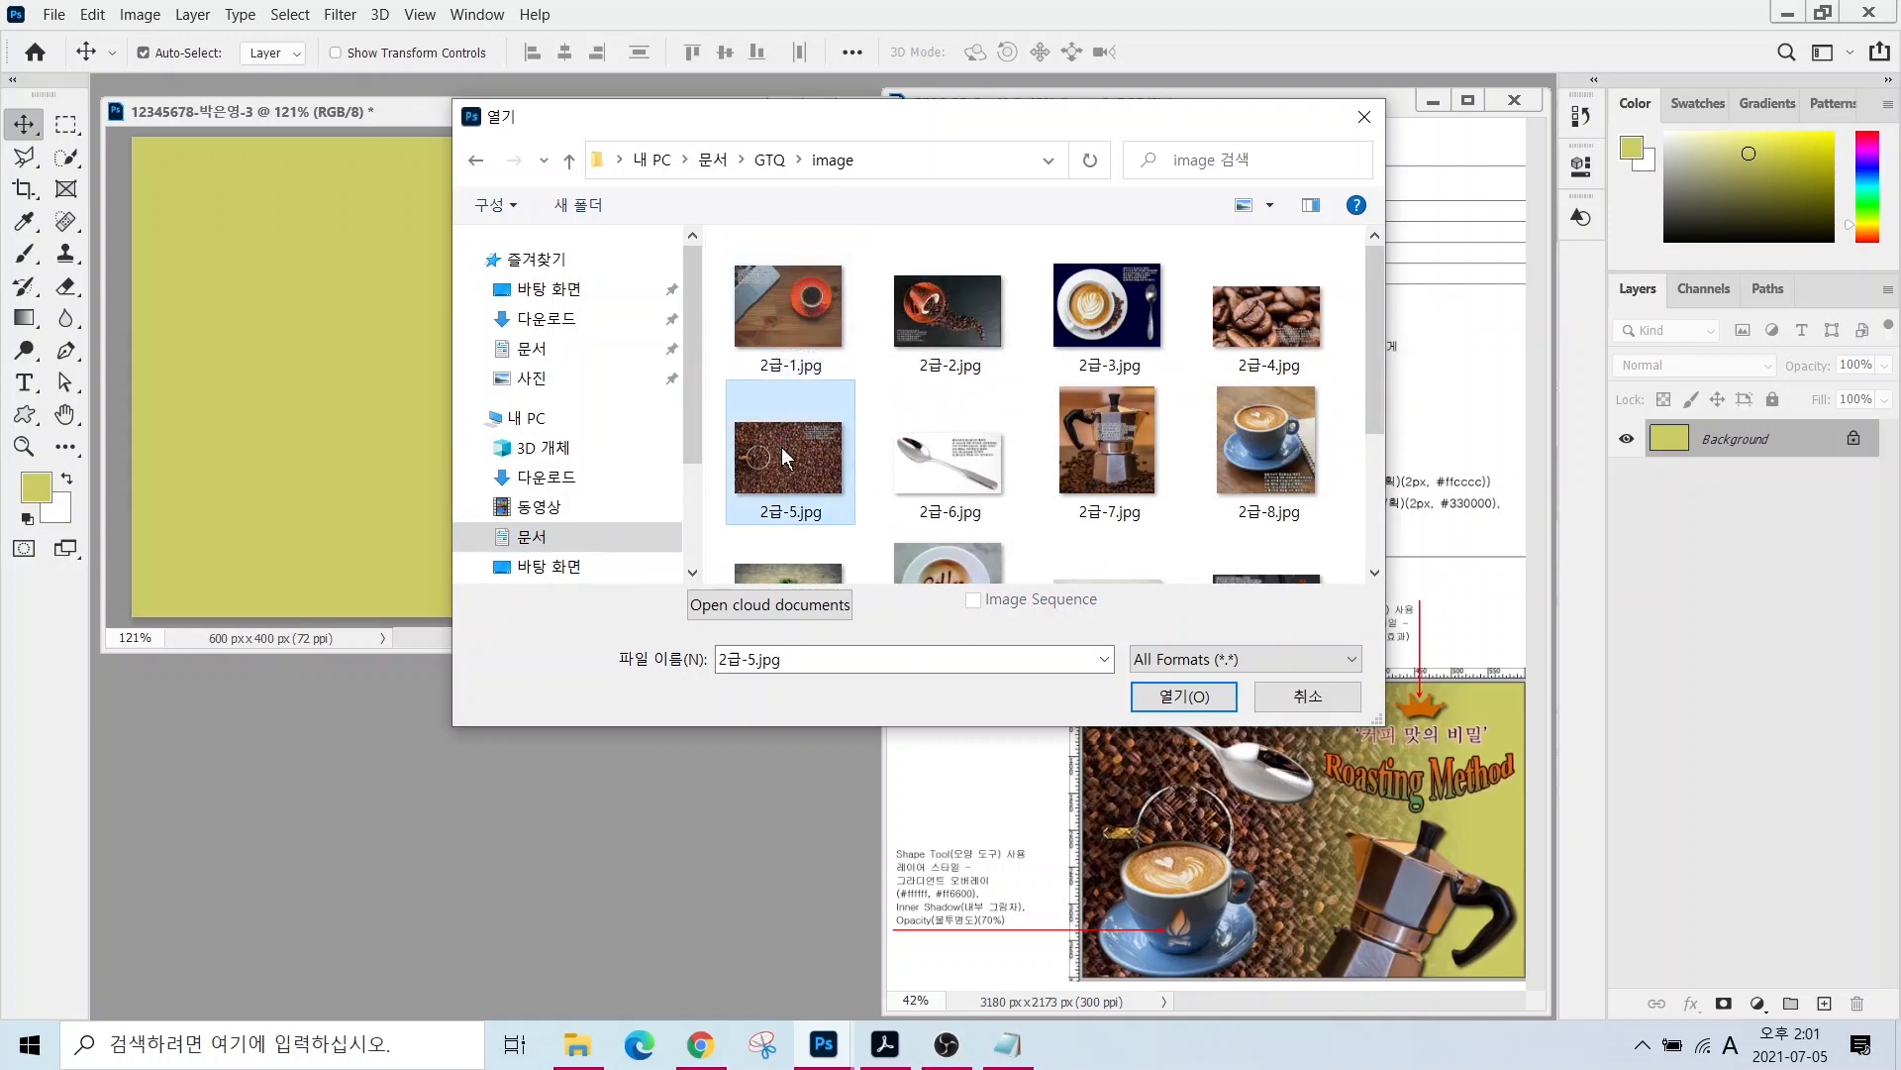
left_click(1183, 696)
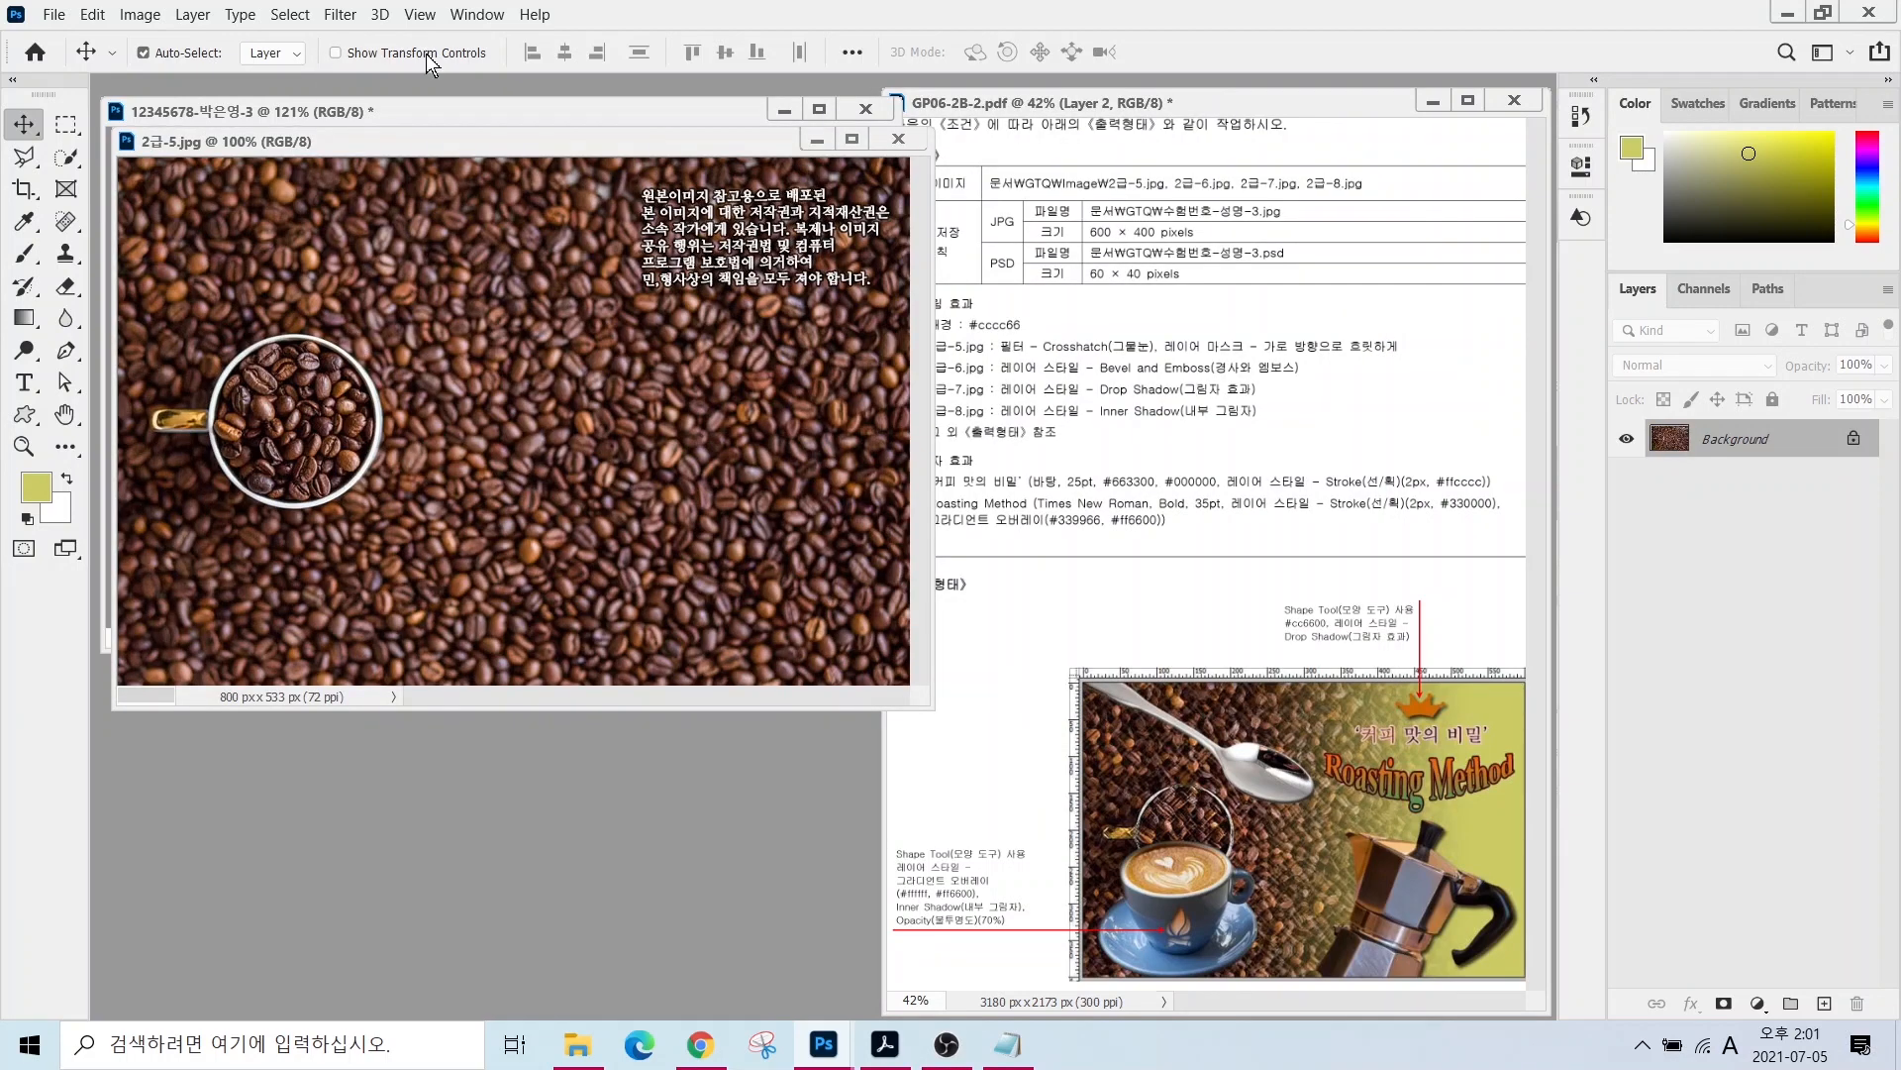
- Resize 2급-5.jpg to 600×400 pixels
left_click(139, 14)
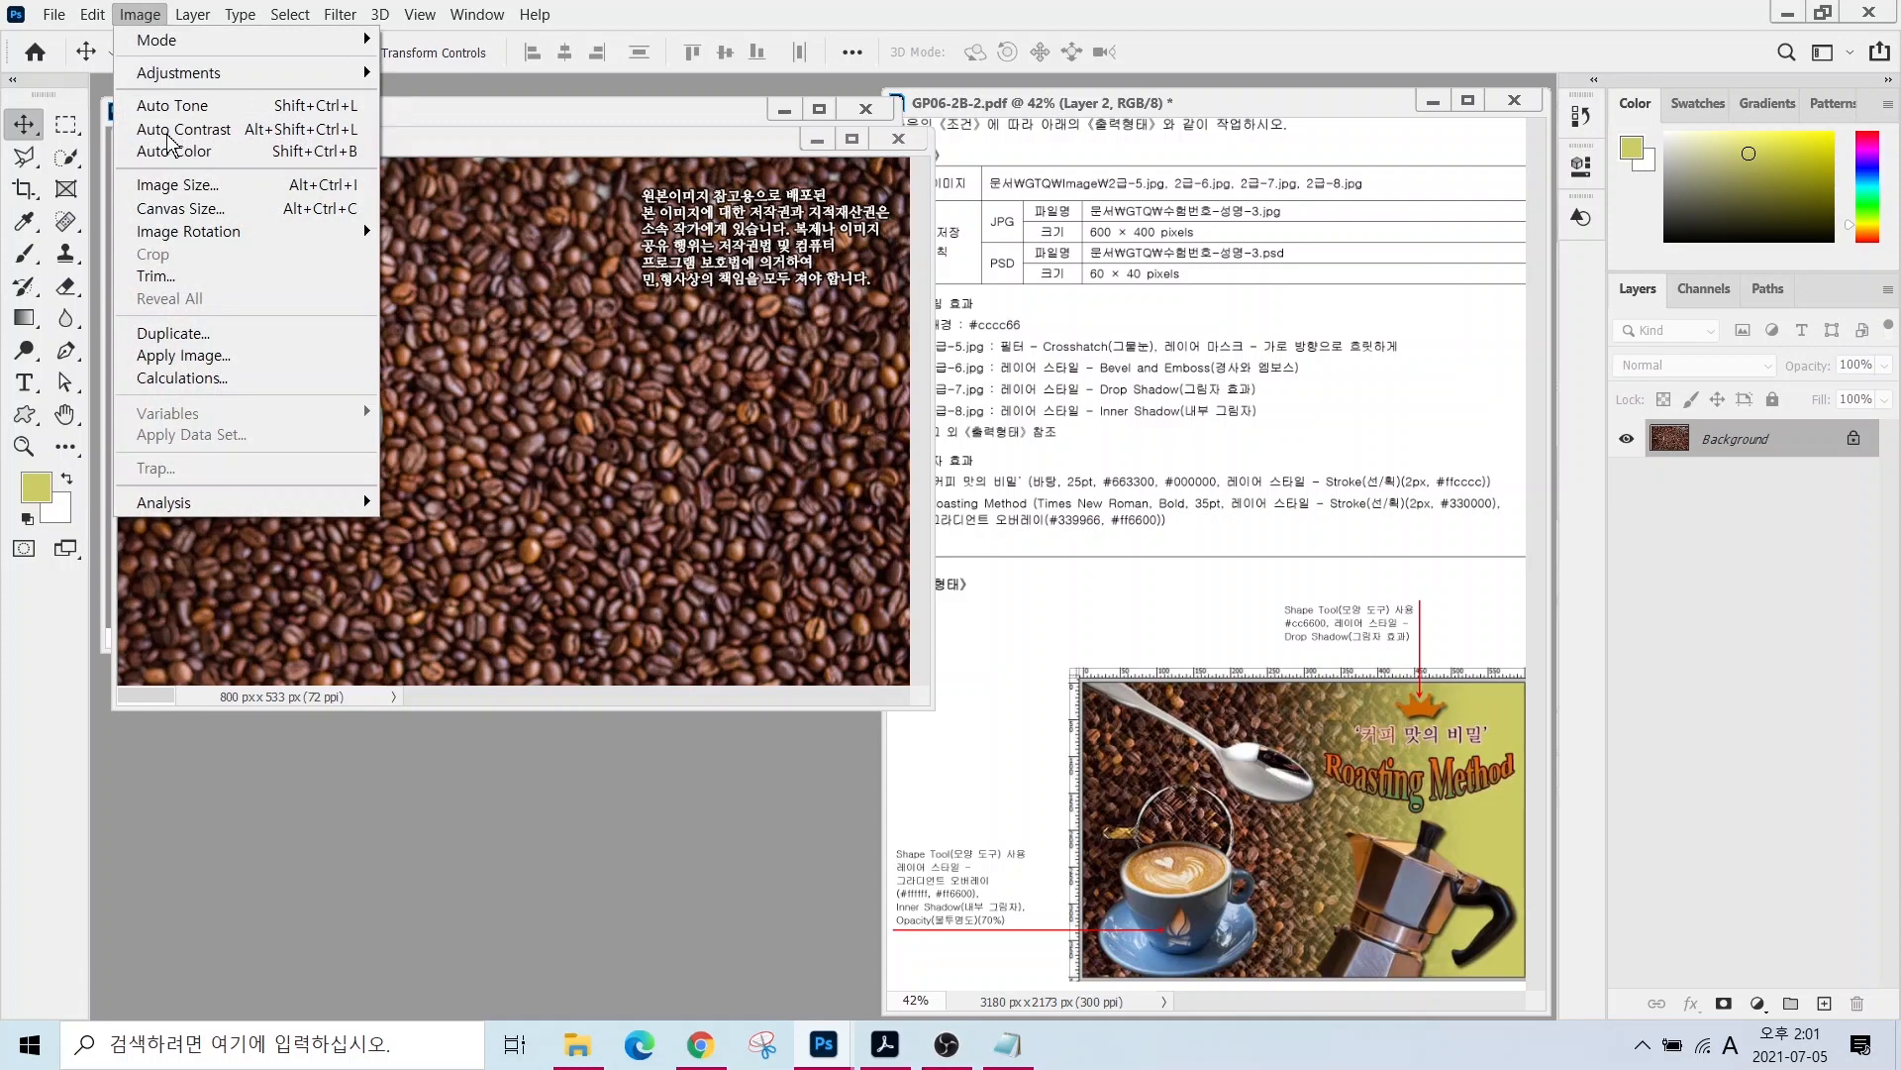
left_click(177, 188)
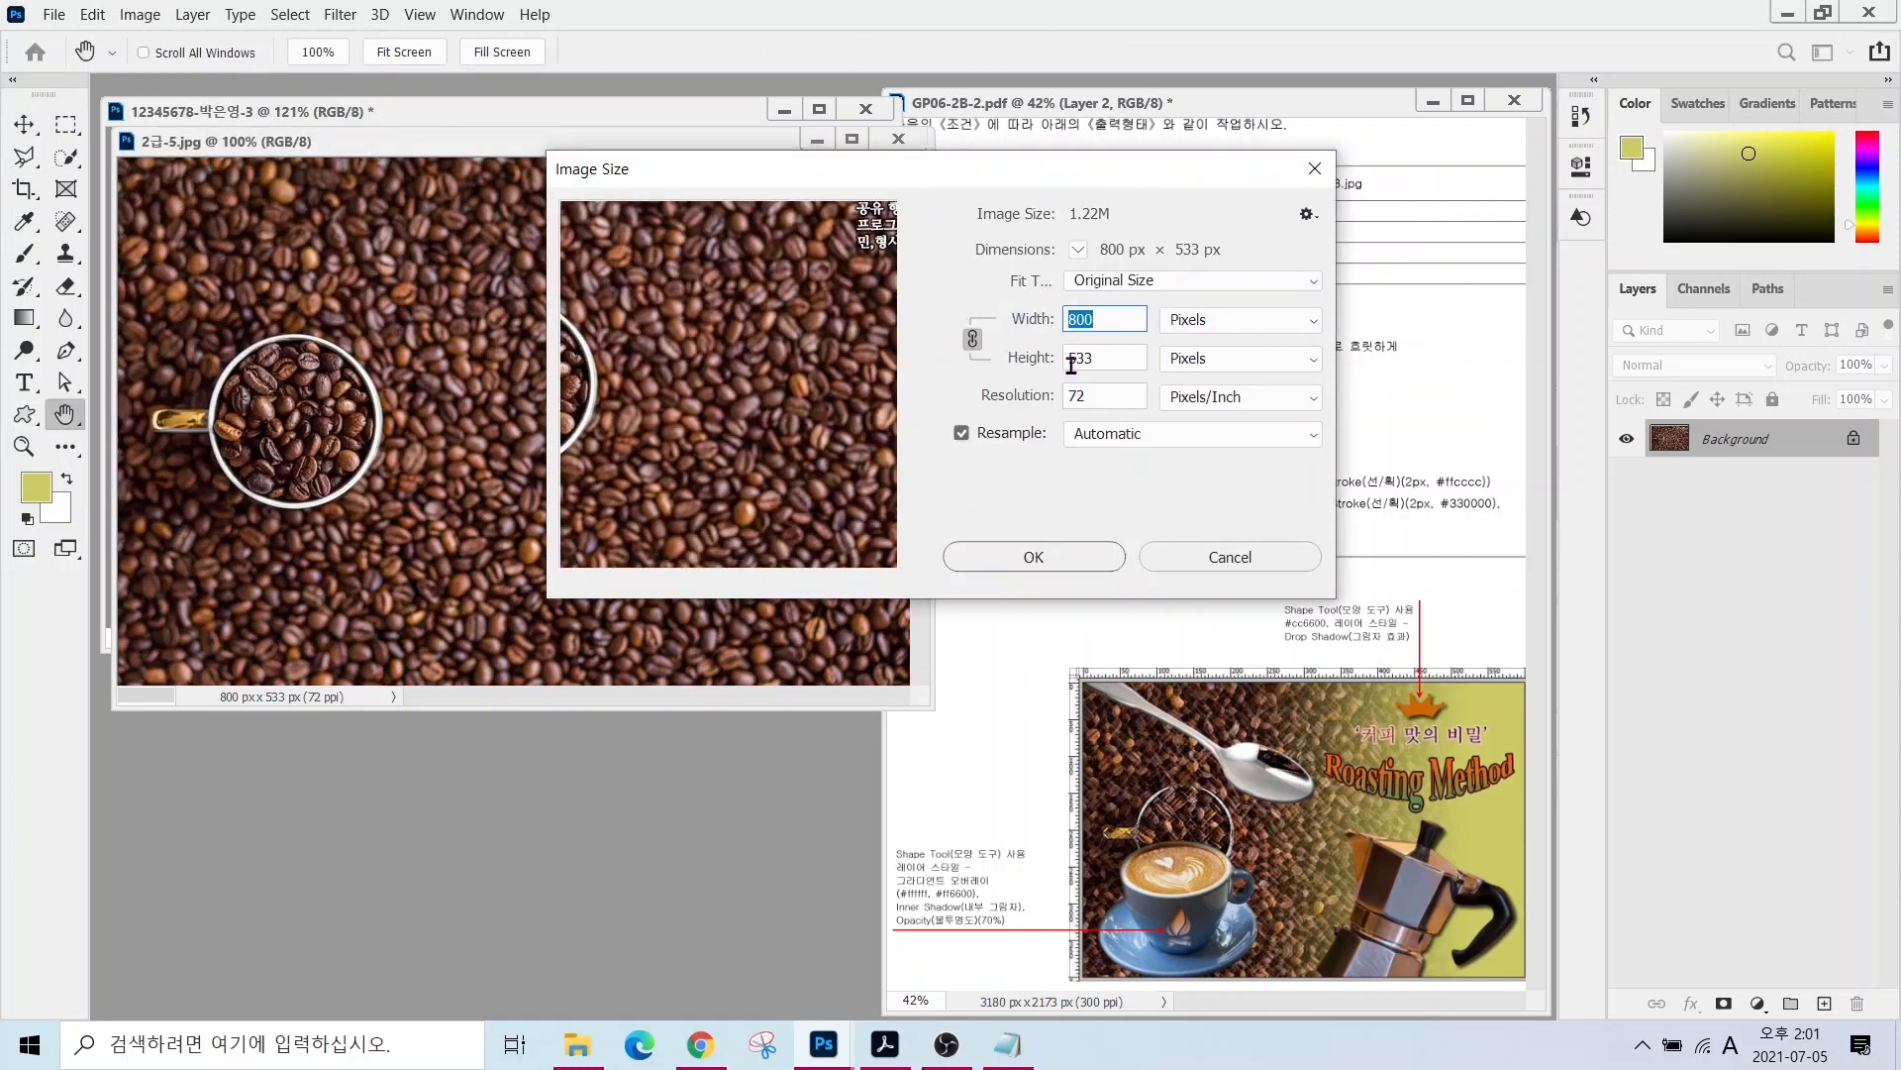
type("600")
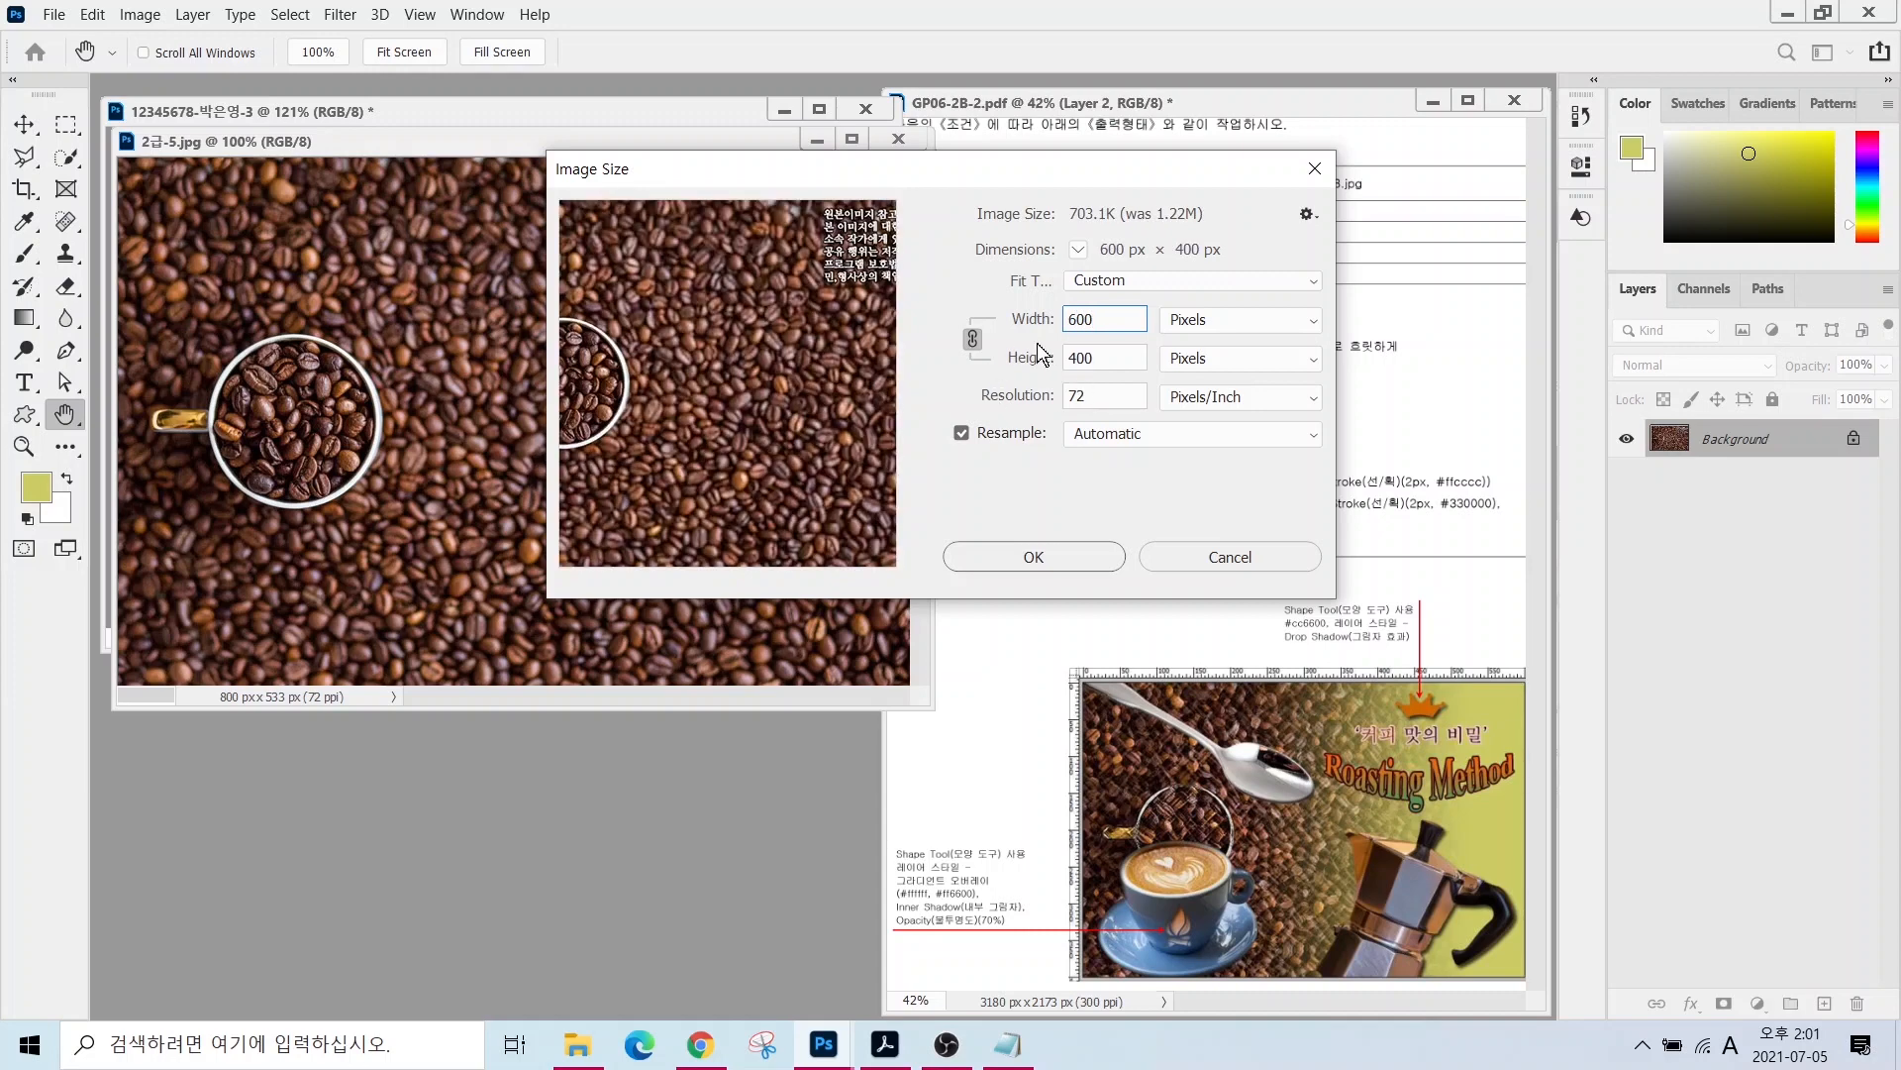
left_click(1050, 559)
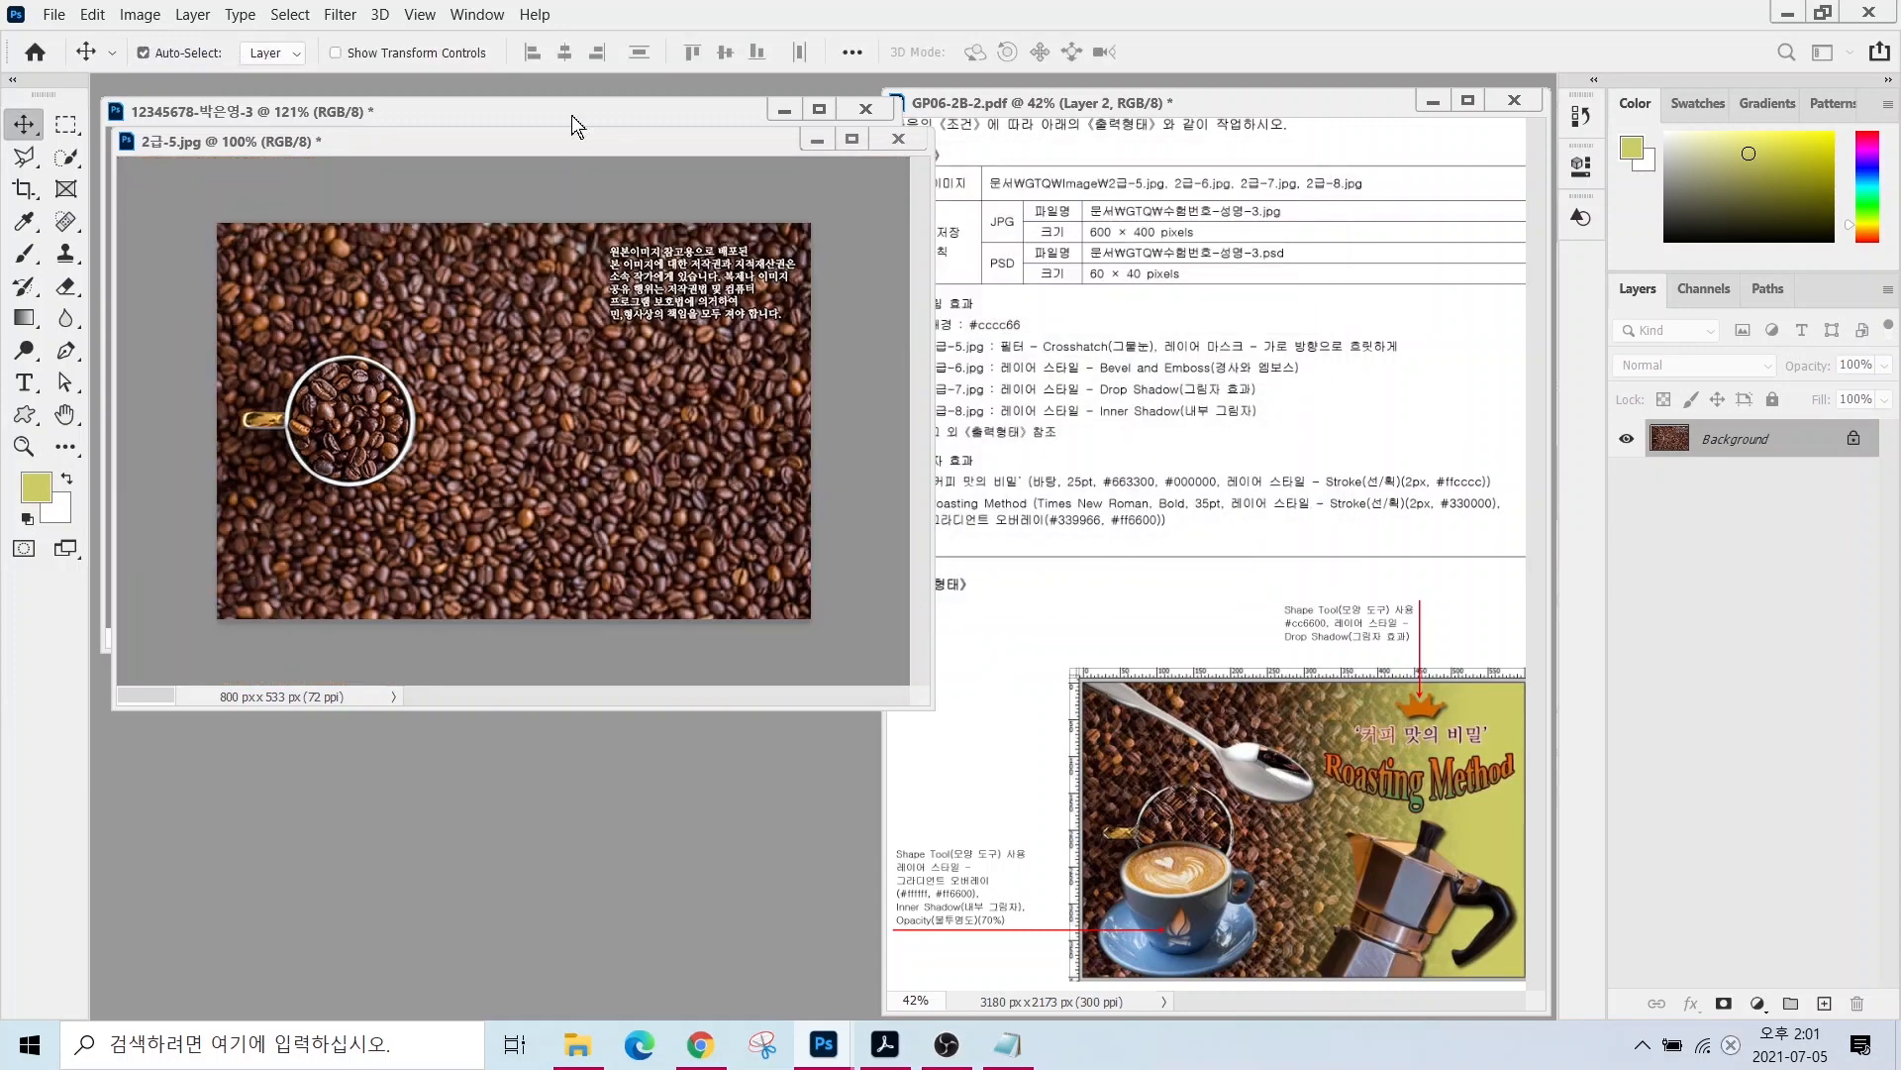
- Drag the coffee-bean photo in to fill the canvas, then close 2급-5.jpg unsaved
left_click_drag(263, 150, 465, 210)
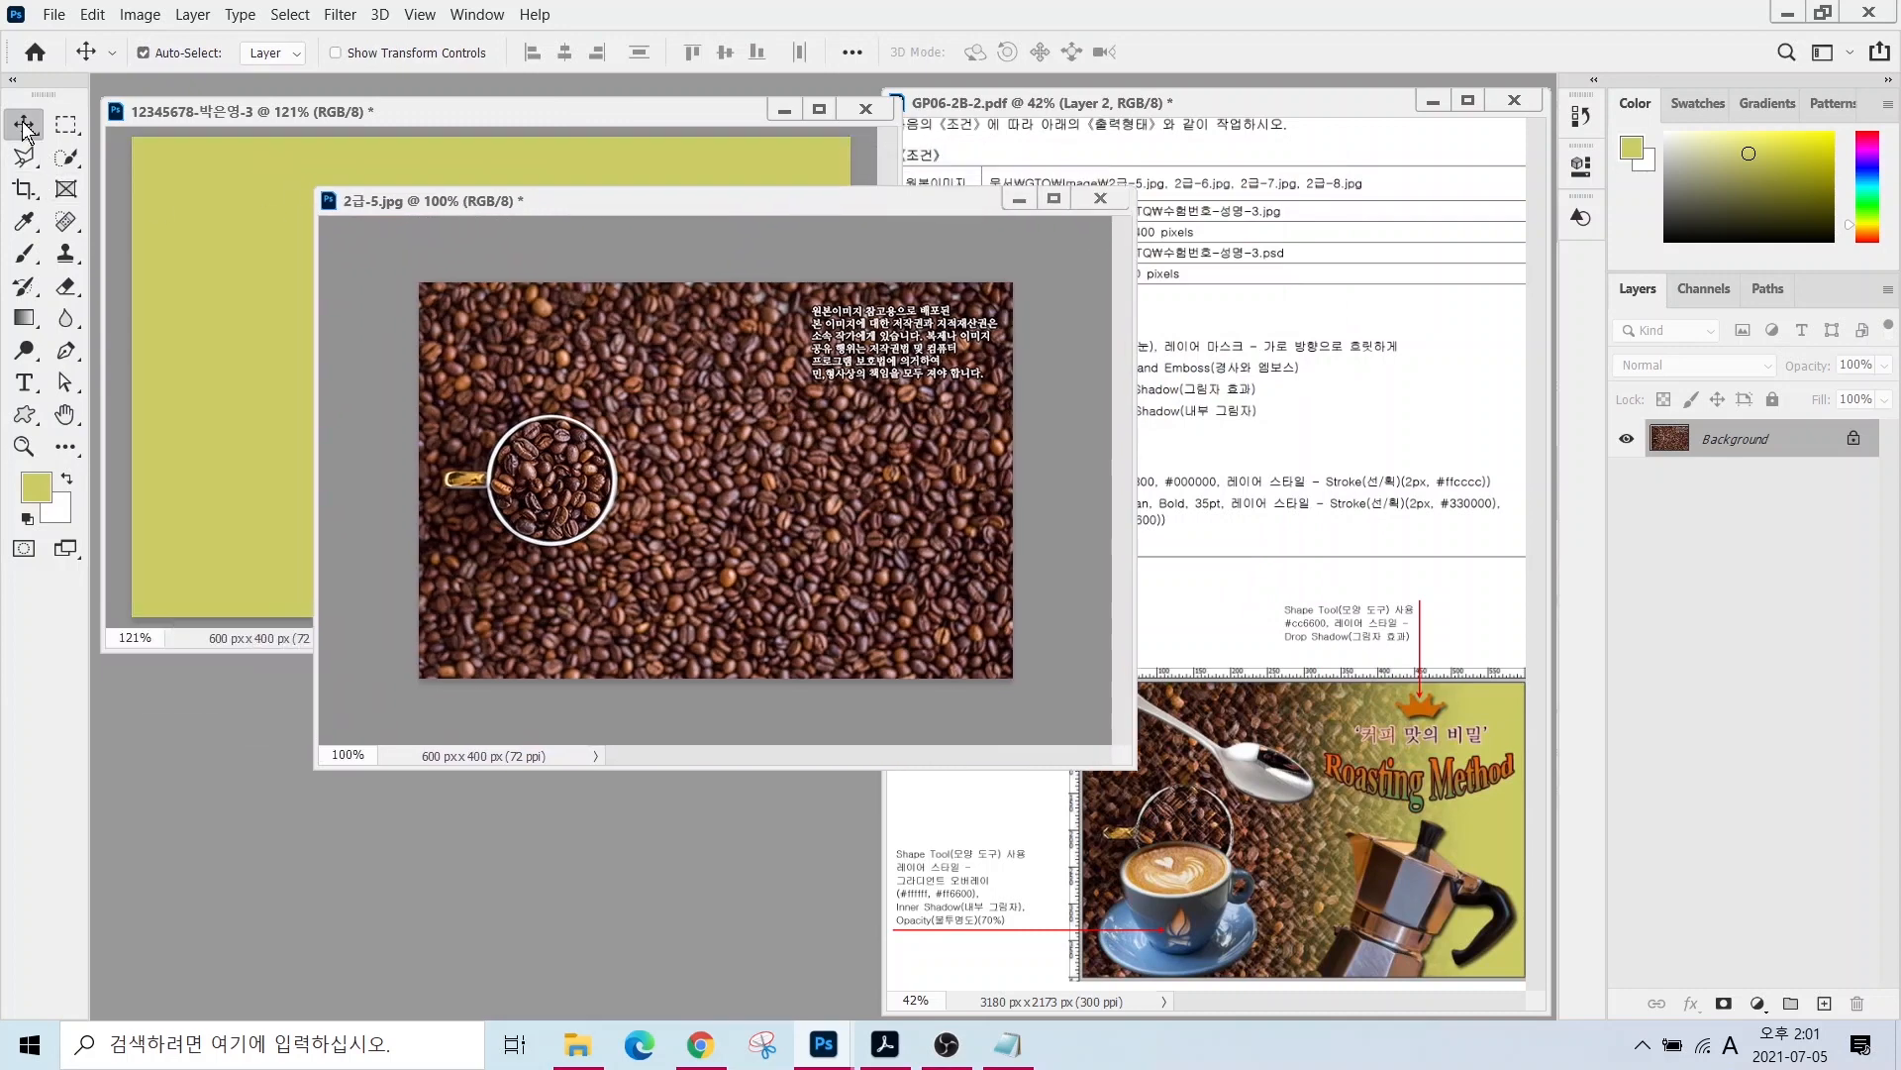
left_click_drag(536, 416, 217, 315)
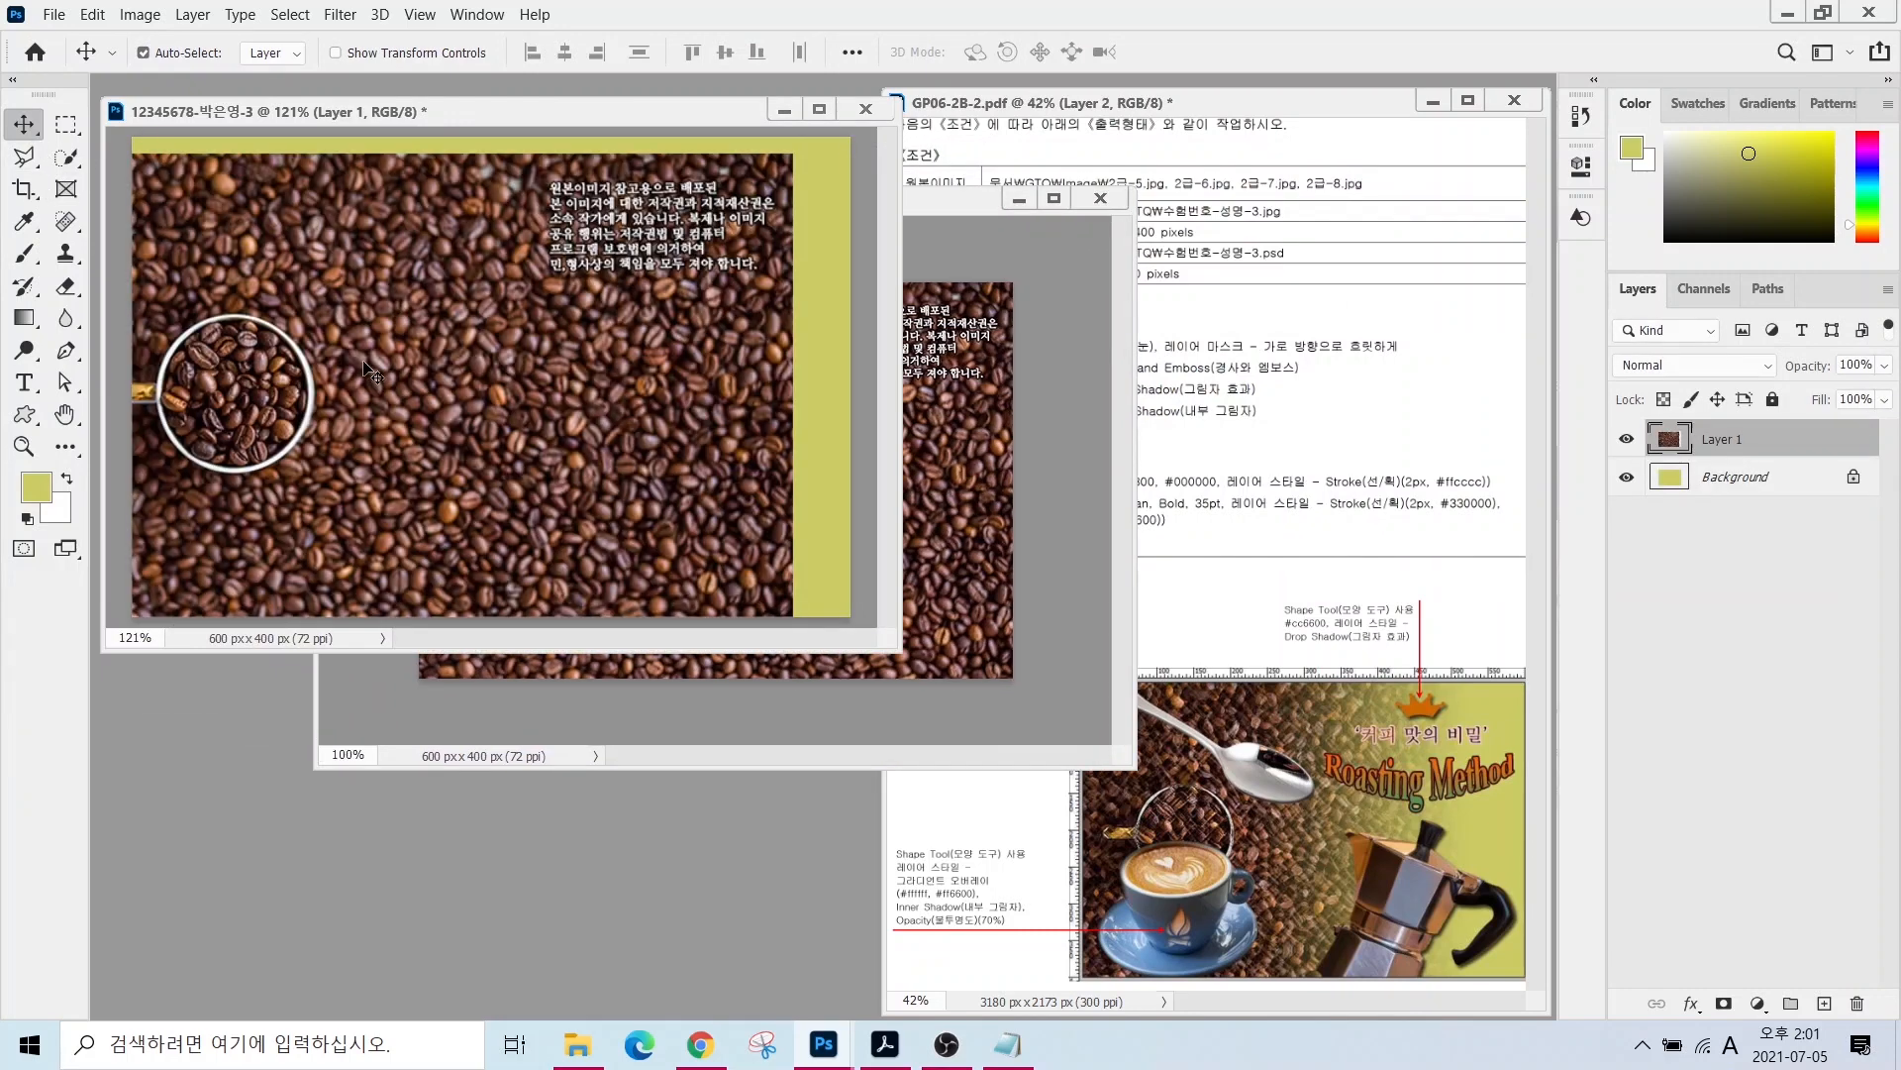
left_click_drag(364, 361, 421, 346)
left_click(1099, 198)
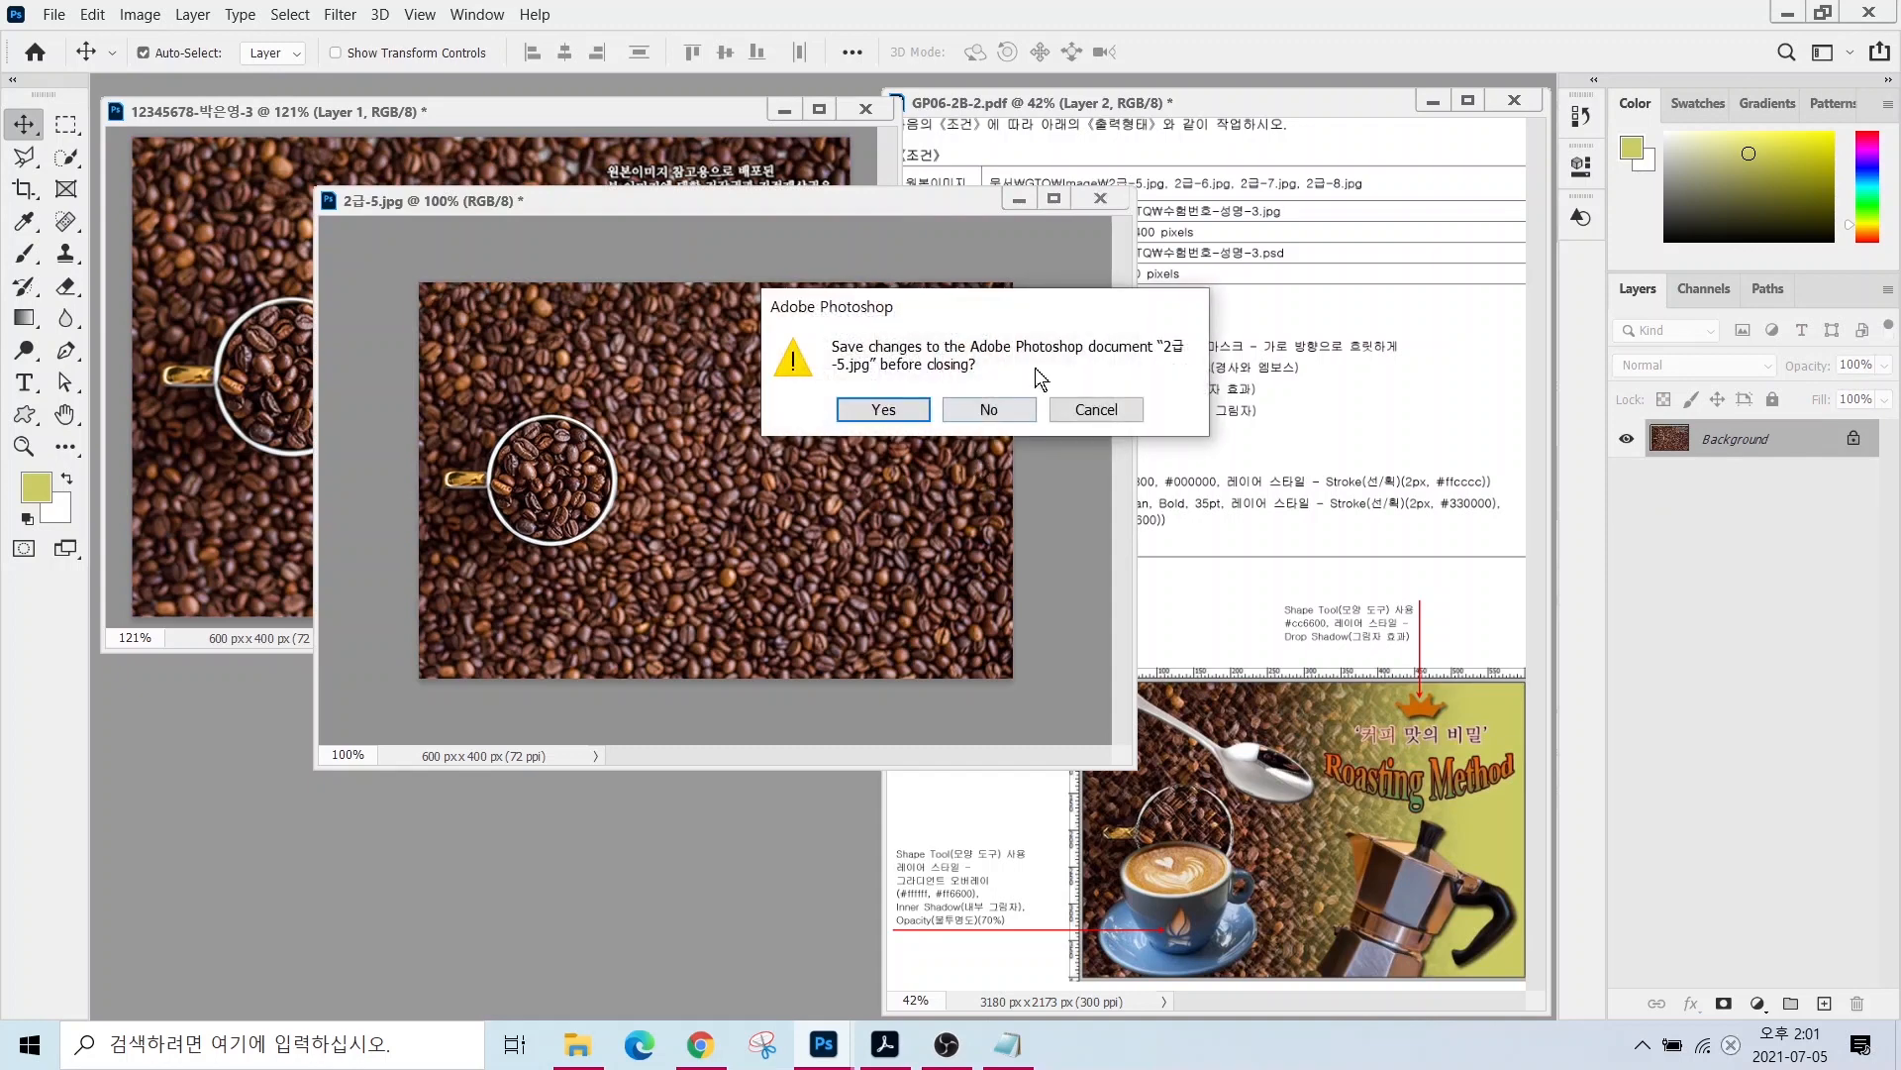
left_click(990, 409)
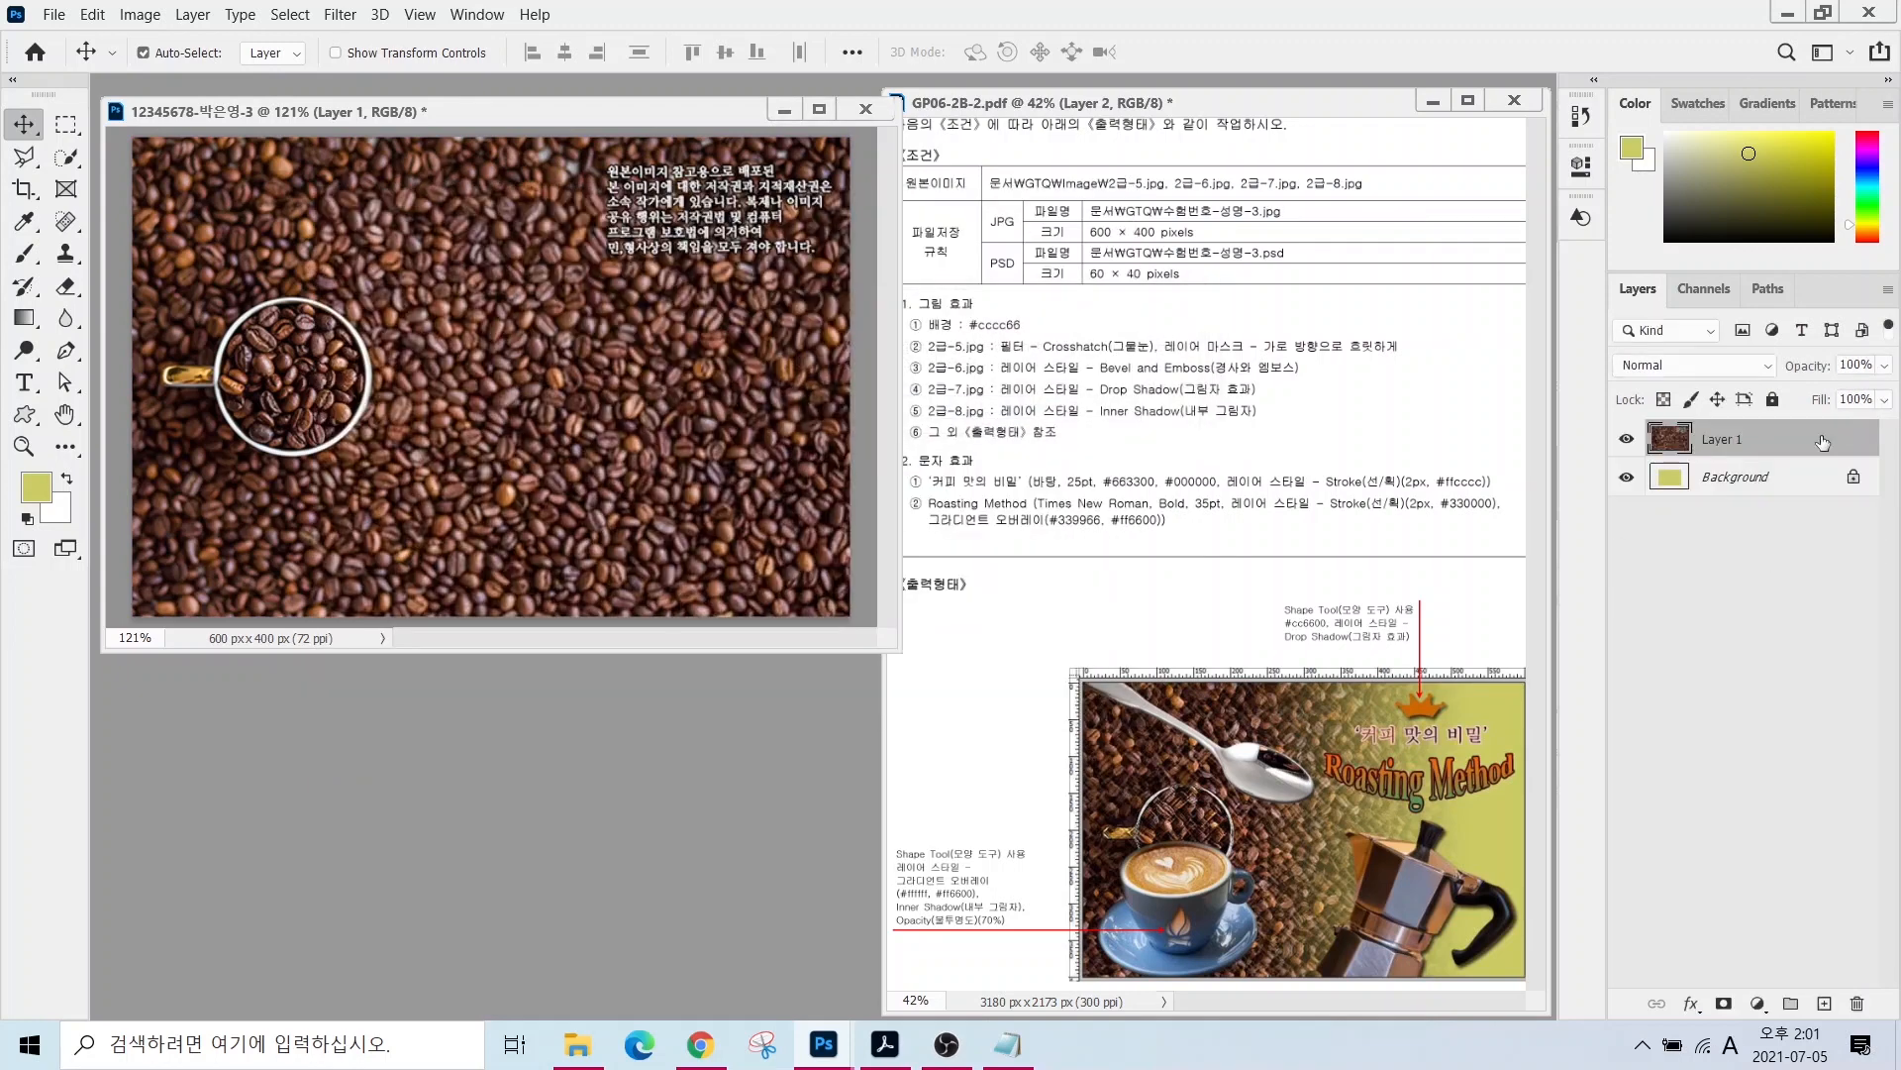
- Rename the coffee-bean layer to 2-5
left_click(1716, 441)
double_click(1716, 441)
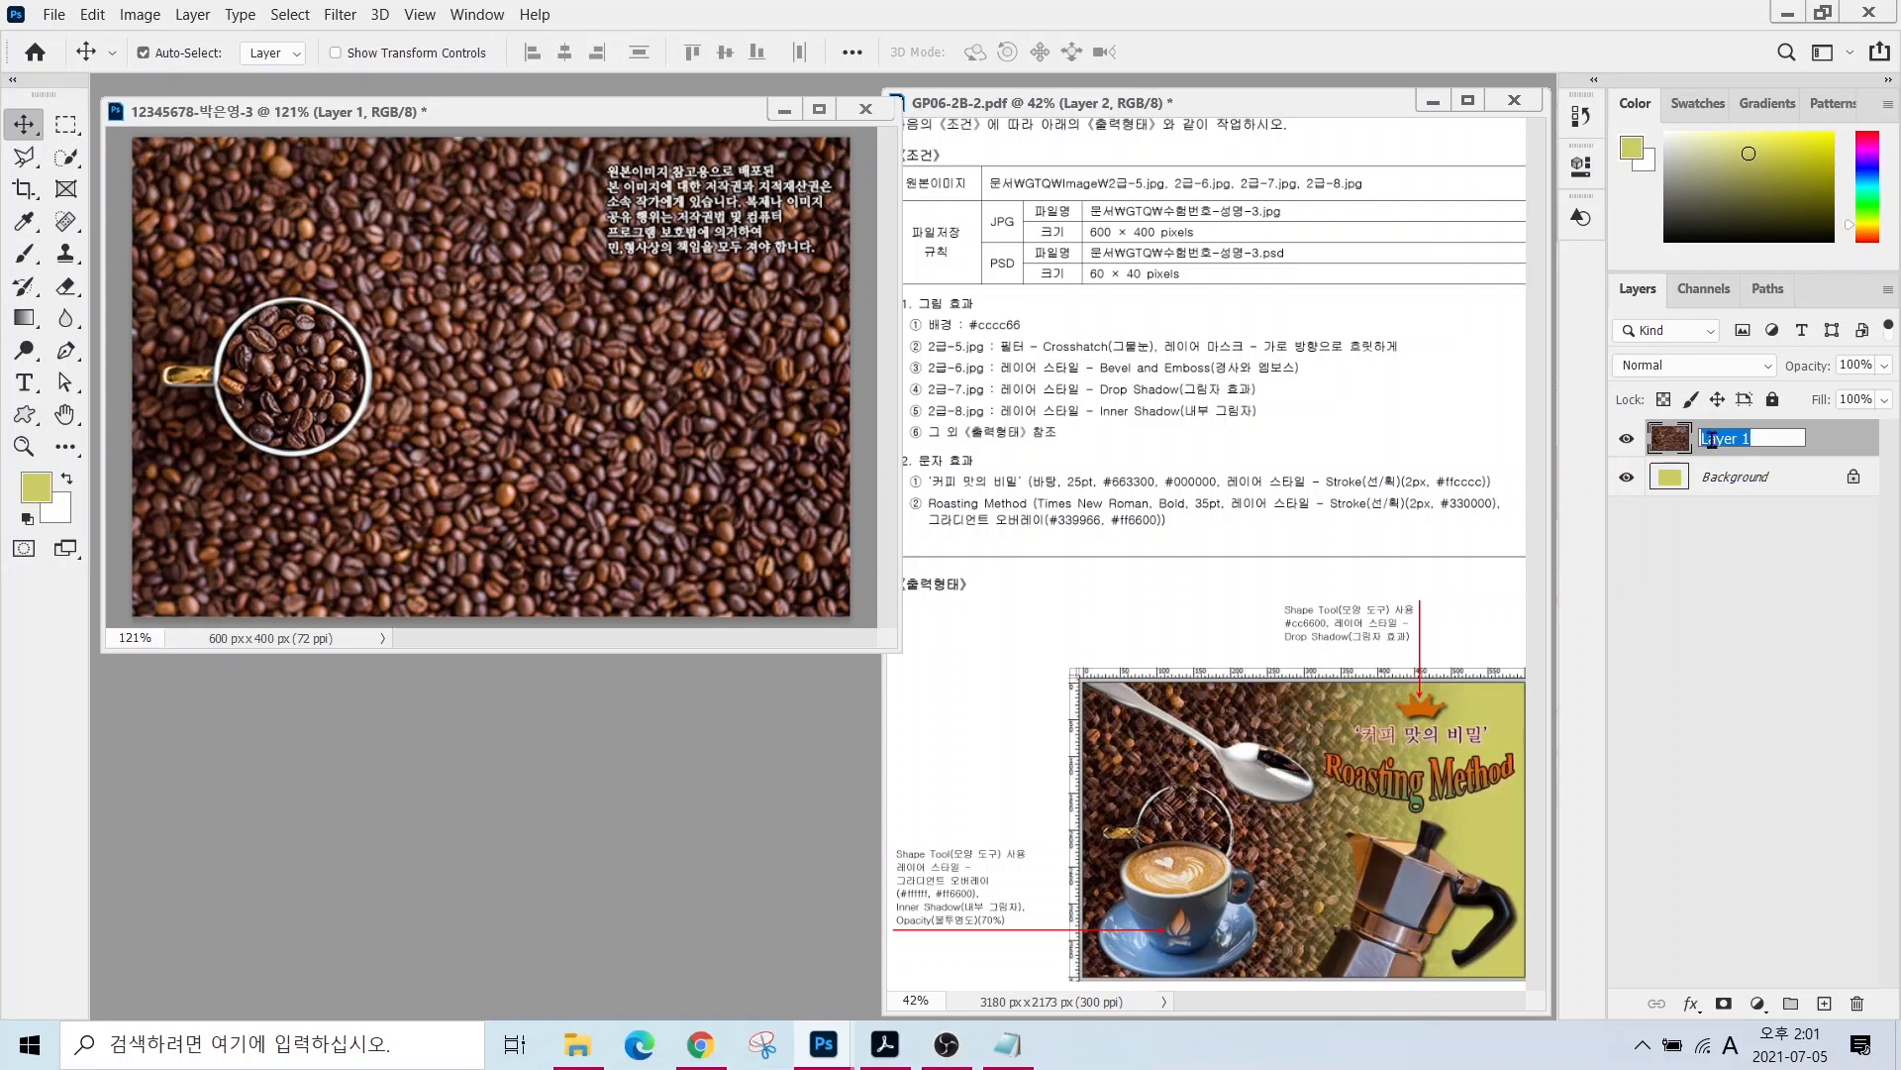
type("25")
key("Return")
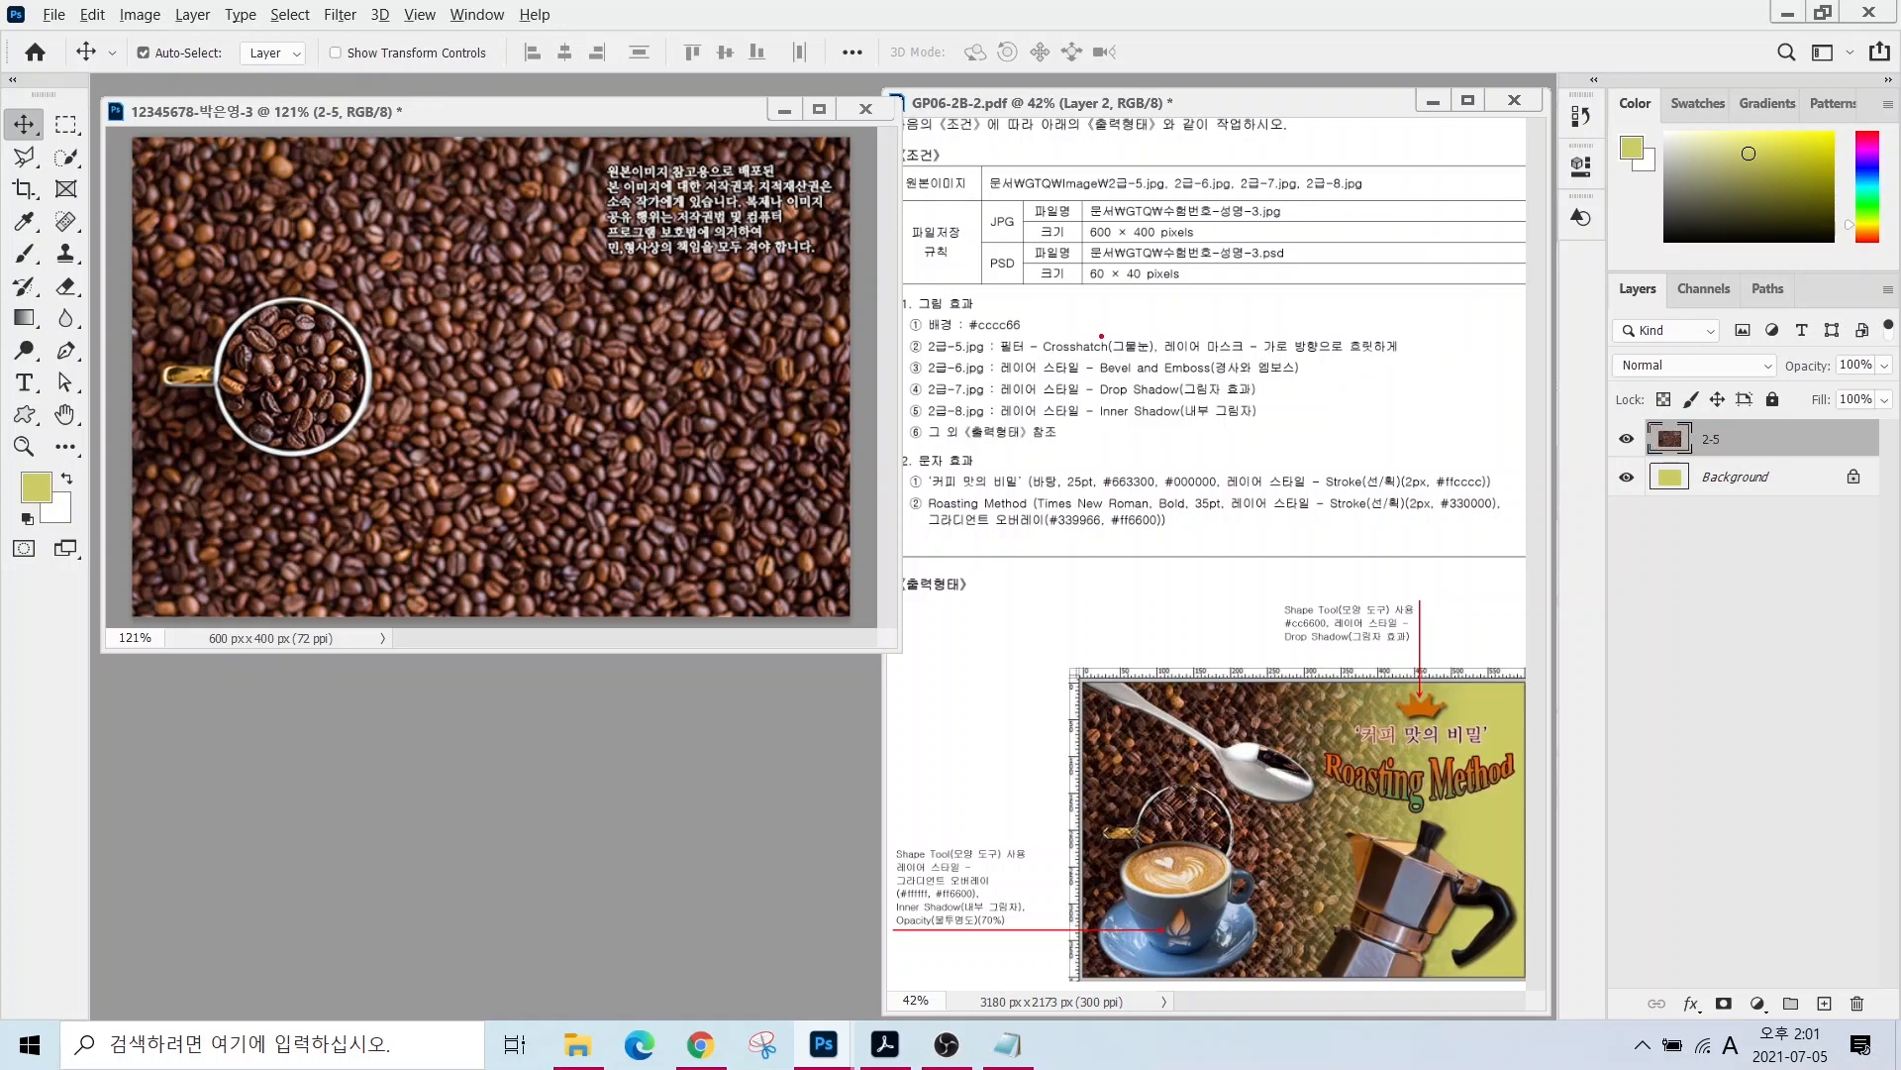
left_click_drag(1102, 336, 1047, 269)
- Apply the Brush Strokes > Crosshatch filter from the Filter Gallery to layer 2-5
left_click(341, 14)
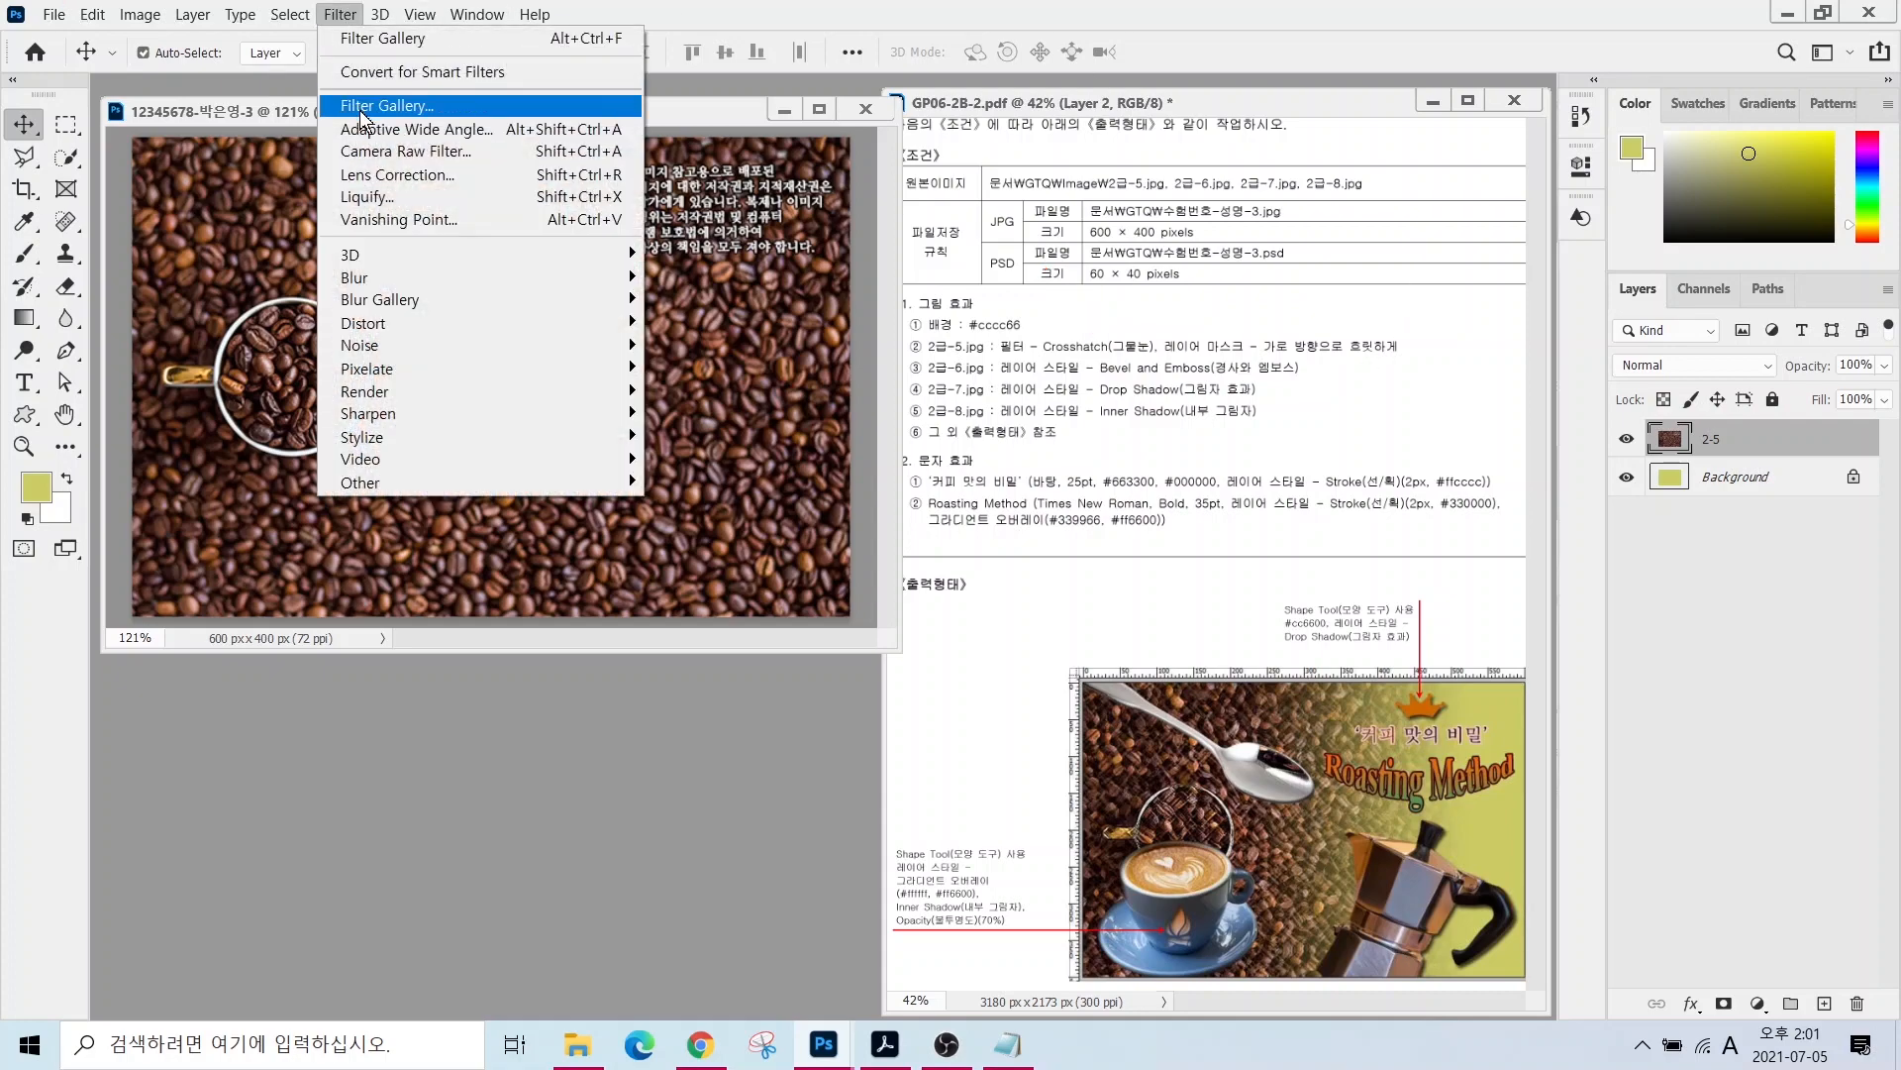
left_click(362, 107)
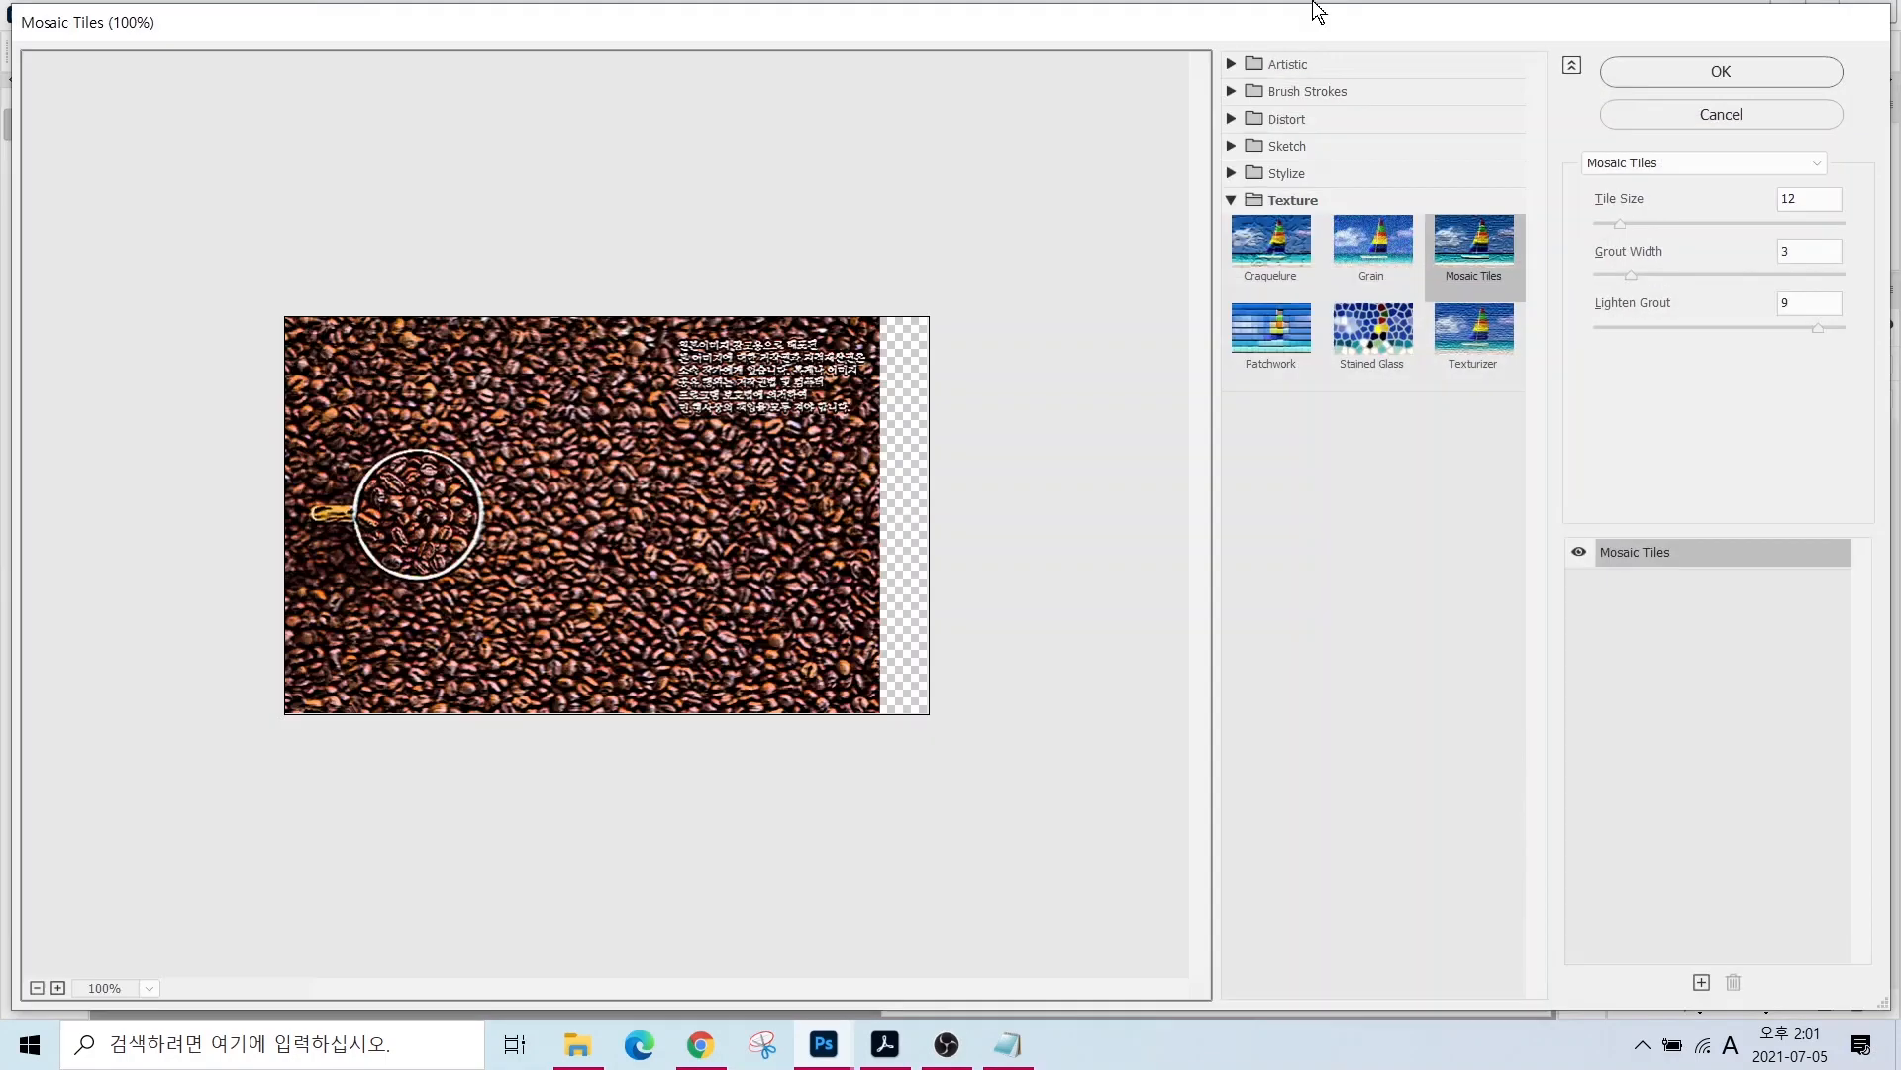
left_click(1286, 91)
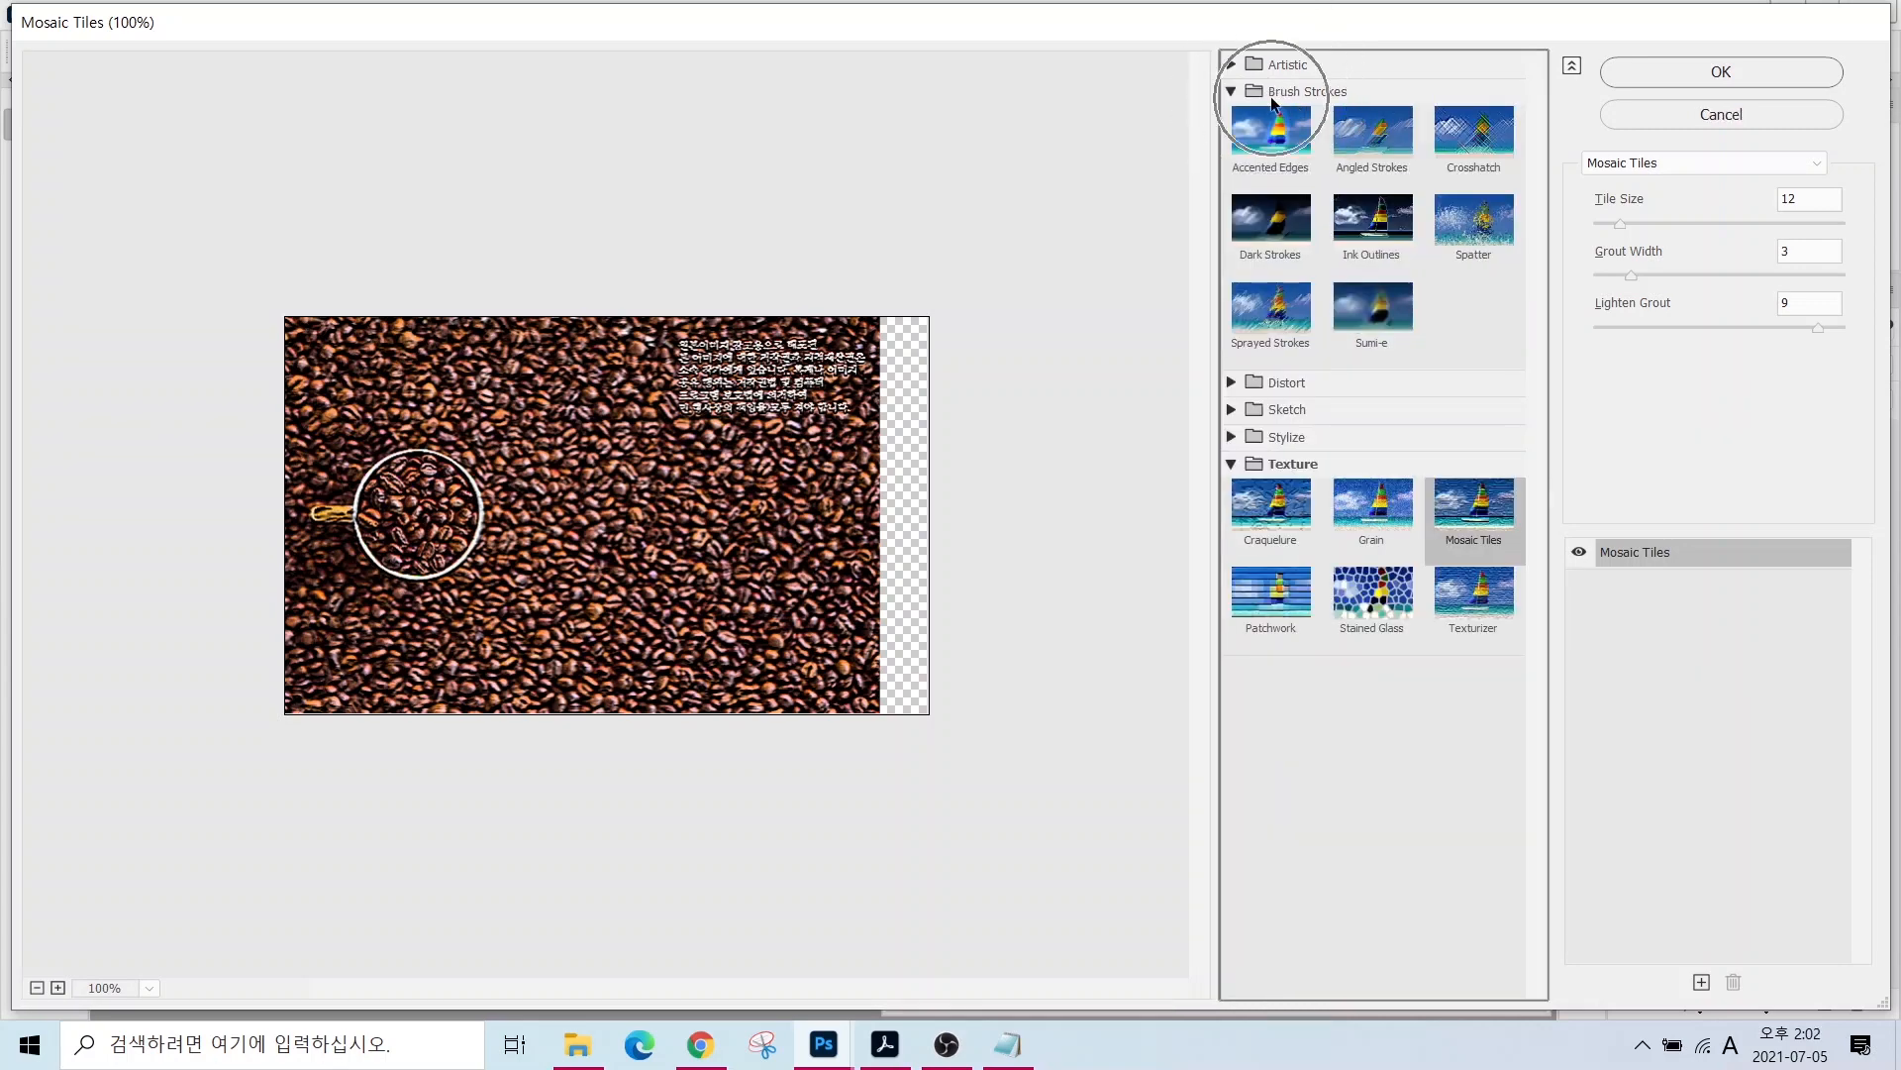
left_click(1467, 151)
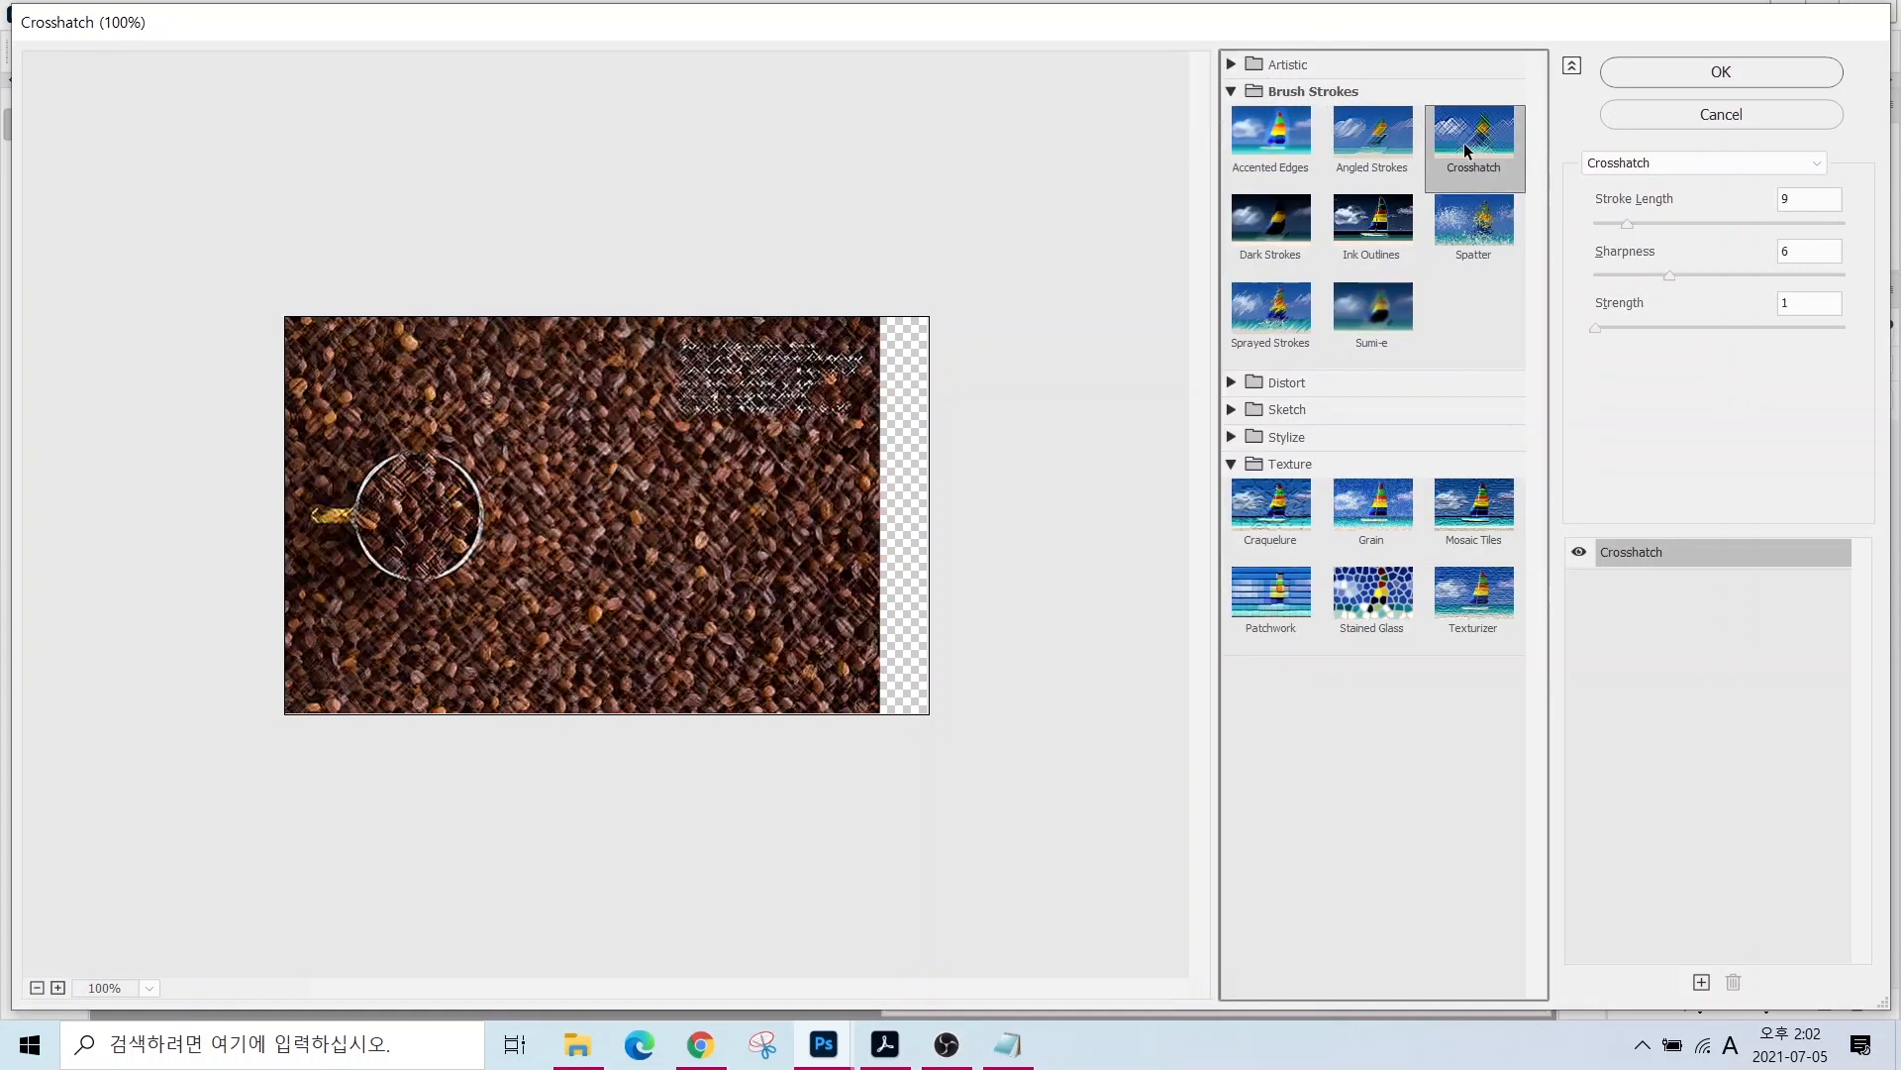
key("Return")
mouse_move(1151, 334)
left_mouse_down()
mouse_move(1209, 359)
mouse_move(1433, 367)
left_mouse_up()
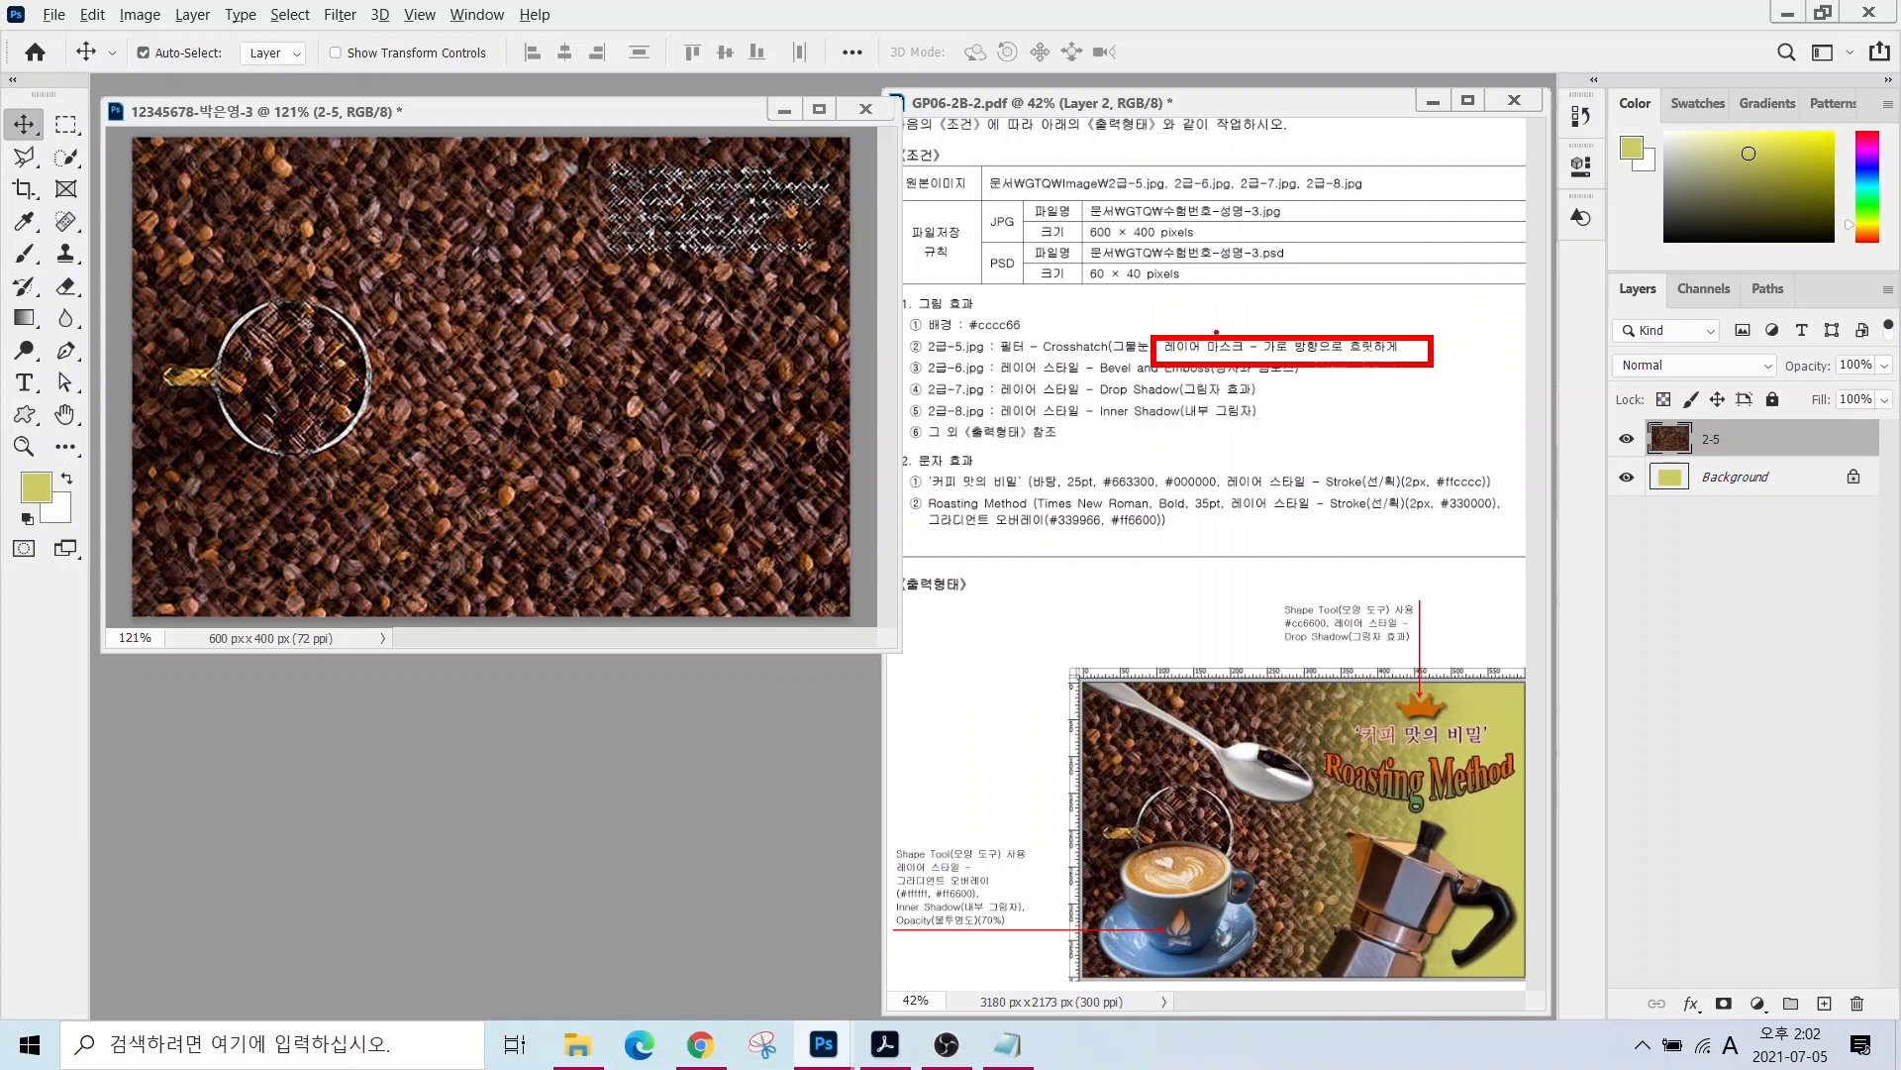
- Add a white layer mask to layer 2-5
left_click_drag(1216, 333, 1187, 263)
mouse_move(1600, 269)
left_mouse_down()
mouse_move(1837, 925)
mouse_move(1837, 1067)
mouse_move(1898, 1067)
left_mouse_up()
mouse_move(1696, 1015)
left_mouse_down()
mouse_move(1741, 972)
mouse_move(1752, 1000)
mouse_move(1734, 957)
mouse_move(1773, 847)
left_mouse_up()
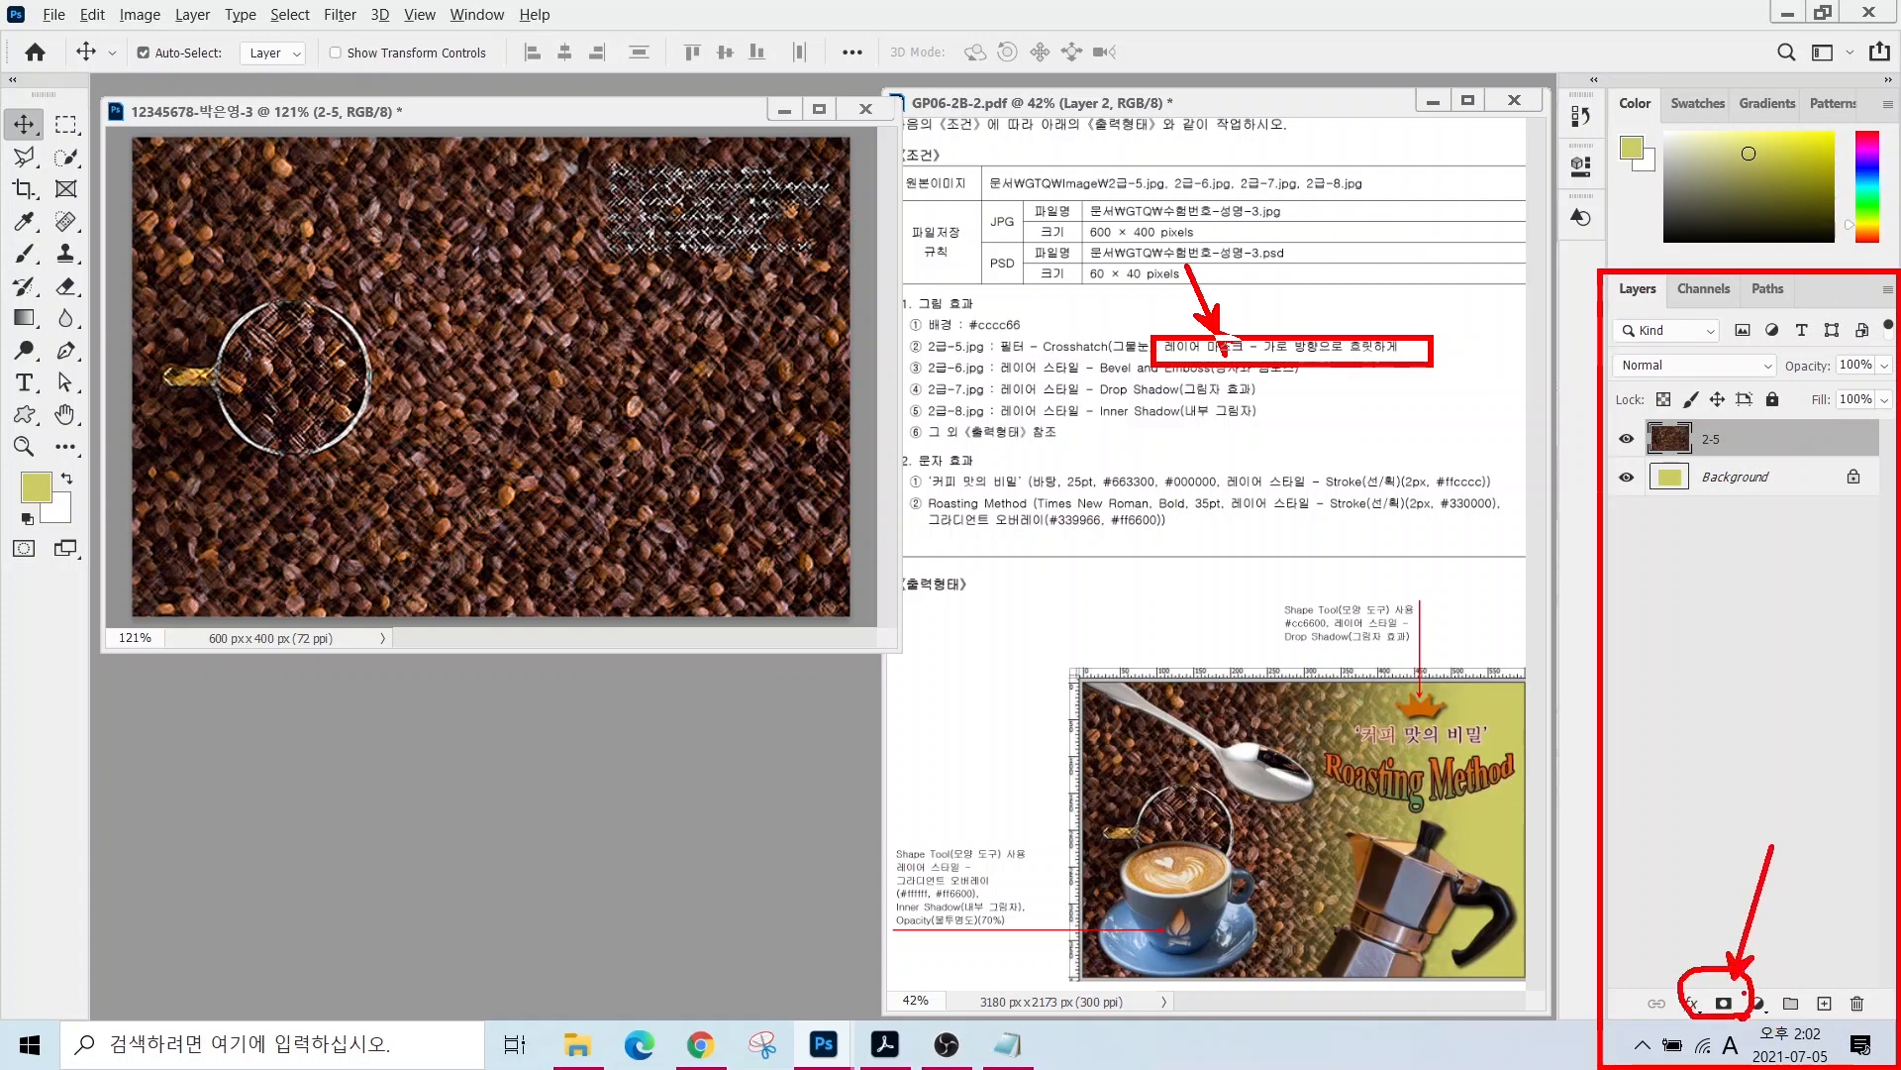
key("Escape")
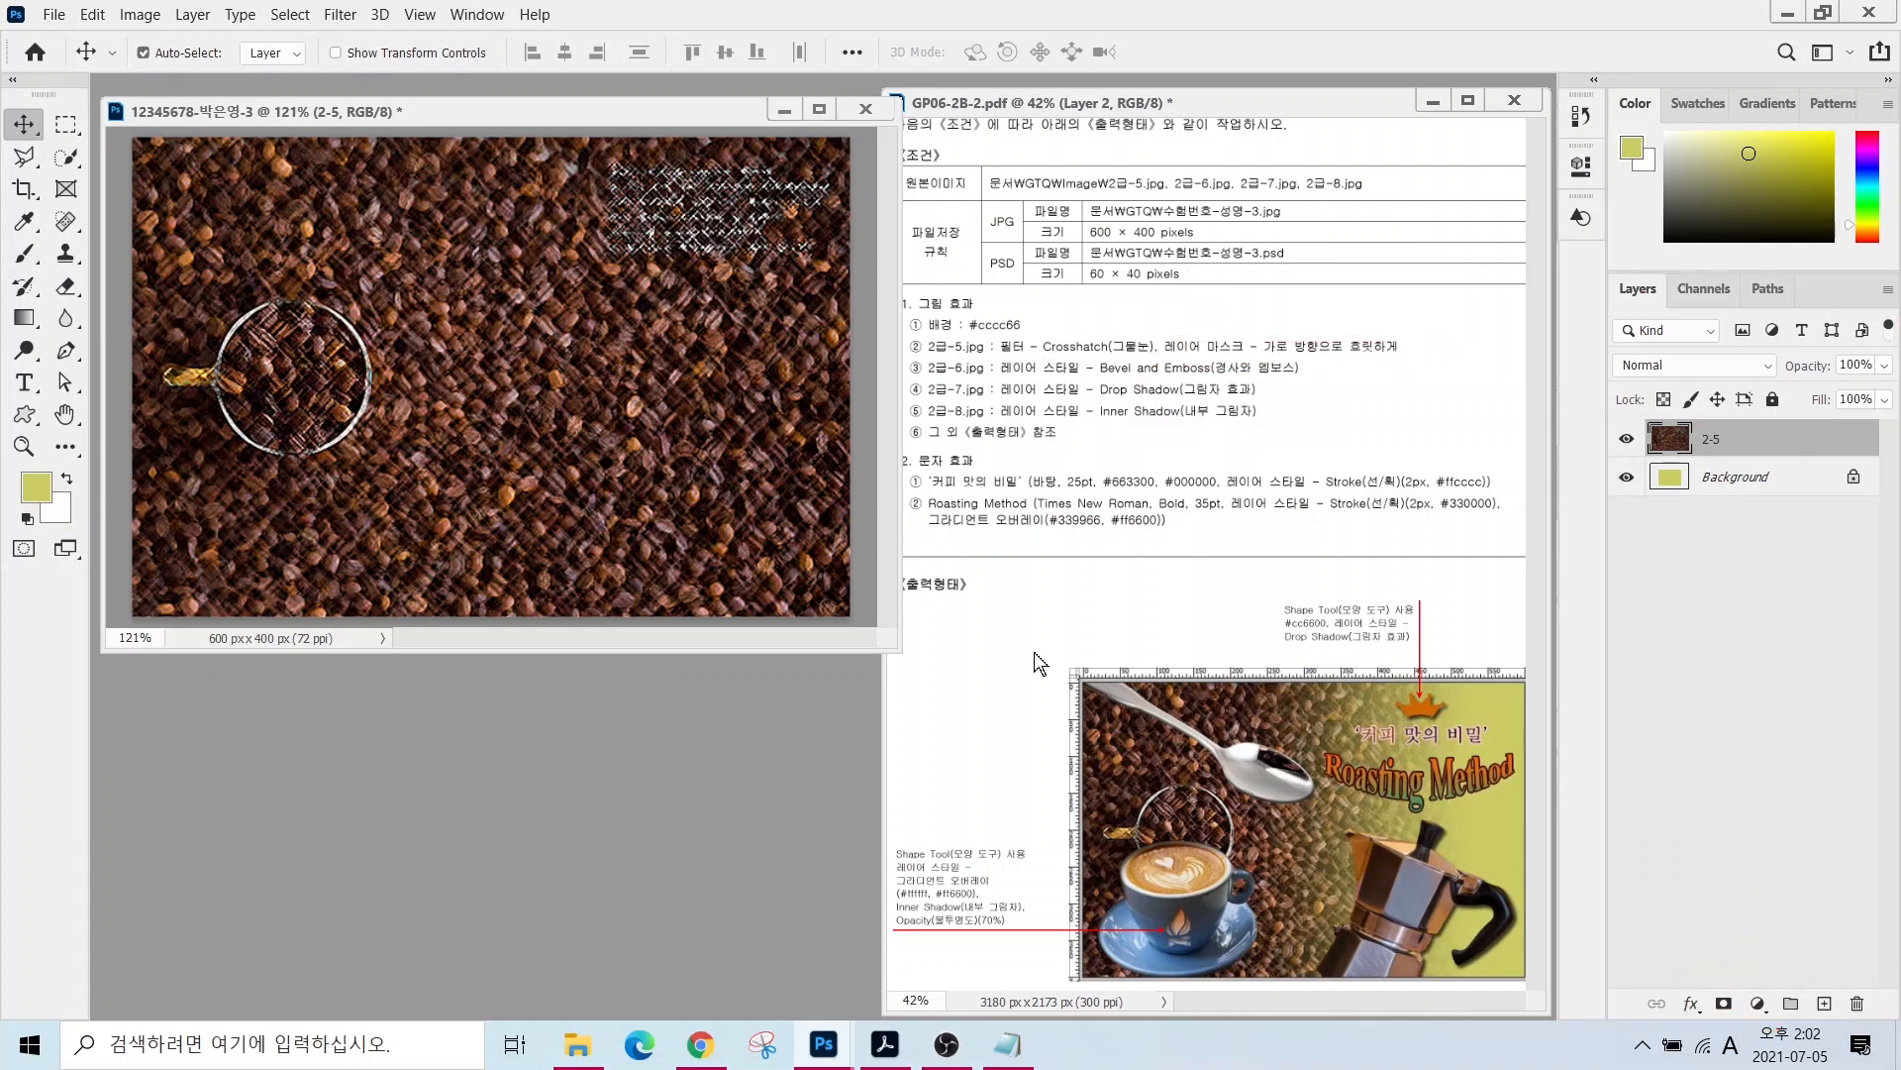
left_click(1723, 1003)
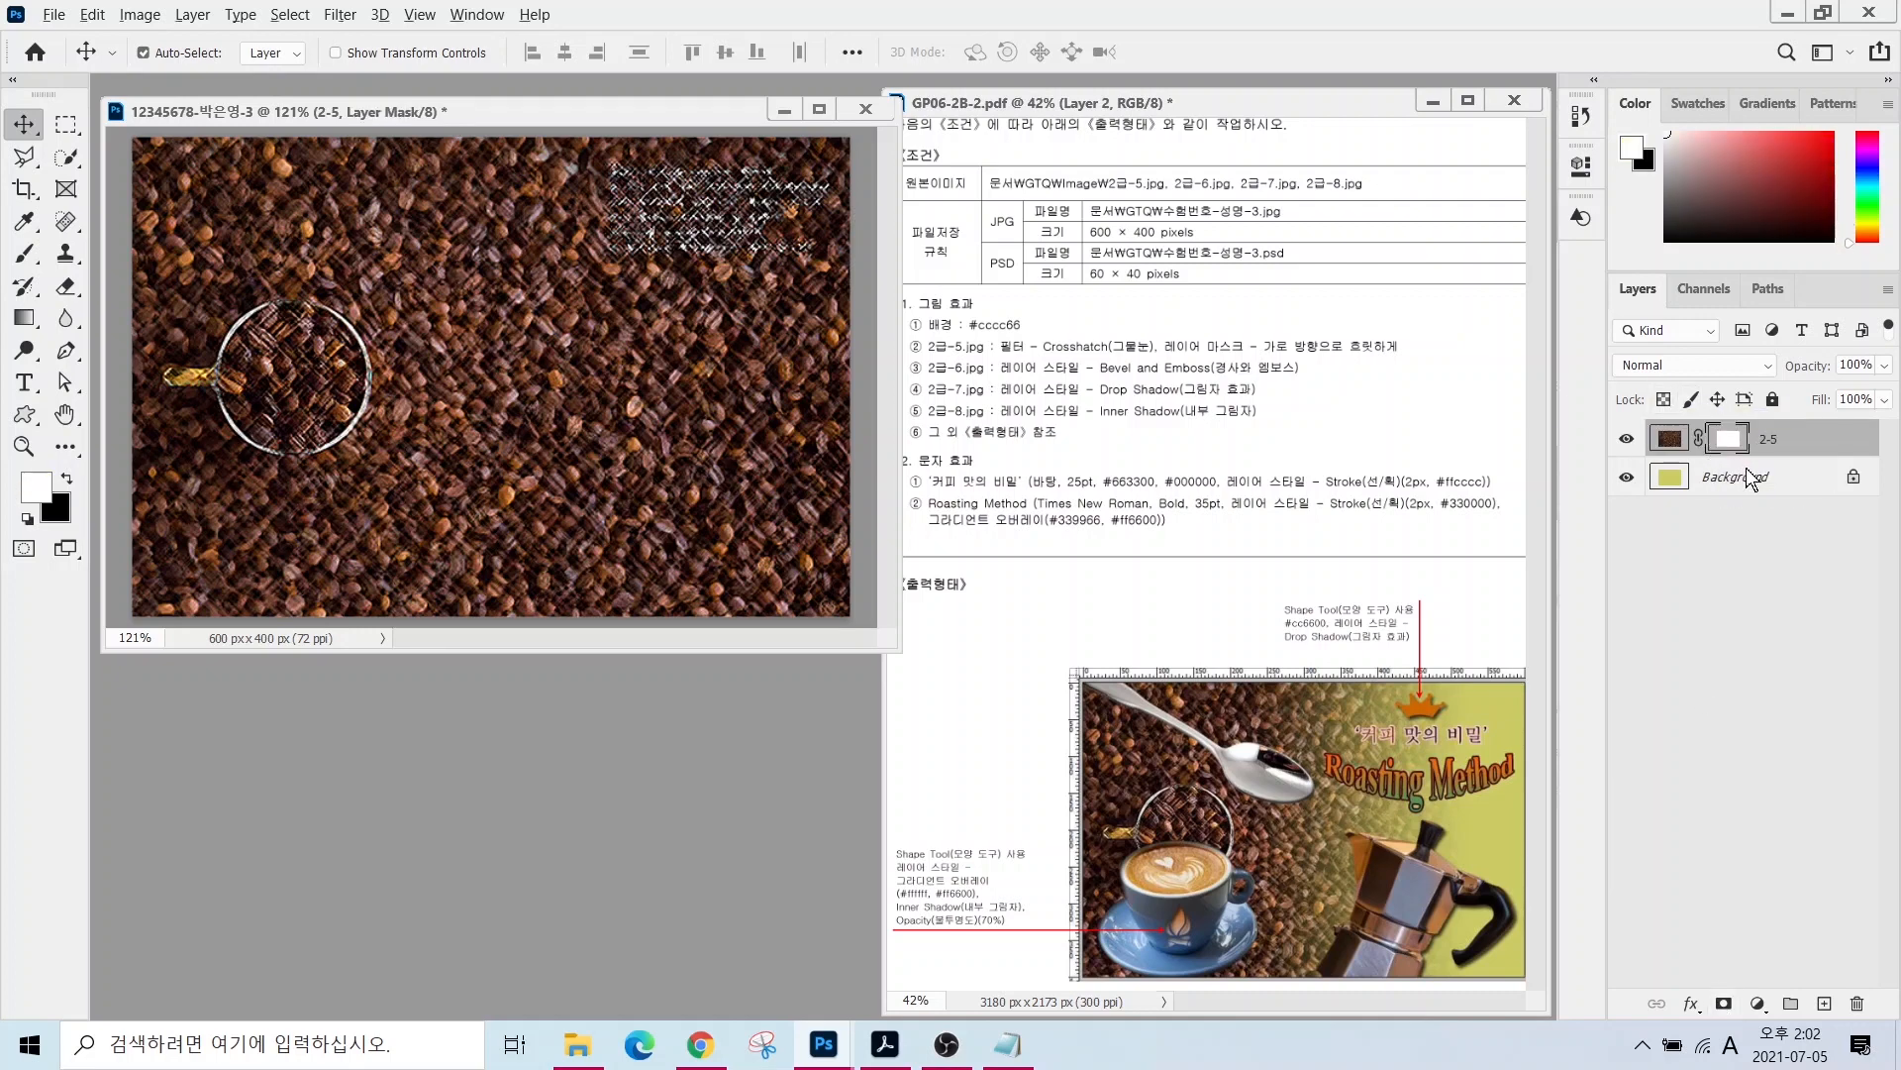
- Mark up the new mask, the Background layer and the area to fade
left_click_drag(1740, 424, 1800, 309)
left_click_drag(1673, 500, 1631, 560)
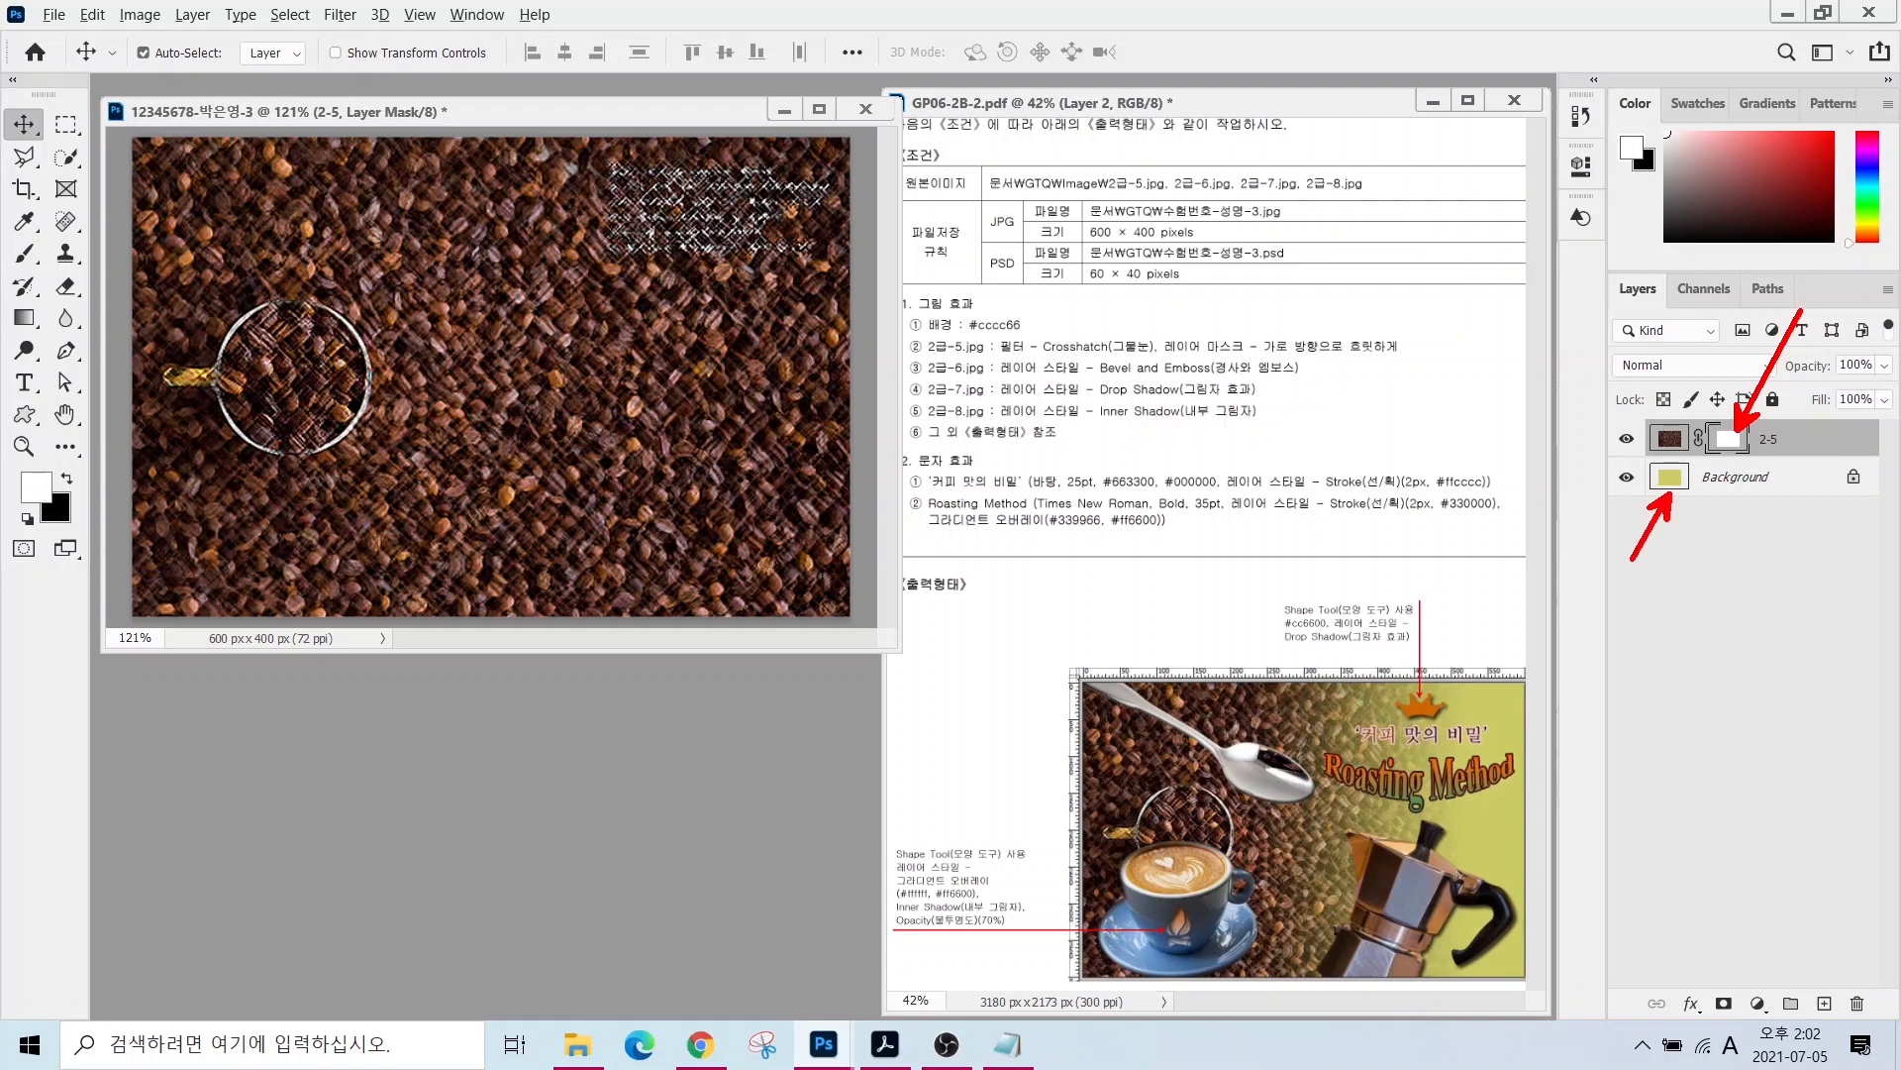
left_click_drag(1353, 719, 1496, 704)
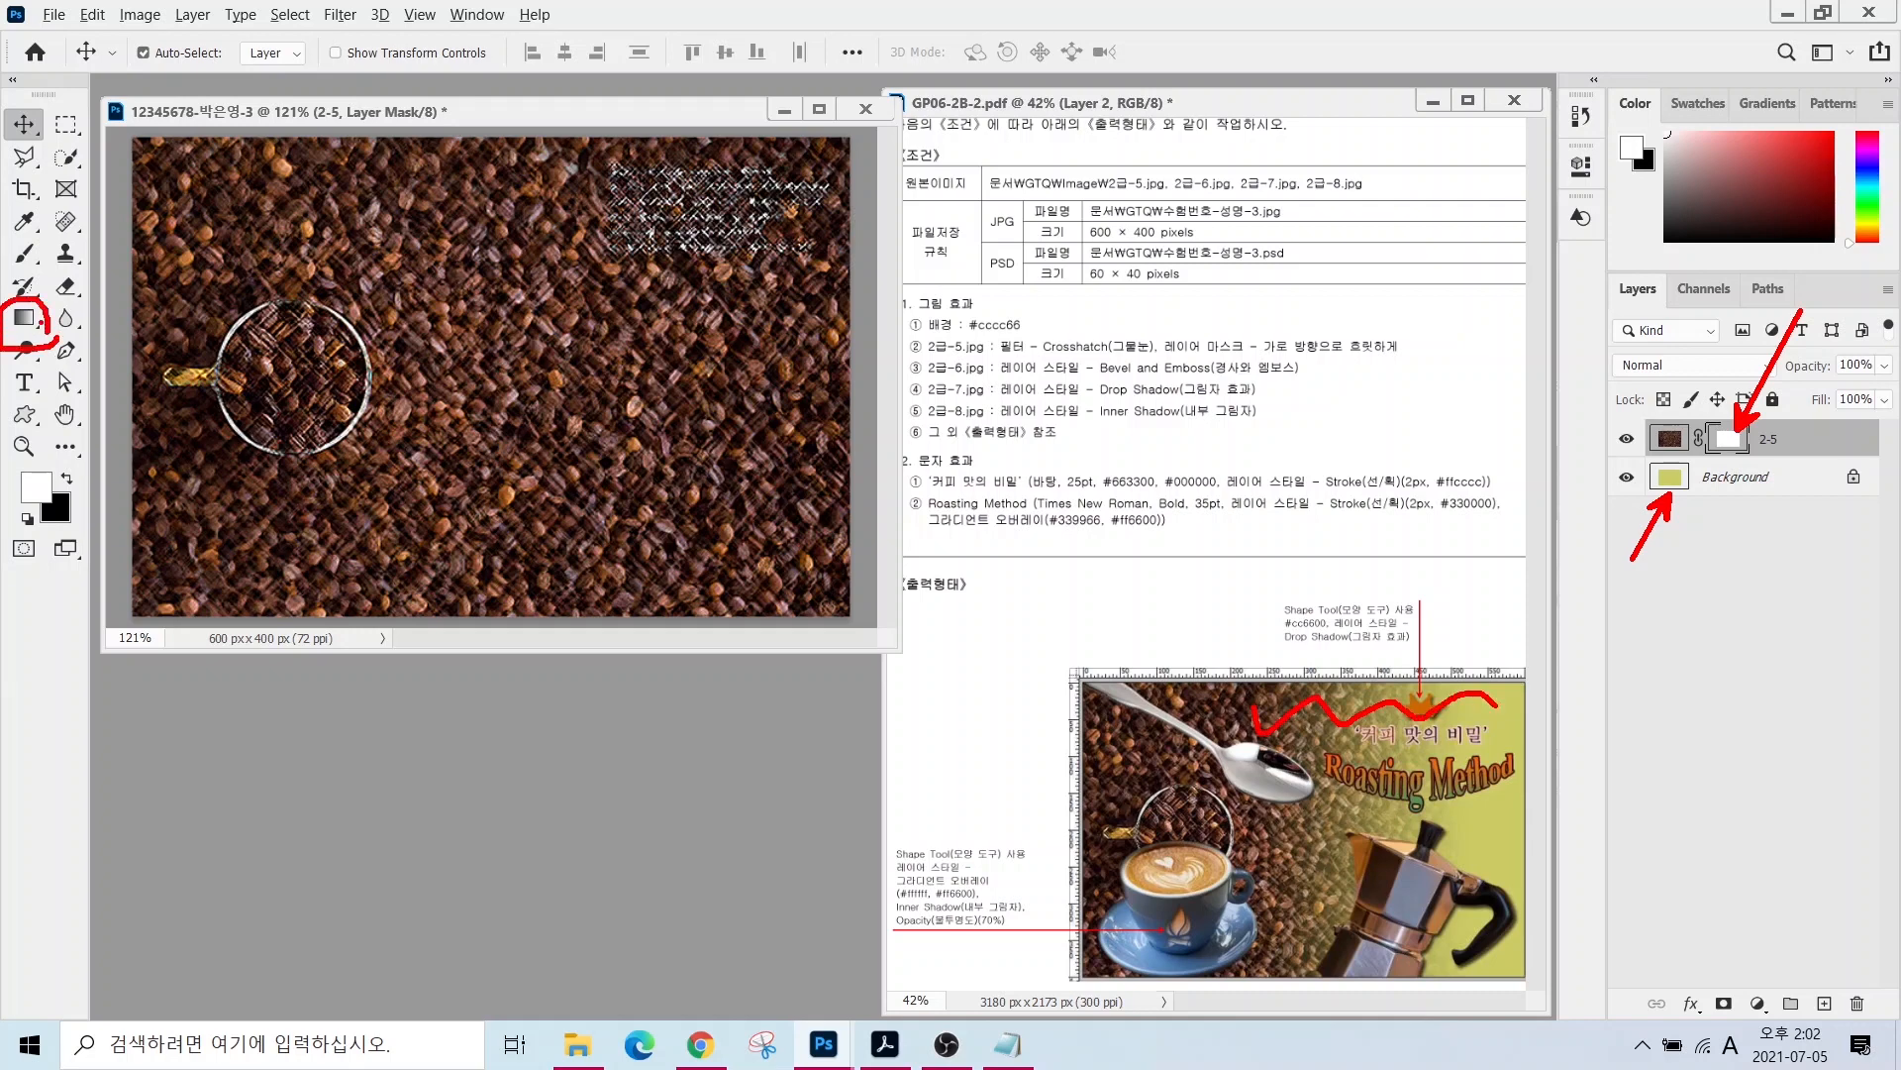
left_click_drag(41, 319, 143, 408)
mouse_move(1748, 455)
left_mouse_down()
mouse_move(1679, 427)
mouse_move(1745, 450)
left_mouse_up()
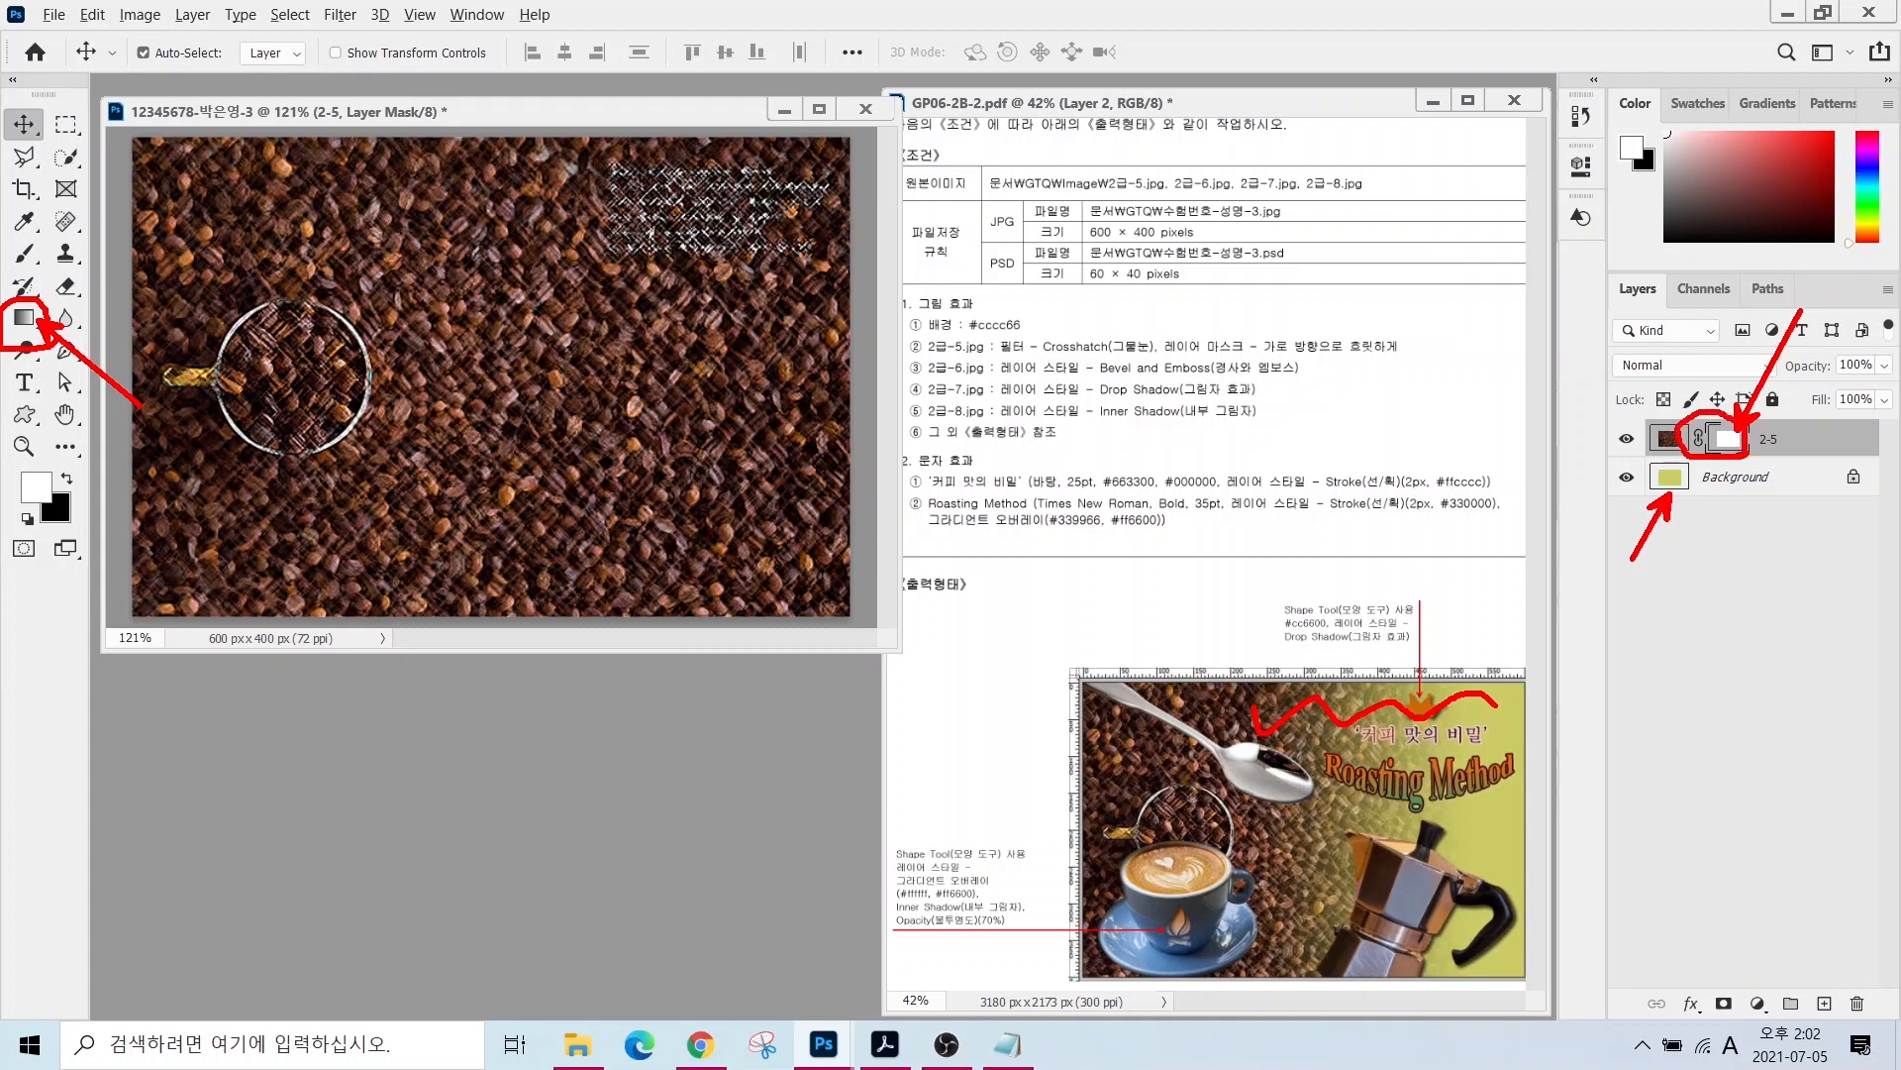
key("Escape")
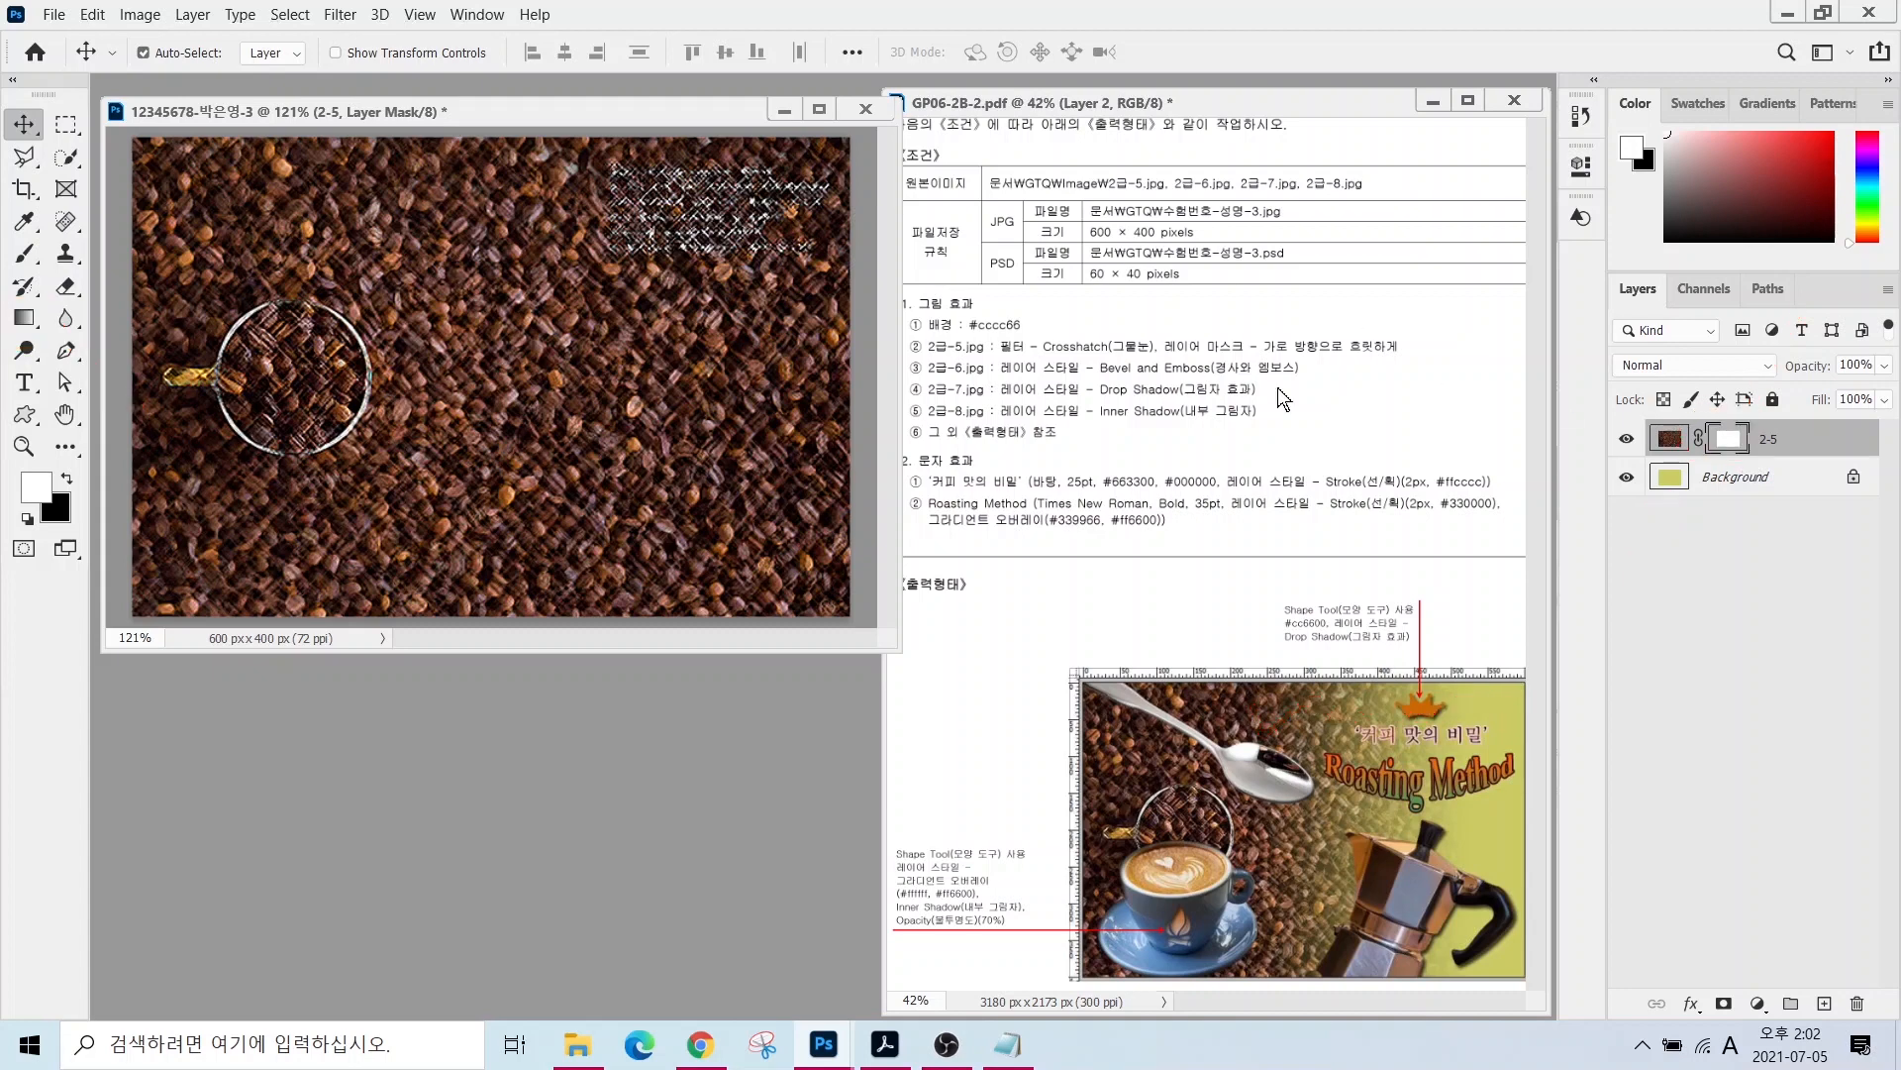
- Choose the Gradient Tool with the white-to-black Foreground to Background preset
left_click(24, 317)
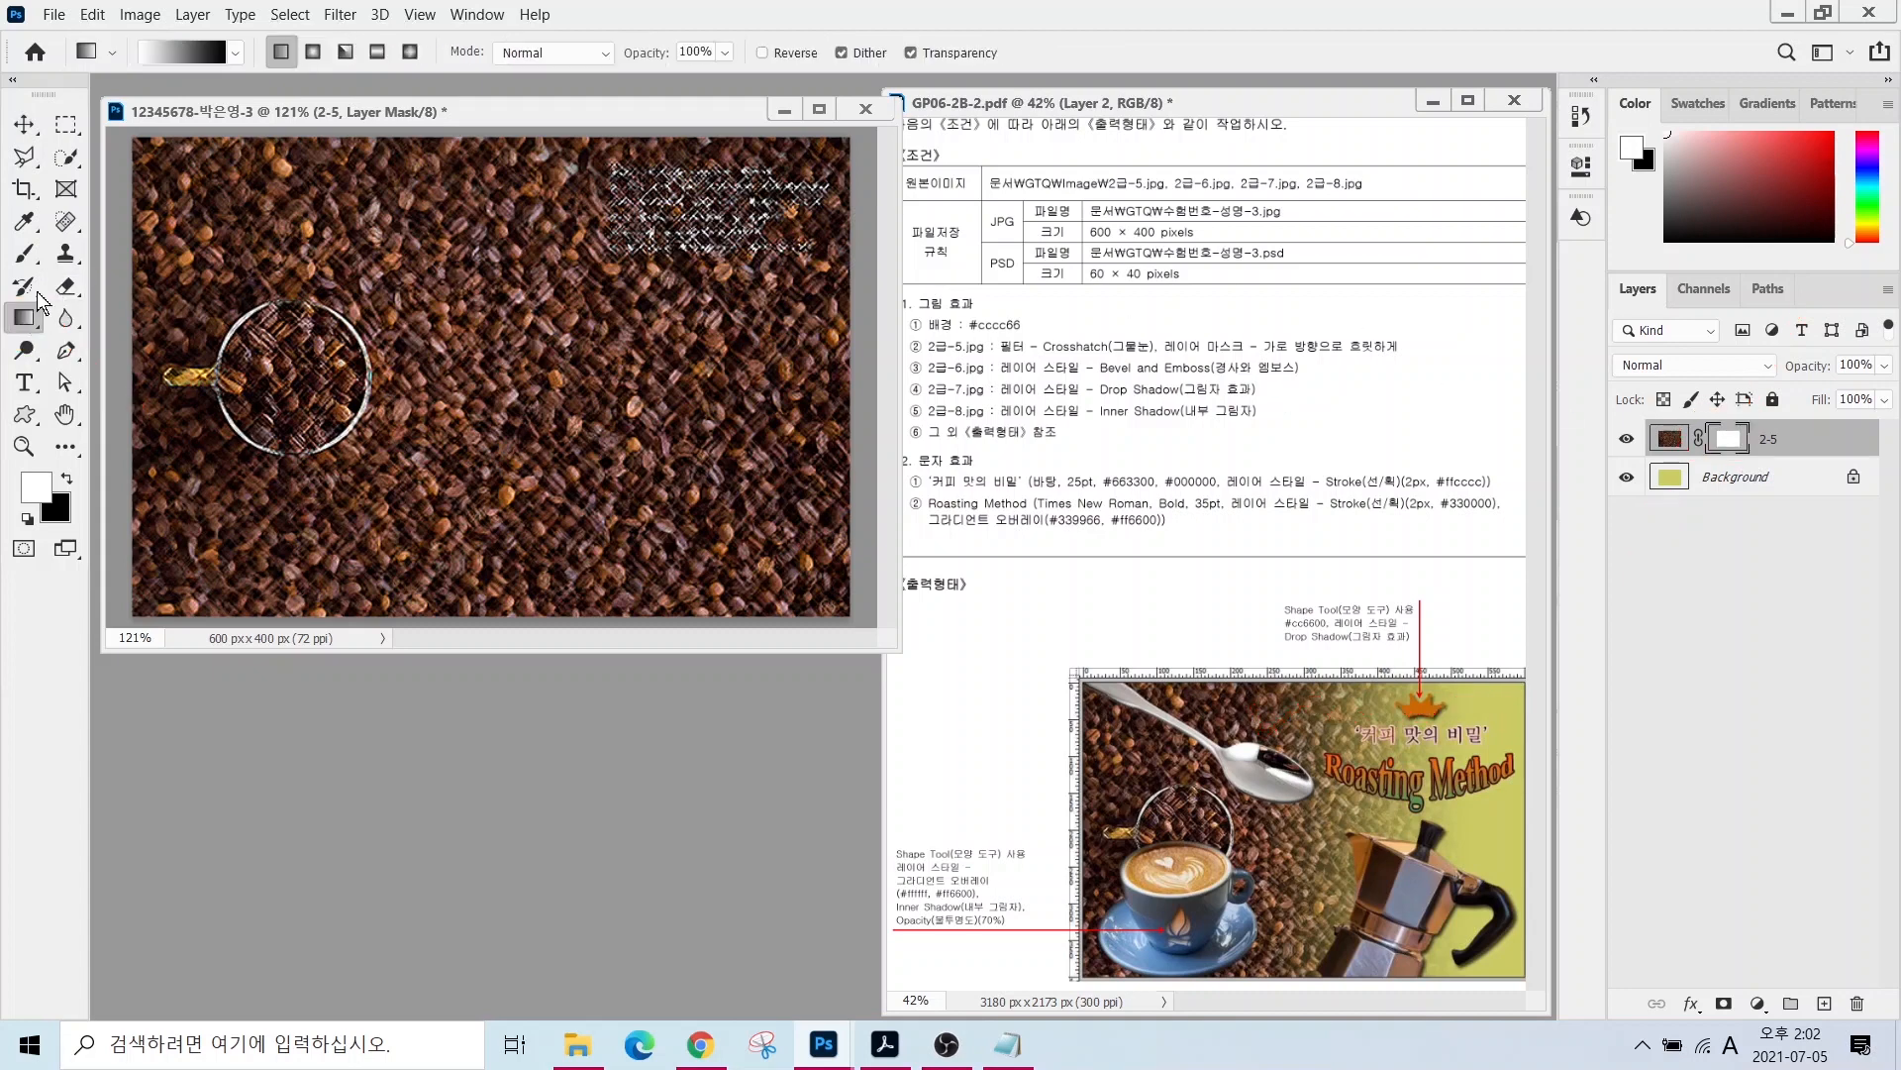
left_click(181, 56)
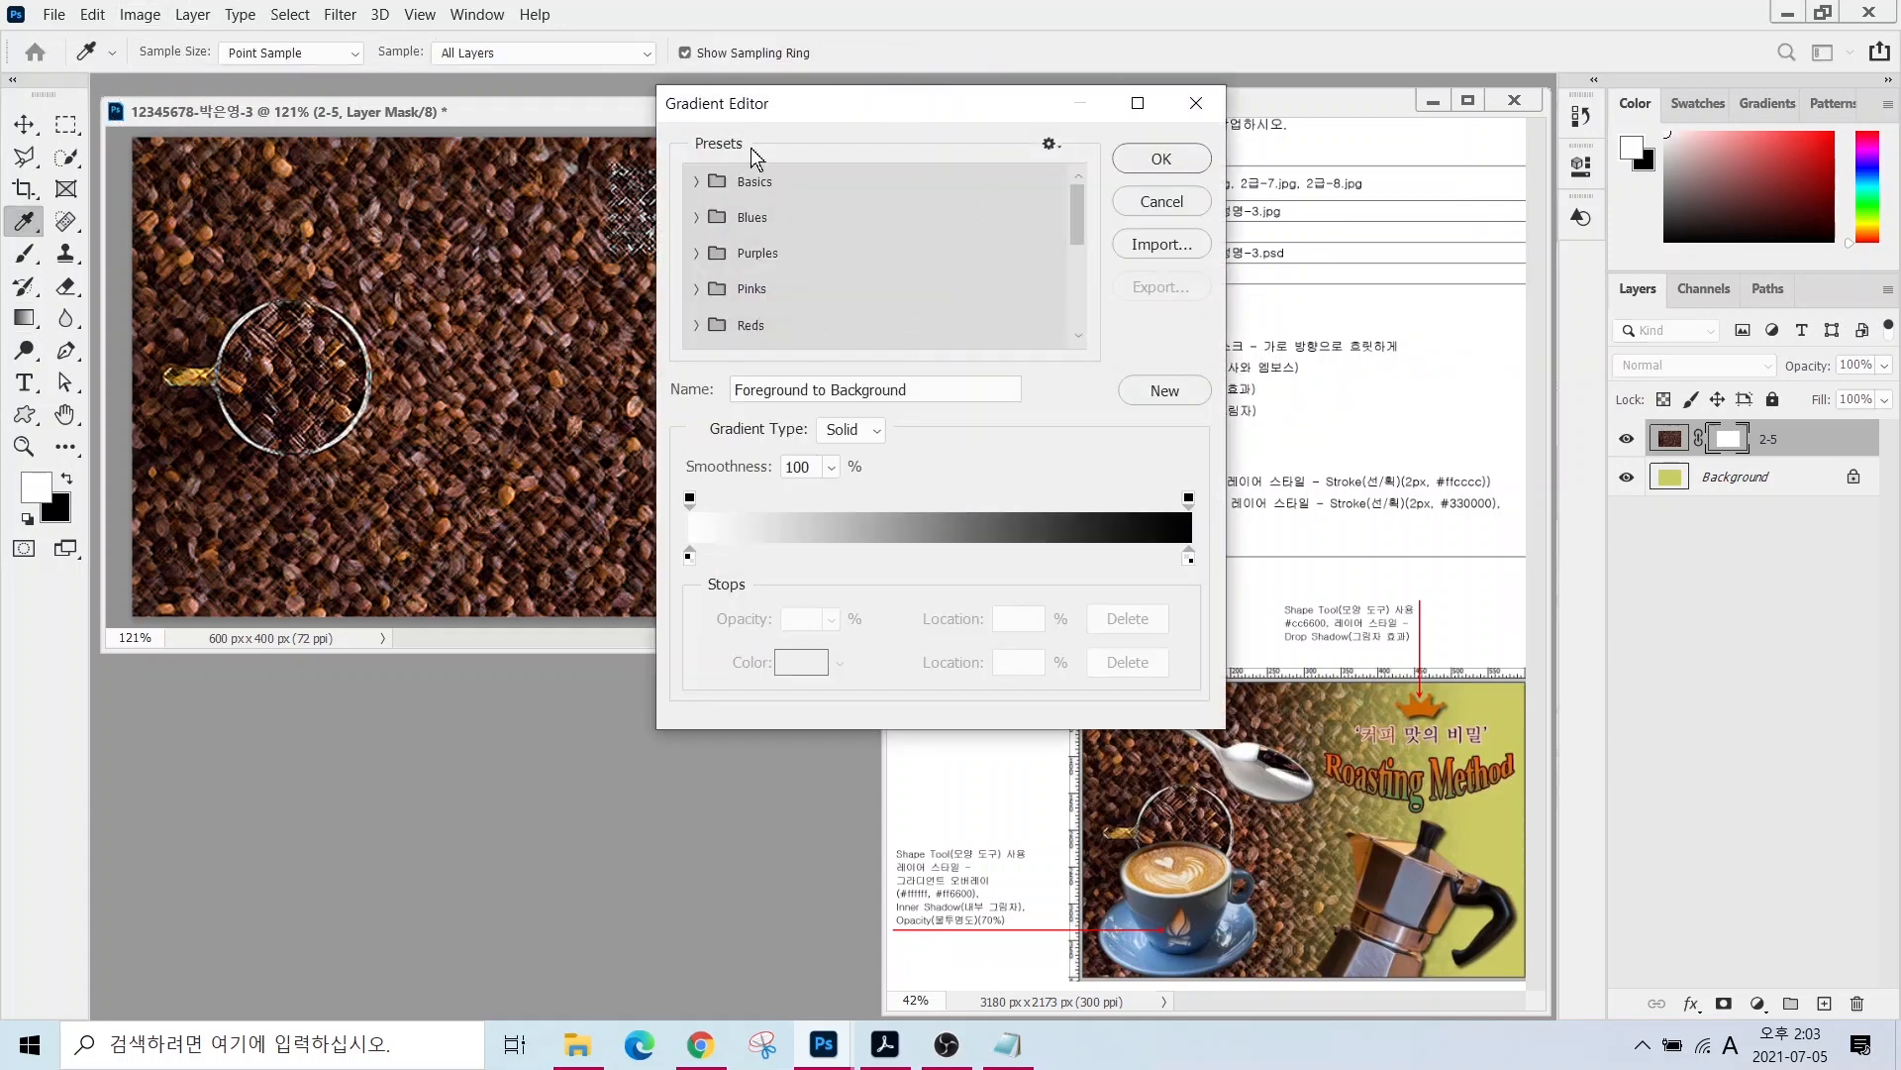
key("alt")
mouse_move(704, 602)
left_mouse_down()
mouse_move(677, 541)
mouse_move(720, 553)
mouse_move(705, 596)
left_mouse_up()
mouse_move(1232, 574)
left_mouse_down()
mouse_move(1200, 596)
mouse_move(1185, 528)
mouse_move(1230, 592)
left_mouse_up()
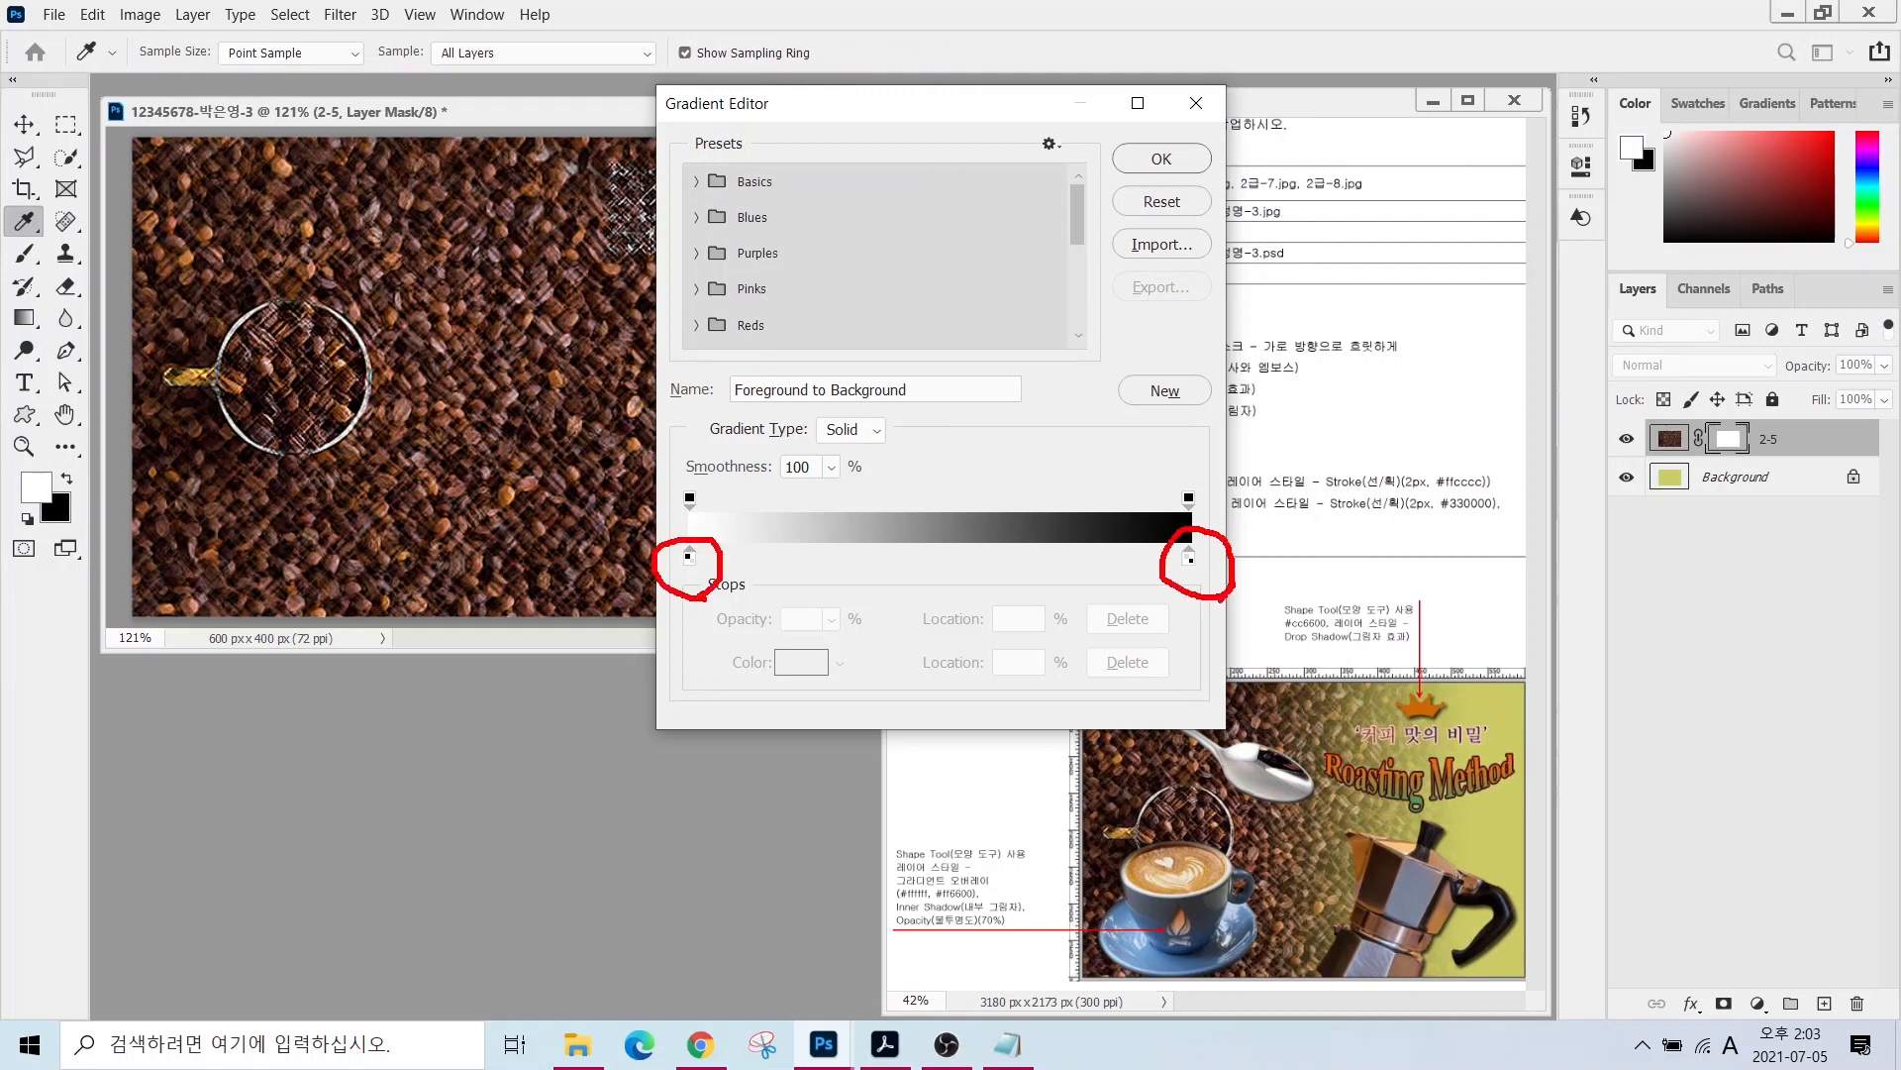
key("Escape")
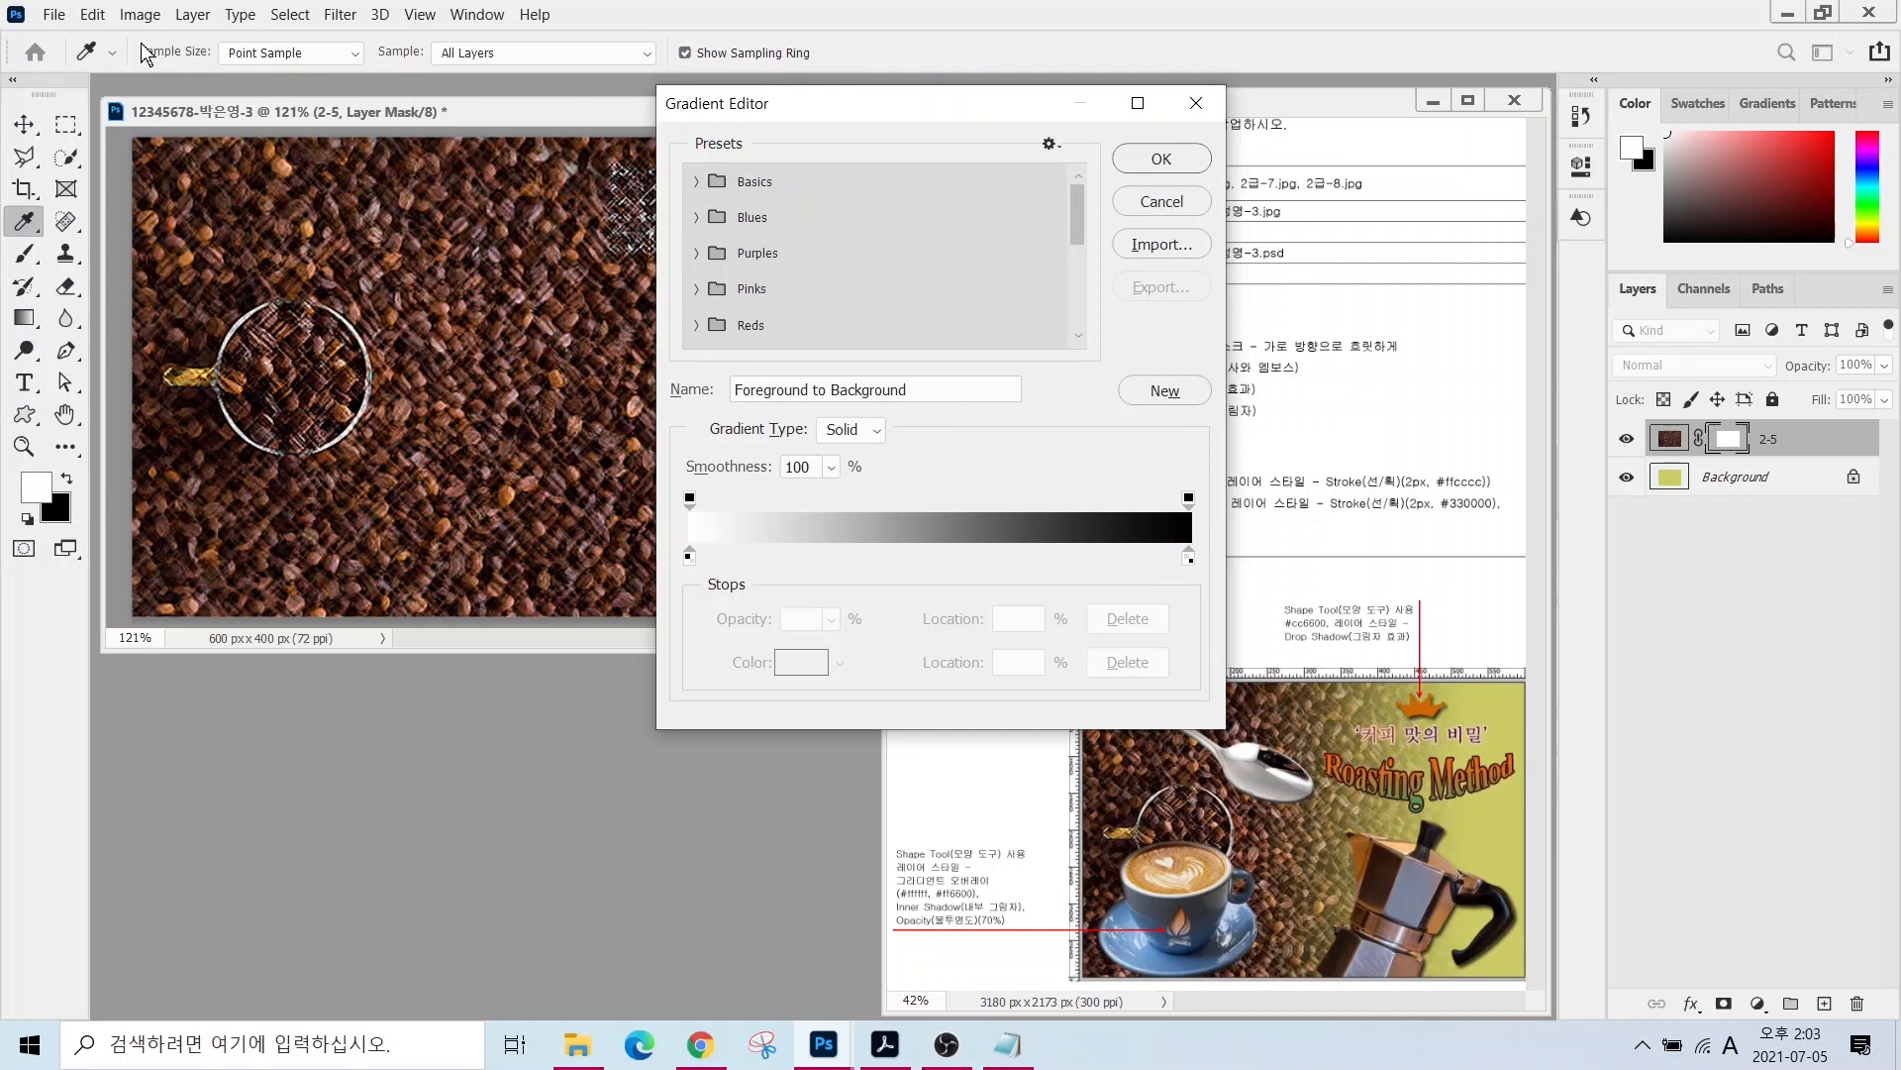
left_click(1154, 171)
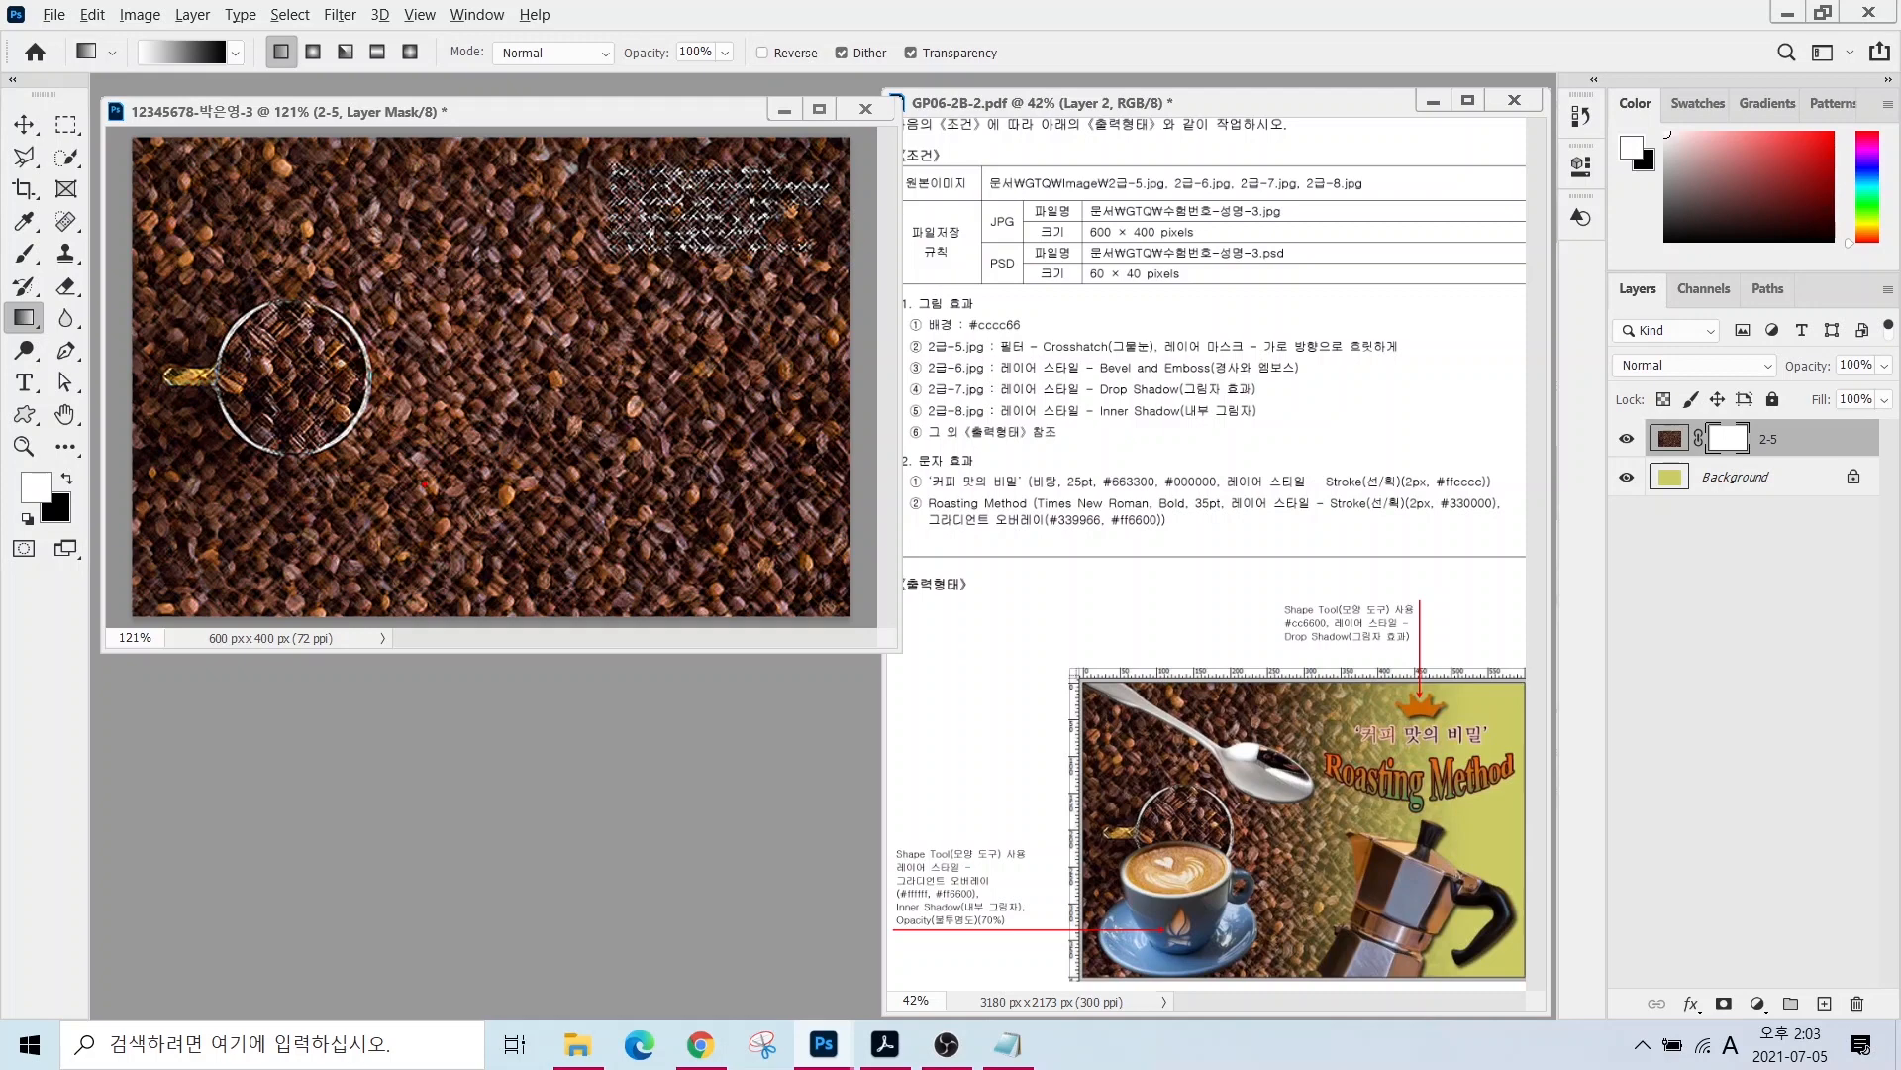
- Annotate the canvas: left side stays visible, right side becomes hidden
mouse_move(430, 522)
left_mouse_down()
mouse_move(293, 553)
mouse_move(212, 251)
mouse_move(376, 210)
mouse_move(467, 441)
mouse_move(396, 533)
left_mouse_up()
mouse_move(304, 282)
left_mouse_down()
mouse_move(302, 359)
mouse_move(380, 401)
left_mouse_up()
left_click_drag(382, 314, 372, 429)
mouse_move(344, 439)
left_mouse_down()
mouse_move(346, 469)
mouse_move(415, 463)
left_mouse_up()
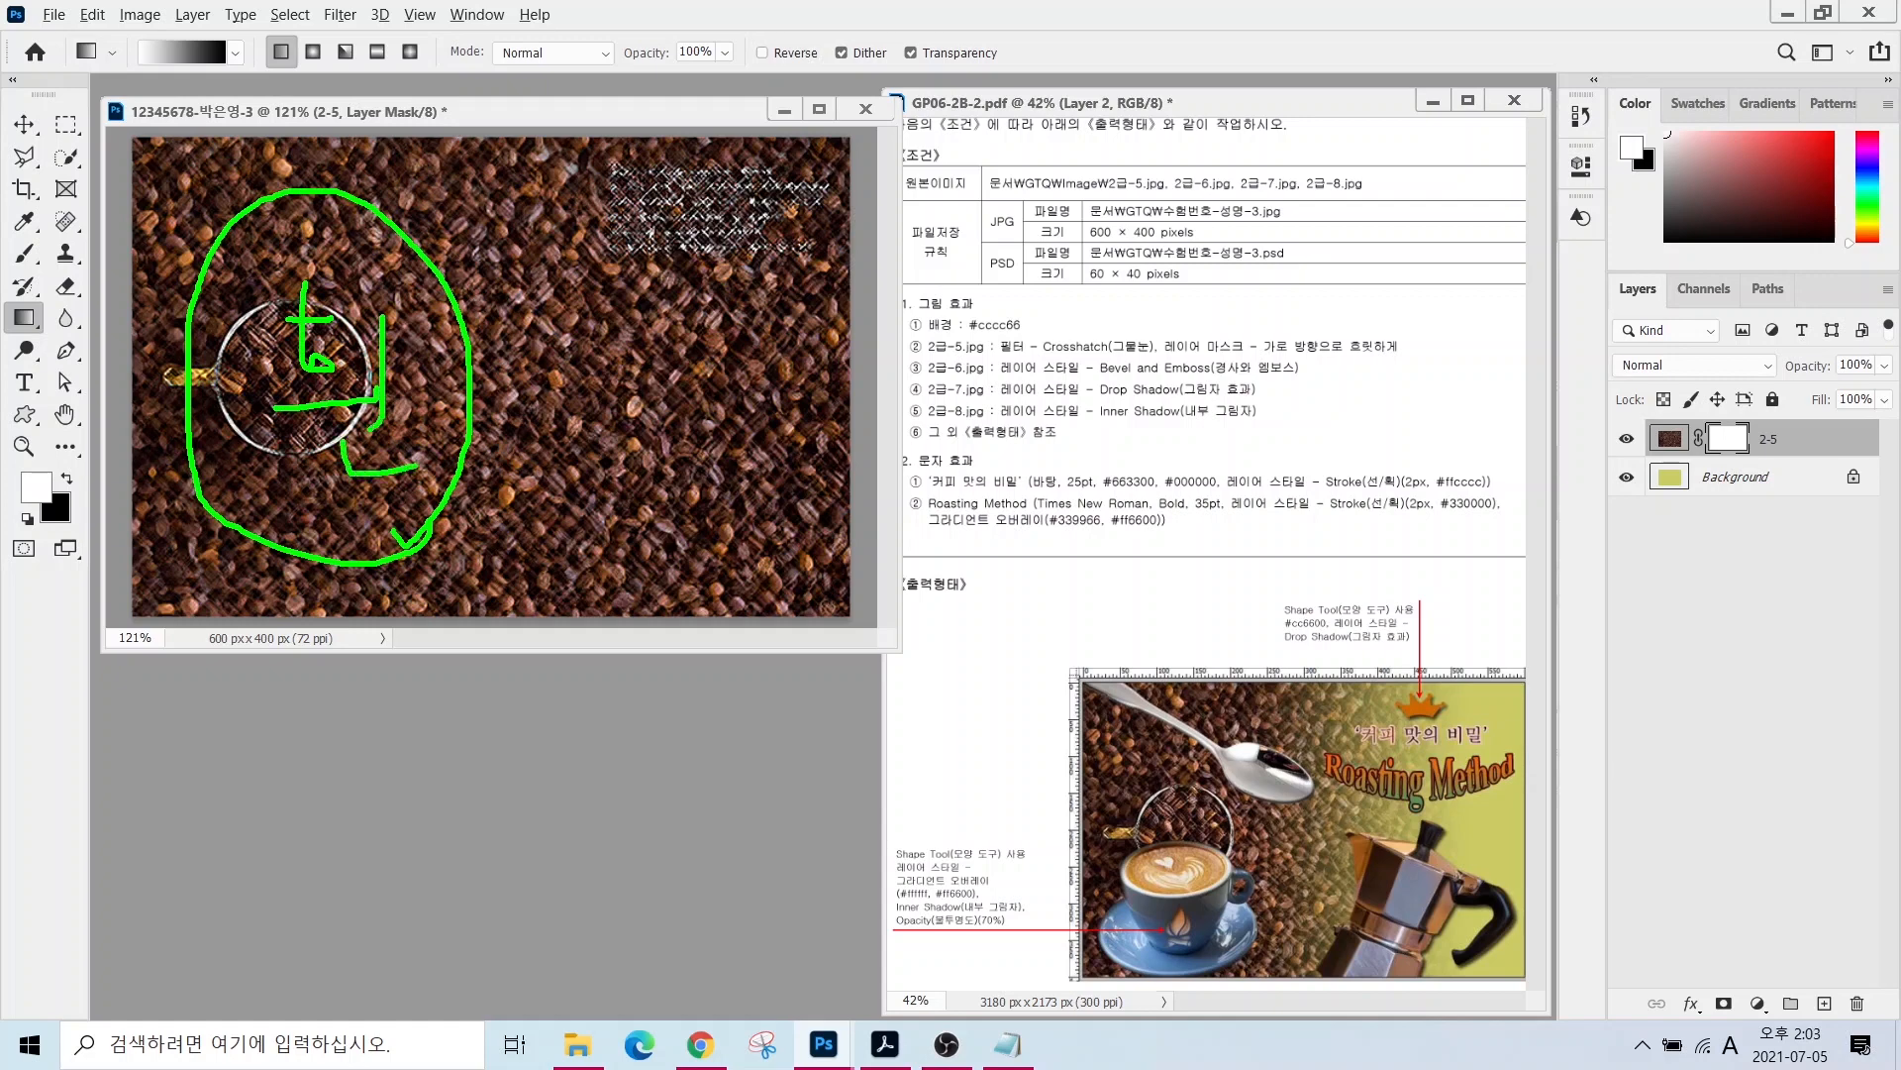
left_click_drag(802, 226, 651, 525)
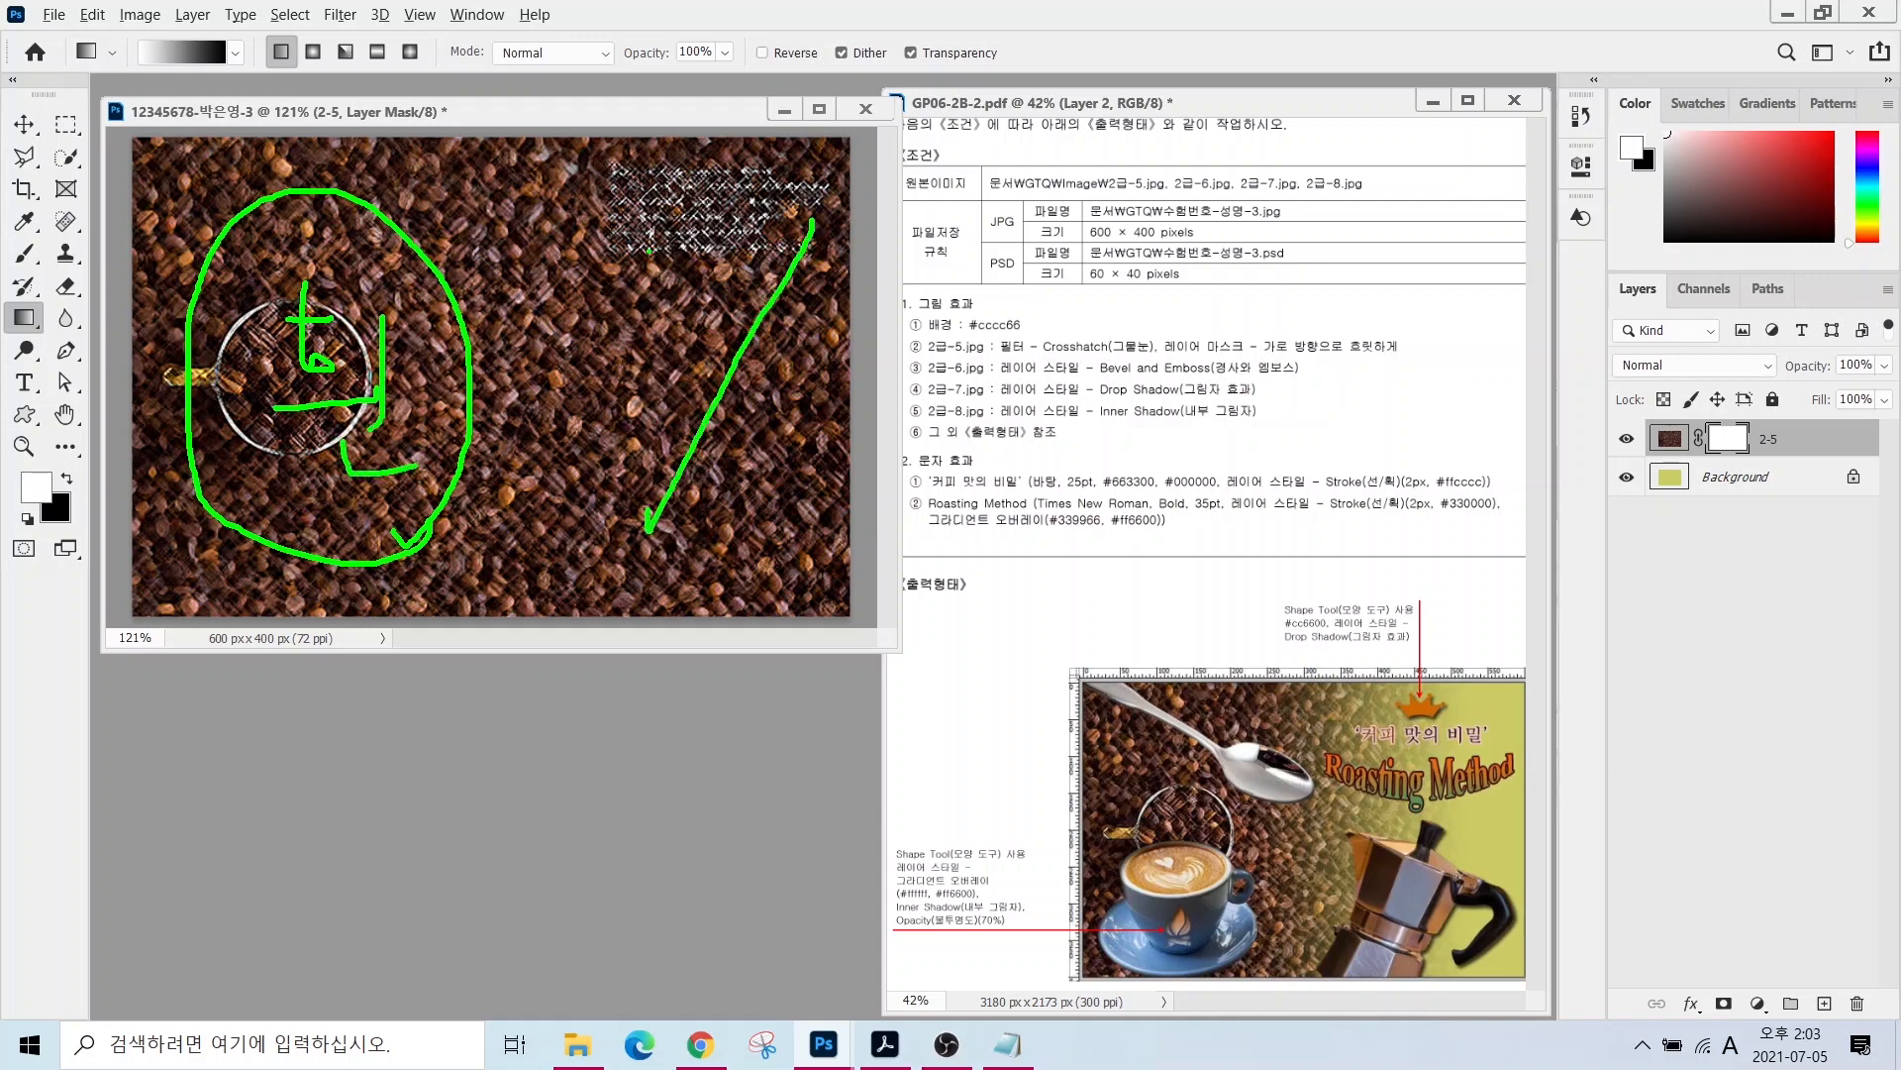
left_click_drag(648, 248, 837, 564)
mouse_move(722, 137)
left_mouse_down()
mouse_move(705, 218)
mouse_move(802, 170)
left_mouse_up()
mouse_move(804, 146)
left_mouse_down()
mouse_move(806, 213)
mouse_move(775, 212)
mouse_move(828, 266)
left_mouse_up()
left_click_drag(783, 236, 820, 261)
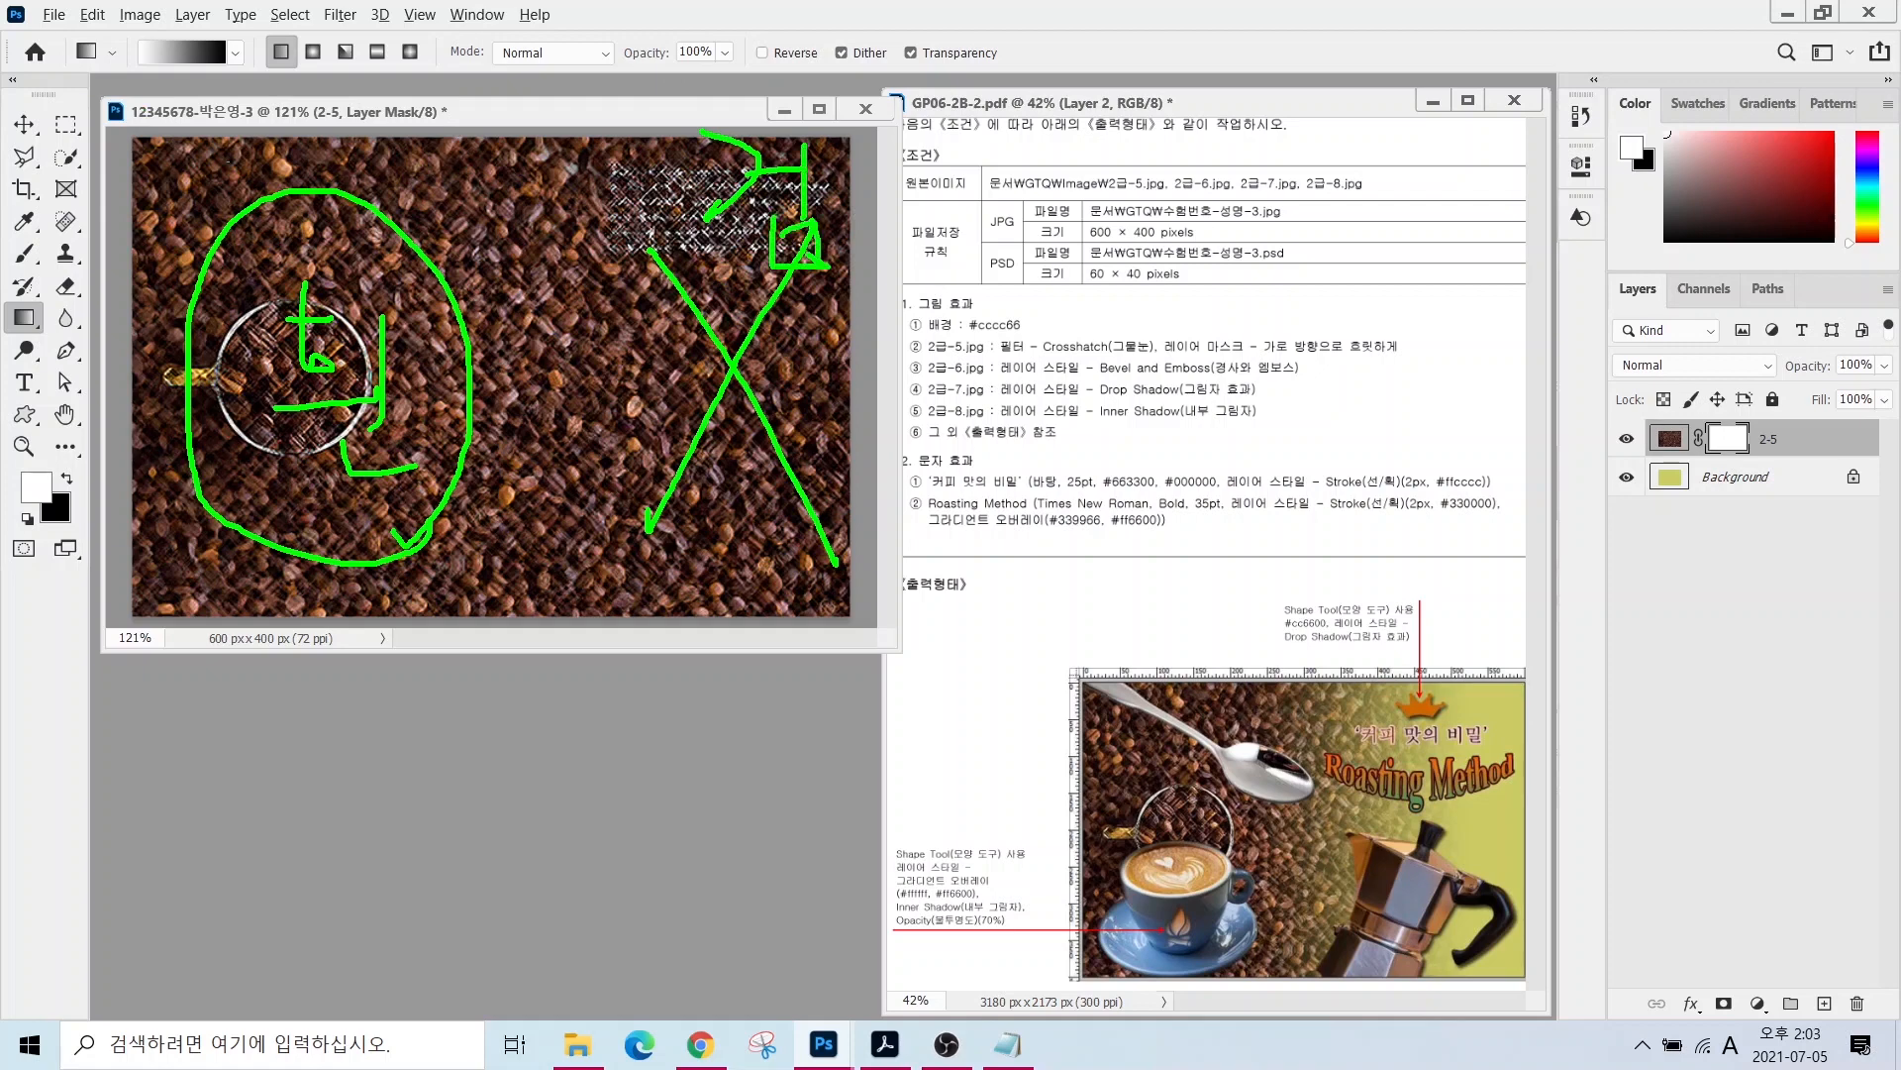
- Drag a left-to-right gradient on layer 2-5's mask to fade the beans out
mouse_move(214, 196)
left_mouse_down()
mouse_move(234, 175)
mouse_move(643, 199)
left_mouse_up()
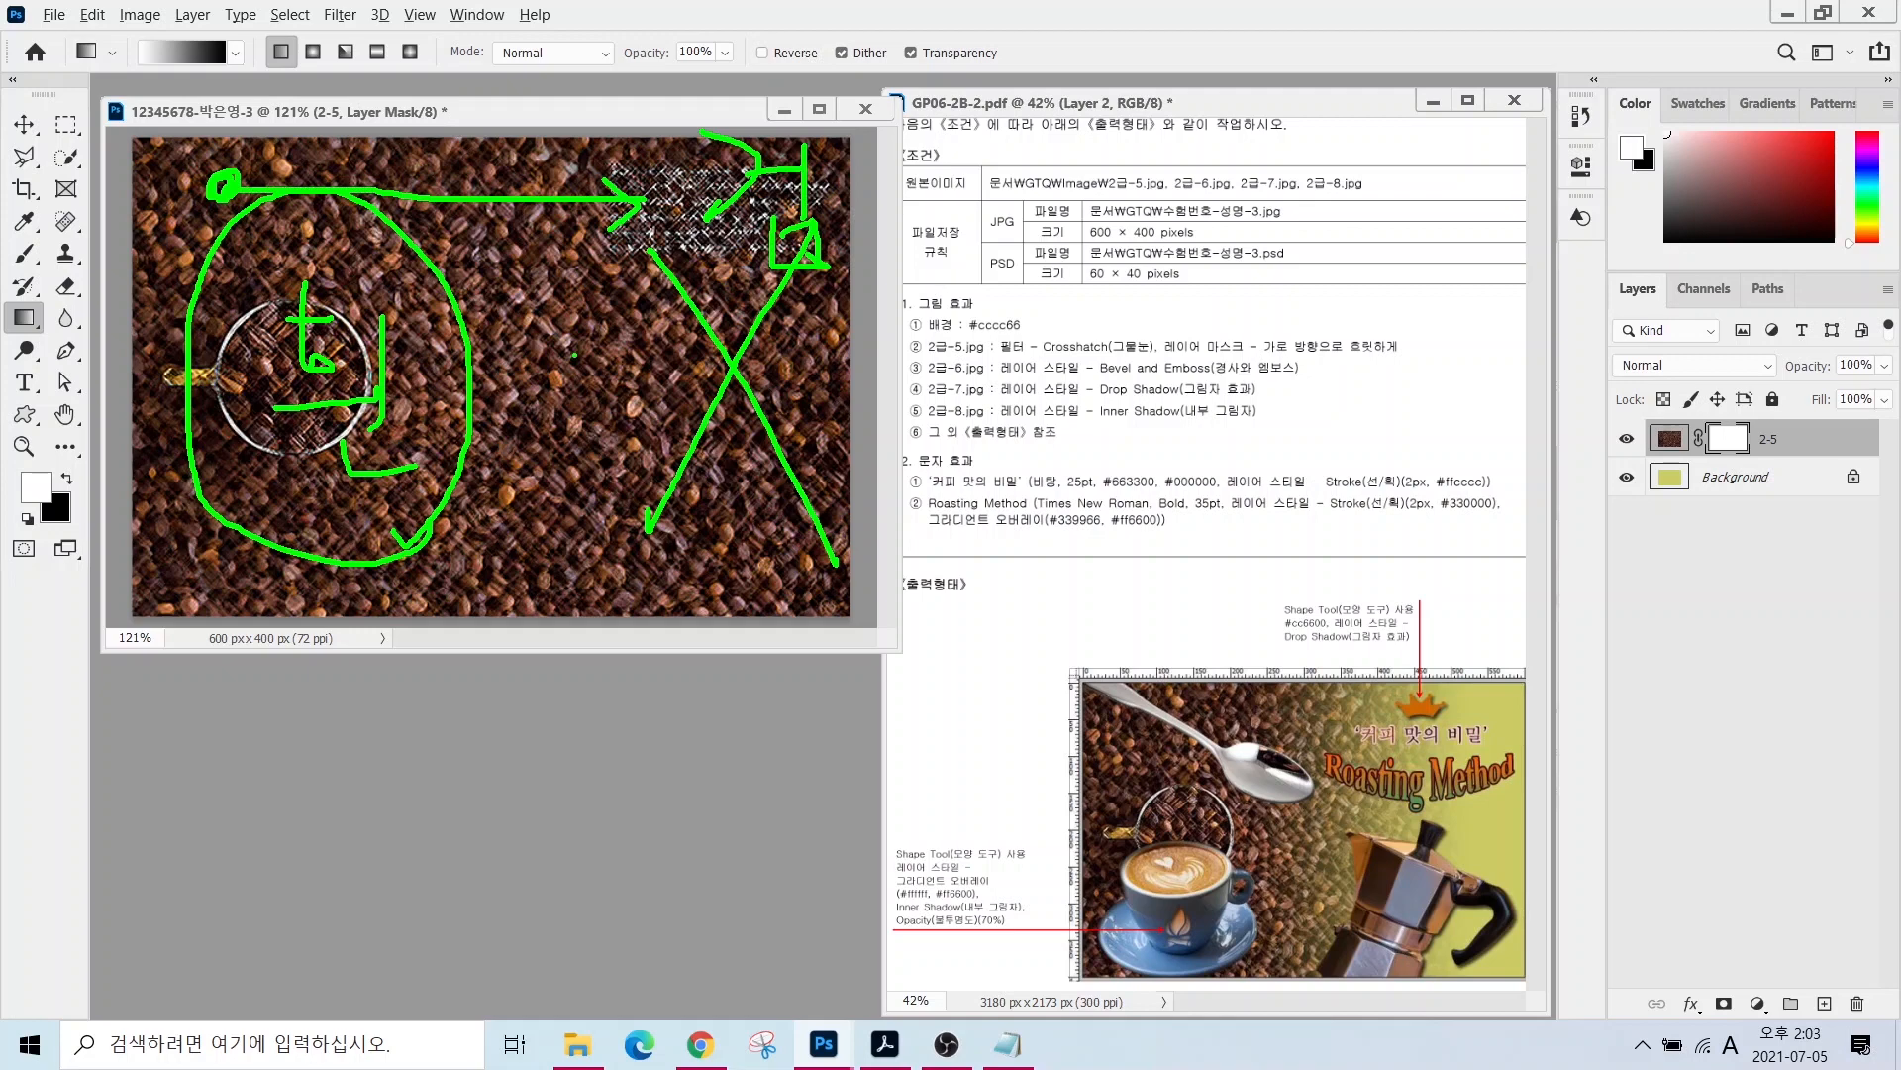
key("Escape")
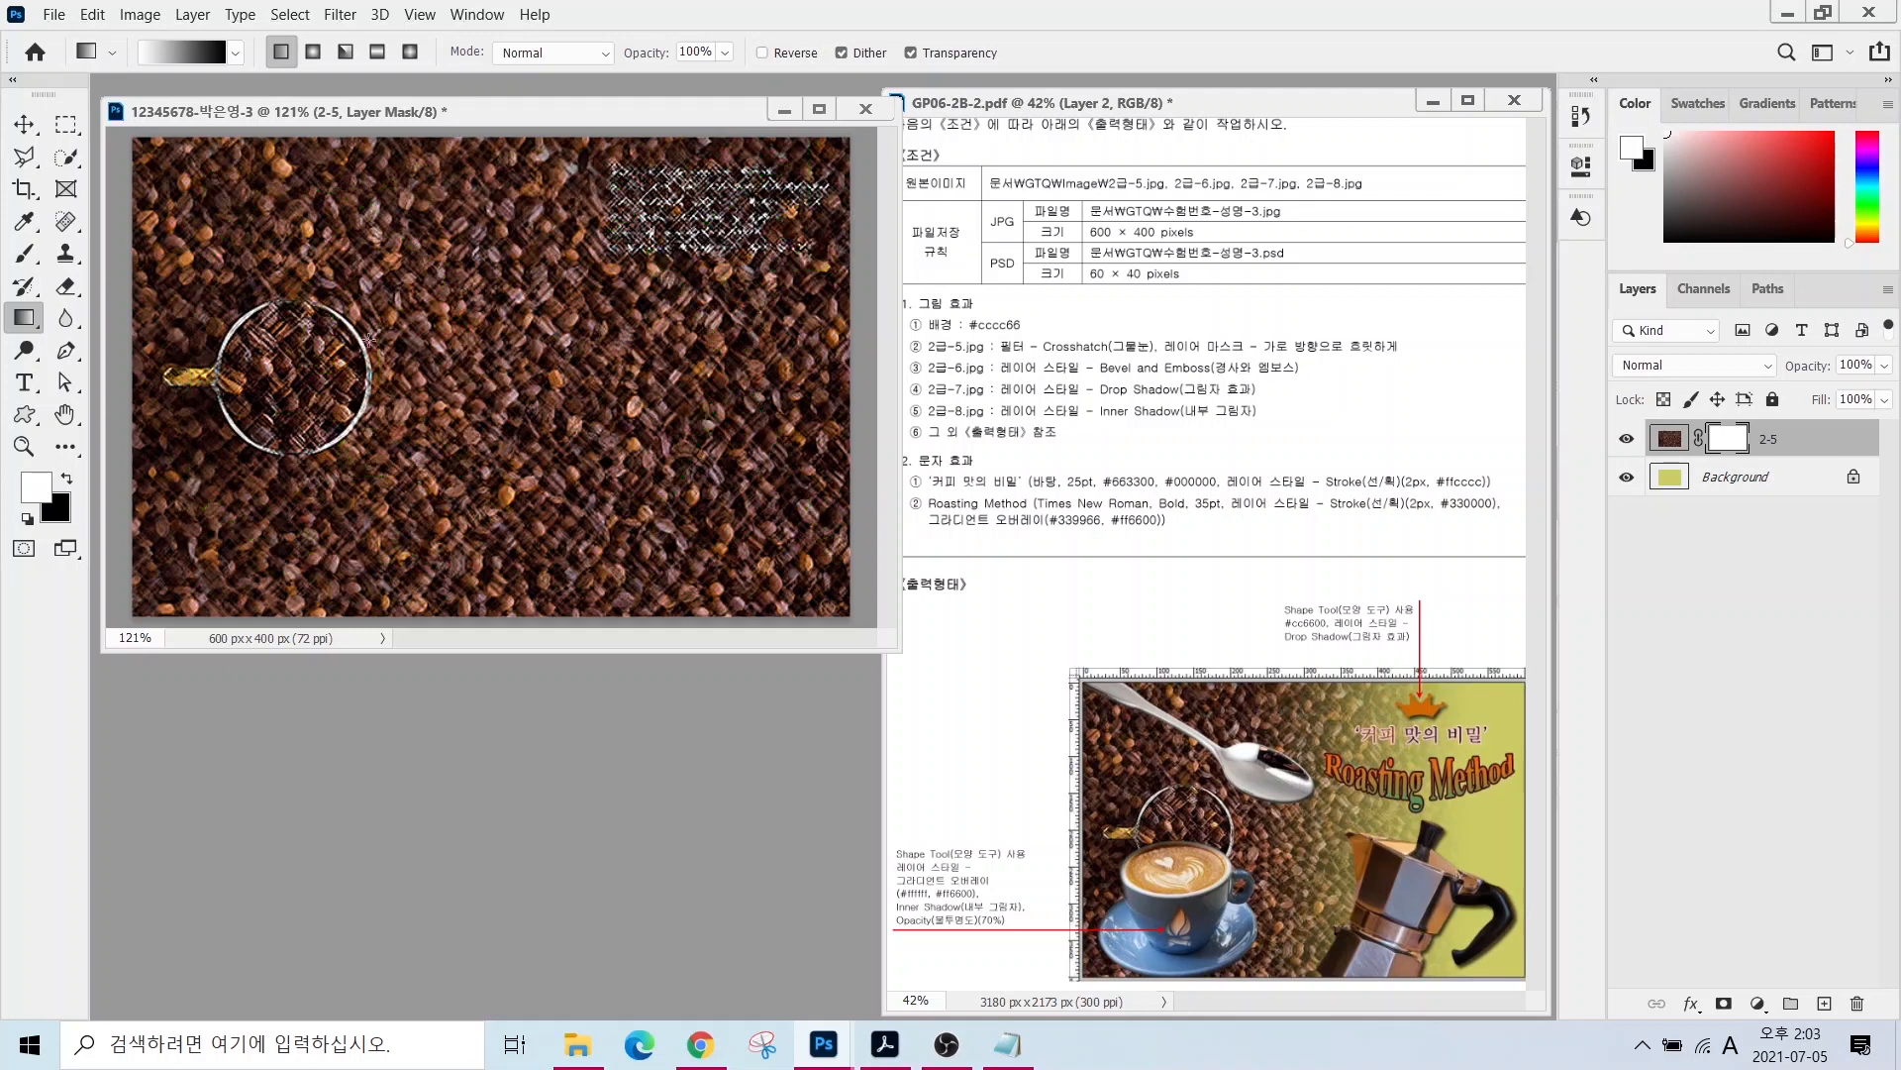
left_click_drag(348, 369, 782, 367)
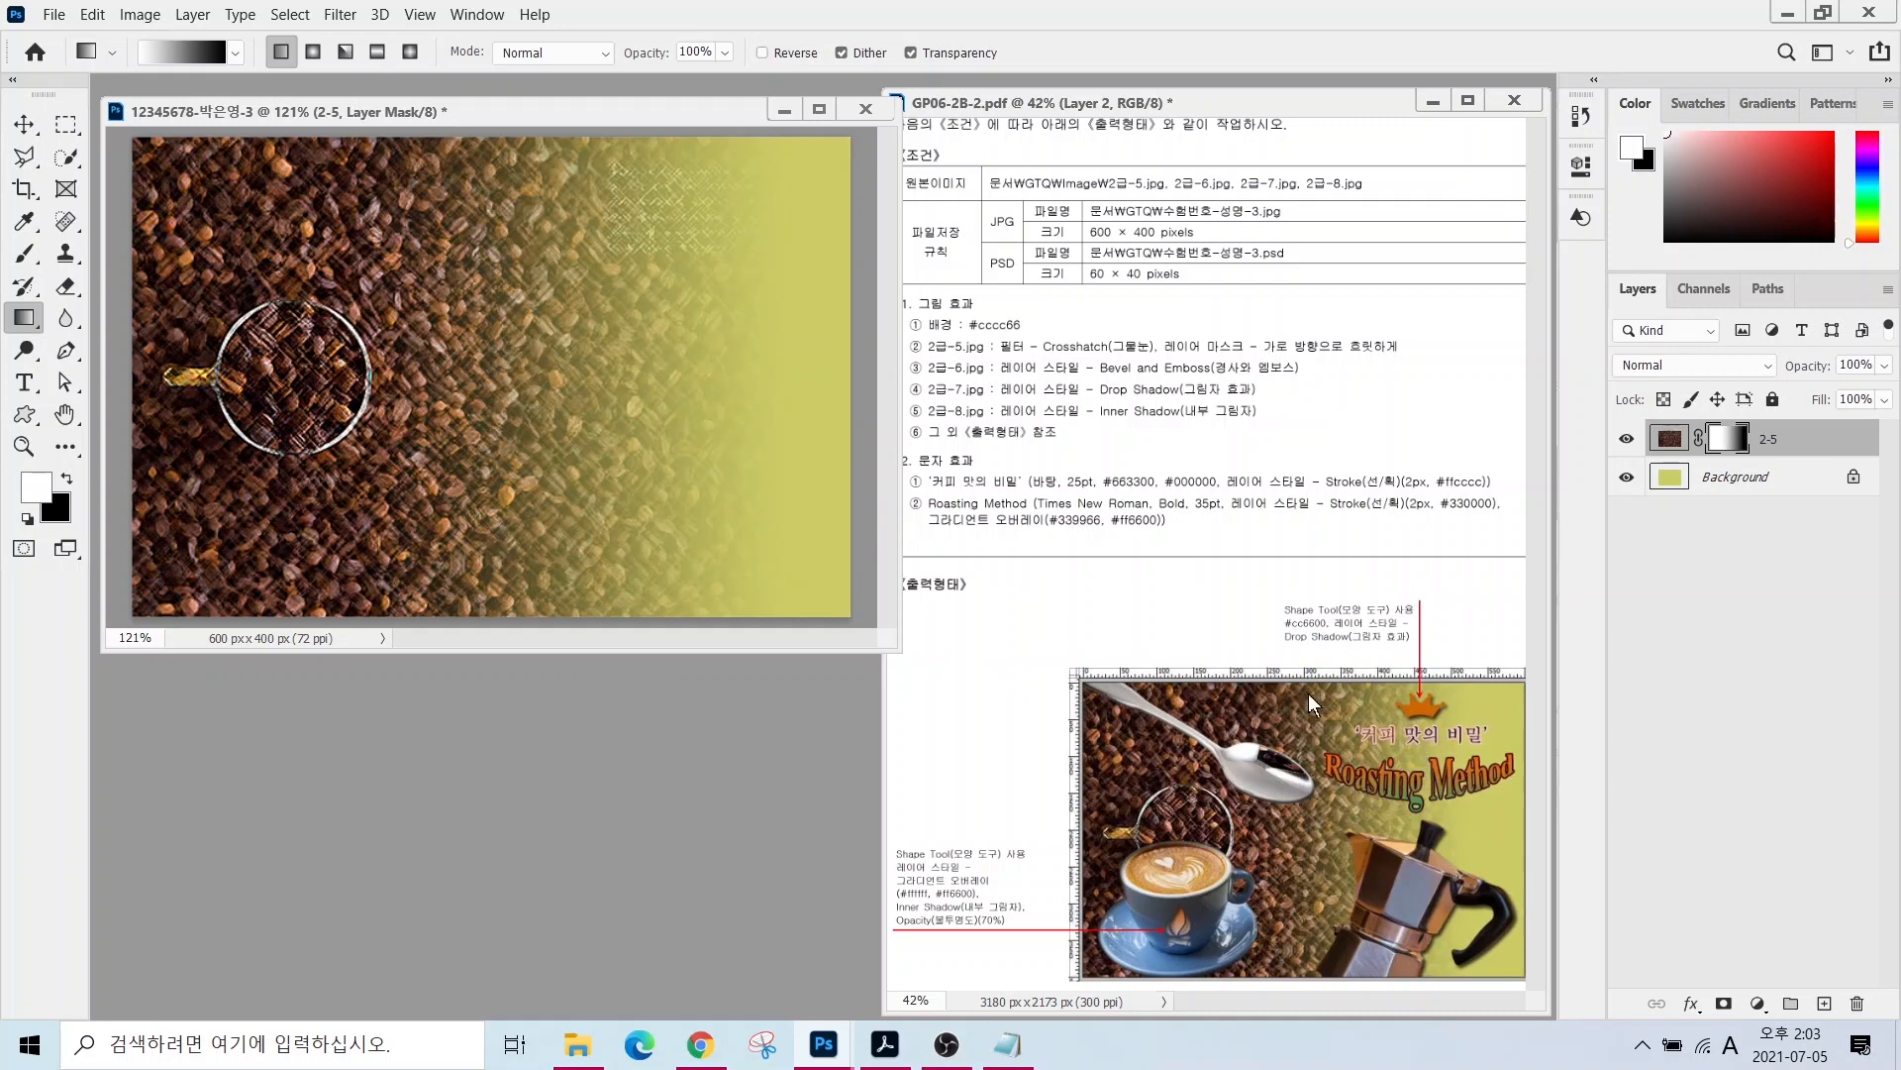
left_click_drag(501, 307, 792, 302)
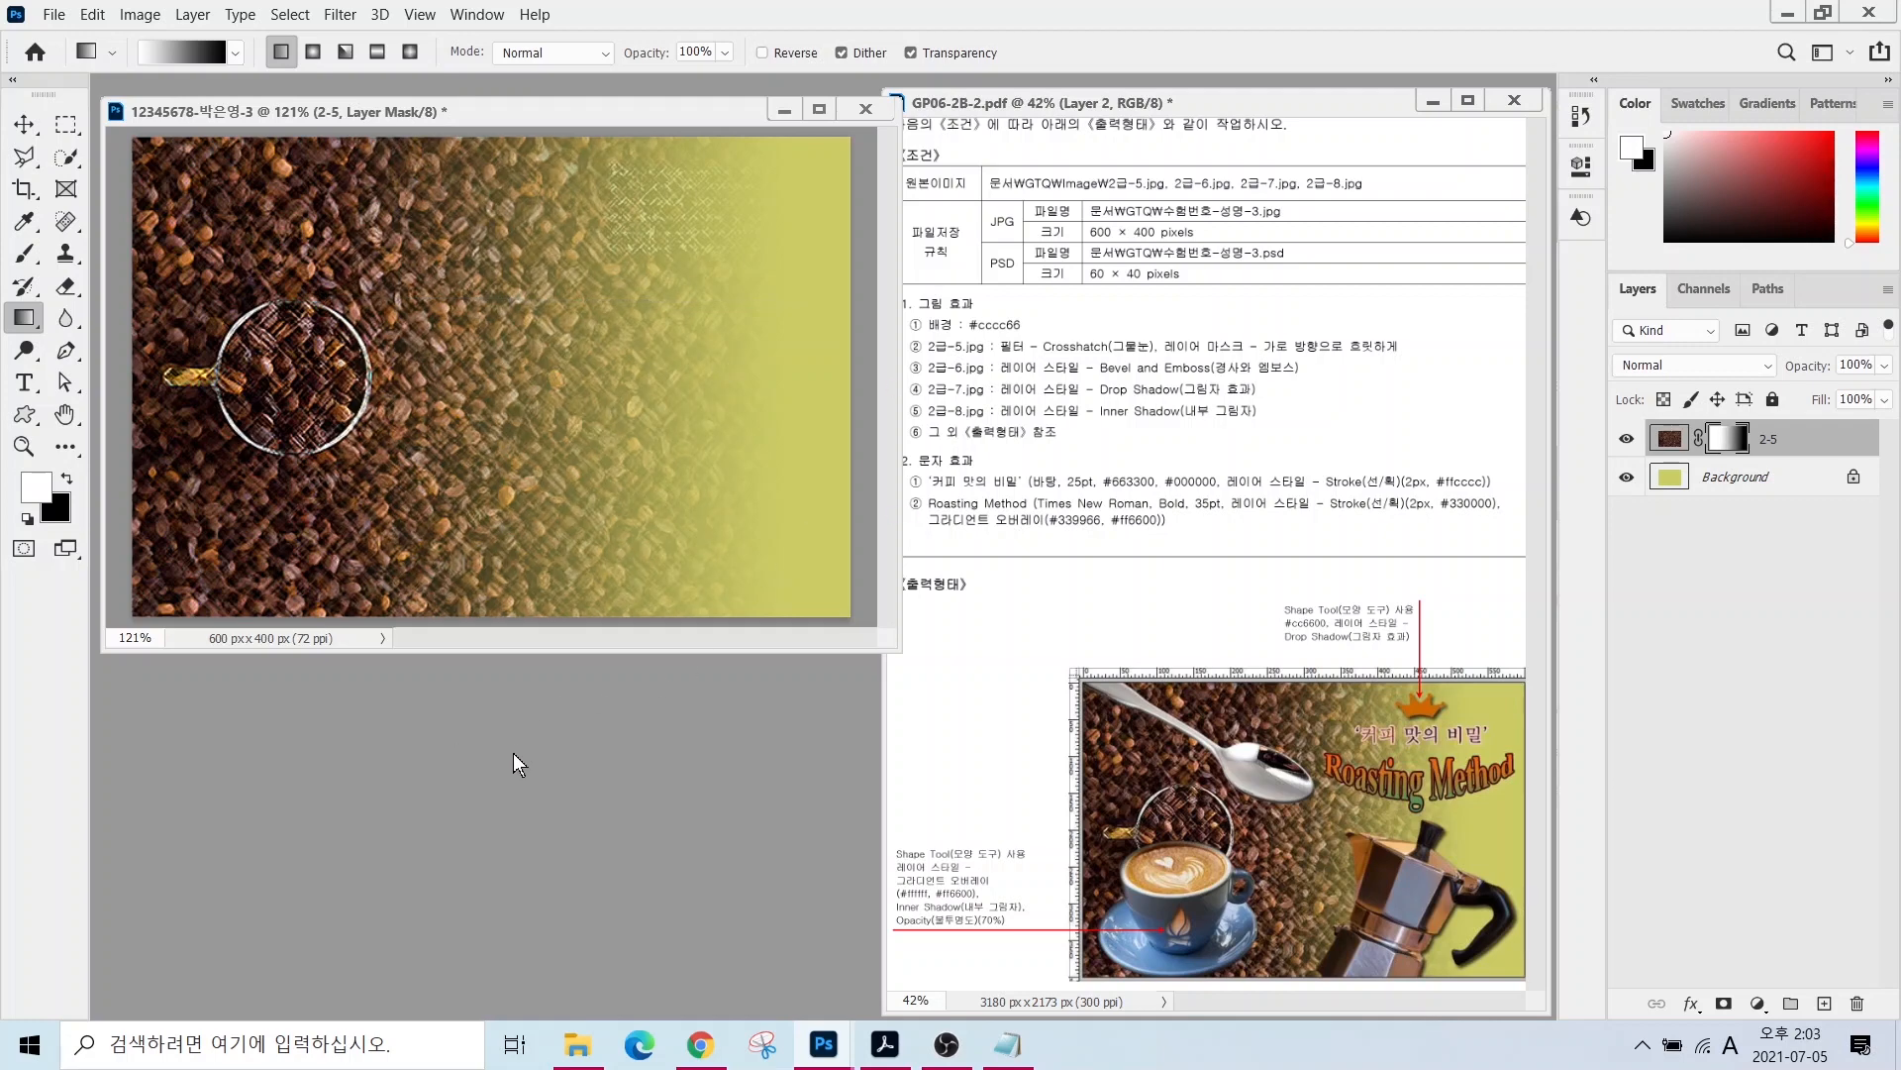
- Open 2급-6.jpg and select the spoon's bowl, neck and handle with Quick Selection
double_click(470, 755)
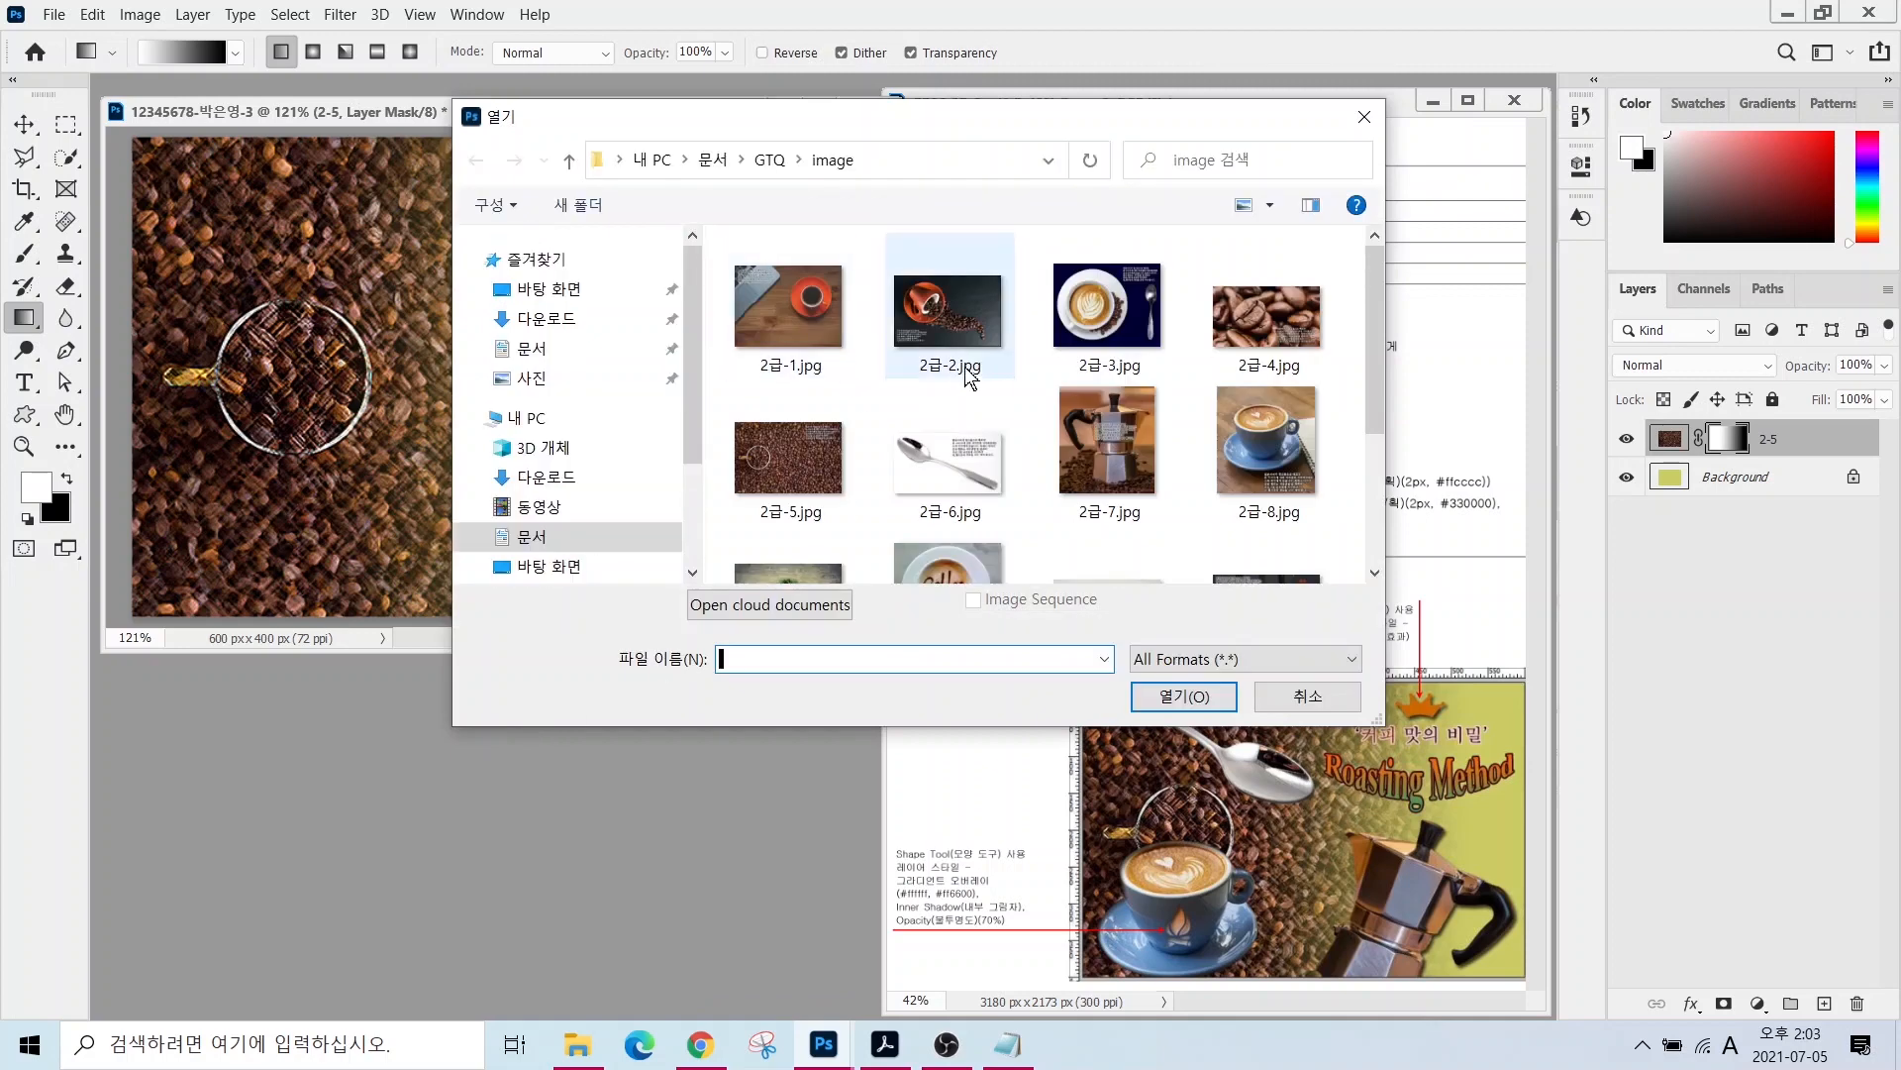
left_click(948, 455)
left_click(1171, 703)
left_click(66, 156)
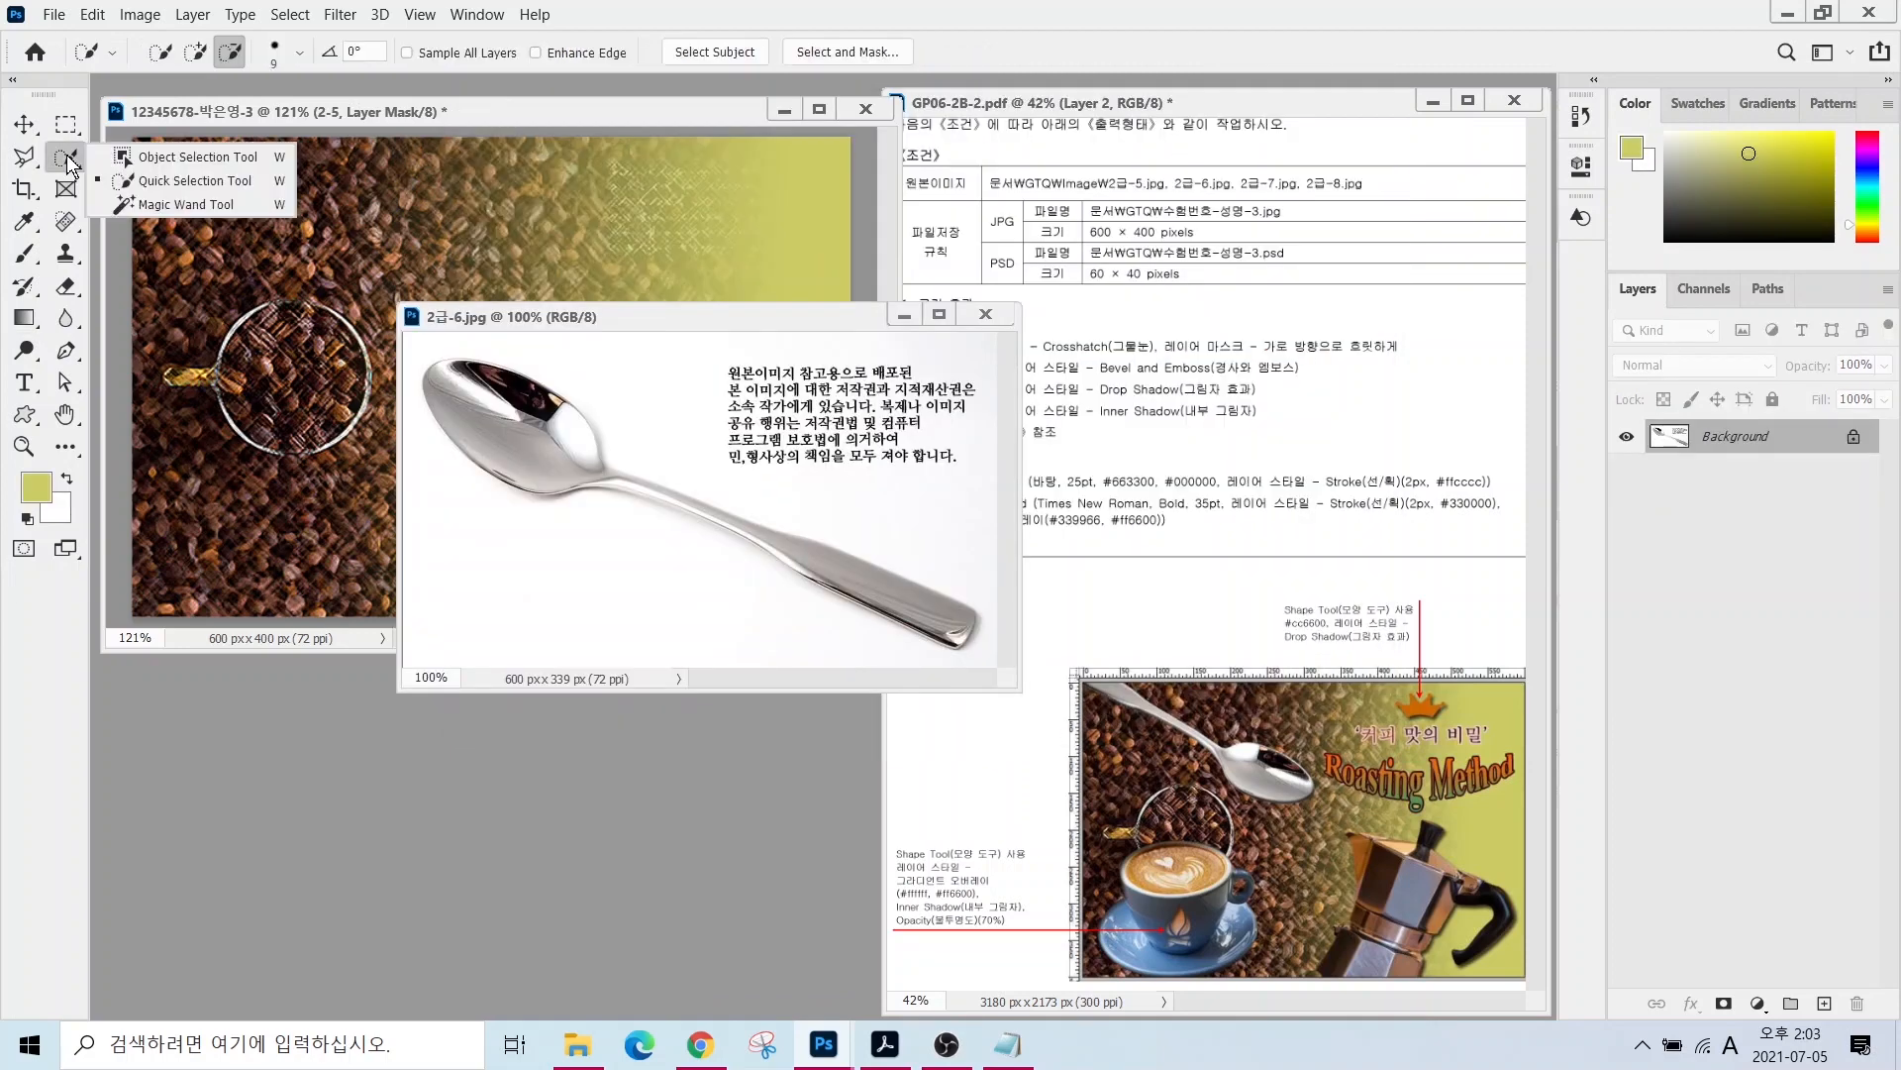
left_click(158, 184)
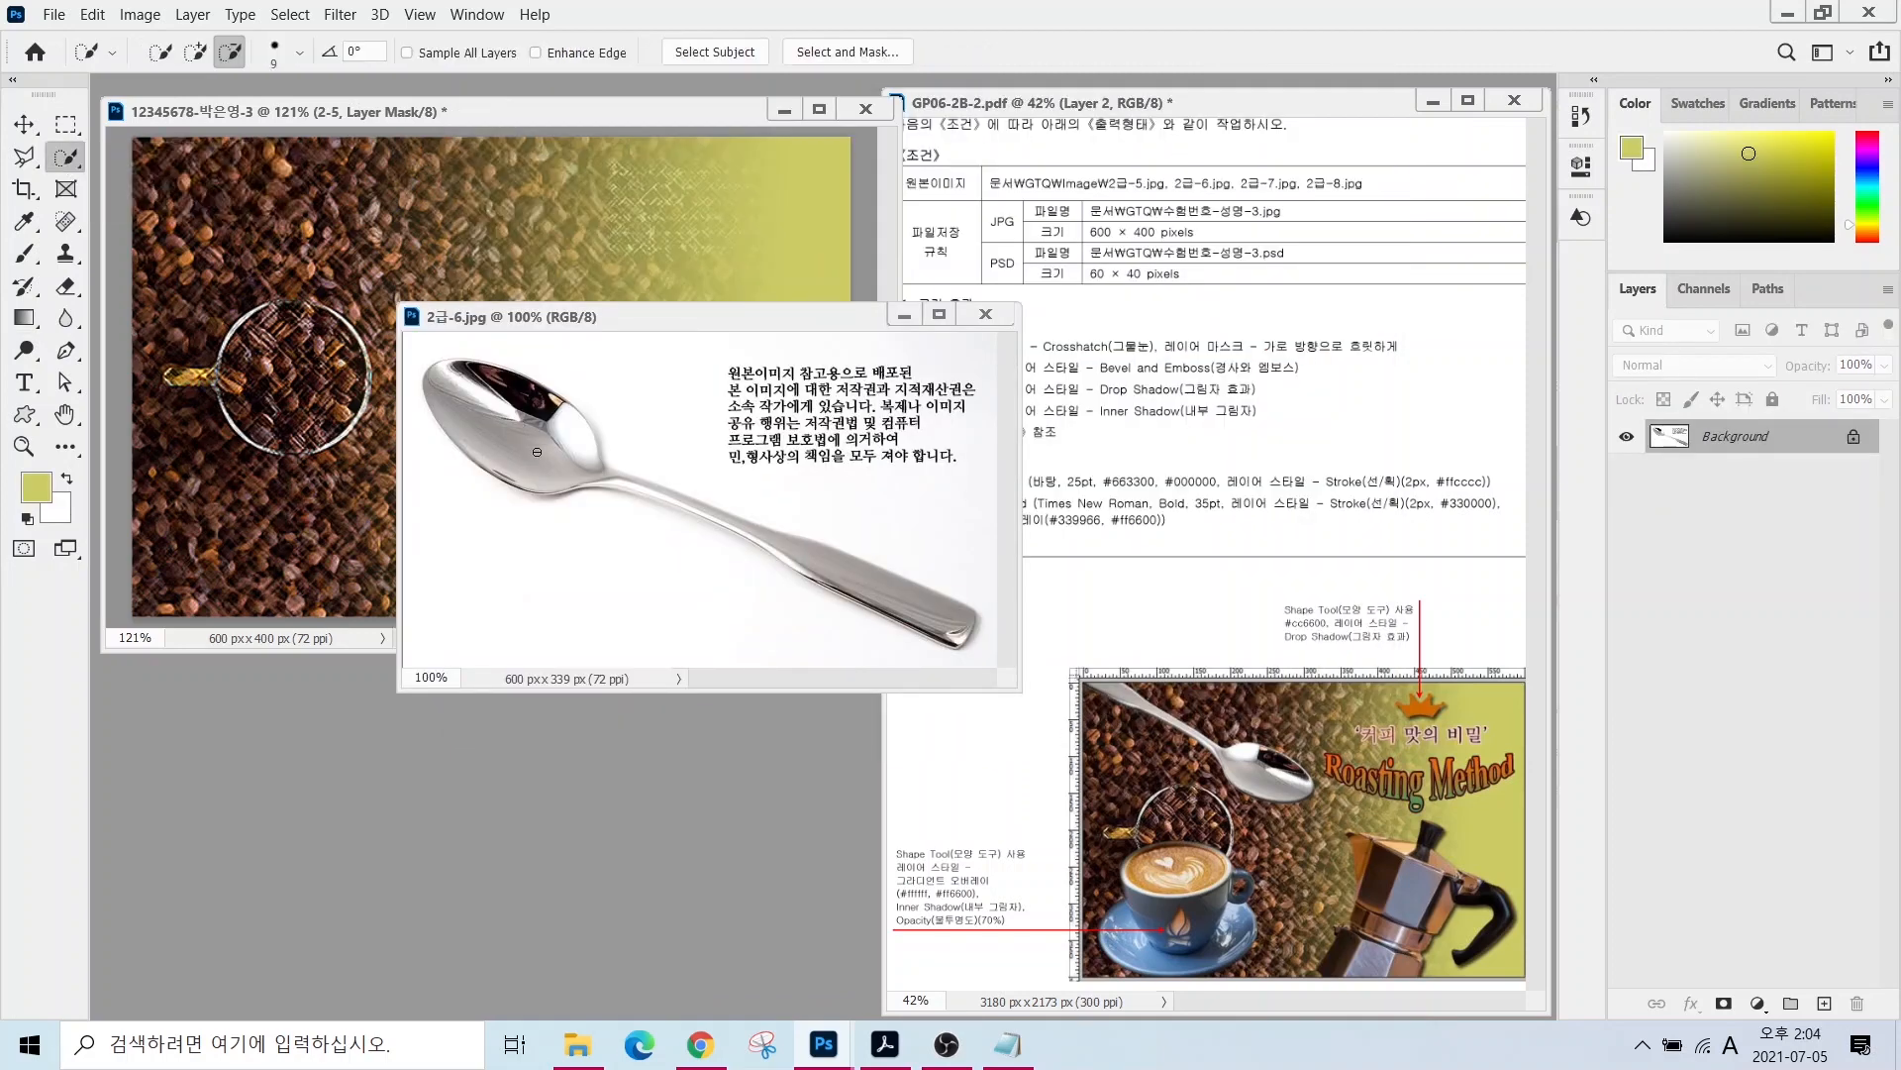
mouse_move(537, 452)
left_mouse_down()
mouse_move(494, 432)
mouse_move(555, 457)
mouse_move(508, 394)
left_mouse_up()
left_click(195, 51)
left_click_drag(897, 595, 709, 514)
left_click_drag(600, 473, 705, 512)
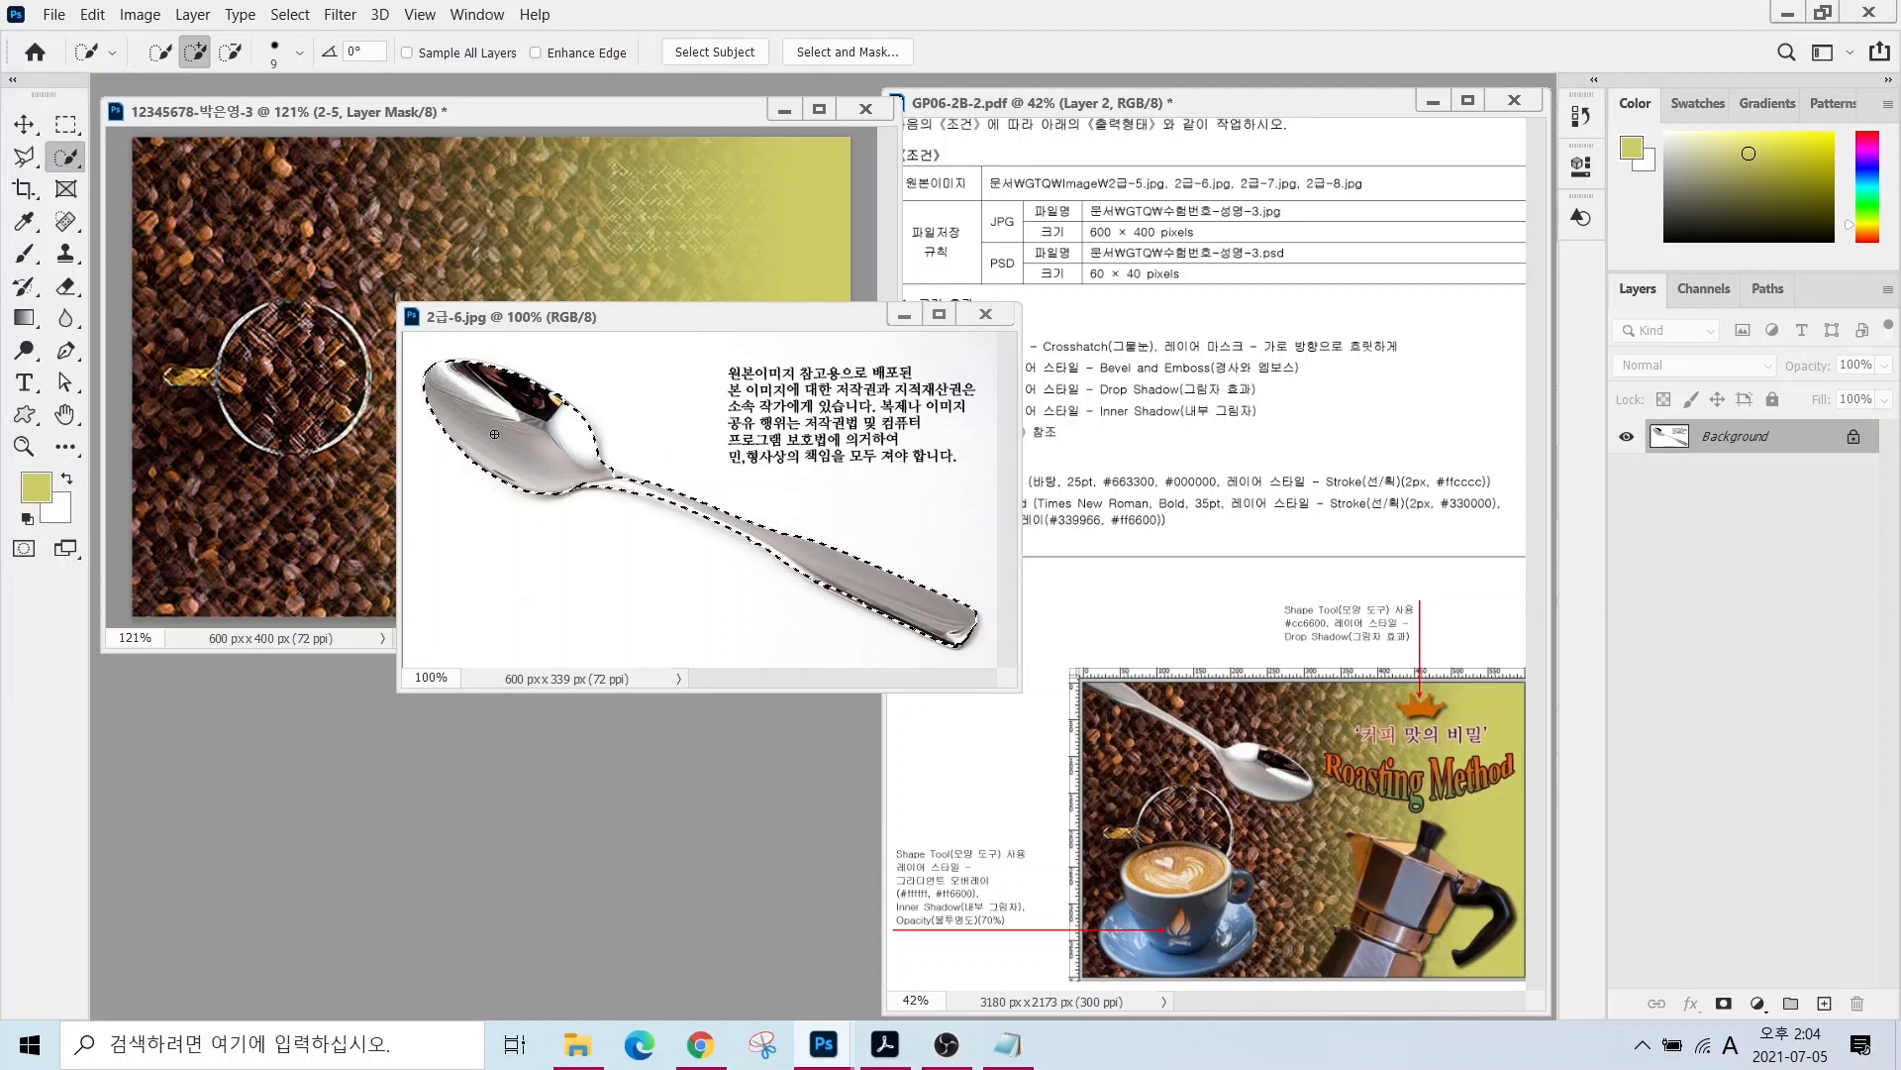
- Move the spoon into the composition, close its image, and name the layer 2-6
key("v")
left_click_drag(494, 433, 305, 327)
left_click(985, 314)
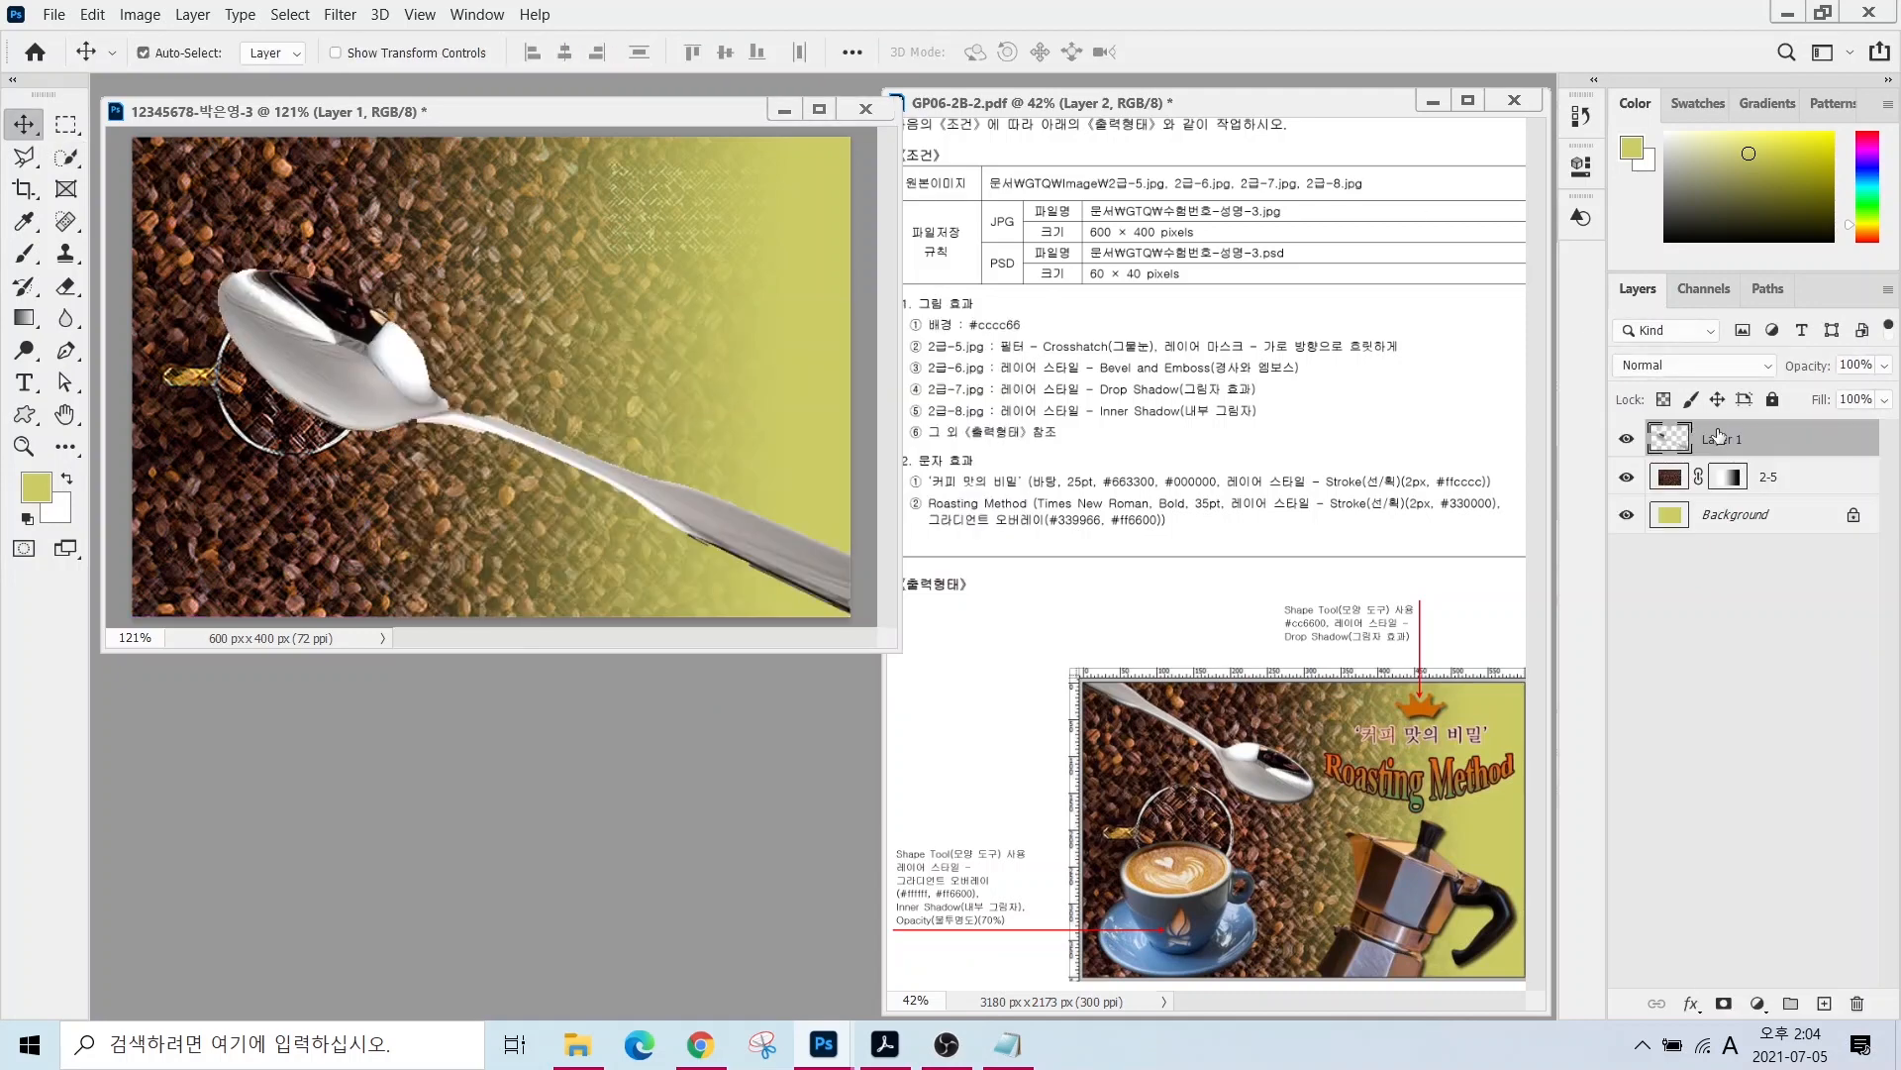
double_click(1719, 436)
type("2-6")
key("Return")
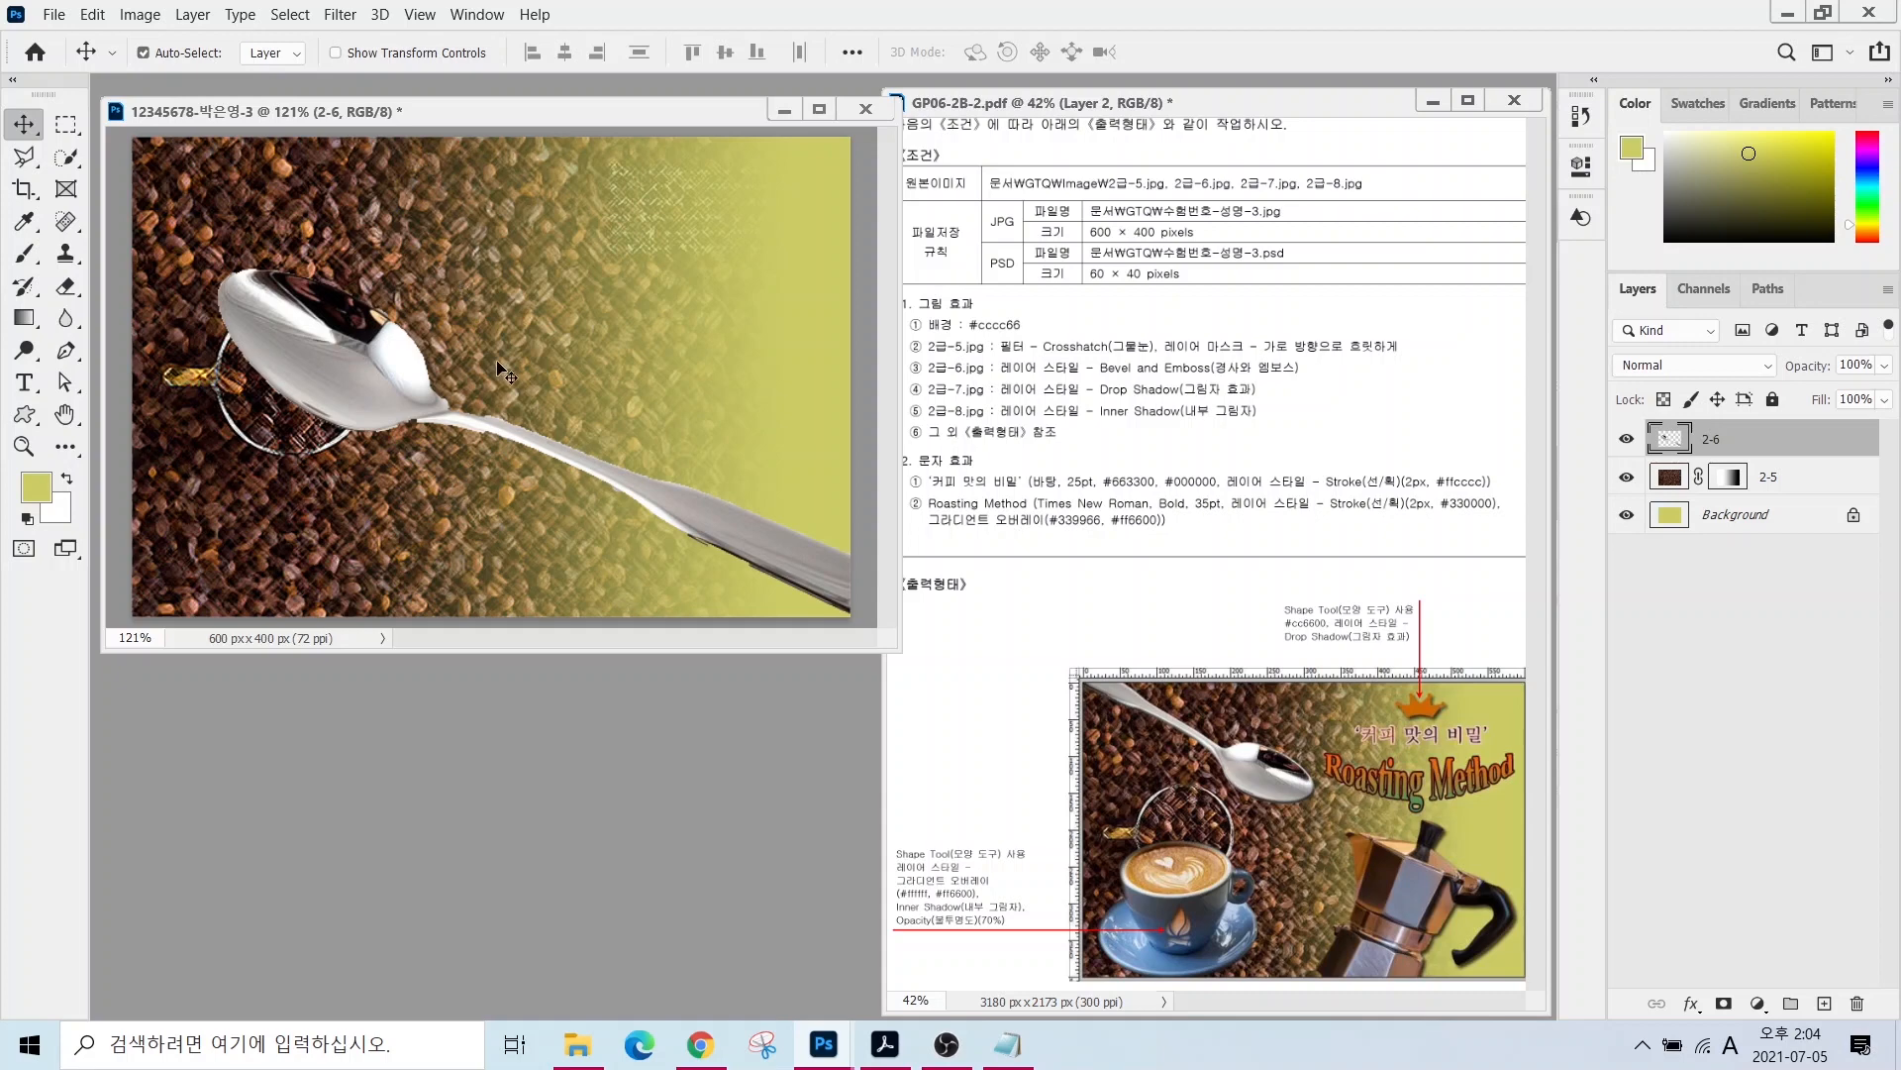
- Flip the spoon horizontally, rotate it about -119° and shrink it to ~73% at upper left
left_click(1008, 1044)
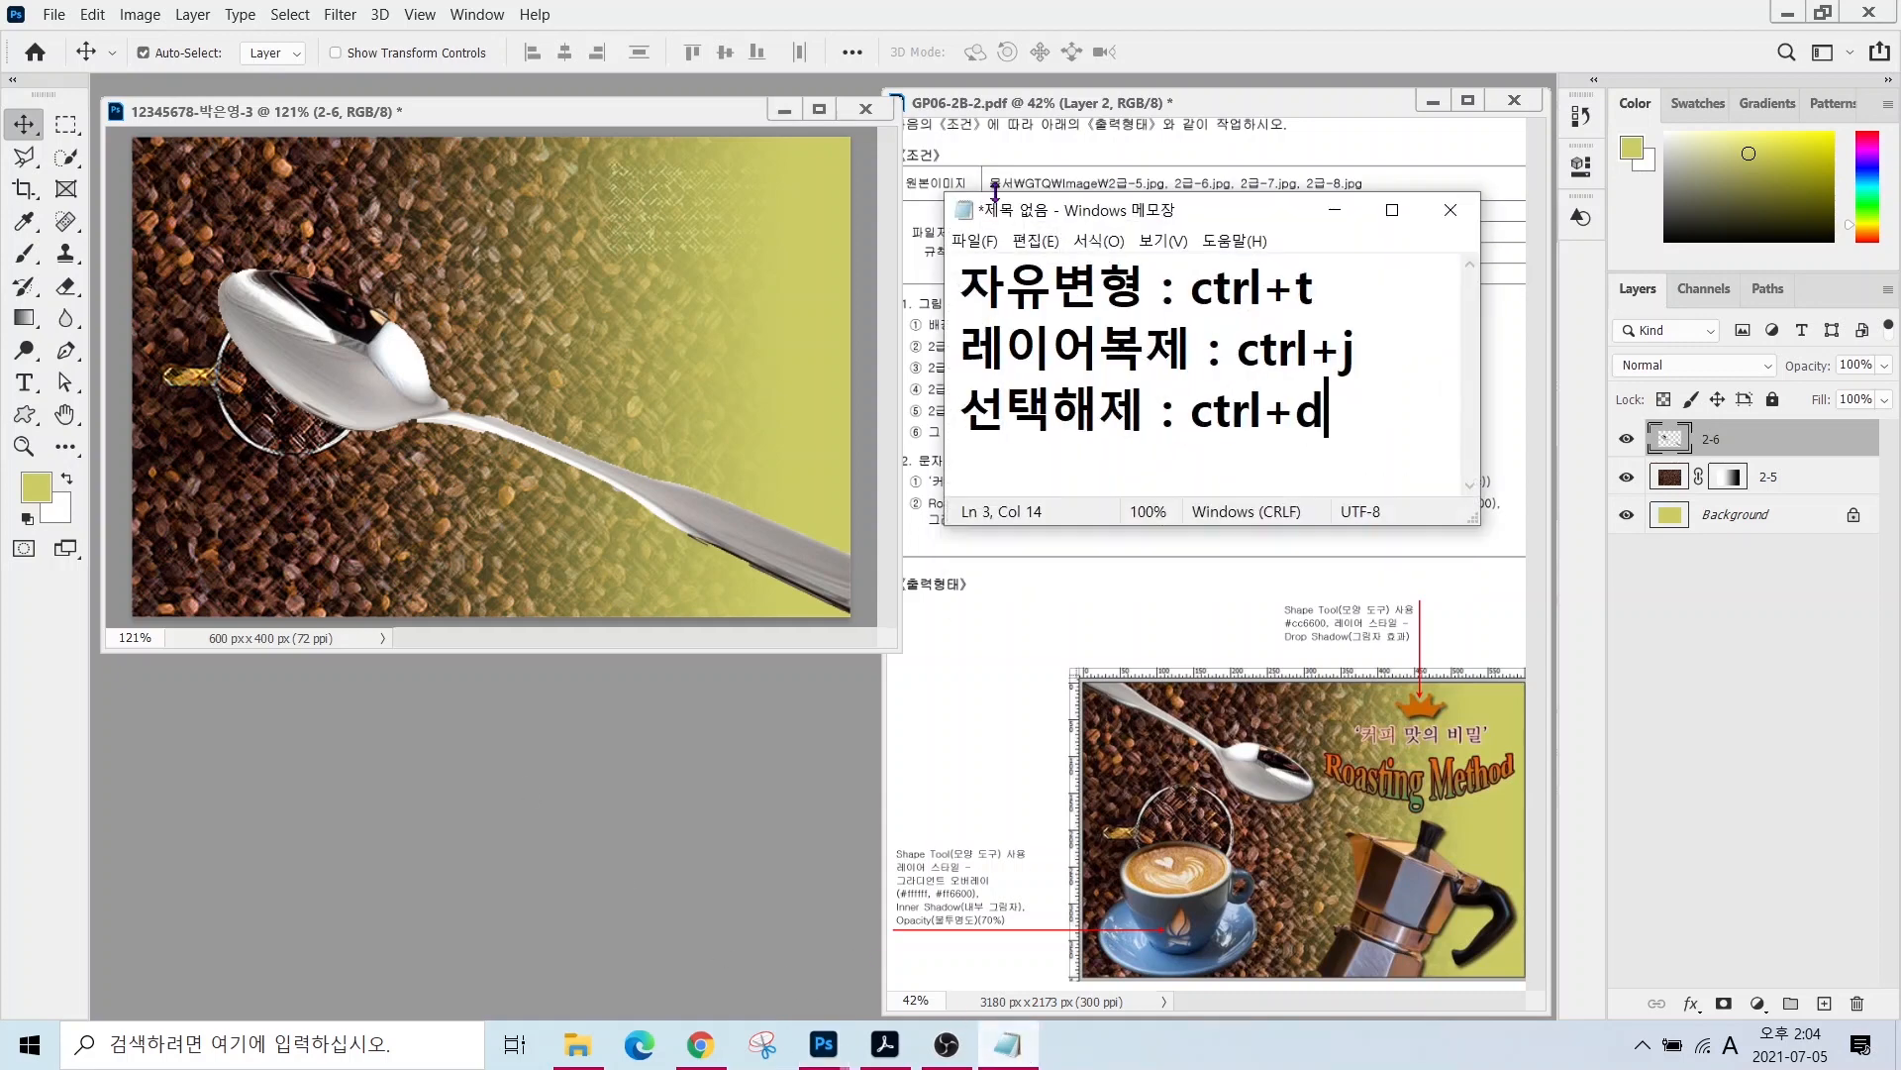
left_click(372, 118)
key("ctrl+t")
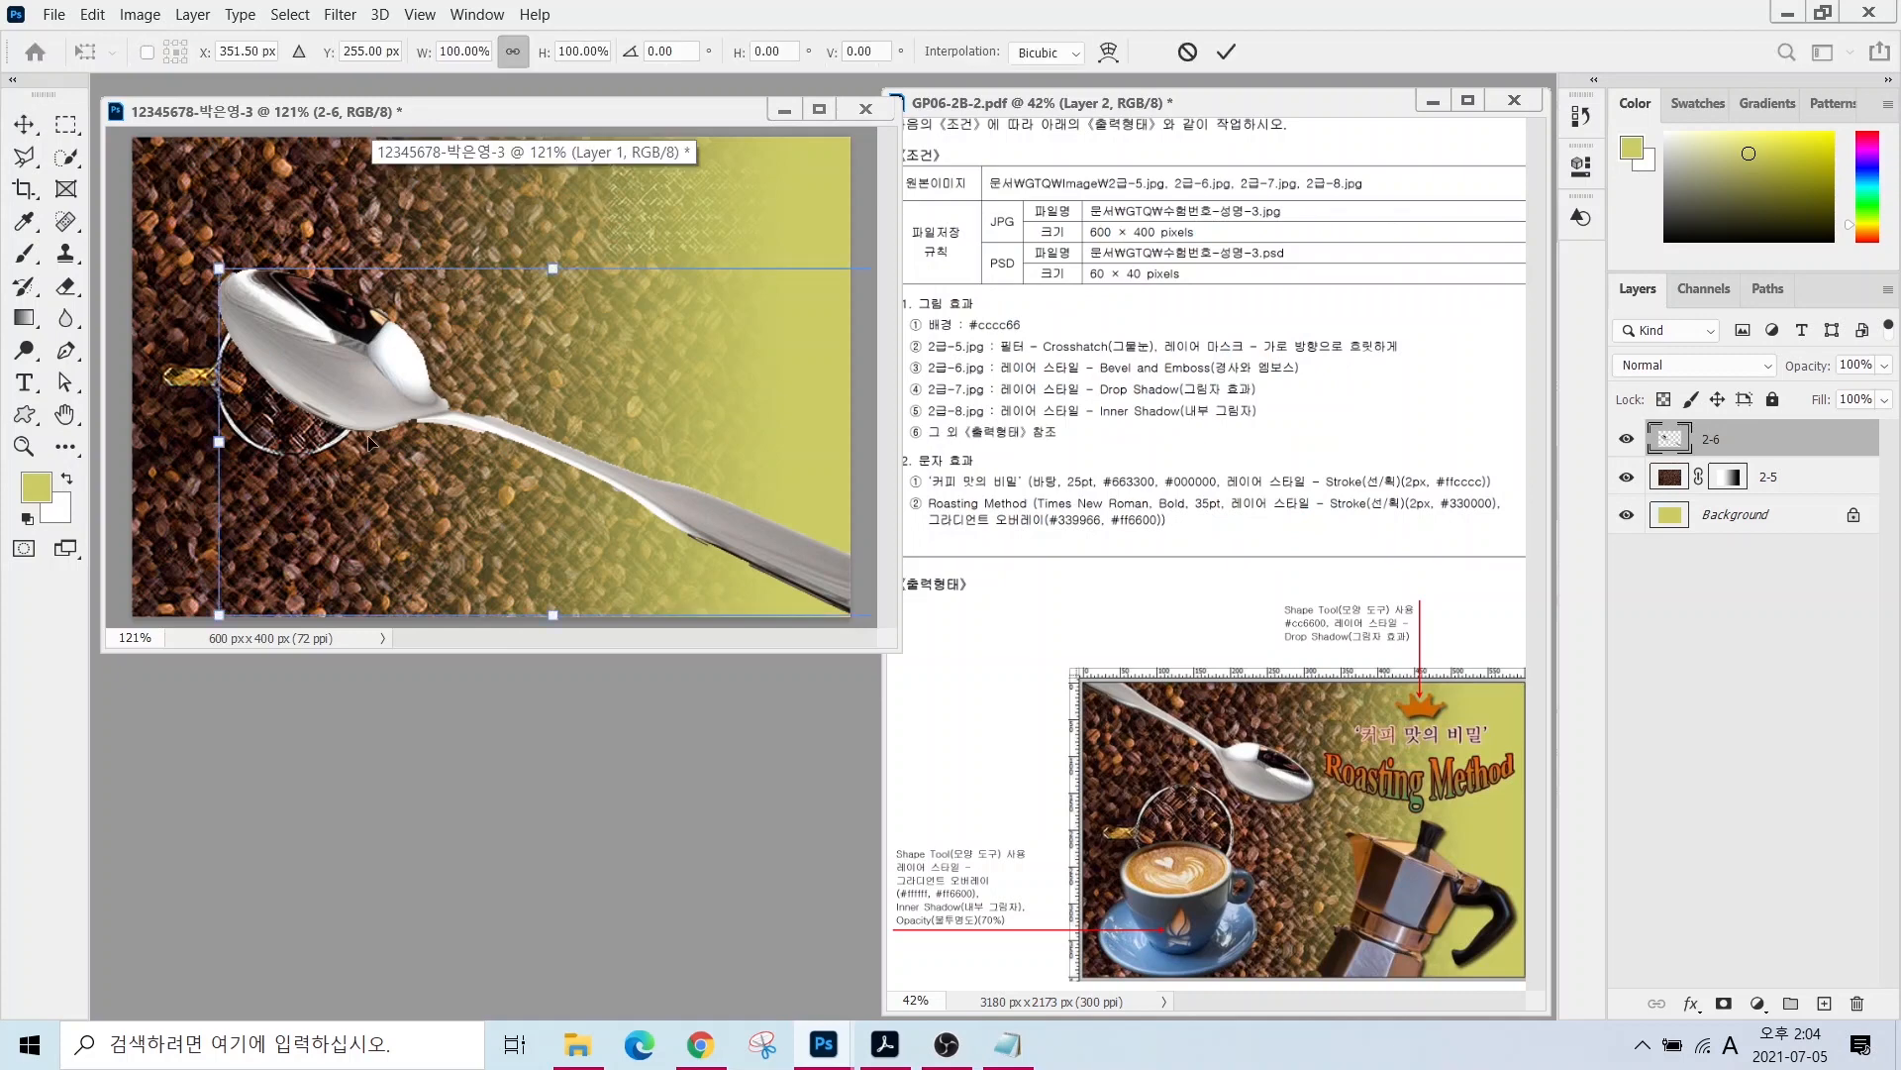
left_click_drag(630, 392, 558, 403)
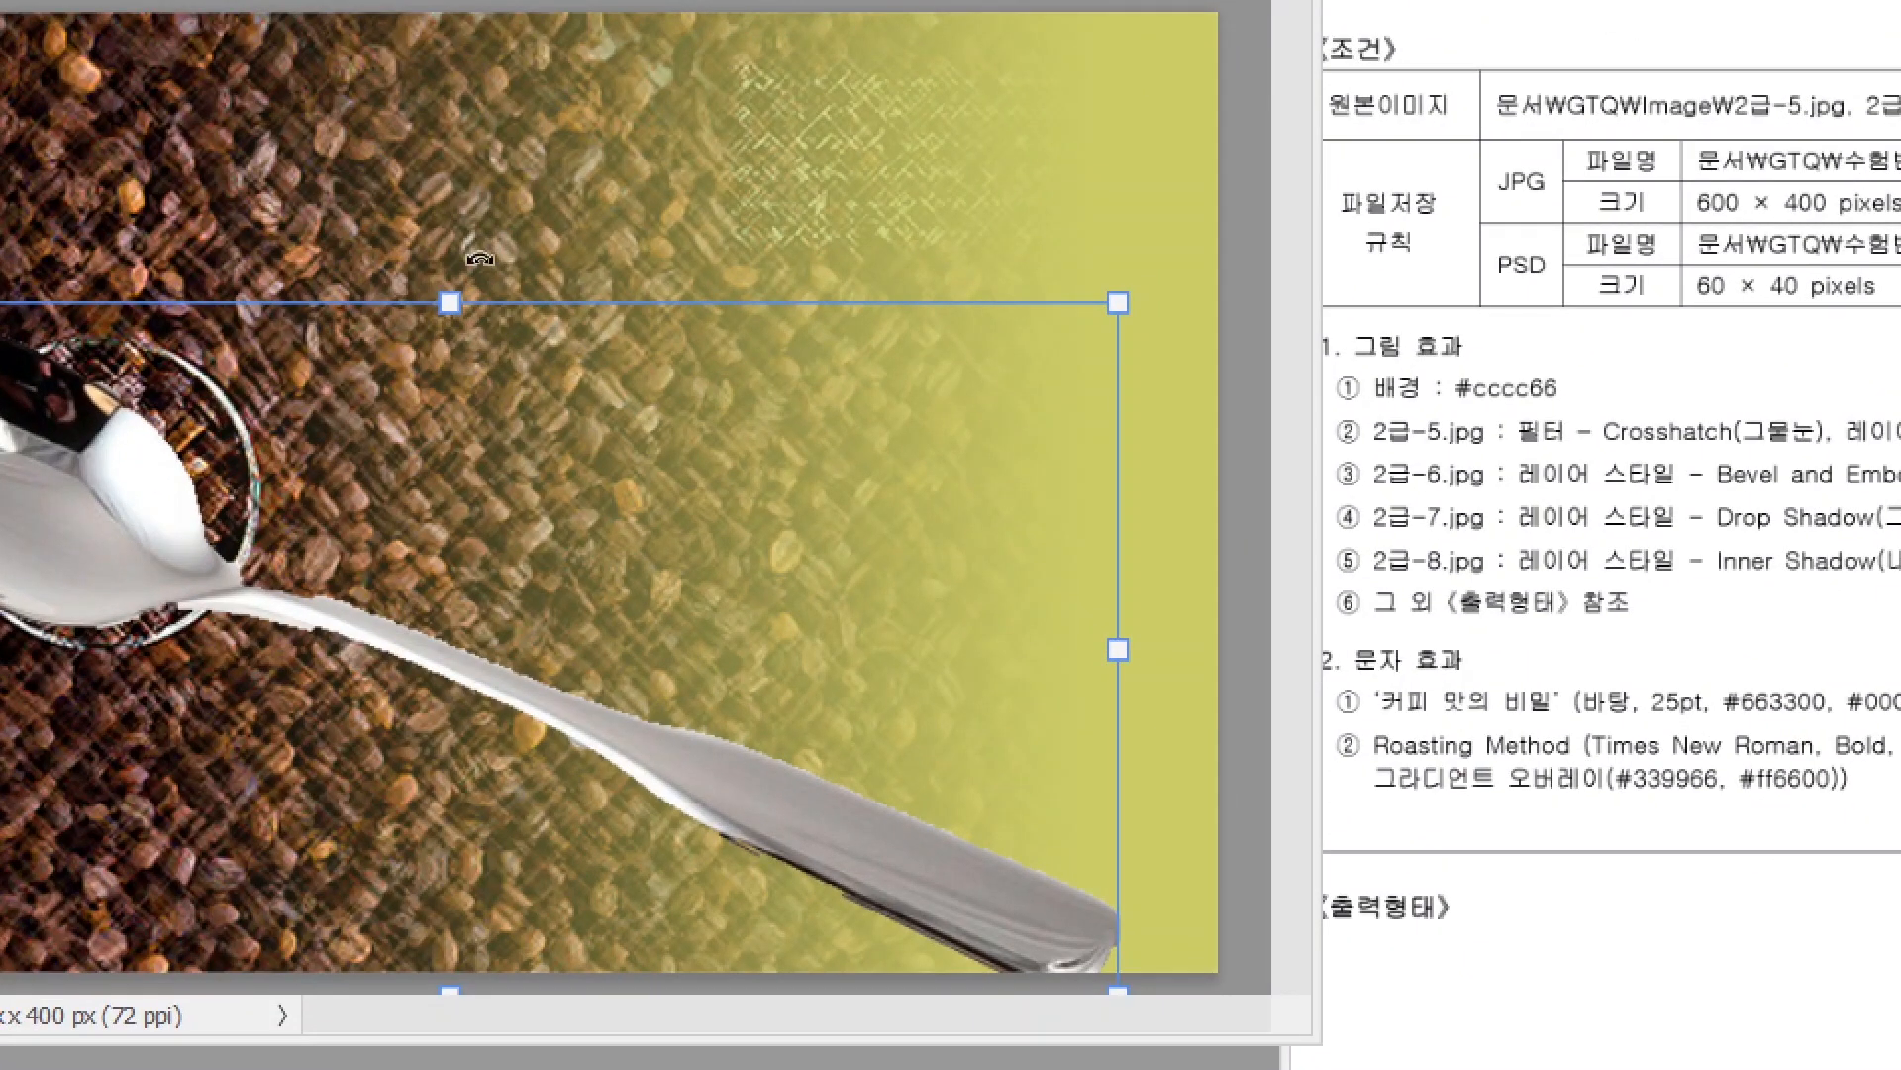
left_click_drag(480, 259, 441, 359)
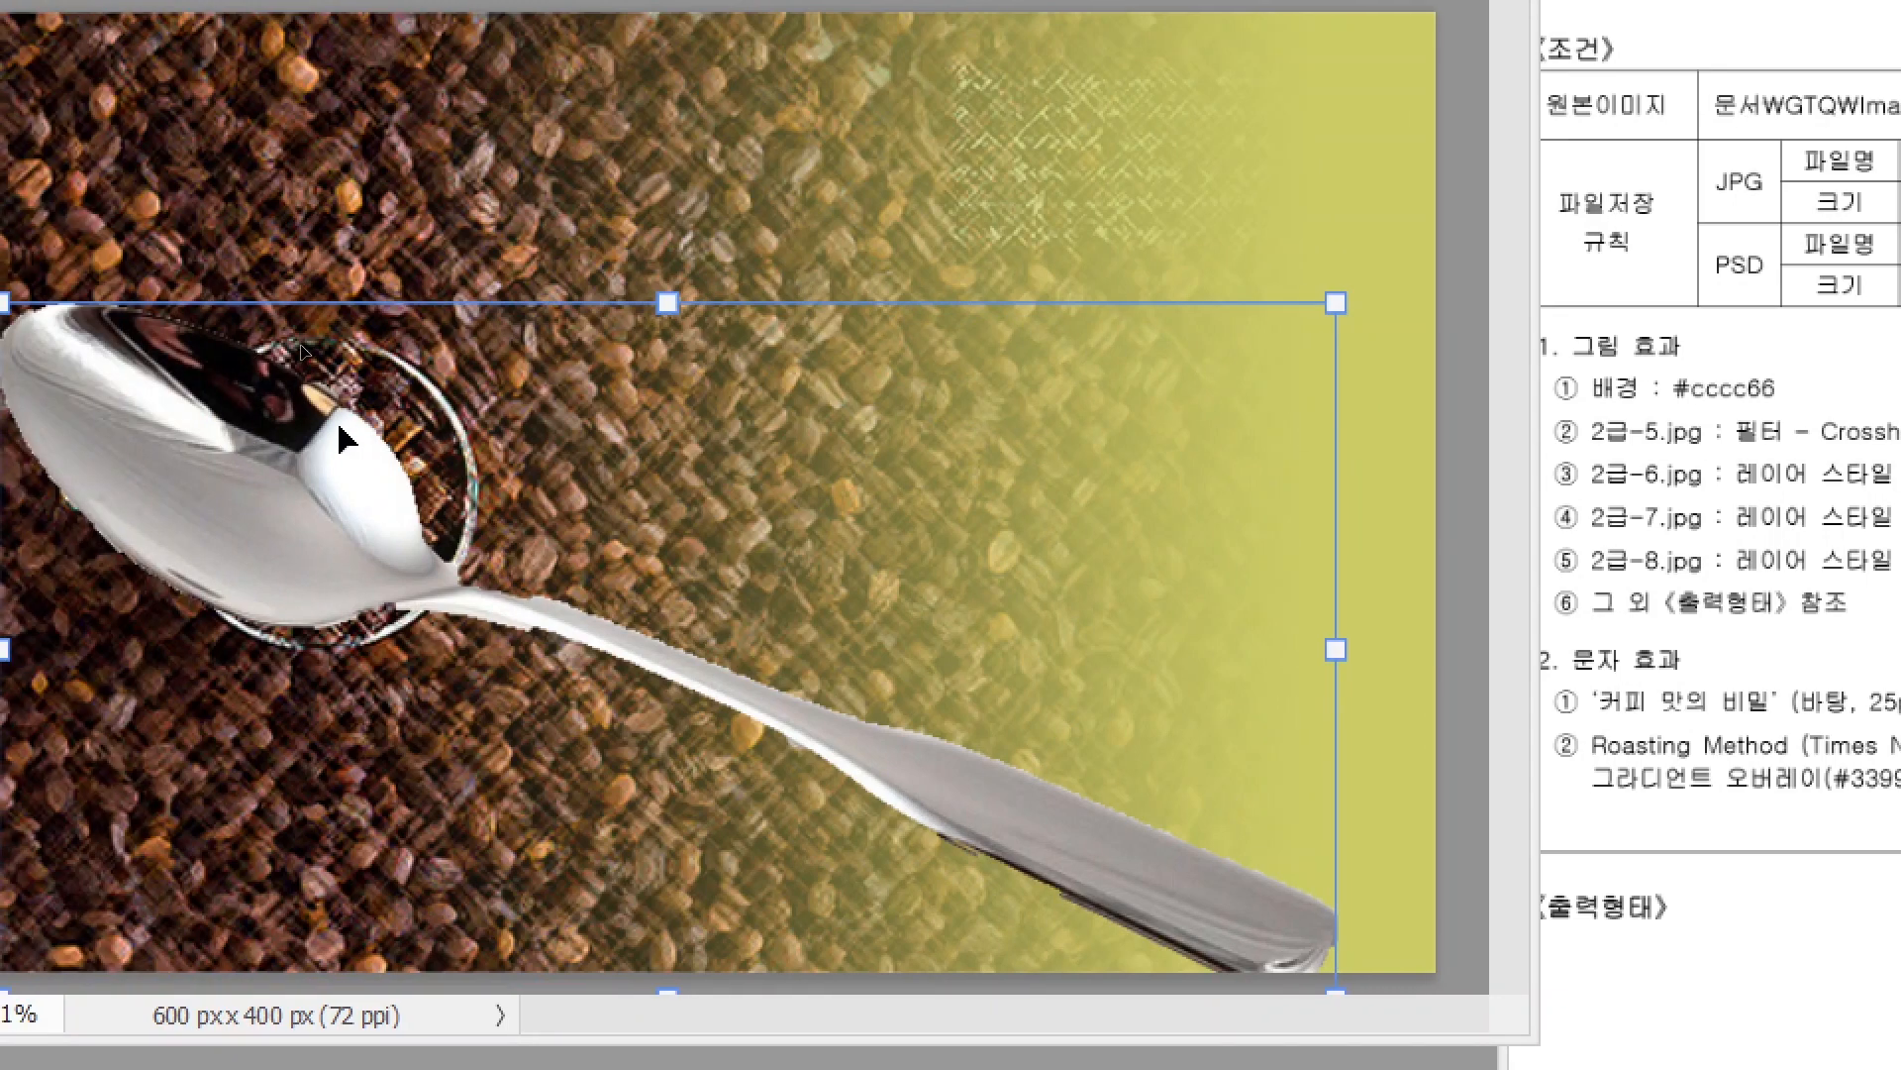
right_click(219, 433)
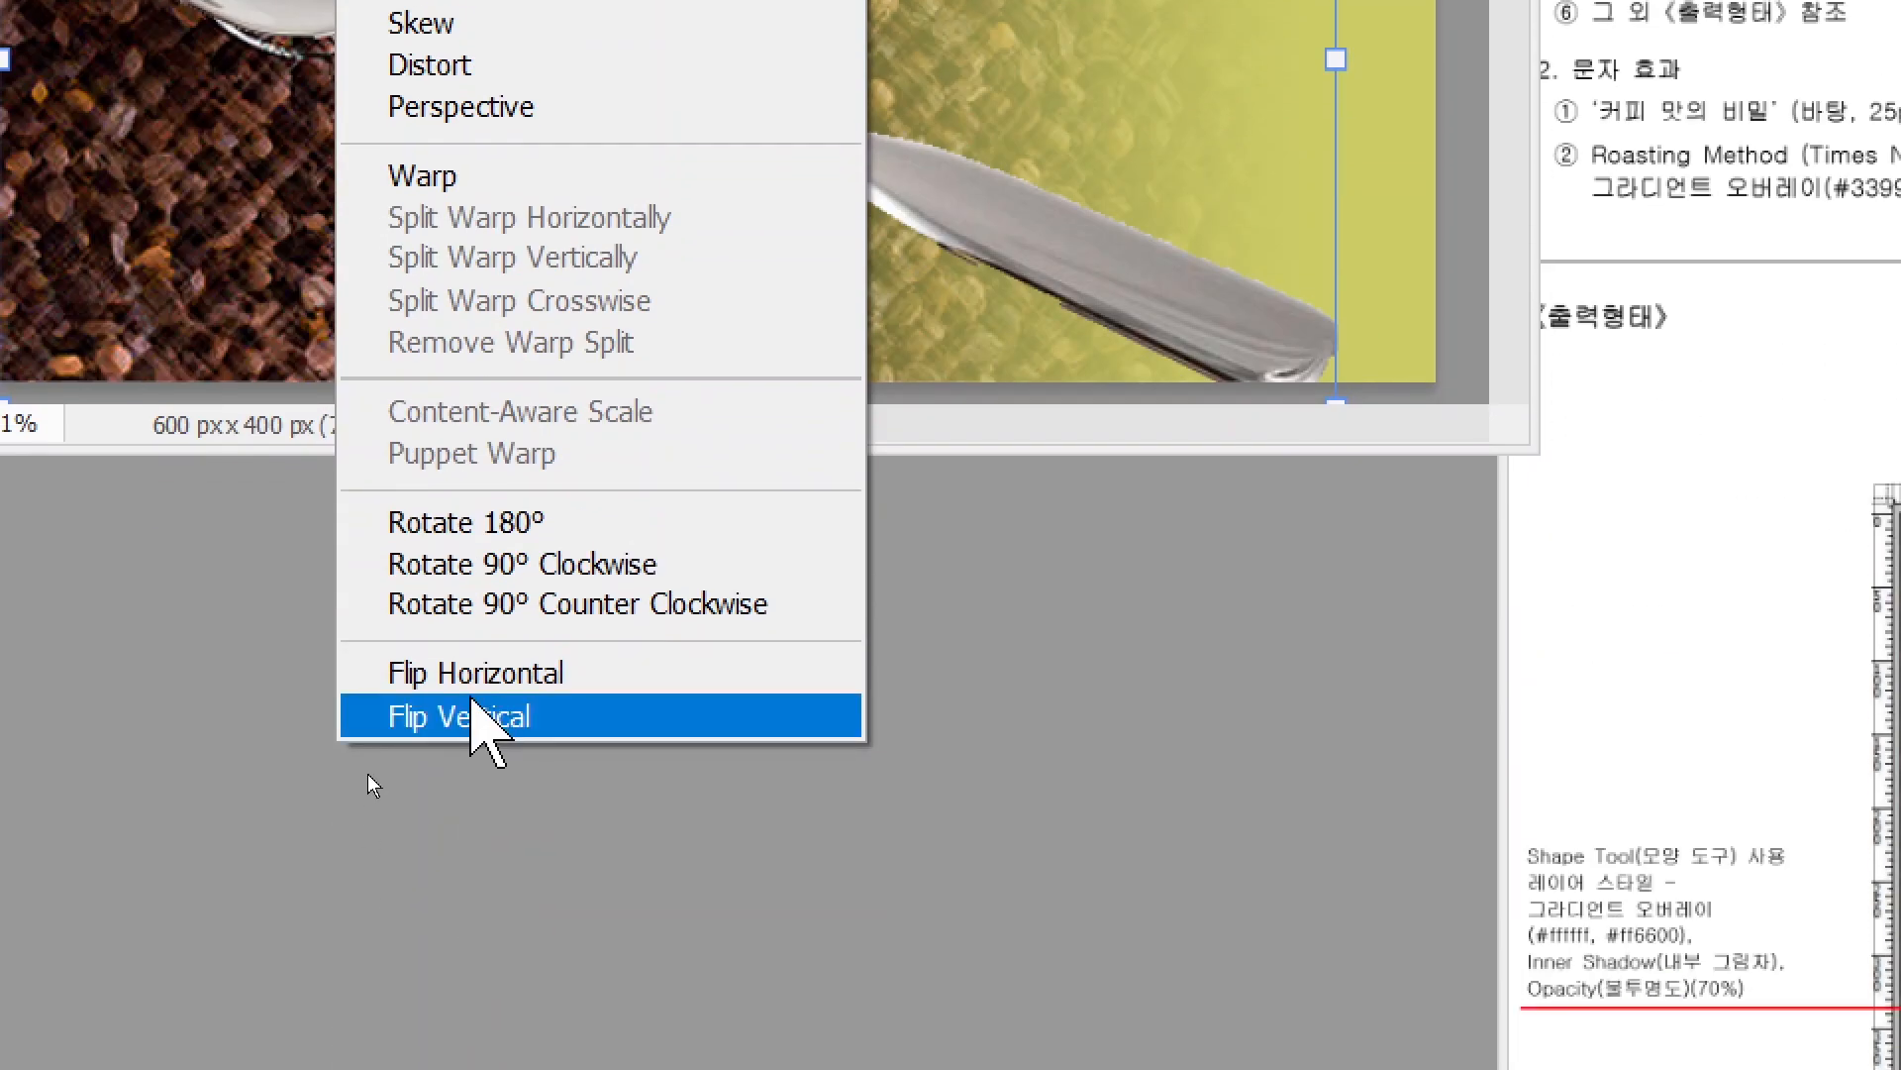
left_click(475, 673)
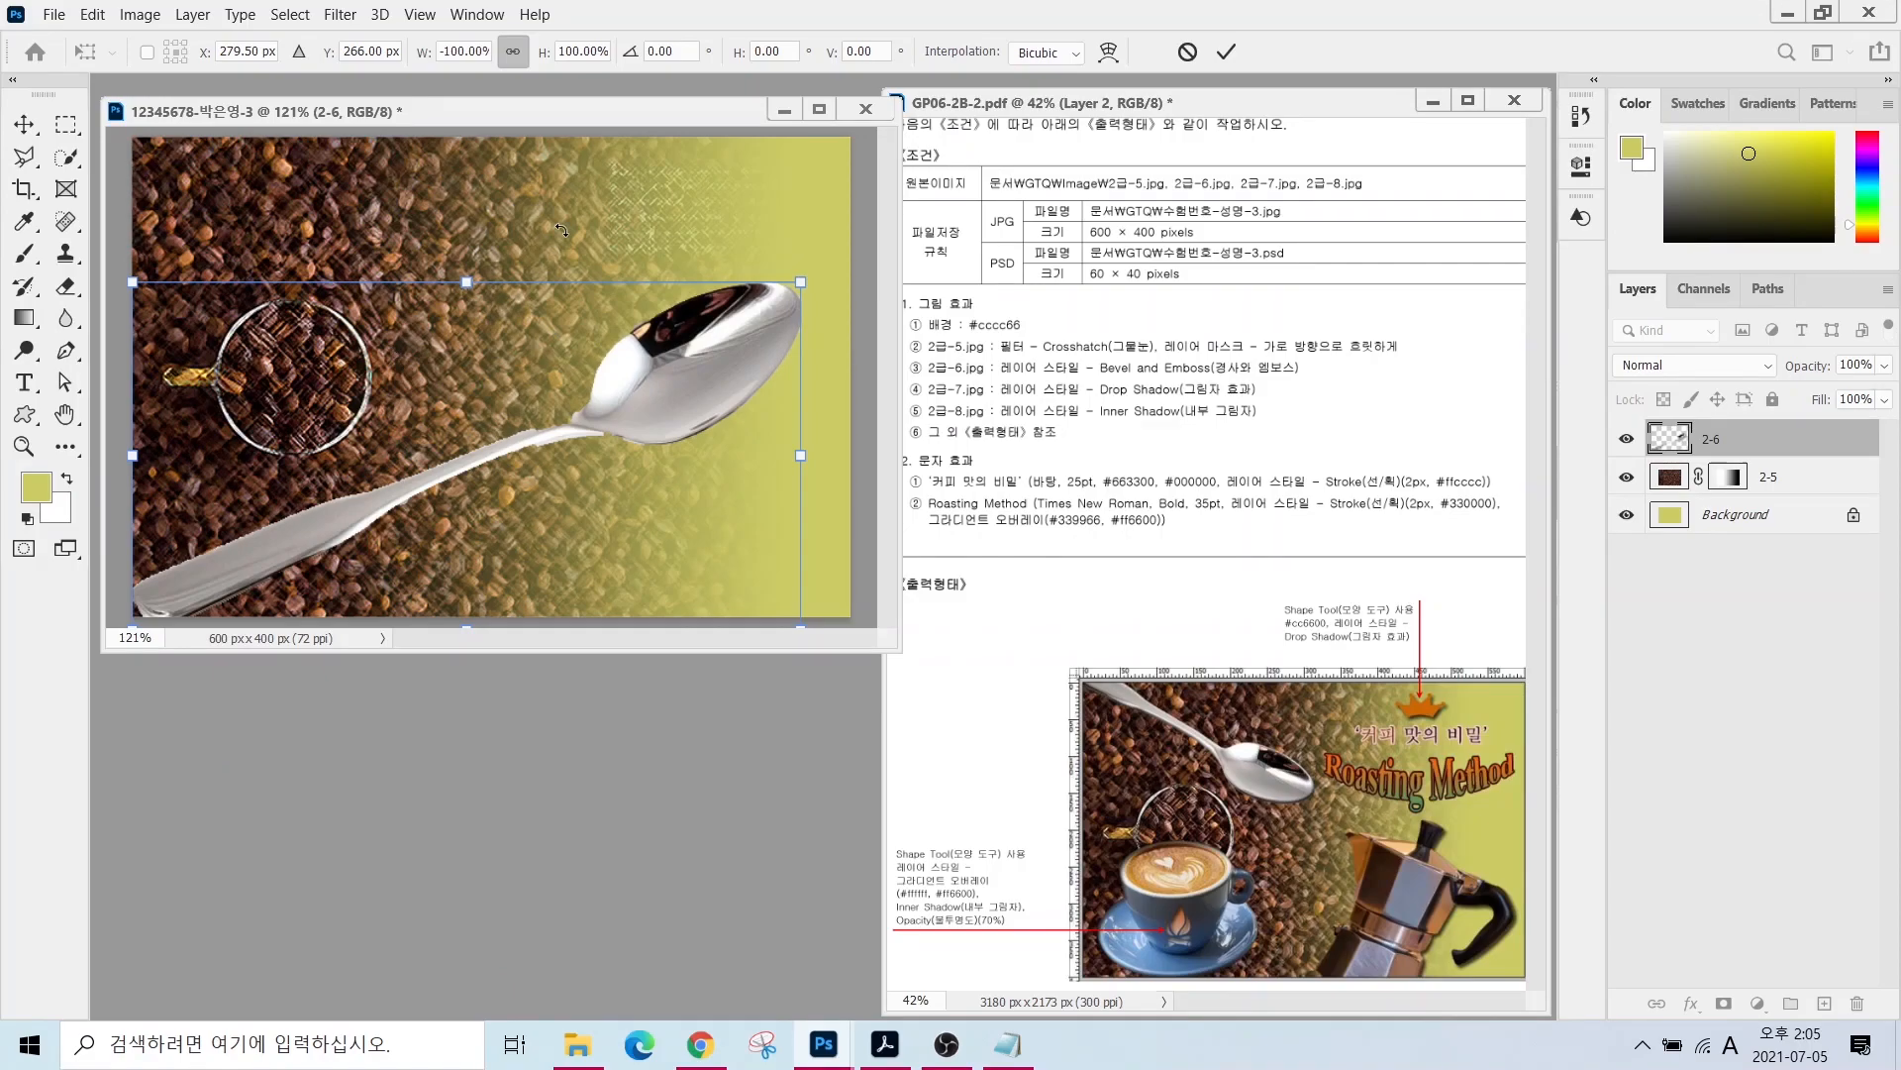
left_click_drag(562, 230, 451, 297)
left_click_drag(607, 446, 608, 347)
left_click_drag(483, 360, 463, 333)
key("Return")
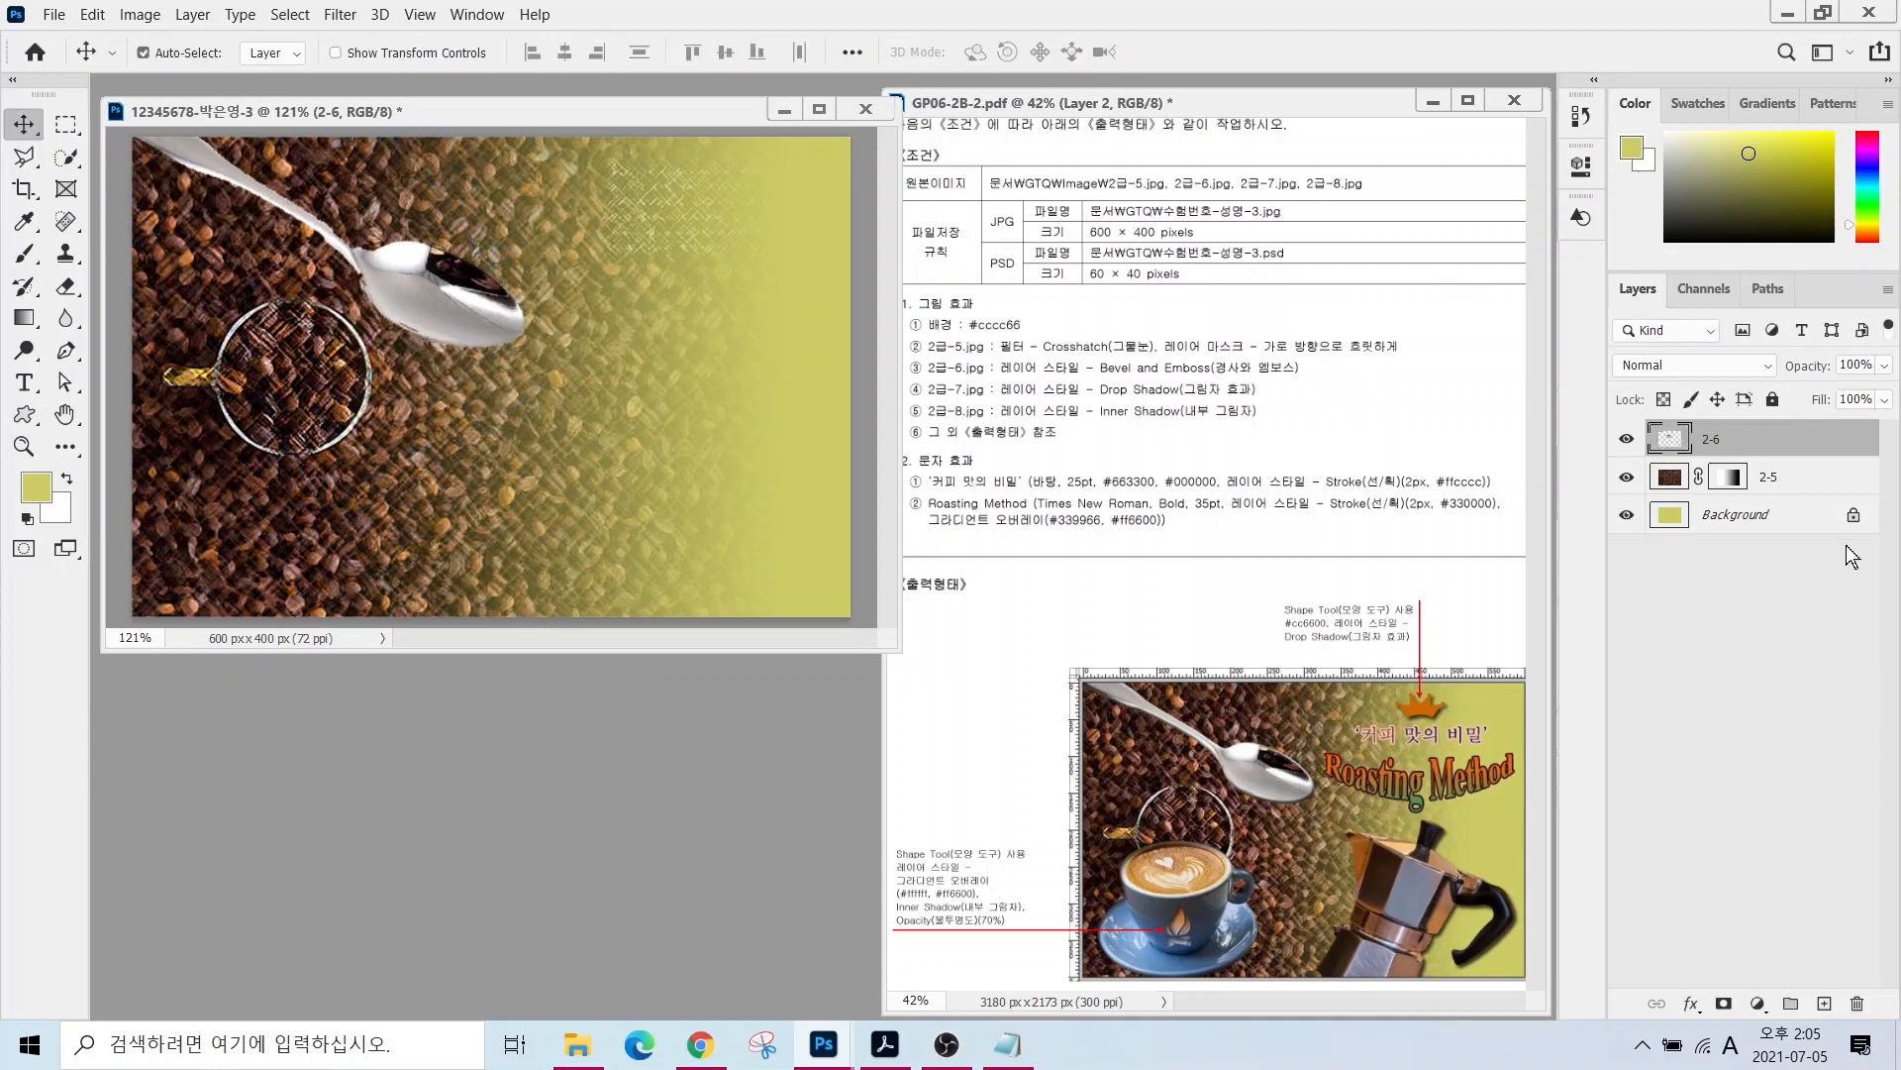
- Add Bevel & Emboss to the spoon layer, then select 2급-7.jpg to open
left_click(1694, 1007)
left_click(1723, 802)
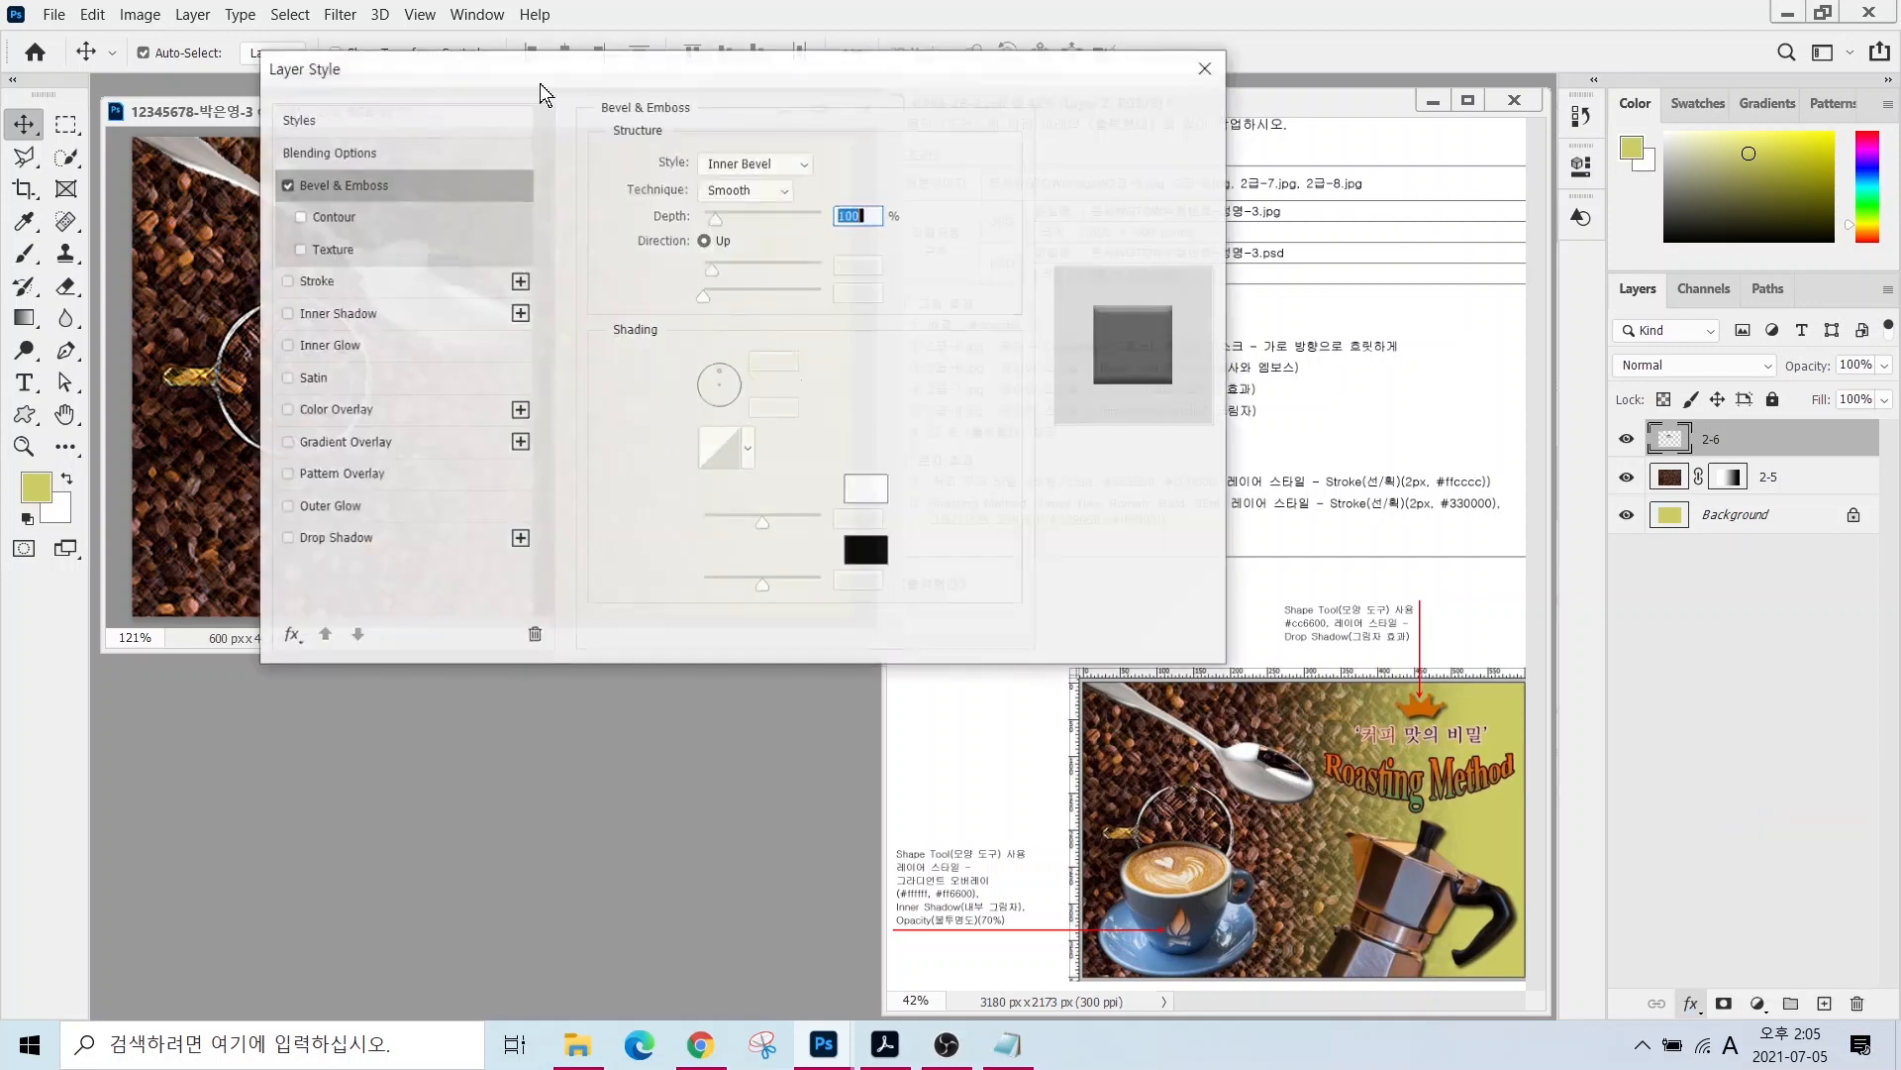
key("Return")
key("ctrl+o")
left_click(1108, 440)
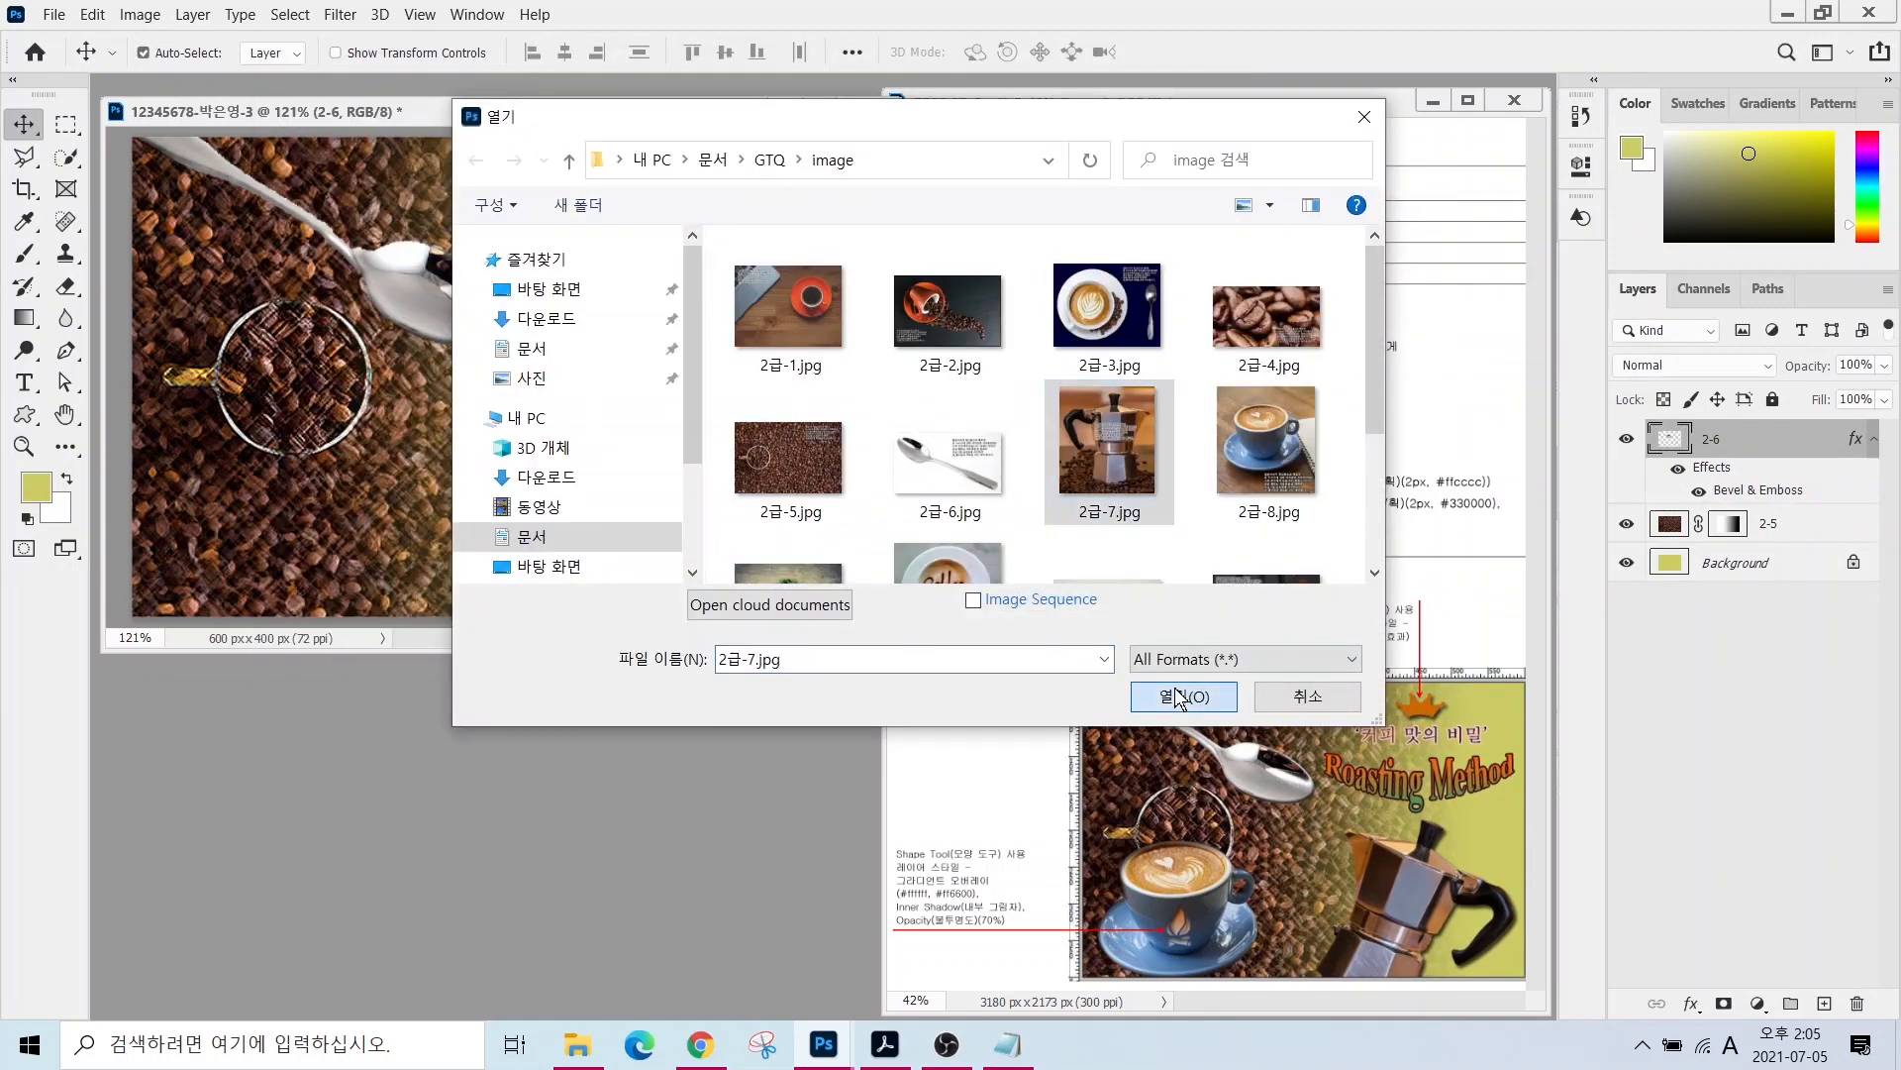
- Open 2급-7.jpg, quick-select the moka pot and drag it into the coffee composition
left_click(1178, 696)
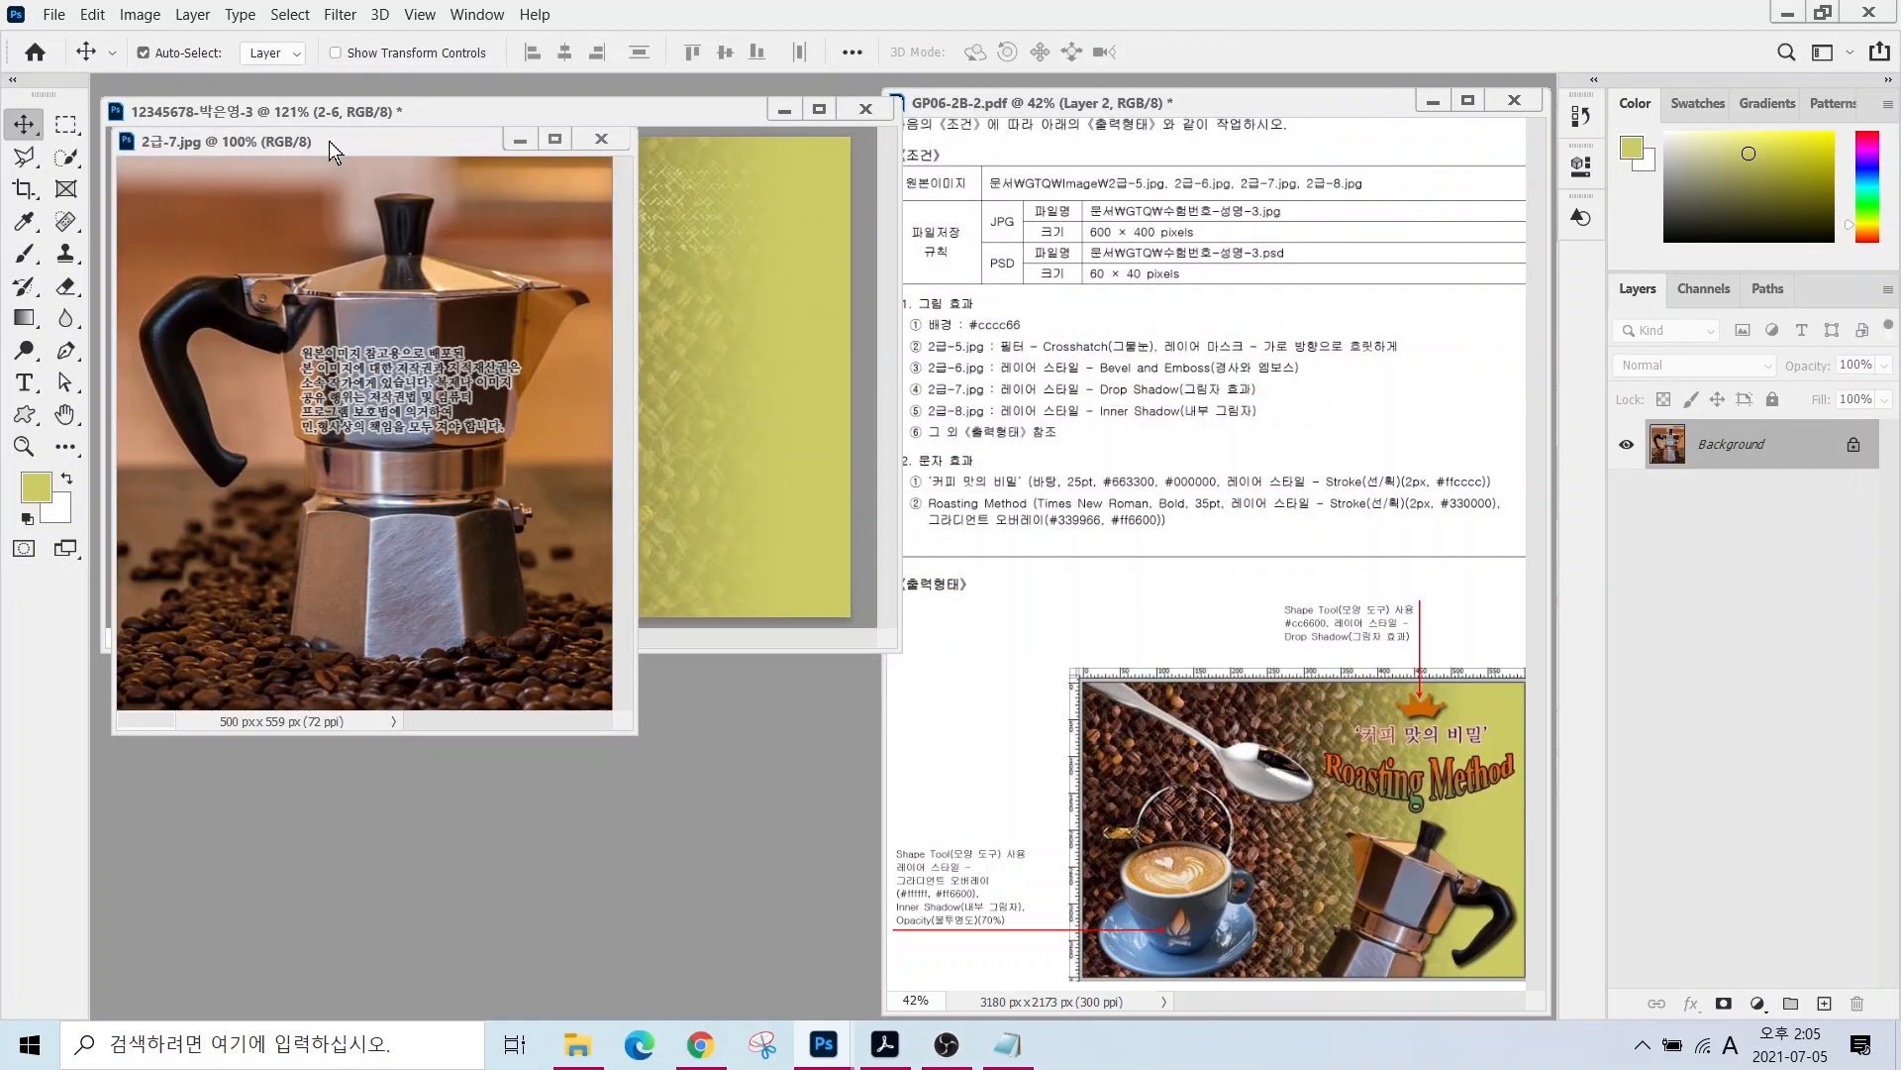
mouse_move(332, 150)
left_mouse_down()
mouse_move(567, 256)
mouse_move(484, 289)
left_mouse_up()
key("w")
mouse_move(554, 456)
left_mouse_down()
mouse_move(602, 726)
mouse_move(475, 594)
mouse_move(554, 396)
mouse_move(337, 495)
mouse_move(616, 413)
mouse_move(638, 554)
left_mouse_up()
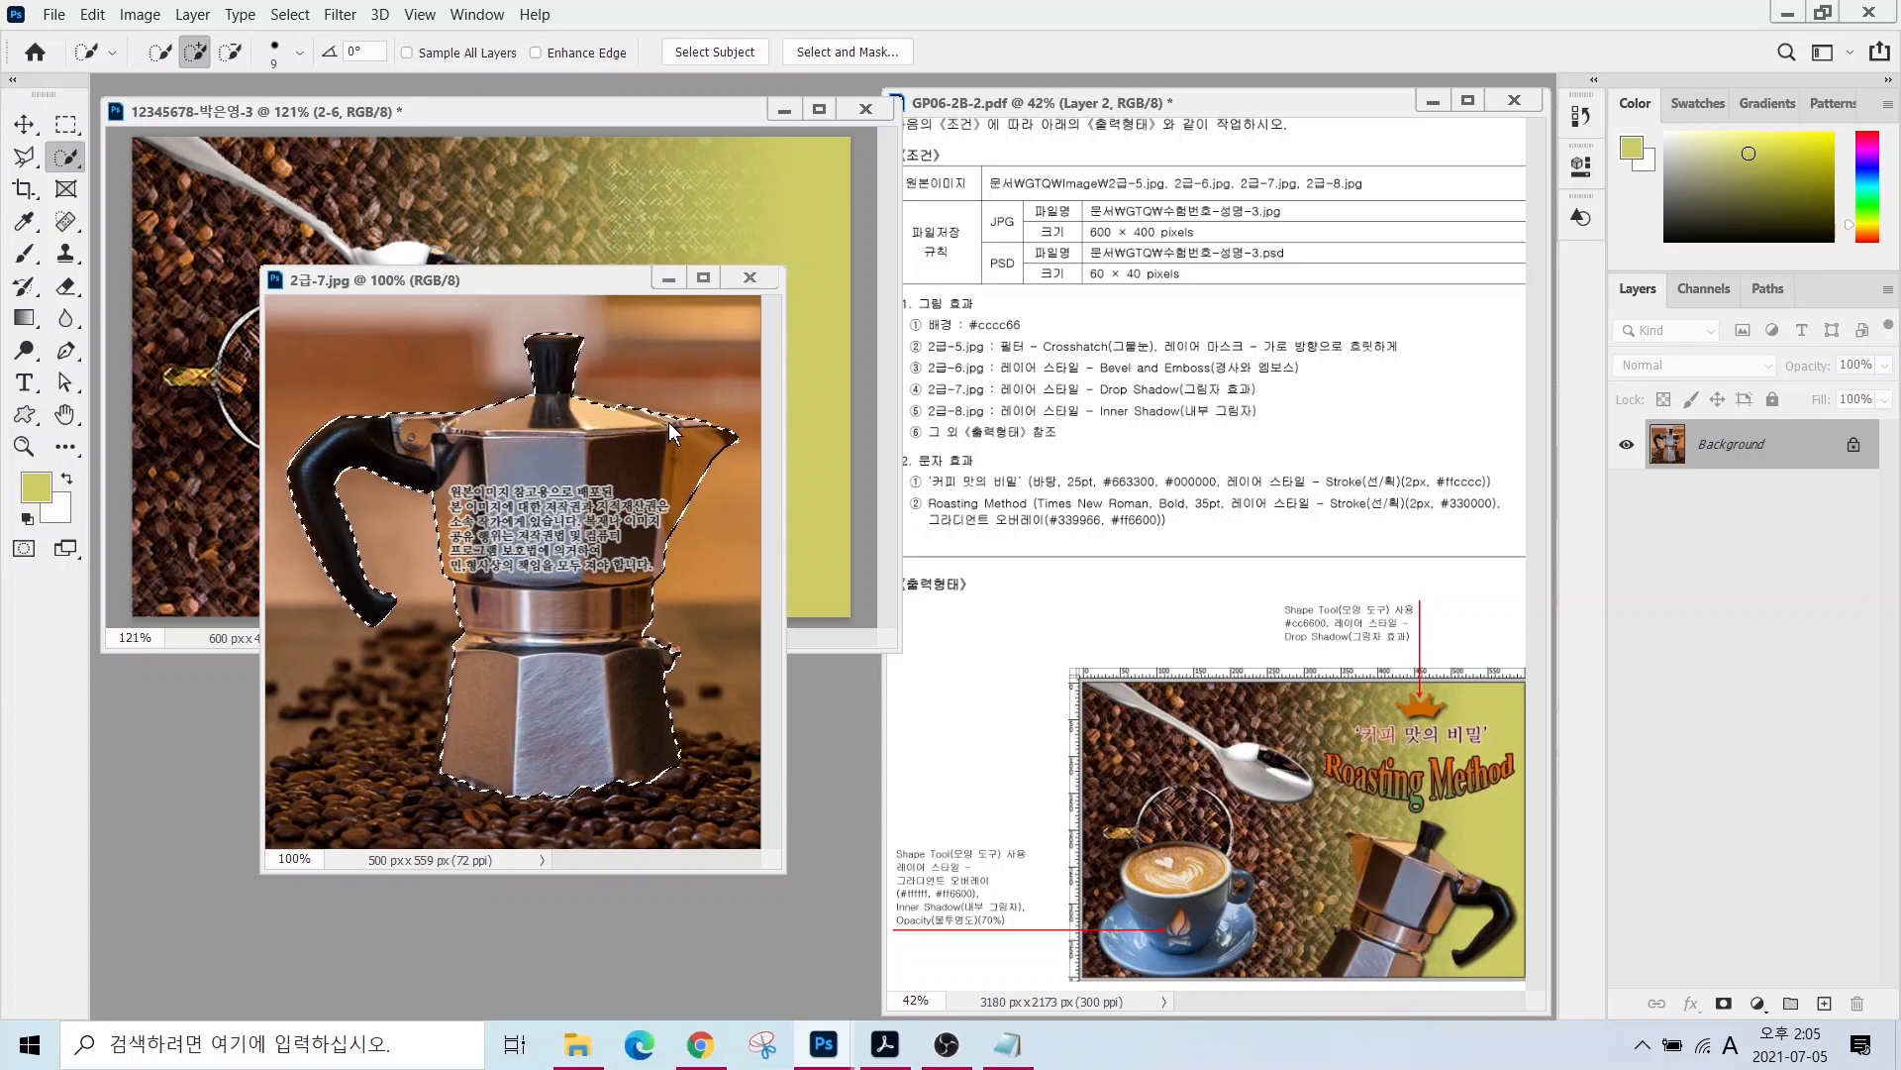
key("v")
left_click_drag(671, 432, 470, 515)
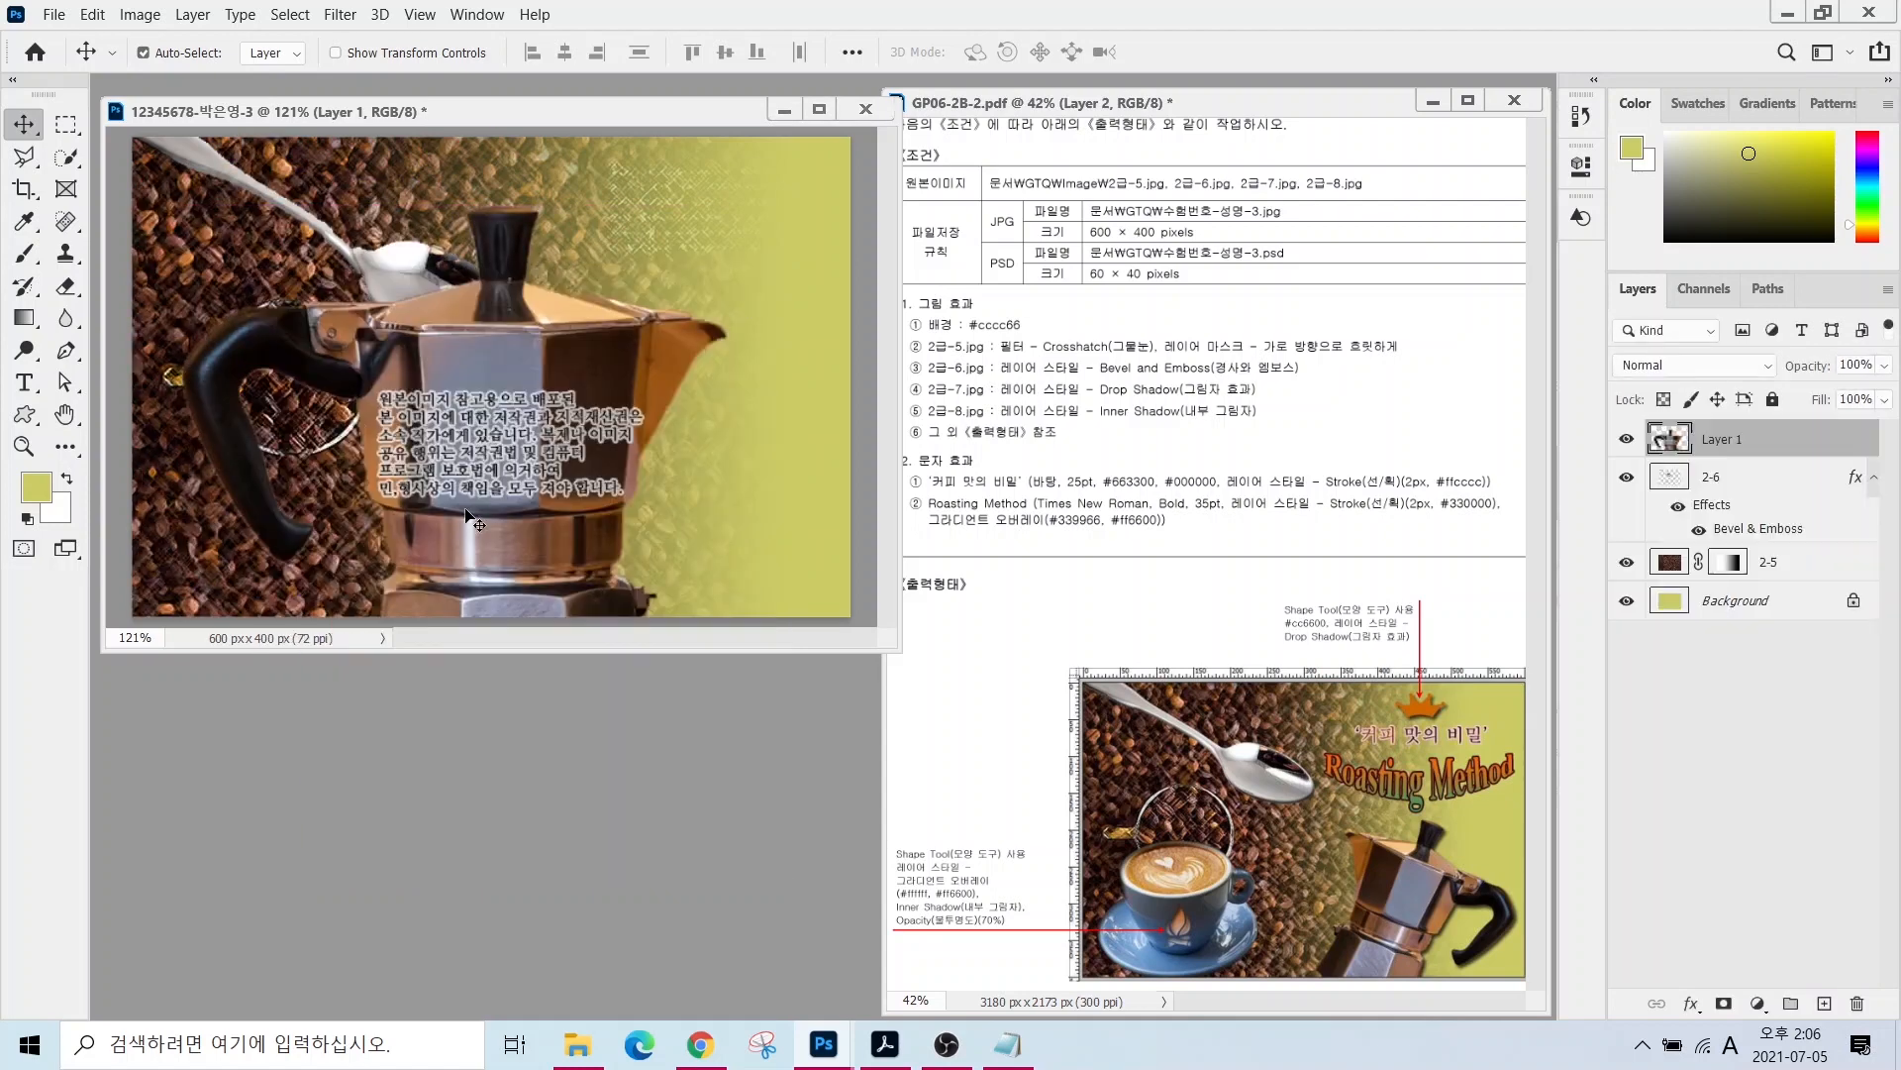
- Flip the moka pot horizontally, scale it to about 51%, rotate it 15° and place it lower right
key("ctrl+t")
right_click(558, 397)
left_click(603, 812)
left_click_drag(725, 206, 498, 439)
left_click_drag(353, 549, 661, 420)
left_click_drag(824, 322, 847, 369)
left_click_drag(638, 486, 677, 511)
left_click_drag(575, 301, 571, 344)
key("Return")
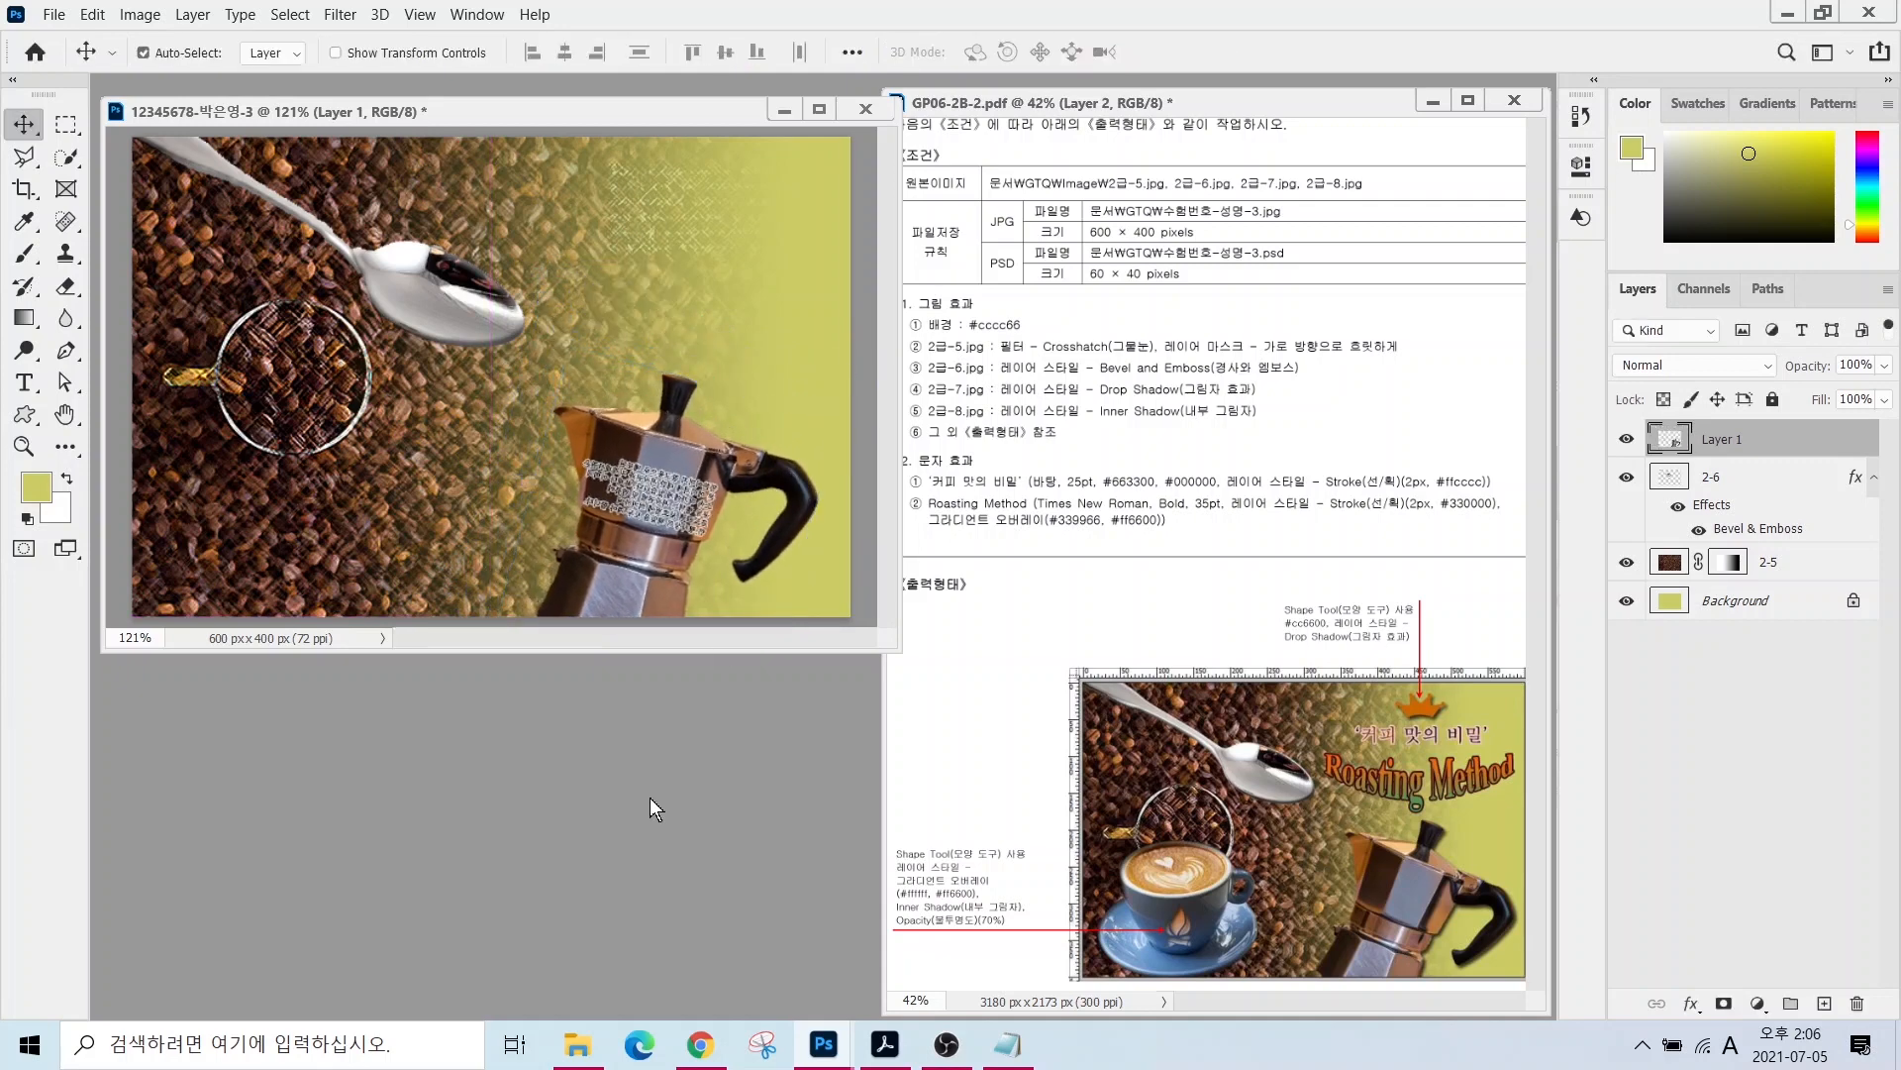
- Rename the moka pot layer to 2-7
double_click(1720, 439)
type("2-7")
key("Return")
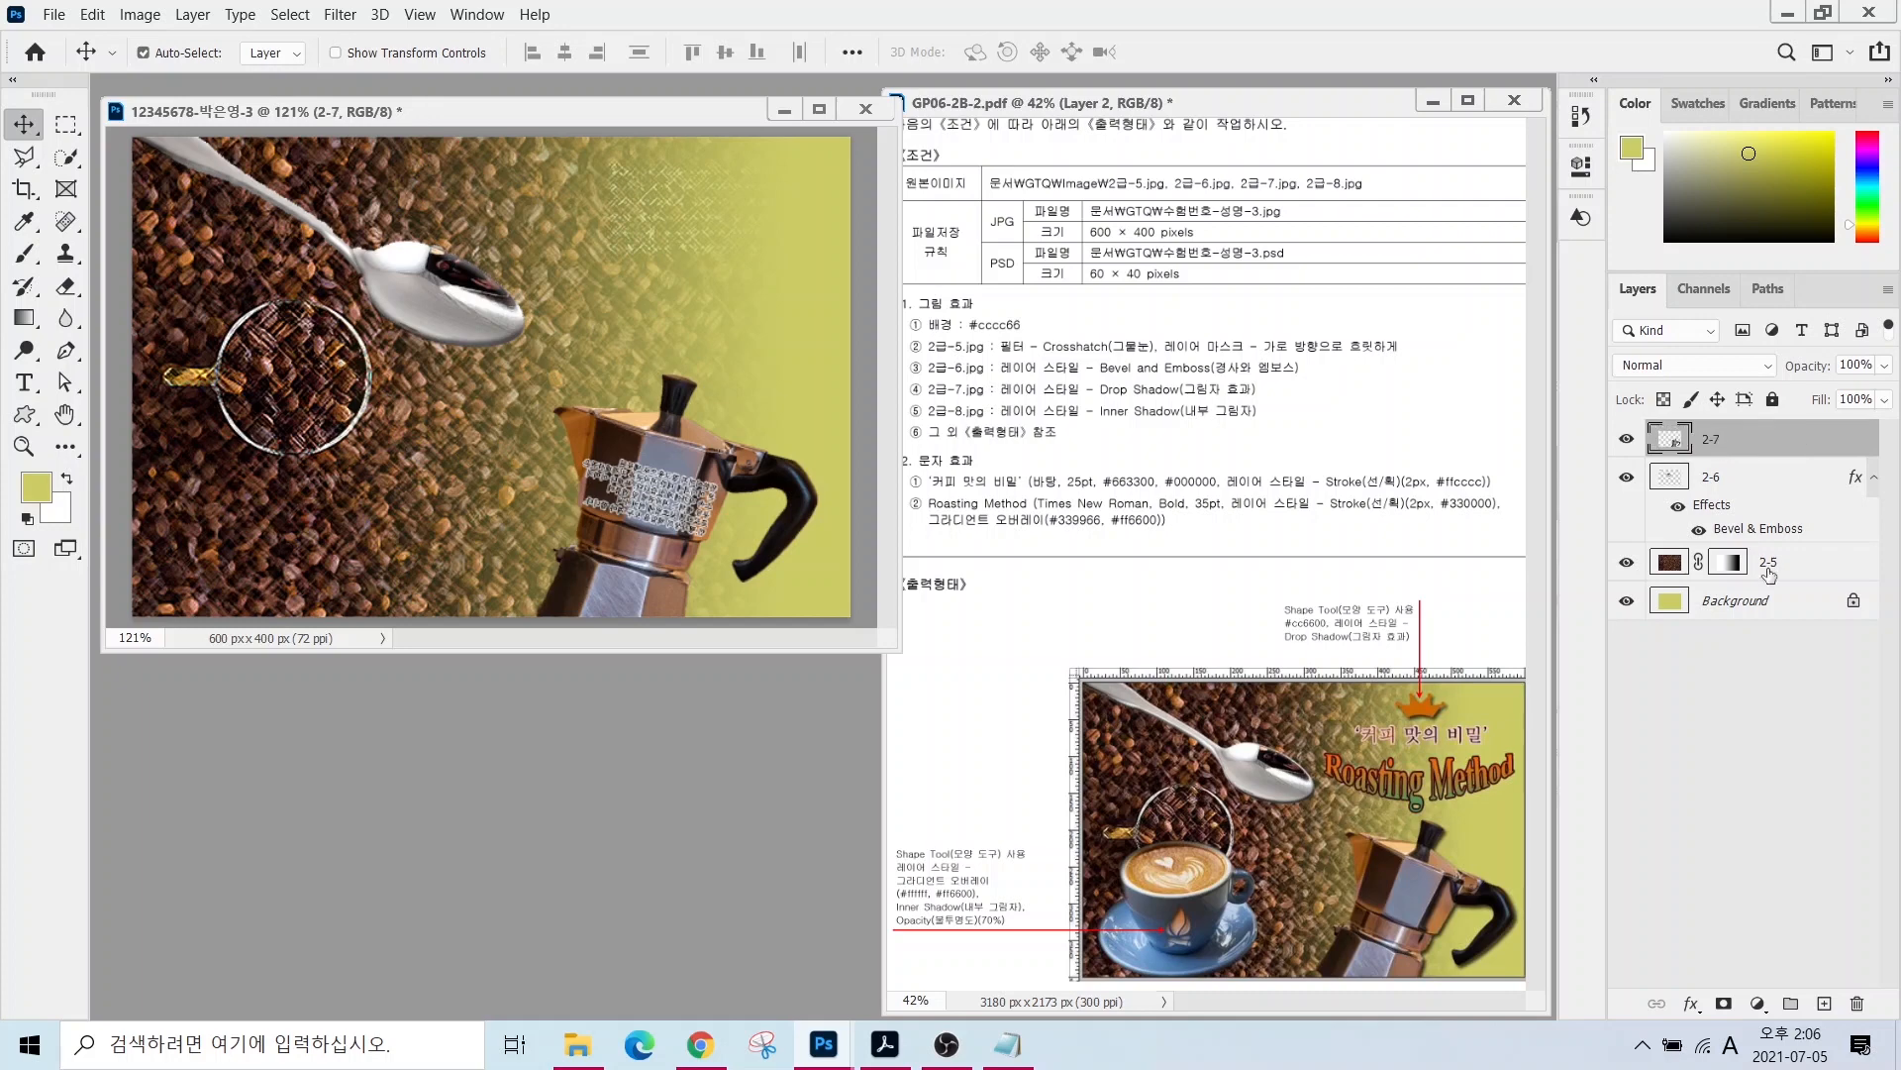
- Give the moka pot a drop shadow at 126° angle and 5 px size, then pick 2급-8.jpg to open
left_click(1690, 1003)
left_click(1748, 989)
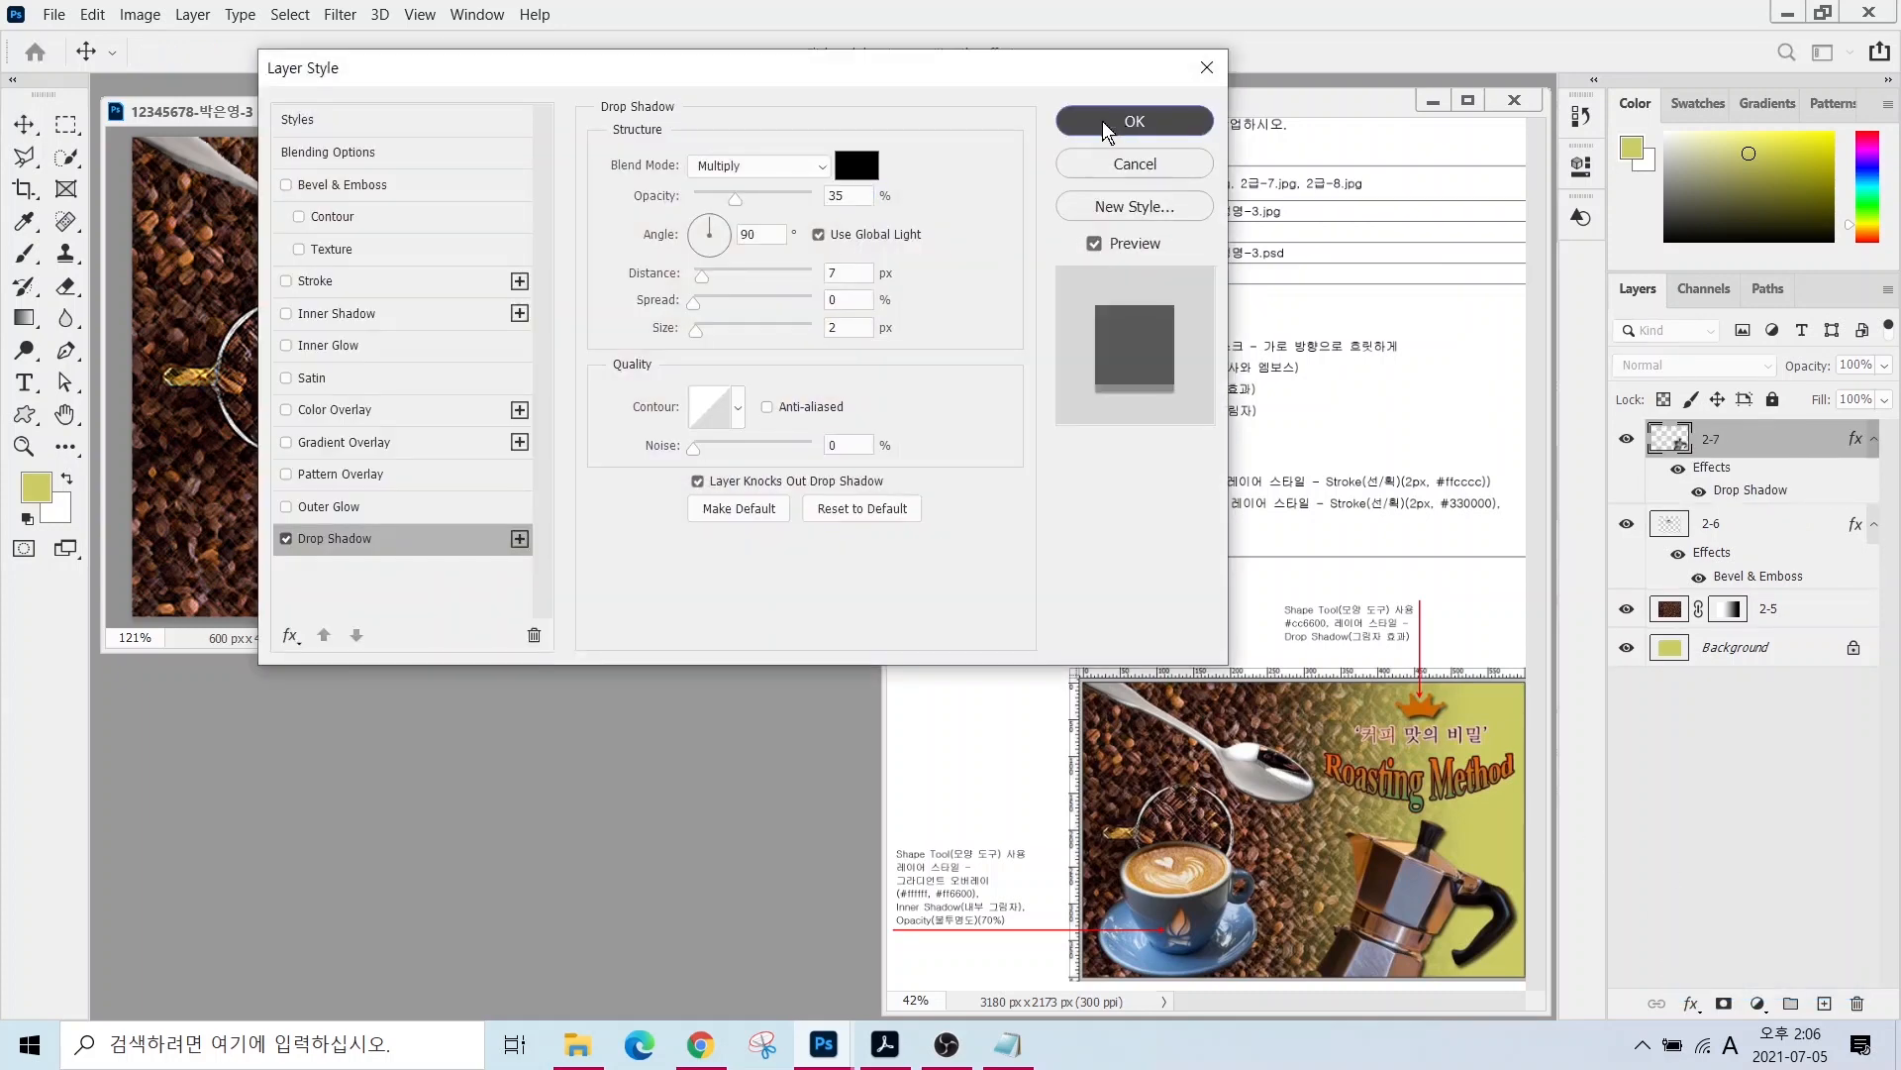
left_click_drag(792, 68, 1395, 91)
left_click(1305, 251)
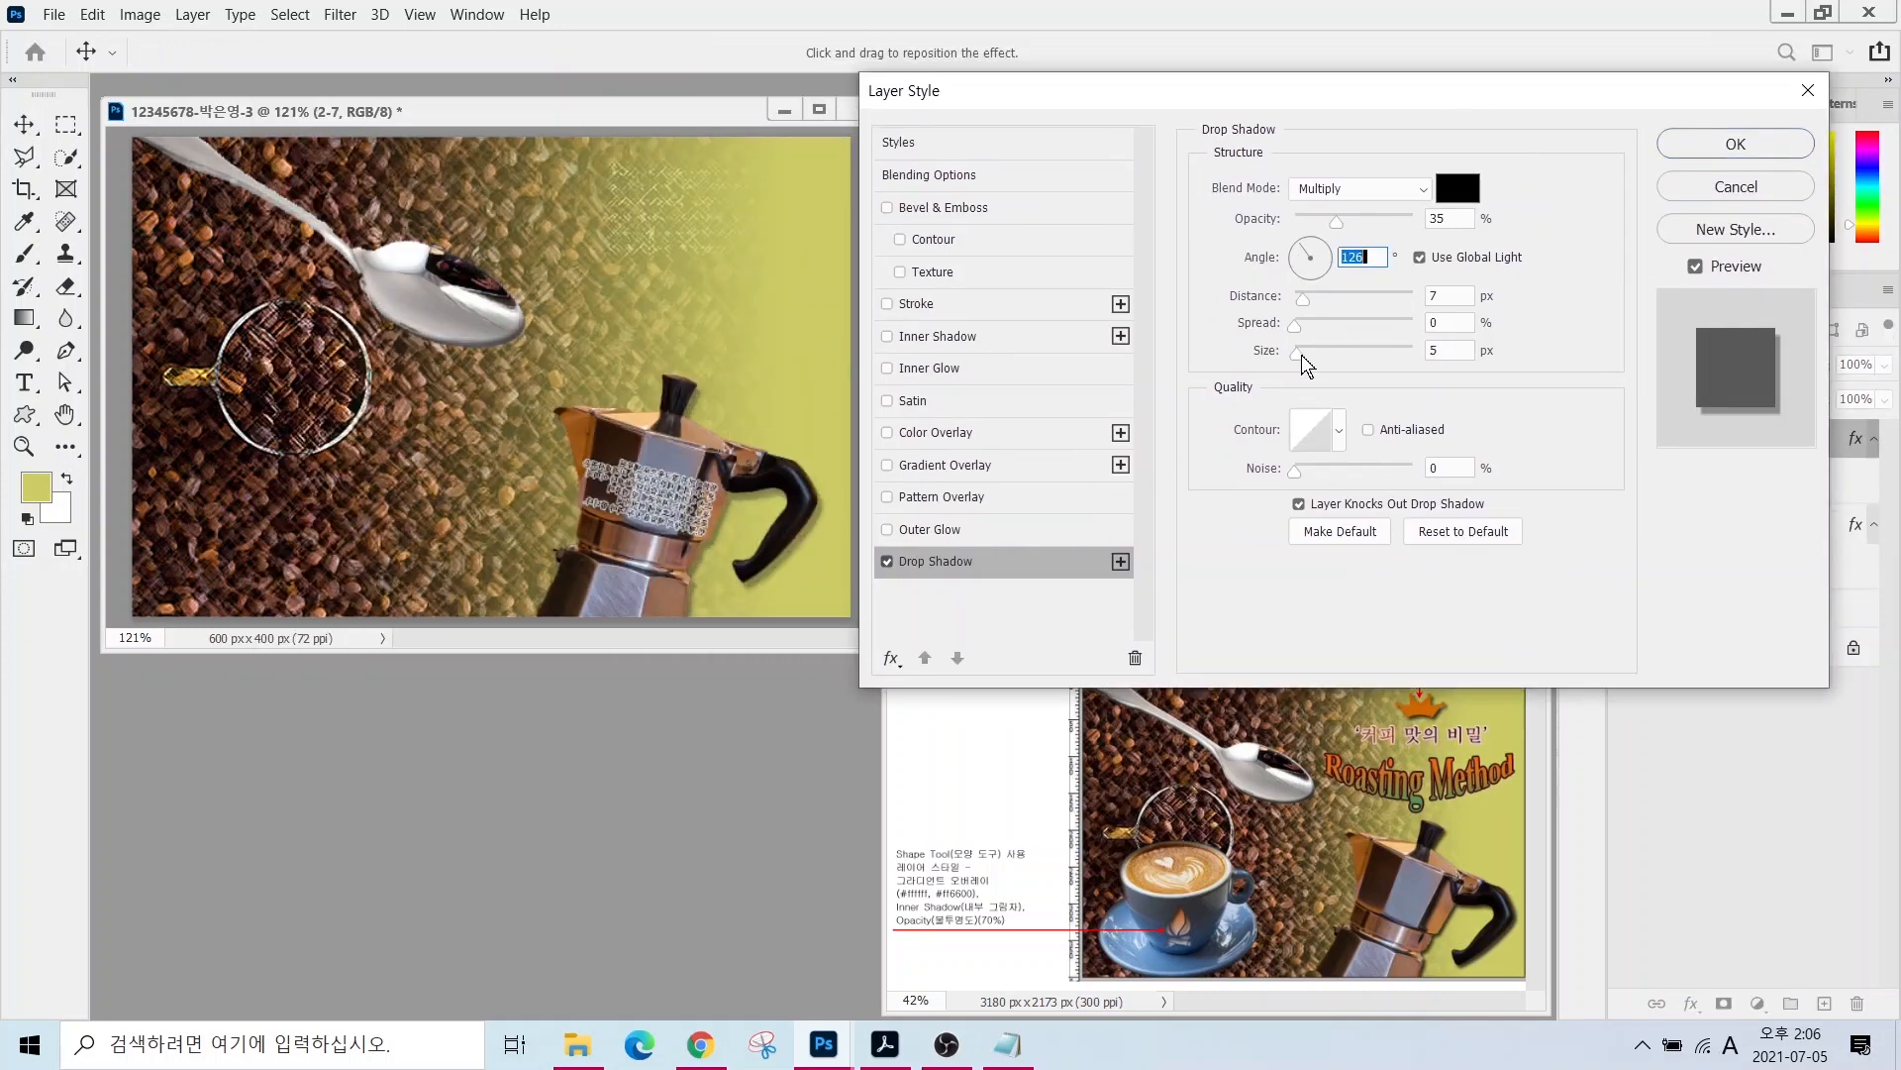
left_click_drag(1301, 355, 1303, 354)
left_click(1734, 144)
key("ctrl+o")
left_click(1258, 455)
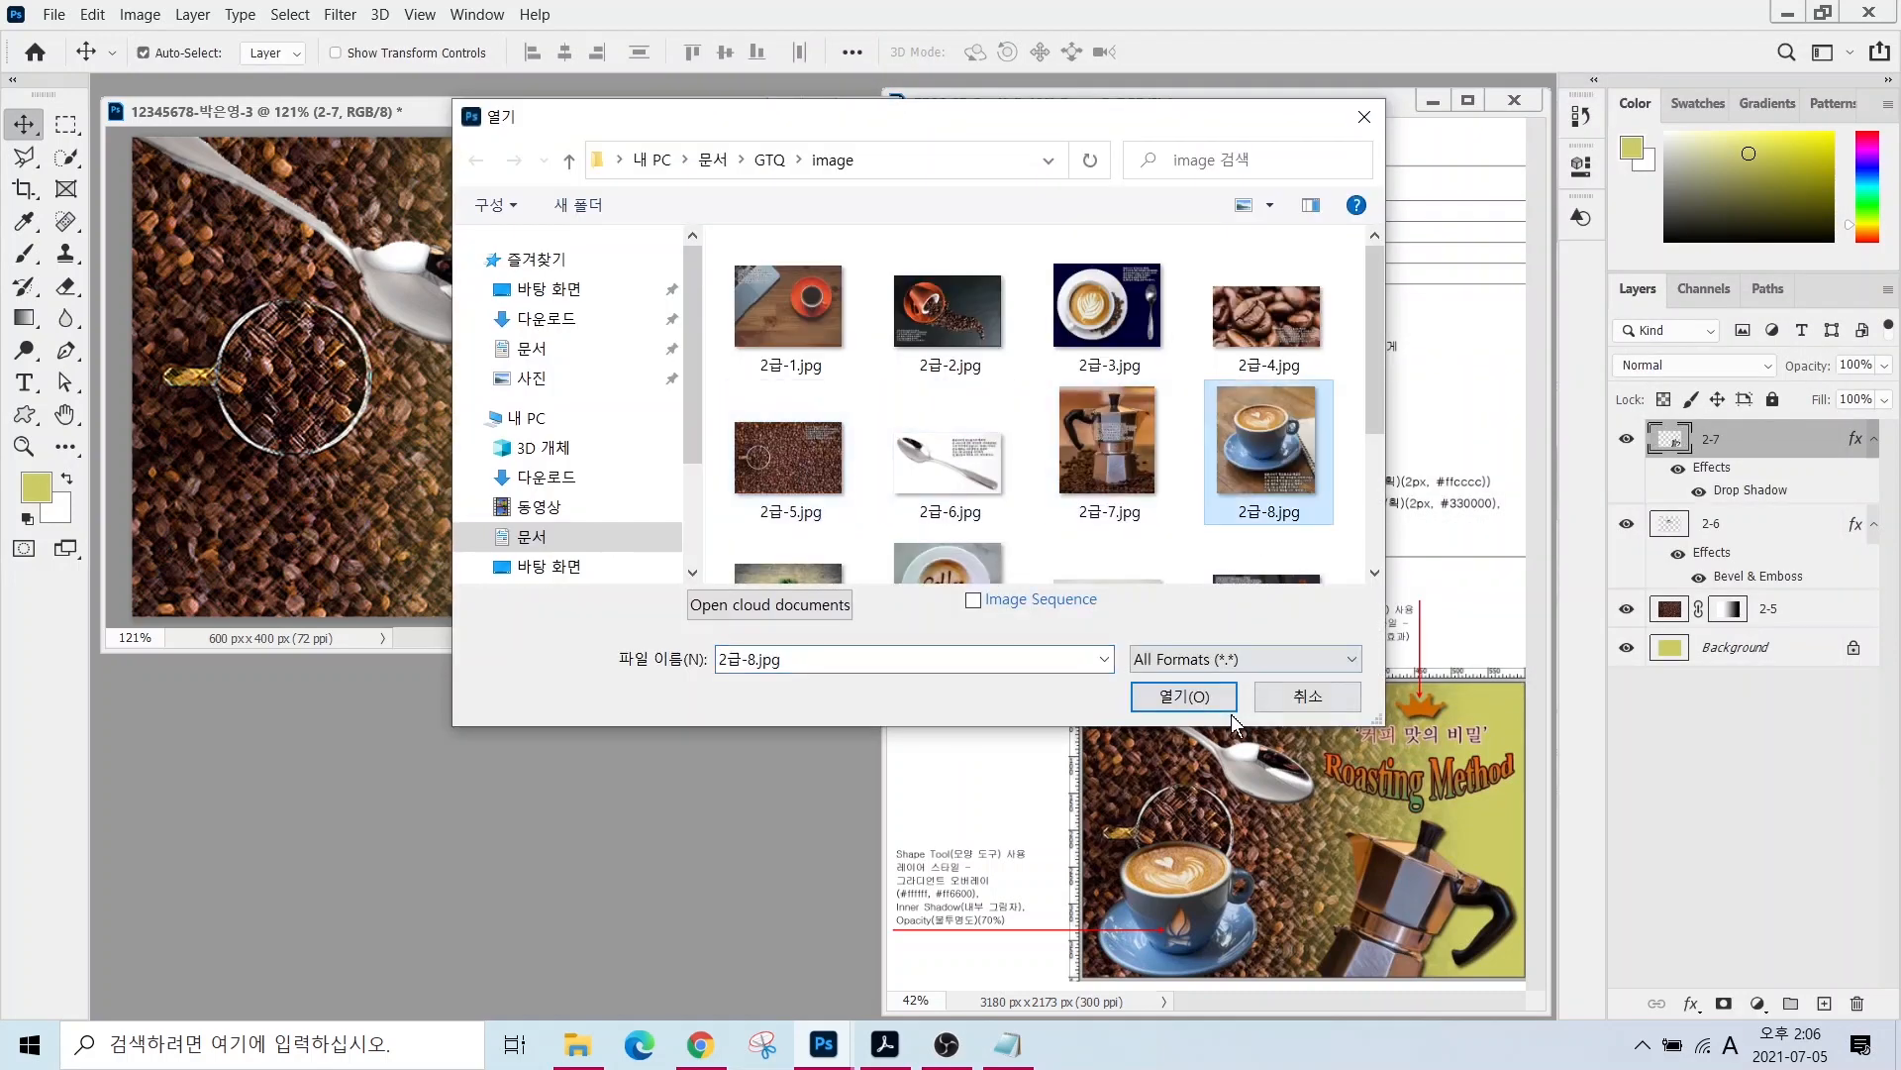
- Open 2급-8.jpg, select the cup and saucer minus the handle hole, and drag them into the composition
left_click(1202, 700)
left_click(65, 156)
mouse_move(268, 283)
left_mouse_down()
mouse_move(387, 406)
mouse_move(202, 464)
mouse_move(426, 446)
mouse_move(416, 316)
mouse_move(327, 238)
mouse_move(247, 241)
left_mouse_up()
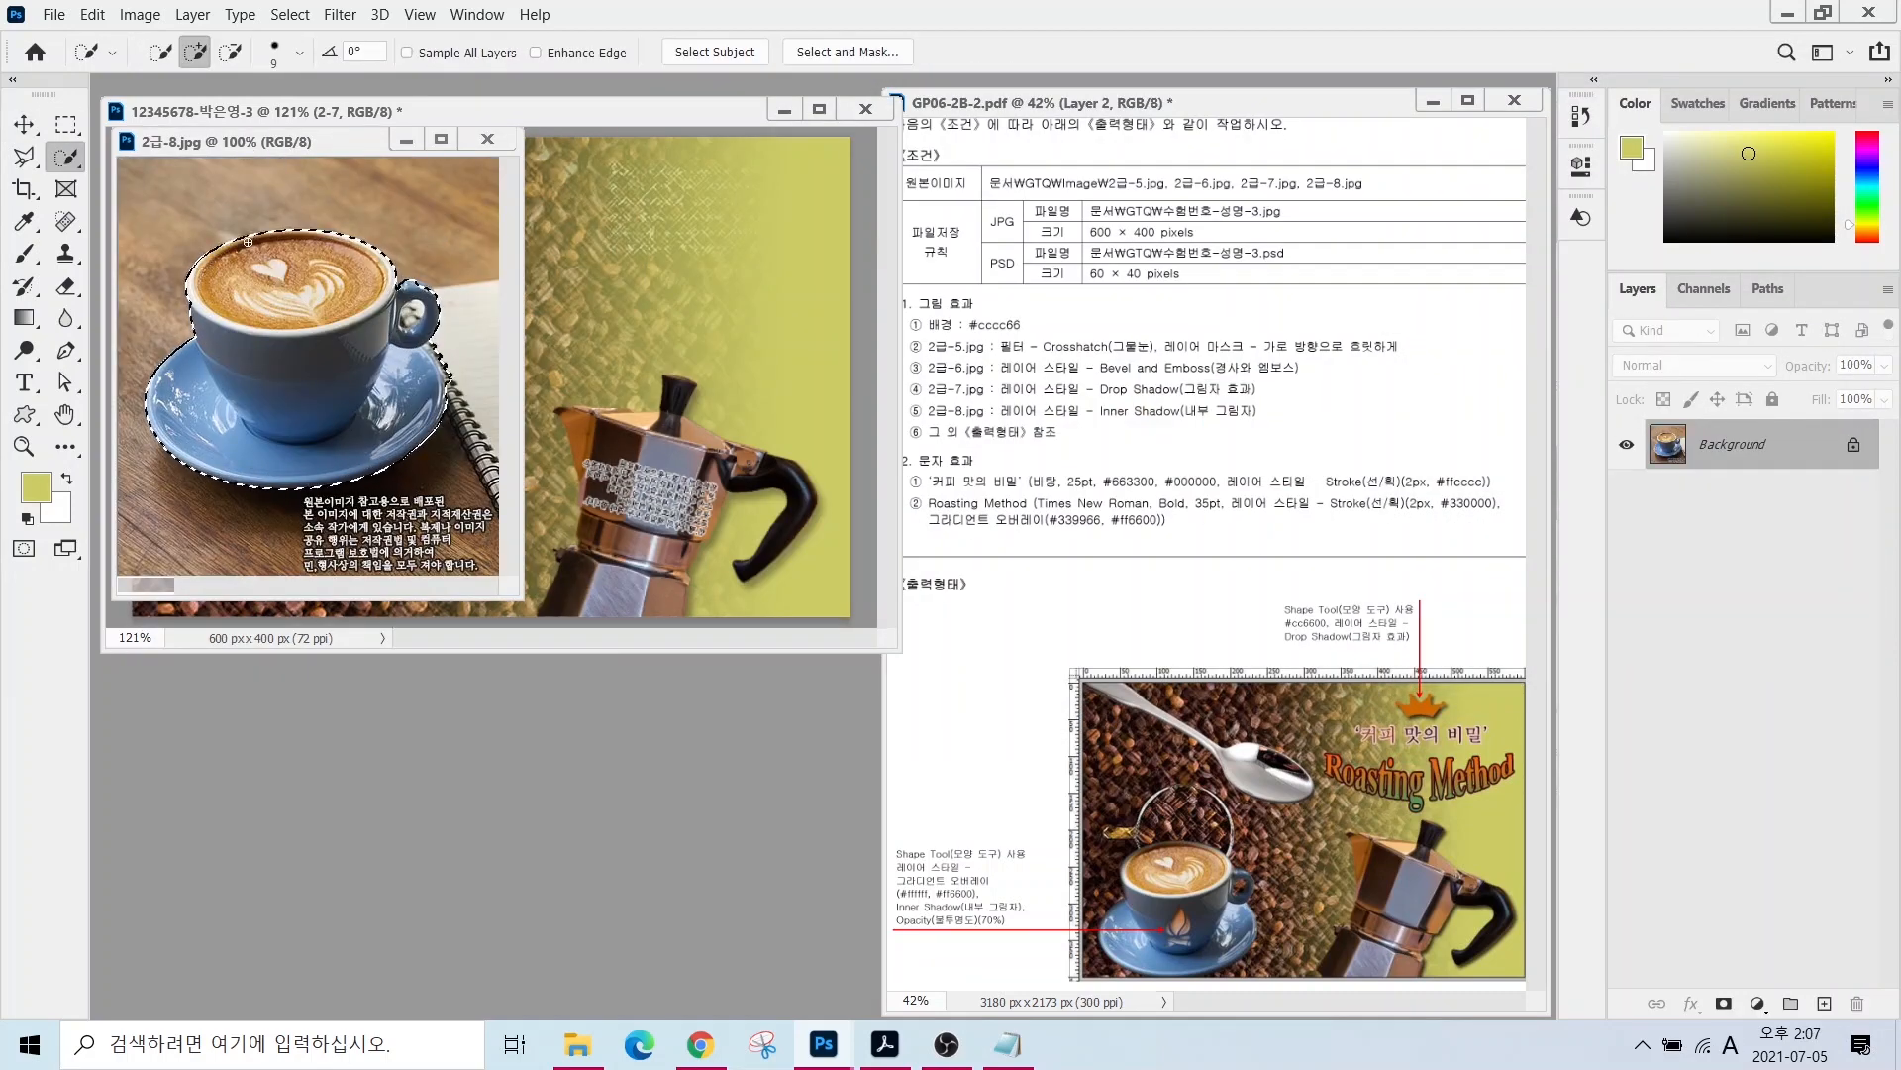
left_click(230, 51)
left_click(412, 315)
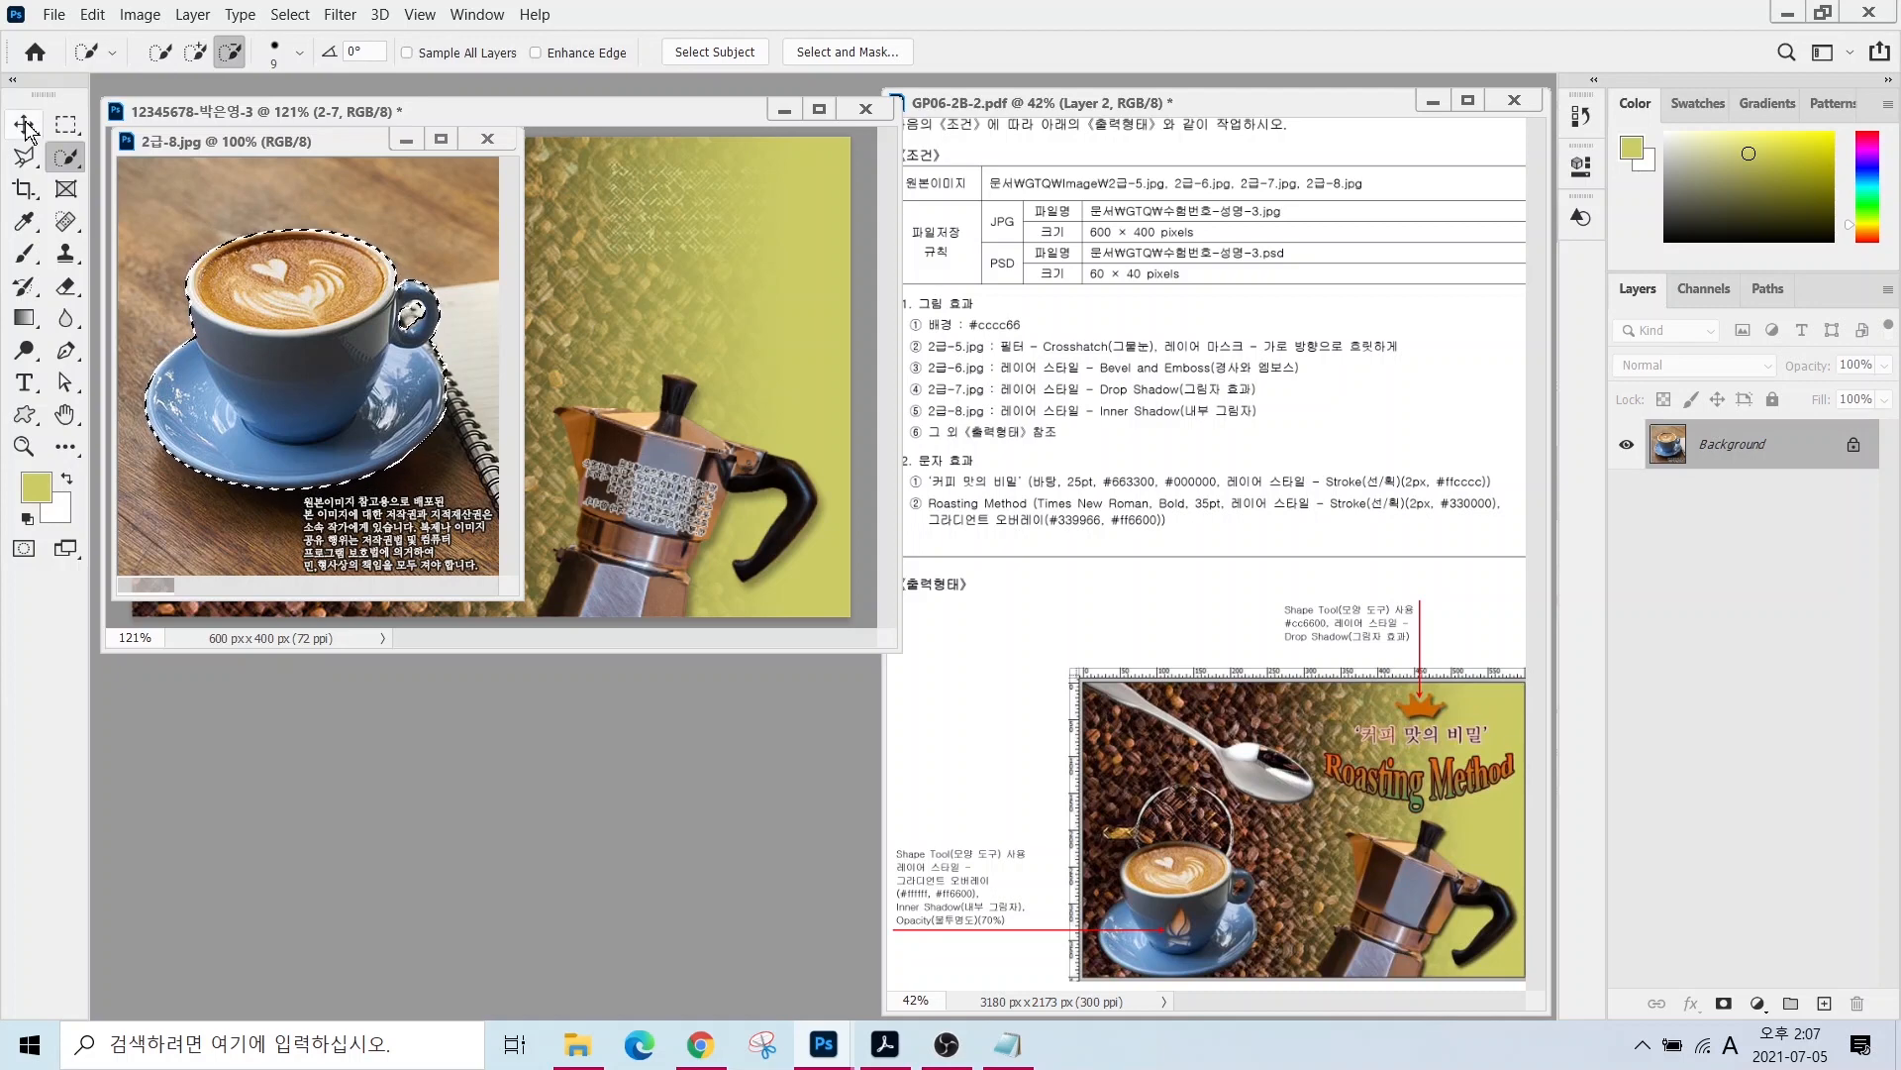
left_click(24, 128)
left_click_drag(248, 141, 329, 322)
left_click_drag(344, 526, 377, 442)
- Shrink the cup to about 72% at the lower left and close the 2급-8.jpg source image
key("ctrl+t")
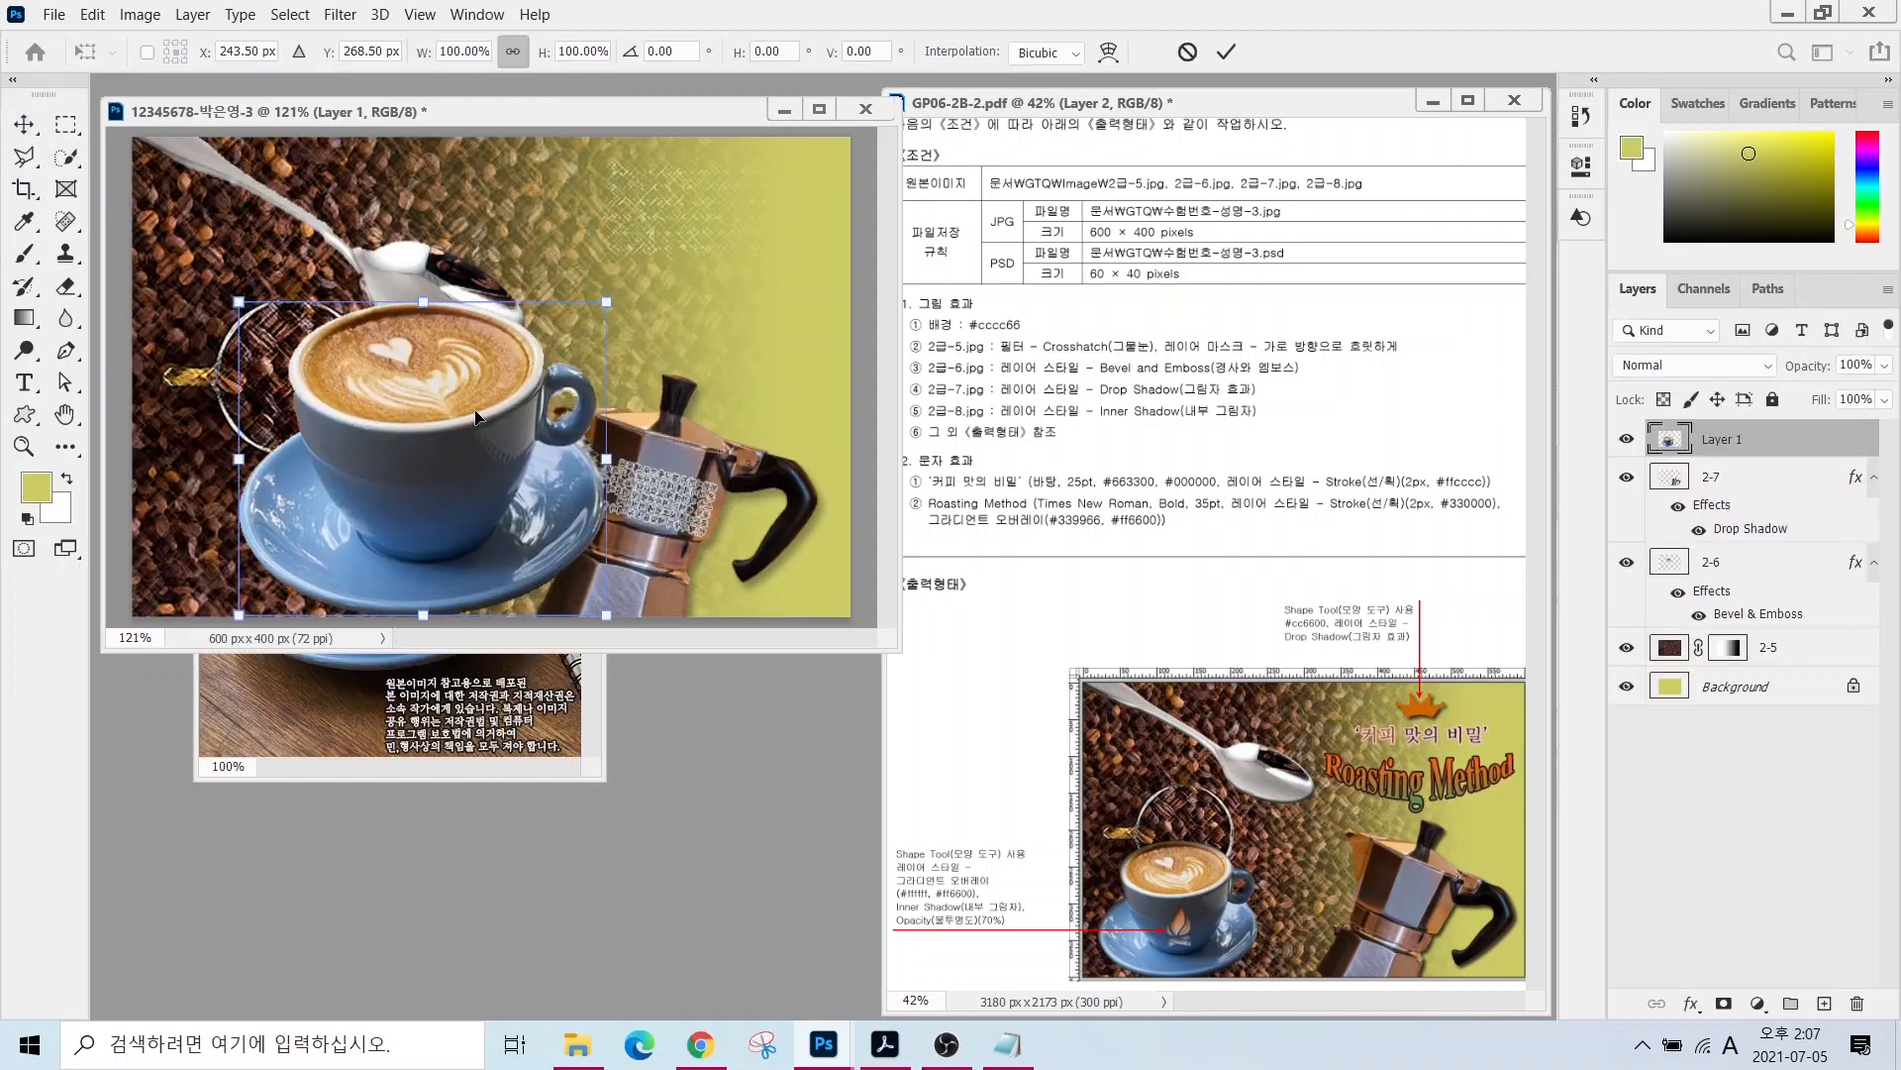
left_click_drag(606, 301, 411, 446)
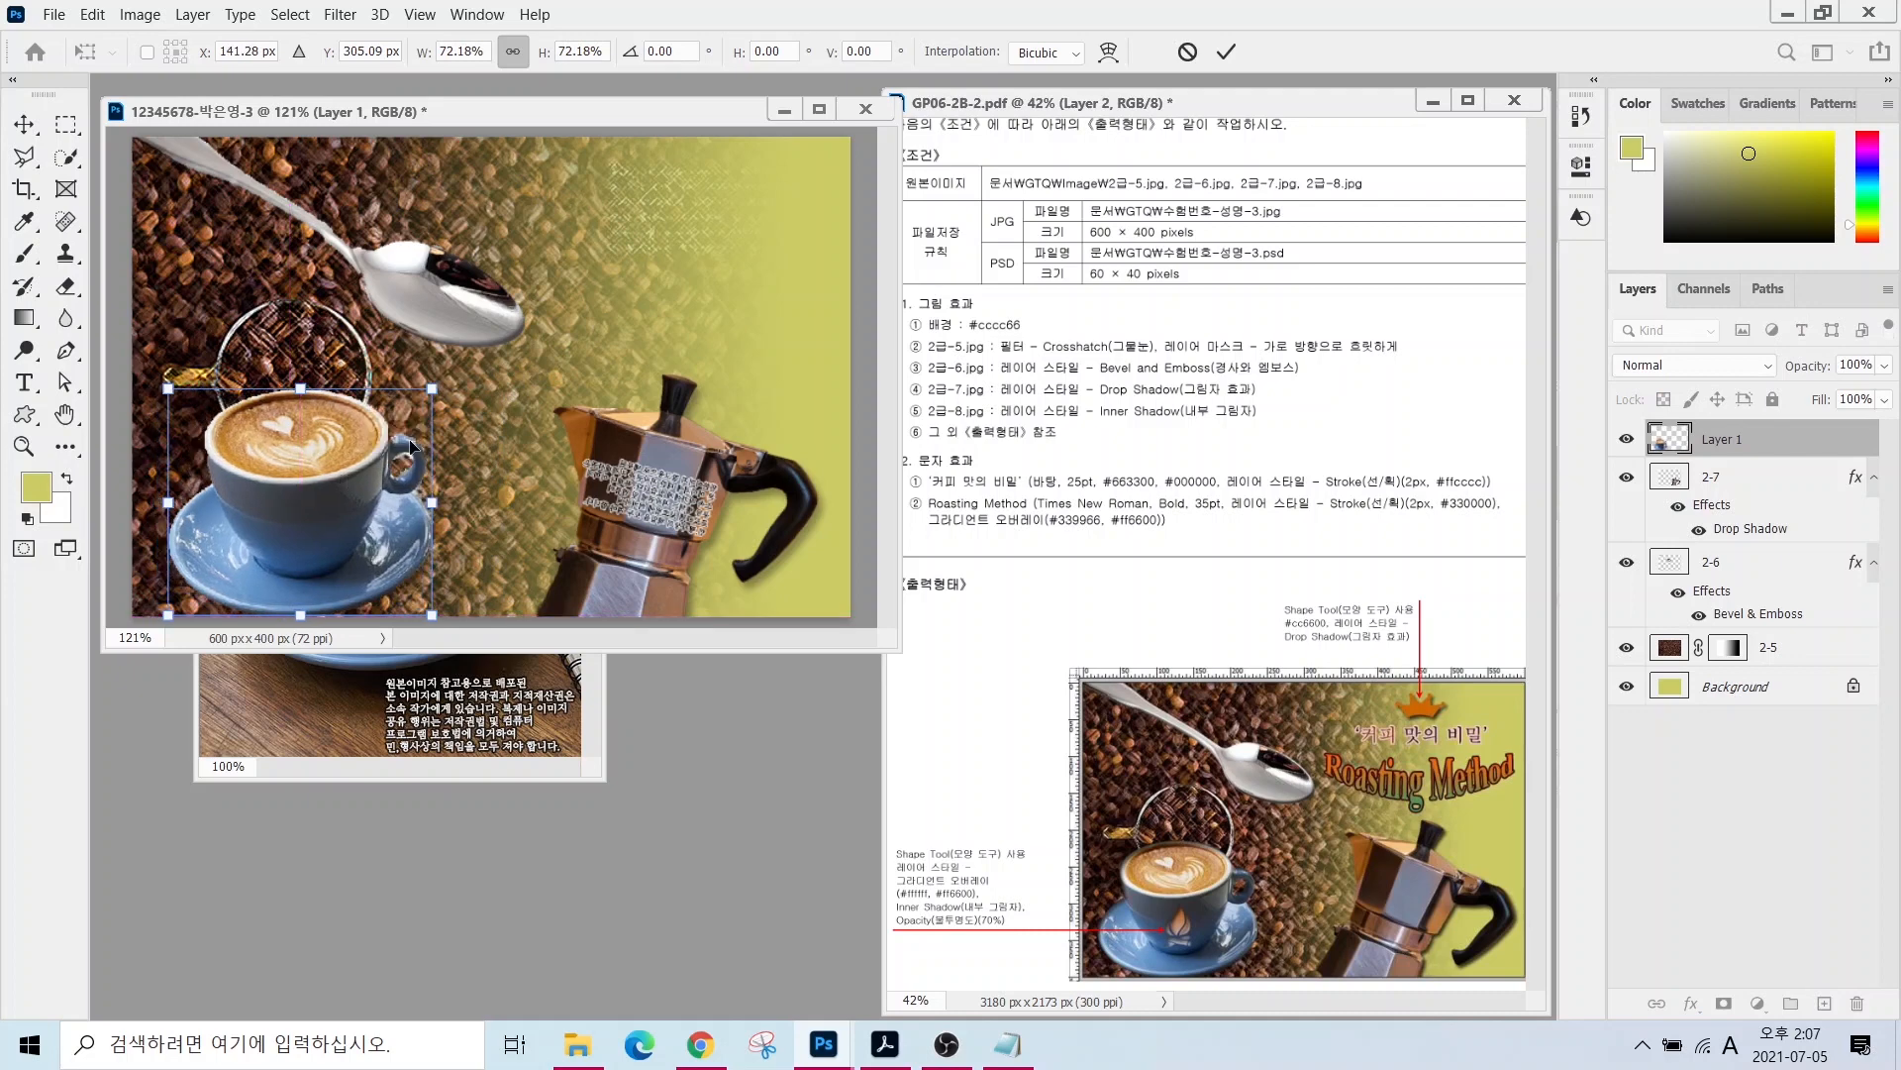
key("Return")
left_click(416, 698)
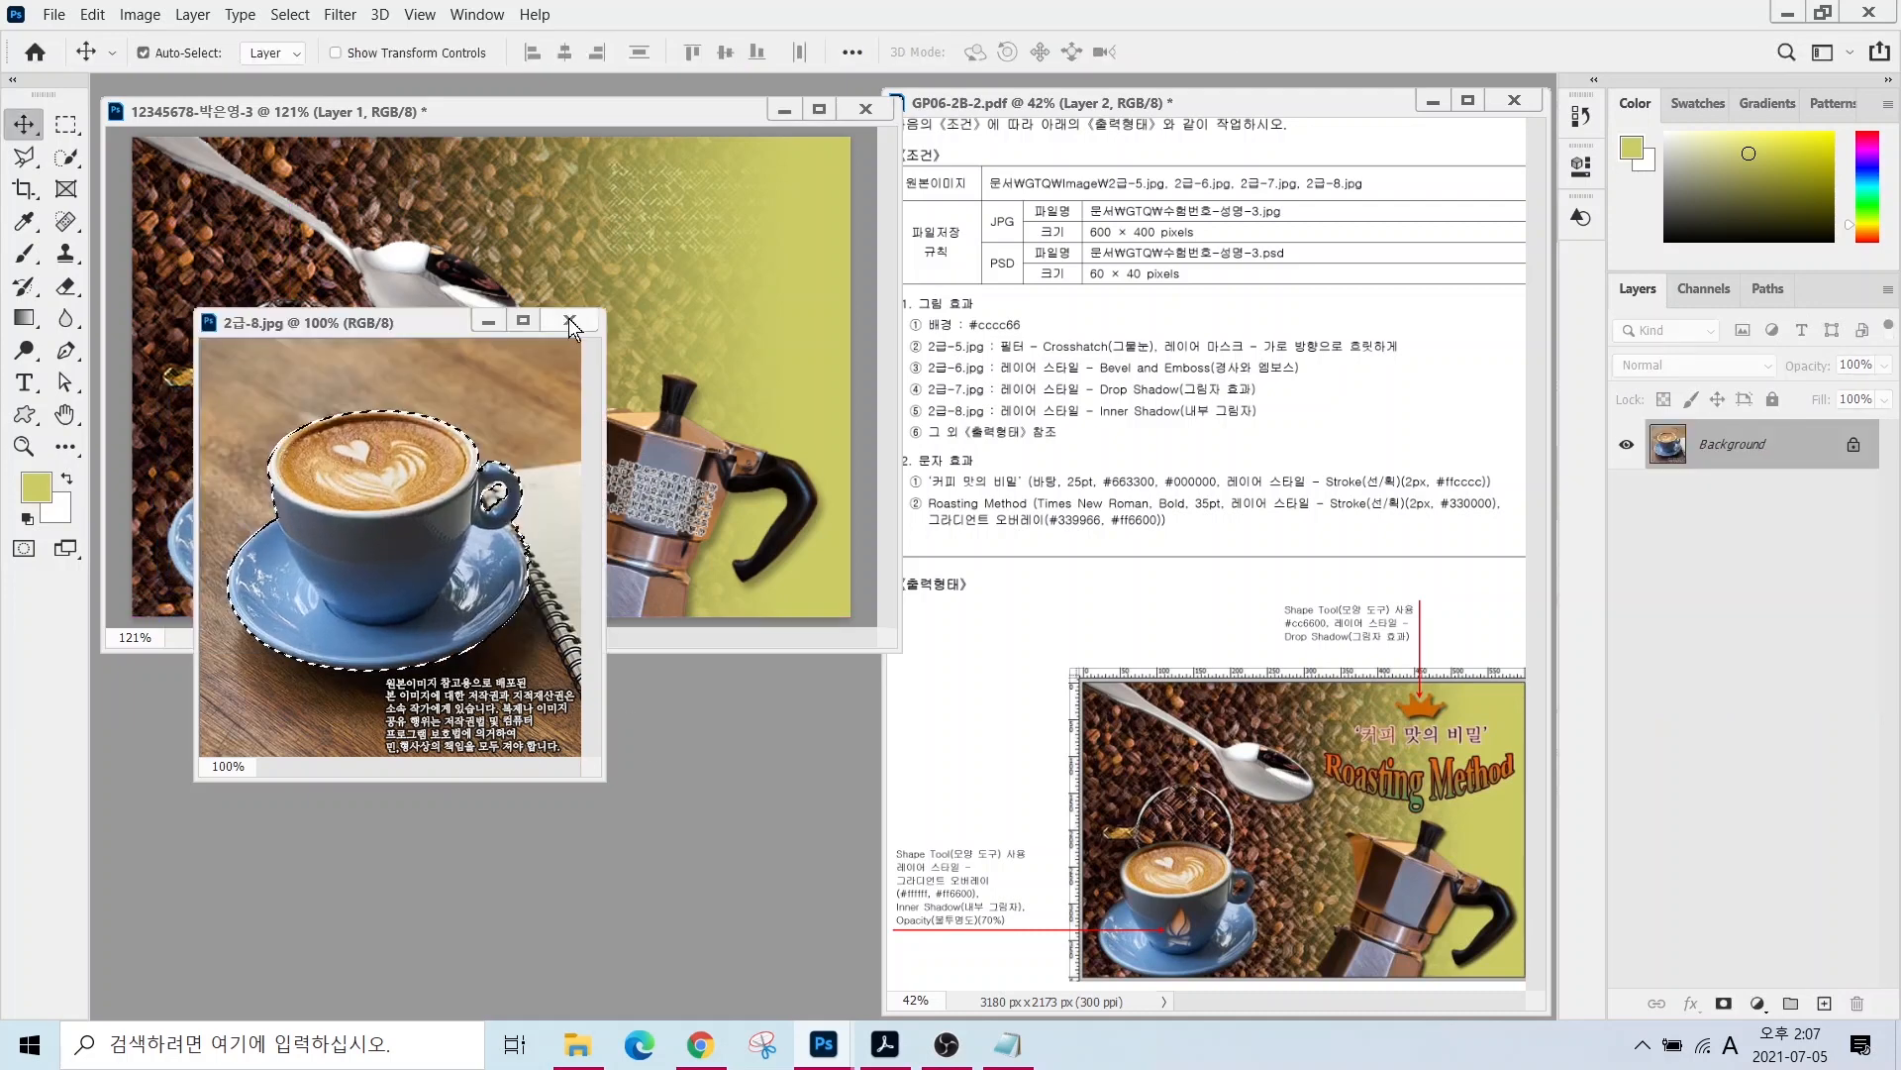
left_click(569, 318)
double_click(1721, 441)
- Name the cup layer 2-8 and give it an Inner Shadow effect
type("2-8")
key("Return")
left_click(1692, 1004)
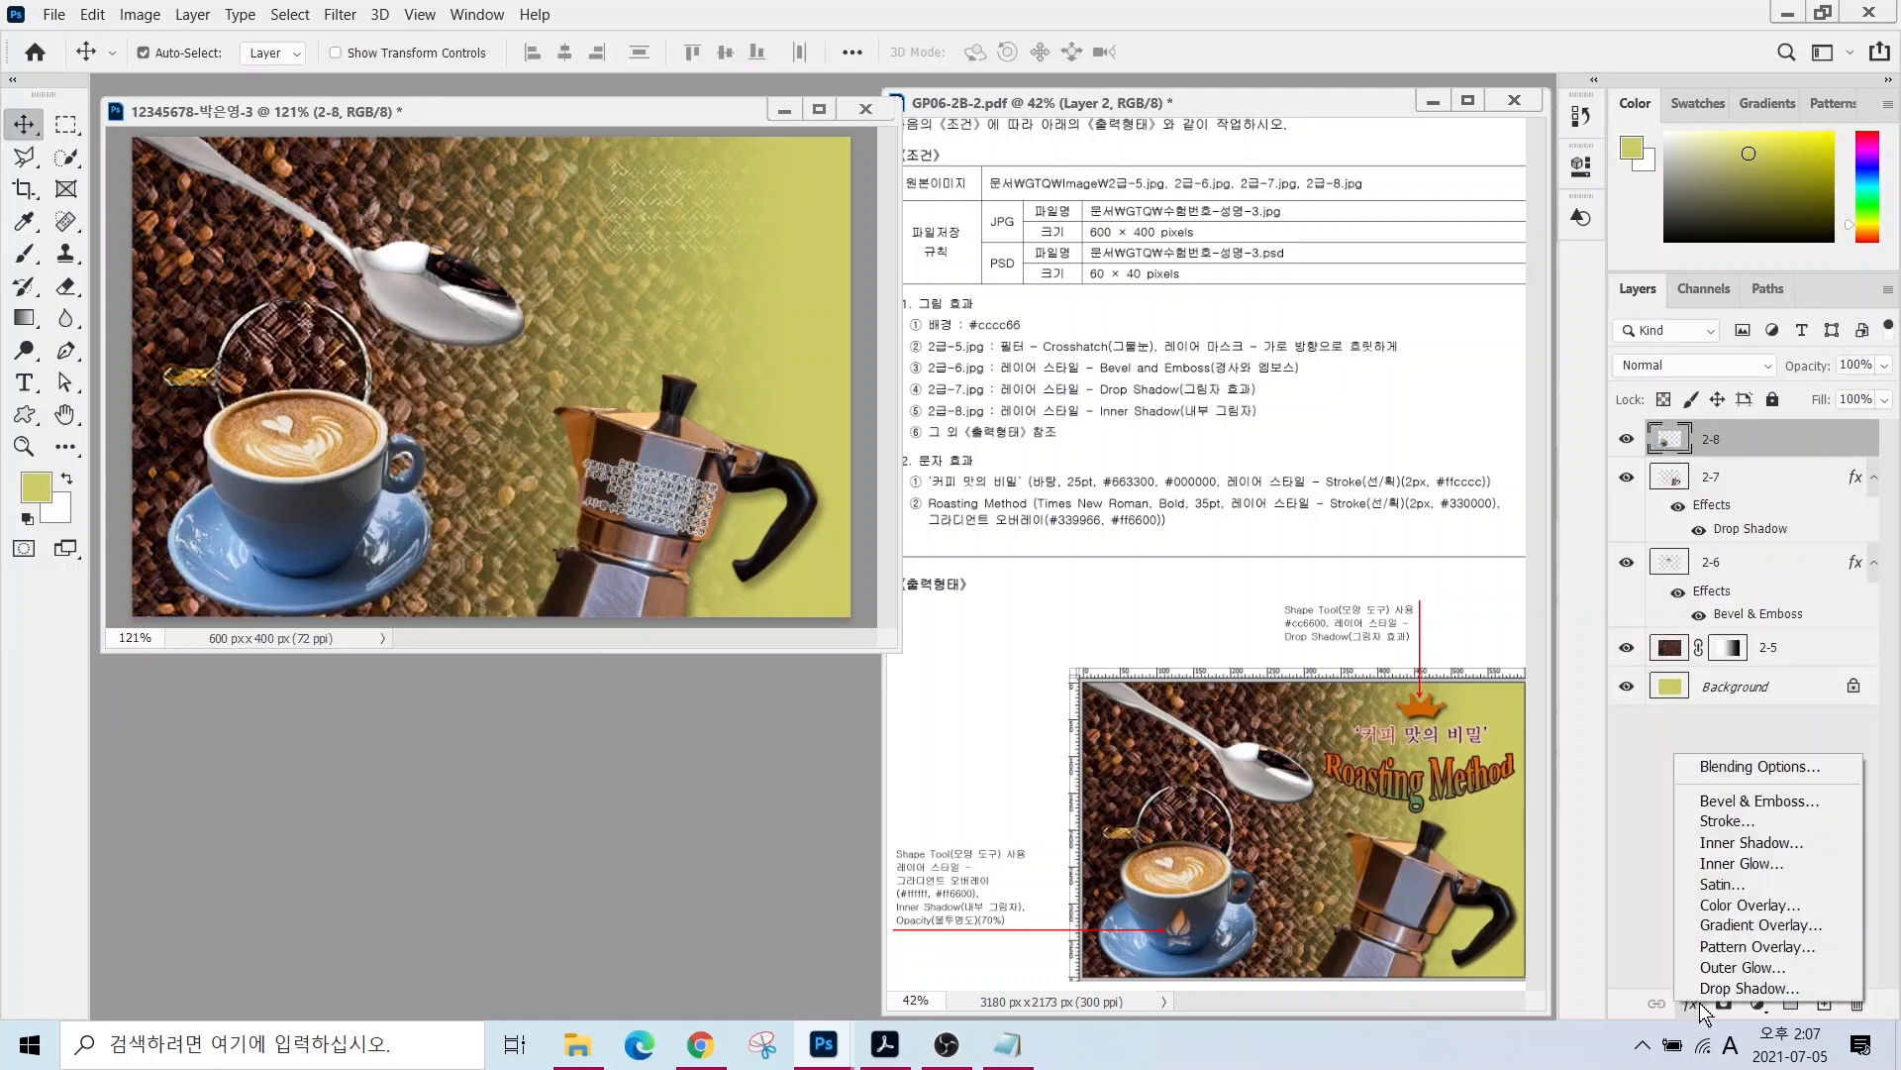
left_click(1728, 842)
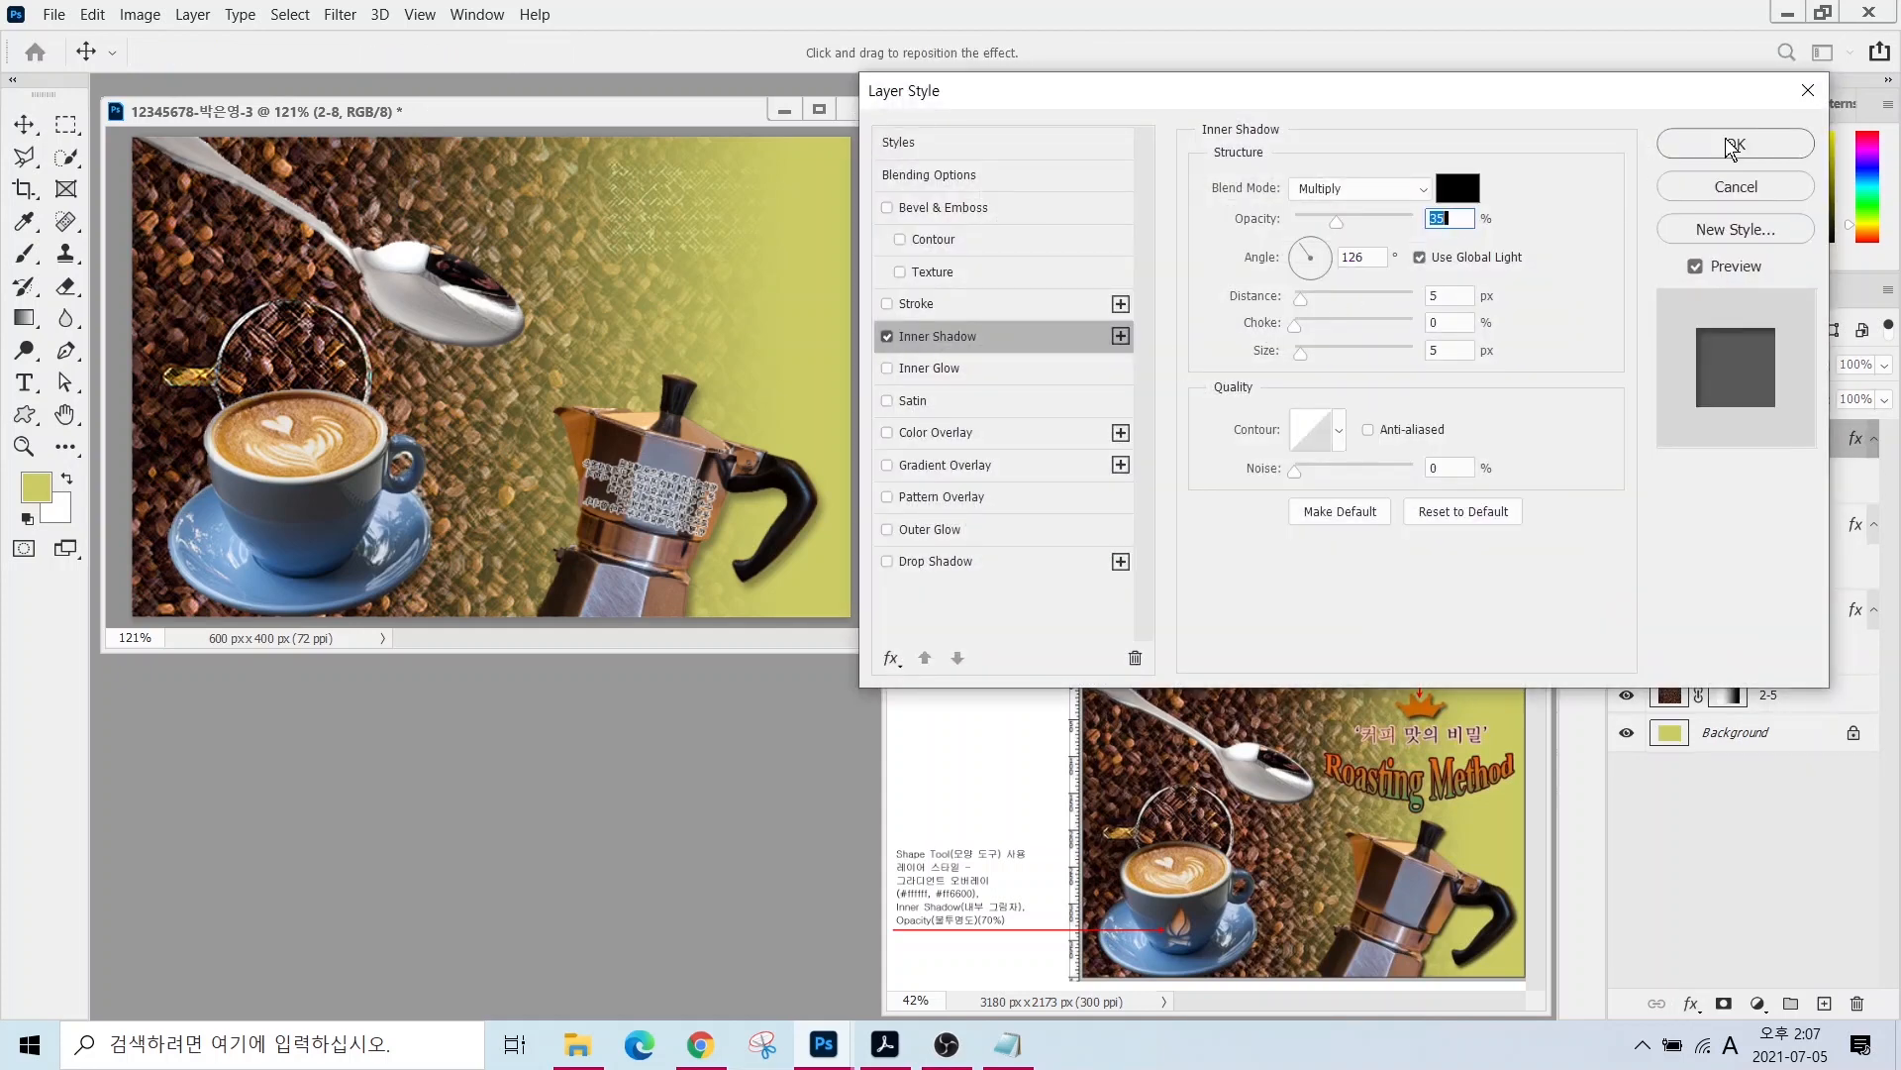
left_click(1735, 144)
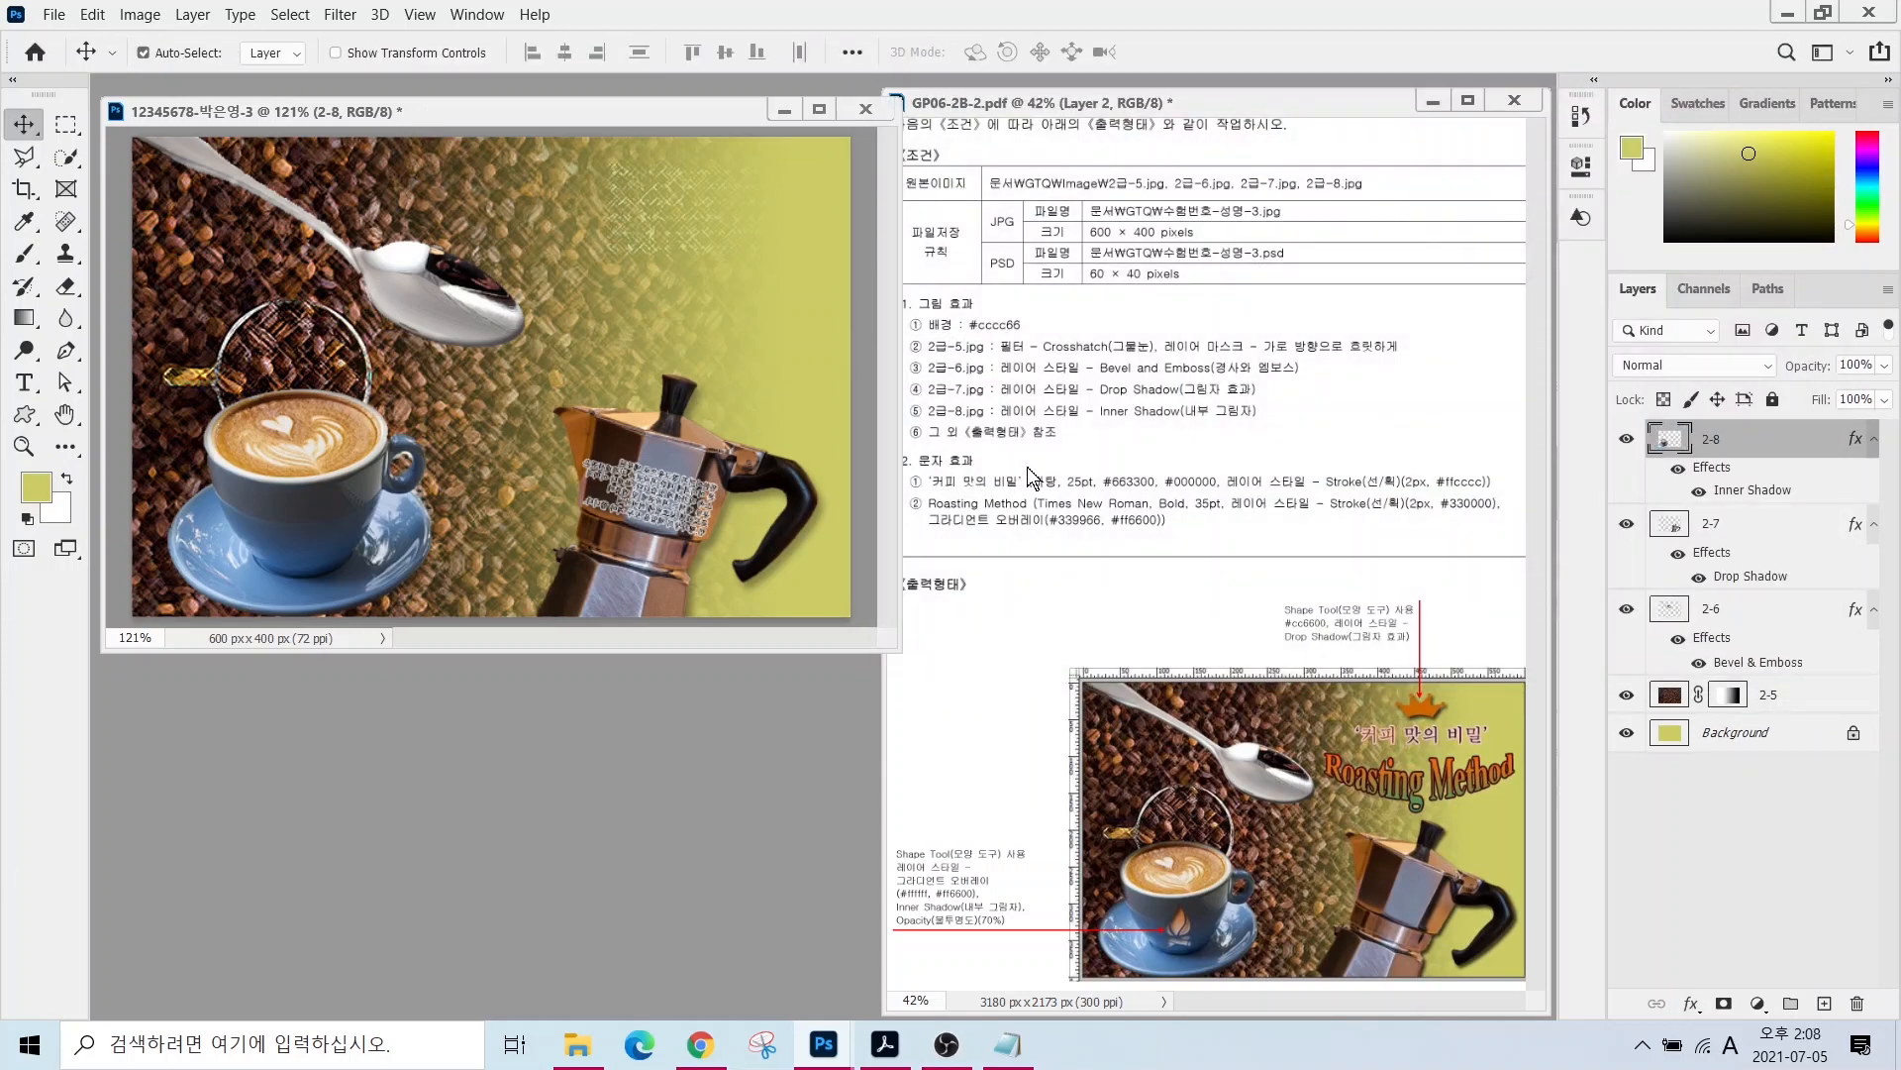
left_click_drag(1415, 703, 1384, 637)
- Select the Custom Shape tool and adjust its options bar settings
left_click(28, 414)
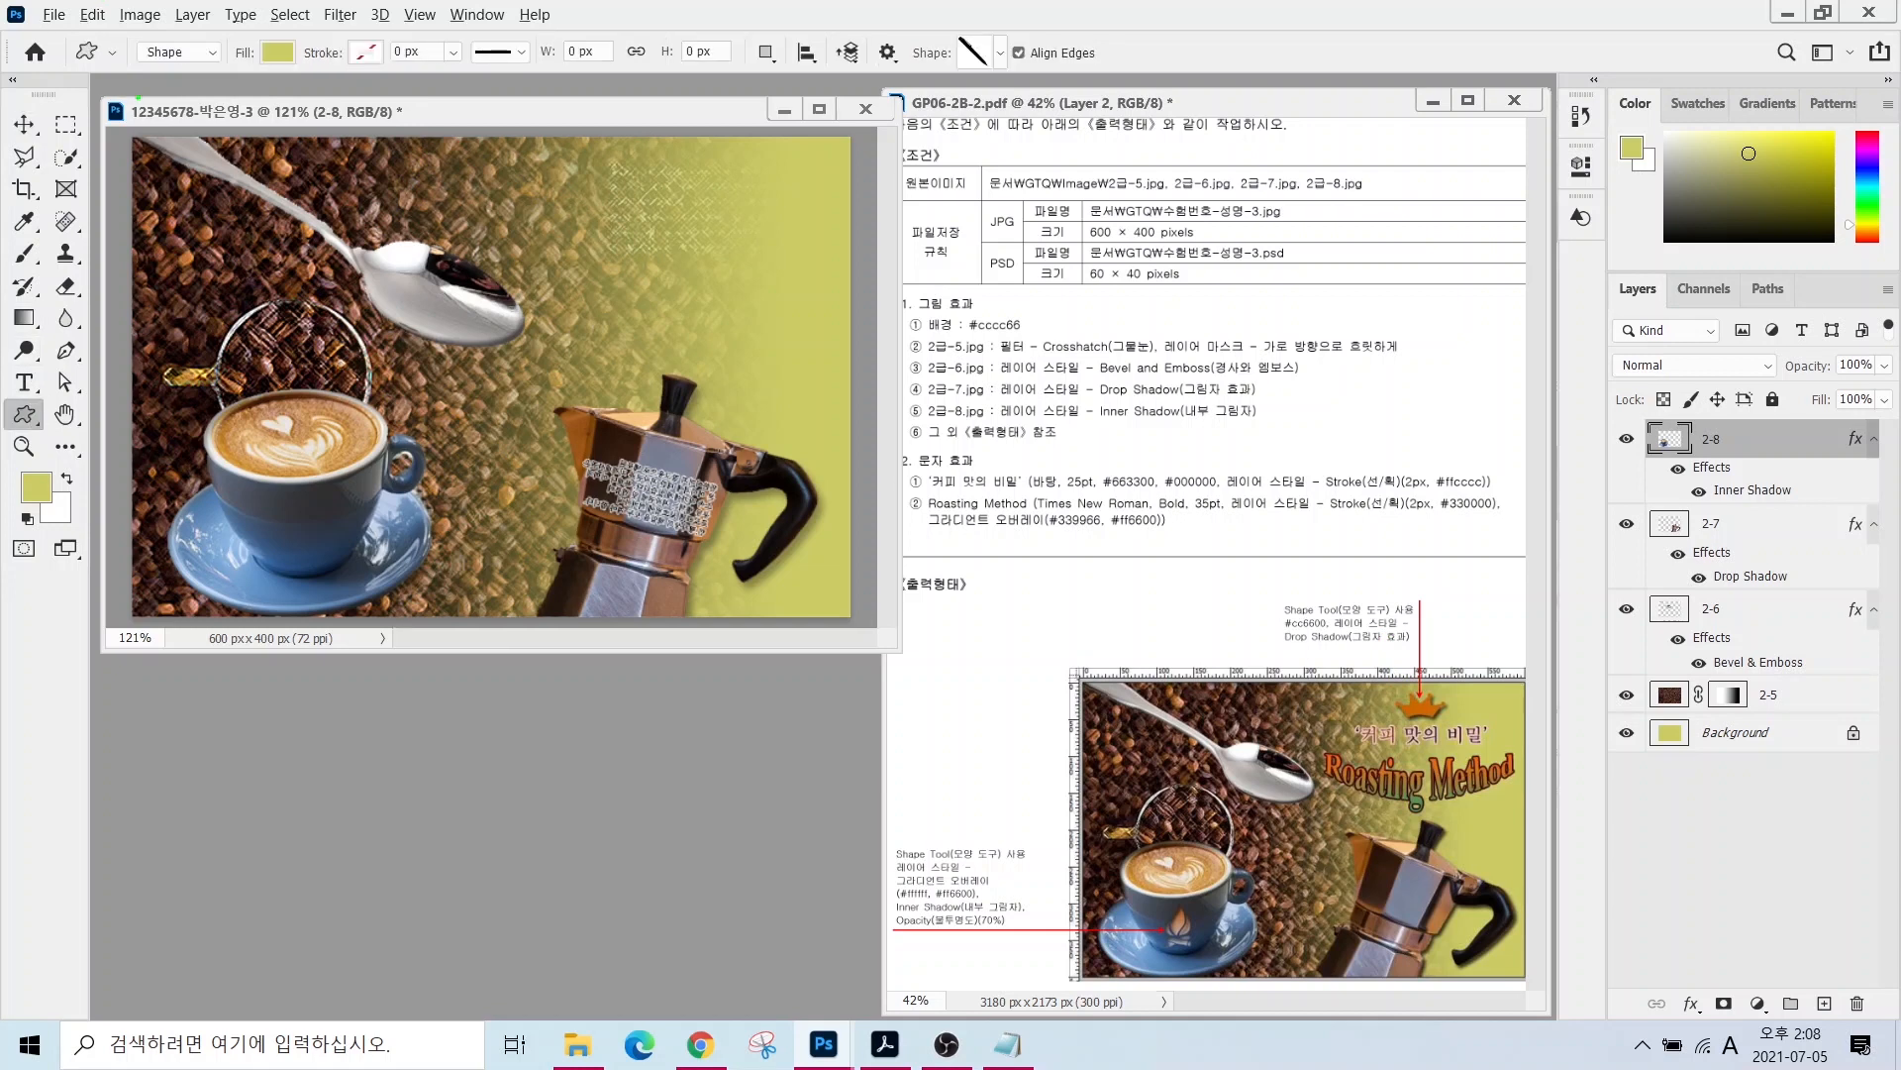
mouse_move(212, 81)
left_mouse_down()
mouse_move(177, 94)
mouse_move(126, 40)
mouse_move(164, 26)
mouse_move(206, 77)
mouse_move(55, 194)
left_mouse_up()
left_click_drag(139, 81, 160, 89)
mouse_move(311, 81)
left_mouse_down()
mouse_move(256, 97)
mouse_move(259, 42)
mouse_move(279, 30)
mouse_move(315, 69)
mouse_move(229, 148)
left_mouse_up()
left_click_drag(259, 91, 294, 97)
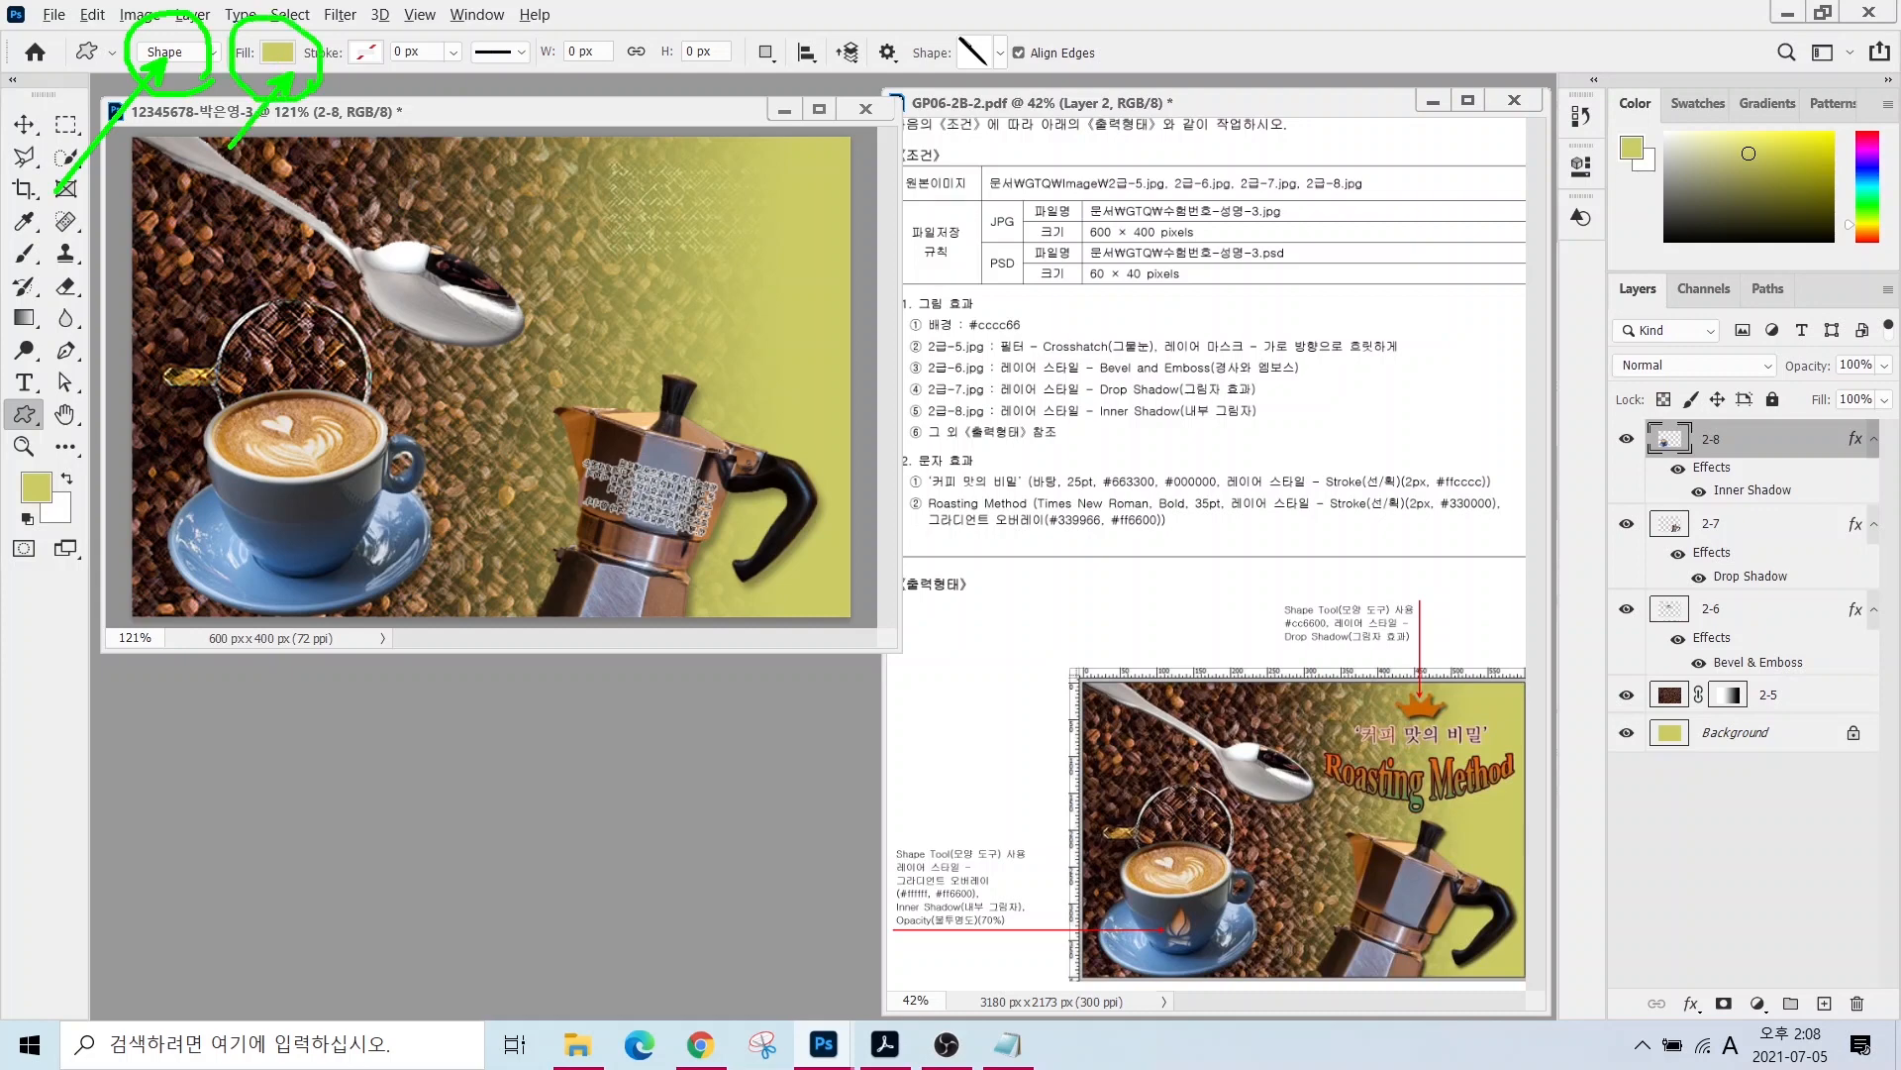
left_click_drag(407, 20, 340, 117)
mouse_move(987, 91)
left_mouse_down()
mouse_move(906, 40)
mouse_move(1067, 164)
left_mouse_up()
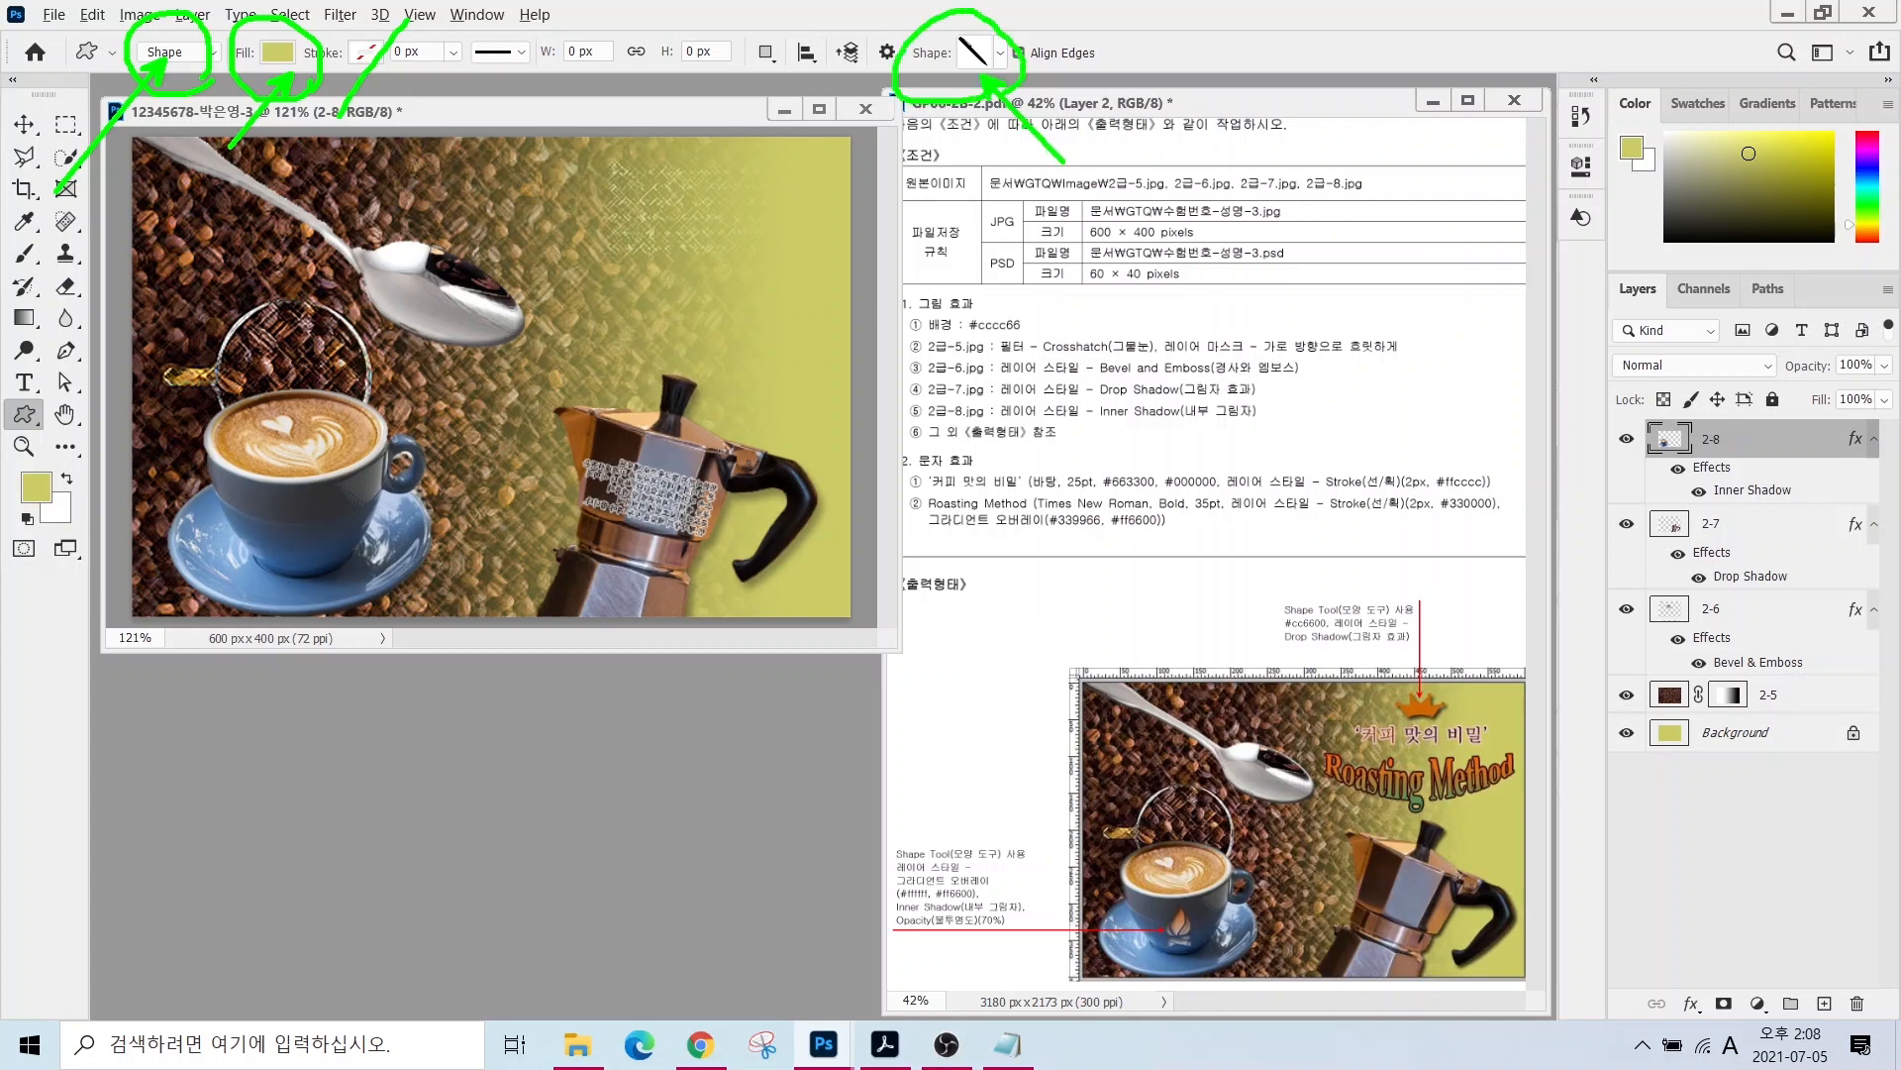
key("Escape")
- Draw a crown shape near the top right and fill it with orange #cc6600
left_click(1000, 53)
double_click(1037, 832)
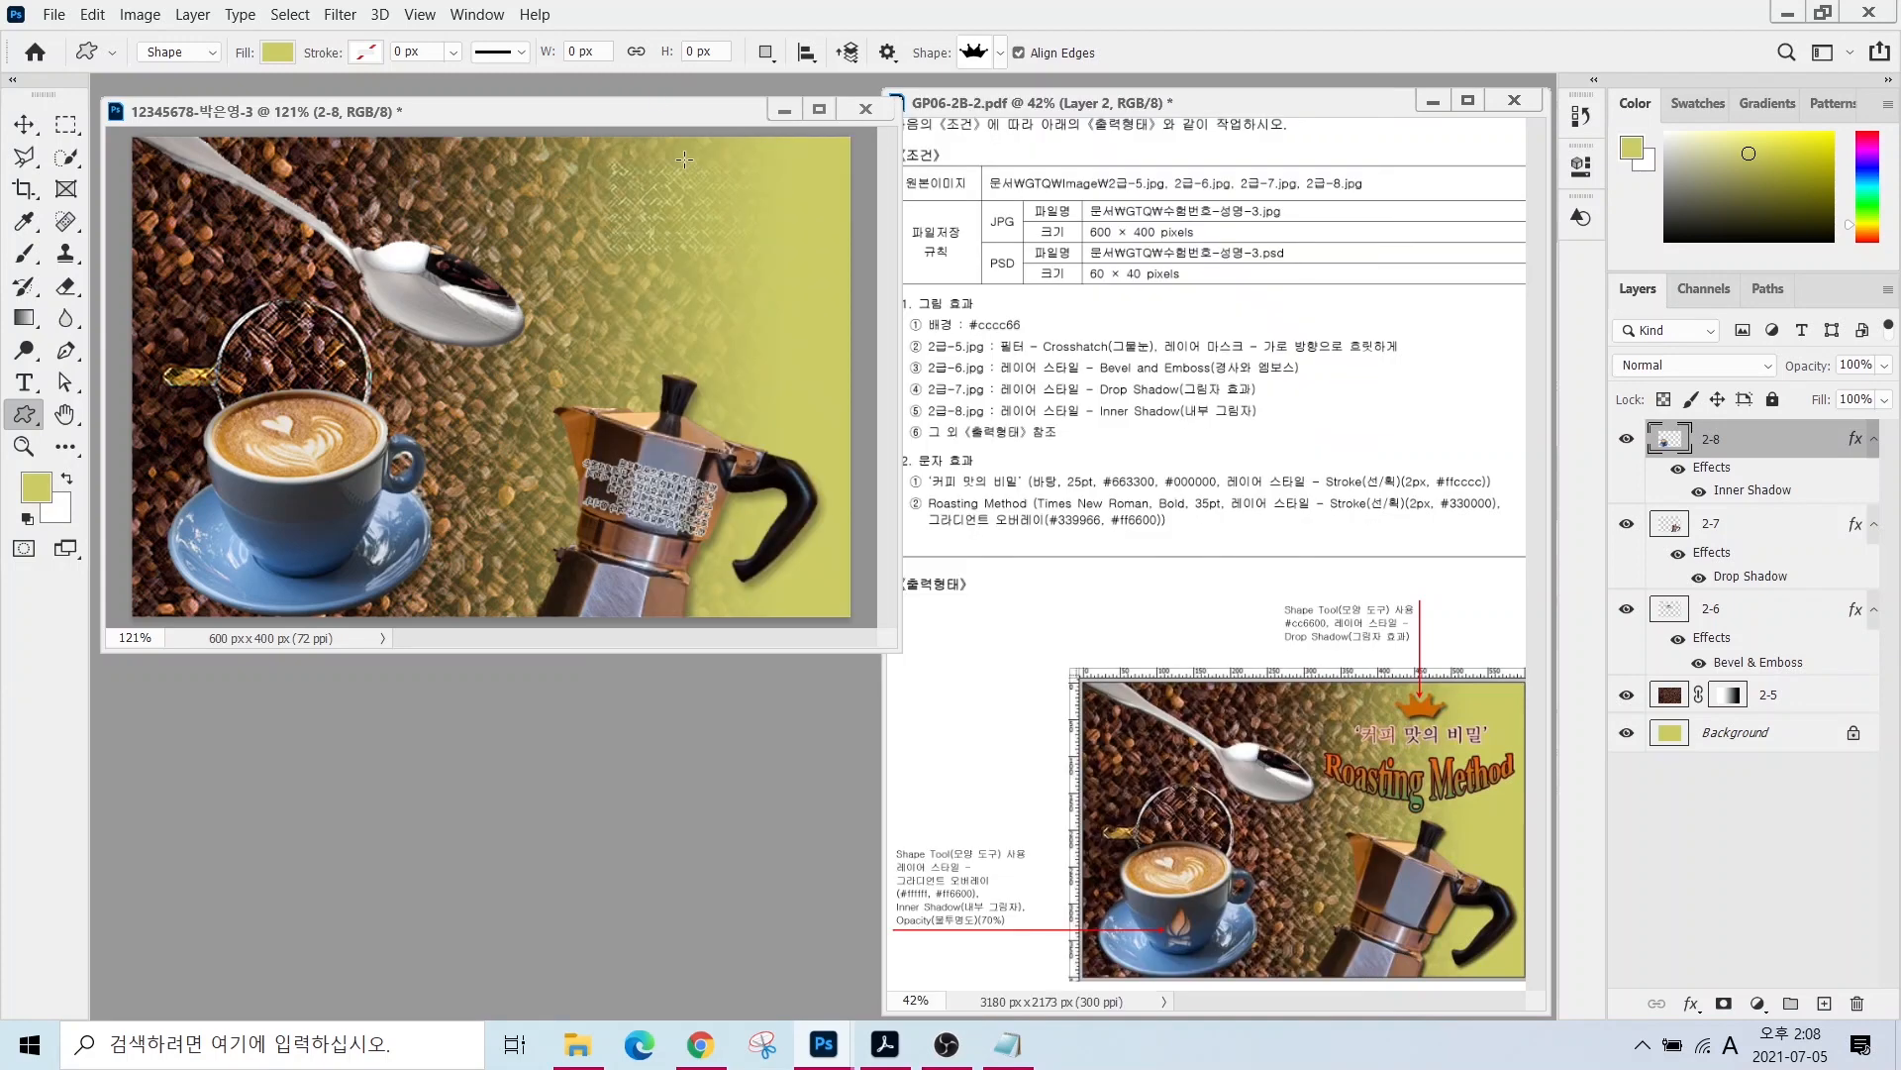
left_click_drag(683, 159, 792, 210)
double_click(1670, 439)
type("cc66")
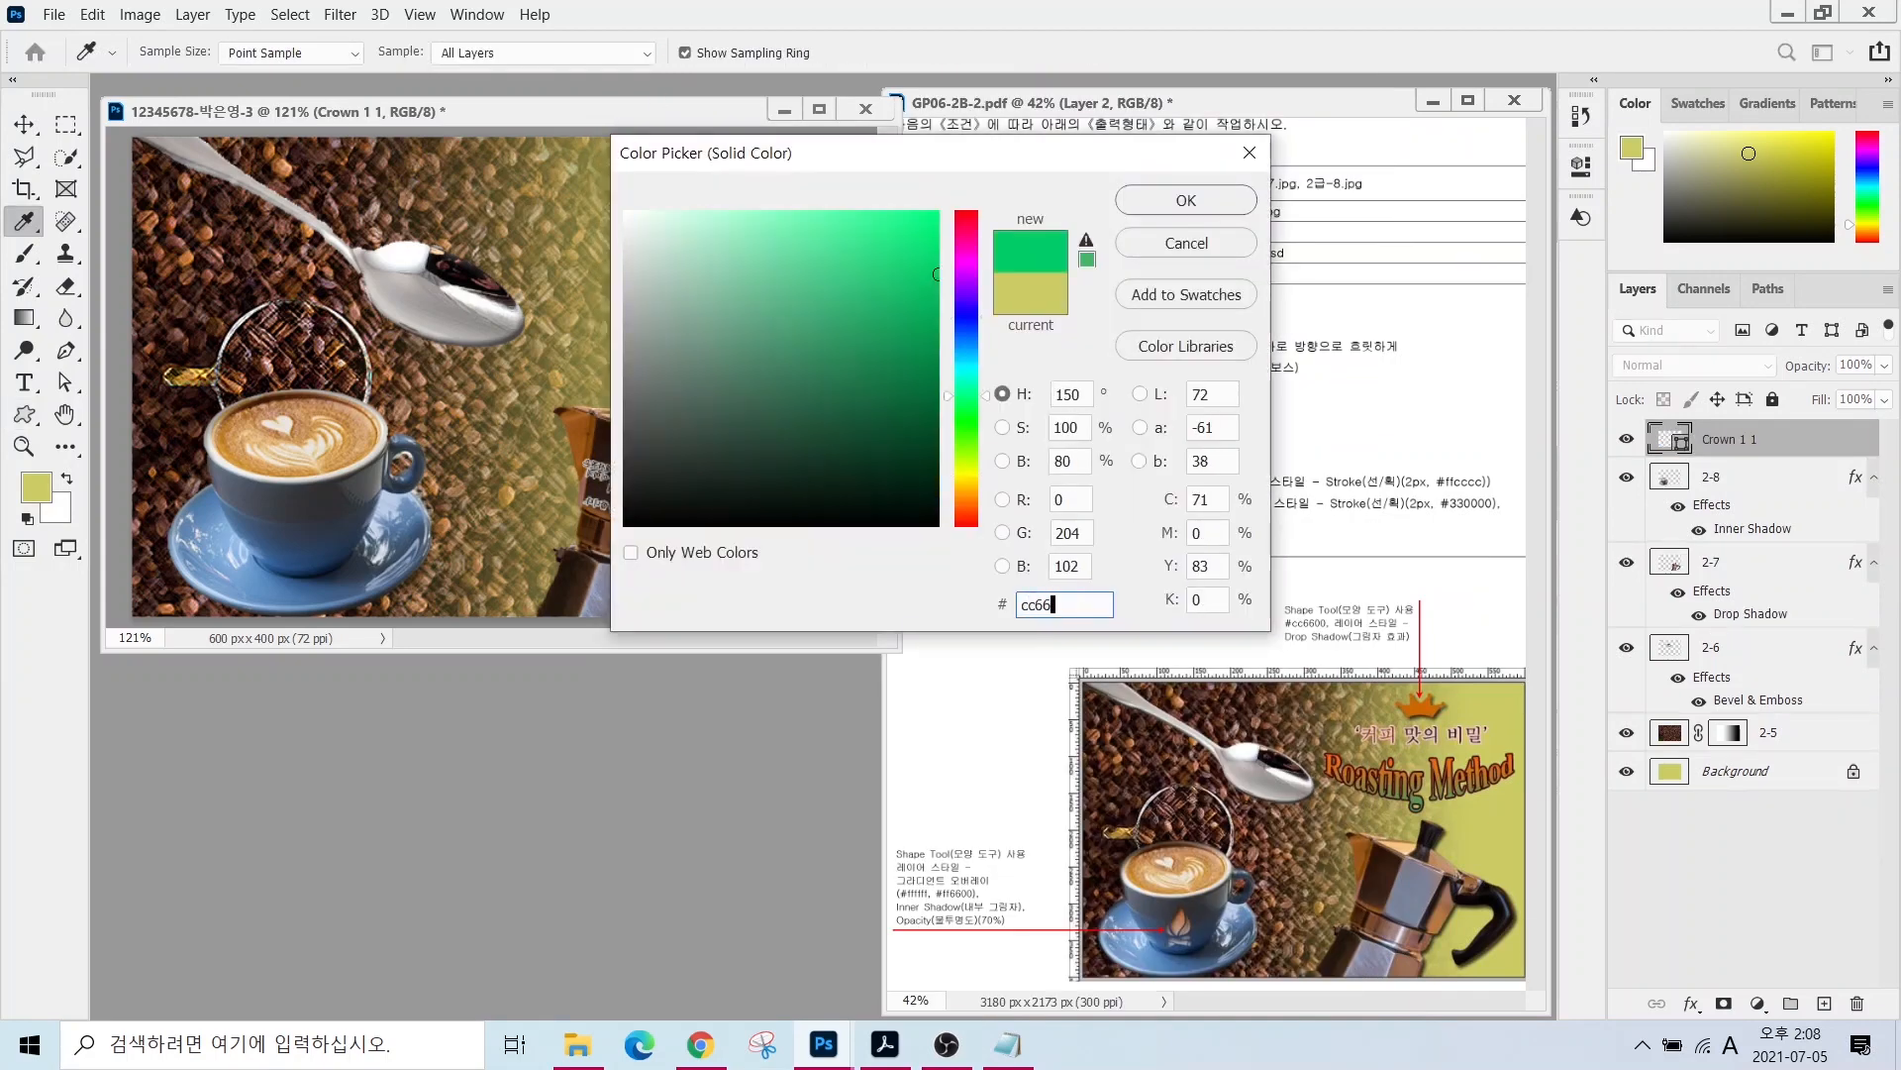
type("00")
key("Return")
- Add a drop shadow to the crown shape
left_click(1691, 1003)
left_click(1718, 983)
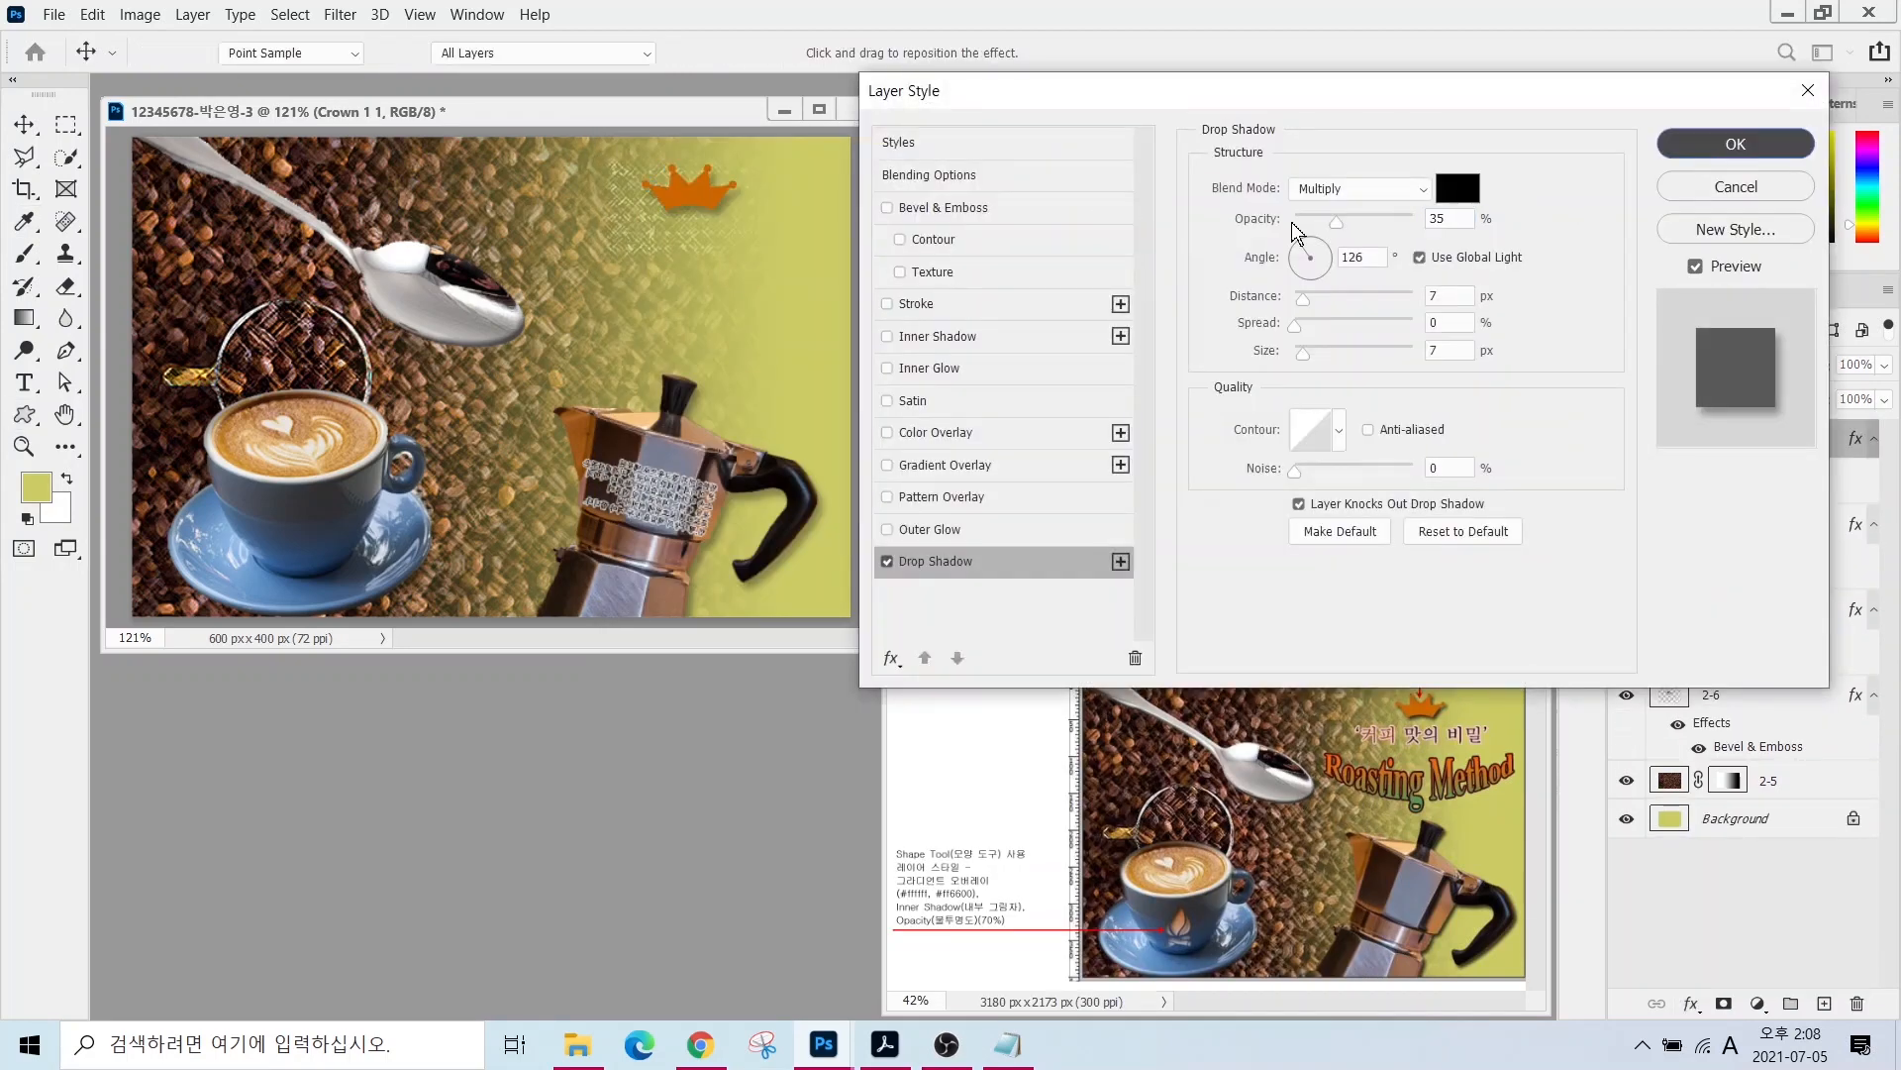
key("Return")
key("v")
left_click(23, 414)
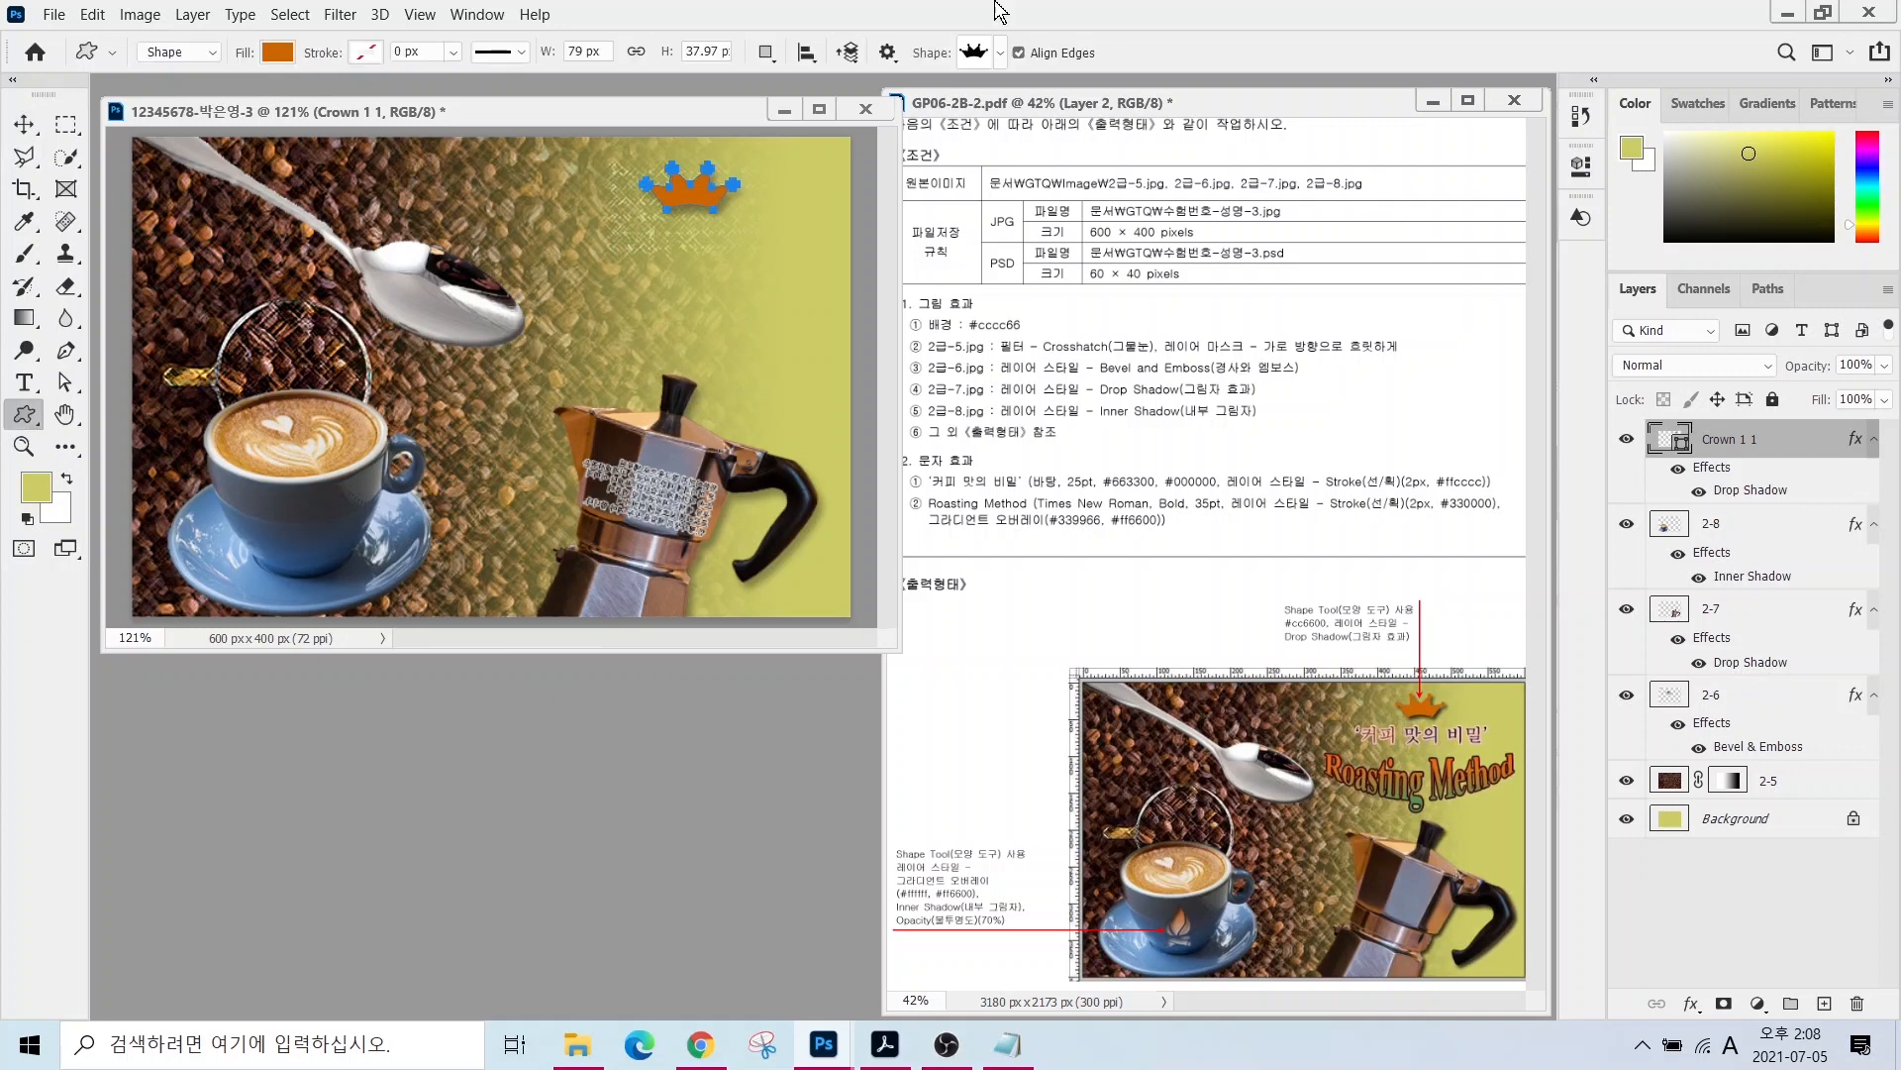
left_click(1000, 52)
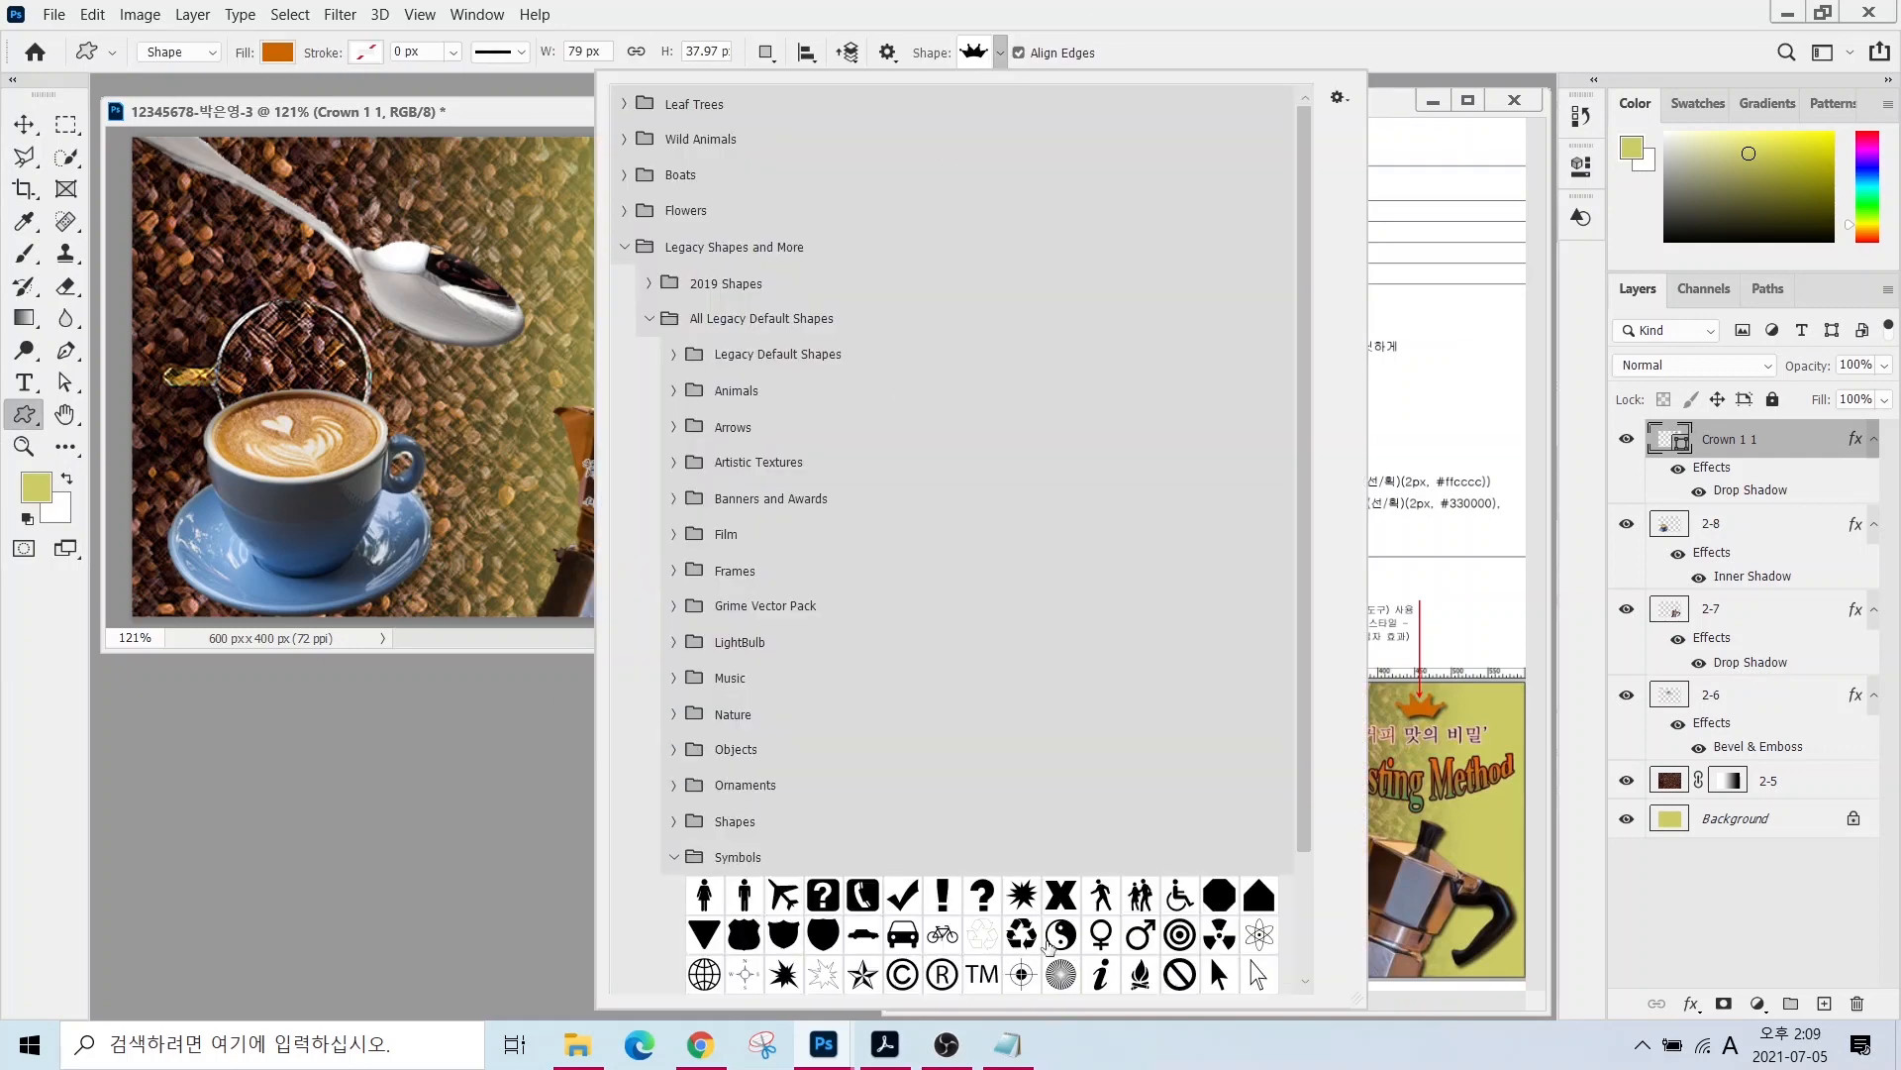
- Draw a campfire shape on the latte cup with a white #ffffff fill
scroll(1050, 946, "down", 3)
double_click(1140, 828)
left_click_drag(263, 501, 305, 570)
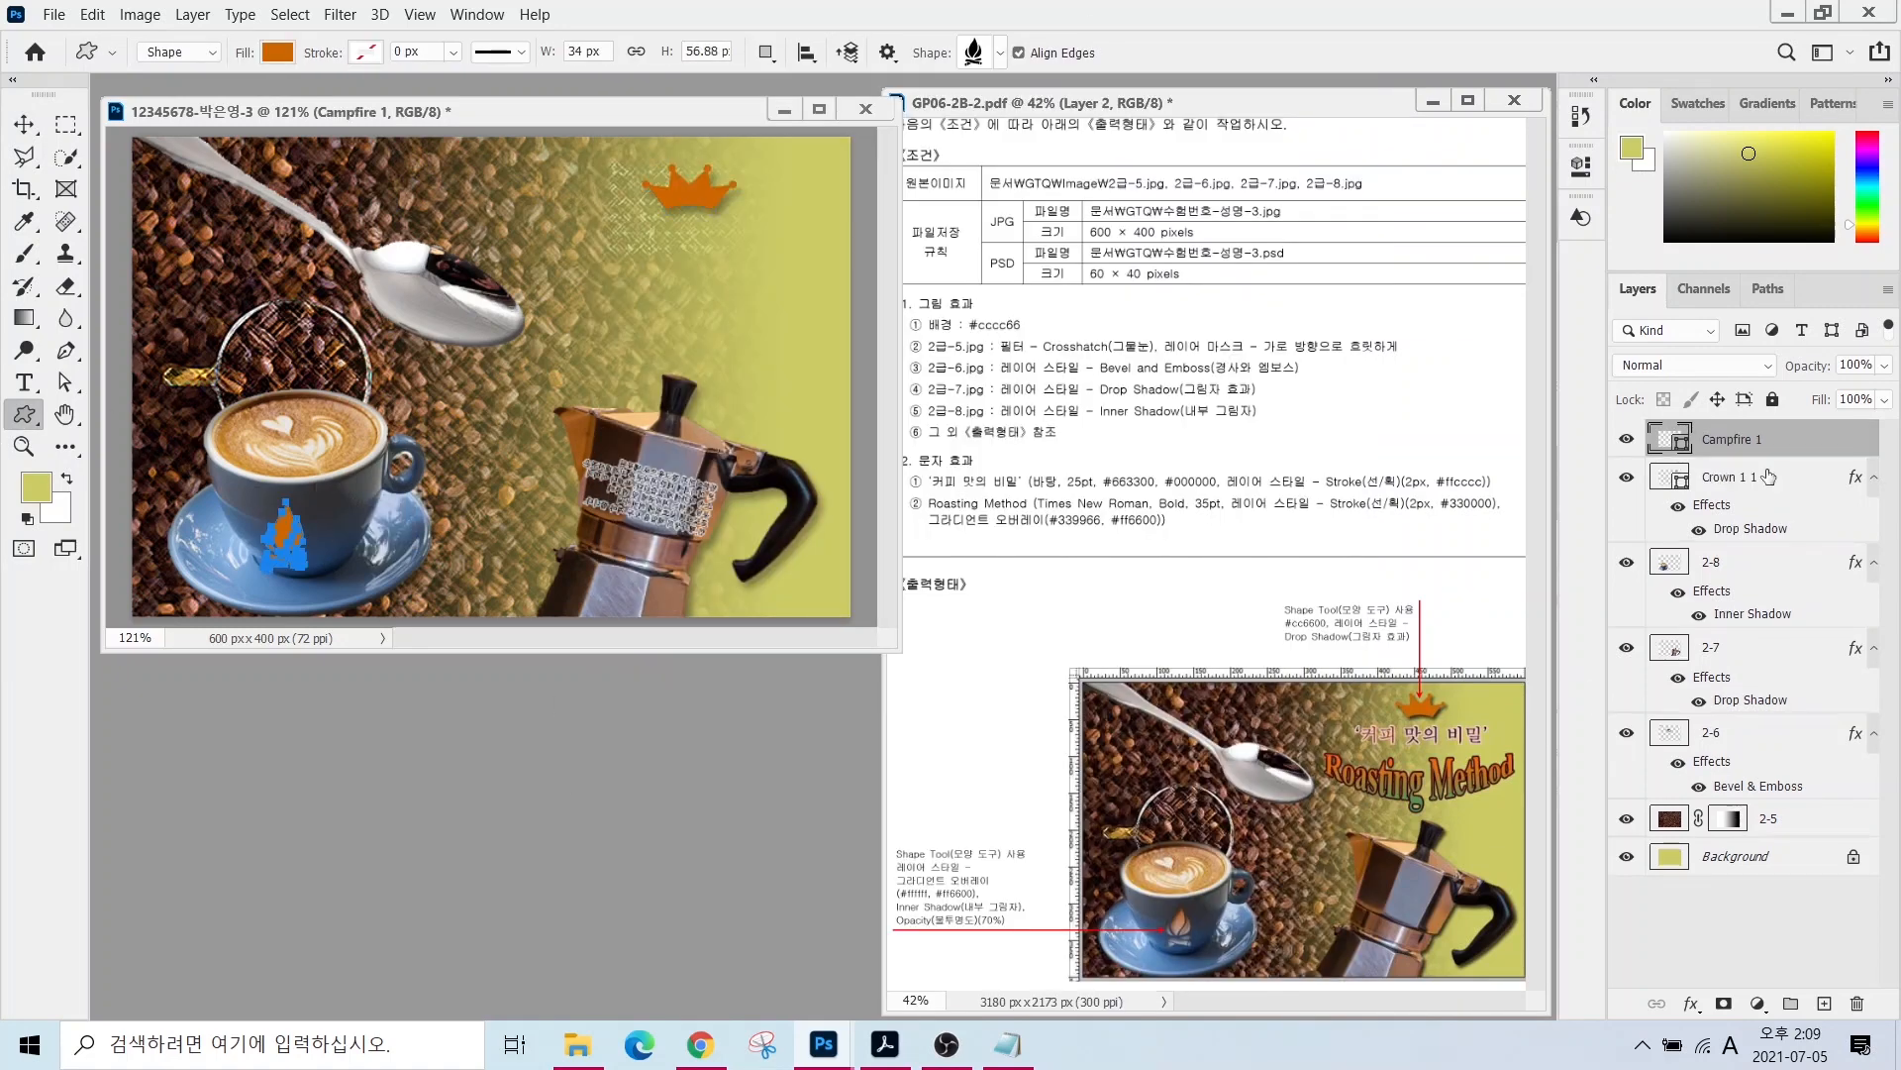
double_click(1670, 438)
type("ffffff")
left_click(1188, 195)
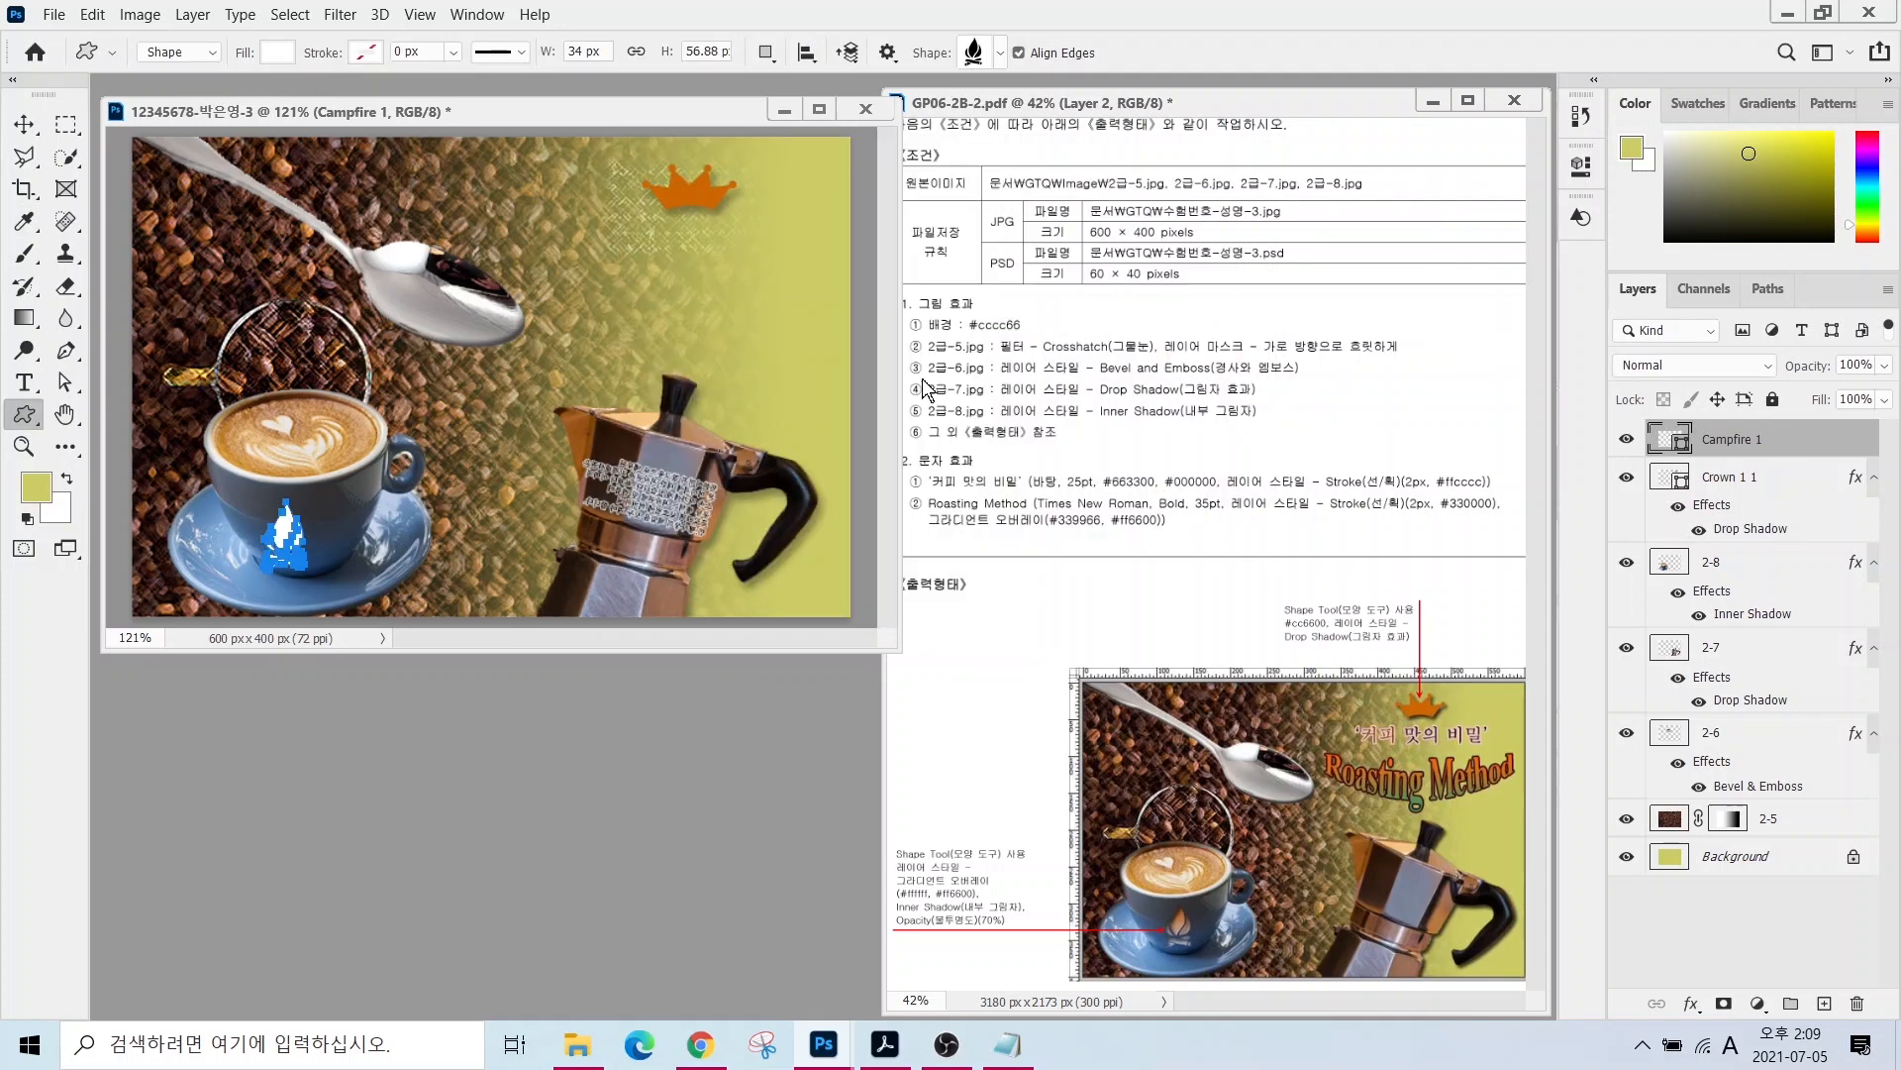
- Give the campfire a white-to-#ff6600 gradient overlay and an inner shadow
left_click(1692, 1003)
left_click(1724, 934)
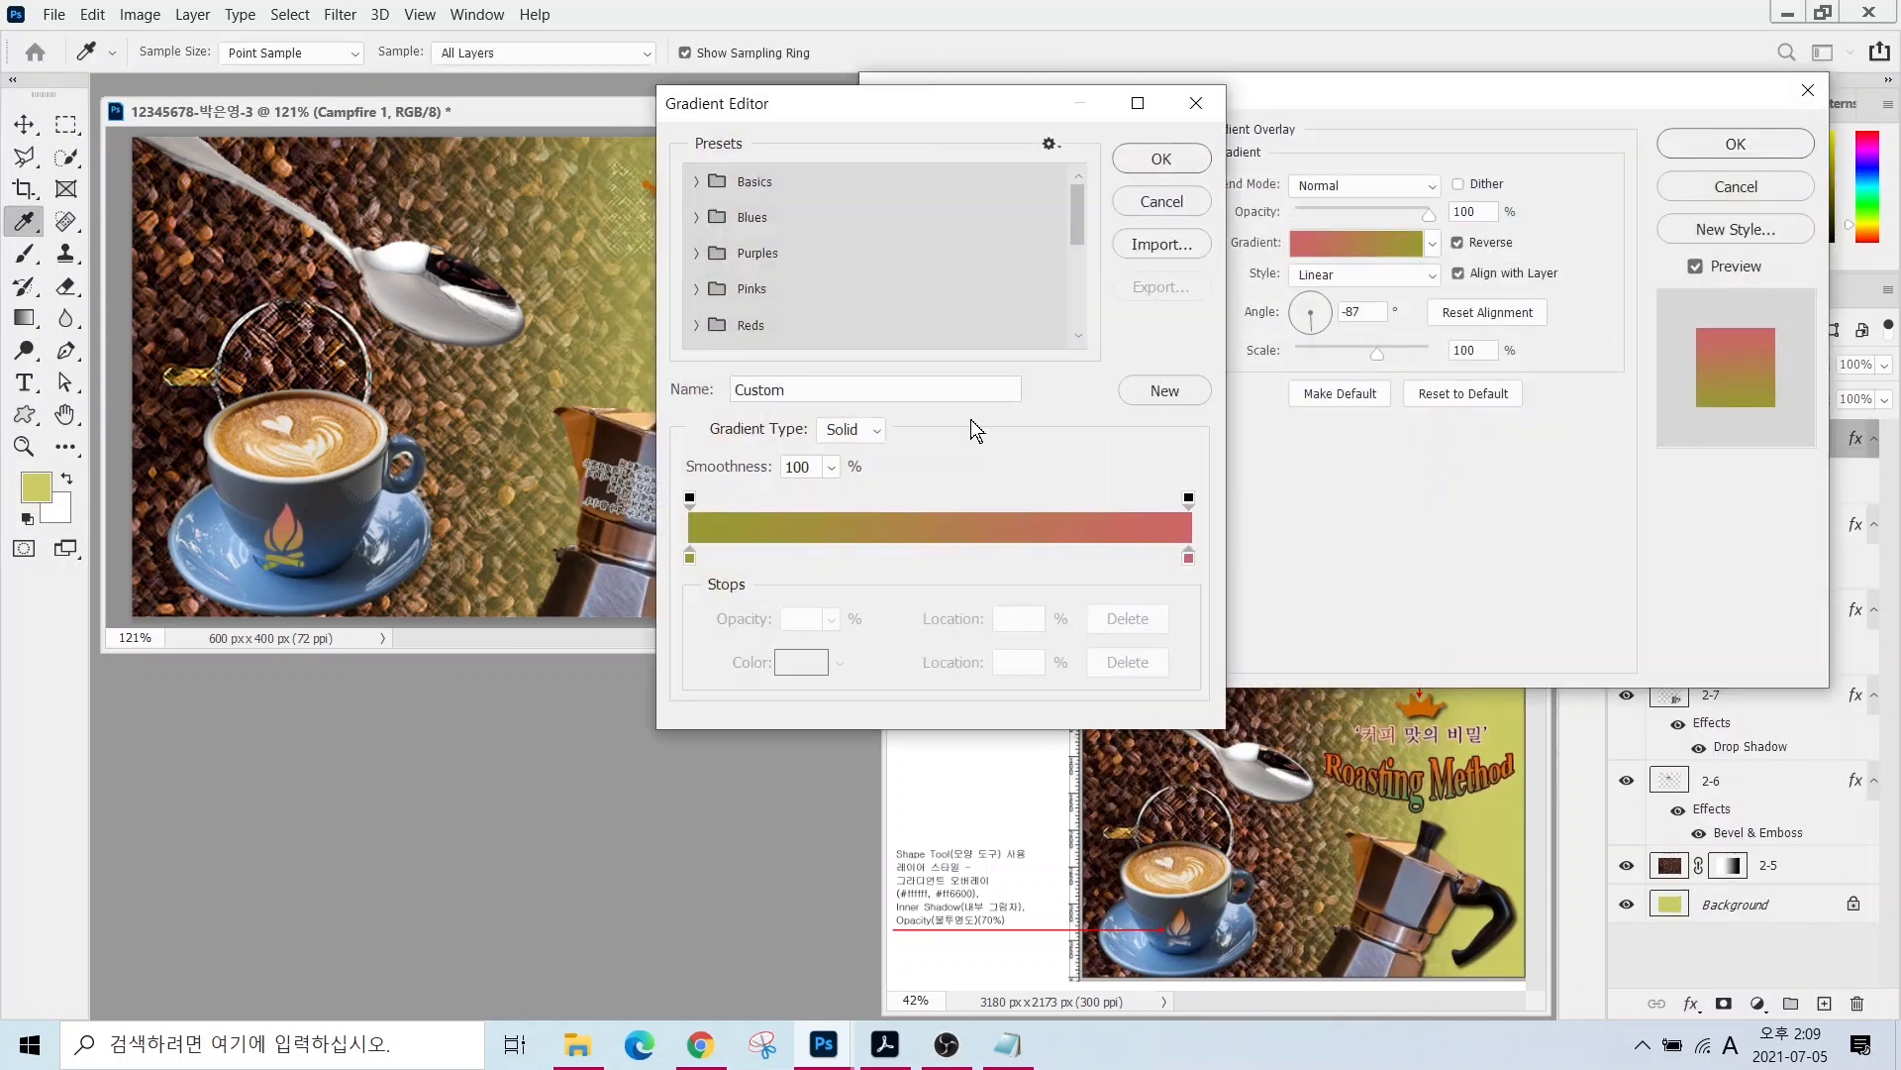
double_click(690, 557)
type("ffffff")
left_click(1187, 200)
double_click(1188, 556)
type("f")
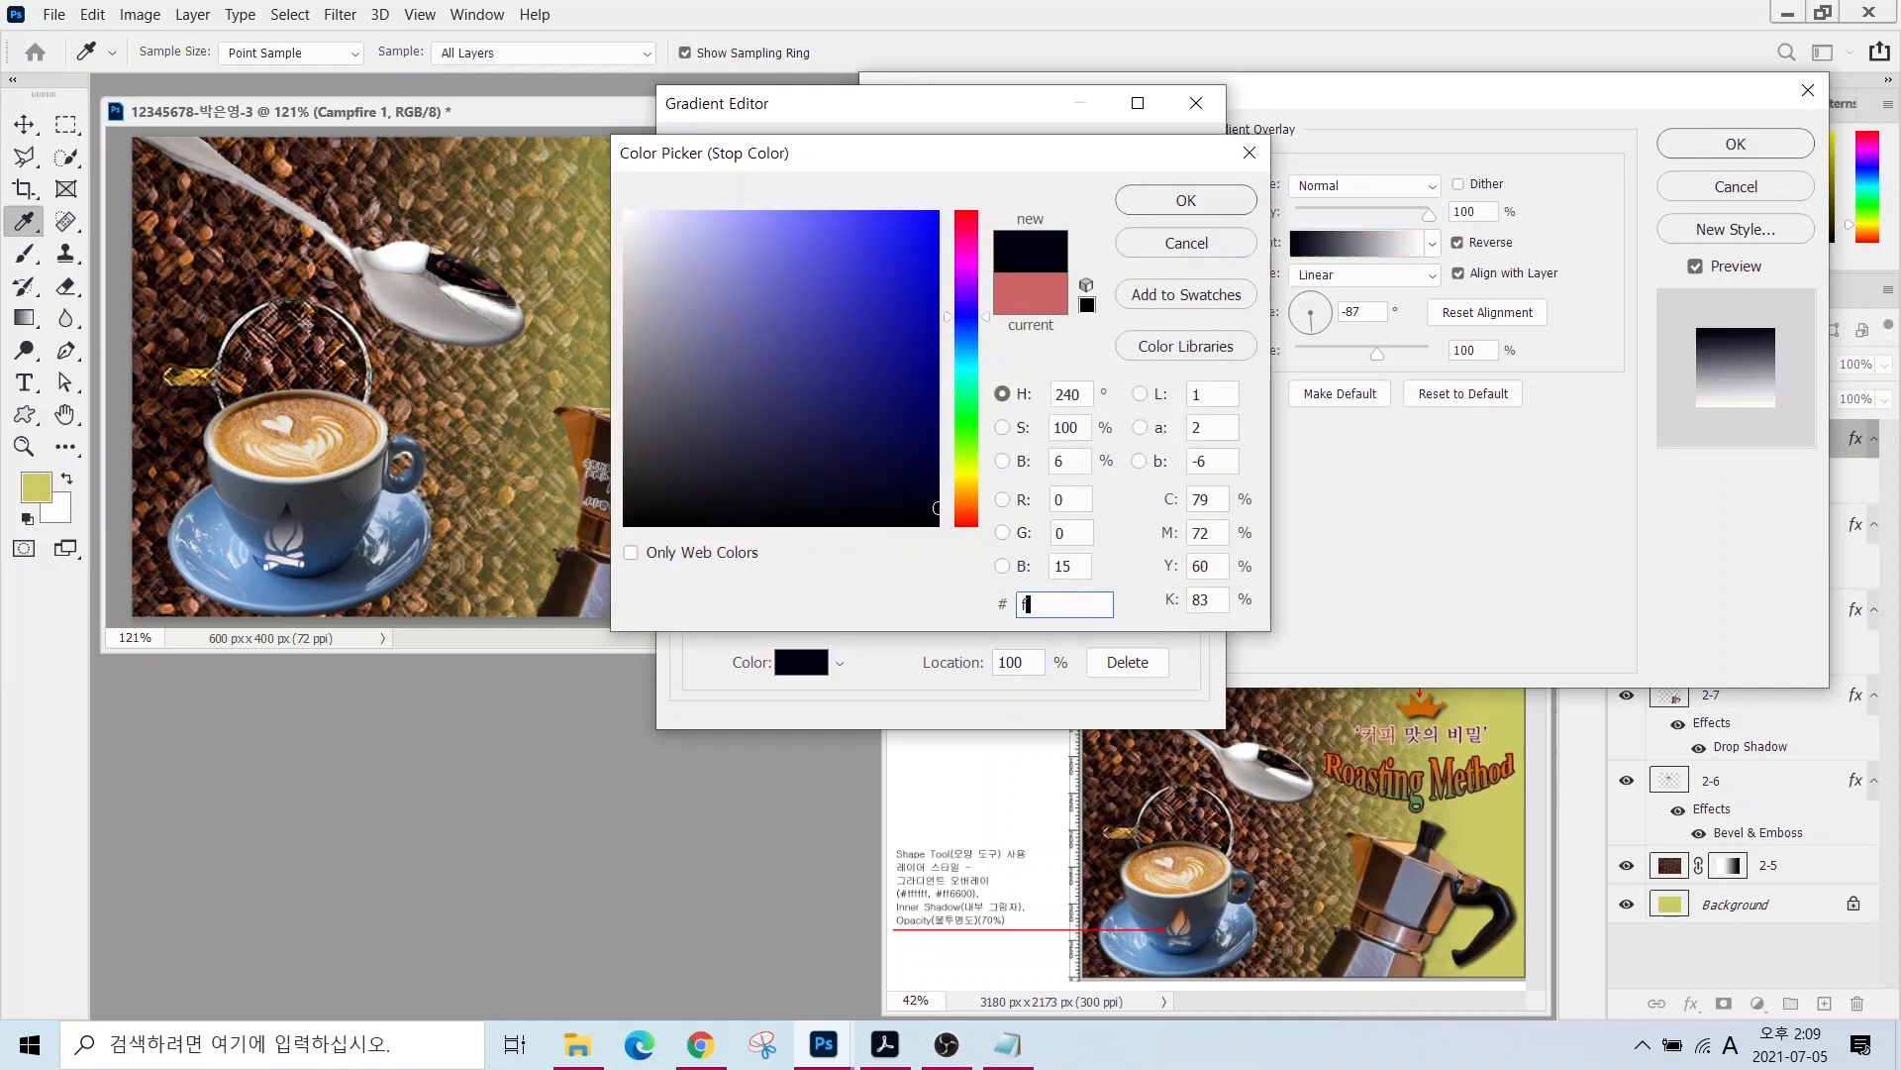
type("f6600")
key("Return")
left_click(1176, 158)
left_click(921, 336)
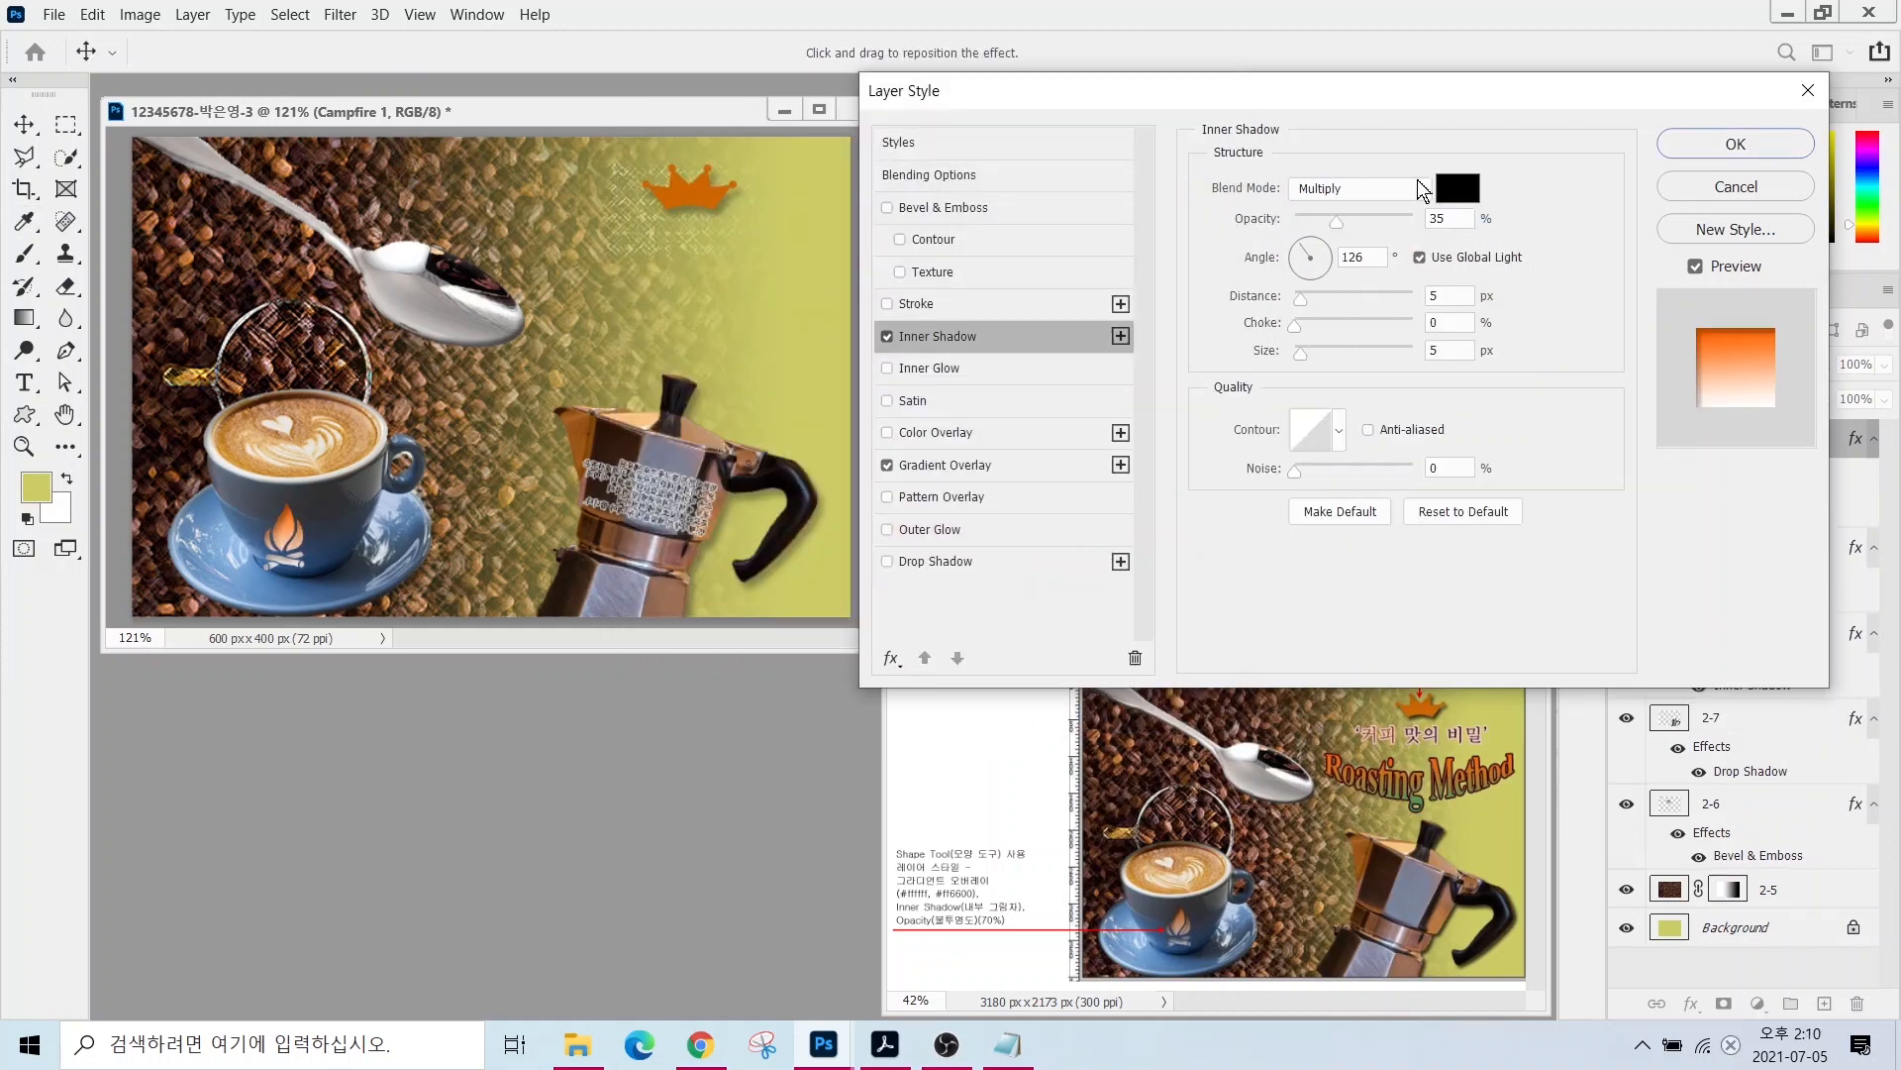
left_click(1736, 144)
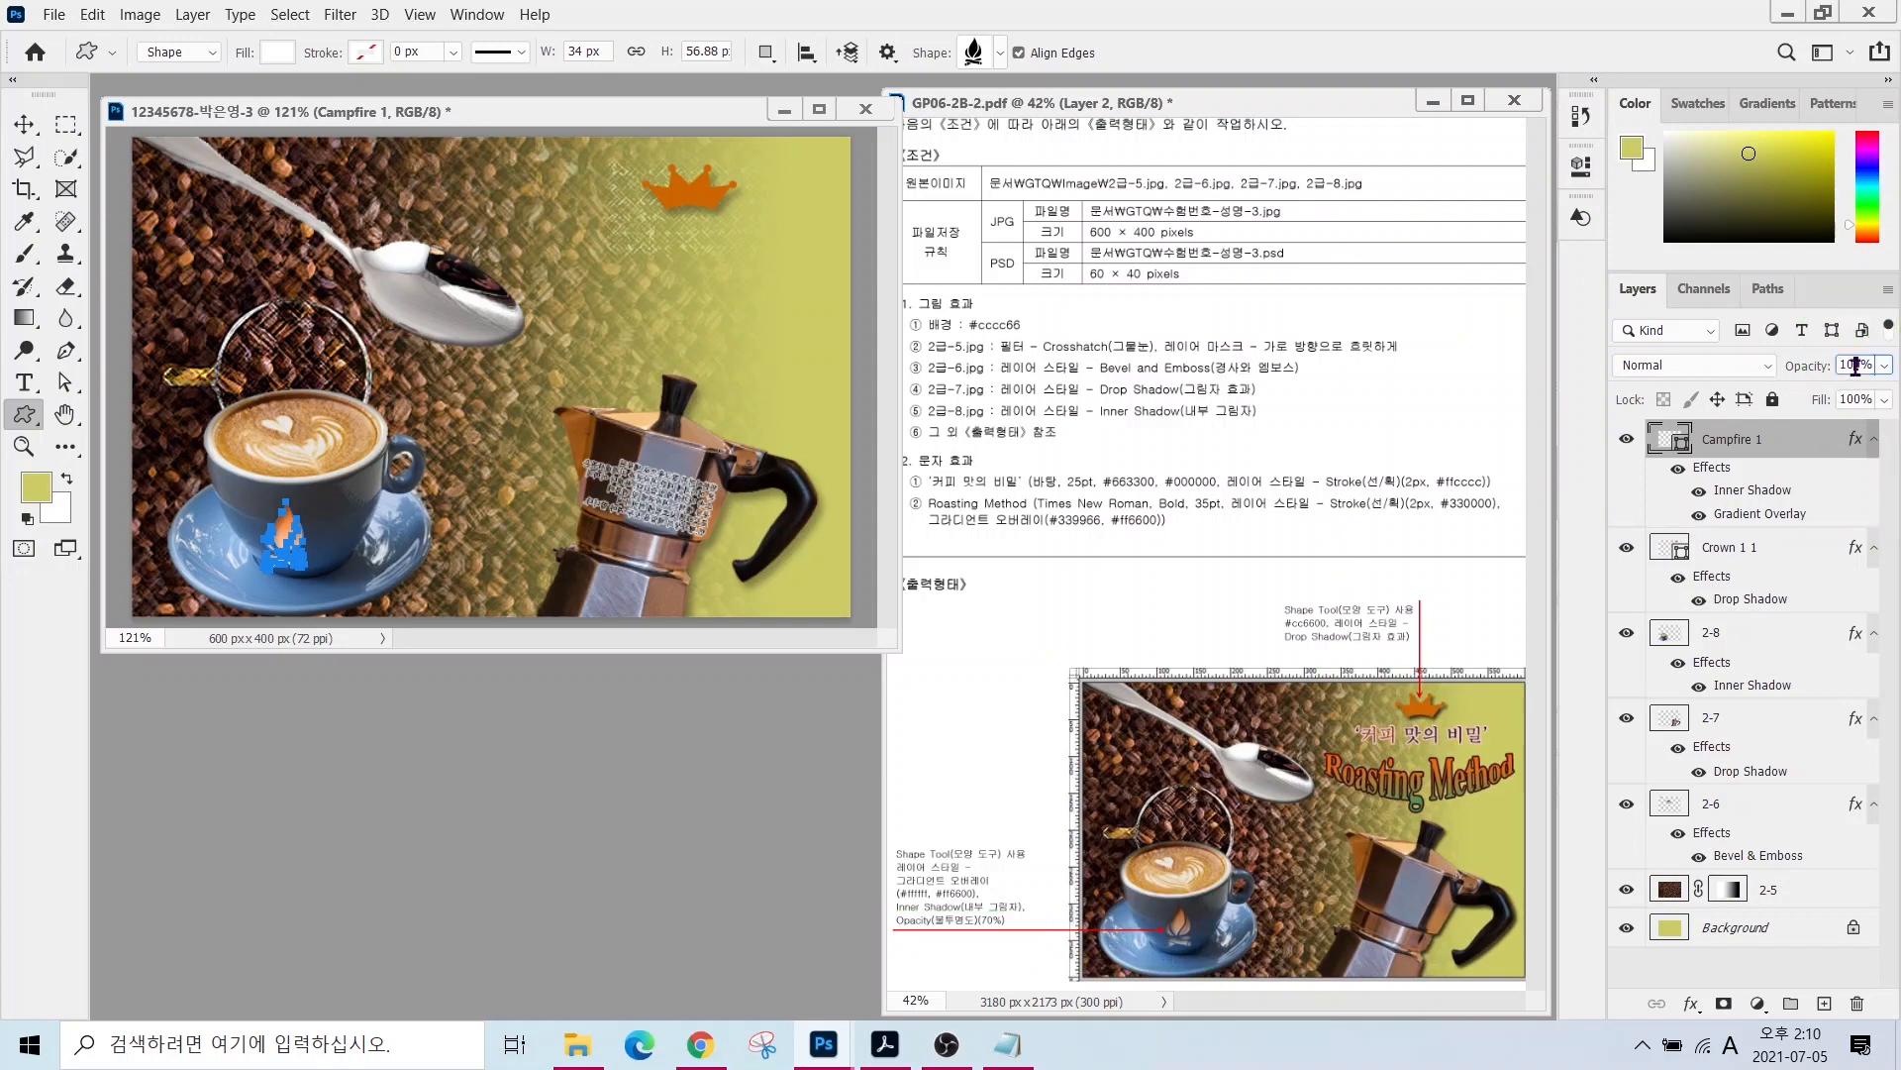
- Set the campfire to 70% opacity and shift it slightly up and right on the cup
type("70")
key("Return")
key("v")
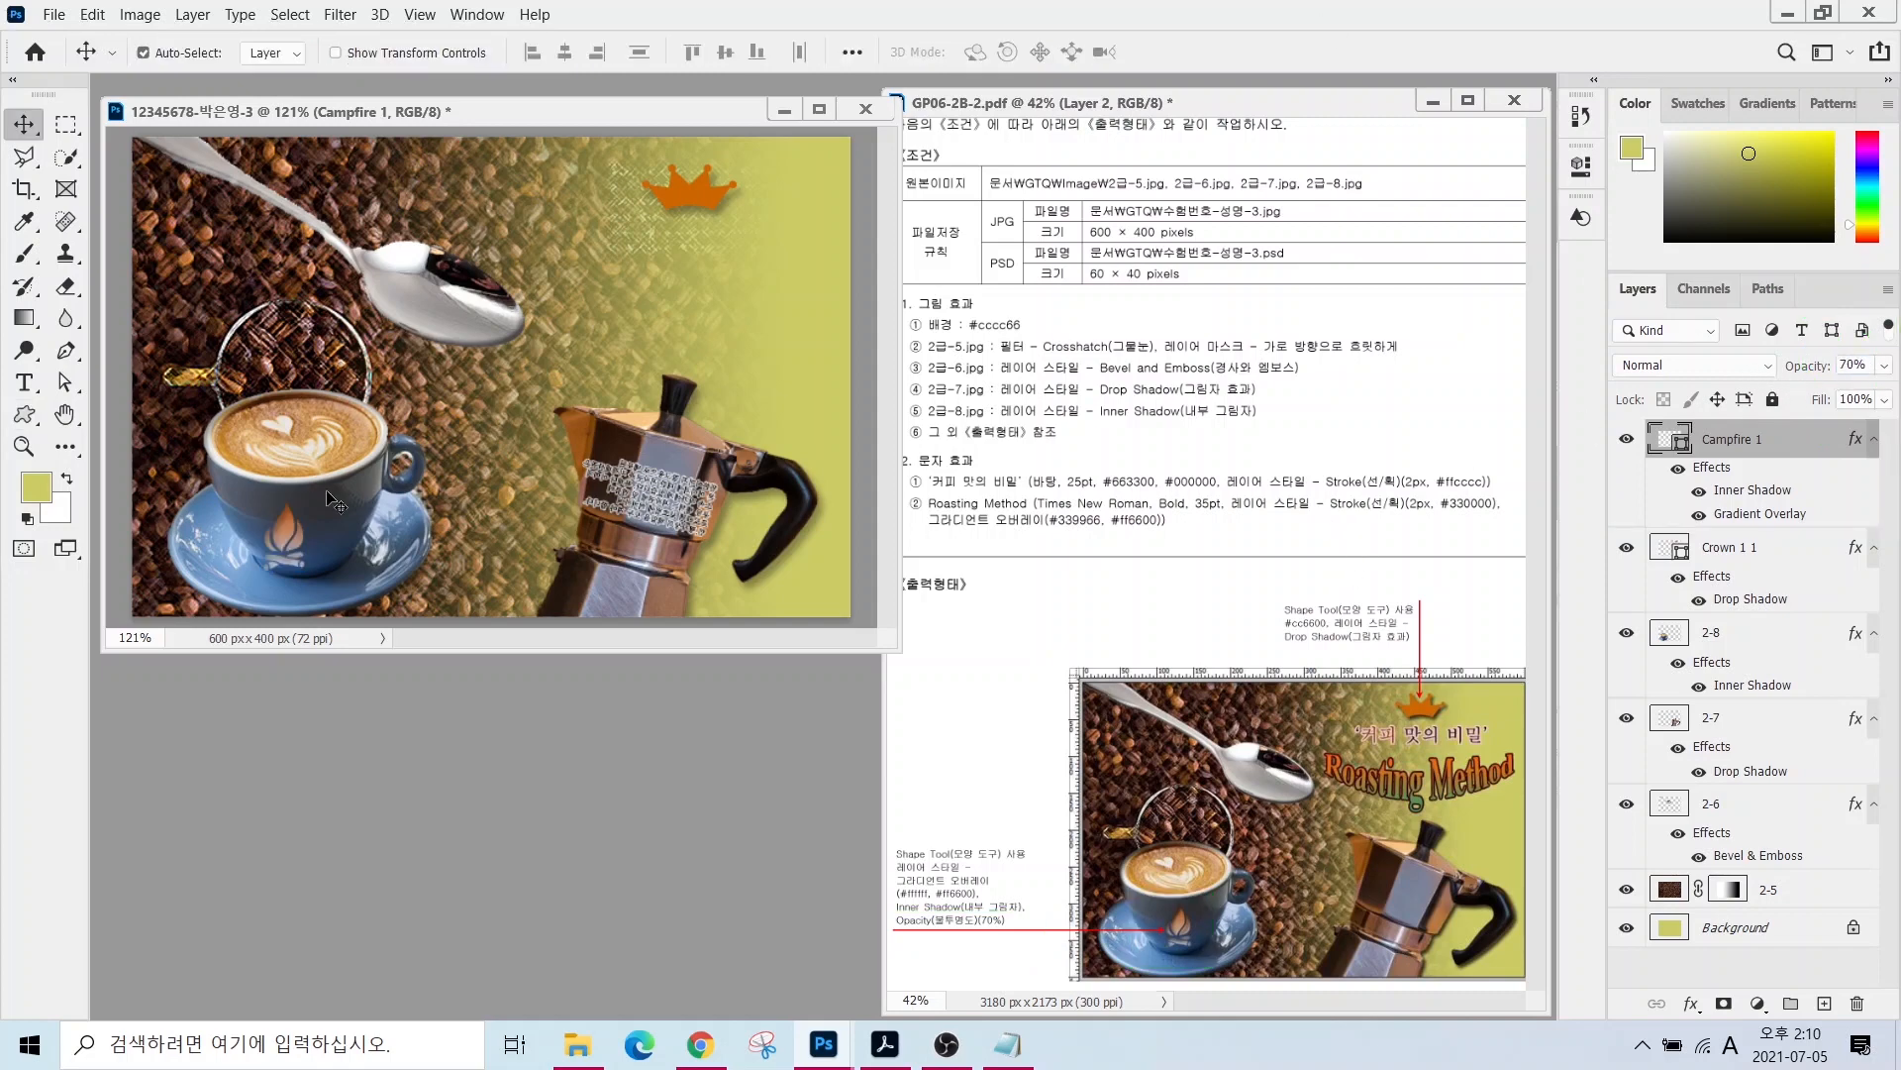
left_click_drag(304, 535, 311, 523)
key("Right")
key("Right")
key("Right")
key("Right")
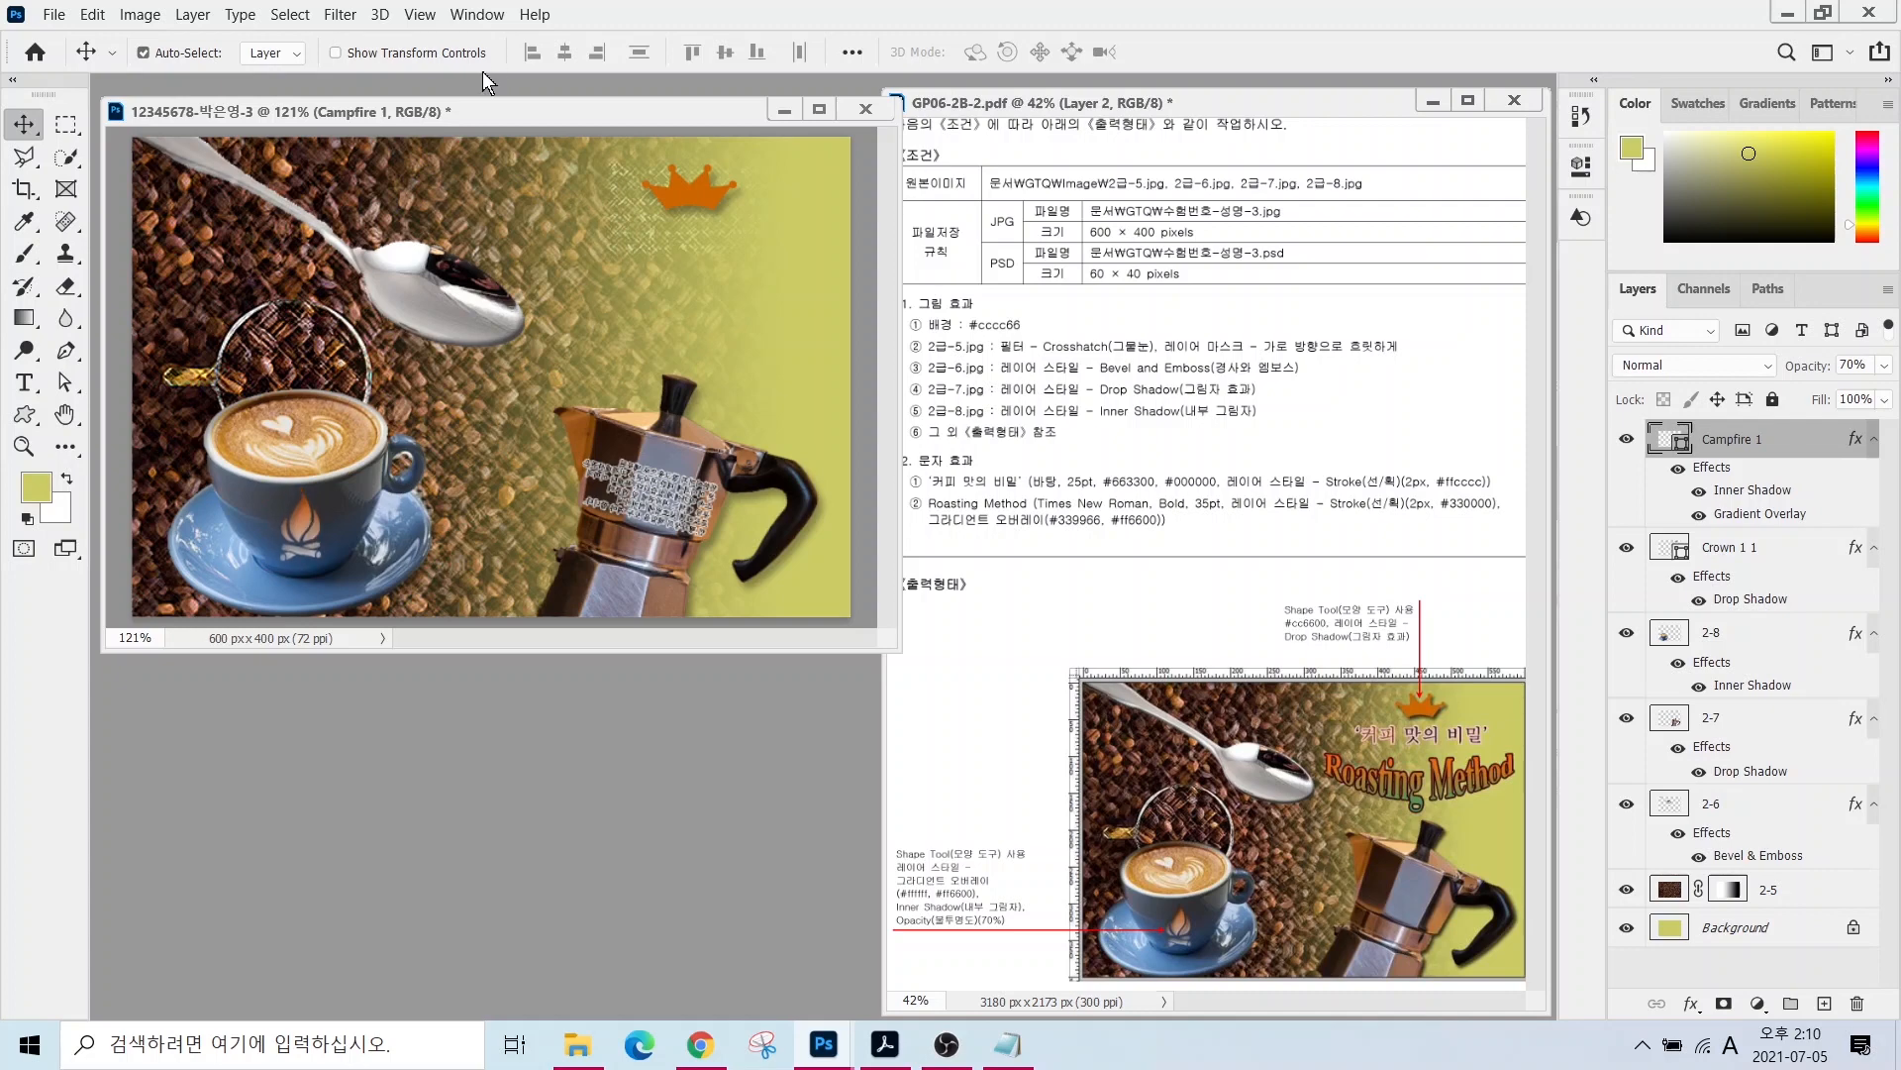
left_click(23, 386)
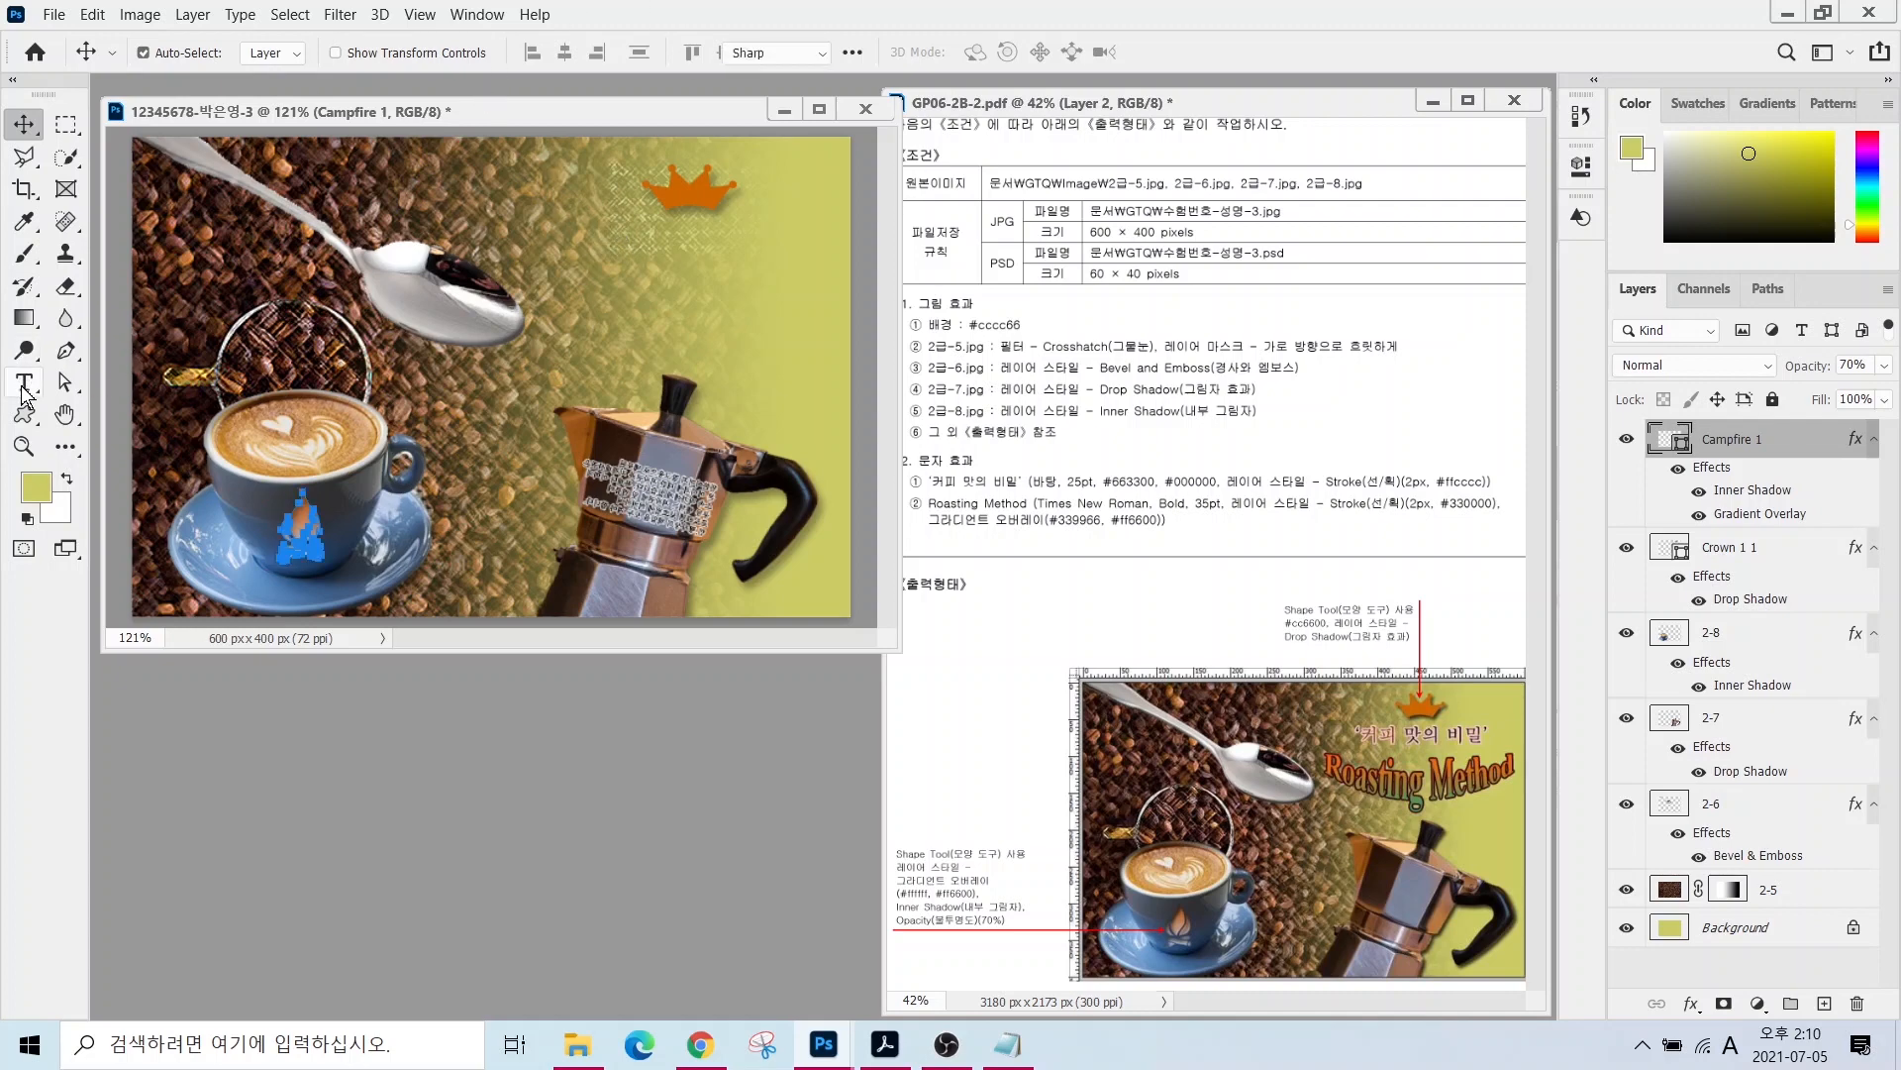
- Type the title 커피 맛의 비밀 beside the spoon in brown #663300
left_click(538, 304)
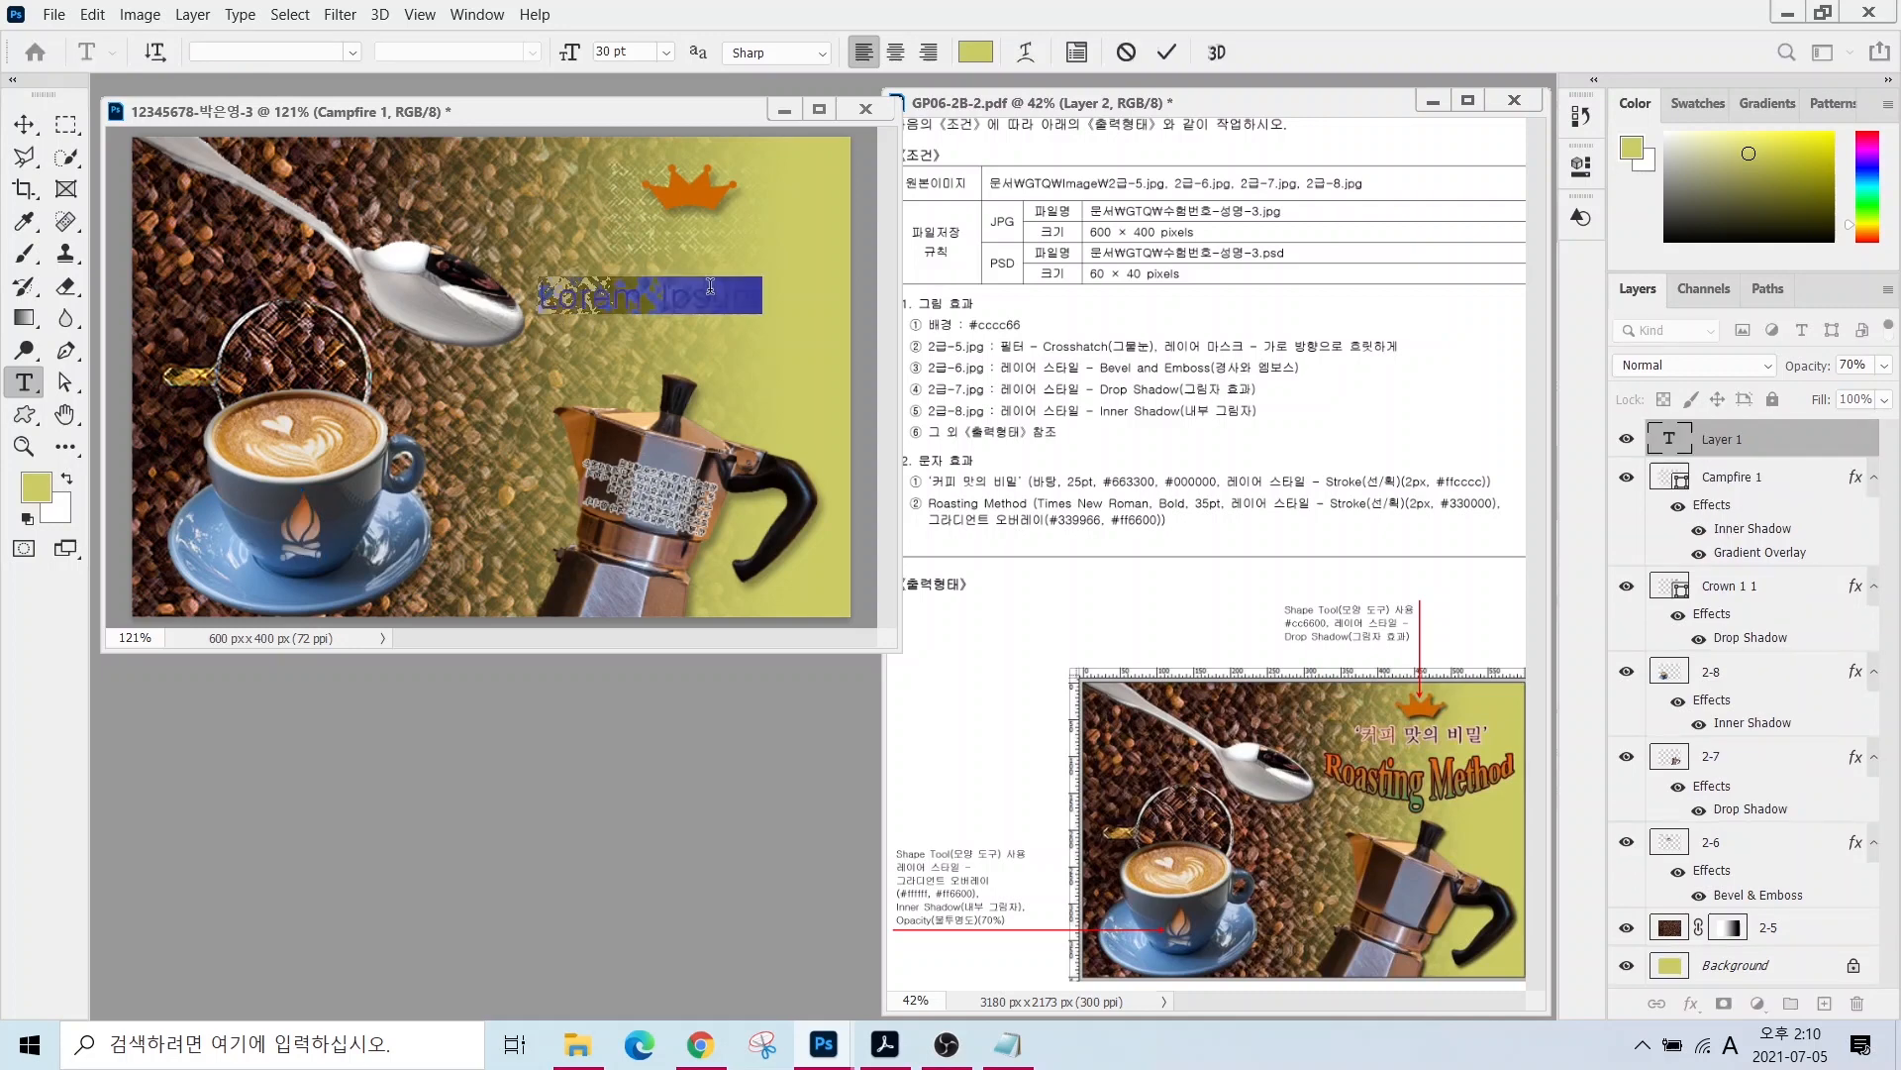
type("커피 맛의 비밀")
key("ctrl+Return")
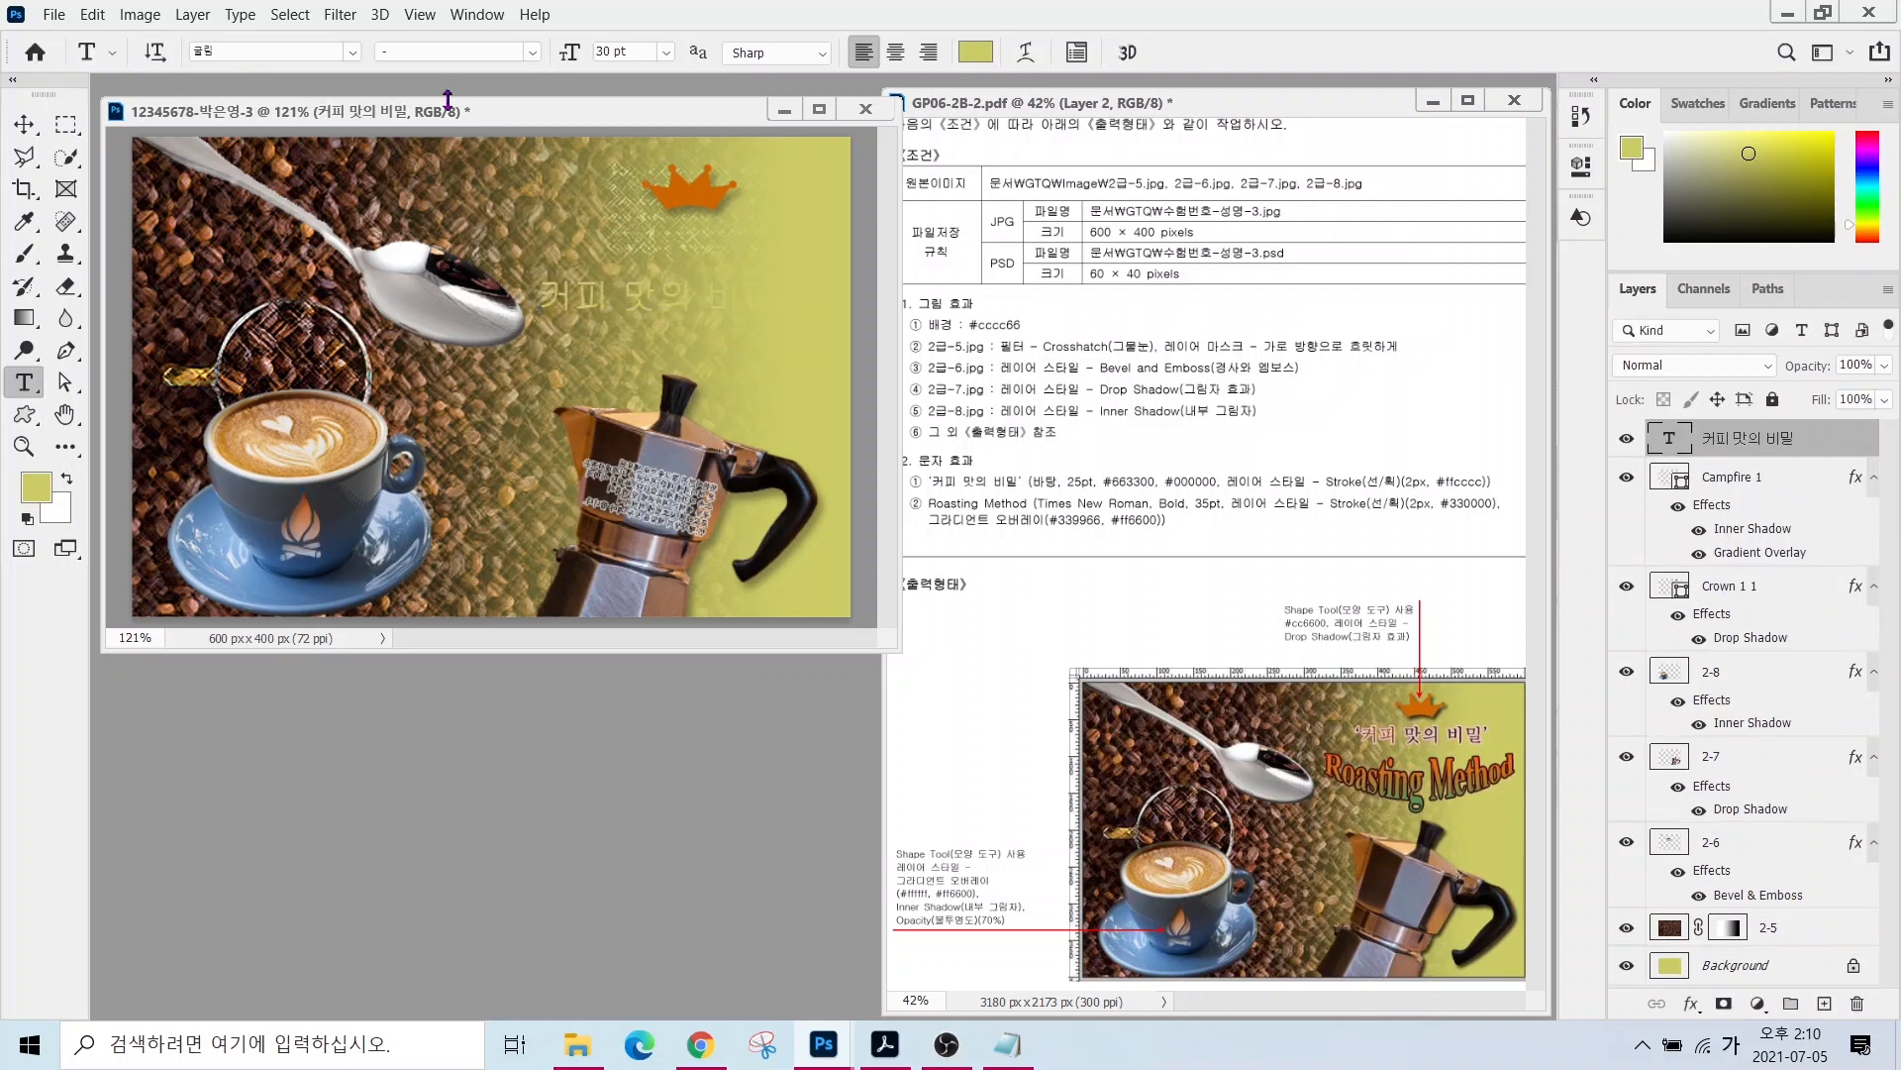
type("ㅂ")
key("Escape")
left_click(970, 54)
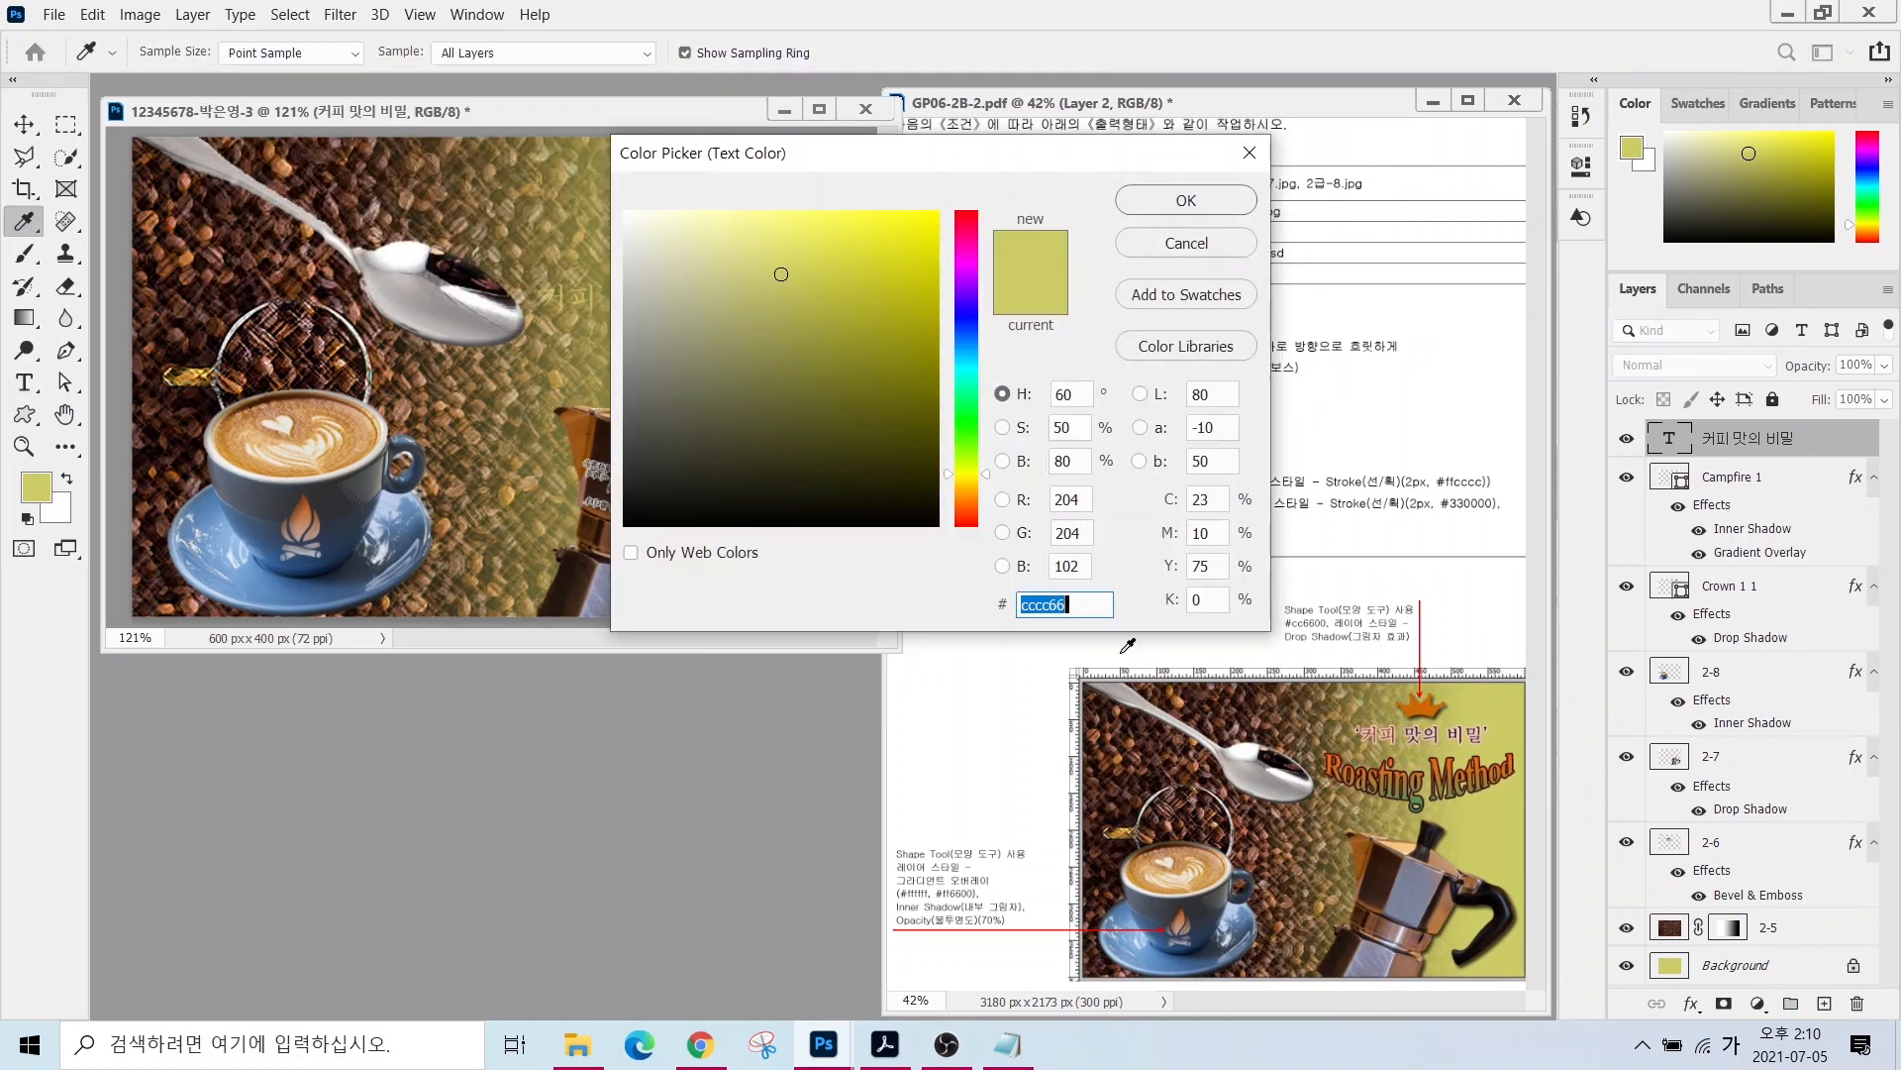
type("663300")
key("Return")
left_click(24, 125)
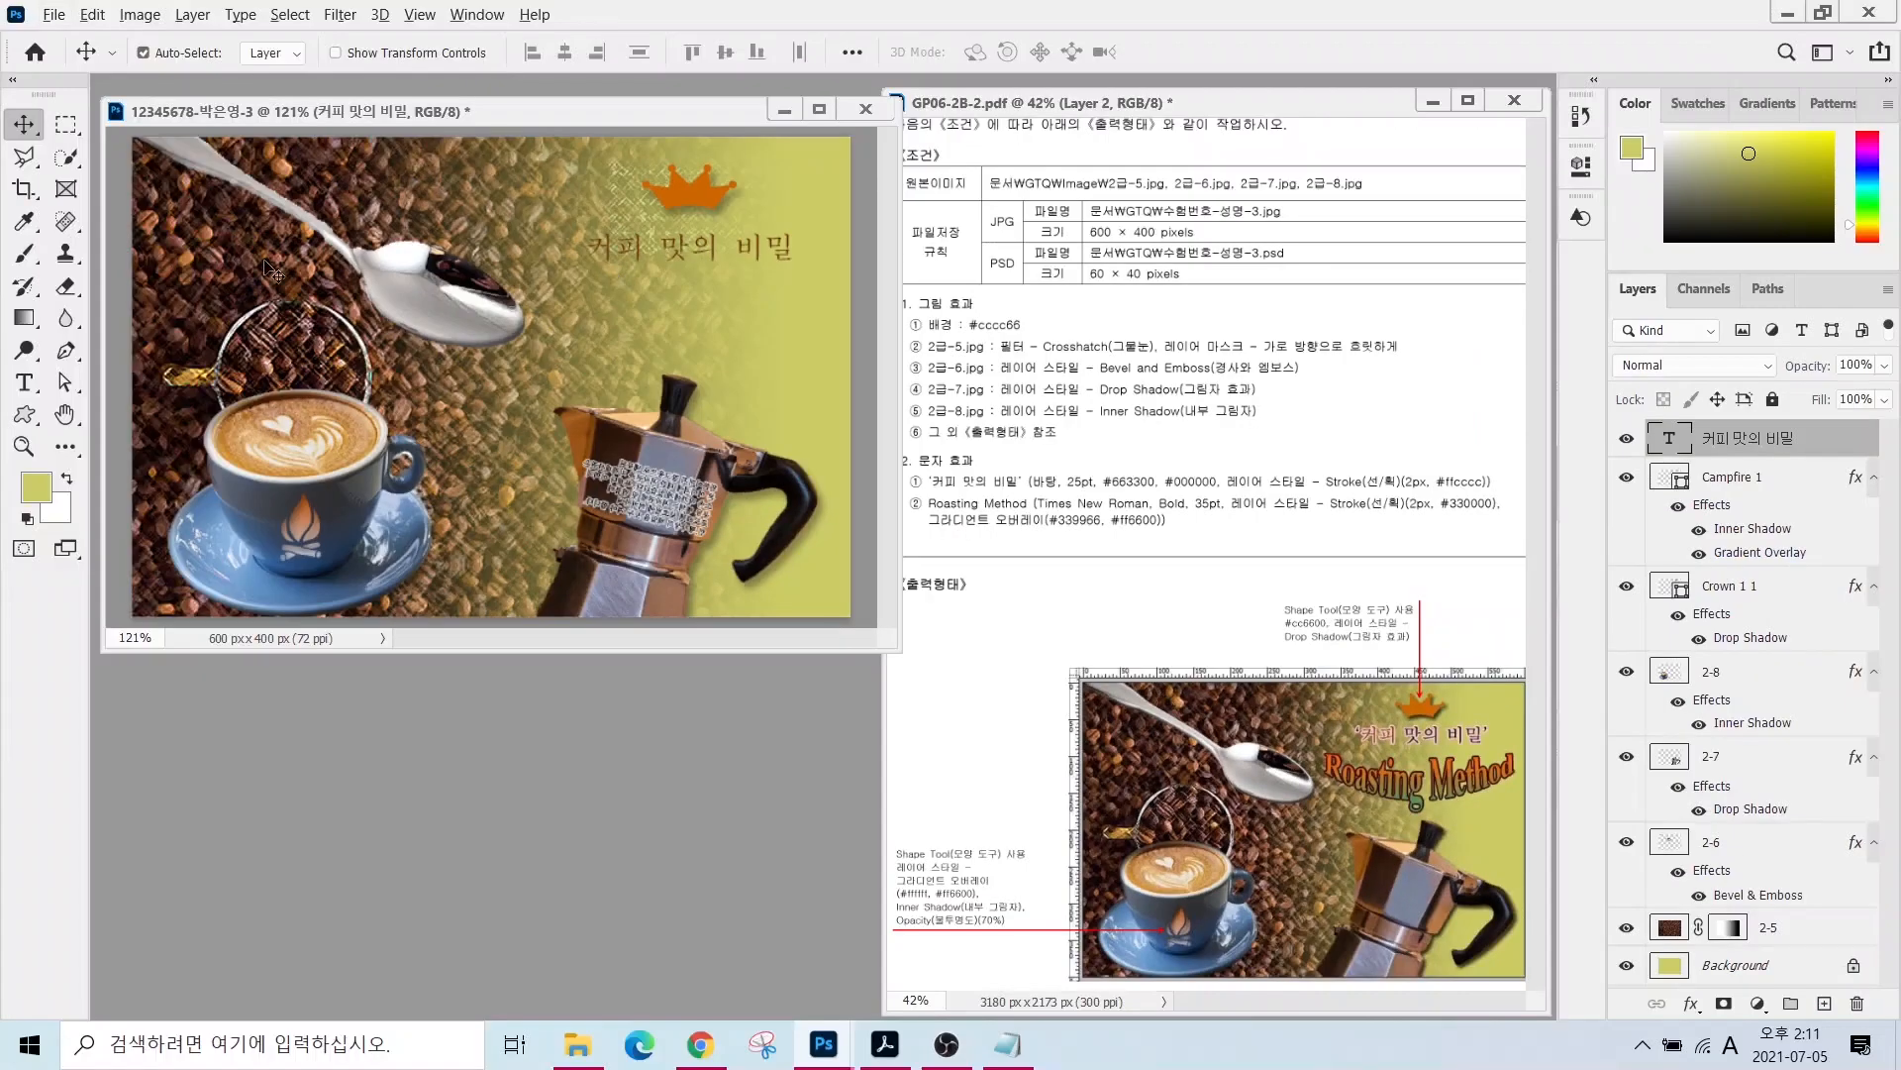
- Recolour the words 맛의 비밀 in the title to black #000000
left_click(23, 383)
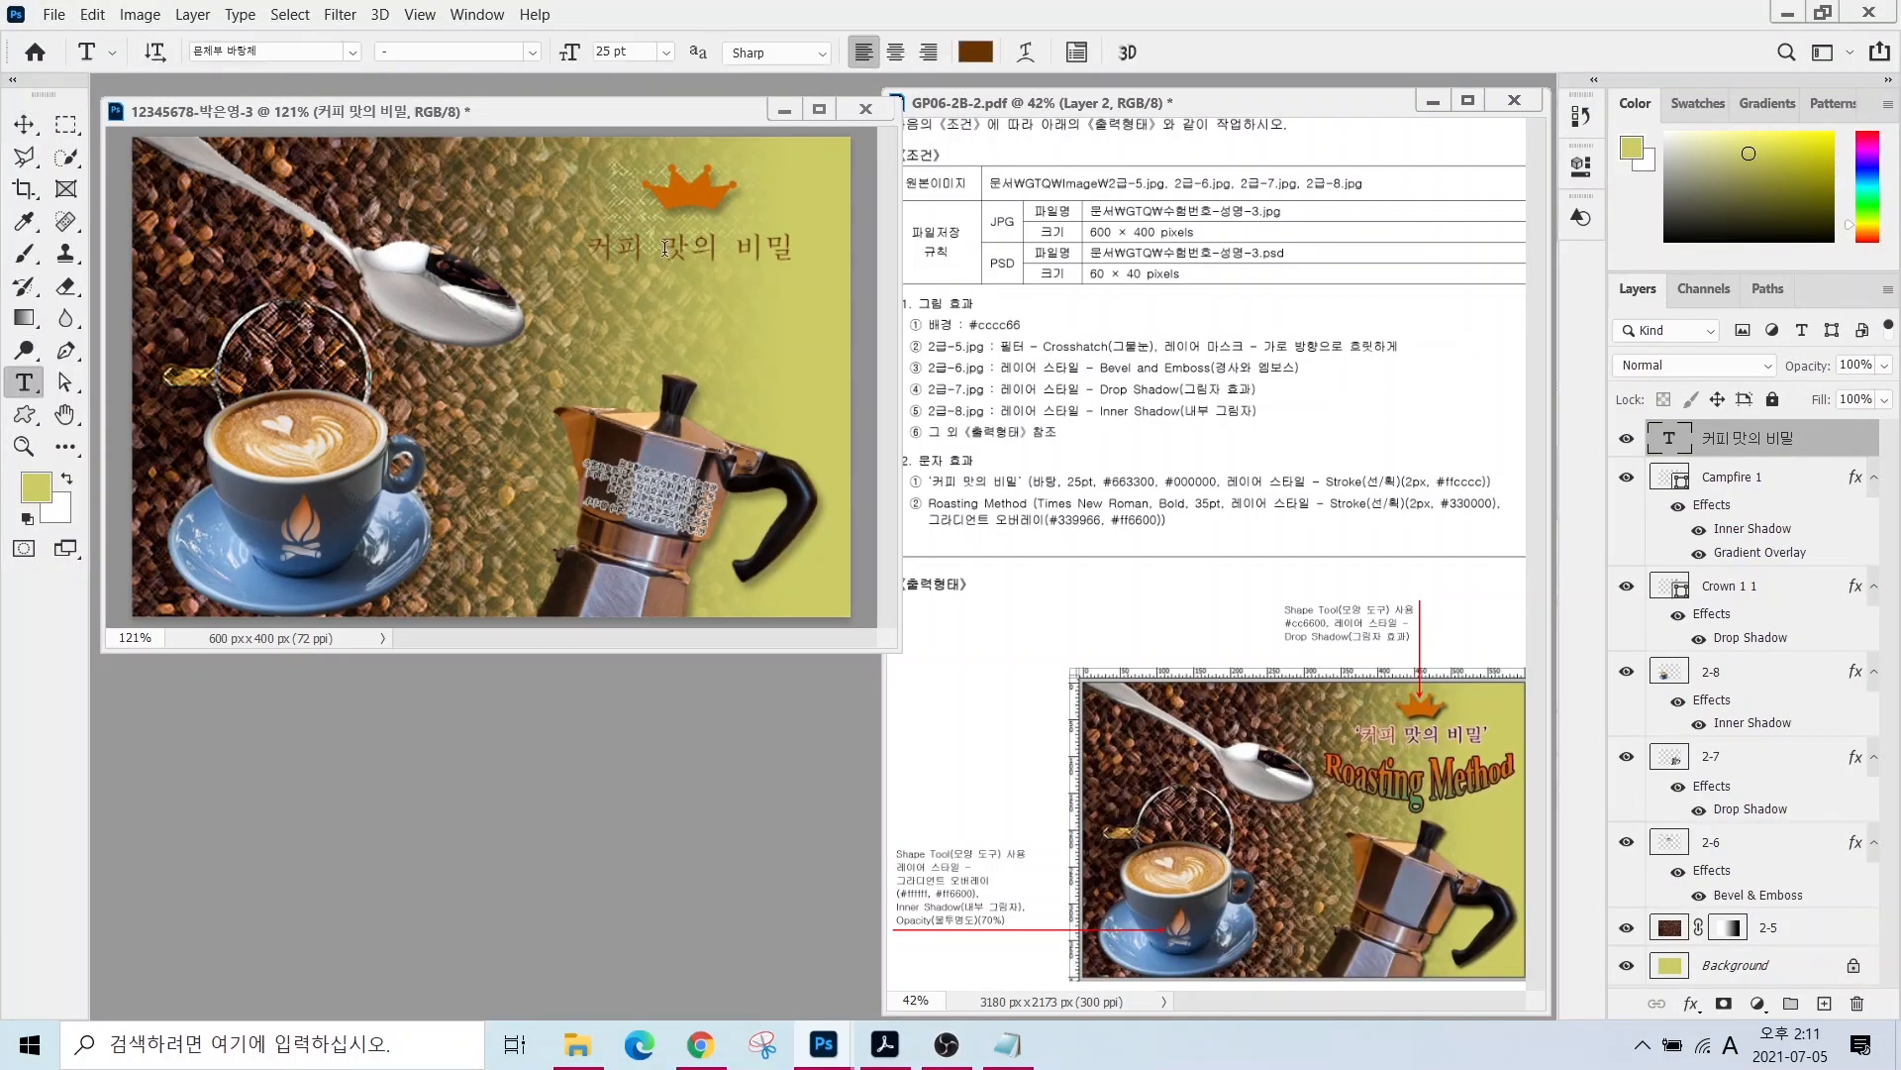
left_click_drag(660, 247, 793, 247)
left_click(977, 53)
type("000000")
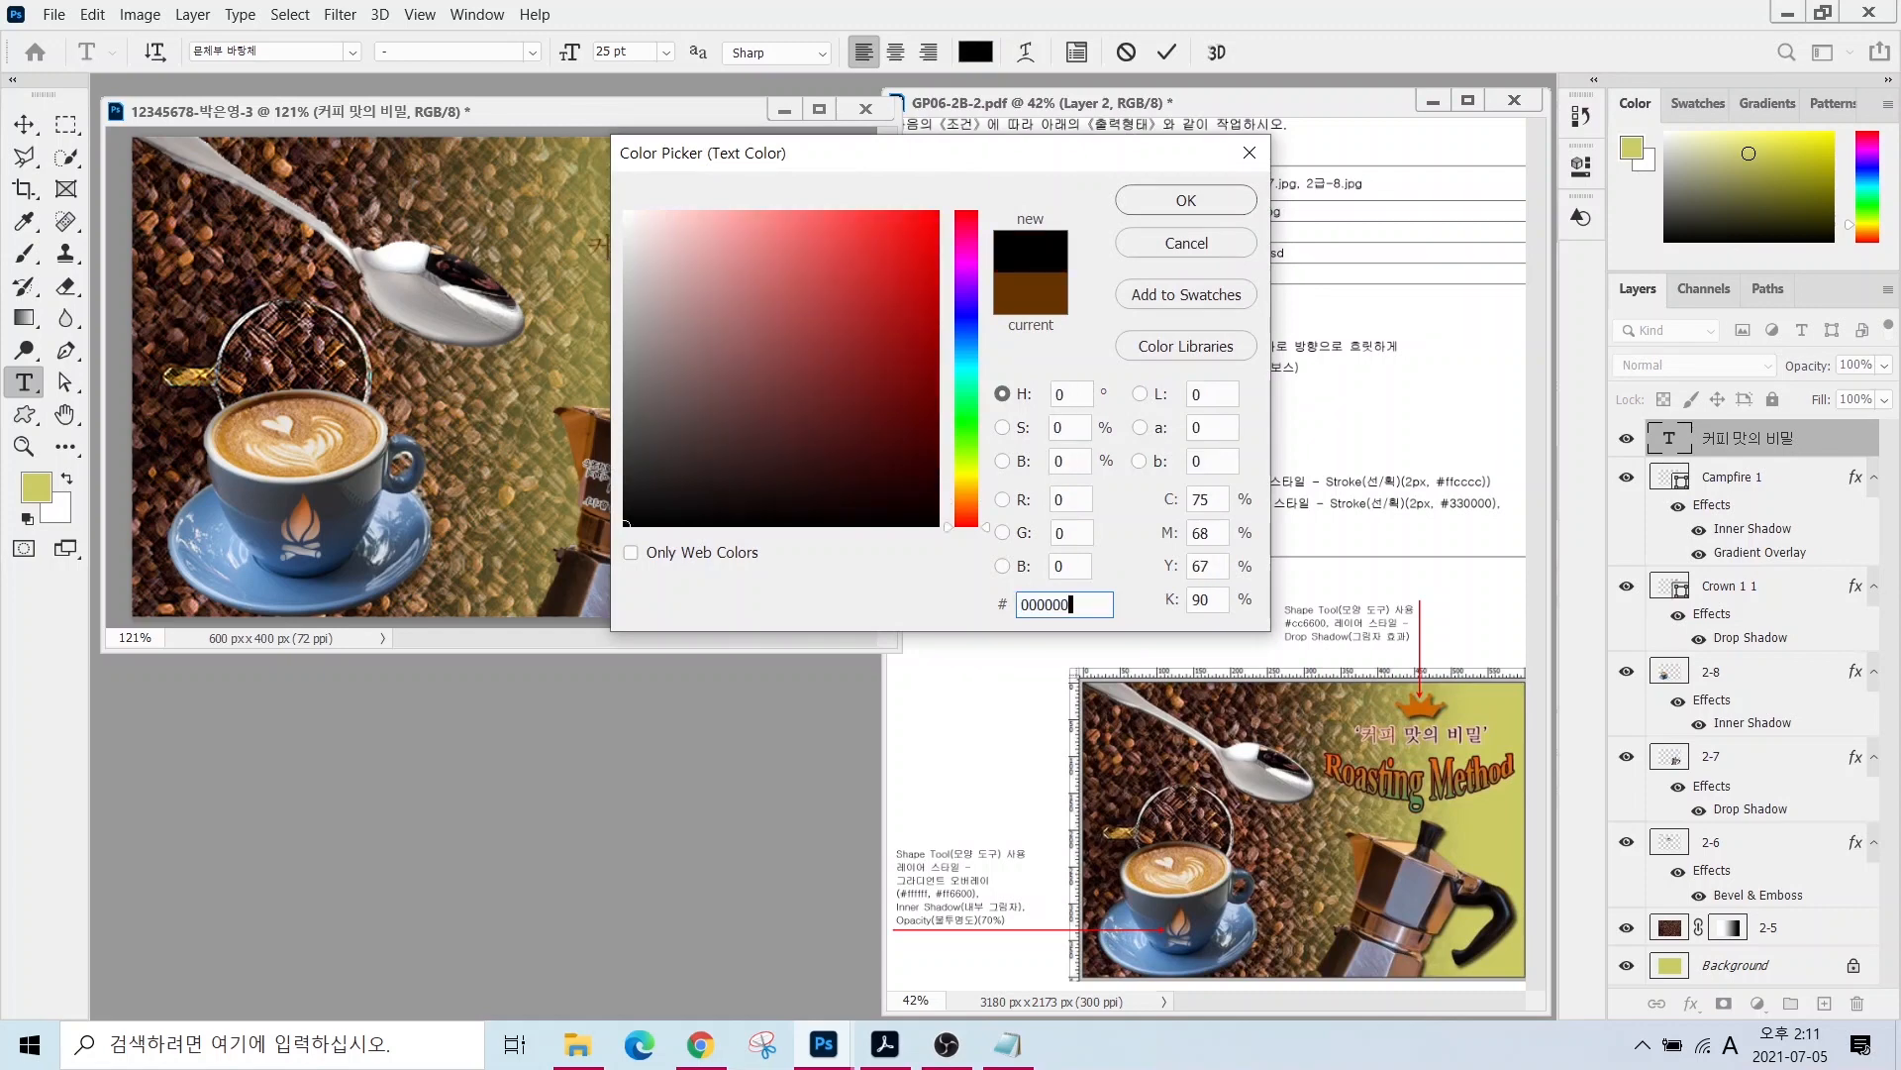
key("Return")
left_click(24, 124)
- Add a pale pink #ffcccc stroke effect to the title text
left_click(1692, 1004)
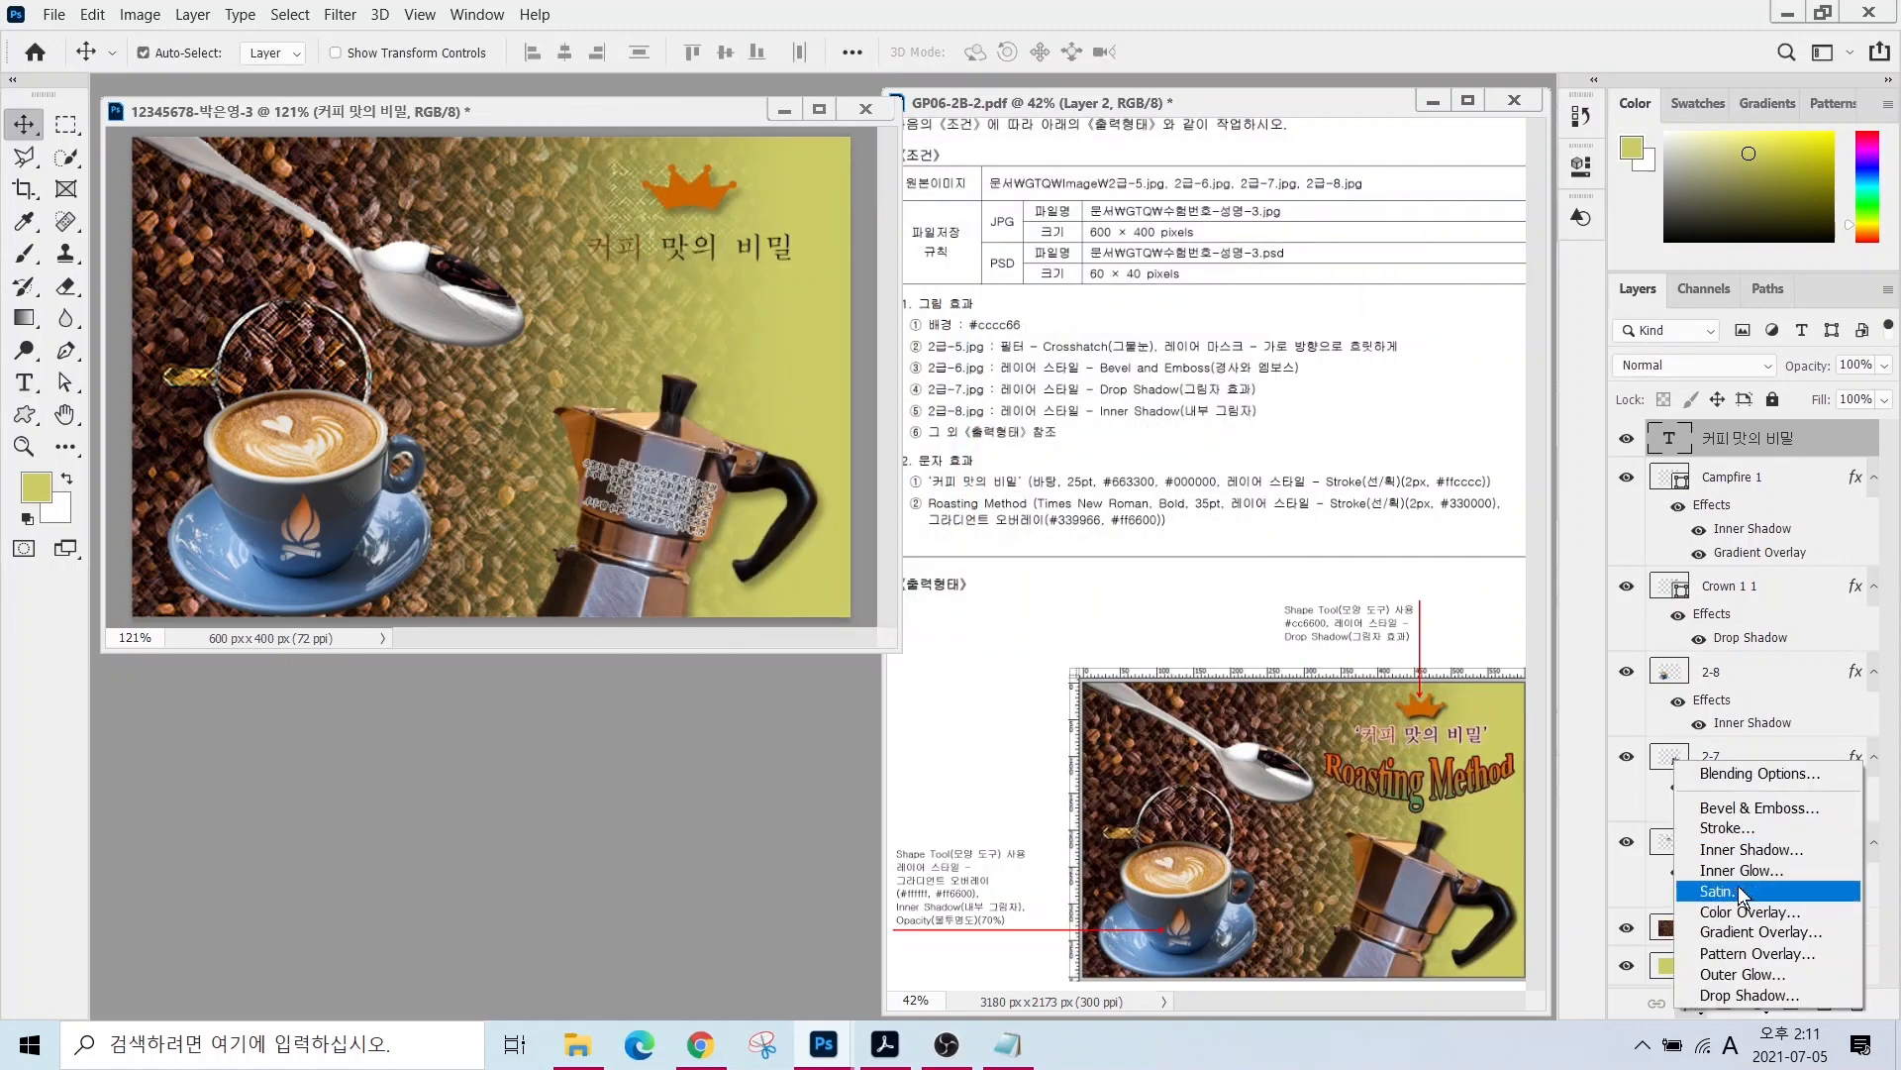
left_click(1728, 827)
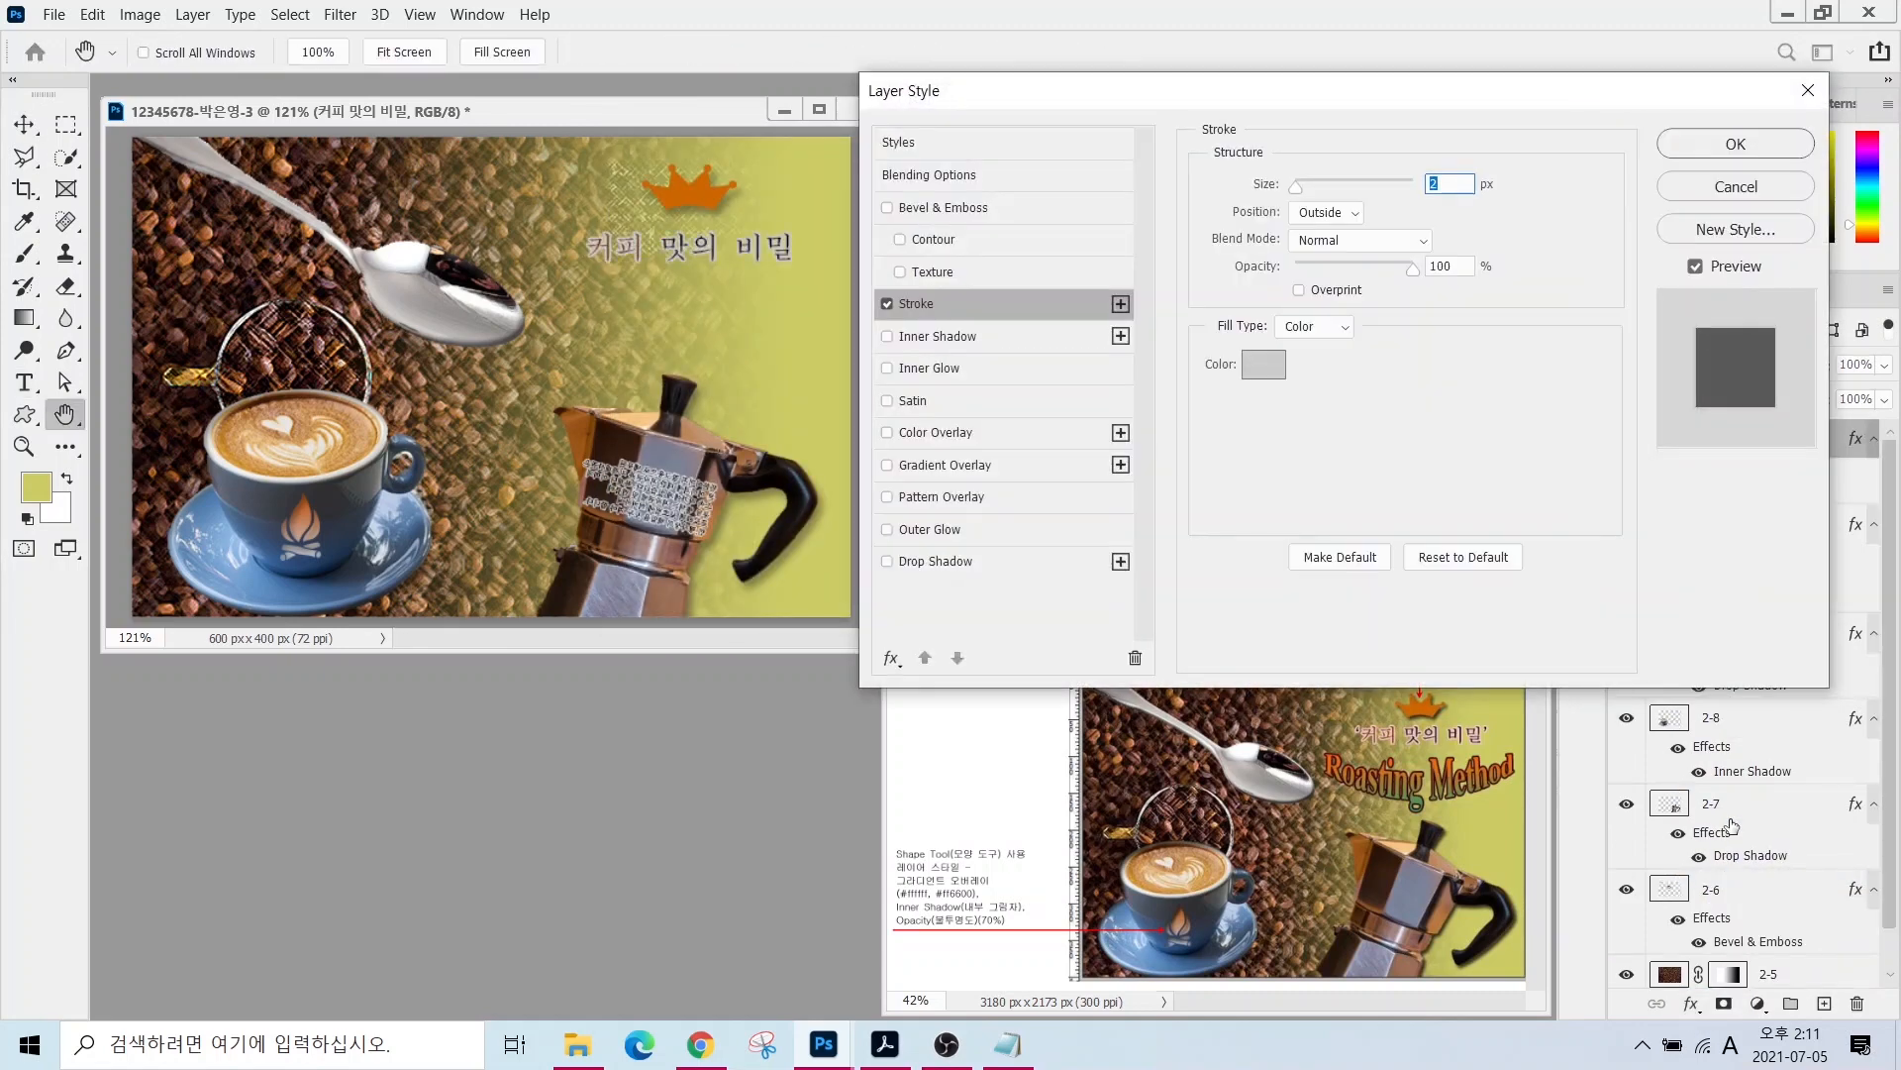
left_click(1264, 363)
type("ffcccc")
key("Return")
key("Return")
left_click(523, 363)
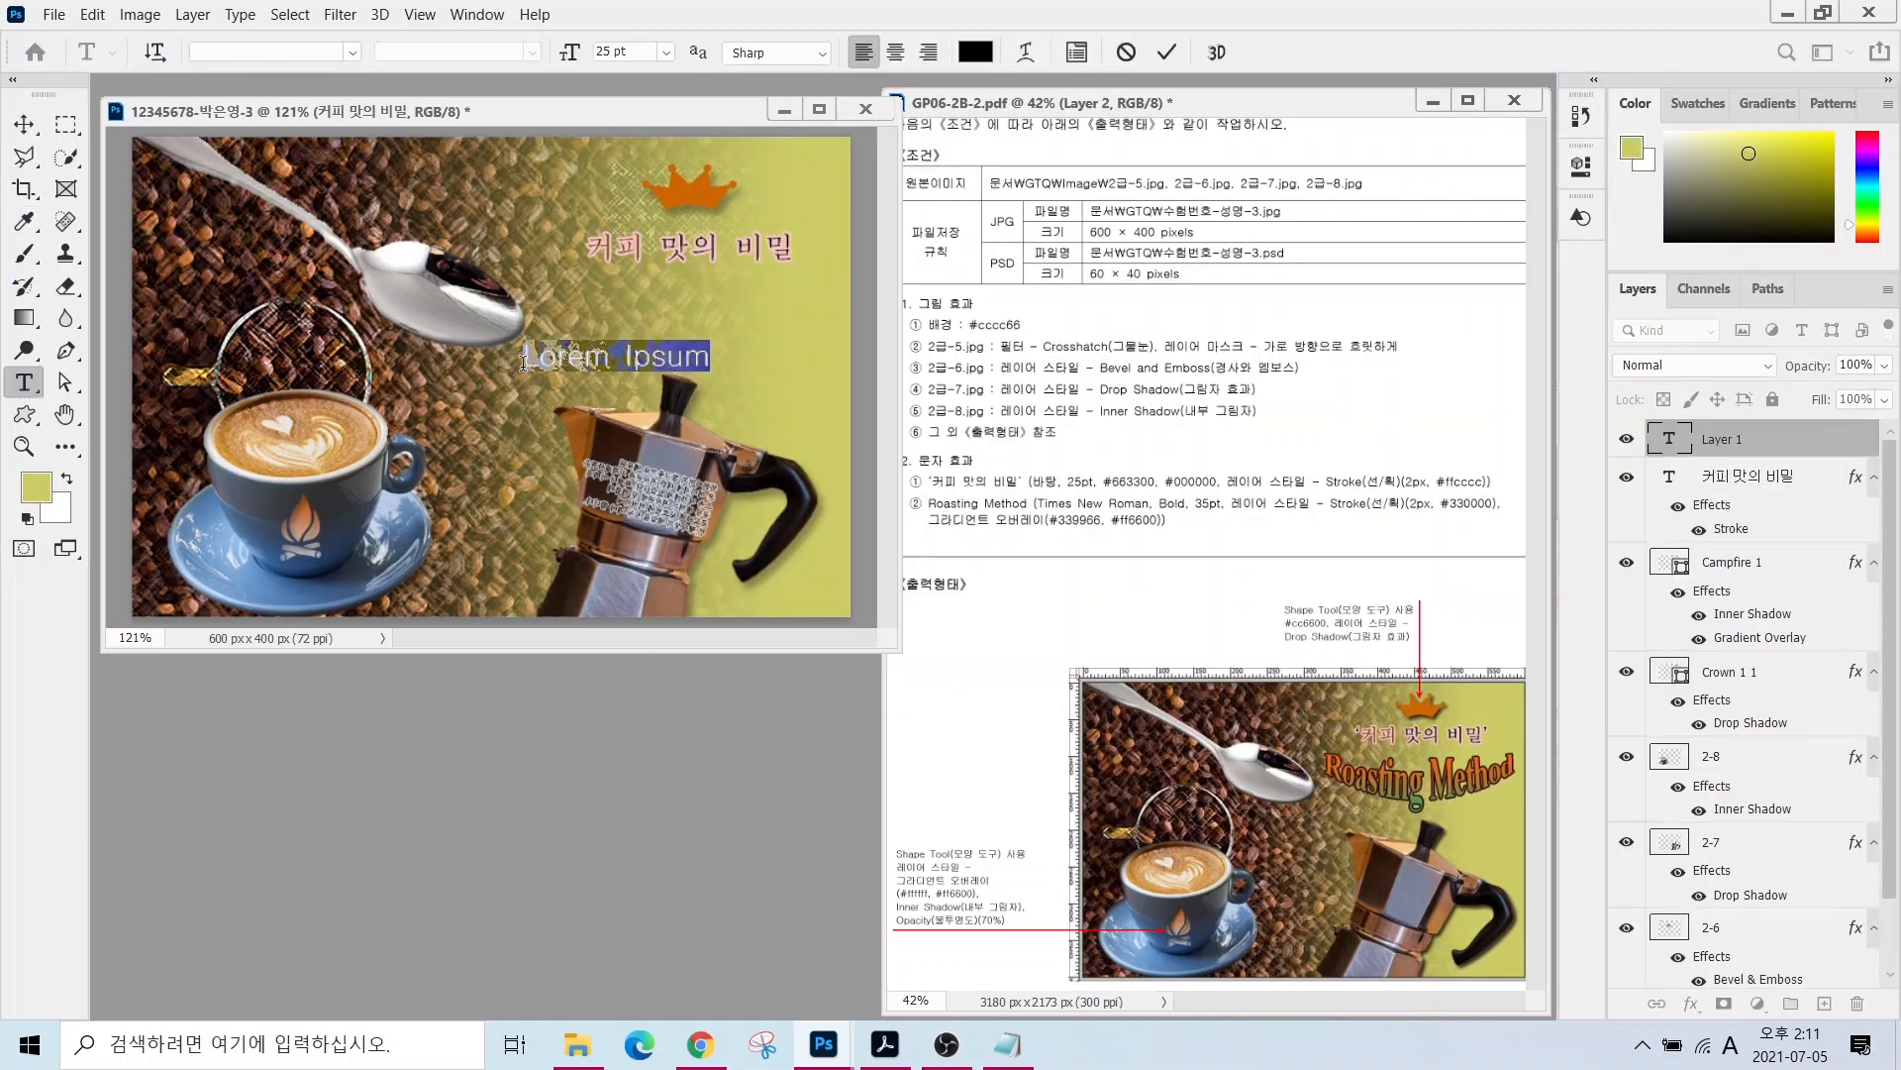
- Type 'Roasting Method' in Times New Roman Bold at 35 pt
type("Roasting Method")
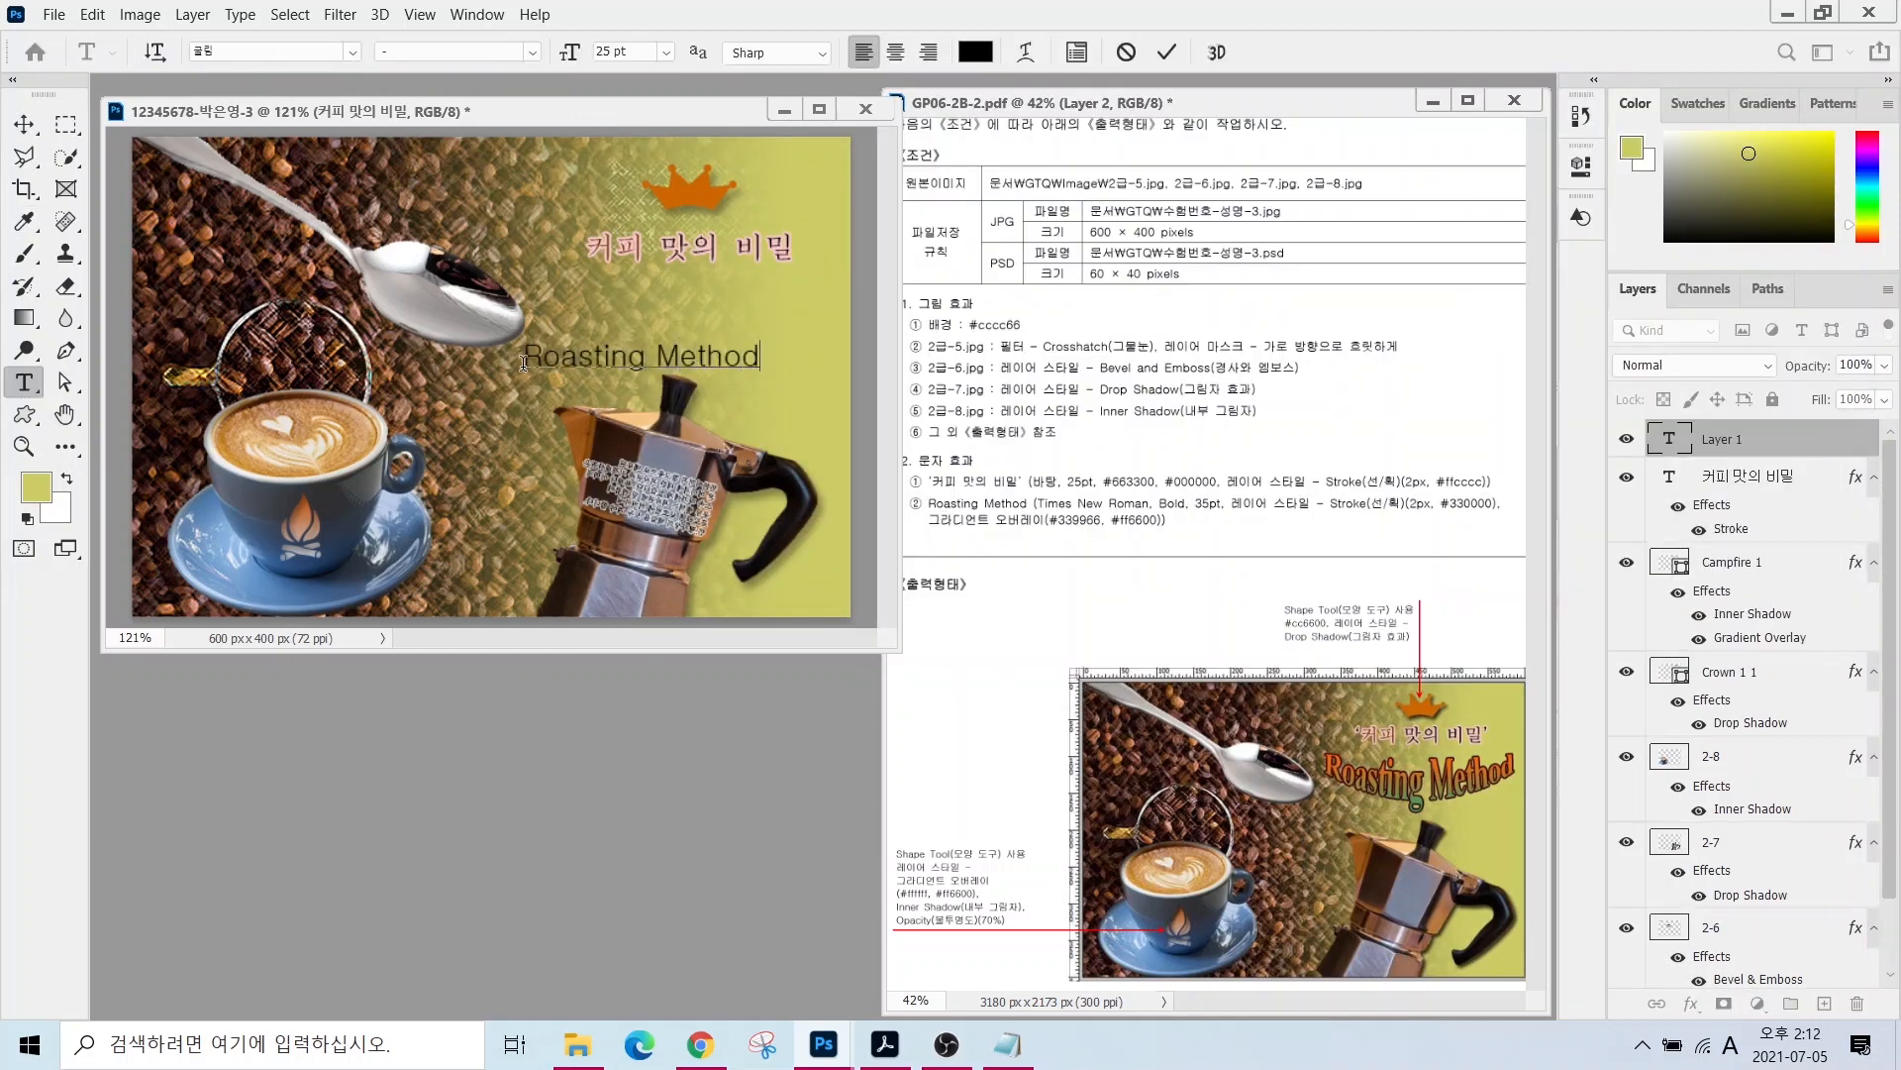
key("ctrl+Return")
left_click(285, 50)
type("t")
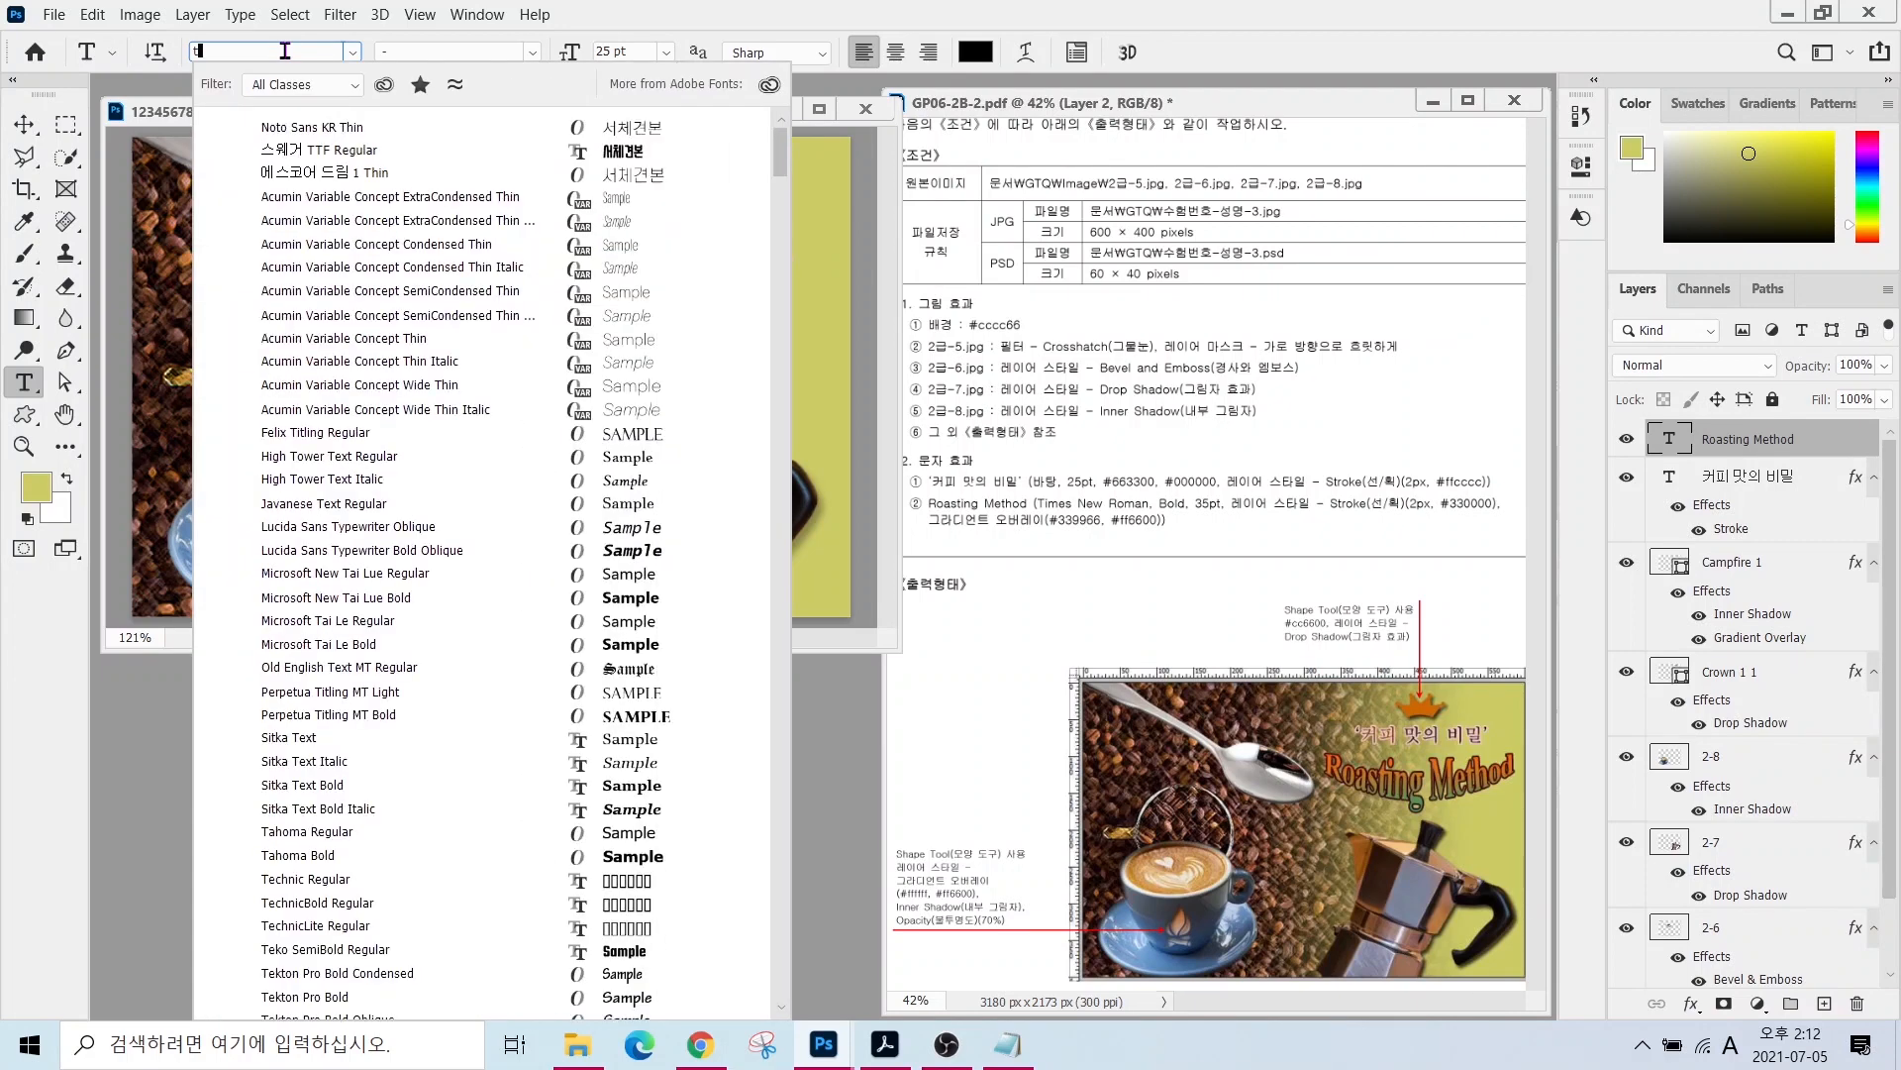
type("imes New Roman")
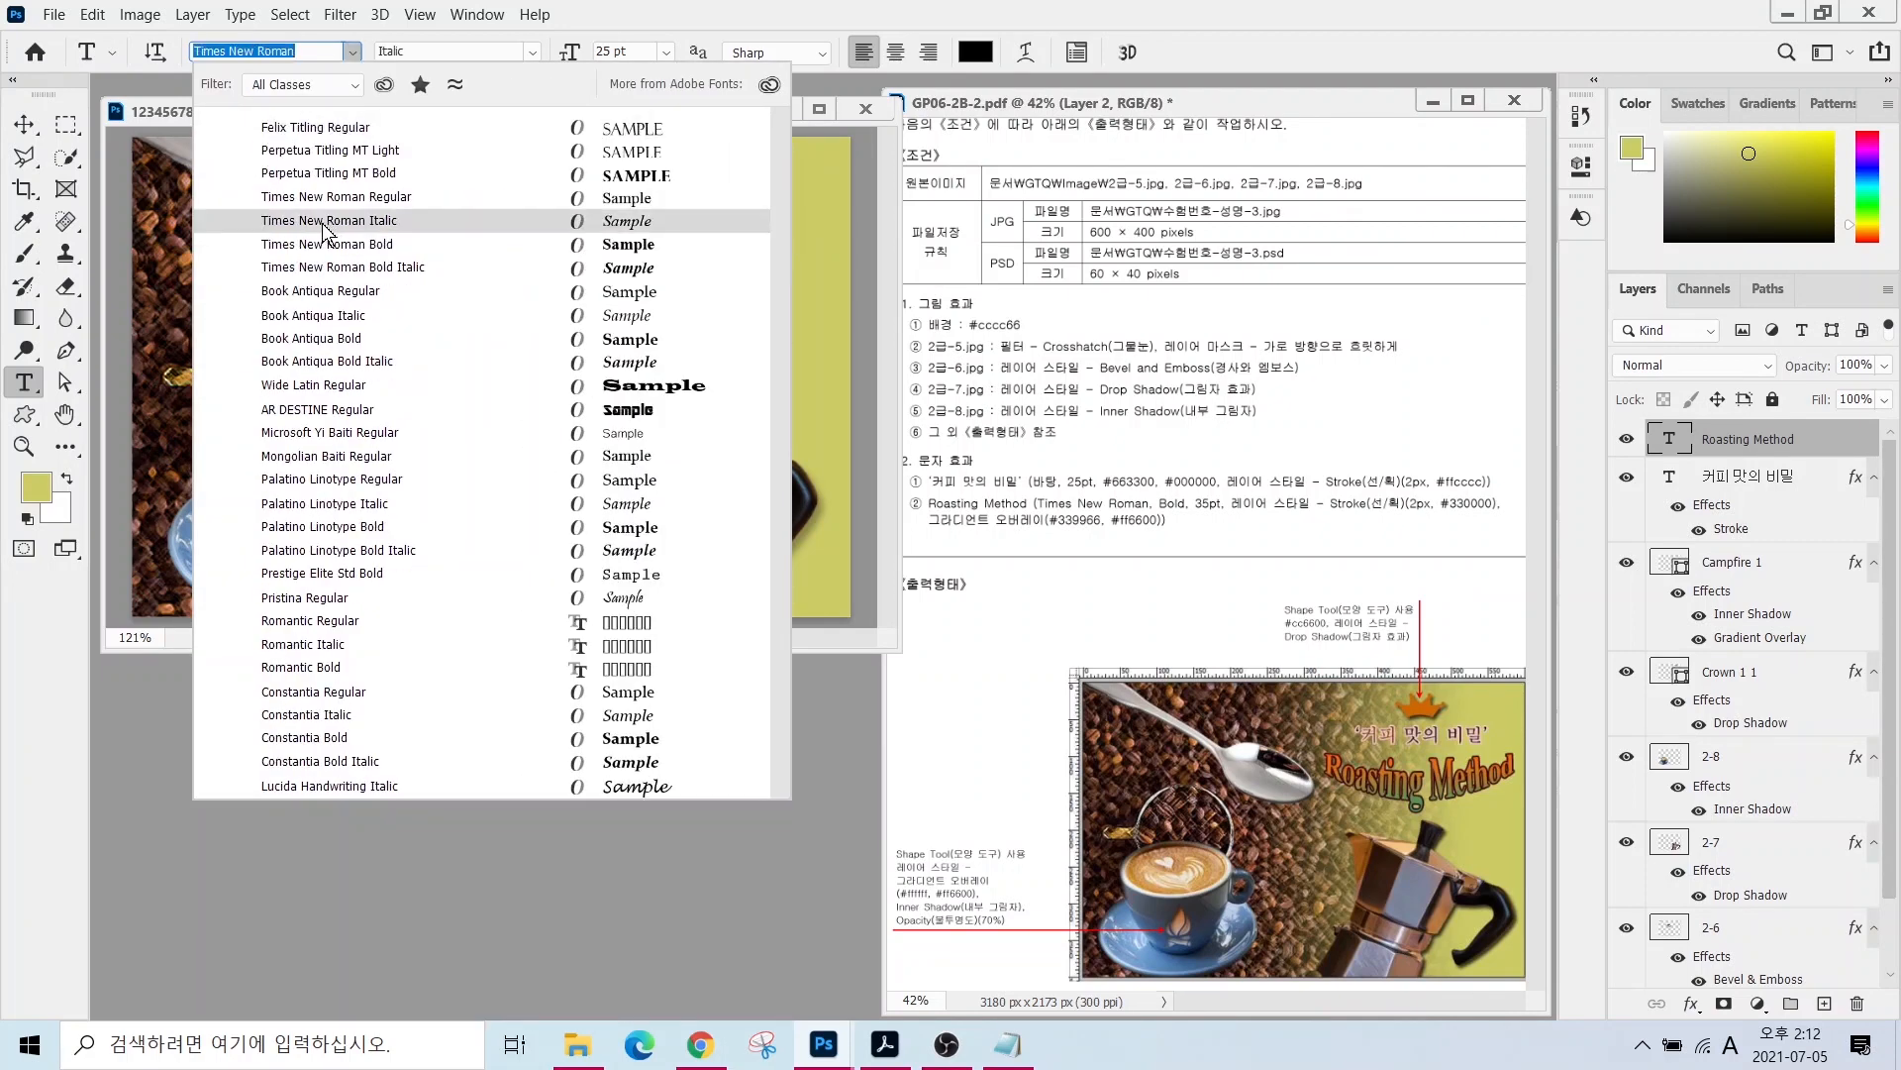
left_click(326, 244)
type("35")
key("Return")
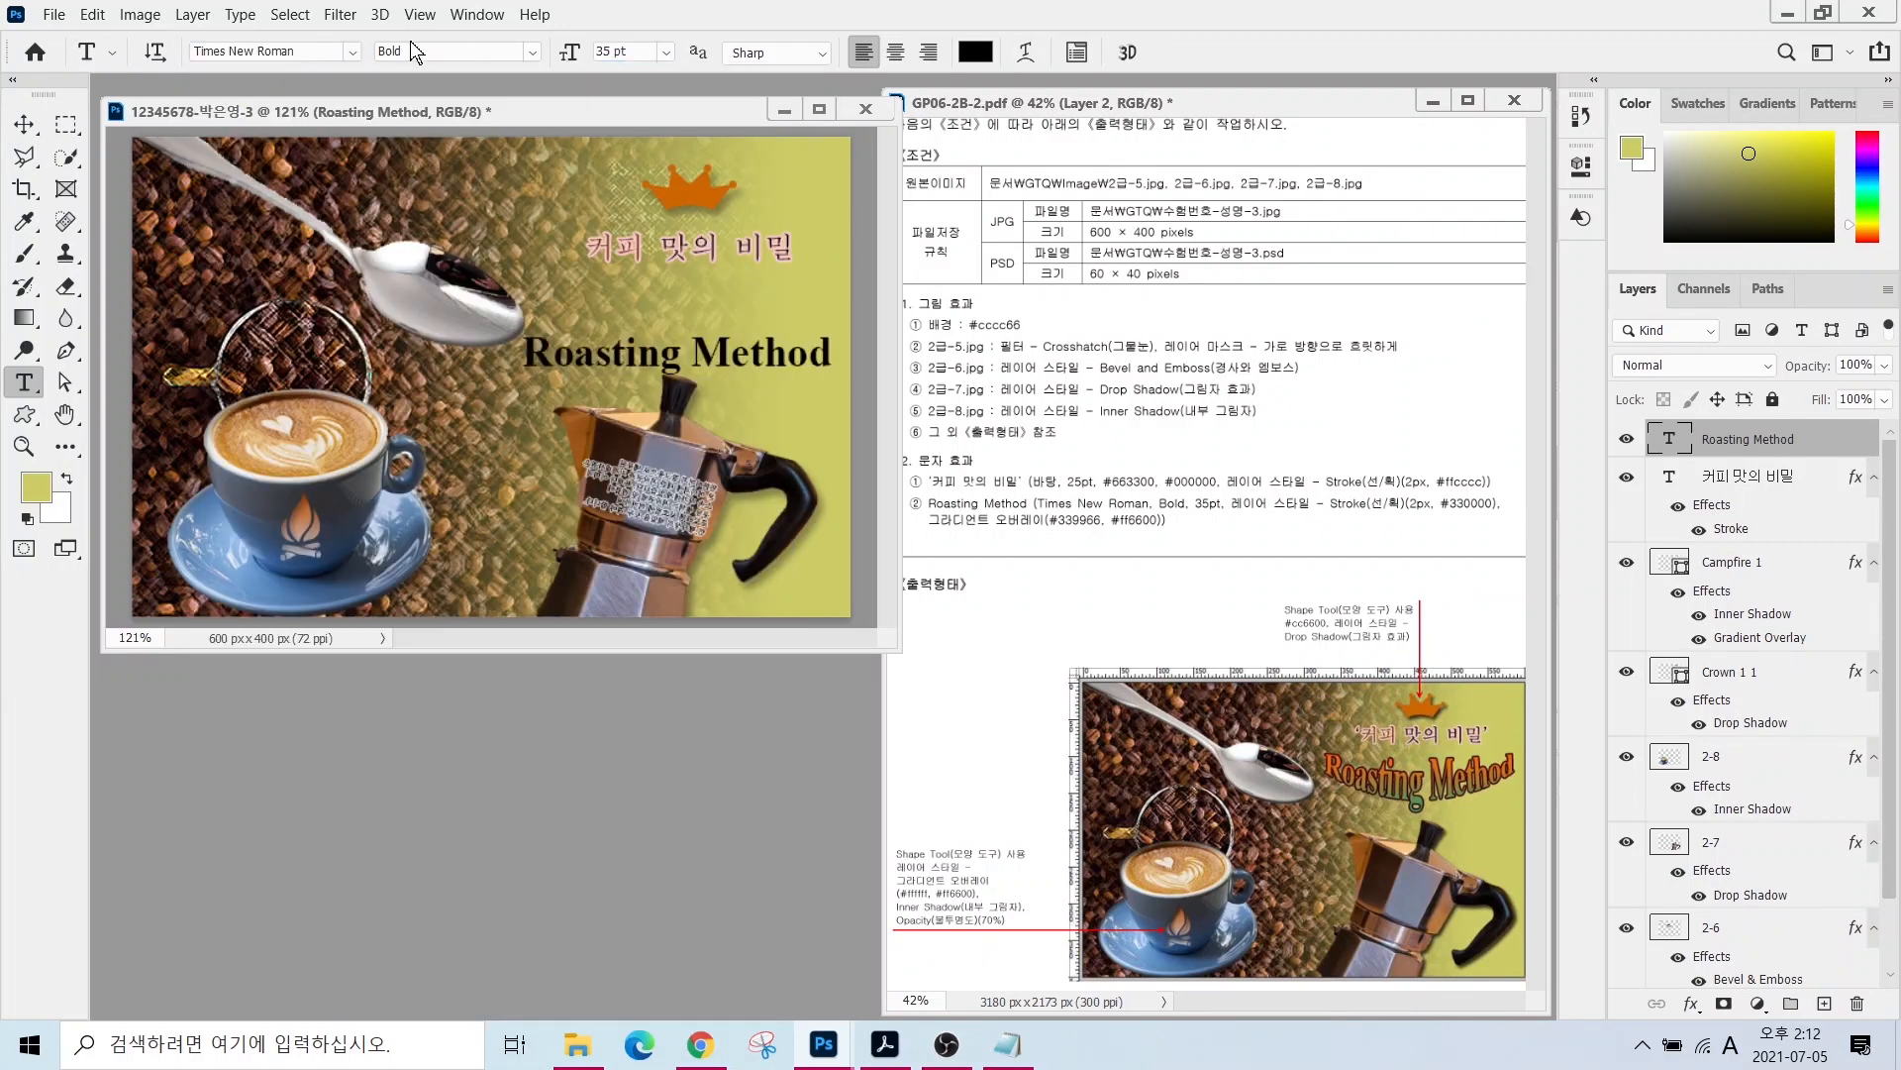
- Add a dark-coloured stroke effect to the Roasting Method text
left_click(1691, 1003)
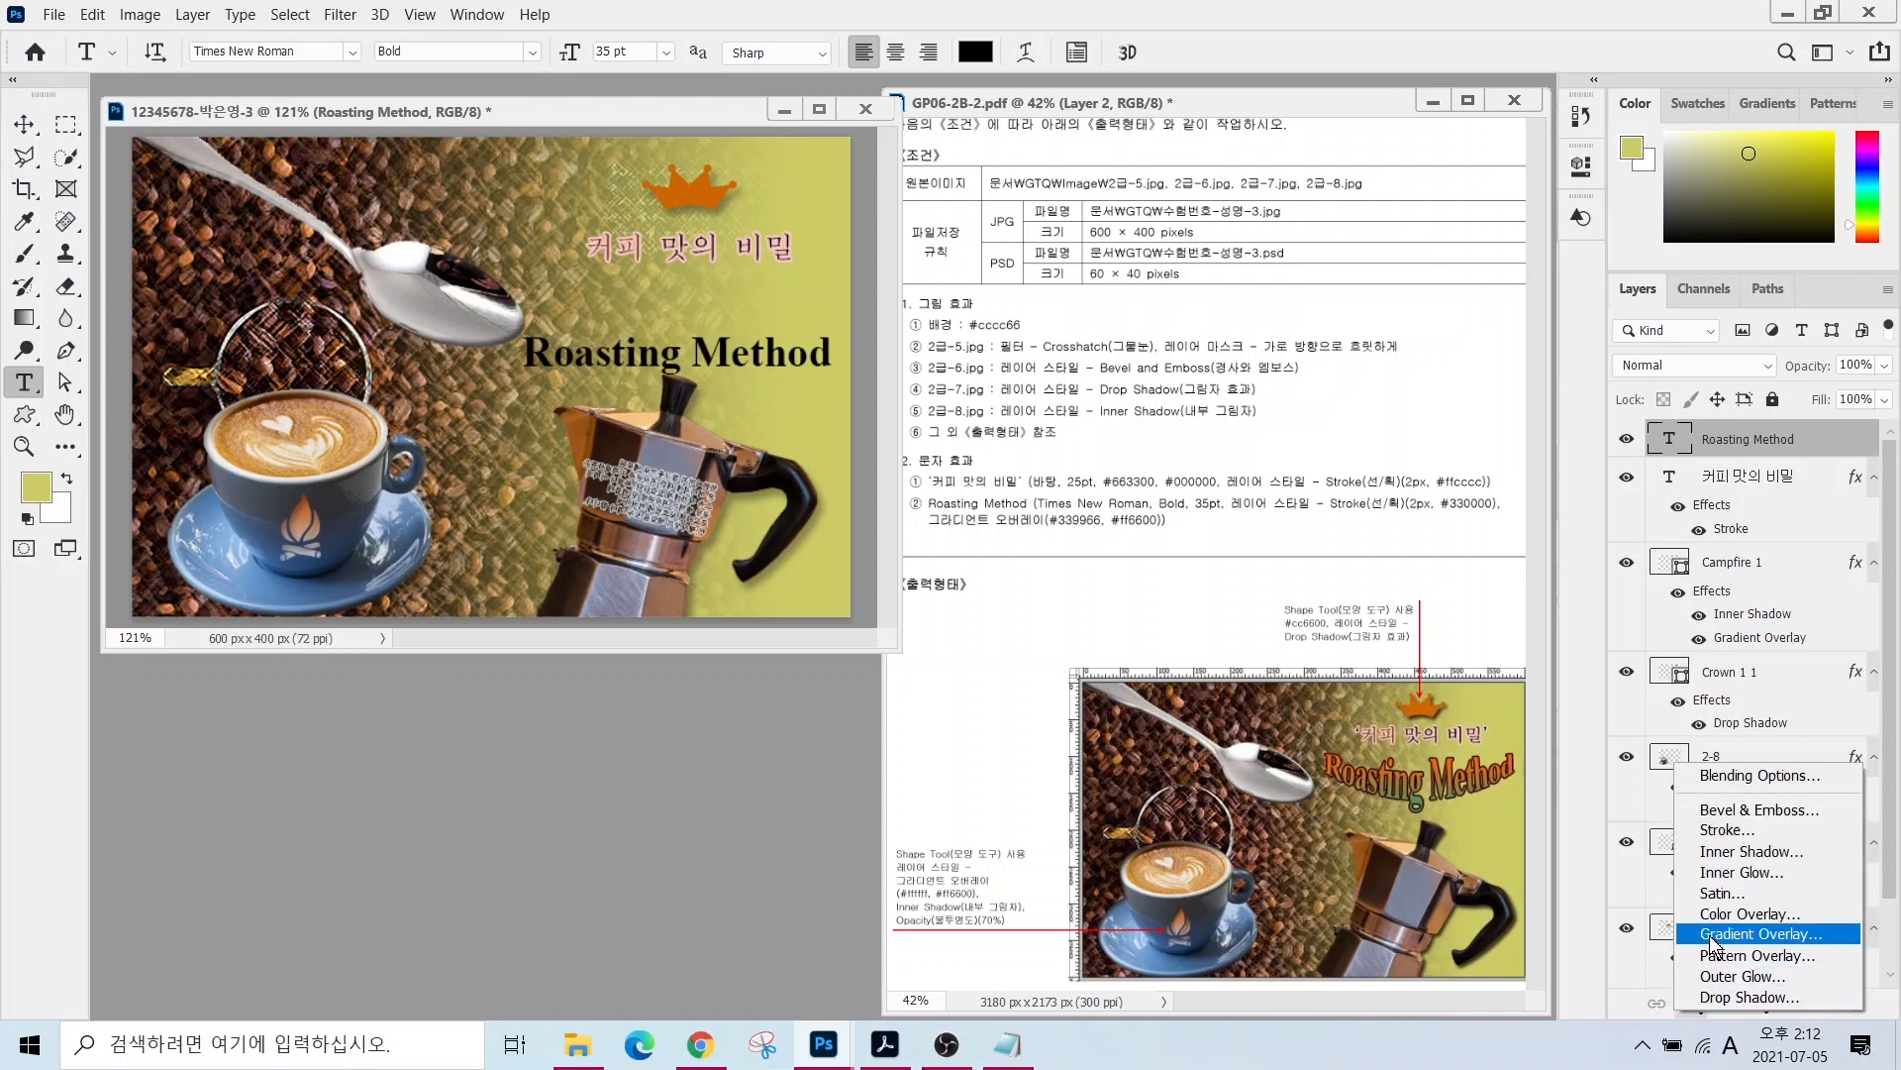
left_click(1728, 829)
left_click(1263, 365)
type("33")
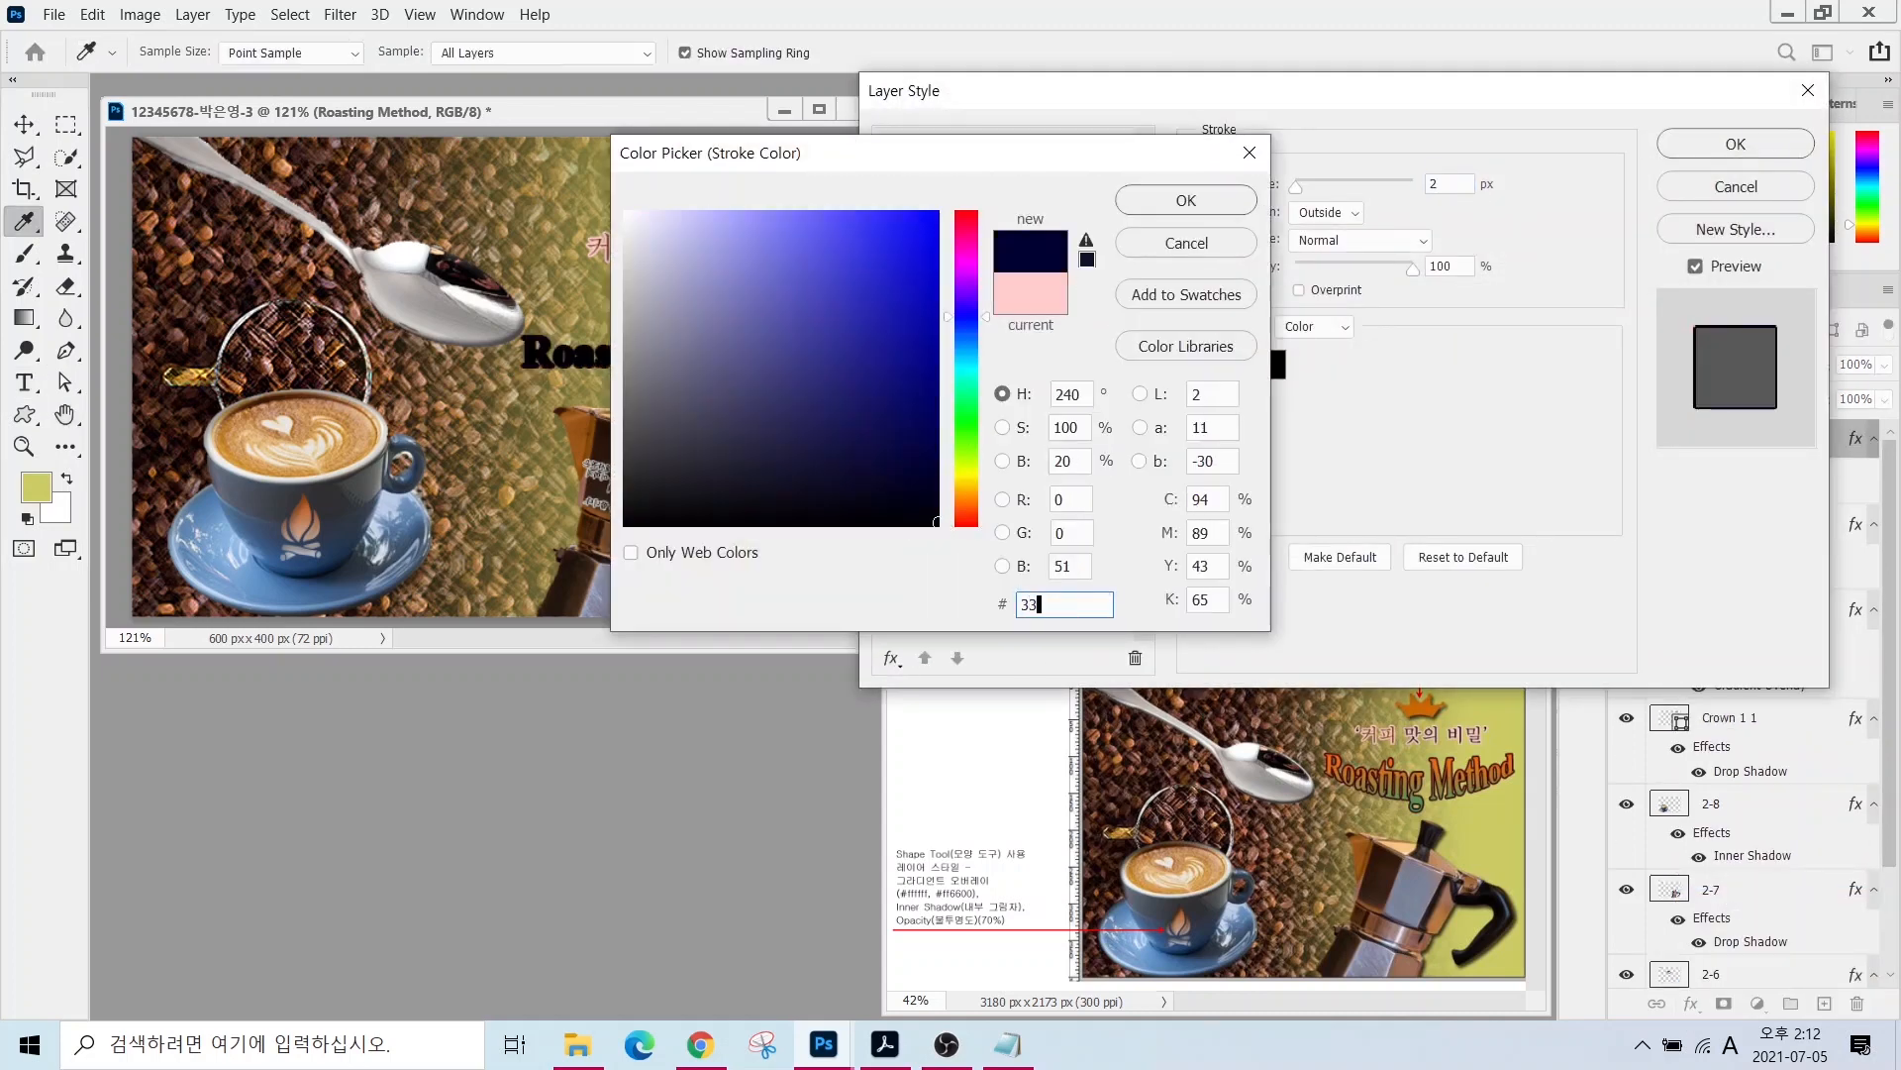
key("Return")
- Add a #339966-to-#ff6600 gradient overlay and move the text up under the Korean title
left_click(931, 464)
left_click(1341, 252)
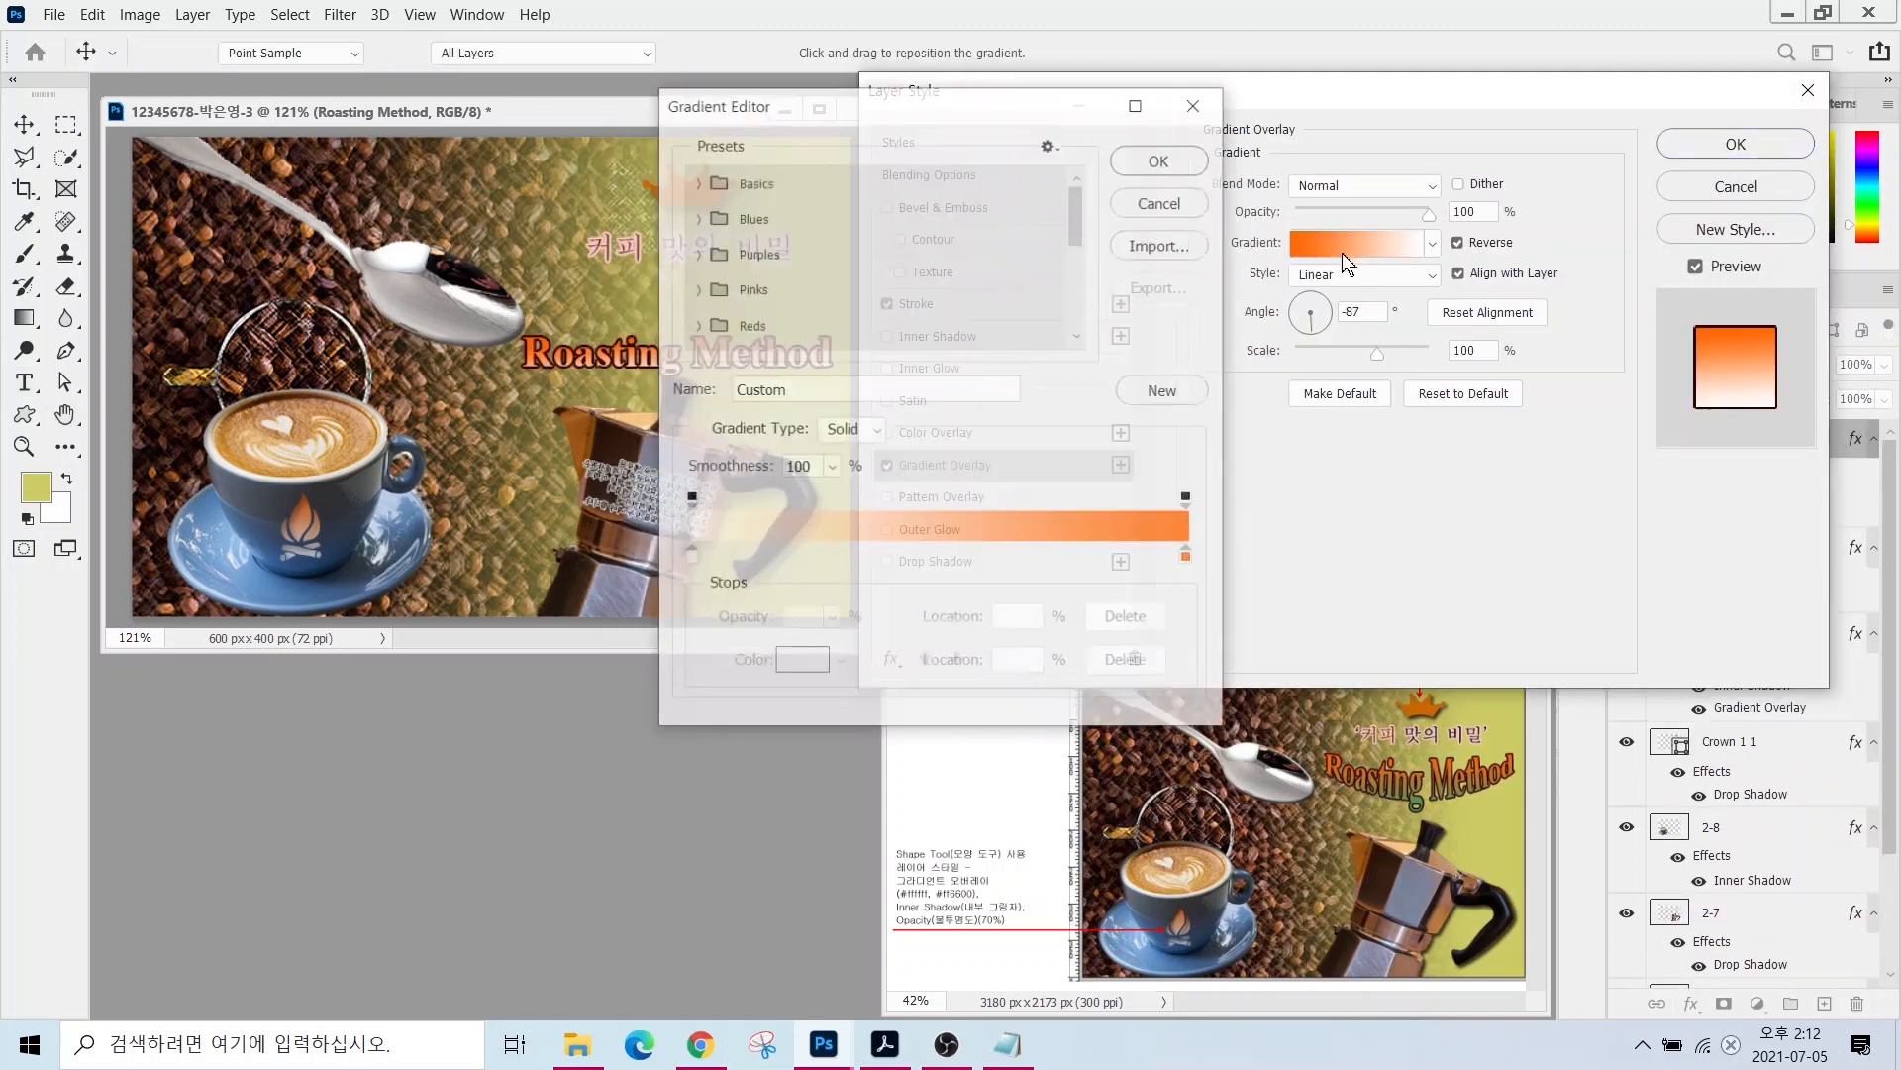
double_click(690, 557)
type("339966")
key("Return")
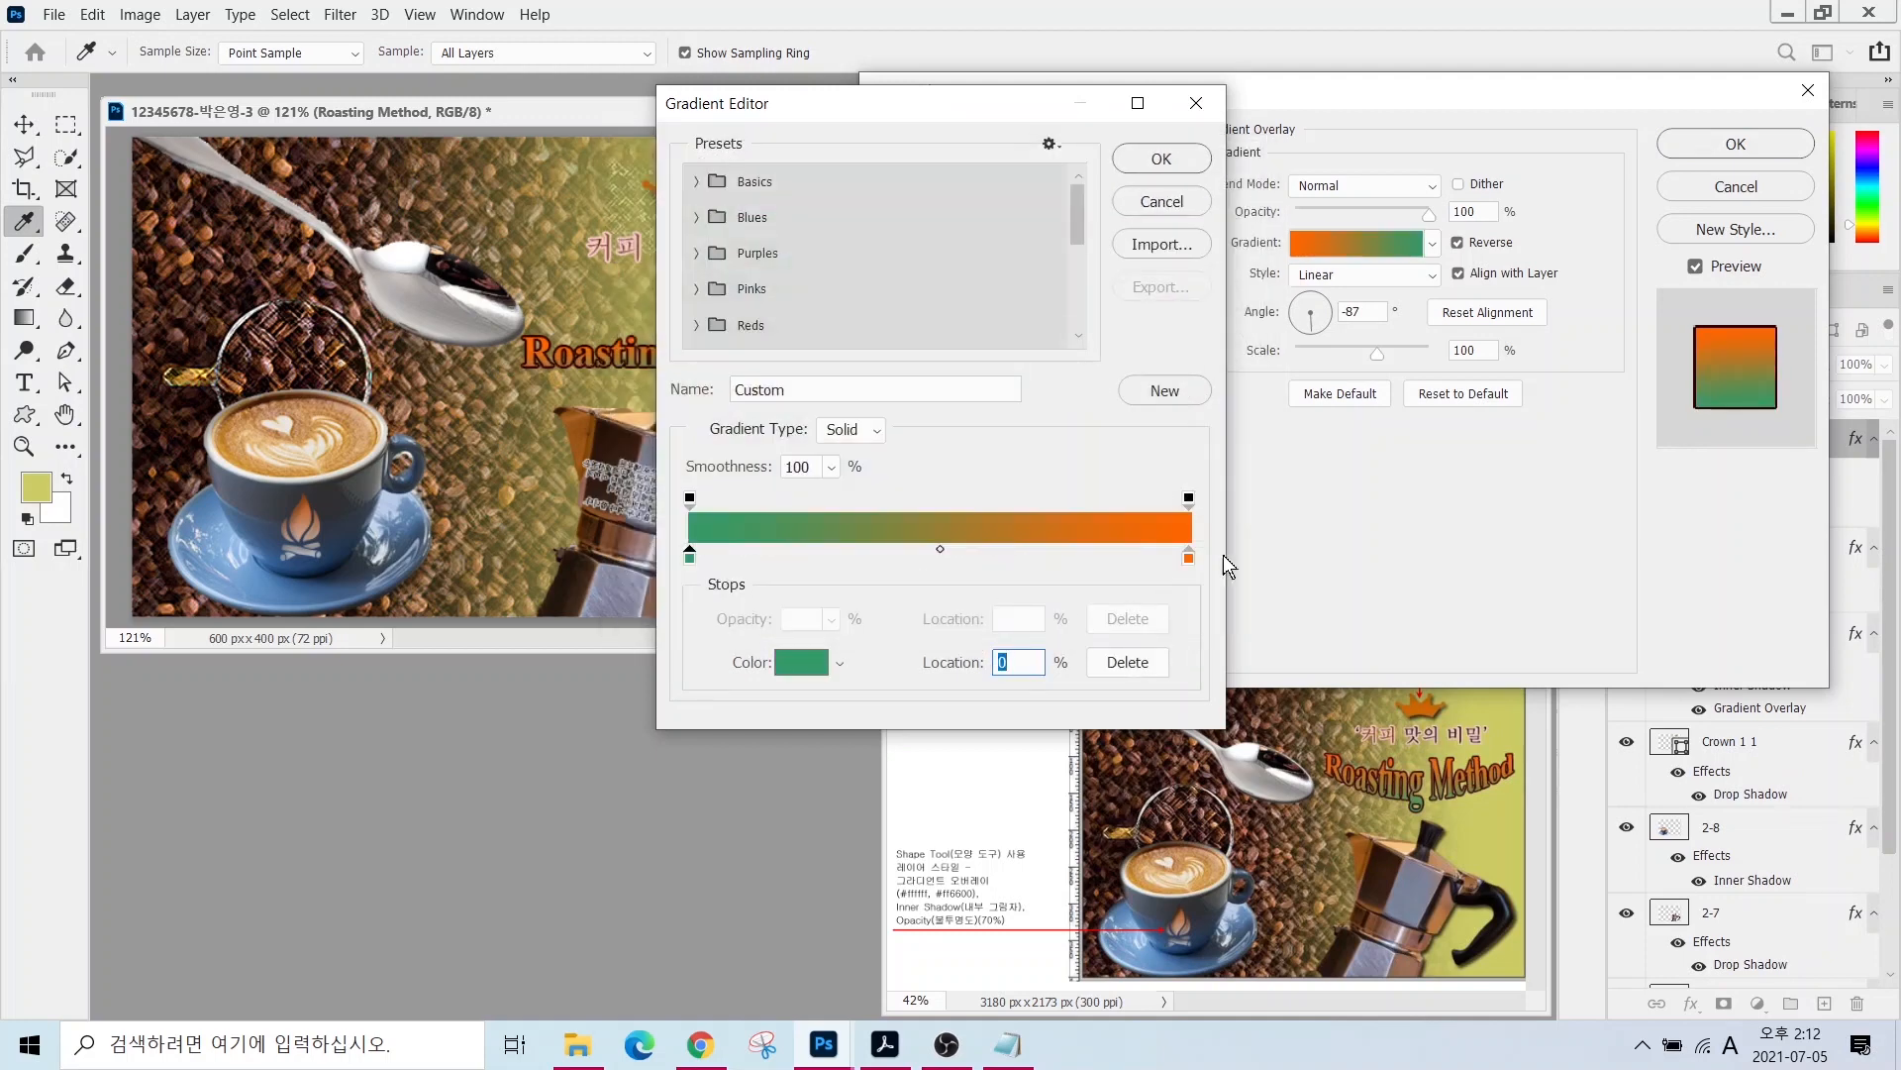
double_click(1188, 556)
type("ff6600")
key("Return")
left_click(1214, 101)
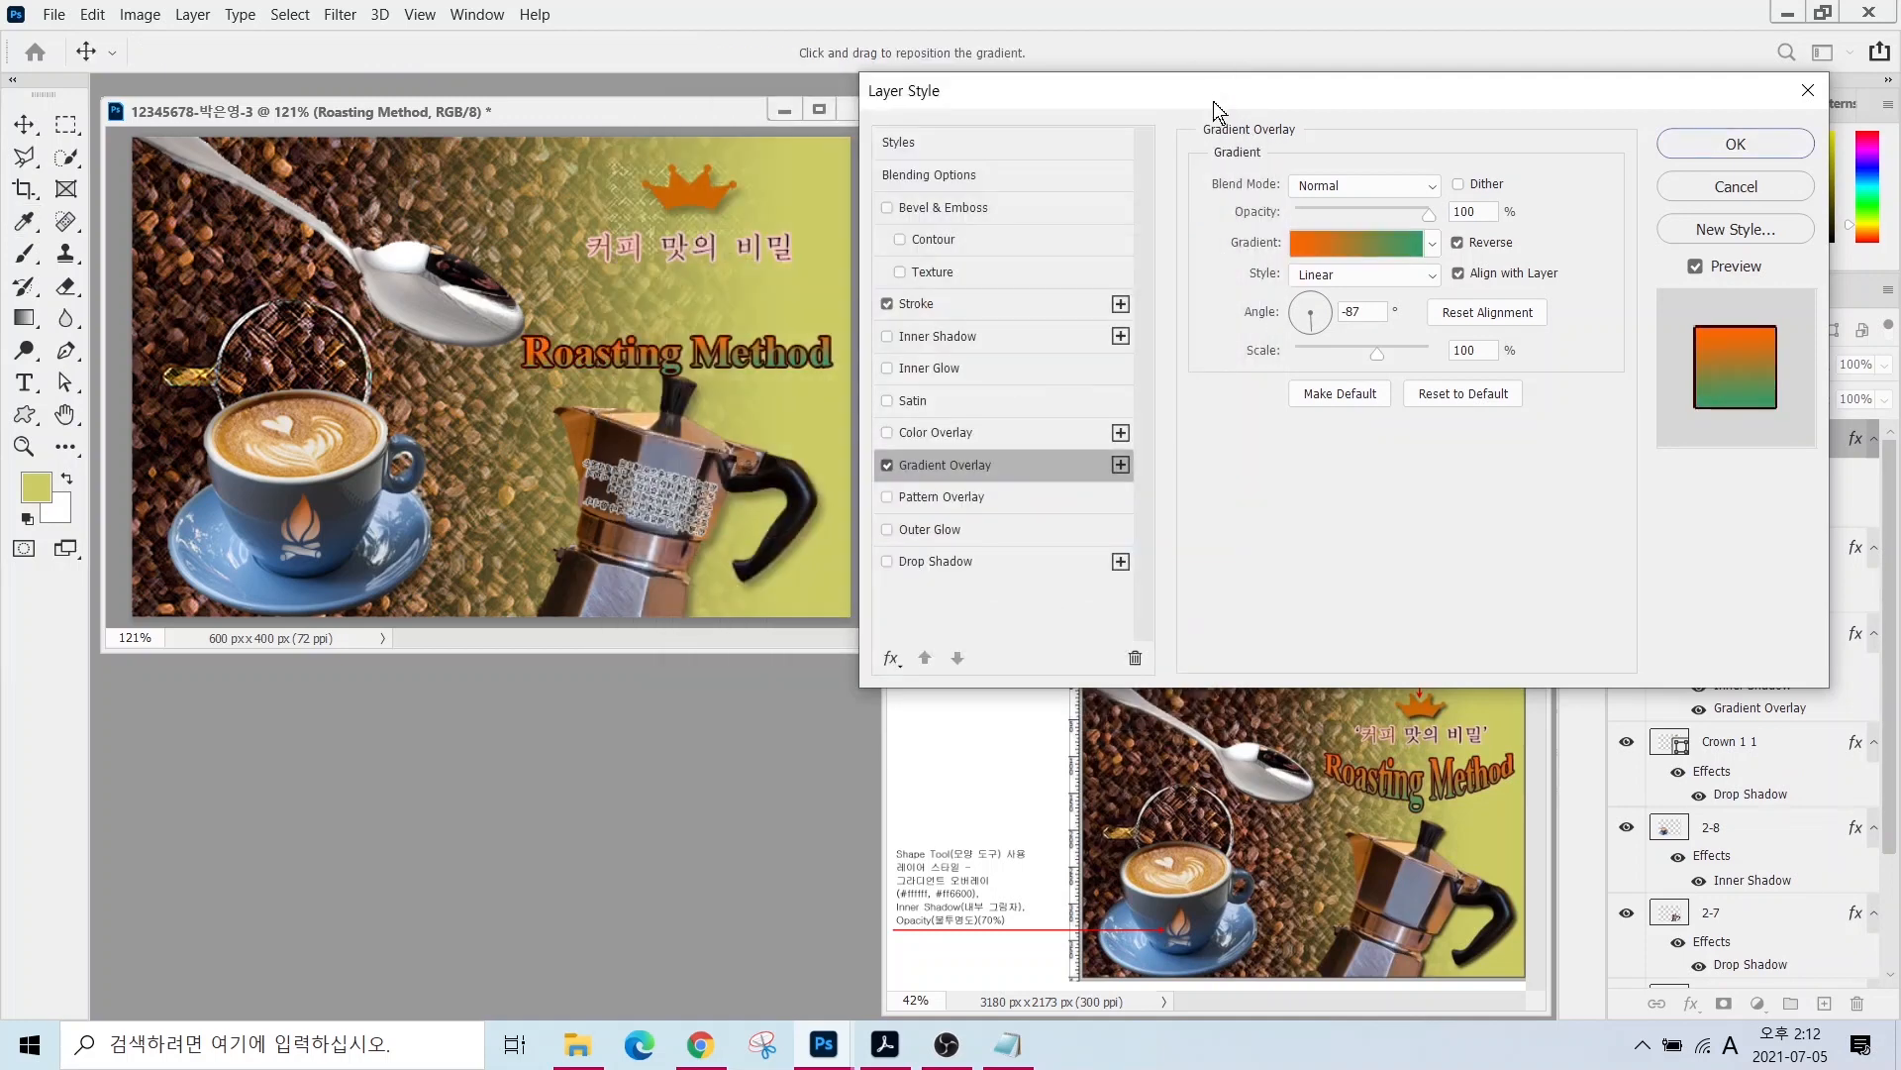
left_click(1317, 337)
left_click(1736, 143)
key("v")
left_click_drag(652, 363, 664, 307)
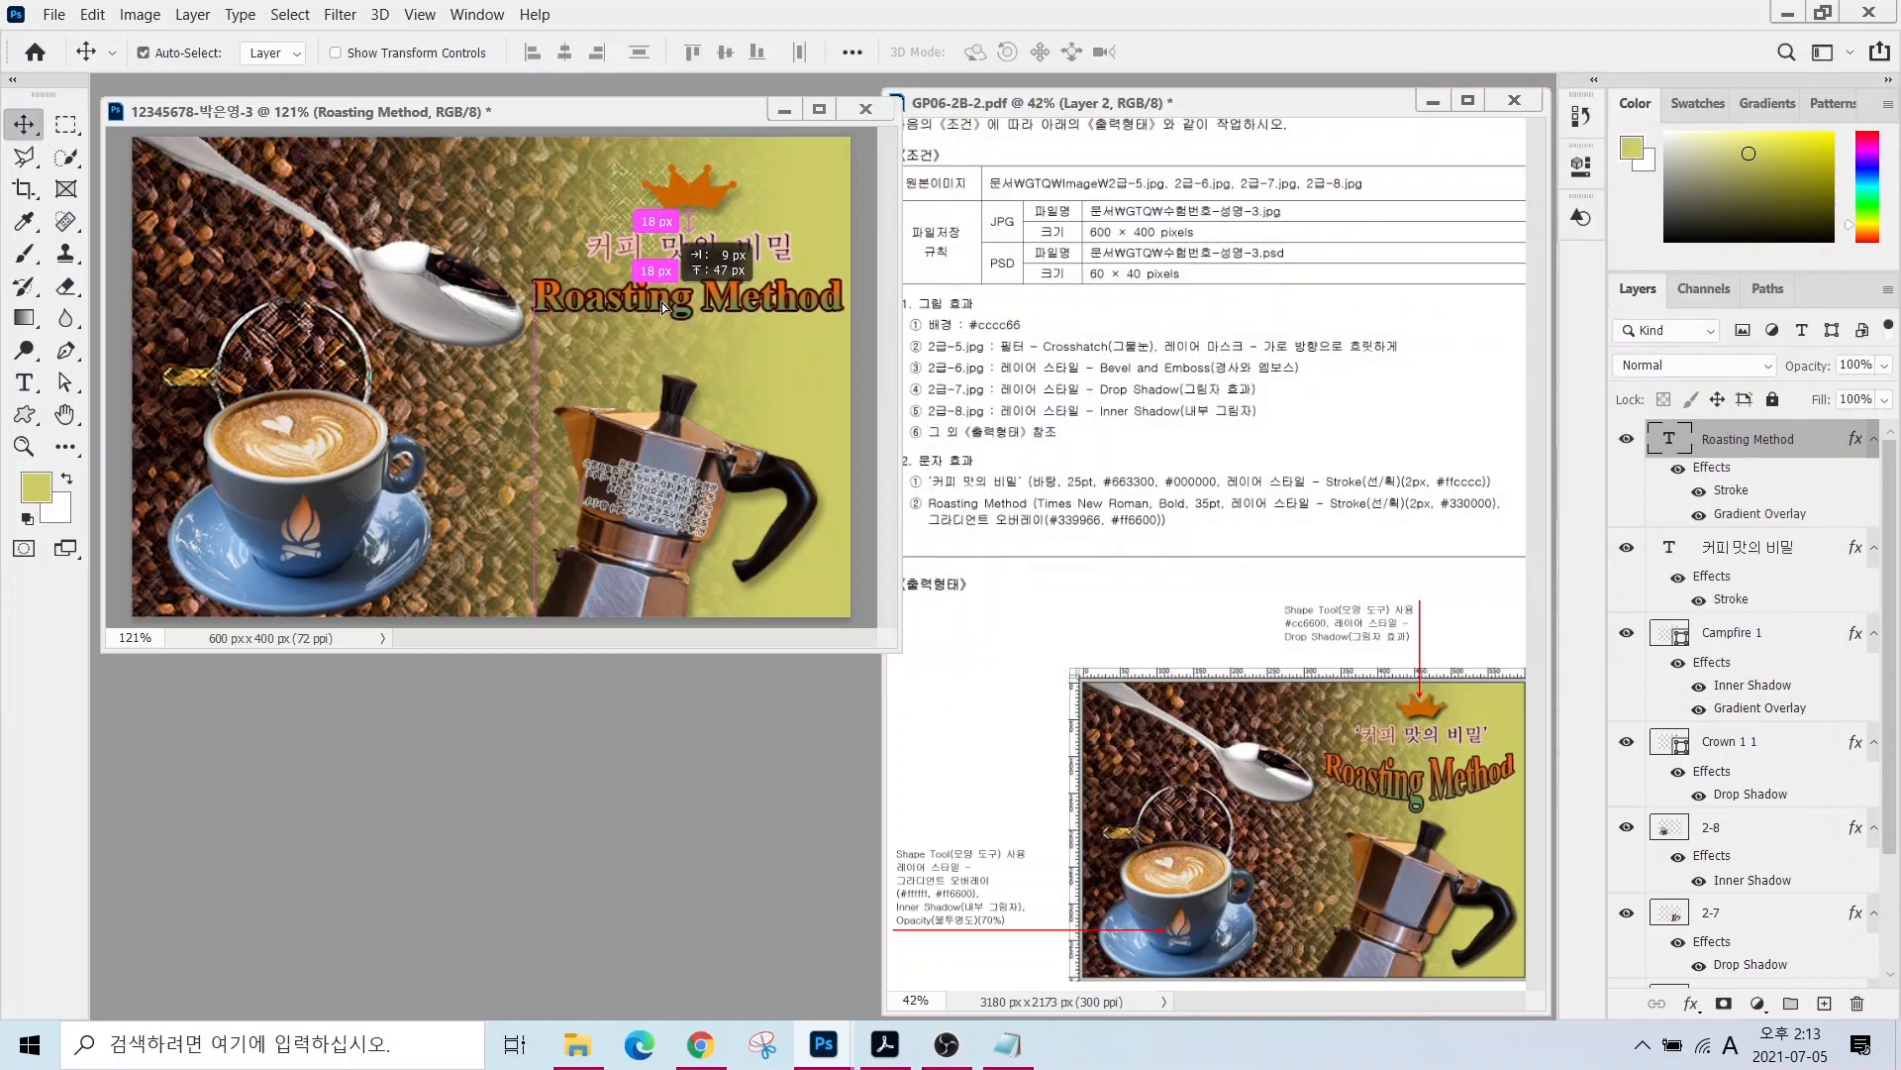
- Warp the 'Roasting Method' text to Arc Lower with Bend +34, then shift it slightly left
left_click(25, 383)
left_click(1027, 51)
left_click(906, 248)
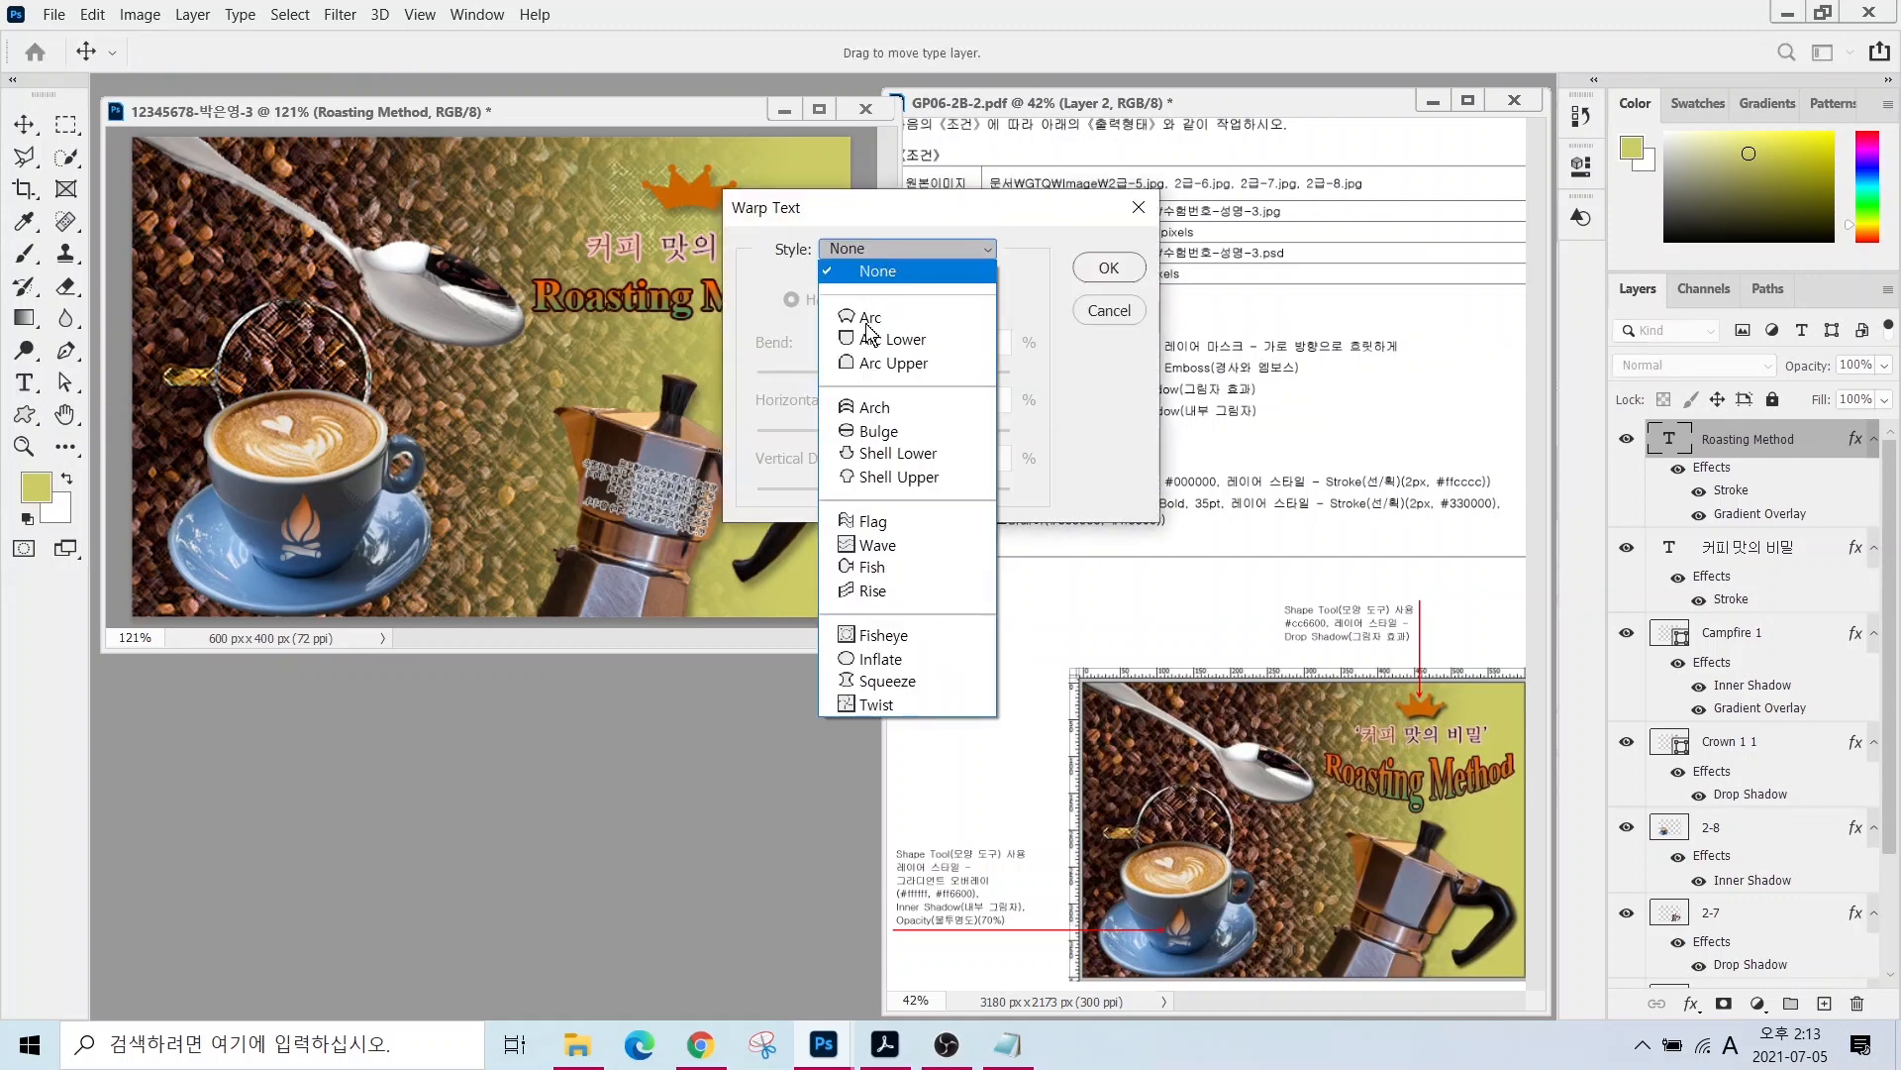
left_click(882, 339)
left_click_drag(1050, 210, 1256, 172)
left_click_drag(1153, 334, 1131, 334)
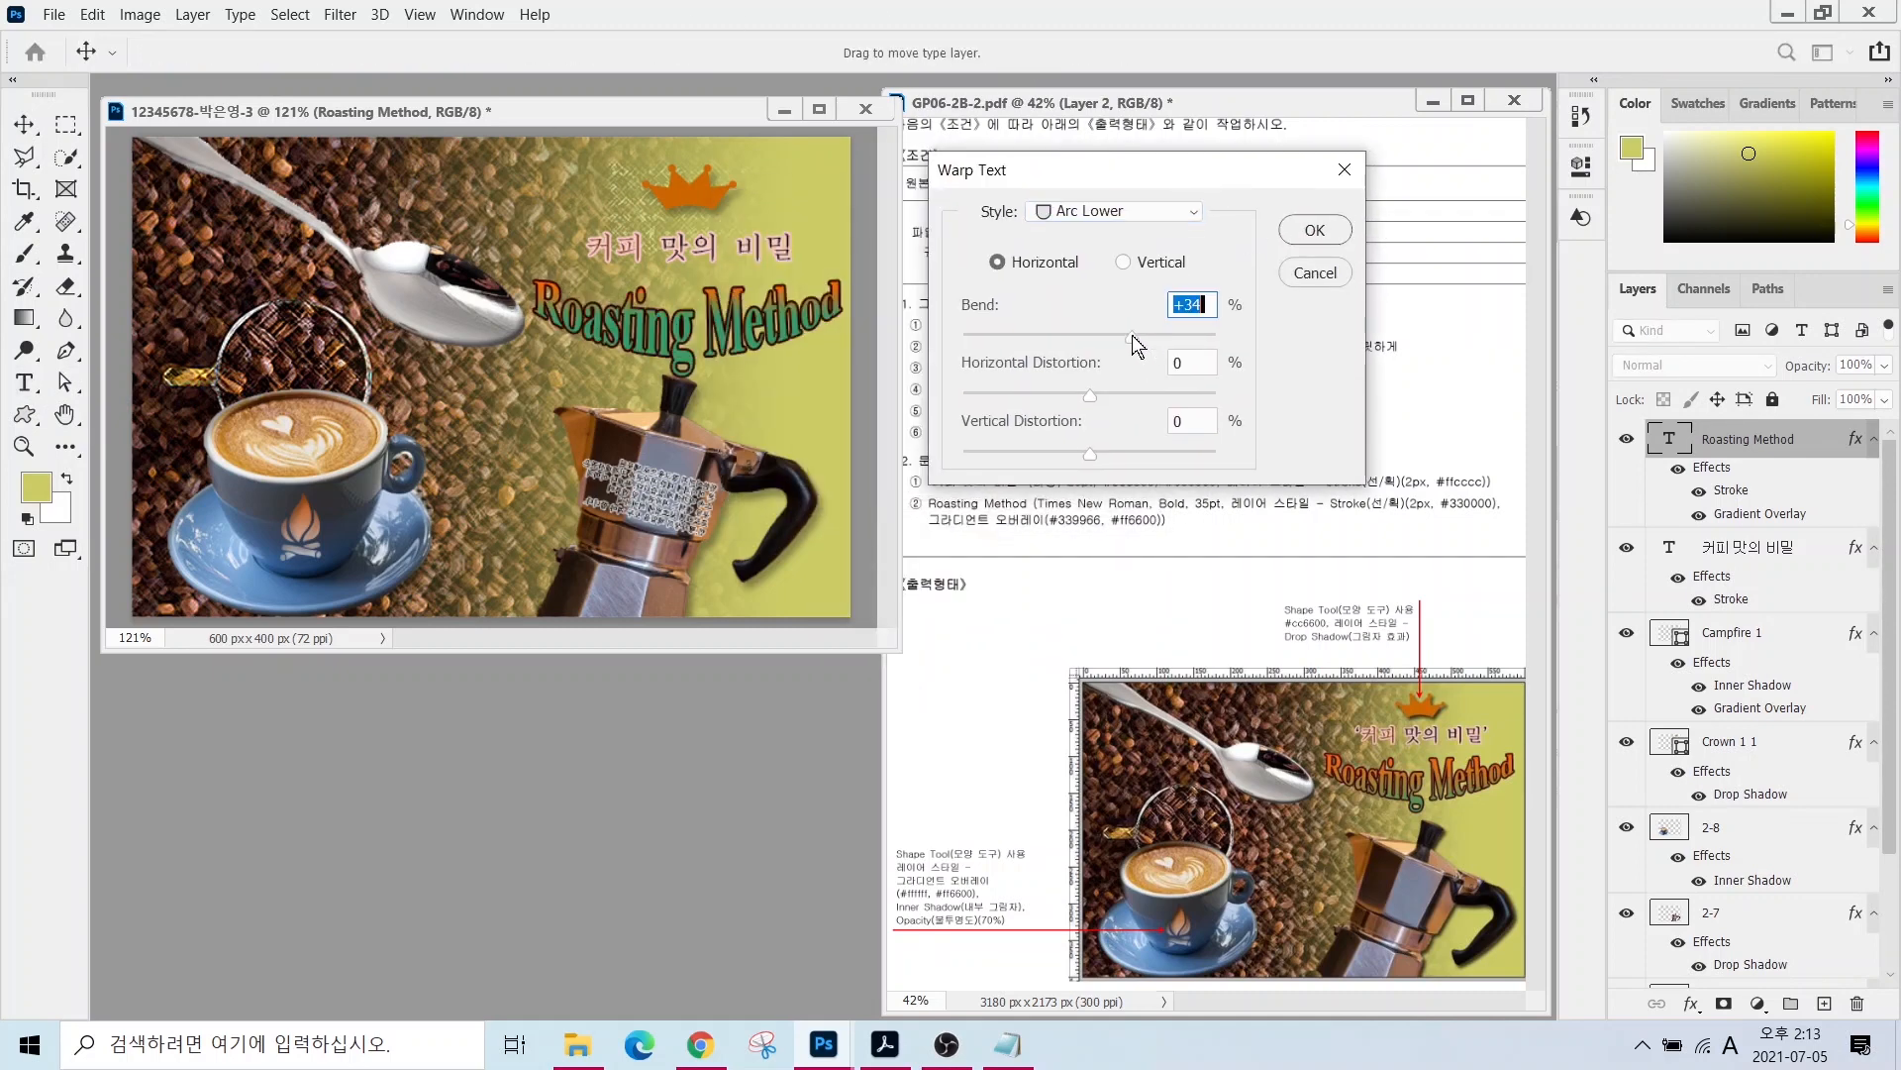
left_click(1315, 230)
key("v")
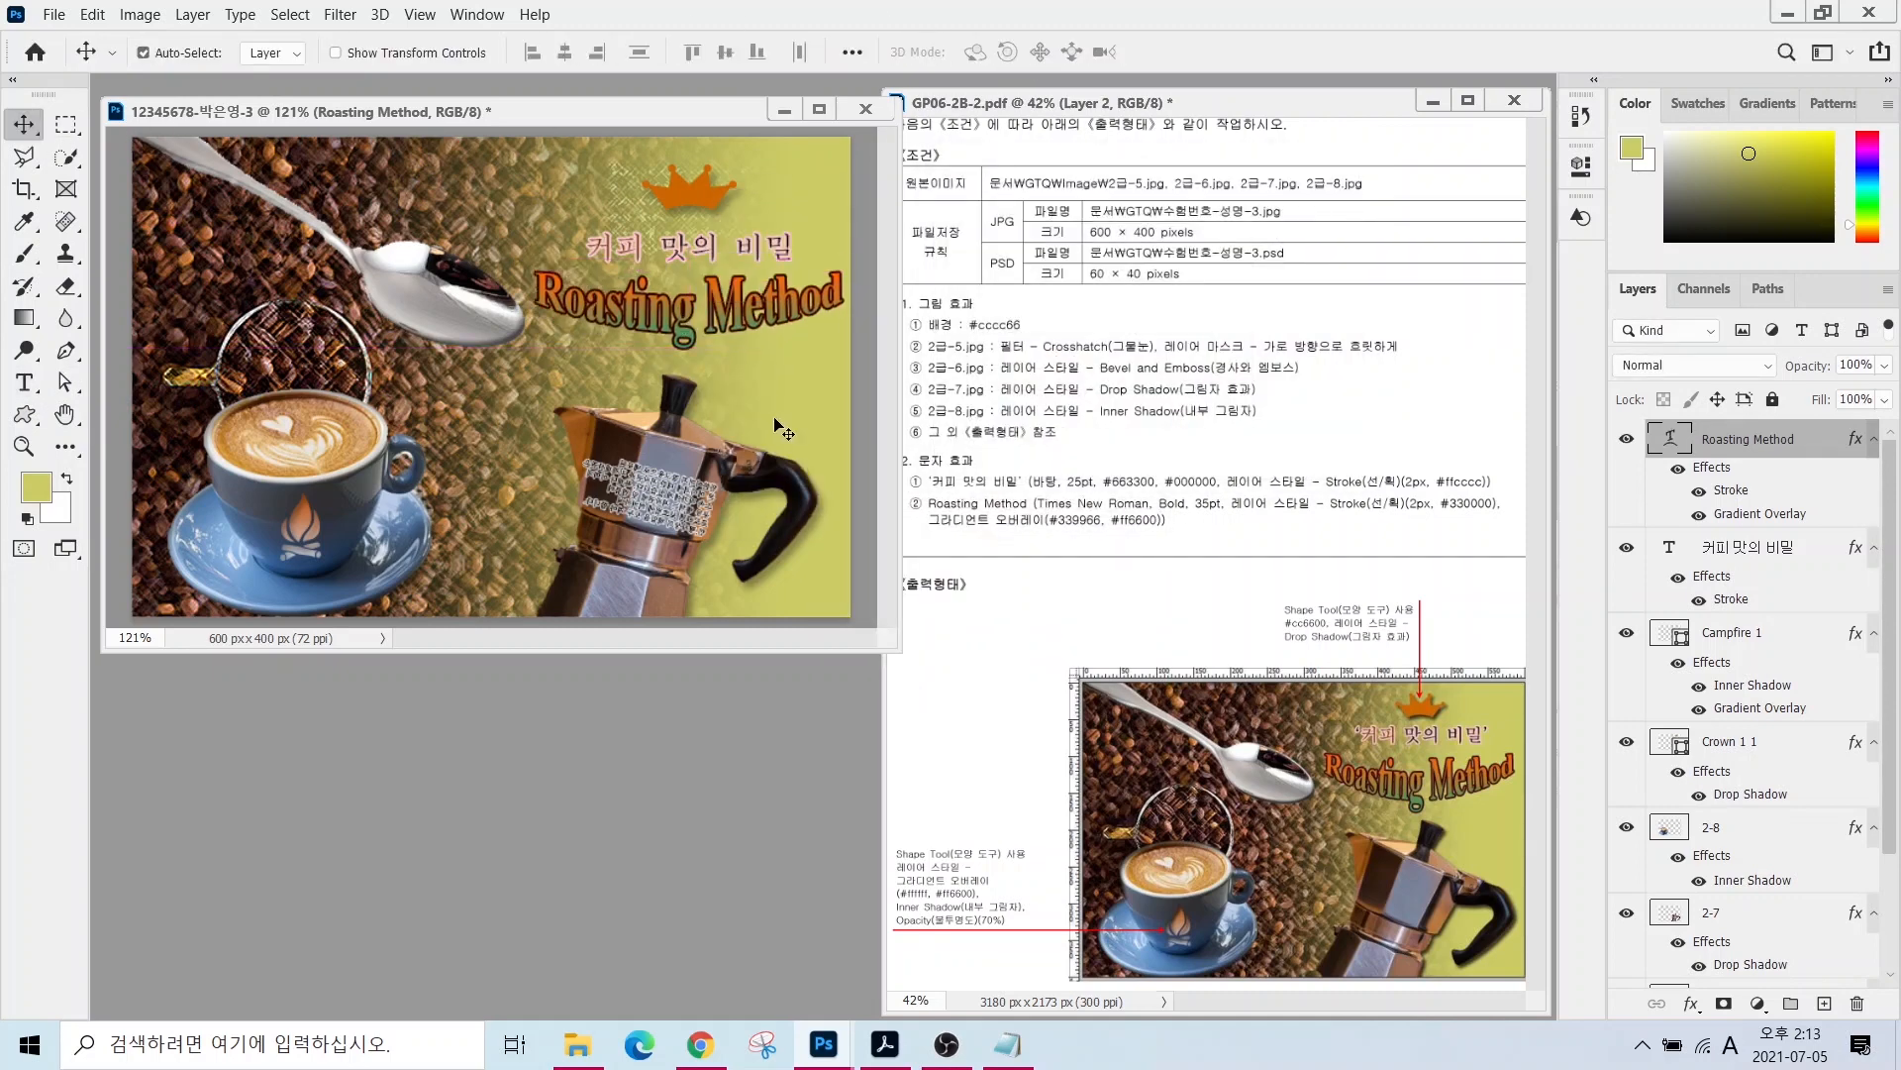
key("Left")
key("Left")
key("Left")
key("Left")
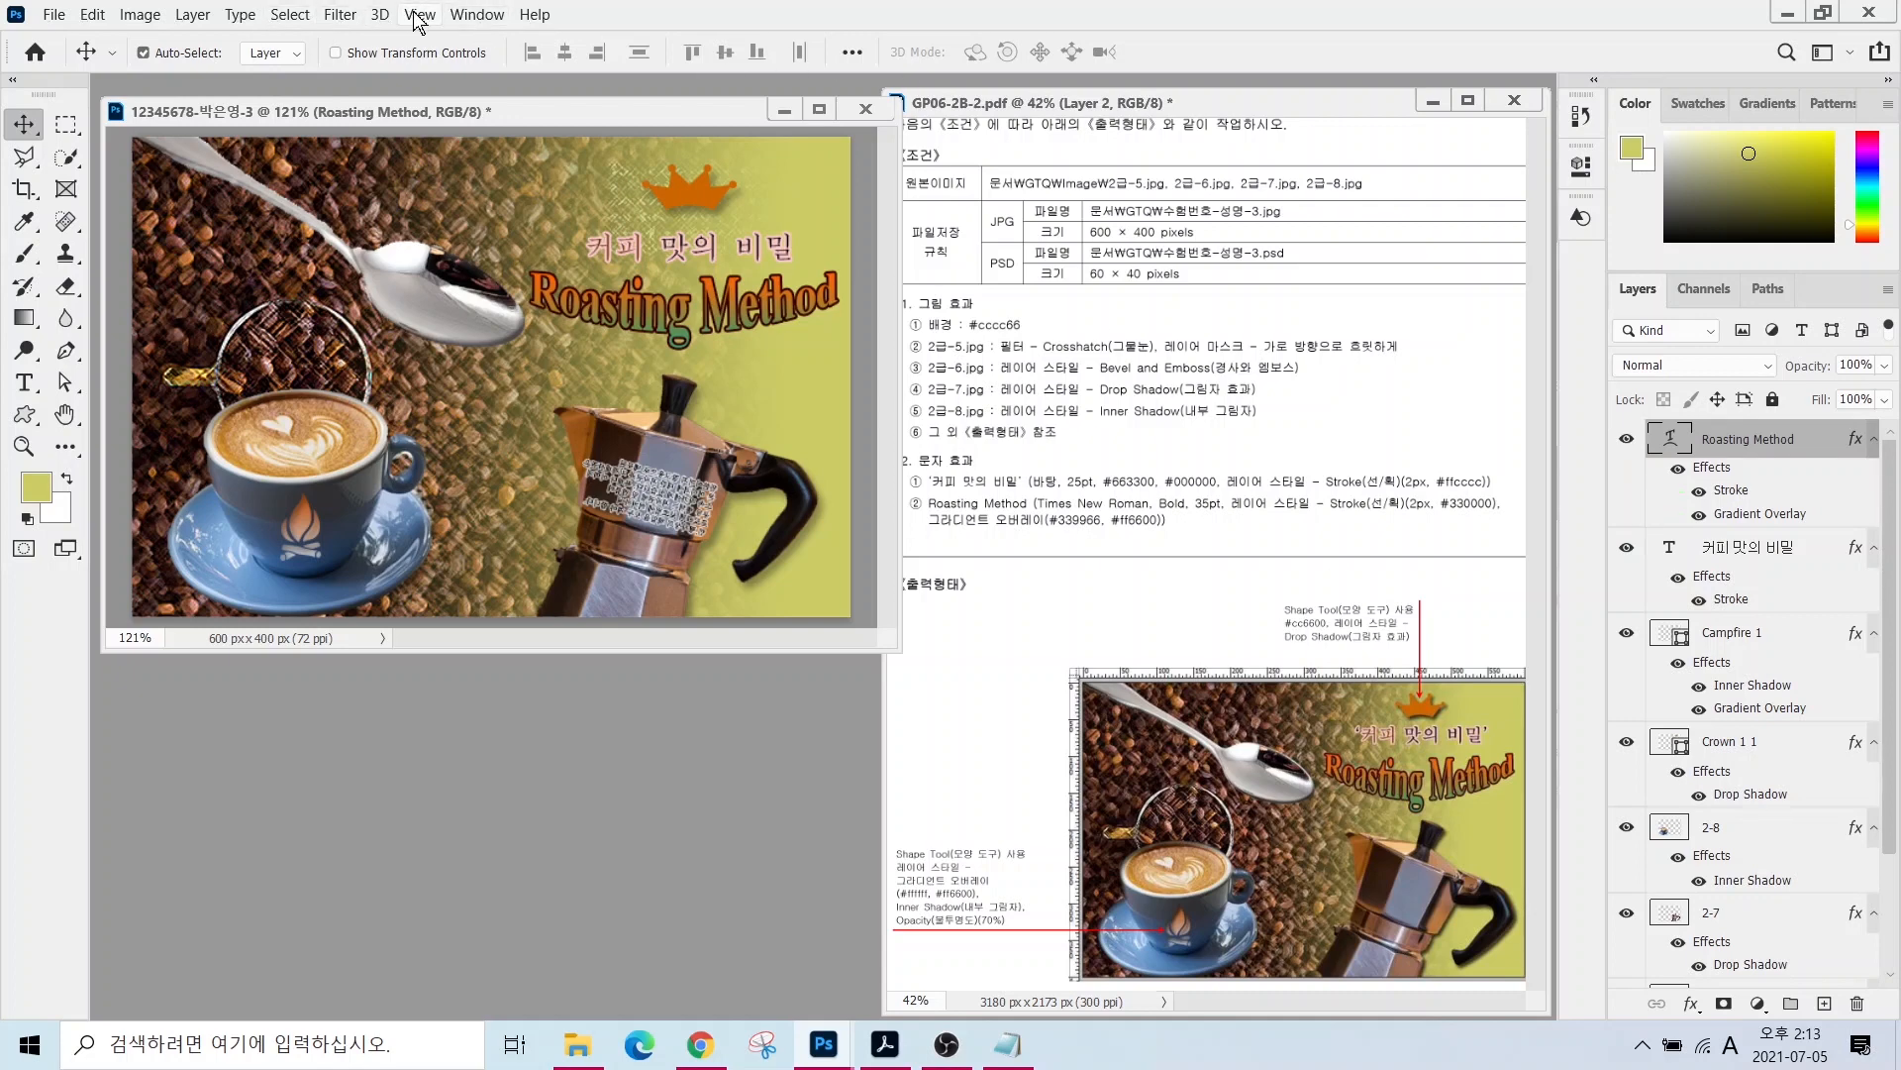
- Save the Roasting Method composition as a JPEG in the GTQ folder
left_click(418, 16)
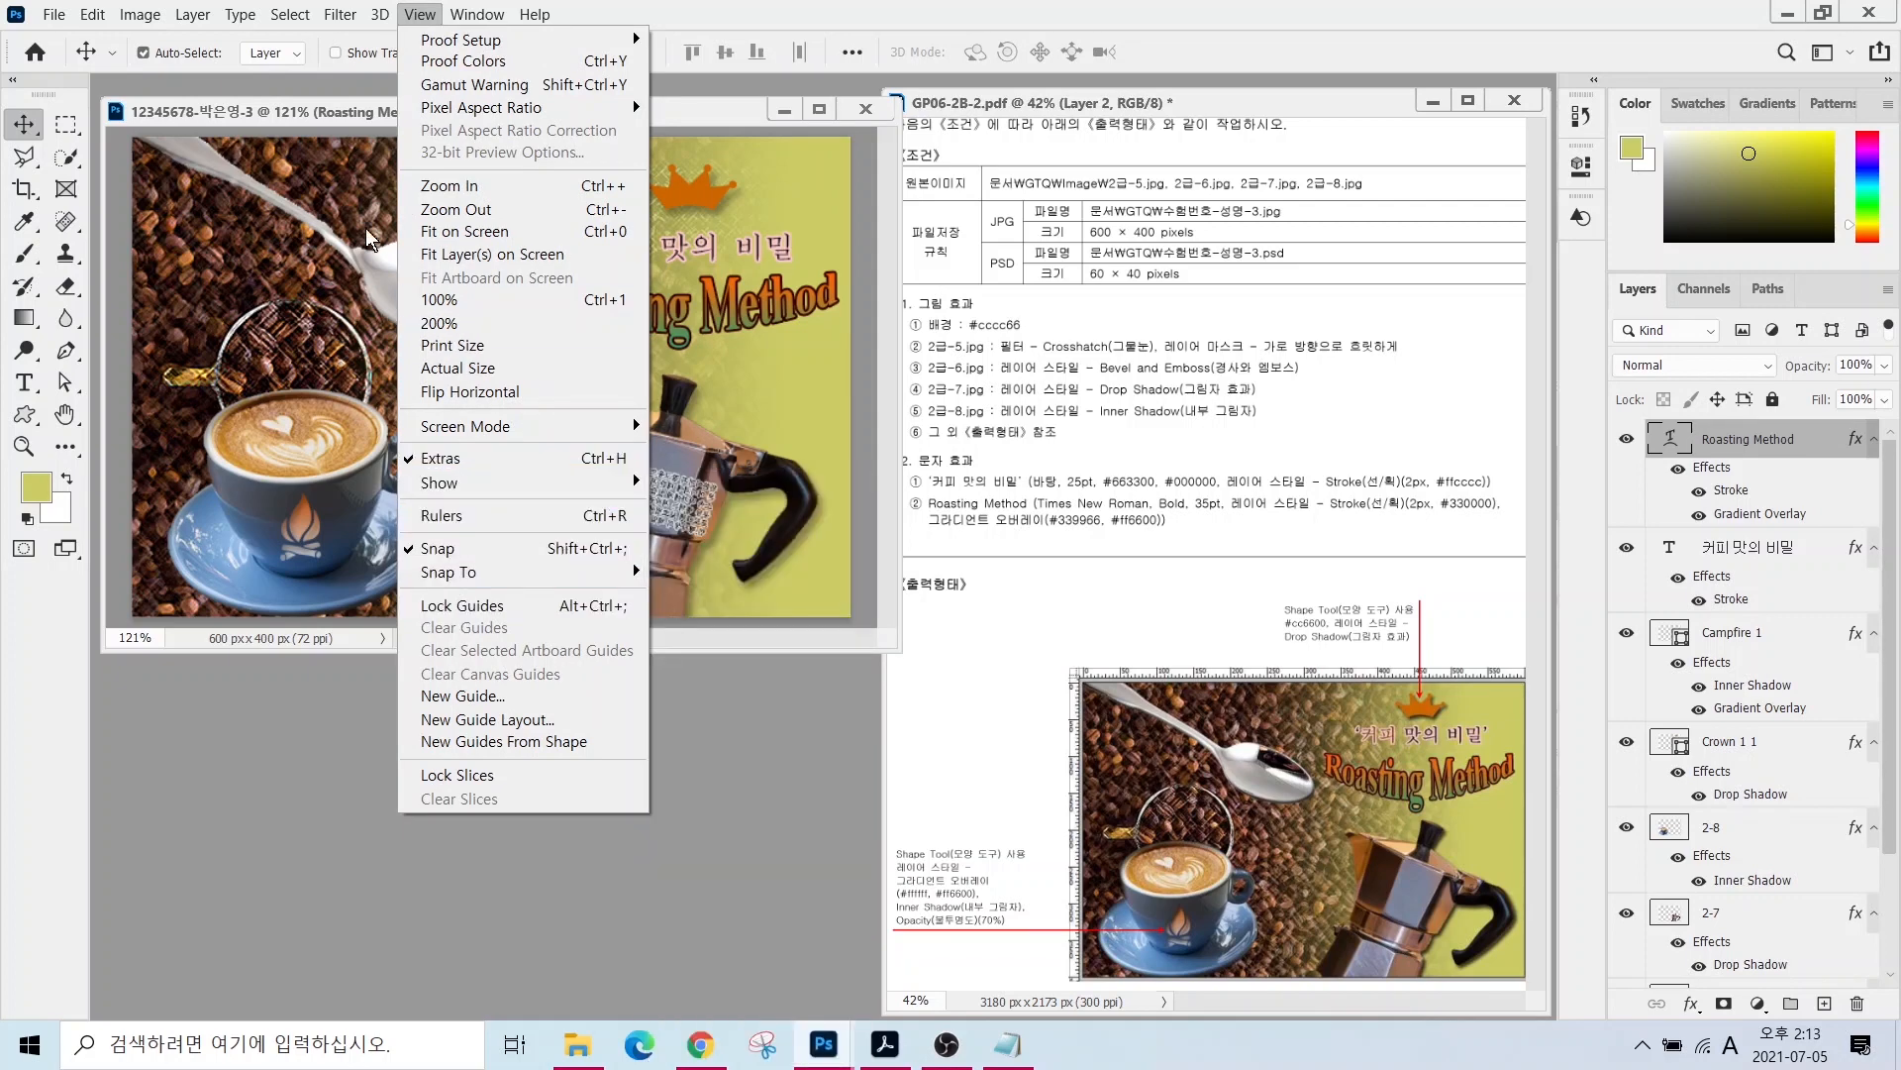
left_click(321, 109)
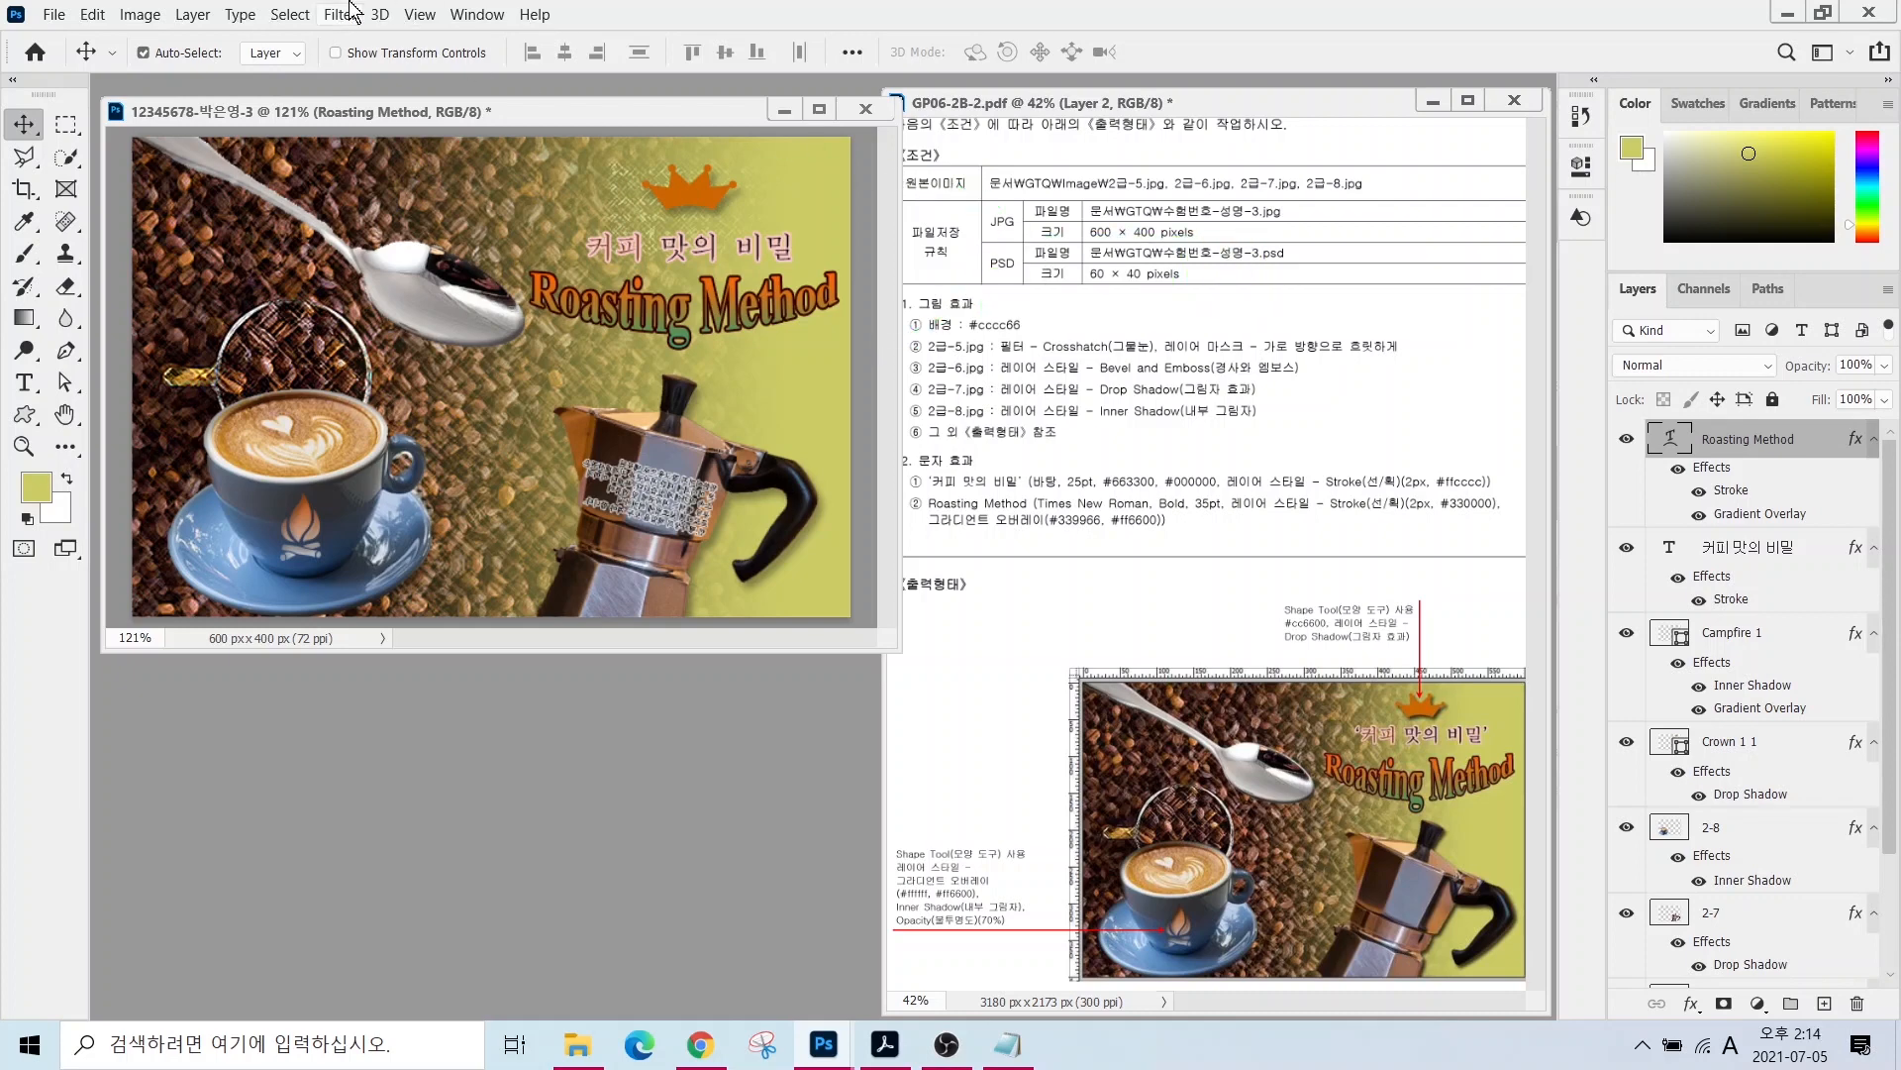
left_click(53, 16)
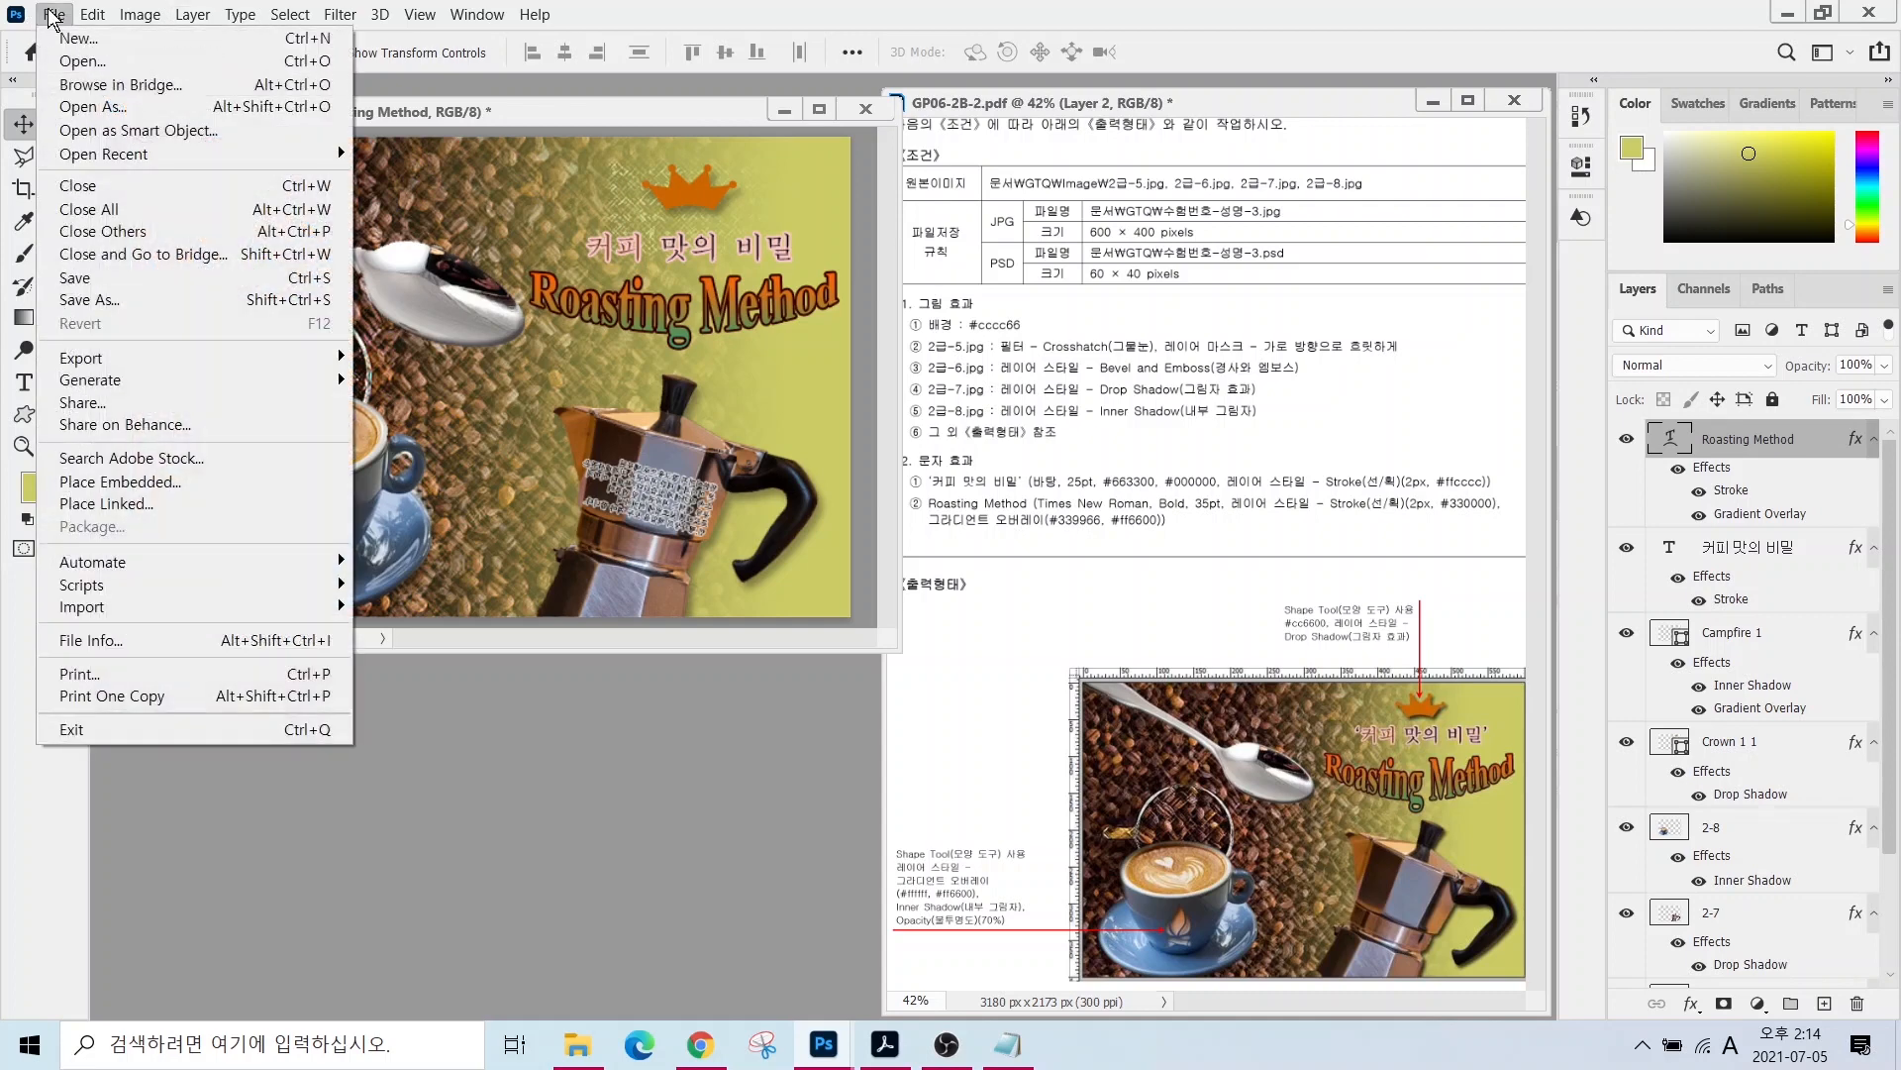
left_click(87, 299)
left_click(770, 159)
left_click(990, 589)
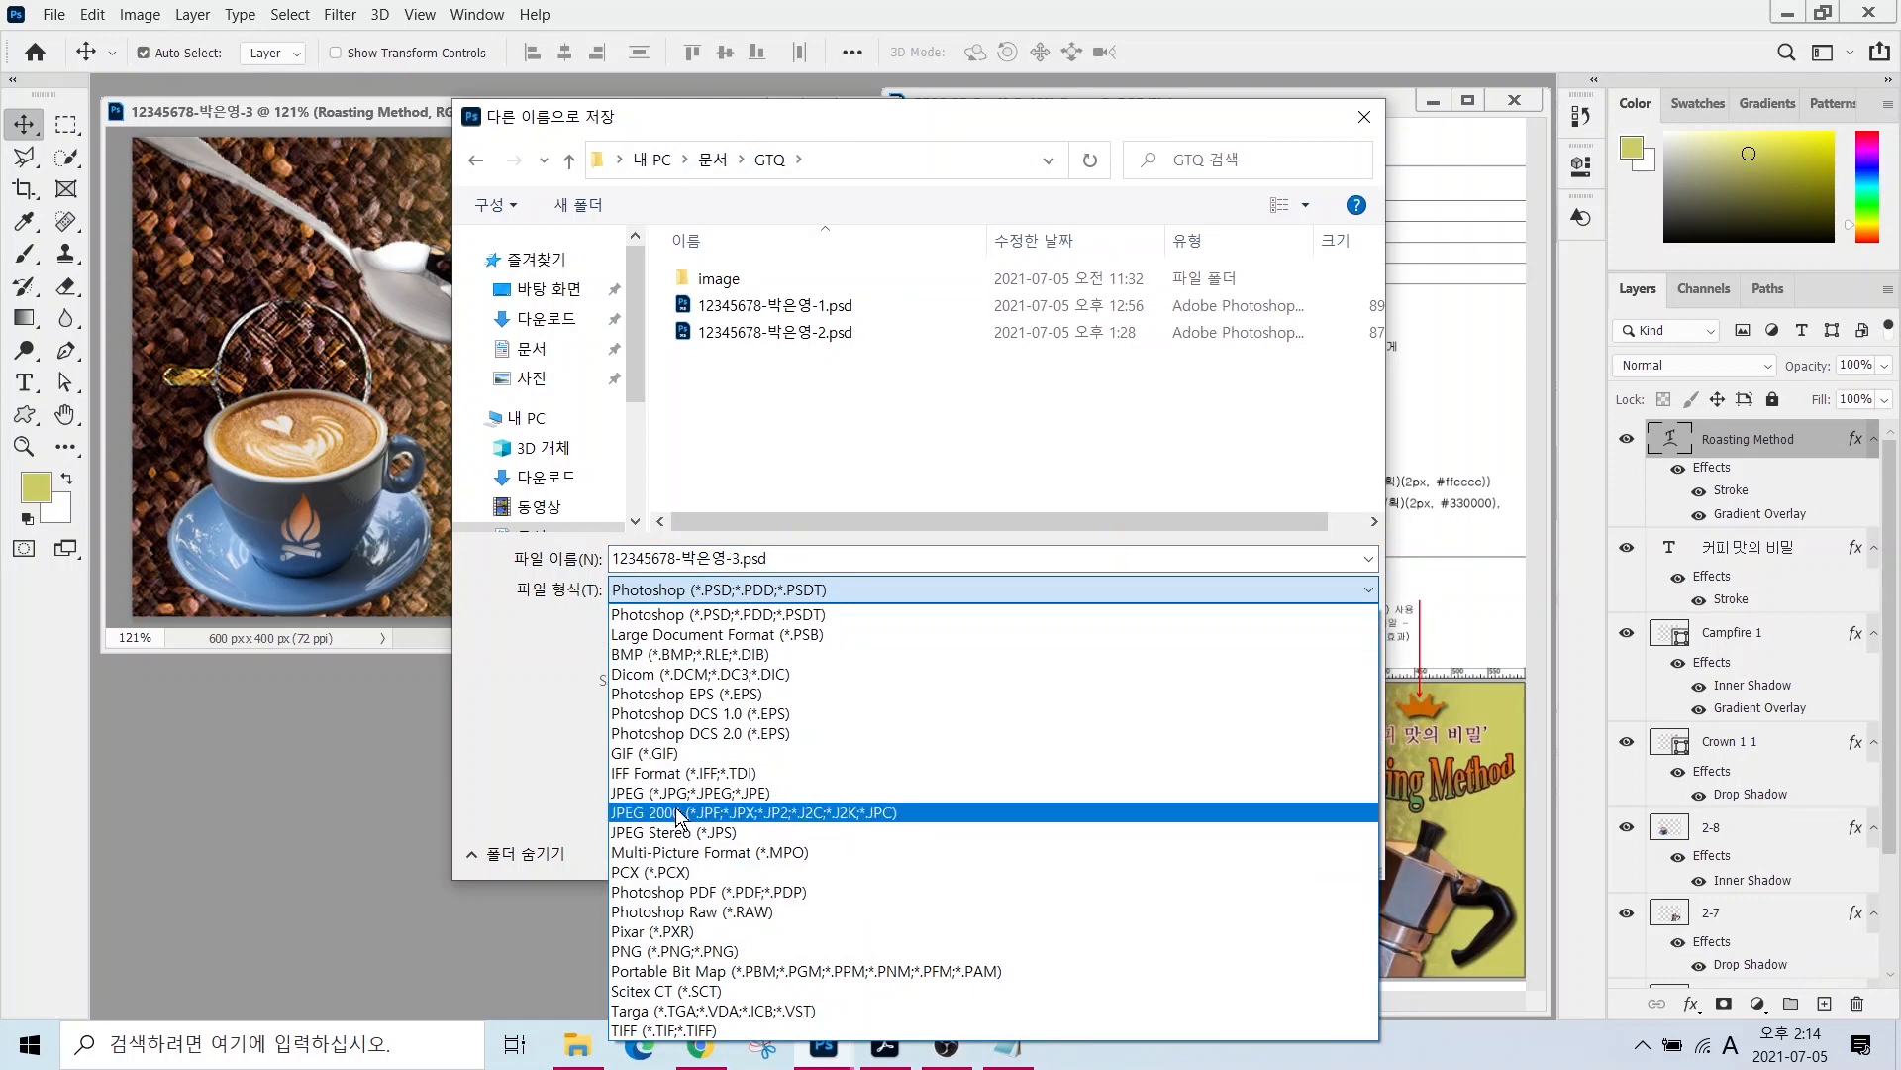
left_click(812, 785)
left_click(1167, 854)
key("Return")
- Resize the image to 60×40 px
left_click(139, 14)
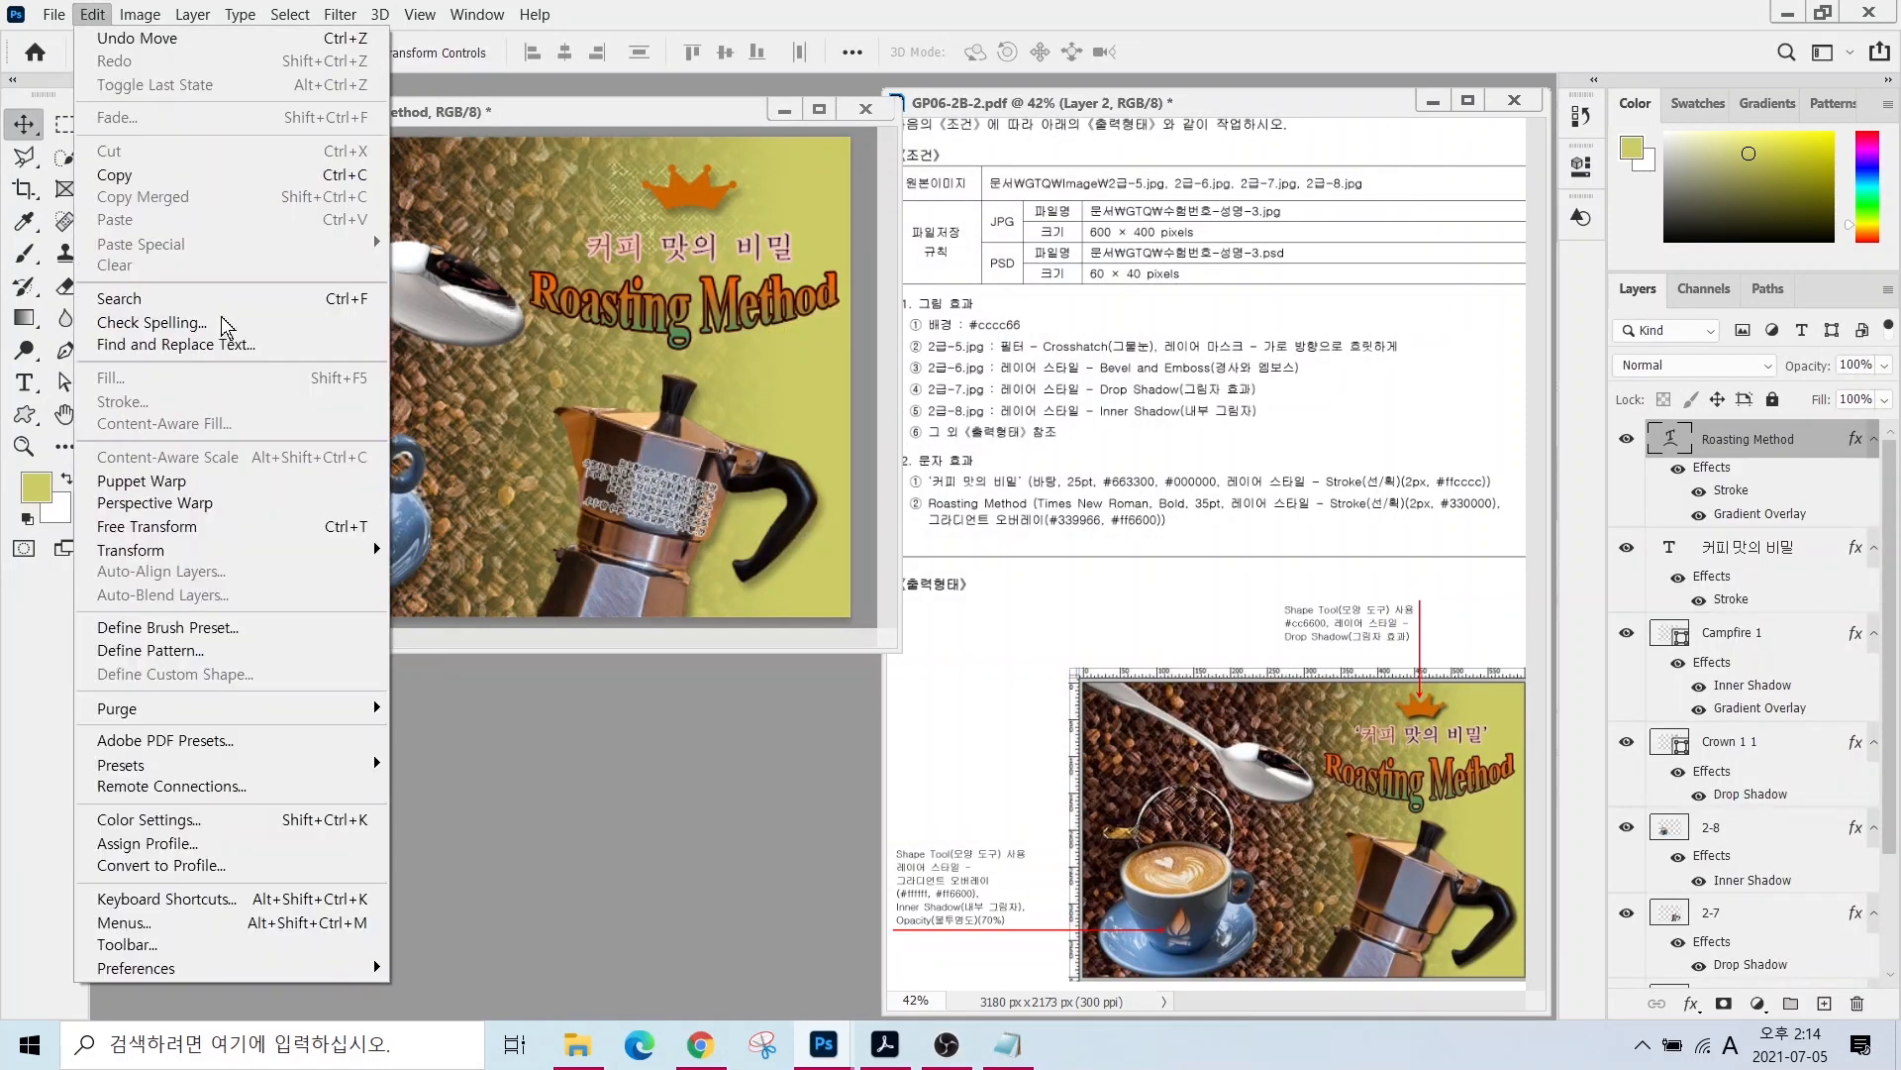
left_click(150, 197)
type("60")
key("Return")
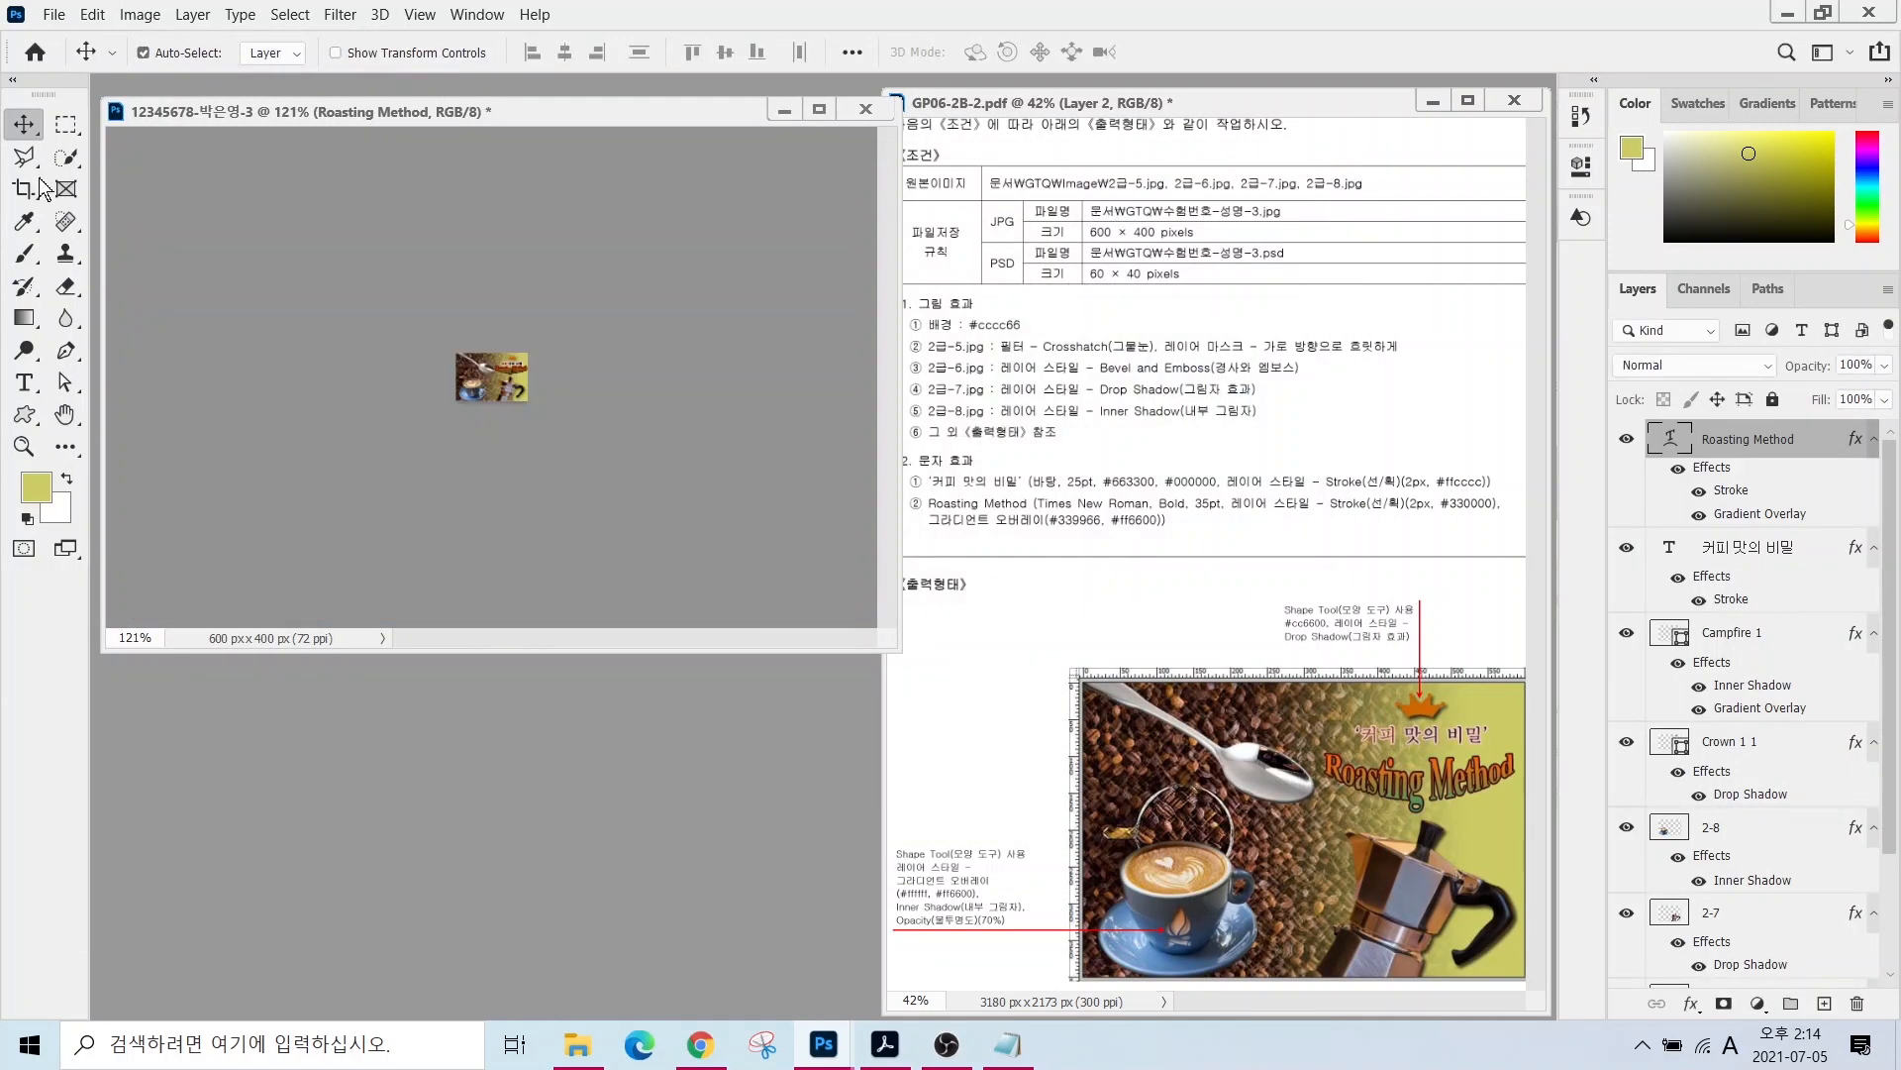
- Save the 60×40 px copy in Photoshop PSD format
left_click(53, 14)
left_click(99, 299)
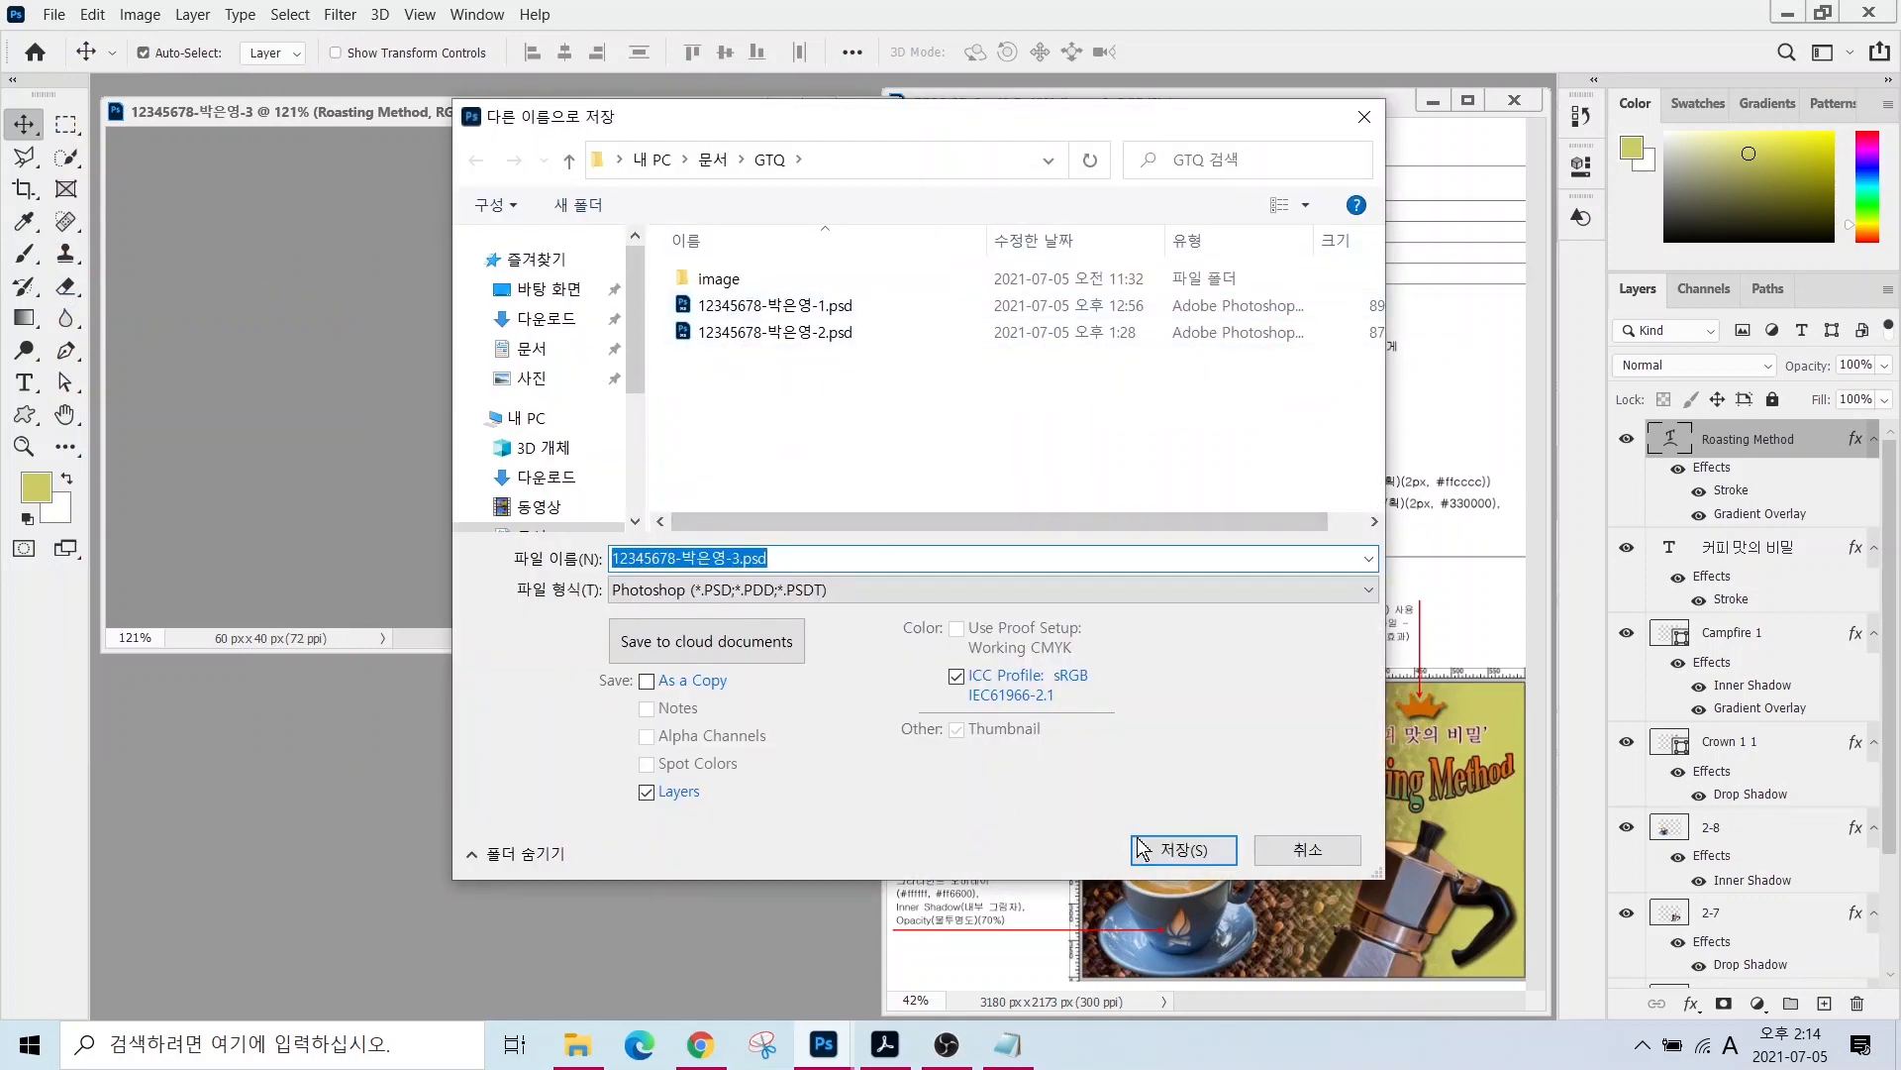
left_click(1185, 850)
left_click(1221, 285)
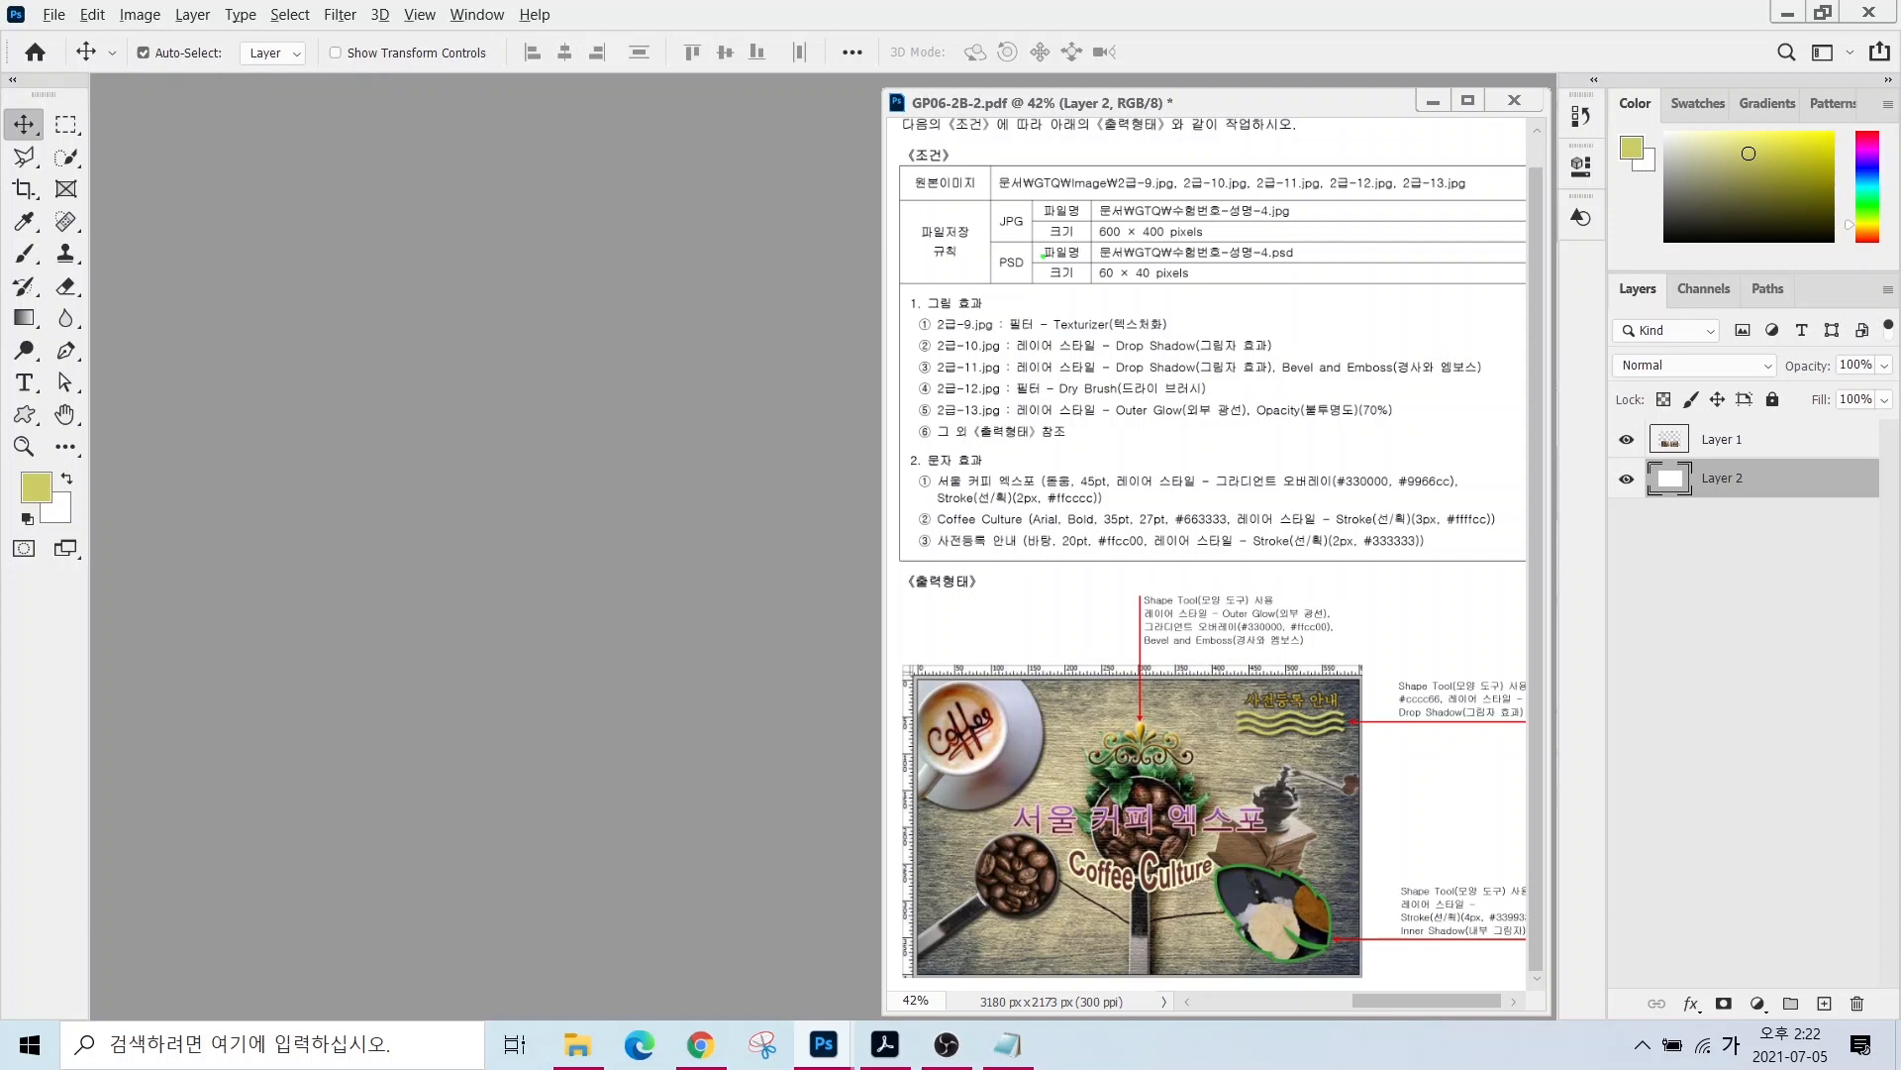
- Create a new document named 12345 at 600×400 px, 72 ppi, RGB Color
left_click_drag(1081, 212, 1240, 241)
left_click(53, 15)
left_click(75, 38)
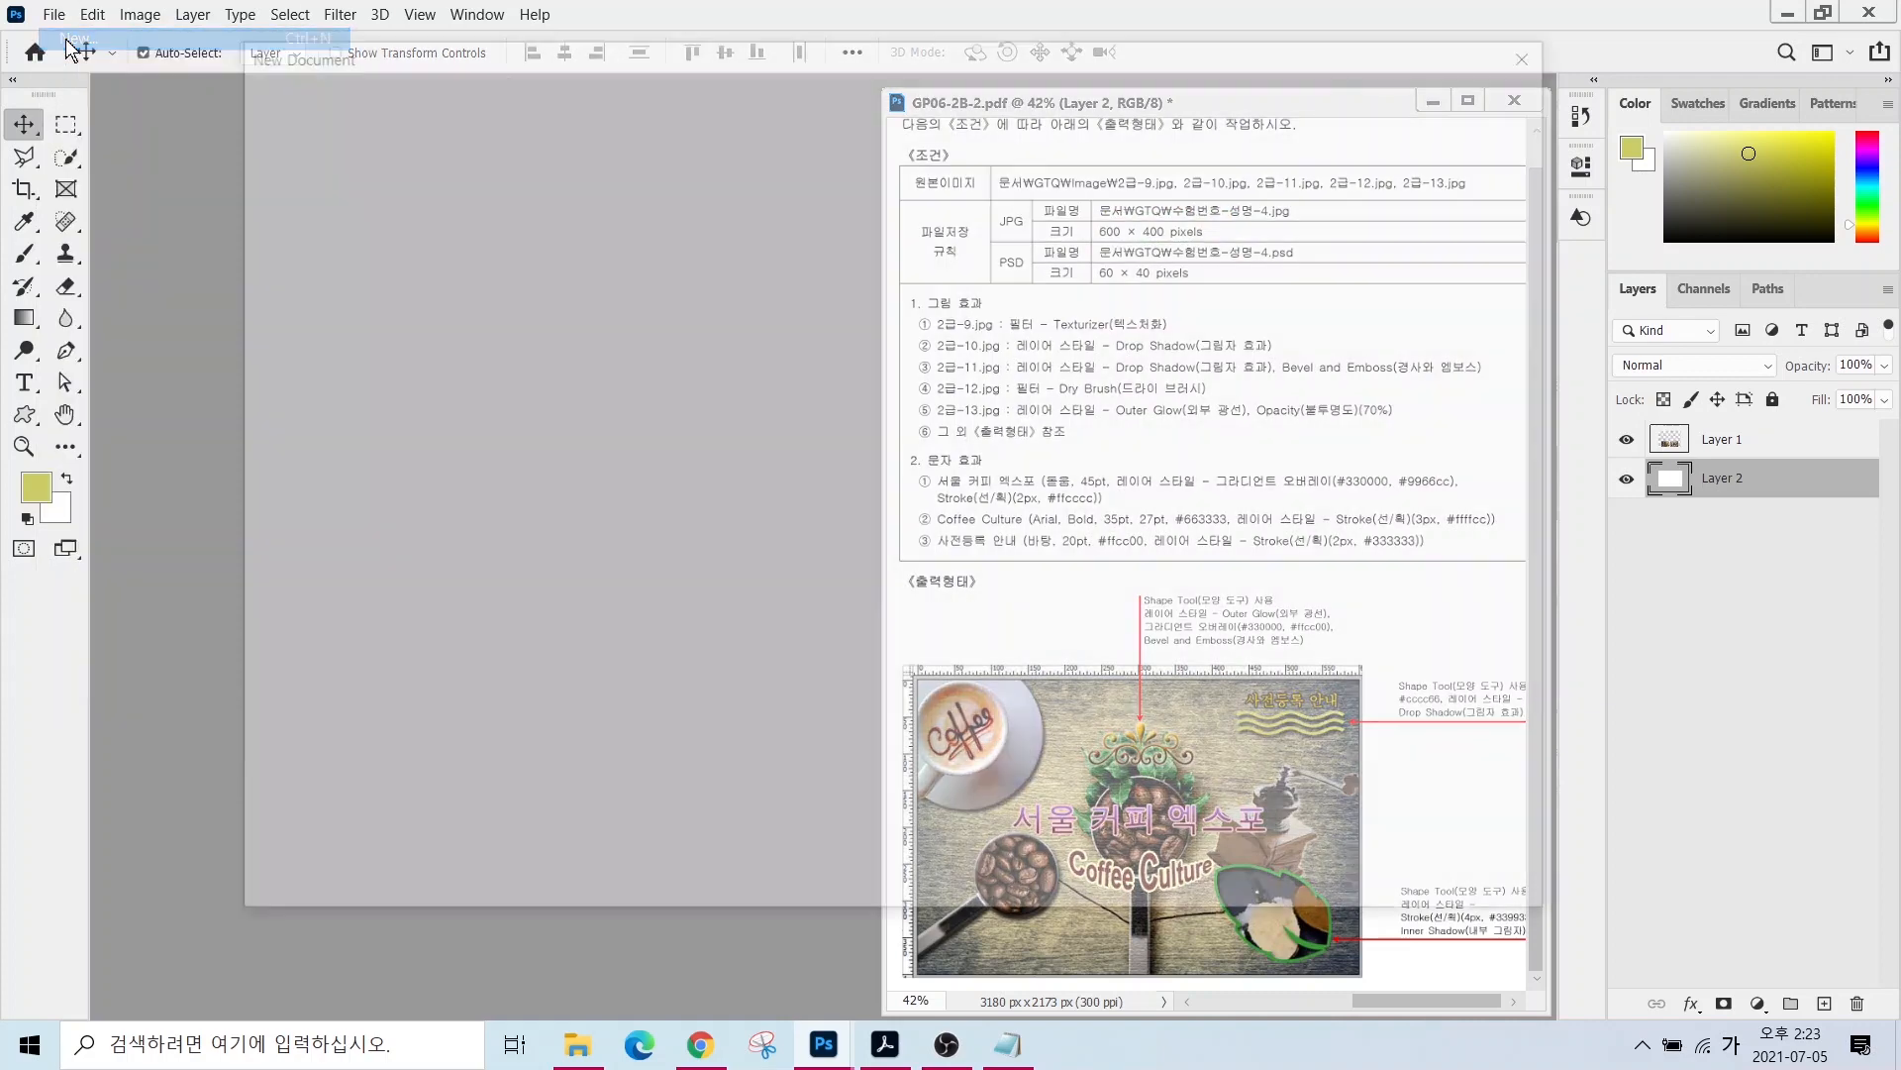
key("Tab")
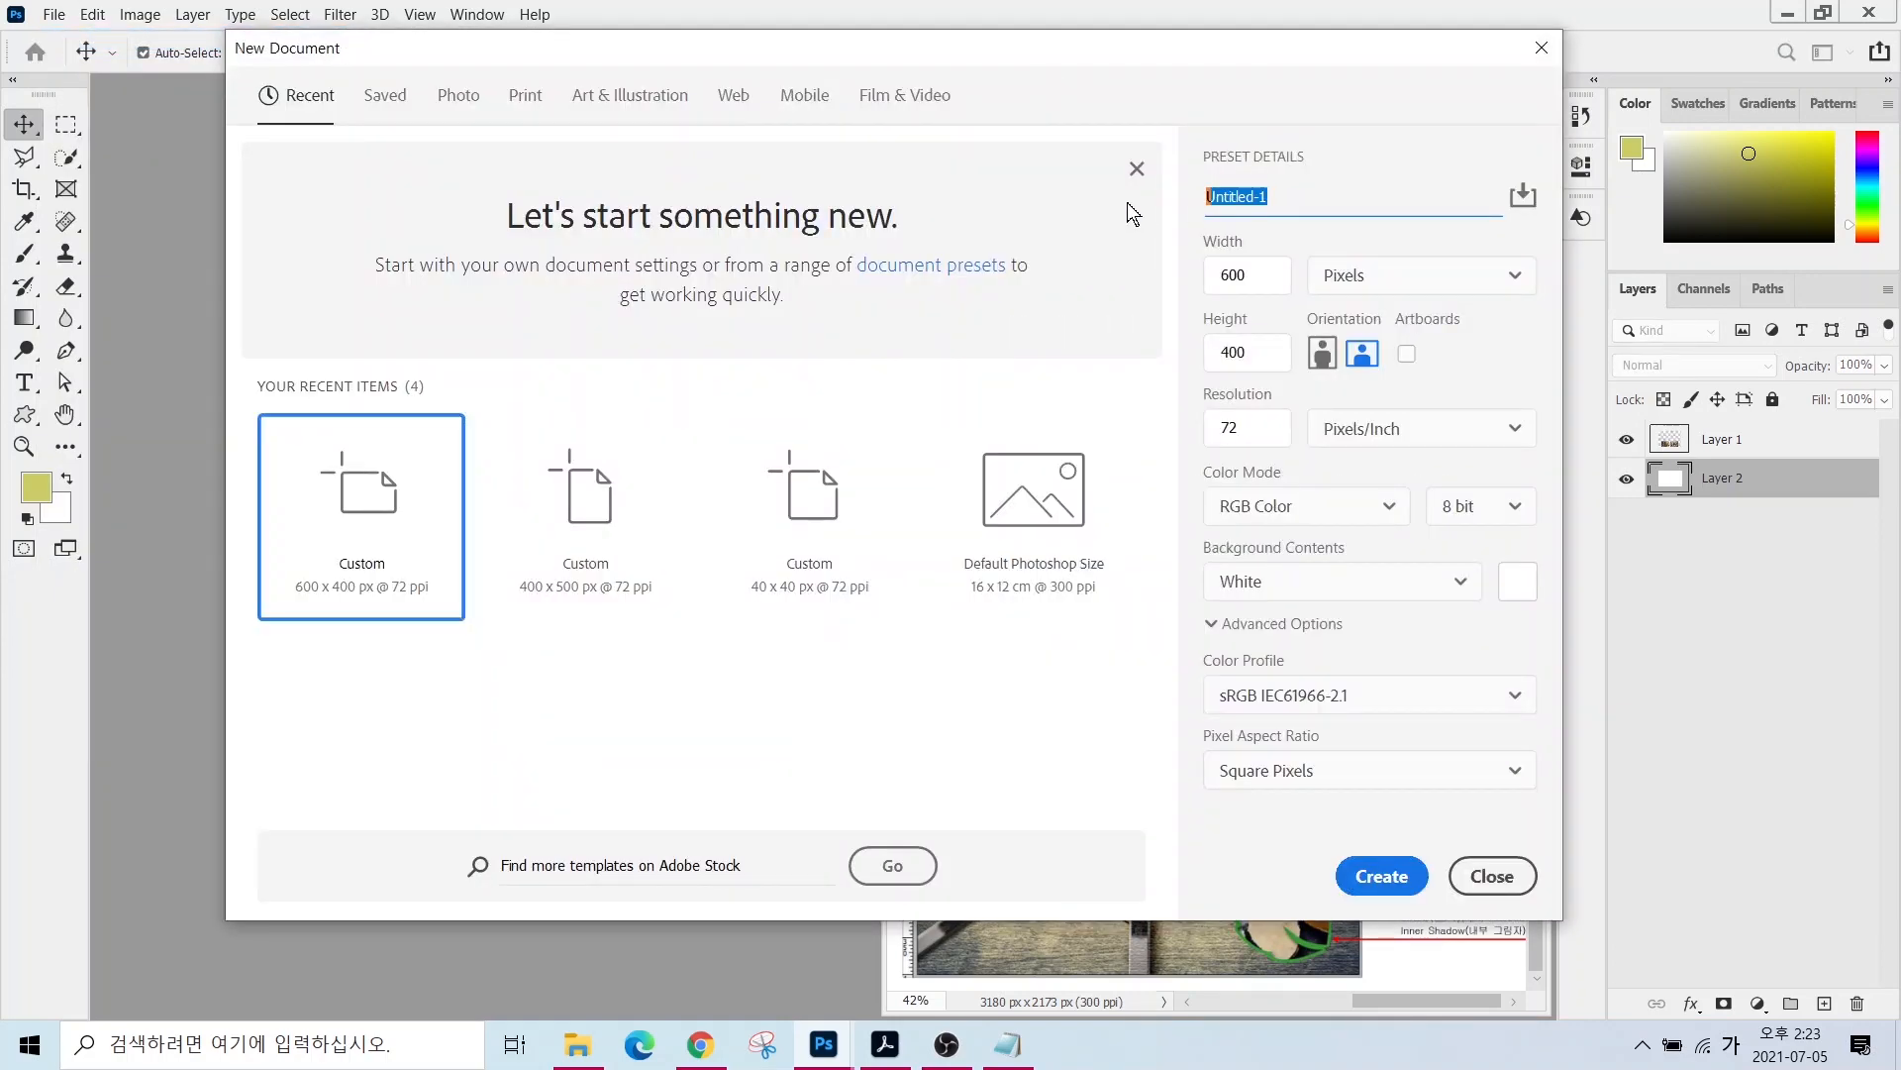
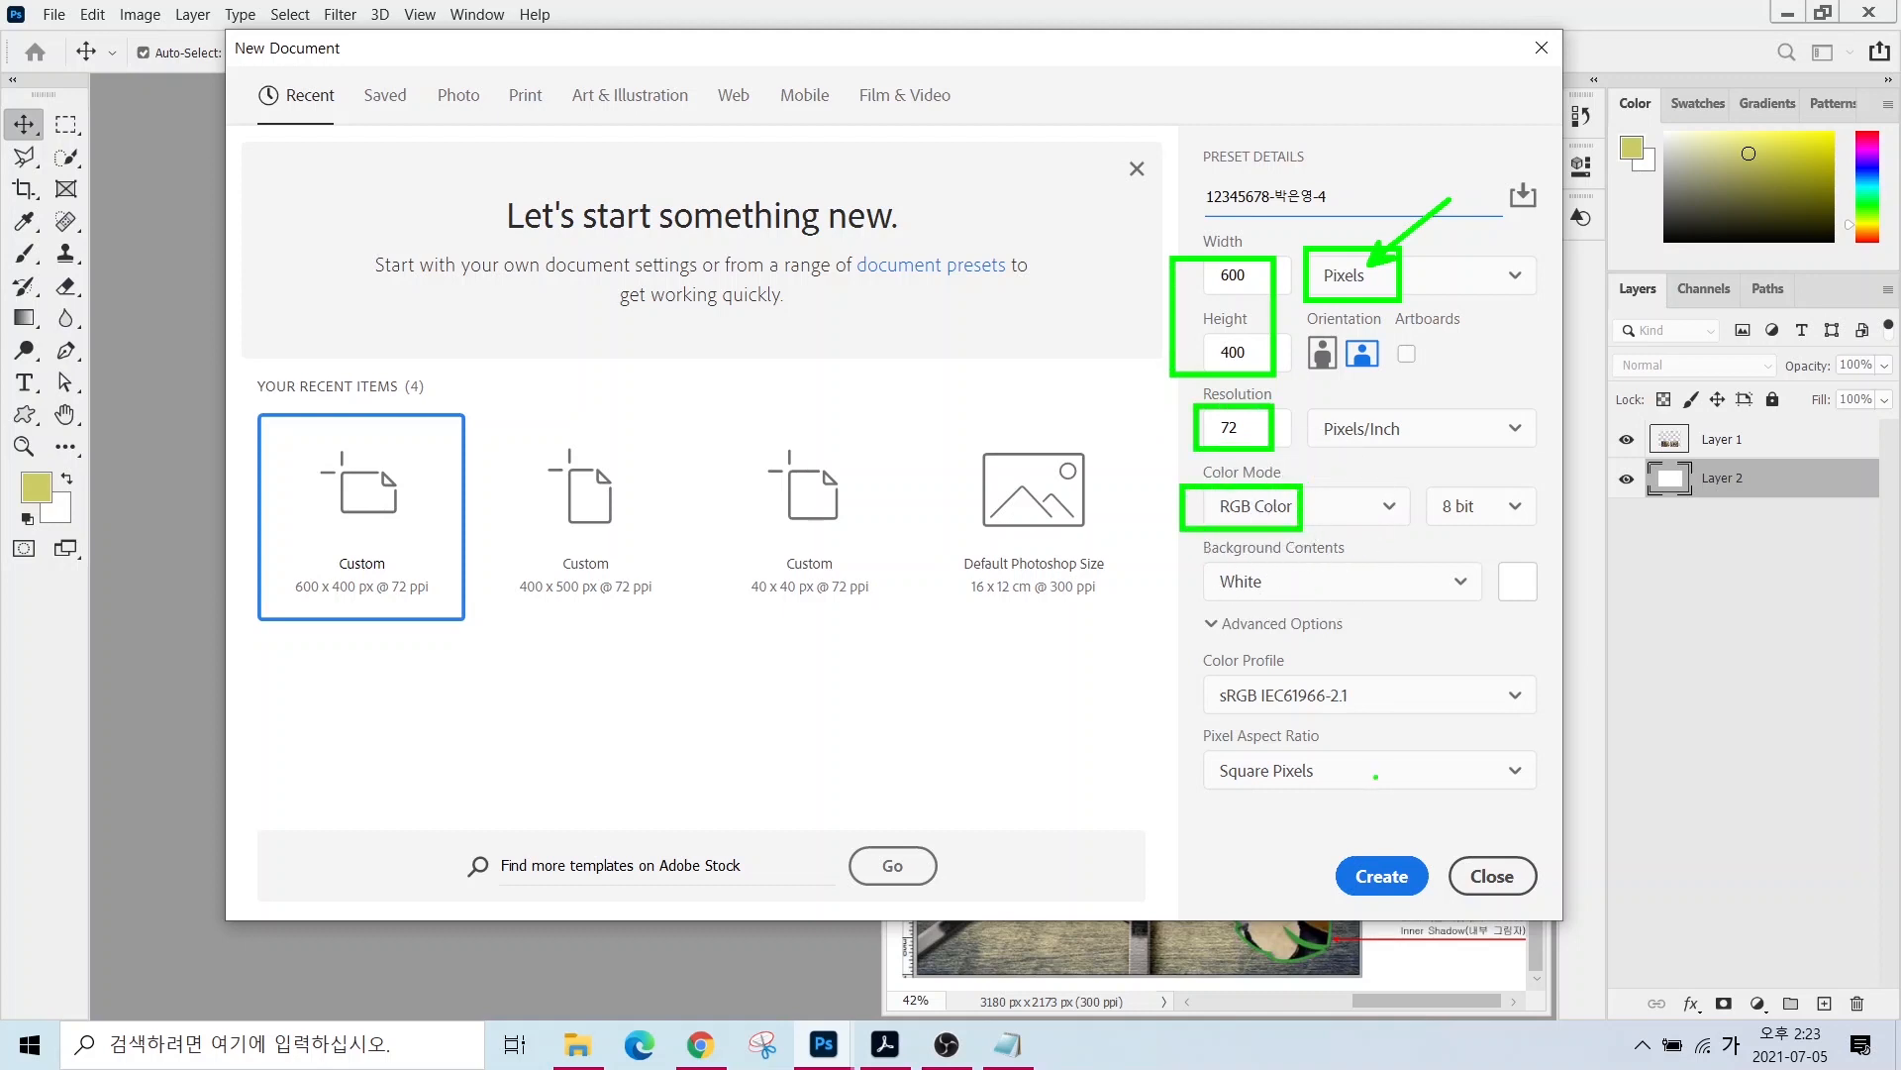
left_click(1383, 867)
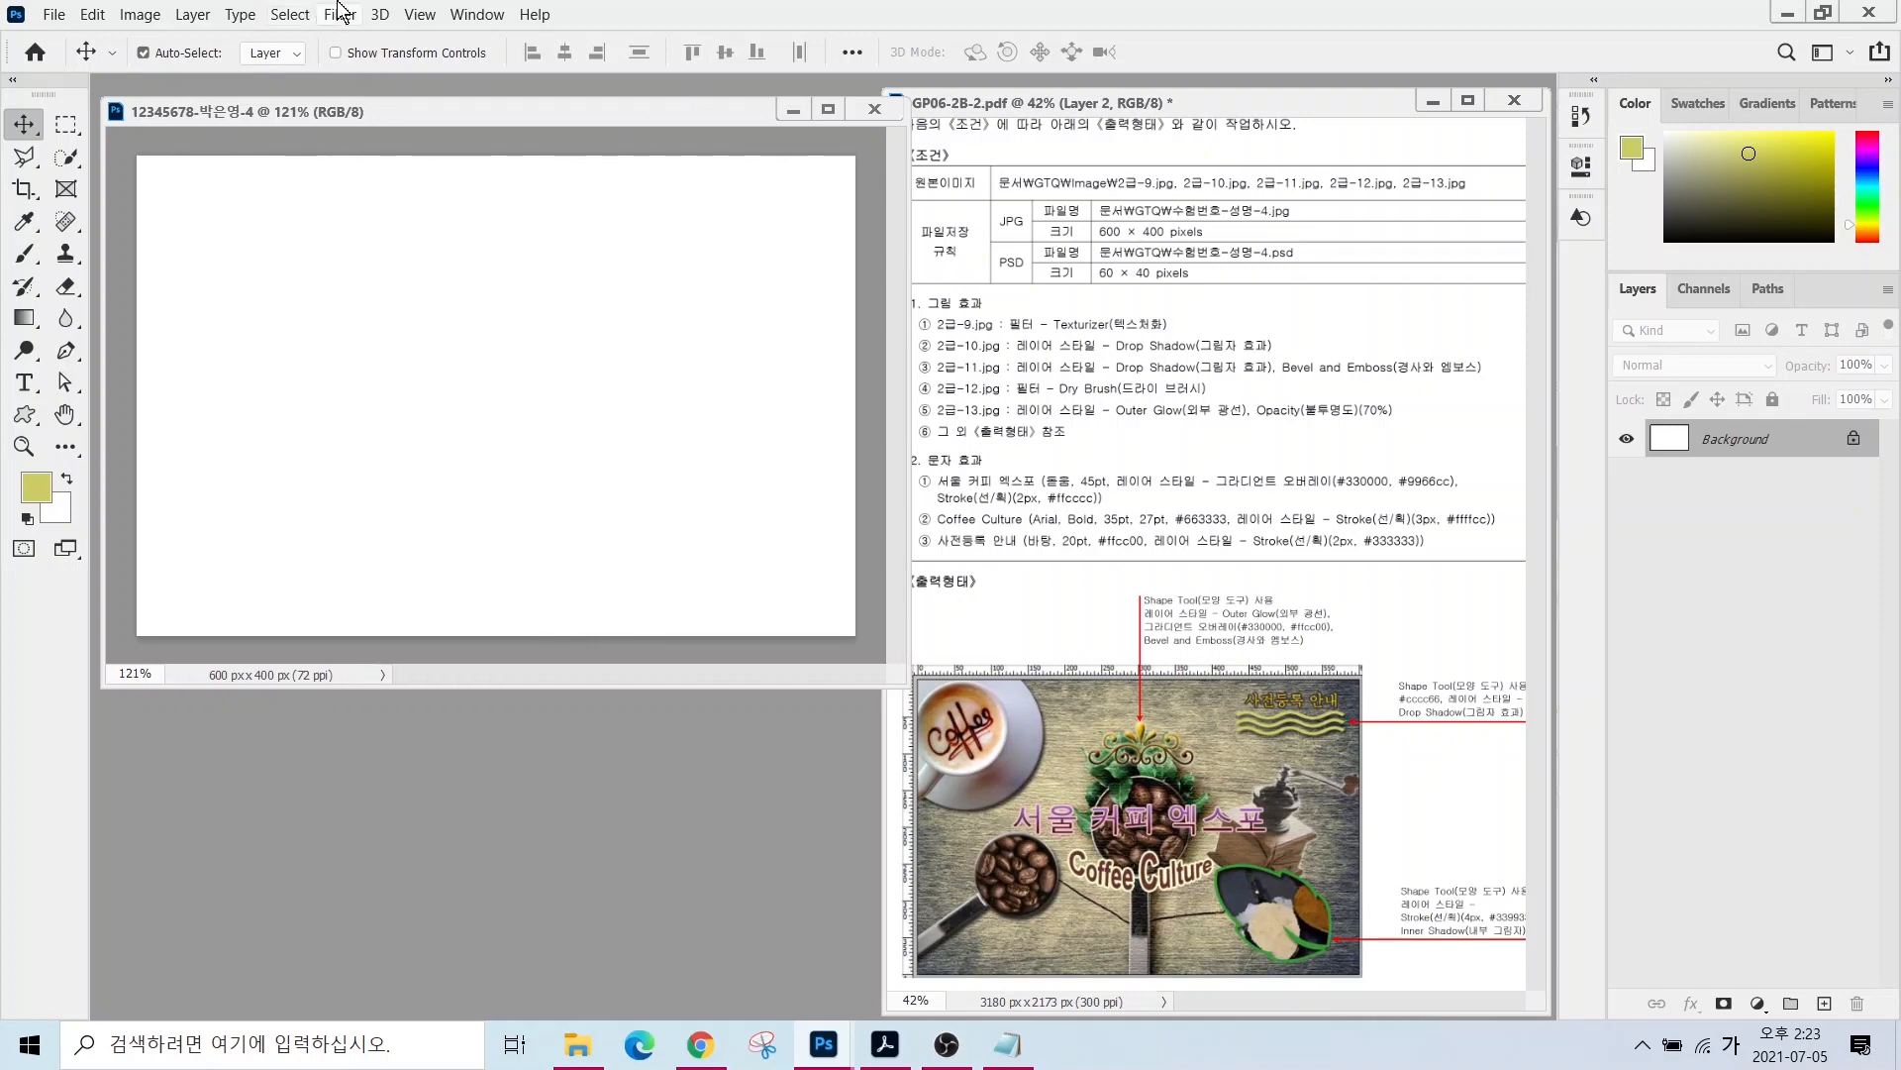
- Show rulers and open the 2급-9.jpg coffee-spoon picture
left_click(424, 15)
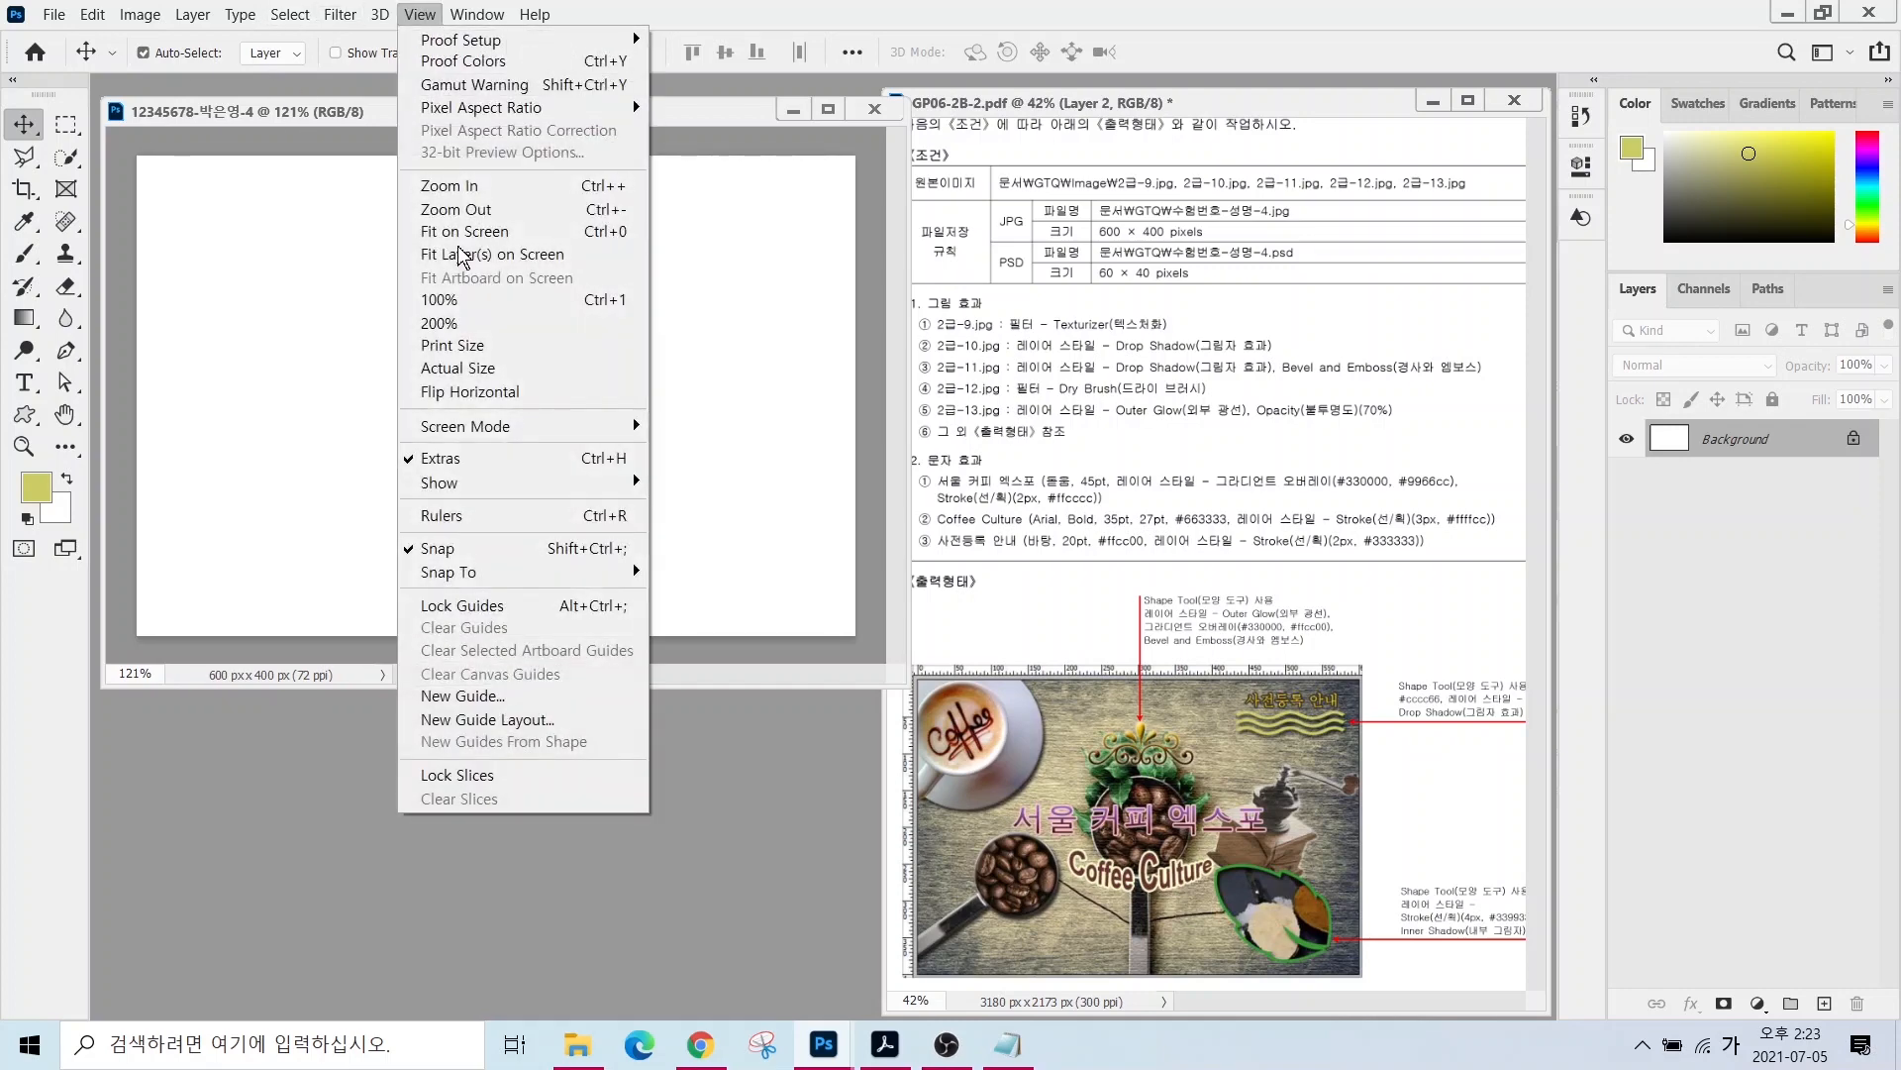
left_click(453, 515)
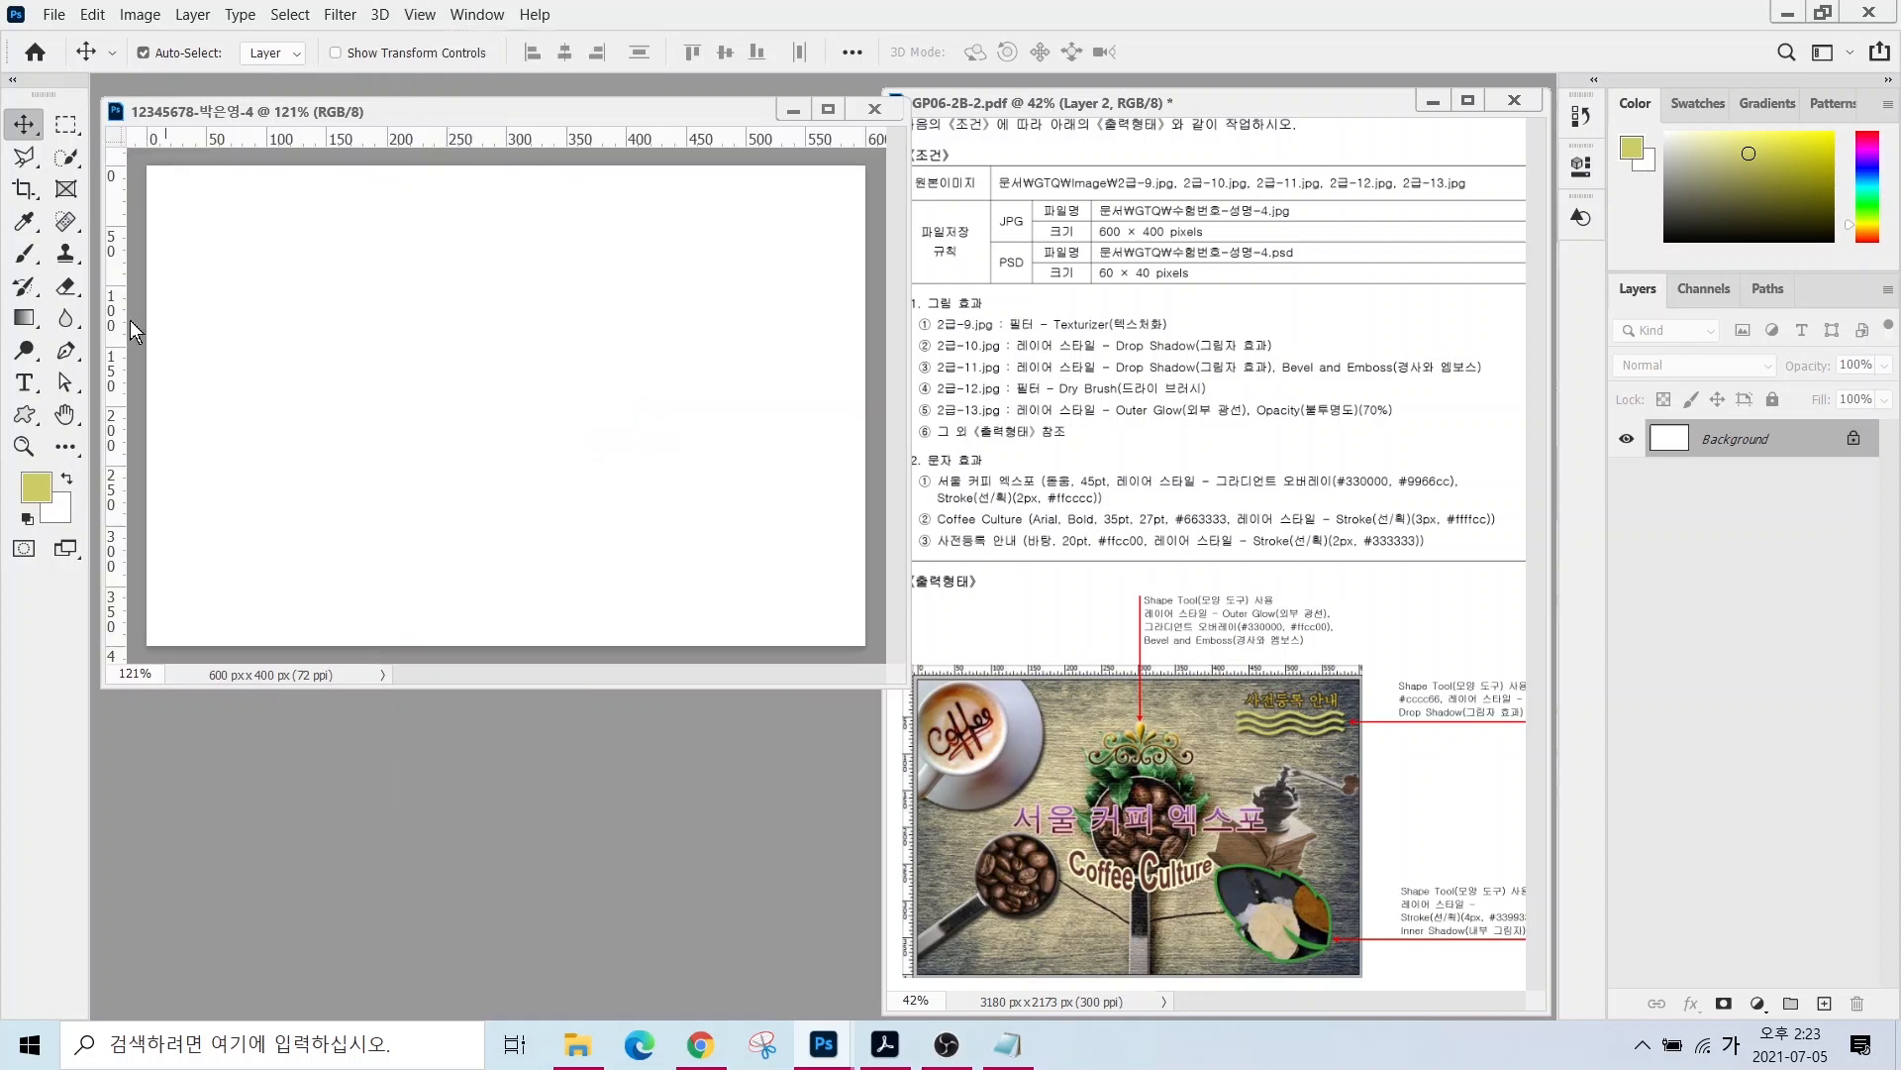
double_click(245, 772)
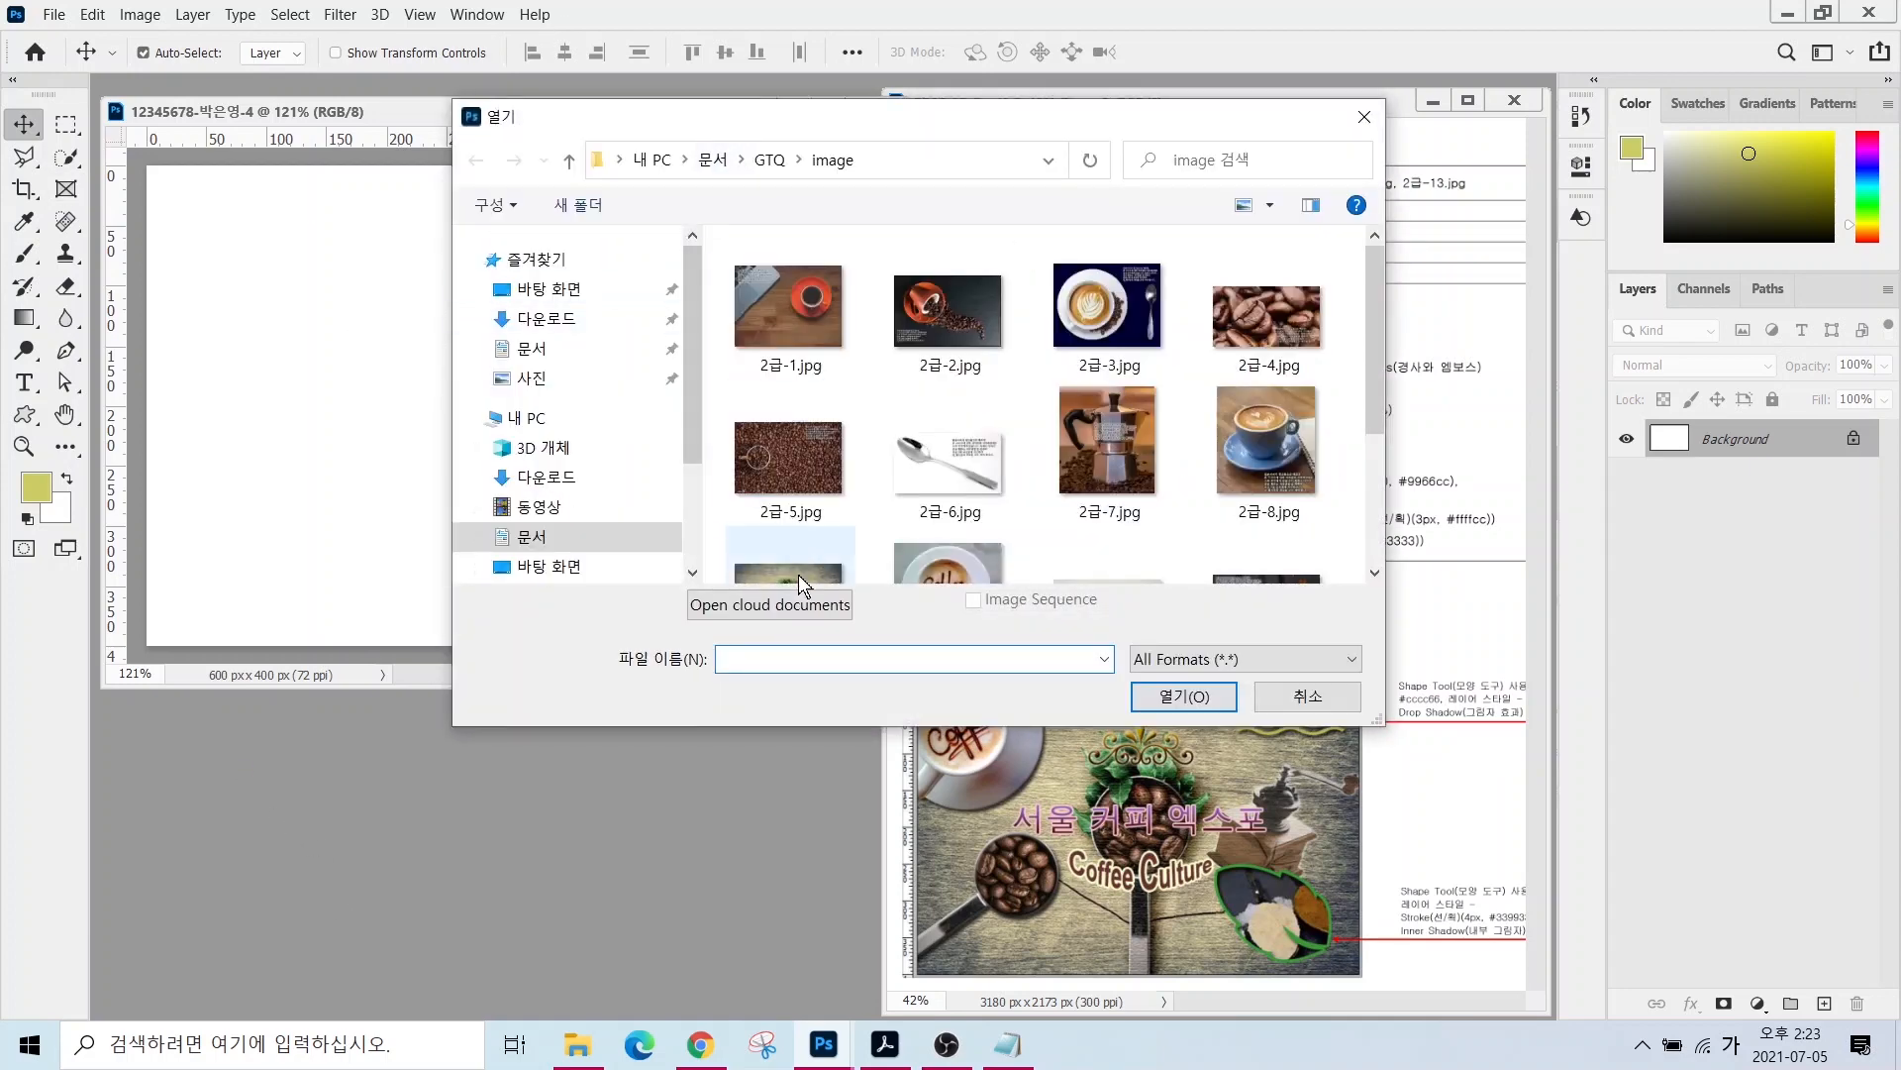
left_click(798, 575)
left_click(1184, 696)
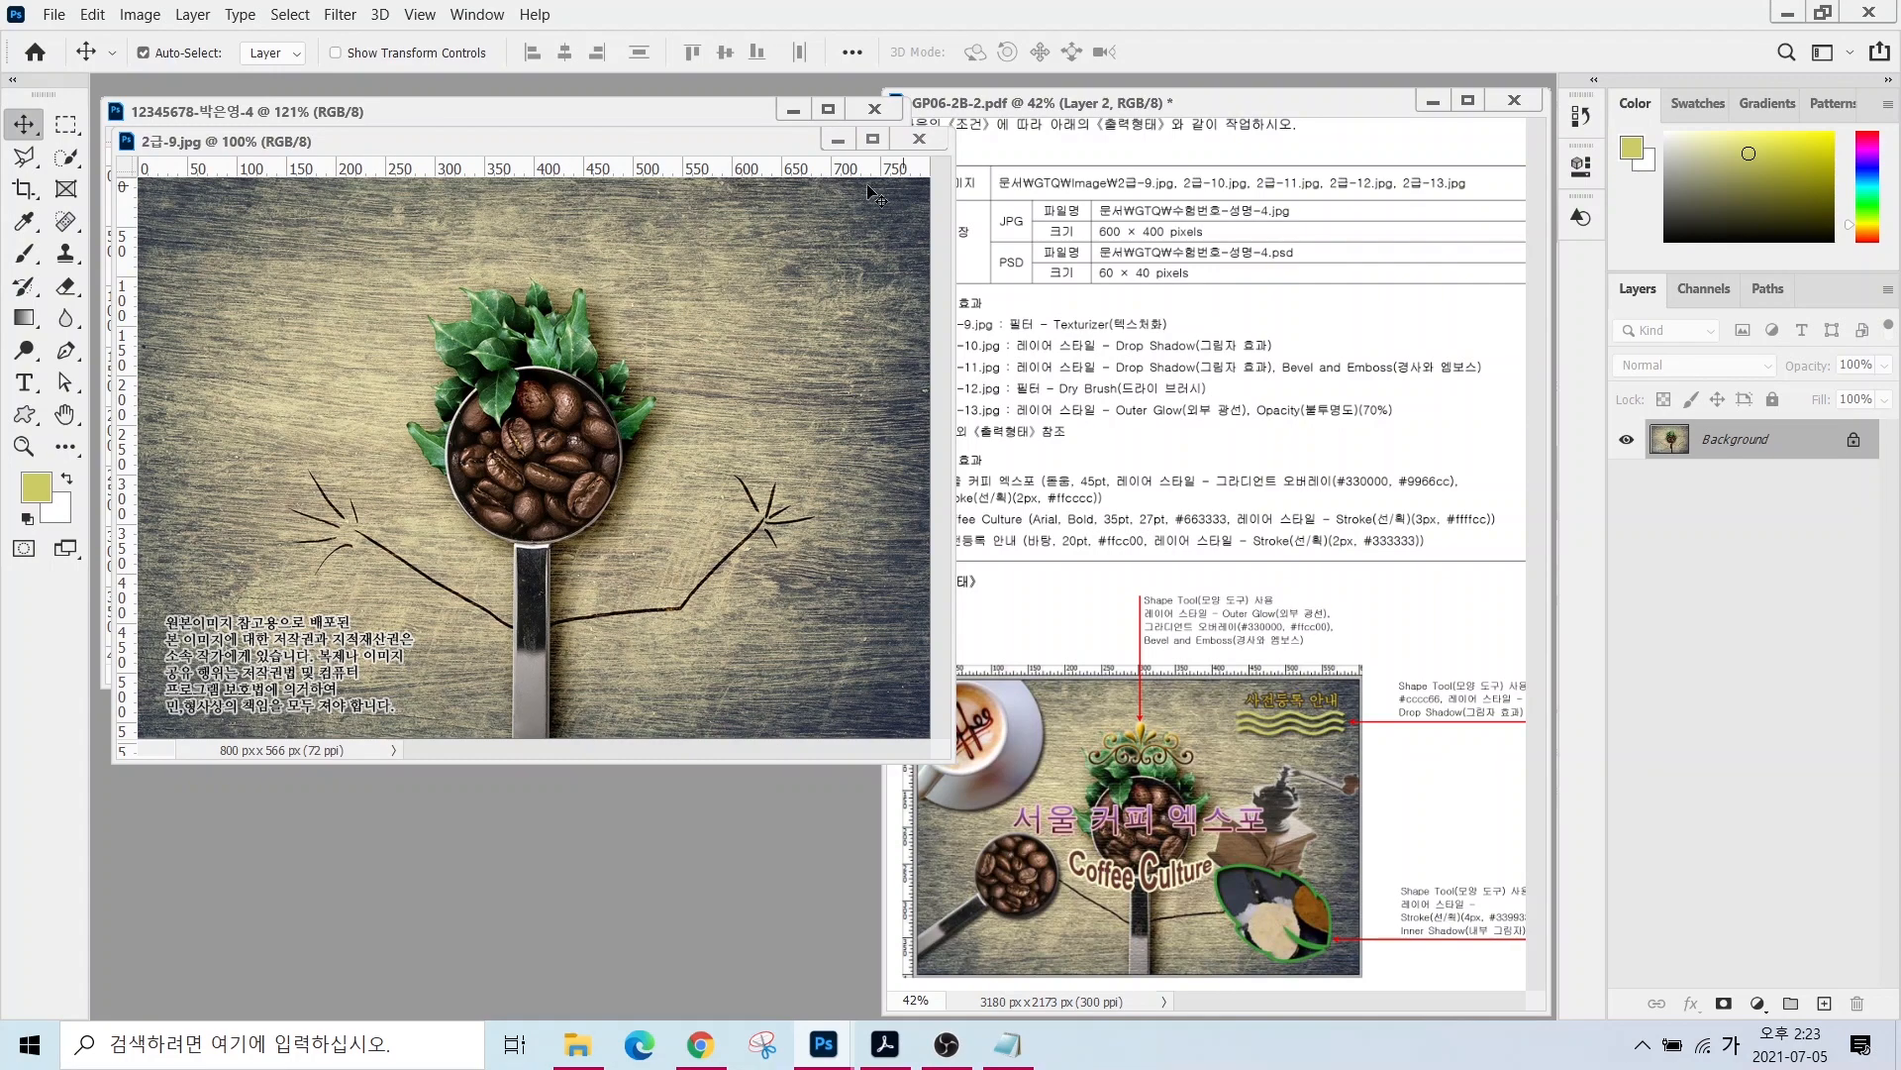
- Resize the 2급-9 image to 600 px wide
left_click(140, 14)
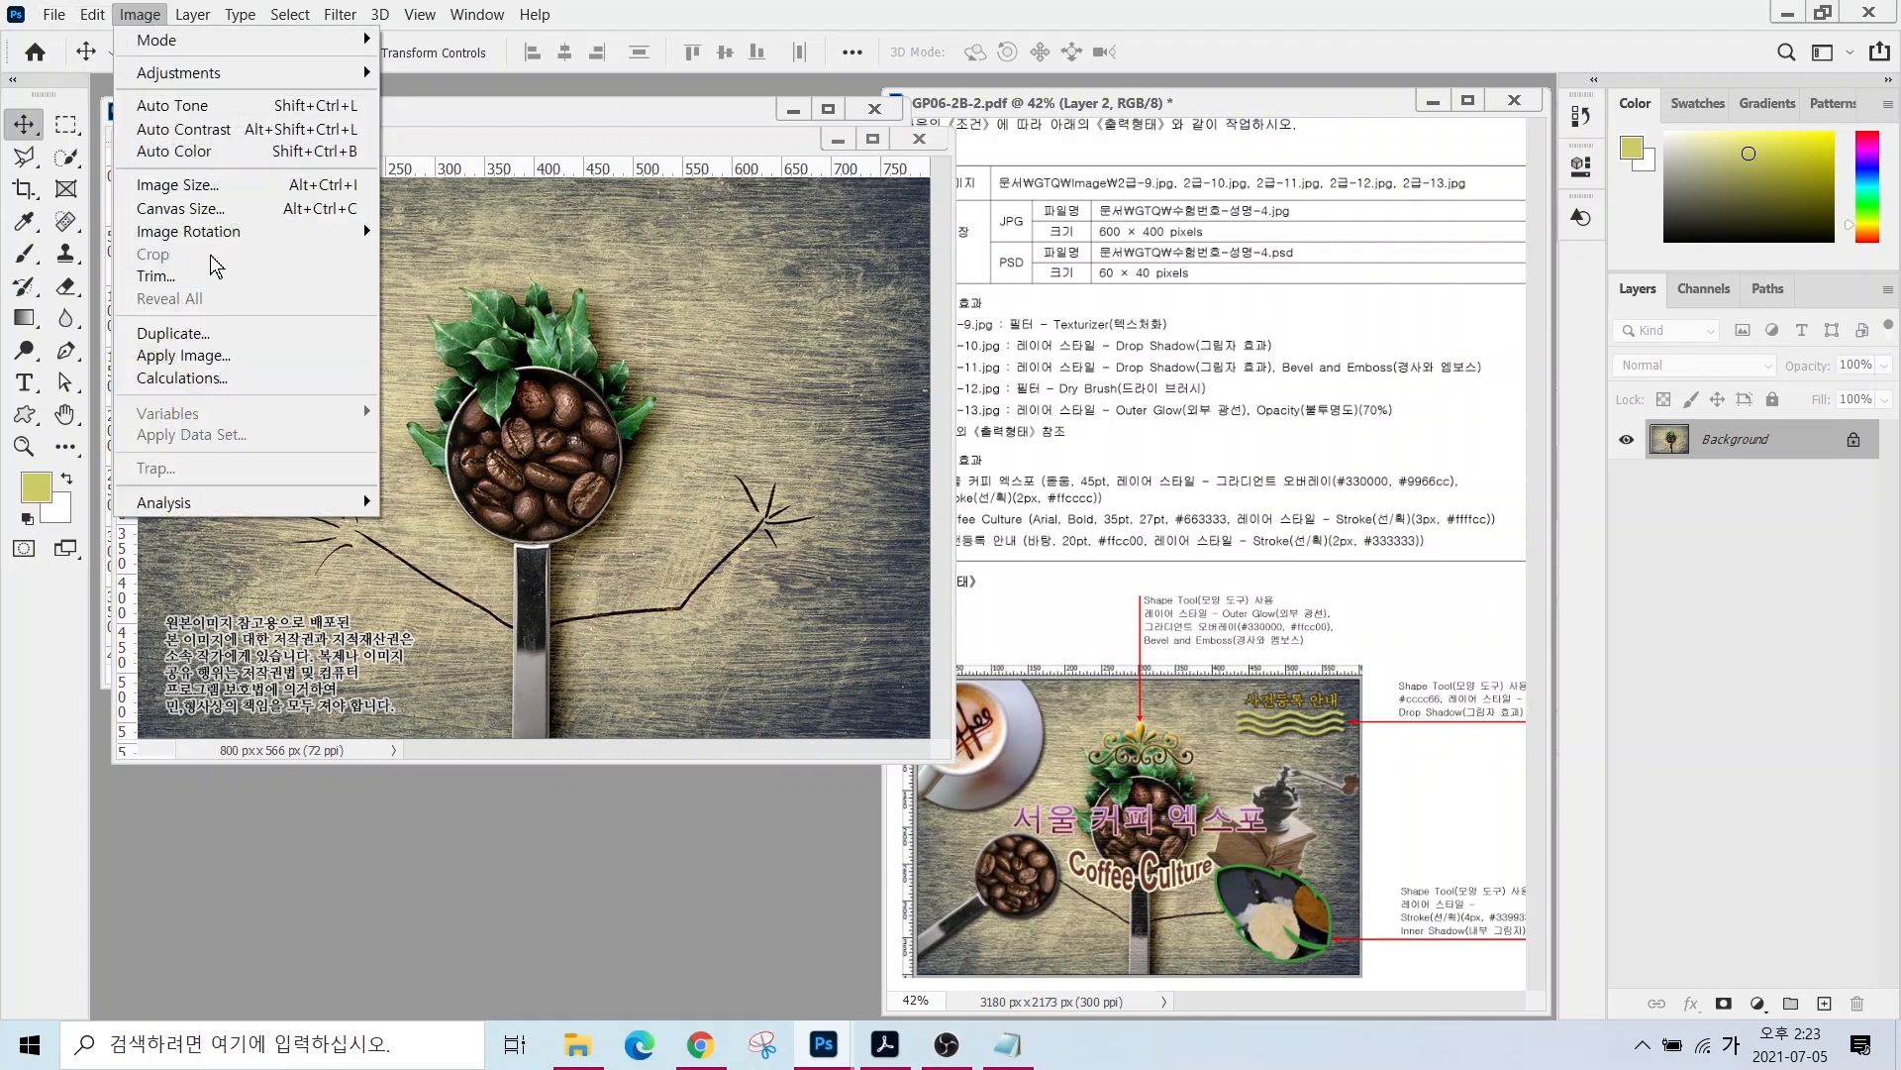
left_click(178, 185)
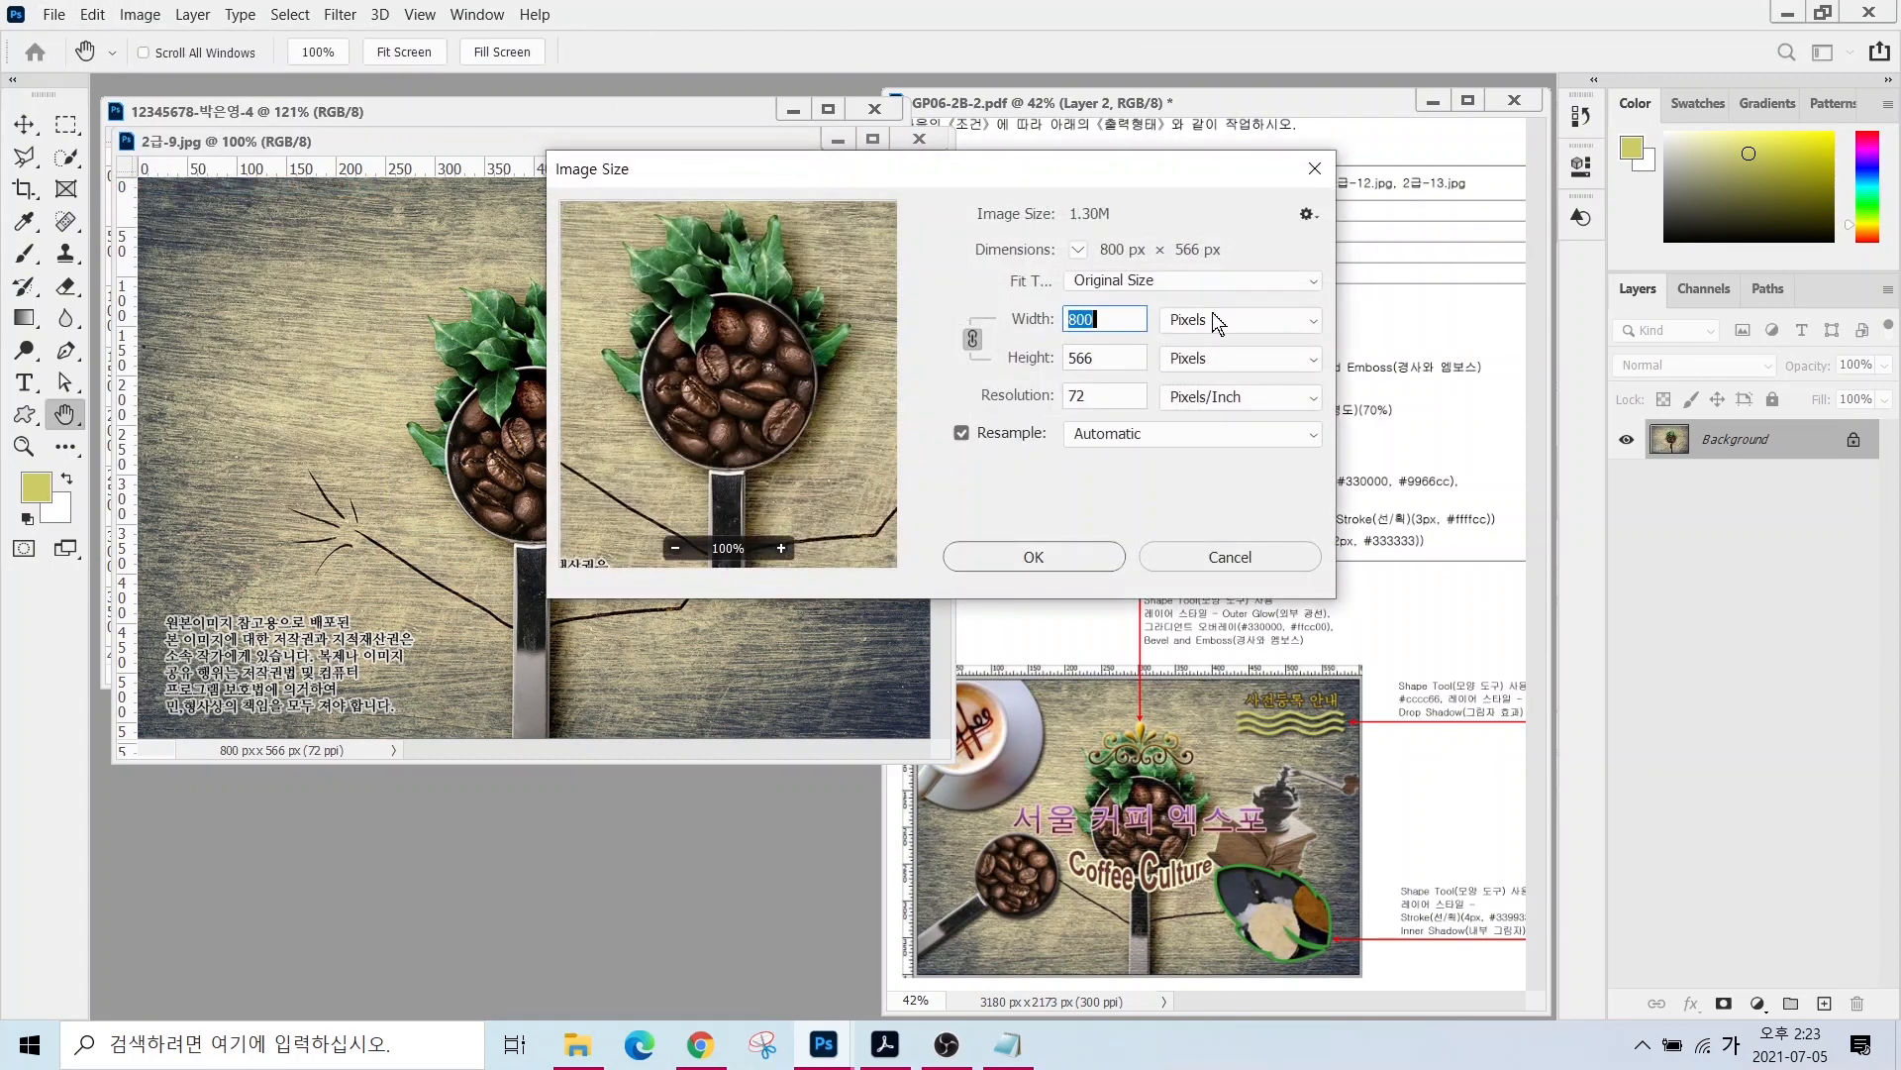
type("600")
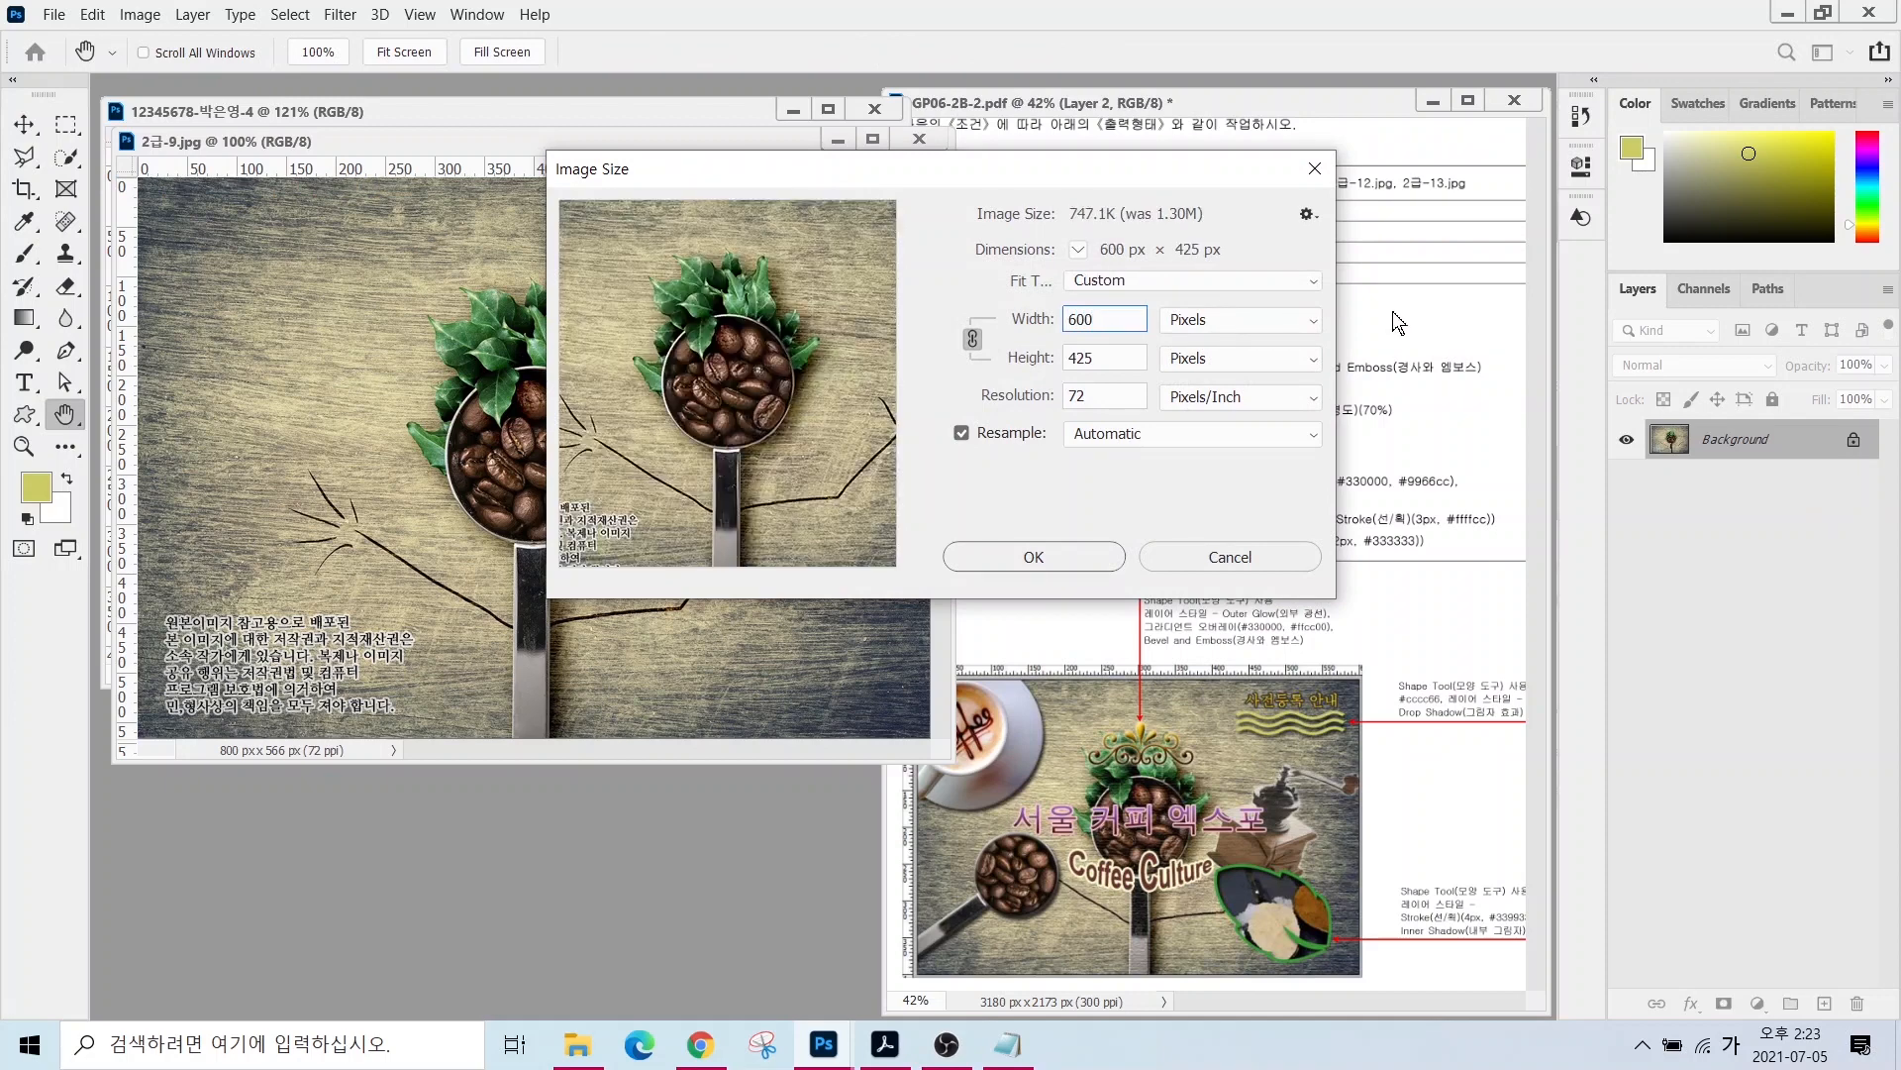
left_click(1102, 359)
type("00")
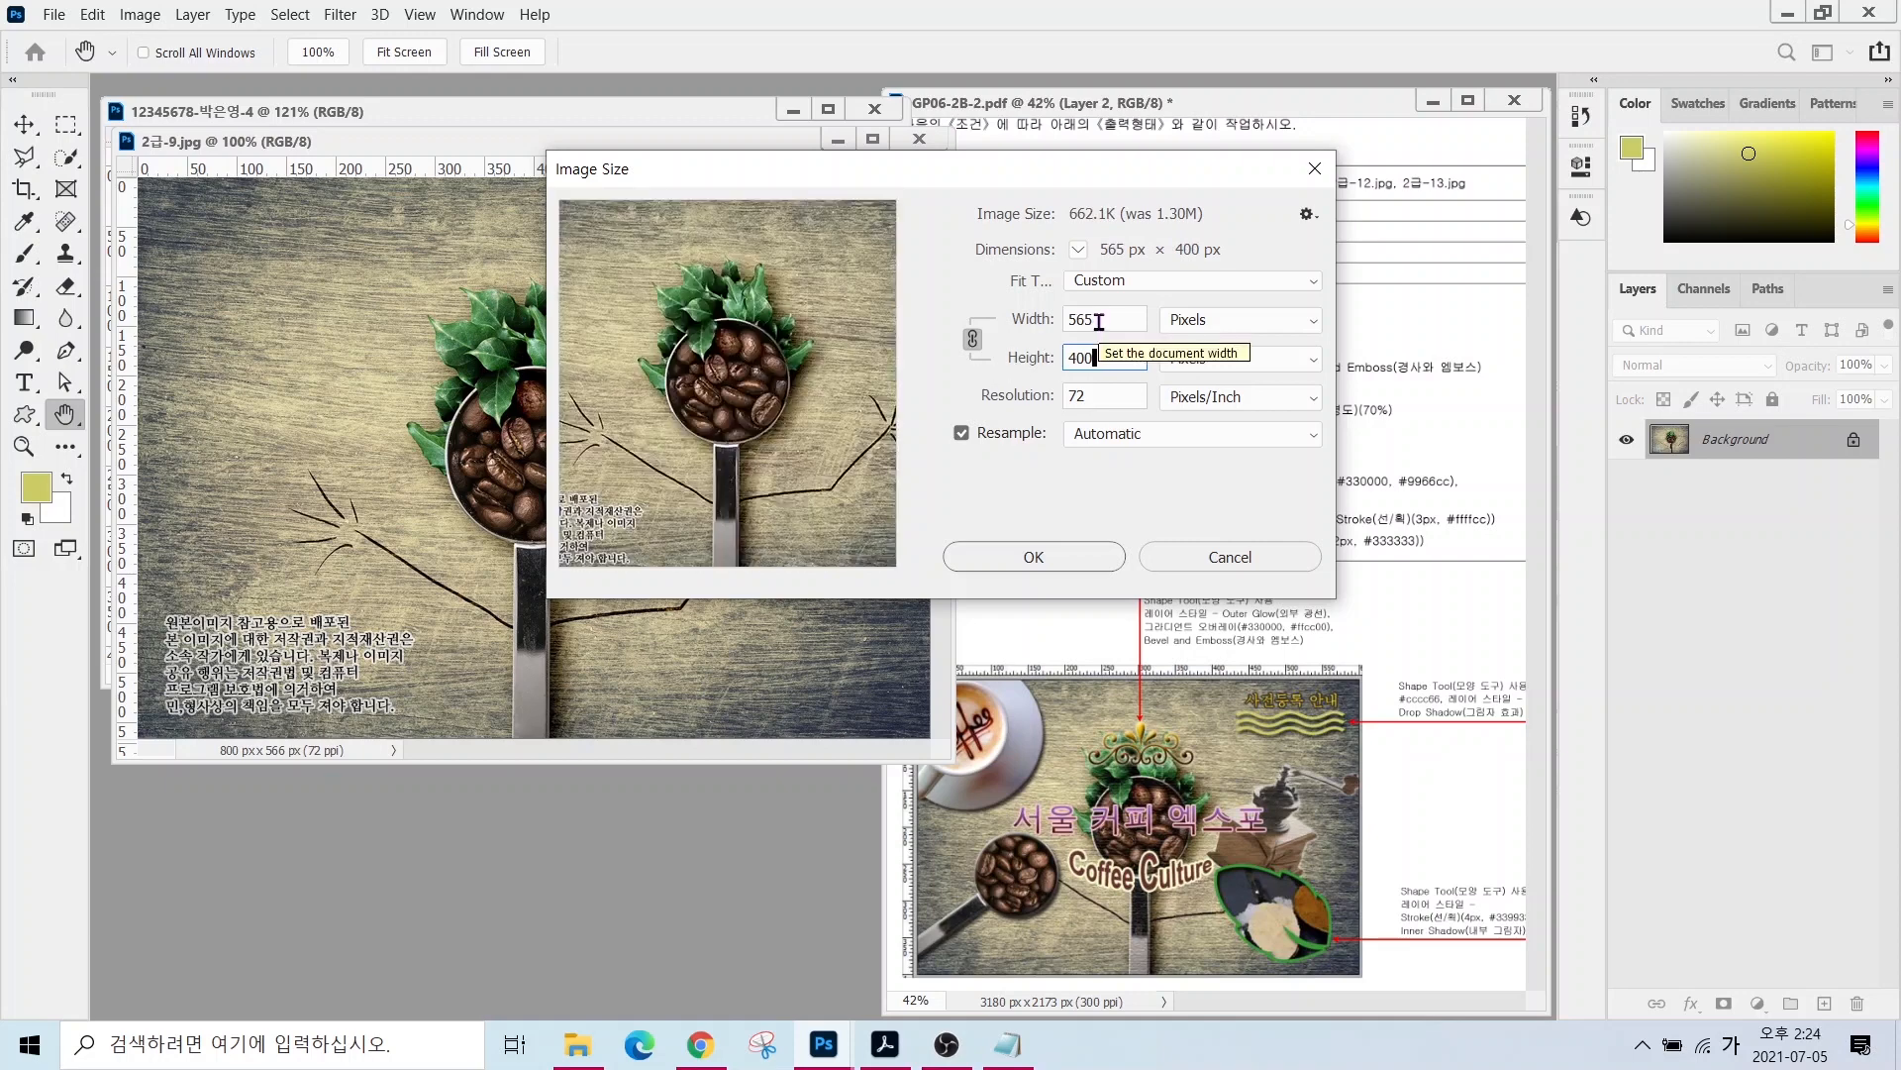
left_click_drag(1122, 323, 1001, 330)
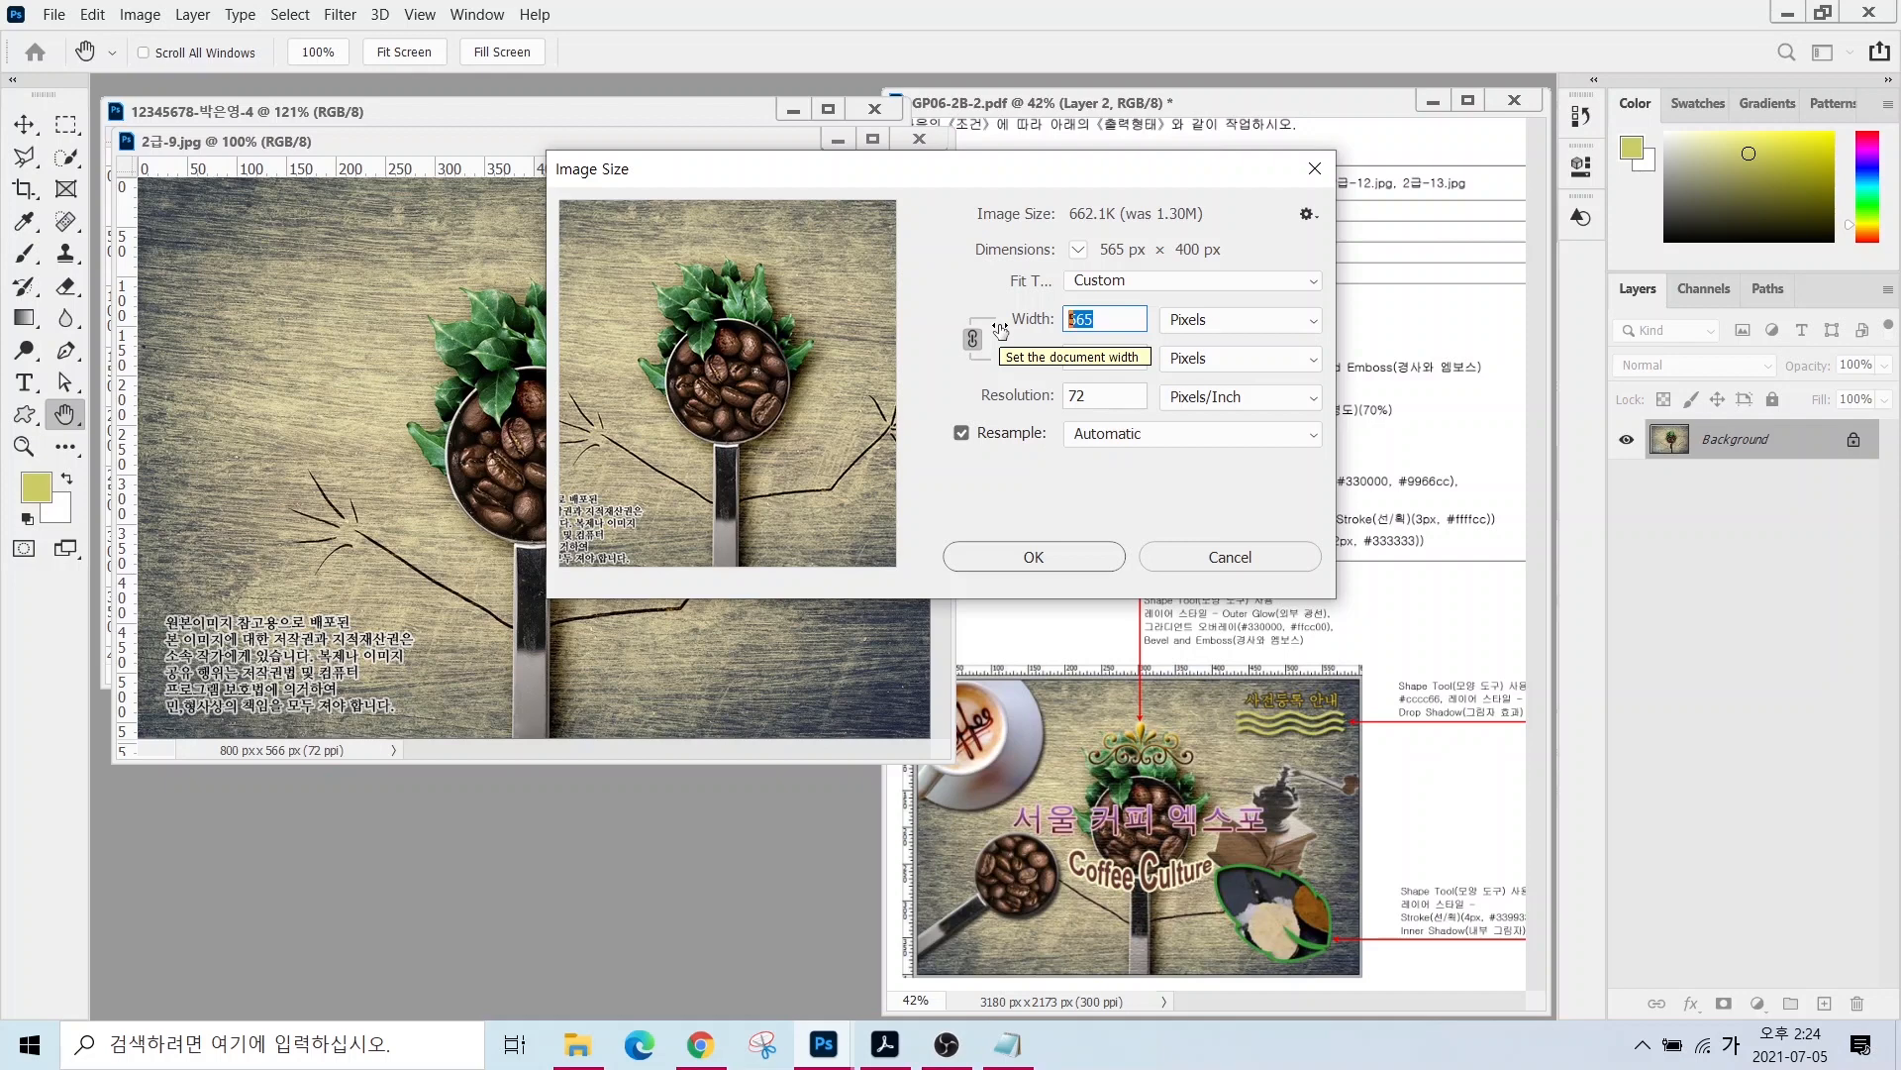
type("600")
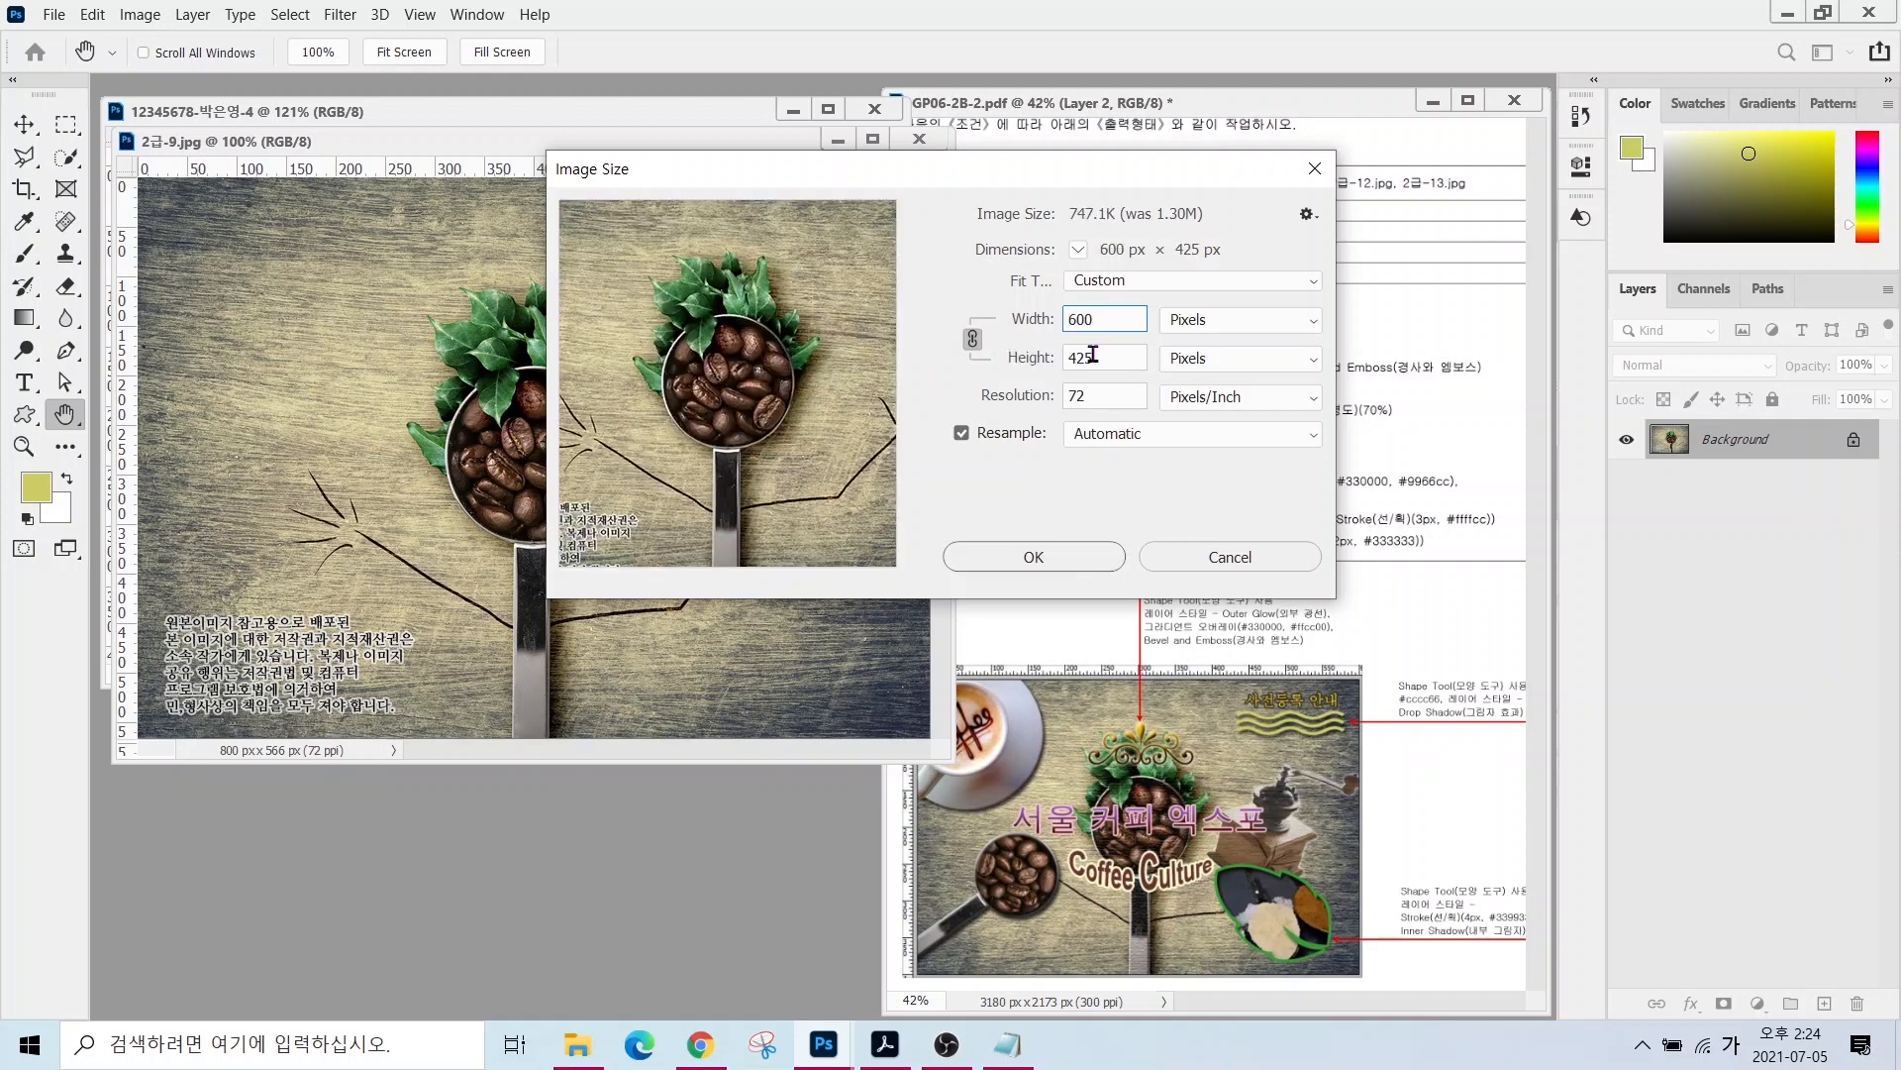
left_click(1033, 556)
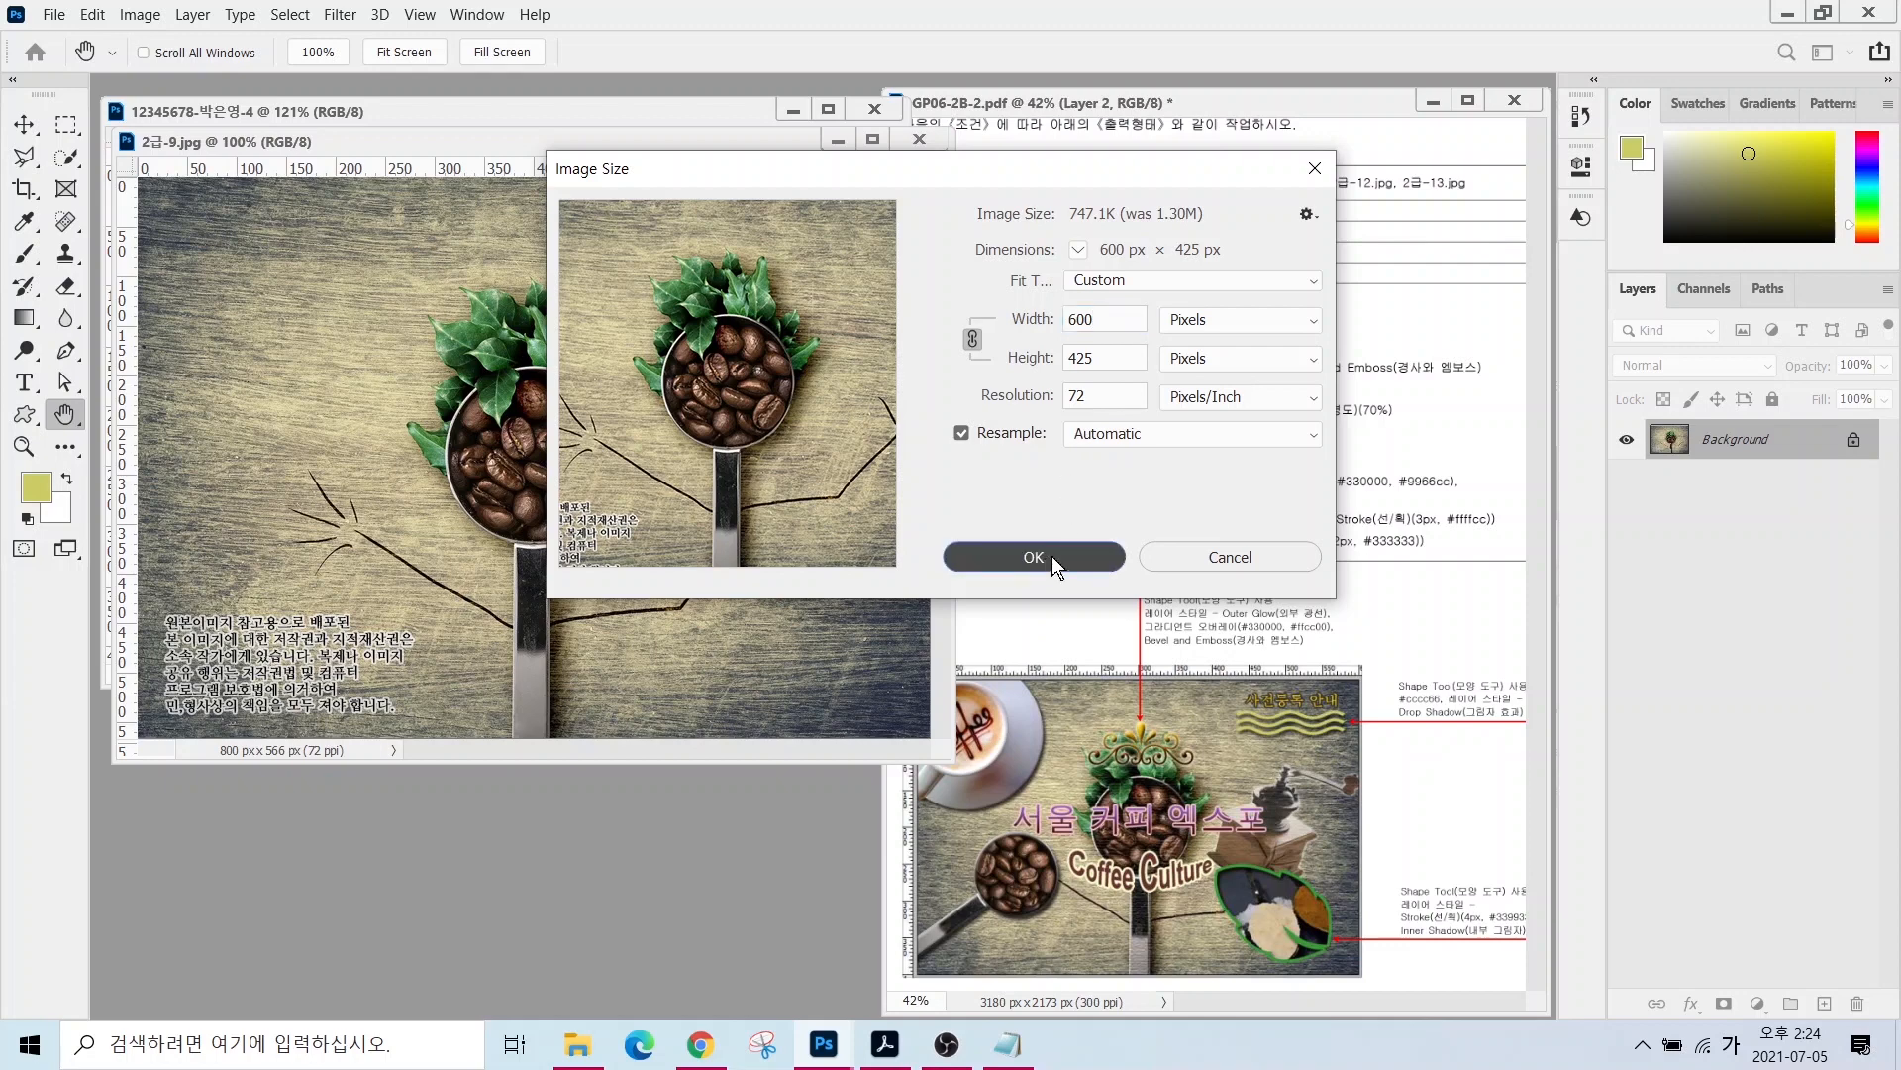
- Move the coffee-spoon image into the new canvas as Layer 1 and close the source without saving
key("v")
left_click_drag(396, 146, 479, 295)
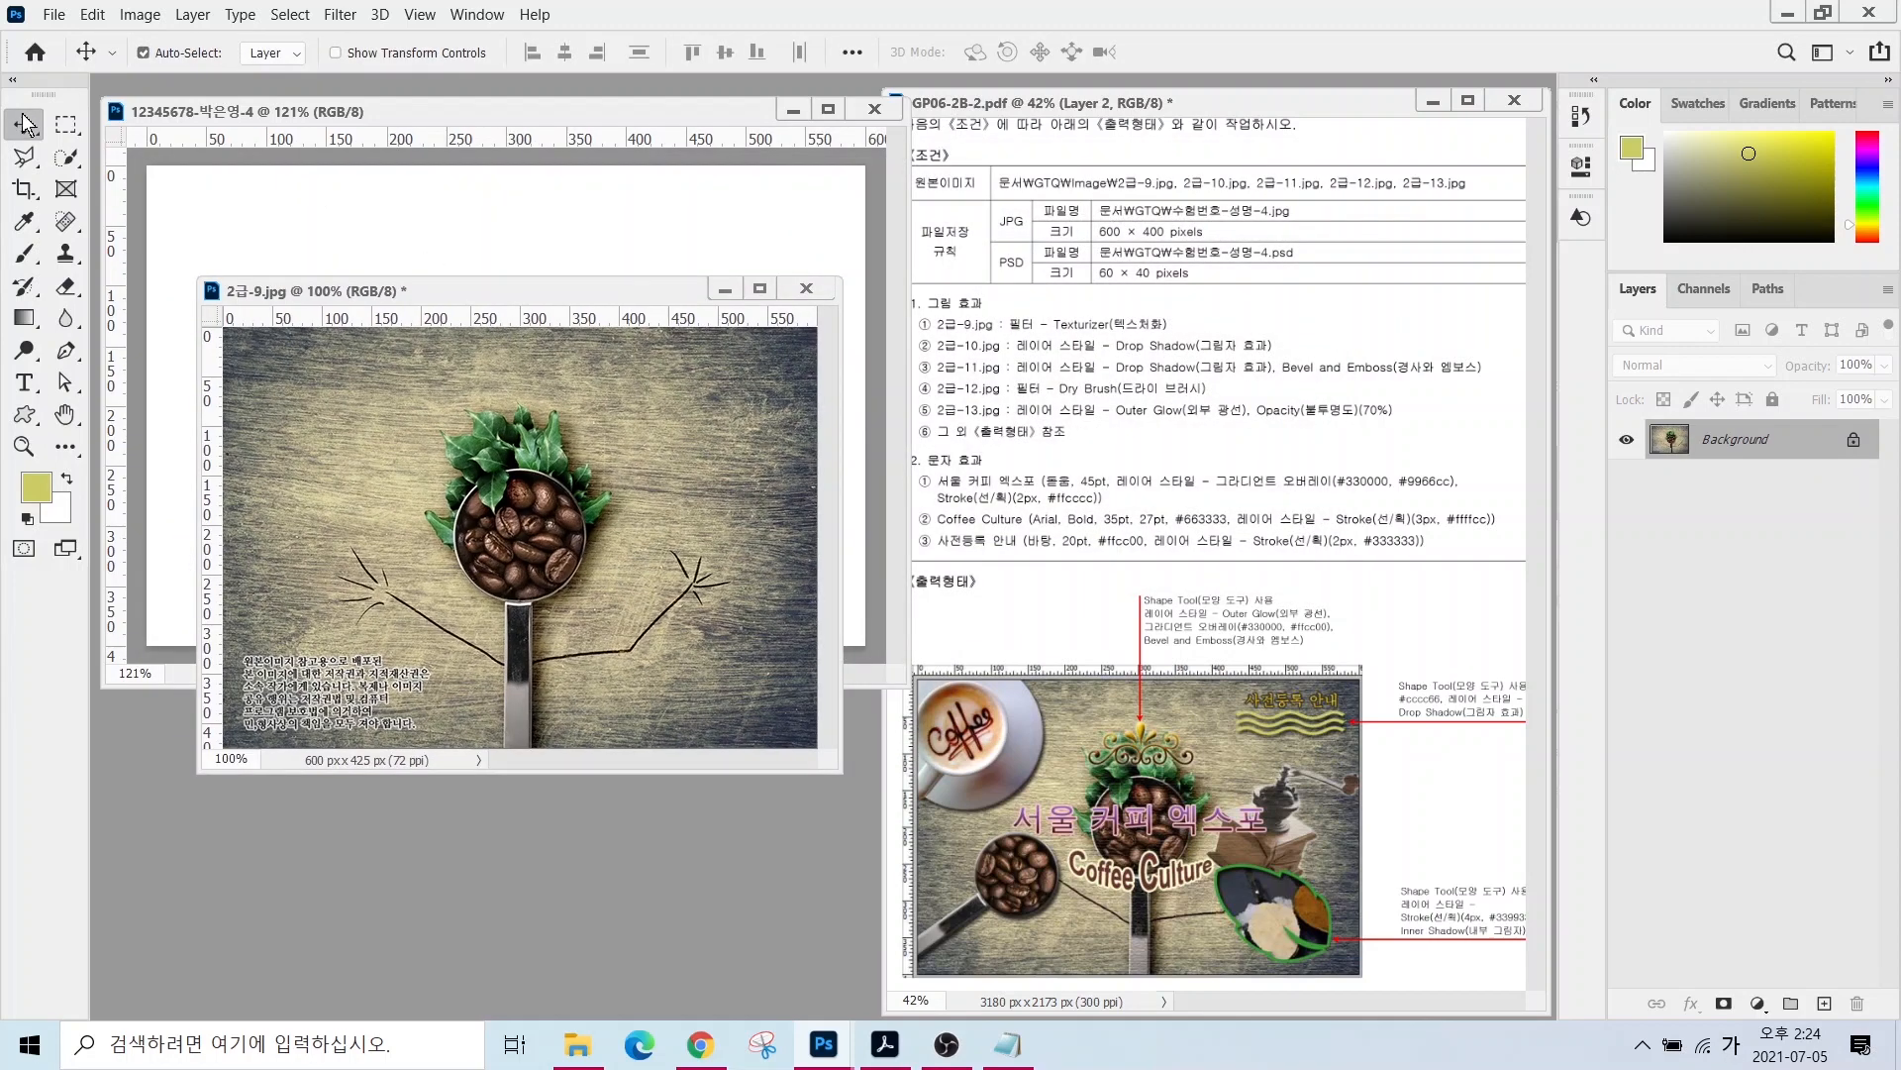
left_click_drag(430, 415, 509, 379)
key("ctrl+Tab")
key("ctrl+w")
left_click(991, 410)
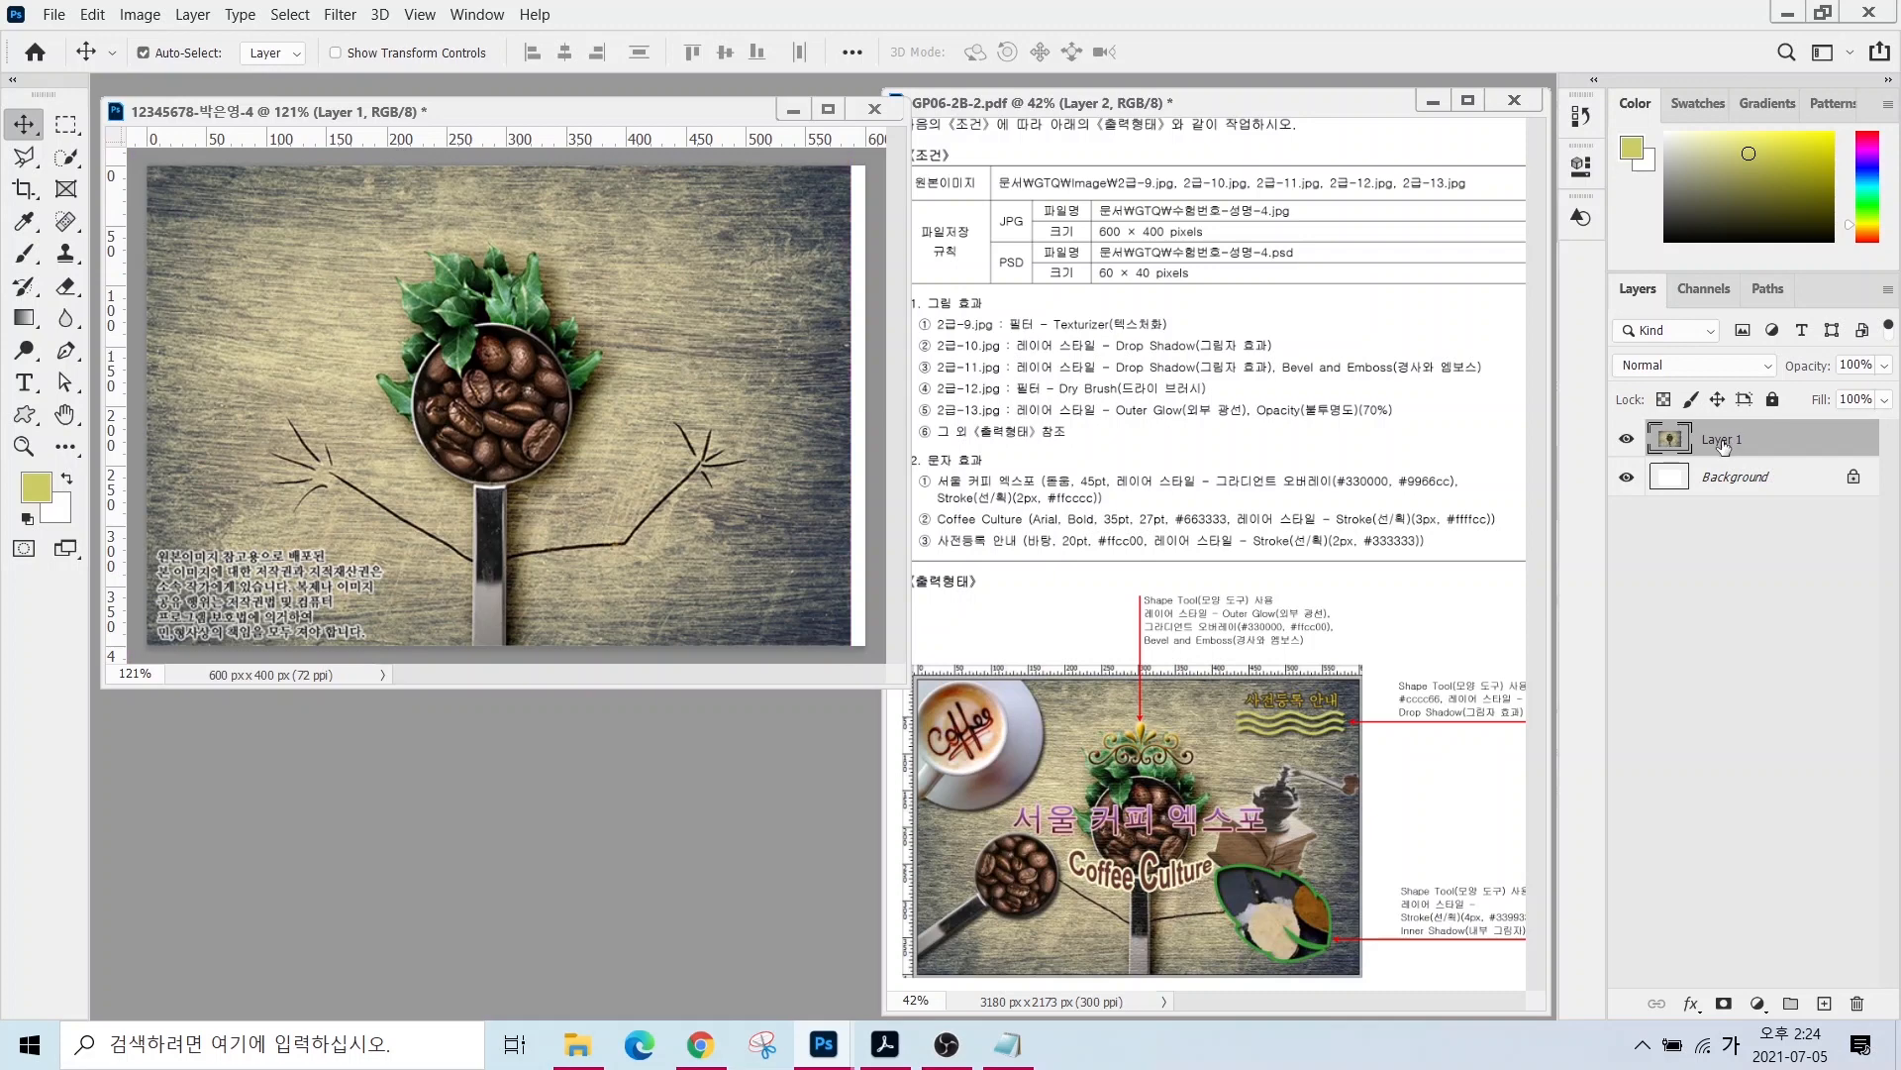
- Rename Layer 1 to 2-9
double_click(1722, 439)
type("2-9")
key("Return")
left_click_drag(1064, 308, 1003, 256)
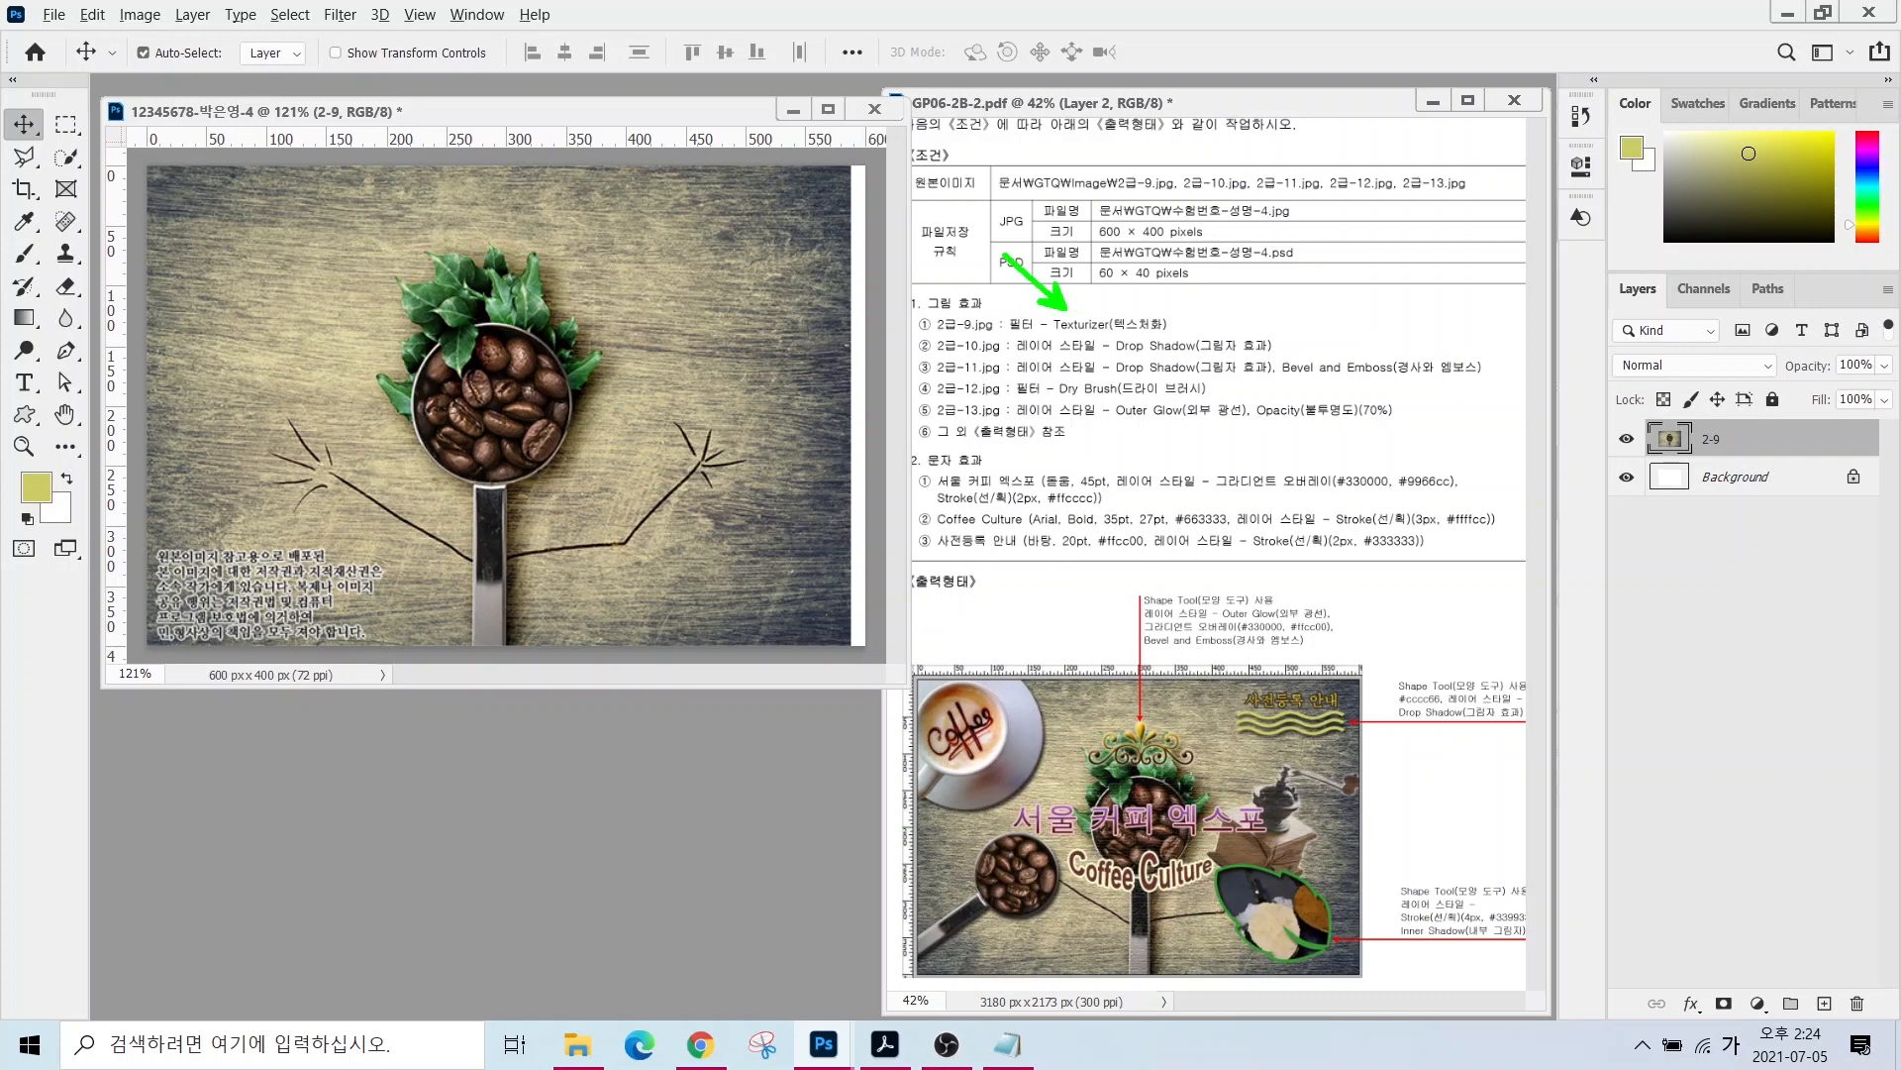
- Apply the Texture > Texturizer filter to layer 2-9, then bring up the Open dialog
left_click(340, 15)
left_click(370, 95)
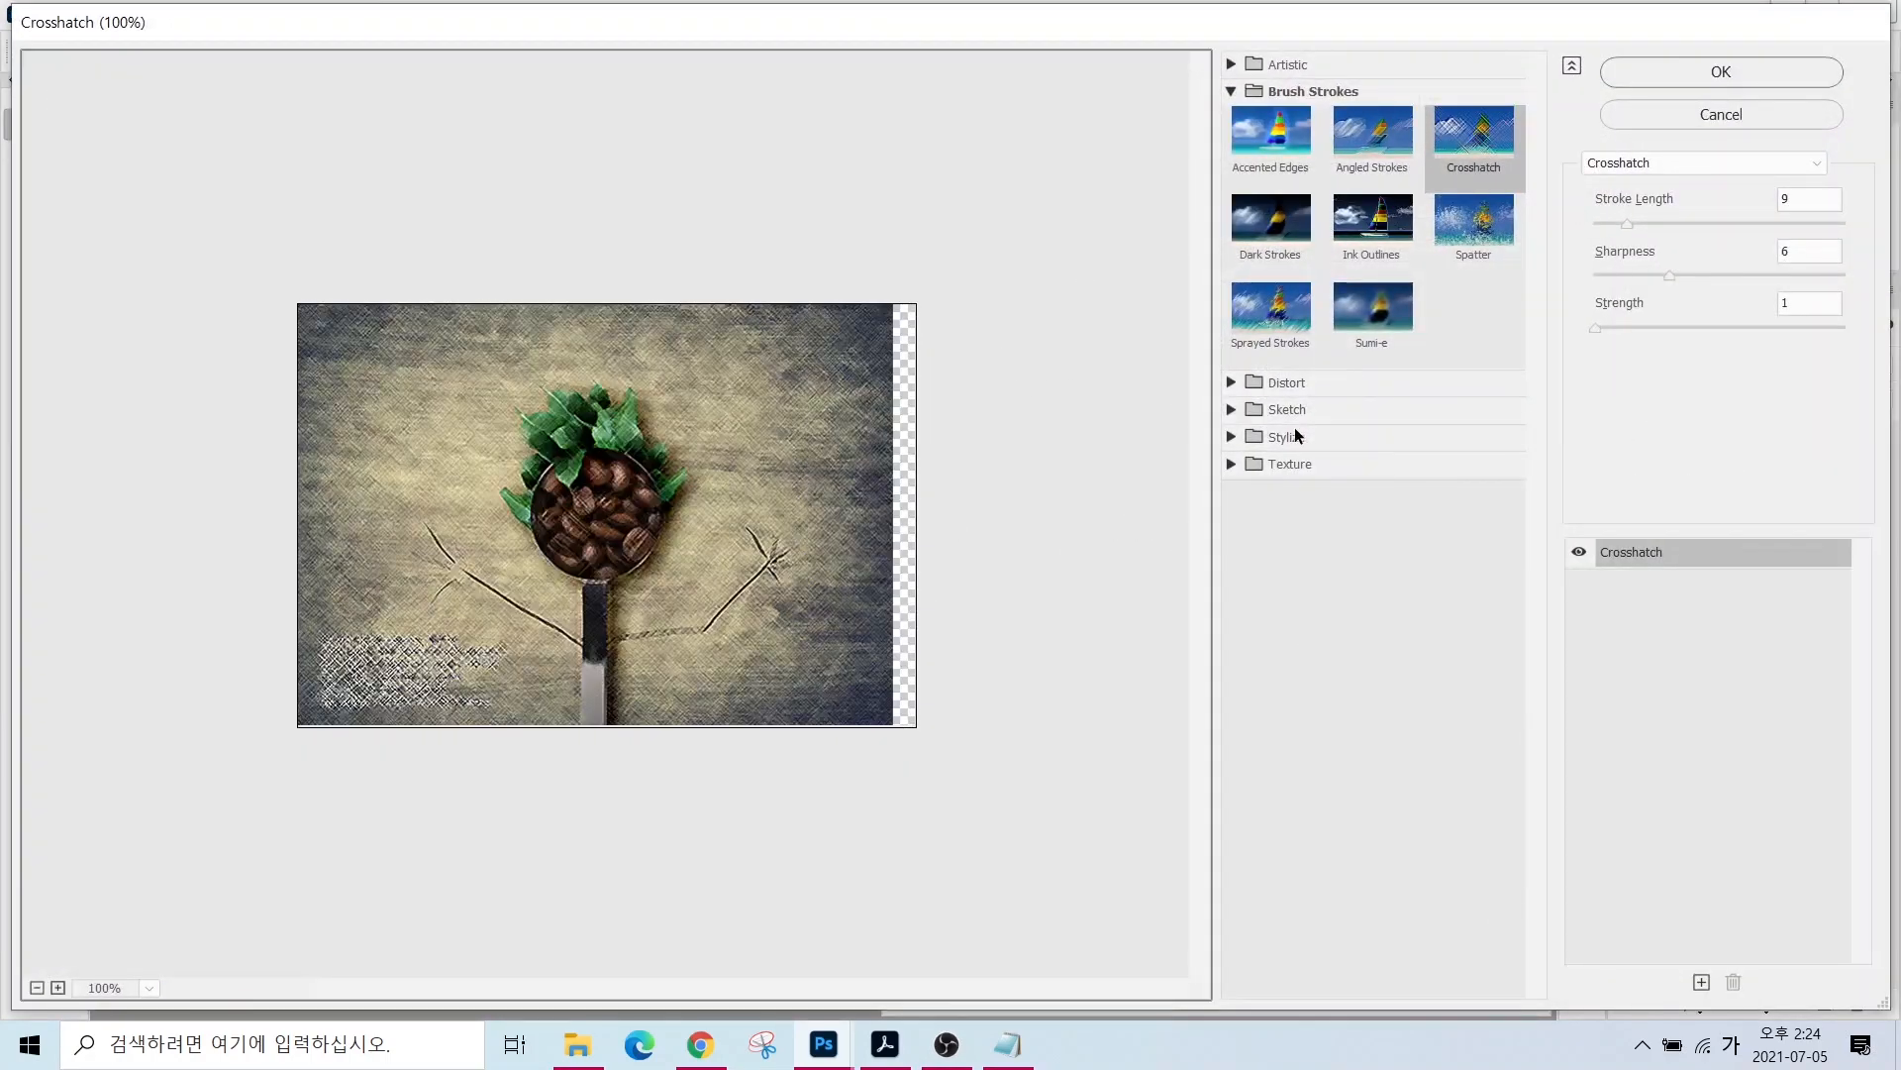
left_click(1305, 471)
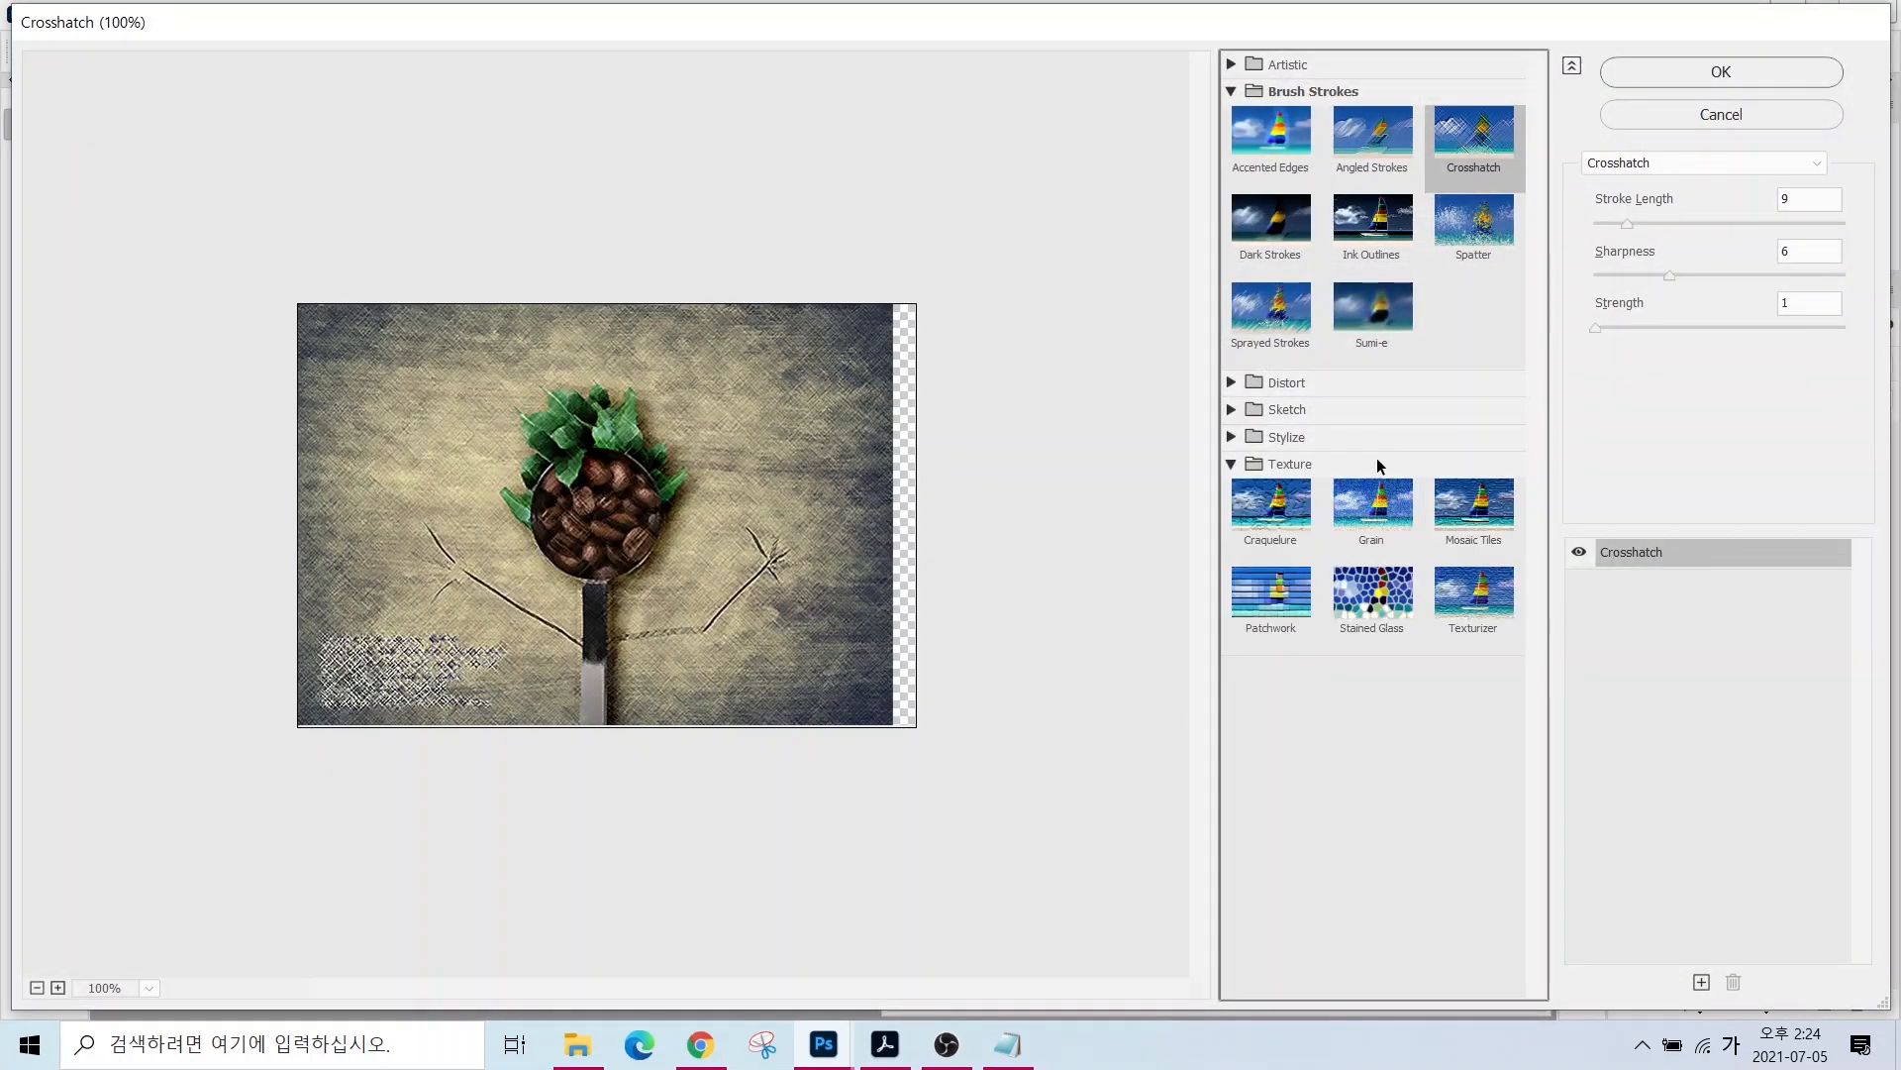
left_click(1474, 606)
left_click(1661, 73)
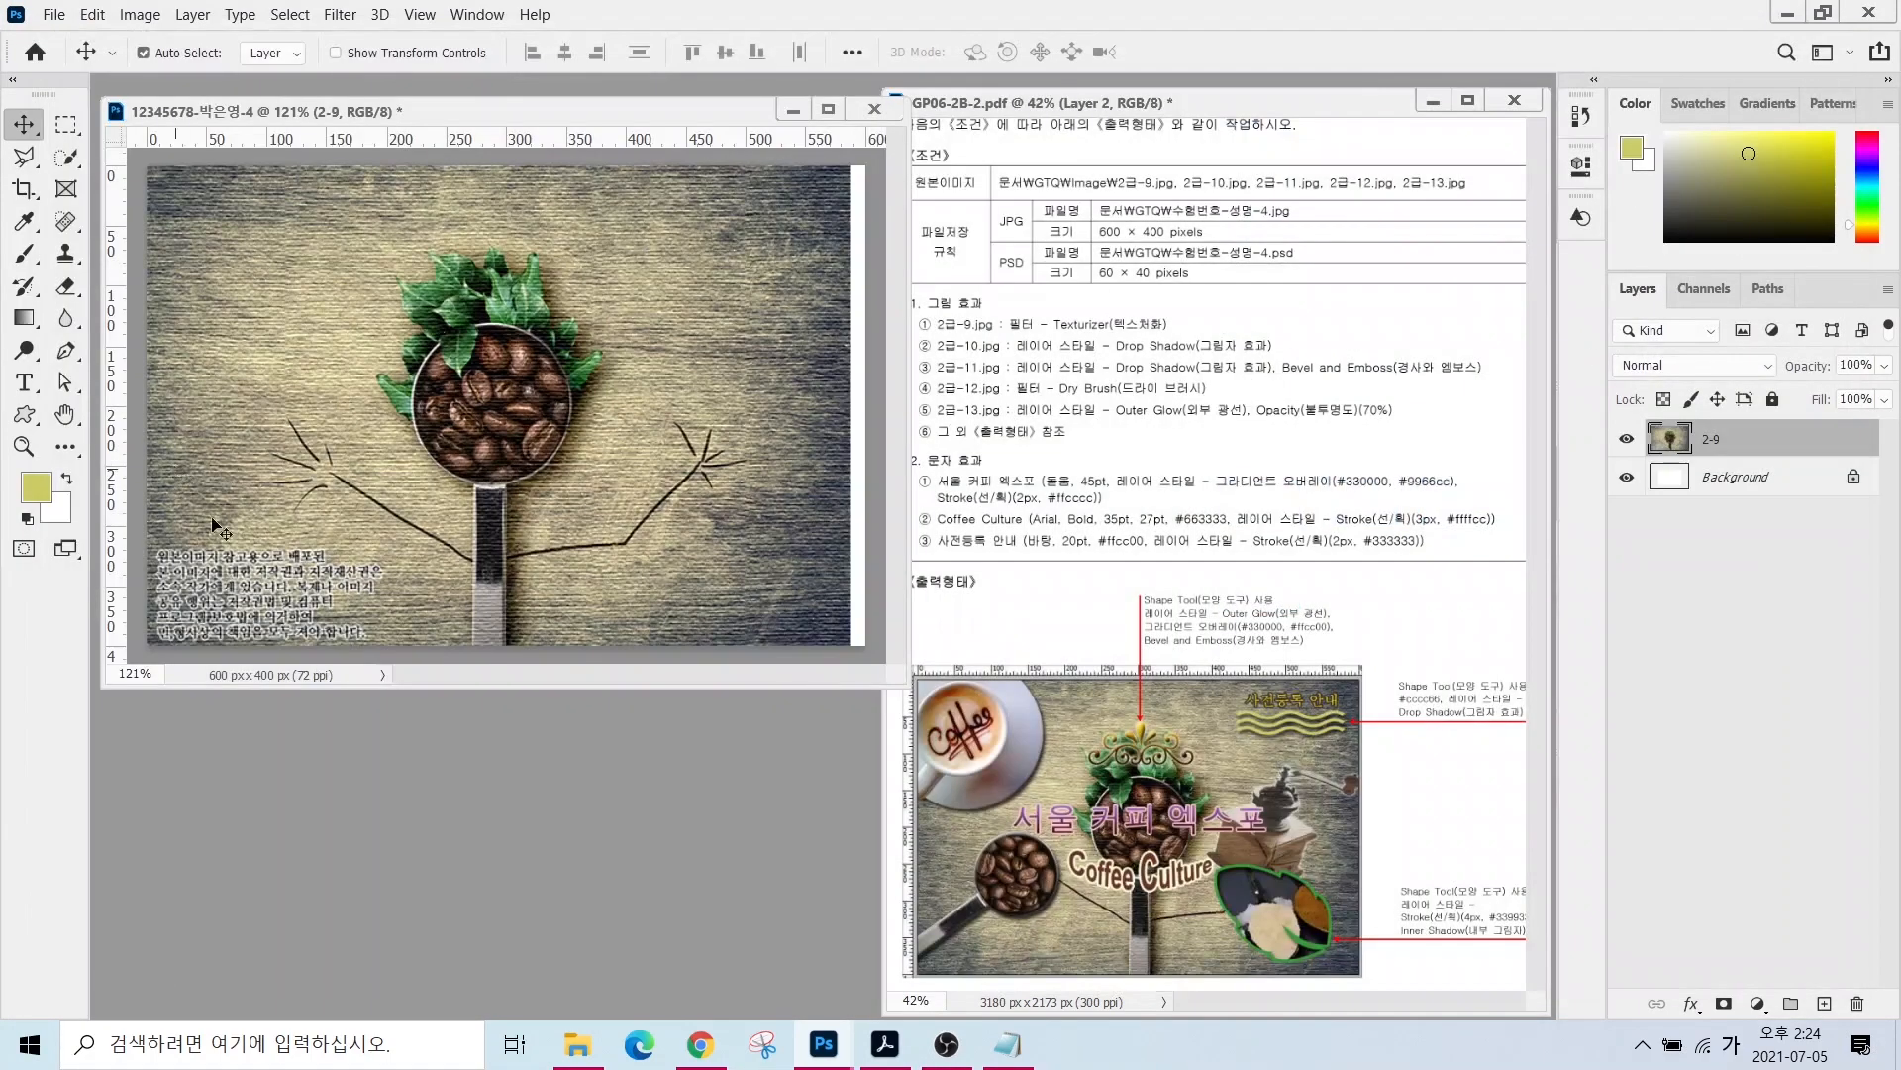
double_click(479, 776)
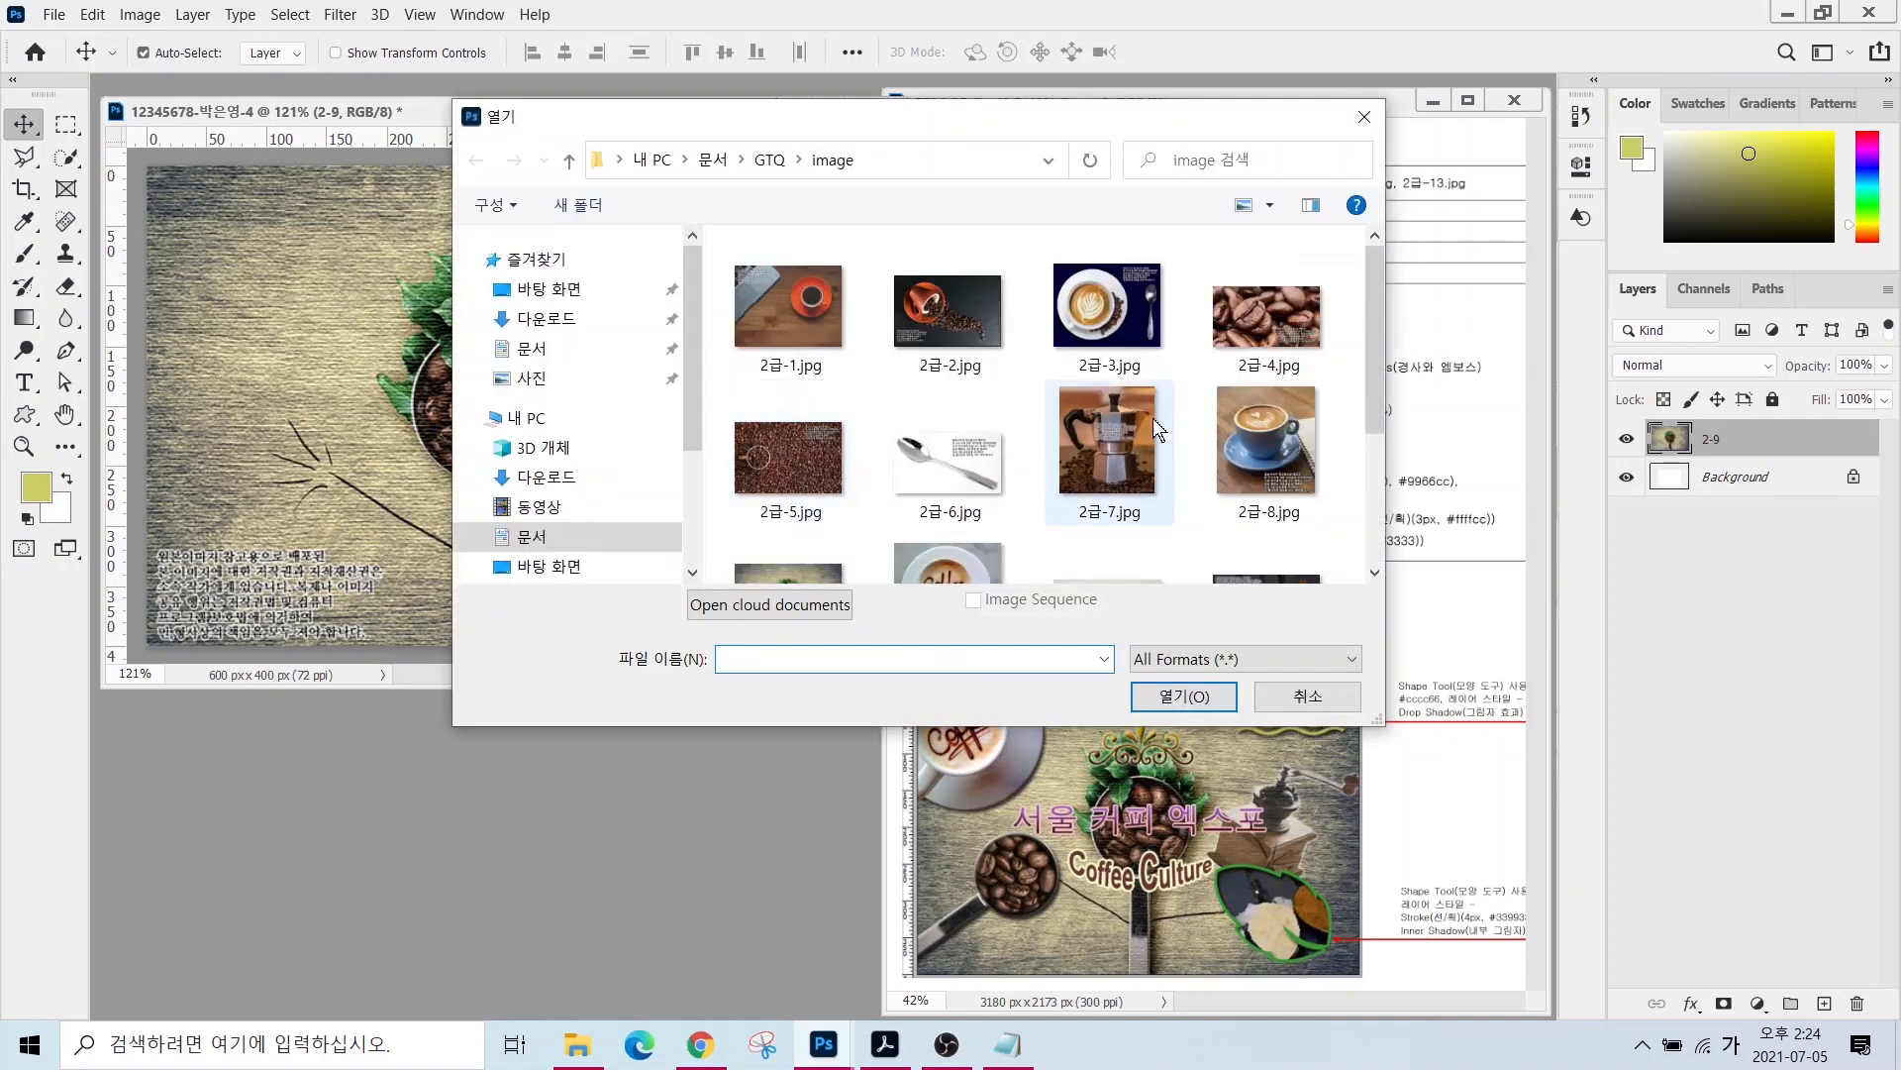
- Open 2급-10.jpg, select the cup and saucer, copy it into the poster, and close the source
left_click(977, 535)
left_click(1184, 696)
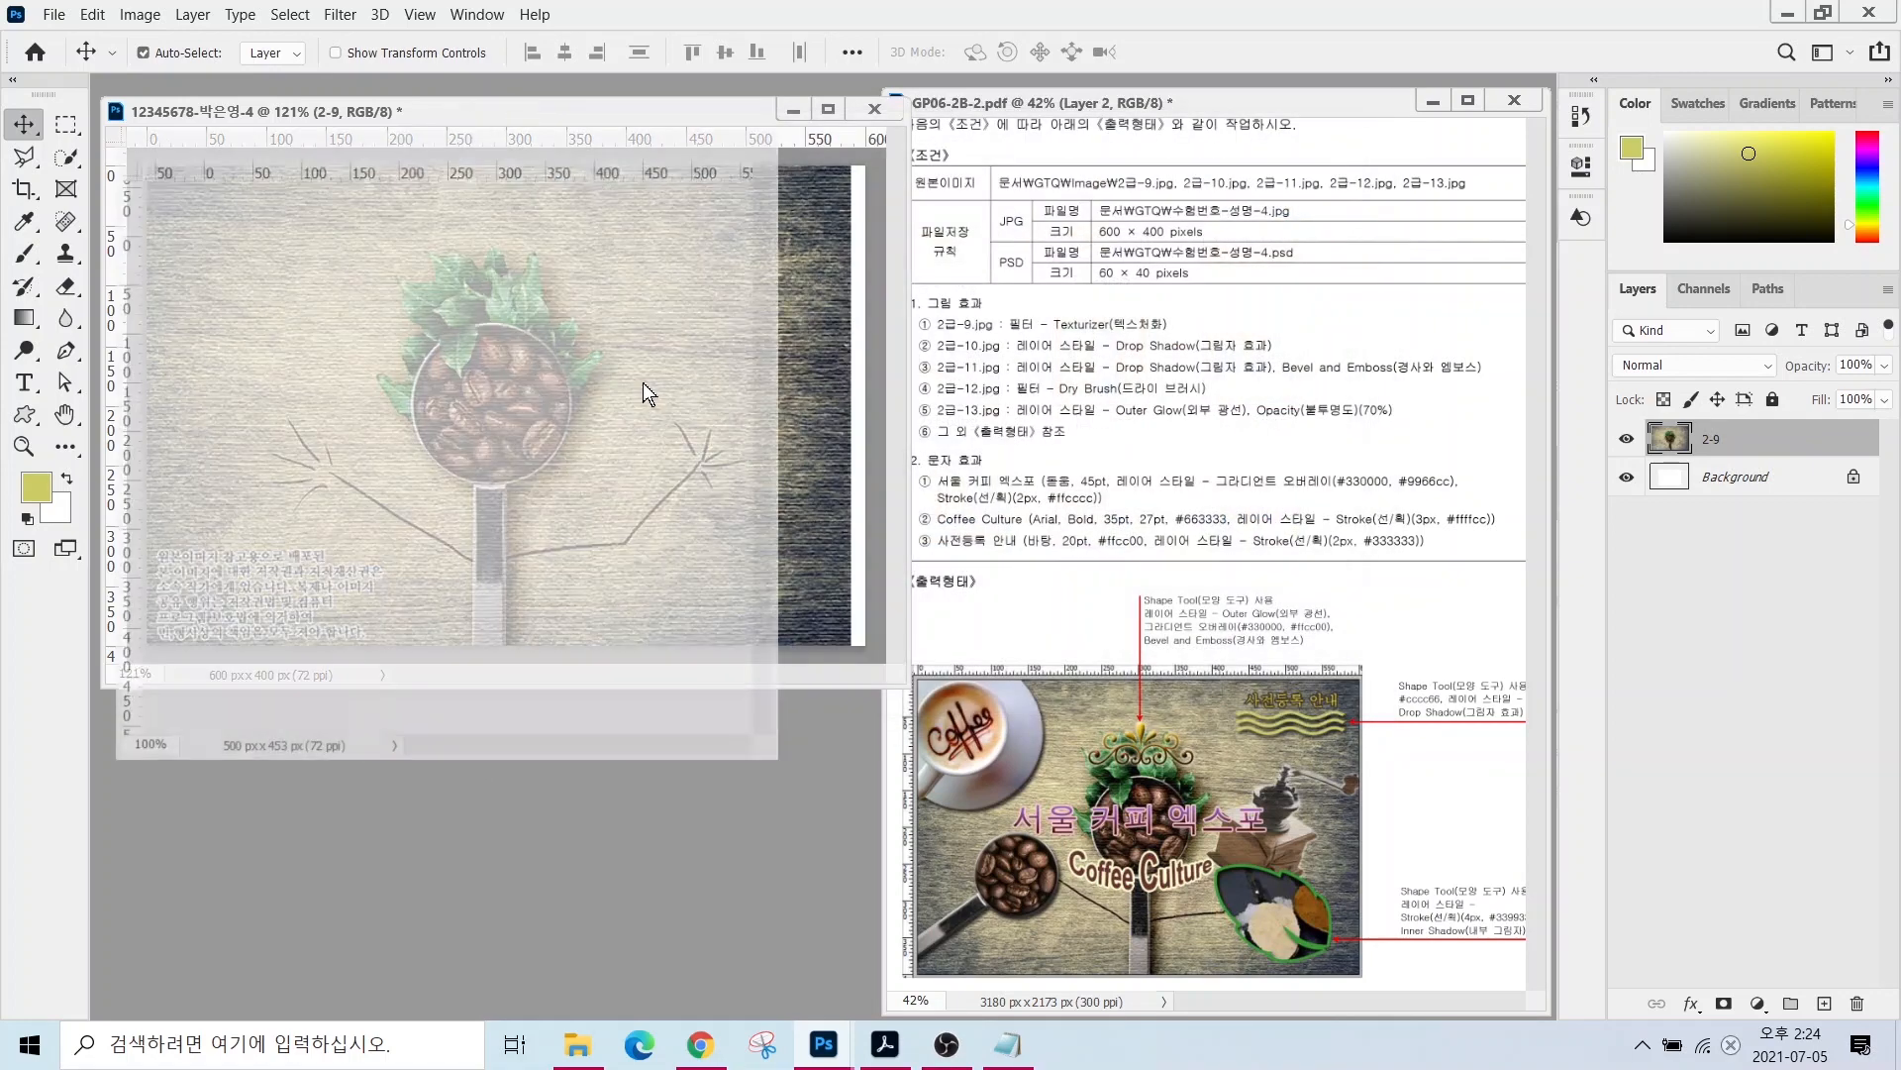
left_click_drag(437, 138, 548, 289)
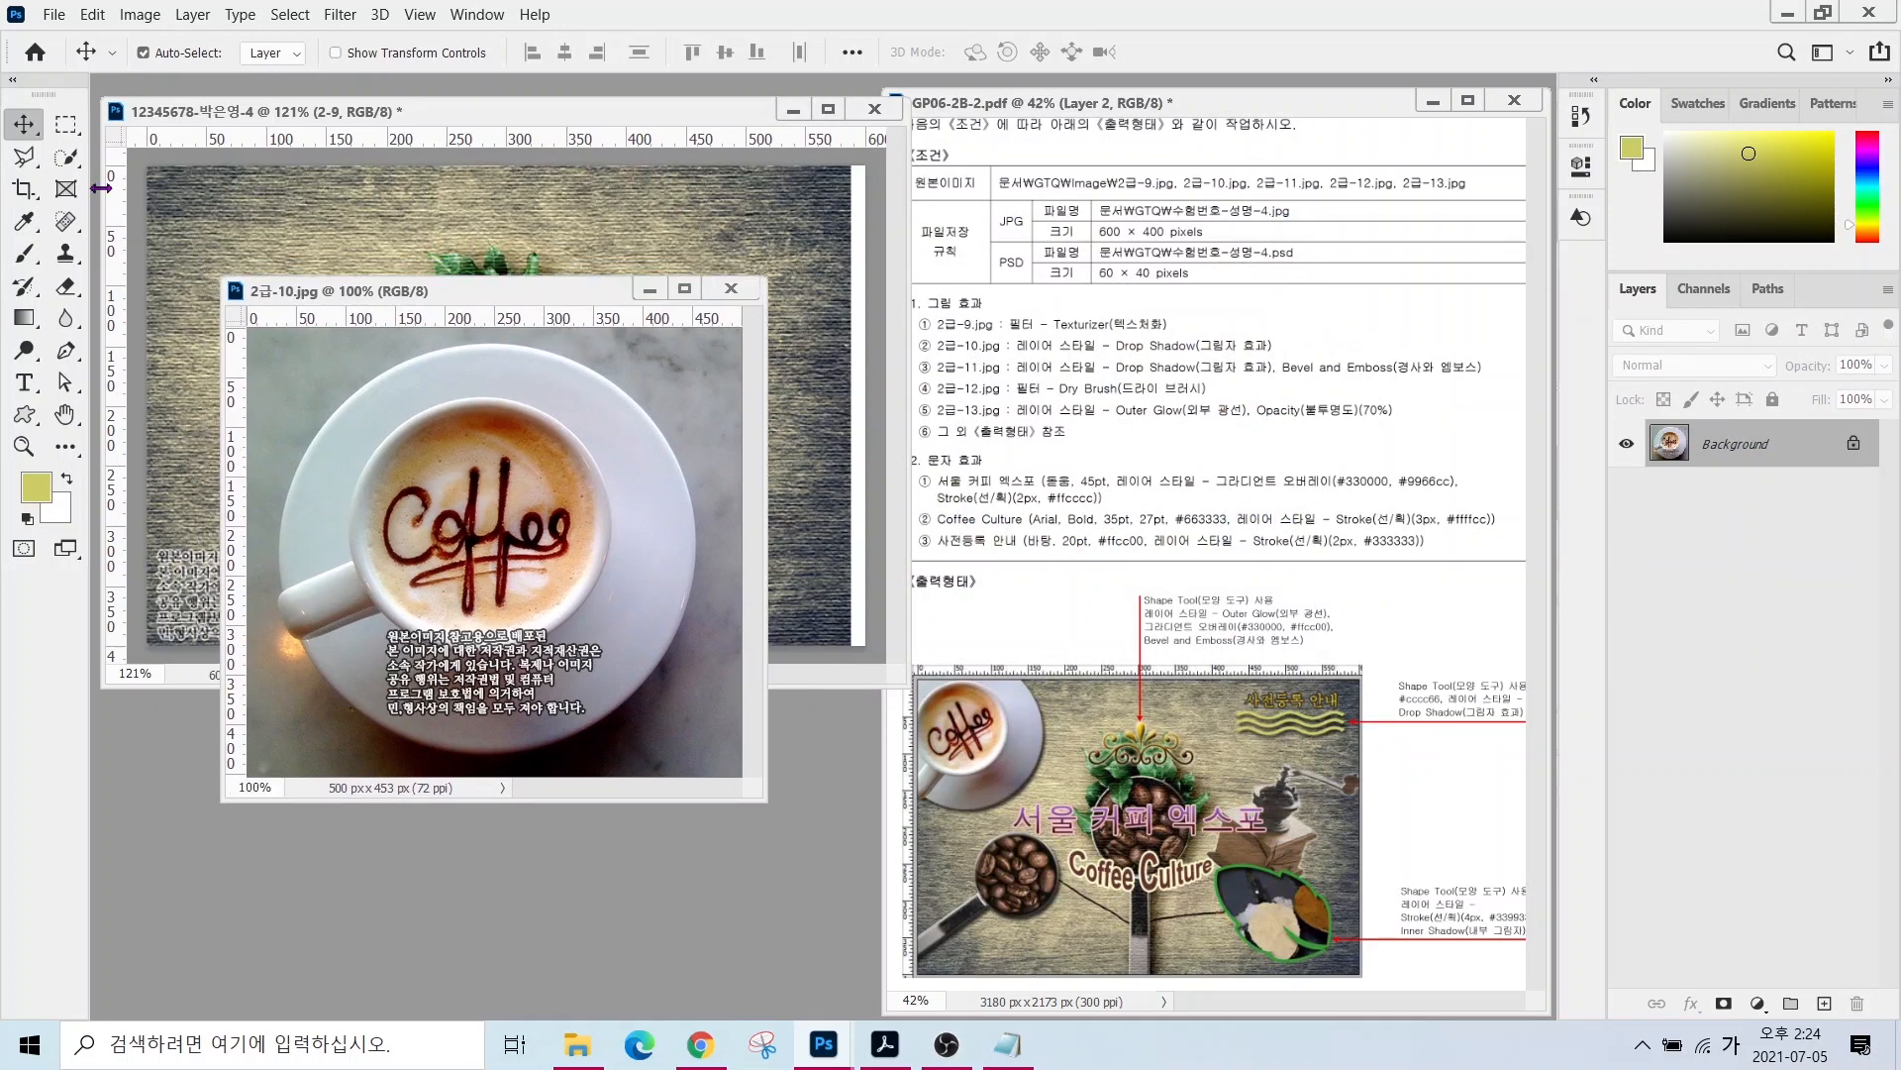
left_click(68, 159)
mouse_move(411, 532)
left_mouse_down()
mouse_move(465, 495)
mouse_move(535, 584)
mouse_move(525, 540)
mouse_move(426, 667)
mouse_move(495, 699)
mouse_move(515, 658)
mouse_move(436, 661)
mouse_move(400, 713)
left_mouse_up()
left_click_drag(525, 707, 480, 630)
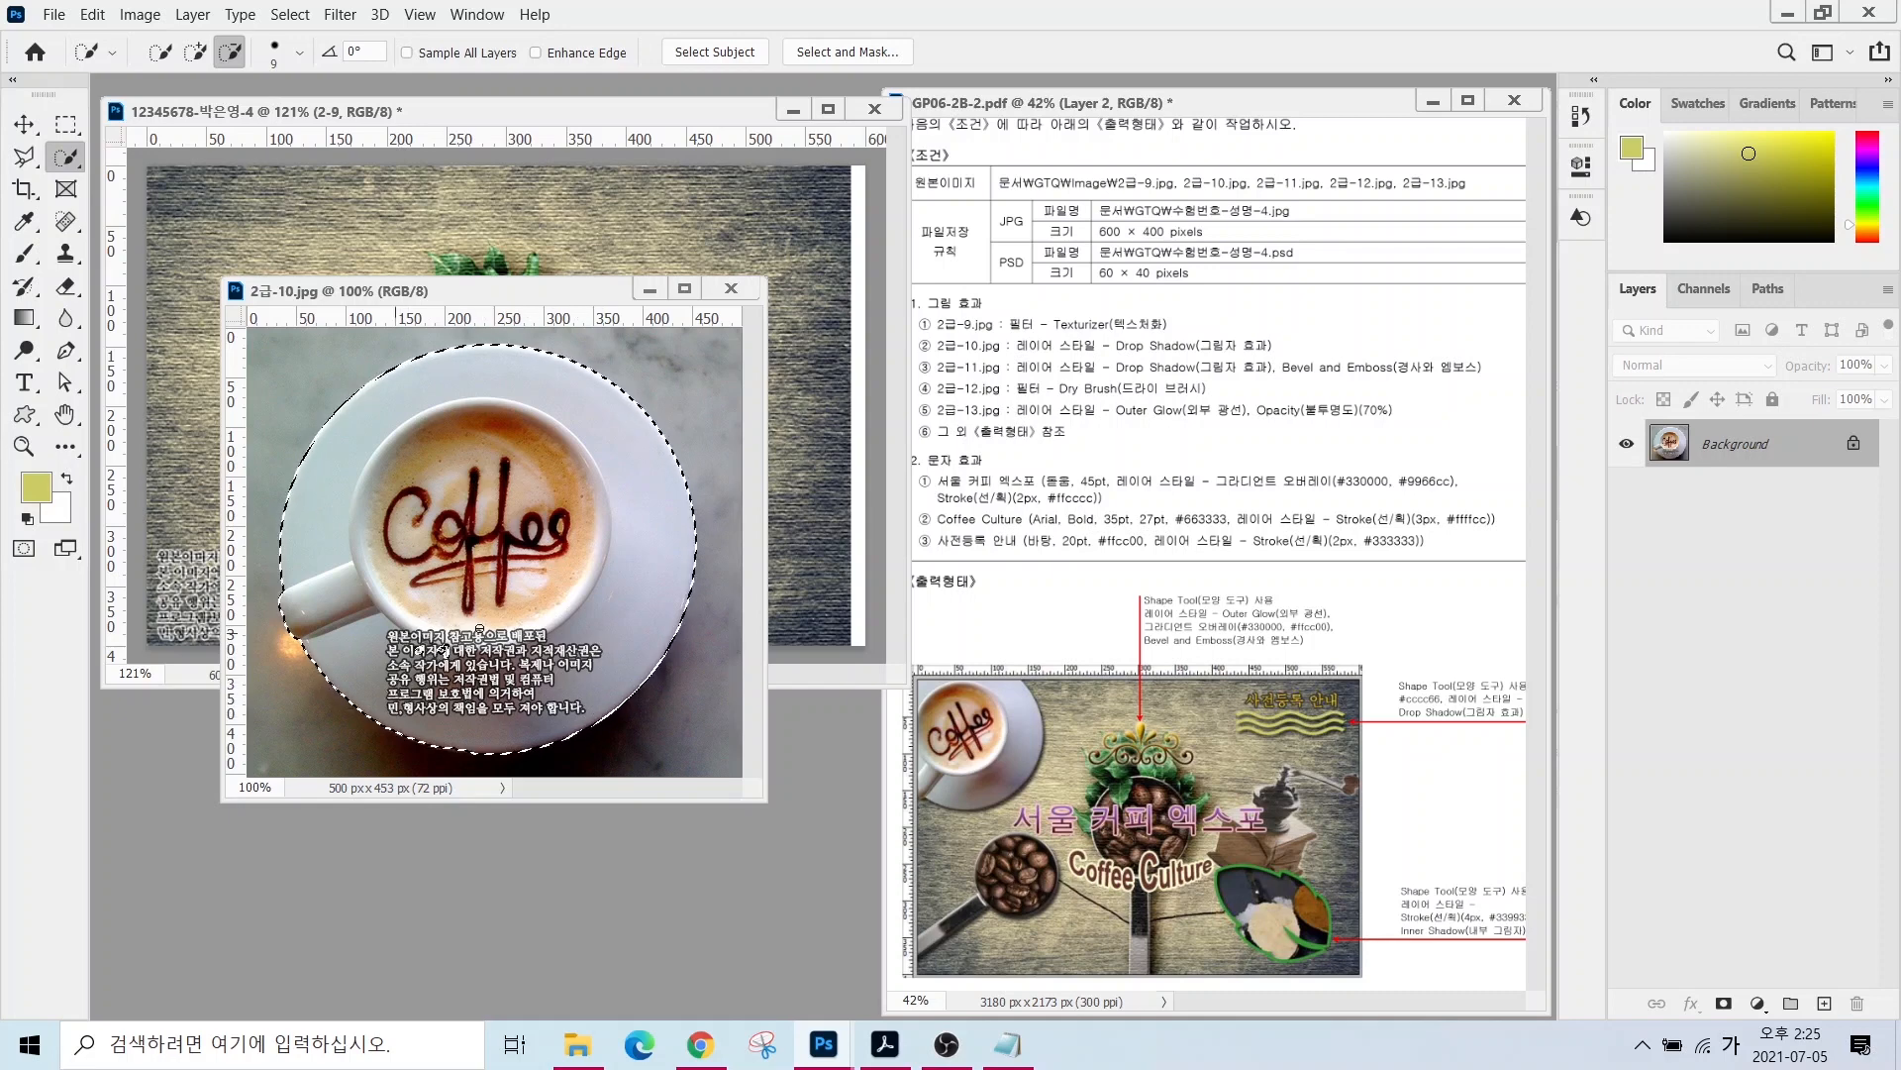
key("v")
left_click_drag(380, 419, 424, 247)
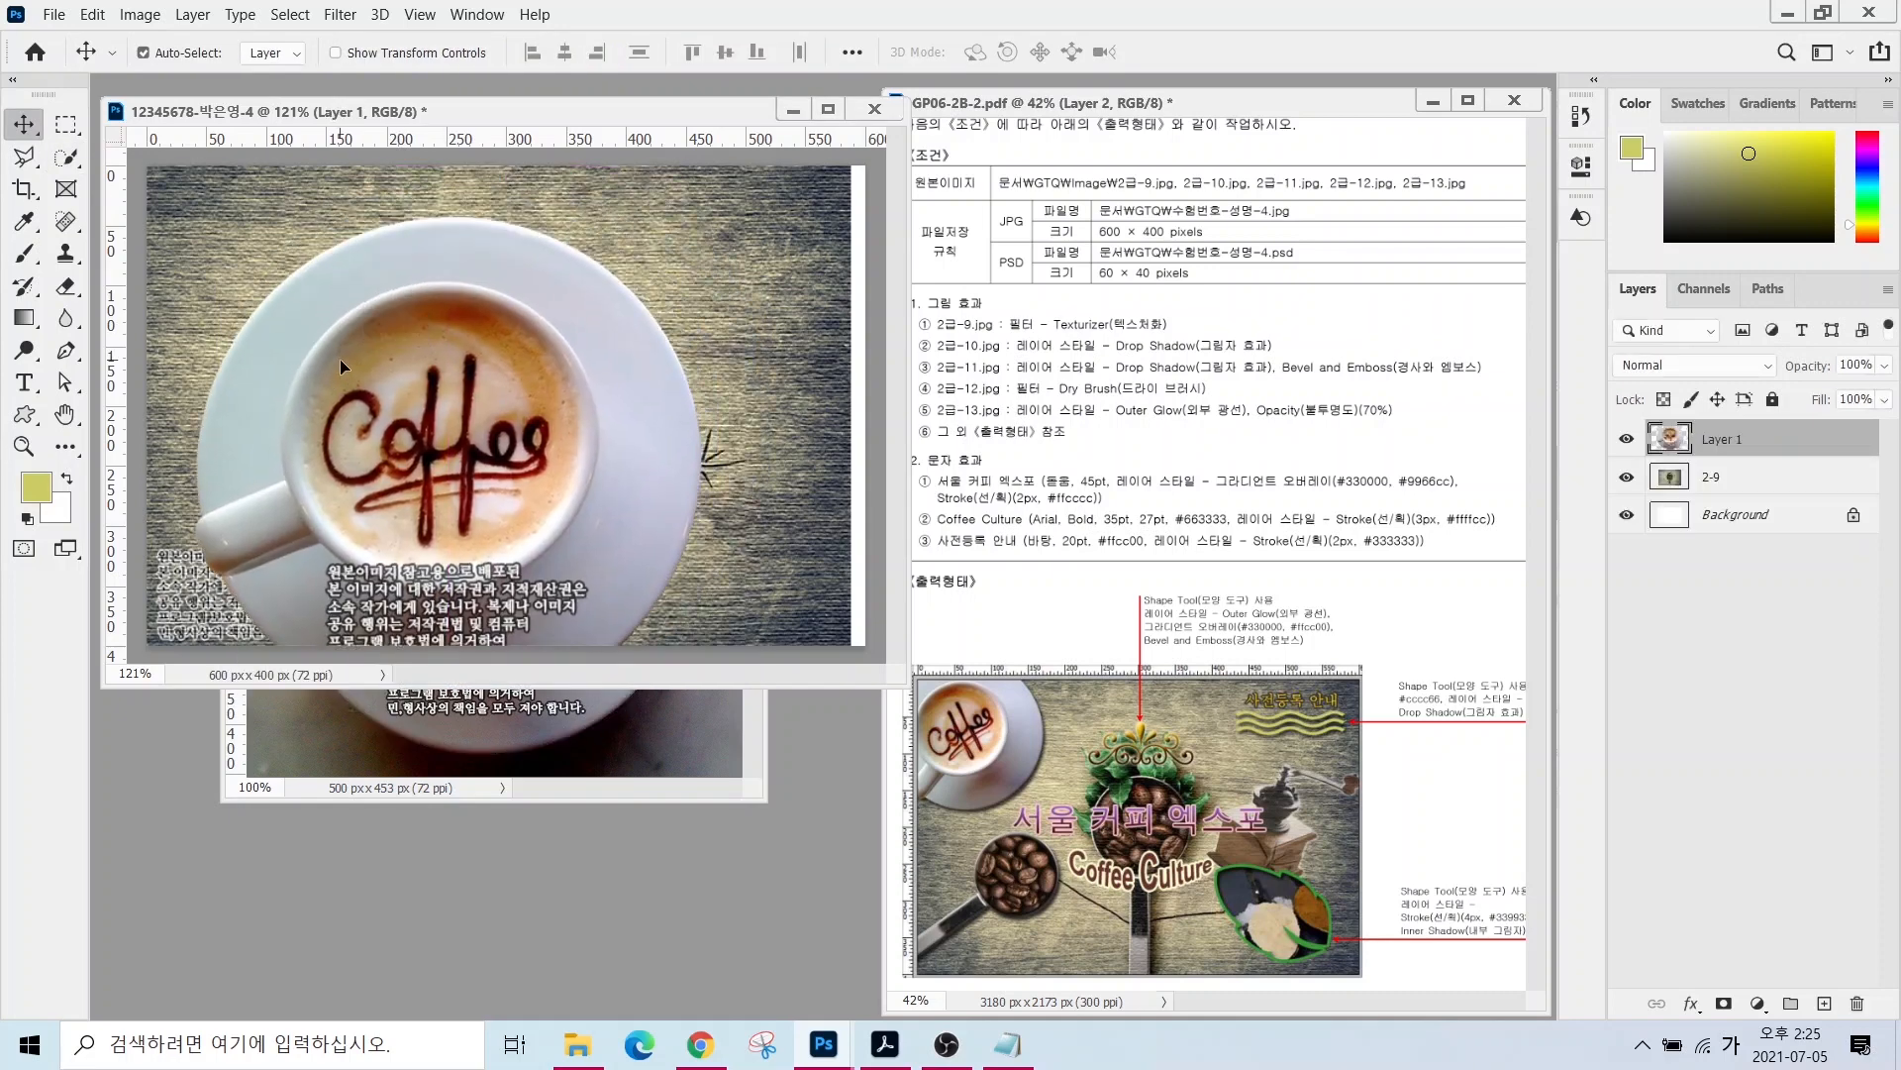
left_click(705, 721)
left_click(731, 288)
- Rename the cup layer 2-10 and give it a Drop Shadow
double_click(1718, 438)
type("2-10")
key("Return")
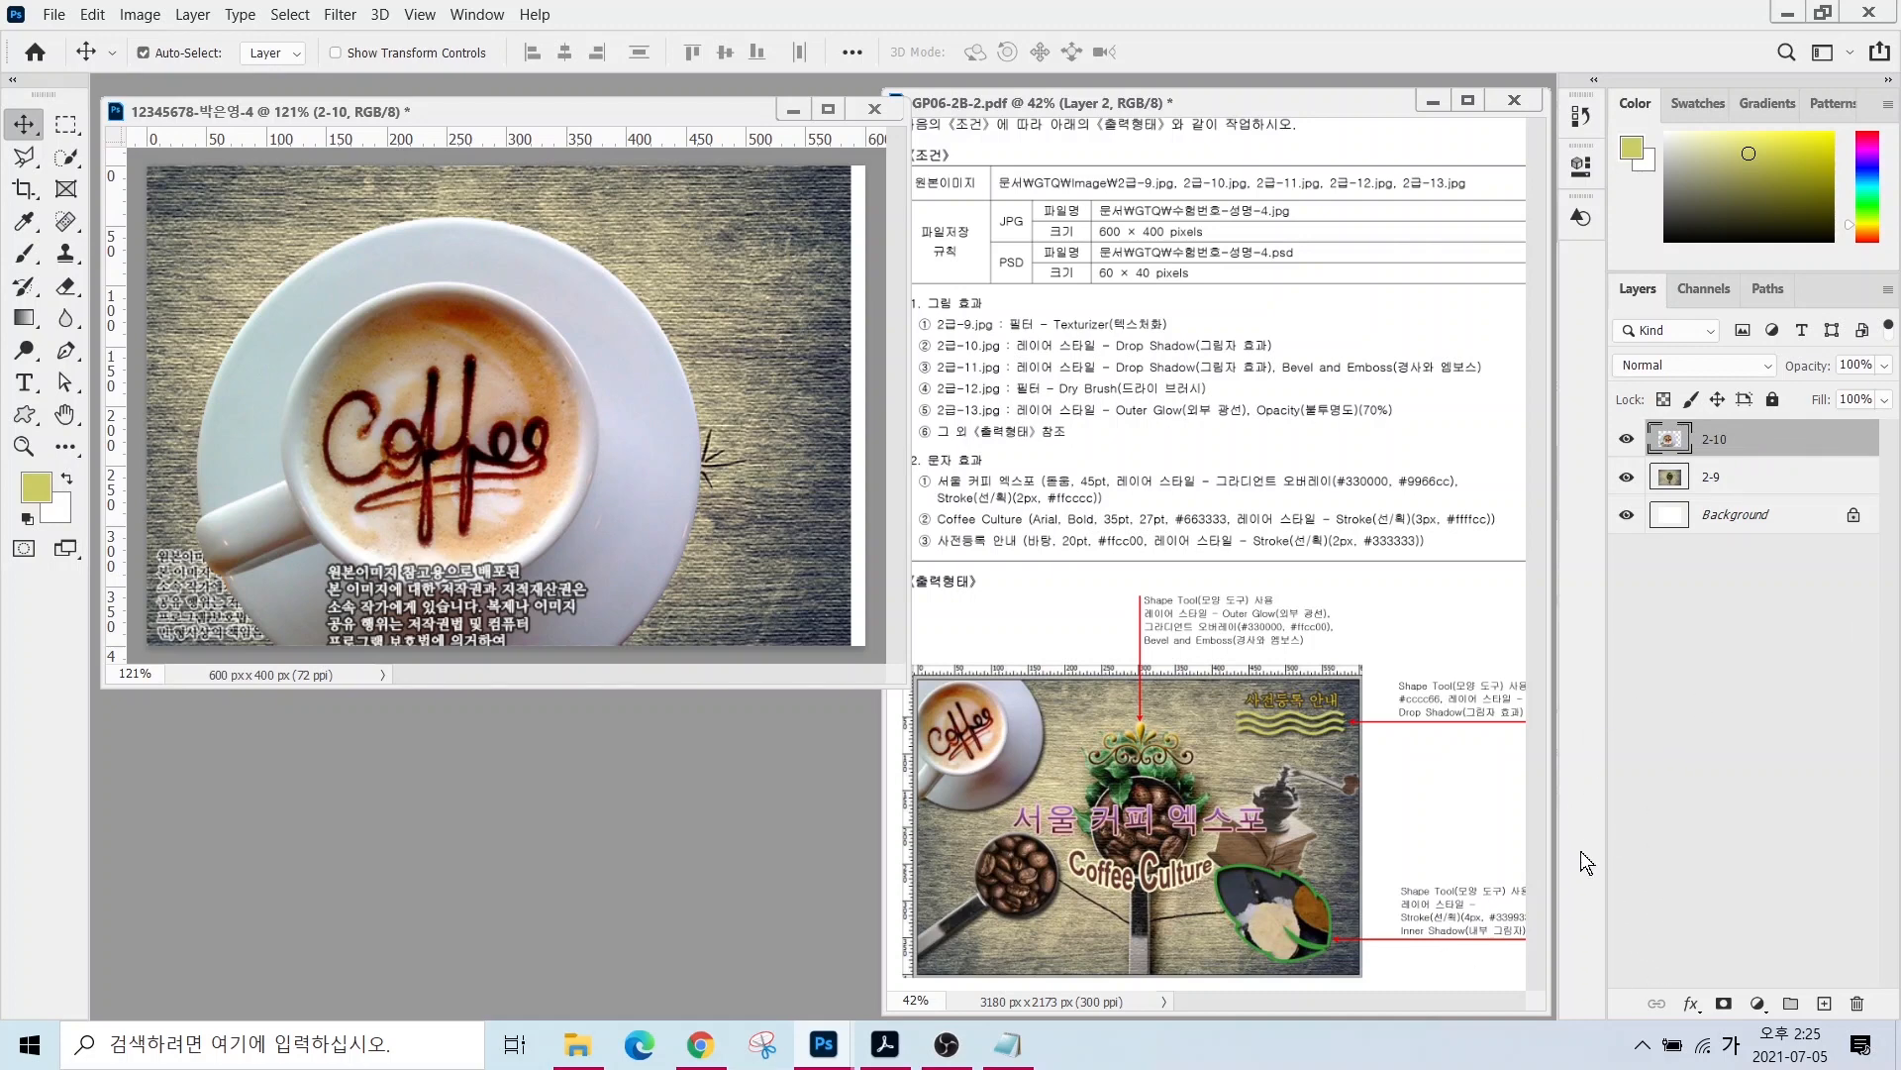
left_click(1691, 1003)
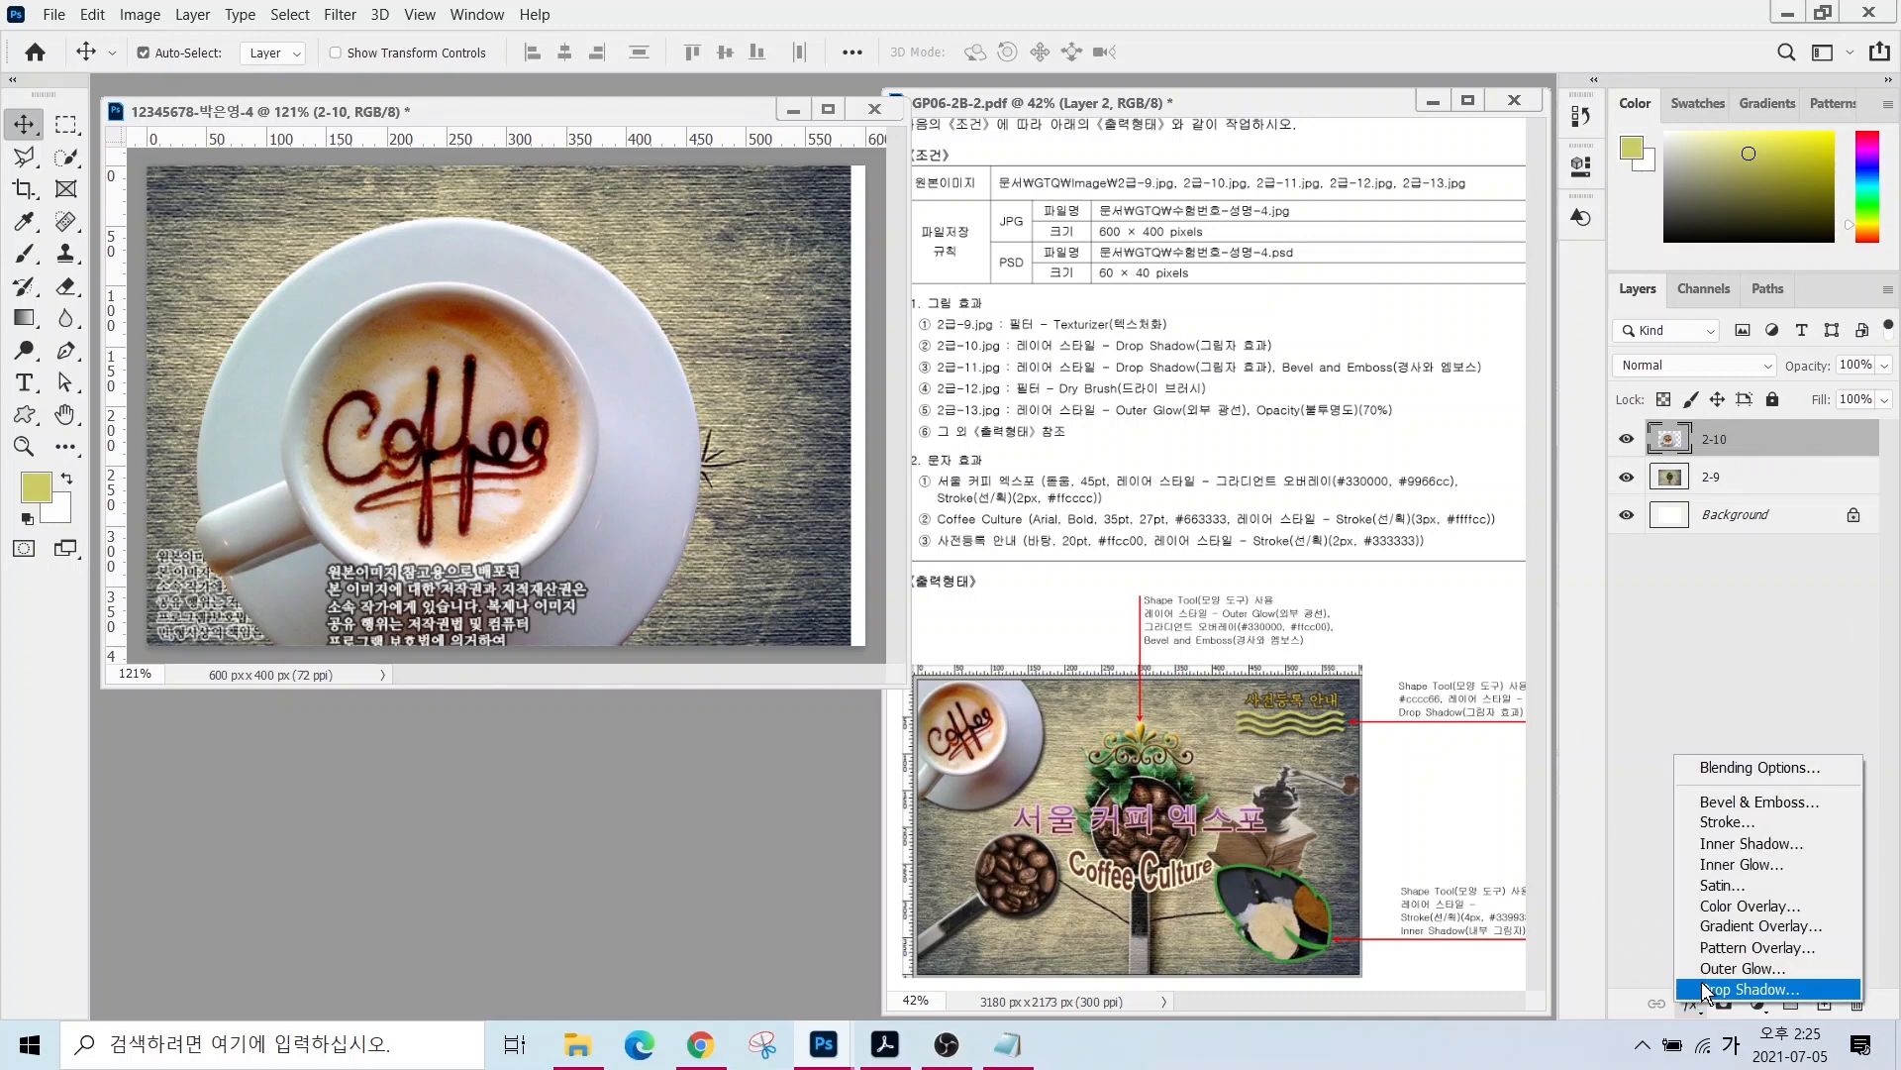
left_click(1743, 989)
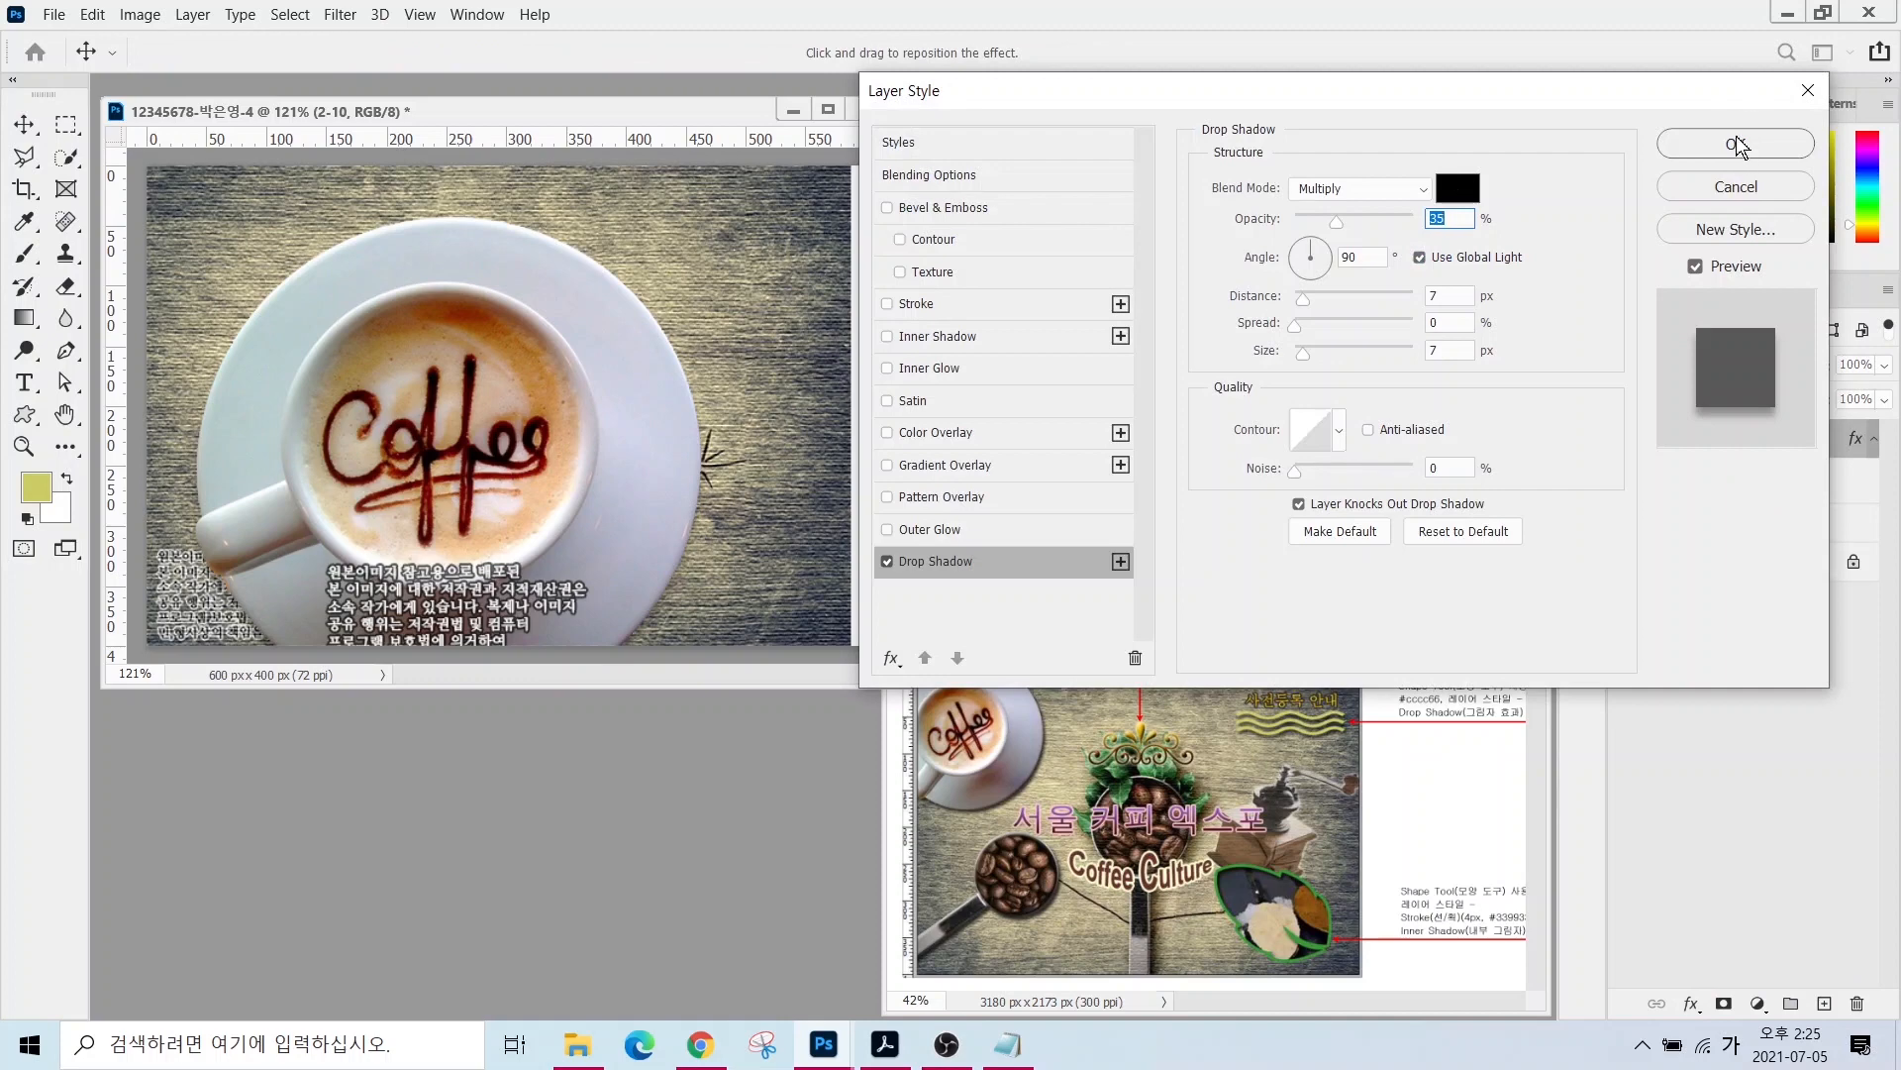
left_click(1736, 144)
- Shrink the cup to about 55%, place it top-left, and tilt it about -15.66°
left_click(1007, 1045)
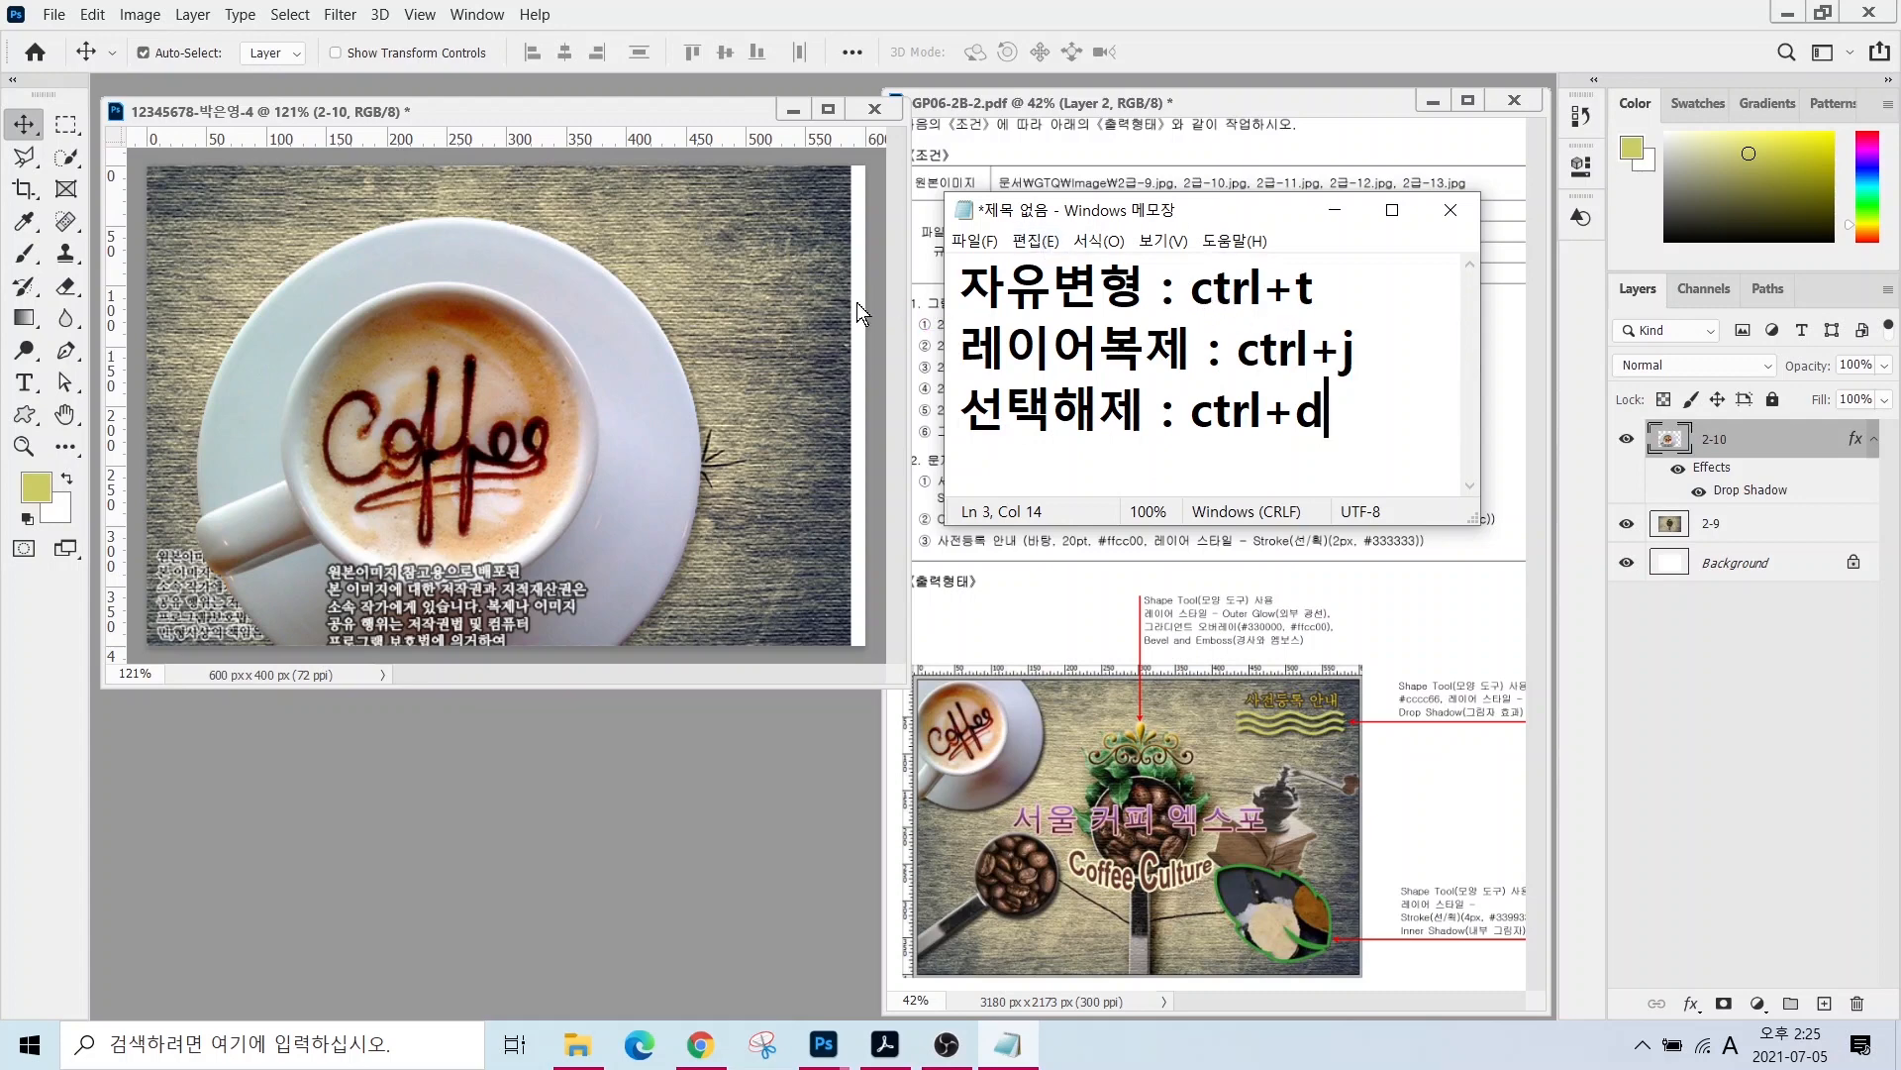
left_click(606, 230)
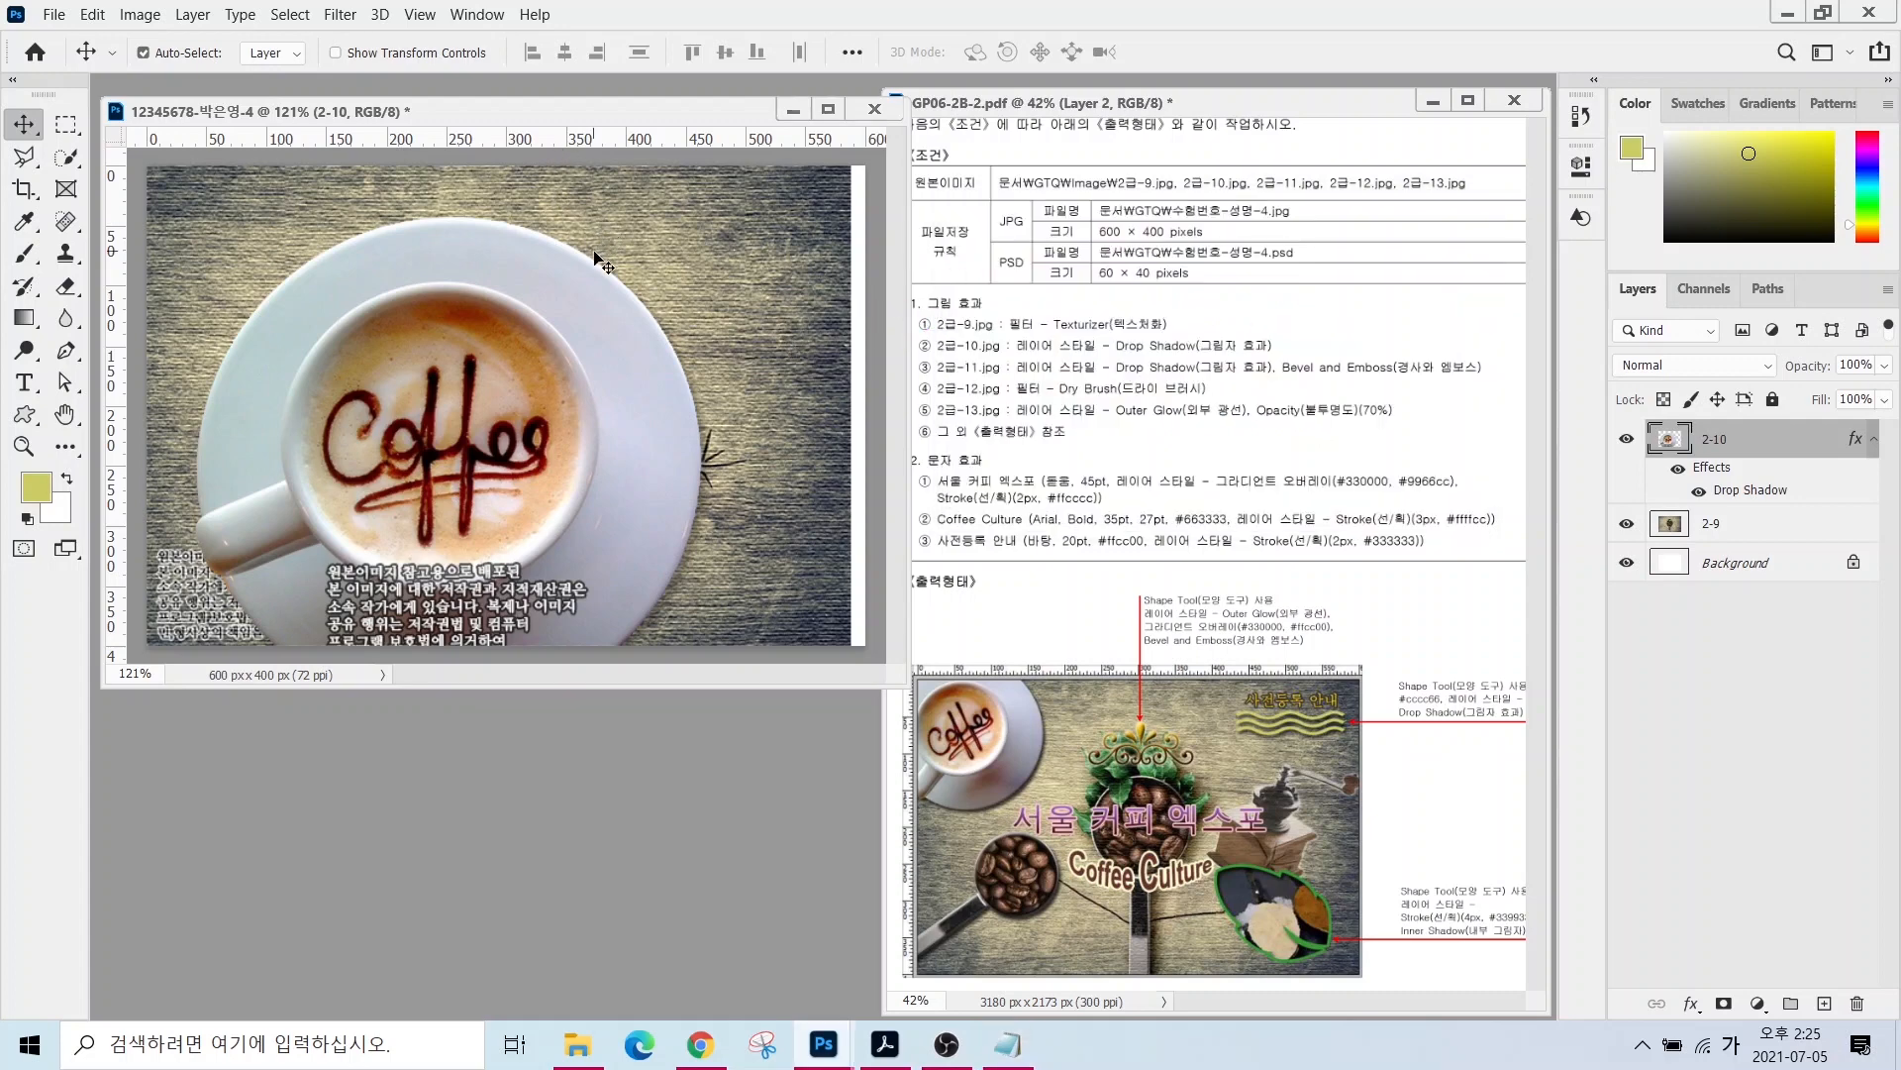
key("ctrl+t")
left_click_drag(700, 218, 297, 171)
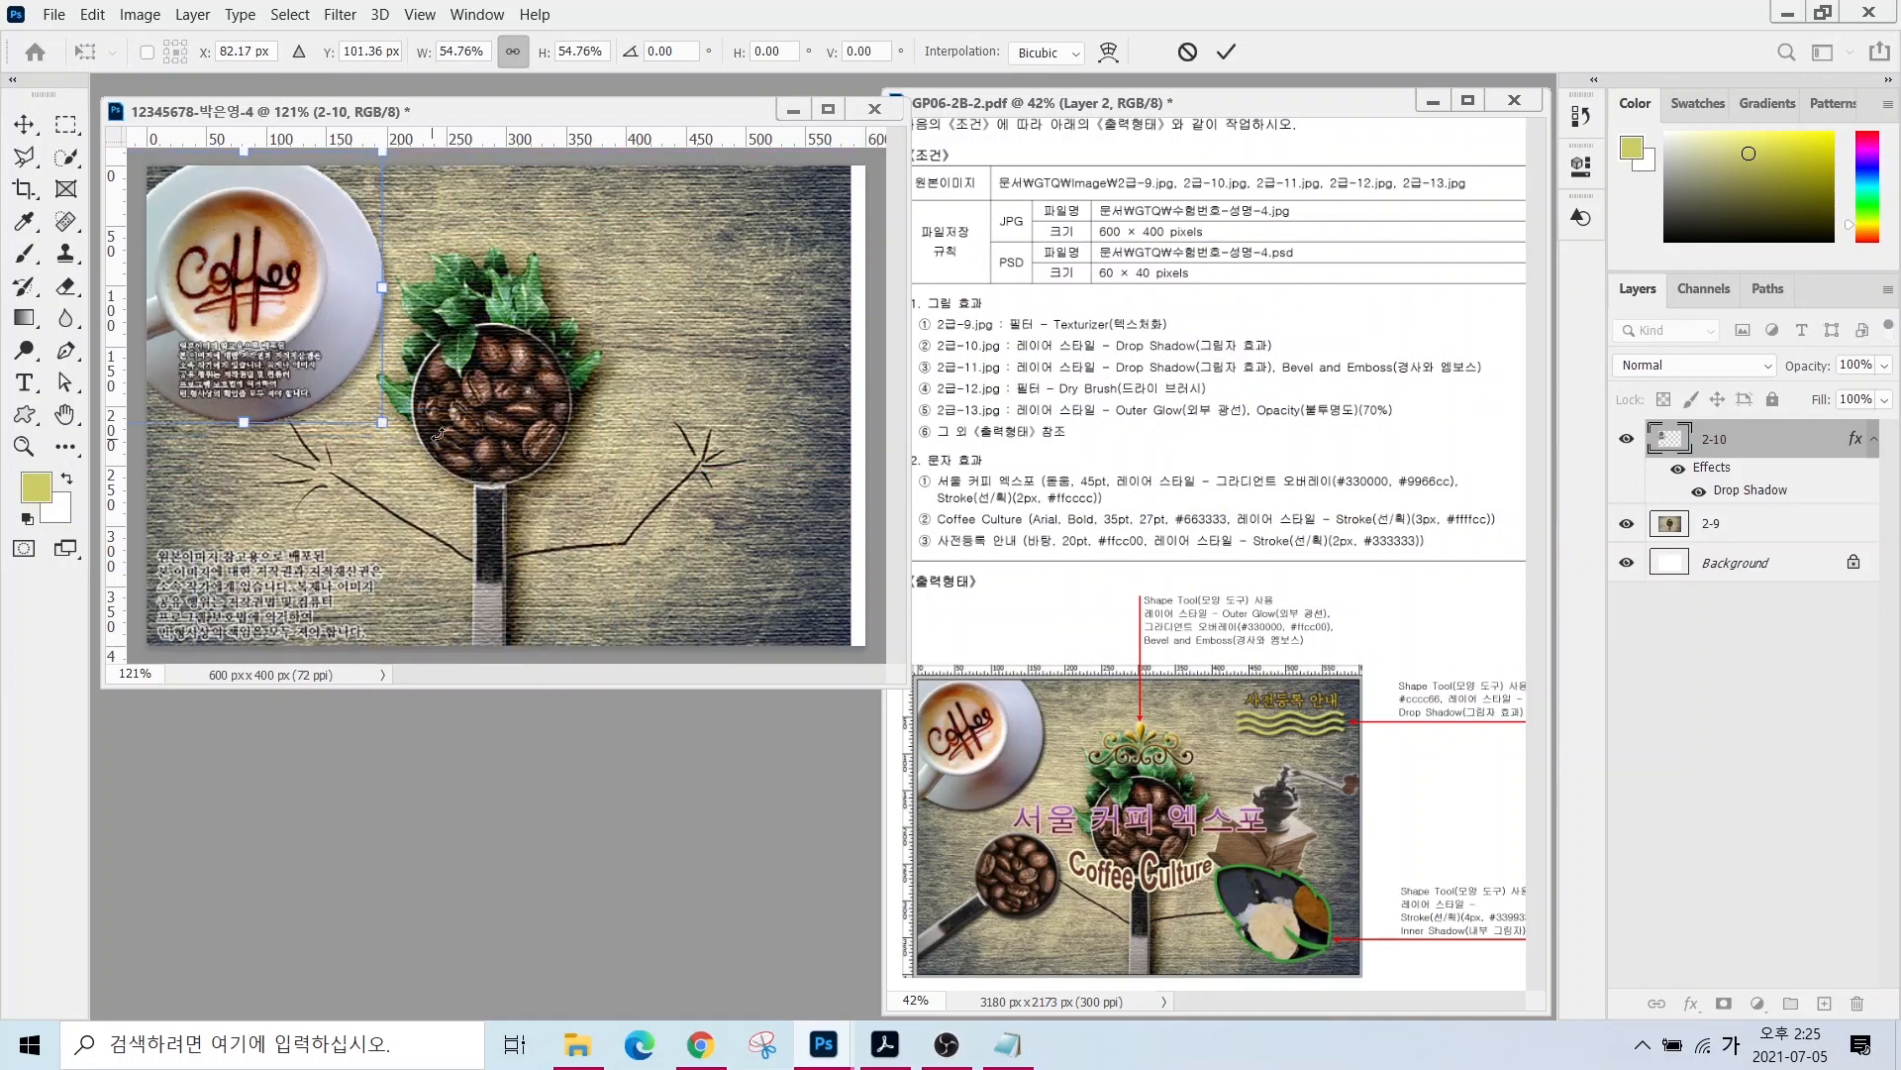
left_click_drag(441, 373, 431, 313)
left_click_drag(286, 310, 285, 268)
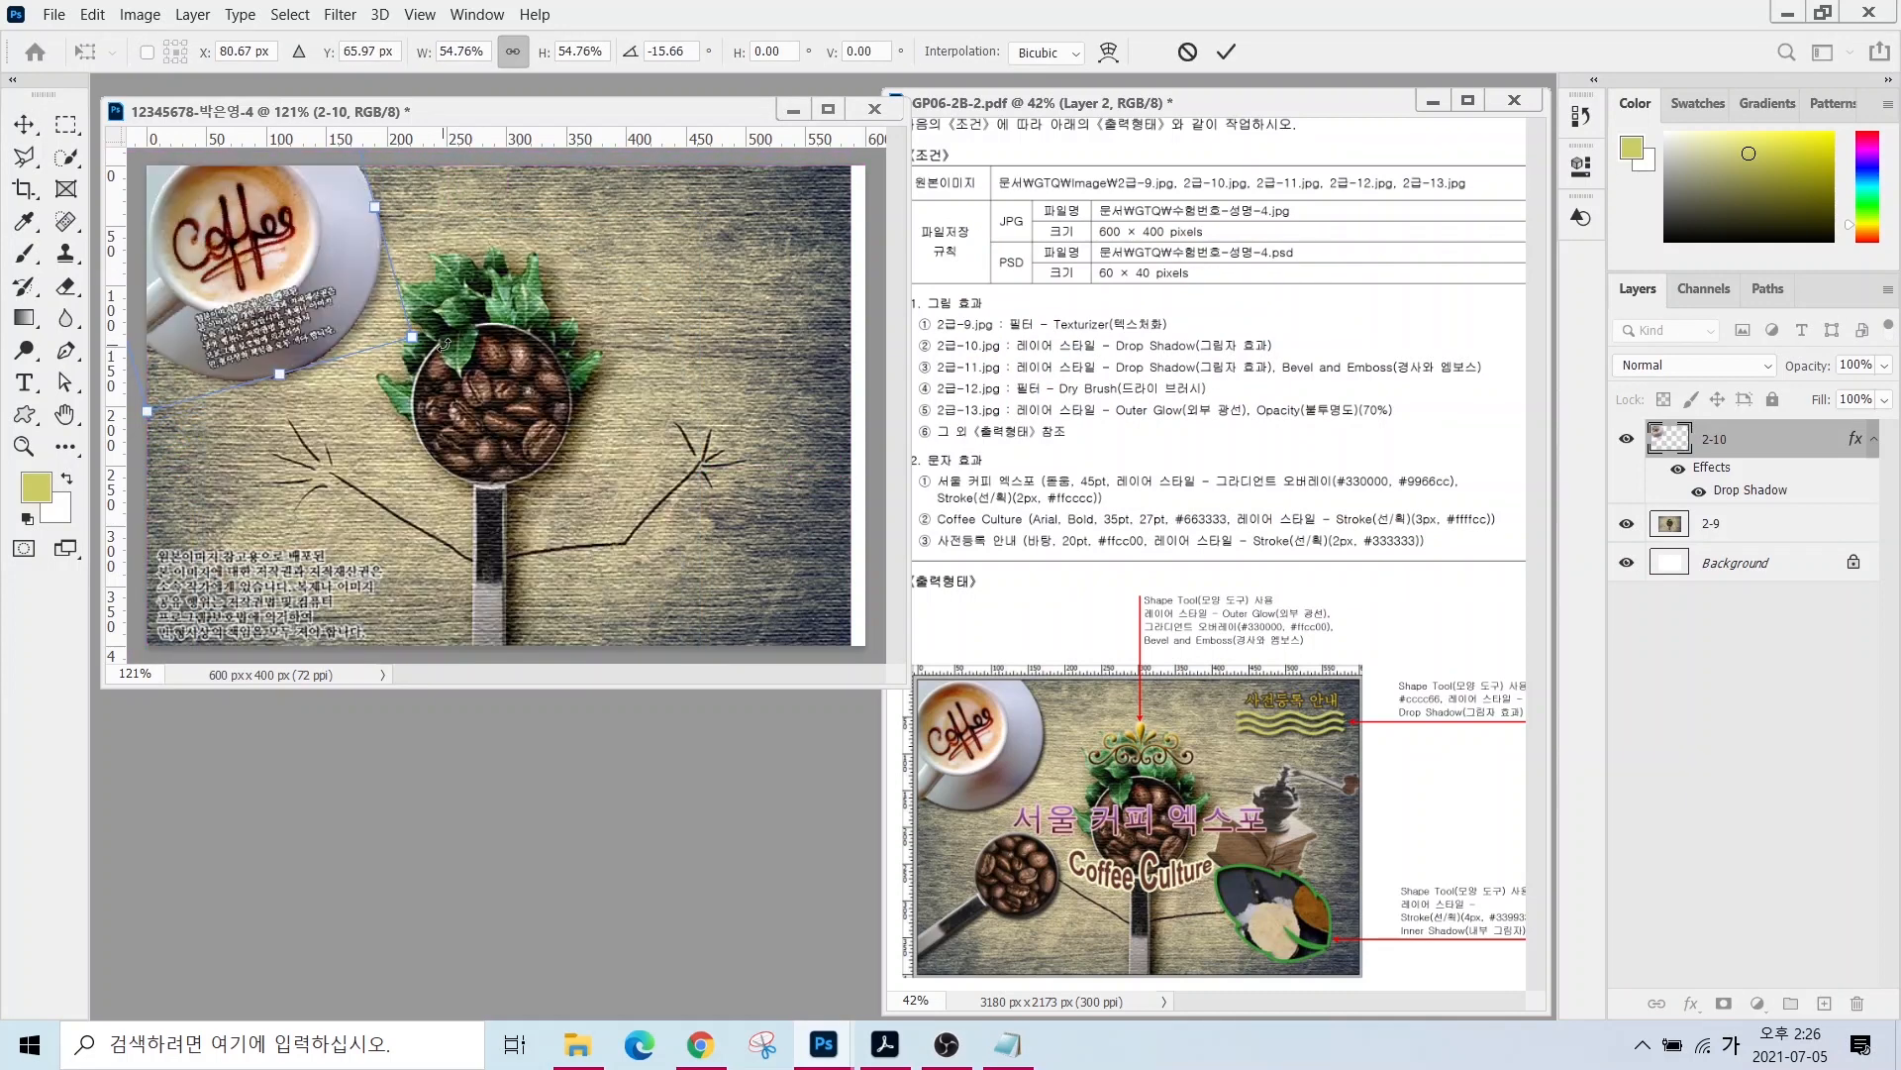
key("Return")
- Open 2급-11.jpg and quick-select the coffee-bean scoop
key("ctrl+o")
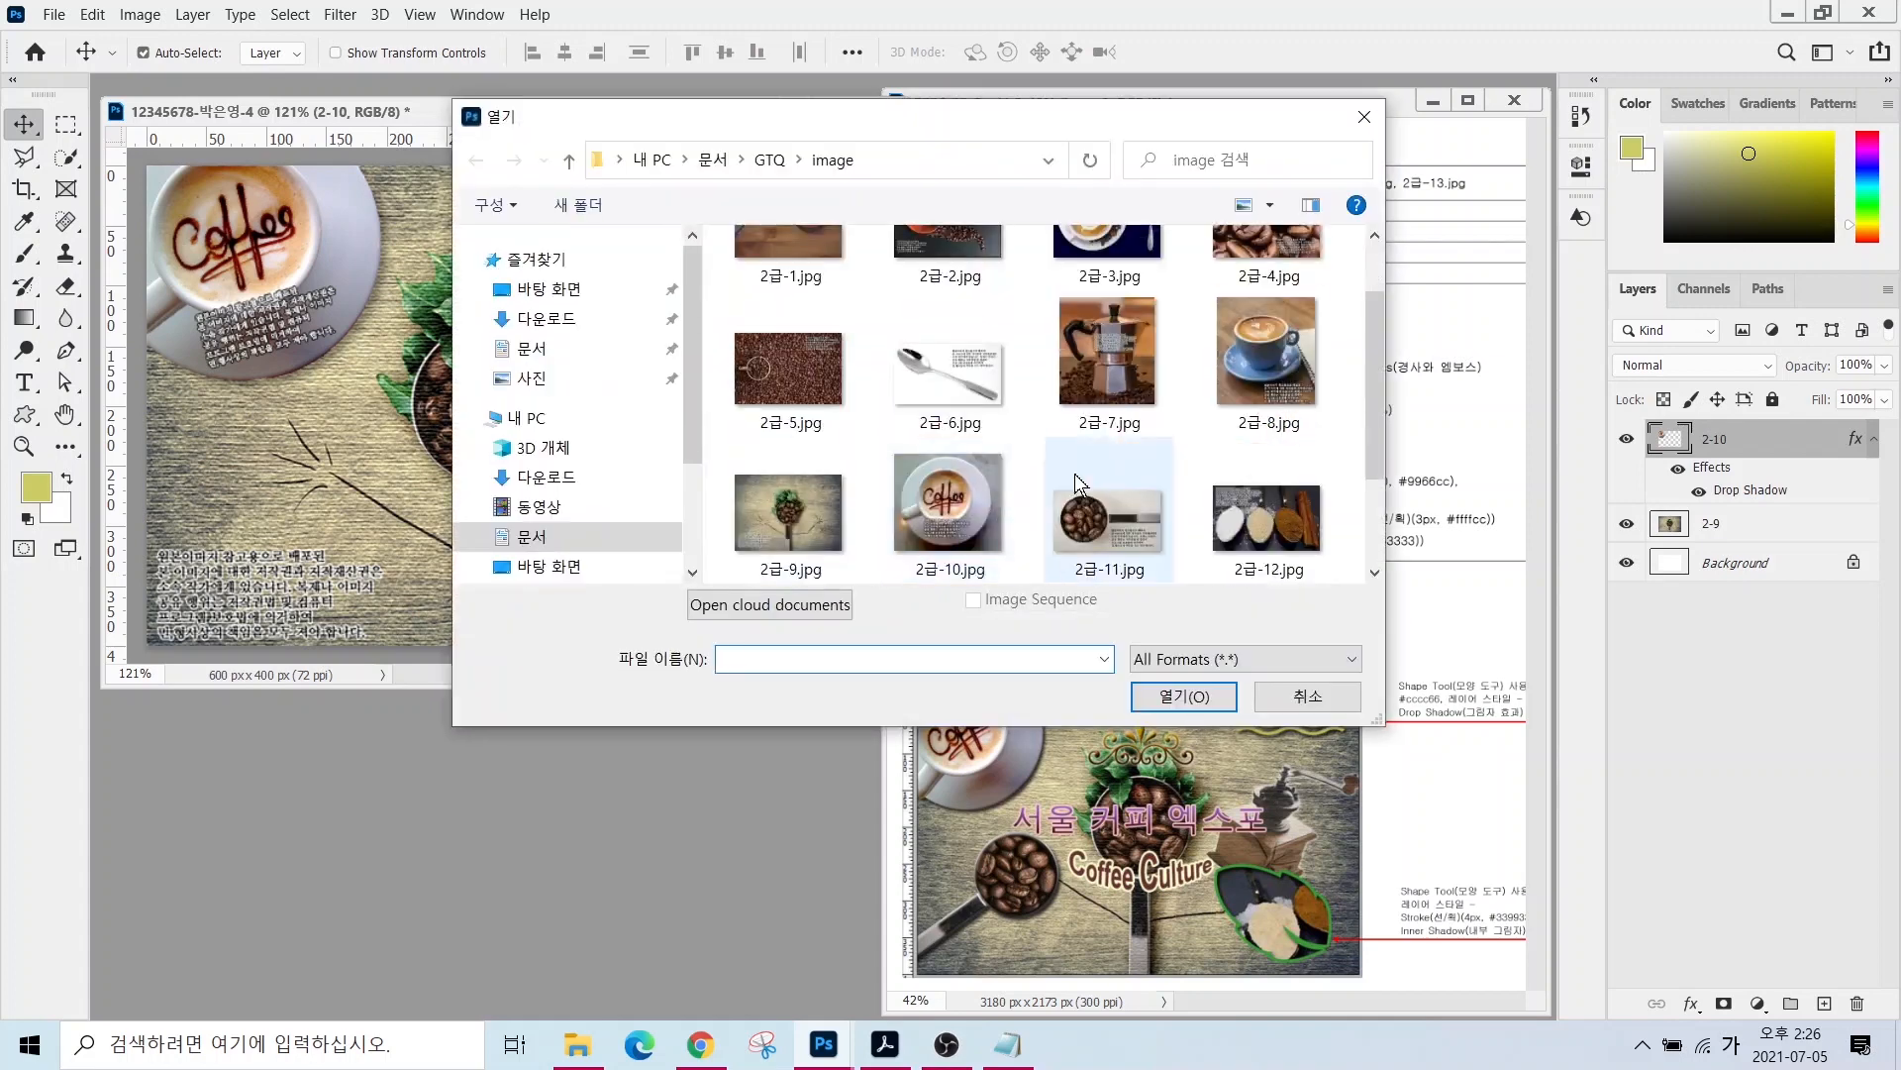
left_click(1109, 510)
left_click(1169, 705)
key("w")
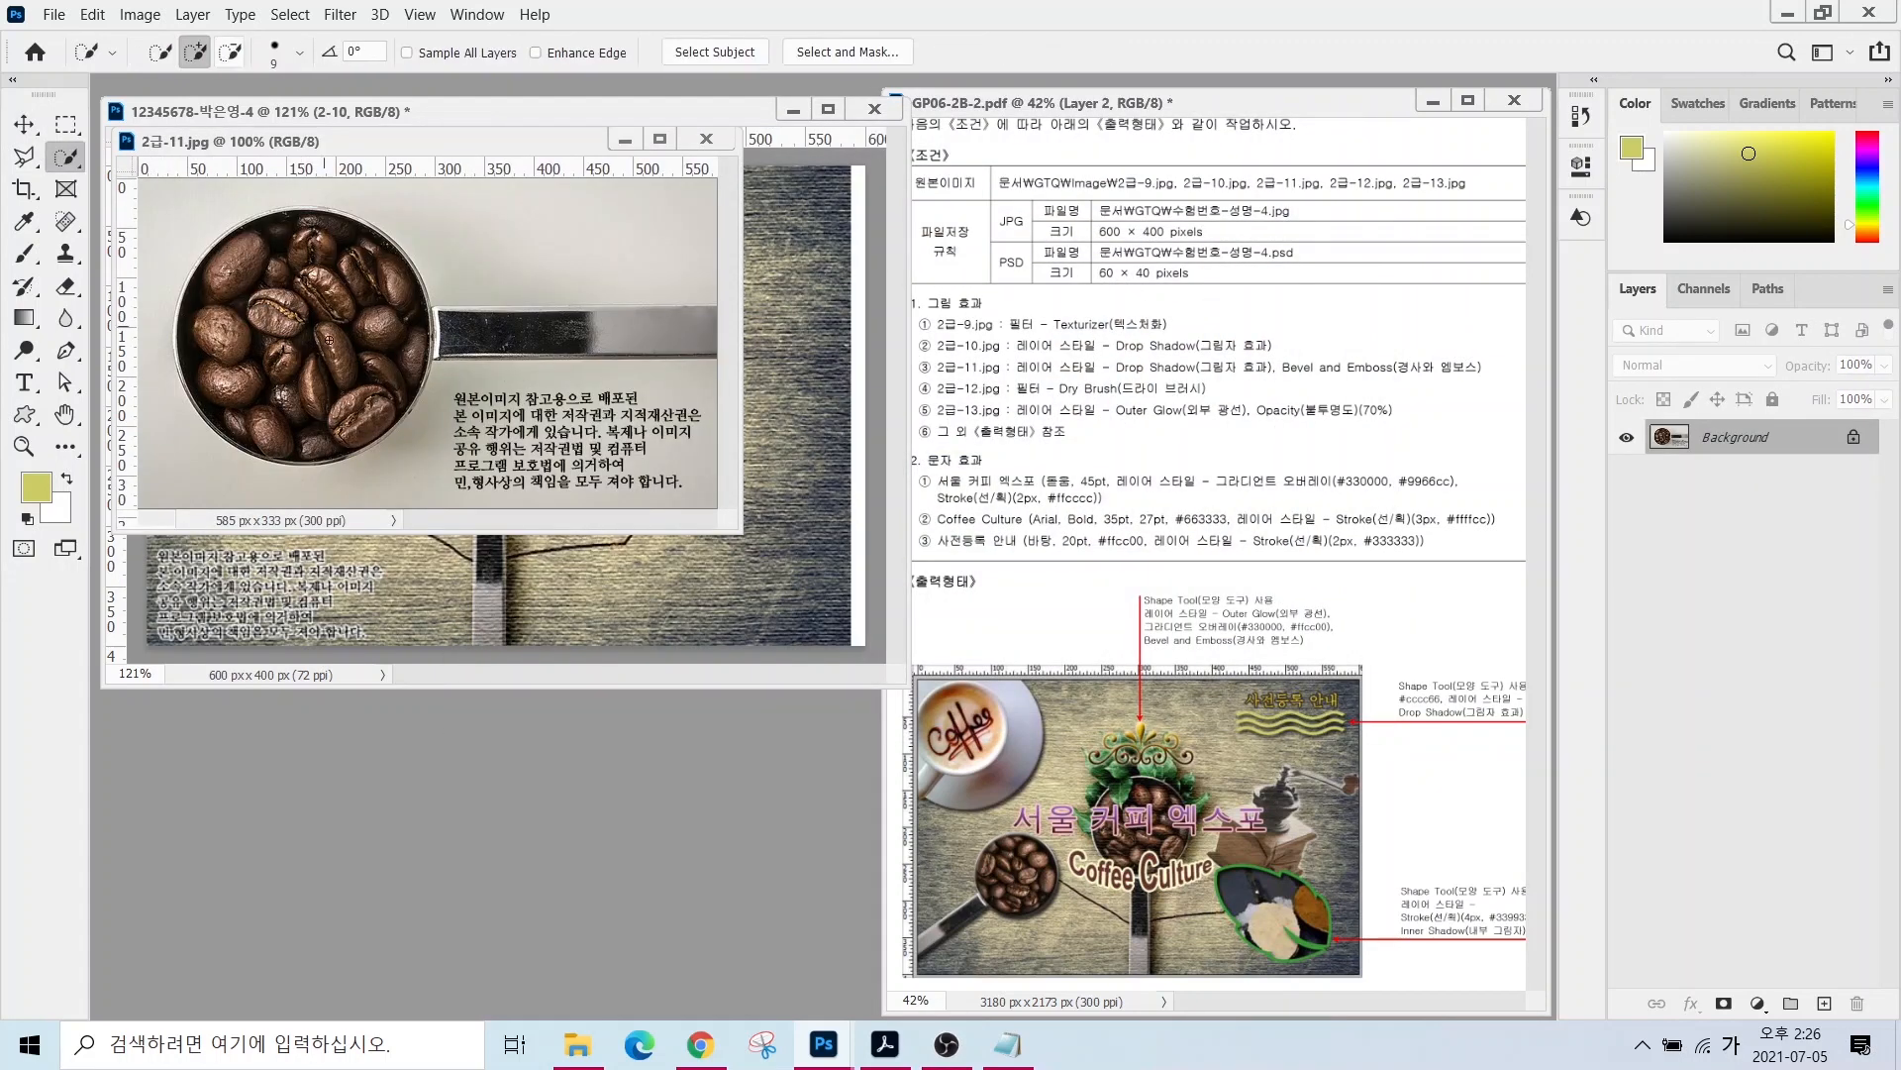
left_click_drag(303, 327, 693, 330)
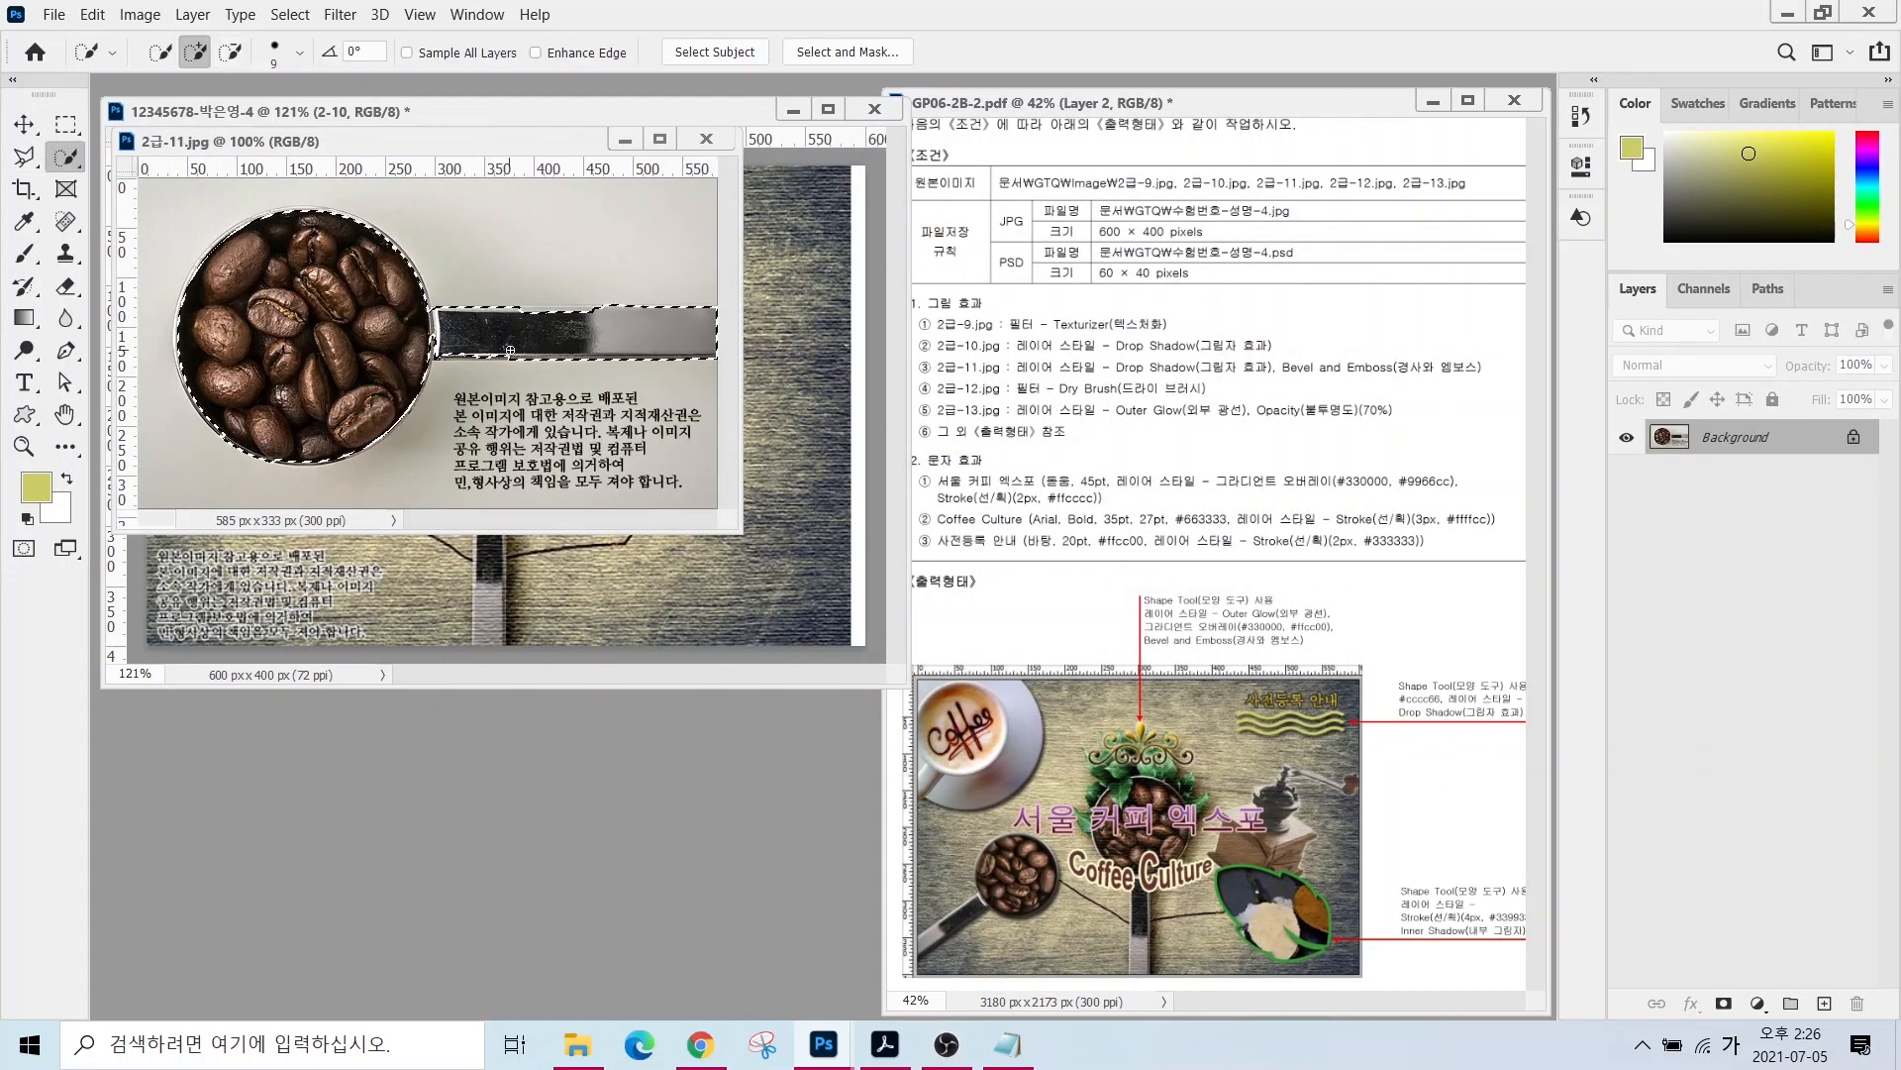
- Drag the scoop into the poster, rotate it about 151° at half size lower-left, and close the source
left_click(26, 123)
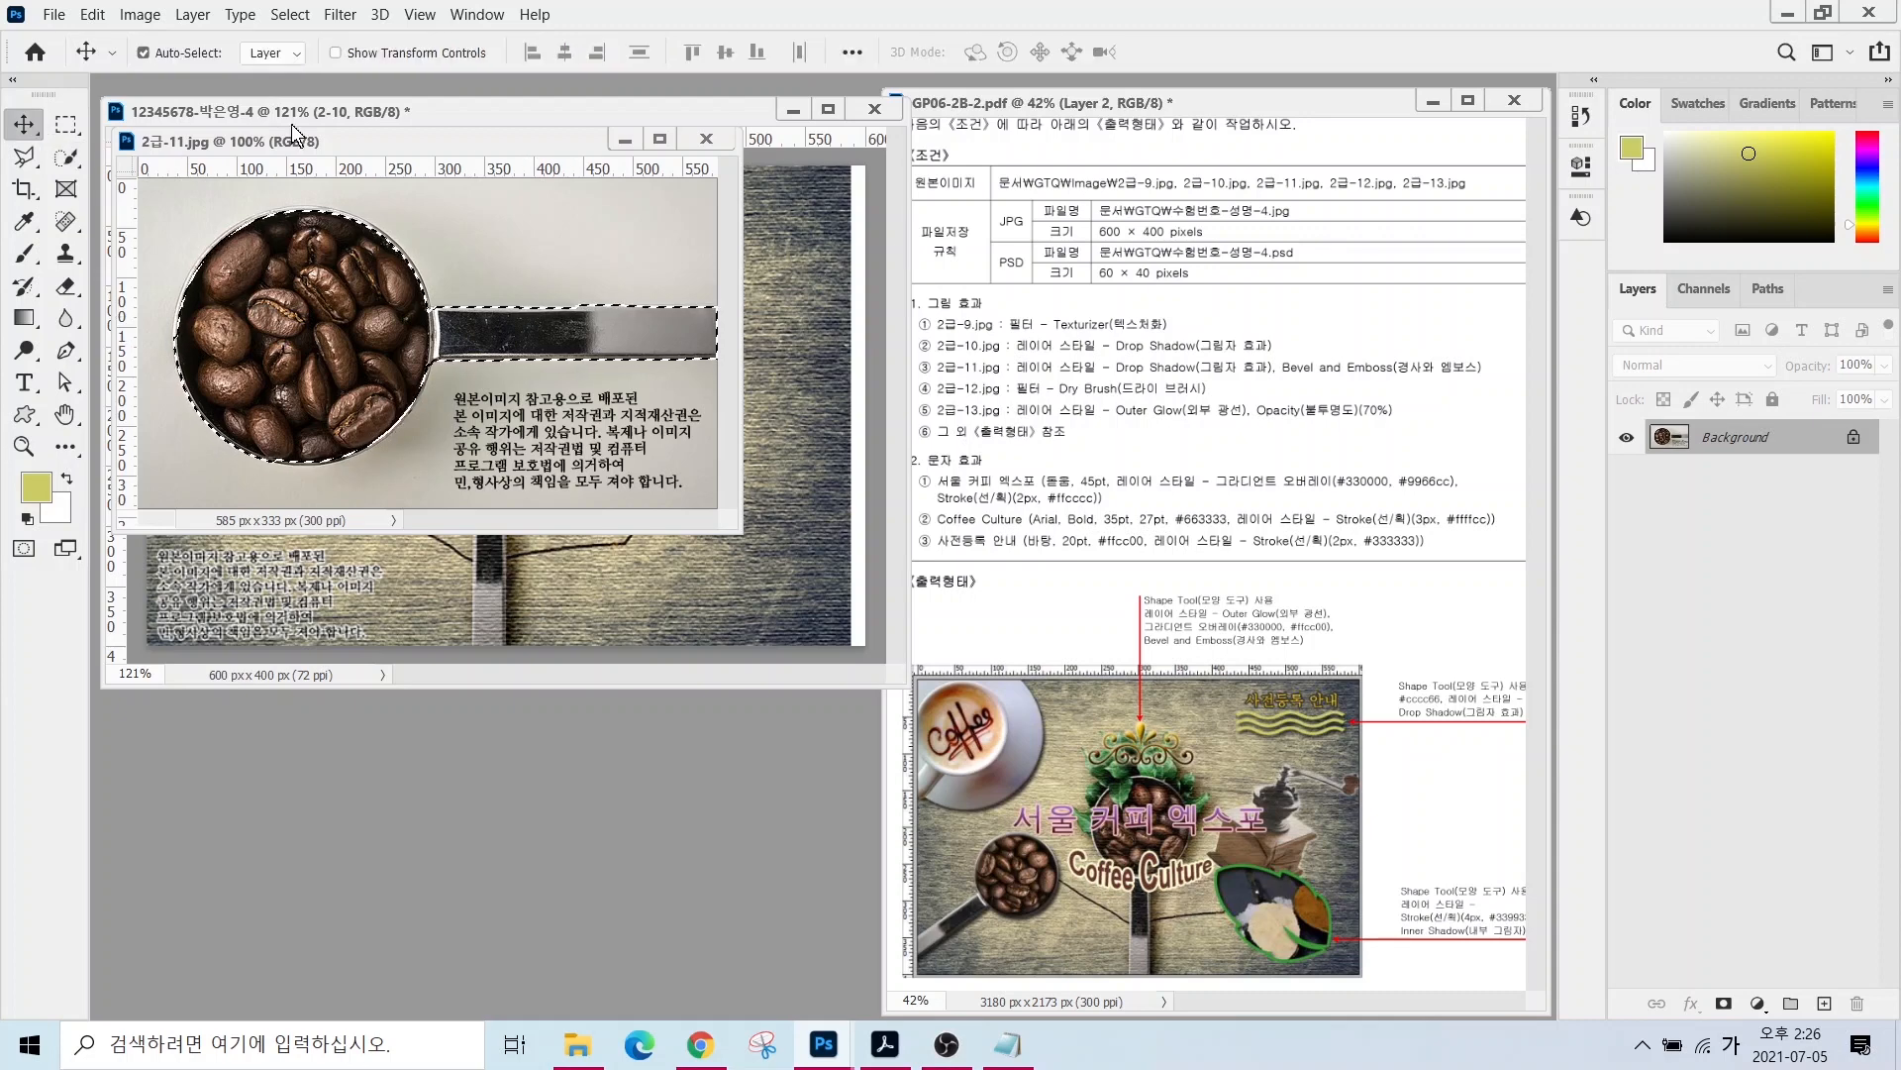
left_click_drag(293, 137, 525, 461)
left_click_drag(512, 563, 456, 450)
key("ctrl+t")
left_click_drag(266, 390, 774, 599)
left_click_drag(783, 592, 322, 471)
left_click_drag(311, 285, 393, 417)
left_click_drag(283, 522, 271, 551)
left_click_drag(314, 460, 280, 394)
left_click_drag(305, 532, 293, 520)
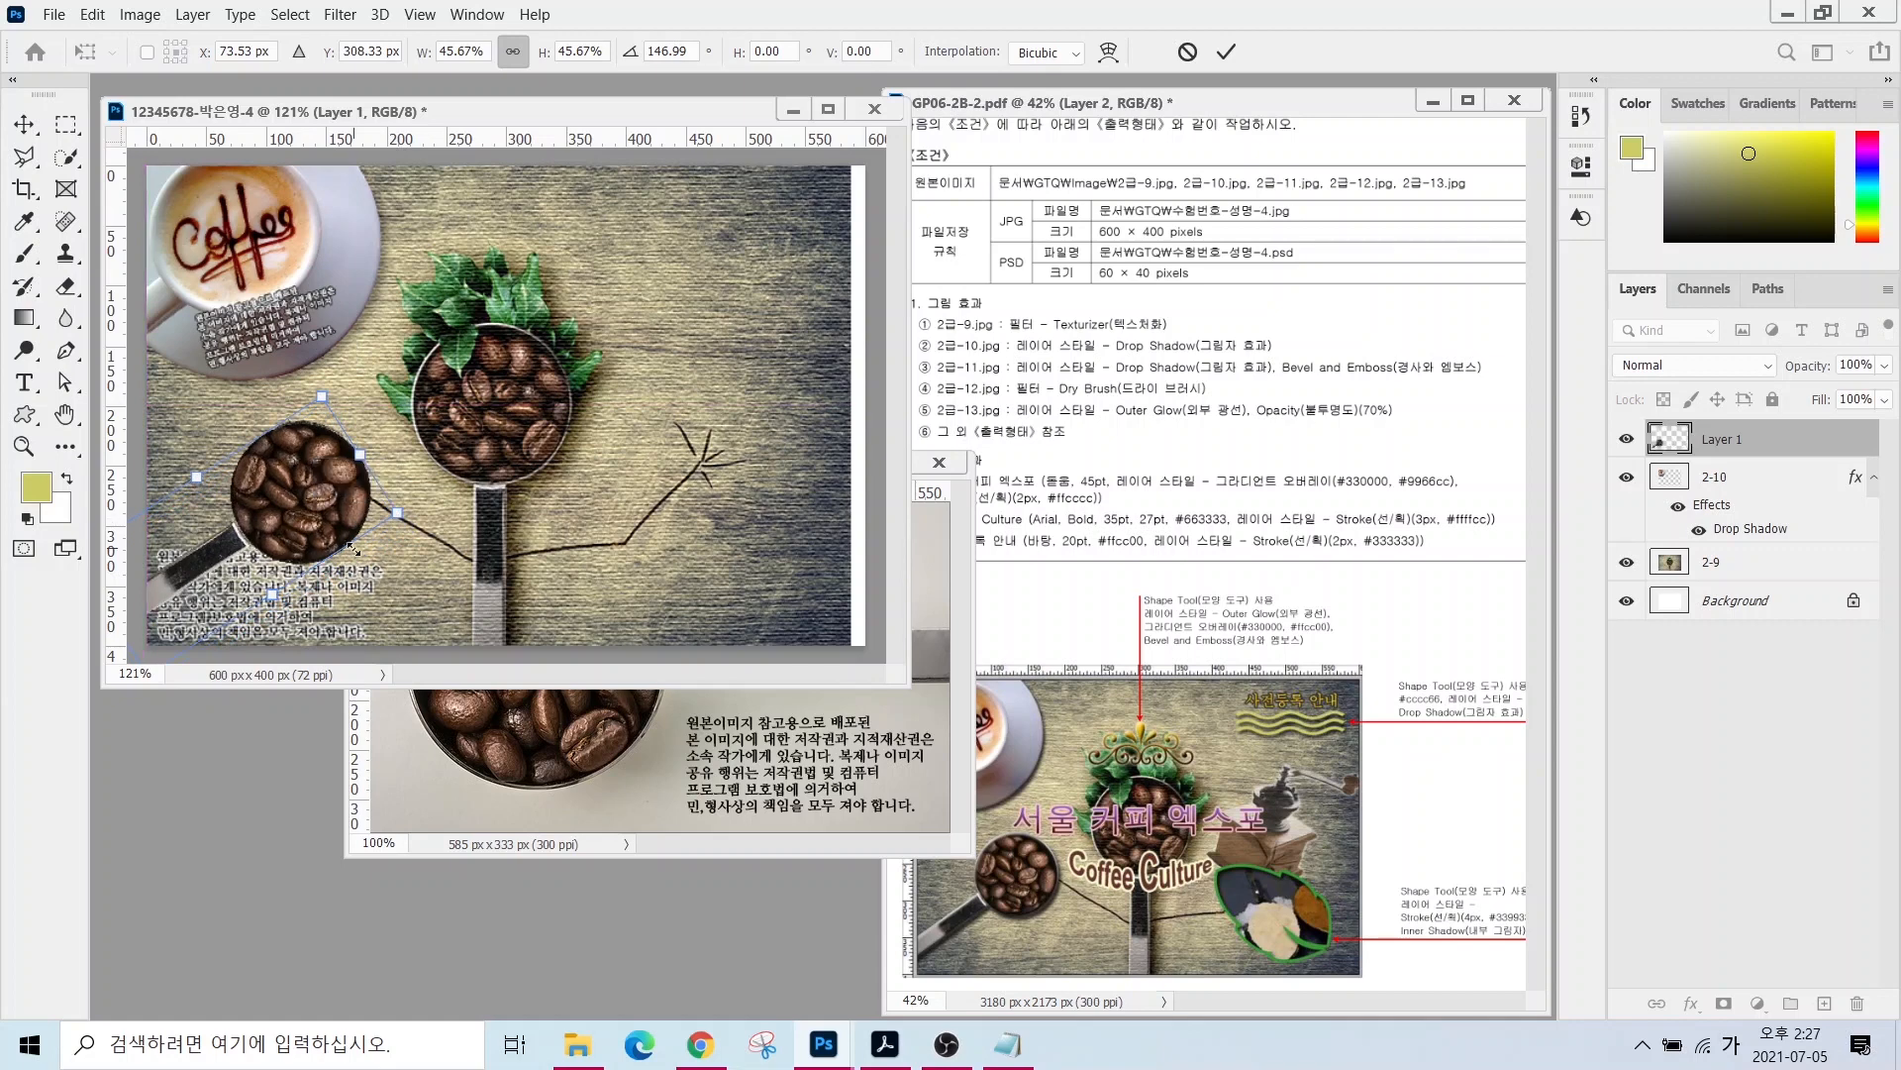
key("Return")
left_click(939, 463)
- Rename the scoop layer 2-11 and add Drop Shadow and Bevel & Emboss
double_click(1722, 439)
type("2-11")
key("Return")
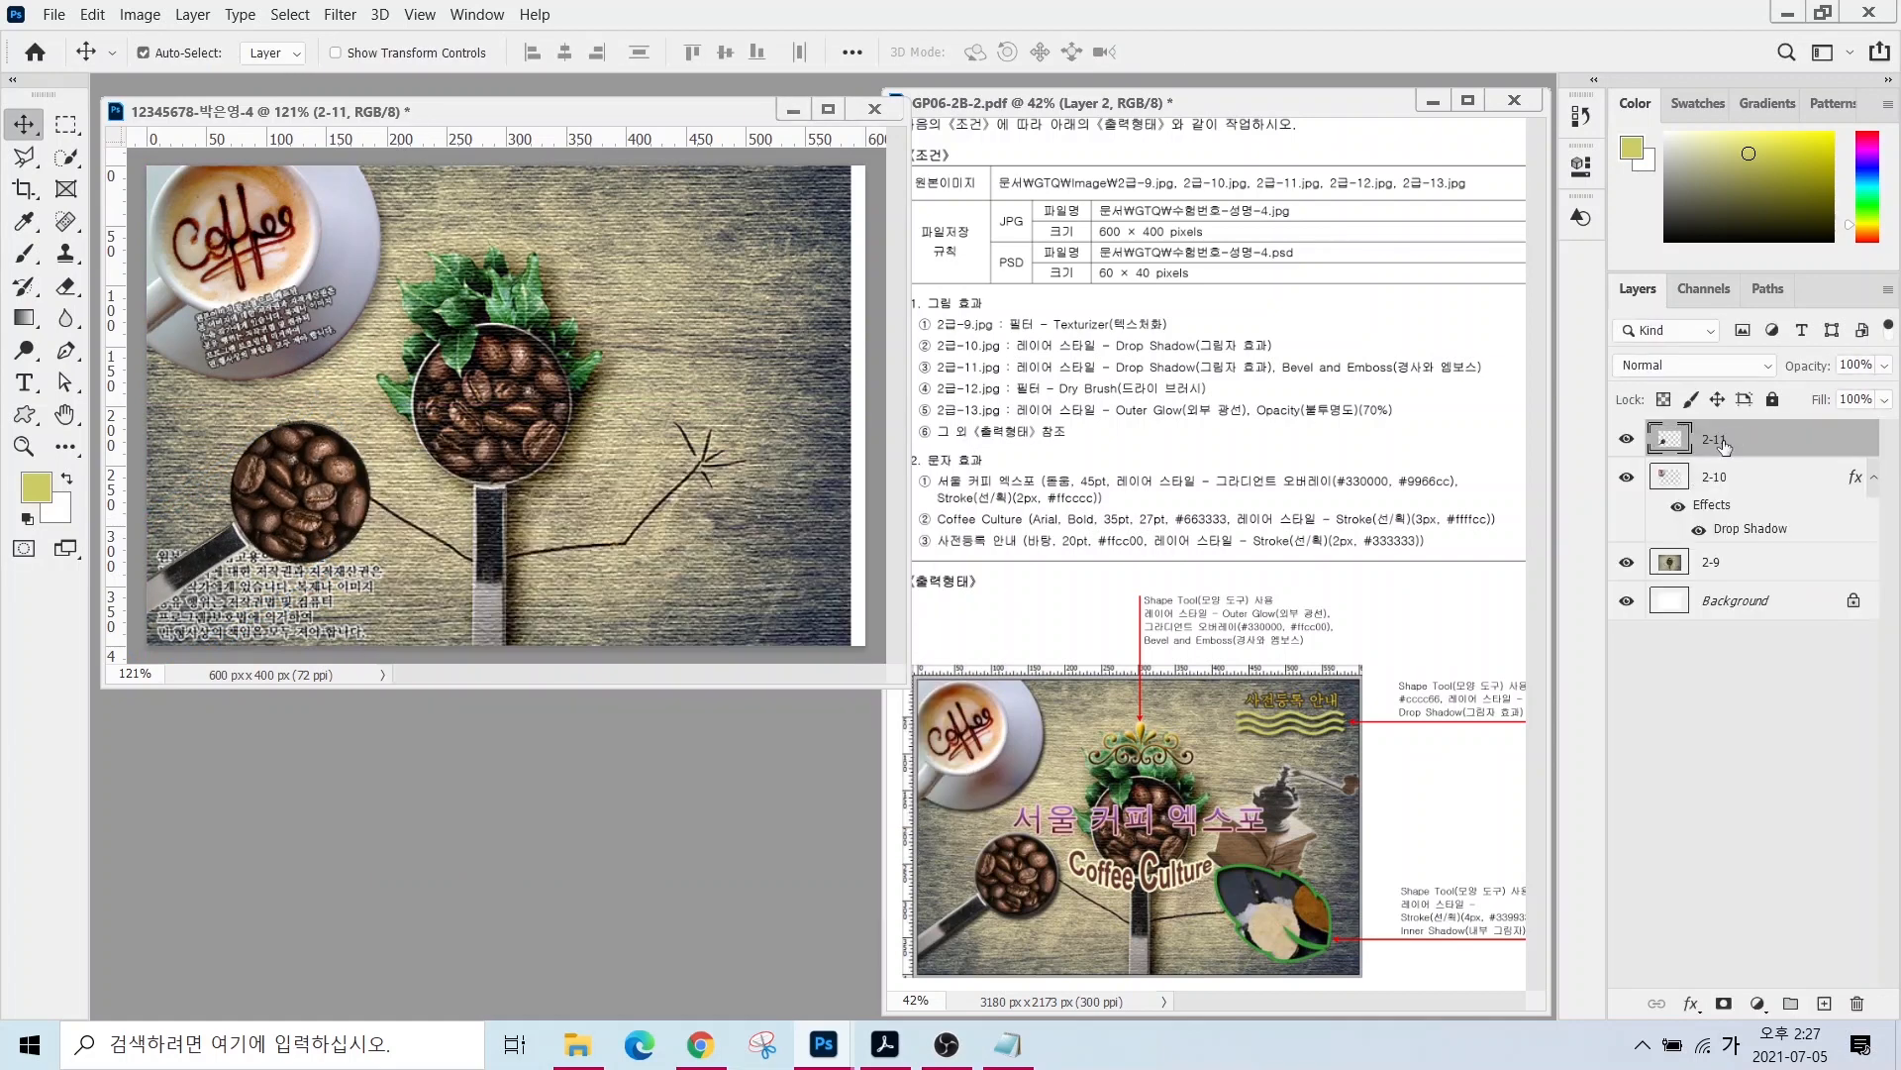
left_click(1691, 1003)
left_click(1703, 1014)
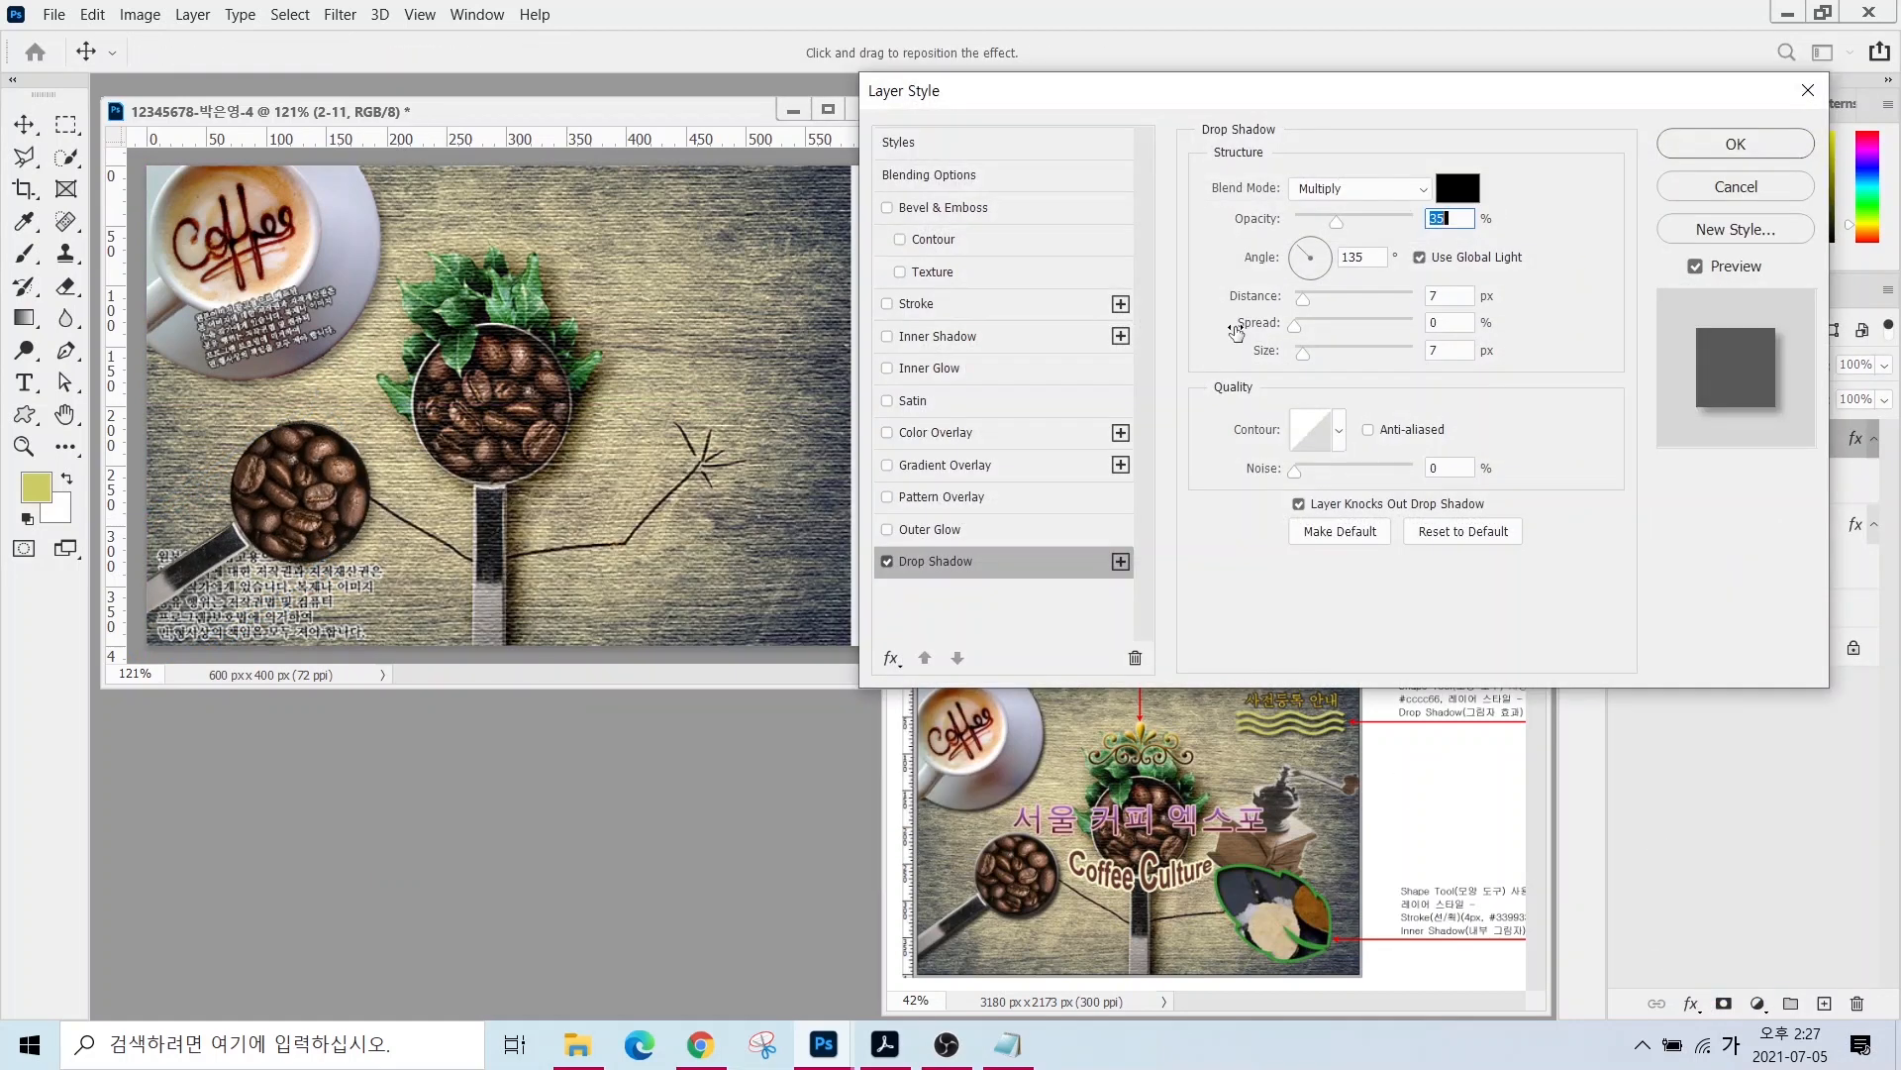
left_click(906, 208)
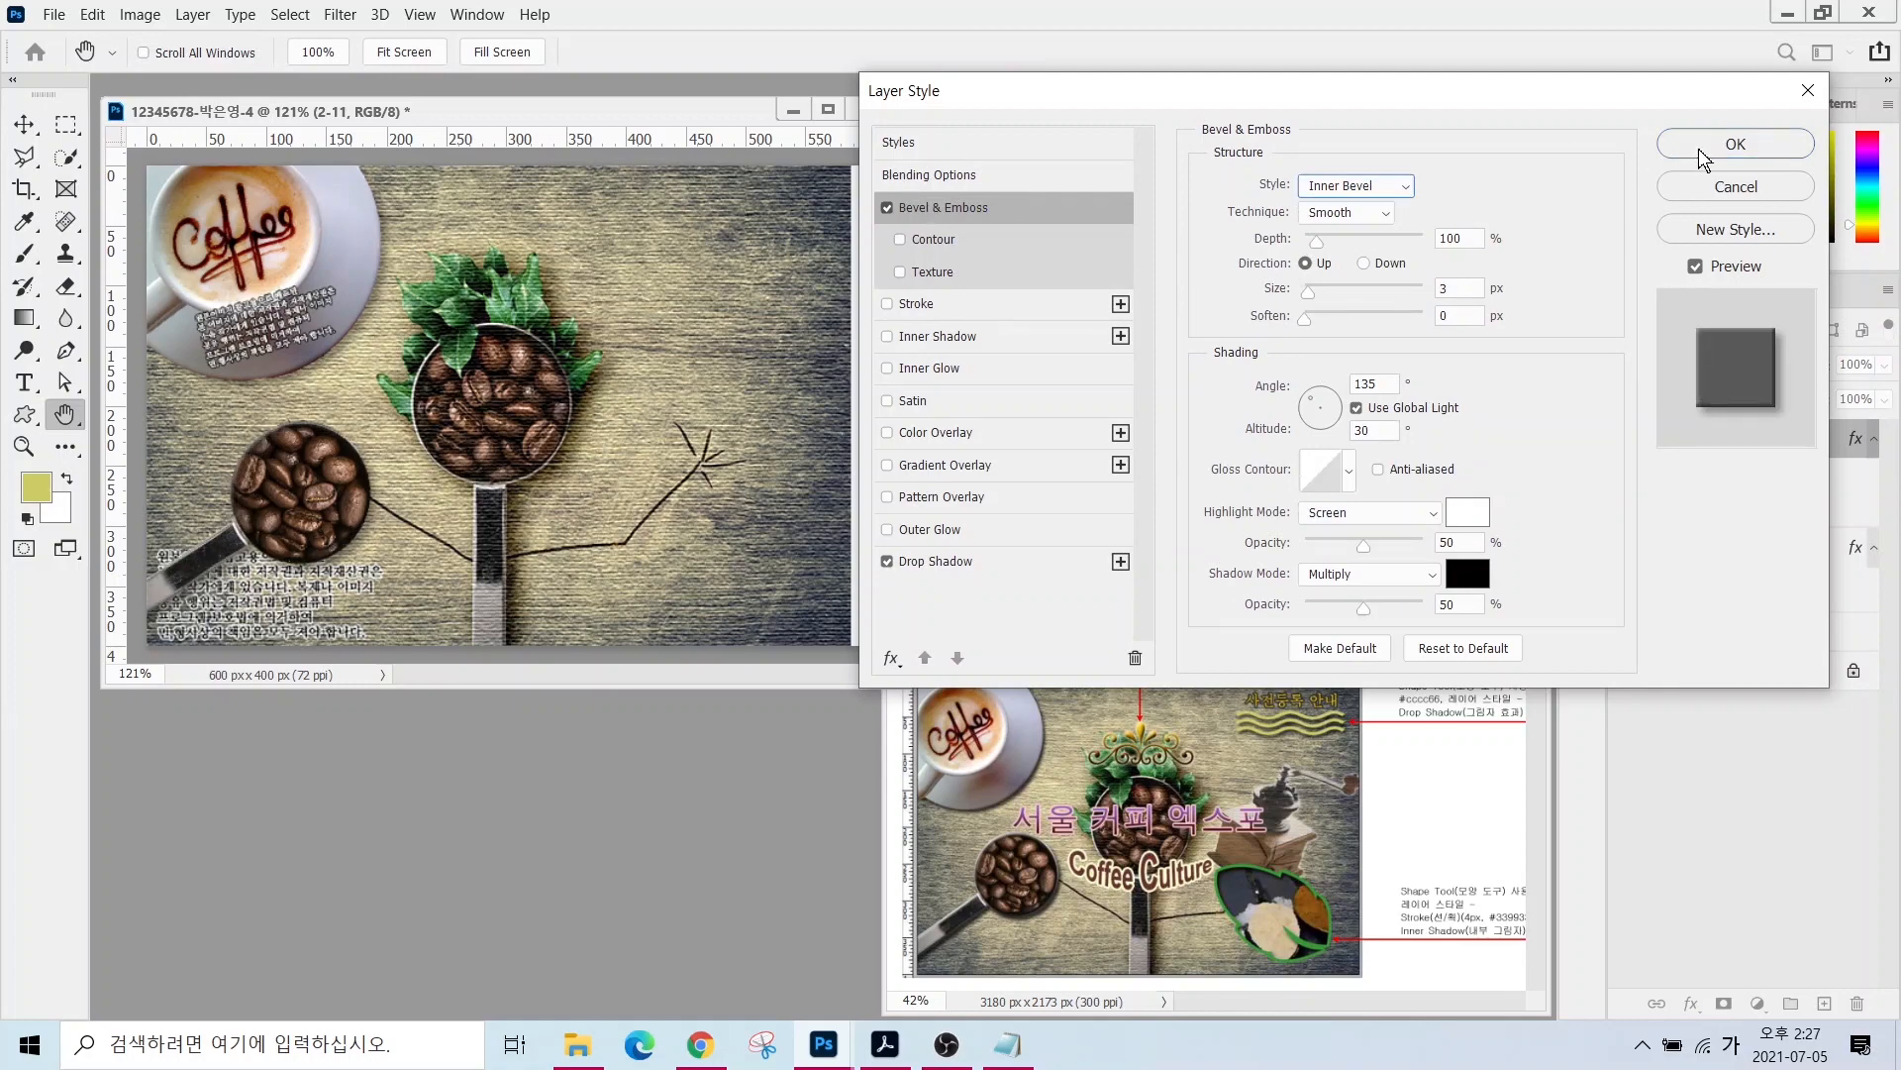
left_click(1706, 149)
- Open the 2급-12.jpg image
key("ctrl+o")
left_click(1220, 583)
left_click(1184, 693)
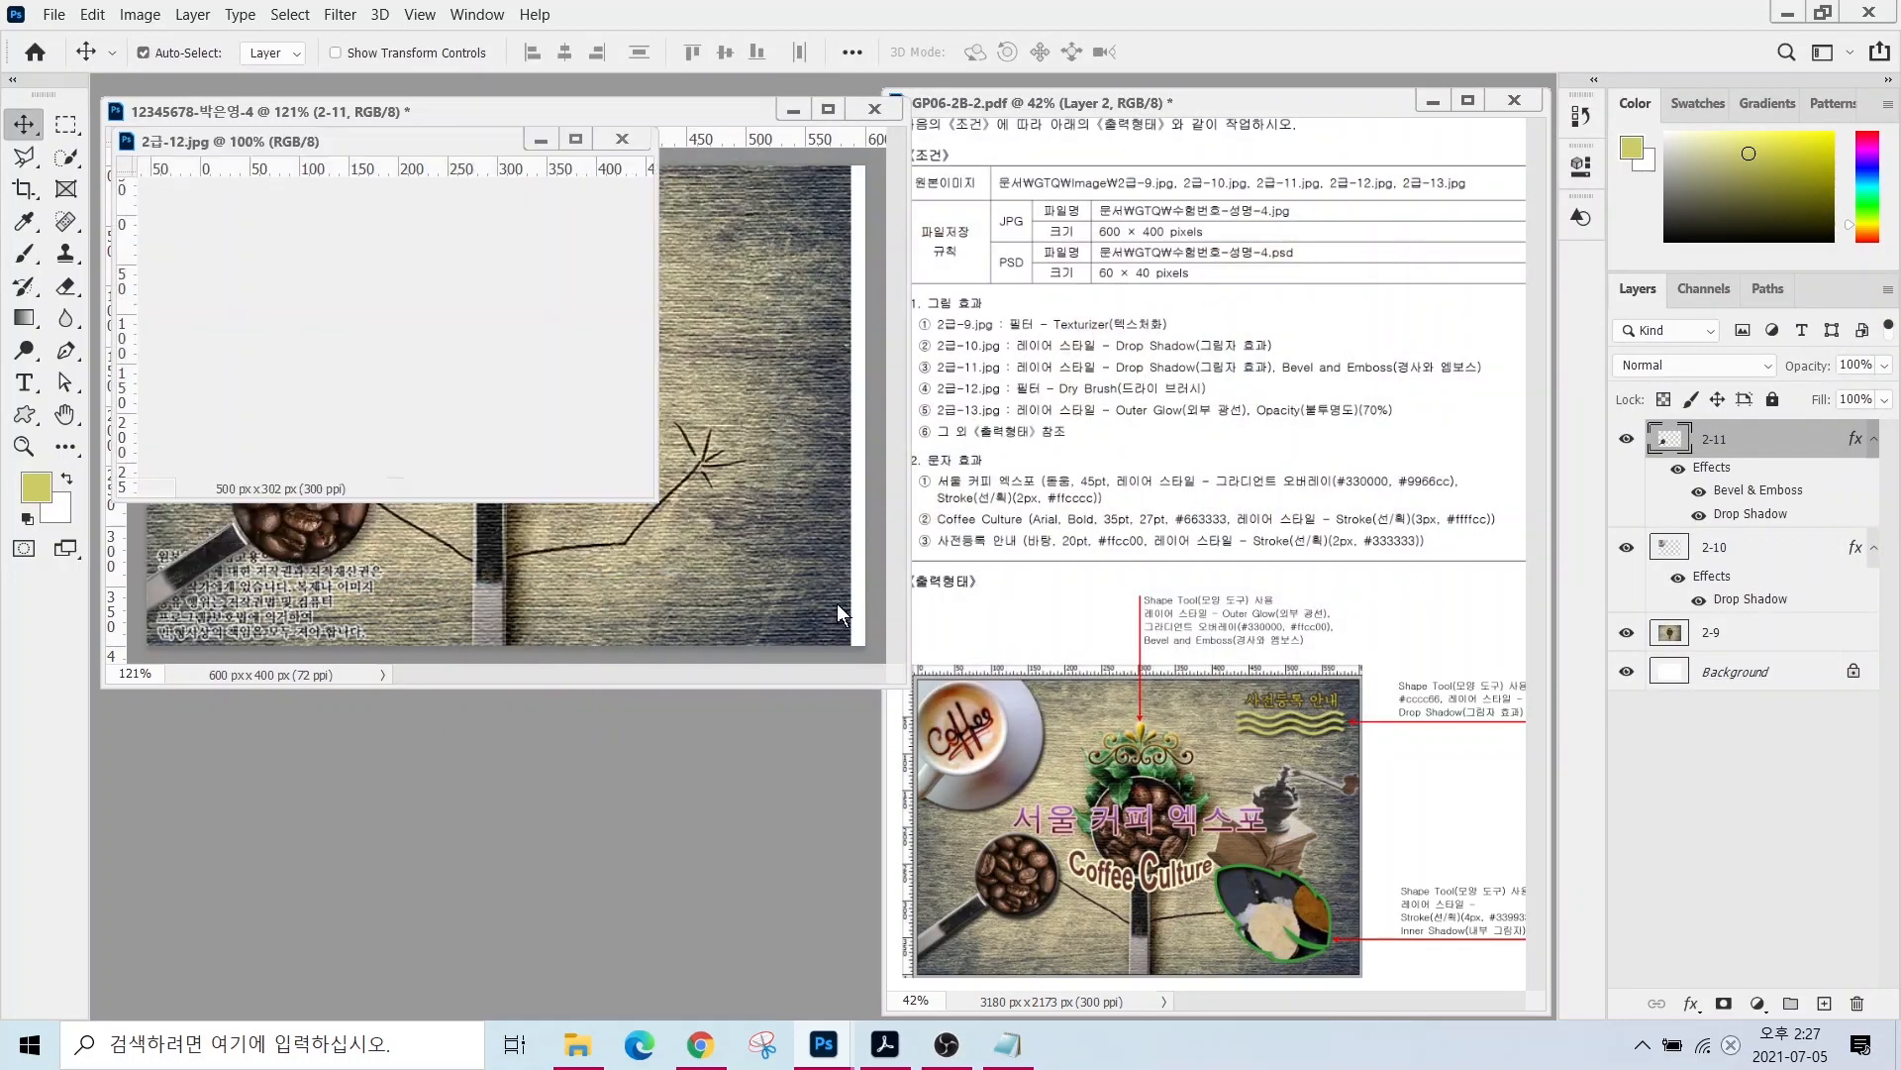
- Copy the 2급-12 spice spoons image into the poster and close its source window
left_click_drag(335, 146, 406, 463)
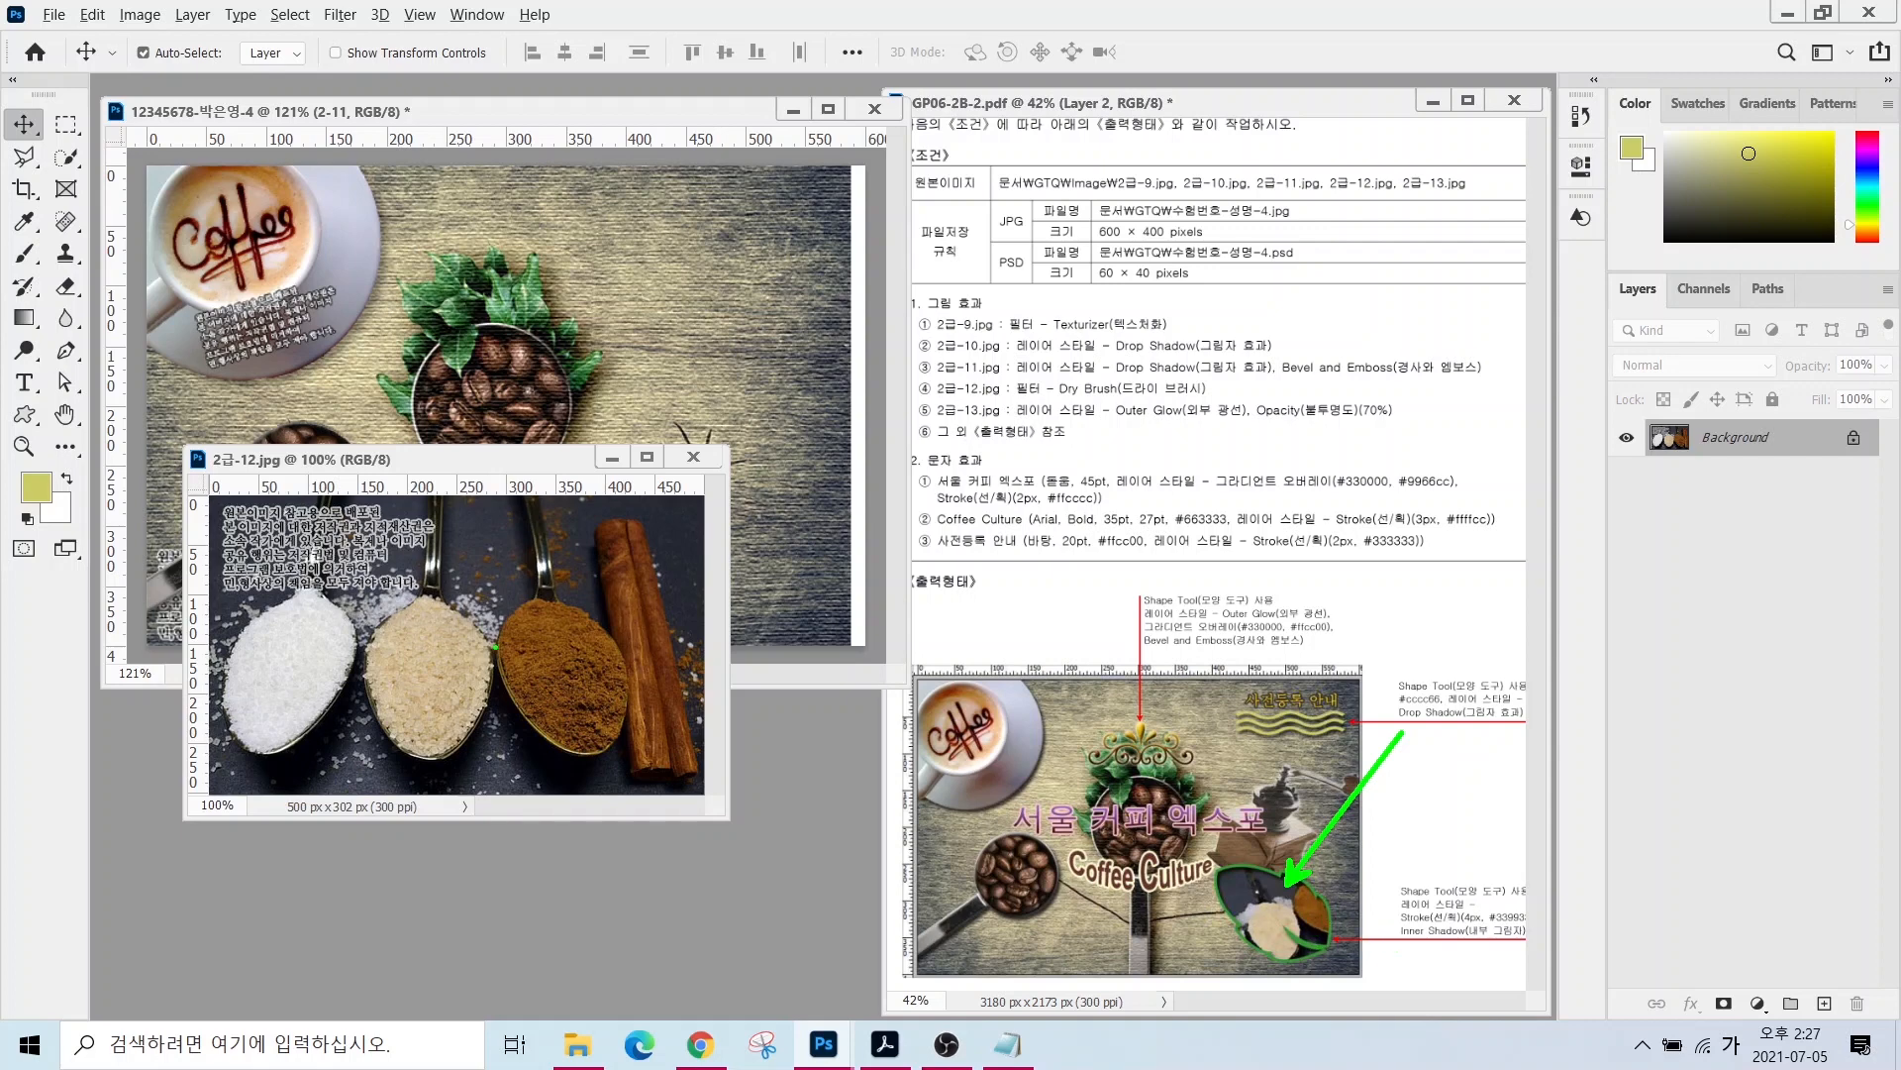
mouse_move(489, 717)
left_mouse_down()
mouse_move(441, 760)
mouse_move(403, 720)
mouse_move(351, 752)
mouse_move(243, 739)
mouse_move(289, 639)
left_mouse_up()
mouse_move(486, 557)
left_mouse_down()
mouse_move(591, 456)
mouse_move(557, 455)
mouse_move(662, 408)
left_mouse_up()
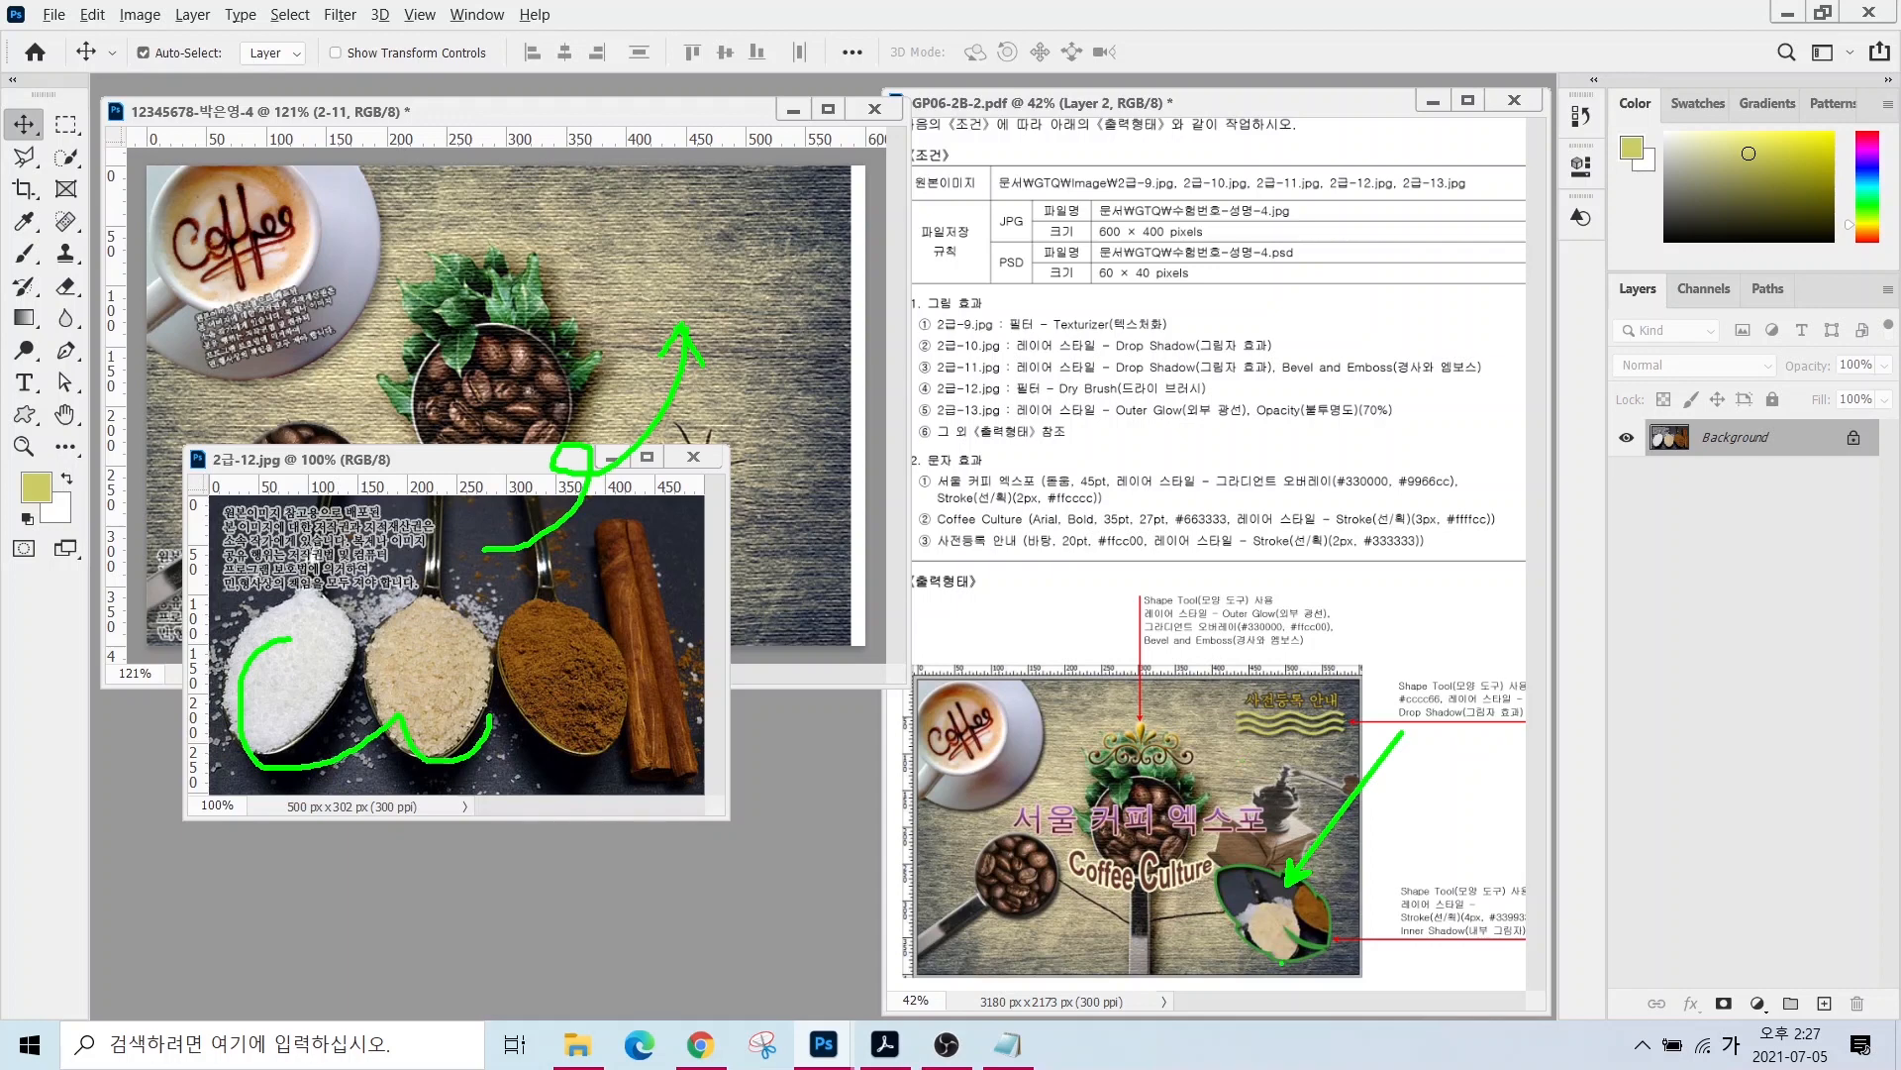
key("Escape")
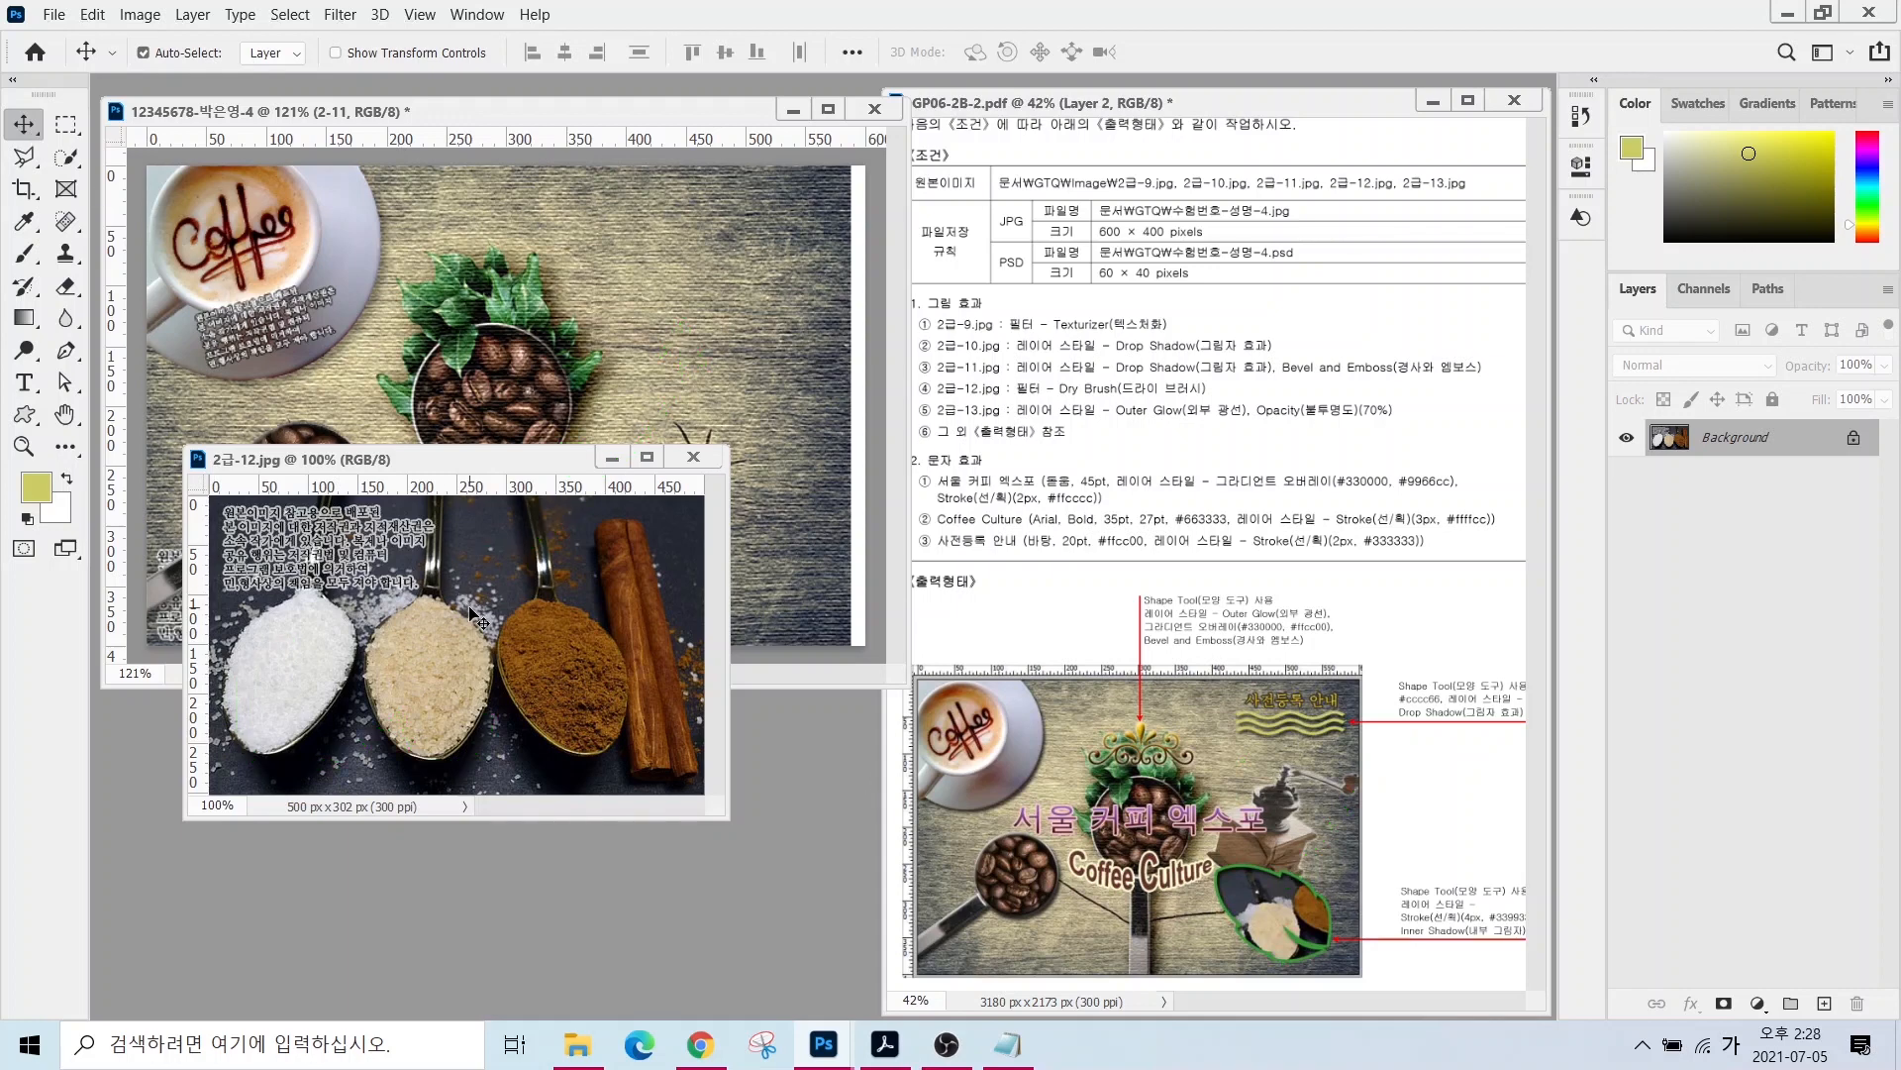
left_click_drag(471, 600, 591, 468)
left_click(612, 711)
left_click(699, 454)
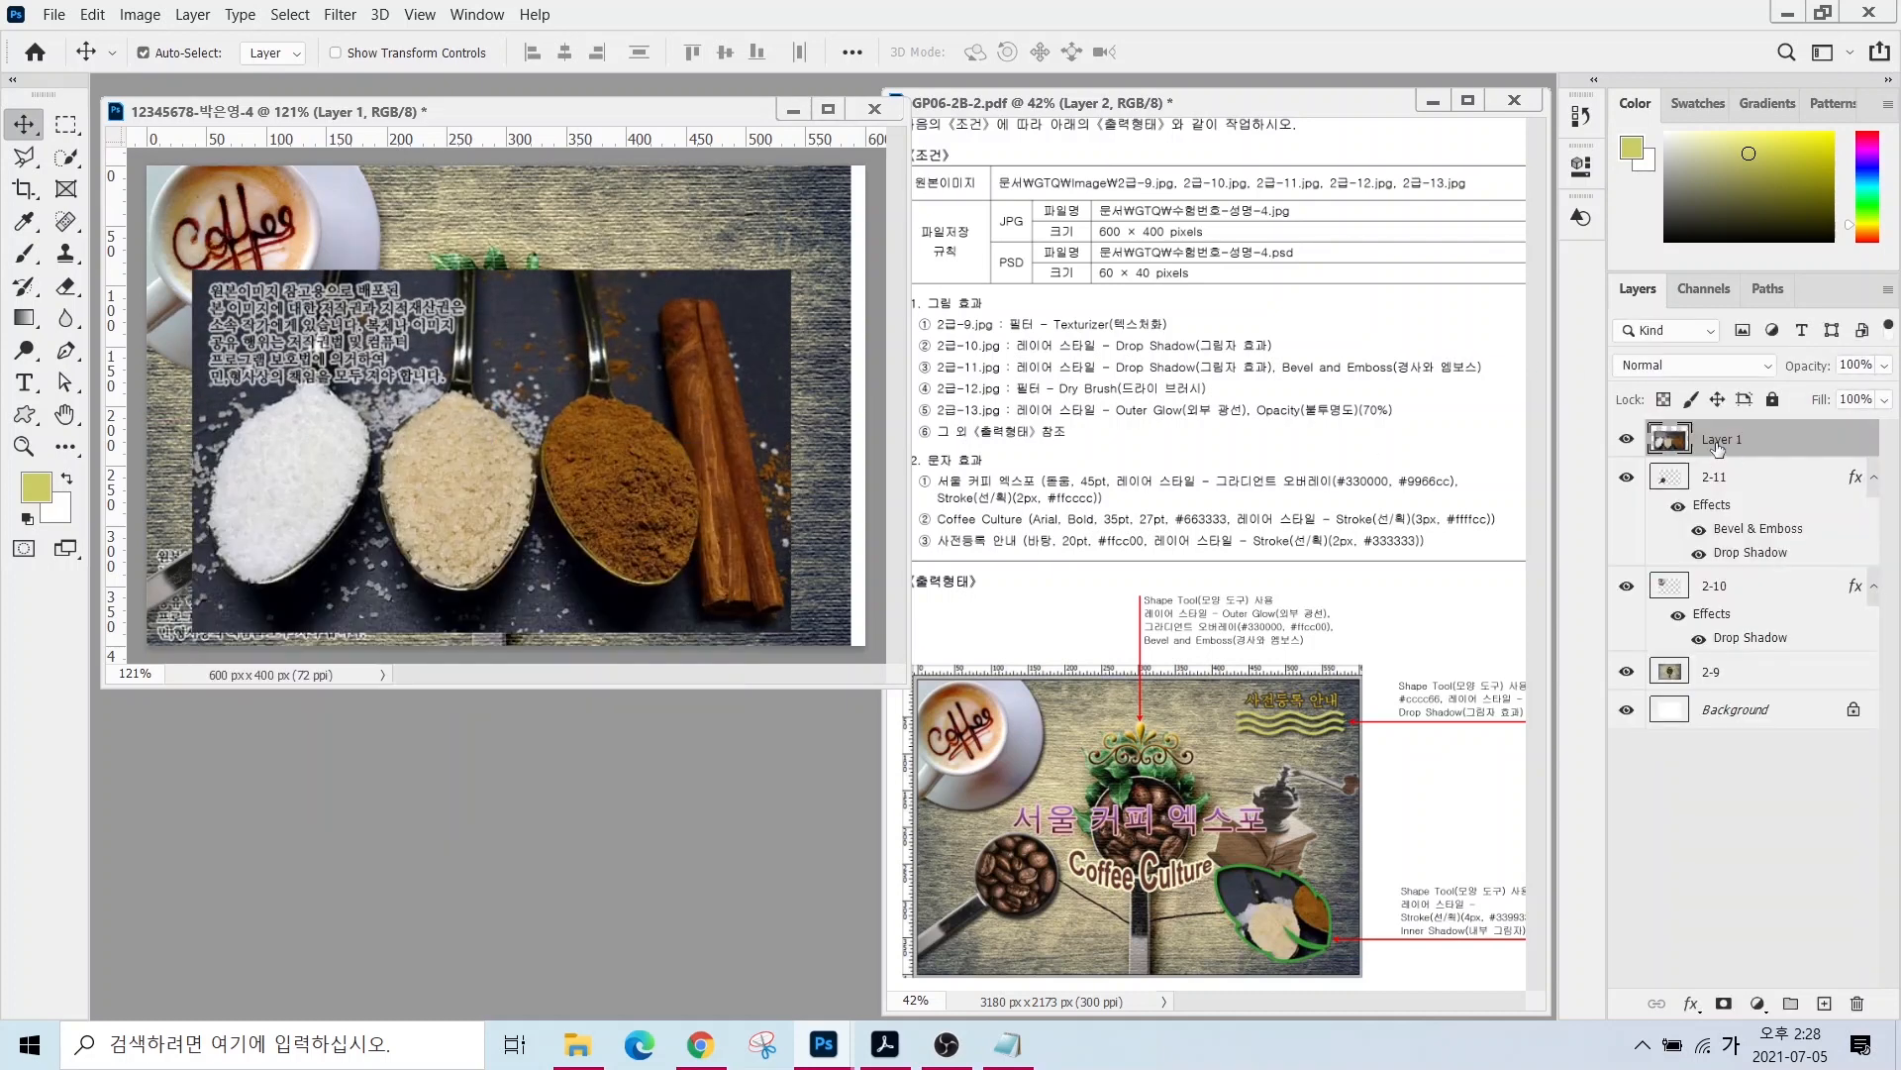
- Rename the spice layer 2-12 and shrink it to about 62% at lower right
double_click(1719, 438)
type("2-12")
key("Return")
key("ctrl+t")
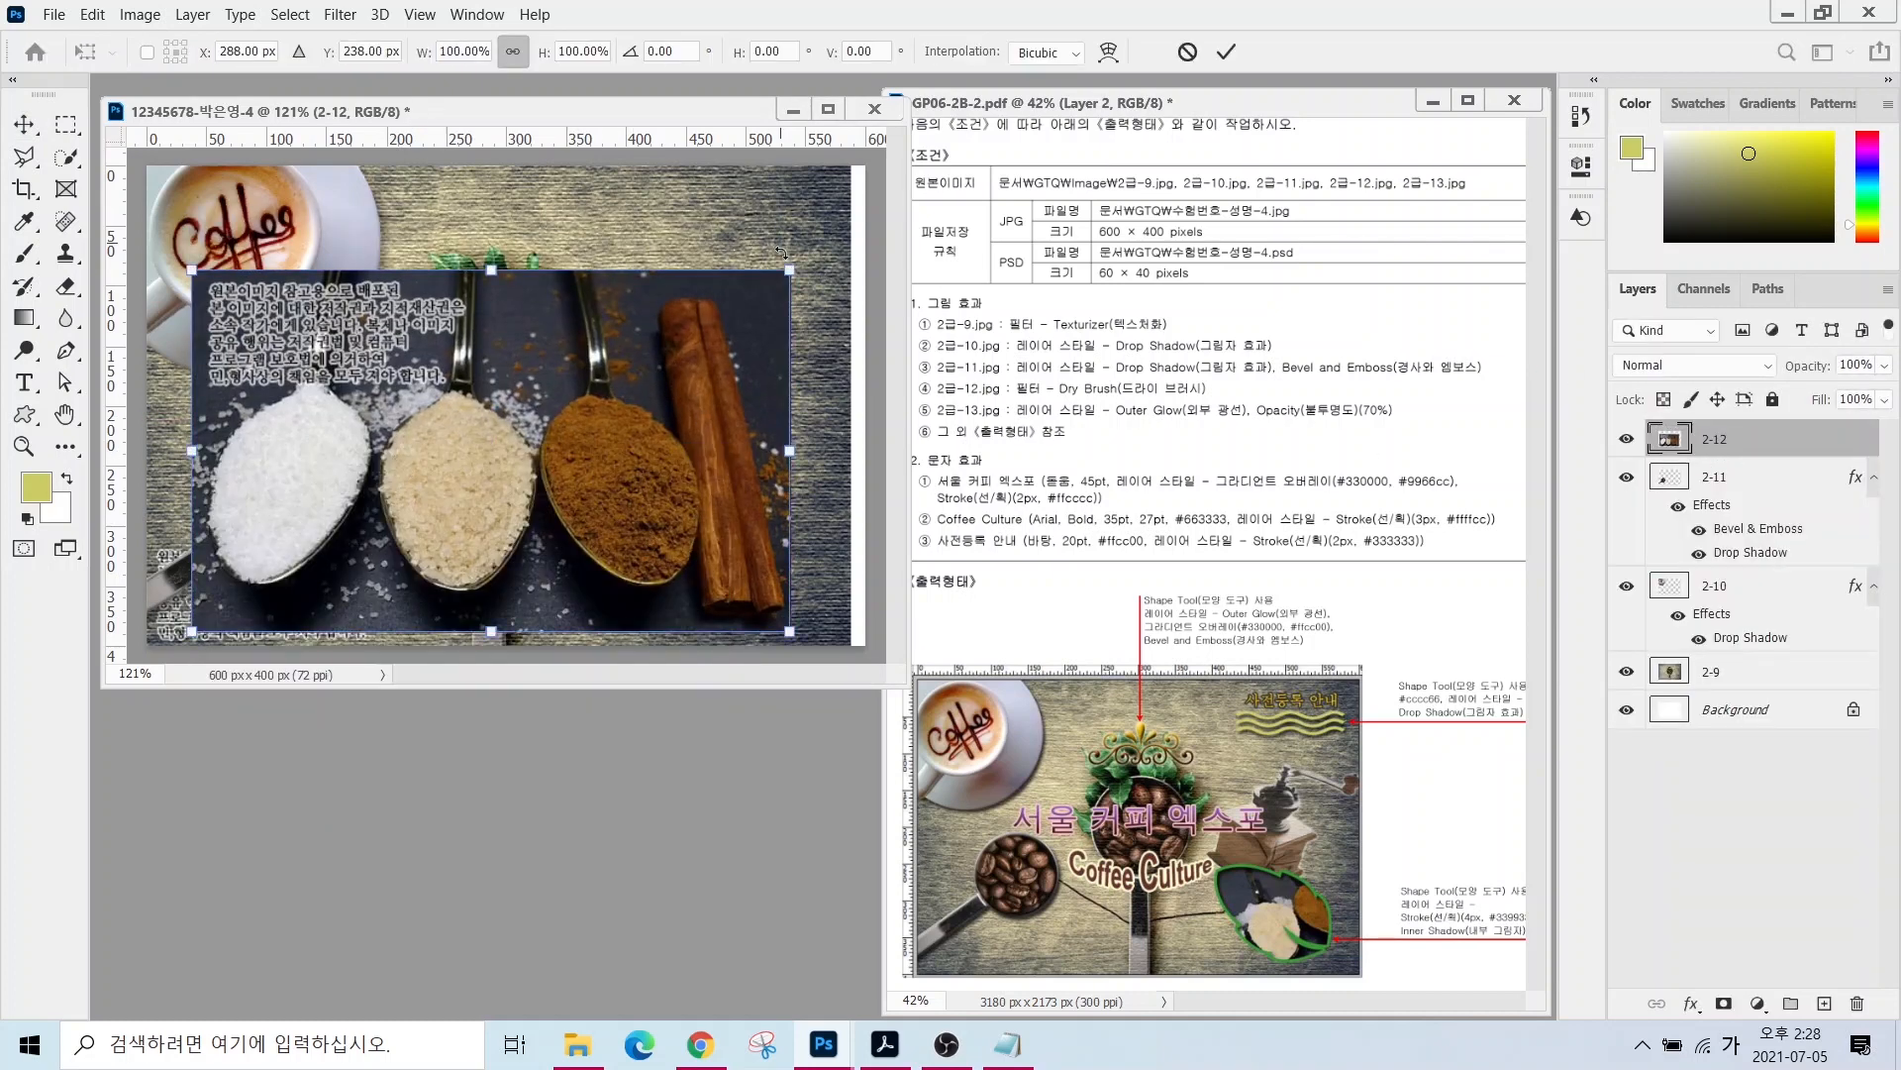
left_click_drag(791, 270, 804, 466)
key("Return")
left_click(781, 353)
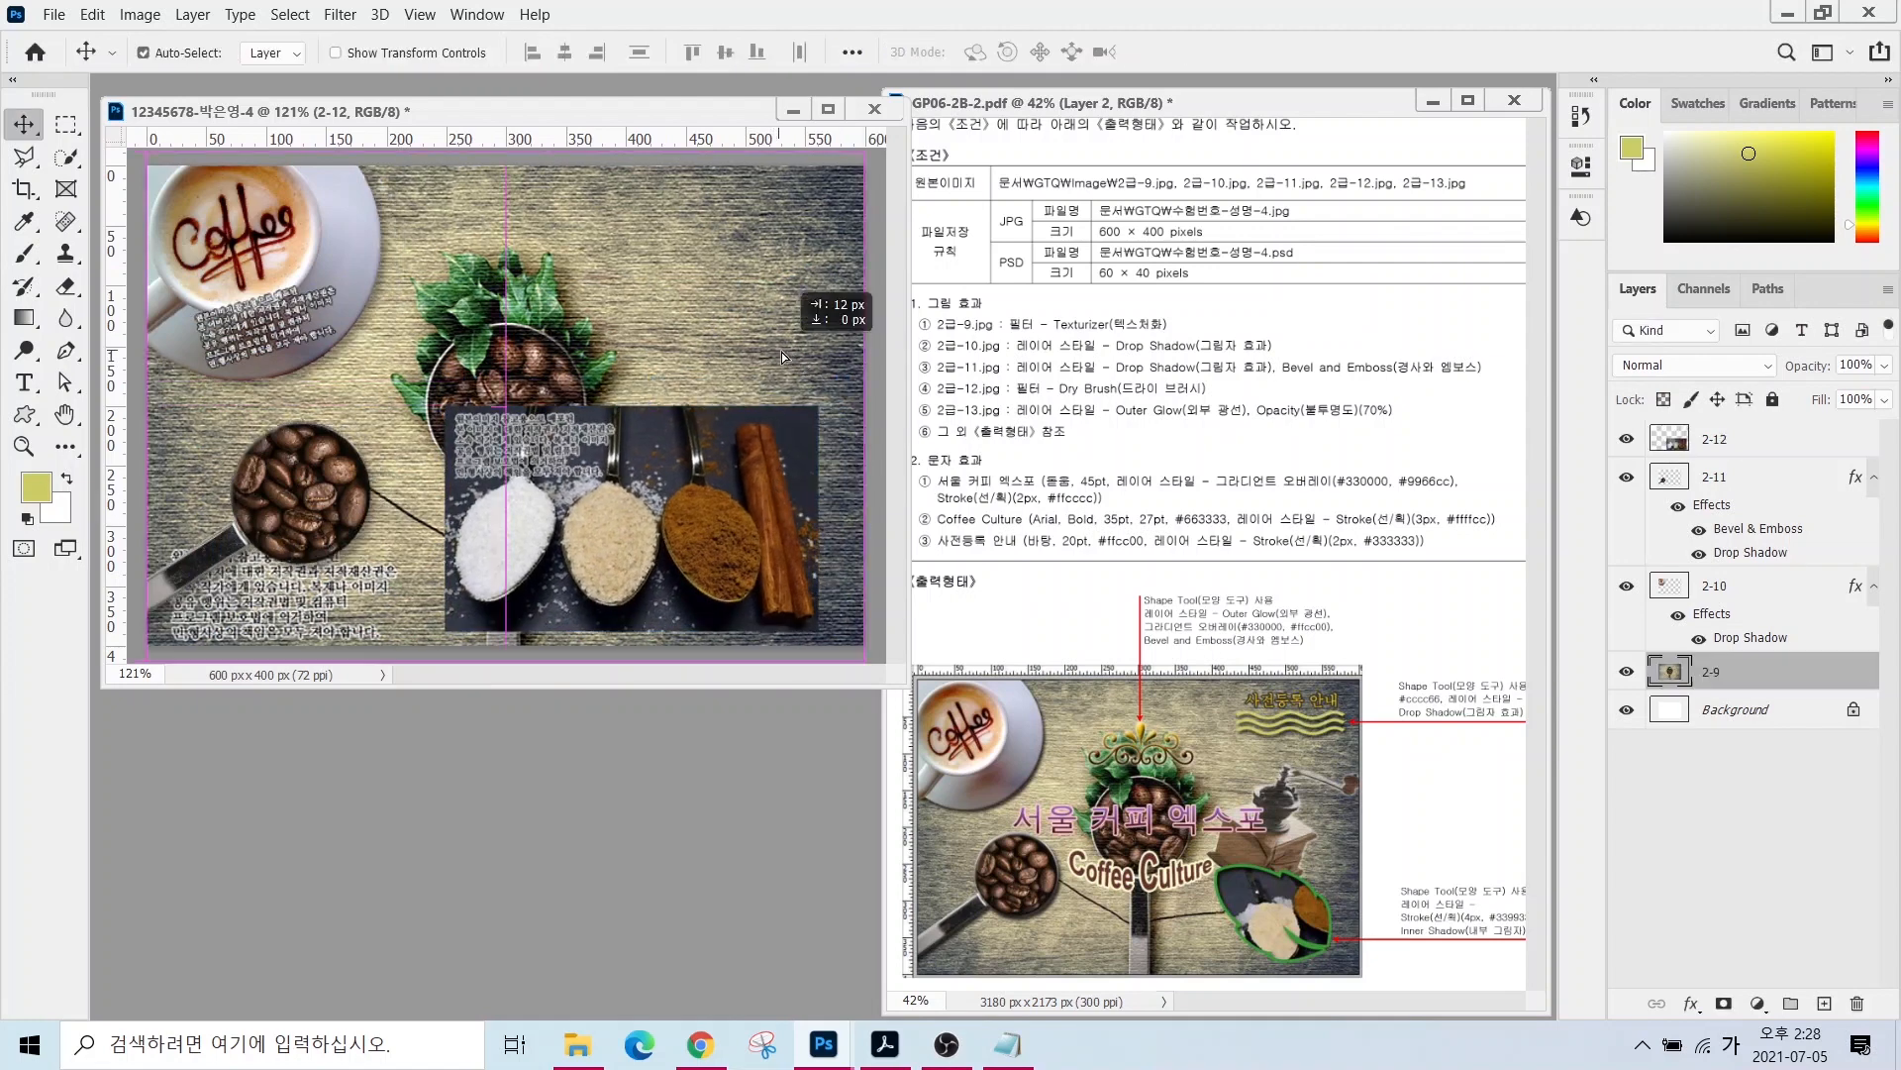
left_click(27, 418)
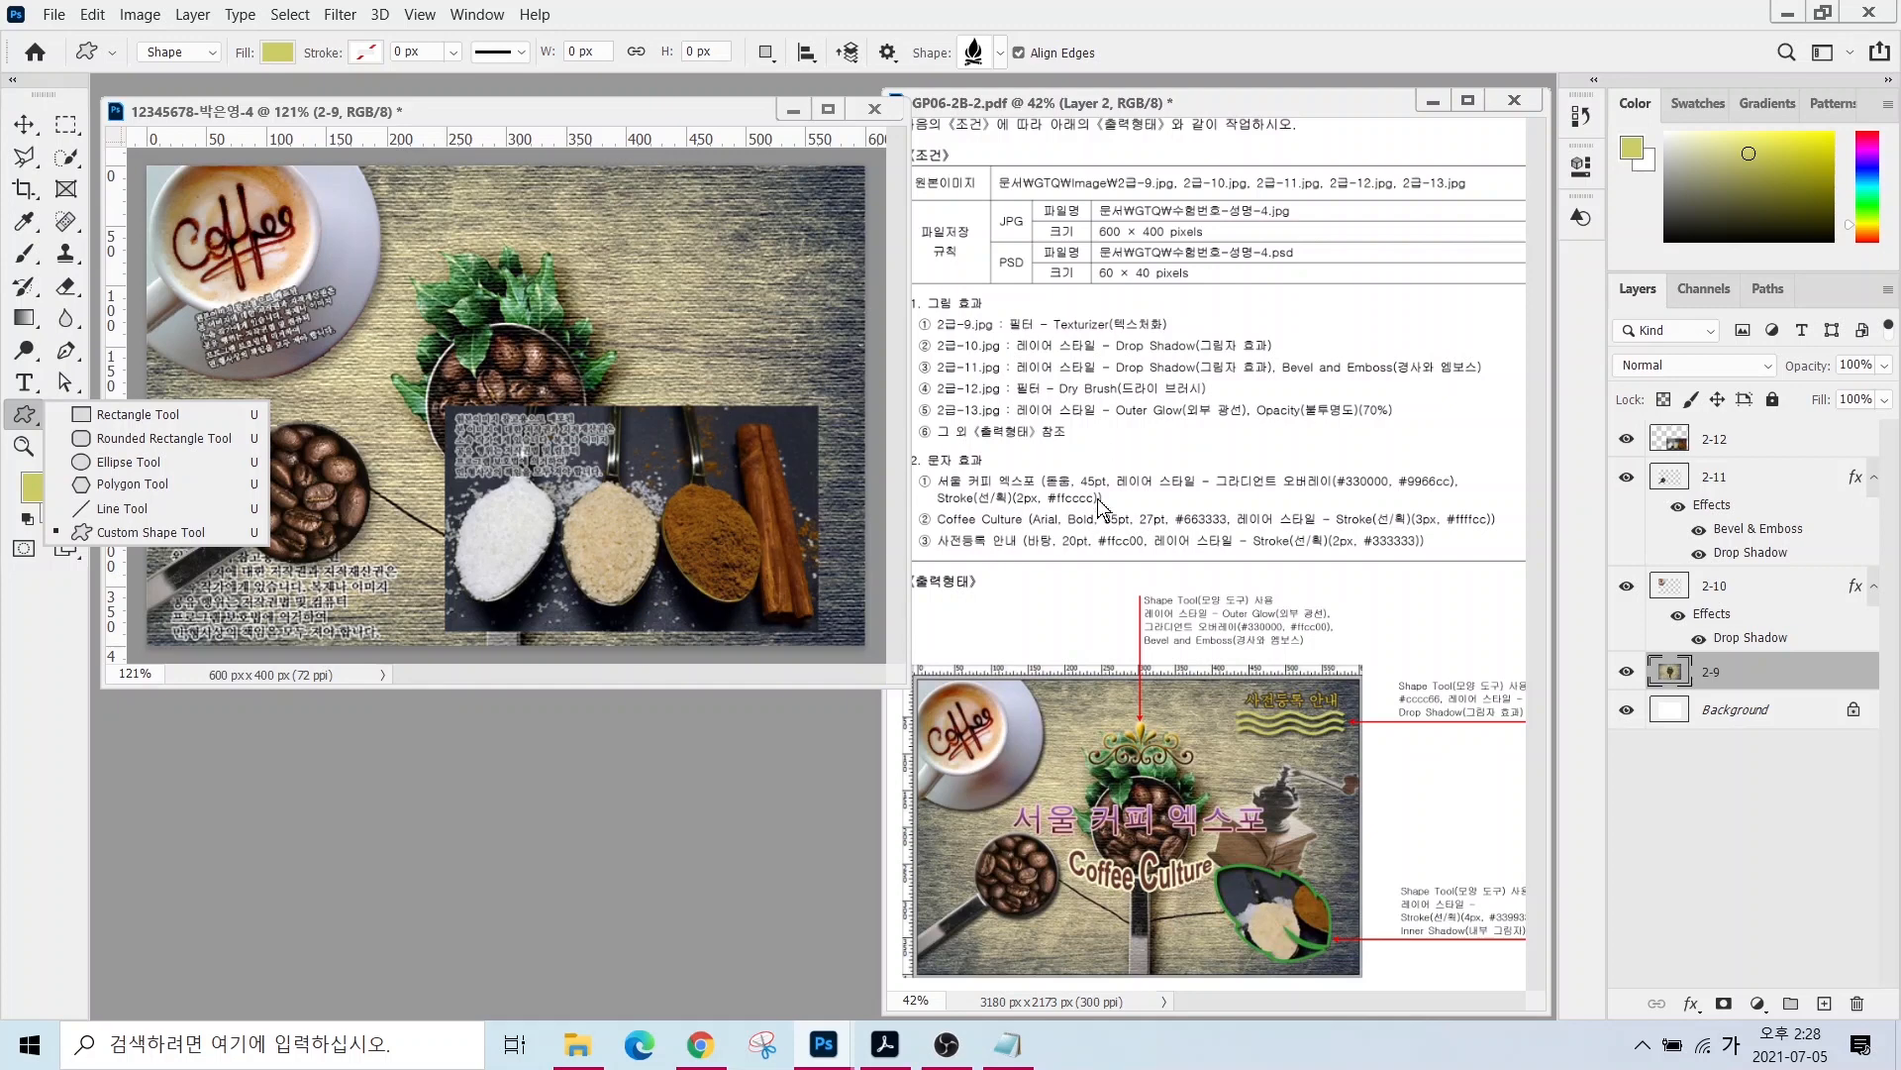
- Draw a Nature leaf custom shape over the spoons photo
left_click(129, 528)
key("alt+space")
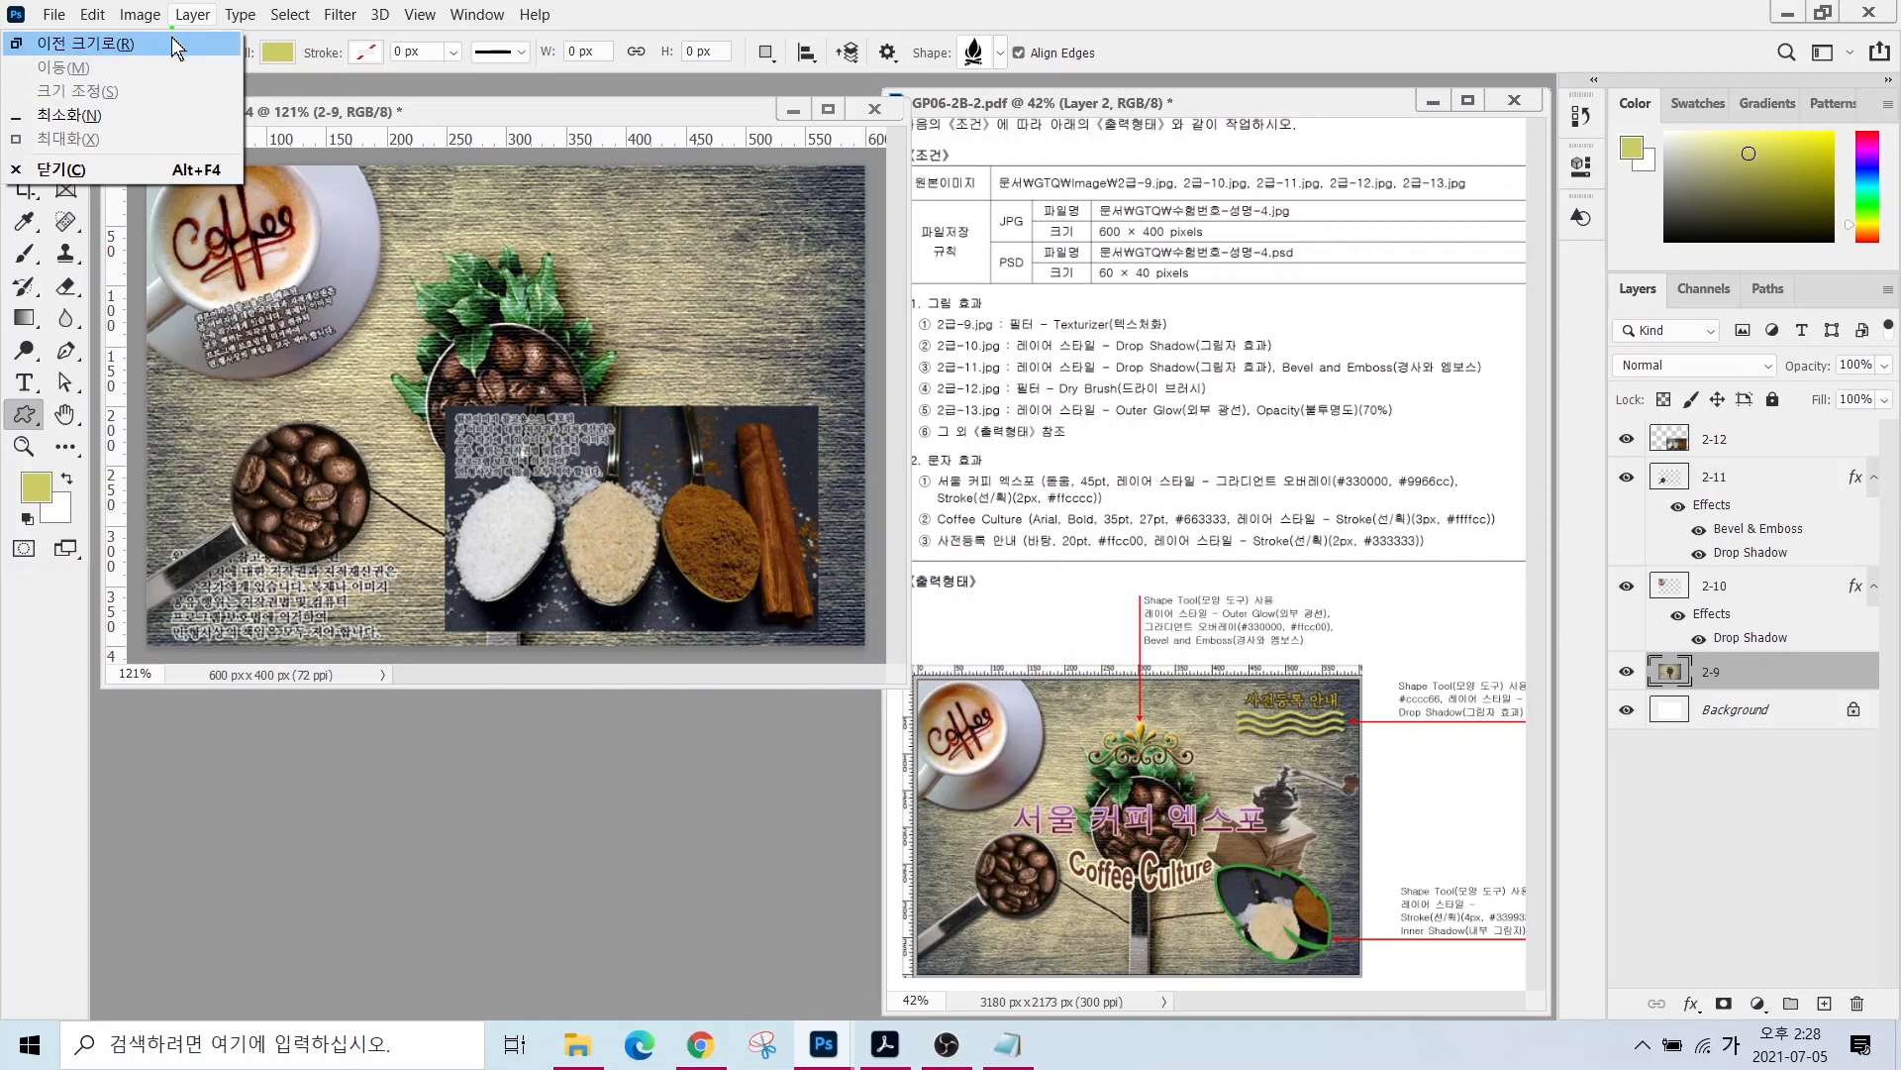
key("Escape")
mouse_move(194, 85)
left_mouse_down()
mouse_move(229, 103)
mouse_move(307, 85)
left_mouse_up()
mouse_move(340, 171)
left_mouse_down()
mouse_move(293, 80)
mouse_move(307, 99)
mouse_move(385, 24)
left_mouse_up()
left_click_drag(203, 81, 248, 175)
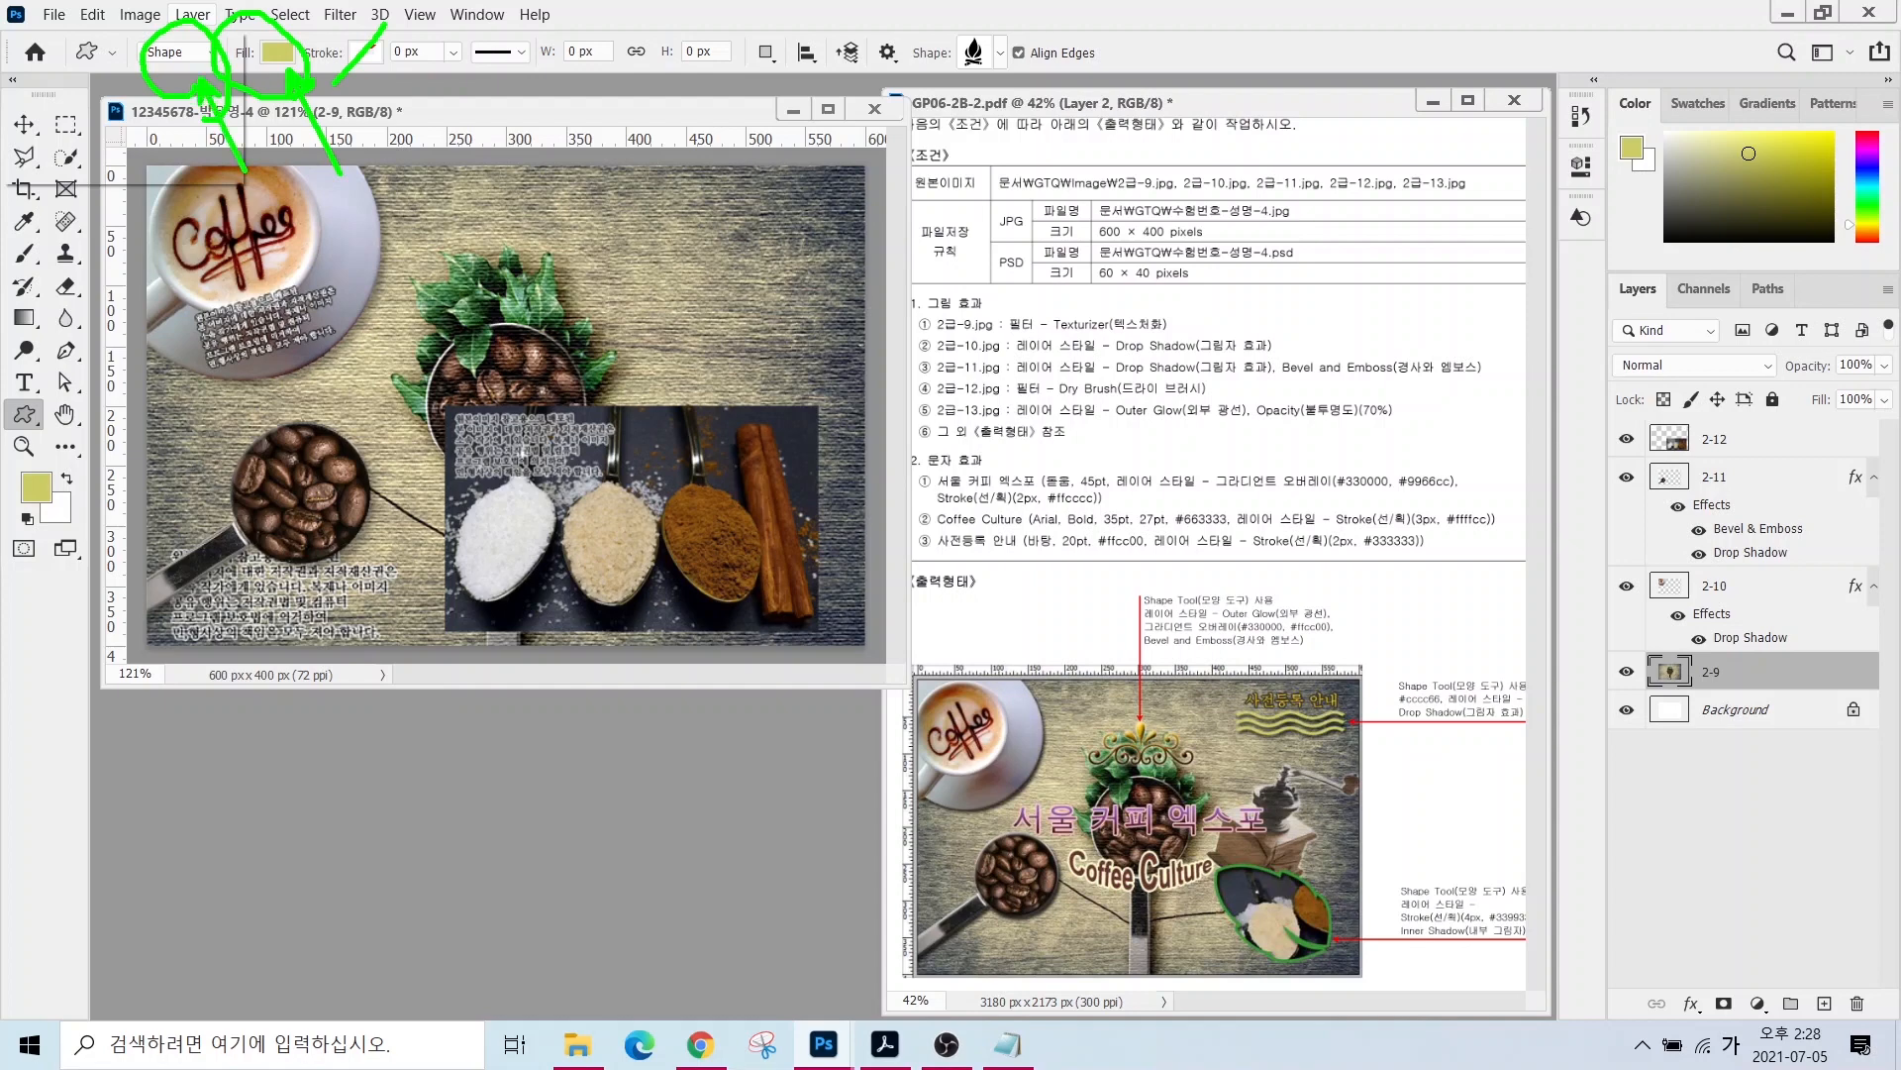
mouse_move(1002, 99)
left_mouse_down()
mouse_move(1055, 60)
mouse_move(990, 114)
mouse_move(1120, 208)
left_mouse_up()
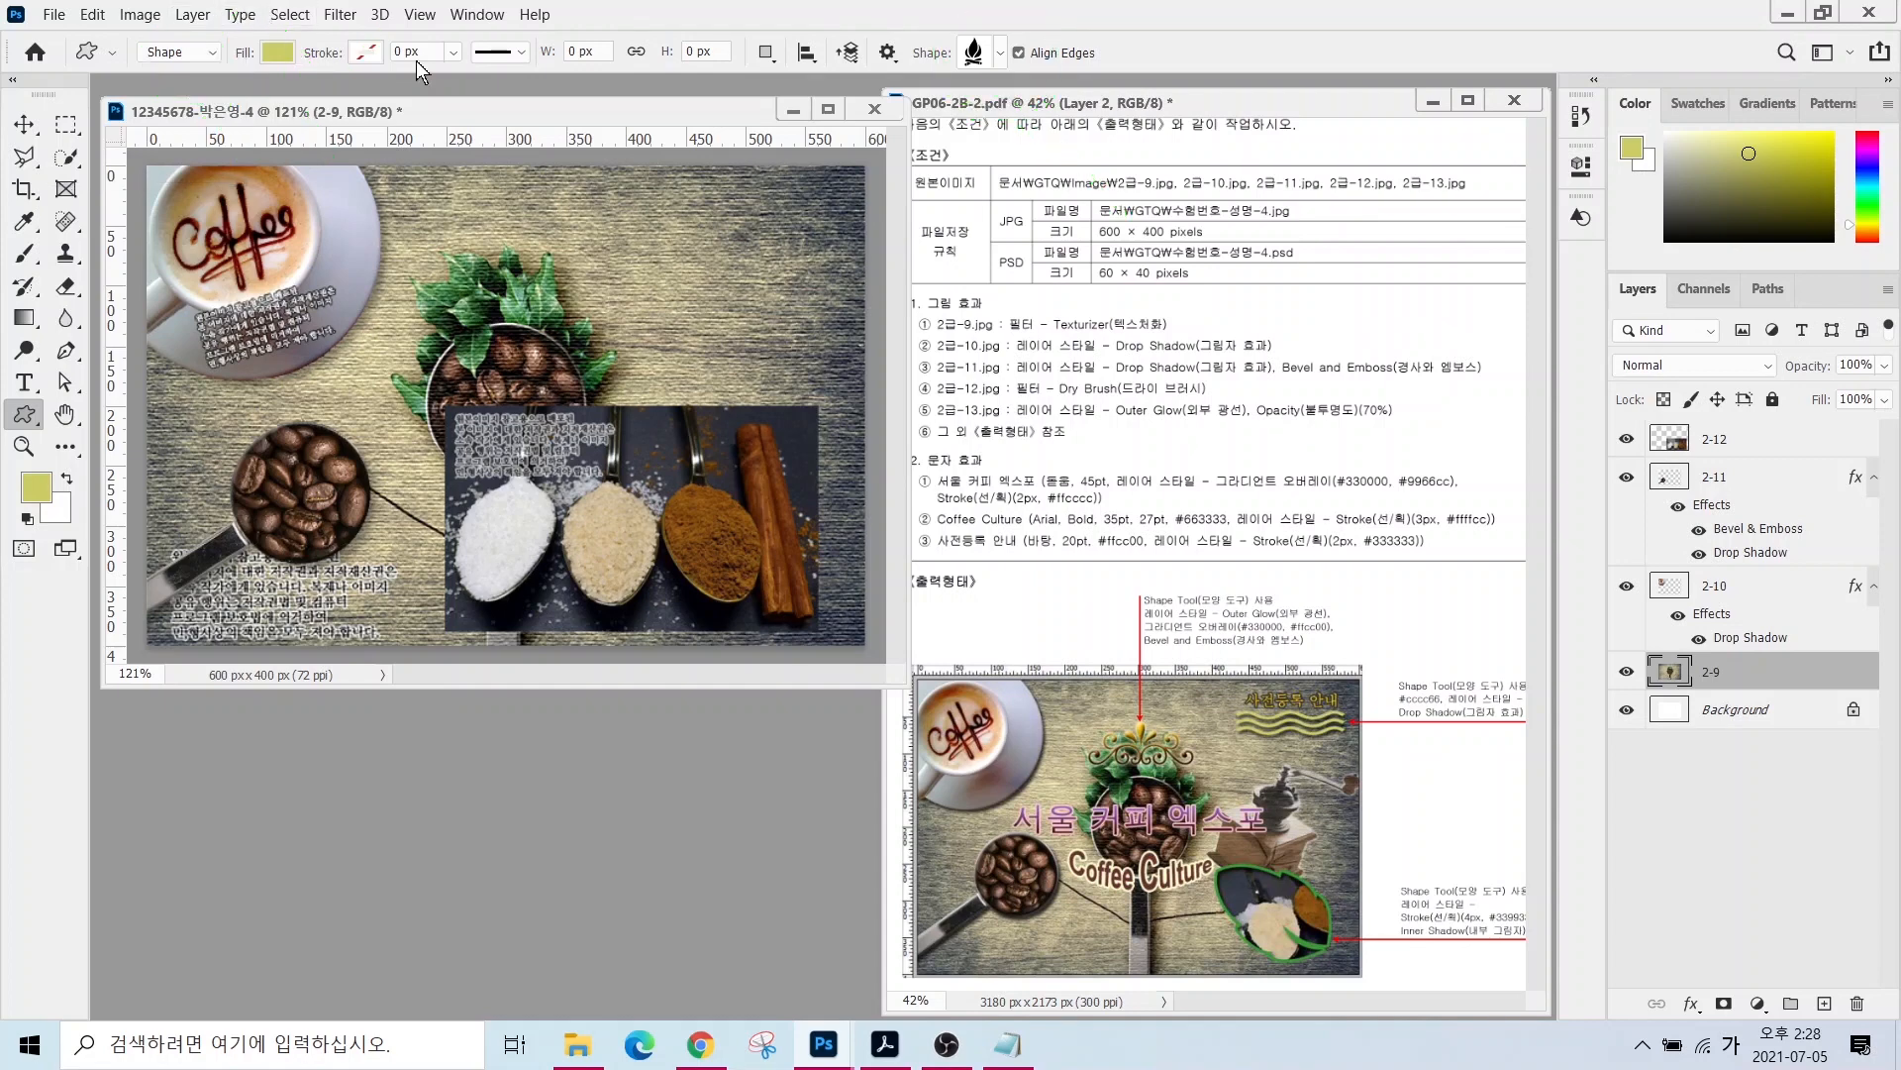
left_click(998, 54)
left_click(675, 711)
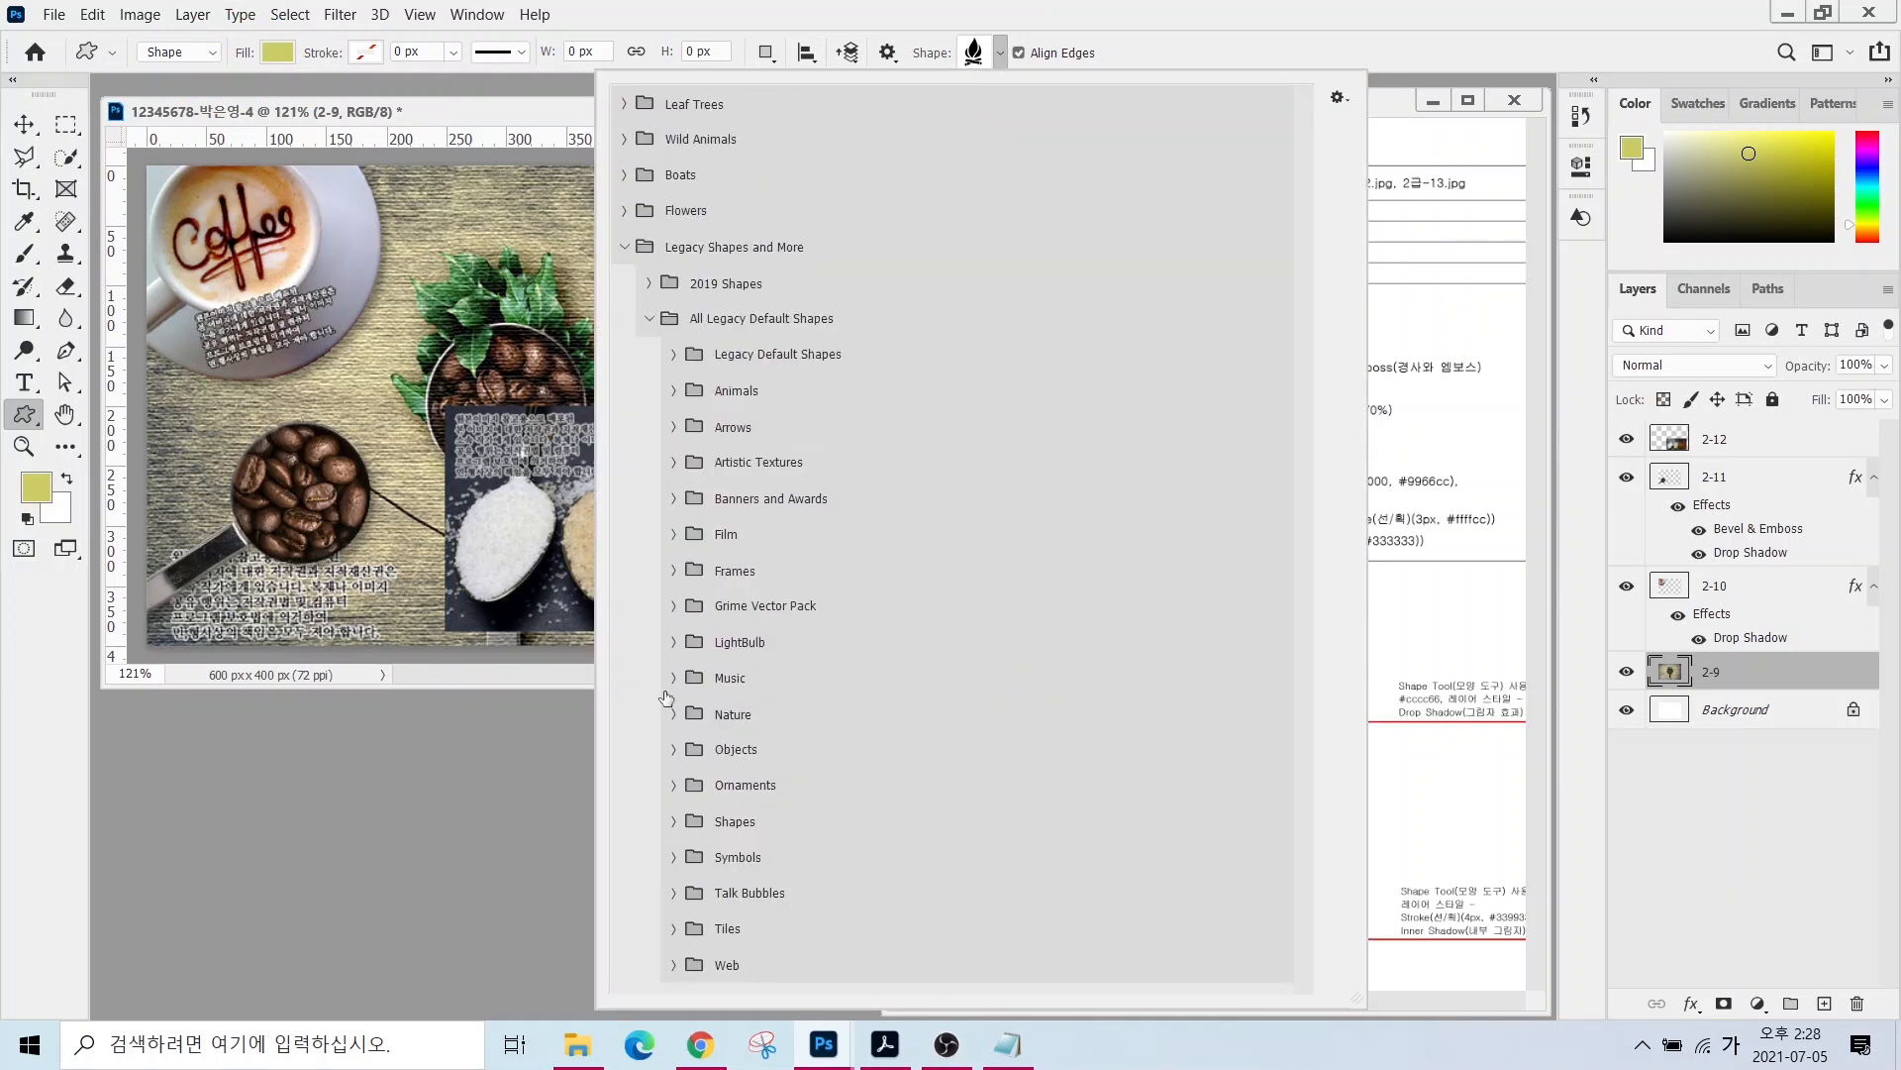
left_click(670, 729)
double_click(743, 805)
left_click_drag(525, 414, 724, 614)
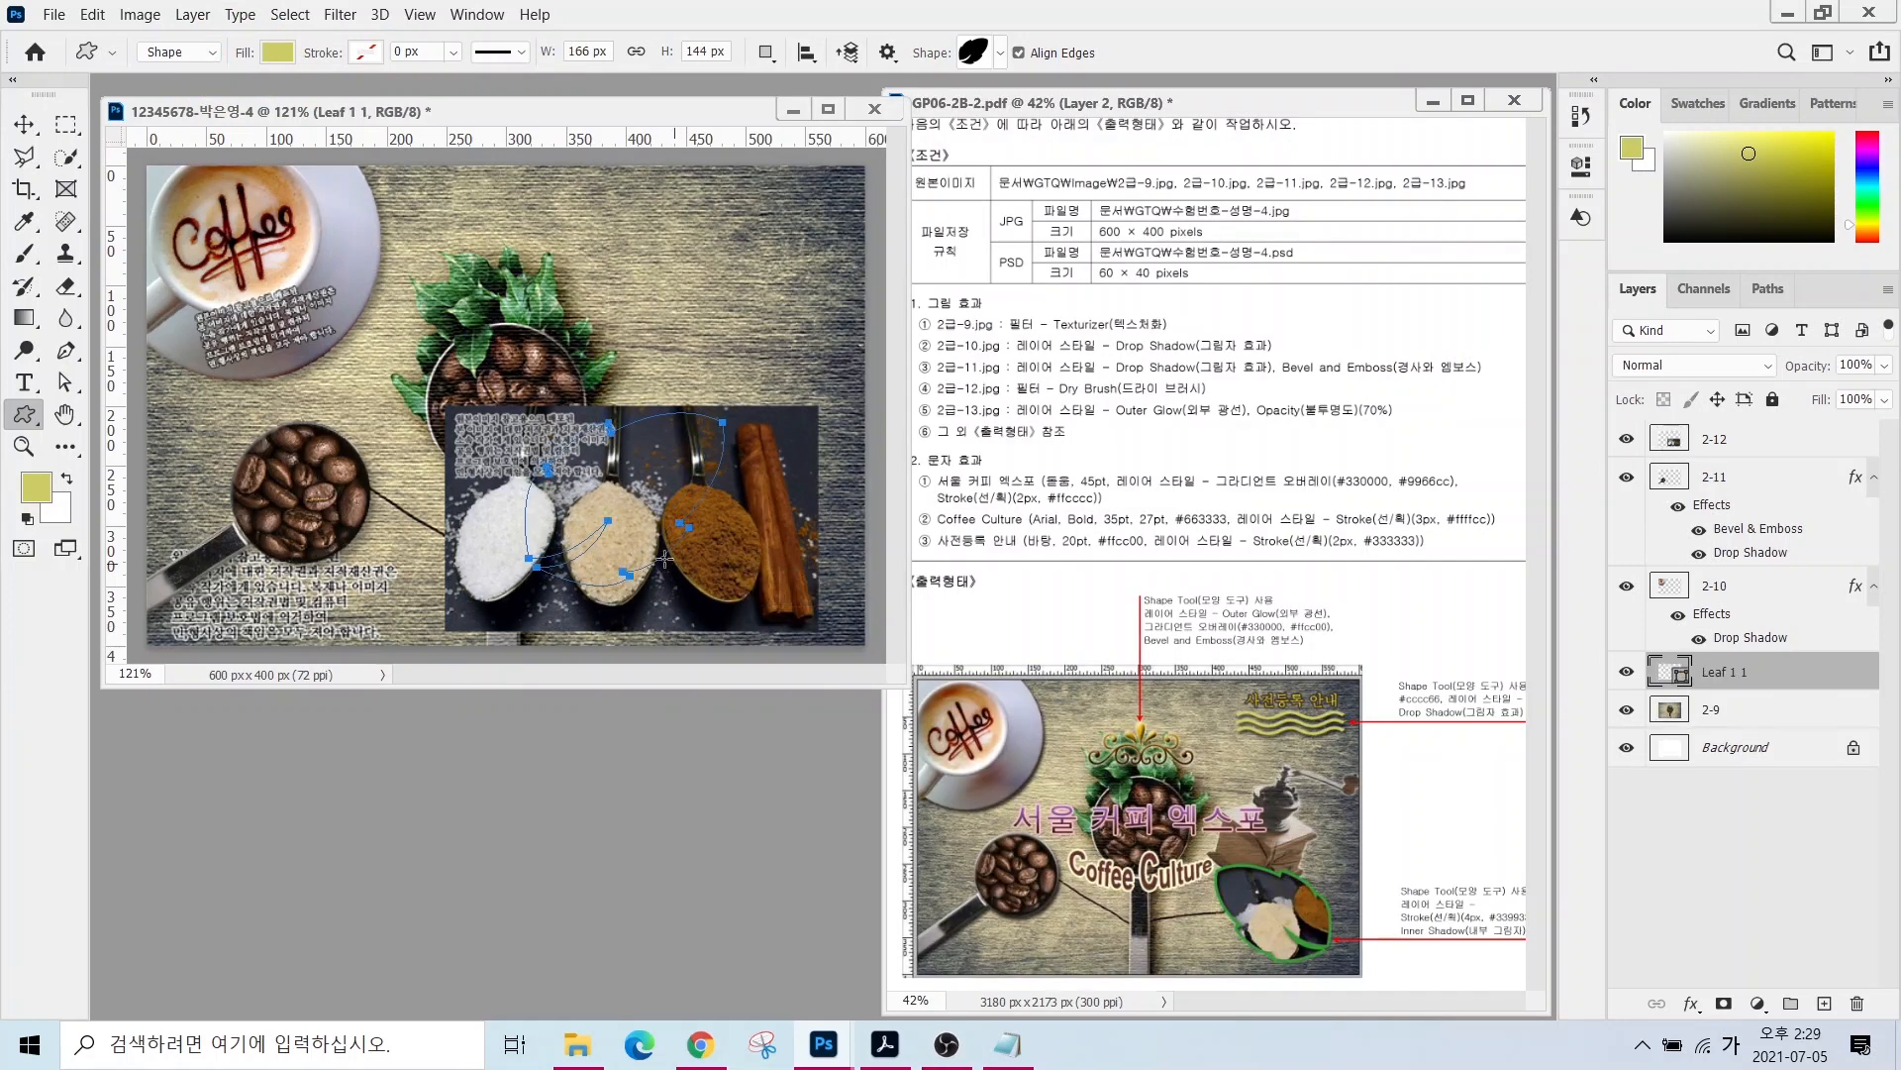
- Move the leaf layer to the top, flip it horizontally, and shift it right and down
left_click_drag(1755, 686, 1745, 436)
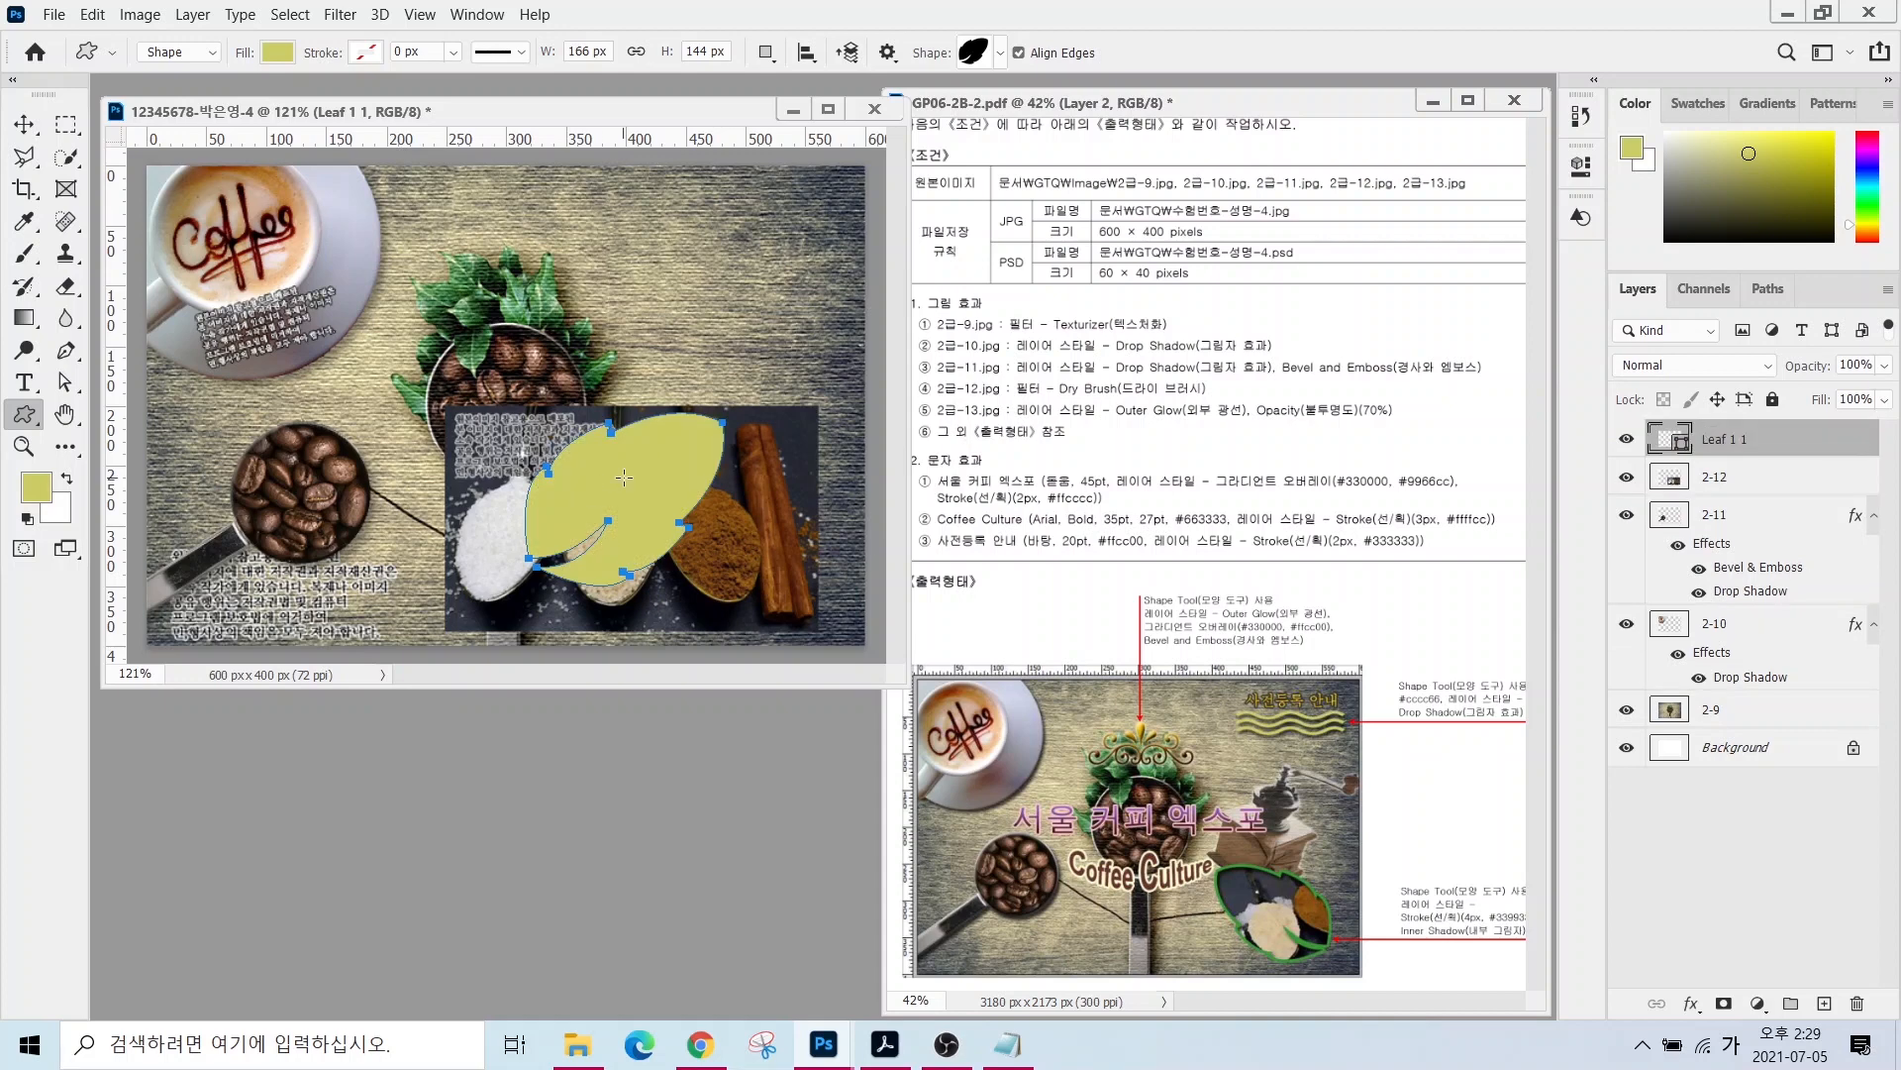
key("ctrl+t")
right_click(583, 473)
left_click(651, 881)
left_click_drag(623, 509, 705, 536)
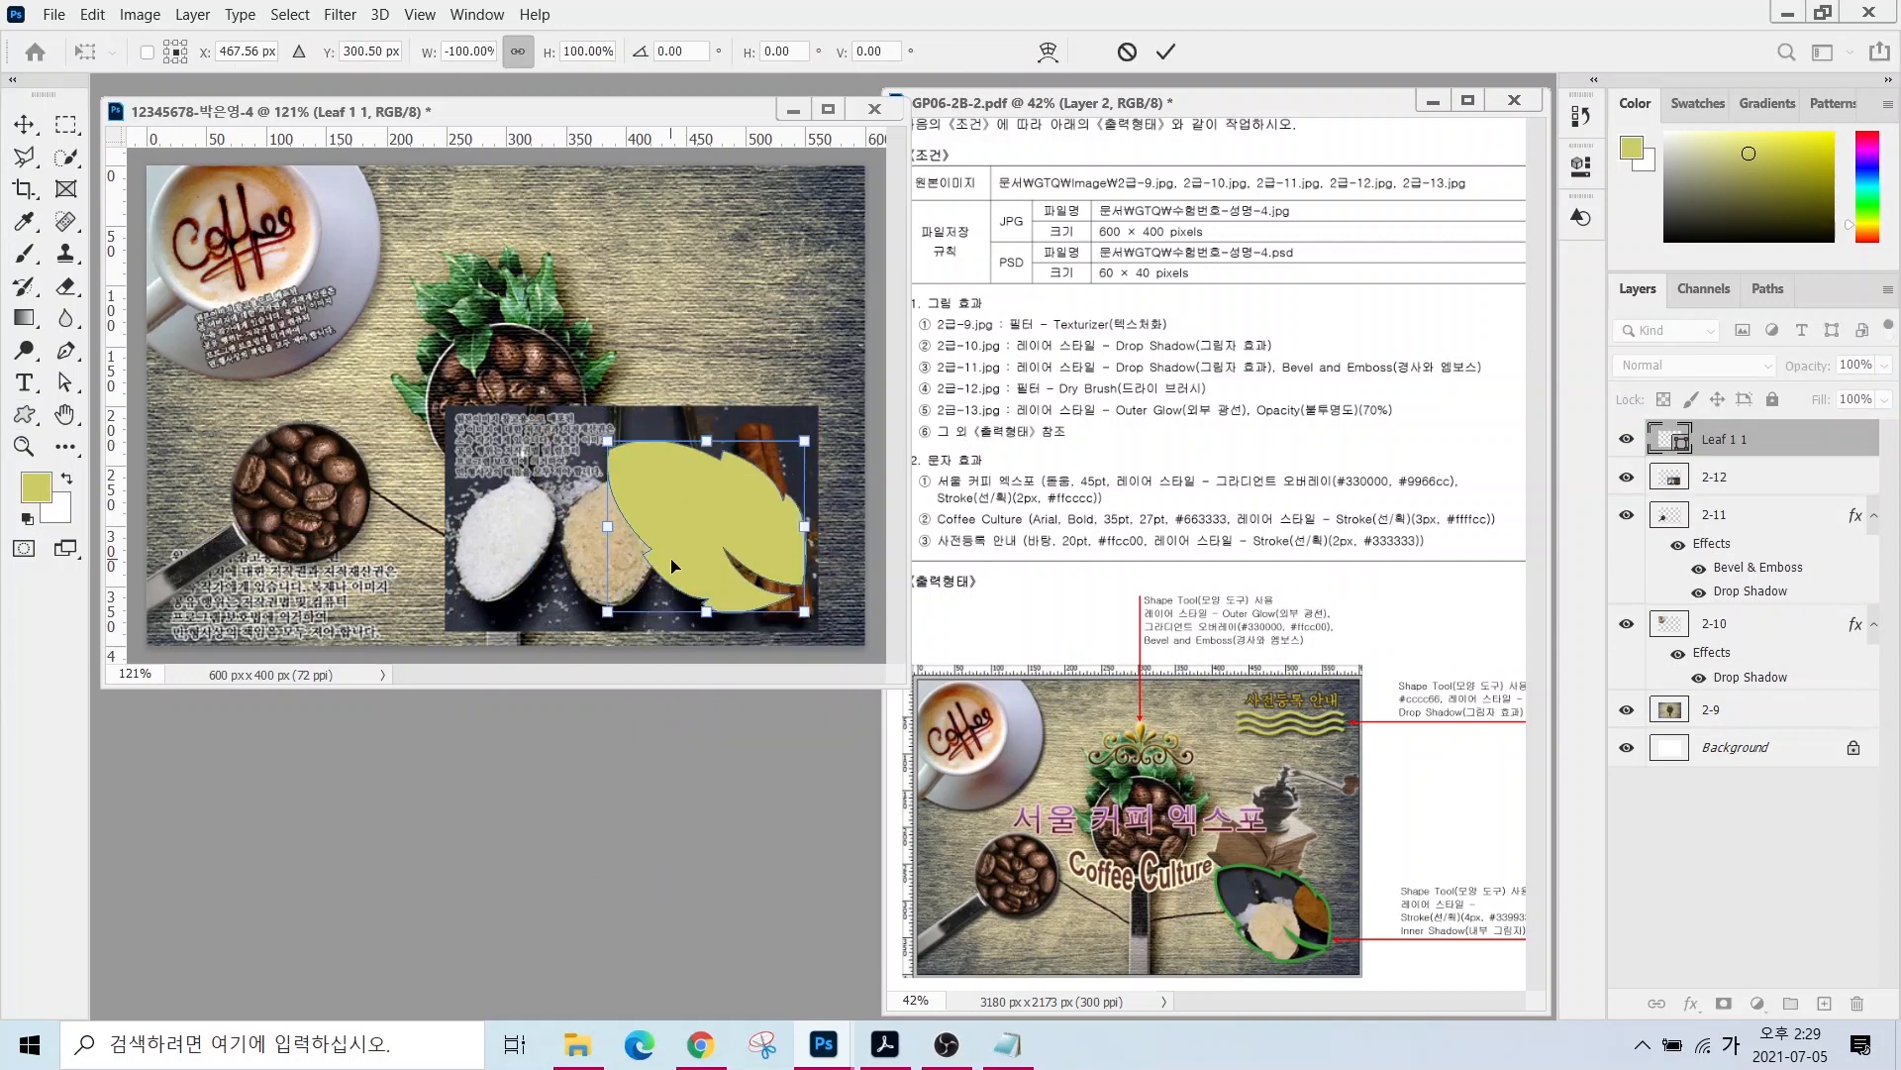
key("Return")
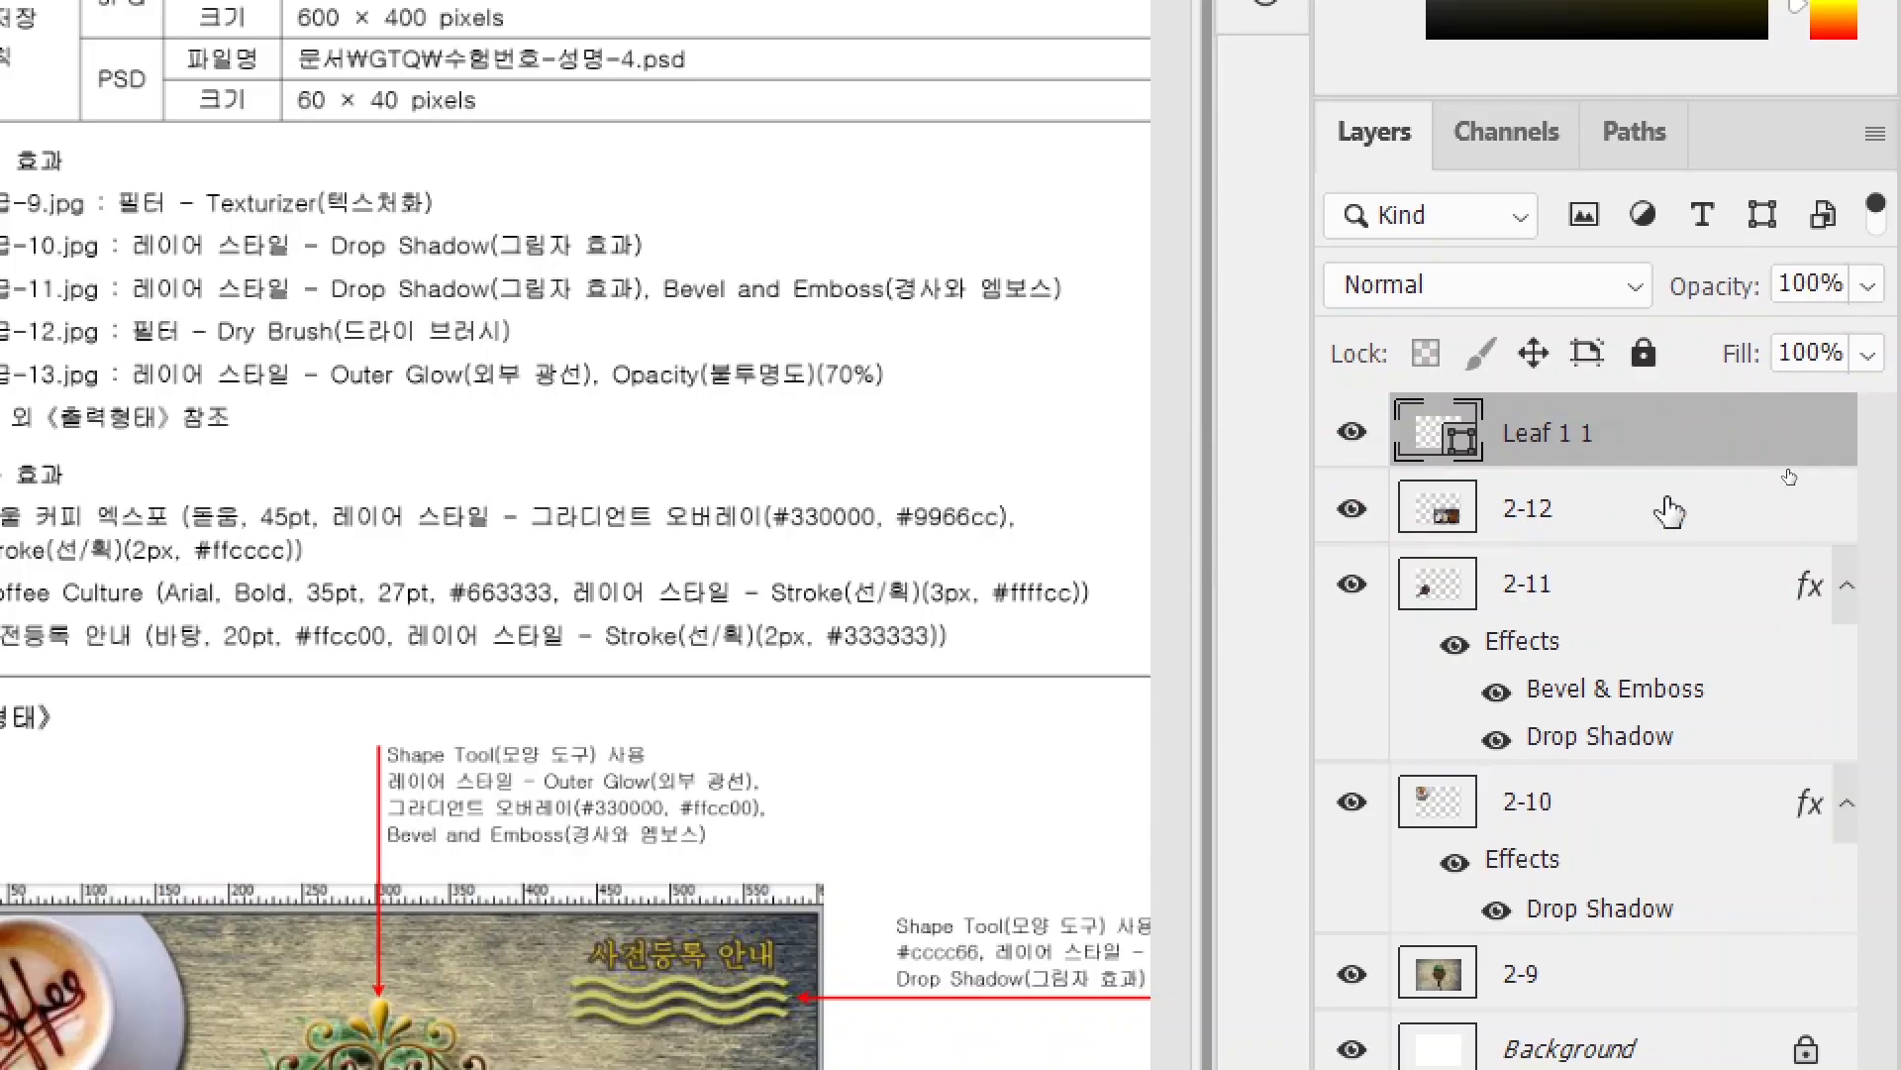
- Place layer 2-12 above the leaf and clip it to the leaf shape
left_click_drag(1507, 517, 1500, 400)
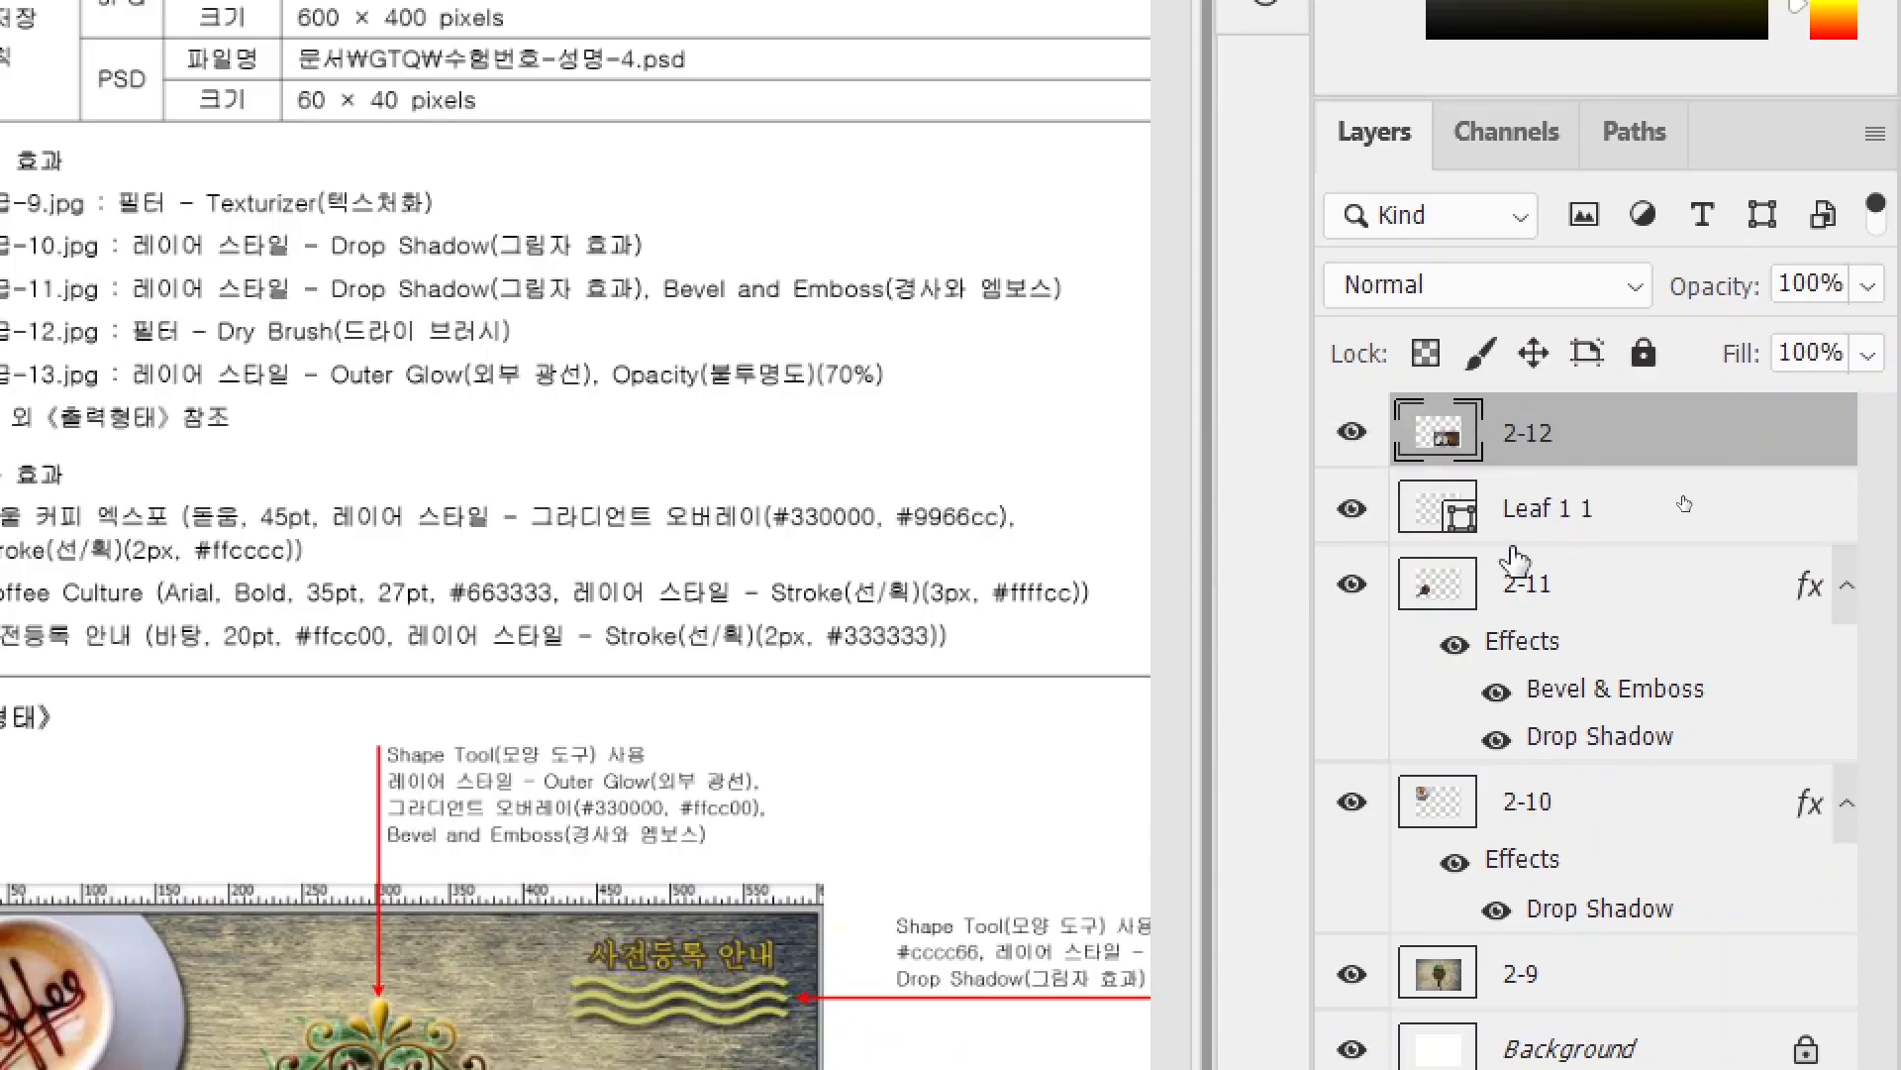
right_click(1744, 444)
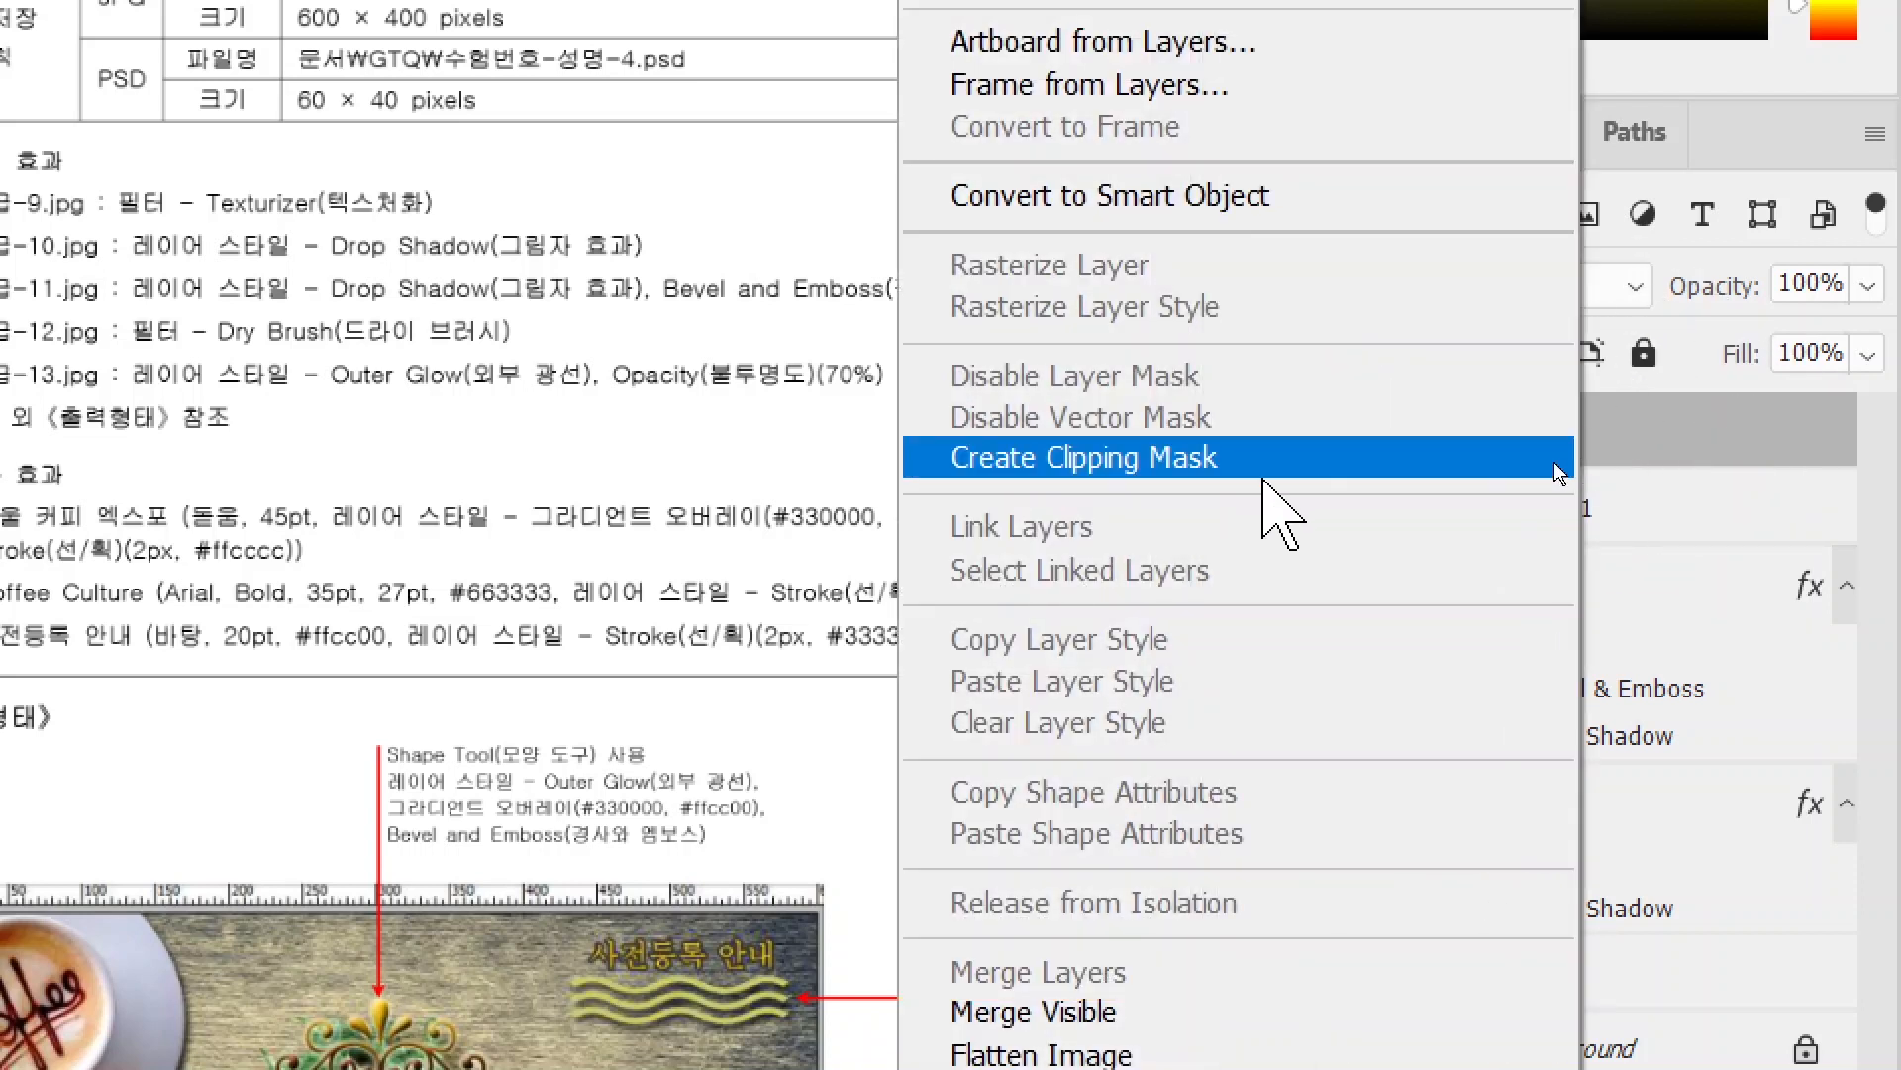
left_click(1503, 456)
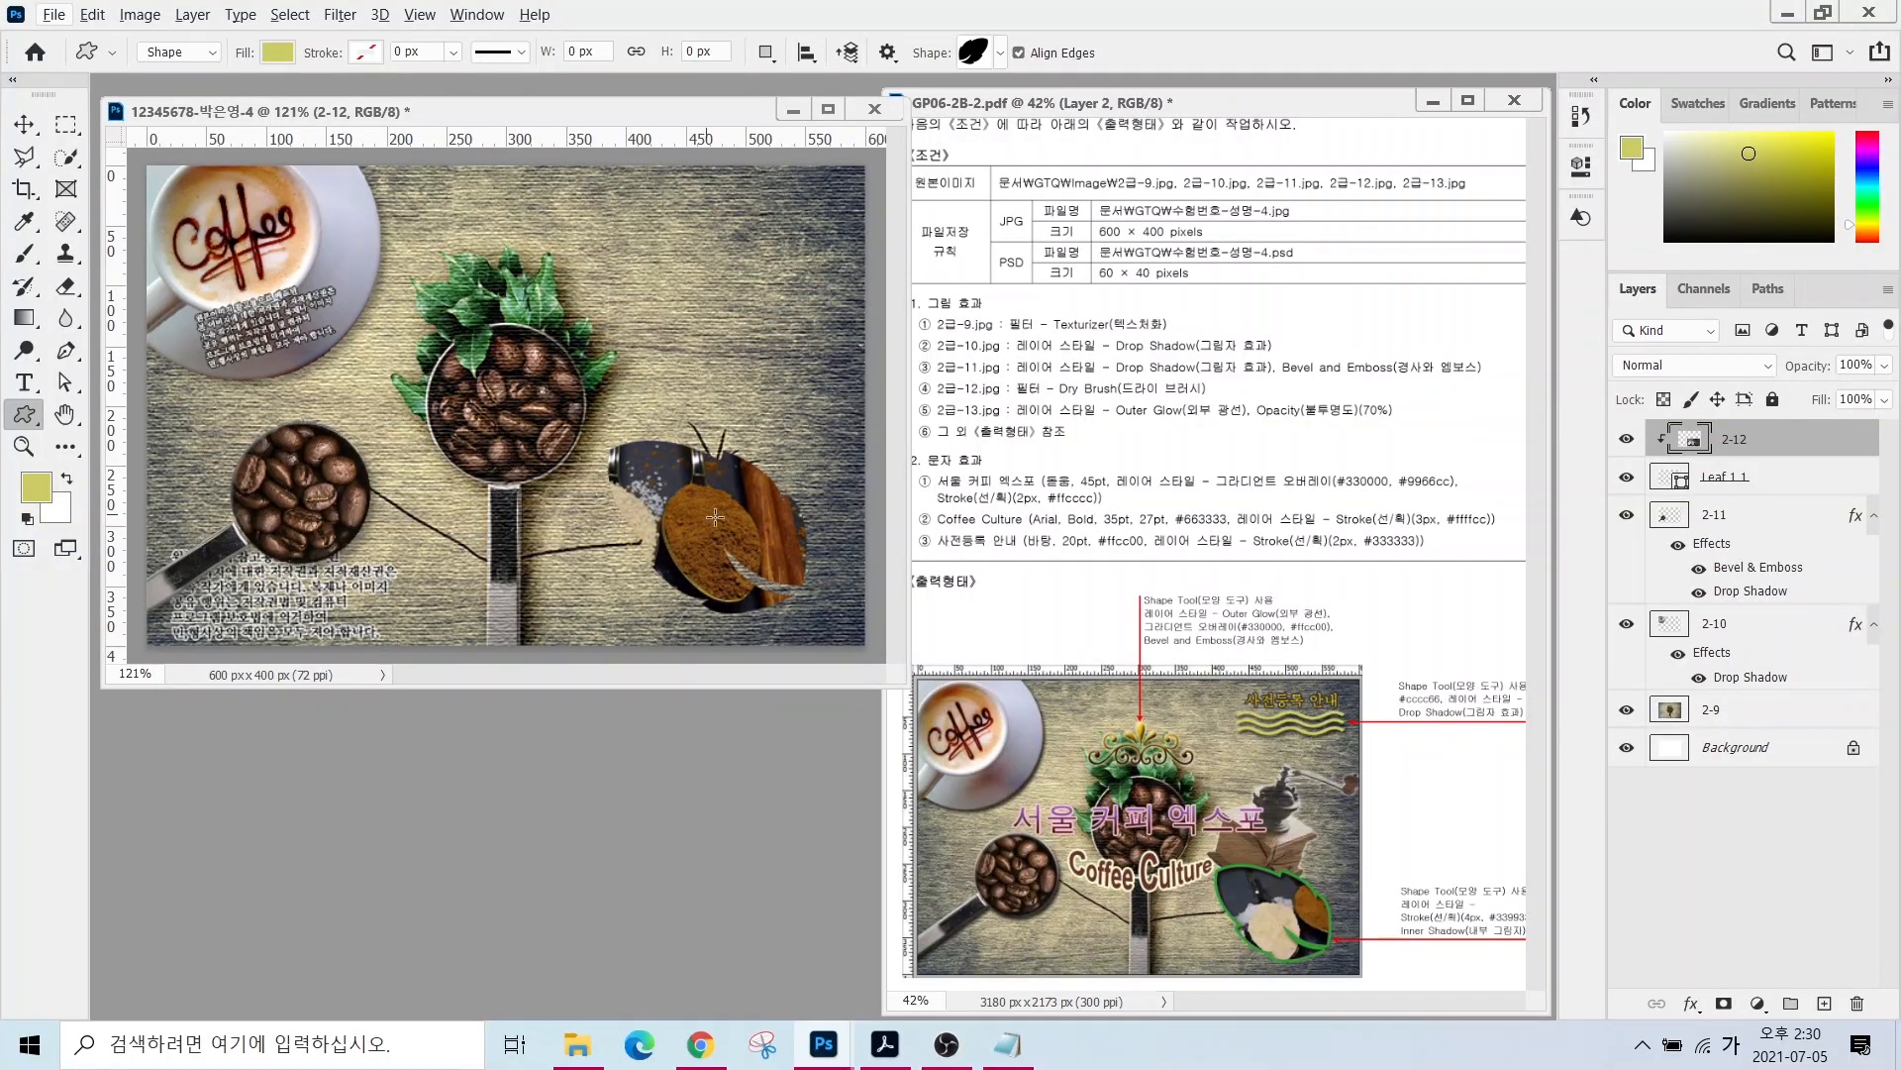
- Shift the 2-12 spoons photo to the right inside the leaf
left_click(22, 125)
mouse_move(758, 532)
left_mouse_down()
mouse_move(786, 536)
mouse_move(752, 561)
left_mouse_up()
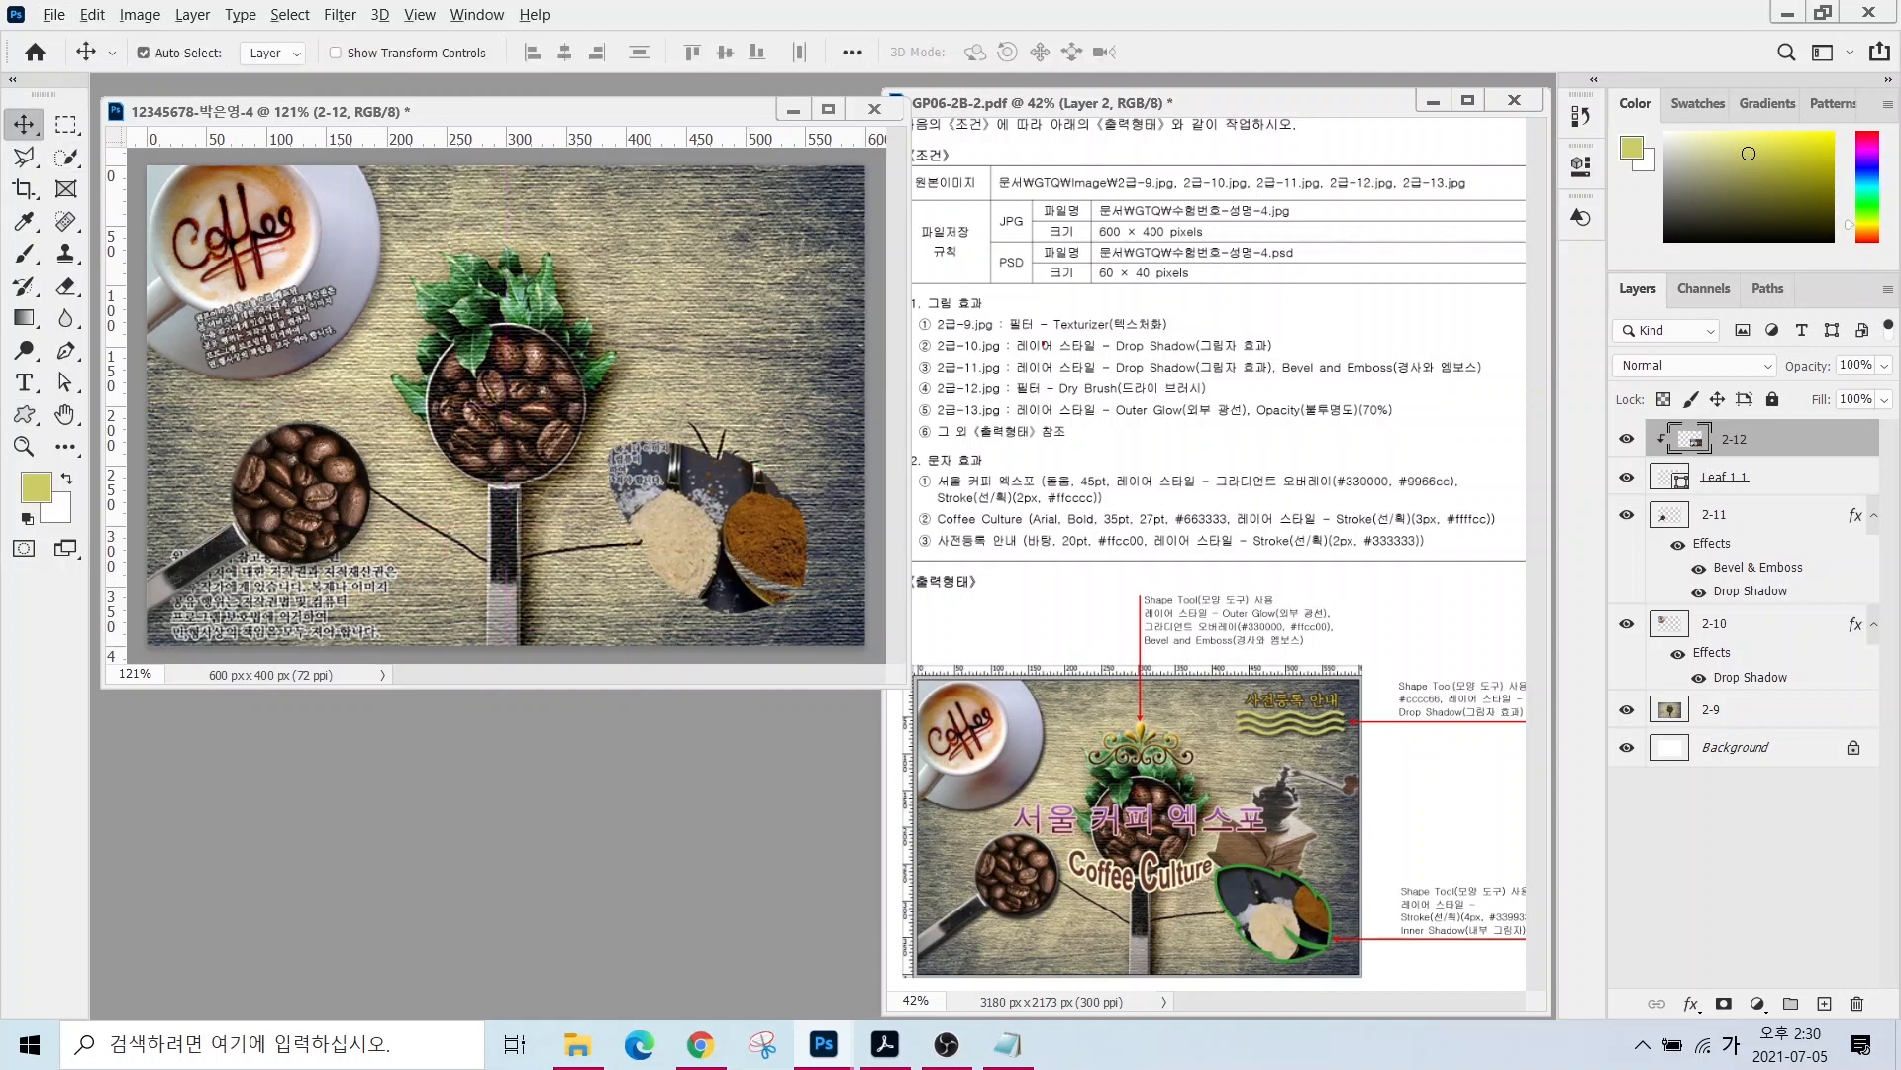
left_click_drag(1033, 374, 1111, 287)
- Apply the Artistic > Dry Brush filter from the Filter Gallery to the 2-12 layer
left_click(340, 13)
left_click(377, 107)
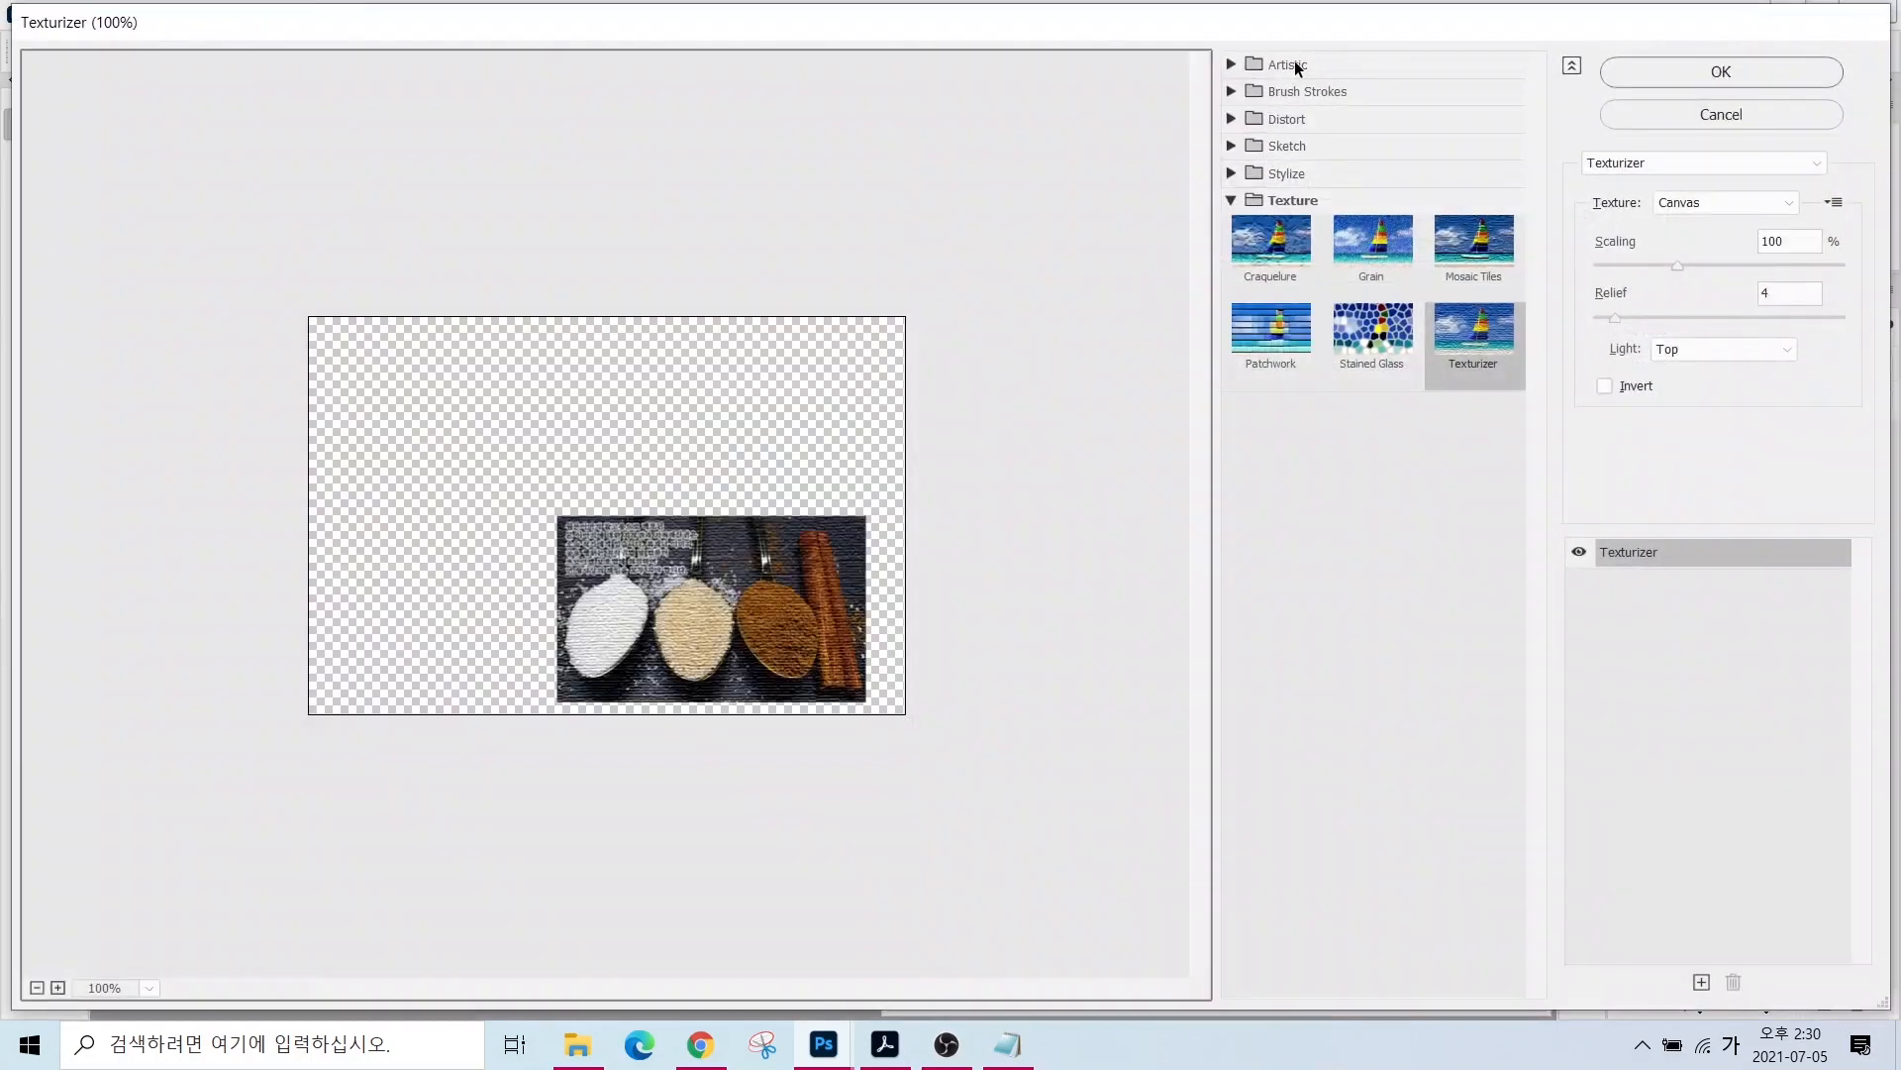
left_click(1288, 64)
left_click(1461, 107)
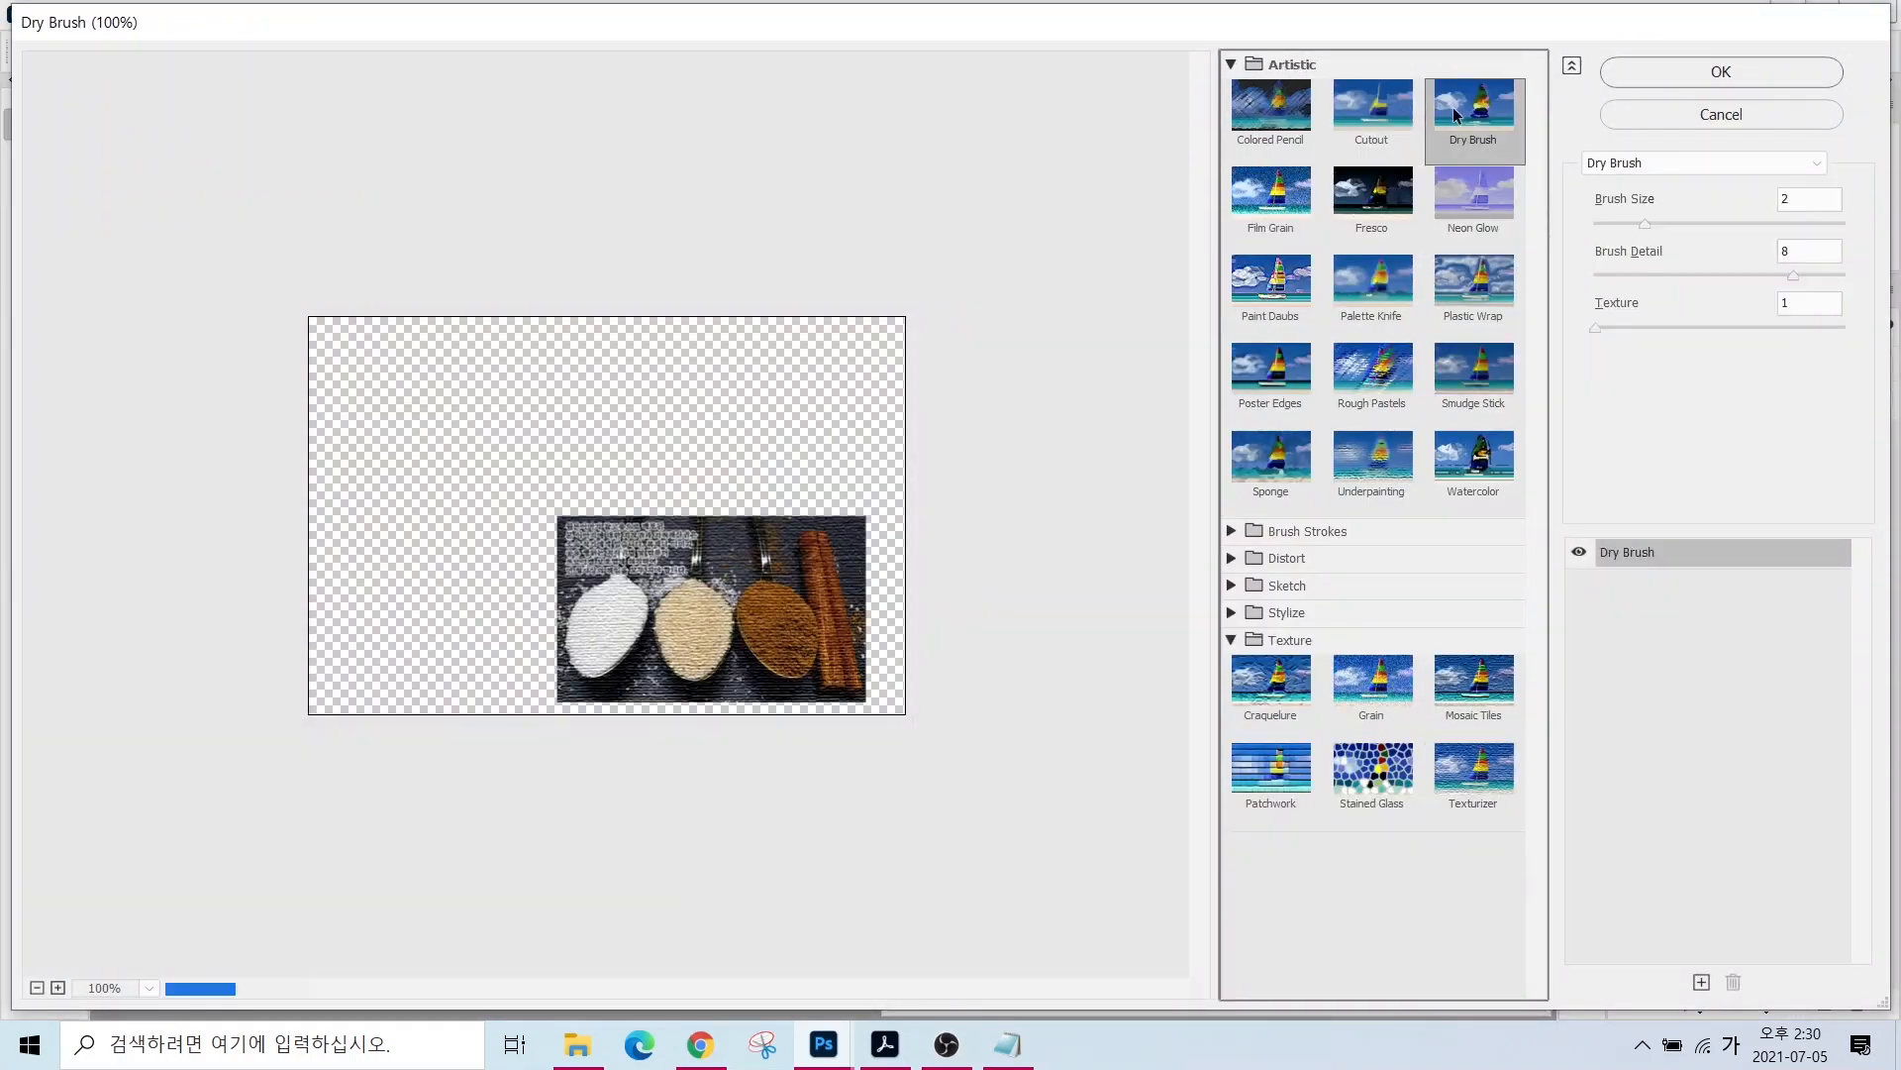
left_click(1669, 76)
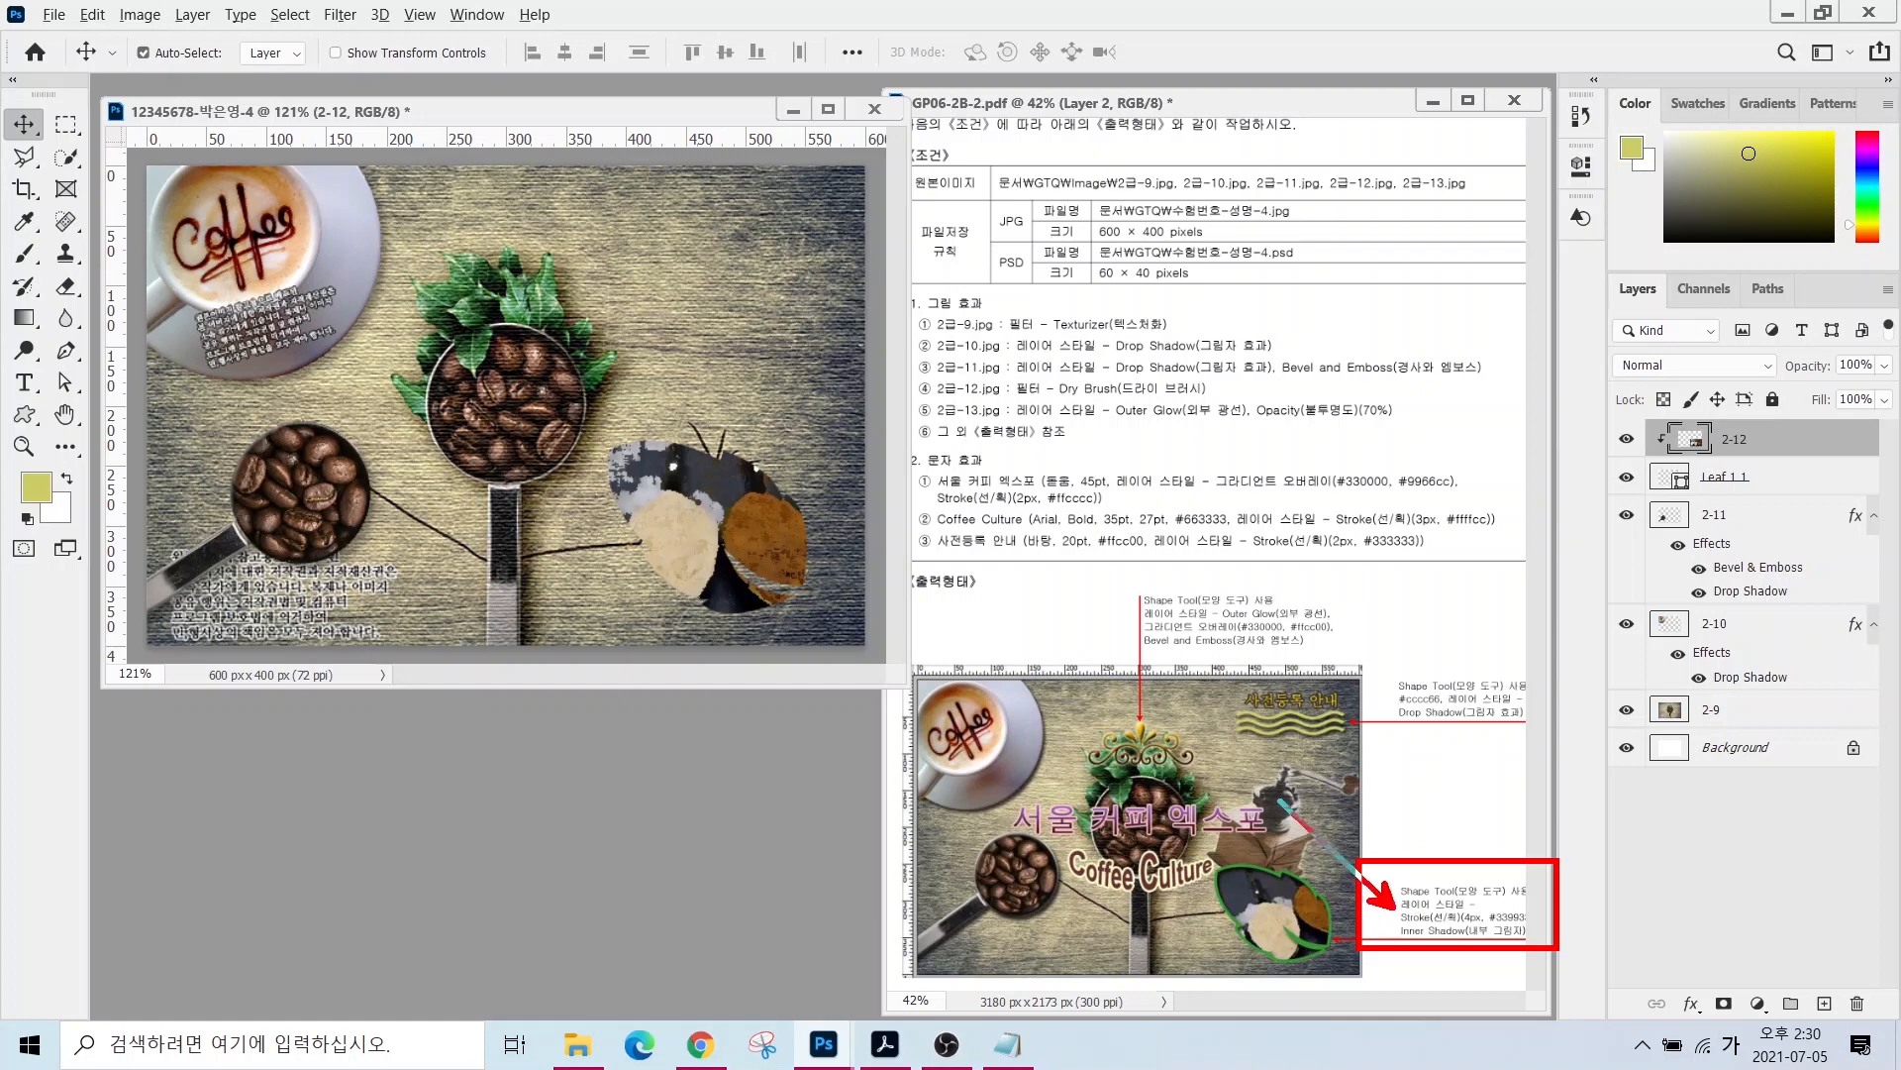
- Give Leaf 1 1 a 4 px #339933 stroke and an inner shadow
left_click(1729, 484)
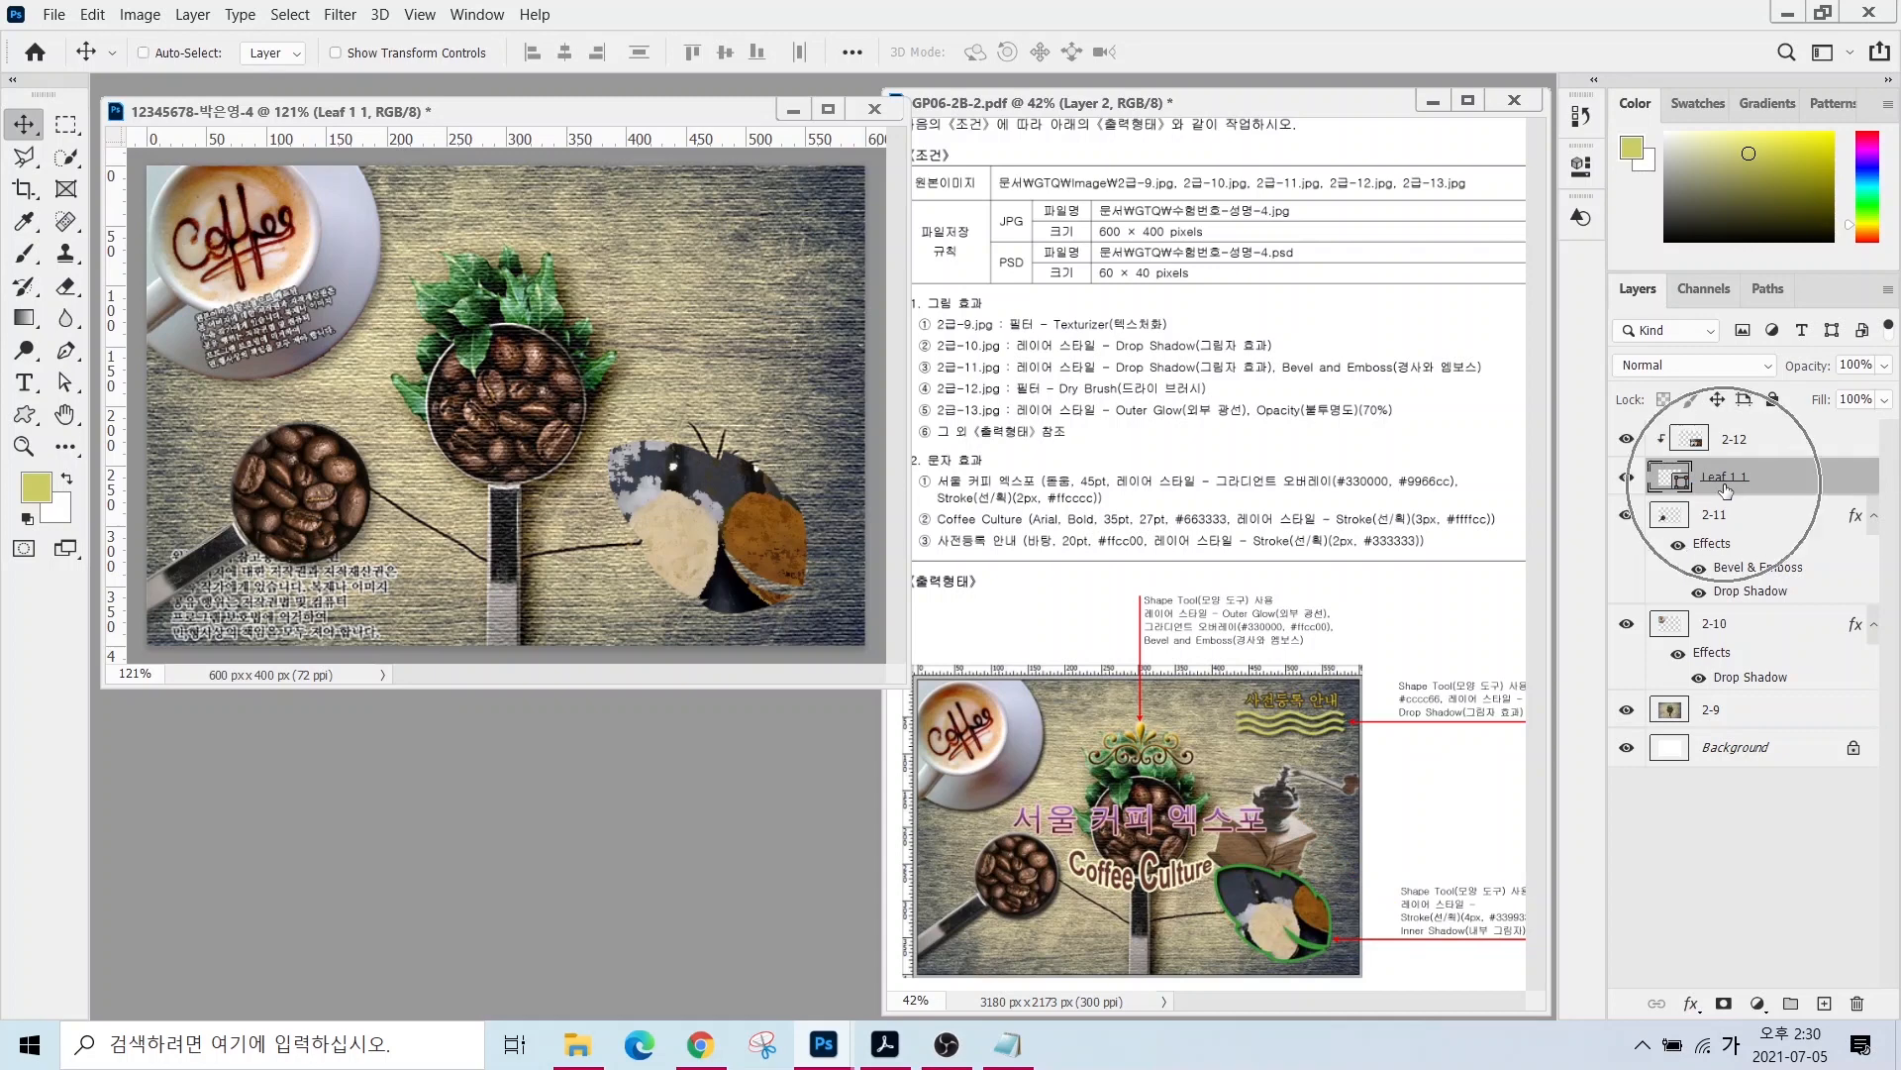
left_click(1692, 1004)
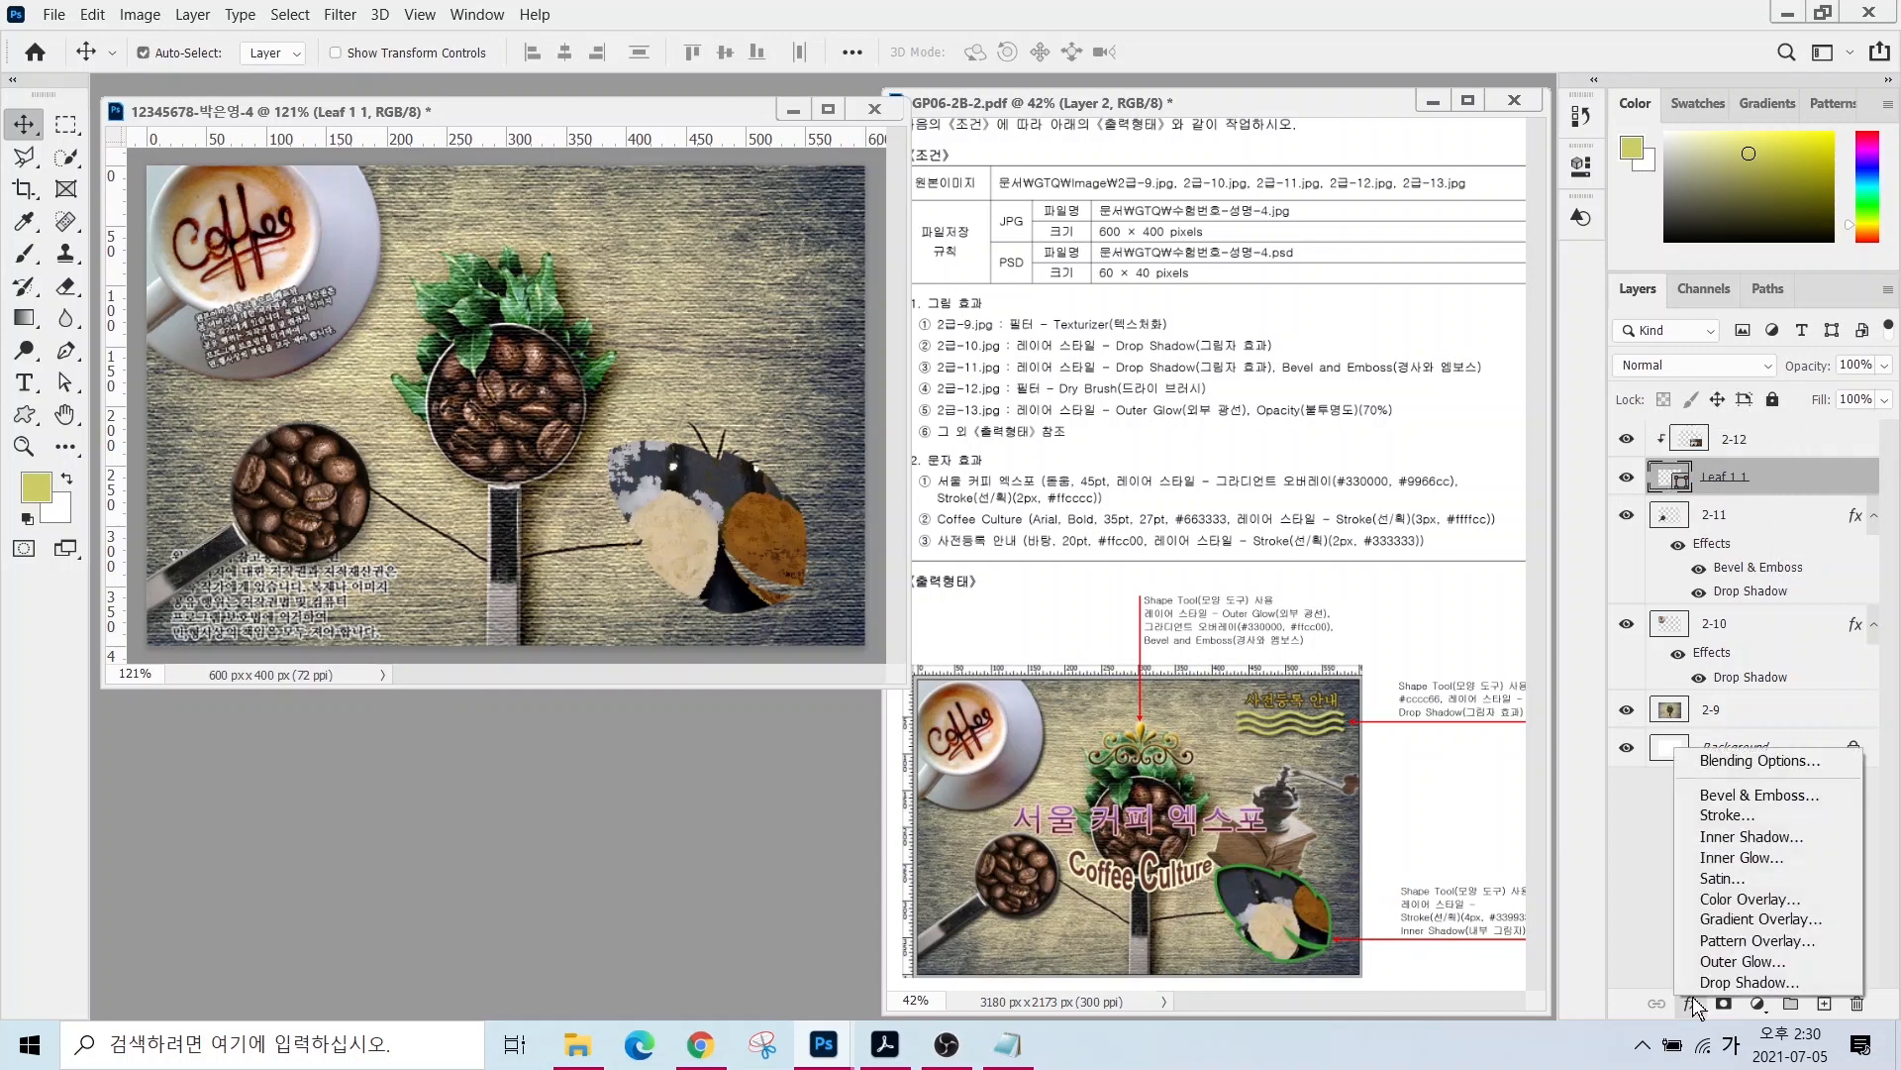
left_click(1708, 817)
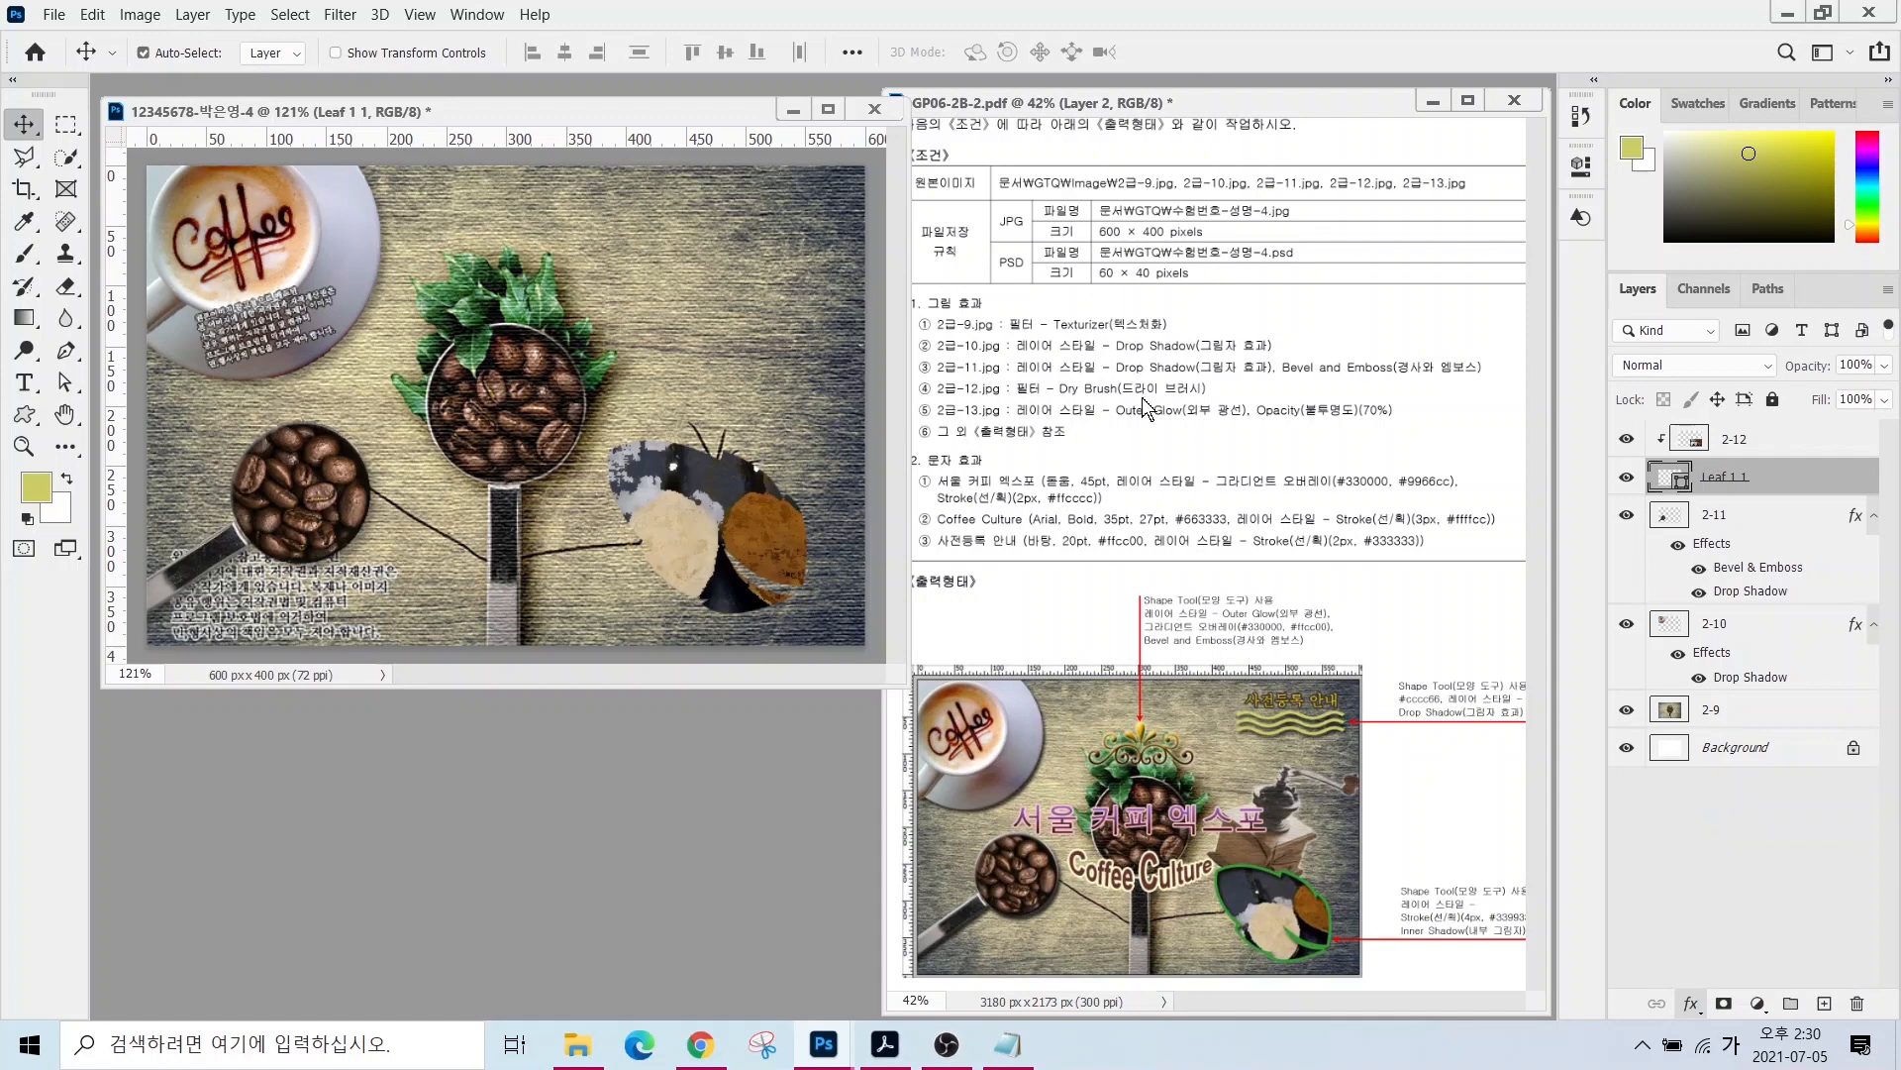
type("4")
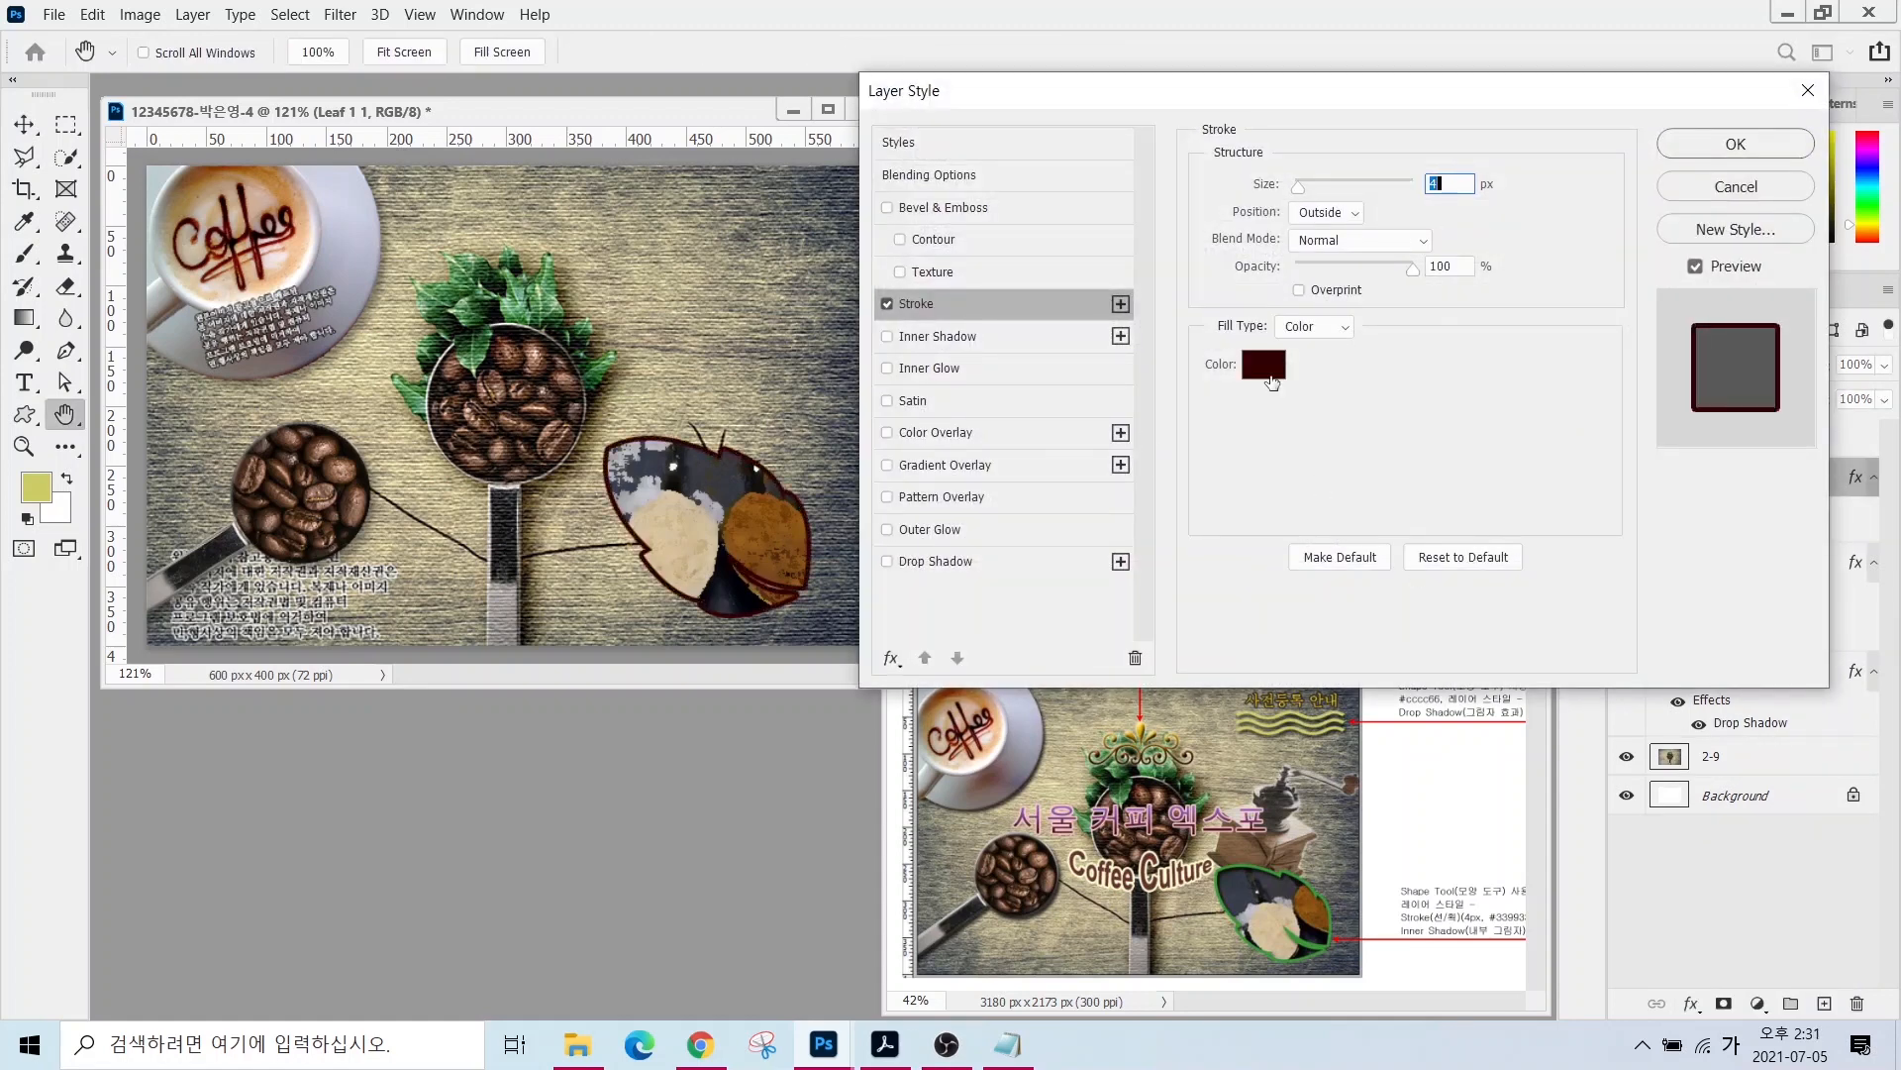
left_click(1264, 365)
type("339933")
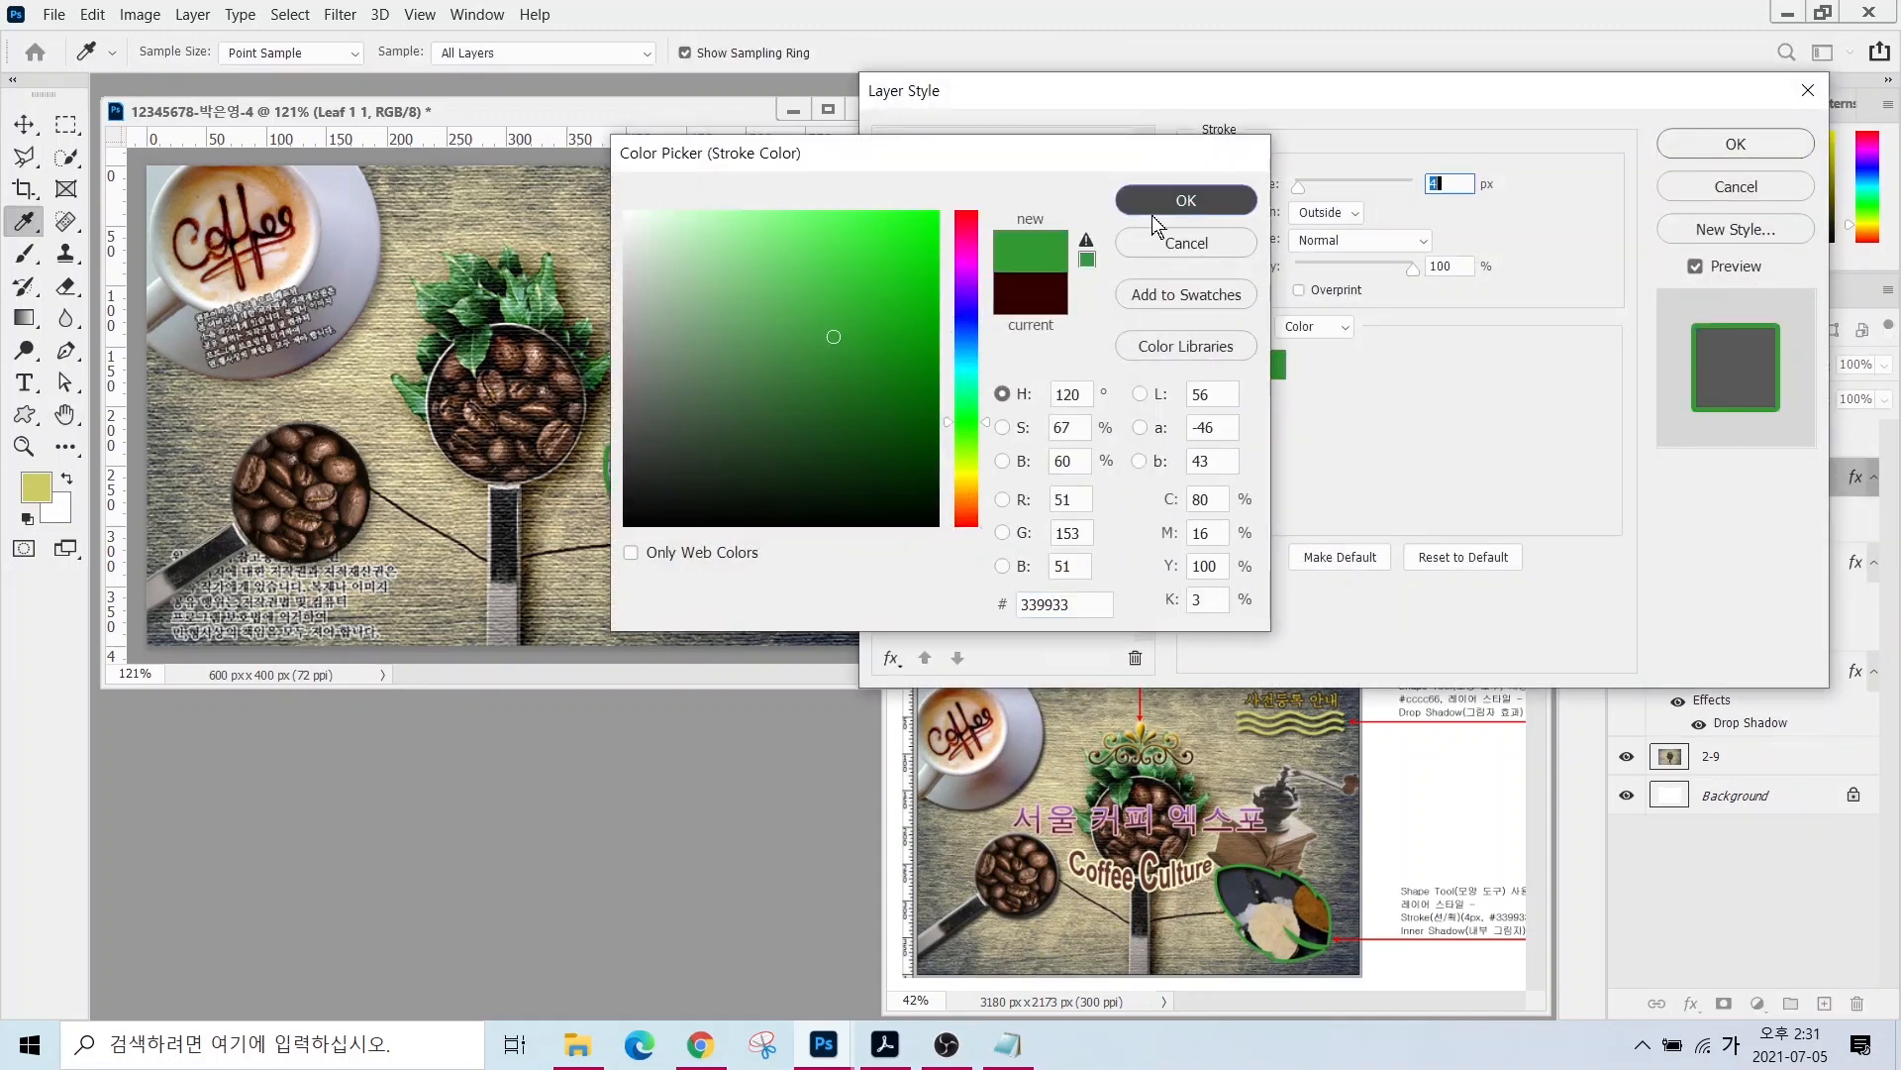
left_click(1187, 200)
left_click(926, 336)
left_click(1748, 147)
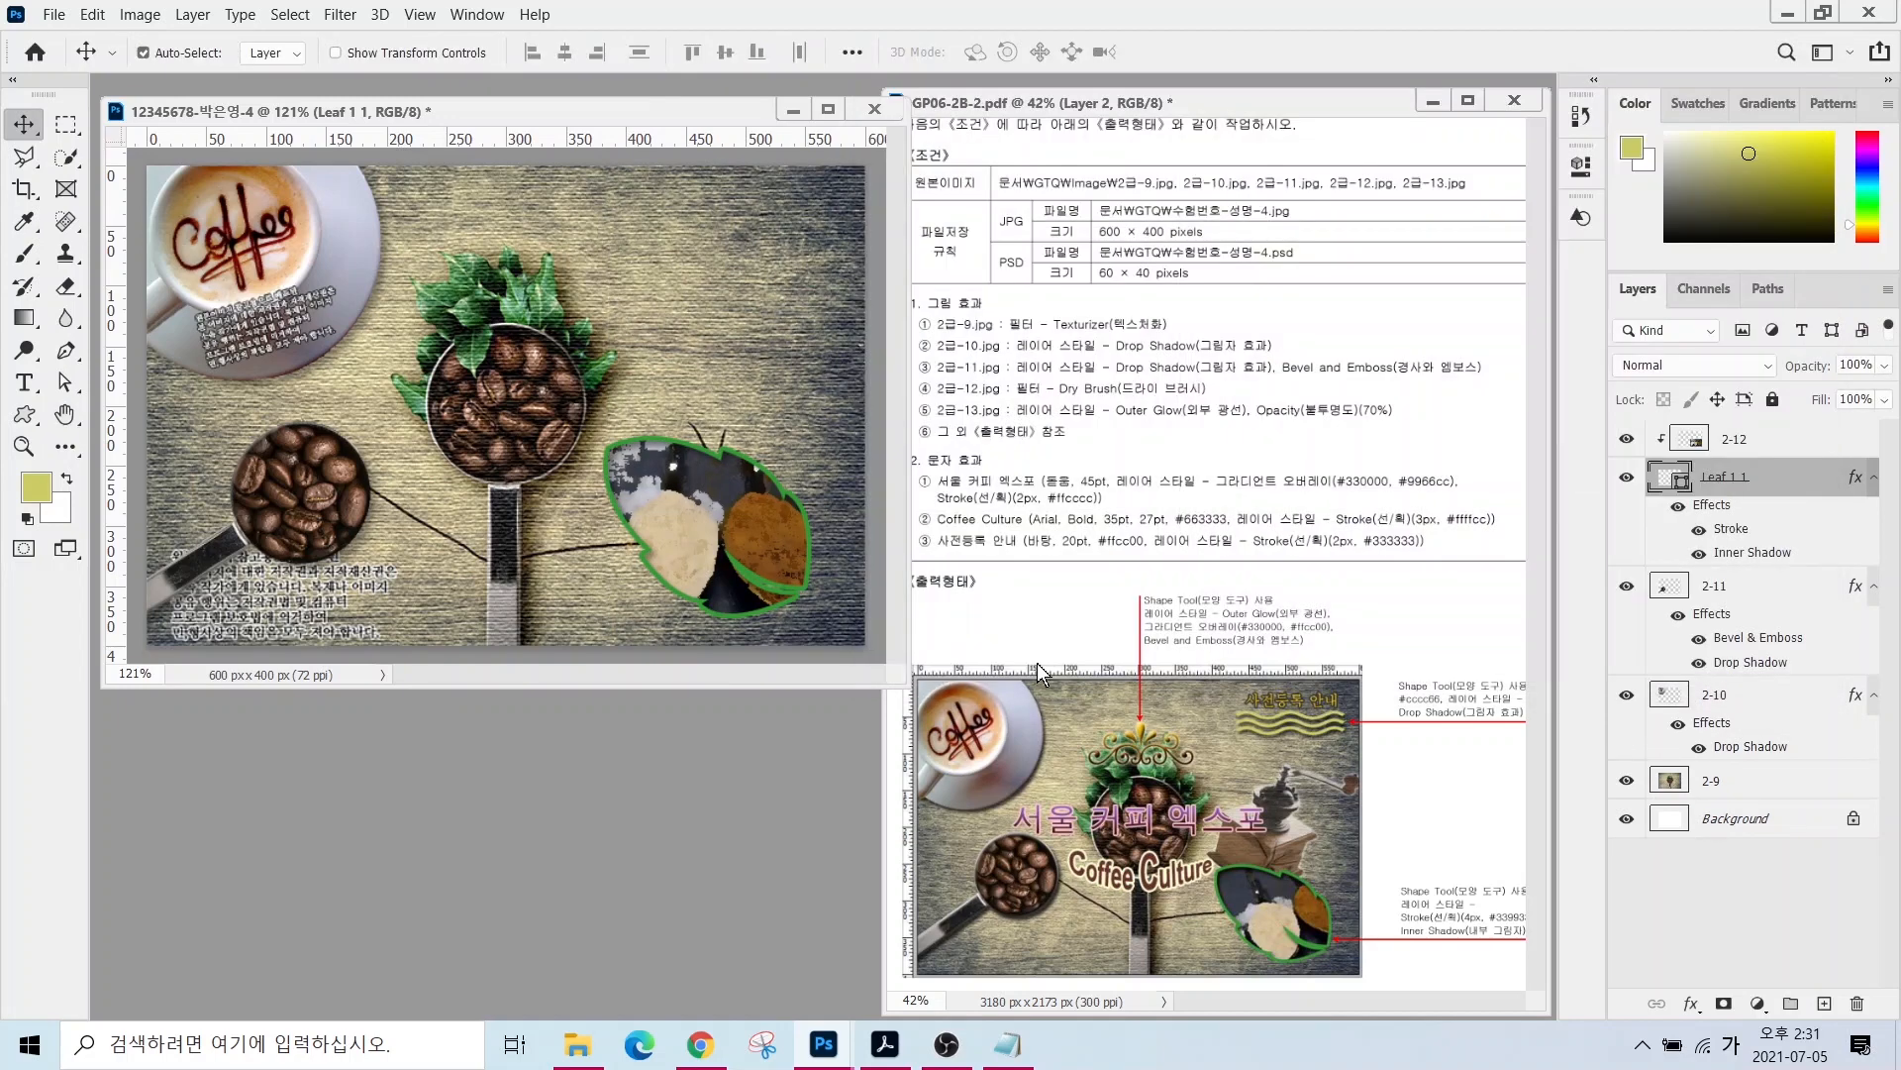
- Scale the leaf shape down with Free Transform
key("ctrl+t")
left_click_drag(602, 435, 635, 462)
key("Return")
- Move the 2-12 photo down-right inside the leaf and rotate it about -19 degrees
left_click(1738, 442)
left_click_drag(742, 554, 789, 478)
key("ctrl+t")
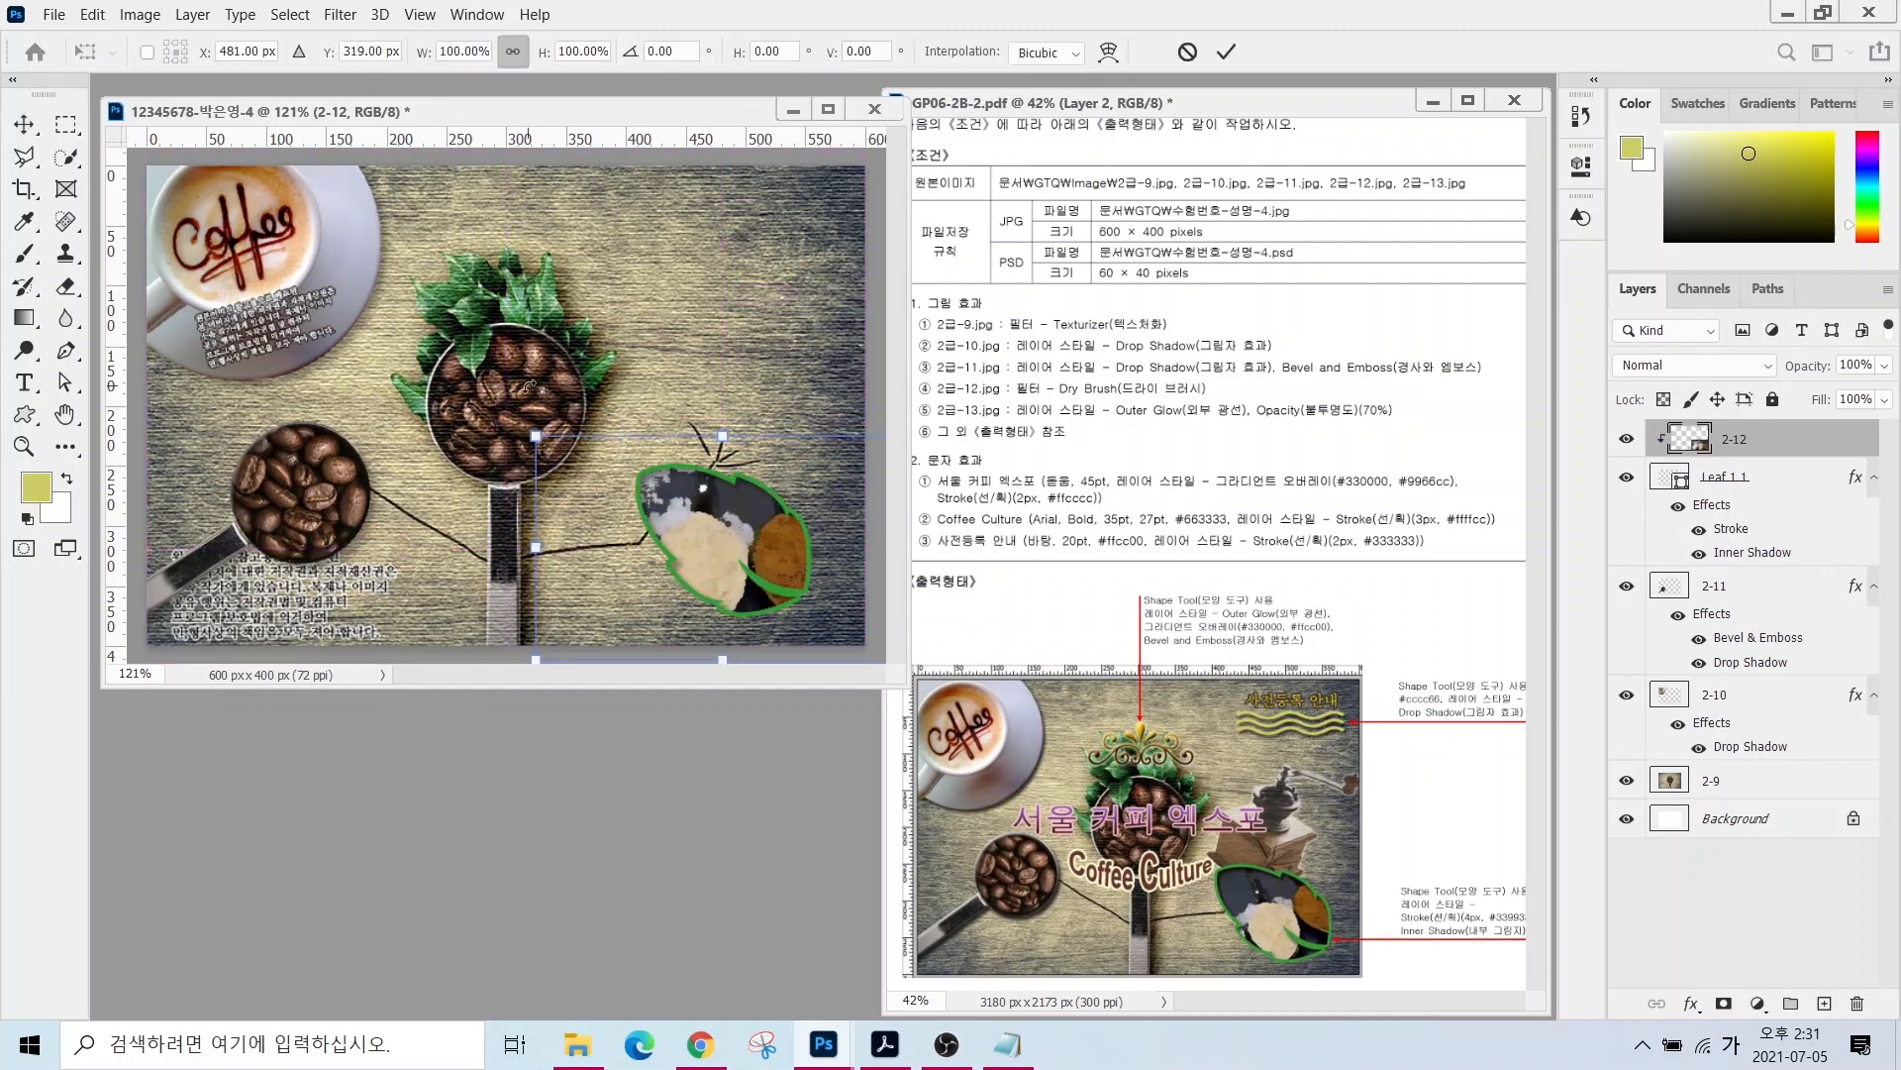
left_click_drag(529, 386, 461, 459)
key("Return")
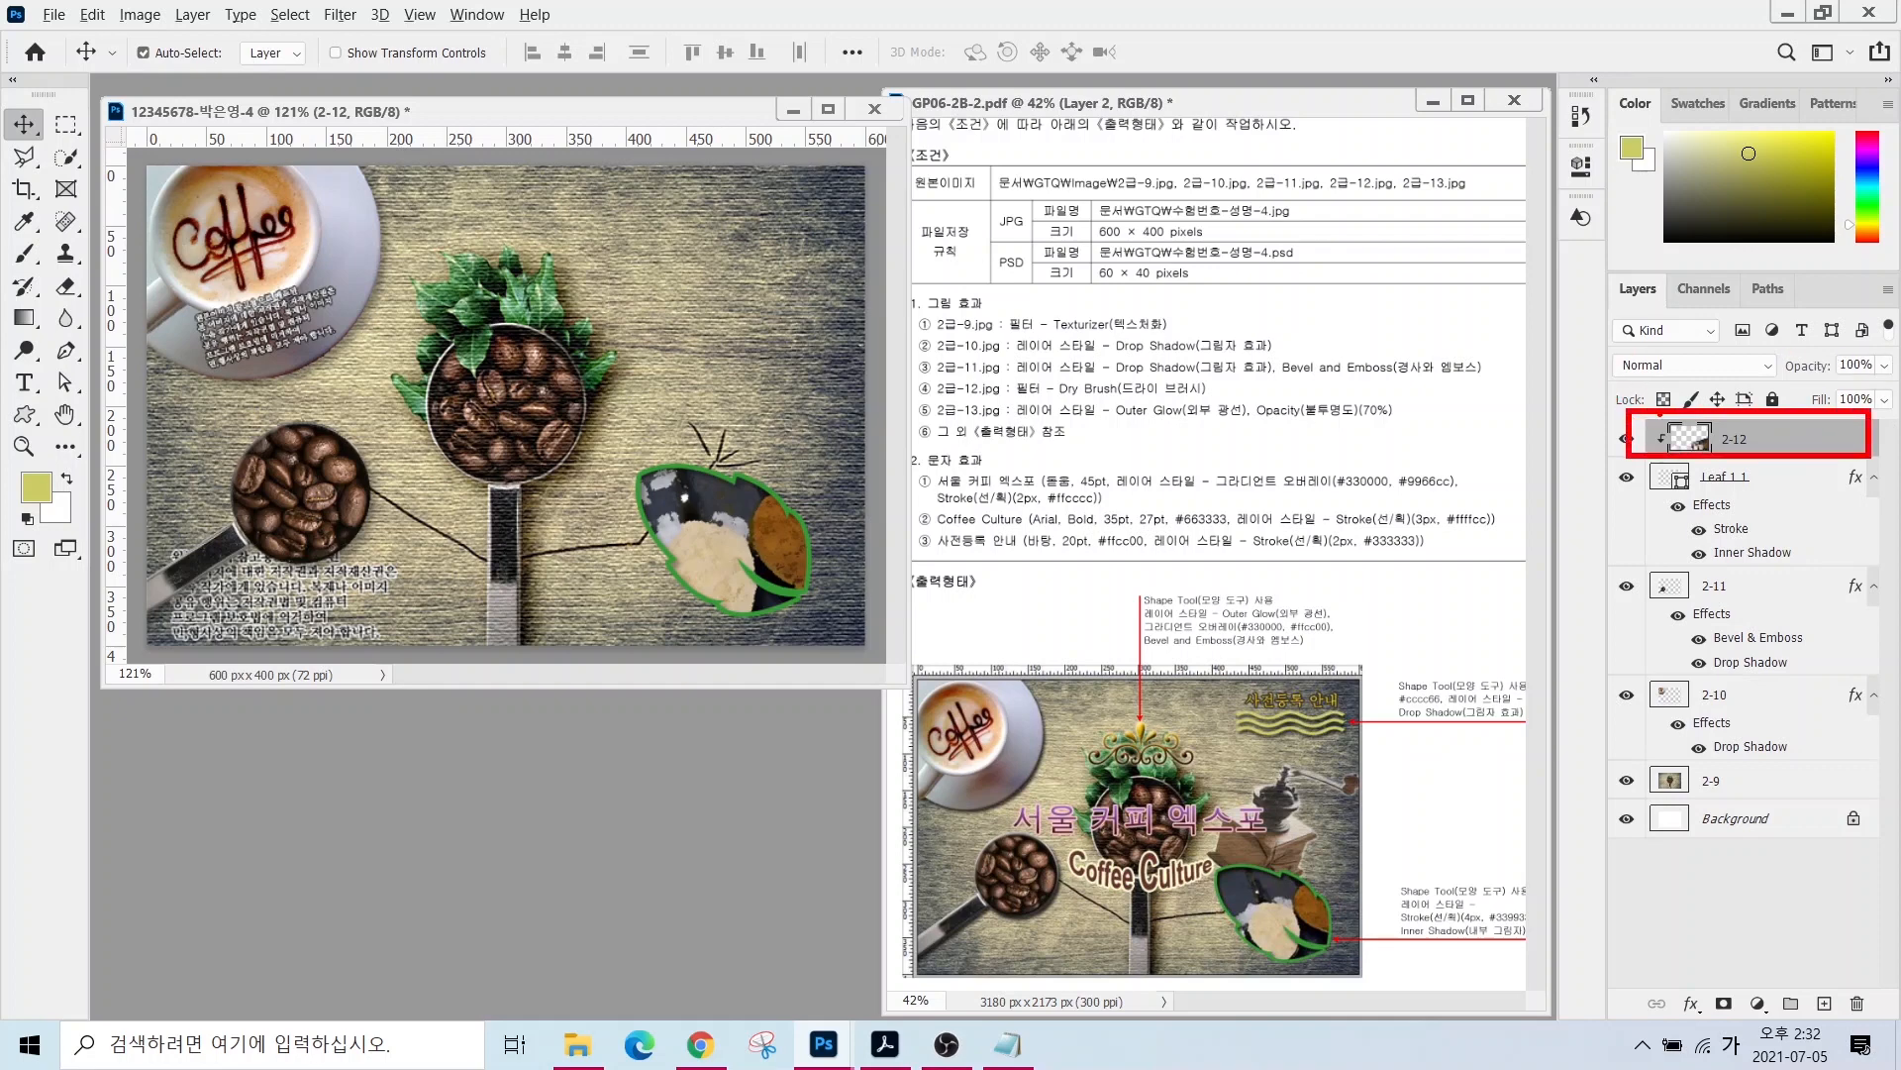
mouse_move(1592, 434)
left_mouse_down()
mouse_move(1651, 376)
mouse_move(1566, 351)
mouse_move(1651, 294)
mouse_move(1557, 295)
mouse_move(1627, 204)
left_mouse_up()
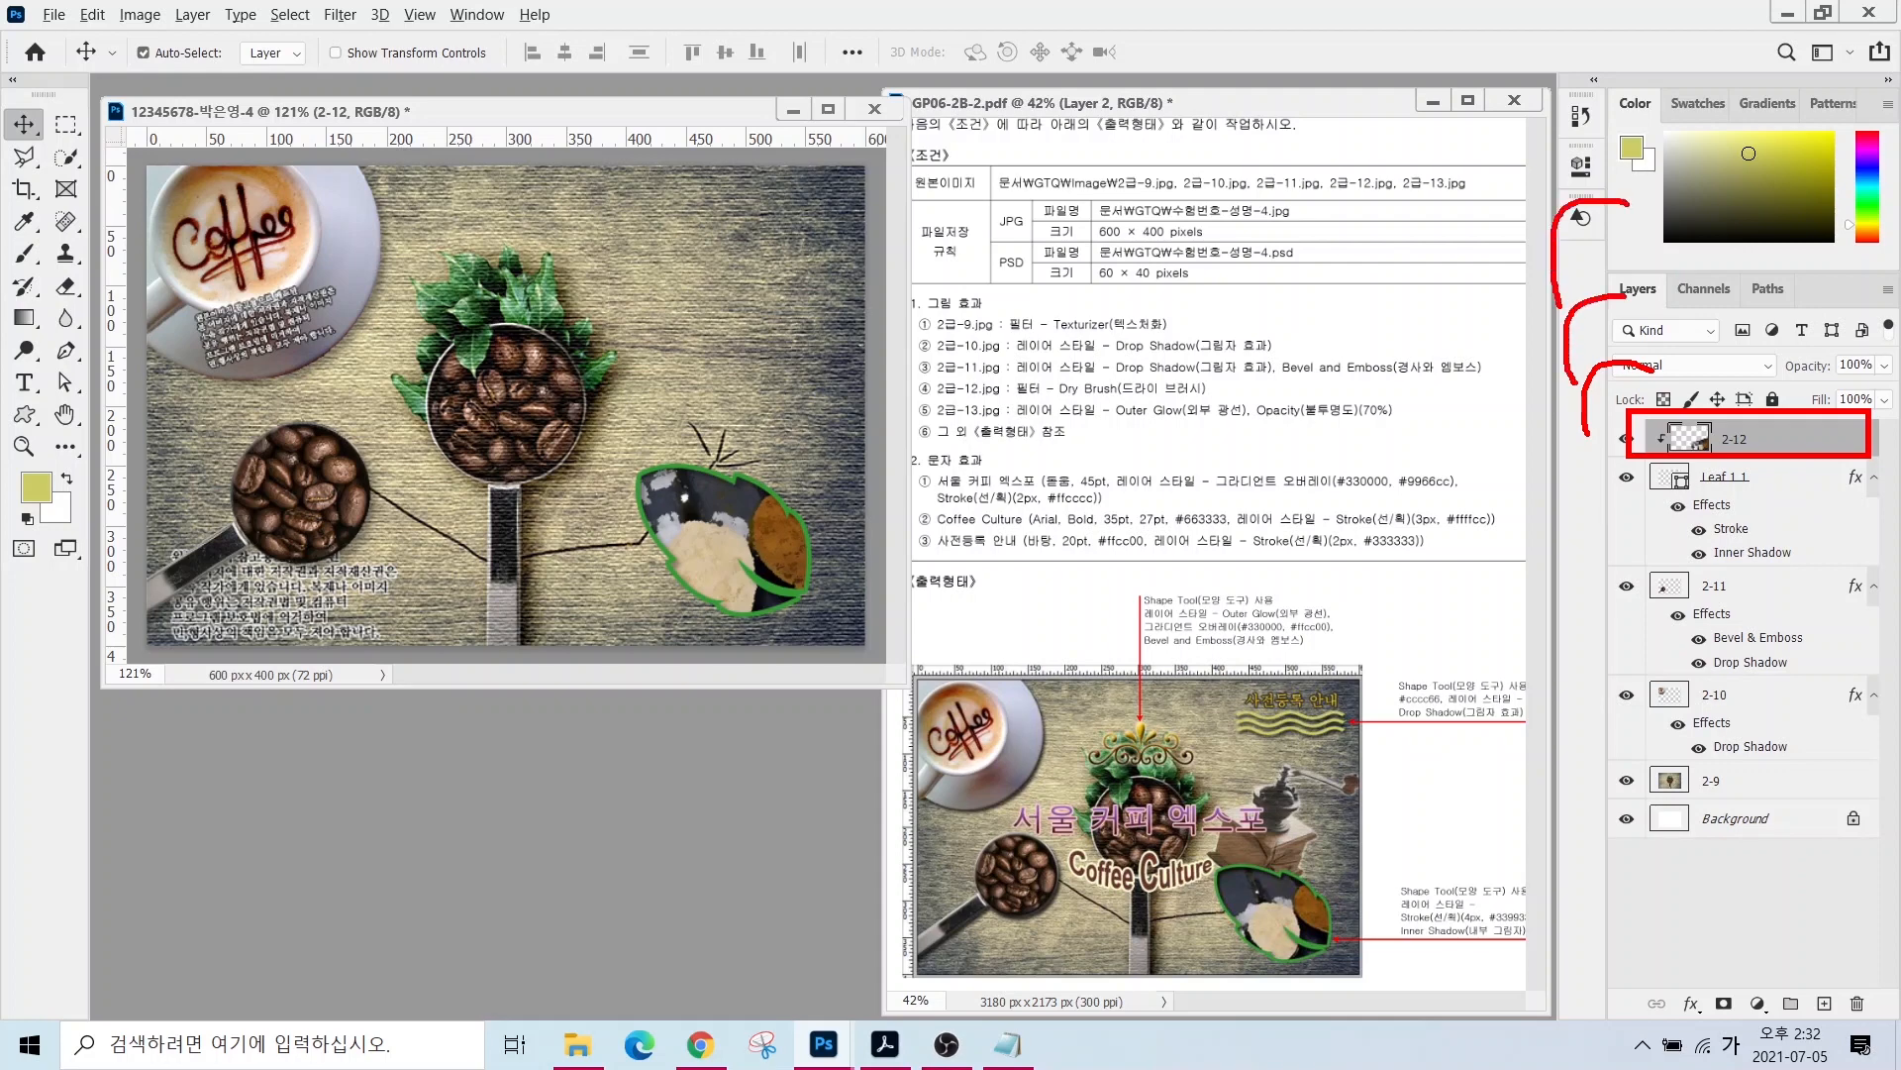
key("Escape")
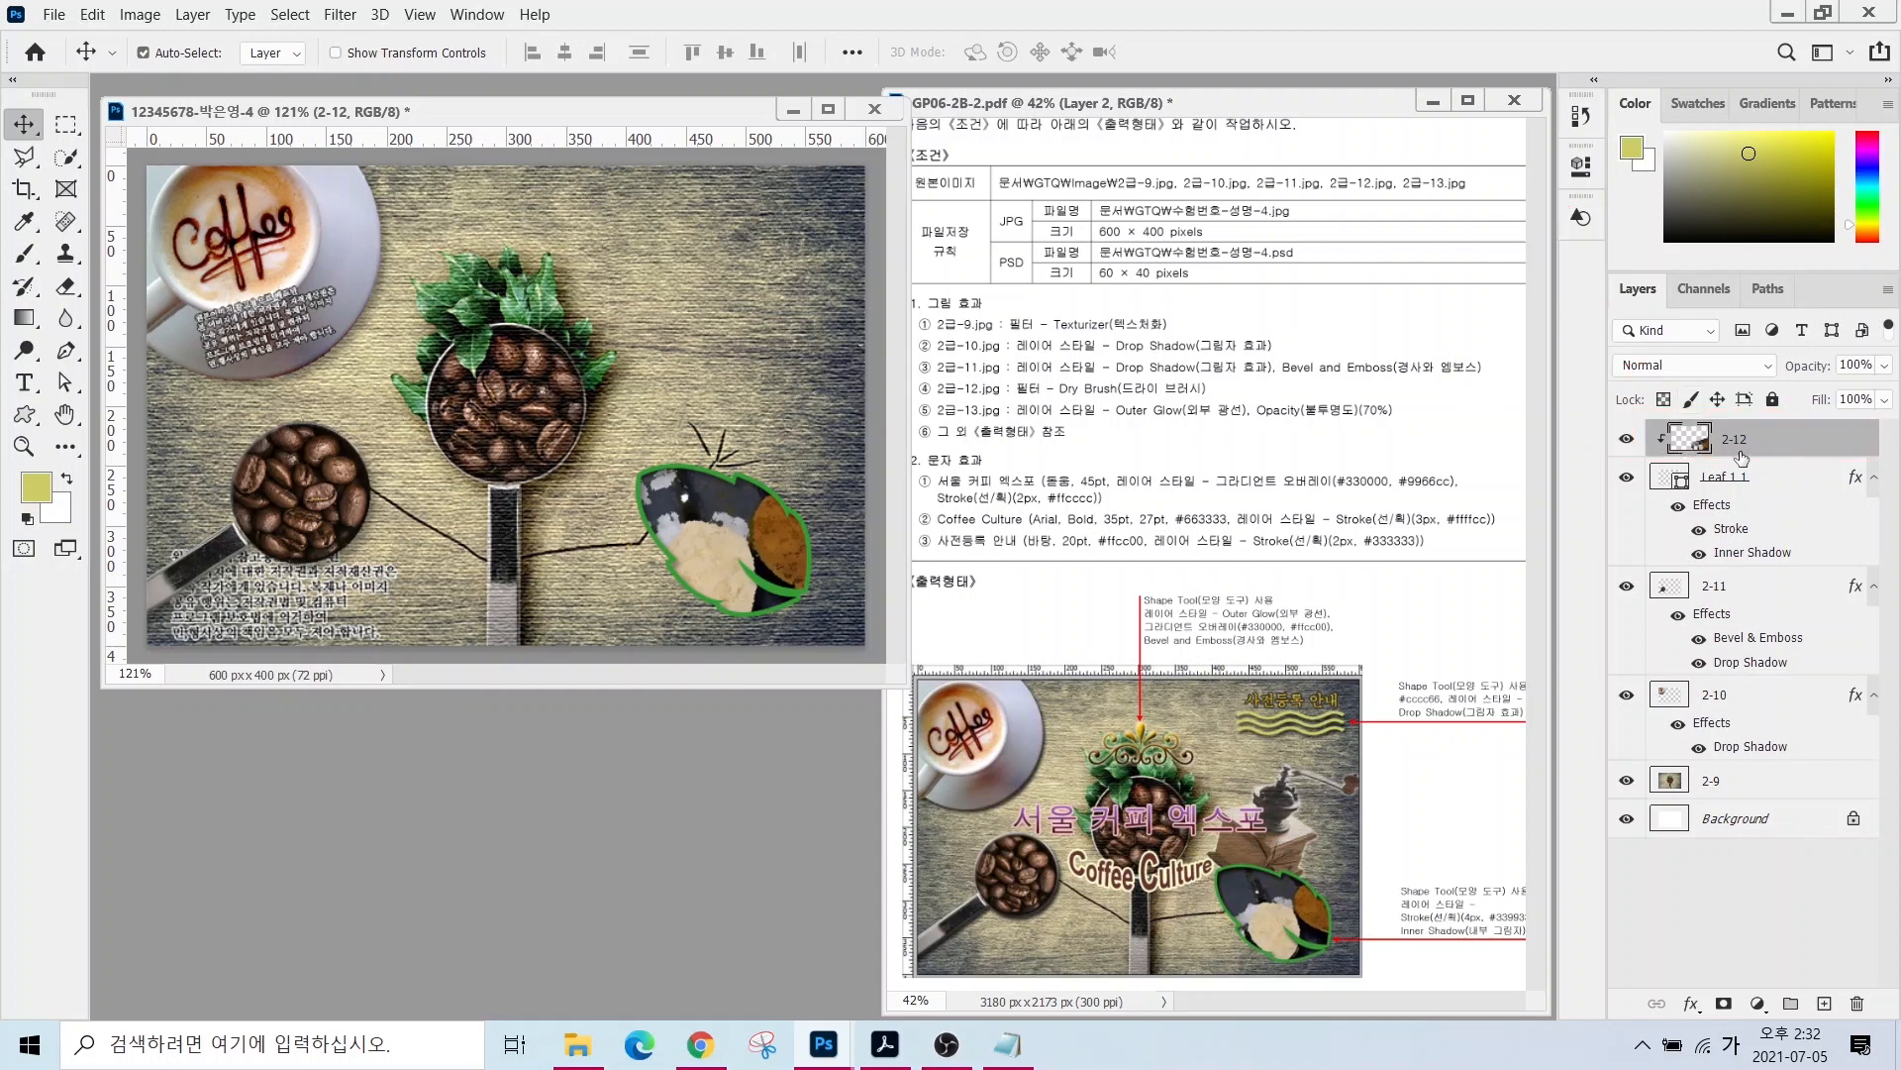
key("ctrl")
- Open 2급-13.jpg and select the coffee grinder by inverting the background selection
double_click(564, 781)
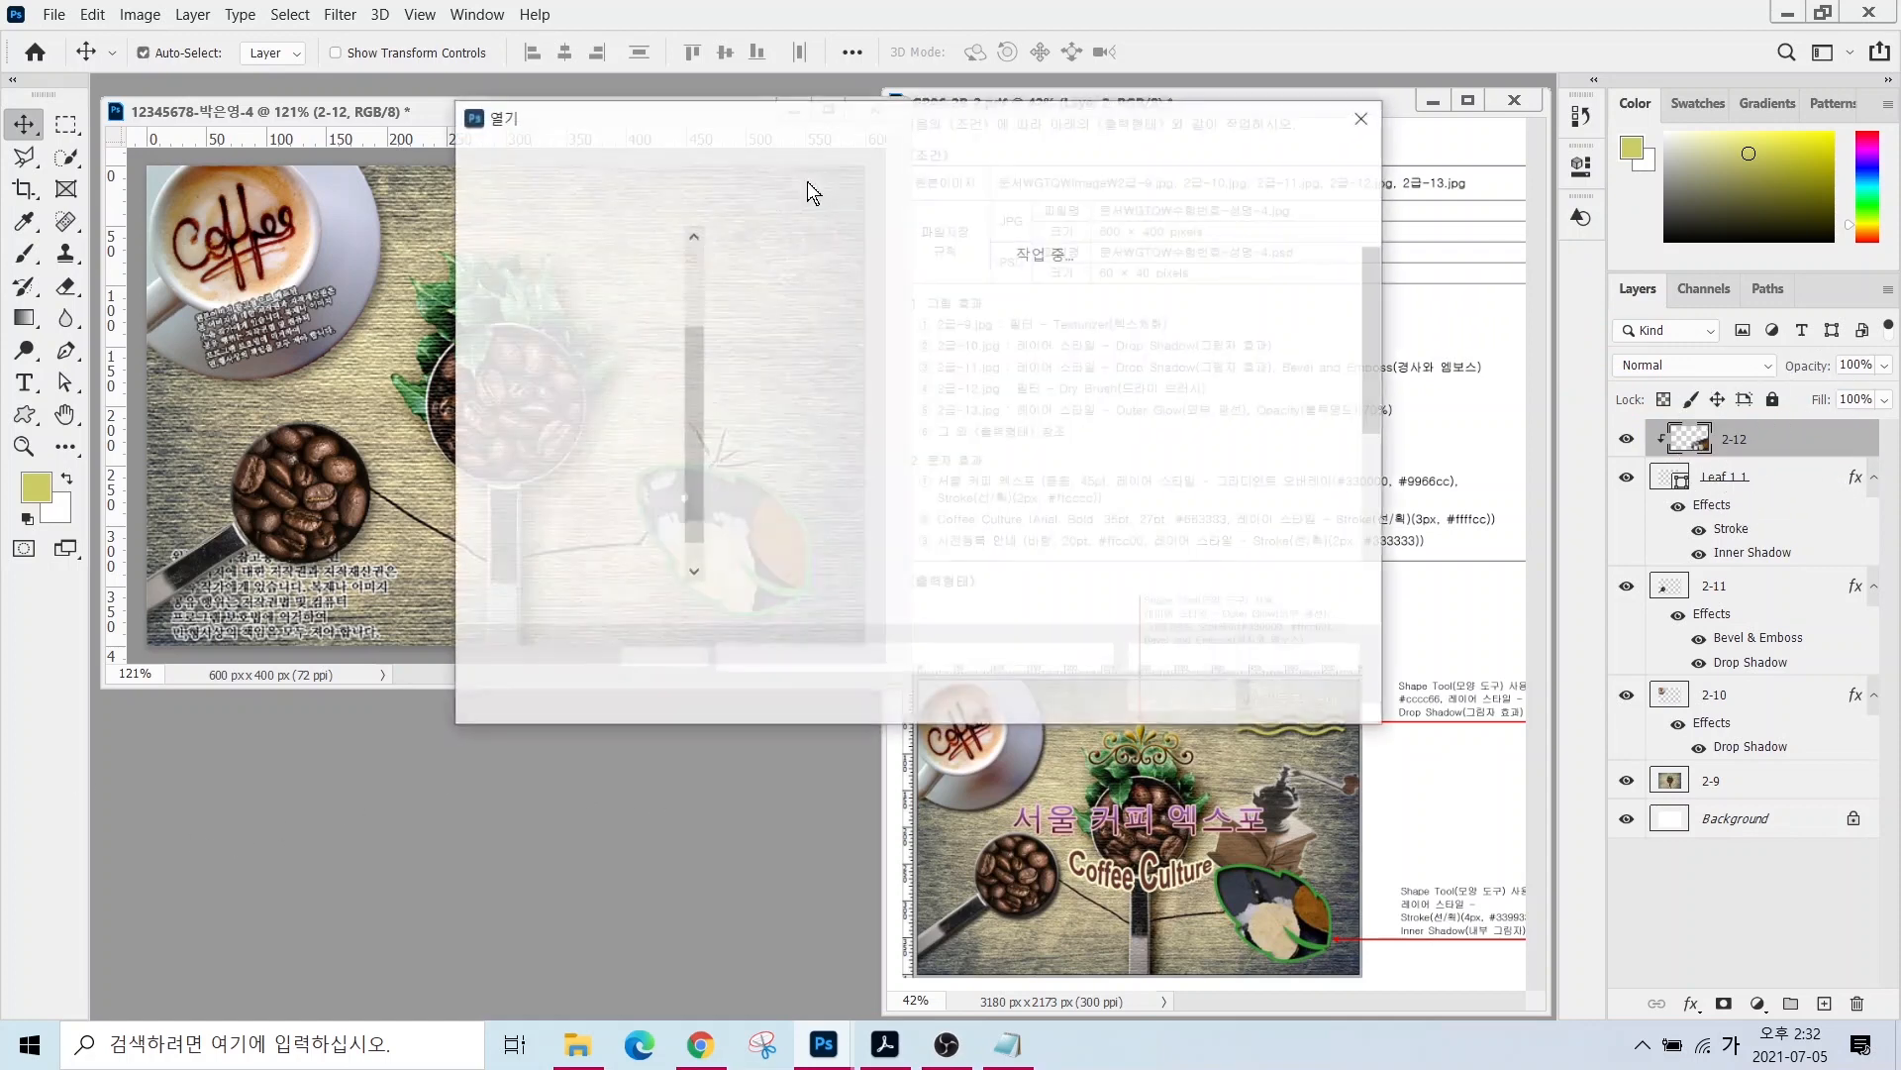
double_click(792, 500)
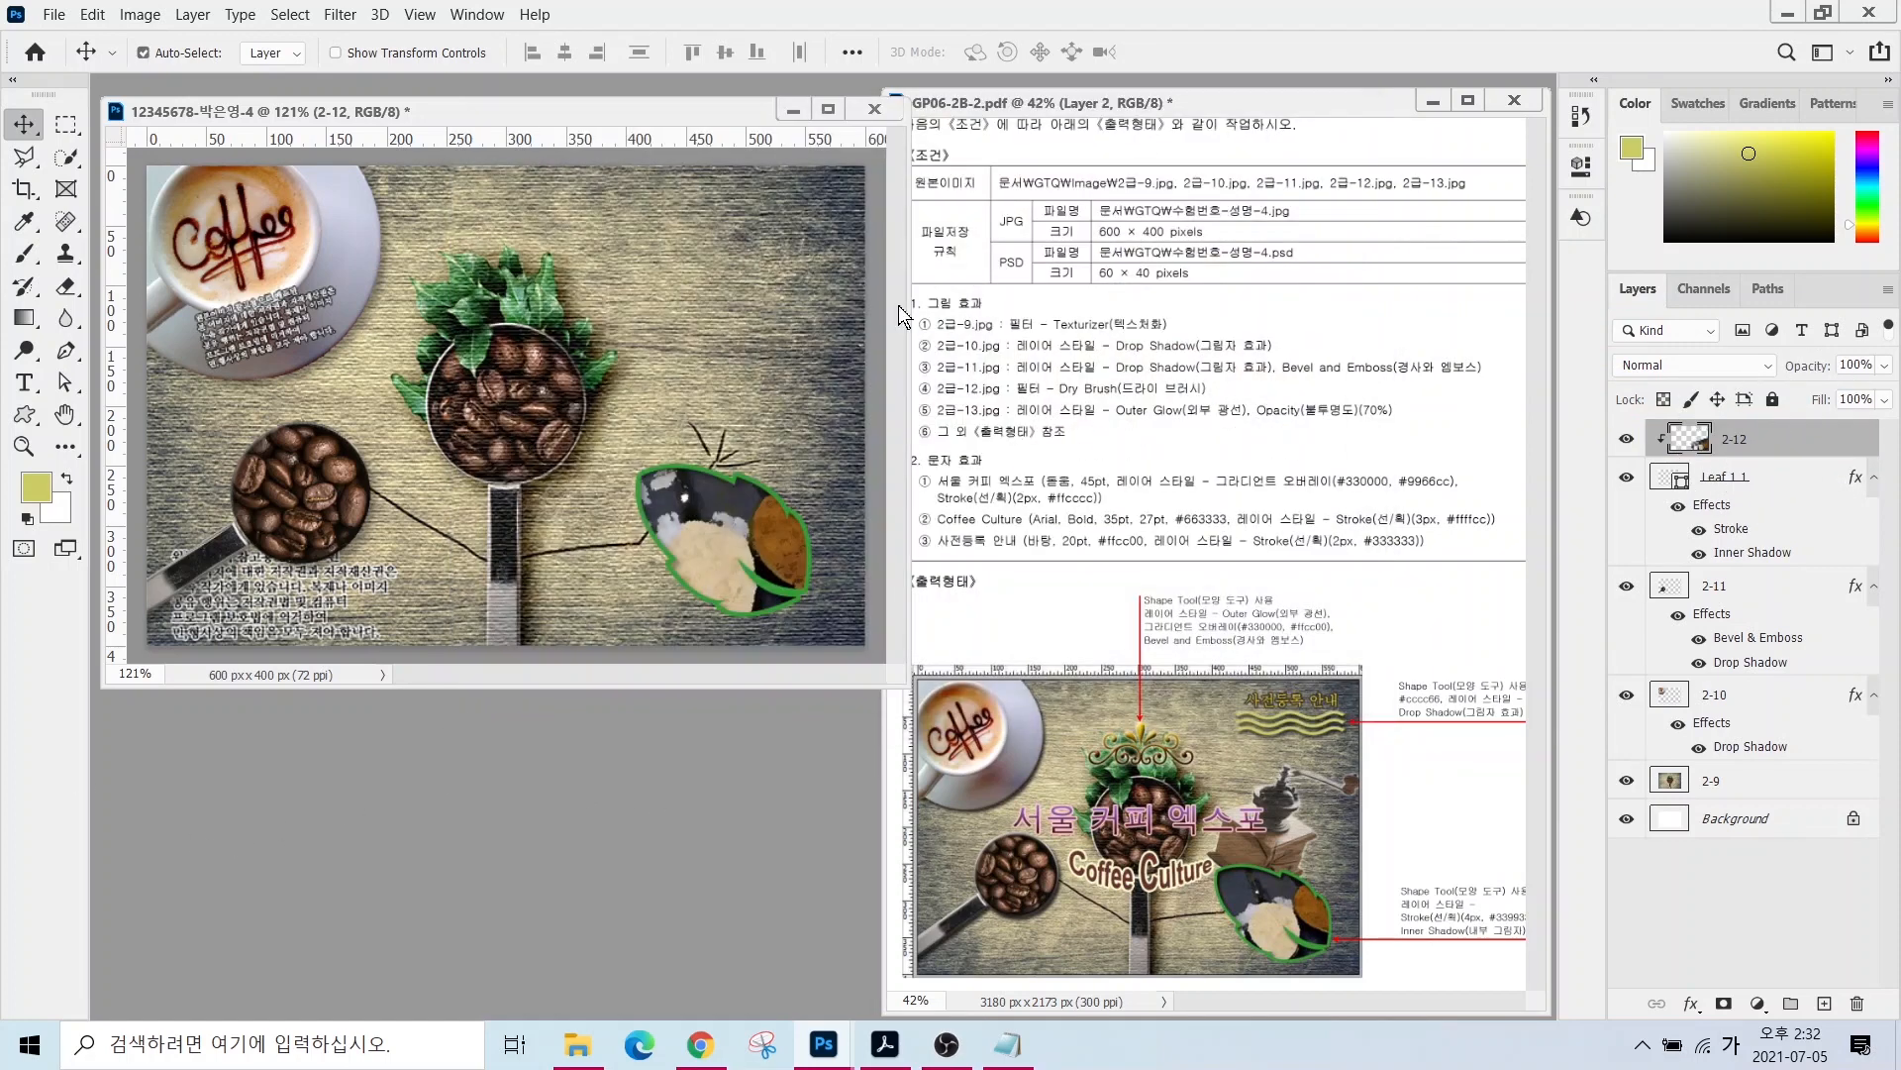
key("w")
left_click(408, 356)
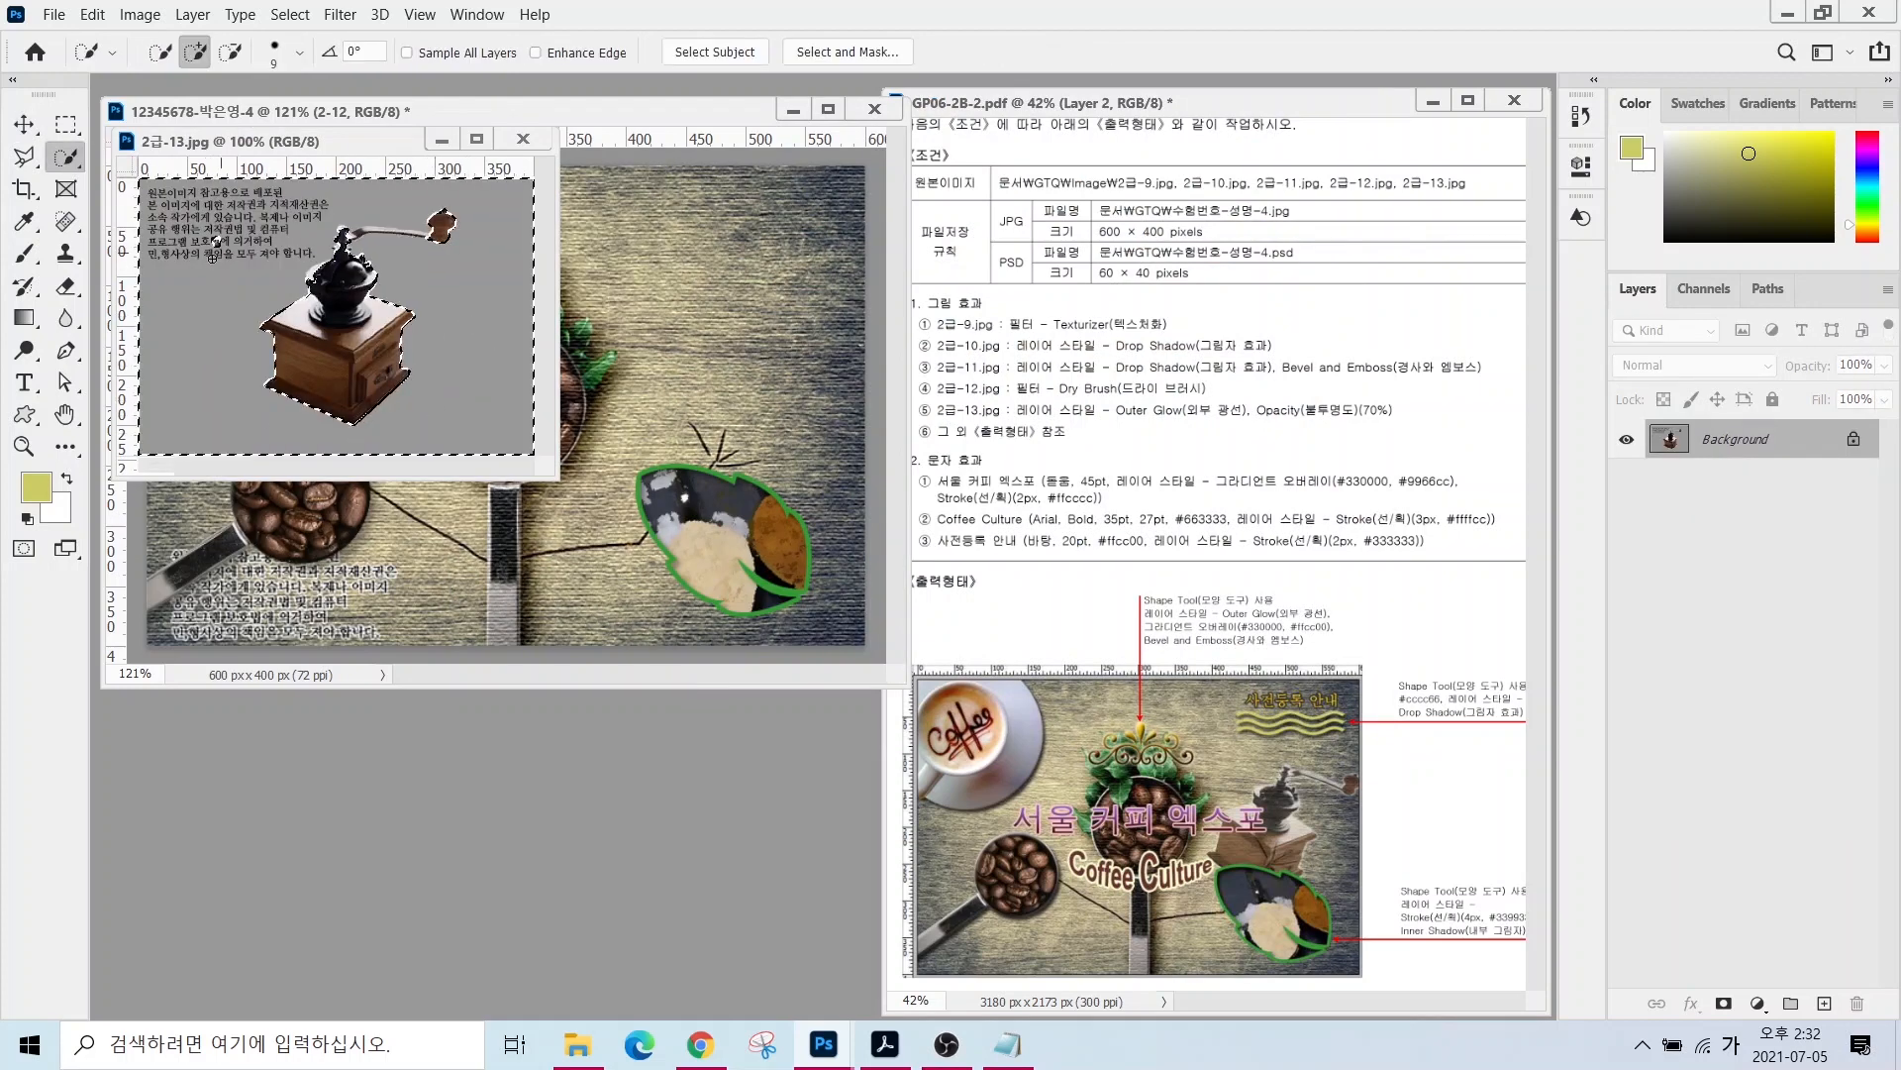
left_click(291, 15)
left_click(308, 108)
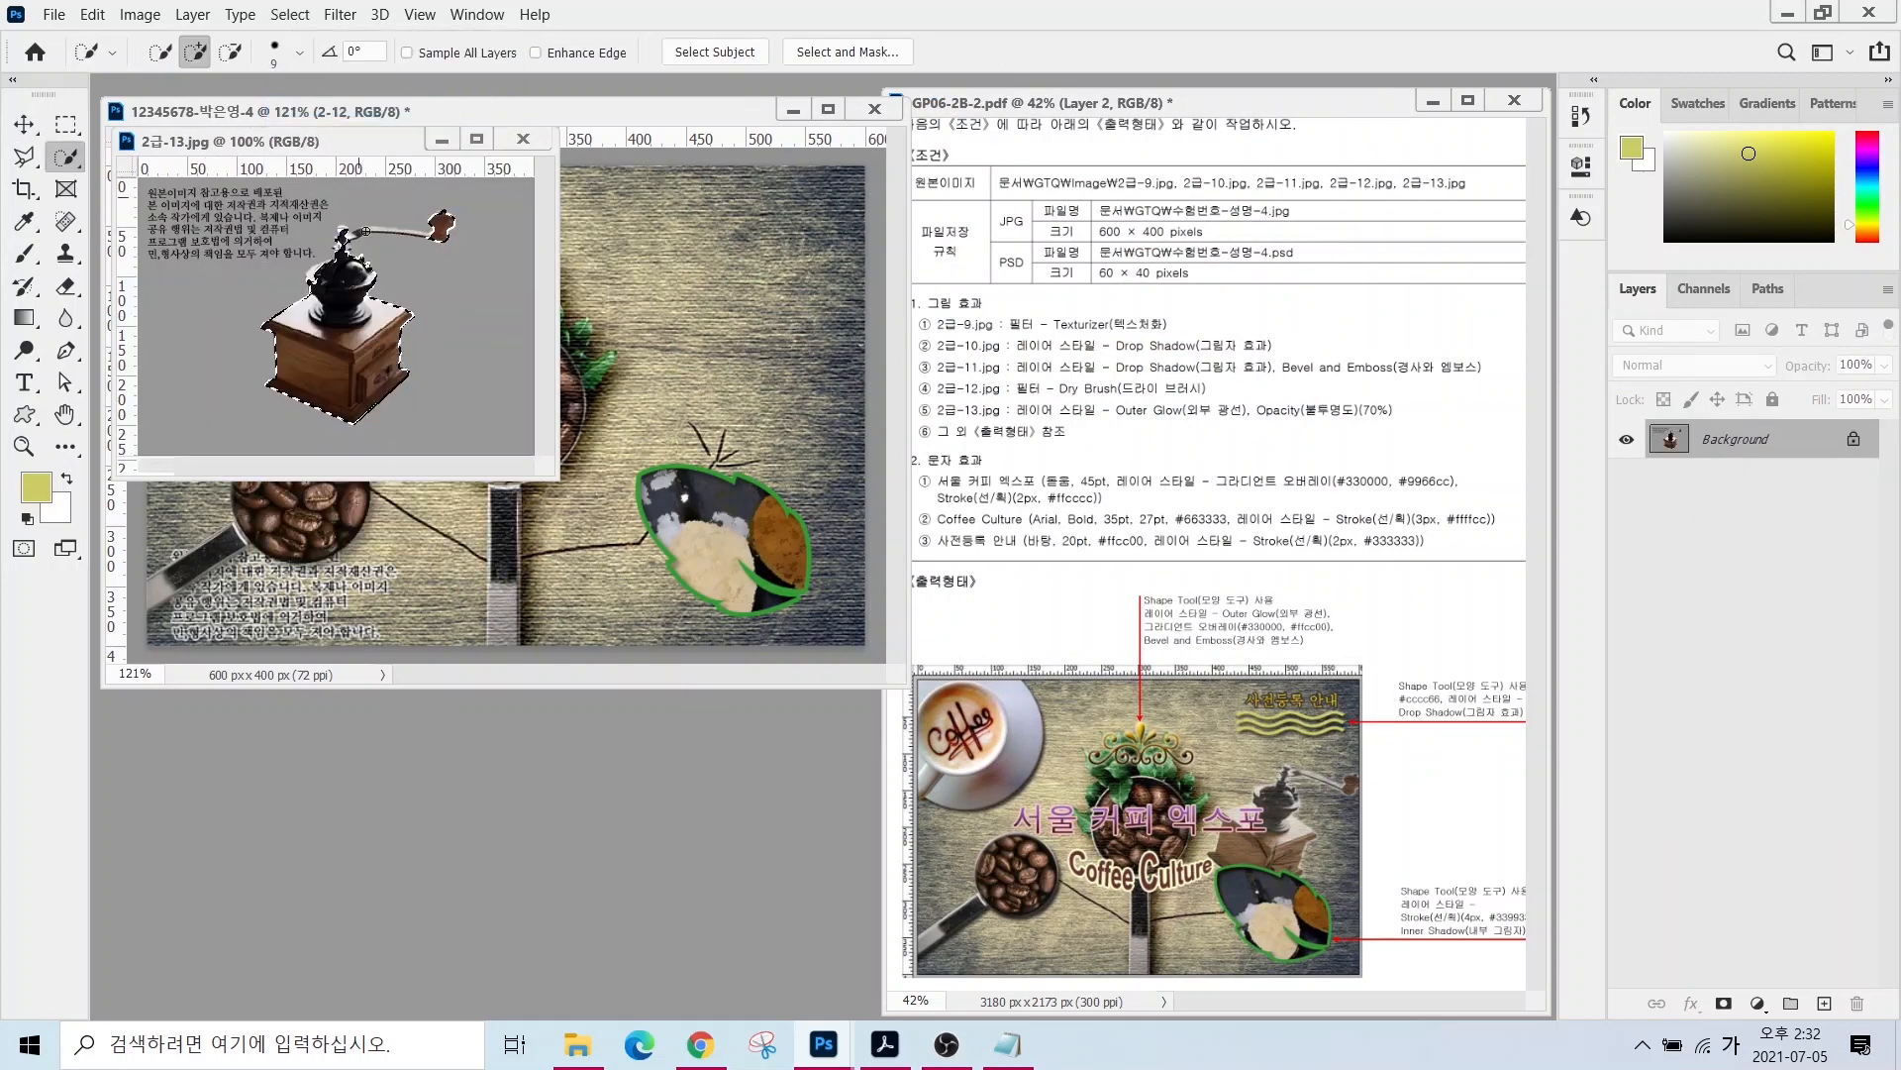
scroll(351, 235, "up", 10)
key("bracketleft")
key("bracketleft")
key("bracketleft")
key("bracketleft")
mouse_move(349, 236)
left_mouse_down()
mouse_move(192, 305)
mouse_move(401, 305)
left_mouse_up()
key("bracketleft")
key("bracketleft")
key("bracketleft")
- Bring the grinder into the composition, scale it to about 83% and position it right
key("v")
left_click_drag(188, 376, 562, 386)
key("ctrl+t")
left_click_drag(721, 276, 681, 320)
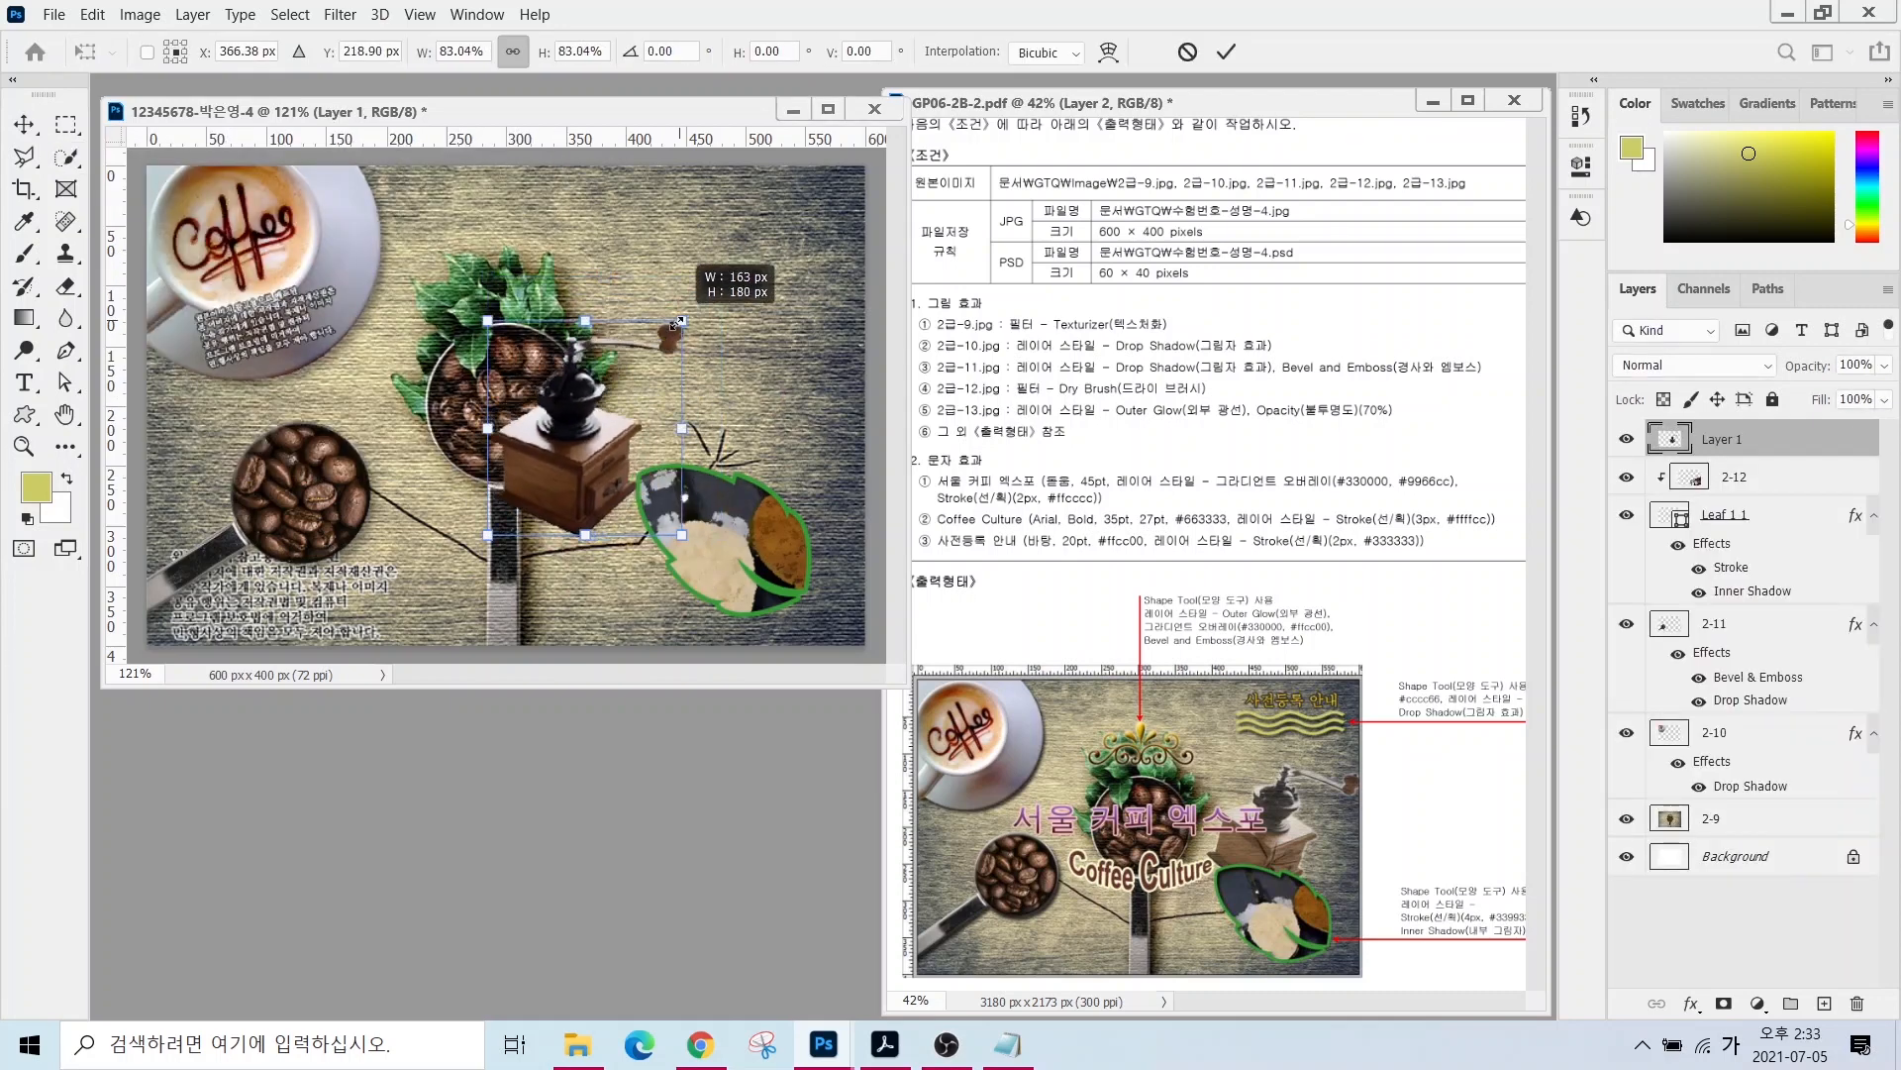
left_click_drag(624, 426, 746, 419)
left_click_drag(804, 312, 832, 275)
left_click_drag(726, 452, 727, 457)
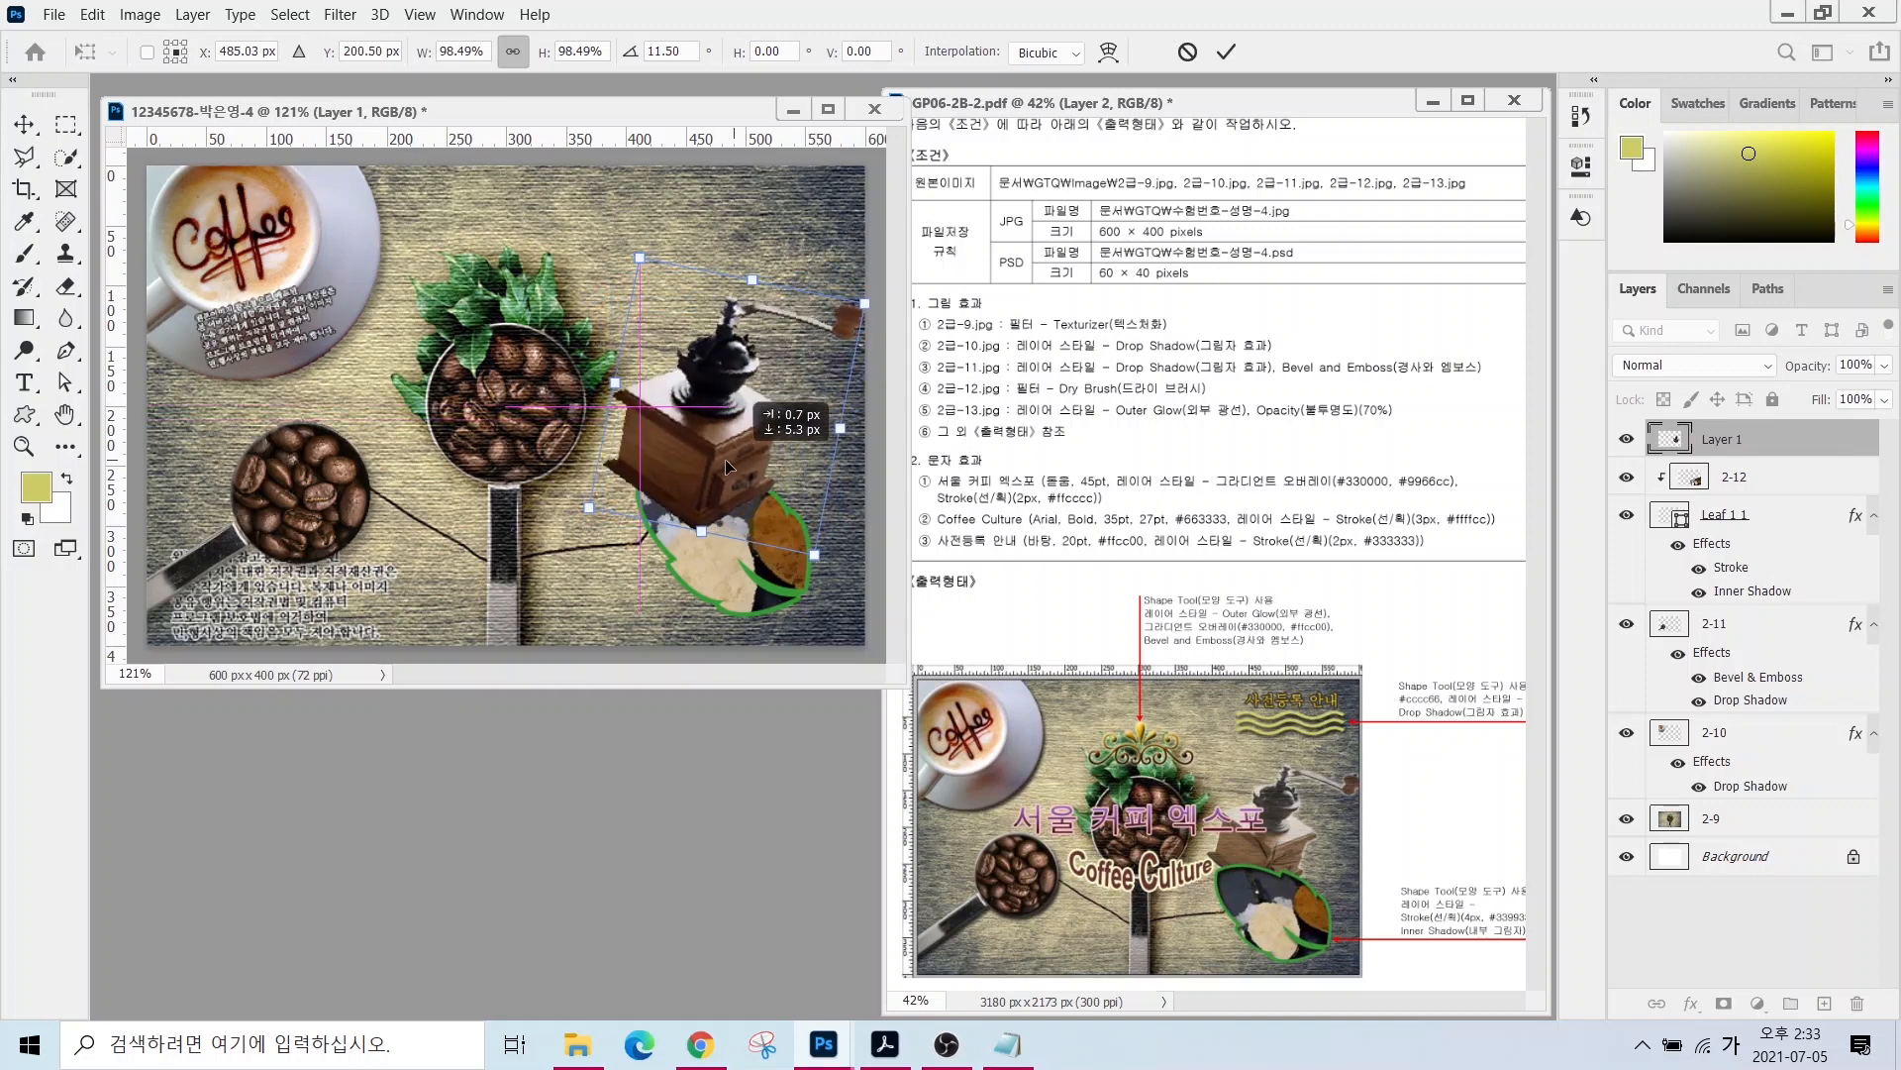
key("Return")
- Rename the grinder layer 2-13, place it below Leaf 1 1, and set 70% opacity
double_click(1724, 437)
type("2-13")
key("Return")
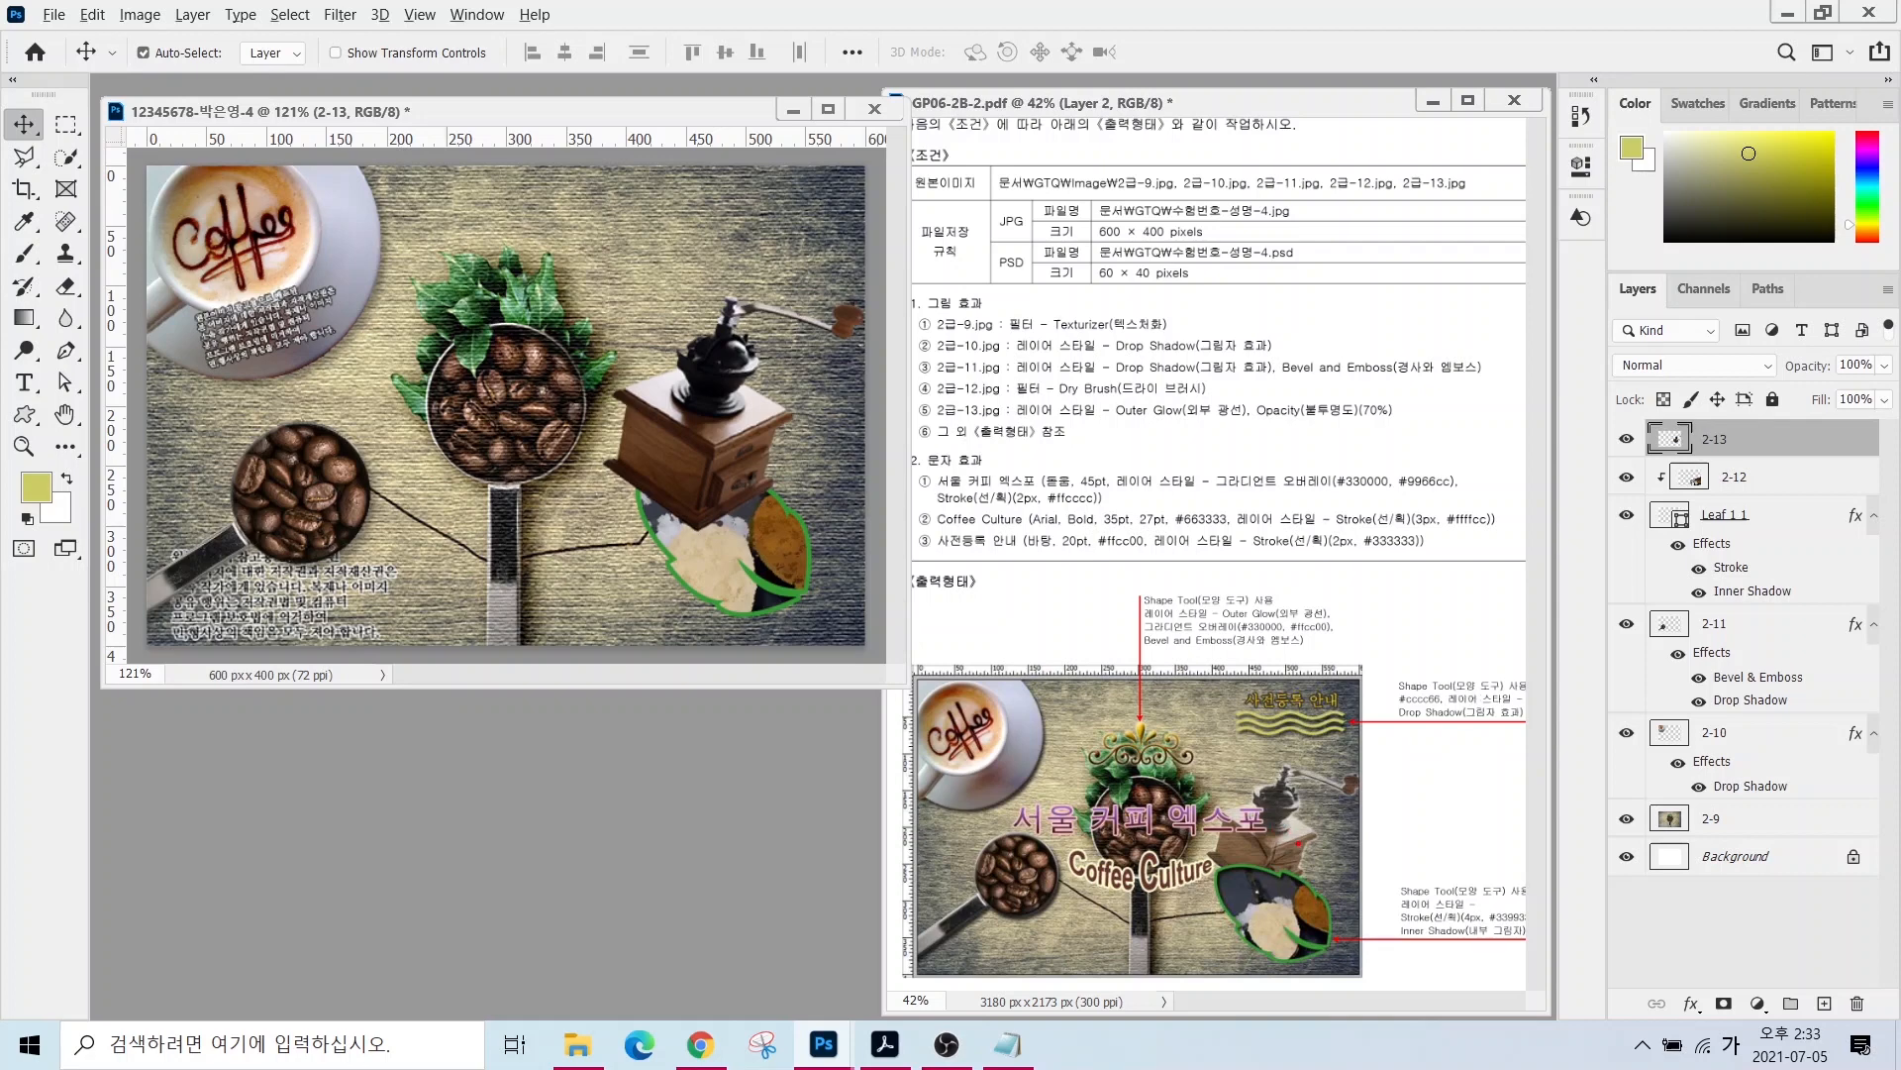
left_click_drag(1298, 842, 1456, 806)
key("Escape")
left_click_drag(1769, 430, 1768, 597)
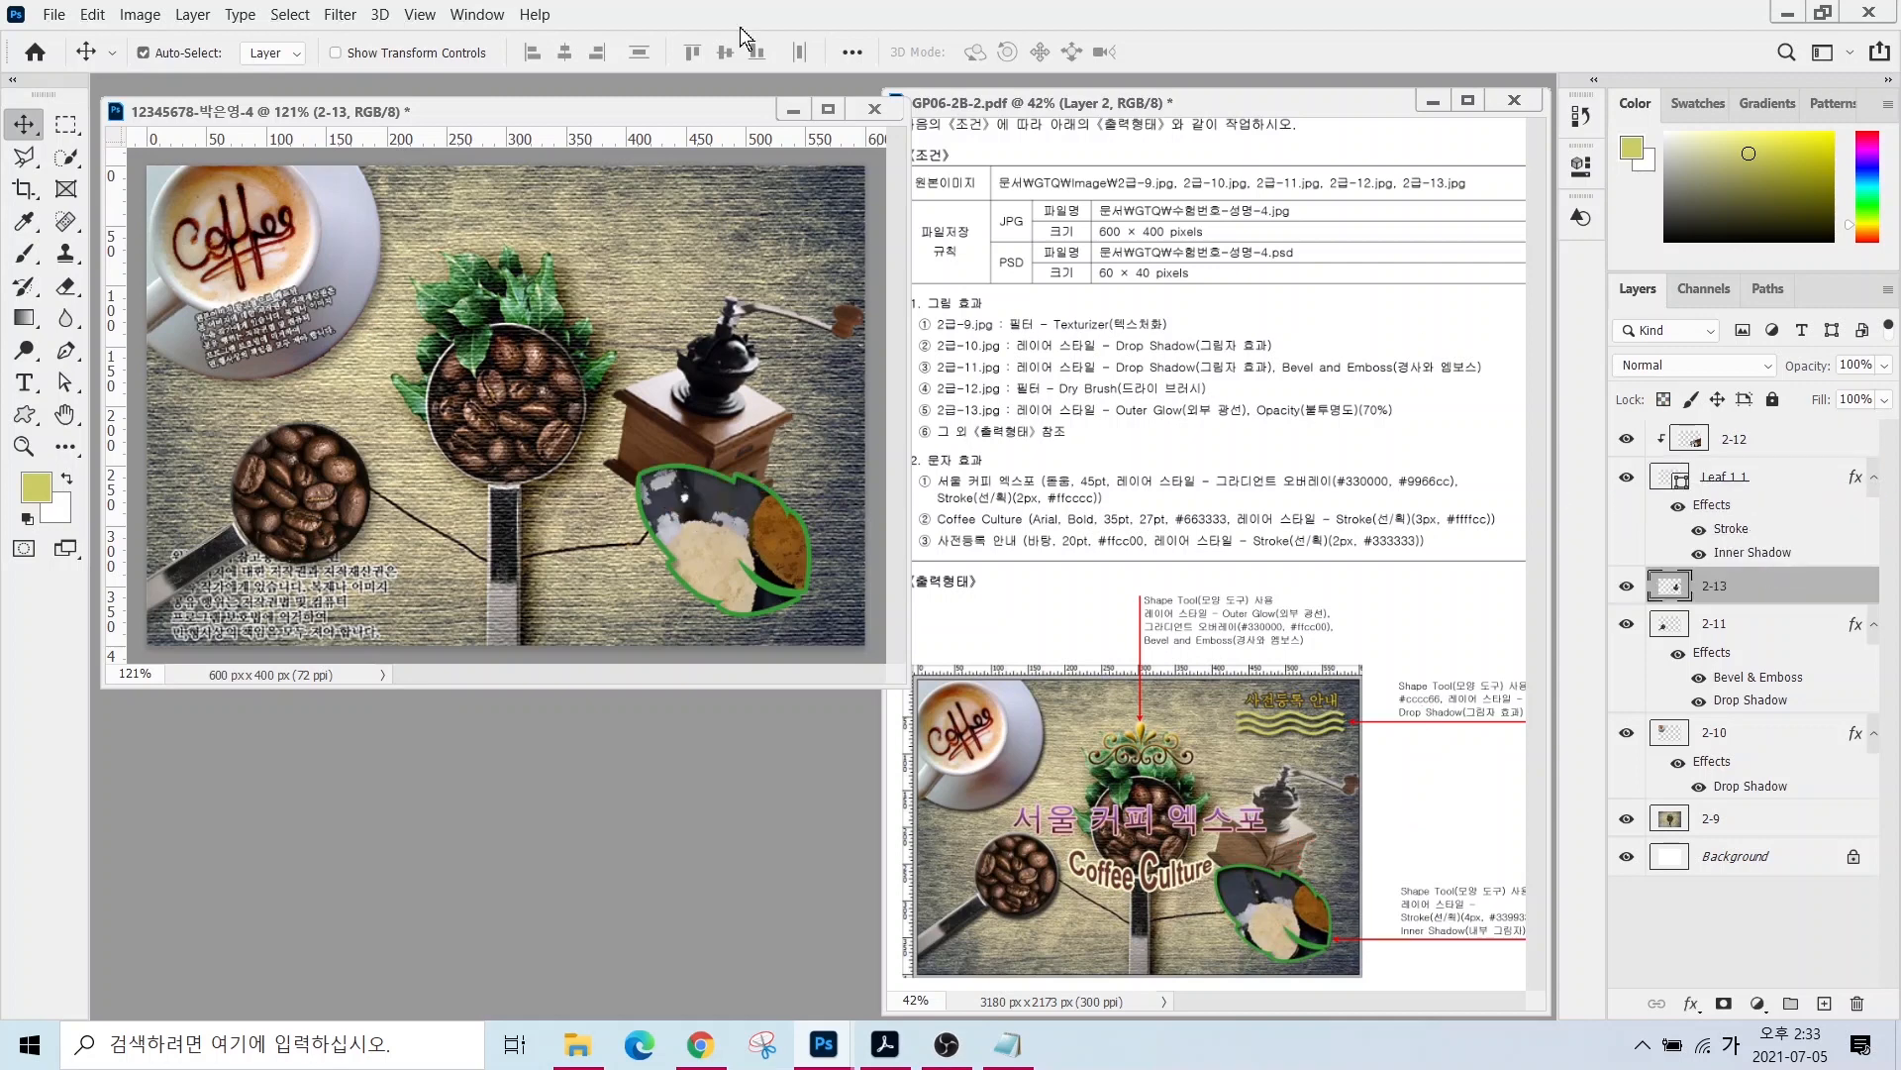
left_click(1854, 366)
type("70")
key("Return")
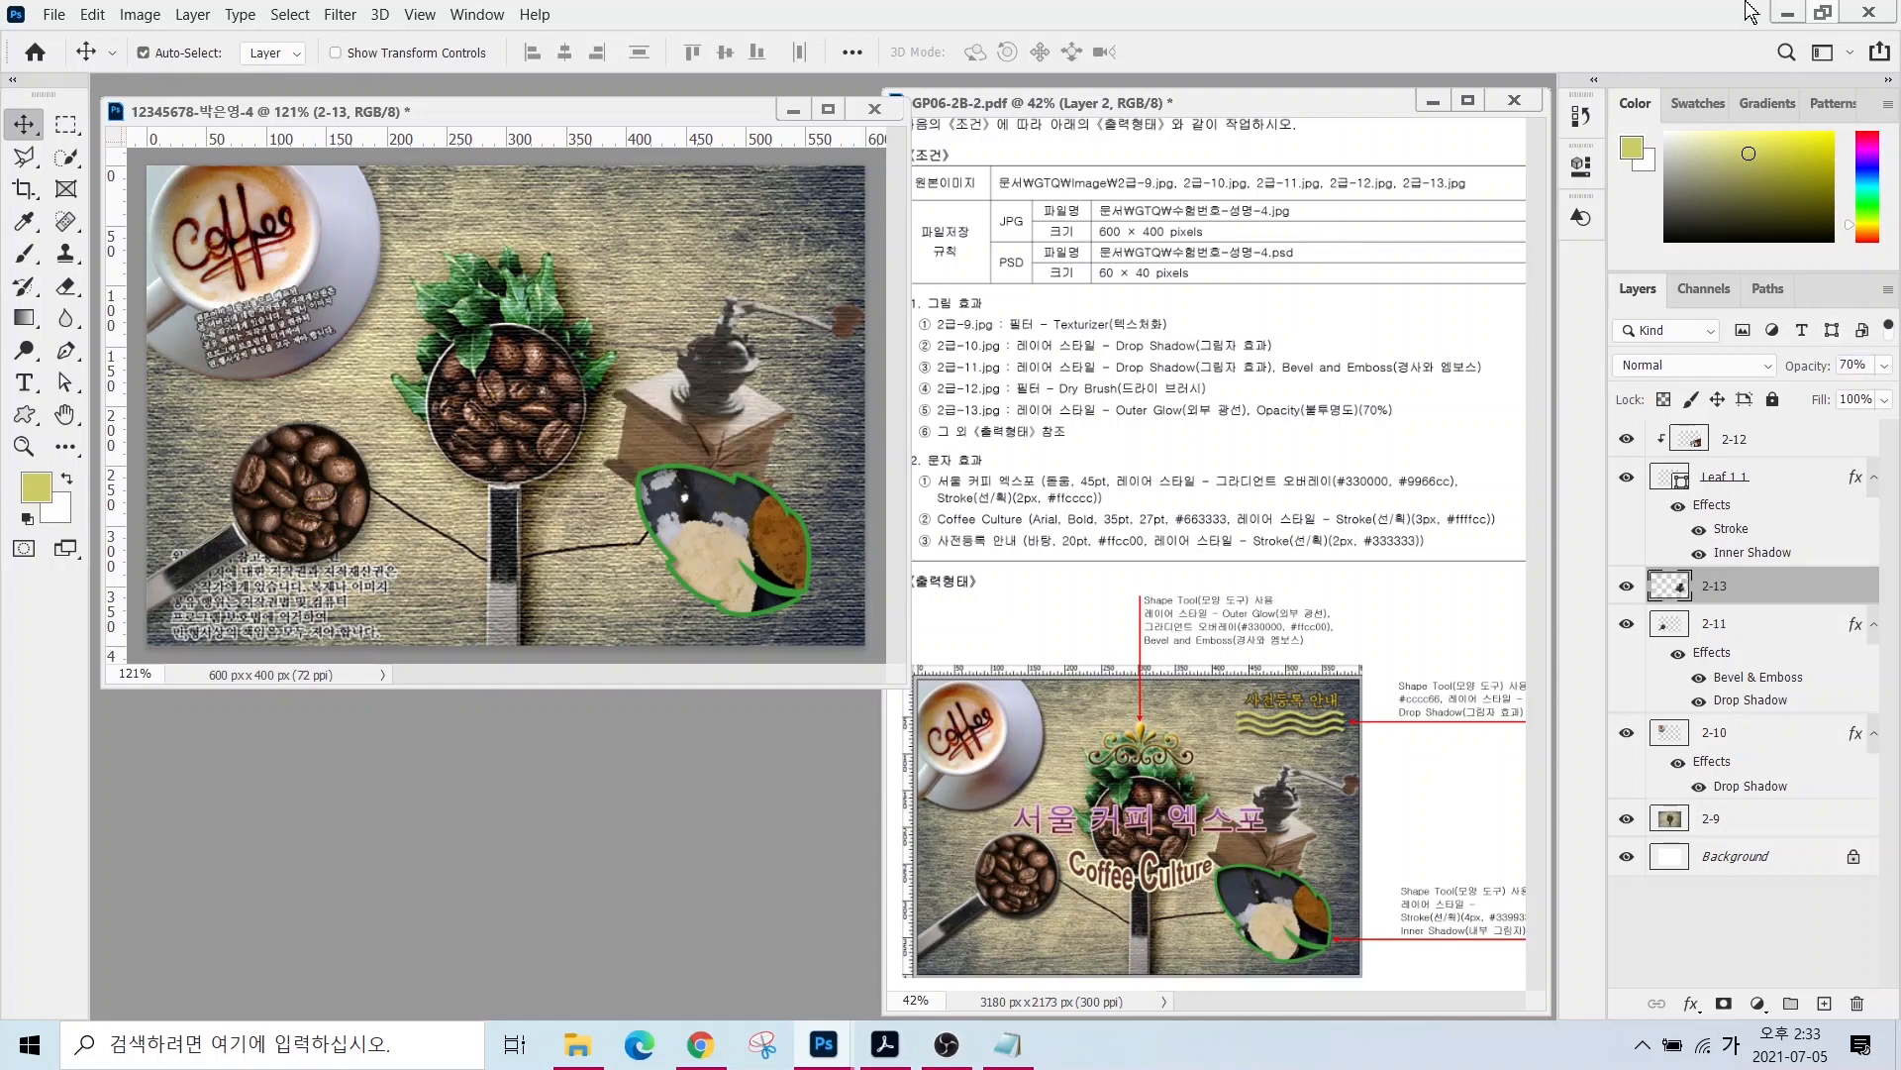
left_click(1706, 431)
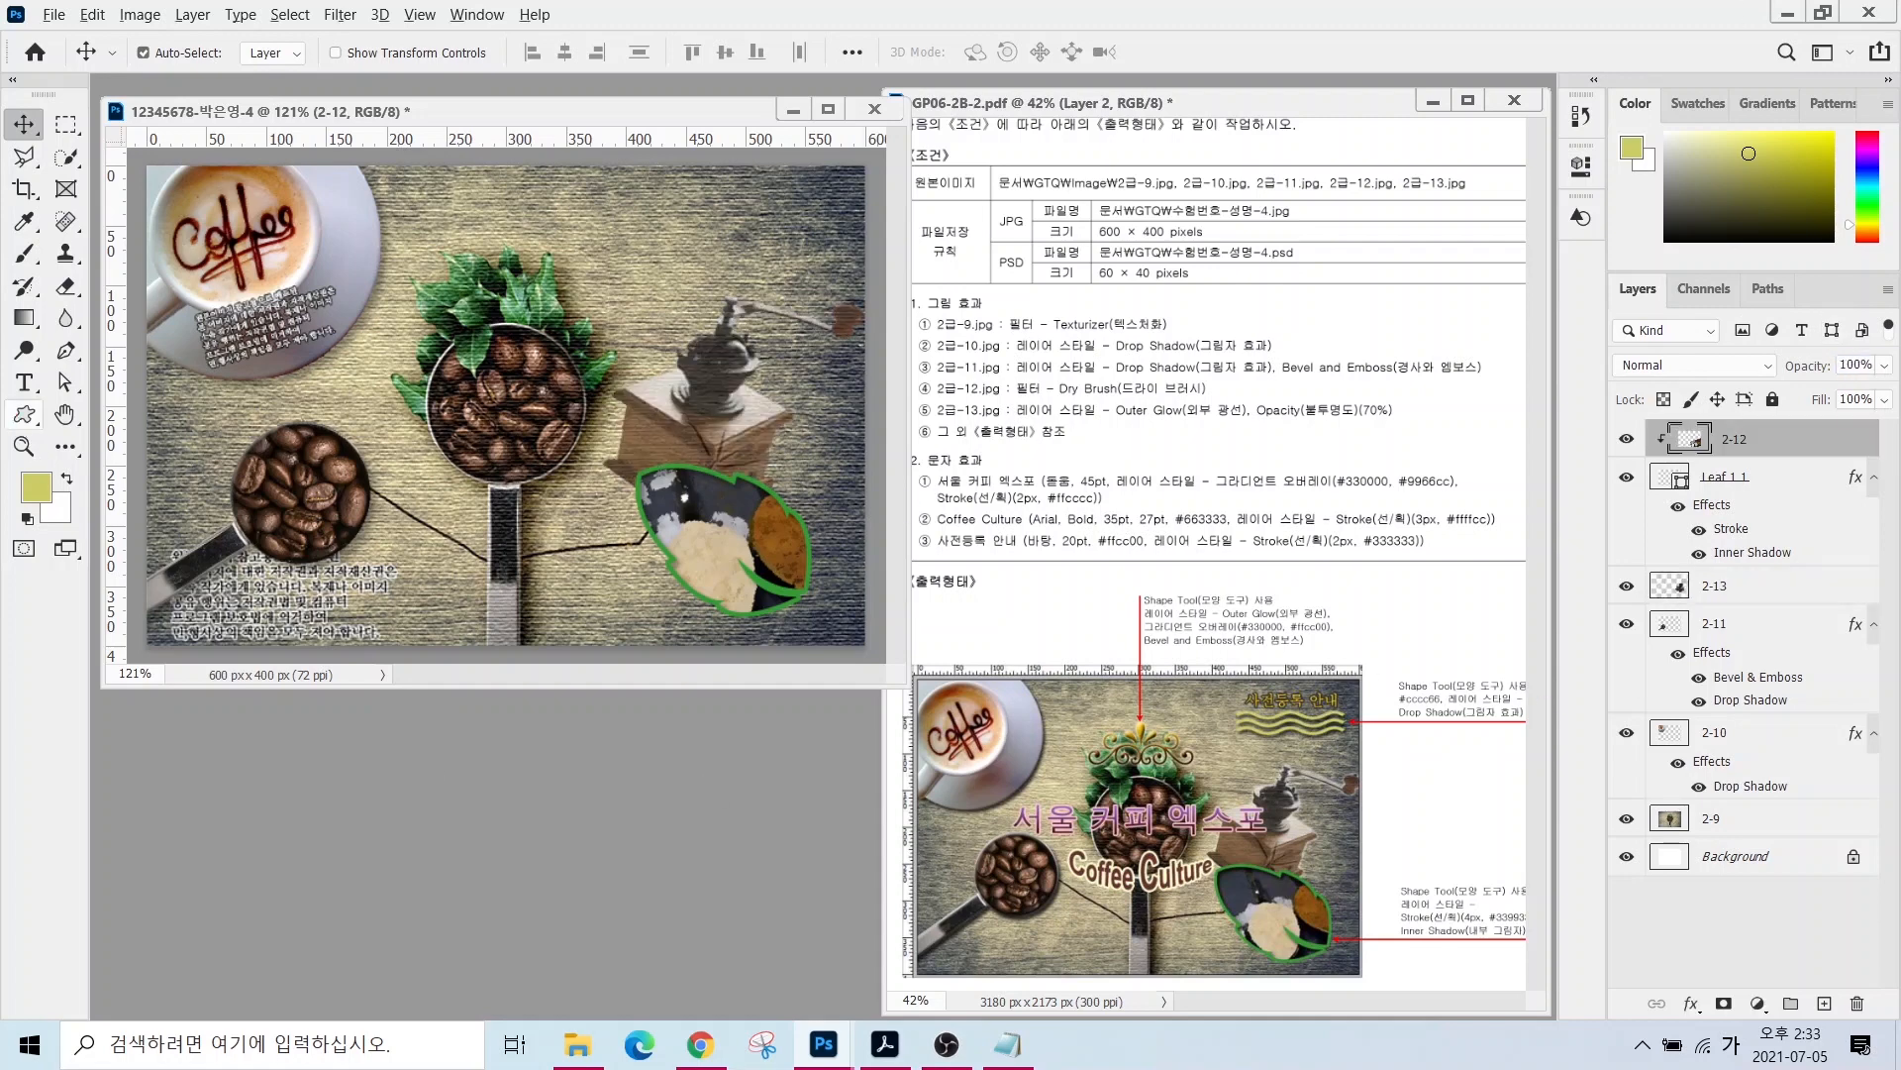
- Draw a Waves custom shape near the top right of the canvas
left_click_drag(1276, 712, 1237, 645)
left_click_drag(1140, 746, 1062, 638)
left_click(24, 414)
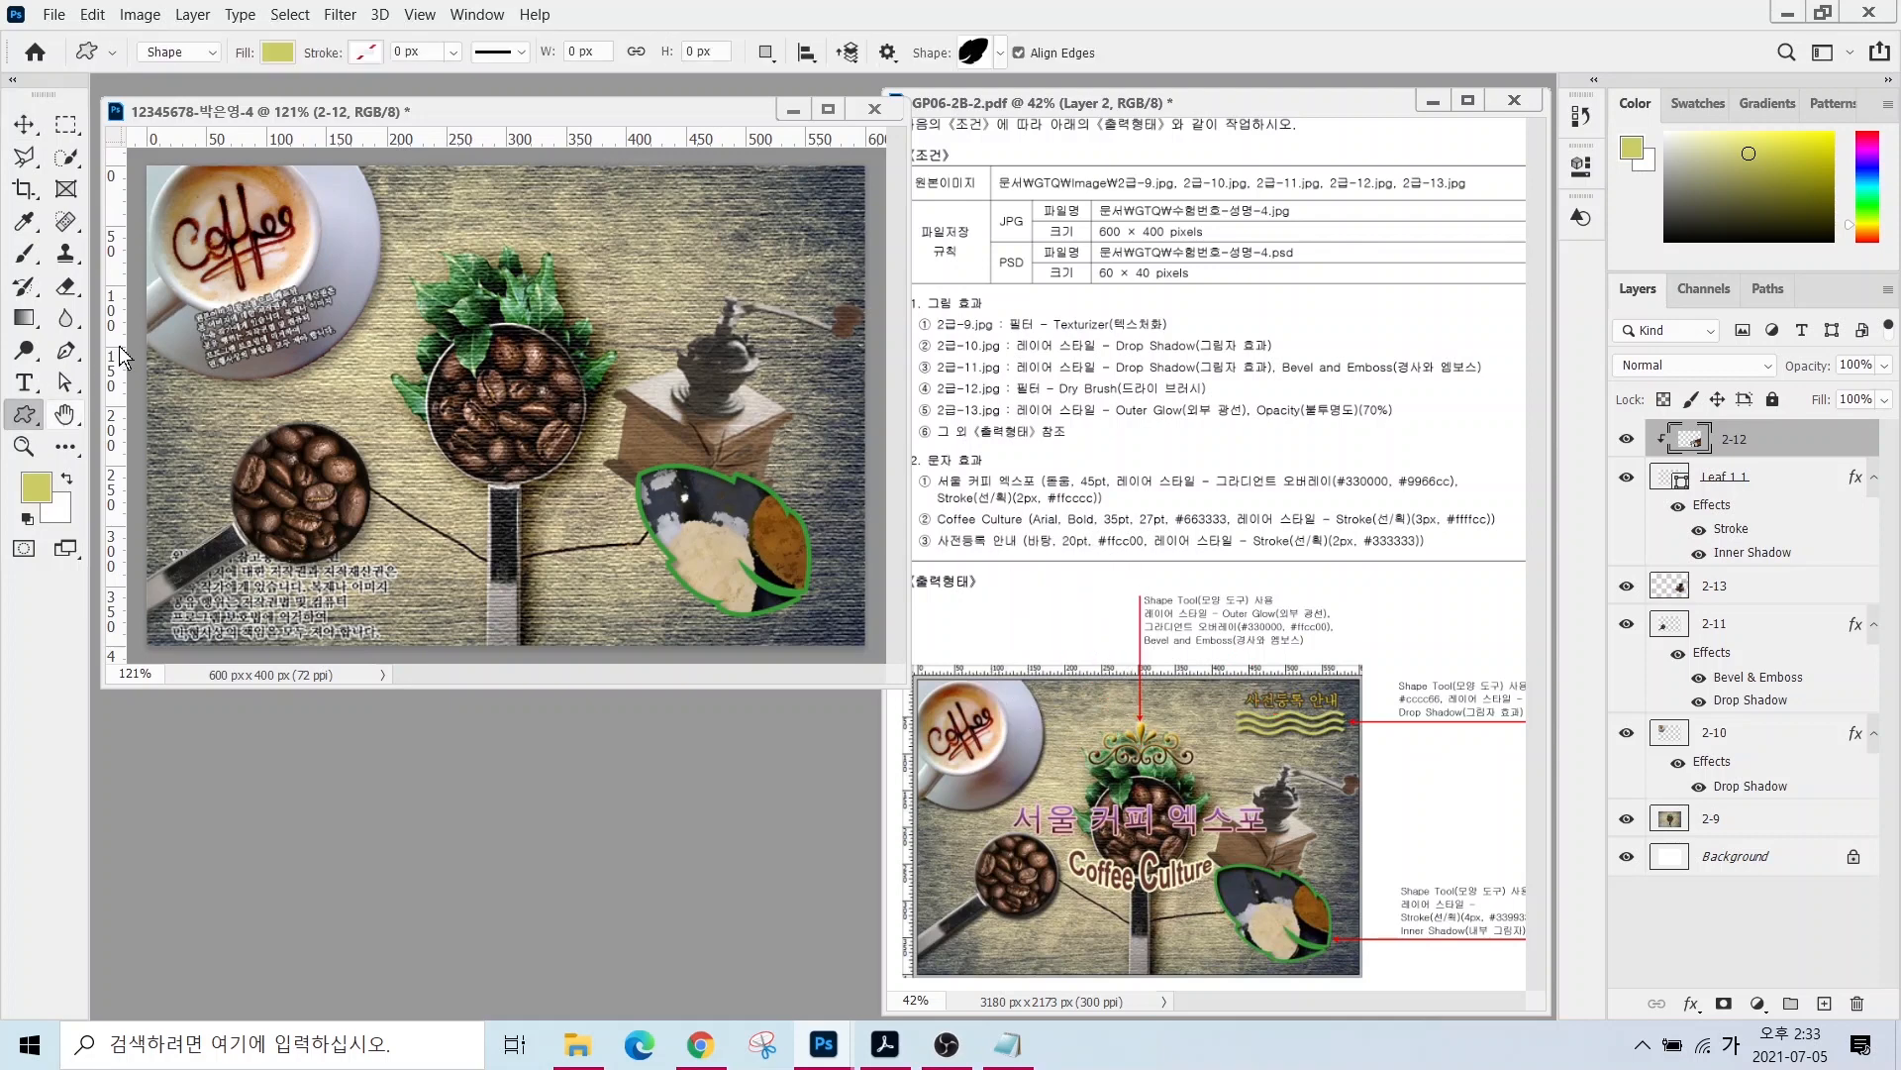
left_click(973, 53)
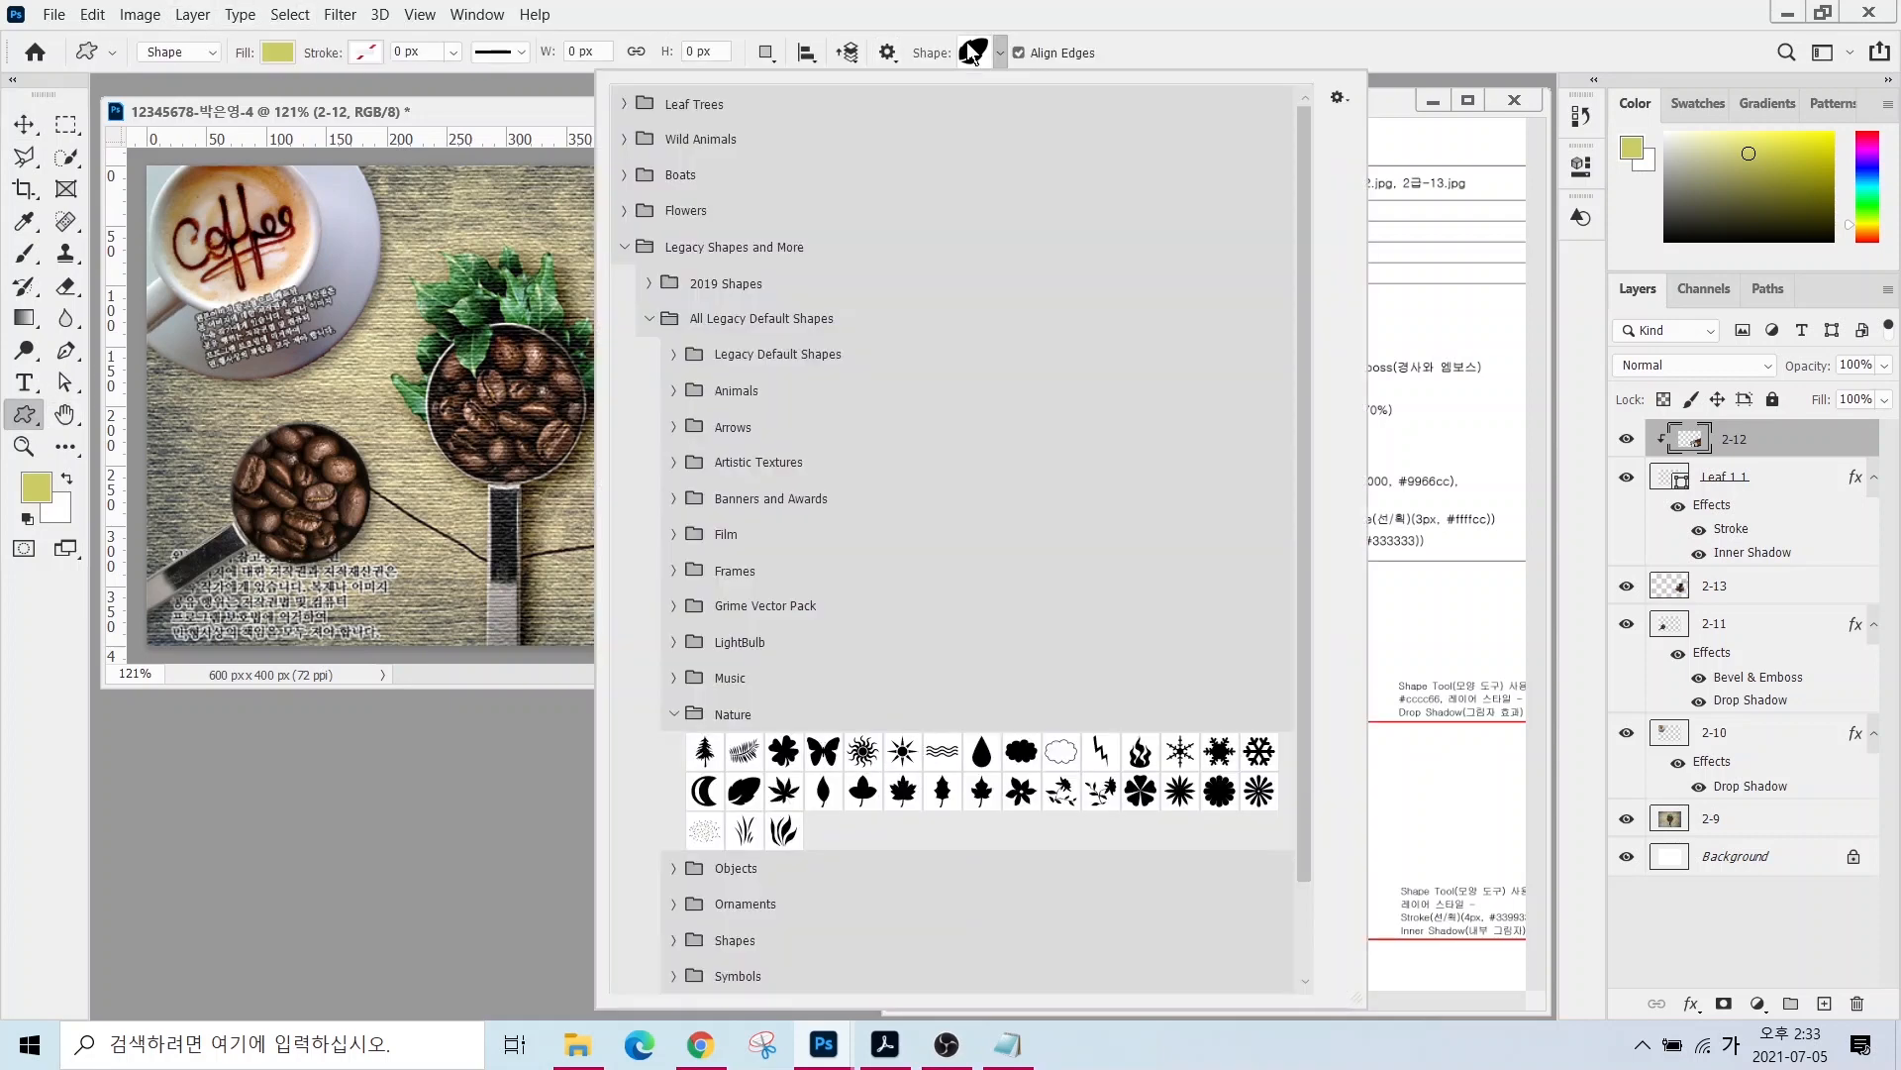
double_click(942, 750)
left_click_drag(630, 217, 779, 264)
double_click(1663, 433)
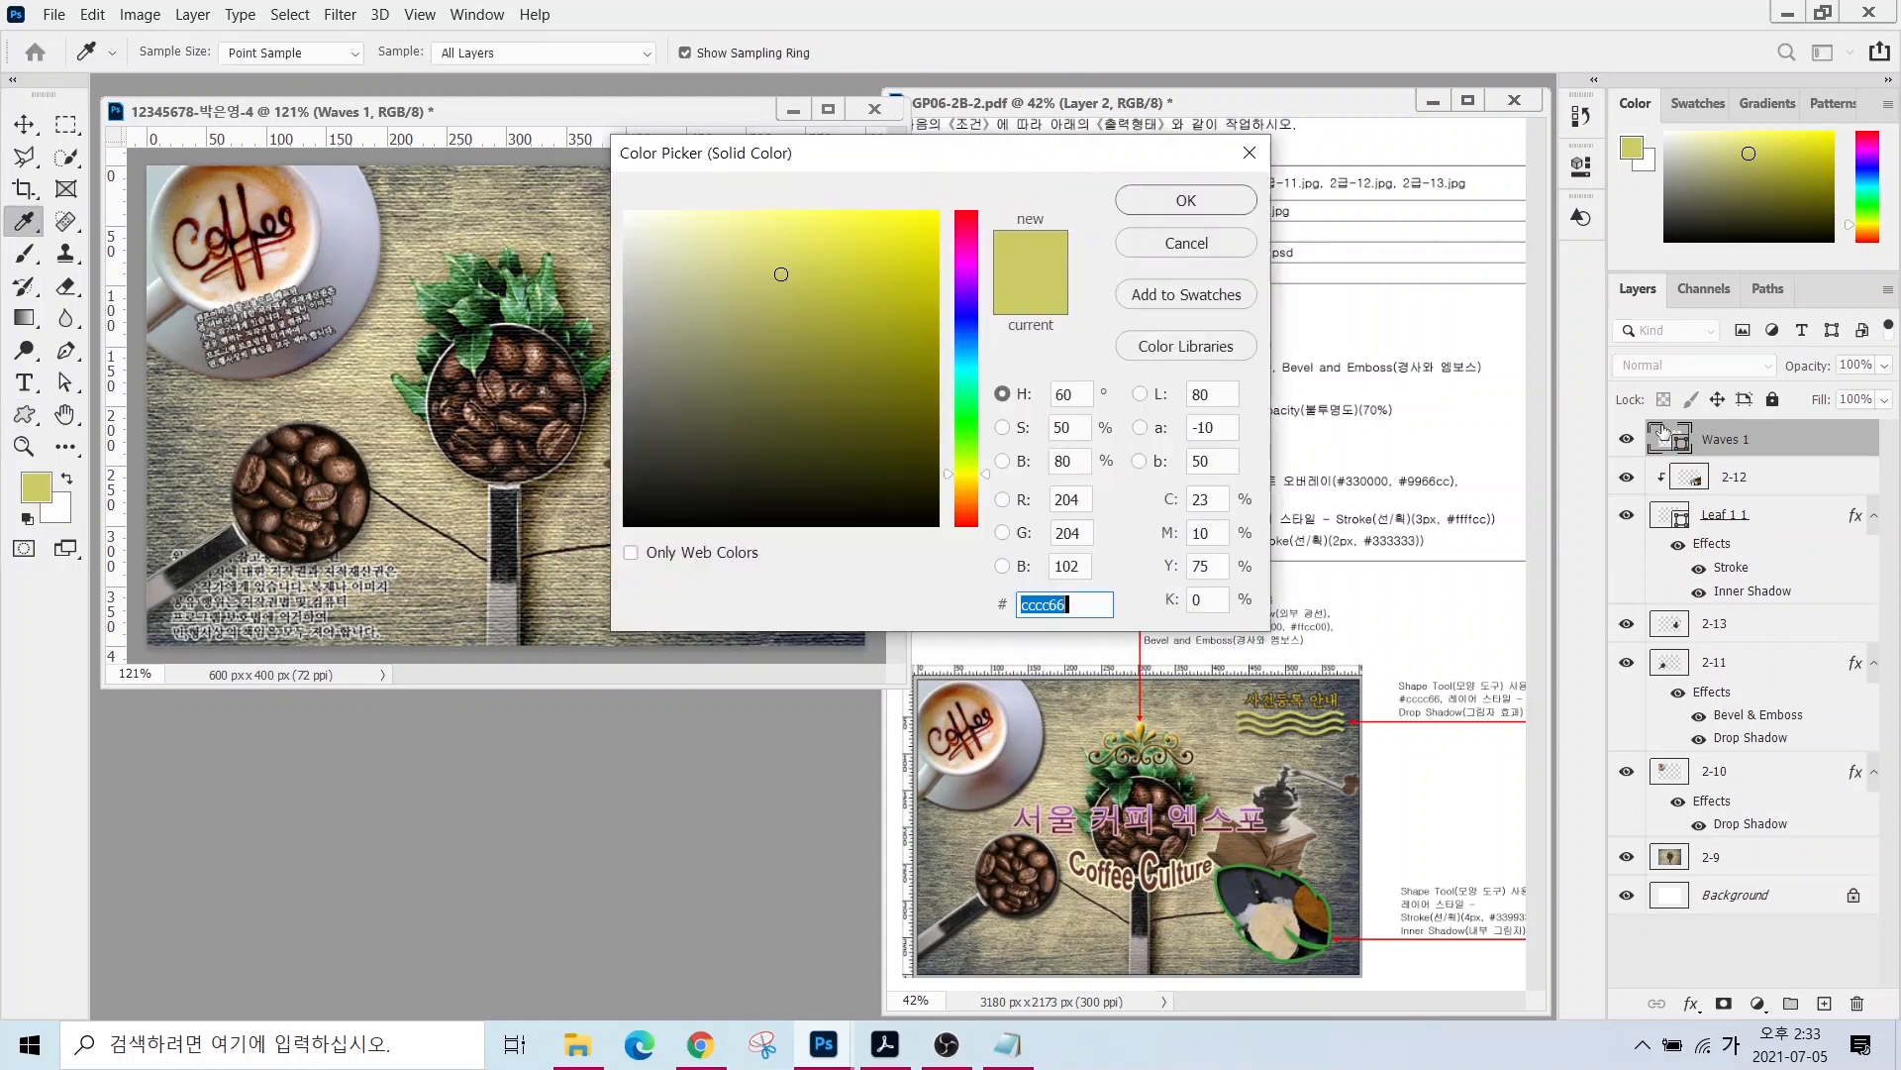
key("Return")
- Add a drop shadow to the Waves 1 shape
left_click(1690, 1003)
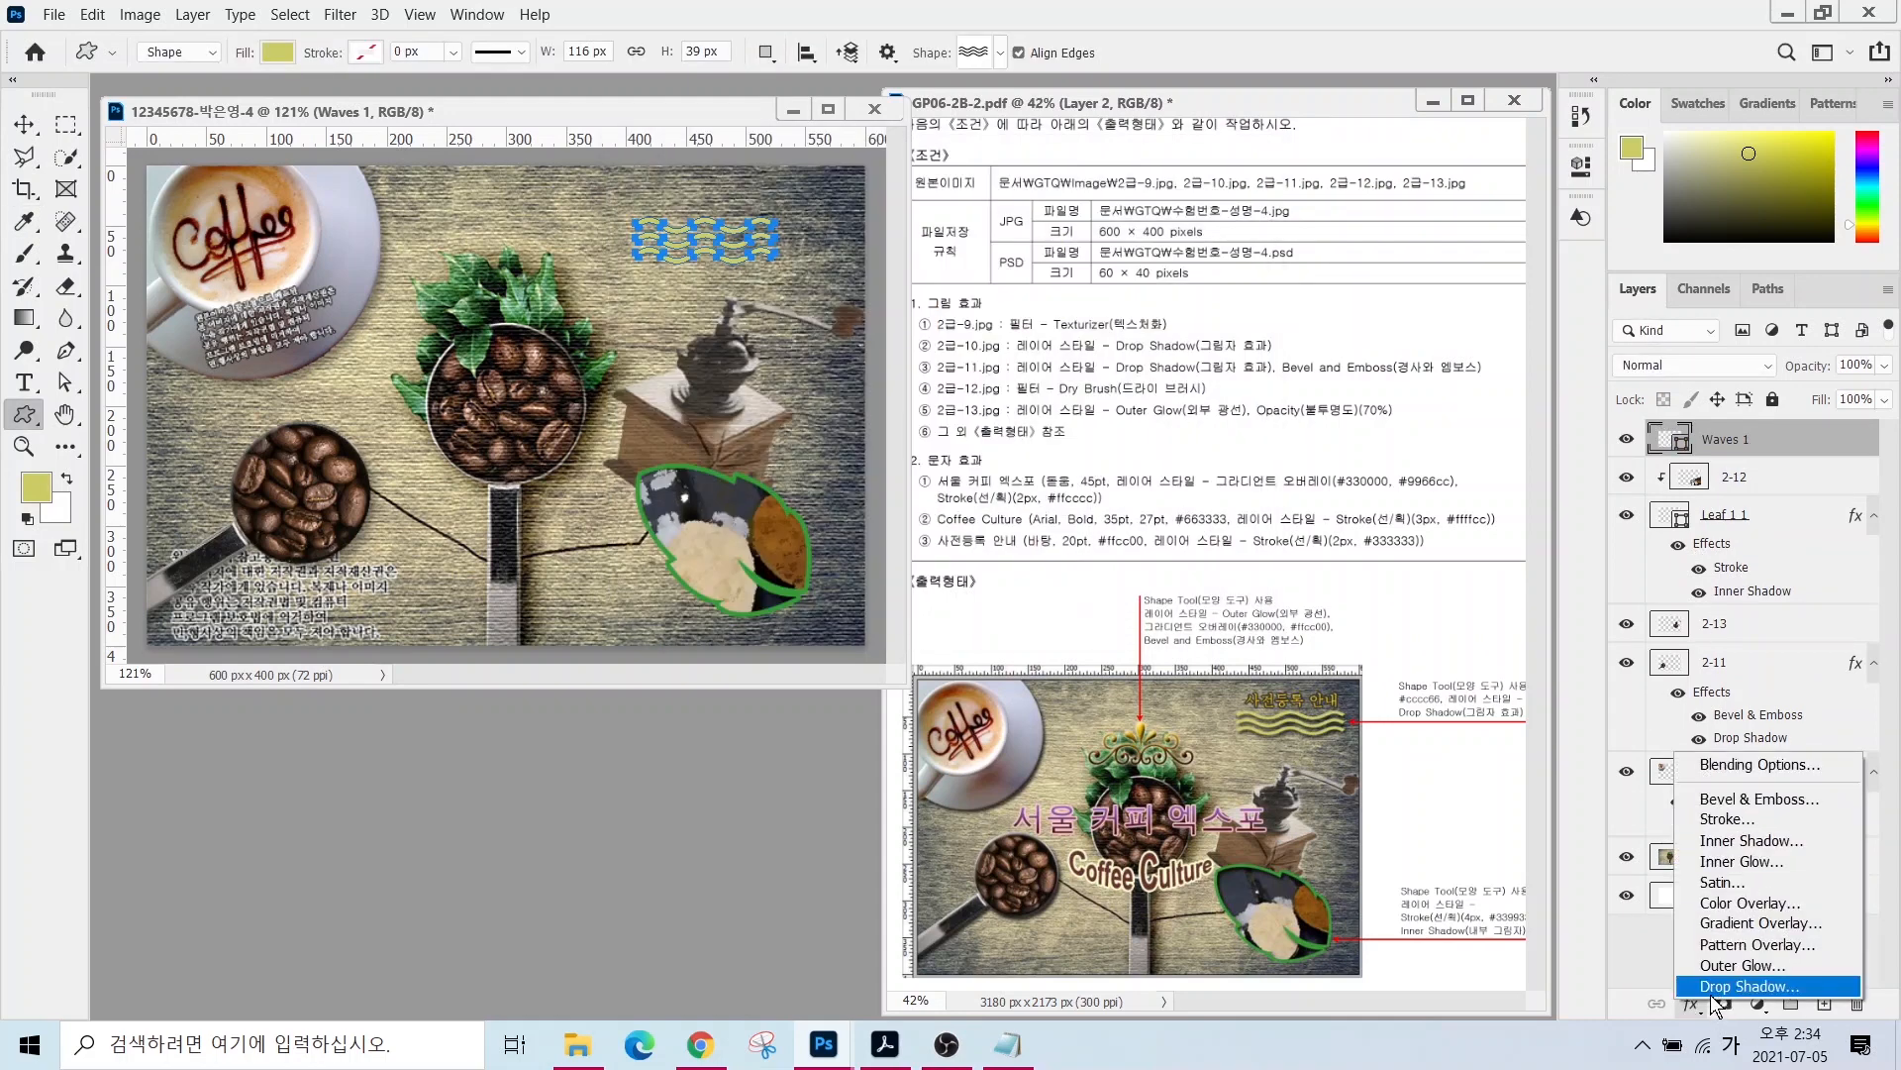
left_click(1713, 989)
left_click(1669, 140)
- Make the waves shape shorter with Free Transform
left_click(26, 124)
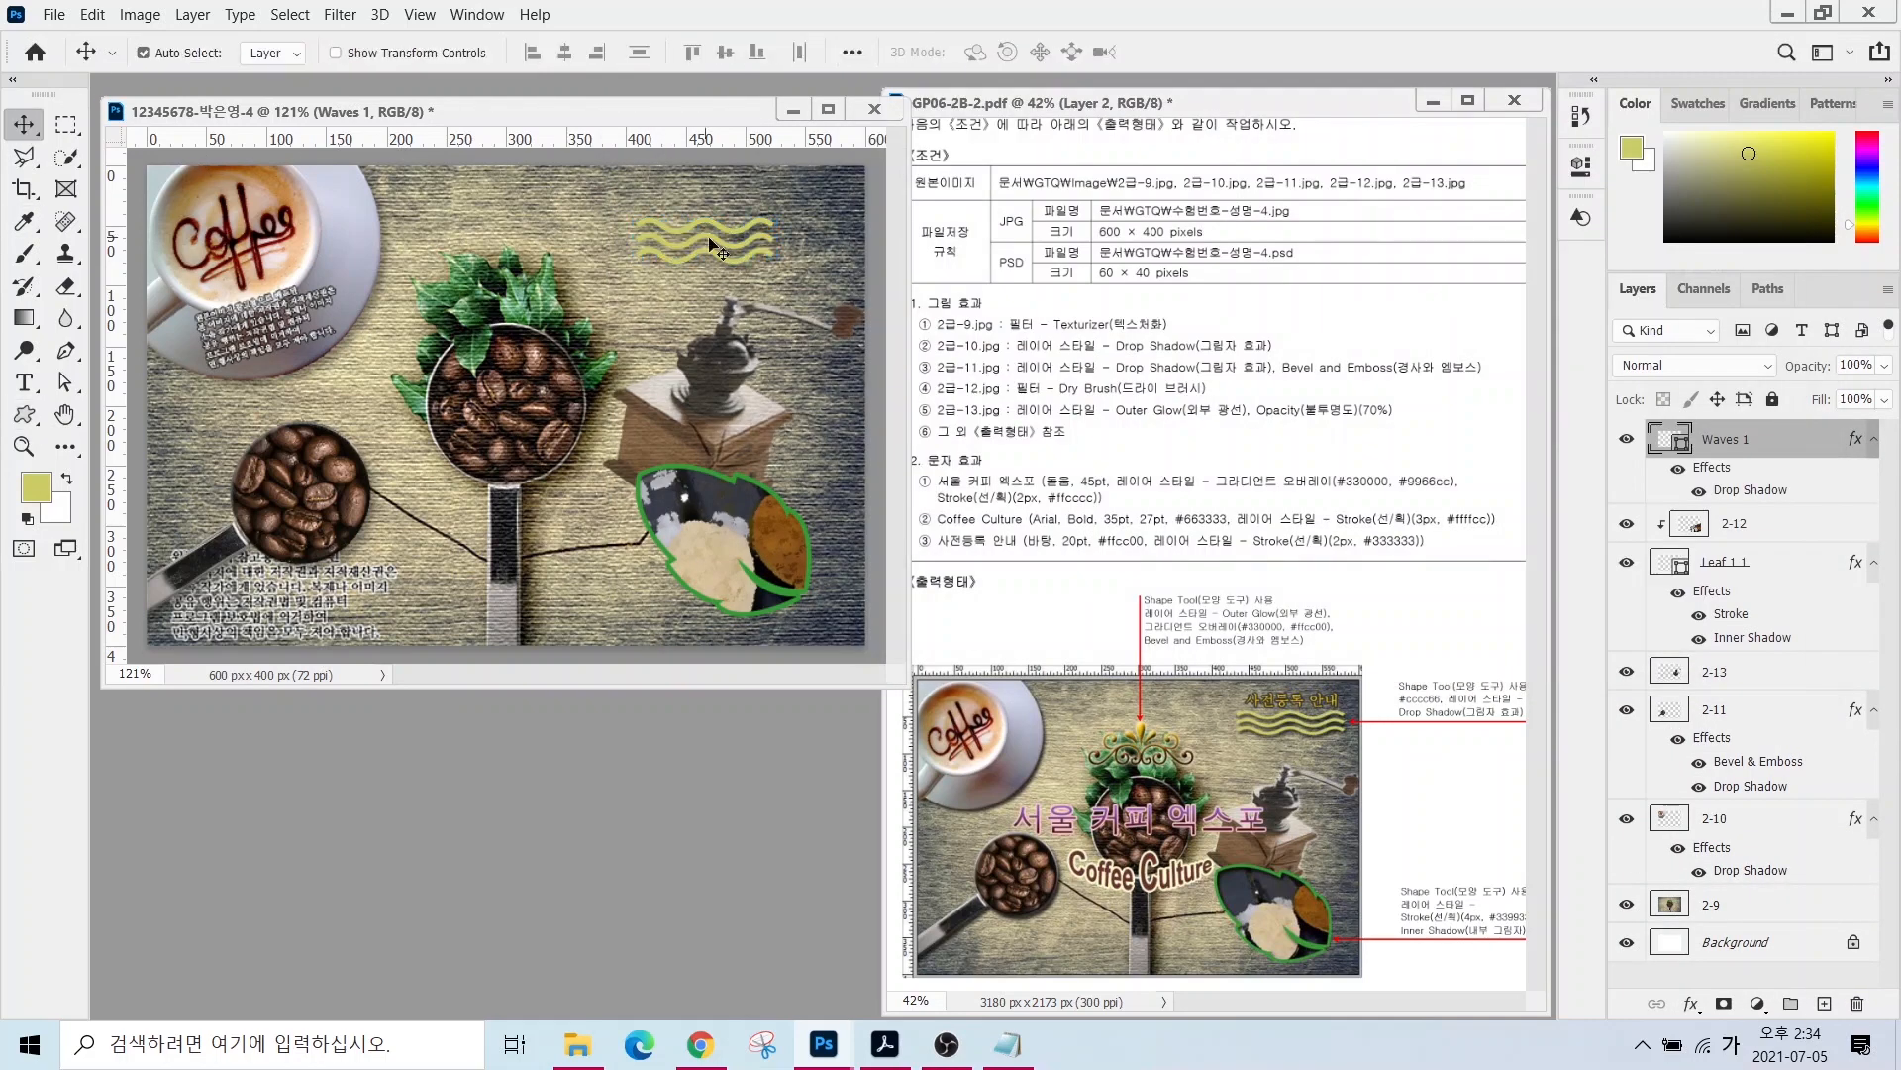
left_click_drag(681, 244, 773, 260)
key("ctrl+z")
key("ctrl+t")
left_click_drag(755, 278, 756, 242)
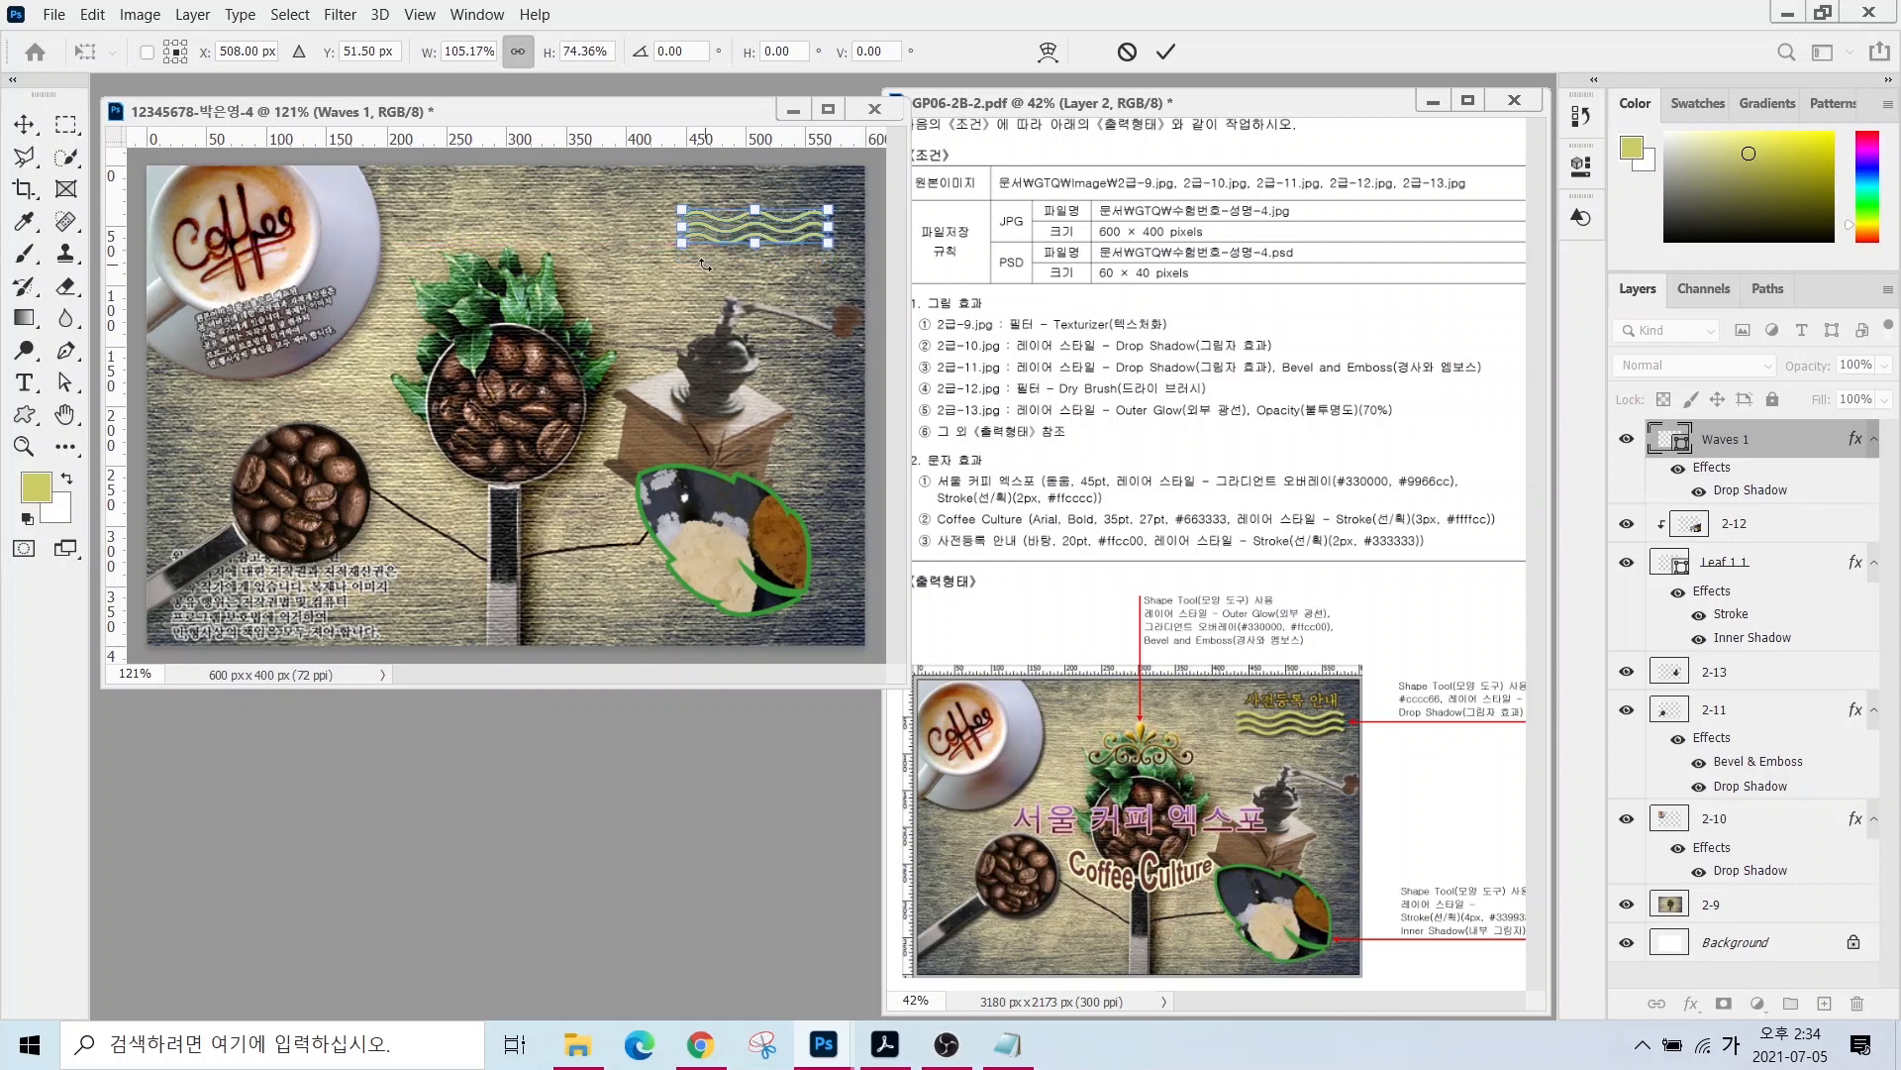
left_click(1166, 51)
- Draw an Ornaments custom shape above the coffee-bean leaves
left_click(24, 413)
left_click(980, 55)
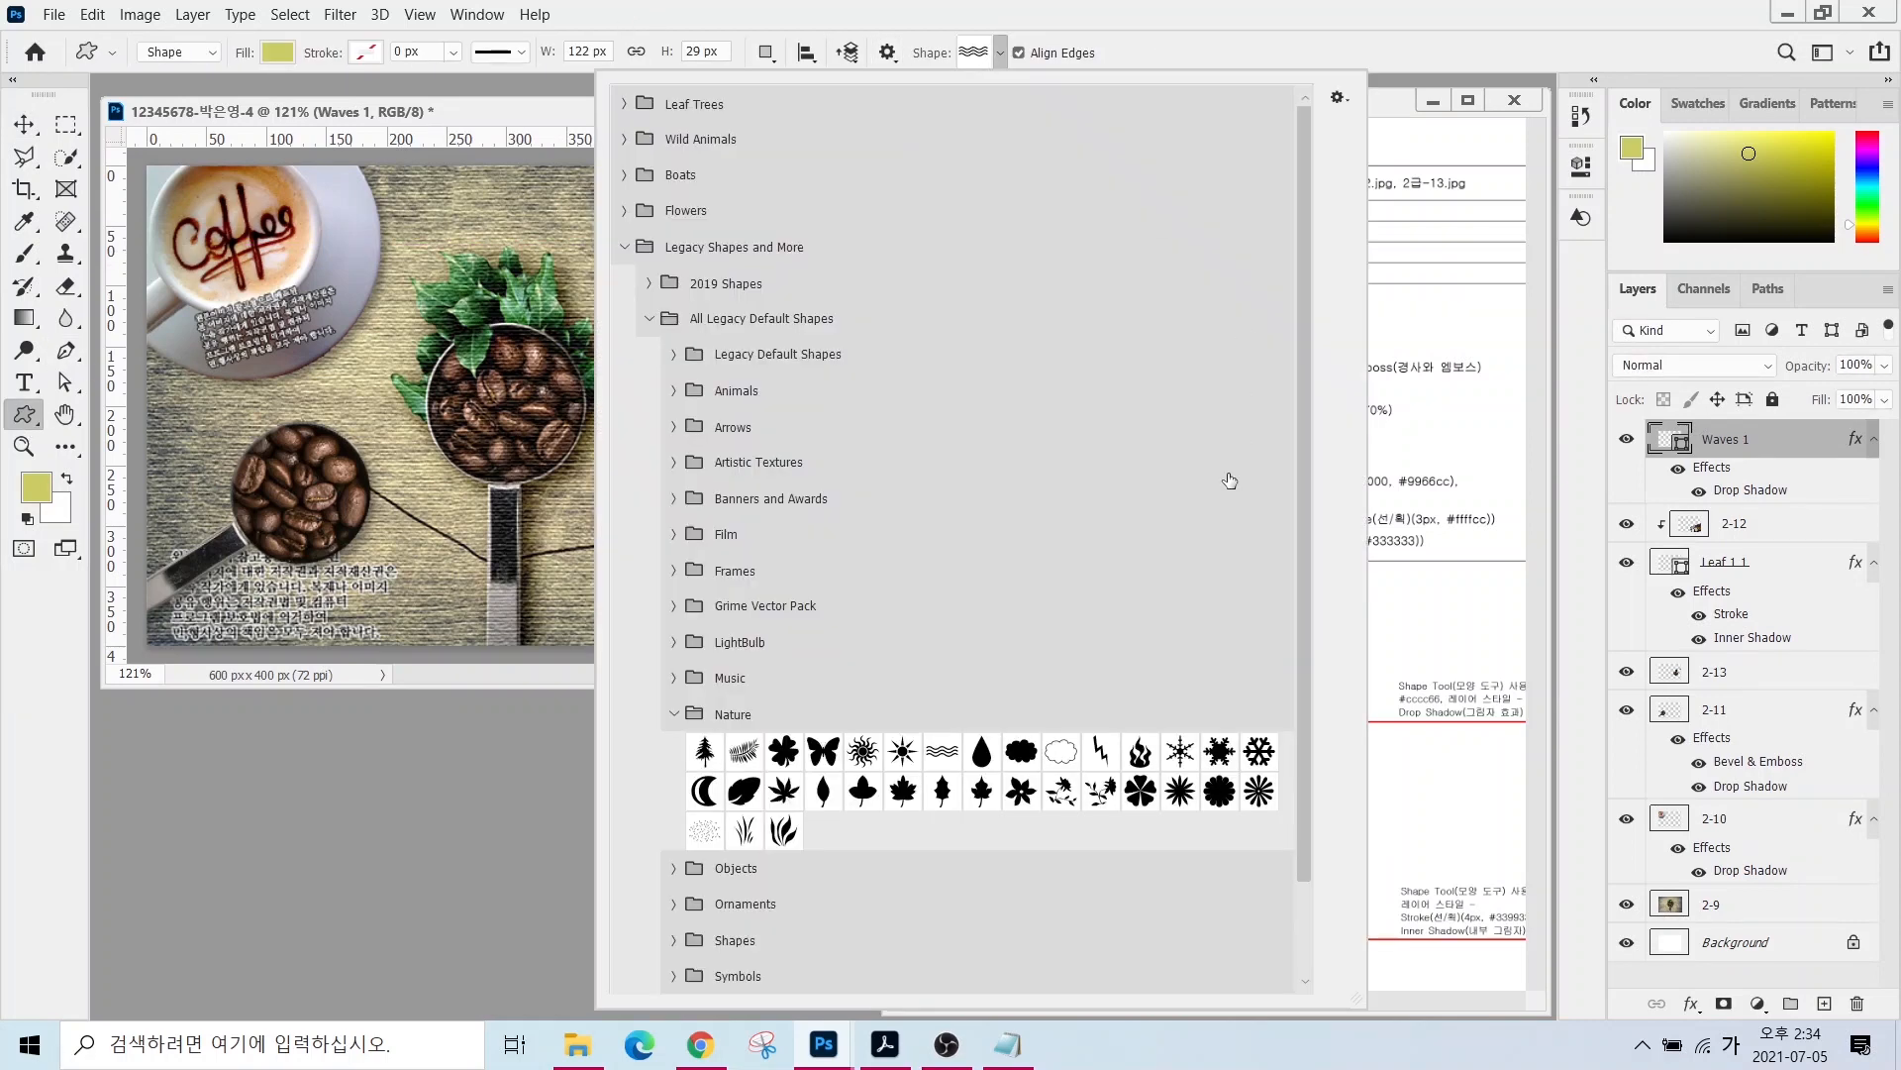
left_click(673, 713)
left_click(673, 787)
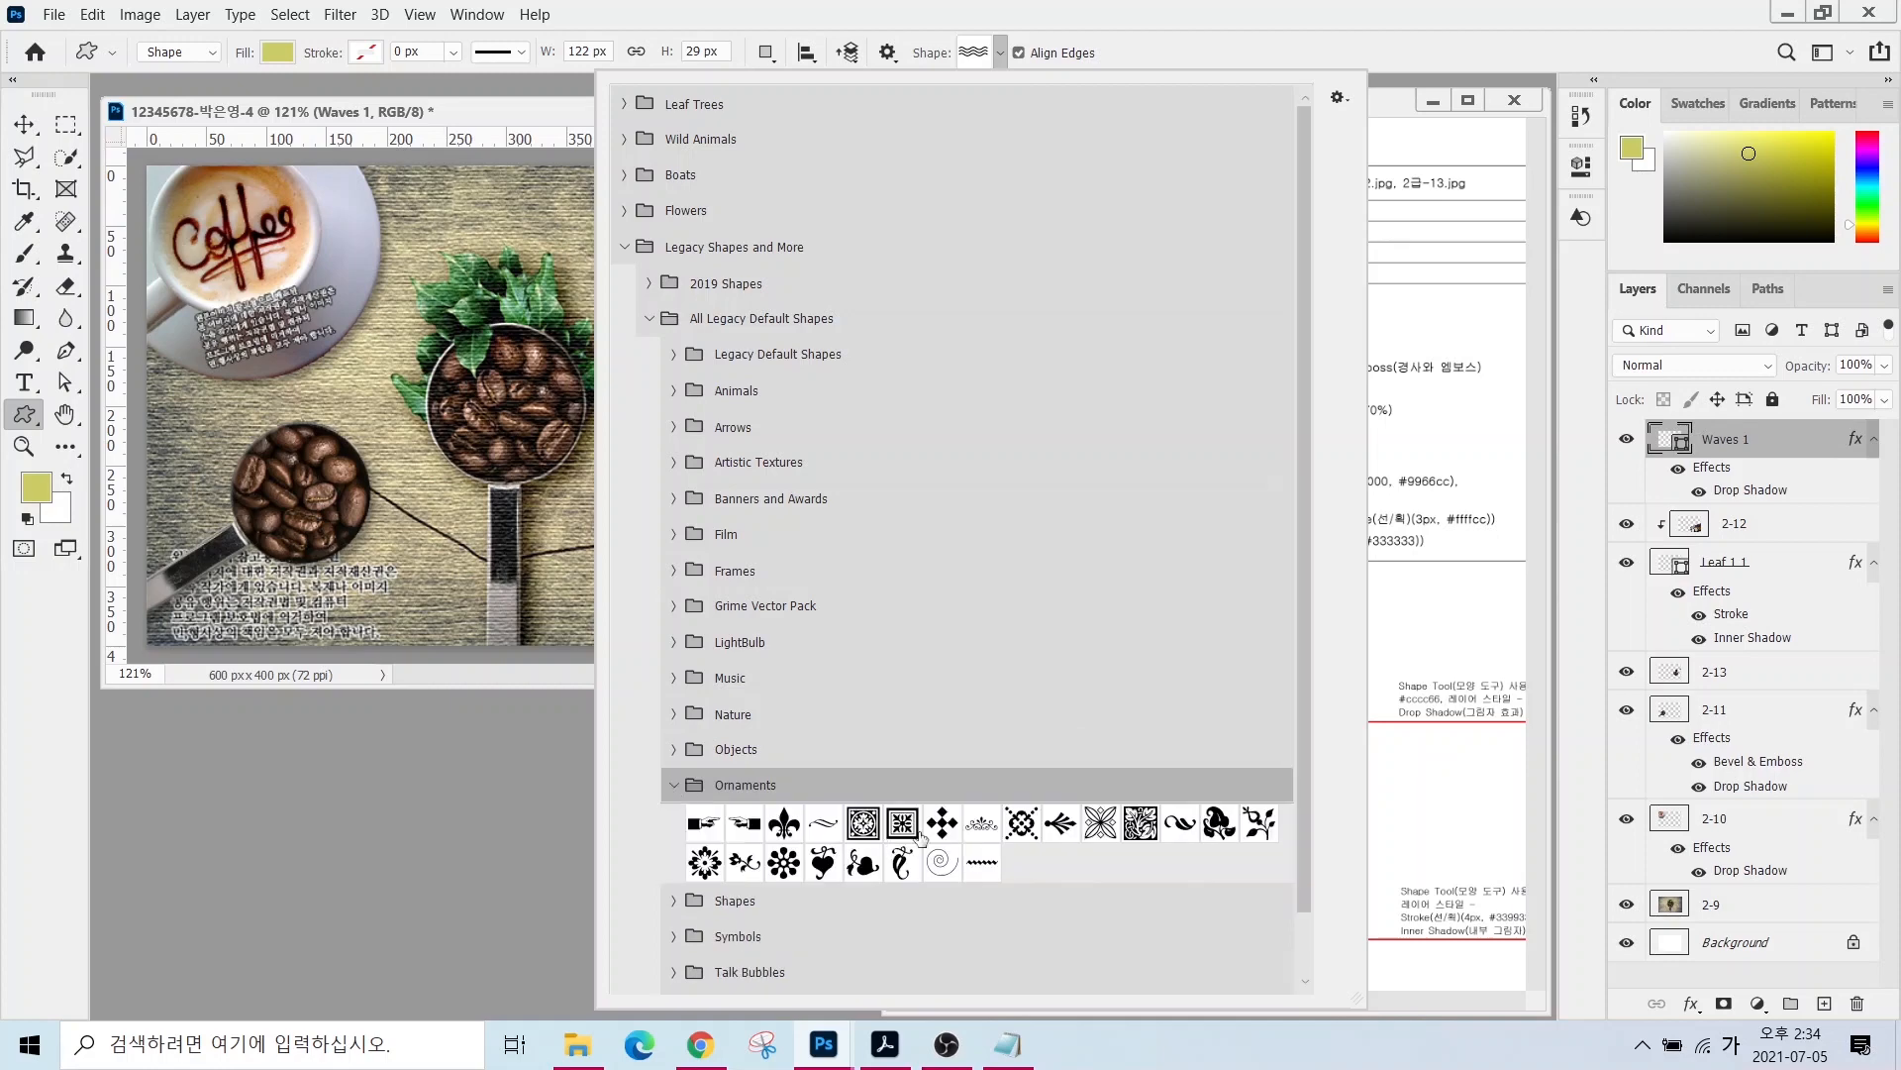
left_click(1022, 824)
key("Return")
left_click_drag(492, 214, 600, 297)
double_click(1668, 438)
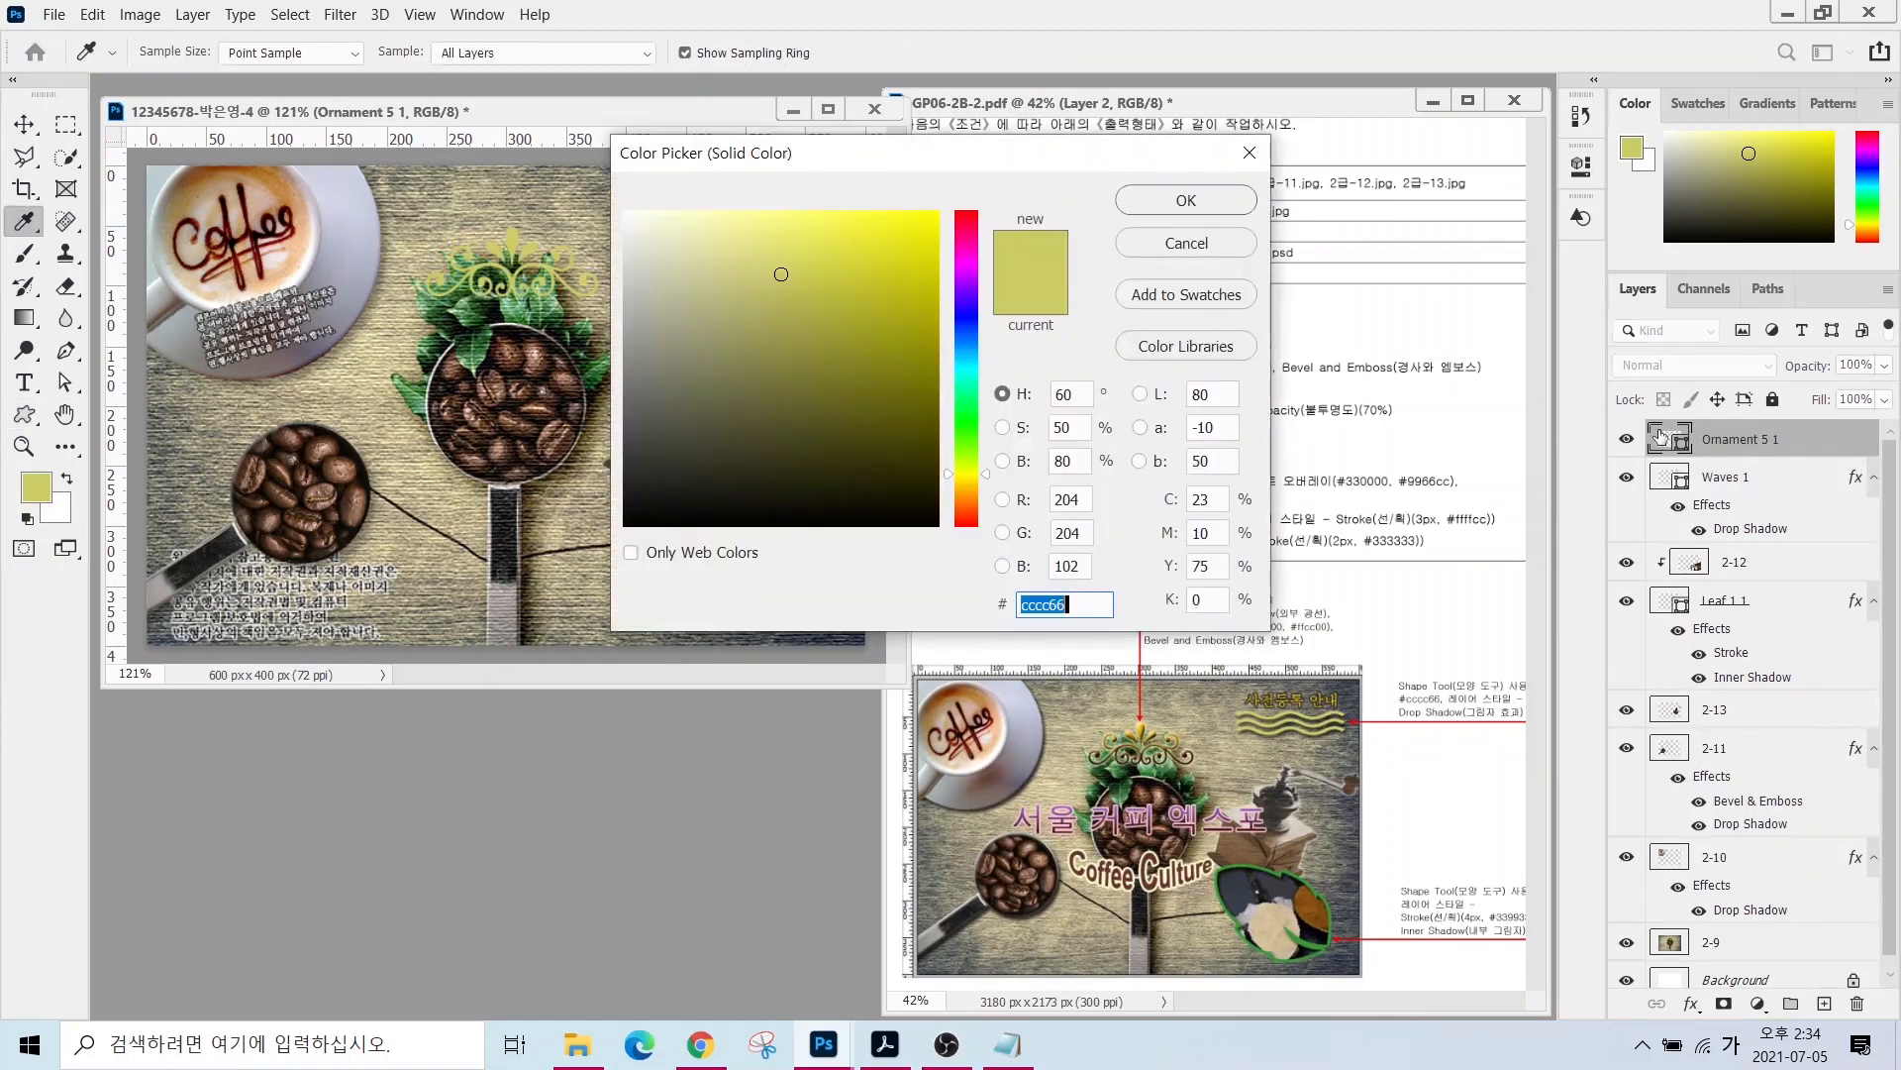
- Give the ornament a Gradient Overlay running from #330000 to #ffcc00
left_click(1202, 242)
left_click(1692, 1003)
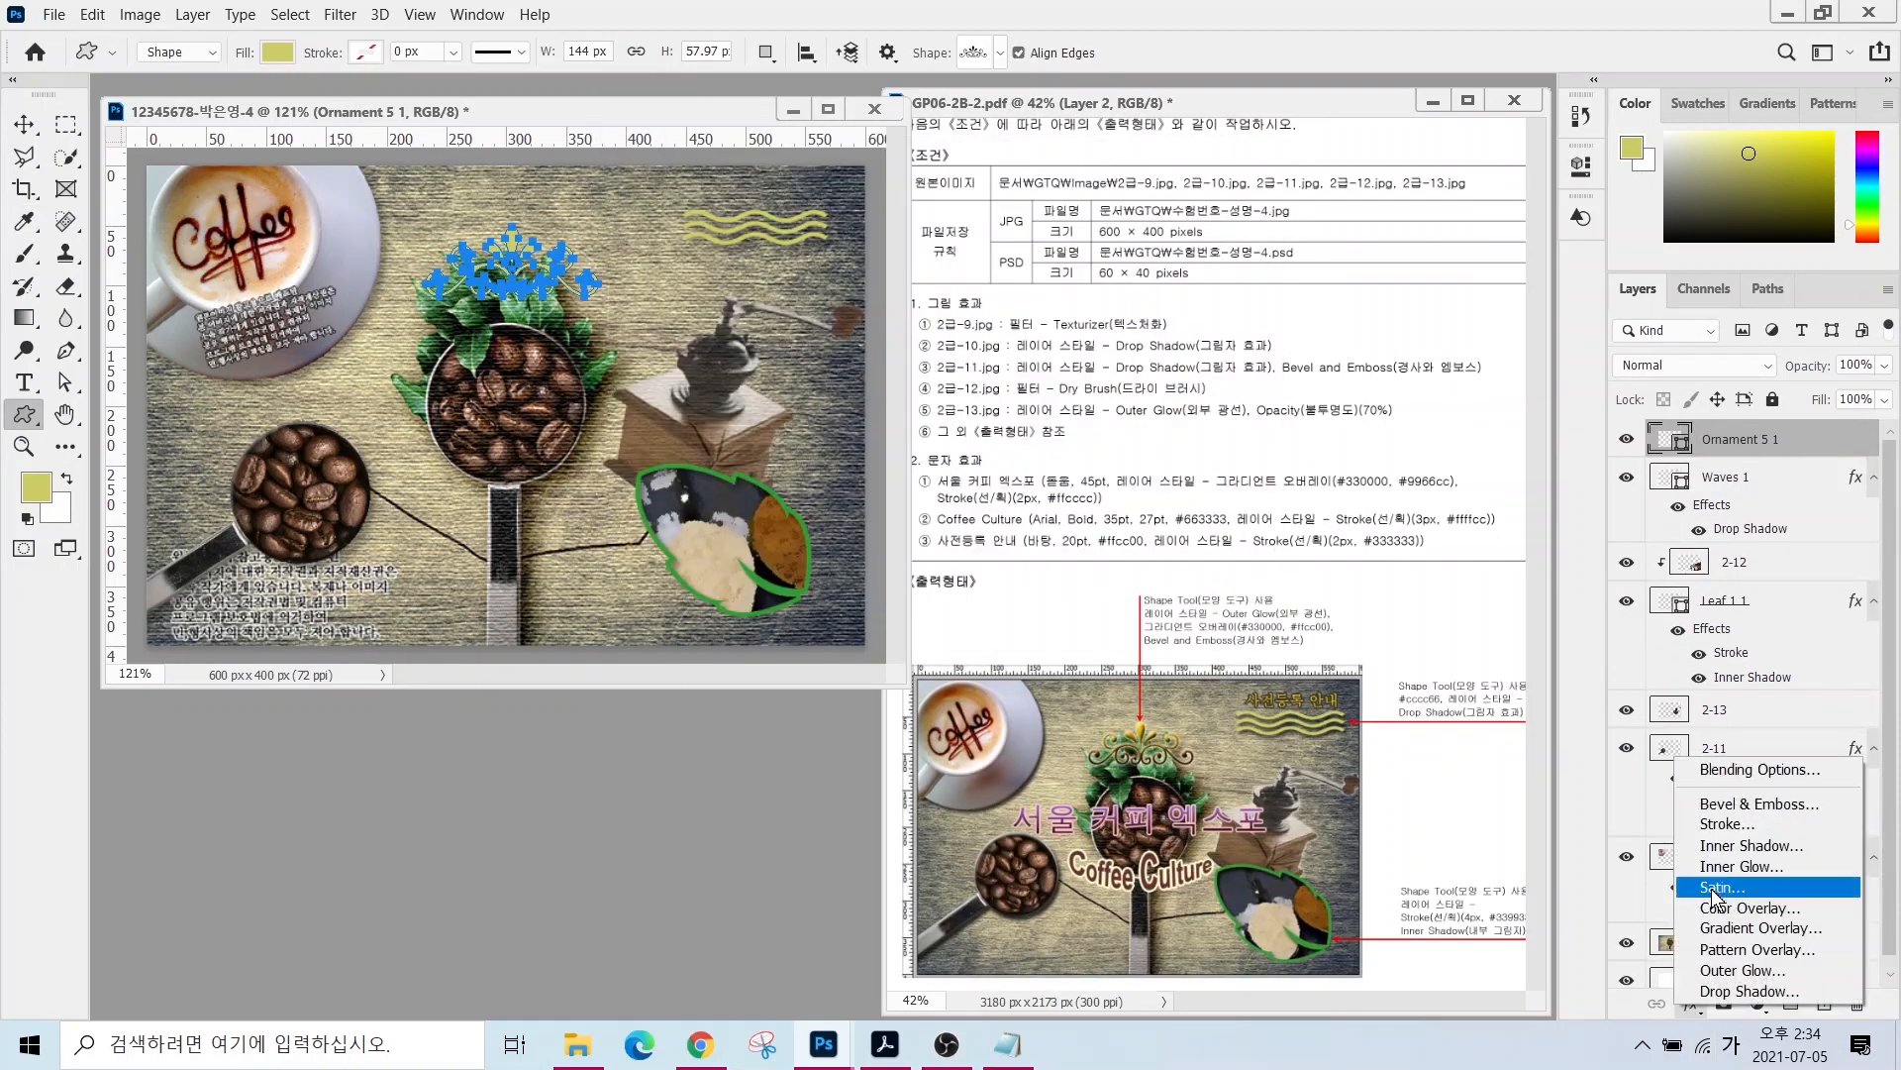
left_click(1793, 787)
left_click(1323, 248)
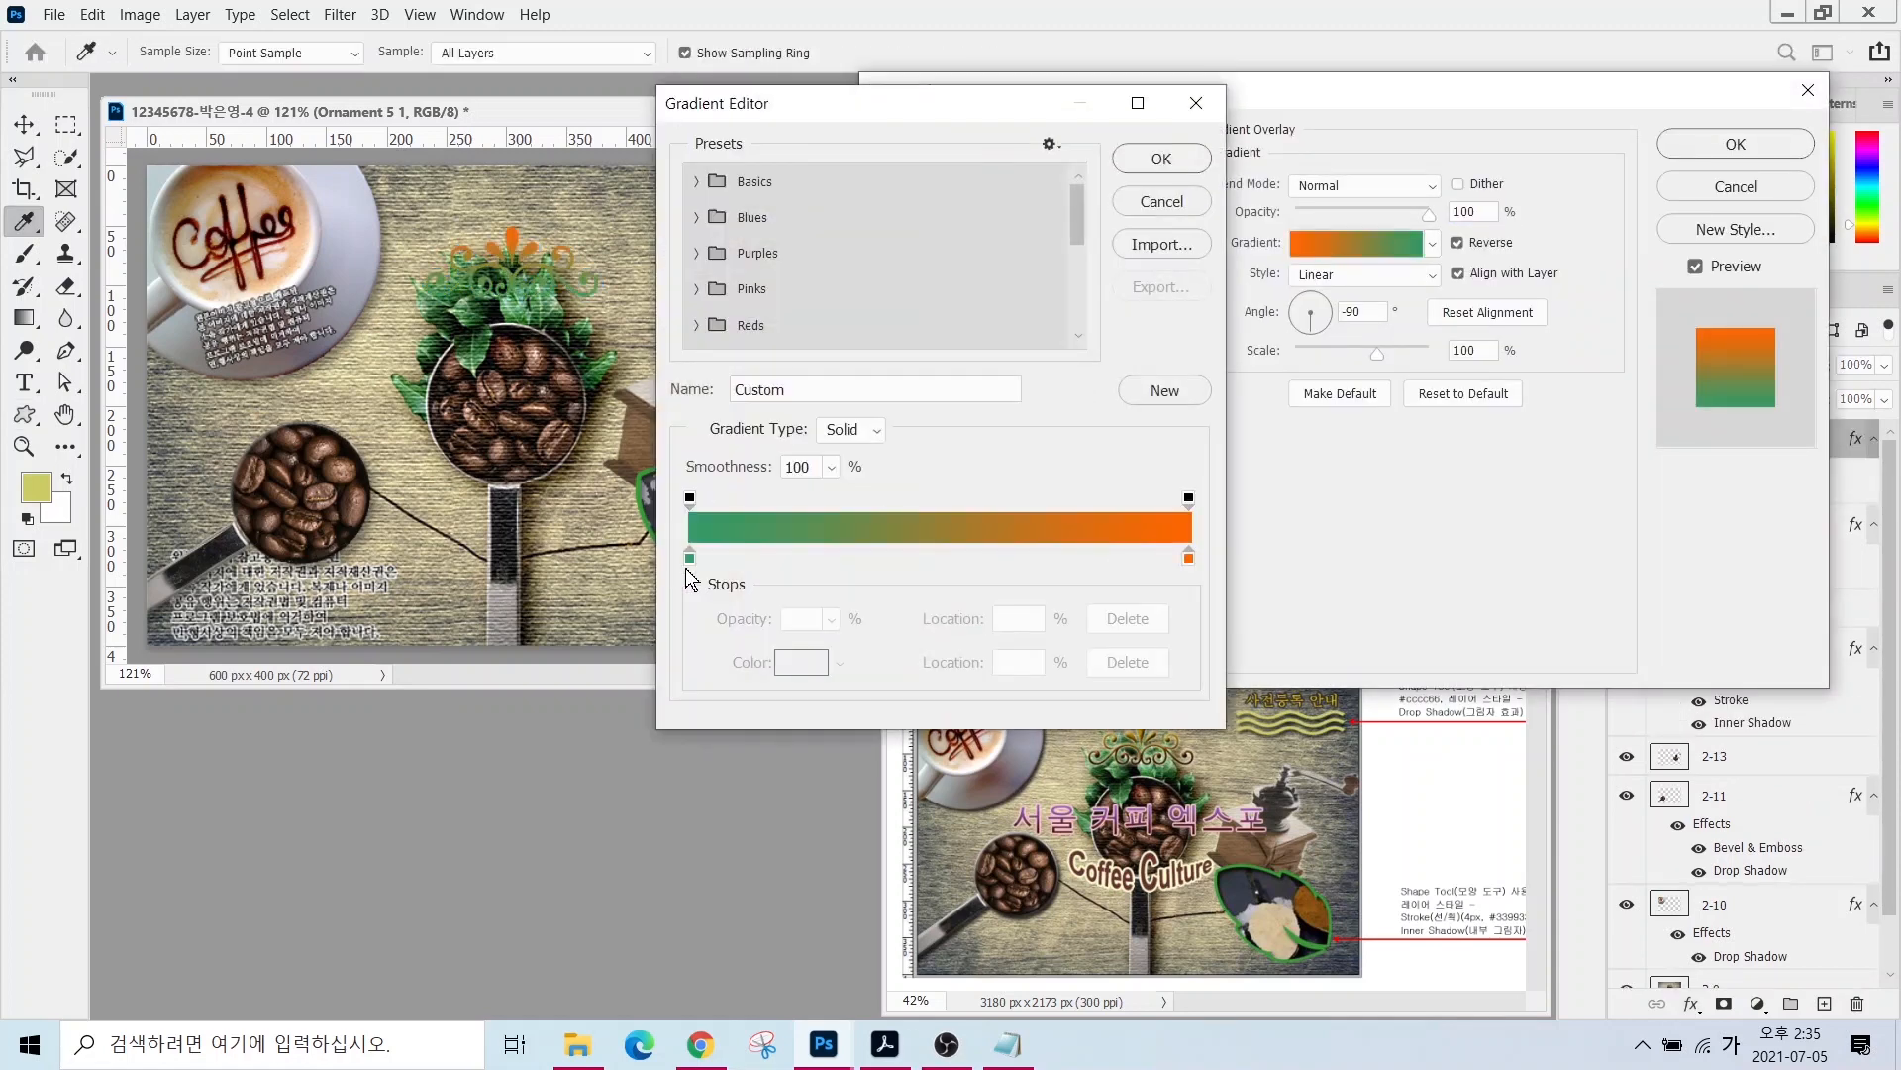
double_click(687, 565)
type("330000")
key("Return")
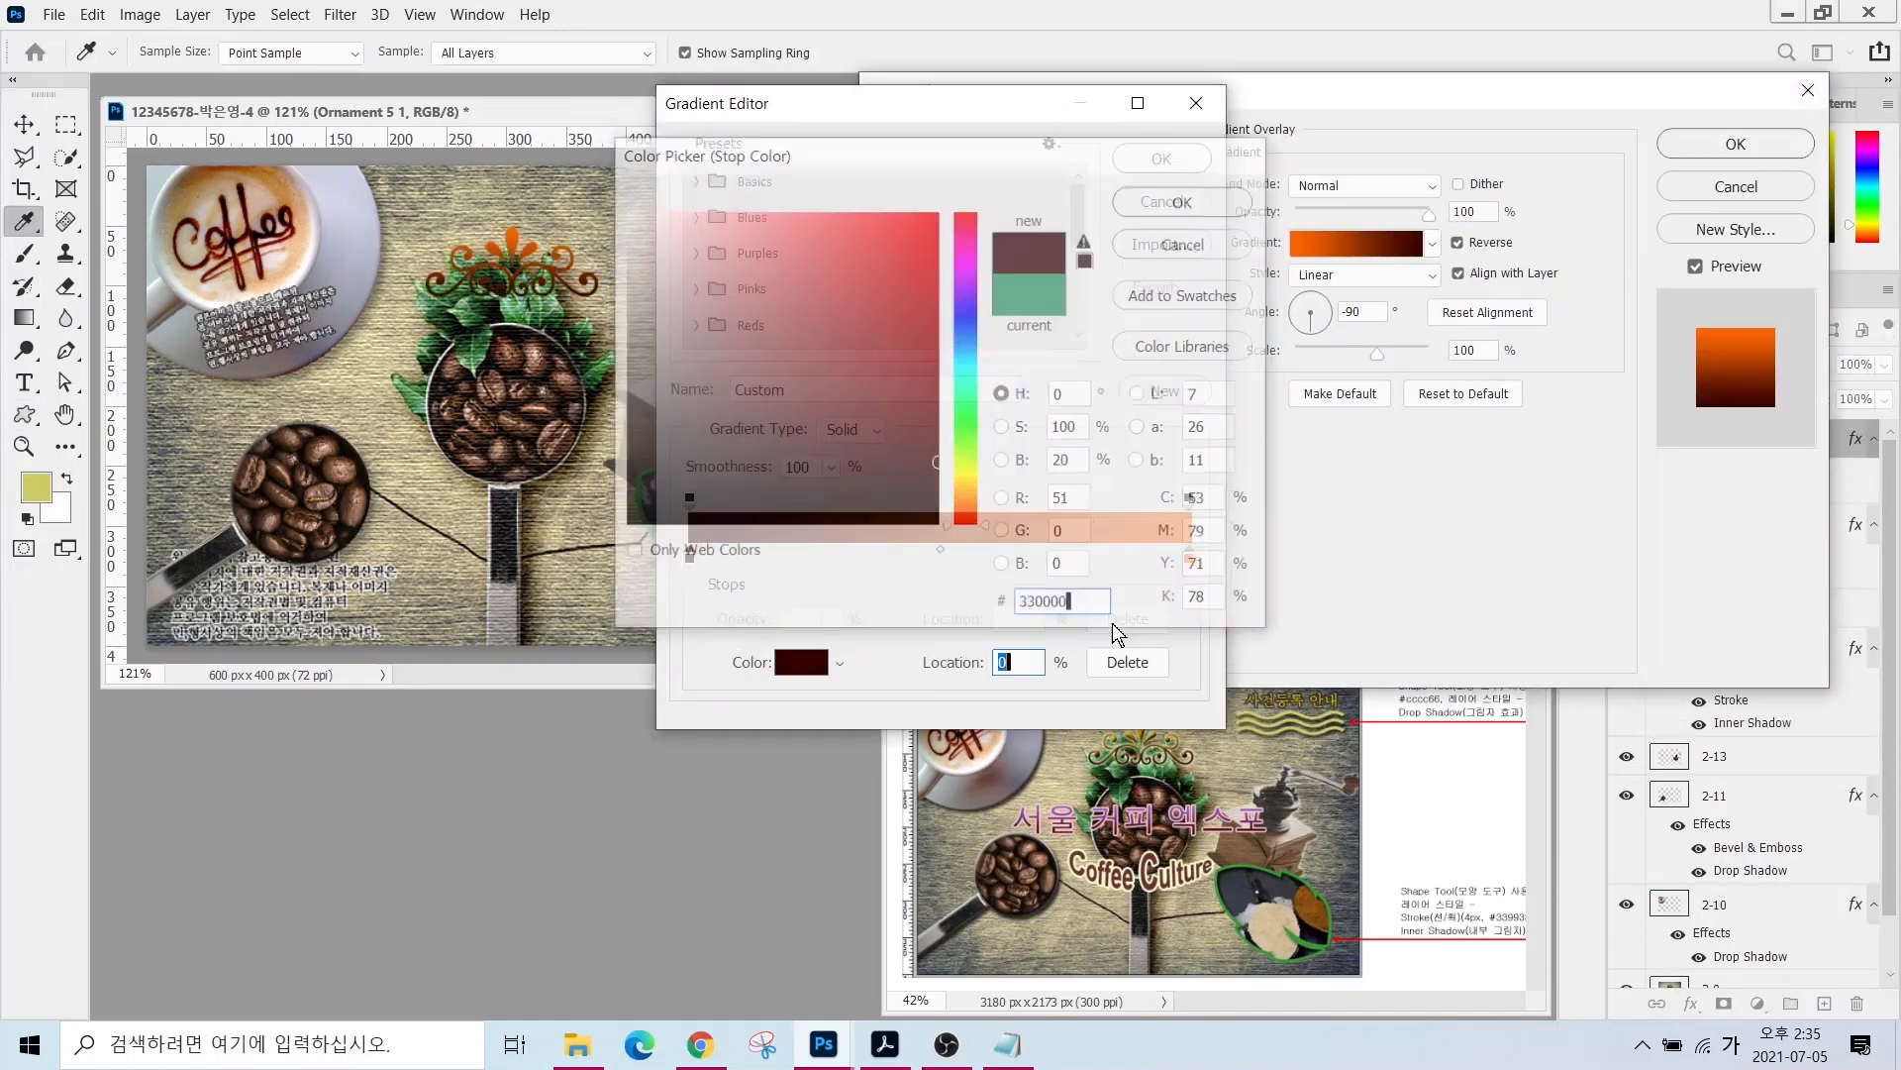
double_click(1192, 564)
type("ㄹ")
key("BackSpace")
key("Hangul")
type("ffcc00")
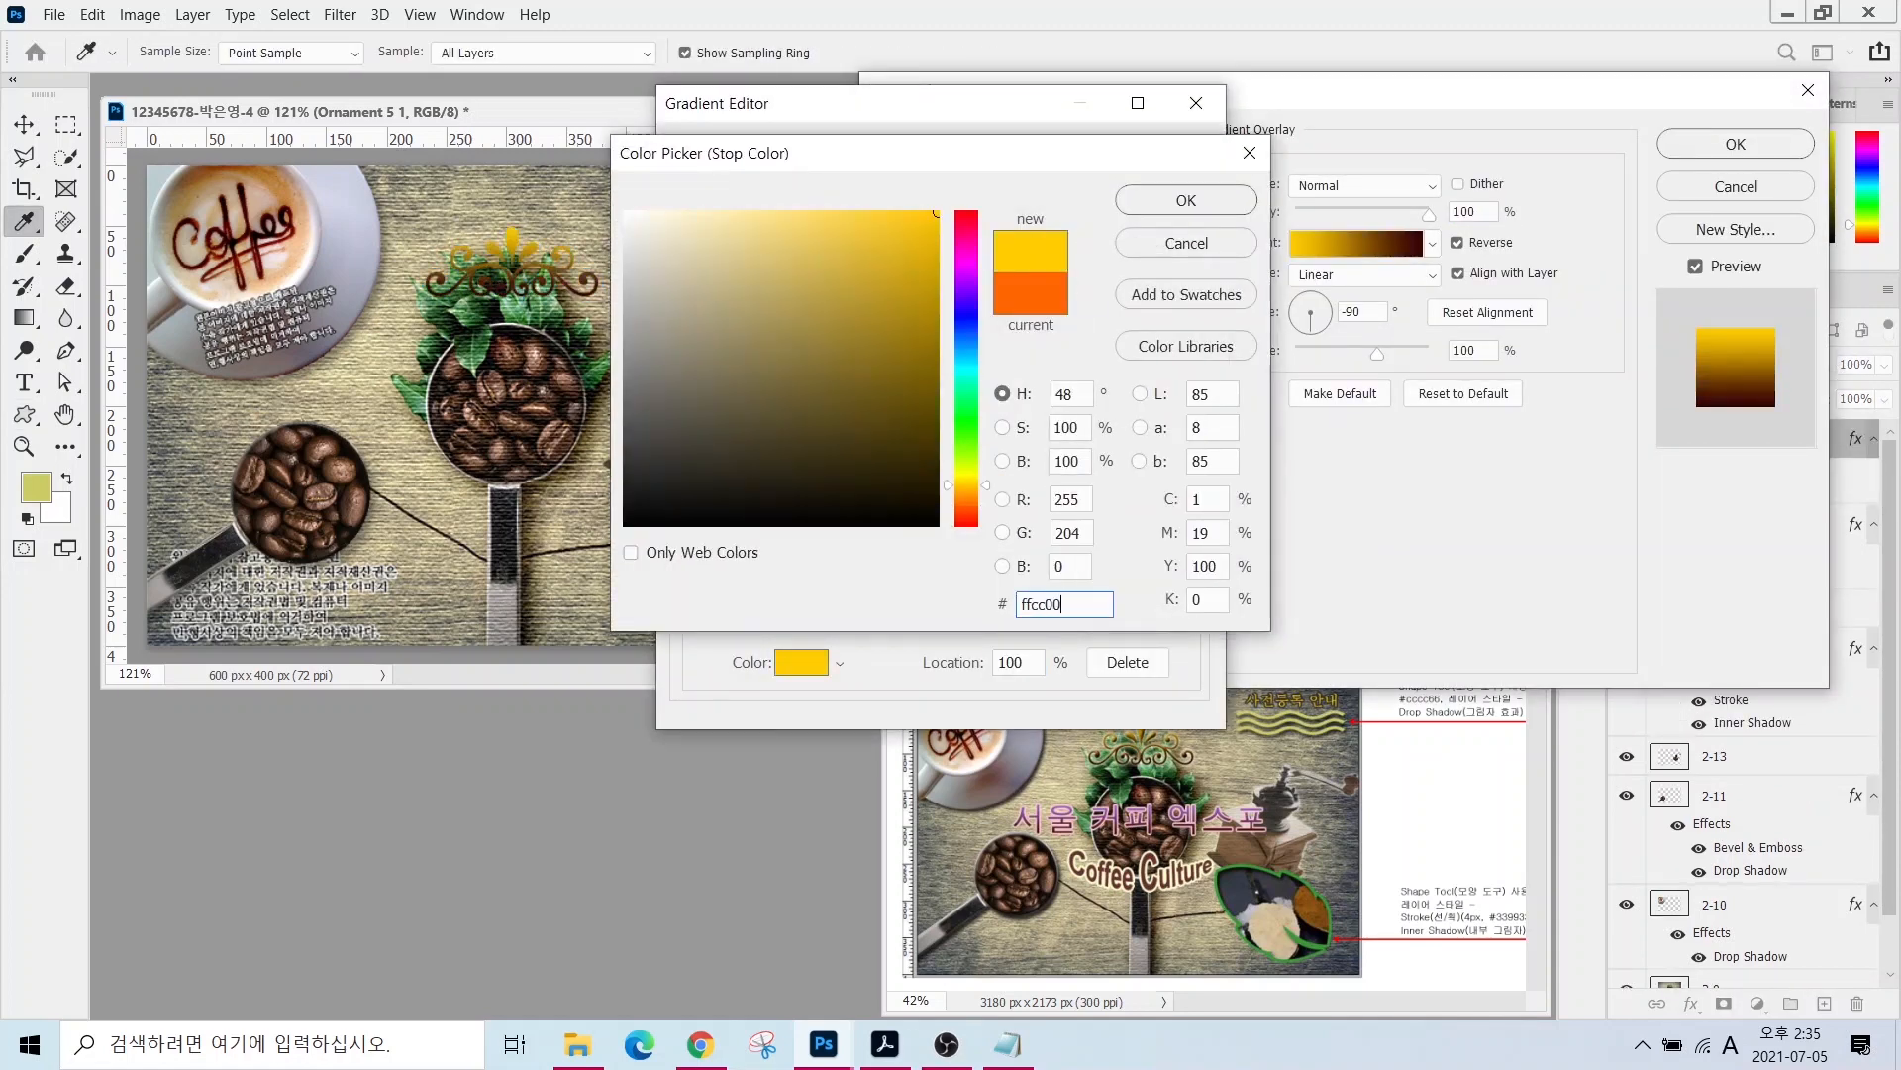
key("Return")
left_click(1131, 158)
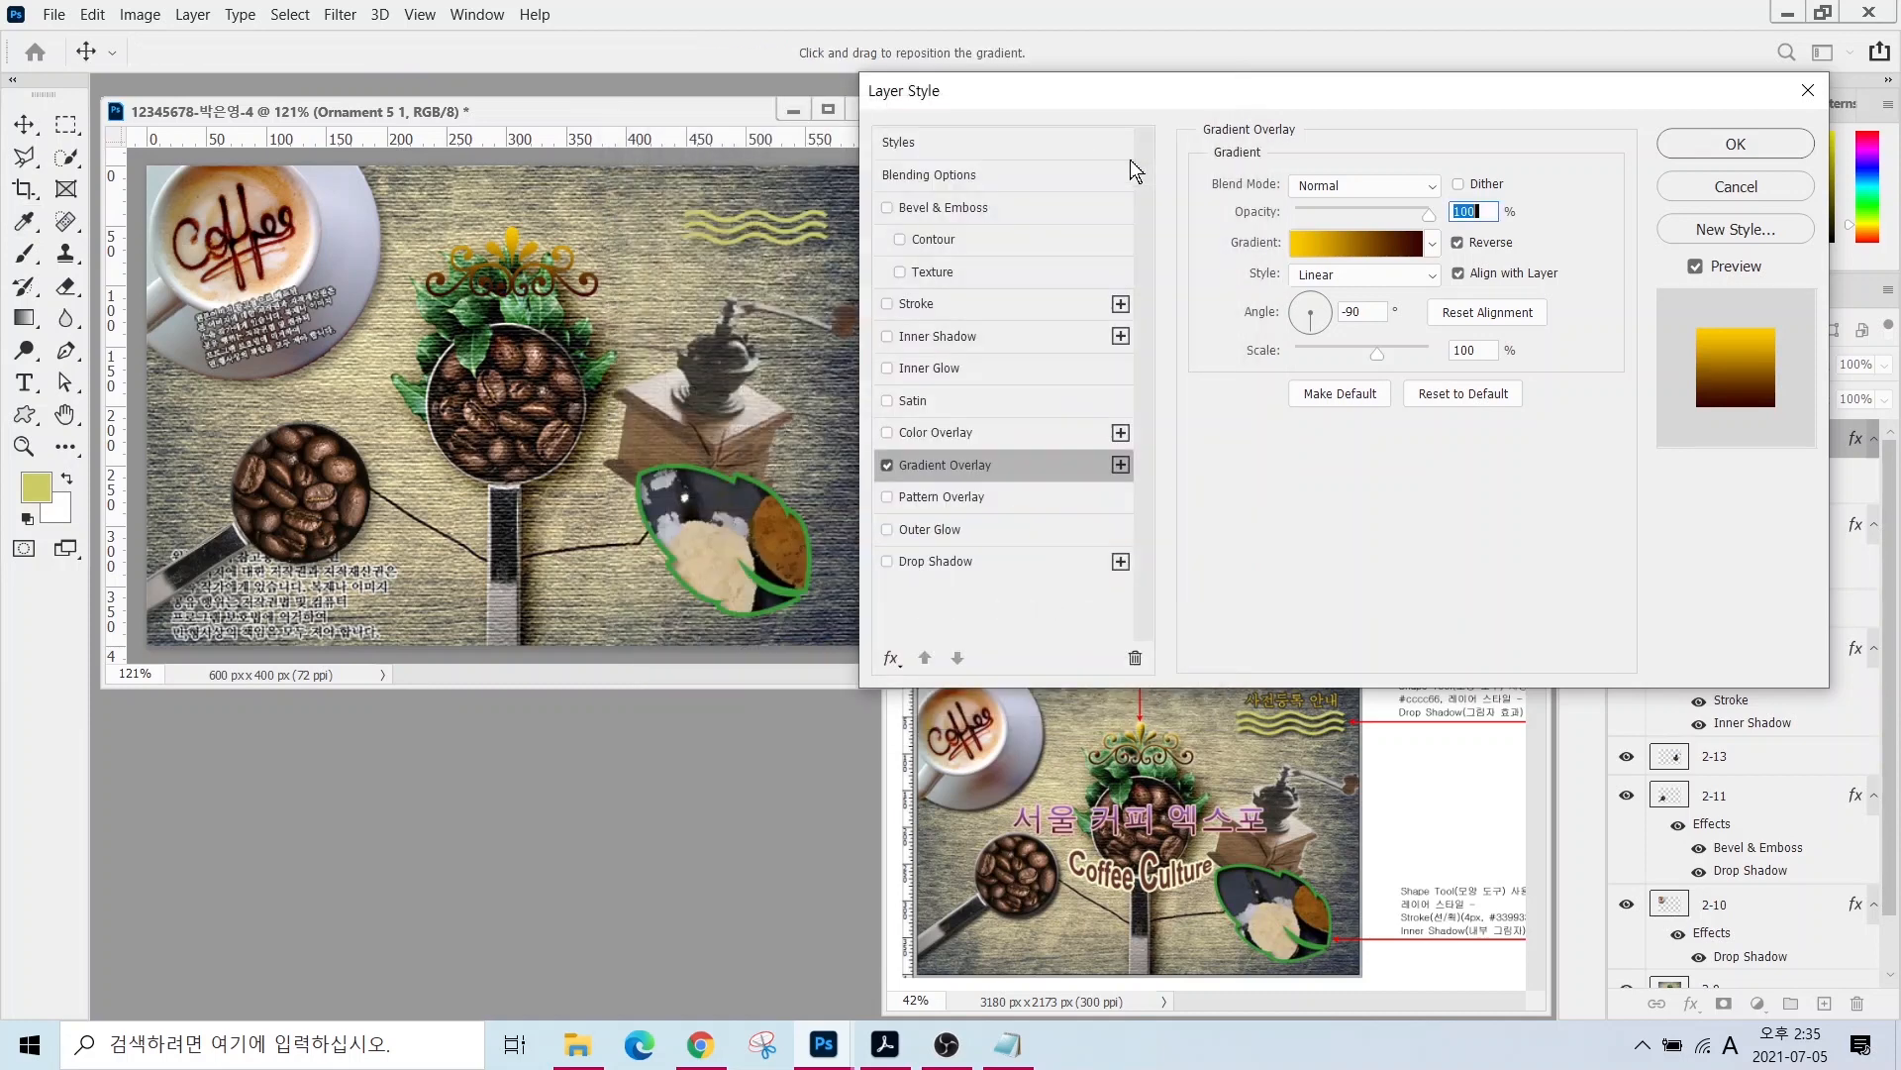
- Add Bevel & Emboss and an Outer Glow to the ornament
left_click(916, 205)
left_click(1736, 144)
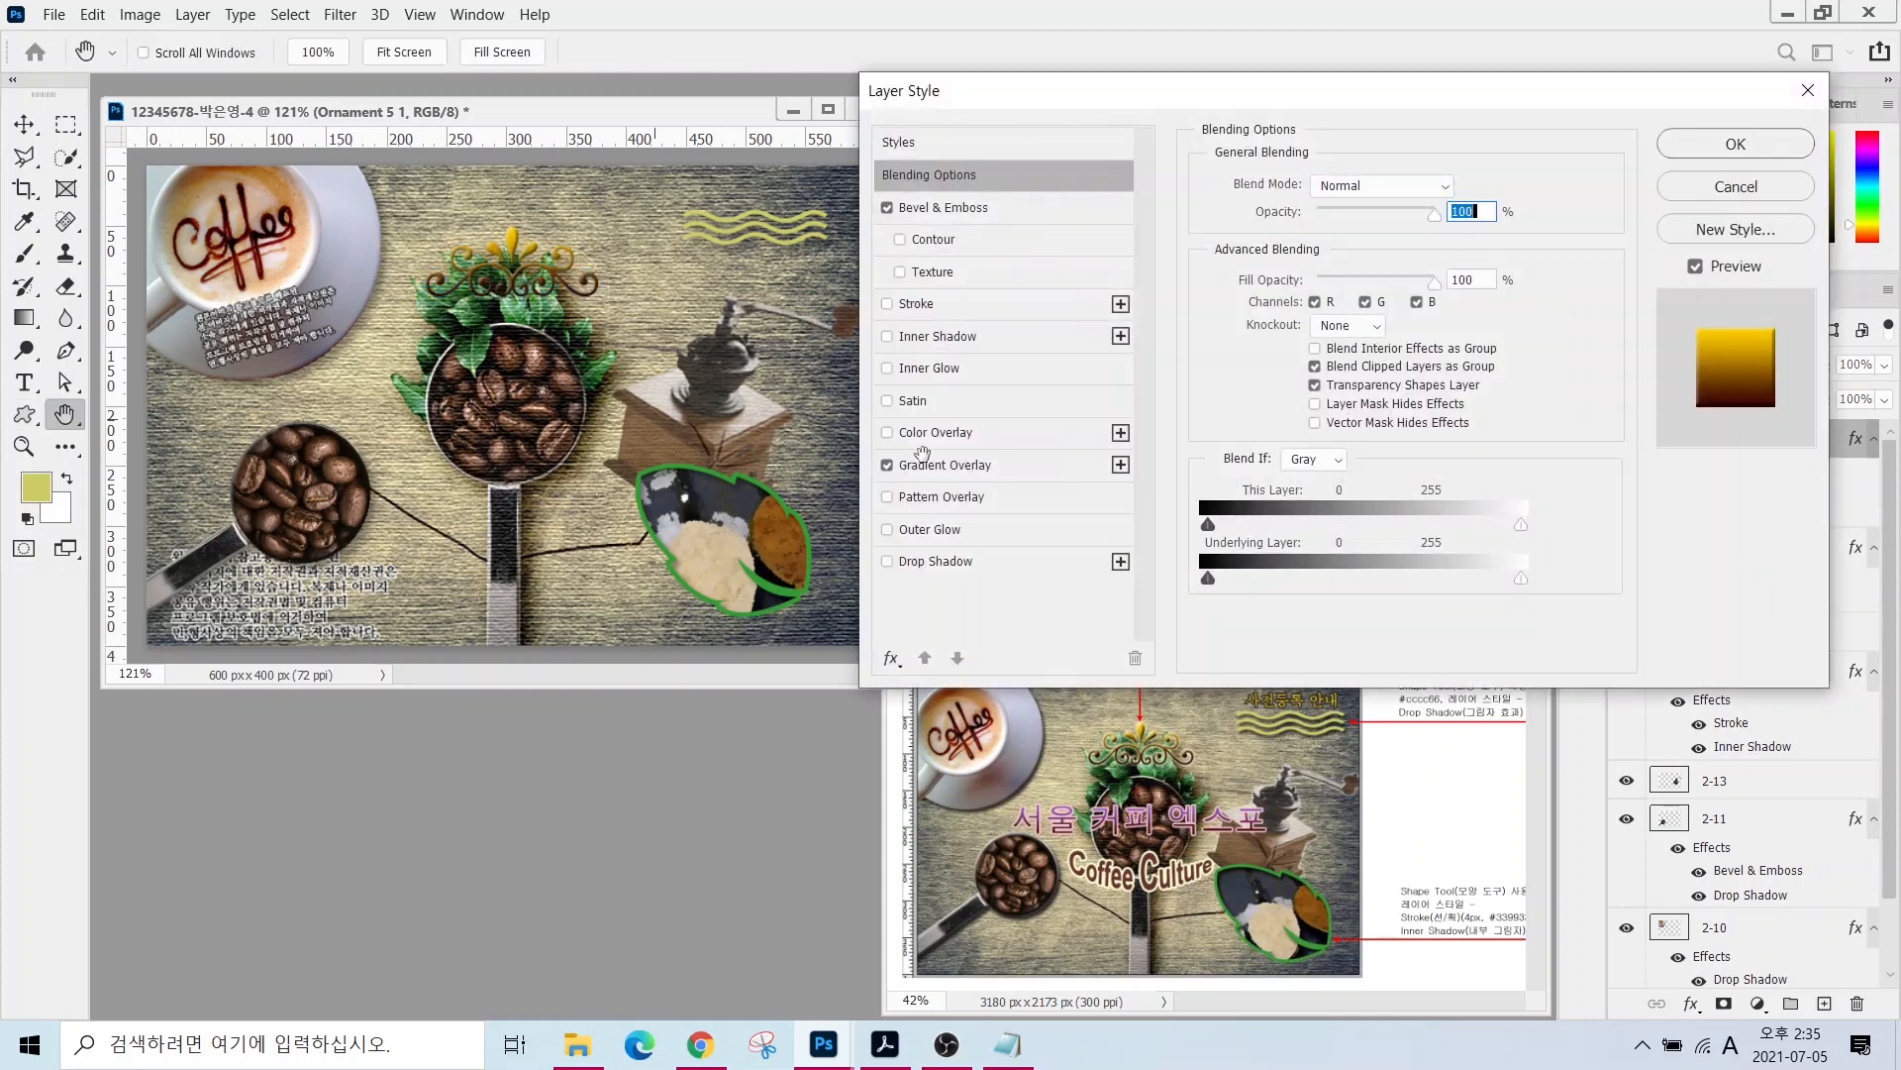
left_click(923, 538)
left_click(1700, 146)
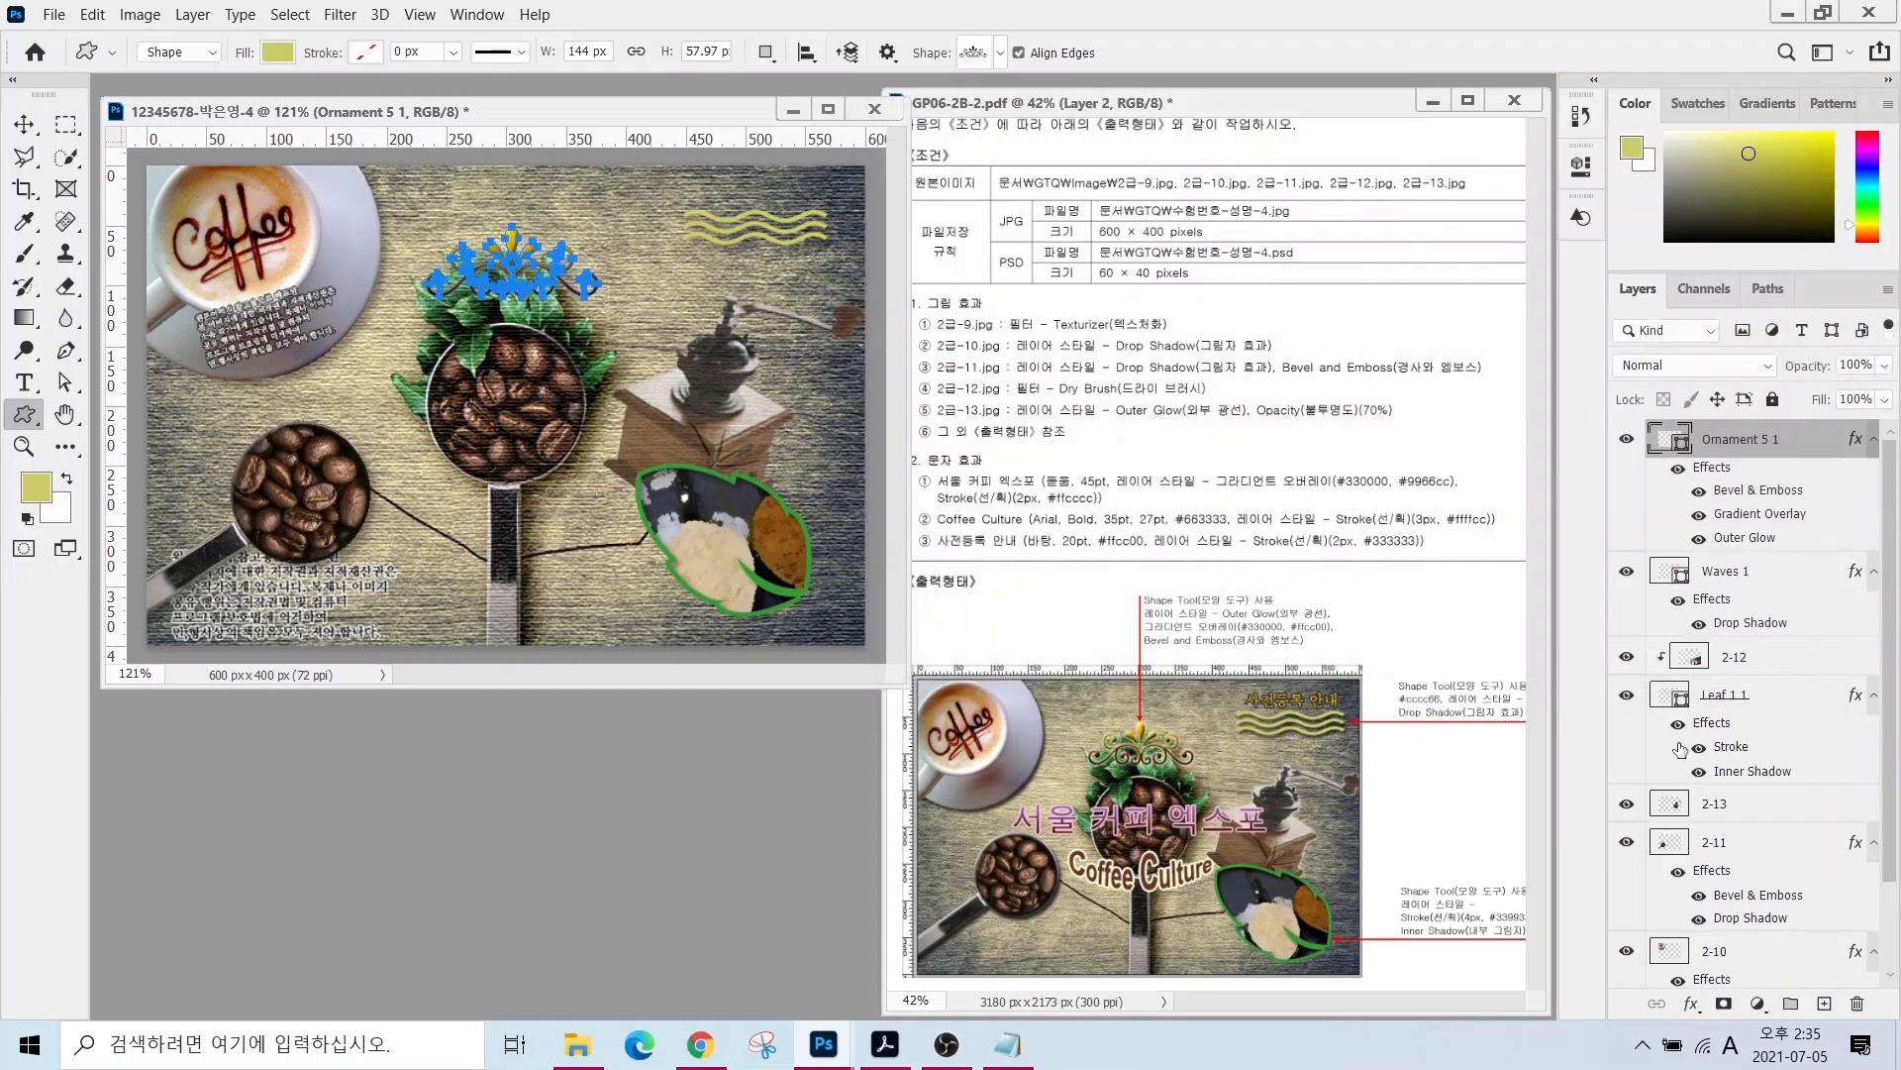
left_click(624, 520)
left_click(1056, 414)
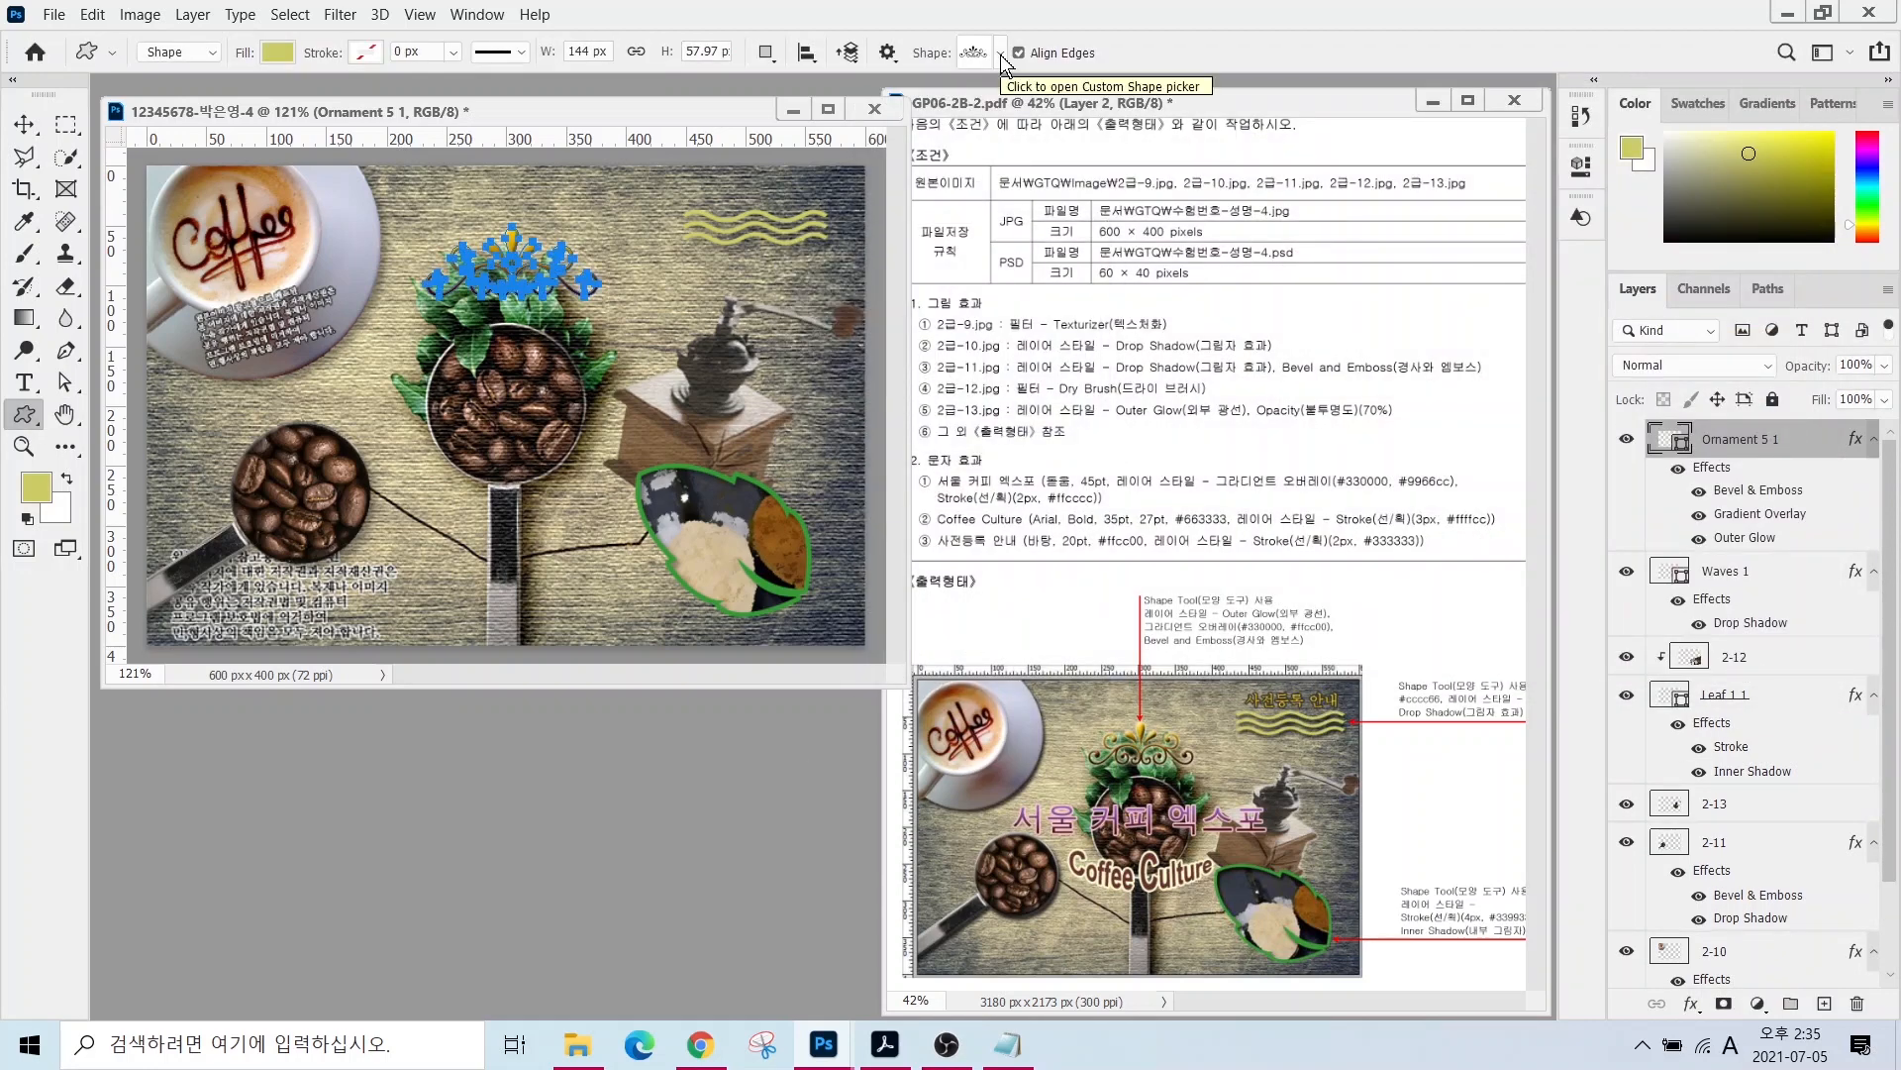
left_click(24, 382)
- Type the title 서울 커피 엑스포 left of centre, discarding the placeholder text layer
left_click(402, 237)
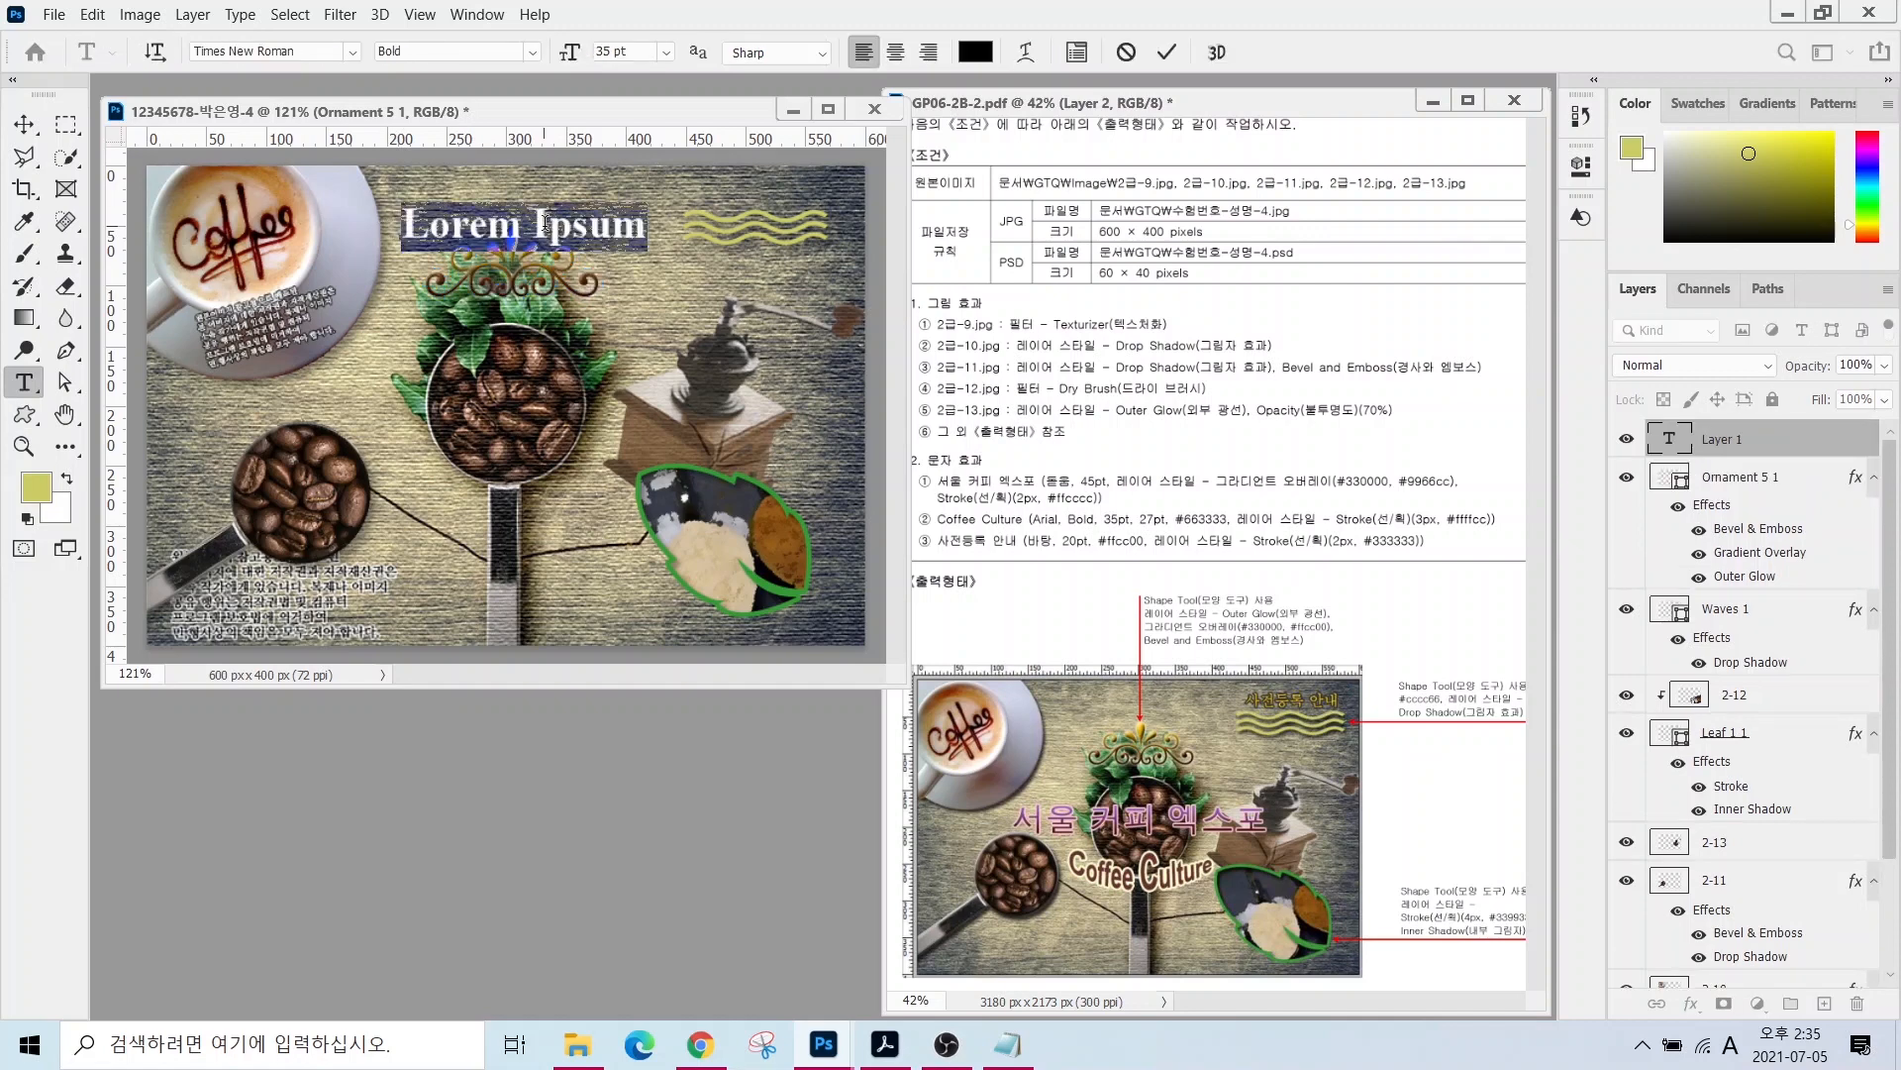
left_click(1699, 473)
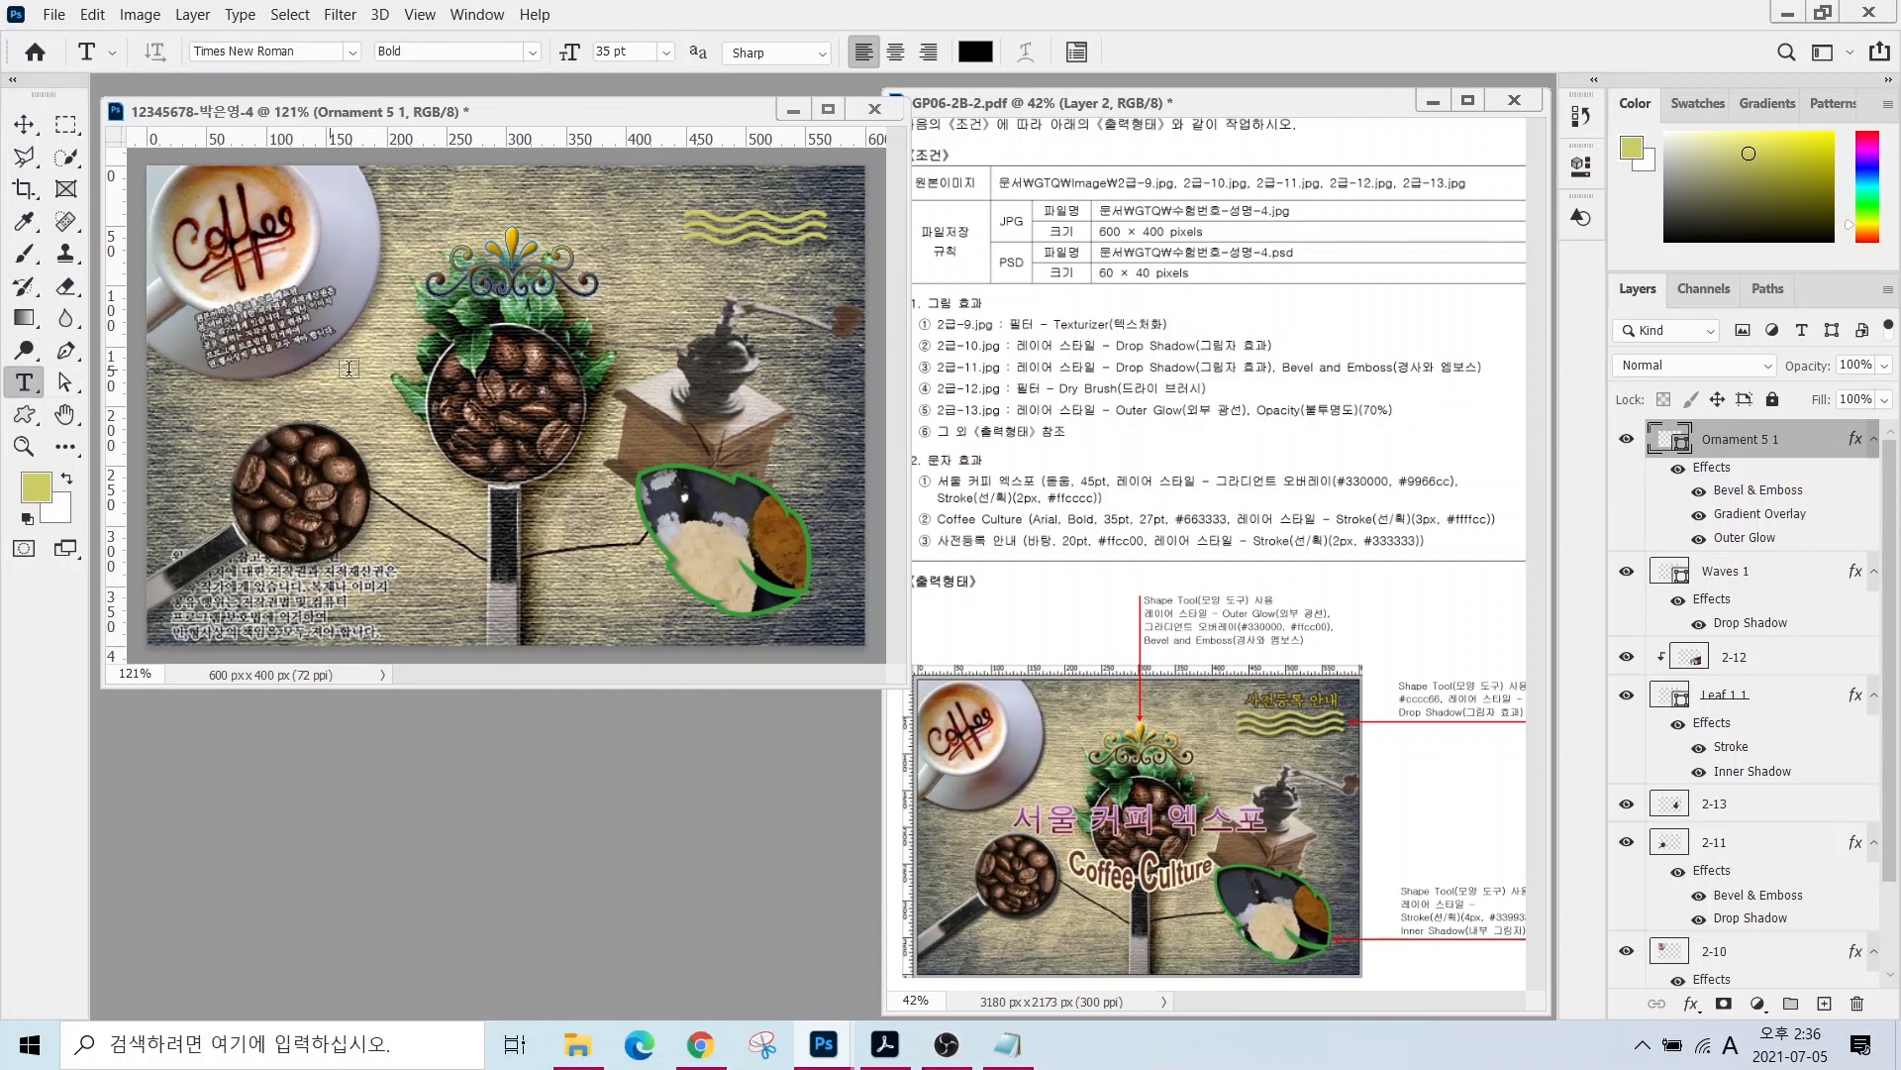
left_click(378, 371)
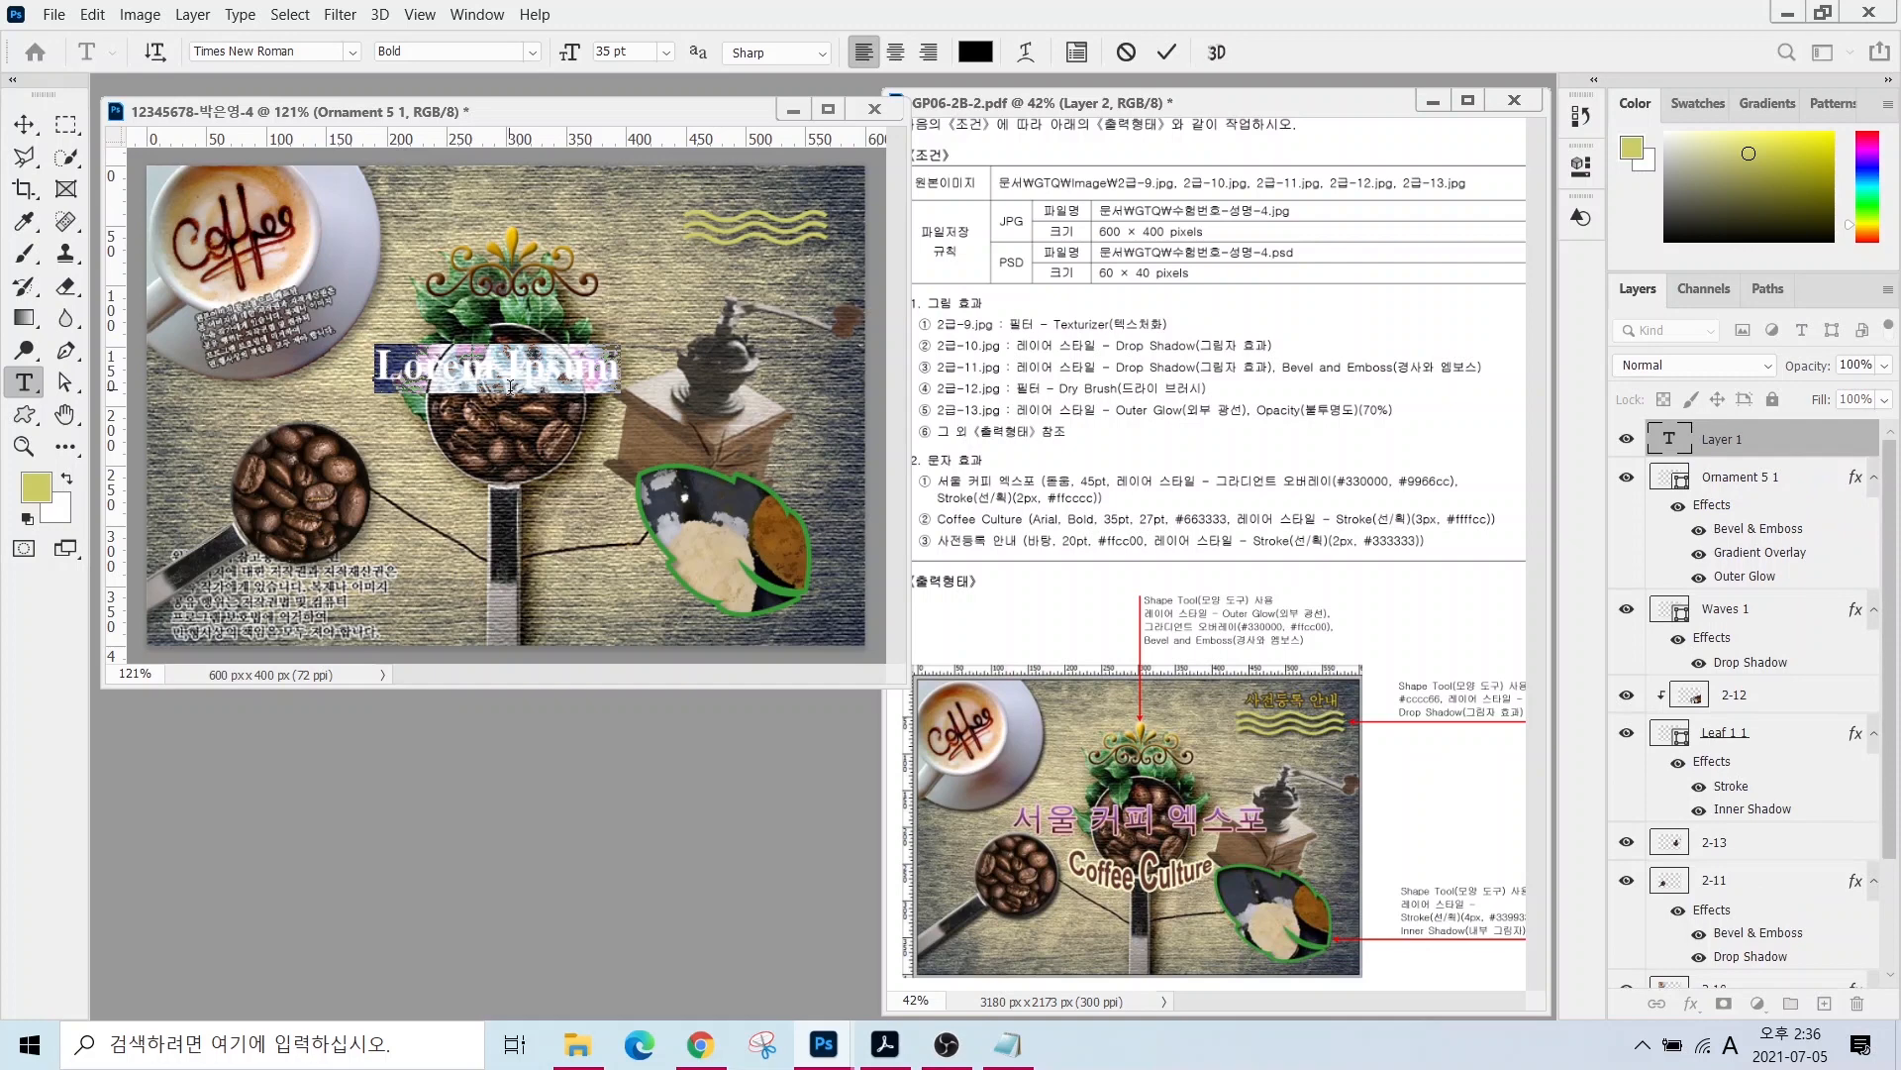
type("서울 커피 엑스포")
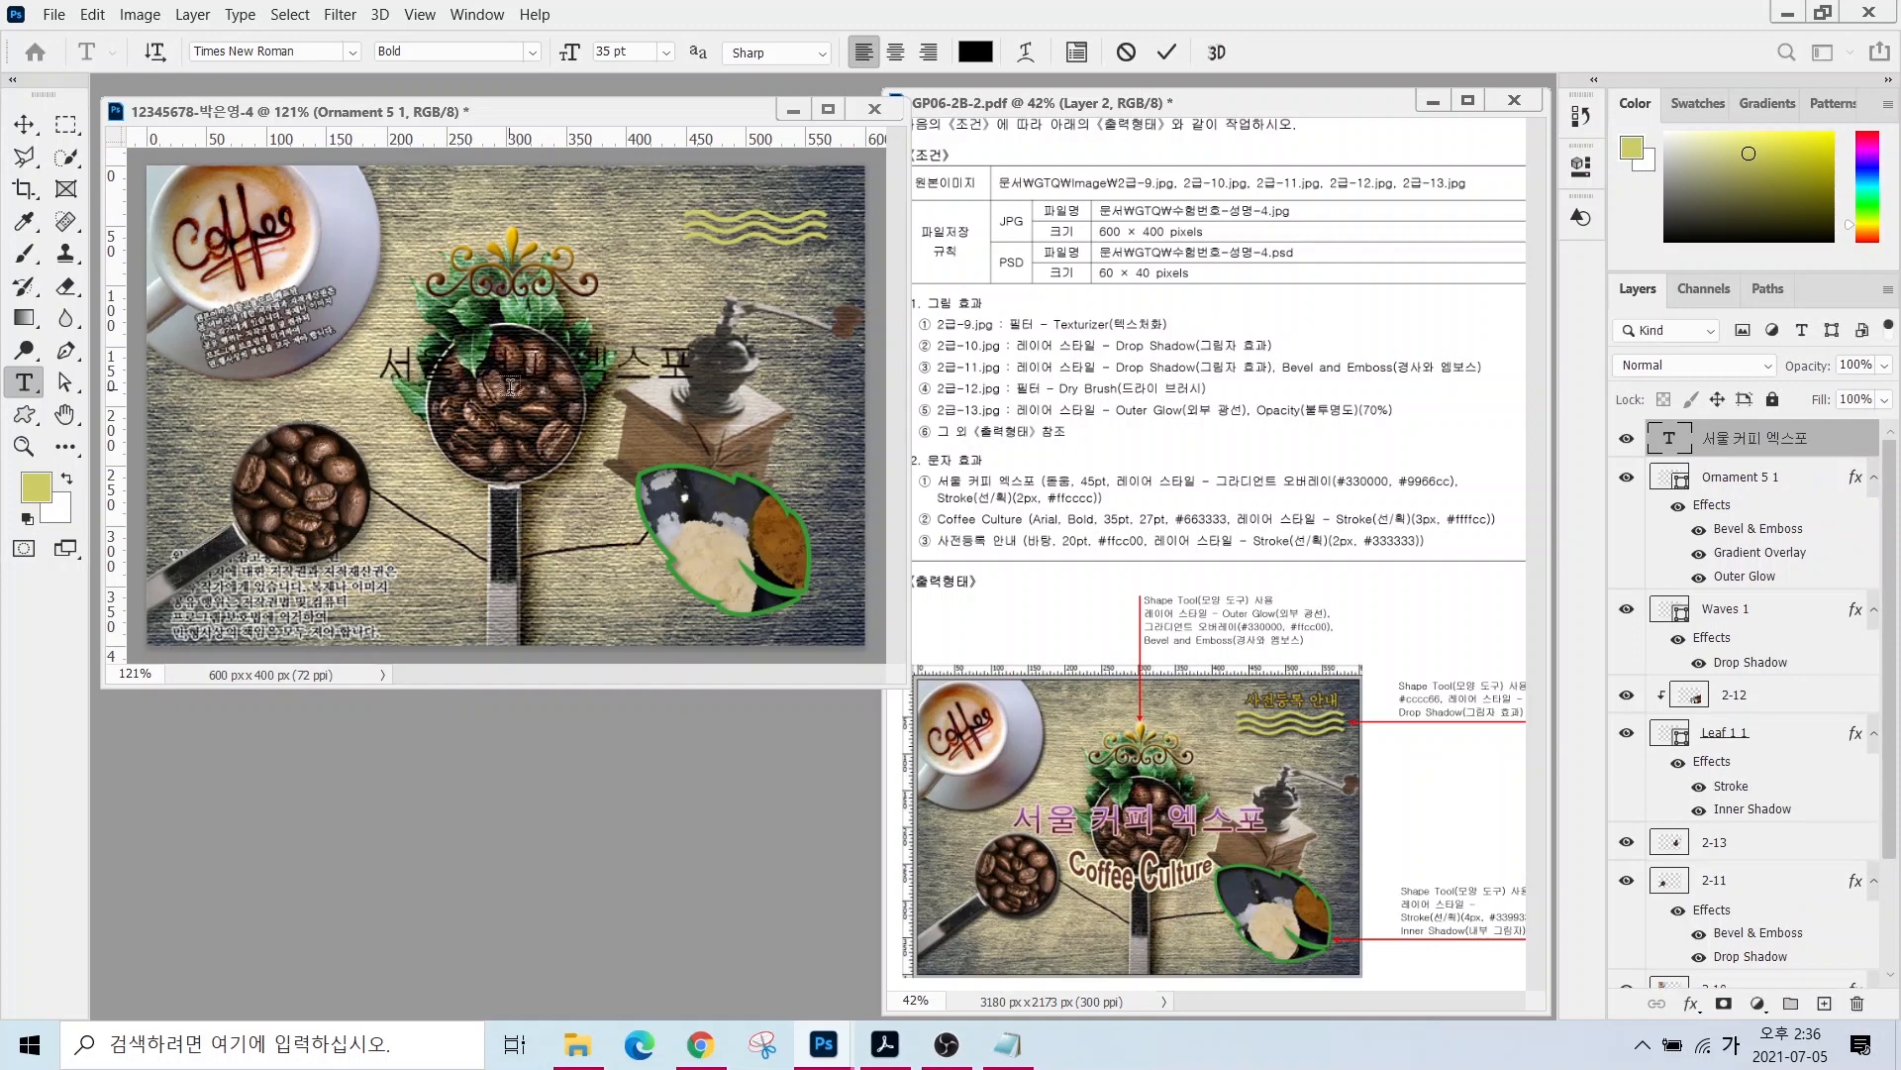
key("ctrl+Return")
- Set the title font to 돋움 at 45 pt
left_click_drag(222, 54, 156, 50)
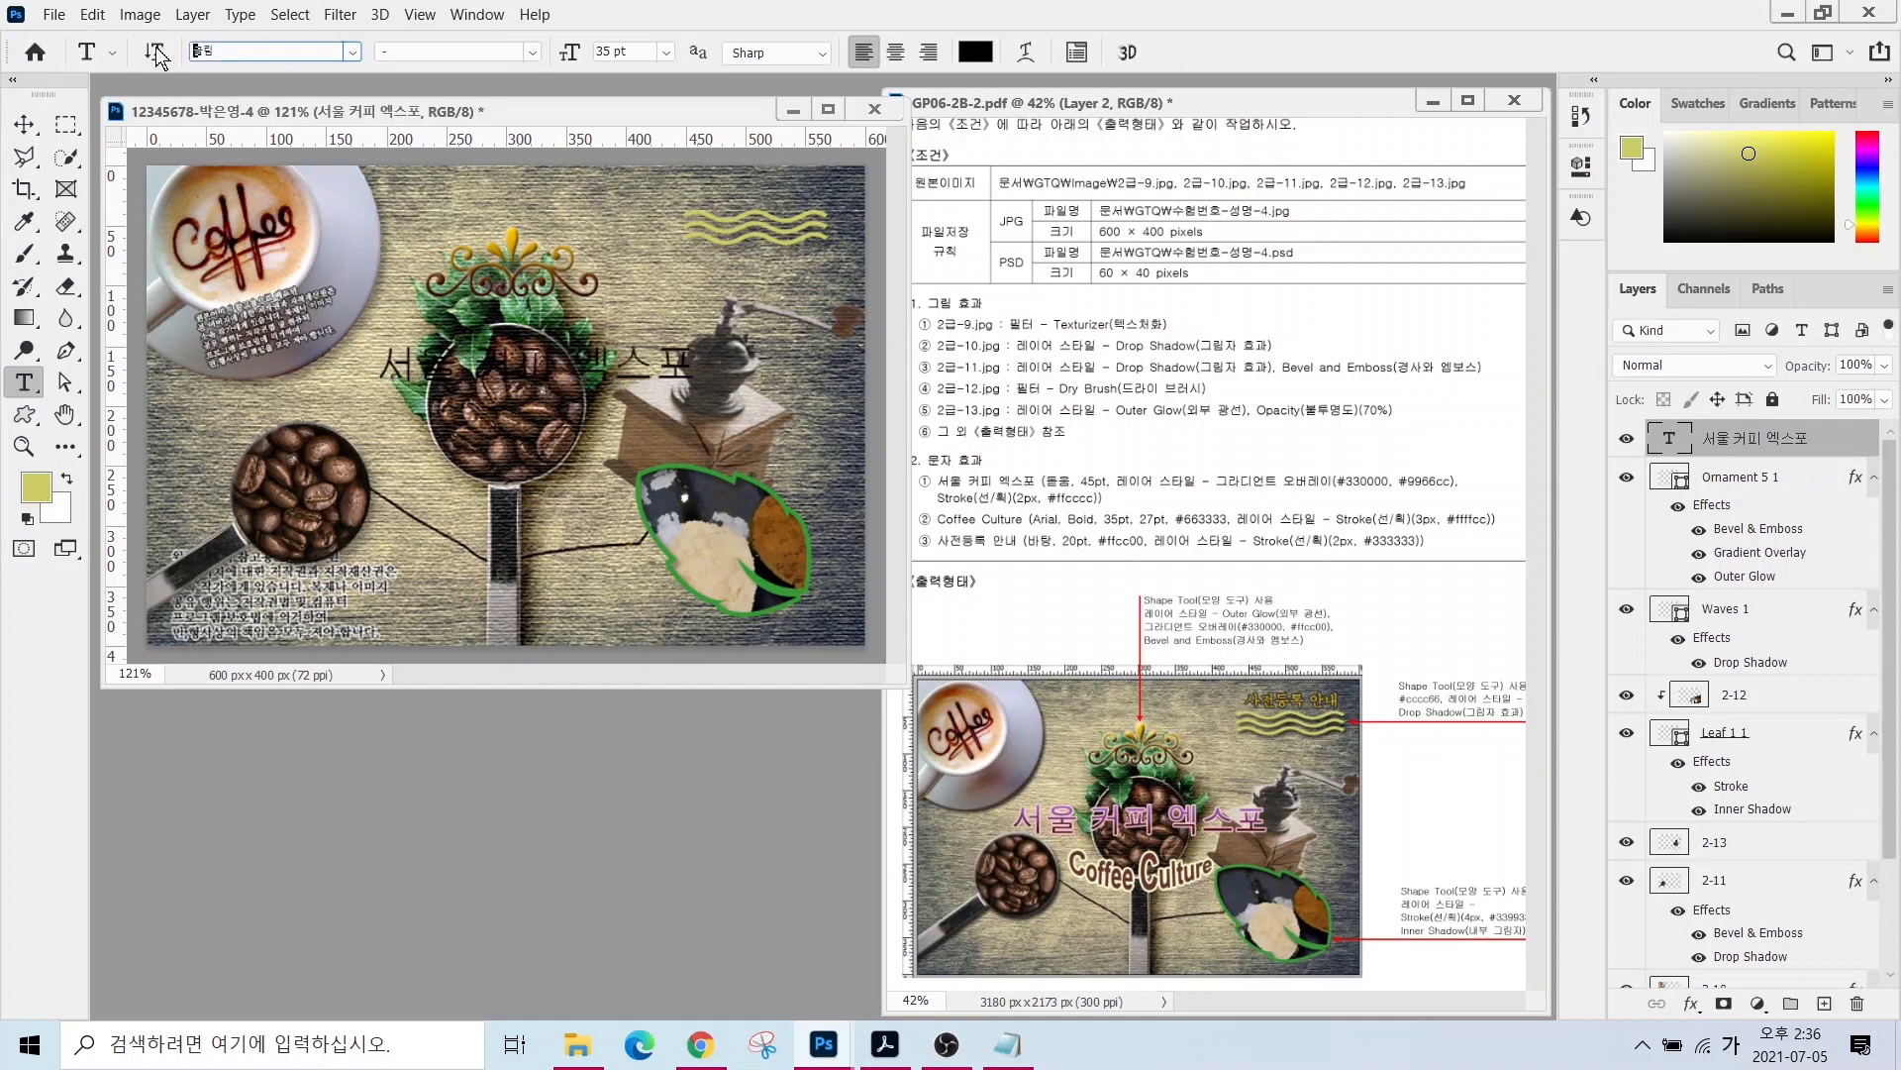
type("돋")
key("Return")
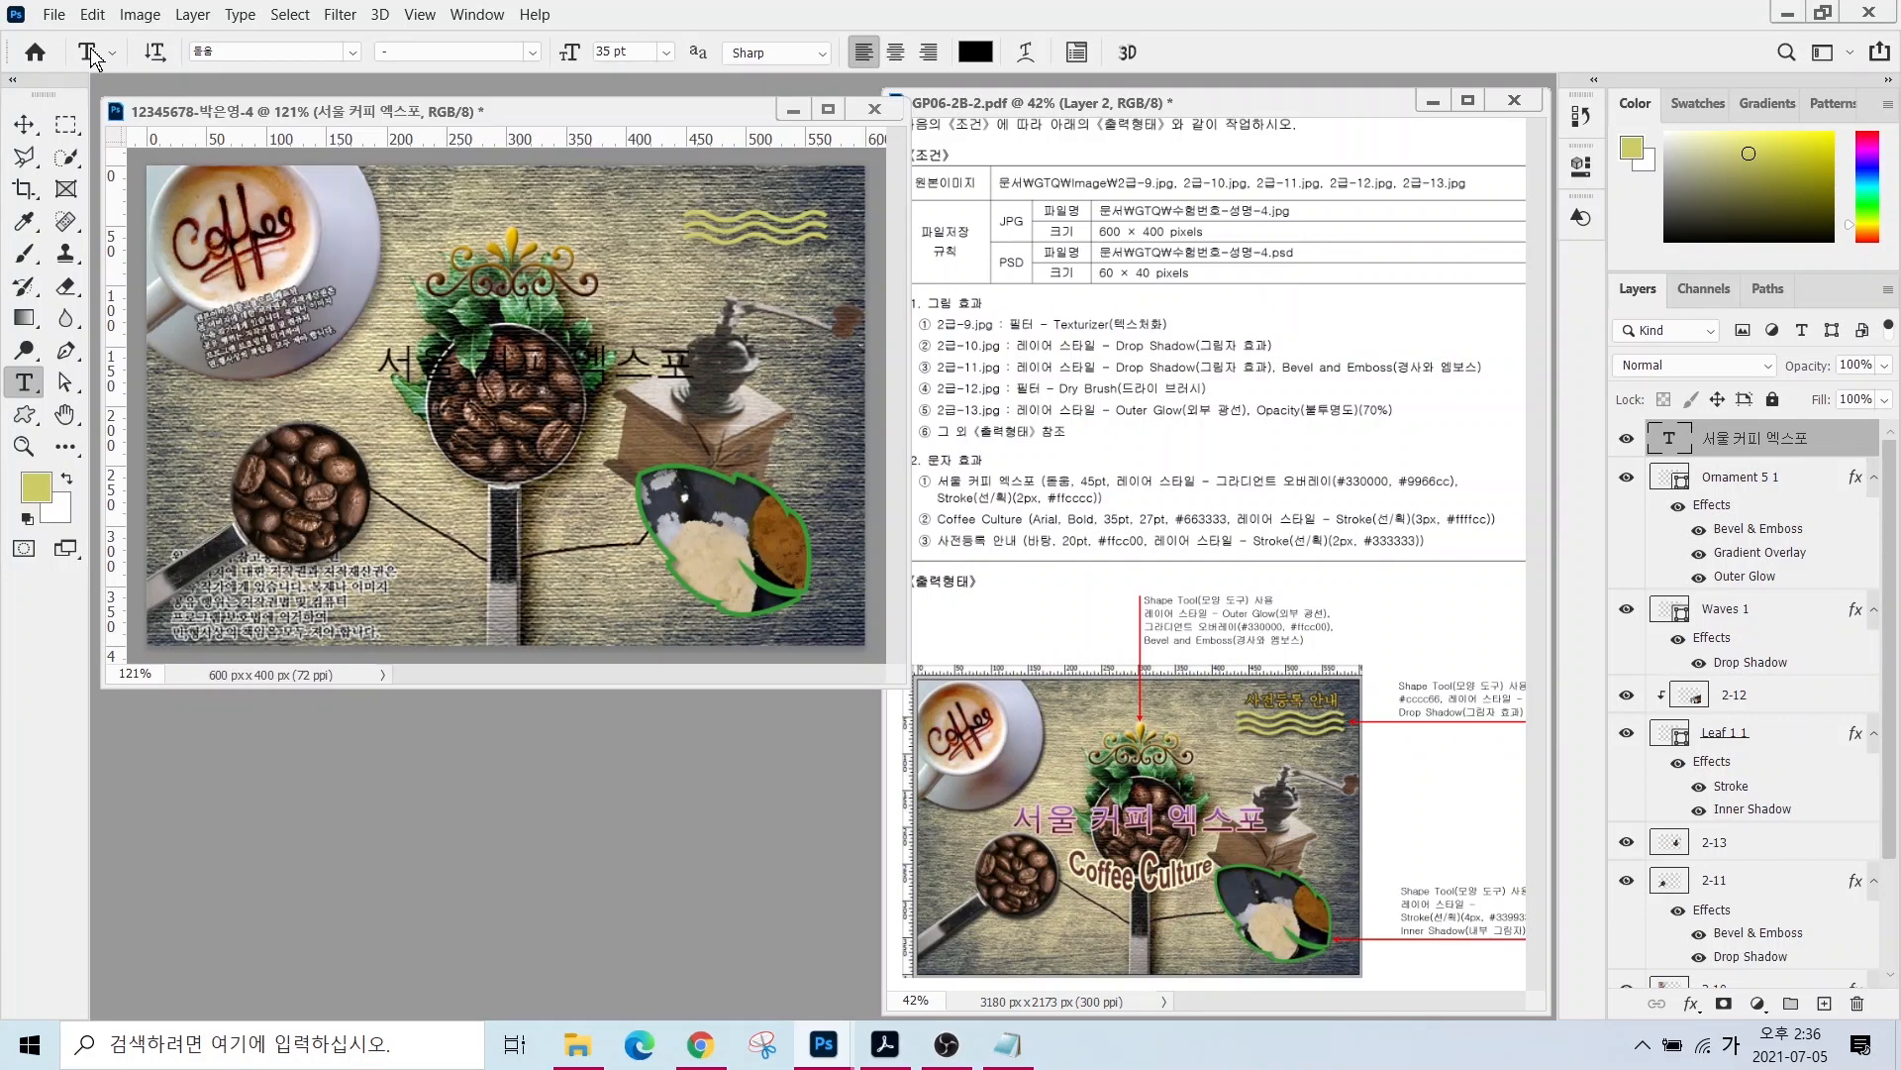
left_click_drag(631, 52, 537, 57)
type("45")
key("Return")
- Give the title a Gradient Overlay from #330000 to #9966cc
left_click(1690, 1008)
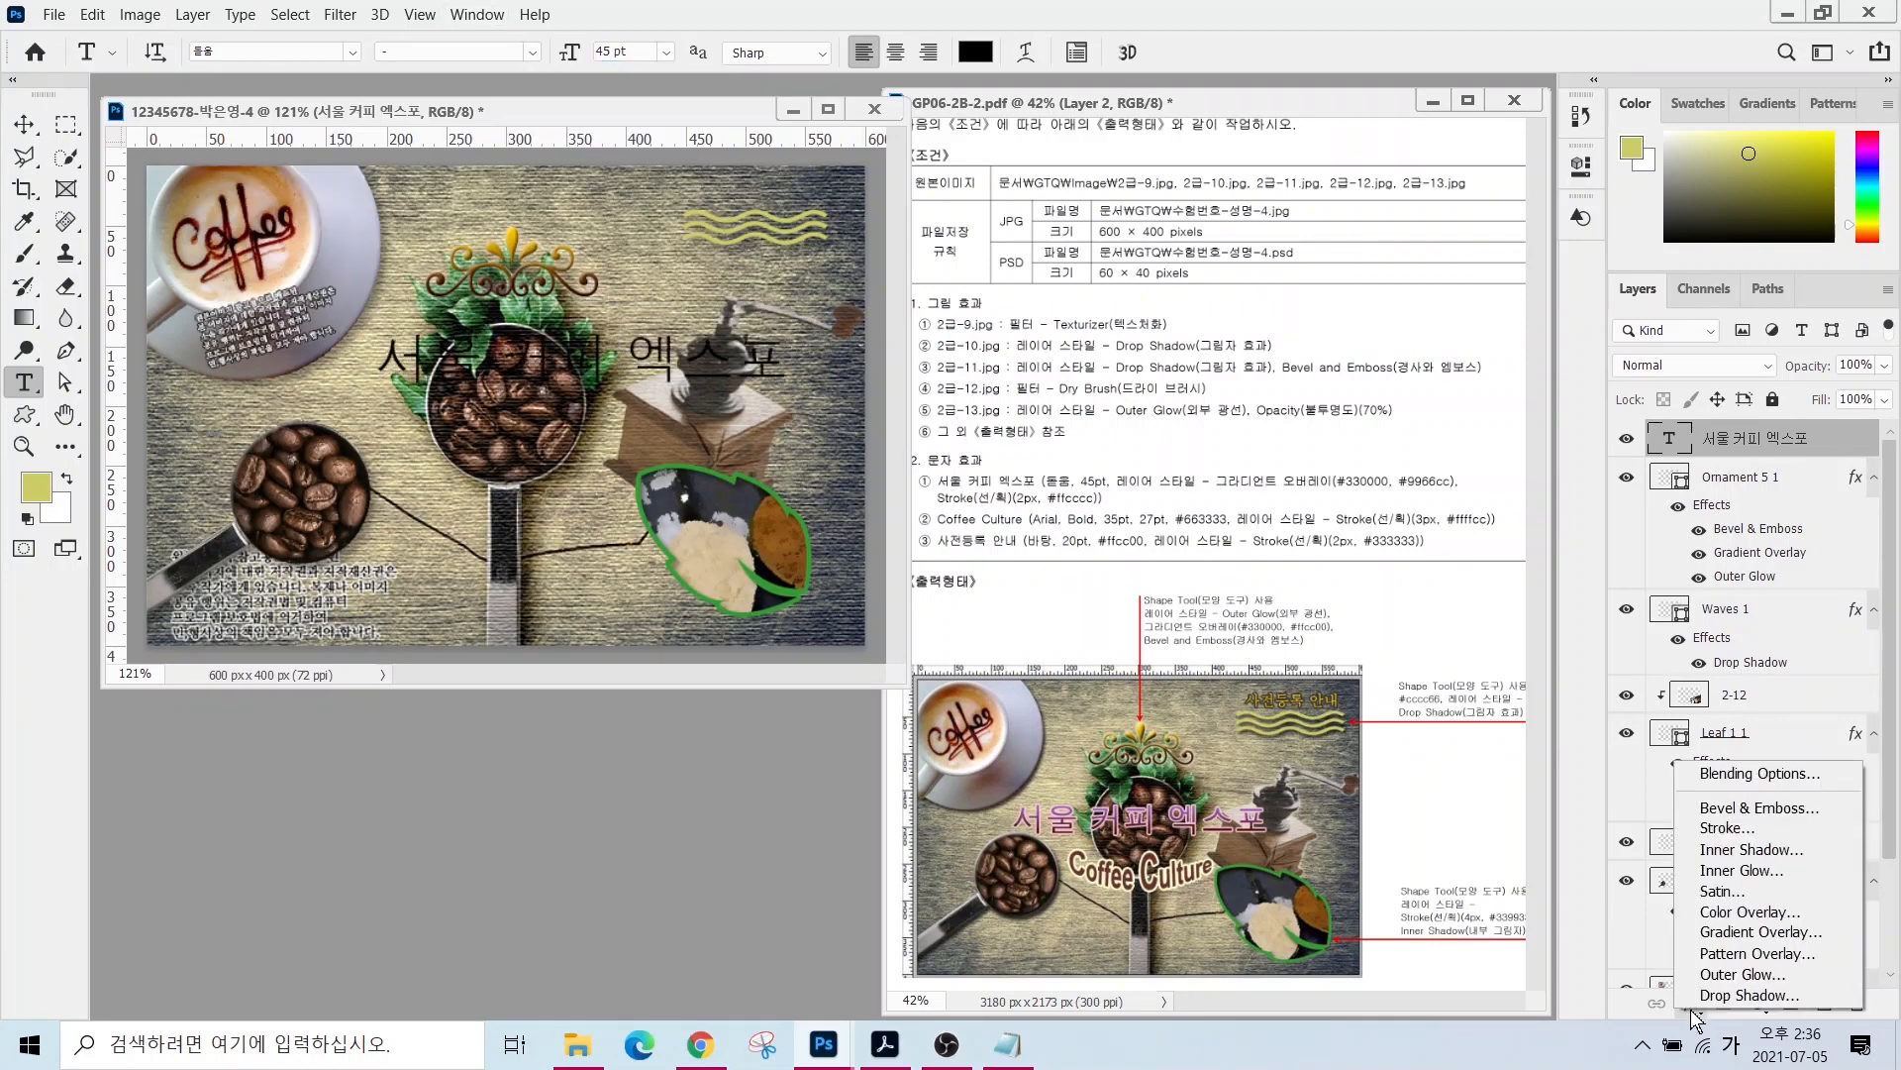
left_click(1743, 956)
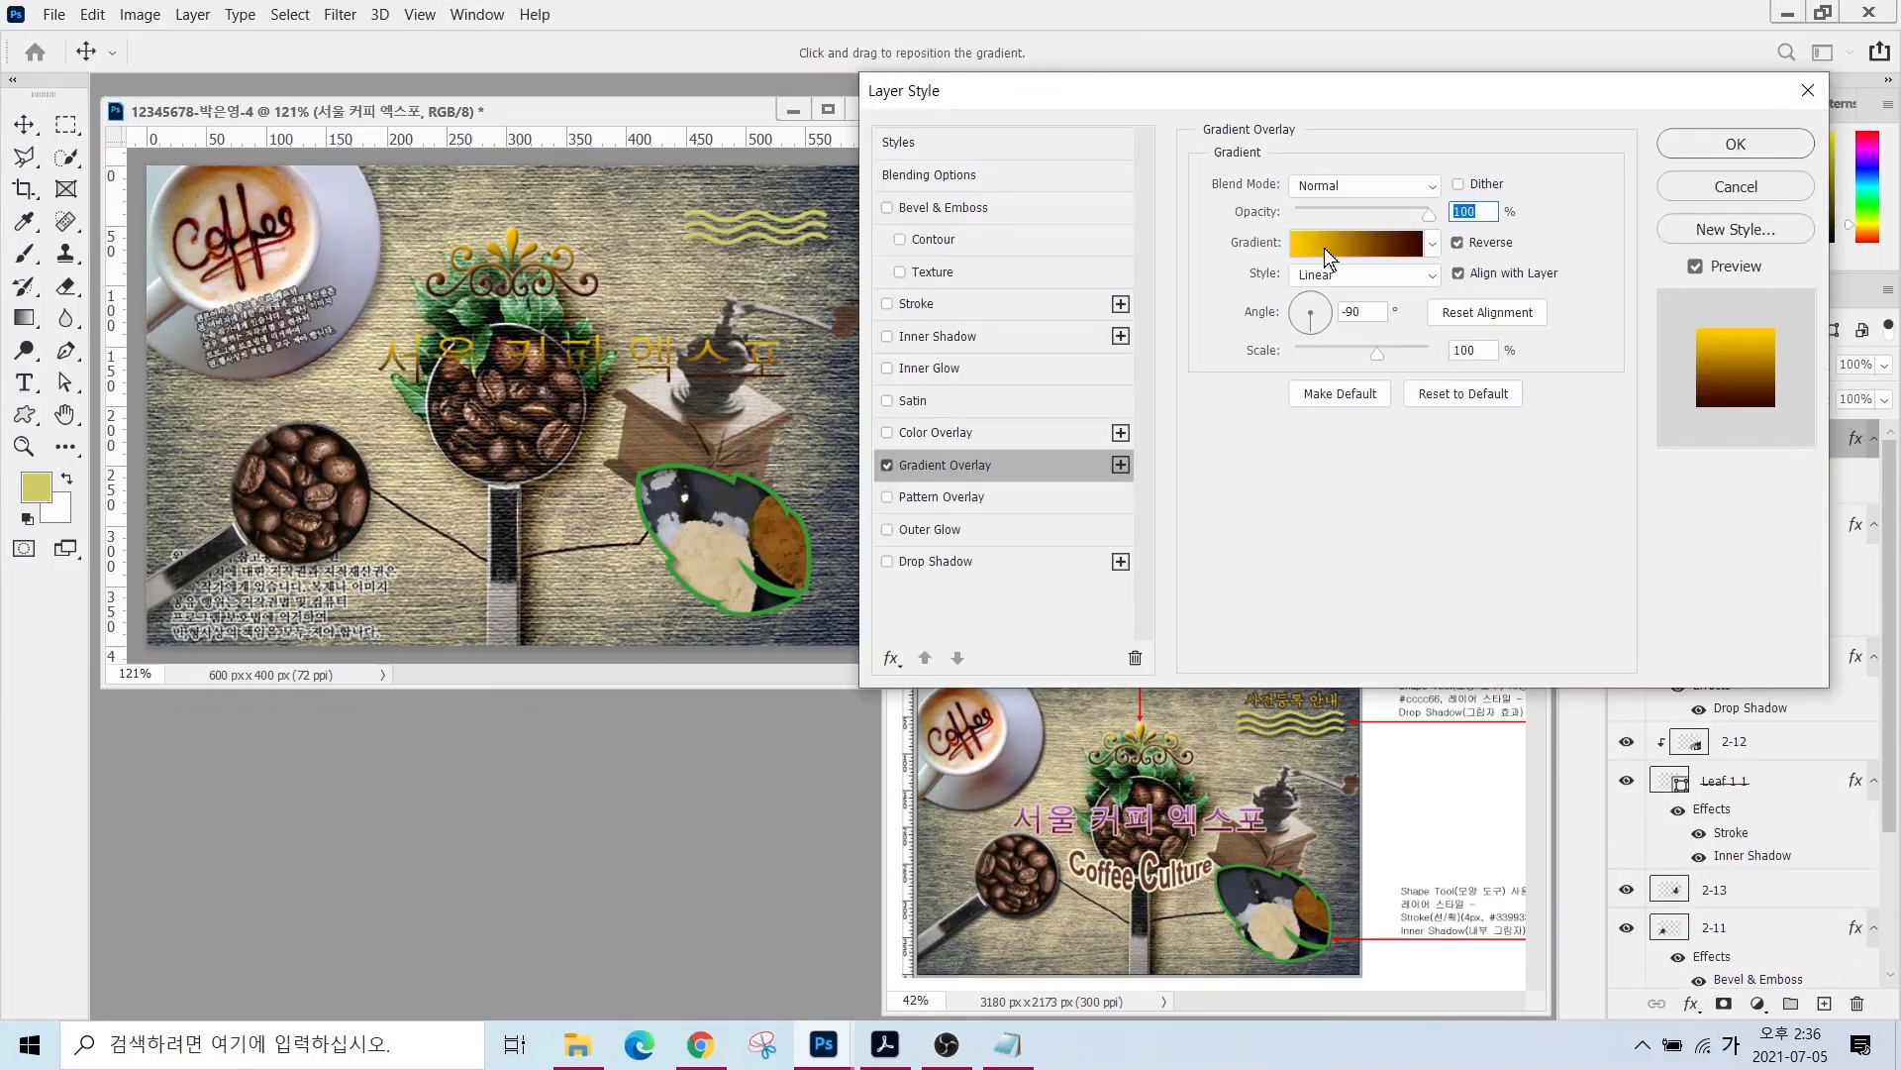
left_click(1323, 248)
double_click(687, 556)
type("330000")
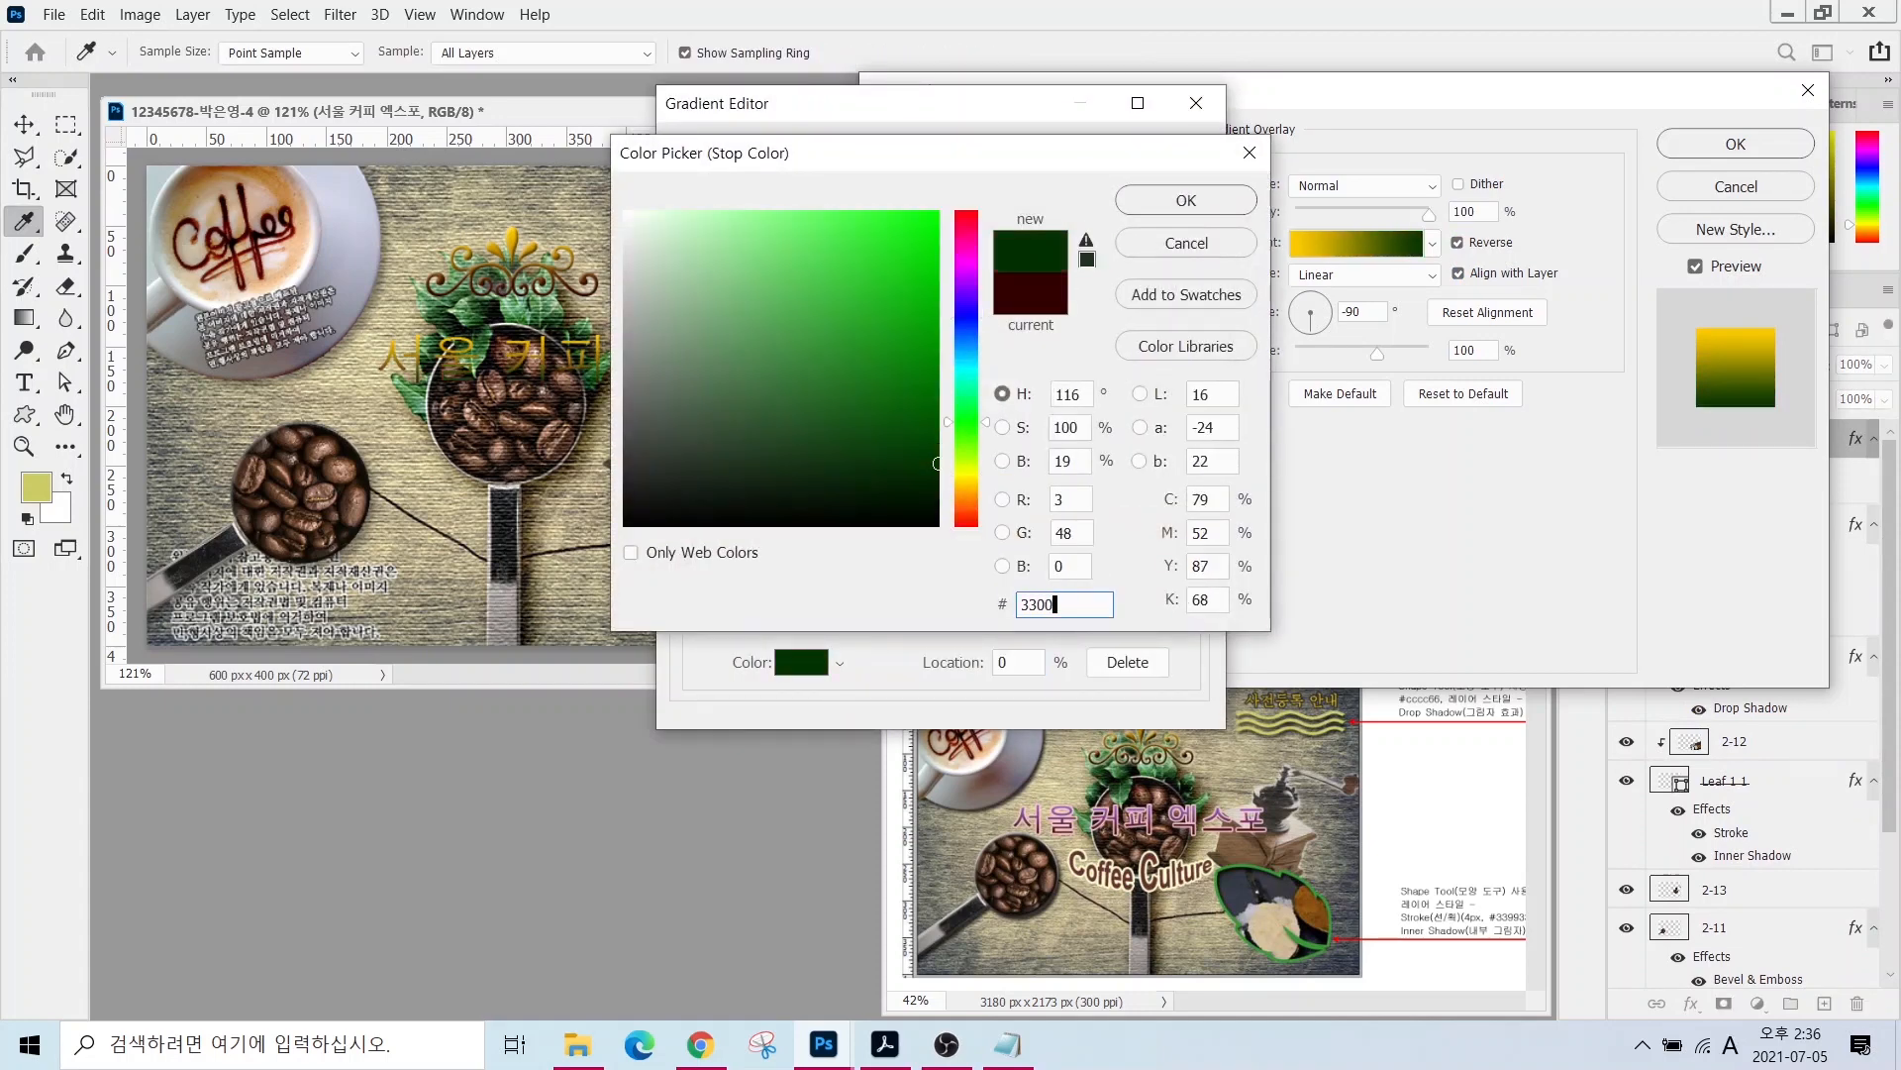
key("Return")
double_click(1192, 557)
type("9966cc")
key("Return")
left_click(1161, 159)
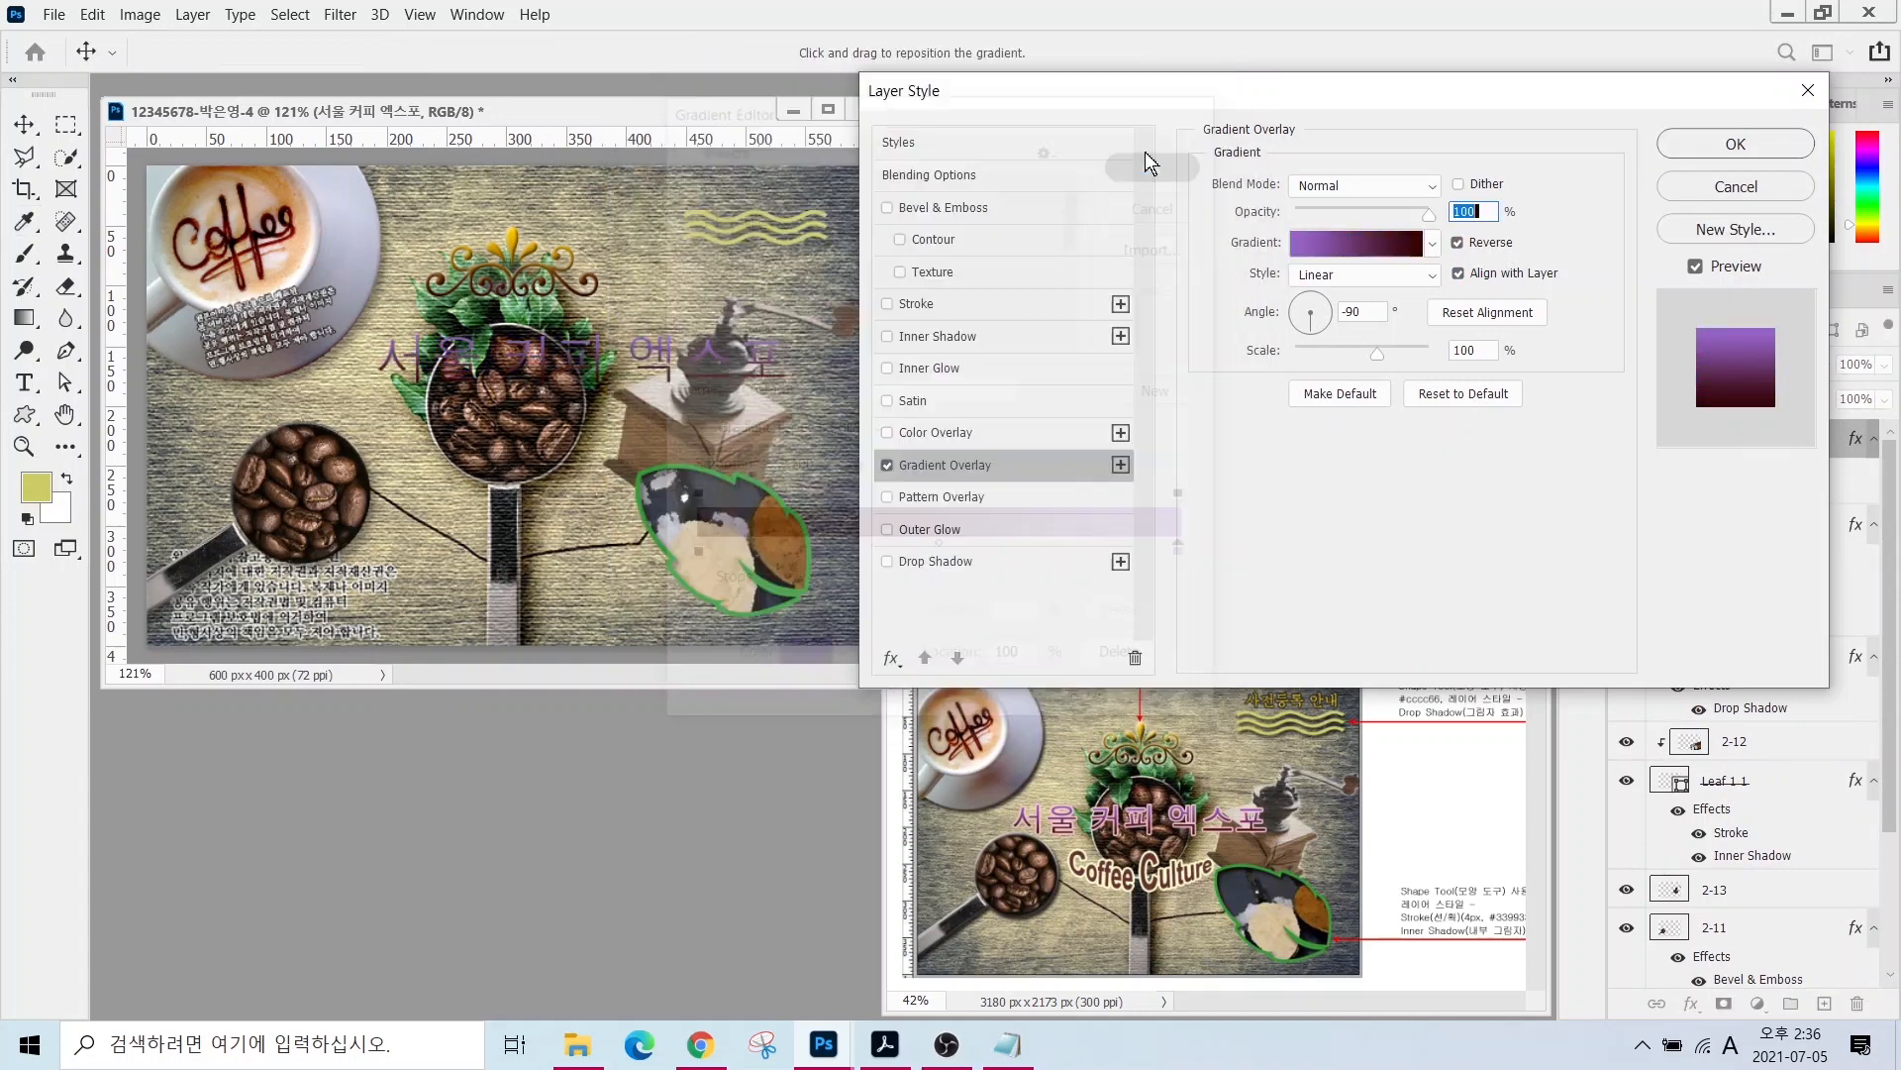
- Add a 2 px #ffcccc stroke to the title
left_click(921, 304)
type("2")
left_click(1264, 364)
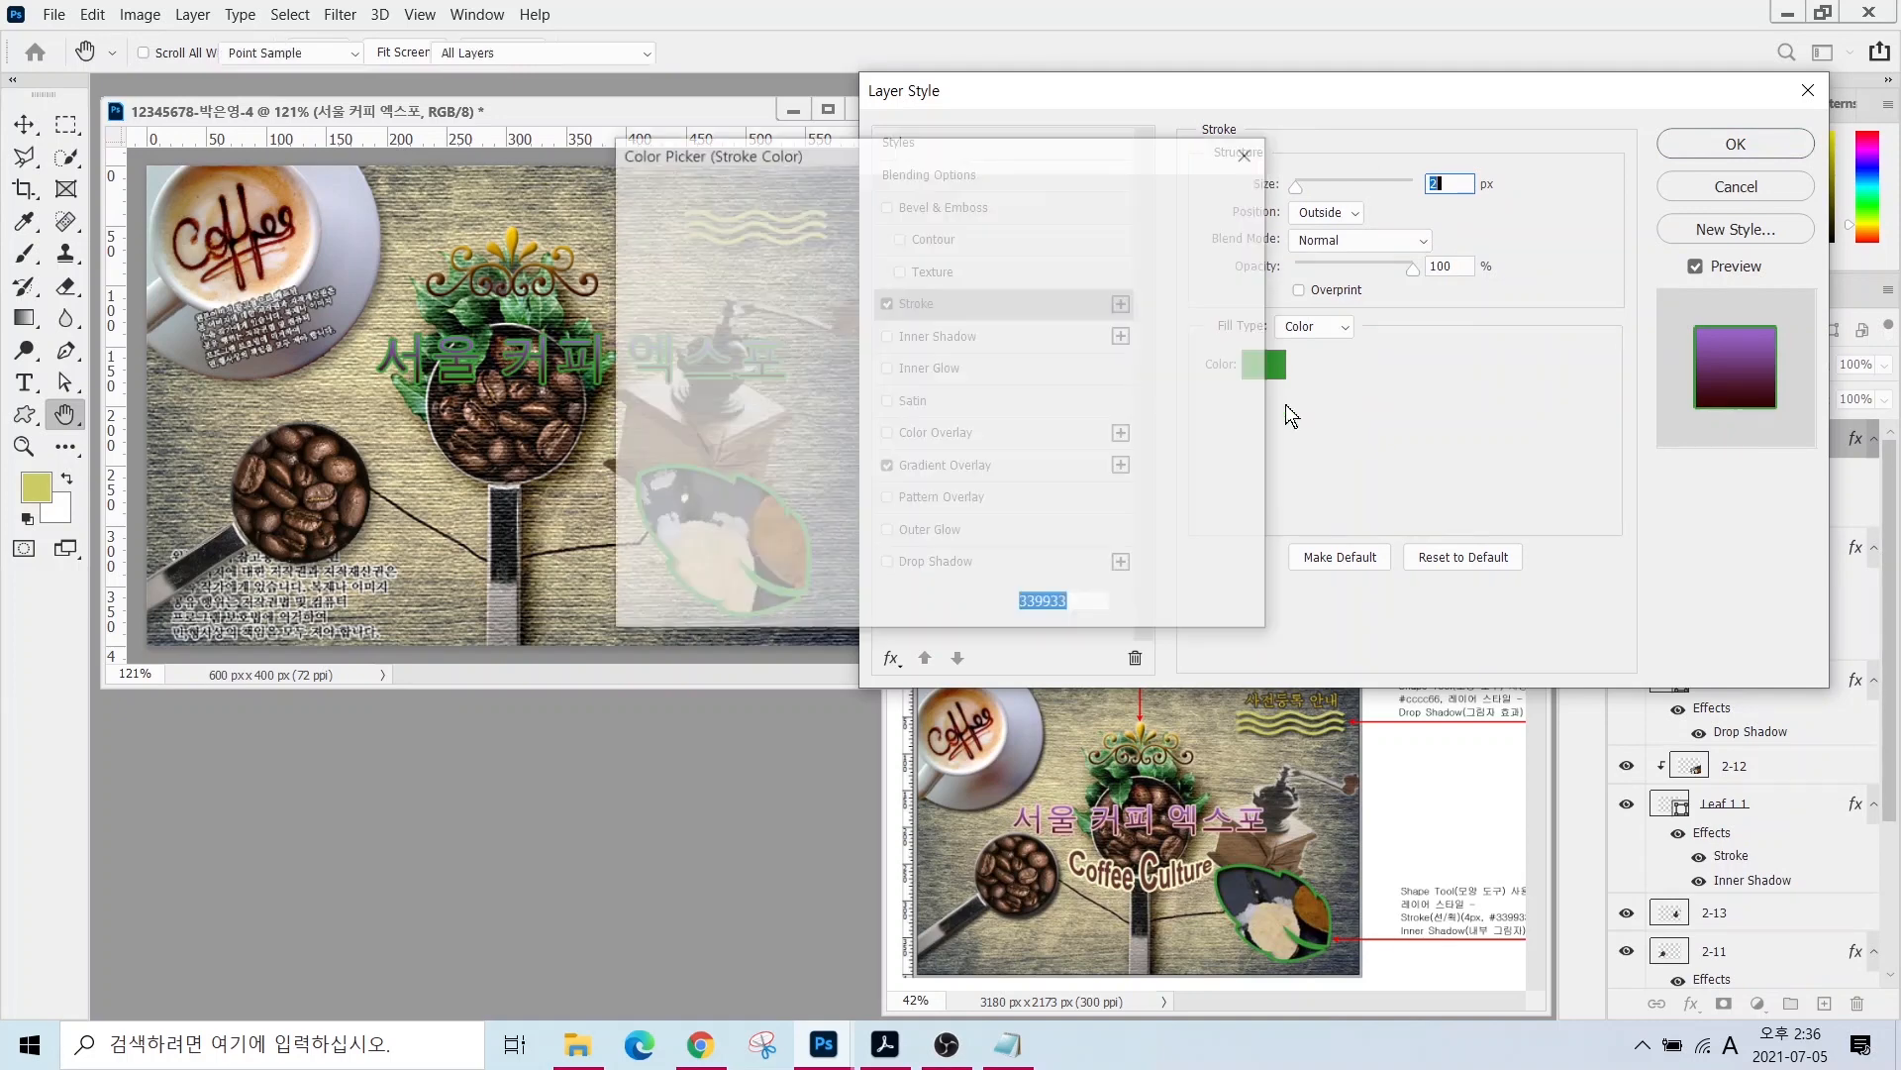
type("ffcccc")
key("Return")
left_click(1736, 143)
- Nudge the title slightly left and add 'Coffee Culture' text below it
left_click(24, 124)
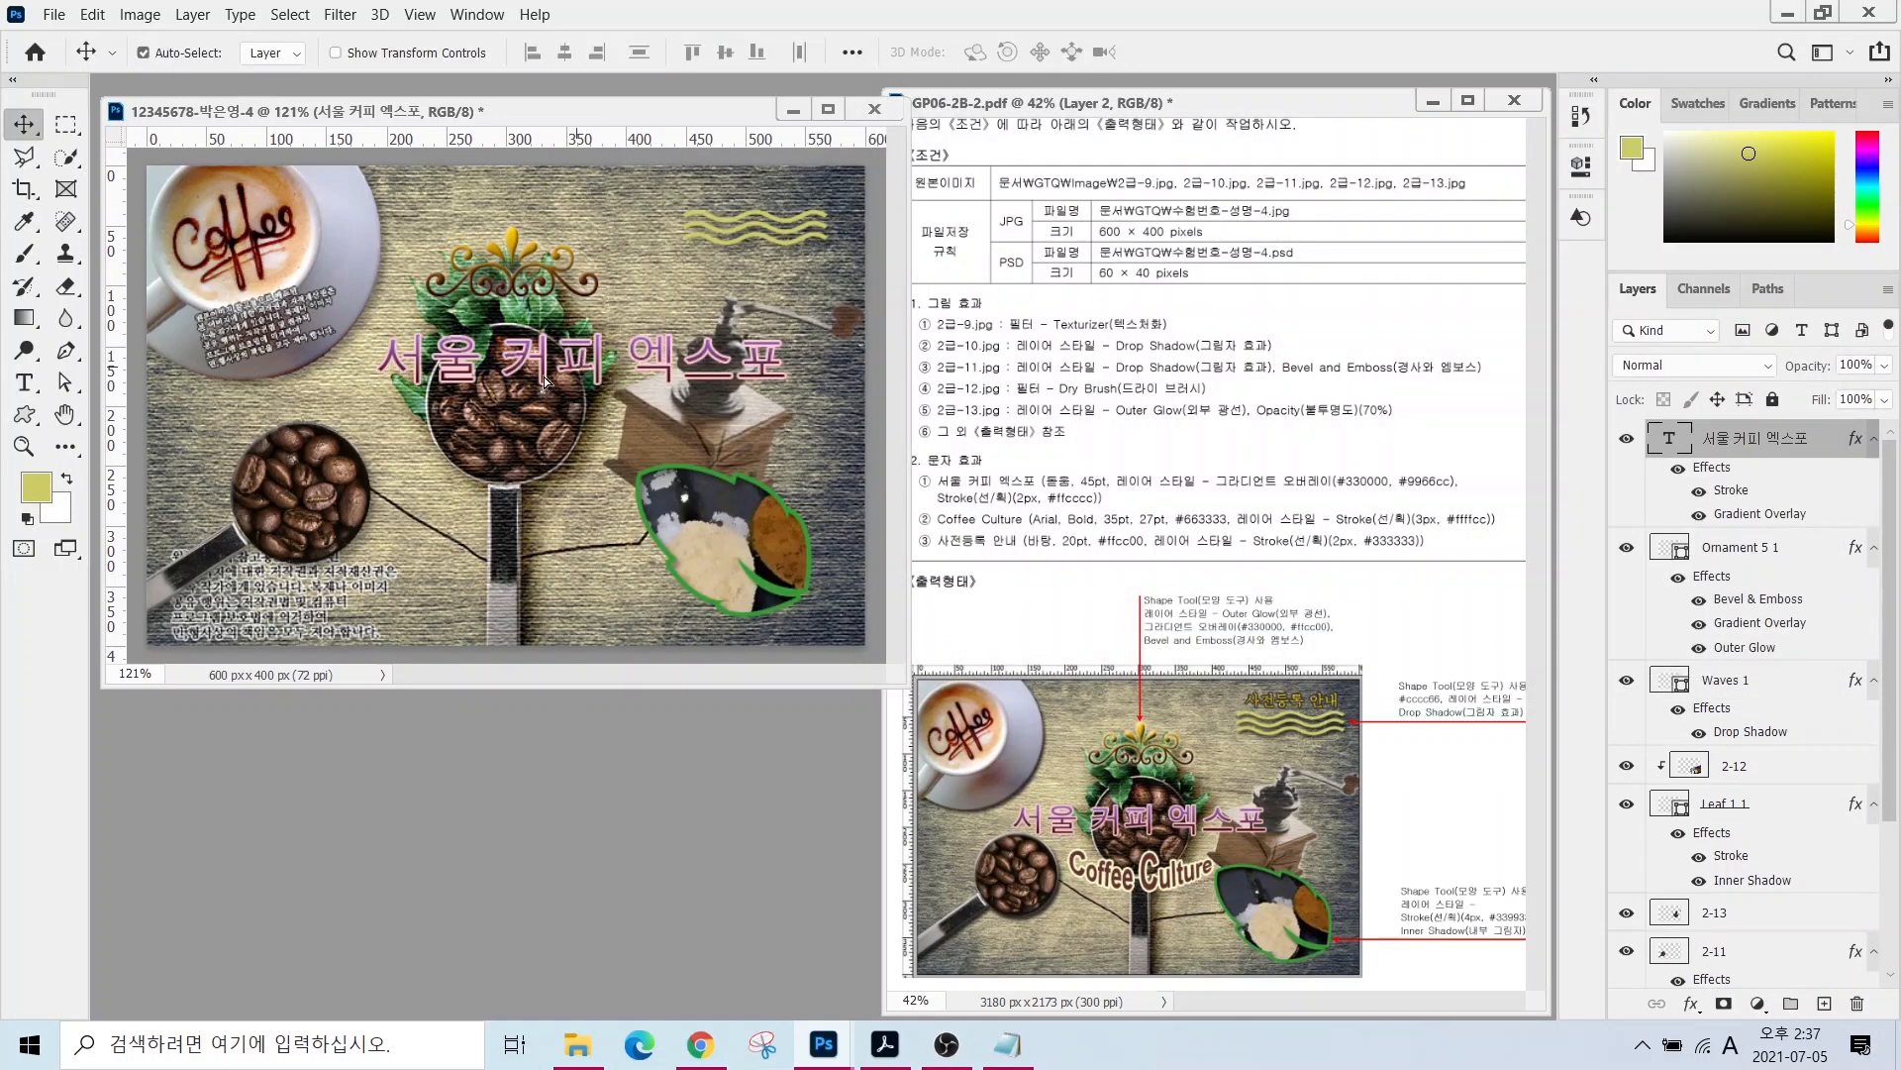
left_click_drag(577, 359, 508, 392)
left_click(22, 382)
left_click(424, 477)
type("Coffee Culture")
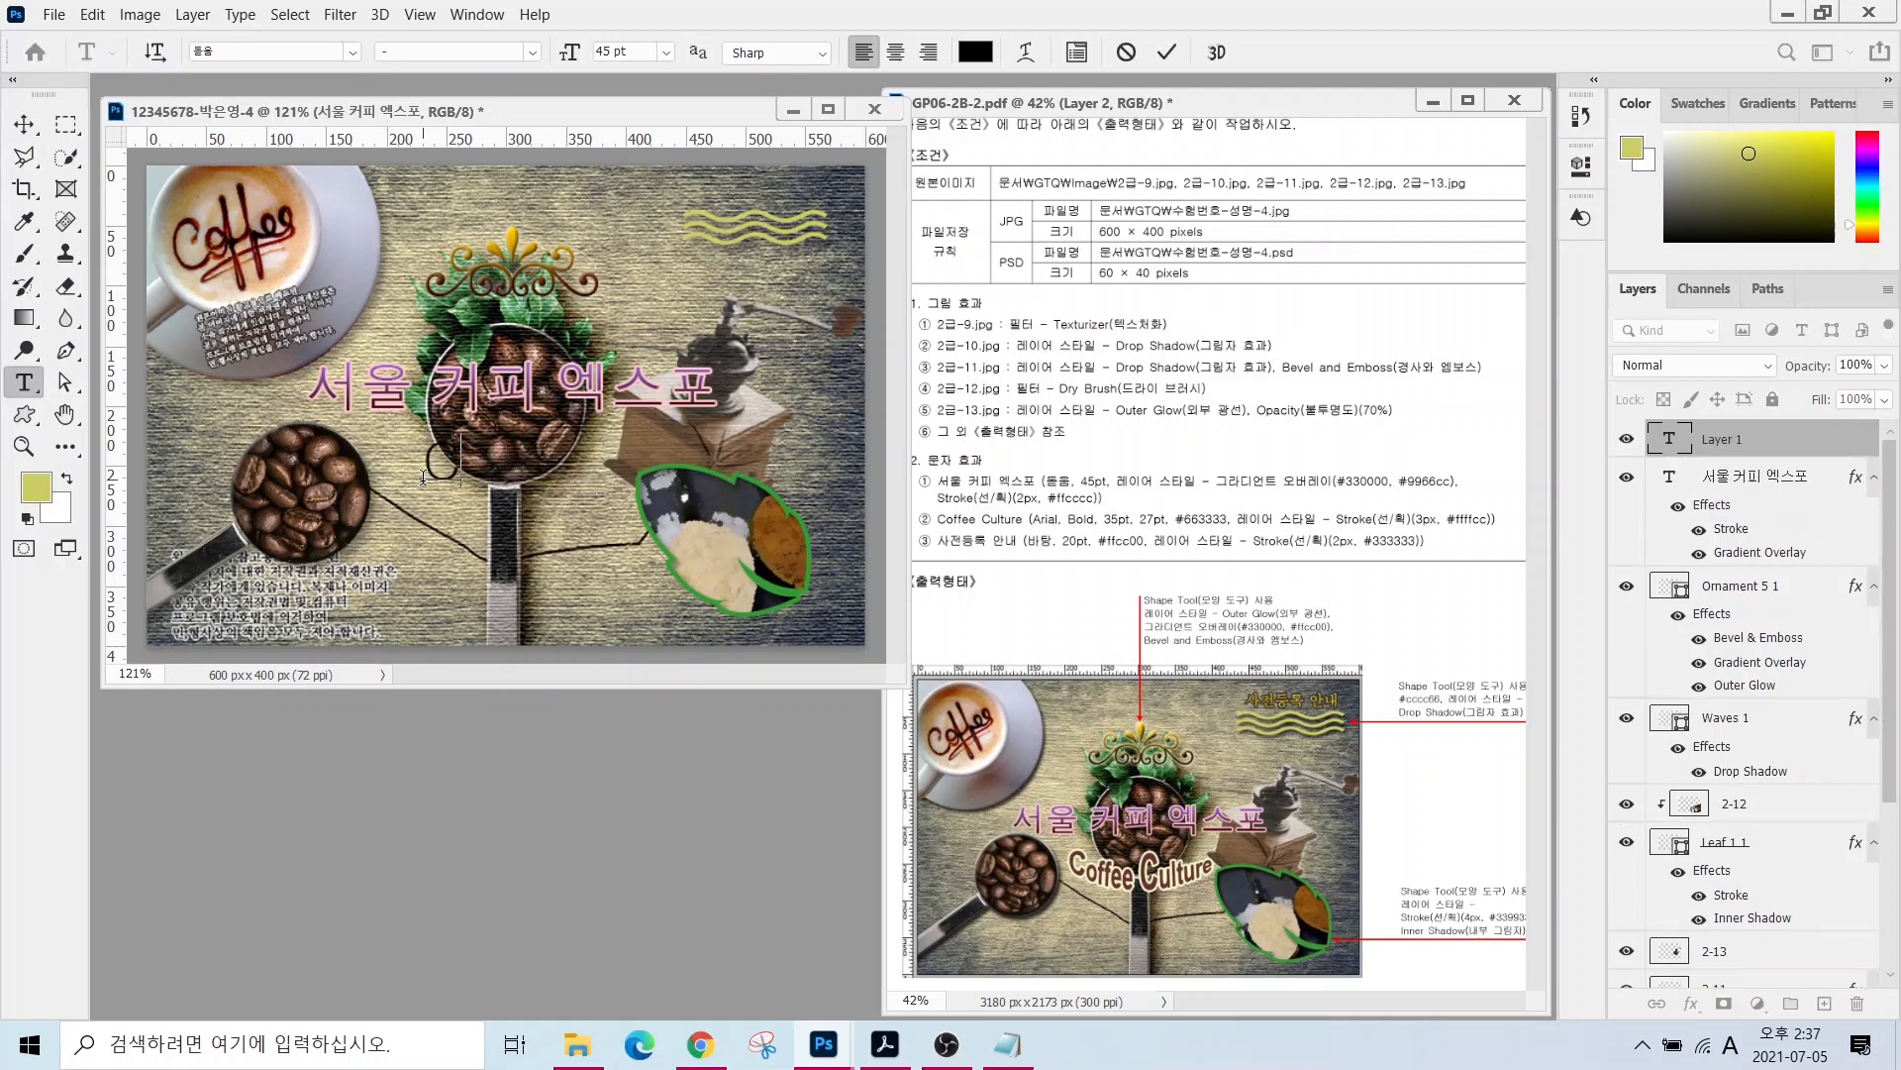
key("ctrl+Return")
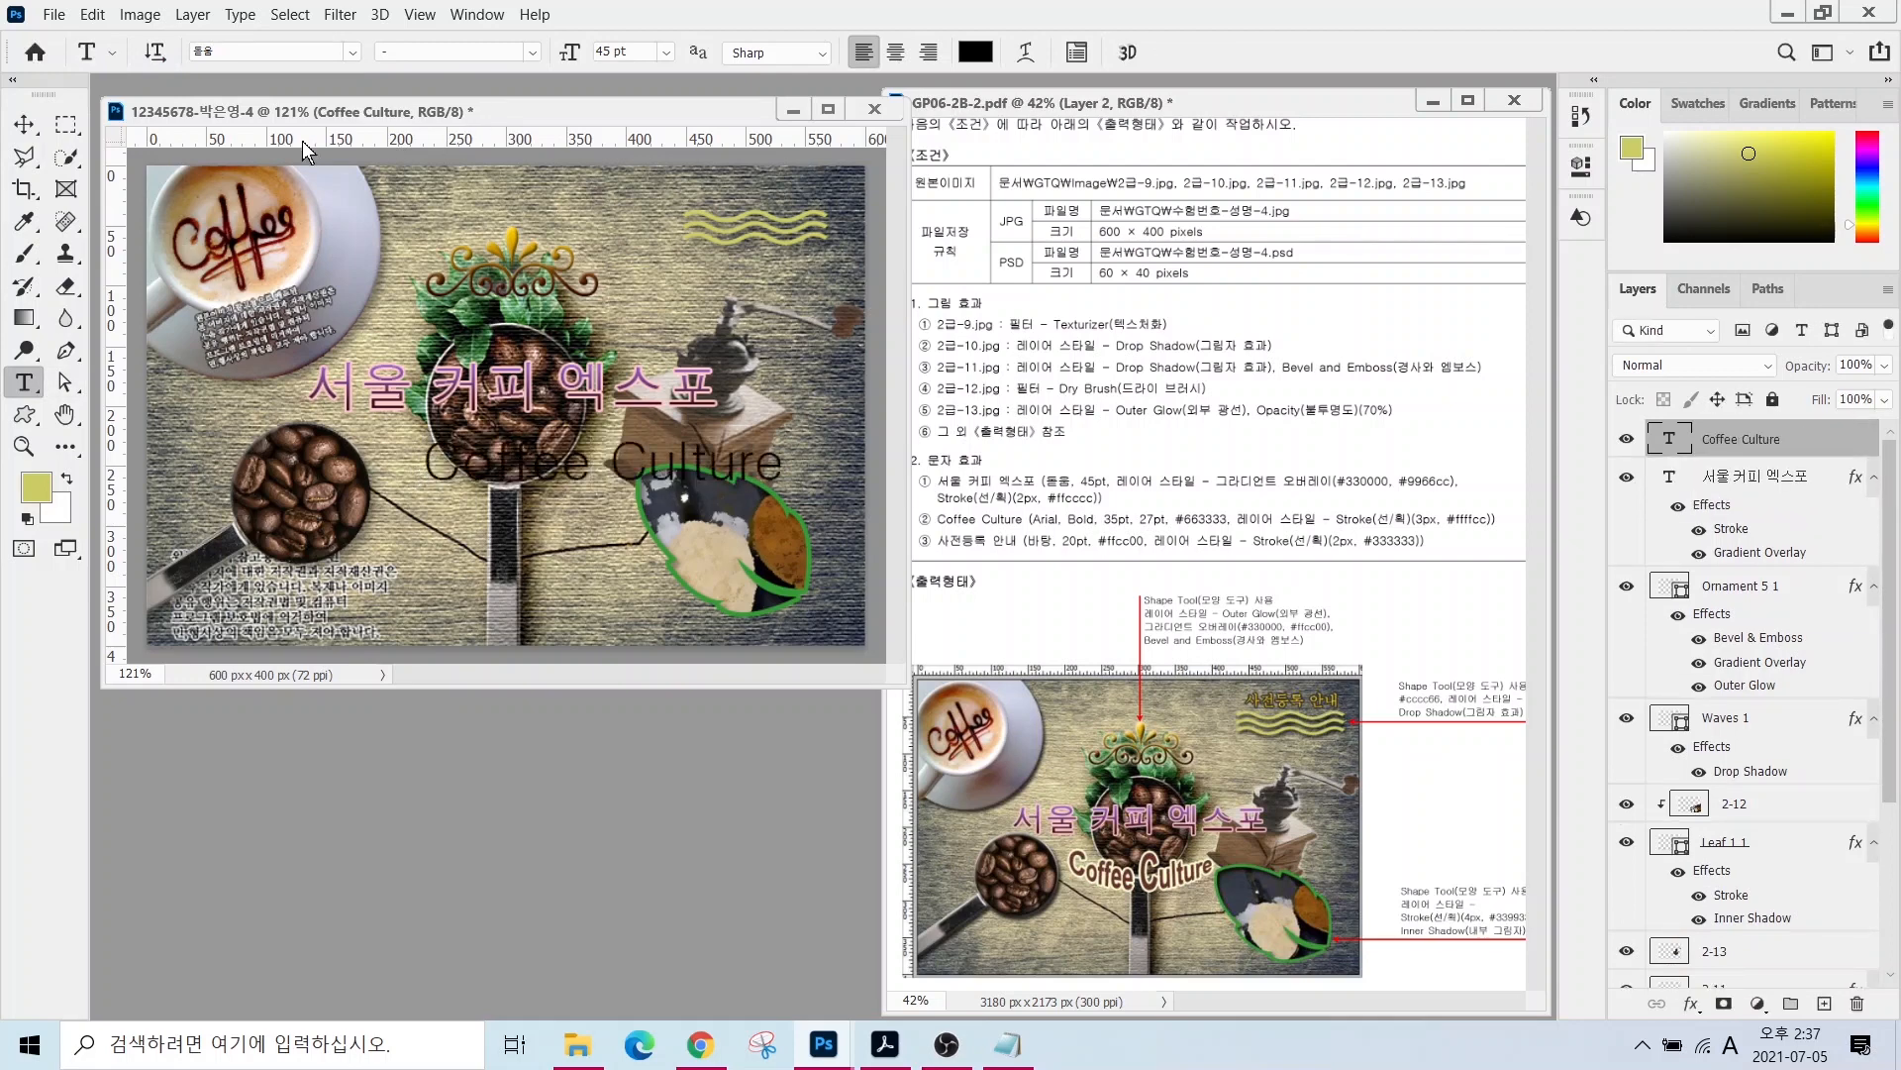
- Set the Coffee Culture type to Arial Bold at 27 pt
left_click(351, 53)
left_click(278, 225)
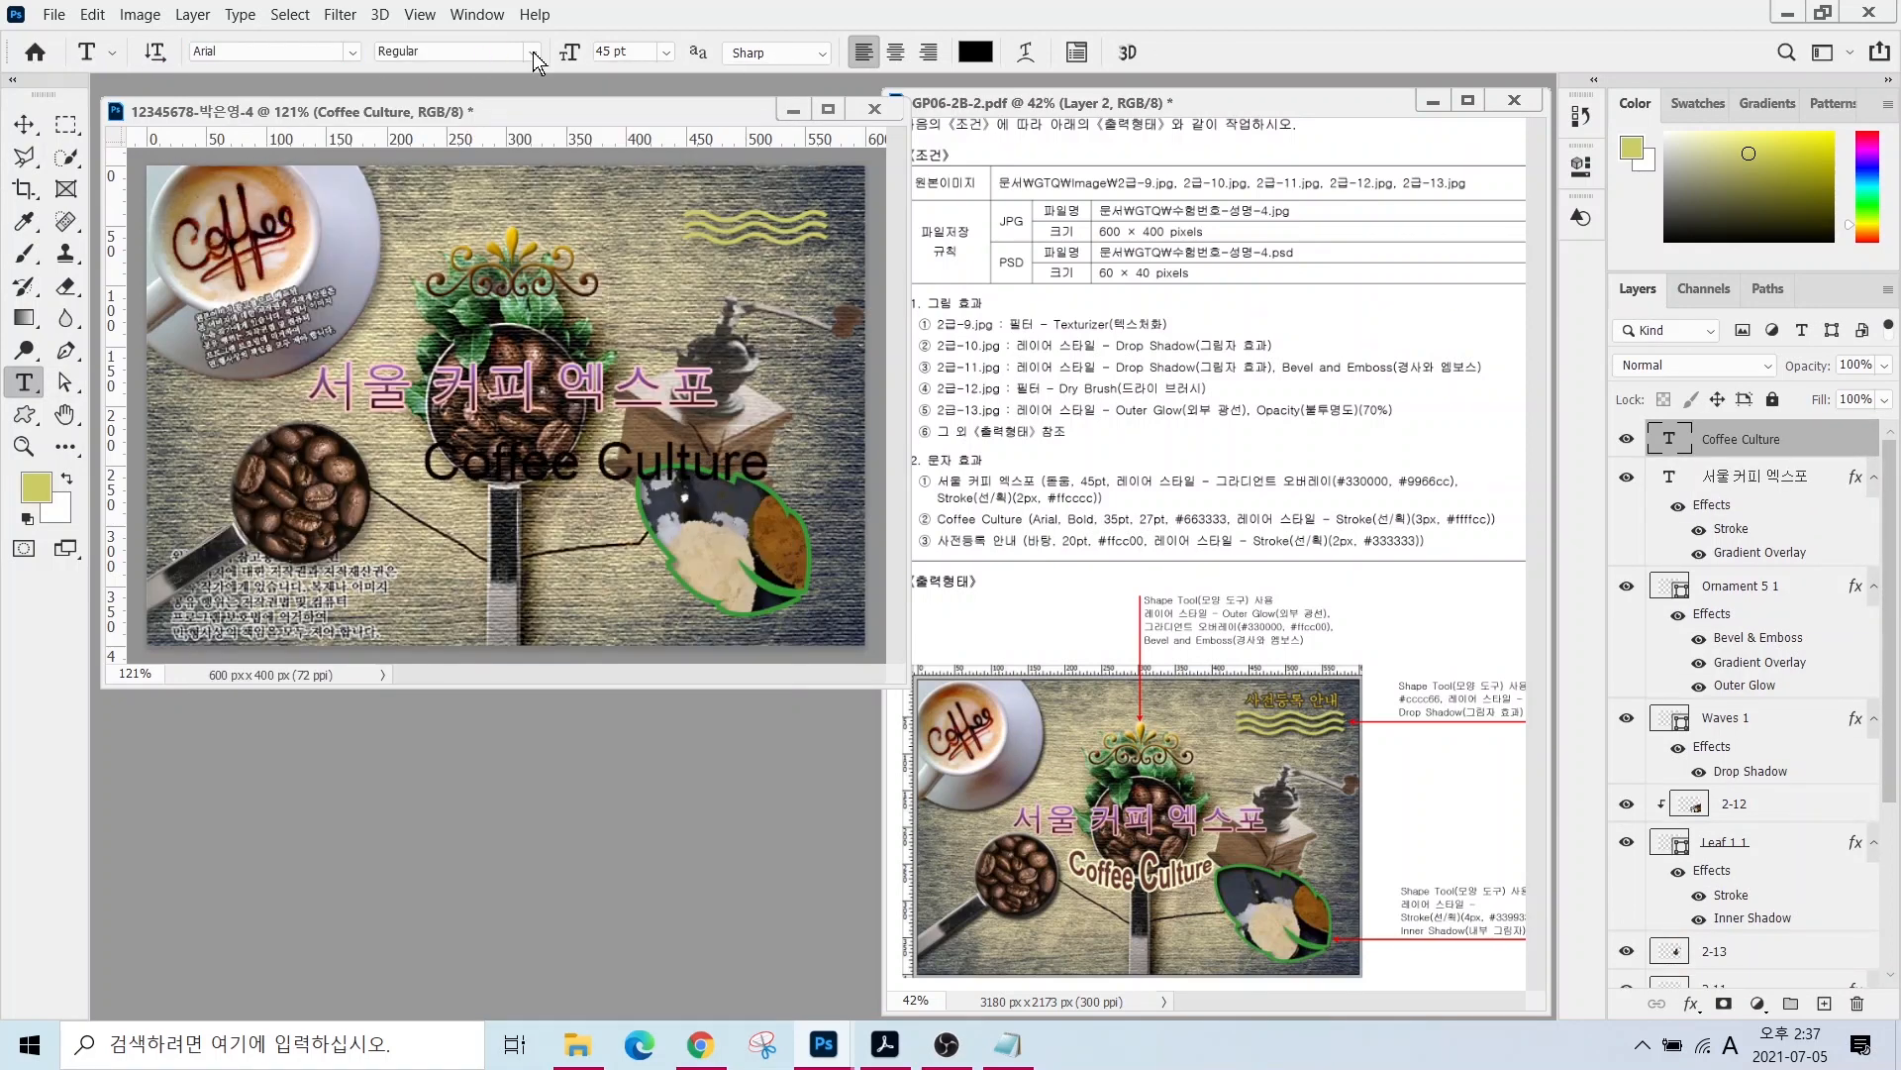
left_click(533, 51)
left_click(491, 194)
left_click_drag(634, 51, 488, 51)
type("35")
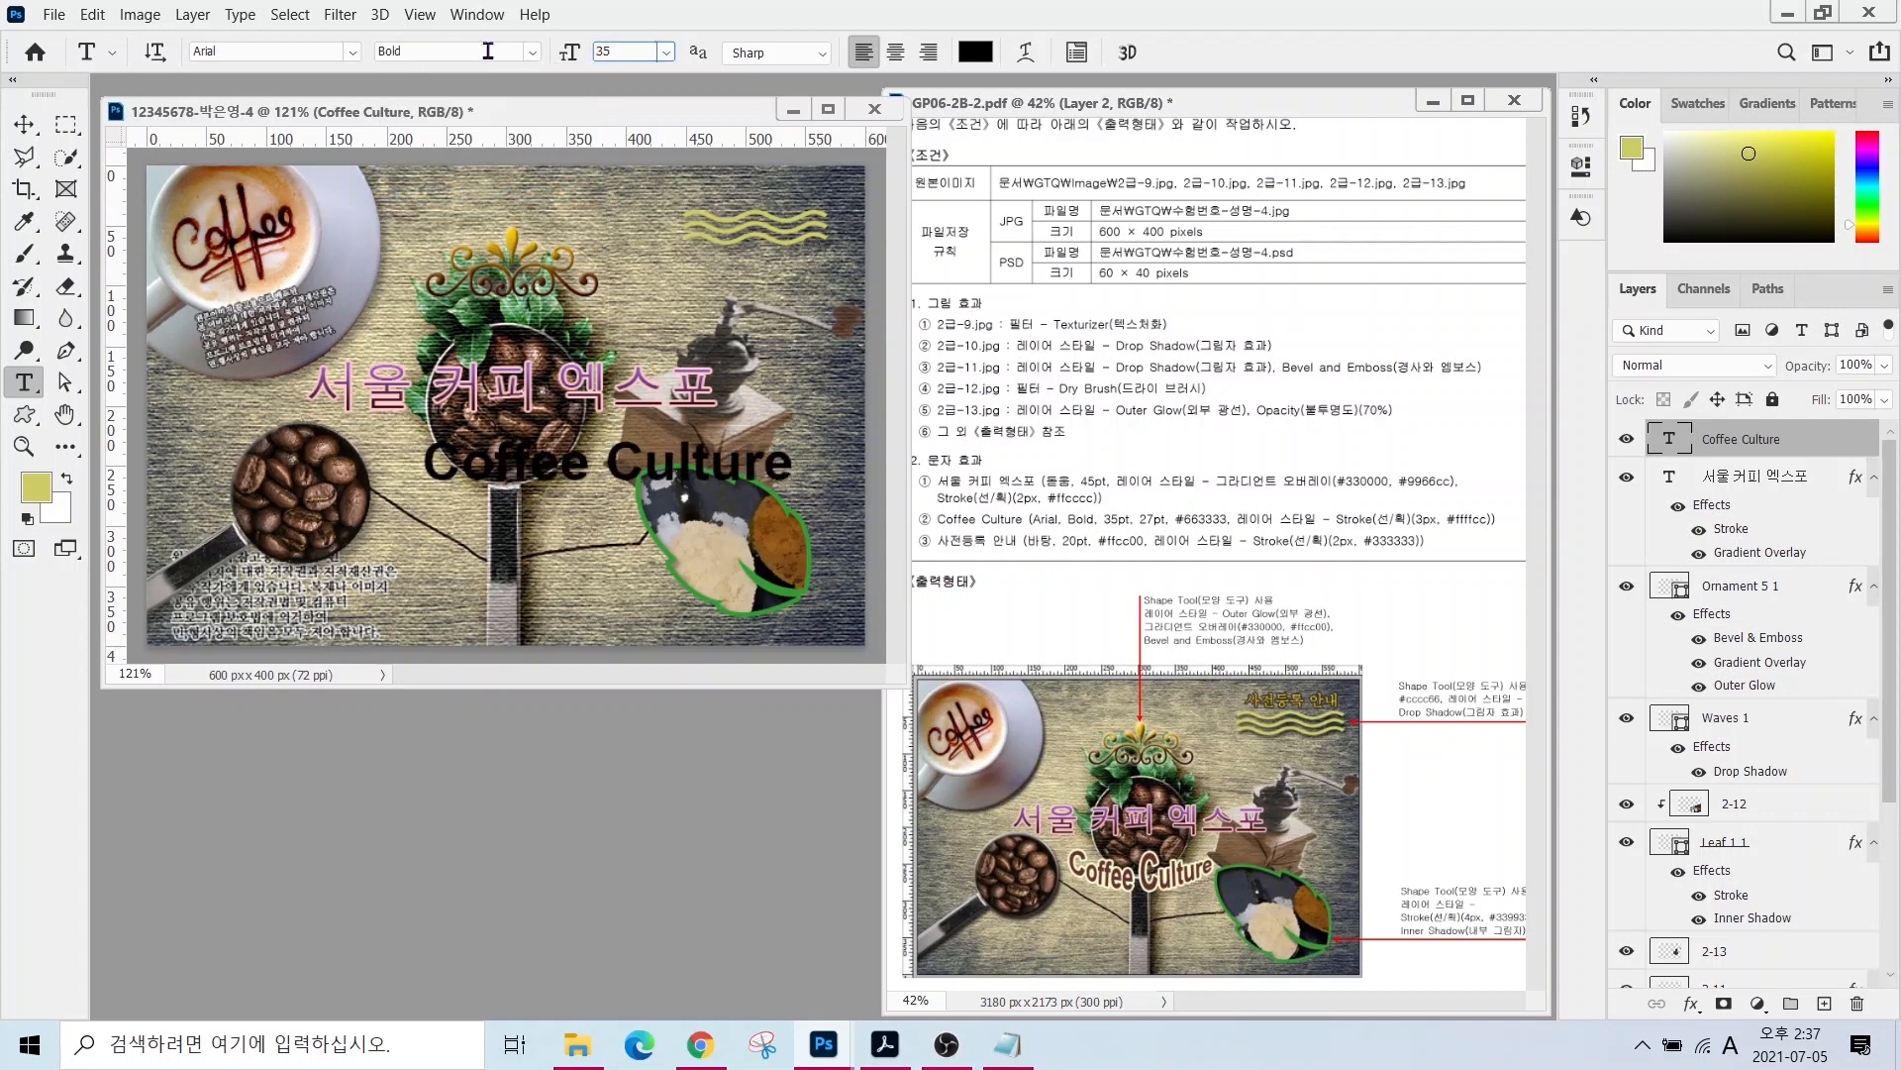
key("Return")
left_click_drag(635, 49, 452, 49)
type("2")
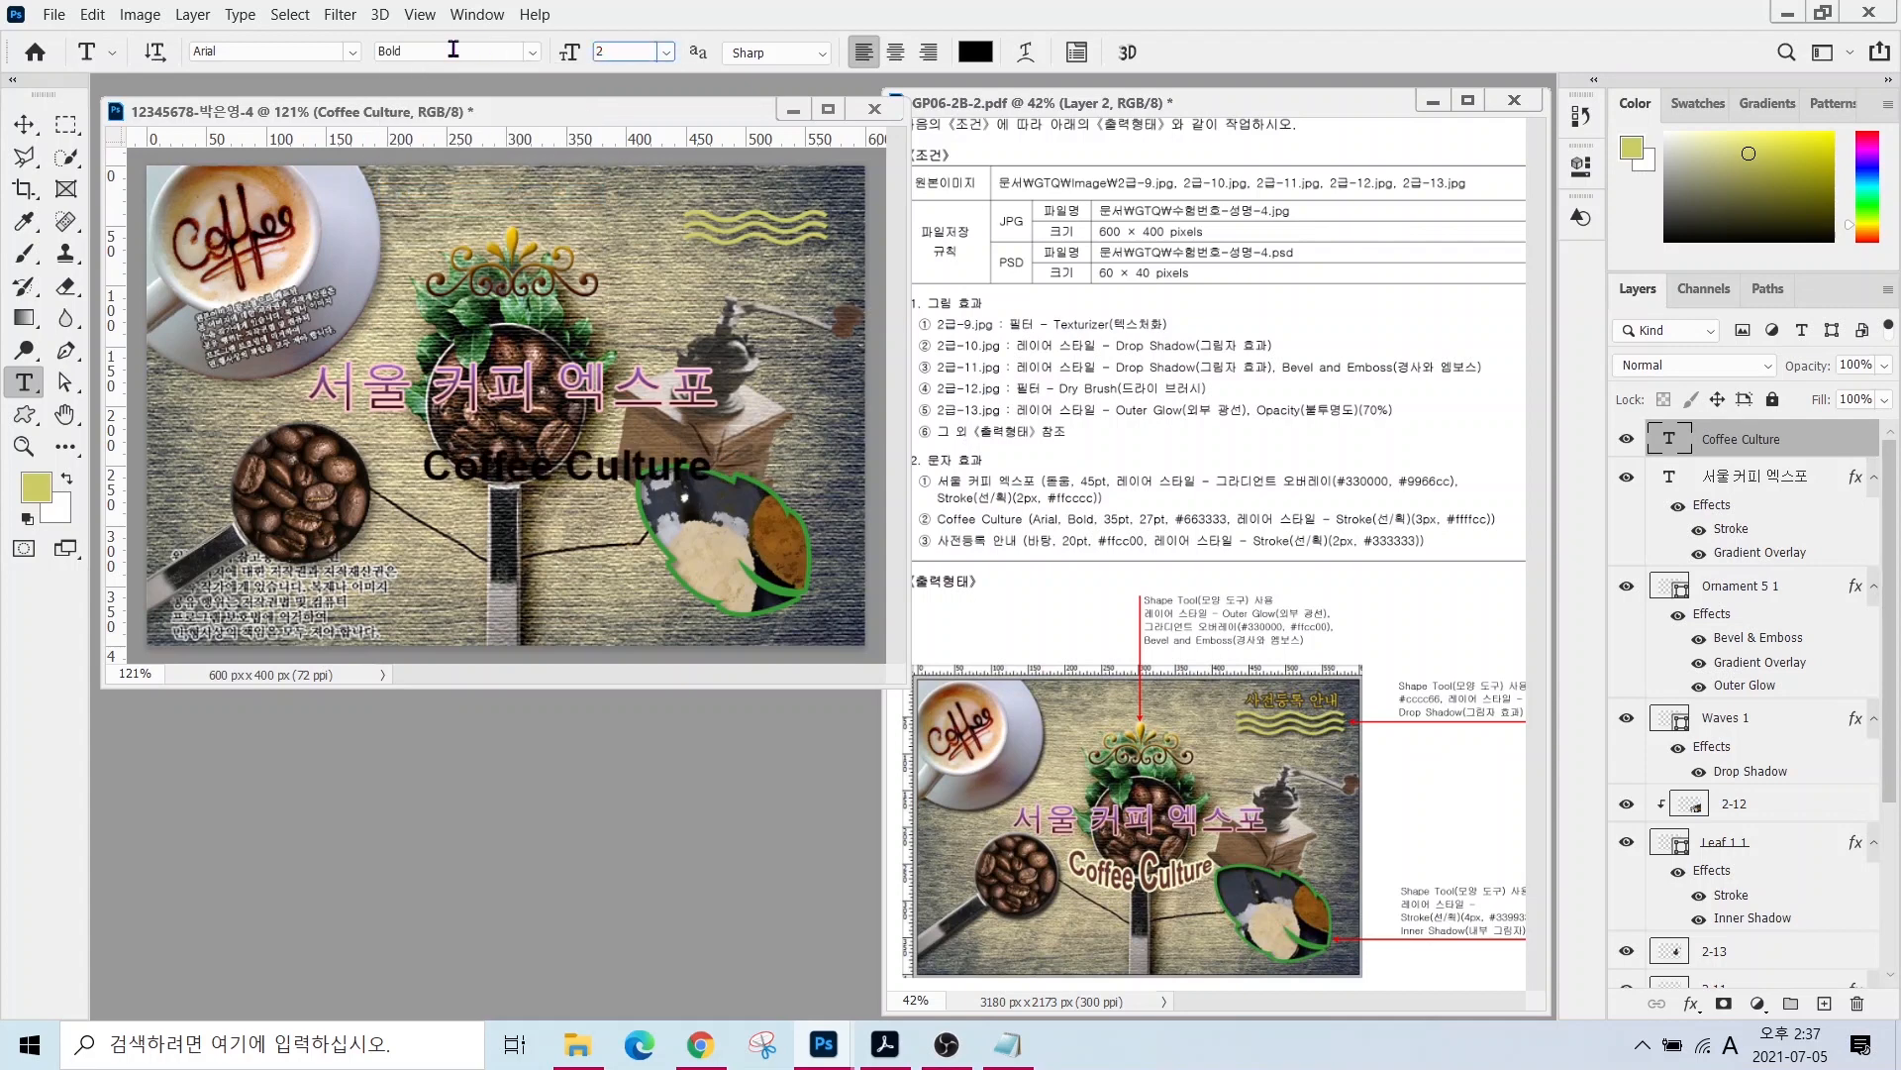
type("7")
key("Return")
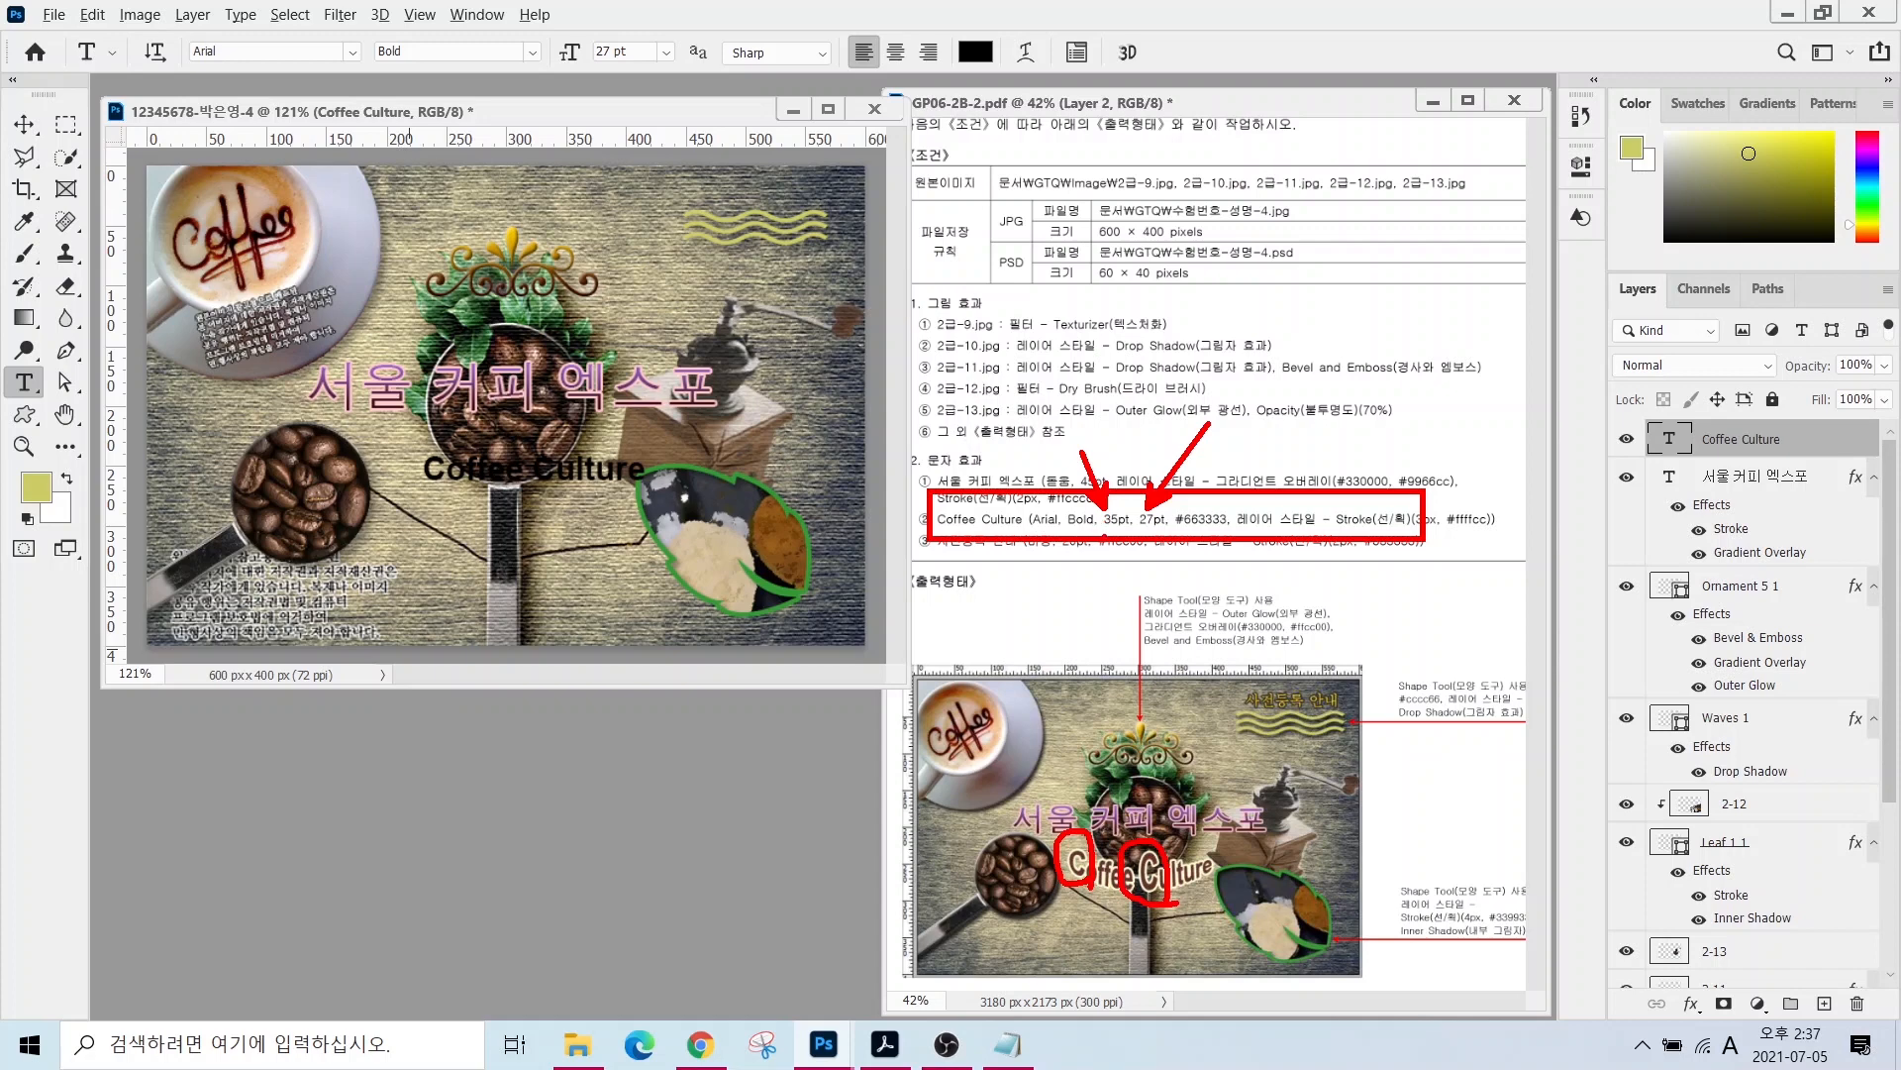
- Enlarge the opening C of 'Coffee' to 35 pt, then select the C of 'Culture'
key("Escape")
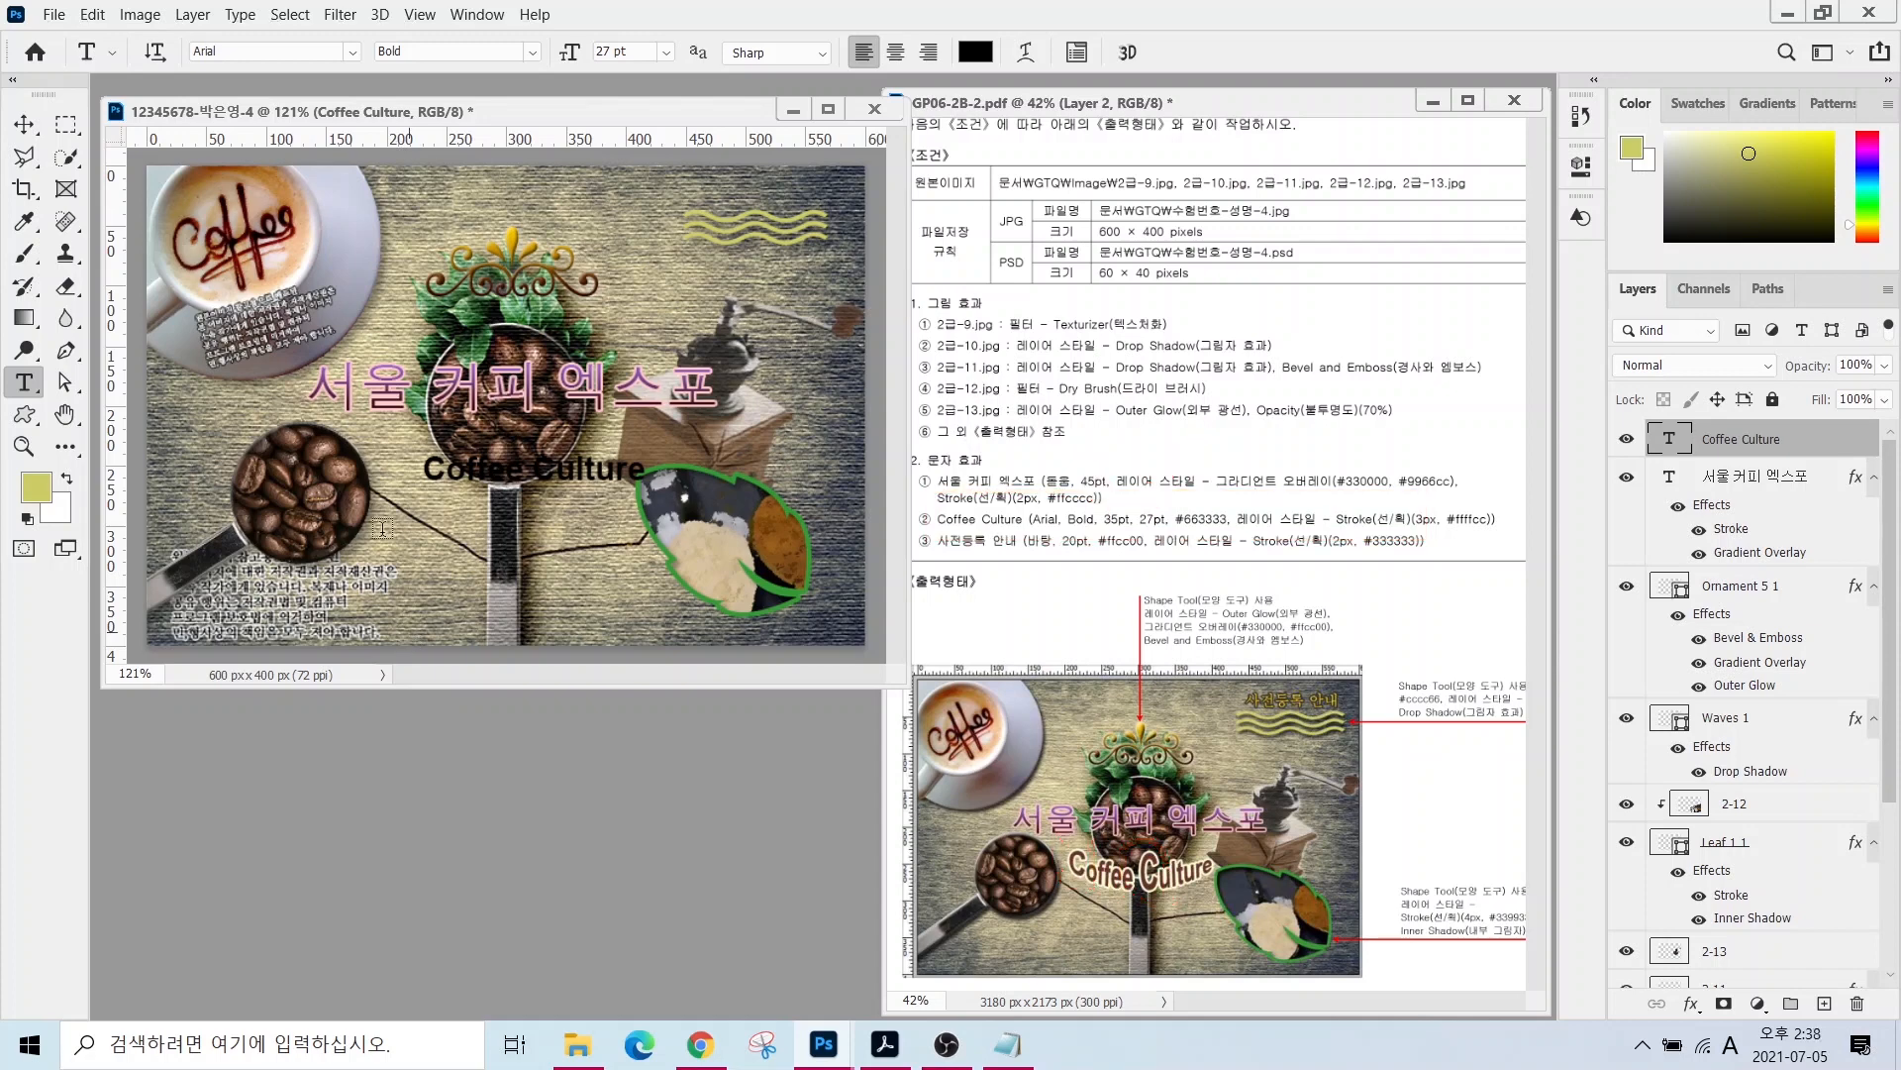
left_click_drag(452, 477, 422, 476)
left_click_drag(636, 51, 401, 46)
type("35")
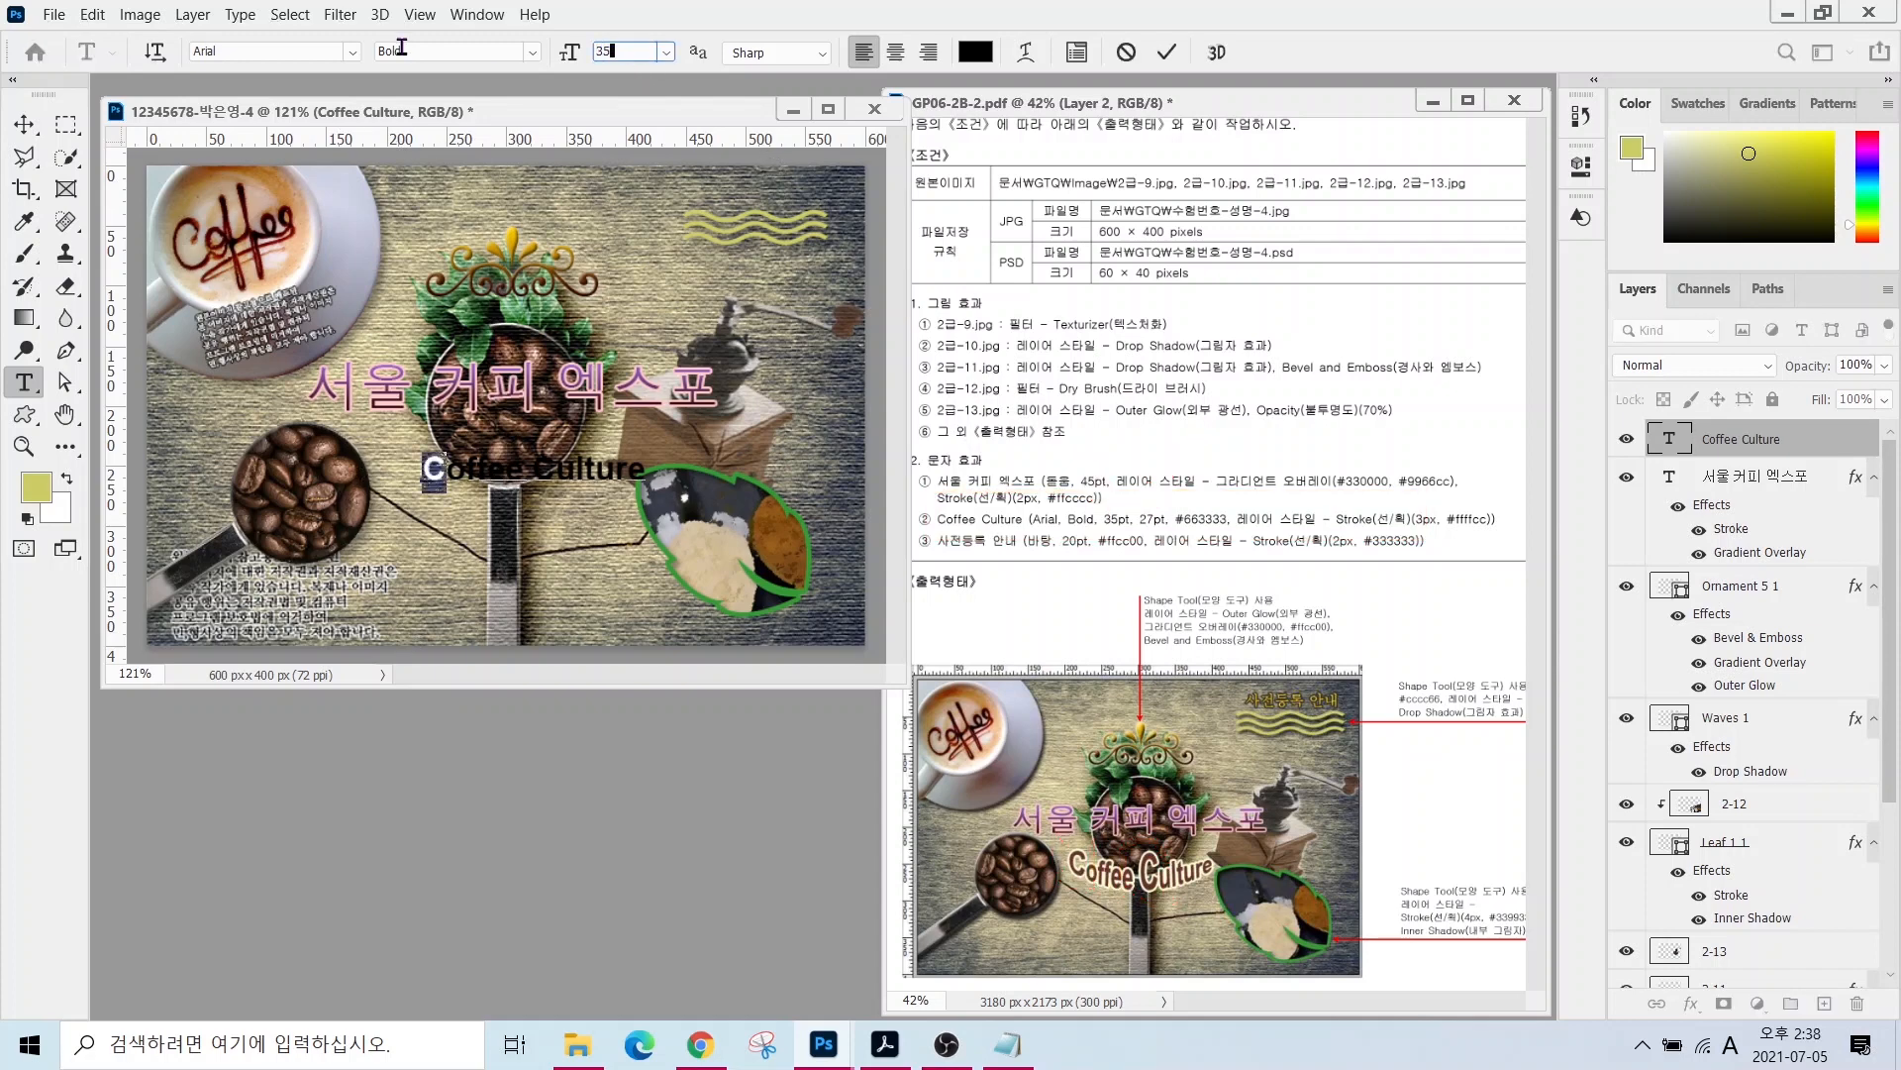
key("Return")
left_click_drag(541, 473, 564, 473)
- Enlarge Culture's C to 35 pt and colour the text #663333
left_click_drag(649, 44, 413, 45)
type("35")
key("Return")
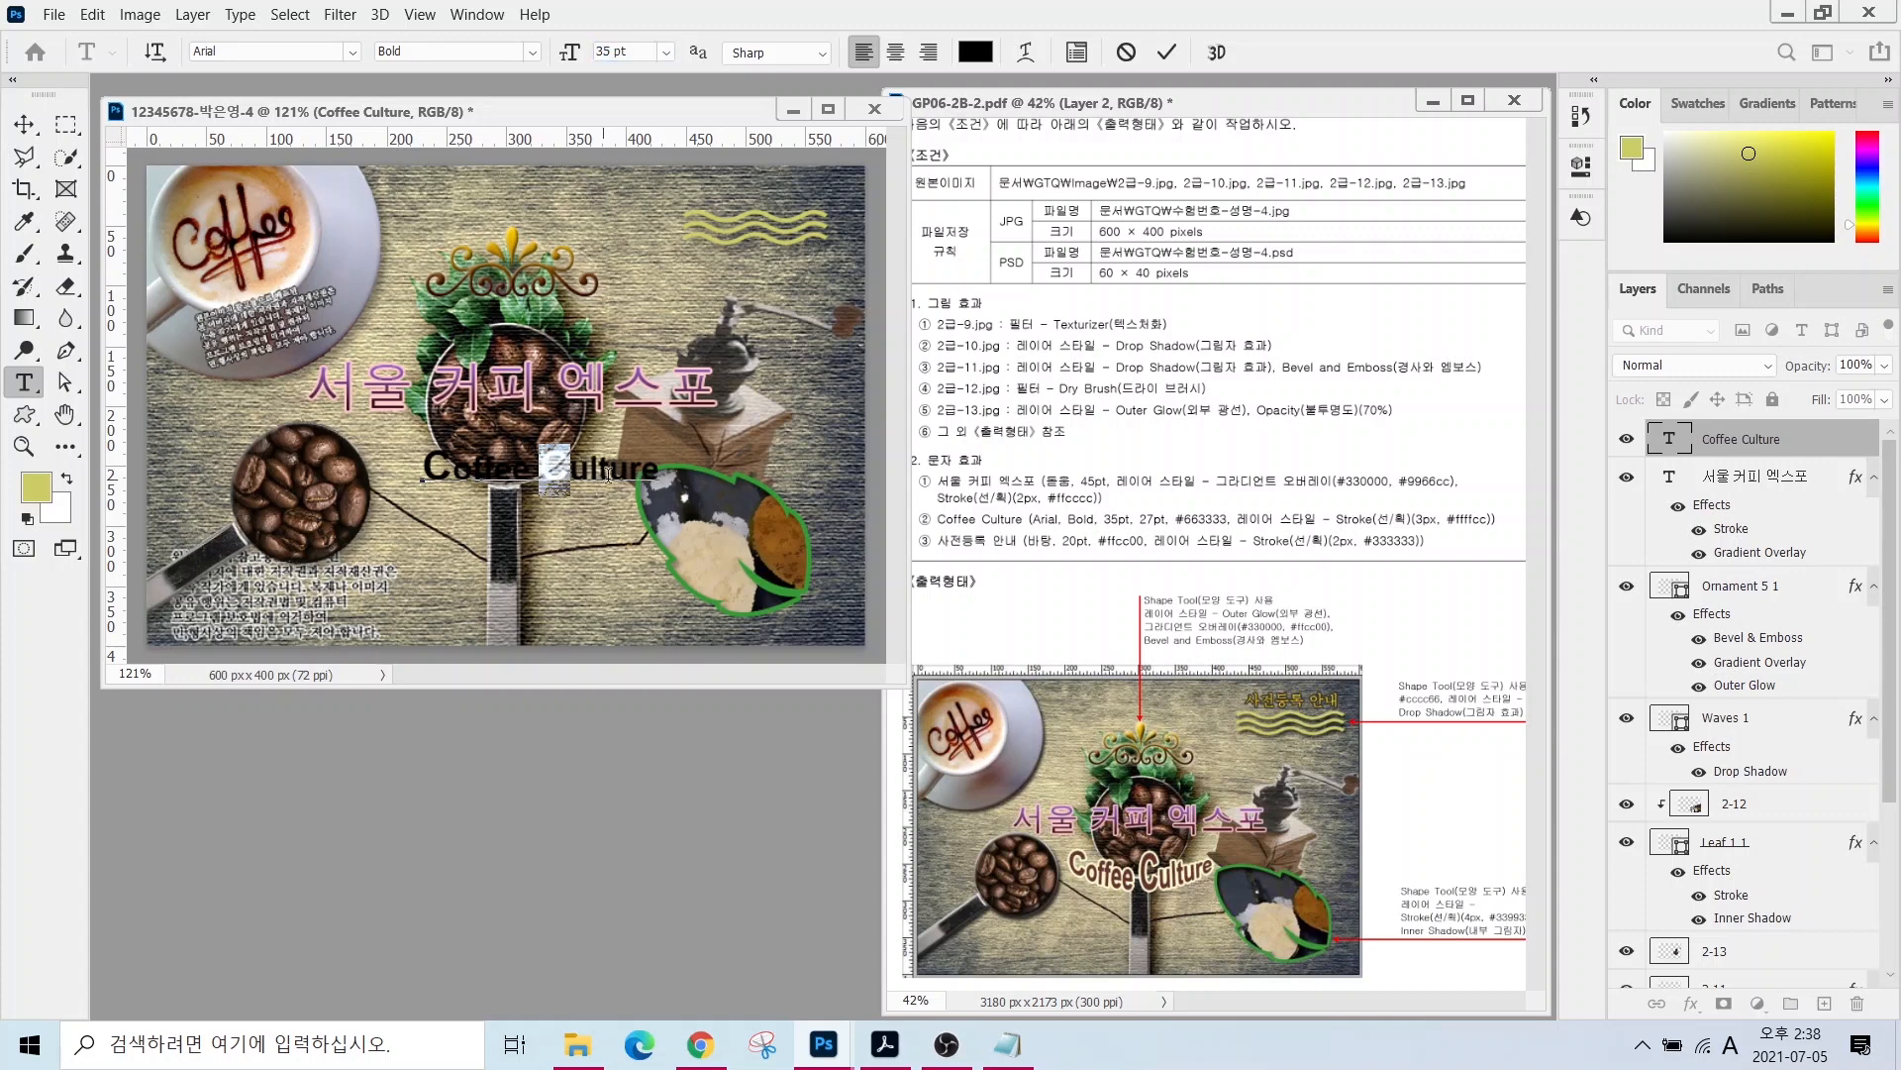
left_click(606, 473)
left_click(975, 52)
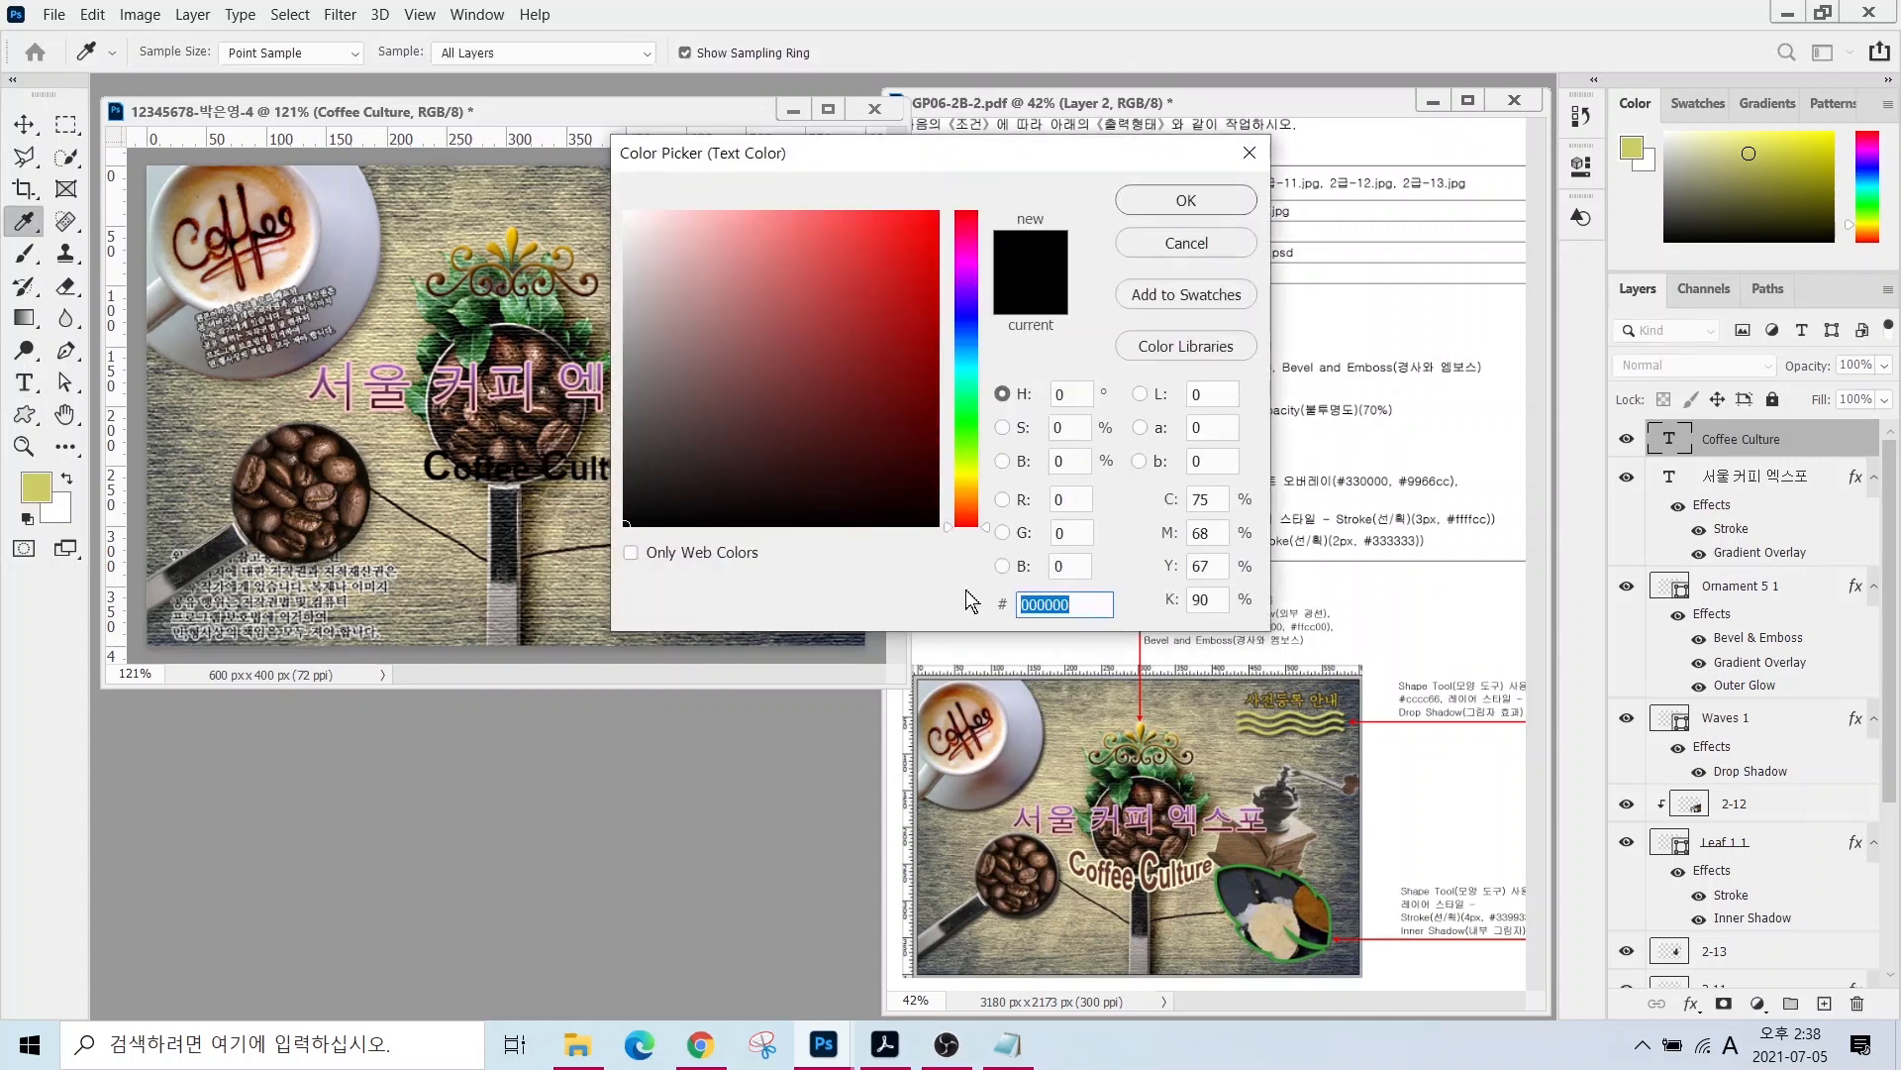
type("663333")
key("Return")
- Add a 3 px #ffffcc stroke to Coffee Culture and move it up and left
left_click(1691, 1003)
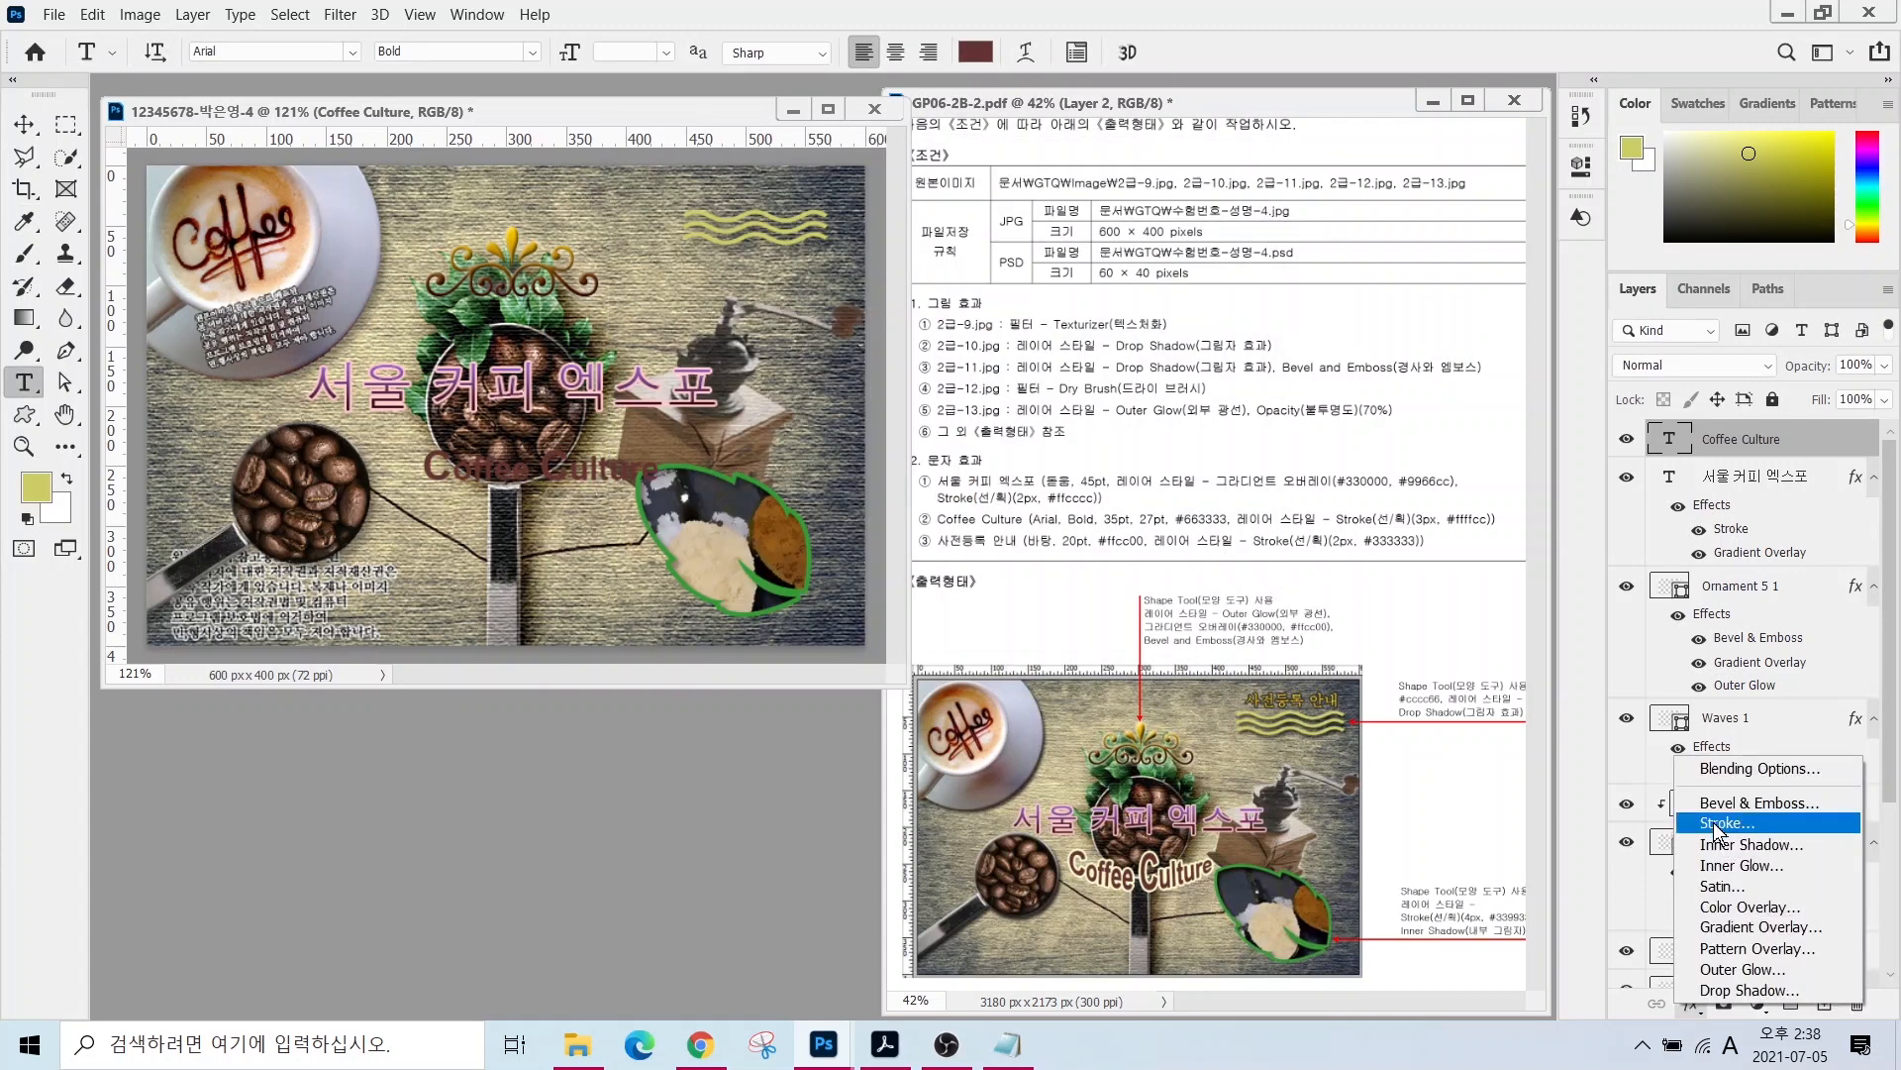
left_click(1772, 825)
left_click(1277, 364)
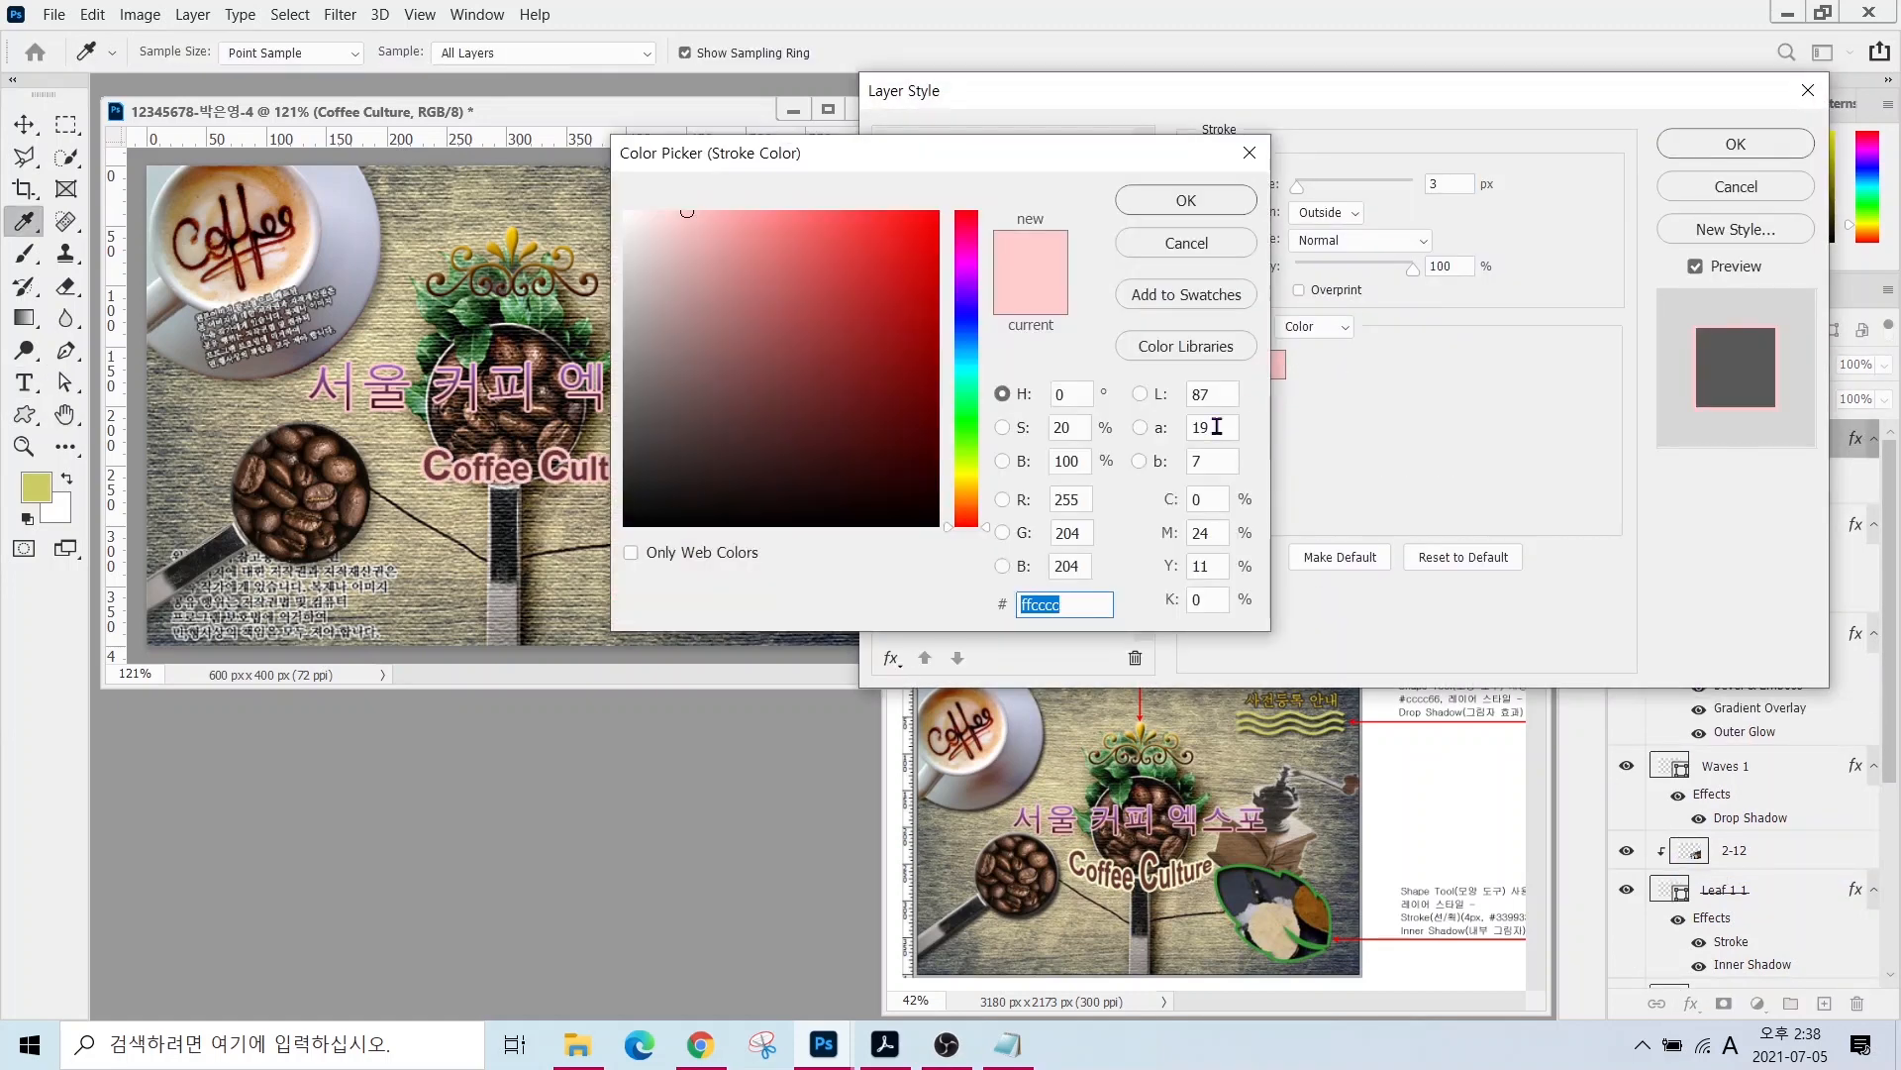
type("ffffcc")
key("Return")
key("Return")
key("v")
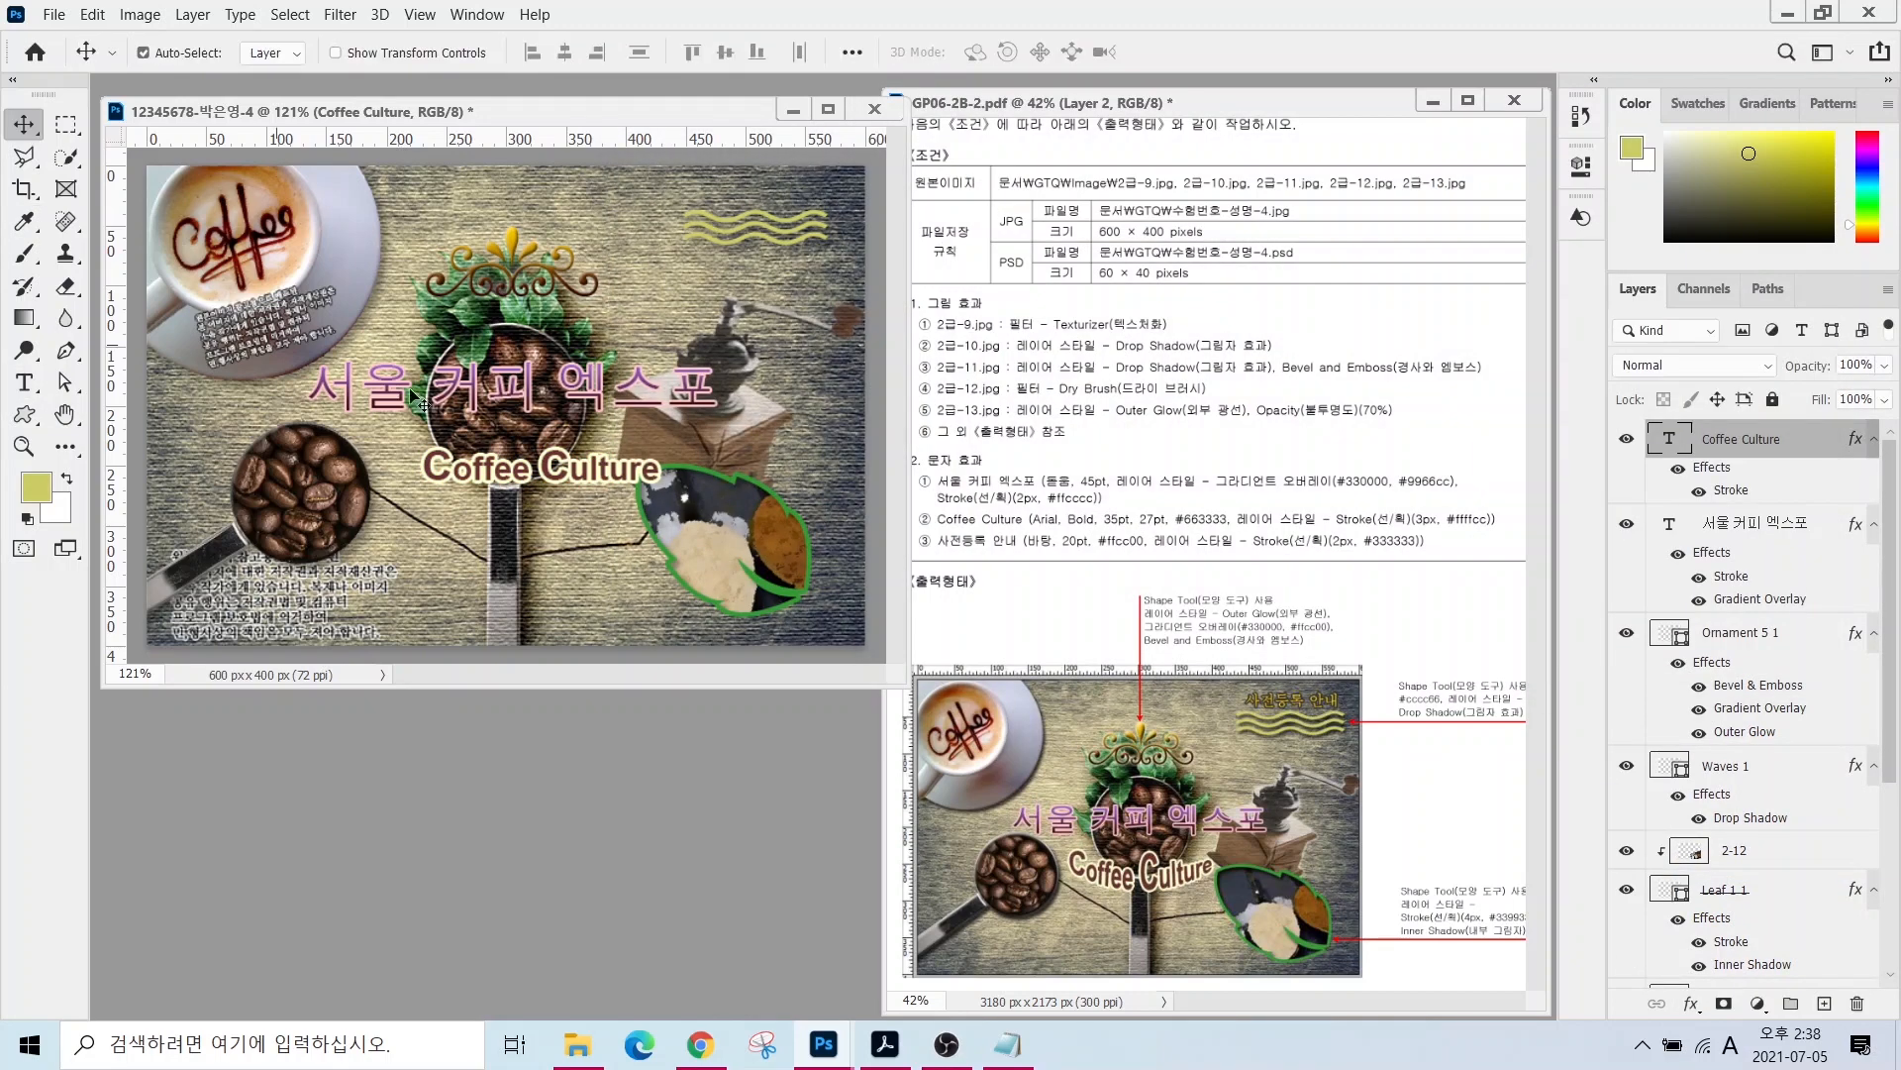
left_click_drag(553, 475, 513, 466)
- Warp Coffee Culture with Arc Lower, bend +50
left_click(33, 383)
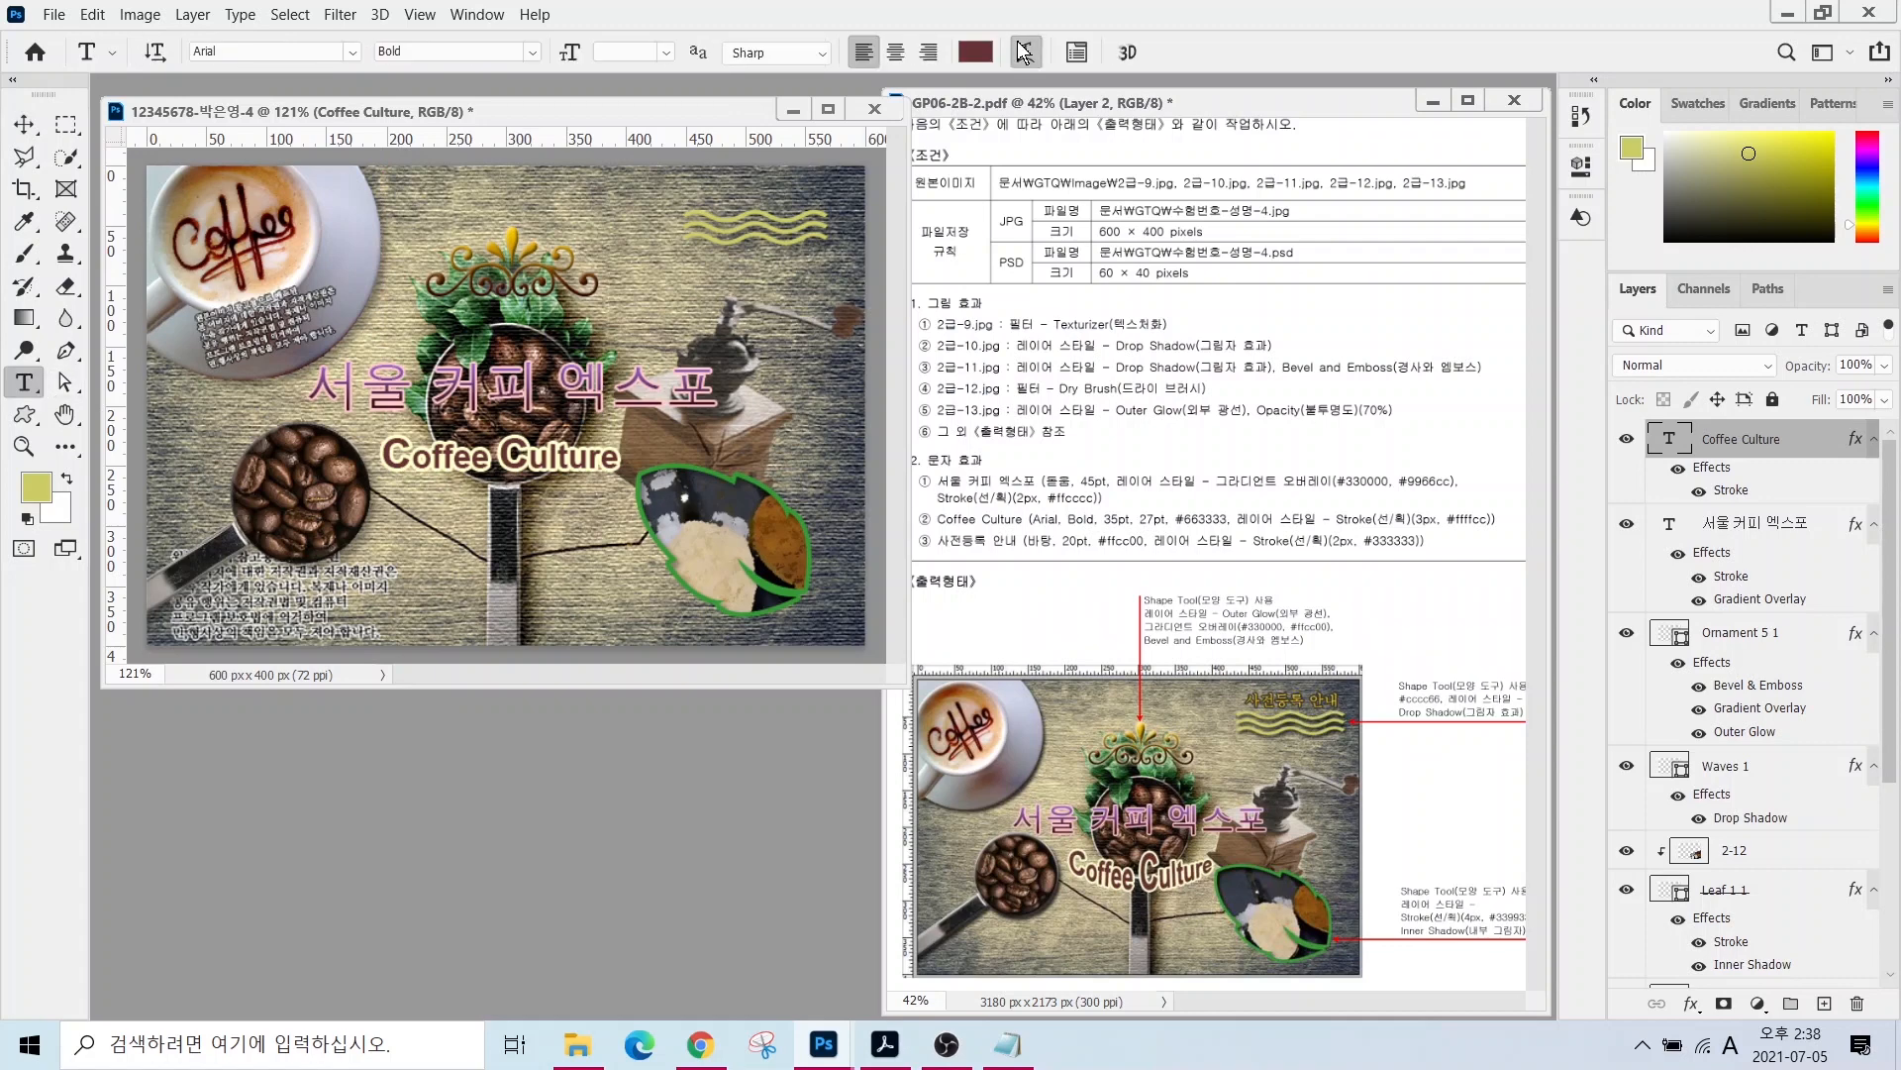
left_click(1028, 52)
left_click(1057, 211)
left_click(1084, 303)
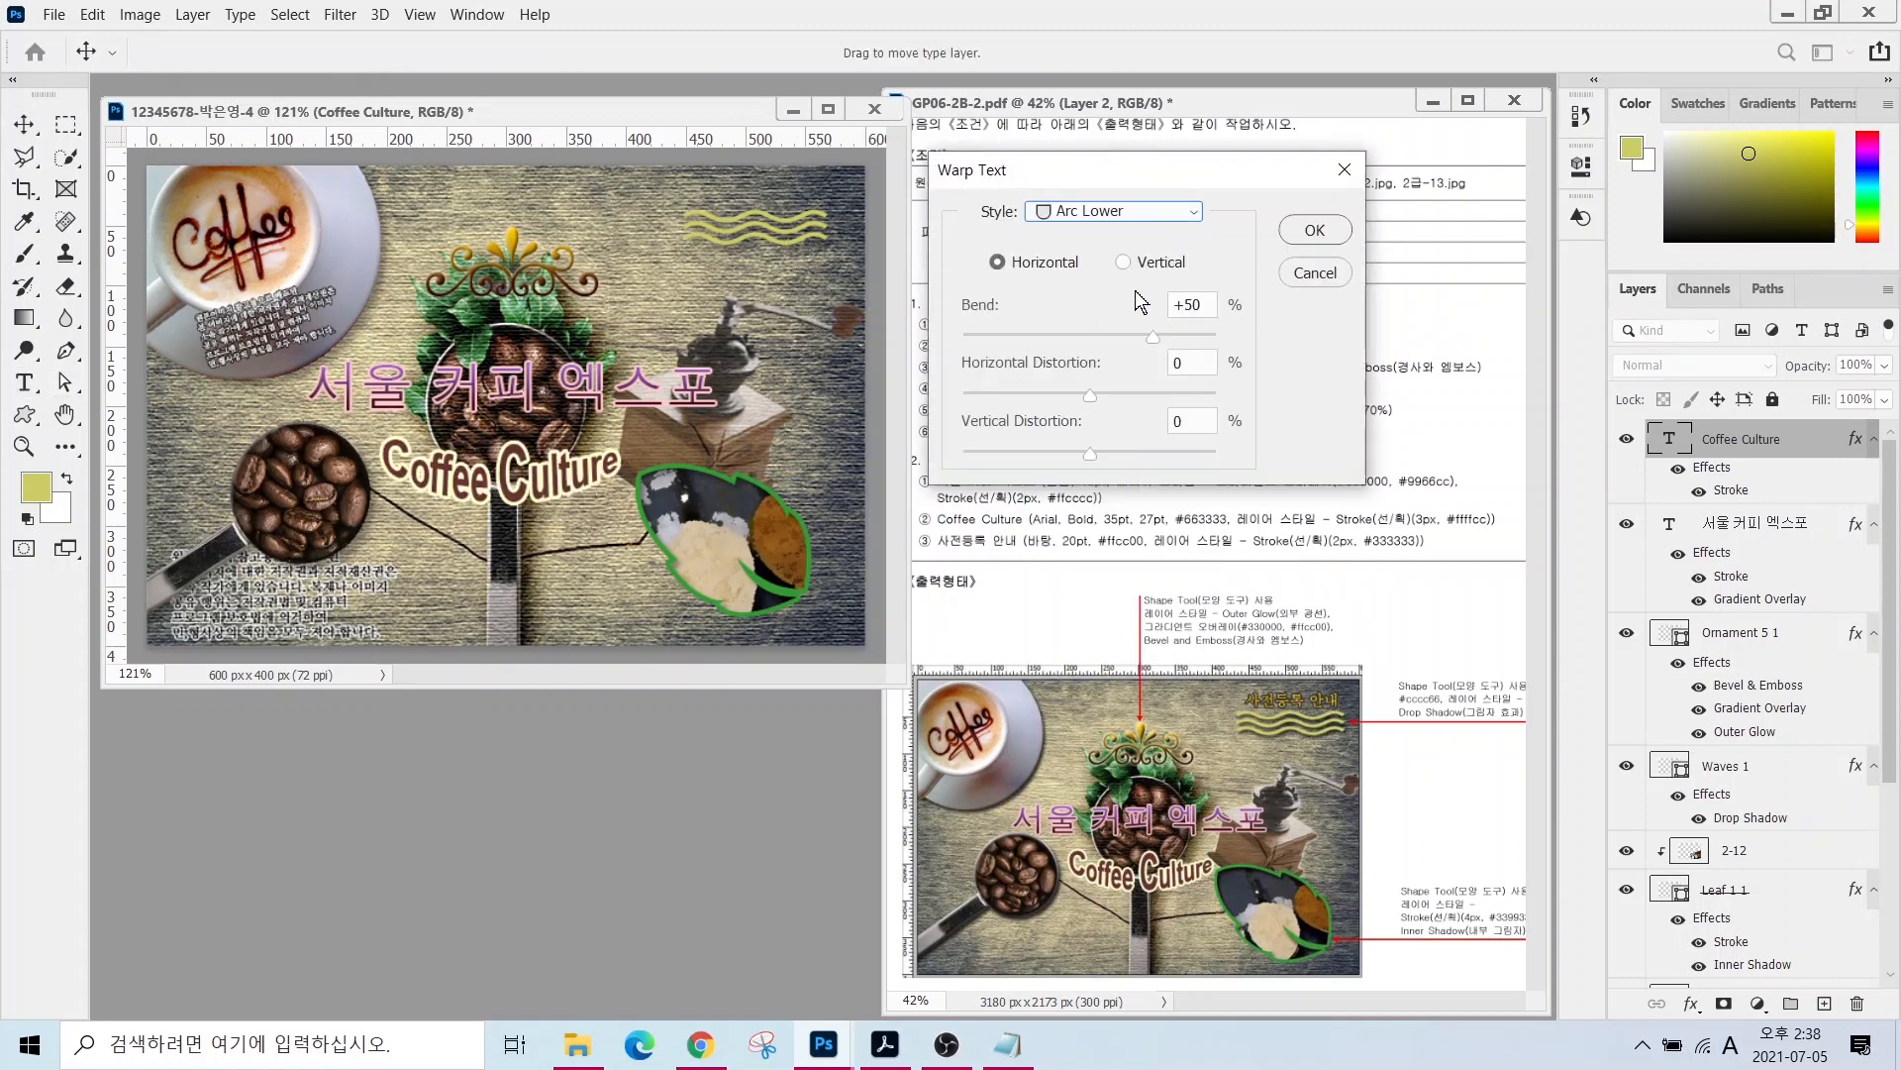
left_click(1315, 231)
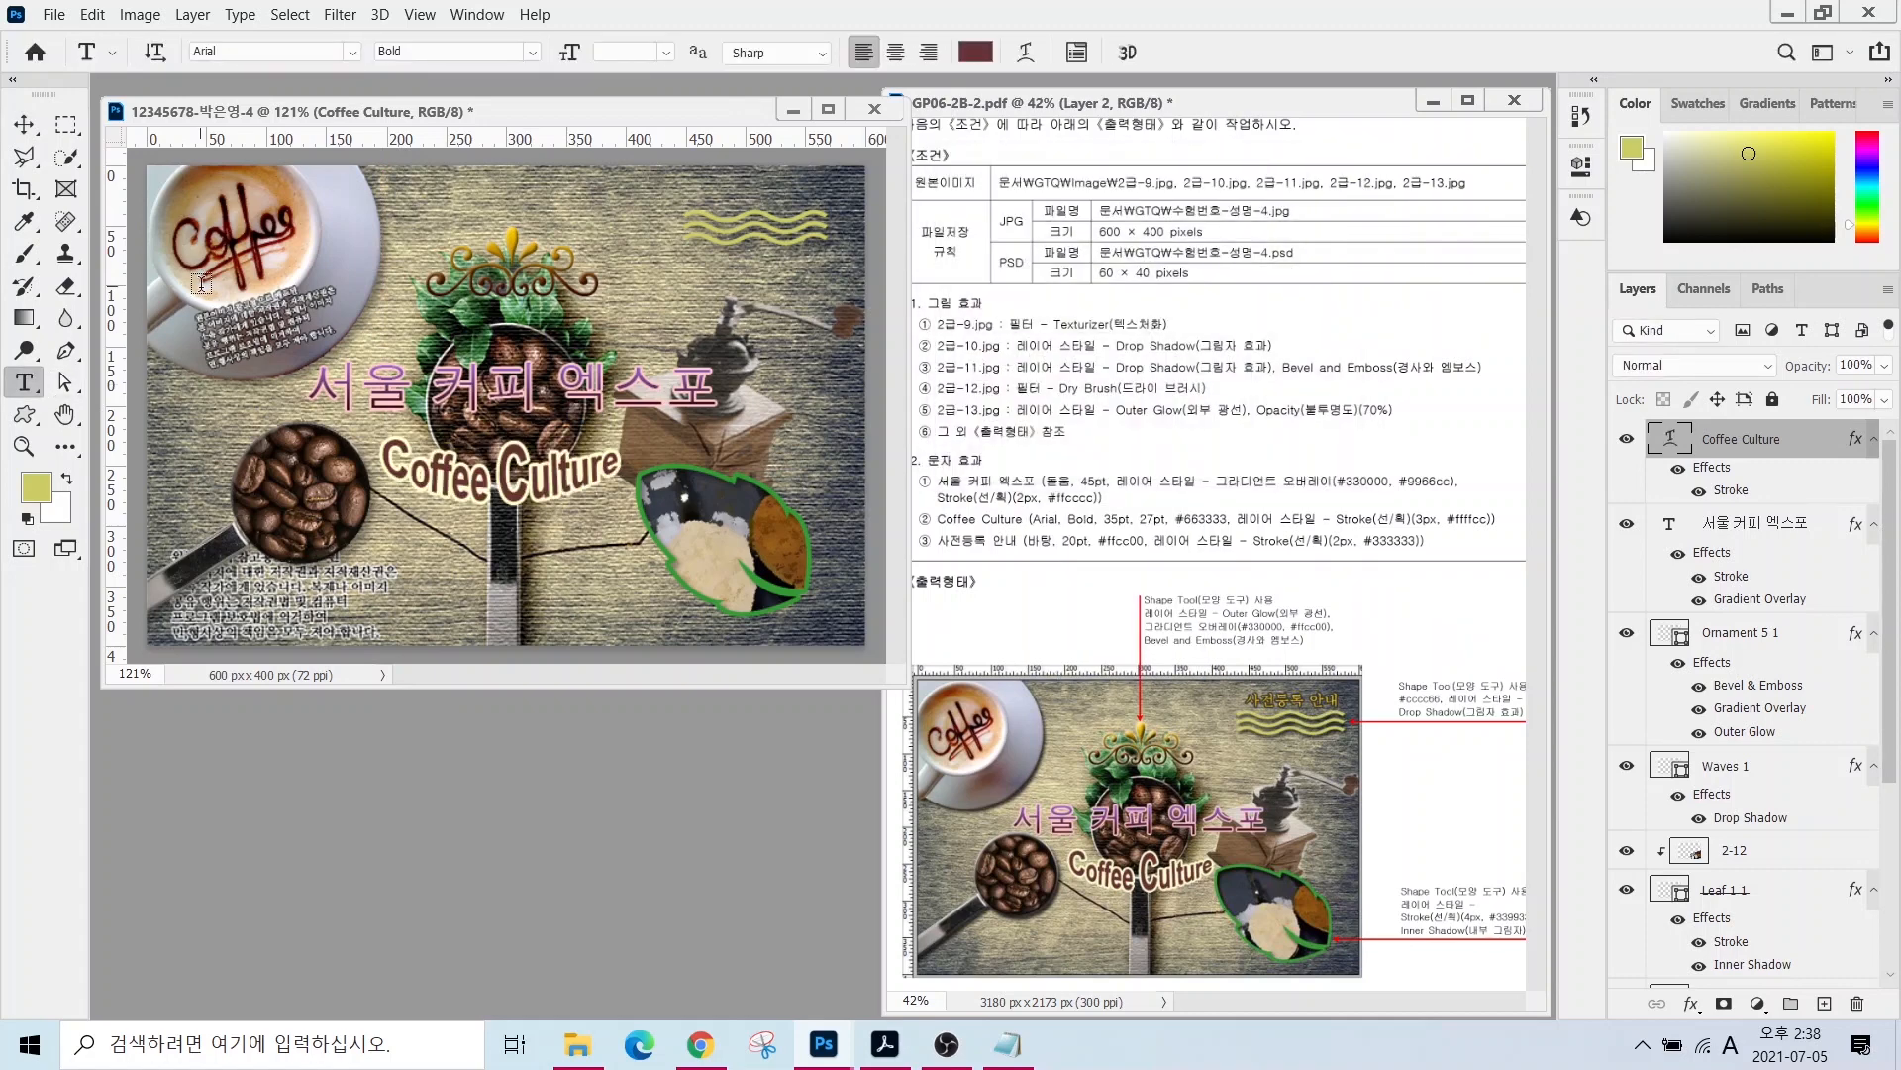
left_click(244, 547)
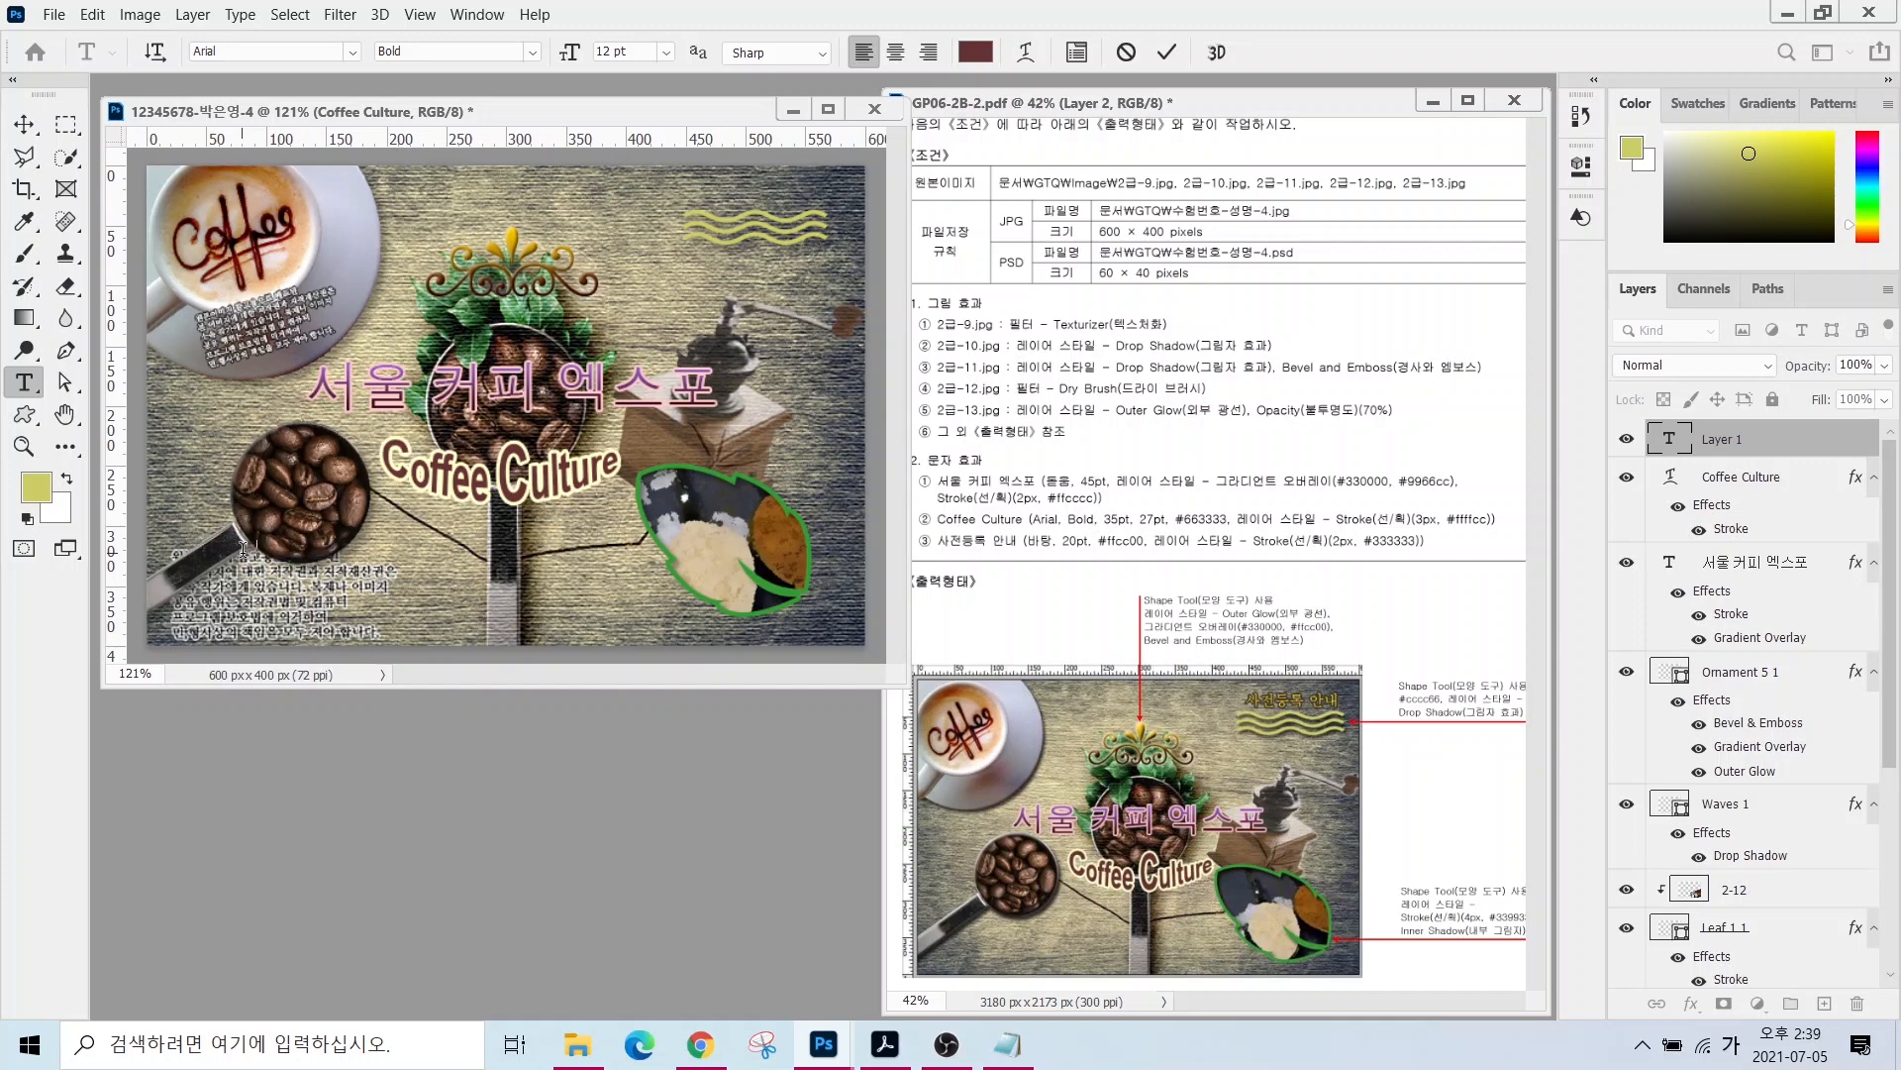
- Select the 사전등록안내 text layer, undoing an accidental layer move
left_click(24, 123)
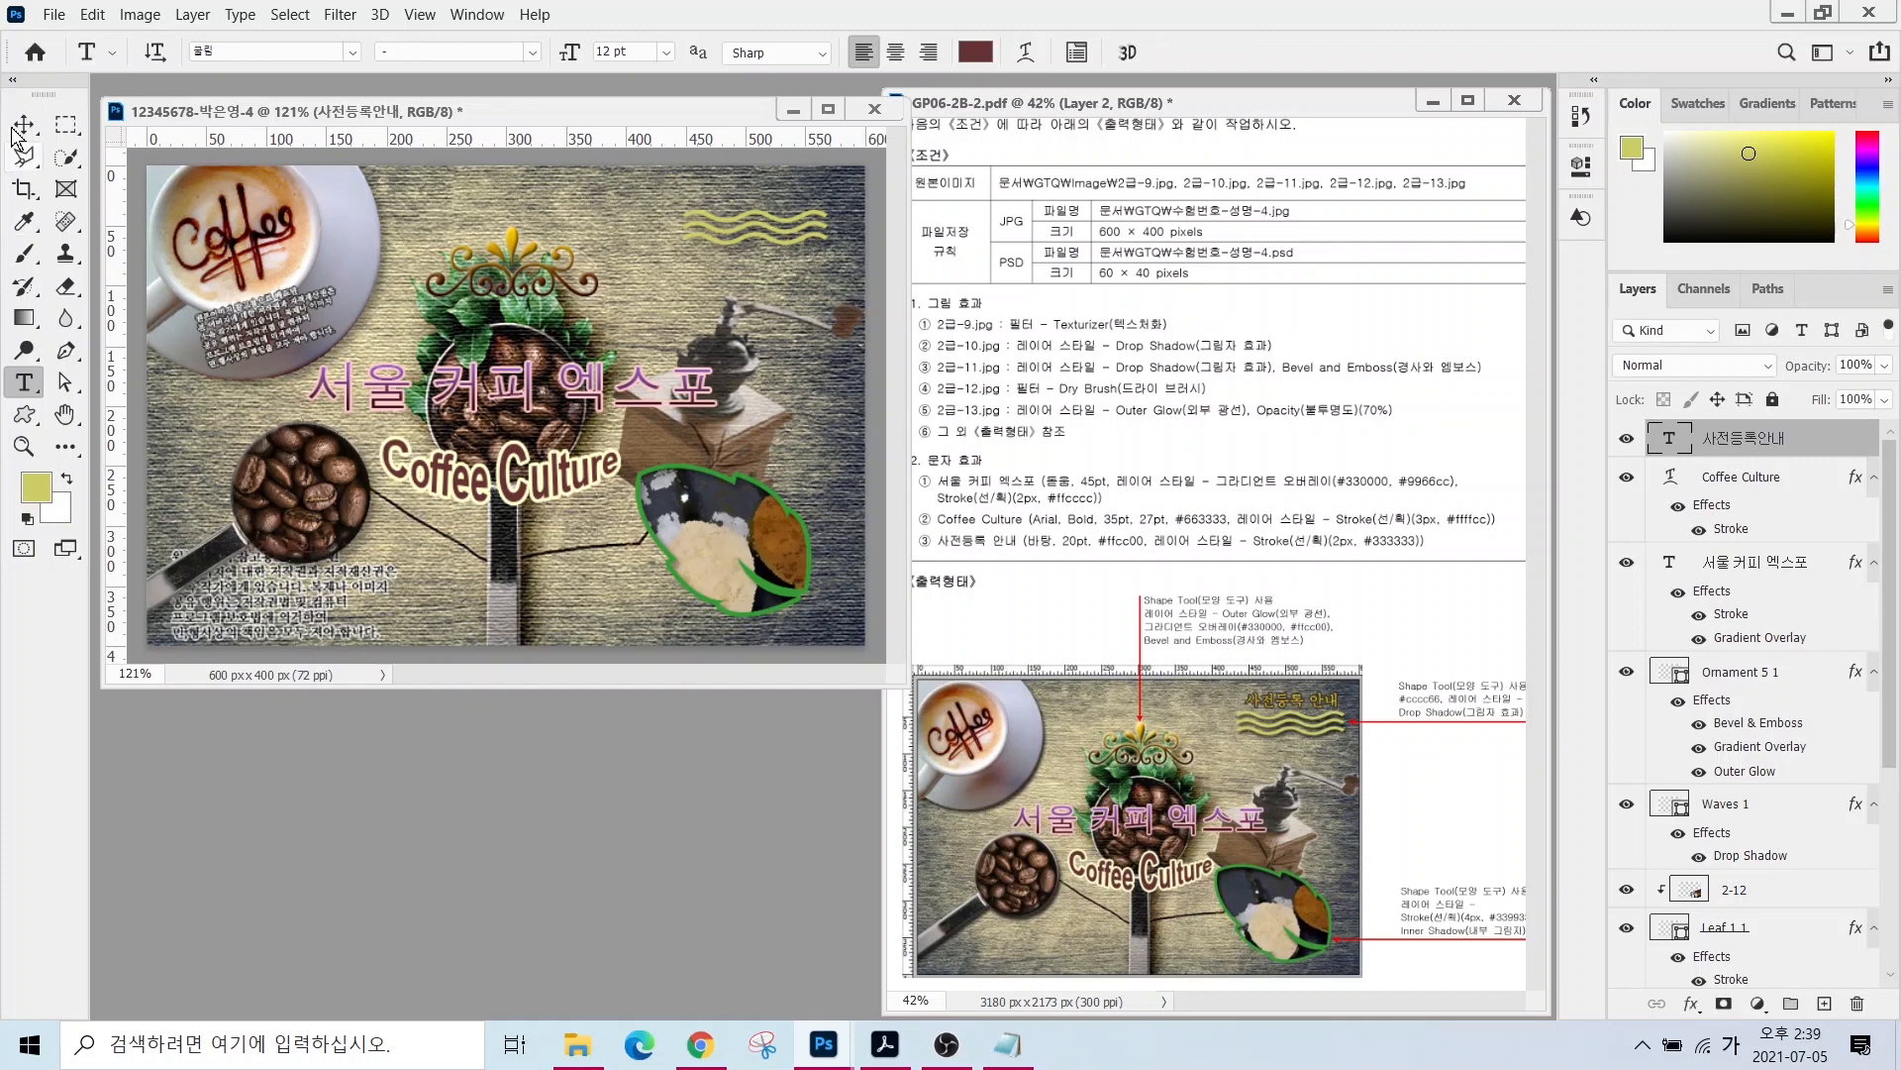
left_click_drag(277, 553, 439, 403)
key("ctrl+z")
scroll(1745, 669, "up", 3)
left_click(1713, 434)
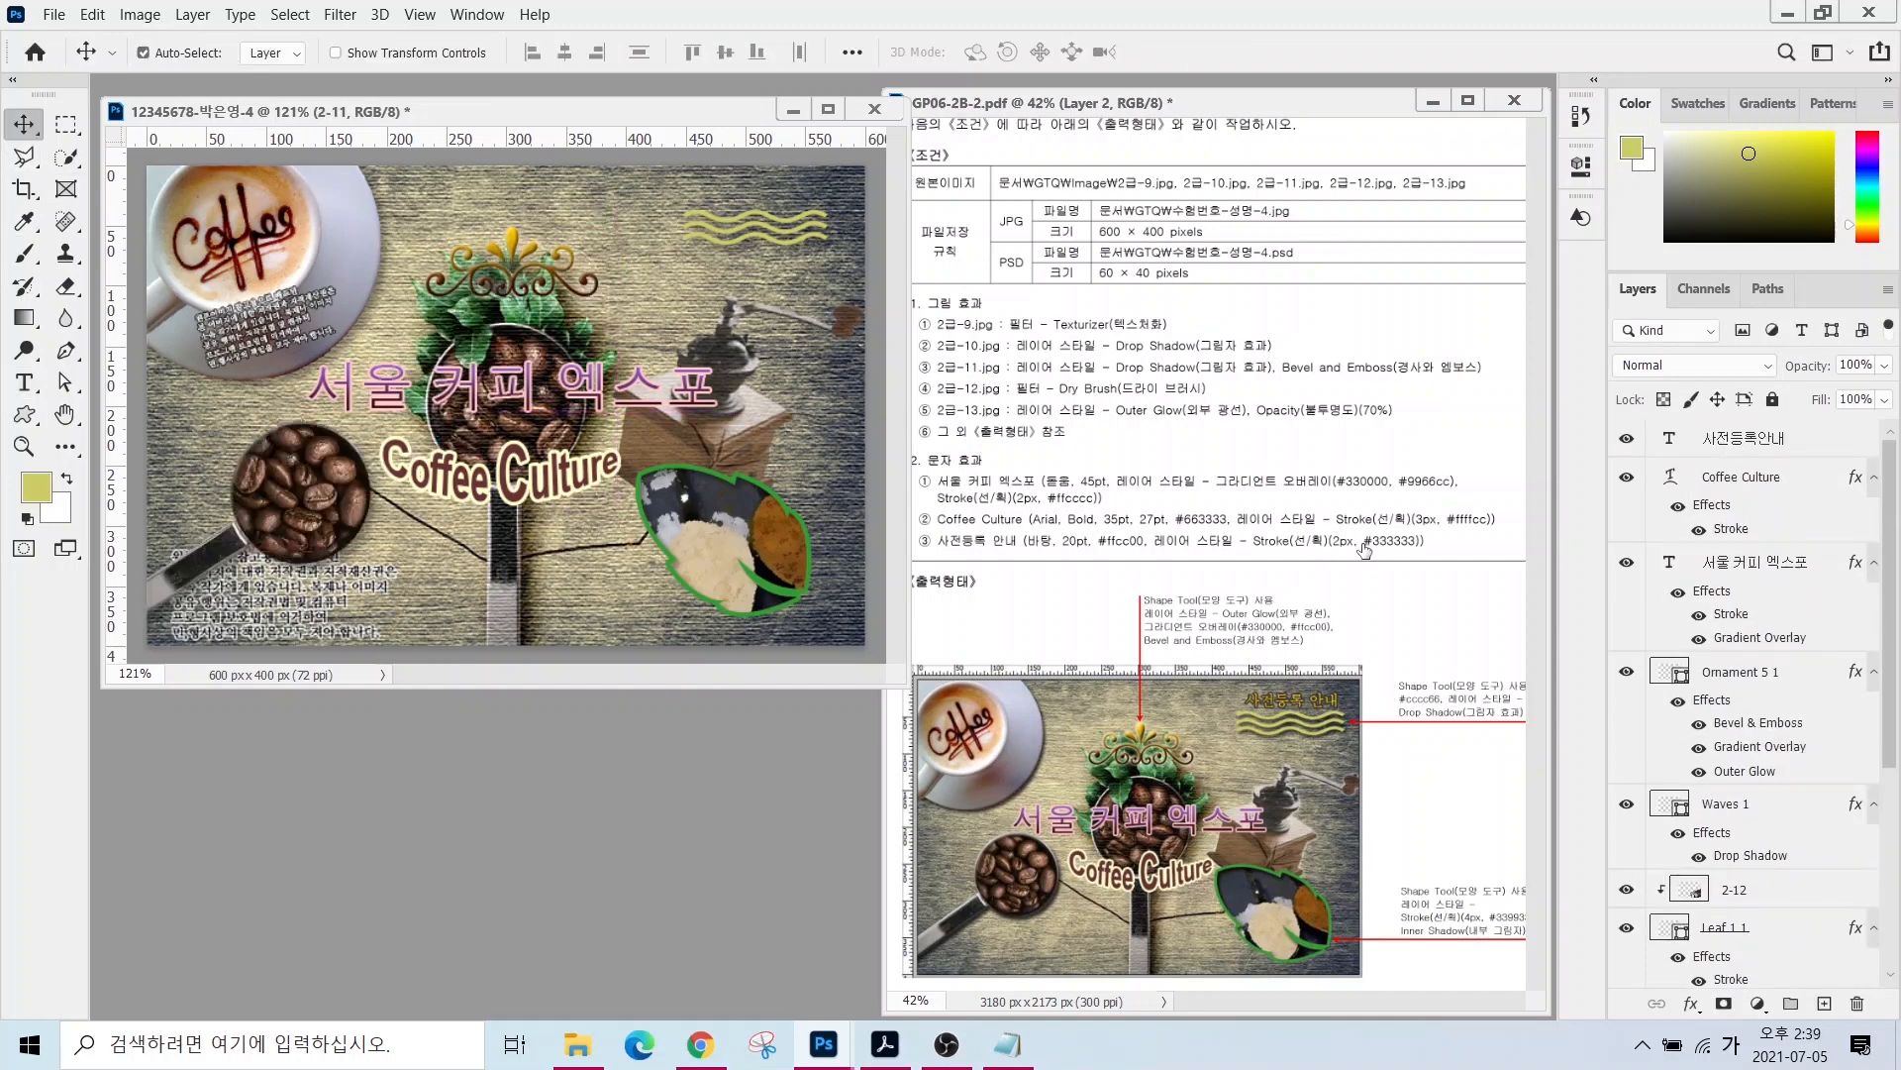
left_click_drag(395, 512, 388, 497)
scroll(1700, 454, "up", 3)
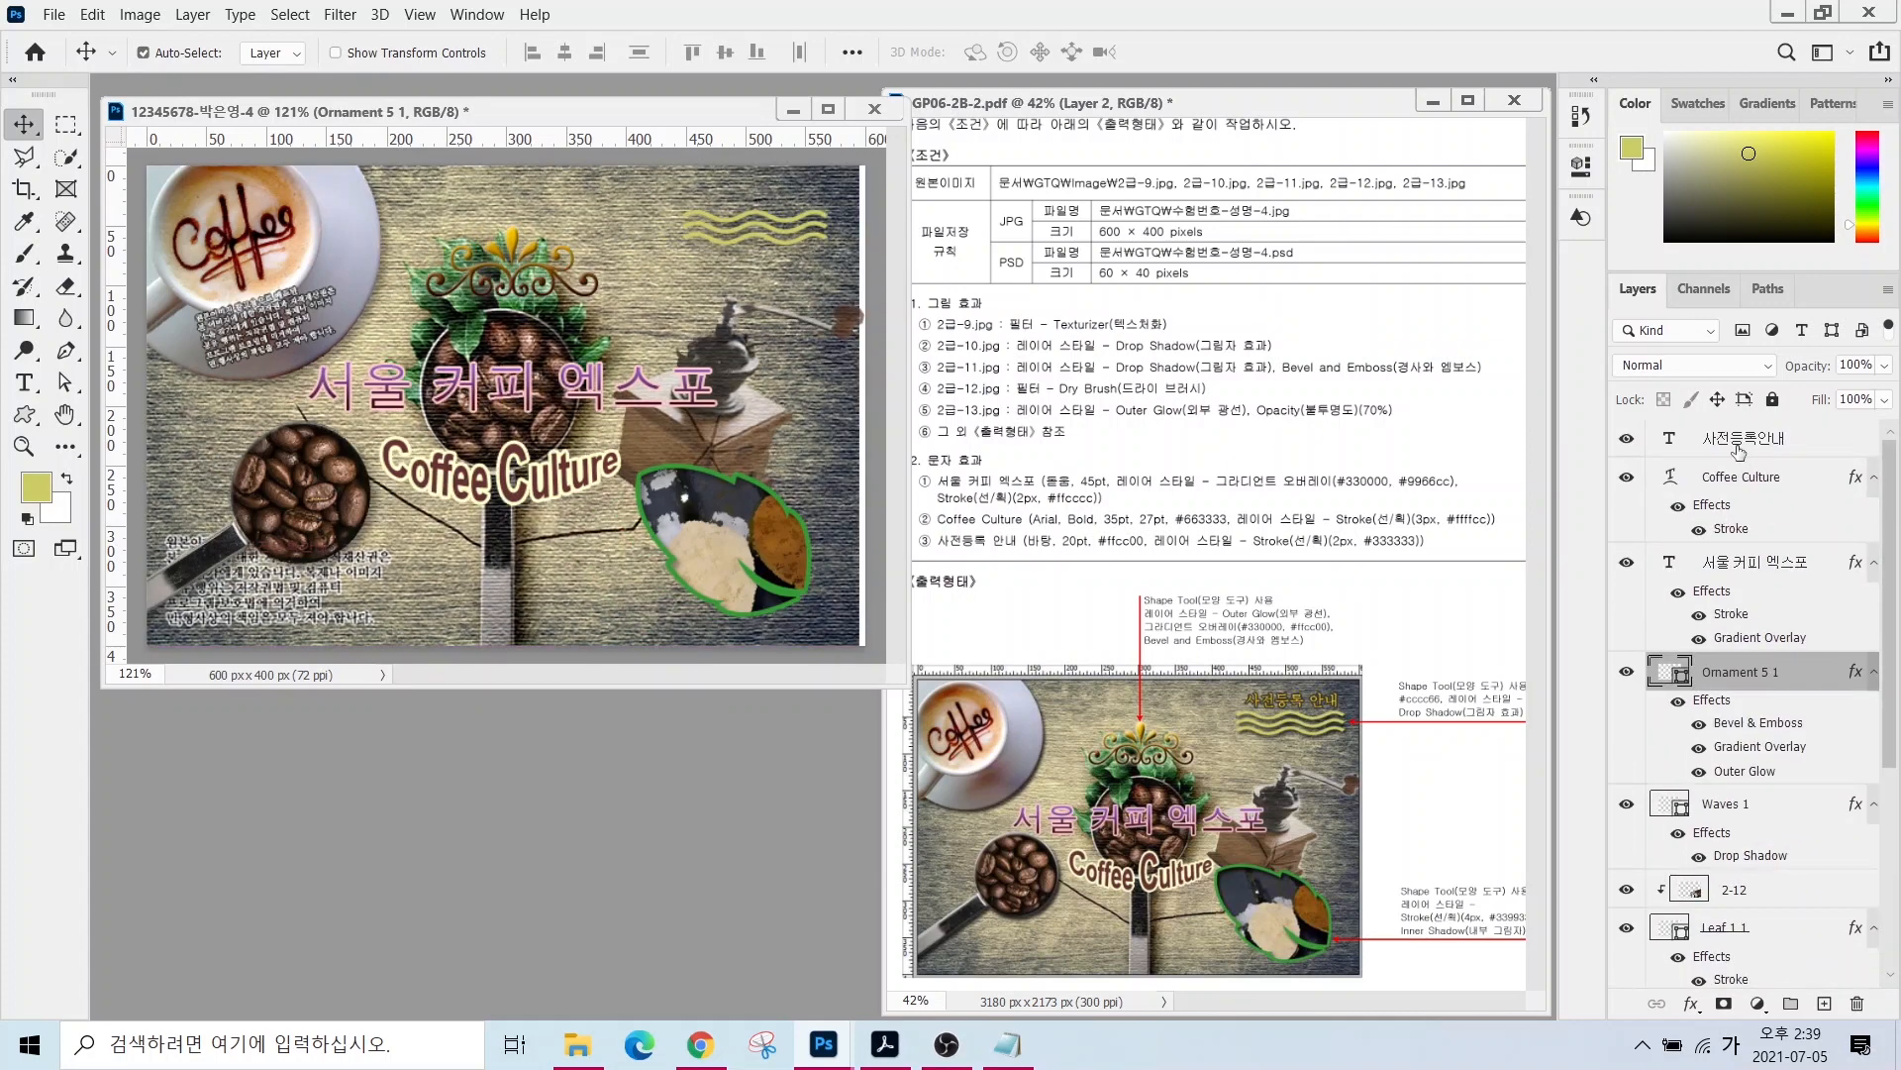
left_click(224, 570)
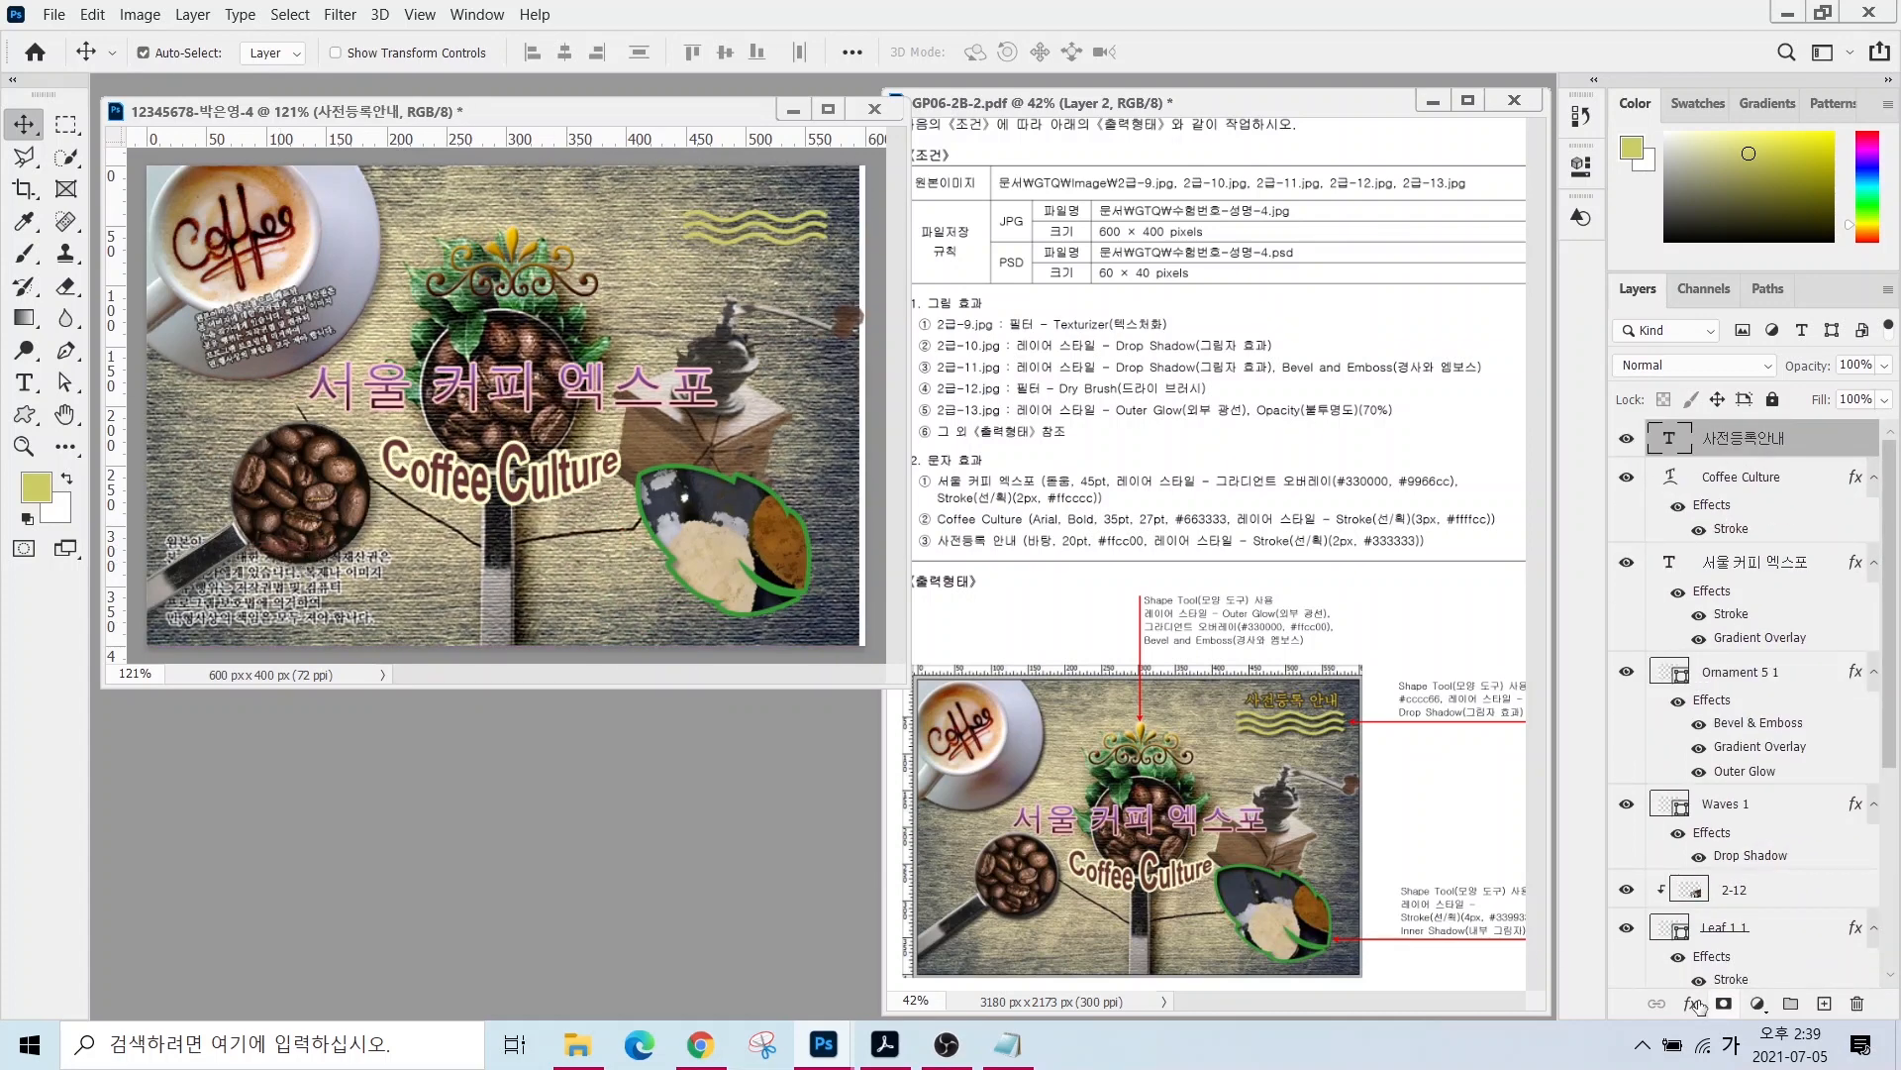
key("t")
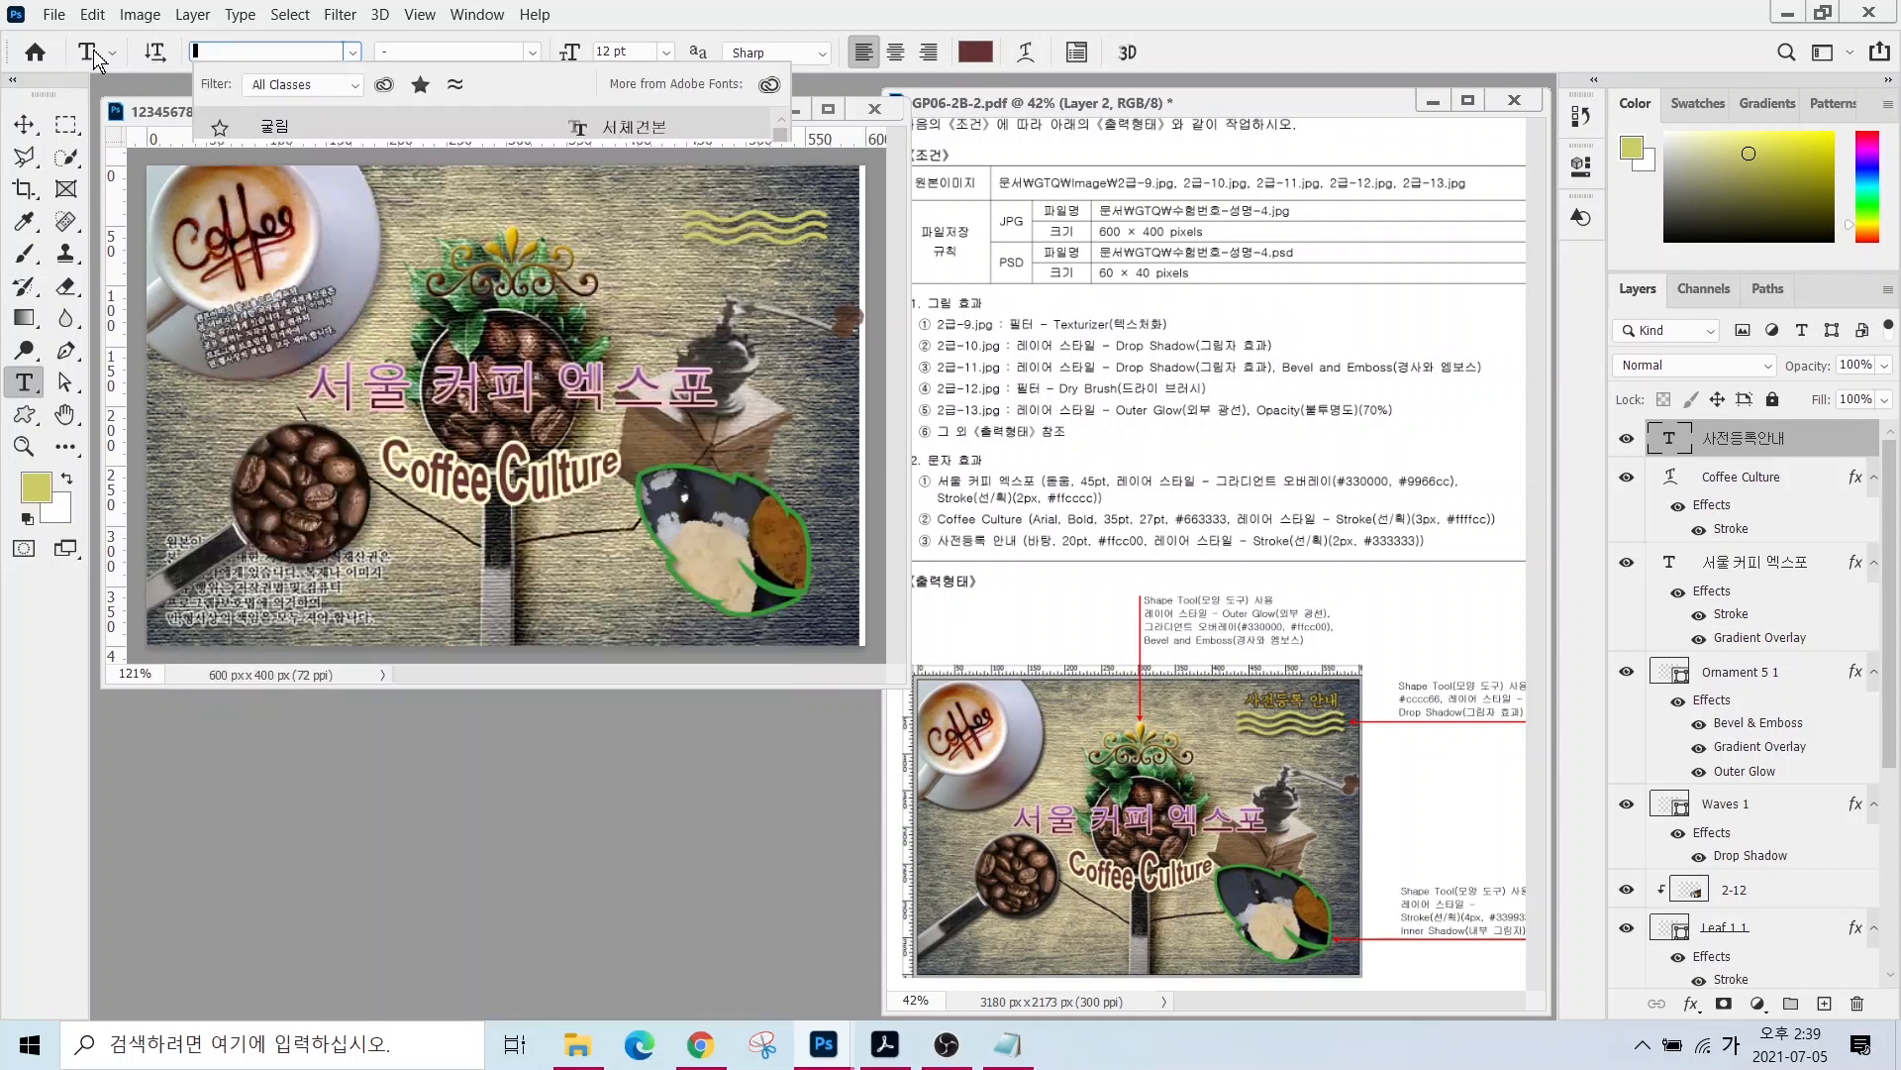
key("Escape")
- Set 사전등록안내 to 문체부 바탕체, 20 pt, colour #ffcc00
left_click(265, 52)
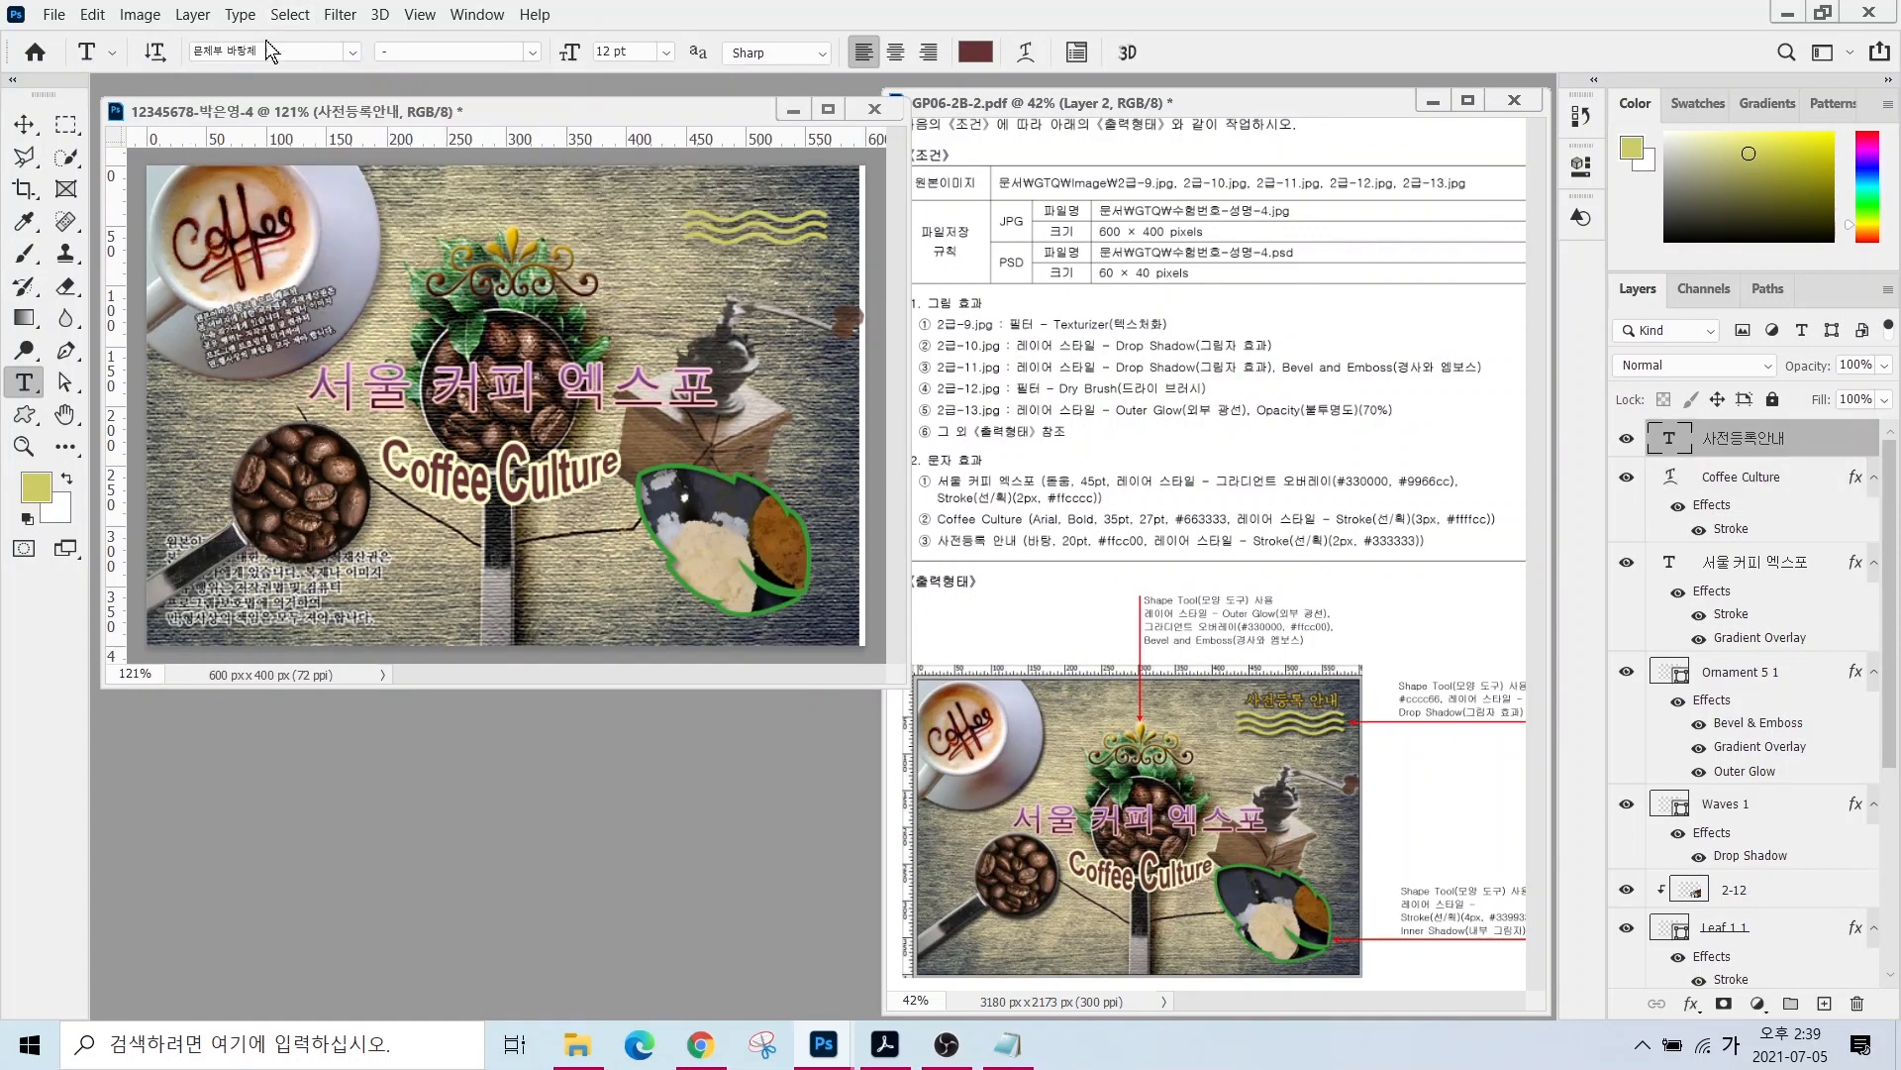
type("바")
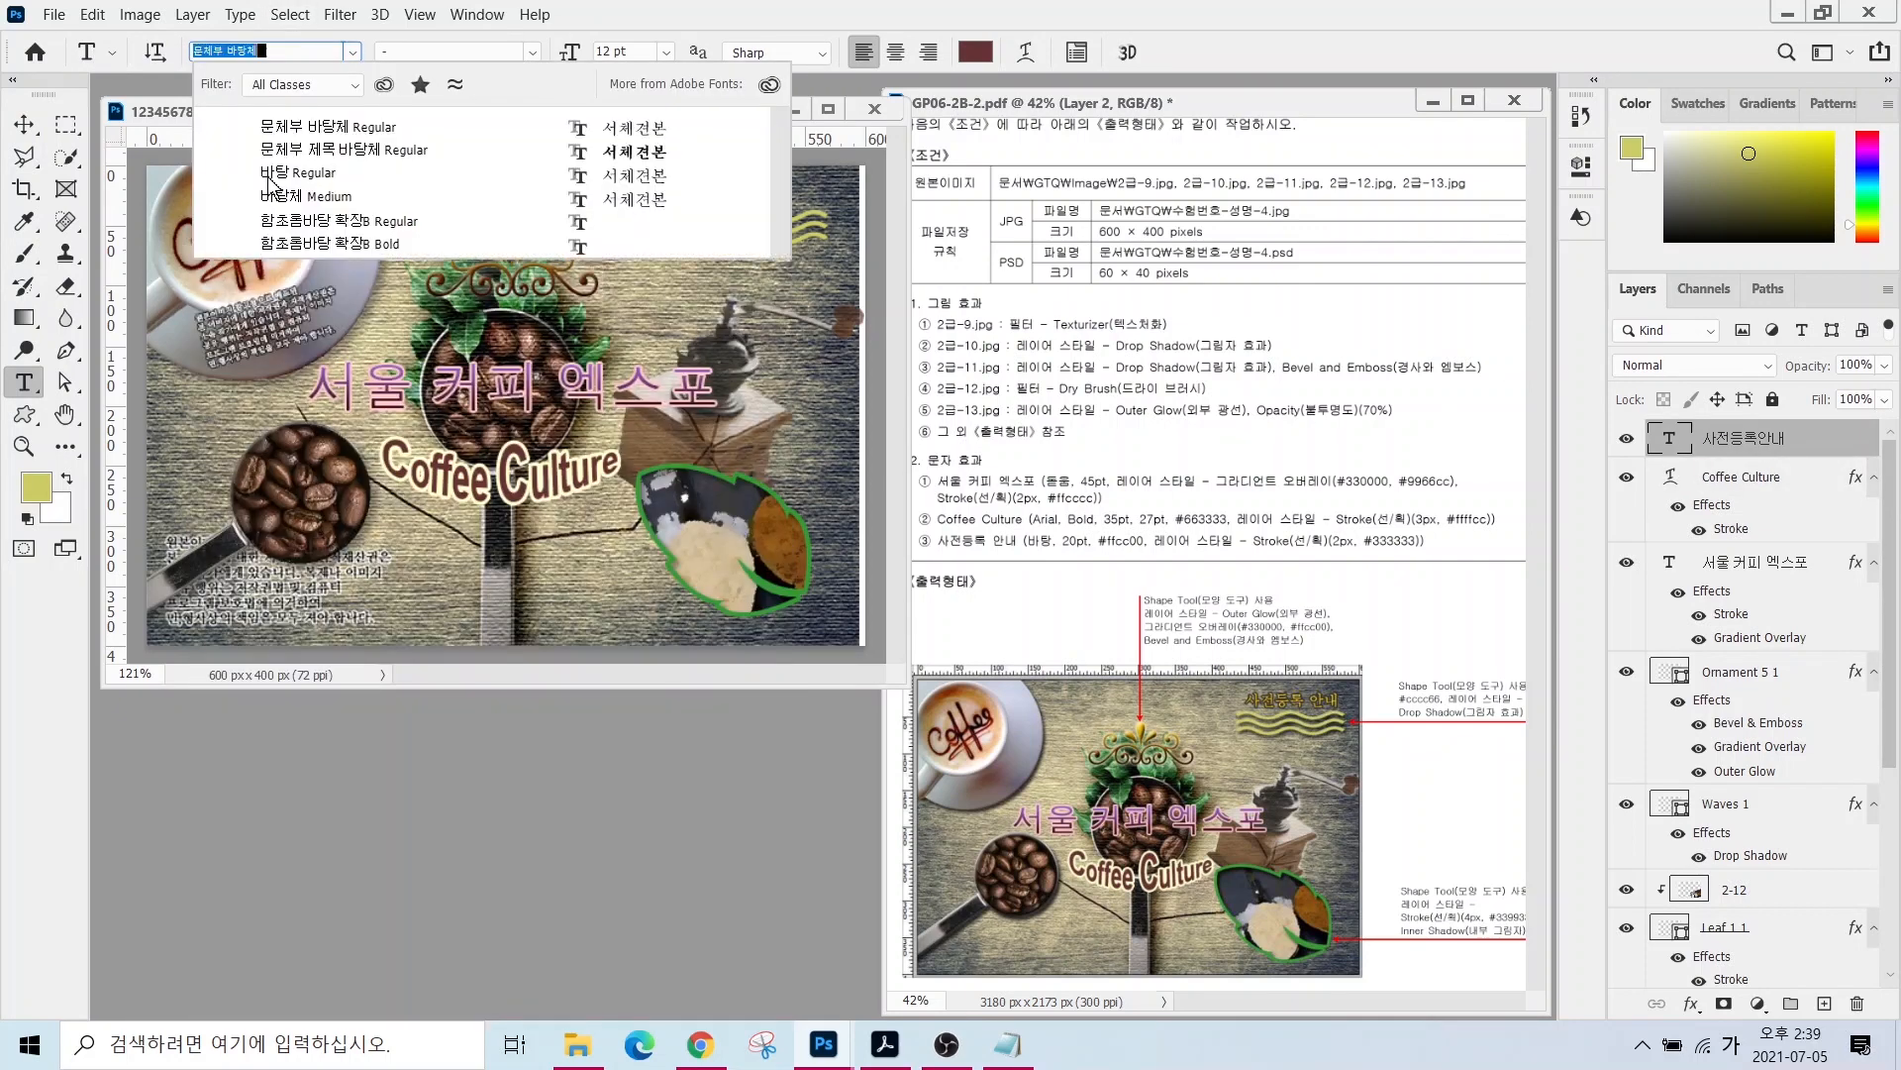
key("Return")
left_click(624, 51)
type("20")
key("Return")
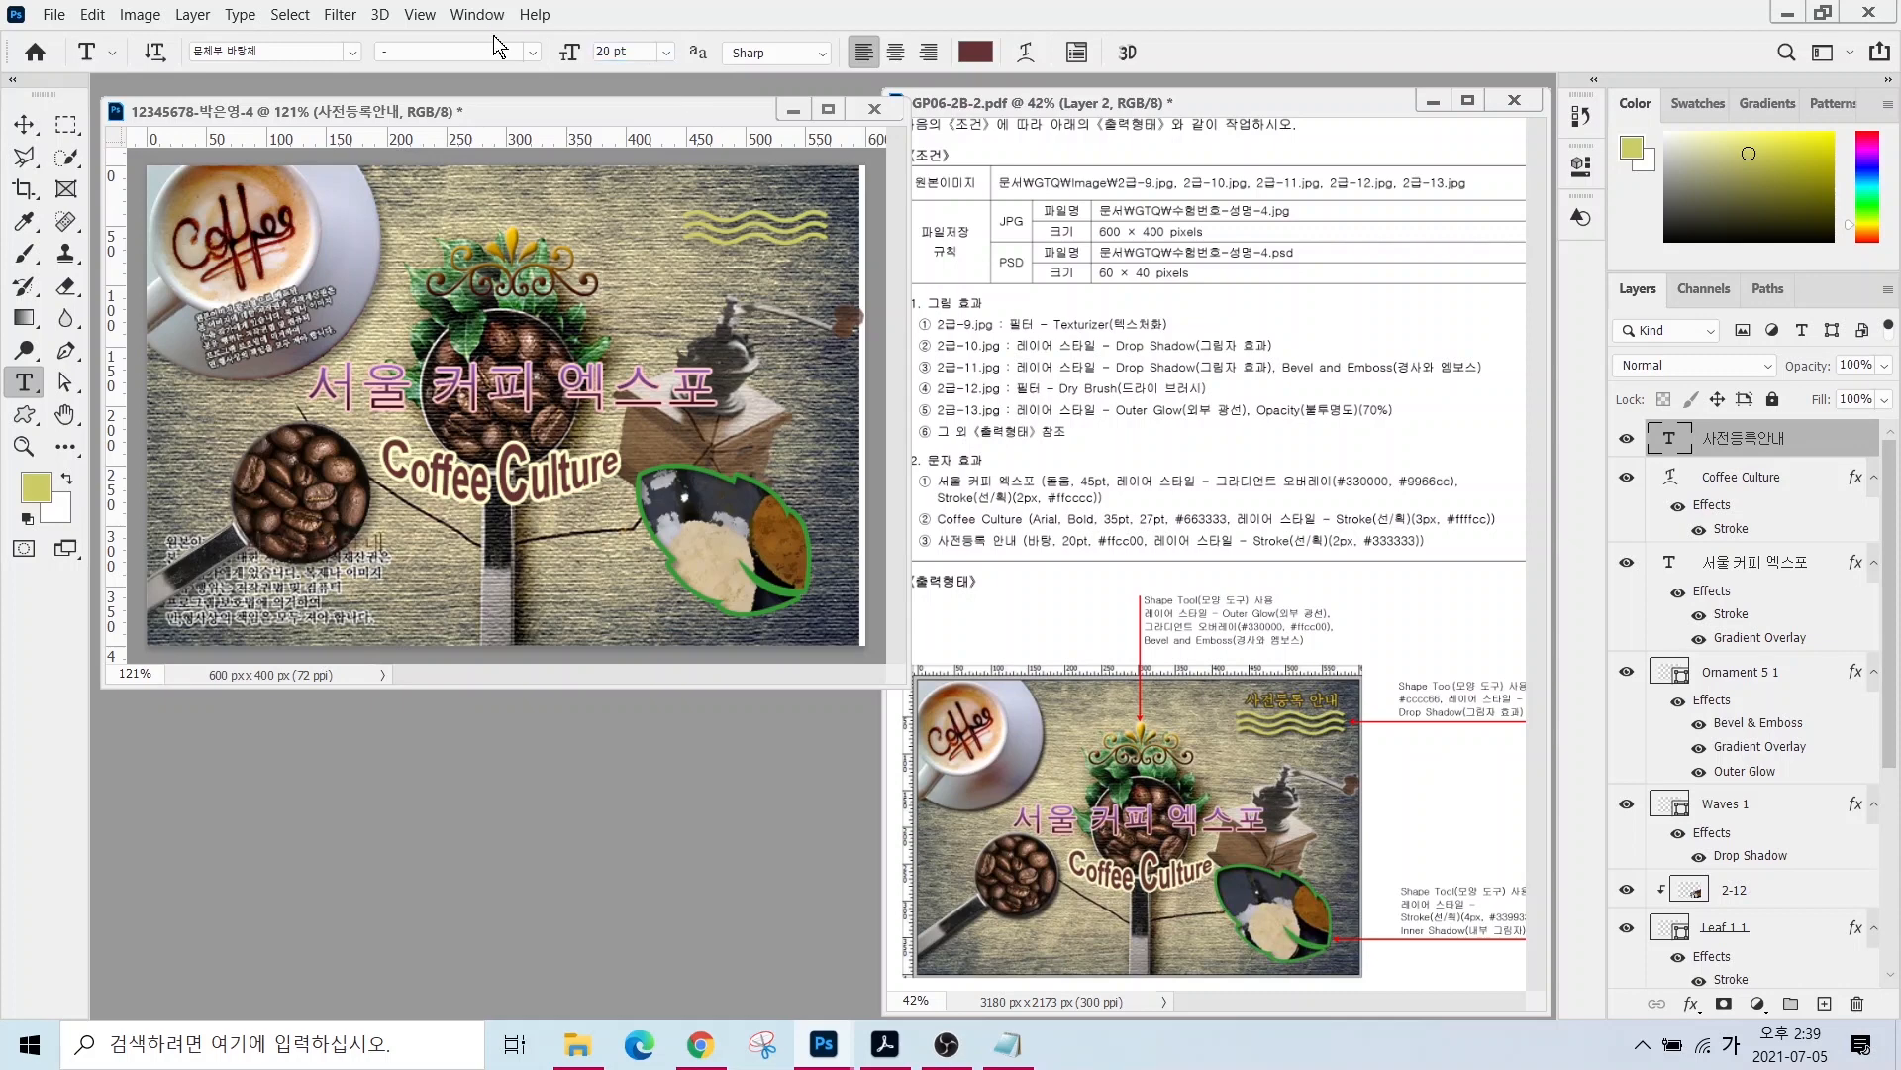
left_click(971, 51)
type("ffcc00")
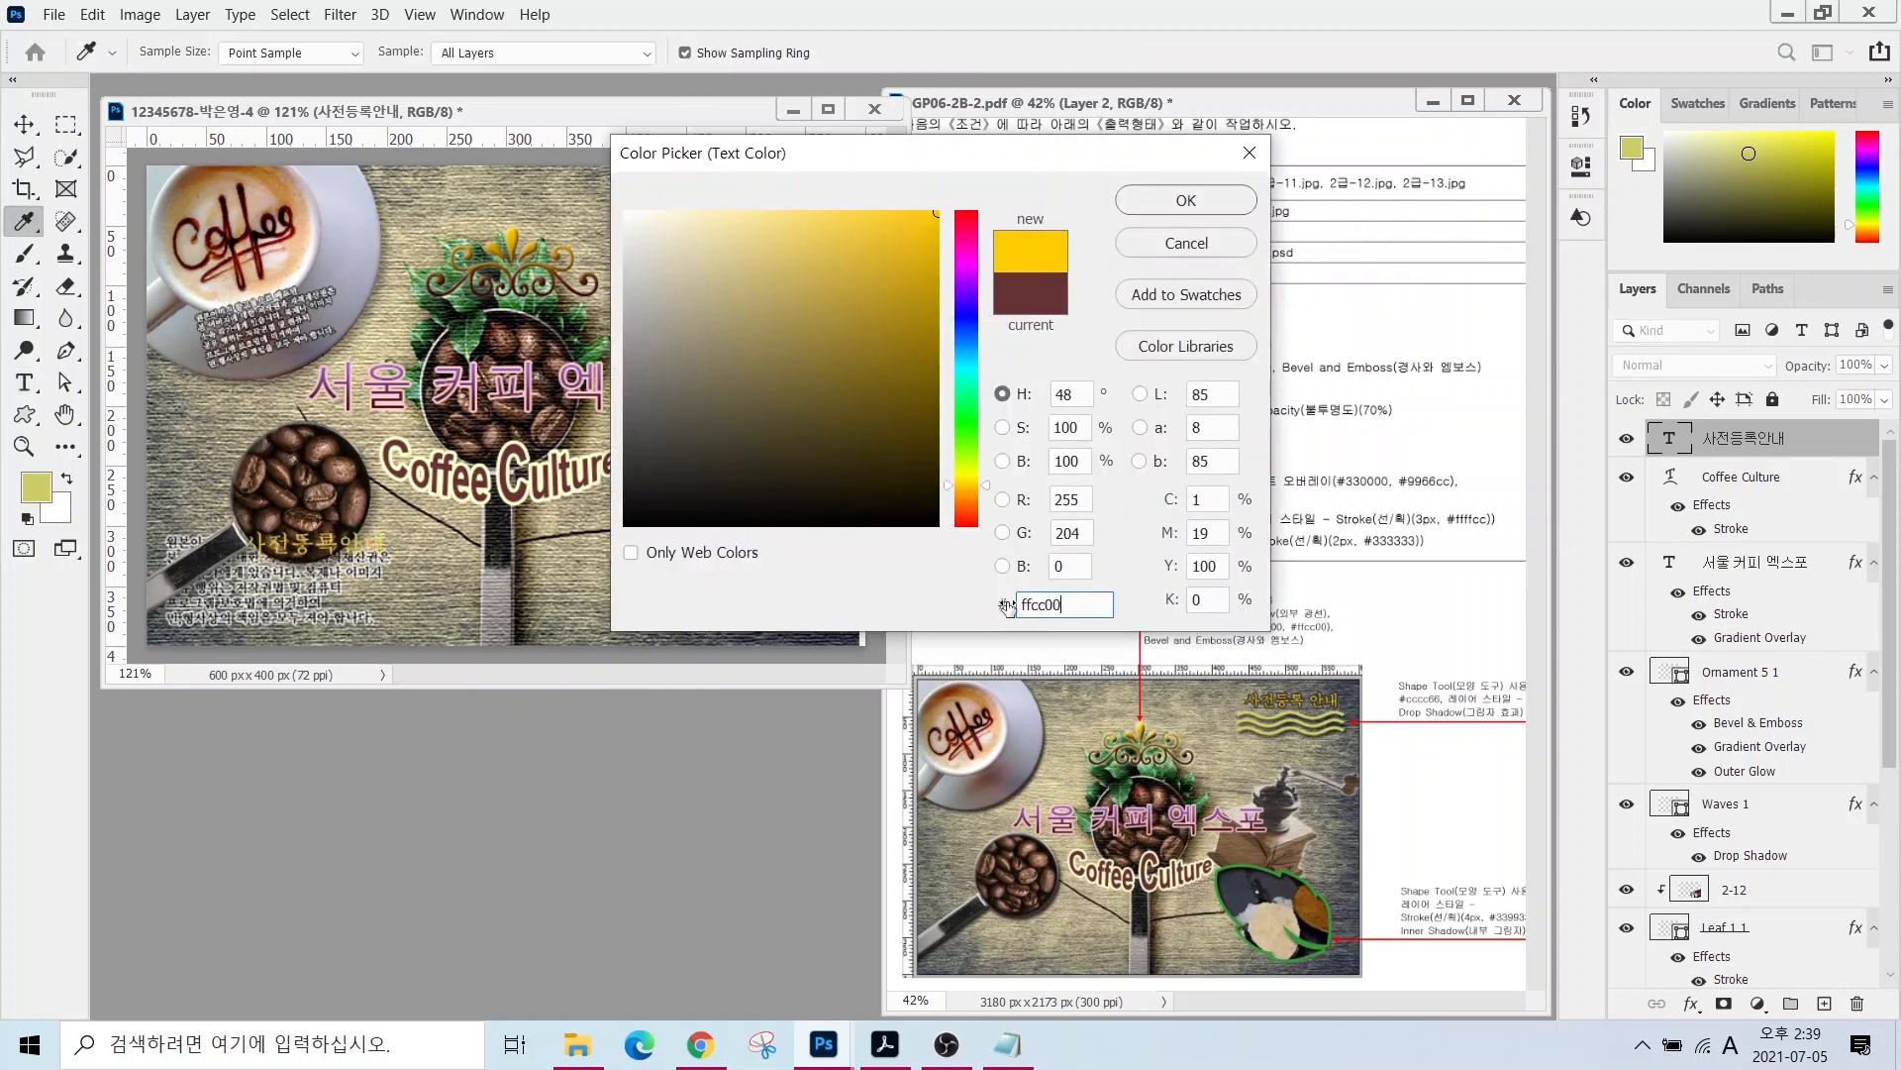
key("Return")
- Add a 2 px #333333 stroke and move the text top-right above the waves
left_click(1693, 1005)
left_click(1743, 828)
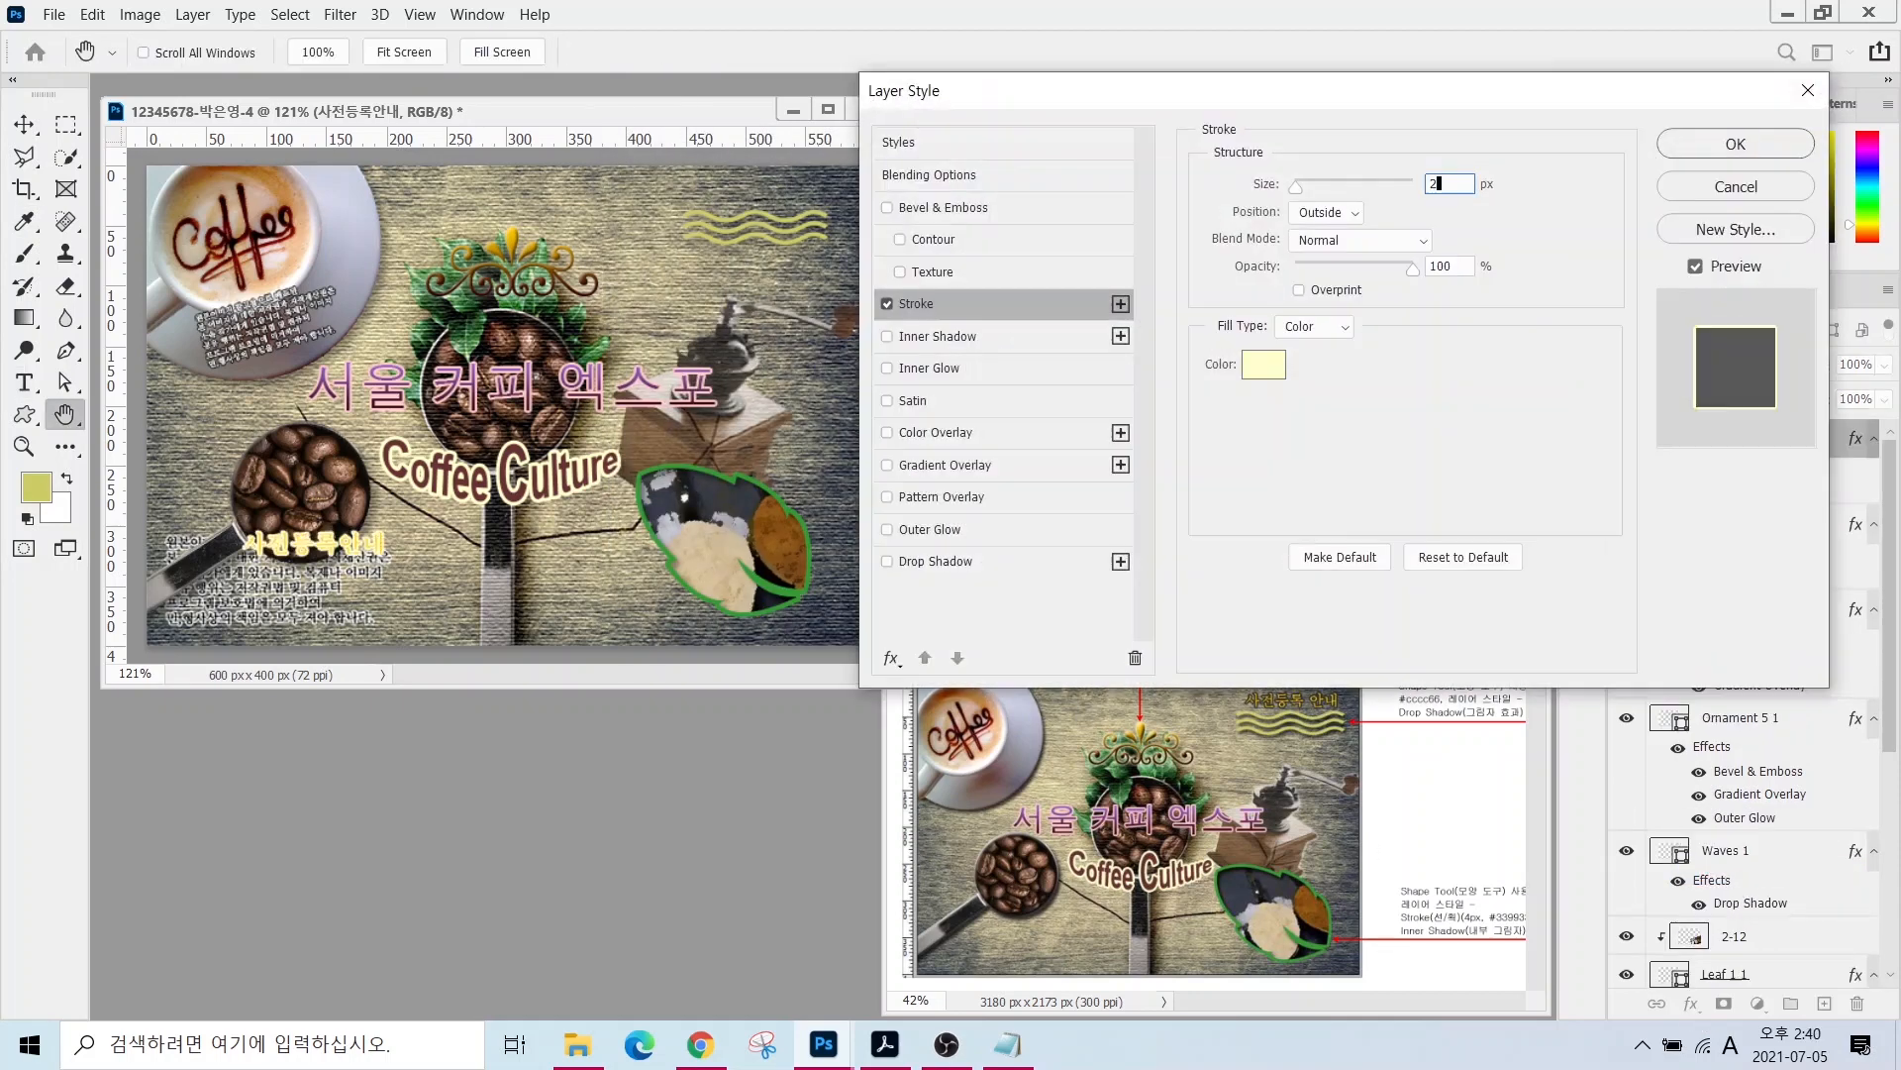
left_click(1258, 366)
type("333333")
key("Return")
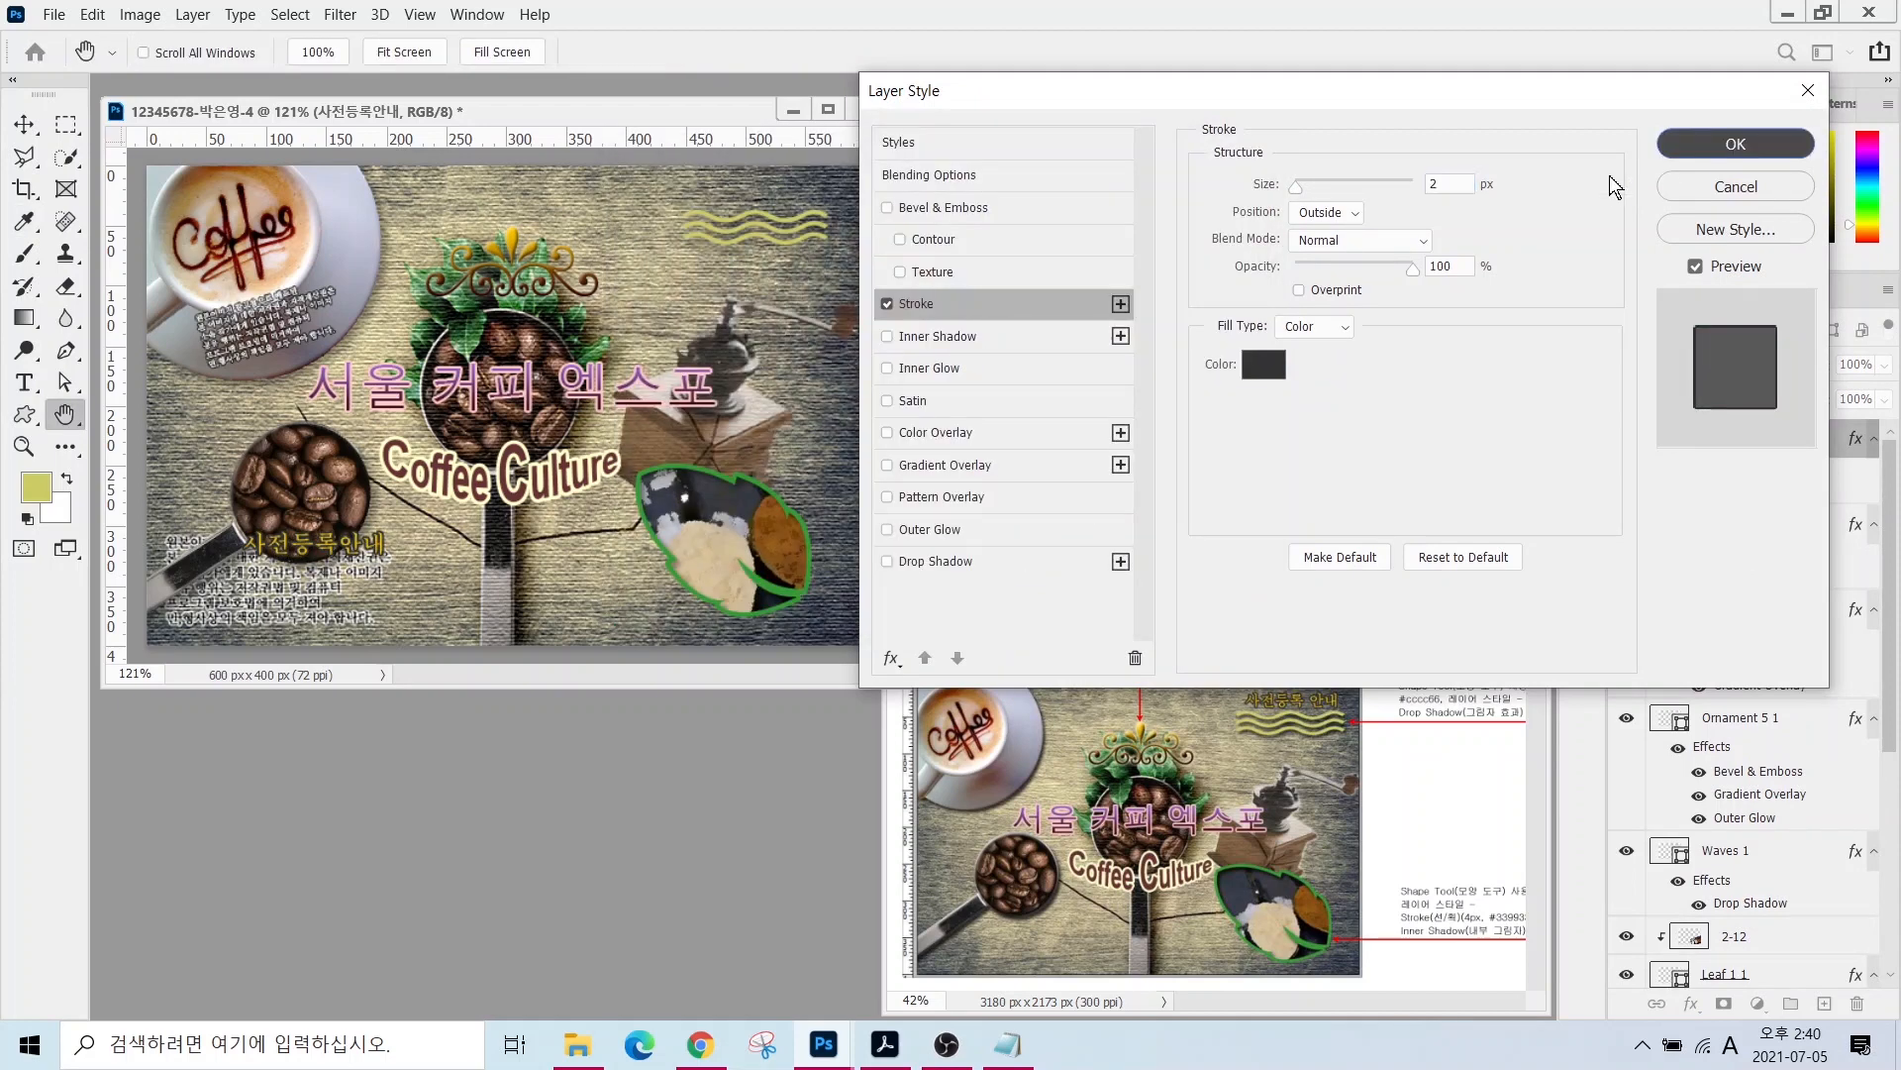
key("Return")
left_click(22, 124)
left_click_drag(323, 548, 761, 190)
- Change the 사전등록안내 font to 바탕
left_click(24, 382)
left_click(351, 52)
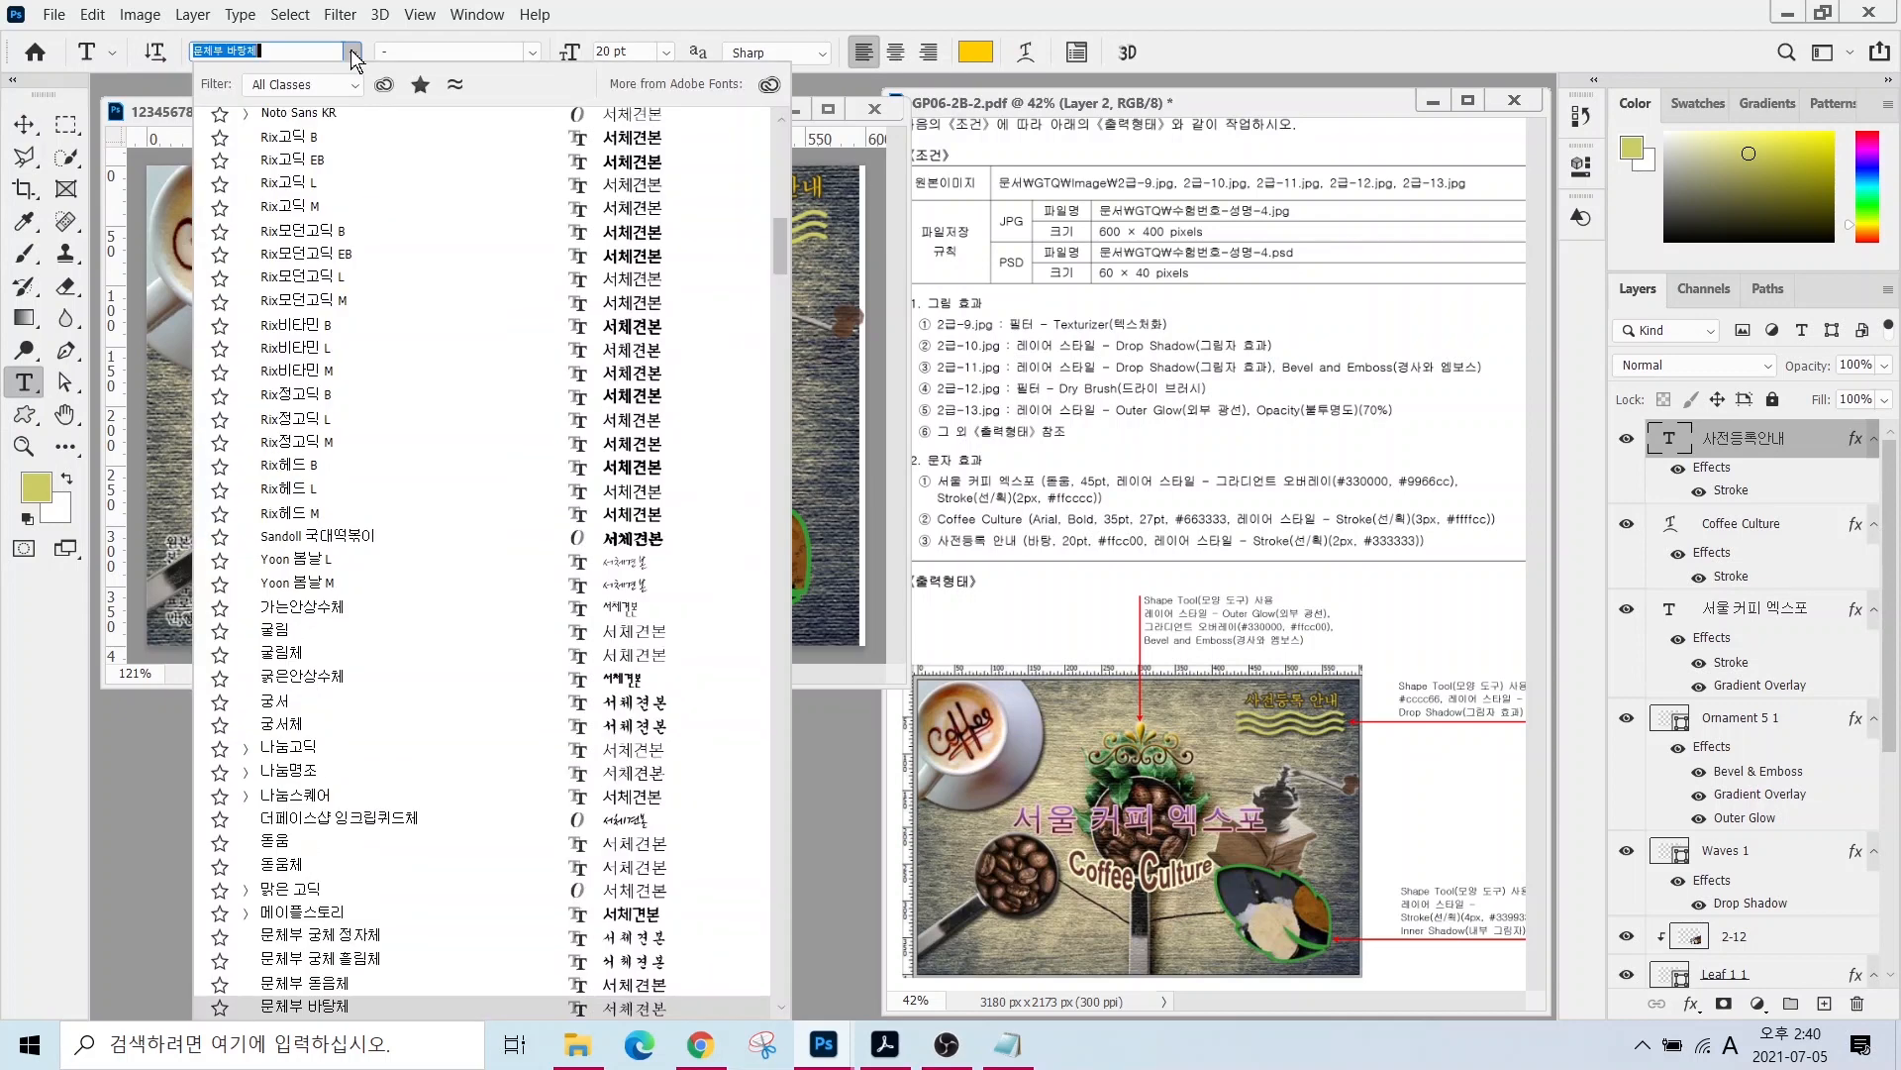
scroll(408, 728, "down", 5)
type("바탕")
key("Return")
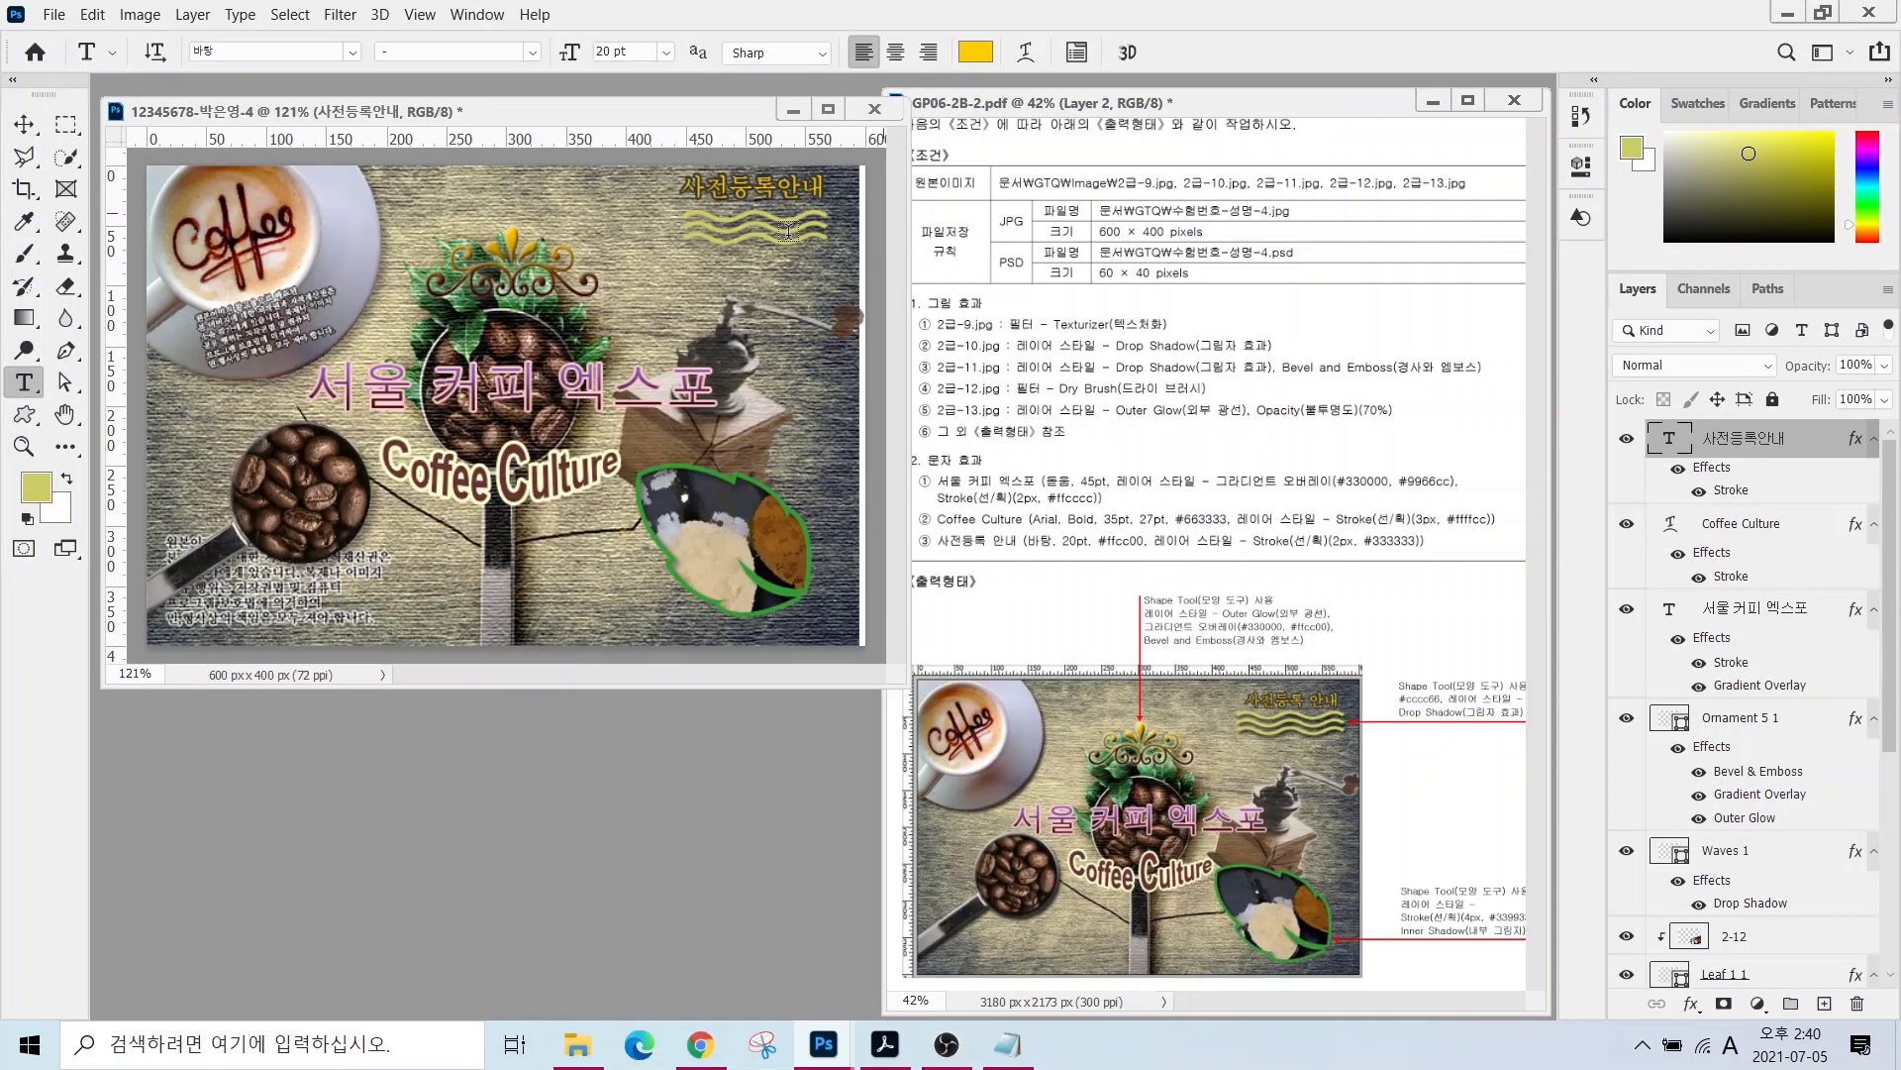
left_click(1673, 849)
- Free Transform the Waves 1 shape about 15 px to the right
key("v")
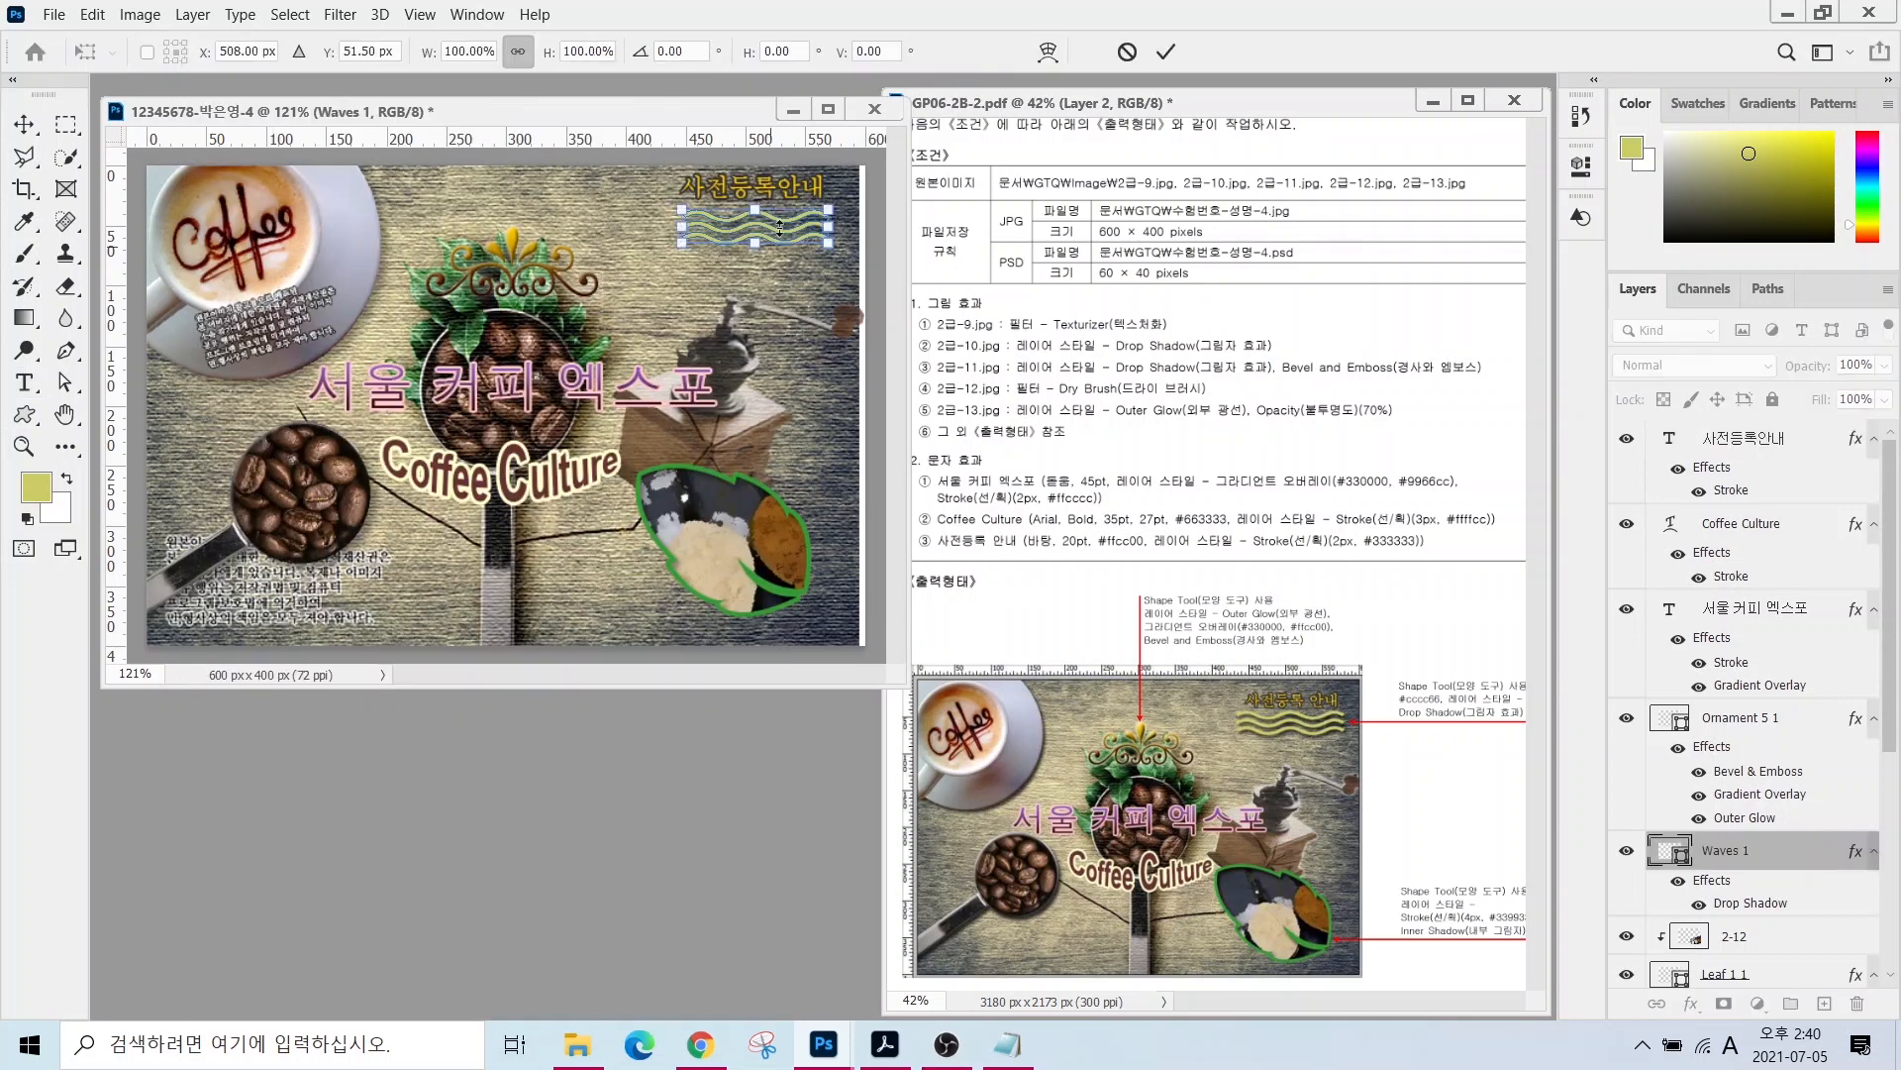
key("ctrl+t")
left_click_drag(779, 243, 795, 243)
key("Return")
key("t")
key("v")
left_click(597, 222)
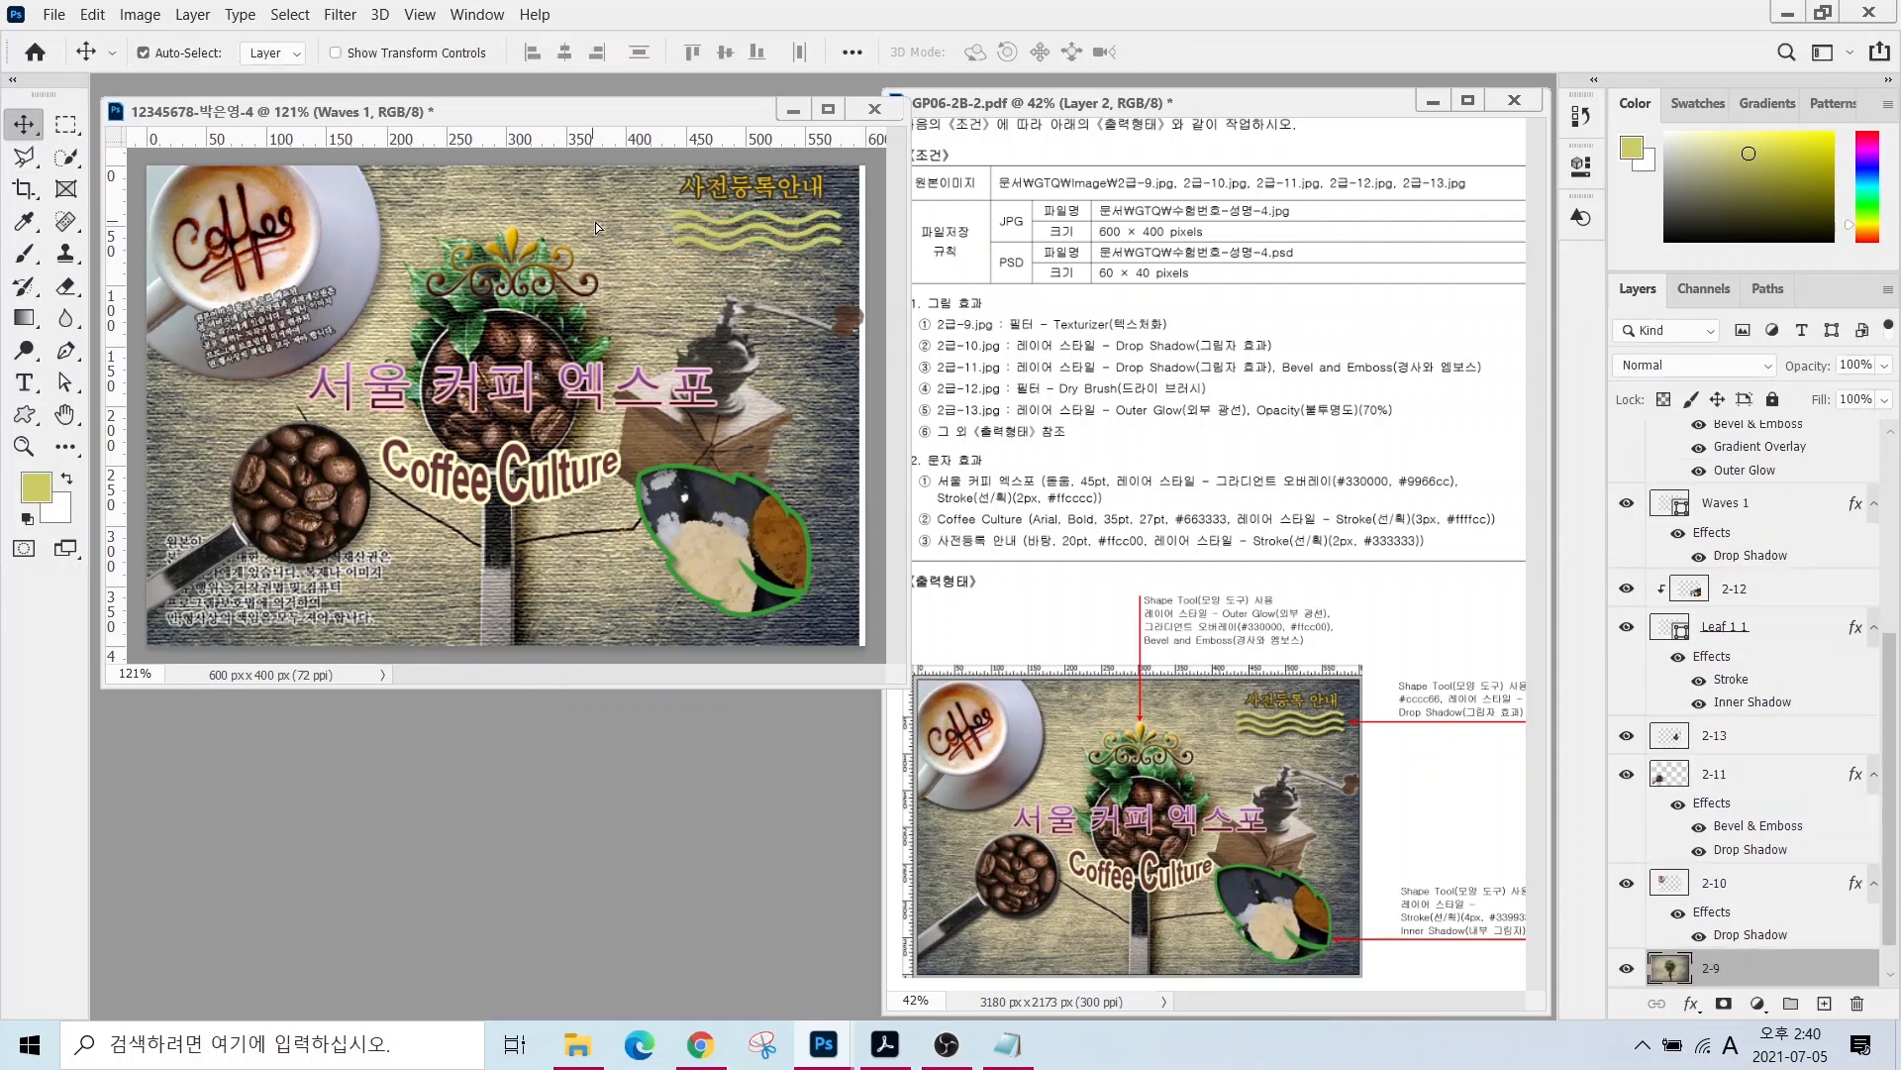
- Nudge 사전등록안내 to sit just above the waves and hide the rulers
left_click(1718, 483)
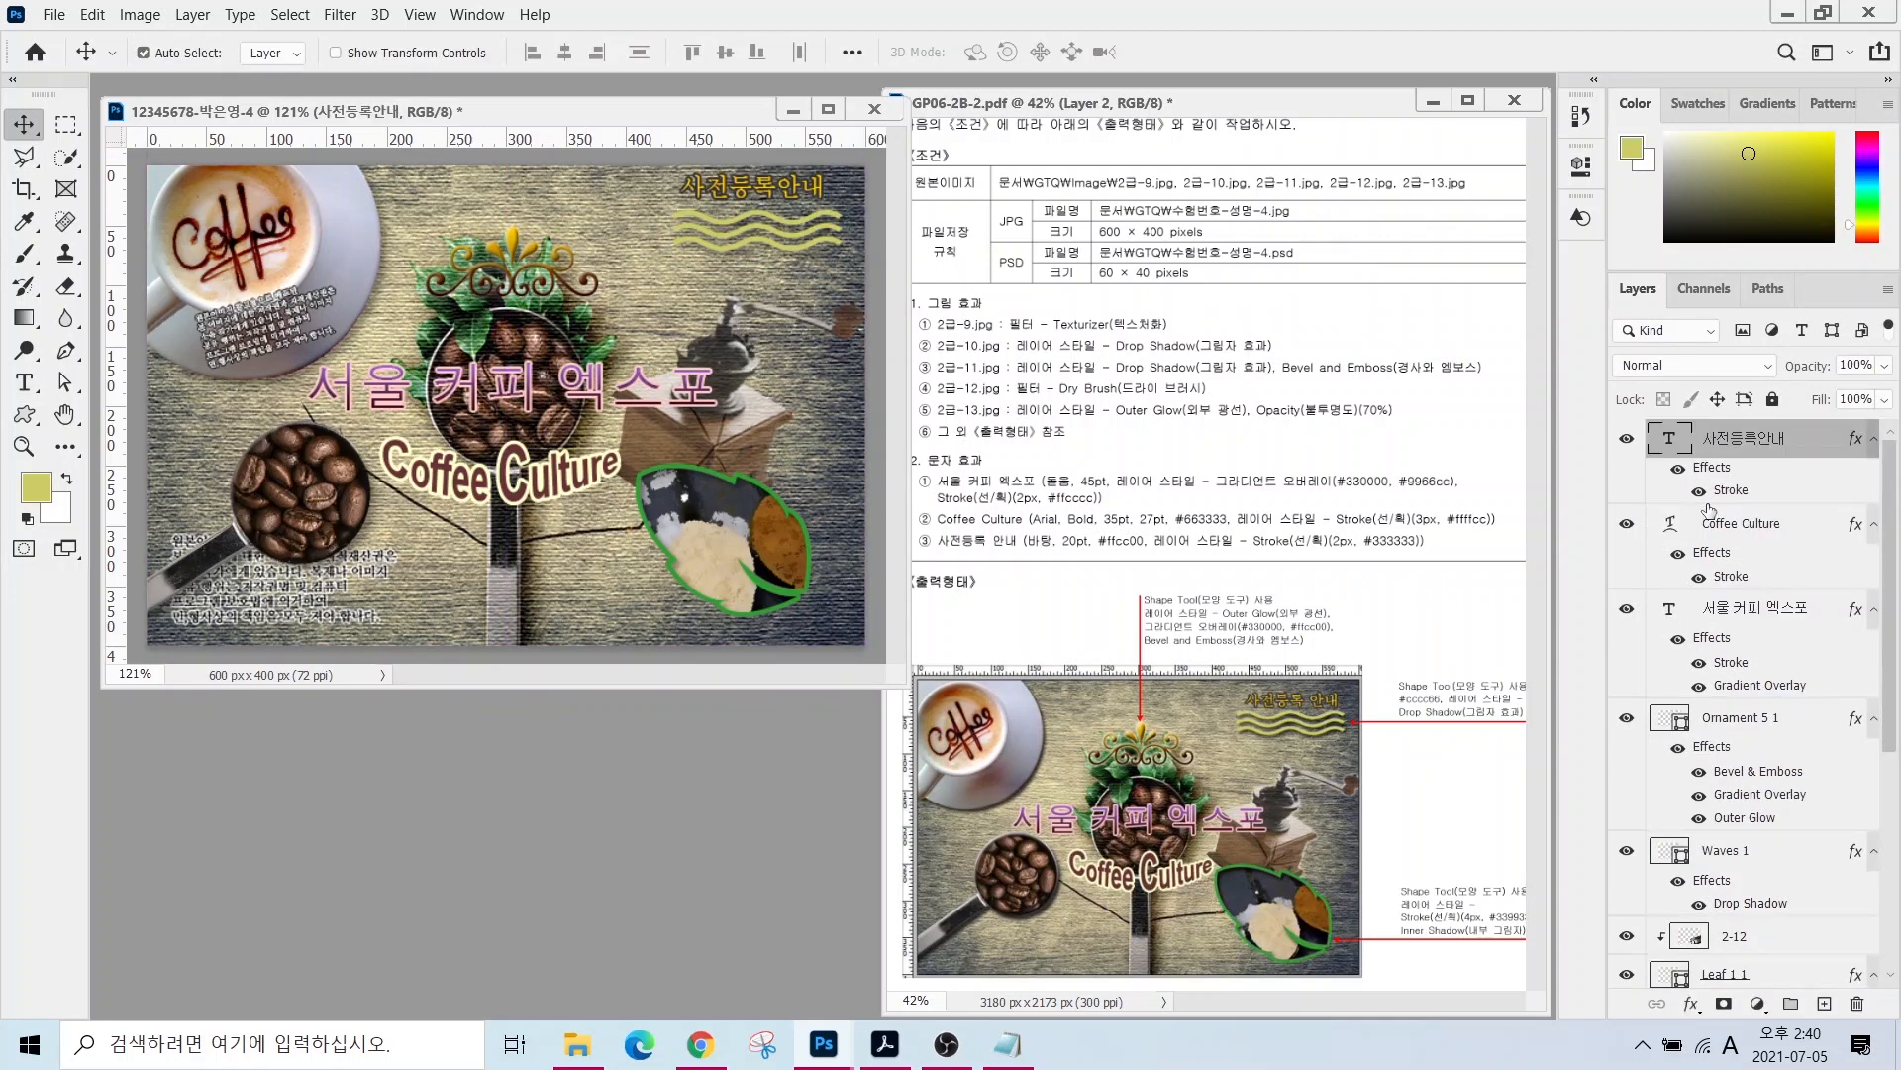
left_click(1755, 527)
left_click(1748, 610)
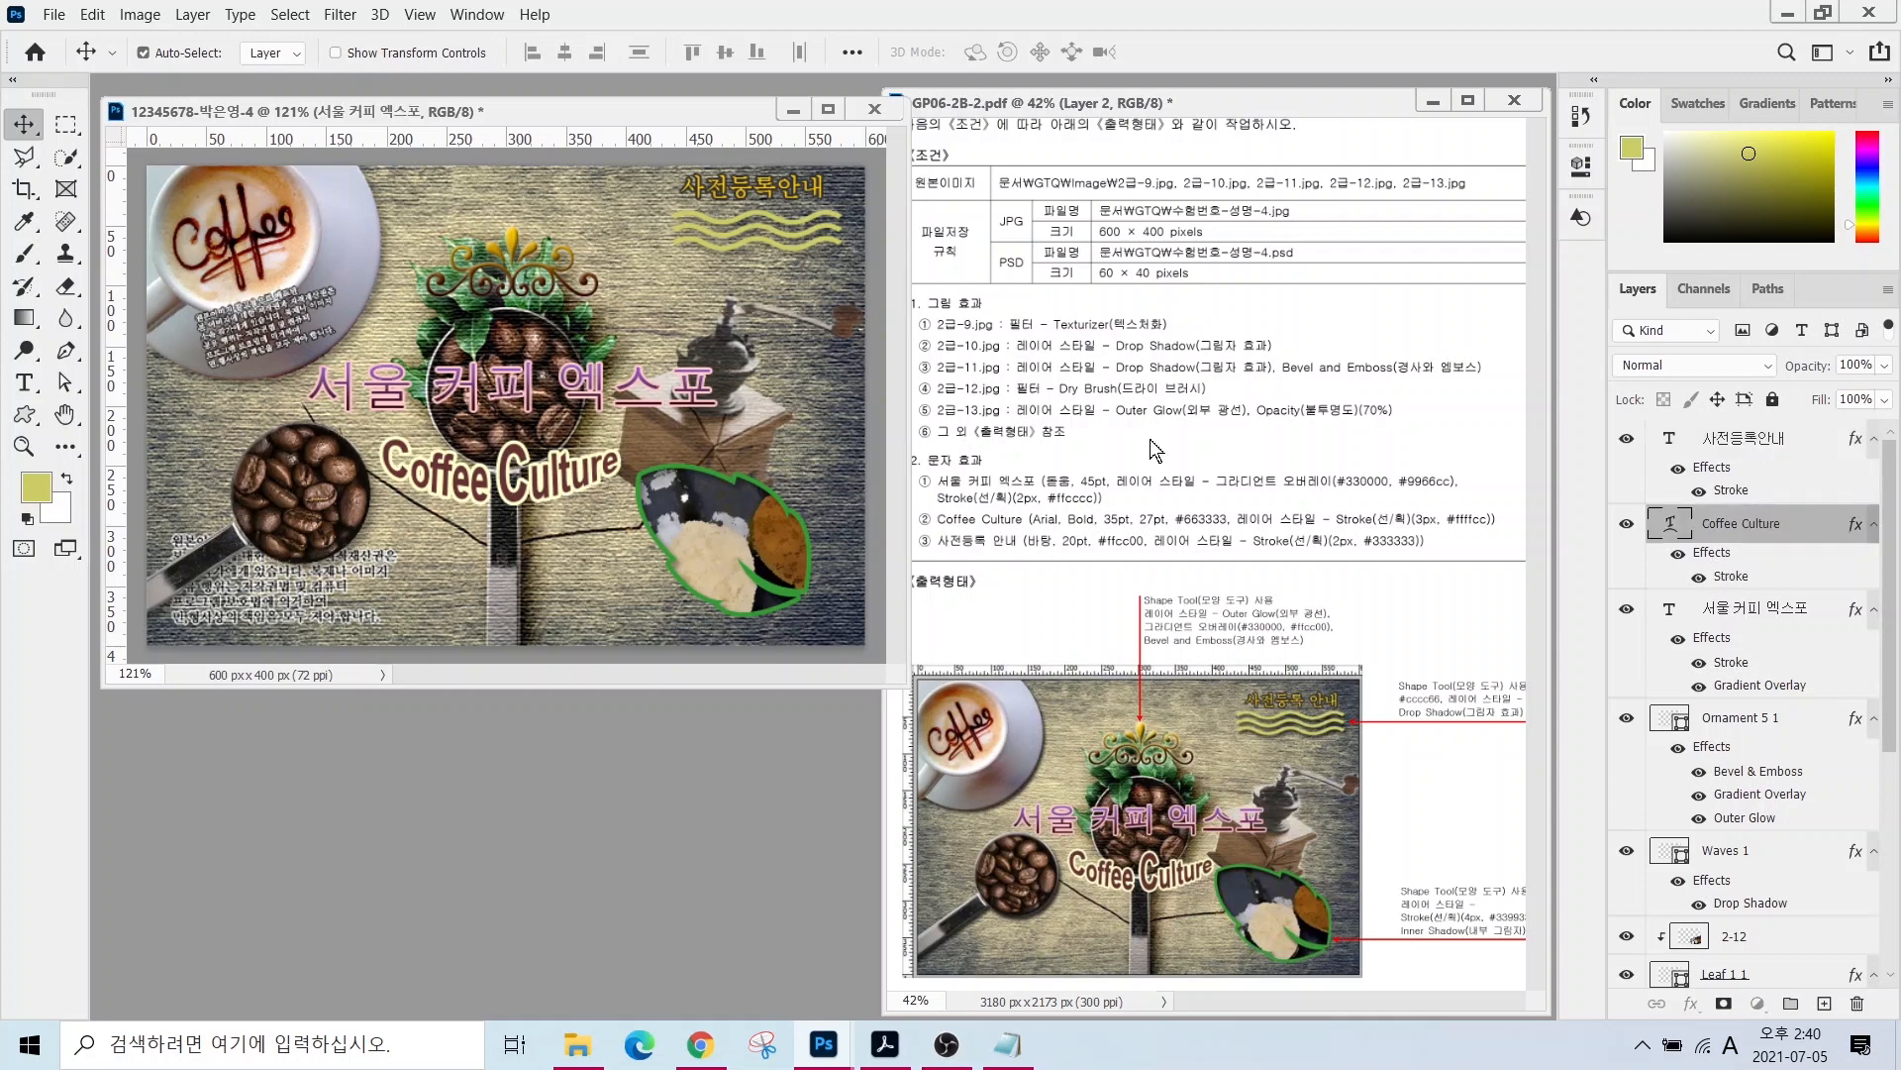
left_click(743, 192)
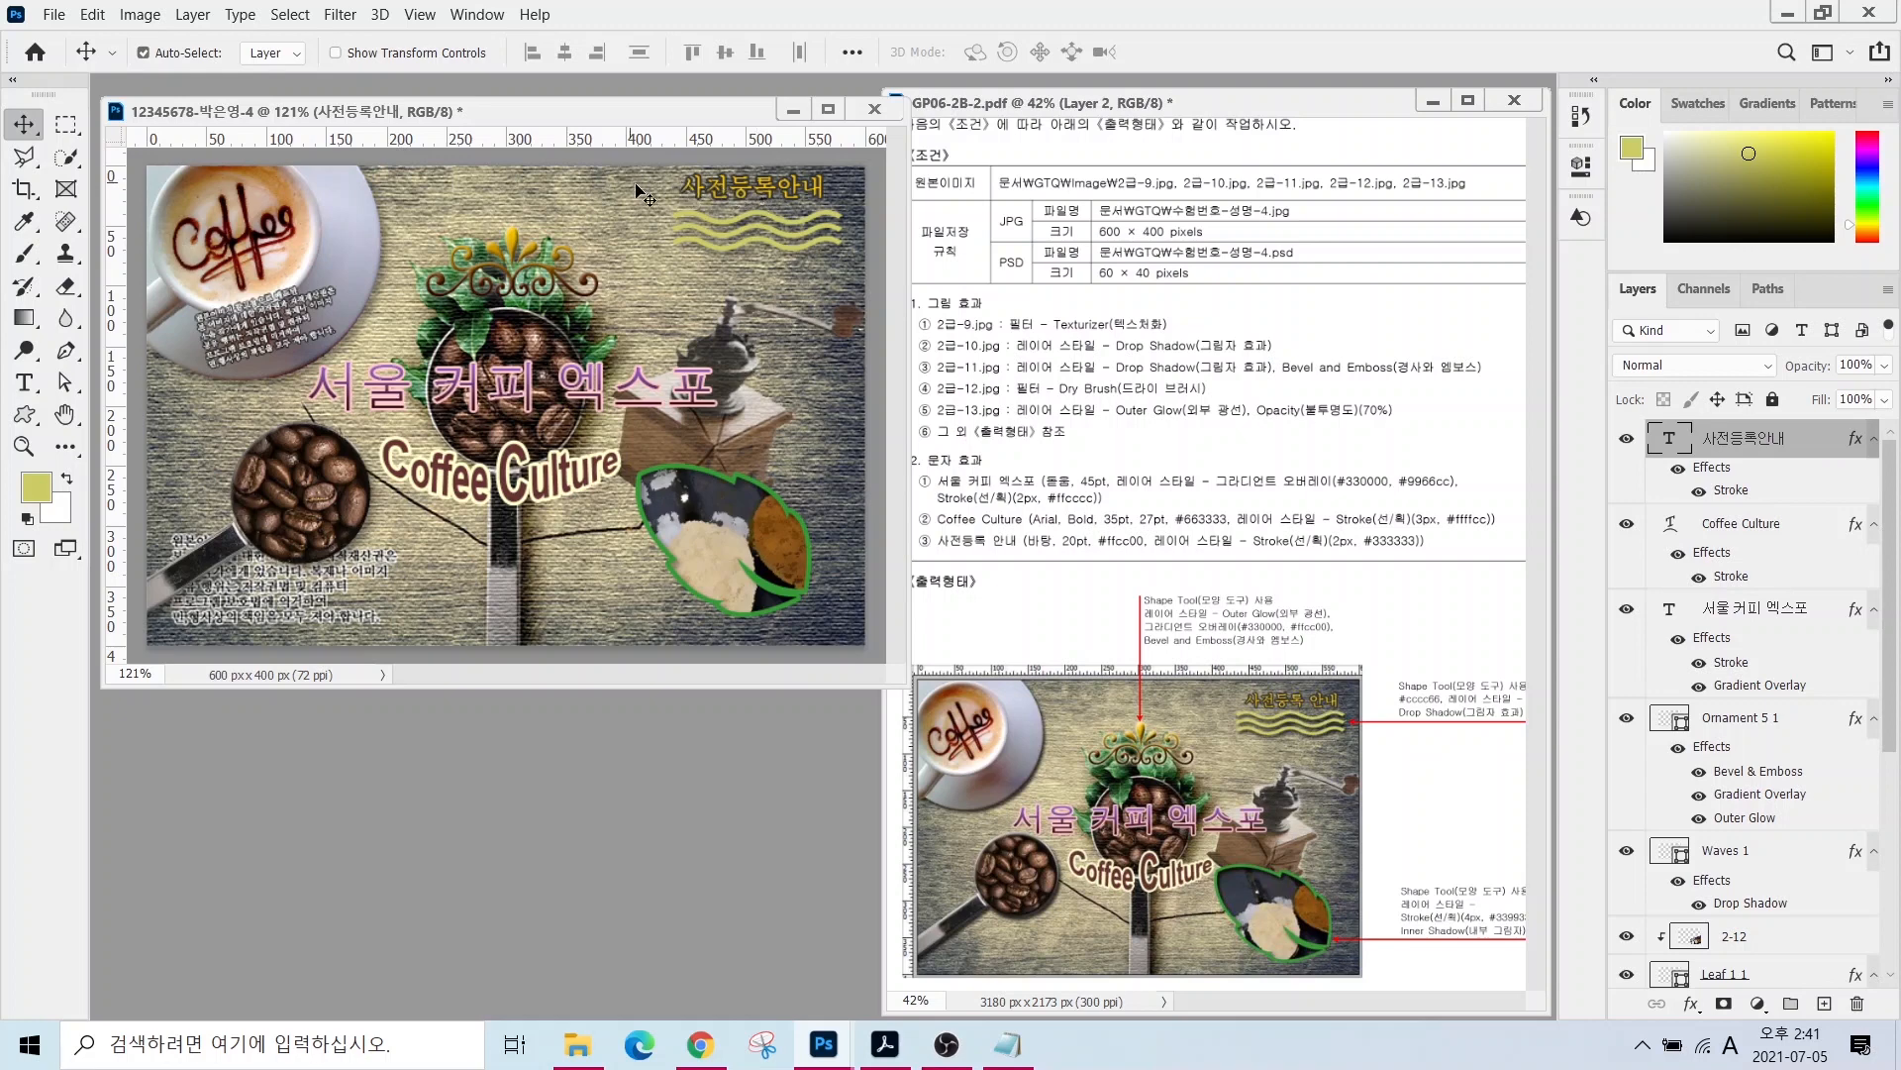
left_click_drag(636, 186, 704, 197)
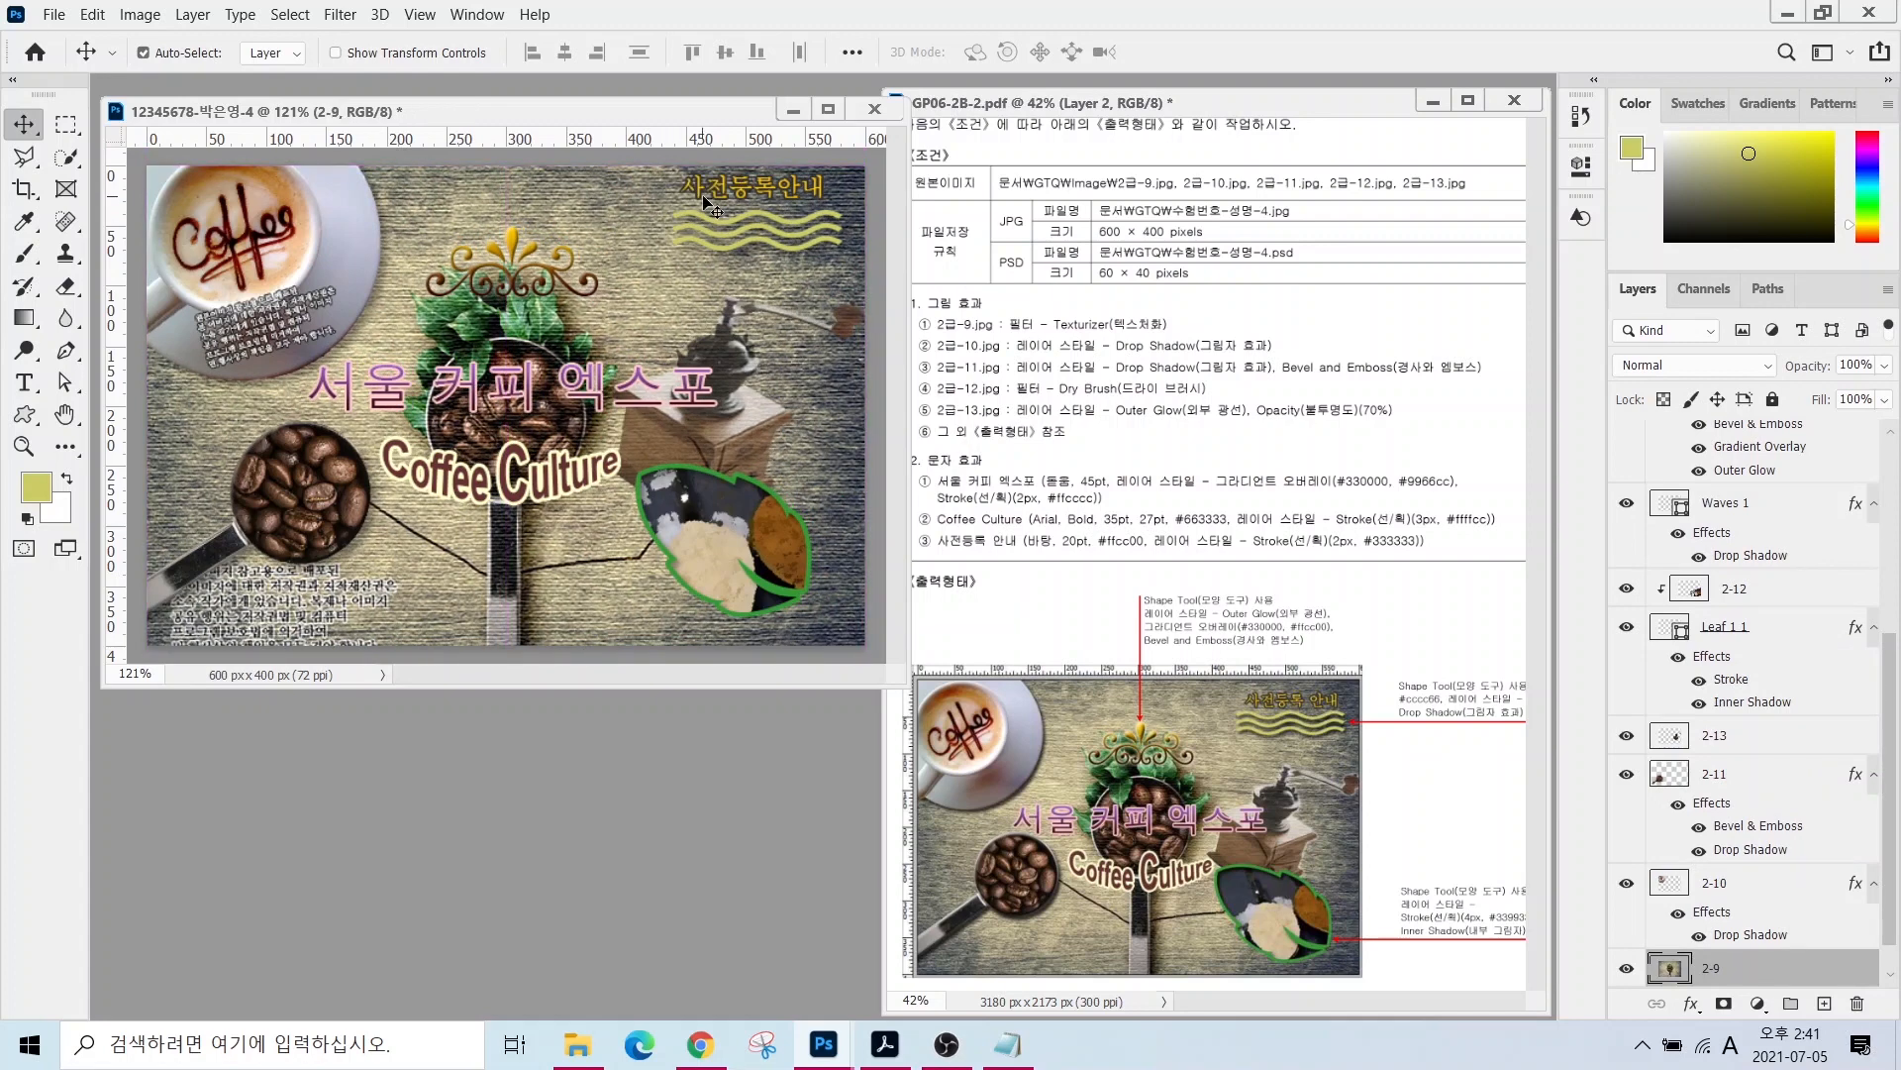
left_click(723, 190)
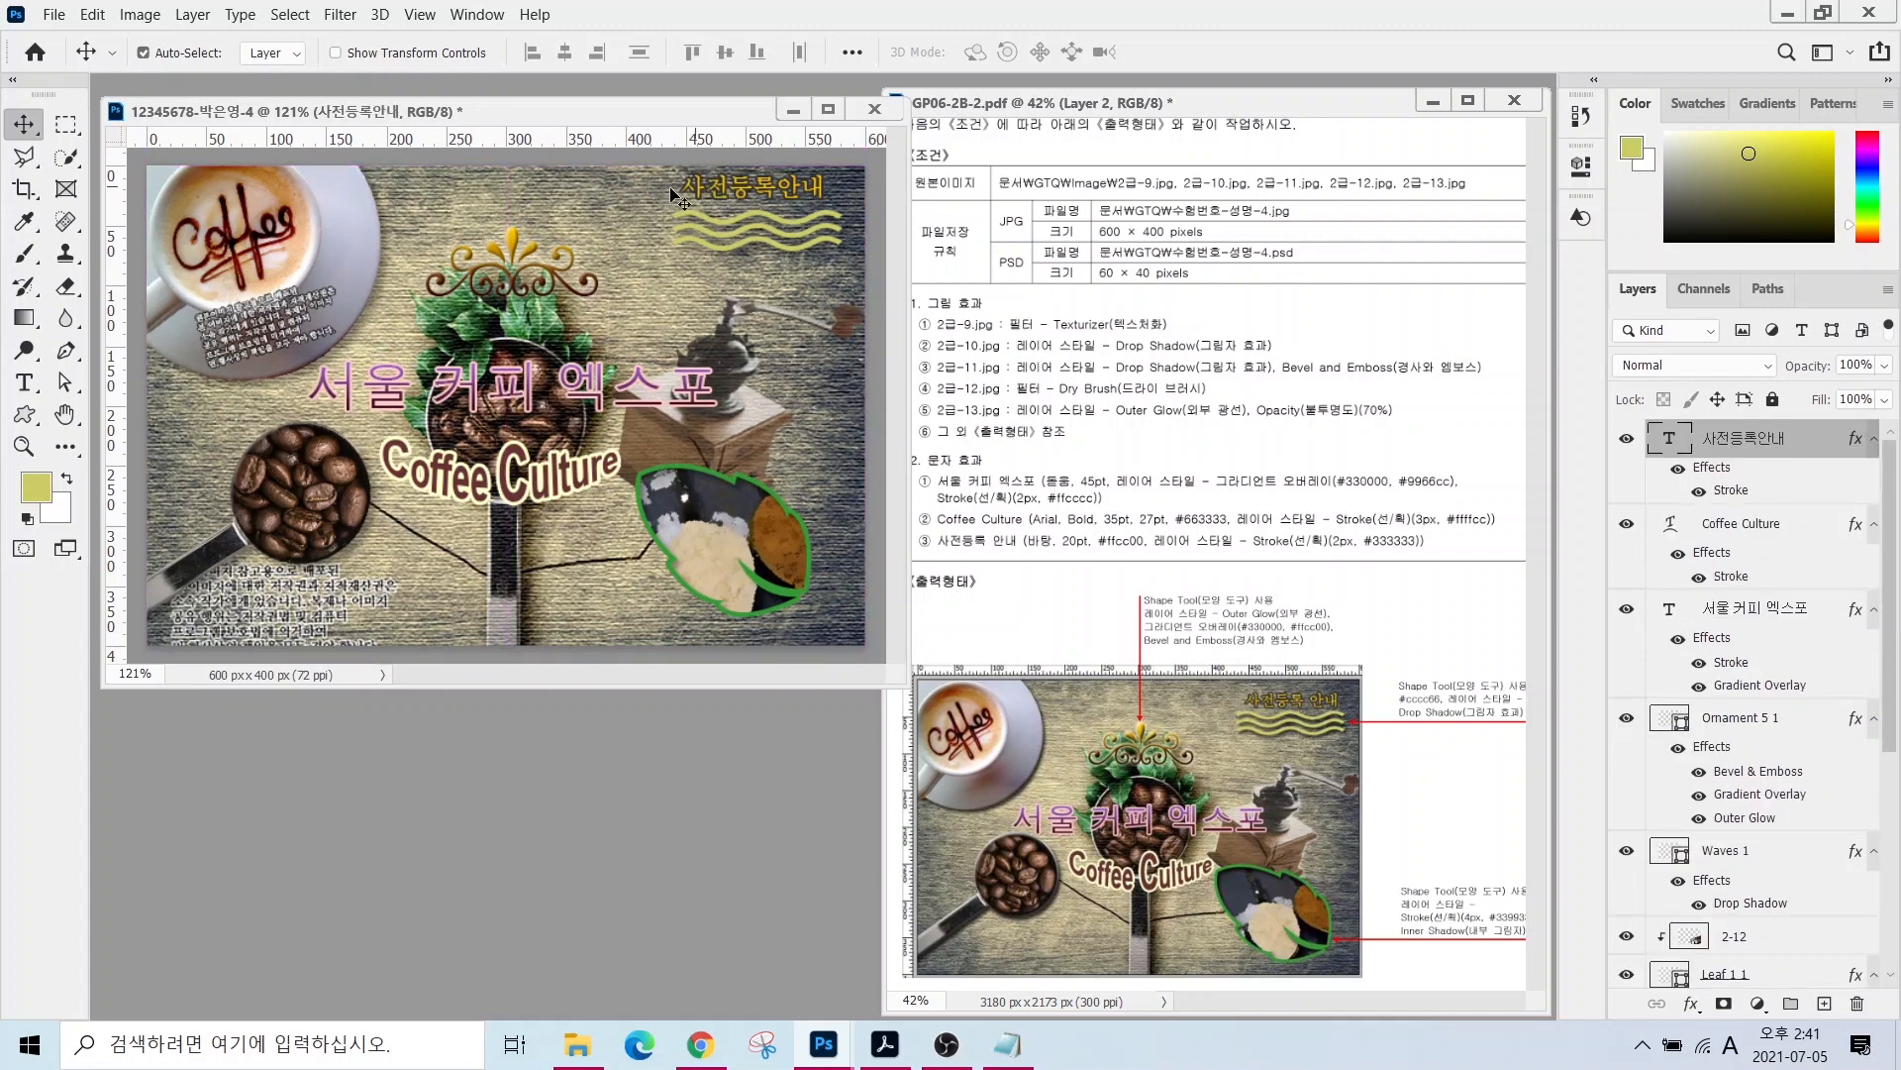
left_click(1745, 400)
left_click_drag(731, 201, 738, 192)
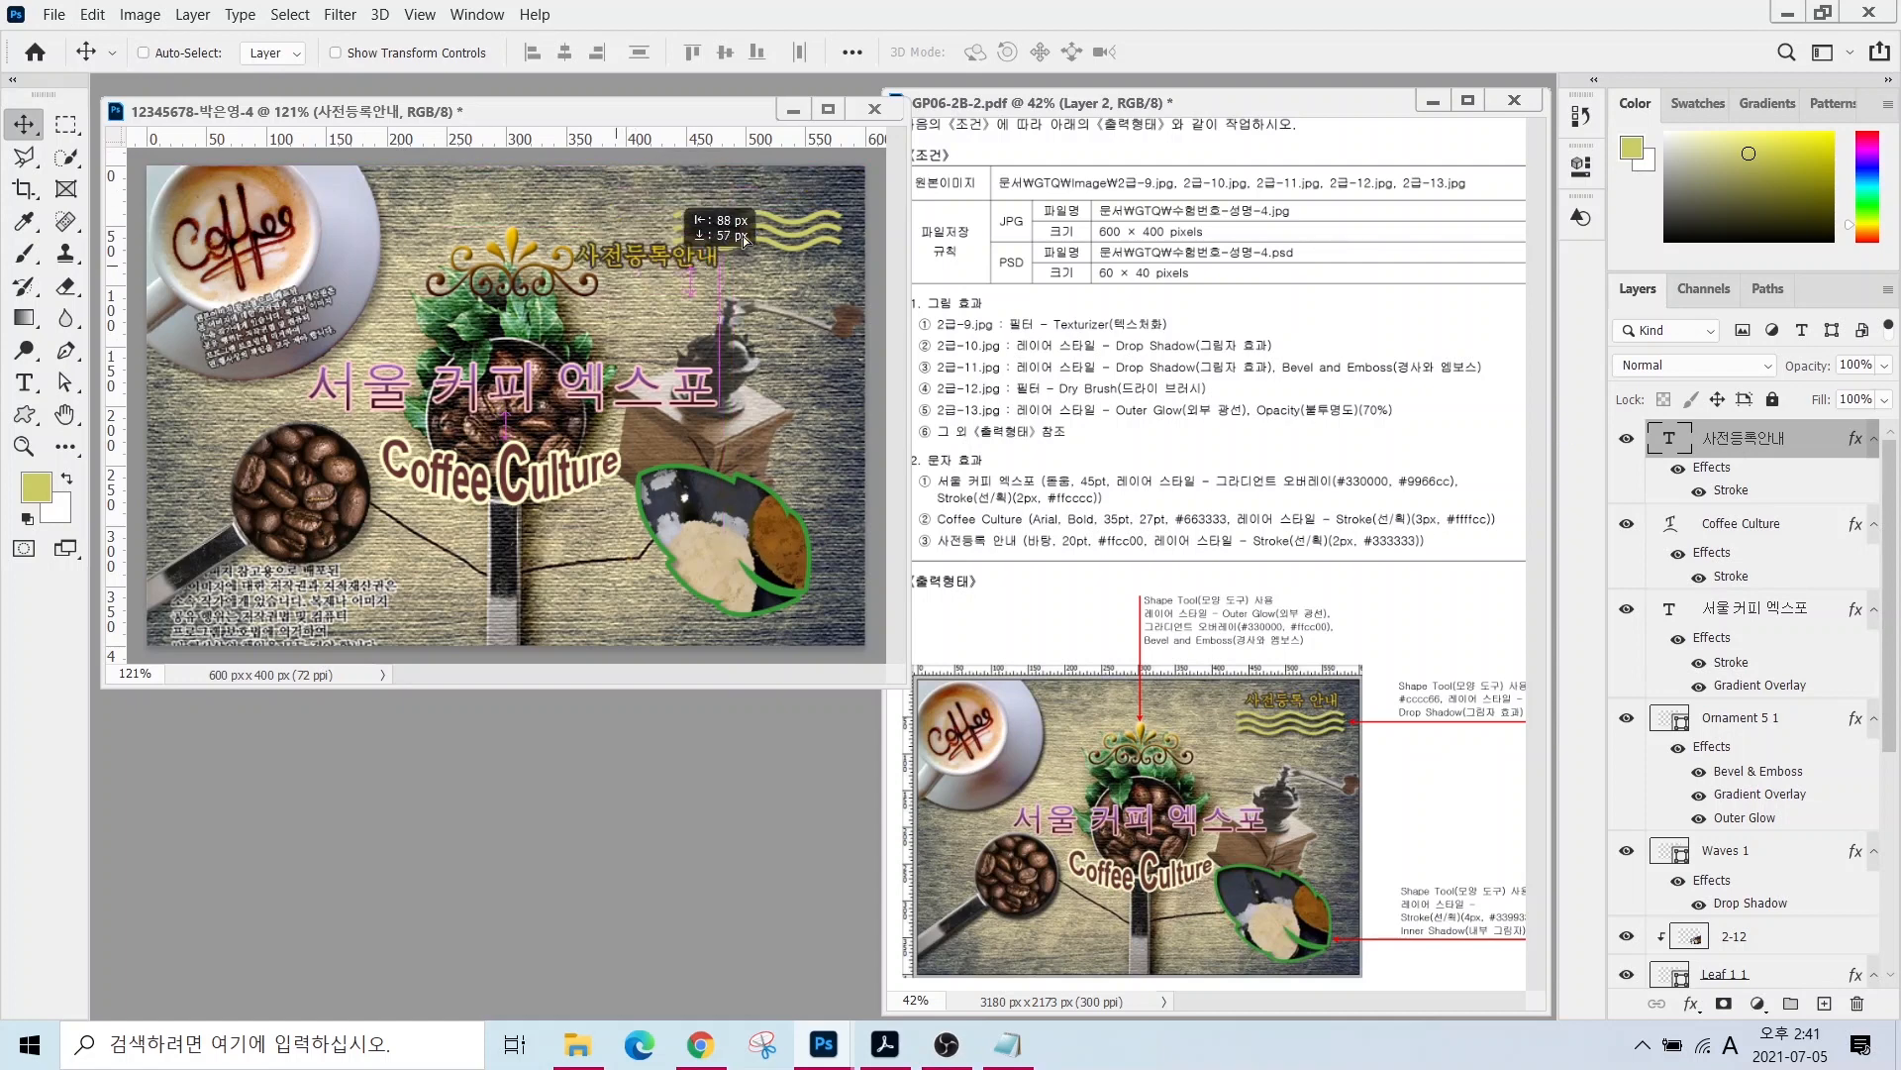
left_click(416, 14)
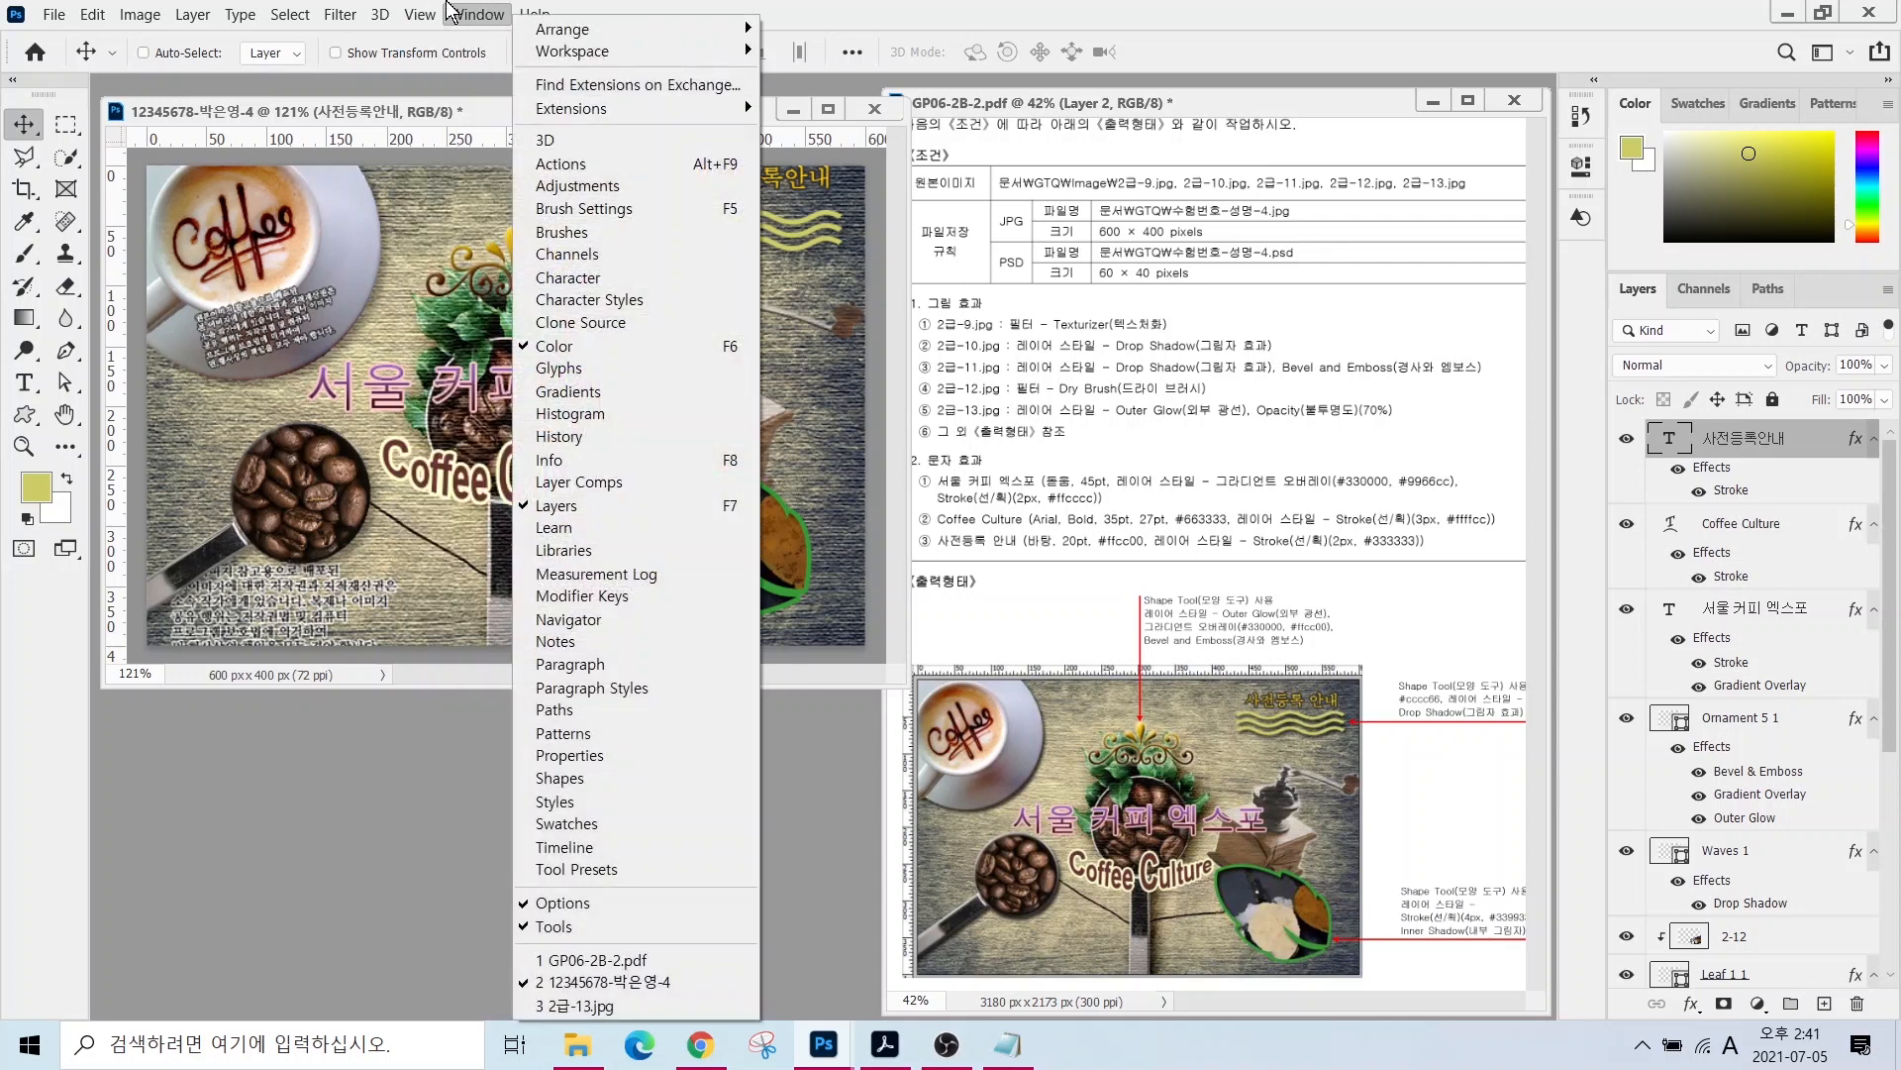
left_click(436, 515)
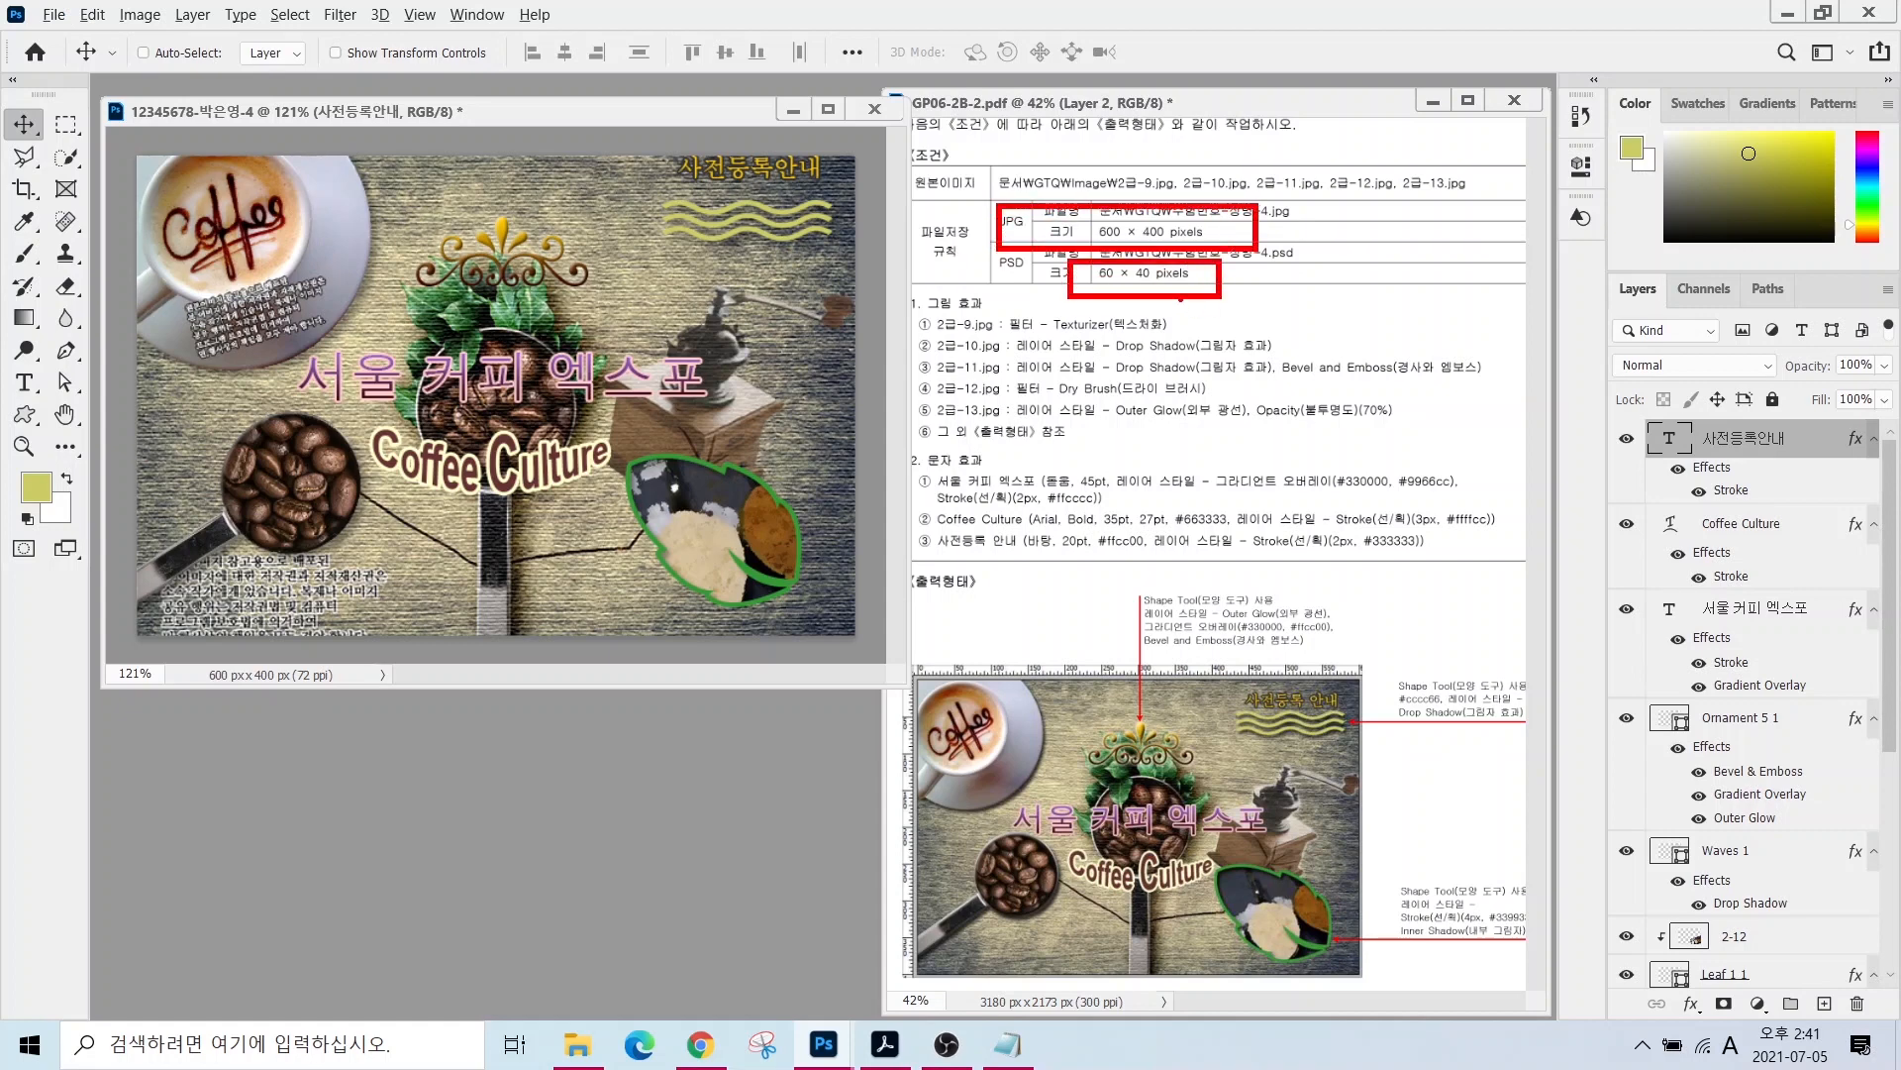
- Save the composition as a JPEG in the GTQ folder
left_click(54, 14)
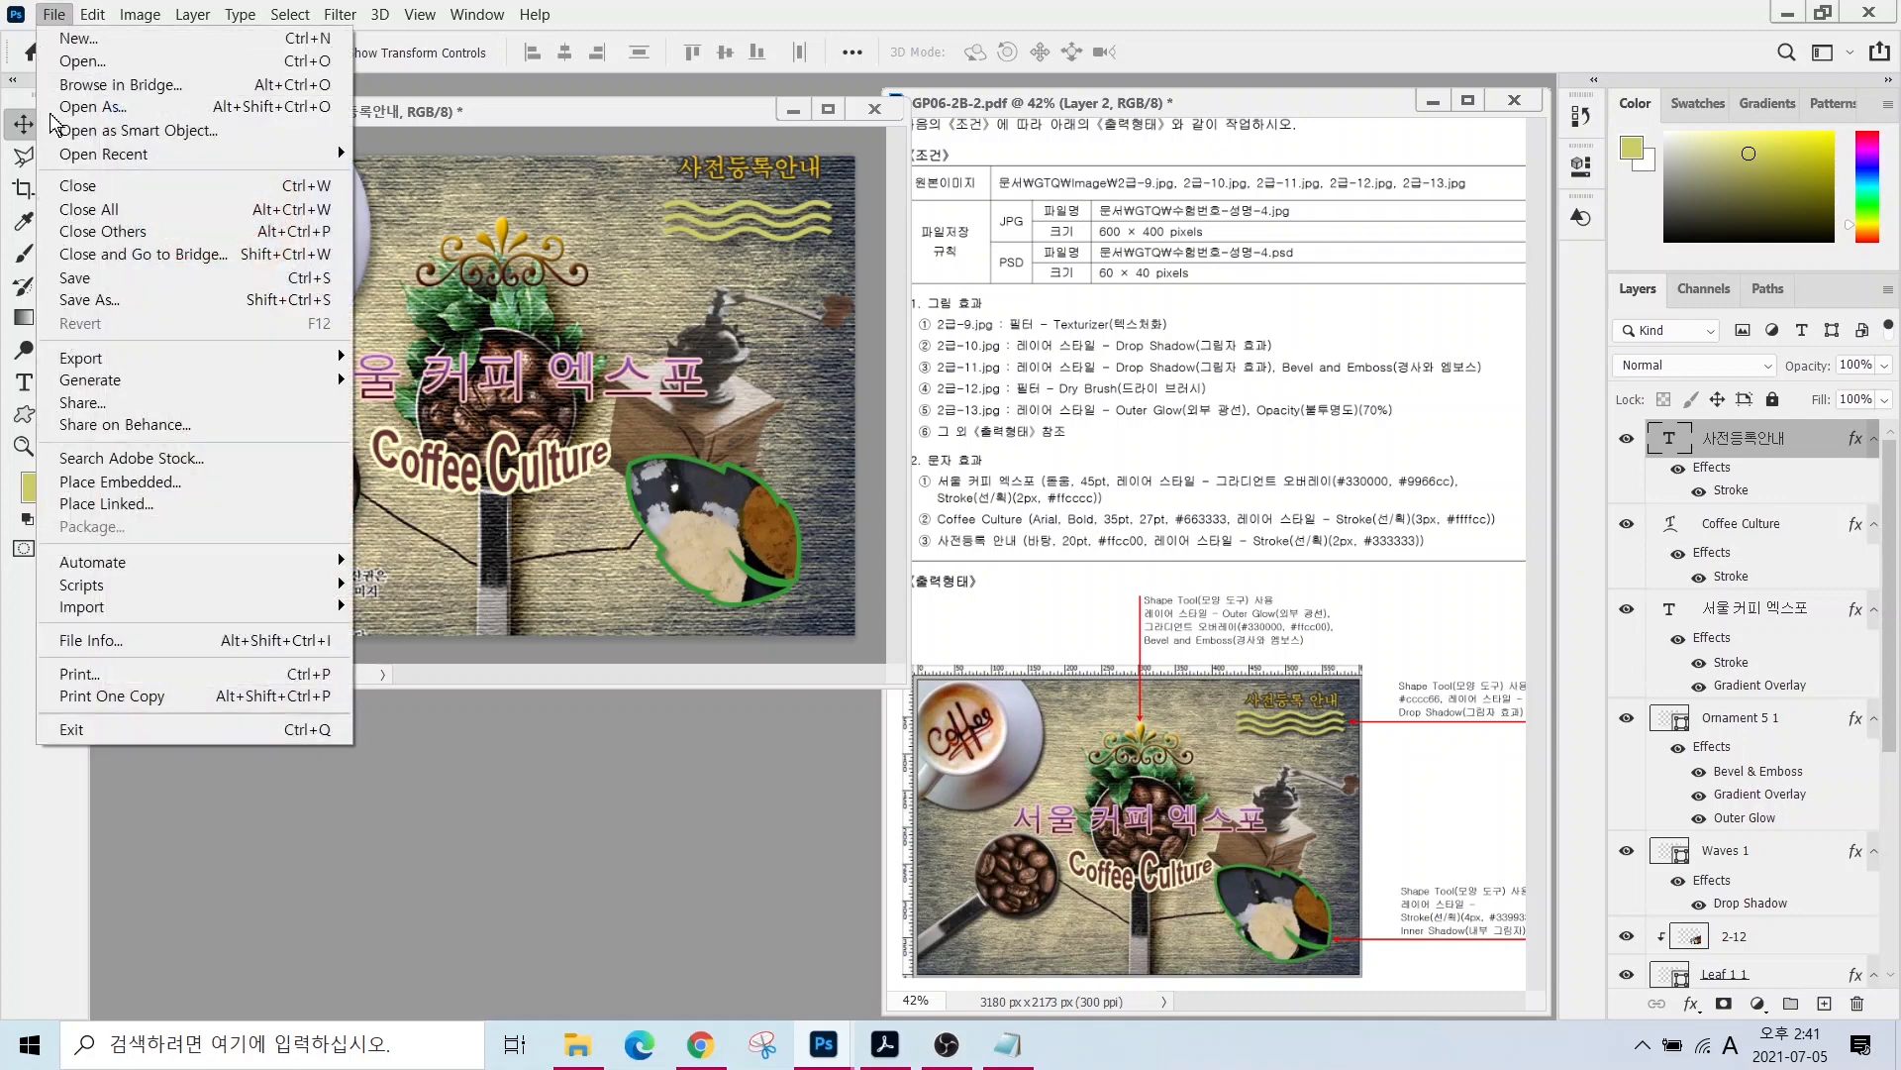
left_click(90, 299)
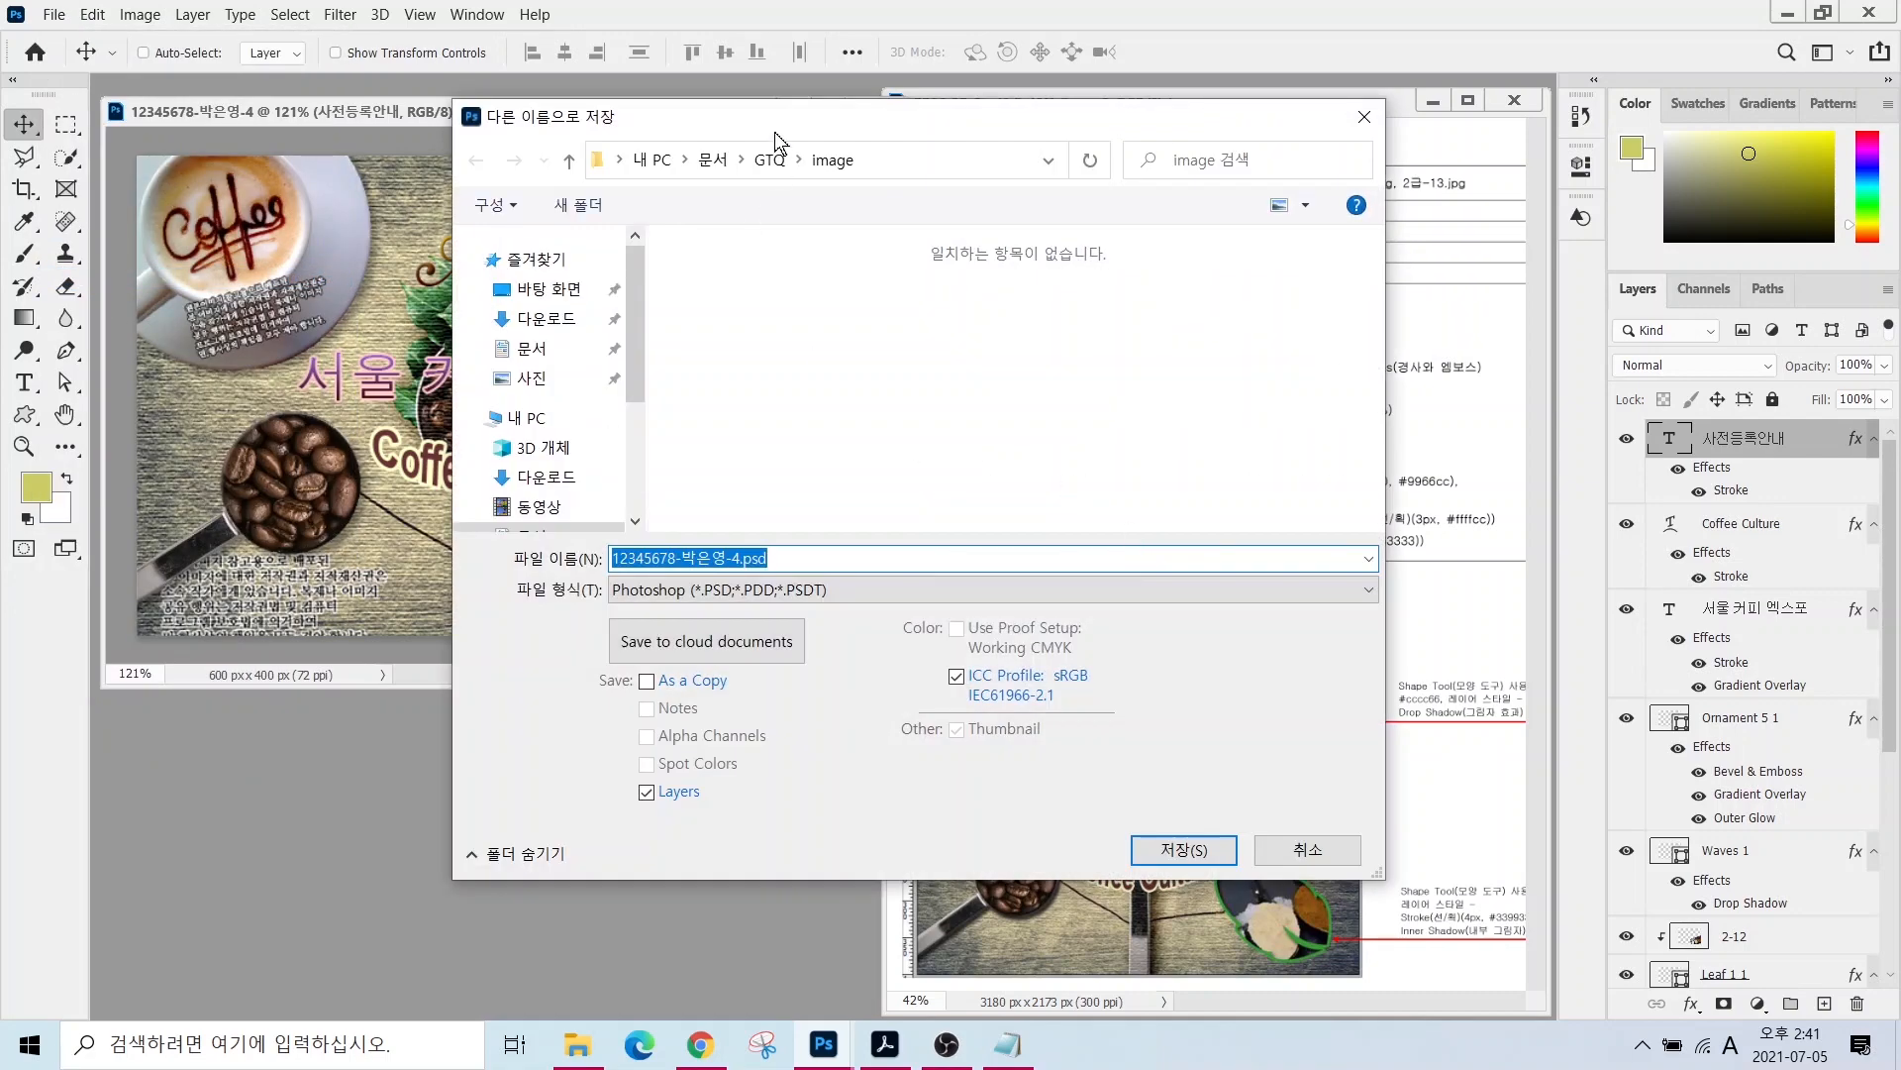
left_click(769, 159)
left_click(743, 589)
left_click(705, 804)
key("Return")
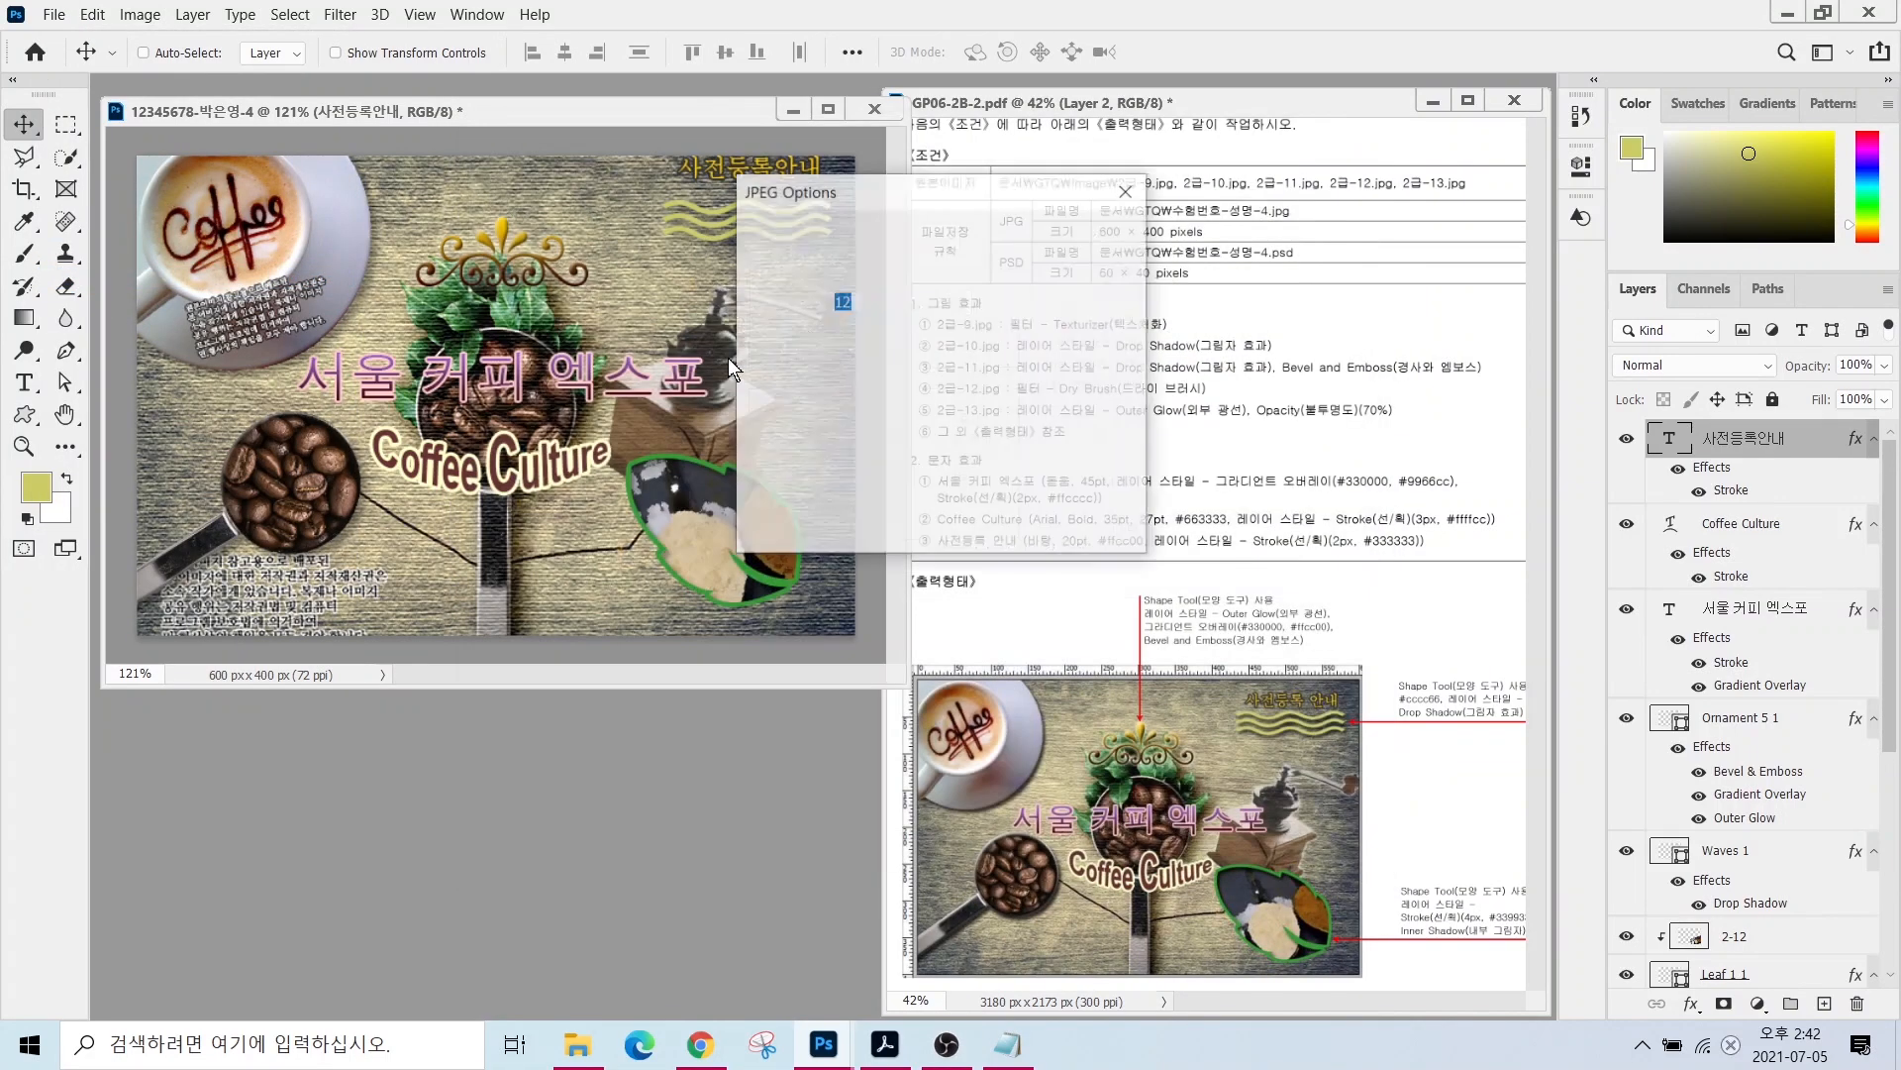
key("Return")
- Resize the image to 60×40 px
left_click(92, 14)
mouse_move(134, 12)
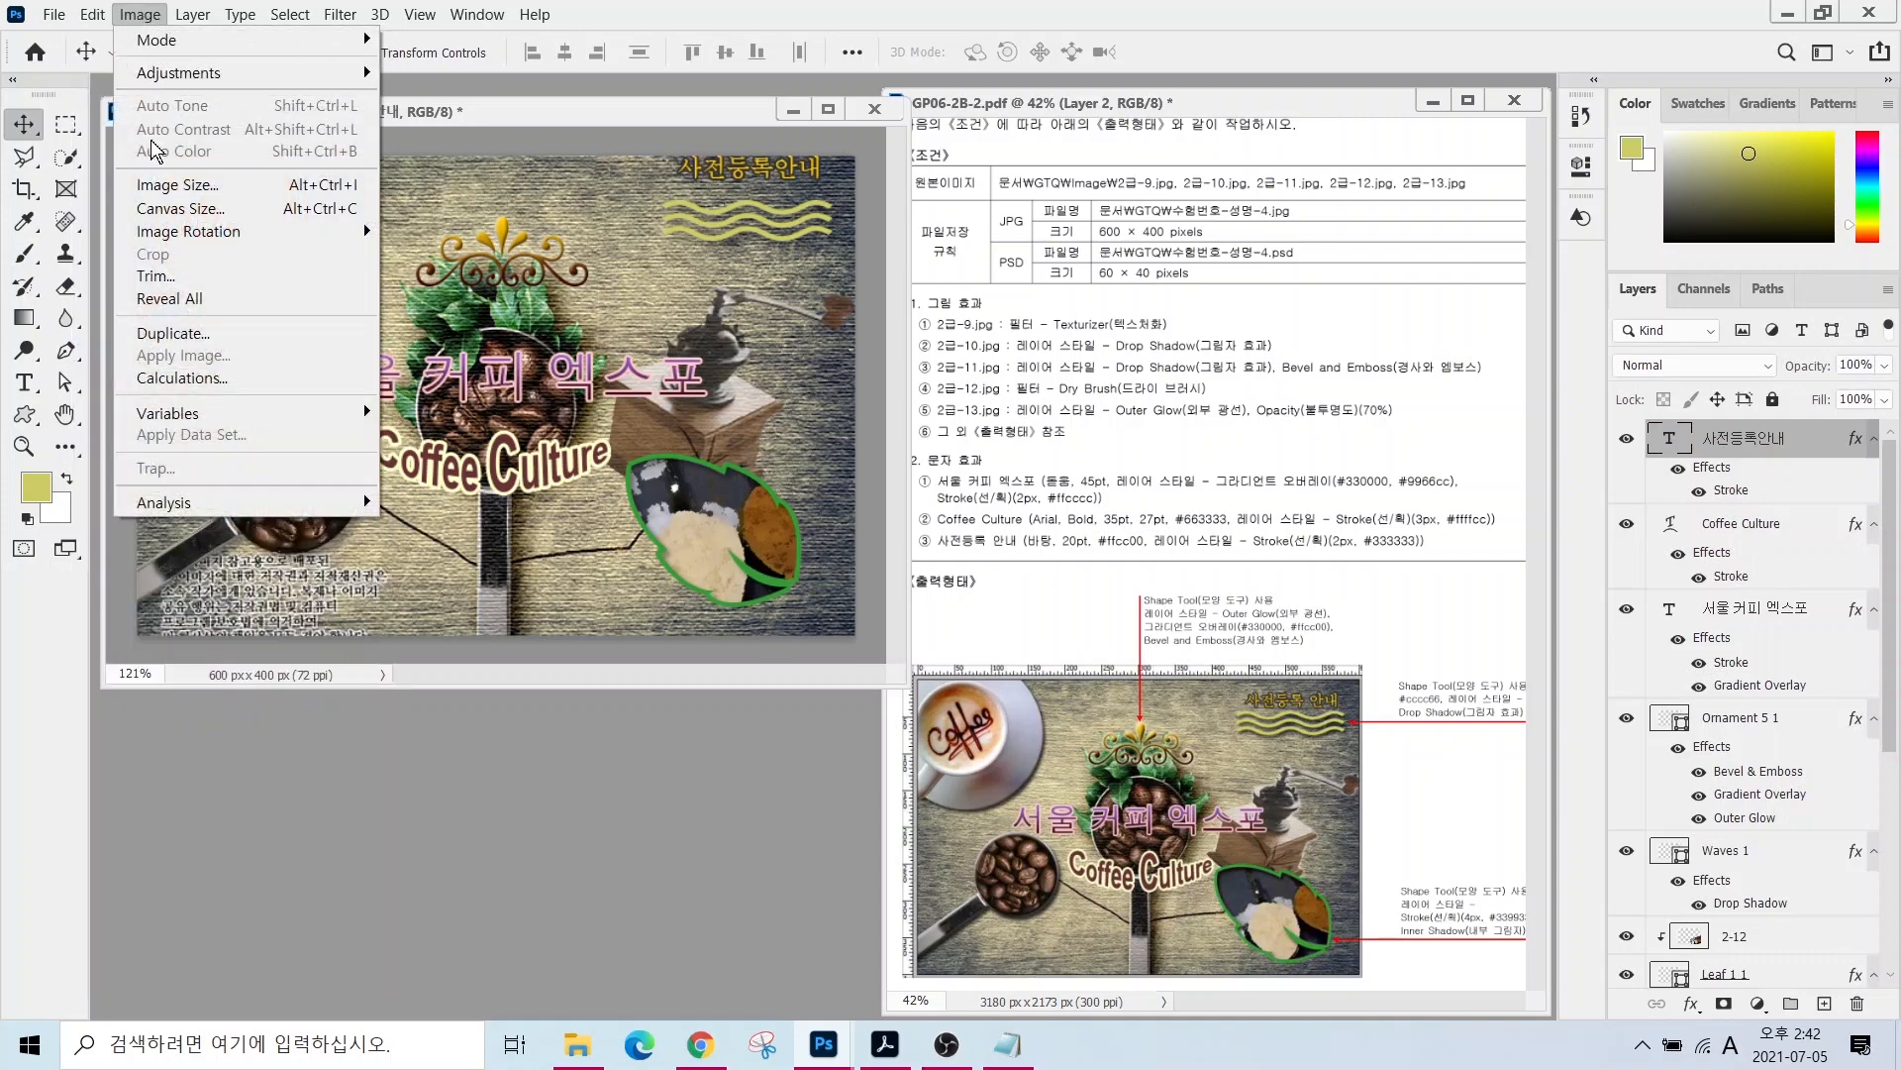
left_click(176, 184)
type("60")
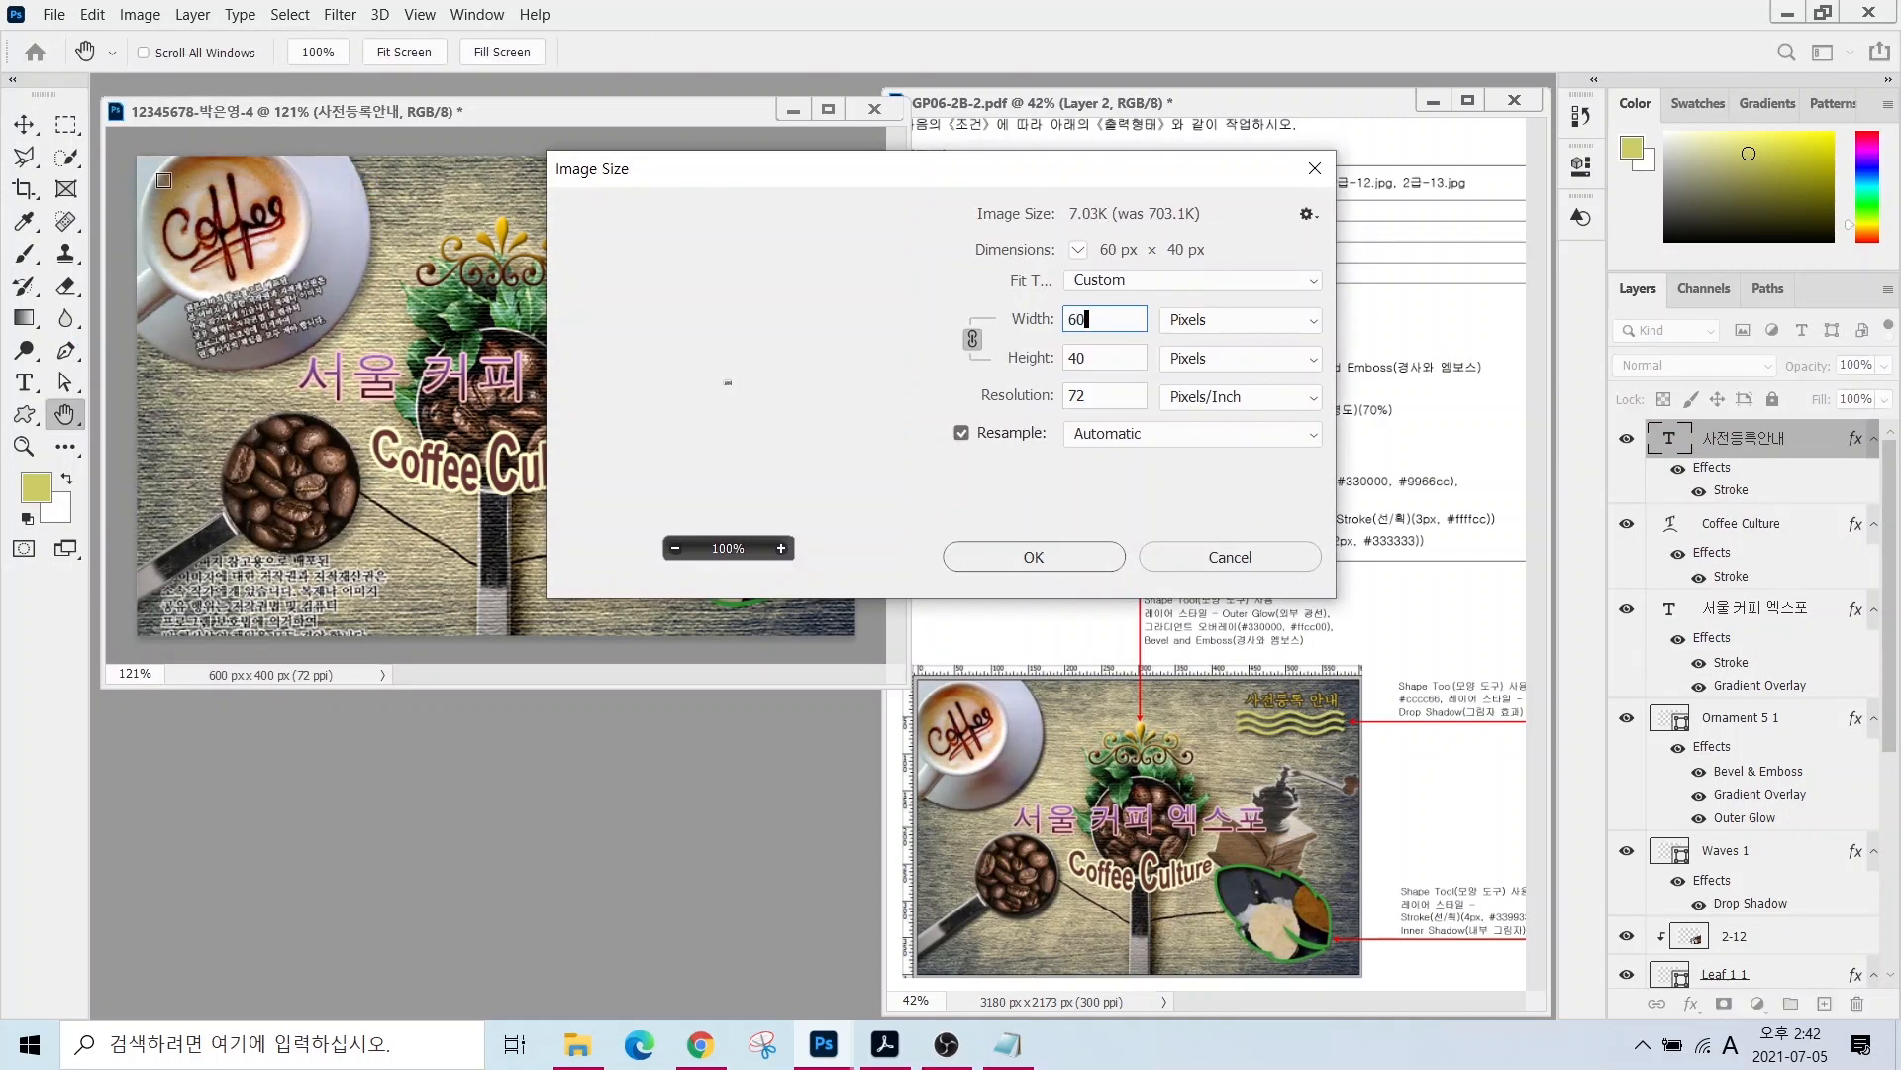
key("Return")
- Save the 60×40 image as a PSD, accepting the compatibility option
left_click(53, 18)
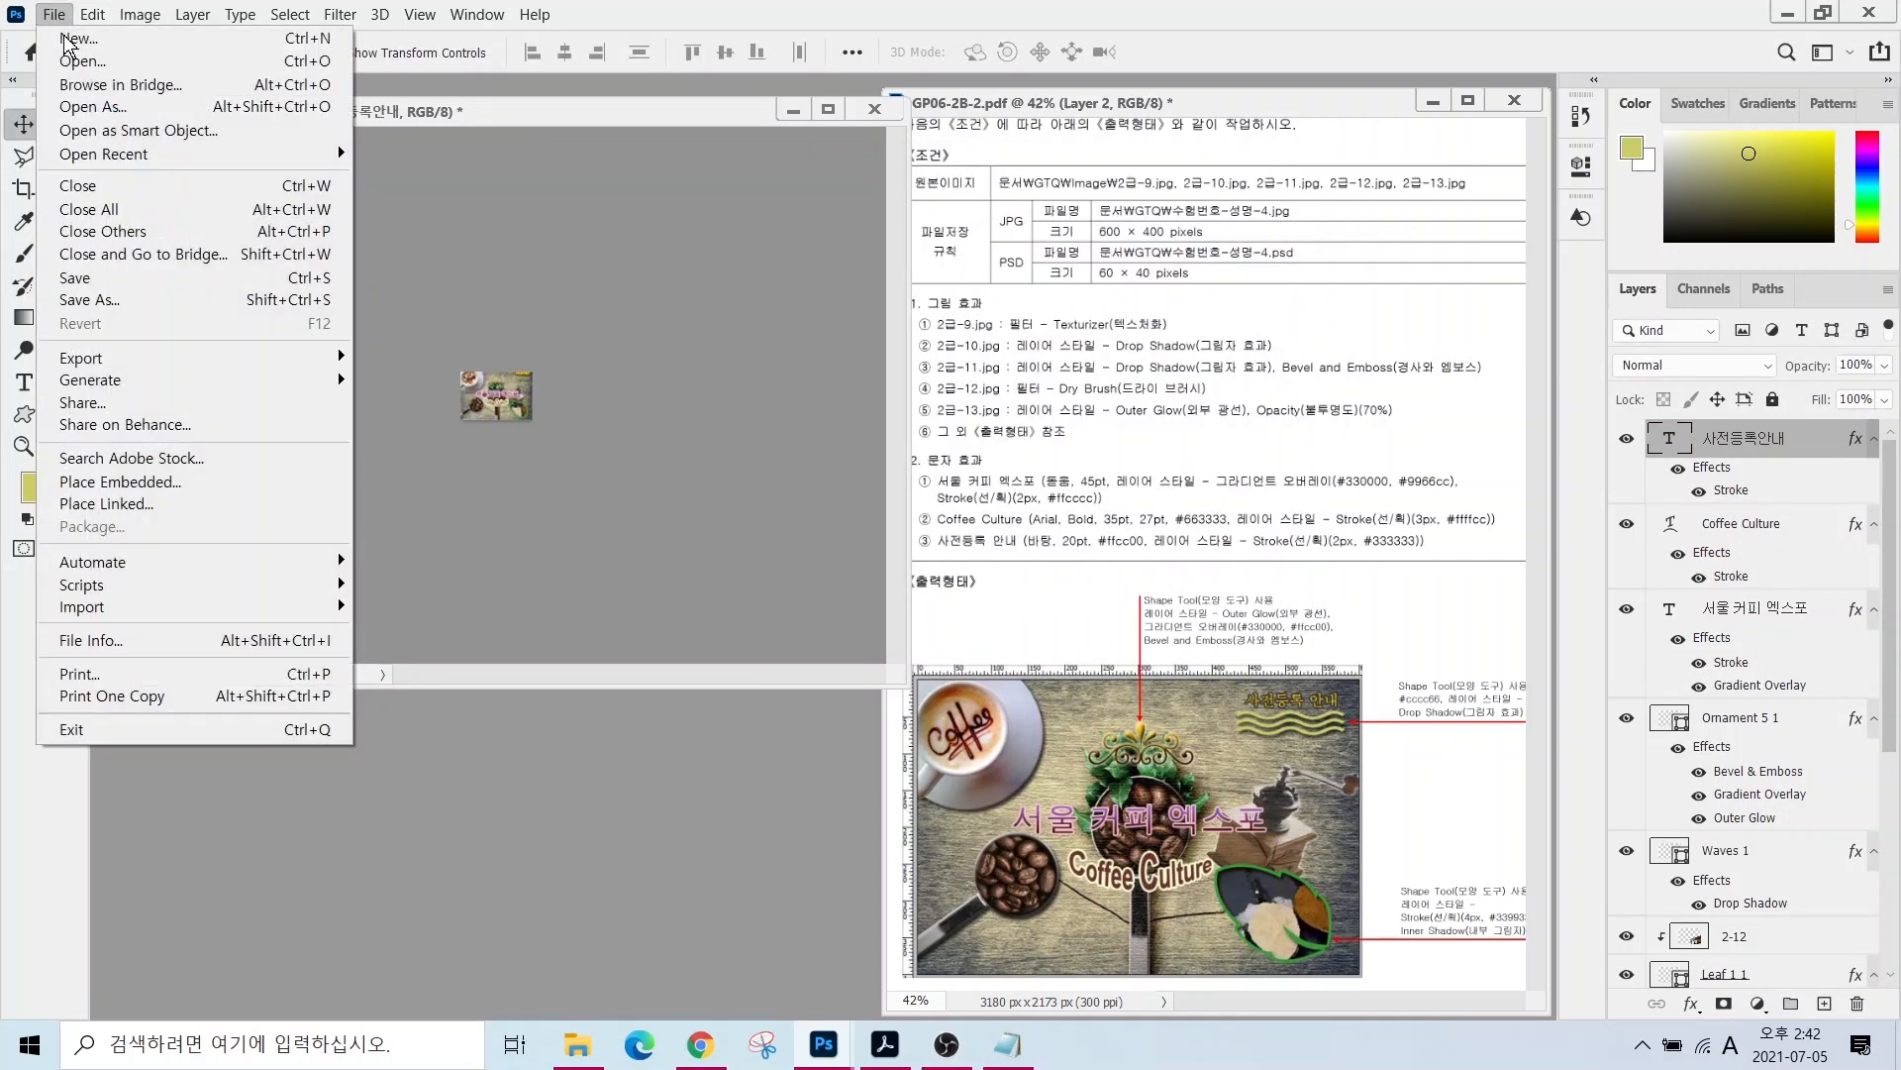
left_click(117, 289)
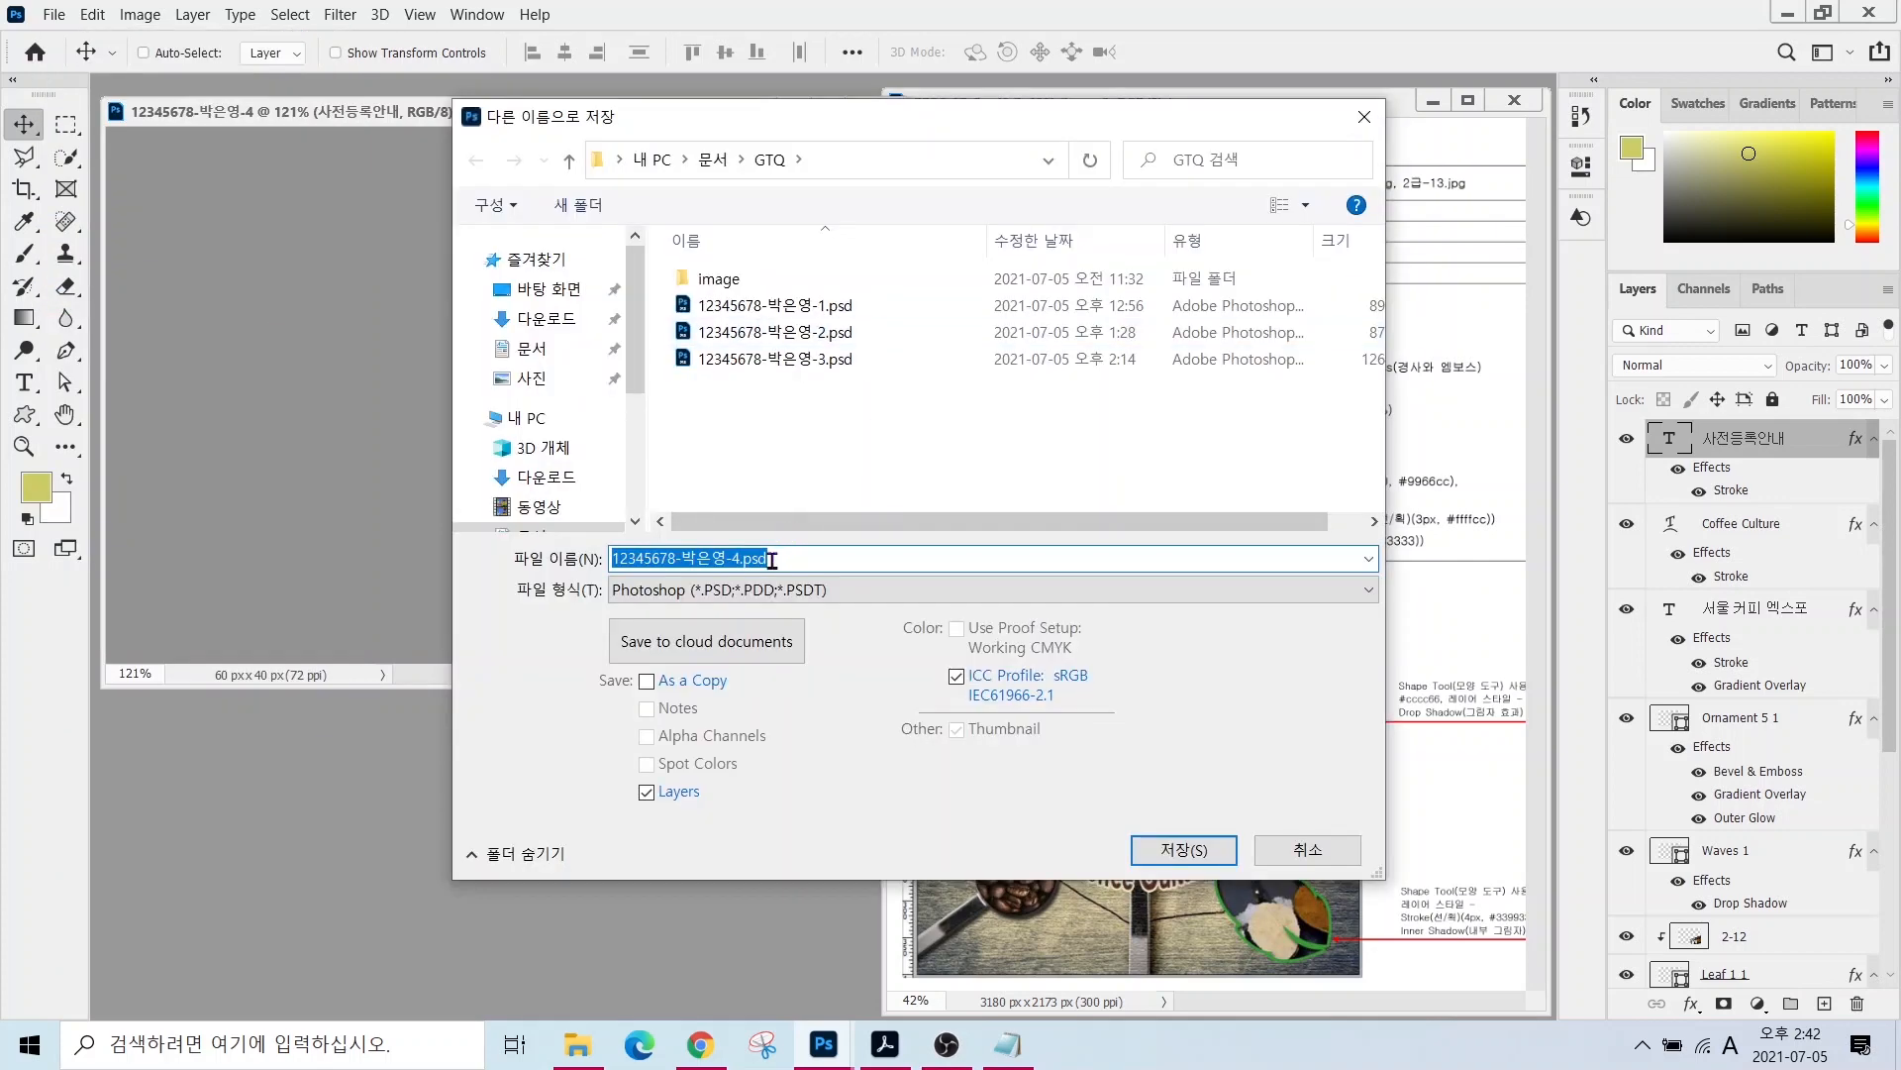
left_click(1179, 853)
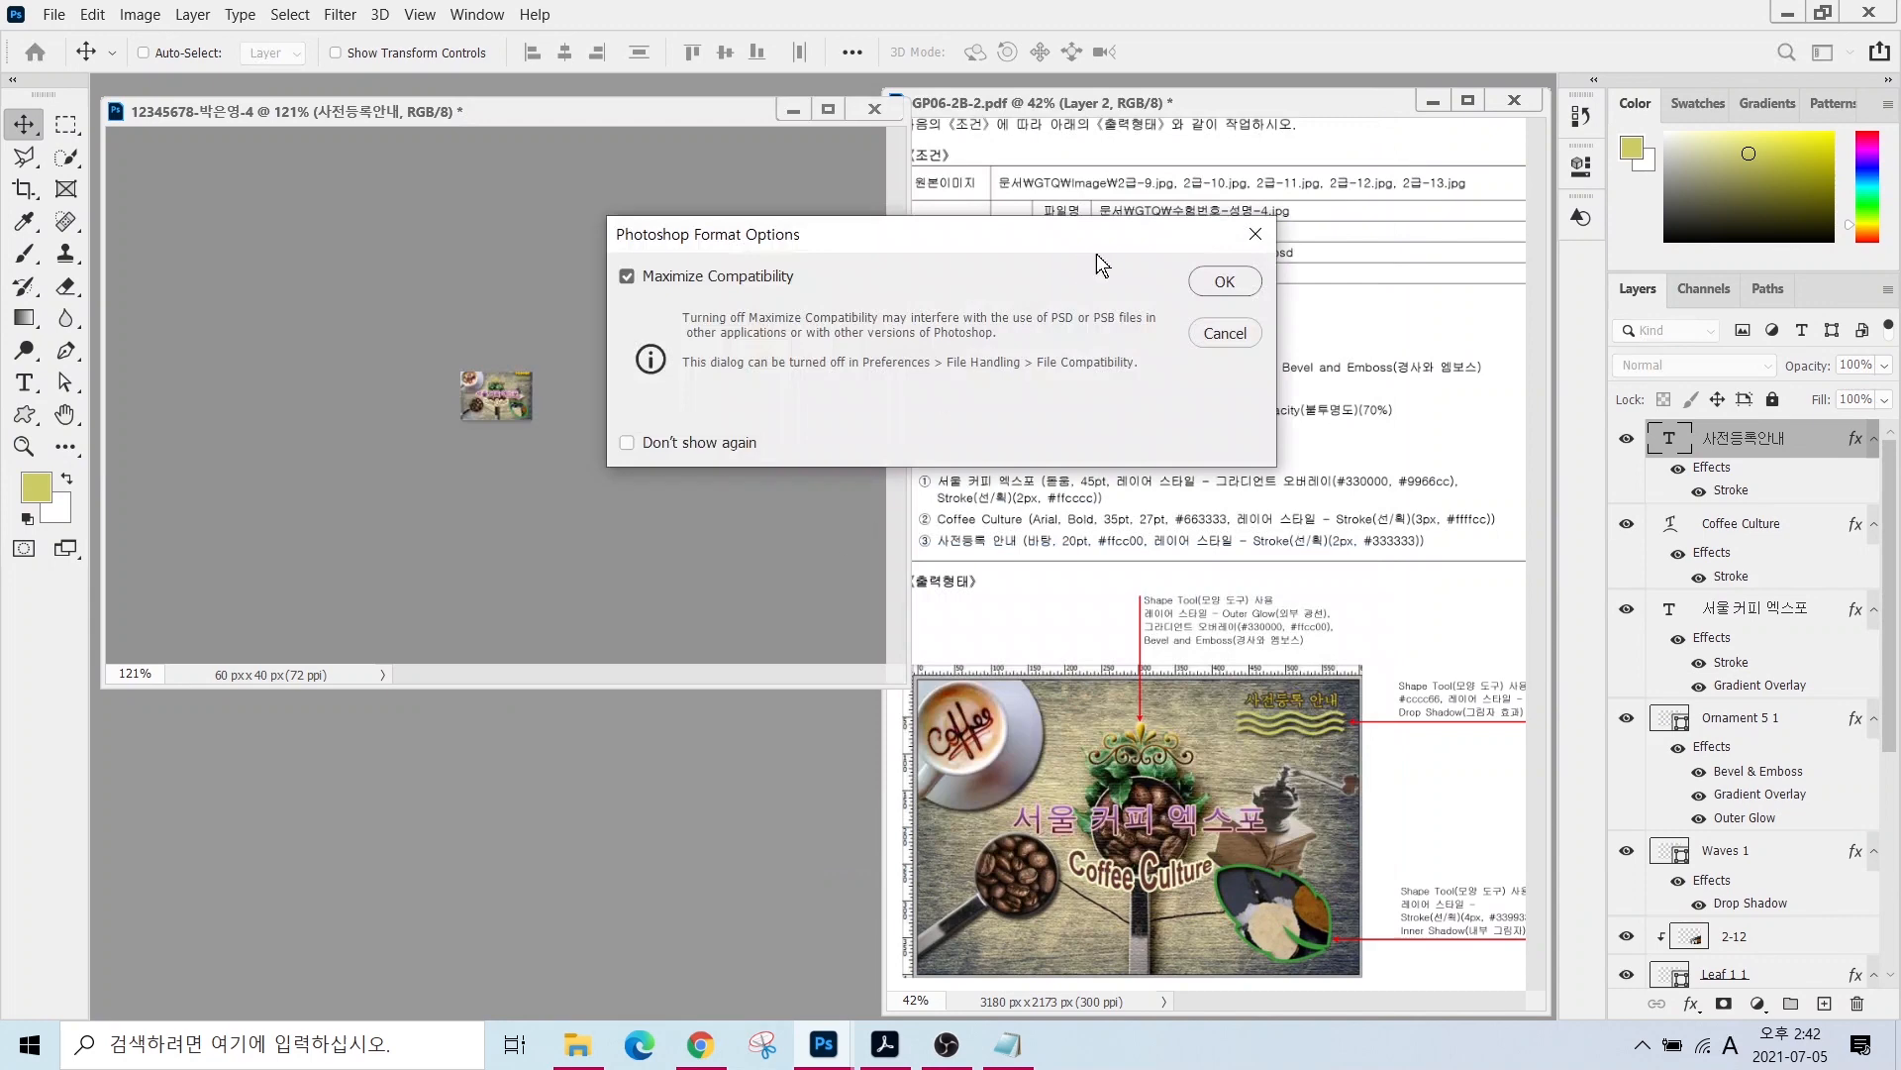
left_click(1220, 283)
key("u")
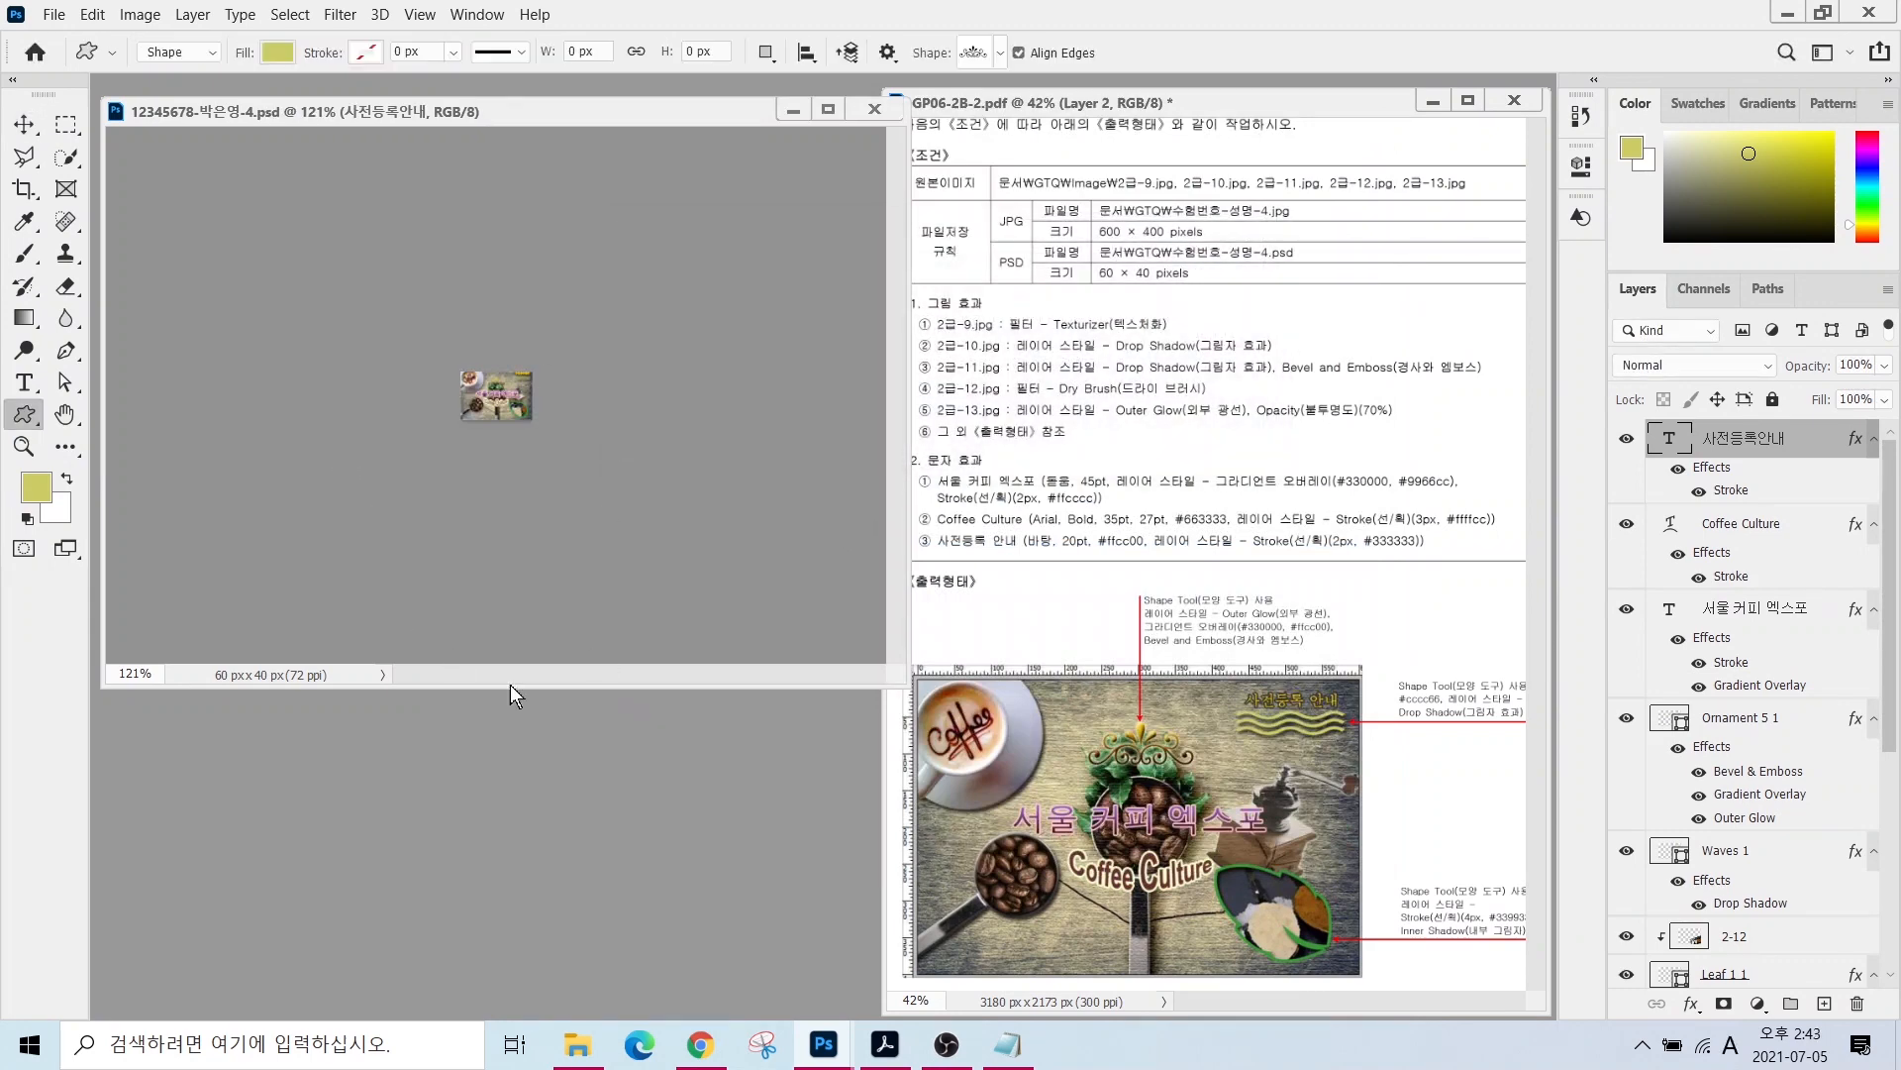